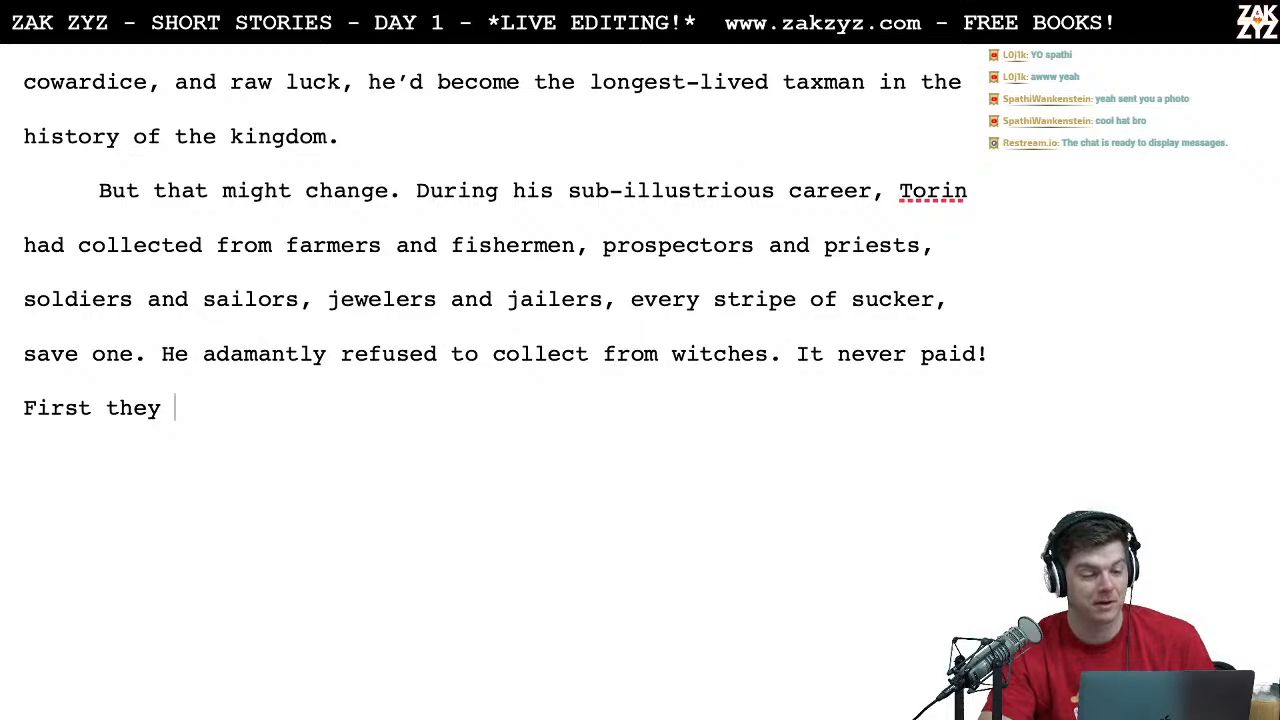
Step: Bring up the story about the two great hunters and select the title "Arouraíoi Aporías" within its document name
click(459, 44)
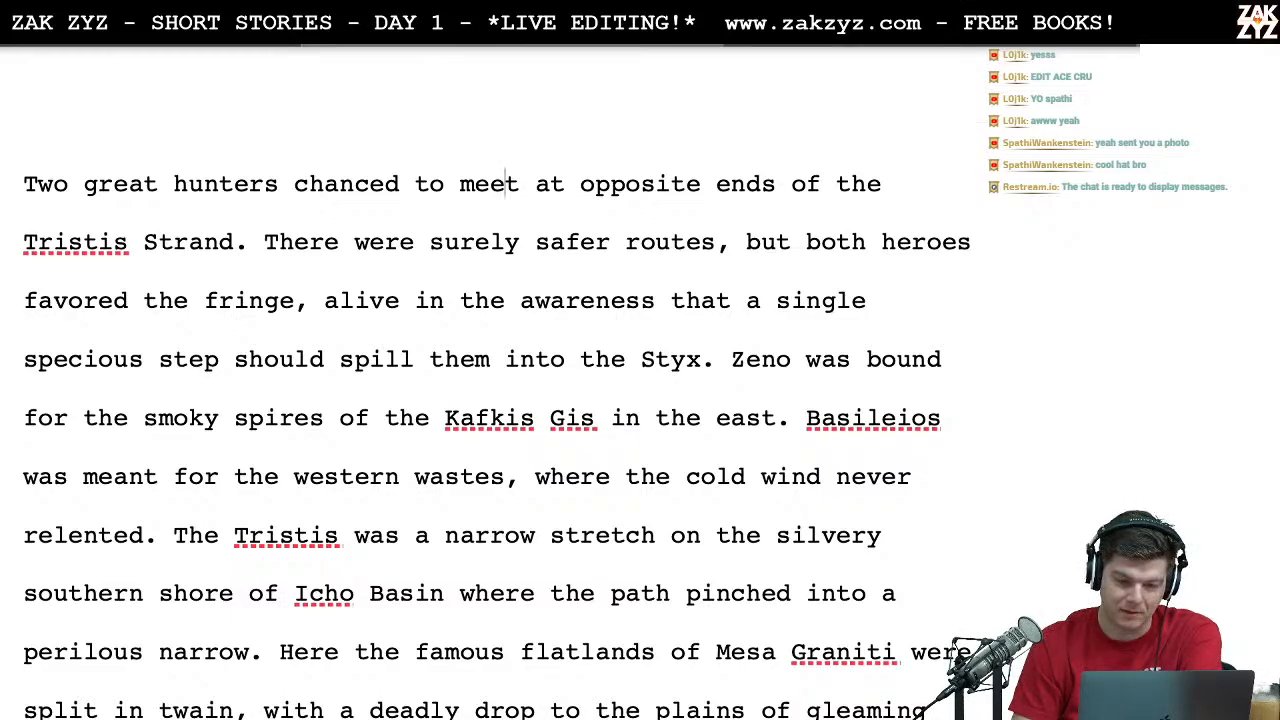
click(557, 24)
click(557, 24)
click(557, 24)
click(550, 49)
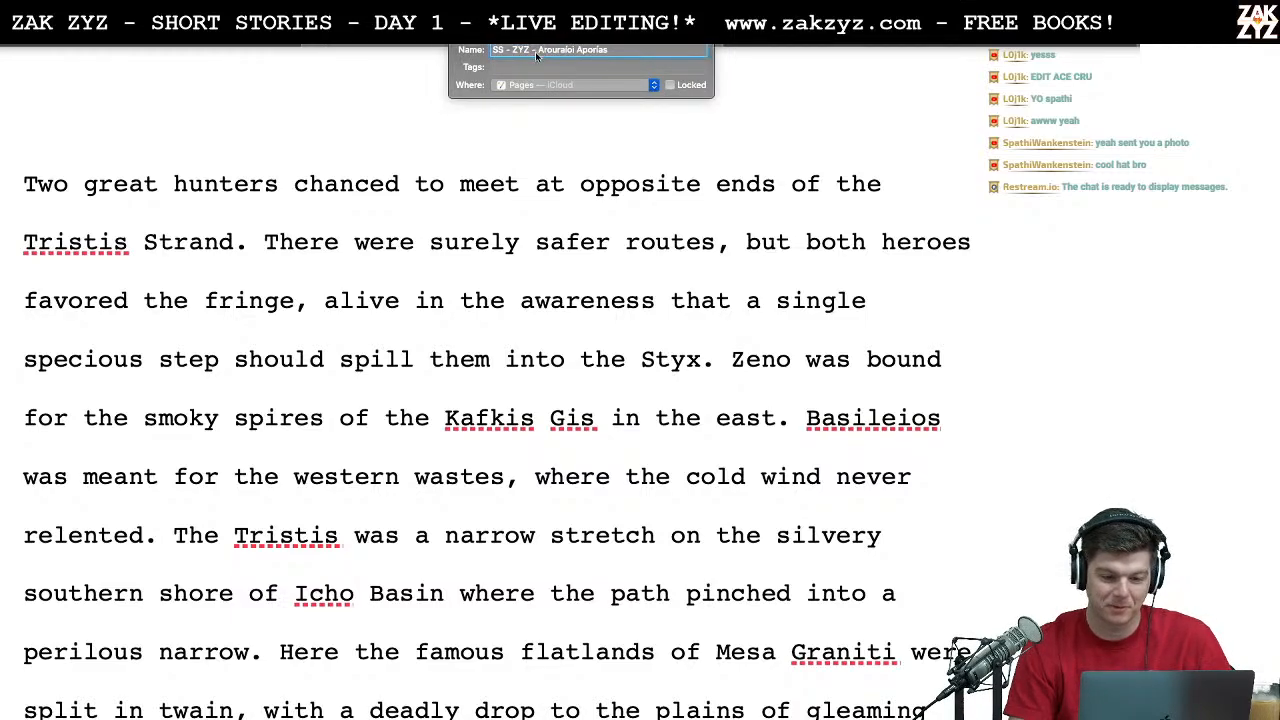
drag(537, 55, 631, 56)
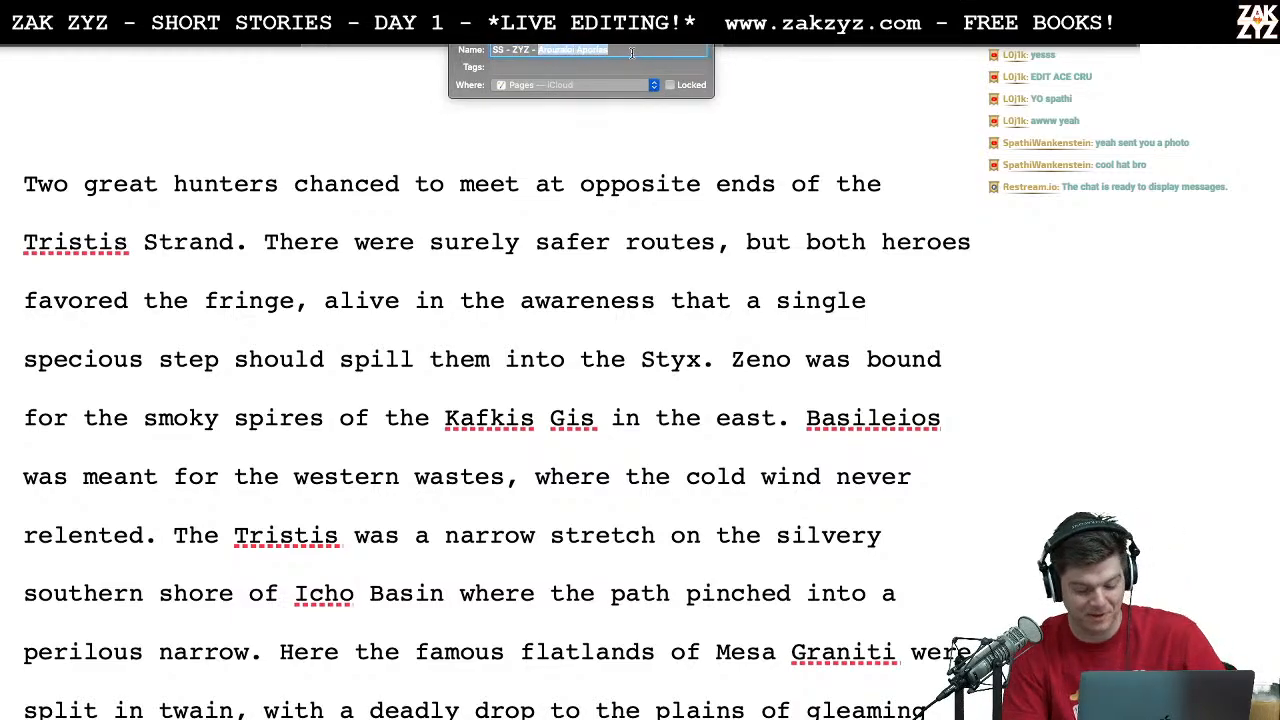
Step: Switch to Google Chrome and search the web for "Arouraíoi Aporías" in a new tab
key(super+Tab)
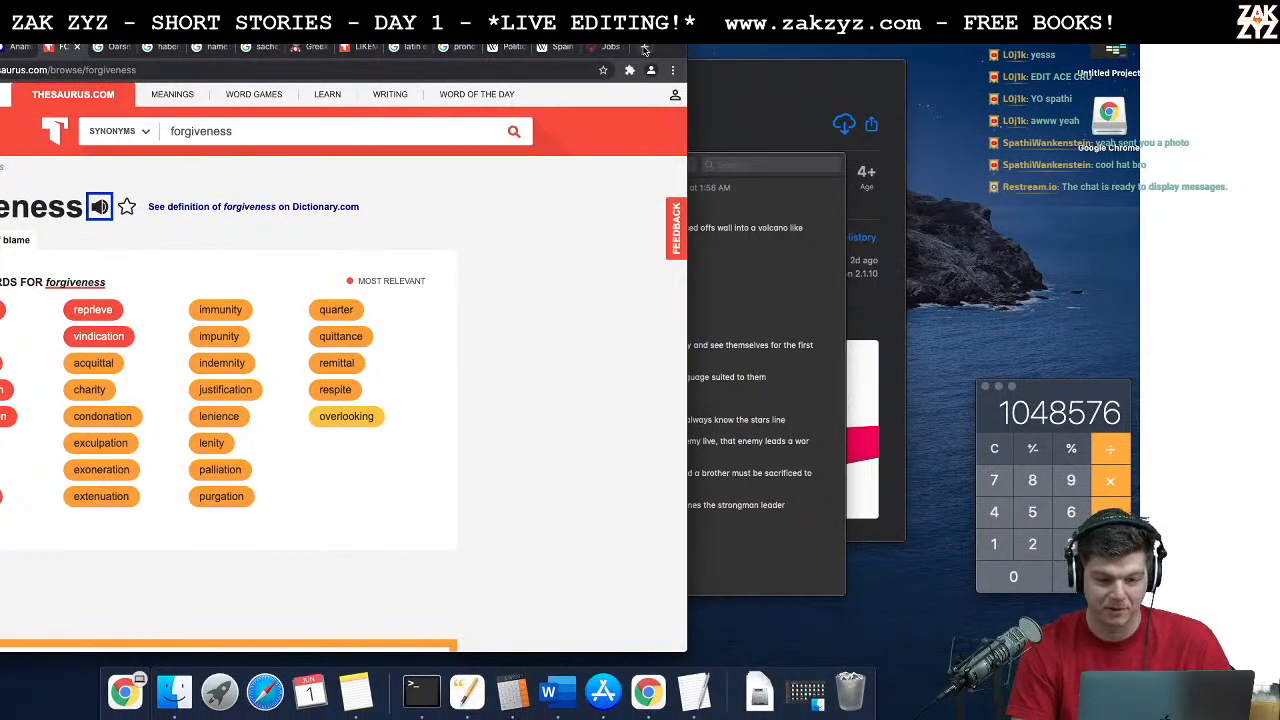
click(645, 50)
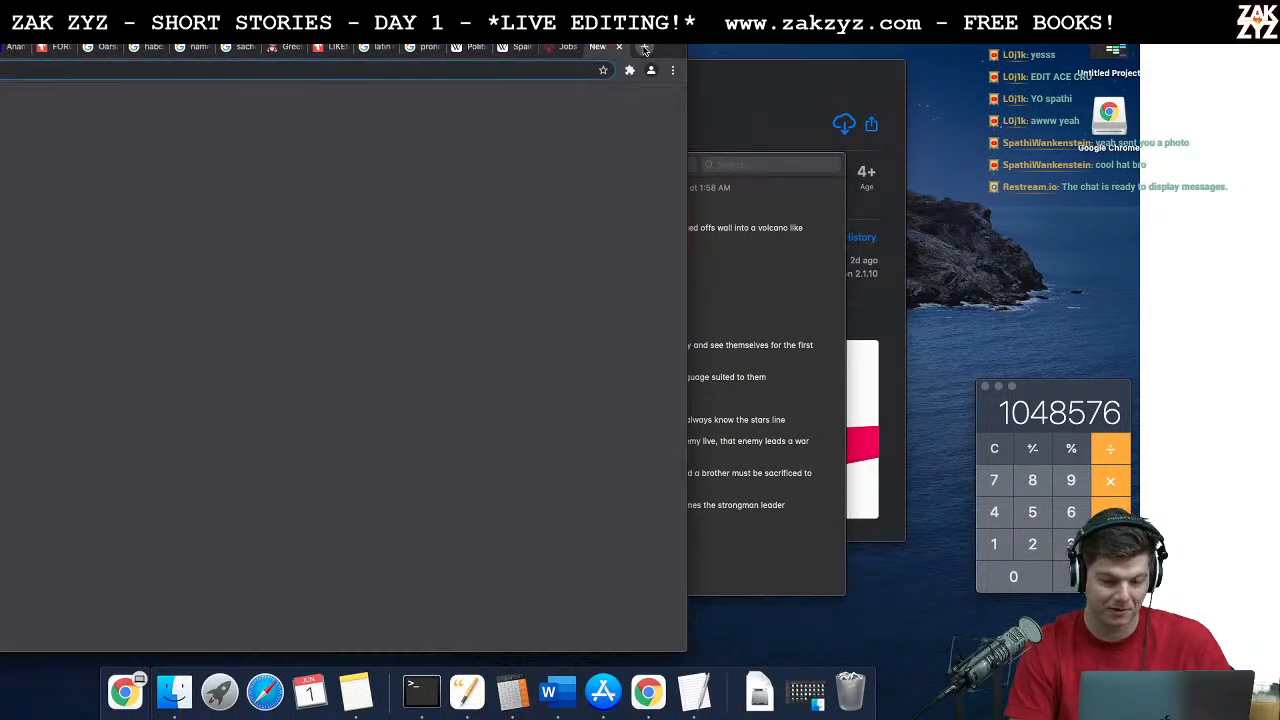
text(ουραίοι Aporías)
key(Return)
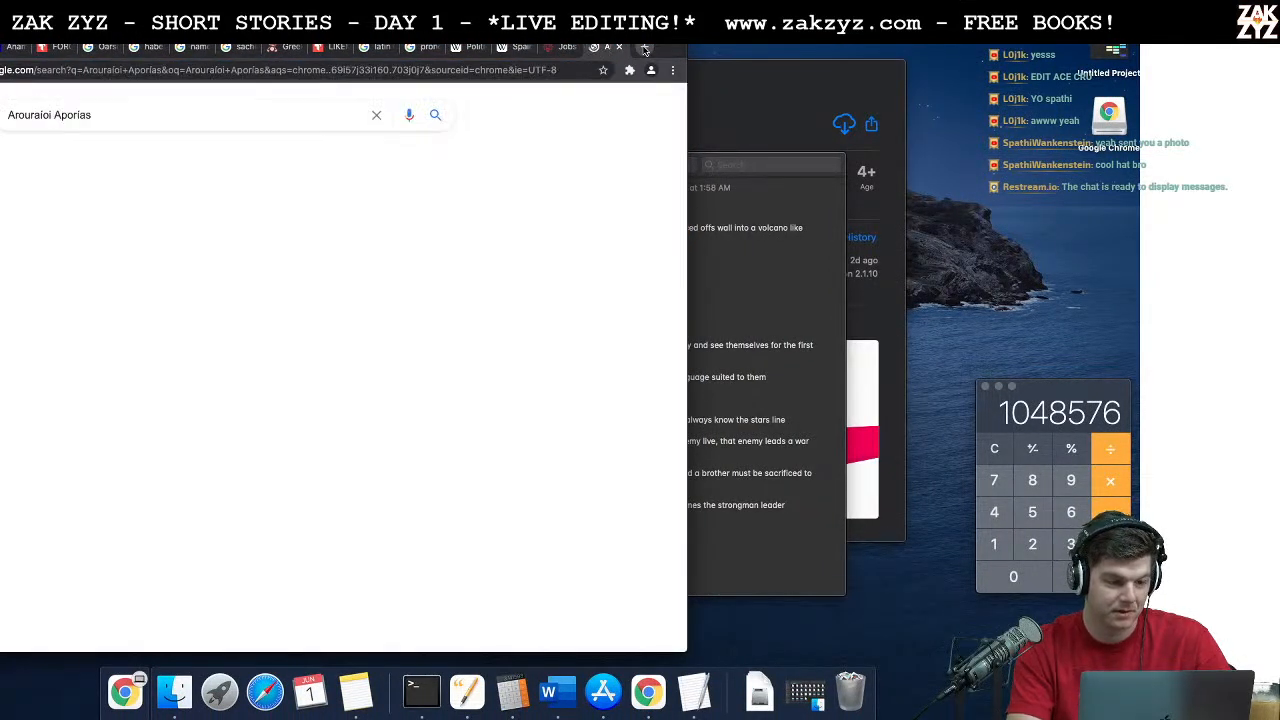
Step: Search for "translate greek to english" and enter "Arouraíoi Aporías" as the Greek text in the results' translator
triple_click(153, 116)
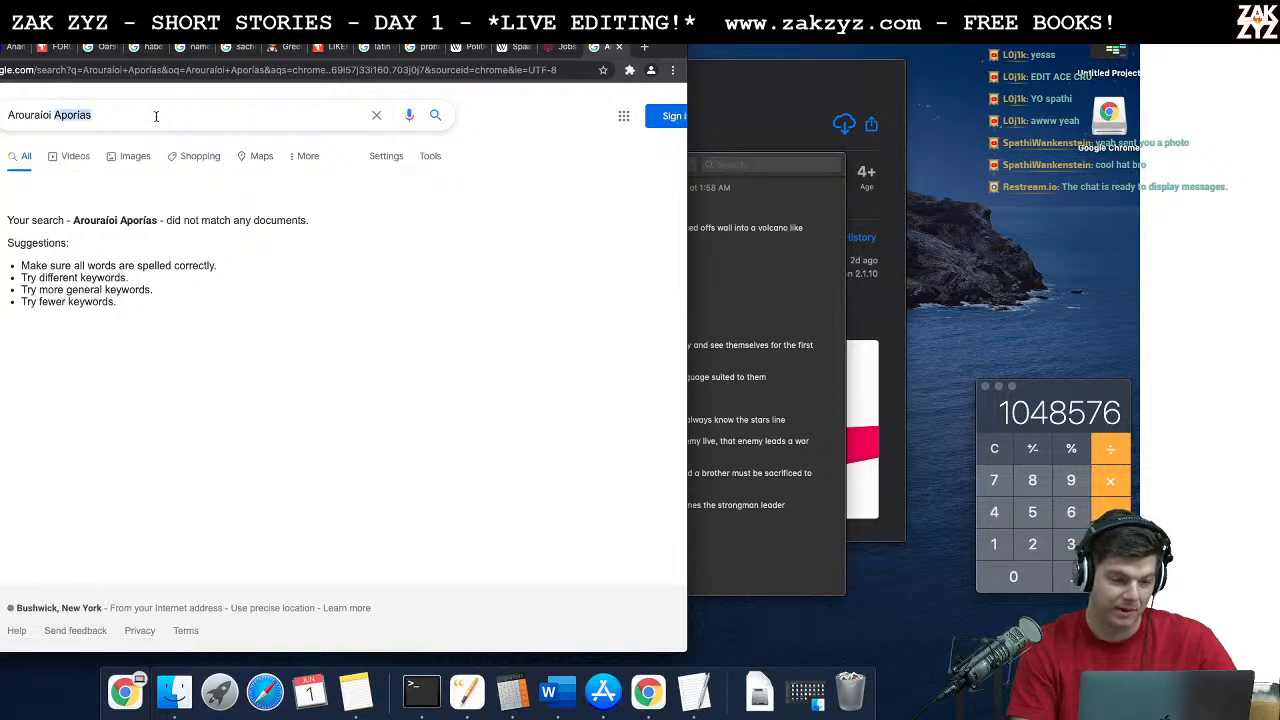
text(transla)
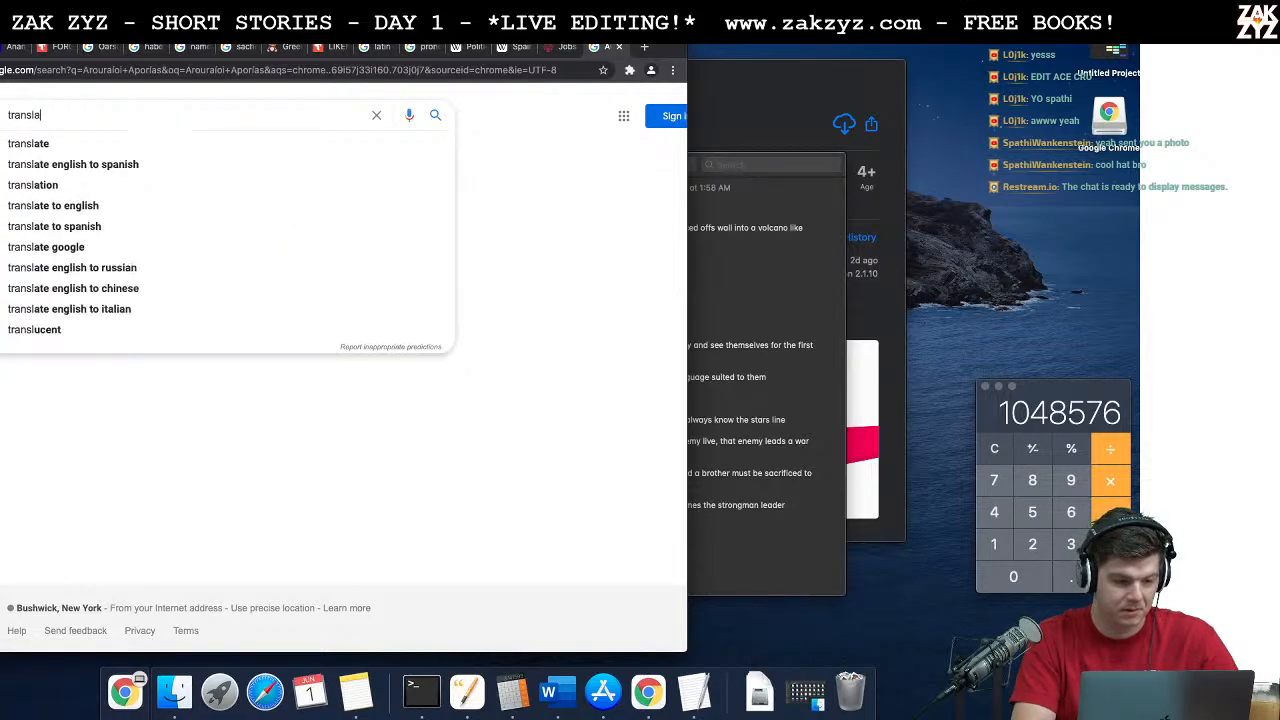
text(te greek to english)
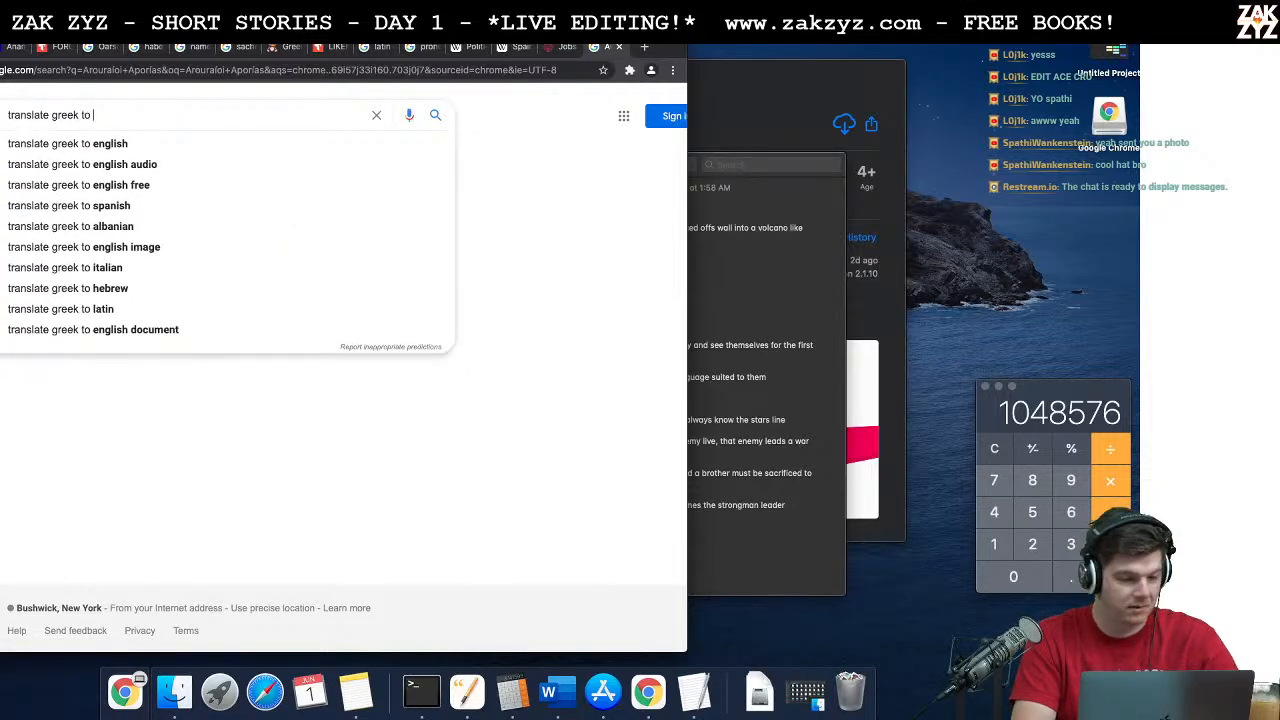
key(Return)
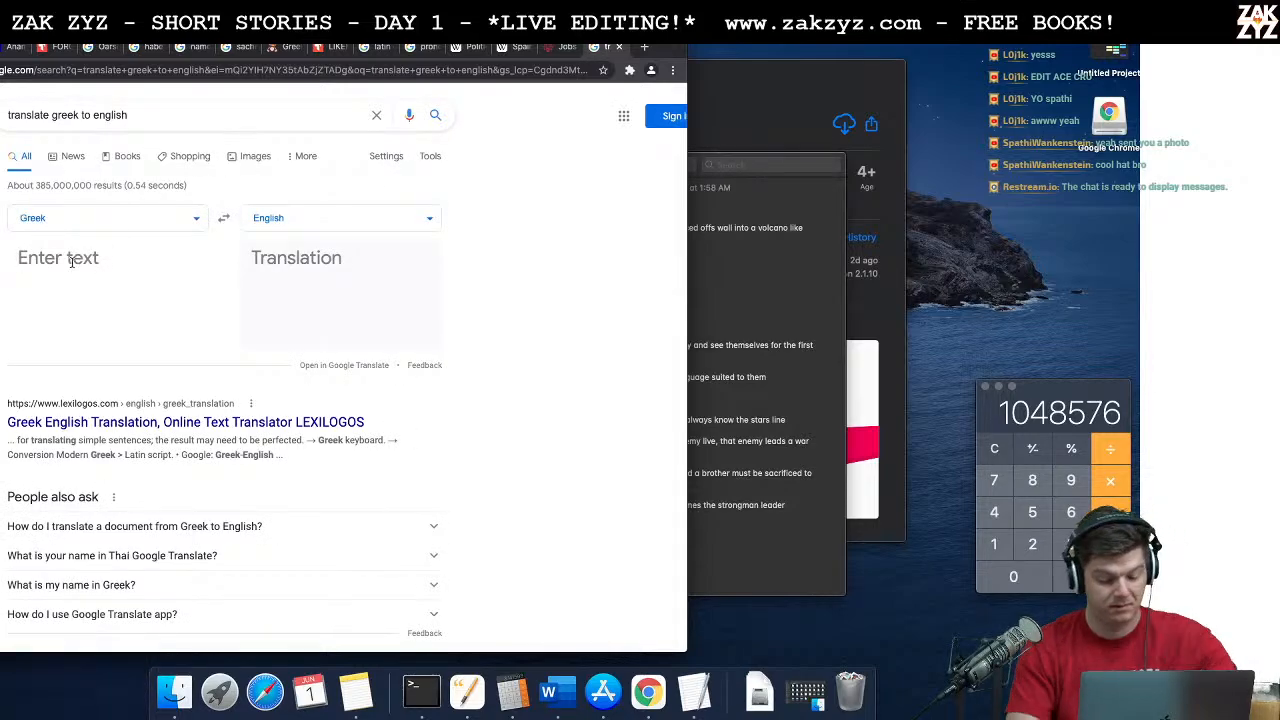
text(Arouraíoi Aporías)
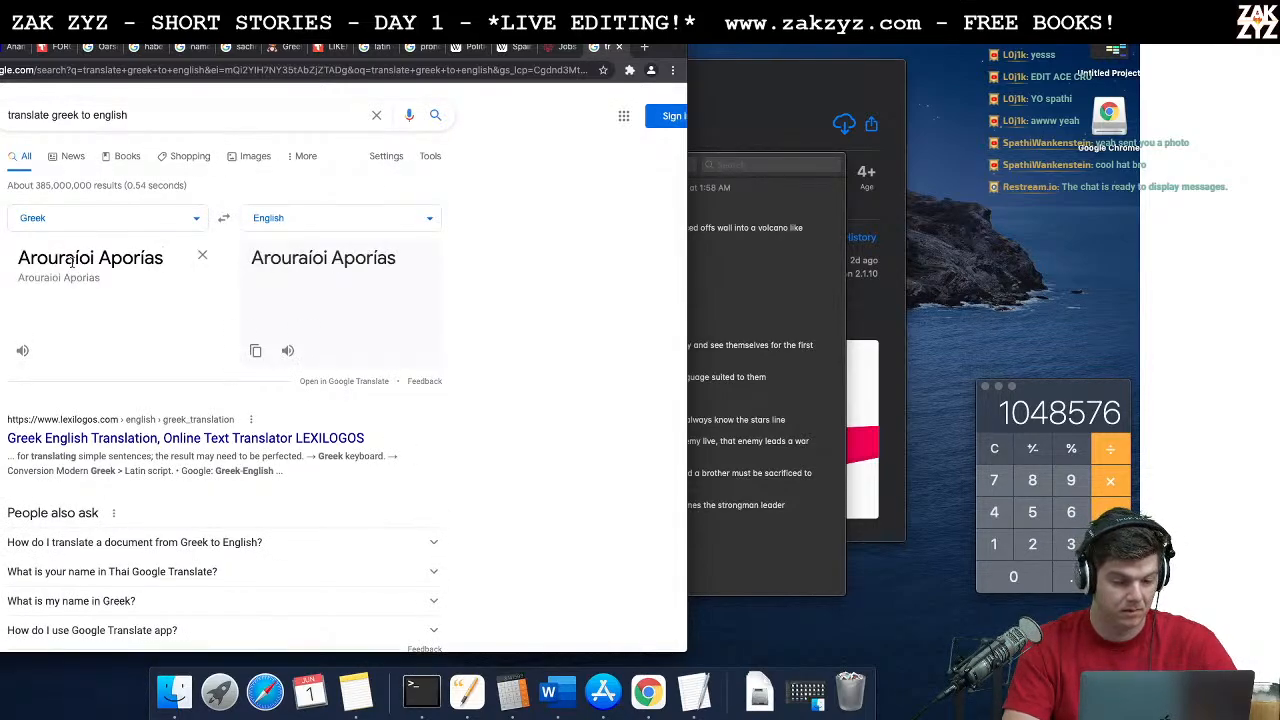
key(Return)
key(BackSpace)
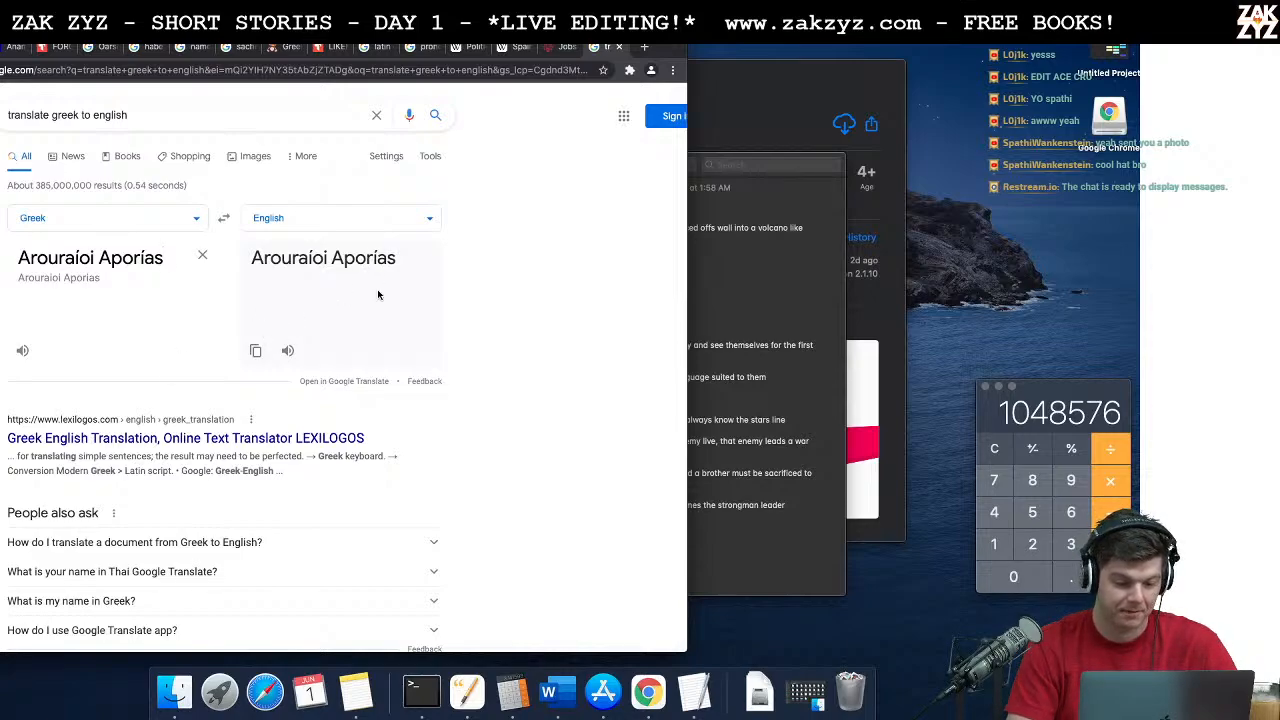
Step: Open the LEXILOGOS Greek translator, send "Arouraíoi Aporías" to Google's English-to-Greek translation, and swap the languages
scroll(376, 300, down, 1)
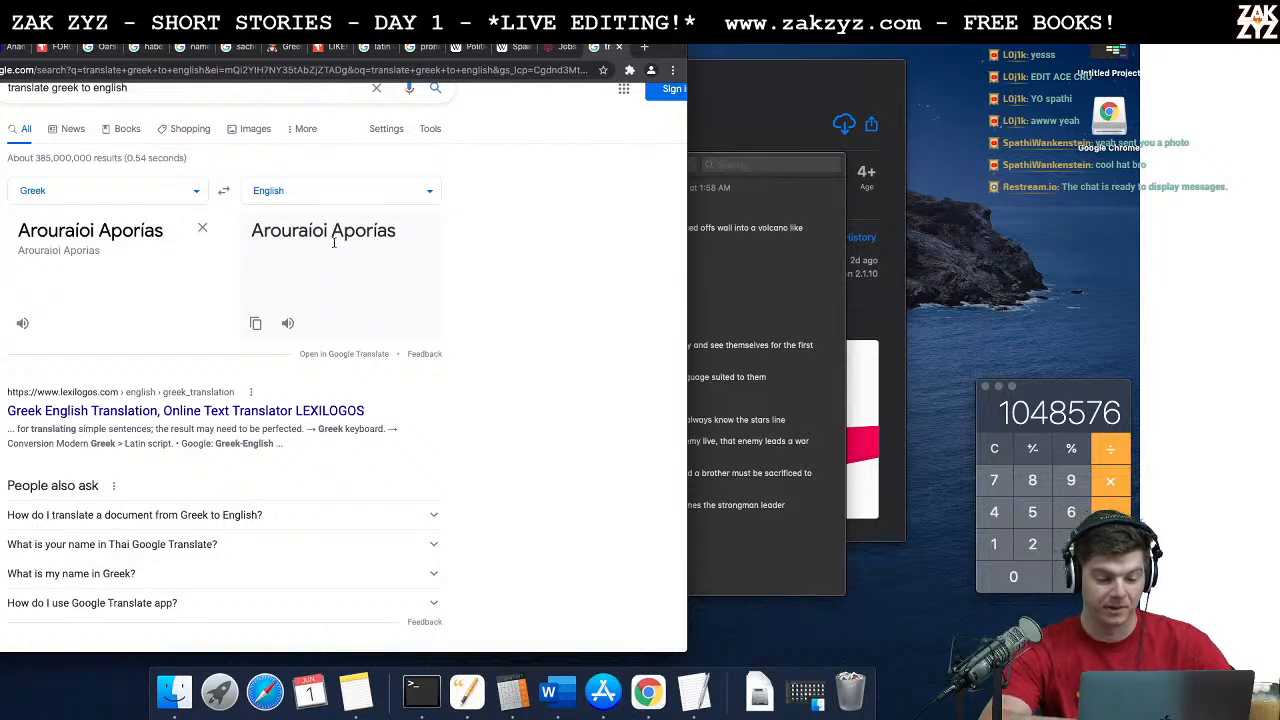
click(295, 411)
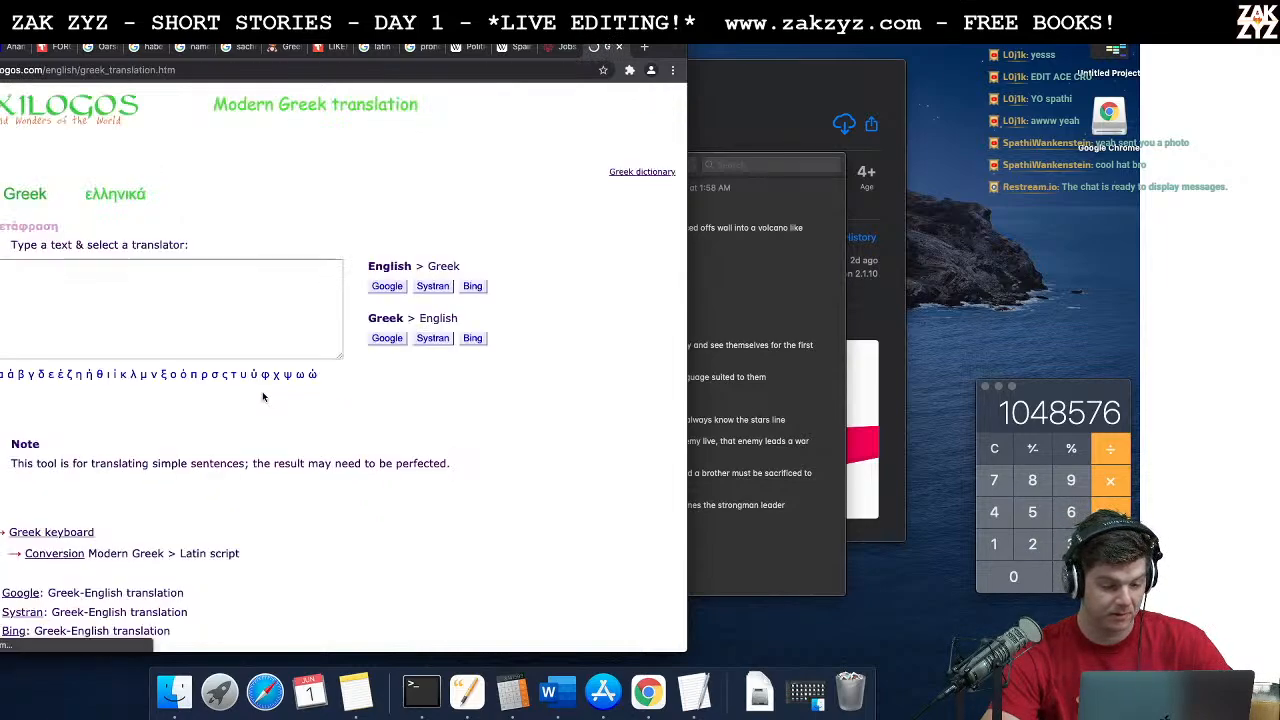
text(raioi Aporias)
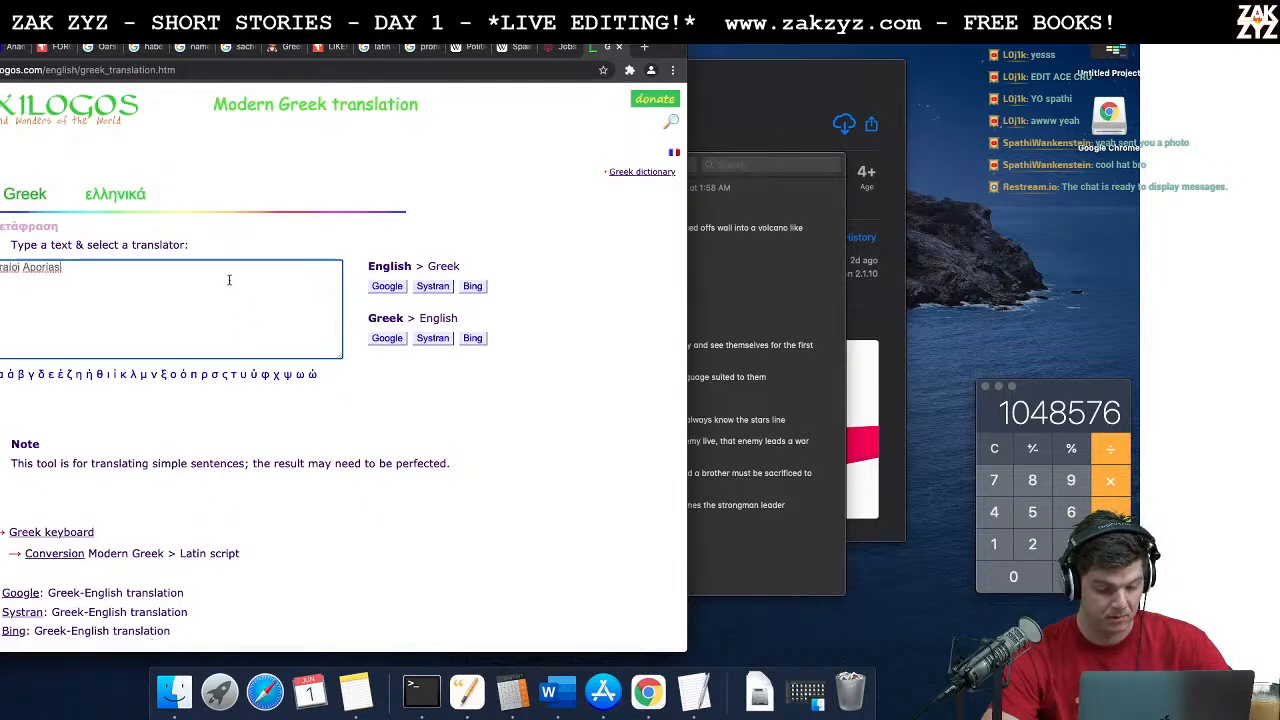
click(386, 287)
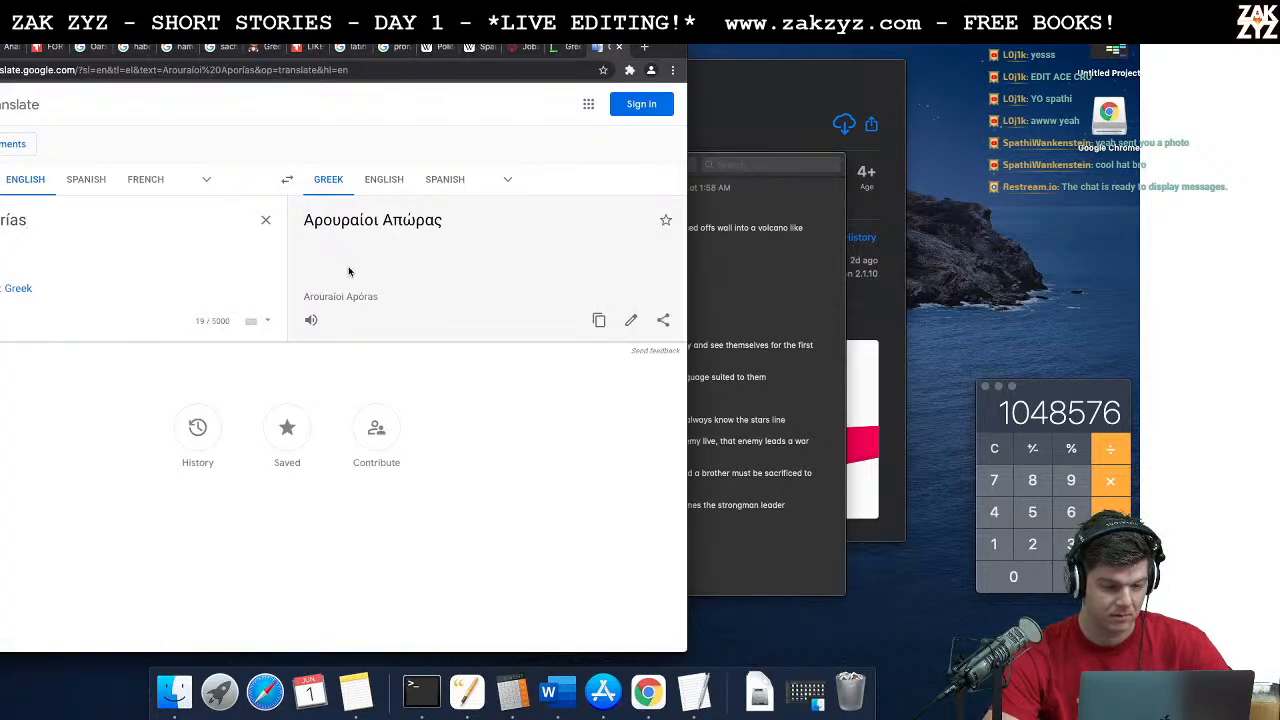
click(286, 180)
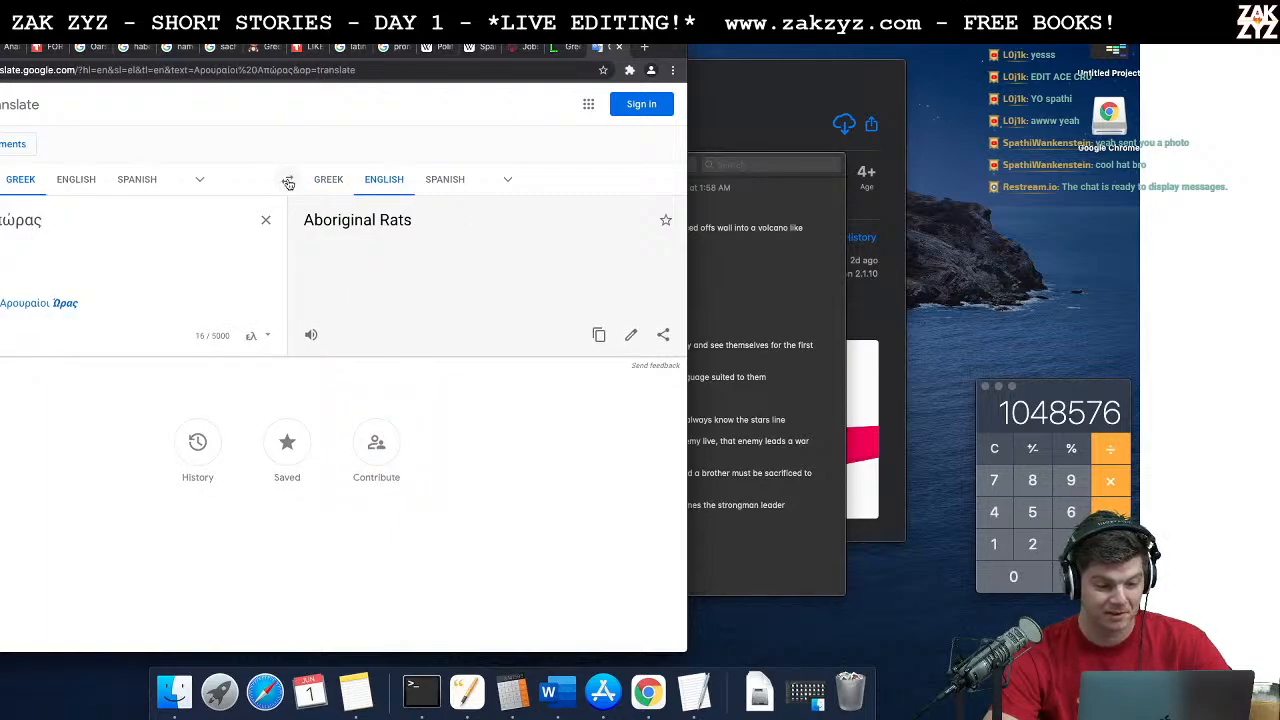
Step: Remove the second word from the Greek source text to translate the first alone, and replace the text with "Arouraíoi Aporías"
click(50, 216)
key(BackSpace)
key(BackSpace)
key(BackSpace)
key(BackSpace)
key(BackSpace)
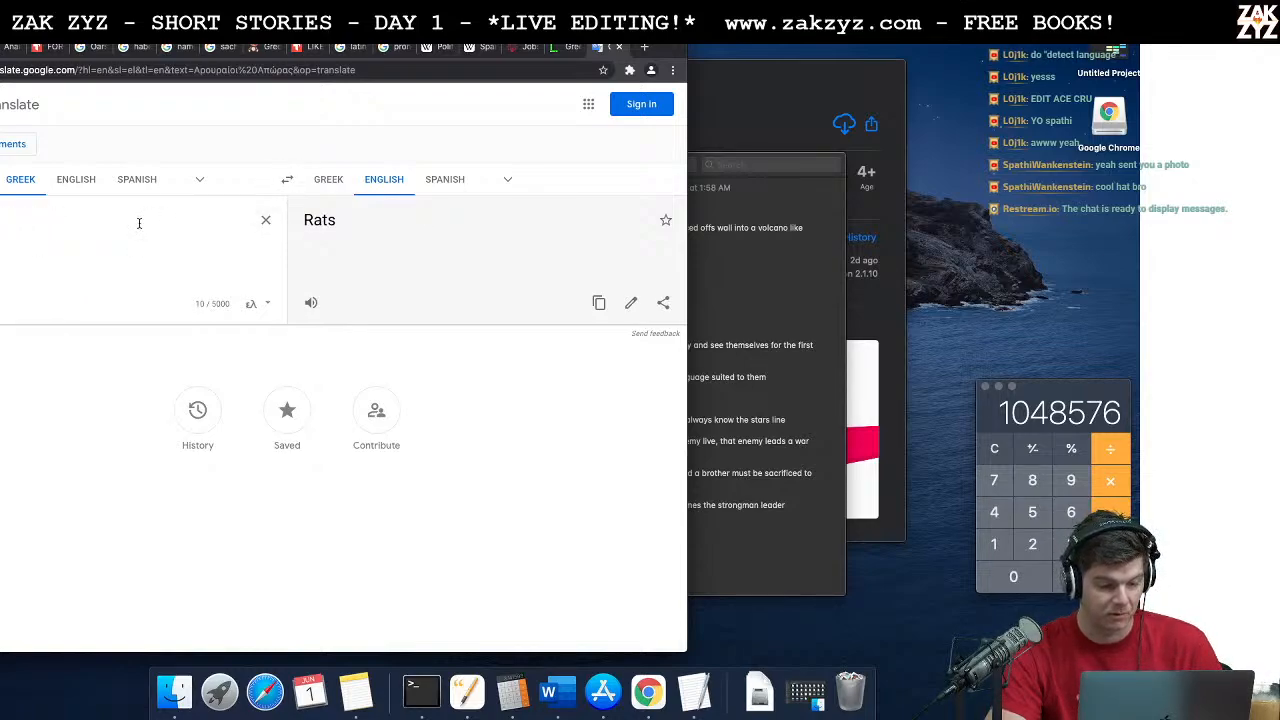
key(super+a)
text(Arouraíoi Aporías)
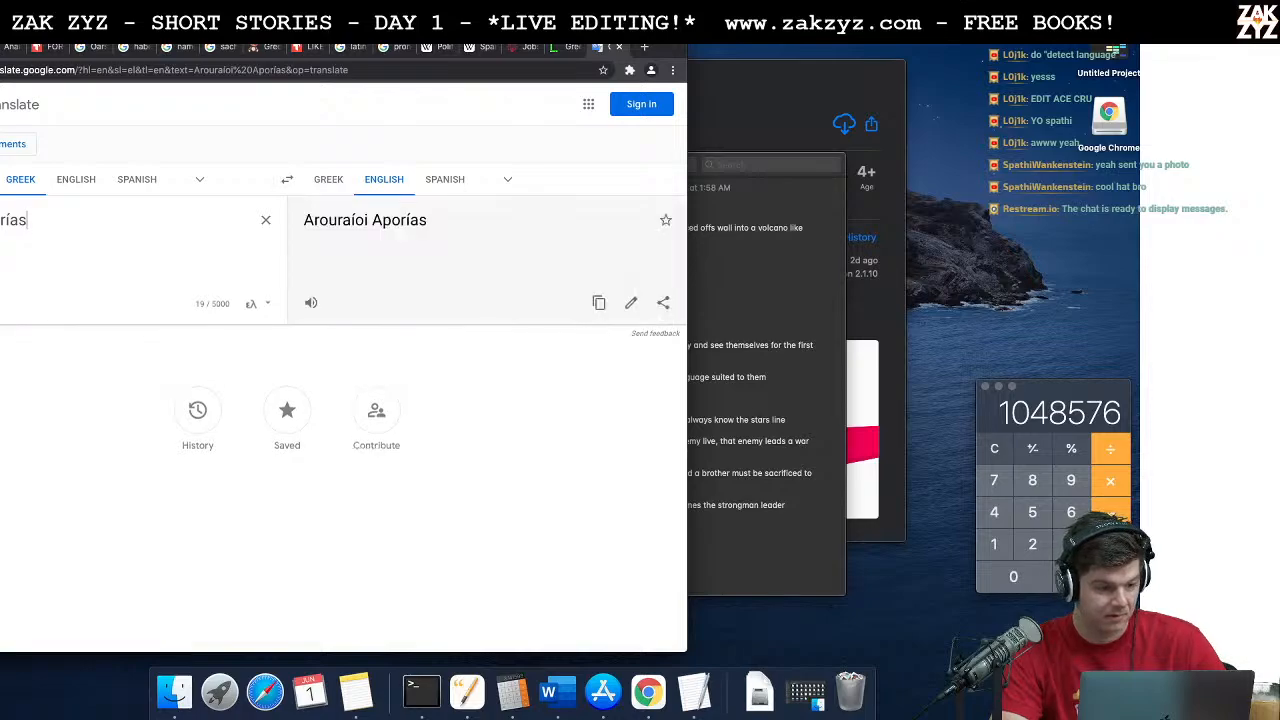
Step: Replace the source text with "Aporías" and swap the languages twice to look up its Greek meaning in English
key(super+a)
text(Aporías)
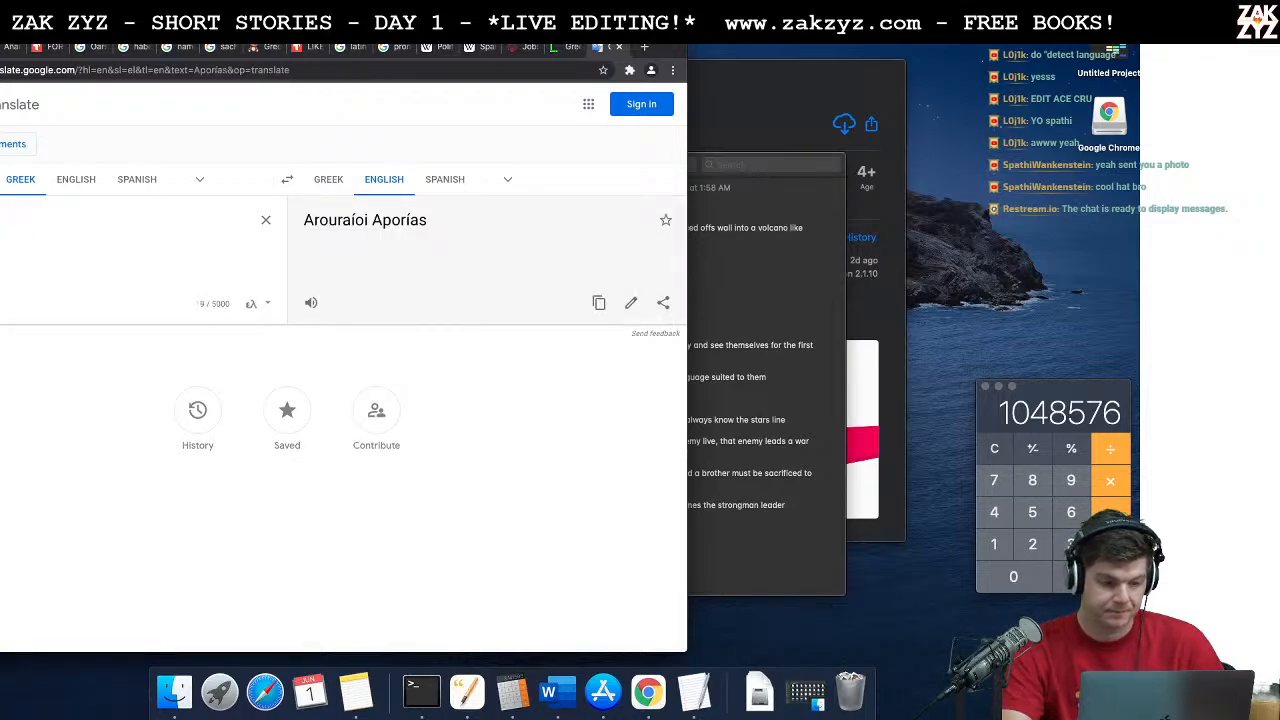
click(288, 182)
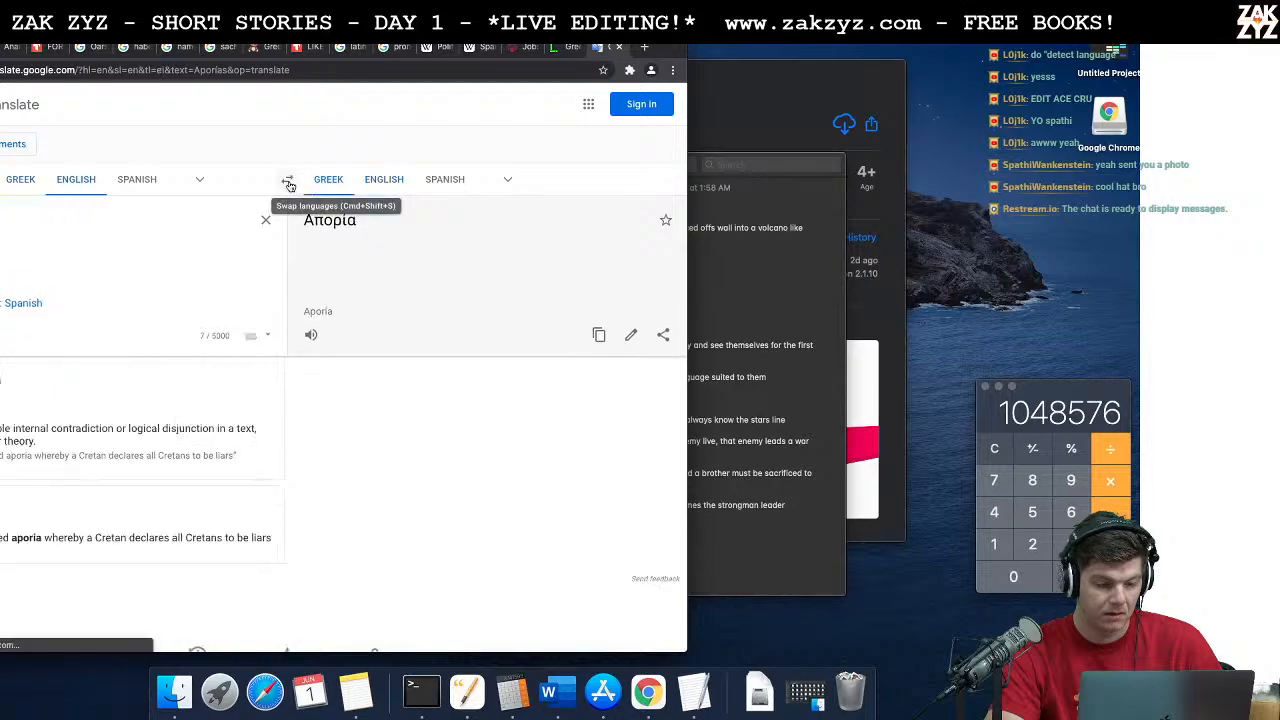
click(288, 182)
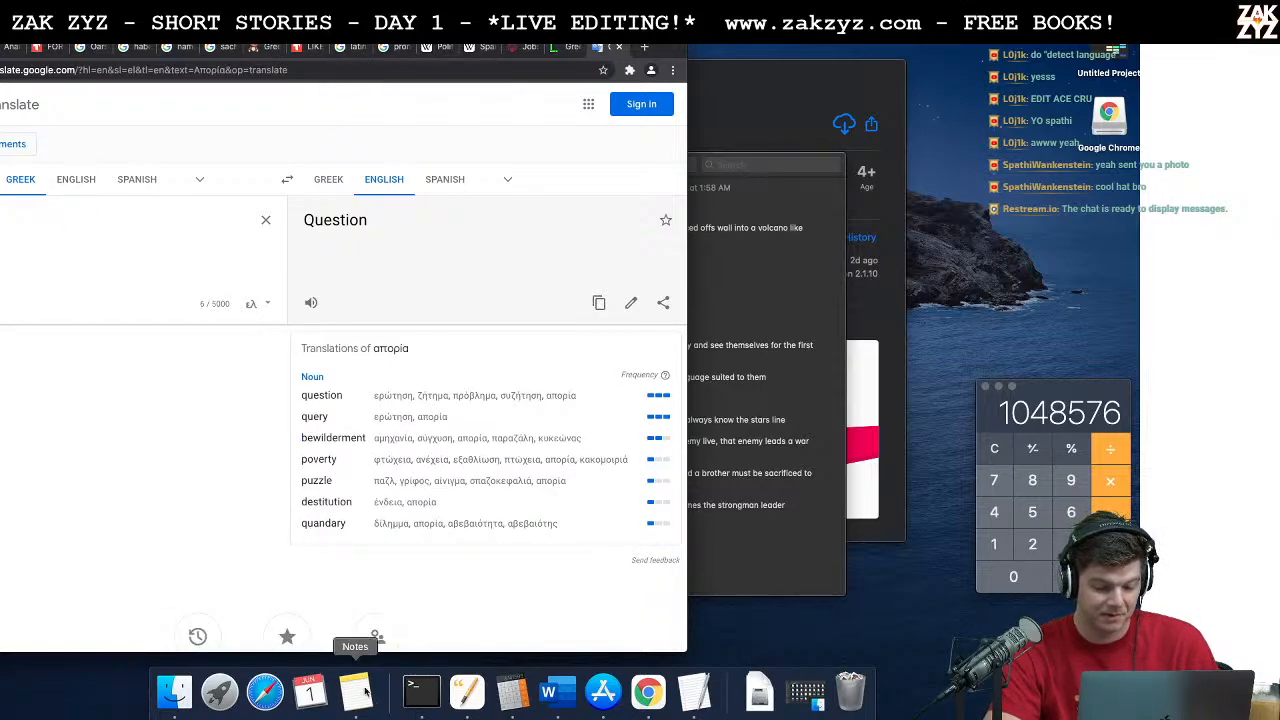
Step: Copy "Arouraíoi Aporías" again from the Pages document name and paste it over the source text in Google Translate
click(461, 706)
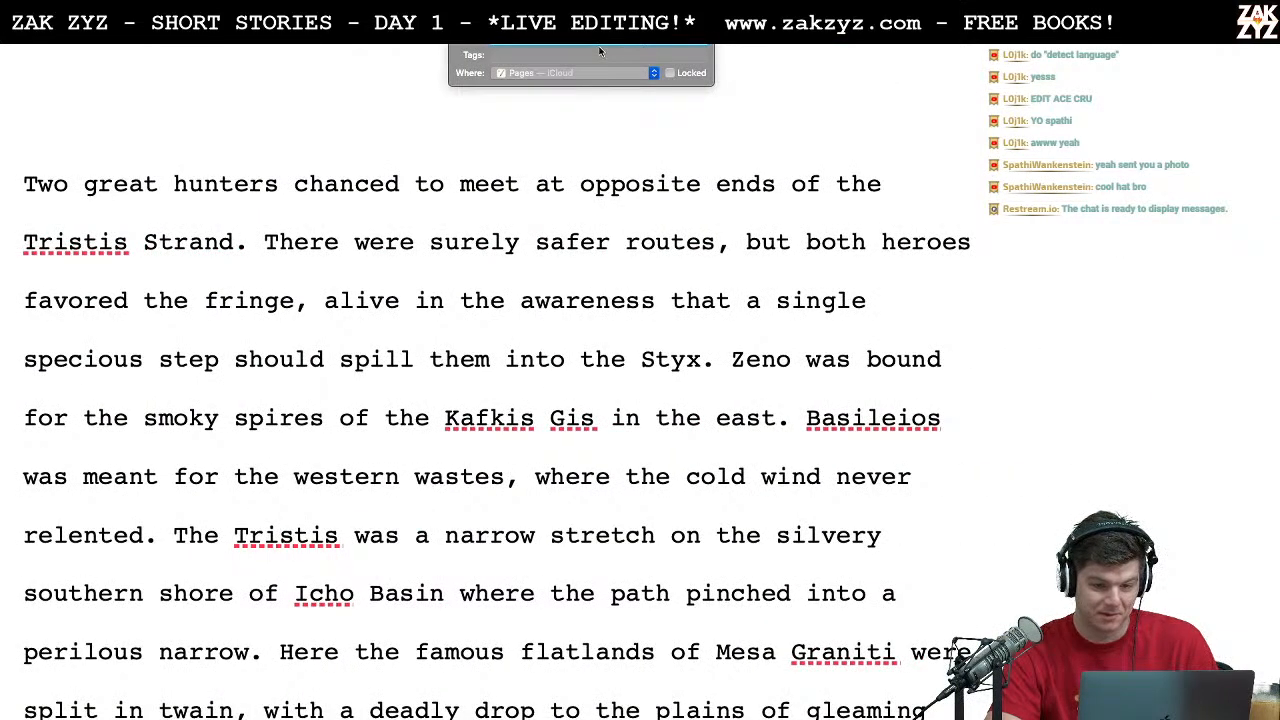
right_click(600, 51)
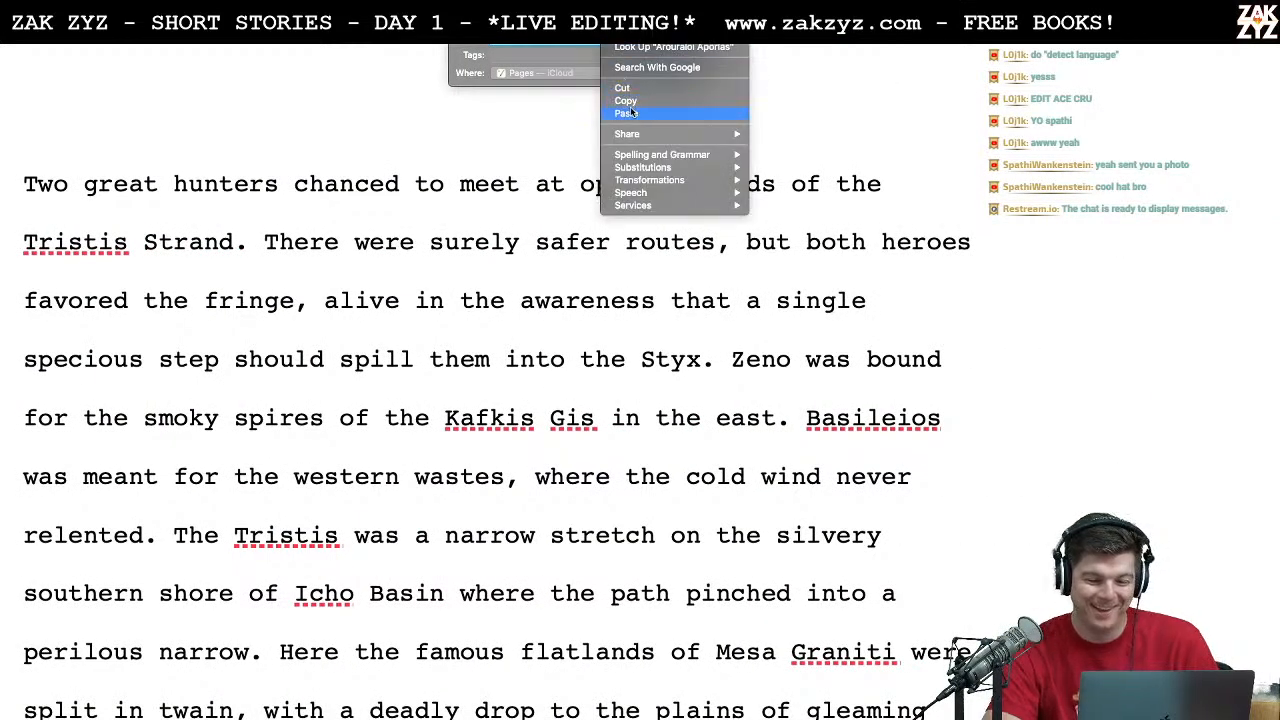
click(631, 103)
key(super+Tab)
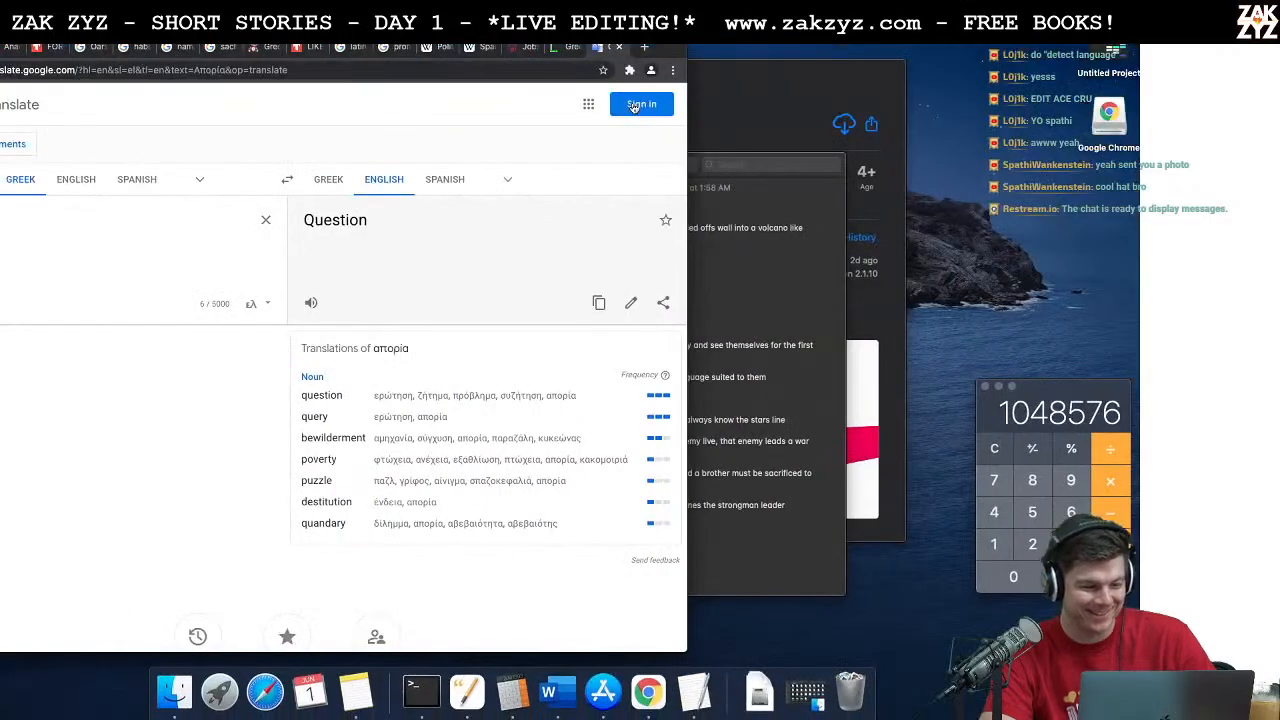
double_click(6, 234)
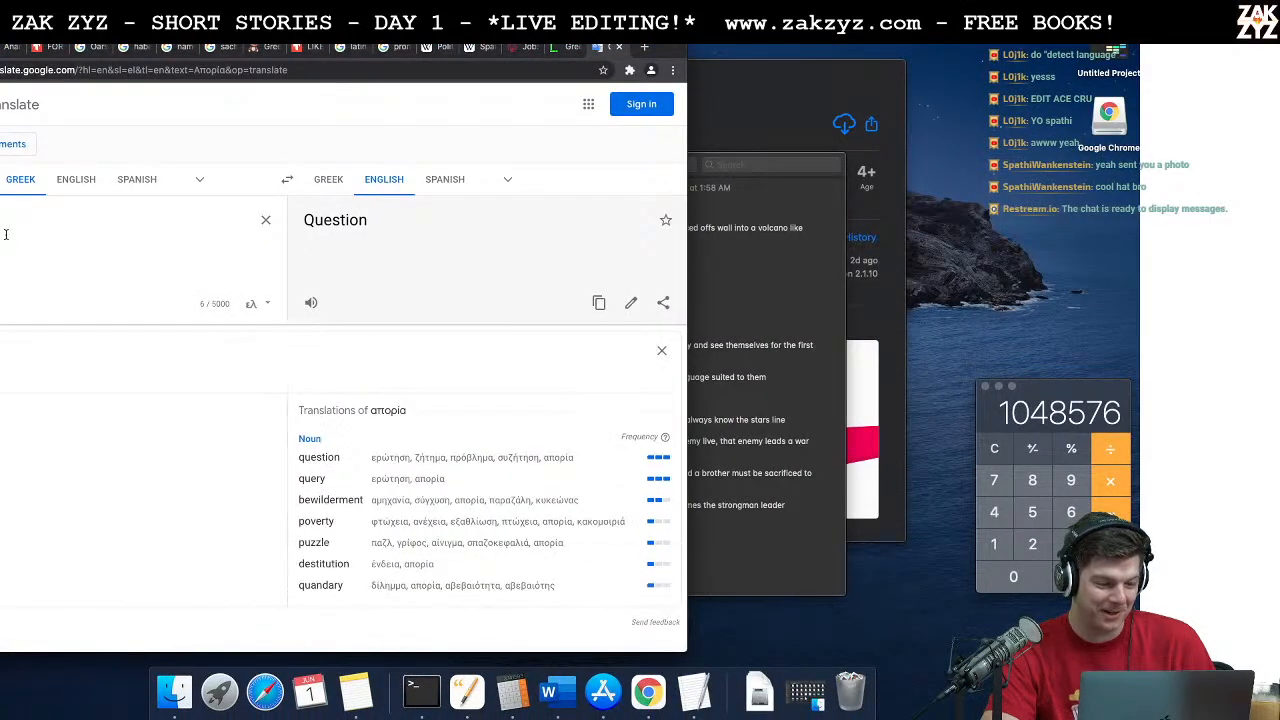
key(super+v)
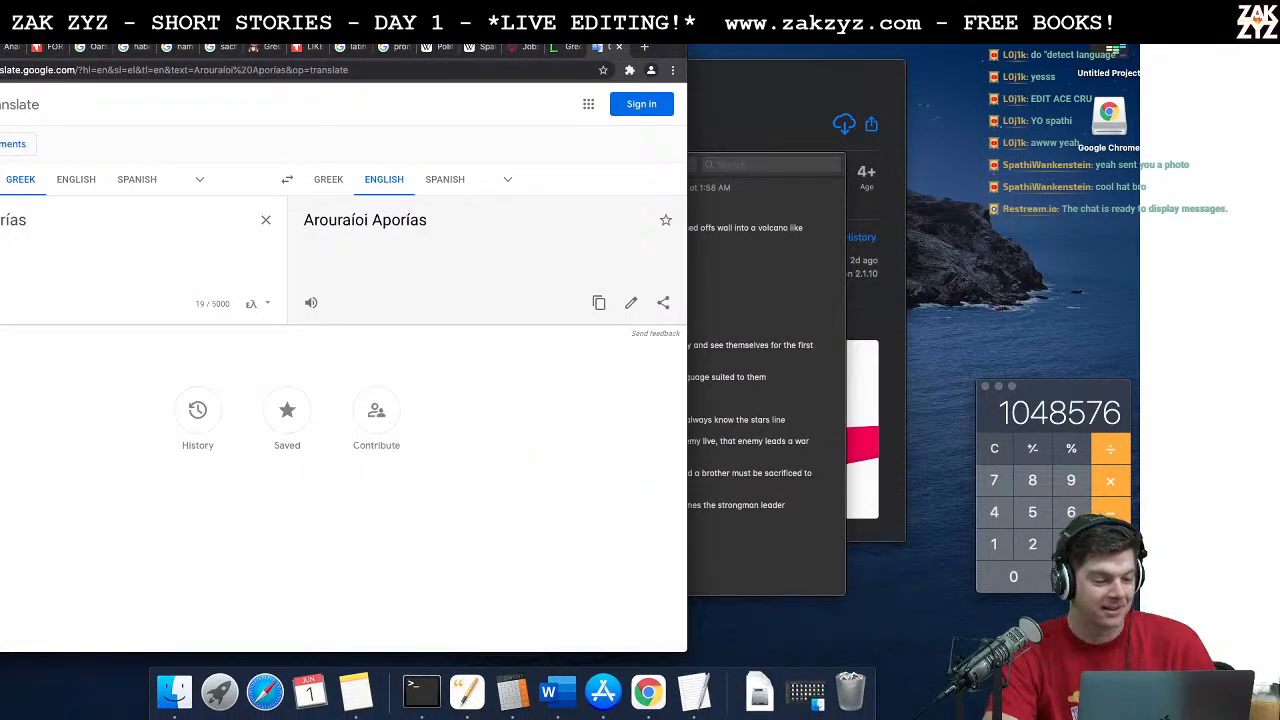
Step: Set the source language to automatic detection and swap the languages to translate the full title back into English
click(0, 179)
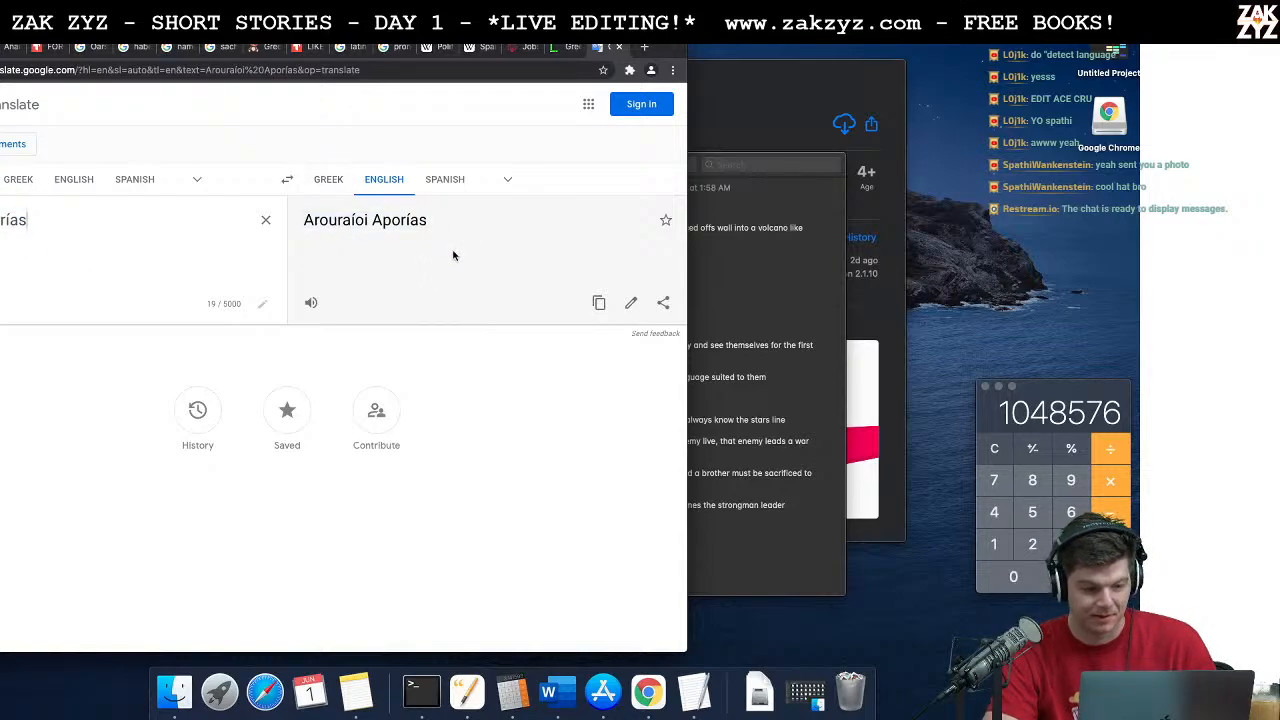
click(288, 180)
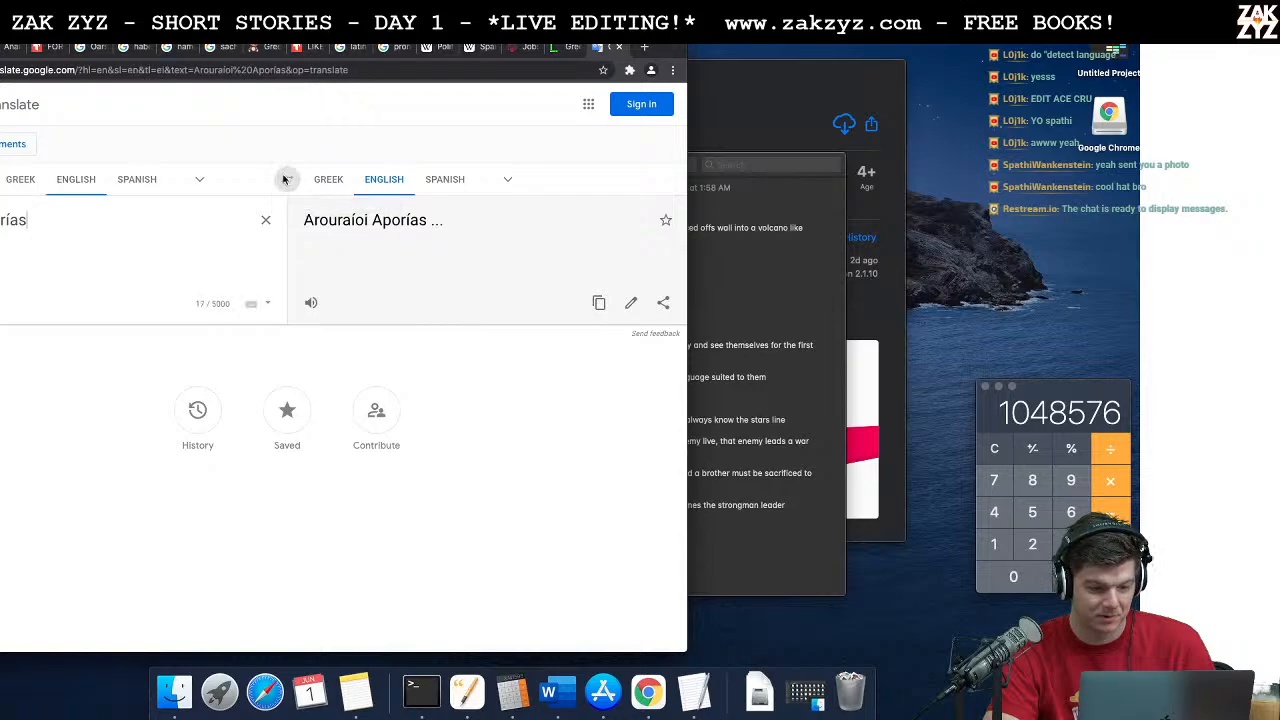
click(288, 181)
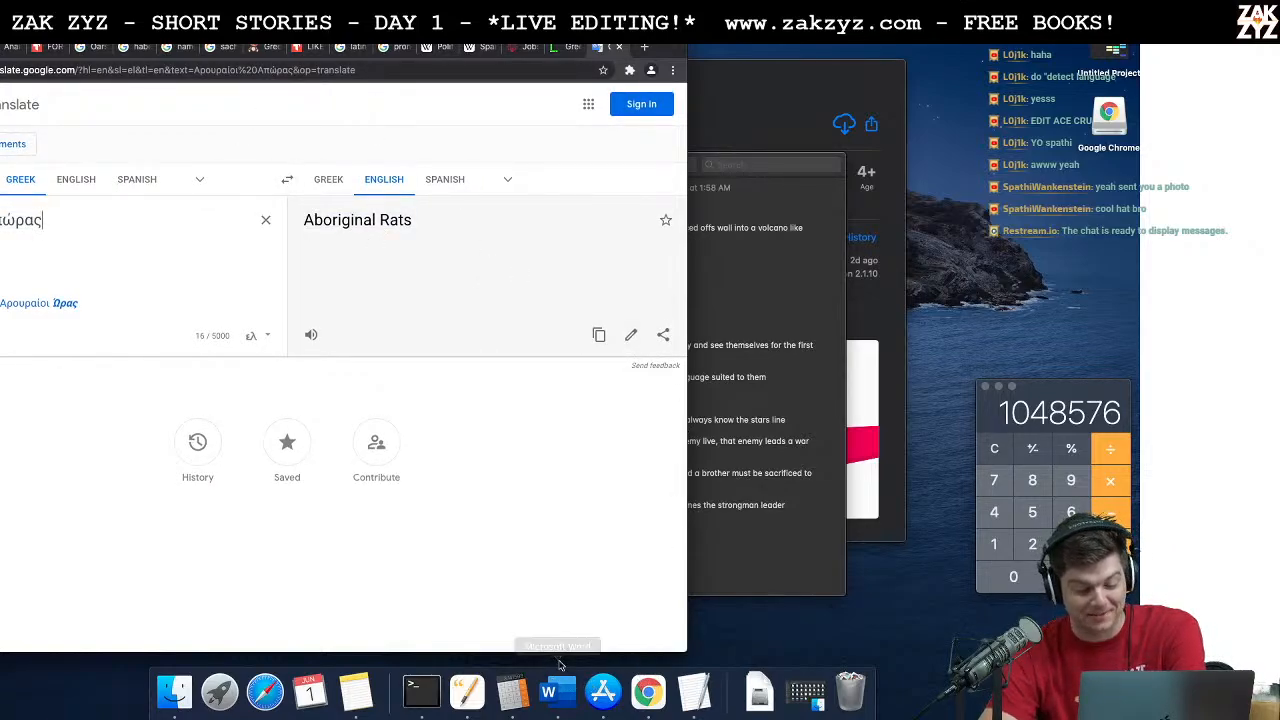
Step: Return to the Pages story and insert three blank lines above its opening paragraph
click(463, 700)
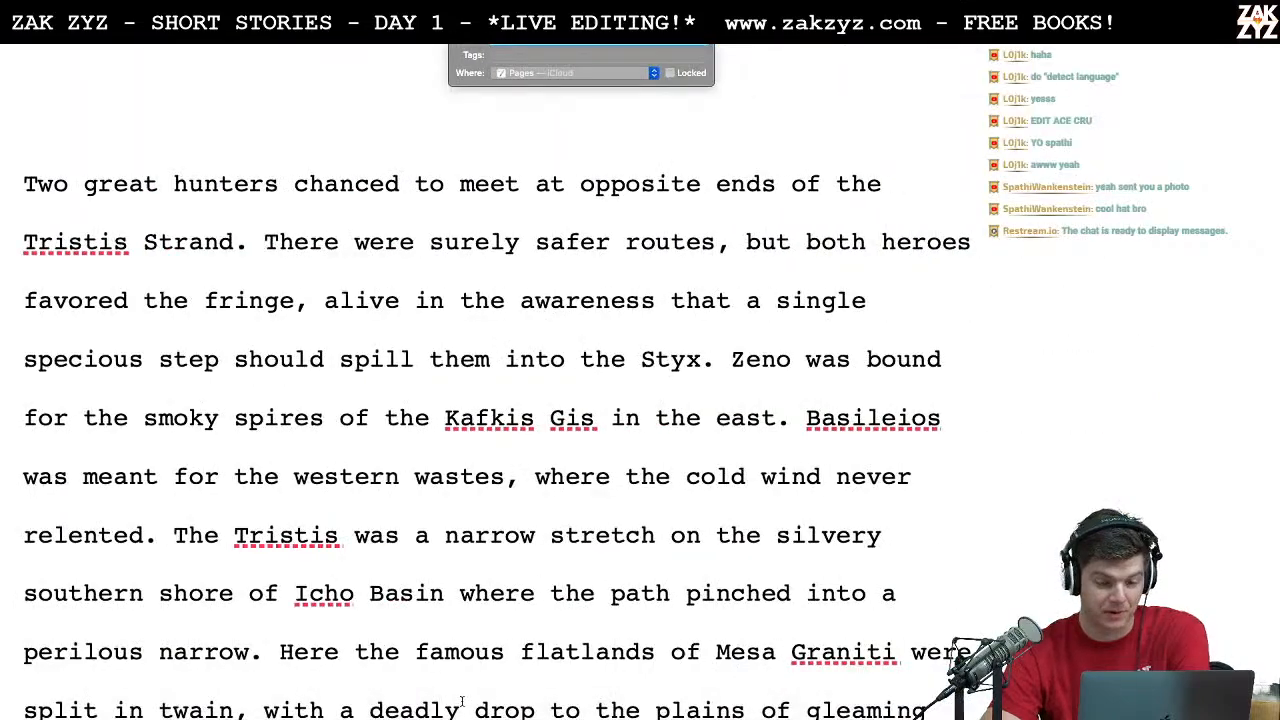
click(533, 187)
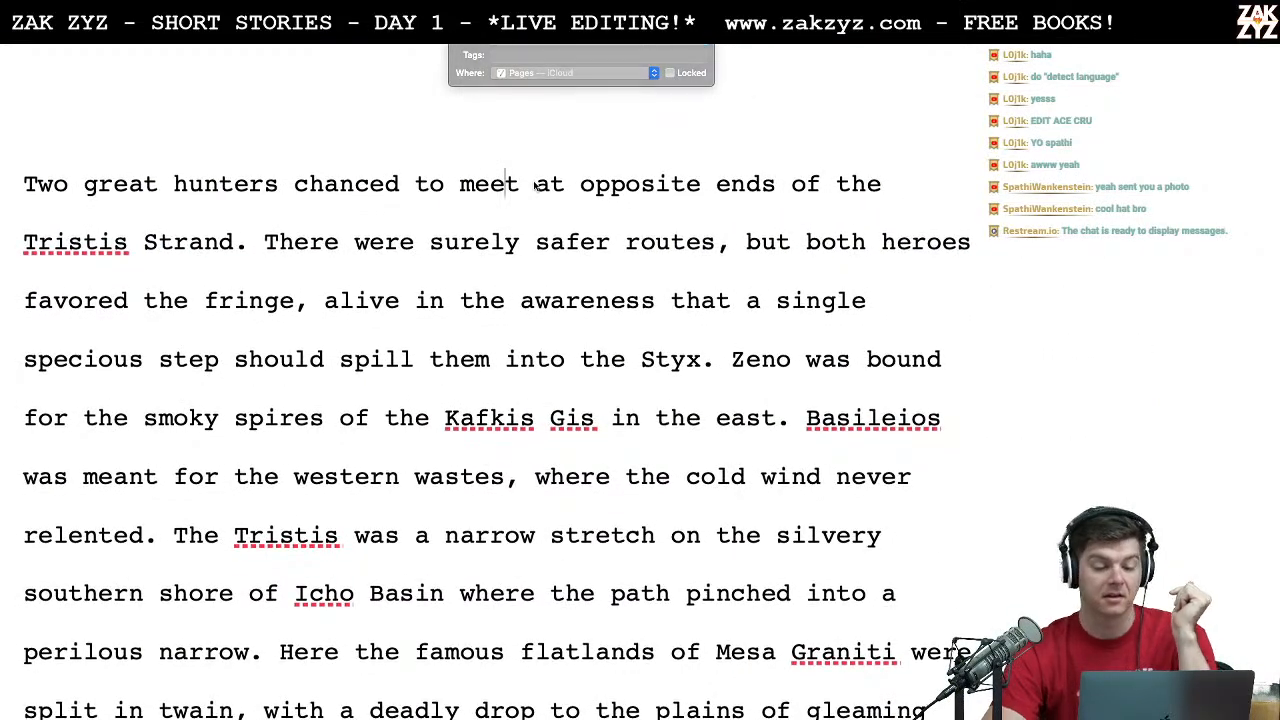
key(super+Left)
key(Return)
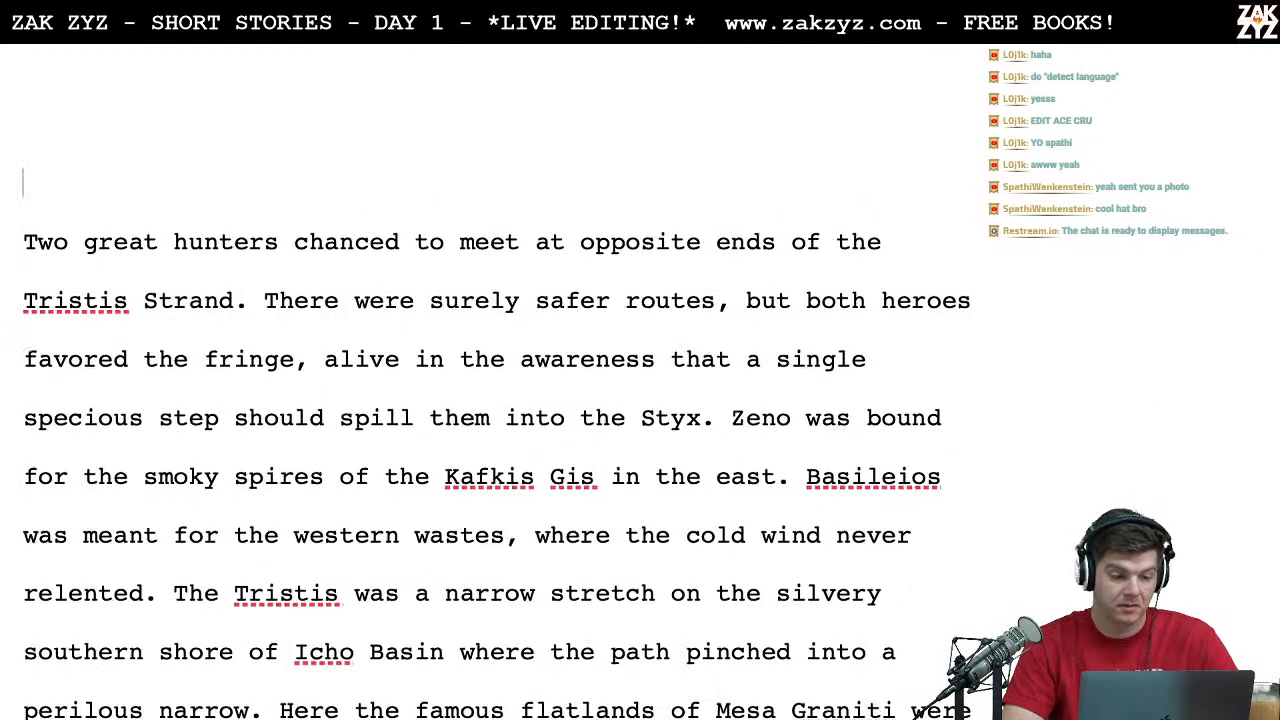
key(Return)
key(Return)
key(Up)
key(Up)
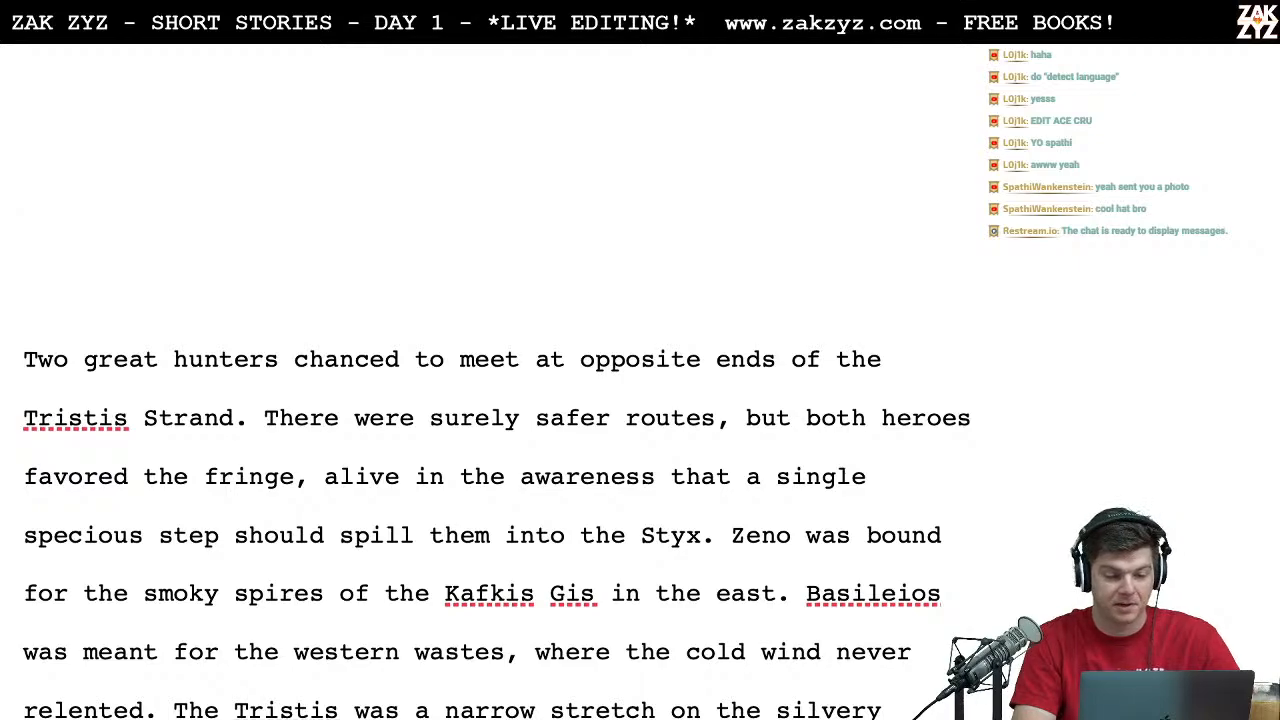
Step: Paste the title "Arouraíoi Aporías" above the story and add a "By" line with the author's name beneath it
key(ctrl+v)
key(Return)
text(By Zak ZY)
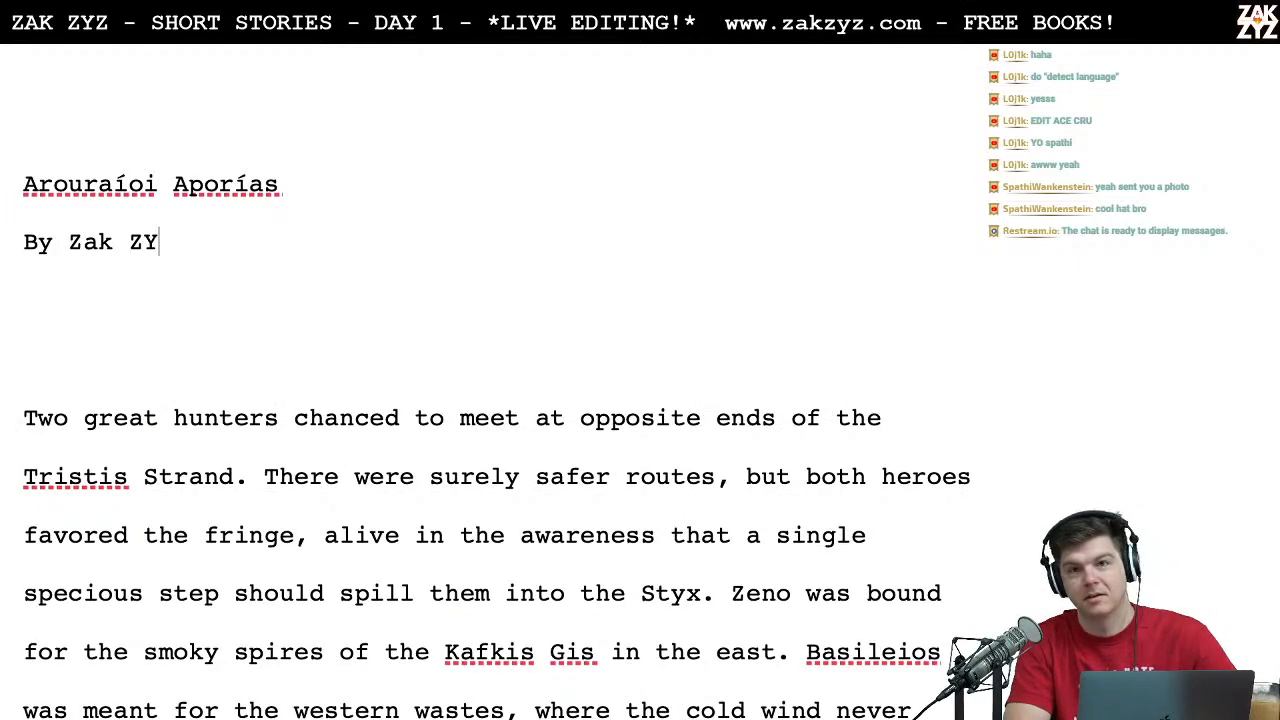
key(BackSpace)
text(yz)
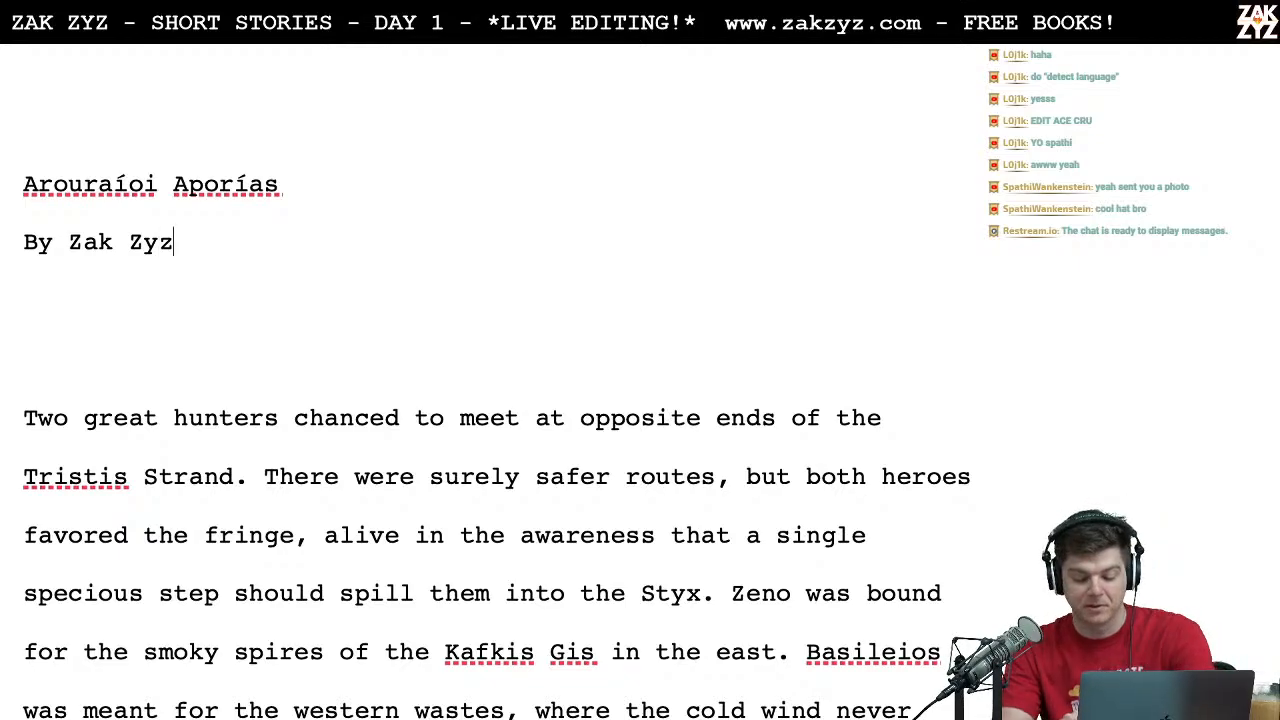
Step: Center the title and byline, and insert one more blank line between the byline and the opening paragraph
key(ctrl+shift+Home)
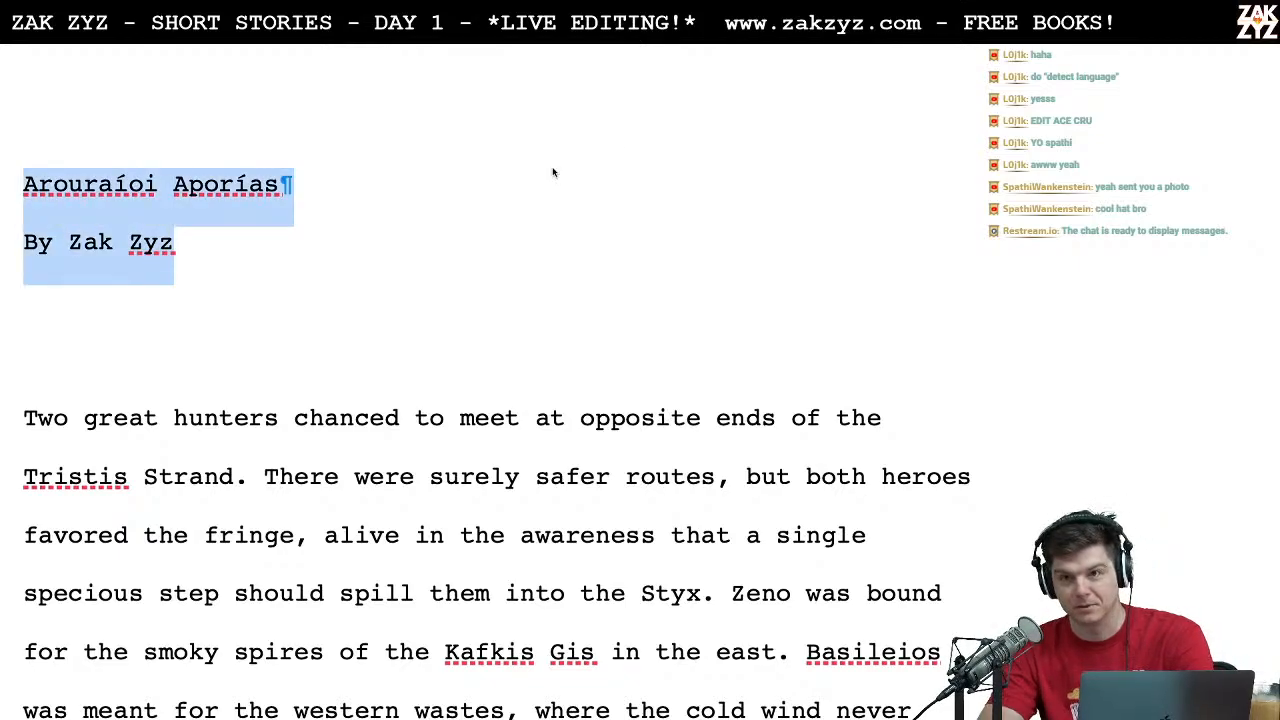
key(alt+super+i)
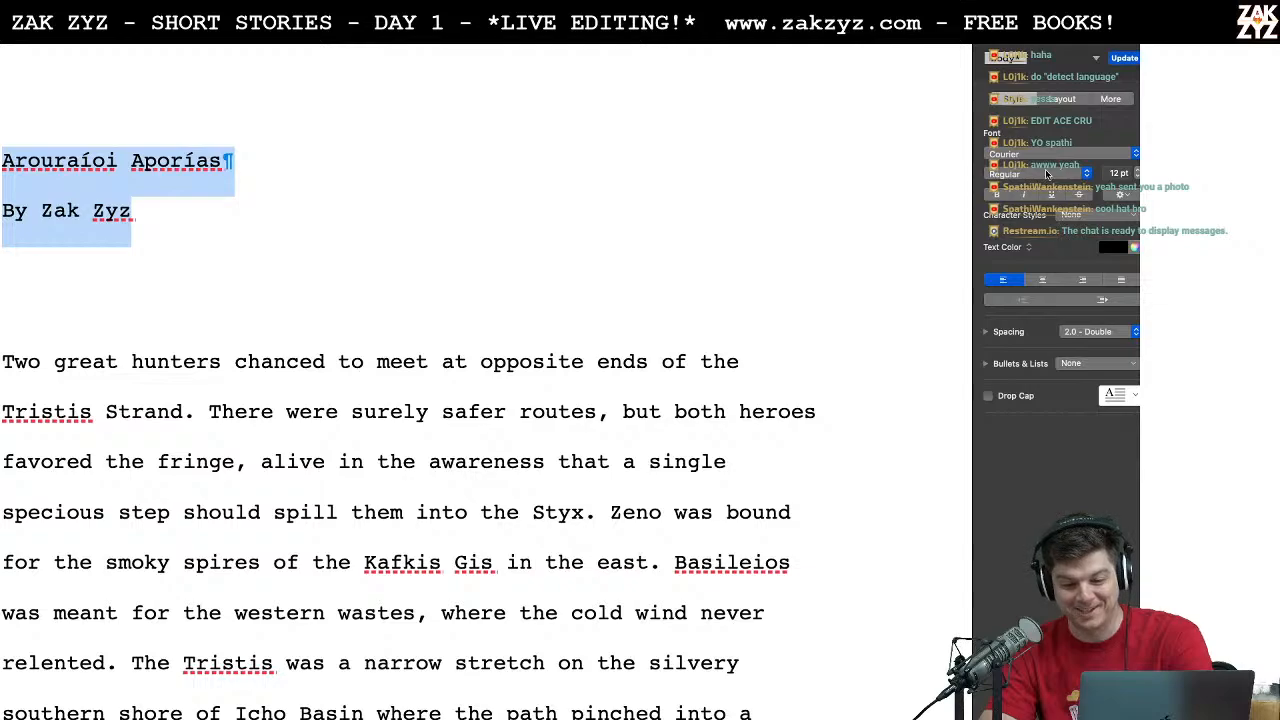
click(1043, 280)
key(alt+super+i)
click(627, 330)
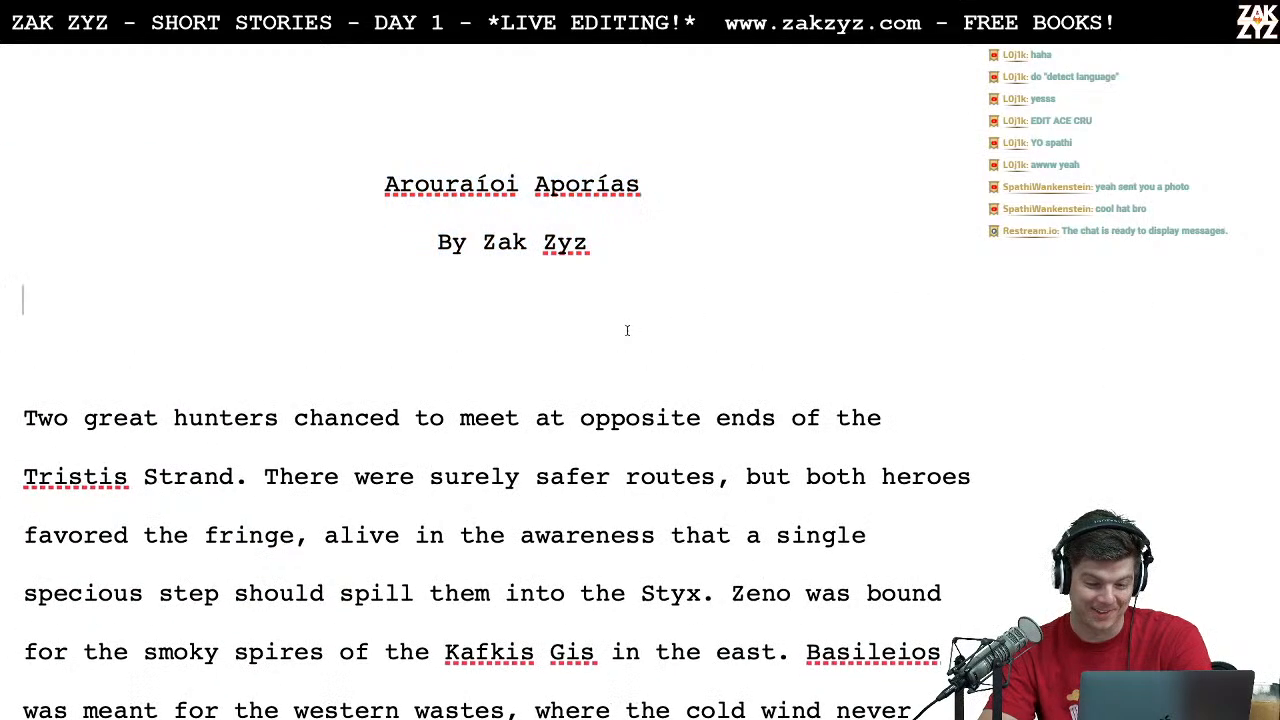
key(Return)
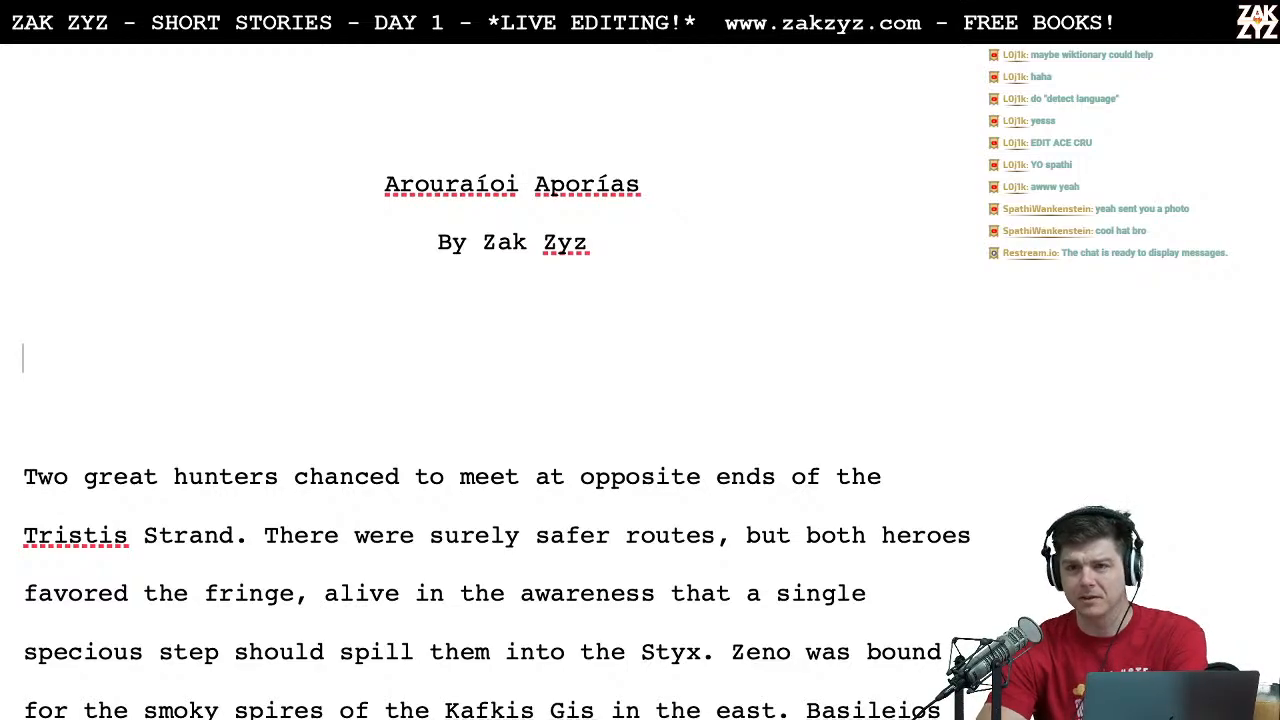
scroll(623, 329, down, 1)
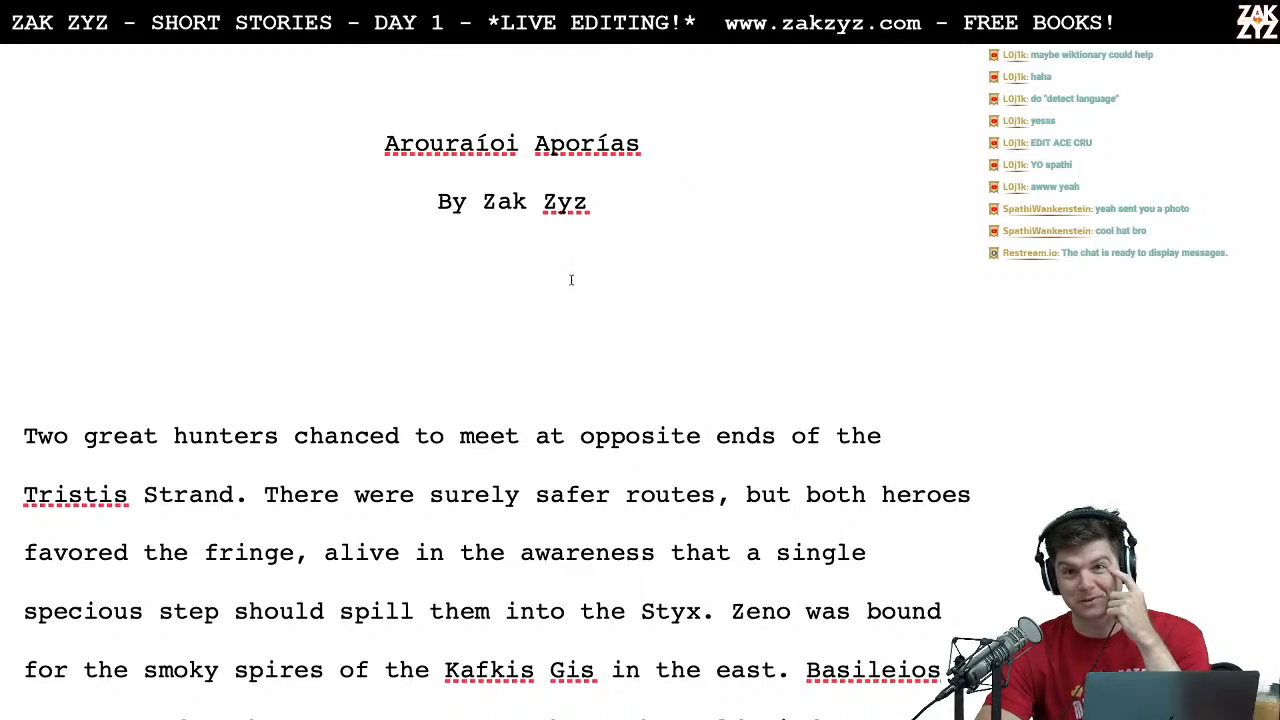
scroll(572, 282, down, 1)
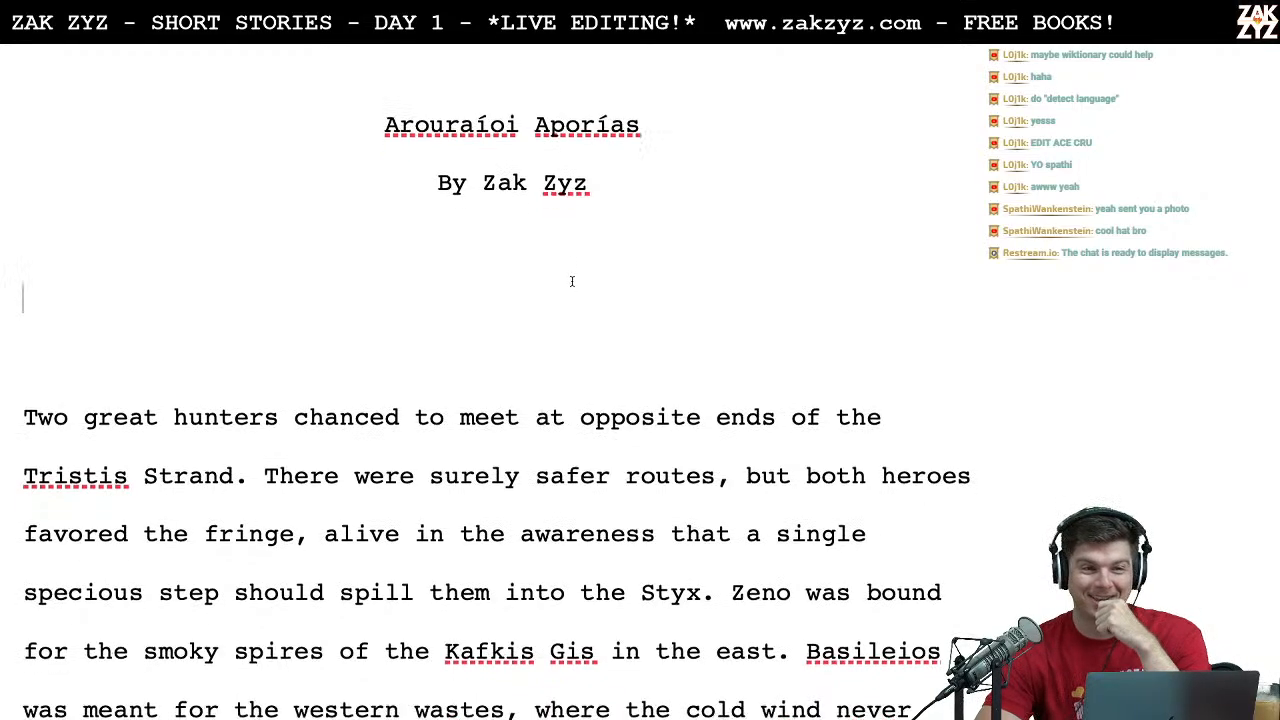
scroll(572, 282, up, 1)
scroll(572, 281, up, 1)
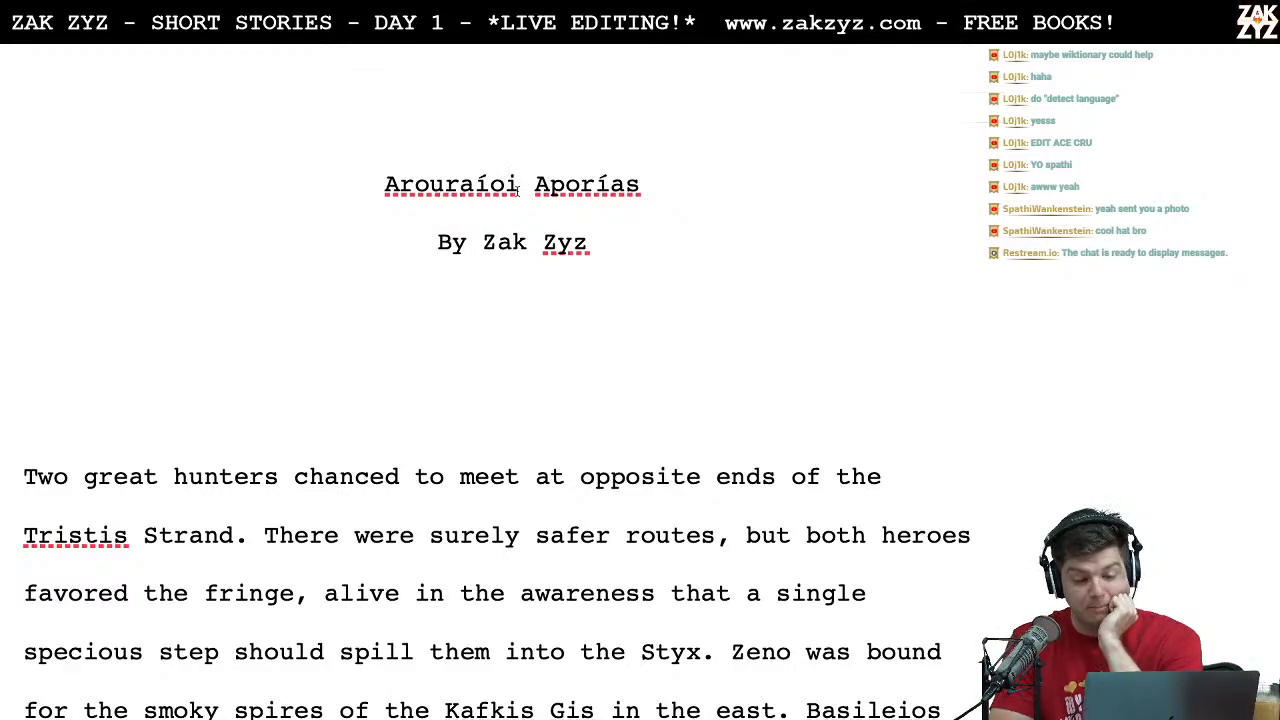
scroll(561, 317, down, 1)
scroll(561, 317, down, 5)
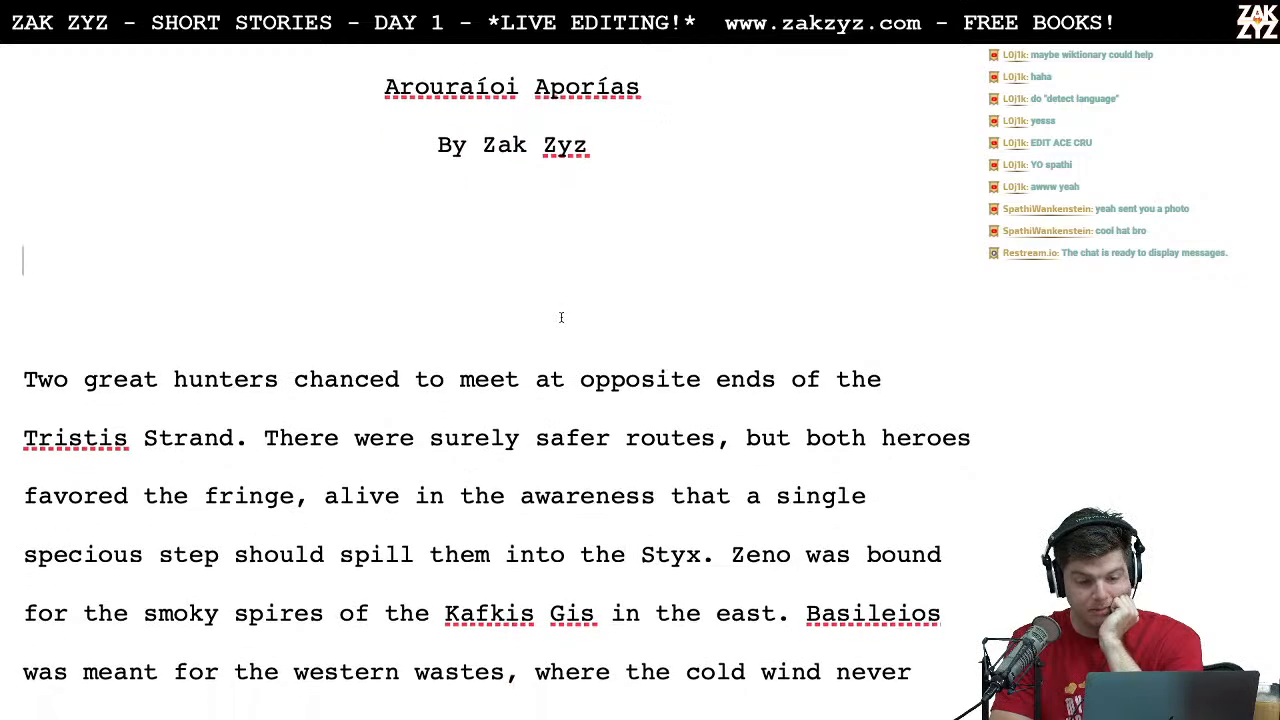
click(542, 176)
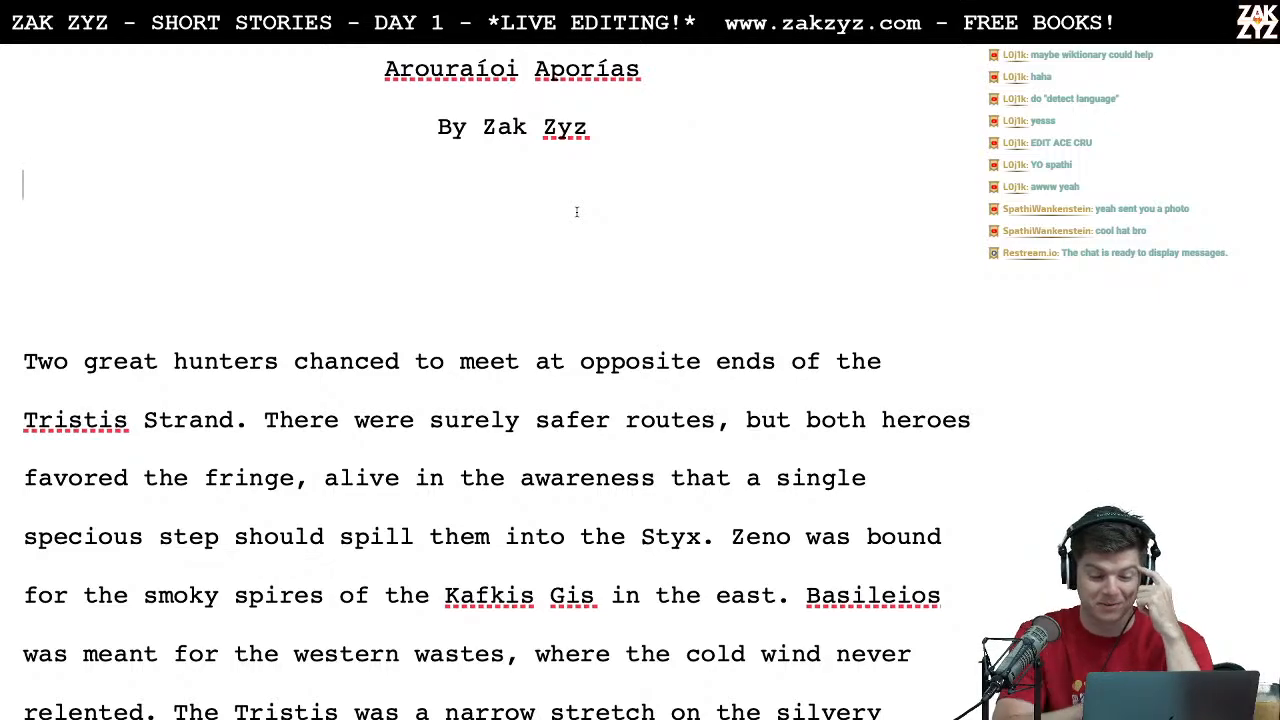
scroll(456, 281, up, 1)
scroll(456, 281, up, 3)
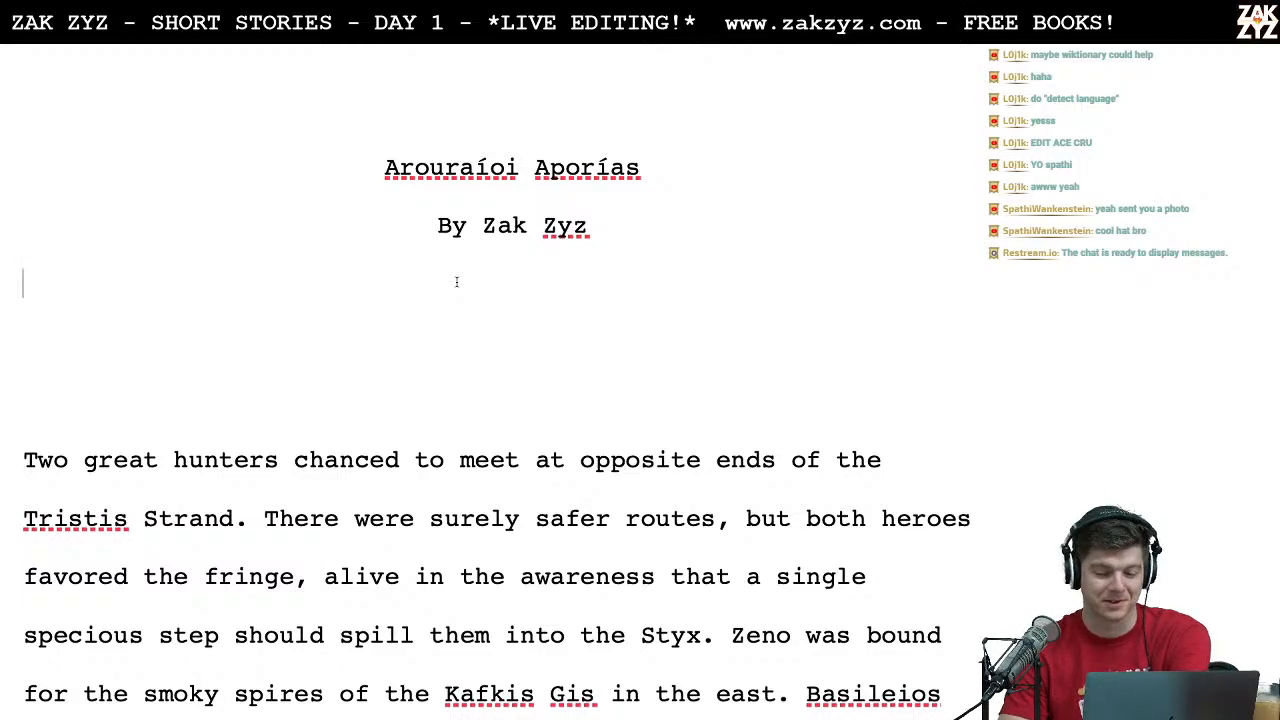
scroll(456, 282, down, 3)
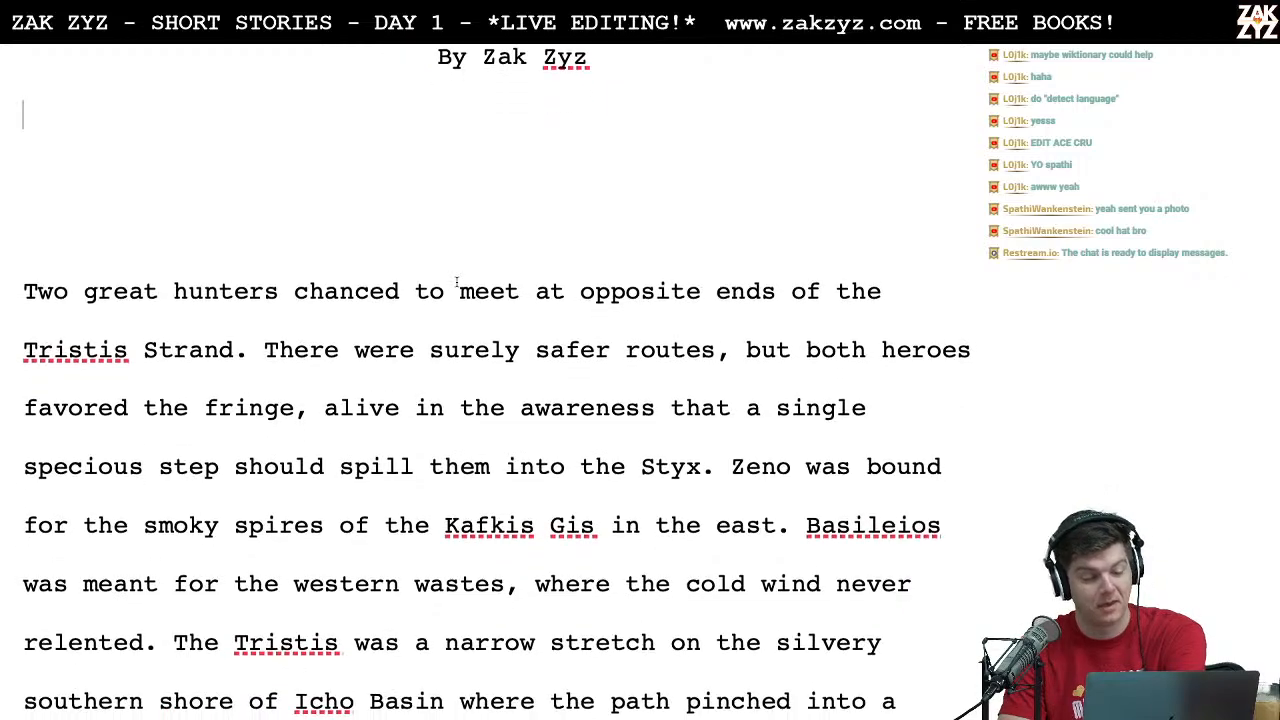
scroll(271, 263, up, 2)
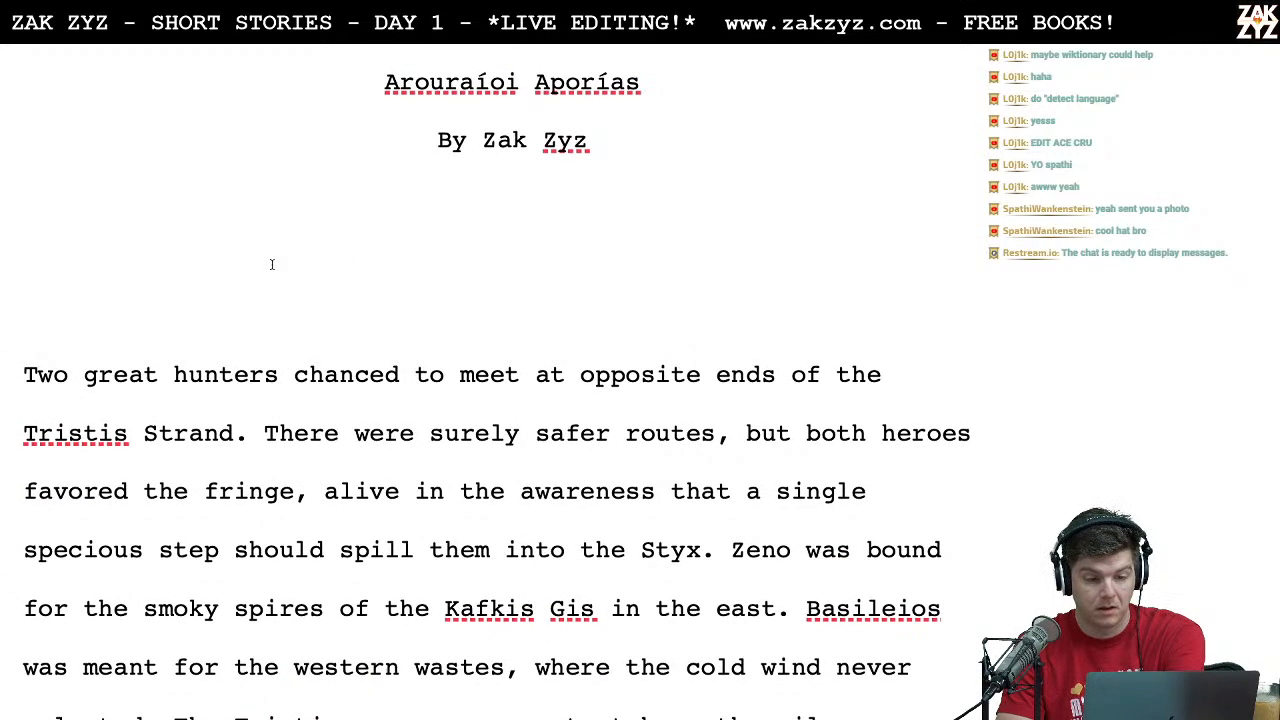
Step: Read through the story's first two paragraphs, from "Two great hunters" to "at impasse", looking for wording to edit
scroll(271, 264, down, 1)
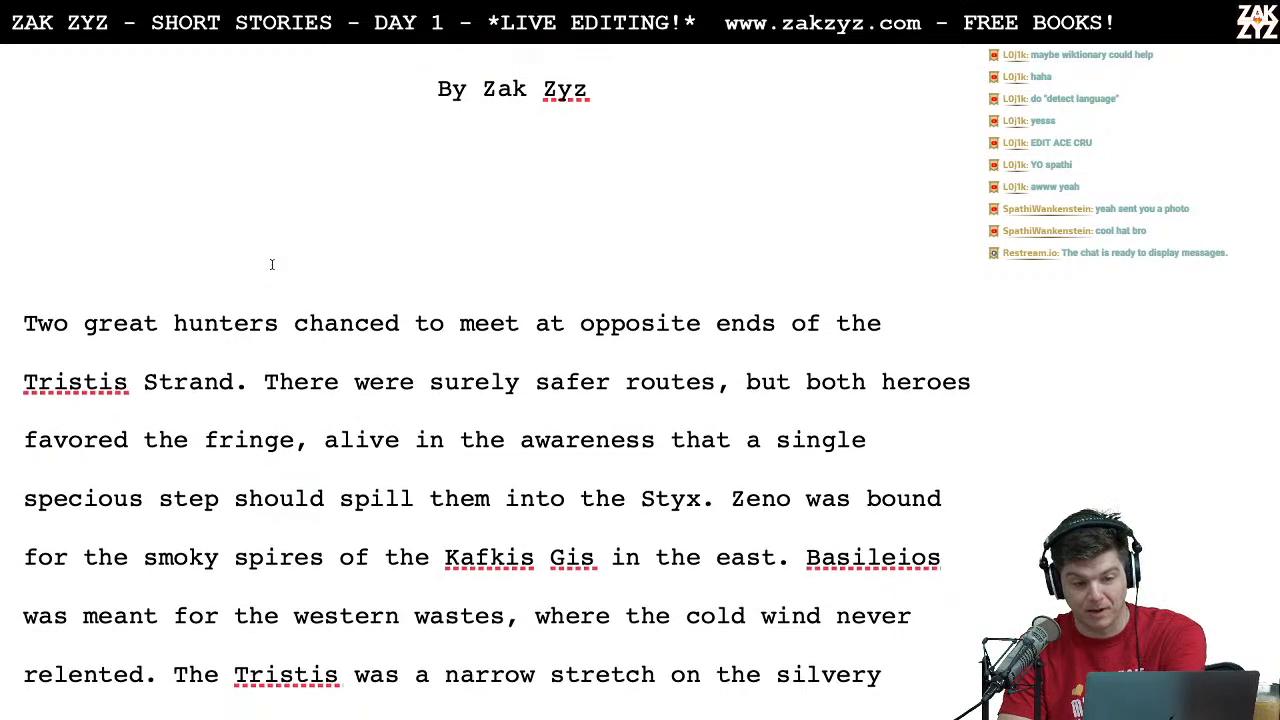
scroll(271, 264, down, 1)
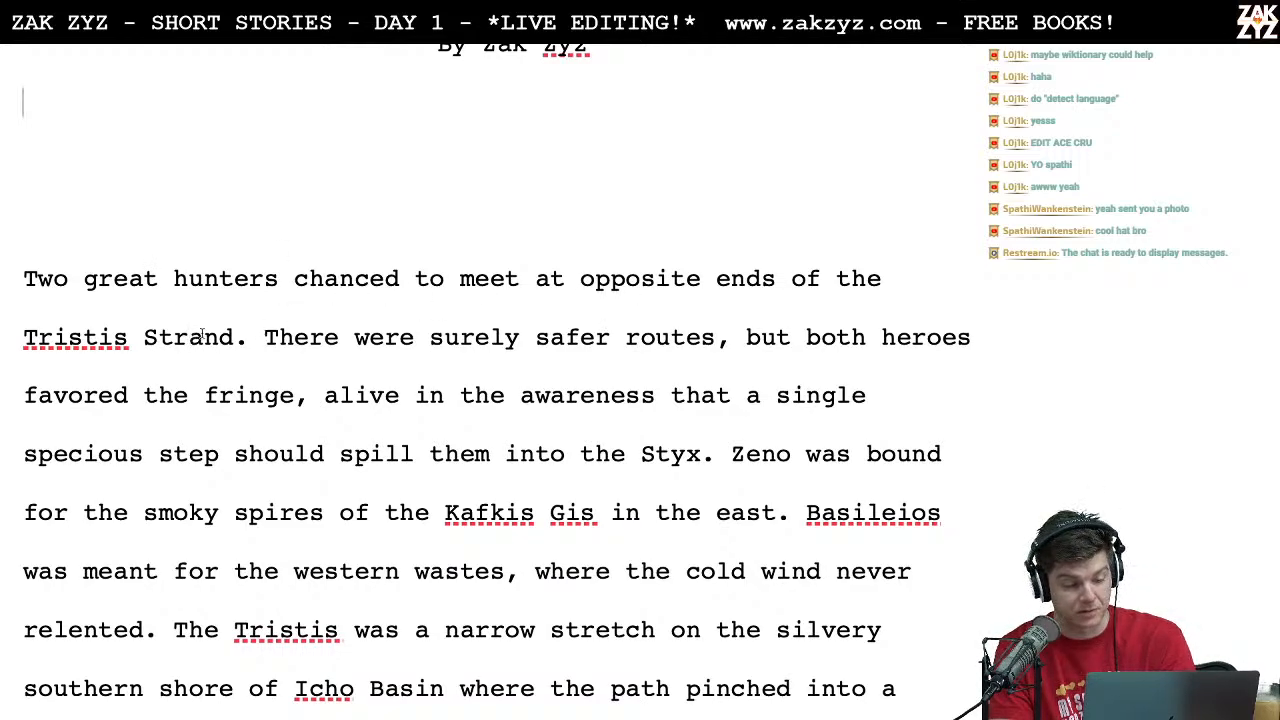
scroll(255, 345, down, 1)
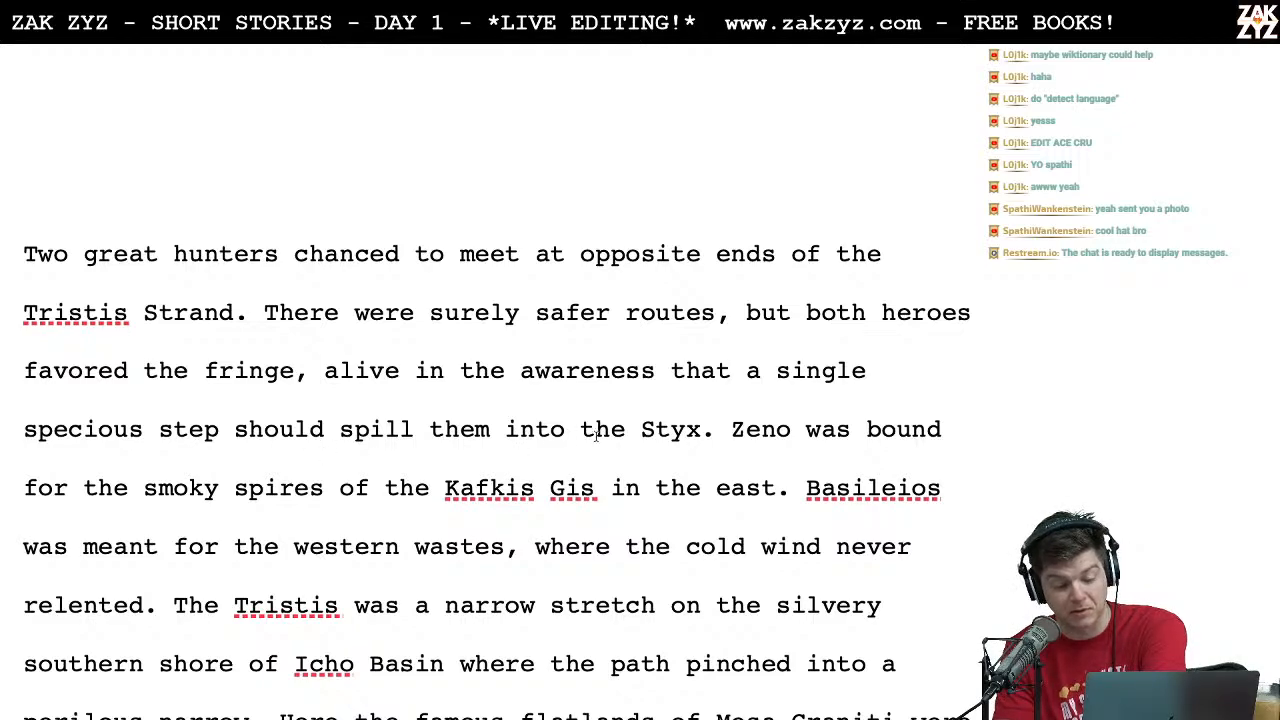
scroll(626, 444, down, 1)
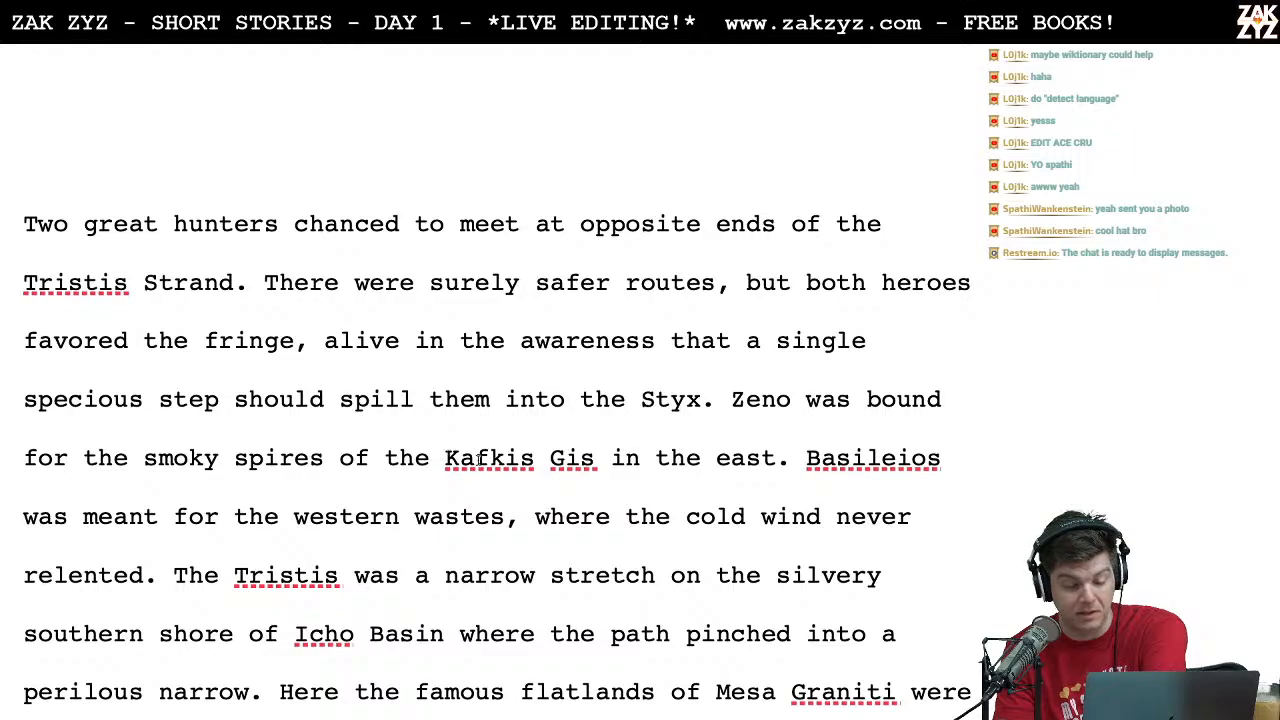
scroll(548, 492, down, 3)
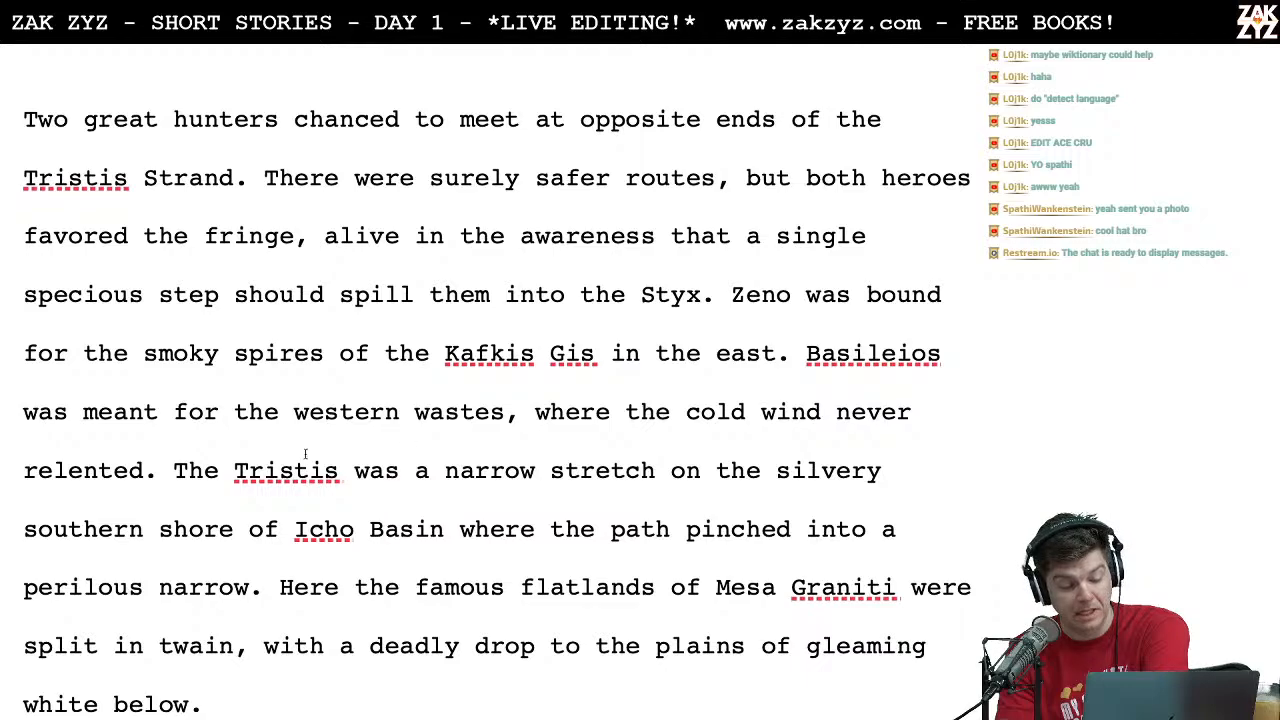
scroll(326, 420, down, 5)
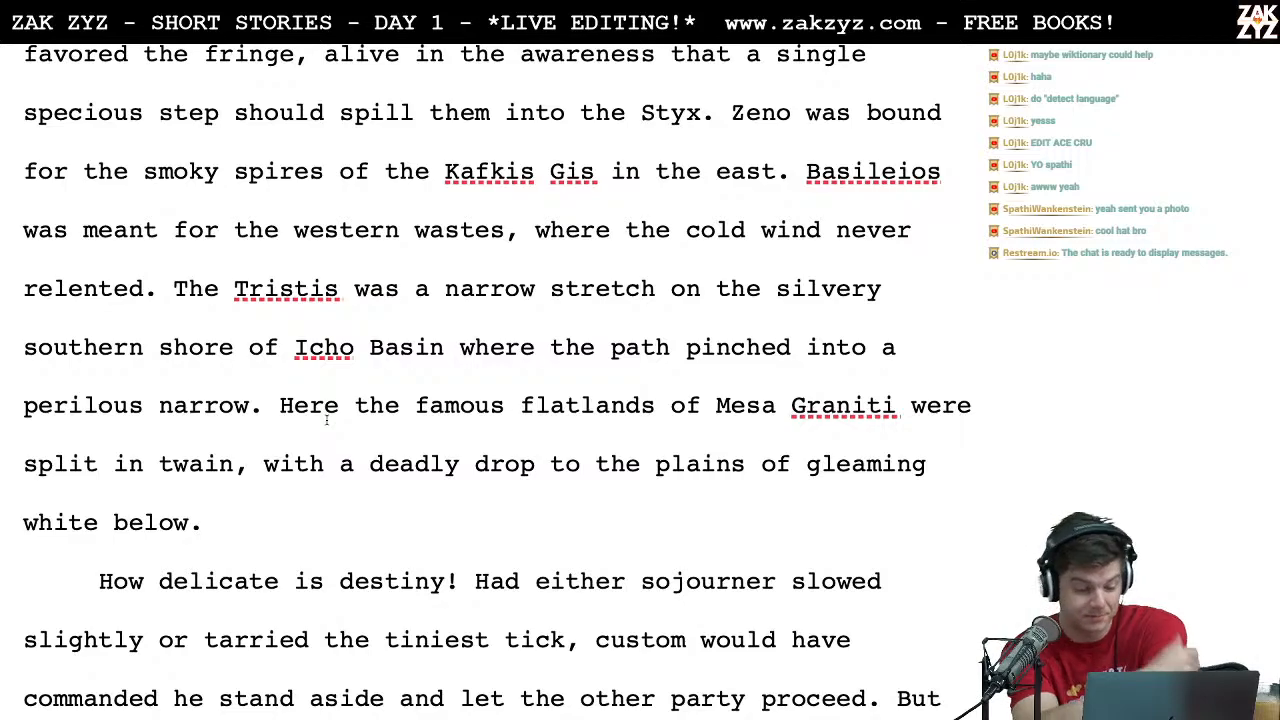
scroll(326, 420, down, 5)
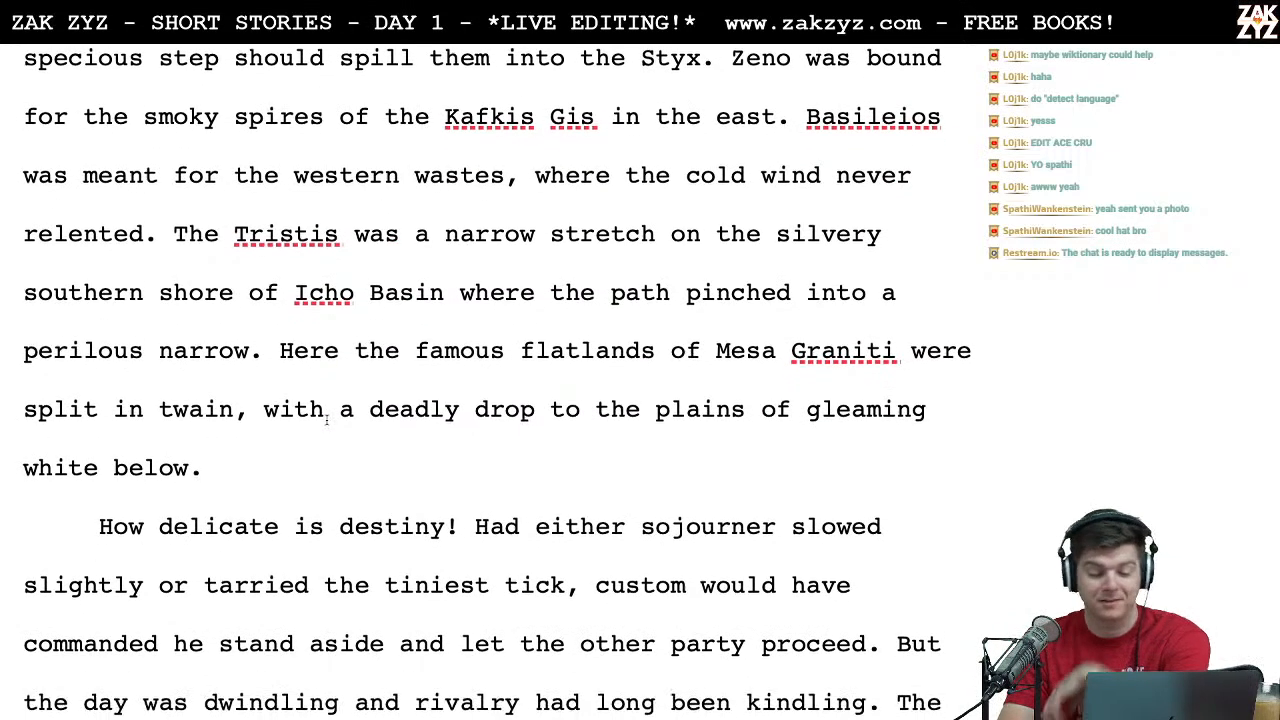
scroll(326, 420, down, 1)
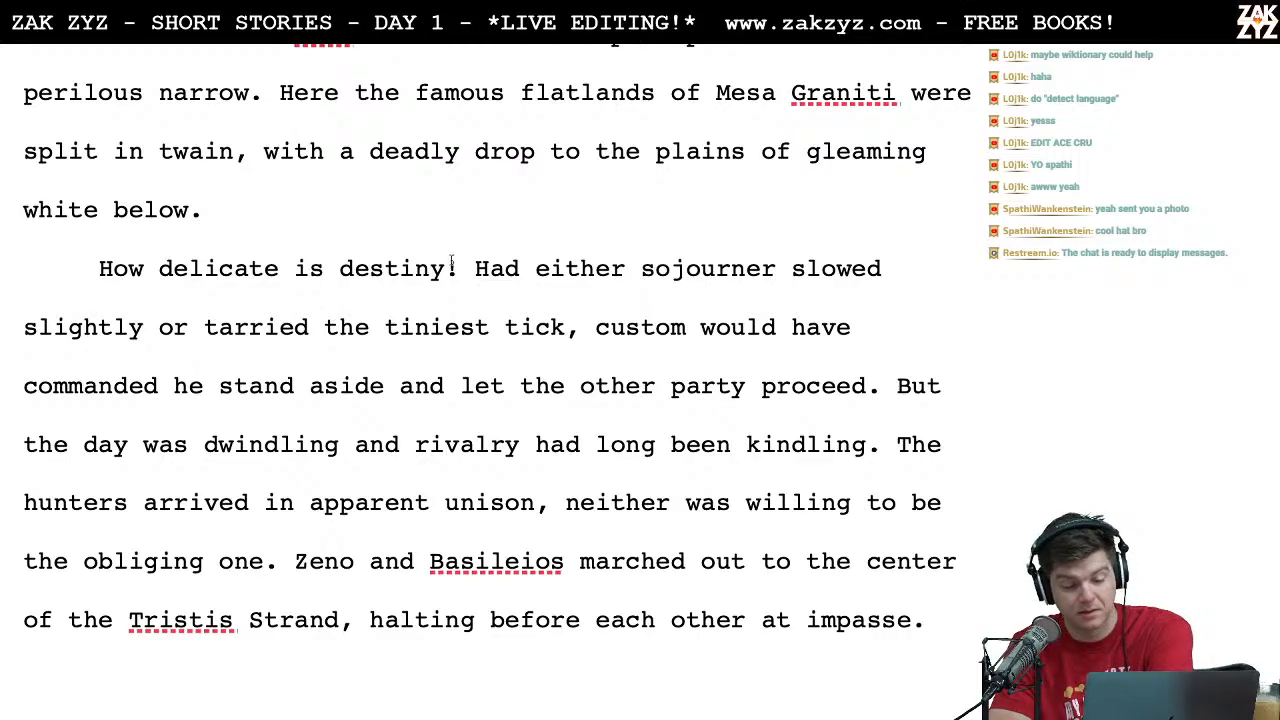
scroll(556, 284, down, 1)
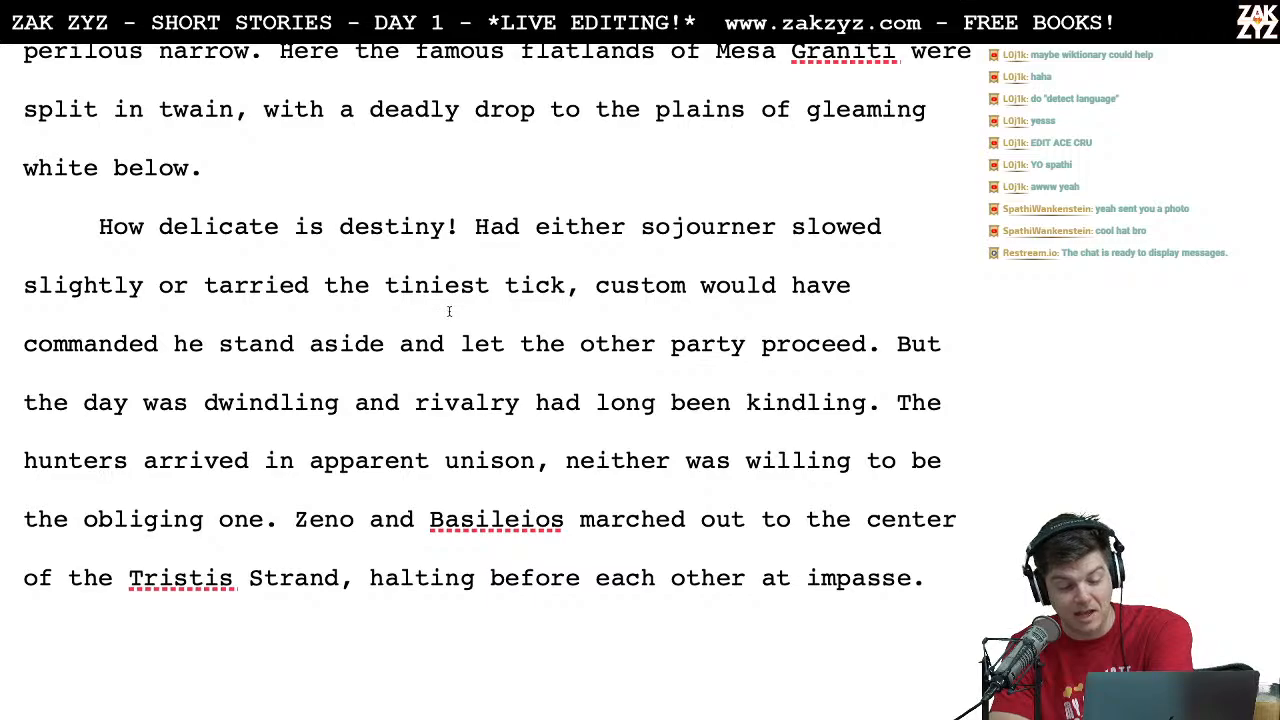
scroll(537, 352, down, 1)
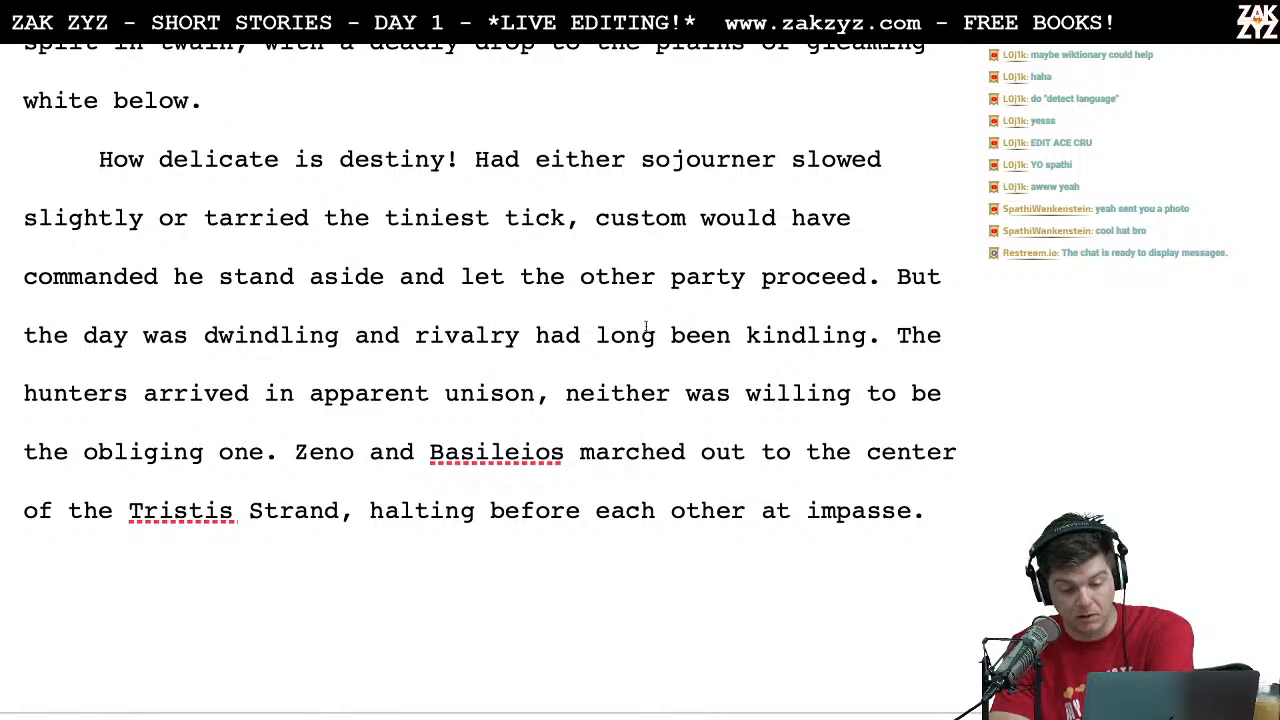
scroll(654, 333, down, 1)
scroll(654, 333, down, 1)
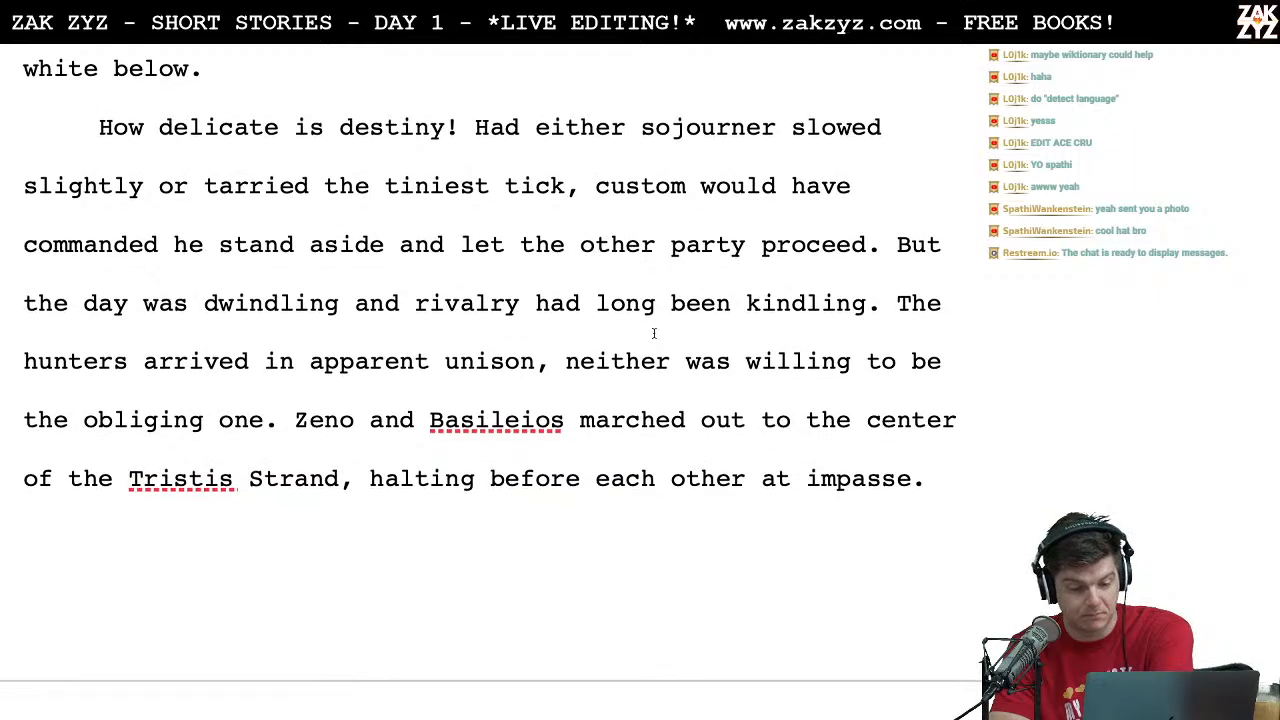
Step: Delete "had" and "been" around "long" in the second paragraph so the phrase reads "rivalry long kindling"
click(532, 318)
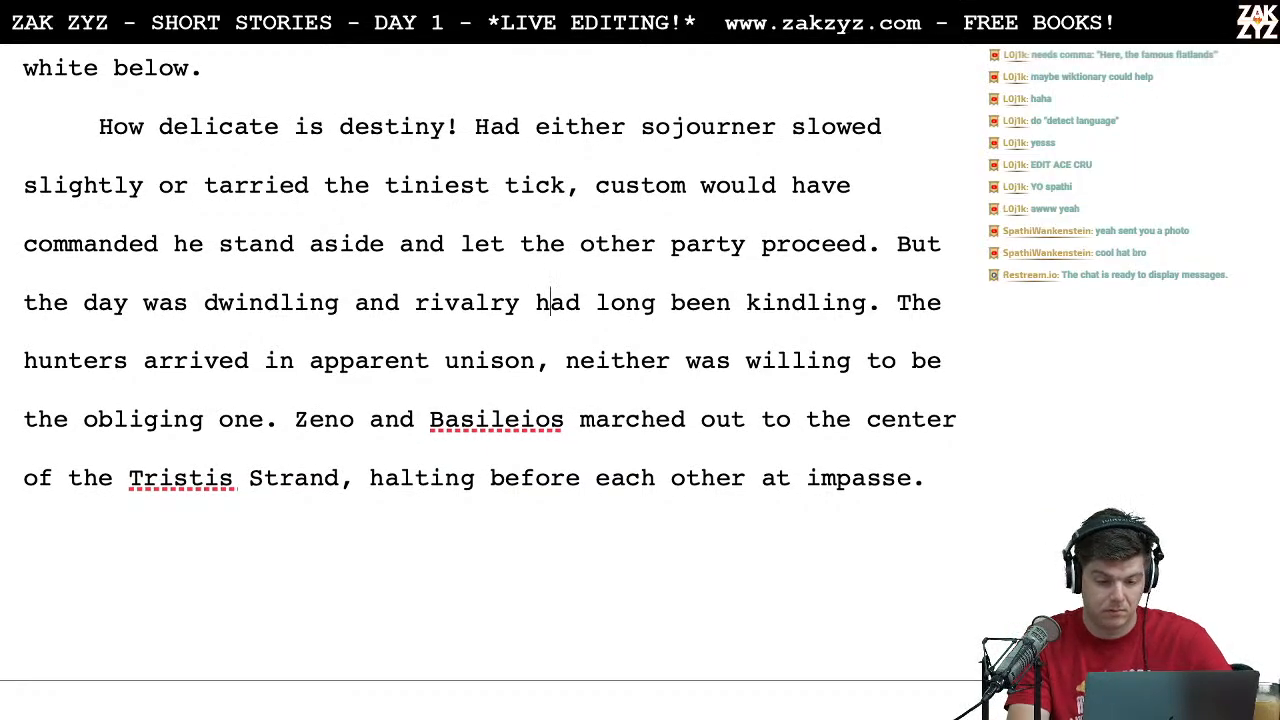
key(shift+Right)
key(shift+Right)
key(shift+Right)
key(shift+Right)
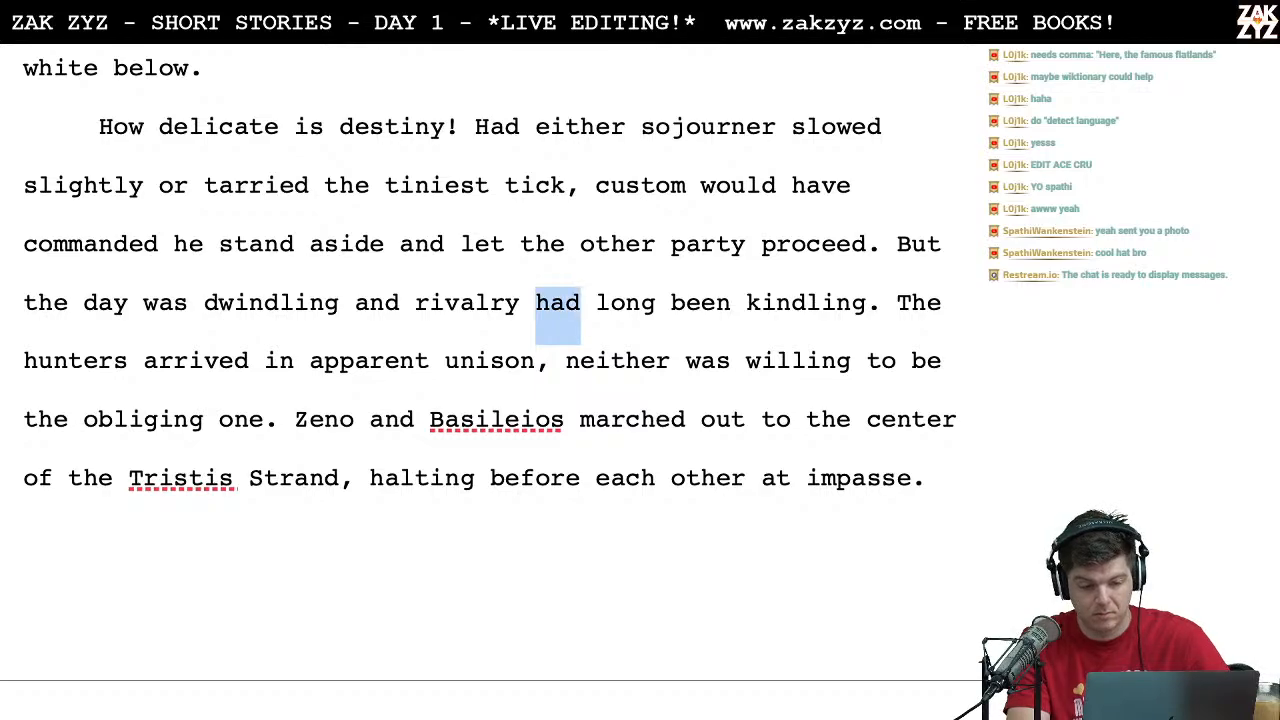
key(BackSpace)
key(Right)
key(Right)
key(Right)
key(Right)
key(Right)
key(Right)
key(Right)
key(Right)
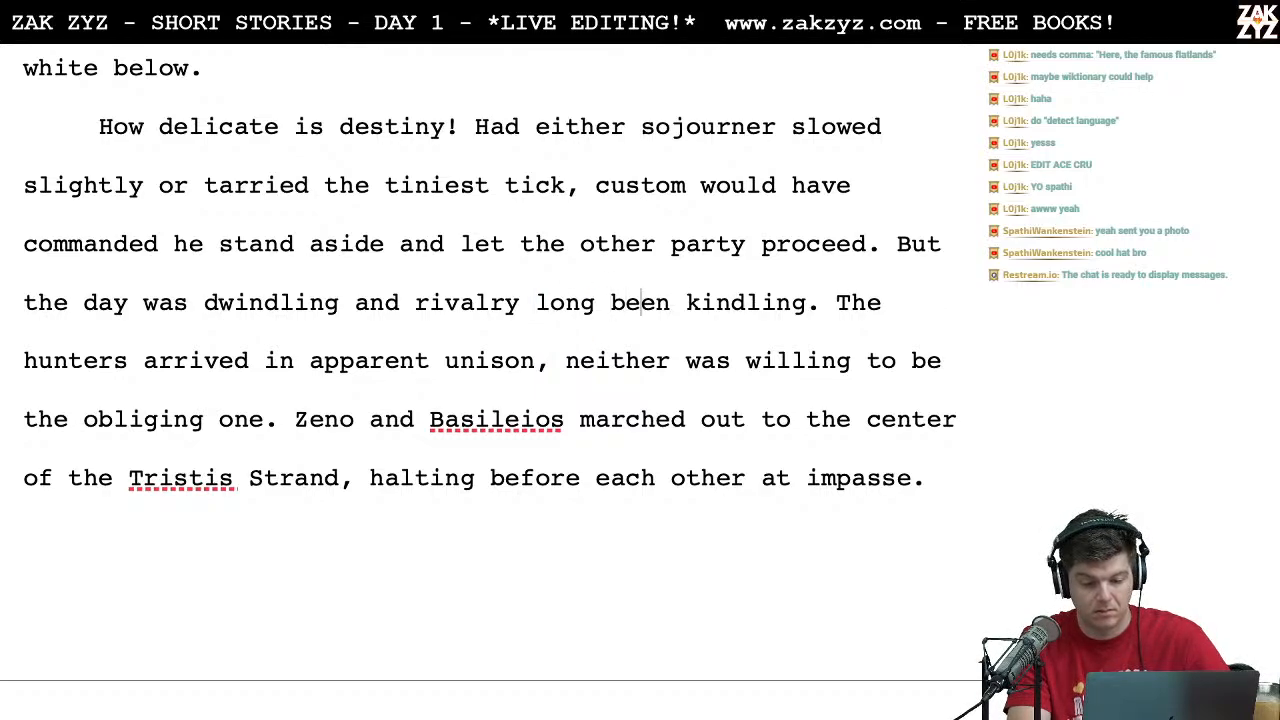
key(BackSpace)
key(BackSpace)
Step: Insert "their" before "rivalry long kindling" in the second paragraph
key(BackSpace)
key(BackSpace)
key(BackSpace)
key(Left)
key(Left)
key(Left)
key(Left)
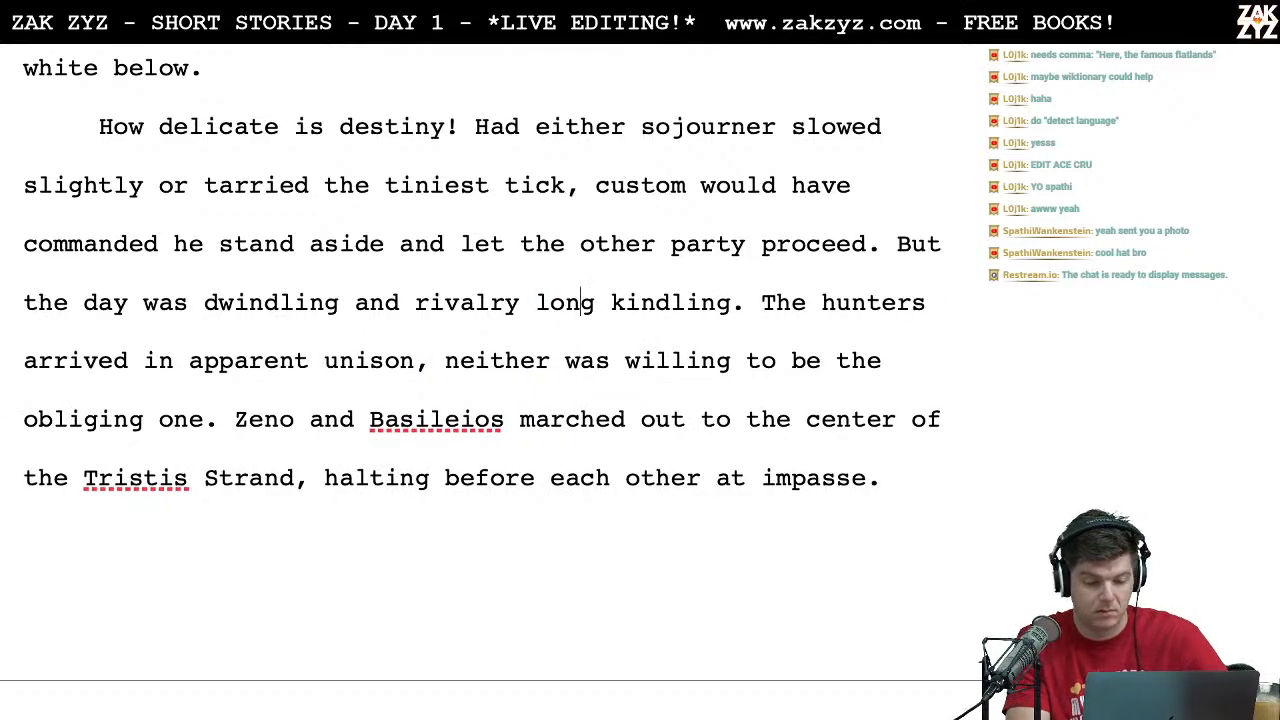
key(Left)
key(Left)
key(Left)
key(Left)
key(Left)
key(Left)
key(Left)
key(Left)
key(Left)
key(Right)
text(r)
key(BackSpace)
text(their)
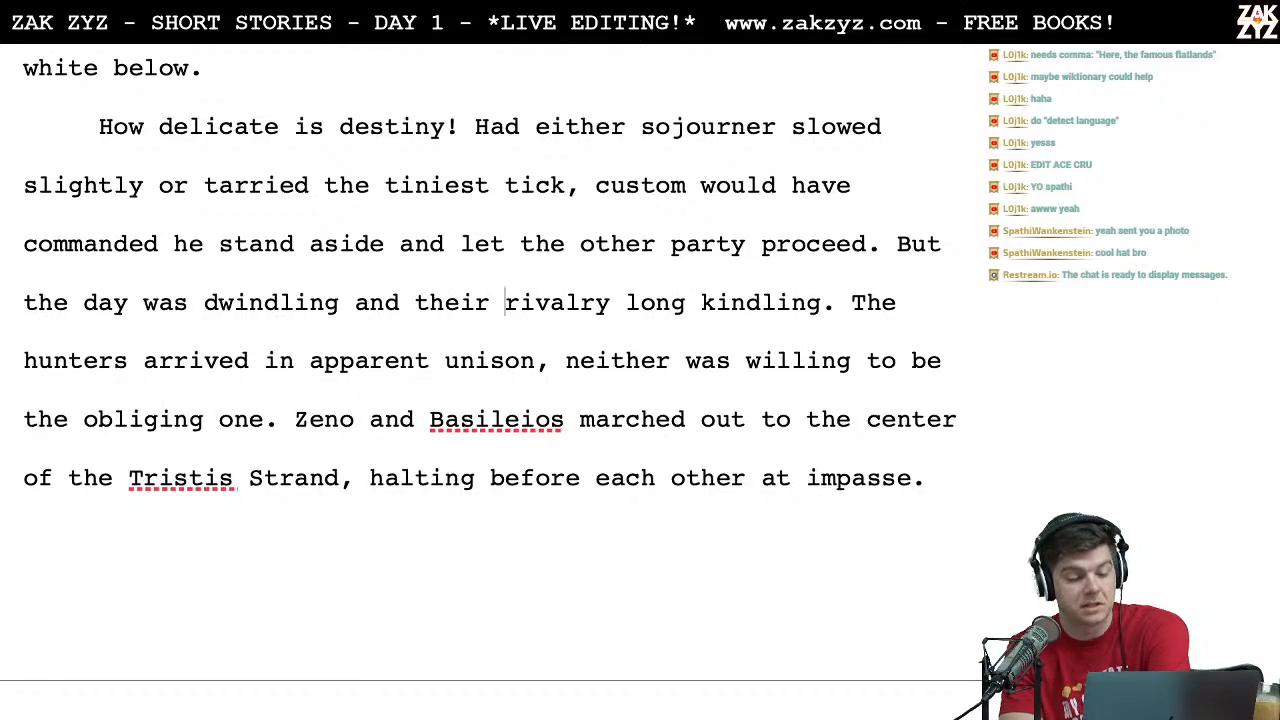
key(Right)
key(Right)
key(Right)
key(Right)
key(Right)
key(Right)
key(Right)
key(Right)
key(Right)
key(Right)
key(Right)
key(Right)
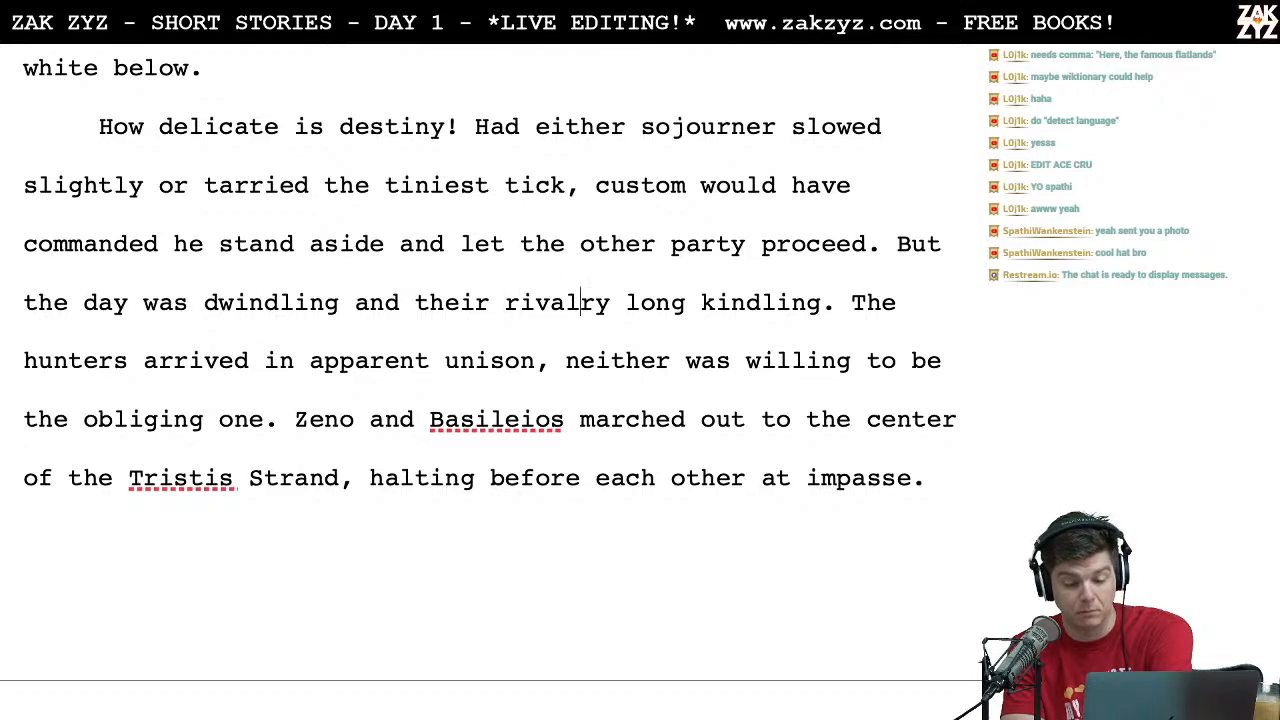
key(Right)
key(Right)
key(Right)
key(Right)
key(Right)
key(Right)
key(Right)
key(Right)
key(Right)
key(Right)
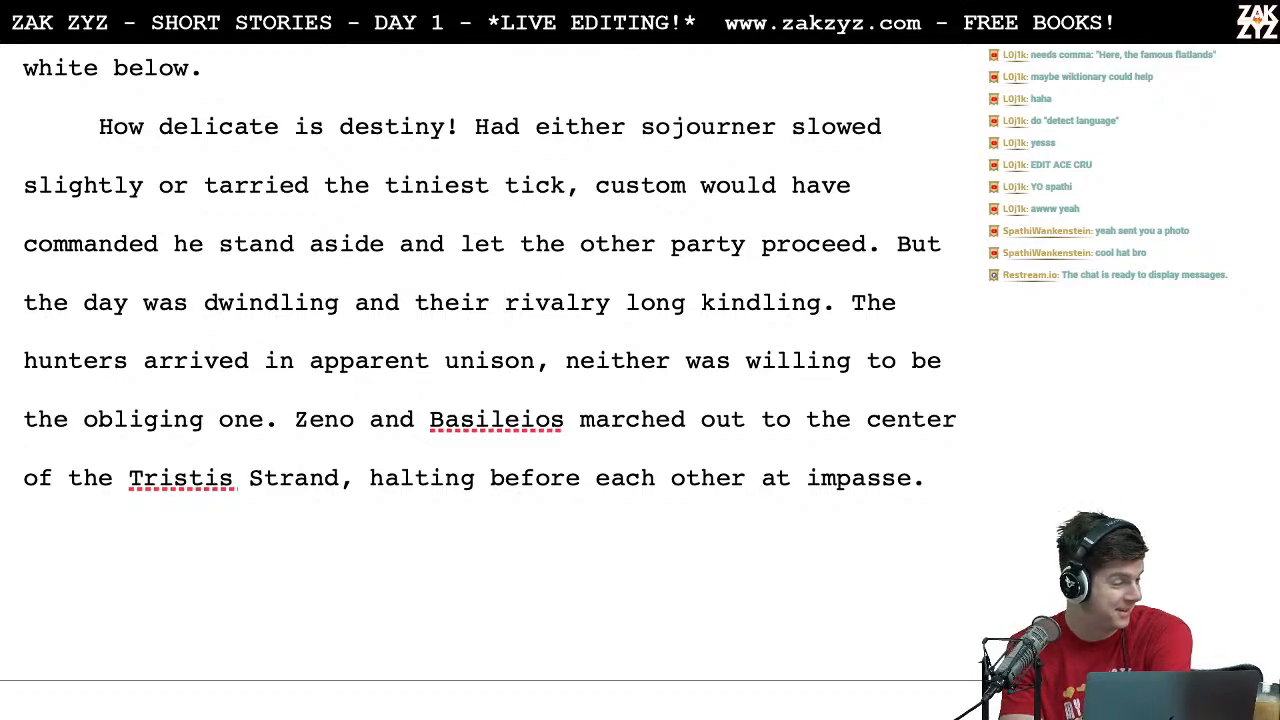
key(Up)
key(Up)
key(Up)
key(Down)
key(Left)
key(Down)
key(Up)
key(Left)
key(Left)
key(Left)
key(Left)
key(Left)
key(Left)
key(Left)
key(Left)
key(Up)
Step: Add a comma after "Here" in the first paragraph's sentence about the famous flatlands of Mesa Graniti
scroll(480, 377, up, 5)
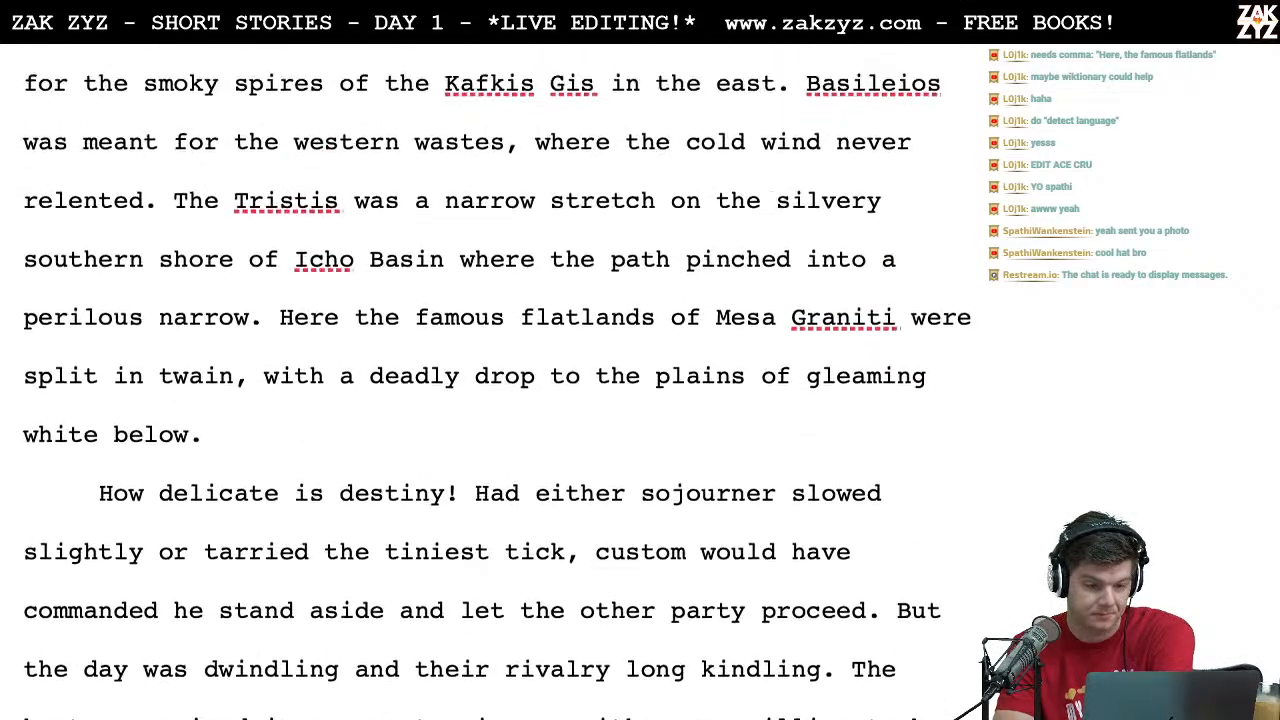
click(336, 332)
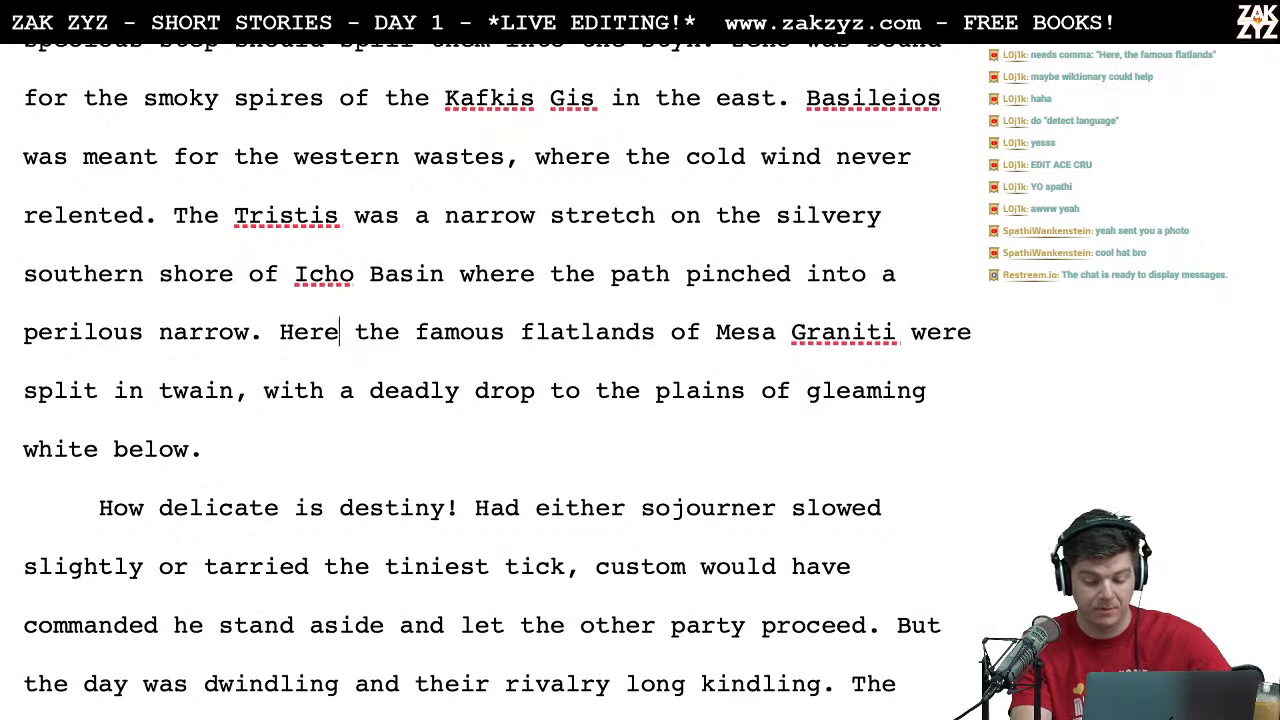
text(,)
Step: Switch to the TextEdit leaderboard document, add the heading "Arouraioi Aporias" below the existing list, and credit the viewer who suggested the comma with 1 point
key(super+Tab)
key(super+Tab)
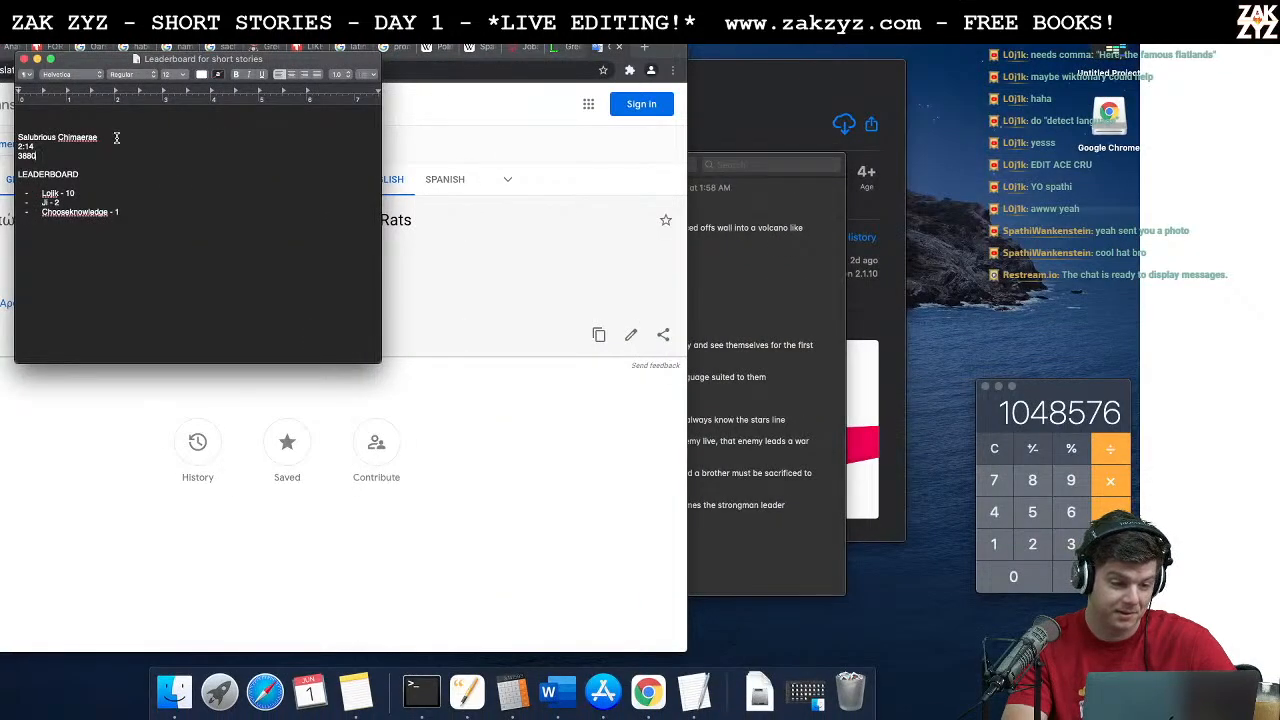
click(120, 251)
key(Return)
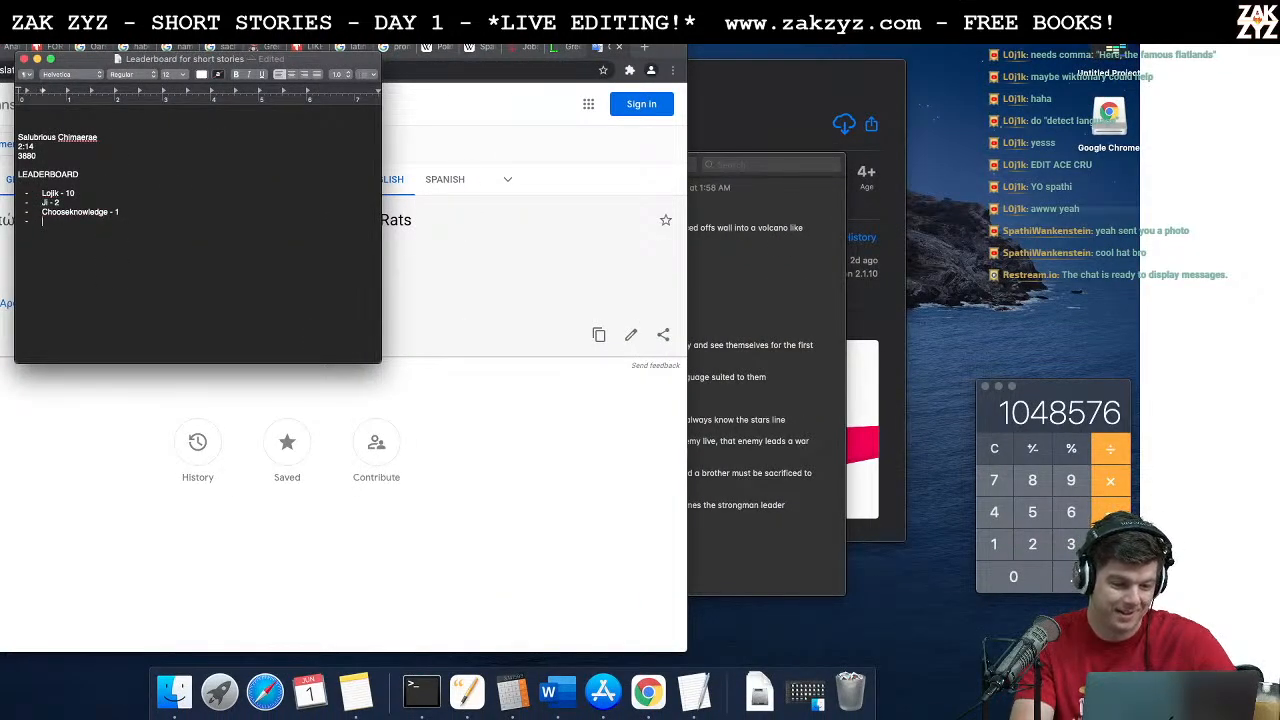
text(Arouraioi Aporias)
key(Return)
text(L)
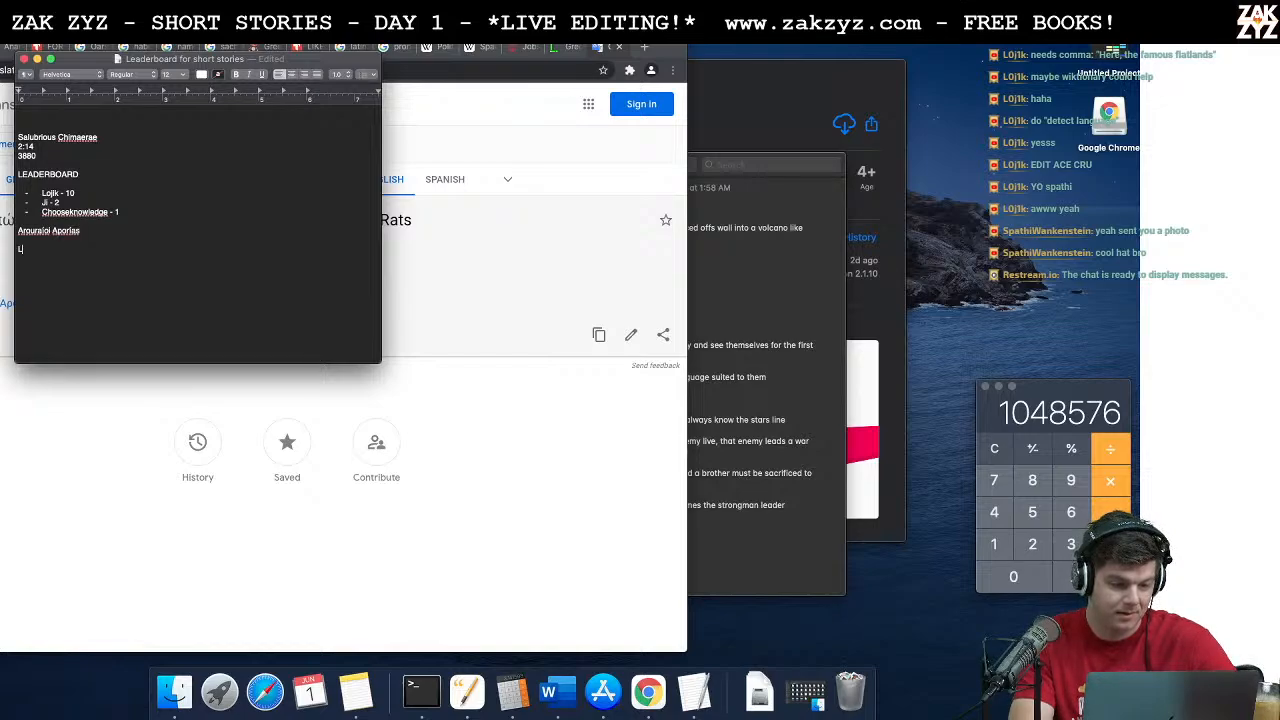
text(0j1k)
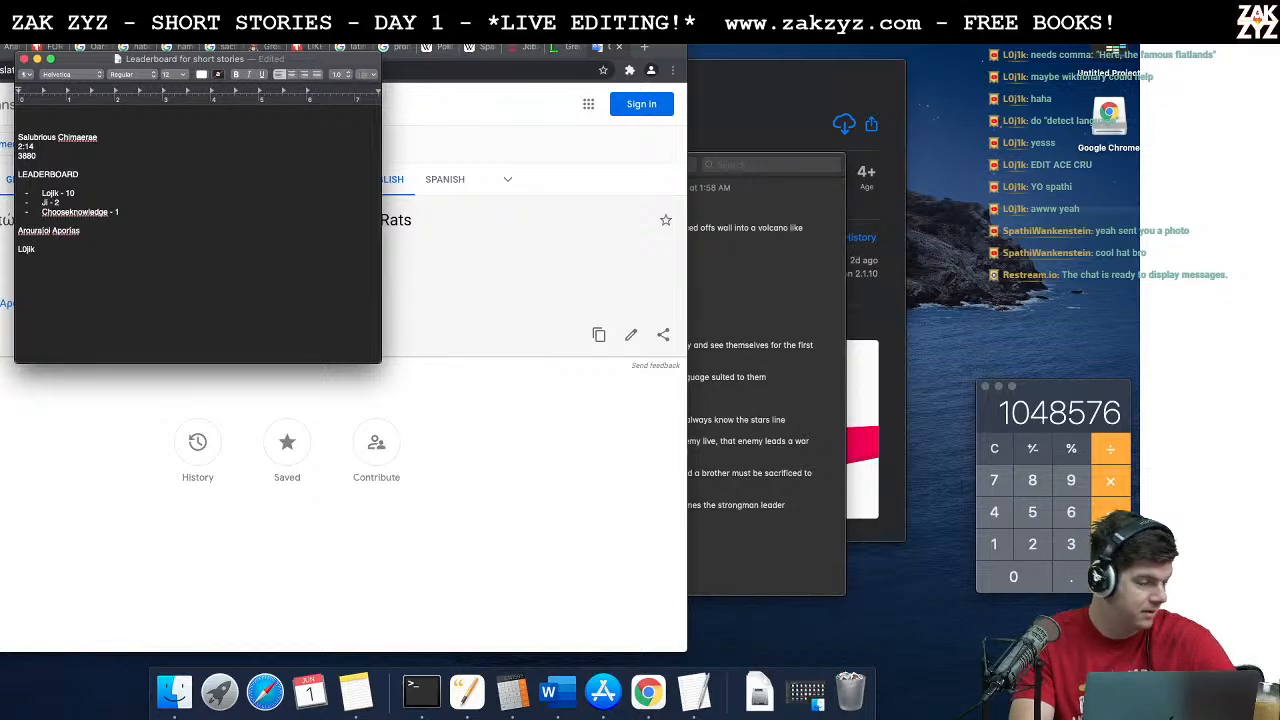
text( - 1)
key(super+Tab)
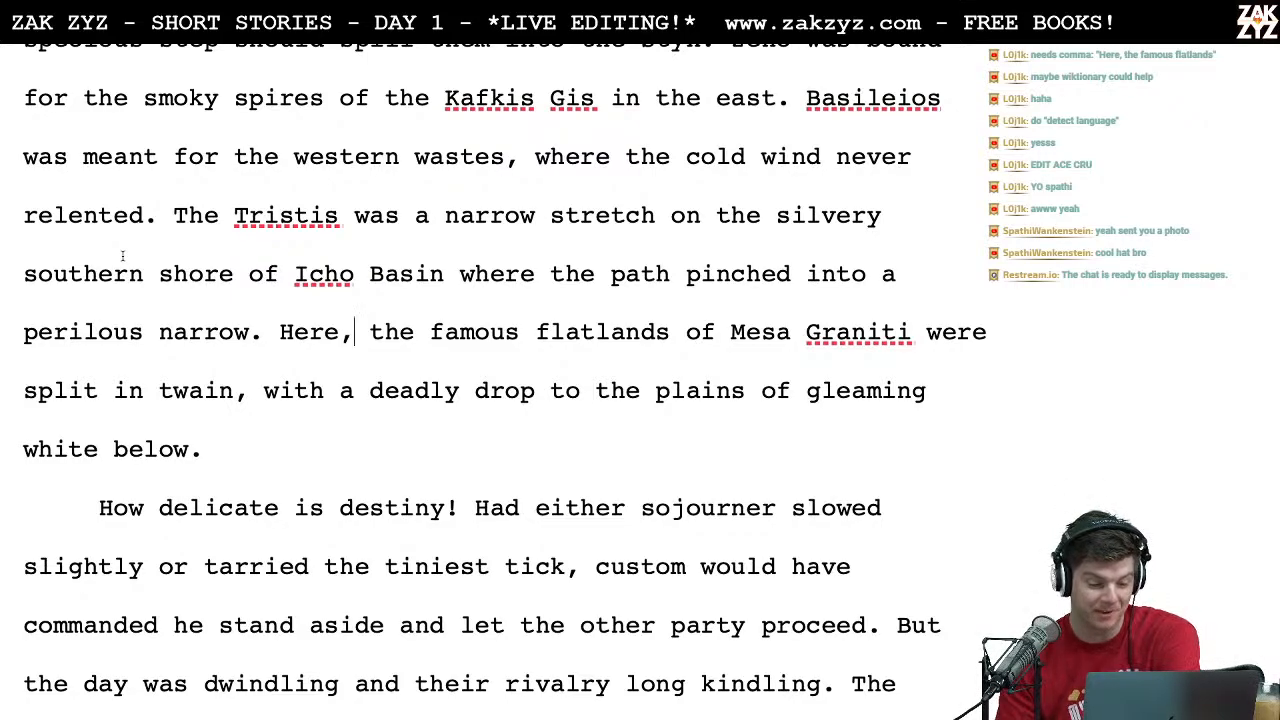
Step: Try inserting "in" before "kindling" in the second paragraph's phrase "their rivalry long kindling"
scroll(122, 256, down, 5)
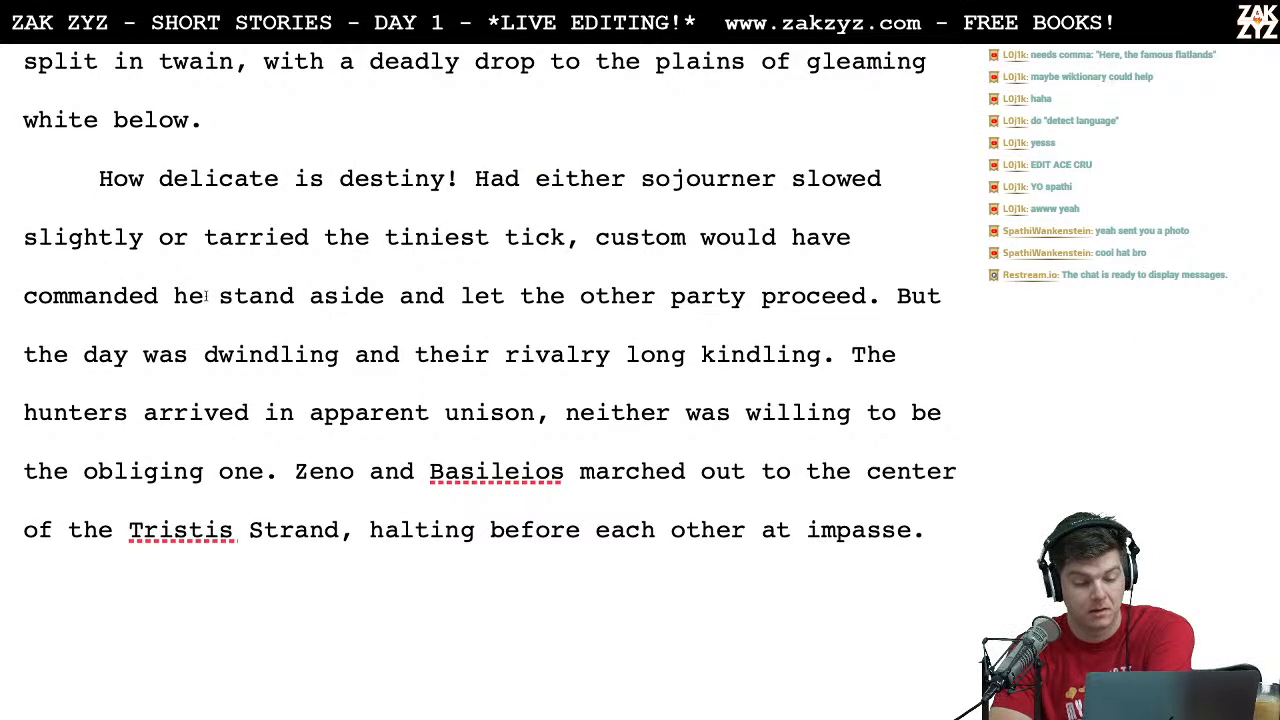
scroll(275, 380, down, 1)
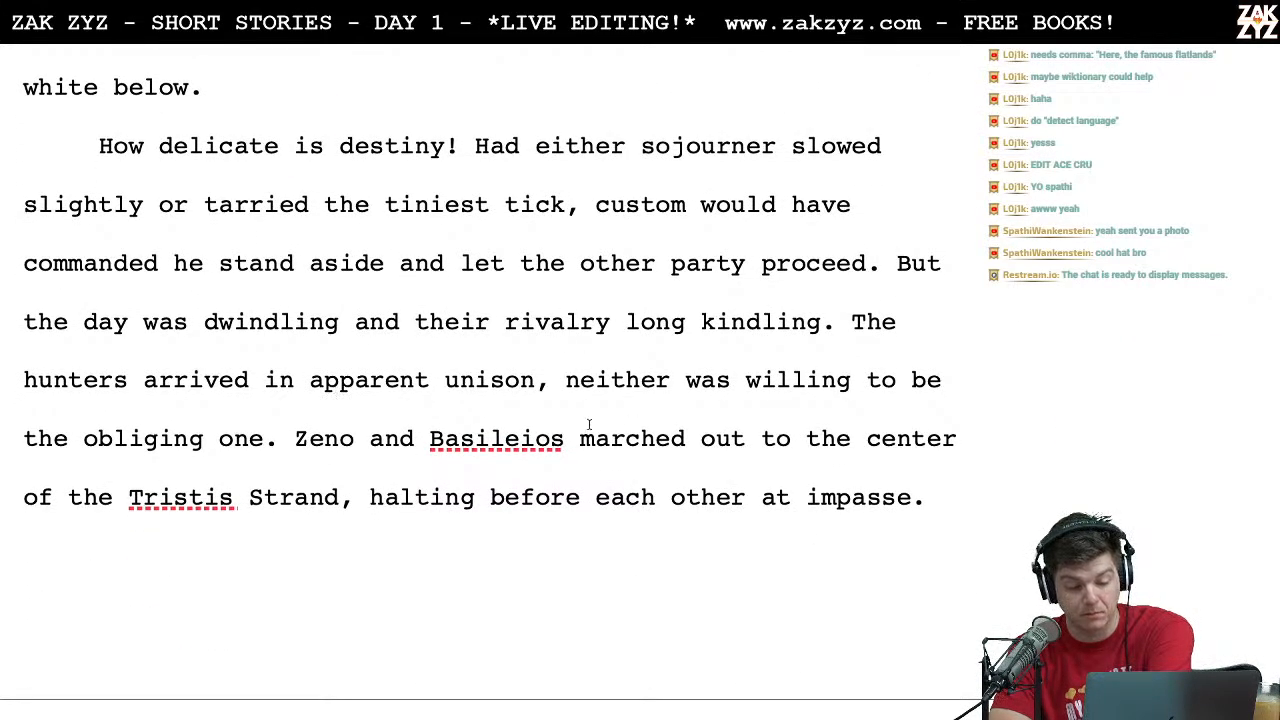
key(Left)
key(Right)
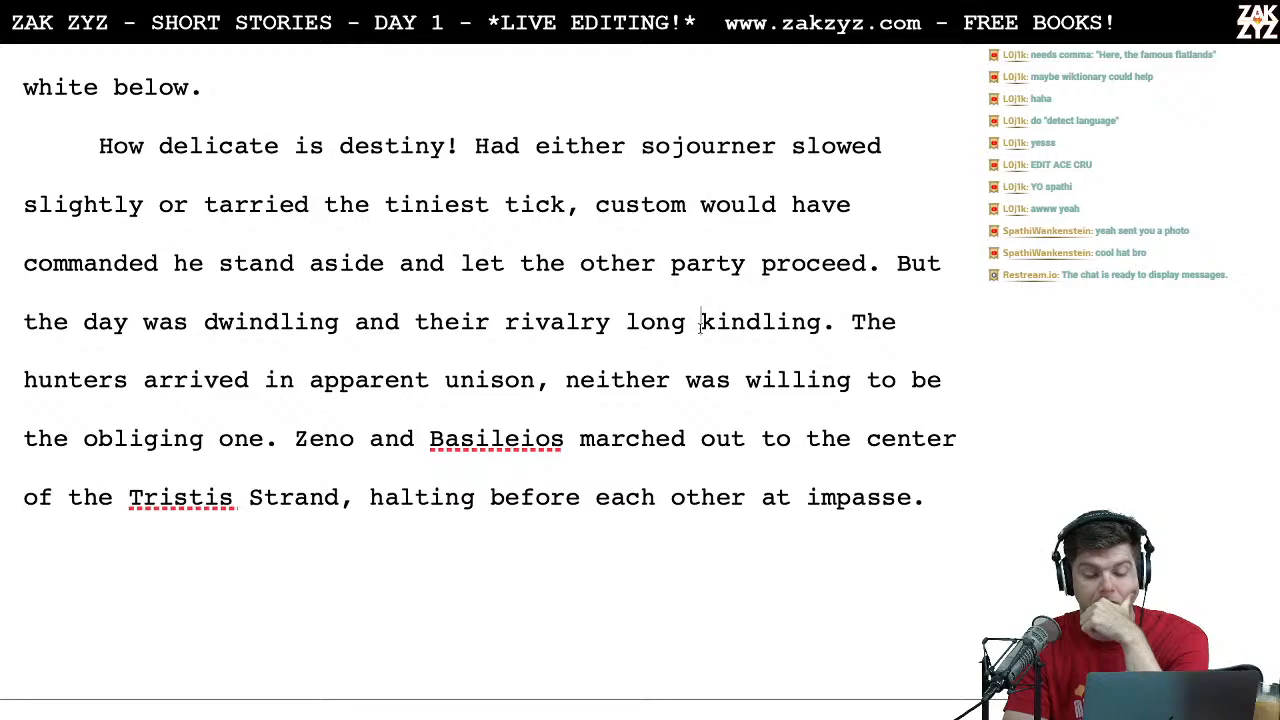
text(in)
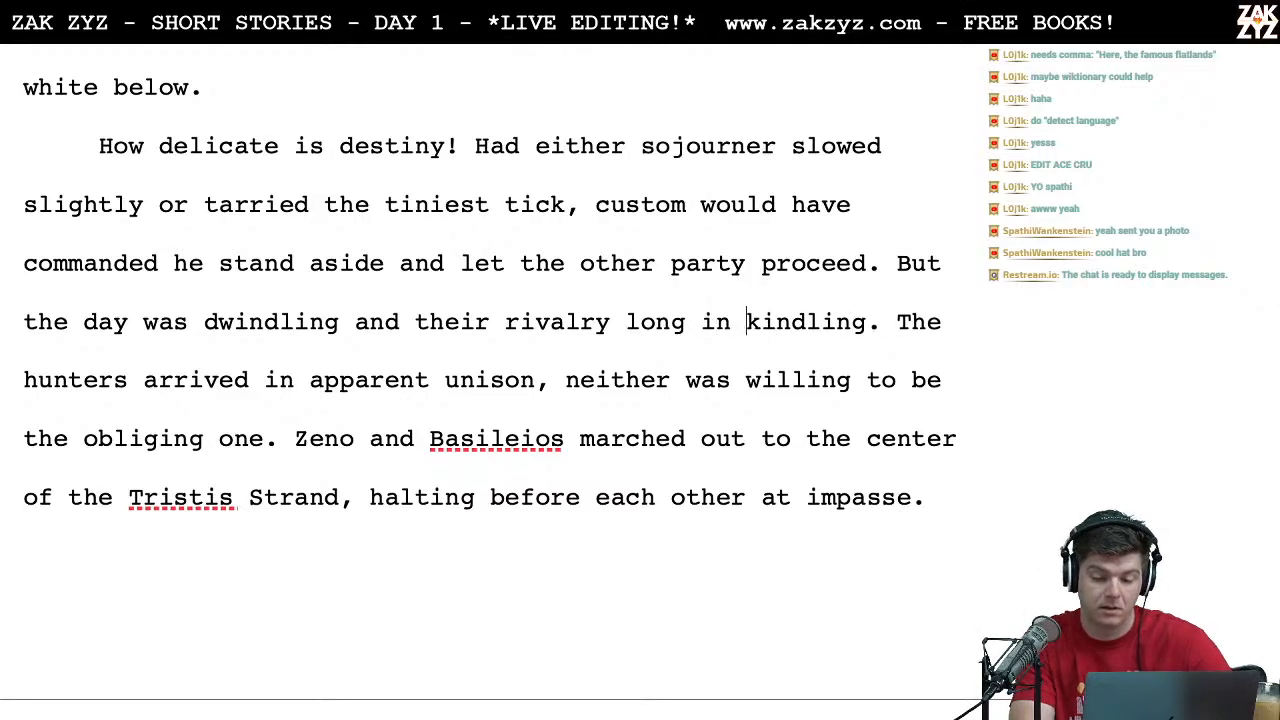
key(Right)
key(Right)
key(Right)
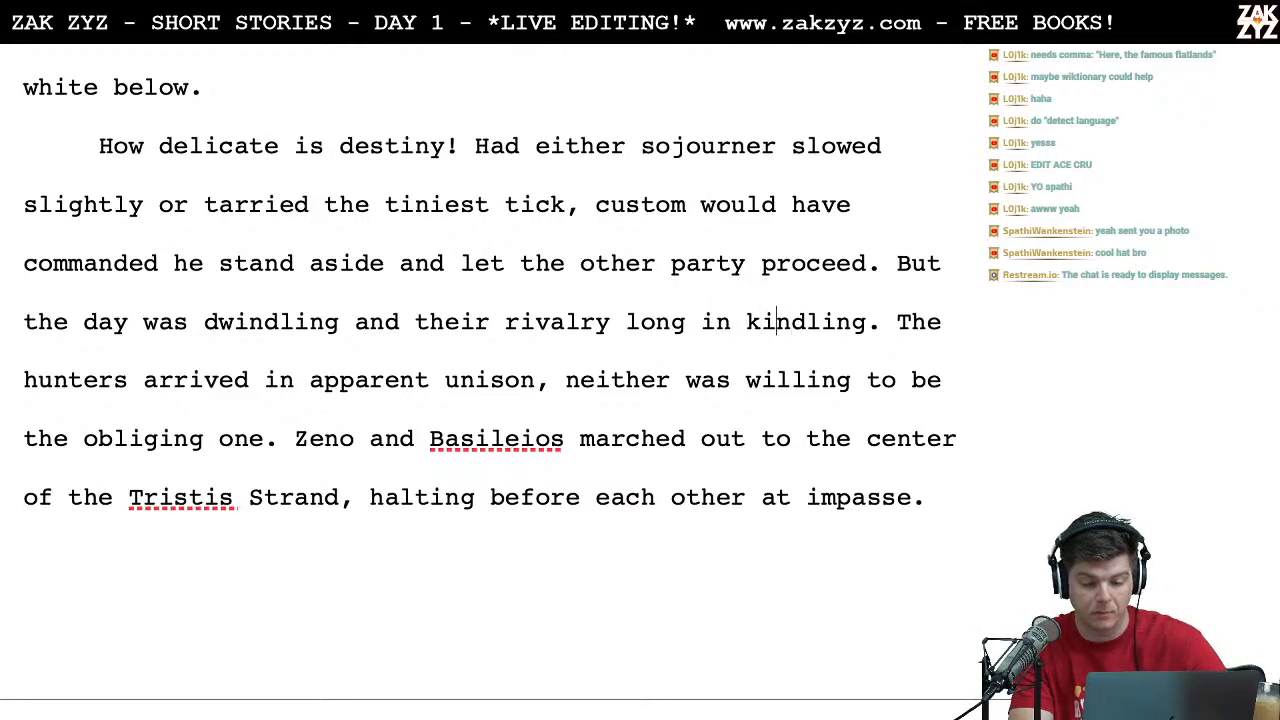
key(Left)
key(Left)
key(BackSpace)
key(BackSpace)
key(BackSpace)
Step: Replace "long kindling" with "was rekindling" in the second paragraph's sentence about the hunters' rivalry
key(Left)
key(Left)
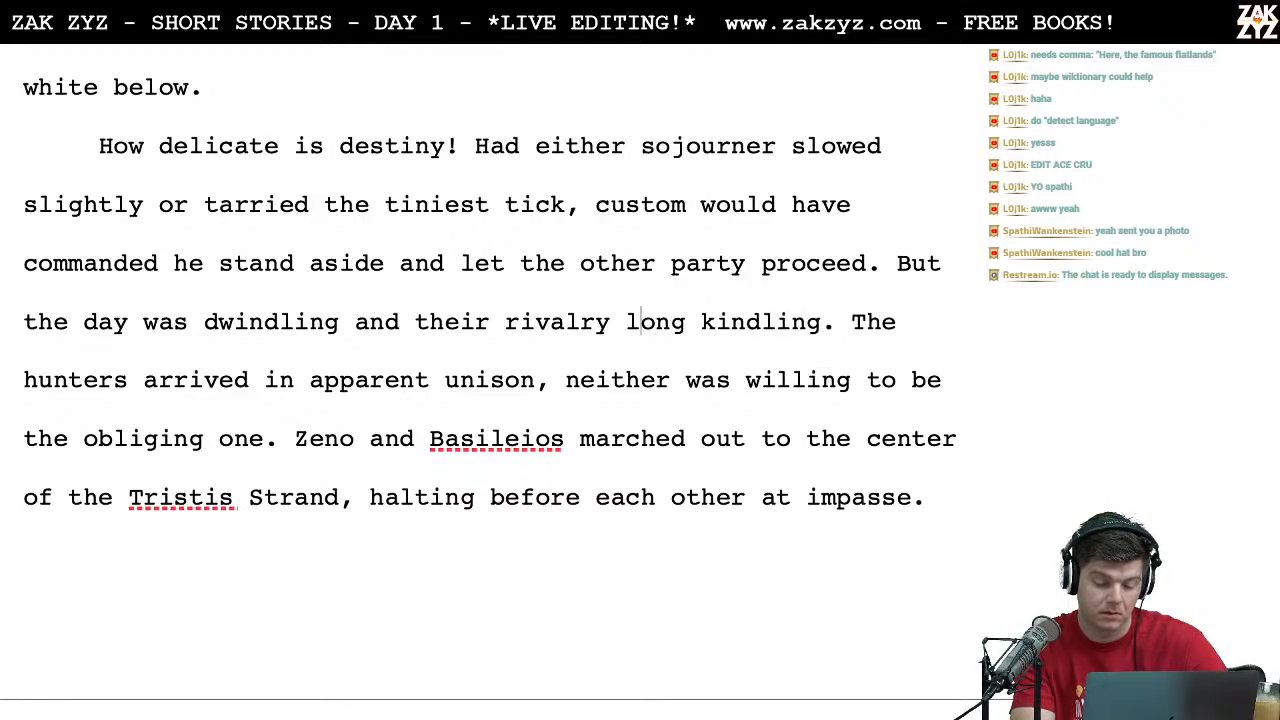
key(Left)
key(Right)
key(Right)
key(Right)
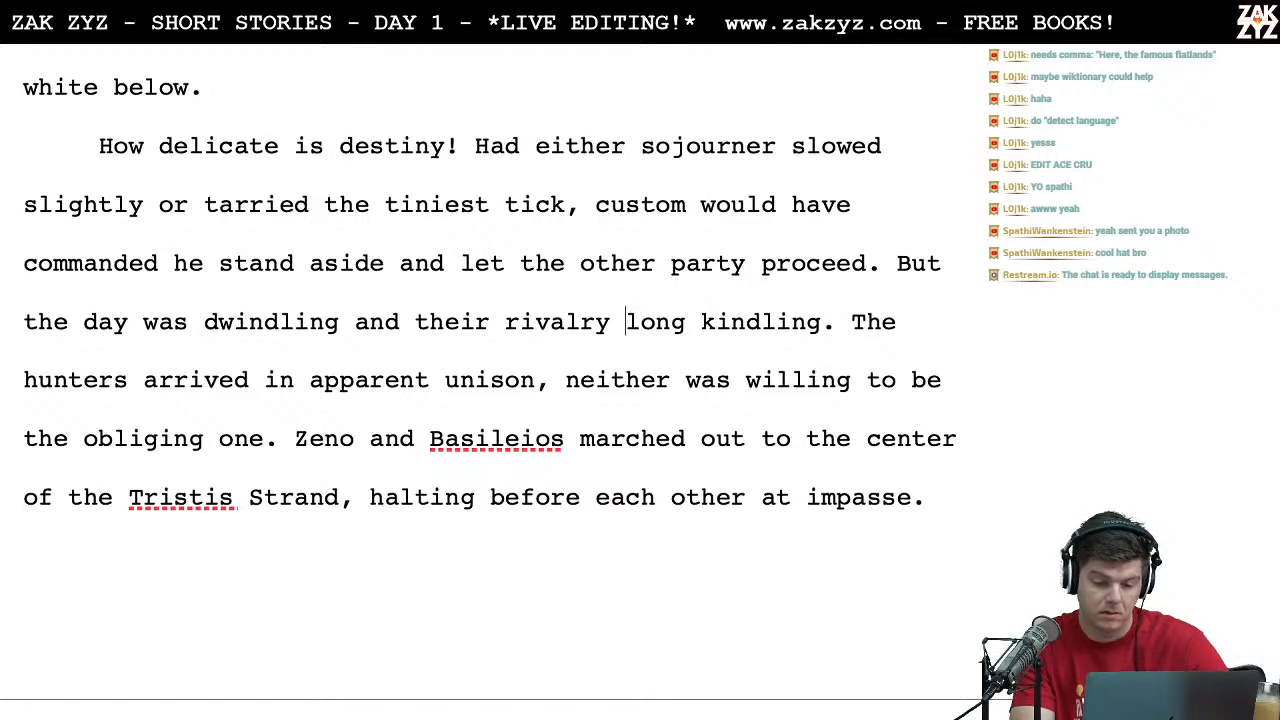
key(Right)
key(Right)
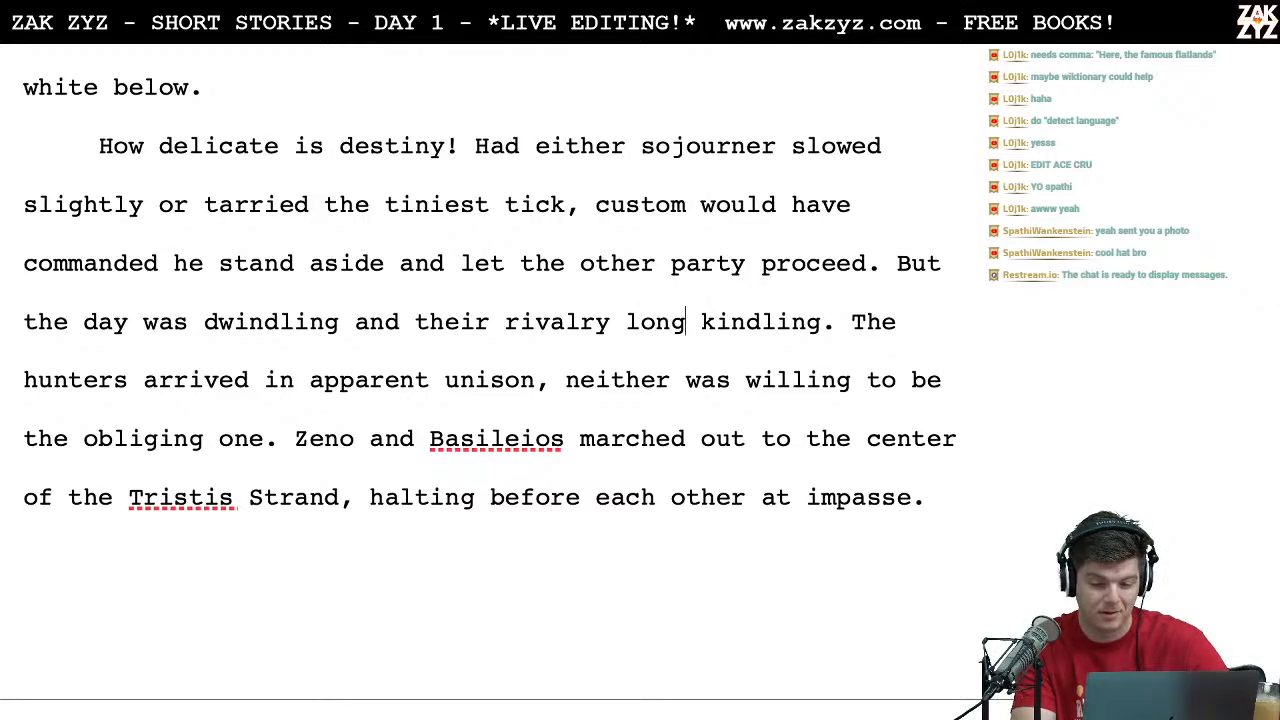
key(BackSpace)
key(BackSpace)
key(BackSpace)
key(BackSpace)
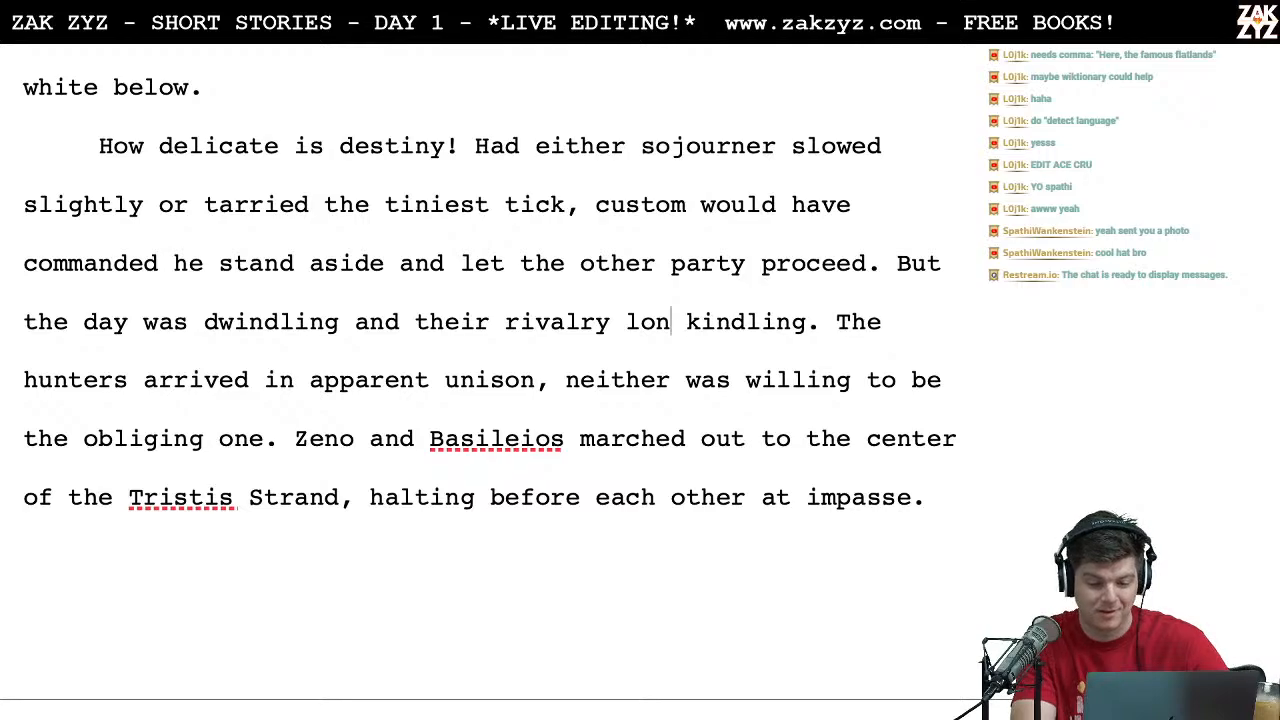
text(was)
key(Left)
text(re)
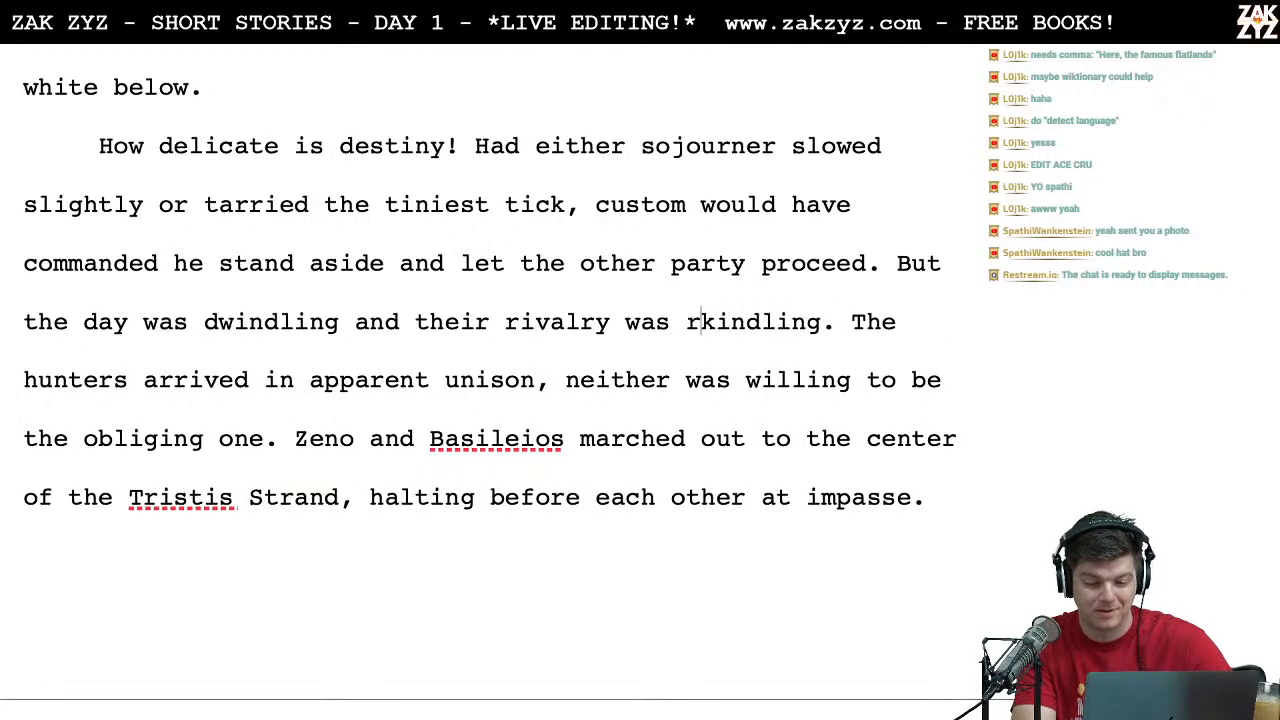
Step: Read from "their rivalry was rekindling" to "at impasse" and the opening of Zeno's song, checking the wording
key(Right)
key(Left)
key(Left)
key(Left)
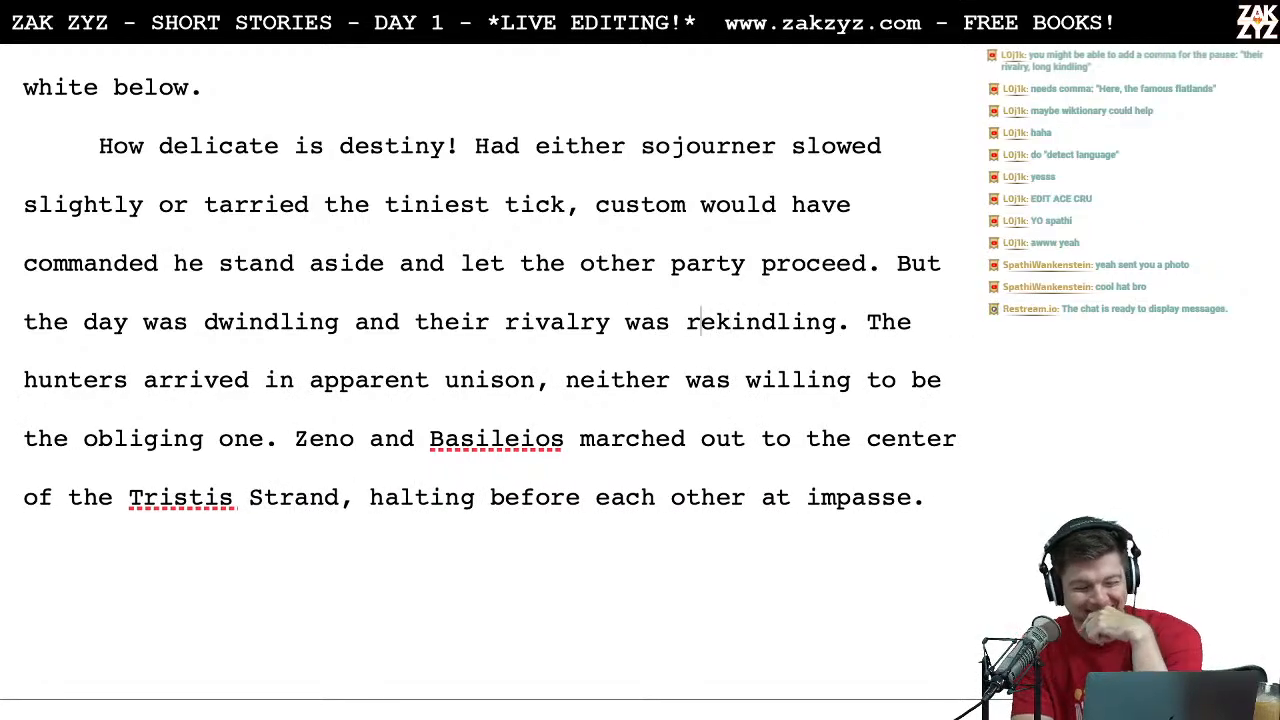
key(Left)
key(Left)
key(Right)
key(Right)
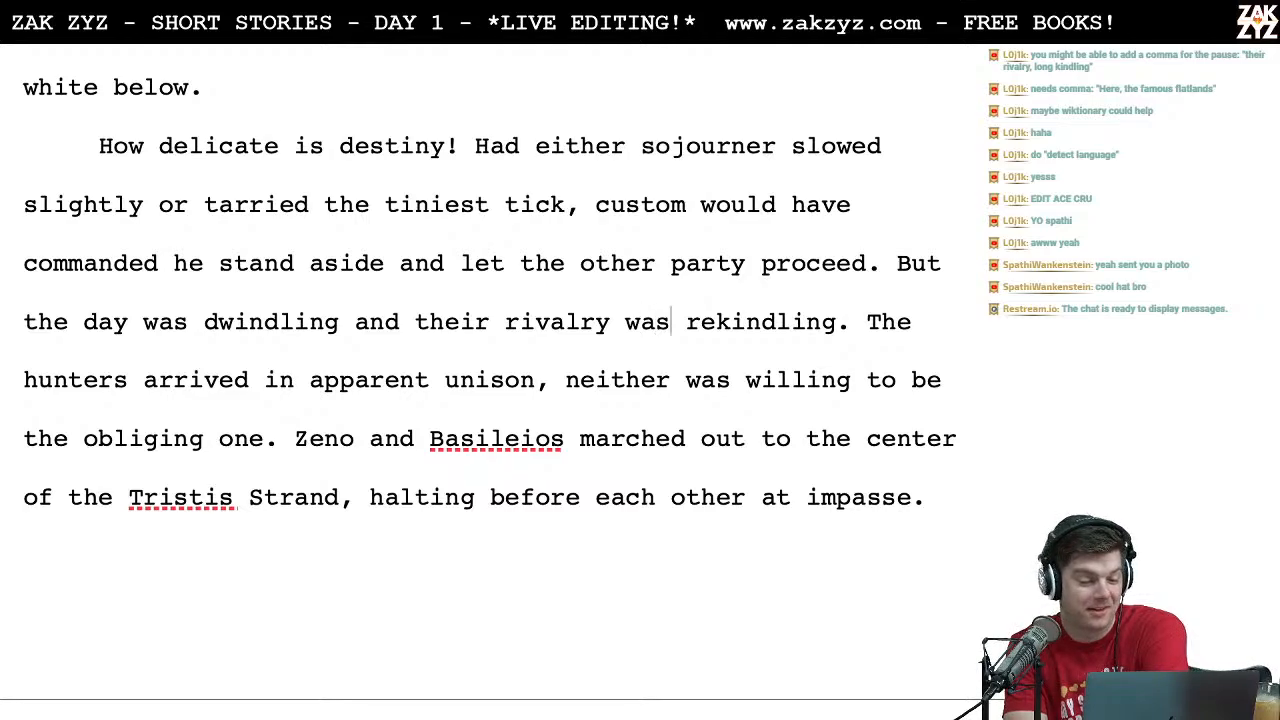
key(Right)
key(Right)
key(Right)
key(Right)
key(Right)
key(Right)
key(Right)
key(Right)
key(Right)
key(Right)
key(Right)
key(Right)
key(Right)
key(Right)
key(Right)
key(Right)
key(Right)
key(Right)
key(Right)
key(Right)
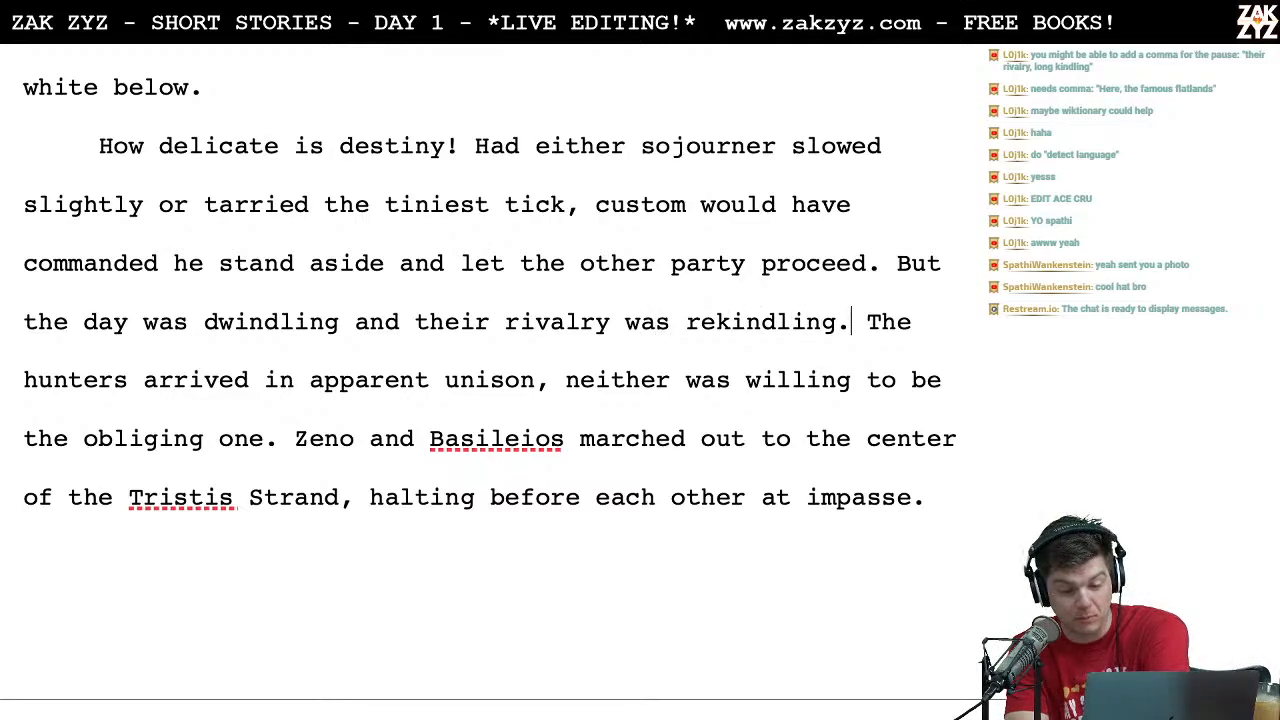
key(Right)
key(Right)
key(Right)
key(Right)
key(Right)
key(Right)
key(Right)
key(Right)
key(Right)
key(Right)
key(Right)
key(Right)
key(Right)
key(Right)
key(Right)
key(Right)
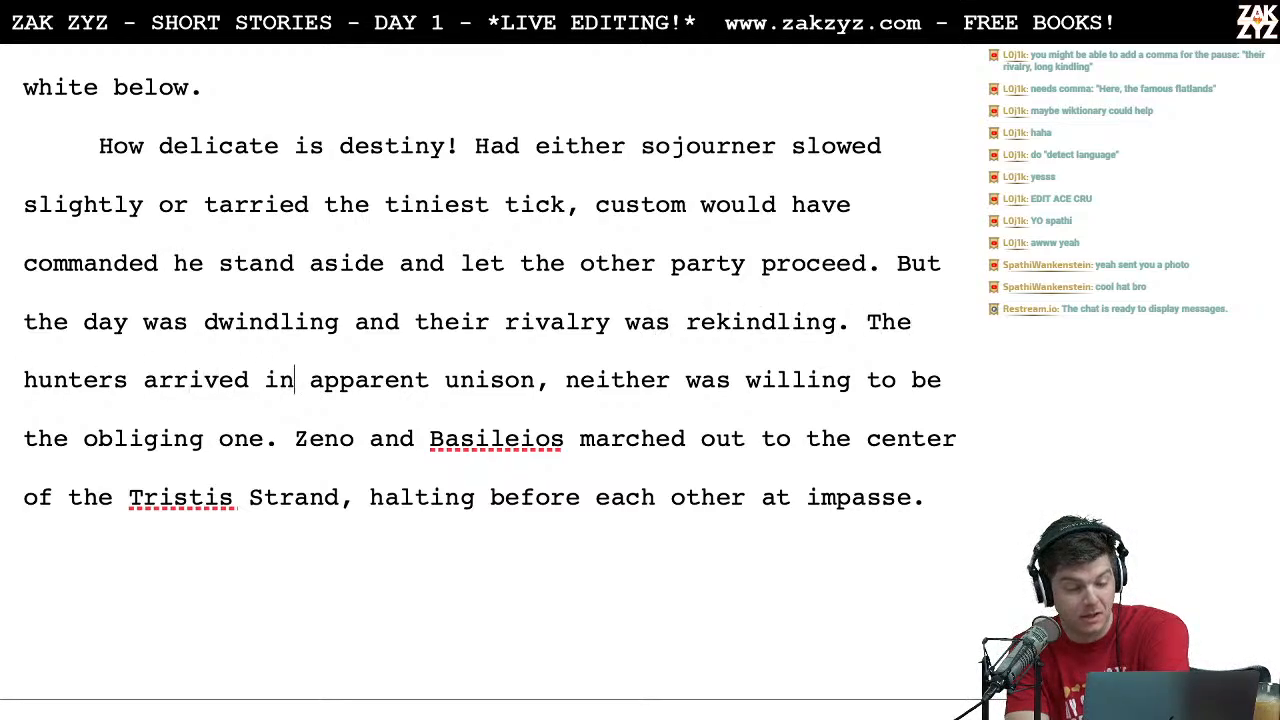
key(Right)
key(Right)
key(Right)
key(Right)
key(Right)
key(Right)
key(Right)
key(Right)
key(Right)
key(Right)
key(Right)
key(Right)
key(Right)
key(Right)
key(Right)
key(Right)
key(Right)
key(Right)
key(Right)
key(Right)
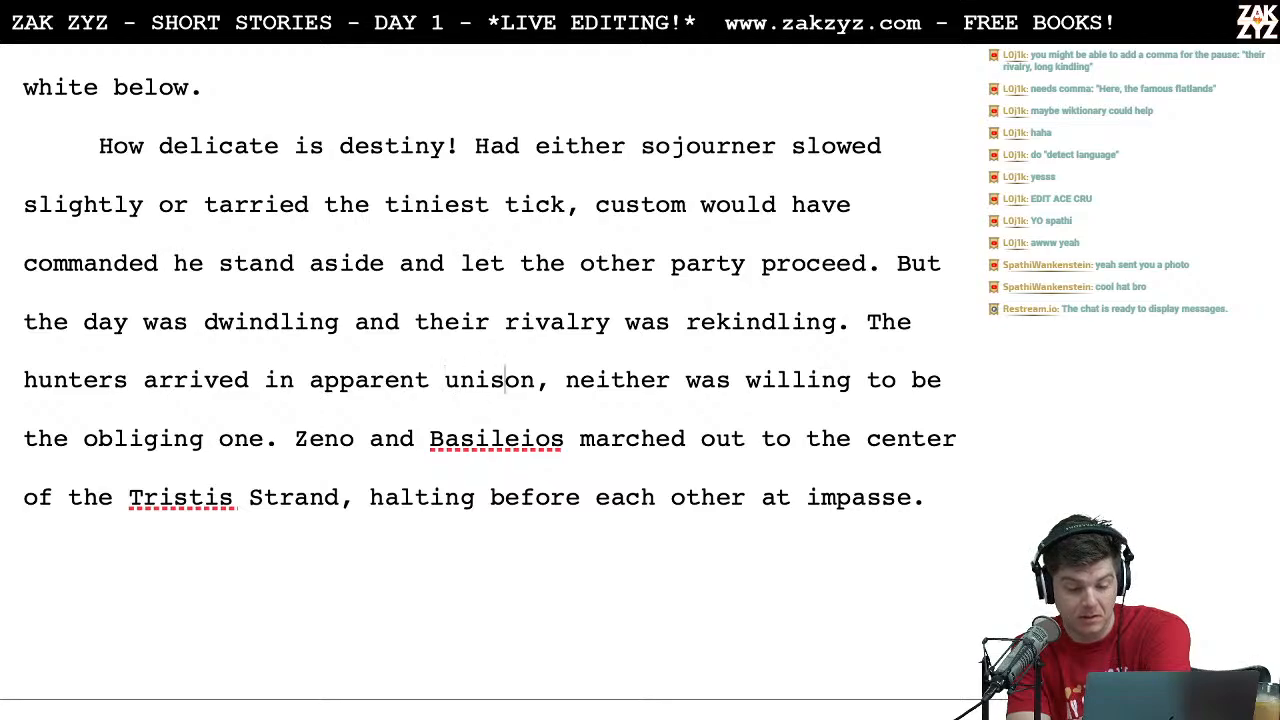
key(Right)
key(Right)
key(Right)
key(Right)
key(Right)
key(Right)
key(Right)
key(Right)
key(Right)
key(Right)
key(Right)
key(Right)
key(Right)
key(Right)
key(Right)
key(Right)
key(Right)
key(Right)
key(Right)
key(Right)
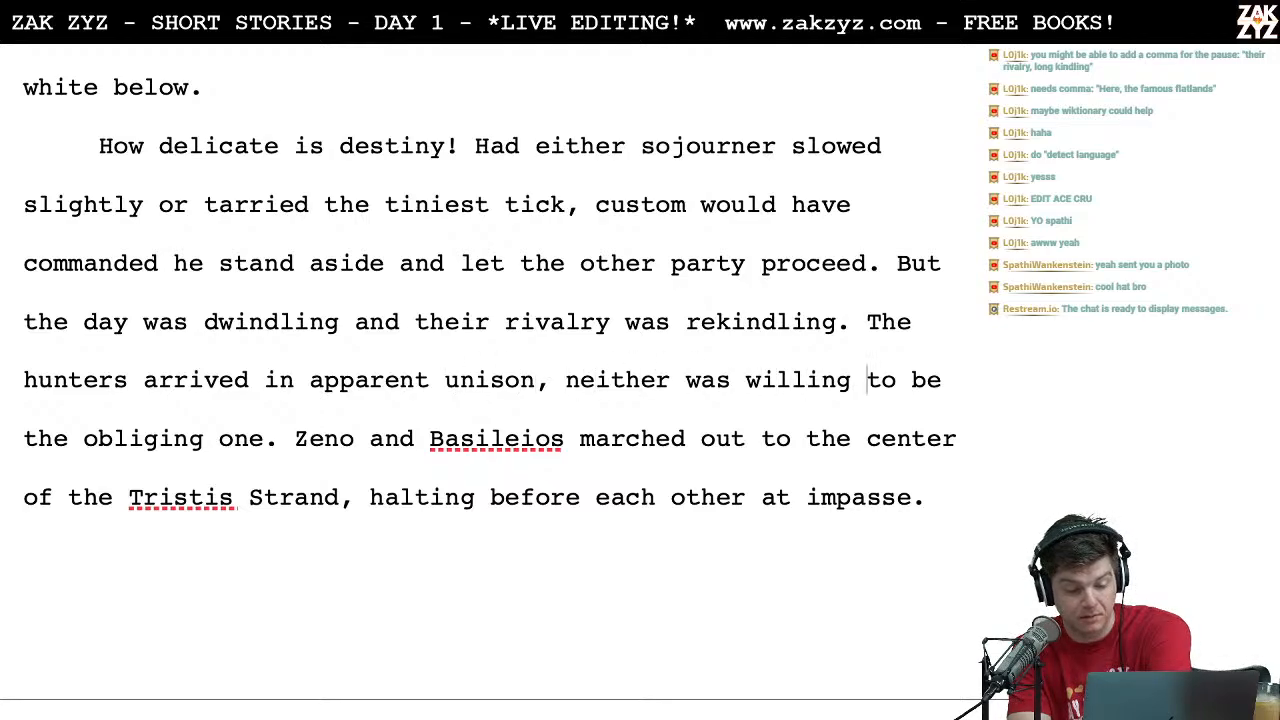
key(Right)
key(Right)
key(Right)
key(Right)
key(Right)
key(Right)
key(Right)
key(Right)
key(Right)
key(Right)
key(Right)
key(Right)
key(Right)
key(Right)
key(Right)
key(Right)
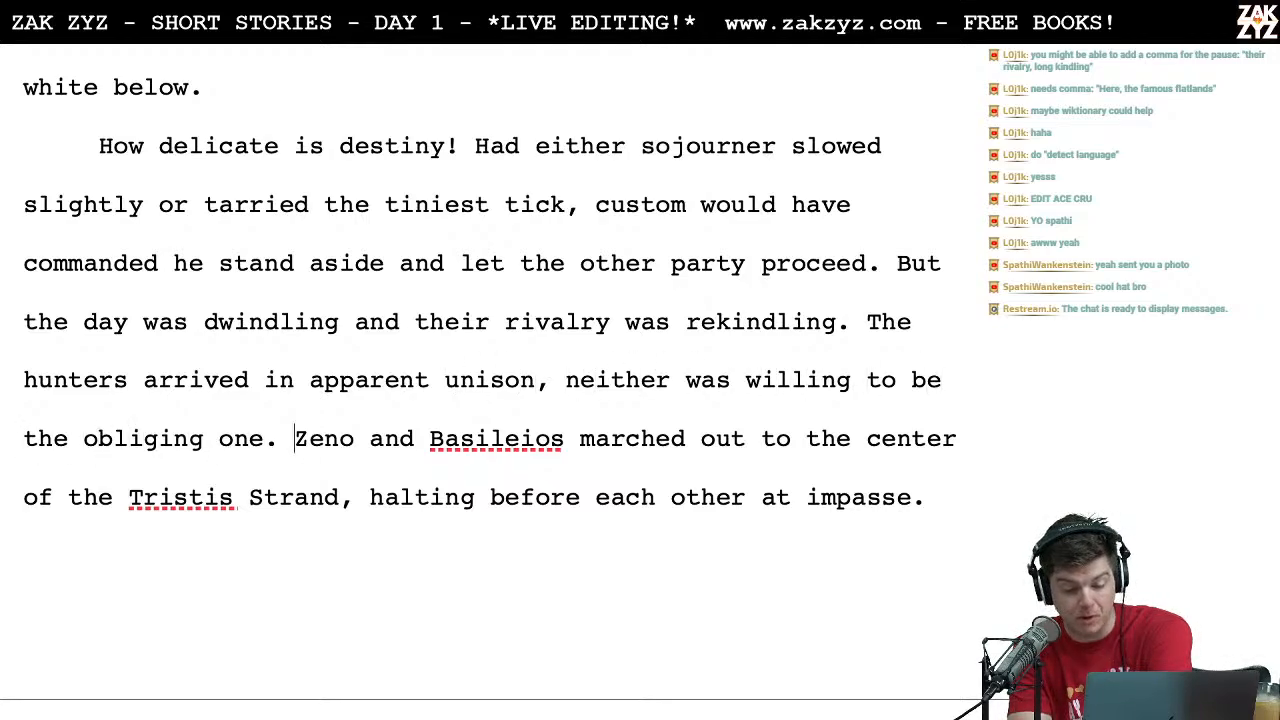
key(Down)
key(Left)
key(Left)
key(Left)
key(Left)
key(Left)
key(Left)
key(Right)
key(Right)
key(Right)
key(Right)
key(Right)
key(Right)
key(Right)
key(Right)
key(Right)
key(Right)
key(Right)
key(Right)
key(Right)
key(Right)
key(Right)
key(Right)
key(Right)
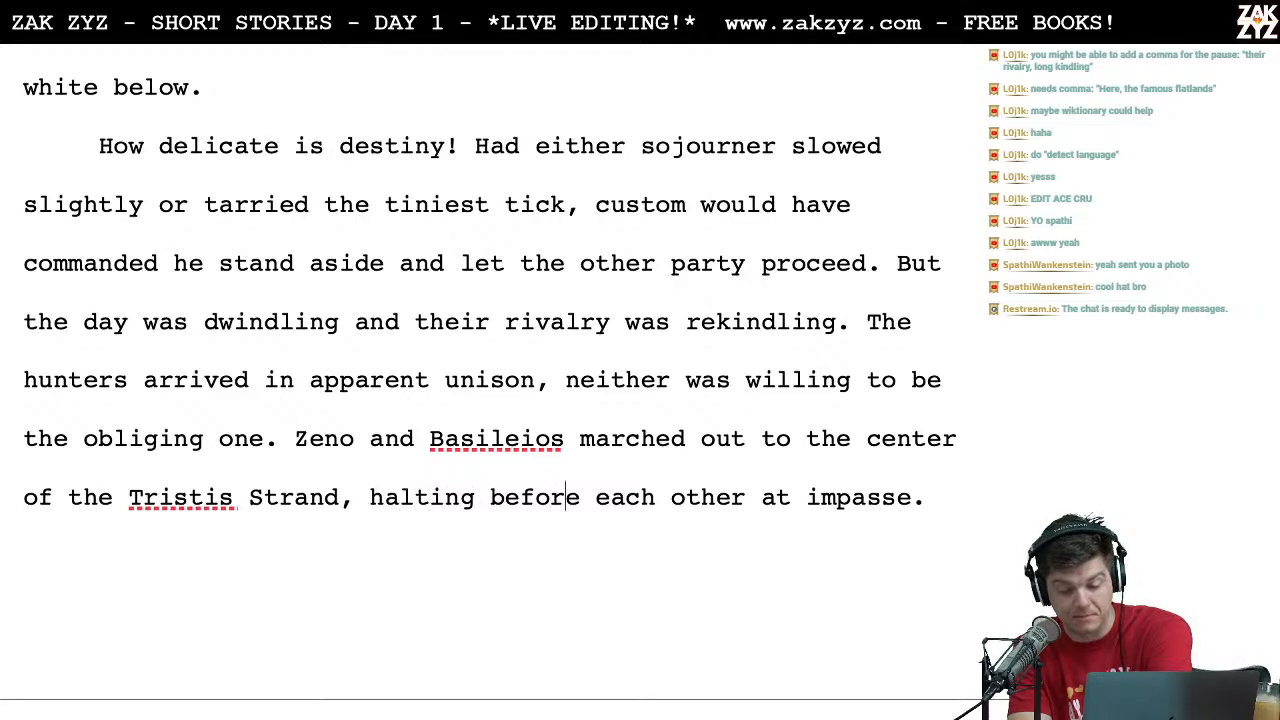
scroll(480, 380, down, 2)
scroll(480, 380, down, 1)
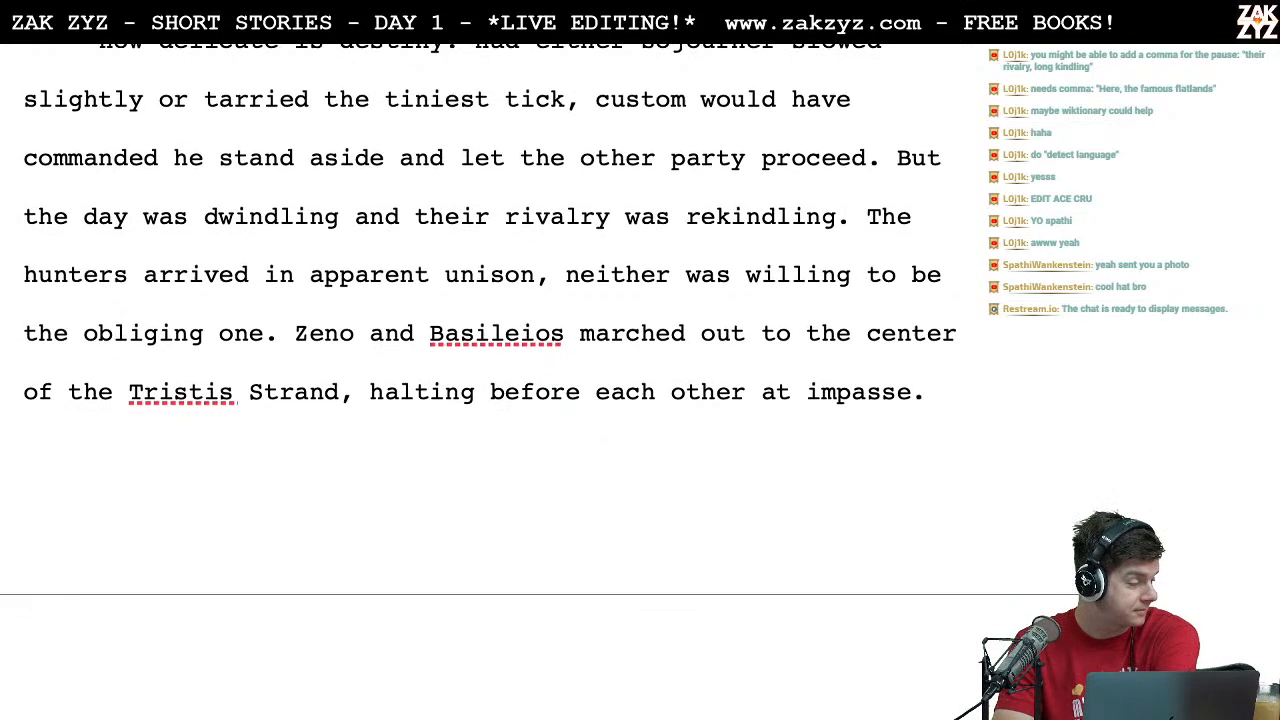
click(617, 225)
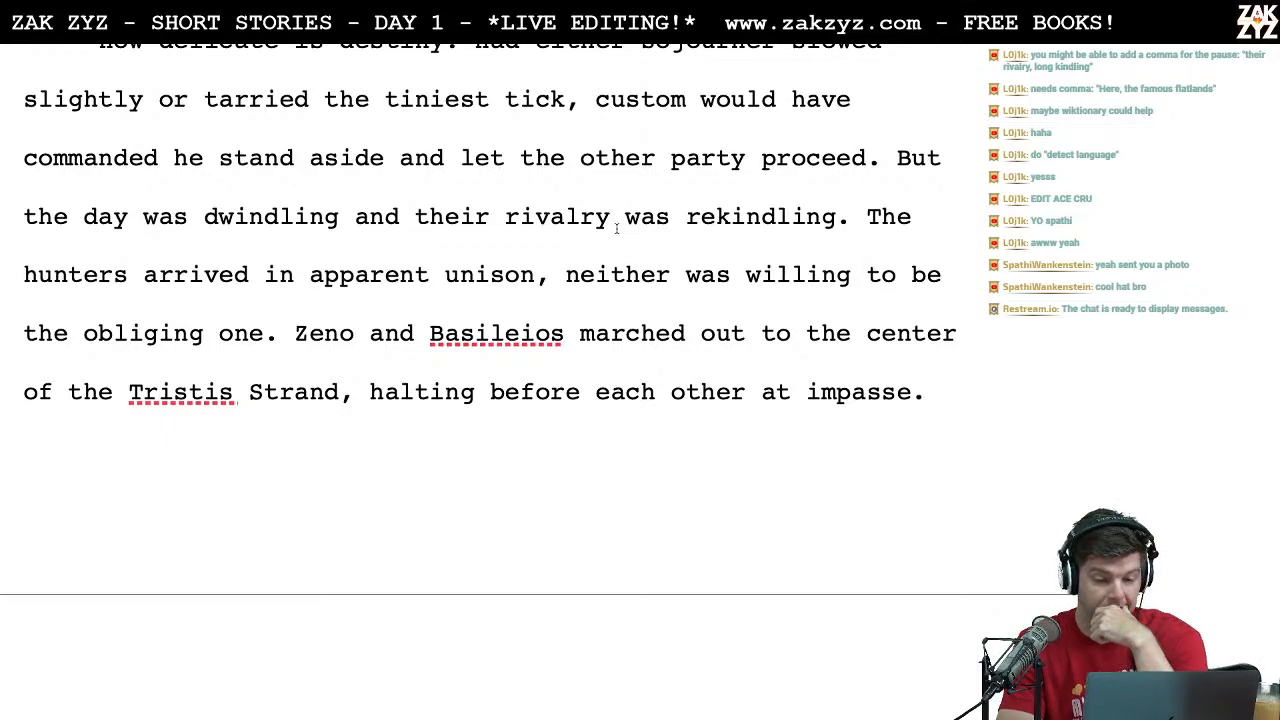
scroll(621, 298, down, 1)
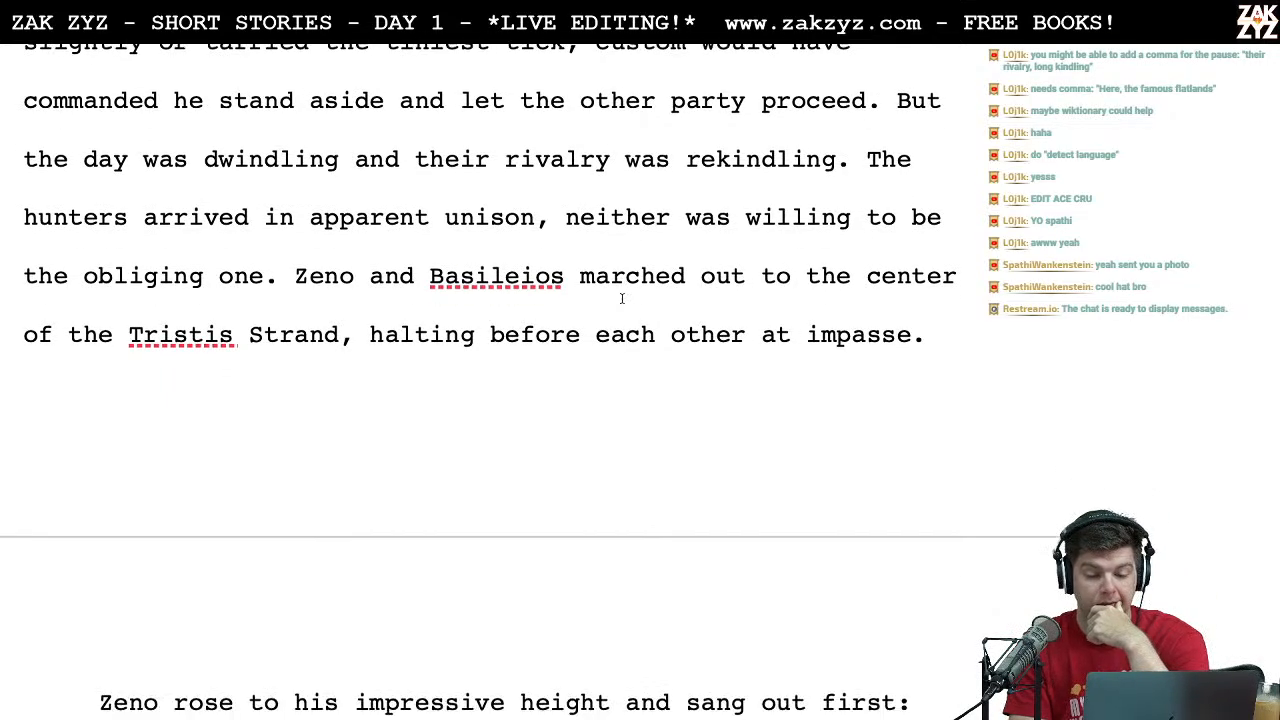
scroll(621, 298, down, 1)
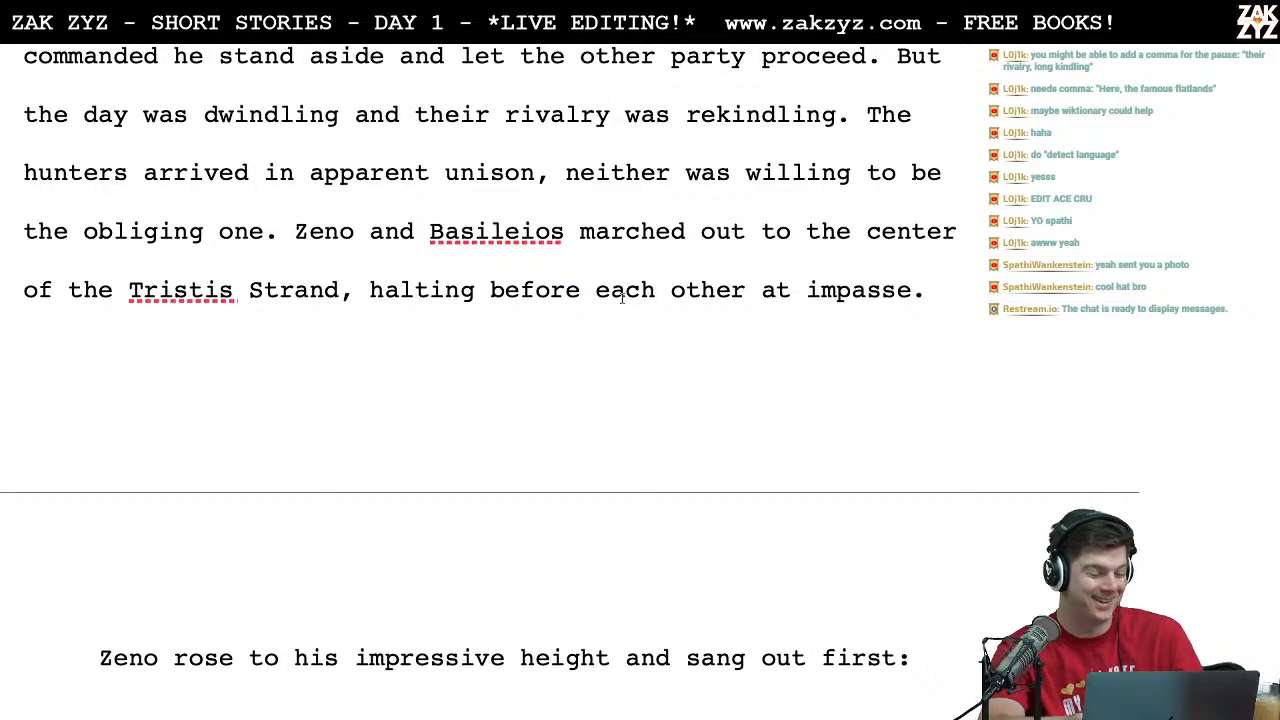
scroll(621, 297, down, 4)
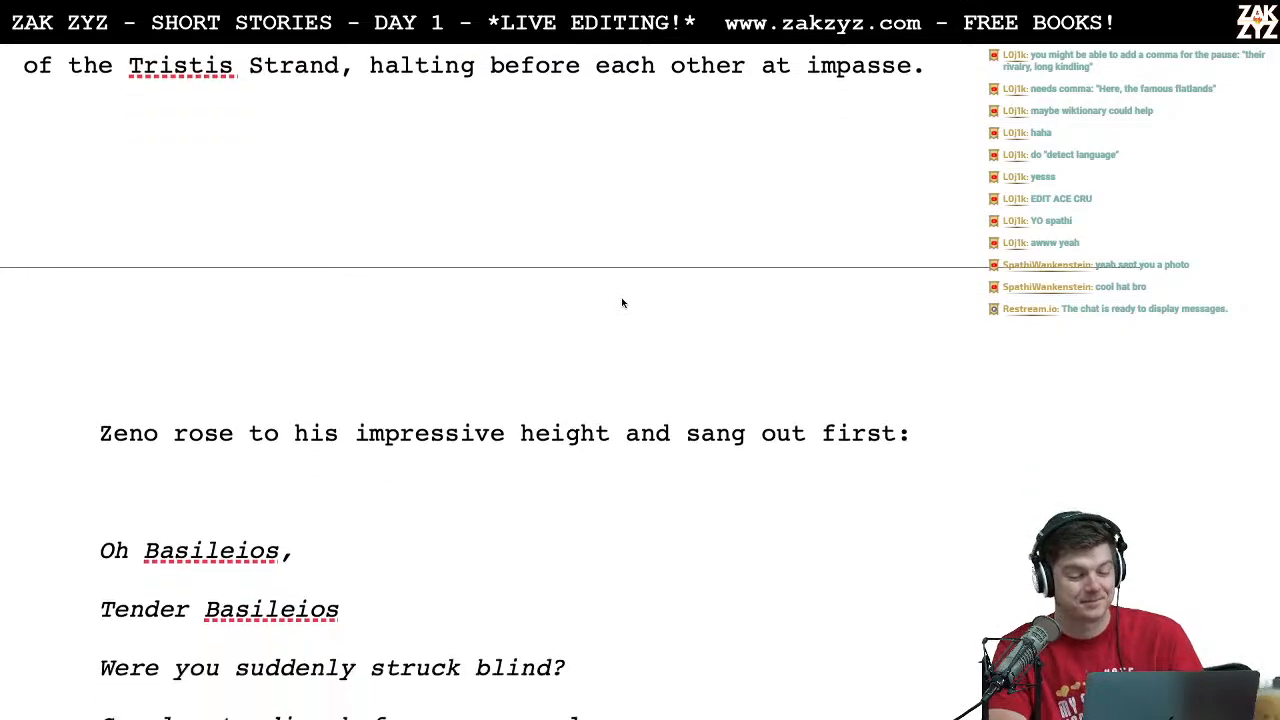
scroll(621, 303, up, 3)
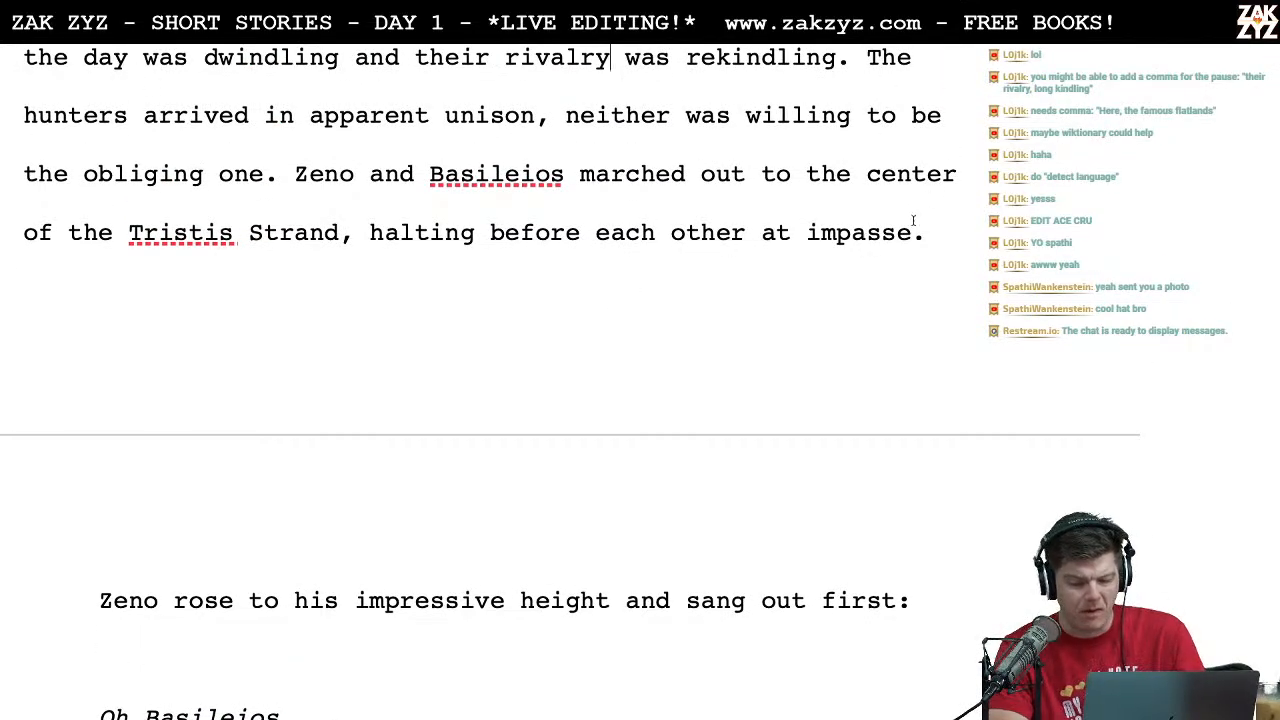
Step: Look up the meaning of "impasse" with a Google search in Chrome, and return to the story where Zeno sings
key(ctrl+Left)
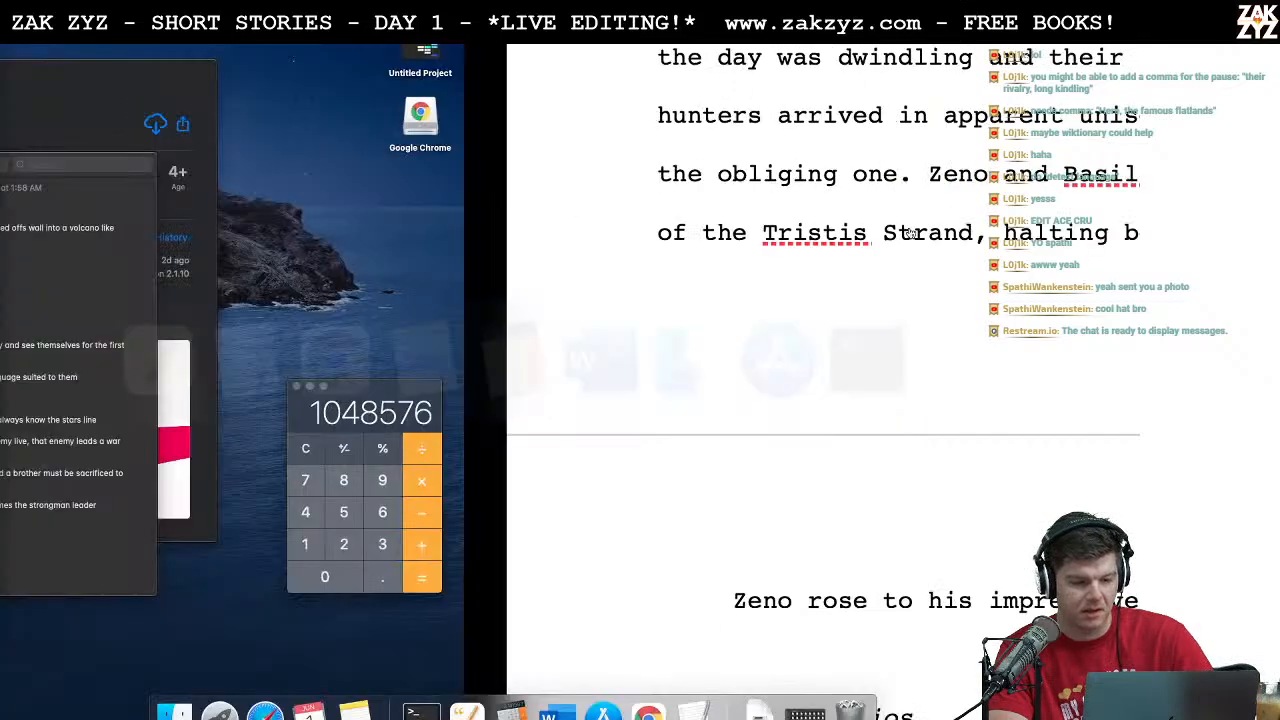
click(644, 48)
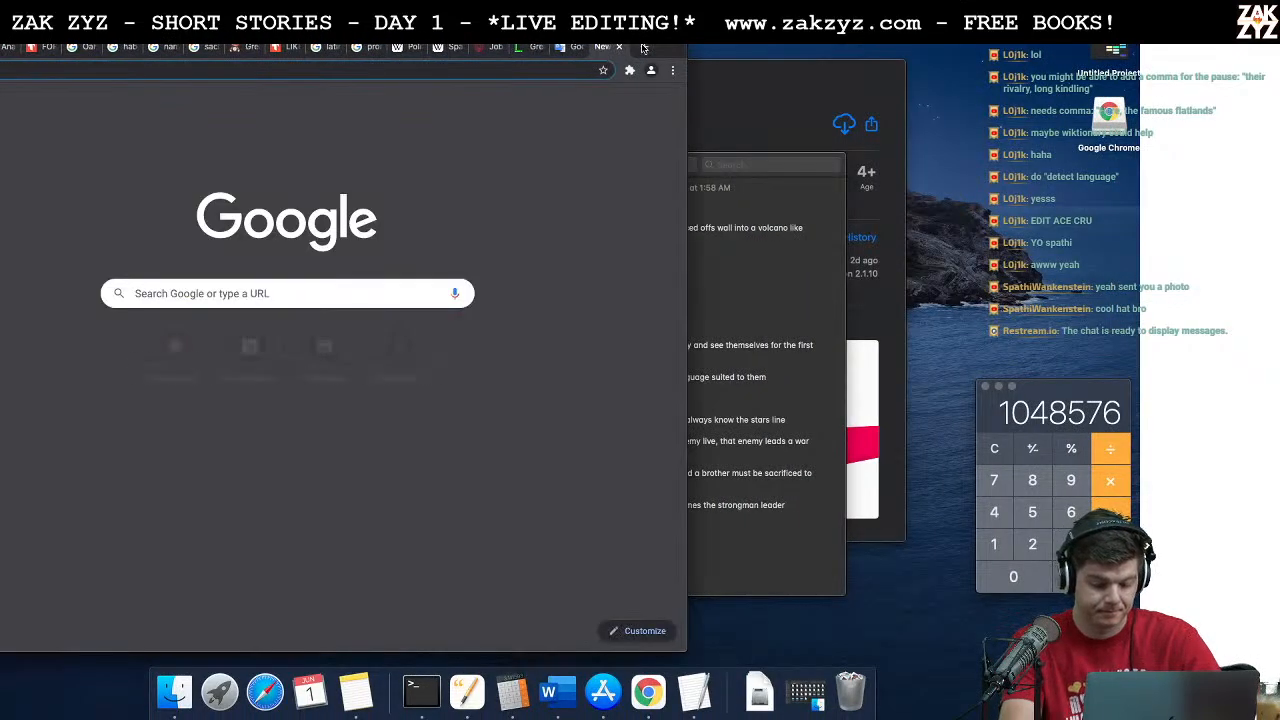
text(passe)
key(Return)
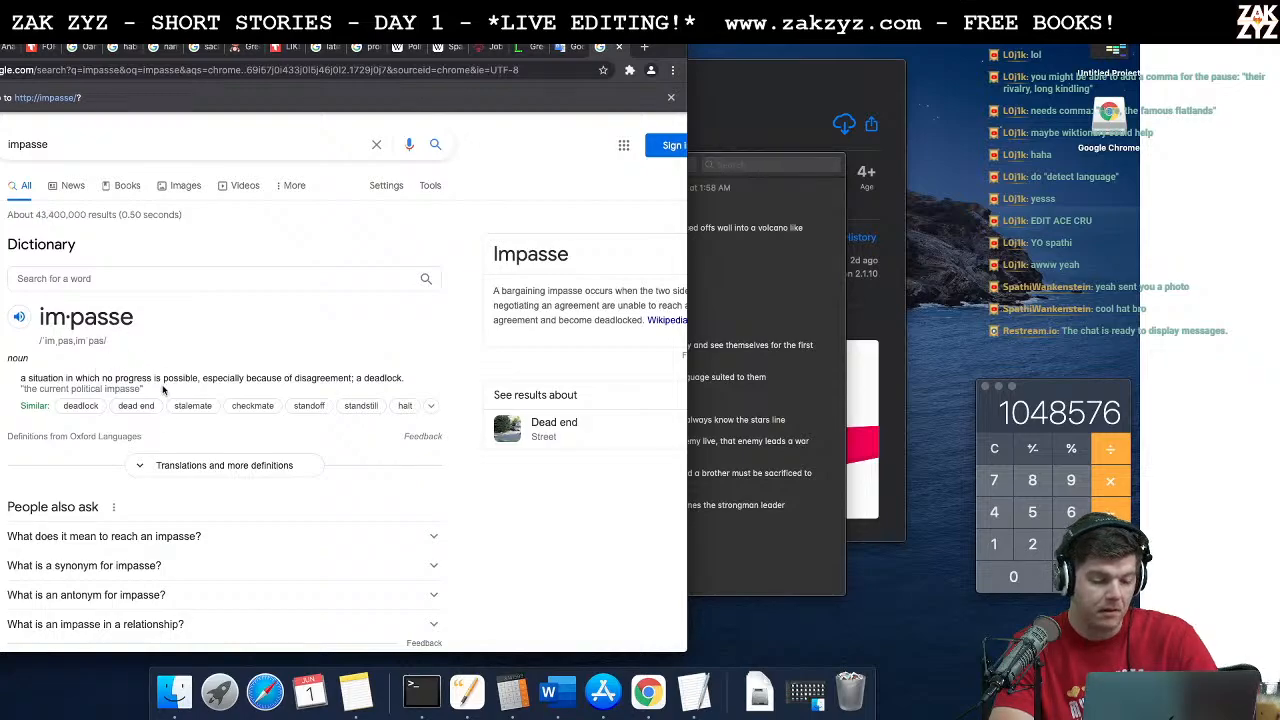
scroll(155, 455, down, 5)
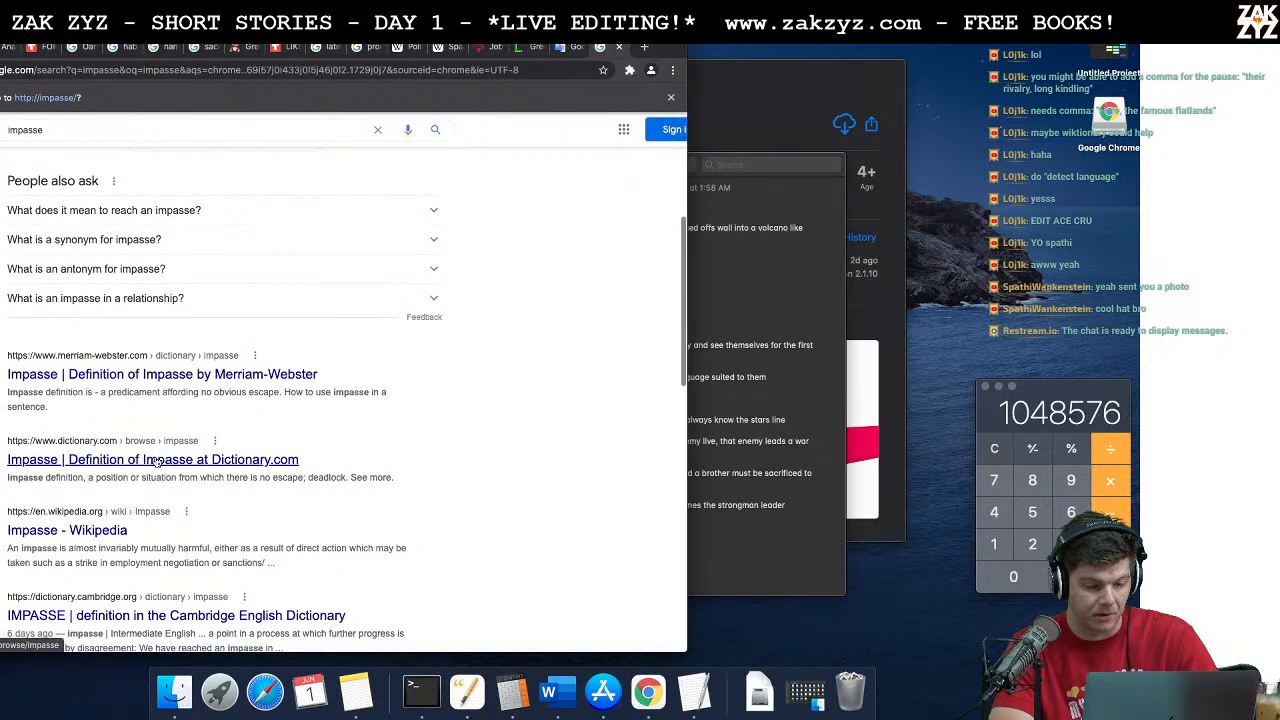
key(super+Tab)
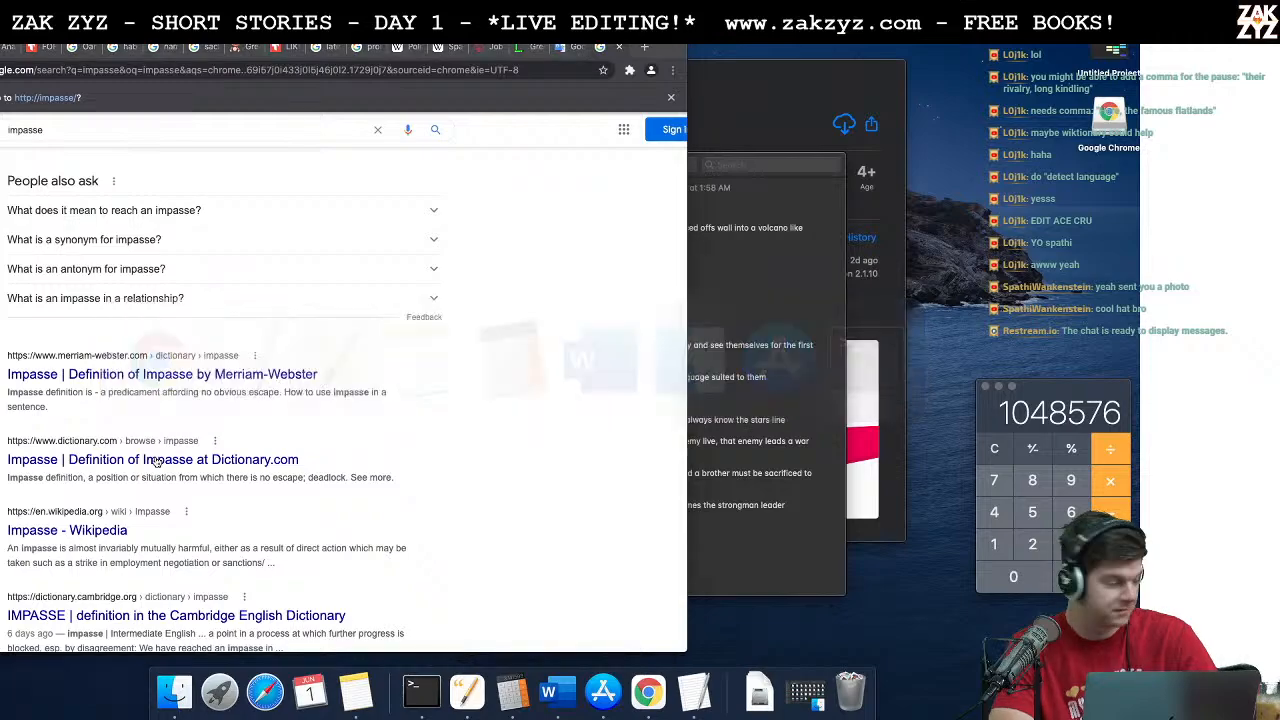
scroll(155, 460, down, 4)
scroll(155, 460, down, 2)
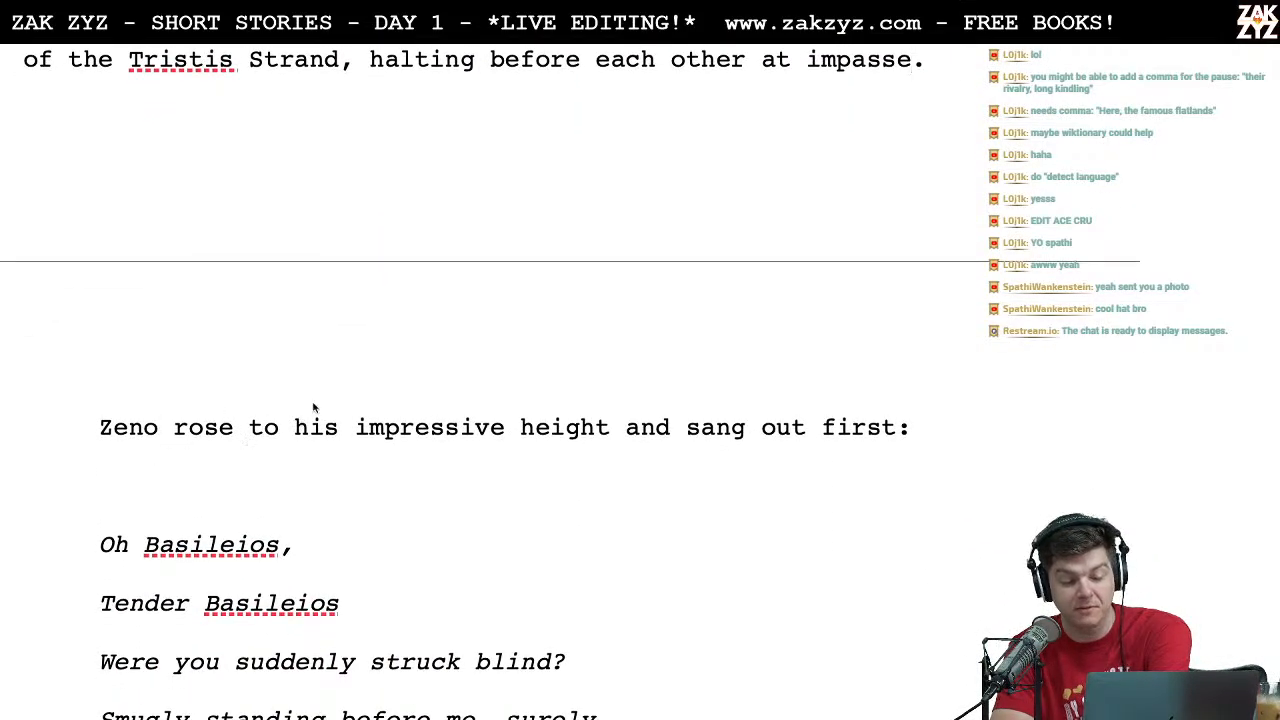
Step: Read Zeno's song from "Oh Basileios" to "Lest history repeat!", checking the wording
scroll(366, 455, down, 4)
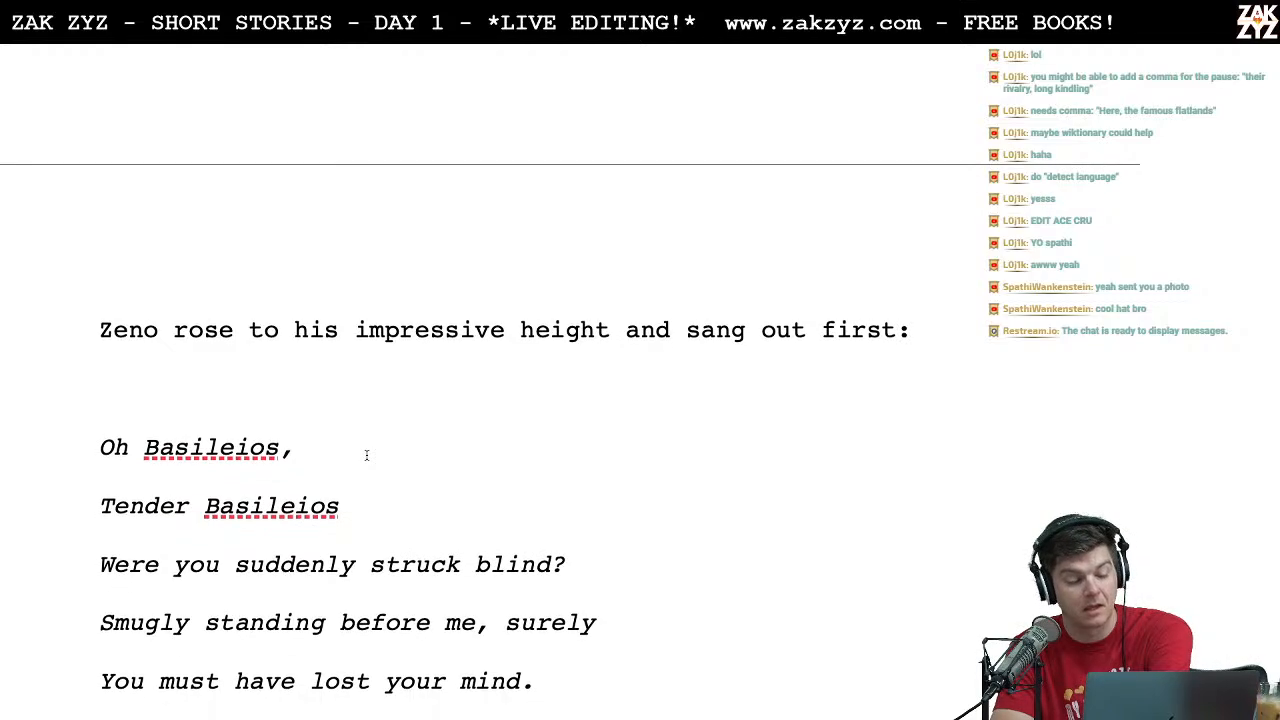
scroll(366, 455, down, 4)
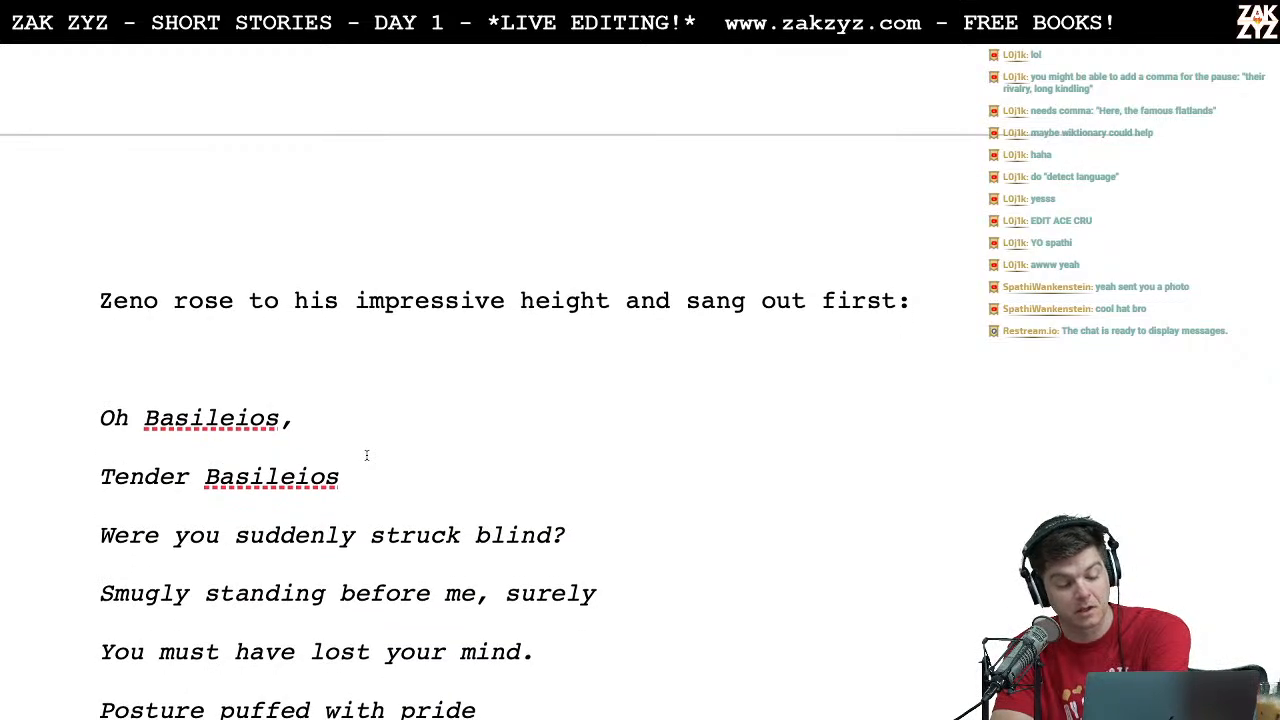
scroll(366, 455, down, 1)
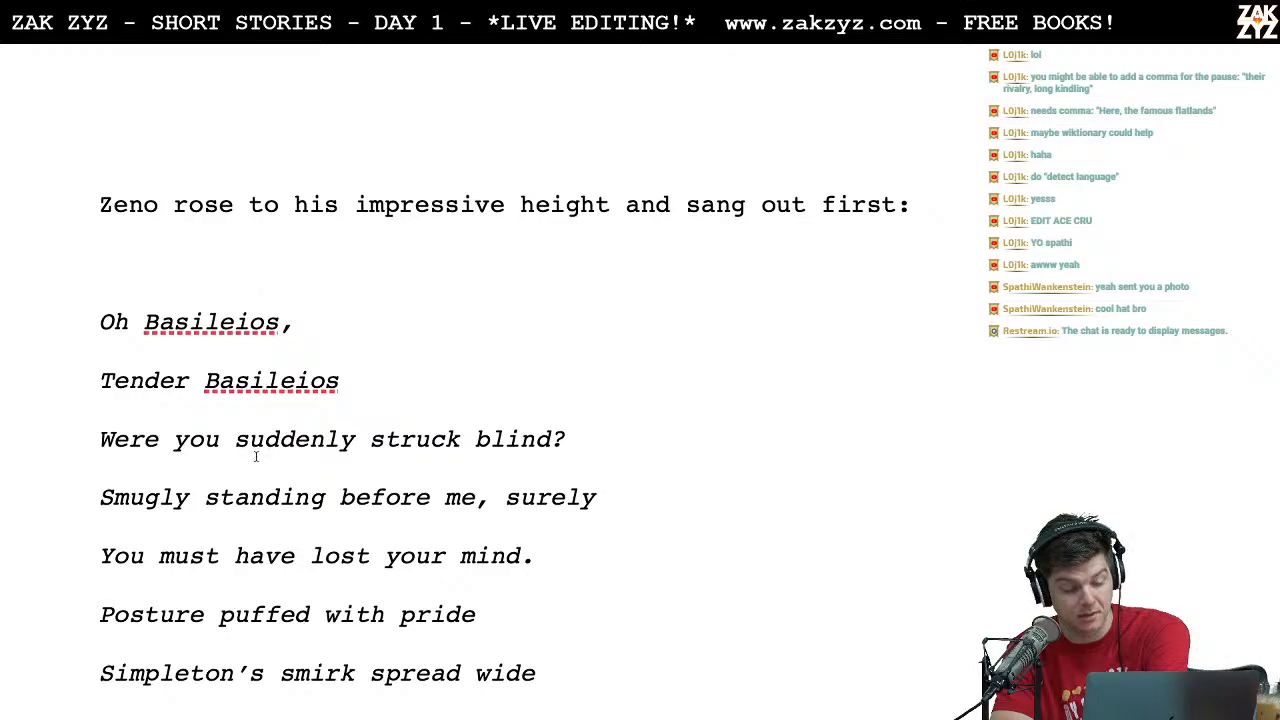
scroll(262, 495, down, 3)
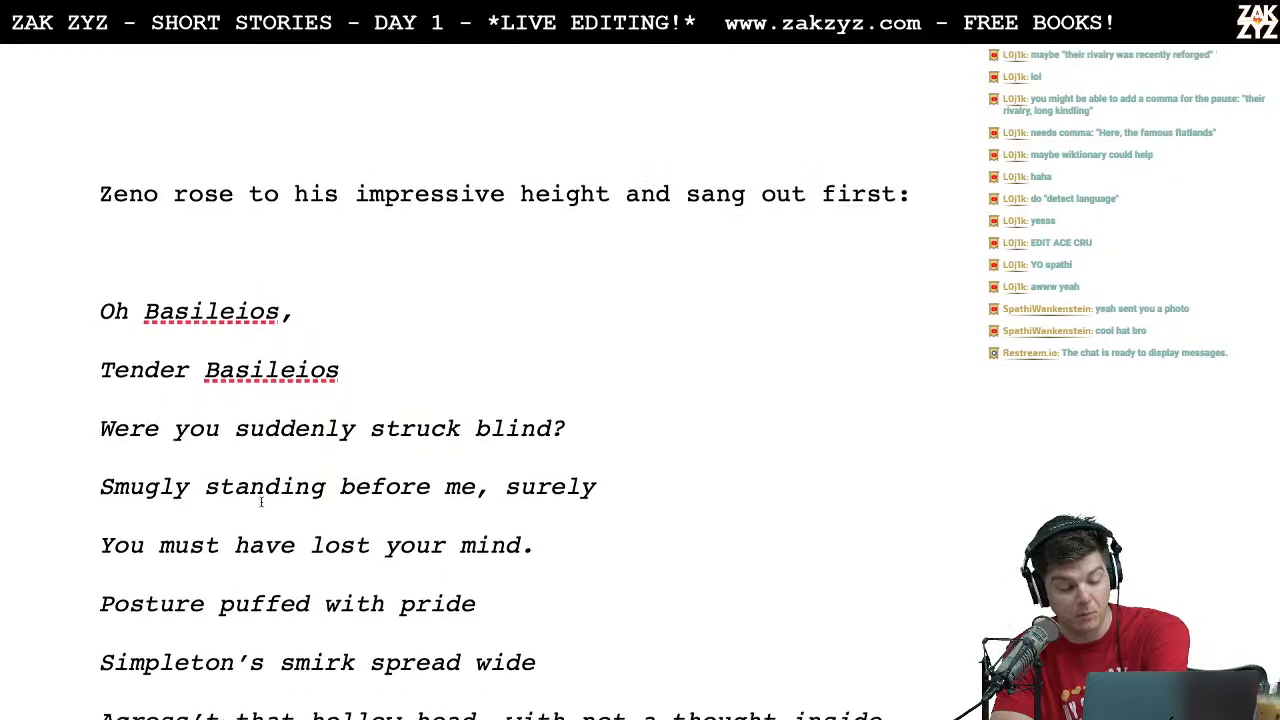
scroll(261, 502, down, 2)
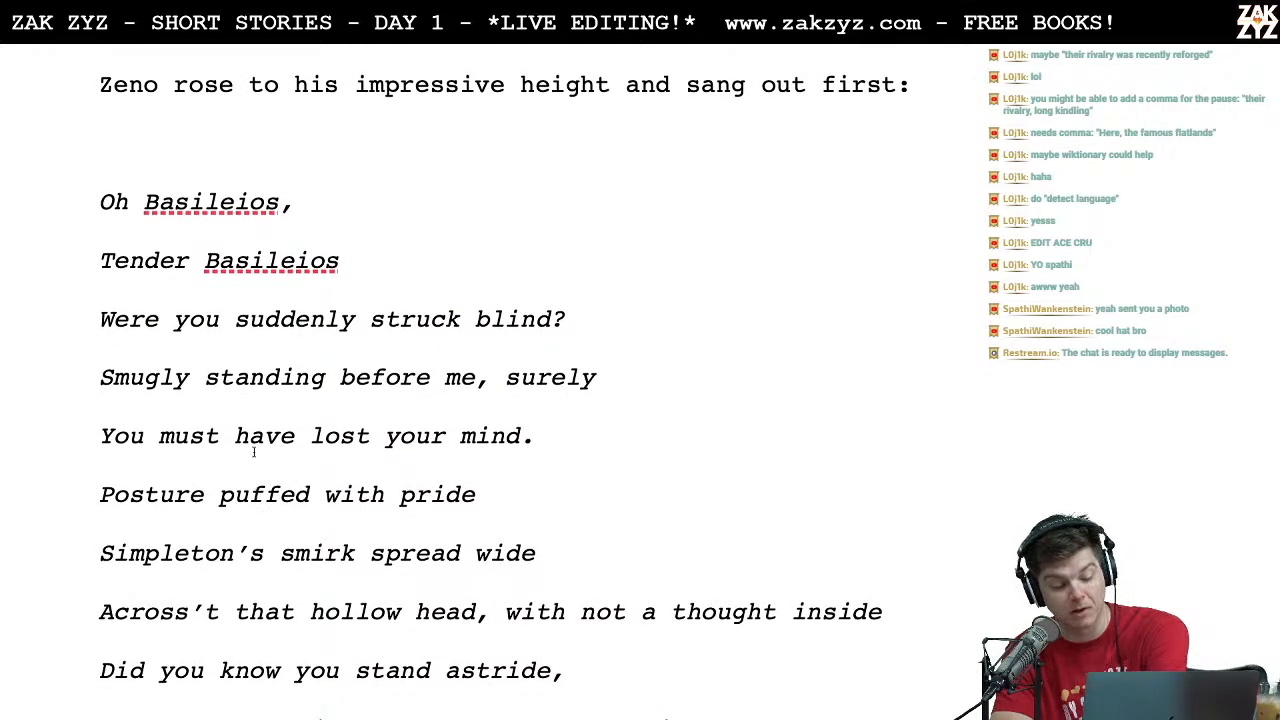
scroll(283, 450, down, 2)
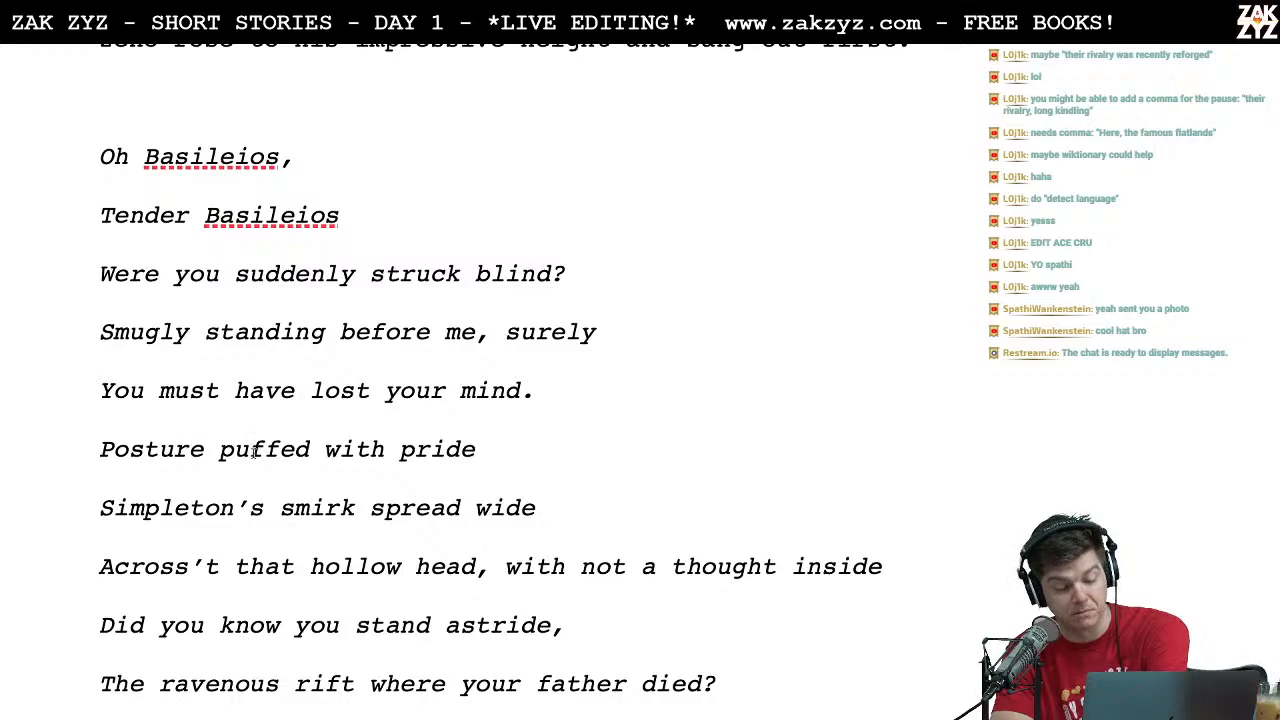
scroll(255, 454, down, 2)
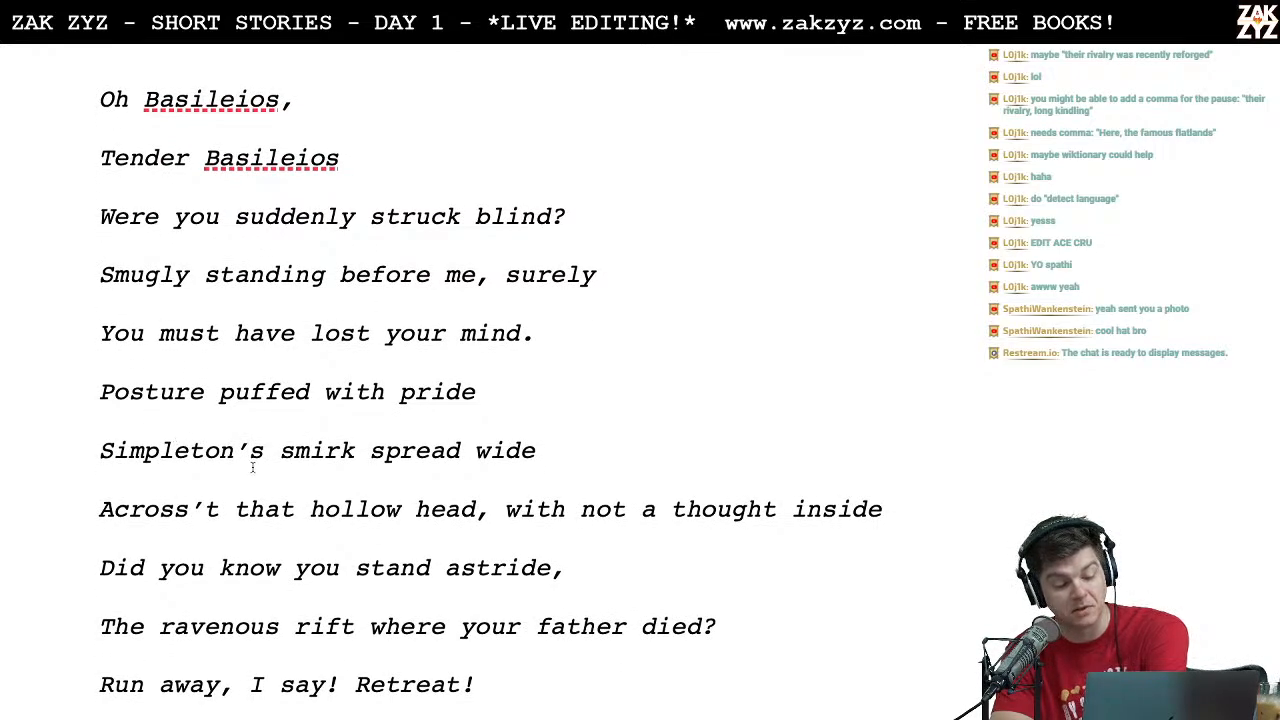
scroll(264, 426, down, 4)
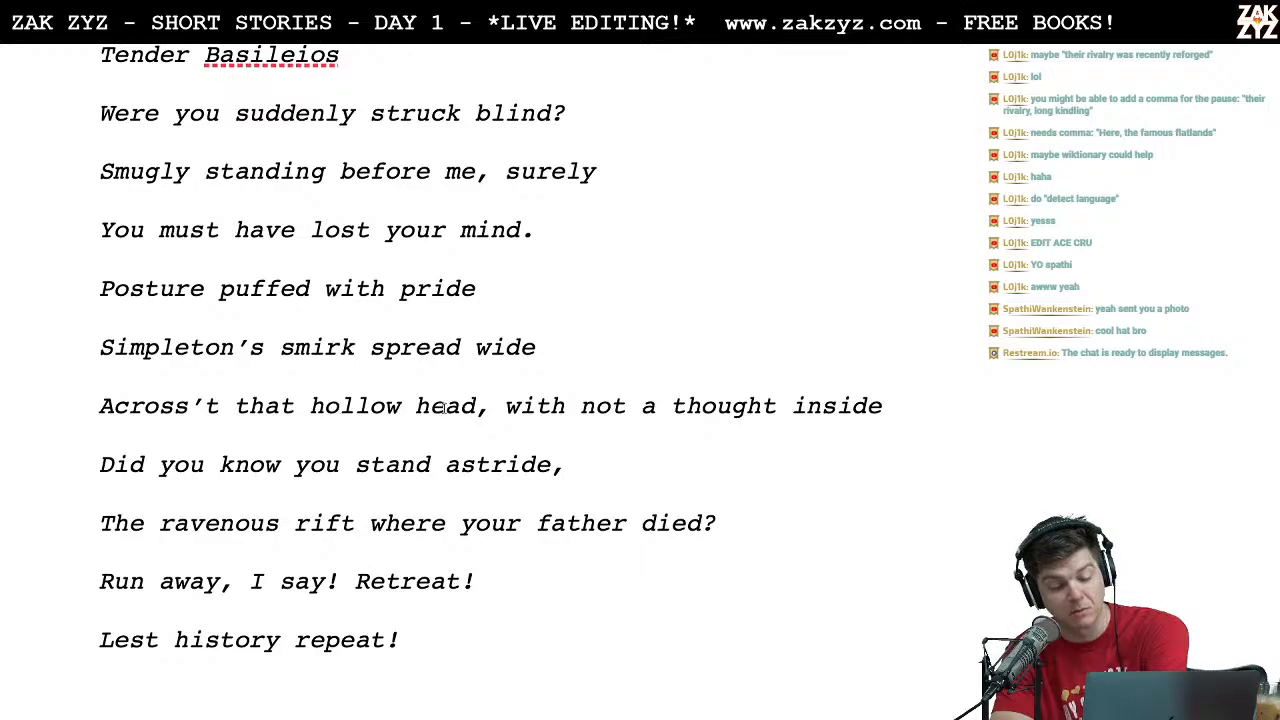
scroll(444, 408, down, 2)
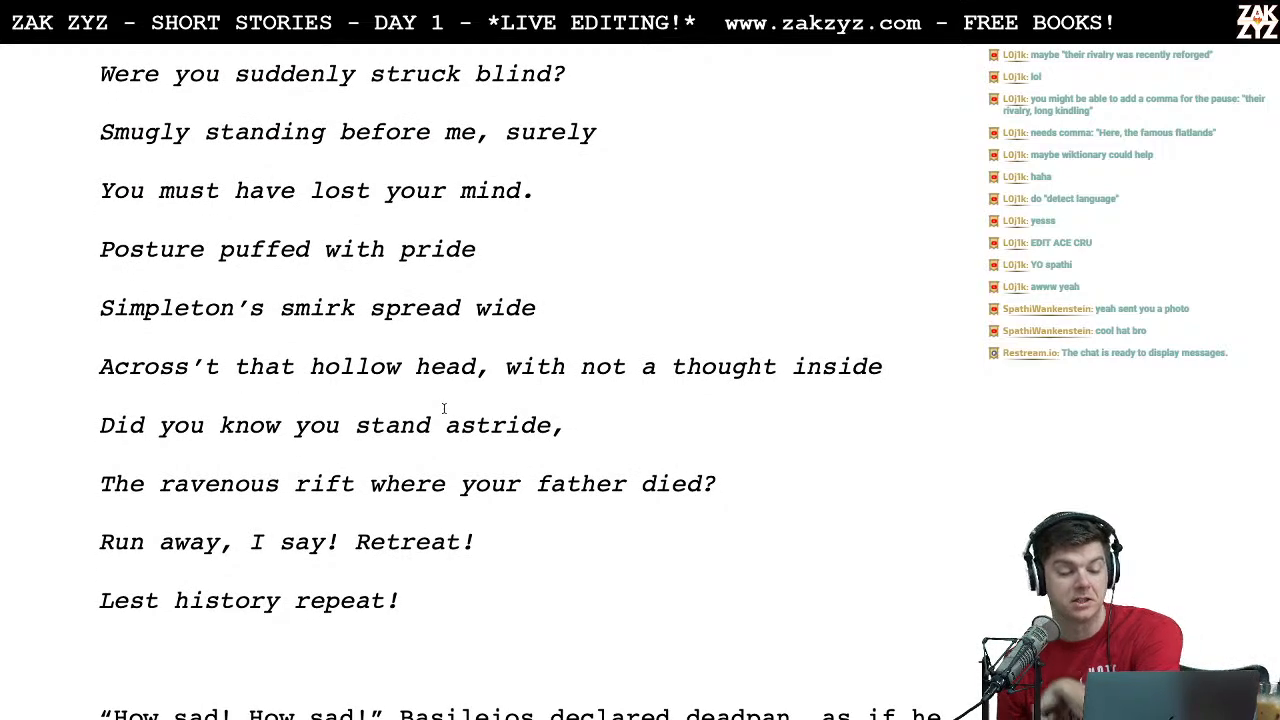
Step: Insert a comma after "know" in the line "Did you know you stand astride," and check the song's remaining lines
click(289, 425)
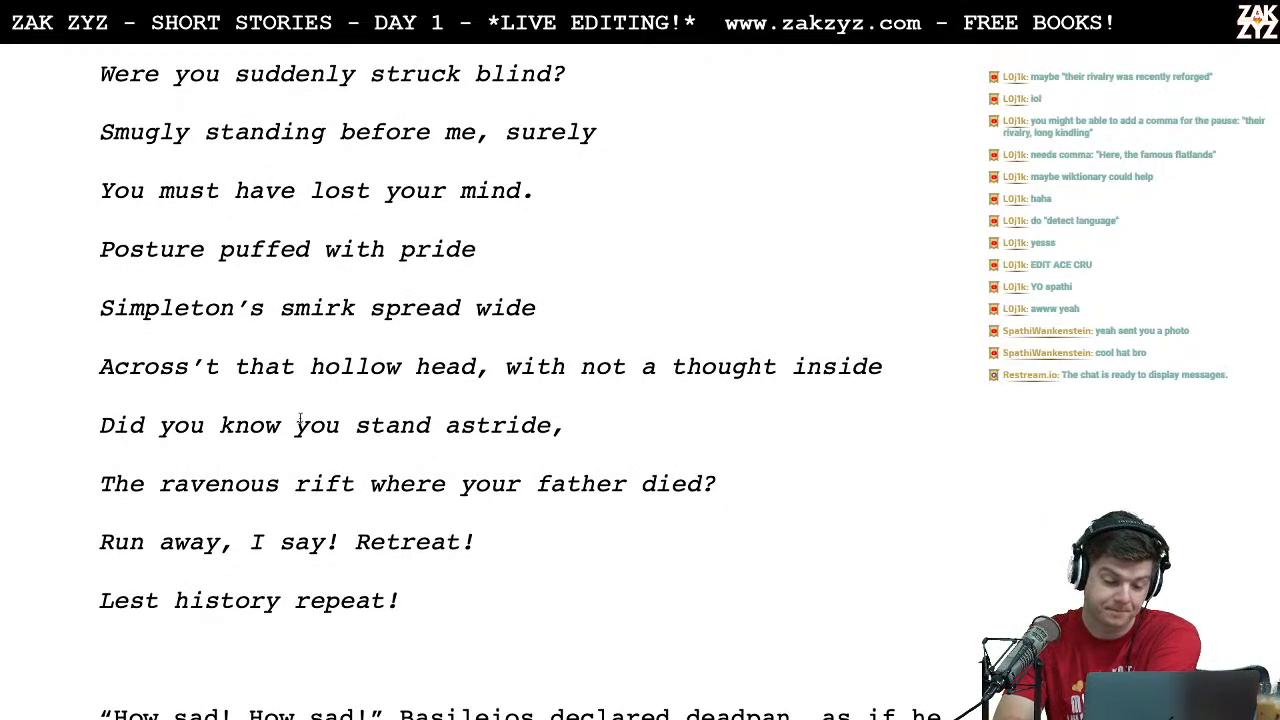
text(,)
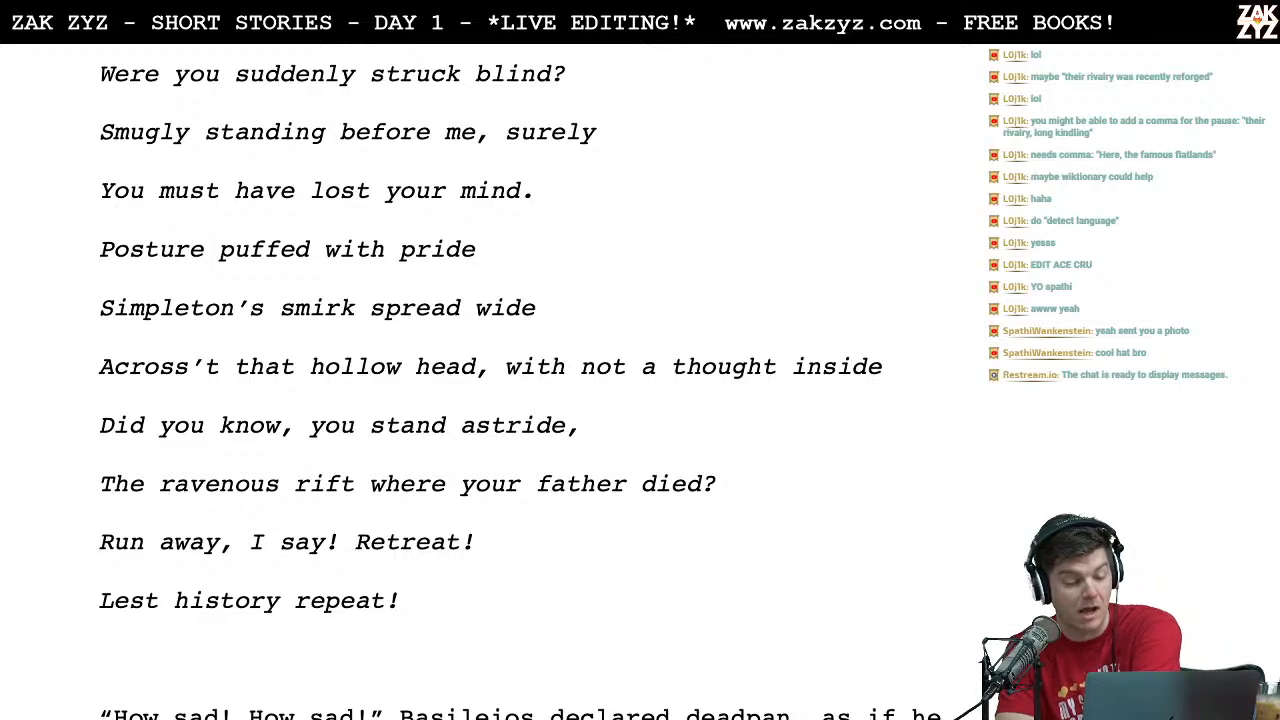
key(Right)
key(Right)
key(Right)
key(Right)
key(Right)
key(Right)
key(Right)
key(Right)
key(Right)
key(Right)
key(Right)
key(Right)
key(Right)
key(Right)
key(Right)
key(Right)
key(Right)
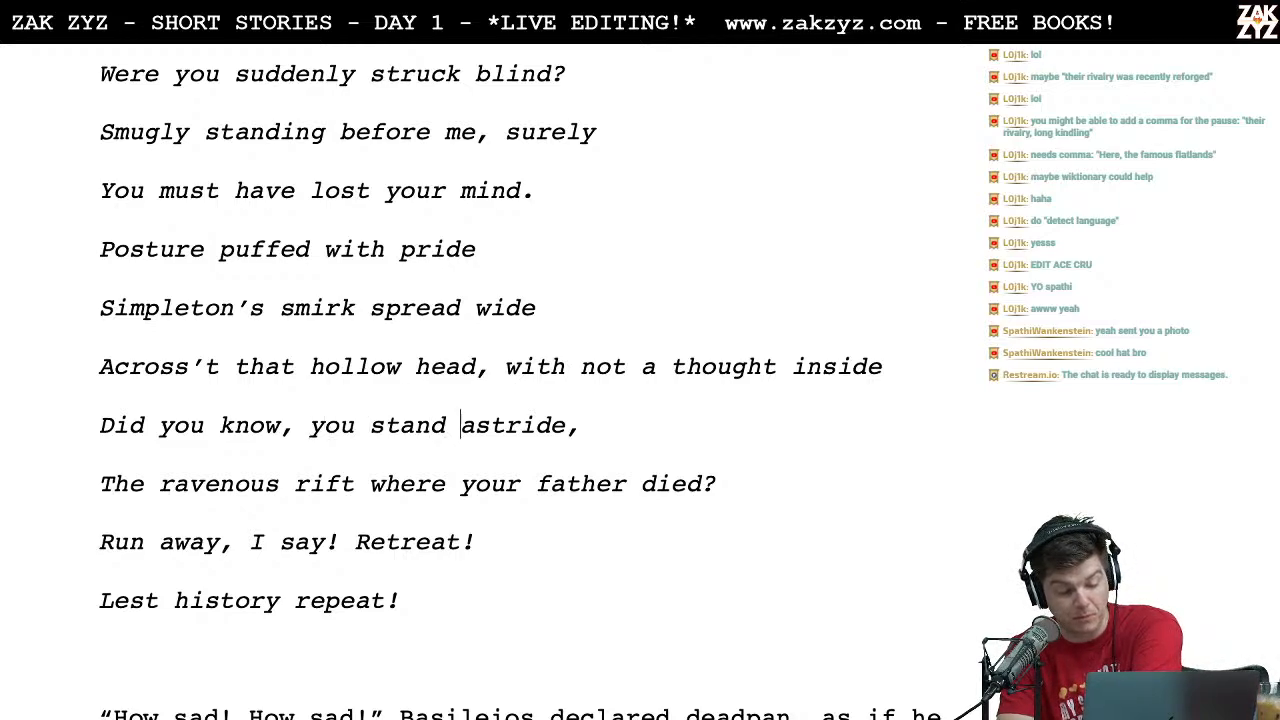
key(Right)
key(Right)
key(Right)
key(Right)
key(Right)
key(Right)
key(Right)
key(Right)
key(Right)
key(Down)
key(Right)
key(Right)
key(Right)
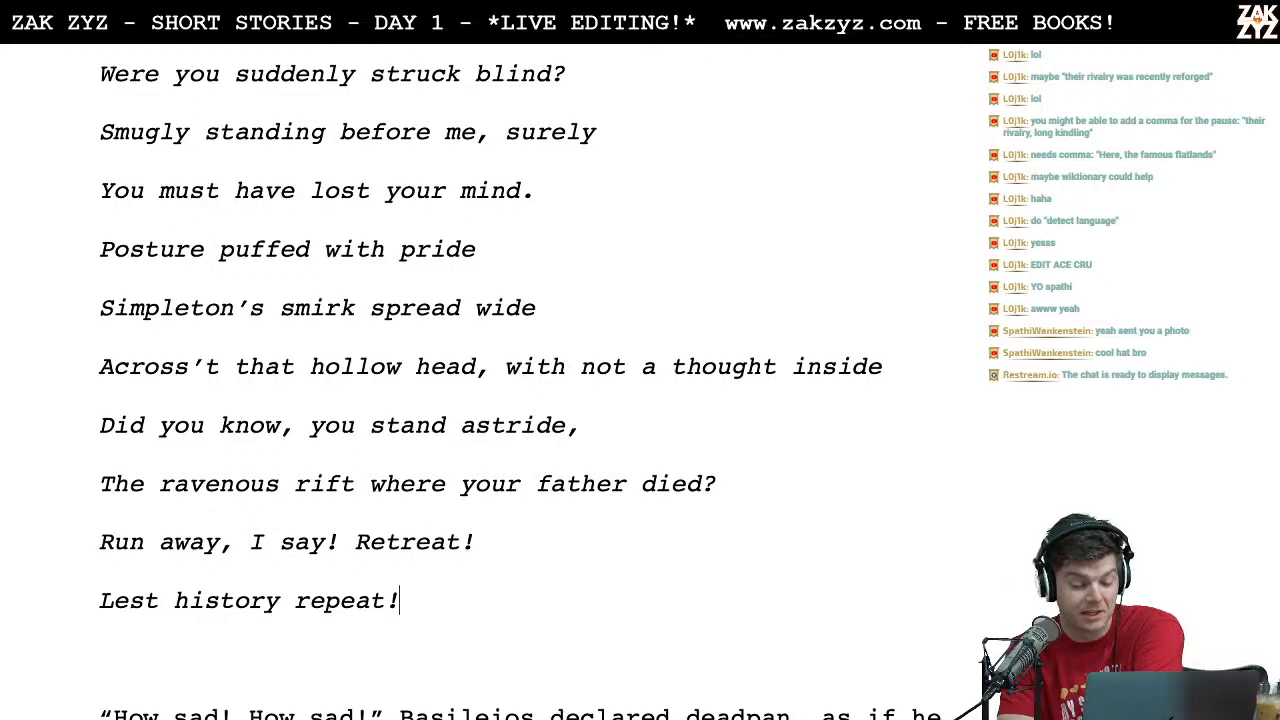
key(Down)
key(Down)
key(Up)
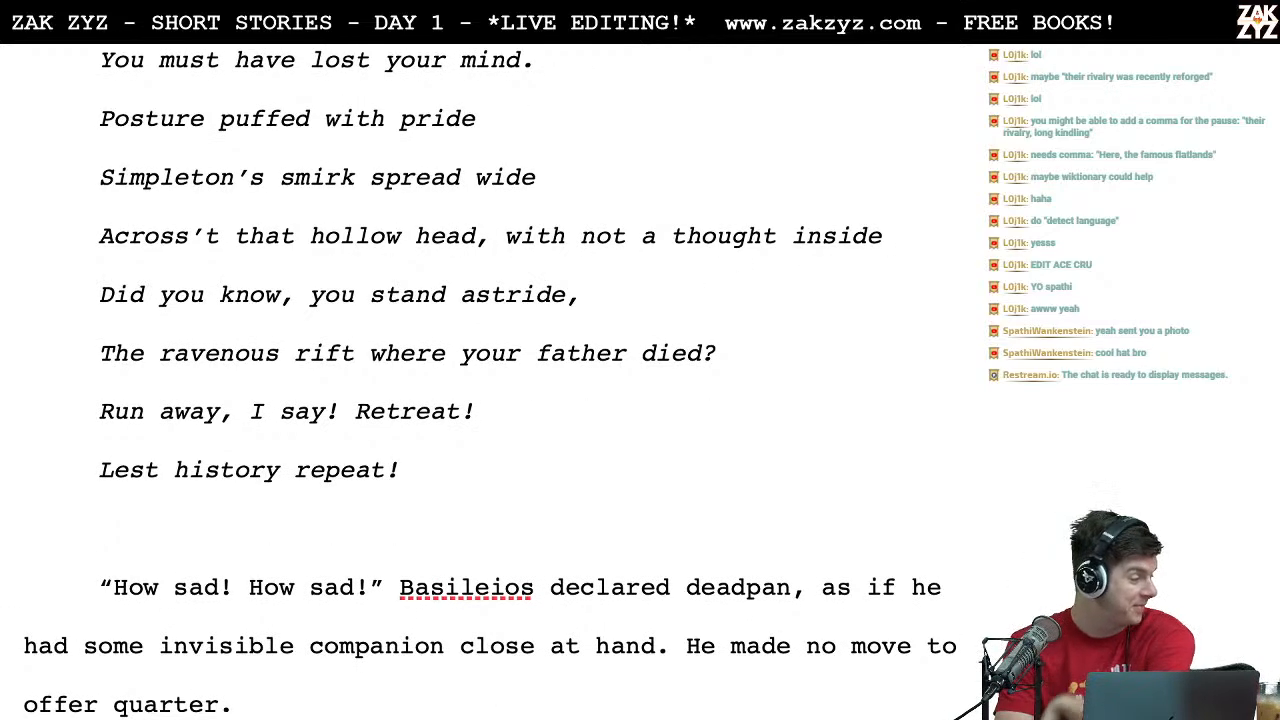
Step: Read the two paragraphs after Zeno's song, from "How sad! How sad!" to "retort at the ready", checking the wording
scroll(490, 382, down, 1)
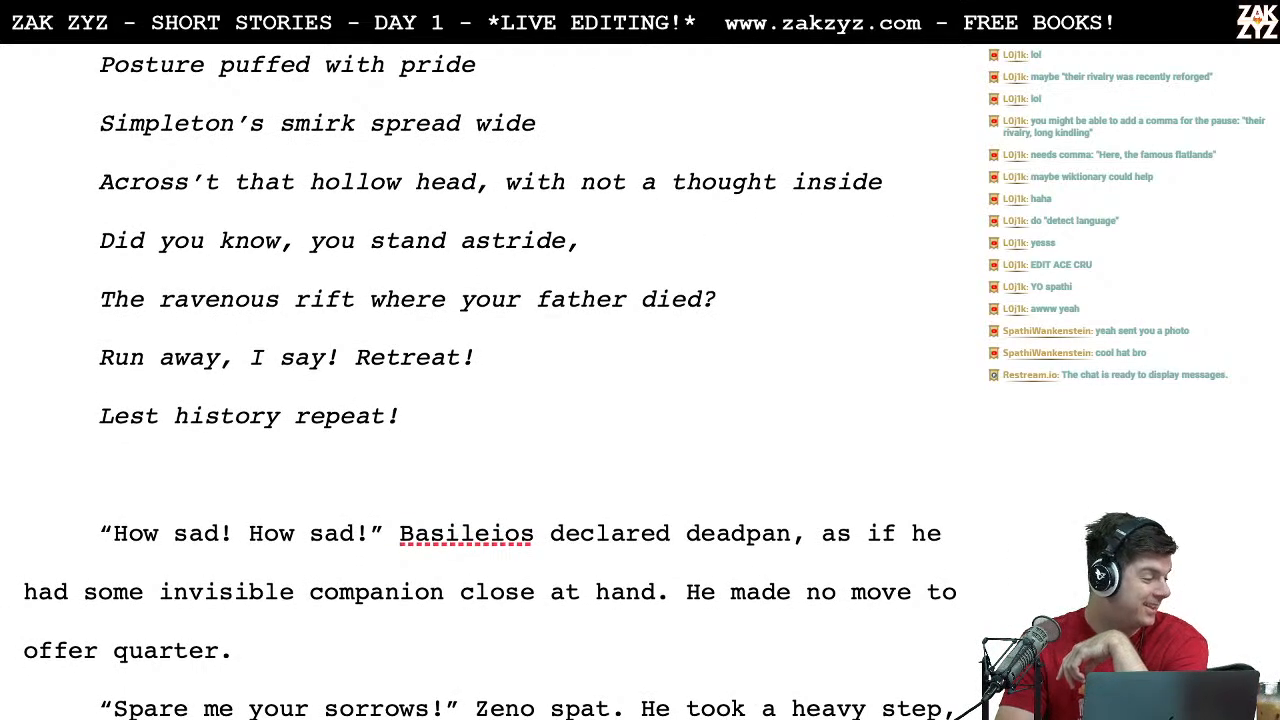
scroll(490, 397, up, 5)
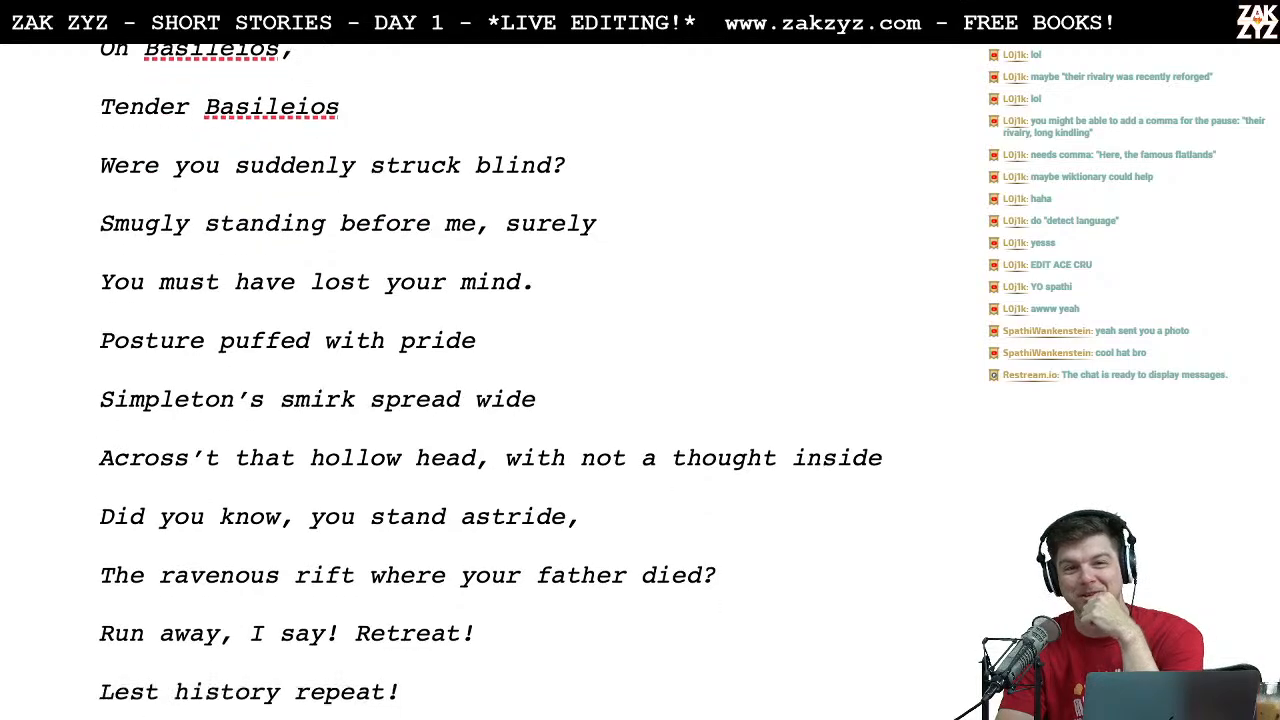
scroll(490, 382, down, 2)
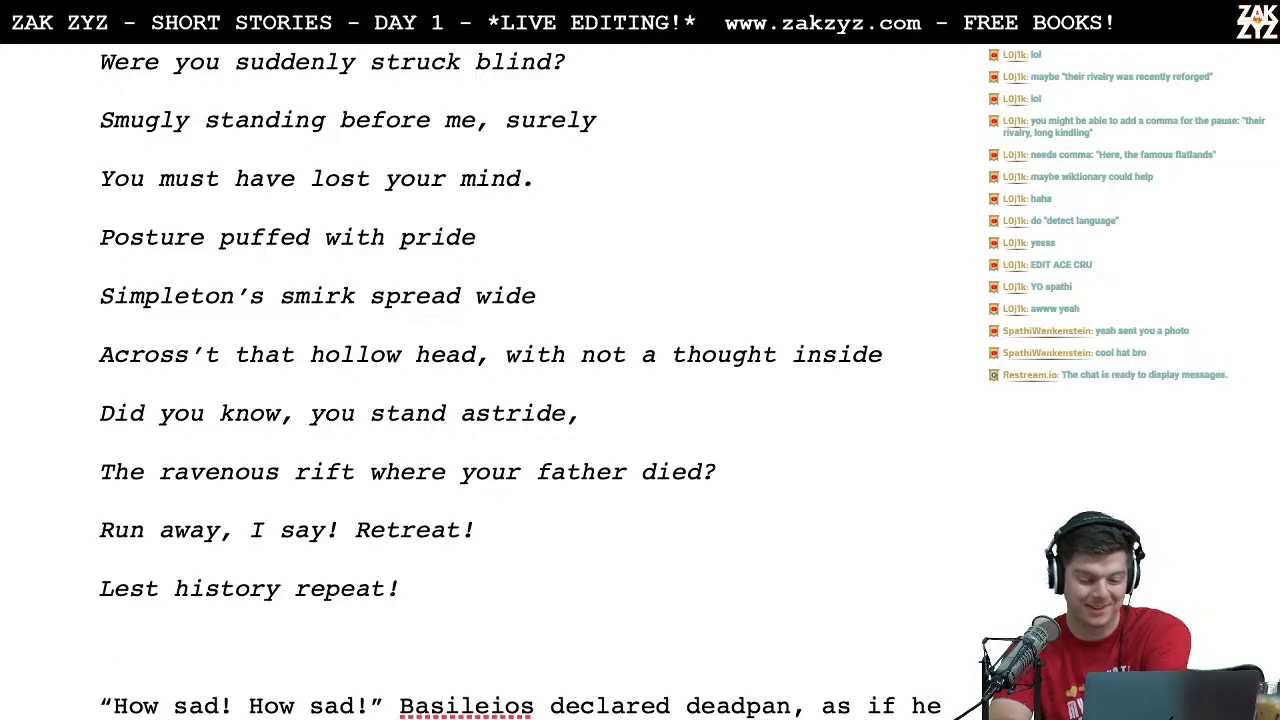
scroll(490, 382, down, 3)
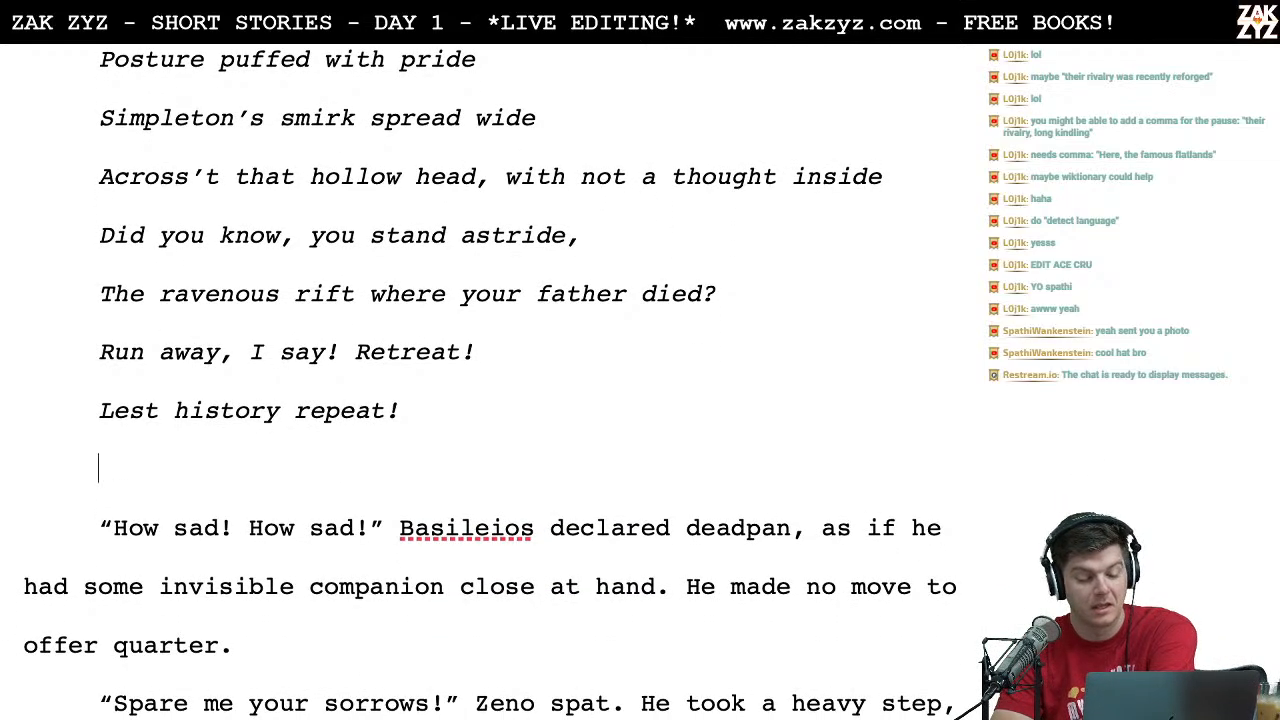
click(301, 482)
scroll(301, 482, down, 2)
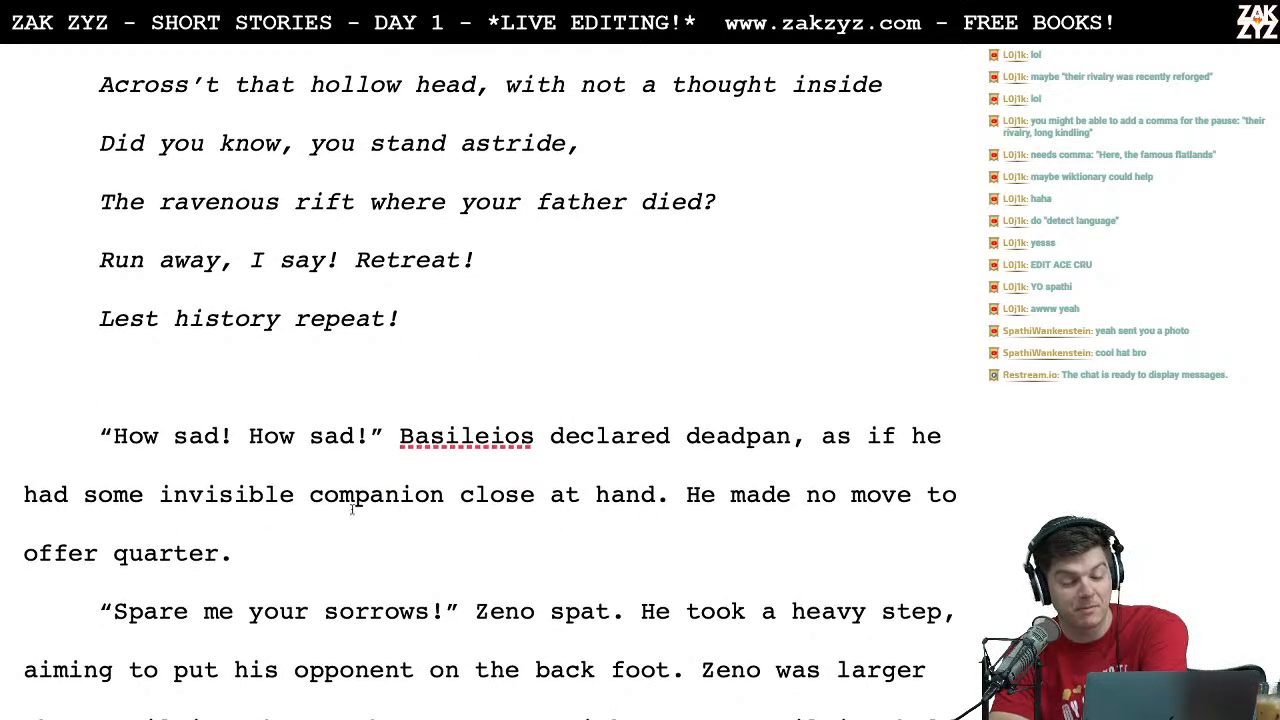
scroll(606, 490, down, 1)
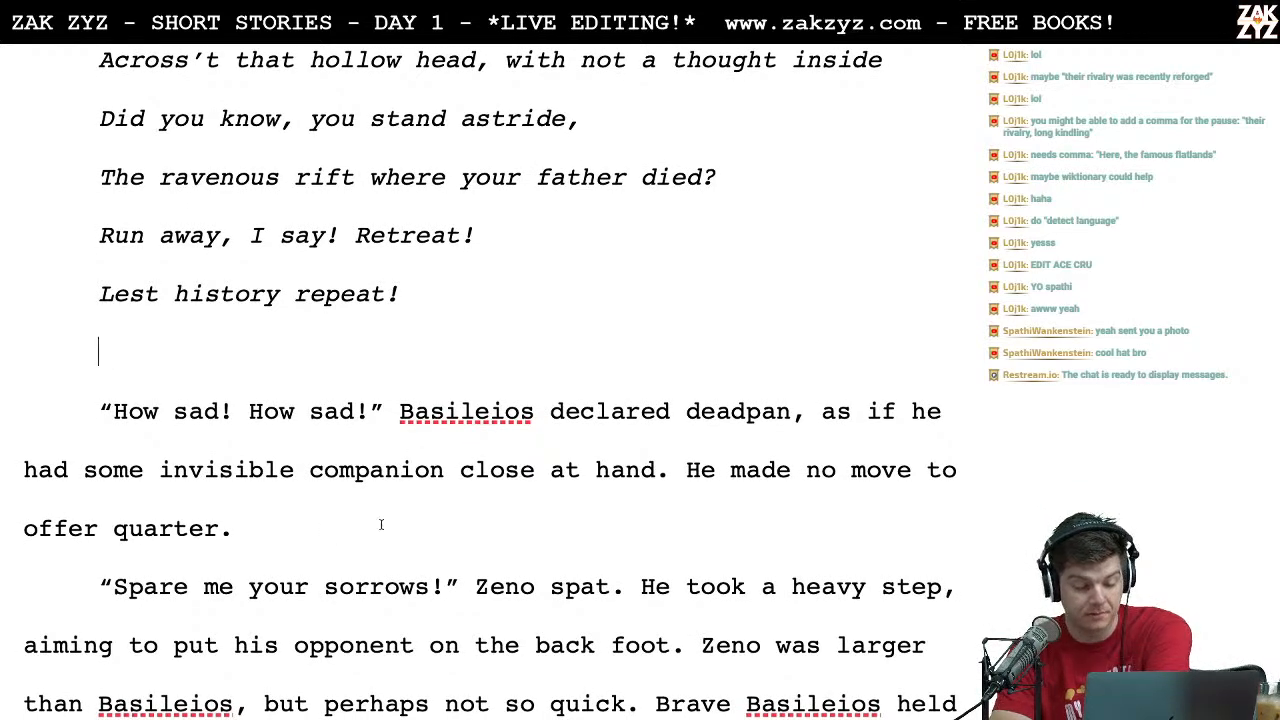
scroll(381, 524, down, 5)
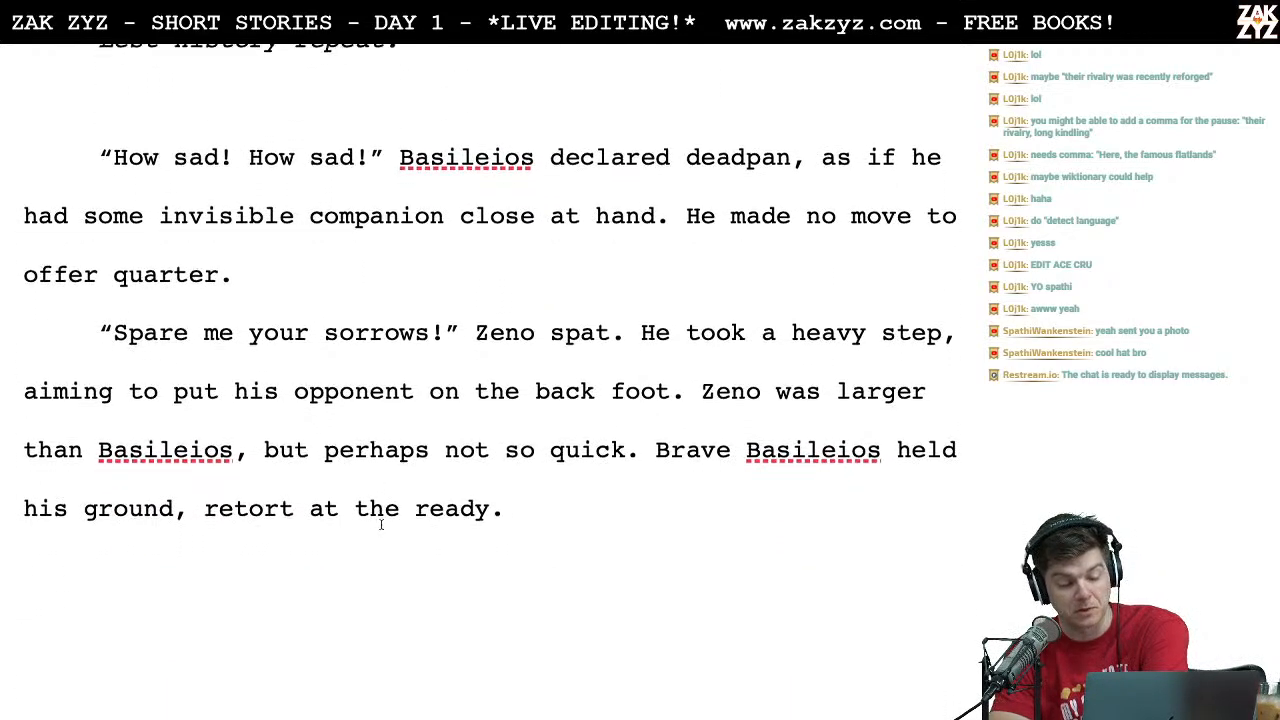
scroll(381, 524, down, 1)
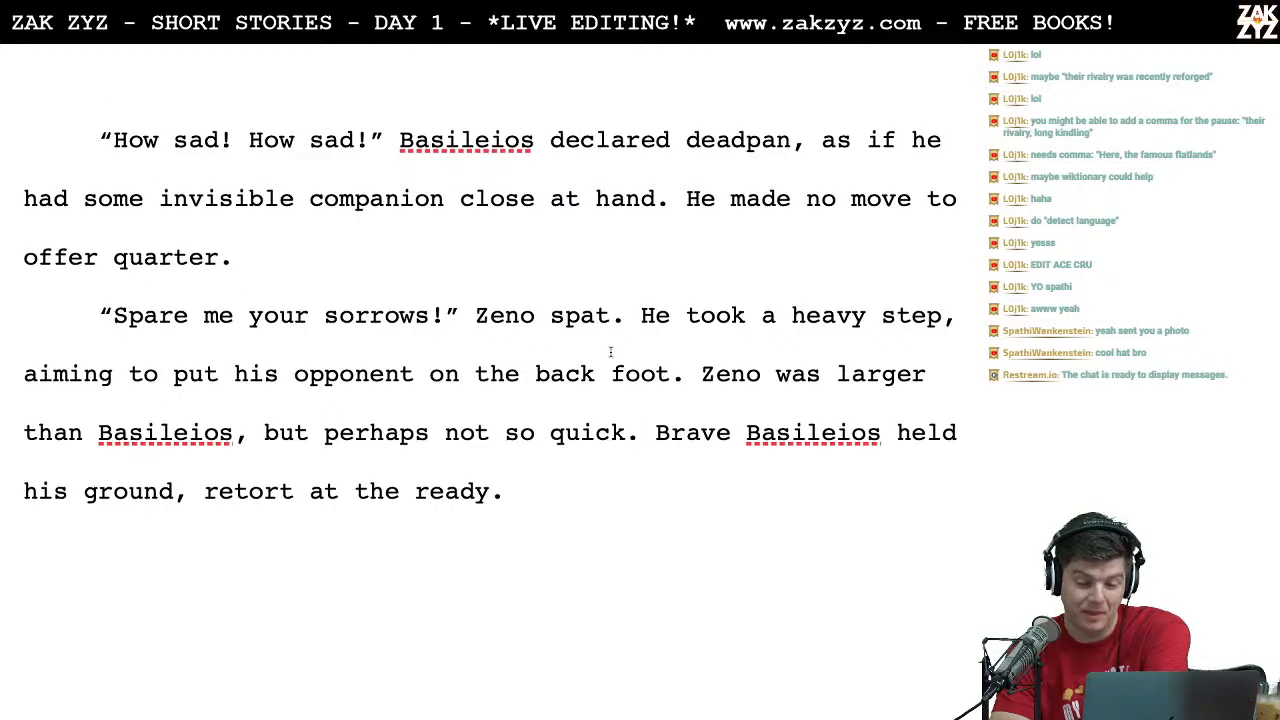
scroll(610, 351, down, 1)
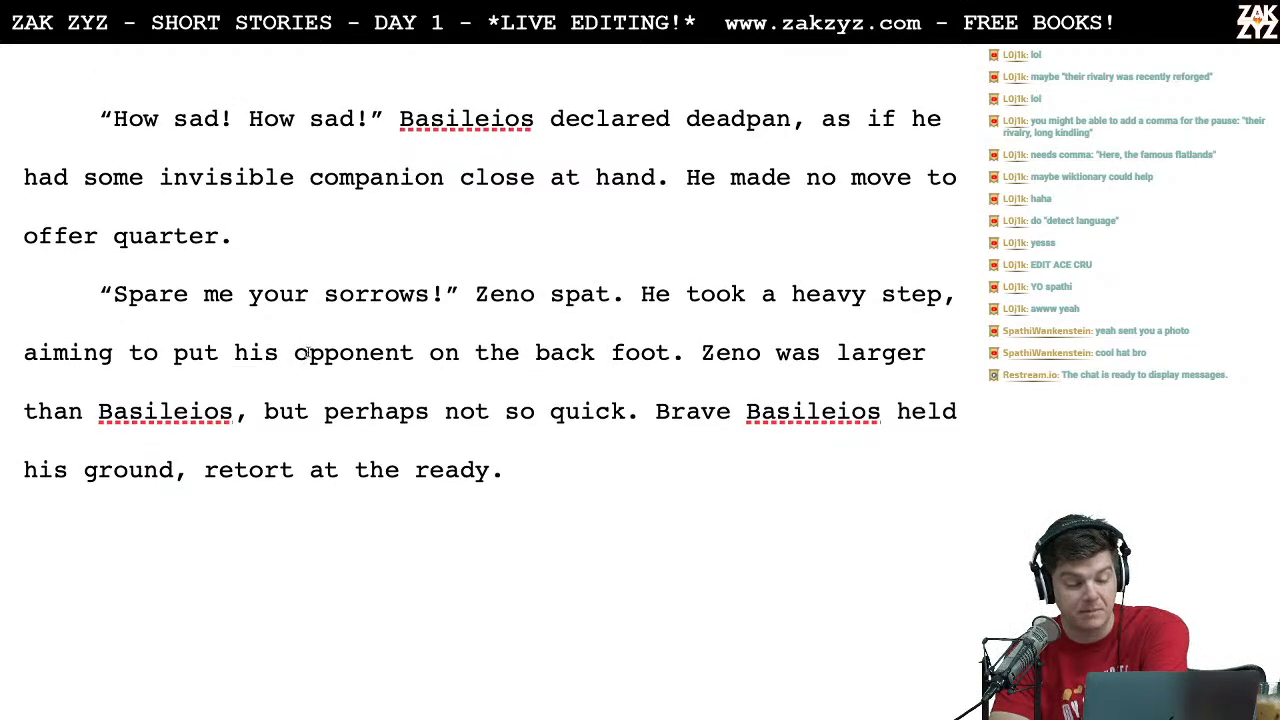
scroll(363, 371, down, 2)
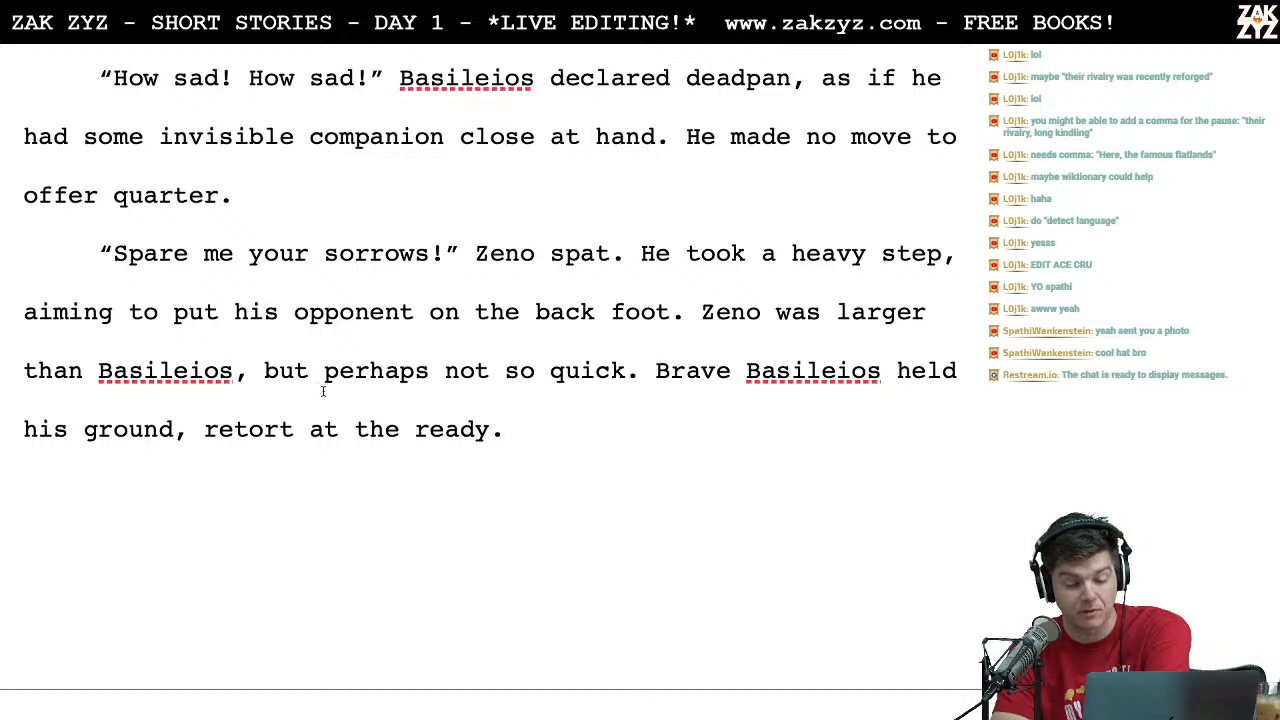
scroll(323, 391, down, 1)
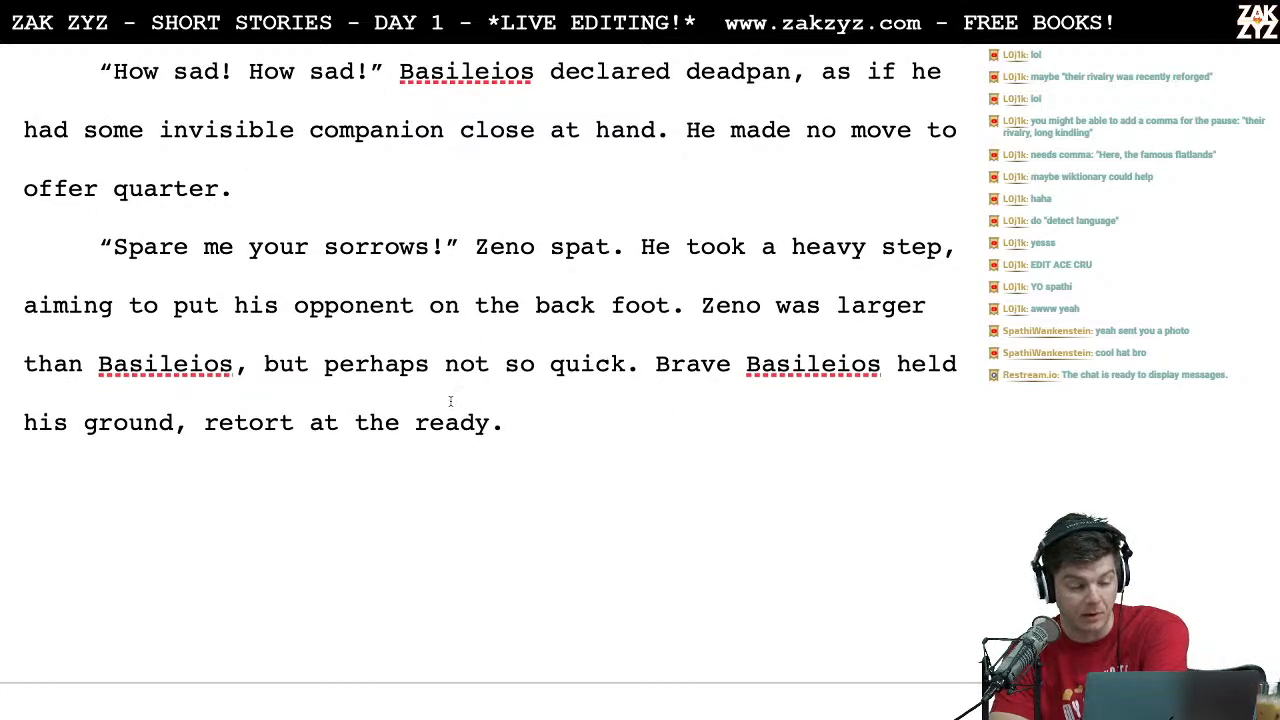
Step: Insert a comma after "it's you" in the second line of Basileios's song, "For true, it's you who must have lost his mind!"
scroll(328, 421, down, 3)
scroll(328, 421, down, 10)
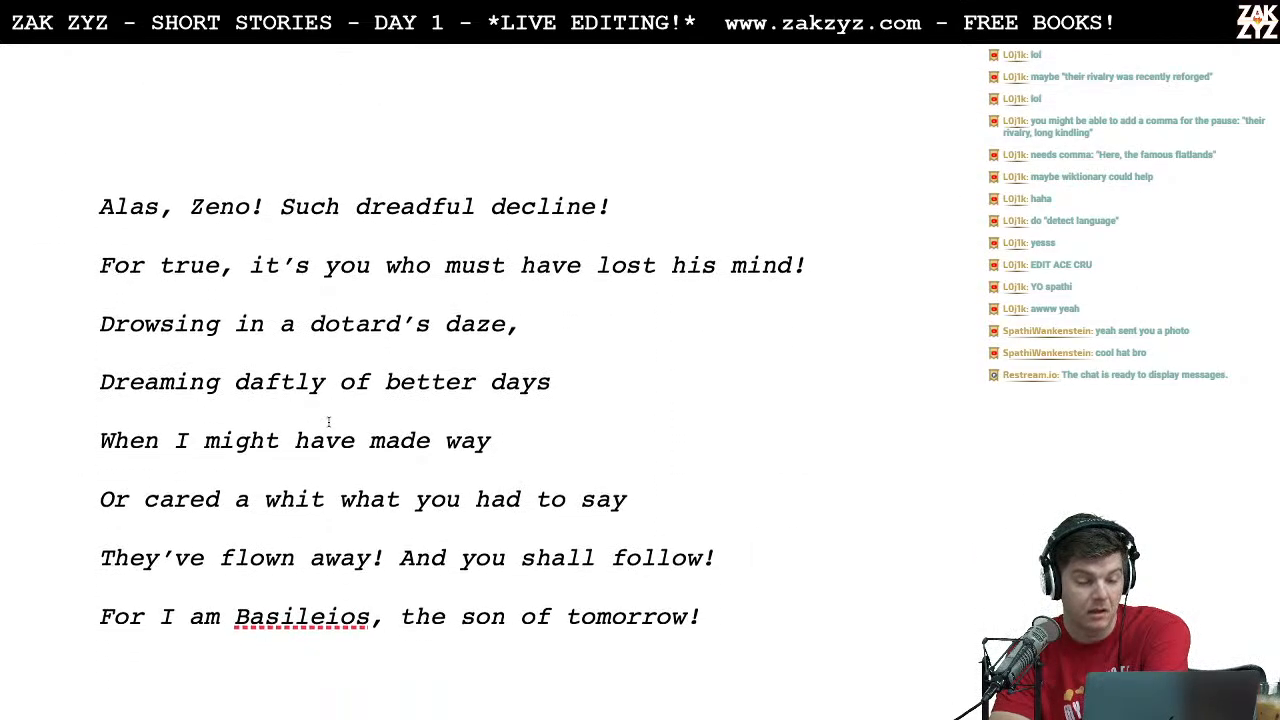
scroll(328, 421, down, 1)
scroll(328, 421, down, 1)
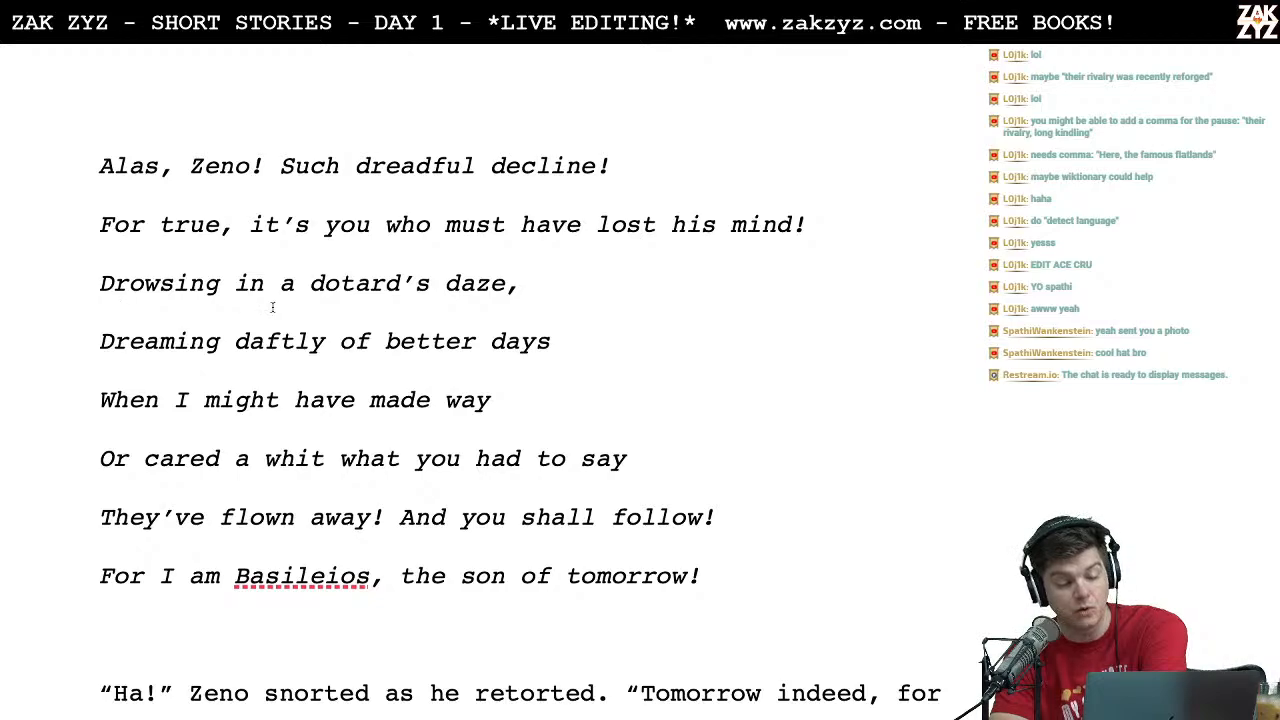
click(371, 224)
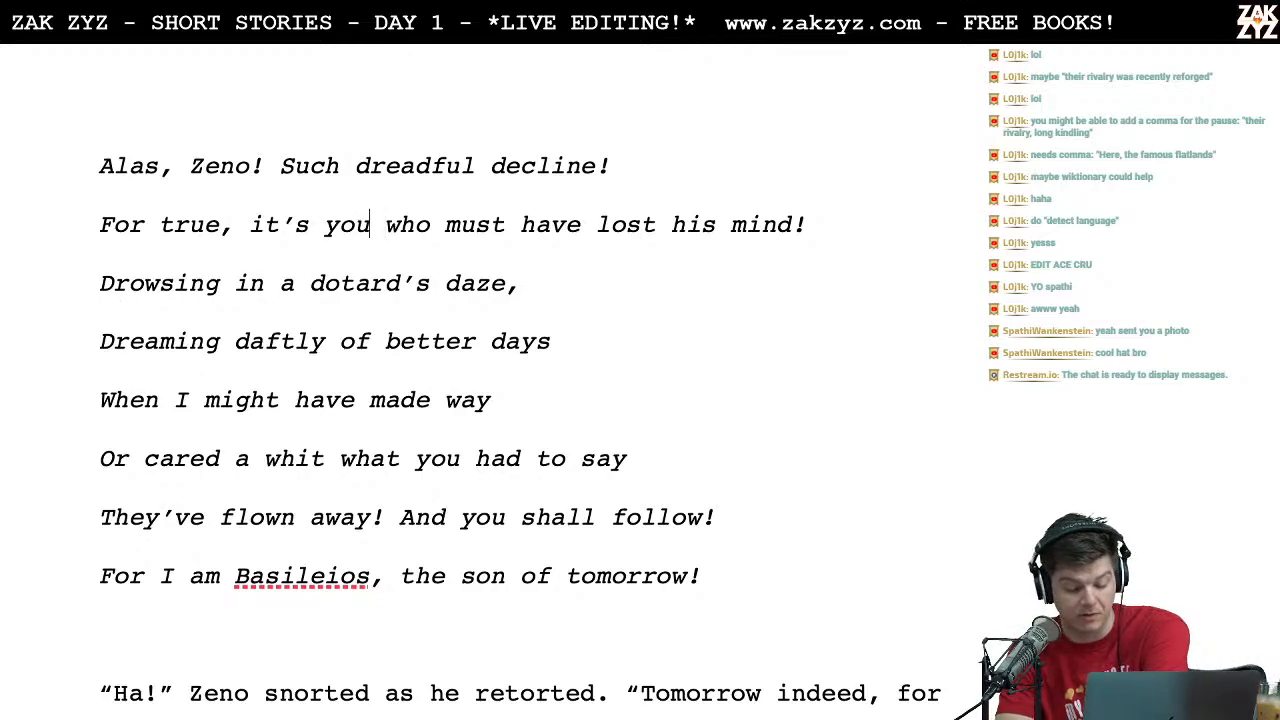
text(,)
Step: Read the rest of Basileios's song, from "Drowsing in a dotard's daze" to "the son of tomorrow!", checking the wording
click(401, 283)
key(Left)
key(Left)
key(Left)
key(Left)
key(Left)
key(Left)
key(Left)
key(Left)
key(Left)
key(Left)
key(Left)
key(Left)
key(Right)
key(Right)
key(Right)
key(Right)
key(Right)
key(Right)
key(Right)
key(Right)
key(Right)
key(Right)
key(Right)
key(Right)
key(Right)
key(Right)
key(Right)
key(Right)
key(Right)
key(Right)
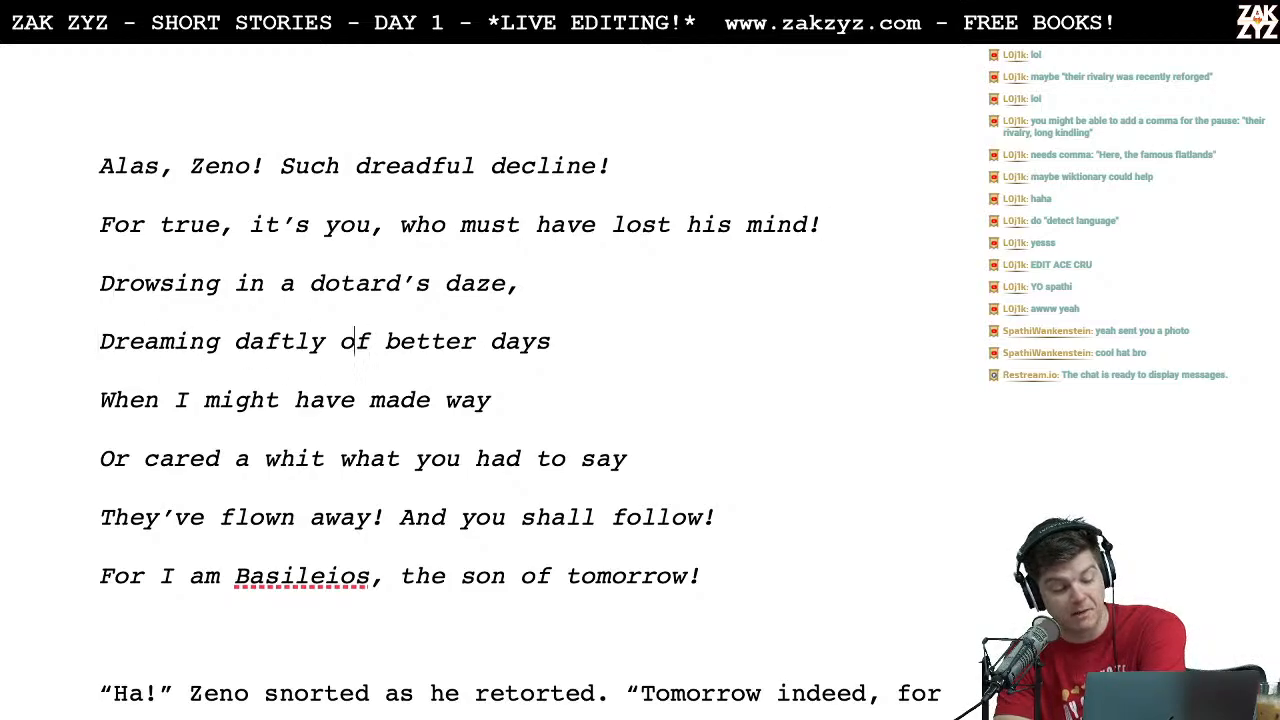
key(Right)
key(Right)
key(Right)
key(Right)
key(Right)
key(Right)
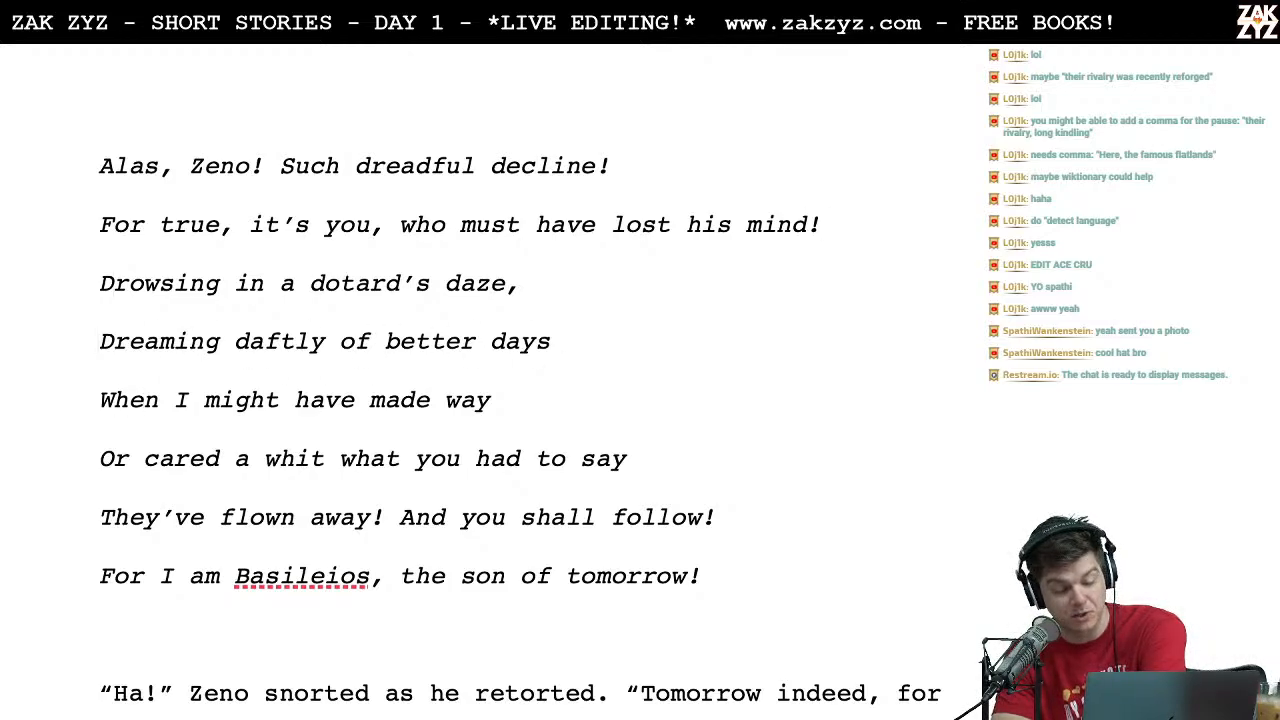
scroll(525, 177, down, 2)
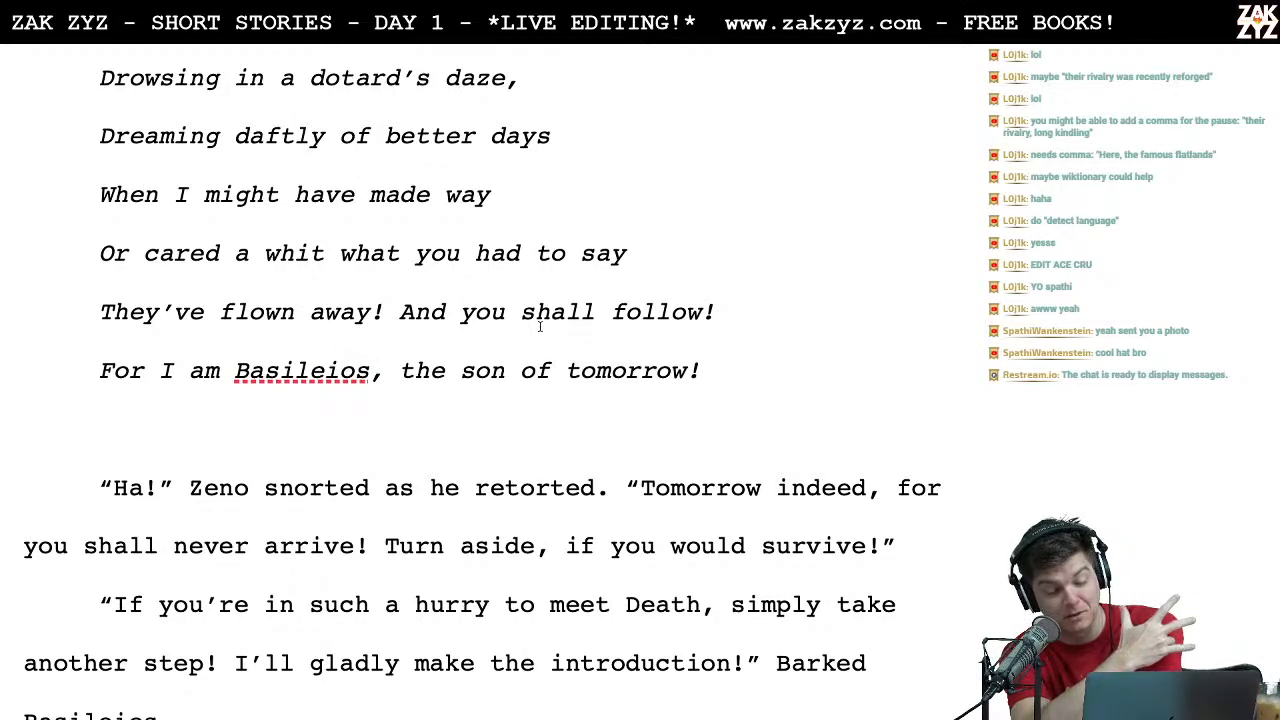
Step: Check the wording of Zeno's retort beginning "Ha!" and Basileios's reply beginning "If you're in such a hurry to meet Death"
scroll(539, 325, down, 1)
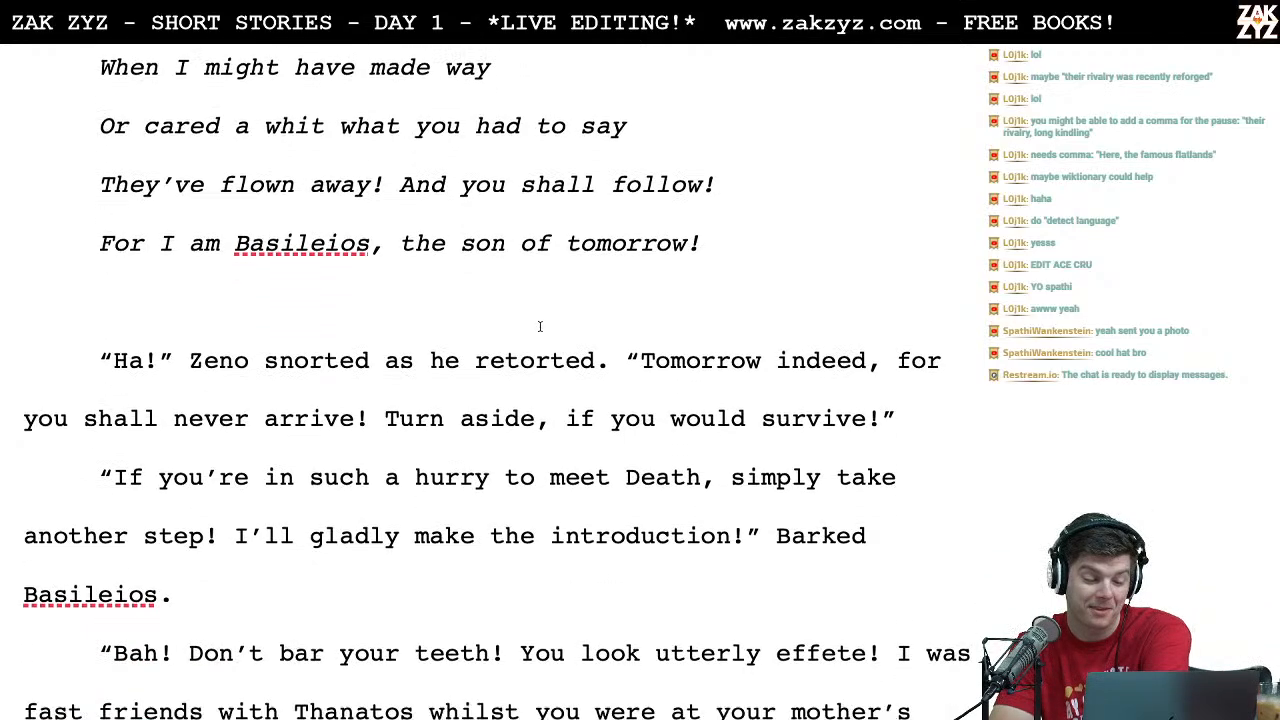
scroll(464, 294, down, 1)
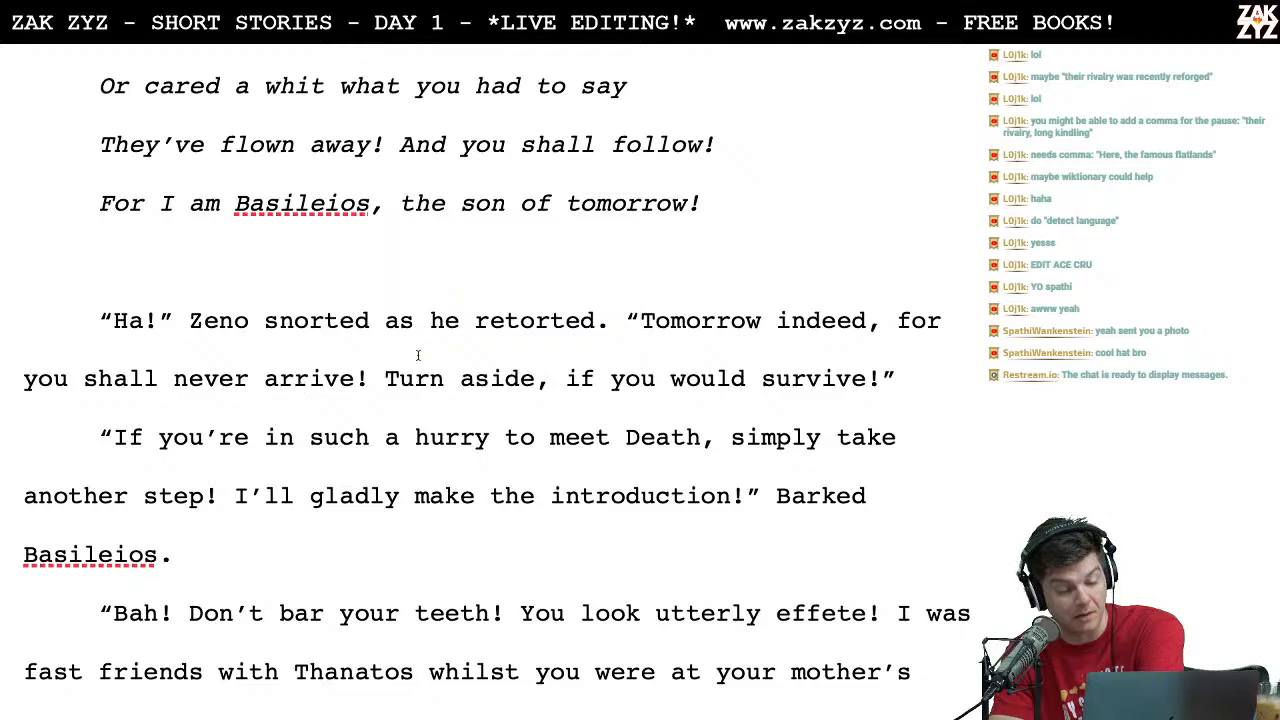
scroll(507, 376, down, 1)
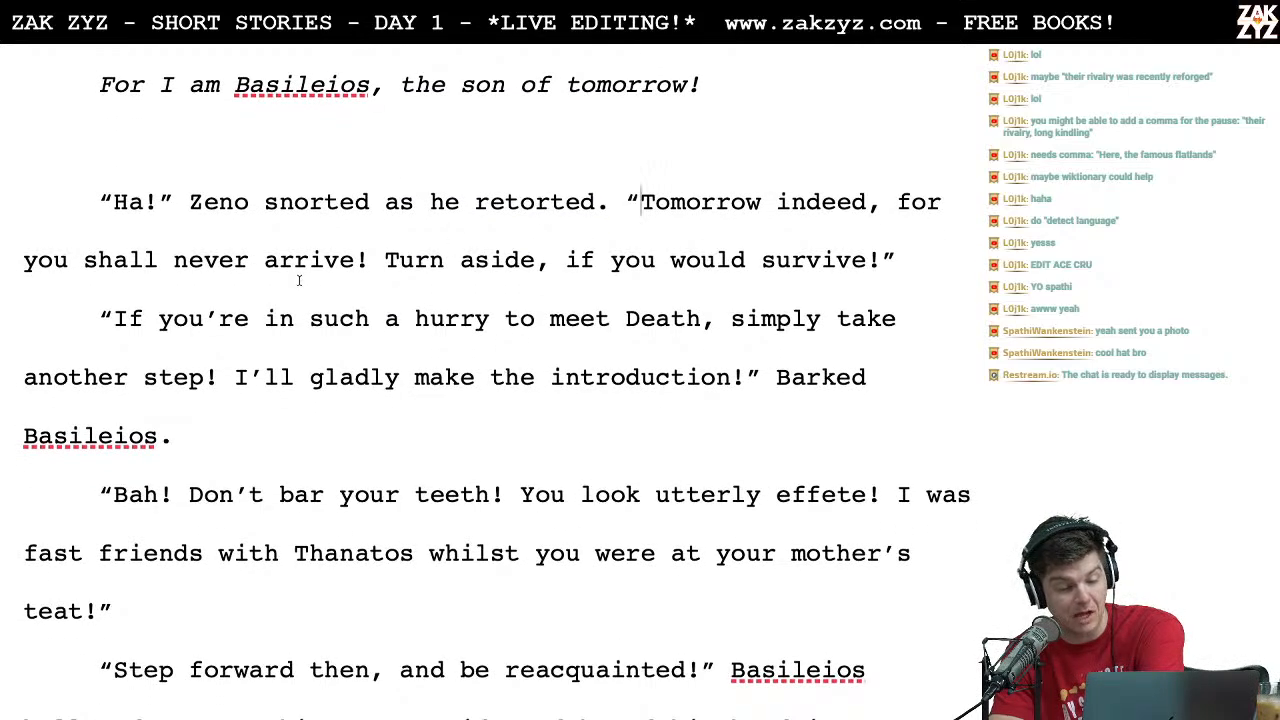
click(225, 340)
key(Left)
key(Left)
key(Left)
key(Left)
key(Left)
key(Left)
key(Right)
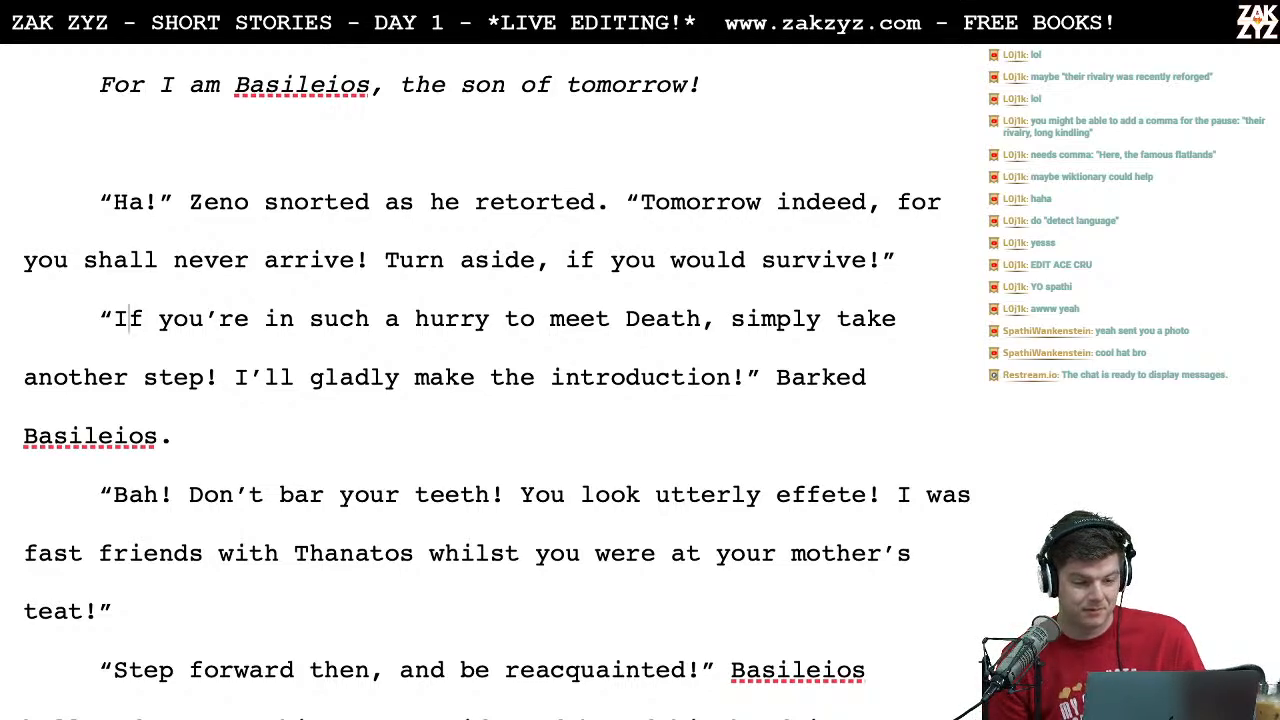
Step: Try a separate lead-in line, "Basileios barked back:", above the paragraph beginning "If you're in such a hurry to meet Death"
key(Left)
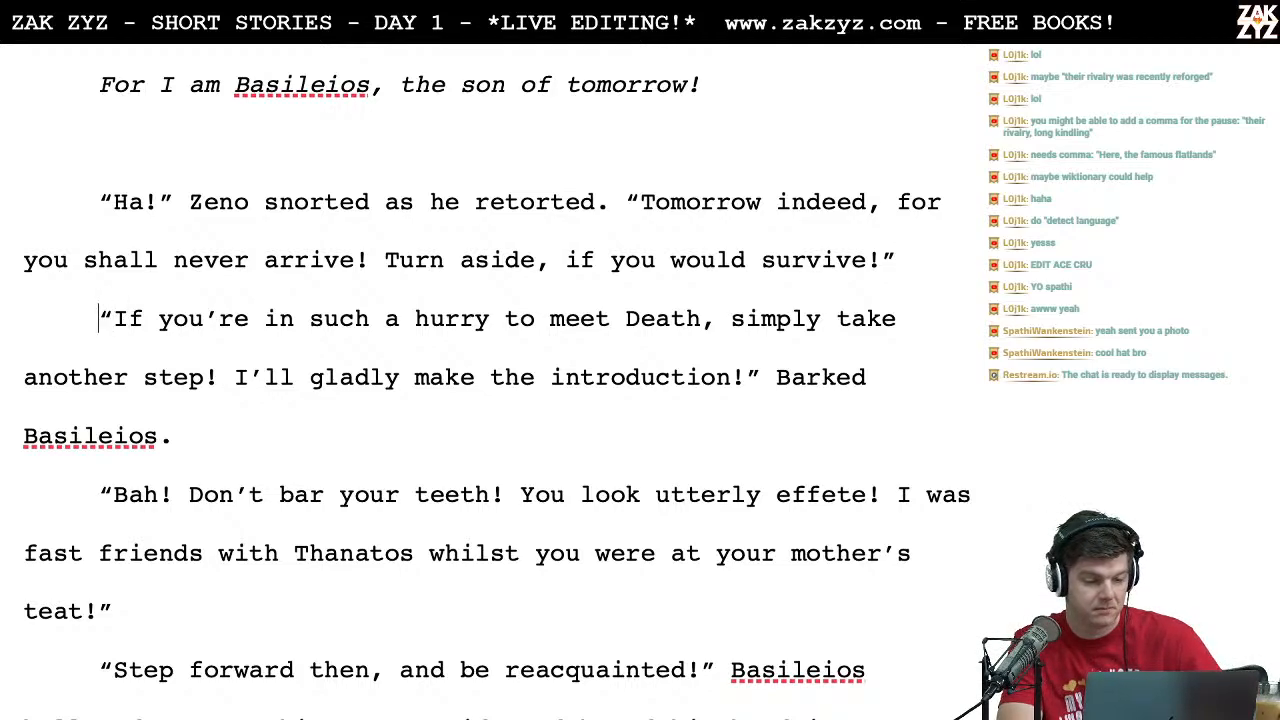
key(Return)
key(Up)
text(Base)
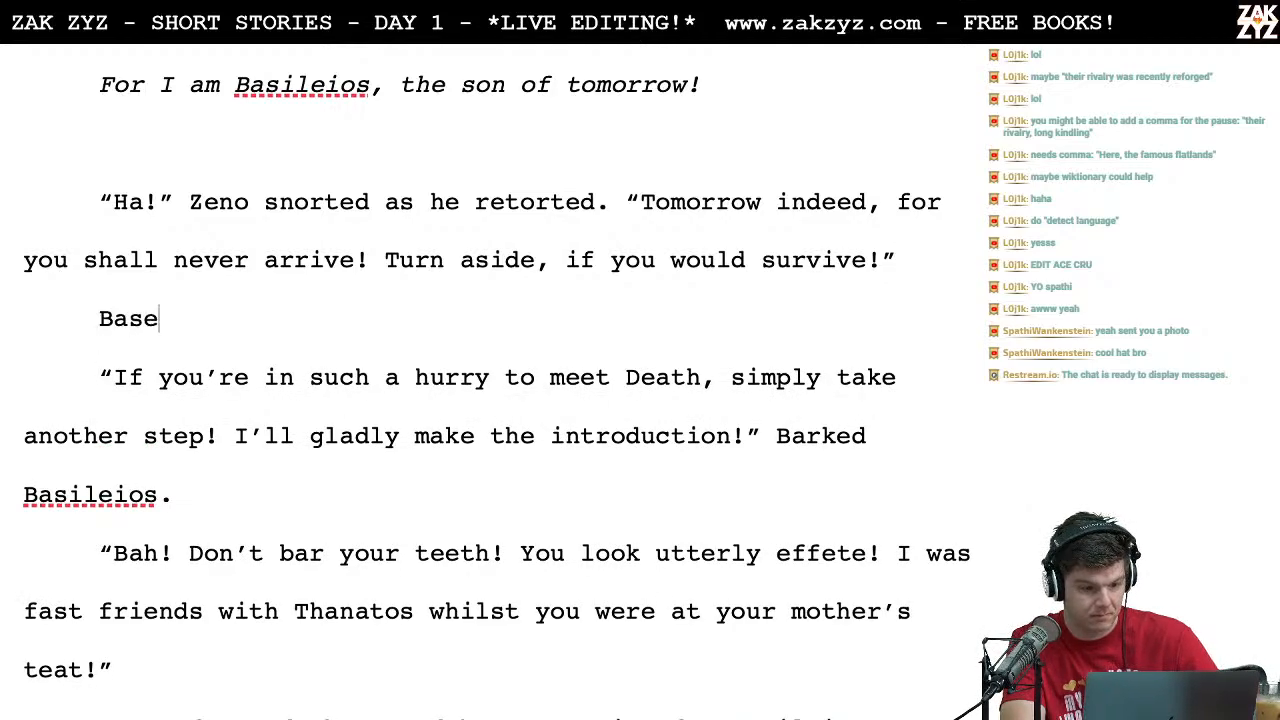
key(BackSpace)
text(i)
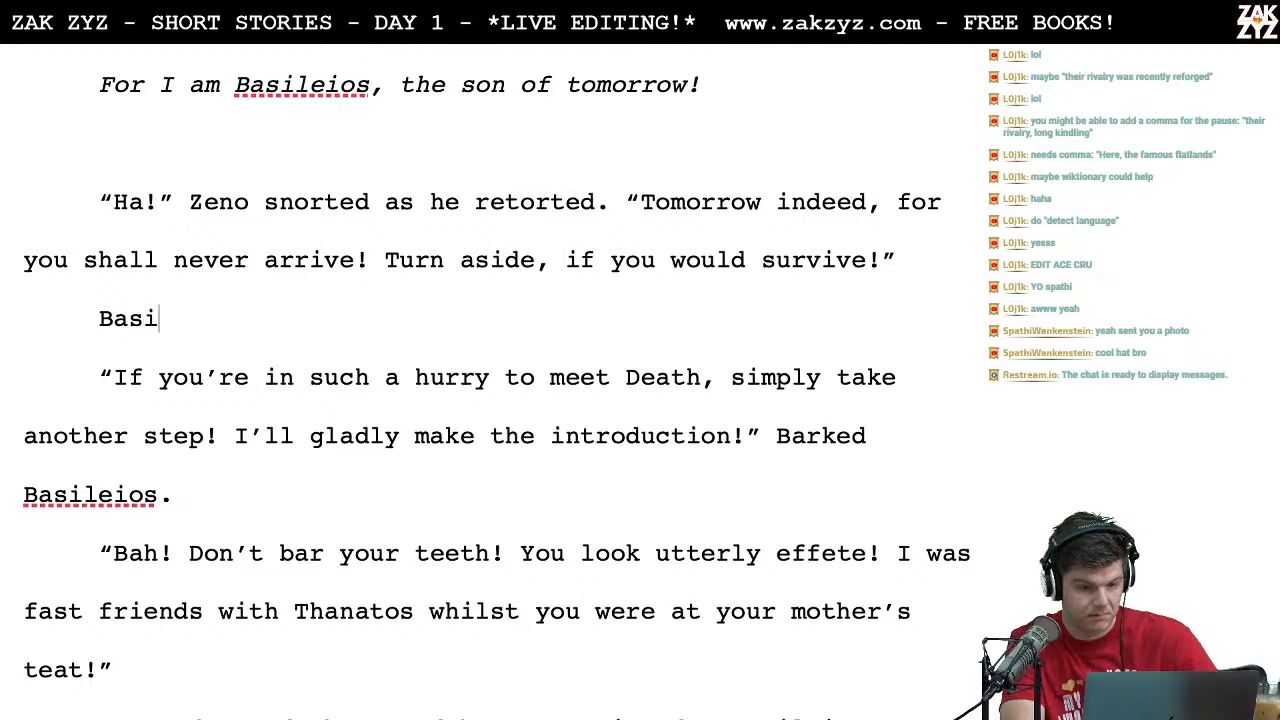
text(lieos)
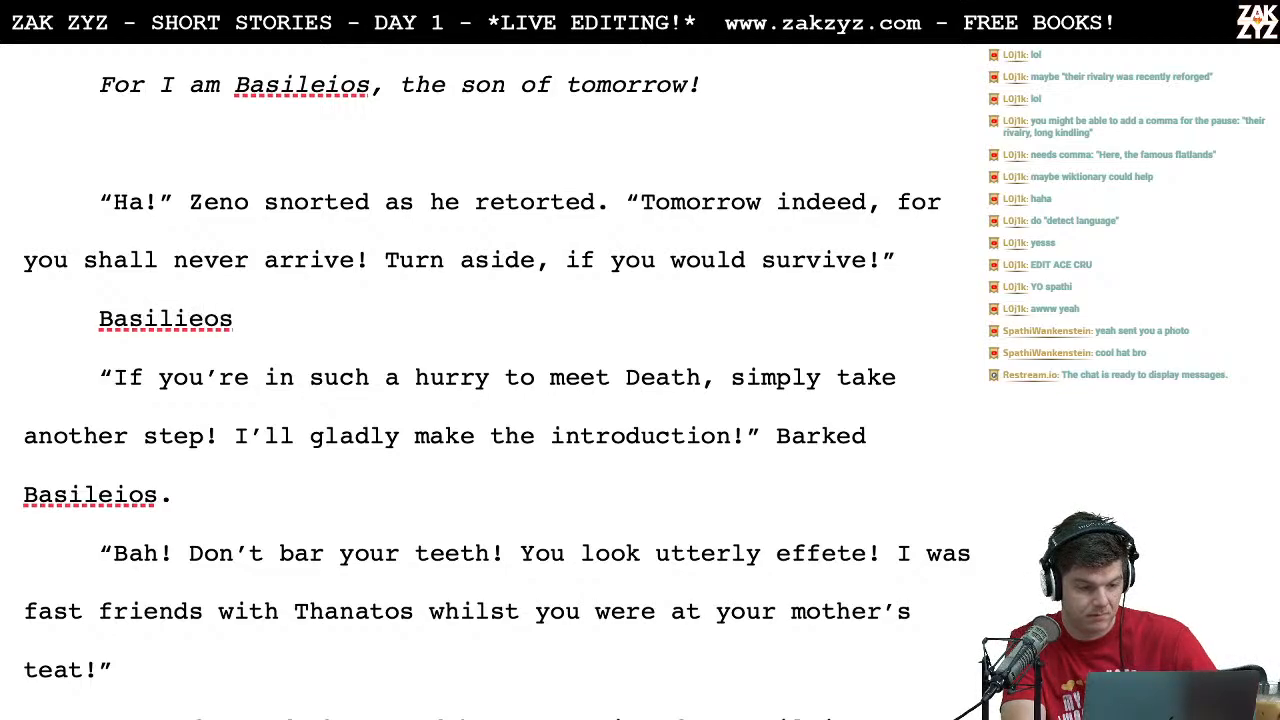
key(BackSpace)
key(BackSpace)
key(BackSpace)
key(BackSpace)
key(BackSpace)
key(BackSpace)
key(BackSpace)
key(BackSpace)
key(BackSpace)
key(BackSpace)
text(B)
key(BackSpace)
text(Base)
key(BackSpace)
text(ilei)
key(BackSpace)
text(ios barked back:)
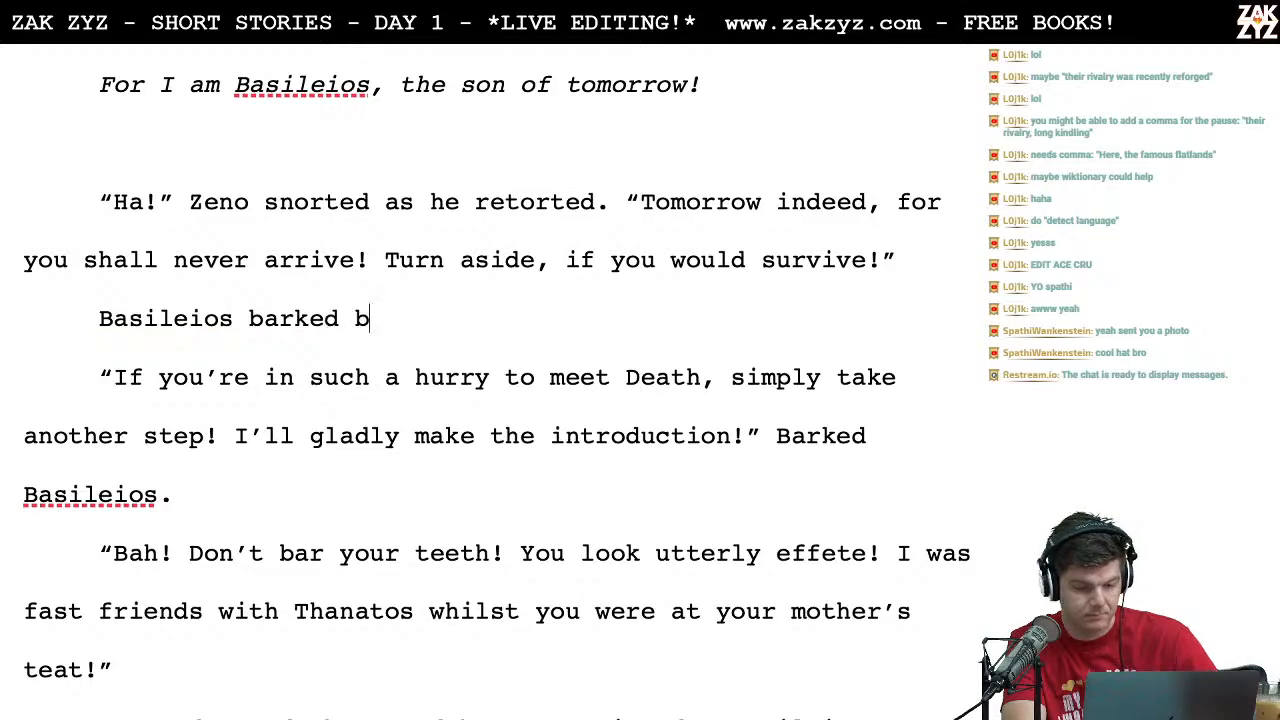
Step: Delete the trial lead-in line "Basileios barked back:" together with its paragraph break
key(Right)
key(Down)
key(Down)
key(Left)
key(Left)
key(Left)
key(Left)
key(Left)
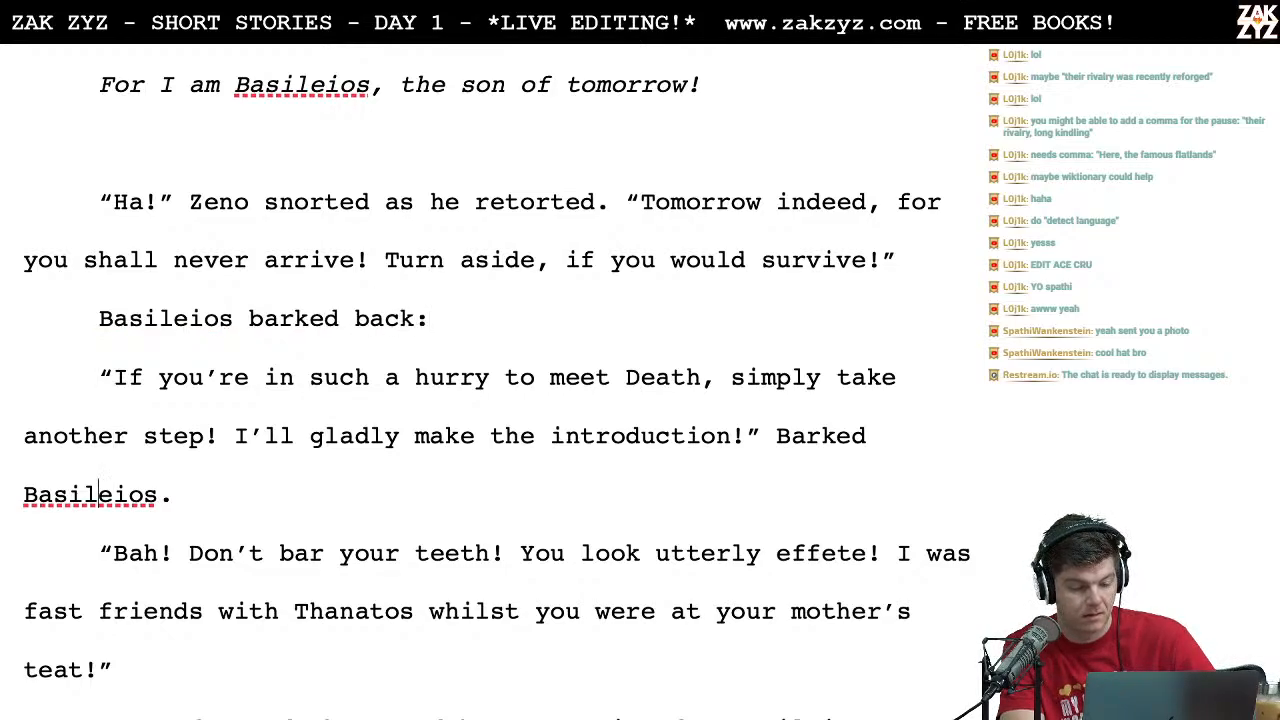
key(Up)
key(Up)
key(Left)
key(BackSpace)
key(BackSpace)
key(BackSpace)
key(BackSpace)
key(BackSpace)
key(BackSpace)
key(BackSpace)
key(BackSpace)
key(BackSpace)
key(BackSpace)
key(BackSpace)
key(BackSpace)
key(BackSpace)
key(BackSpace)
key(BackSpace)
key(BackSpace)
key(BackSpace)
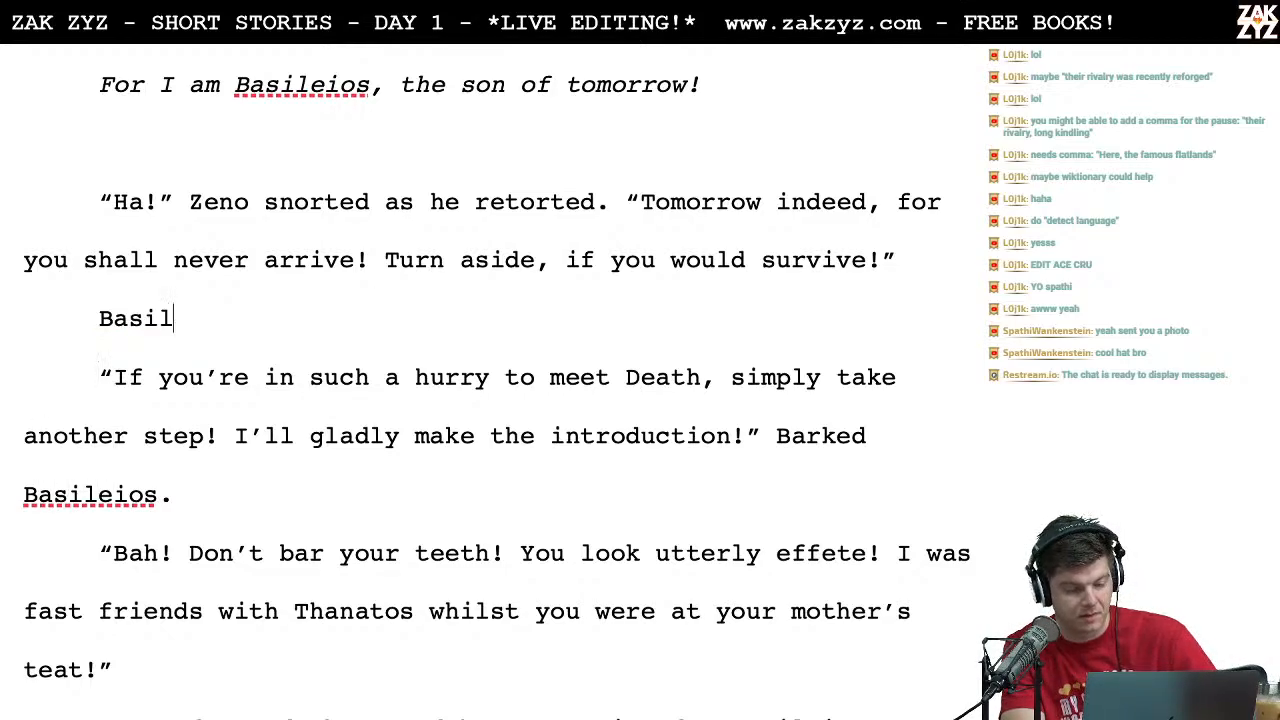
key(Up)
key(Left)
key(Left)
key(Down)
key(Left)
key(Left)
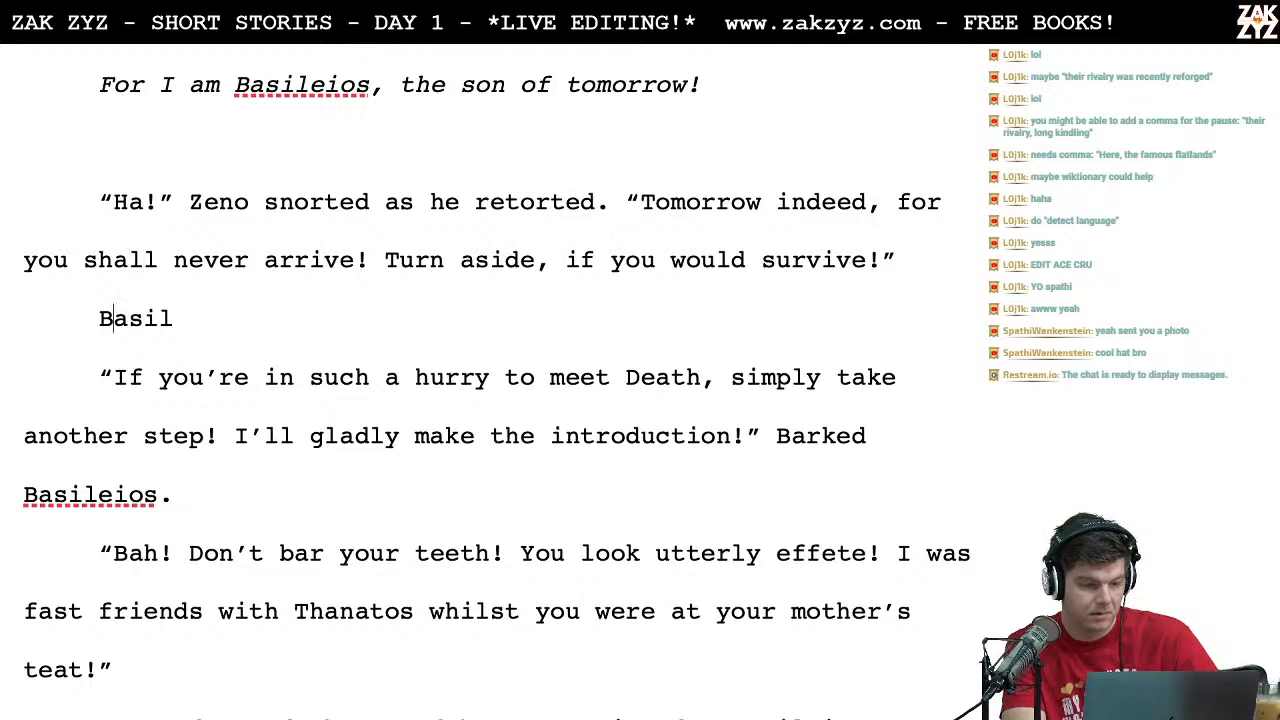
key(shift+End)
key(Delete)
key(Delete)
Step: Cut "Zeno snorted as he retorted." and the surrounding quotation marks from between "Ha!" and "Tomorrow indeed"
key(Up)
key(Up)
key(Right)
key(Right)
key(Right)
key(Right)
key(Right)
key(Right)
key(Right)
key(Left)
key(Left)
key(Left)
key(Right)
key(Left)
key(shift+Right)
key(shift+Right)
key(shift+Right)
key(shift+Right)
key(shift+Right)
key(shift+Right)
key(shift+Right)
key(shift+Right)
key(shift+Right)
key(shift+Right)
key(shift+Right)
key(shift+Right)
key(shift+Right)
key(shift+Right)
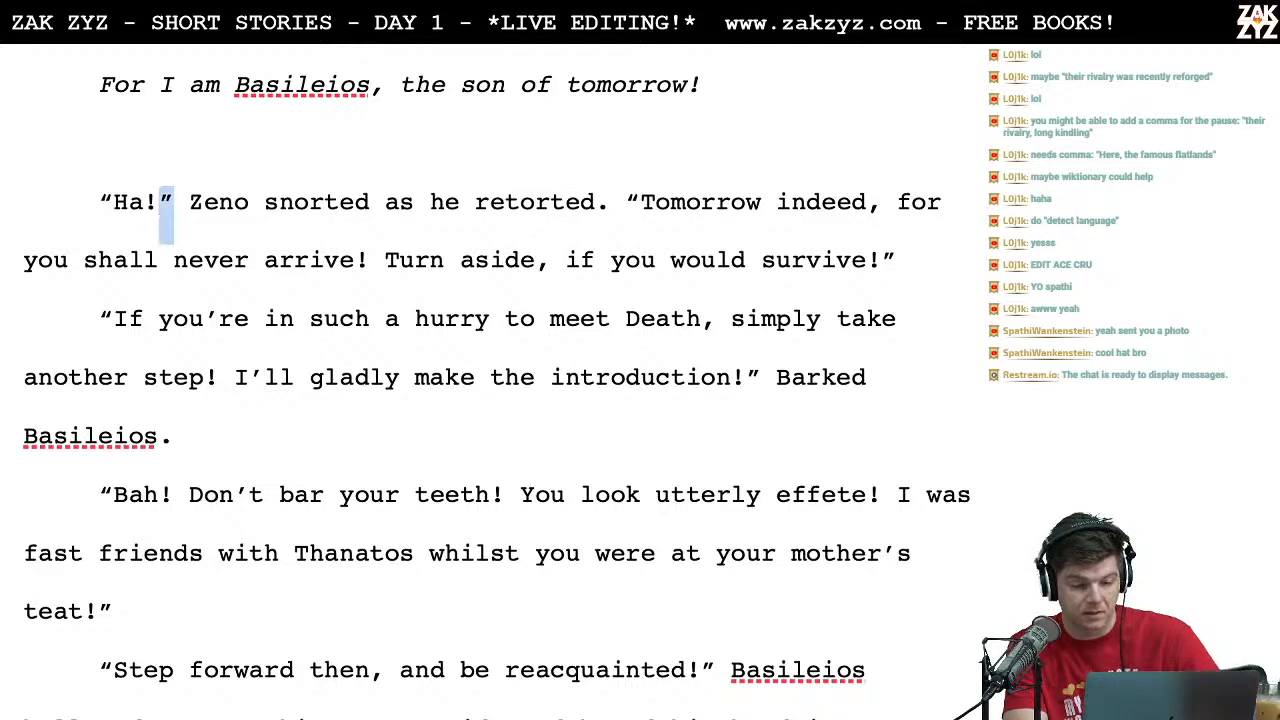
key(shift+Right)
key(shift+Right)
key(shift+Right)
key(shift+Right)
key(shift+Right)
key(shift+Right)
key(shift+Right)
key(shift+Right)
key(shift+Right)
key(shift+Right)
key(shift+Right)
key(shift+Right)
key(shift+Right)
key(shift+Right)
key(shift+Right)
key(shift+Right)
key(ctrl+c)
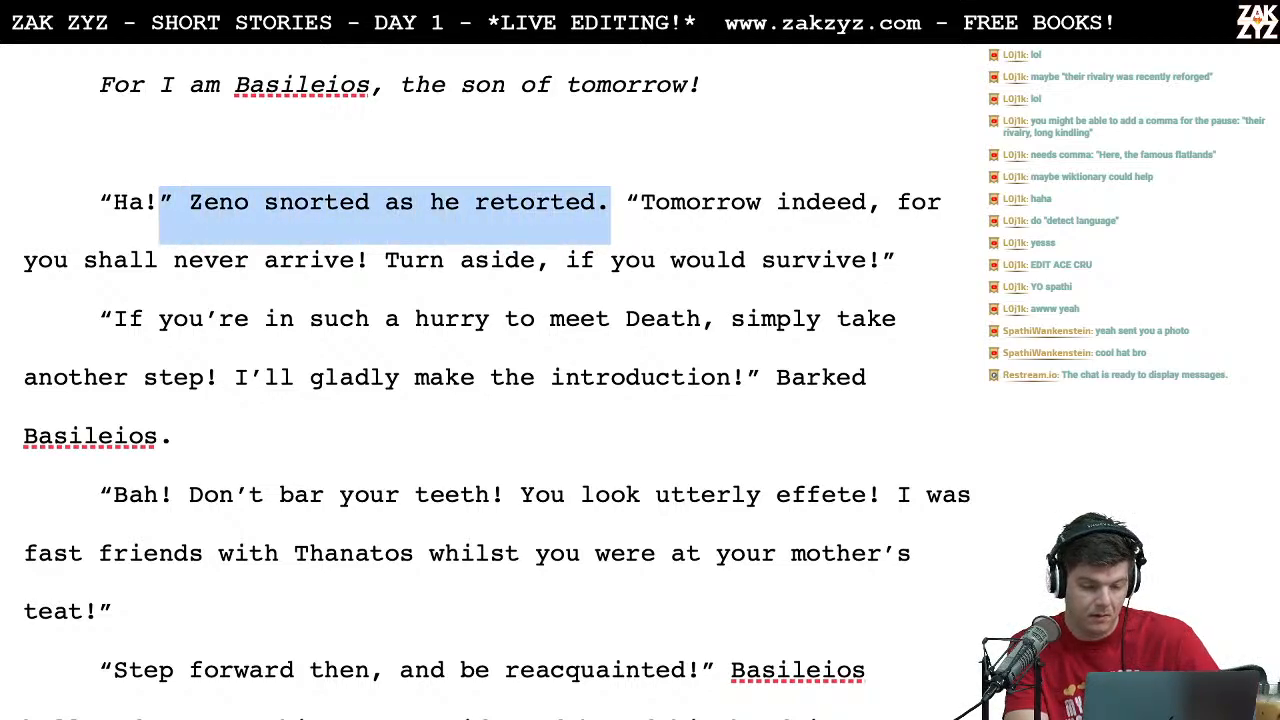
key(BackSpace)
key(Right)
key(BackSpace)
key(BackSpace)
Step: Place the tag "Zeno snorted as he retorted." after "if you would survive!" and restore the space between "Ha!" and "Tomorrow"
key(Down)
key(Down)
key(Left)
key(Left)
key(Left)
key(Up)
key(Left)
key(Left)
key(Left)
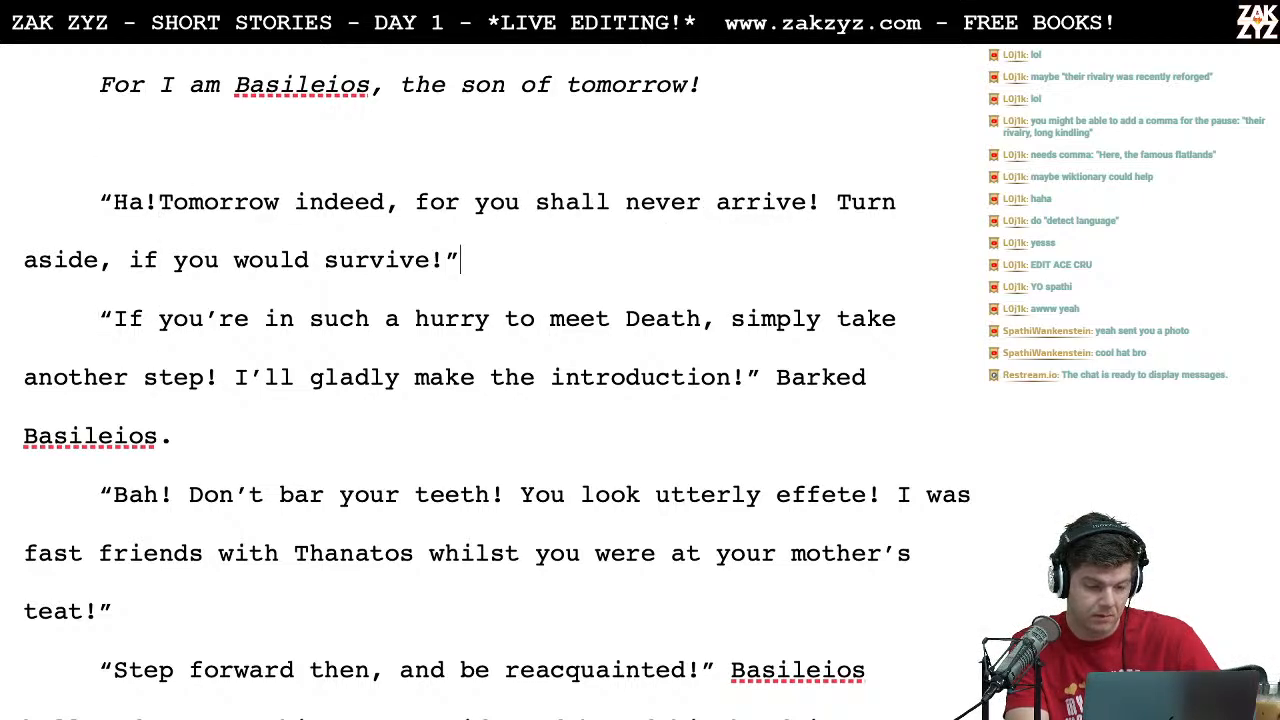
key(ctrl+v)
key(Left)
key(Left)
key(Left)
key(Left)
key(Left)
key(Left)
key(Left)
key(Left)
key(Left)
key(Left)
key(Left)
key(Left)
key(Left)
key(Left)
key(Left)
key(Left)
key(Left)
key(Left)
key(Left)
key(Left)
key(Left)
key(Left)
key(Left)
key(Left)
key(Left)
key(Left)
key(Left)
key(Left)
key(BackSpace)
key(BackSpace)
key(BackSpace)
key(Left)
key(Left)
key(Up)
key(Left)
key(Left)
key(Left)
key(Left)
key(Left)
key(Left)
key(Left)
key(Left)
key(Left)
key(Left)
key(Left)
key(Left)
key(Left)
key(Left)
key(Left)
key(Left)
key(Left)
key(Left)
key(Down)
key(Down)
key(Right)
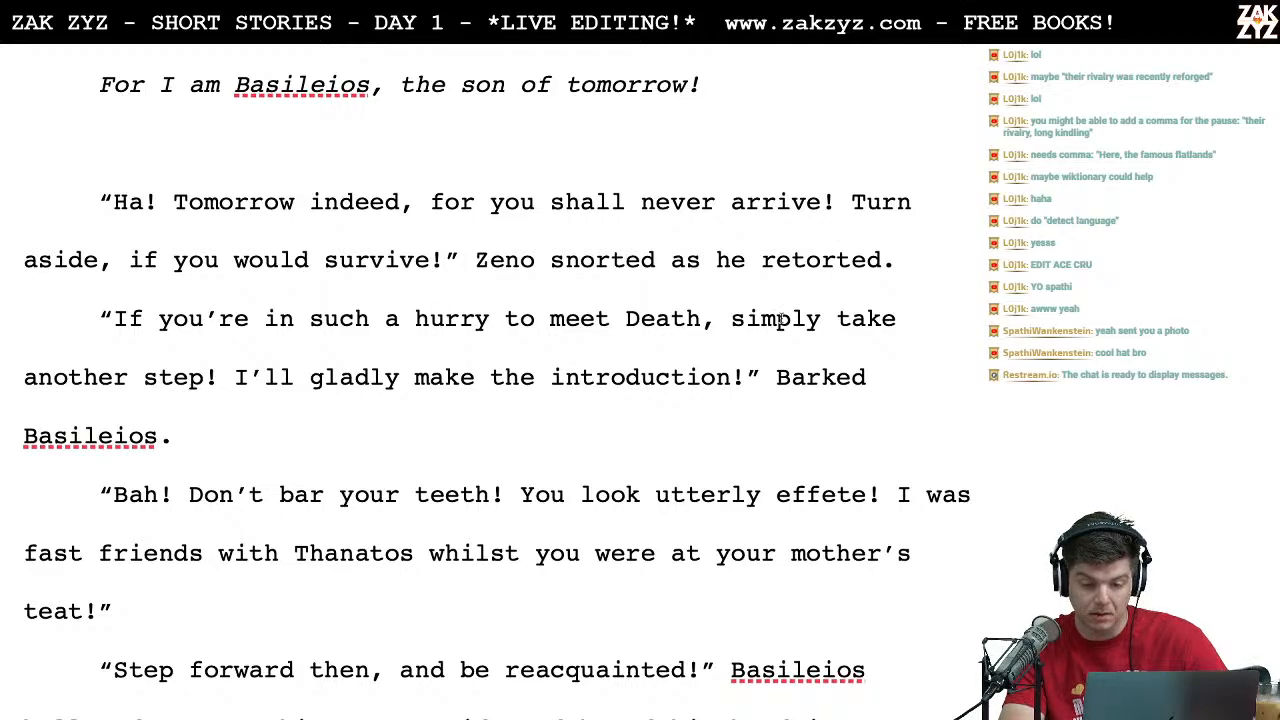
Step: Lowercase "Barked" to "barked" in the dialogue tag after "I'll gladly make the introduction!"
click(772, 386)
key(Right)
key(BackSpace)
text(b)
key(Down)
key(Left)
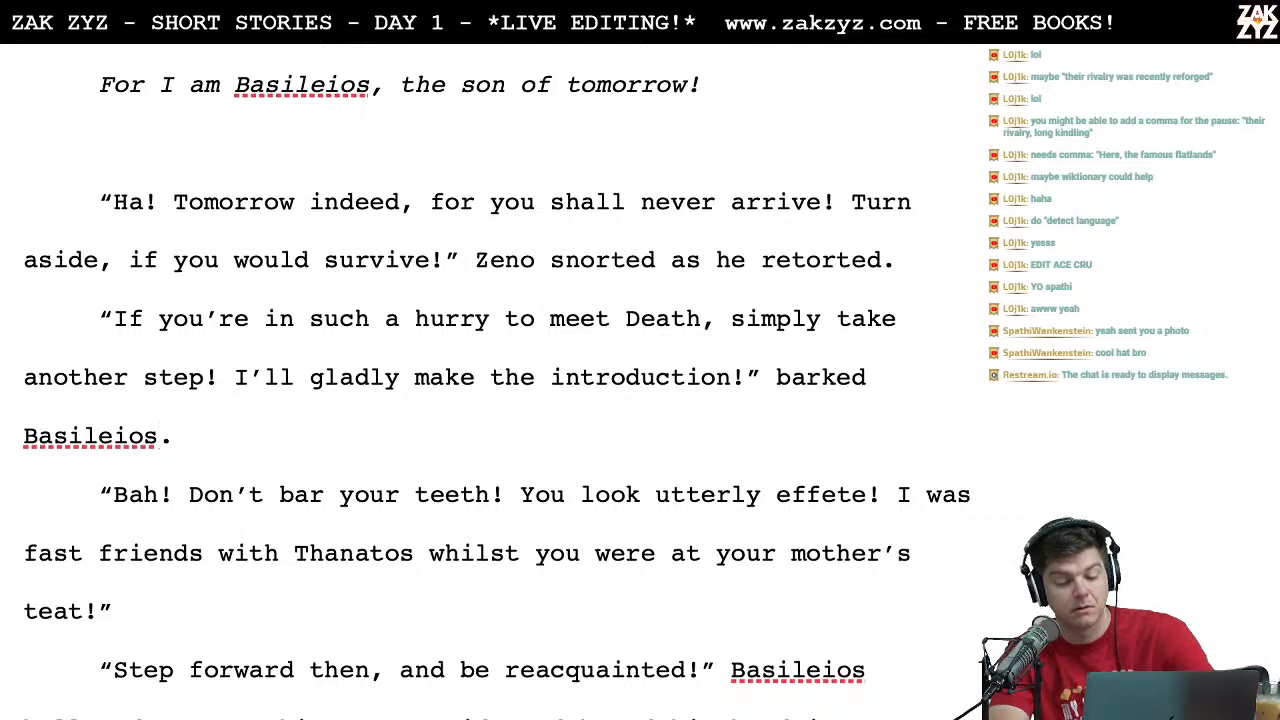
Step: Copy "Thanatos" from Zeno's "Bah!" paragraph and search for it on pronouncekiwi.com in Chrome
scroll(684, 306, down, 5)
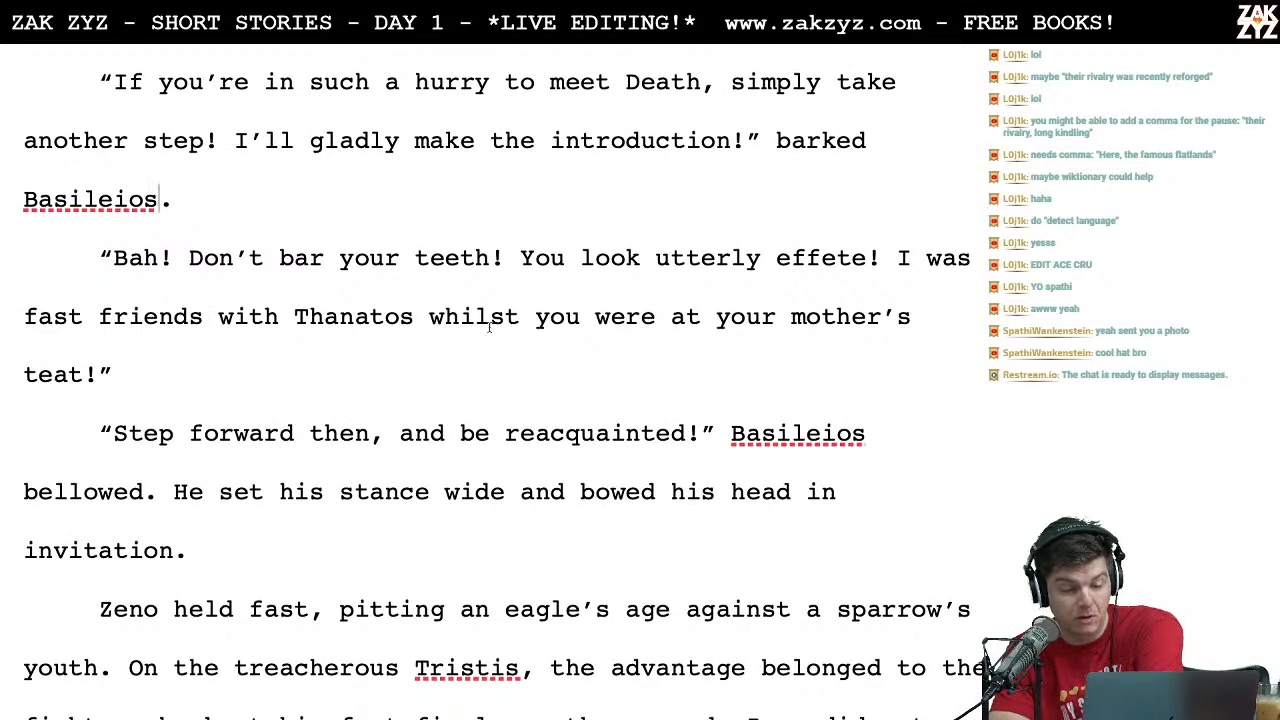
scroll(519, 342, down, 1)
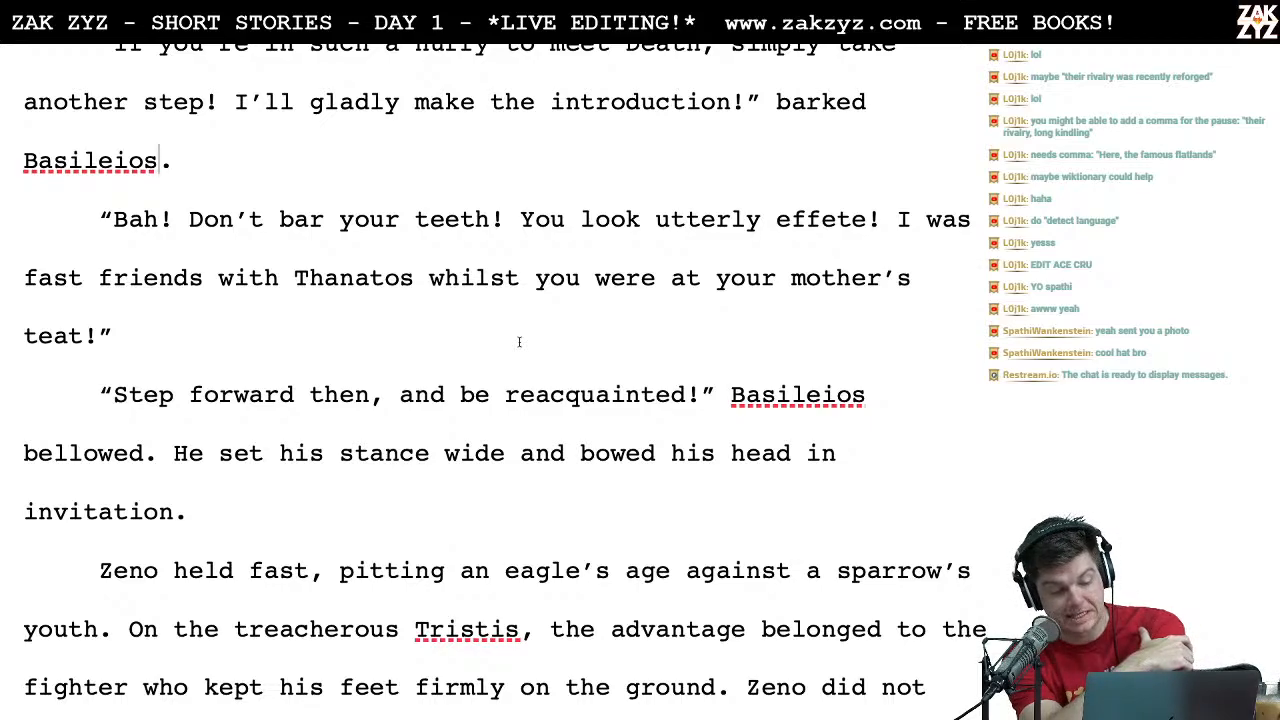
drag(414, 278, 300, 281)
key(super+c)
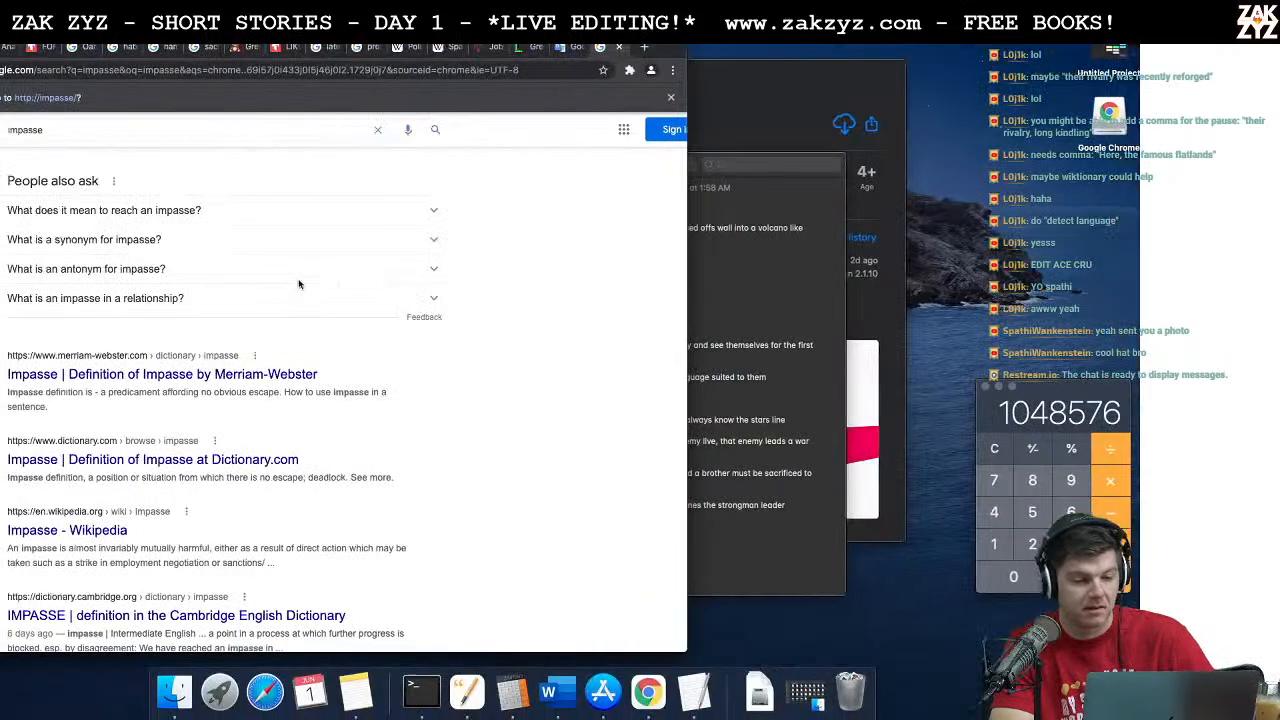
click(293, 72)
text(pronouncekiwi.com)
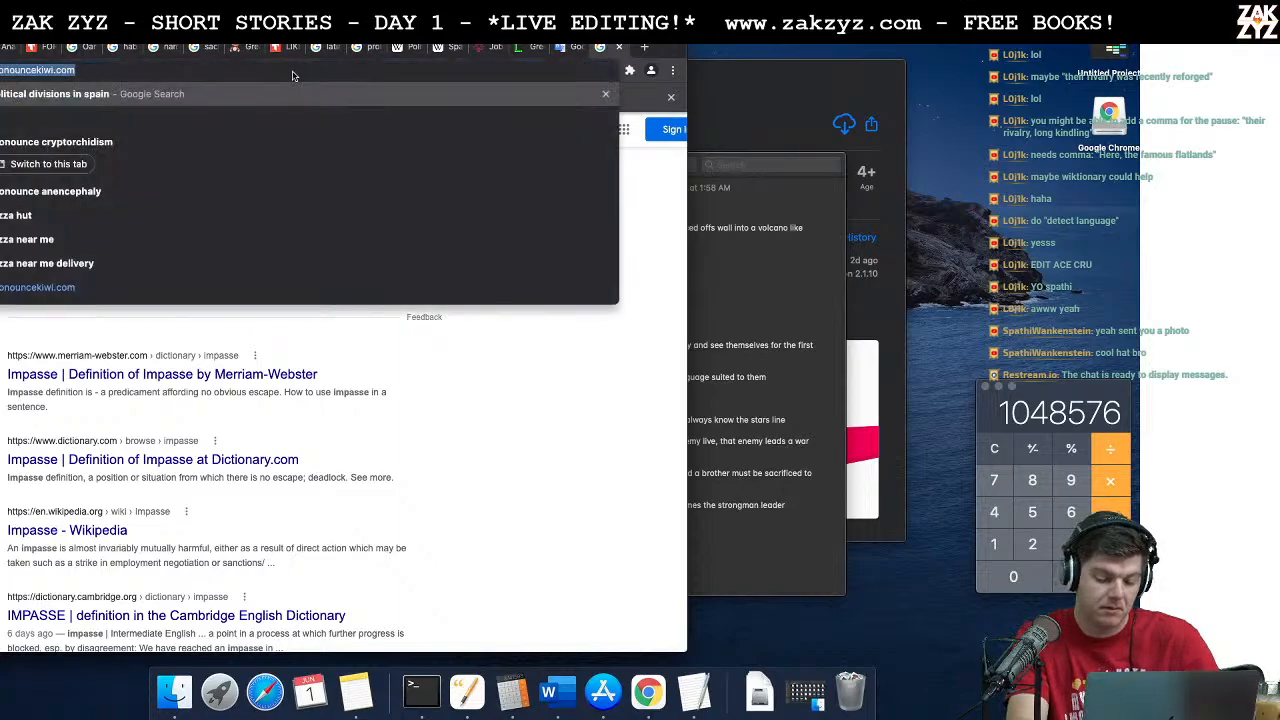
key(Return)
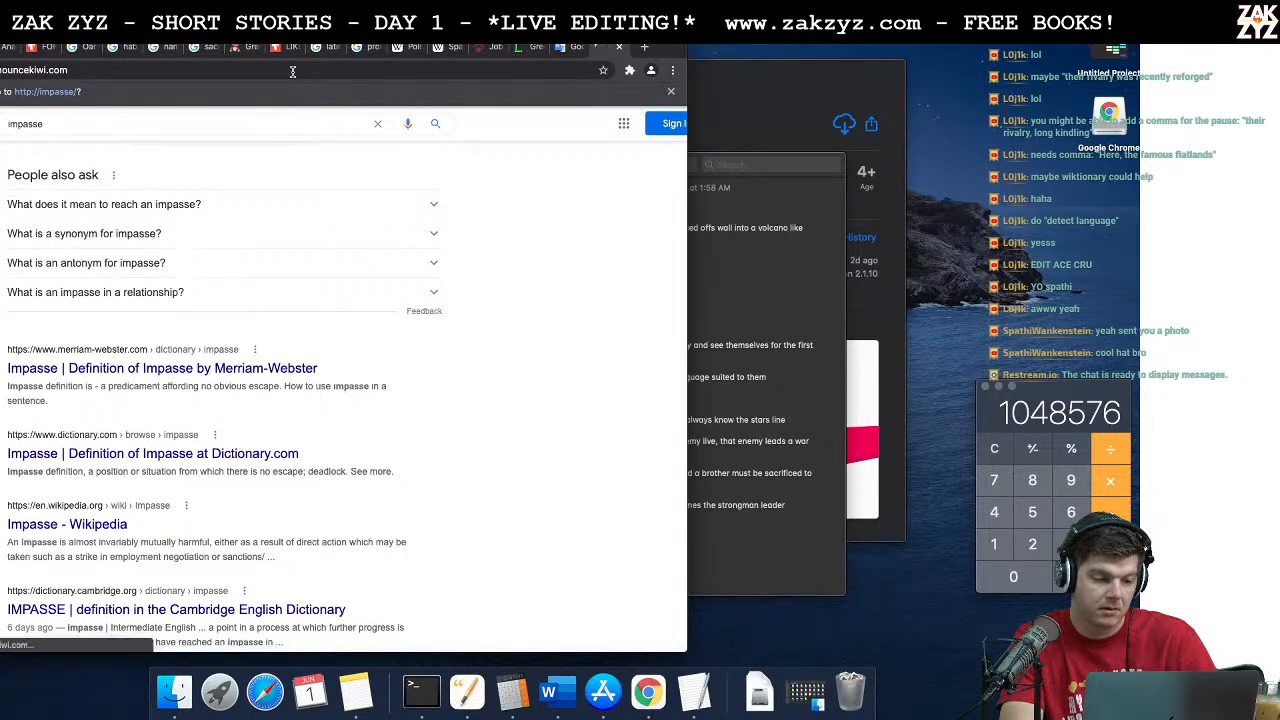
click(179, 128)
key(super+v)
key(Return)
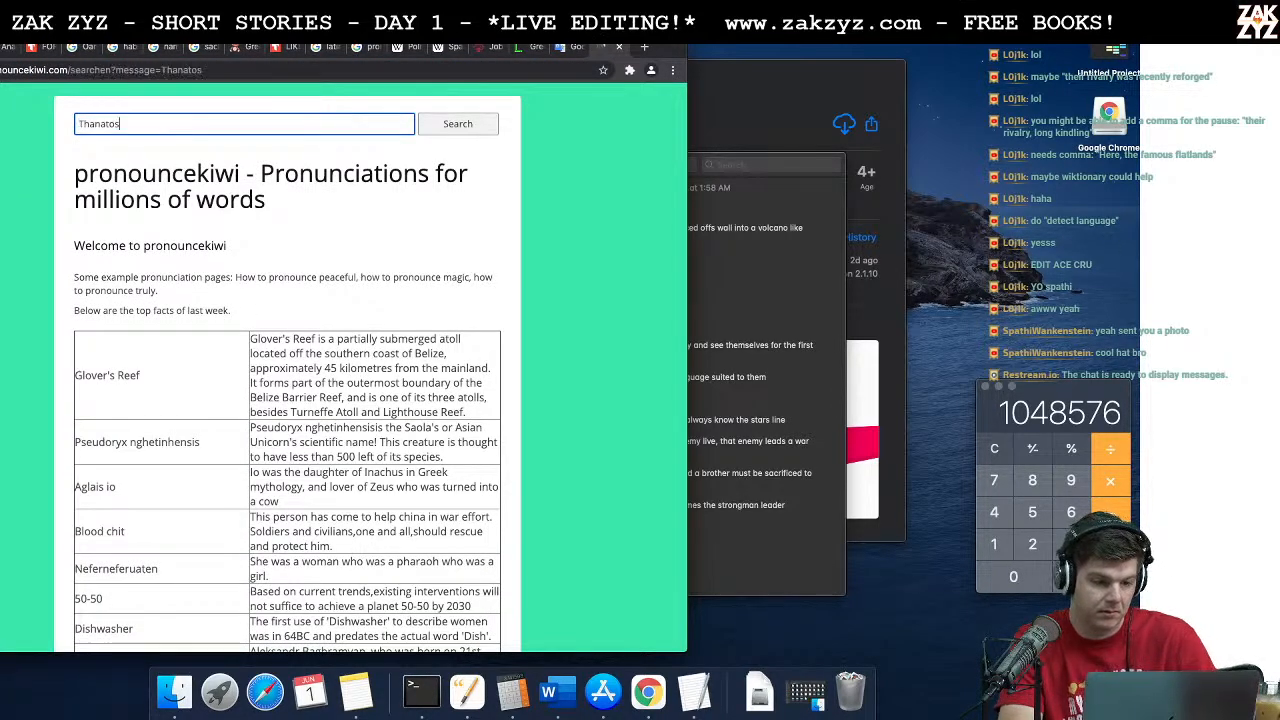
Step: Search Google for "pronounce Thanatos" and play the animated American pronunciation
click(177, 76)
text(pronounce)
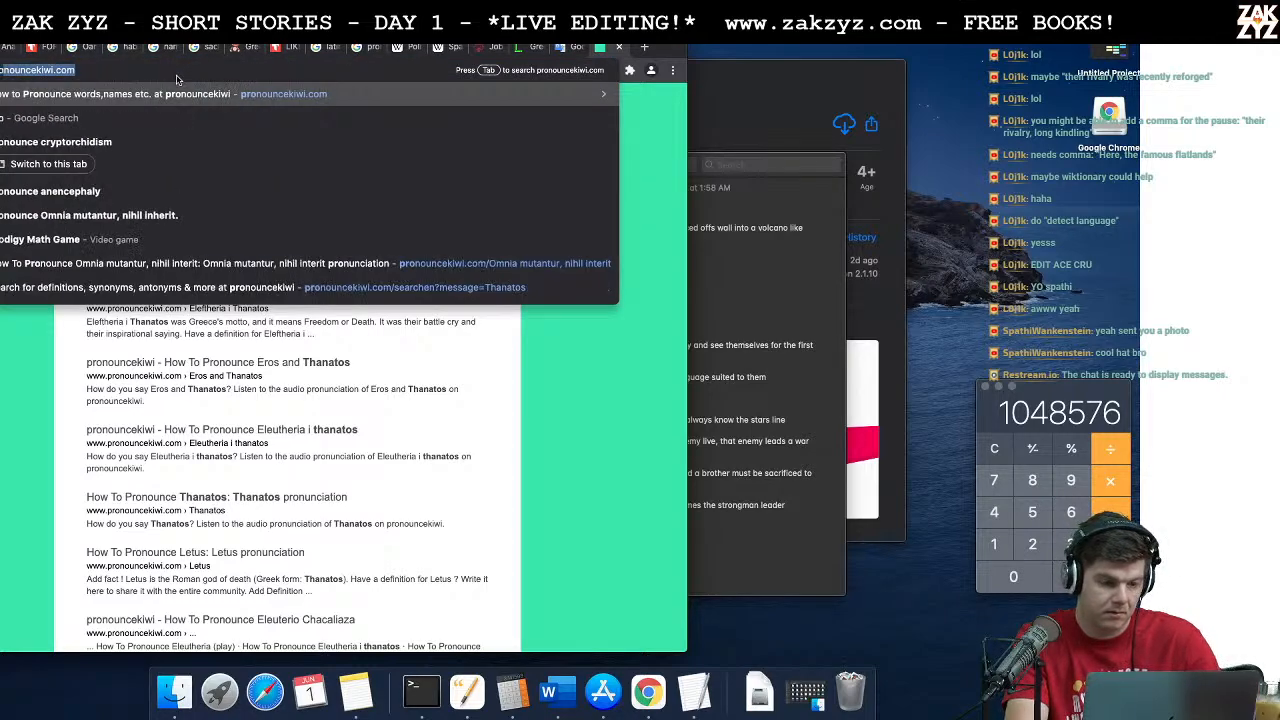
key(super+v)
key(Return)
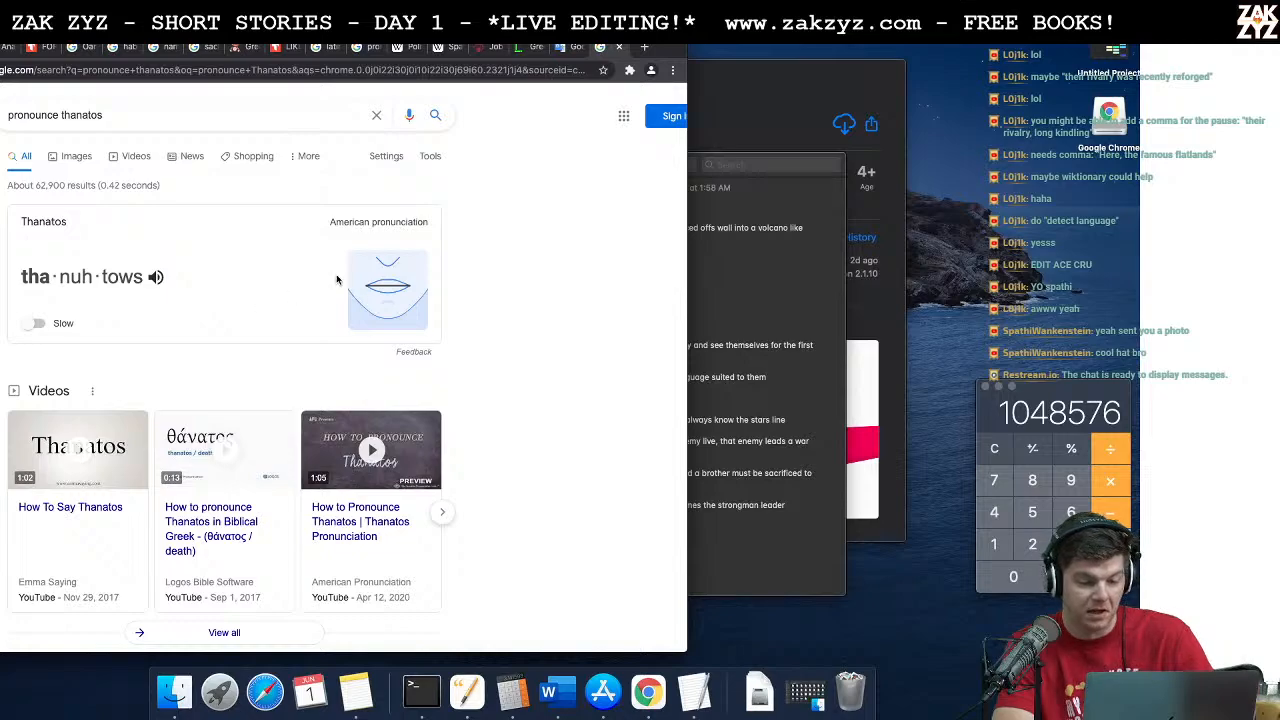
click(392, 289)
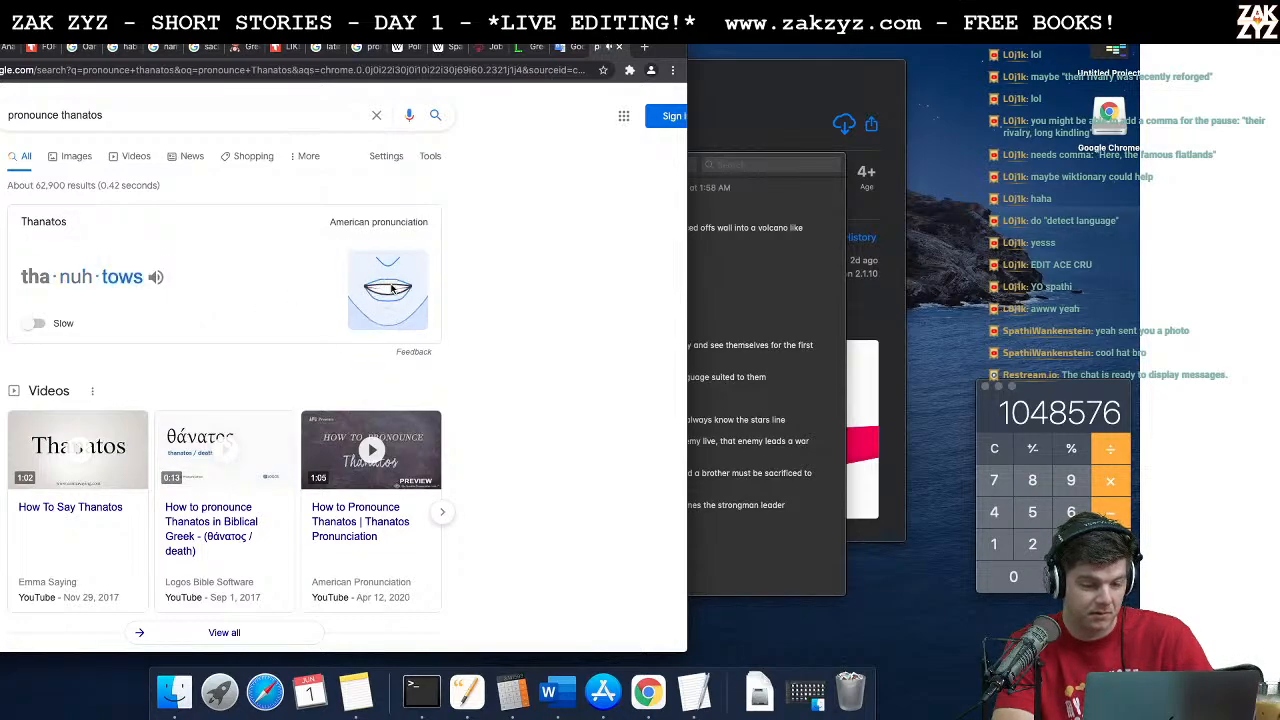
Step: Switch back to the story document in Pages
key(super+Tab)
key(super+Tab)
key(super+Tab)
key(super+Tab)
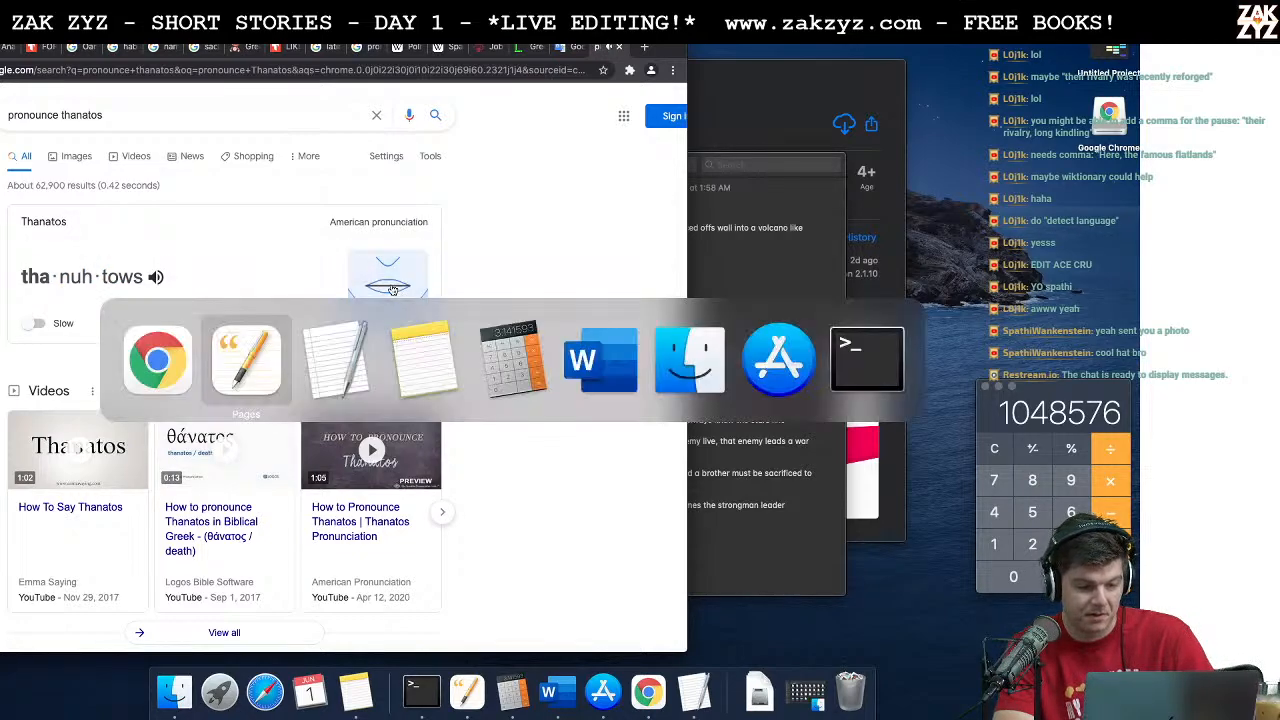
key(super+Tab)
key(super+Tab)
key(super+Tab)
key(super+Tab)
key(super+Tab)
key(super+Tab)
key(super+Tab)
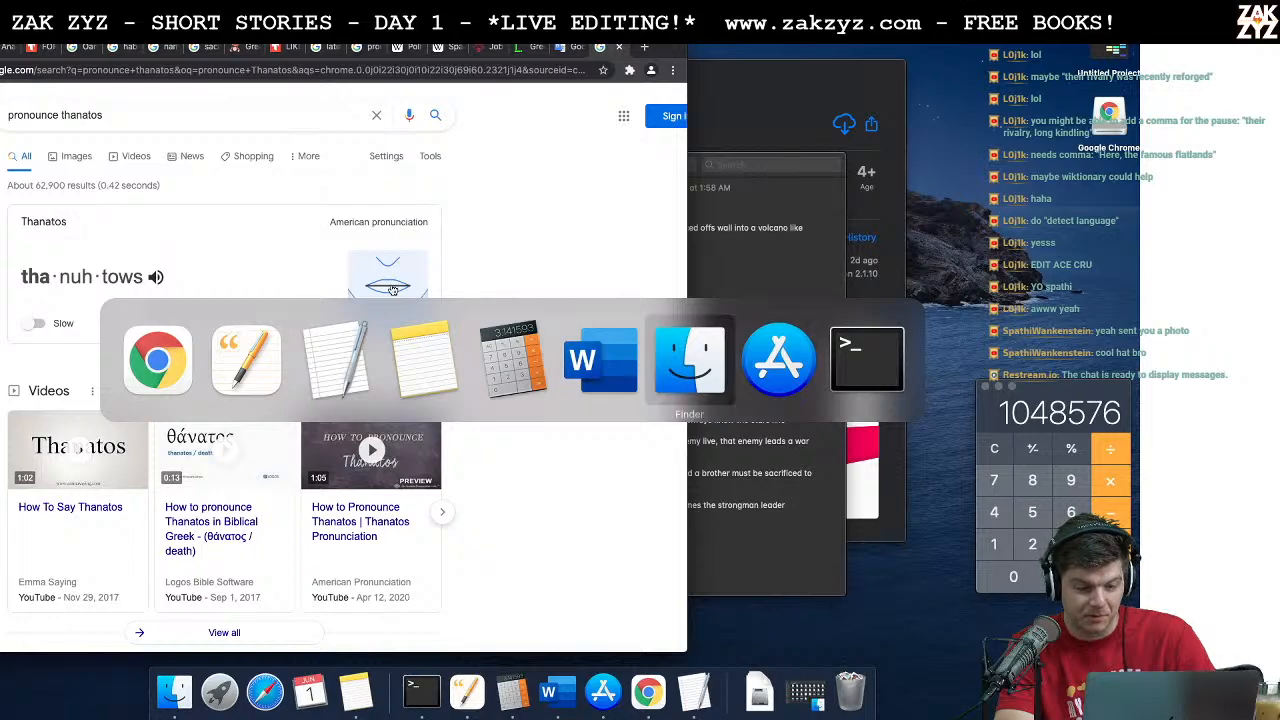
key(super+Tab)
key(super+Tab)
key(super+Tab)
key(super+Tab)
key(super+Tab)
key(super+Tab)
key(super+Tab)
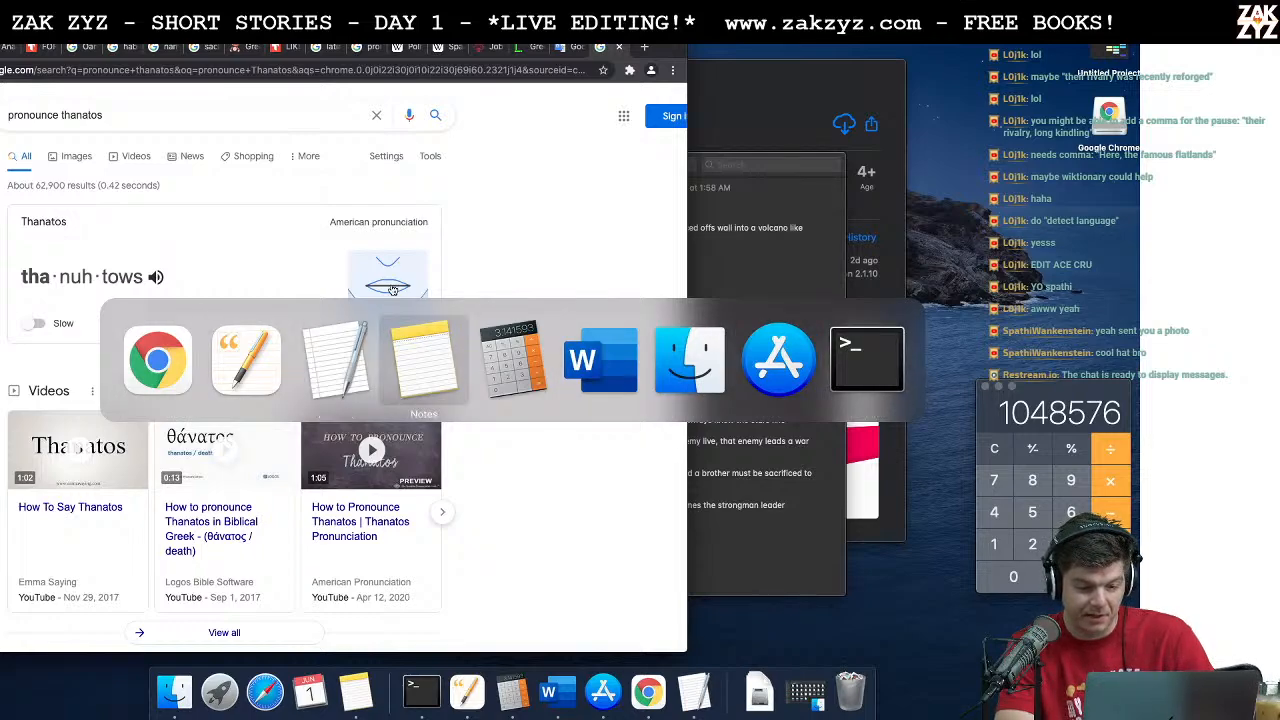
key(super+Tab)
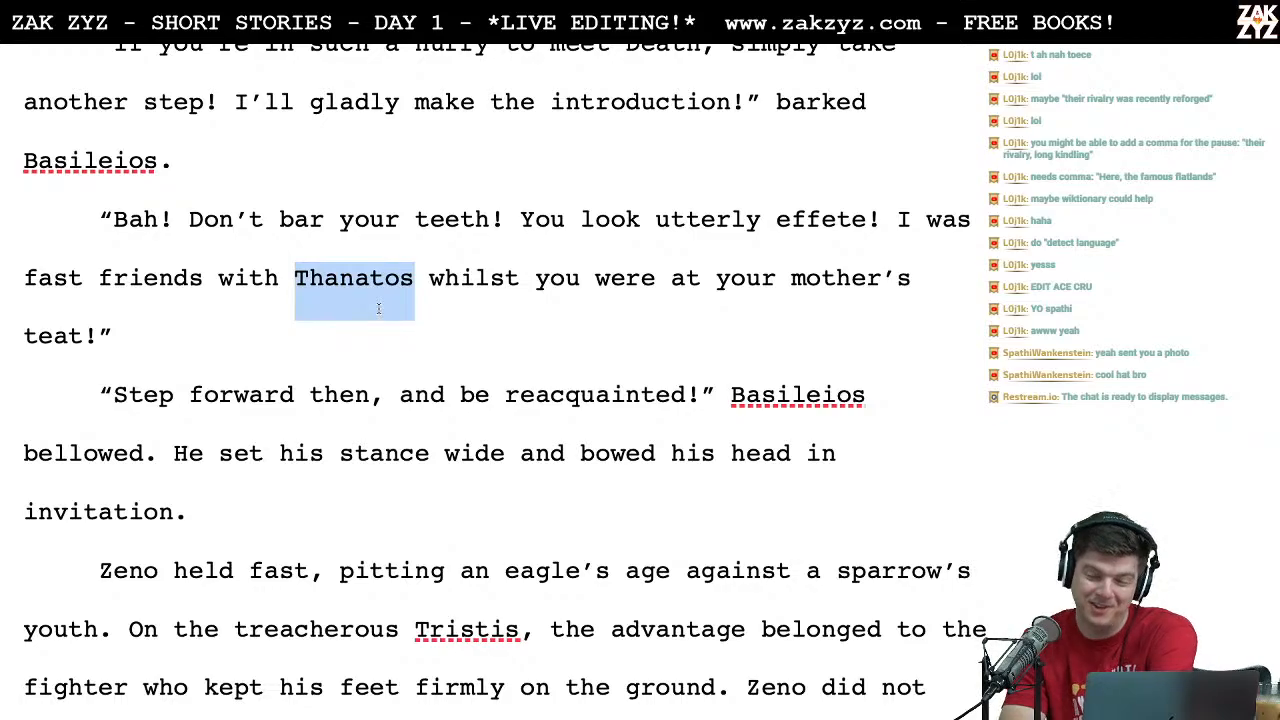
Step: Check the wording from "Step forward then, and be reacquainted!" through "Zeno held fast" to "It was a long way down."
scroll(378, 308, down, 3)
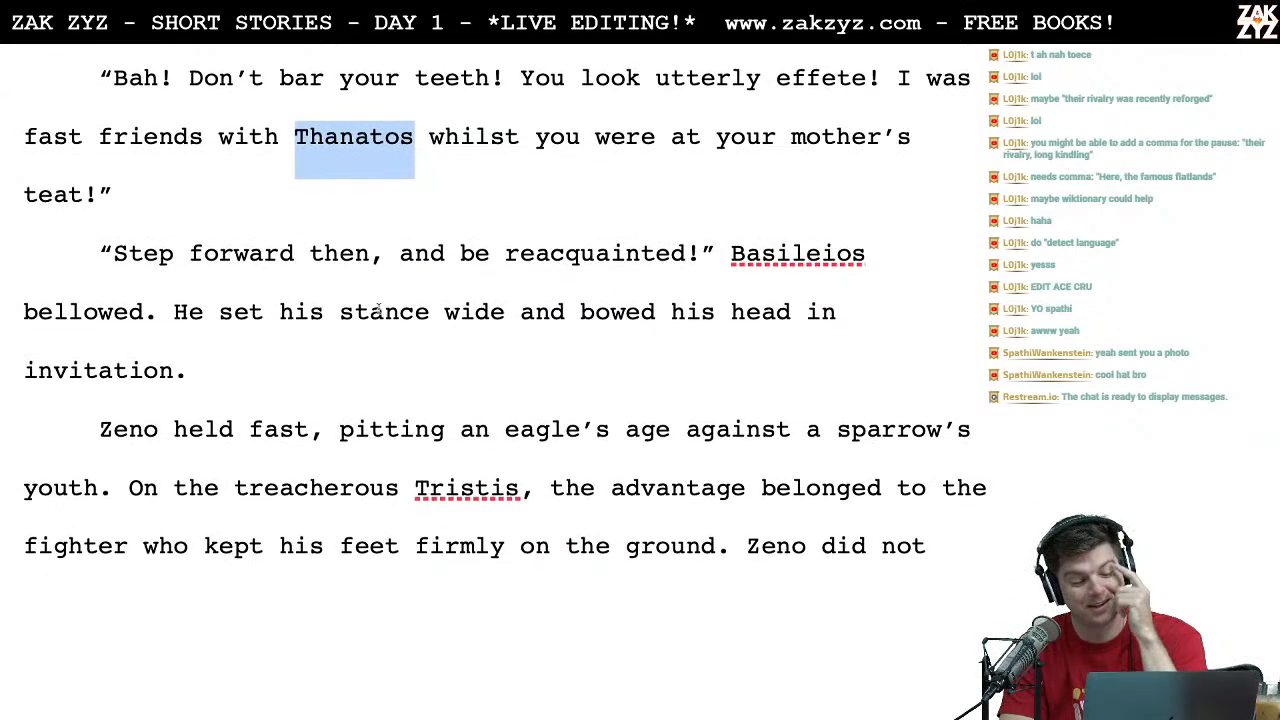
click(340, 250)
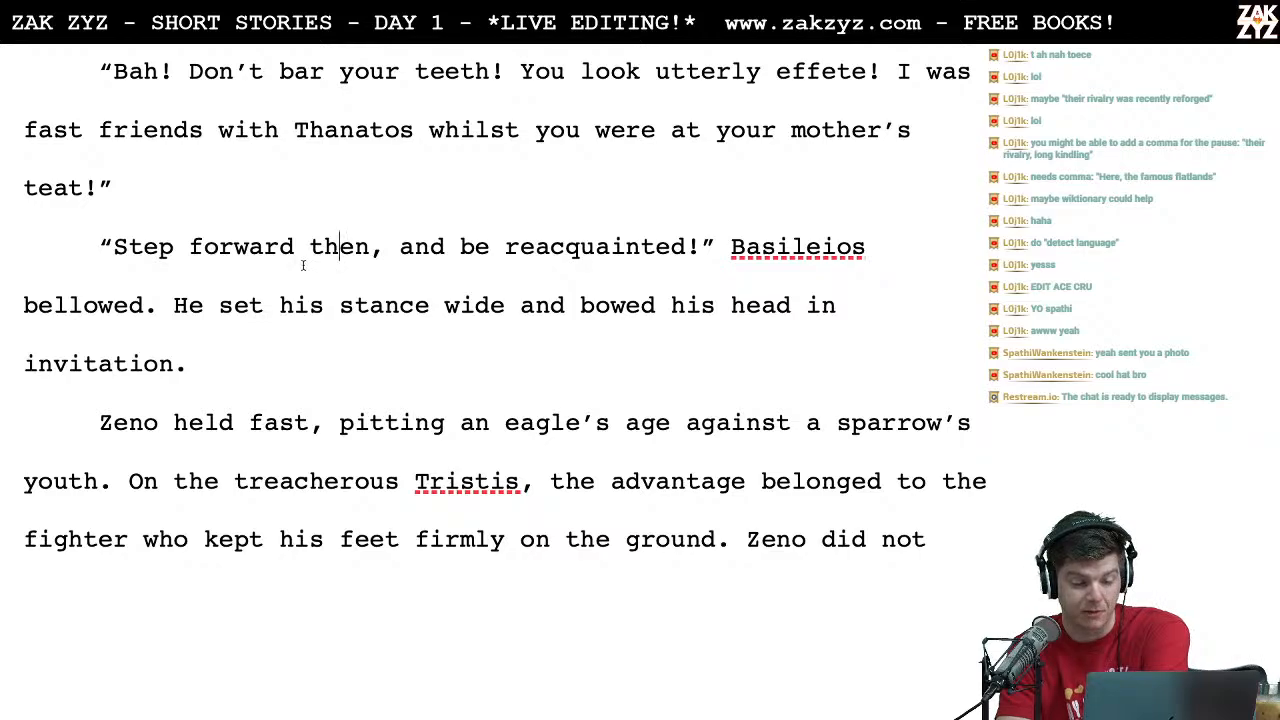
click(234, 305)
scroll(240, 307, down, 3)
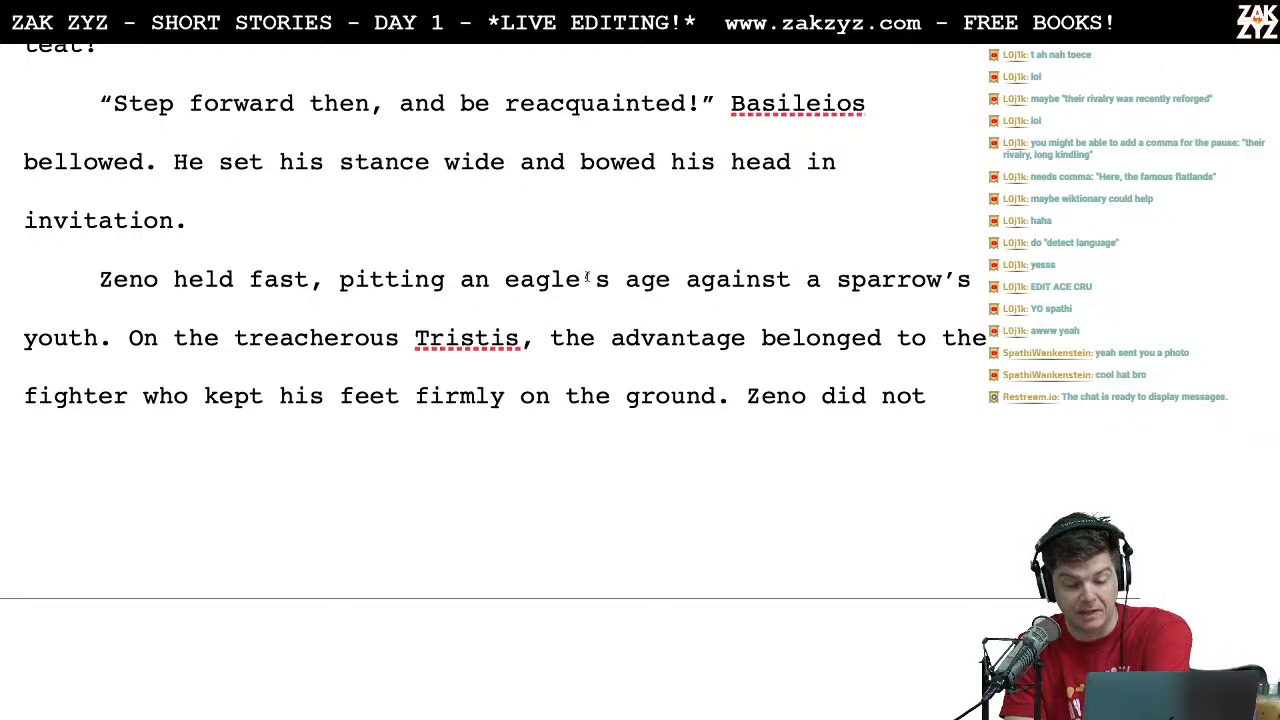
click(399, 314)
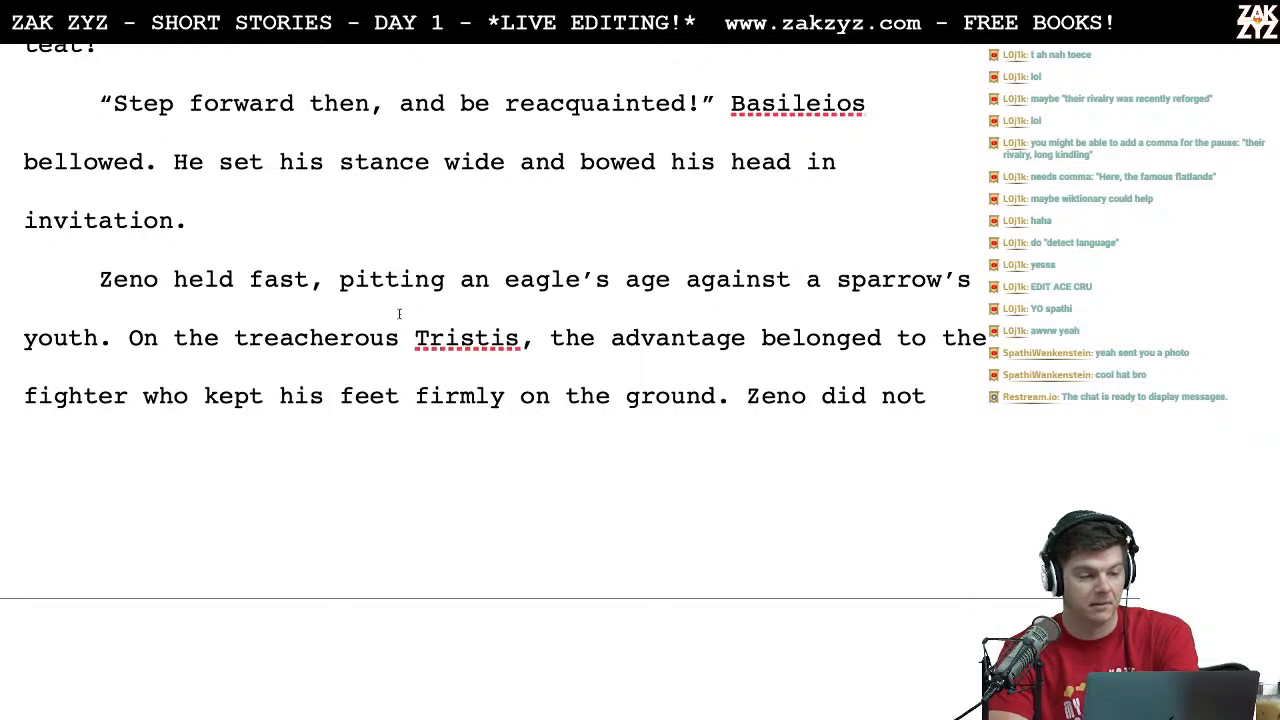
scroll(399, 314, down, 1)
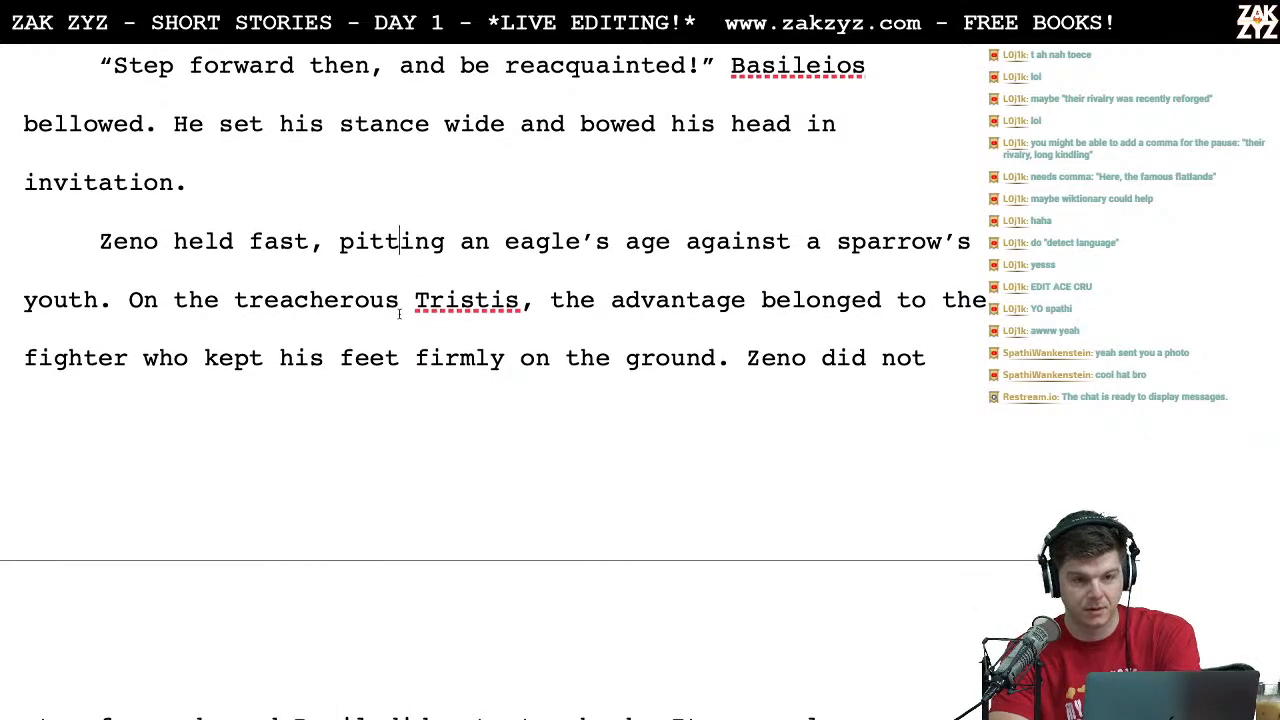
scroll(399, 314, down, 1)
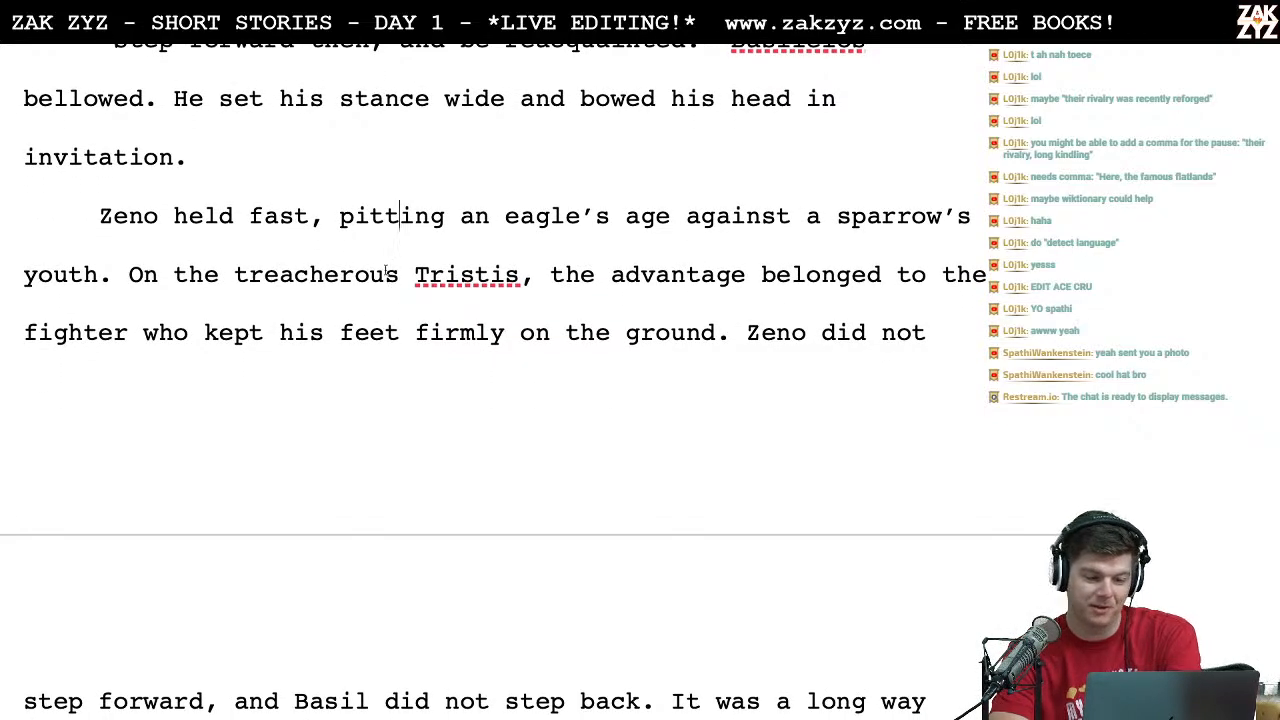
click(266, 218)
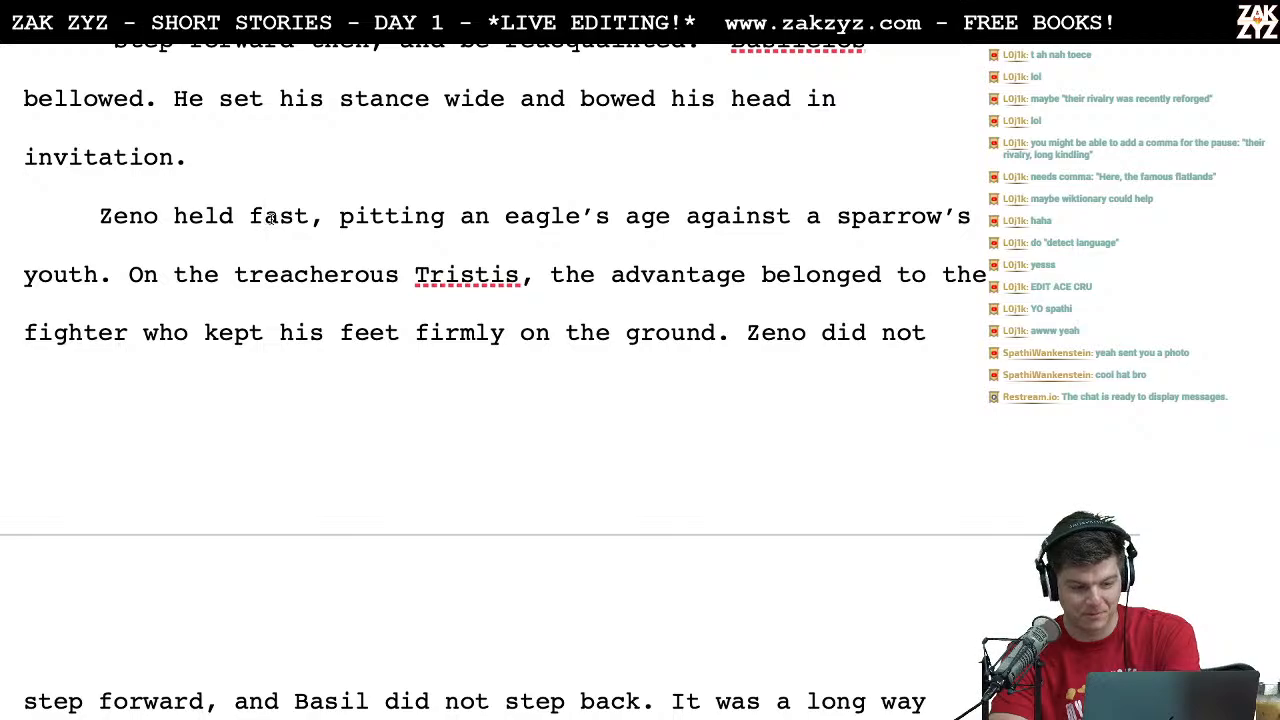
scroll(270, 218, down, 1)
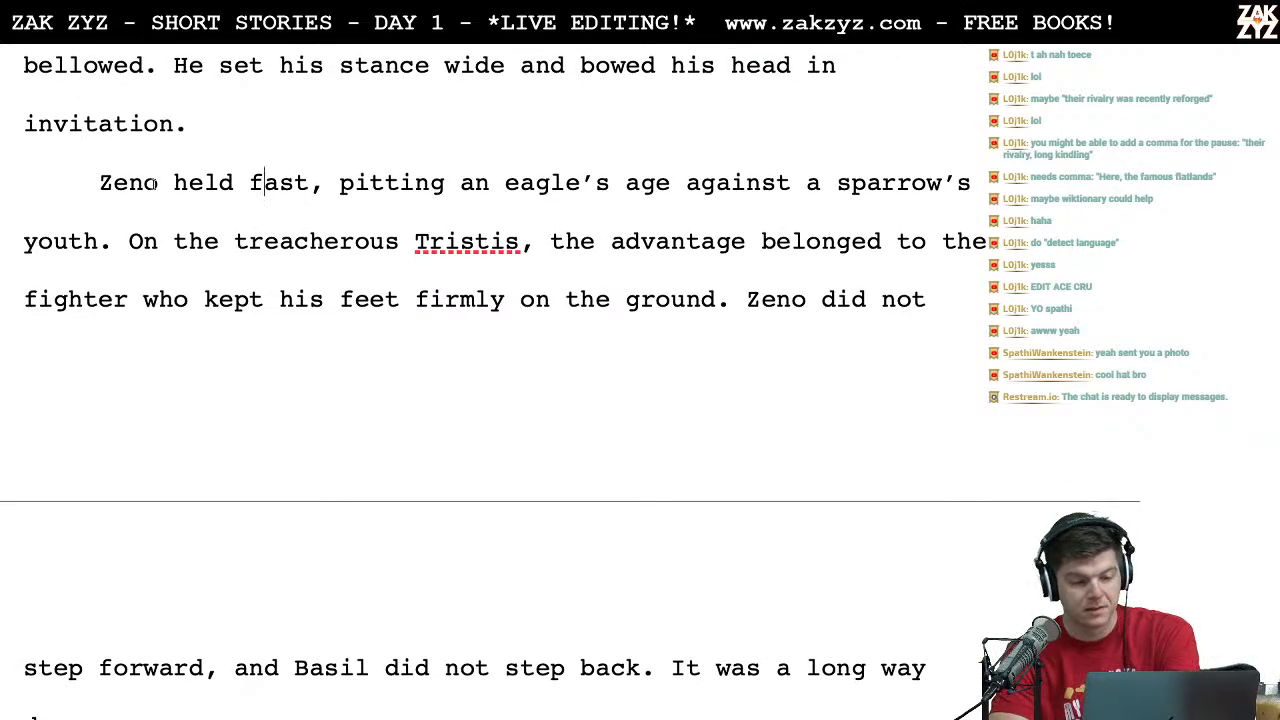
scroll(182, 190, down, 1)
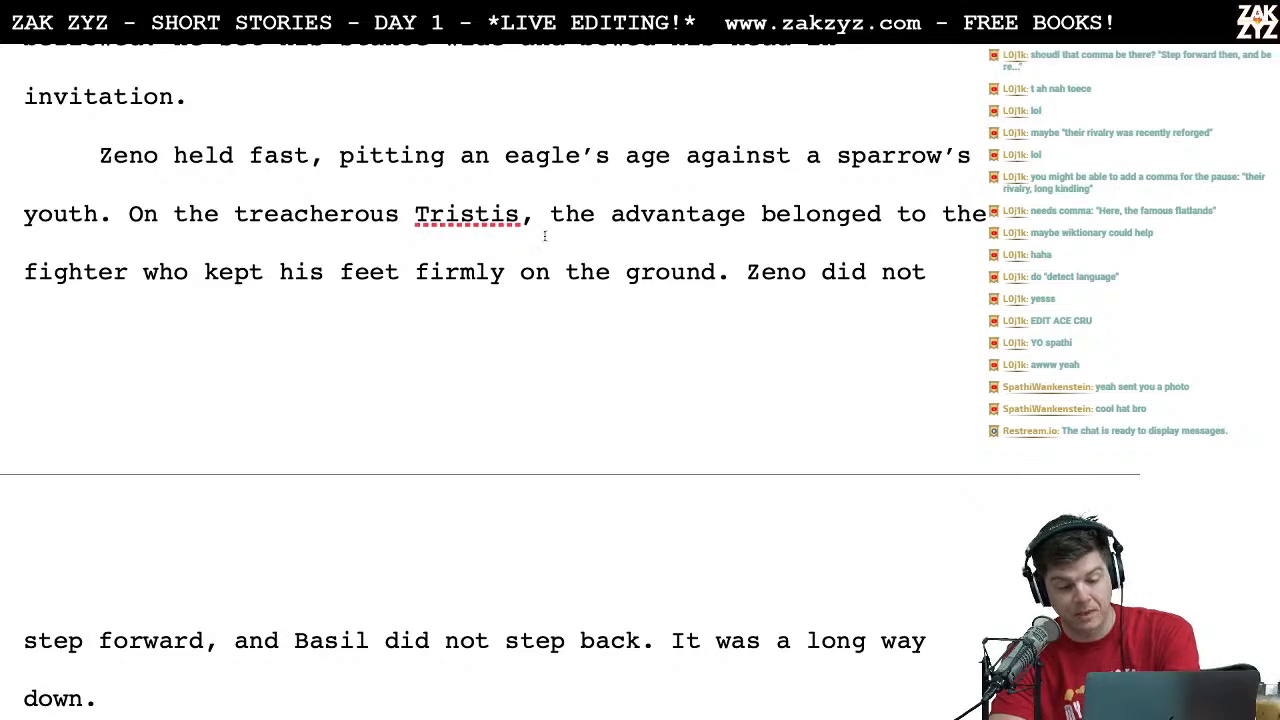
Step: Expand "Basil" to "Basileios" in the sentence "step forward, and Basil did not step back"
scroll(545, 236, down, 1)
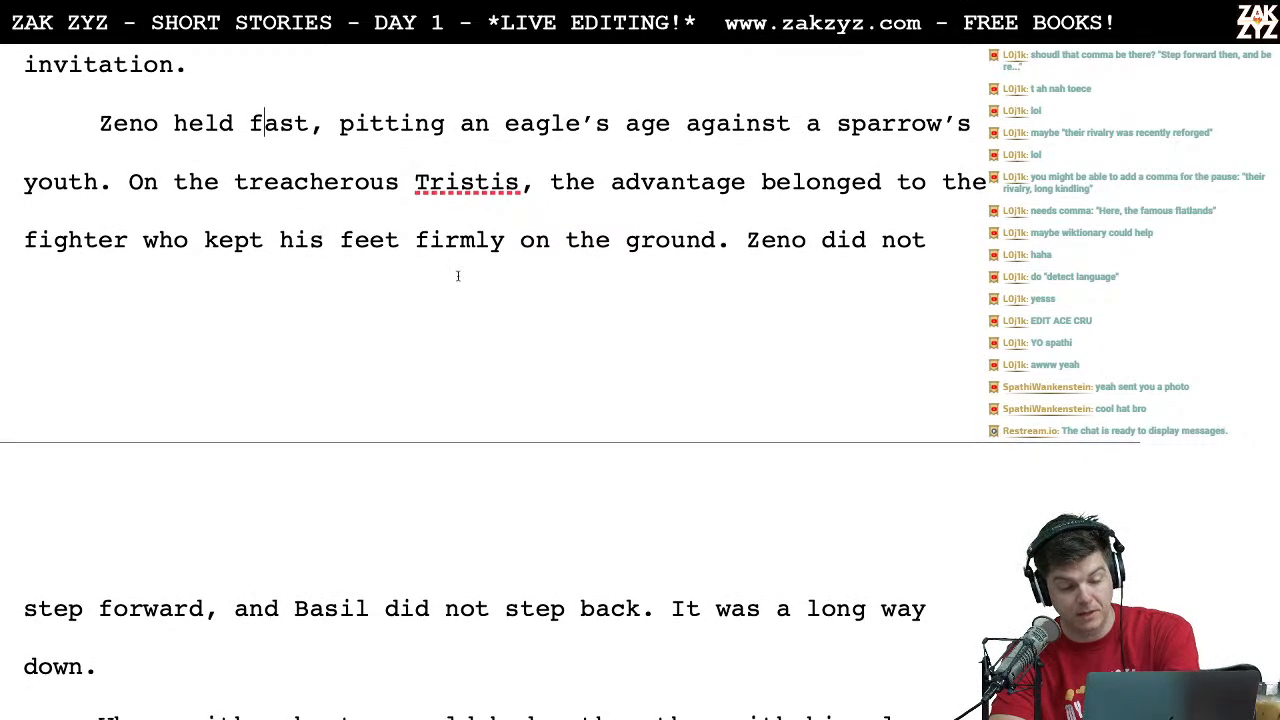
scroll(371, 330, down, 2)
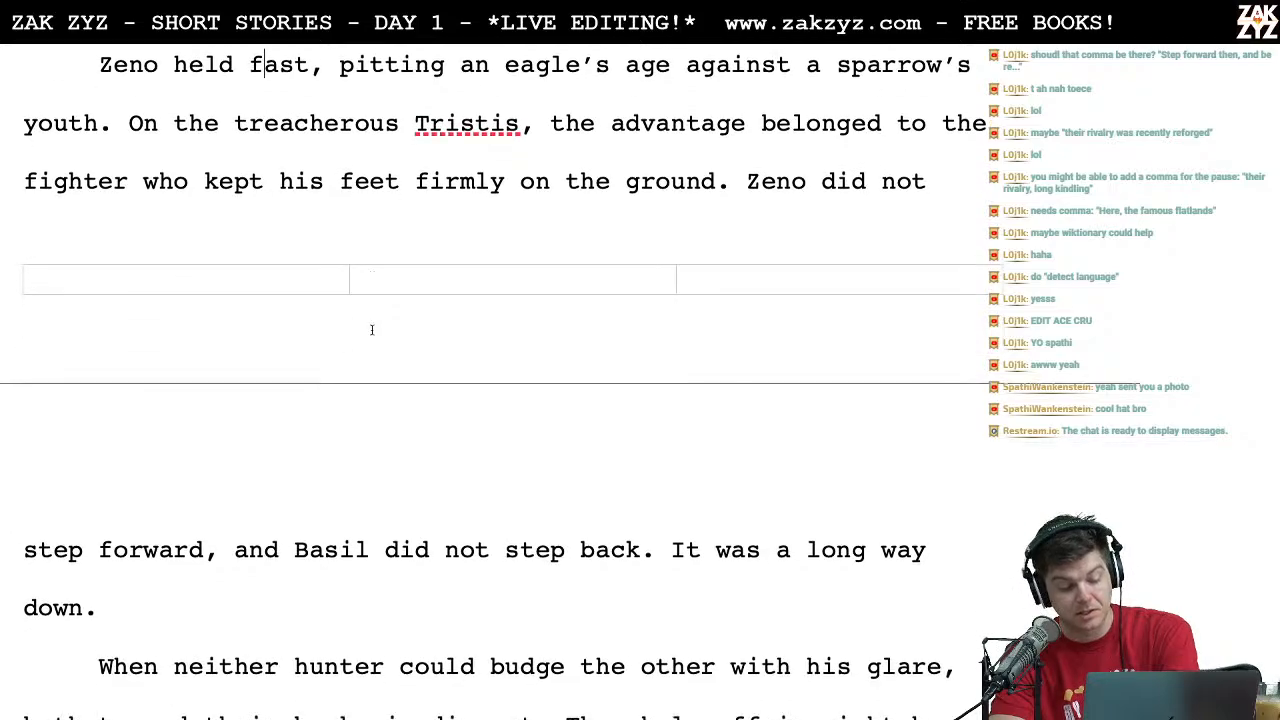
scroll(371, 330, down, 2)
scroll(245, 513, down, 1)
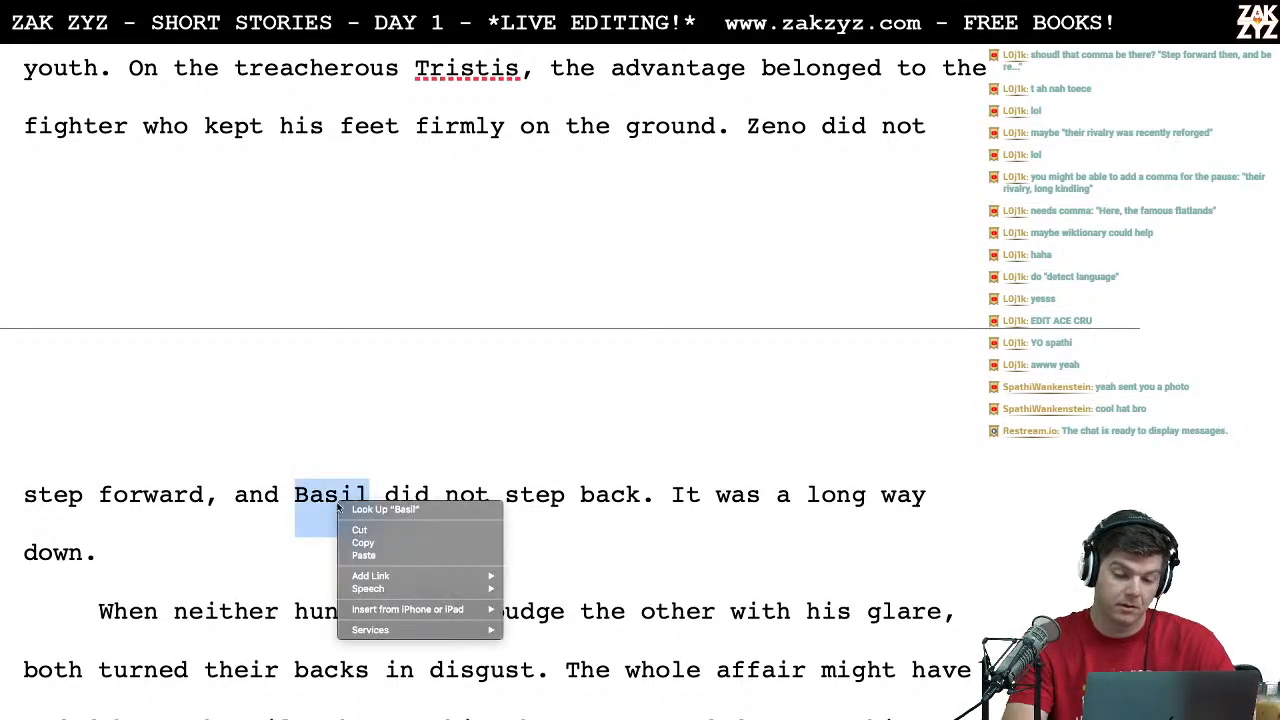
key(Escape)
click(393, 494)
key(Left)
text(eios)
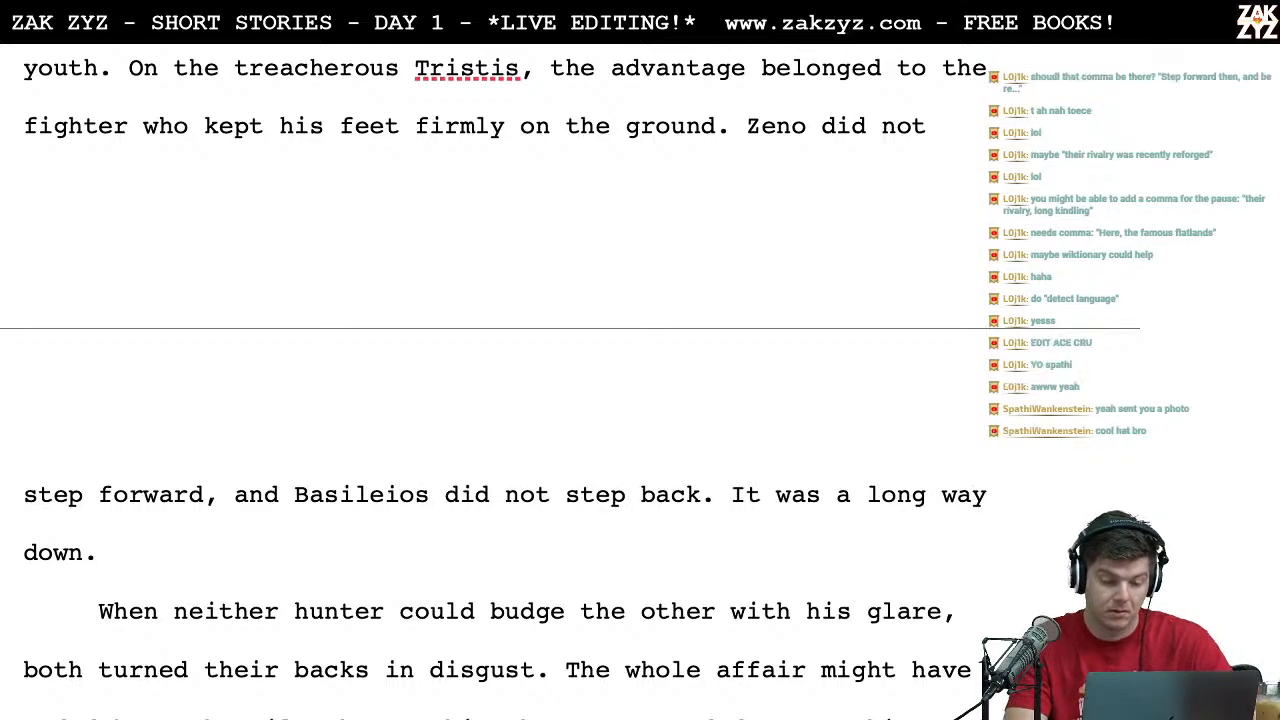
Step: Remove "then," from Basileios' line so that it reads "Step forward and be reacquainted!"
scroll(500, 360, up, 3)
scroll(500, 360, down, 2)
scroll(500, 360, down, 2)
scroll(500, 360, up, 3)
scroll(500, 360, down, 4)
scroll(500, 360, down, 1)
scroll(500, 360, up, 3)
scroll(381, 236, up, 5)
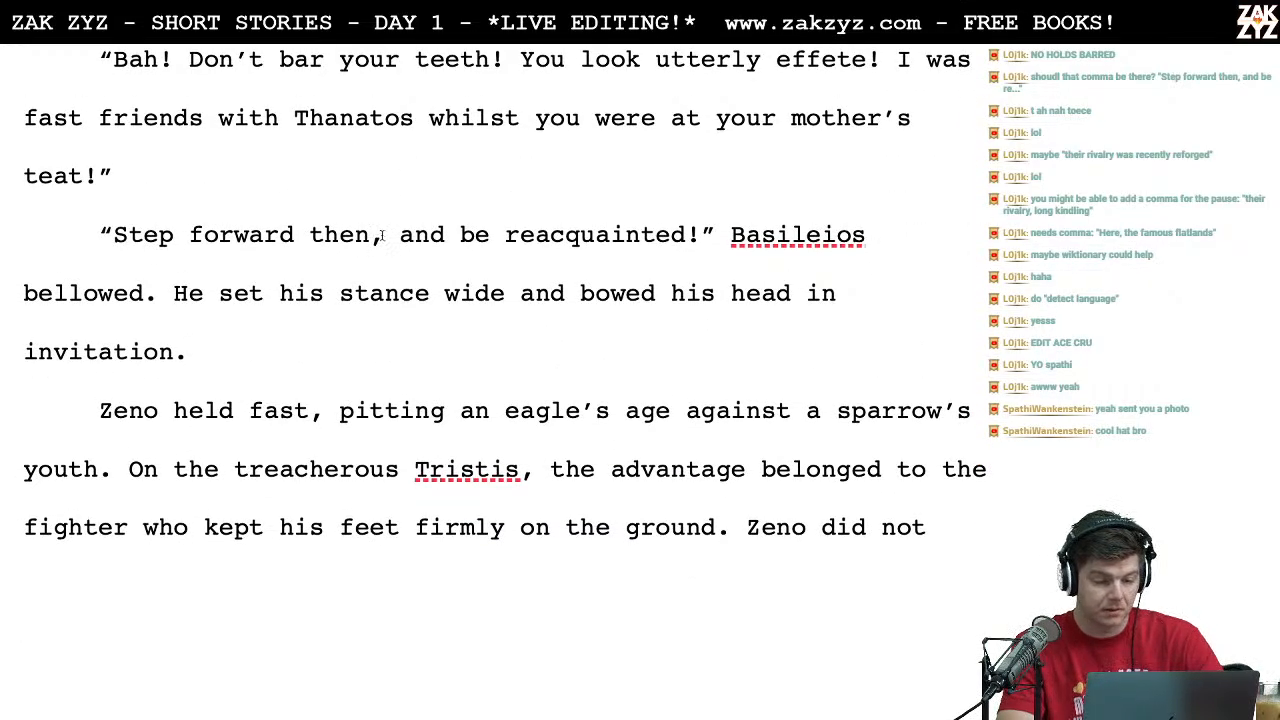
click(381, 236)
key(Left)
key(Right)
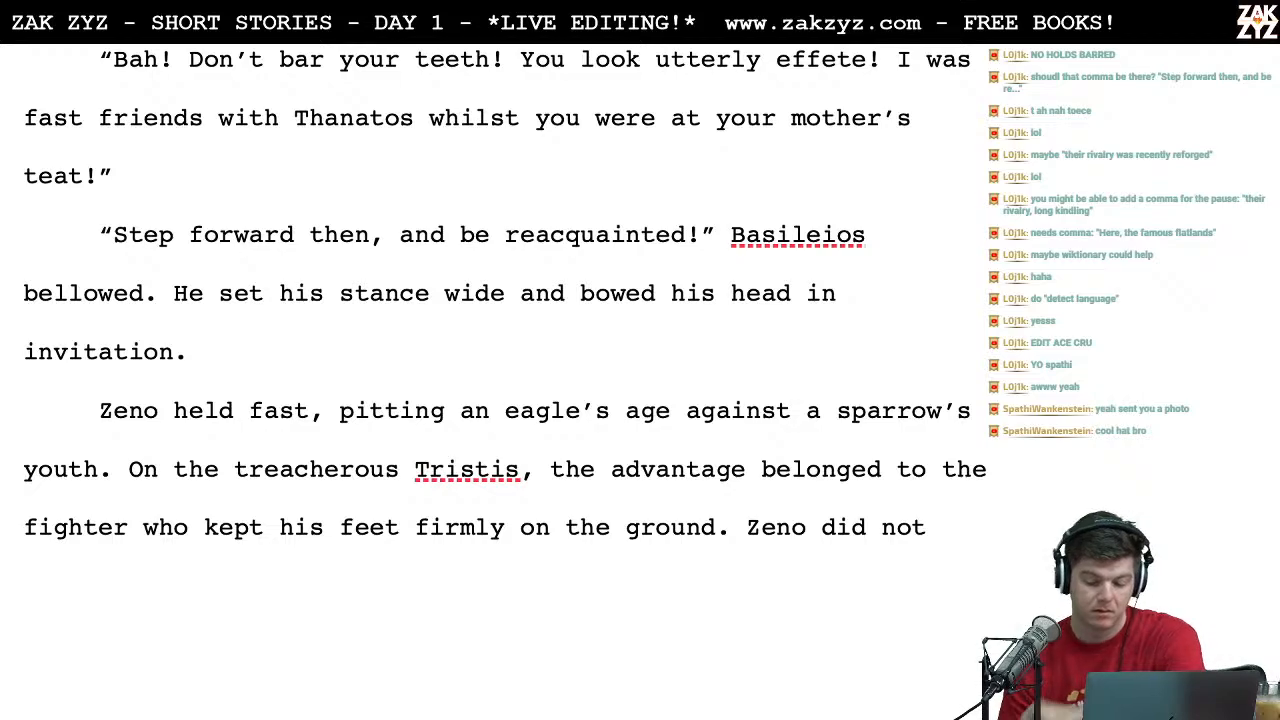
key(BackSpace)
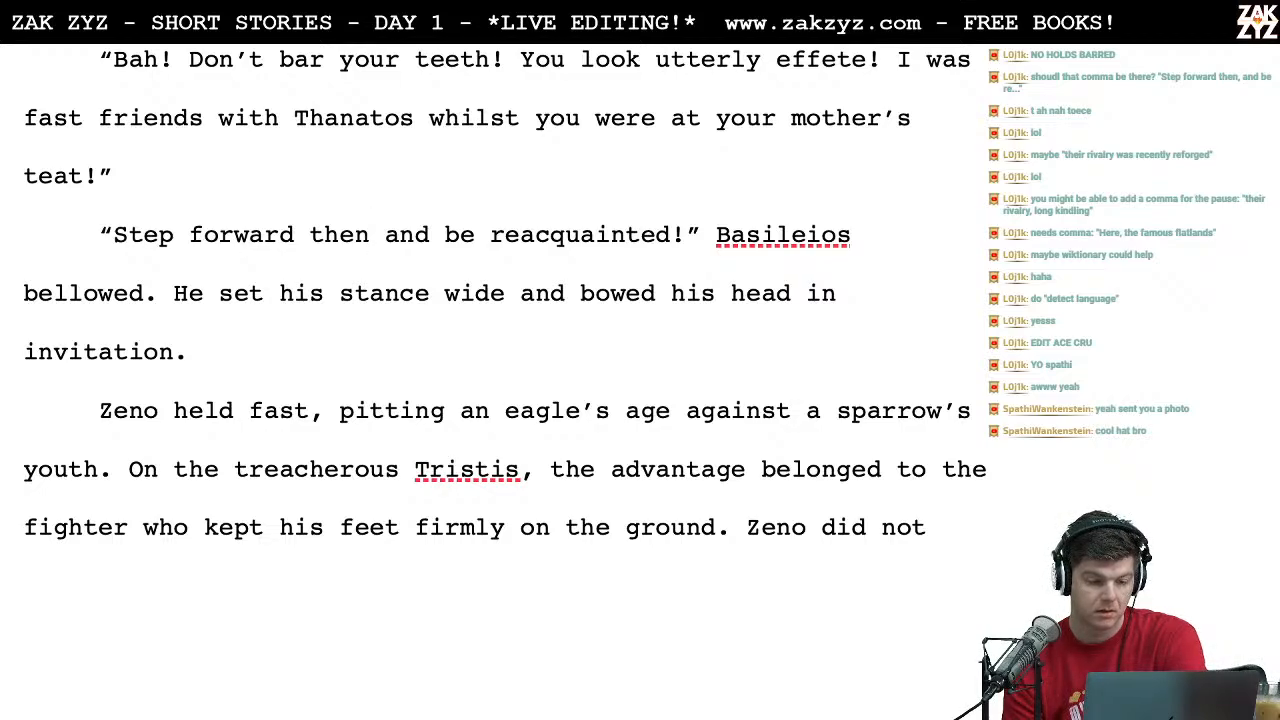
key(BackSpace)
key(BackSpace)
key(BackSpace)
key(BackSpace)
key(BackSpace)
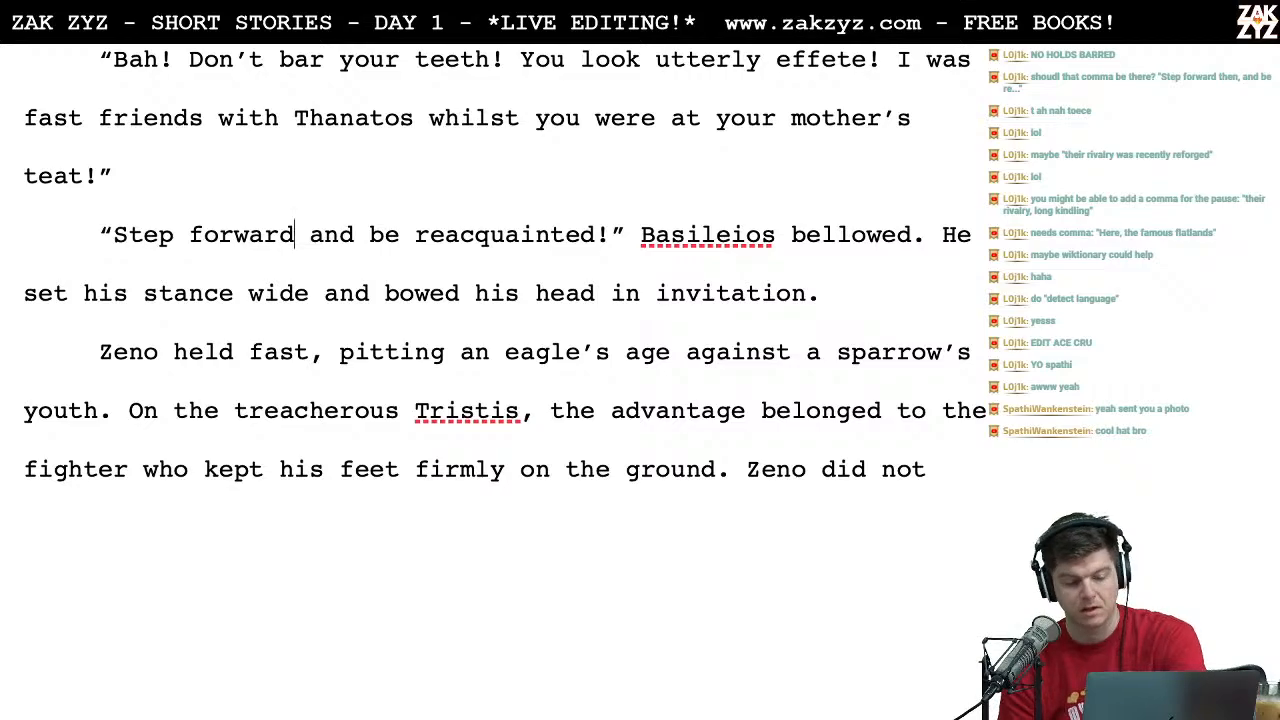
Step: Set the viewer's score under Arouraíoi Aporías to 3 in the TextEdit leaderboard, and return to the story in Pages
key(ctrl+Left)
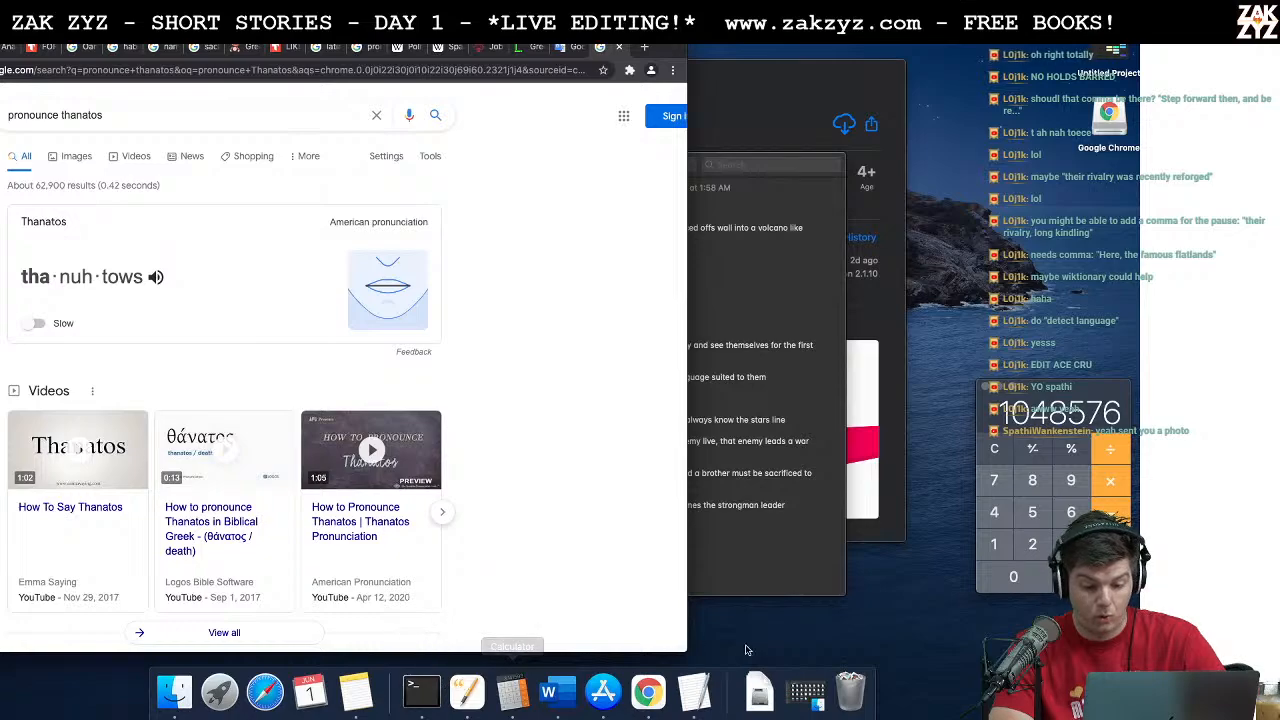
click(695, 692)
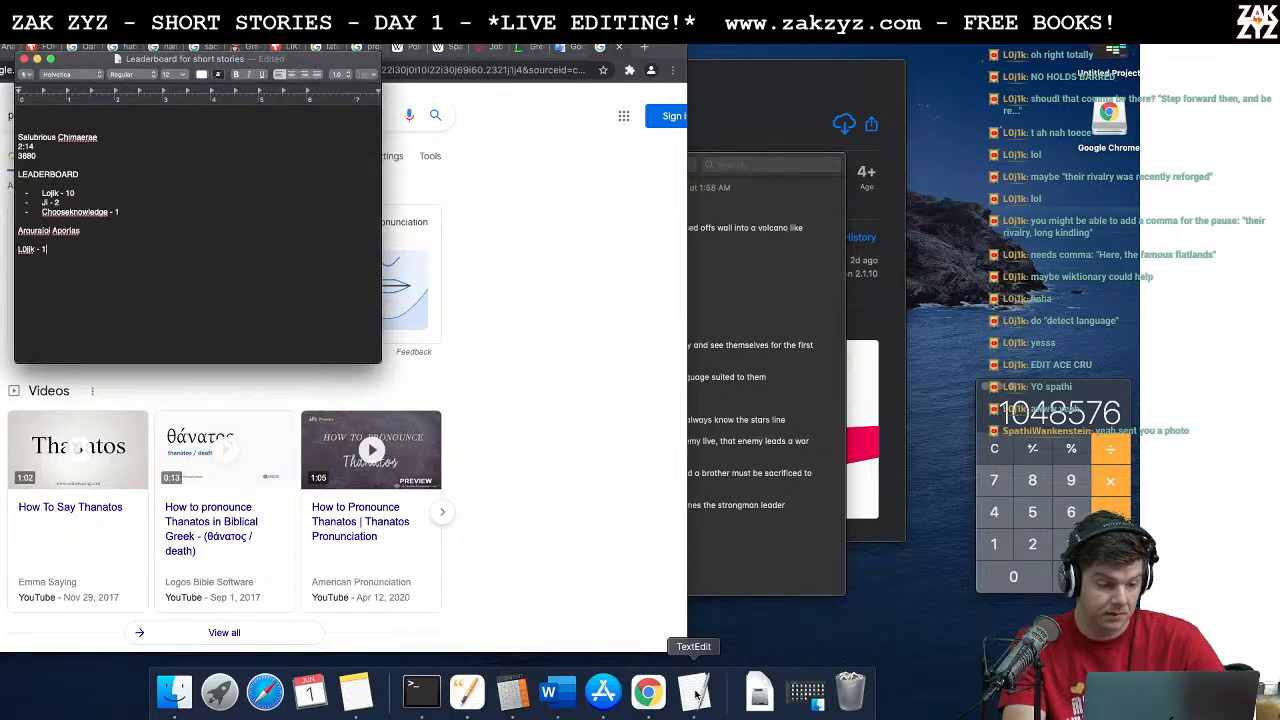
key(super+Tab)
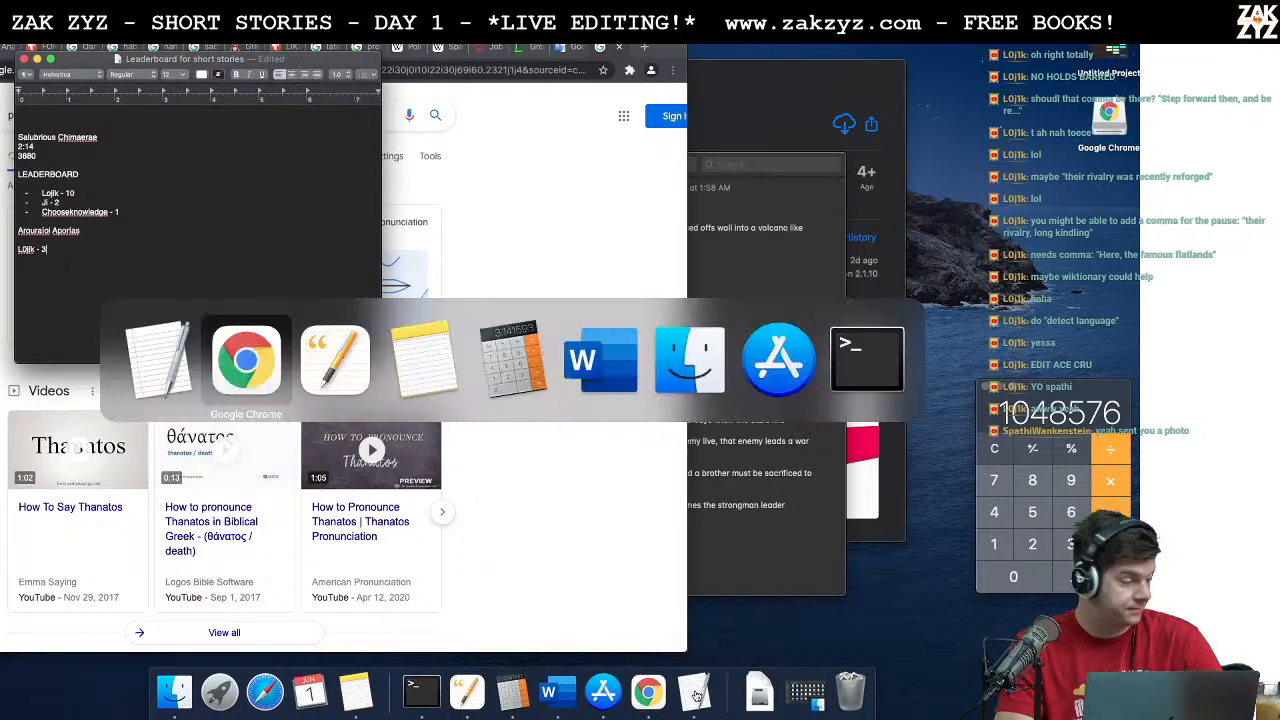
key(super+Tab)
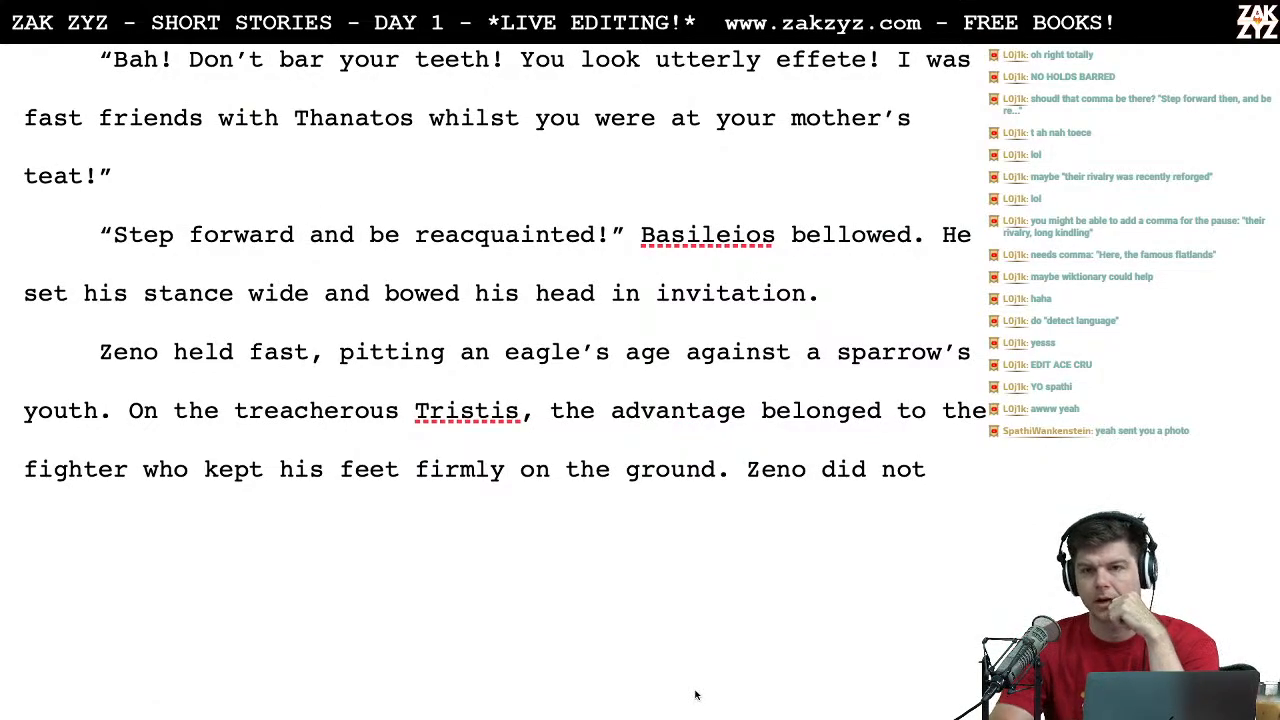
Step: Reread the standoff from Zeno's "Bah!" line through "Zeno held fast" to "But the Moirai wove otherwise."
scroll(696, 690, down, 2)
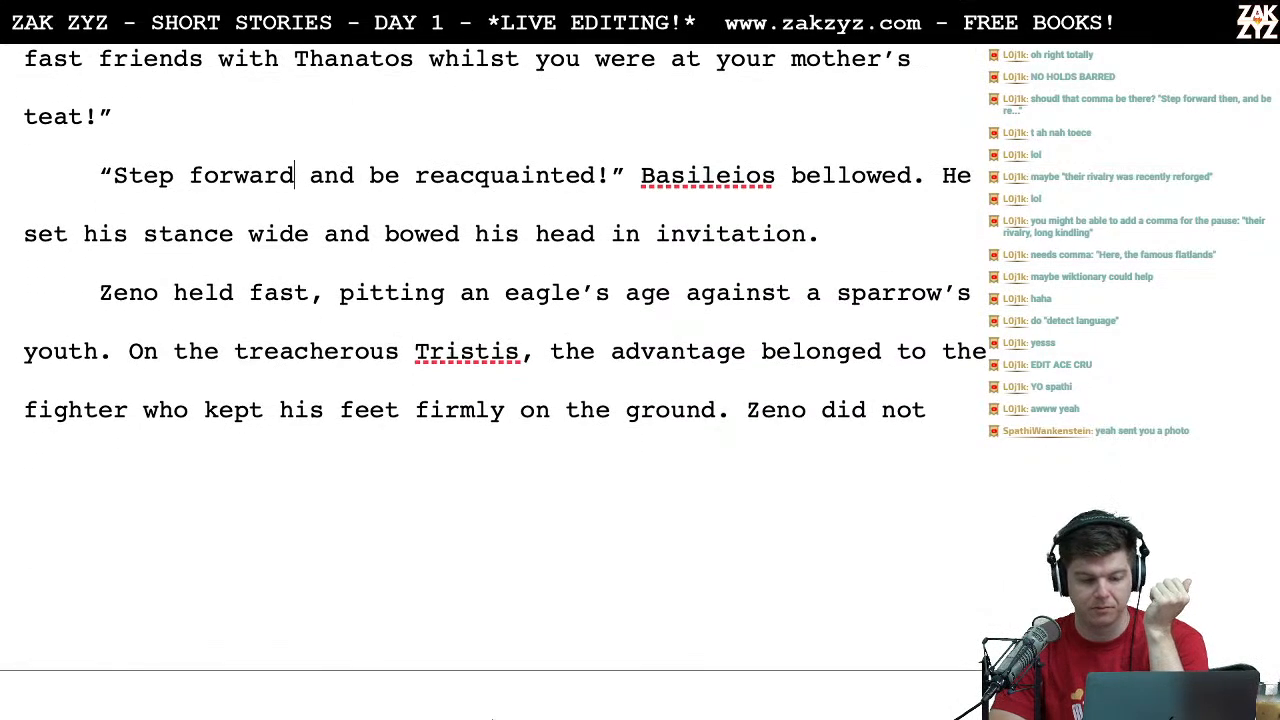
scroll(492, 716, down, 2)
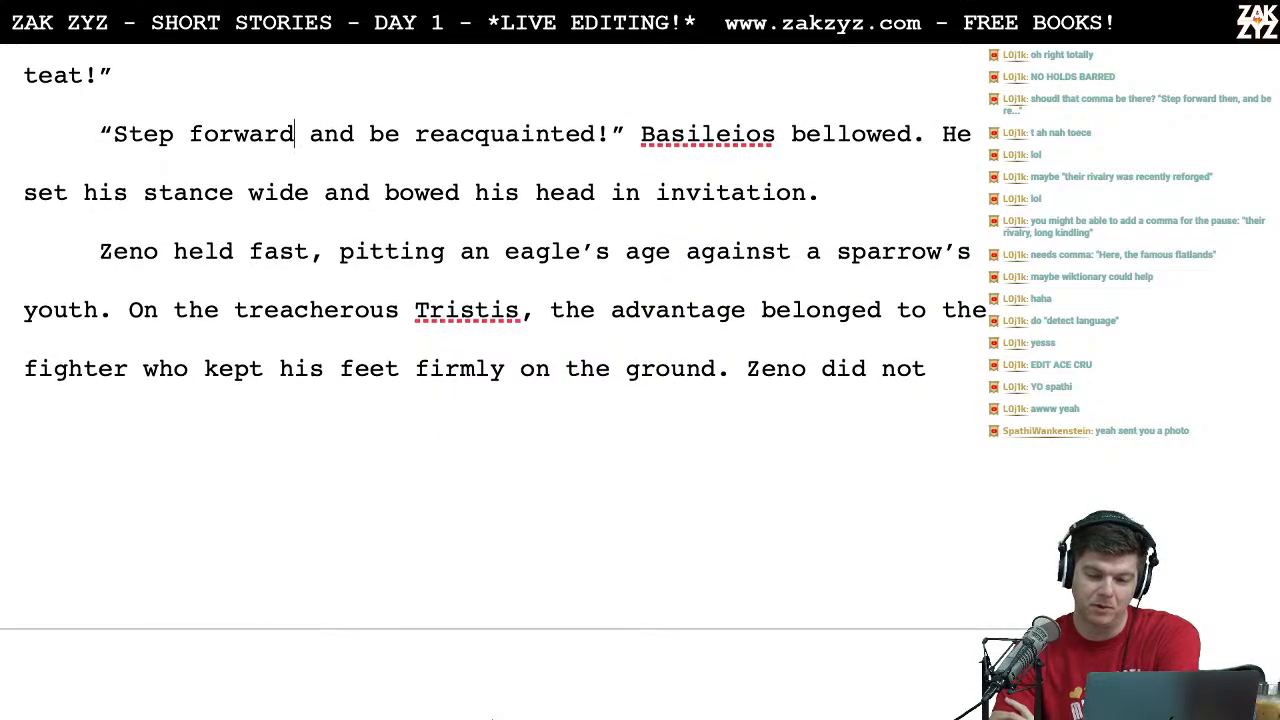
scroll(493, 717, down, 1)
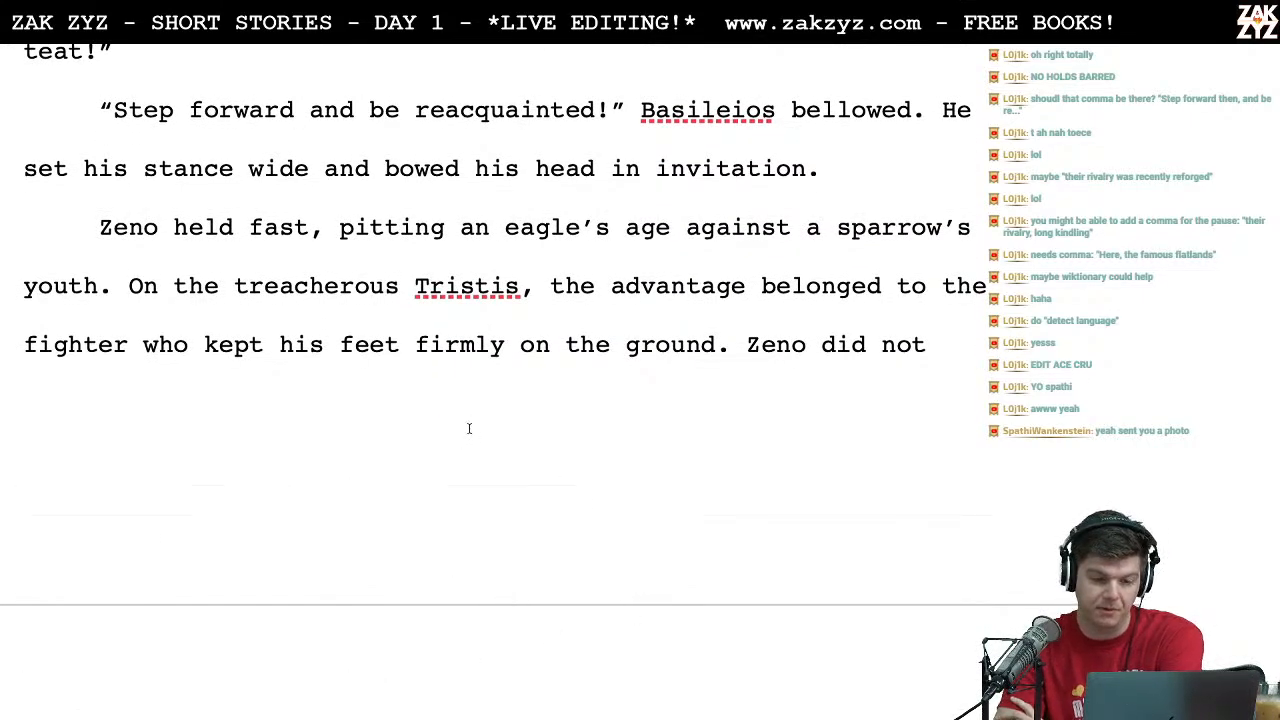
scroll(435, 300, down, 1)
scroll(431, 313, down, 2)
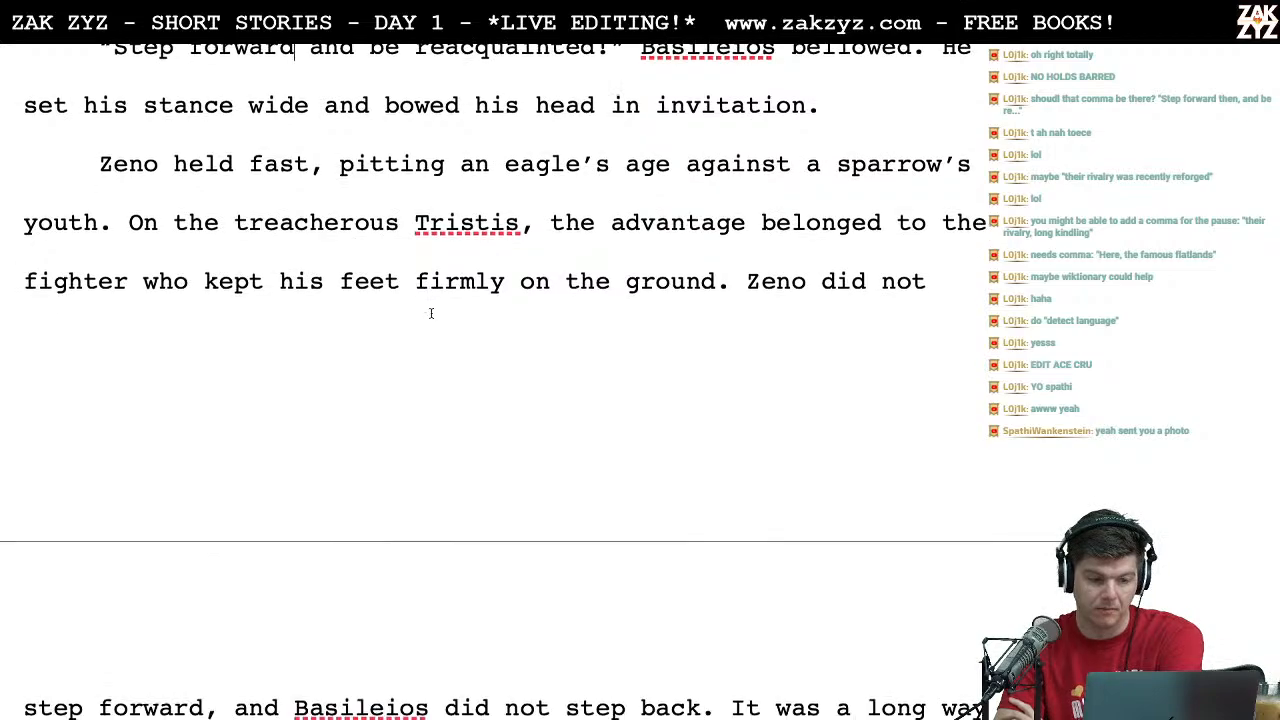
scroll(431, 313, up, 8)
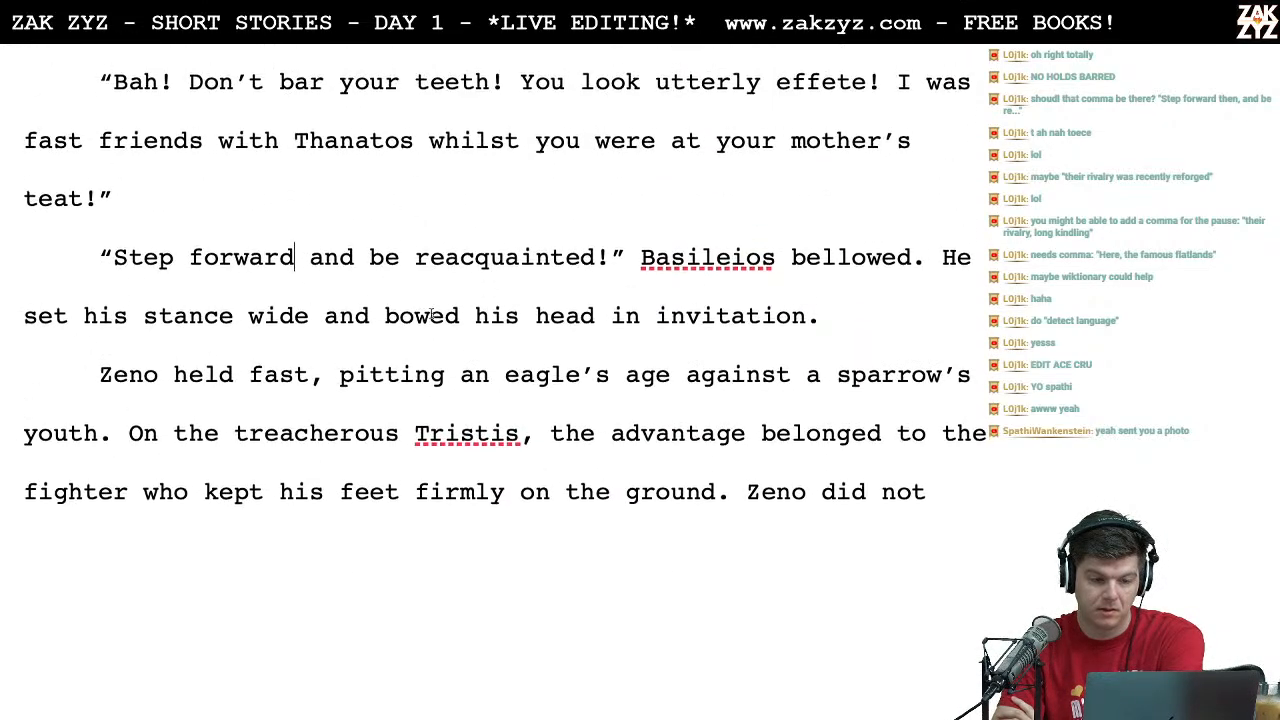
scroll(431, 316, up, 3)
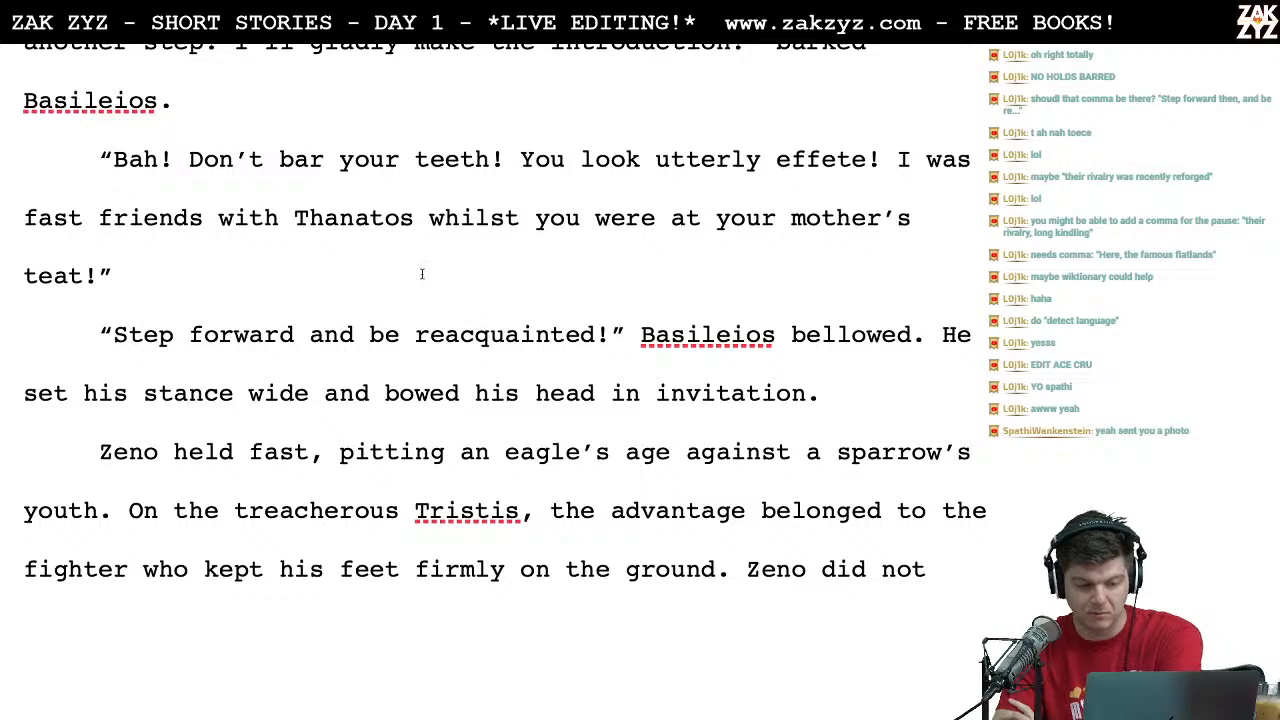
scroll(422, 274, down, 4)
scroll(422, 274, down, 2)
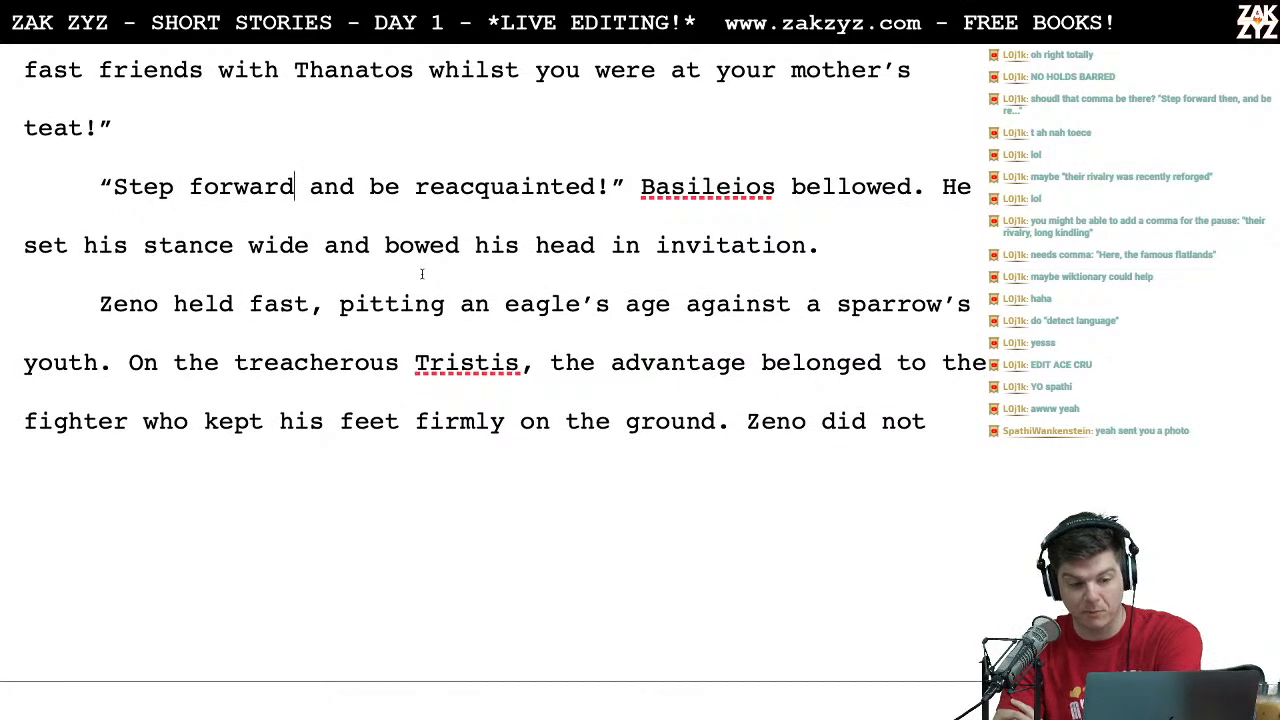
scroll(422, 274, down, 3)
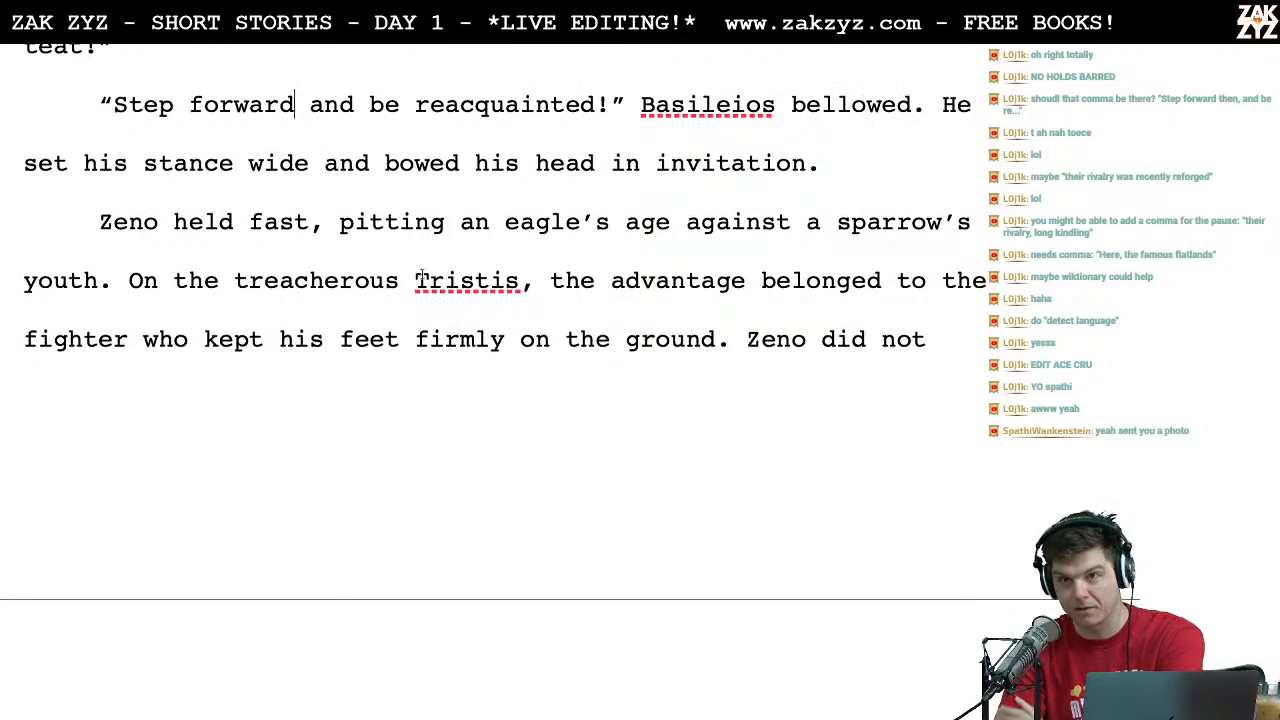
scroll(422, 274, down, 6)
scroll(422, 274, down, 9)
scroll(421, 272, down, 4)
scroll(421, 272, up, 13)
scroll(421, 273, down, 8)
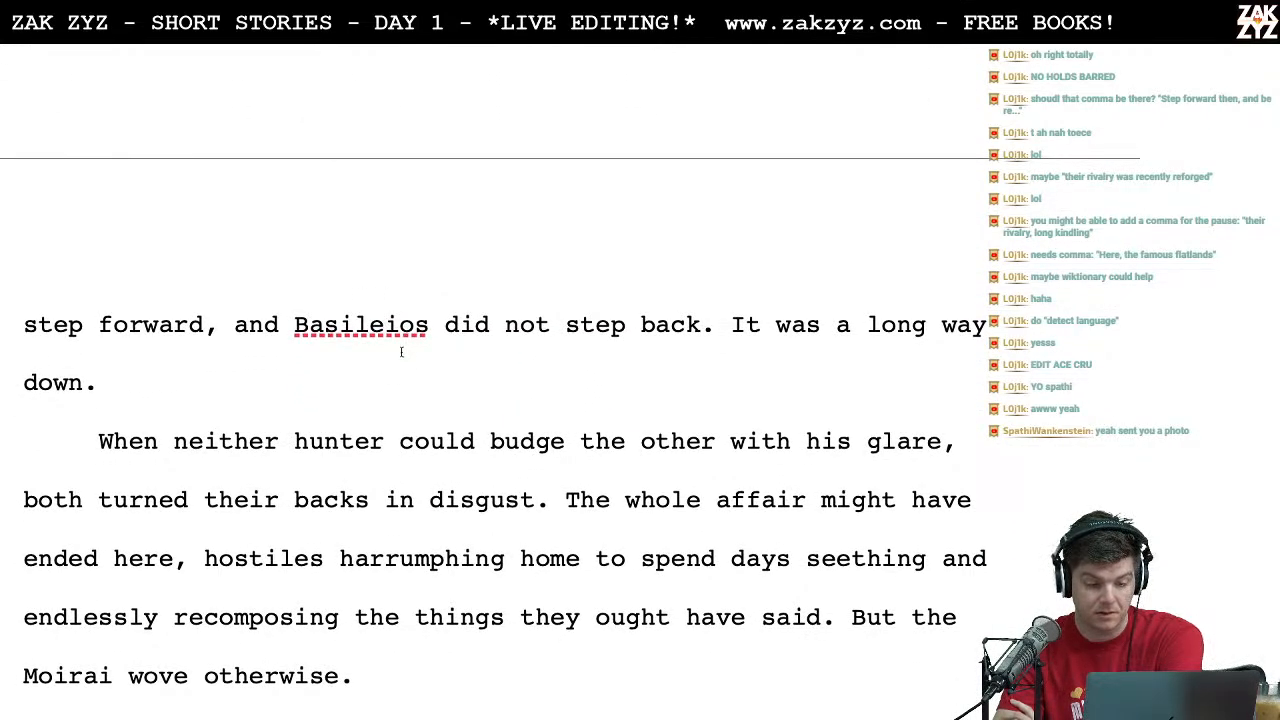
scroll(401, 351, up, 10)
scroll(401, 351, down, 20)
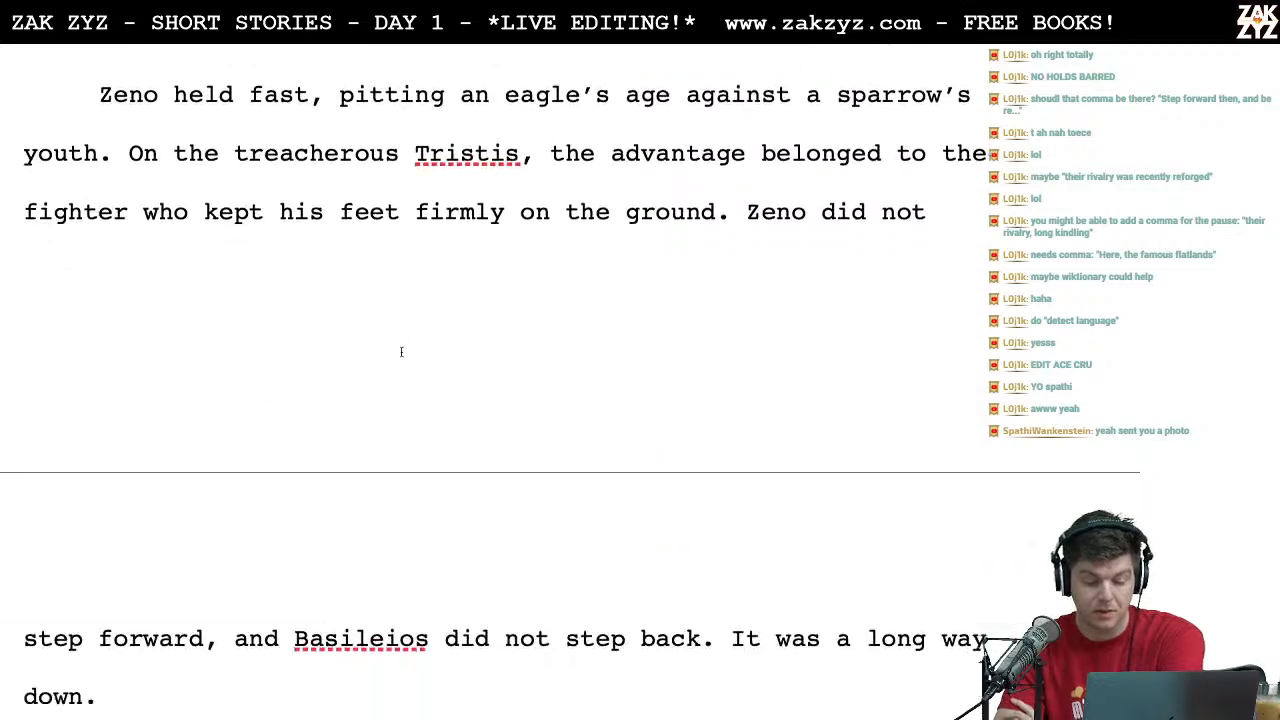
scroll(401, 351, up, 18)
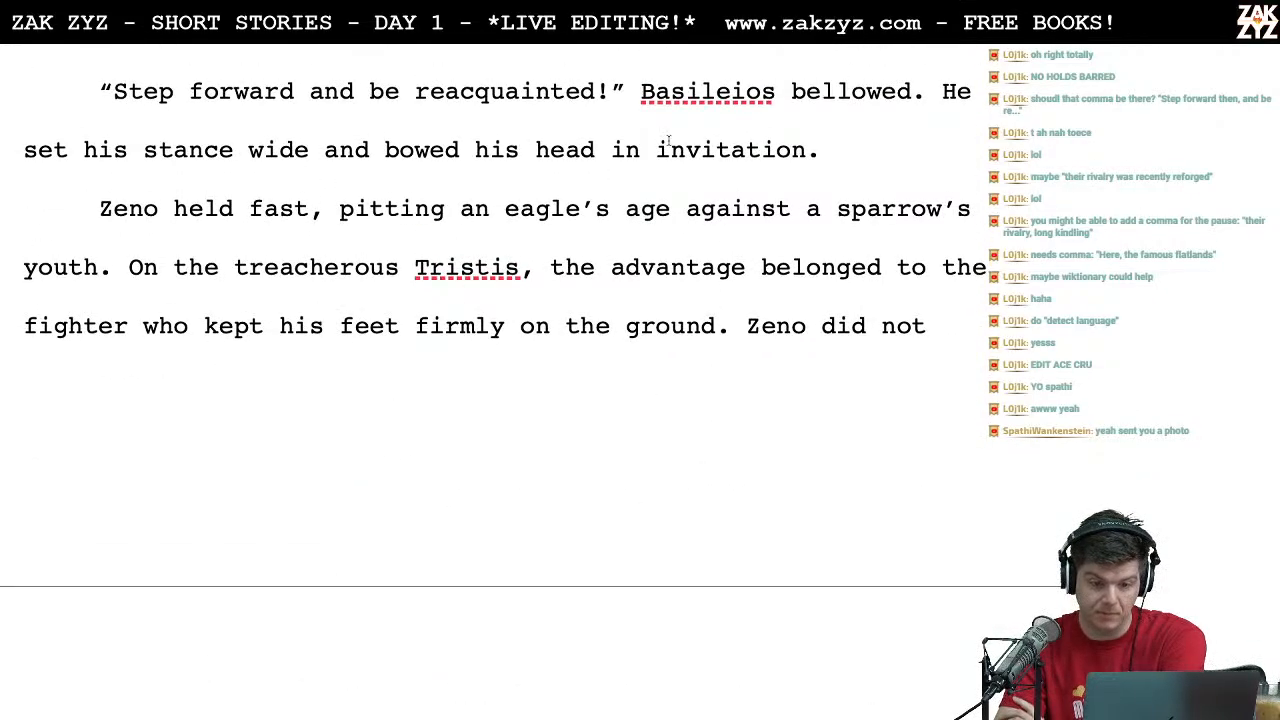
Step: Teach the spell checker the flagged words "Basileios" and "Tristis"
right_click(710, 94)
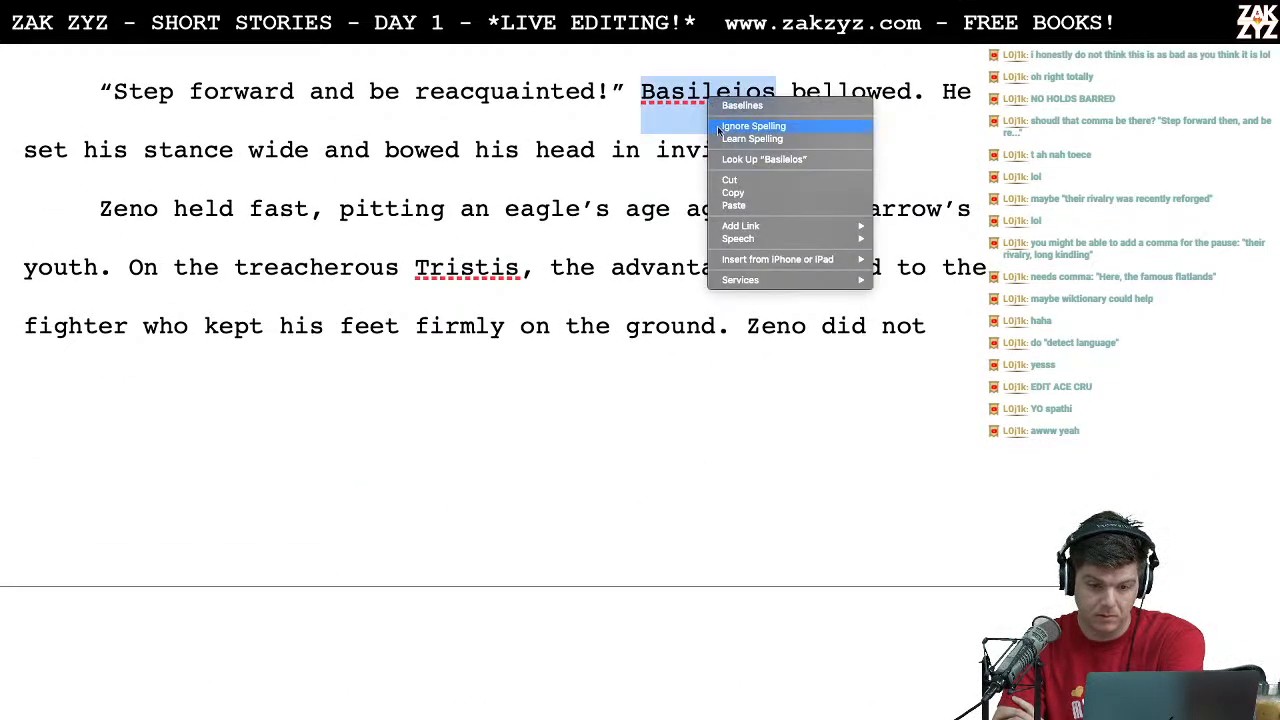
click(724, 138)
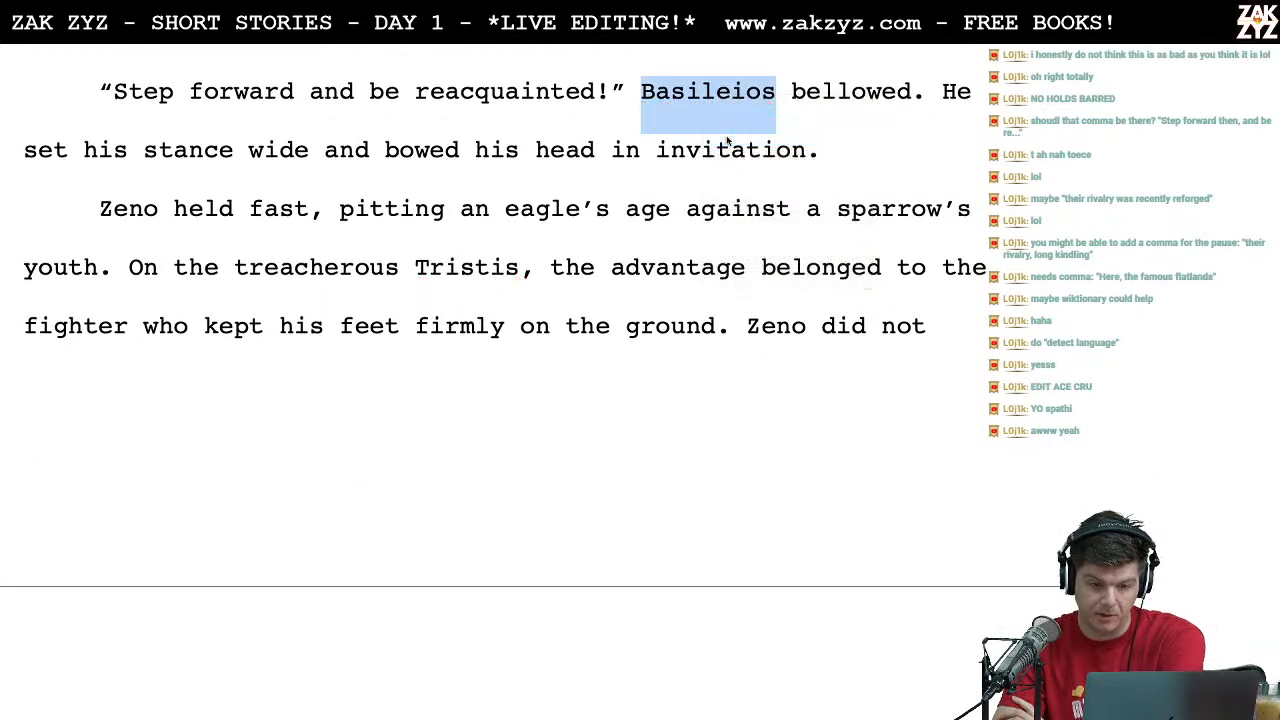
right_click(486, 270)
click(503, 349)
Step: Replace "here" with "there" in the sentence "The whole affair might have ended here, hostiles harrumphing home"
scroll(551, 308, down, 5)
scroll(551, 311, down, 2)
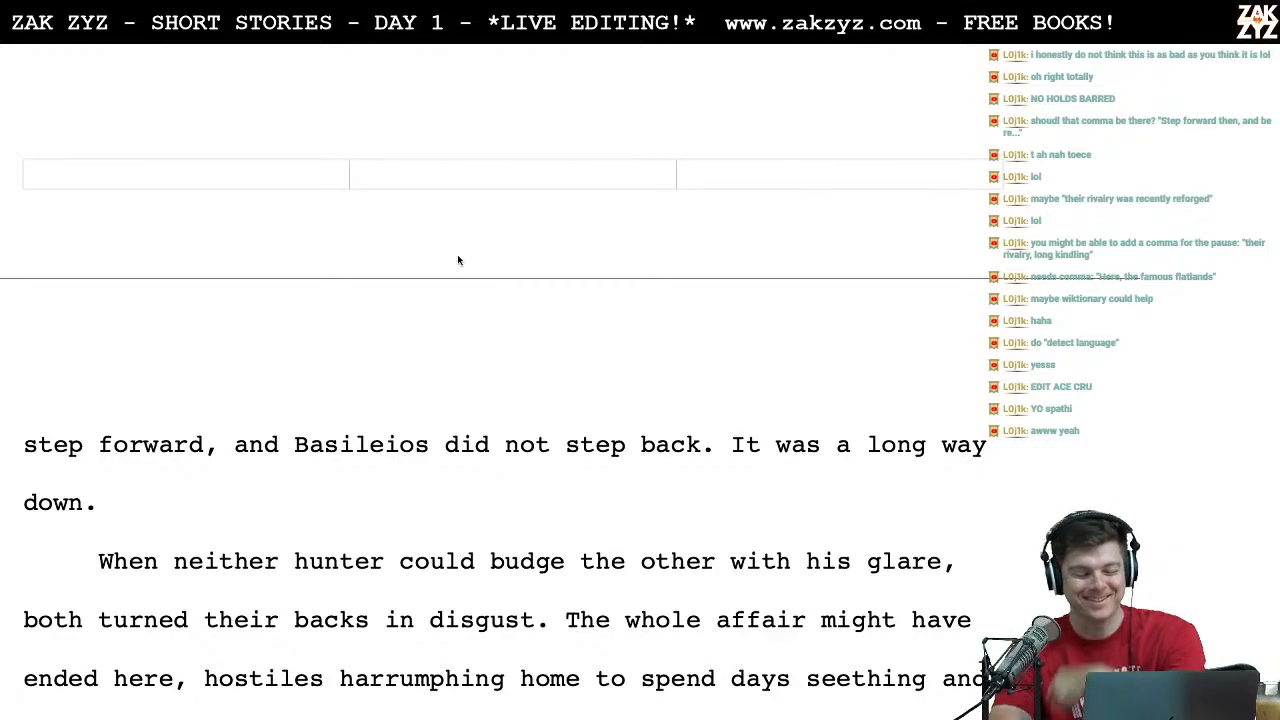
scroll(457, 258, down, 5)
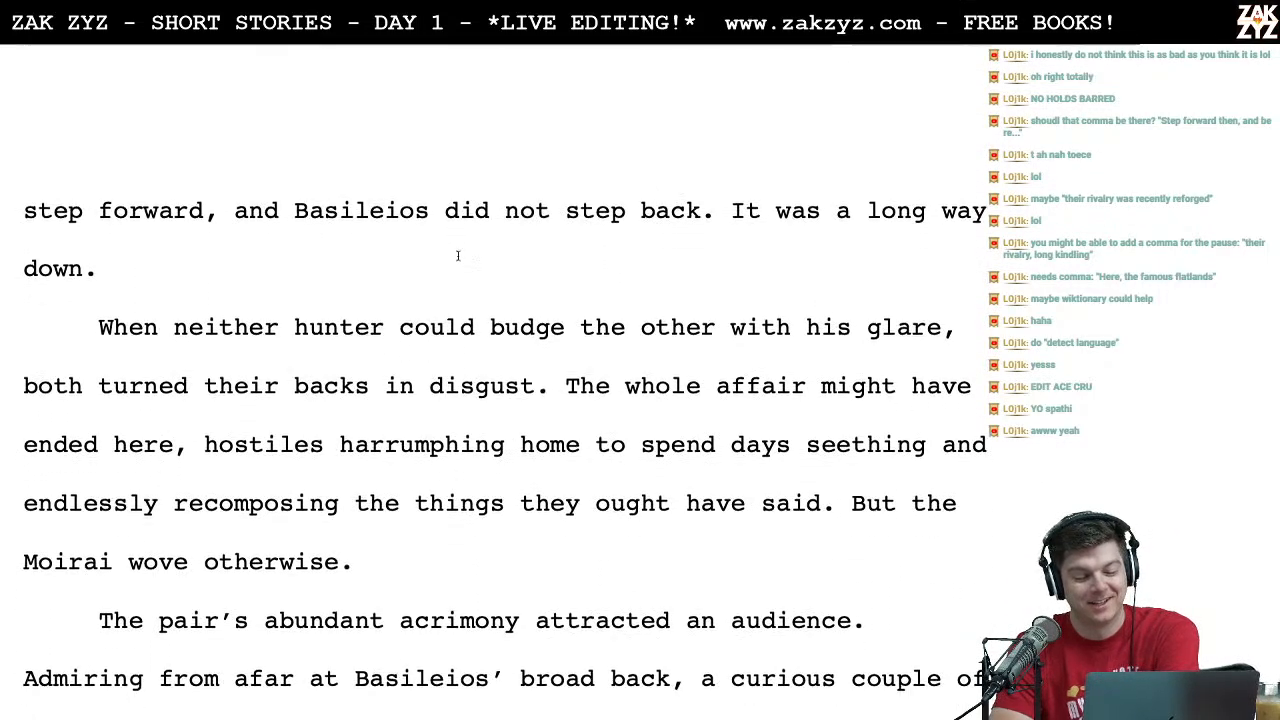
scroll(457, 256, up, 1)
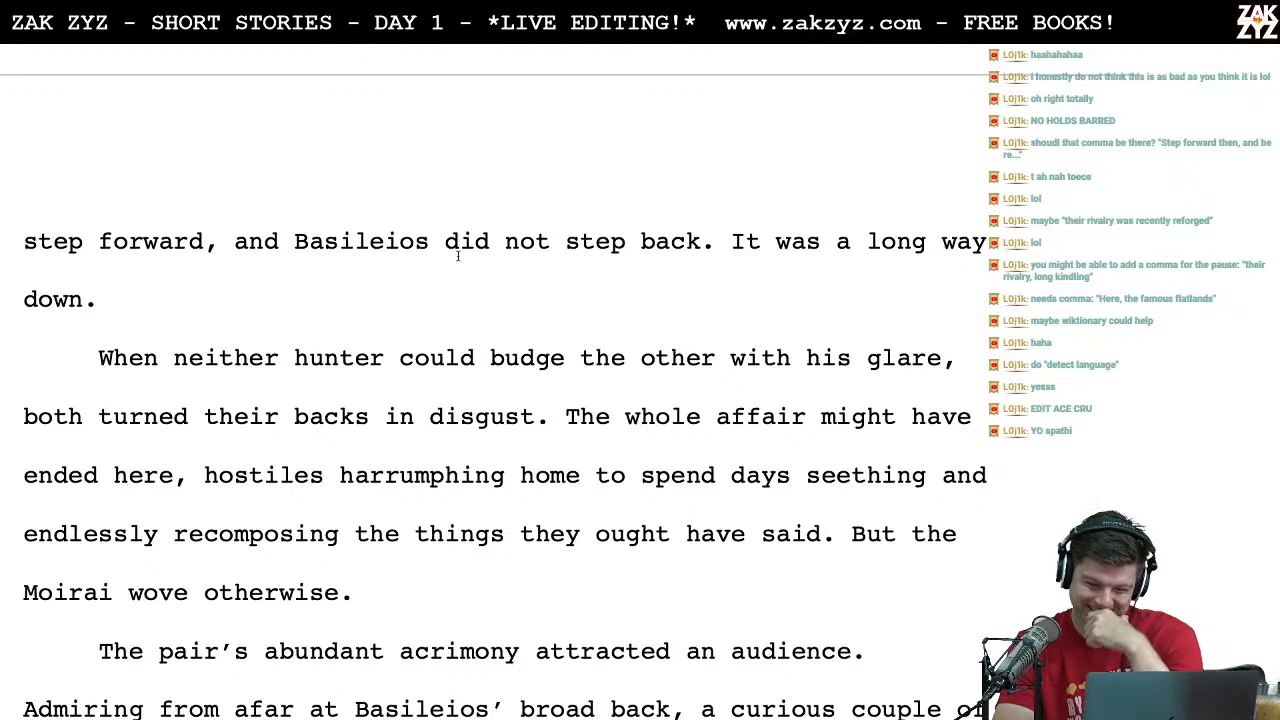
scroll(458, 256, down, 1)
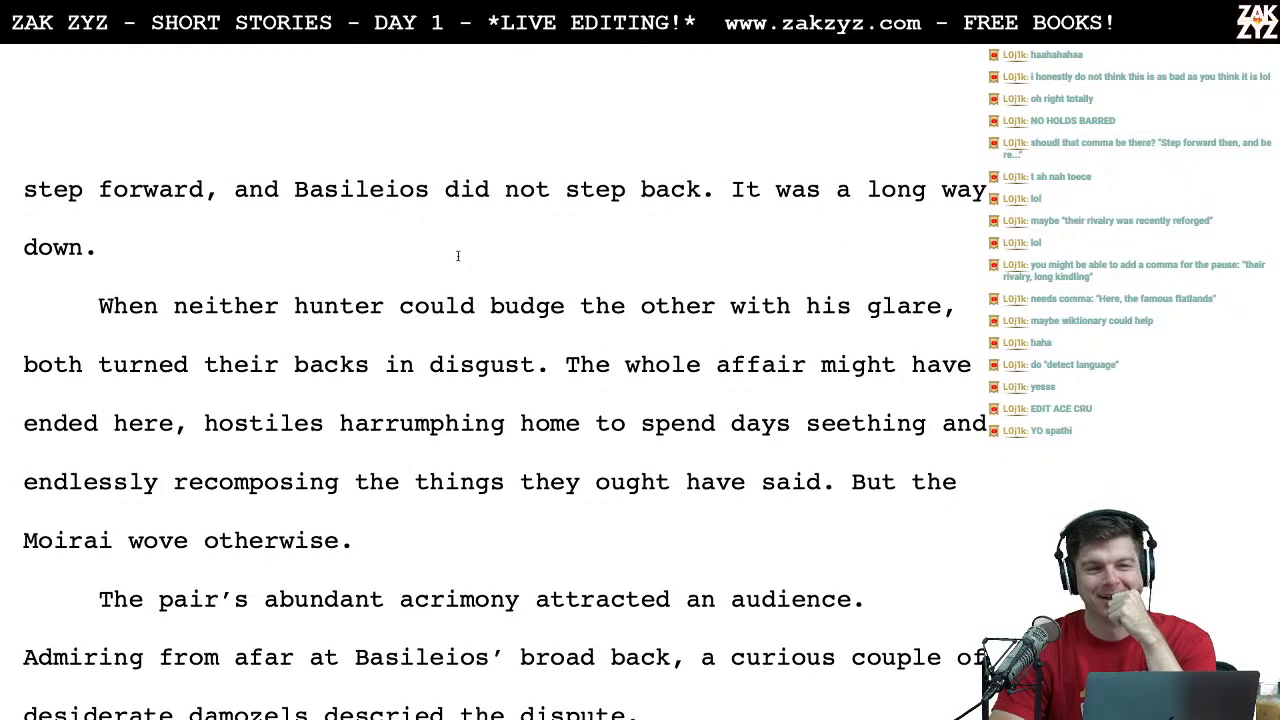
scroll(458, 256, down, 1)
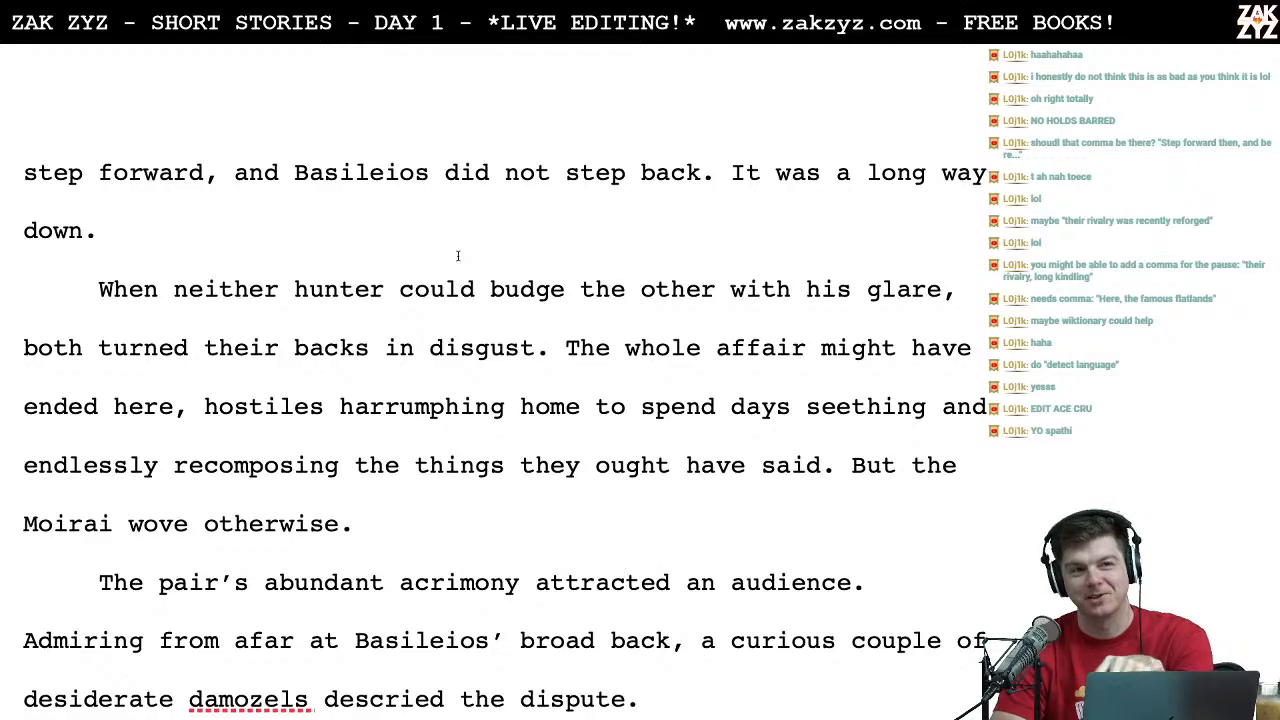
scroll(458, 256, down, 1)
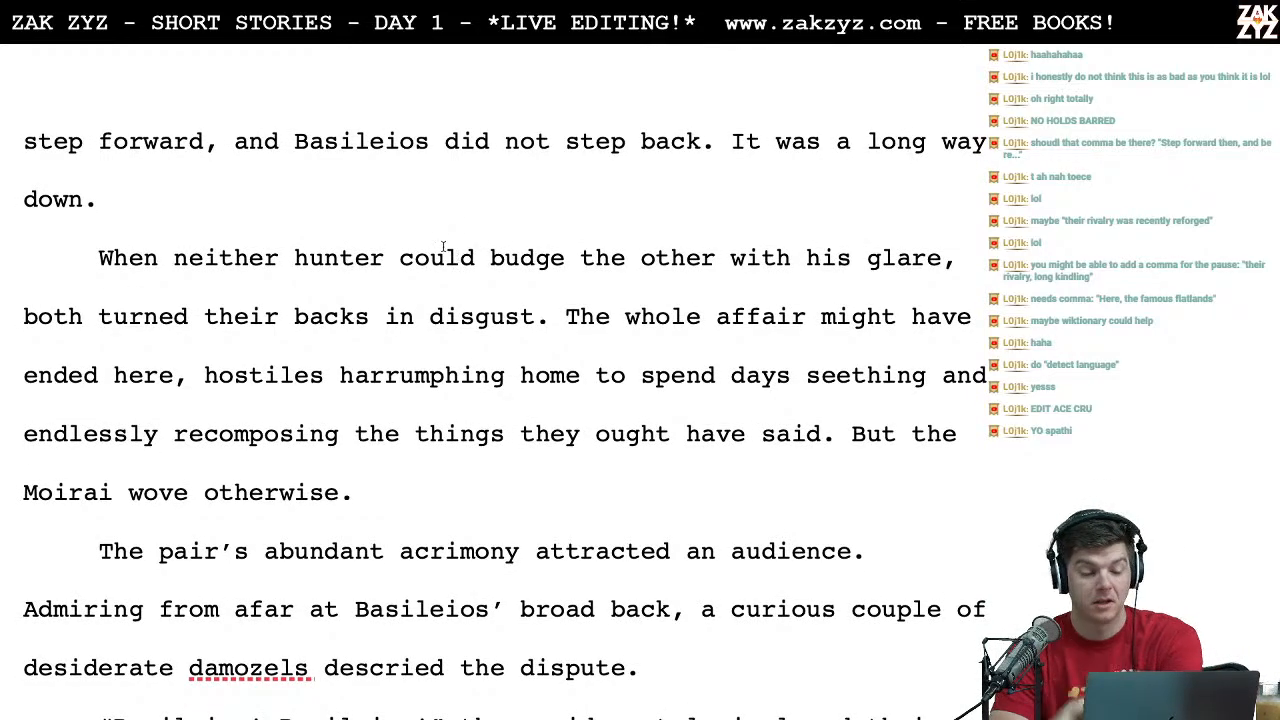
scroll(305, 266, down, 1)
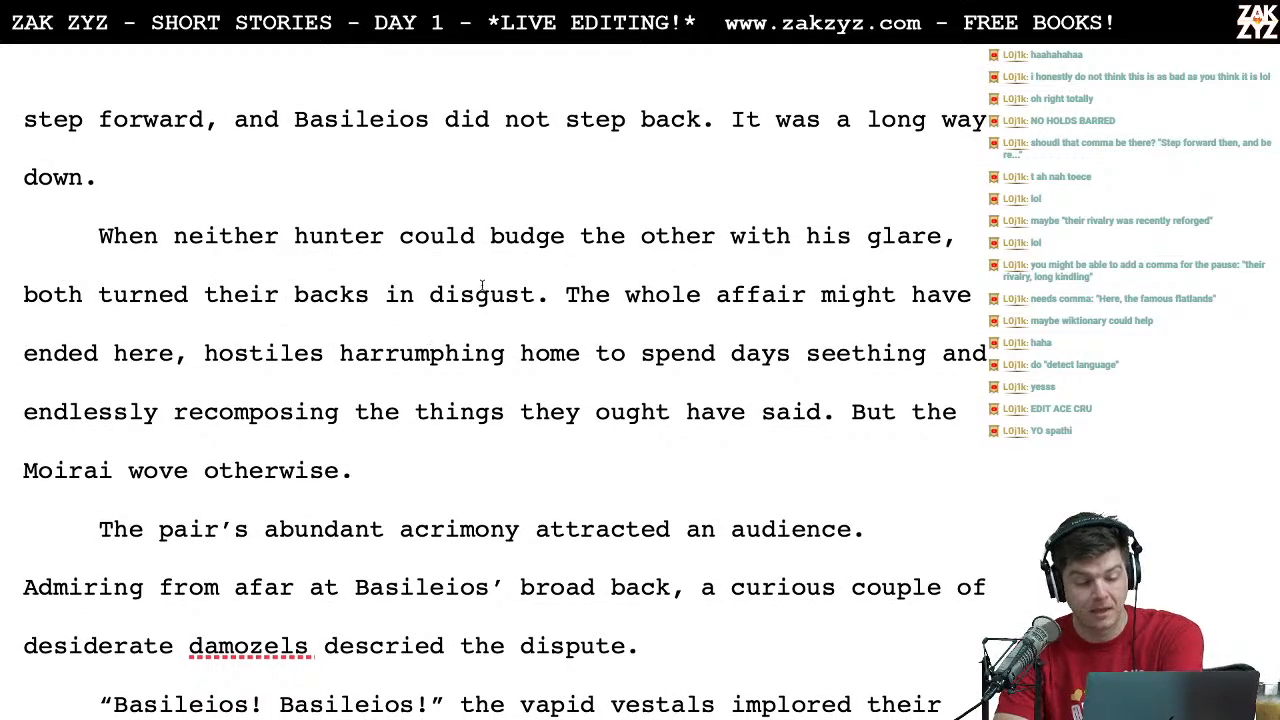
click(171, 353)
key(BackSpace)
key(BackSpace)
key(BackSpace)
key(BackSpace)
text(there)
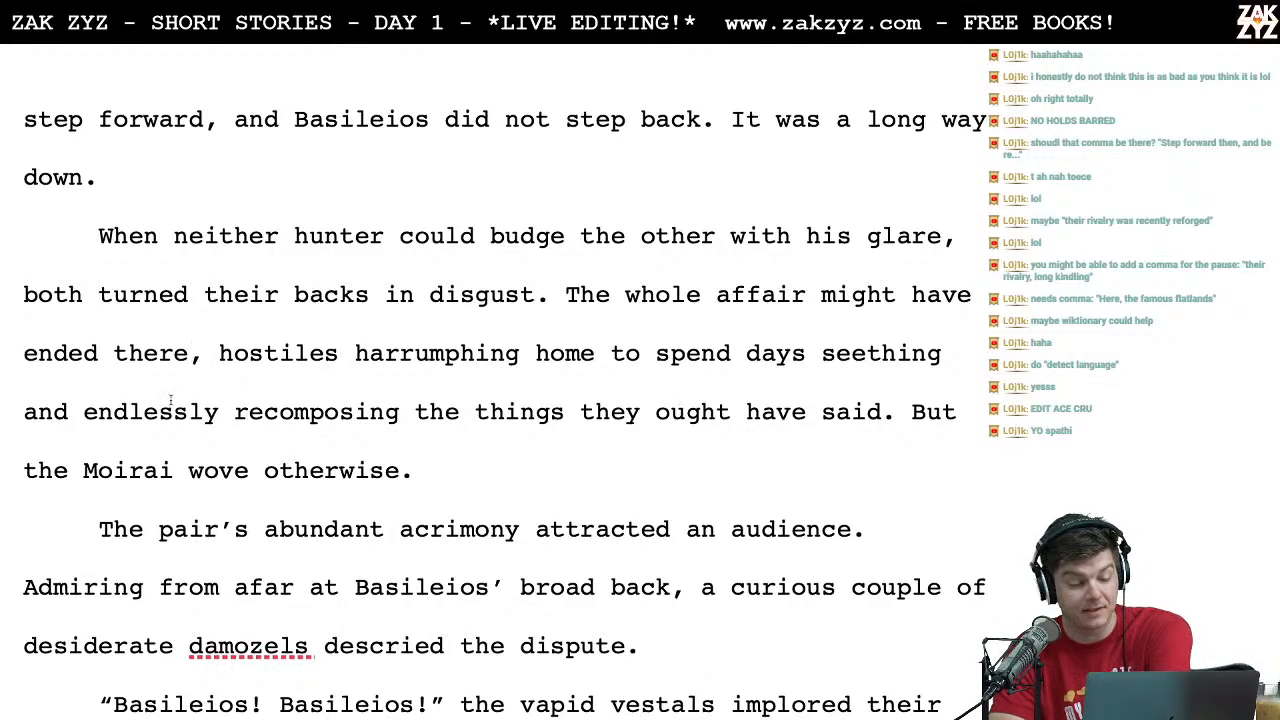
Step: Proofread from "When neither hunter could budge the other" through the paragraph ending at the "cinder-strewn expanse of the Kafsi Gis"
scroll(264, 432, down, 1)
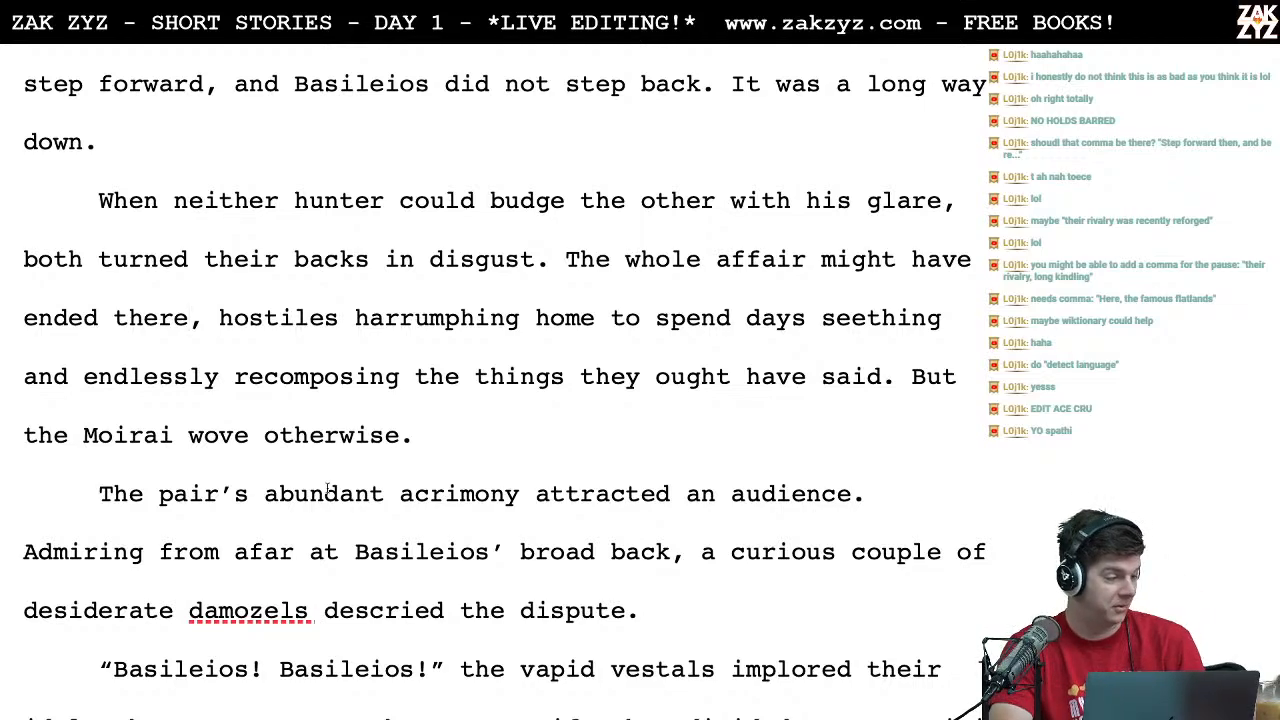
scroll(328, 488, down, 1)
scroll(328, 488, down, 1)
scroll(328, 488, up, 1)
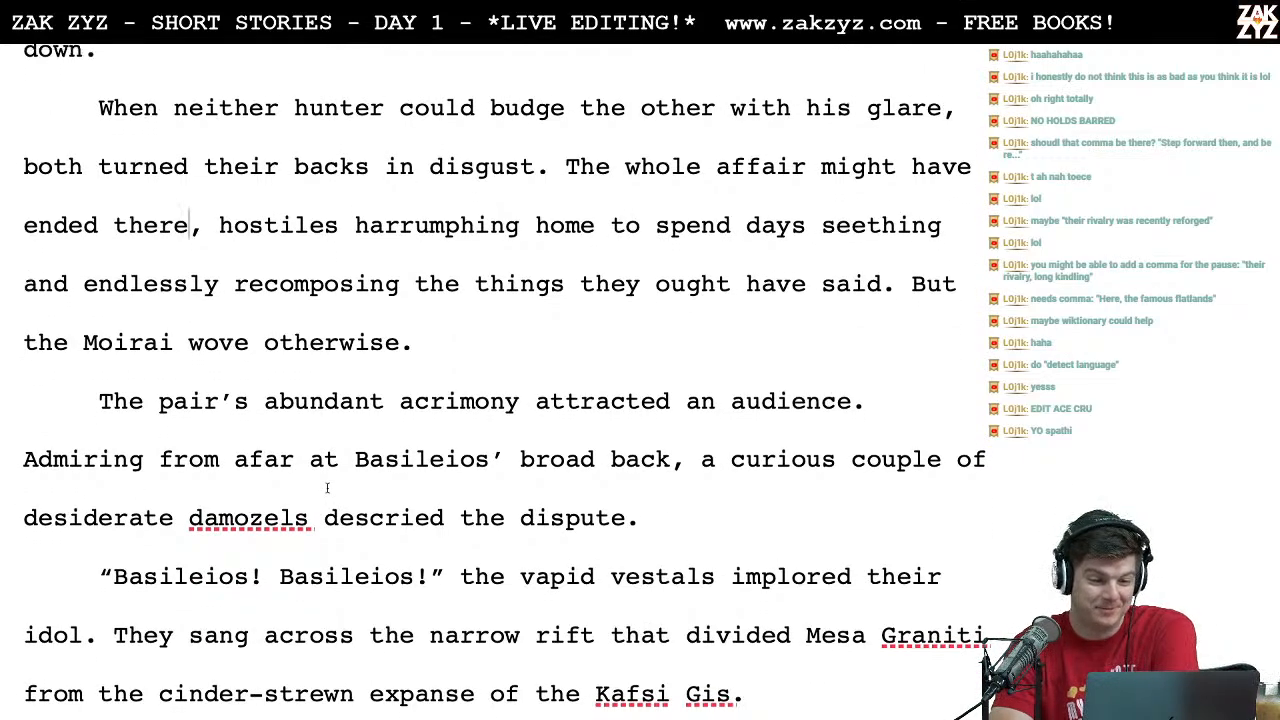
scroll(328, 488, down, 1)
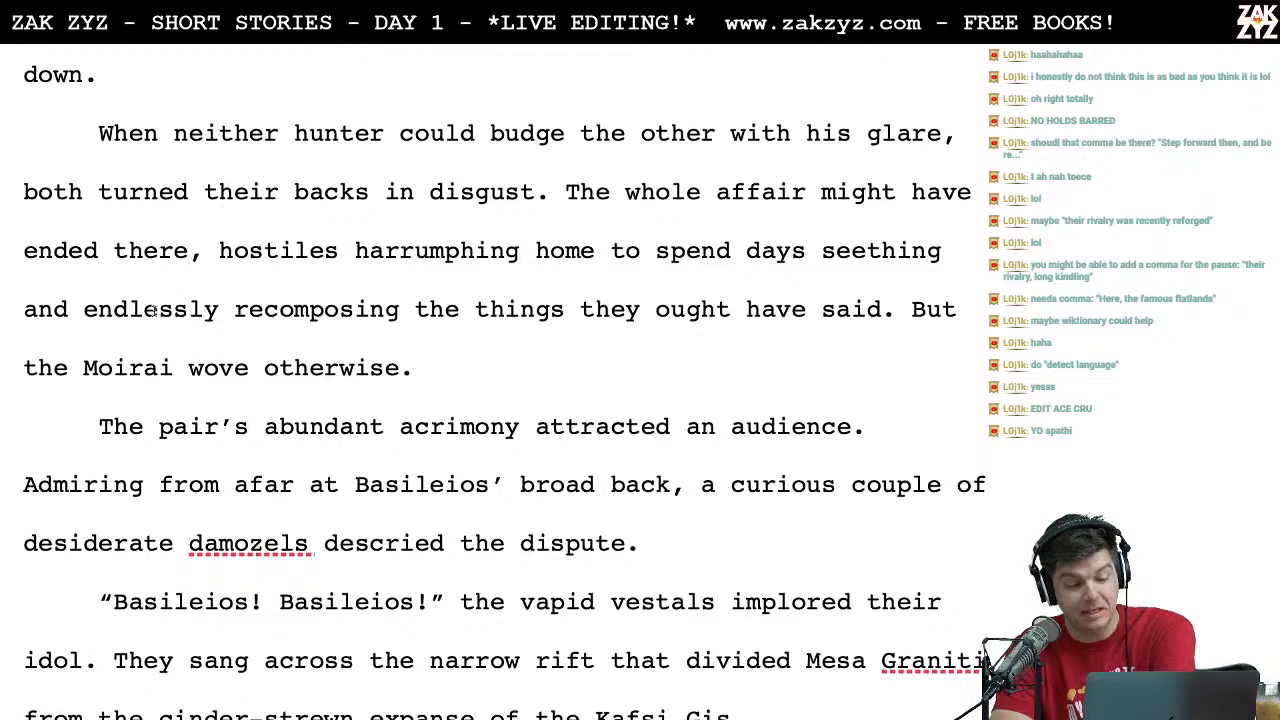
scroll(229, 329, down, 1)
scroll(229, 331, up, 2)
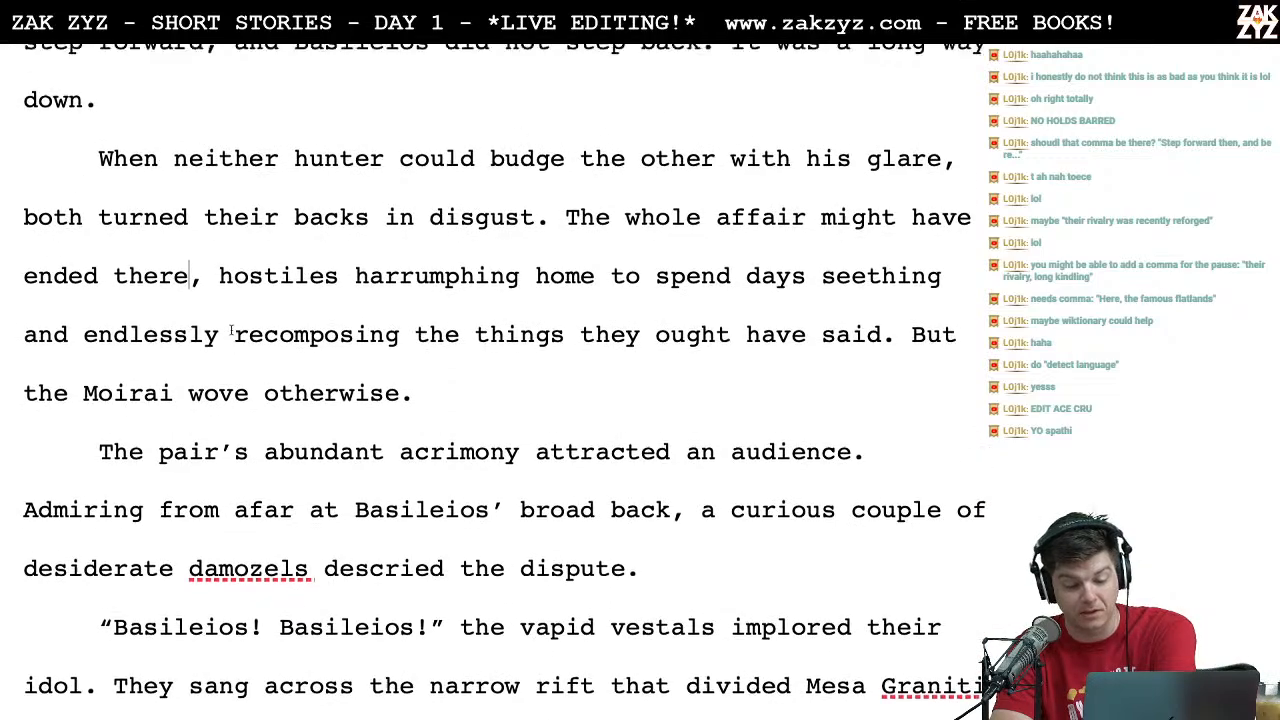
scroll(156, 405, down, 1)
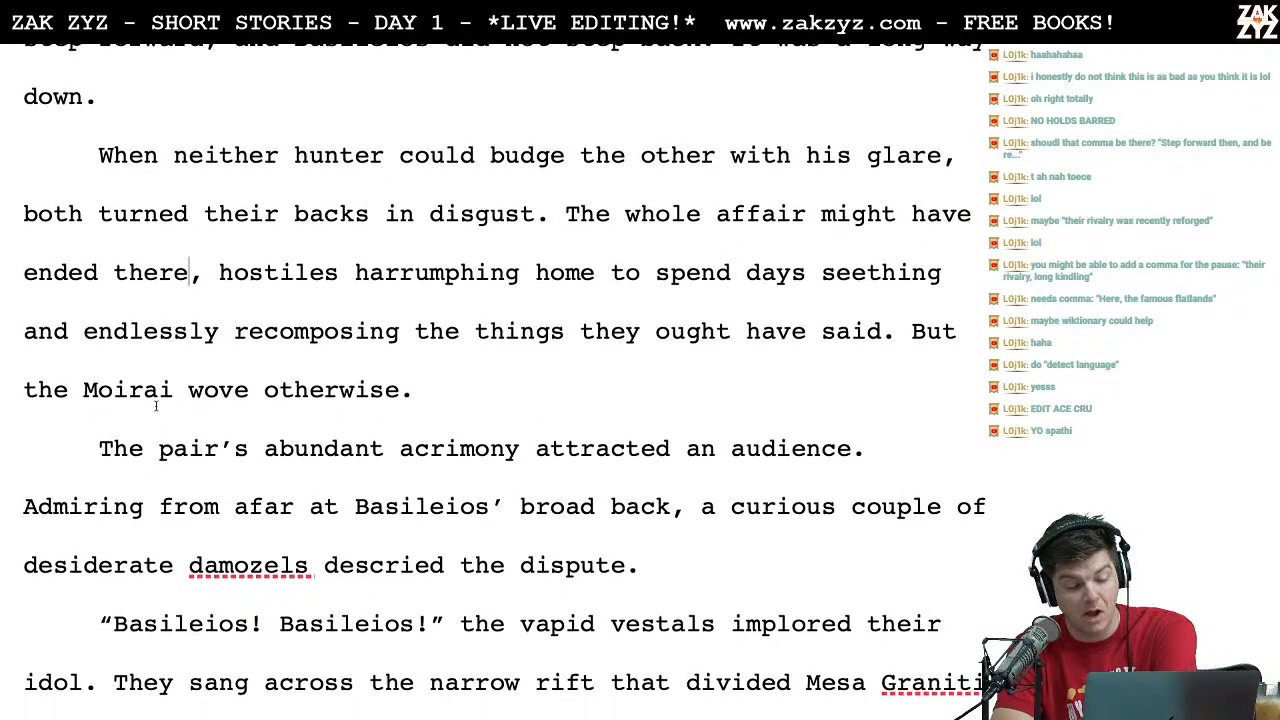
scroll(156, 405, down, 2)
click(145, 408)
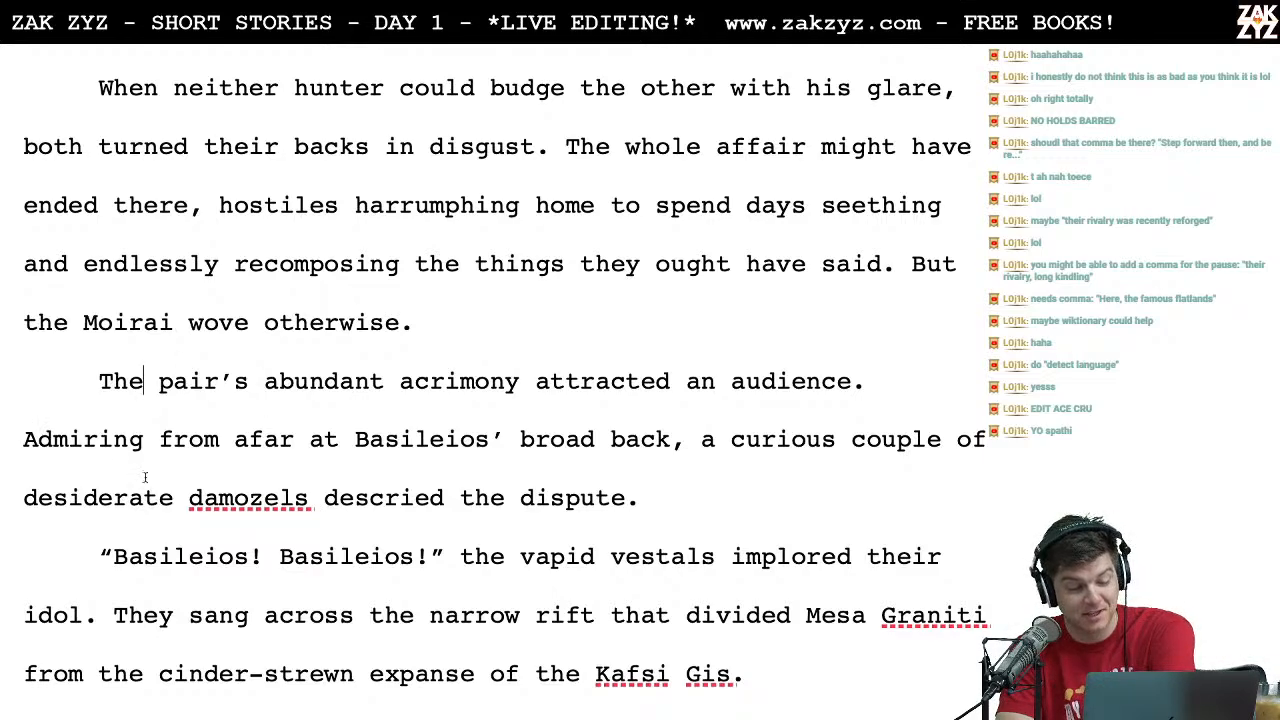
scroll(146, 478, down, 1)
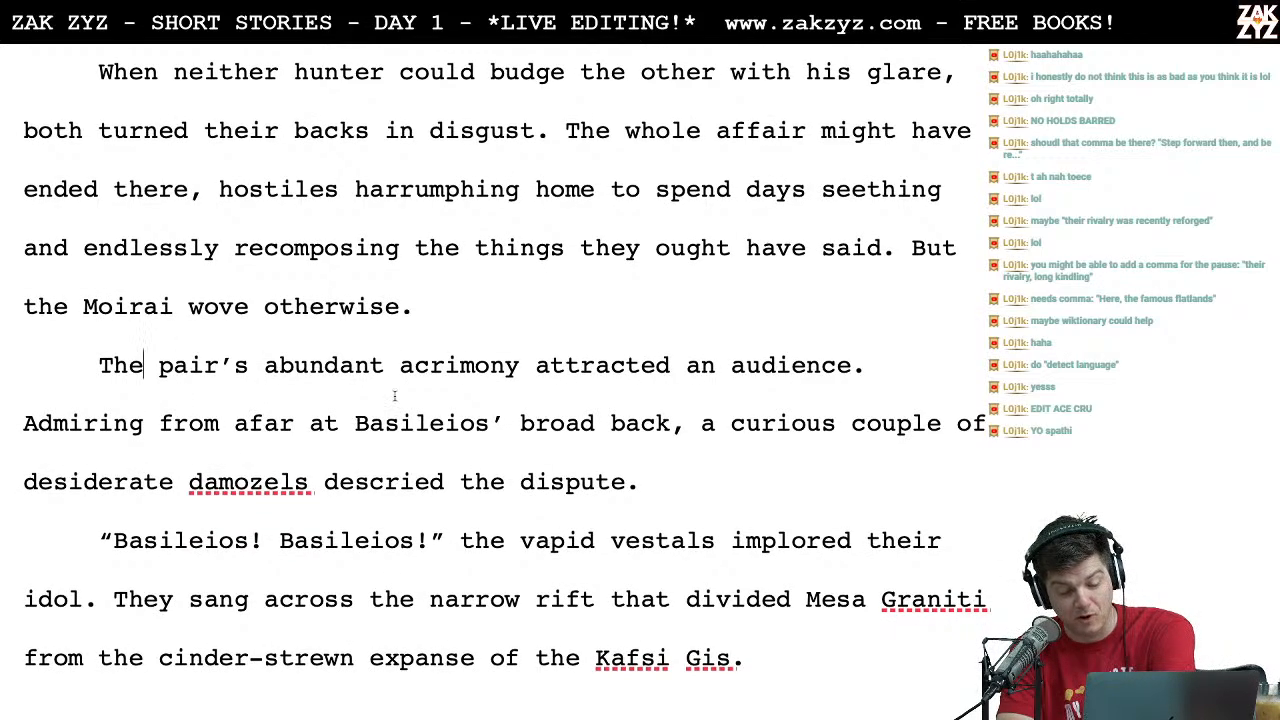
scroll(570, 425, down, 4)
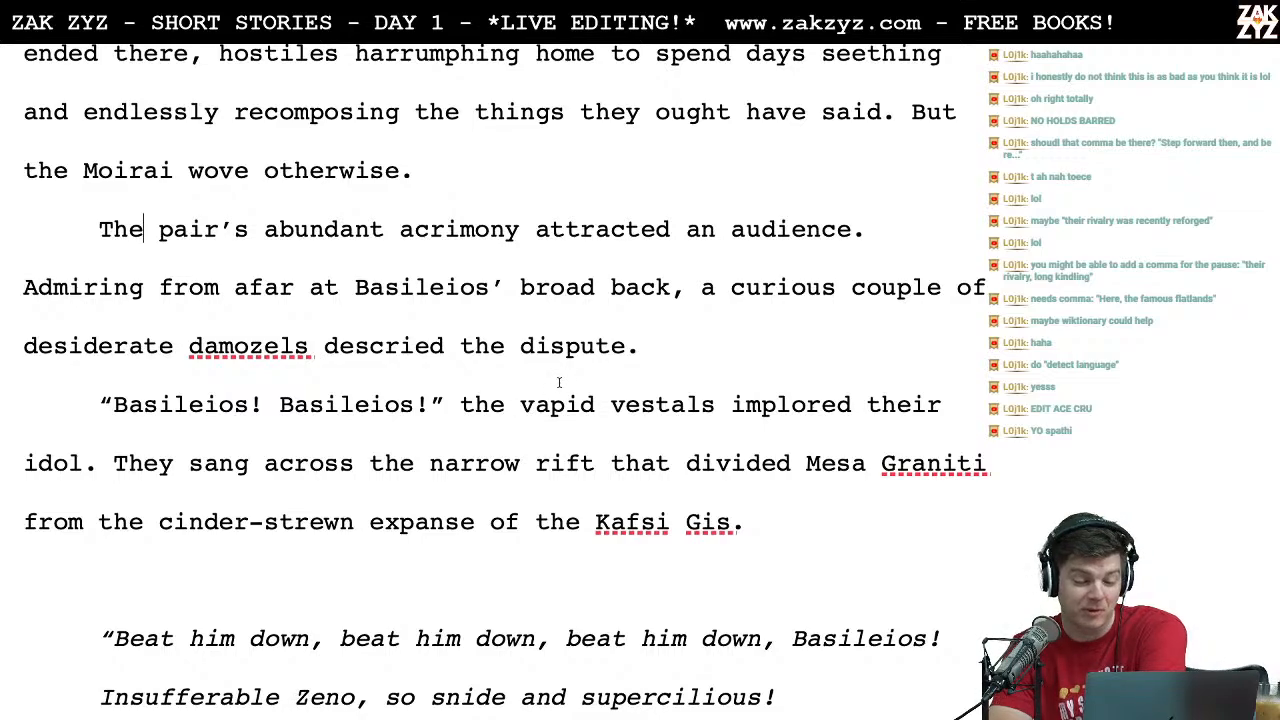
scroll(557, 383, down, 1)
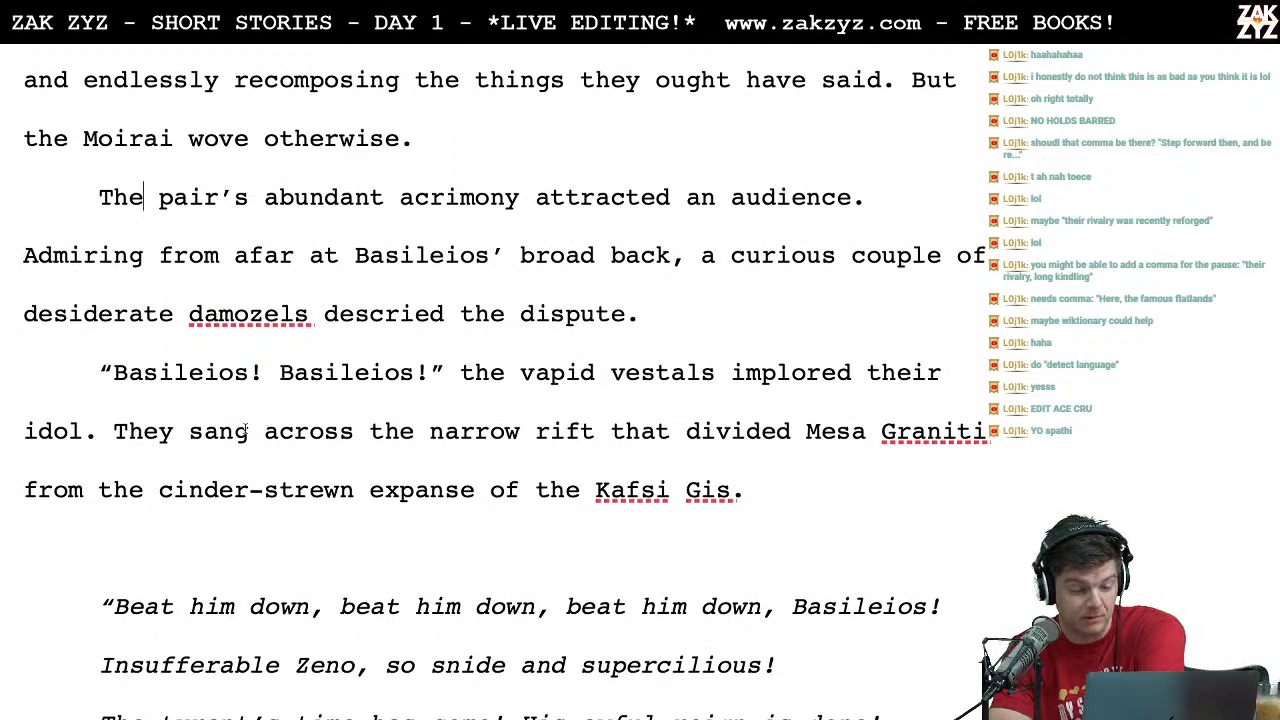
scroll(236, 436, down, 1)
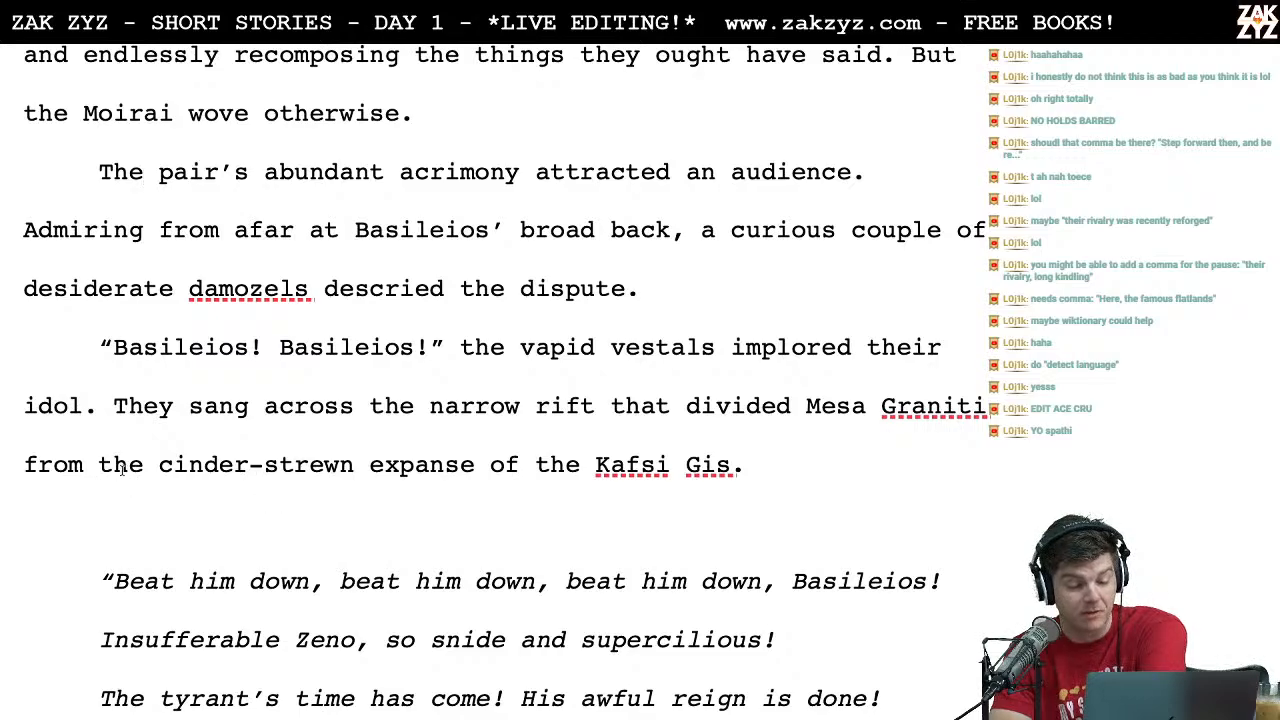
scroll(122, 468, down, 6)
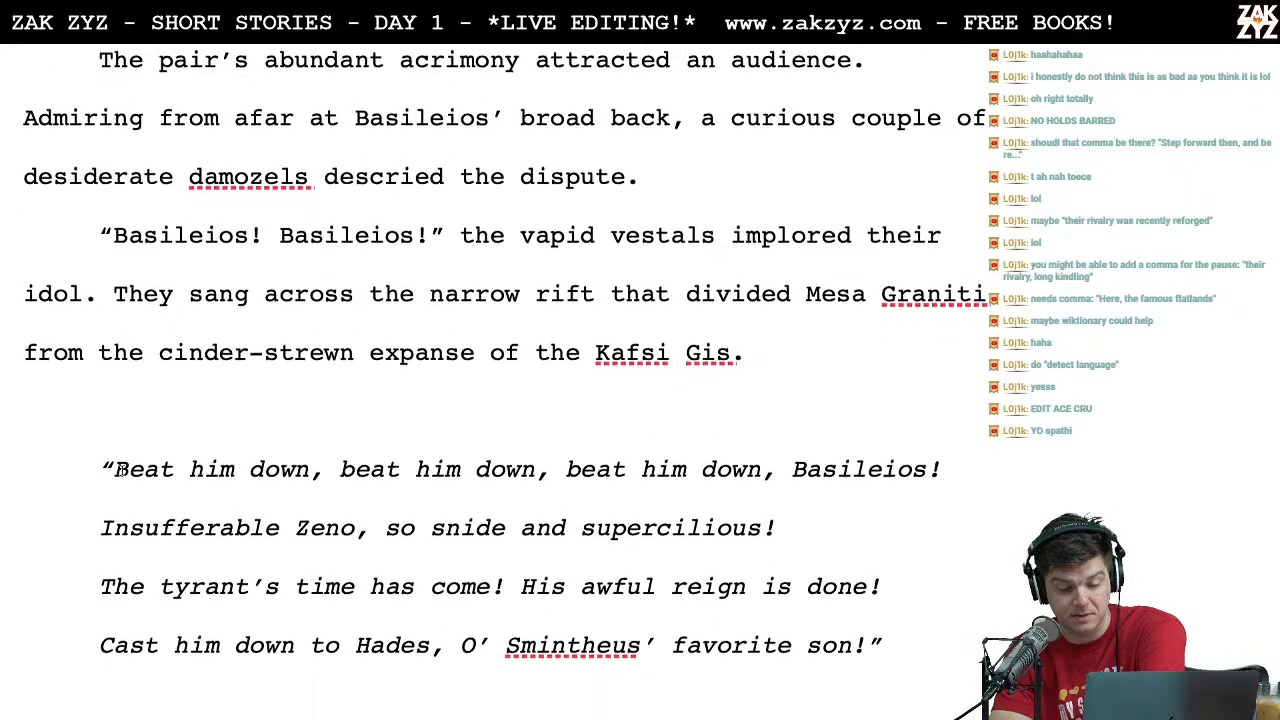
Step: Check the place name's spelling earlier in the story, and correct "Kafsi Gis" to "Kafkis Gis" in the vestals' paragraph
scroll(445, 378, up, 12)
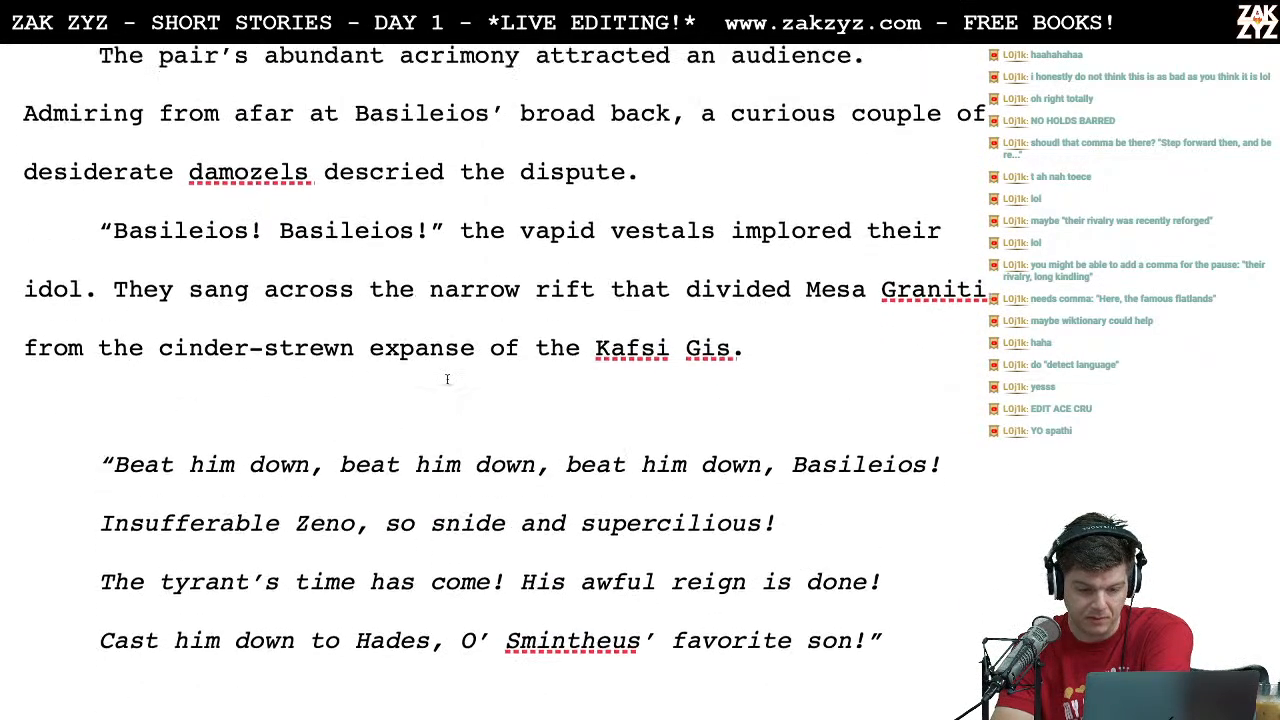
scroll(447, 379, up, 20)
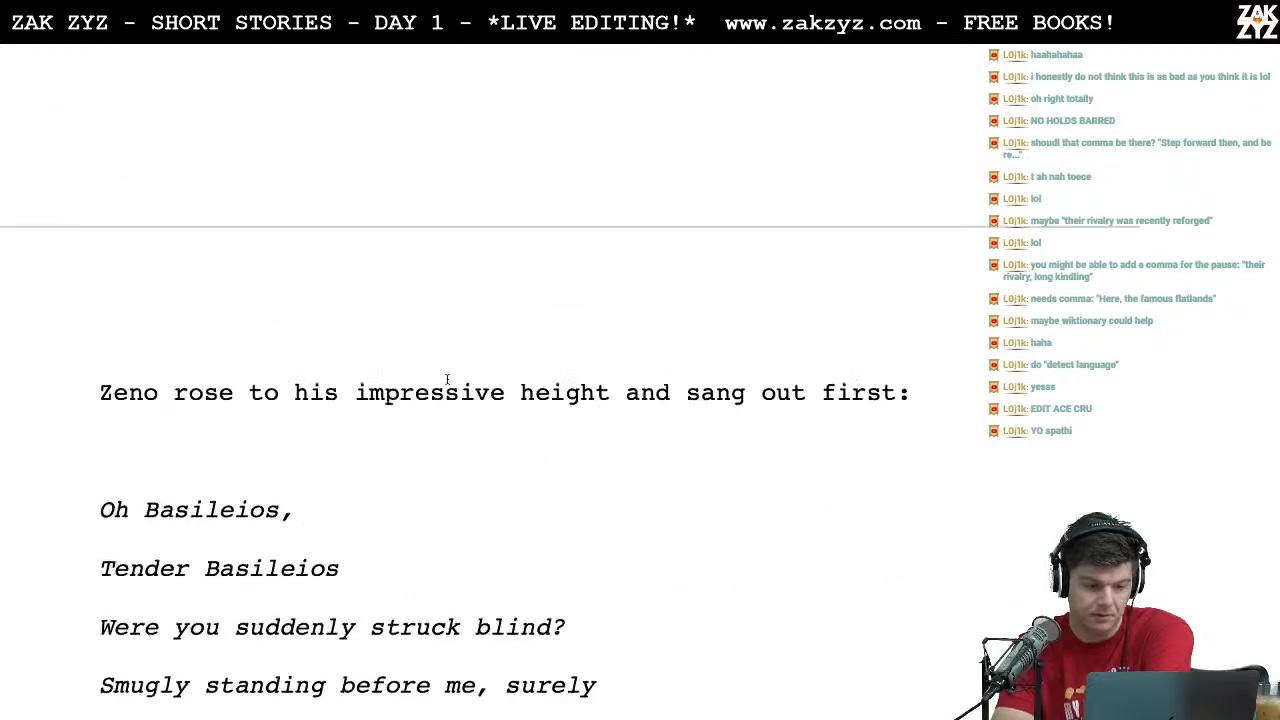
scroll(447, 379, down, 15)
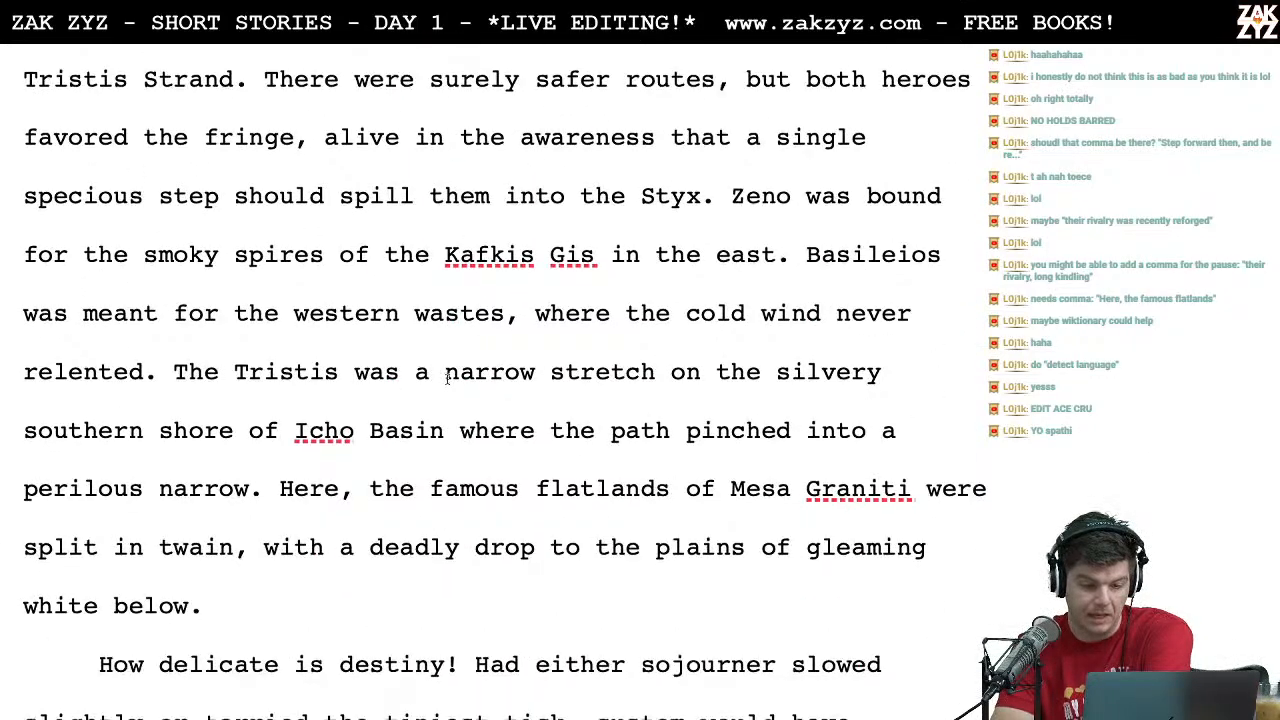
scroll(447, 379, down, 20)
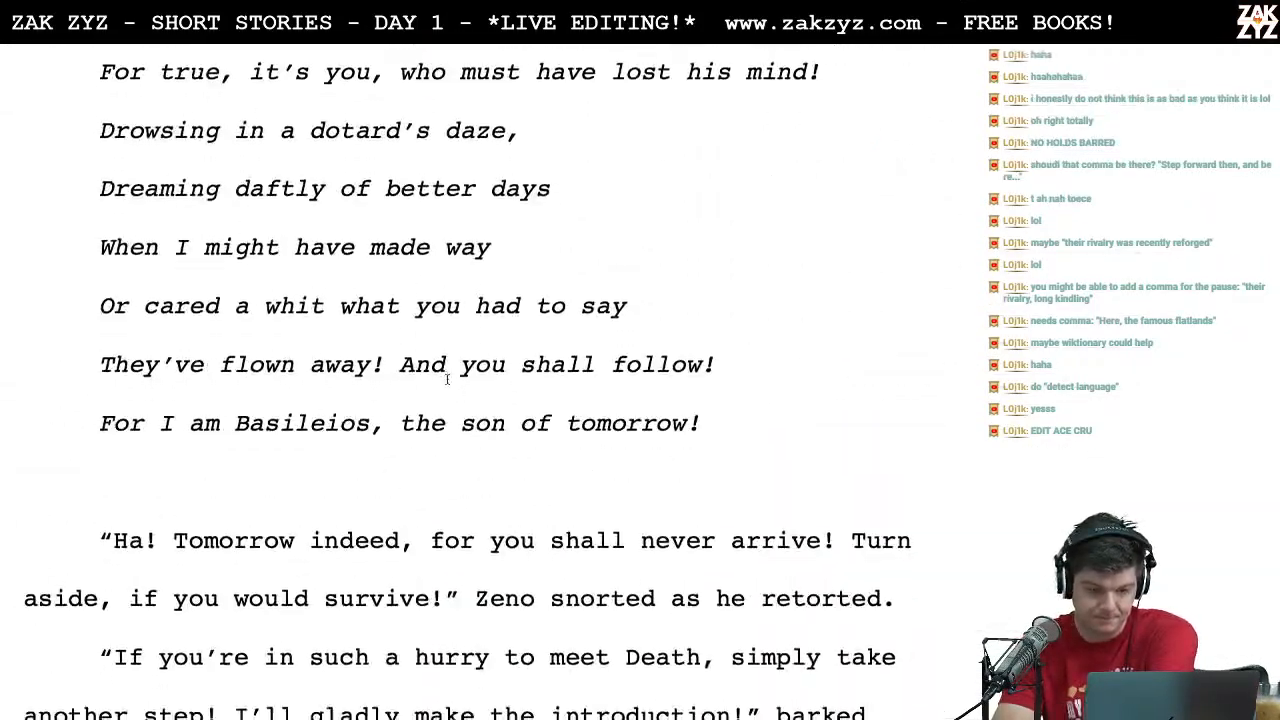
scroll(447, 379, down, 20)
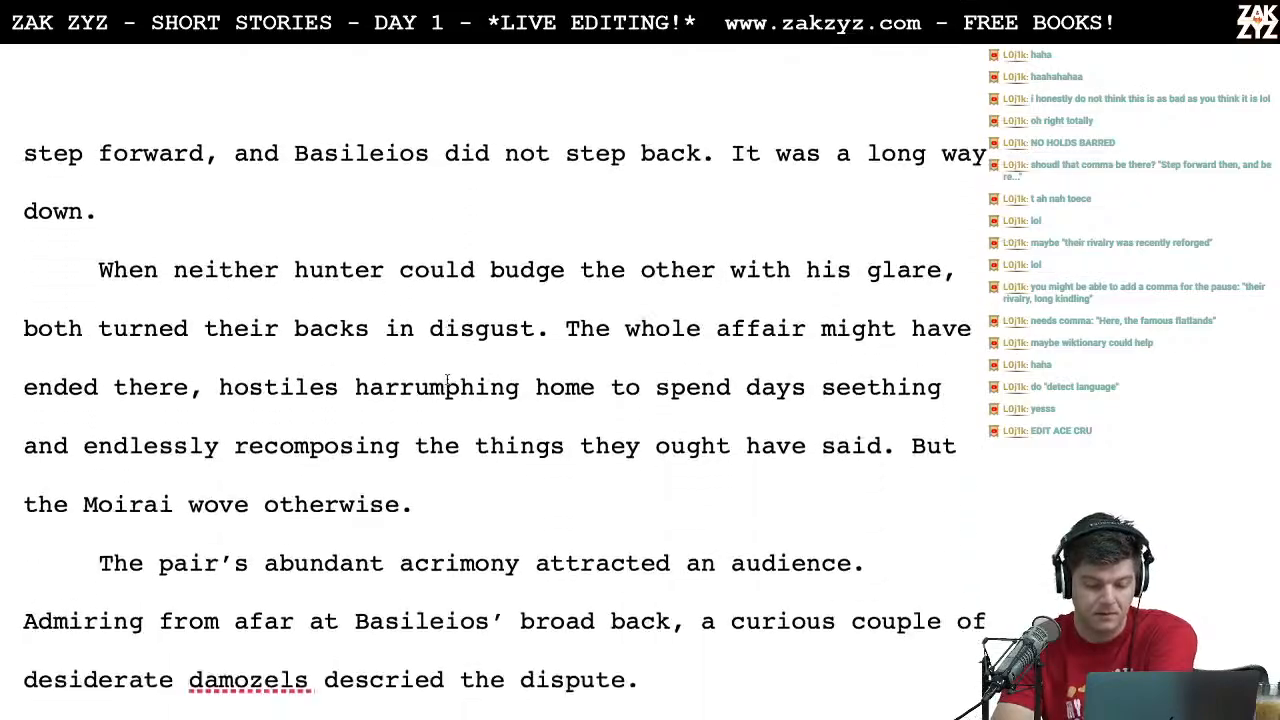
scroll(447, 379, down, 1)
click(651, 438)
key(Left)
text(kis)
key(Right)
key(Right)
key(BackSpace)
key(BackSpace)
scroll(490, 380, down, 2)
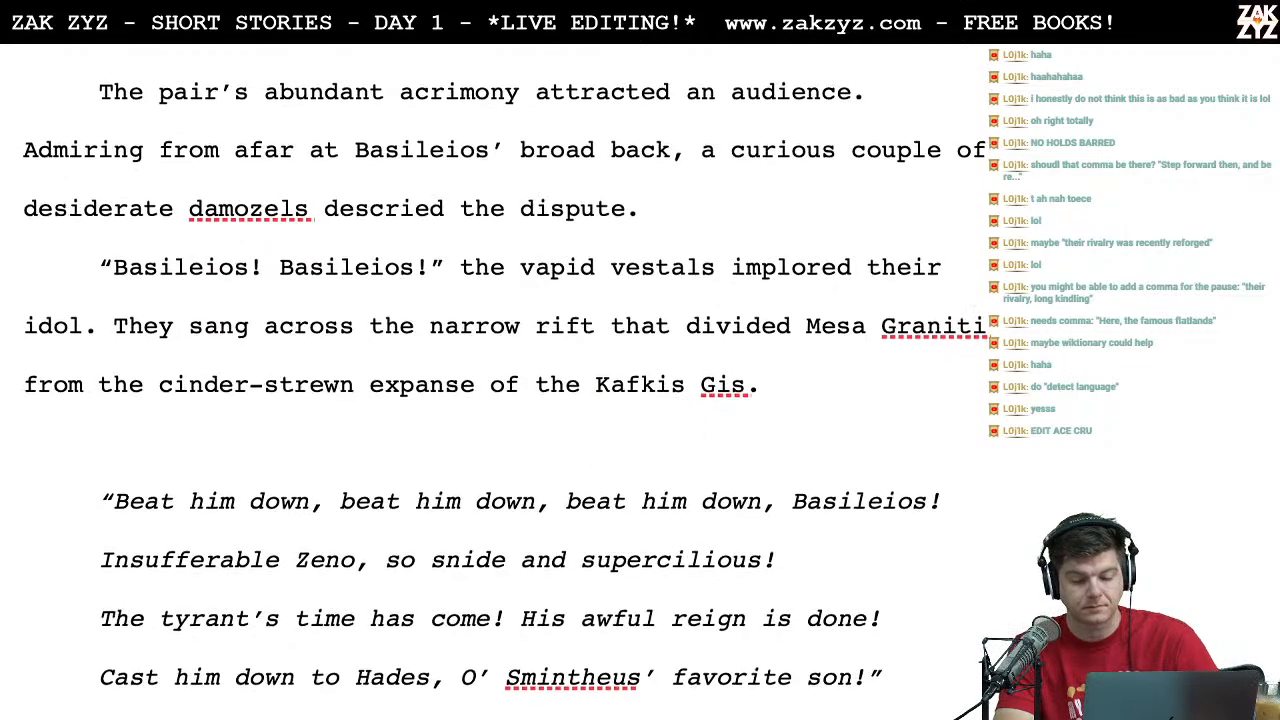
click(576, 450)
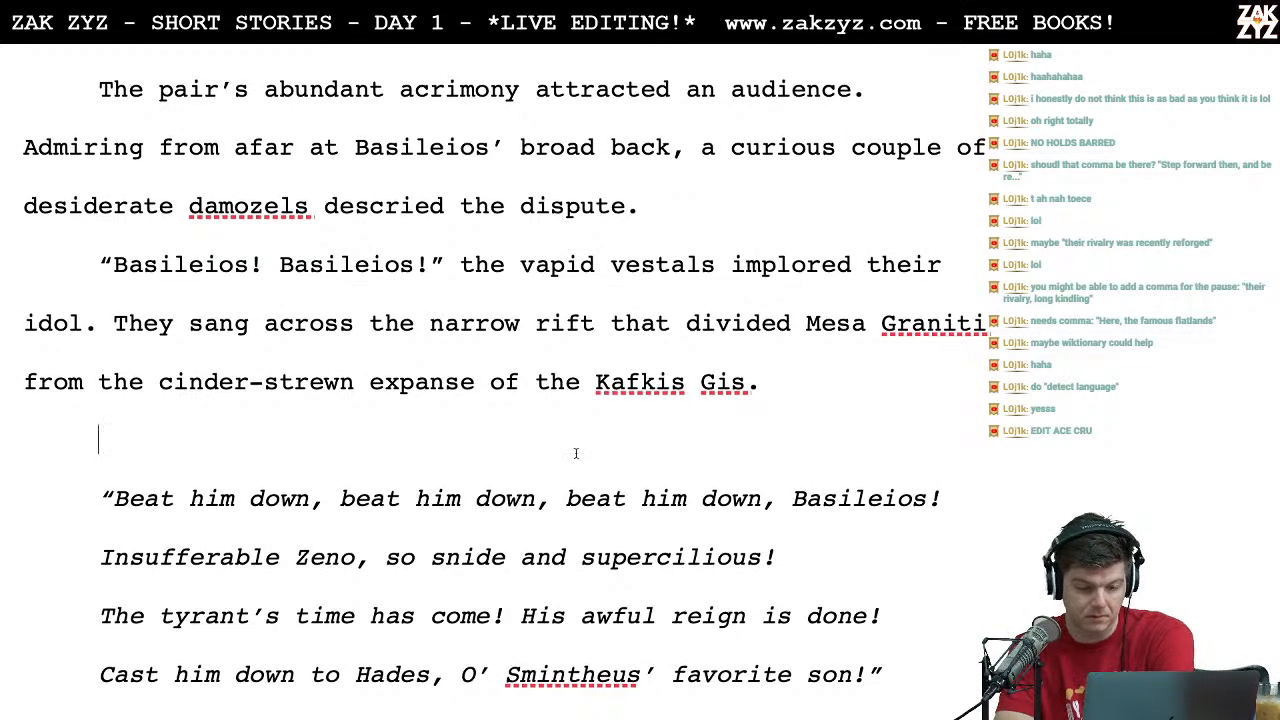
Step: Proofread the vestals' italic chant from "Beat him down" to "favorite son!" and the start of the paragraph after it
scroll(539, 448, down, 1)
scroll(539, 448, down, 2)
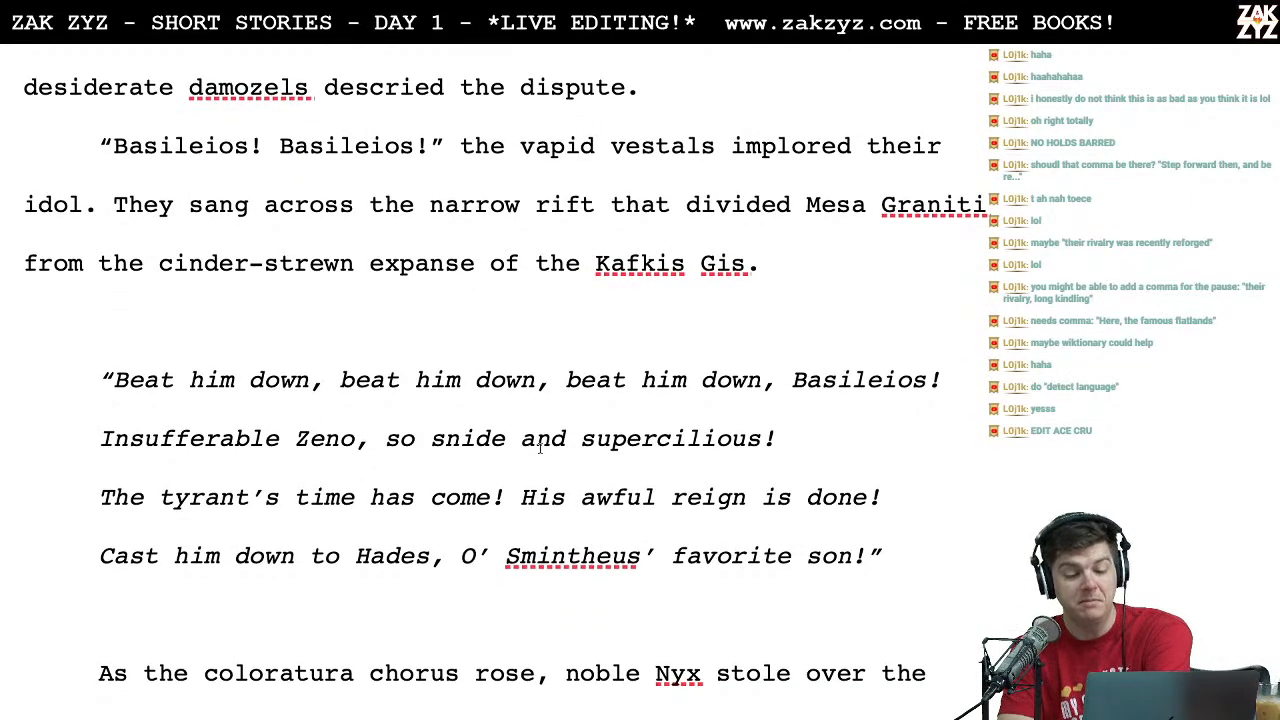
scroll(539, 448, down, 1)
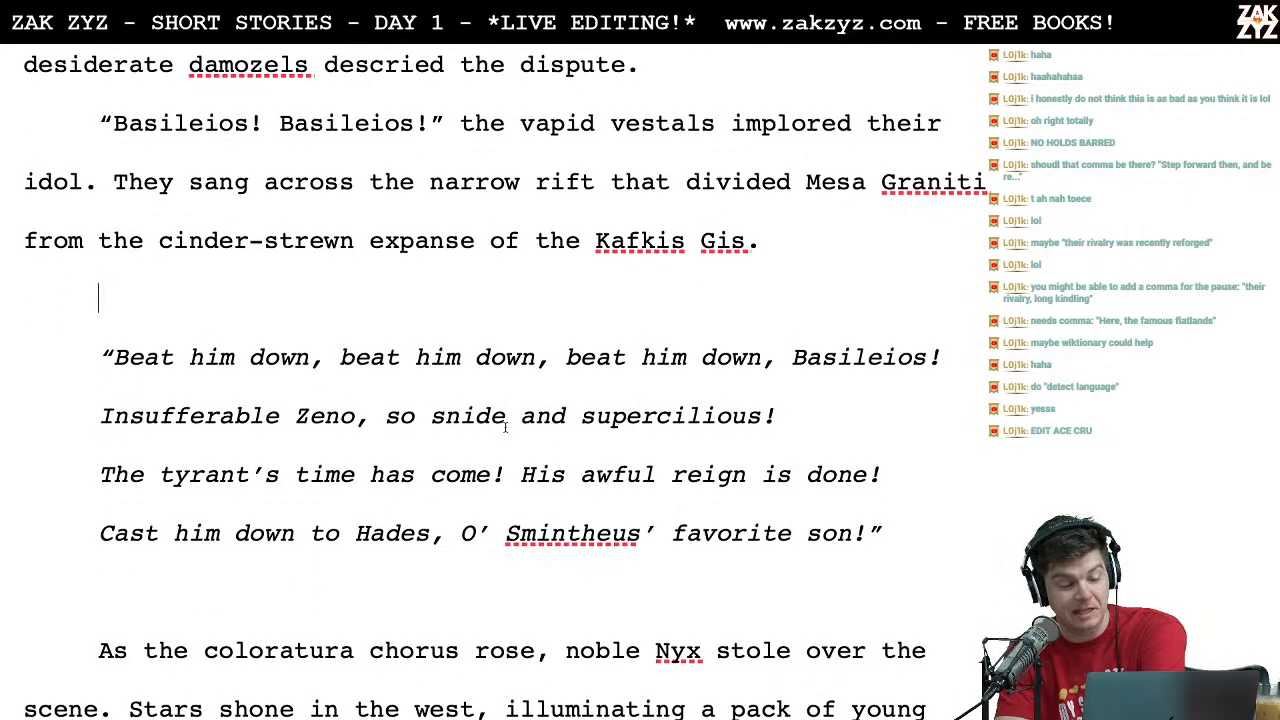
scroll(238, 443, down, 2)
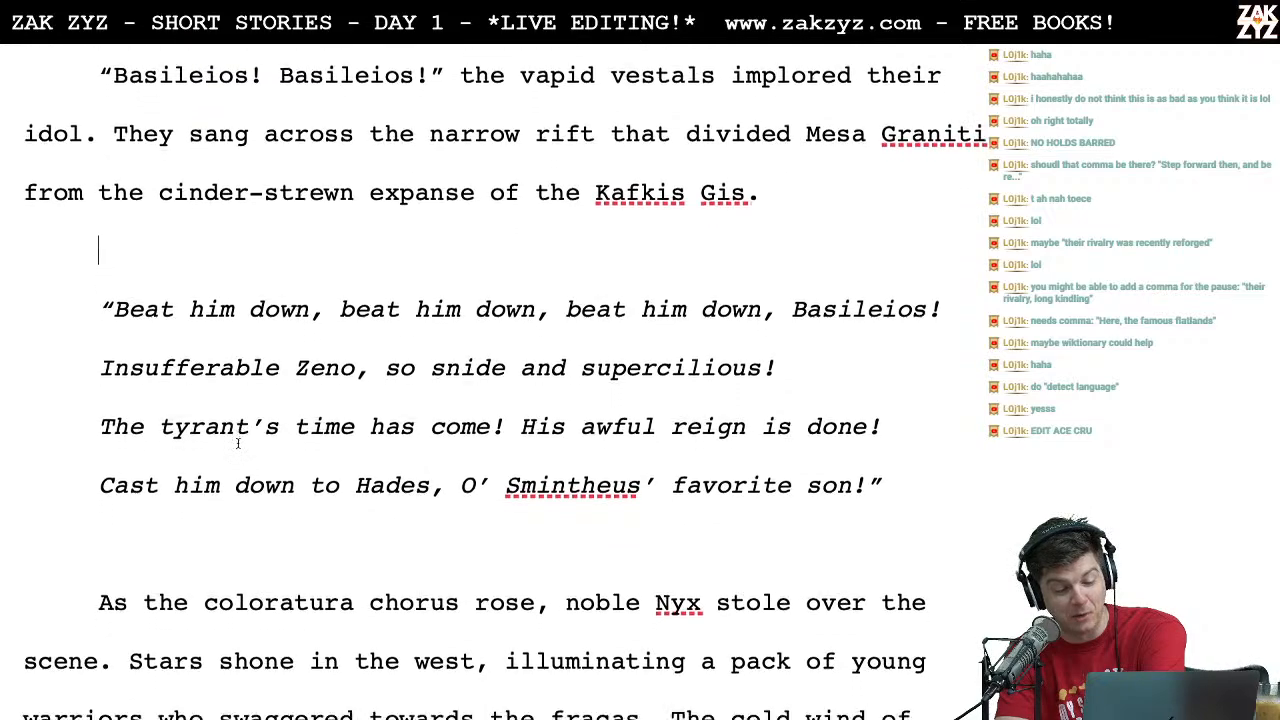
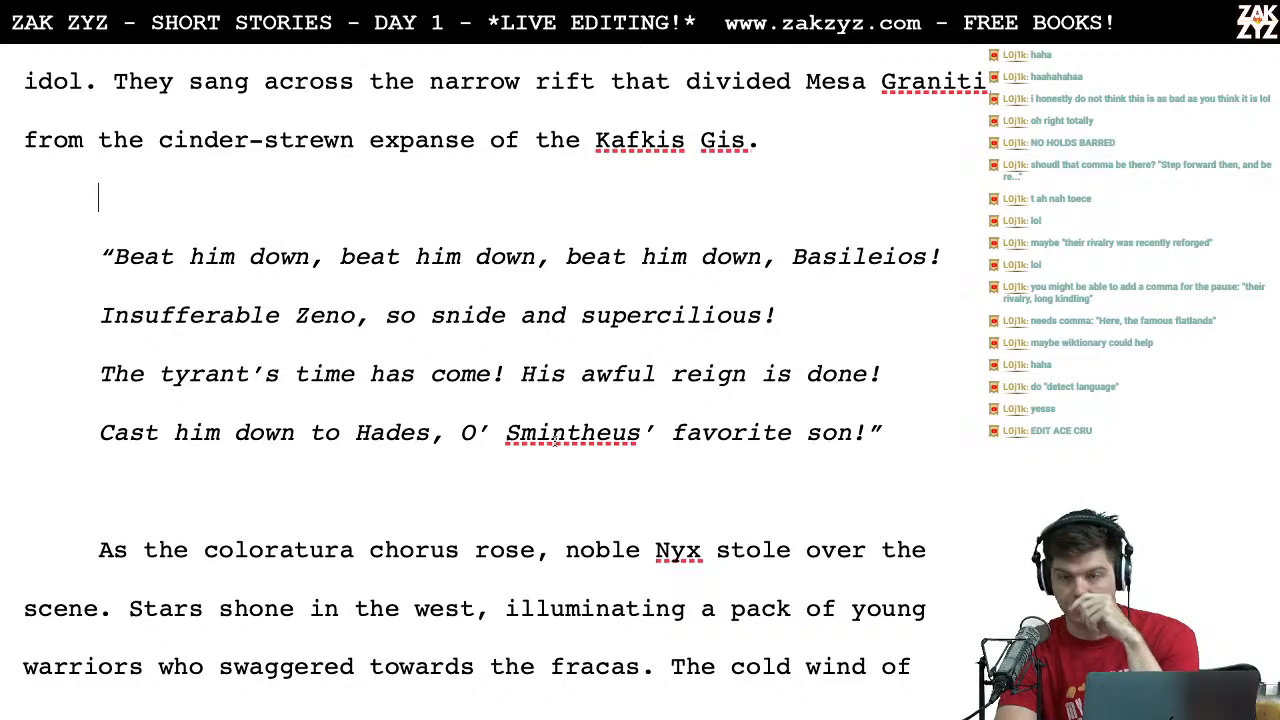
Step: Look up the word "coloratura" from the paragraph after the chant with a web search in a new Chrome tab
scroll(555, 440, down, 1)
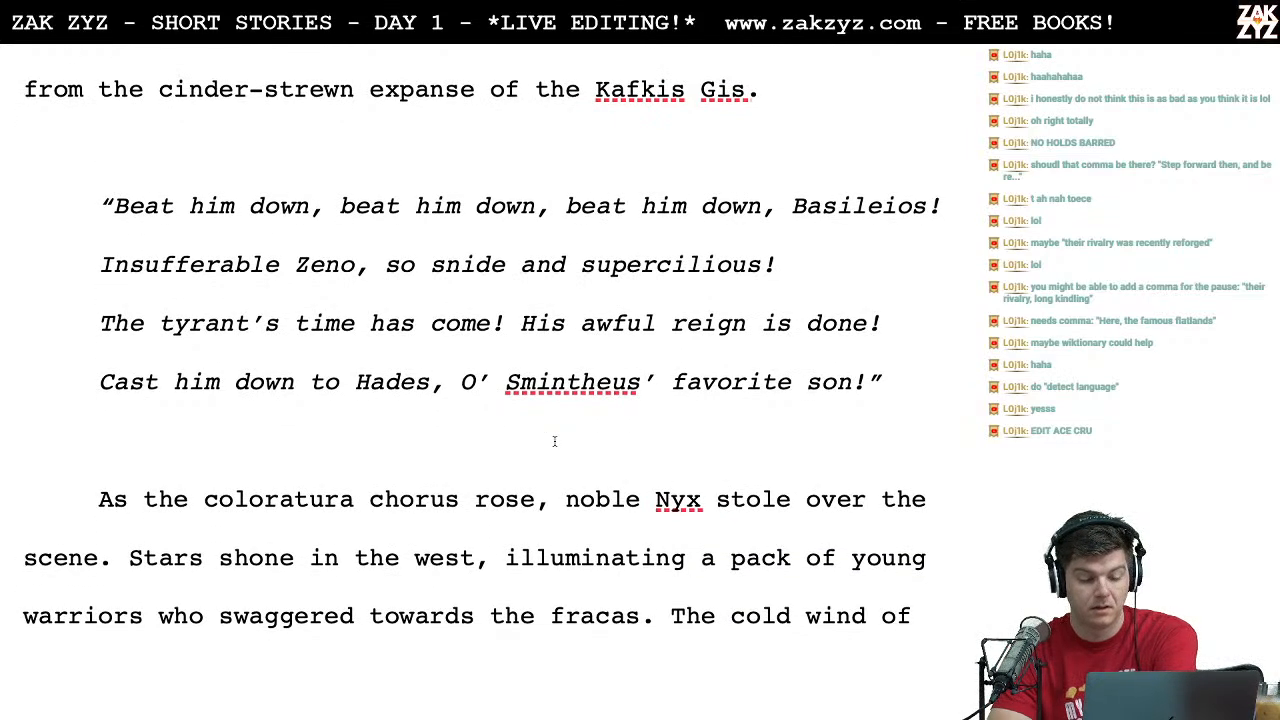
click(233, 505)
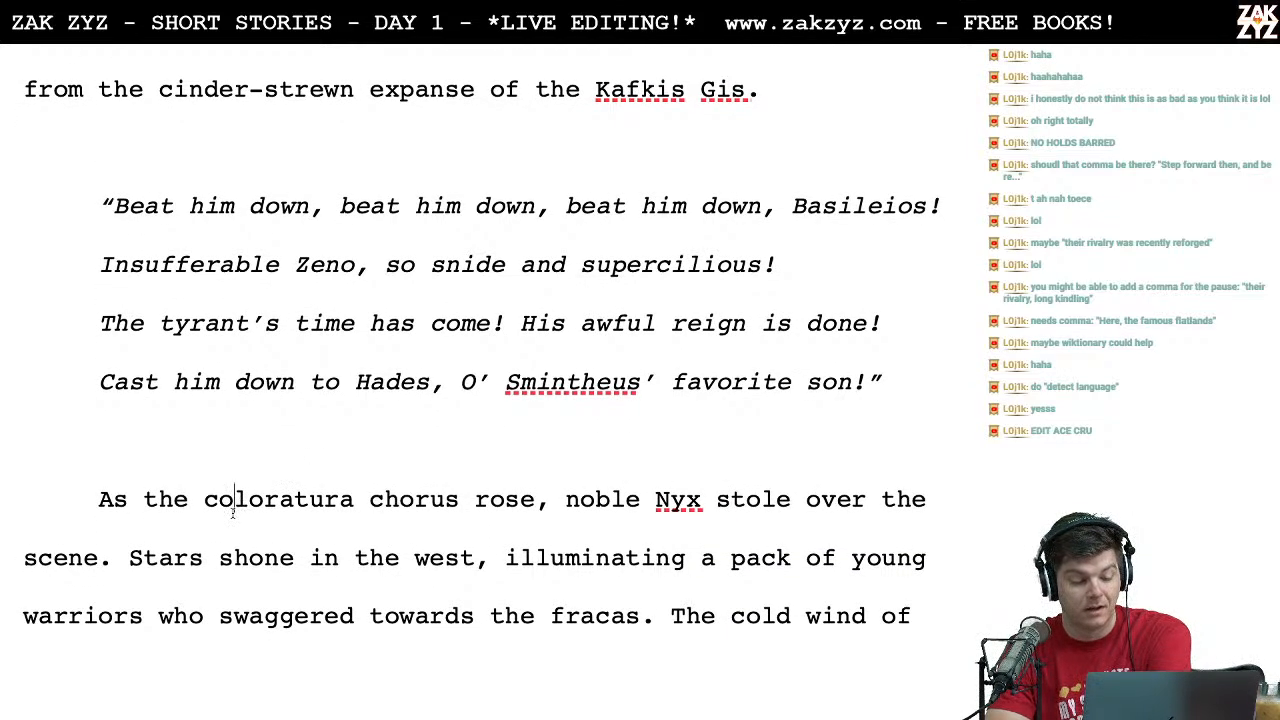
double_click(308, 503)
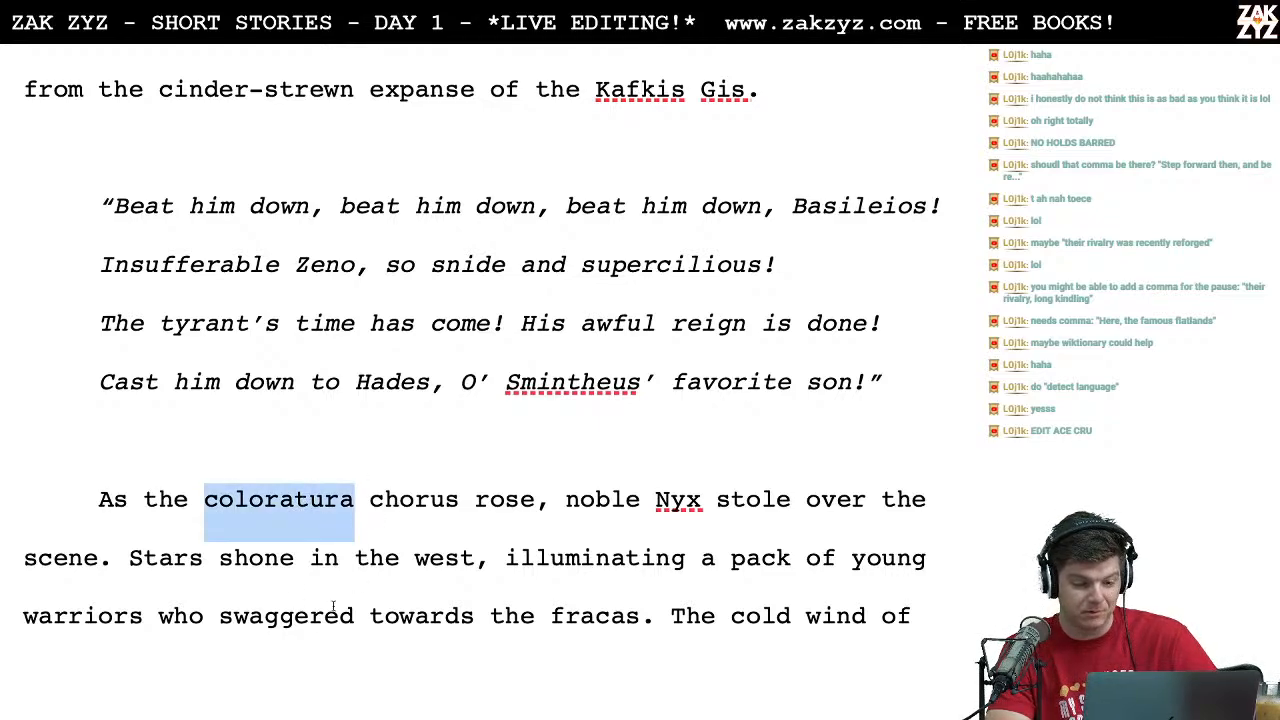
key(super+Tab)
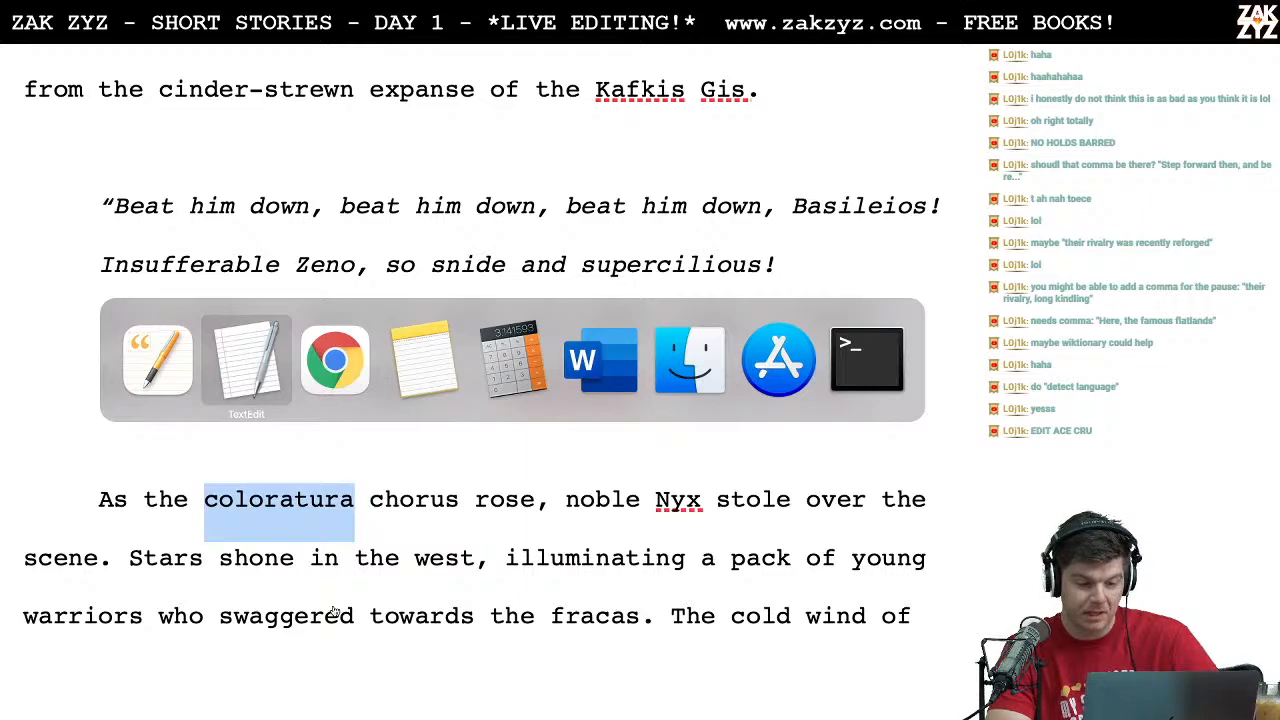
key(super+Tab)
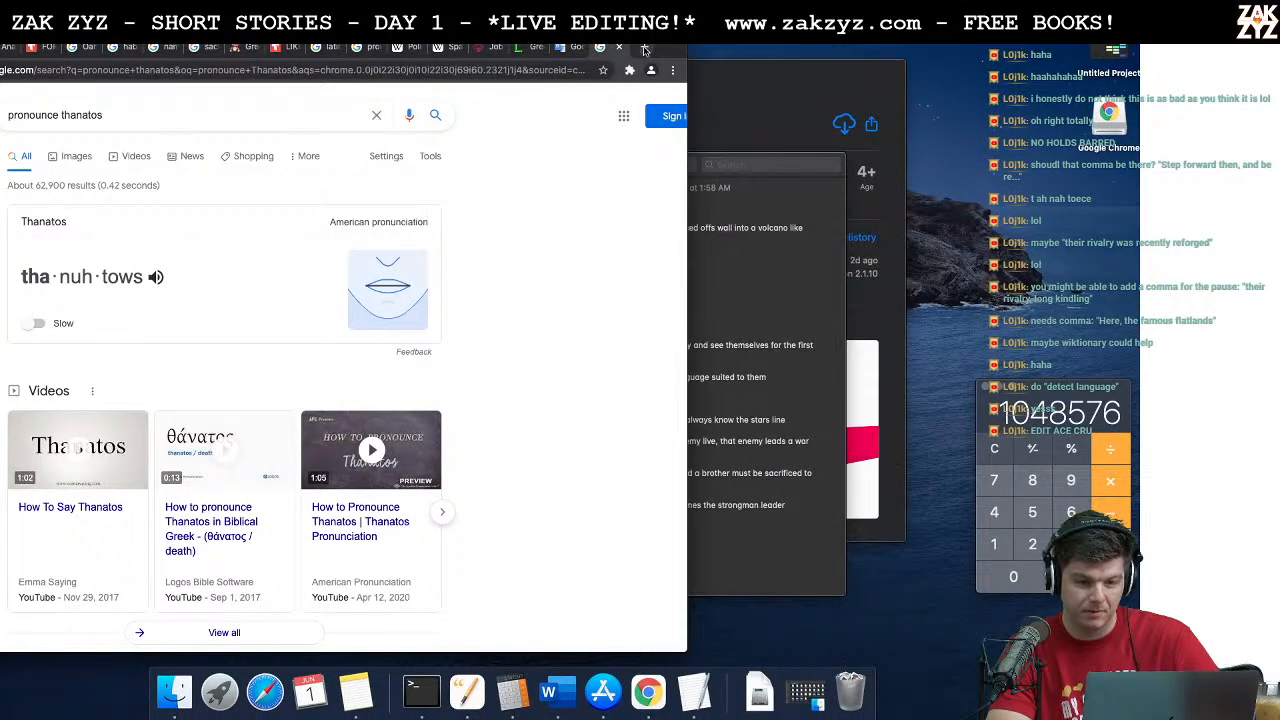
click(645, 50)
text(coloratura)
key(Return)
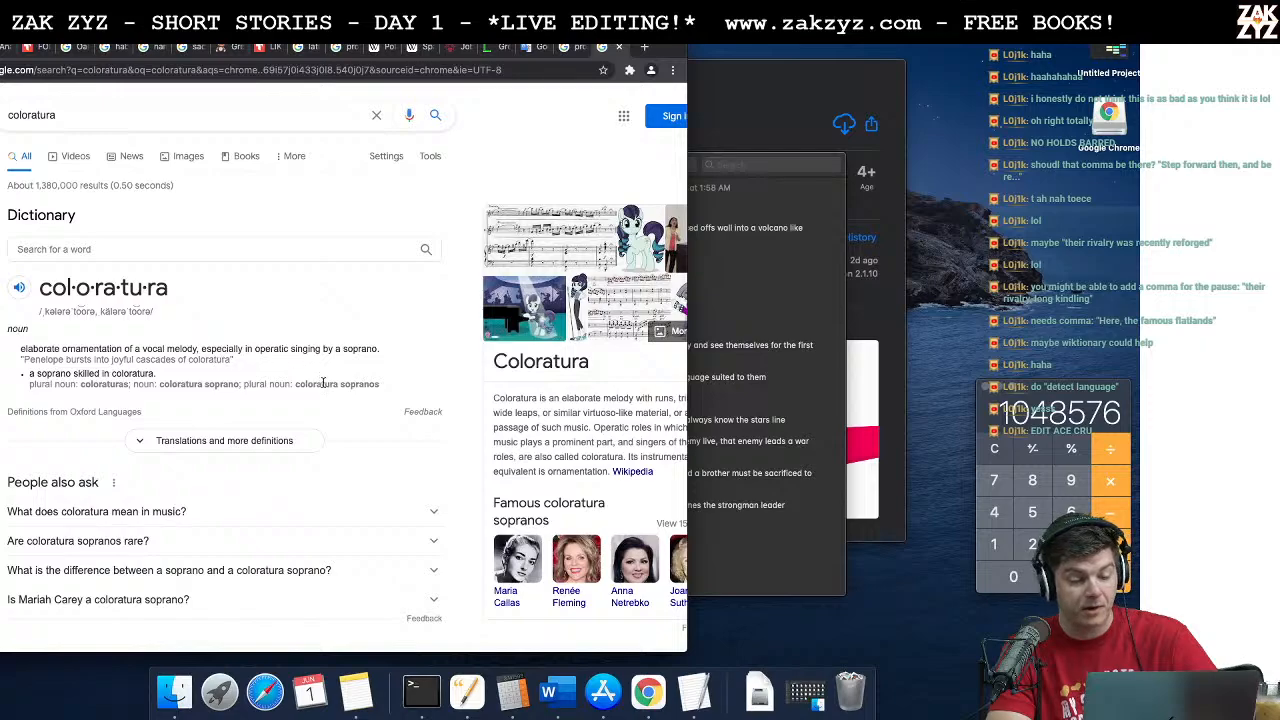
Step: Play the coloratura soprano demo video from the search results, skip ahead to about 1:13, and return to the story in Pages
scroll(323, 383, down, 1)
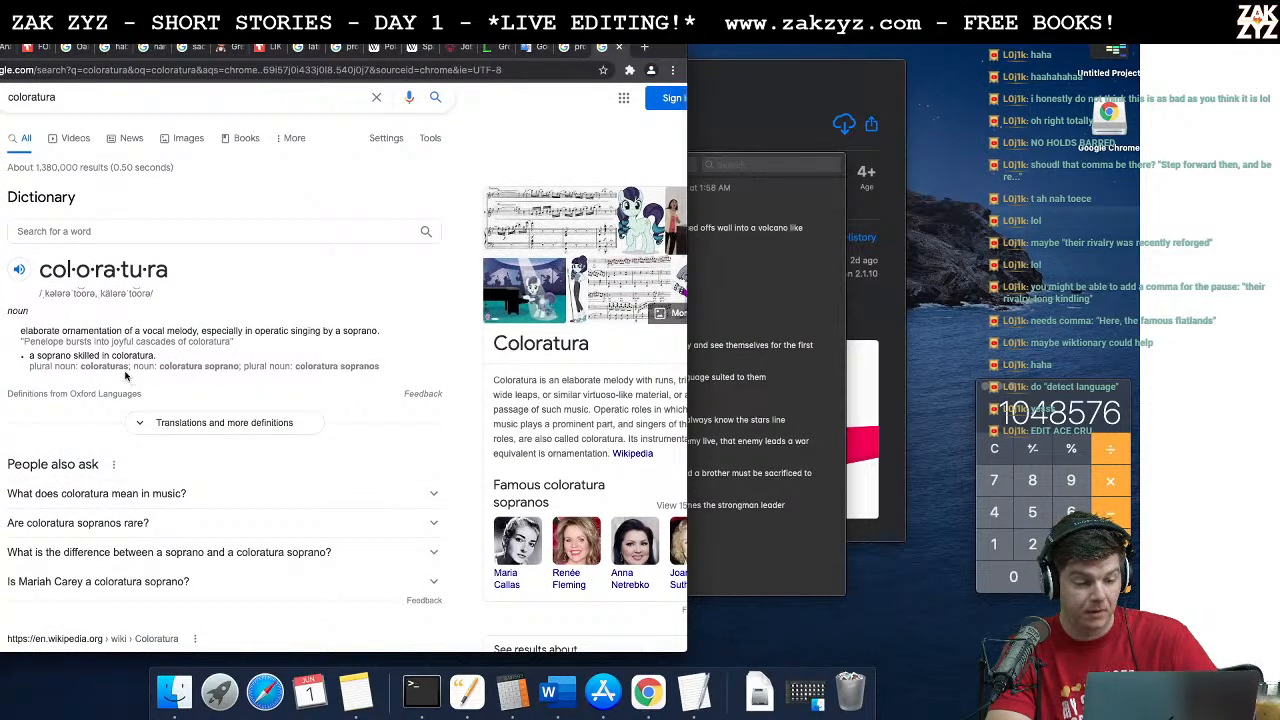
scroll(164, 429, down, 8)
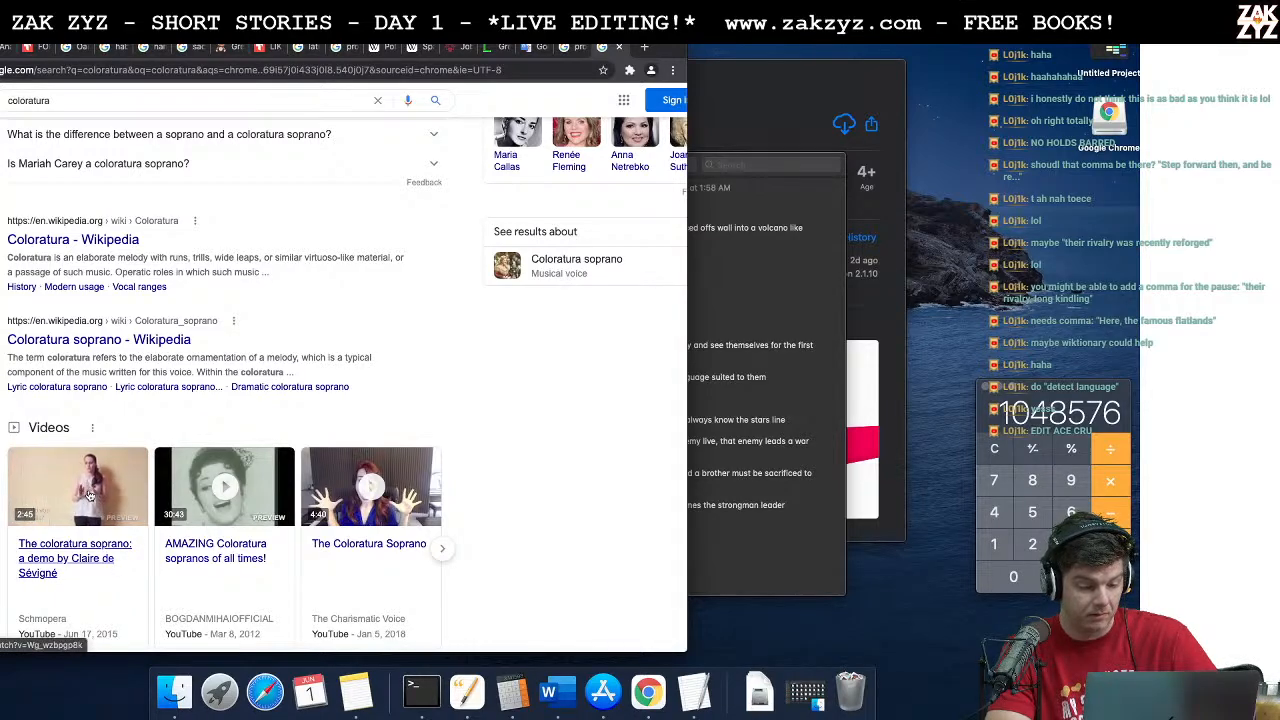
click(88, 495)
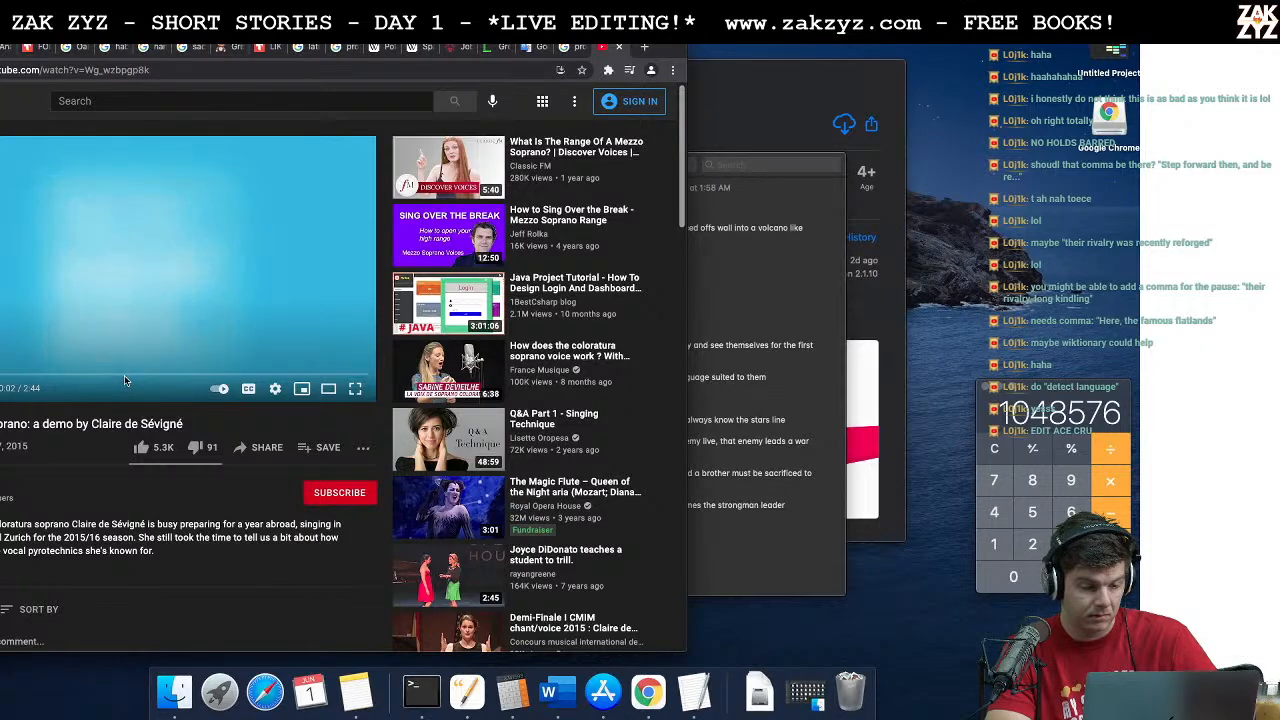
click(108, 376)
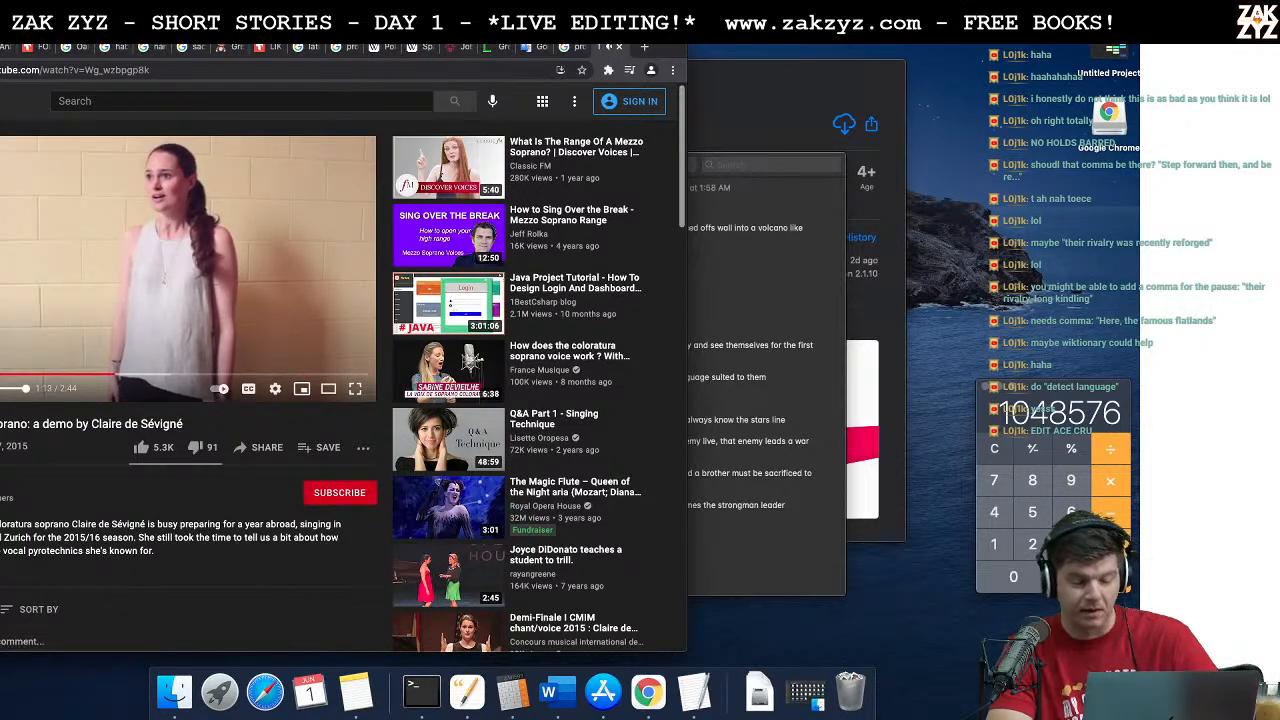
key(super+Tab)
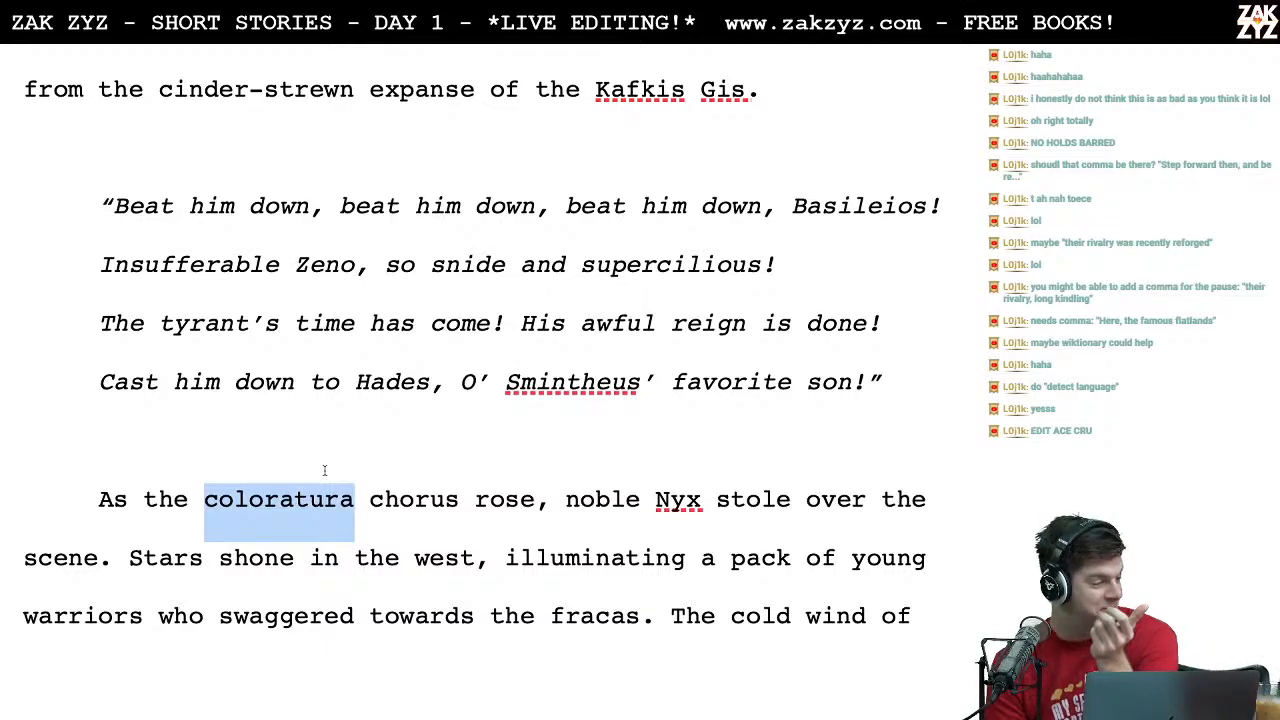
Step: Proofread the paragraph from "As the coloratura chorus rose" through "lifted their answering song."
click(245, 440)
scroll(240, 445, down, 1)
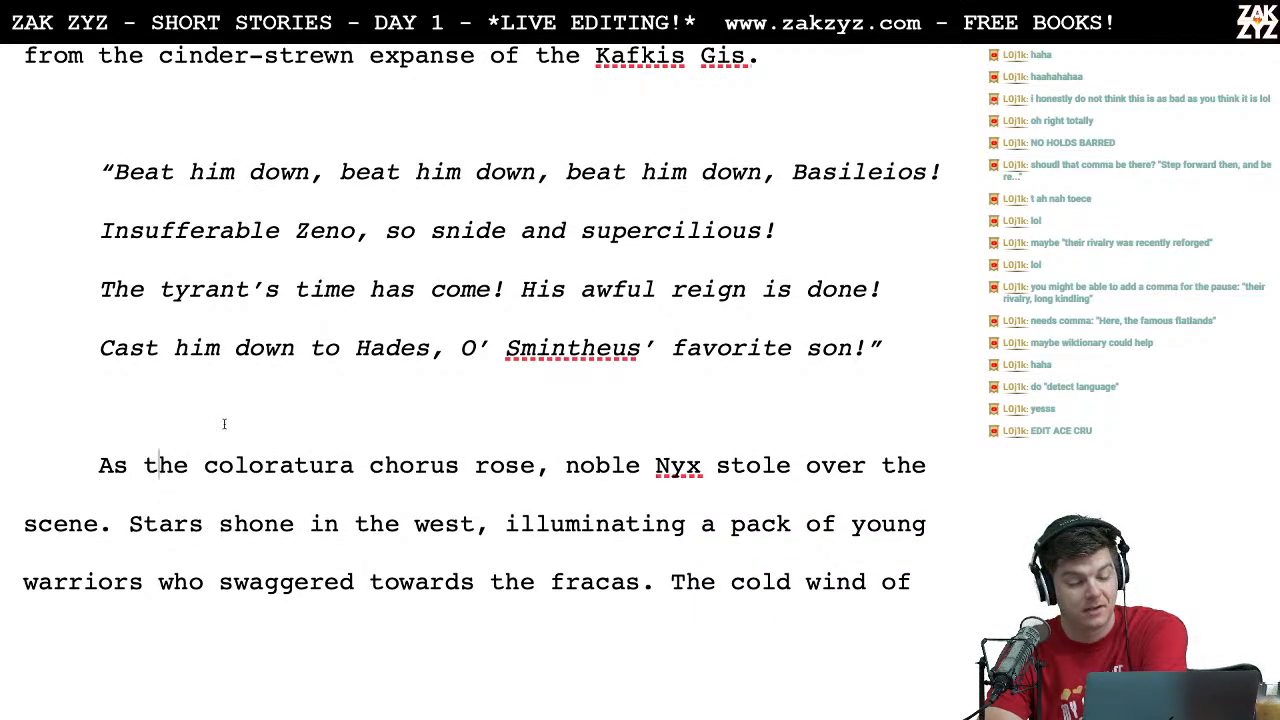
scroll(222, 422, down, 3)
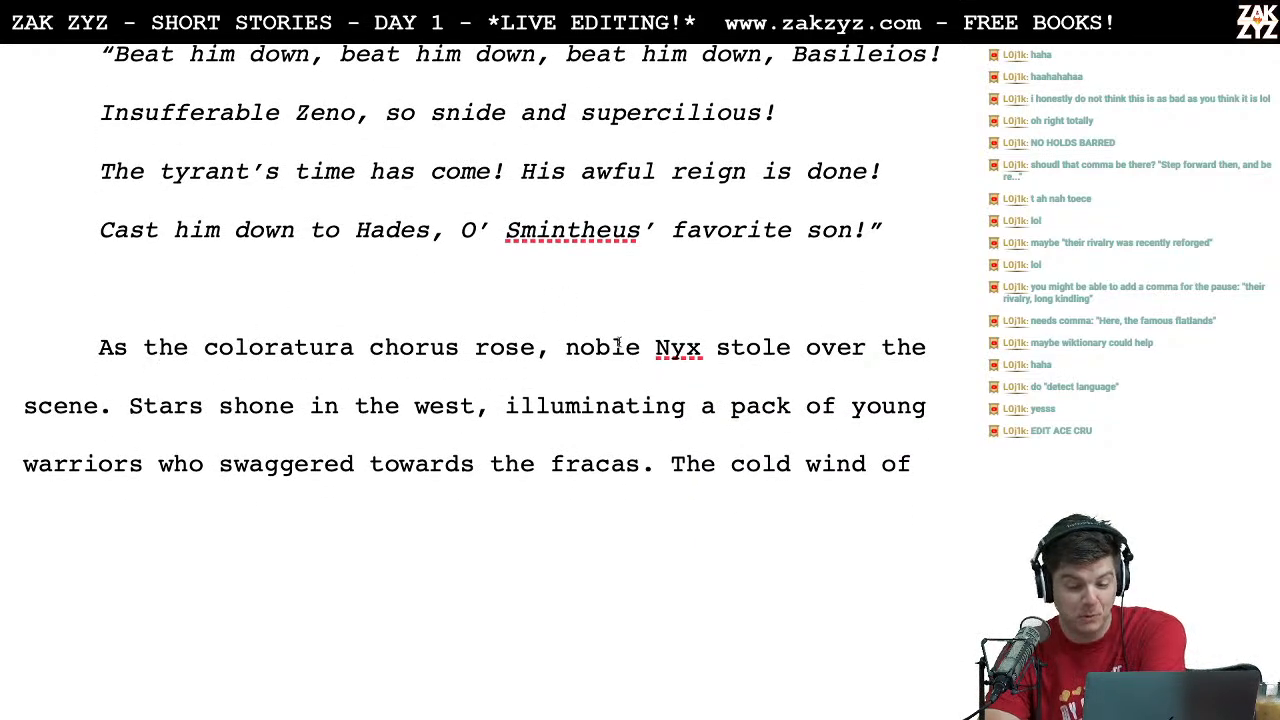
click(234, 408)
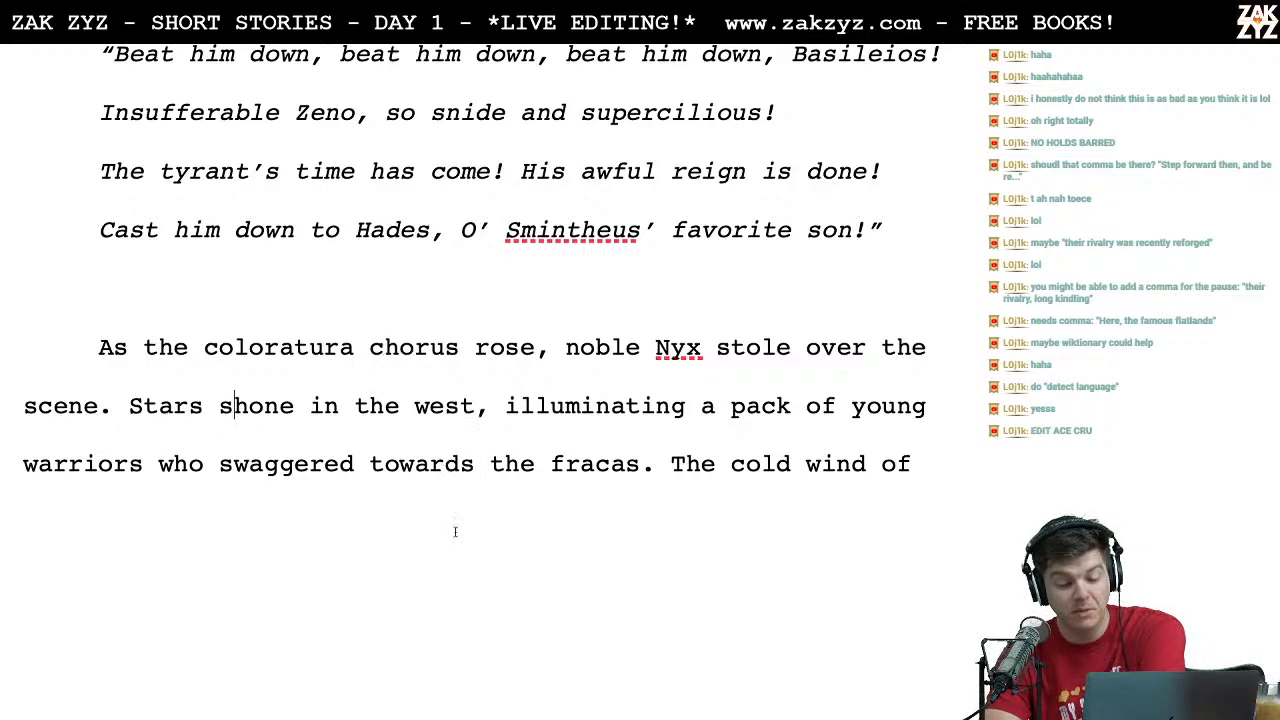
scroll(310, 385, down, 5)
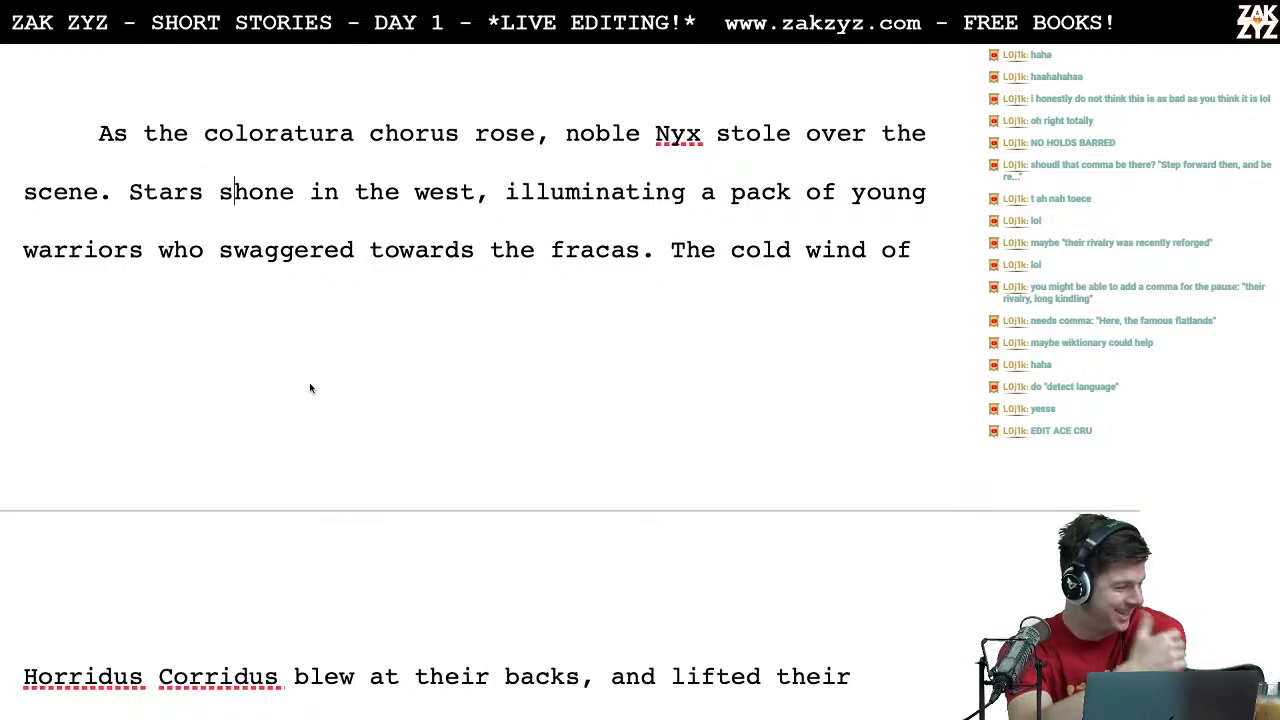
scroll(310, 388, down, 3)
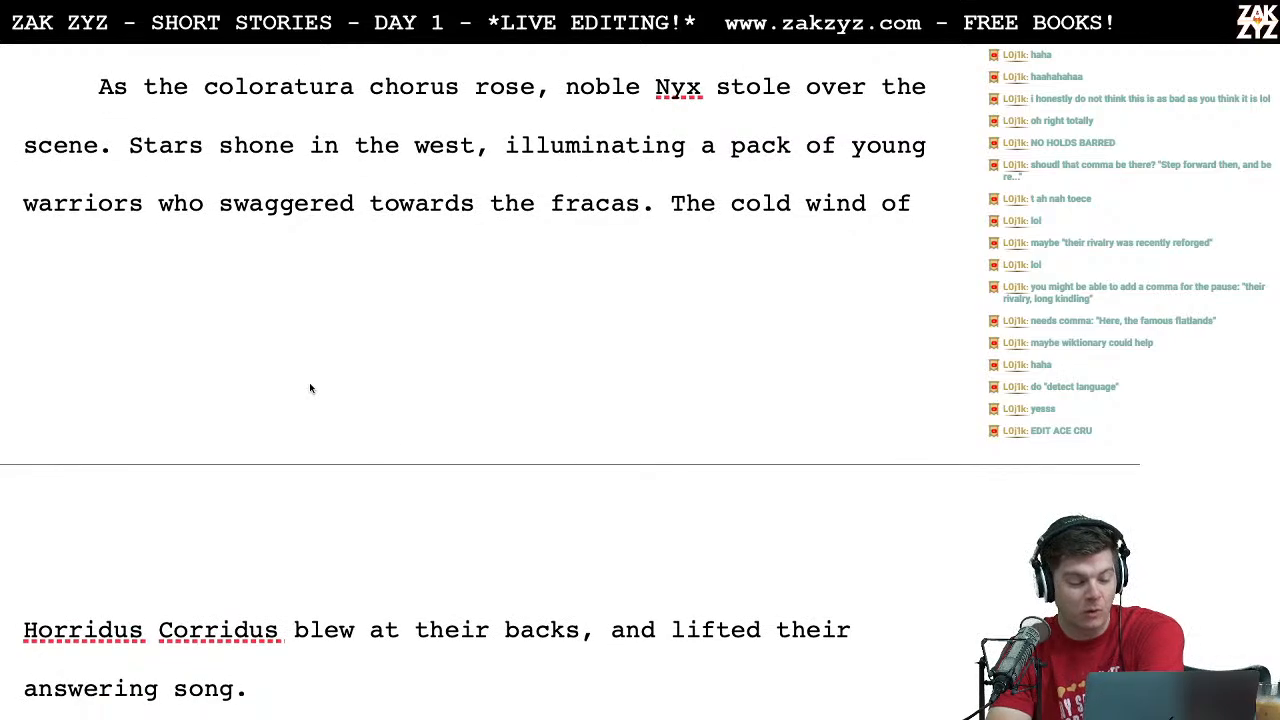
scroll(246, 546, down, 1)
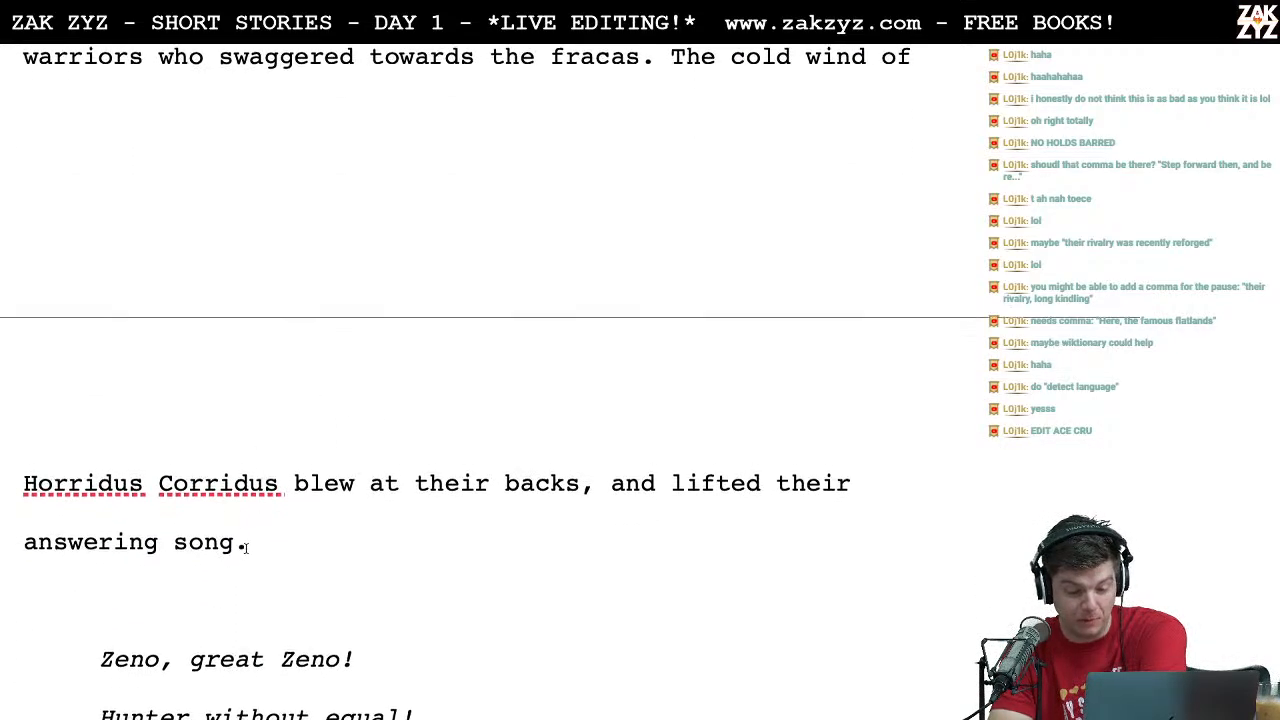
Step: Proofread the italic song from "Zeno, great Zeno!" to "Upon the warpath of great Zeno!" and the opening of the paragraph after it
scroll(313, 536, down, 8)
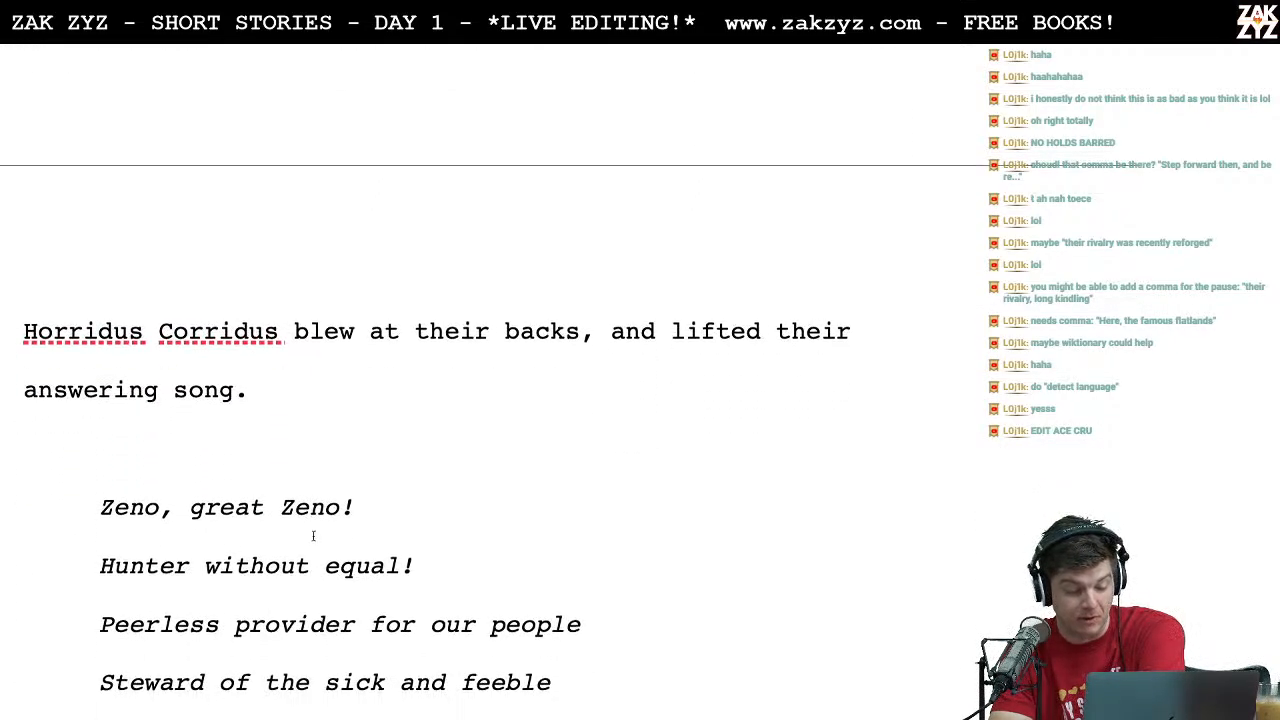
scroll(313, 536, down, 3)
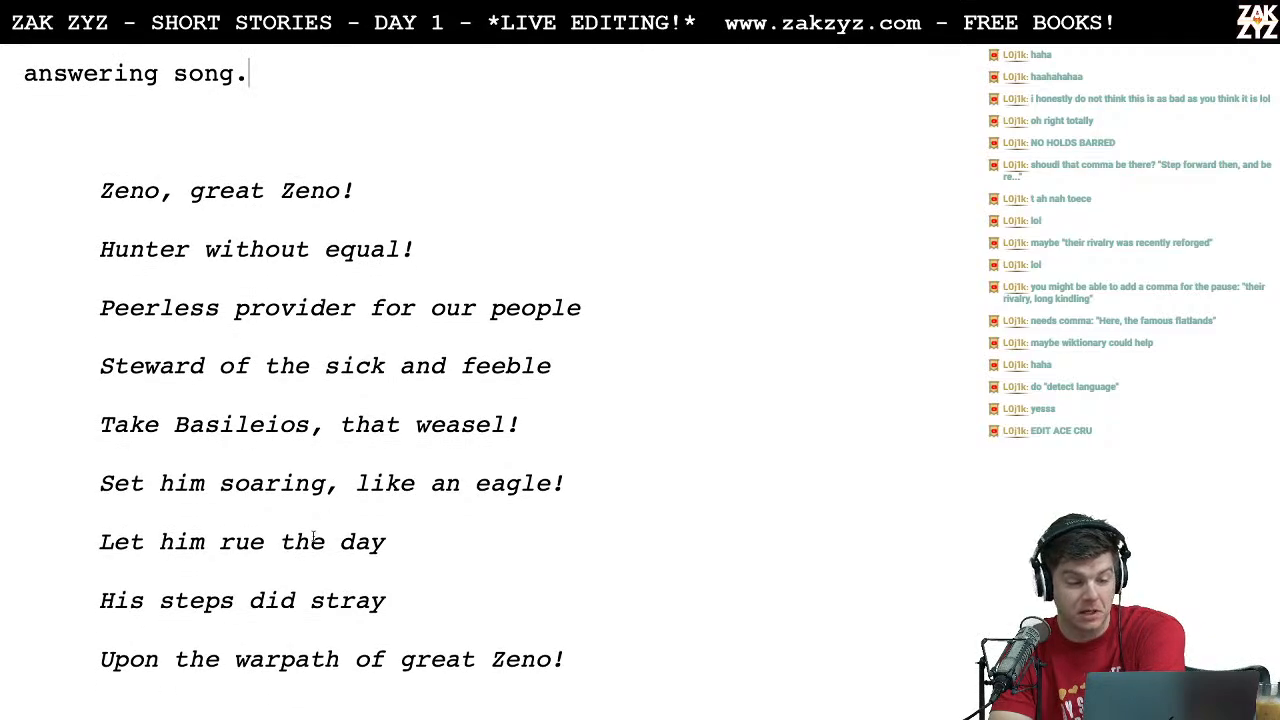
scroll(313, 536, up, 1)
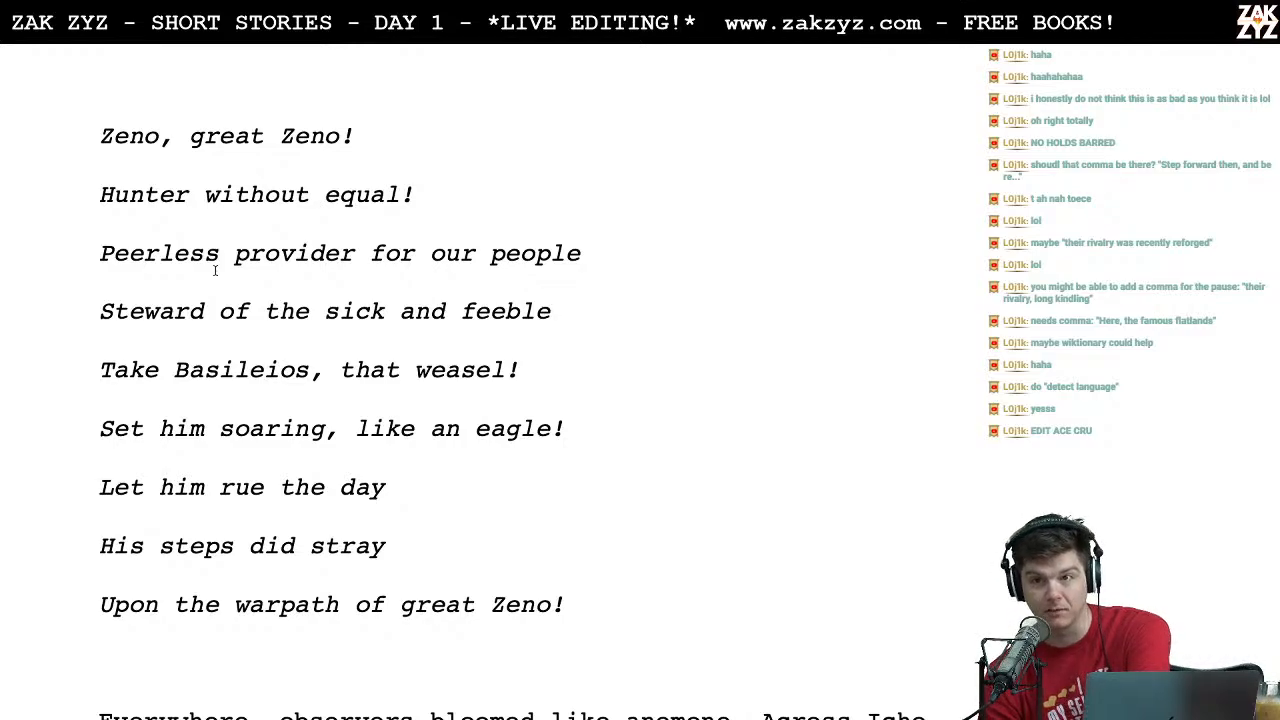
scroll(214, 270, down, 8)
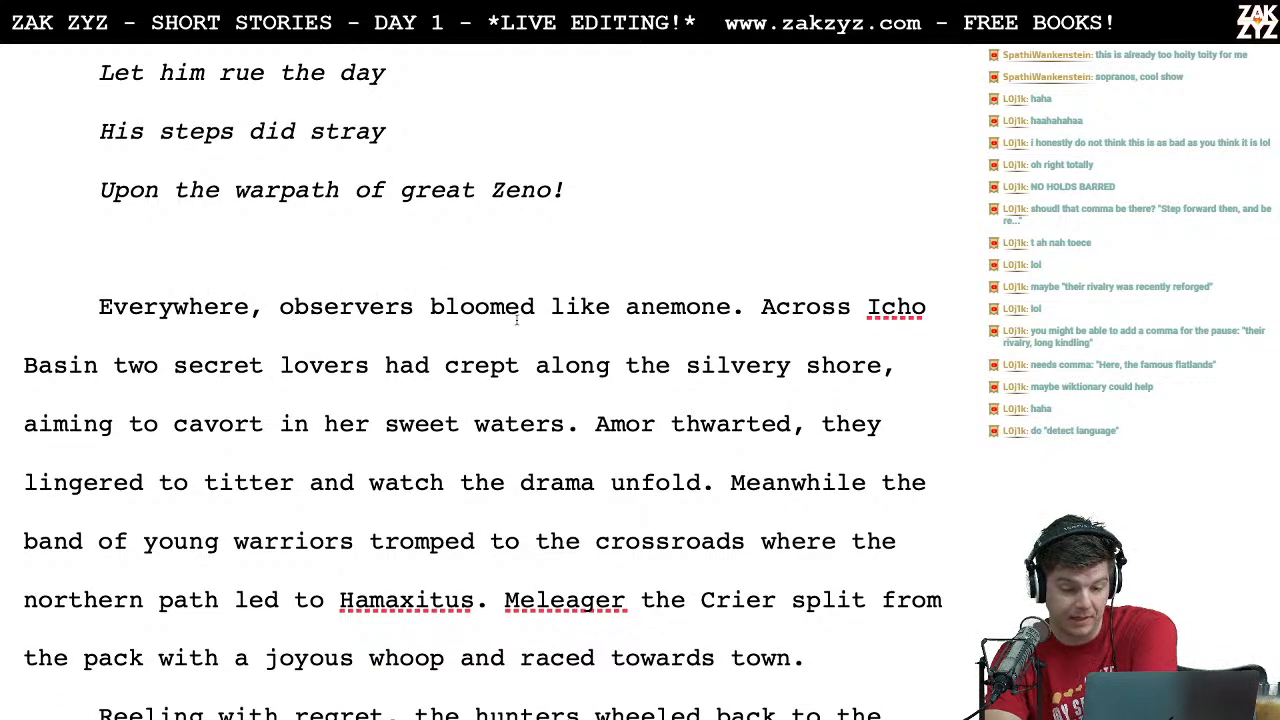
scroll(665, 278, down, 1)
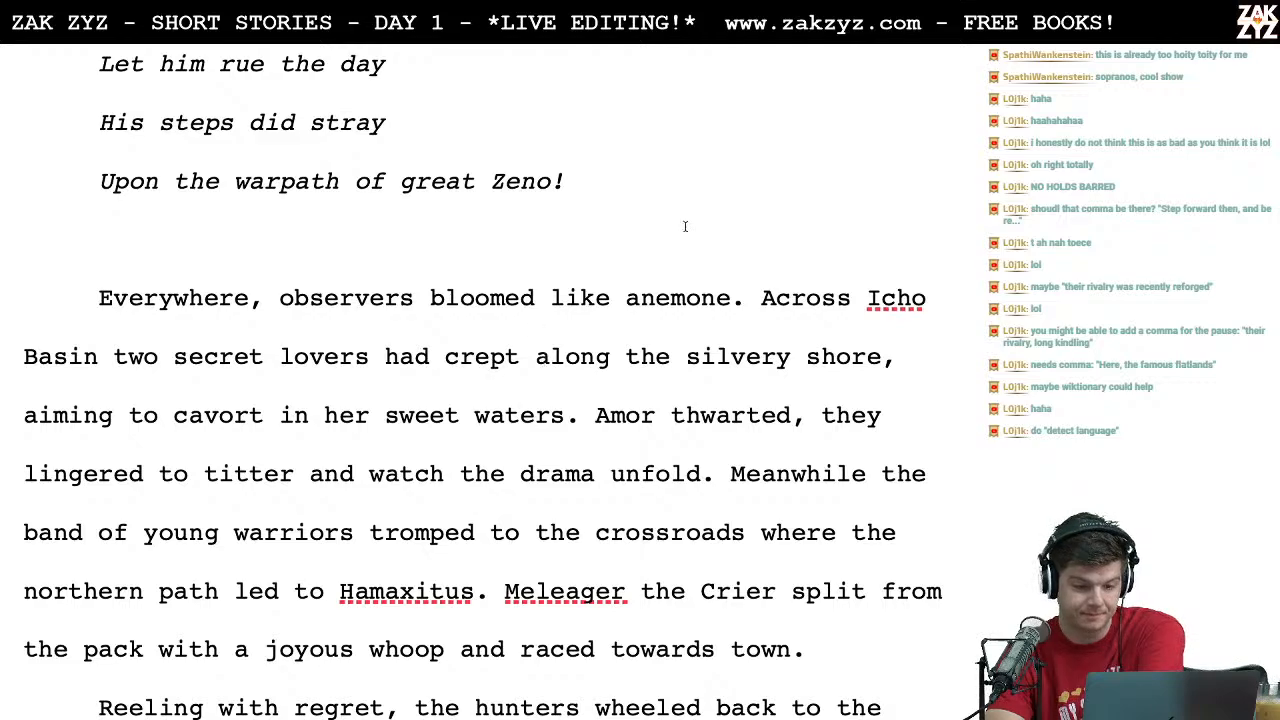
scroll(498, 329, down, 1)
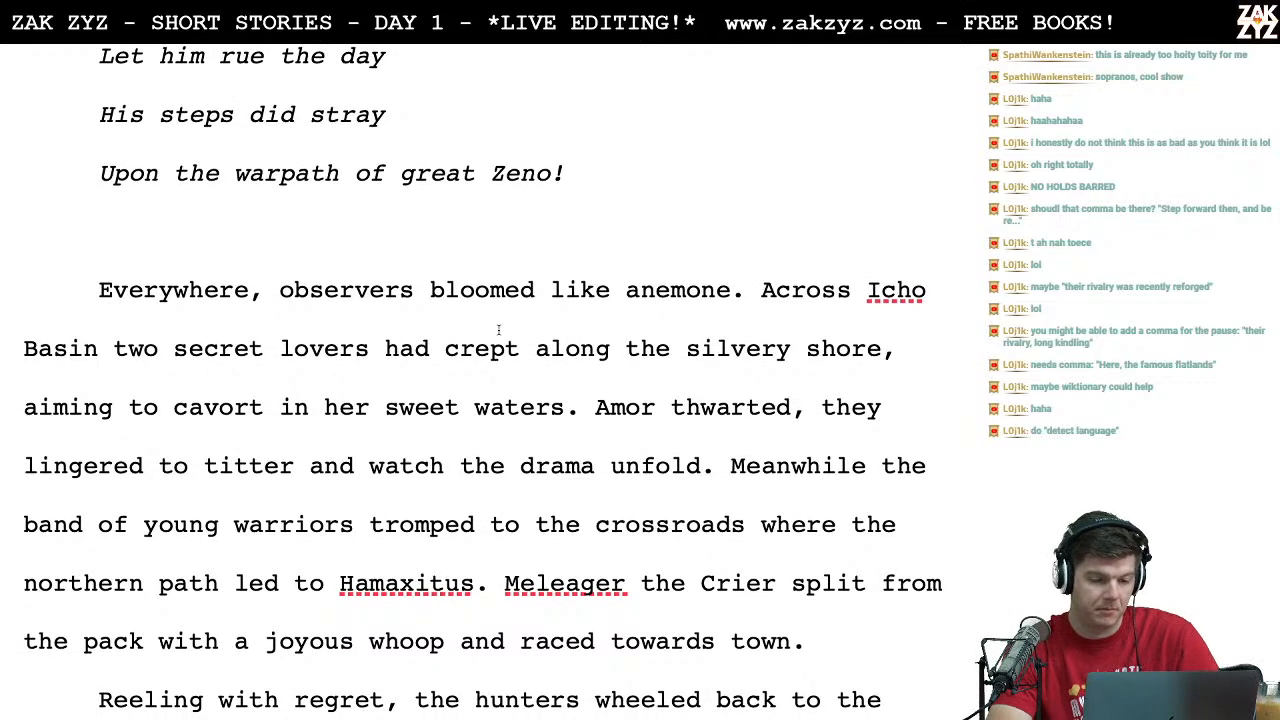
Step: Search the web in Chrome for "anemone flower", view a photo of the blooms, and return to the story in Pages
key(ctrl+Left)
click(267, 69)
text(anemone)
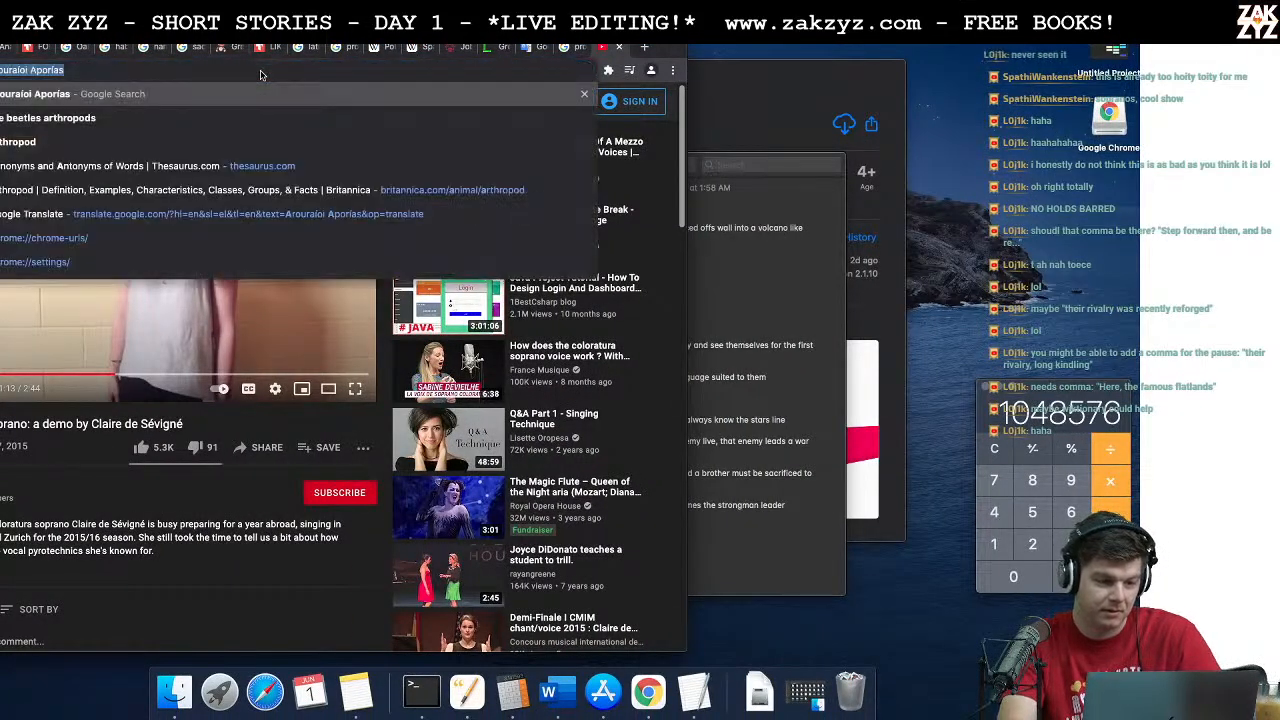
text( flower)
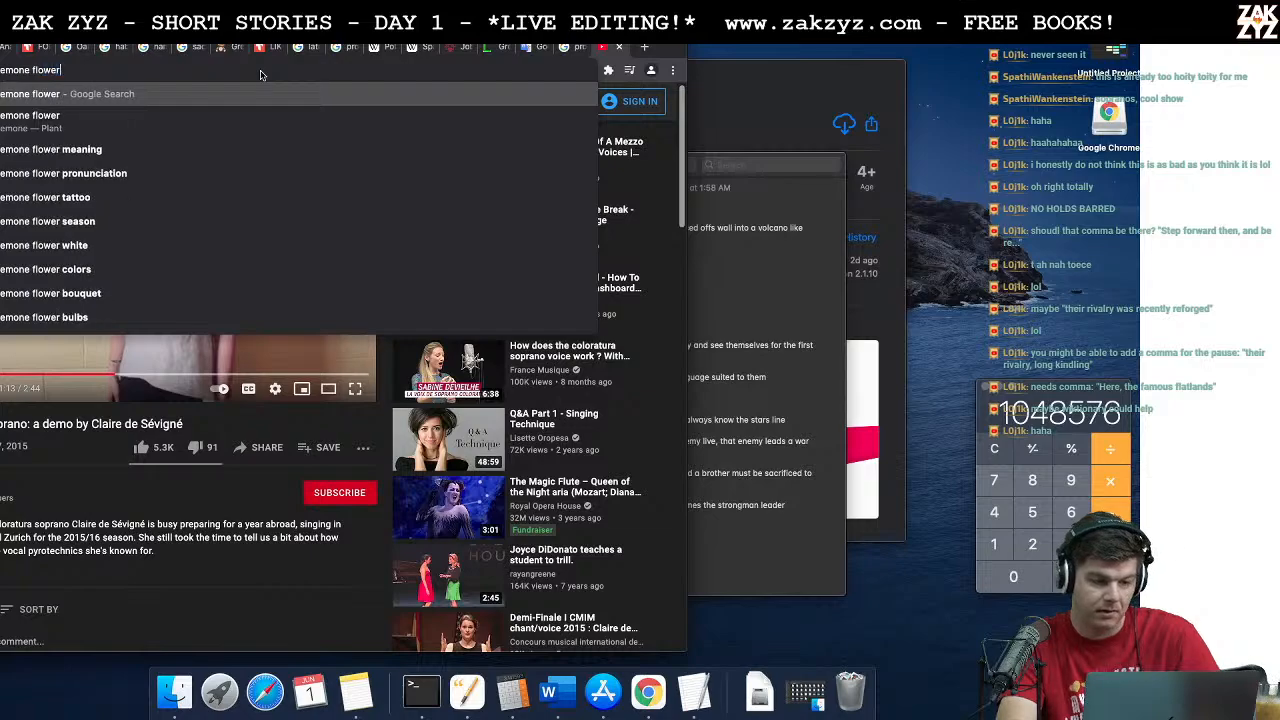
key(Return)
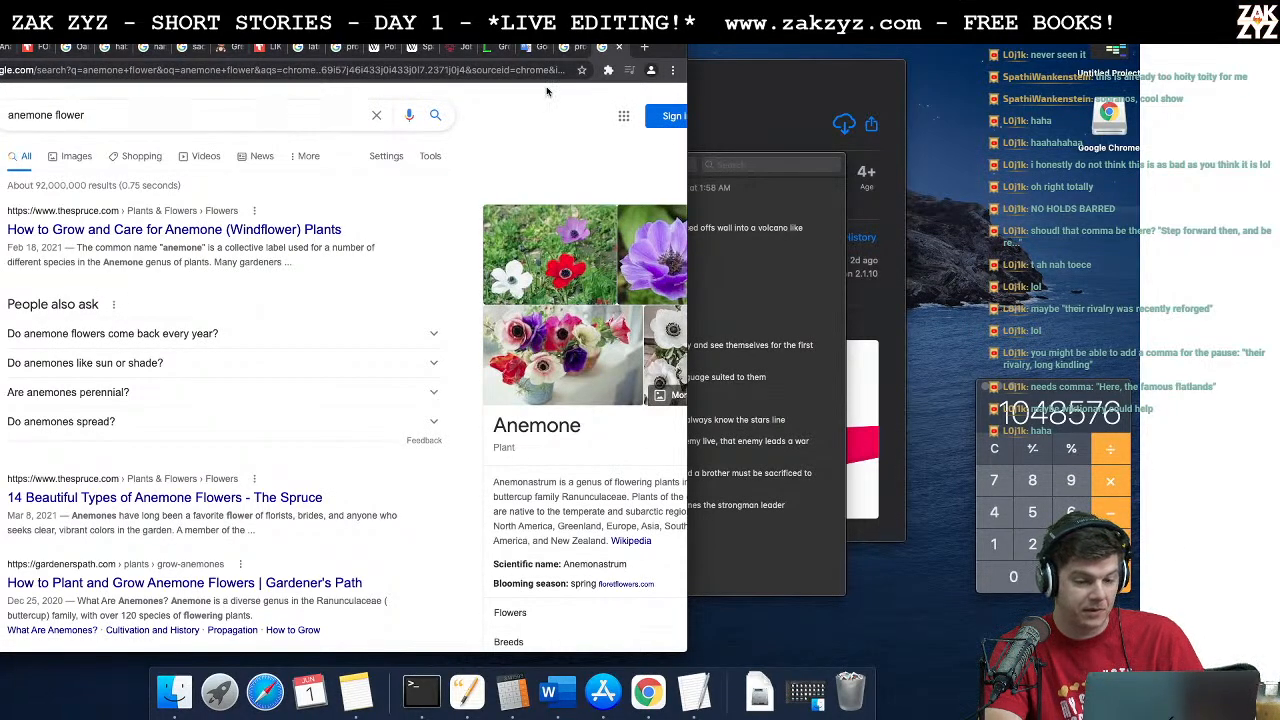
click(563, 276)
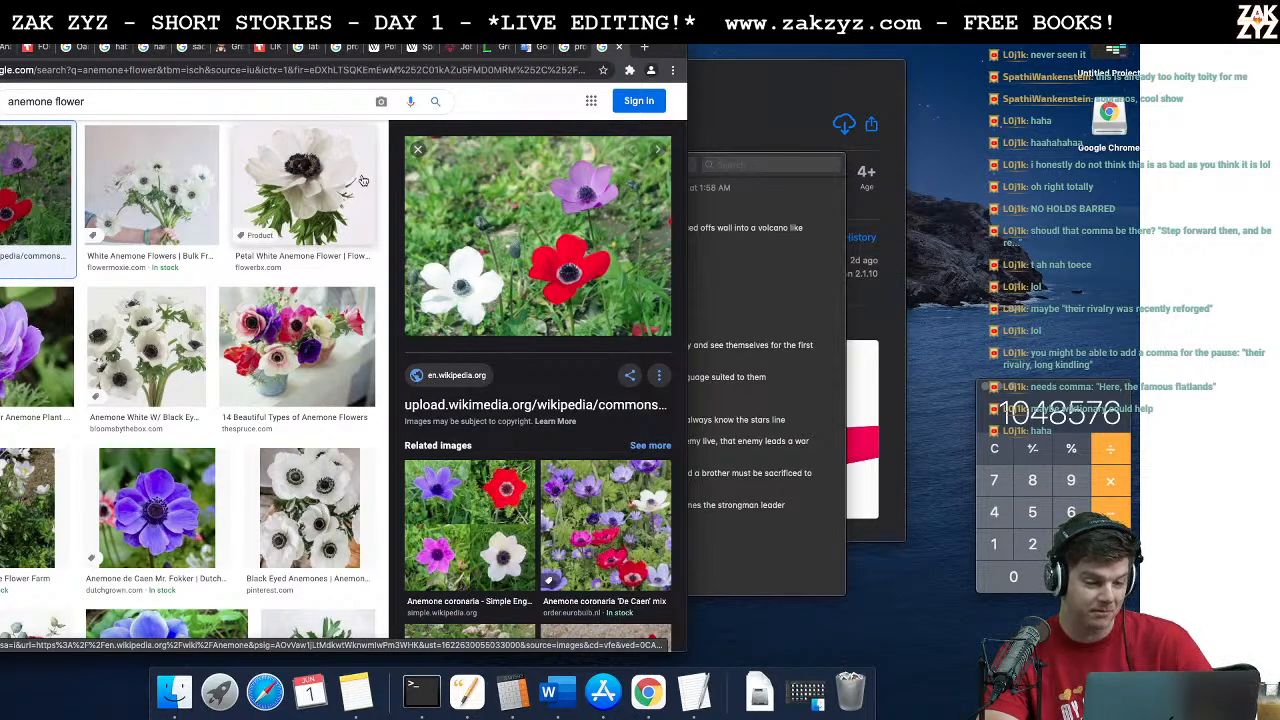
key(super+Tab)
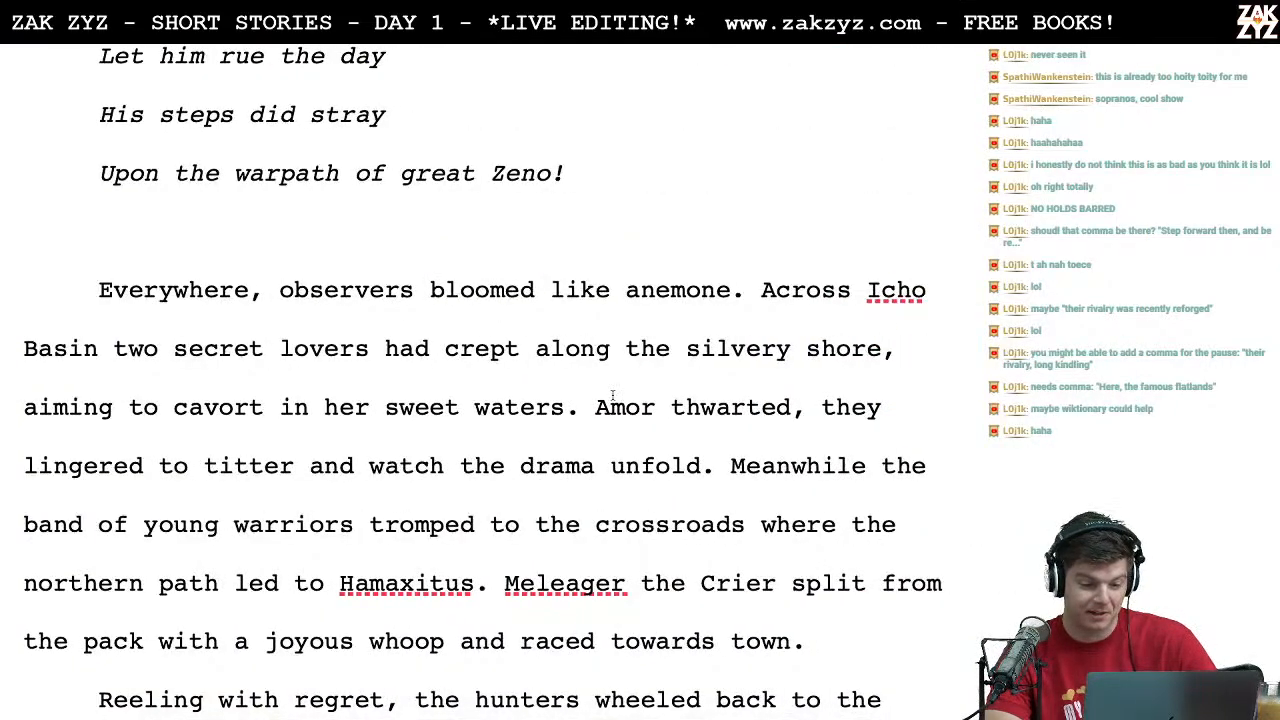
Step: Insert a comma after "Across Icho Basin" in the paragraph about the observers
scroll(612, 395, down, 2)
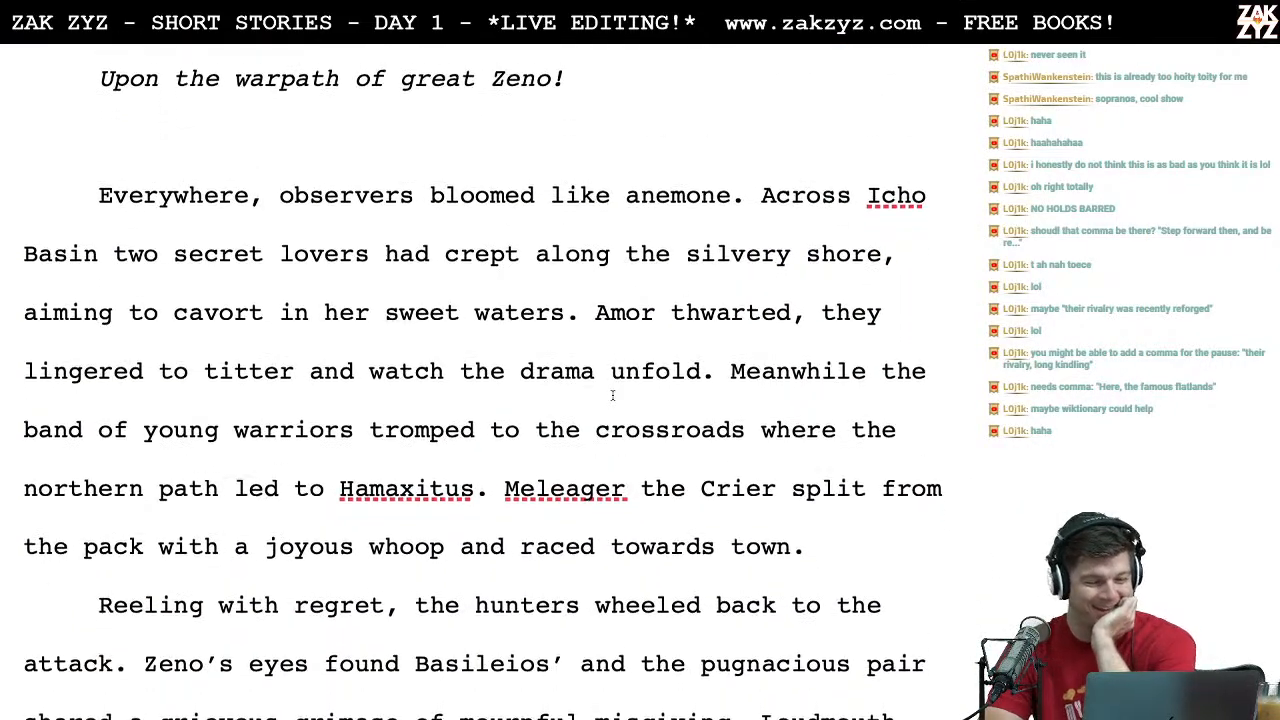
scroll(613, 395, up, 1)
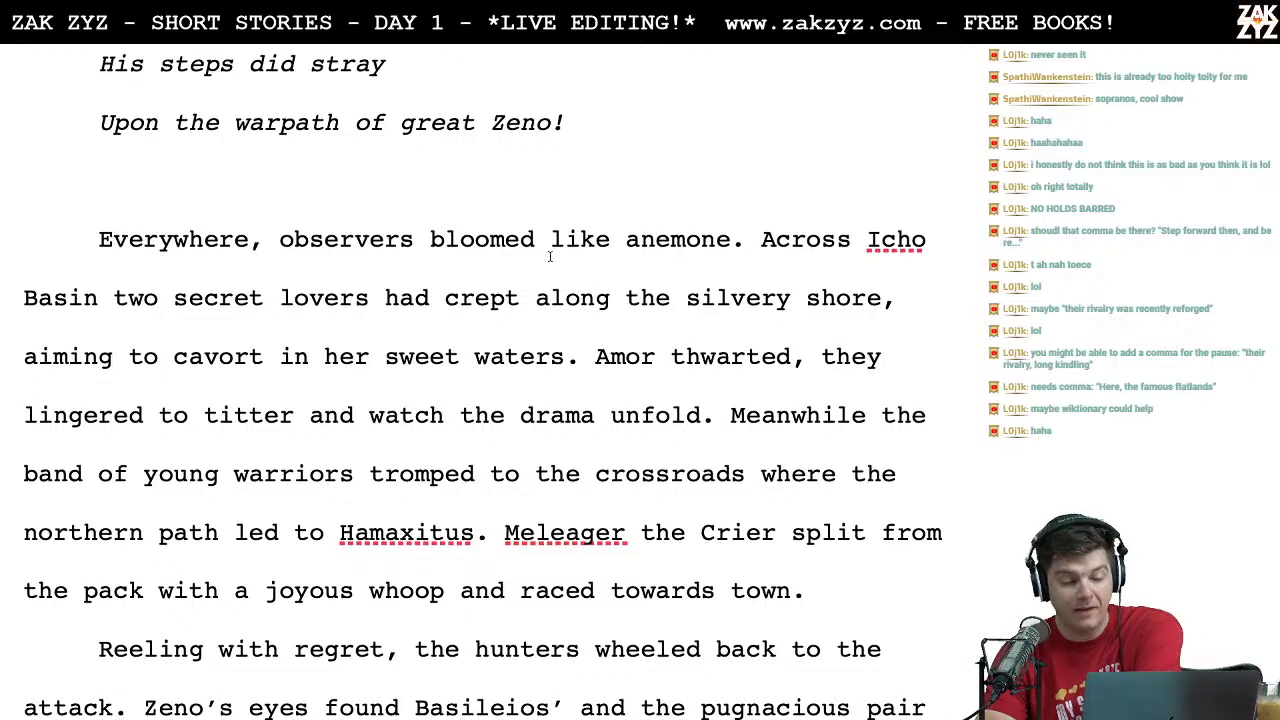
scroll(550, 263, down, 1)
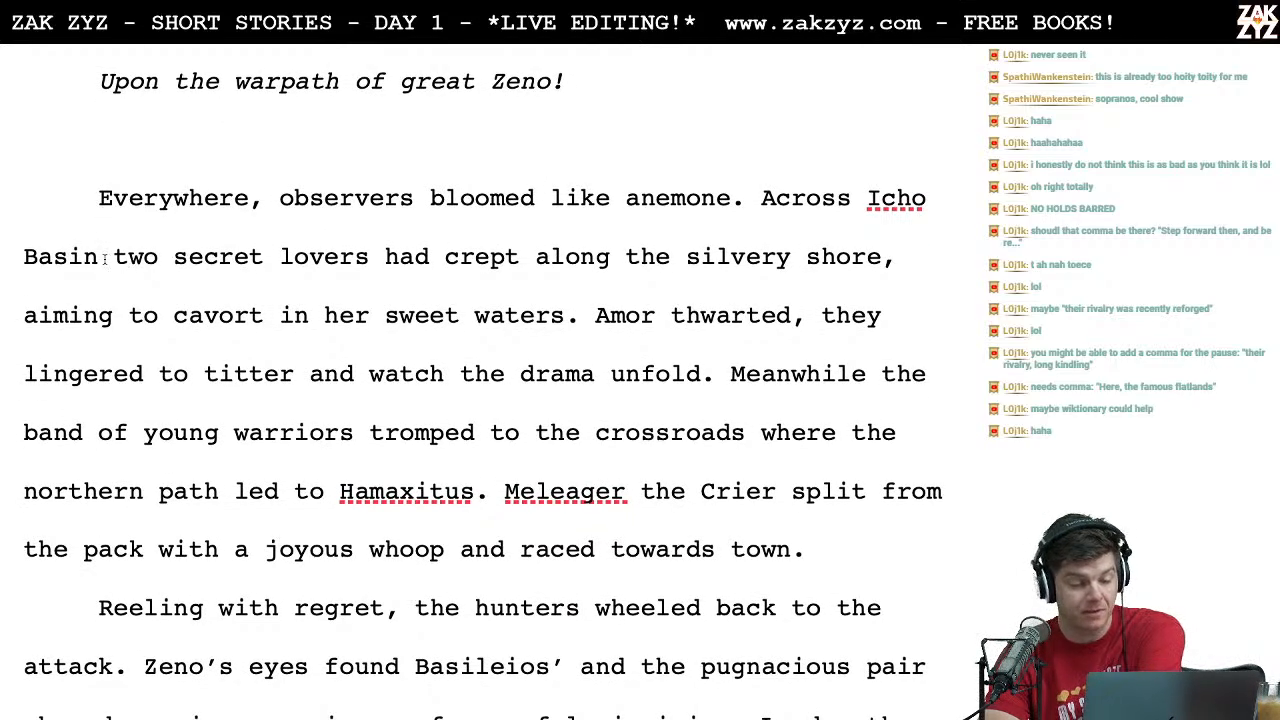
text(,)
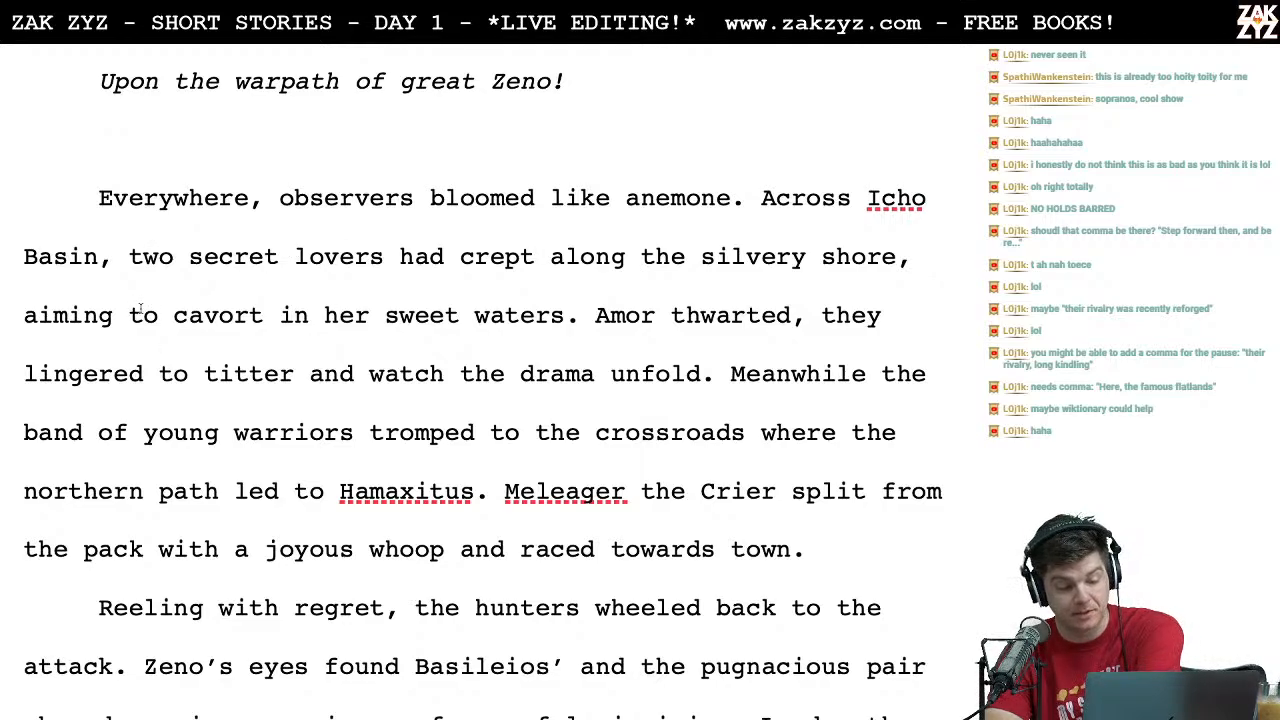
Step: Proofread from "Everywhere, observers bloomed like anemone" through "a grievous grimace of mournful misgiving."
scroll(140, 310, down, 4)
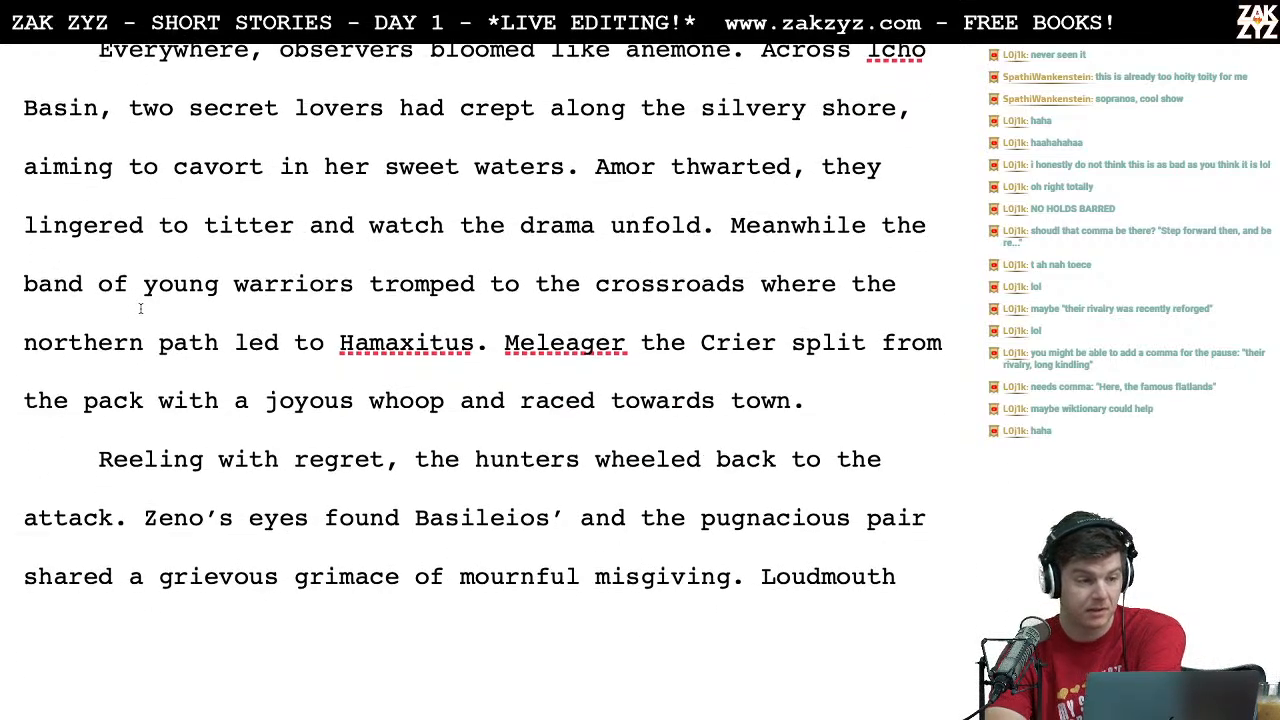
scroll(140, 309, down, 1)
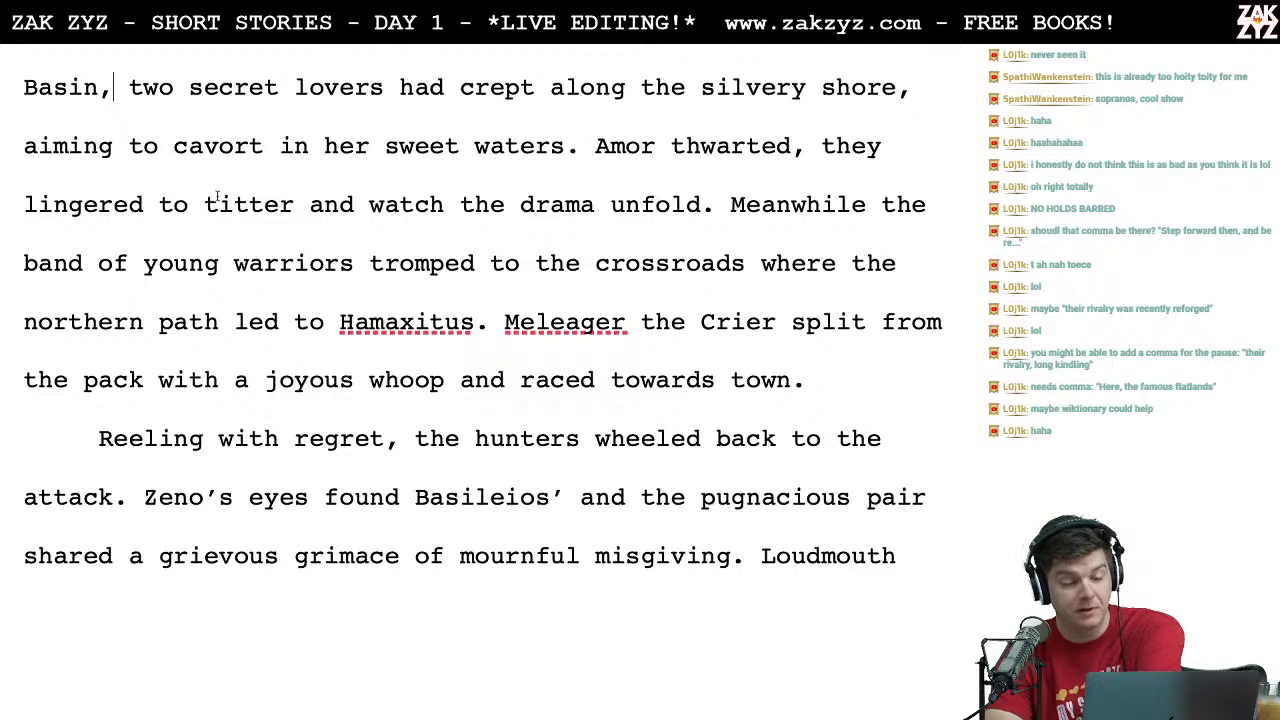
scroll(408, 235, down, 1)
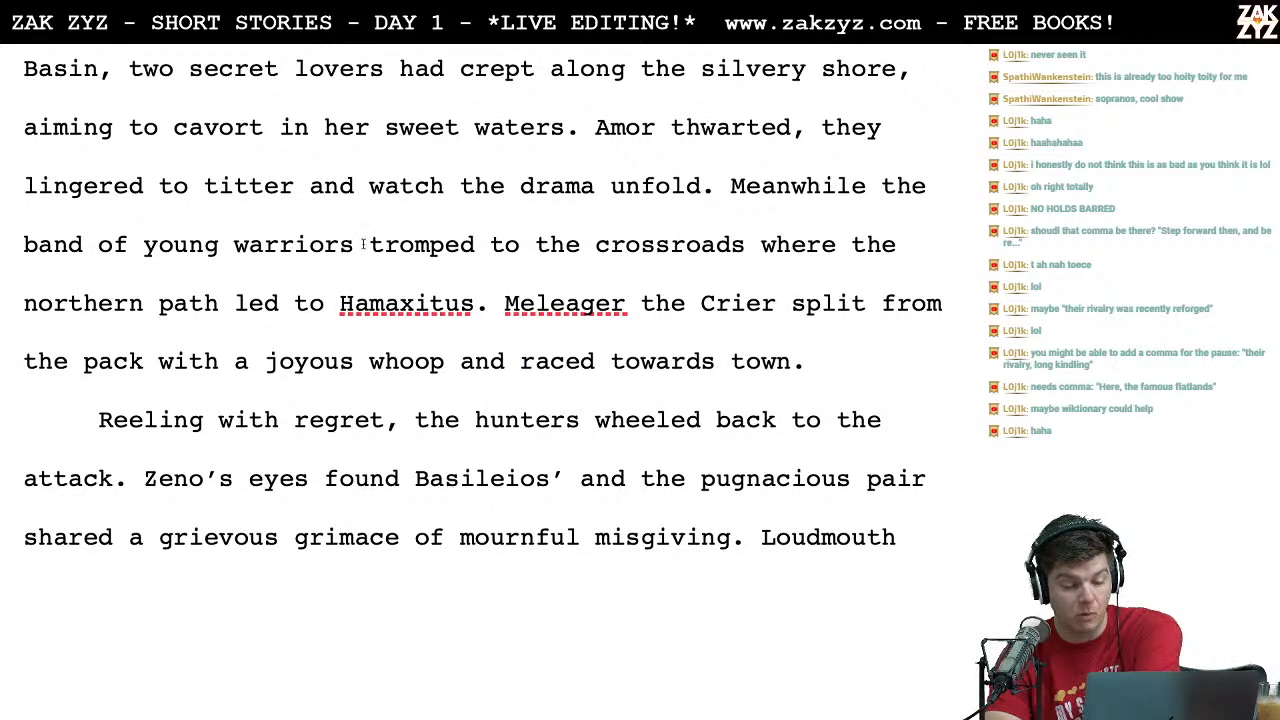
scroll(363, 244, down, 2)
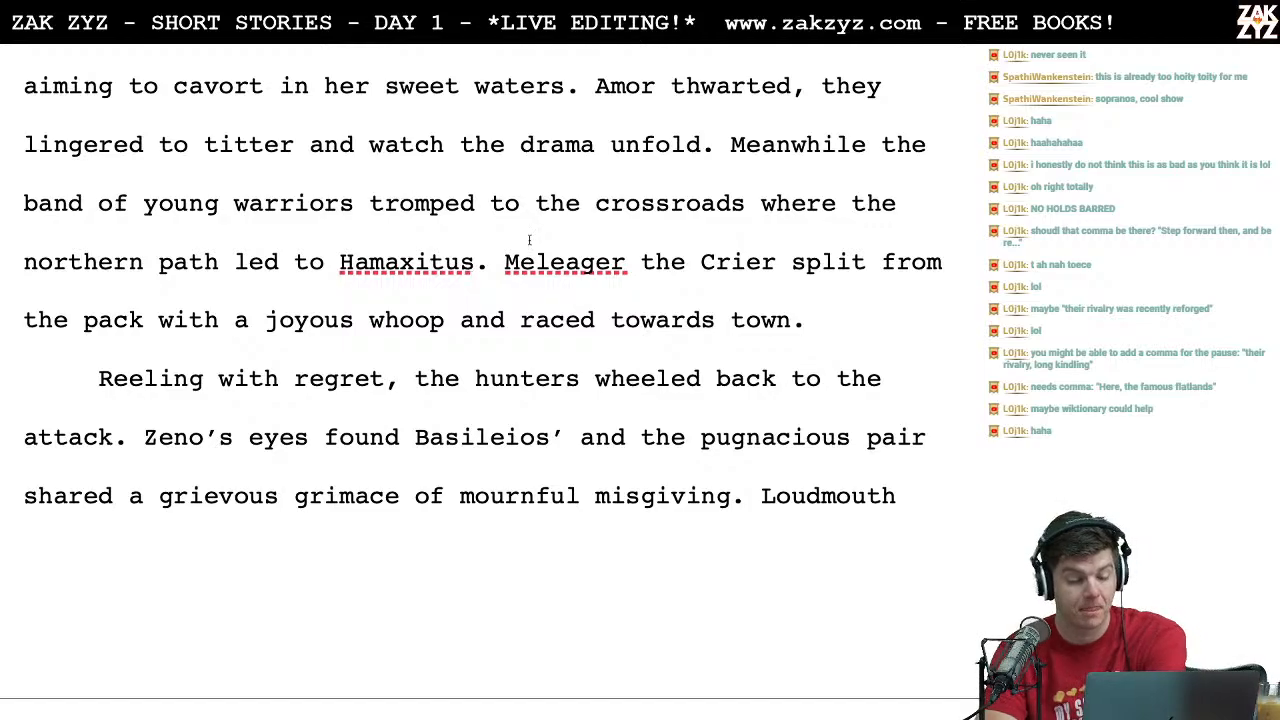
scroll(428, 413, down, 1)
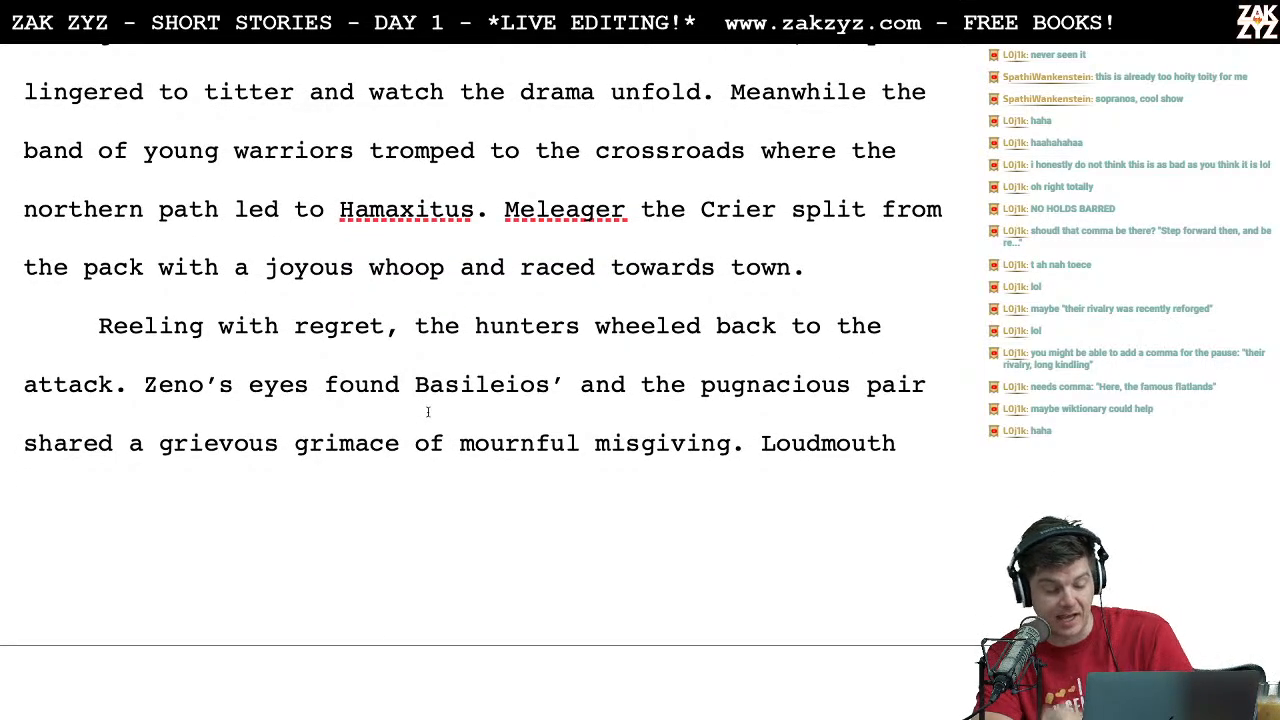
scroll(428, 413, down, 2)
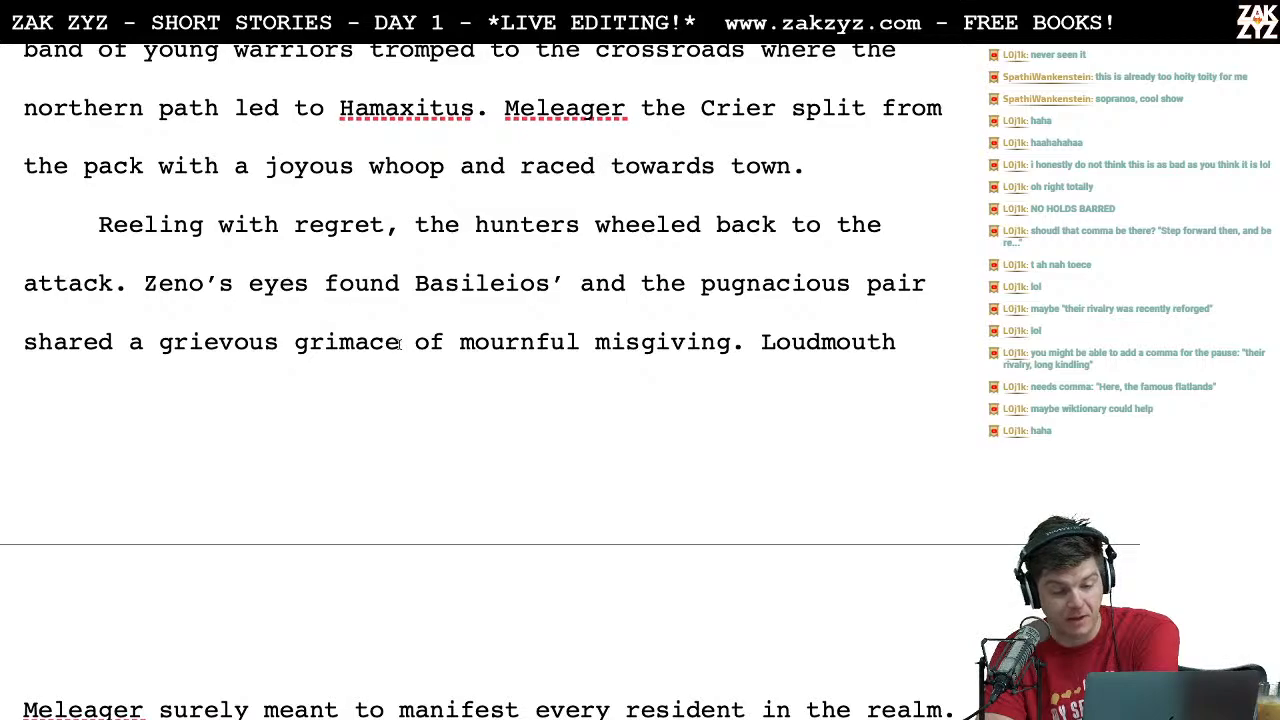
scroll(391, 304, down, 1)
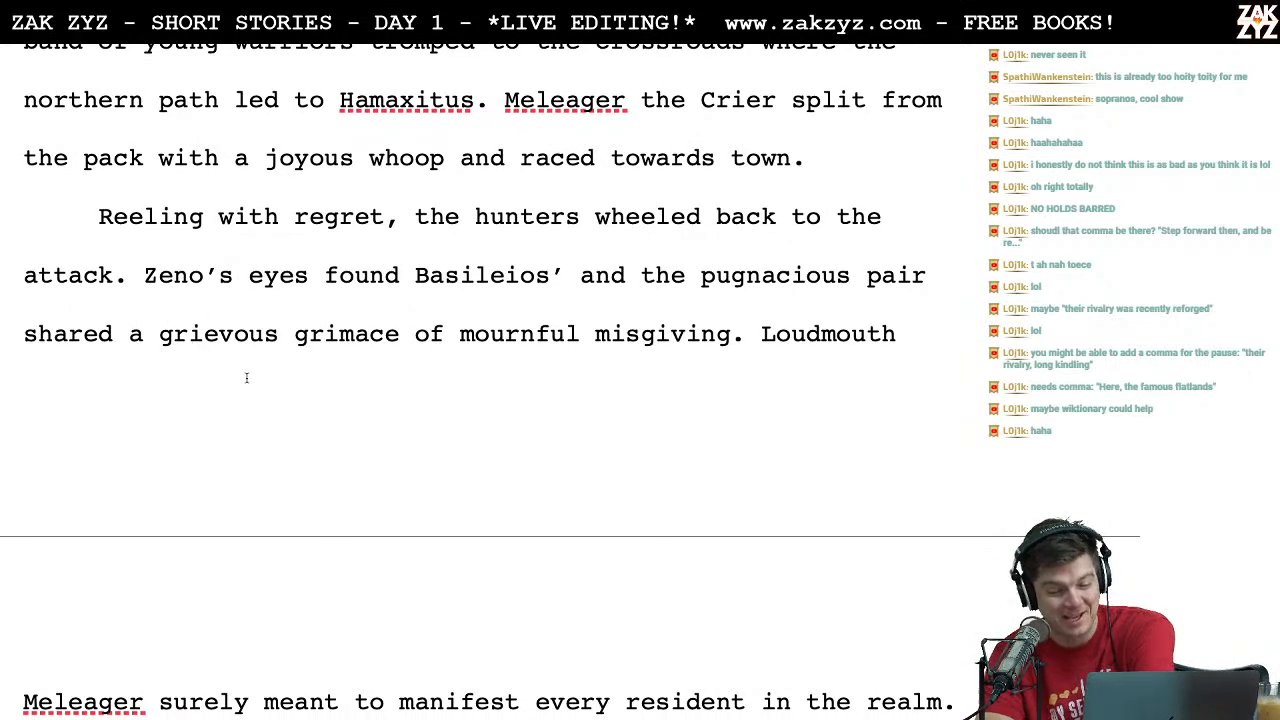
scroll(246, 378, down, 1)
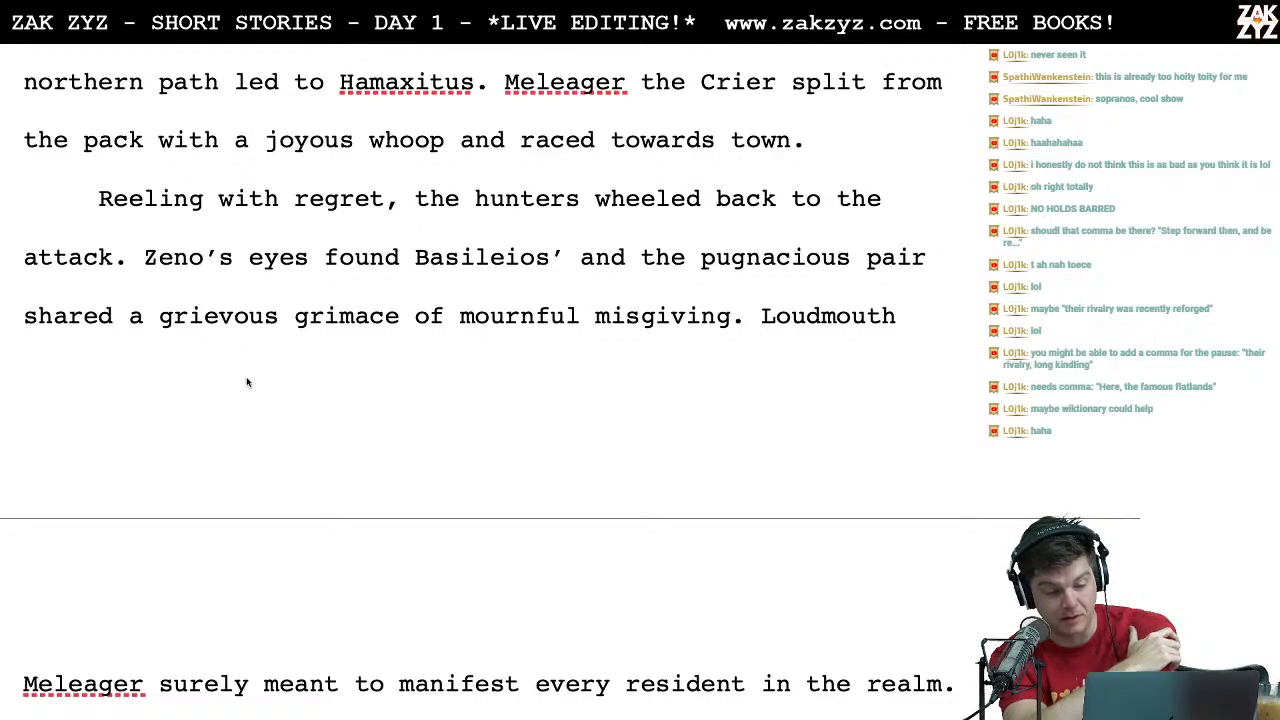
Step: Split the sentence after "Zeno's eyes found Basileios'" with a period, replacing "and the pugnacious pair" with "The pugnacious pair"
click(548, 257)
key(Right)
text(.)
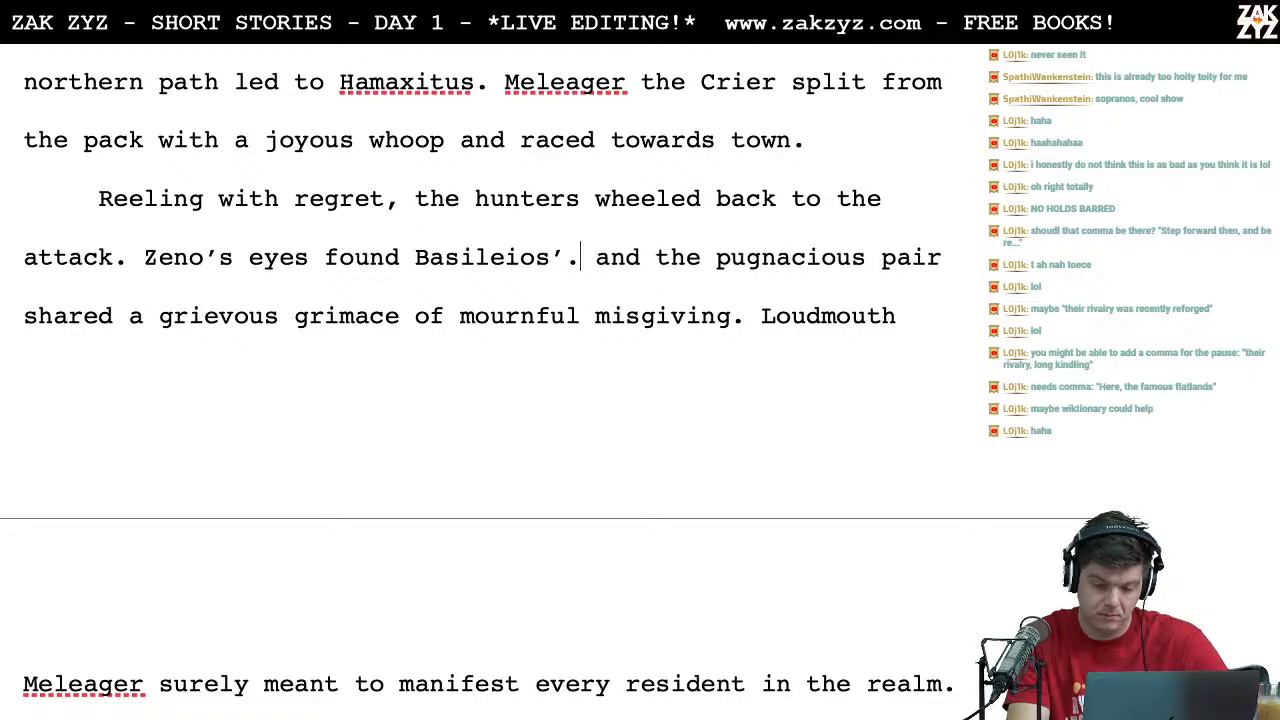
key(Right)
key(Delete)
key(Delete)
key(Delete)
key(Delete)
key(Delete)
text(T)
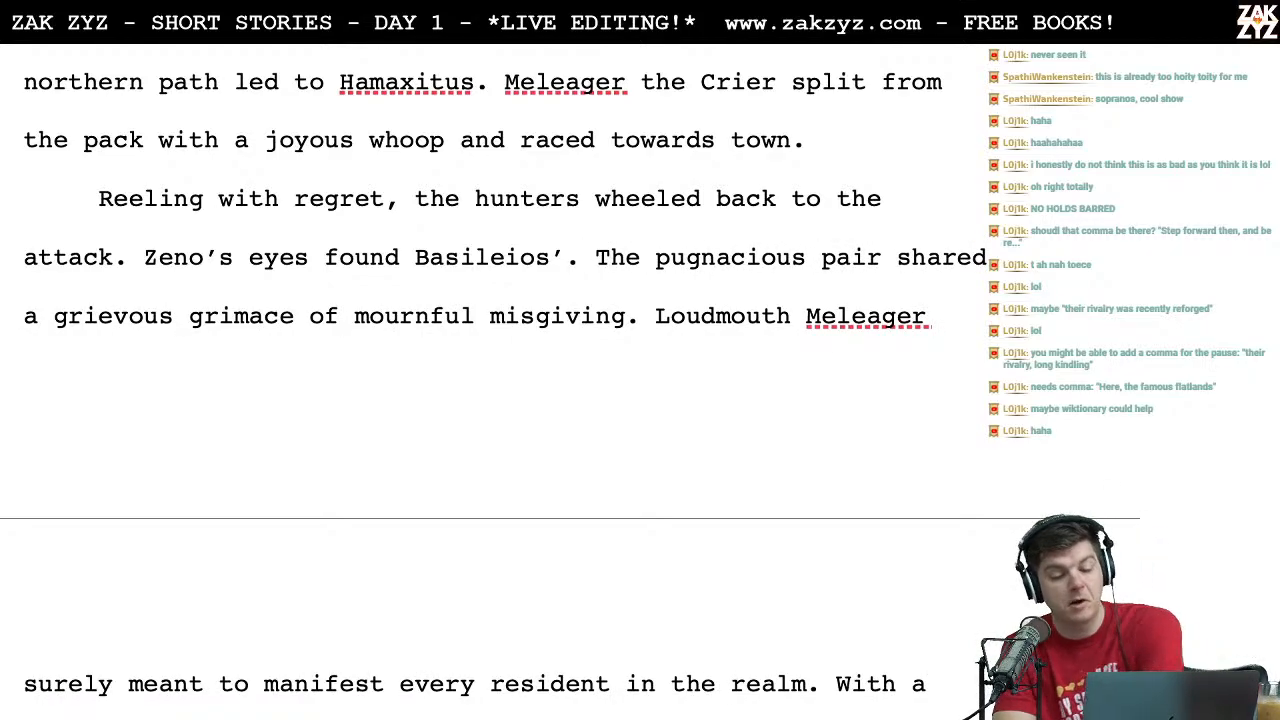
Step: Proofread from "Loudmouth Meleager surely meant" through Zeno's italic song, down to "For a more auspicious day"
scroll(560, 380, down, 1)
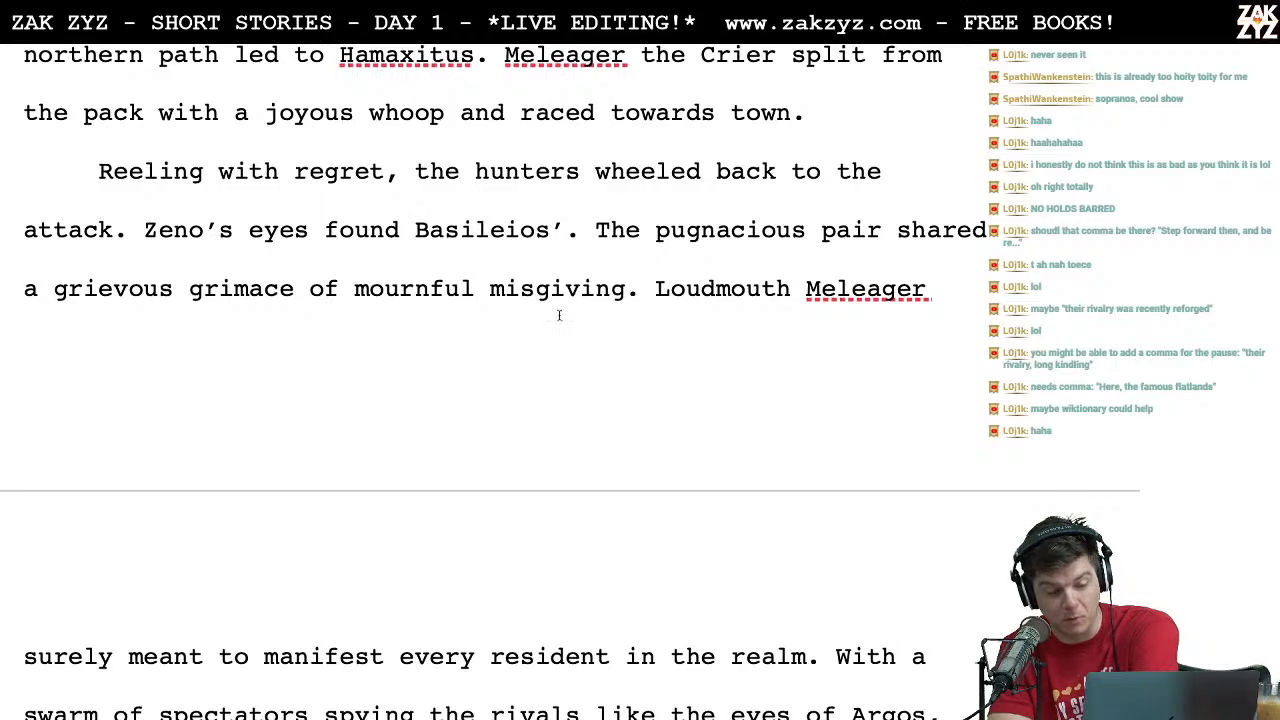
scroll(617, 348, down, 3)
scroll(617, 348, down, 7)
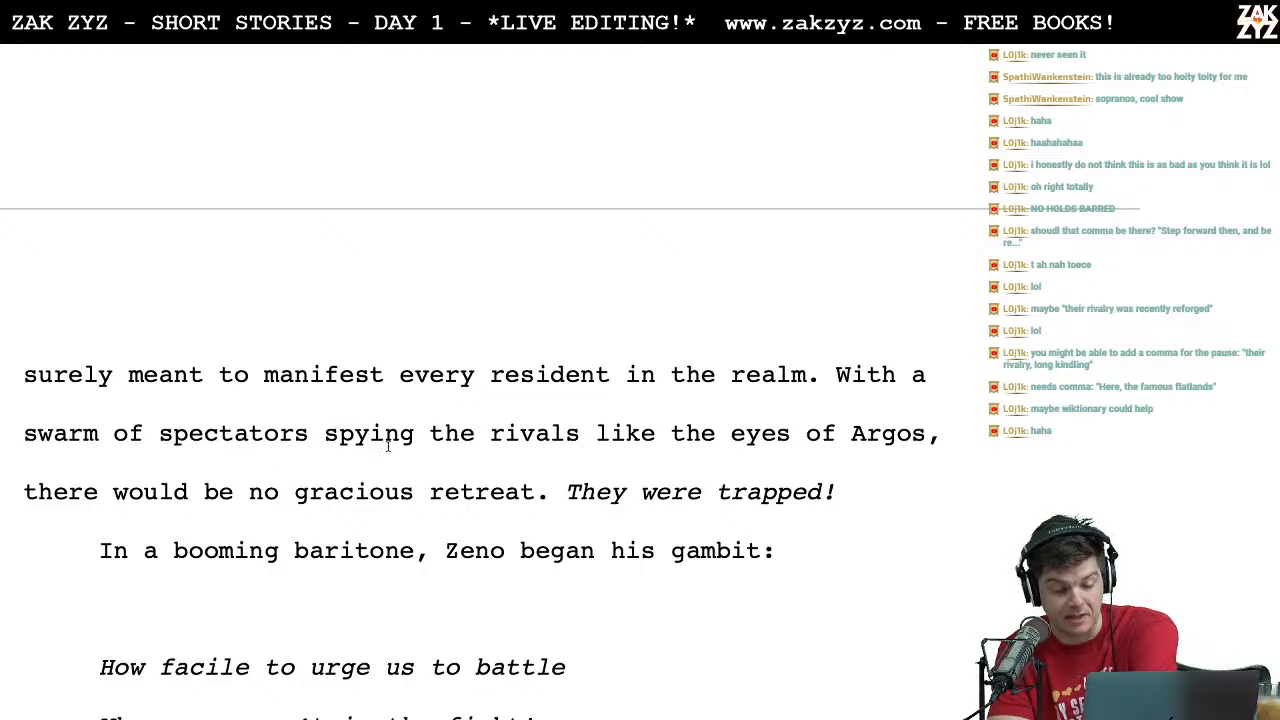
scroll(388, 447, down, 1)
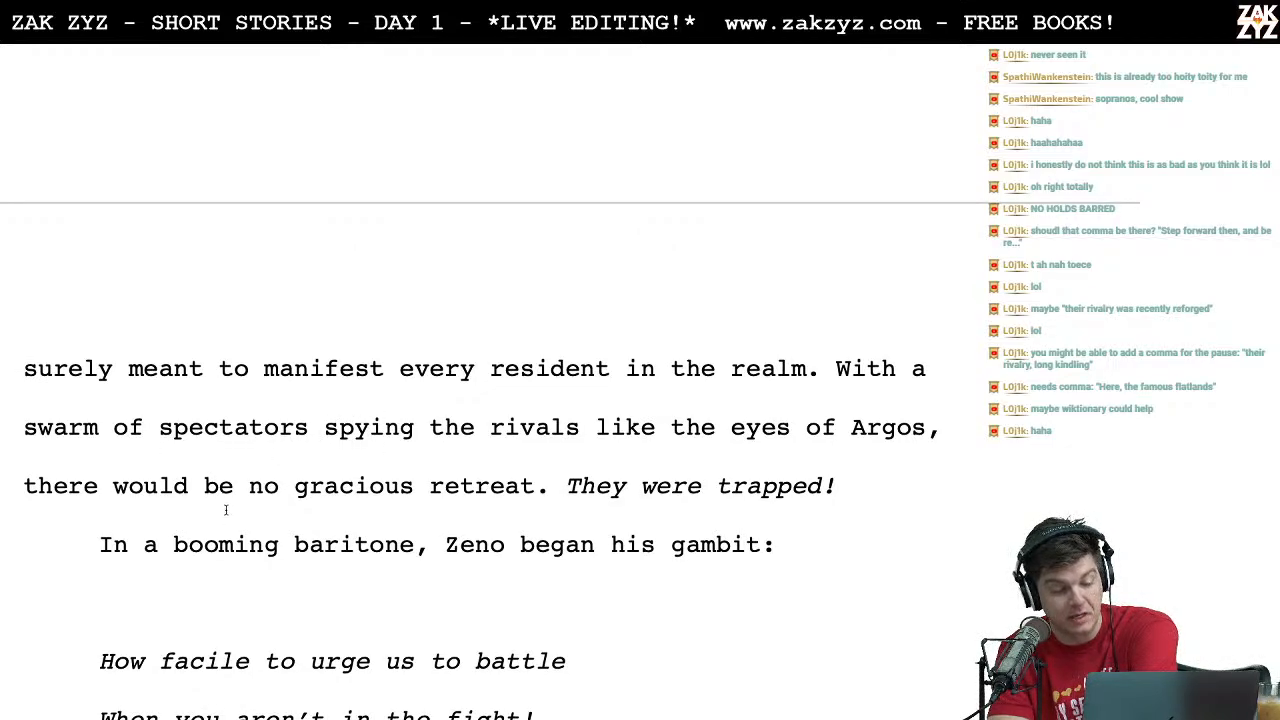
scroll(489, 503, down, 1)
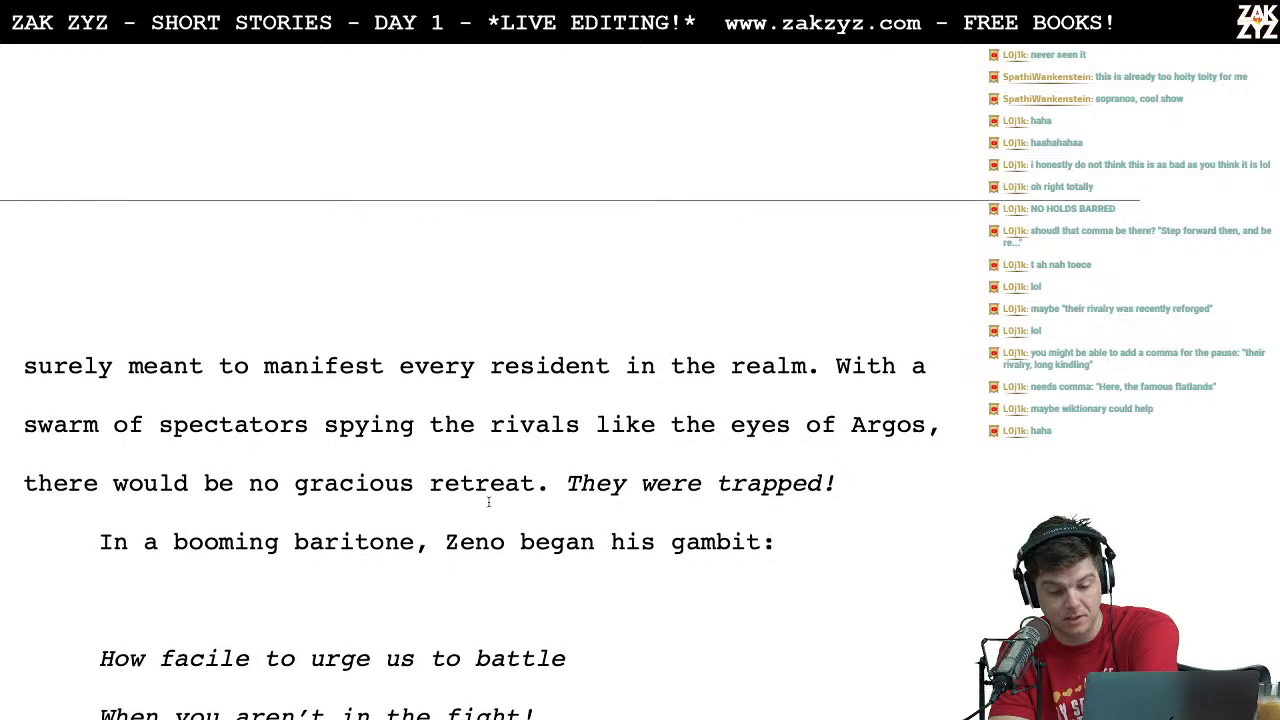
scroll(489, 503, down, 3)
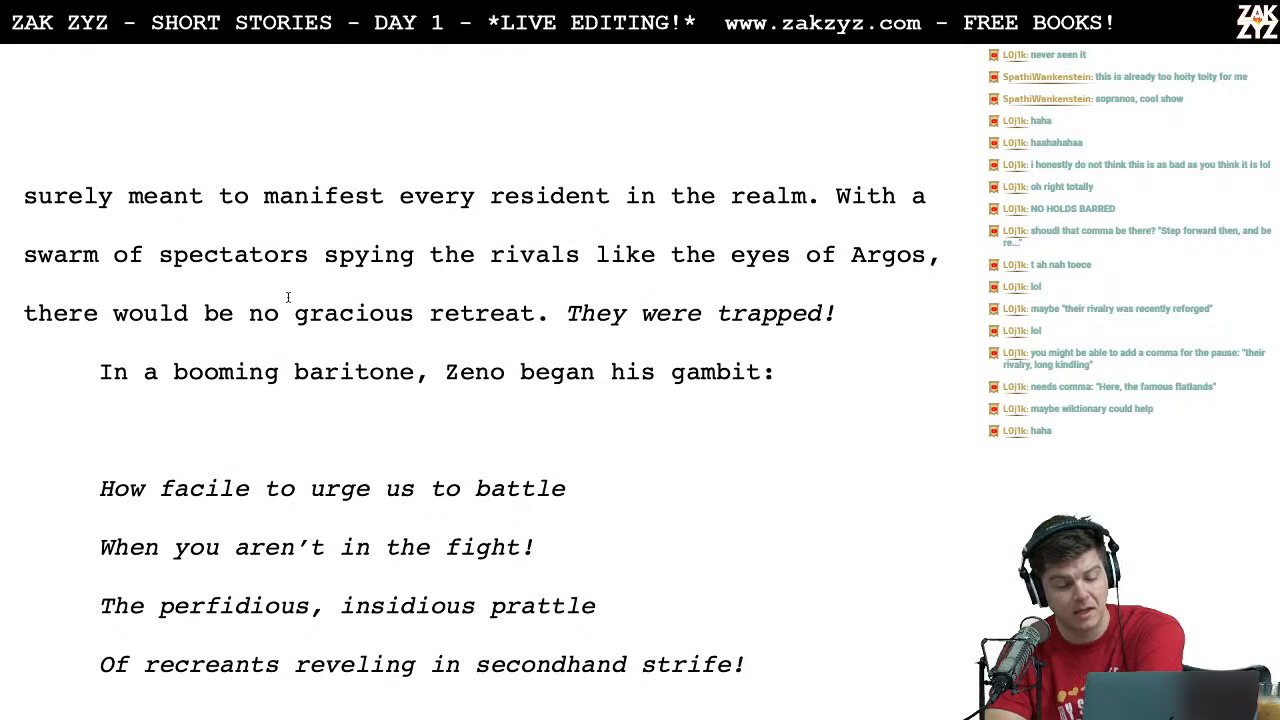
scroll(280, 432, down, 3)
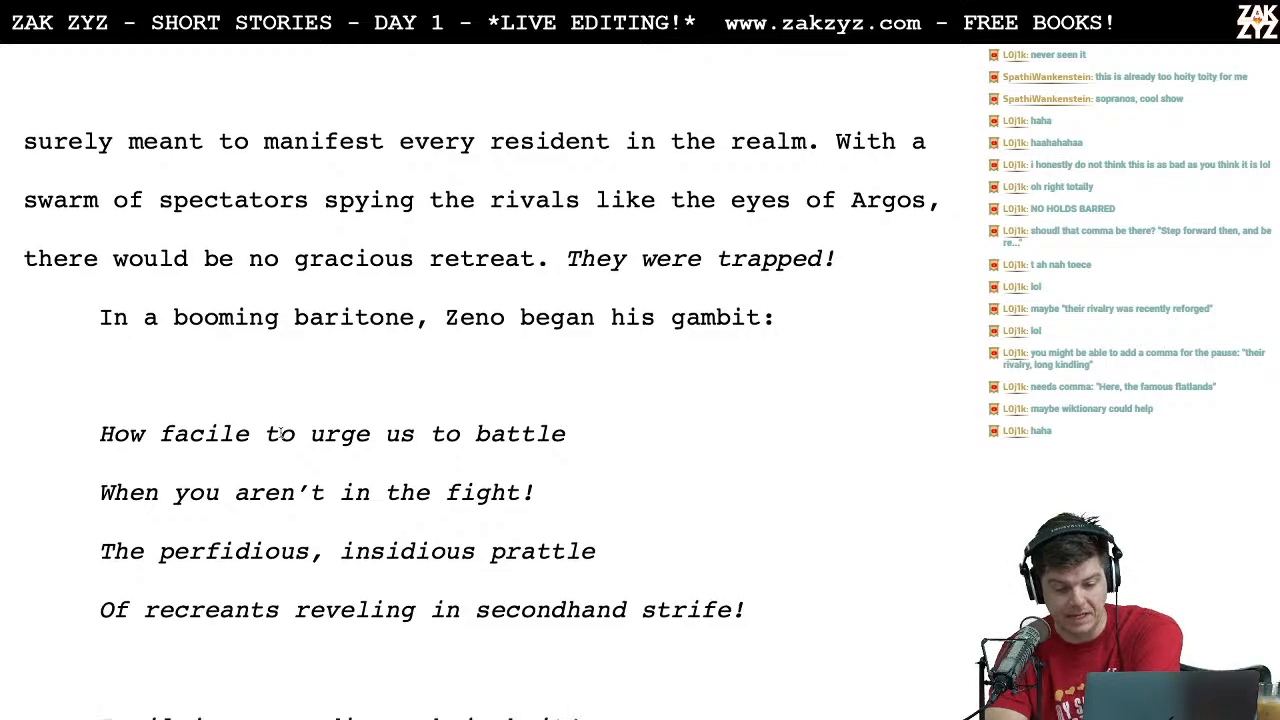
scroll(280, 432, down, 1)
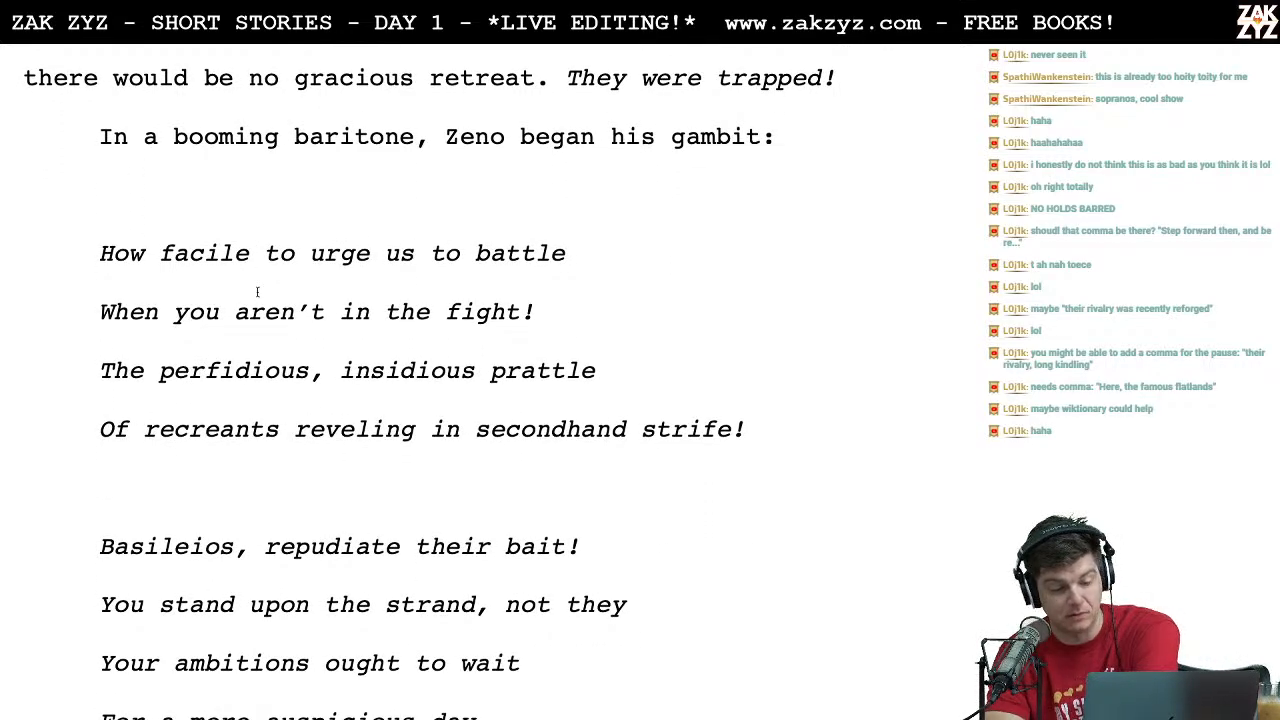
scroll(257, 291, down, 1)
scroll(257, 291, down, 1)
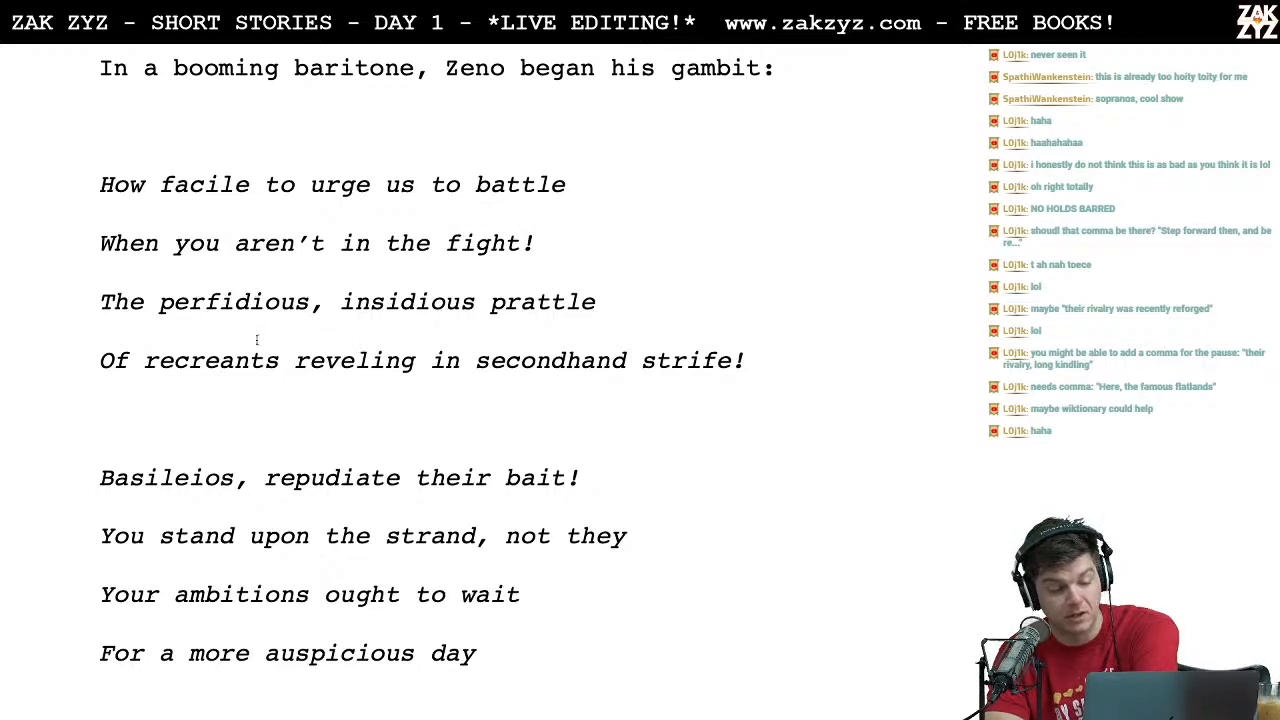
scroll(406, 398, down, 1)
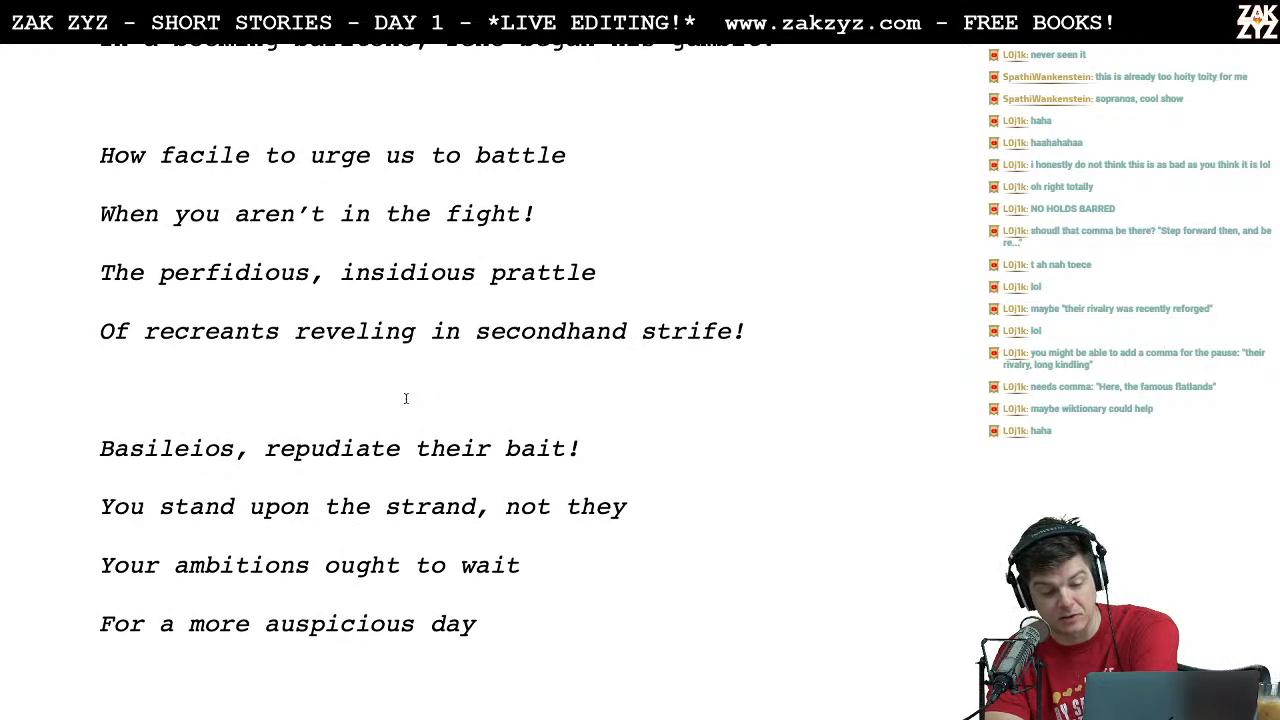
Step: Insert commas after "How facile to urge us to battle" and "insidious prattle" in Zeno's song
scroll(406, 398, down, 1)
click(584, 156)
text(,)
click(596, 254)
text(,)
Step: Insert a comma after "Dreaming daftly of better days" in Basileios's earlier song beginning "Alas, Zeno!"
scroll(500, 400, down, 15)
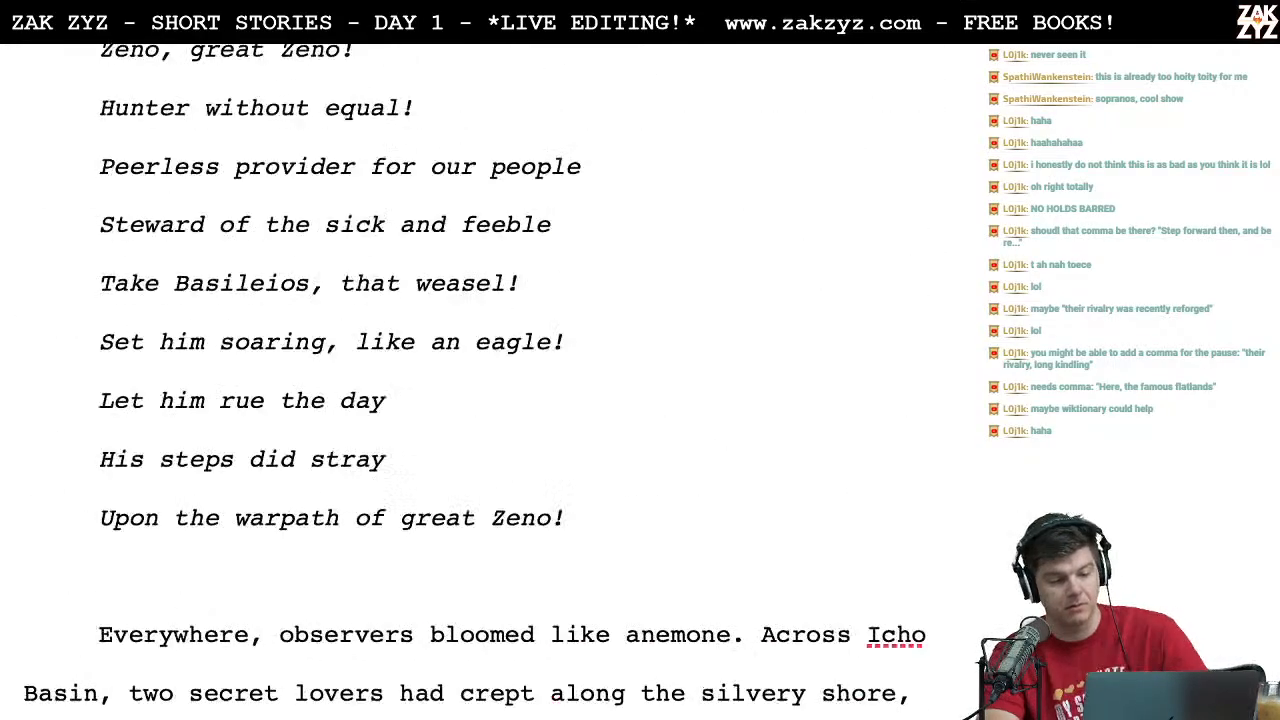
scroll(500, 400, down, 10)
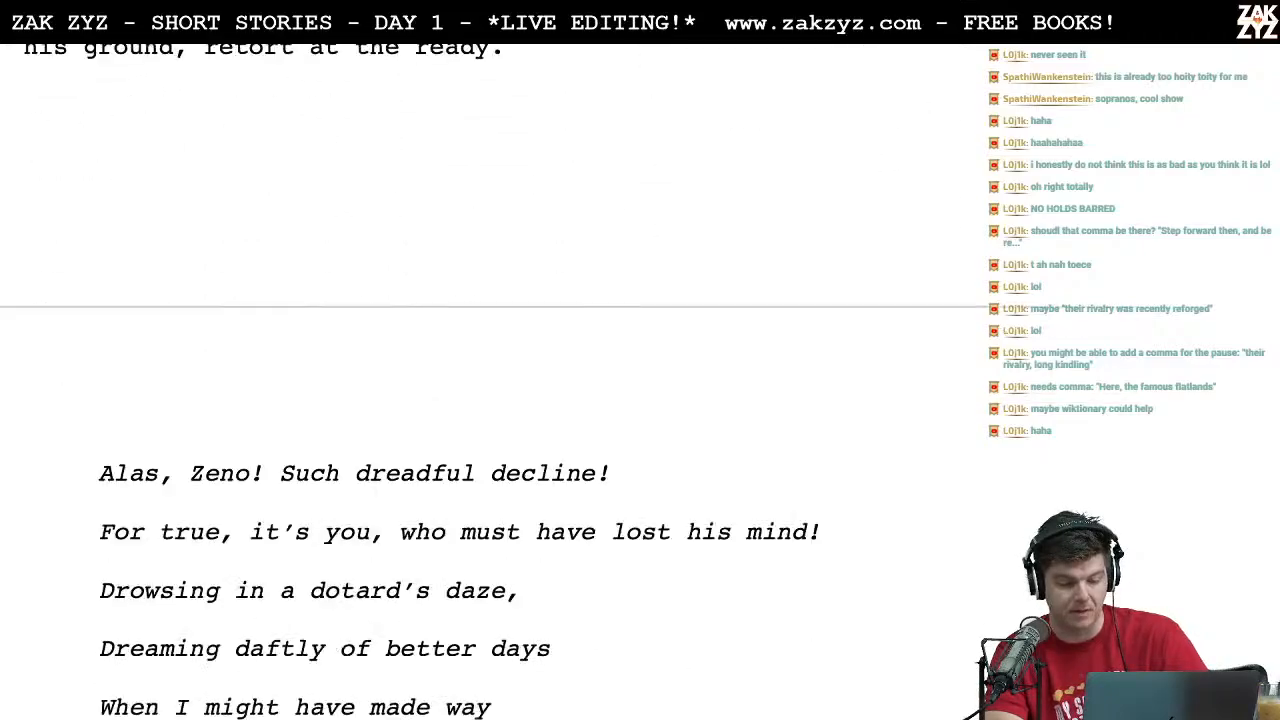
scroll(500, 400, down, 5)
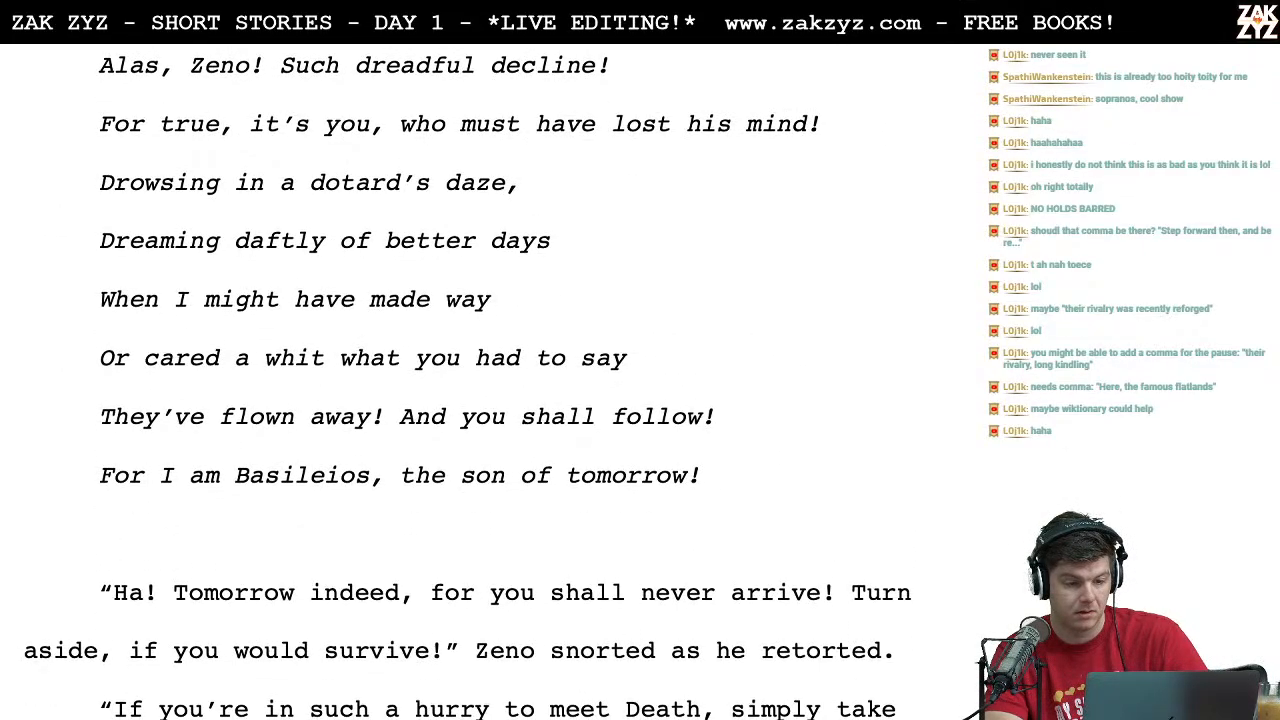
click(551, 250)
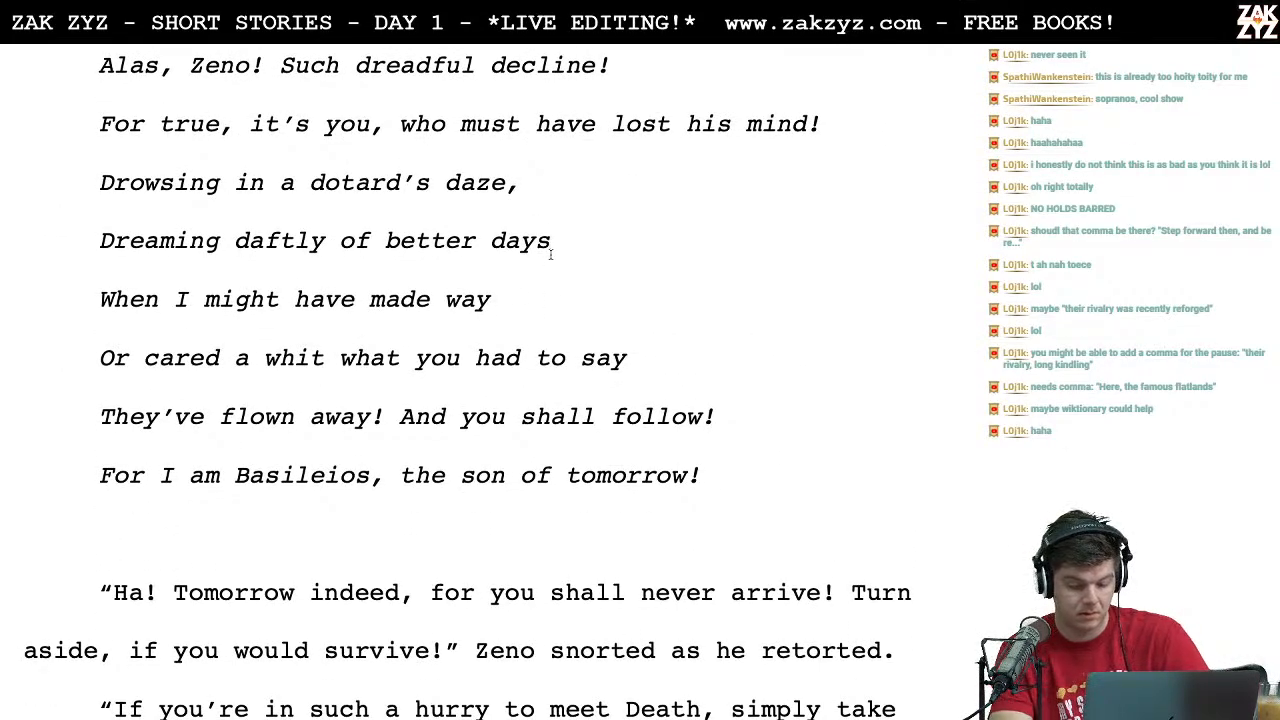
text(,)
Step: Insert a comma after "Tender Basileios" in Zeno's first song, "Oh Basileios"
scroll(551, 254, up, 15)
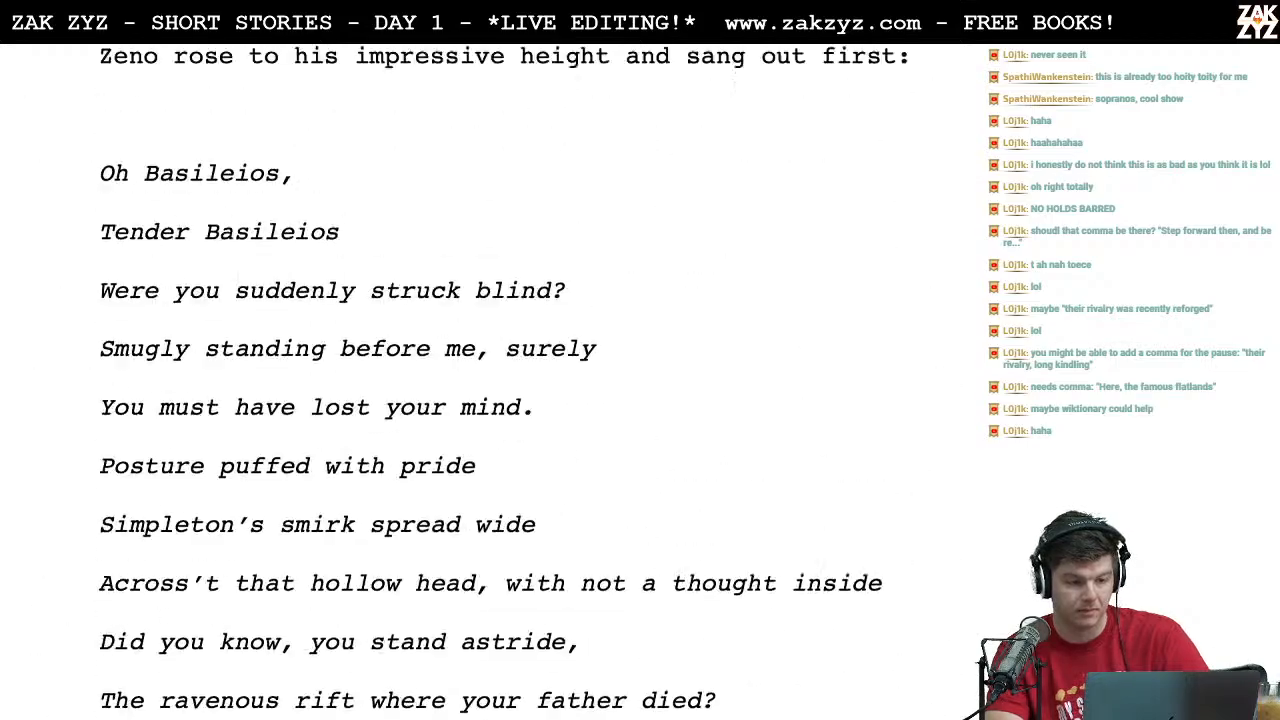
scroll(480, 380, up, 10)
scroll(480, 380, down, 13)
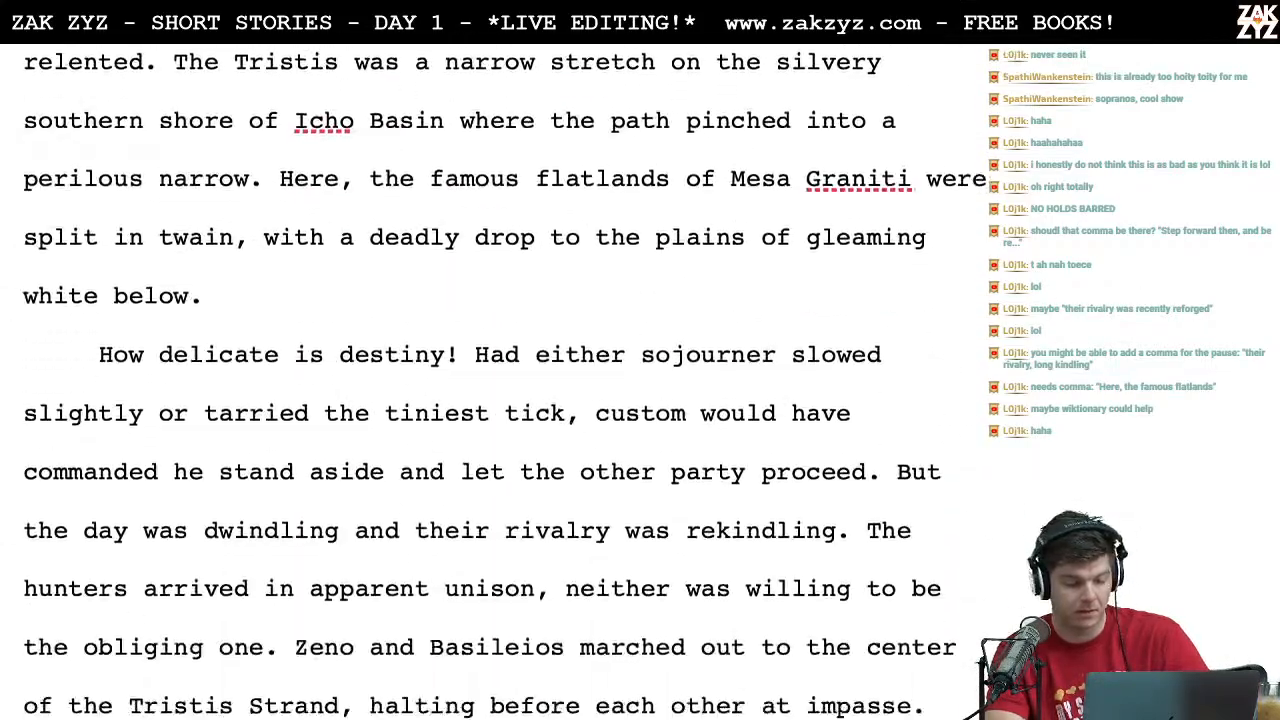
scroll(466, 277, down, 5)
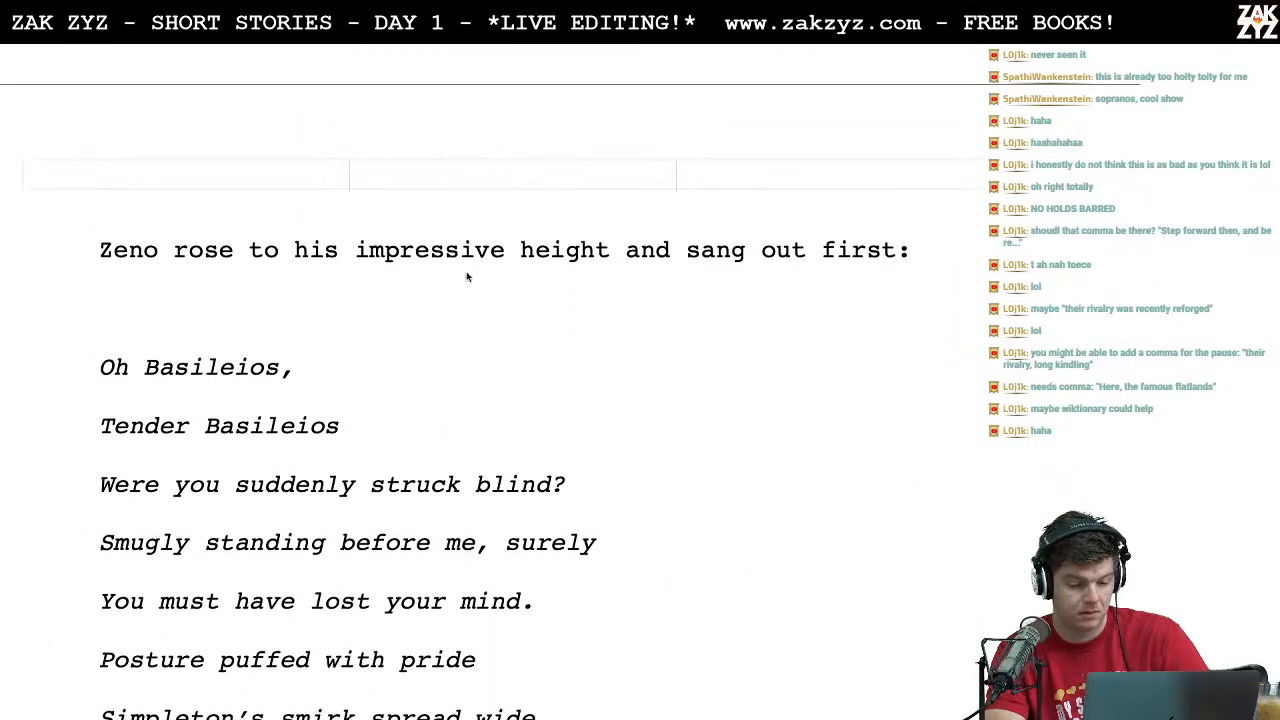
text(,)
key(Down)
key(Right)
key(Right)
key(Right)
key(Right)
key(Right)
key(Right)
key(Right)
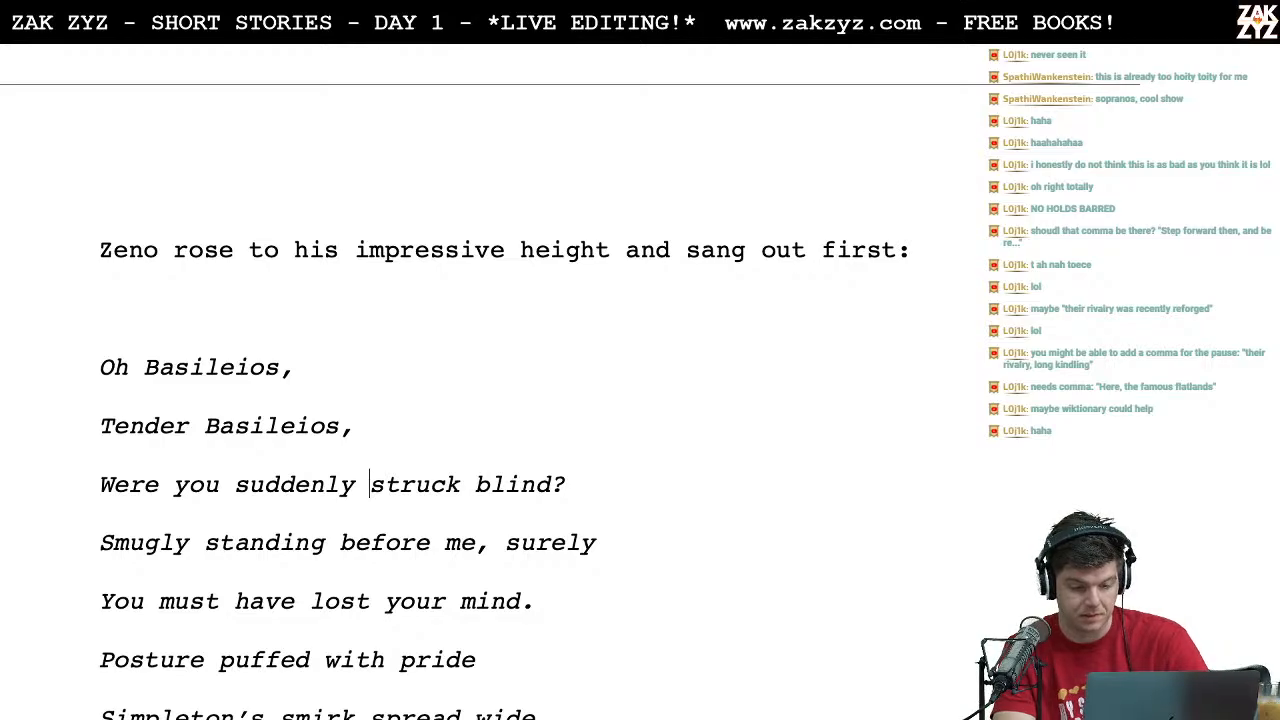
Step: Add line-end commas after "surely", "Posture puffed with pride" and "Simpleton's smirk spread wide" in Zeno's first song
key(End)
key(Down)
key(End)
text(,)
key(Down)
key(Down)
key(Down)
key(Up)
text(,)
Step: Insert a comma after "with not a thought inside" in Zeno's first song and review its ending through "Lest history repeat!"
key(Down)
key(Right)
key(Right)
text(,)
key(Down)
key(Down)
key(Down)
key(Down)
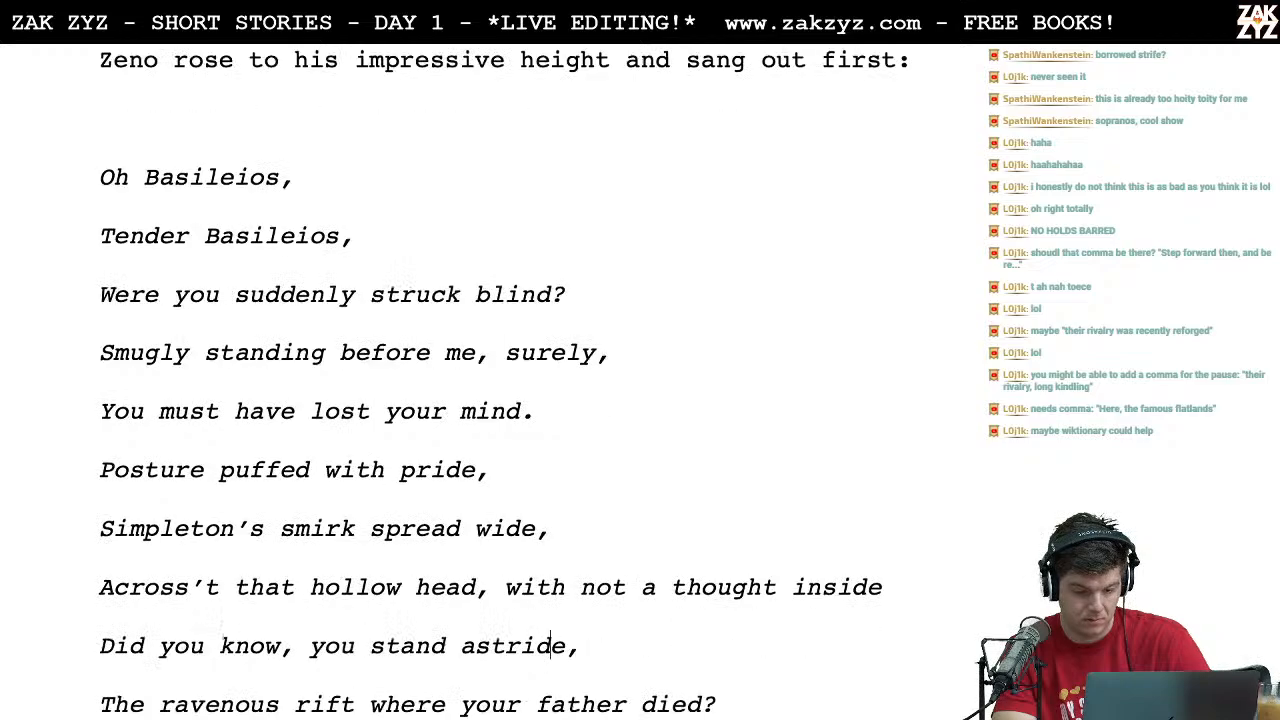
key(Up)
key(Up)
key(Right)
key(Up)
key(Right)
key(Right)
key(Right)
key(Right)
key(Right)
key(Right)
key(Right)
key(Right)
key(Right)
key(Right)
key(Right)
key(Right)
key(Right)
key(Right)
key(Right)
key(Right)
key(Right)
key(Right)
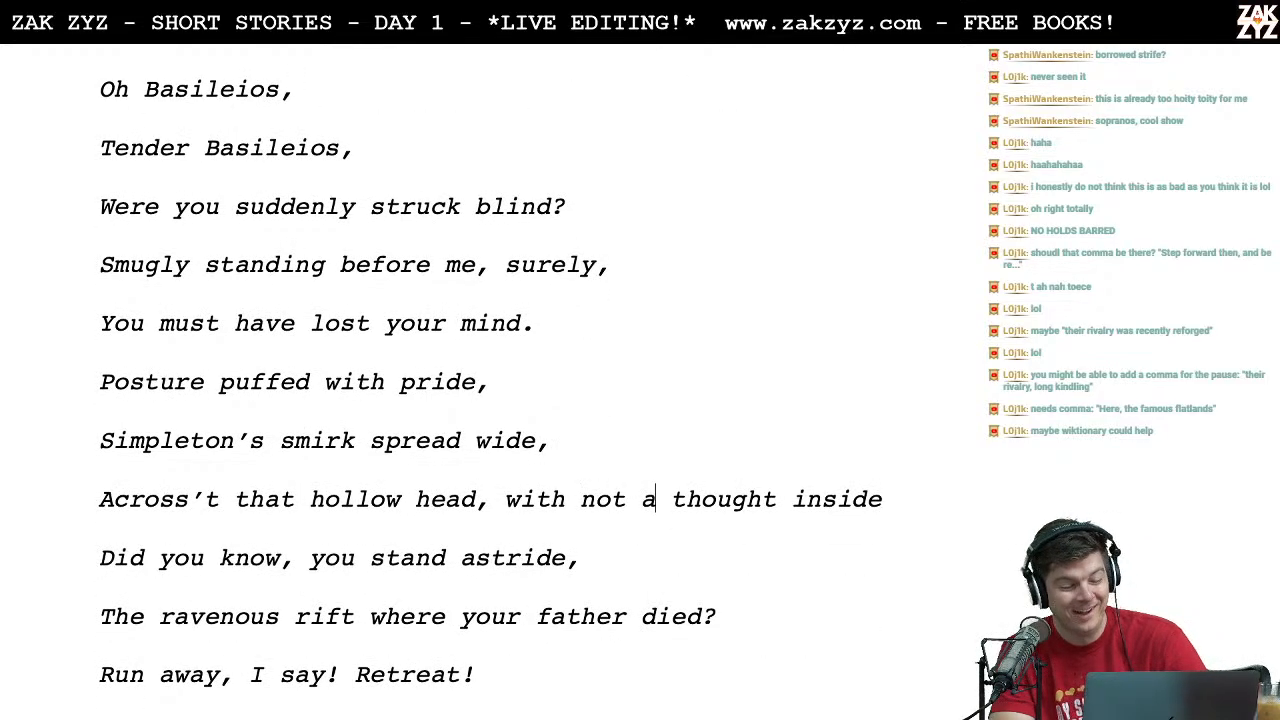
text(,)
key(Down)
key(Down)
key(Down)
key(Return)
text(Lest history repeat!)
key(Return)
key(Down)
key(Down)
key(Down)
key(Down)
key(Down)
key(Down)
key(Down)
key(Down)
key(Down)
key(Down)
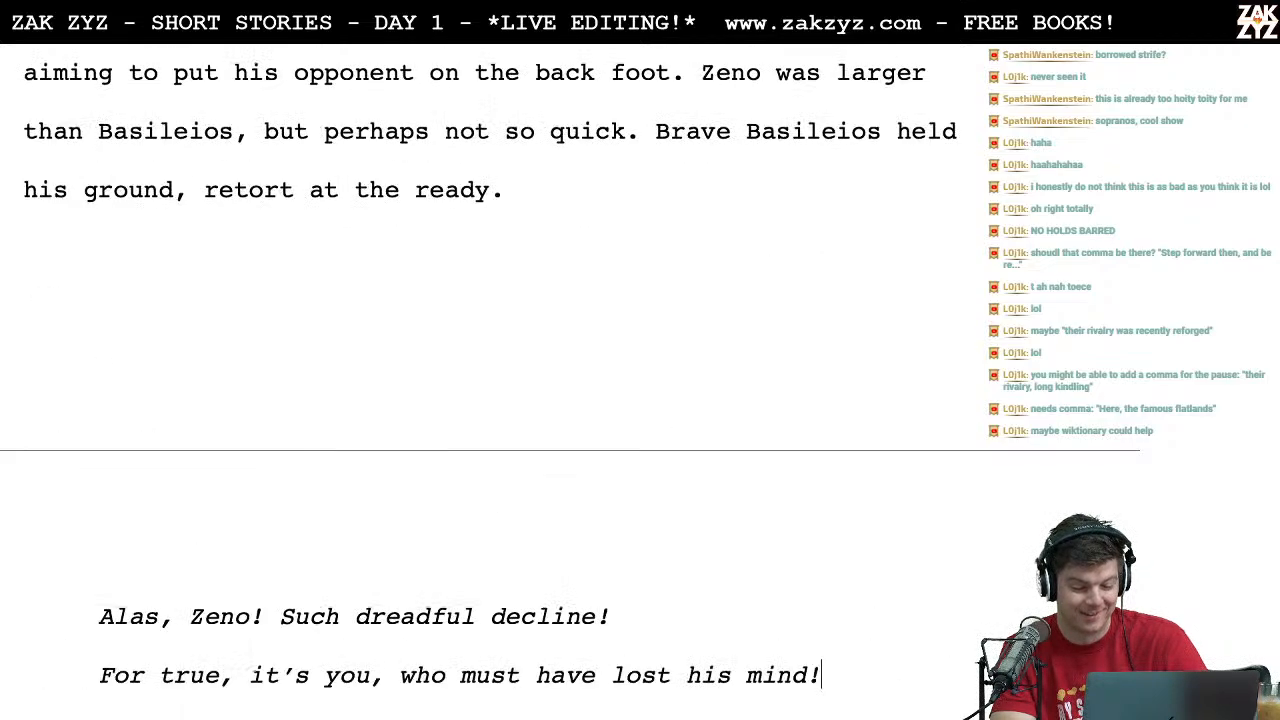
Step: Add line-end commas after "When I might have made way" and "Or cared a whit what you had to say"
key(Down)
key(Down)
key(ctrl+Down)
key(ctrl+Down)
key(ctrl+Down)
key(ctrl+Down)
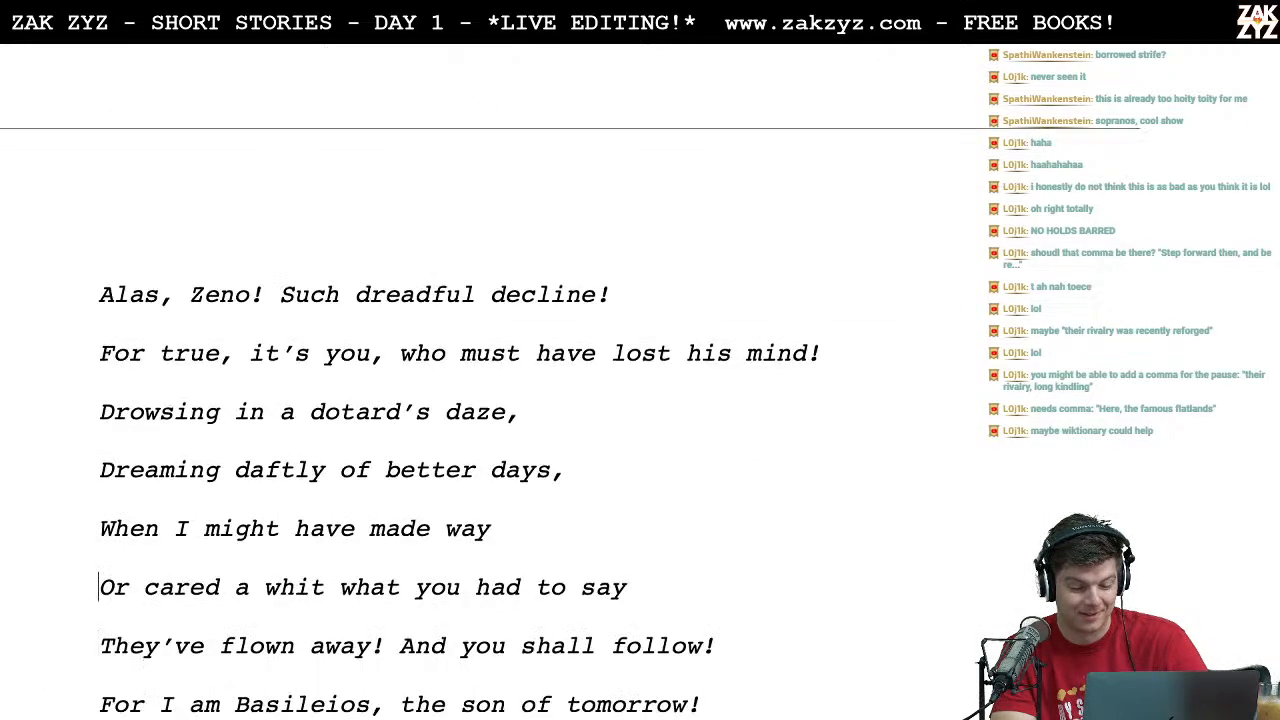
key(End)
text(,)
key(Down)
key(Right)
key(Right)
key(Right)
key(Right)
key(Right)
key(Right)
key(Right)
key(Right)
key(Right)
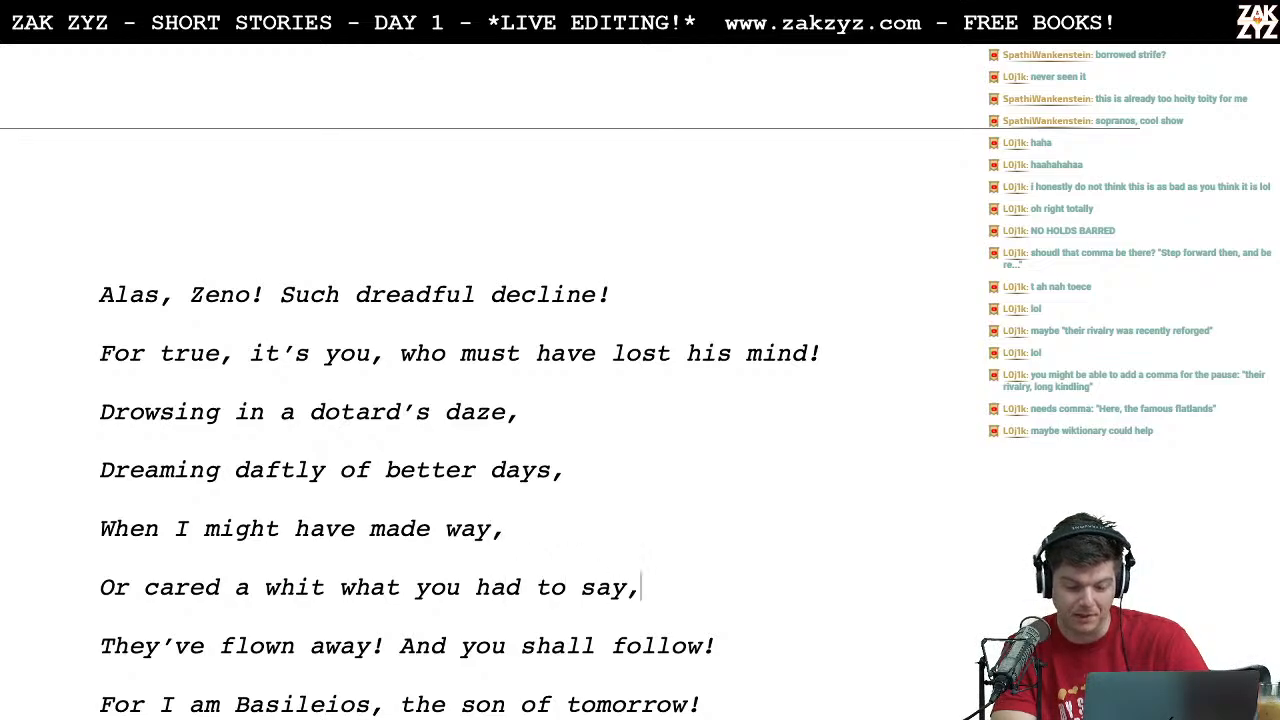
Step: Check the dialogue after Basileios's song and the "Beat him down" chorus for missing line-end punctuation
key(Down)
key(Down)
key(Down)
key(Down)
key(Down)
key(Down)
key(Down)
key(Down)
key(Down)
key(Down)
key(Down)
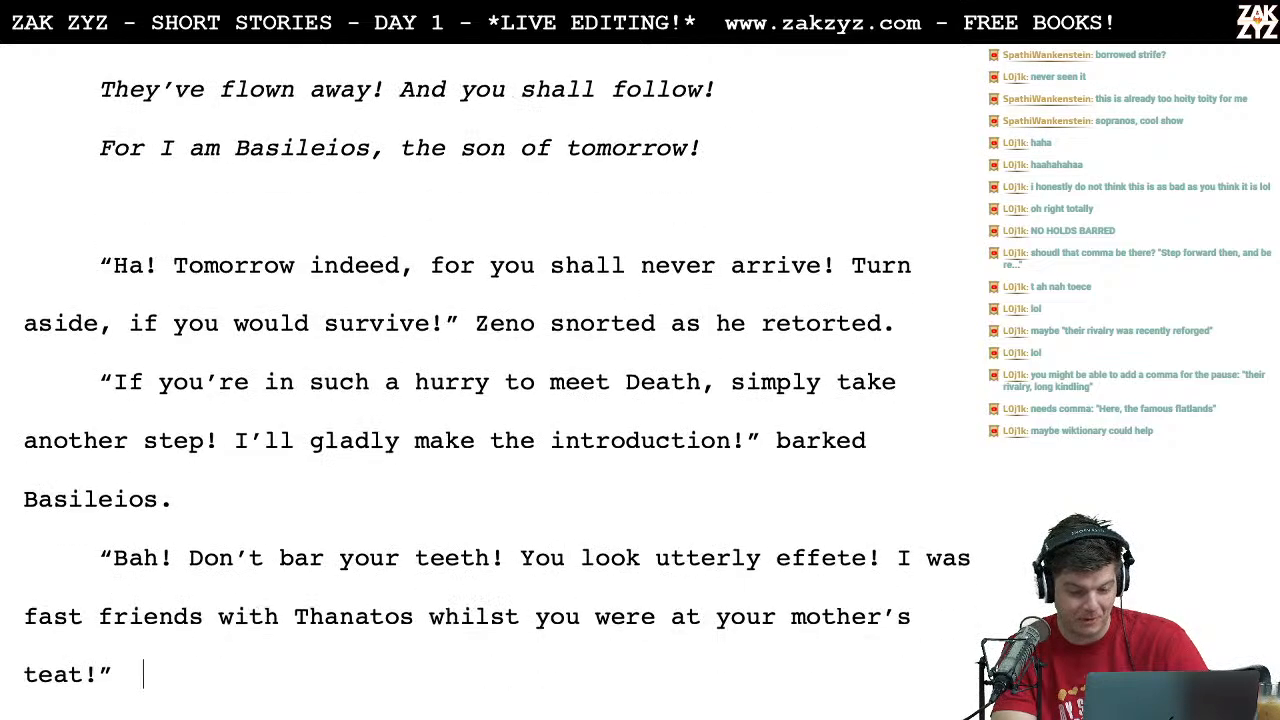
key(Down)
key(Down)
key(Down)
key(Down)
key(Down)
key(Down)
key(Down)
key(Down)
key(Down)
key(Down)
key(Down)
key(Down)
key(Down)
key(Down)
key(Down)
key(Down)
key(Down)
key(Down)
key(Down)
key(Down)
key(Down)
key(Down)
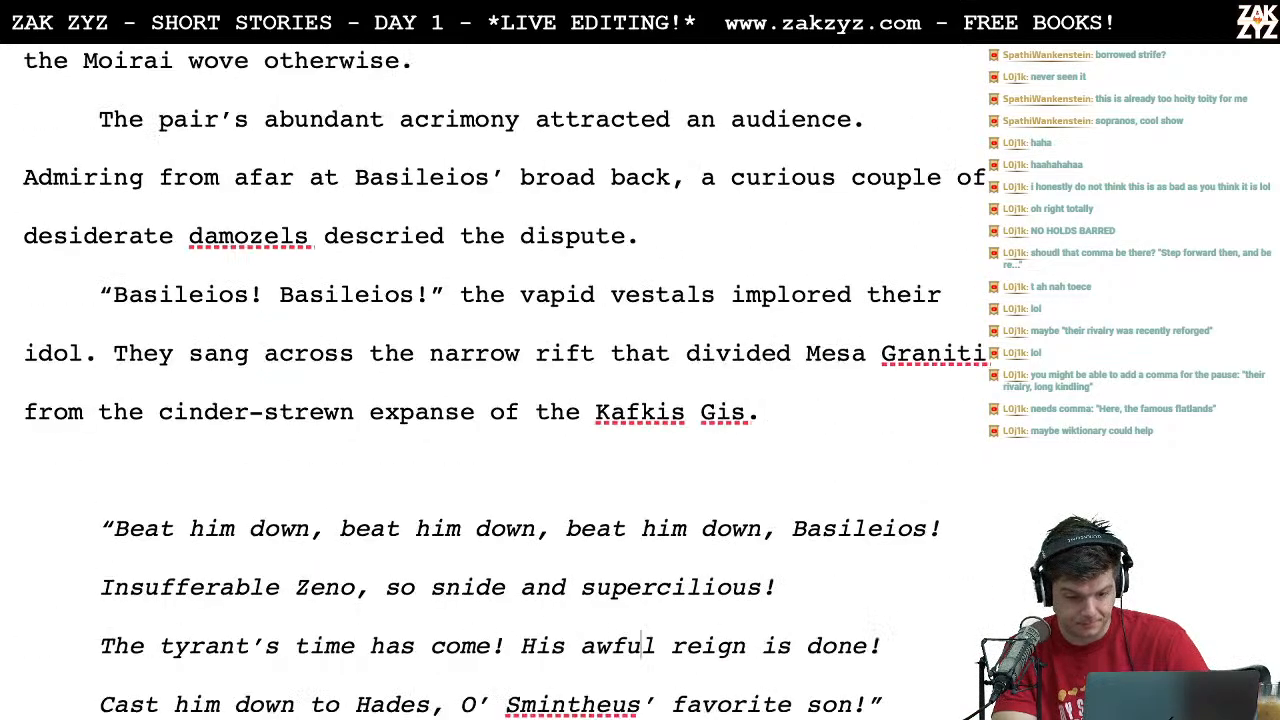
key(Down)
key(Up)
key(Up)
key(Down)
key(Down)
Step: Add line-end commas after "Peerless provider for our people" and "Steward of the sick and feeble" in the answering song to Zeno
key(Down)
key(Down)
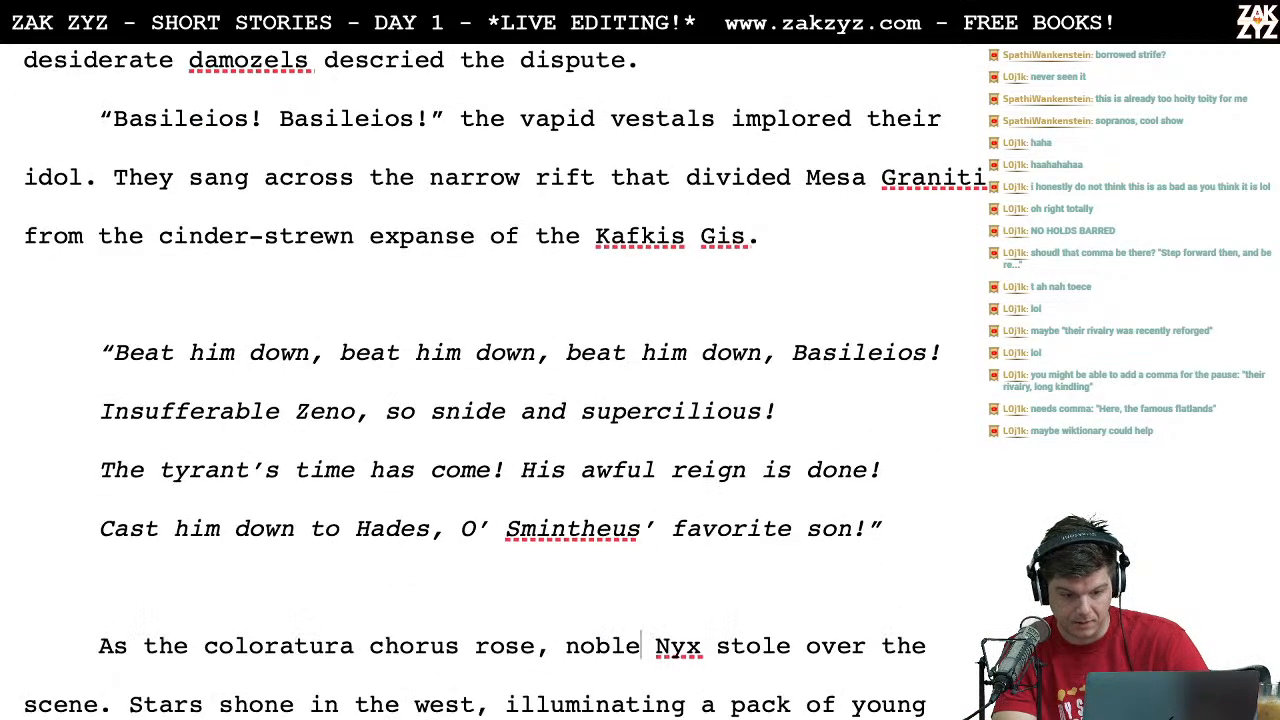
key(Down)
key(Down)
key(Down)
key(Down)
key(Down)
key(Down)
key(Down)
key(Down)
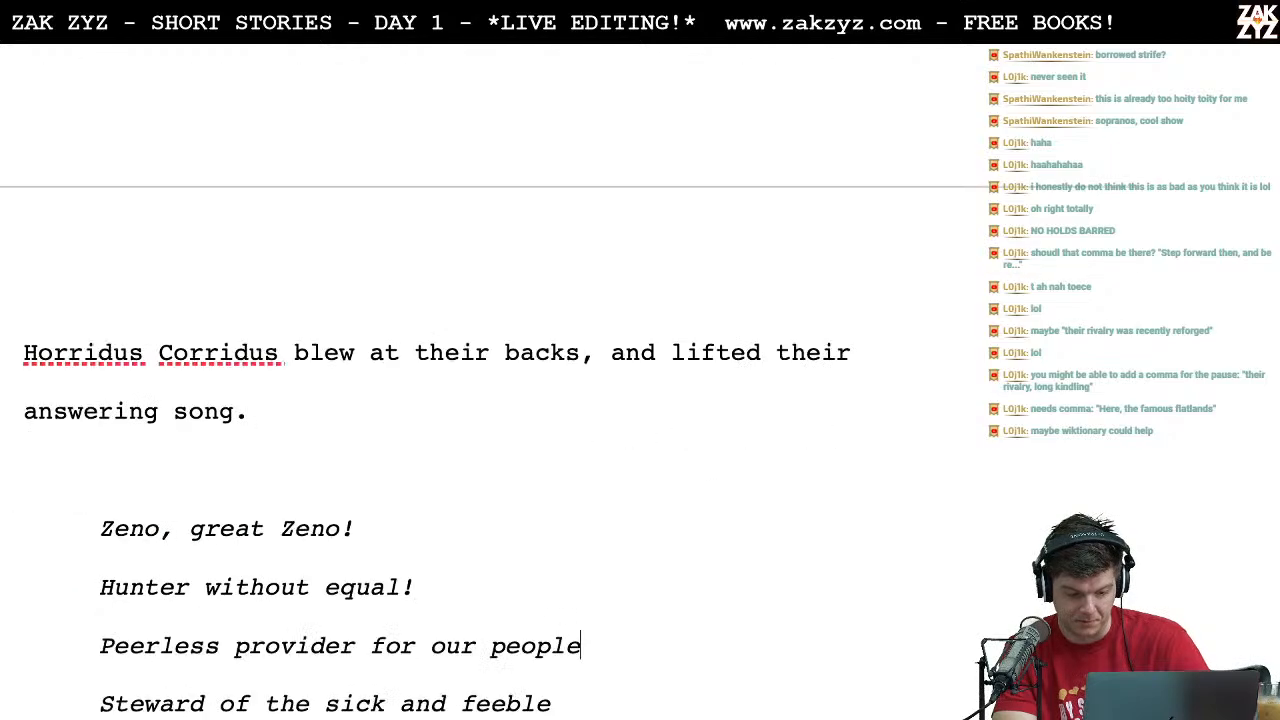
text(,)
key(Down)
text(,)
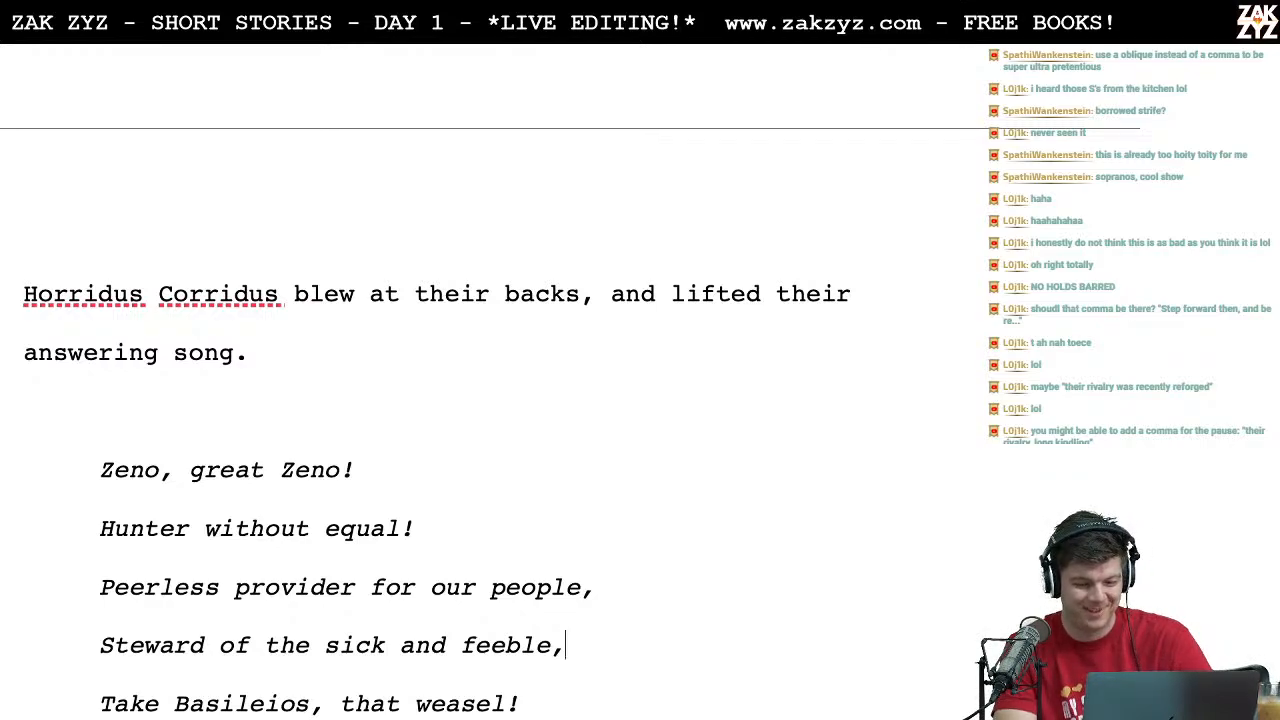
Step: Add line-end commas after "Let him rue the day" and "His steps did stray" in the answering song
key(Down)
key(Down)
key(Down)
key(Down)
key(Up)
key(Up)
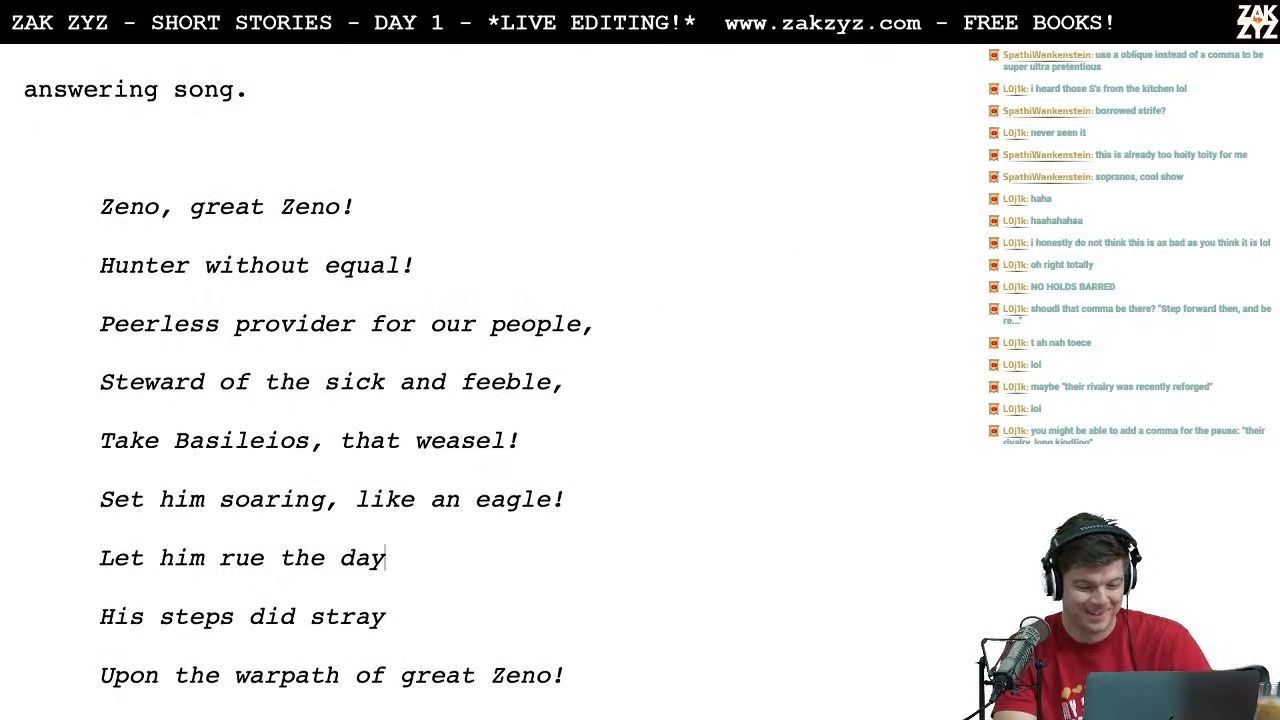
key(Down)
text(,)
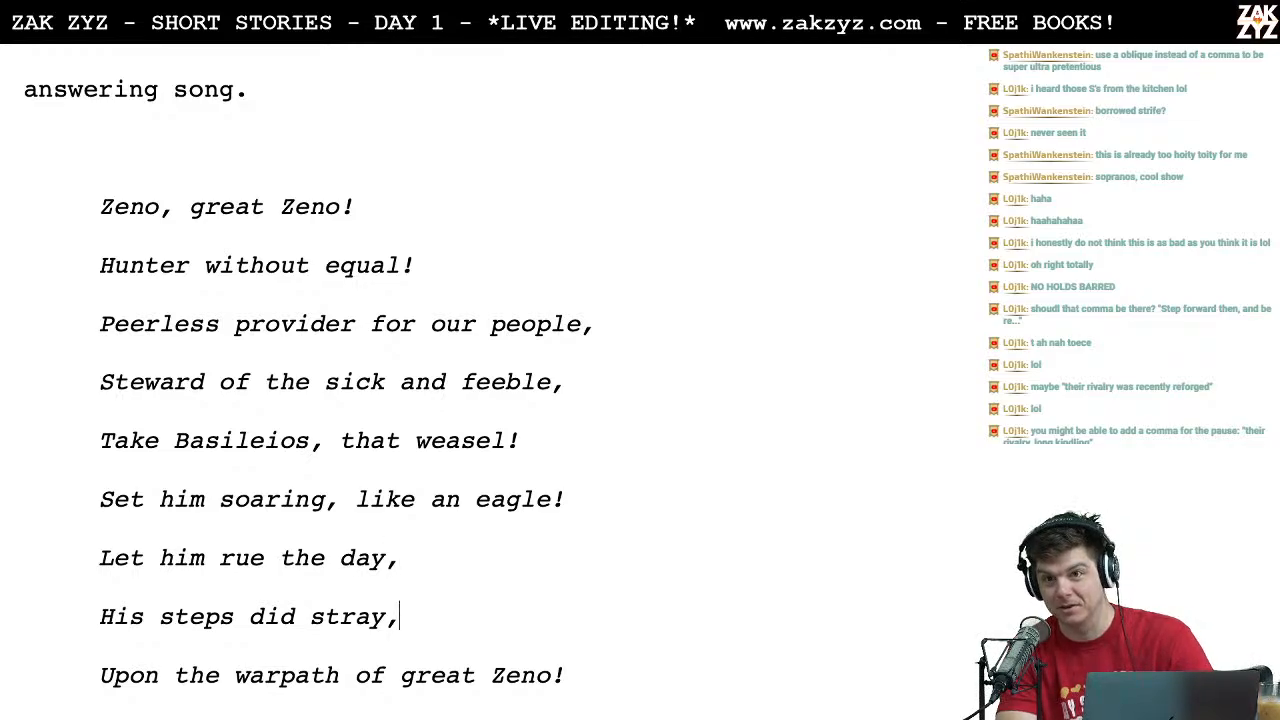
Step: In Zeno's gambit, add commas after "not they" and "ought to wait", and end "For a more auspicious day" with a period
key(Down)
key(Down)
key(Down)
key(Down)
key(Down)
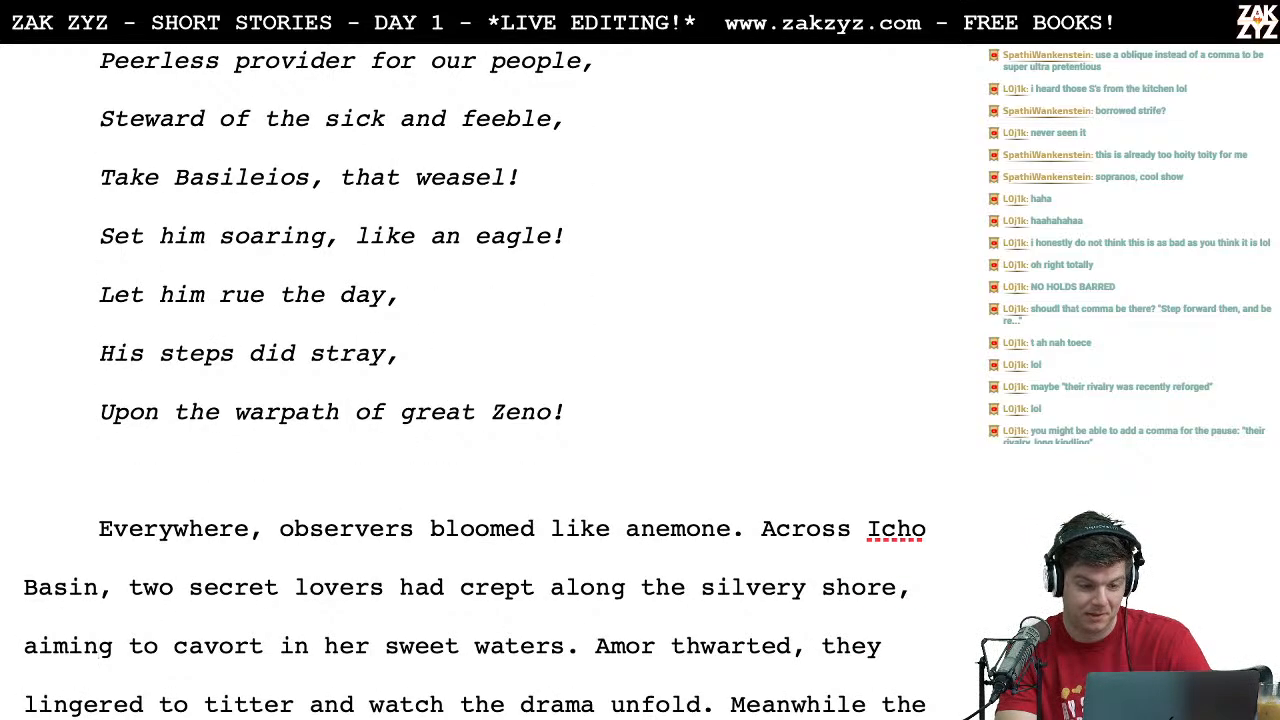
key(Down)
key(Down)
key(Down)
key(Down)
key(Down)
key(Down)
key(Down)
key(Down)
key(Down)
key(Down)
key(Down)
key(Down)
key(Down)
key(Down)
key(Down)
key(Down)
key(Down)
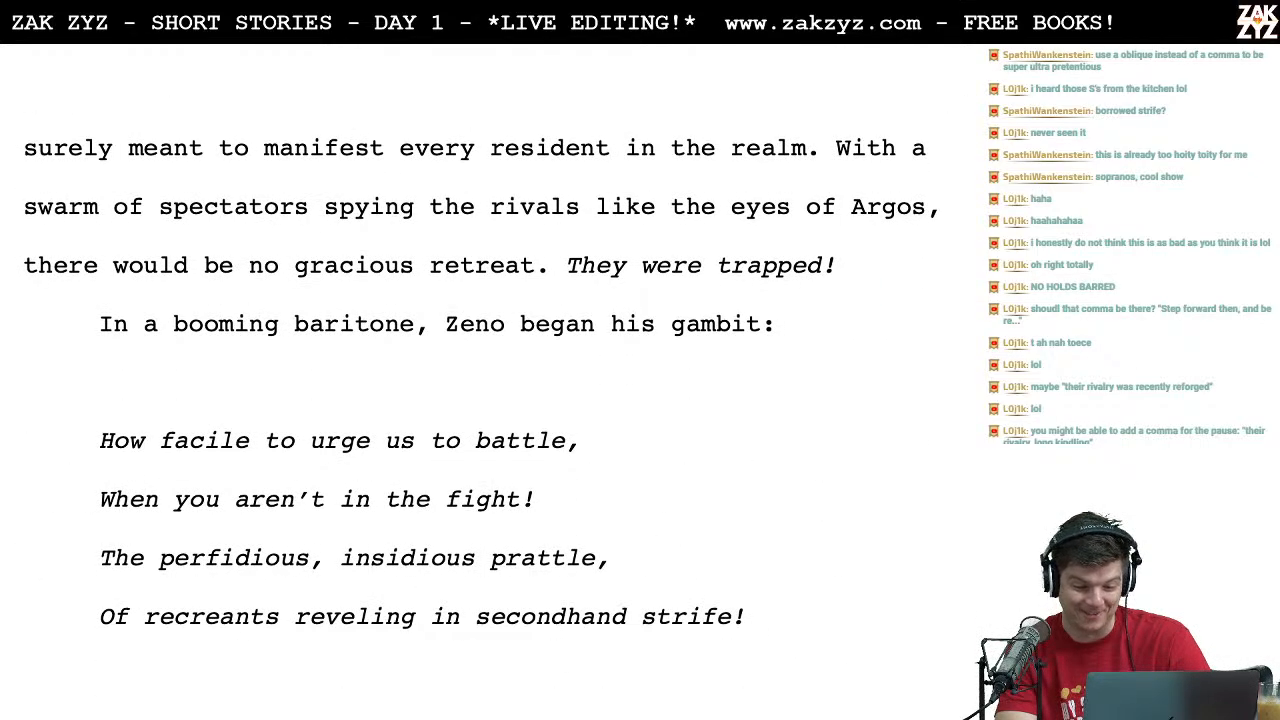
key(Down)
key(Down)
key(Down)
key(Down)
key(Down)
key(Up)
key(Up)
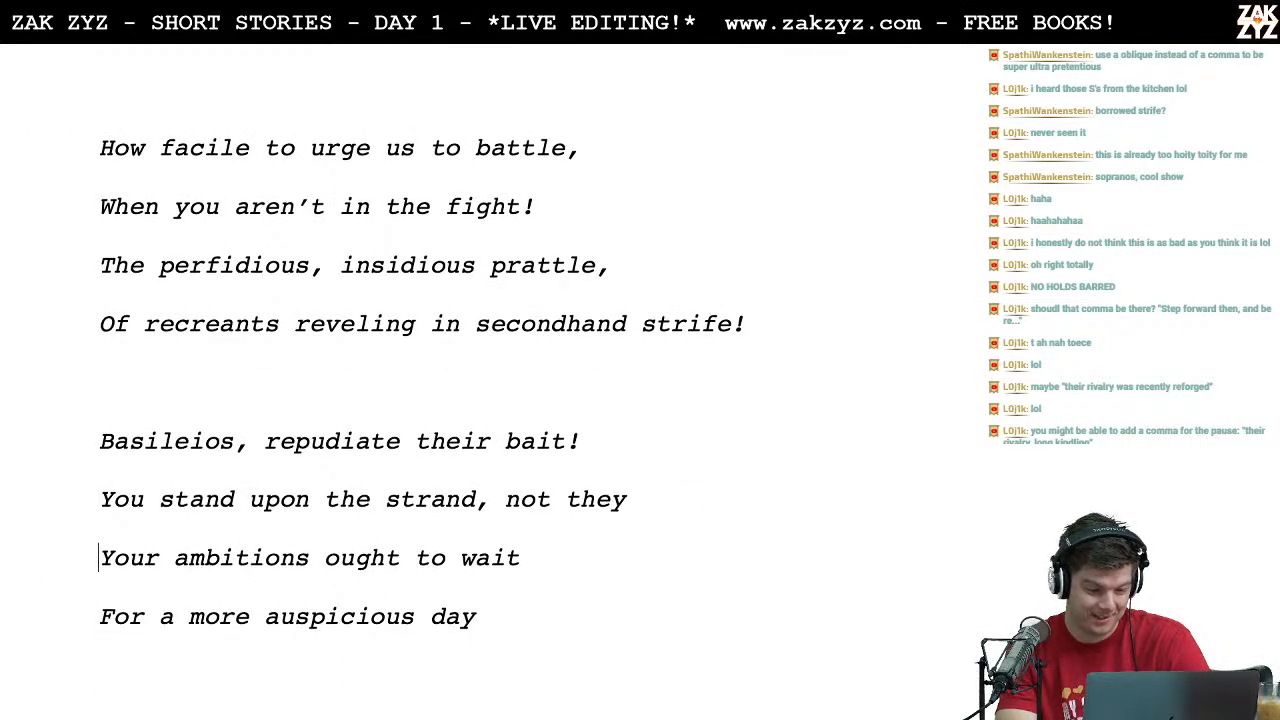
text(,)
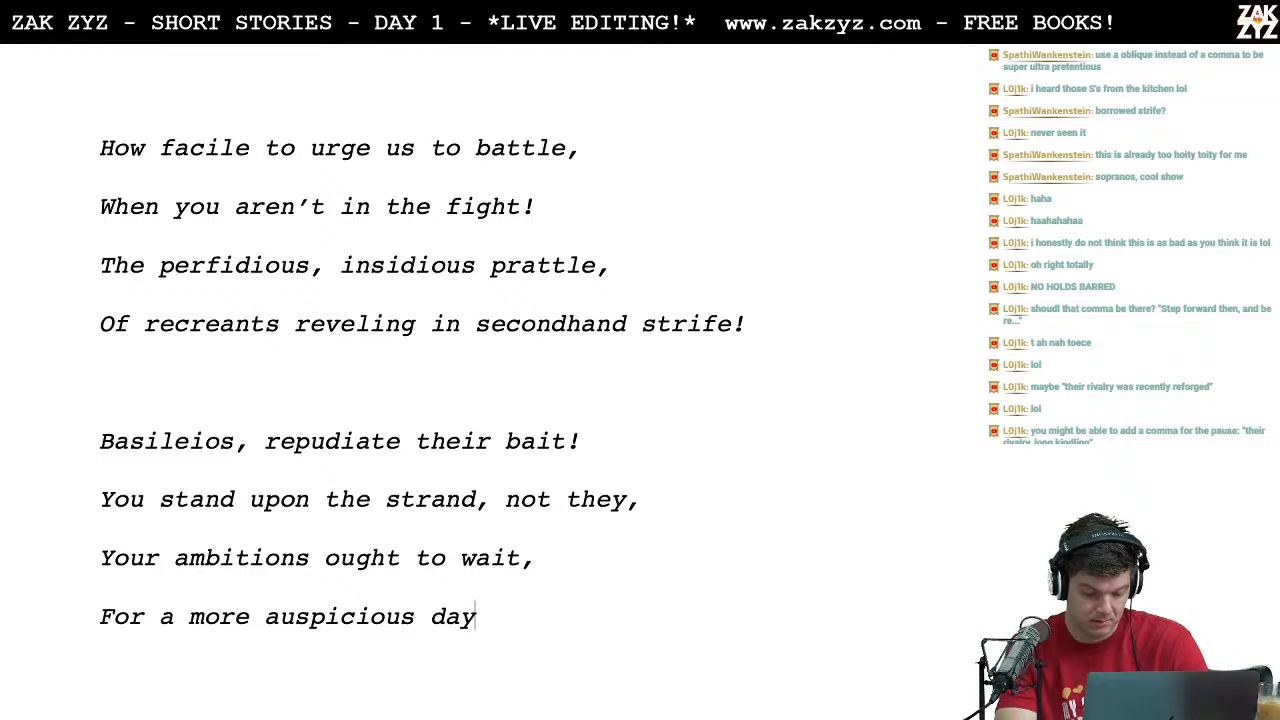
Step: Reread Zeno's gambit from "How facile to urge us to battle" through the "Your bravery's half-baked!" stanza, checking wording and line-end punctuation
scroll(432, 393, up, 2)
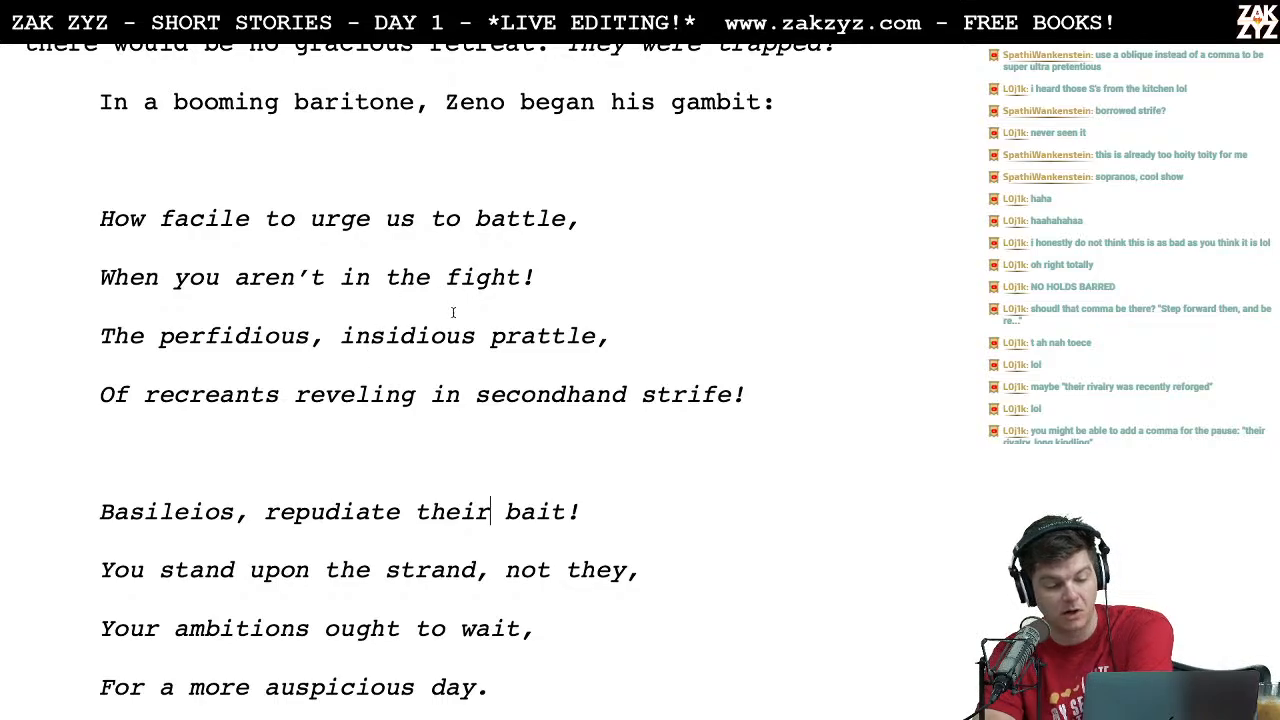
scroll(452, 315, down, 2)
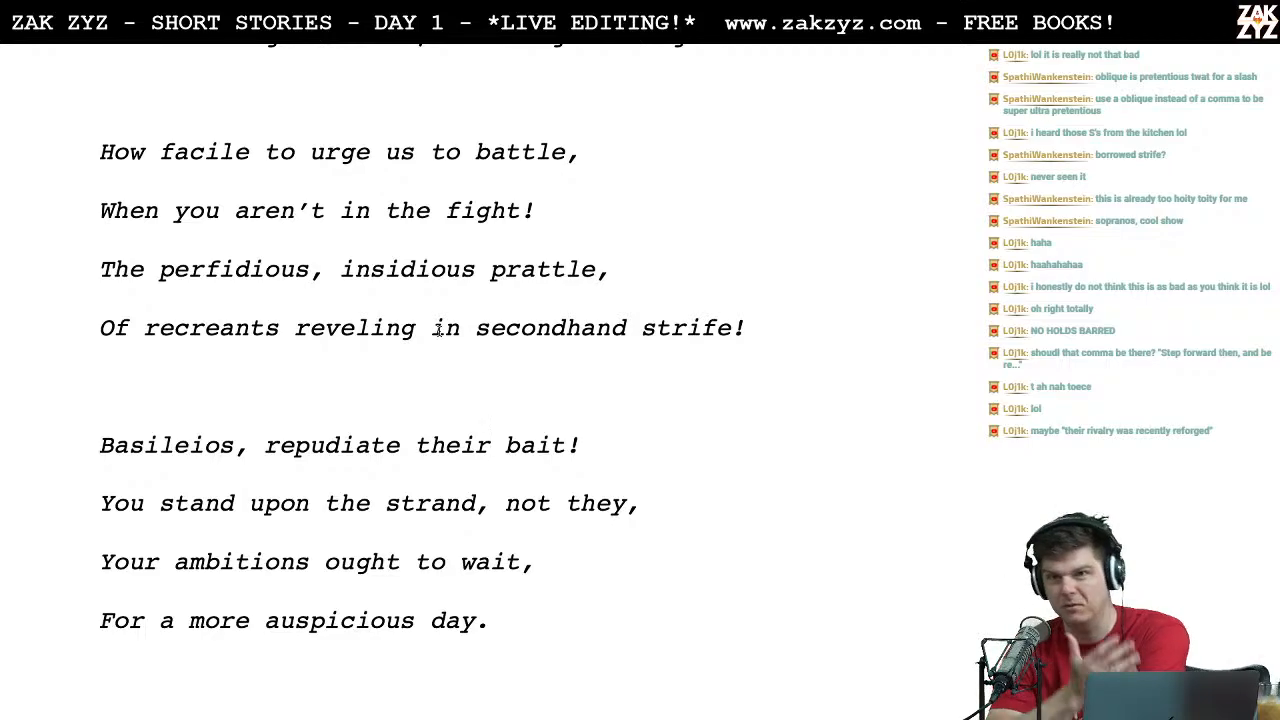
scroll(437, 330, down, 2)
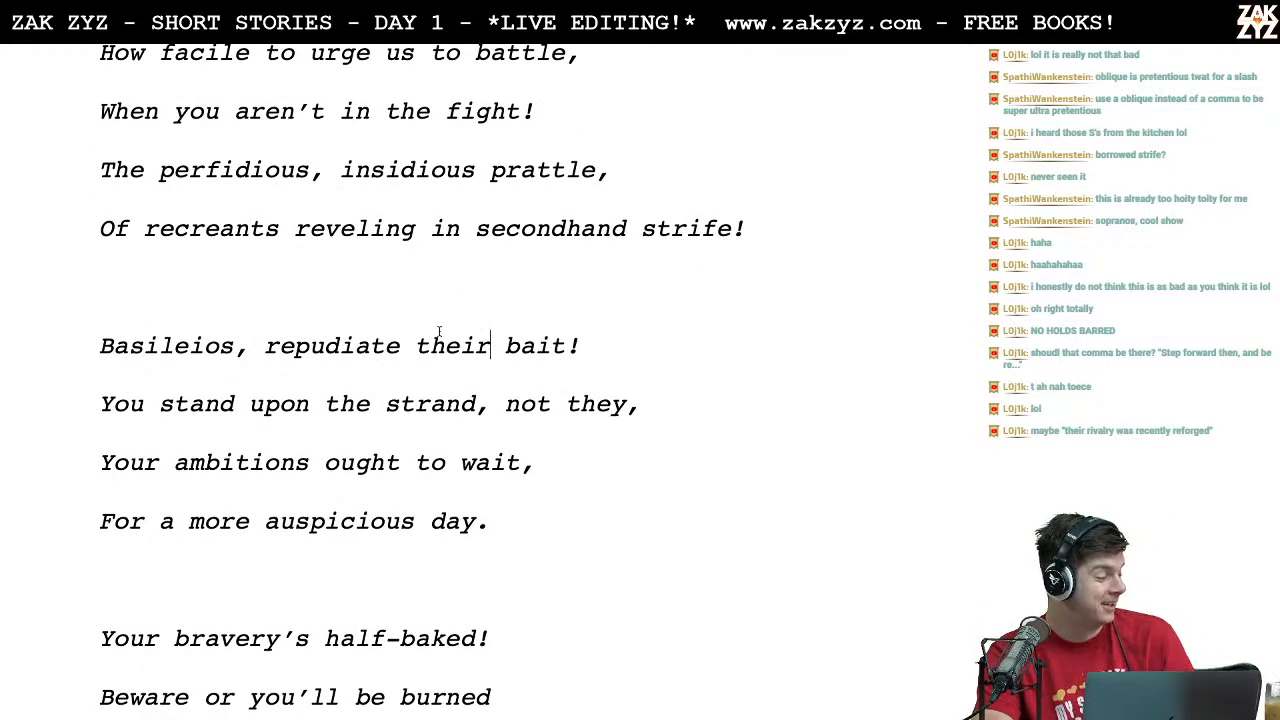
scroll(438, 331, down, 1)
scroll(438, 331, down, 1)
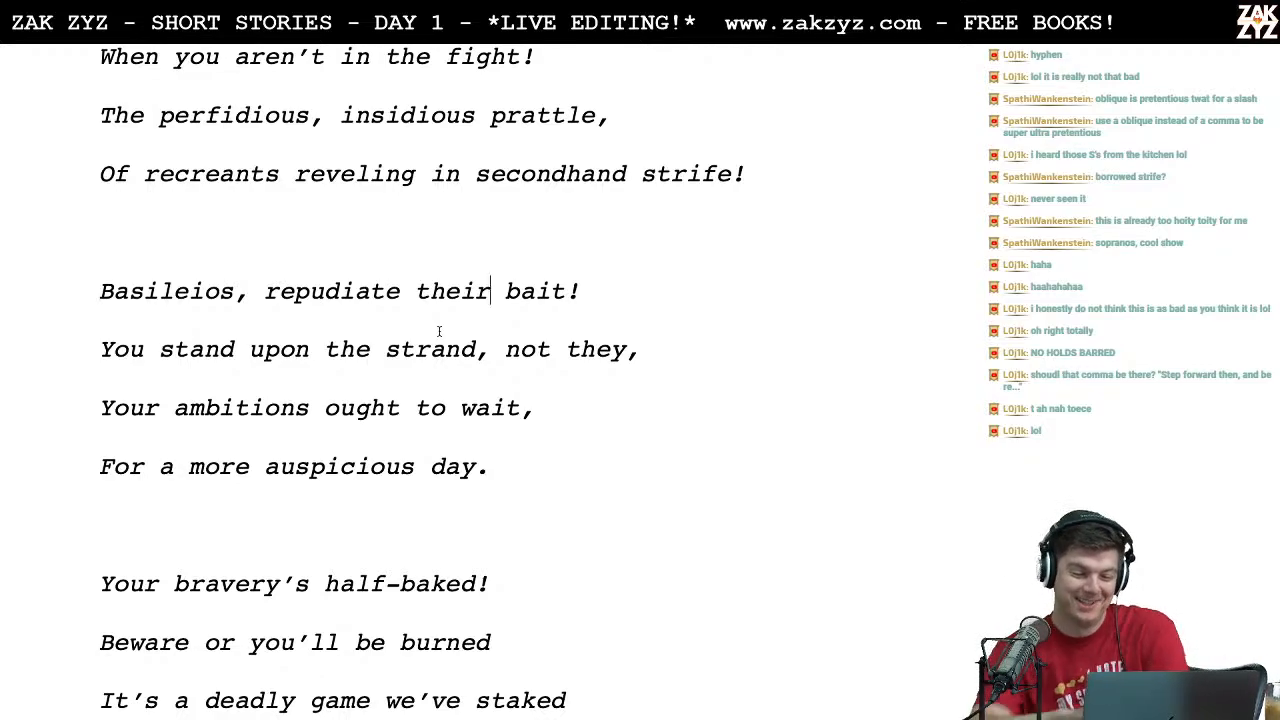
scroll(438, 331, down, 4)
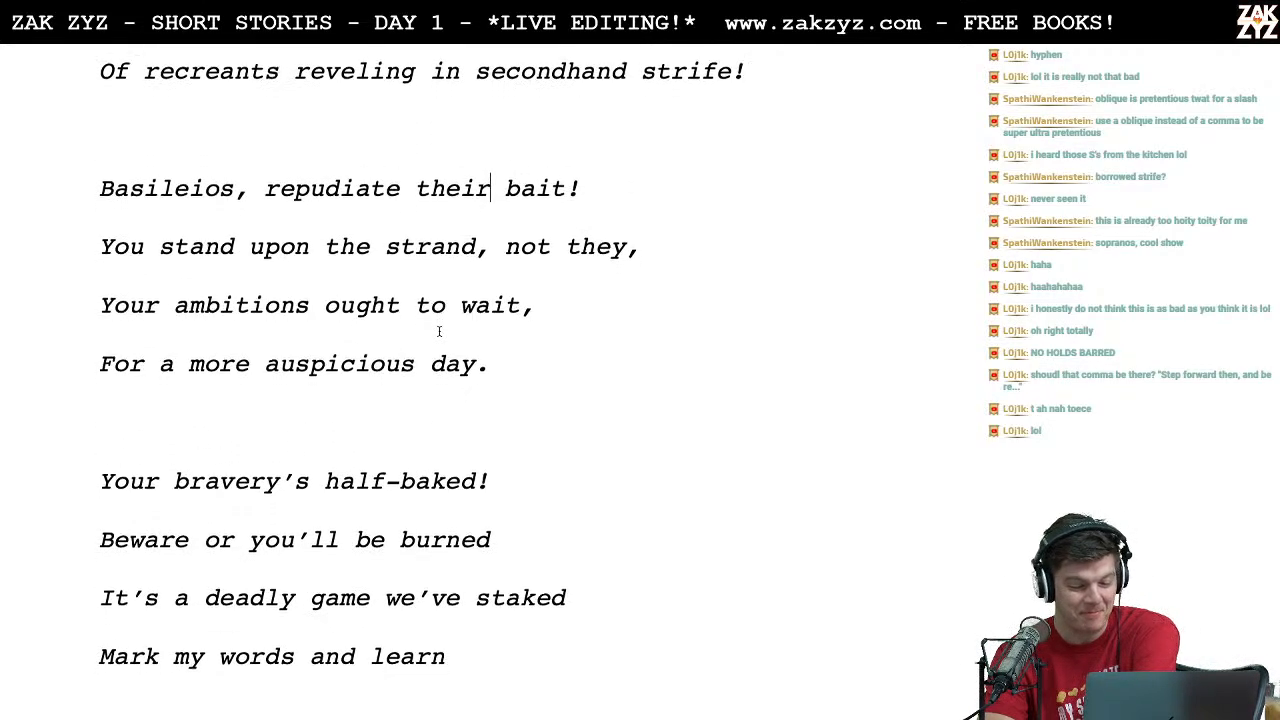
scroll(390, 449, up, 3)
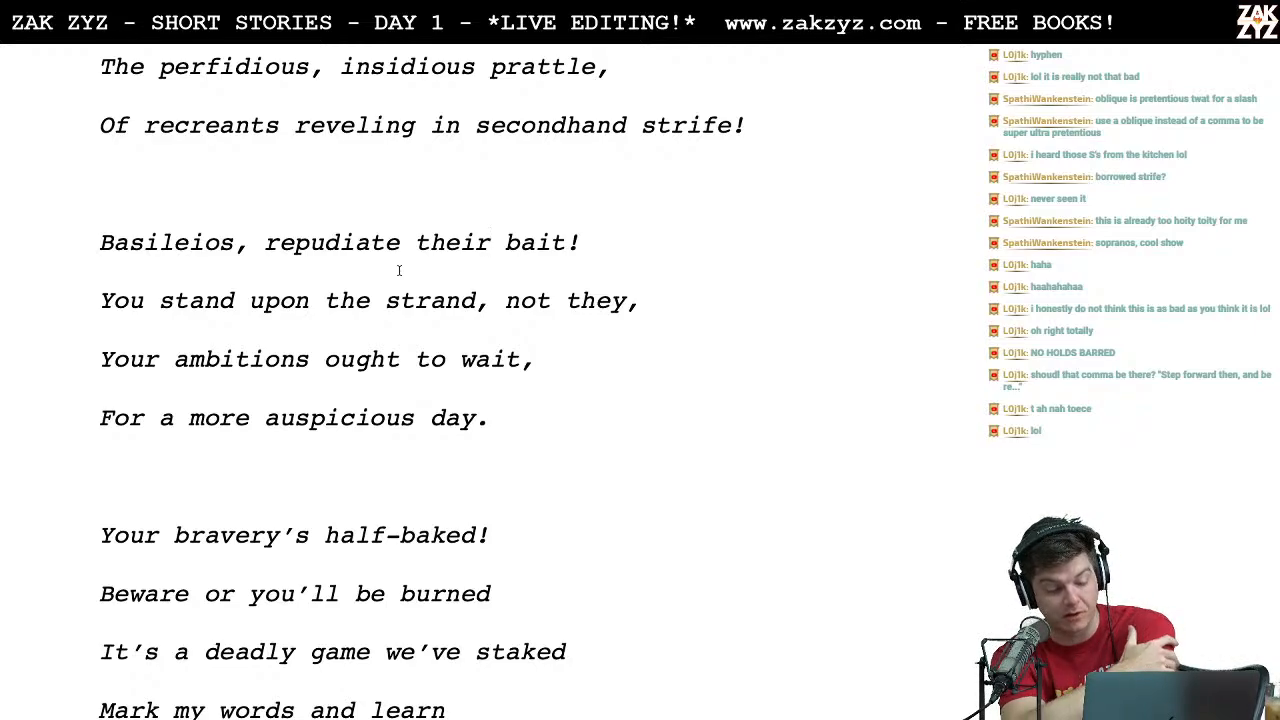
scroll(398, 270, down, 3)
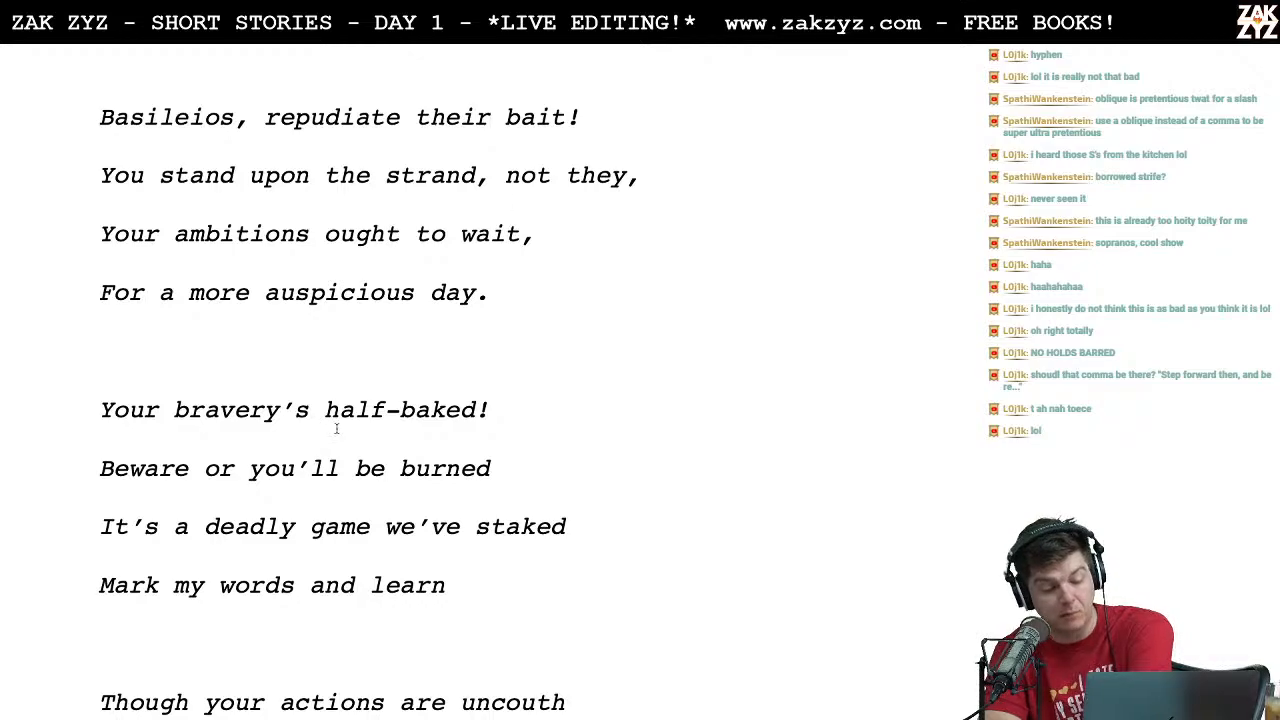
scroll(350, 423, down, 2)
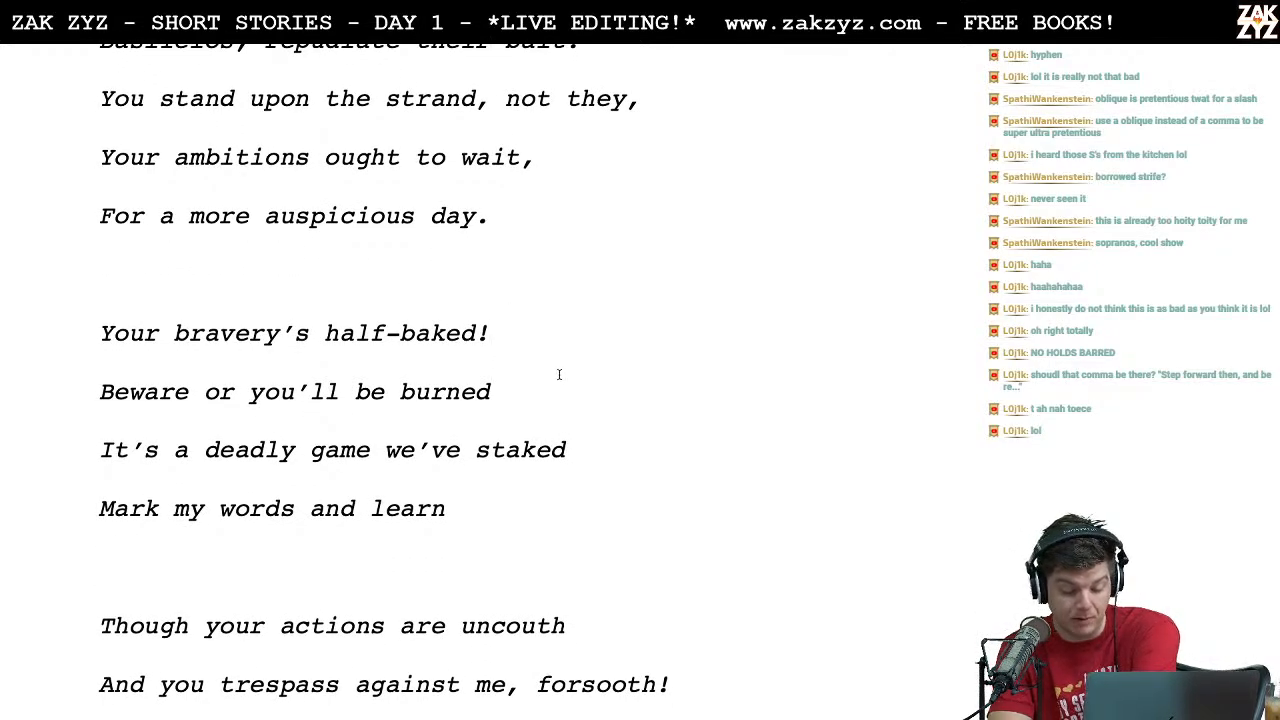
Step: Add line-end commas after "Beware or you'll be burned" and "It's a deadly game we've staked"
key(Down)
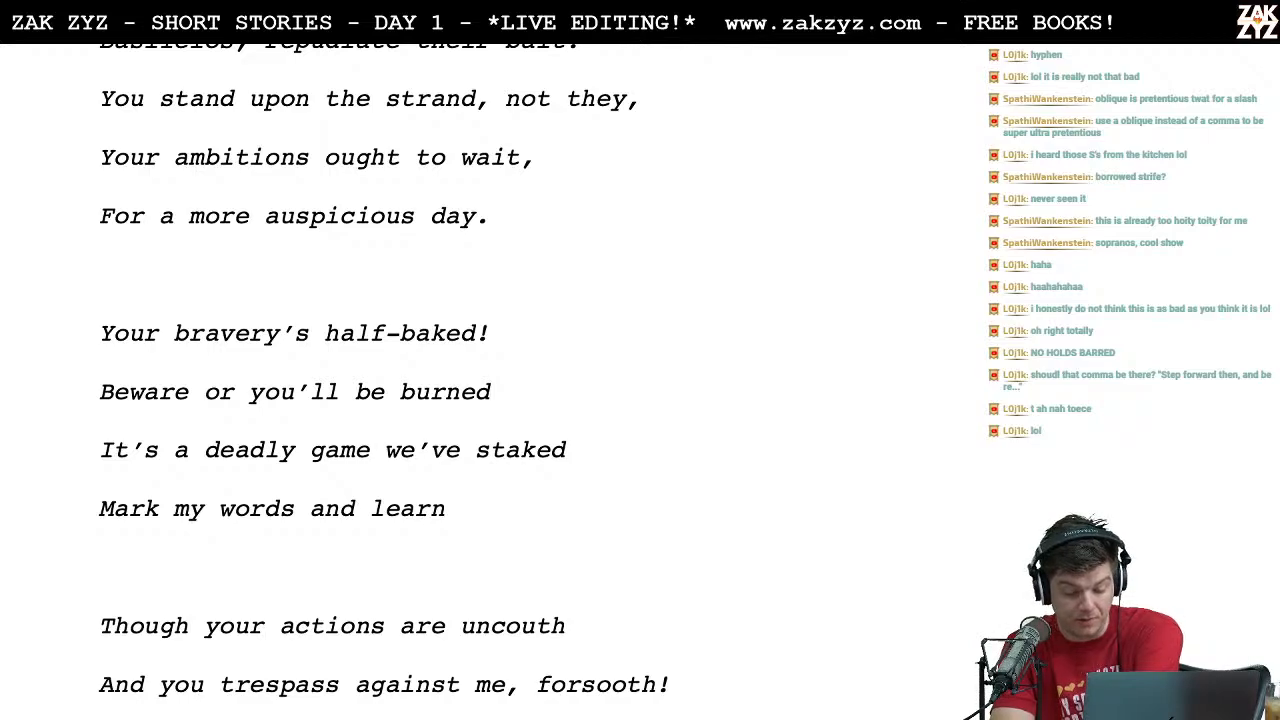
key(Right)
key(Right)
key(Right)
key(Right)
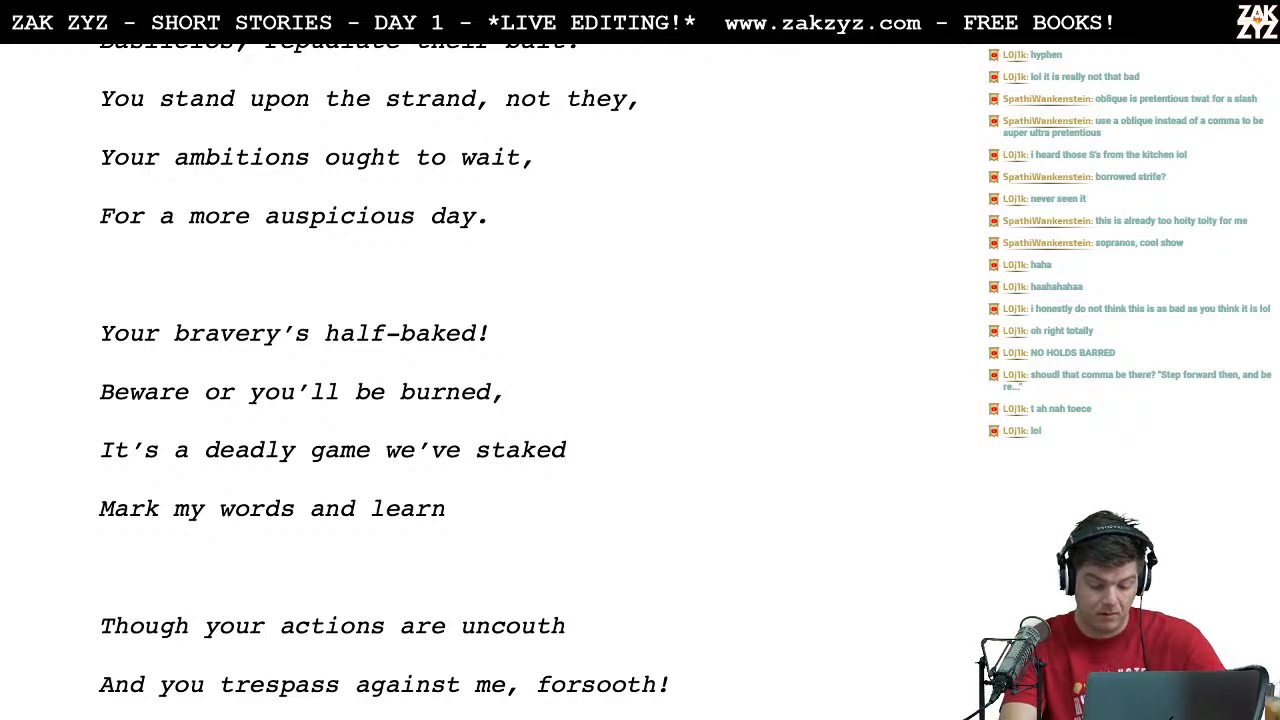
Step: Reword the stanza's last line to "So mark my words and learn.", ending it with a period
text(So)
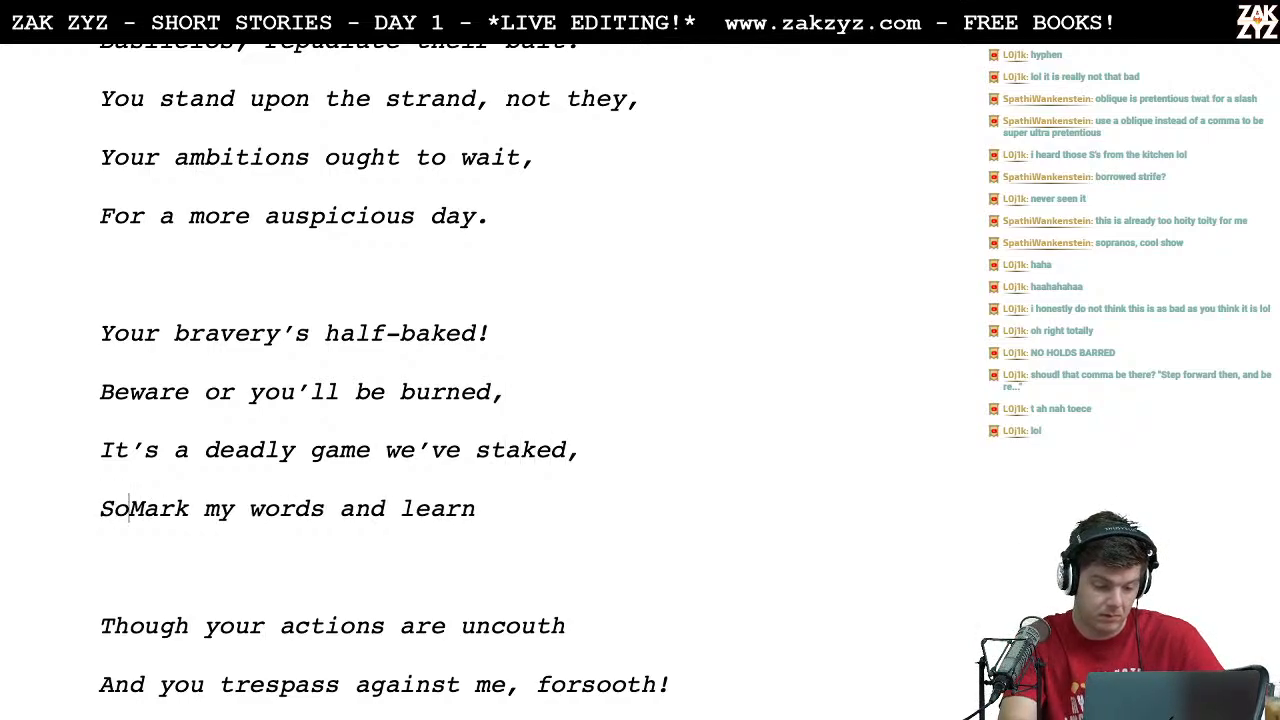
key(Delete)
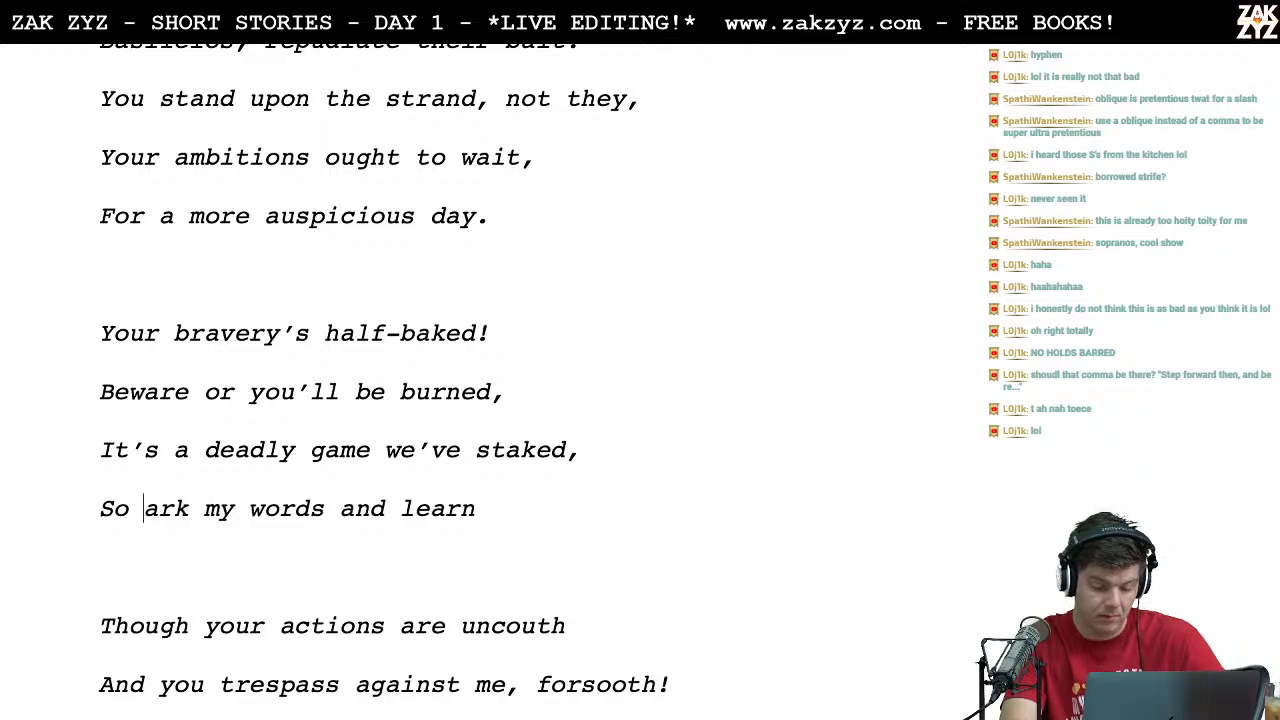
text(m)
key(Right)
key(Right)
key(Right)
key(Down)
key(Left)
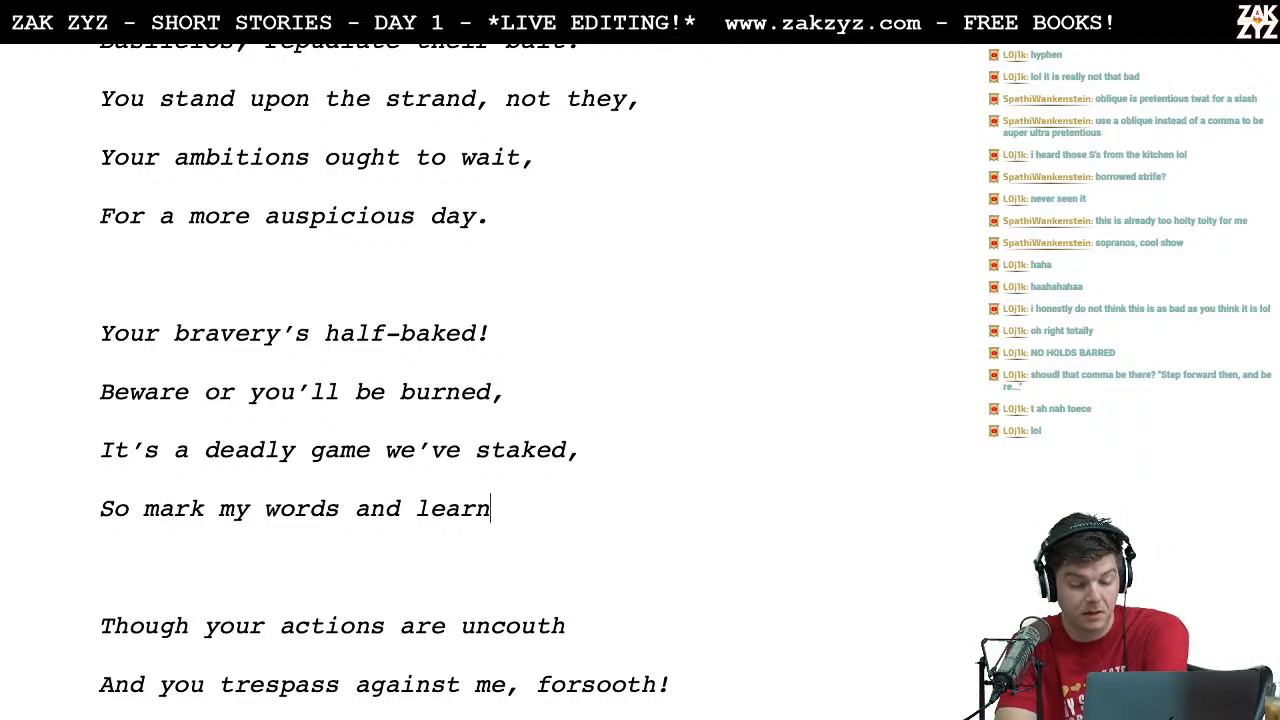
key(BackSpace)
text(.)
Step: Add a line-end comma after "Though your actions are uncouth" in the following stanza
key(Down)
key(Down)
key(Down)
key(Up)
key(Right)
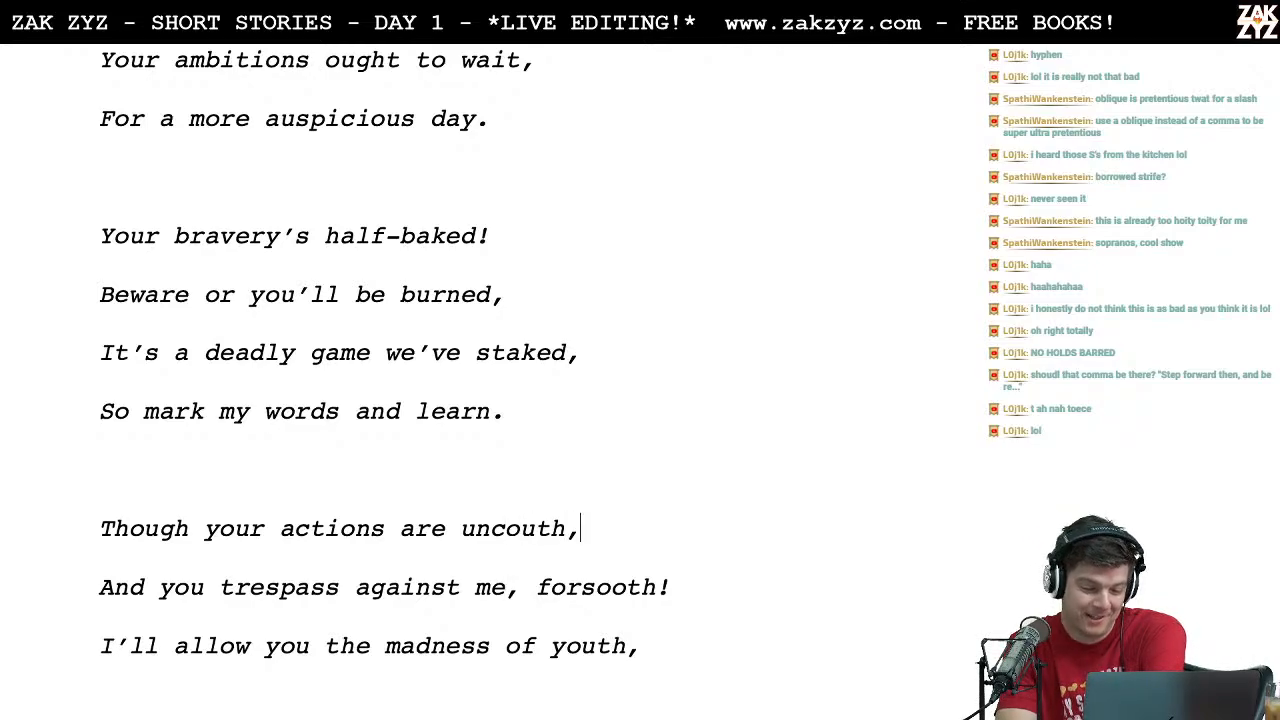
Step: Replace the comma ending "And relate this irrefragable truth" with a colon
key(Down)
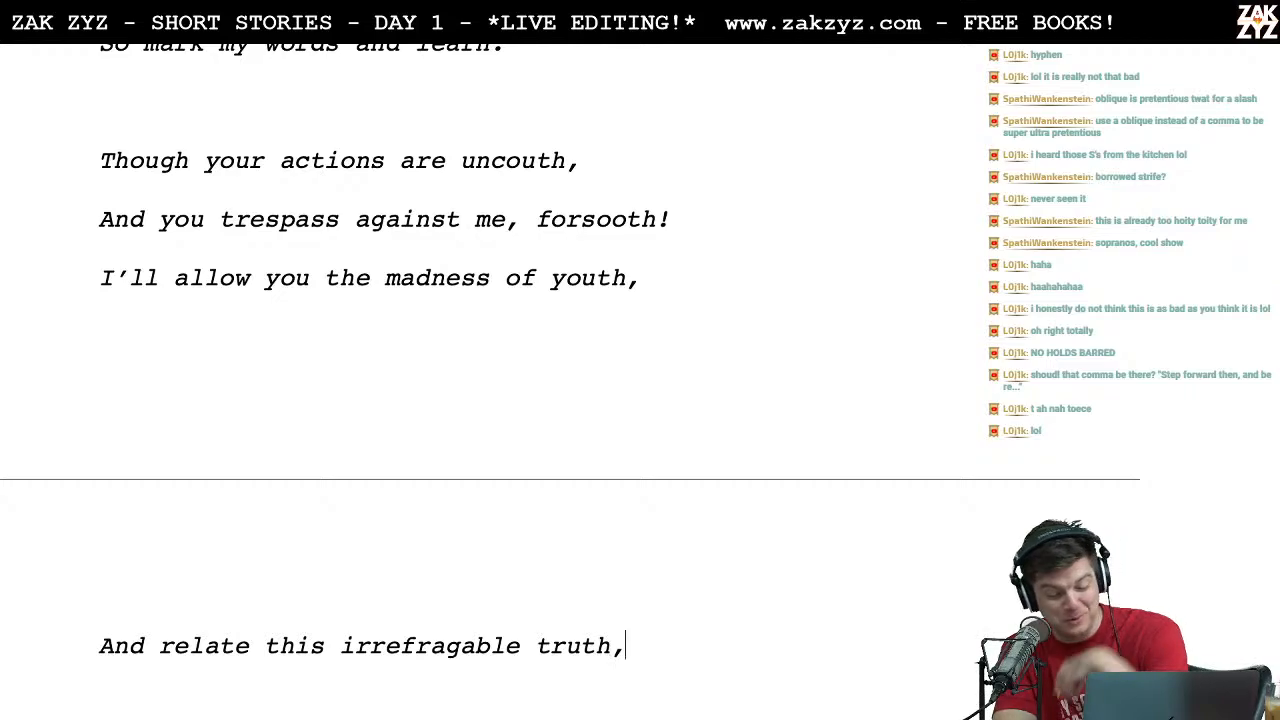
key(Down)
key(Up)
key(BackSpace)
text(:)
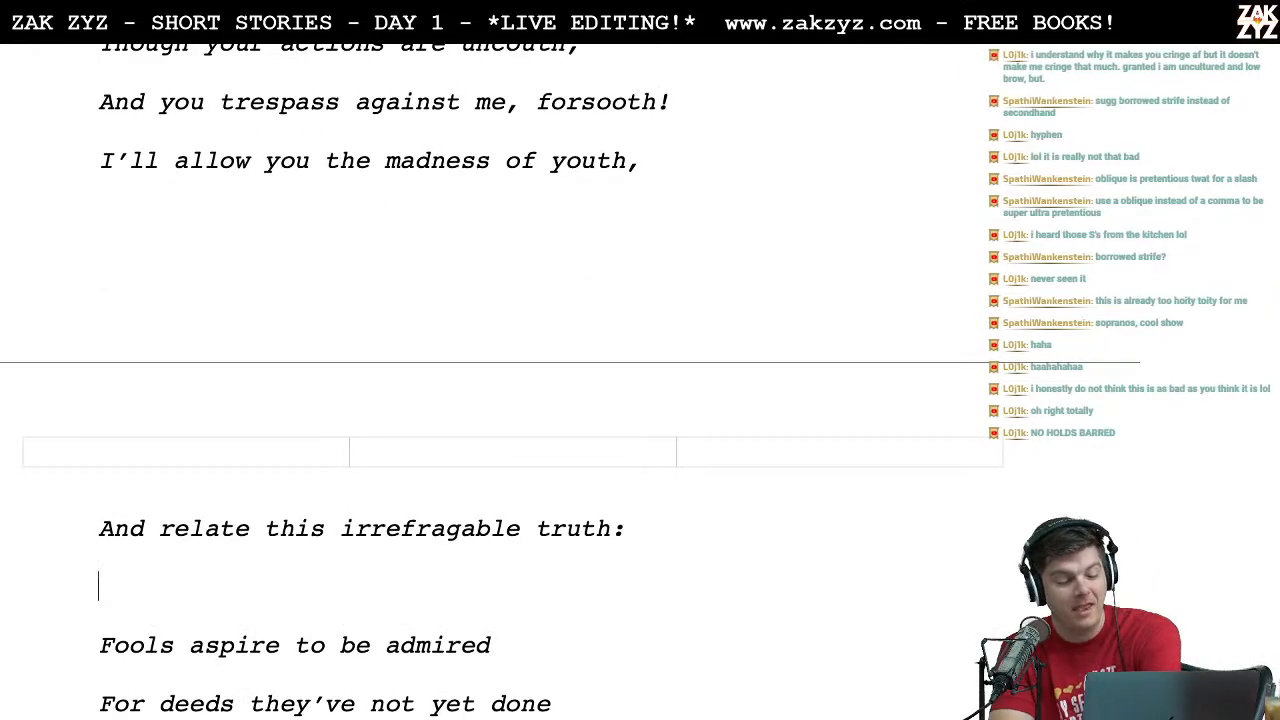
key(Down)
key(Up)
key(Up)
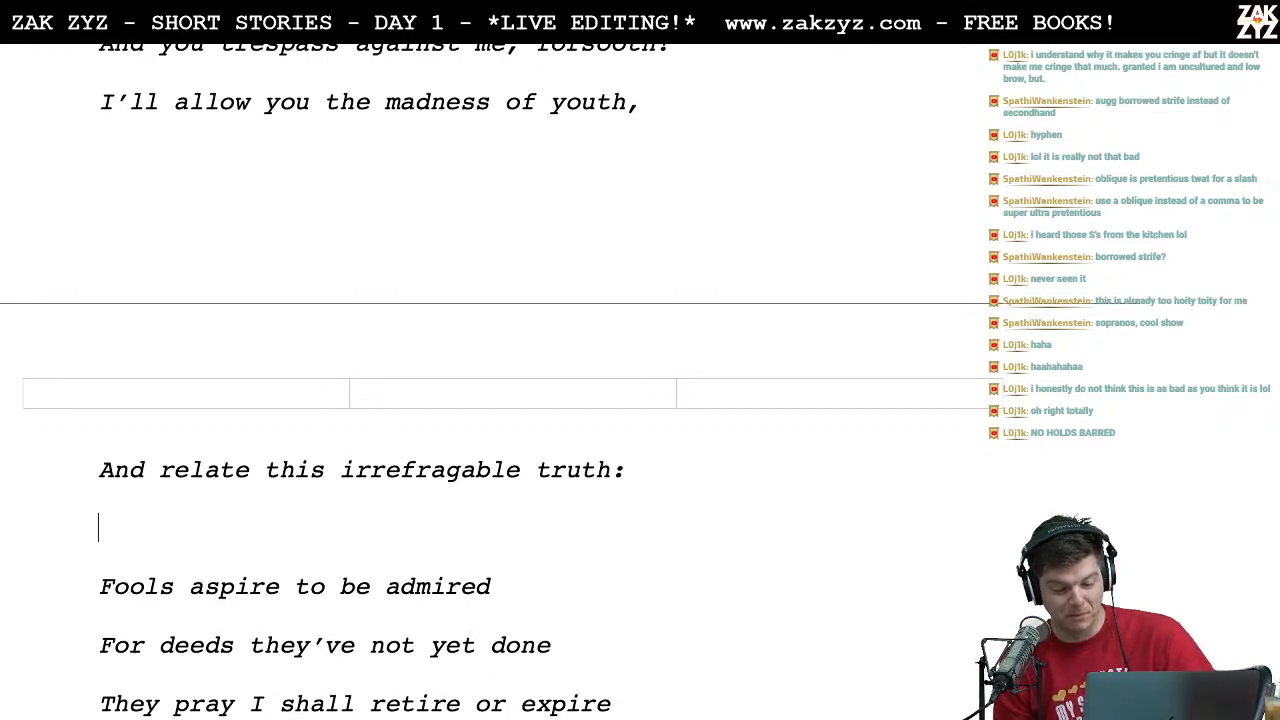
Step: Switch to Chrome, search images for "irefraggable" and open the "How To Say Irrefragable" result
key(super+Tab)
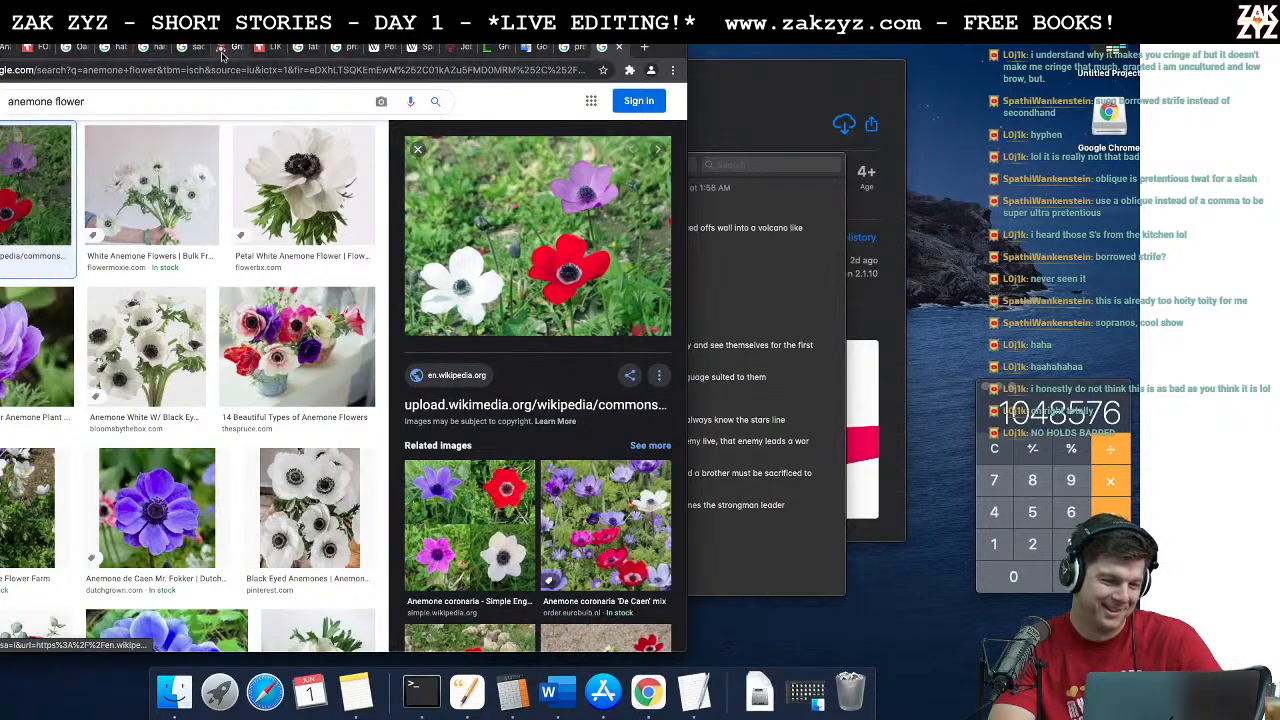
triple_click(159, 107)
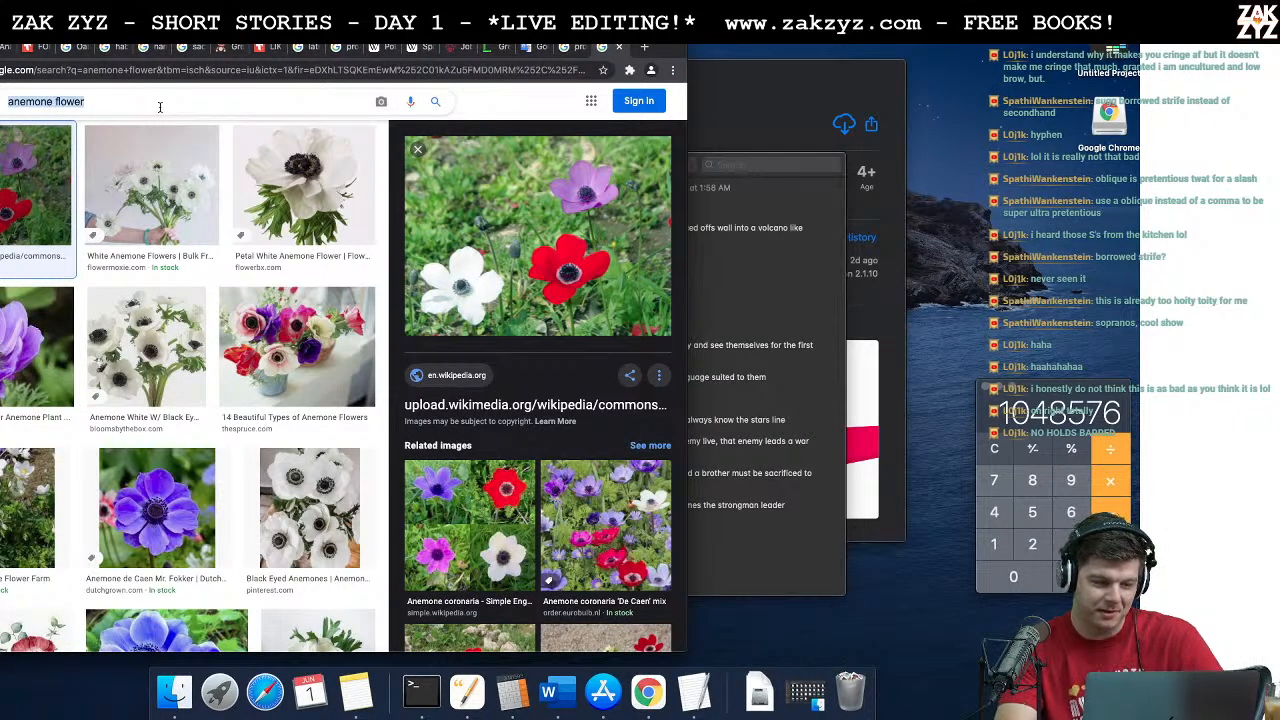
text(i)
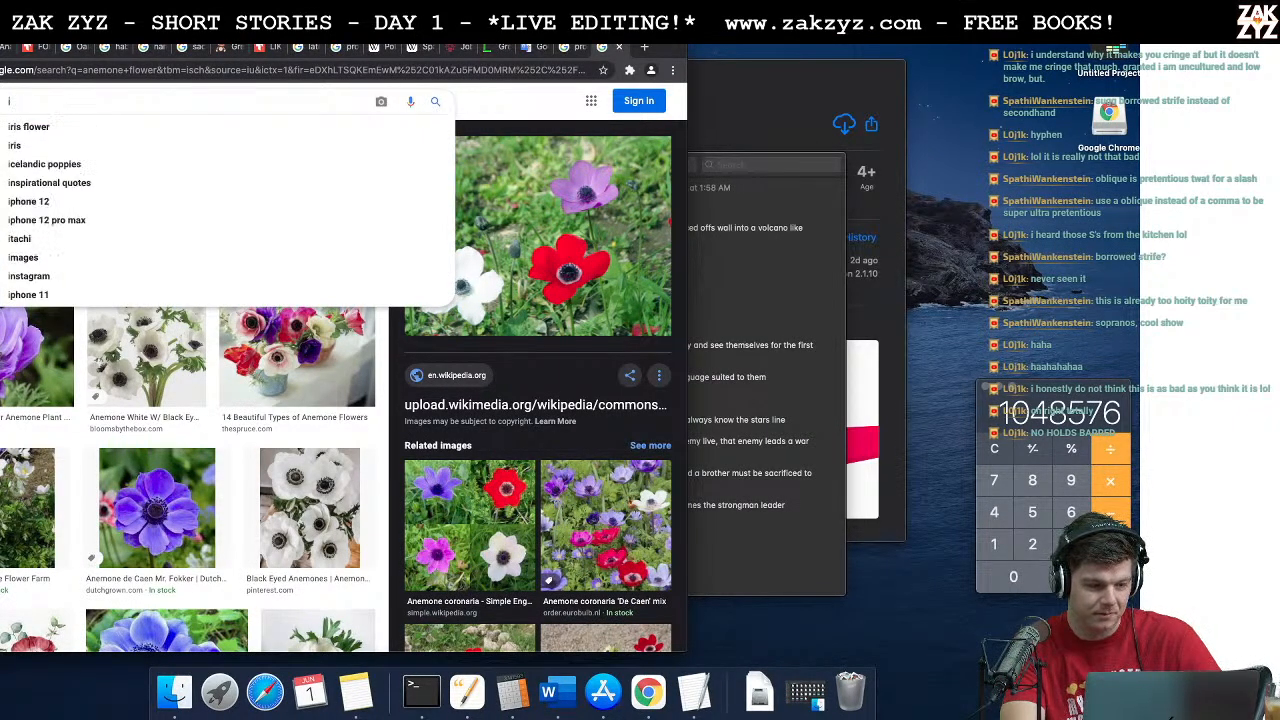
text(refra)
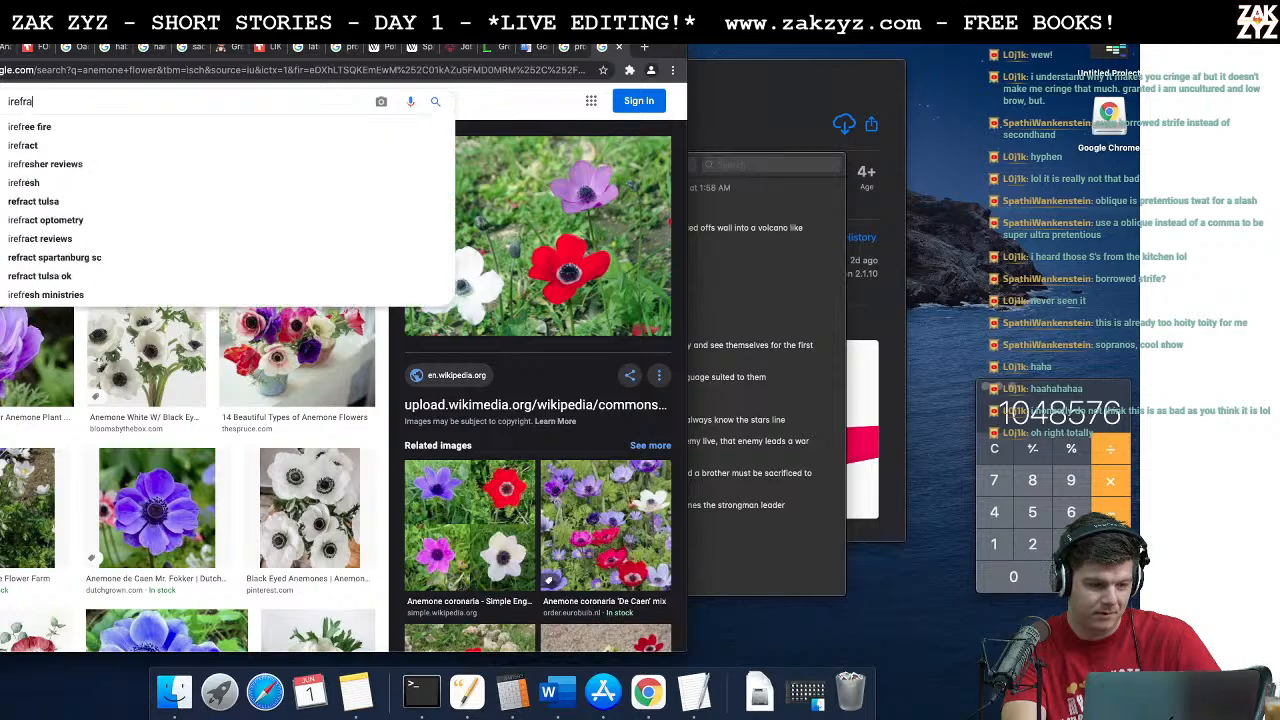
text(ggable)
key(Return)
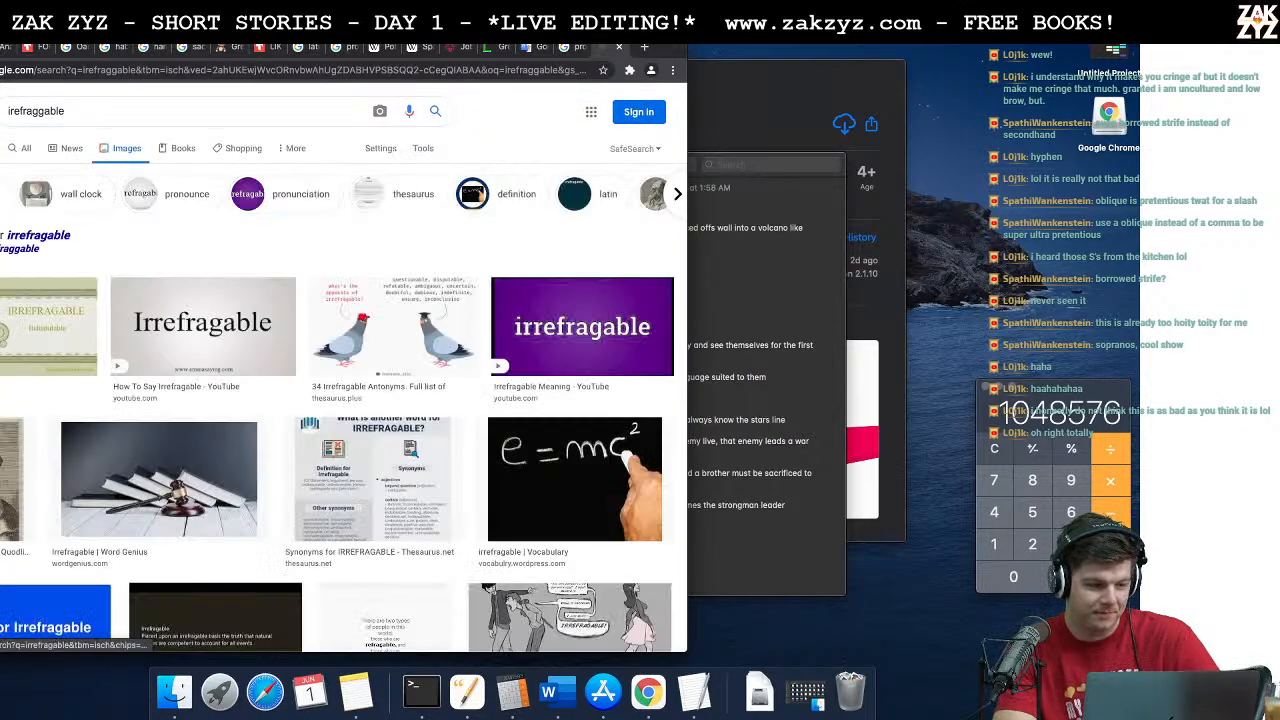
scroll(38, 233, down, 1)
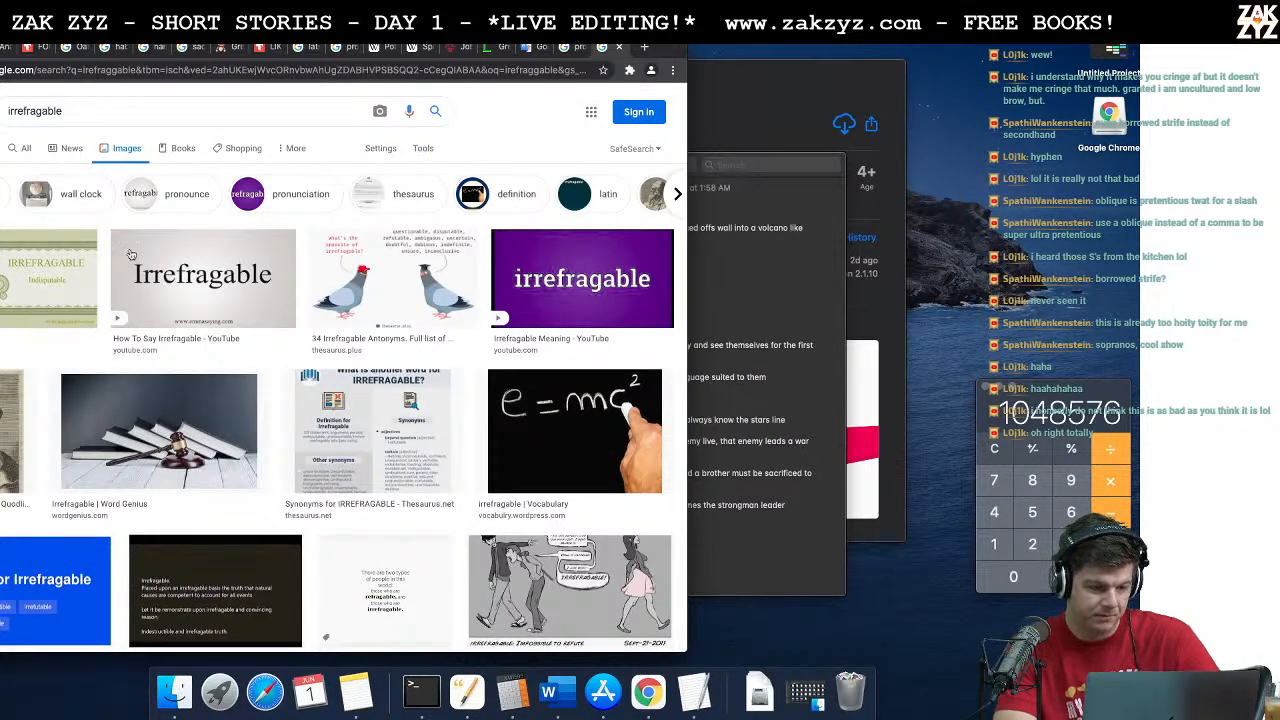
click(197, 331)
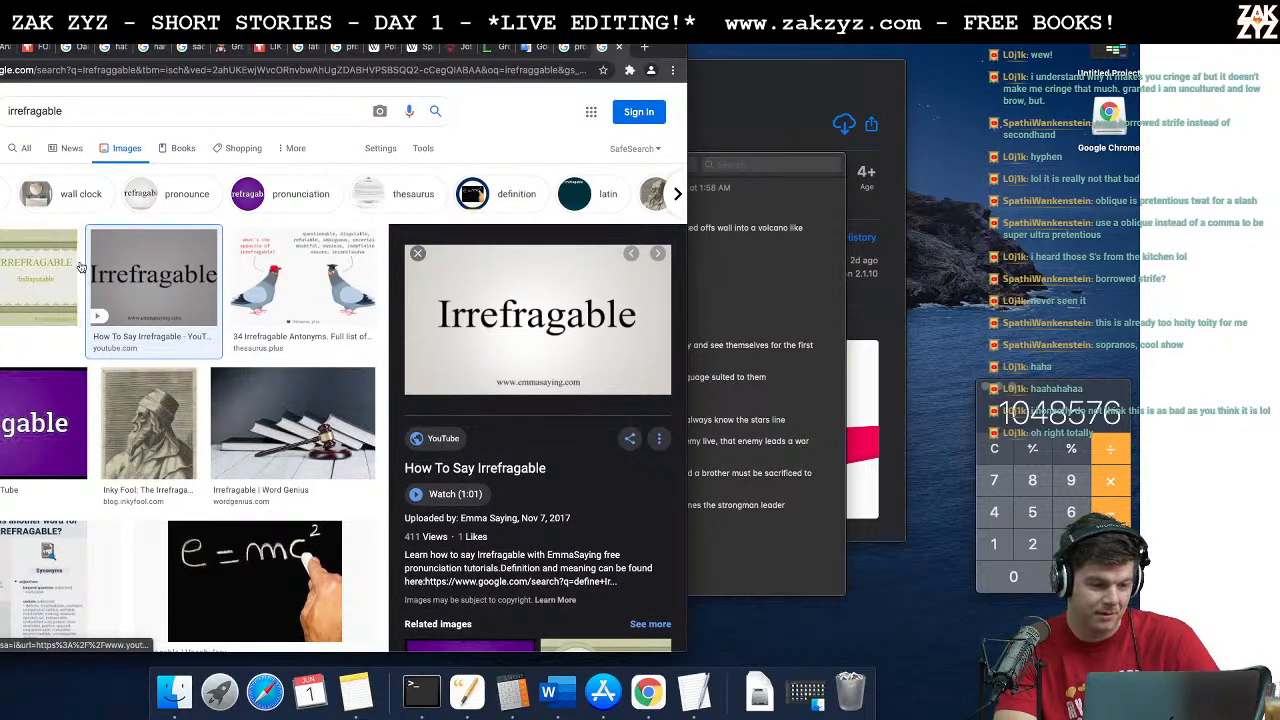
Step: Search for "pronounce irrefragable" and show all web results instead of only images
double_click(50, 111)
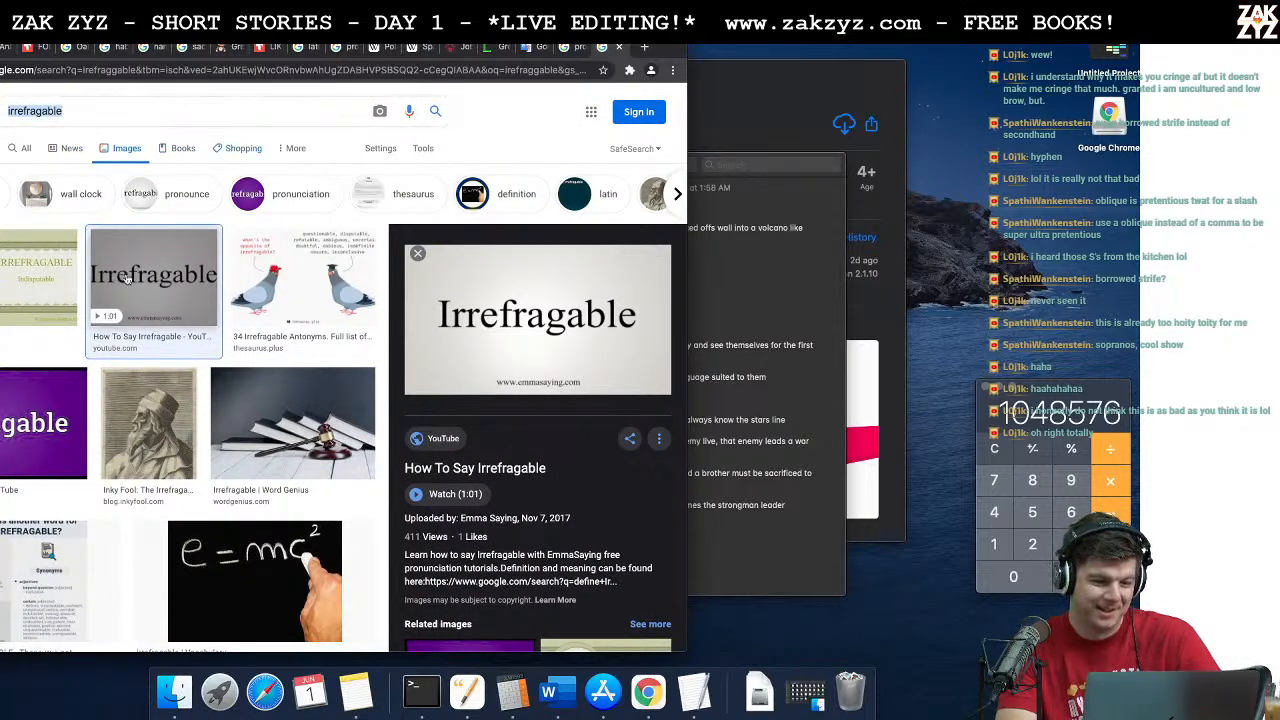
key(Left)
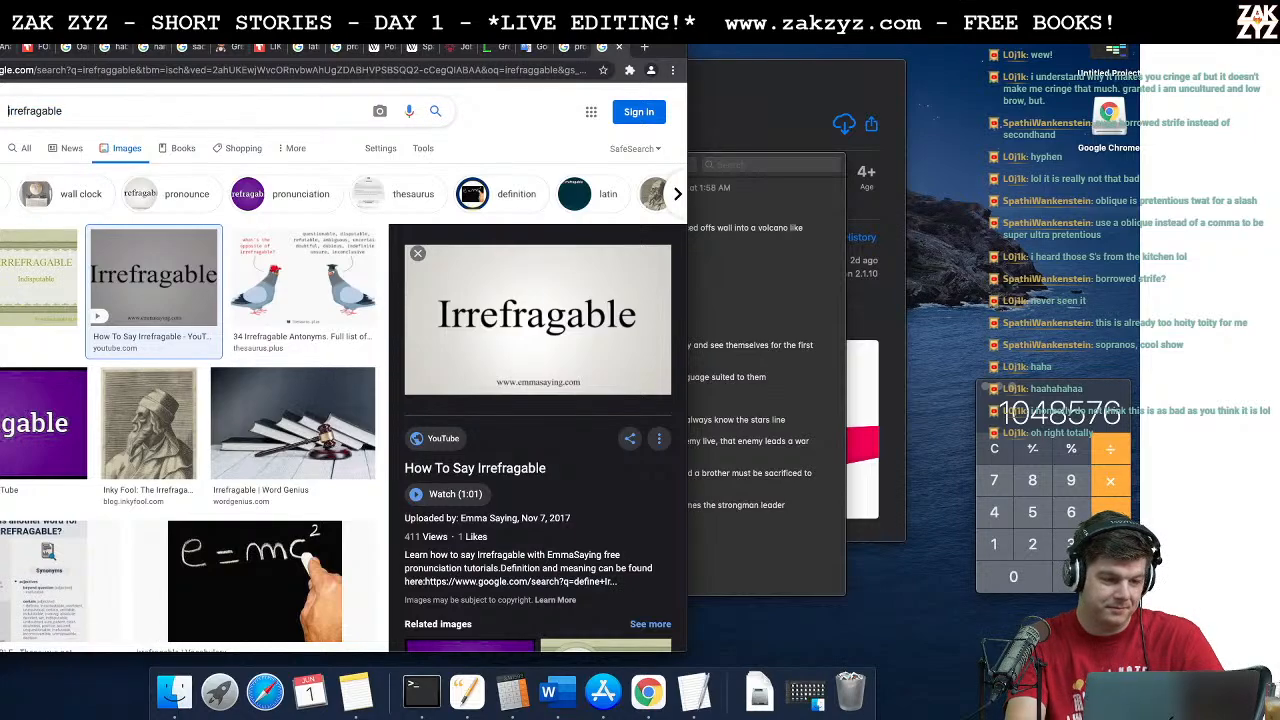
text(pronounce)
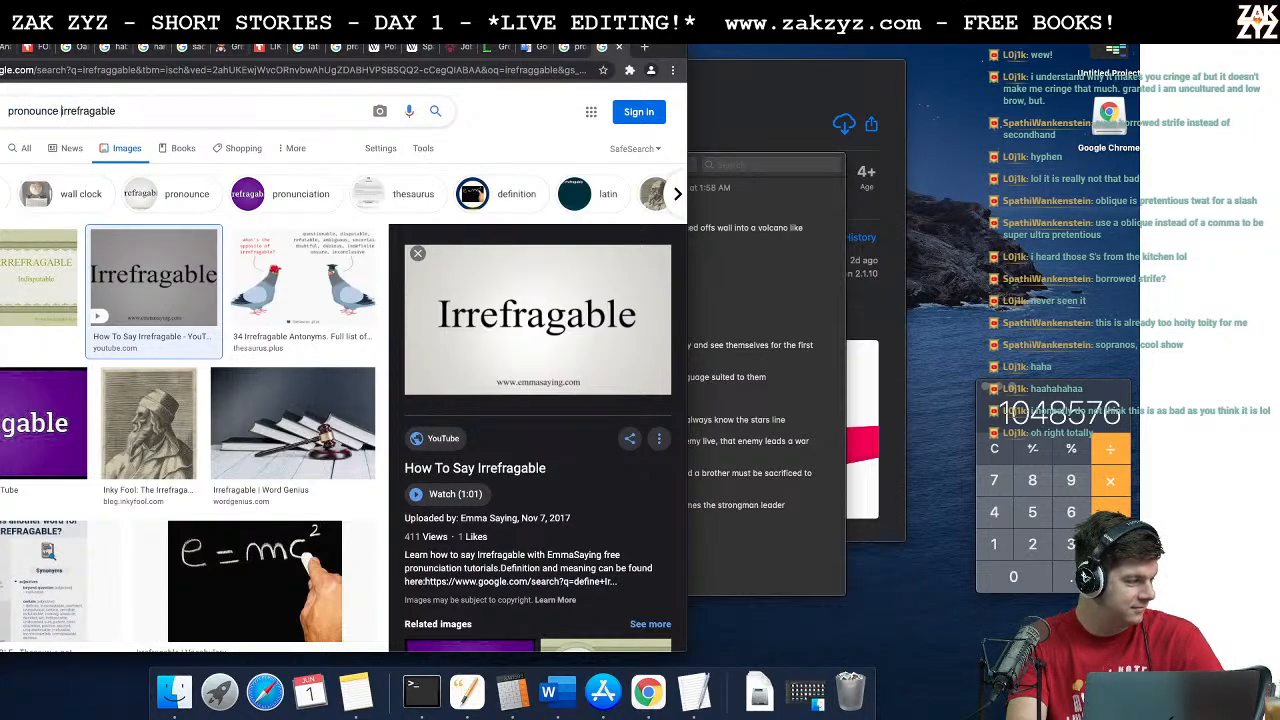
key(Return)
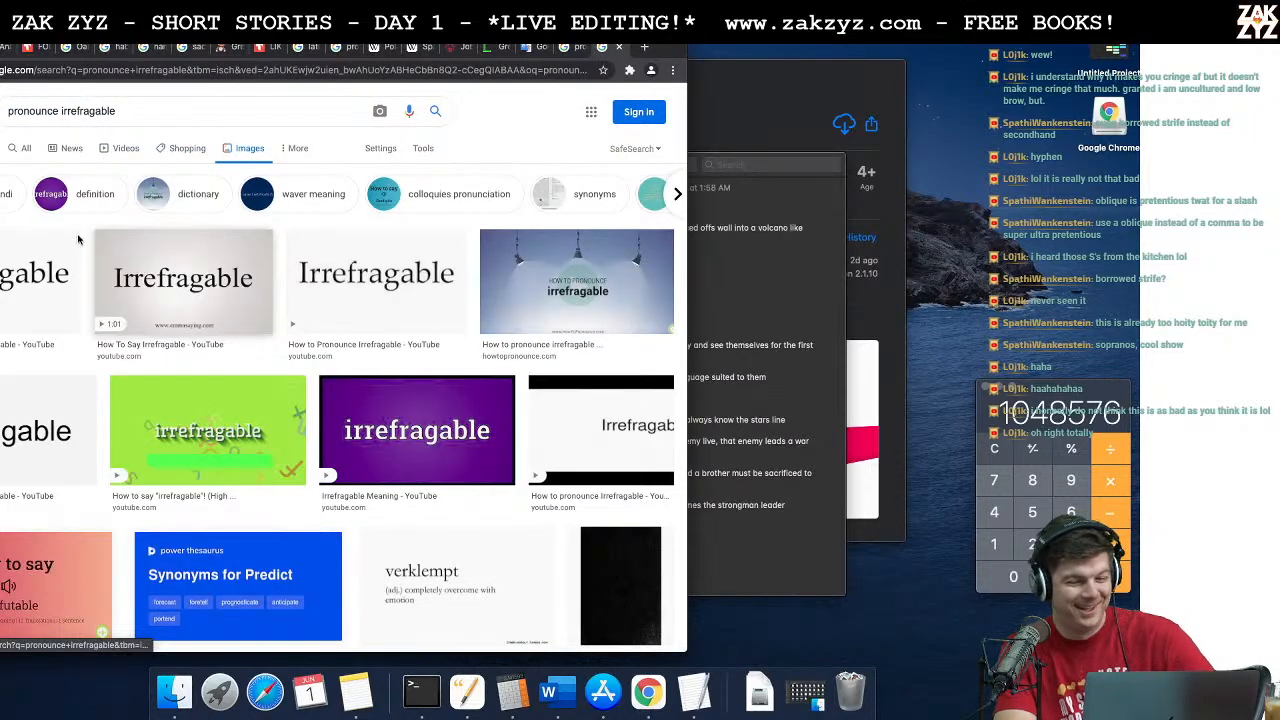
click(31, 152)
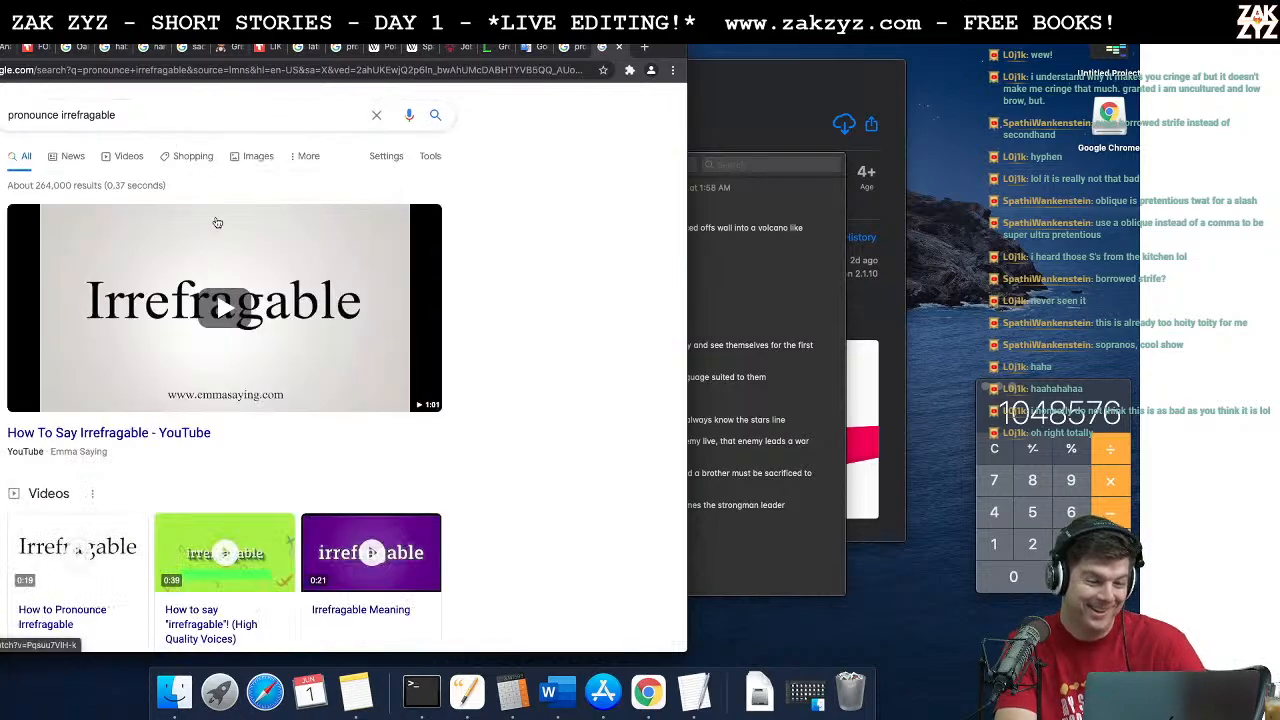
Step: Look through the results and play the "How To Say Irrefragable" video
scroll(170, 435, down, 3)
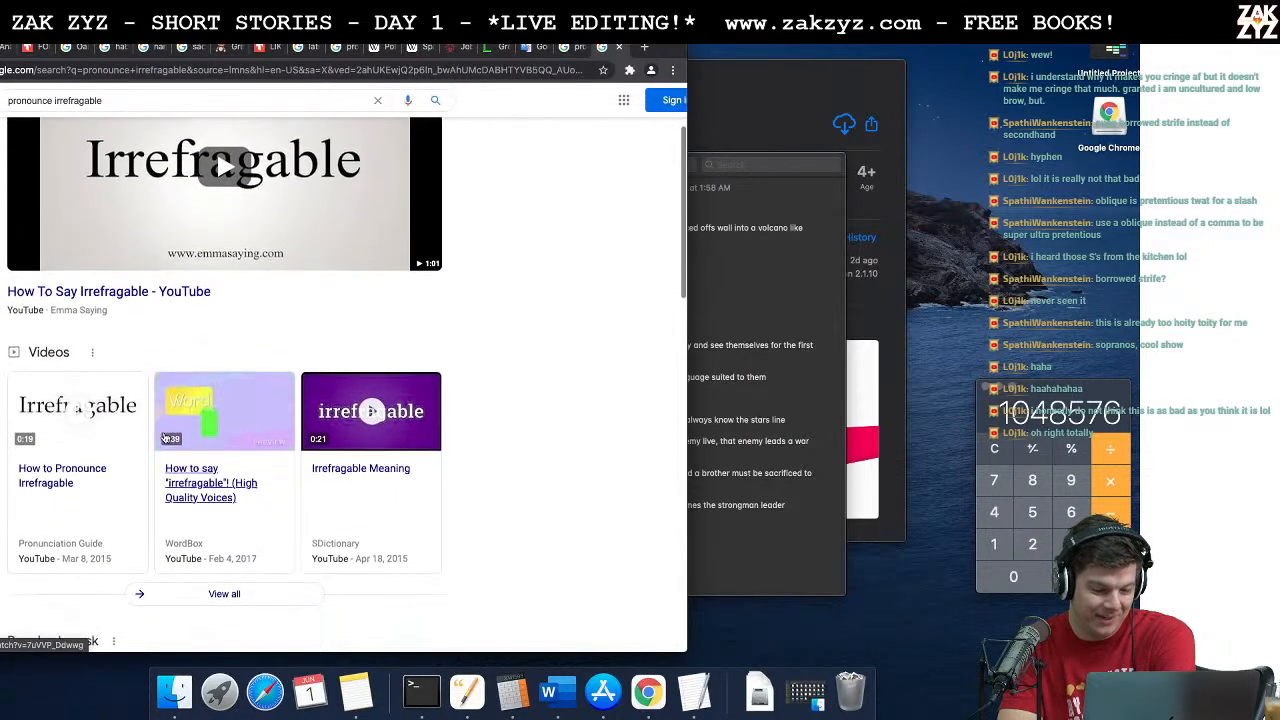
scroll(165, 437, down, 3)
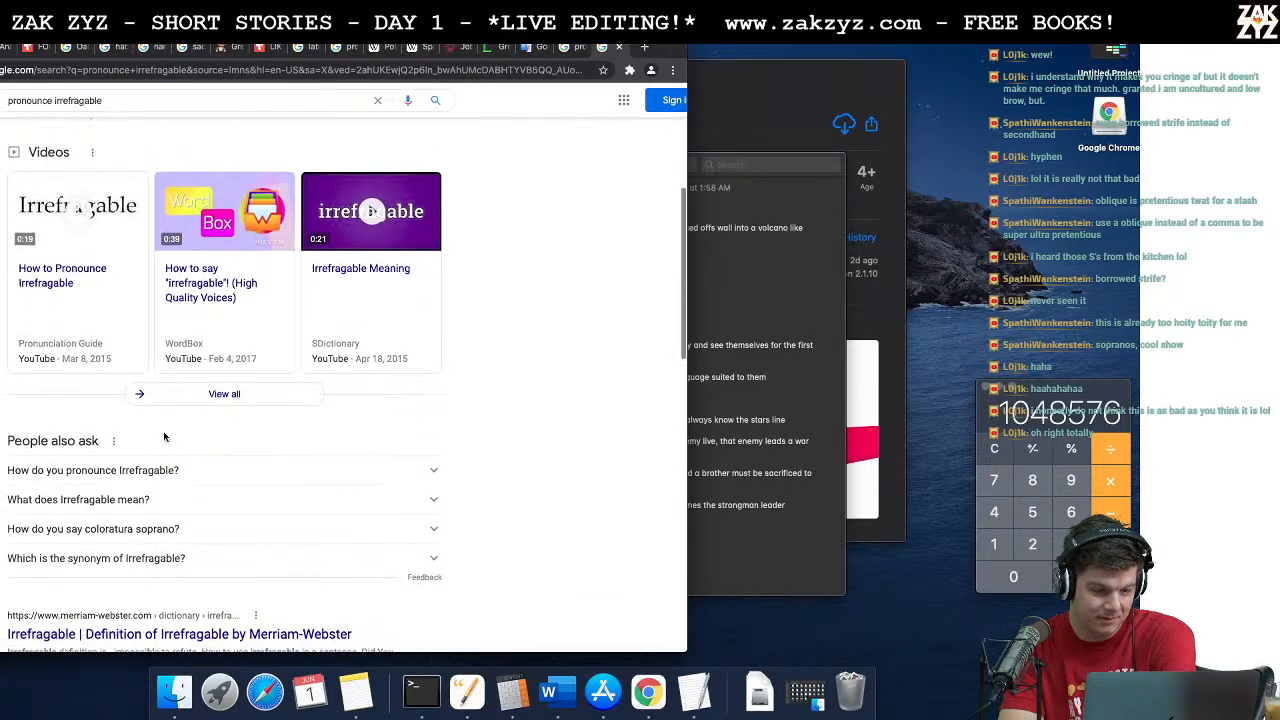
scroll(165, 437, down, 3)
scroll(167, 410, up, 10)
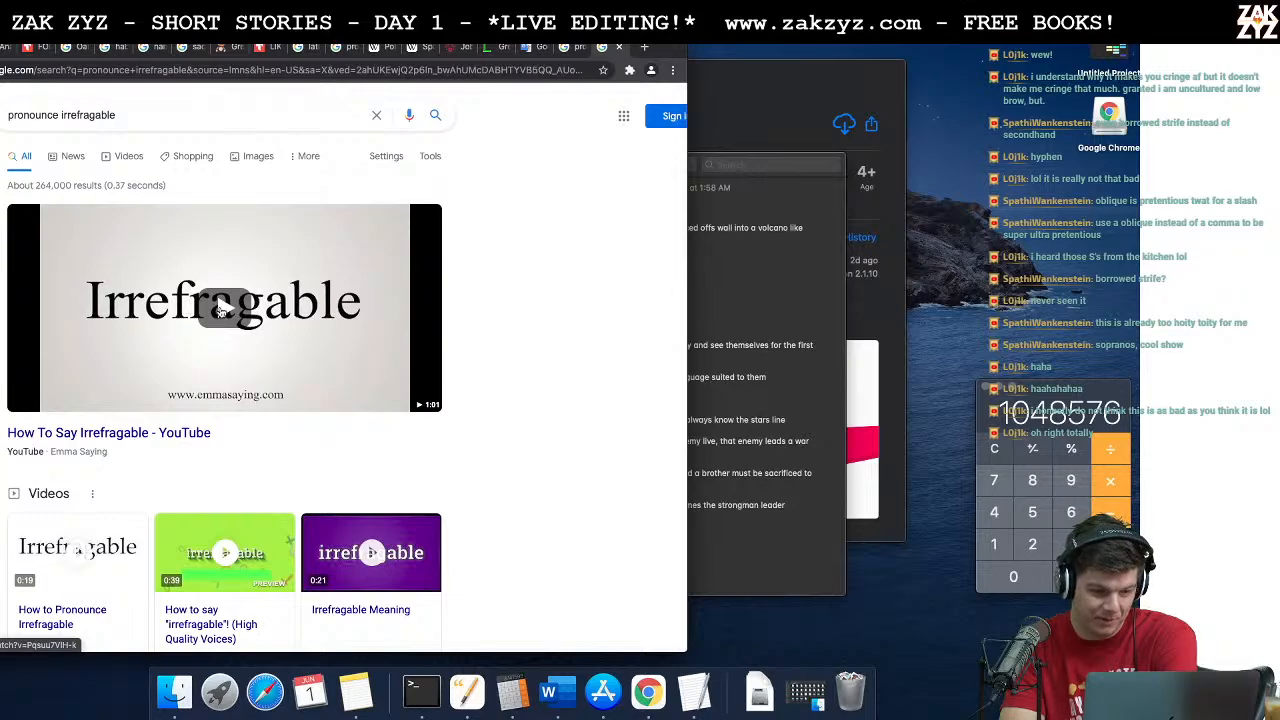
click(221, 312)
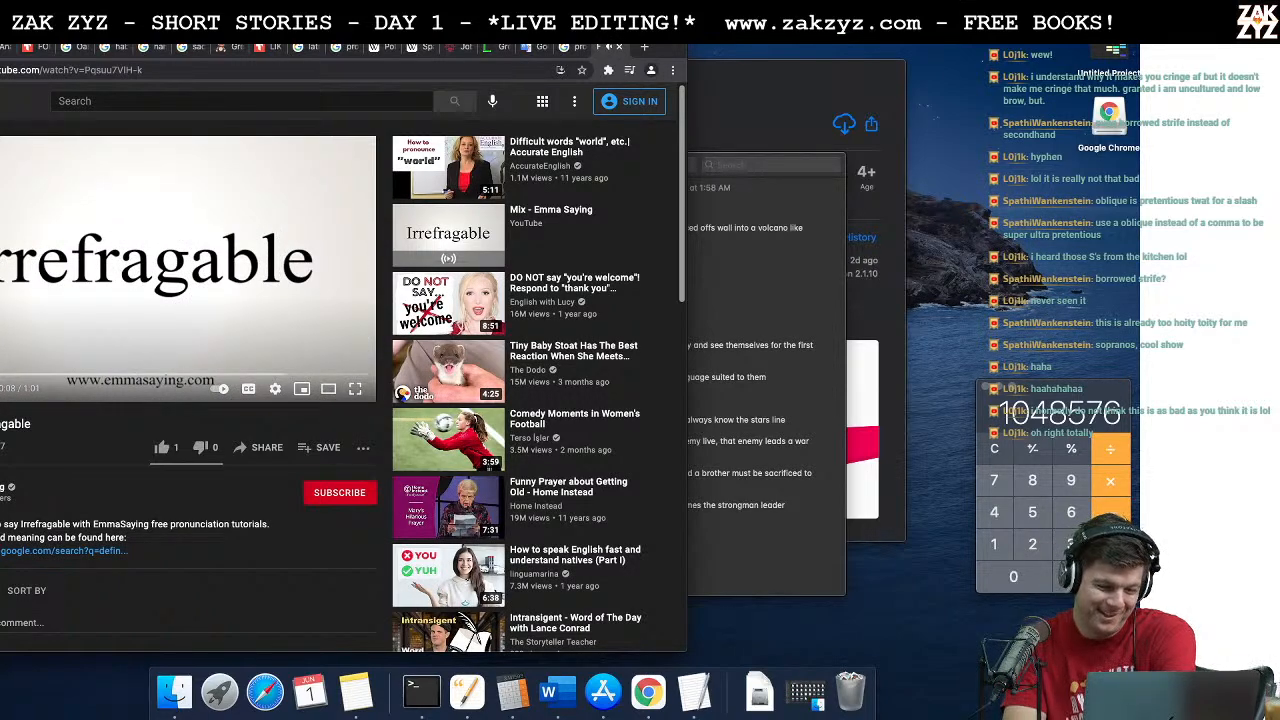
Step: Return to the results, play the "Irrefragable Meaning" video, and go back to the results page
key(super+Left)
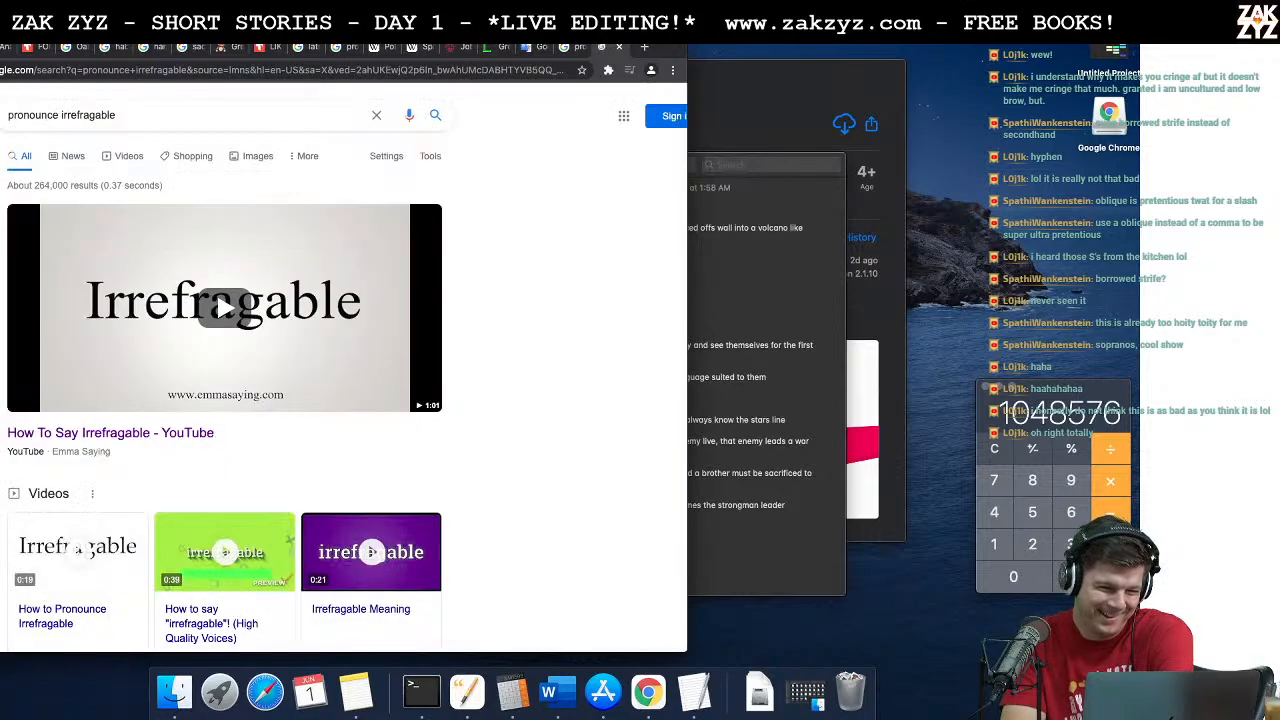
scroll(257, 597, down, 1)
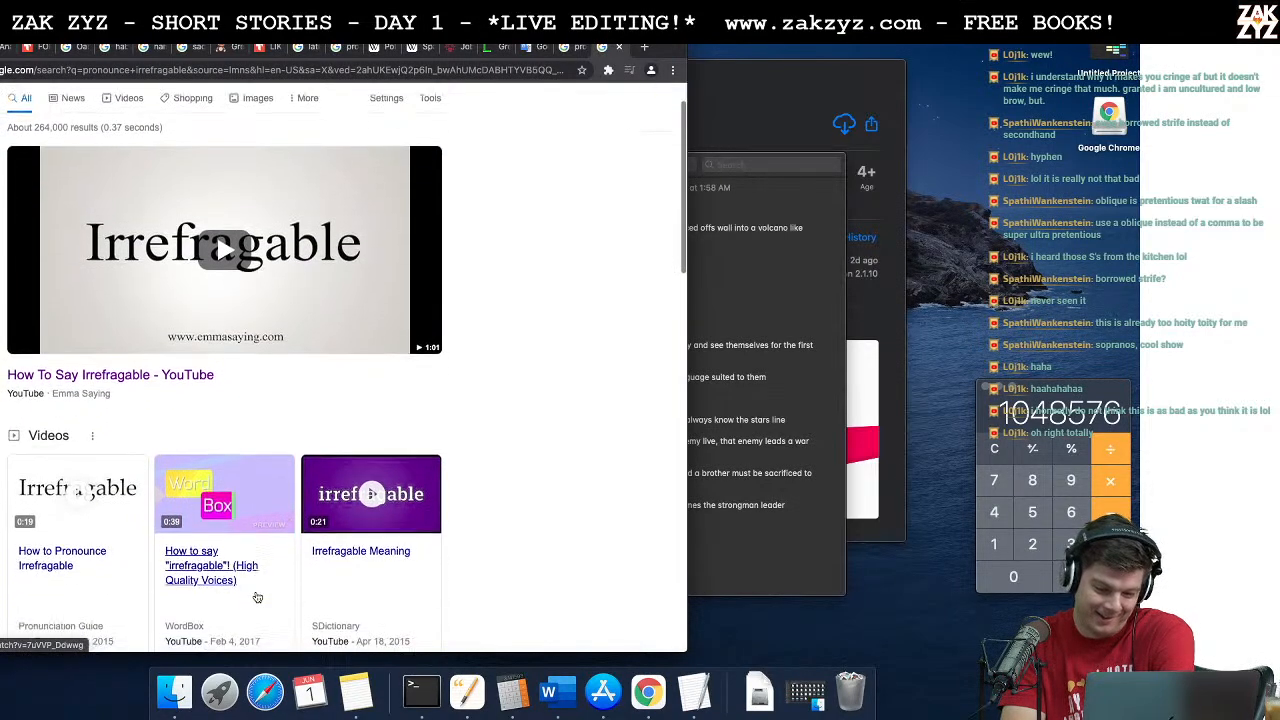
click(357, 500)
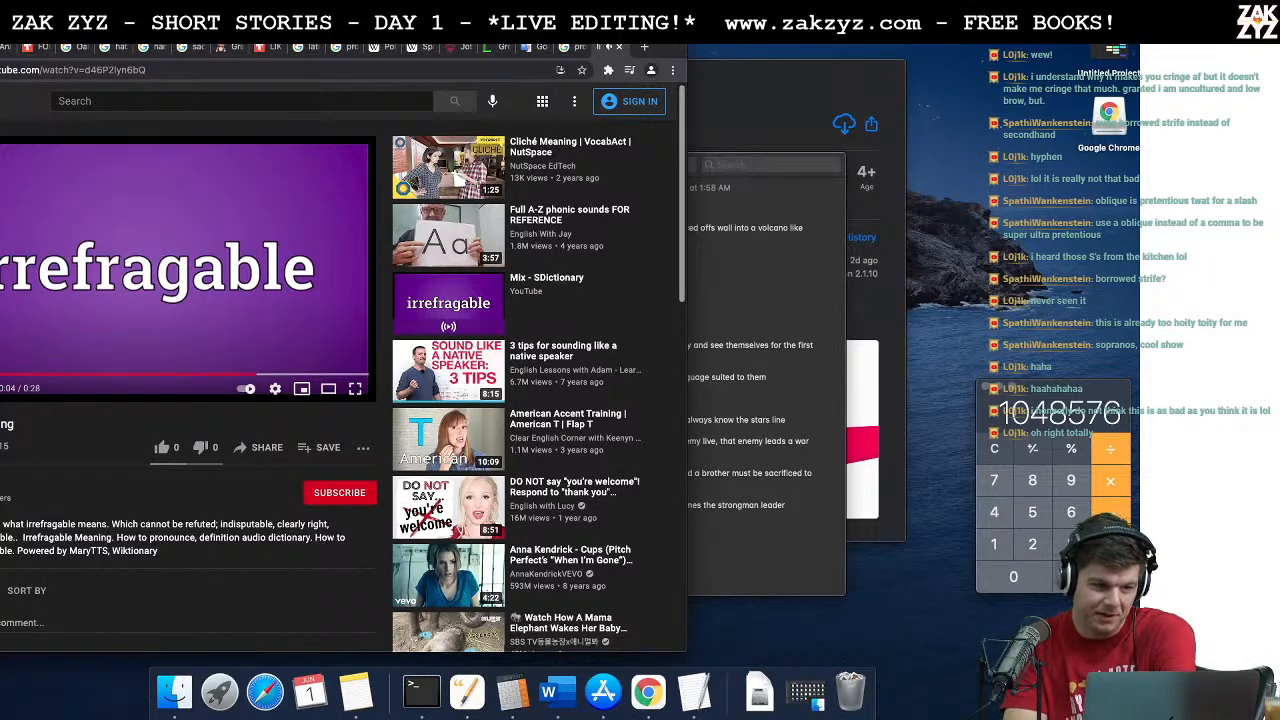
key(super+Left)
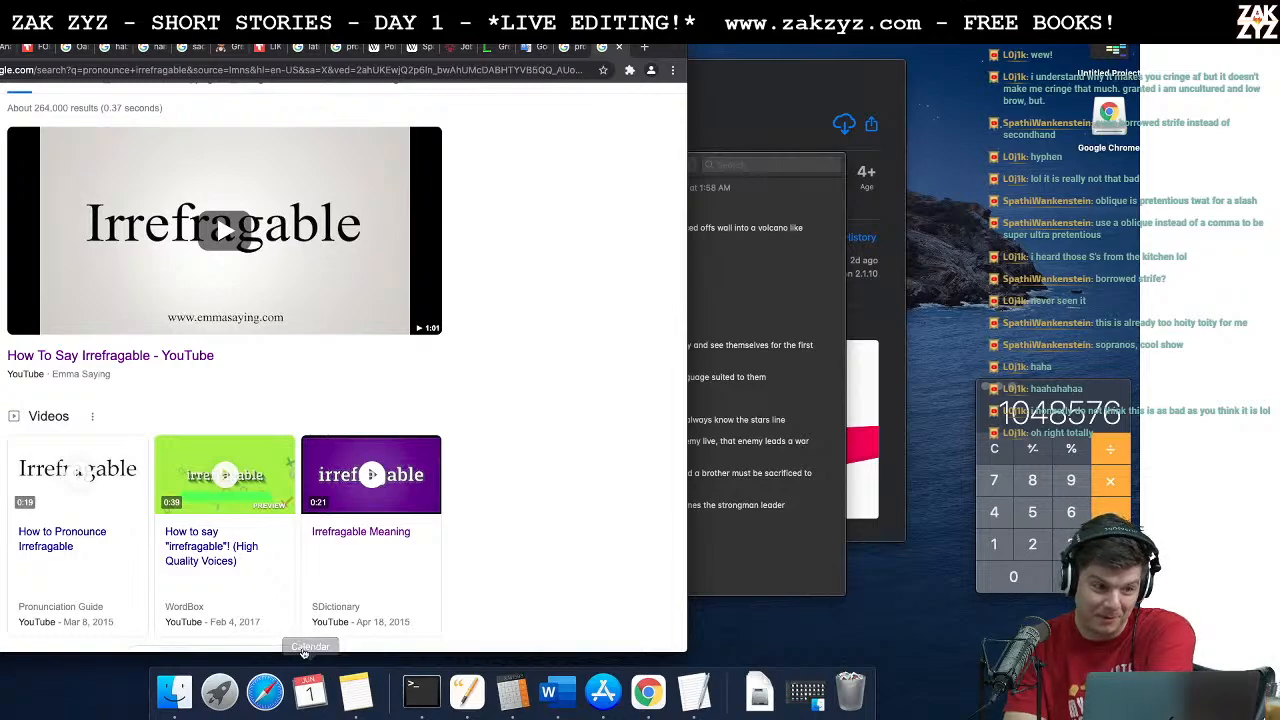
Step: Switch back to the story in Pages and add line-end commas after "be admired", "not yet done" and "retire or expire"
click(466, 692)
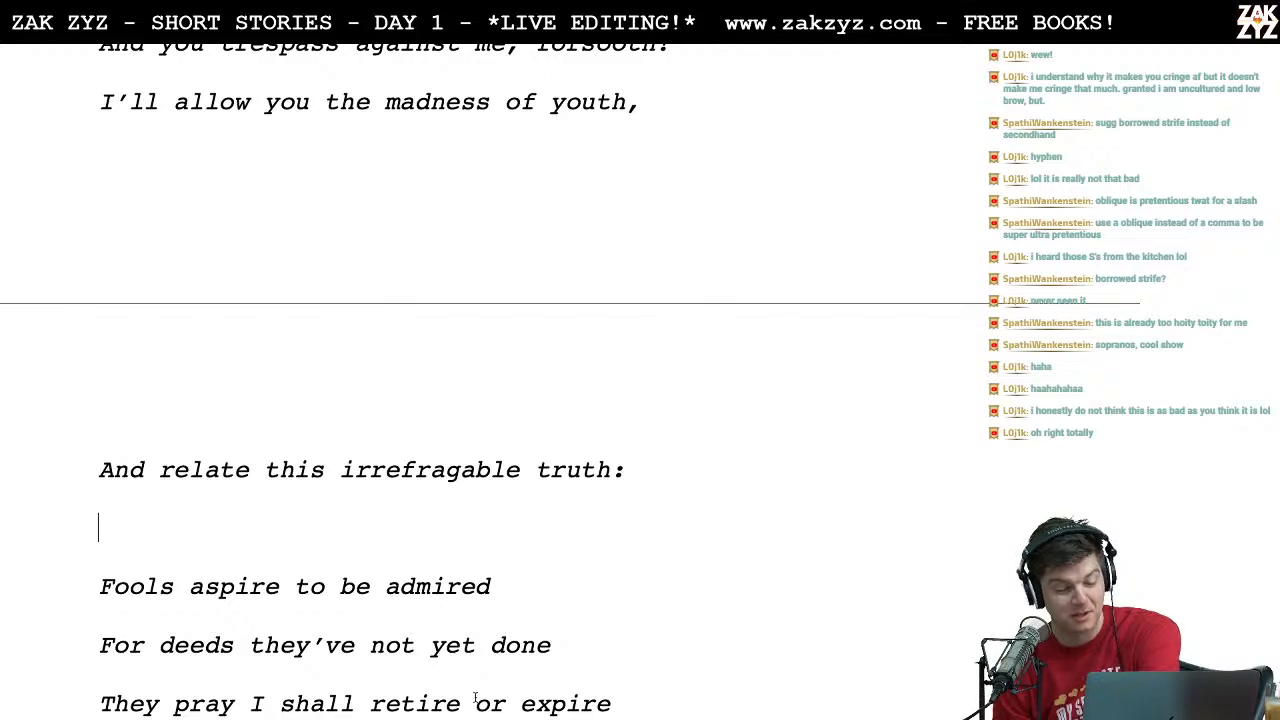
click(511, 595)
text(,)
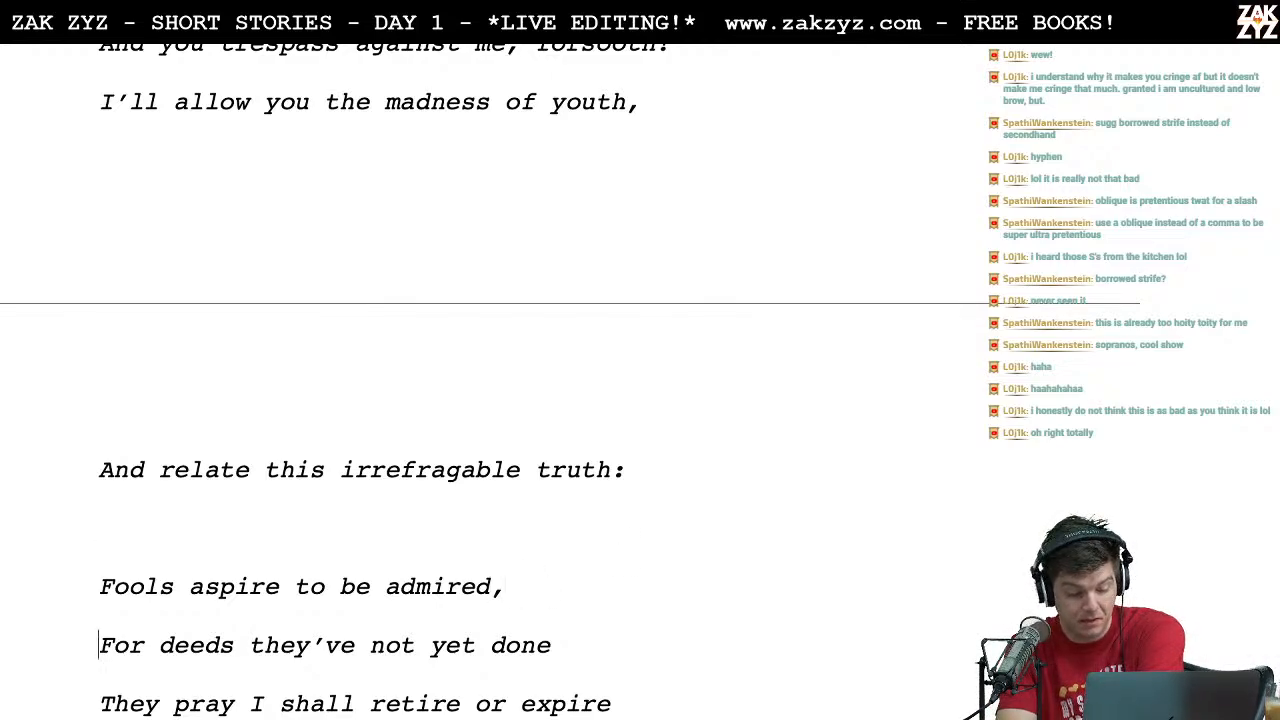
key(End)
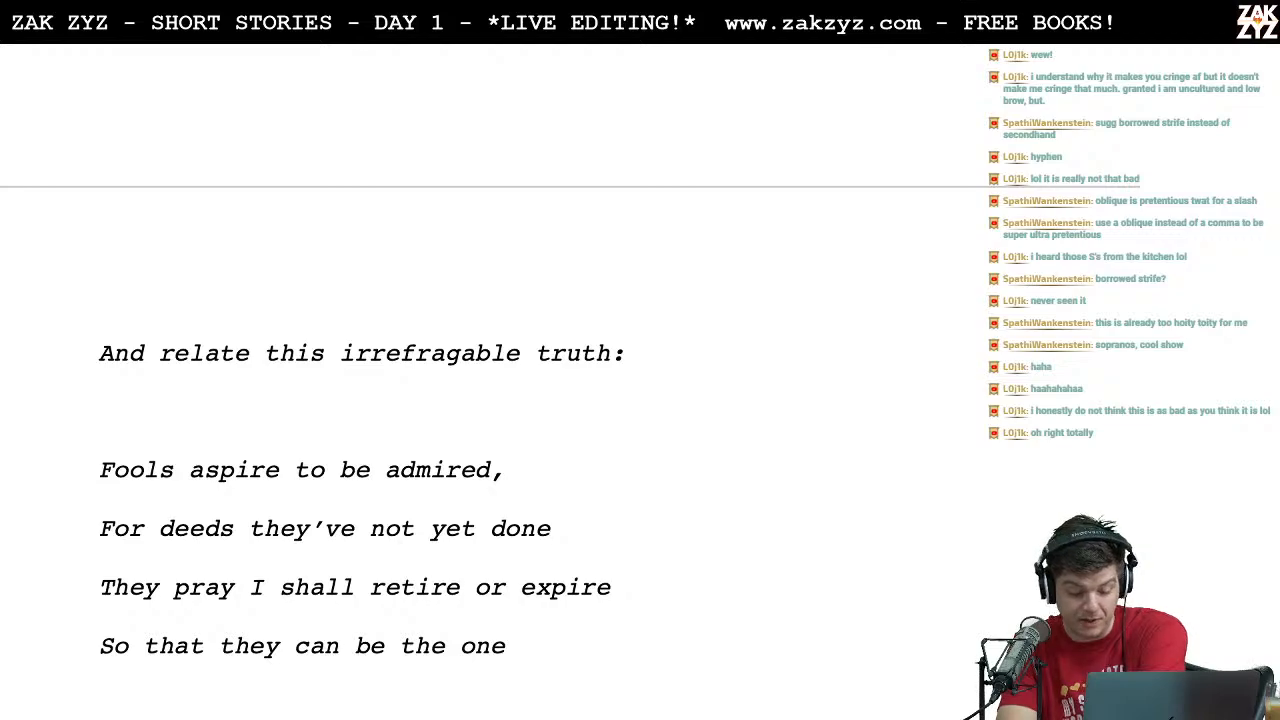
key(Down)
key(Right)
key(Down)
key(End)
text(,)
key(Right)
key(Down)
key(Down)
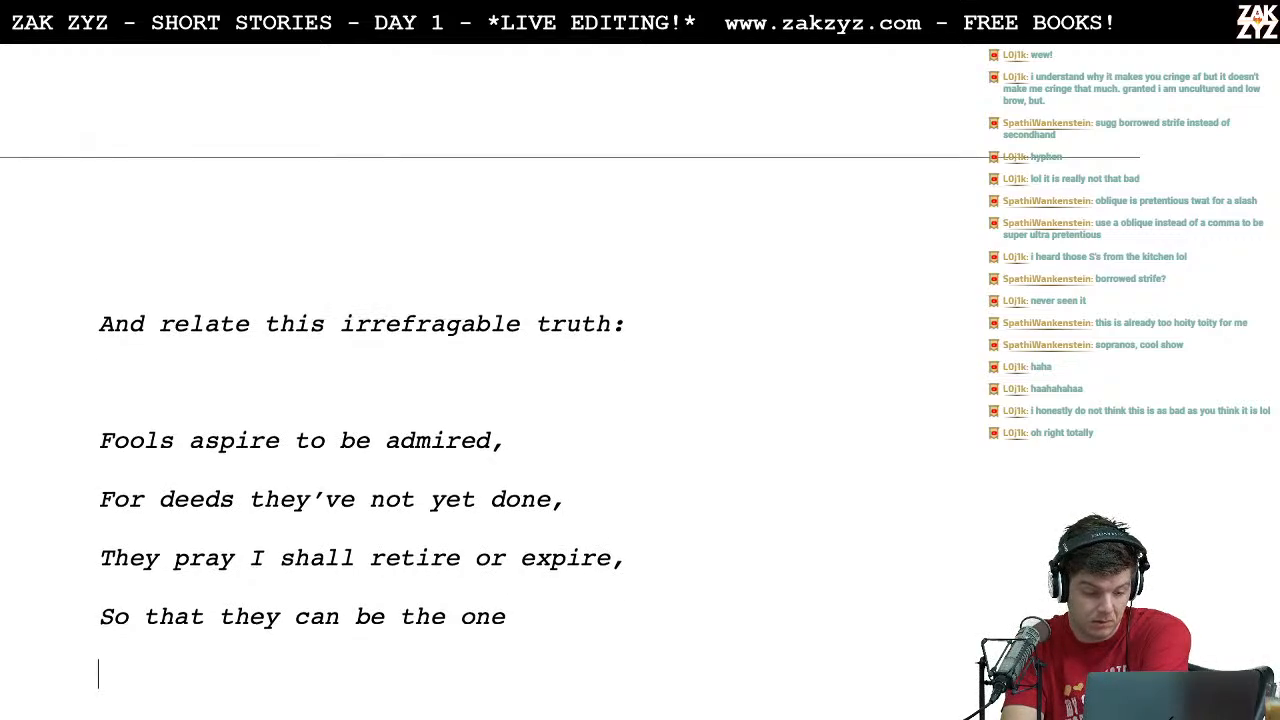
Step: End "So that they can be the one" with a period and add a comma after "For I was once like you"
key(Up)
key(Left)
key(Left)
key(Left)
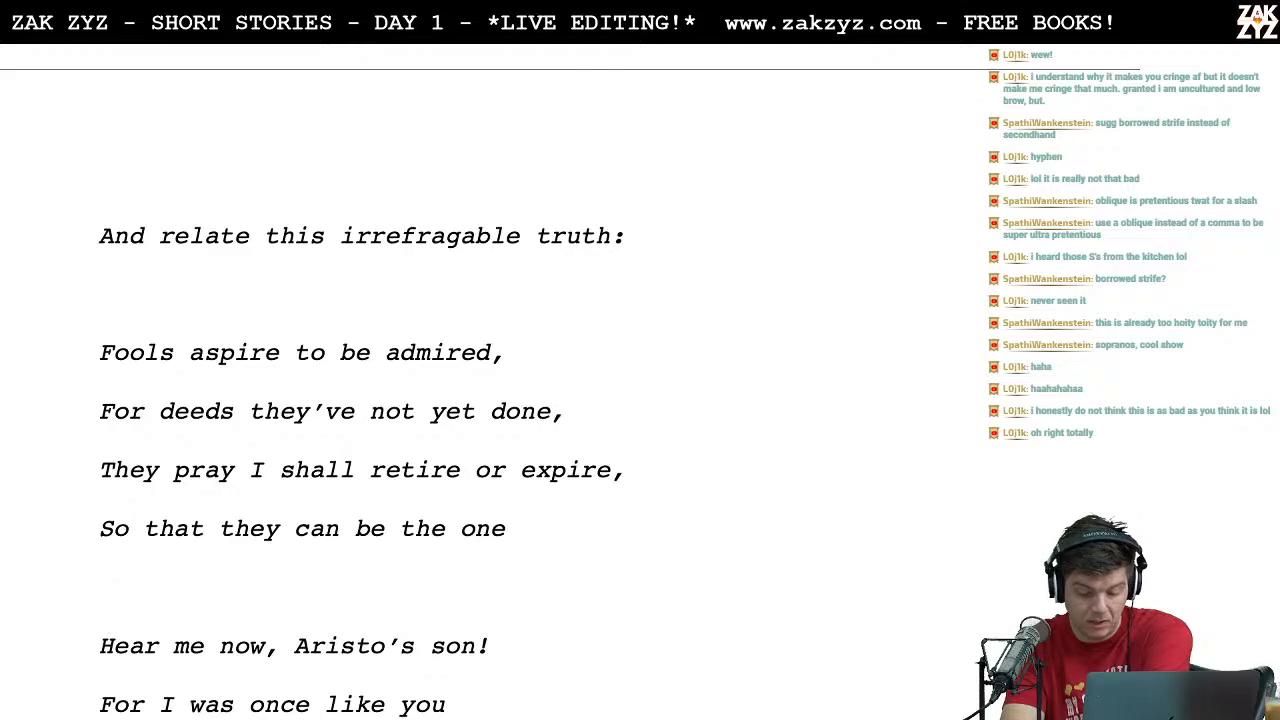
key(Down)
key(Down)
key(Up)
key(Left)
key(Right)
key(Right)
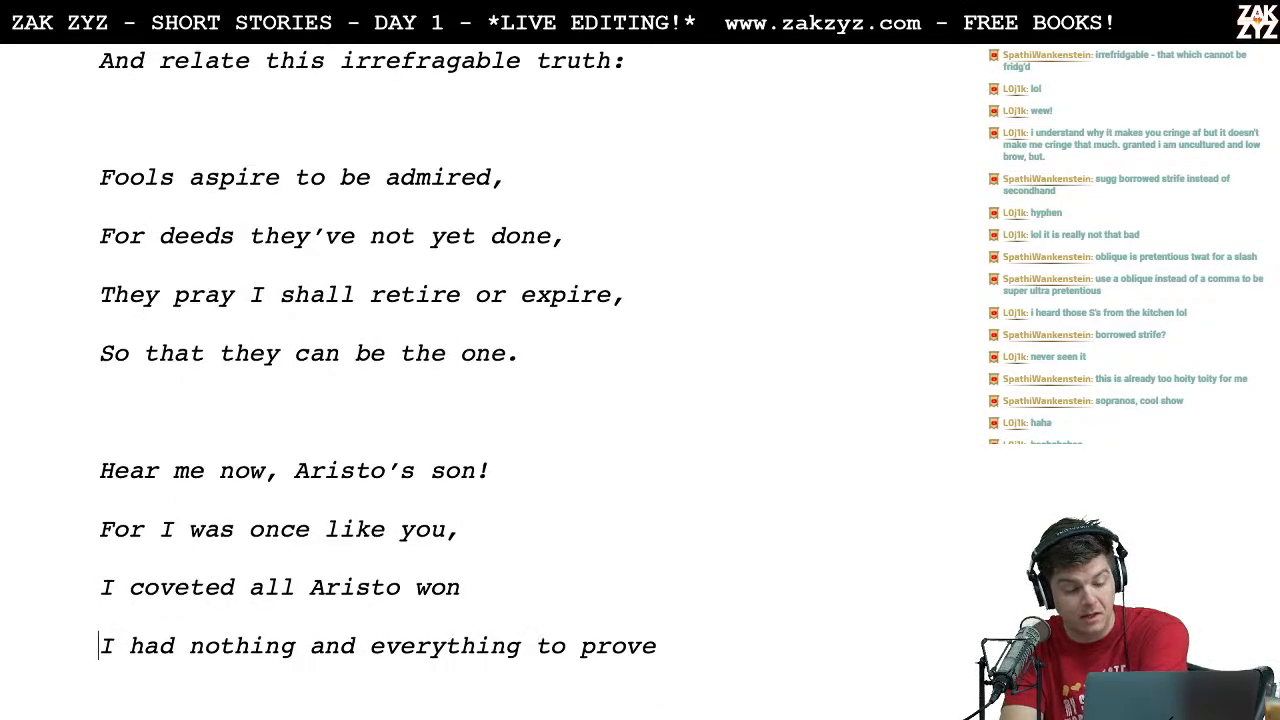
Step: Add a comma after "I coveted all Aristo won" and end "I had nothing and everything to prove" with a period
key(Down)
key(Down)
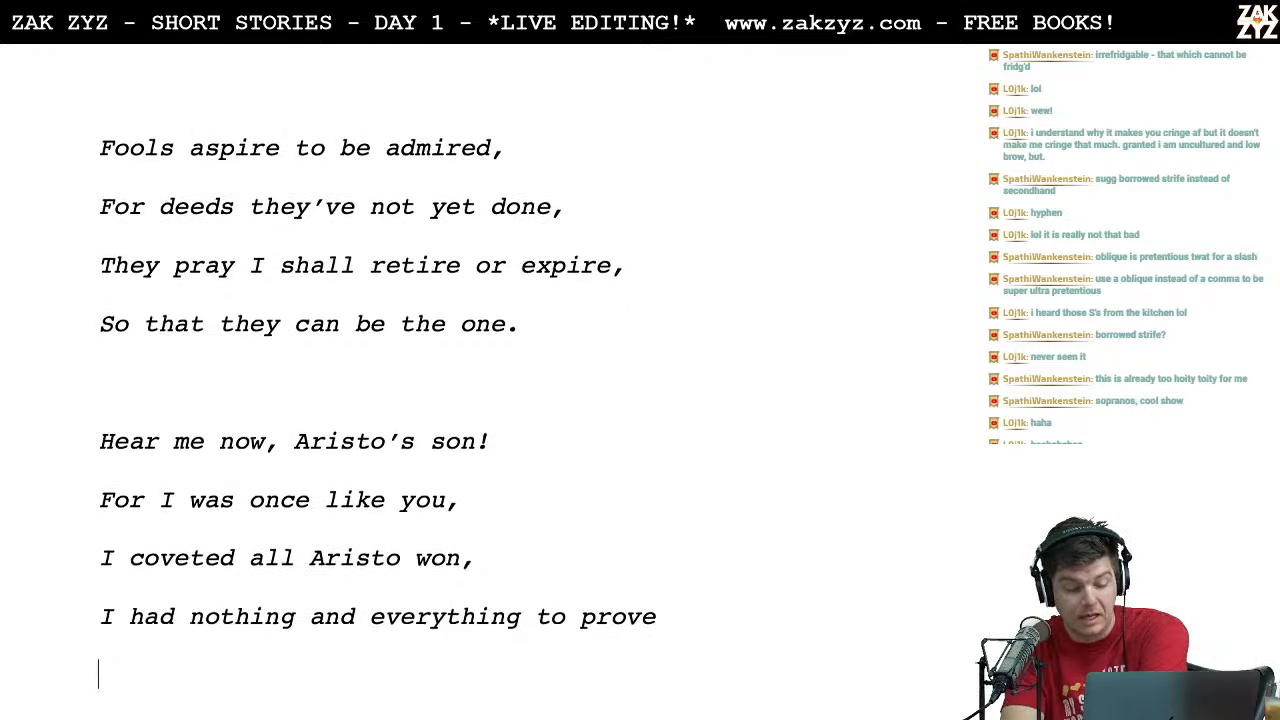
key(Down)
key(Down)
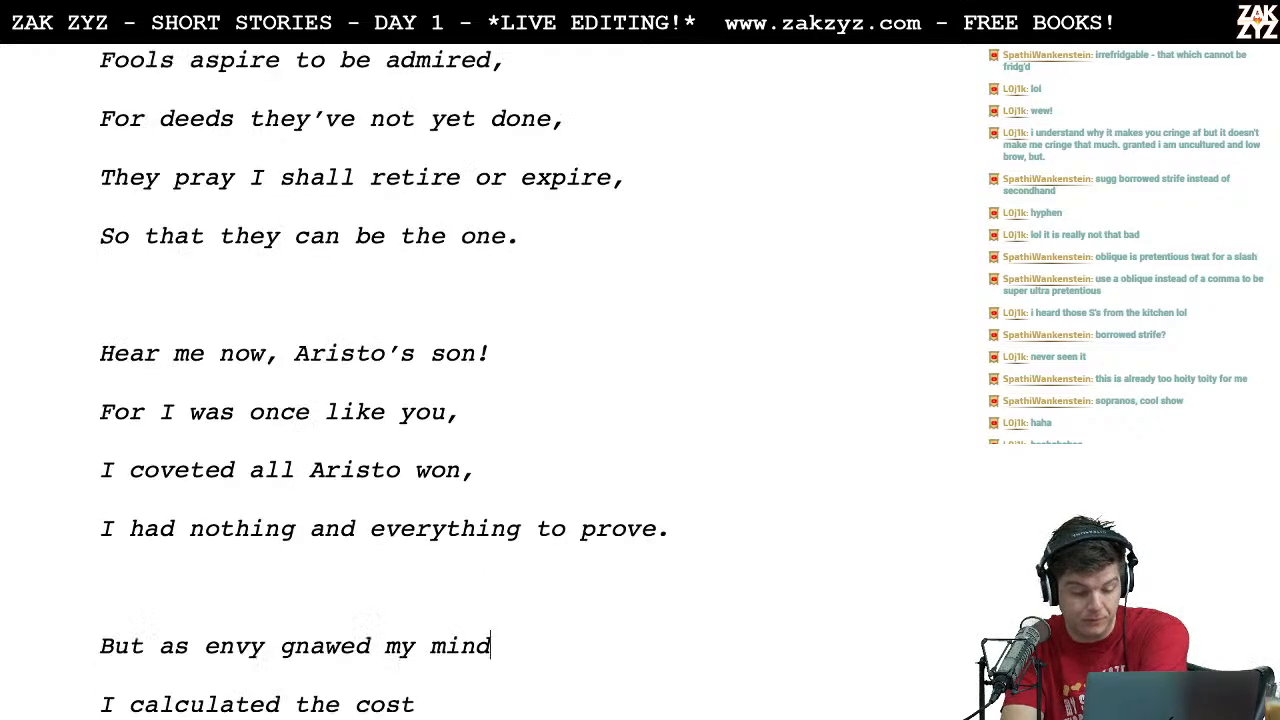
Step: Insert a comma after "But" in the line "But as envy gnawed my mind"
key(Up)
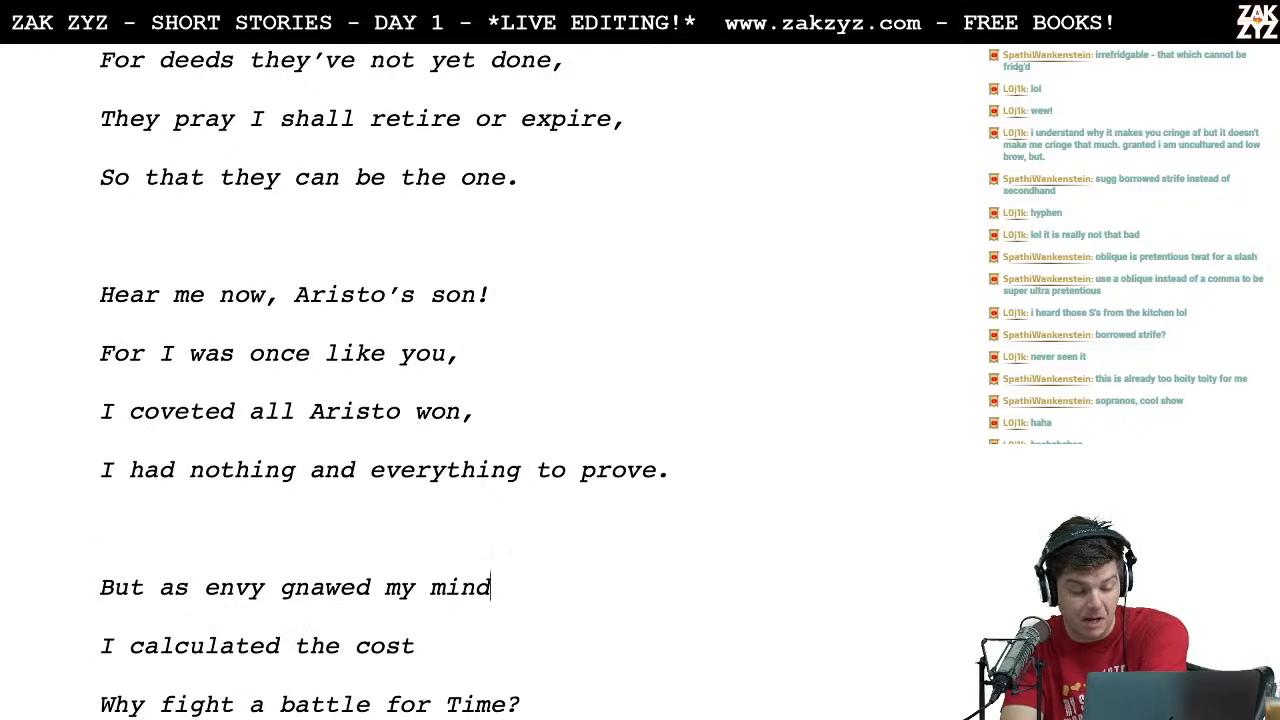
key(Left)
key(Left)
key(Left)
key(Left)
key(Left)
key(Left)
key(Left)
key(Left)
key(Left)
key(Left)
key(Left)
key(Left)
key(Left)
key(Left)
key(Left)
key(Left)
key(Left)
key(Left)
key(Left)
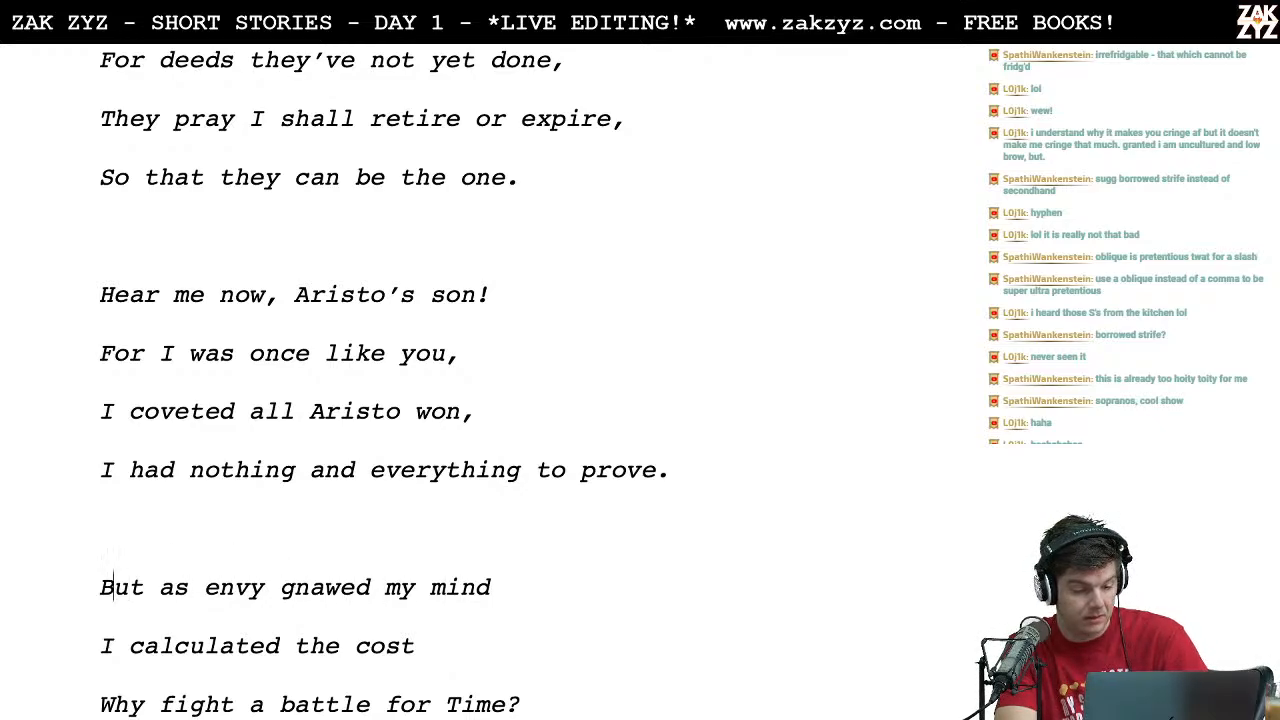
key(Left)
text(,)
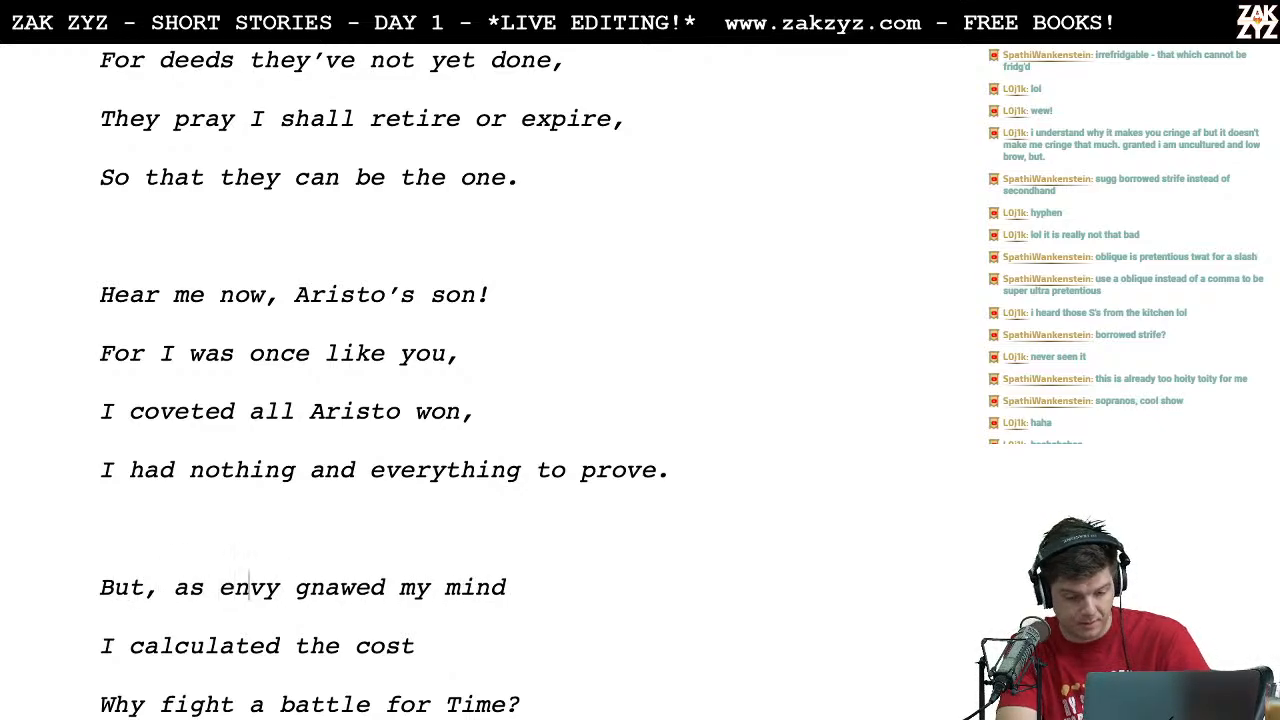
key(Right)
key(Right)
key(Right)
key(Right)
key(Right)
key(Right)
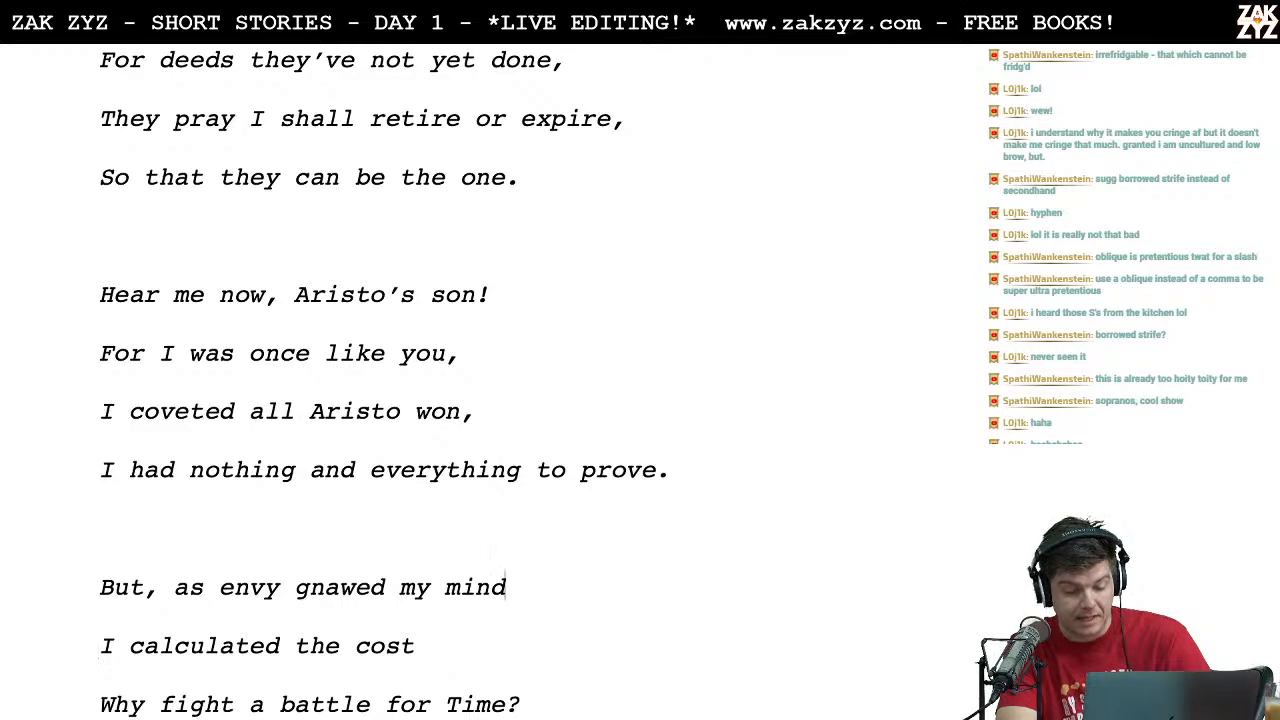
Step: Add line-end commas after "gnawed my mind" and "I calculated the cost"
key(Down)
text(,)
key(Down)
key(Down)
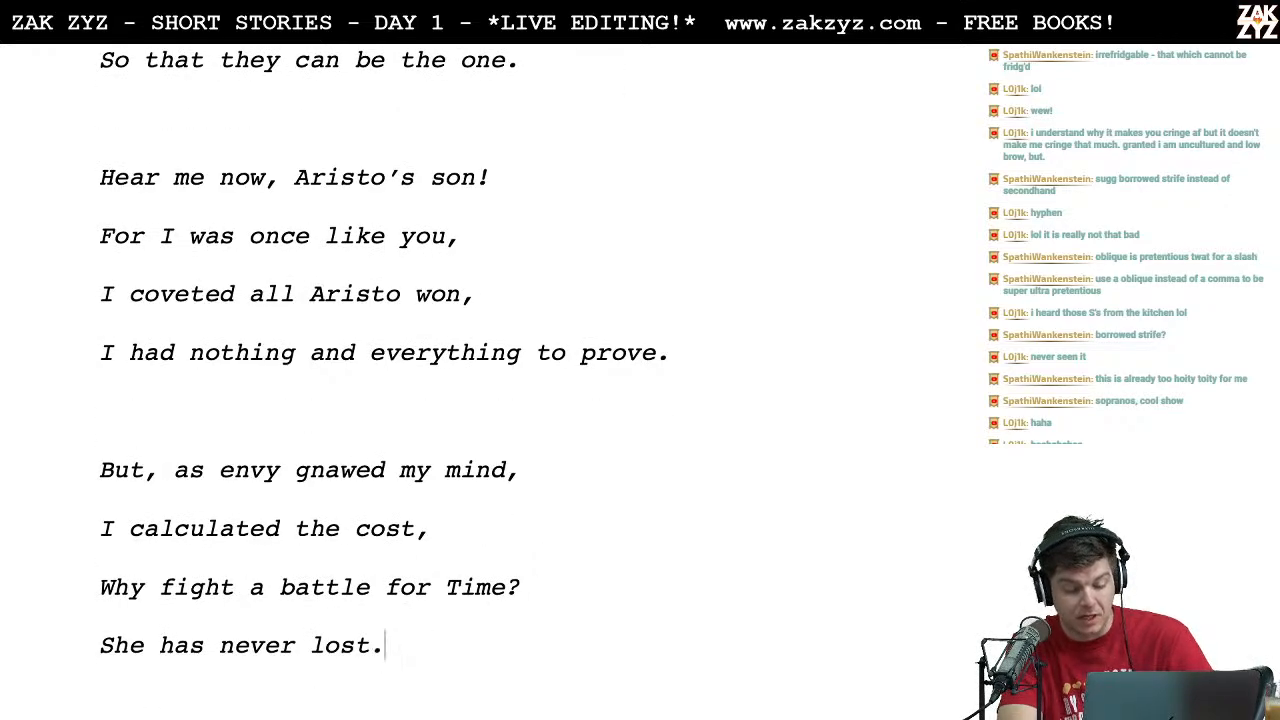
key(Return)
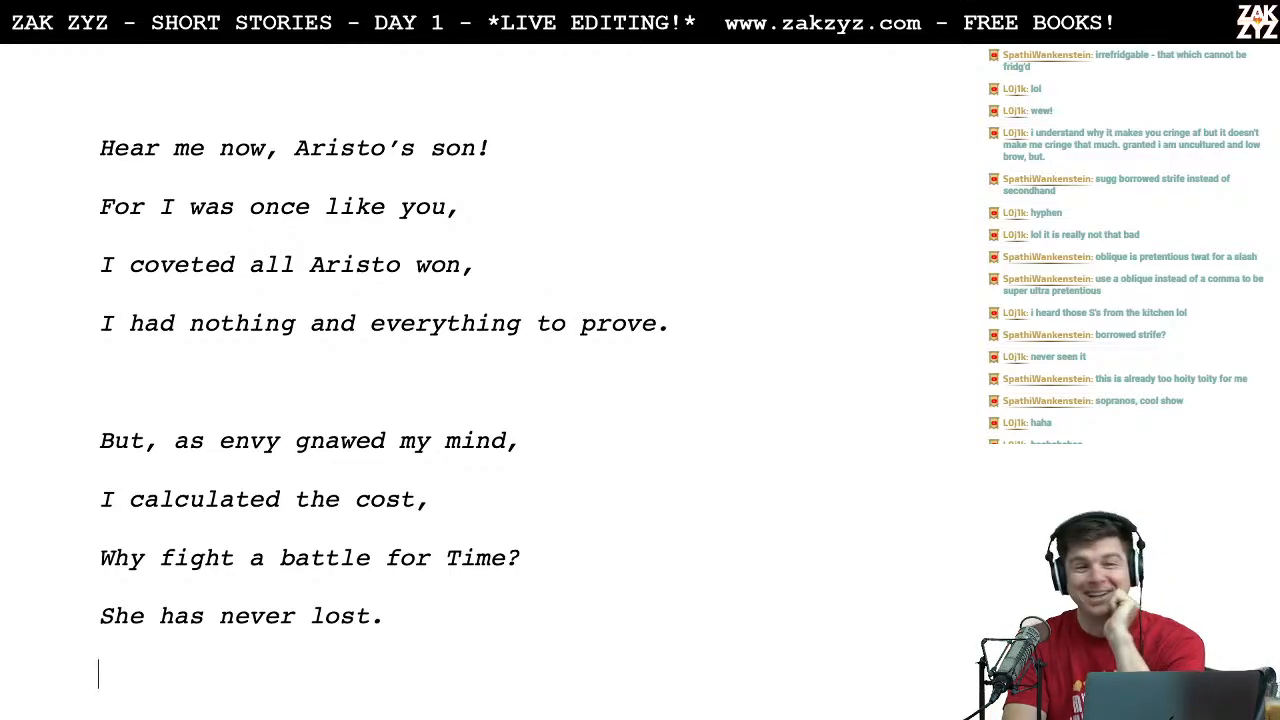
Step: Read the closing stanza, then switch to Chrome and search the web for "what's all this of oak and stone"
scroll(400, 400, down, 5)
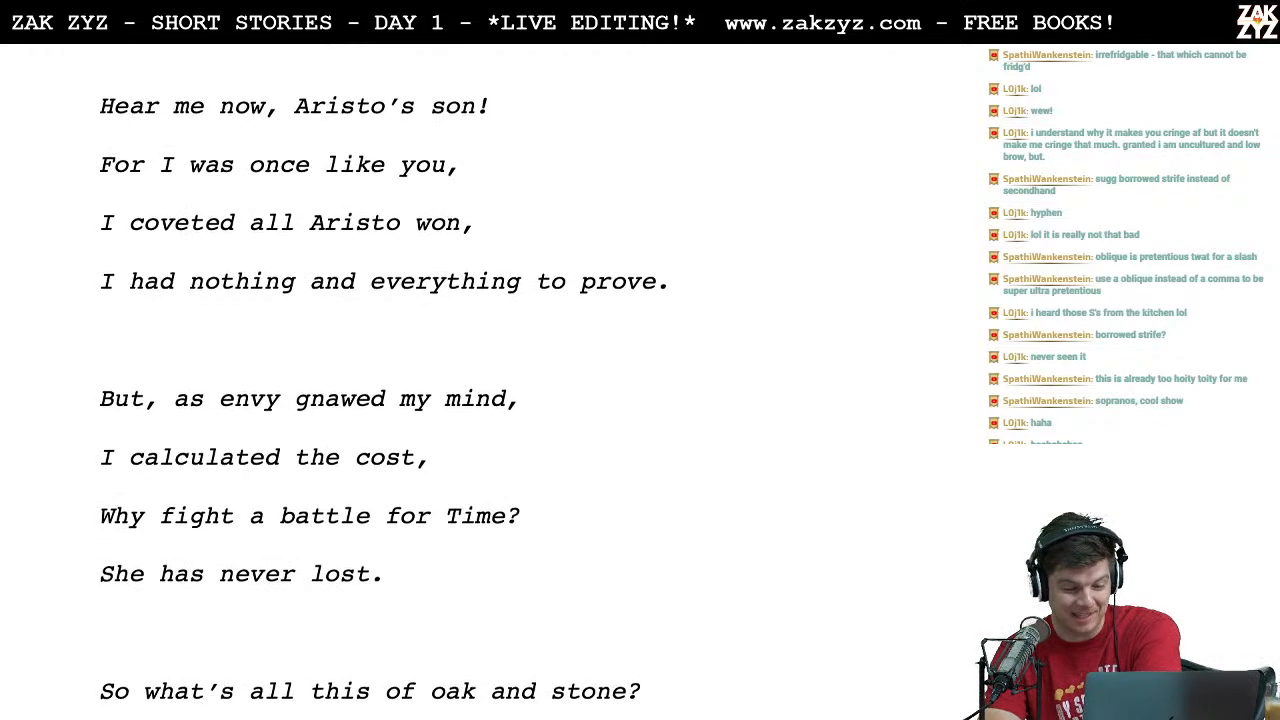
scroll(467, 531, down, 1)
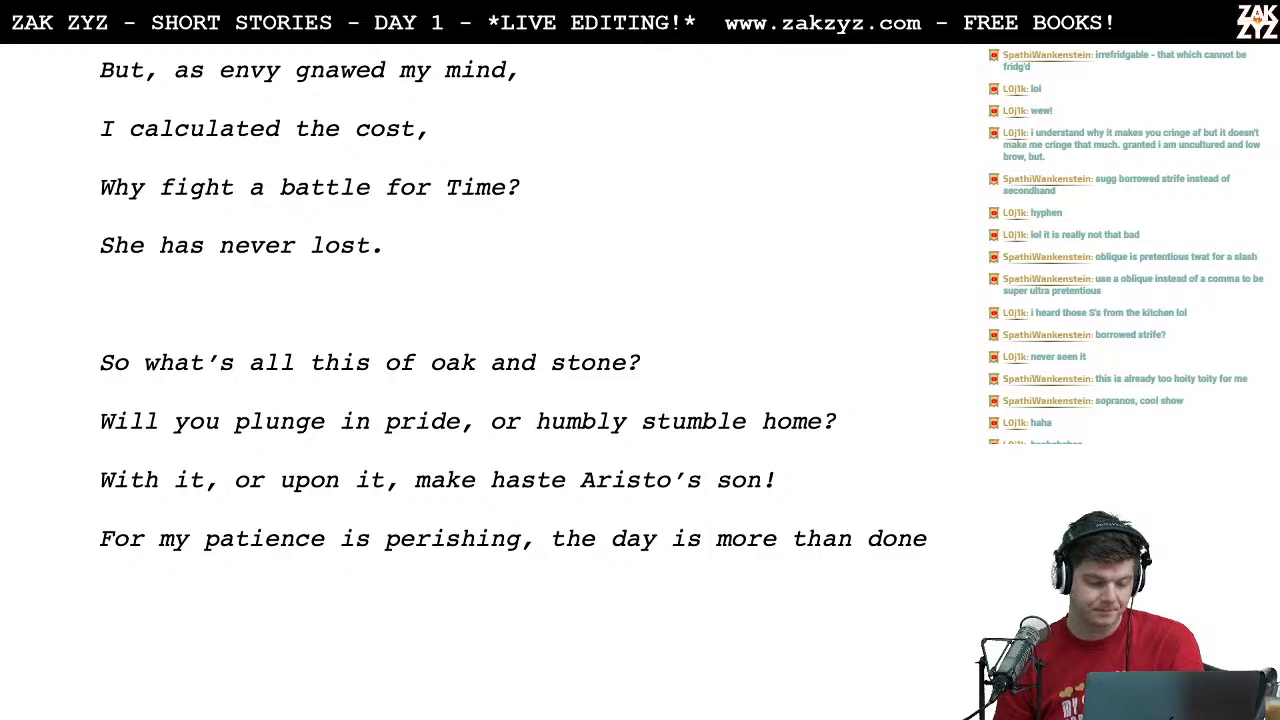
key(ctrl+Left)
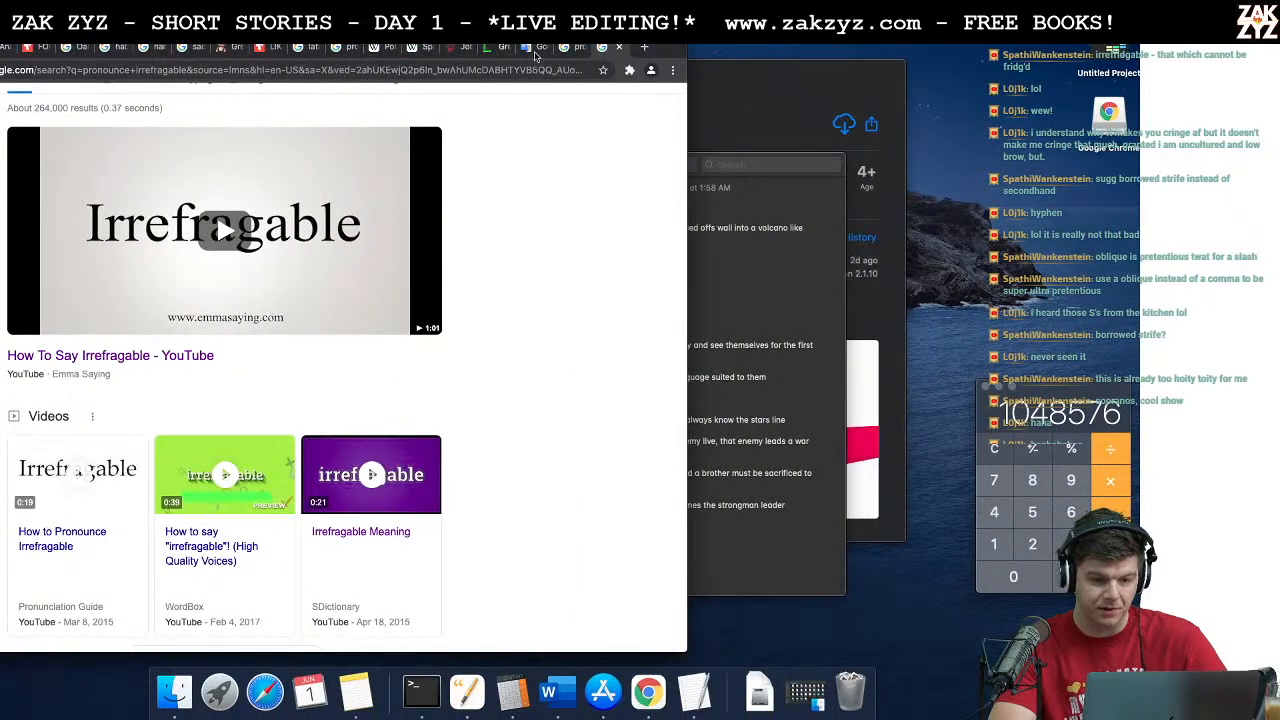
click(542, 76)
text(what')
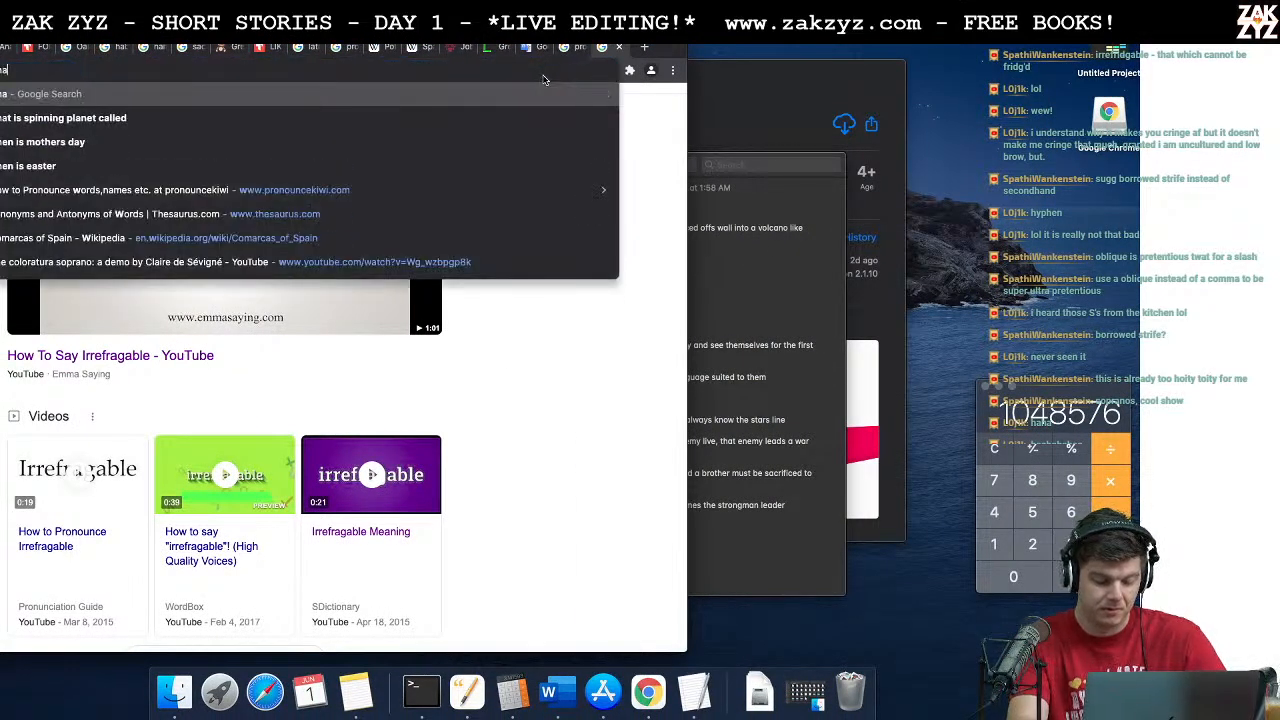
text(s all this)
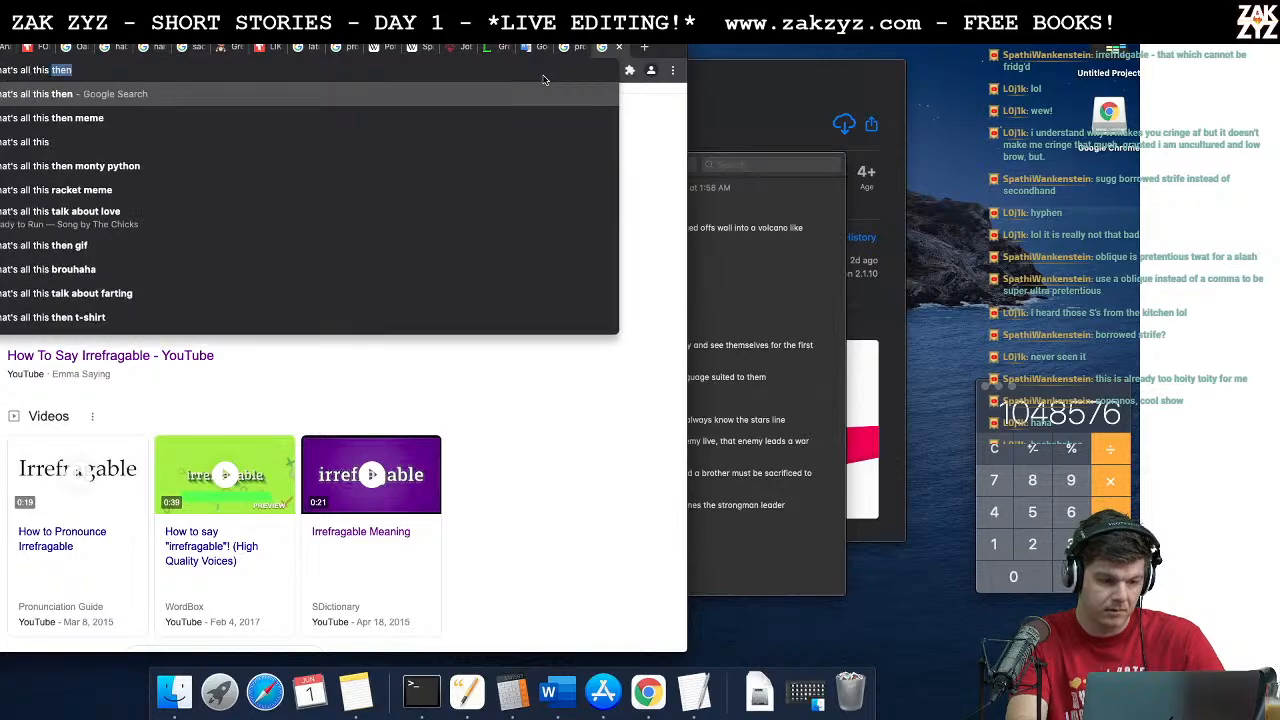
text( of oak and stone)
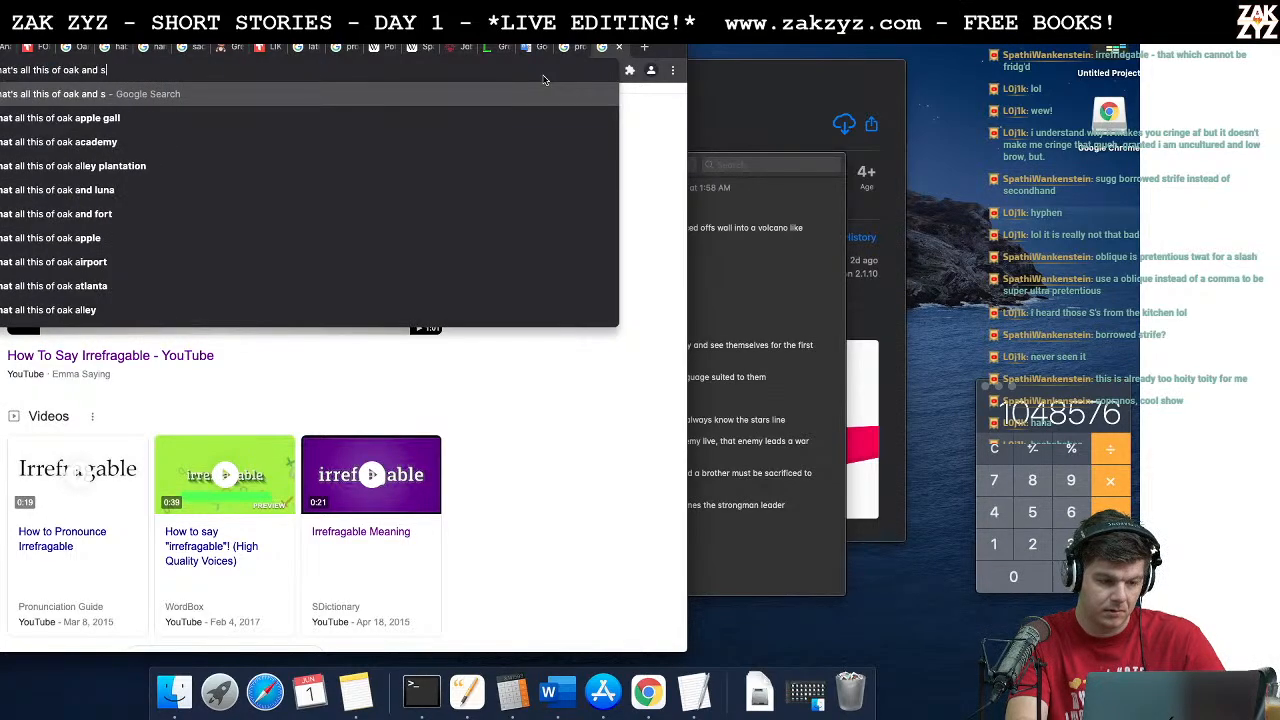
key(Return)
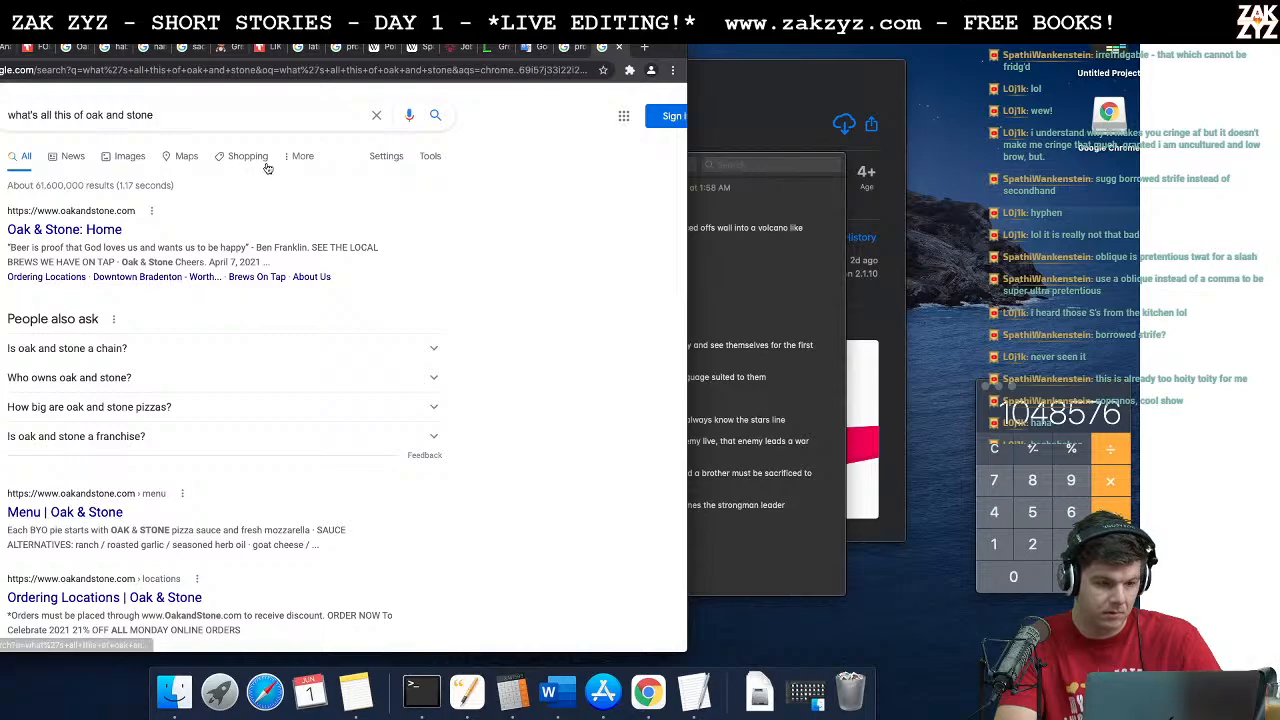
Step: Search the web for the exact quoted phrase "what's all this of oak and stone" and scan the results
click(214, 121)
text(")
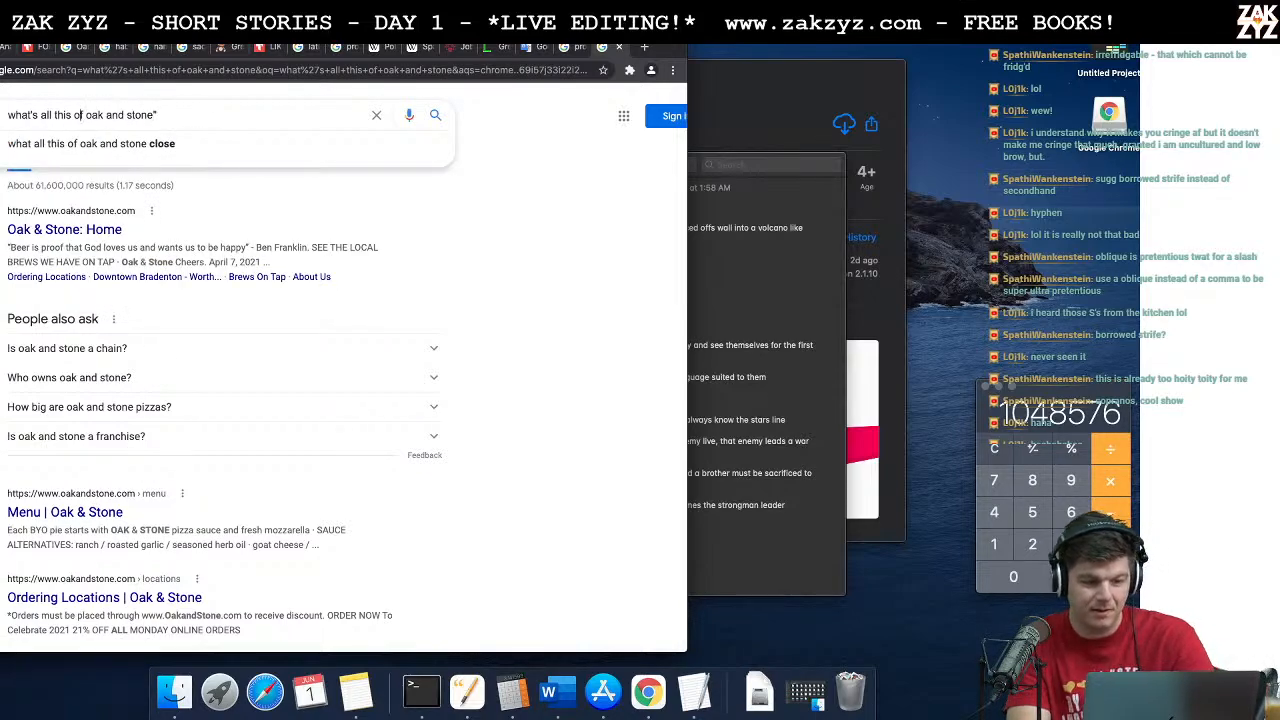
text(")
key(Return)
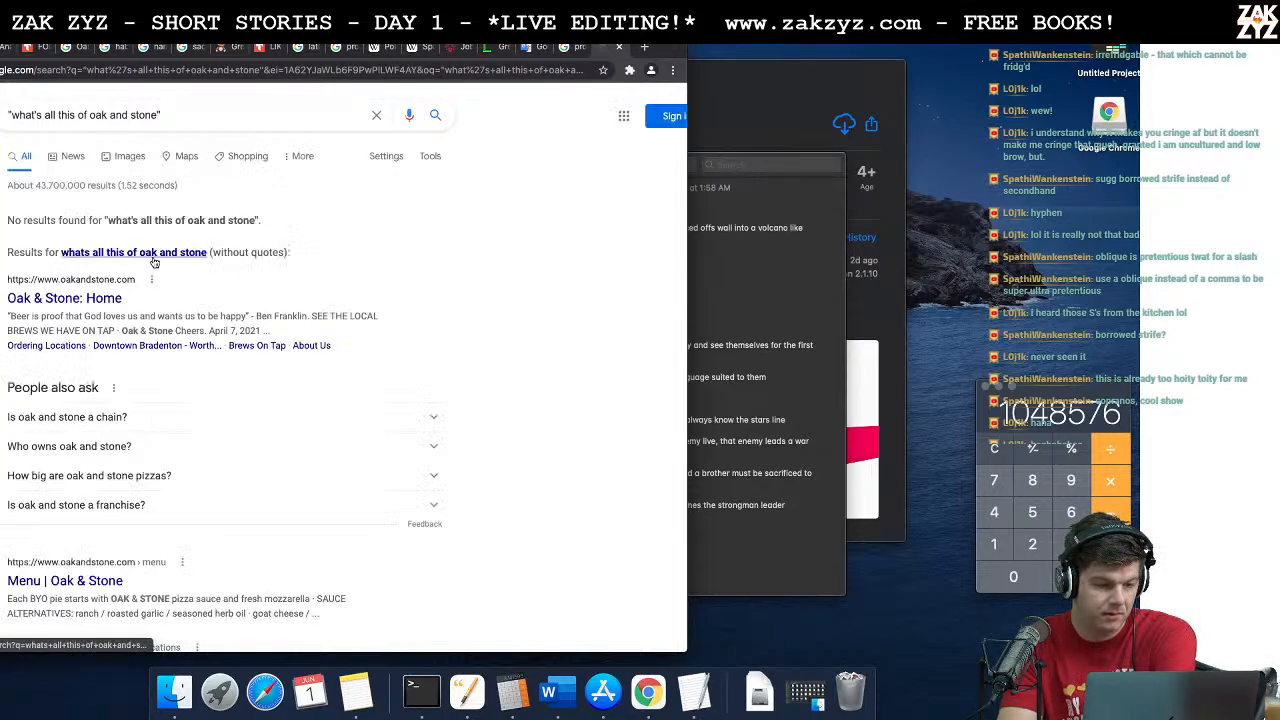
scroll(225, 418, down, 2)
scroll(225, 418, up, 2)
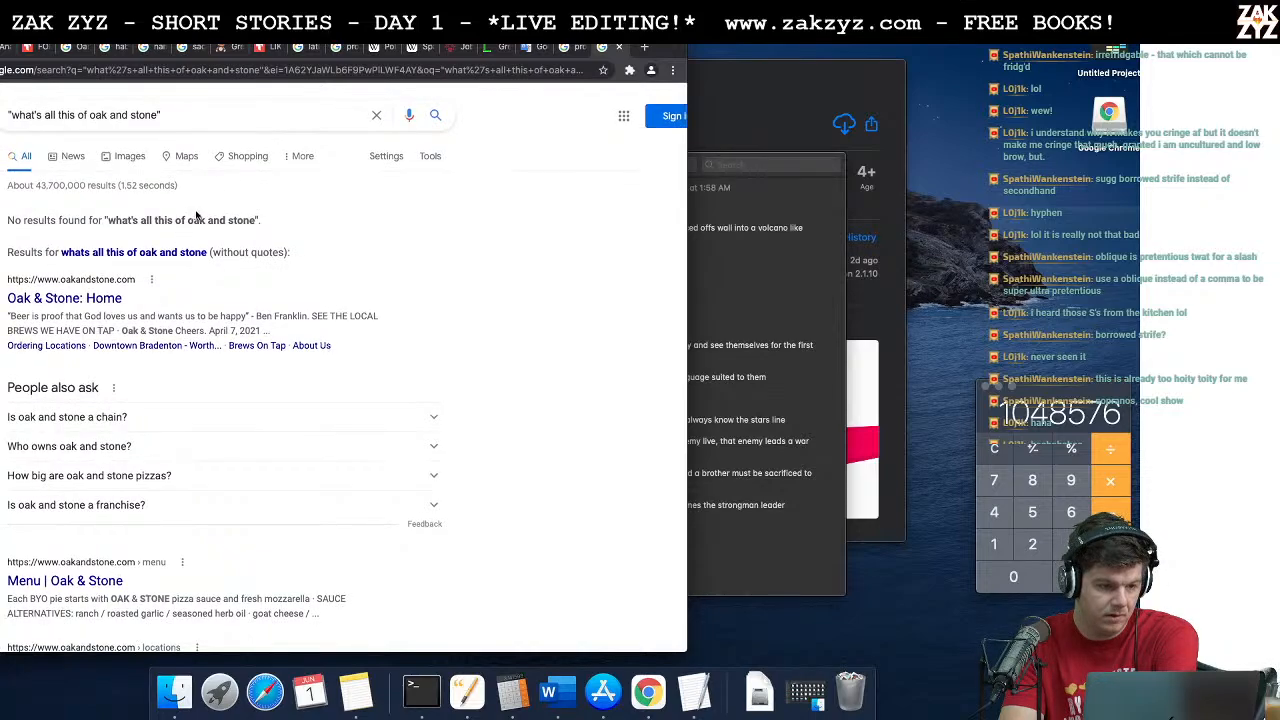
Step: Rerun the oak and stone search without quotes and skim the results
click(160, 253)
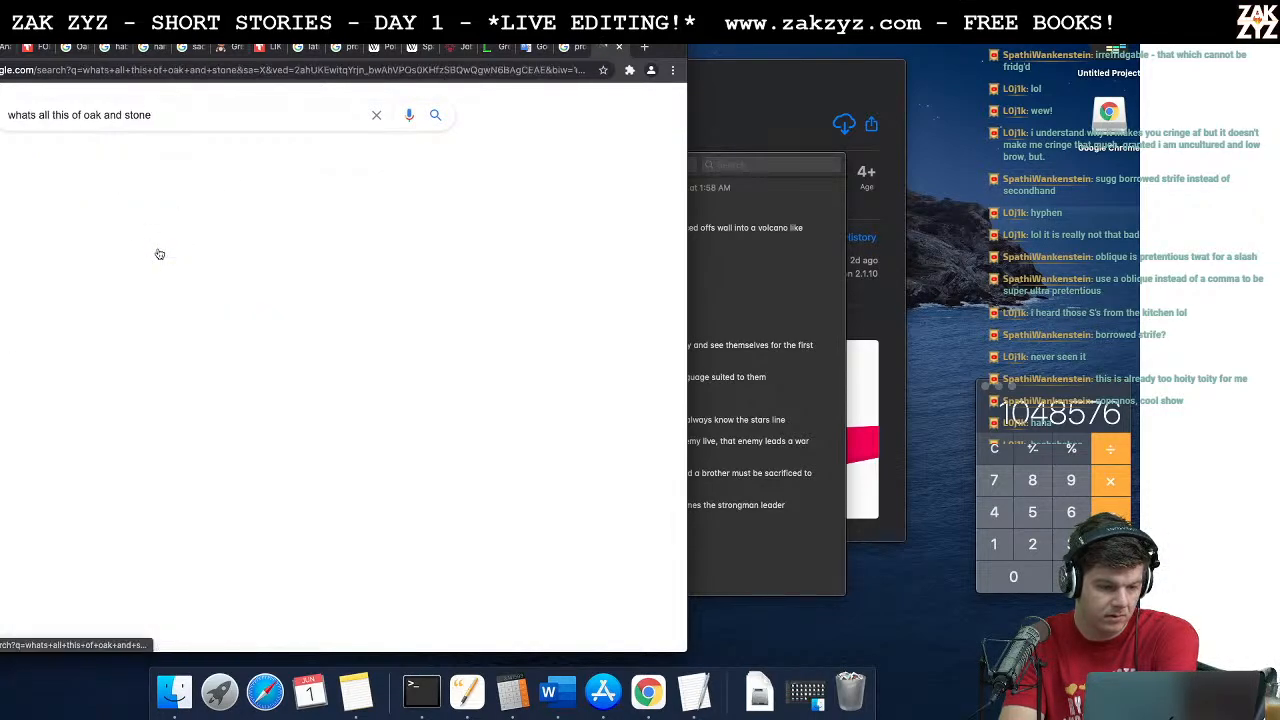
scroll(185, 282, down, 5)
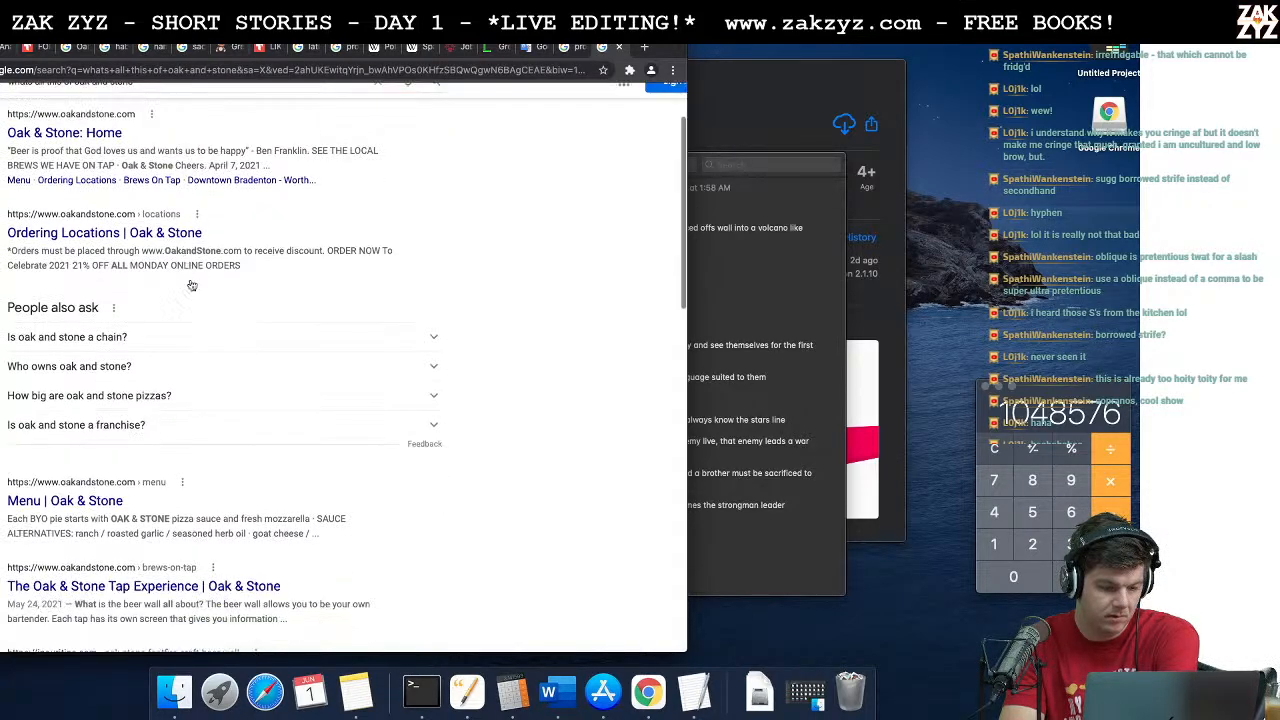
scroll(185, 282, up, 5)
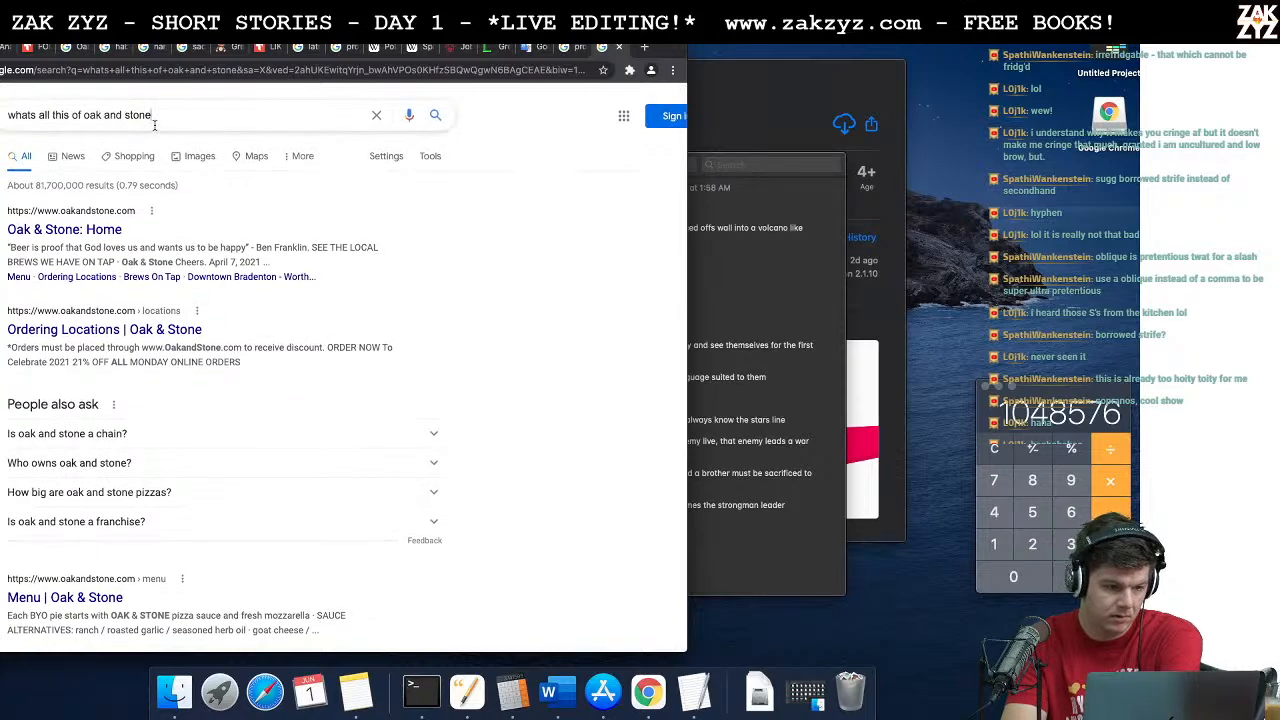
Step: Search the web for "oak and stone aphorism" and skim through the results
click(154, 120)
key(Up)
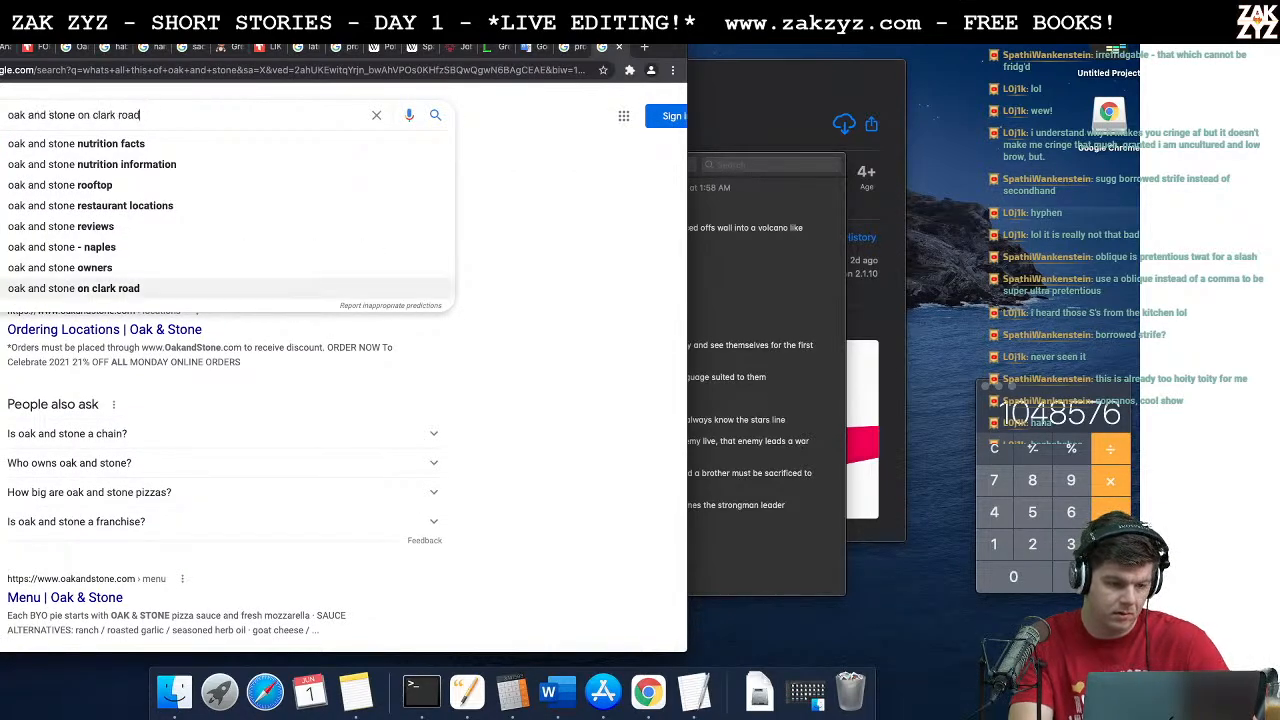
triple_click(143, 117)
text(oak and)
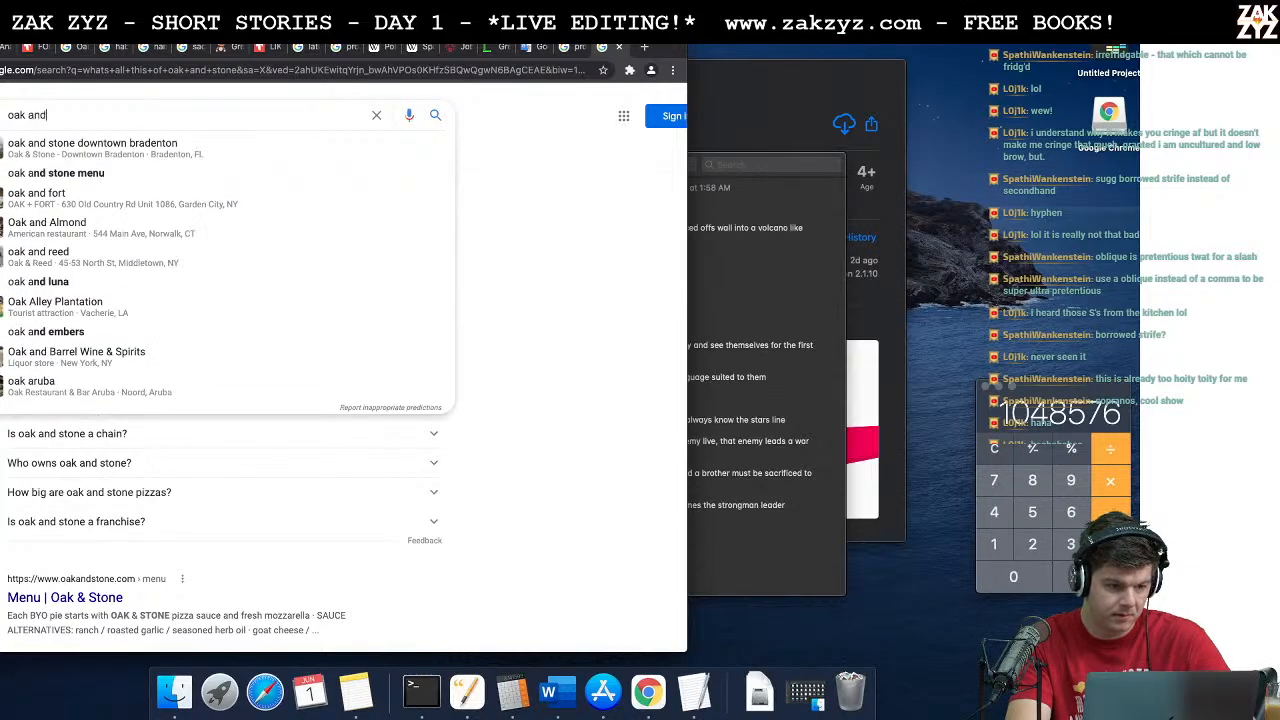
text( stone aphorism)
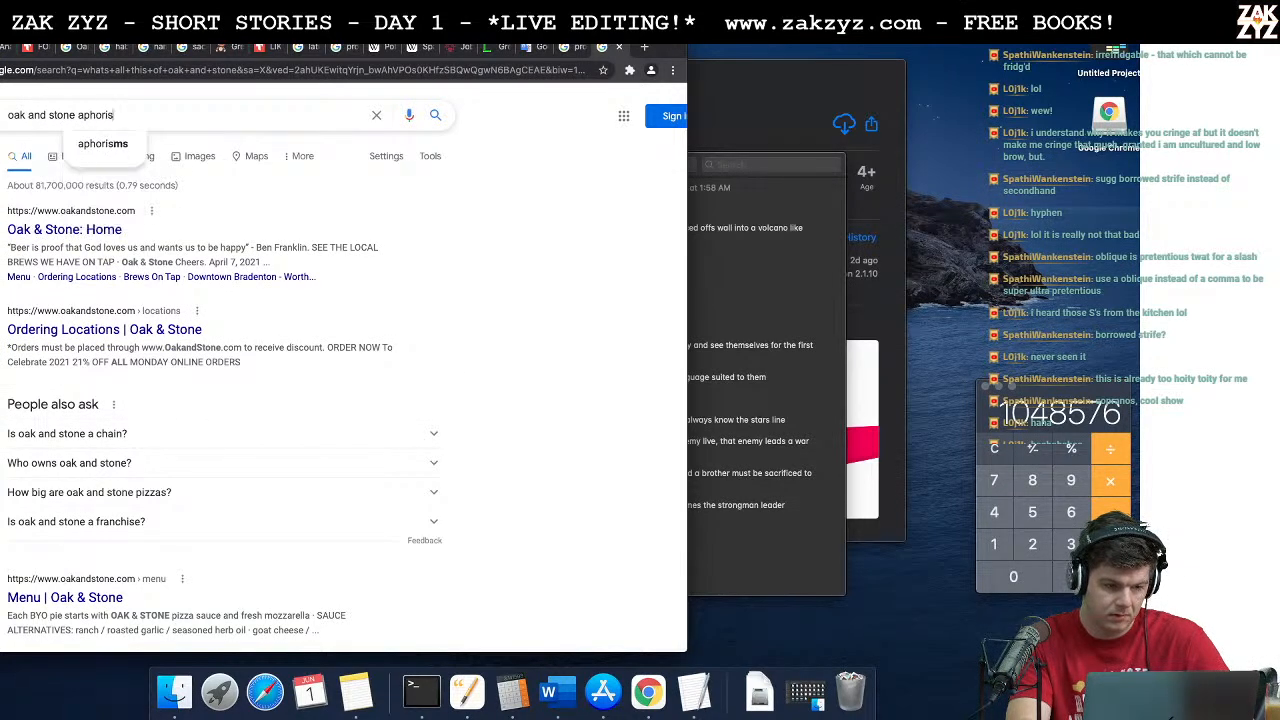
key(Return)
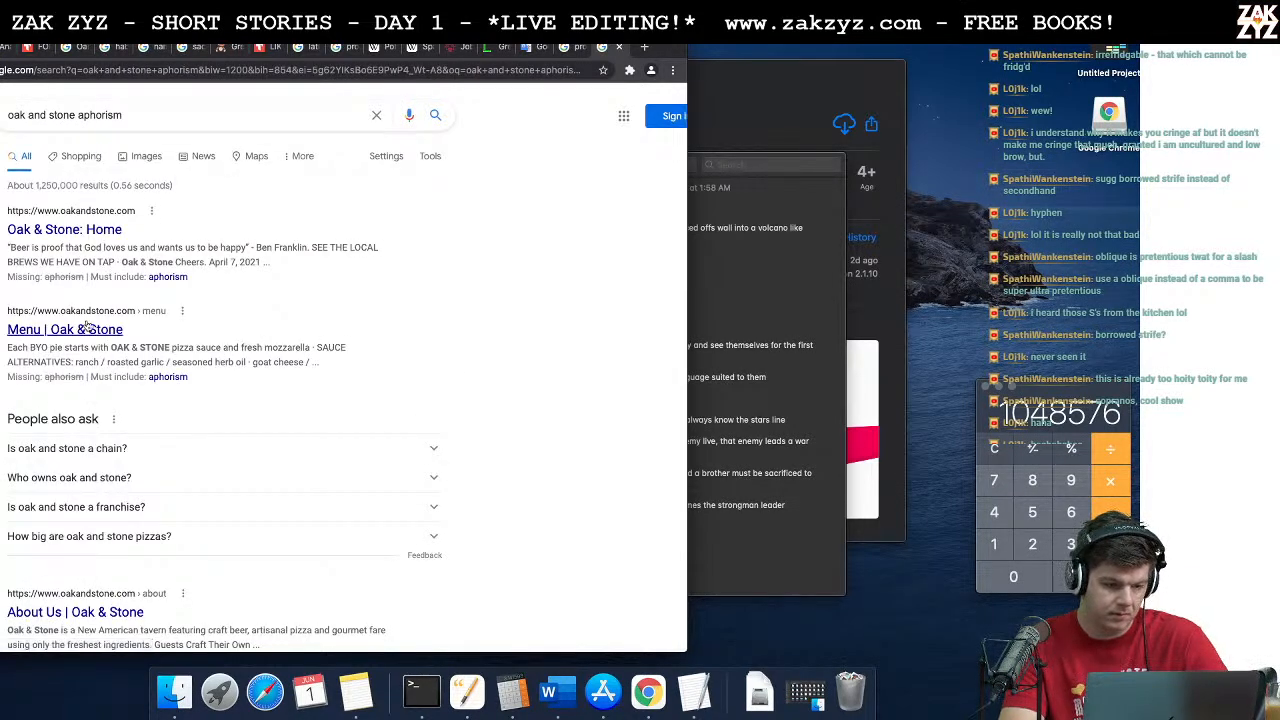
scroll(63, 333, down, 3)
scroll(63, 333, down, 5)
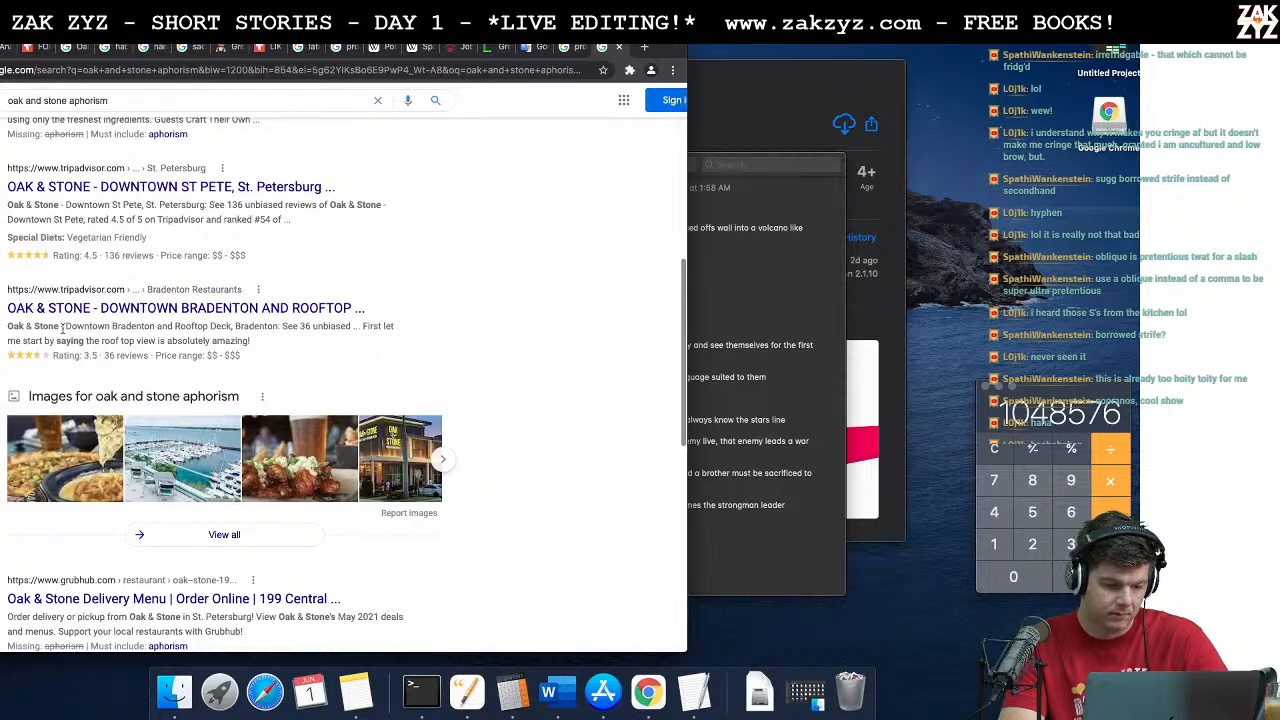
scroll(63, 333, down, 4)
scroll(63, 330, up, 7)
scroll(63, 330, up, 5)
Step: Narrow the search to "oak and stone aphorism greek"
click(157, 115)
text(greek)
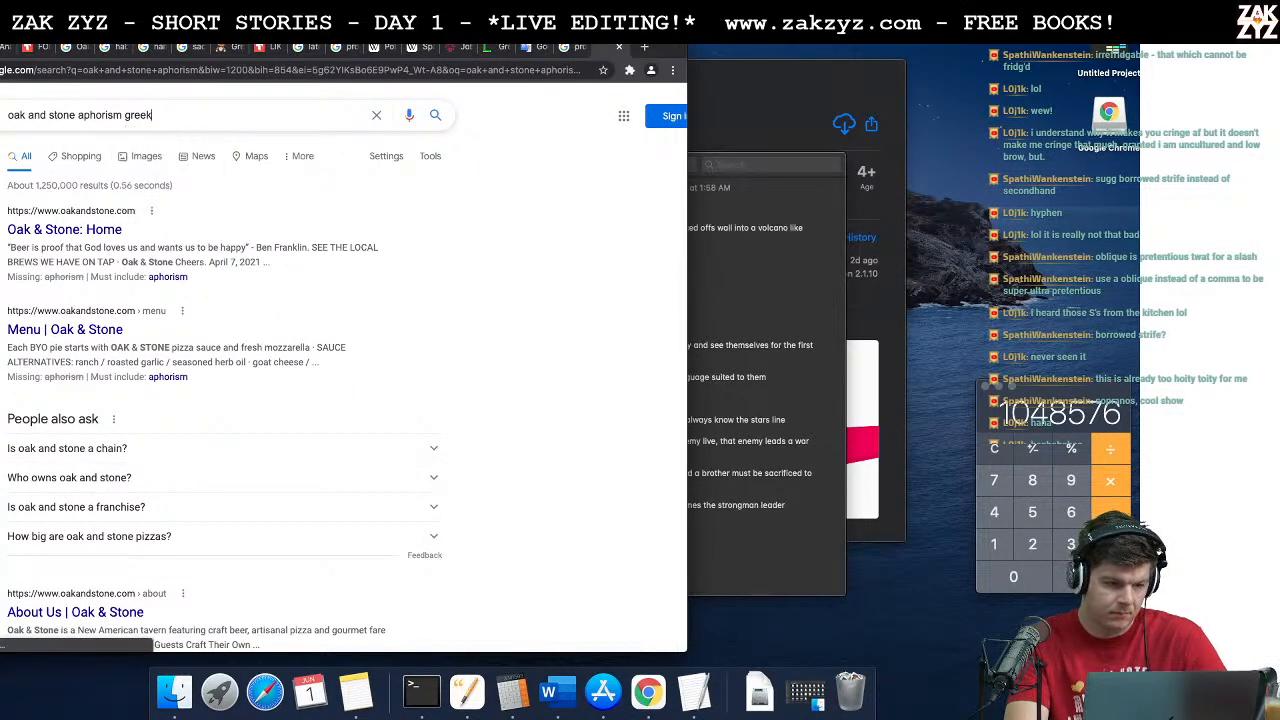
key(Return)
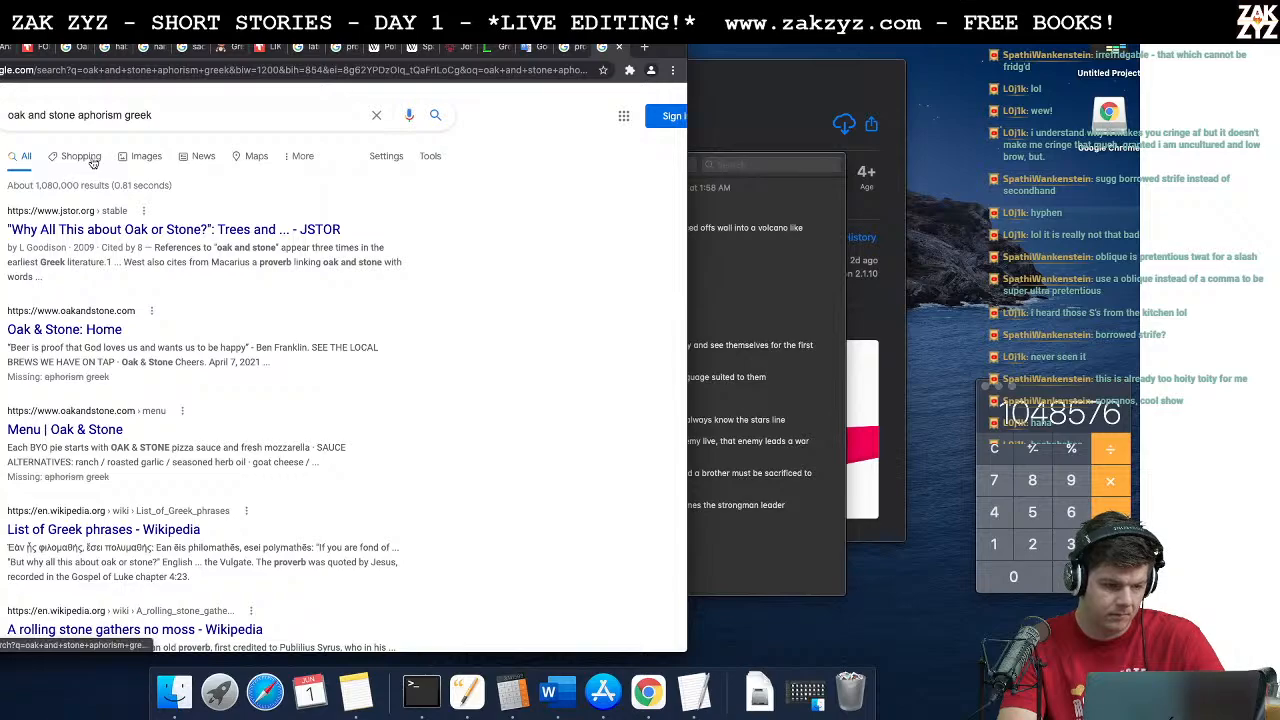
Step: Open the JSTOR article "Why All This about Oak or Stone?" and read its preview page on the phrase's meaning
click(141, 229)
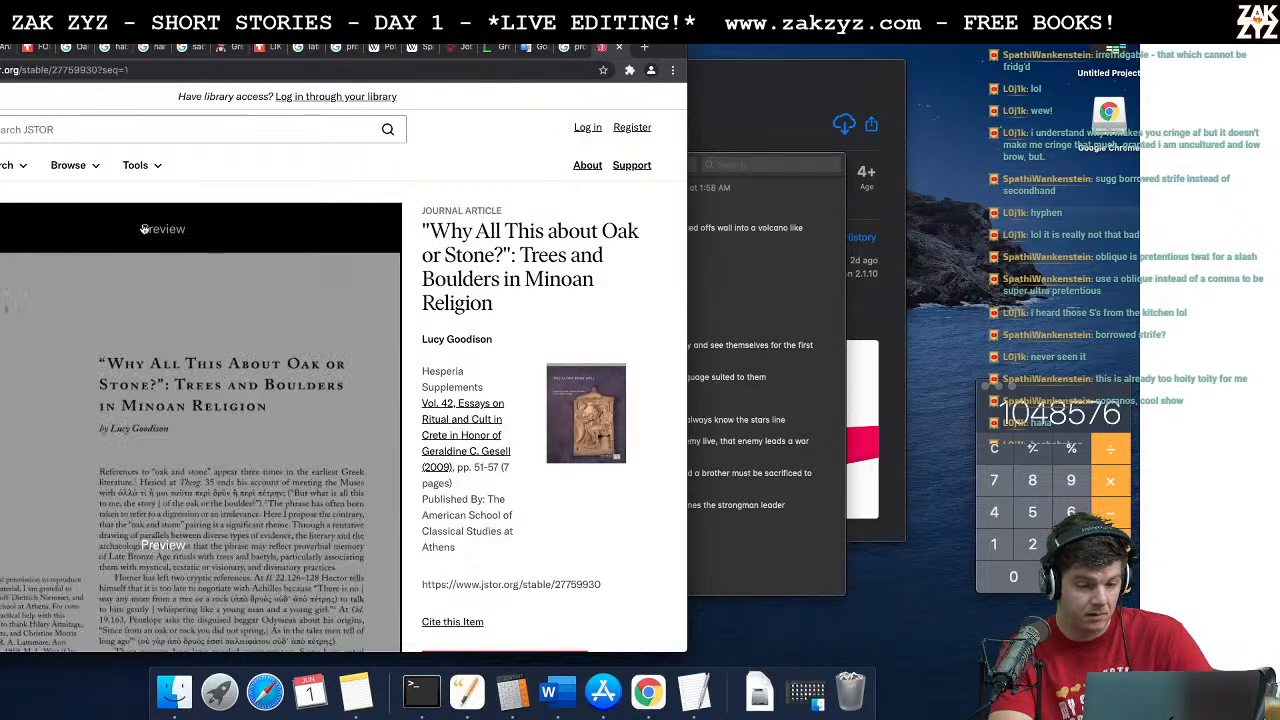
scroll(150, 314, down, 5)
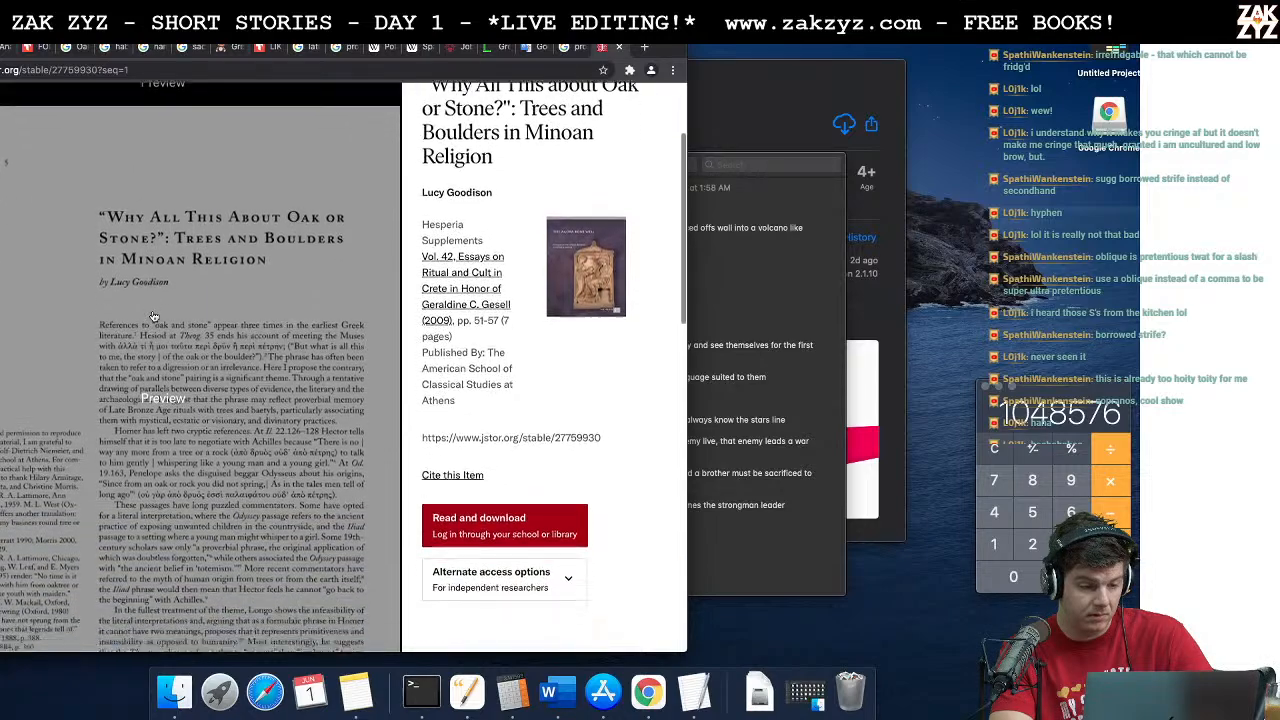
scroll(152, 316, down, 1)
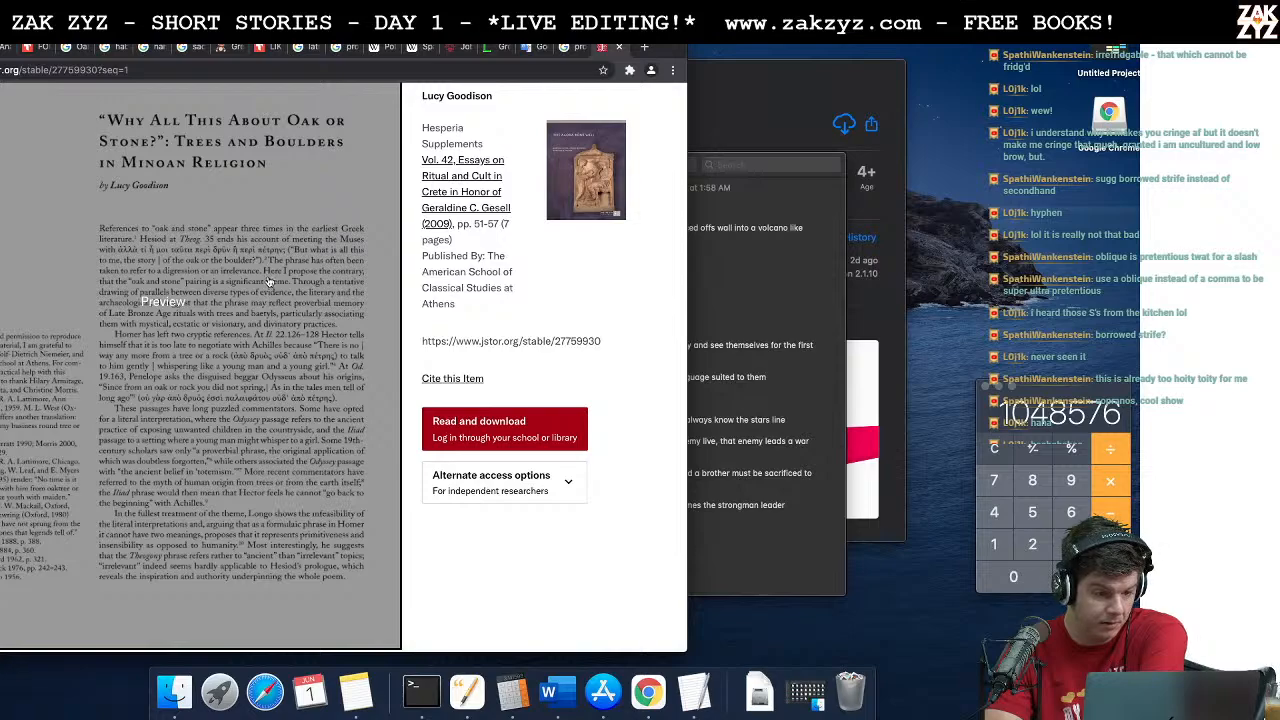
scroll(268, 283, down, 1)
scroll(268, 283, down, 1)
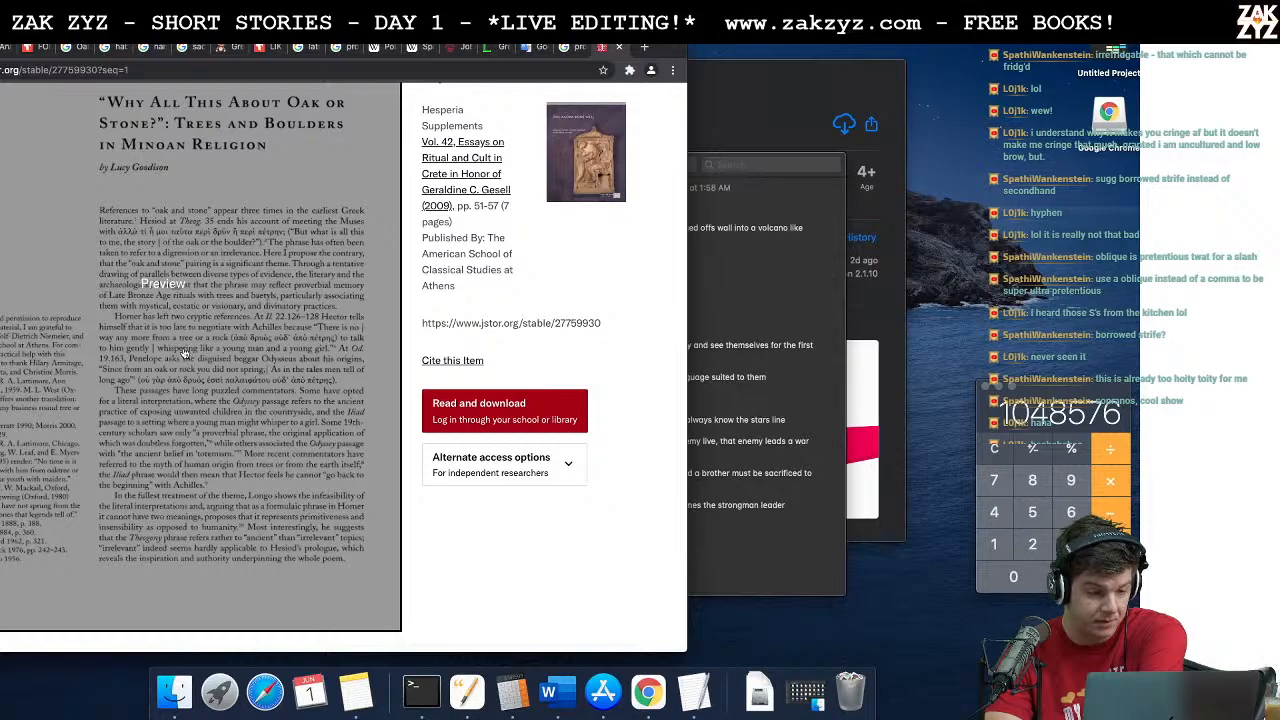
scroll(224, 377, down, 1)
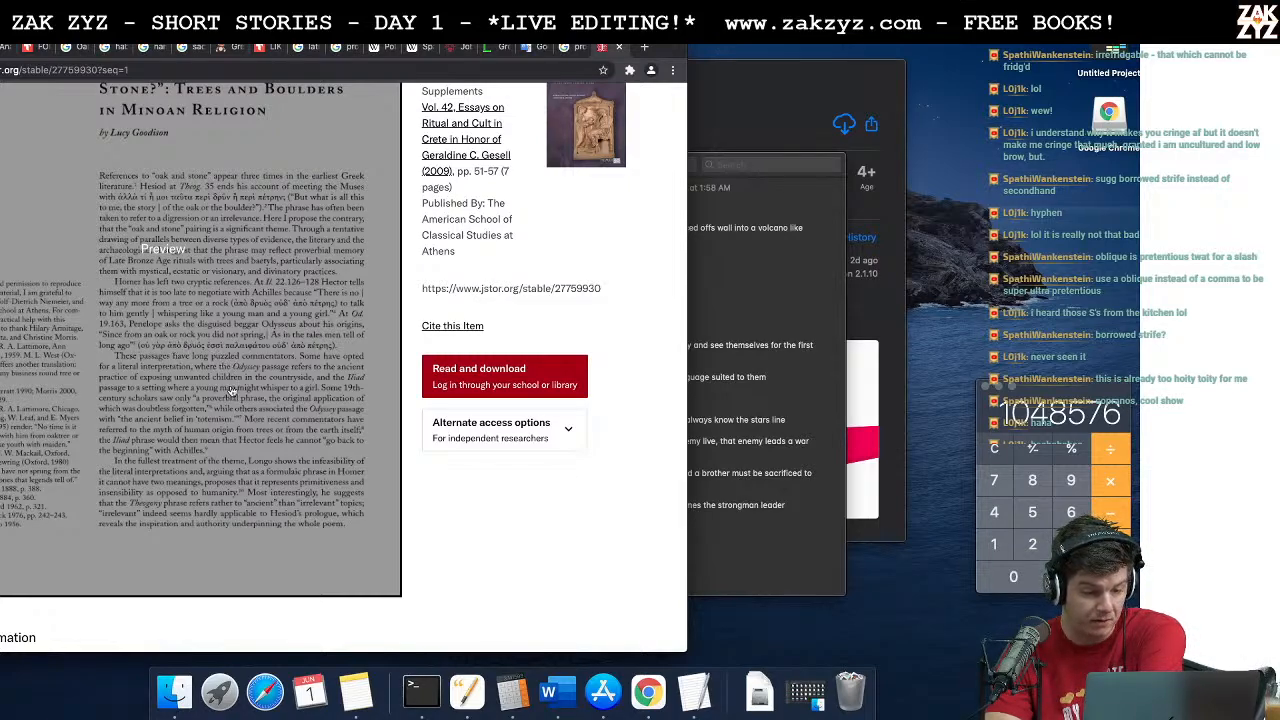
scroll(230, 392, down, 2)
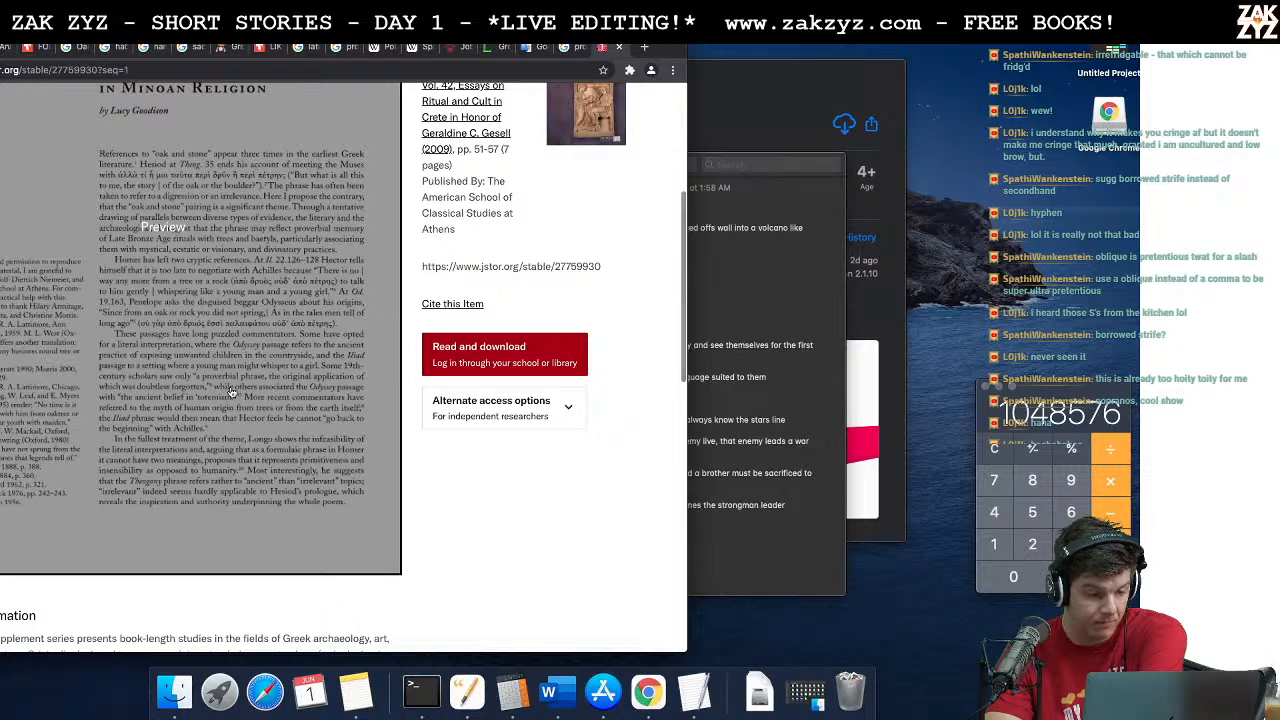
scroll(230, 392, down, 2)
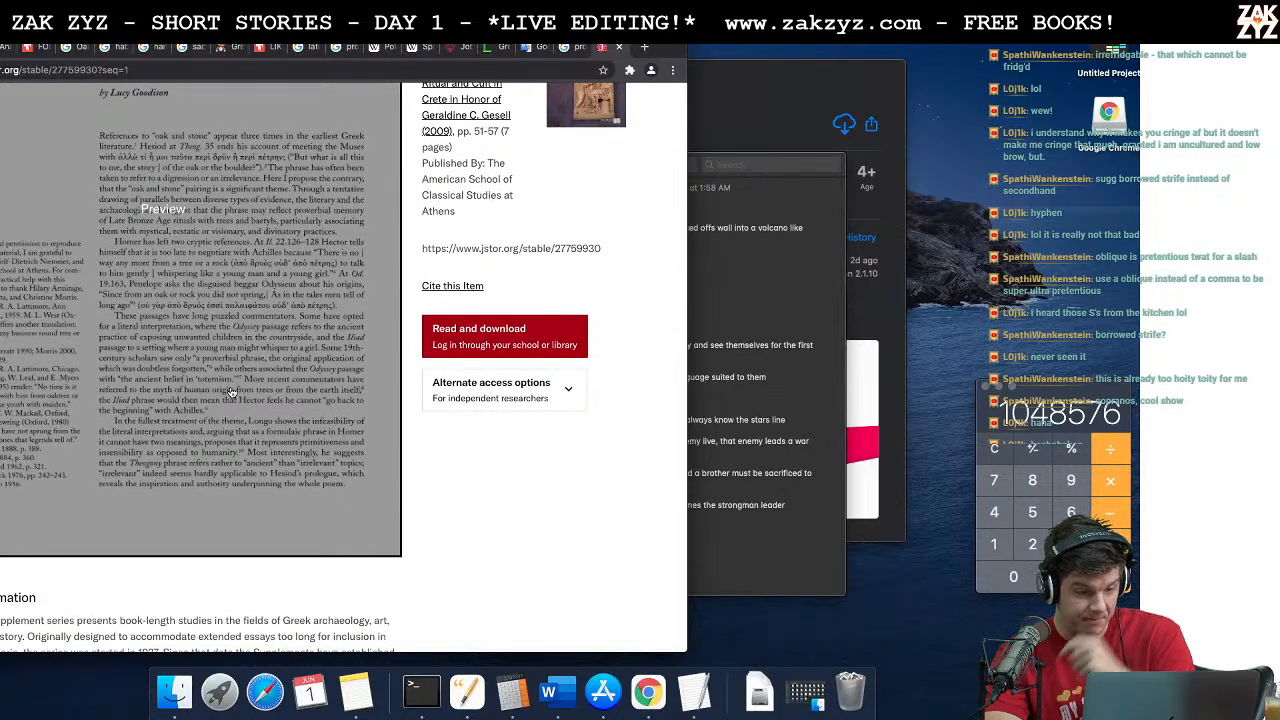
scroll(174, 332, down, 7)
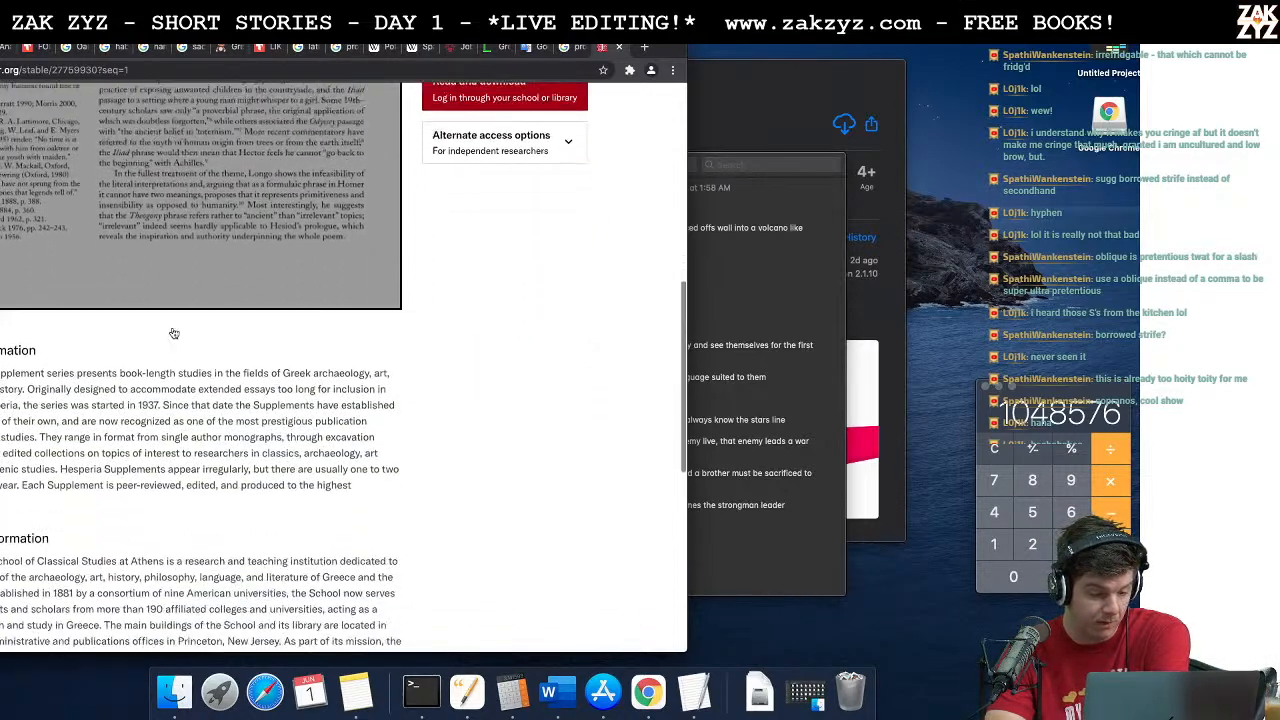
scroll(174, 332, up, 12)
scroll(174, 332, up, 3)
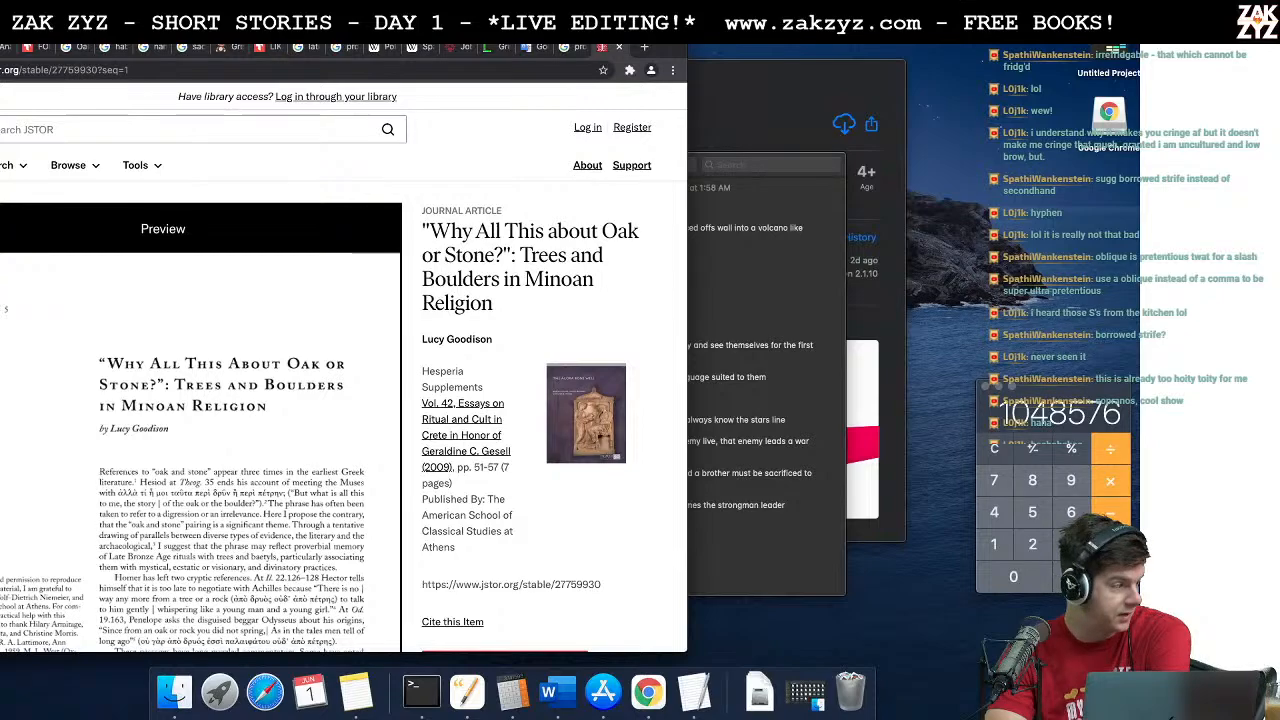
Step: Return to the search results and open Wikipedia's "List of Greek phrases"
key(super+Left)
scroll(160, 474, down, 3)
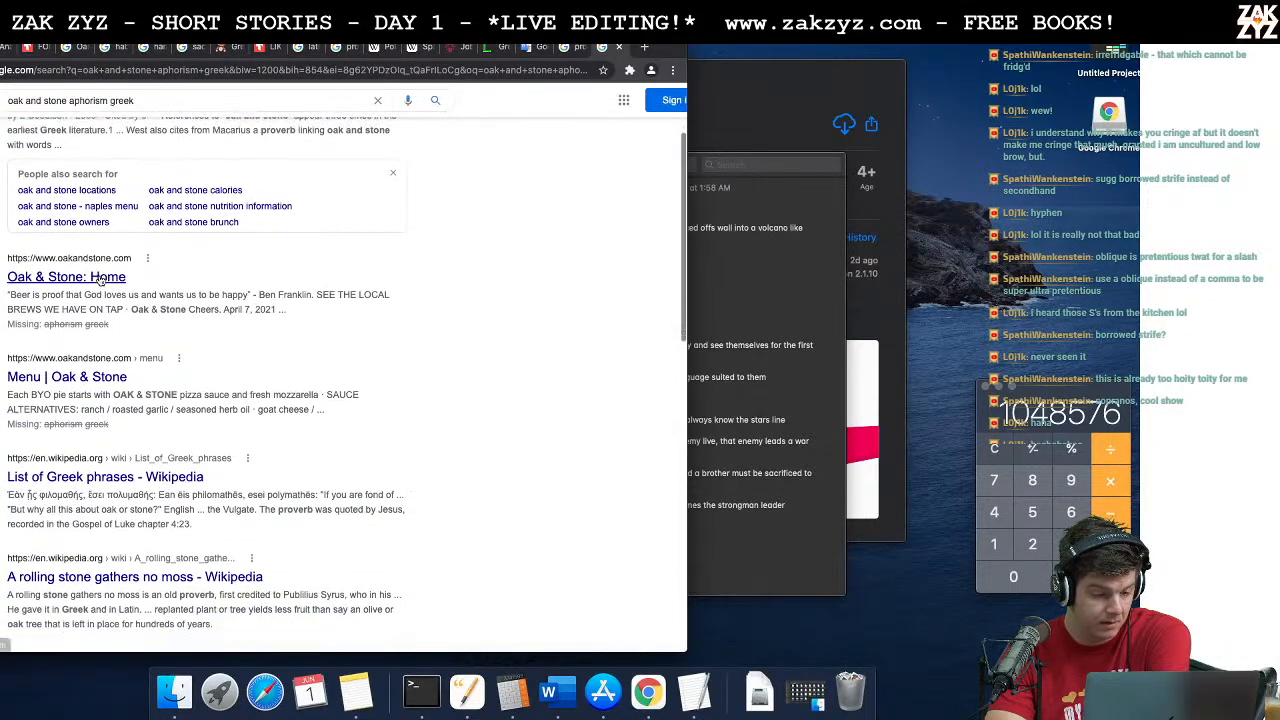
click(142, 464)
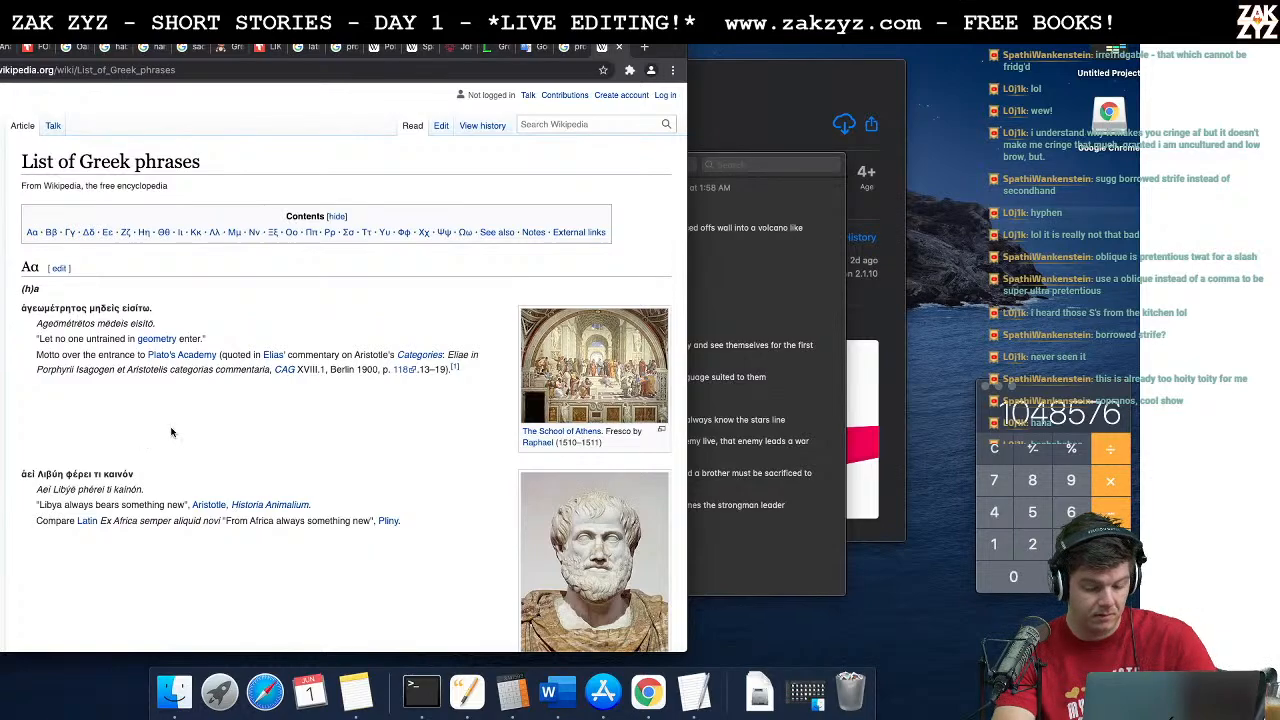
Step: Find "oak" within the Greek phrases article and read the entry's translation, meaning and source
key(super+f)
text(oak)
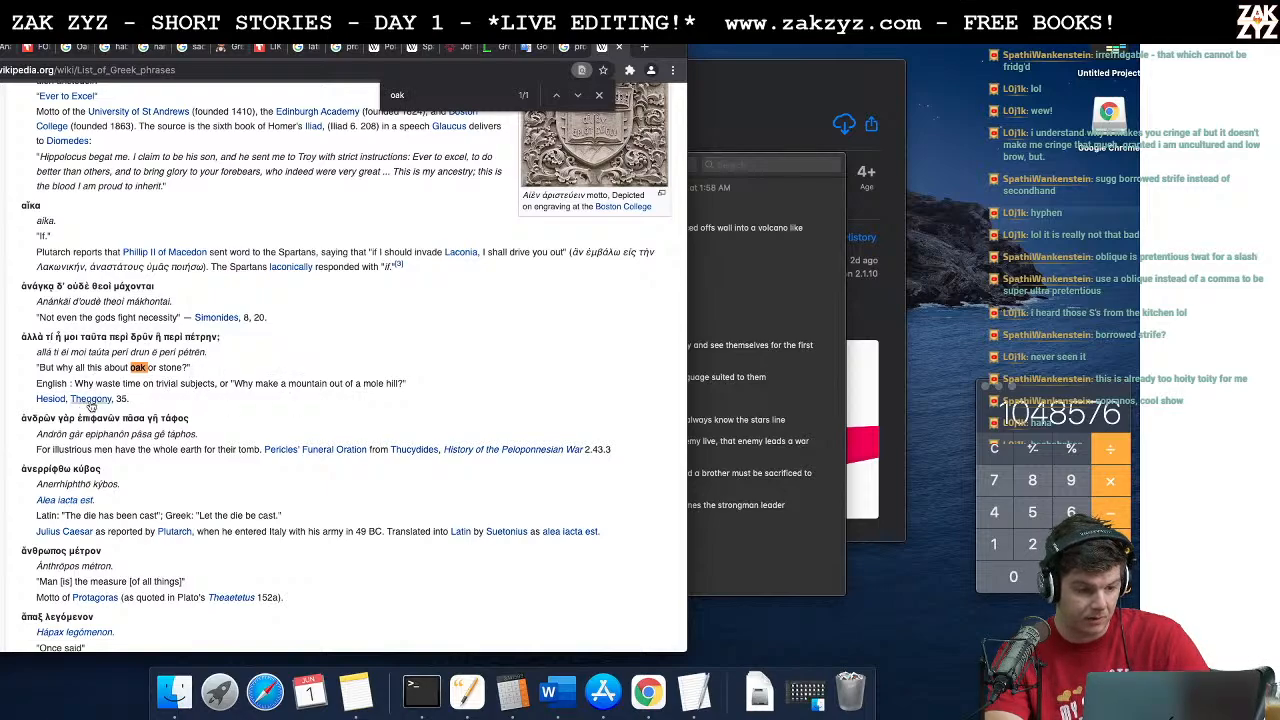
mouse_move(87, 402)
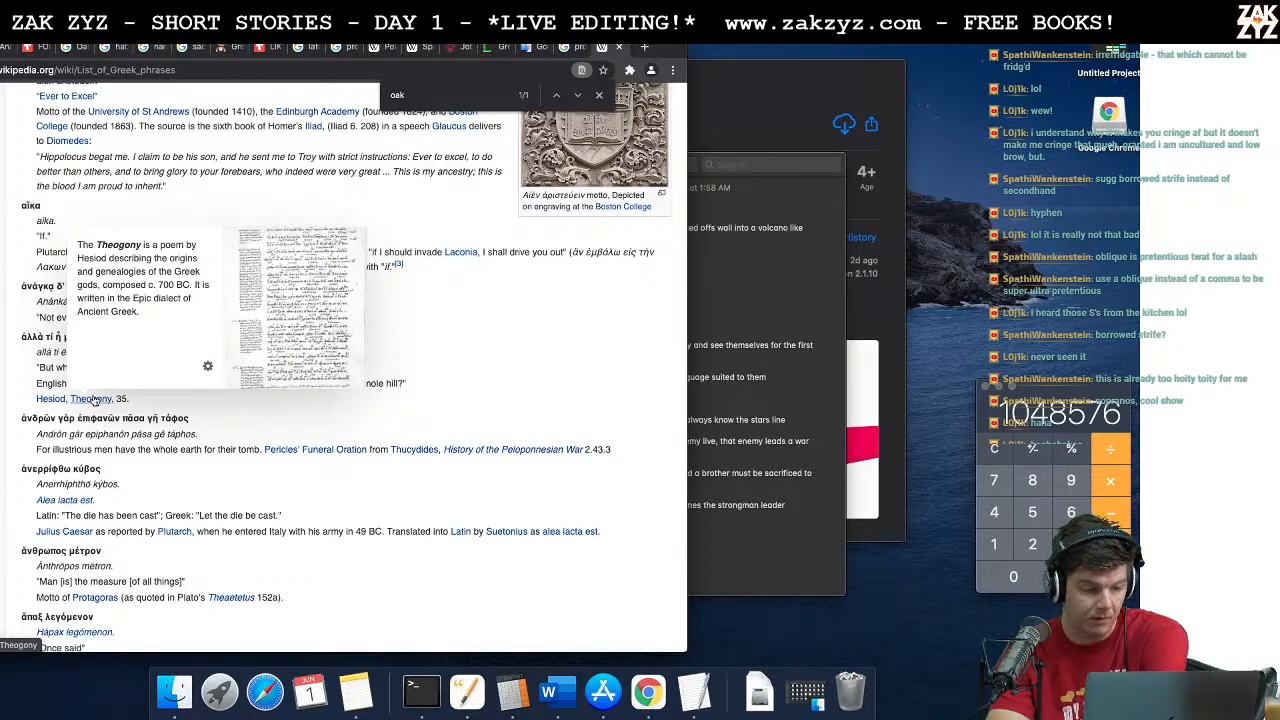
scroll(183, 403, down, 1)
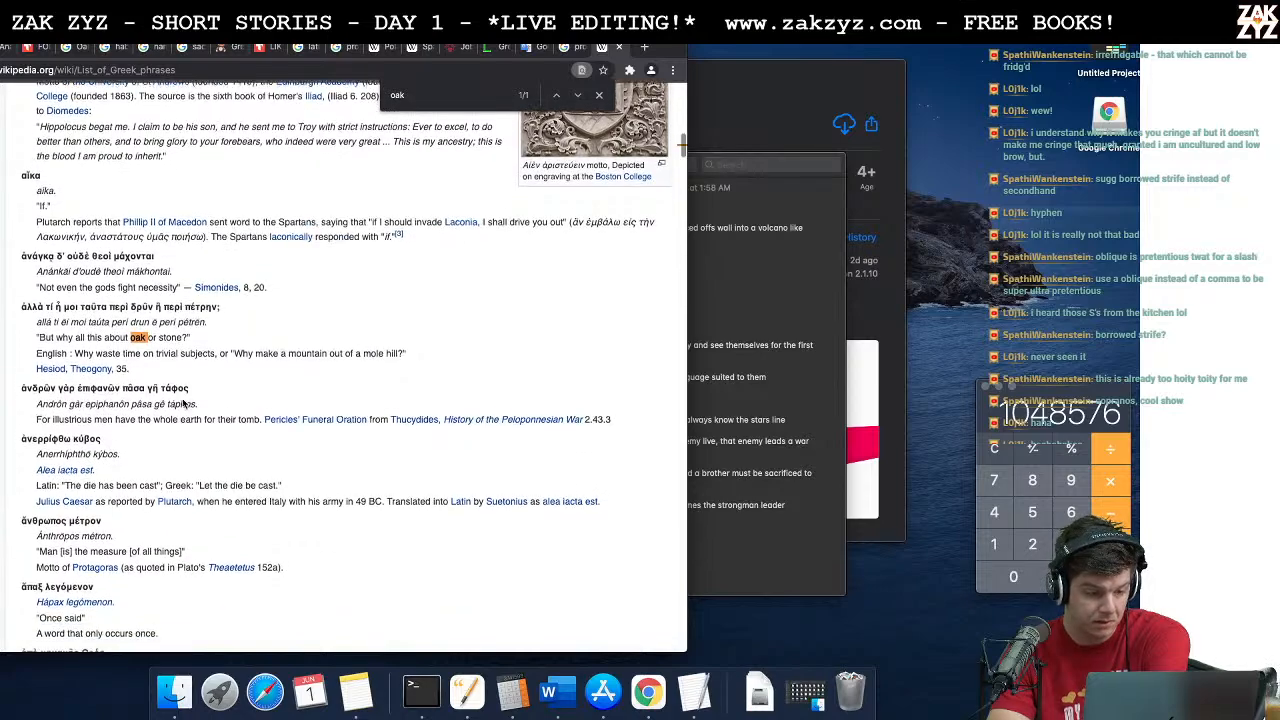
scroll(183, 403, down, 2)
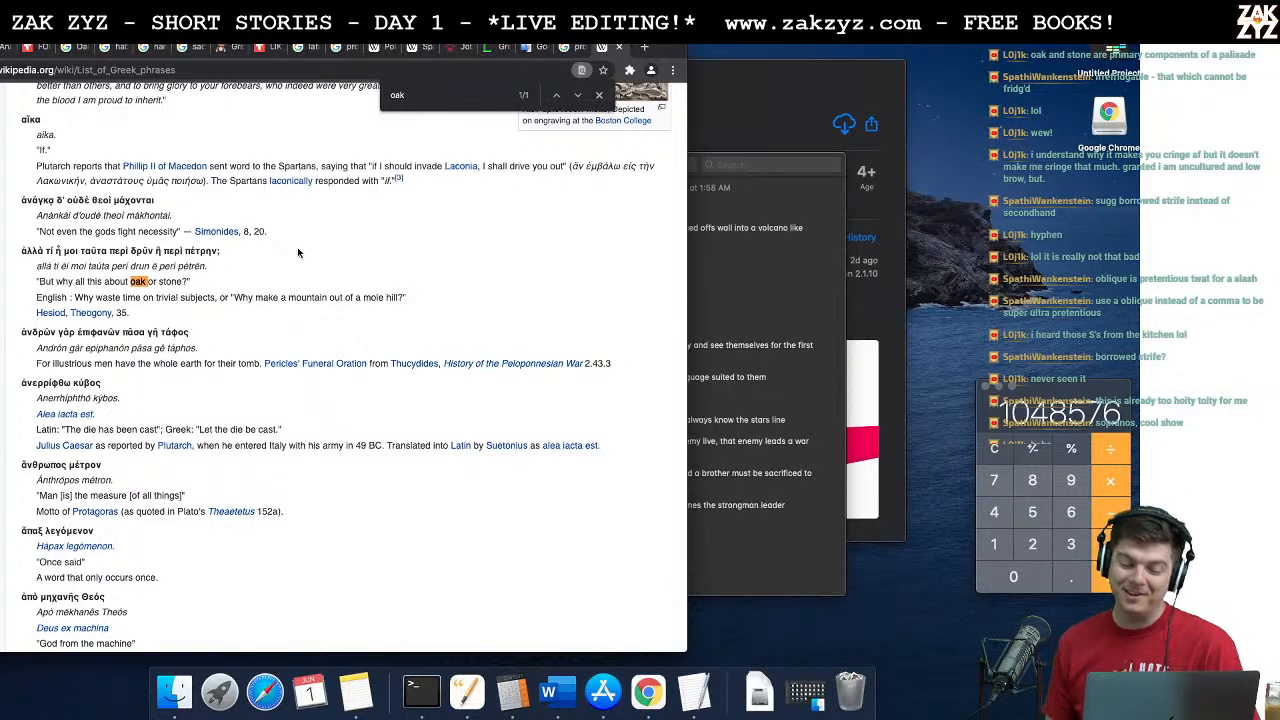
scroll(297, 252, down, 3)
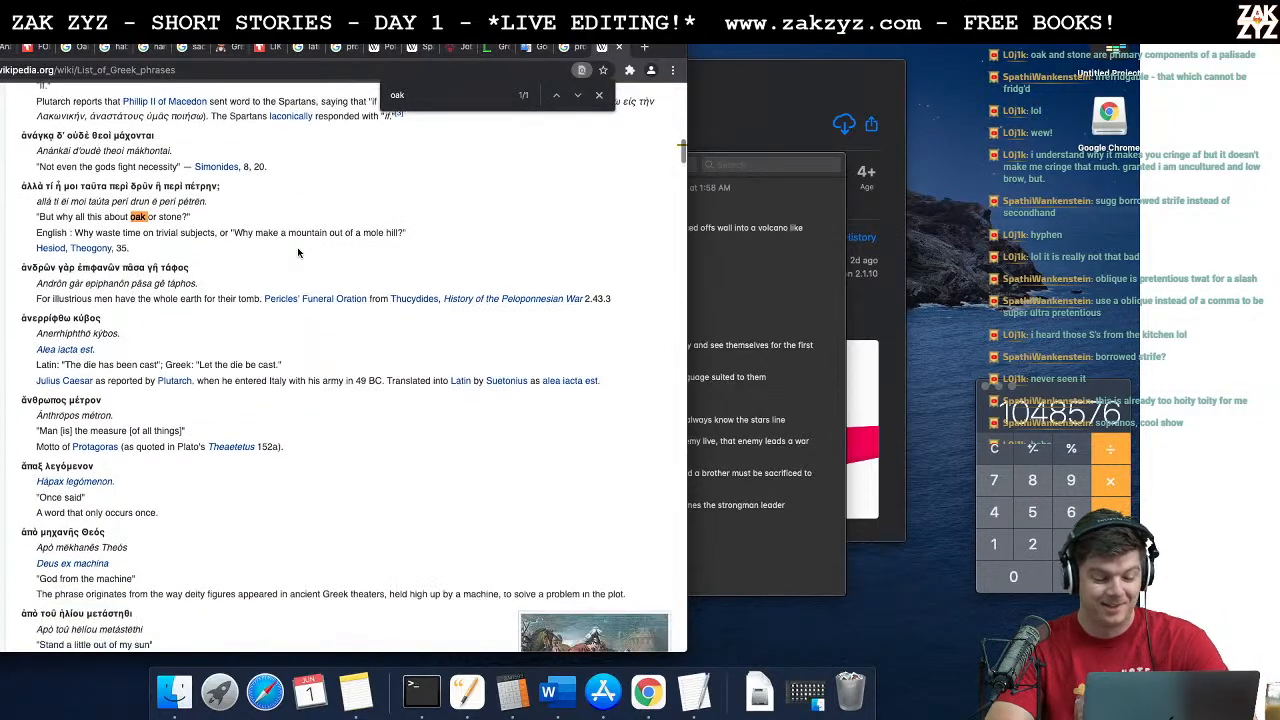
Step: Switch back to the story document and change "humbly stumble home" to "stumble humbly home" in the closing stanza
key(super+Tab)
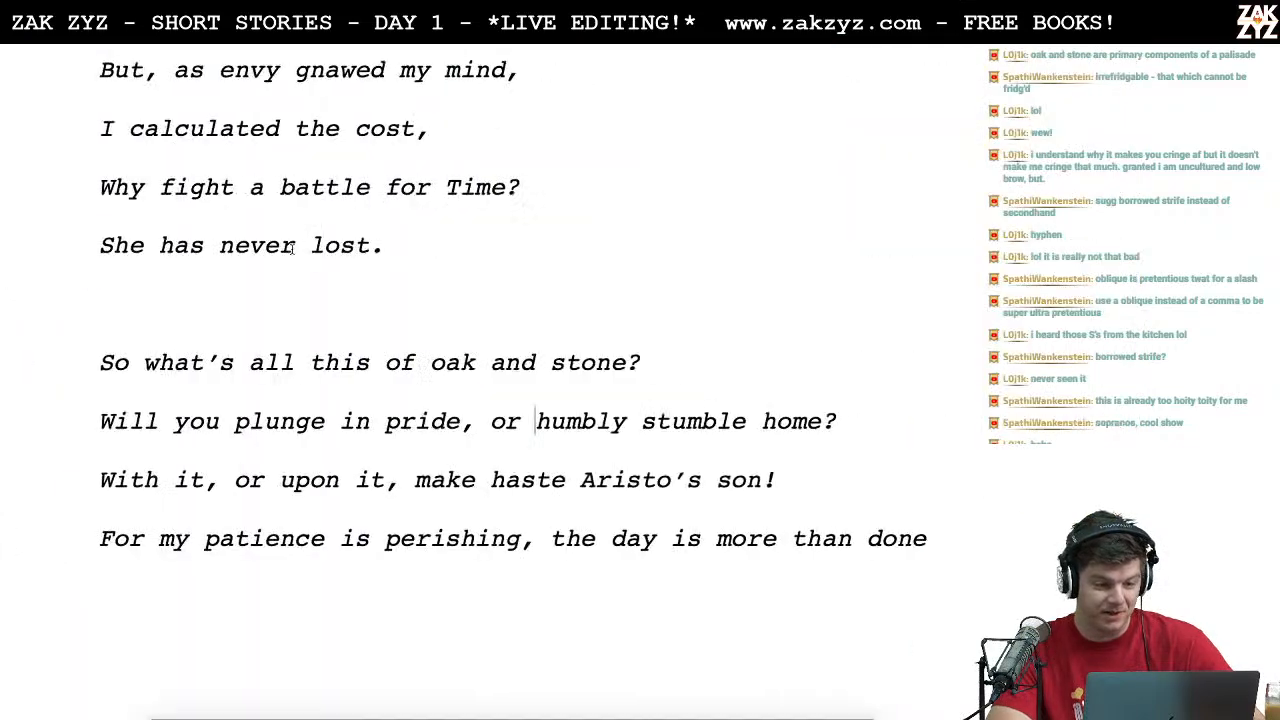
click(639, 381)
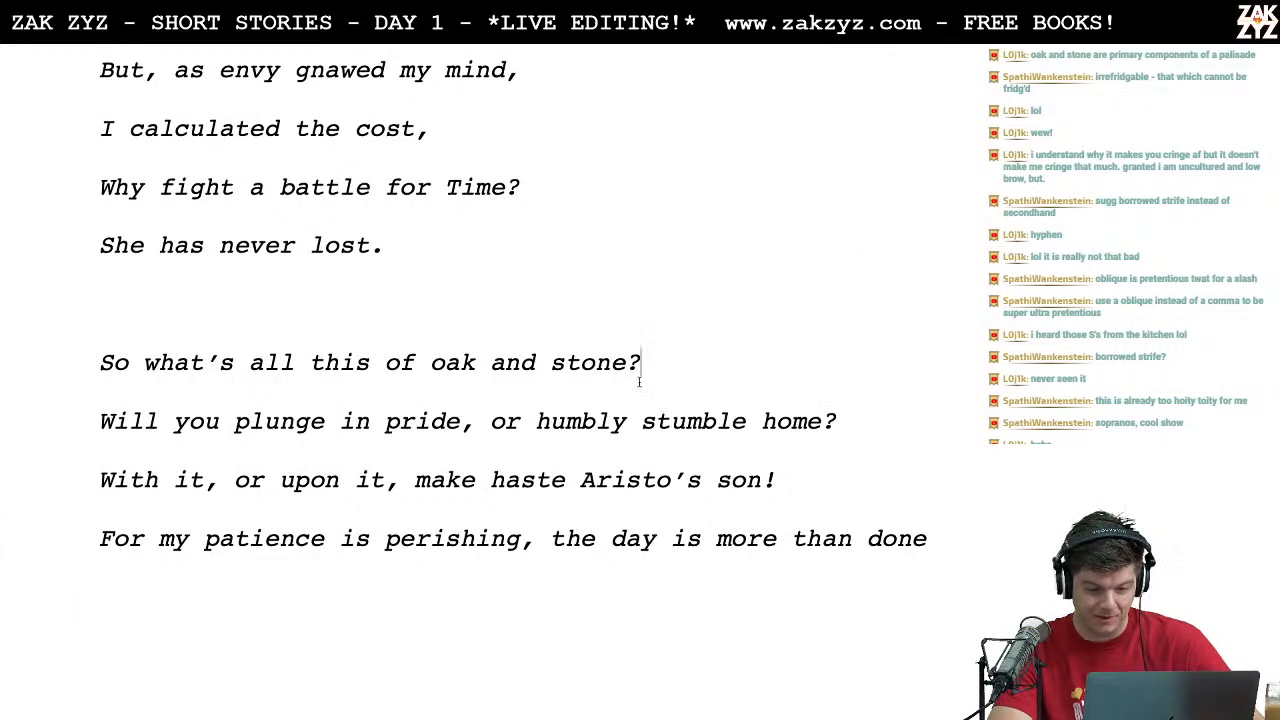
scroll(373, 385, down, 2)
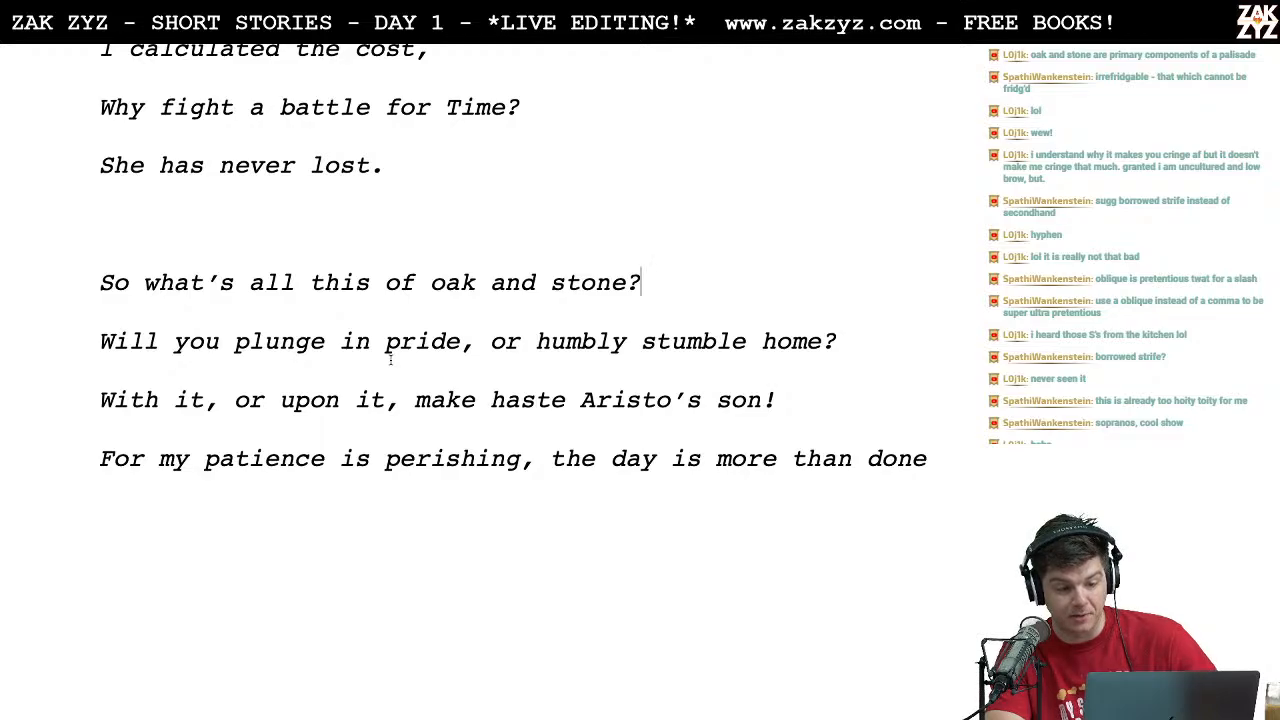
scroll(390, 360, down, 1)
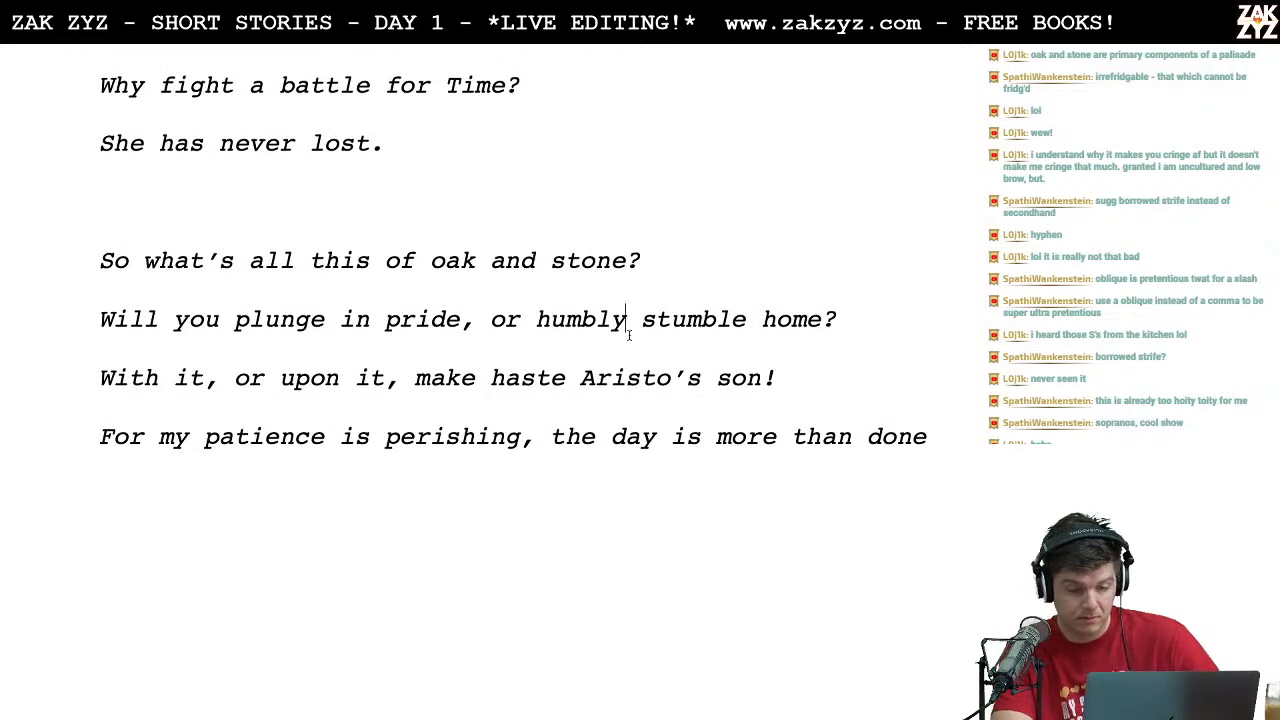
key(BackSpace)
key(BackSpace)
key(BackSpace)
key(BackSpace)
key(BackSpace)
key(BackSpace)
key(BackSpace)
key(Right)
key(Right)
key(Right)
key(Right)
key(Right)
key(Right)
text(humbly)
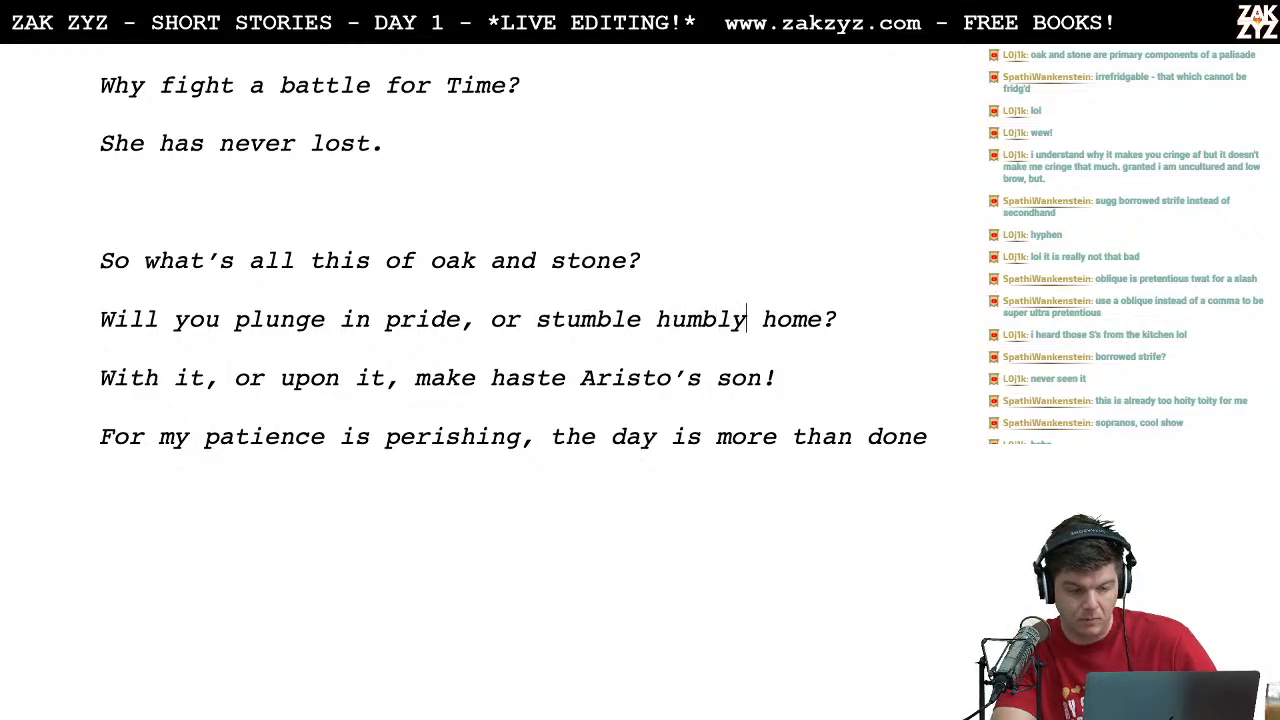
scroll(514, 250, down, 1)
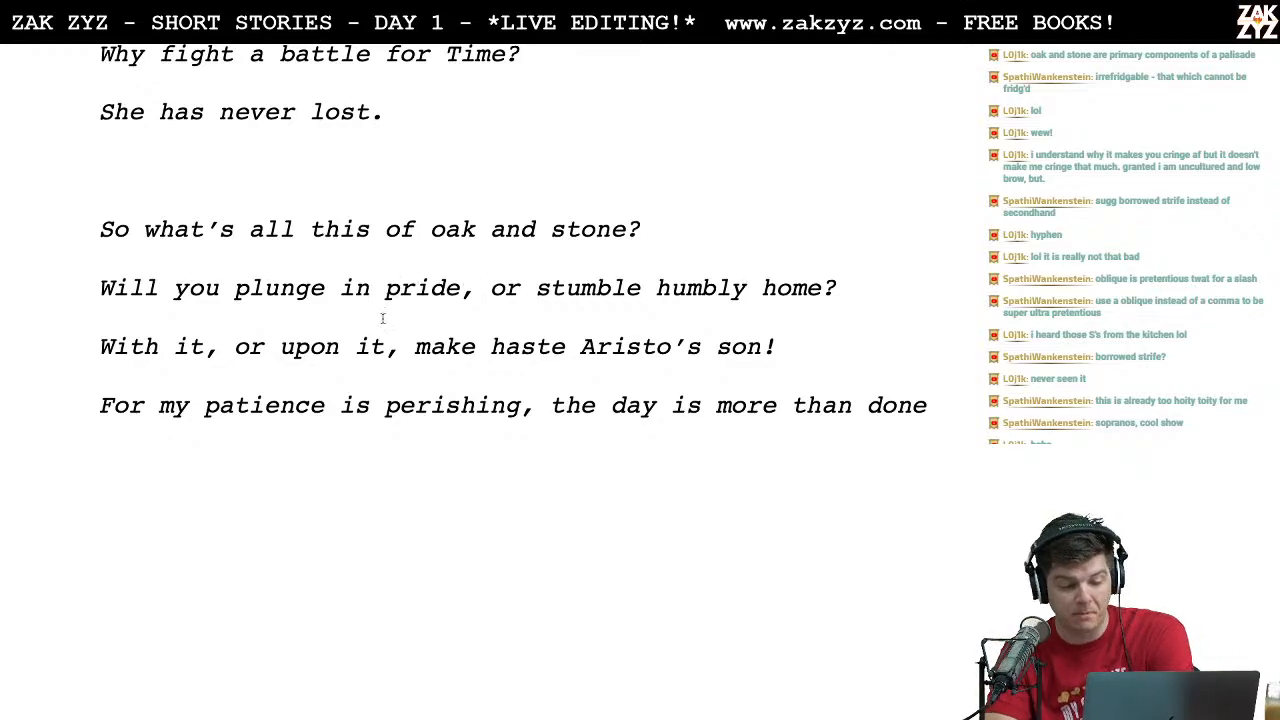
Step: Add a period after "the day is more than done" at the end of the closing stanza
scroll(383, 318, down, 1)
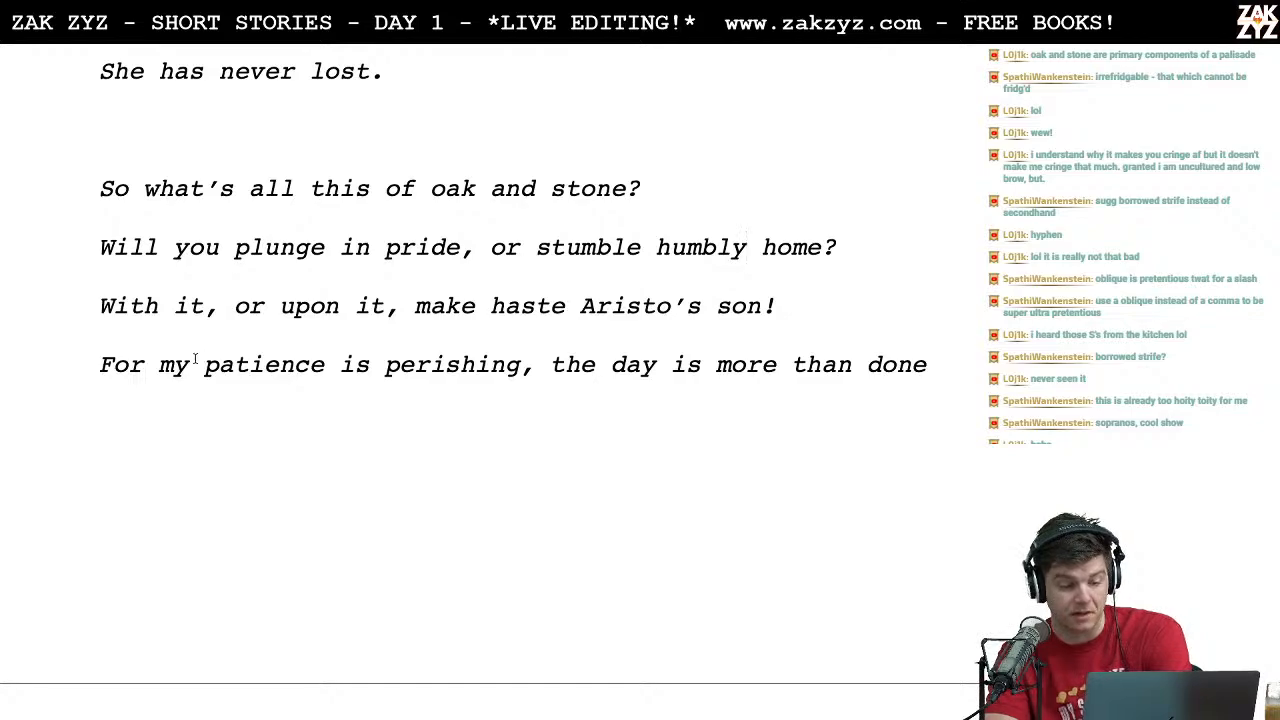
click(309, 377)
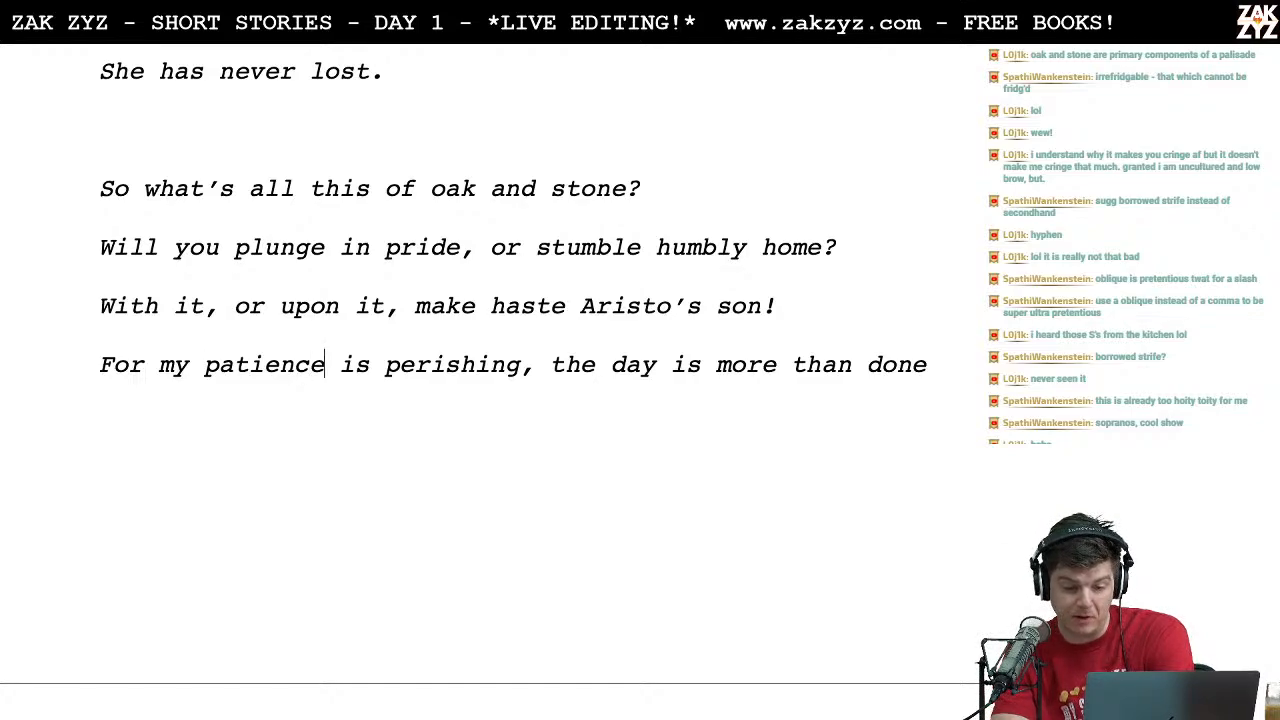
scroll(711, 326, down, 2)
click(931, 282)
text(.)
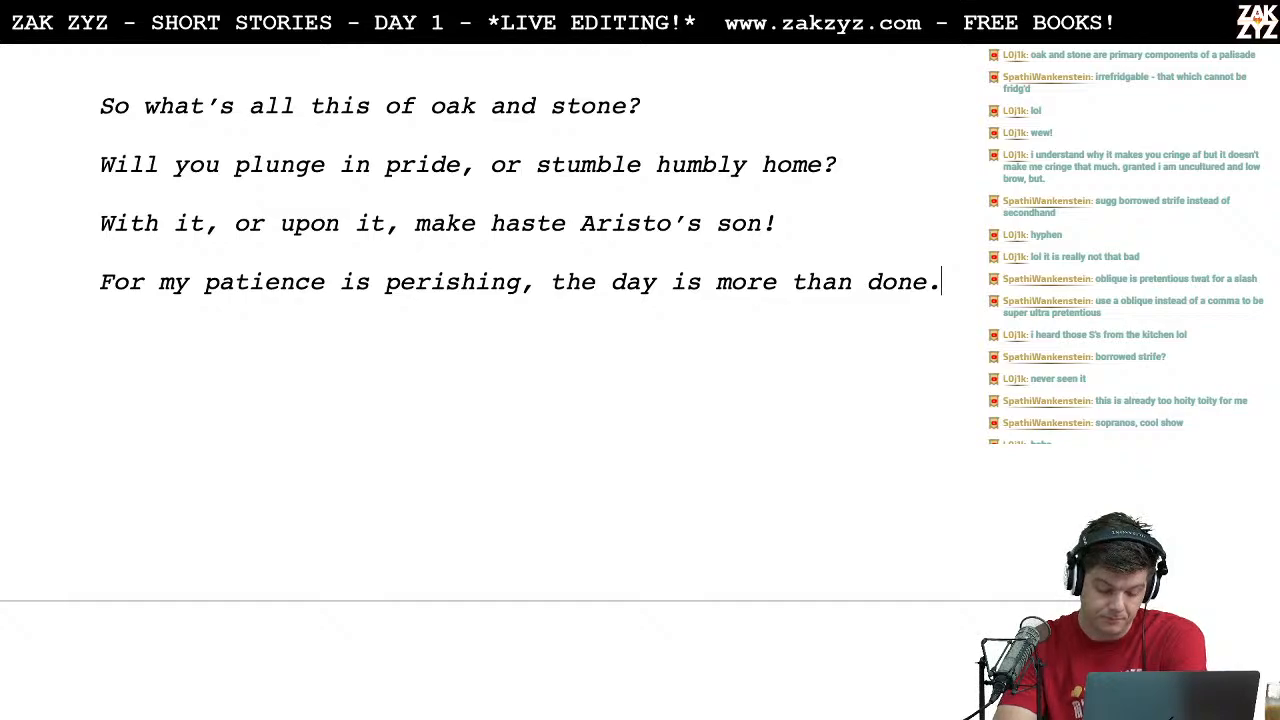
Step: Reread the song's stanzas from "Hear me now, Aristo's son!" to the closing lines
key(alt+super+i)
key(alt+super+i)
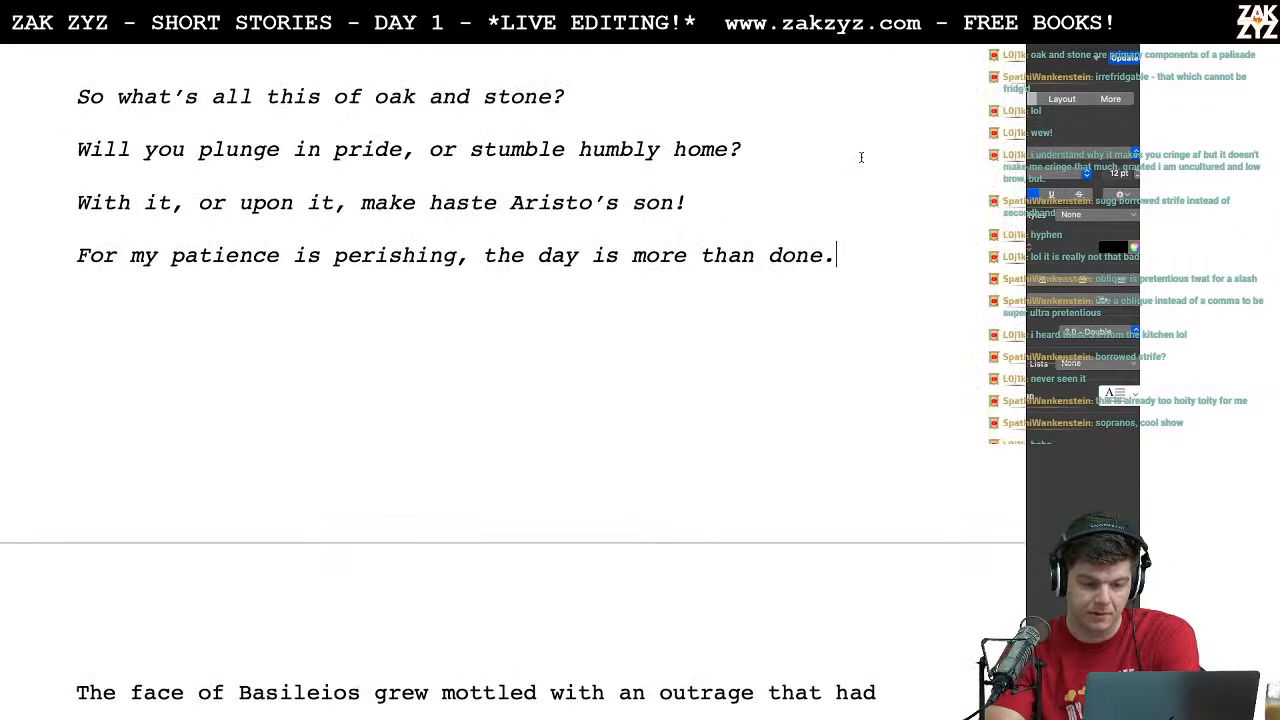
scroll(731, 141, up, 5)
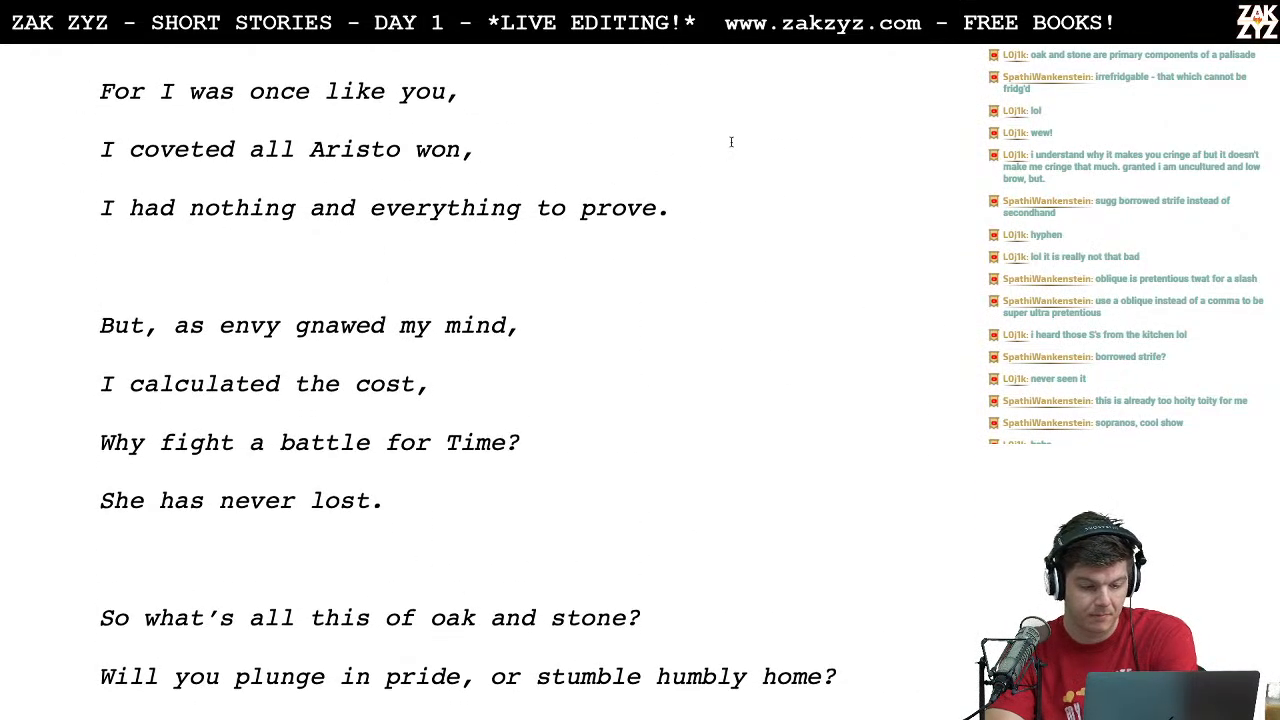
scroll(731, 141, up, 2)
scroll(731, 141, down, 5)
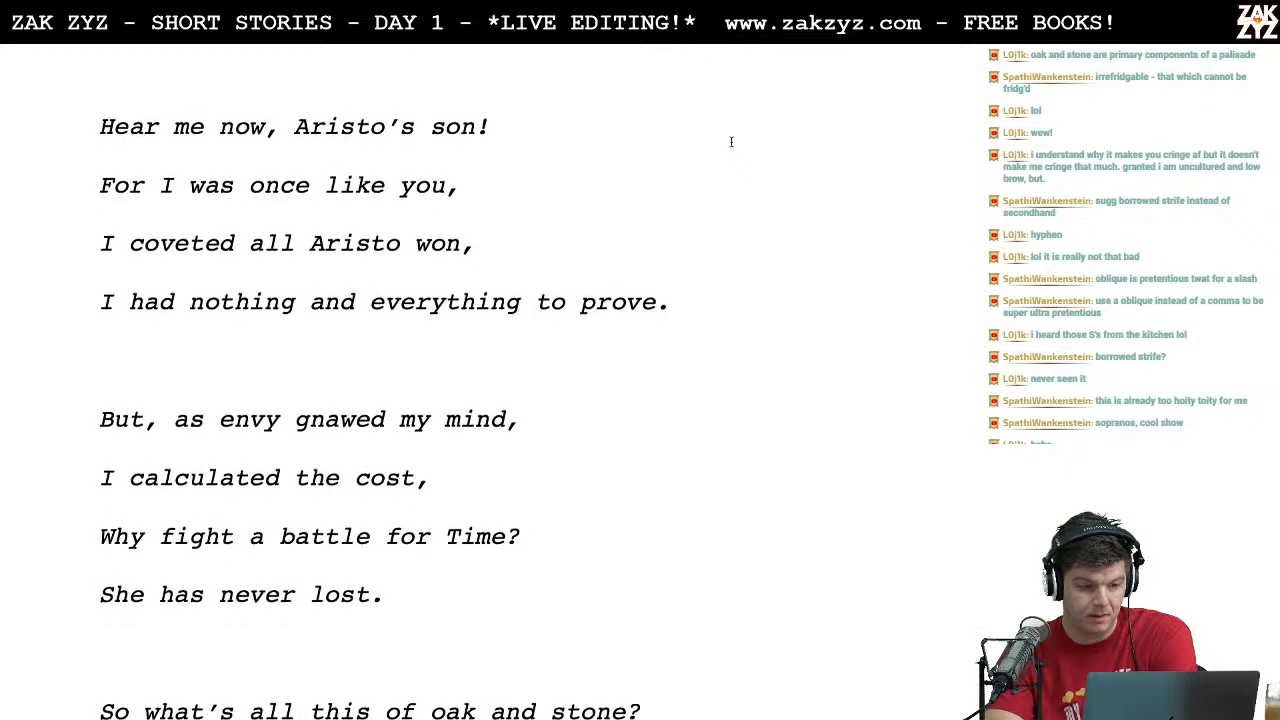
scroll(731, 141, down, 1)
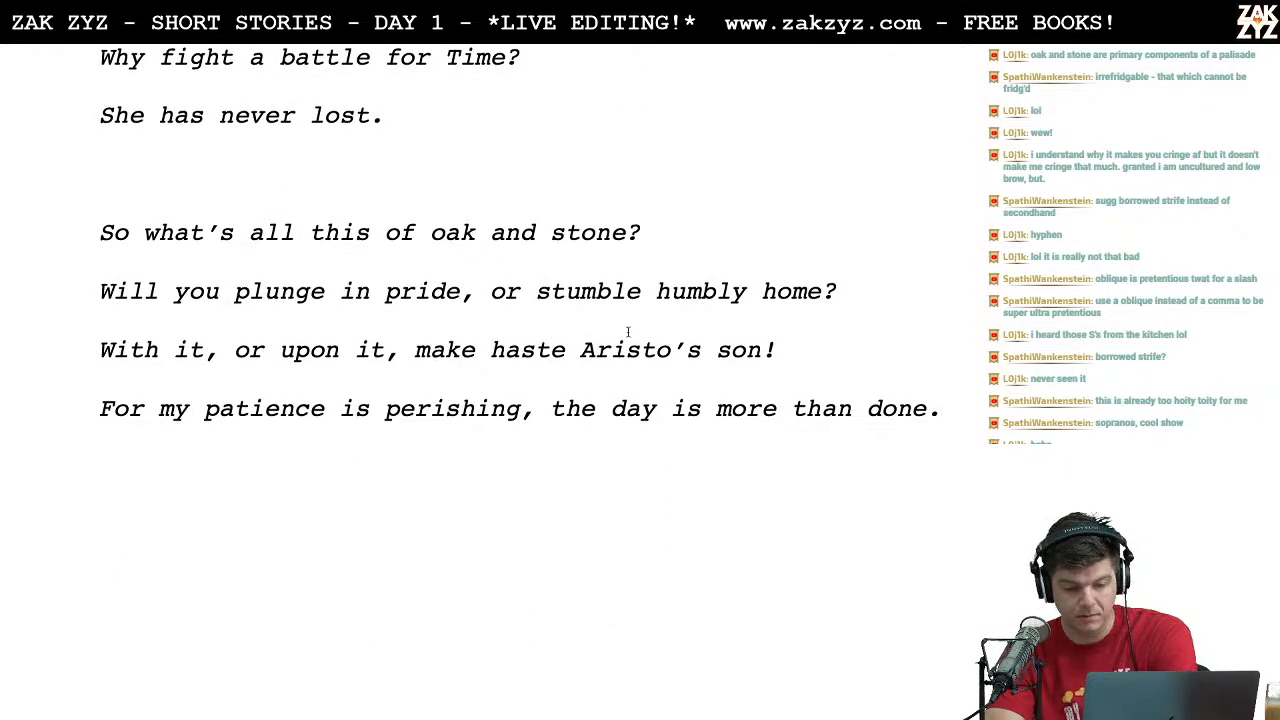
Step: Delete "an" before "outrage" in the sentence about the face of Basileios
scroll(626, 330, down, 2)
scroll(626, 330, down, 4)
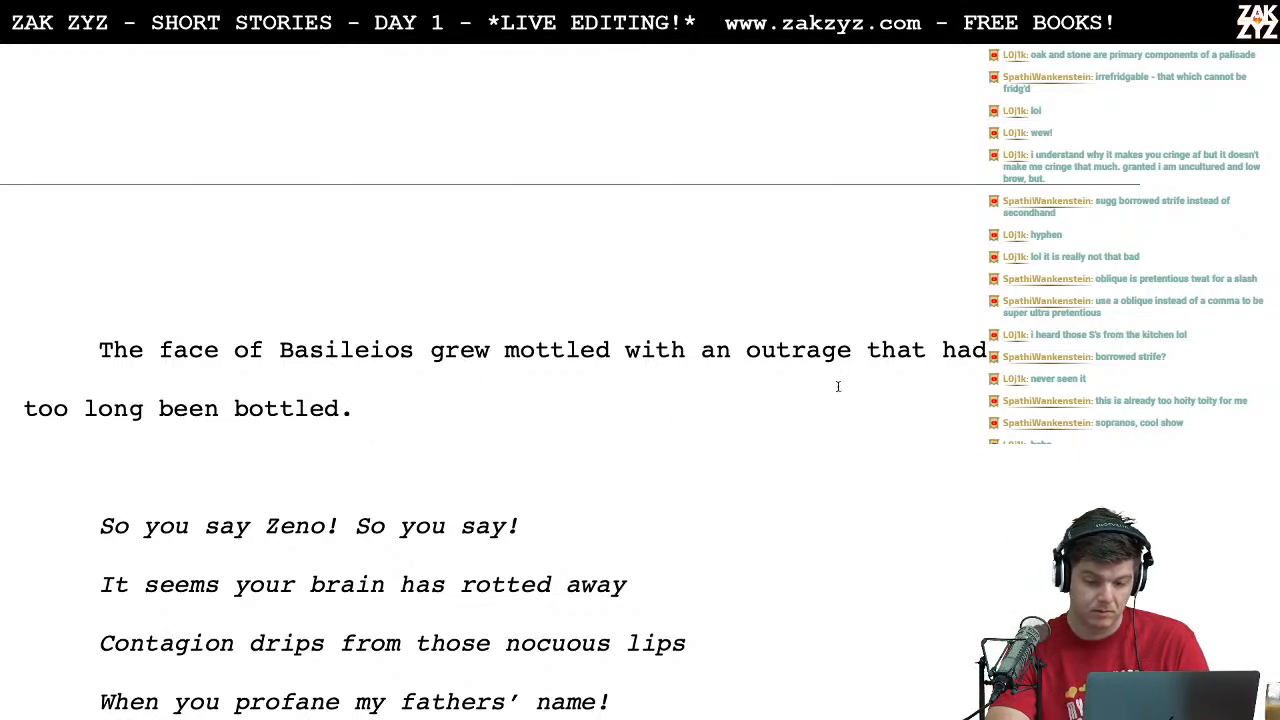
click(849, 357)
click(718, 358)
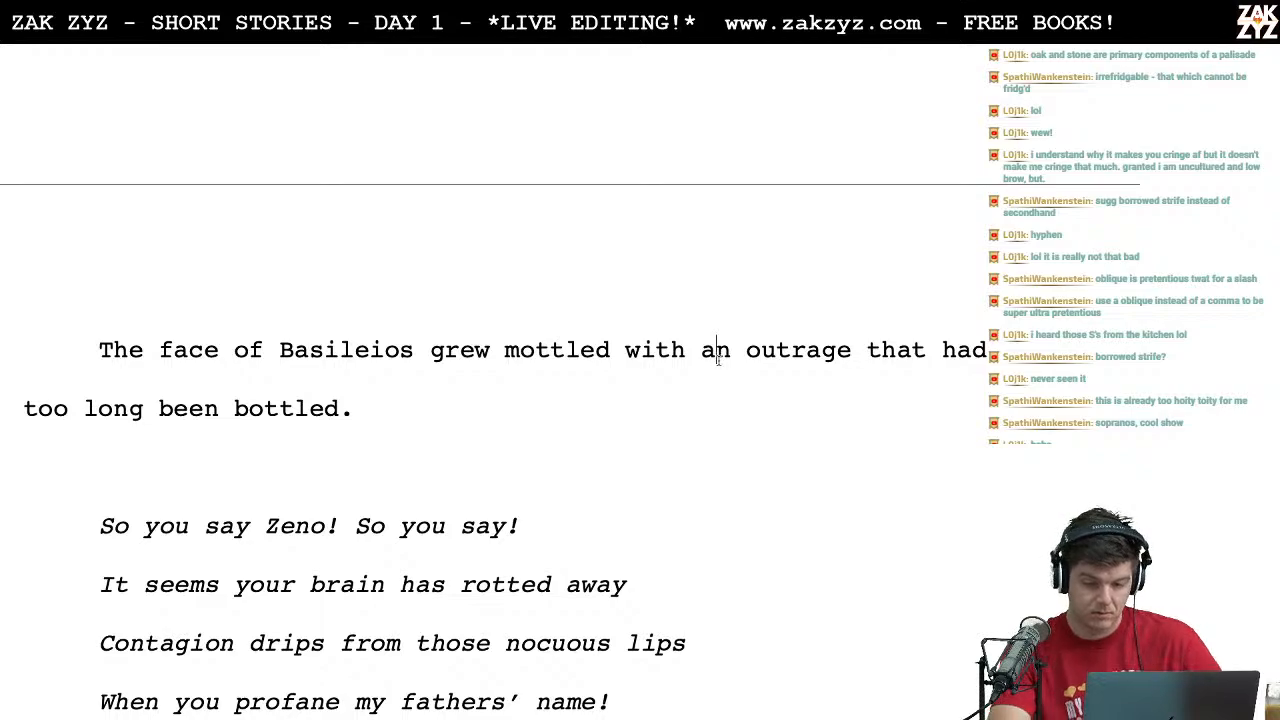
key(BackSpace)
key(BackSpace)
key(BackSpace)
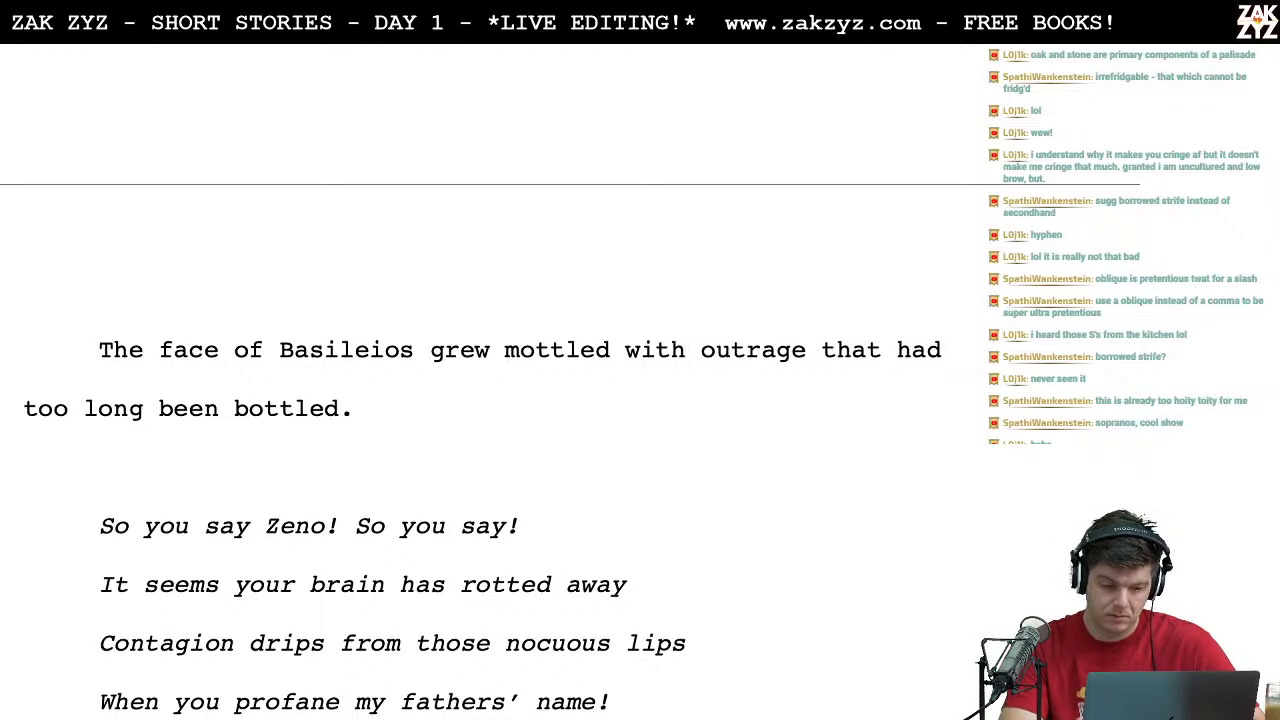
Step: Delete "too" before "long been bottled" in the Basileios sentence
key(Left)
key(Left)
key(Left)
key(Left)
key(Left)
key(Left)
key(Left)
key(Left)
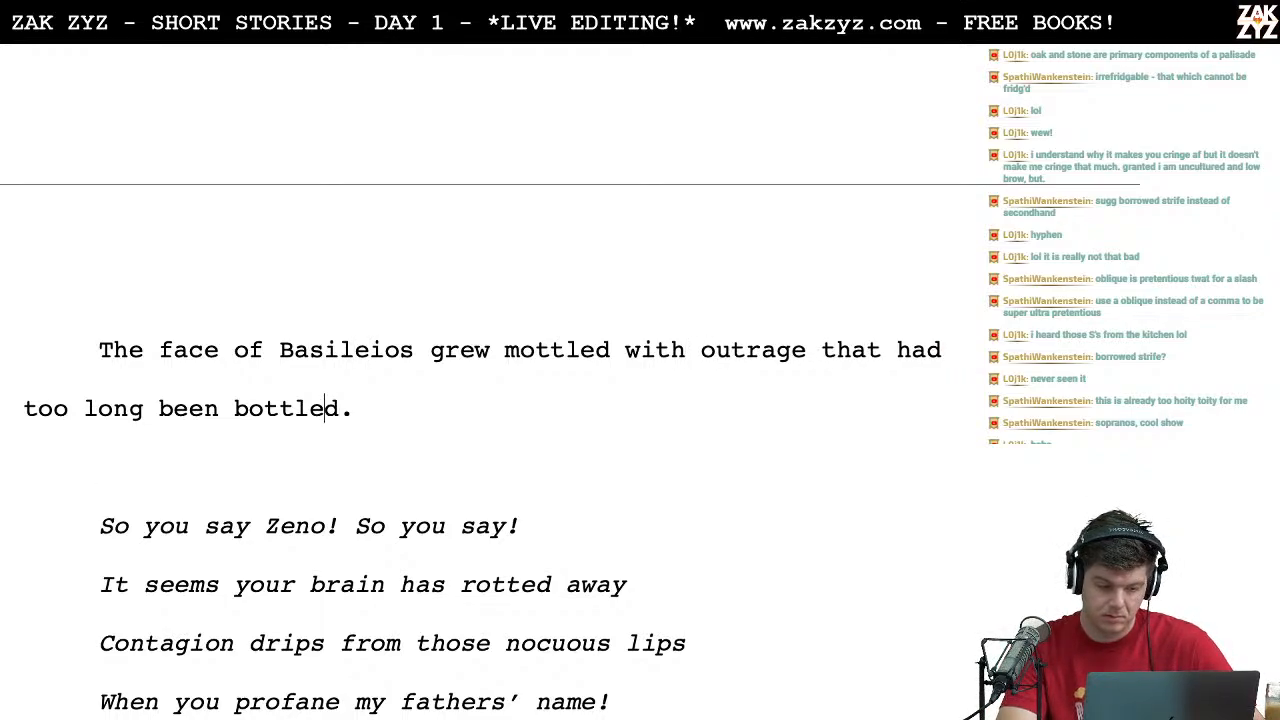
key(Left)
key(Left)
key(Left)
key(Left)
key(Left)
key(Left)
key(Left)
key(Left)
key(Left)
key(Left)
key(BackSpace)
key(BackSpace)
key(BackSpace)
key(BackSpace)
key(BackSpace)
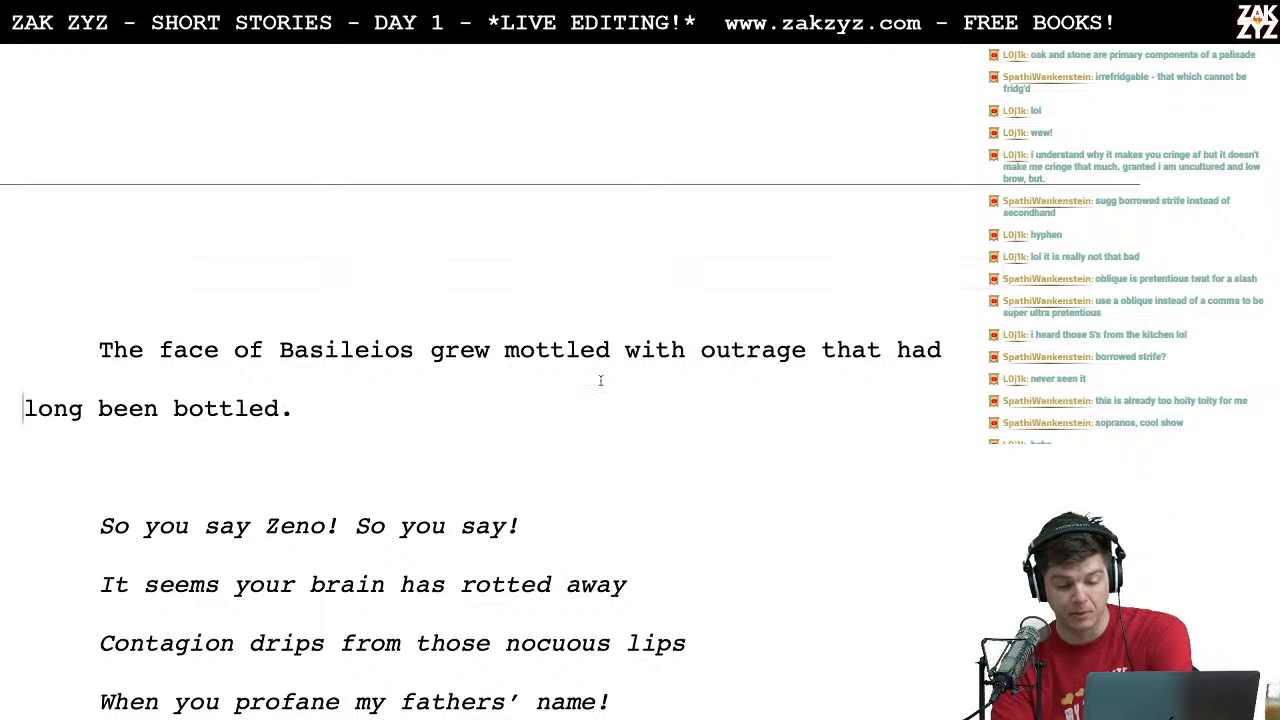
Step: Insert "long-bottled" before "outrage" in the Basileios sentence
scroll(703, 400, down, 1)
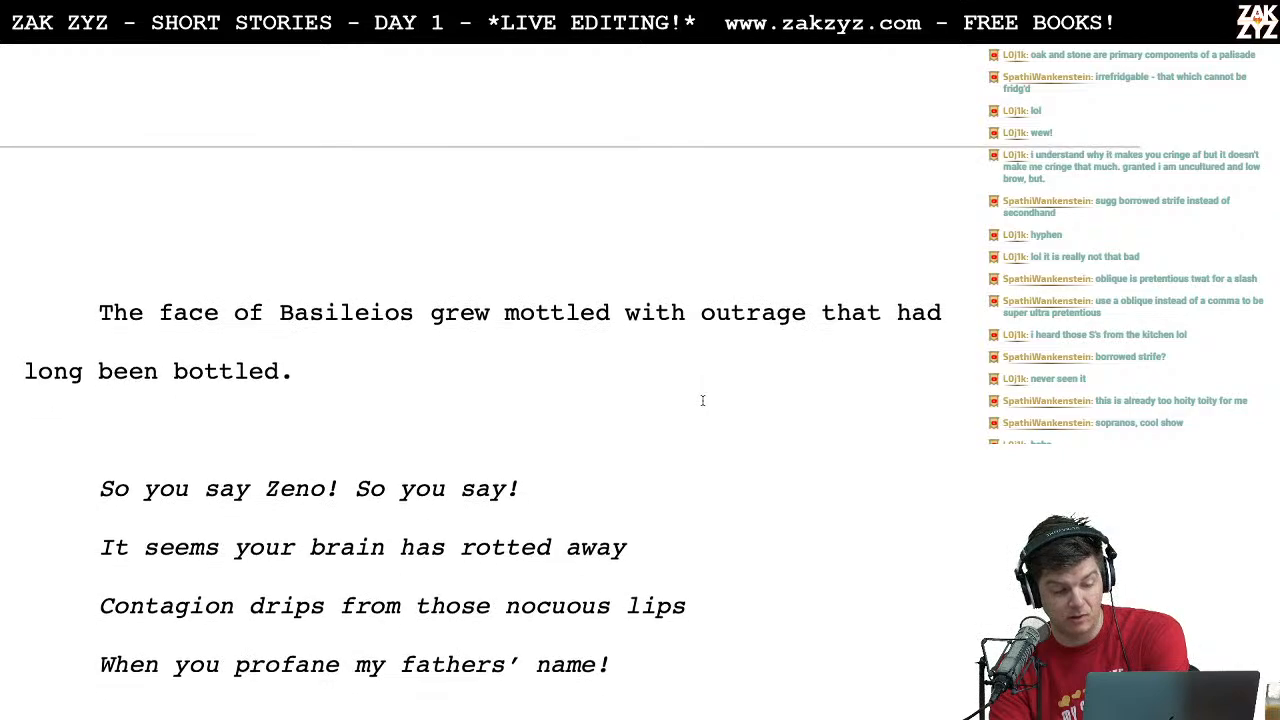
click(794, 311)
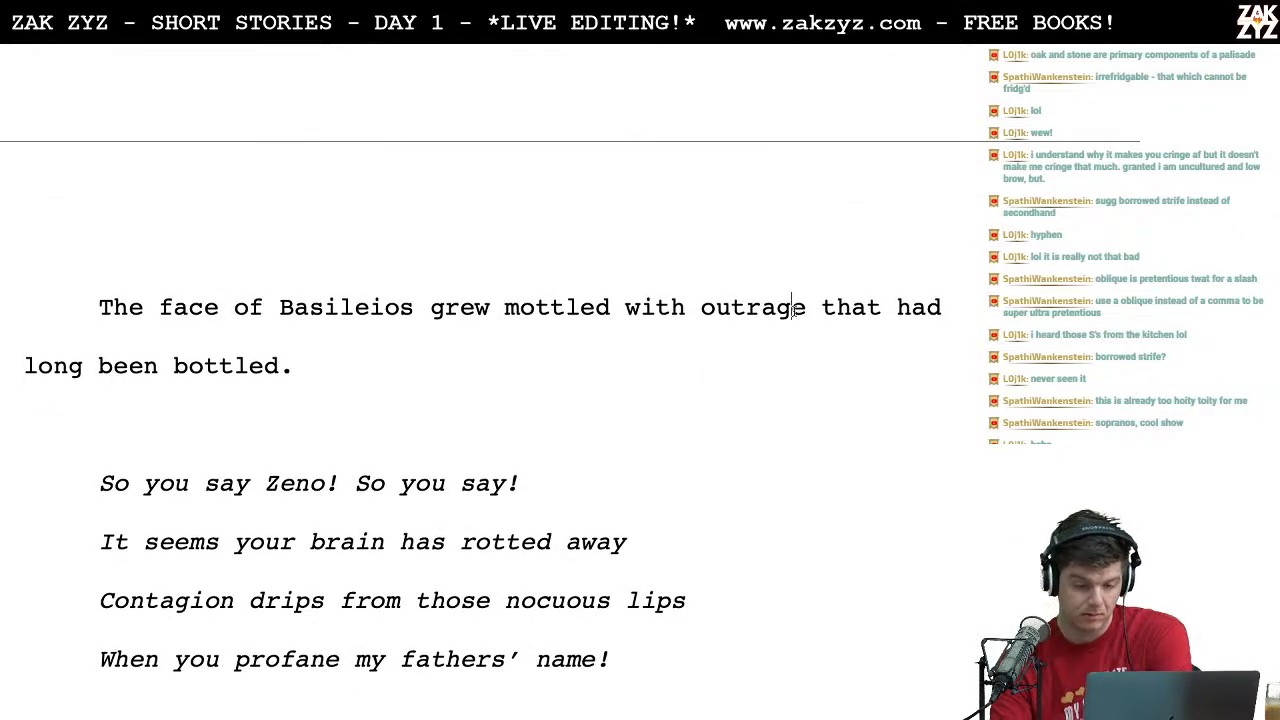
key(Left)
key(Left)
key(Left)
key(Left)
key(Left)
key(Left)
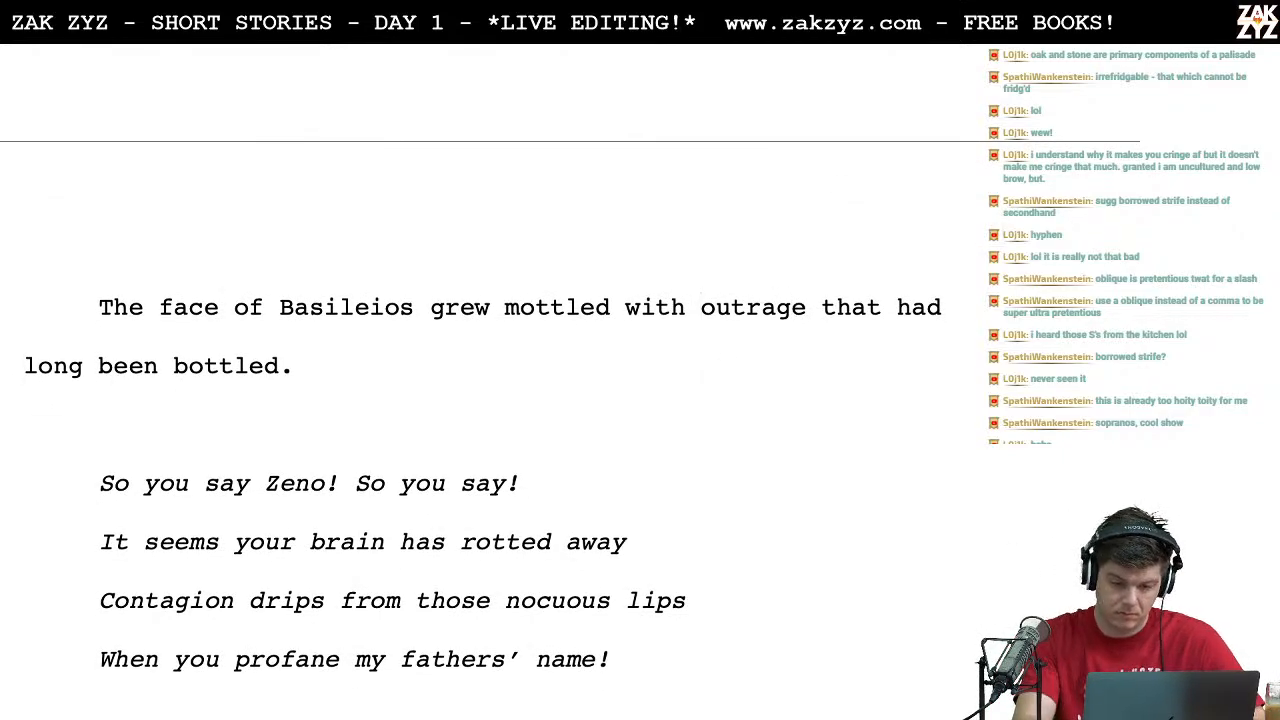
text(long-bottled)
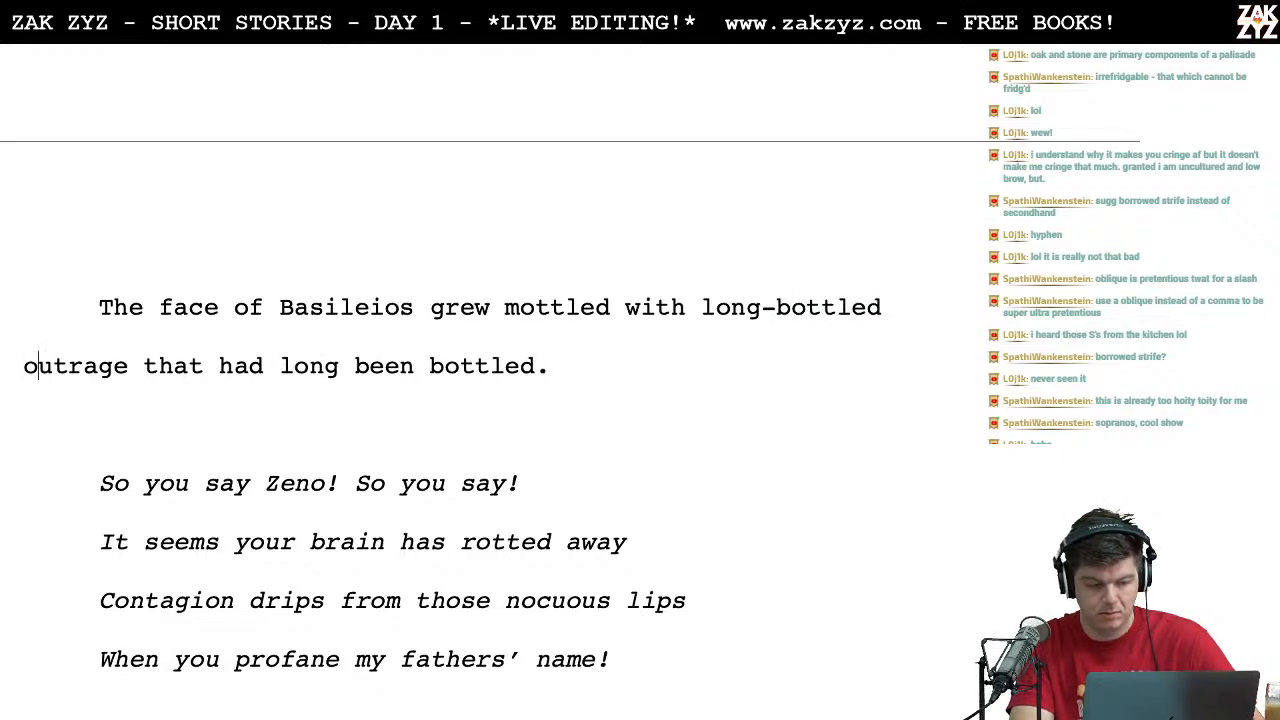
Step: End the Basileios sentence with a period after "outrage" and delete the trailing clause "that had long been bottled."
key(Right)
key(Right)
key(Right)
key(Right)
key(Right)
key(Right)
key(Right)
key(Right)
key(Left)
key(Left)
text(.)
key(shift+Right)
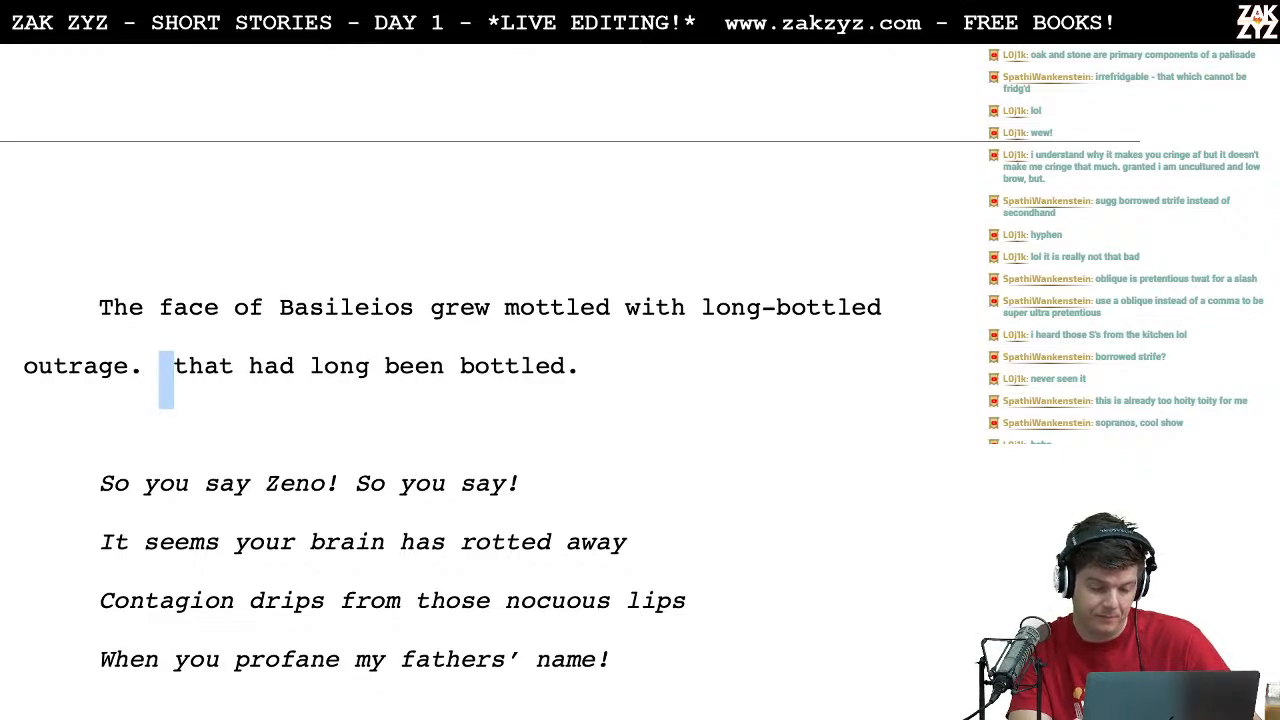
key(shift+Right)
key(shift+Right)
key(shift+Right)
key(shift+Right)
key(shift+Right)
key(shift+Right)
key(shift+Right)
key(shift+Right)
key(shift+Right)
key(shift+Right)
key(shift+Right)
key(shift+Right)
key(shift+Right)
key(shift+Right)
key(shift+Right)
key(shift+Right)
key(shift+Right)
key(shift+Right)
key(shift+Right)
key(shift+Right)
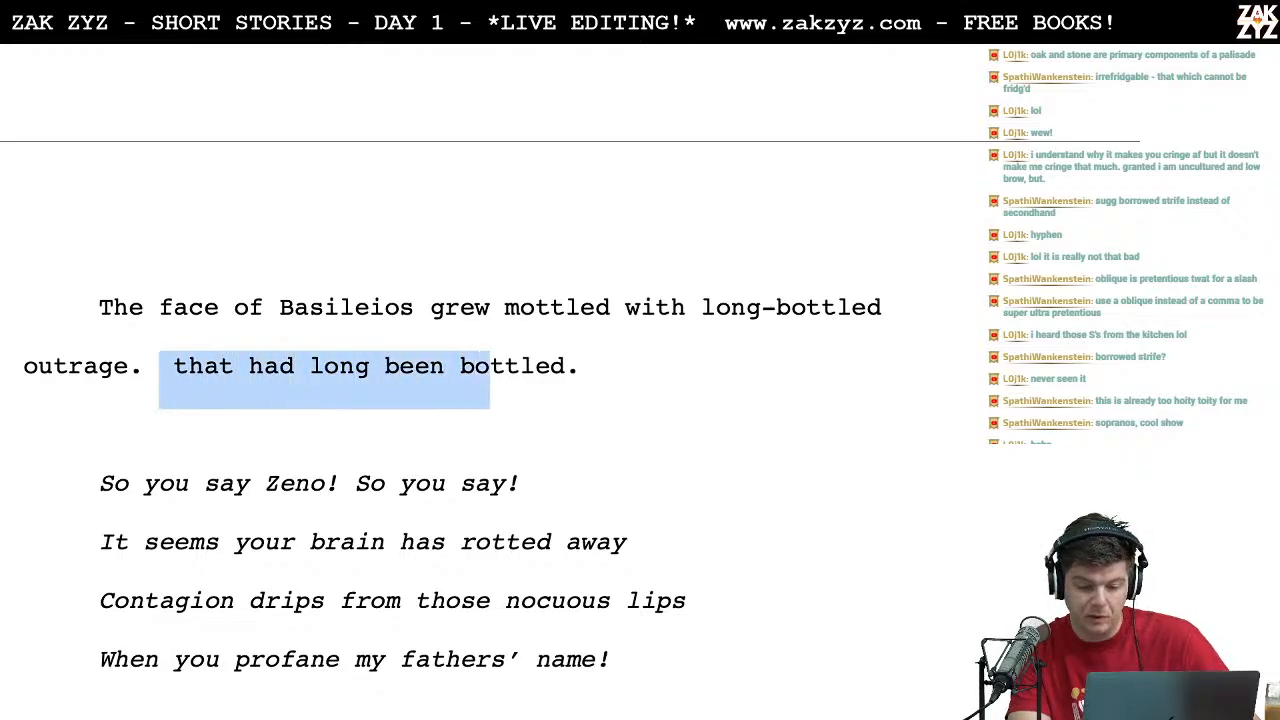
key(shift+Right)
key(shift+Right)
key(shift+Right)
key(shift+Right)
key(shift+Right)
key(shift+Right)
key(BackSpace)
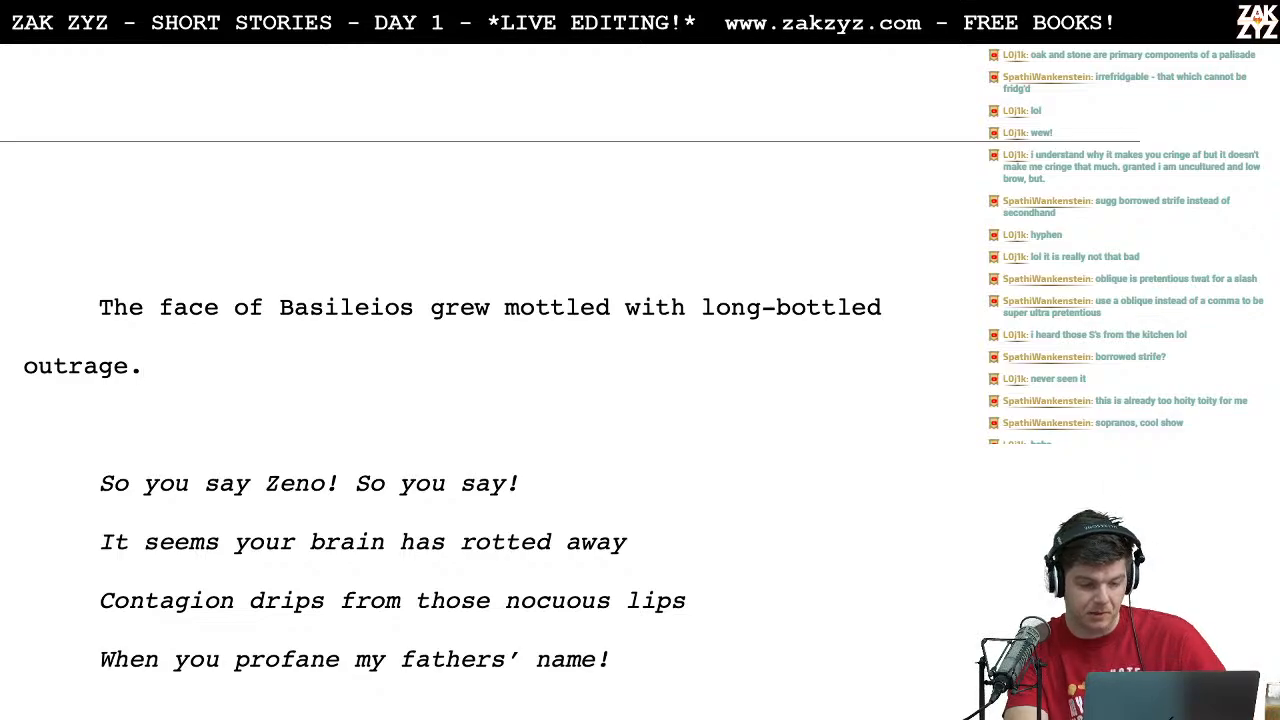
Step: Replace "It seems" with "For your" at the start of the second line of the reply to Zeno
scroll(570, 383, down, 2)
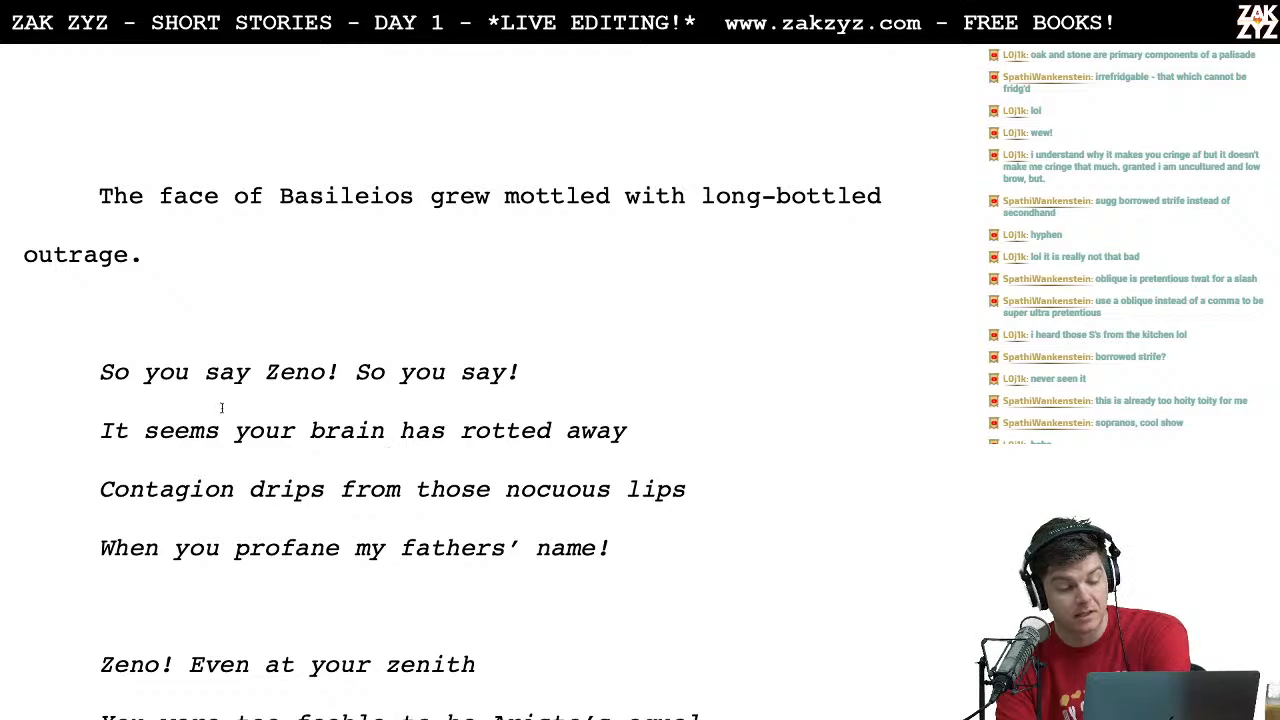
scroll(336, 426, down, 1)
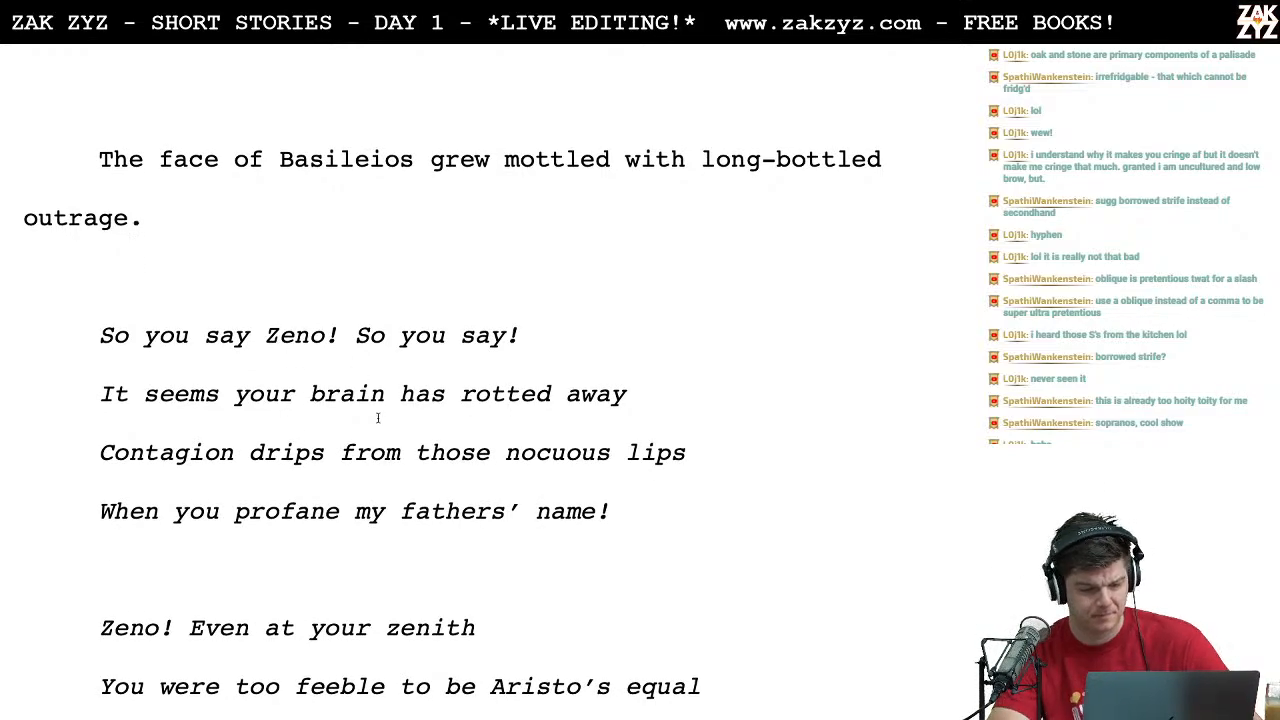
click(156, 404)
key(Left)
key(Left)
key(Left)
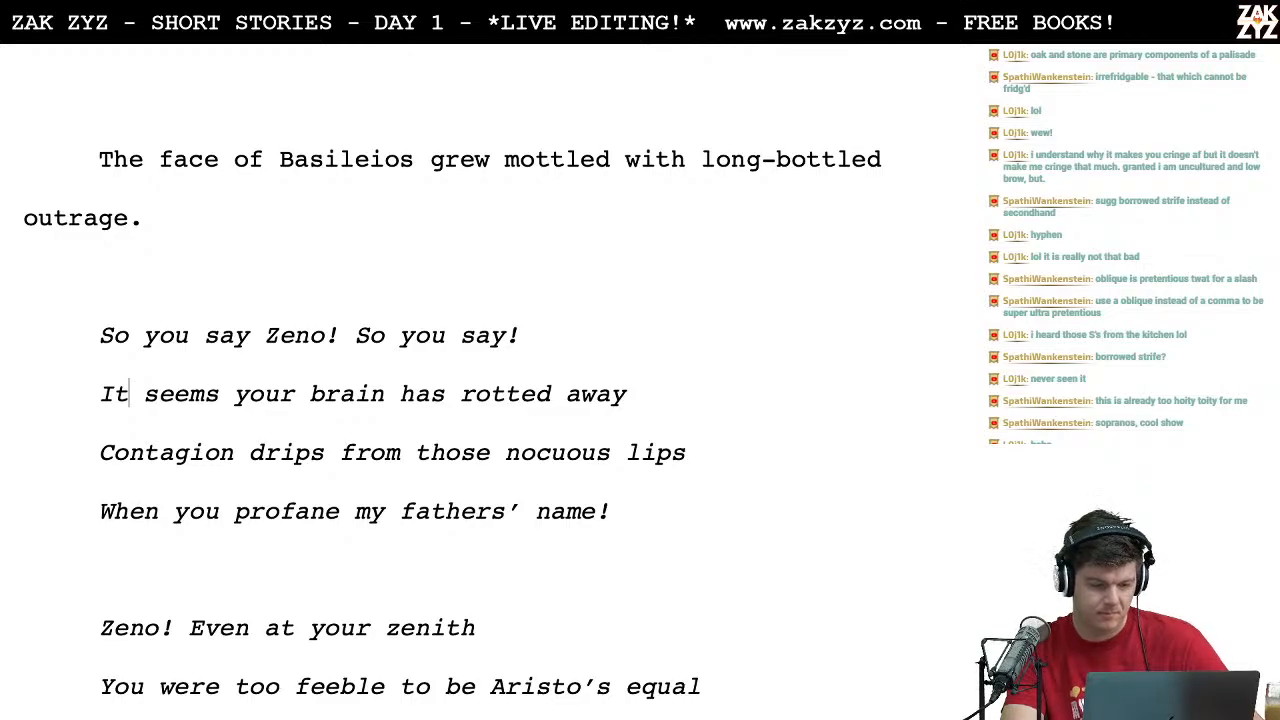
text(For your)
key(shift+Right)
key(shift+Right)
key(shift+Right)
key(shift+Right)
key(shift+Right)
key(shift+Right)
key(shift+Right)
key(shift+Right)
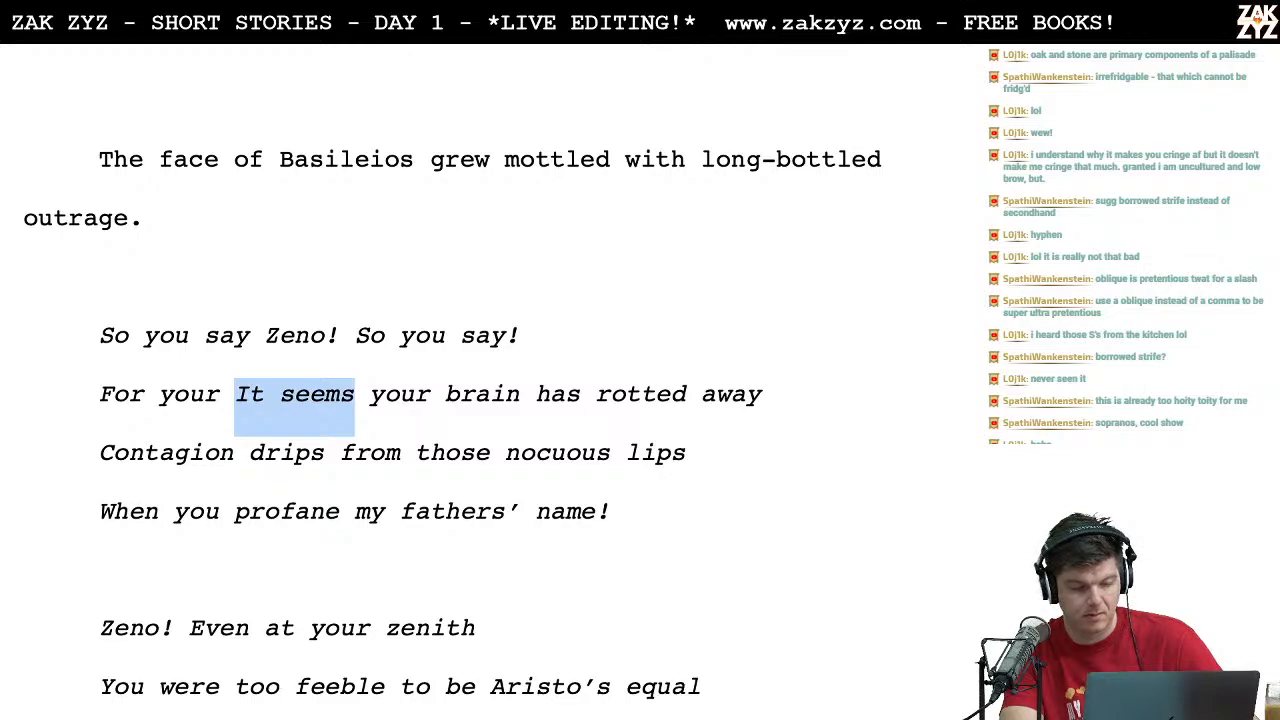
key(BackSpace)
Step: Delete the duplicated "your" so the line reads "For your brain has rotted away"
key(Left)
key(Left)
key(Left)
key(Left)
key(Left)
key(Left)
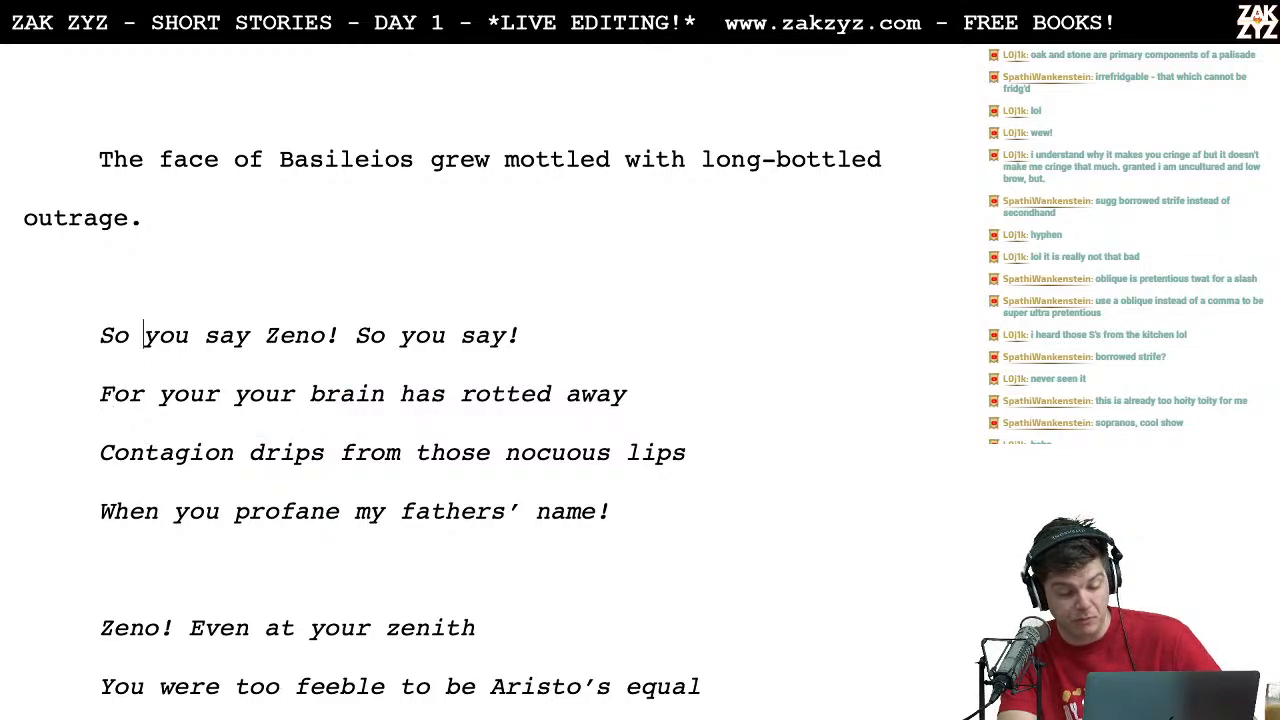
key(Right)
key(Right)
key(Right)
key(Right)
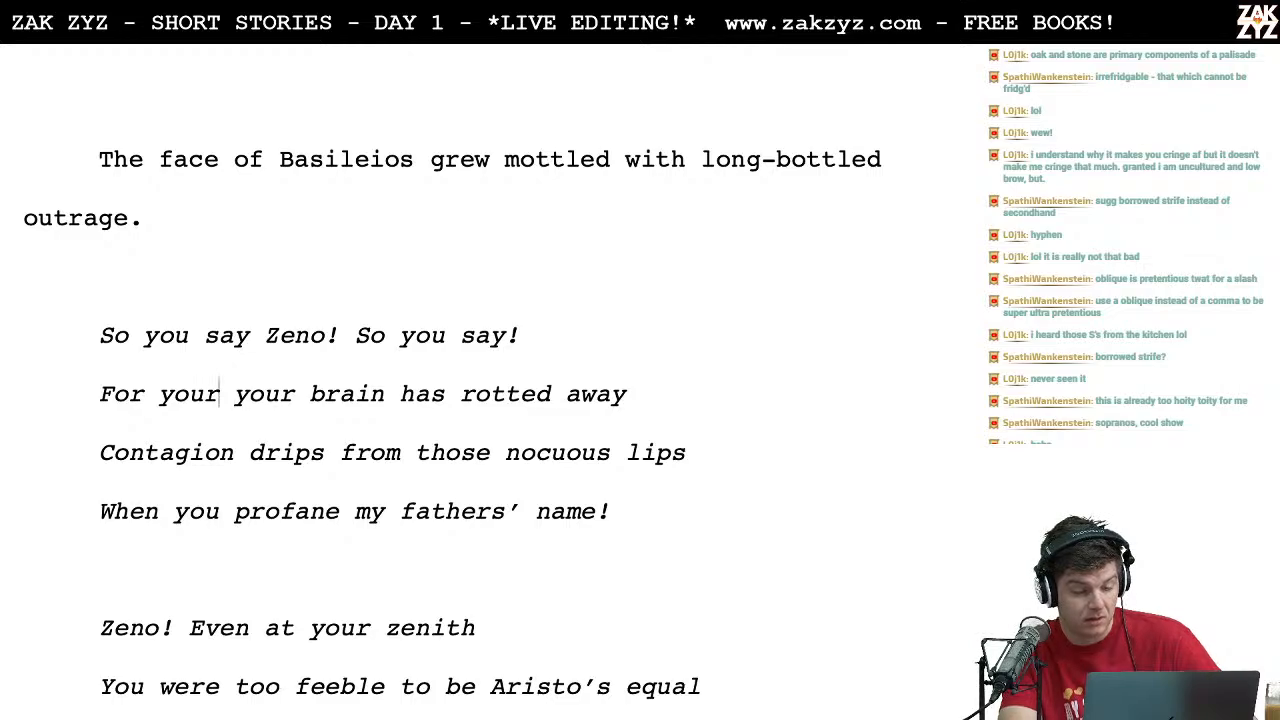
key(BackSpace)
key(BackSpace)
key(BackSpace)
key(BackSpace)
key(BackSpace)
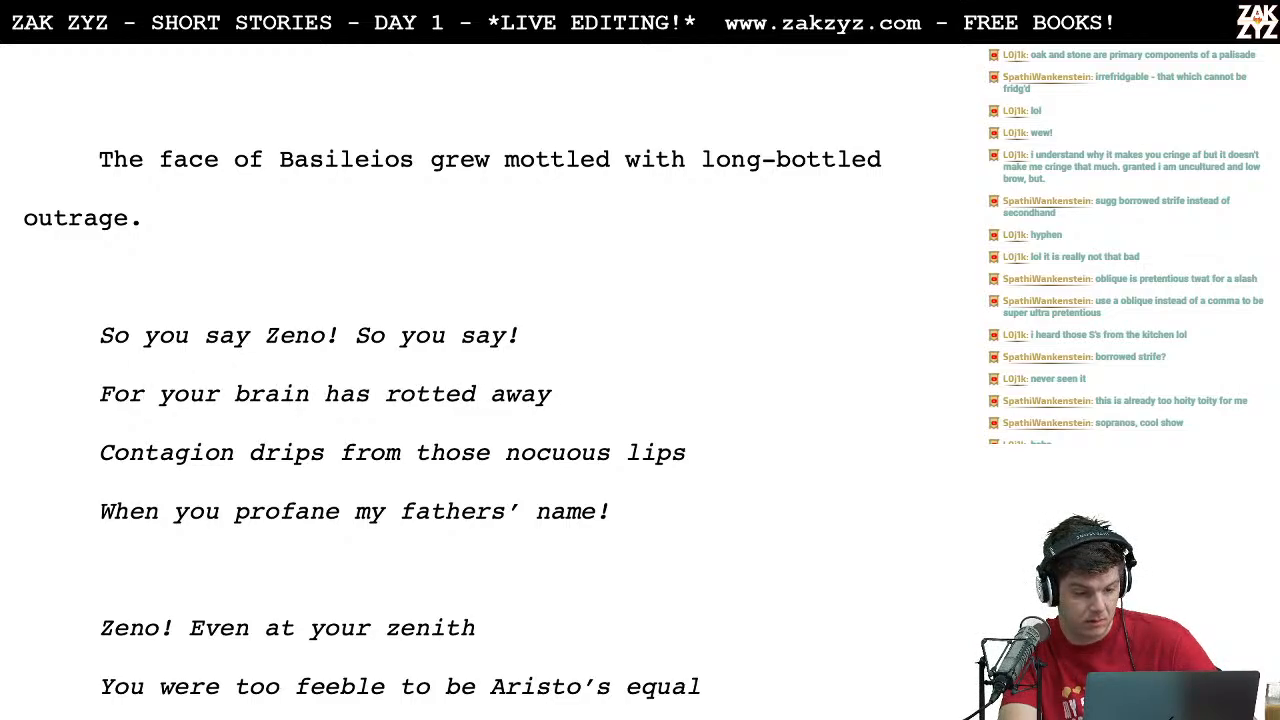
Step: Replace "For" with "It seems" so the line reads "It seems your brain has rotted away"
key(Left)
key(Left)
key(Left)
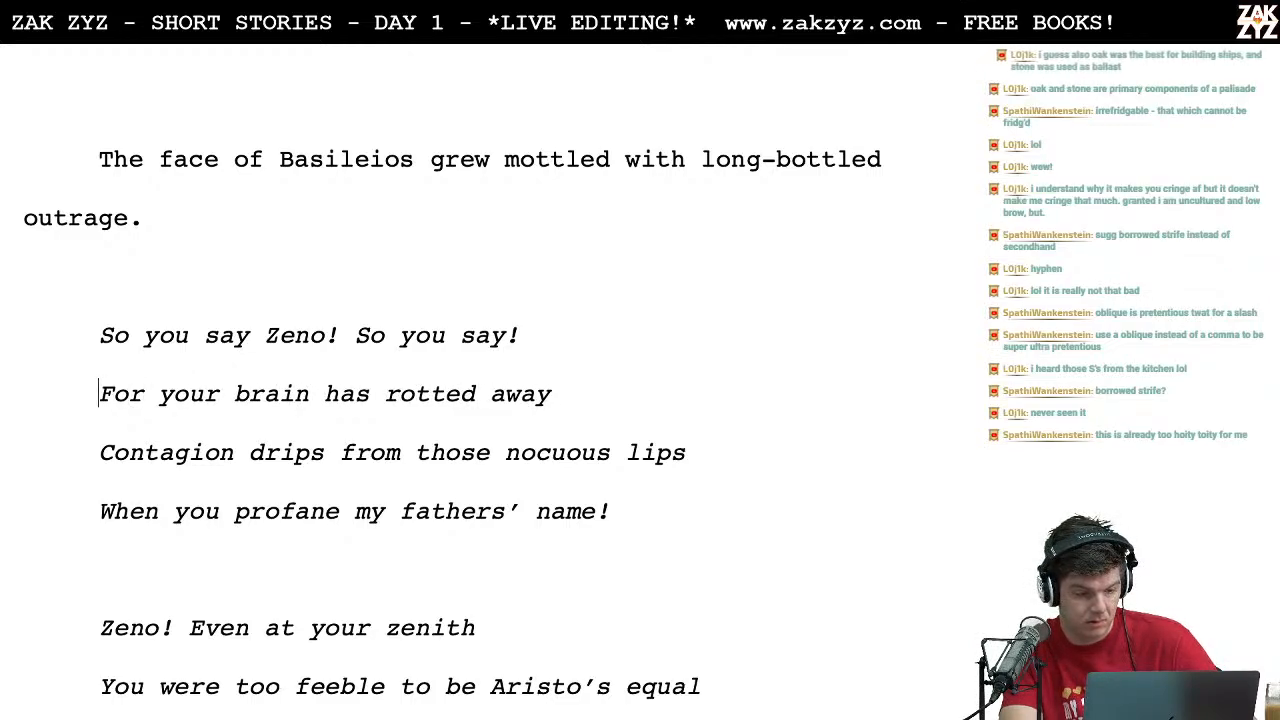
text(It seems)
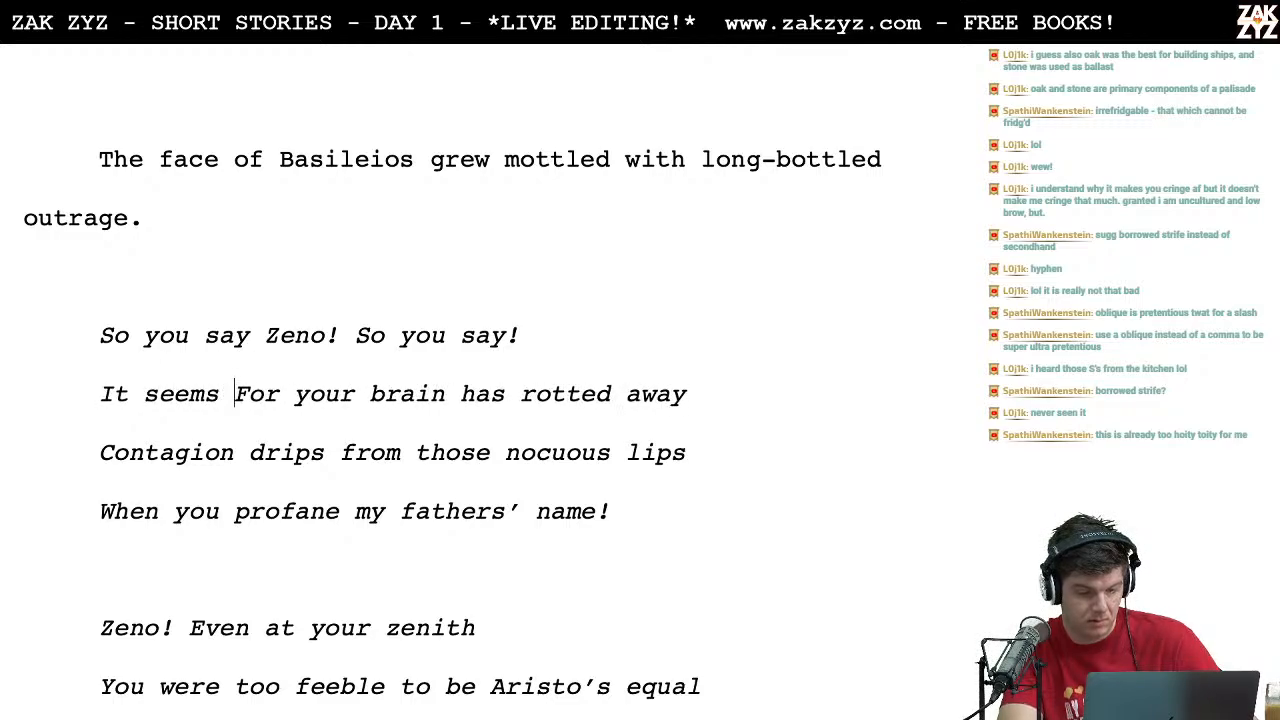
key(shift+Right)
key(shift+Right)
key(shift+Right)
key(shift+Right)
key(BackSpace)
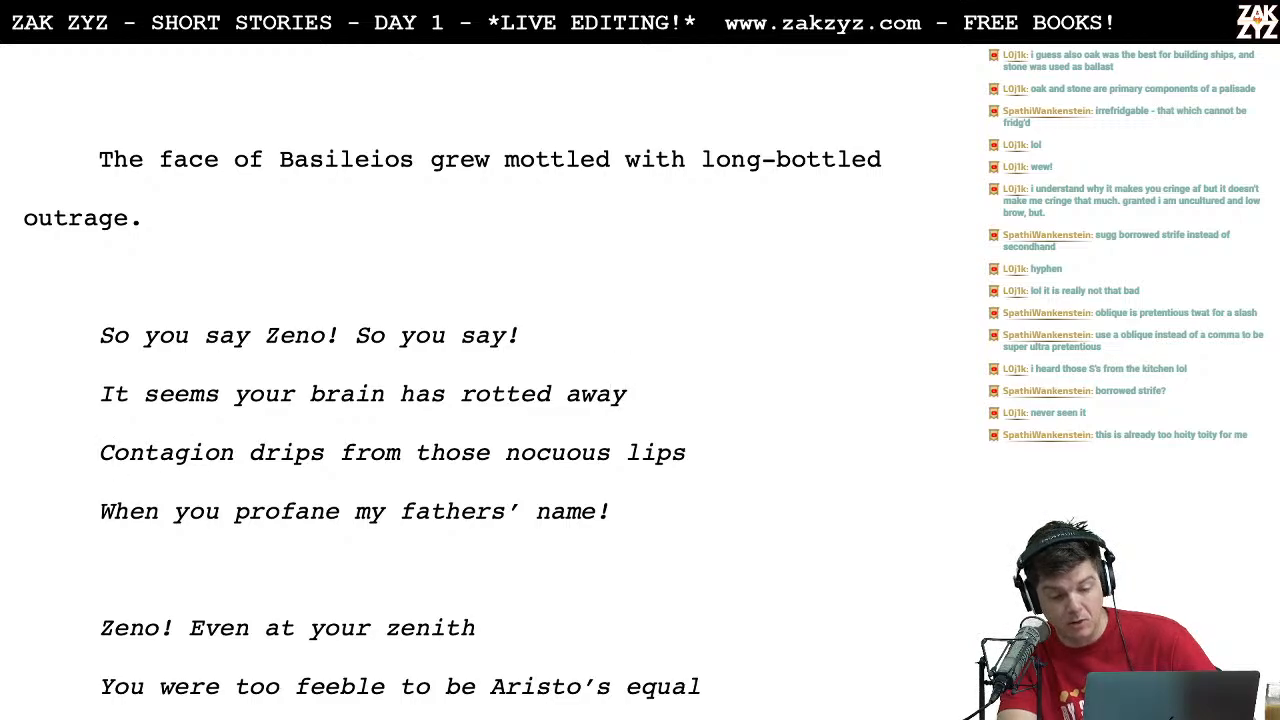
Step: Add commas at the ends of the lines "It seems your brain has rotted away" and "Contagion drips from those nocuous lips"
text(,)
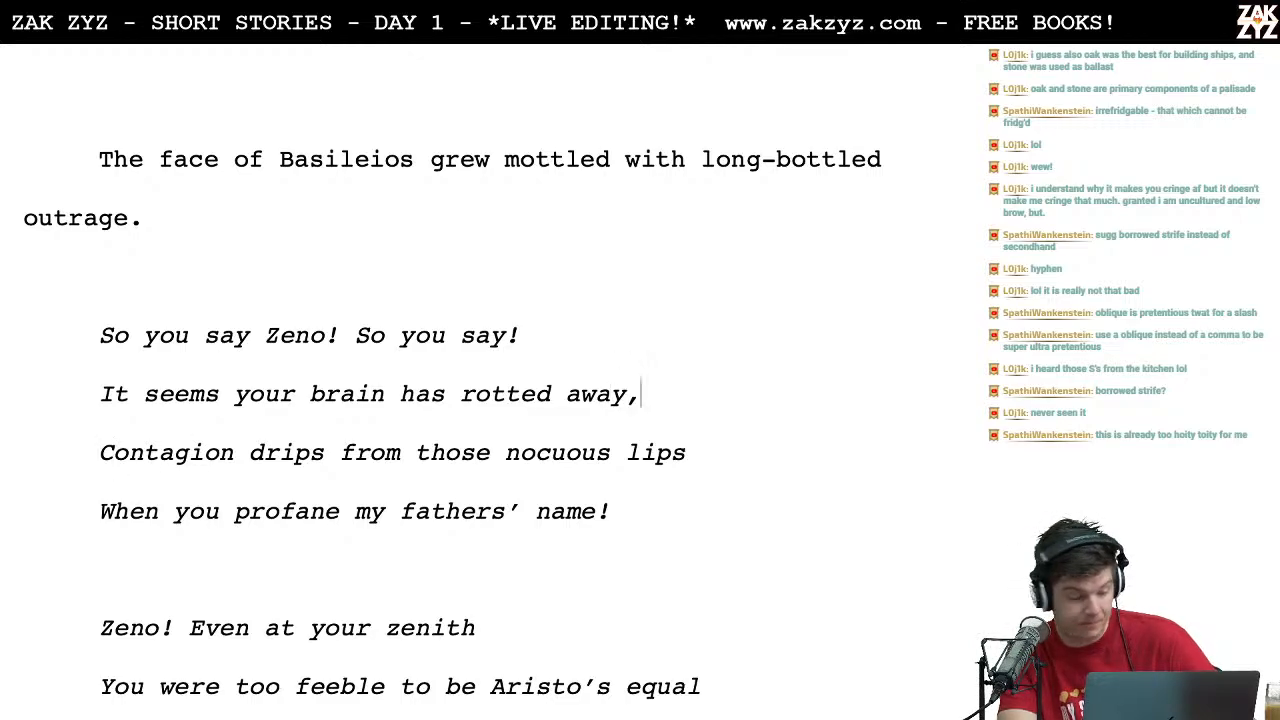
key(Down)
key(Right)
key(Right)
key(Right)
key(Down)
key(Right)
key(Right)
key(Right)
key(Right)
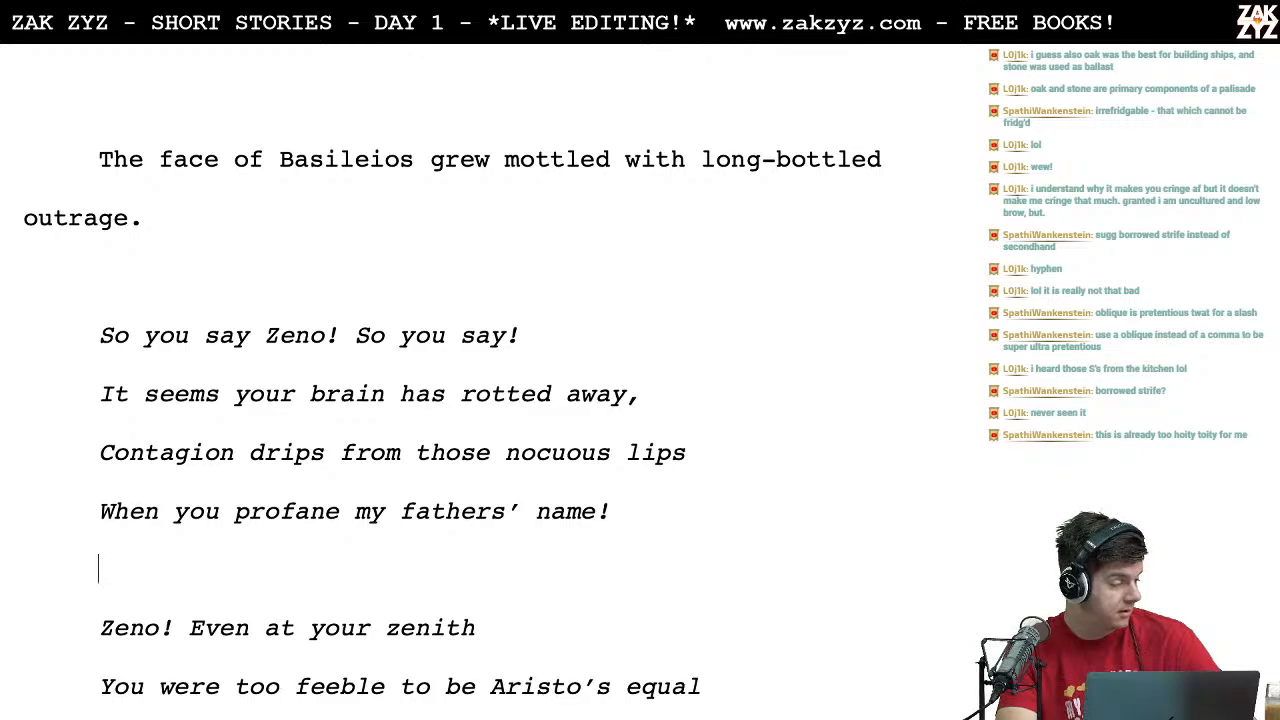
key(Left)
key(Left)
key(Left)
text(,)
Step: Add commas after "zenith", "equal" and "behemoth" at the line ends of the stanza beginning "Zeno! Even at your zenith"
key(Down)
key(Down)
key(Down)
key(Down)
key(Down)
key(Down)
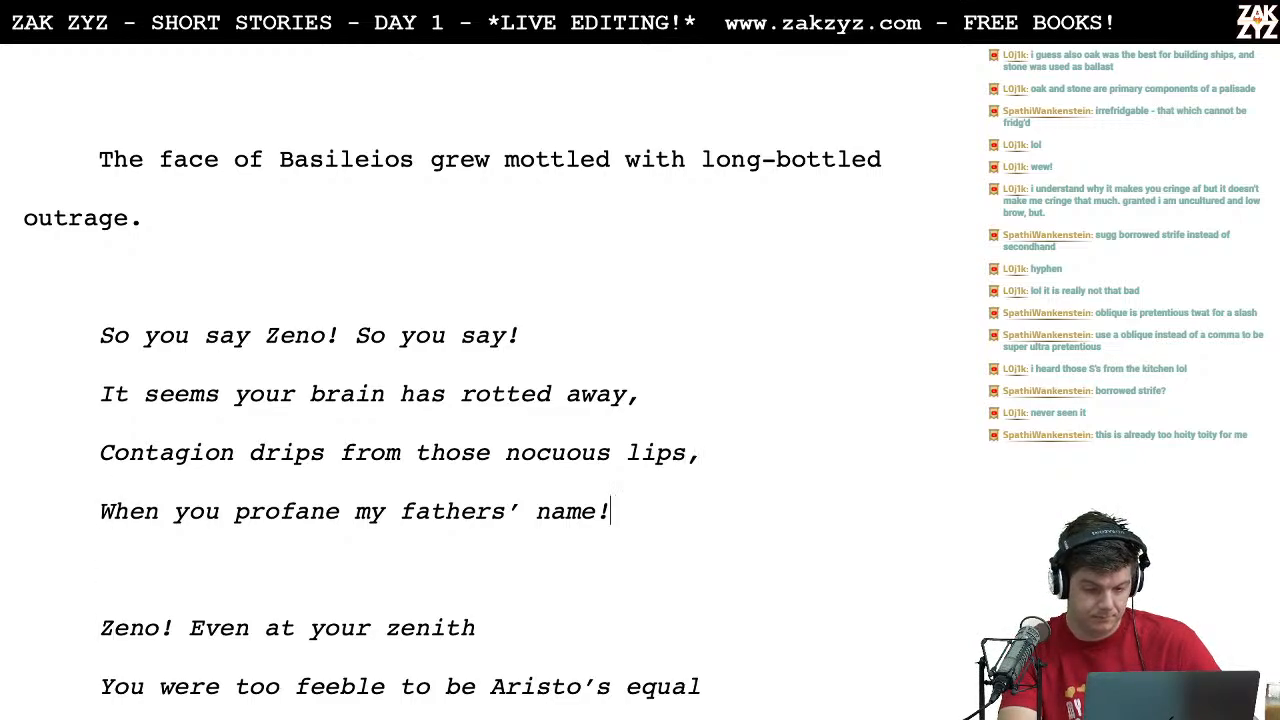
key(Up)
key(Up)
key(Up)
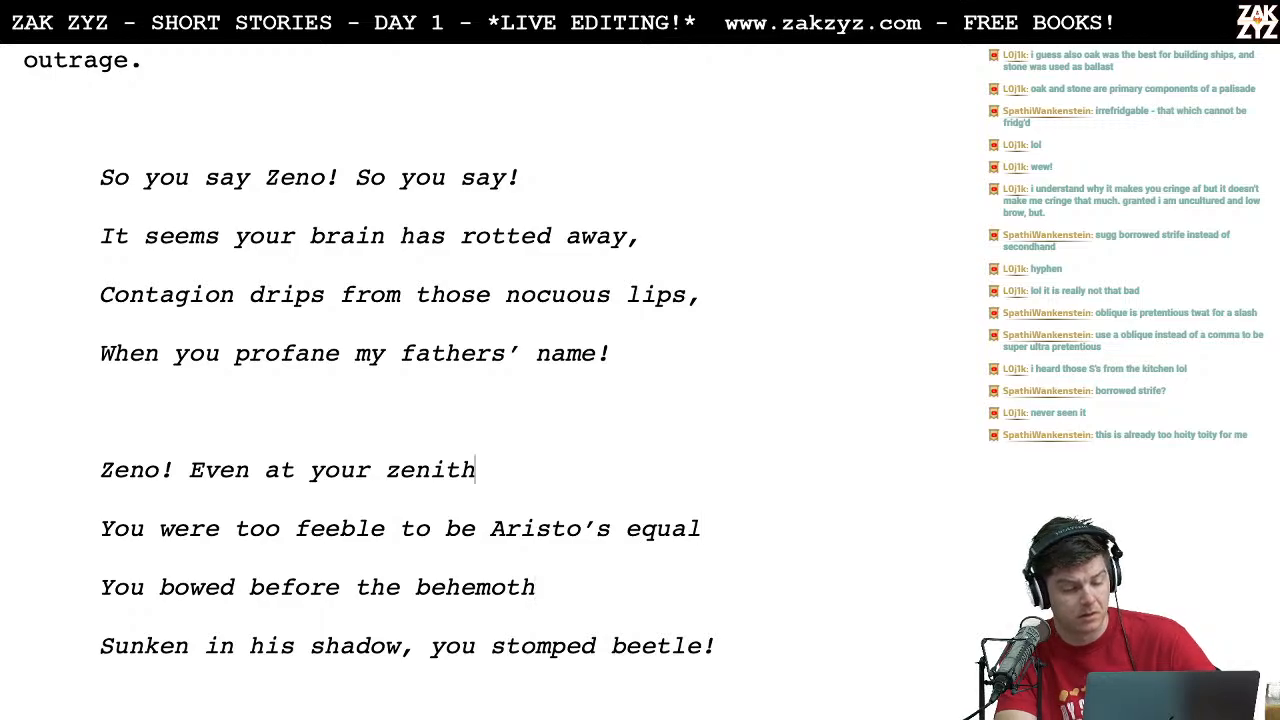
text(,)
key(Right)
key(Right)
key(Right)
key(Right)
key(Right)
key(Right)
key(Right)
key(Right)
key(Right)
key(Right)
key(Right)
key(Right)
key(Right)
key(Right)
key(Right)
key(BackSpace)
text(,)
key(Down)
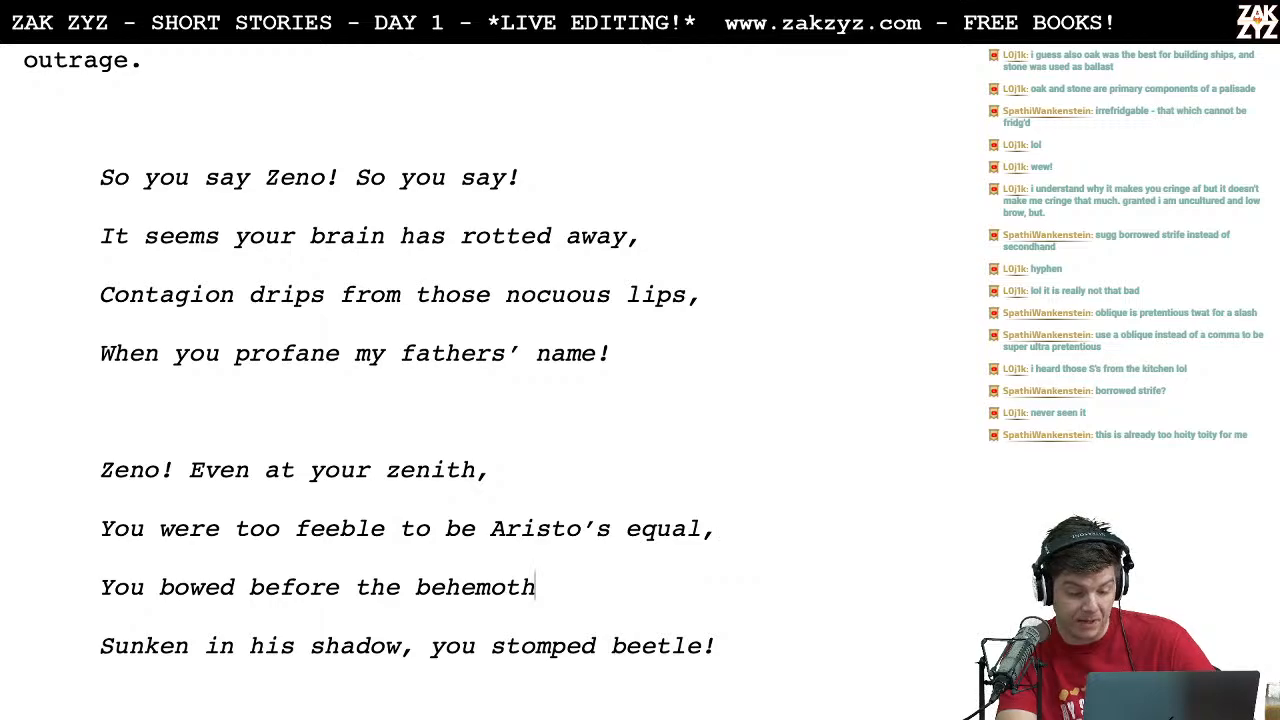
text(m)
key(BackSpace)
text(,)
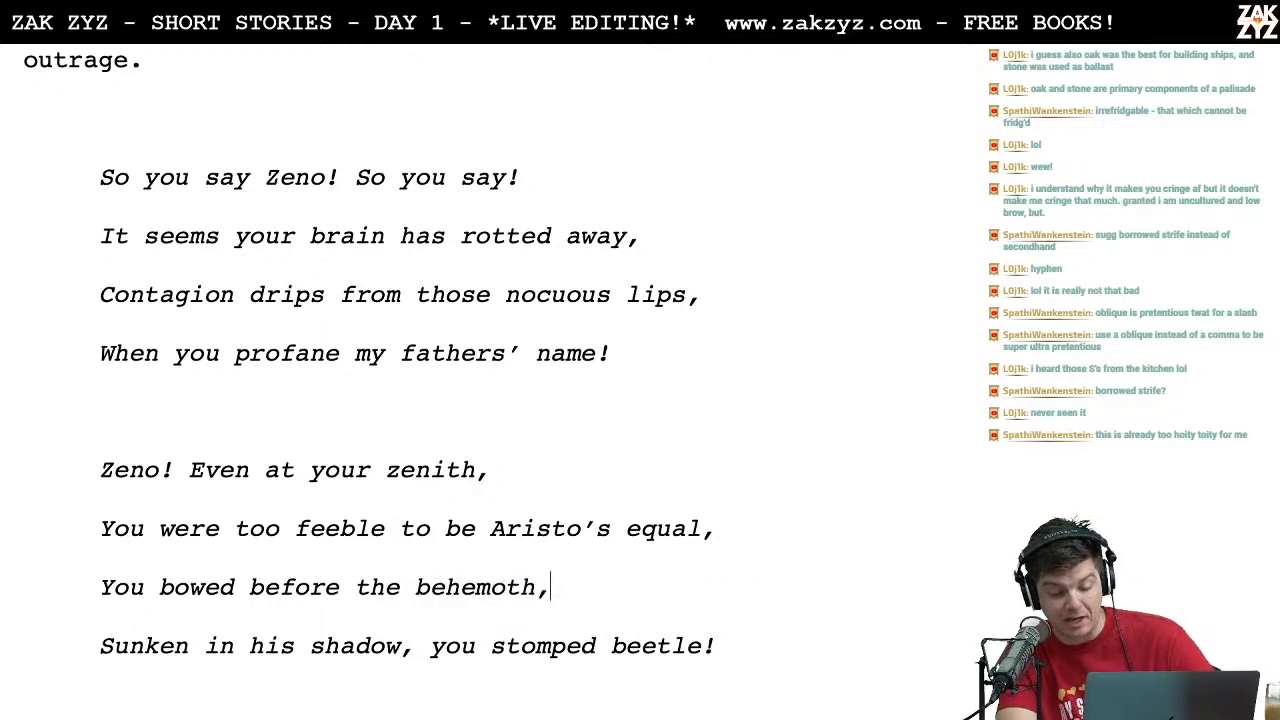
Step: Add a comma at the end of the line "Carefully crafting your cowardly crime" in the "Backstabber!" stanza
scroll(565, 469, down, 3)
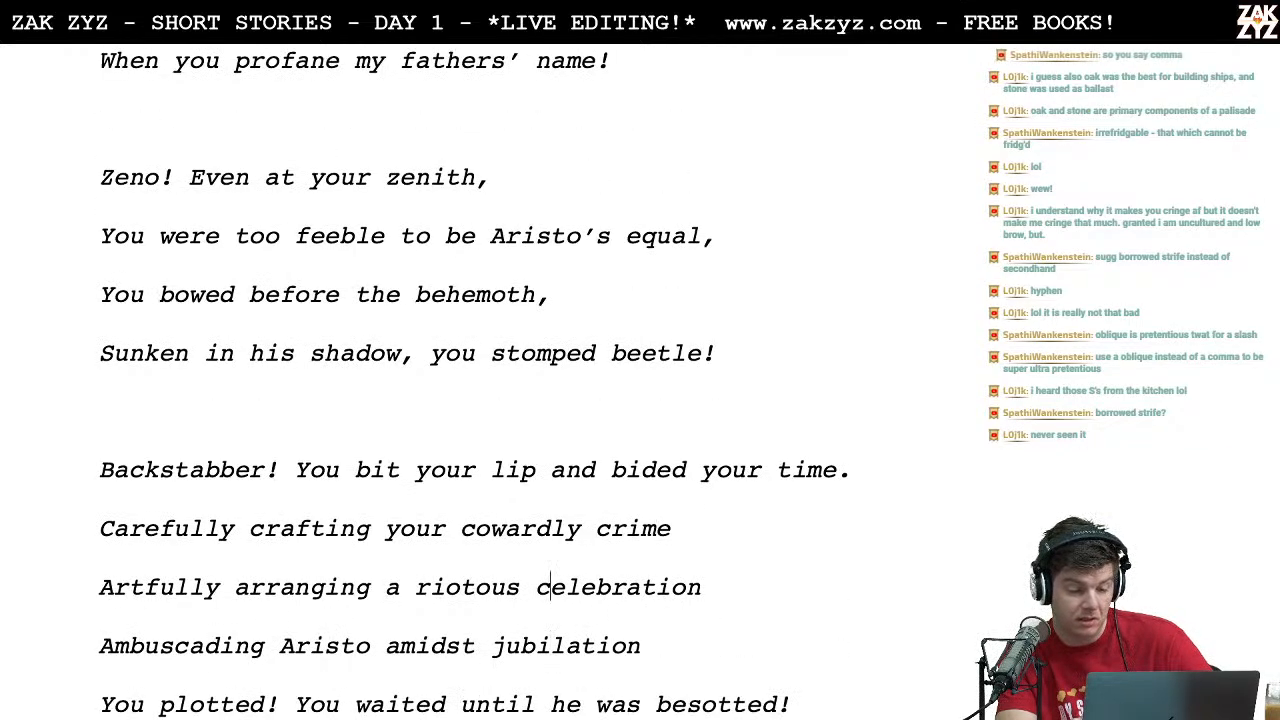
key(Right)
key(Right)
key(Right)
key(Right)
key(Right)
key(Right)
key(Right)
key(Right)
key(Right)
key(Right)
key(Right)
key(Right)
key(Right)
key(Right)
key(Right)
key(Right)
key(Right)
key(Right)
key(Right)
key(Right)
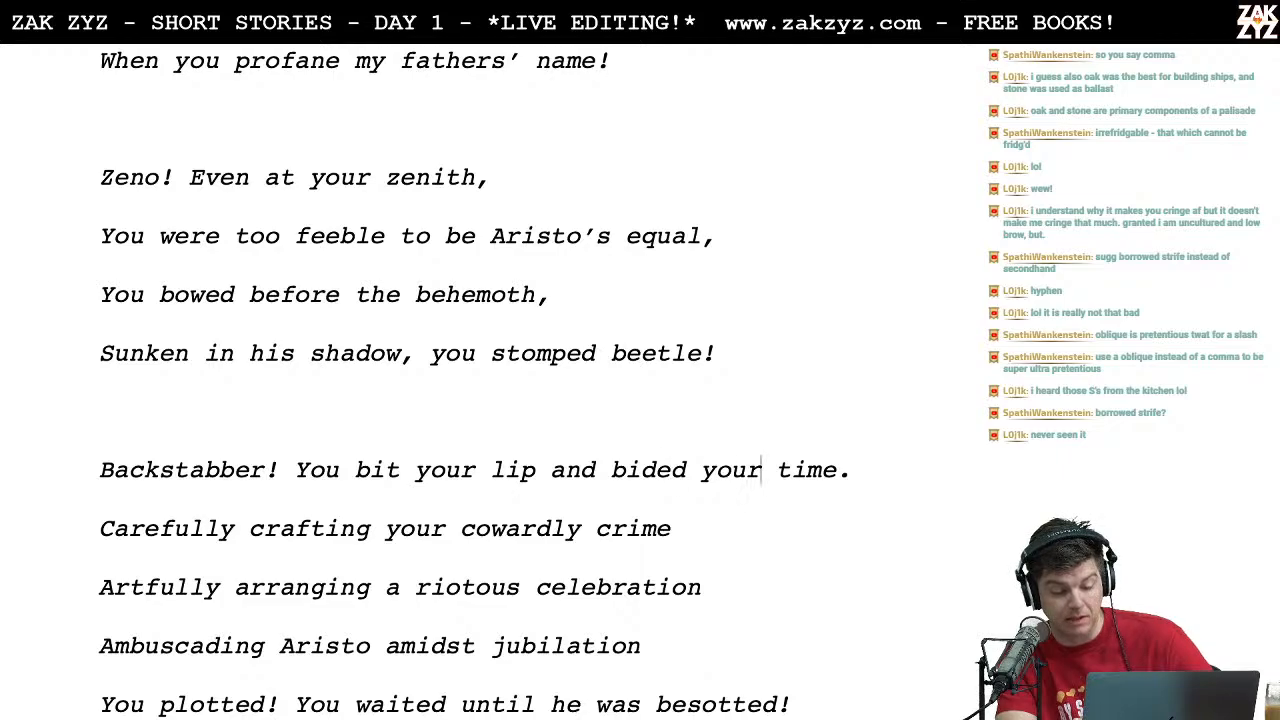
key(Right)
key(Right)
key(Right)
key(Right)
key(Right)
key(Right)
key(Right)
key(Right)
key(Right)
key(Right)
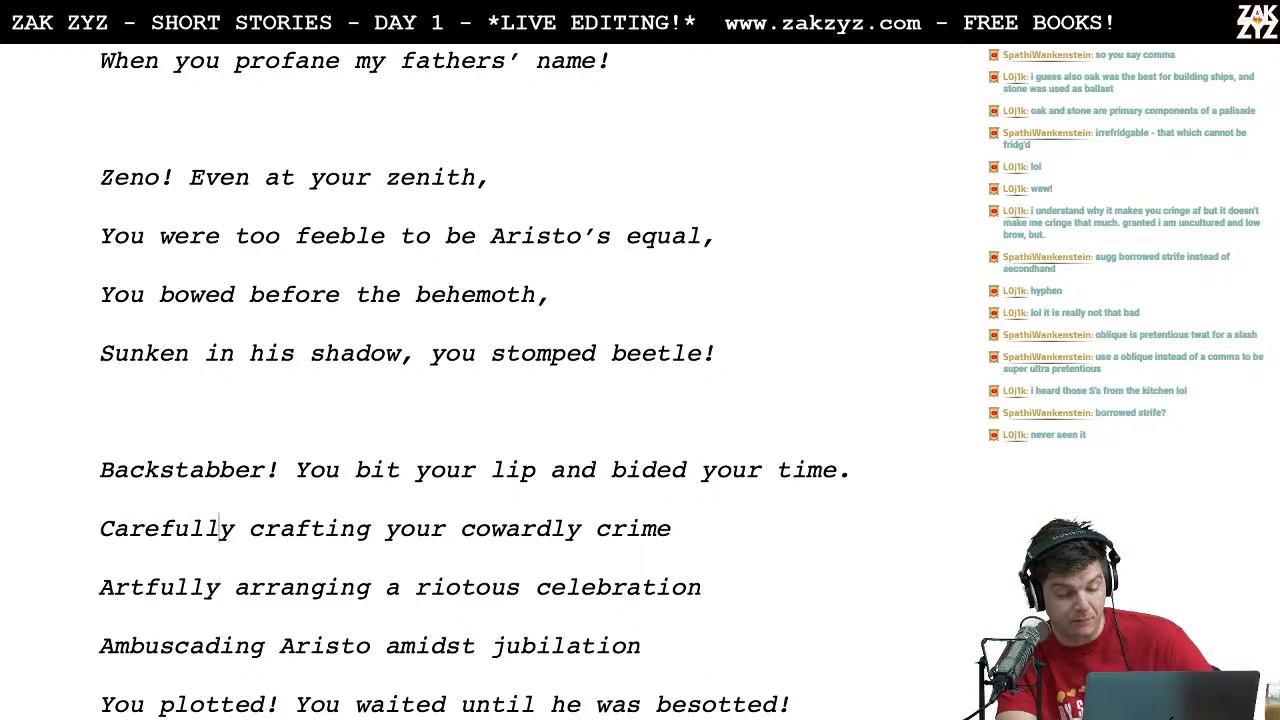
key(Right)
key(Right)
key(Right)
key(Right)
key(Right)
key(Right)
key(Right)
key(Right)
key(Right)
key(Right)
key(Right)
key(Right)
key(Right)
key(Right)
key(Right)
key(Right)
key(Right)
key(Right)
key(Right)
key(Right)
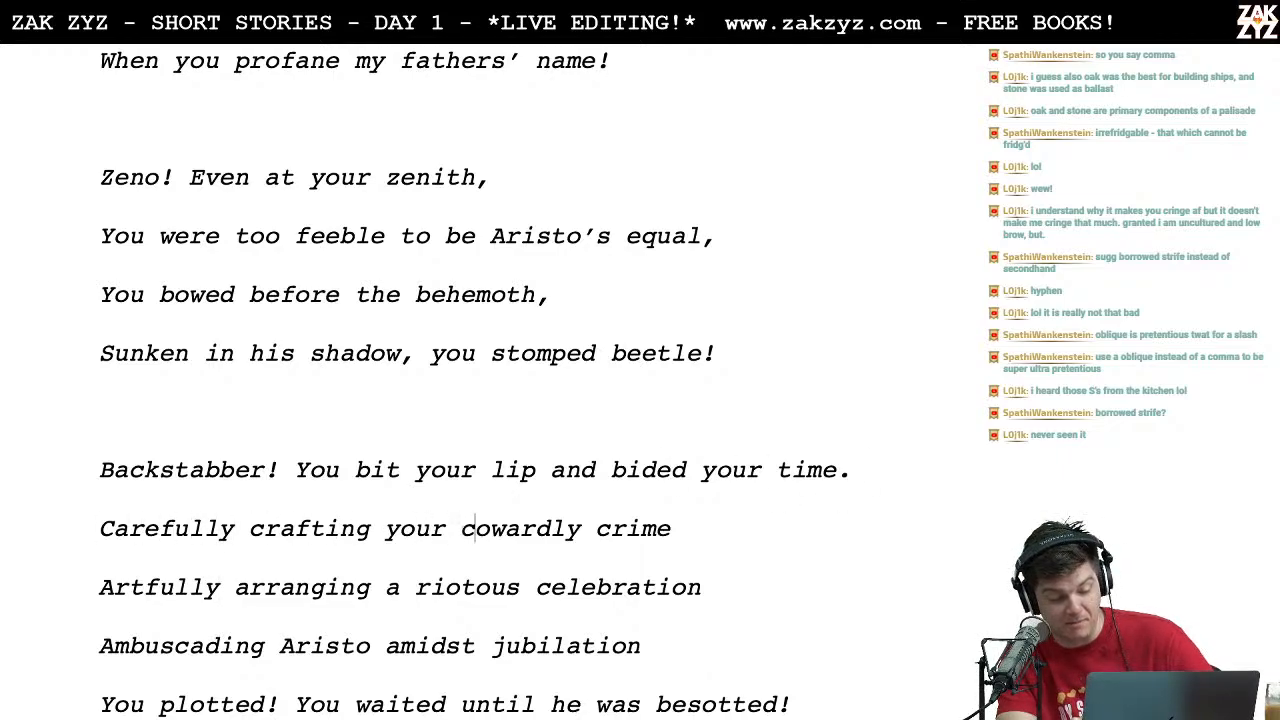
key(Right)
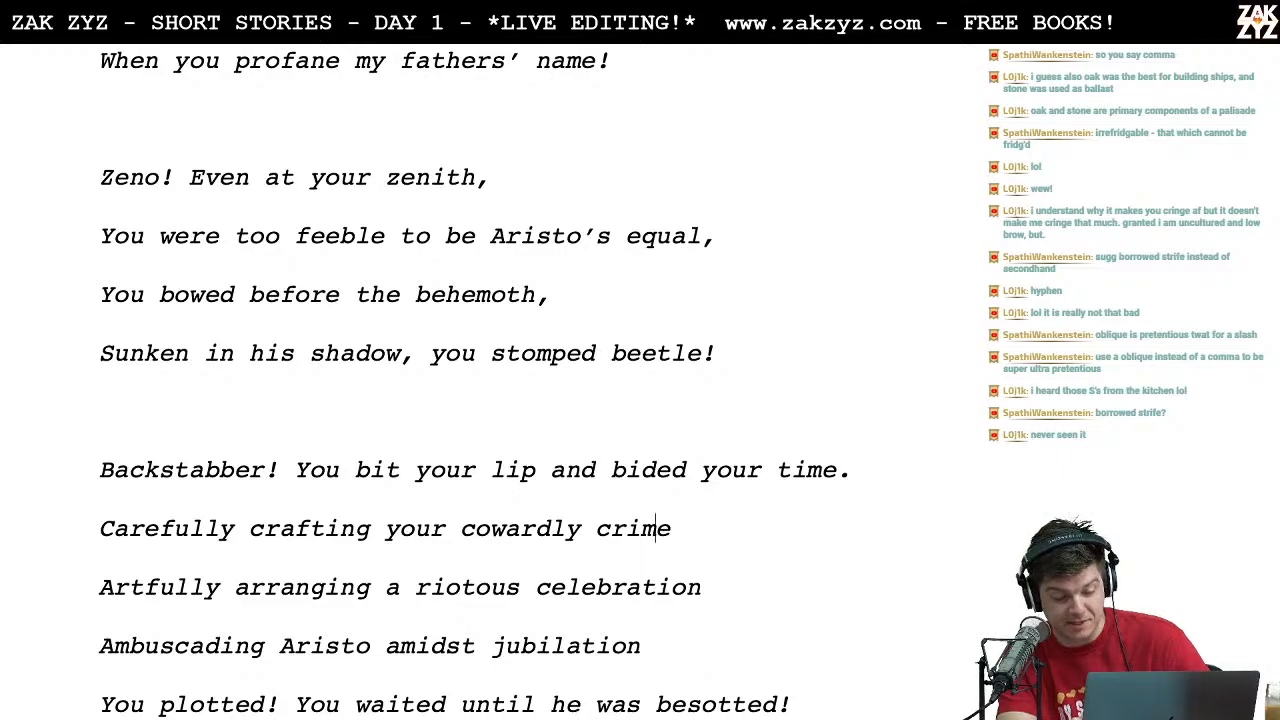
text(,)
Step: Add commas after "celebration" and "jubilation" at the ends of their lines in the "Backstabber!" stanza
key(Down)
key(Down)
key(Down)
key(Home)
key(Up)
key(Up)
key(Up)
key(End)
key(Down)
Step: Punctuate the end of the "Backstabber!" stanza with commas after "heinous hand" and "blotted" and a period after "very strand"
key(Down)
key(Down)
key(Up)
text(,)
key(Up)
key(Right)
key(Right)
key(Right)
text(,)
key(Down)
key(Down)
key(Down)
key(Down)
key(Up)
text(,)
key(Down)
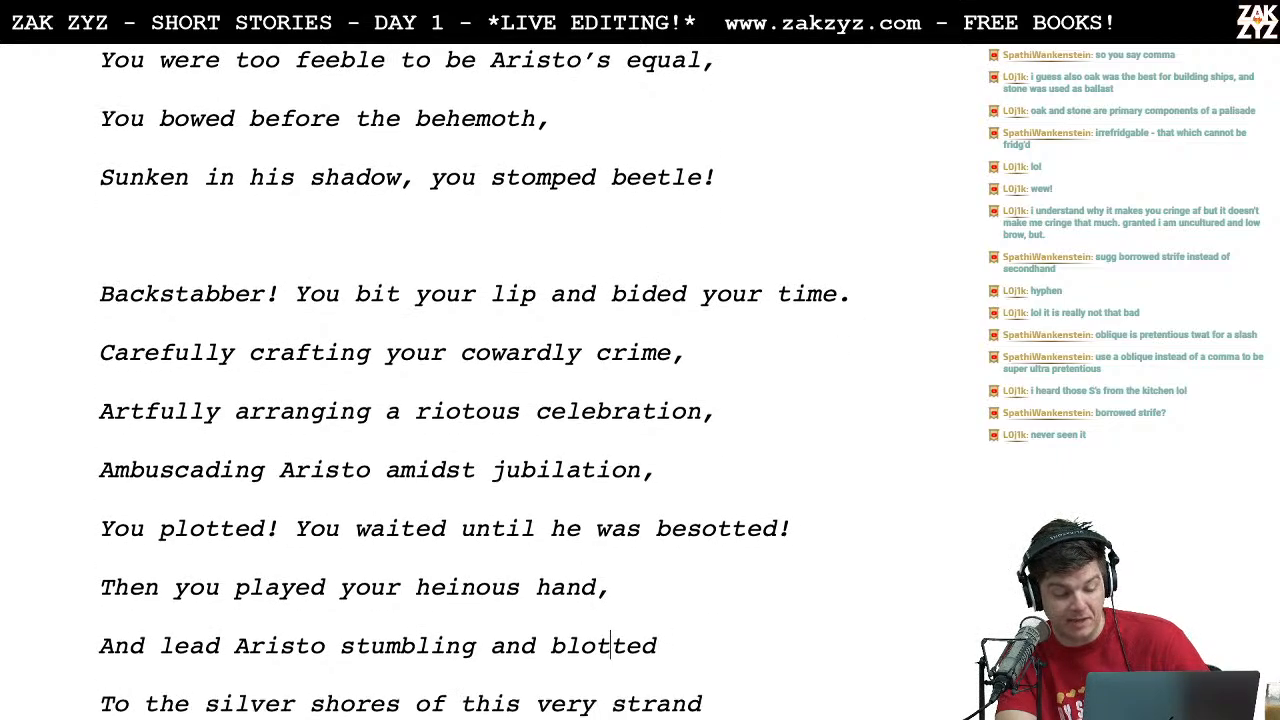
key(Right)
key(Right)
key(Right)
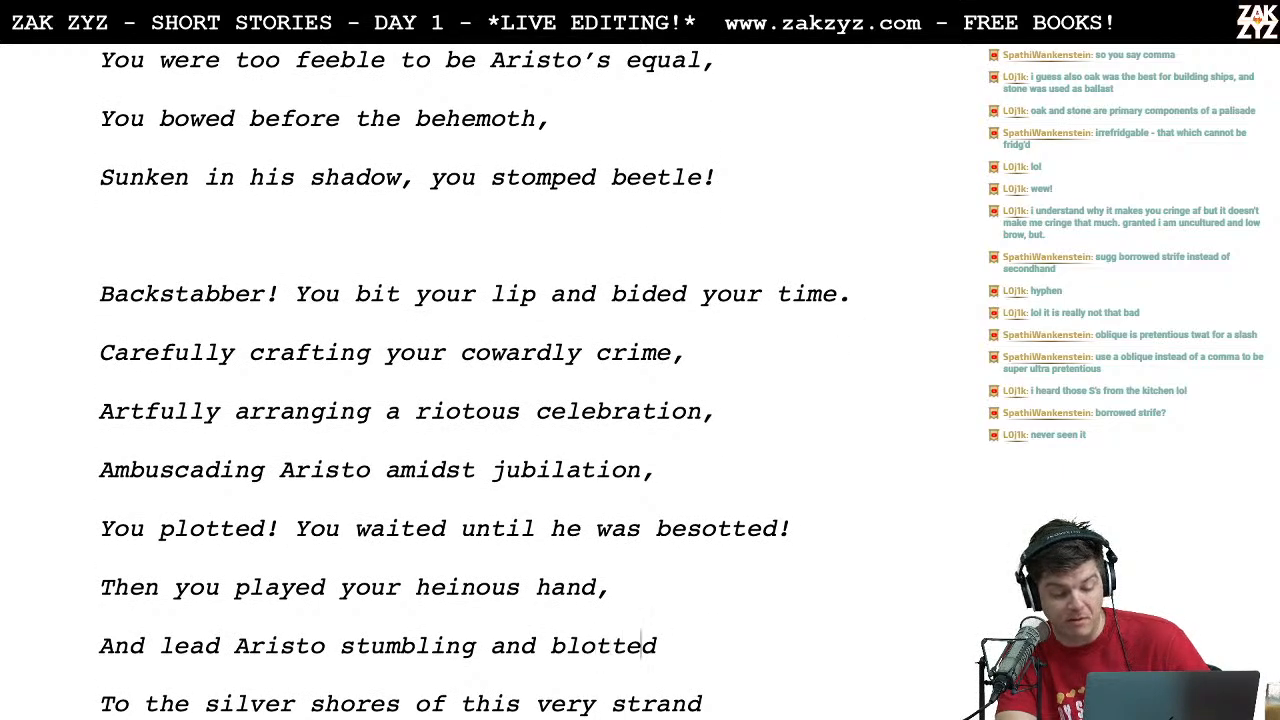
text(,)
key(Down)
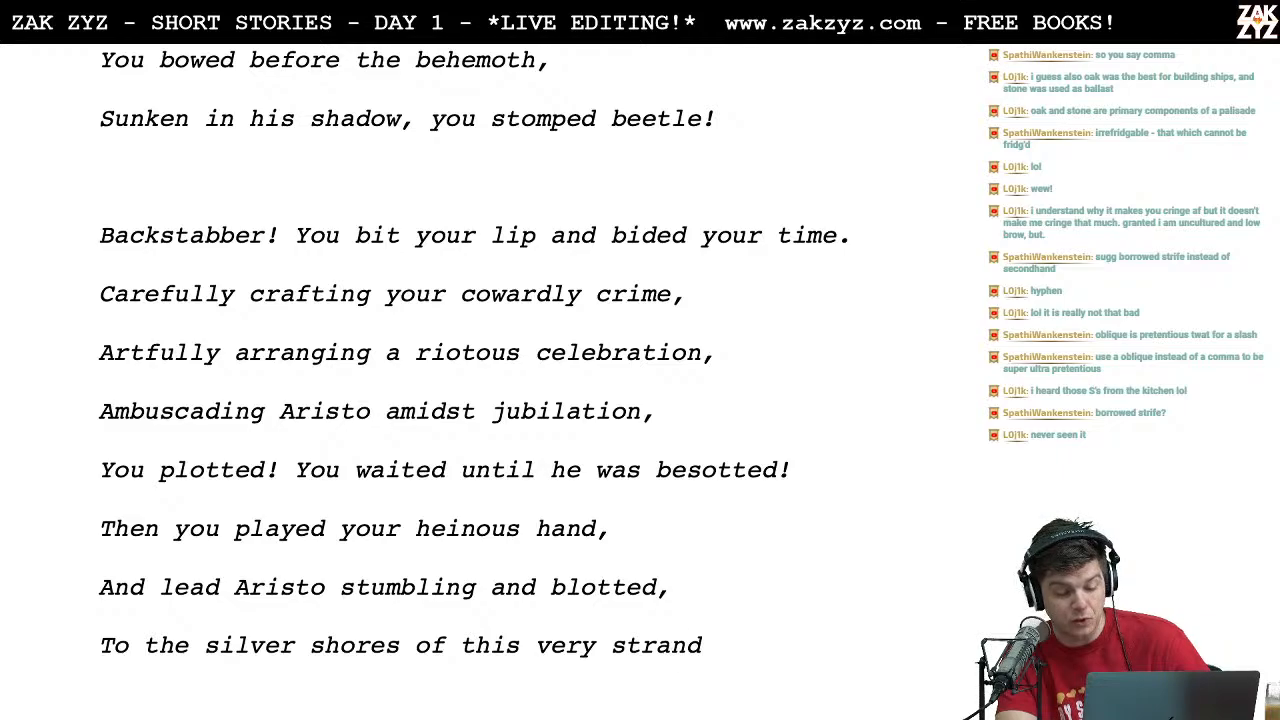
key(Down)
key(Up)
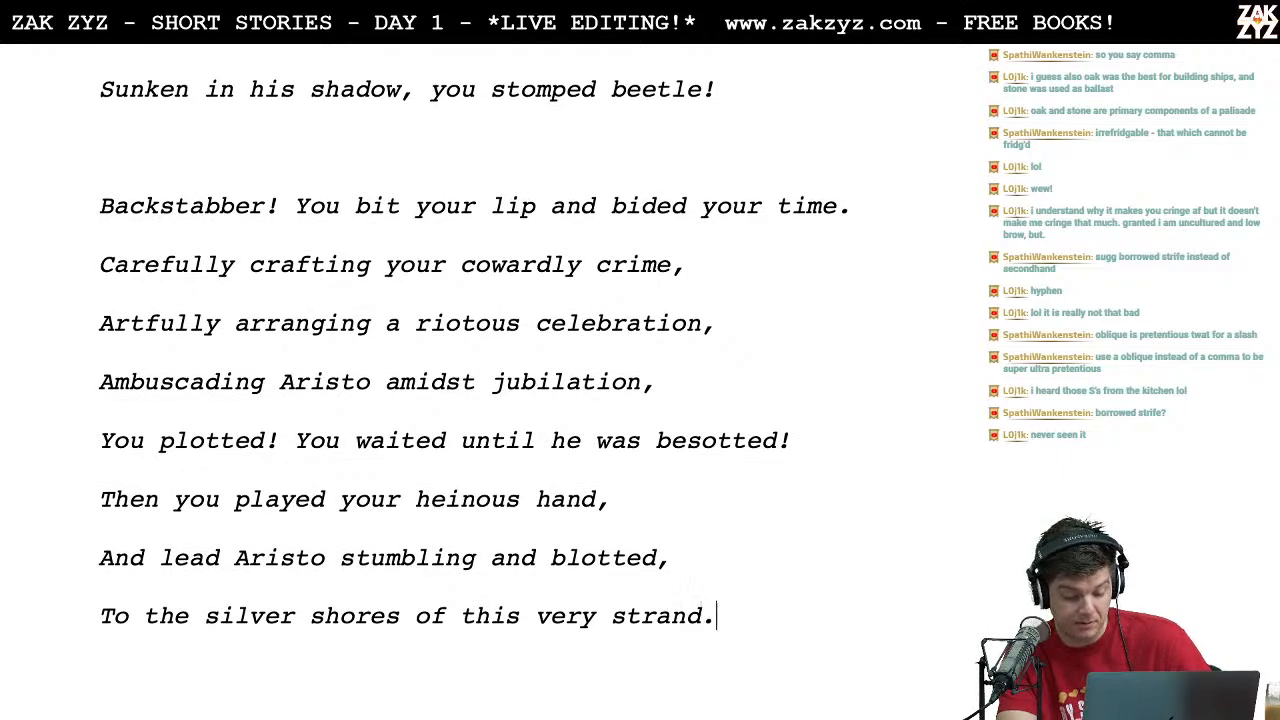
Step: Add commas after "dram" and "second man" at the line ends of the stanza beginning "Then, though you hadn't drunk"
key(Down)
key(Down)
key(Down)
key(Up)
key(Up)
key(Down)
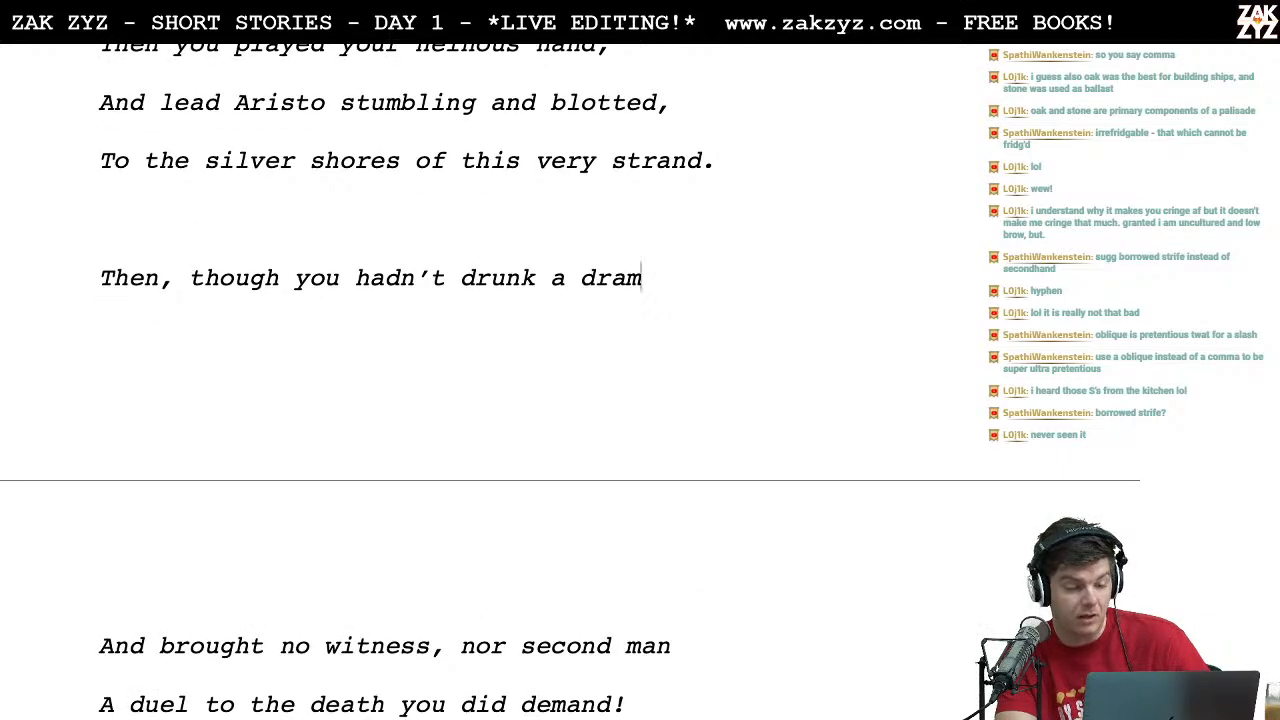
text(,)
key(Down)
key(Down)
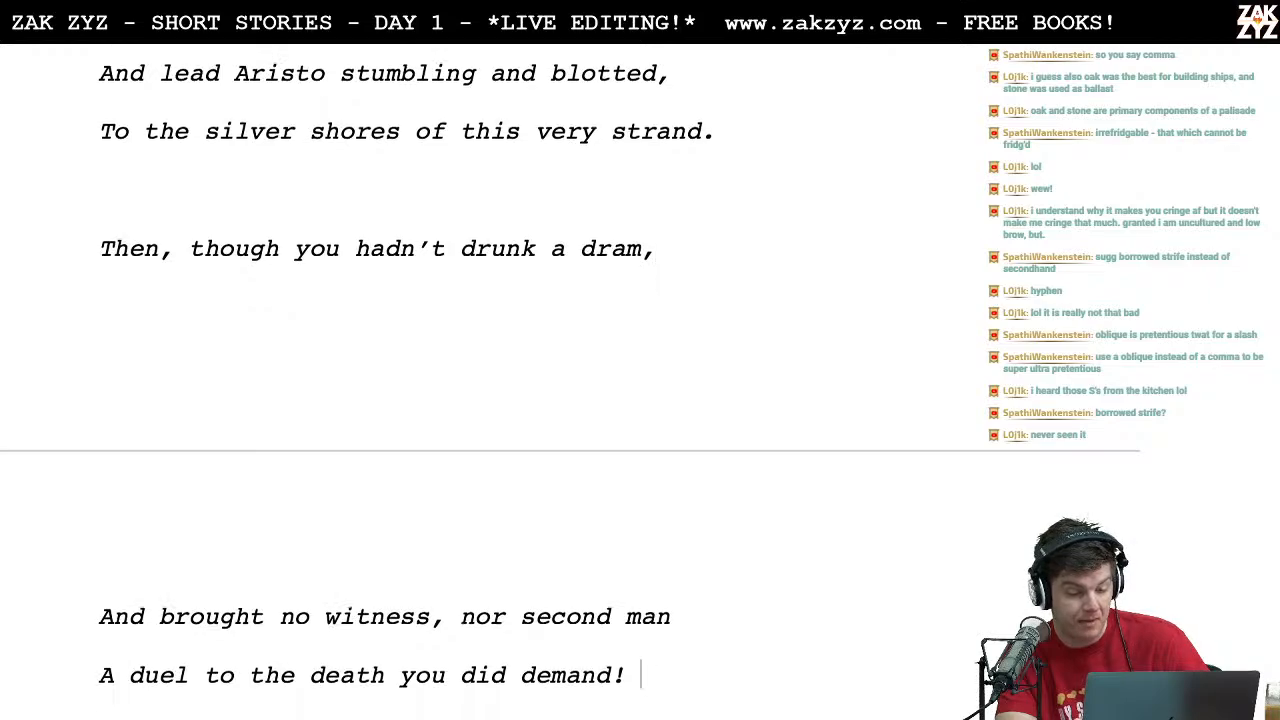
key(Home)
key(Right)
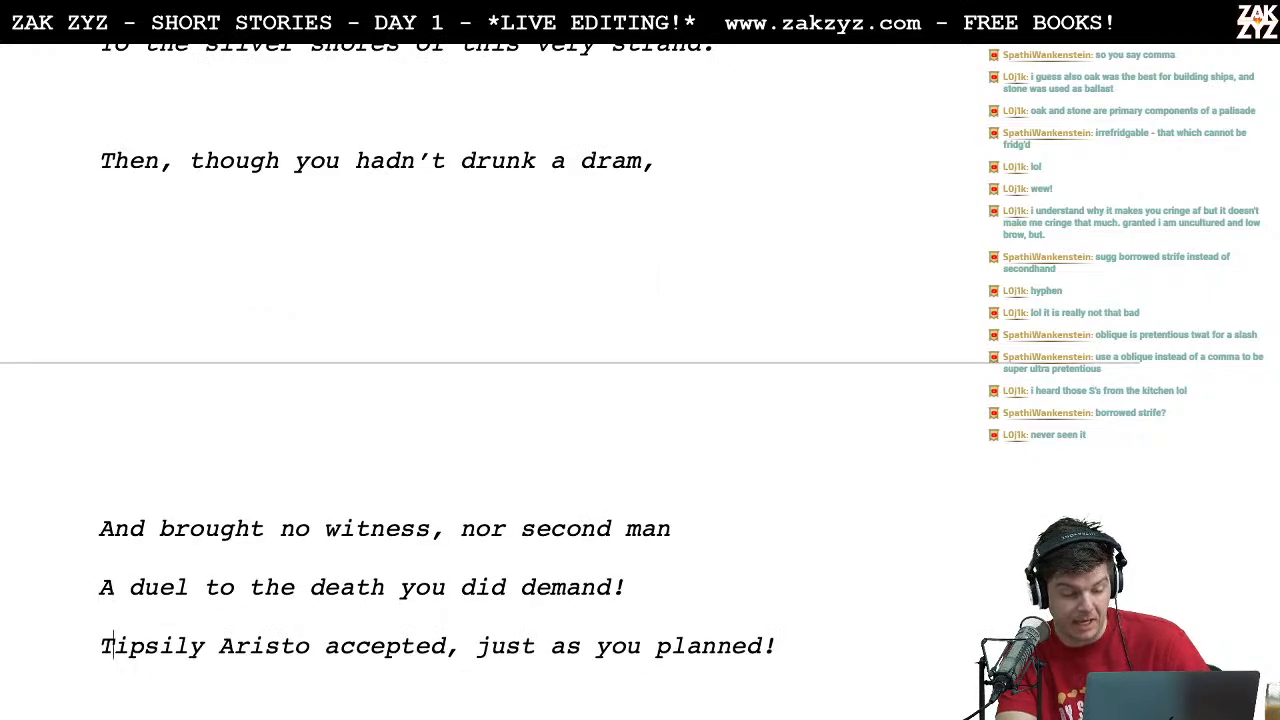
key(Left)
text(,)
Step: Proofread the remaining lines of the song, from "A duel to the death" through "Zeno is a murderer!"
key(Down)
key(Down)
key(Down)
key(Up)
key(Right)
key(Right)
key(Right)
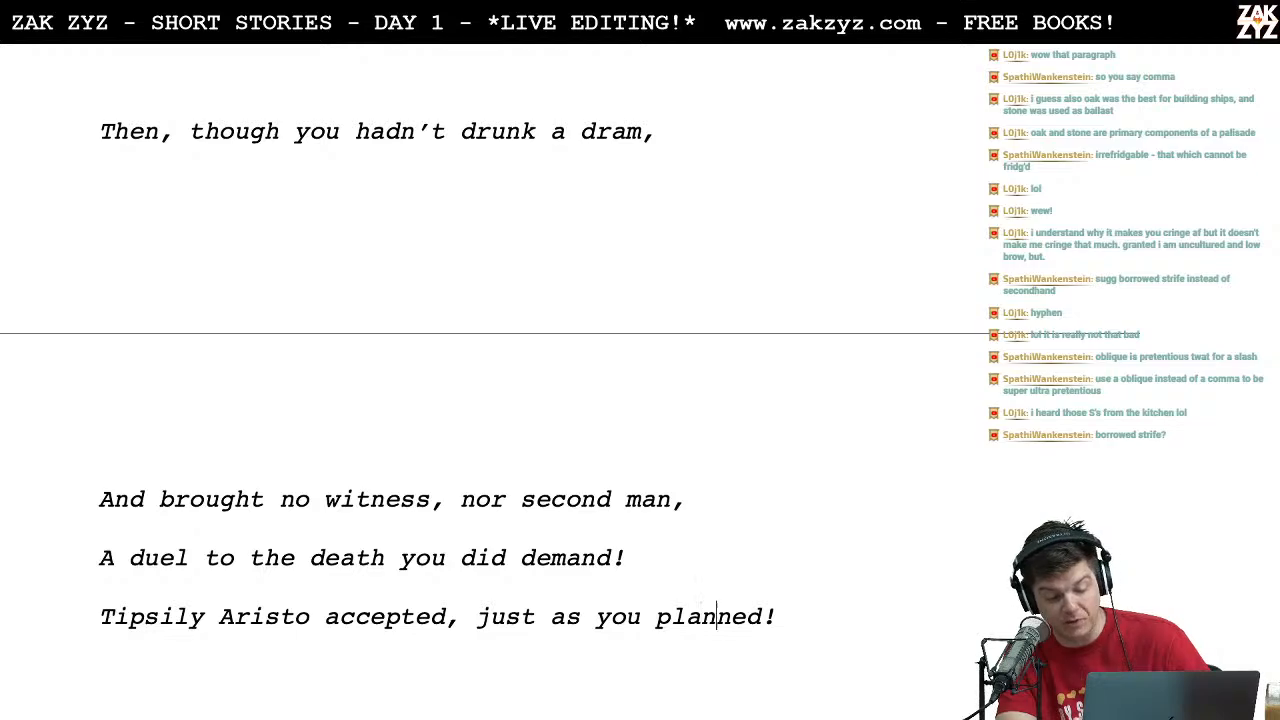
key(Down)
key(Down)
key(Down)
key(Down)
key(End)
key(Up)
key(Up)
key(Down)
key(Down)
key(Left)
key(Up)
key(Right)
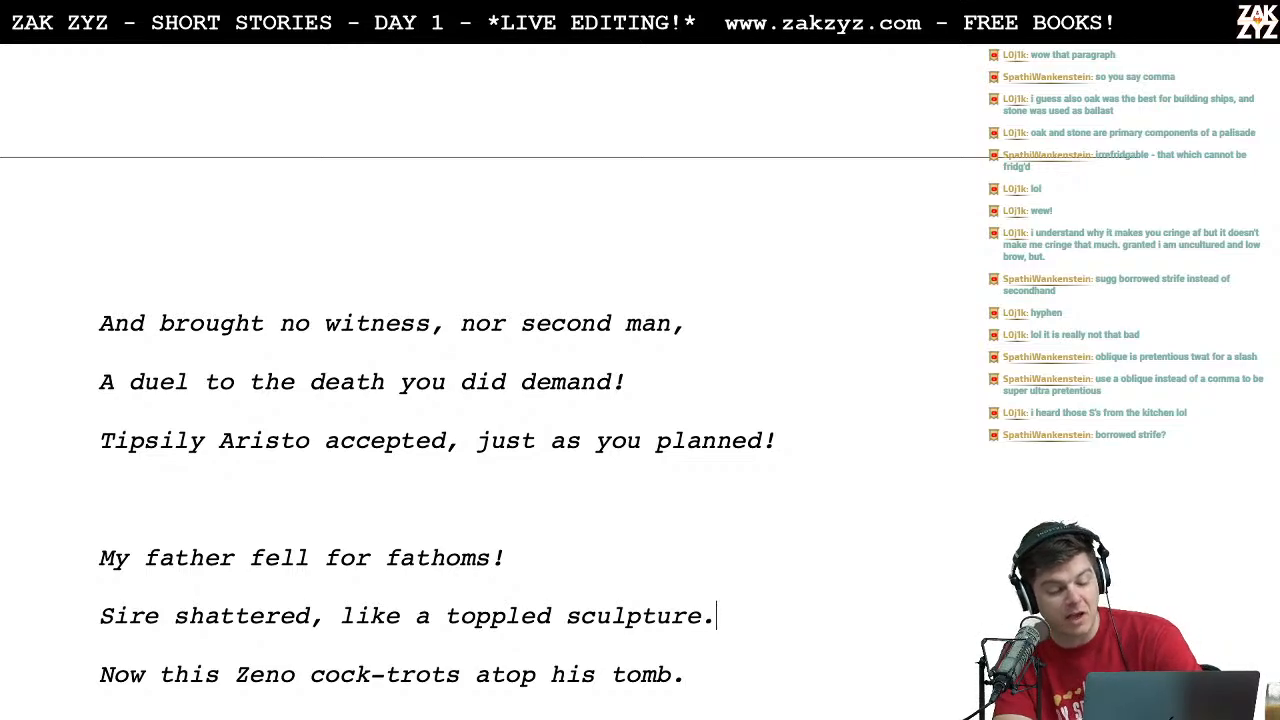
key(Down)
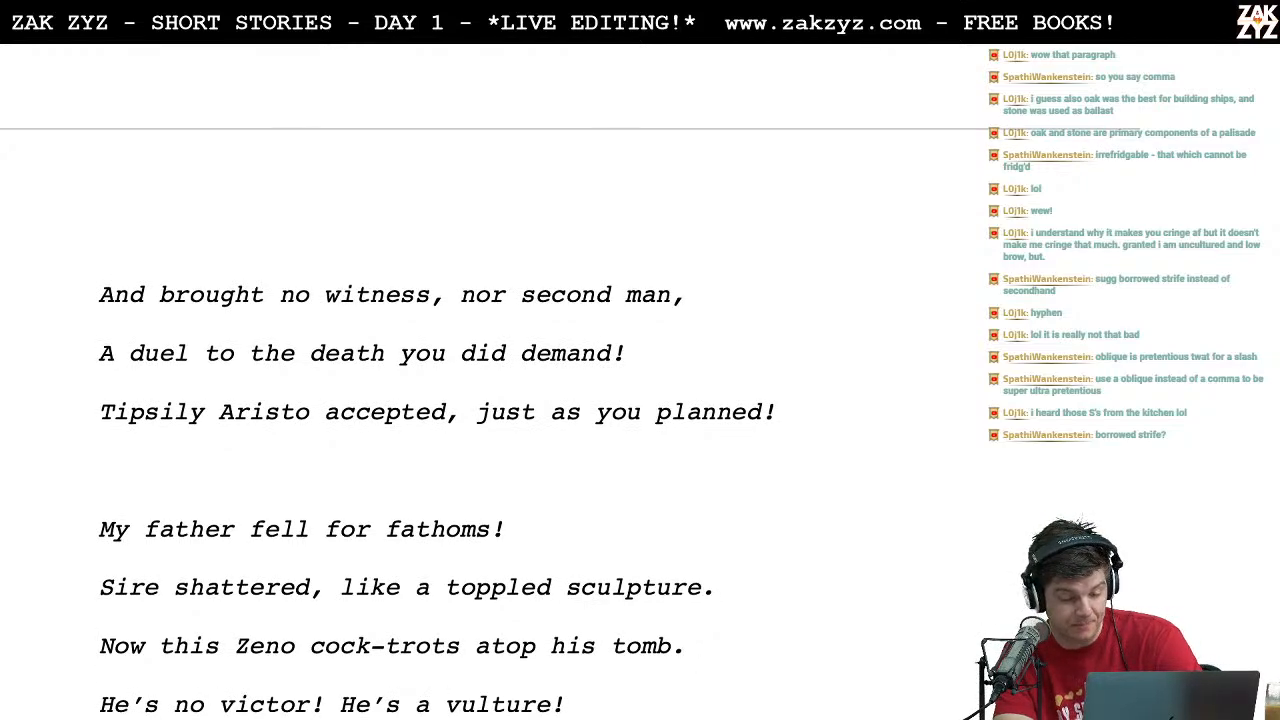
key(Left)
key(Left)
key(Left)
key(Left)
key(Right)
key(Right)
key(Right)
key(Right)
key(Right)
key(Right)
key(Right)
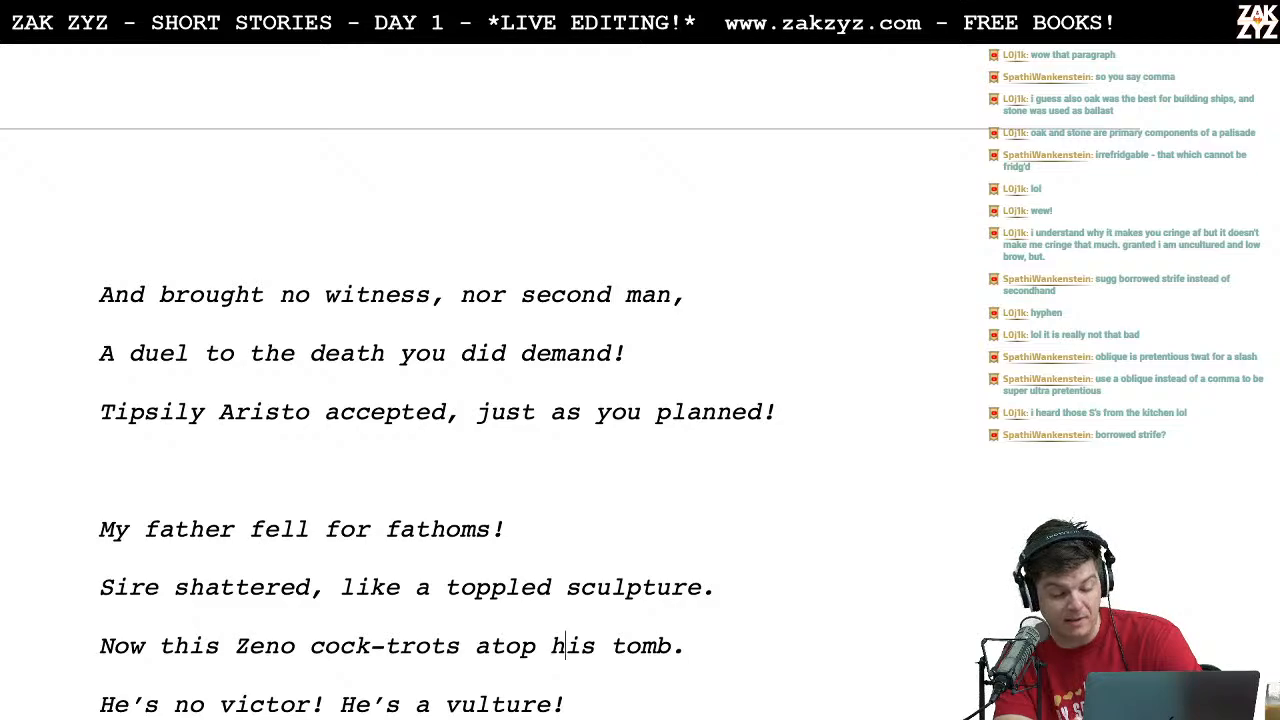
key(Down)
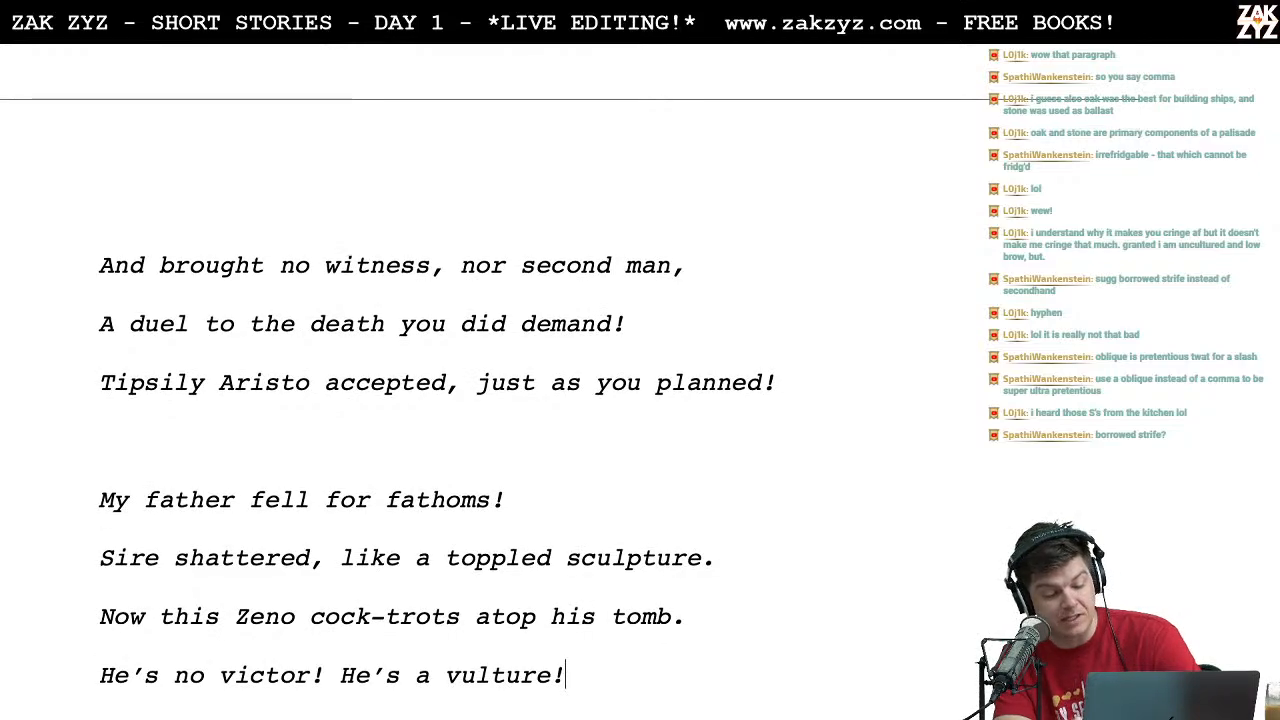
key(Down)
key(Right)
key(Right)
key(Right)
key(Right)
key(Right)
key(Right)
key(Right)
key(Right)
key(Right)
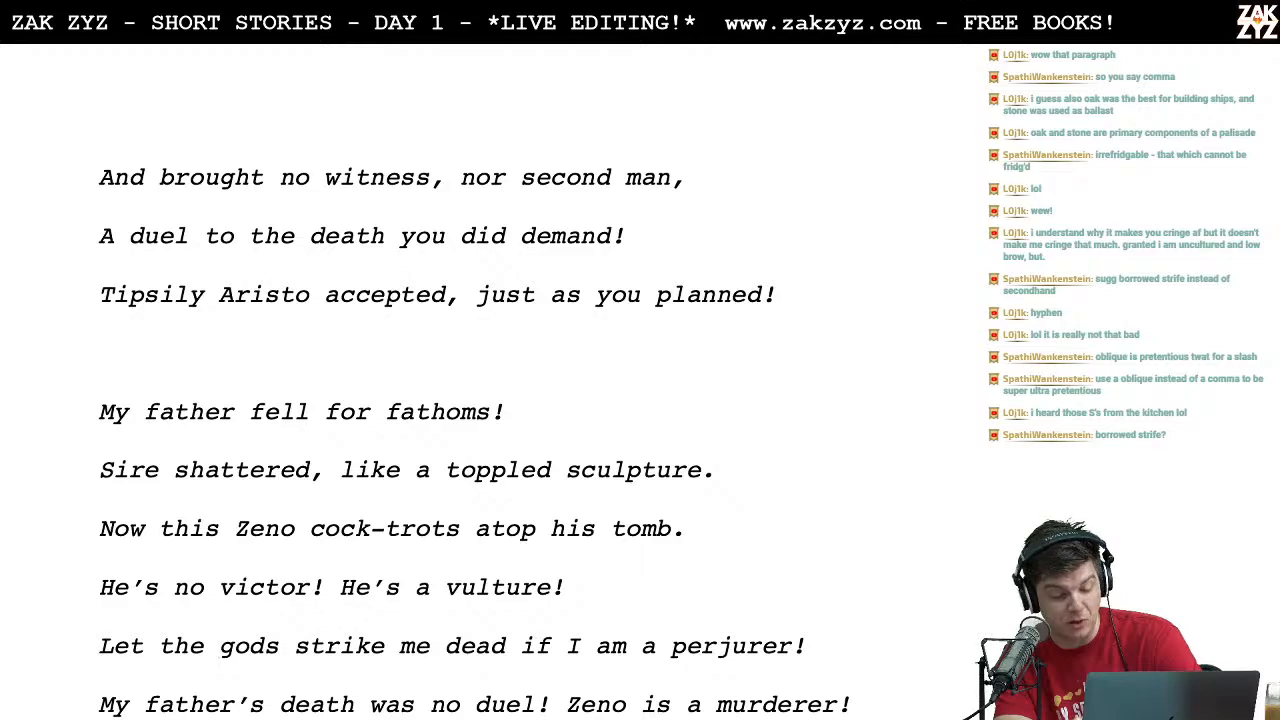
key(Down)
key(Right)
key(Right)
key(Right)
key(Right)
key(Right)
key(Right)
key(Right)
key(Right)
key(Right)
key(Right)
key(Right)
key(Right)
key(Right)
key(Right)
key(Right)
key(Right)
key(Right)
key(Right)
key(Right)
key(Right)
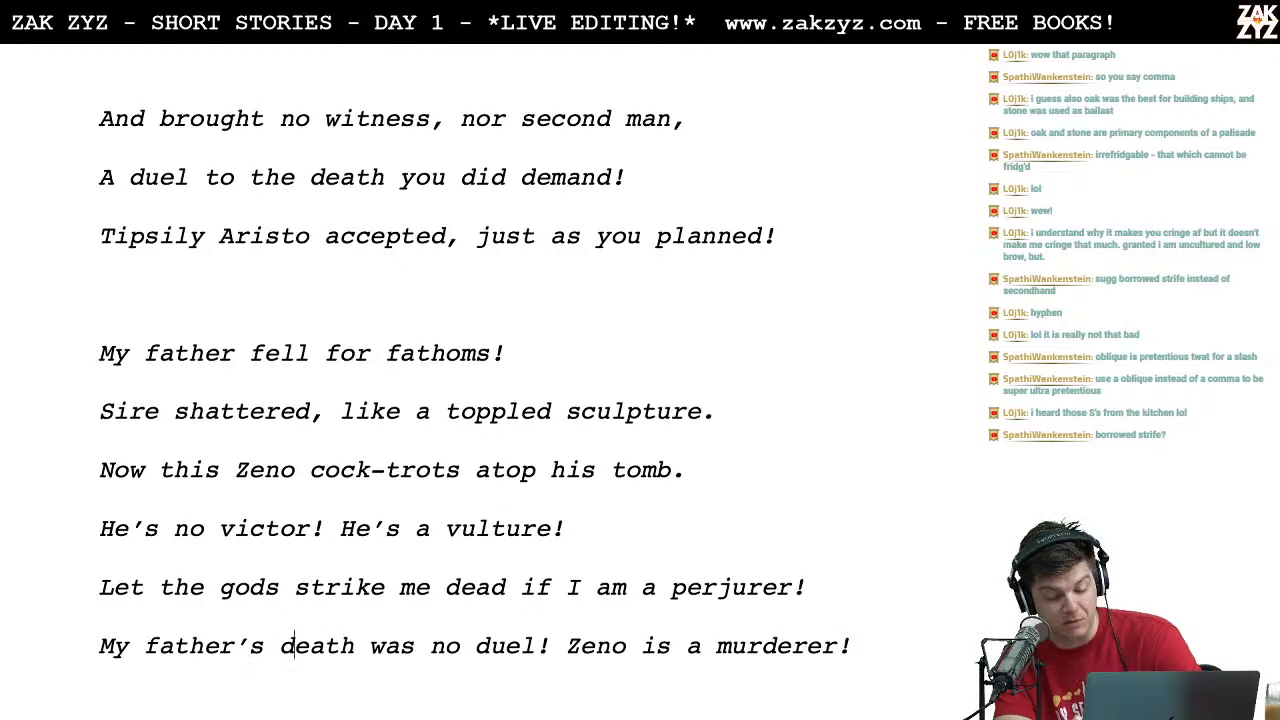
key(Right)
key(Right)
key(Right)
key(Right)
key(Right)
key(Right)
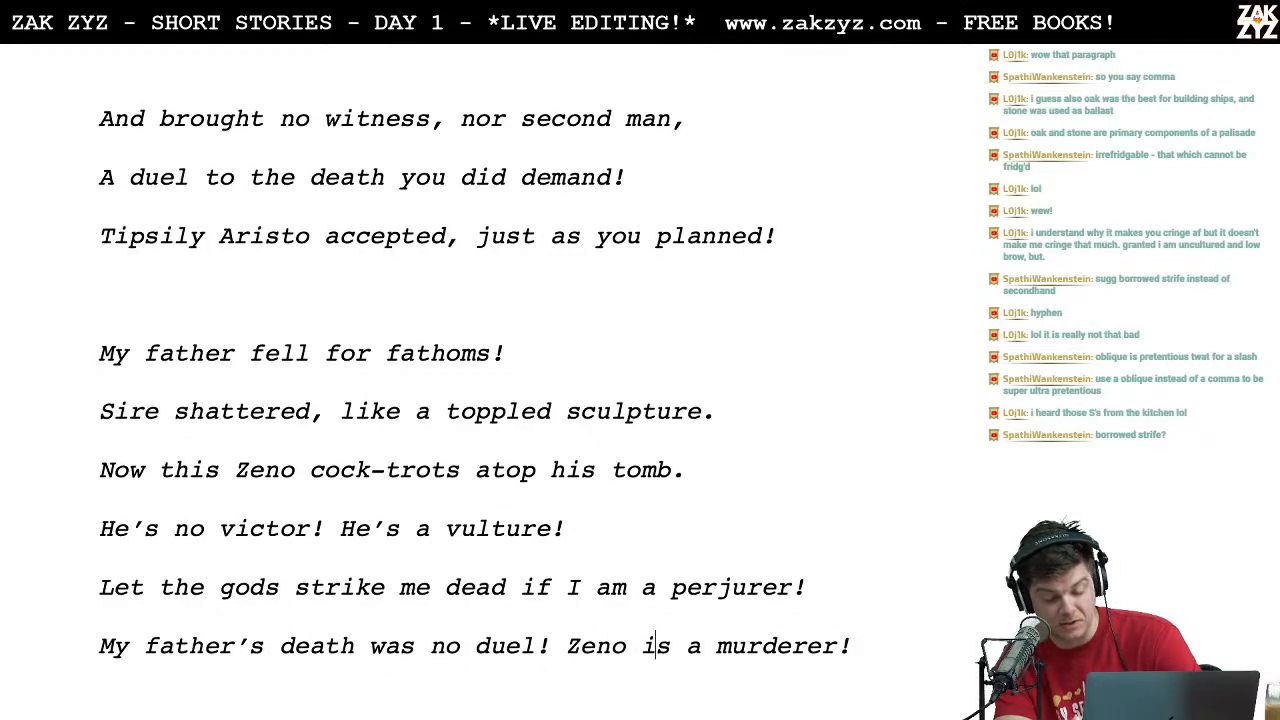
Step: Delete "he" in the "Liar!" paragraph so it reads "His footing faltered and nearly followed his father"
key(Down)
key(Down)
key(Down)
key(Down)
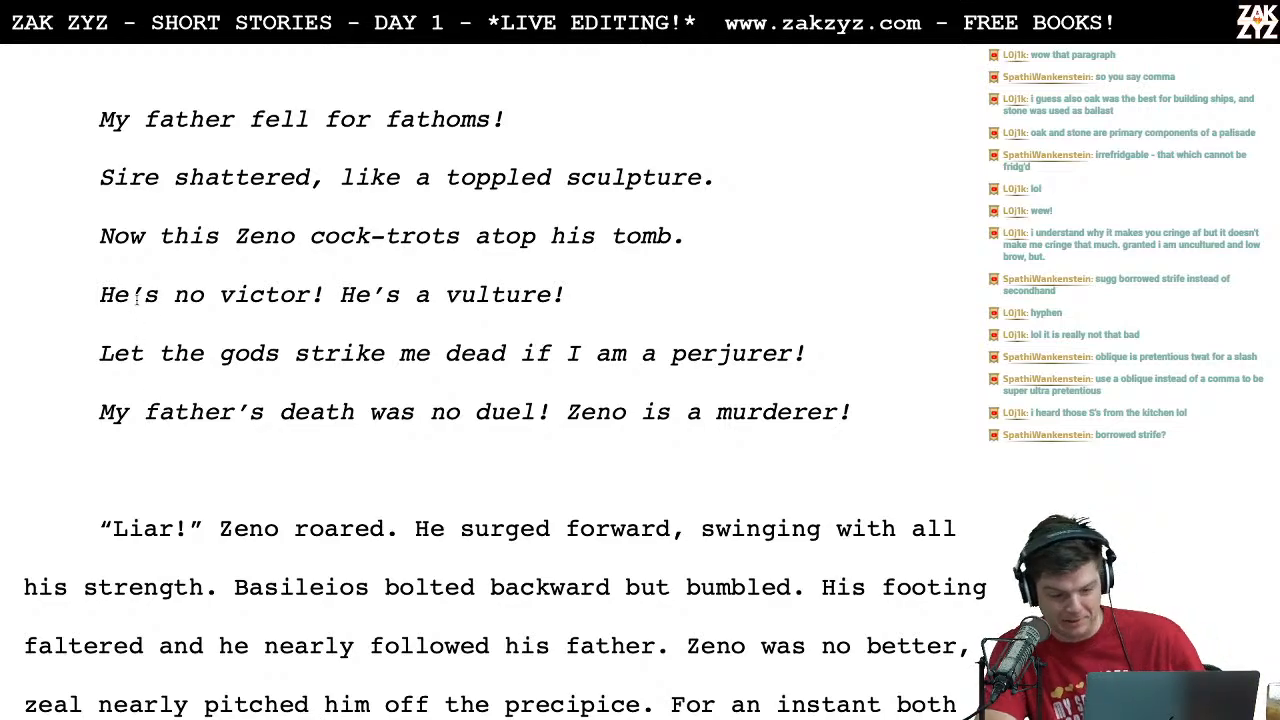
click(415, 535)
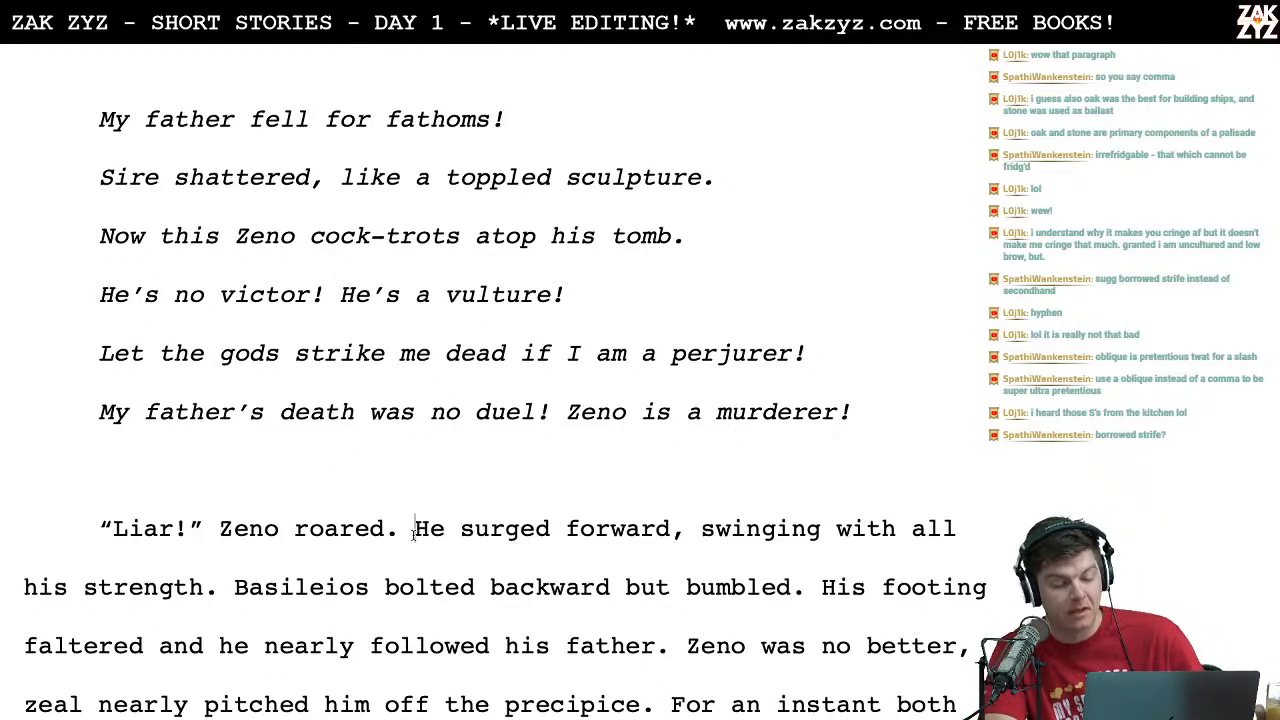
key(Down)
key(Down)
key(Down)
key(Down)
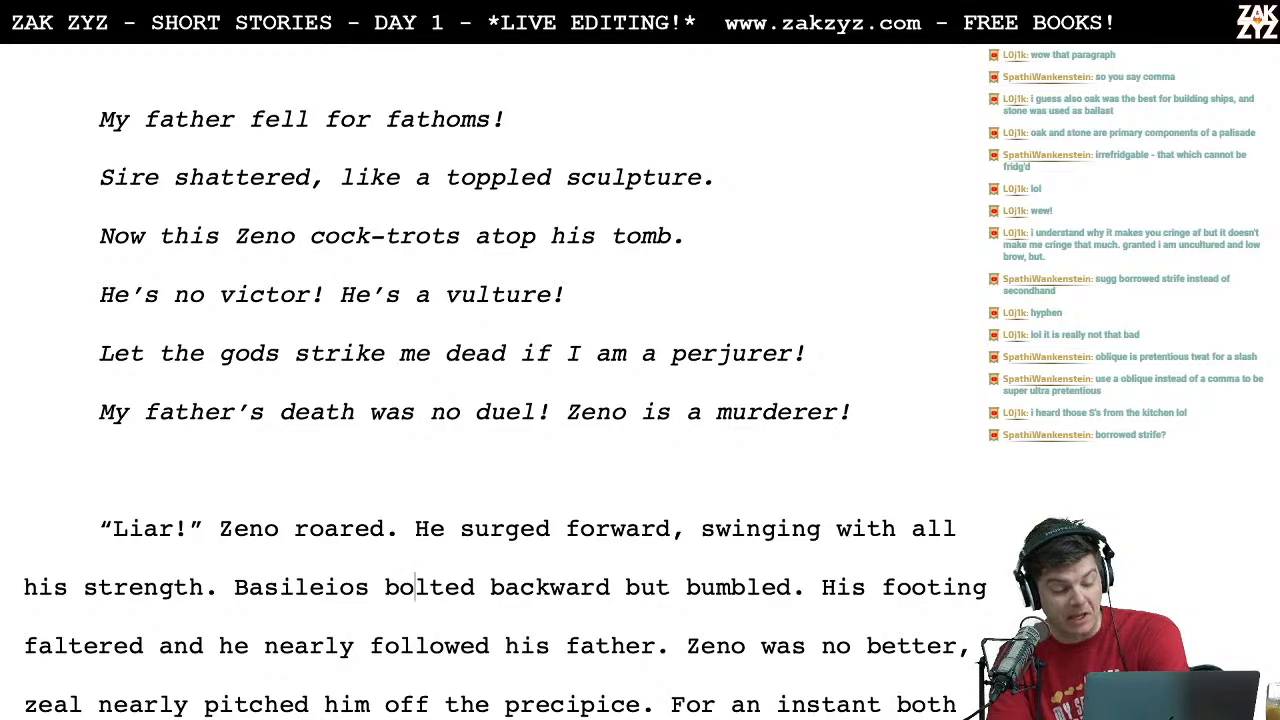
key(Up)
key(Up)
key(Up)
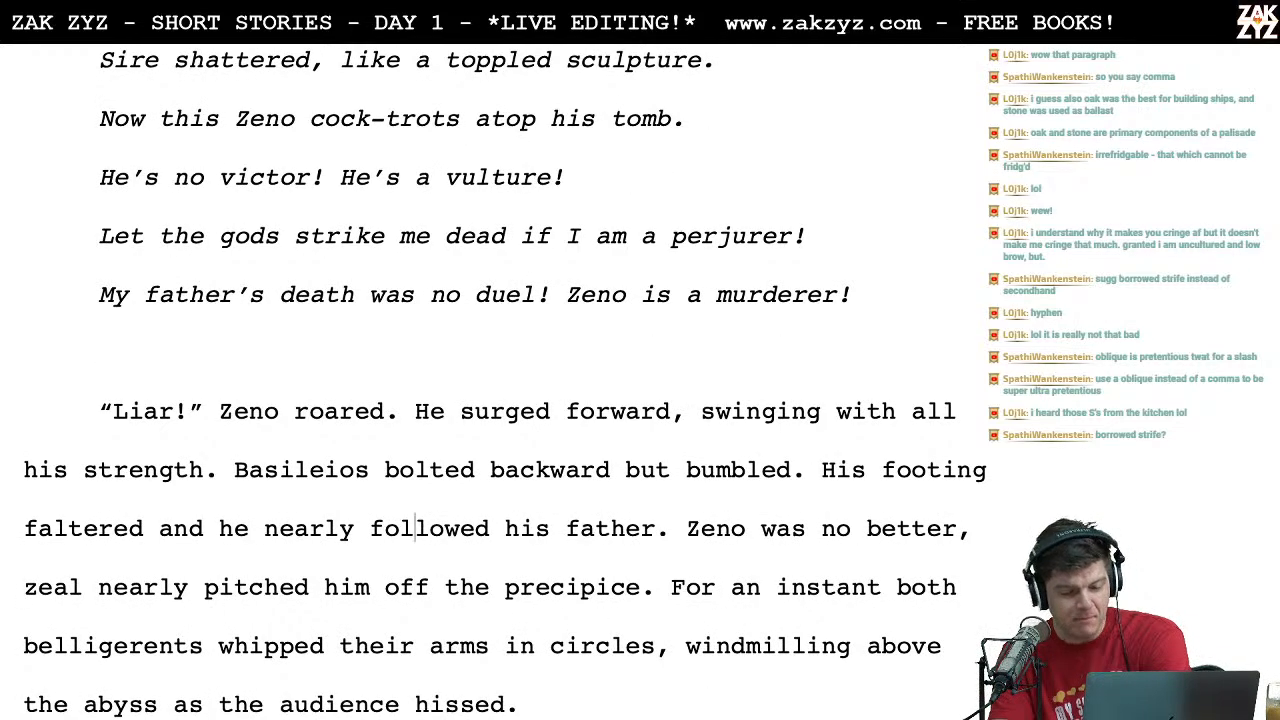
key(Right)
key(Right)
key(Right)
key(Right)
key(Right)
key(Right)
key(Right)
key(Right)
key(Right)
key(Right)
key(Right)
key(Right)
key(Right)
key(Right)
key(Right)
key(Right)
key(Right)
key(Right)
key(Right)
key(Right)
key(Right)
key(Right)
key(Right)
key(Right)
key(Right)
key(Right)
key(Right)
key(Right)
key(Right)
key(Right)
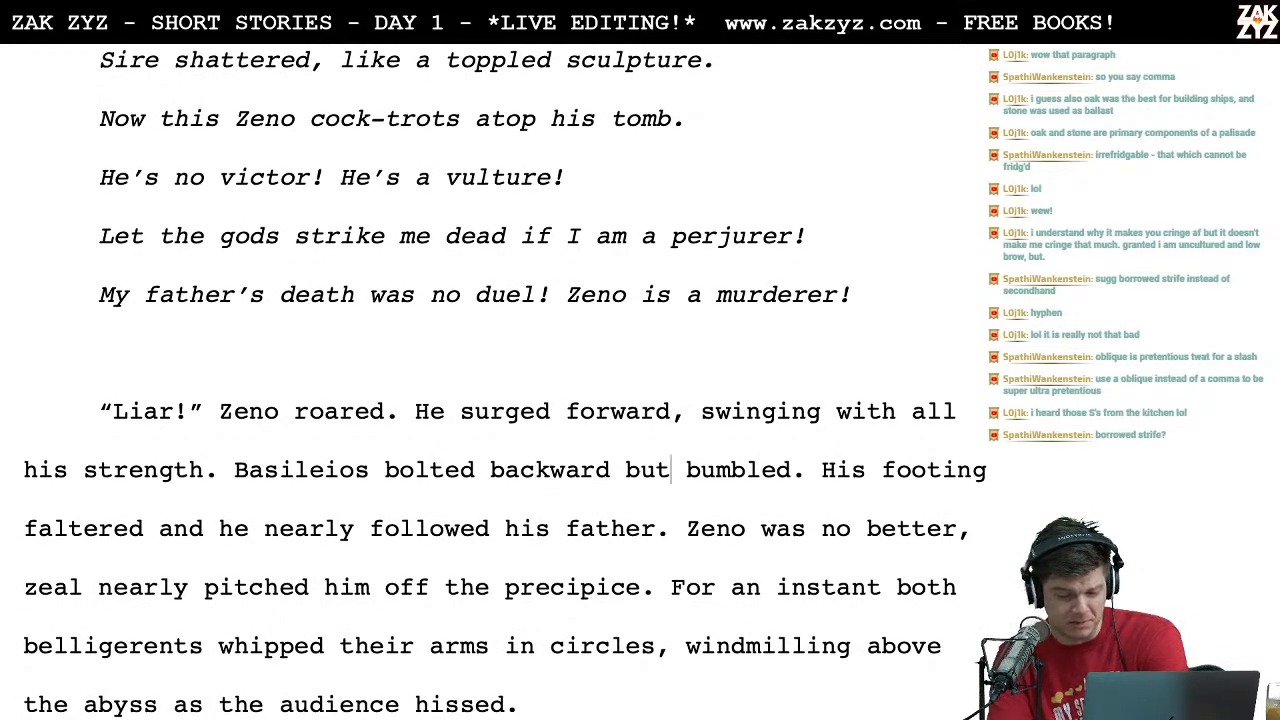
key(Right)
key(Right)
key(Right)
key(Right)
key(Right)
key(Right)
key(Right)
key(Right)
key(Right)
key(Right)
key(Right)
key(Right)
key(Right)
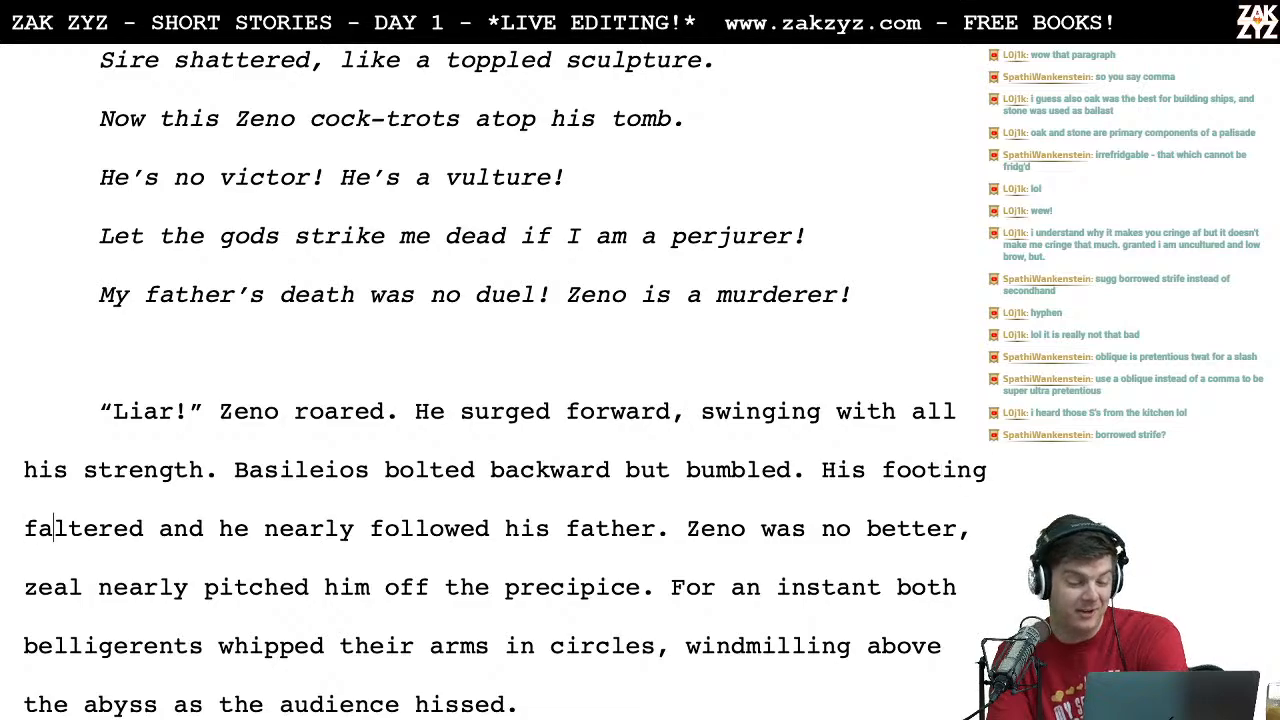
key(Right)
key(Right)
key(Right)
key(Right)
key(Right)
key(Right)
key(Right)
key(BackSpace)
key(BackSpace)
key(BackSpace)
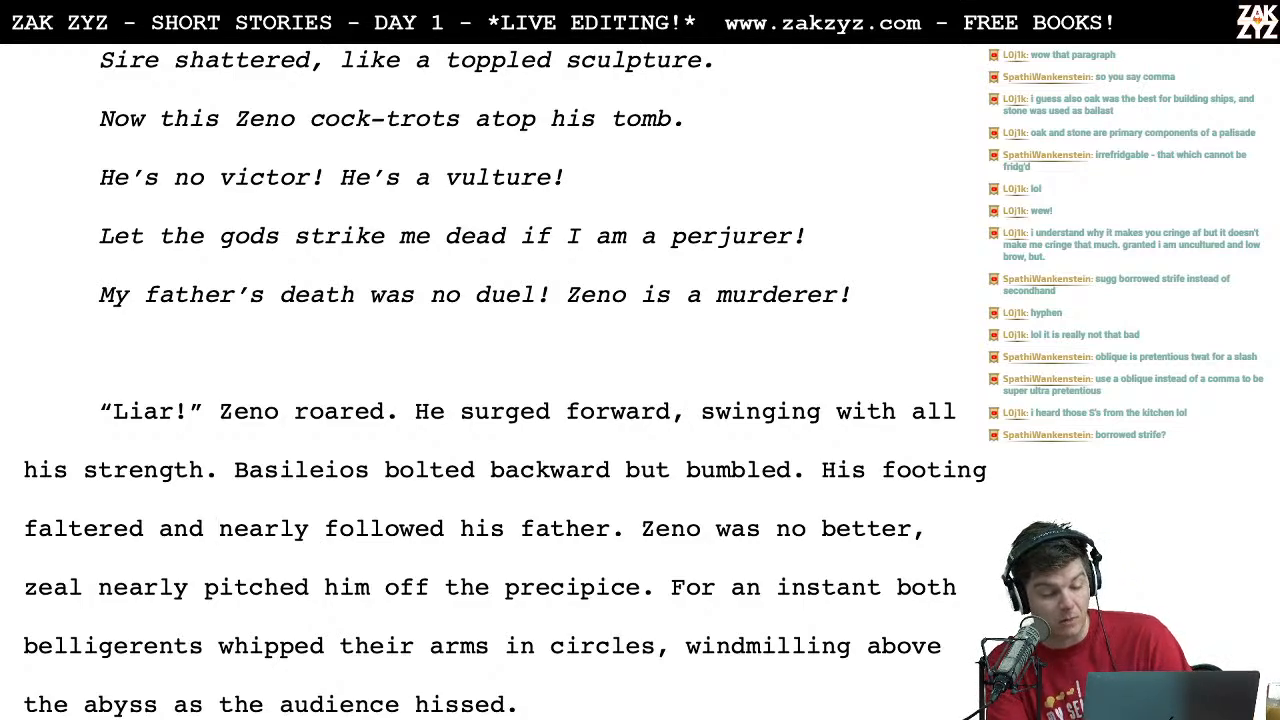
Step: Replace "nearly" with "almost" so the text reads "zeal almost pitched him off the precipice"
click(185, 588)
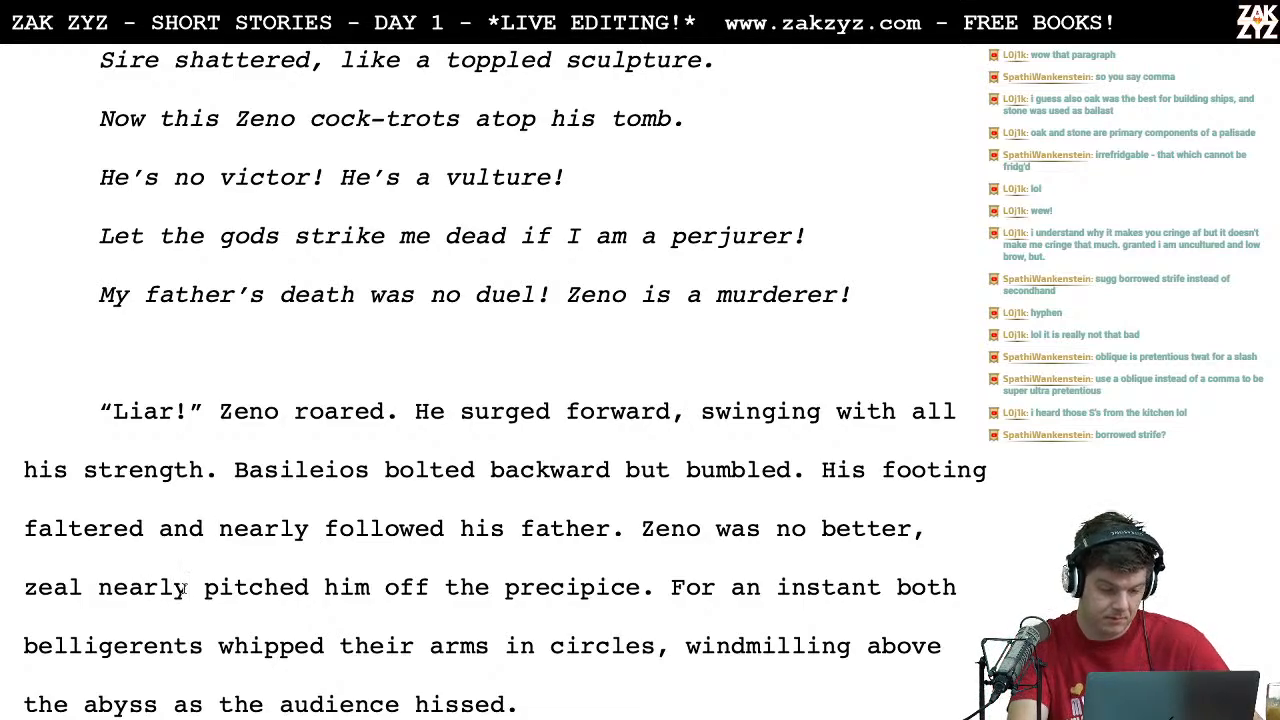
key(BackSpace)
key(BackSpace)
key(BackSpace)
key(BackSpace)
key(BackSpace)
key(BackSpace)
key(BackSpace)
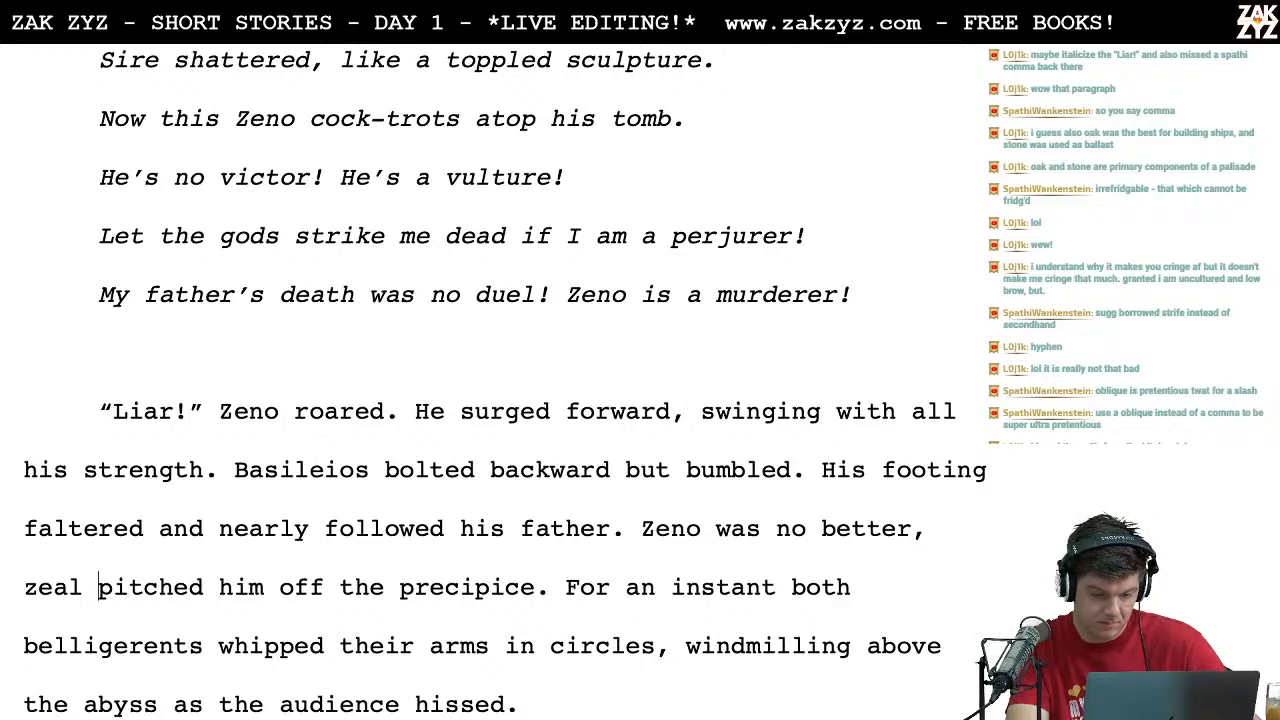
key(Right)
key(Right)
key(Right)
key(Right)
key(Right)
key(Right)
key(Right)
key(Right)
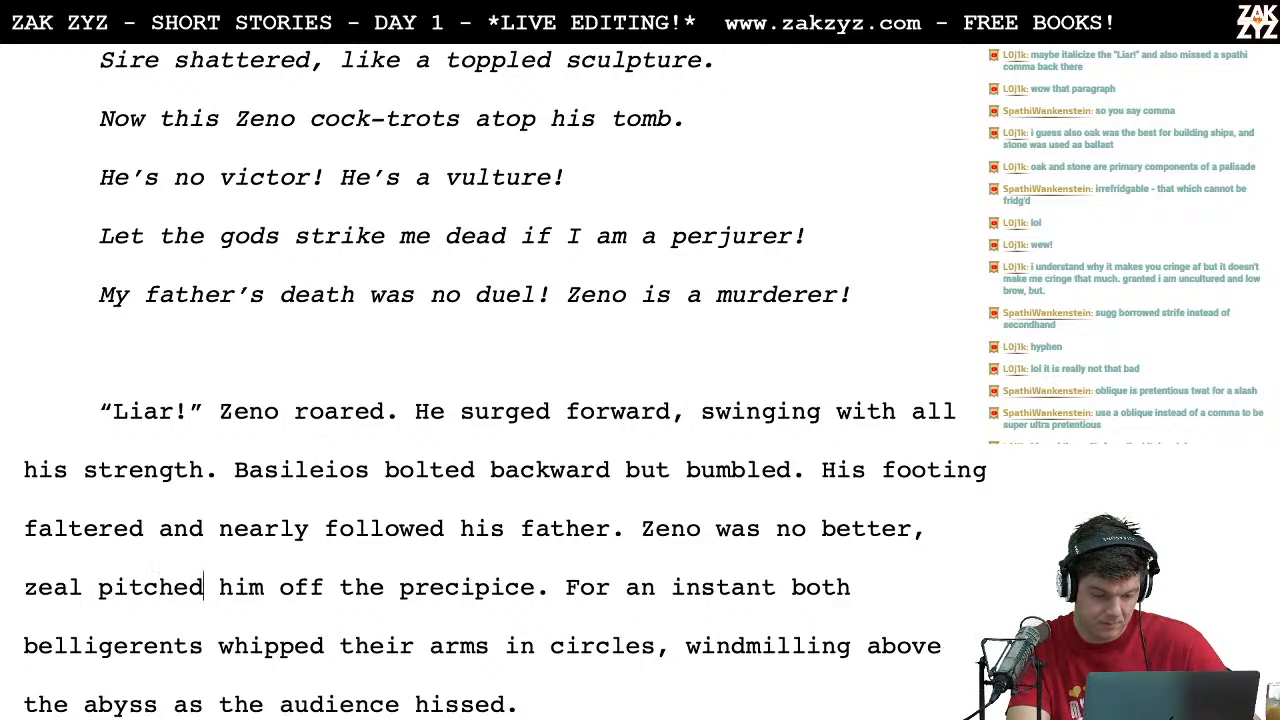
key(Right)
key(Right)
key(Right)
key(Left)
key(Left)
key(Left)
key(Left)
key(Left)
key(Left)
key(Left)
key(Left)
key(Left)
key(Left)
key(Left)
key(Left)
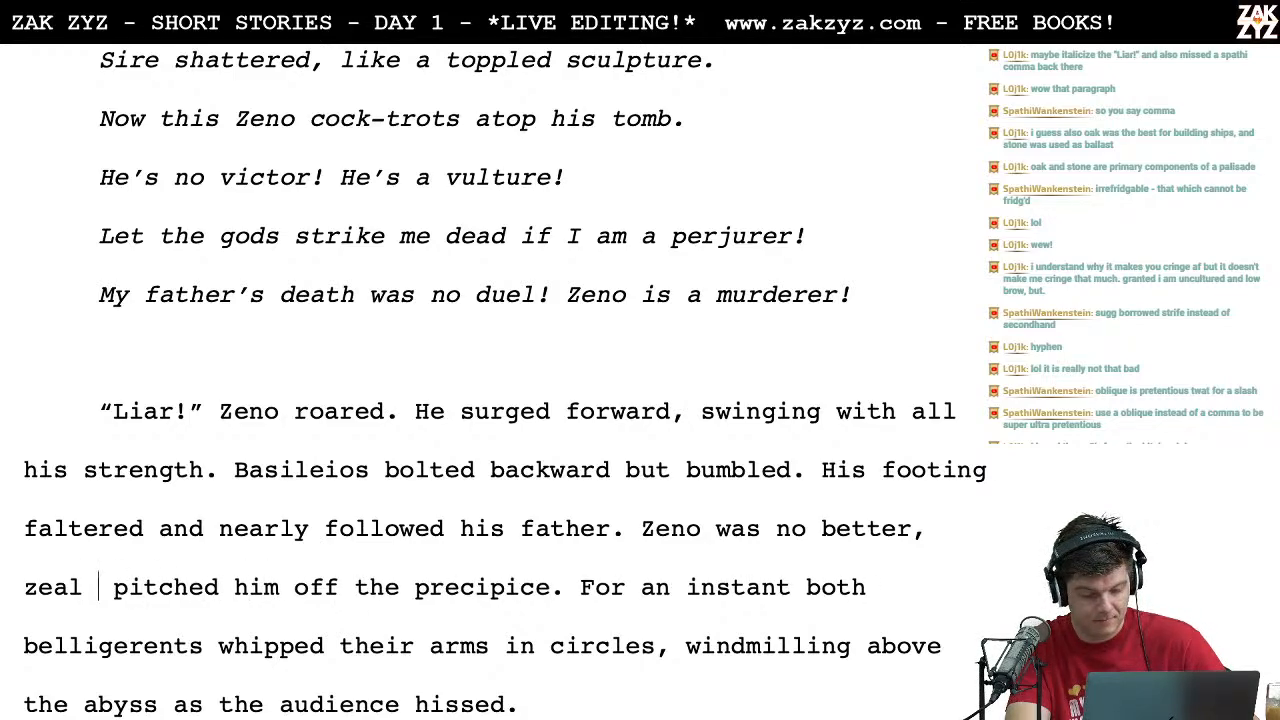
text(almost)
Step: Proofread the rest of the "Liar!" paragraph and the start of the one beginning "Zeno and Basileios righted themselves"
key(Right)
key(Left)
key(Left)
key(Left)
key(Left)
key(Left)
key(Left)
key(Right)
key(Right)
key(Right)
key(Right)
key(Right)
key(Right)
key(Right)
key(Right)
key(Right)
key(Right)
key(Right)
key(Right)
key(Right)
key(Right)
key(Right)
key(Right)
key(Right)
key(Right)
key(Right)
key(Right)
key(Right)
key(Right)
key(Down)
key(Left)
key(Left)
key(Left)
key(Left)
key(Left)
key(Left)
key(Left)
key(Left)
key(Left)
key(Left)
key(Left)
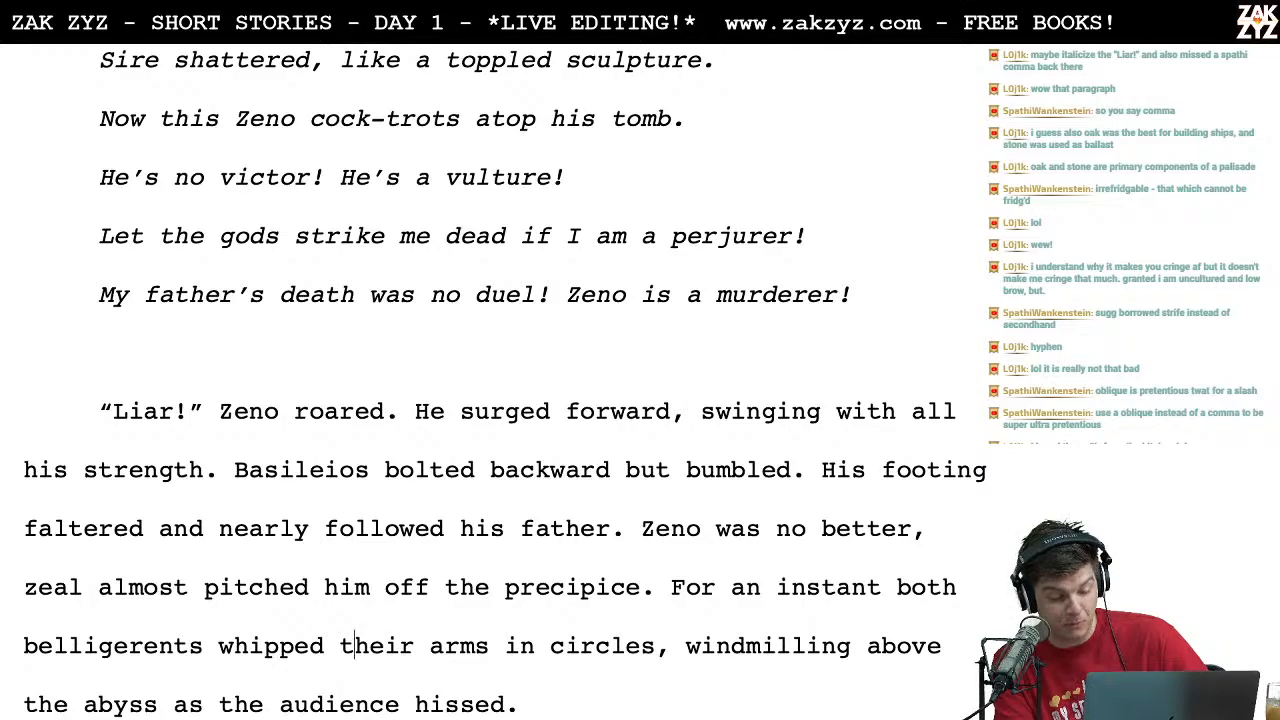
key(Right)
key(Right)
key(Right)
key(Right)
key(Right)
key(Right)
key(Right)
key(Right)
key(Right)
key(Right)
key(Right)
key(Right)
key(Right)
key(Right)
key(Right)
key(Right)
key(Right)
key(Right)
key(Right)
key(Right)
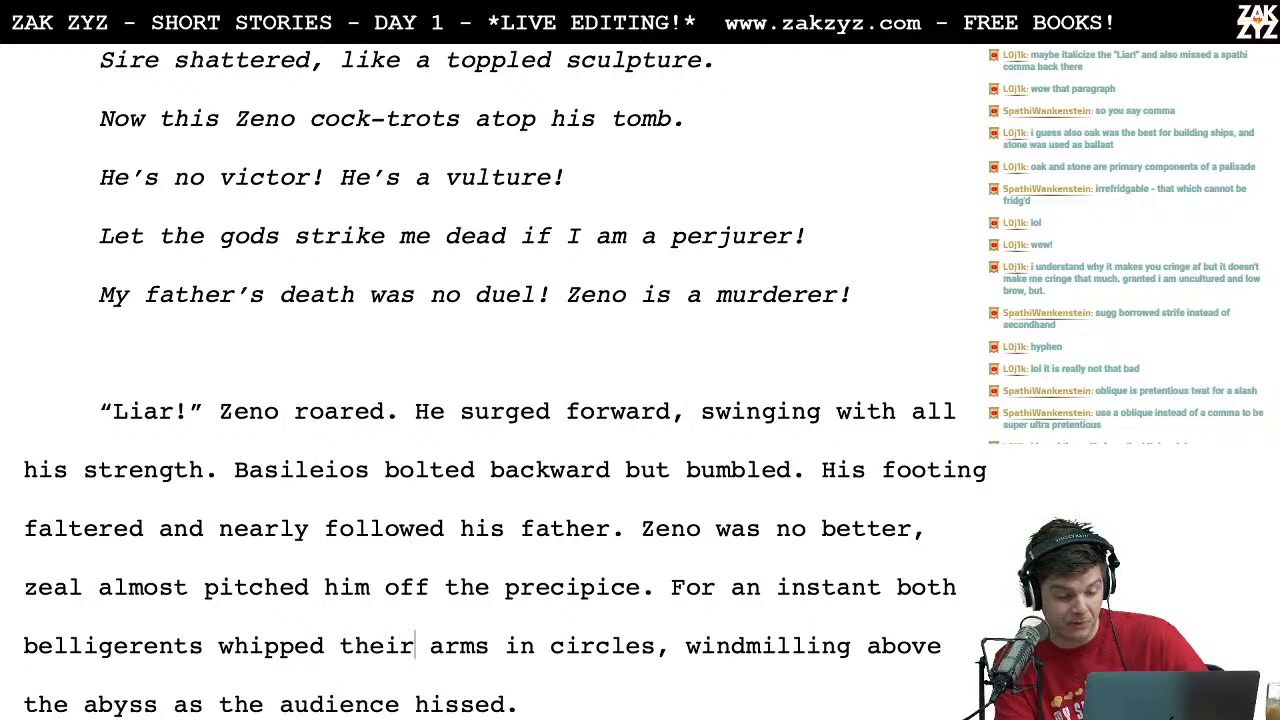
key(Right)
key(Right)
key(Right)
key(Right)
key(Right)
key(Down)
key(Down)
key(Down)
key(Down)
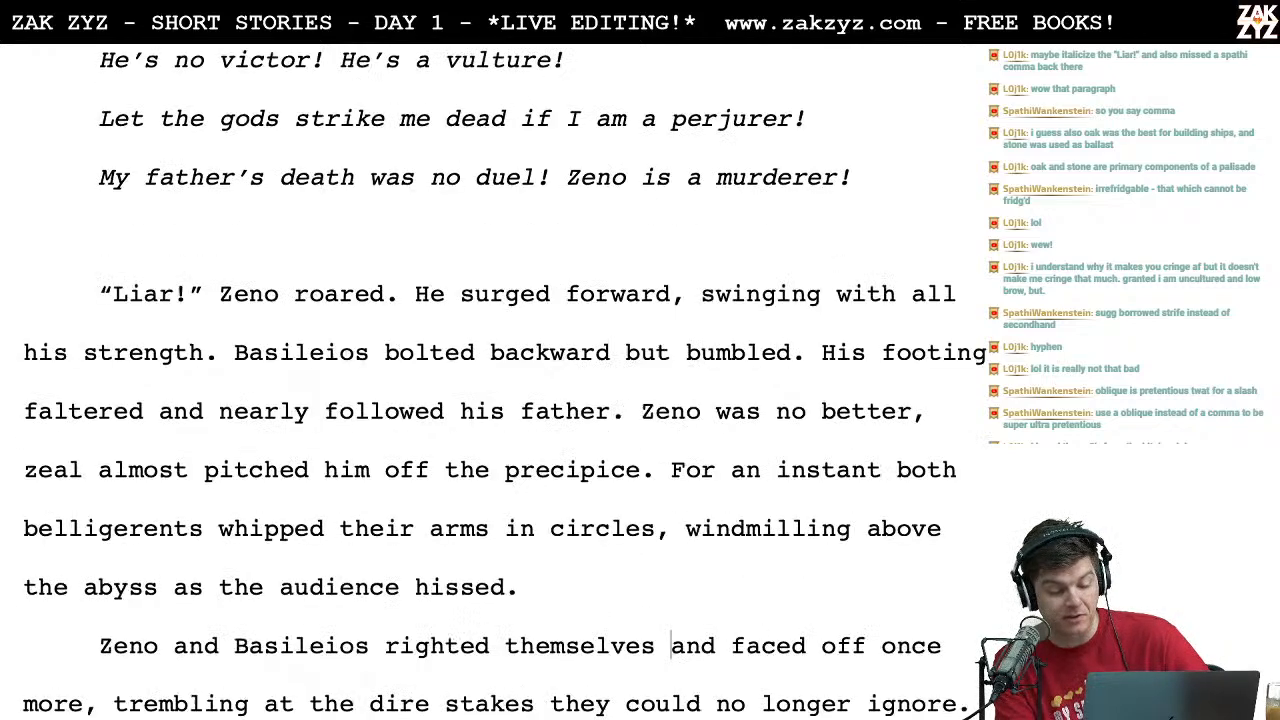
Step: Remove "Zeno" from the first line of Basileios's song so it reads "So you say! So you say!"
key(Up)
key(Up)
key(Up)
key(Up)
key(Up)
key(Up)
key(Up)
key(Up)
key(Up)
key(Up)
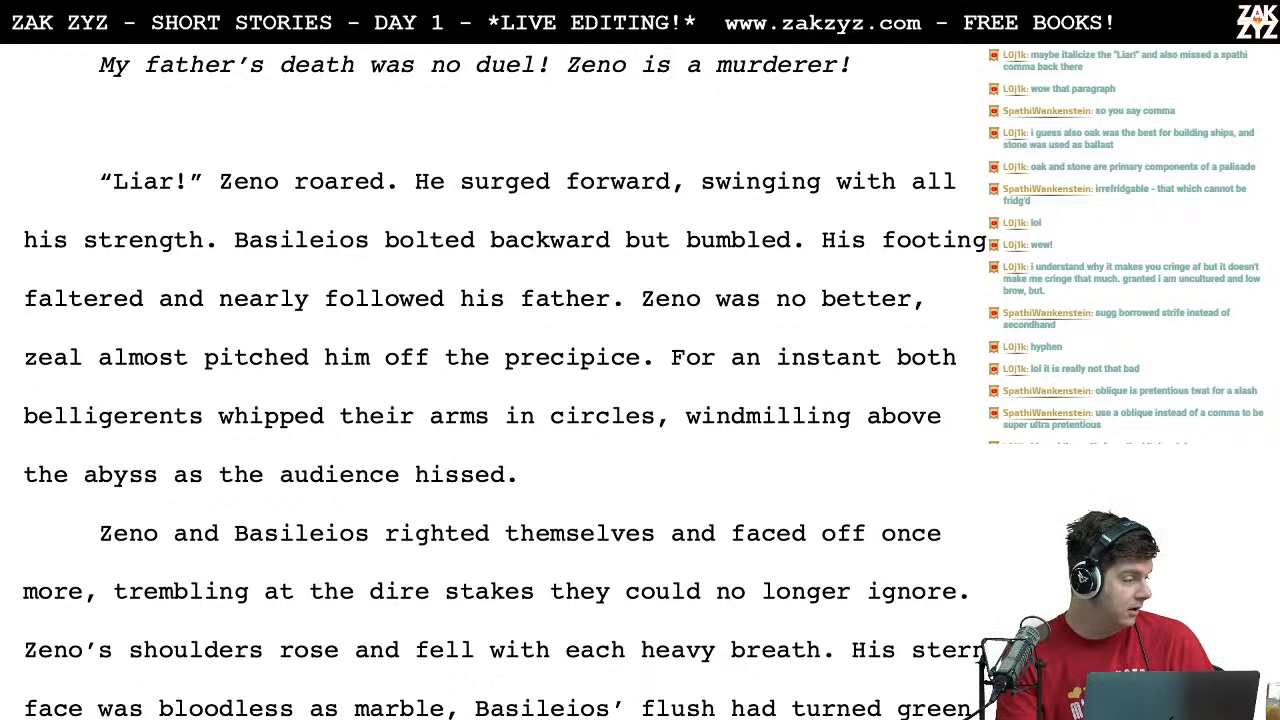
scroll(500, 390, up, 5)
scroll(464, 368, up, 10)
scroll(177, 526, up, 6)
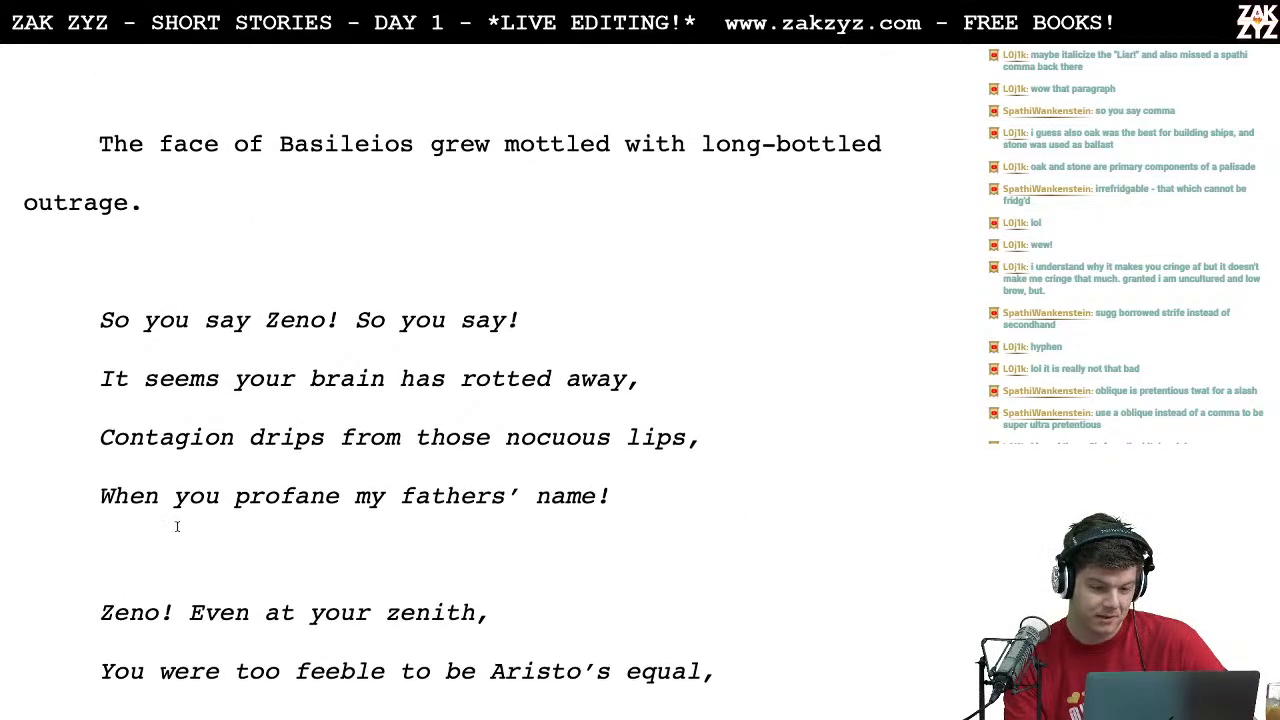
click(249, 321)
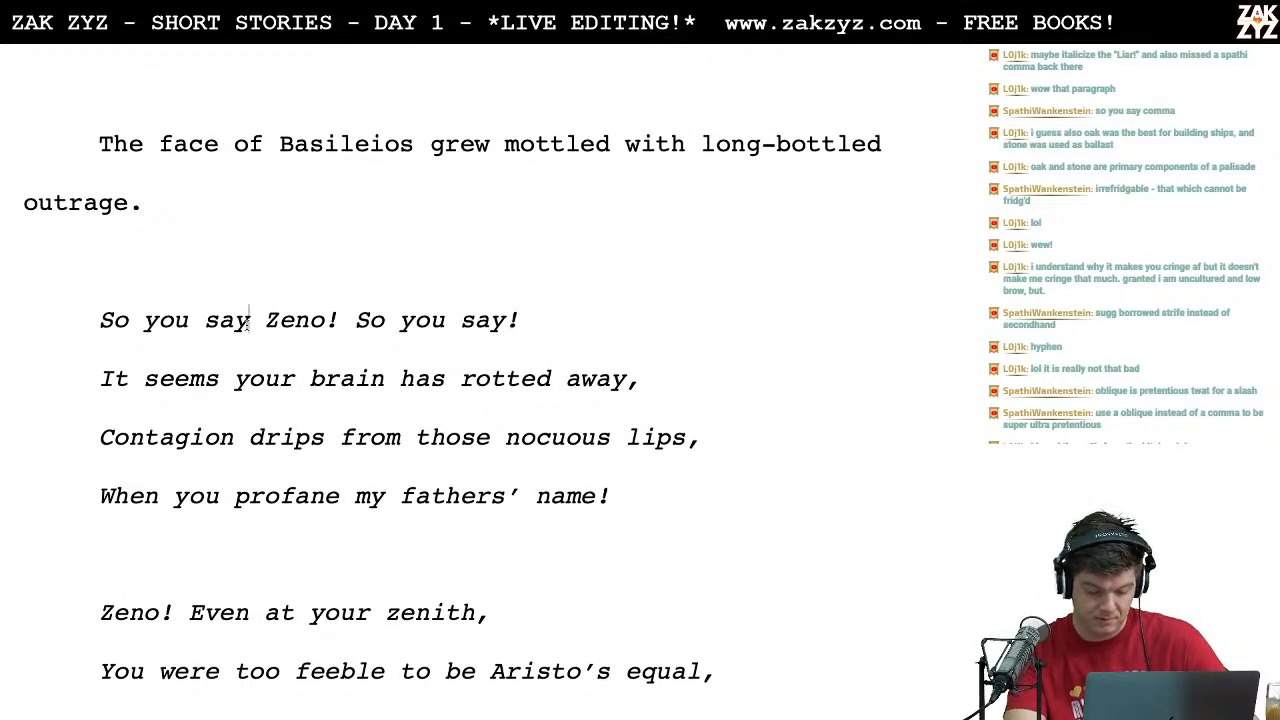
text(,)
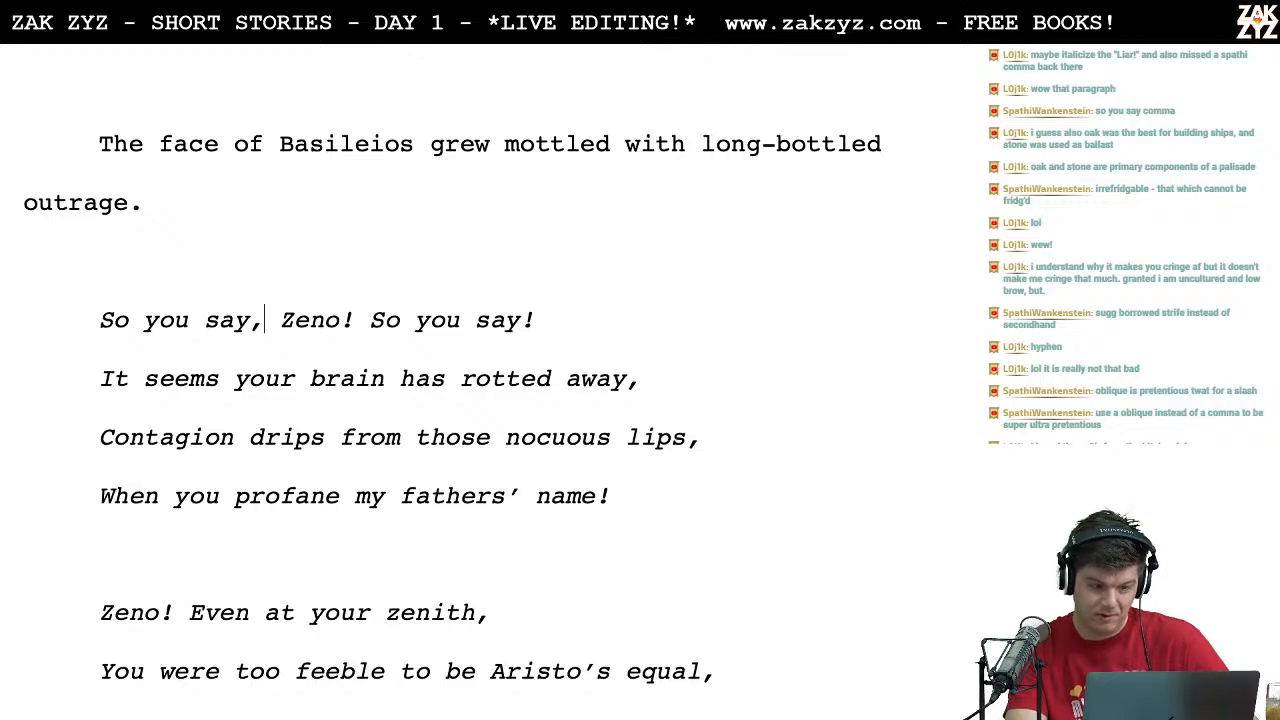
key(Right)
key(Right)
key(Right)
key(Right)
key(Right)
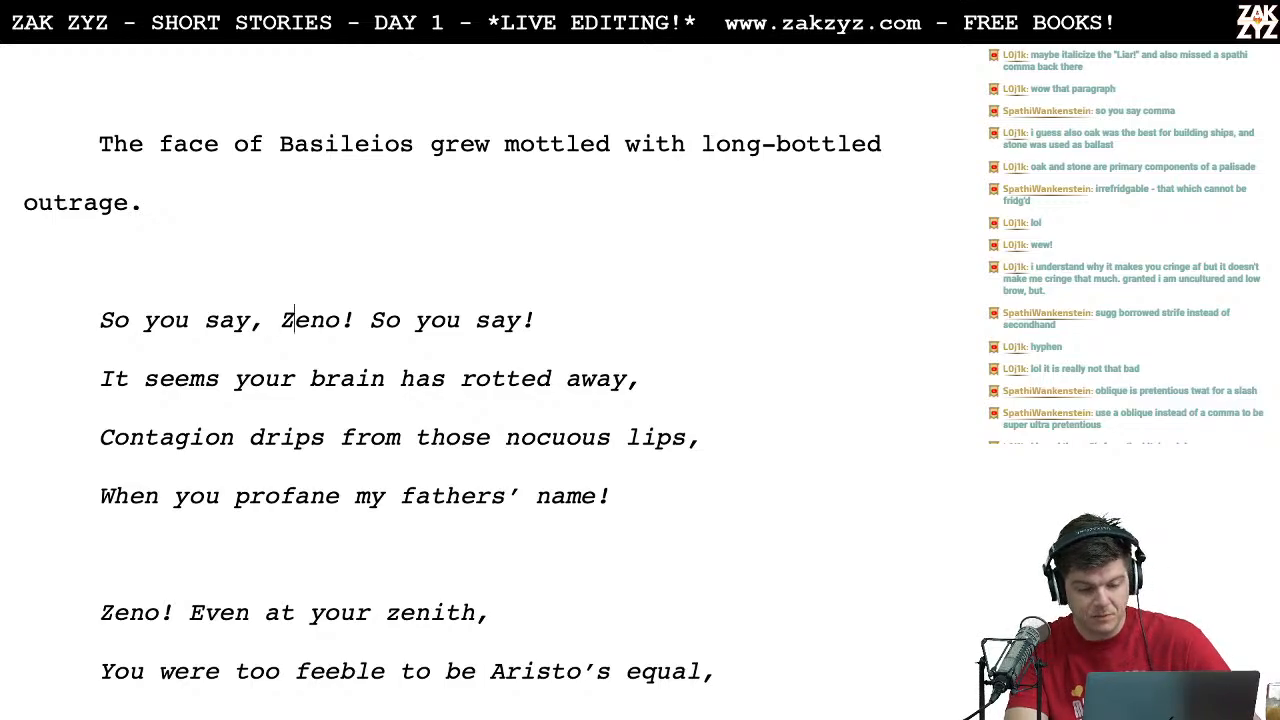
key(BackSpace)
key(BackSpace)
key(BackSpace)
key(BackSpace)
key(BackSpace)
key(BackSpace)
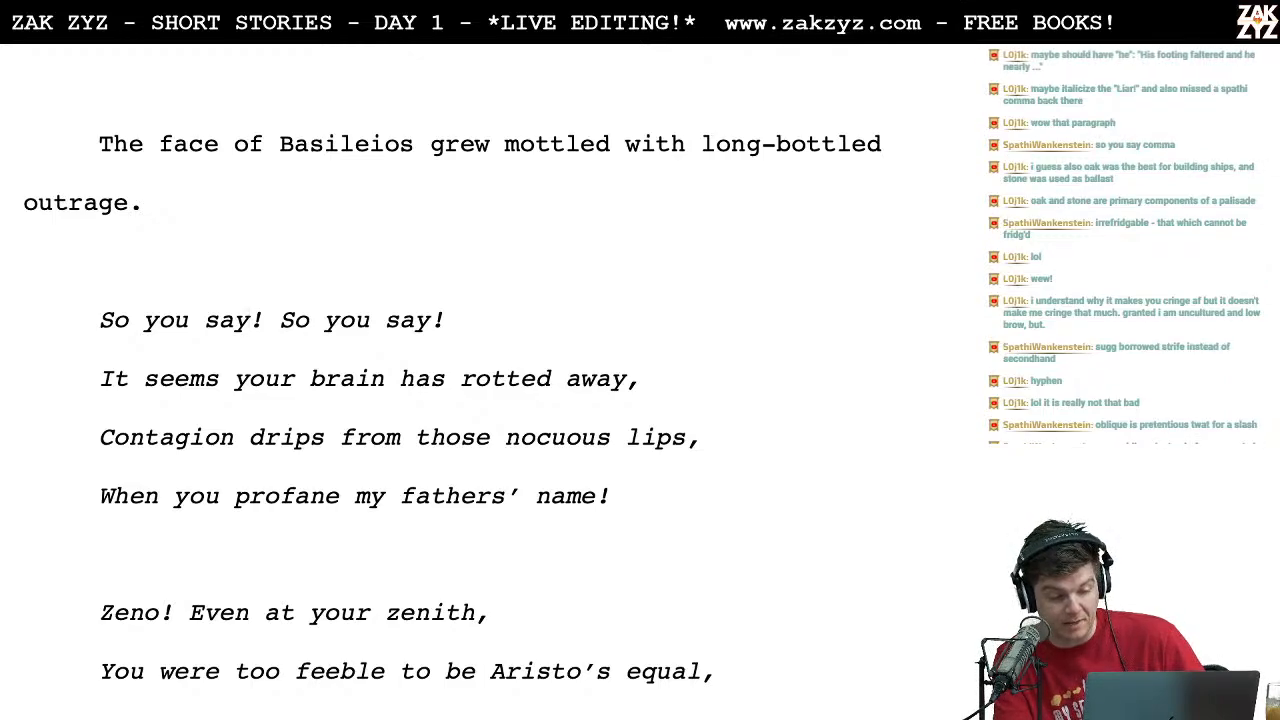
Step: Replace "It seems your" with "For your" in the song's second line so it reads "For your brain has rotted away,"
key(Down)
key(Left)
key(Left)
key(Left)
key(Left)
key(Left)
key(Left)
key(Left)
key(Left)
key(Left)
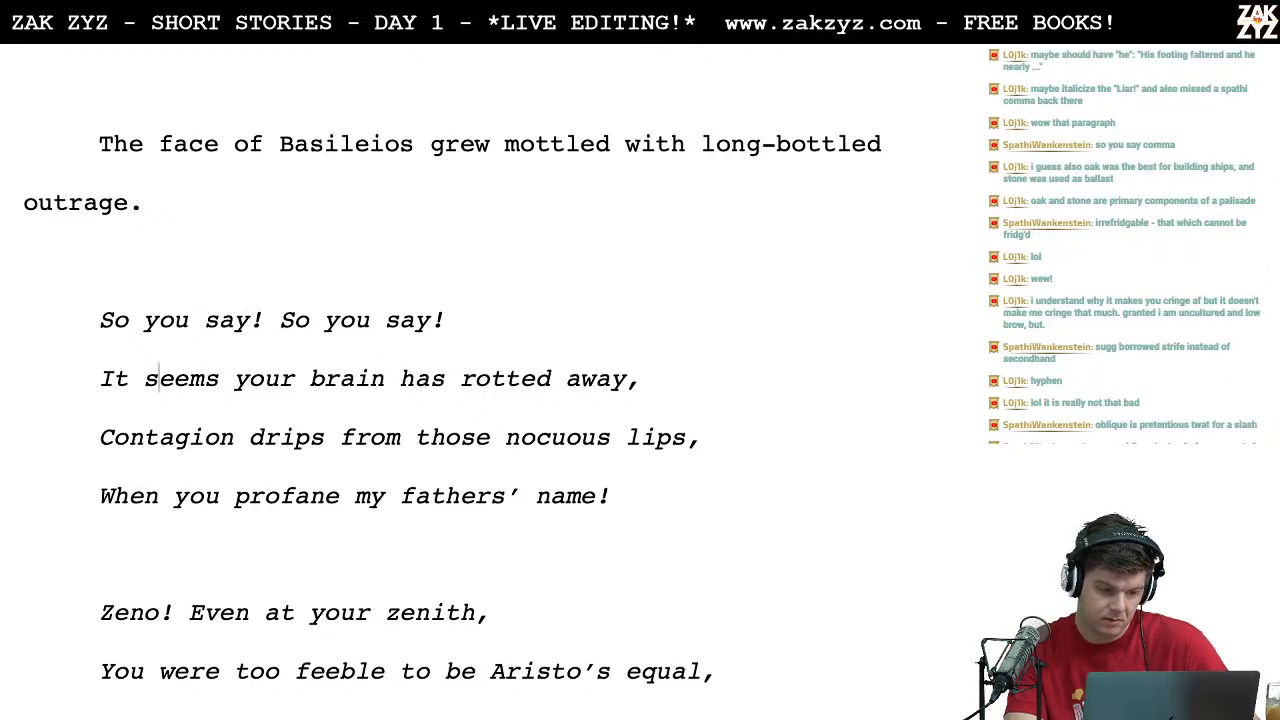
key(Left)
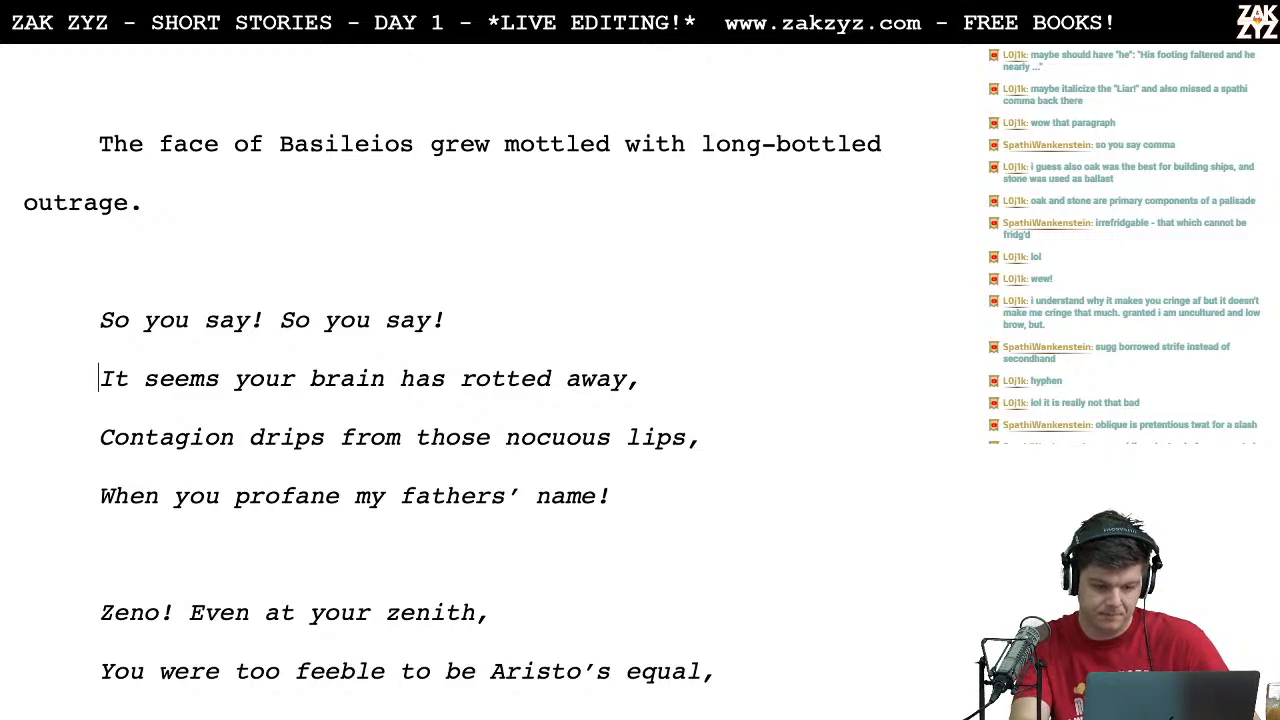
text(For your)
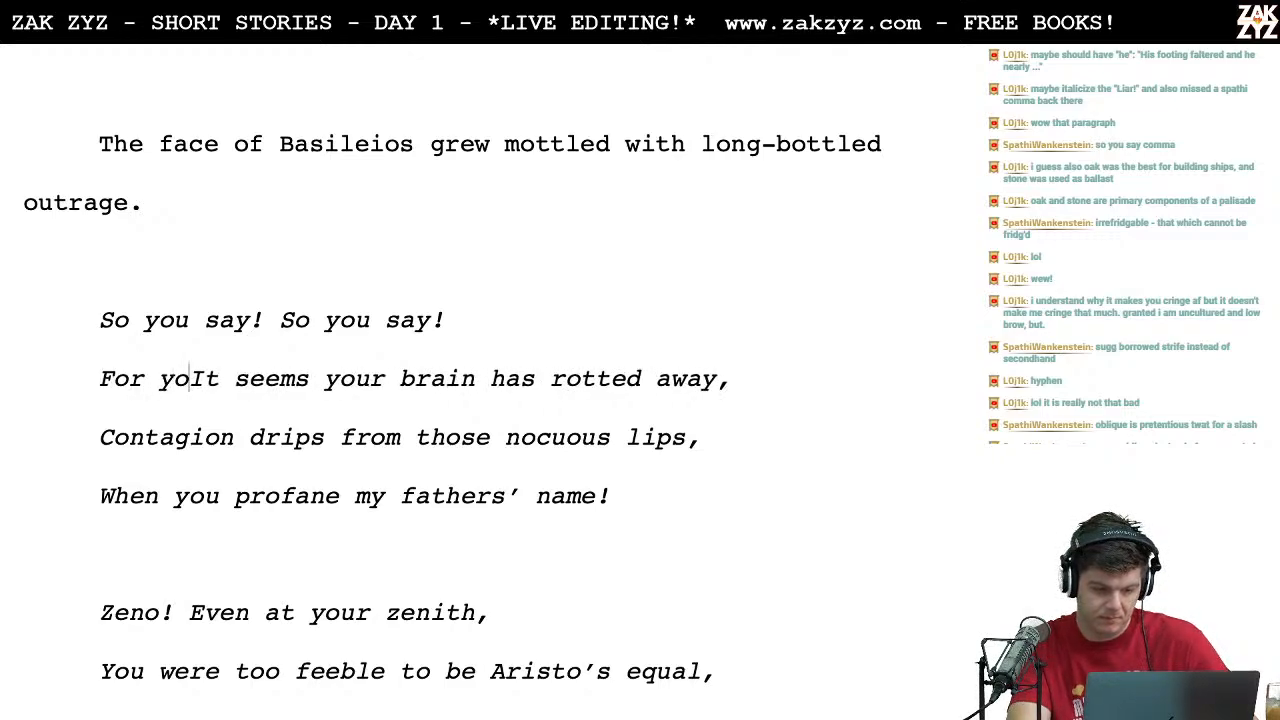
key(shift+Right)
key(shift+Right)
key(shift+Right)
key(shift+Right)
key(shift+Right)
key(shift+Right)
key(shift+Right)
key(shift+Right)
key(shift+Right)
key(shift+Right)
key(shift+Right)
key(shift+Right)
key(shift+Right)
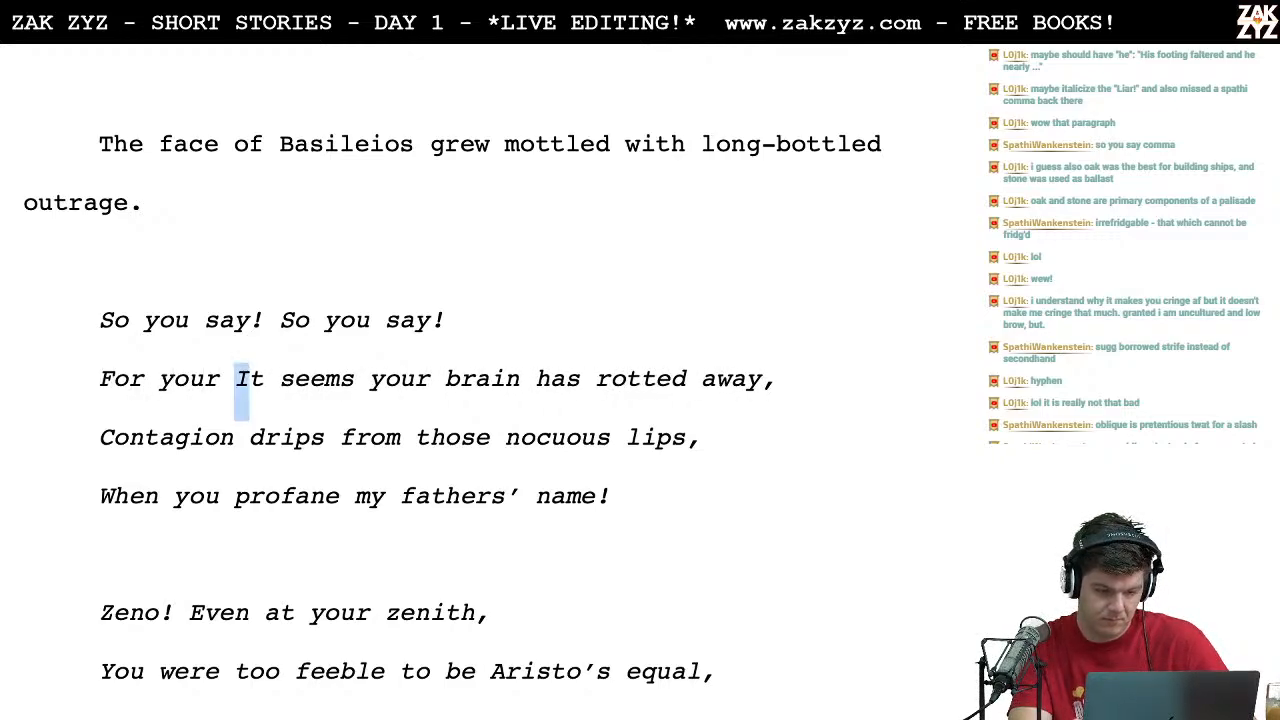
key(Delete)
key(Delete)
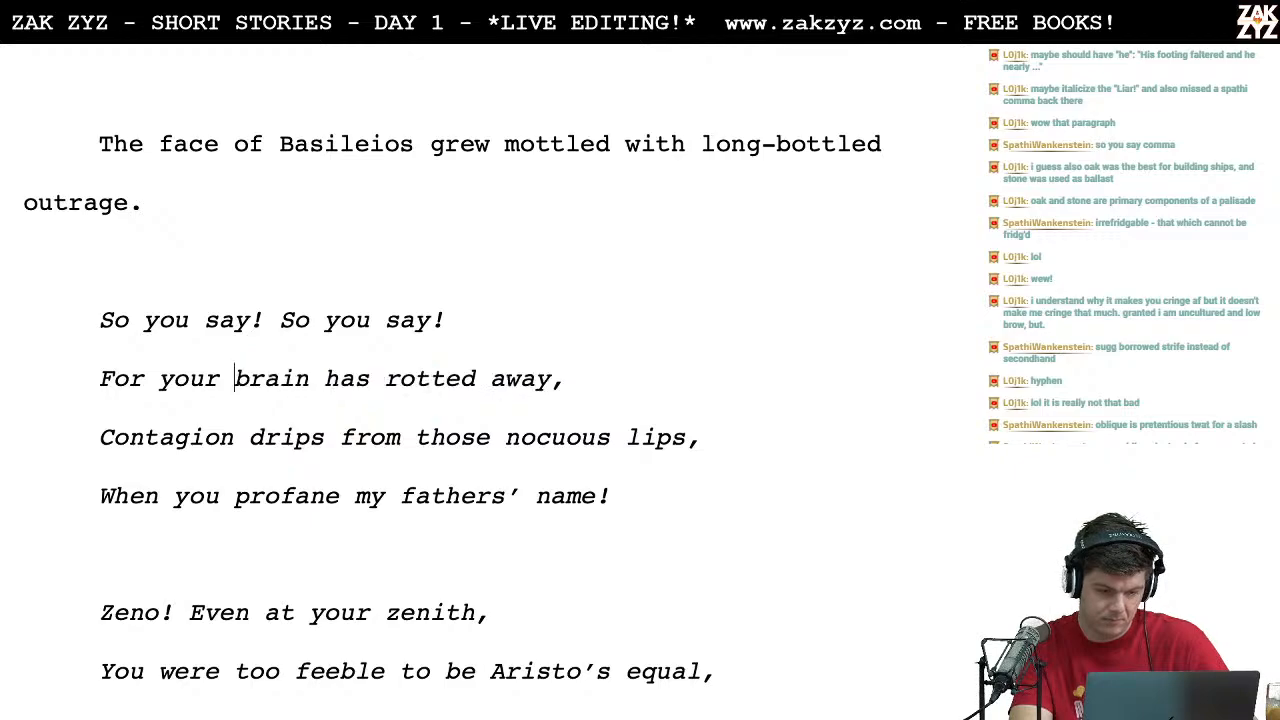
Step: Try adding "diseased" before "brain" in the song's second line, and take it out again
key(Left)
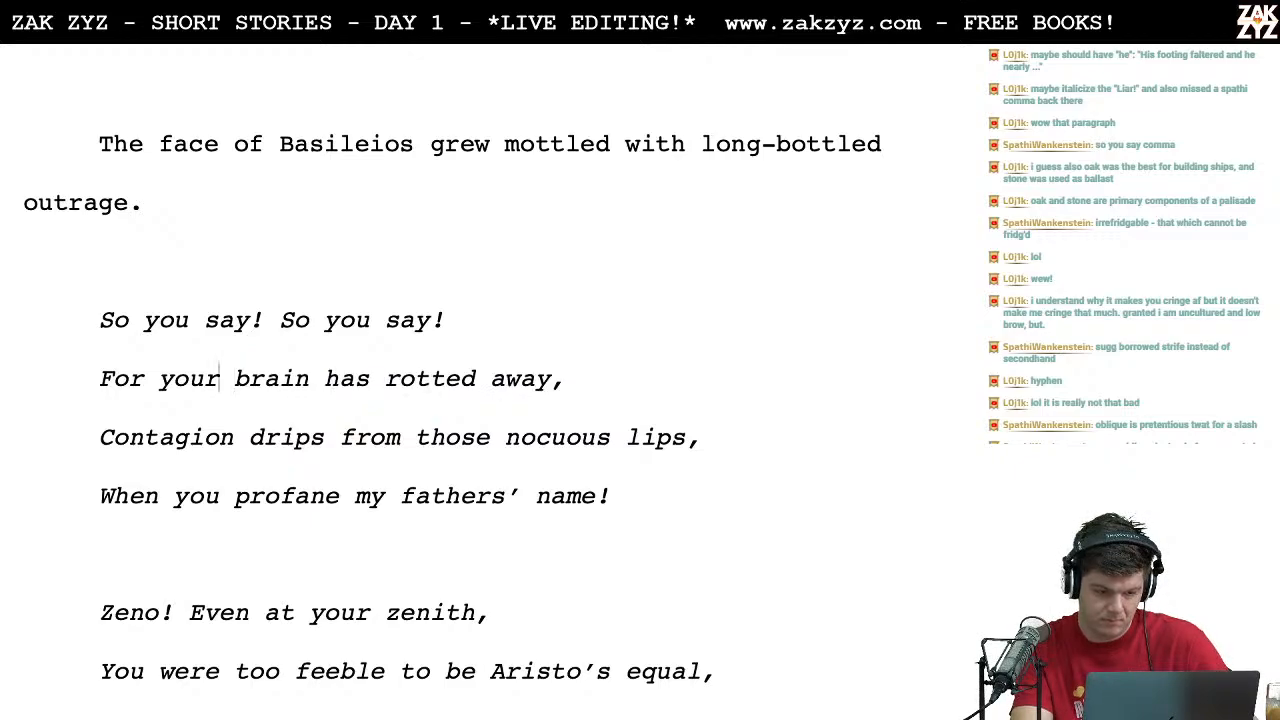
key(Right)
key(Right)
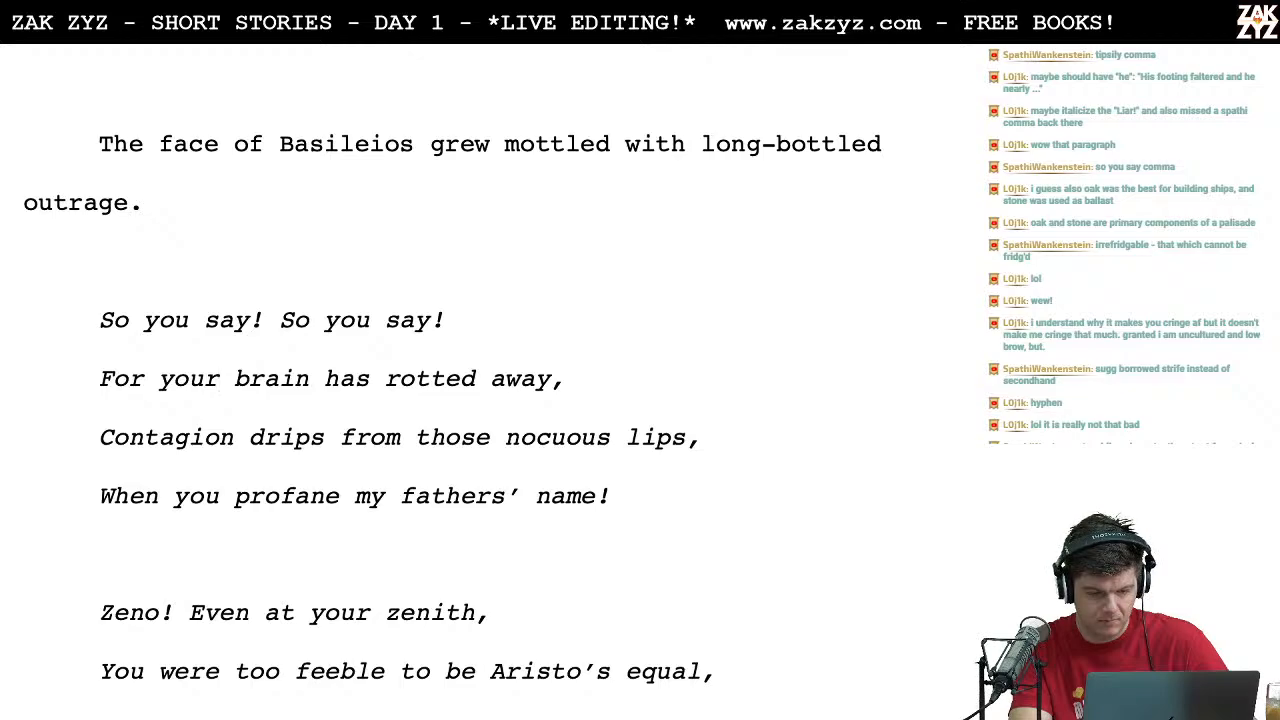
key(Right)
key(Right)
key(Right)
key(Right)
key(Right)
key(Right)
key(Right)
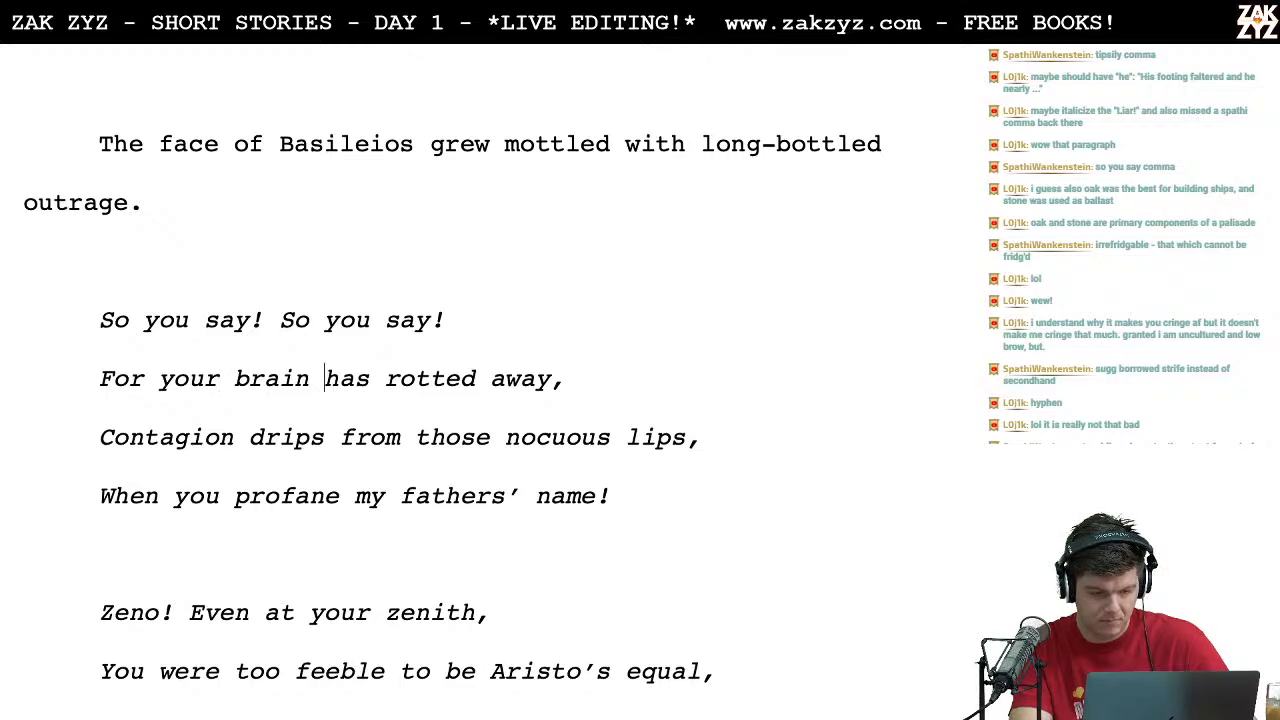
key(Right)
key(Right)
key(Left)
key(Left)
key(Left)
key(Left)
key(Left)
key(Left)
key(Left)
key(Left)
key(Left)
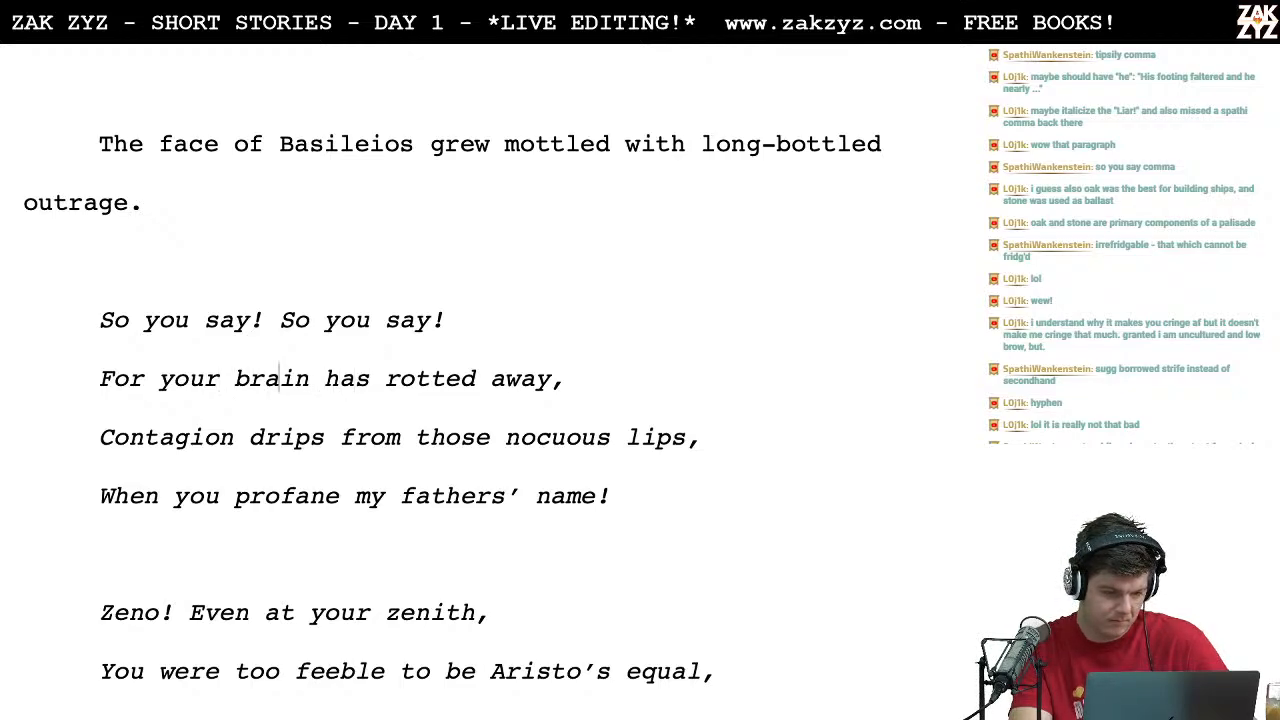
text(diseased)
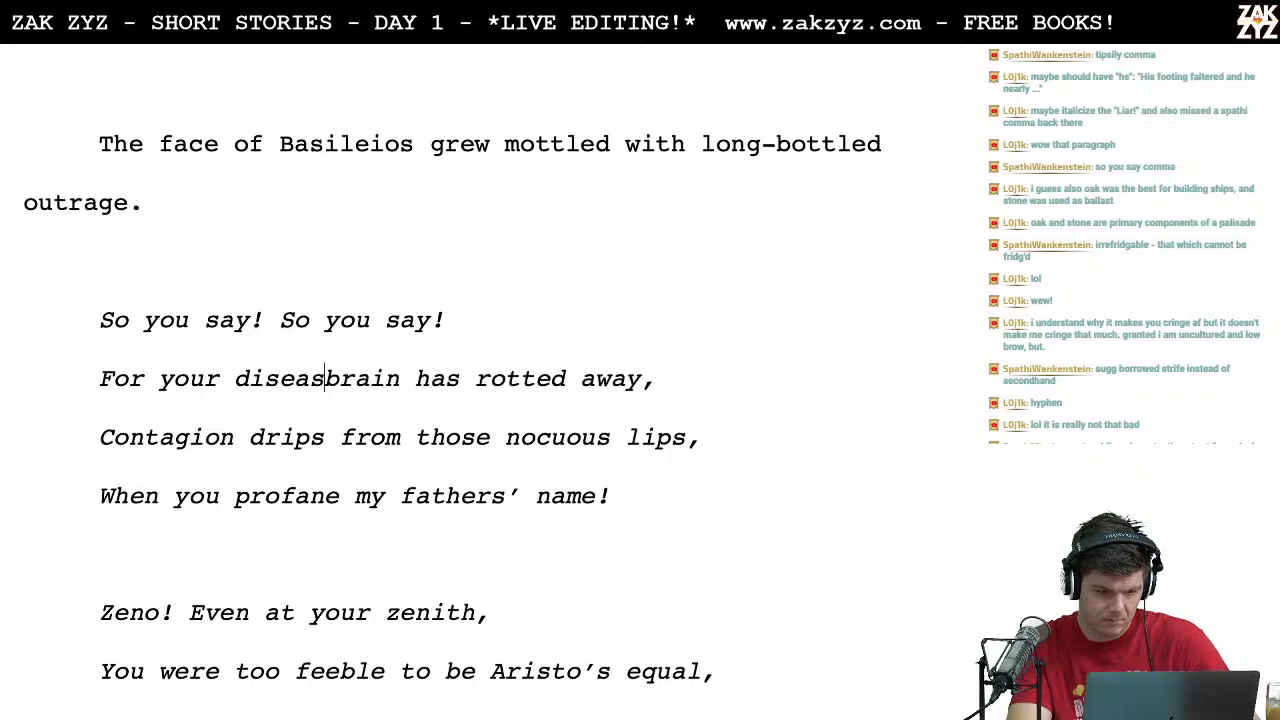
key(BackSpace)
key(BackSpace)
key(BackSpace)
key(BackSpace)
key(BackSpace)
key(BackSpace)
key(BackSpace)
key(BackSpace)
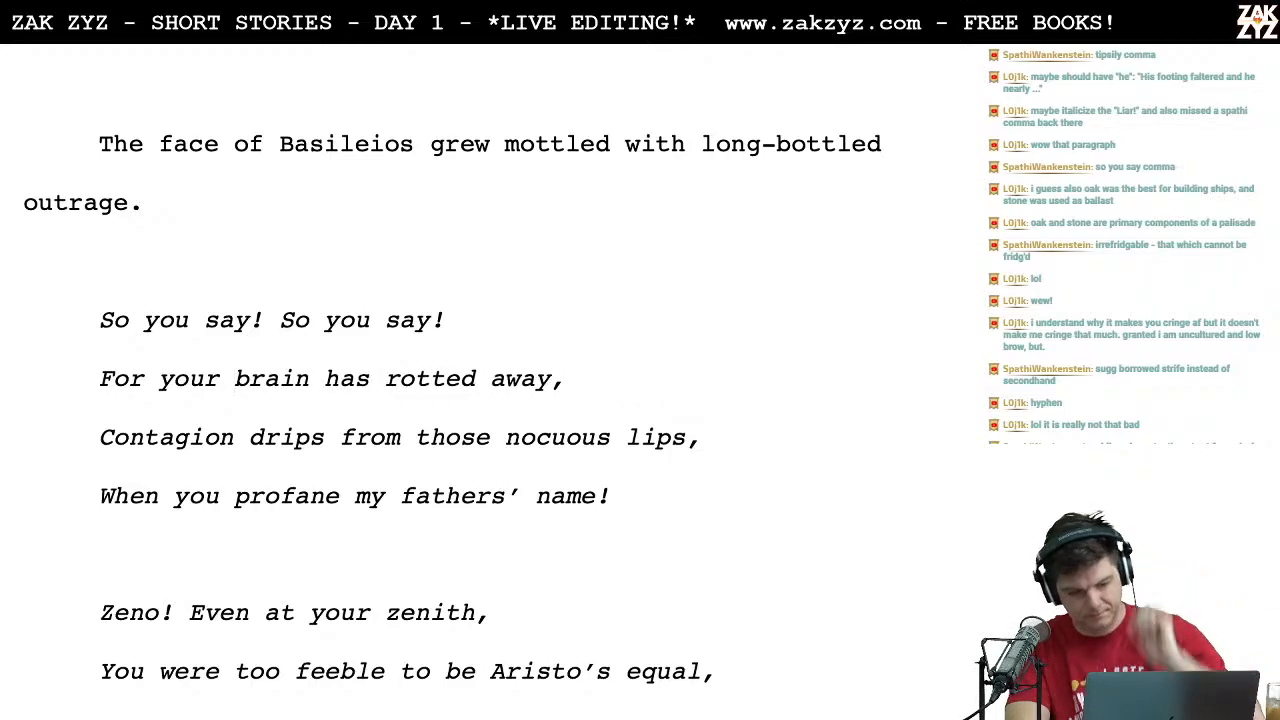
Step: Insert "blighted" before "brain" in the song's second line
text(blighted)
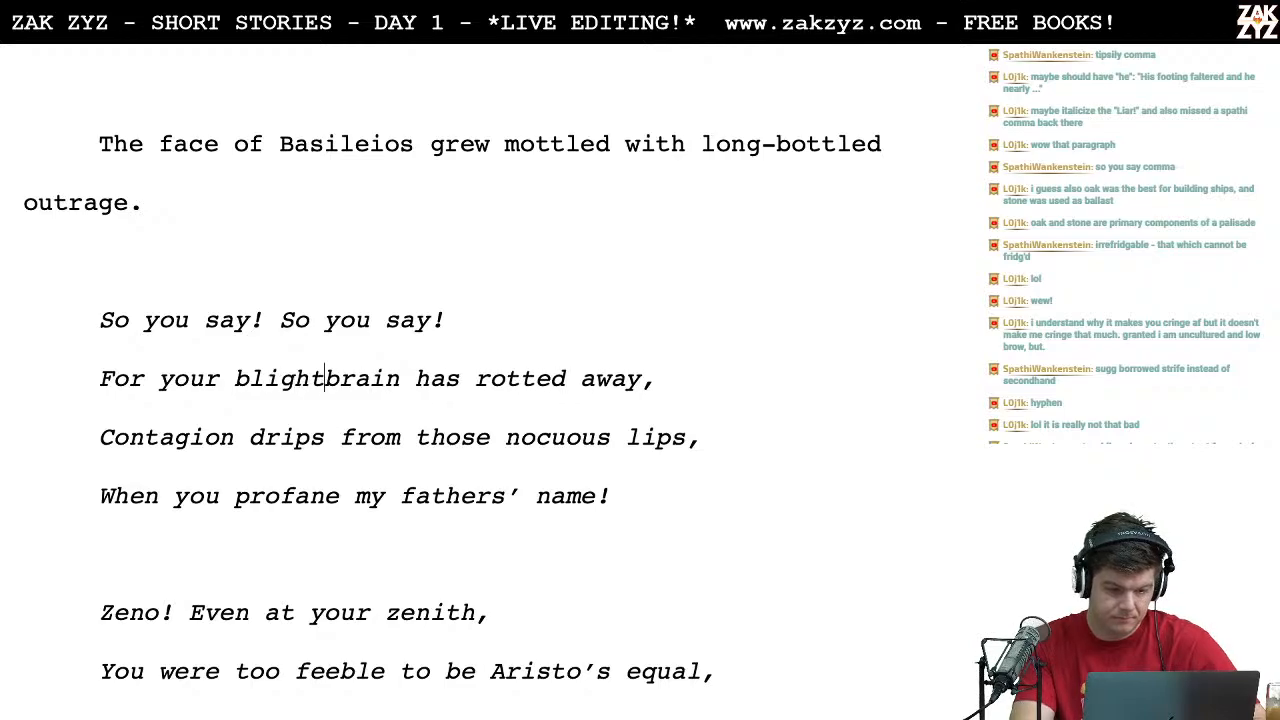
key(Right)
key(Right)
key(Right)
key(Right)
key(Right)
key(Right)
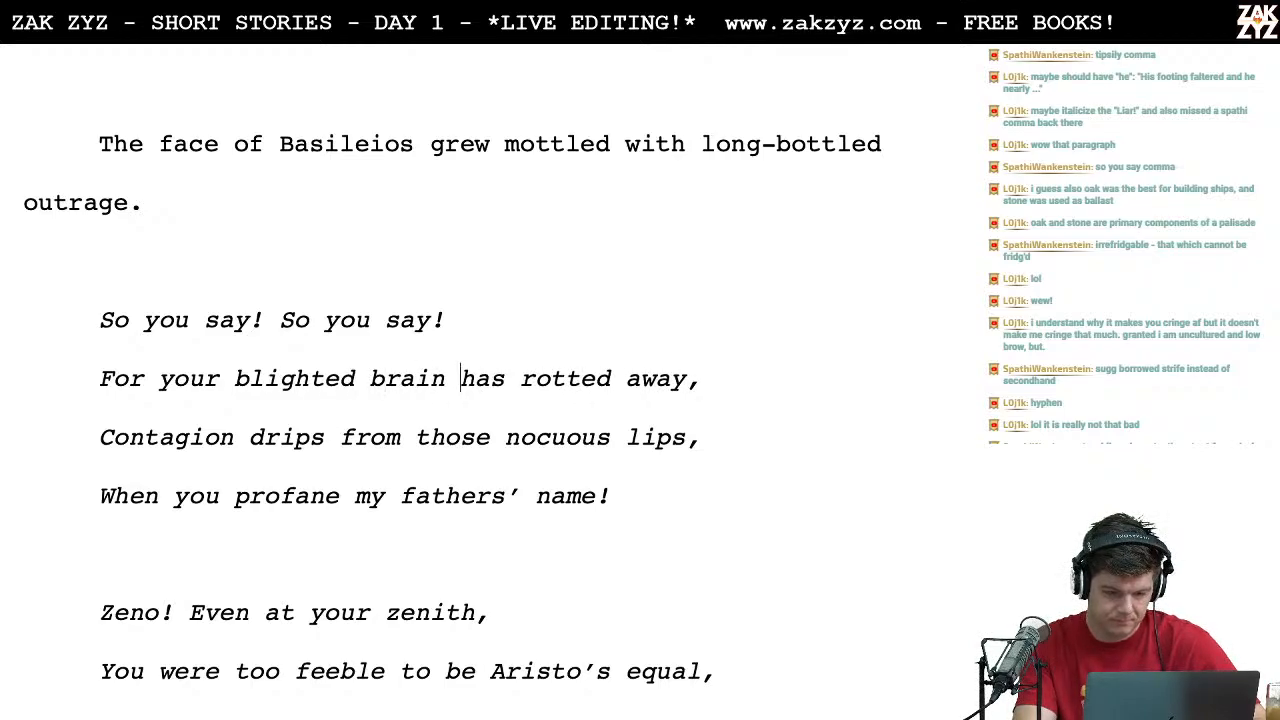
Step: Remove "For" and capitalize "Your" so the second line reads "Your blighted brain has rotted away,"
key(Left)
key(Left)
key(Left)
key(Left)
key(Left)
key(Left)
key(Left)
key(Left)
key(Left)
key(Left)
key(Left)
key(Left)
key(Left)
key(Left)
key(Left)
key(Left)
key(Left)
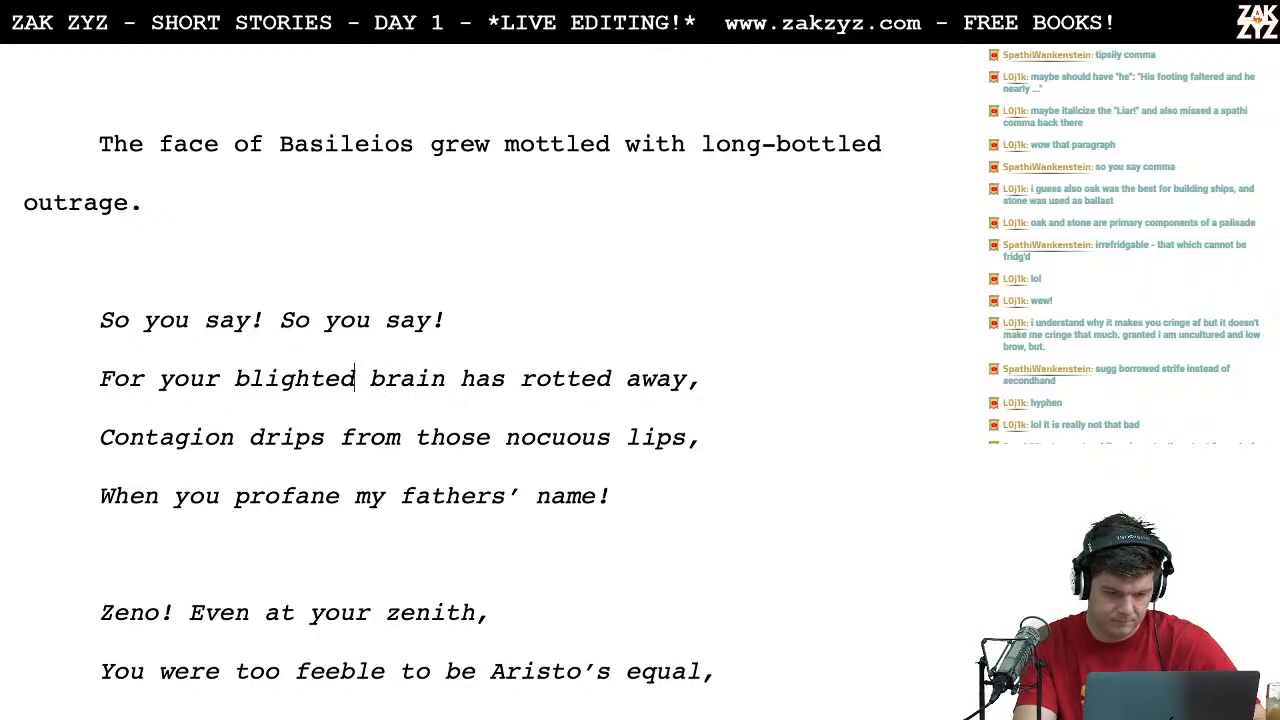
key(Left)
key(BackSpace)
key(BackSpace)
key(BackSpace)
key(BackSpace)
key(BackSpace)
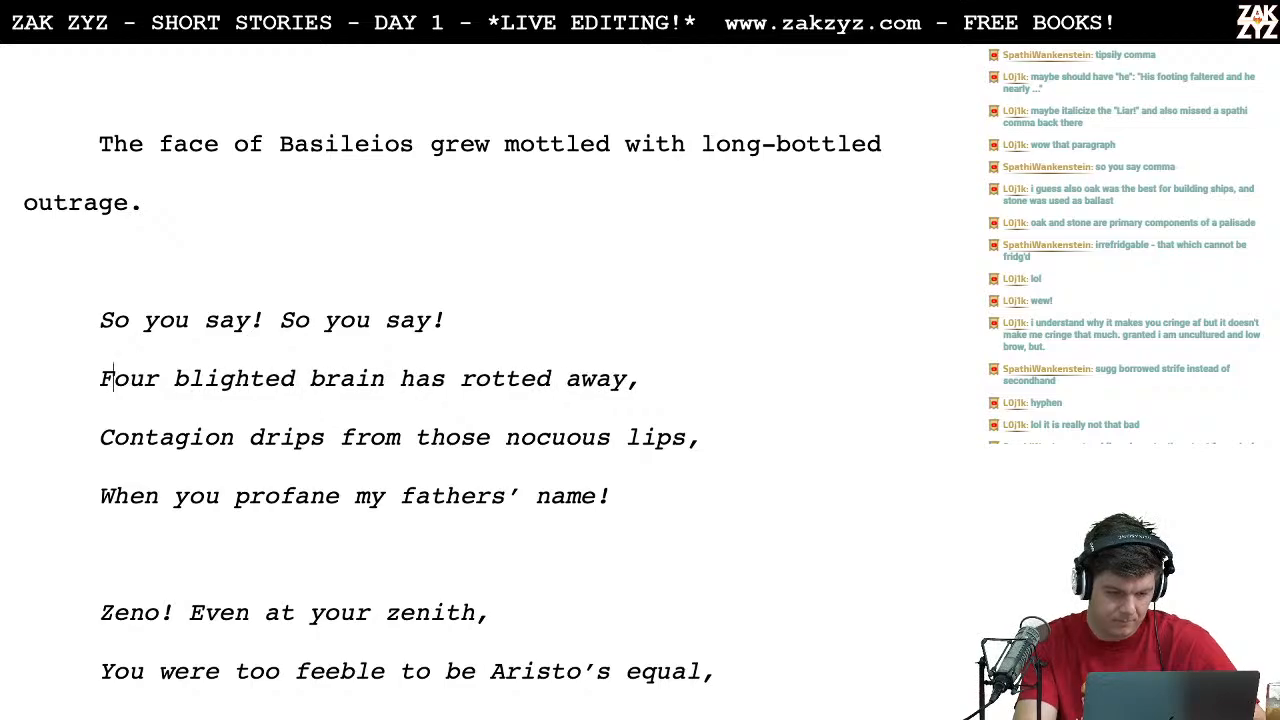
text(Y)
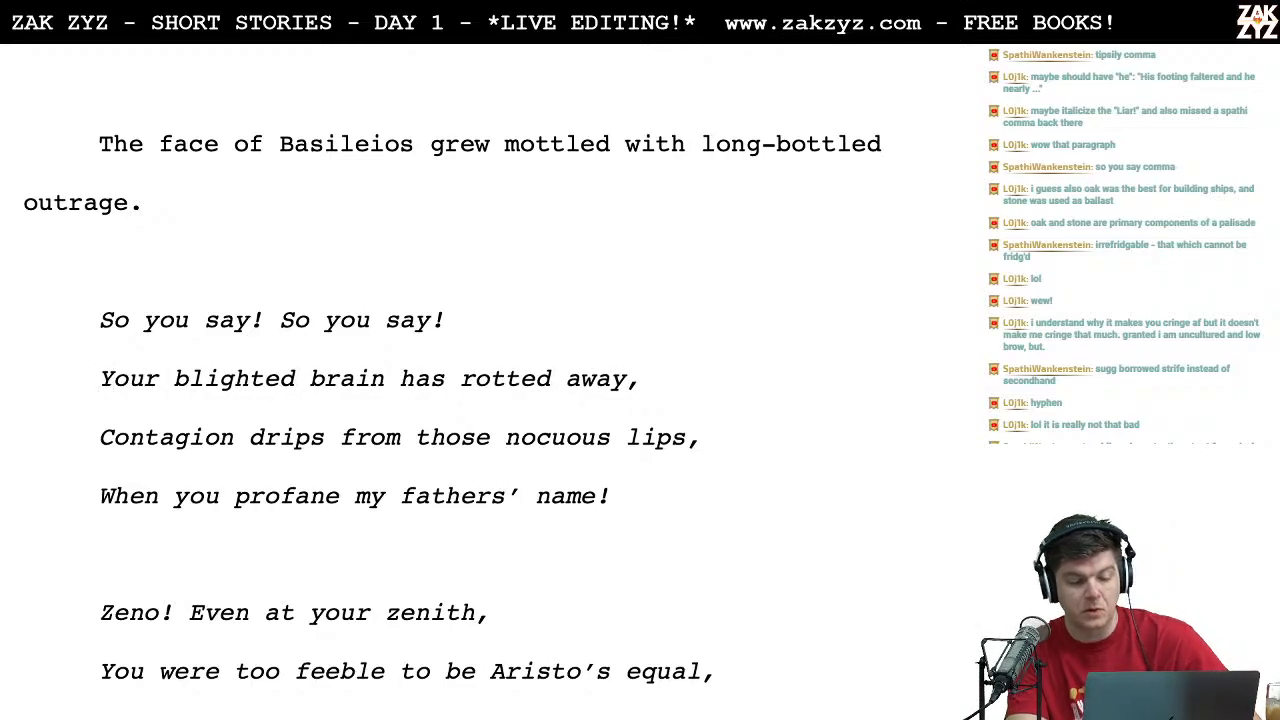
Step: Reread the song's first stanza, from the revised "Your blighted brain" line onward
key(Right)
key(Right)
key(Right)
key(Right)
key(Right)
key(Right)
key(Right)
key(Left)
key(Left)
key(Left)
key(Left)
key(Left)
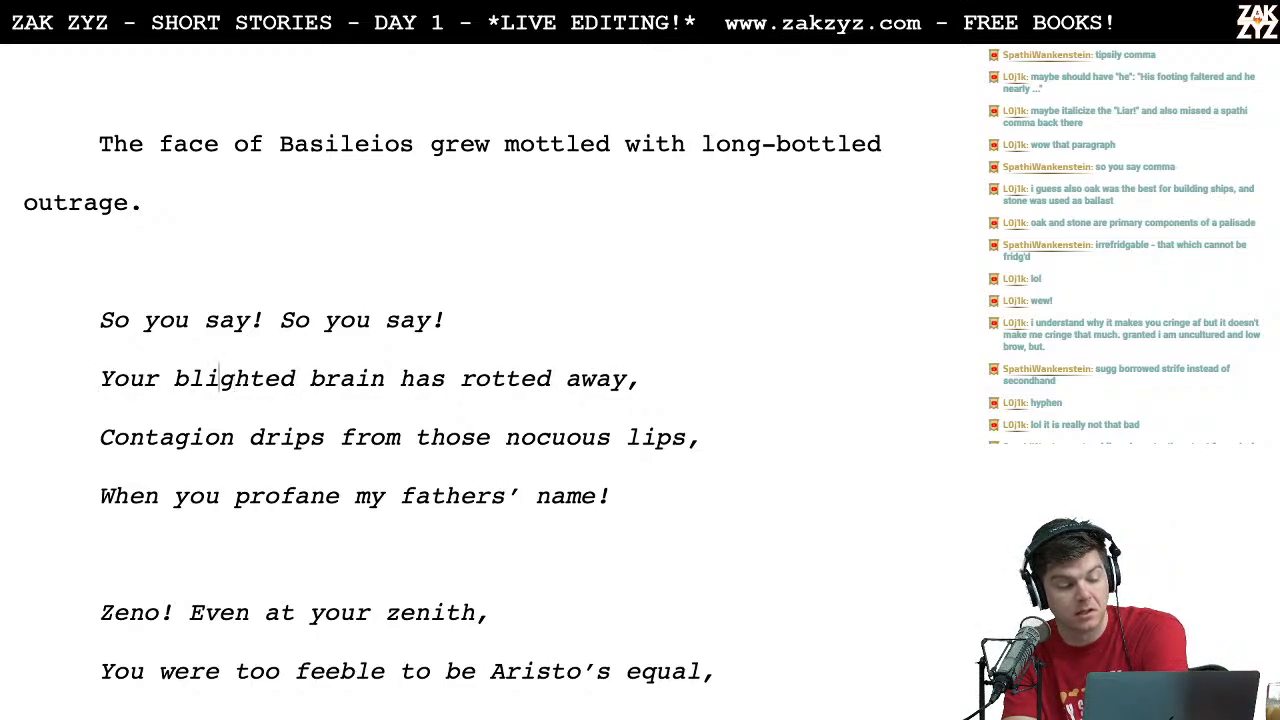
key(Right)
key(Right)
key(Right)
key(Right)
key(Right)
key(Down)
key(Left)
key(Down)
key(Left)
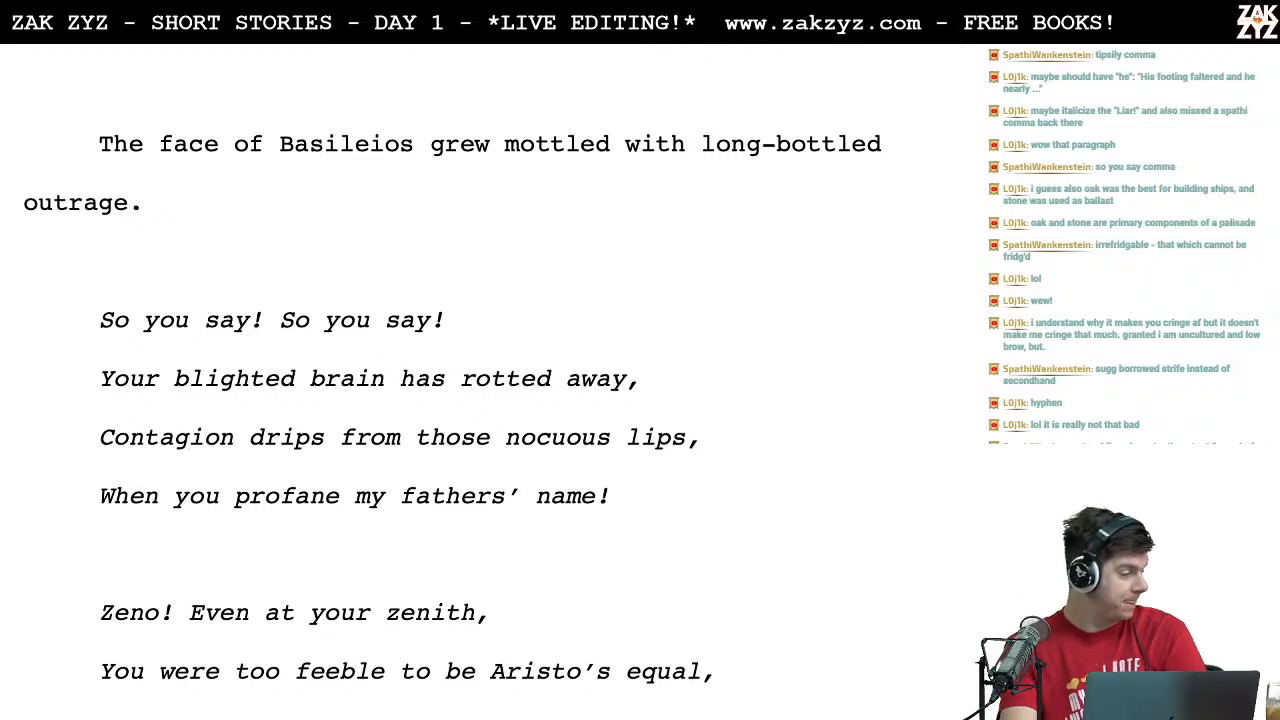
Step: Add a comma after "Tipsily" in the line "Tipsily Aristo accepted, just as you planned!"
scroll(450, 420, down, 2)
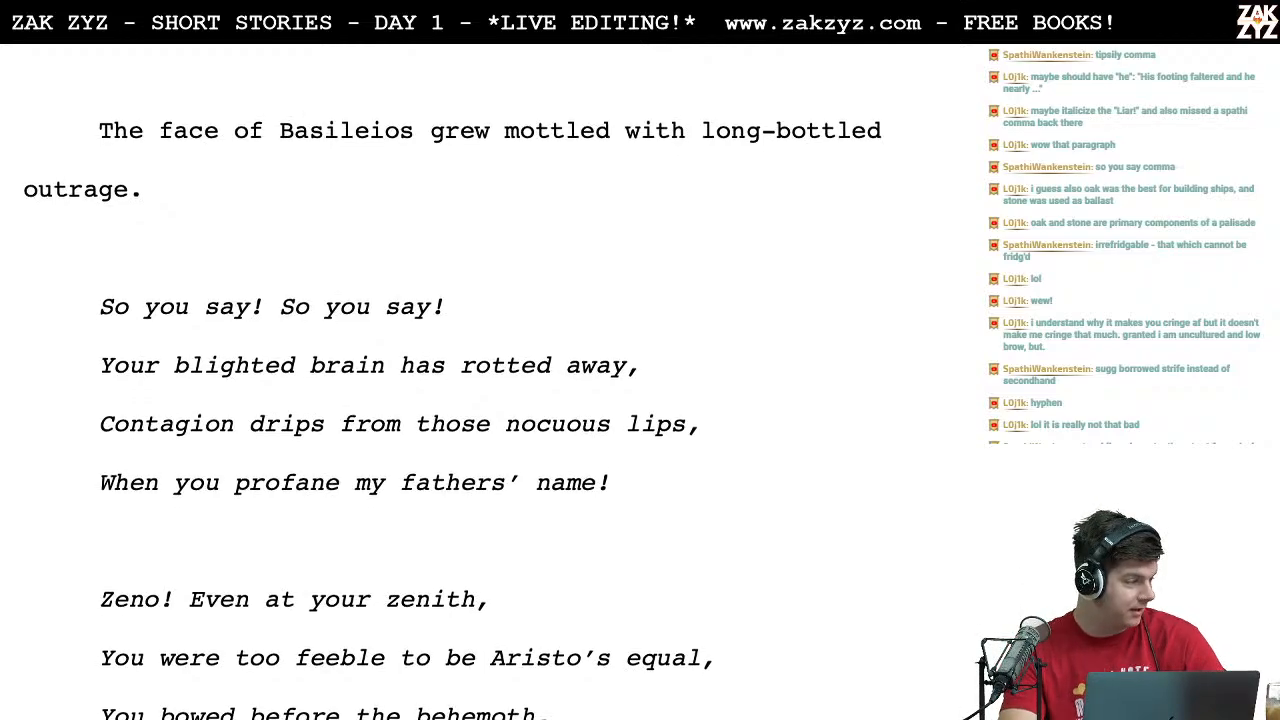
scroll(450, 420, down, 2)
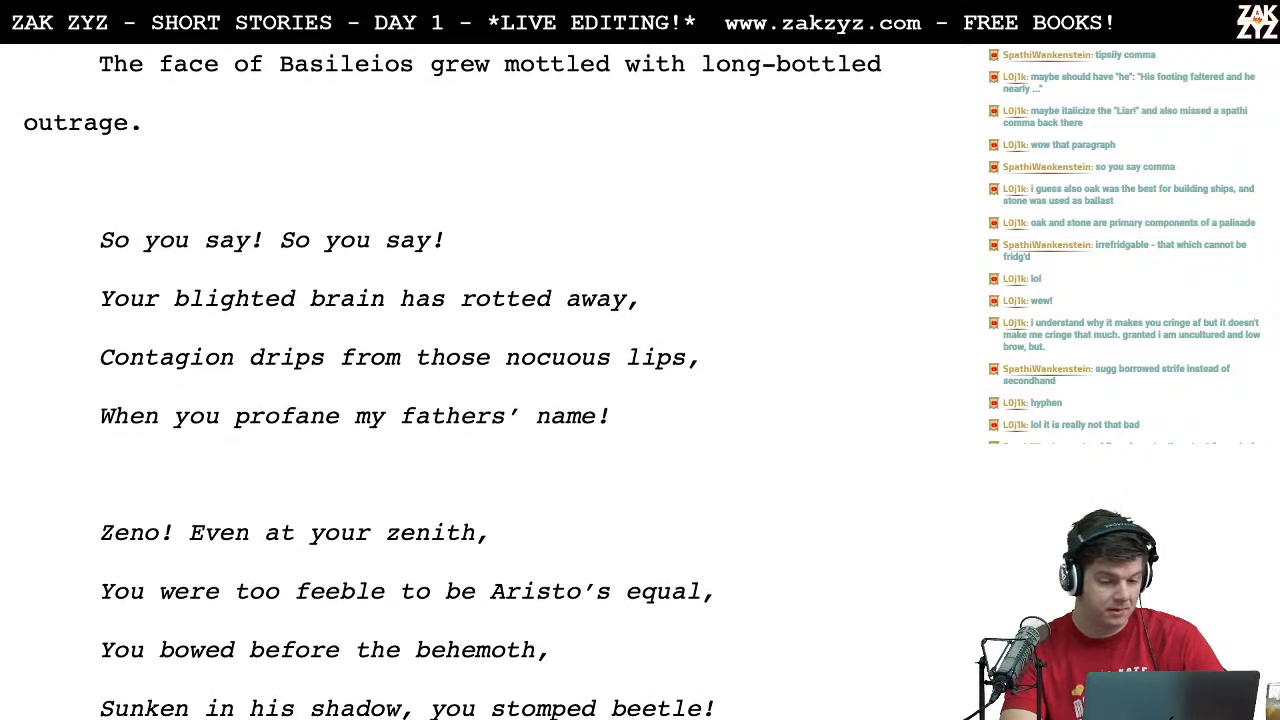
scroll(269, 423, down, 8)
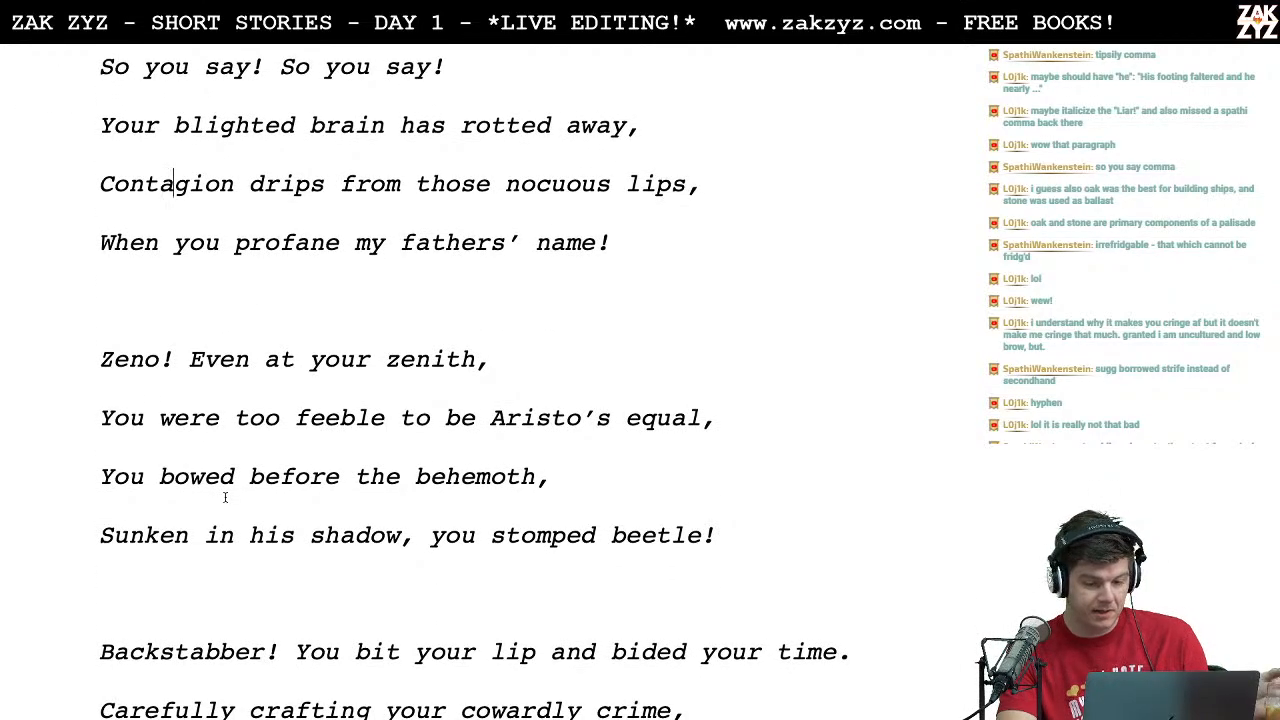
scroll(225, 497, down, 20)
scroll(225, 497, down, 20)
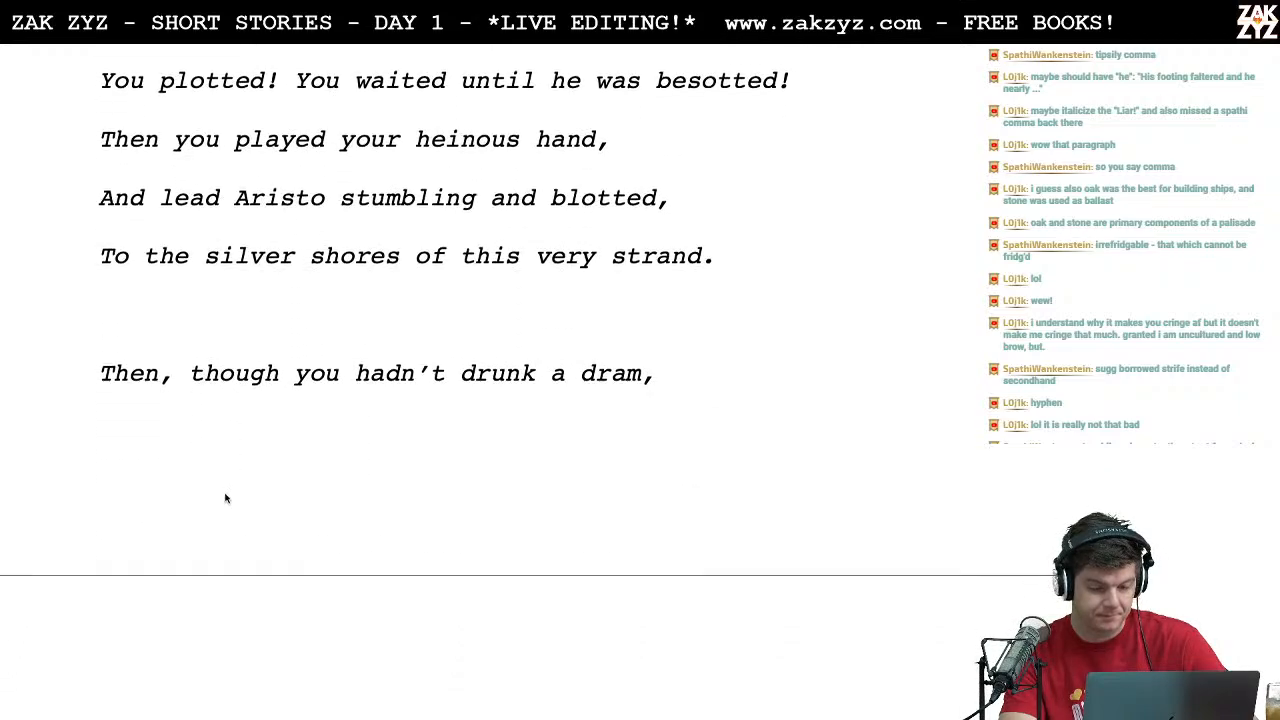
scroll(225, 497, down, 1)
click(200, 431)
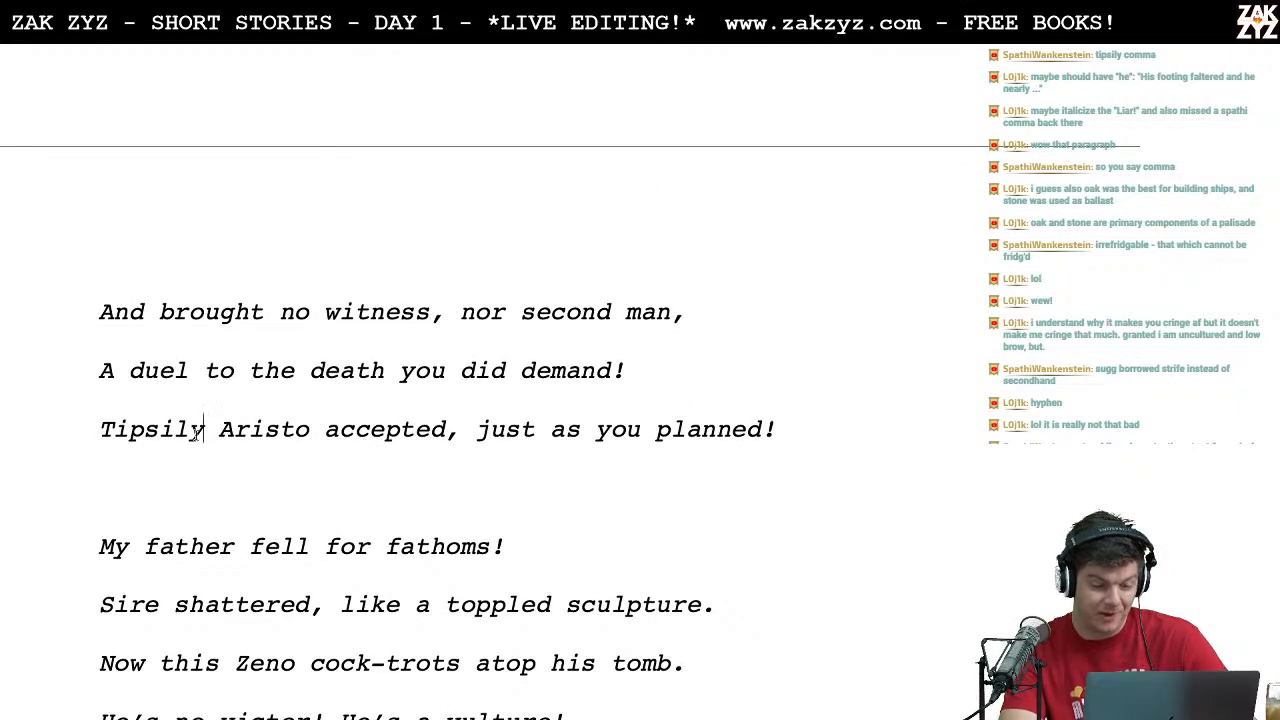
text(,)
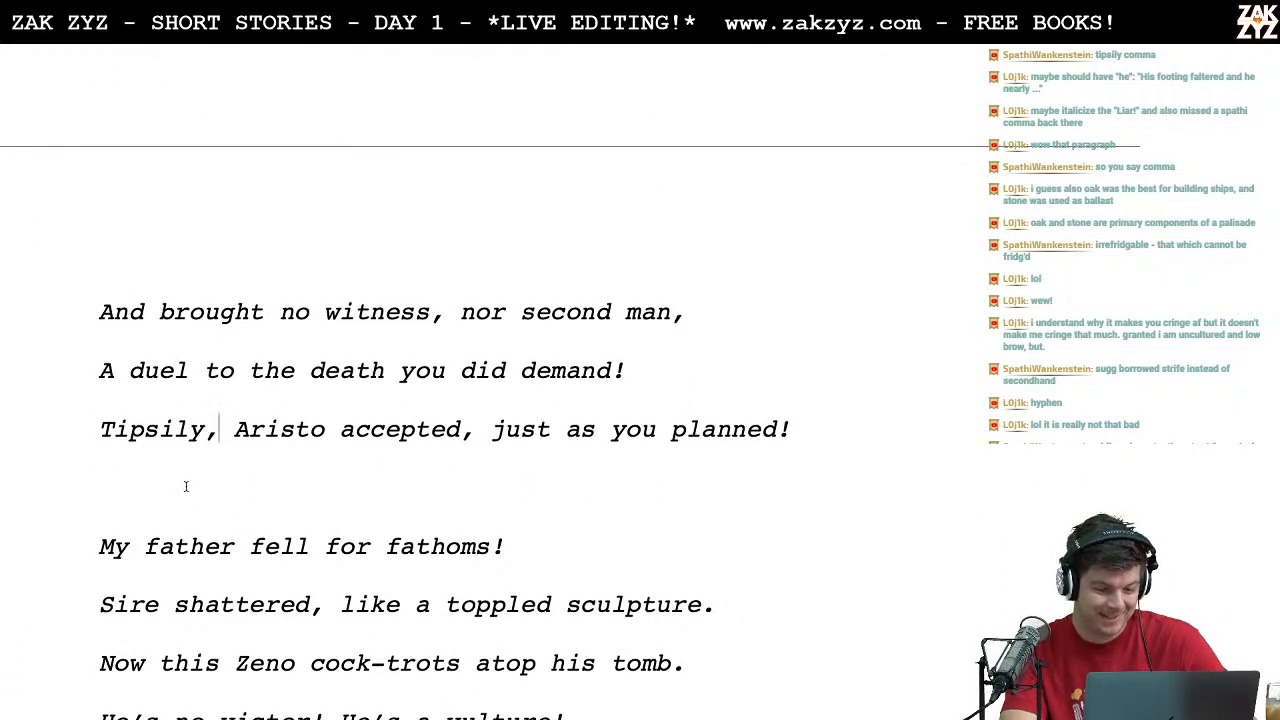
Step: Italicize the exclamation "Liar!" inside its quotation marks in the paragraph after the song
scroll(185, 487, down, 6)
scroll(185, 487, down, 20)
scroll(185, 487, up, 4)
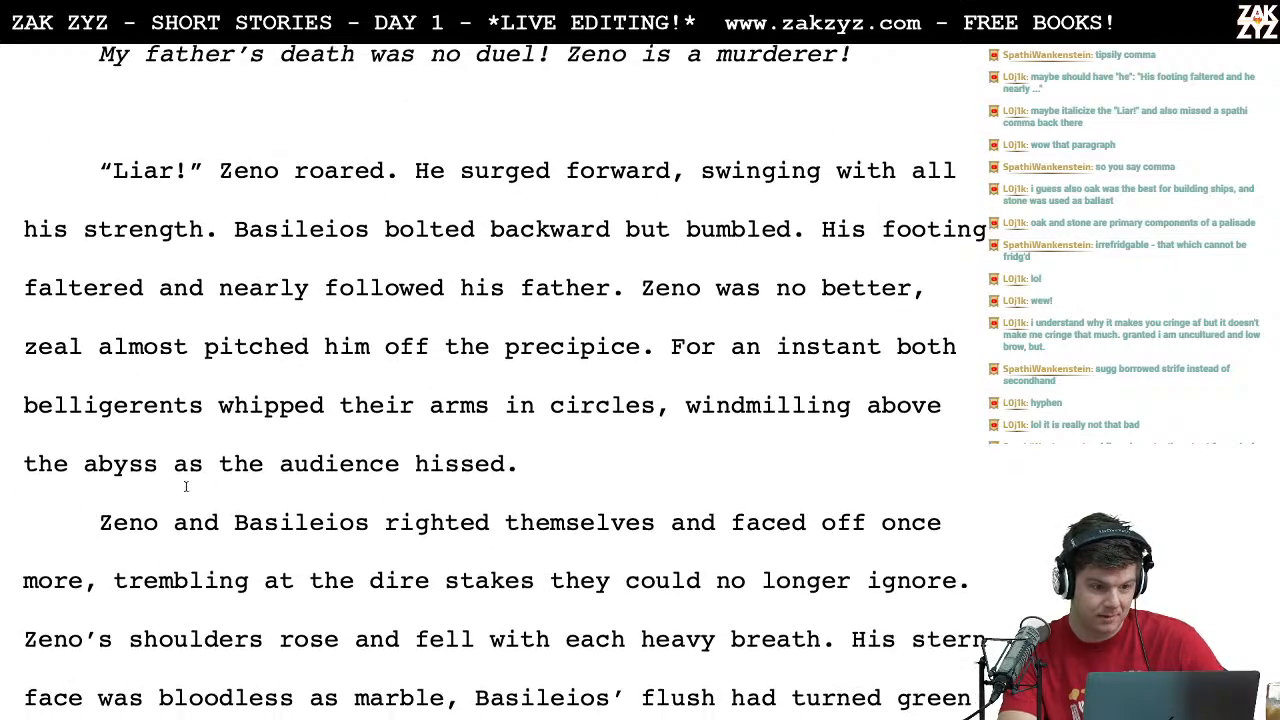
drag(188, 182, 113, 180)
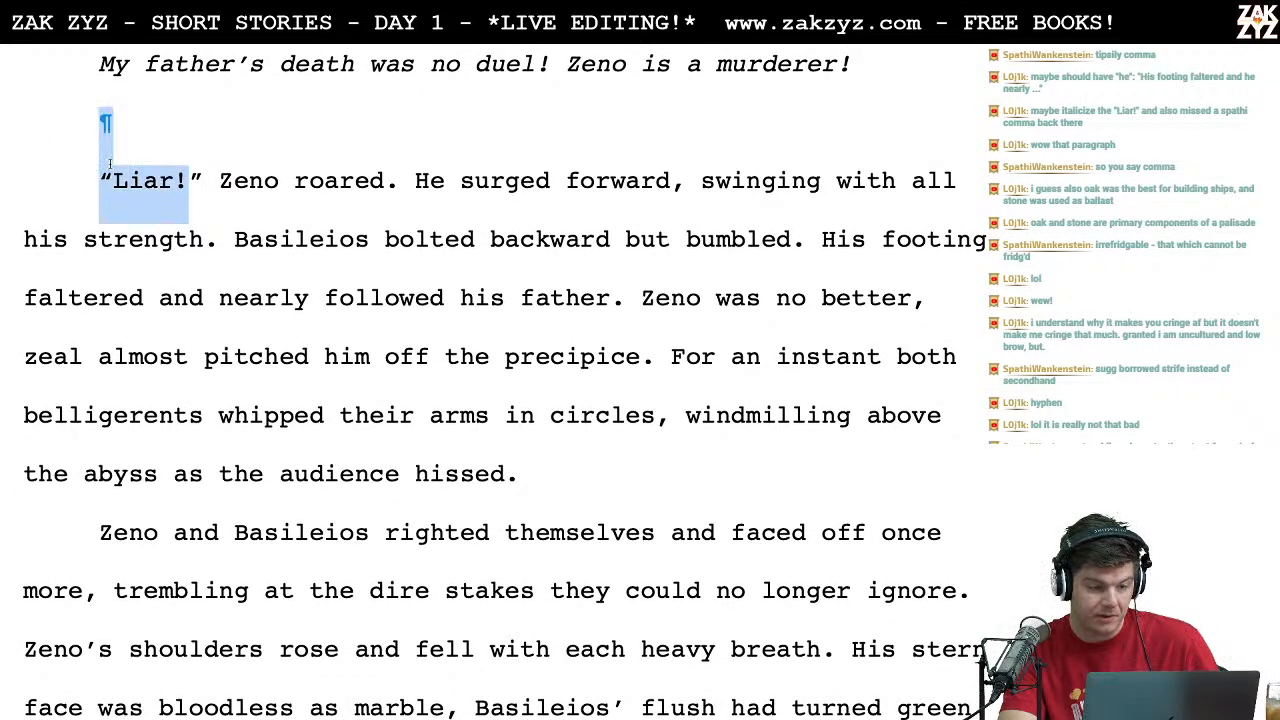
key(ctrl+i)
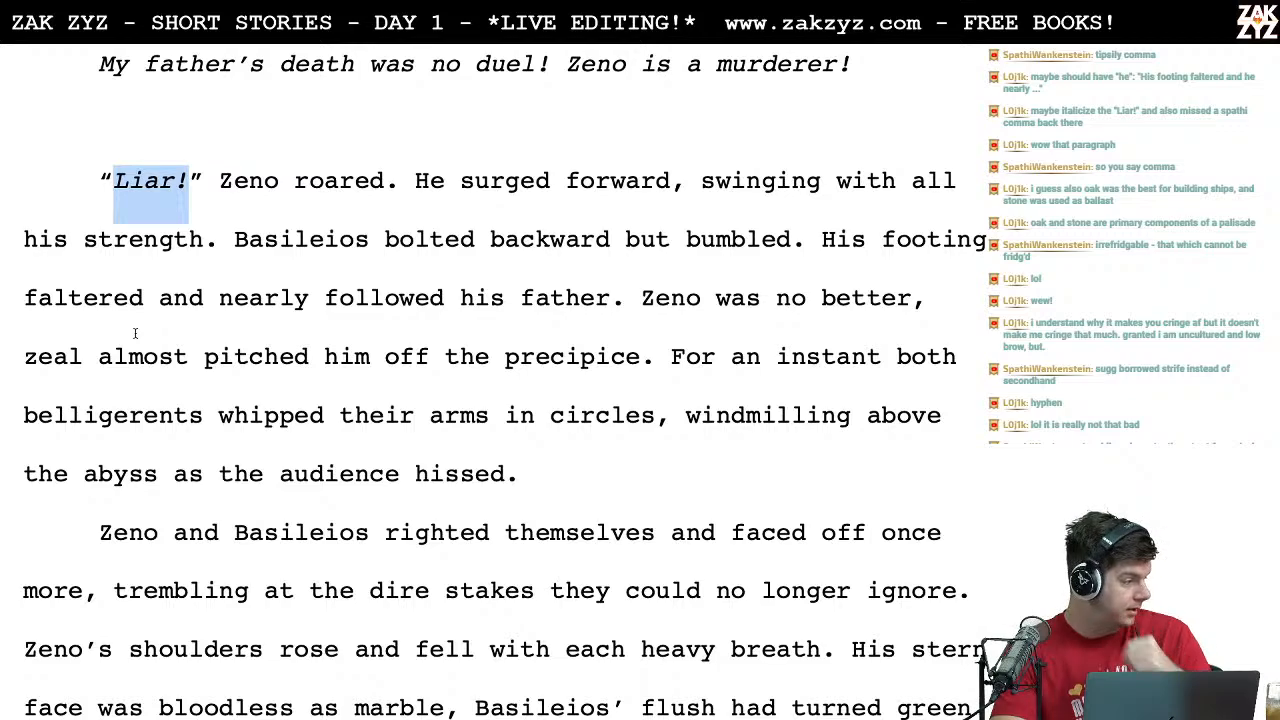
Step: Switch to the leaderboard document, finish the second viewer's entry under "Arouraíoi Aporías" with a score of 2, and return to the story
key(super+Tab)
key(super+Tab)
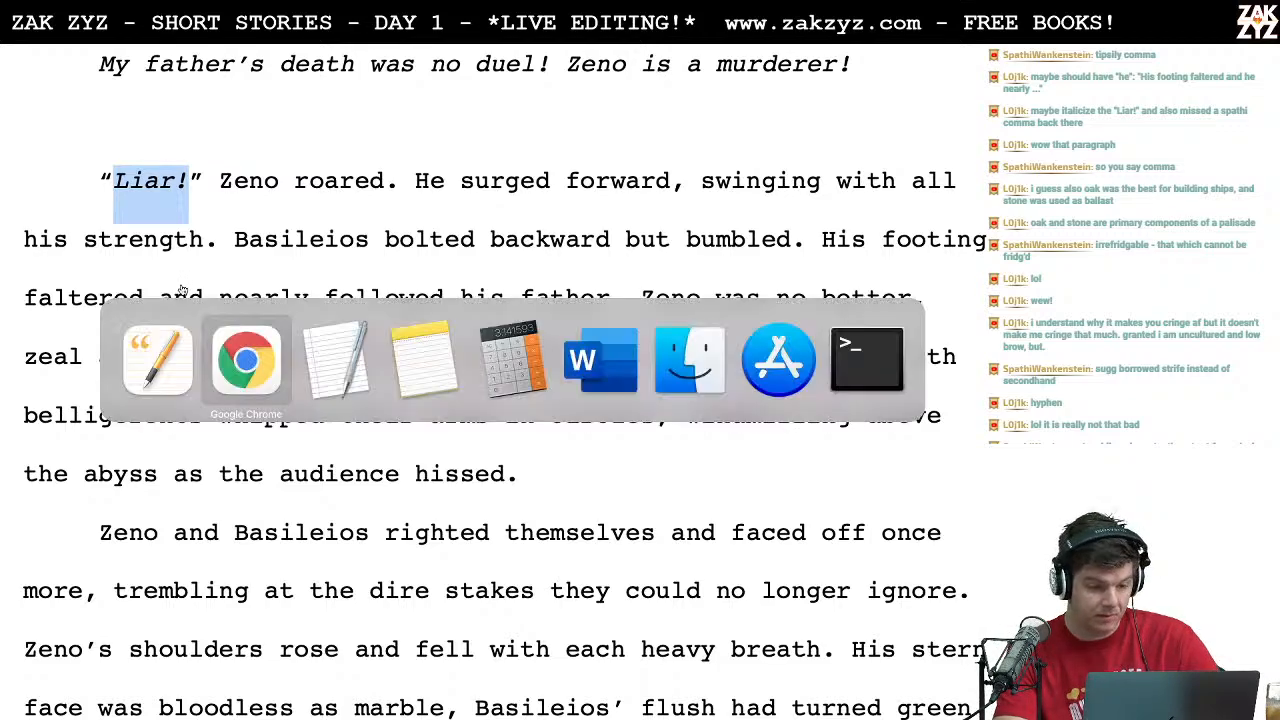
key(Return)
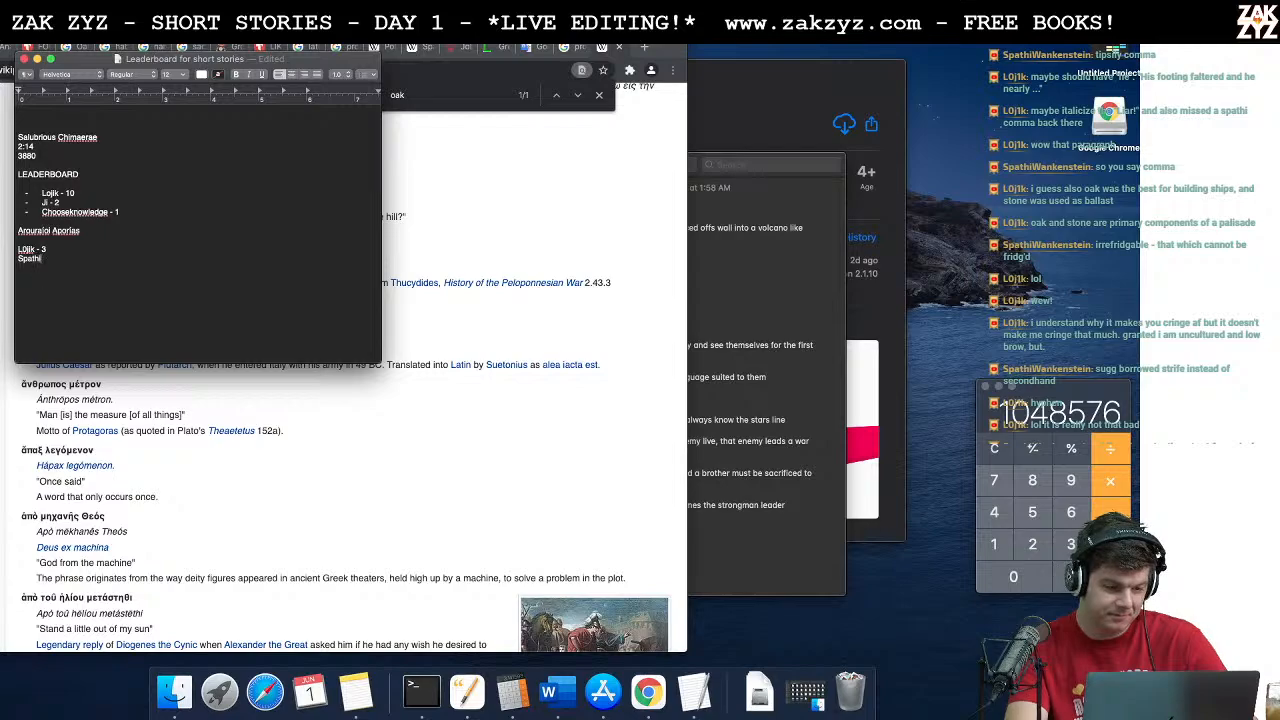
text(Spathi - 2)
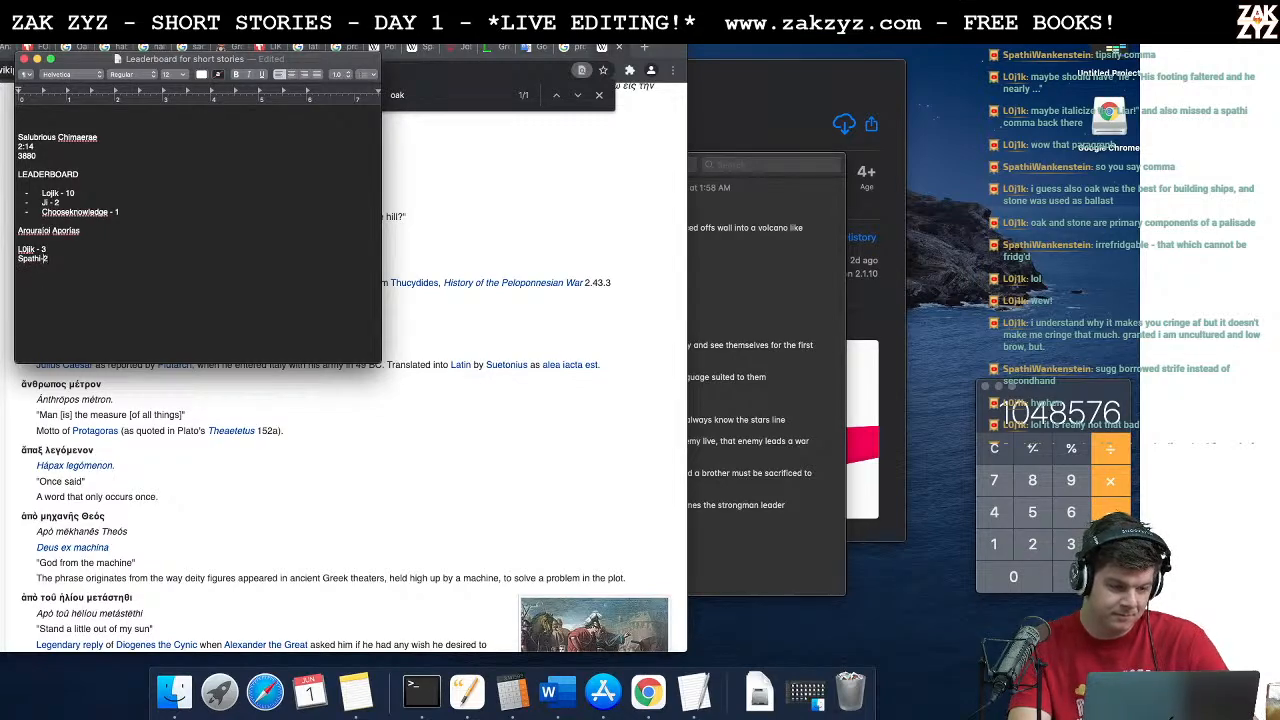
key(Left)
key(Left)
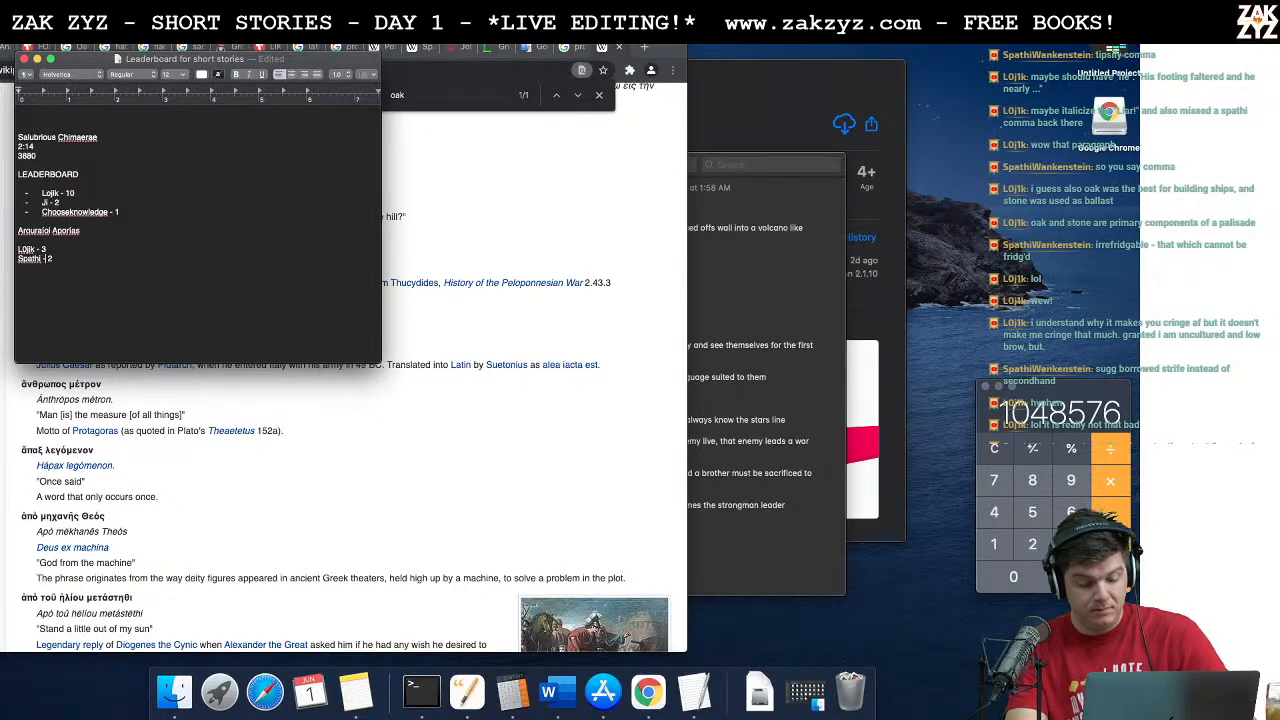
key(ctrl+Right)
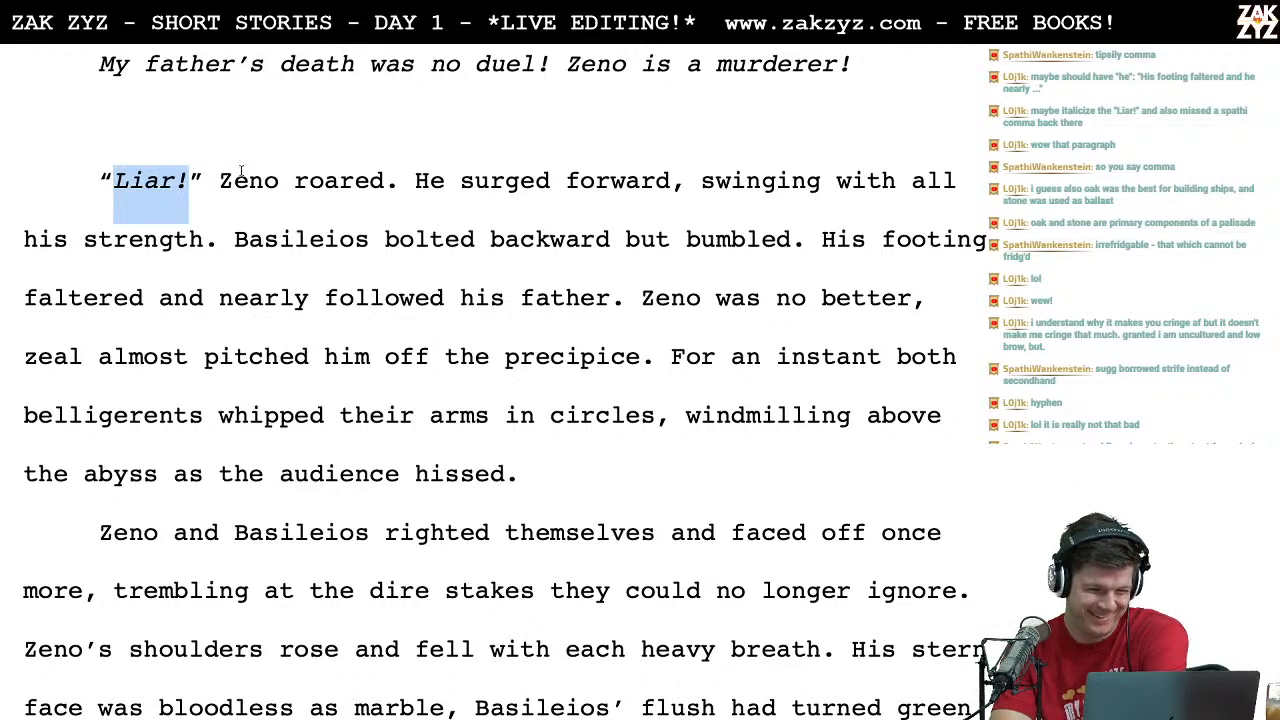
click(424, 290)
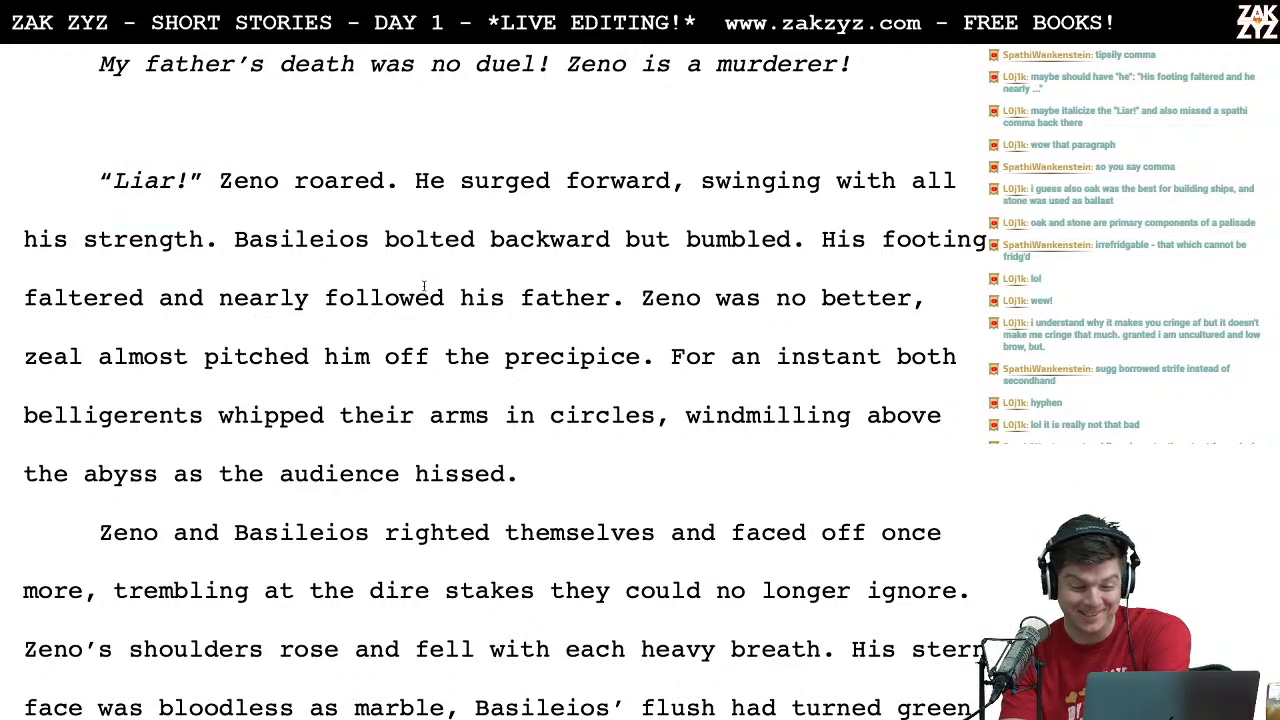
click(430, 357)
key(Down)
key(Right)
key(Right)
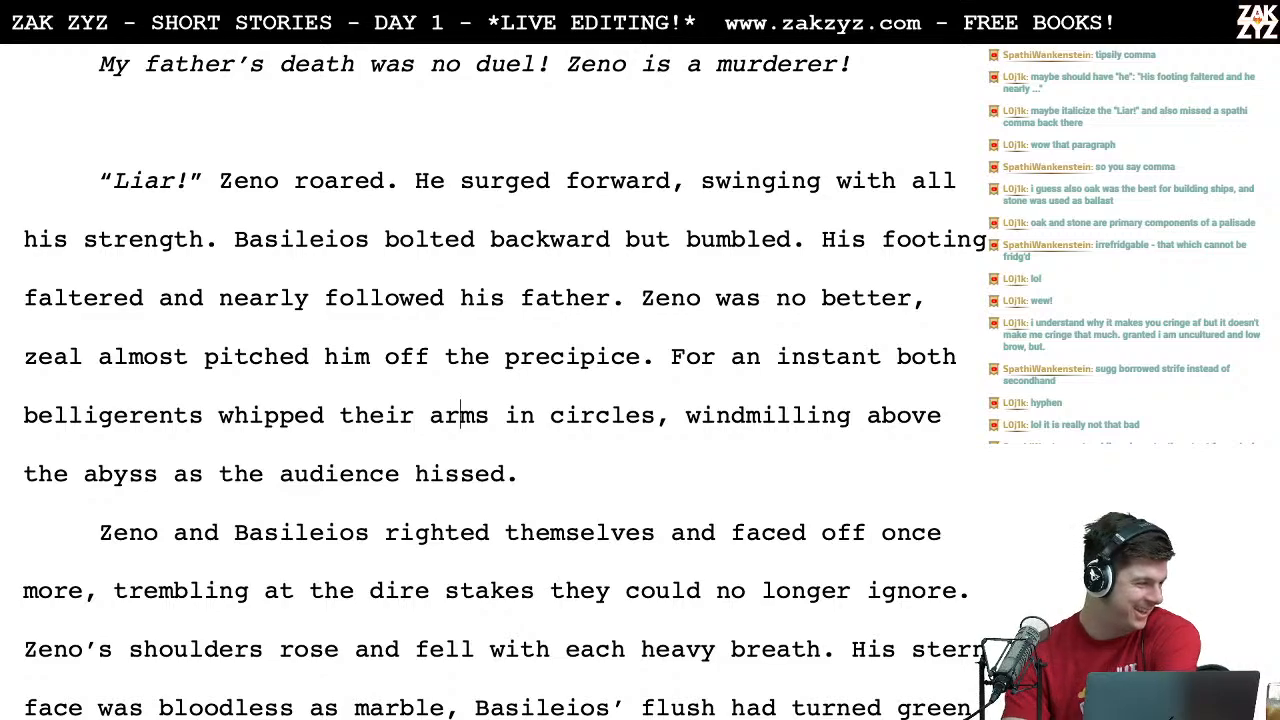
scroll(505, 382, down, 1)
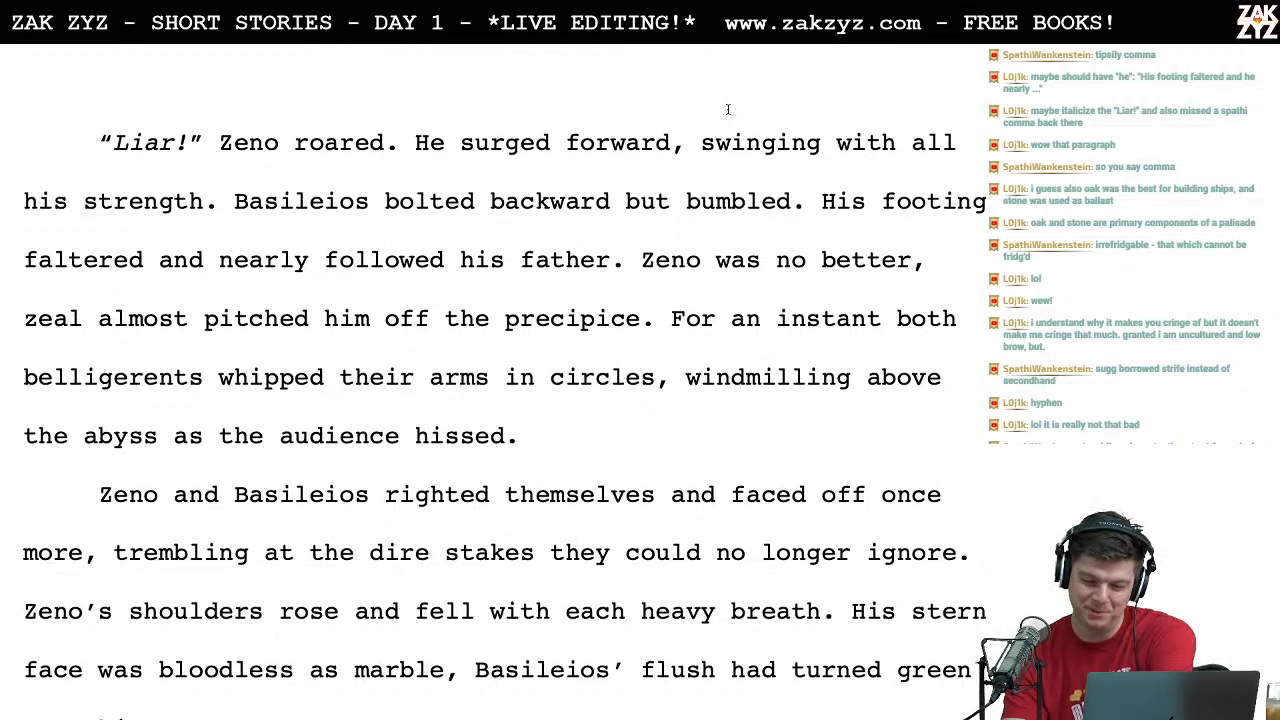
Step: Remove "For an instant" and capitalize "Both" so the sentence begins "Both belligerents whipped their arms in circles"
click(655, 259)
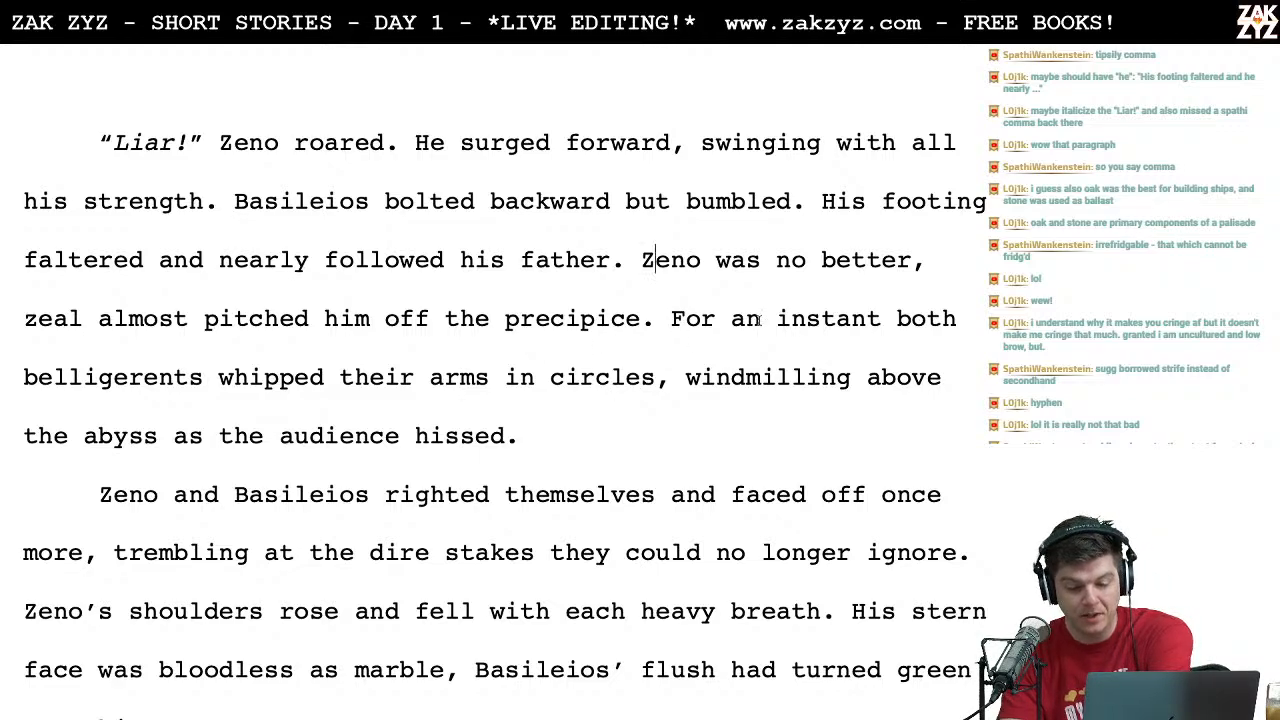
click(881, 318)
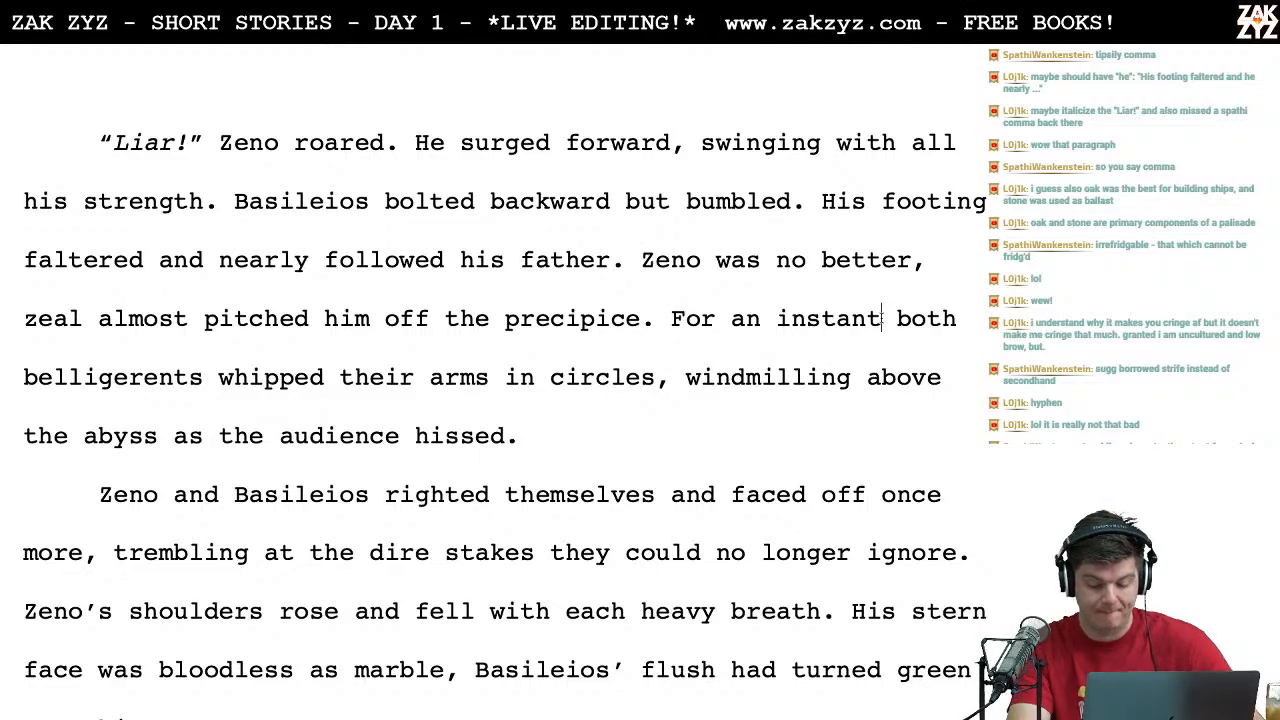
key(Right)
key(Right)
key(BackSpace)
key(BackSpace)
key(BackSpace)
key(BackSpace)
key(BackSpace)
key(BackSpace)
key(BackSpace)
key(BackSpace)
key(BackSpace)
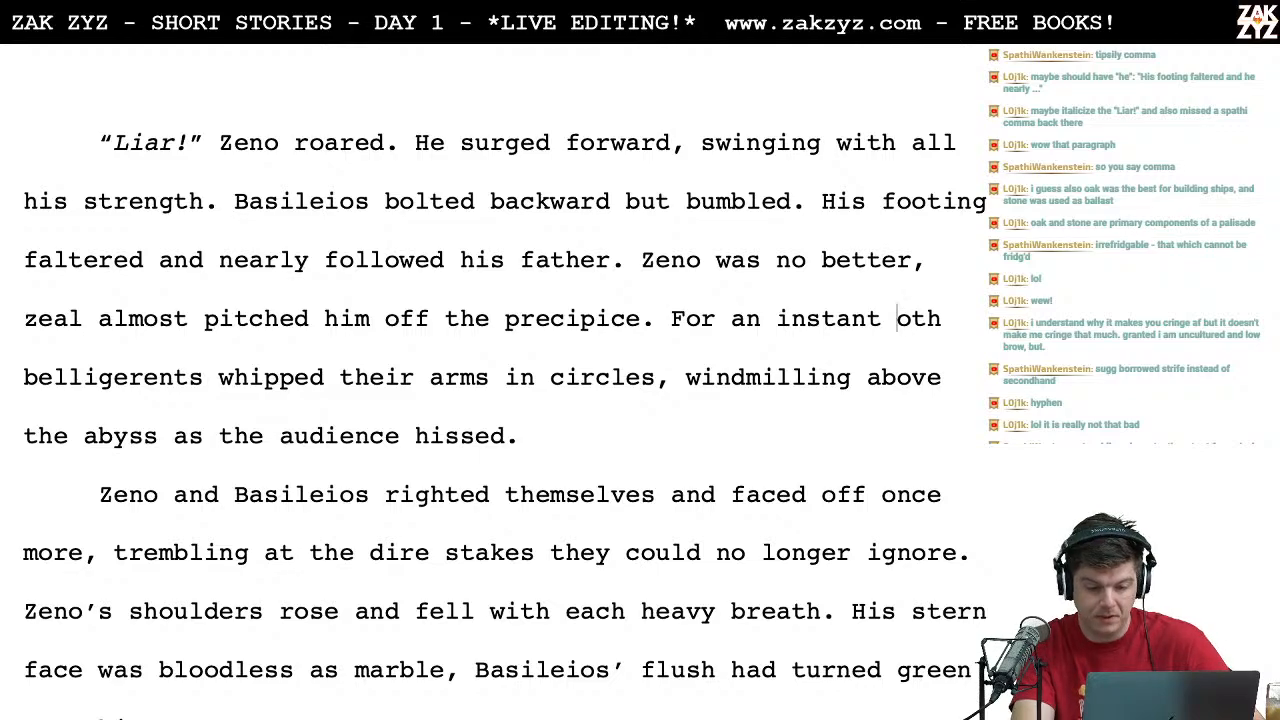
key(BackSpace)
key(BackSpace)
key(BackSpace)
key(BackSpace)
key(BackSpace)
key(BackSpace)
key(BackSpace)
text(B)
key(Left)
key(Left)
key(Left)
key(Left)
key(Left)
key(Left)
key(Left)
key(Left)
key(Left)
key(Left)
key(Left)
key(Left)
key(Left)
key(Left)
key(Left)
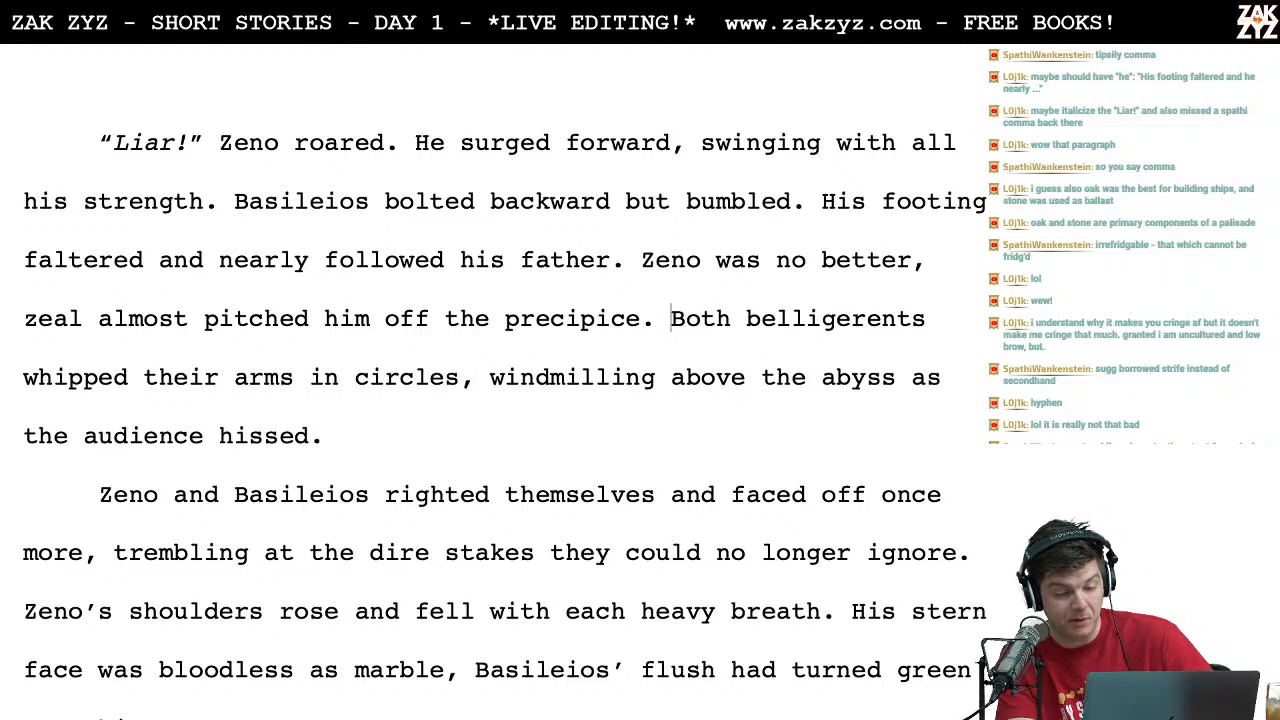
Step: Reread the rest of the revised sentence, down to the wording around "the audience hissed"
key(Down)
key(Right)
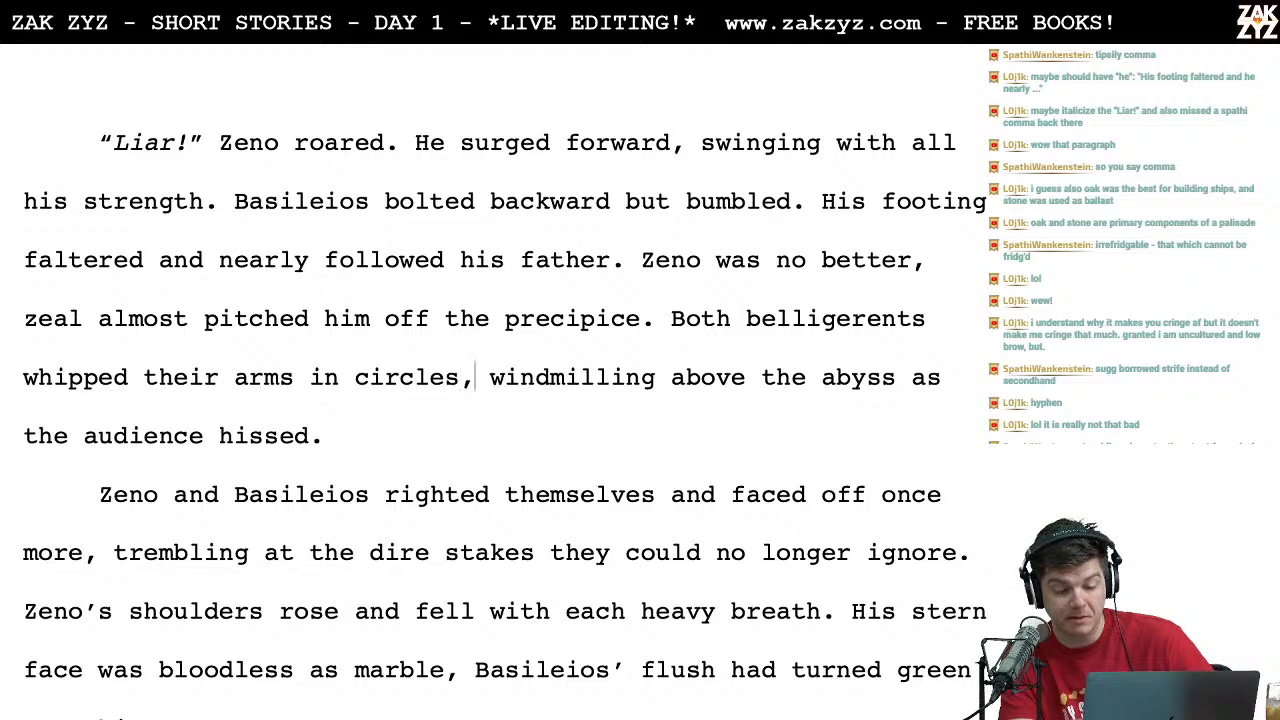
key(Down)
key(Left)
key(Left)
key(Left)
key(Left)
key(Left)
key(Left)
key(Left)
key(Left)
key(Left)
key(Left)
key(Left)
key(Left)
key(Left)
key(Left)
key(Left)
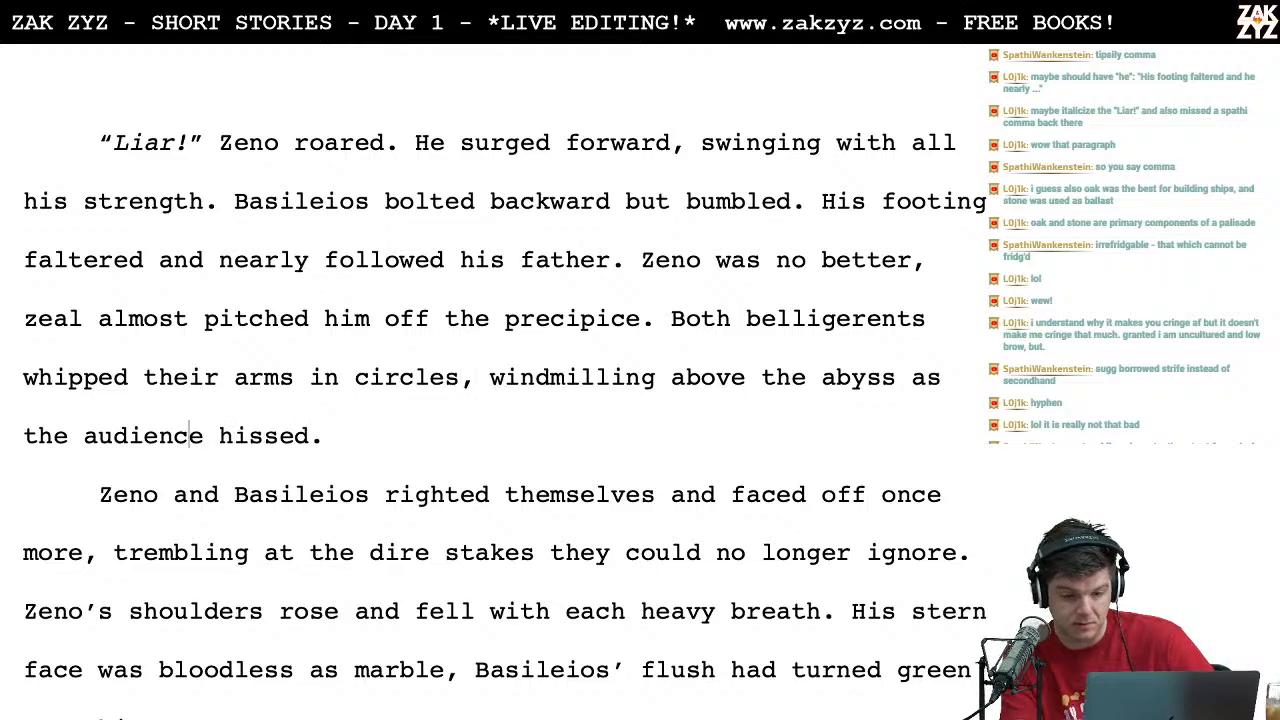
key(Left)
key(Left)
key(Left)
key(Right)
key(Right)
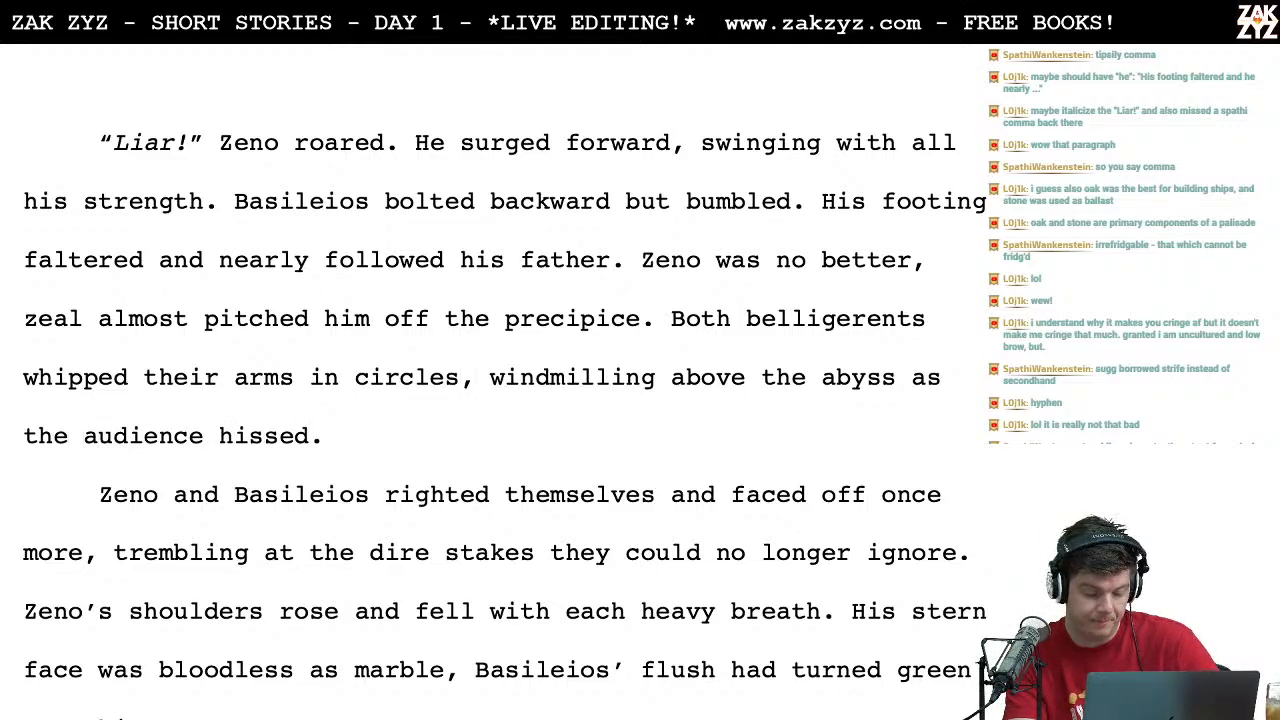
Step: Switch to the browser and look up synonyms for "abject" on Thesaurus.com
key(ctrl+Left)
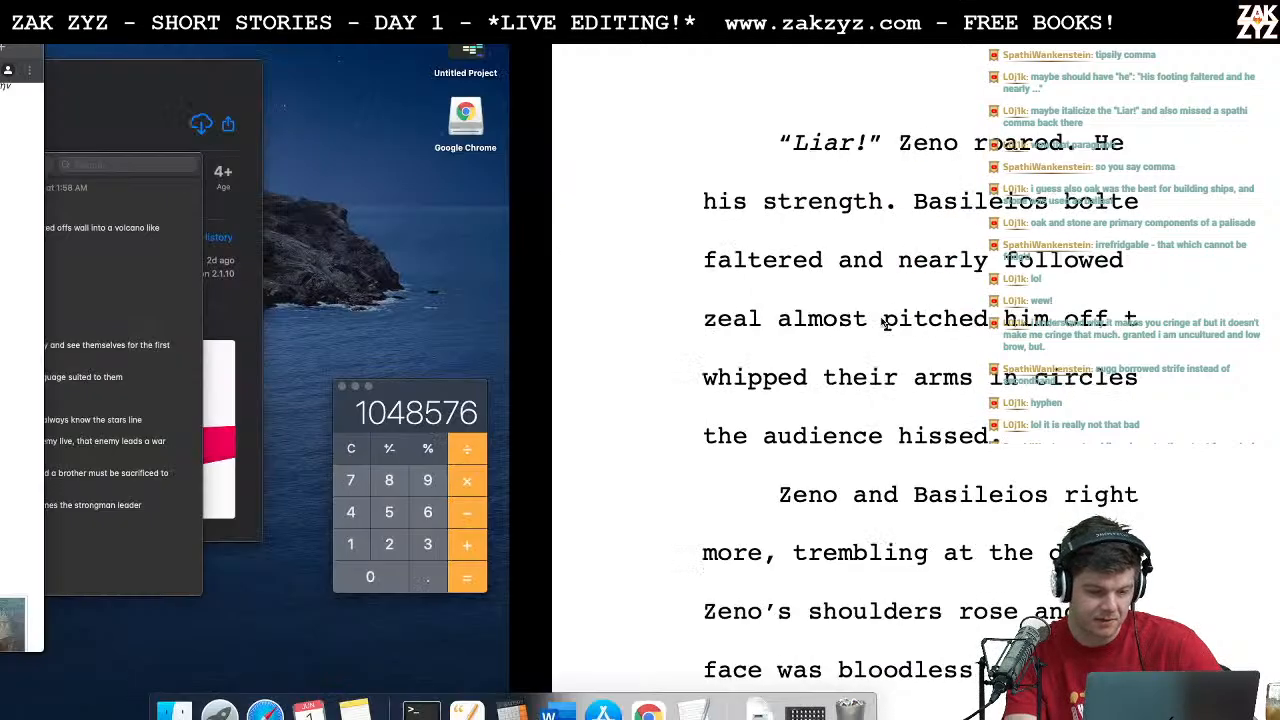
click(628, 179)
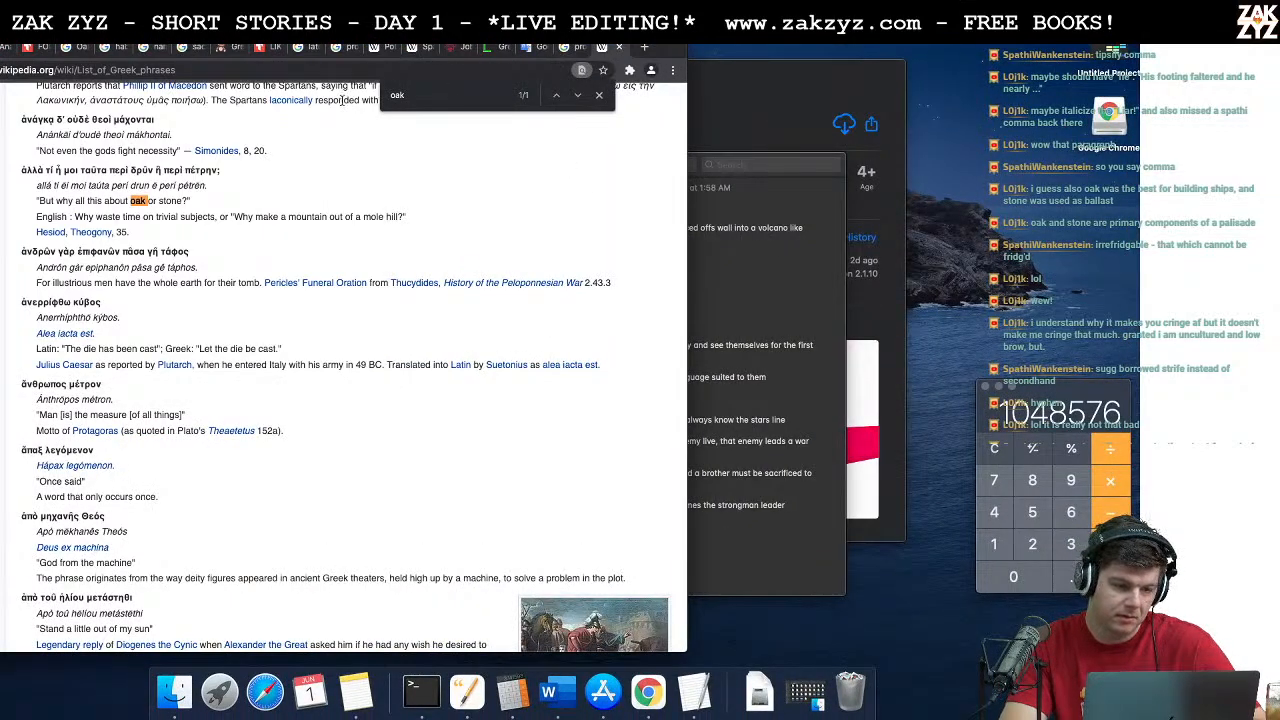
click(26, 48)
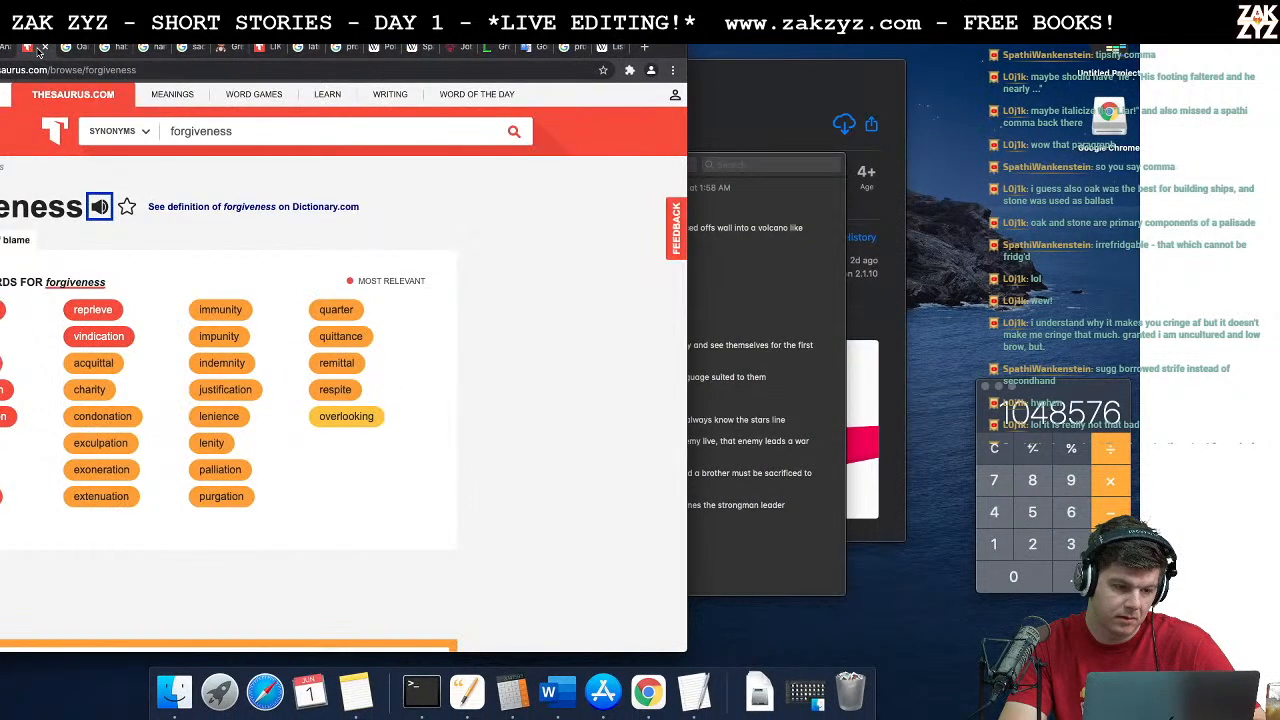
click(237, 134)
text(abject)
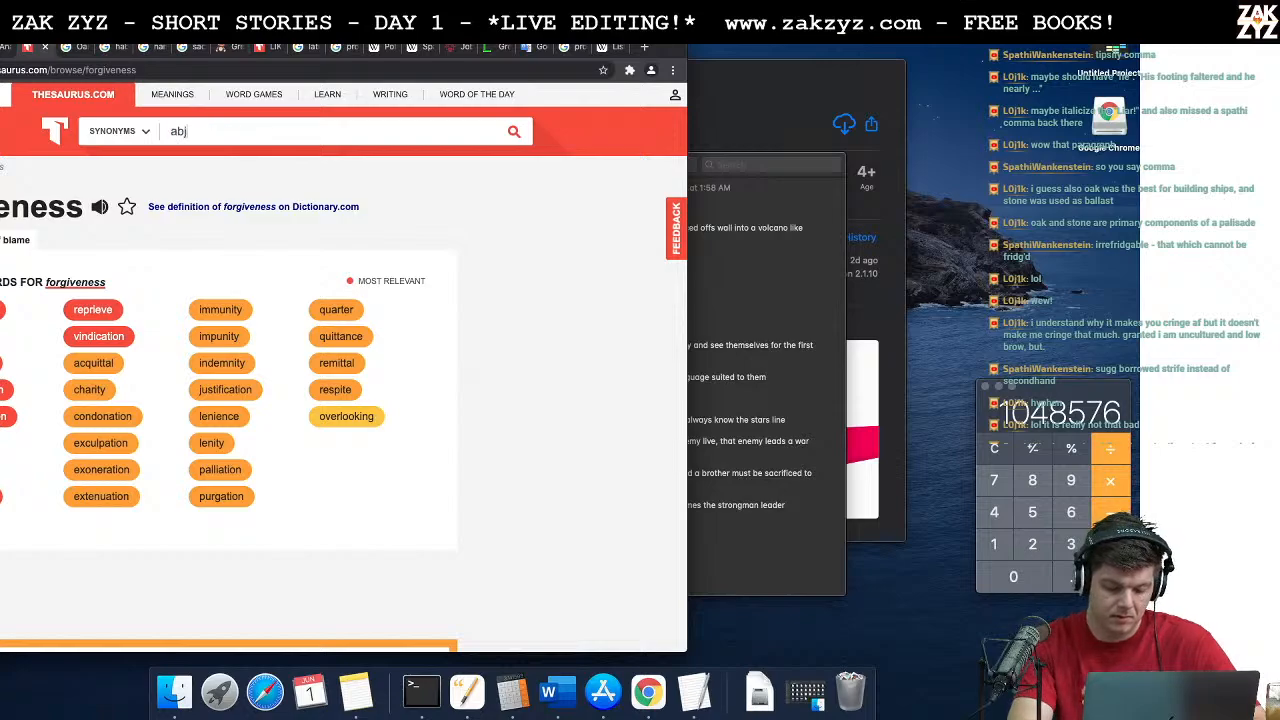
key(Return)
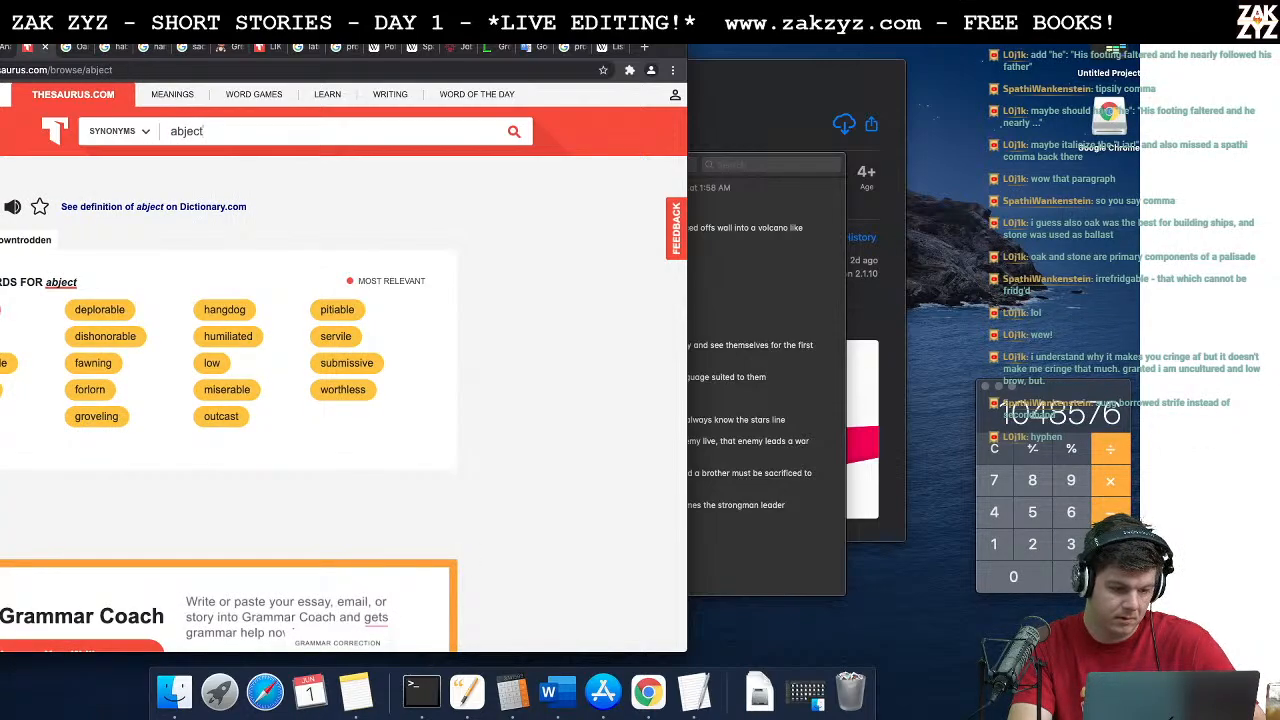
Step: Switch from the browser back to the story manuscript in Pages
key(super+Tab)
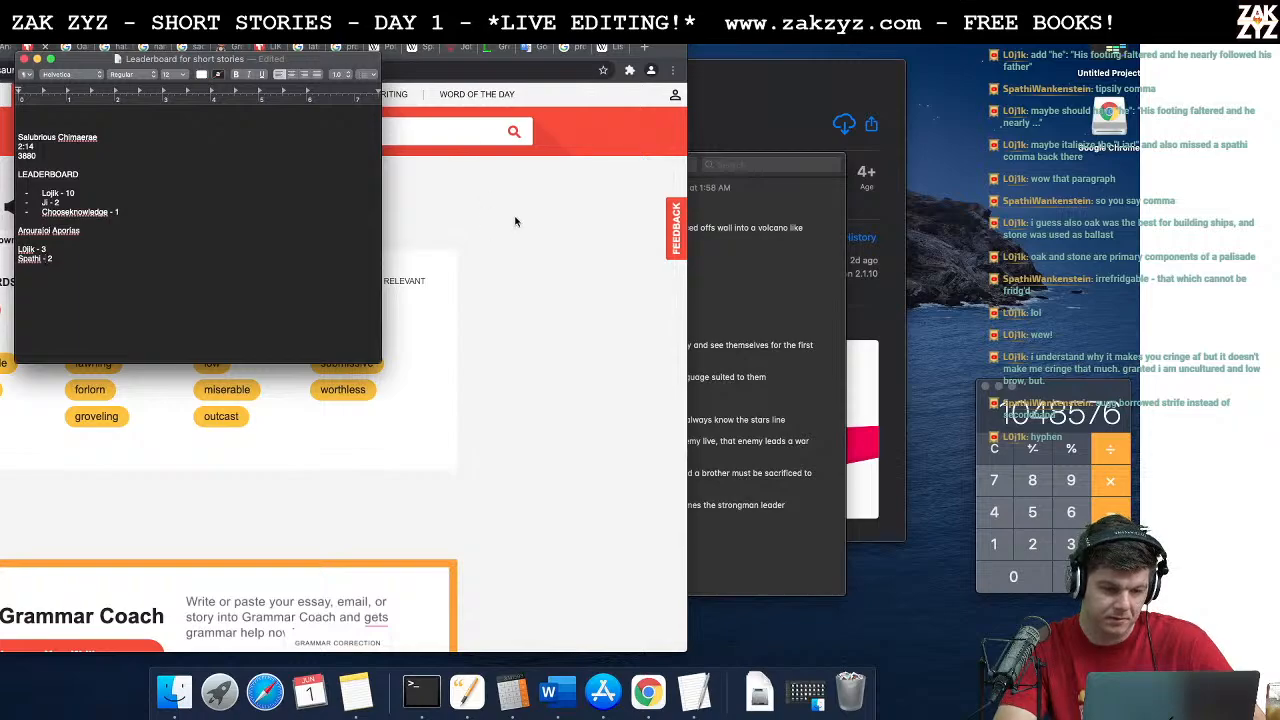
key(super+Tab)
key(super+Tab)
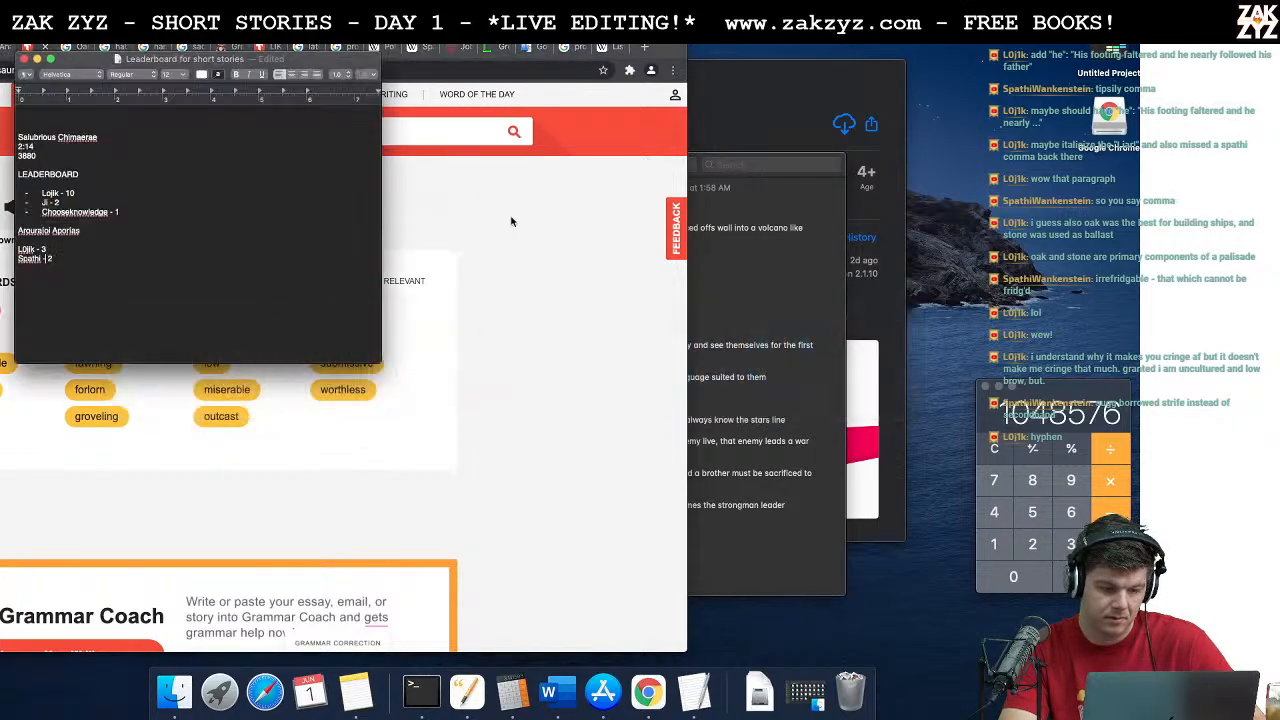
key(super+Tab)
key(super+Tab)
key(super+Tab)
key(super+Tab)
key(super+Tab)
key(super+Tab)
key(super+Tab)
key(super+Tab)
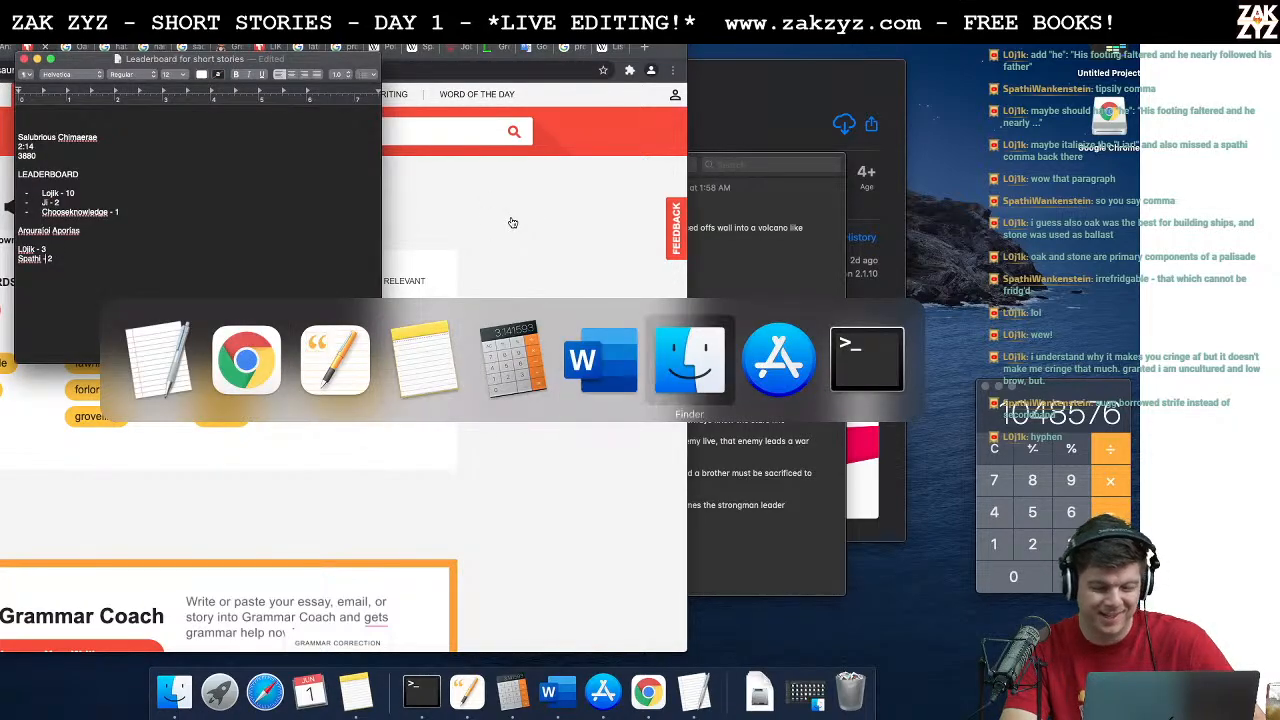
key(super+Tab)
key(super+Tab)
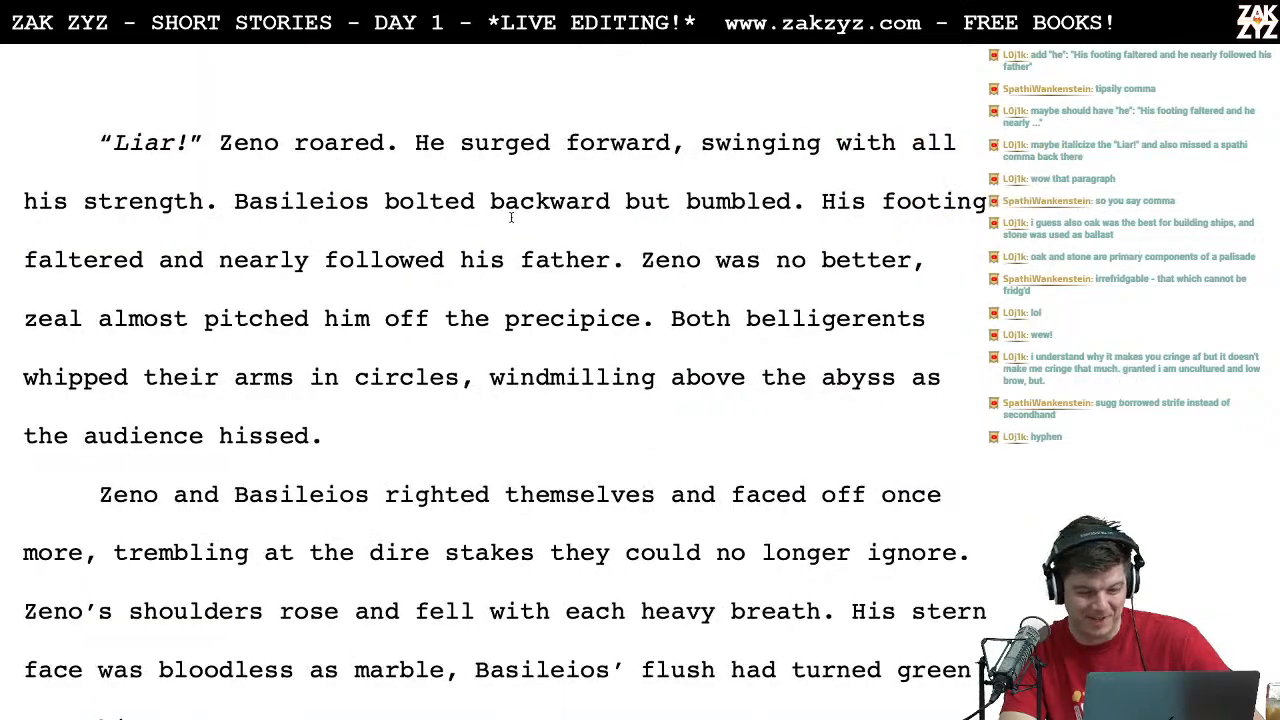
Step: Try adding "alarmed" before "audience" in the phrase "the audience hissed"
text(alarmed)
key(BackSpace)
key(BackSpace)
key(BackSpace)
key(BackSpace)
key(BackSpace)
key(BackSpace)
key(BackSpace)
key(BackSpace)
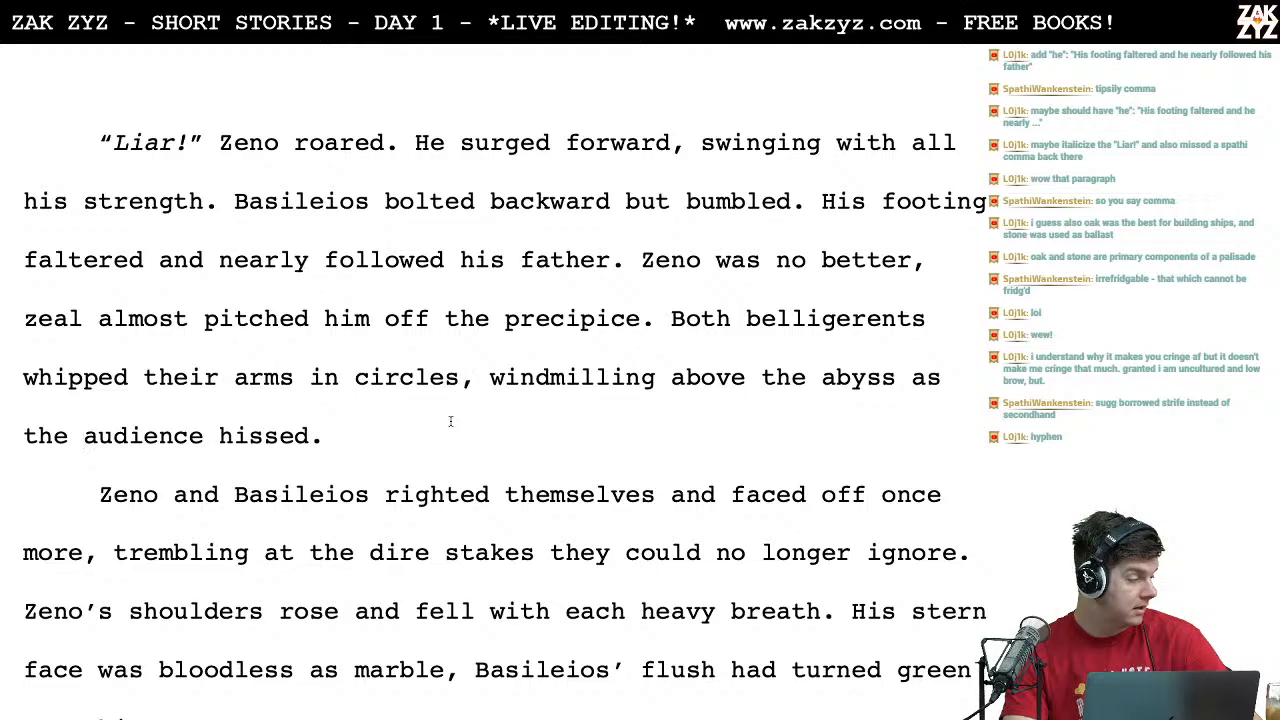
Step: Place the insertion point after "and" in the sentence "His footing faltered and nearly followed his father."
scroll(450, 421, up, 1)
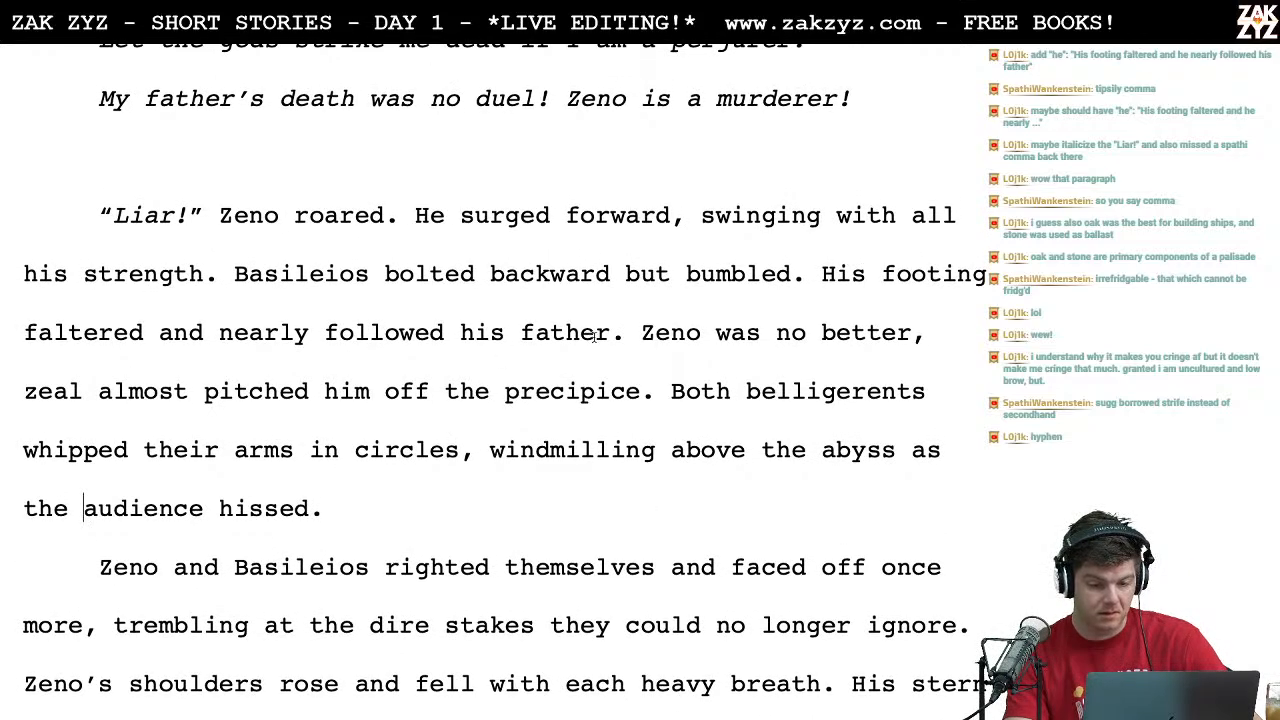
scroll(645, 402, down, 1)
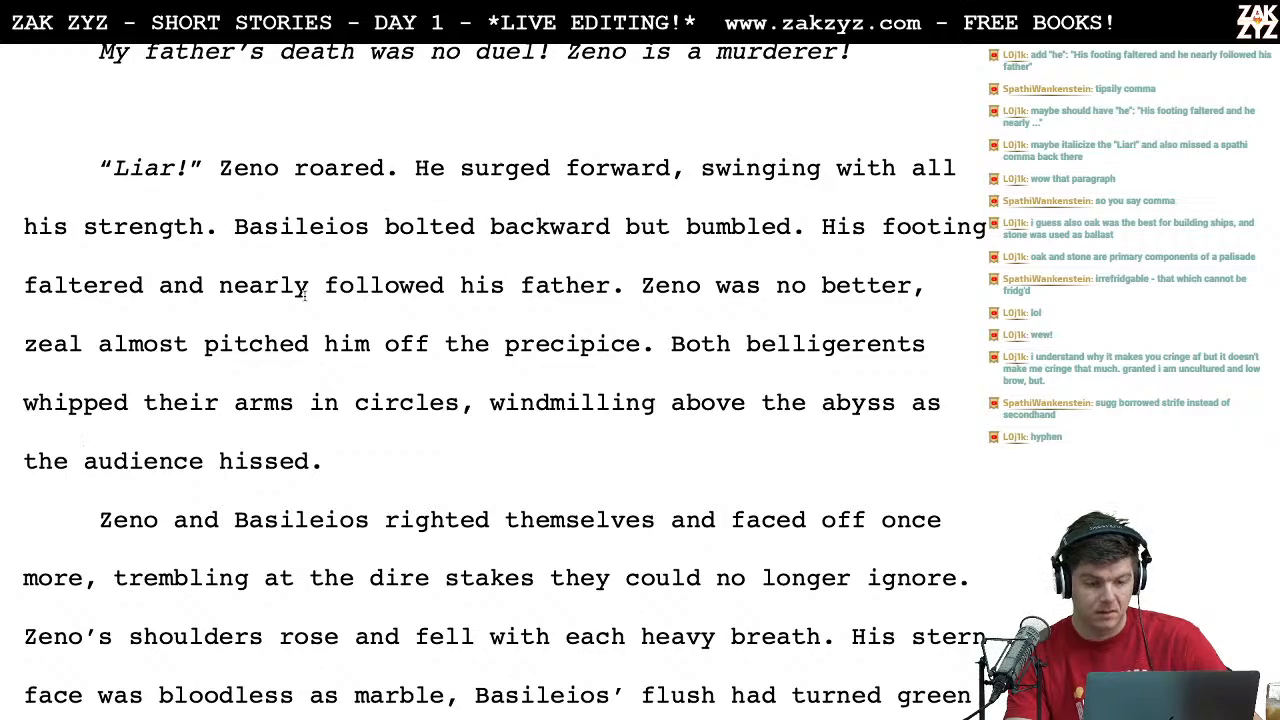
click(250, 286)
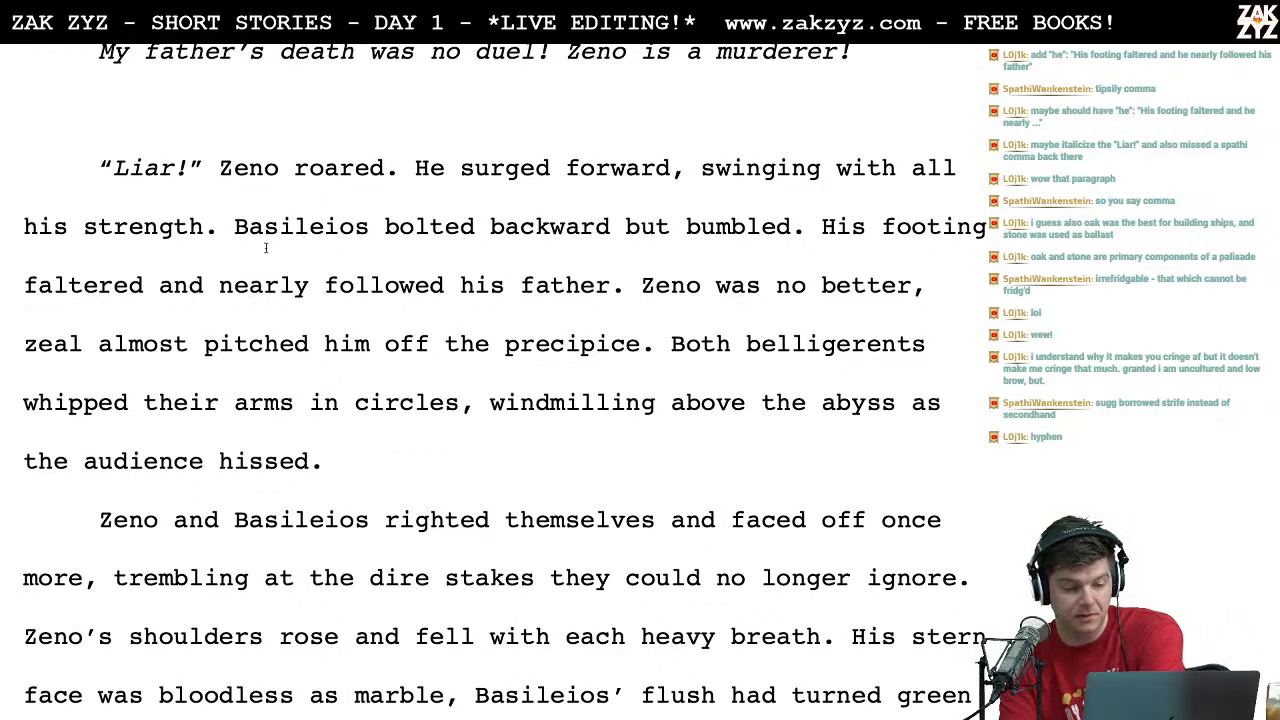
click(207, 287)
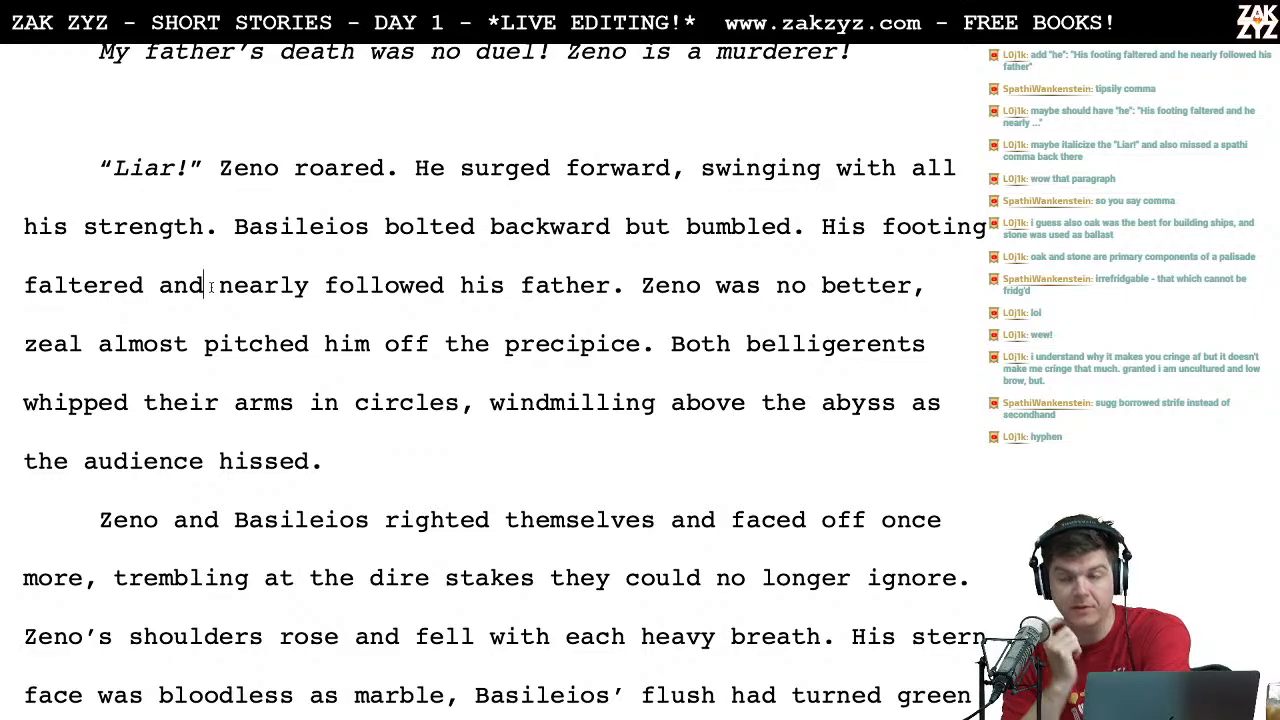
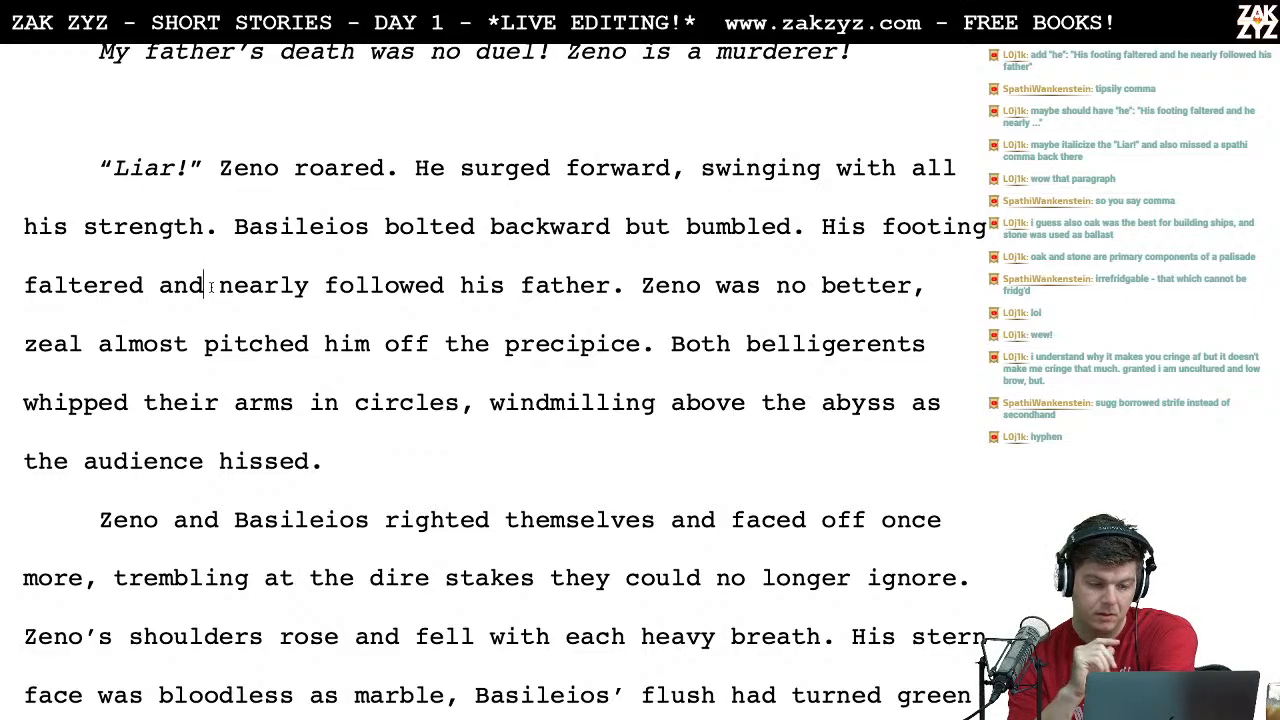
Step: Try replacing "and" after "His footing faltered" with a comma and "he"
key(BackSpace)
key(BackSpace)
key(BackSpace)
key(BackSpace)
text(, he)
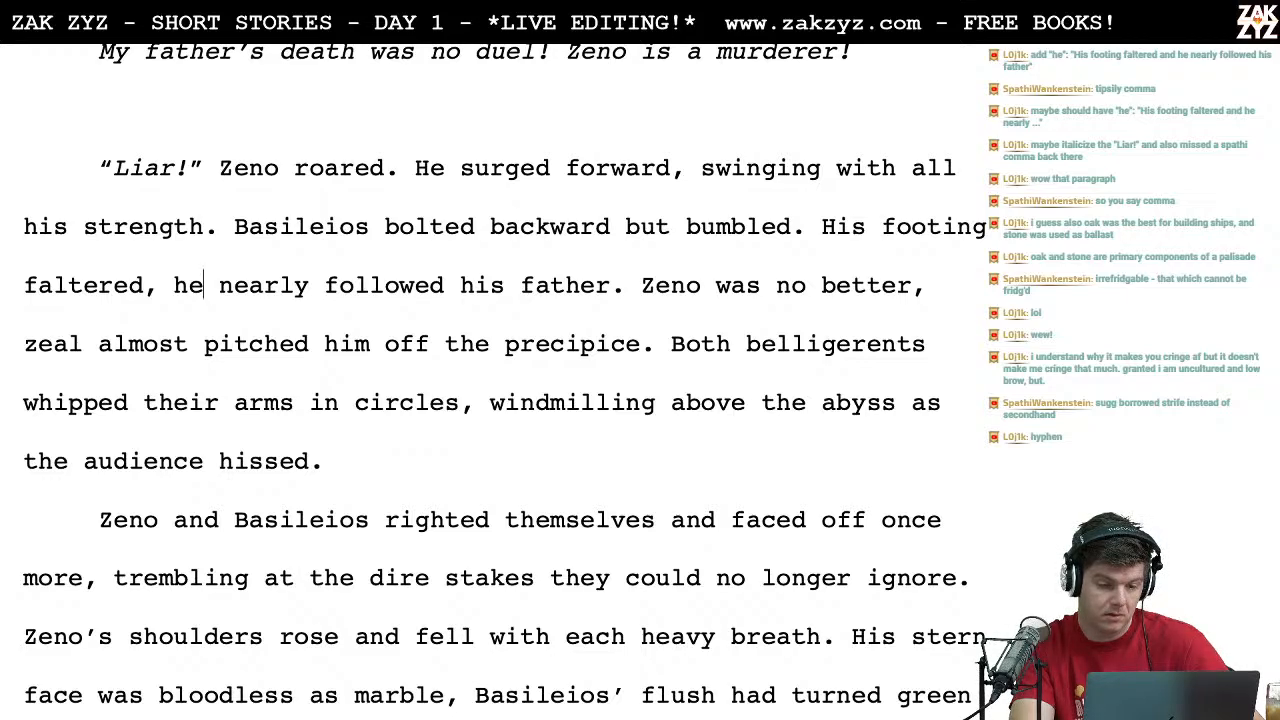
Step: Reword the clause after "His footing" to read "faltered and he nearly followed his father", without the comma
key(BackSpace)
key(BackSpace)
key(BackSpace)
key(BackSpace)
text(and)
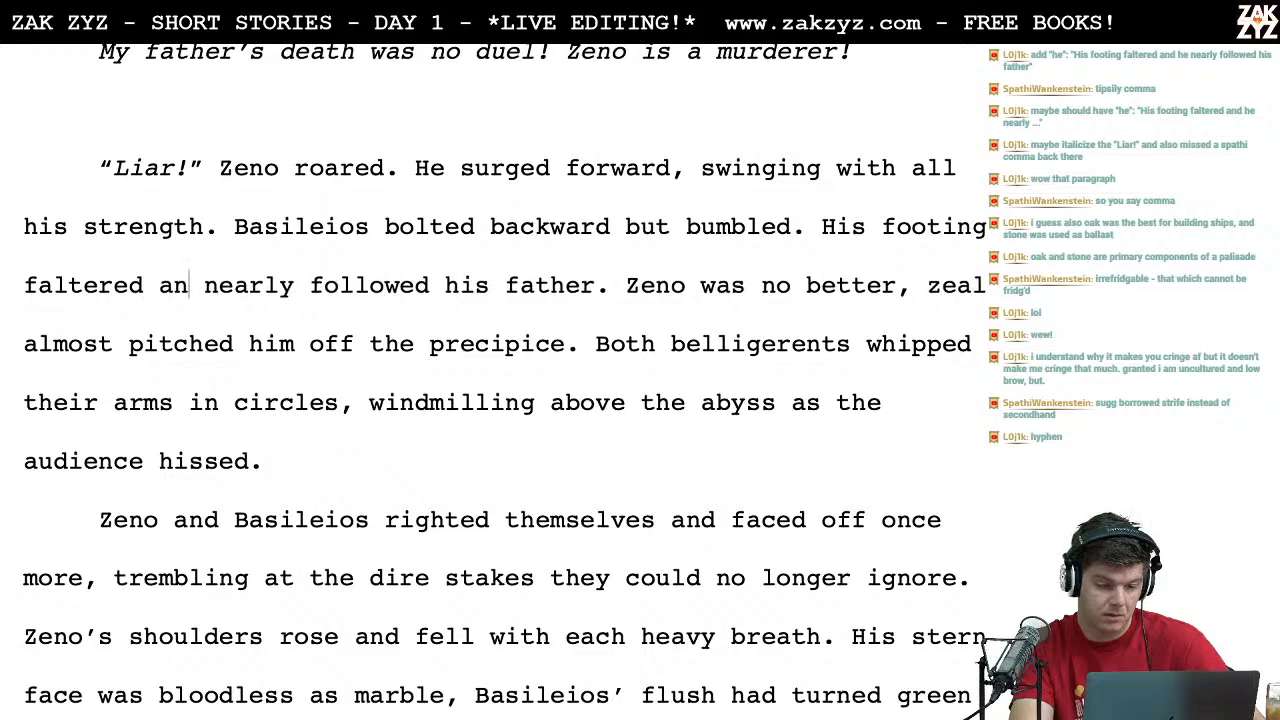
text( he)
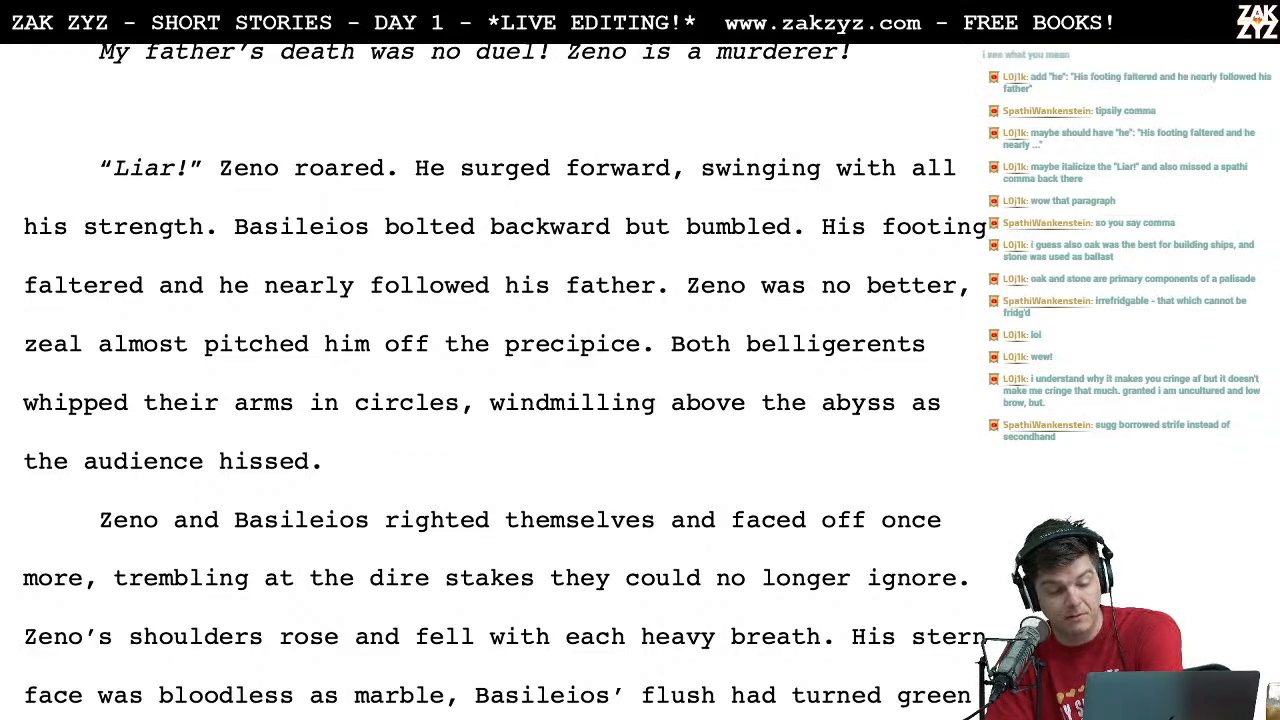
Step: Replace "and" with an em dash so the clause reads "faltered—he nearly followed his father"
key(Left)
key(Left)
key(BackSpace)
key(BackSpace)
key(BackSpace)
key(BackSpace)
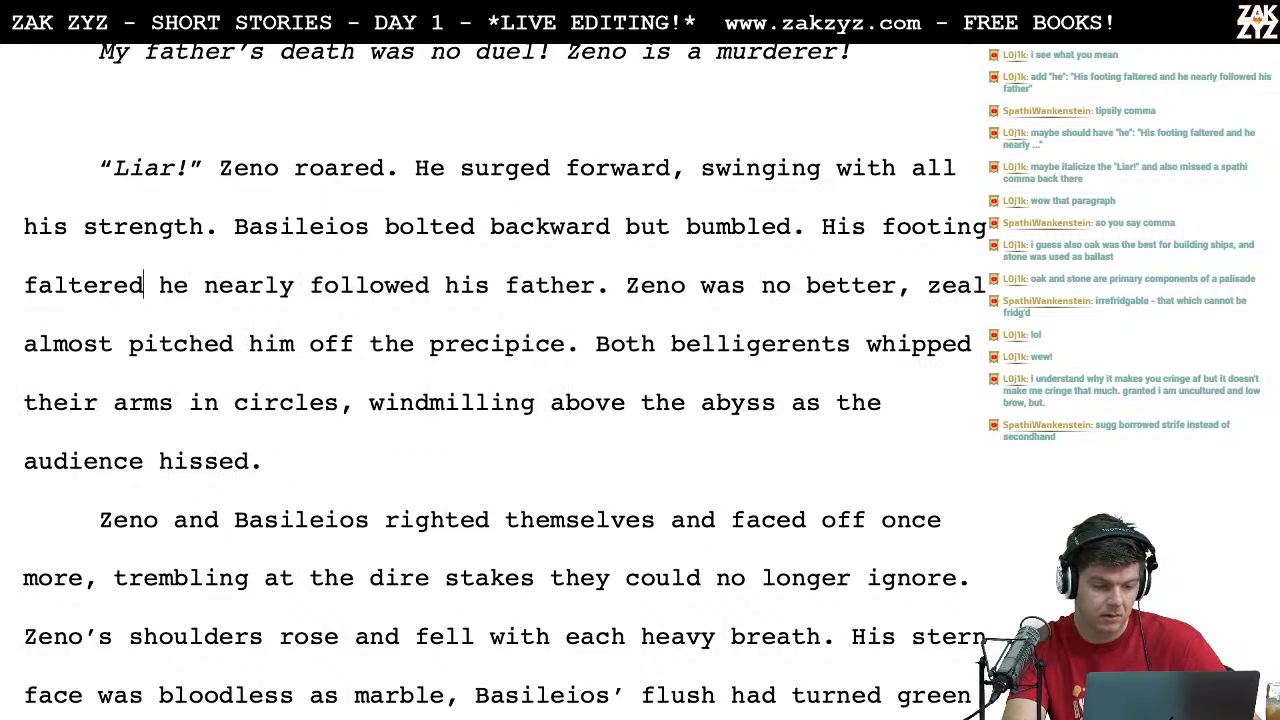
text(—)
key(Right)
key(BackSpace)
Step: Reread the sentence "Both belligerents whipped their arms in circles, windmilling above the abyss as the audience hissed."
click(174, 344)
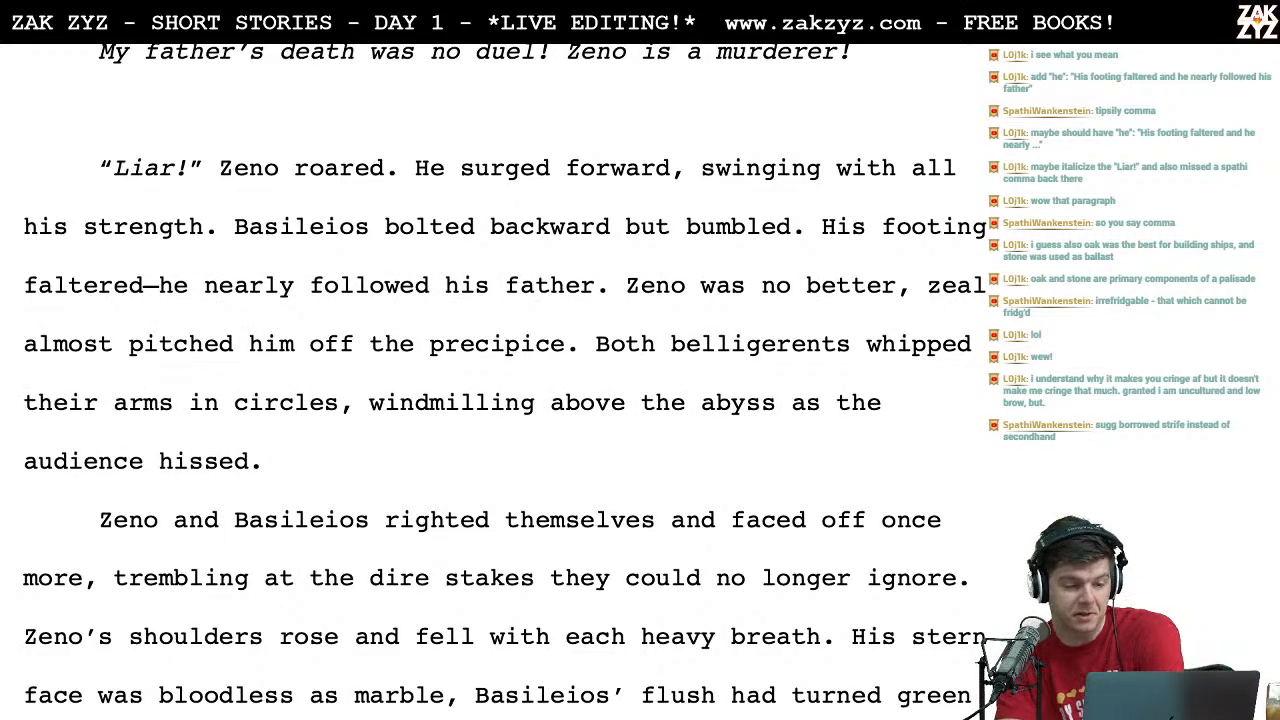
key(Down)
key(Left)
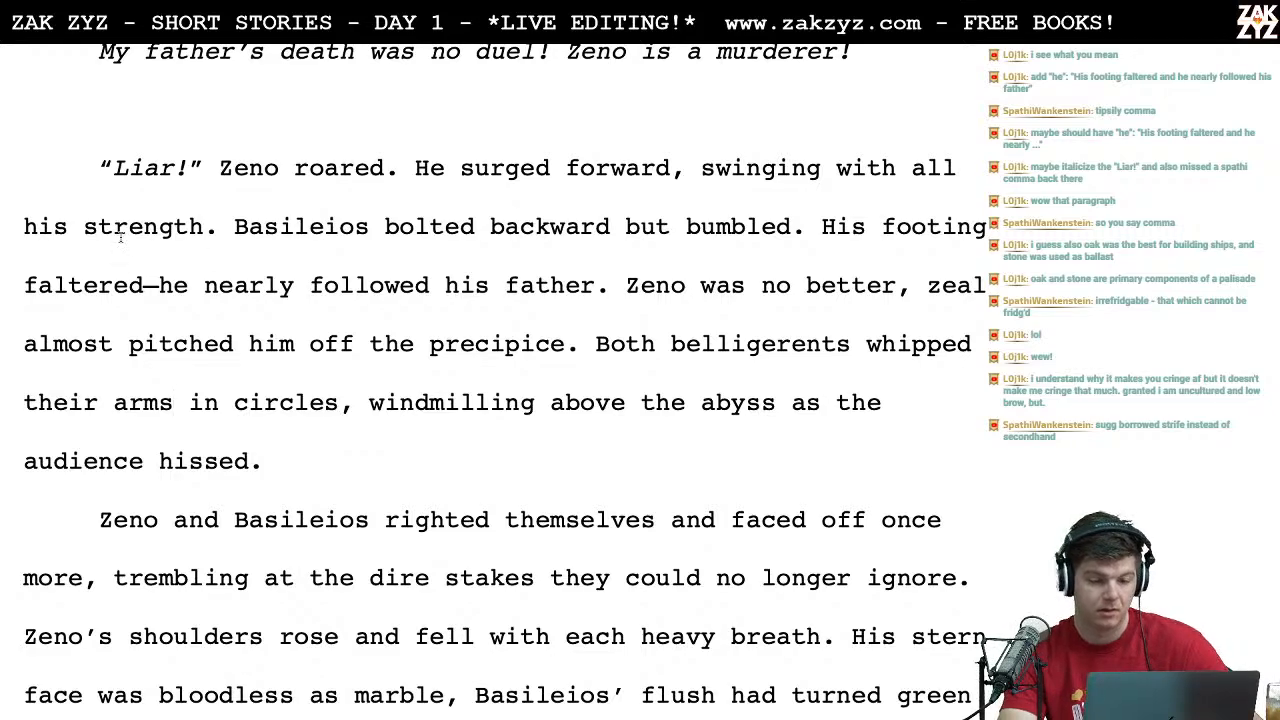
scroll(630, 228, down, 1)
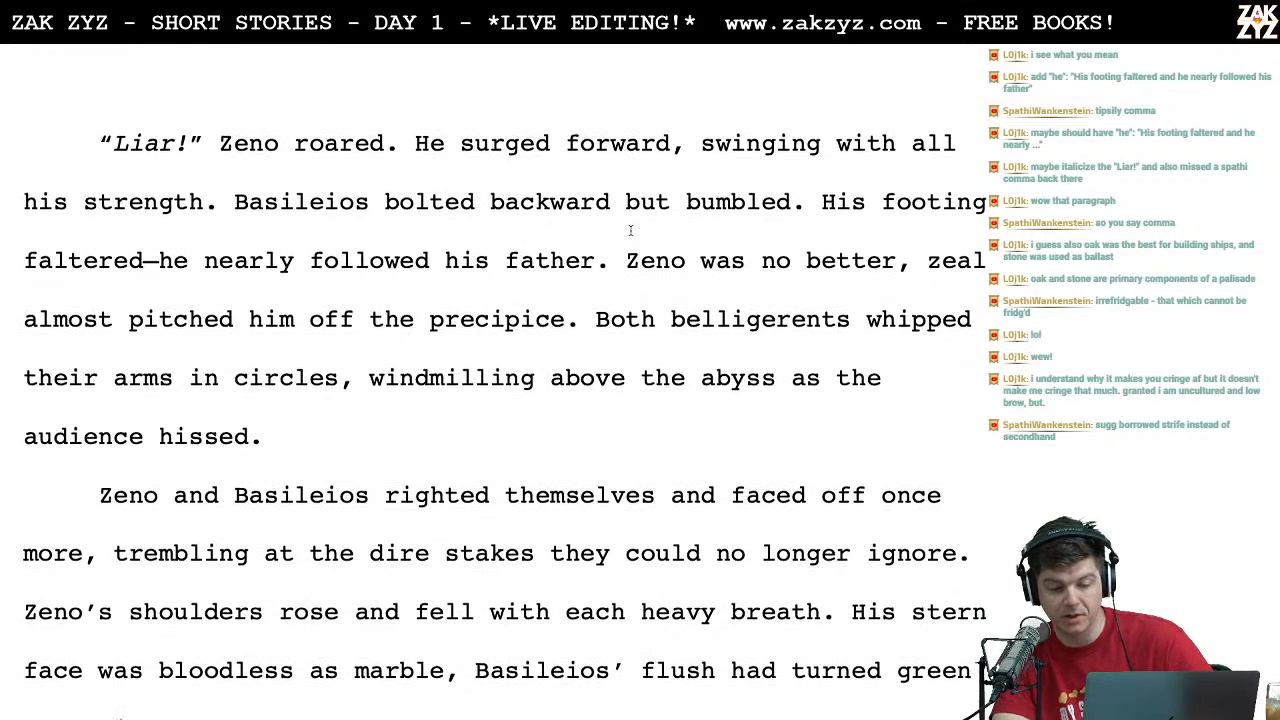
scroll(244, 252, down, 1)
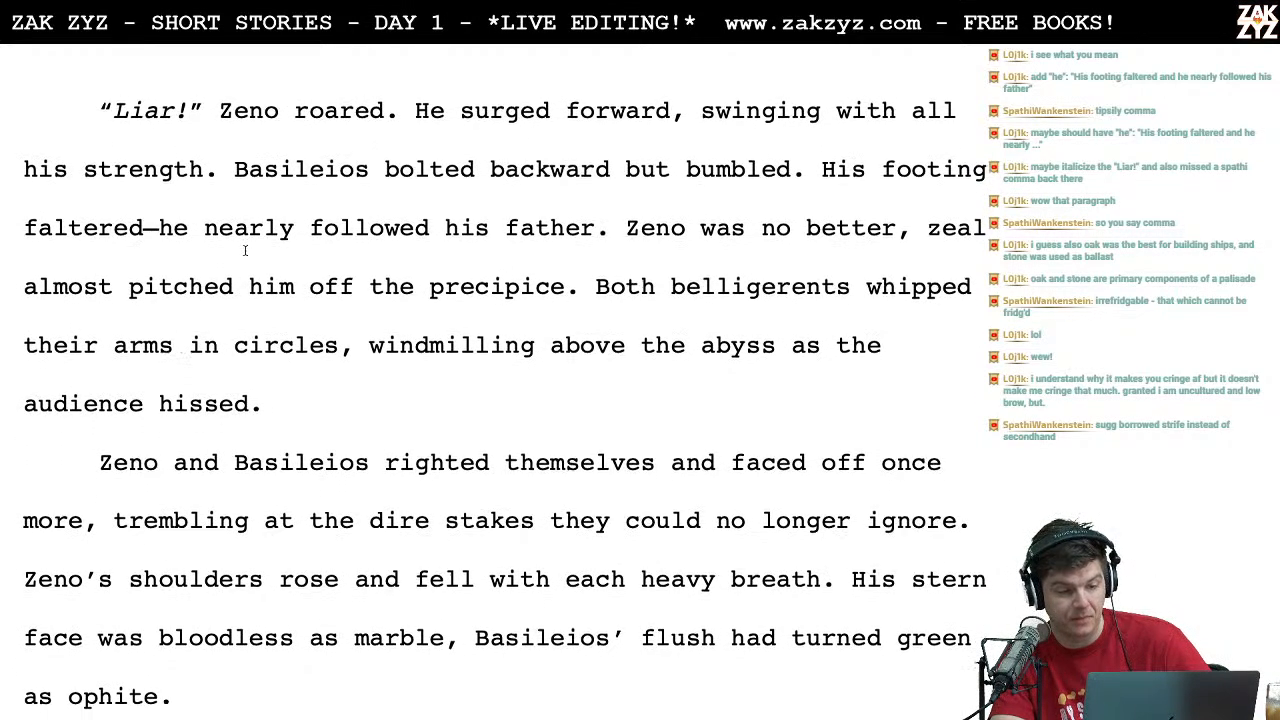
key(Left)
key(Up)
key(Right)
key(Right)
key(Right)
key(Right)
key(Right)
key(Right)
key(Right)
key(Right)
key(Right)
key(Right)
key(Right)
key(Right)
key(Right)
key(Right)
key(Right)
key(Right)
key(Right)
key(Right)
key(Right)
key(Right)
key(Right)
key(Right)
key(Right)
key(Right)
key(Right)
key(Right)
key(Right)
key(Right)
key(Right)
key(Right)
key(Right)
key(Right)
key(Right)
key(Right)
key(Right)
key(Right)
key(Right)
key(Right)
key(Right)
key(Right)
key(Right)
key(Right)
key(Right)
key(Right)
key(Right)
key(Right)
key(Right)
key(Right)
key(Right)
key(Right)
key(Right)
key(Right)
key(Right)
key(Right)
key(Right)
key(Right)
key(Right)
key(Right)
key(Right)
key(Right)
key(Right)
key(Right)
key(Right)
key(Right)
key(Right)
key(Right)
key(Right)
key(Right)
key(Right)
key(Right)
key(Right)
key(Right)
key(Right)
key(Left)
key(Left)
key(Left)
key(Left)
key(Left)
key(Left)
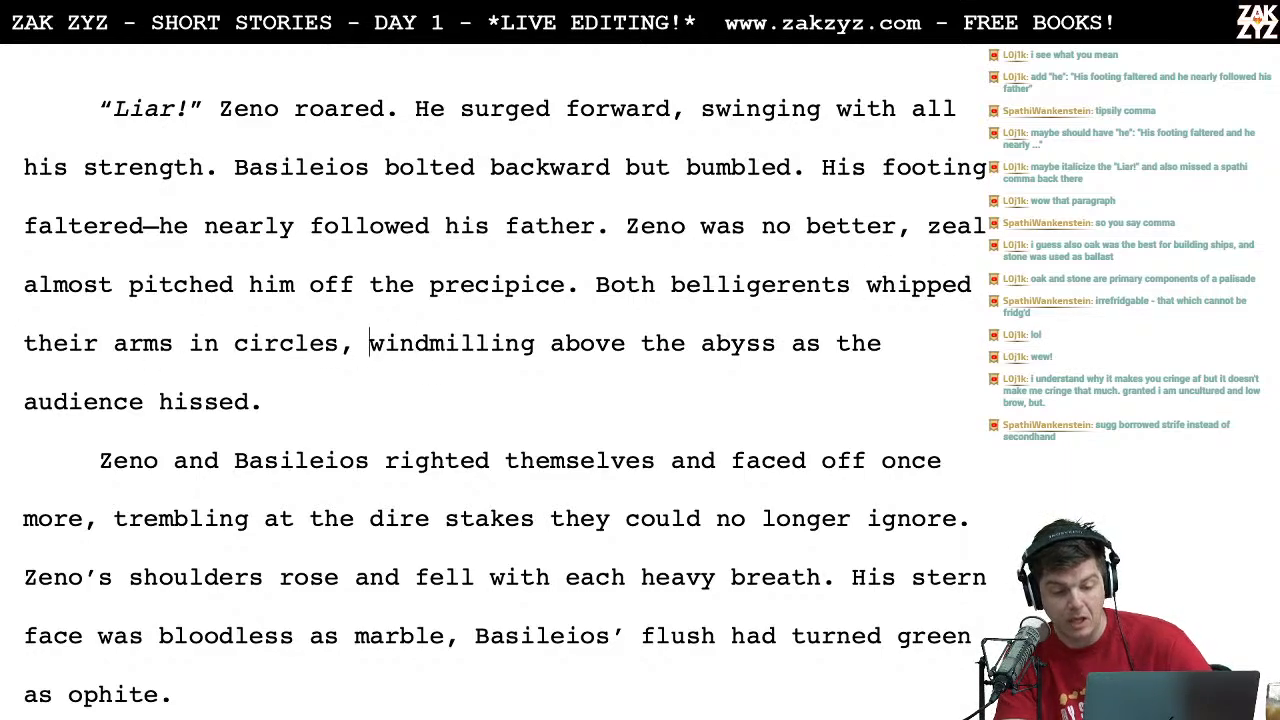
Step: Review the paragraph beginning "Zeno and Basileios righted themselves" together with the one before it
key(Down)
key(Left)
key(Left)
key(Left)
key(Left)
key(Left)
key(Left)
key(Left)
key(Left)
key(Left)
key(Left)
key(Left)
key(Left)
key(Left)
key(Left)
key(Down)
key(Down)
key(Down)
key(Up)
key(Up)
key(Left)
key(Right)
key(Right)
key(Right)
key(Right)
key(Right)
key(Right)
key(Right)
key(Right)
key(Right)
key(Right)
key(Right)
key(Right)
key(Right)
key(Right)
key(Right)
key(Right)
key(Right)
key(Right)
key(Right)
key(Right)
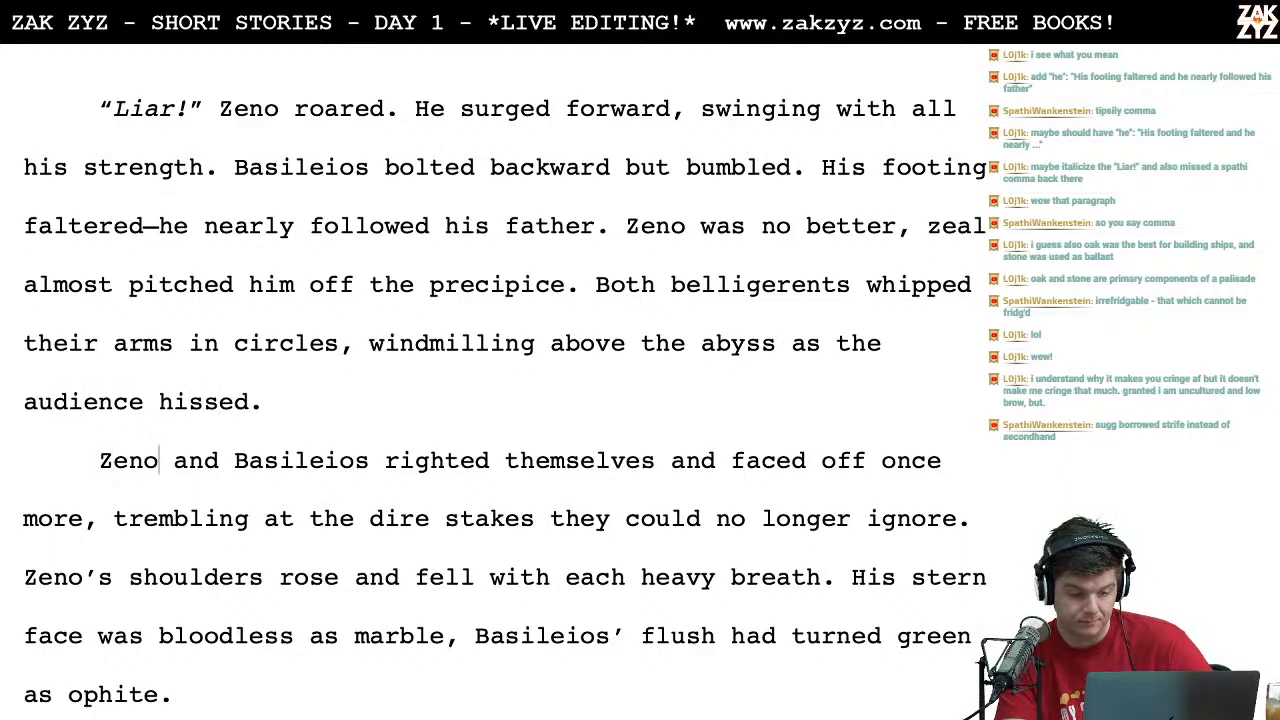
key(Right)
key(Right)
key(Right)
key(Right)
key(Right)
key(Right)
key(Right)
key(Right)
key(Right)
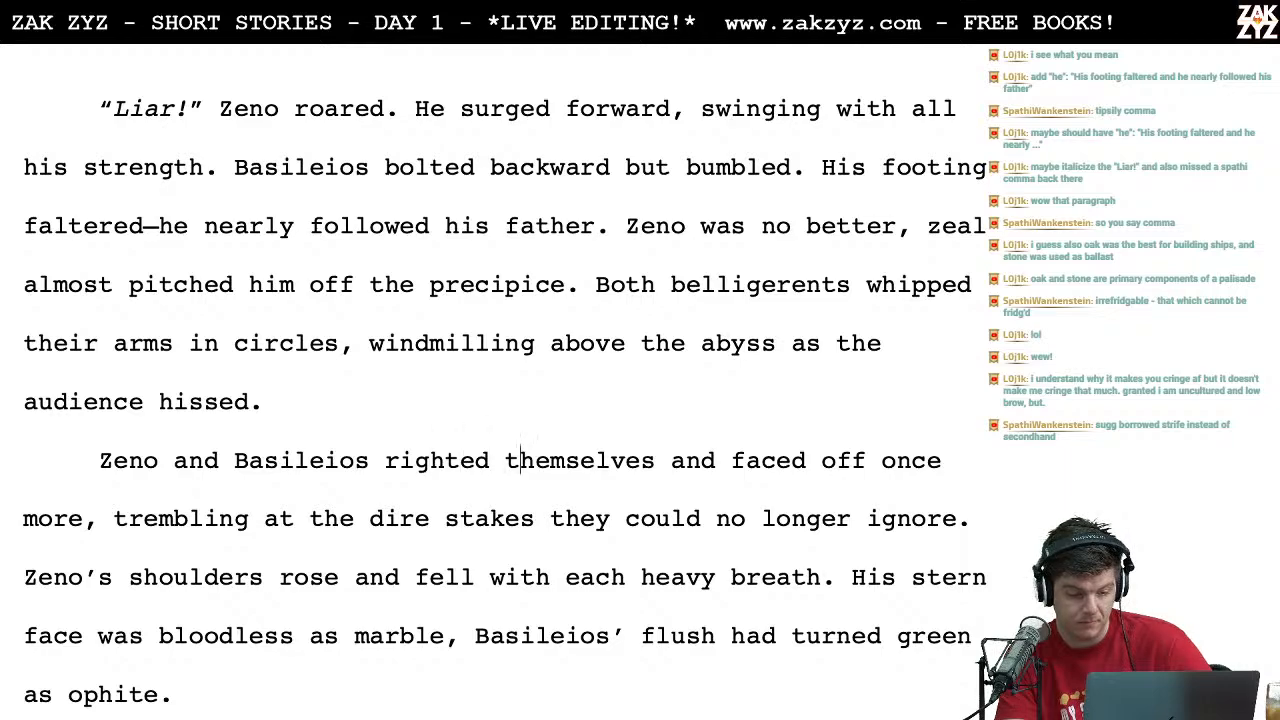
key(Up)
key(Up)
key(Down)
key(Down)
key(Down)
key(Up)
key(Home)
key(Down)
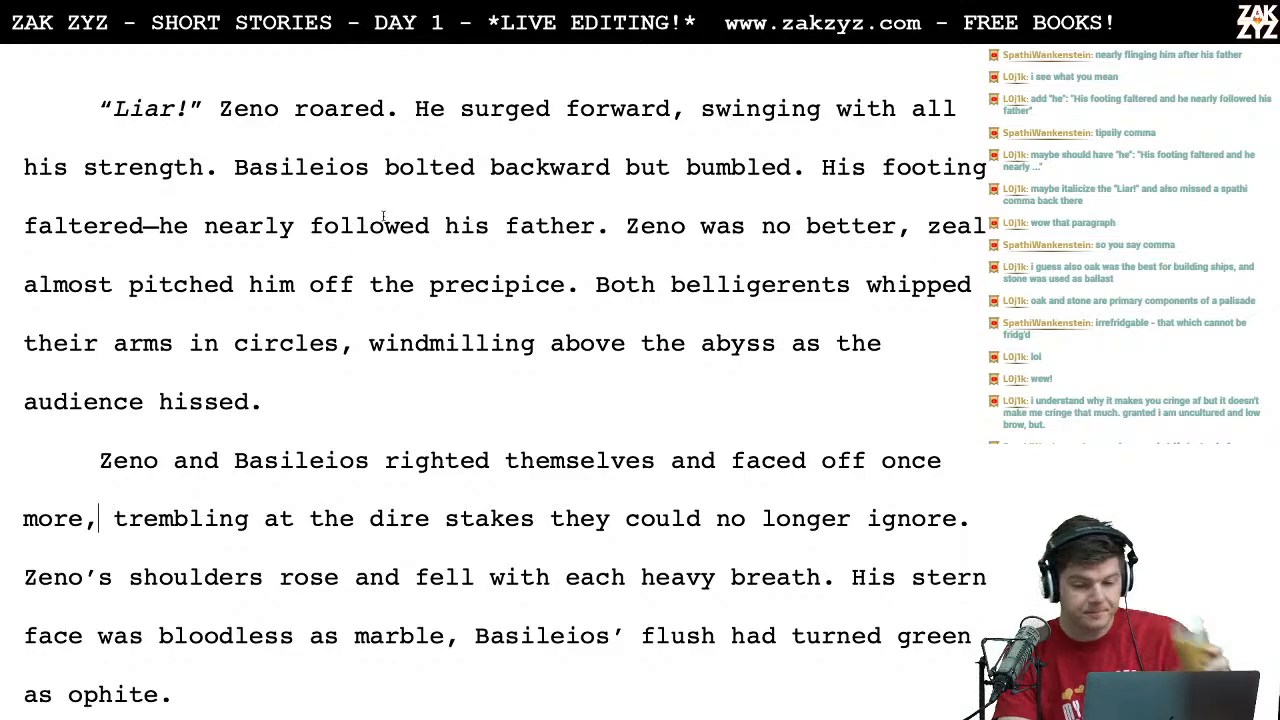
scroll(382, 262, down, 1)
scroll(382, 261, up, 1)
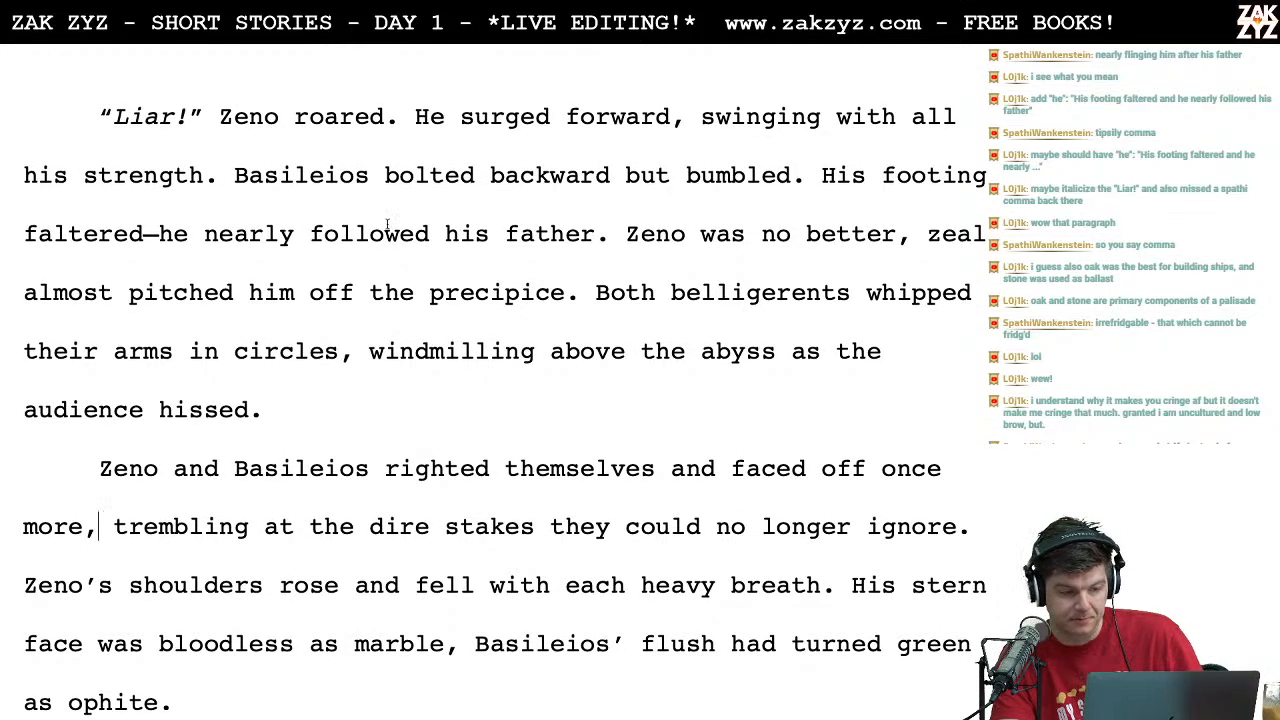
scroll(390, 225, up, 1)
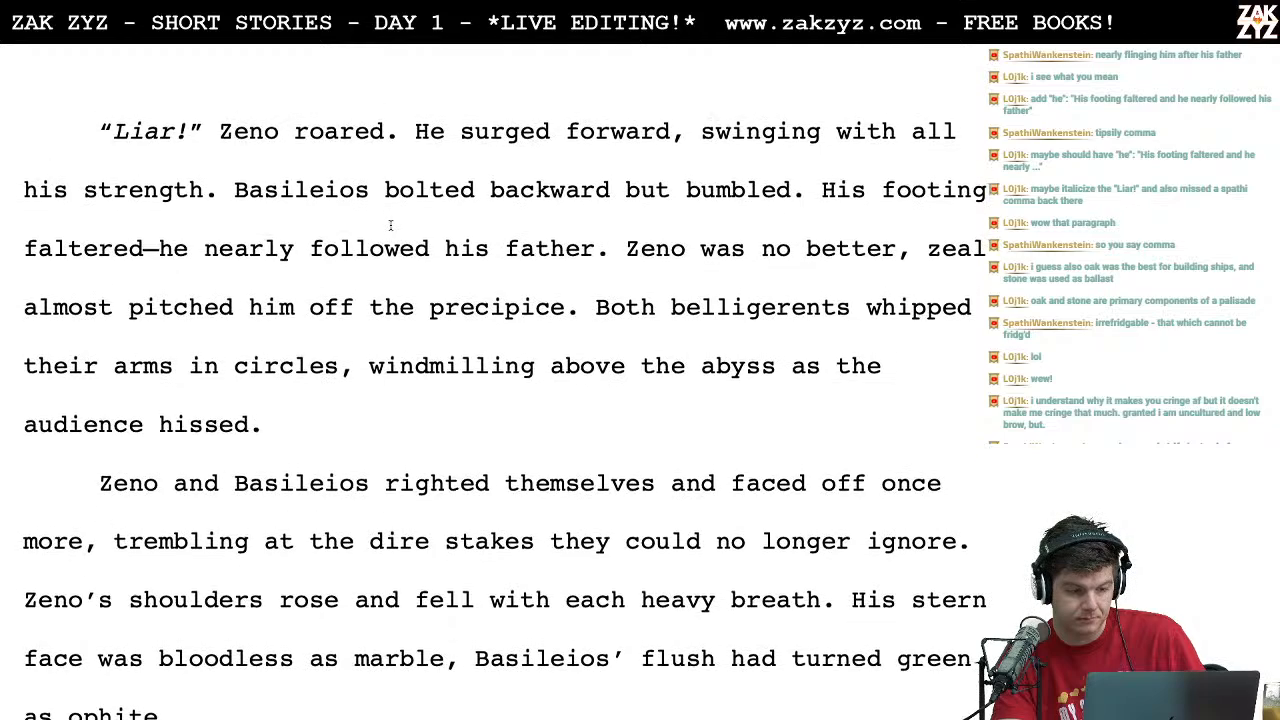
Step: Reexamine the wording "nearly followed his father" in the sentence about Basileios's footing
click(583, 248)
key(Left)
key(Left)
key(Left)
key(Left)
key(Left)
key(Left)
key(Left)
key(Left)
key(Left)
key(Left)
key(Left)
key(Left)
key(Left)
key(Left)
key(Left)
key(Left)
key(Left)
key(Left)
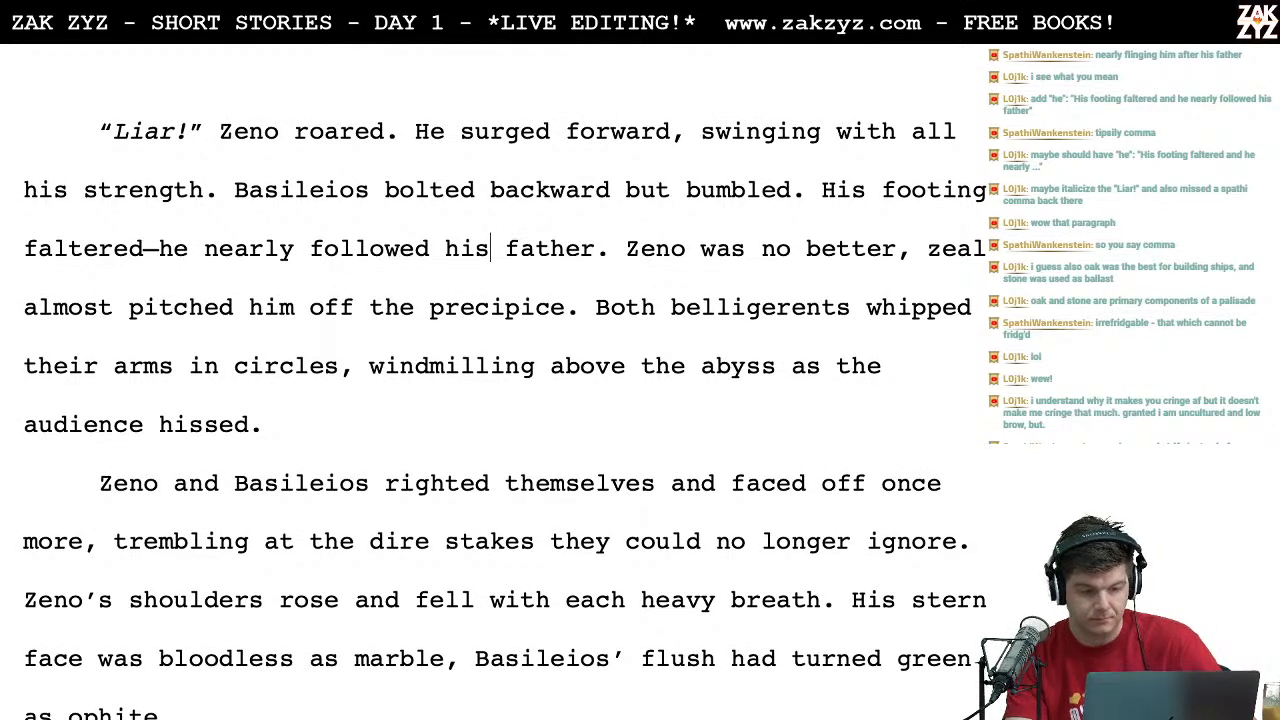
key(Left)
key(Left)
key(Left)
key(Left)
key(Left)
key(Left)
key(Right)
key(Right)
key(Right)
key(Right)
key(Right)
key(Right)
key(Right)
key(Left)
key(Left)
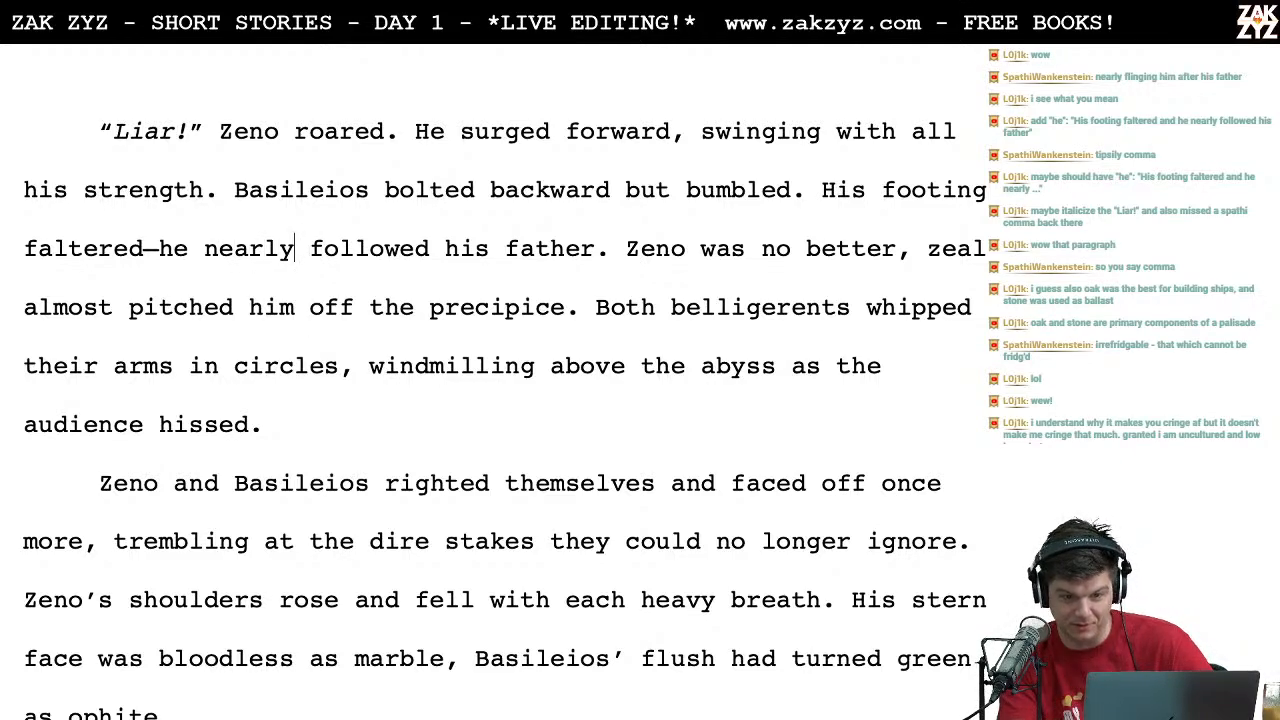
Step: Try replacing the em dash and "he" after "faltered" with "and" in the footing sentence
click(158, 250)
key(BackSpace)
key(BackSpace)
text(d and)
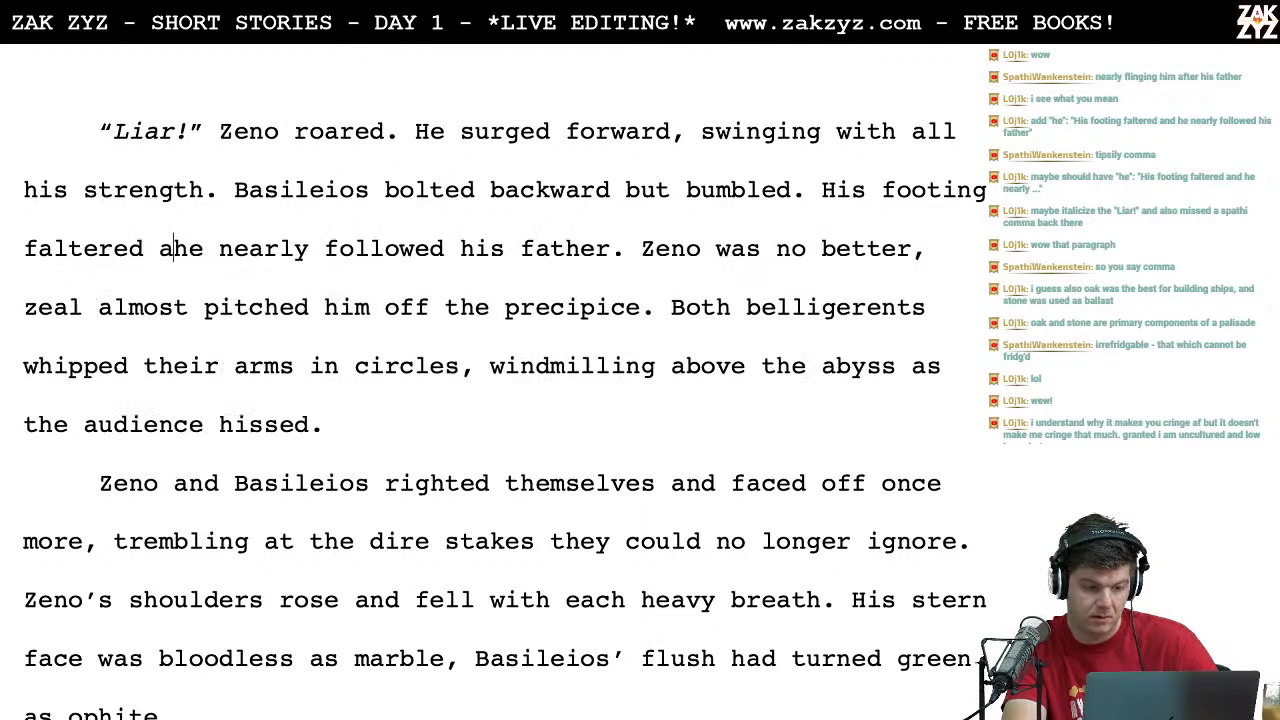
click(249, 248)
key(BackSpace)
key(BackSpace)
key(BackSpace)
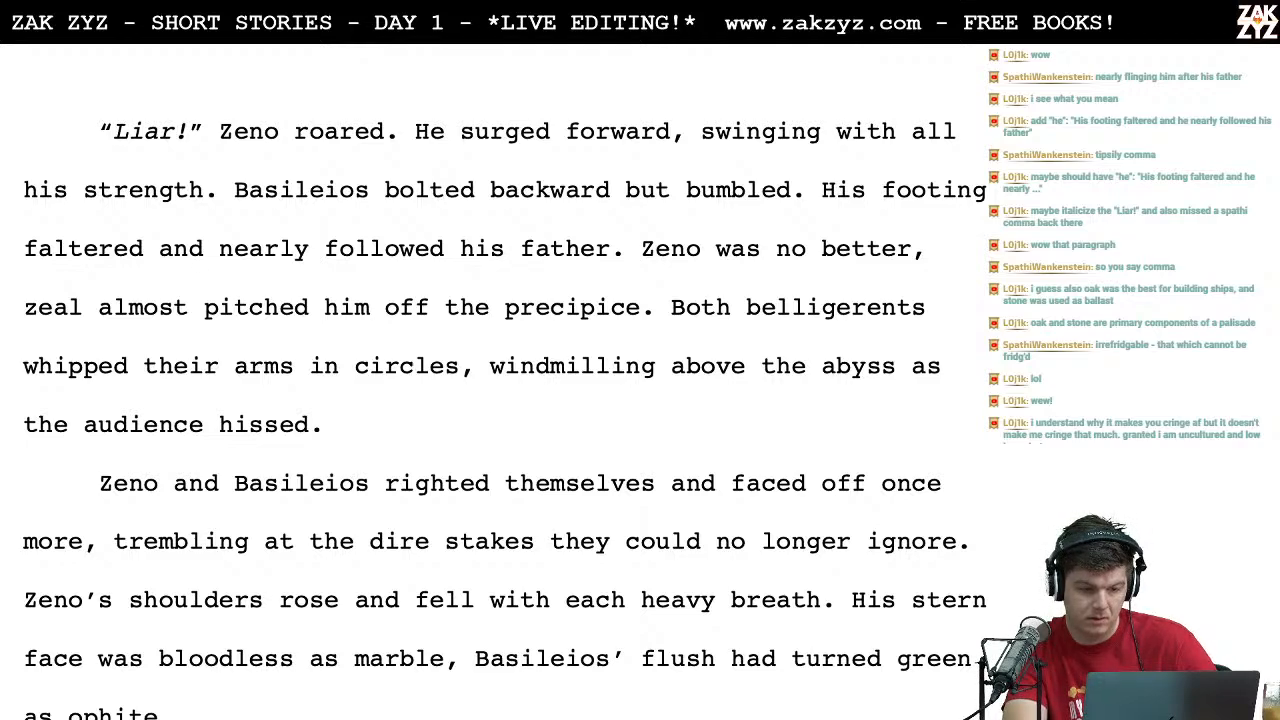
Step: Replace "and" with an em dash and "he" to restore "faltered—he nearly followed his father"
key(BackSpace)
key(BackSpace)
key(BackSpace)
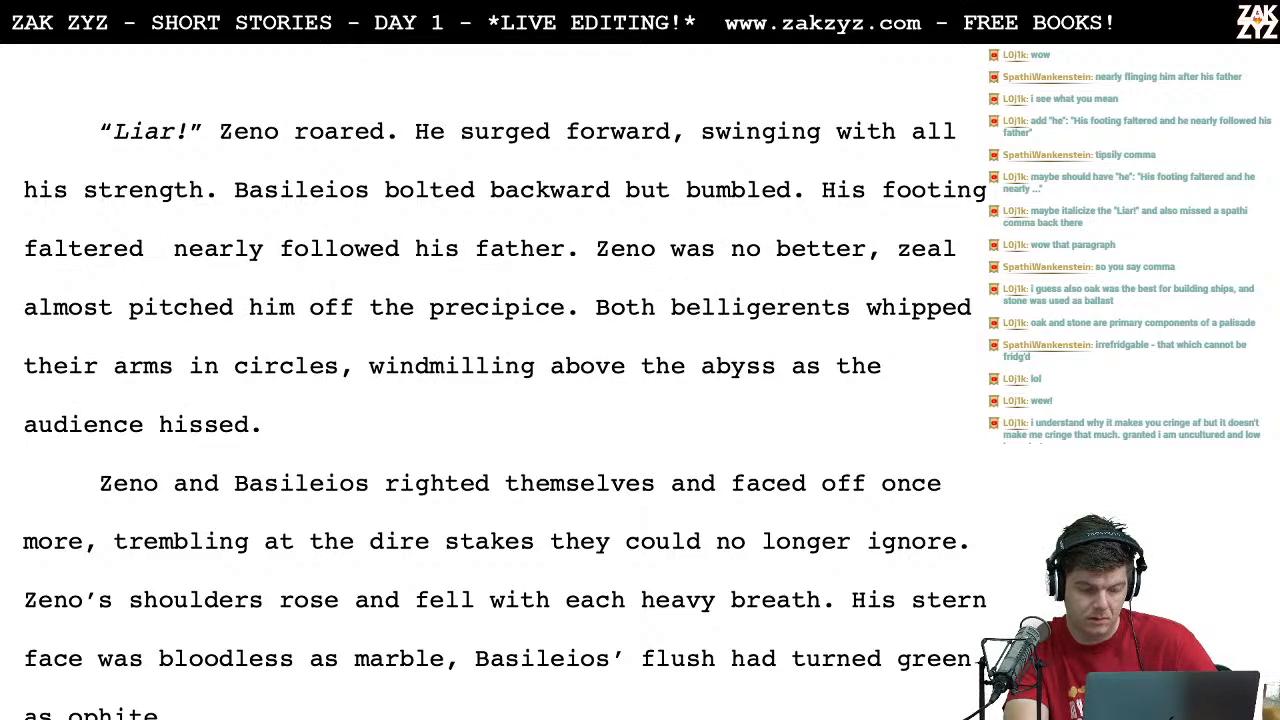
text(a)
key(BackSpace)
key(BackSpace)
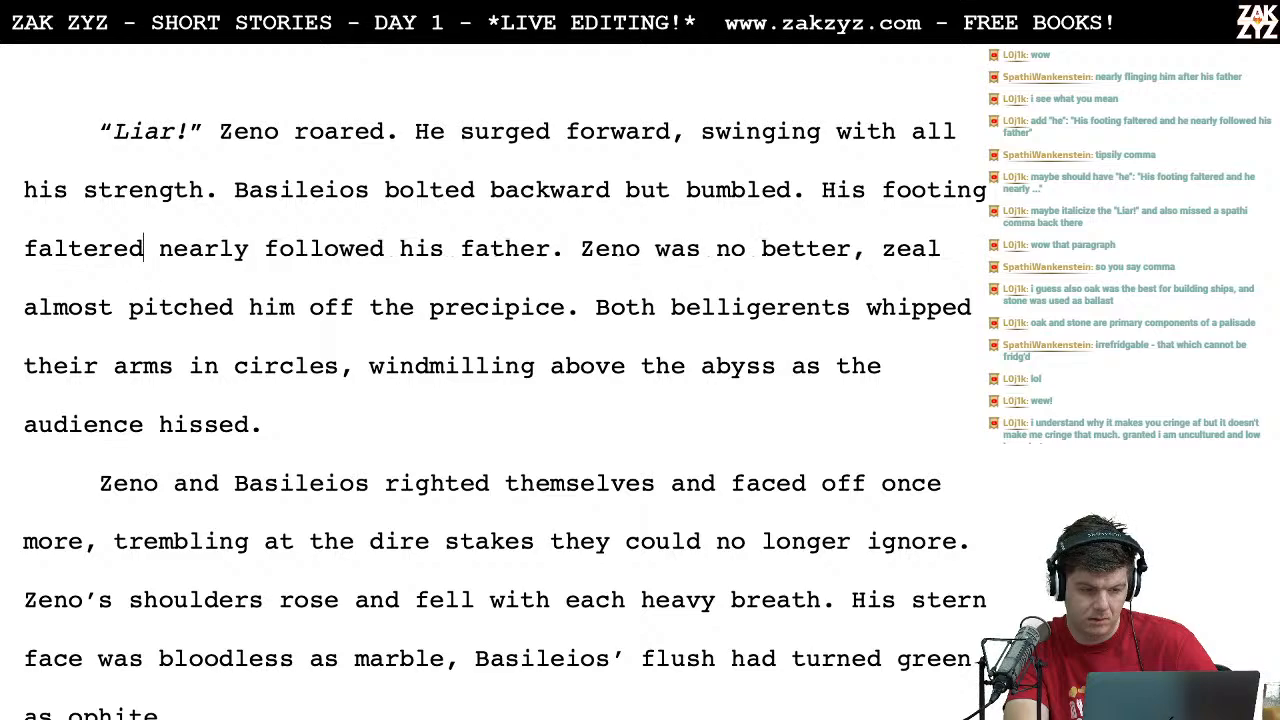
key(BackSpace)
text(—j n)
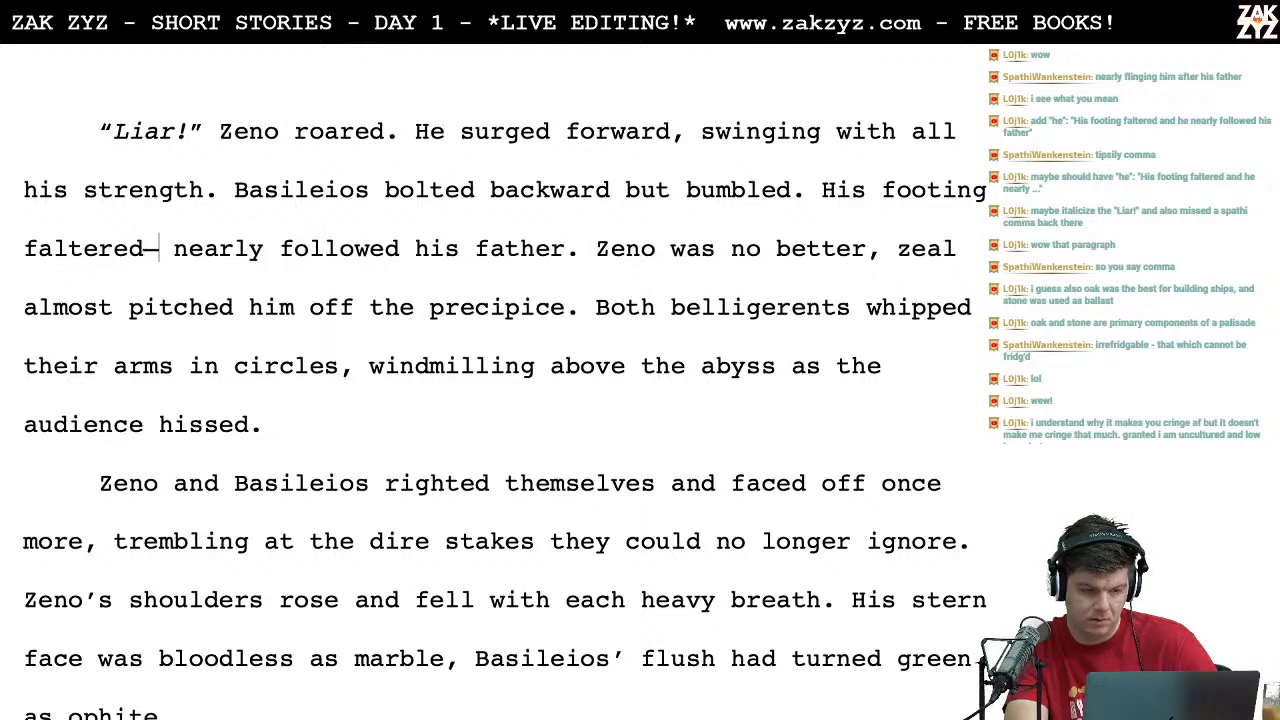
text(e)
key(BackSpace)
text(je)
key(BackSpace)
key(BackSpace)
text(he)
Step: Reread the passage from "zeal almost pitched him off the precipice" through "windmilling above the abyss"
key(Right)
key(Right)
key(Down)
key(Right)
key(Right)
key(Right)
key(Right)
key(Right)
key(Right)
key(Right)
key(Right)
key(Right)
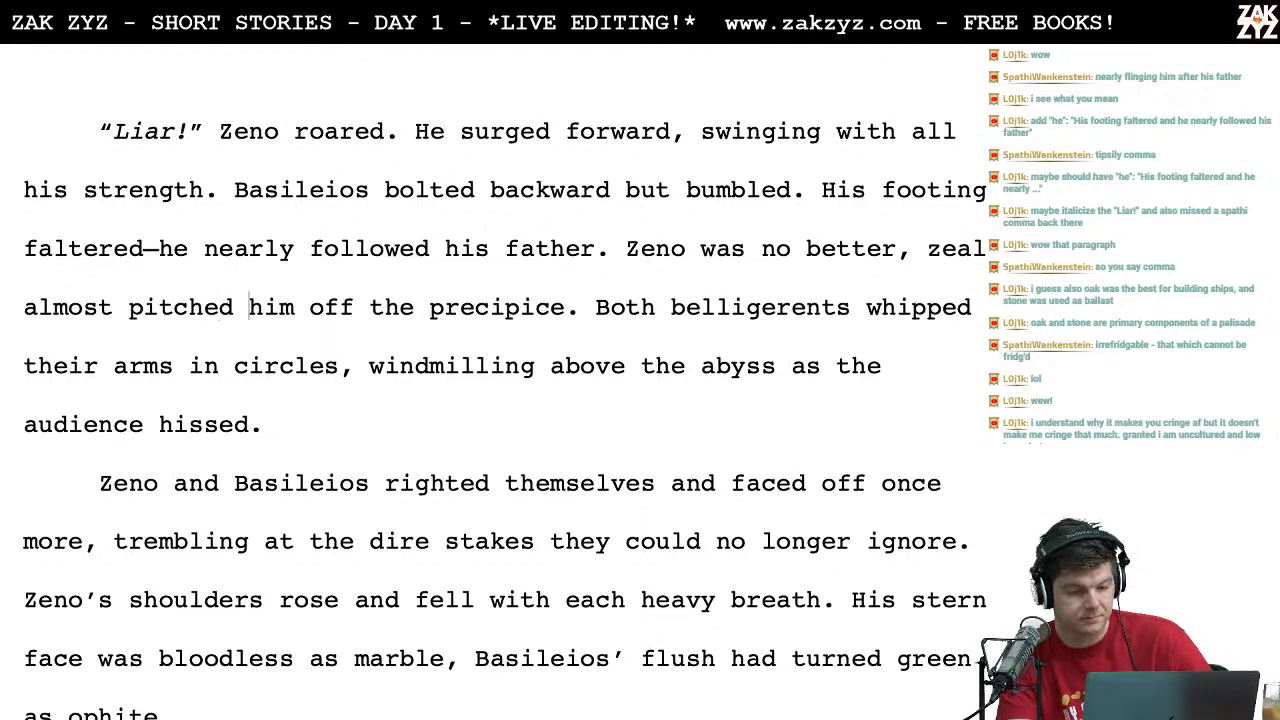
key(Down)
key(Right)
key(Right)
key(Right)
key(Right)
key(Right)
key(Right)
key(Right)
key(Right)
key(Right)
key(Right)
key(Right)
key(Right)
key(Right)
key(Right)
key(Right)
key(Right)
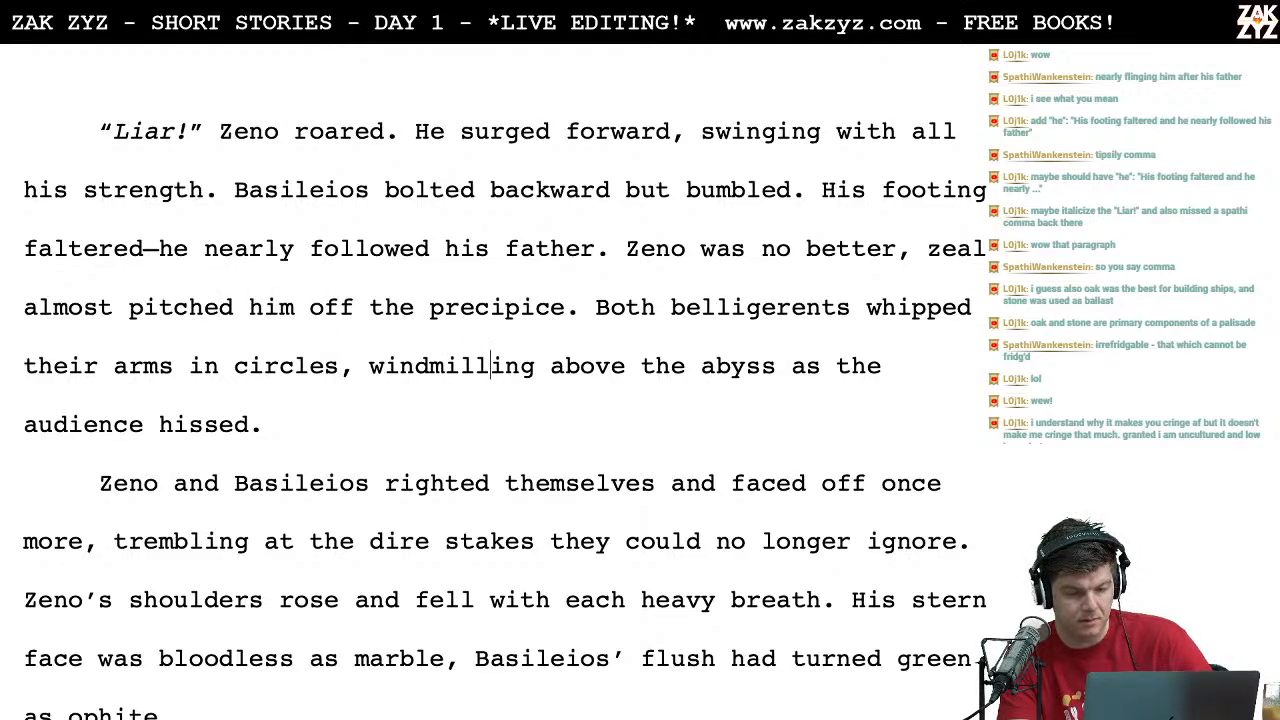
key(Right)
key(Right)
key(Right)
key(Right)
key(Right)
key(Right)
key(Right)
key(Right)
key(Right)
key(Right)
key(Right)
key(Right)
key(Right)
key(Right)
key(Right)
key(Right)
key(Right)
key(Up)
key(Right)
key(Right)
key(Left)
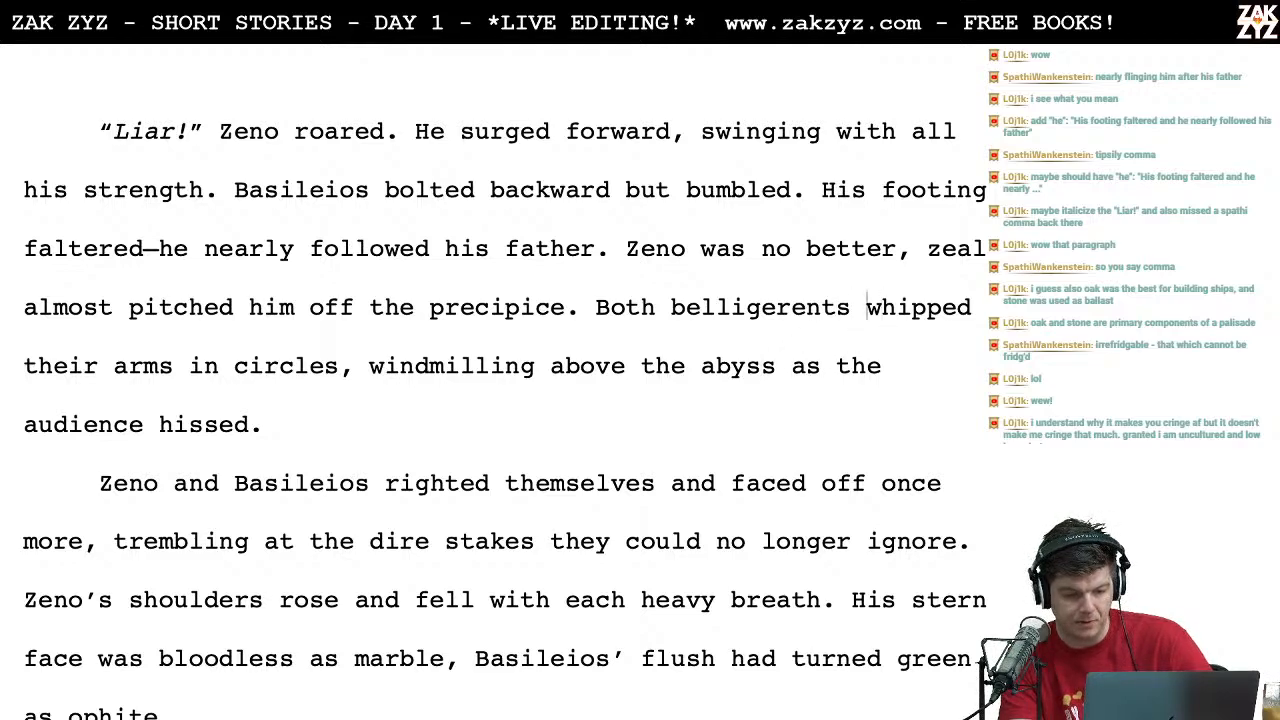
key(Left)
key(Right)
key(Left)
key(Left)
key(Right)
key(Right)
key(Right)
key(Right)
key(Right)
key(Right)
key(Right)
key(Right)
key(Right)
key(Right)
key(Left)
key(Left)
key(Left)
key(Left)
key(Left)
key(Left)
key(Left)
key(Left)
key(Left)
key(Left)
key(Left)
key(Left)
key(Left)
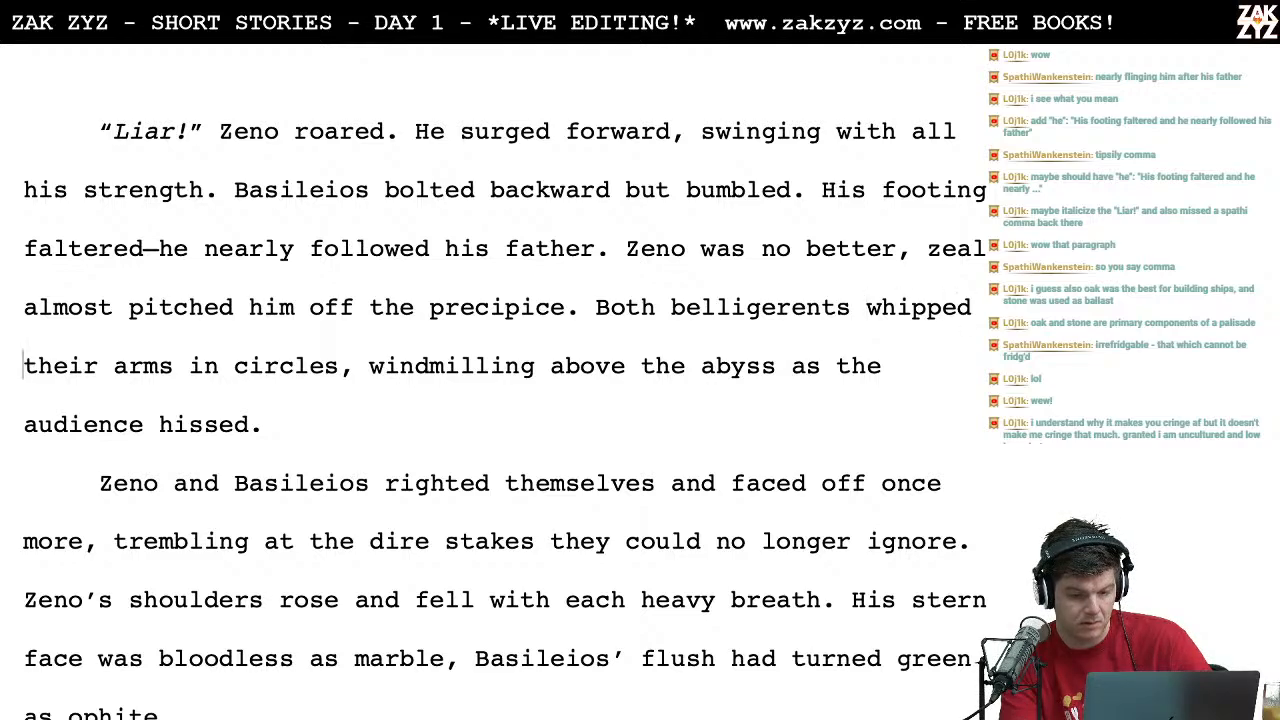
Step: Break the line before "whipped" and draft "windmilled their arms above the abyss," after "Both belligerents"
key(Right)
key(Right)
key(Right)
key(Right)
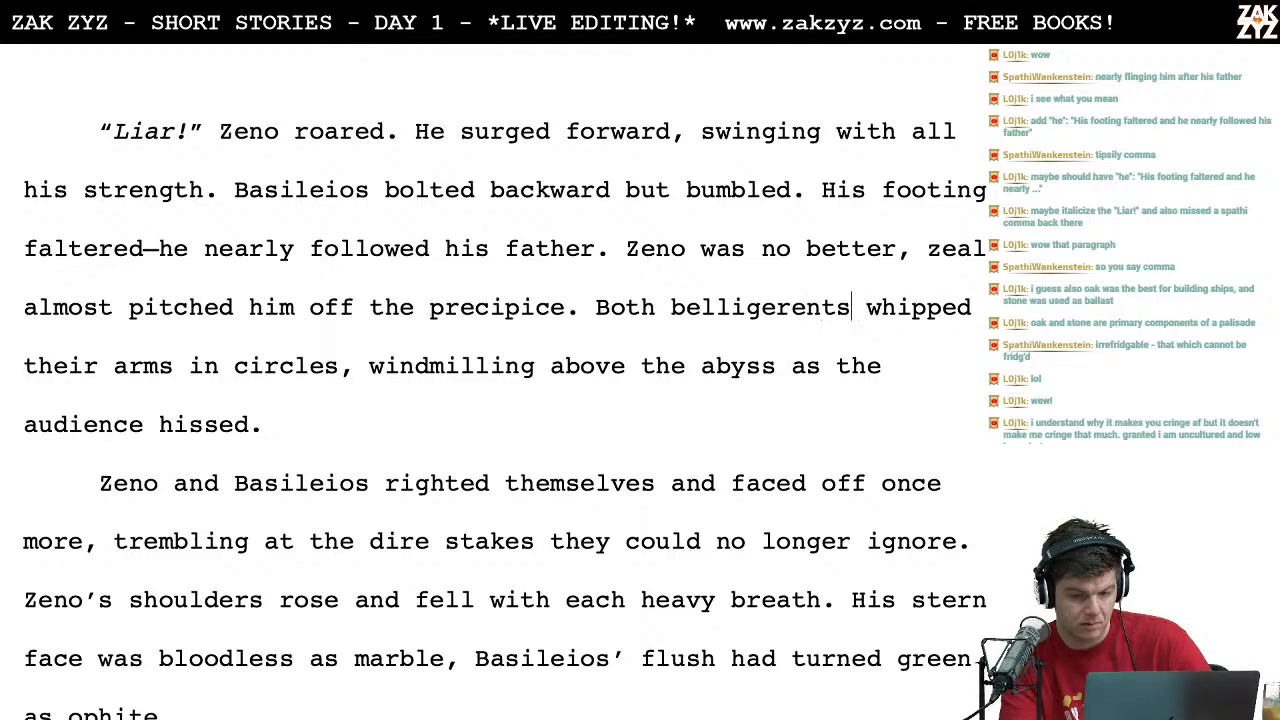
key(Return)
key(Left)
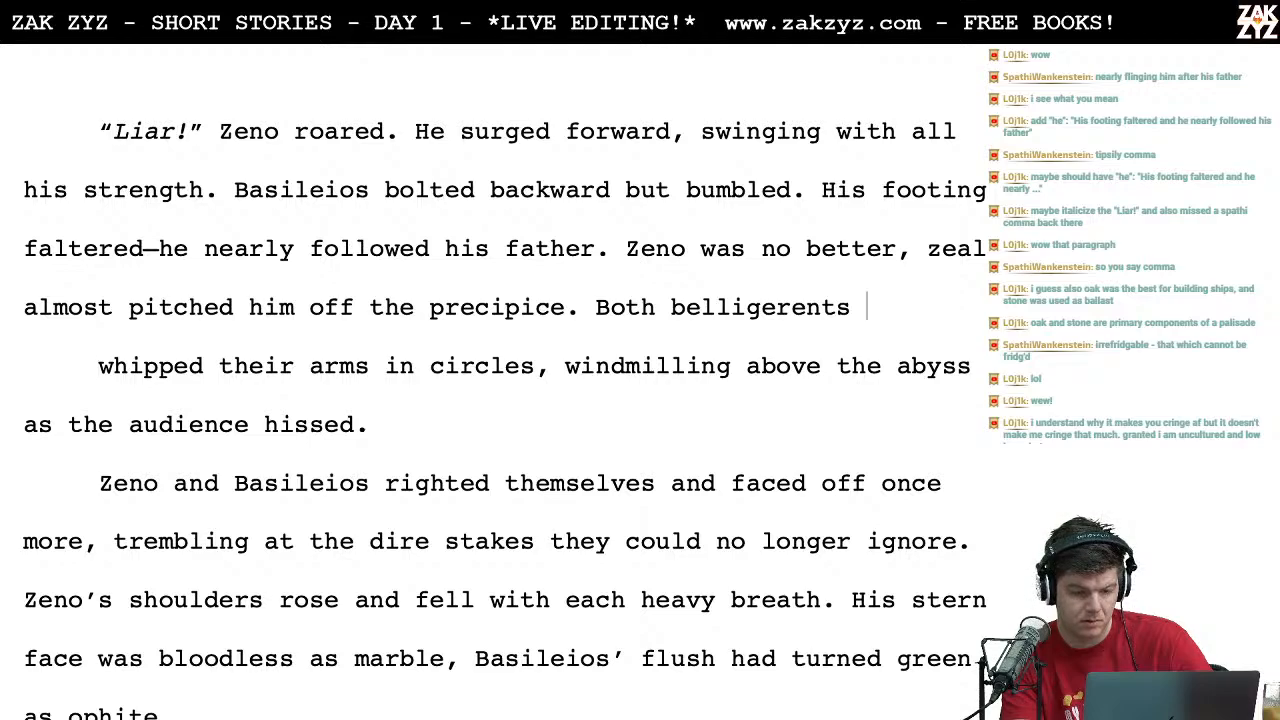
text(w)
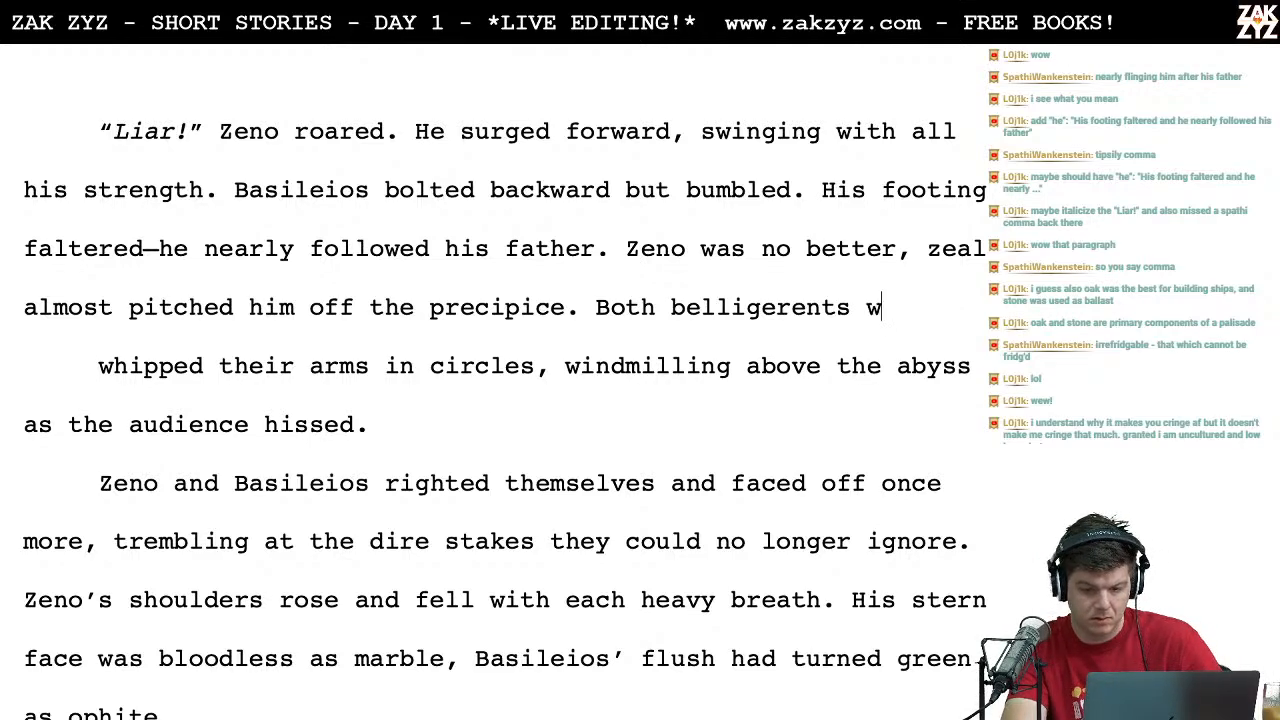
text(indmilled thei)
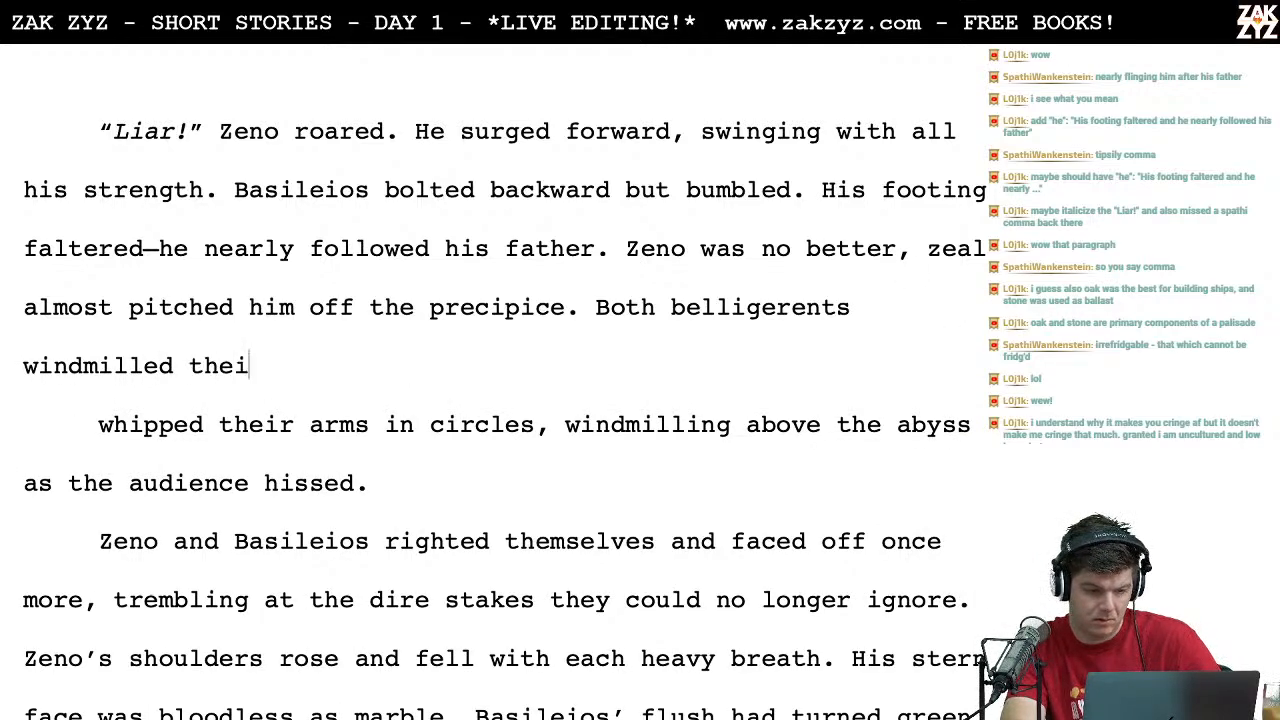
text(r arms a)
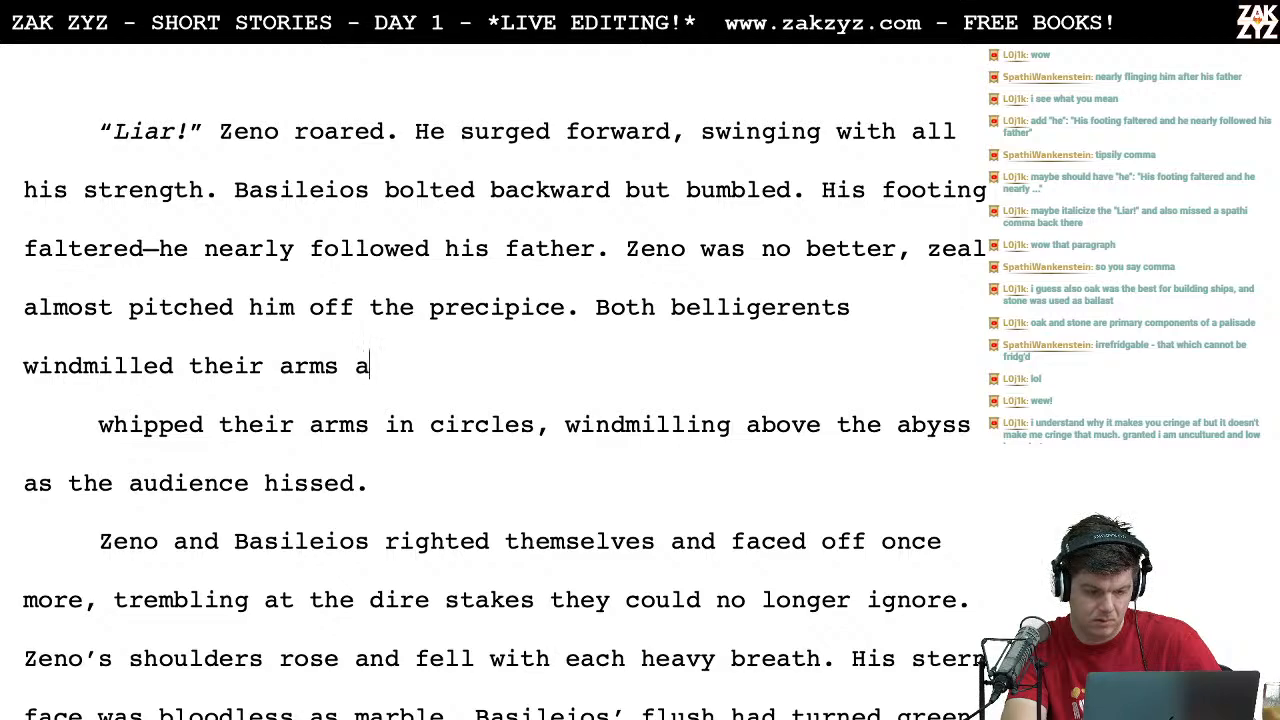
text(bove the abyss,)
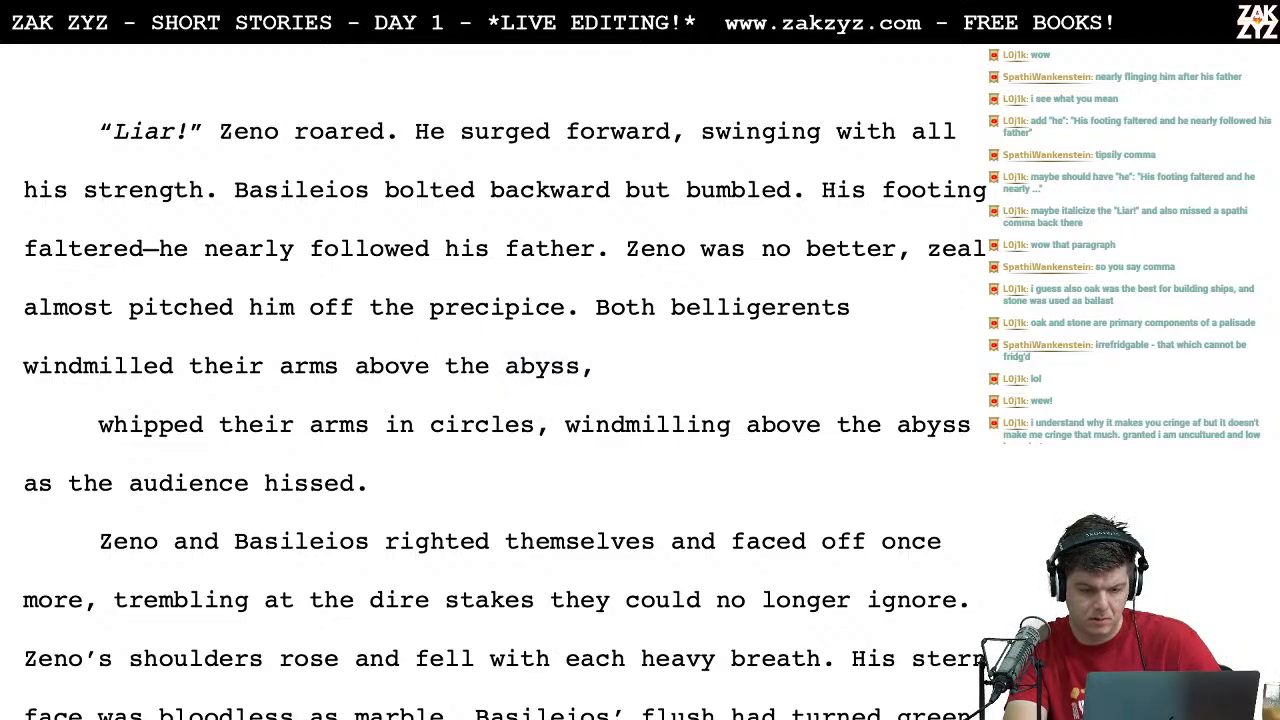
Step: Delete "Both belligerents" from the start of the sentence that follows "off the precipice."
key(Up)
key(Right)
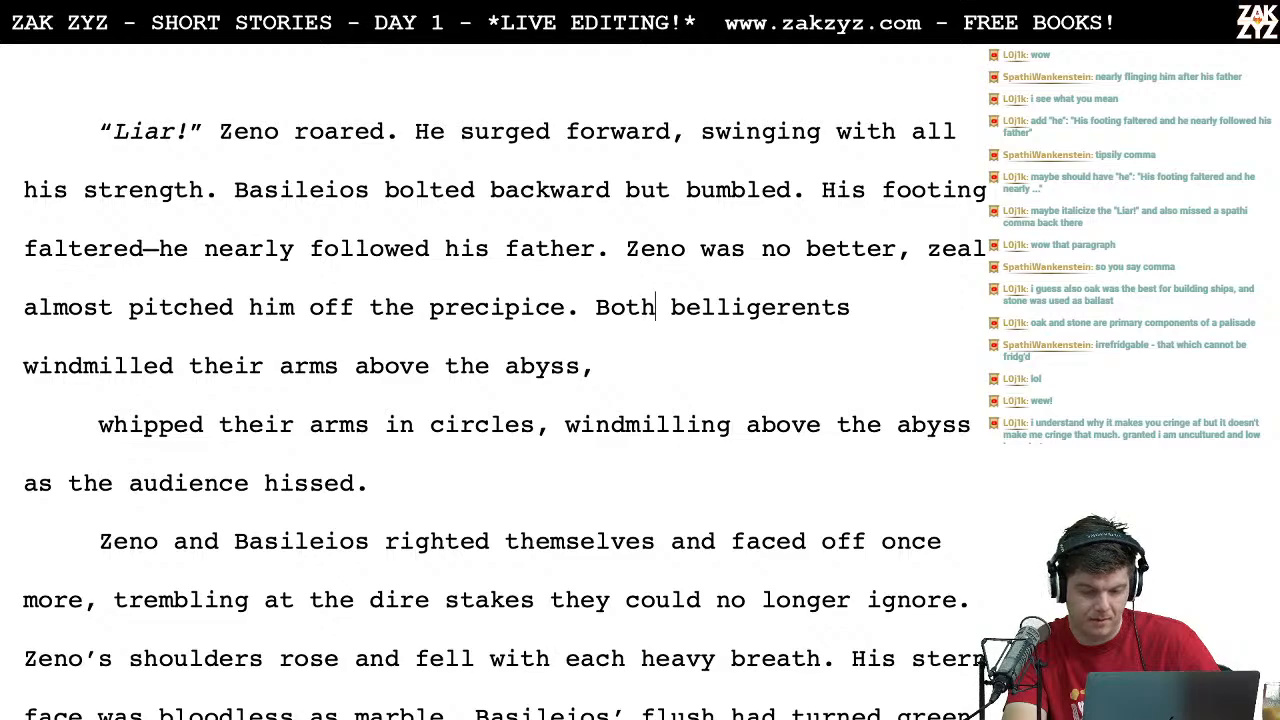
key(Left)
key(Left)
key(Left)
key(Left)
key(Right)
key(Right)
key(Right)
key(Right)
key(Right)
key(Right)
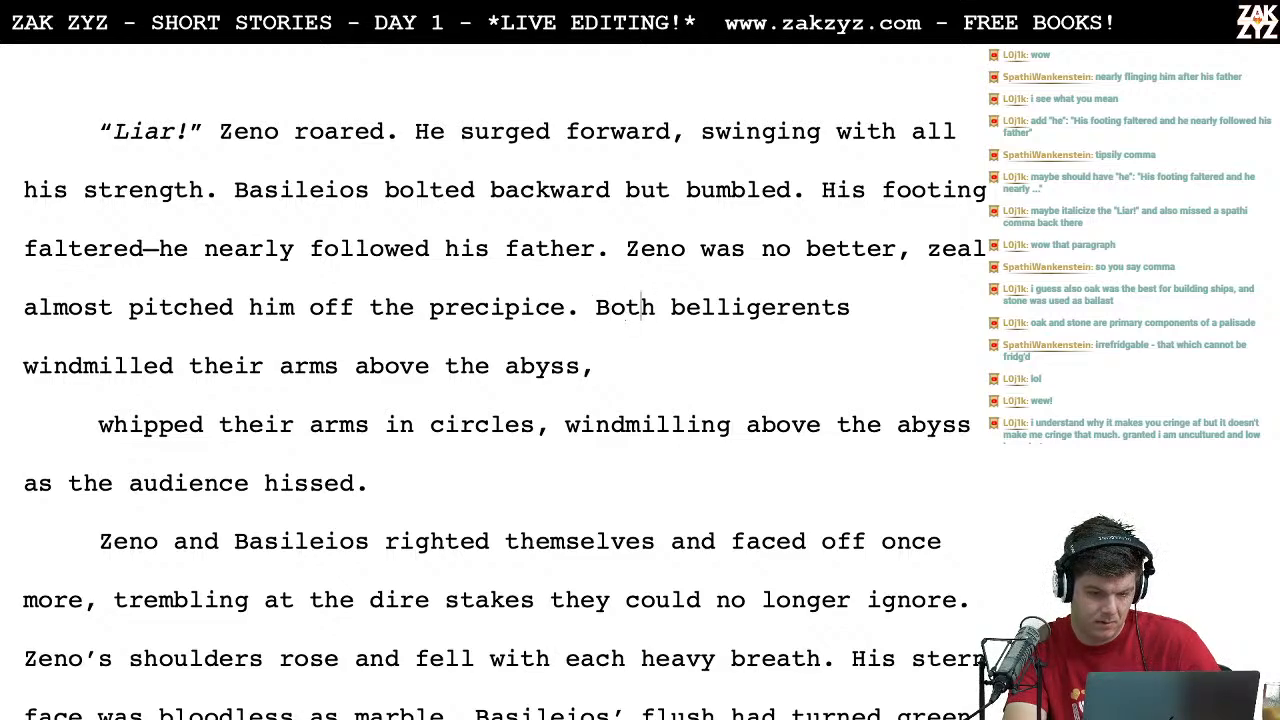
key(Left)
key(Left)
key(Left)
key(Left)
key(Left)
key(Left)
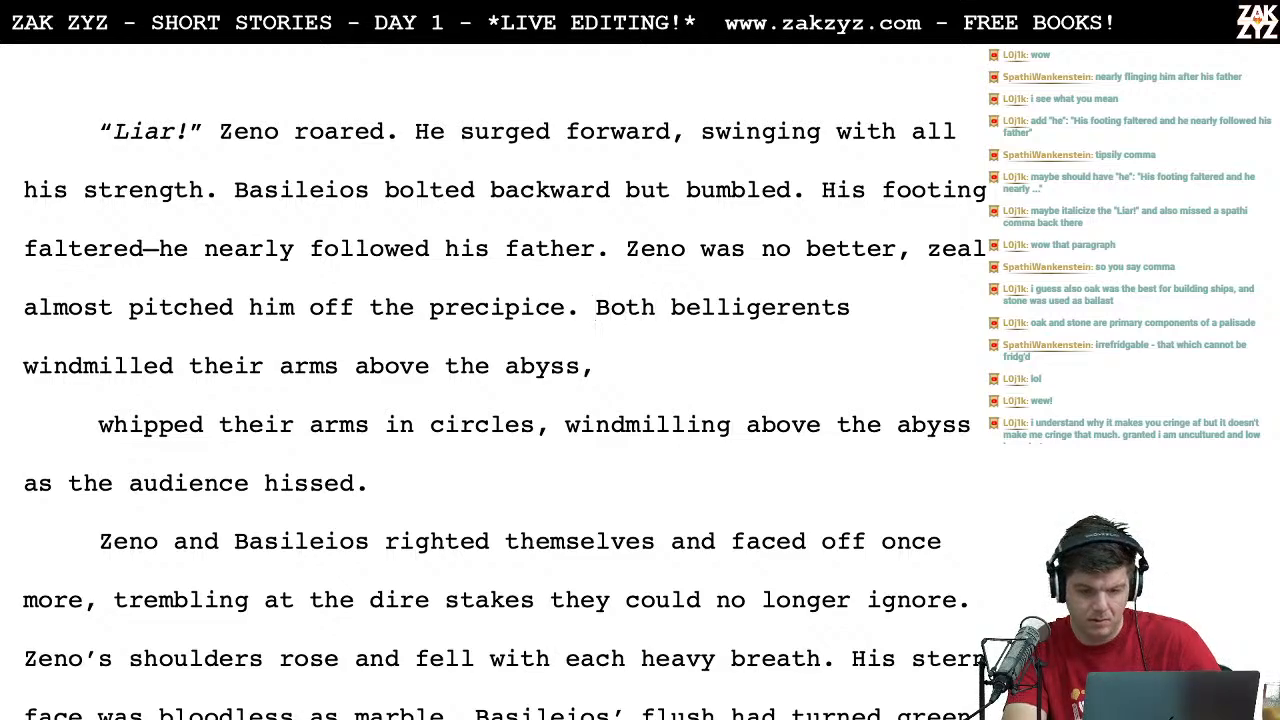
key(shift+Right)
key(shift+Right)
key(shift+Right)
key(shift+Right)
key(shift+Right)
key(shift+Right)
key(shift+Right)
key(shift+Right)
key(shift+Right)
key(shift+Right)
key(shift+Right)
key(shift+Right)
key(shift+Right)
key(shift+Right)
key(shift+Right)
key(shift+Right)
key(shift+Right)
key(shift+Right)
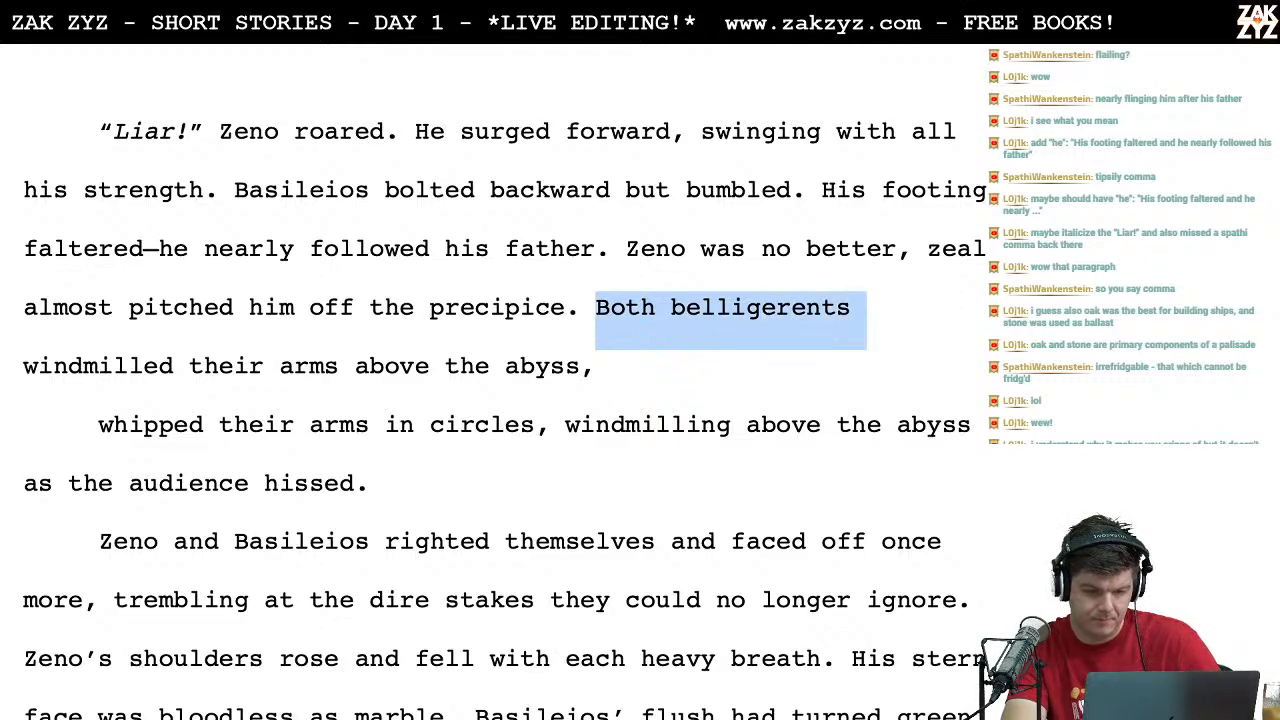
key(BackSpace)
Step: Move "windmilled their arms above the abyss," down two lines and try "At the edge of the" as the new opening after "precipice."
key(Left)
key(Right)
key(Return)
key(Return)
key(Left)
key(Left)
text(N)
key(BackSpace)
text(A)
key(BackSpace)
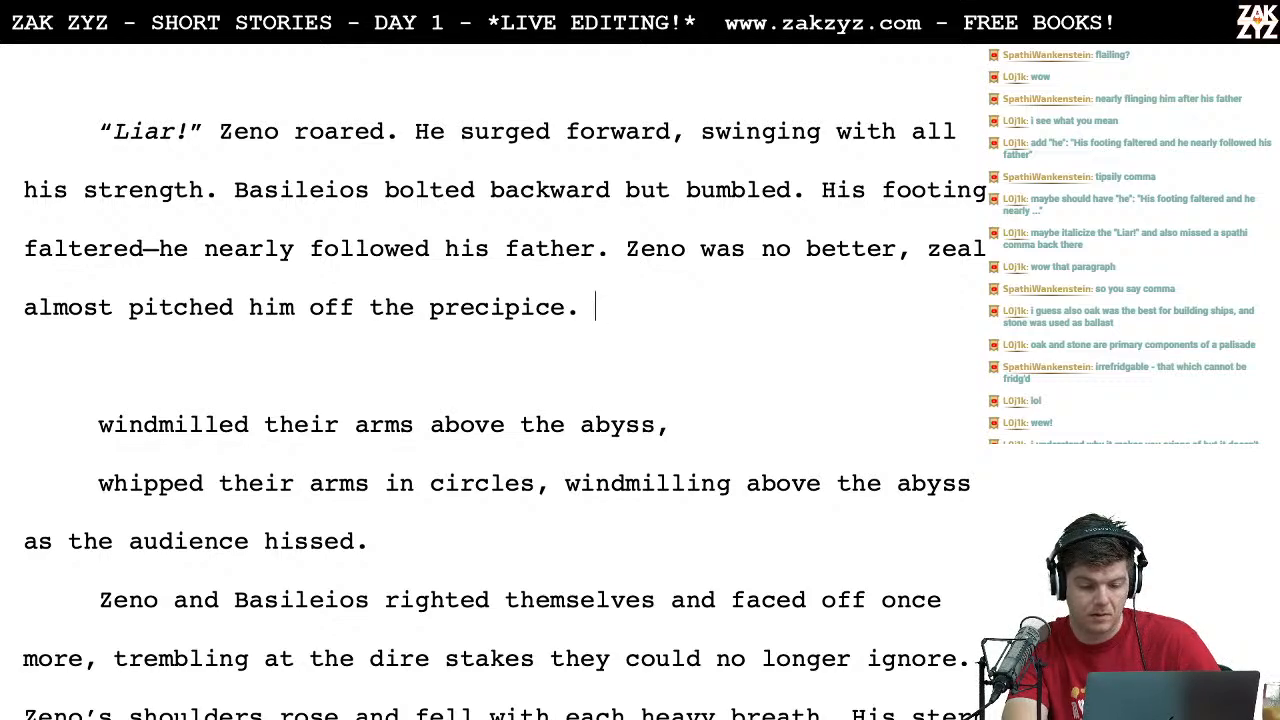
text(At the ed)
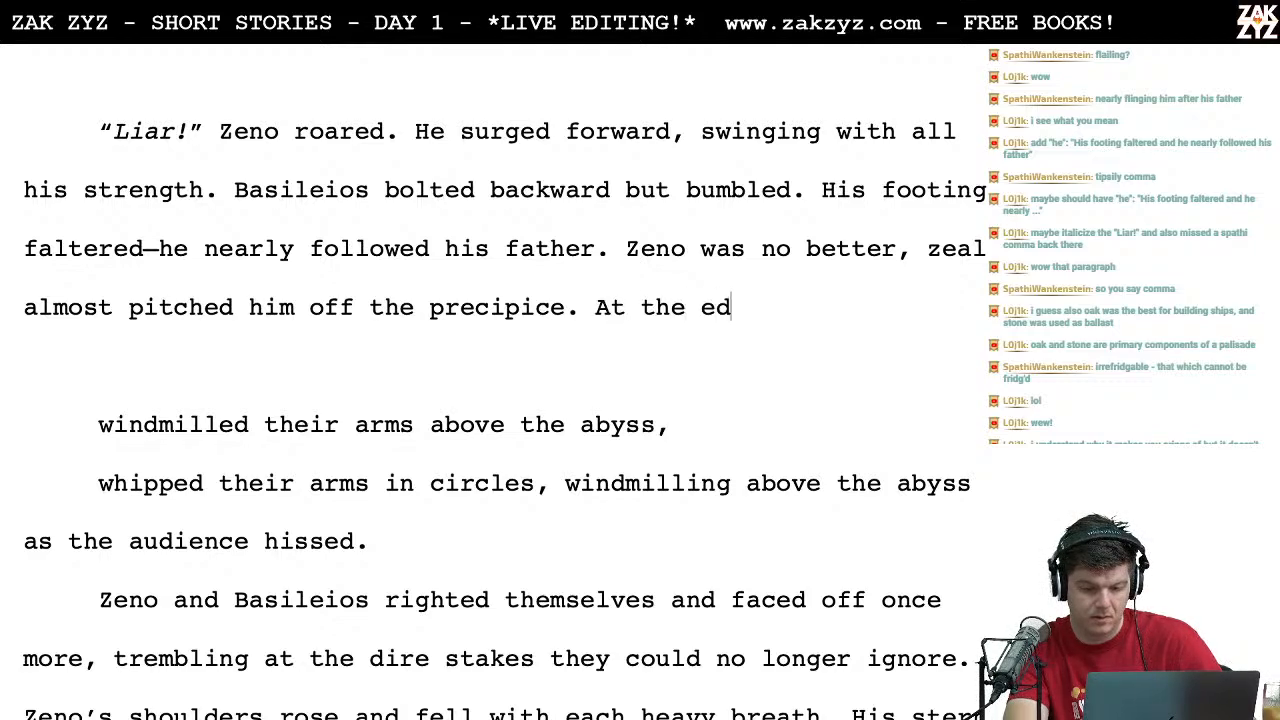
text(ge of the)
key(BackSpace)
key(BackSpace)
key(BackSpace)
key(BackSpace)
key(BackSpace)
key(BackSpace)
key(BackSpace)
key(BackSpace)
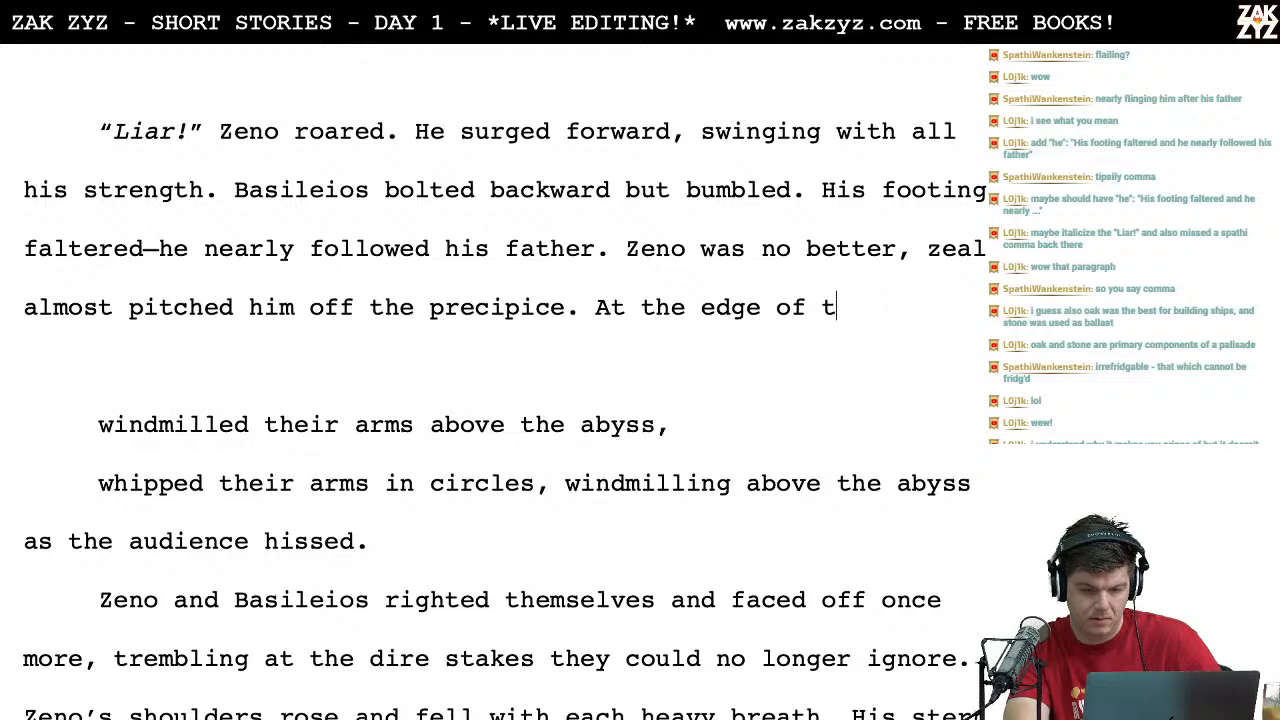
key(BackSpace)
key(BackSpace)
key(BackSpace)
key(BackSpace)
key(BackSpace)
key(BackSpace)
Step: Try "Both" as the opening word of the new sentence after "precipice."
text(B)
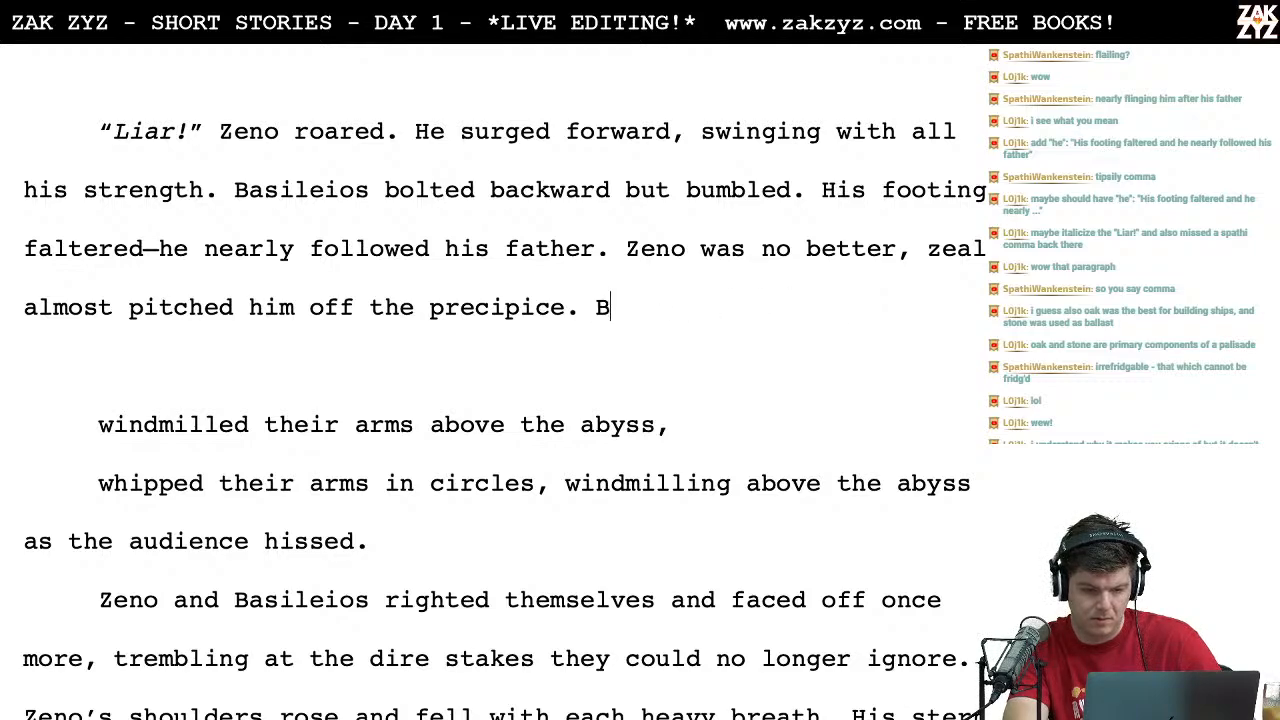
text(oth bra)
key(BackSpace)
key(BackSpace)
key(BackSpace)
text(b)
key(BackSpace)
text(b)
text(e)
key(BackSpace)
key(BackSpace)
key(BackSpace)
key(BackSpace)
key(BackSpace)
key(BackSpace)
key(BackSpace)
Step: Draft "They windmilled their arms at the edge of the abyss, as the audience cringed and" after "precipice."
text(They windmilled their)
key(BackSpace)
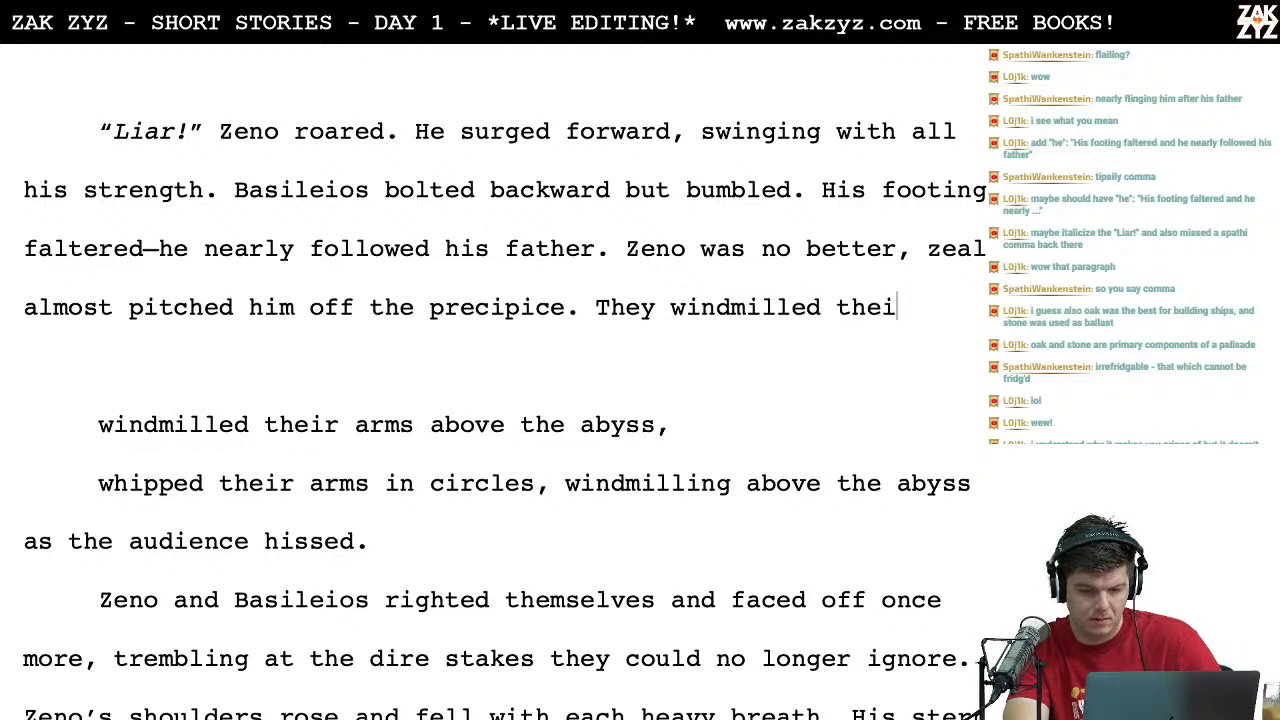
text(r arms)
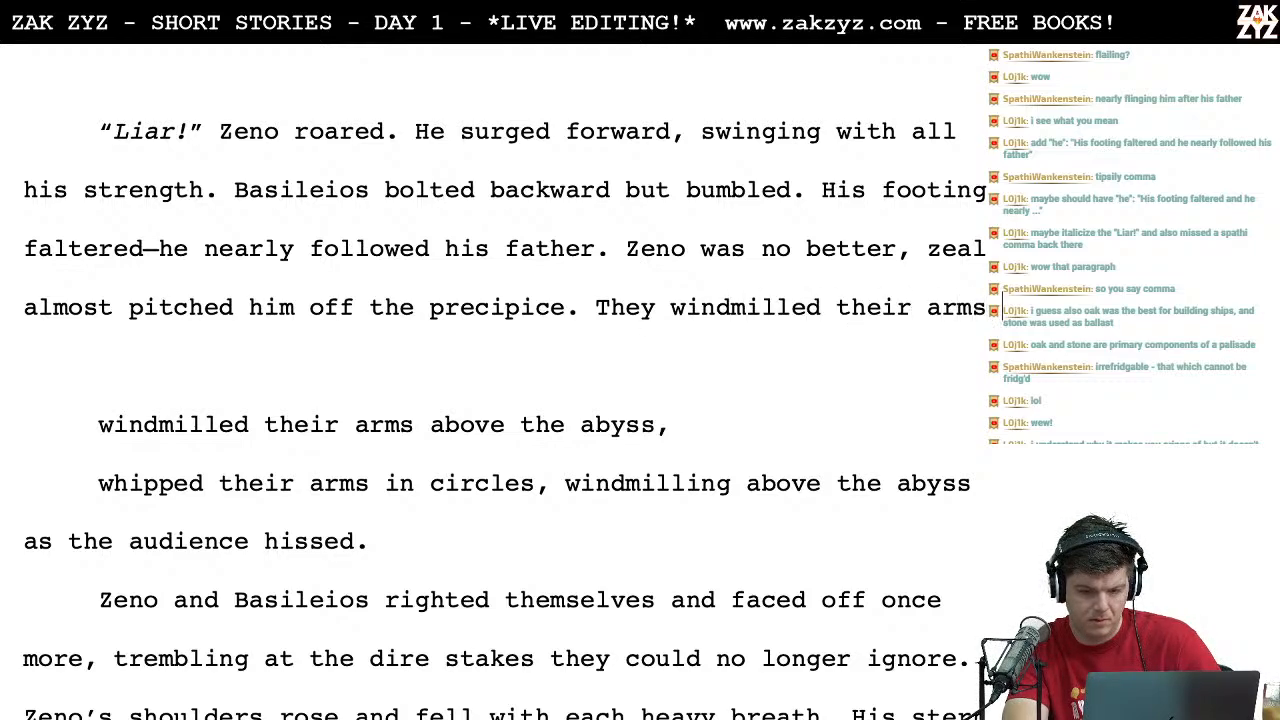
text( at the edge of the ab)
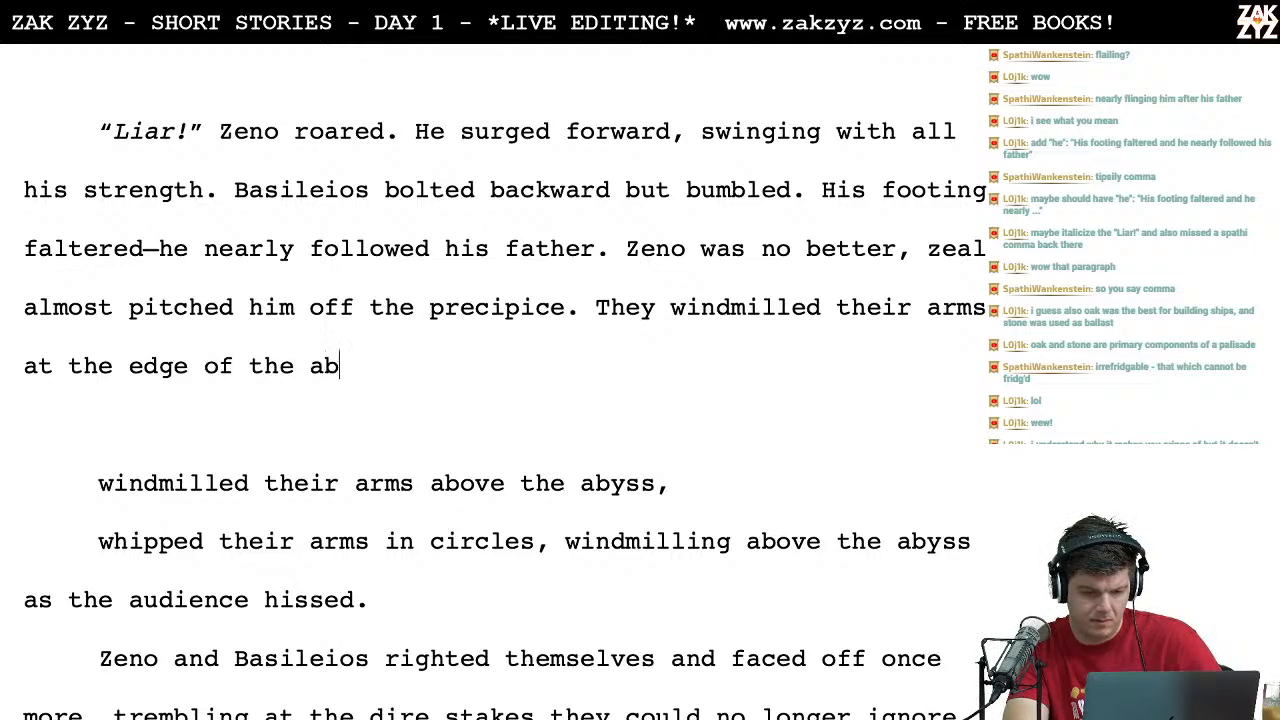
text(yss, as the )
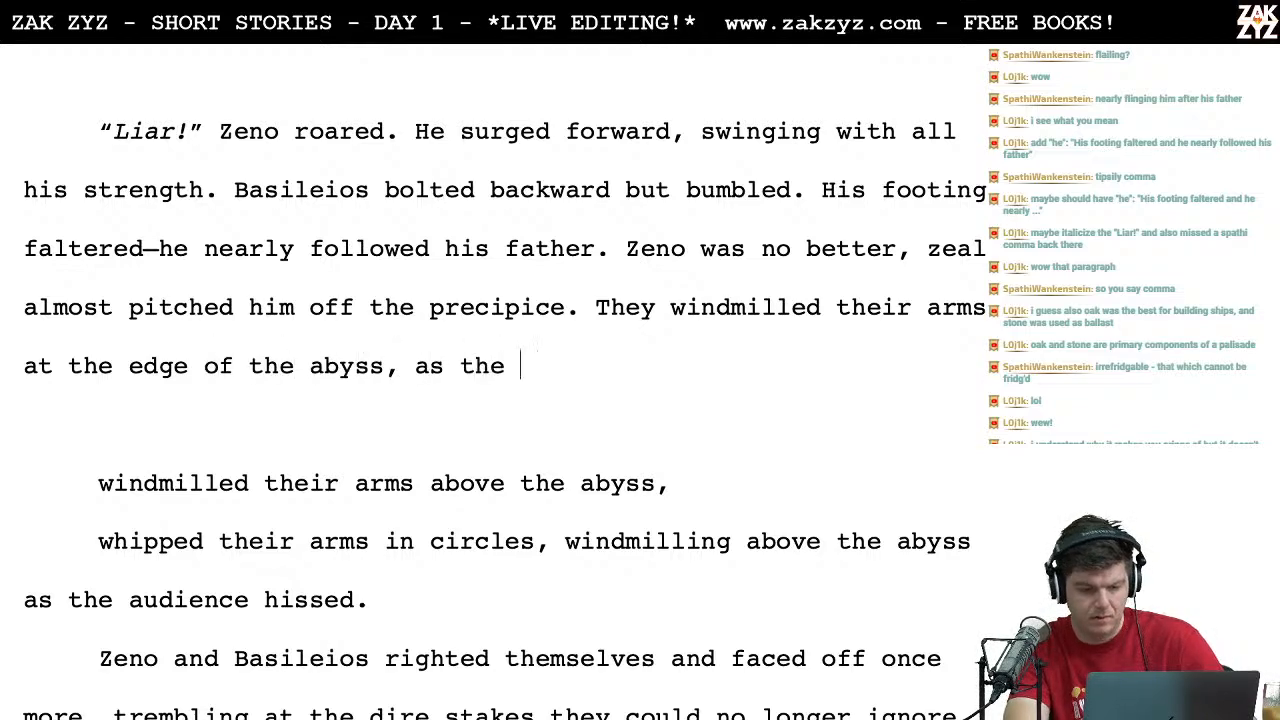
text(audie)
key(BackSpace)
text(ience )
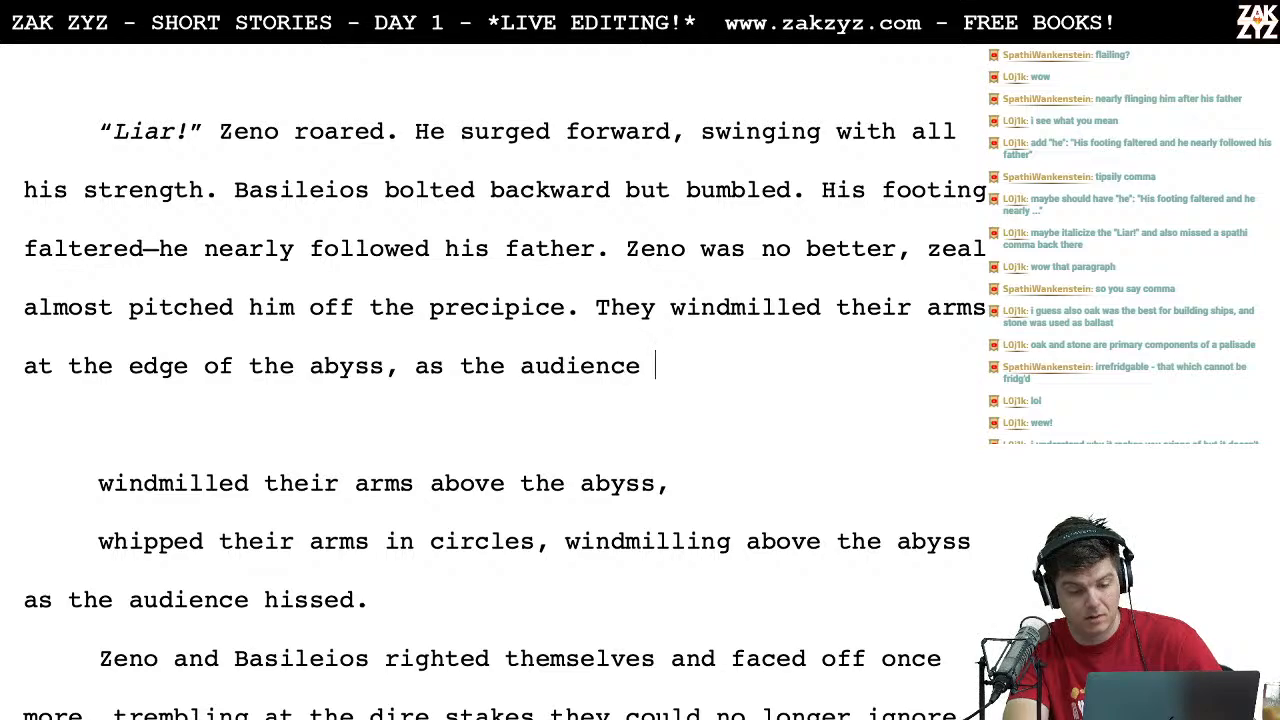
text(cringed and hs)
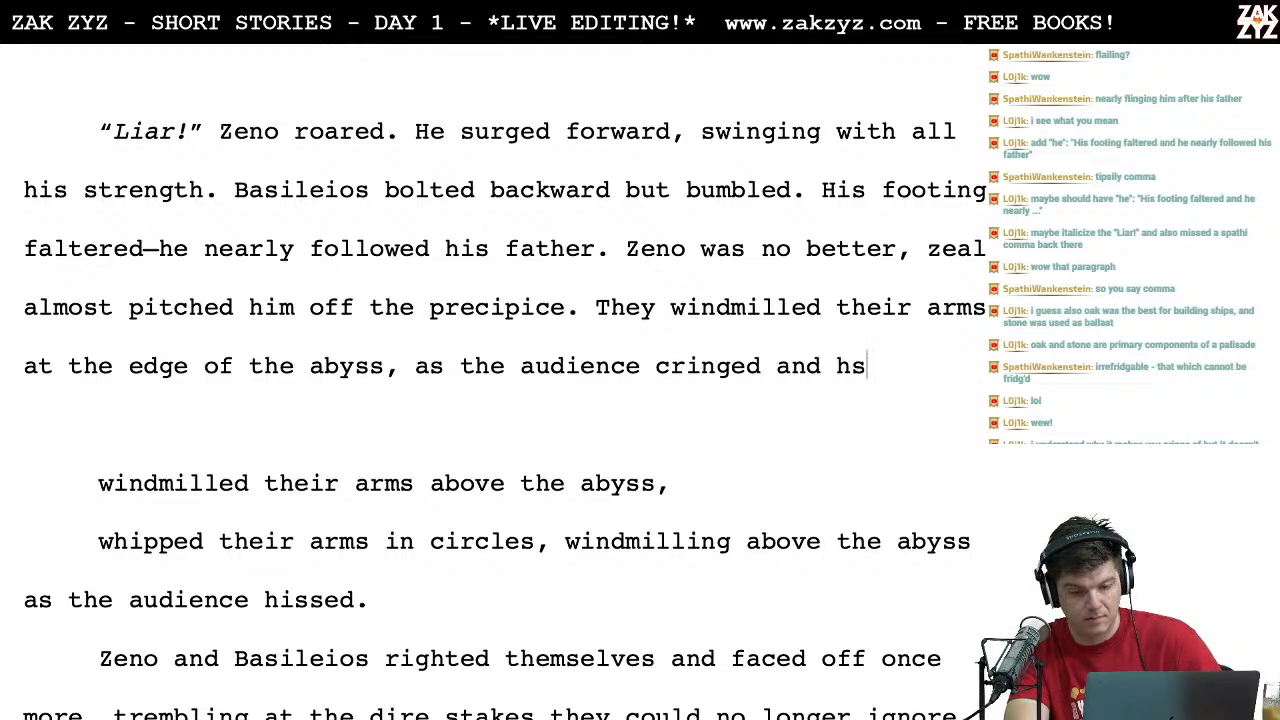
Step: Break the line before "They windmilled" to set that draft apart from the precipice sentence
key(Left)
key(Left)
key(Left)
key(Left)
key(Left)
key(Left)
key(Left)
key(Left)
key(Up)
key(Left)
key(Left)
key(Left)
key(Return)
Step: Draft the alternative "Windmilling their arms above the abyss as the audience hissed," after "precipice."
text(Whine)
key(BackSpace)
key(BackSpace)
key(BackSpace)
key(BackSpace)
key(BackSpace)
text(Windm)
text(illing their arms )
text(above the aby)
text(ss as the)
key(BackSpace)
key(BackSpace)
key(BackSpace)
text(he audience hissed,)
Step: Delete the leftover drafts from "They windmilled" through "whipped their arms in circles, windmilling above the abyss as the audience hissed."
key(shift+Down)
key(shift+Down)
key(shift+Down)
key(shift+Down)
key(shift+Down)
key(shift+Down)
key(shift+Down)
key(shift+Down)
key(shift+Down)
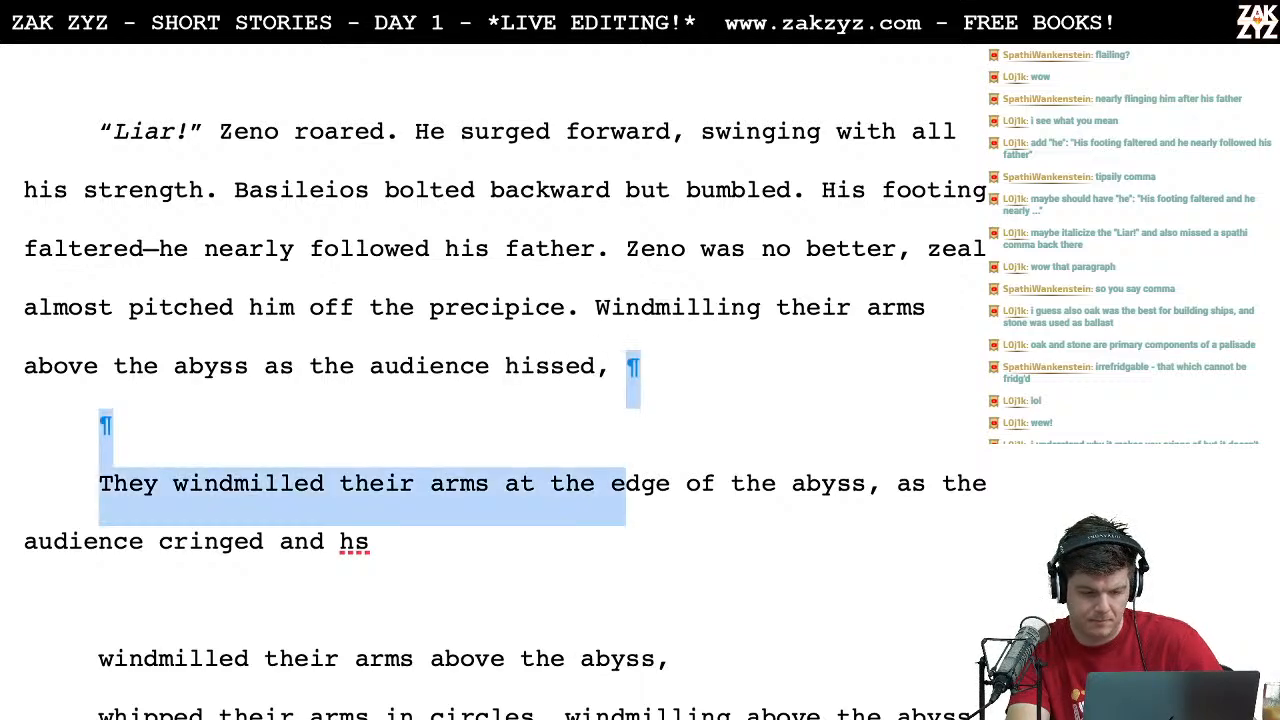
key(shift+Up)
key(shift+Up)
key(shift+Up)
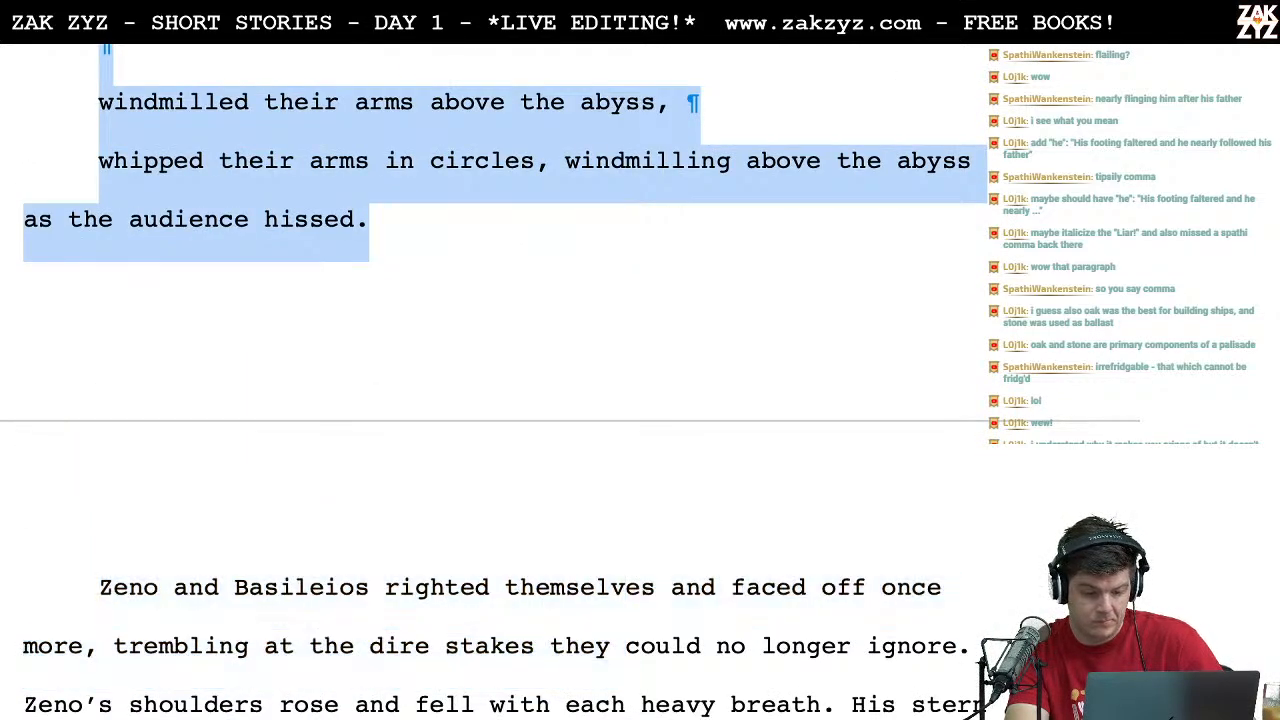
key(BackSpace)
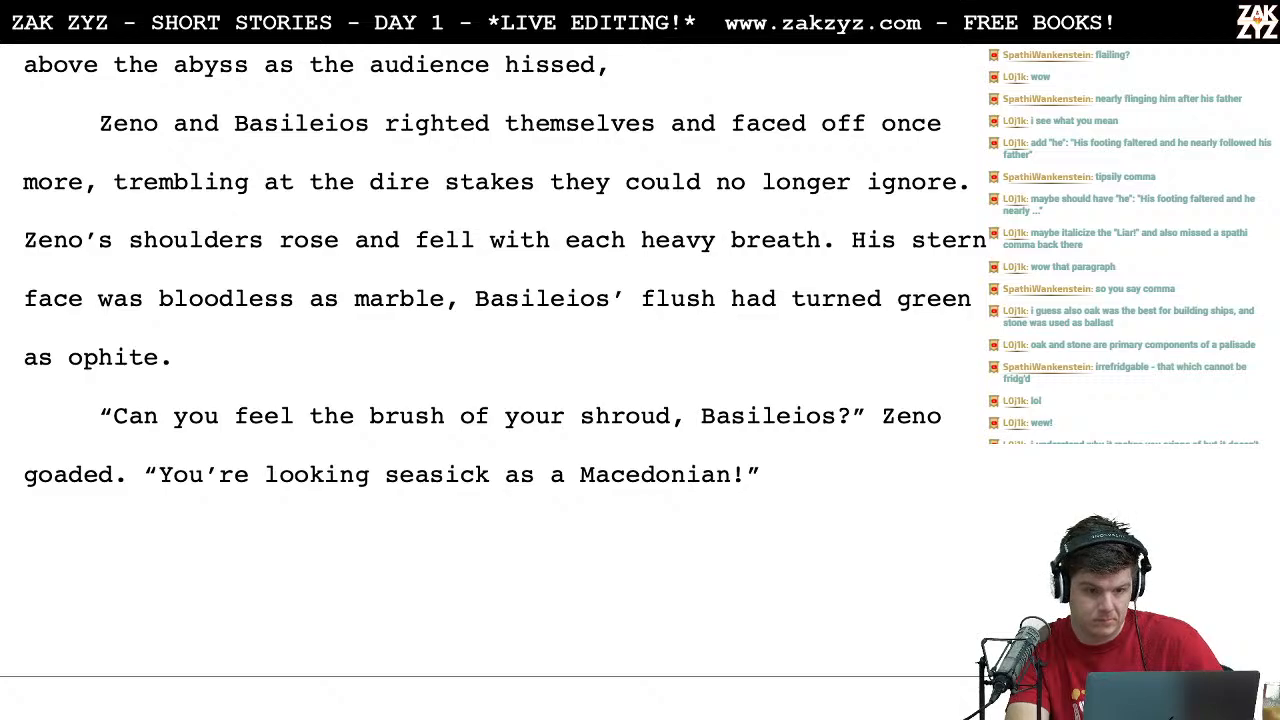
Step: Break the line after "precipice." so the "Windmilling their arms" draft stands on its own line
key(Up)
key(Up)
key(Up)
key(Up)
key(Left)
key(Down)
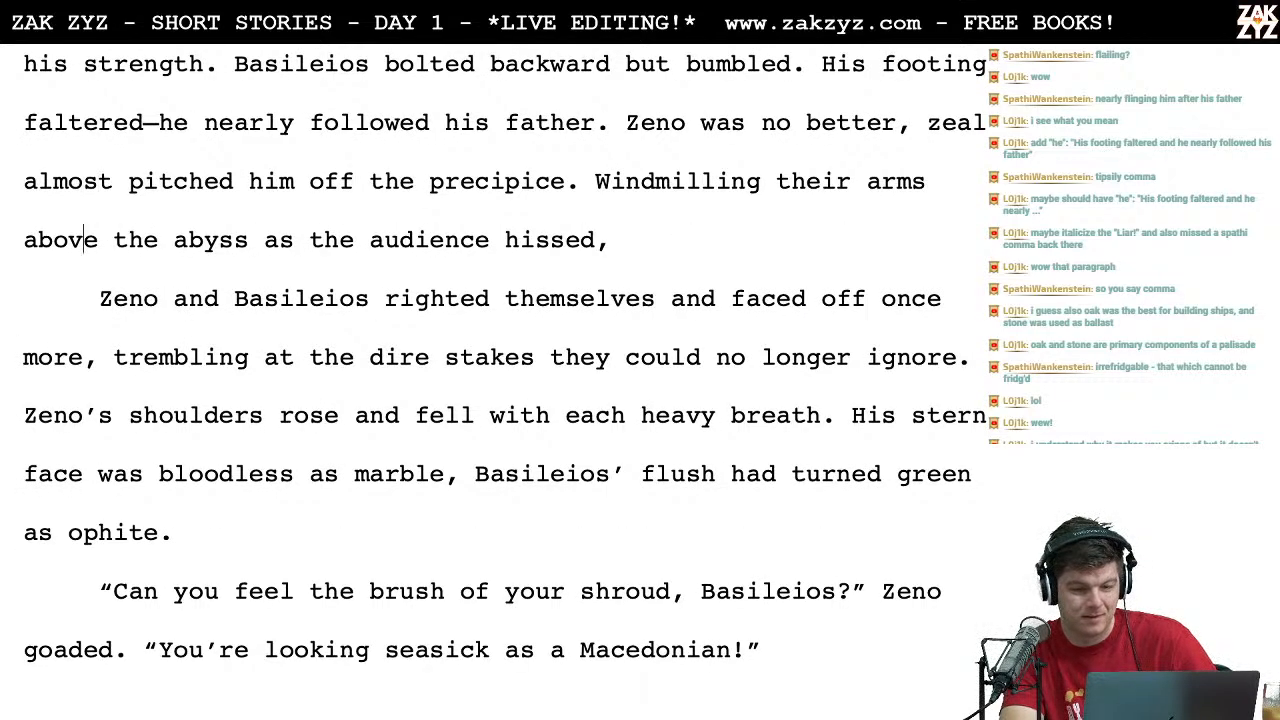
key(Left)
key(Left)
key(Left)
key(Left)
key(Left)
key(Left)
key(Left)
key(Left)
key(Left)
key(Left)
key(Left)
key(Left)
key(Left)
key(Left)
key(Left)
key(Left)
key(Left)
key(Left)
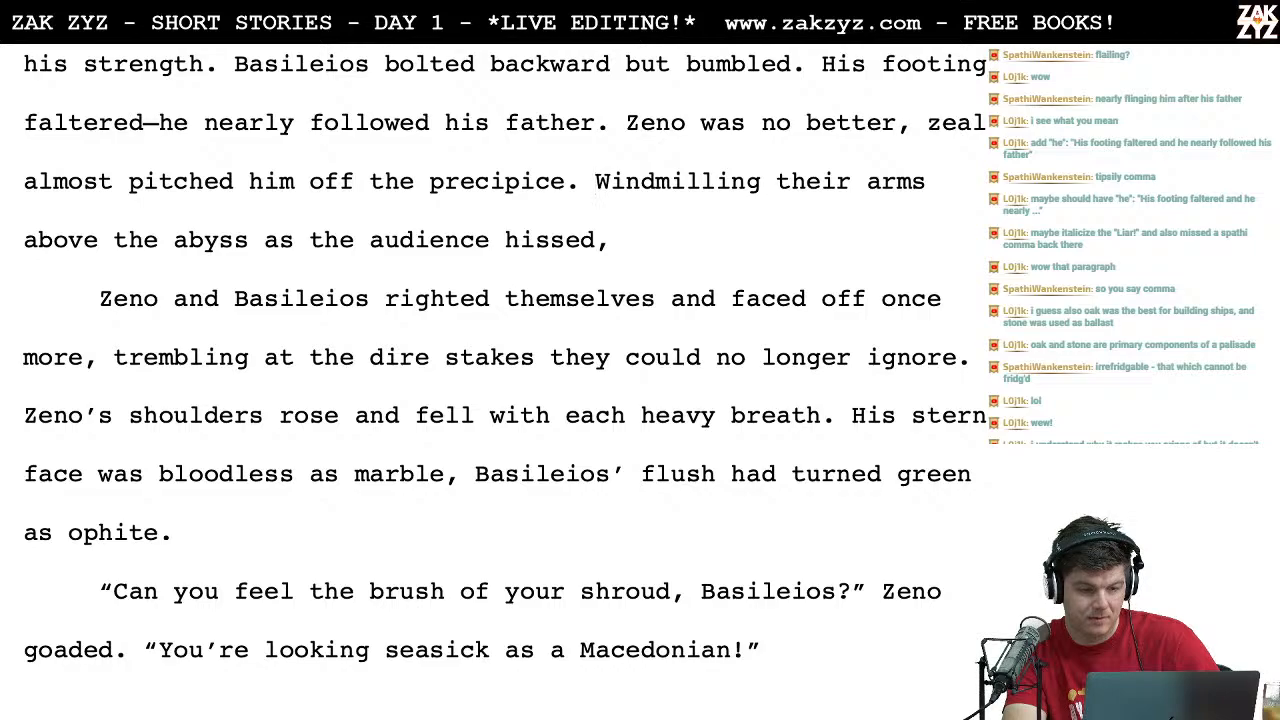
key(BackSpace)
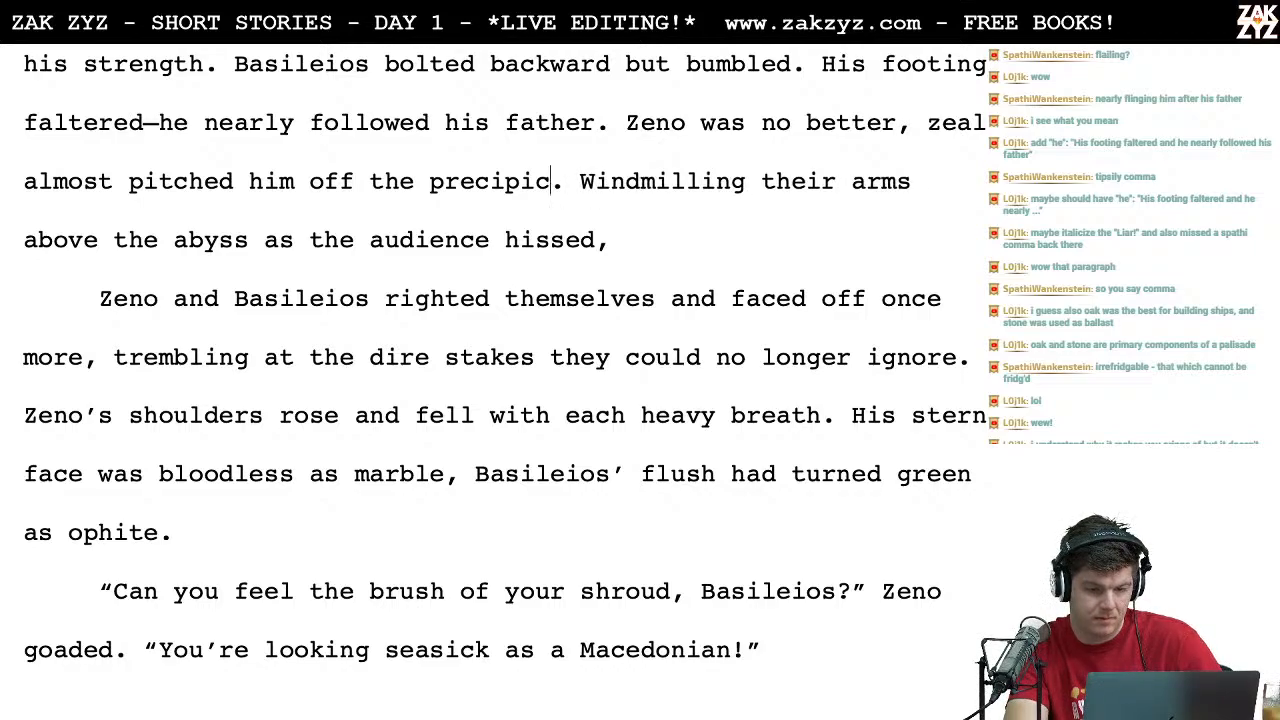
text(e)
key(Return)
key(Left)
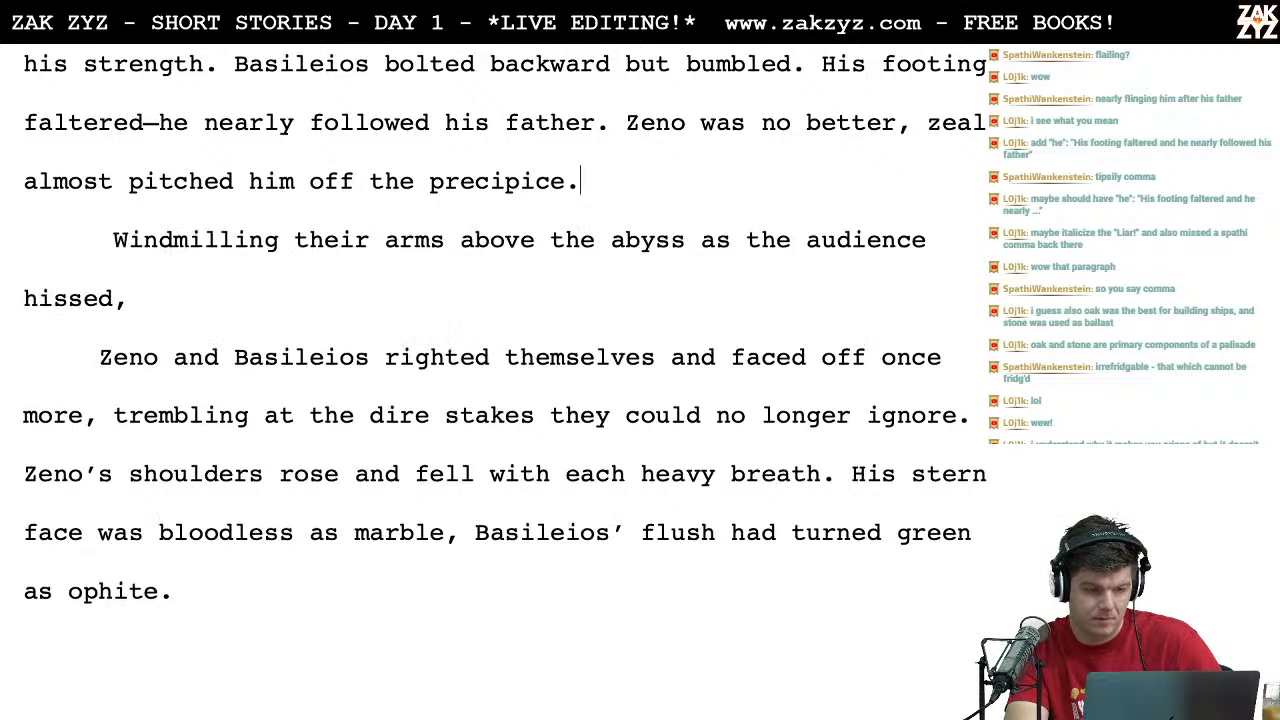
Step: Extend the precipice sentence with "and he windmilled his arms above the abyss as the audience hissed."
text(and he)
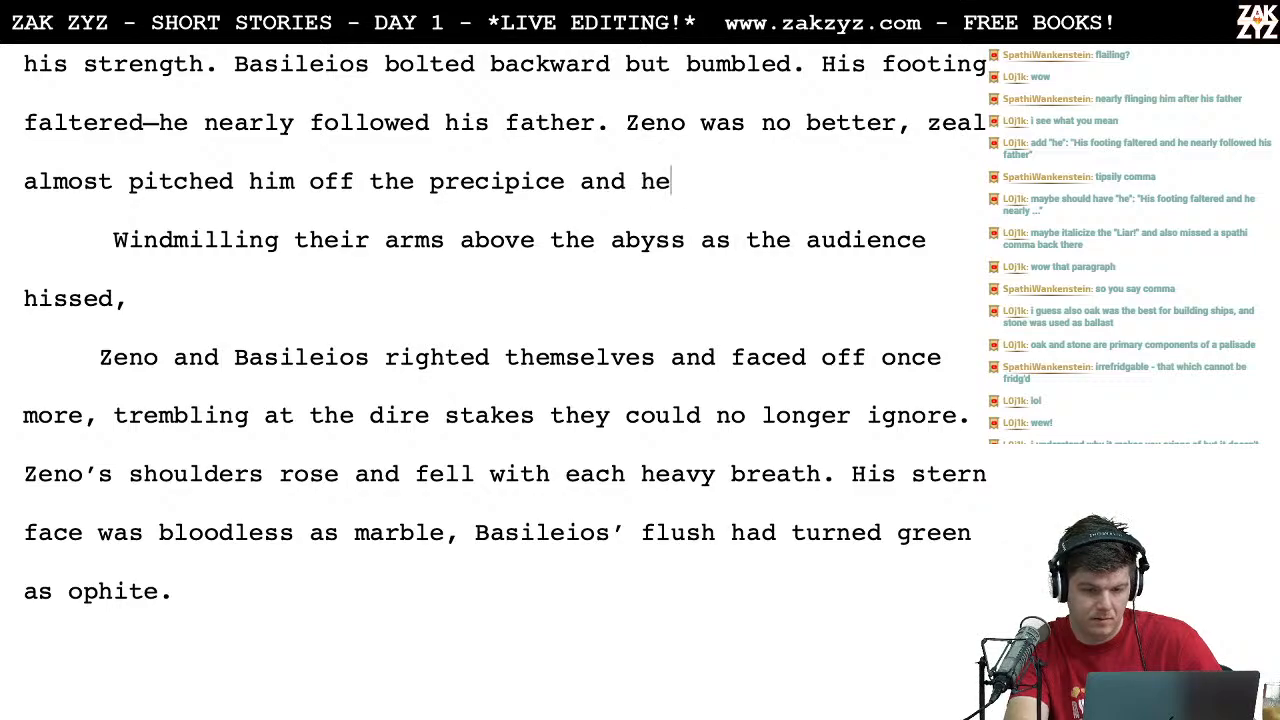
text( windmilled his a)
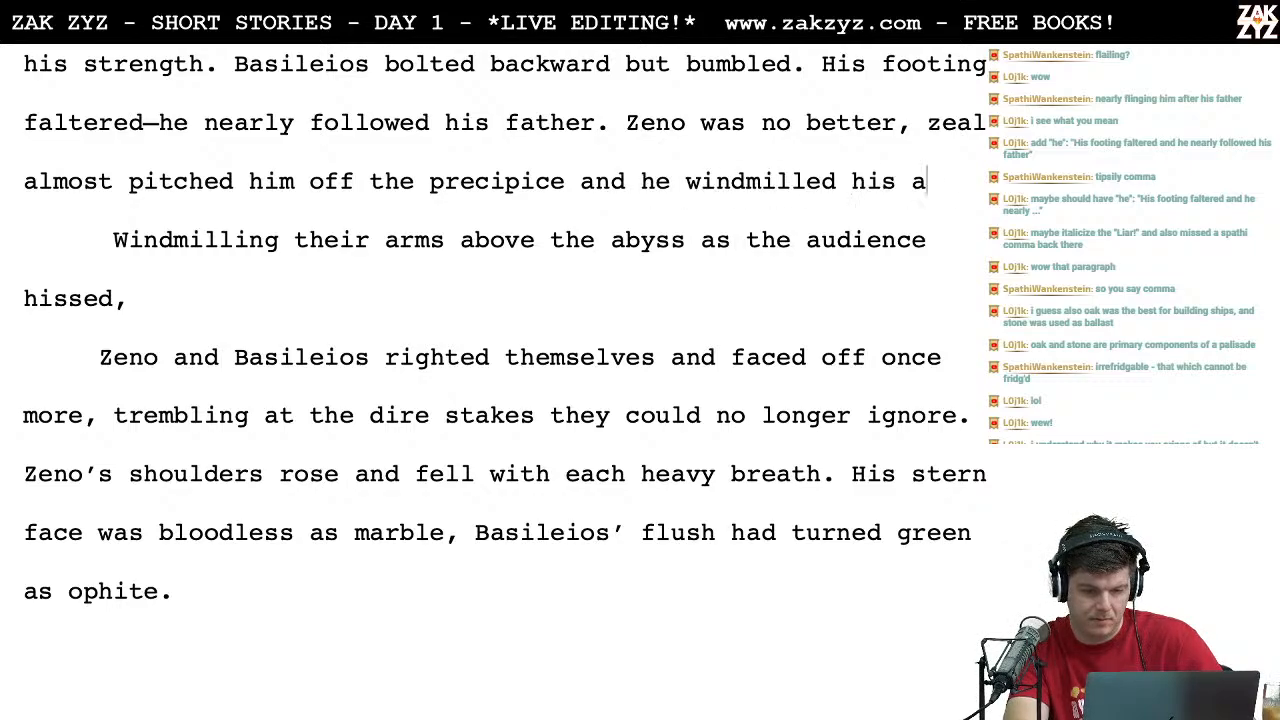
text(rms above the ab)
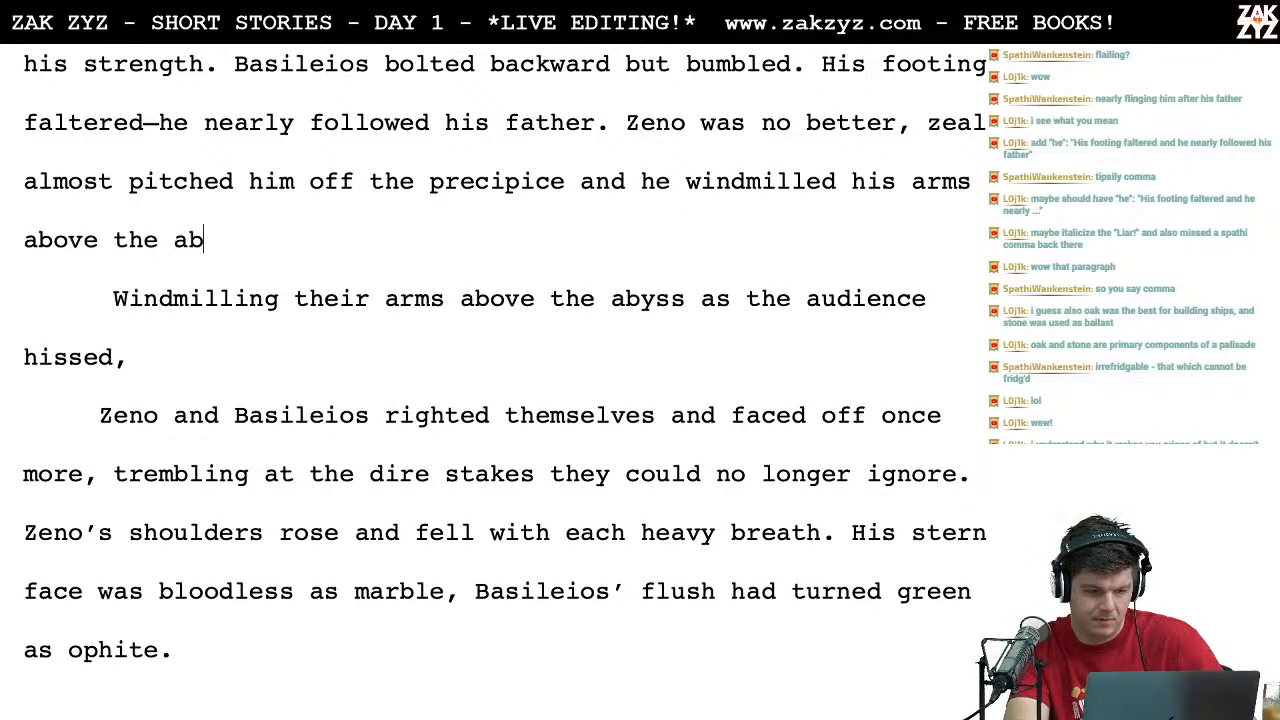
text(yss as the audien)
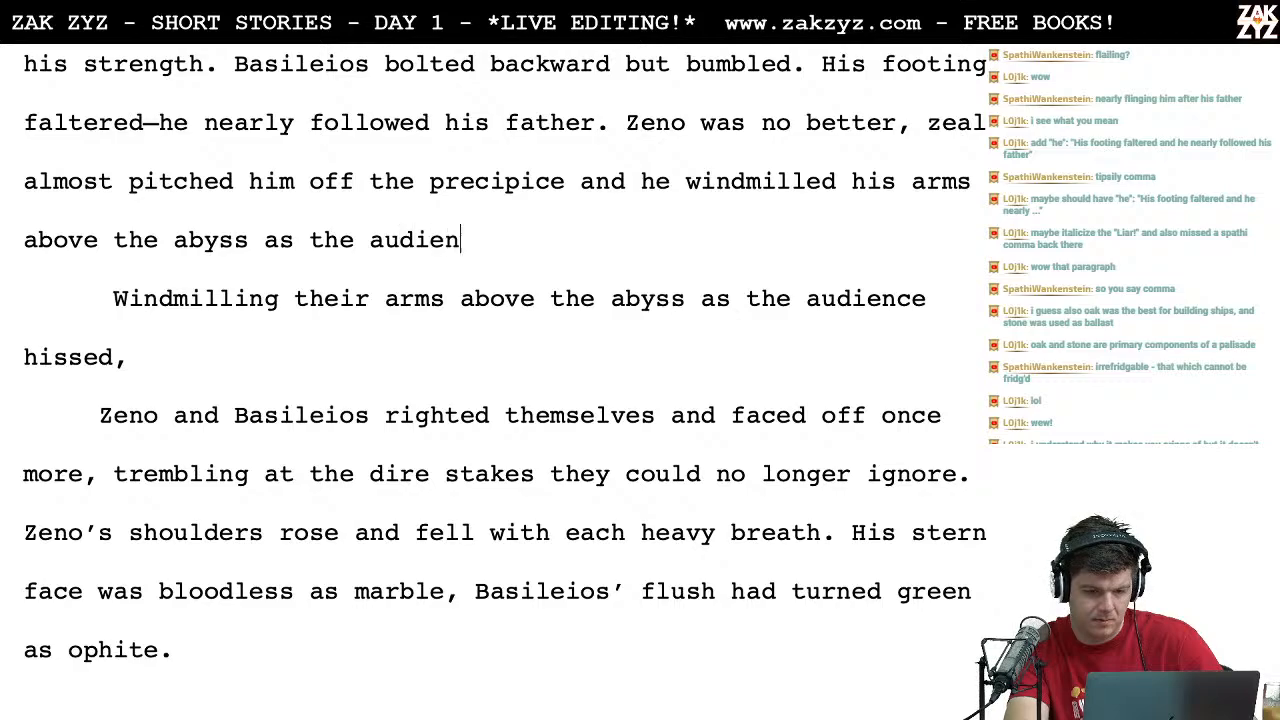
text(ce hissed.)
Step: Delete the leftover "Windmilling their arms above the abyss as the audience hissed," line and reread the revised paragraph
key(shift+Down)
key(shift+Down)
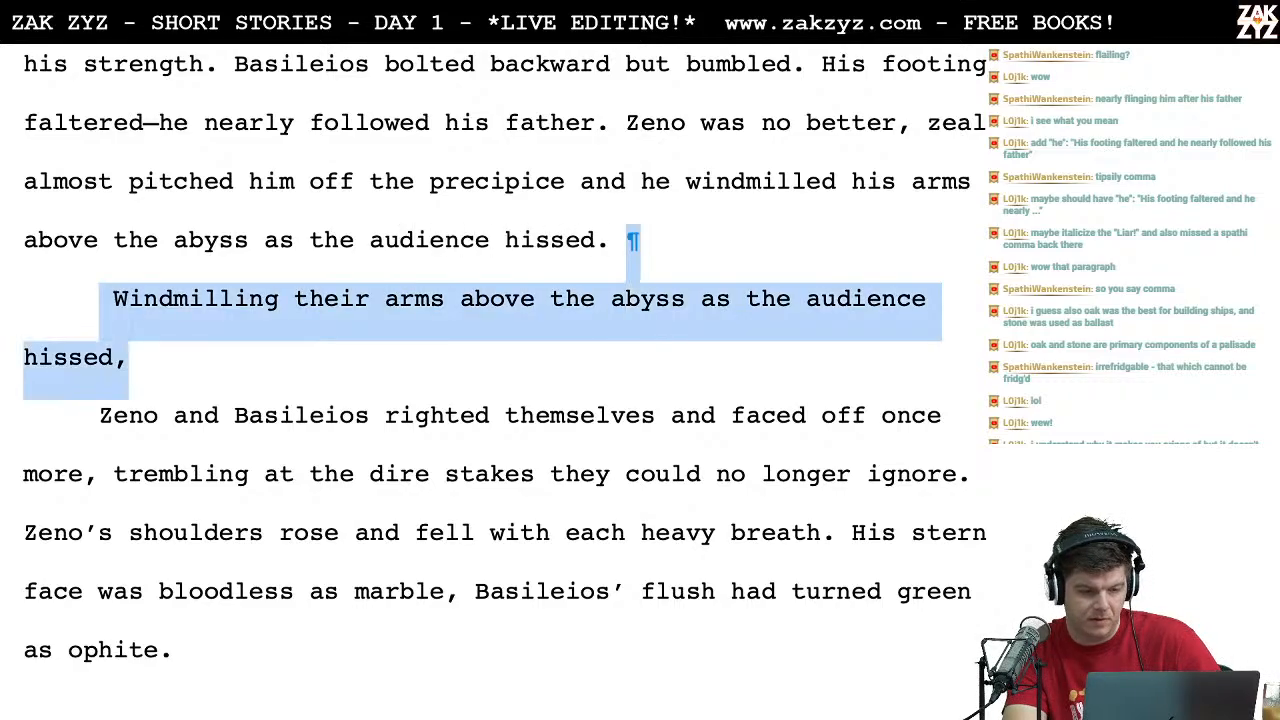
key(BackSpace)
key(BackSpace)
scroll(440, 229, up, 2)
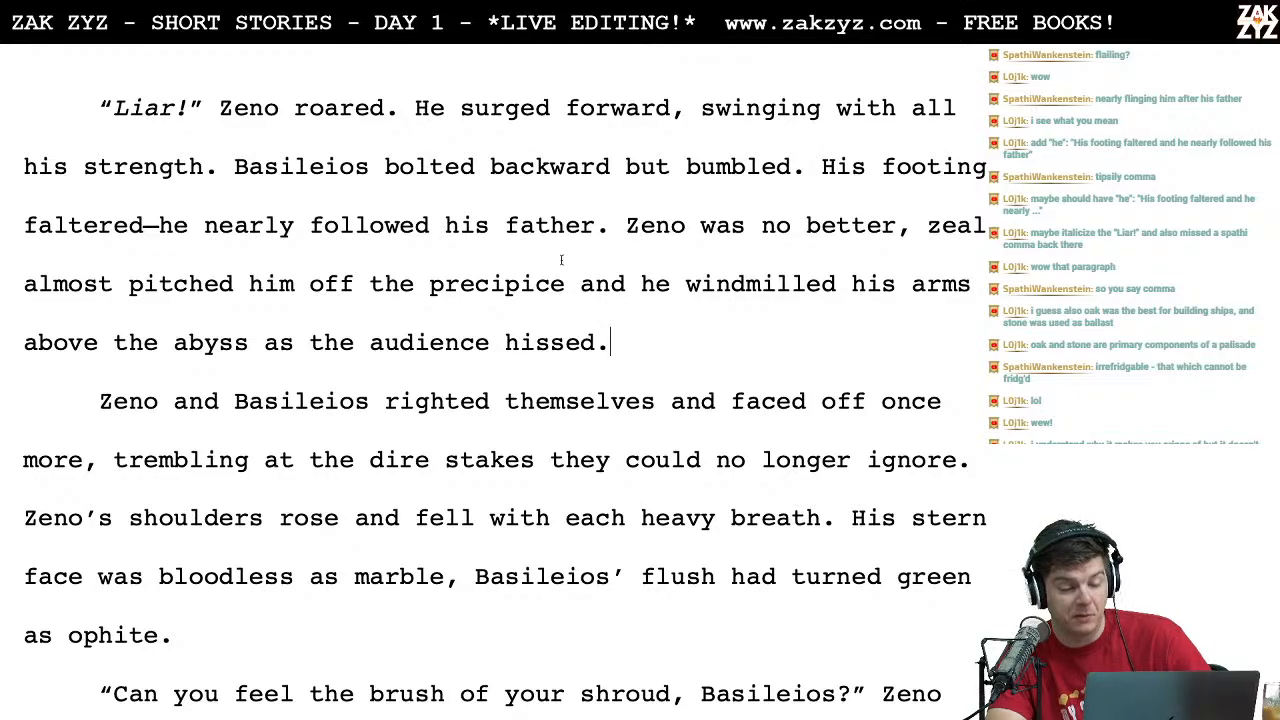
scroll(618, 296, down, 1)
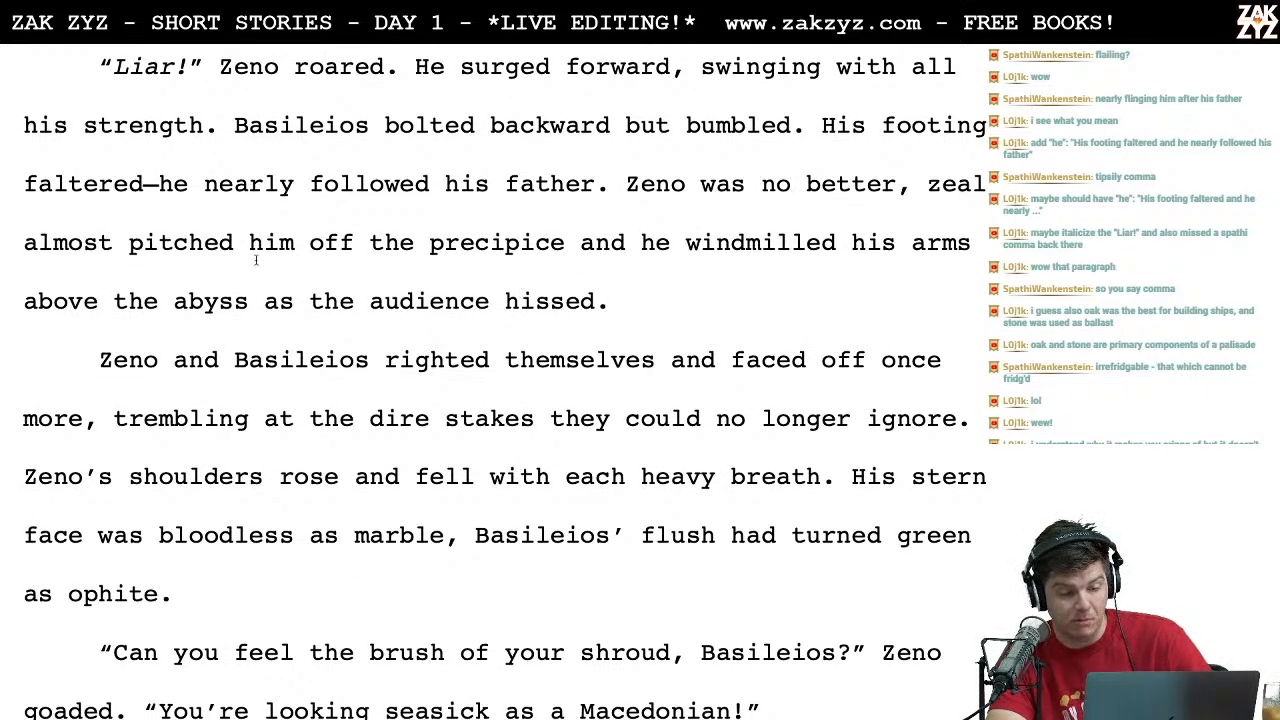
scroll(452, 300, down, 1)
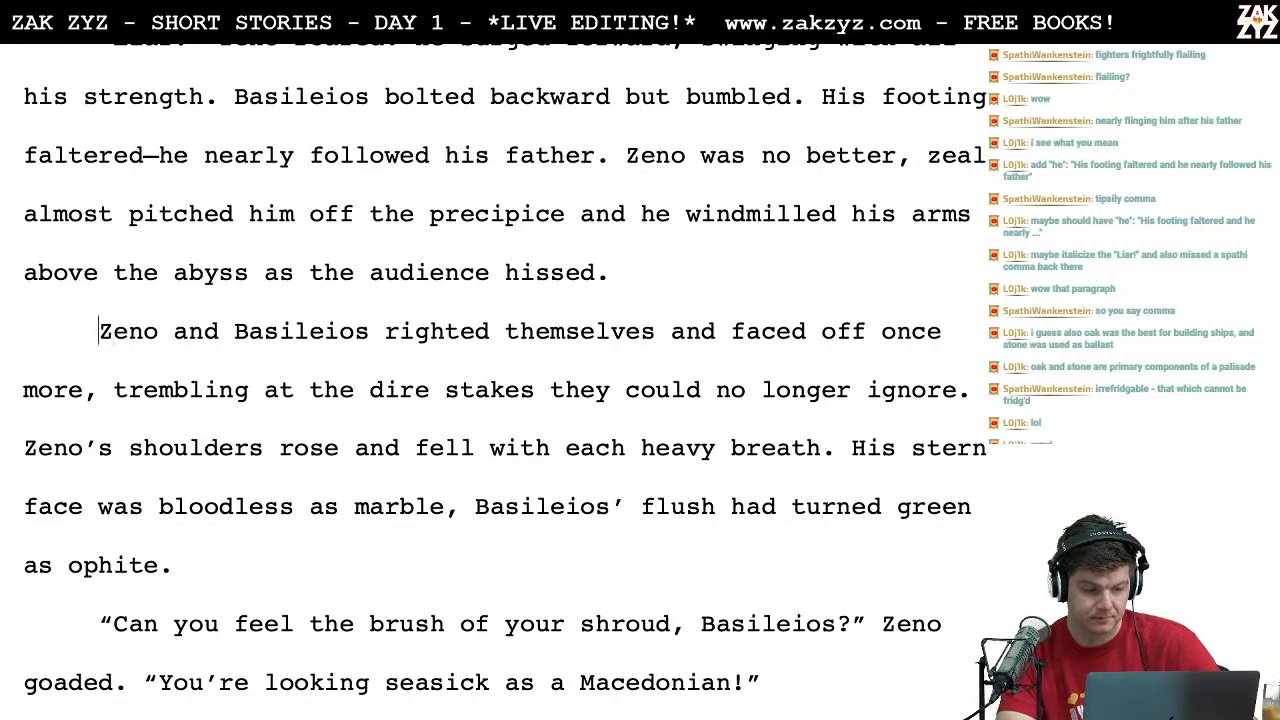
Step: Try opening the paragraph "Zeno and Basileios righted themselves" with "Anon,"
key(Left)
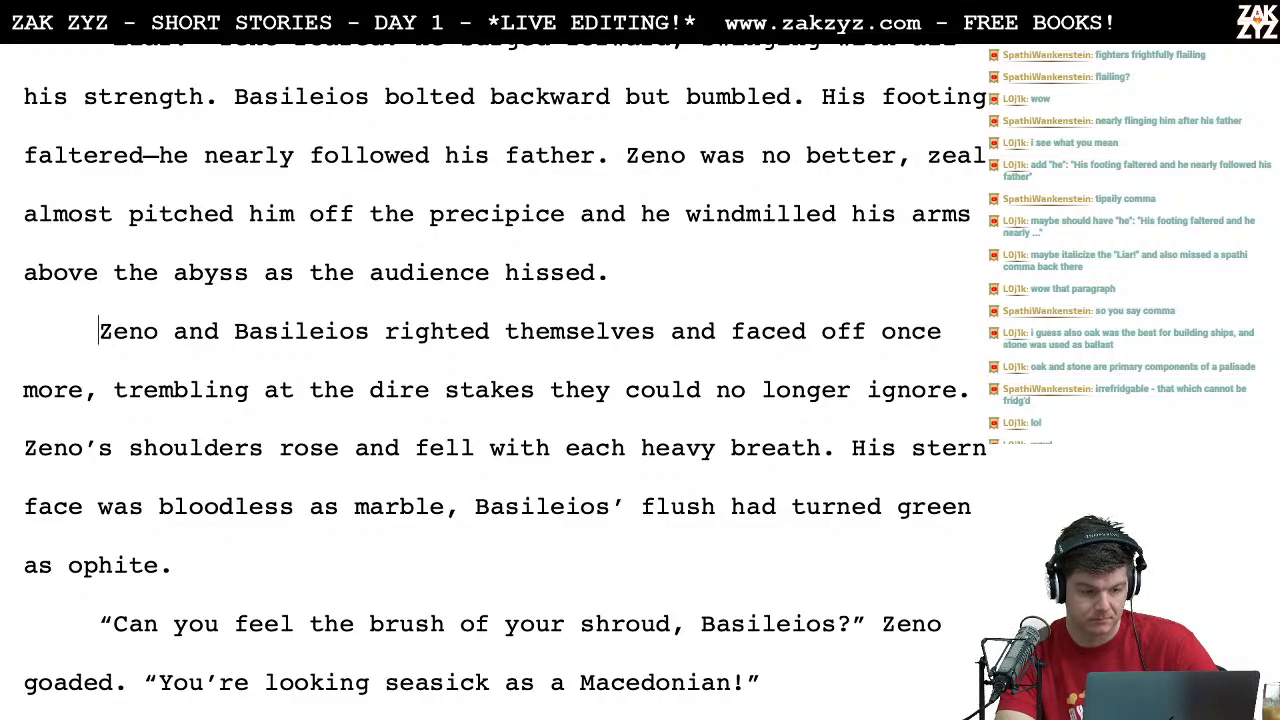
text(Anon,)
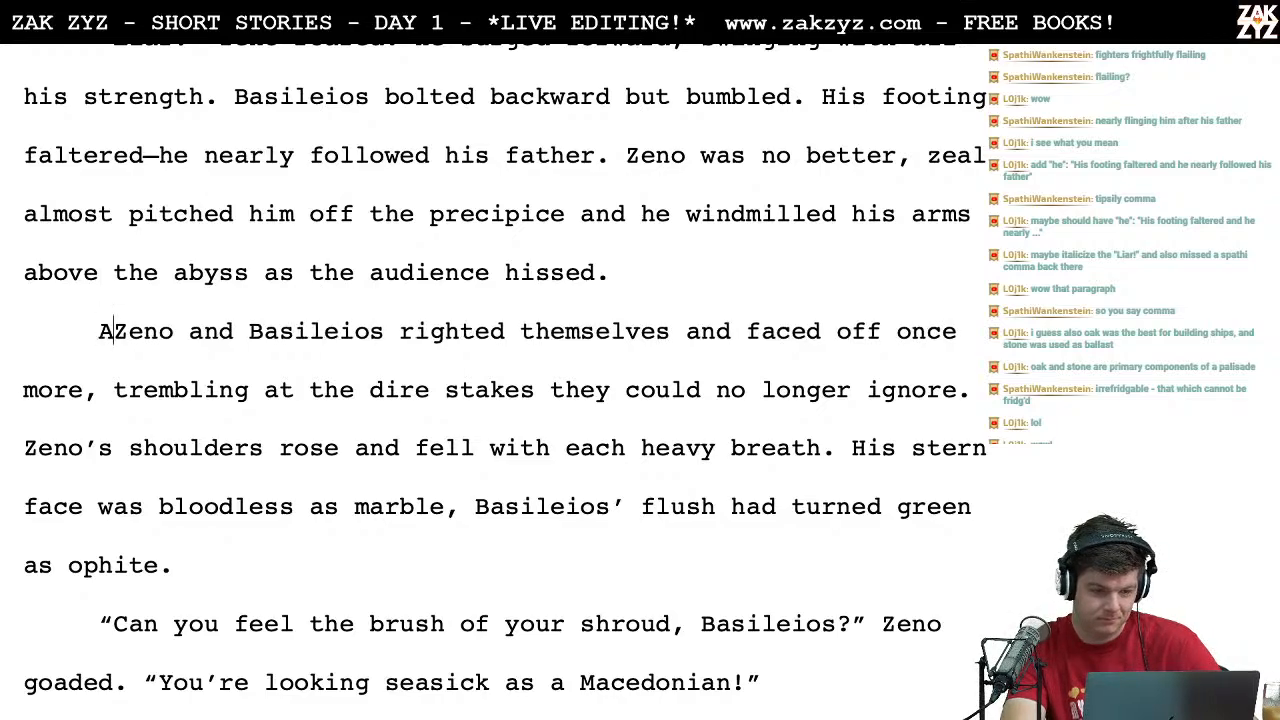
key(BackSpace)
key(BackSpace)
key(BackSpace)
key(BackSpace)
key(BackSpace)
key(BackSpace)
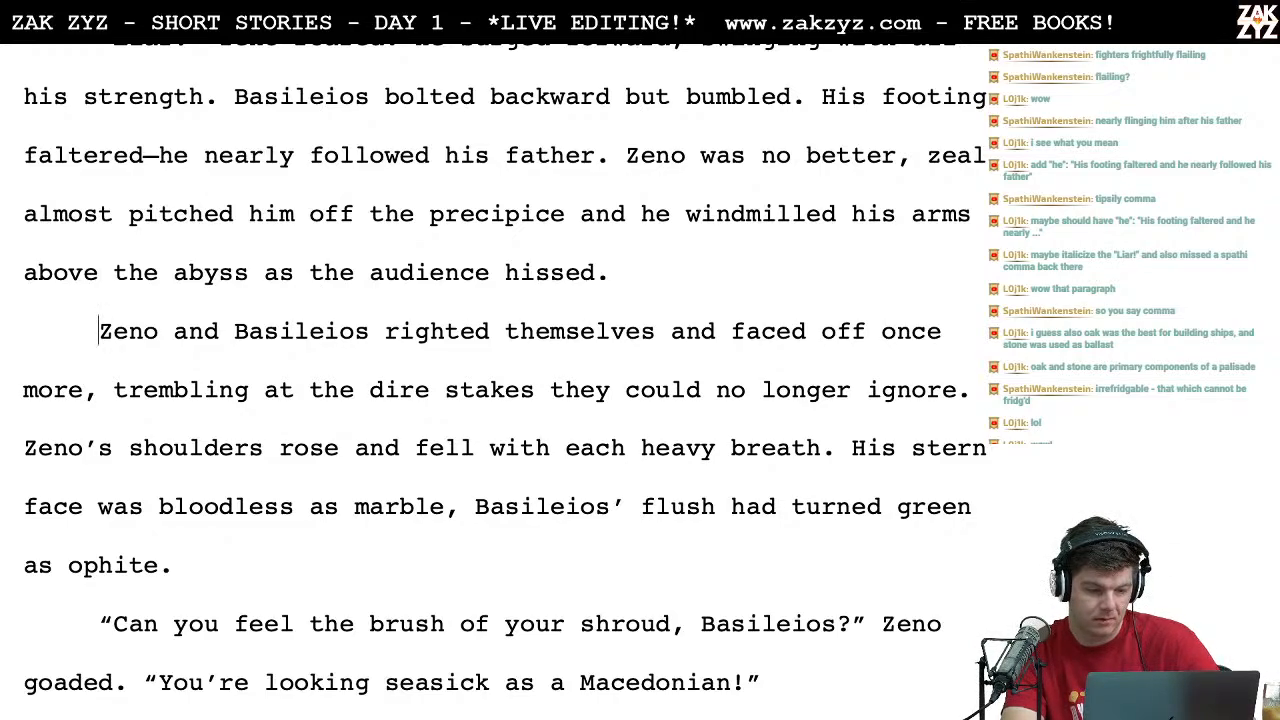
Step: Insert "frightfully" before "righted themselves" in the sentence about Zeno and Basileios
key(Right)
key(Right)
key(Right)
key(Right)
key(Right)
key(Right)
key(Right)
key(Right)
key(Right)
key(Right)
key(Right)
key(Right)
key(Right)
key(Right)
key(Right)
key(Right)
key(Right)
key(Right)
key(Right)
key(Right)
key(Right)
key(Left)
key(Left)
text(frightf)
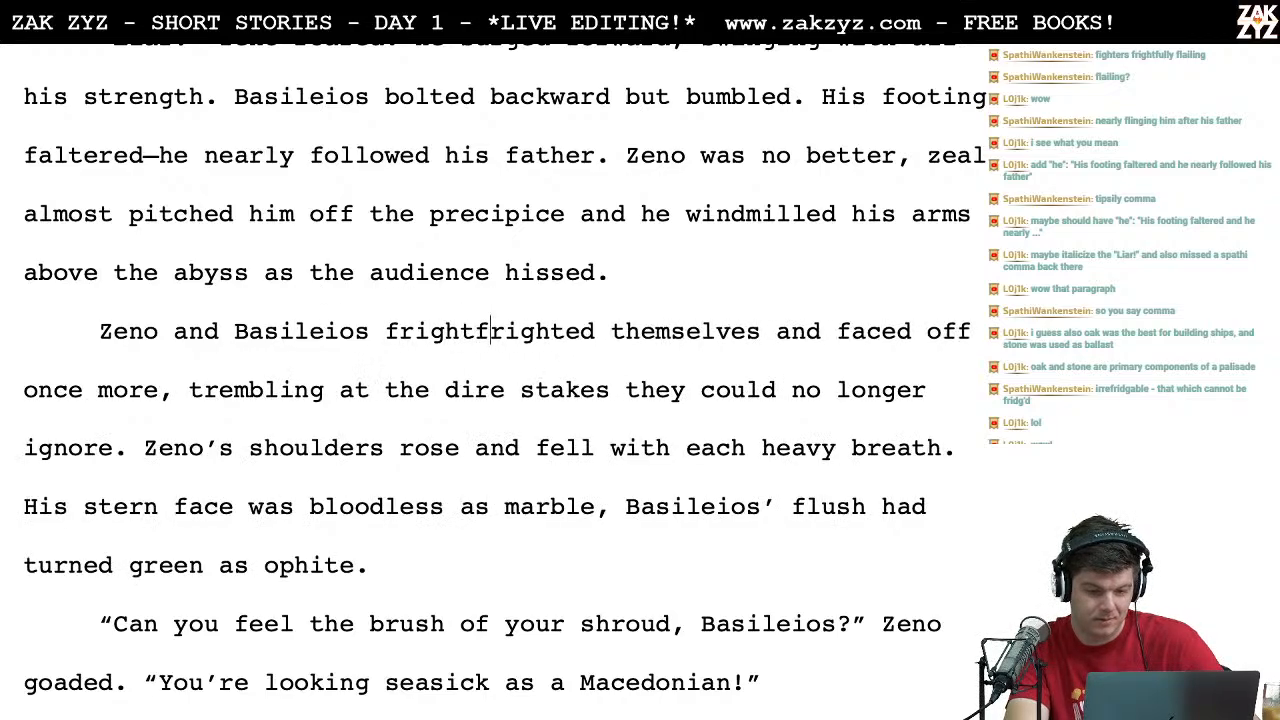
text(ully)
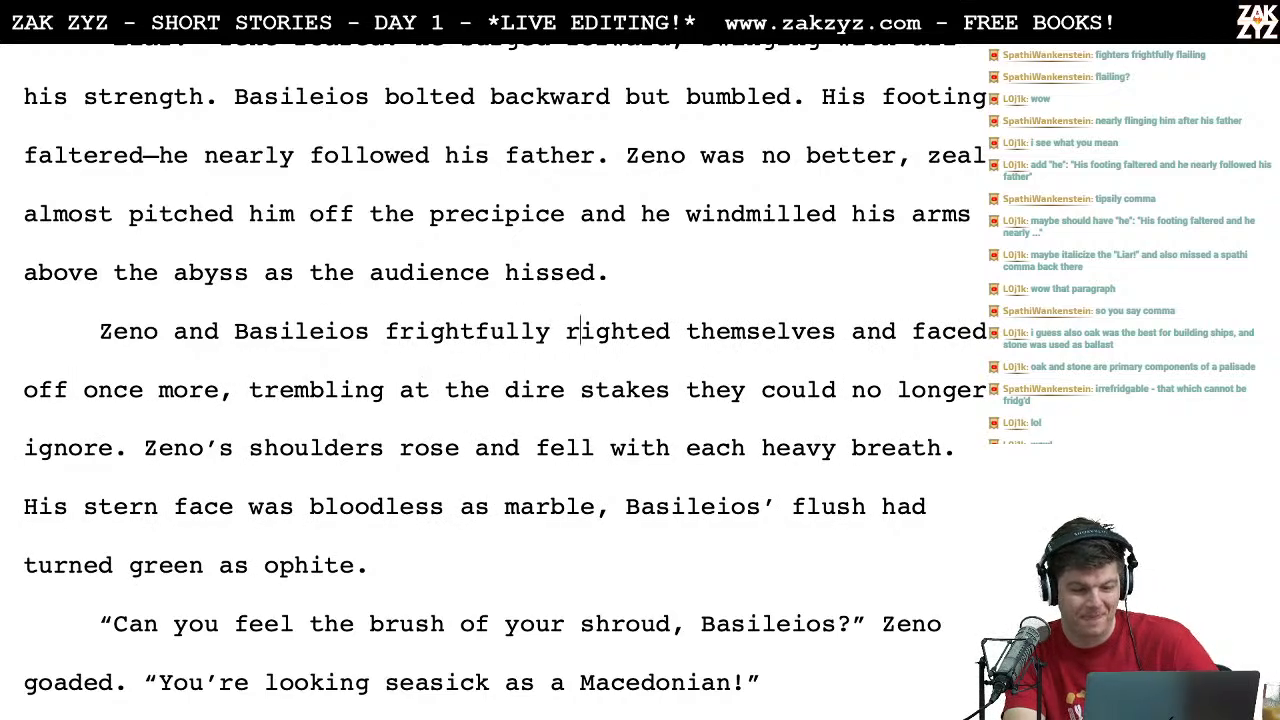
Step: Reread the sentence from "frightfully righted themselves" through "the dire stakes"
key(Left)
key(Left)
key(Left)
key(Left)
key(Left)
key(Left)
key(Left)
key(Left)
key(Left)
key(Left)
key(Left)
key(Left)
key(Left)
key(Right)
key(Right)
key(Right)
key(Right)
key(Right)
key(Right)
key(Right)
key(Right)
key(Right)
key(Right)
key(Right)
key(Right)
key(Right)
key(Right)
key(Right)
key(Right)
key(Right)
key(Right)
key(Right)
key(Right)
key(Right)
key(Right)
key(Right)
key(Right)
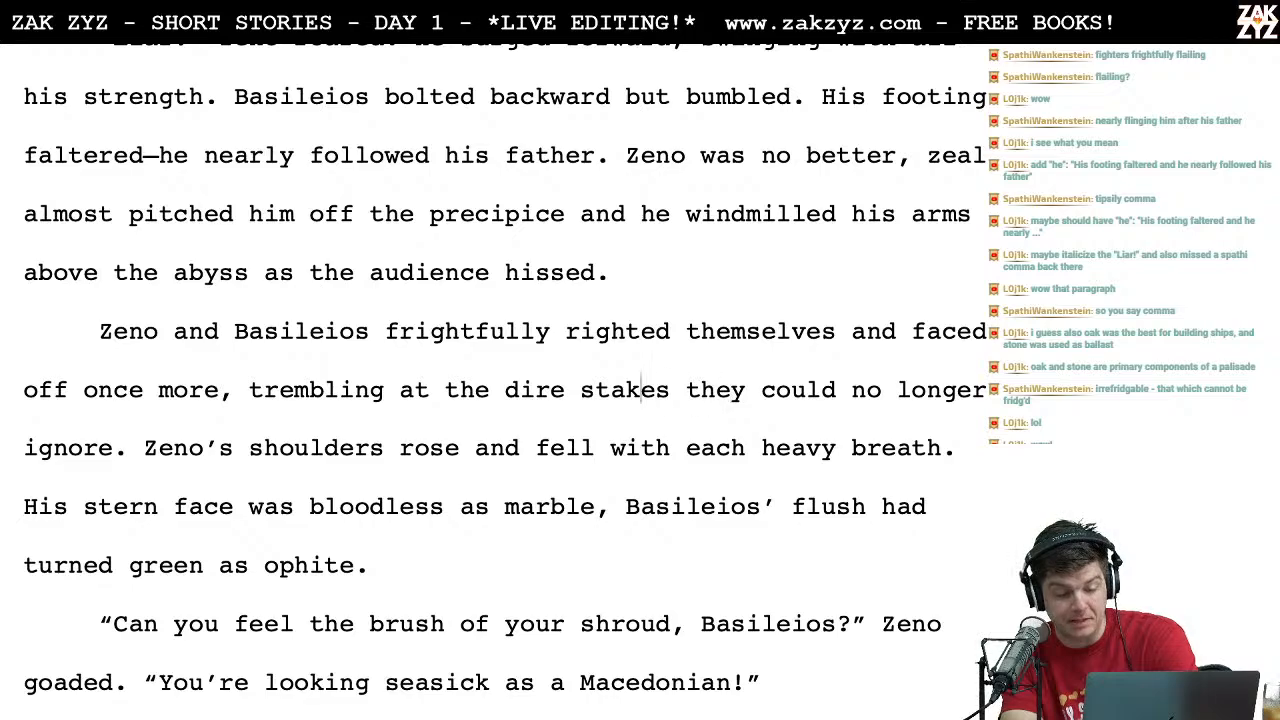
Step: Reread the text from "the dire stakes" through "Zeno's shoulders rose and fell with each heavy breath"
key(Left)
key(Left)
key(Left)
key(Left)
key(Left)
key(Left)
key(Left)
key(Left)
key(Left)
key(Left)
key(Left)
key(Left)
key(Left)
key(Right)
key(Right)
key(Right)
key(Right)
key(Right)
key(Right)
key(Right)
key(Right)
key(Right)
key(Right)
key(Right)
key(Right)
key(Right)
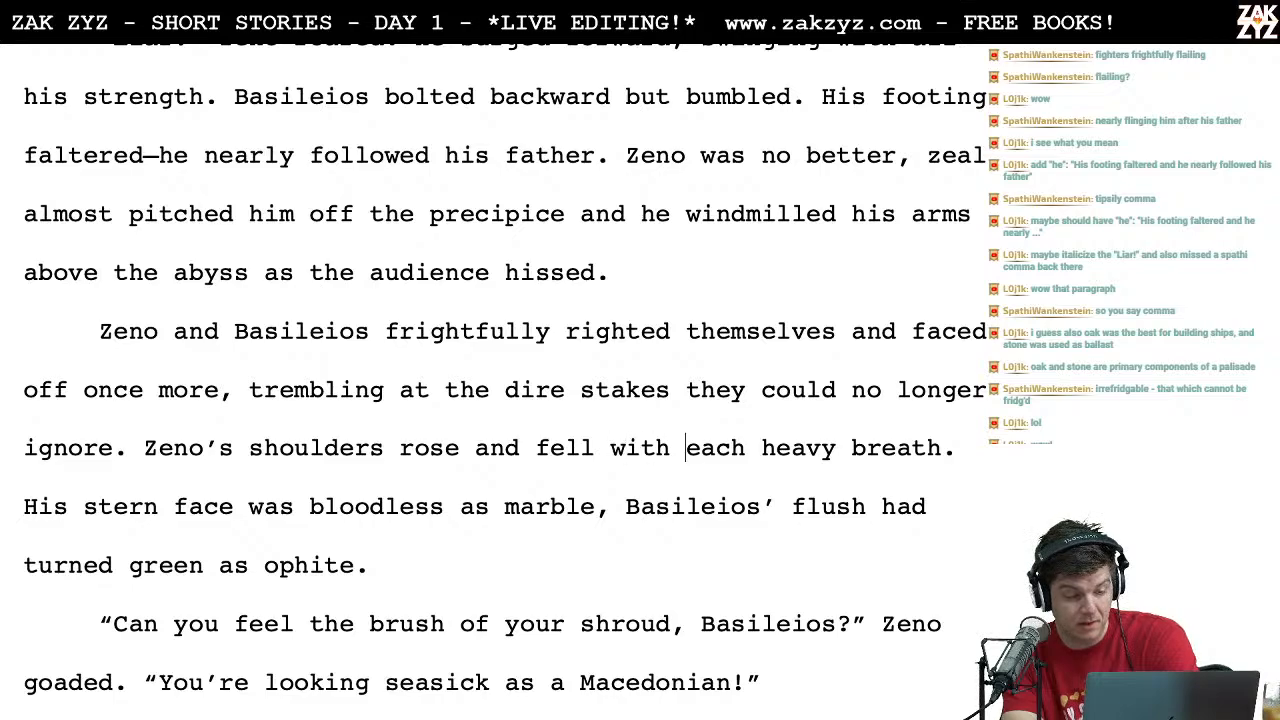
key(Left)
key(Left)
key(Left)
key(Left)
key(Left)
key(Left)
key(Left)
key(Left)
key(Left)
key(Left)
key(Left)
key(Left)
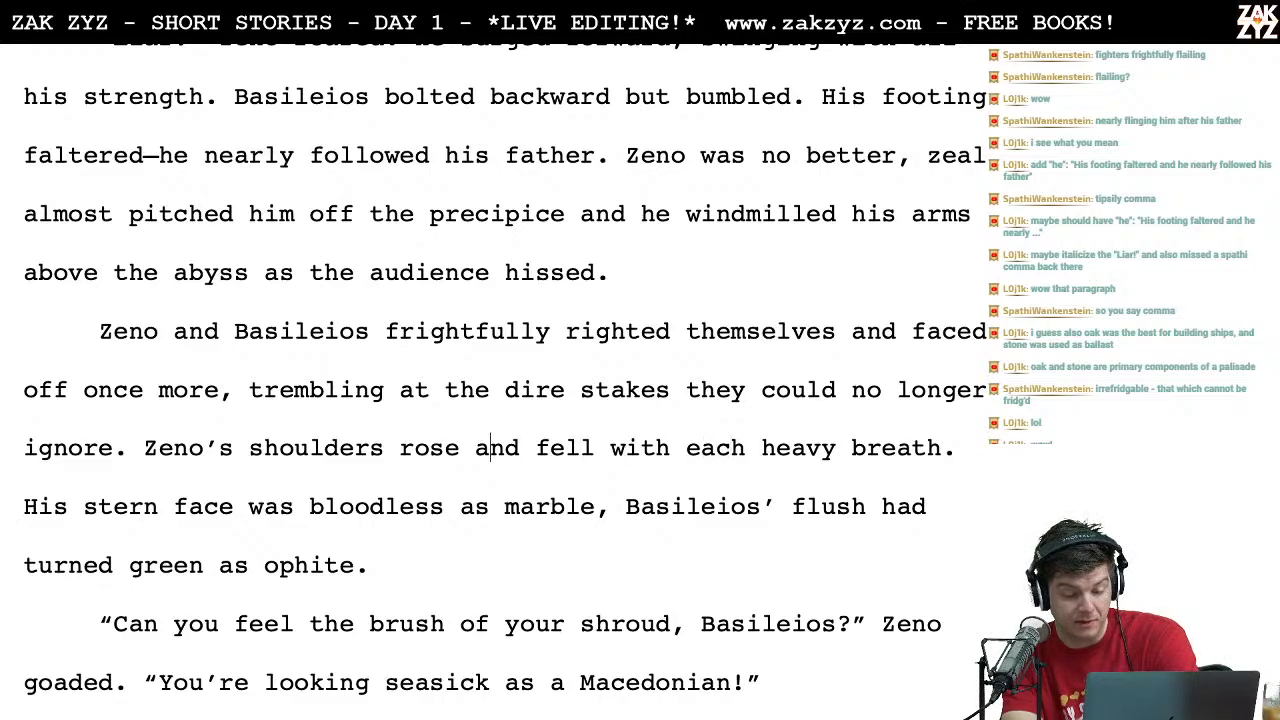
key(Right)
key(Right)
key(Right)
key(Right)
key(Right)
key(Right)
key(Right)
key(Right)
key(Right)
key(Right)
key(Right)
key(Left)
key(Left)
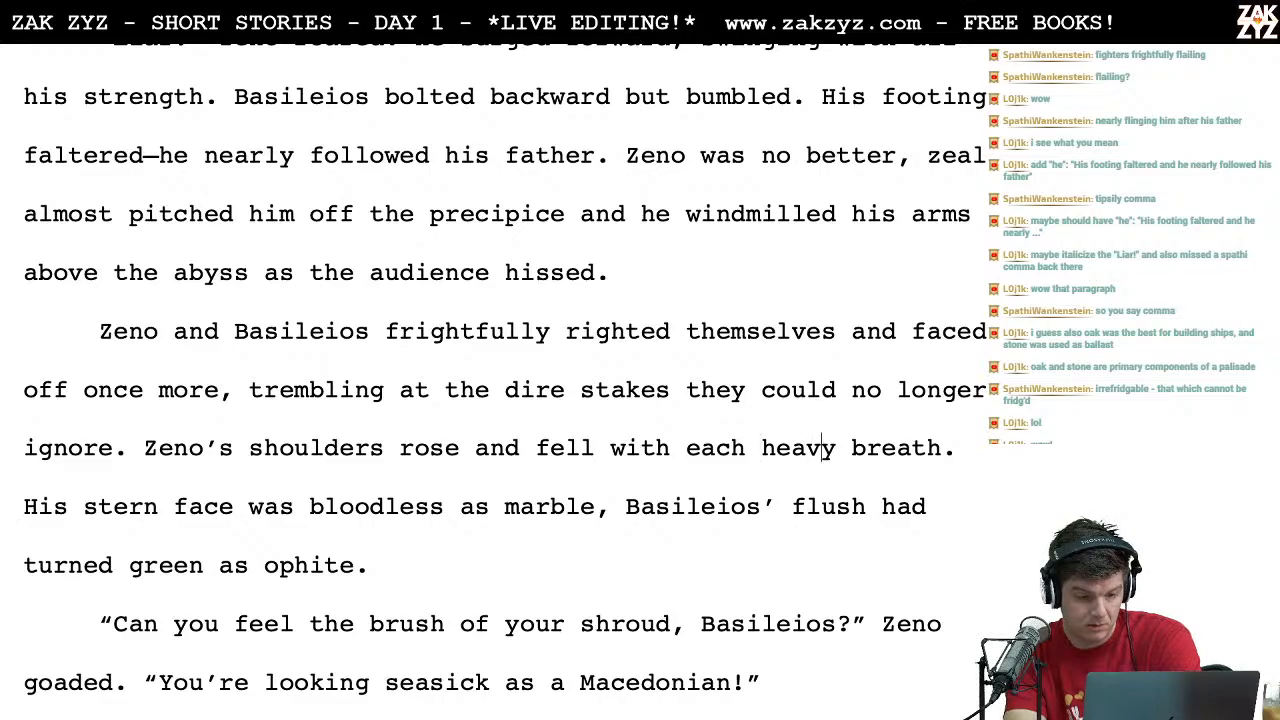
key(Right)
key(Right)
key(Right)
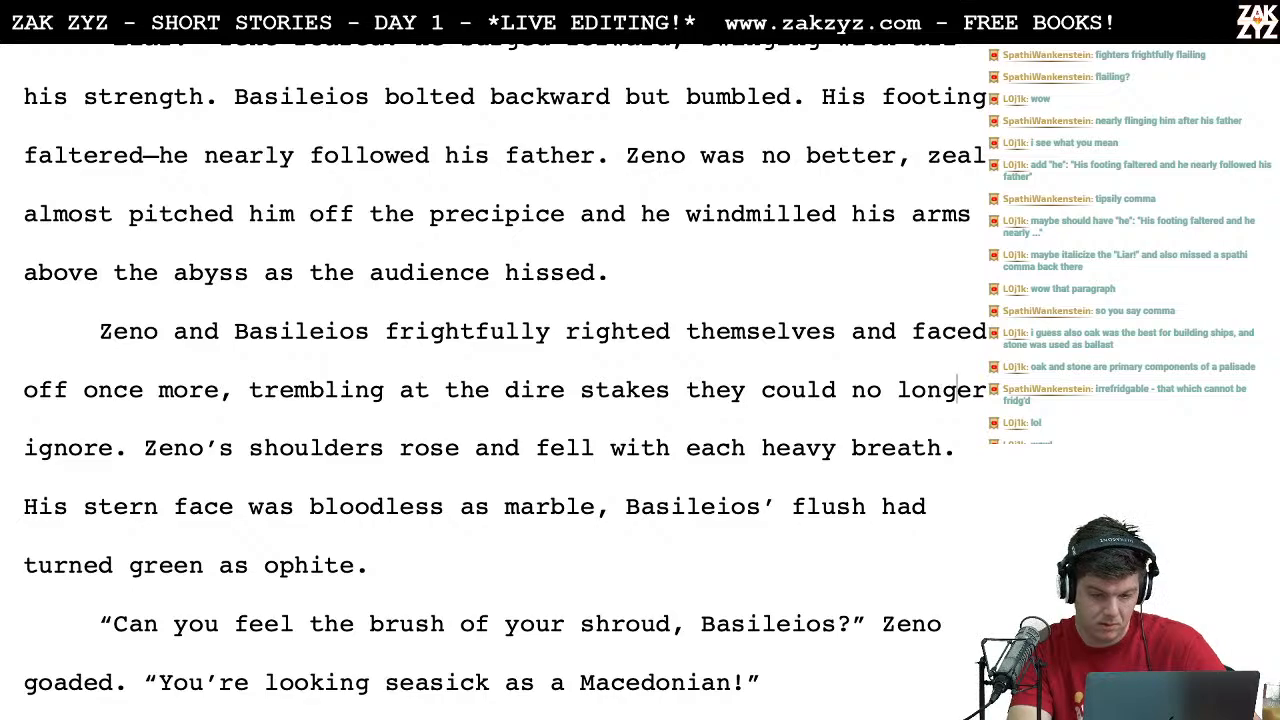
Step: Look ahead at the dialogue following the "ophite" line and back over the paragraph about Zeno and Basileios
key(Down)
key(Down)
key(Down)
key(Down)
key(Down)
key(Down)
key(Down)
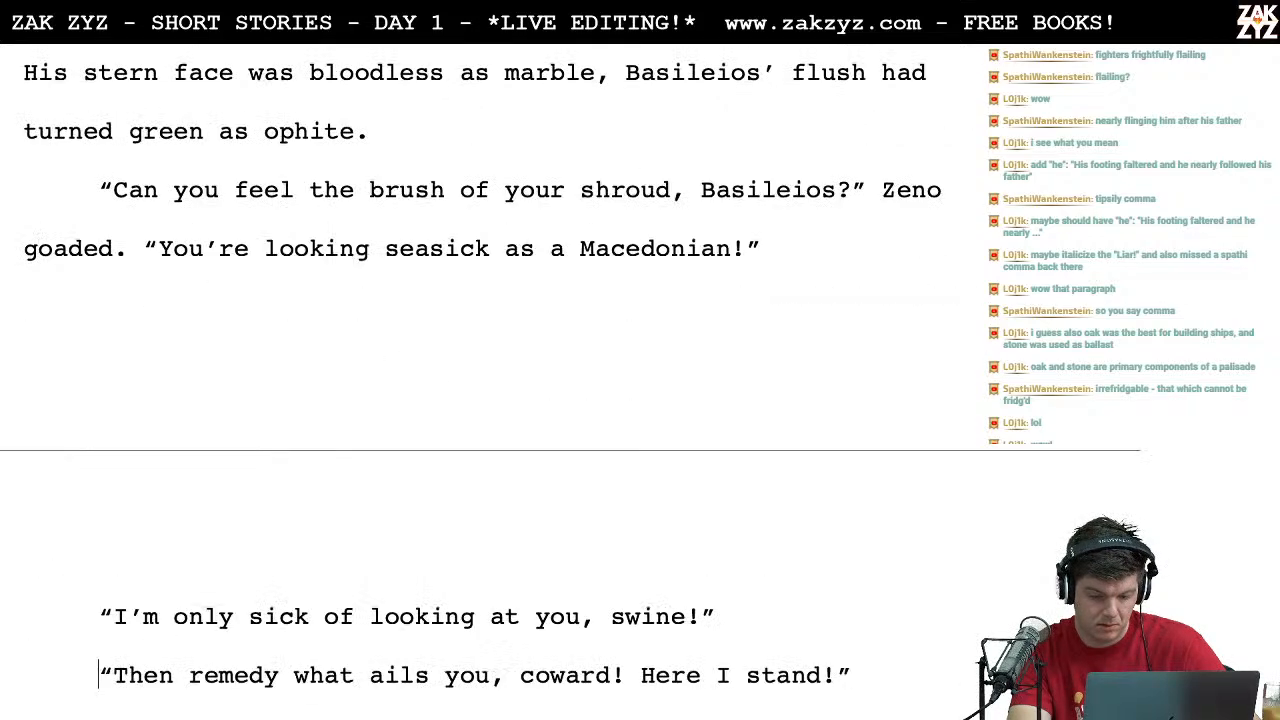
key(Up)
key(Up)
key(Up)
key(Up)
key(Up)
key(Up)
key(Up)
key(Up)
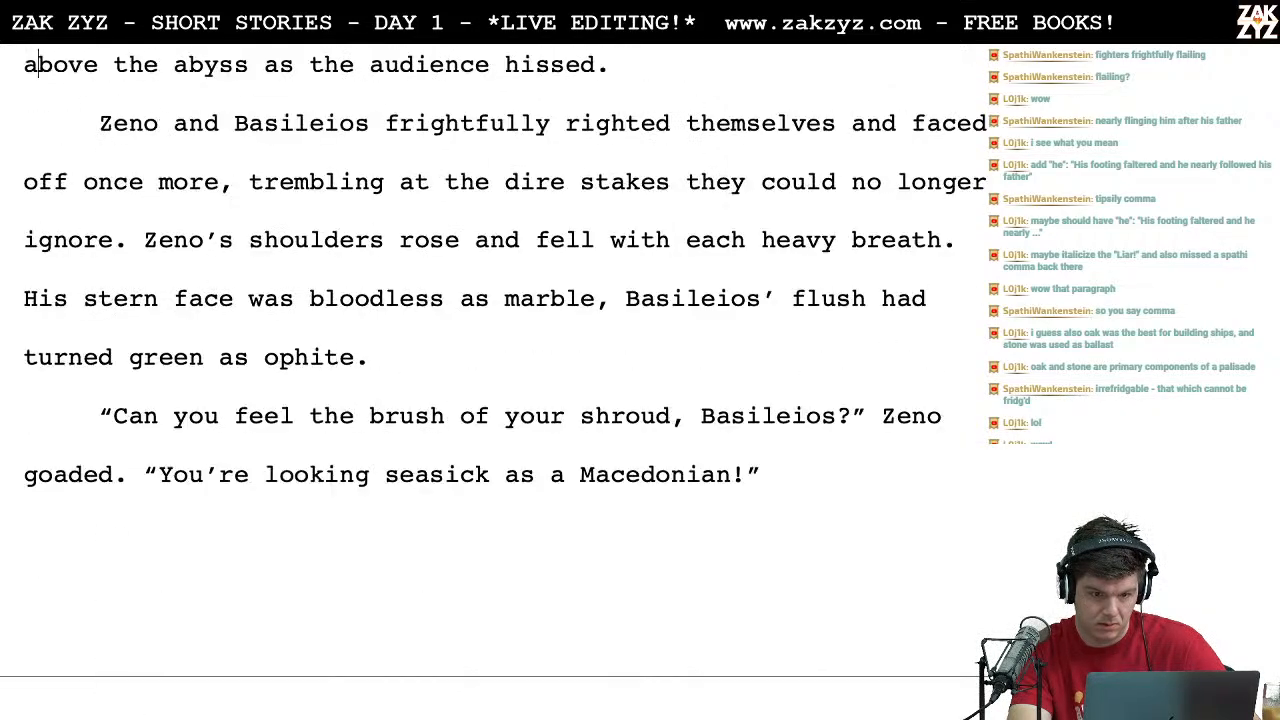
key(Right)
key(Right)
key(Down)
key(Down)
key(Left)
key(Right)
key(Right)
Step: Try opening the sentence about Zeno's shoulders with "Recoiling"
key(Up)
key(Up)
key(Right)
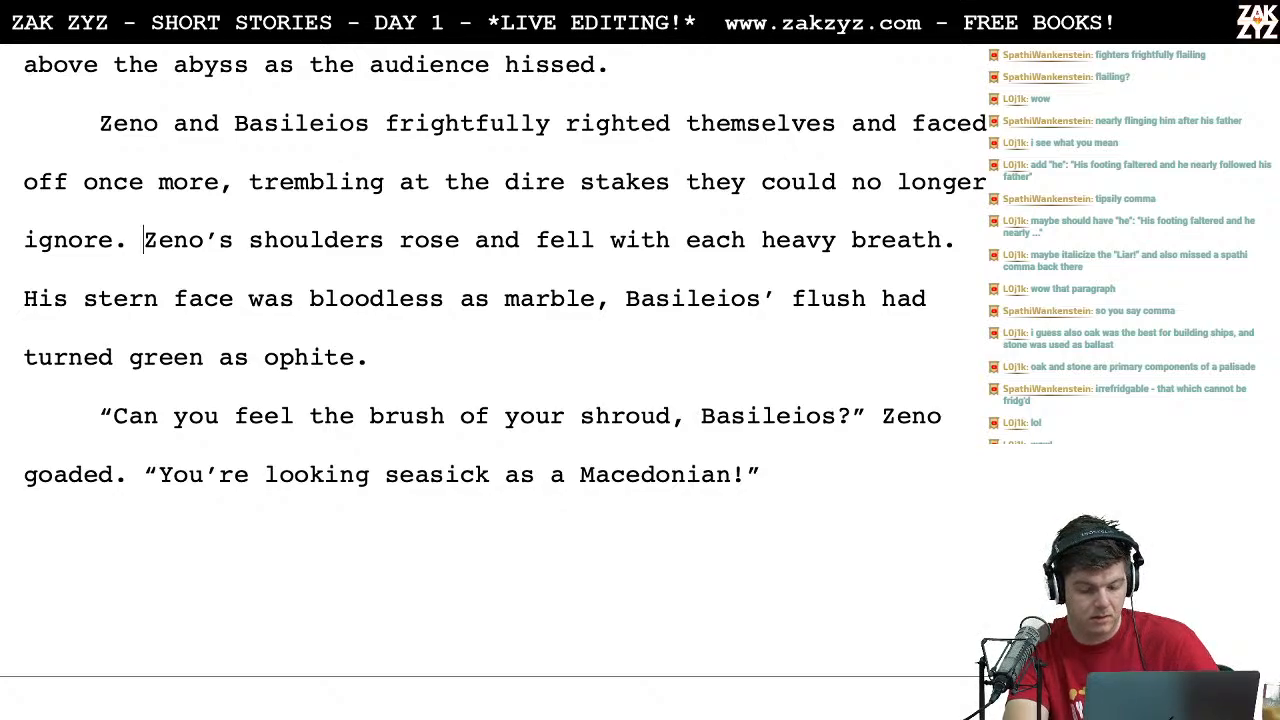
text(Recoiling from)
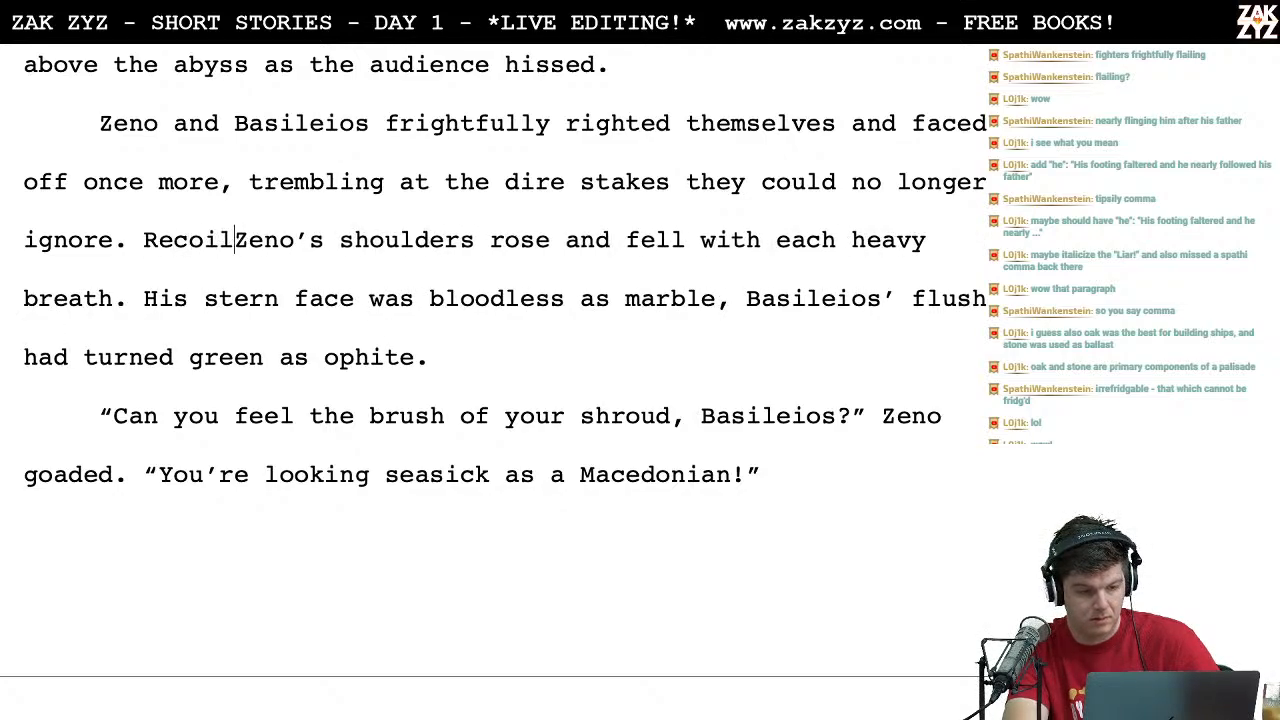
key(BackSpace)
key(BackSpace)
key(BackSpace)
key(BackSpace)
key(BackSpace)
key(BackSpace)
key(BackSpace)
key(BackSpace)
key(BackSpace)
key(BackSpace)
key(BackSpace)
key(BackSpace)
key(BackSpace)
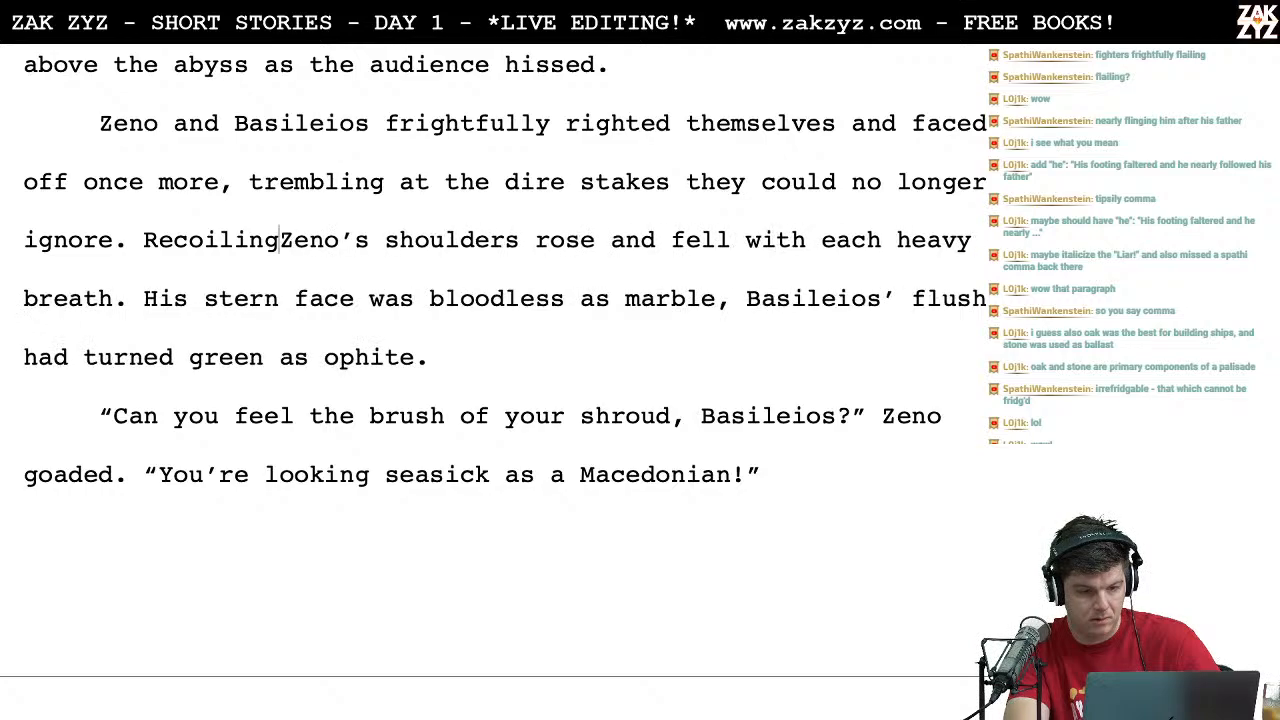
key(BackSpace)
key(BackSpace)
Step: Open the sentence about Zeno's shoulders with "Touched by the brush with death,"
text(Touched b)
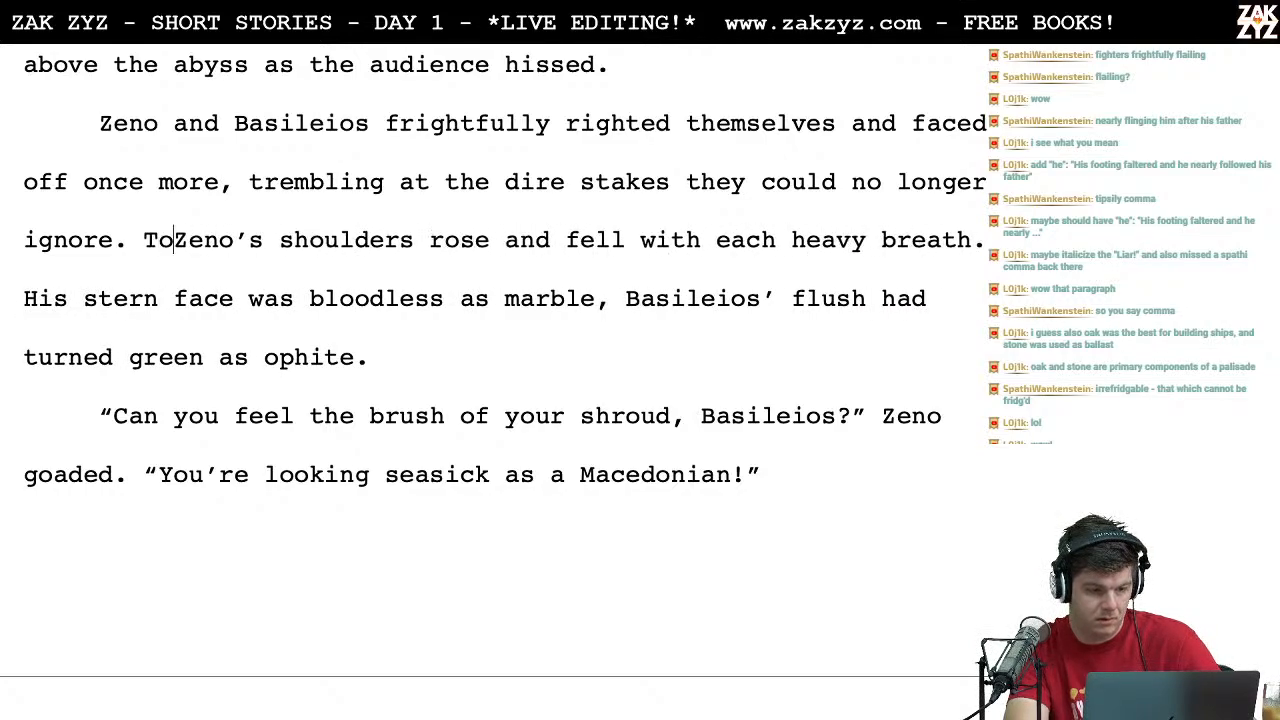
text(y the brush wi)
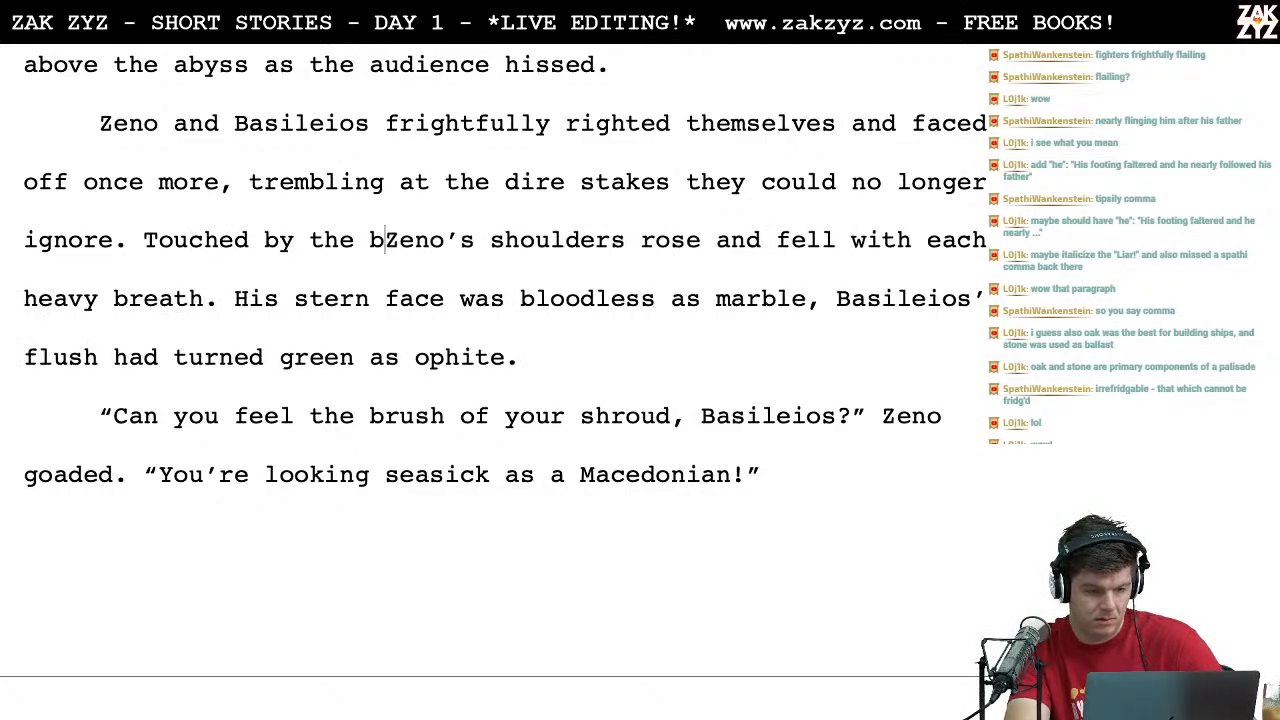
text(th death,)
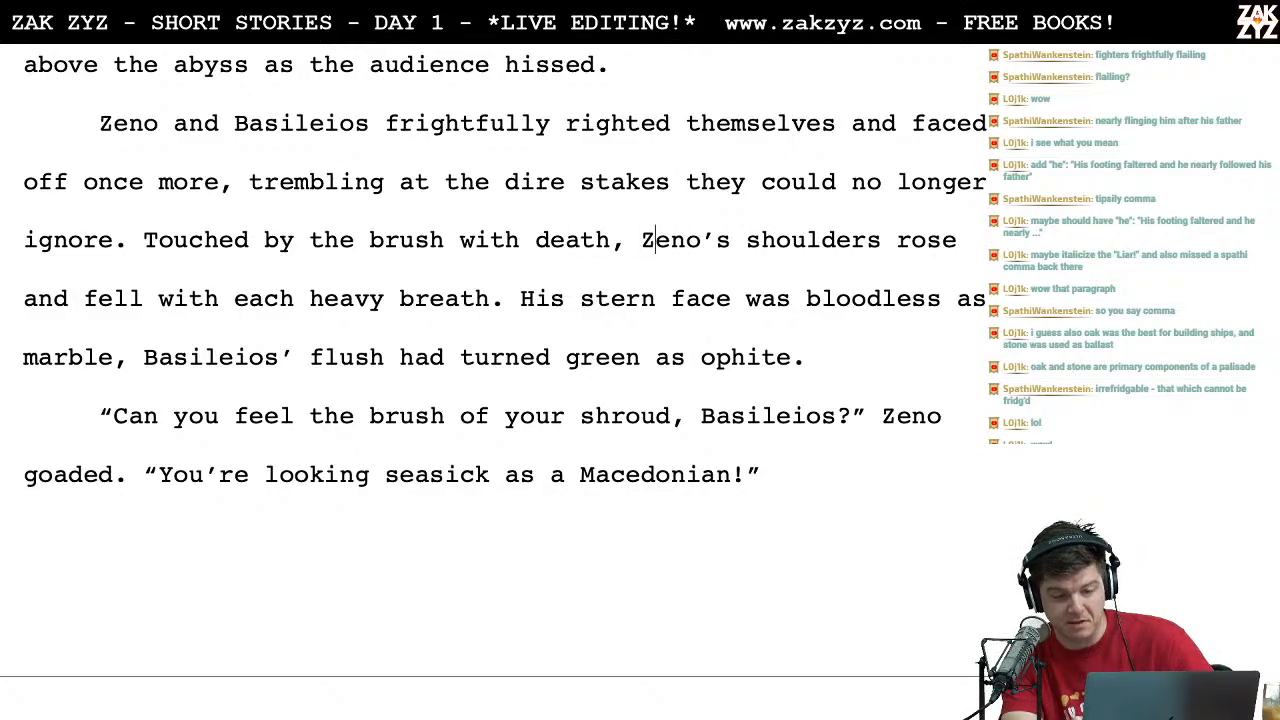
Step: Reread the revised text from "Zeno's shoulders rose" through "Basileios' flush", returning to the "stern face" wording
key(Right)
key(Right)
key(Right)
key(Right)
key(Right)
key(Right)
key(Right)
key(Right)
key(Right)
key(Right)
key(Right)
key(Right)
key(Right)
key(Right)
key(Right)
key(Right)
key(Right)
key(Right)
key(Right)
key(Right)
key(Right)
key(Right)
key(Right)
key(Right)
key(Right)
key(Right)
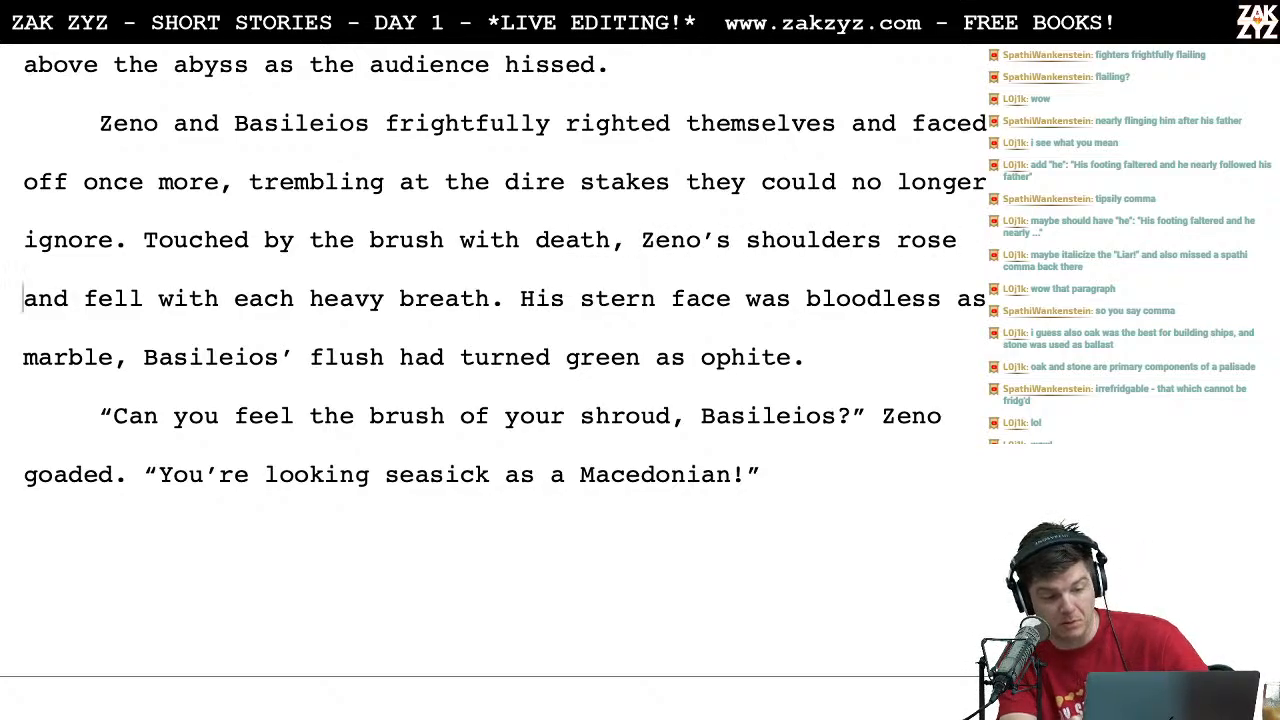
key(Right)
key(Right)
key(Right)
key(Down)
key(Right)
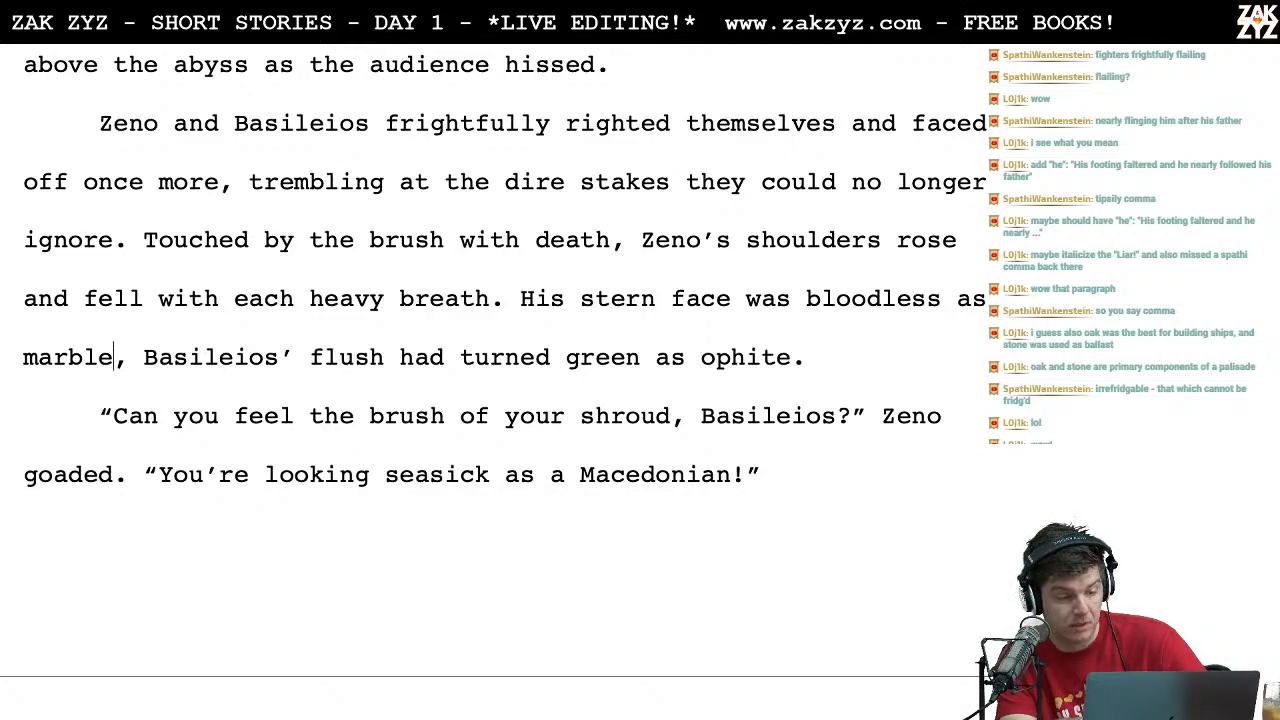
key(Right)
key(Right)
key(Right)
key(Right)
key(Right)
key(Right)
key(Right)
key(Right)
key(Right)
key(Right)
key(Right)
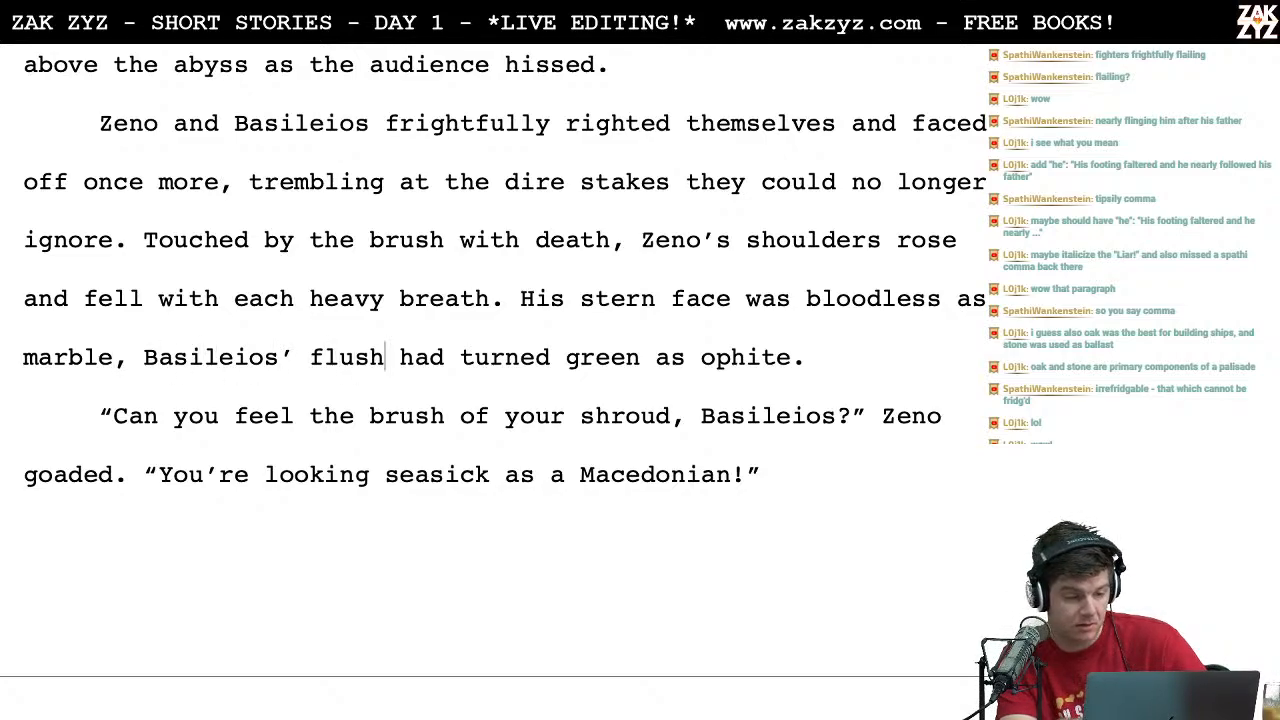
key(Left)
key(Left)
key(Left)
key(Left)
key(Left)
key(Left)
key(Left)
key(Left)
key(Left)
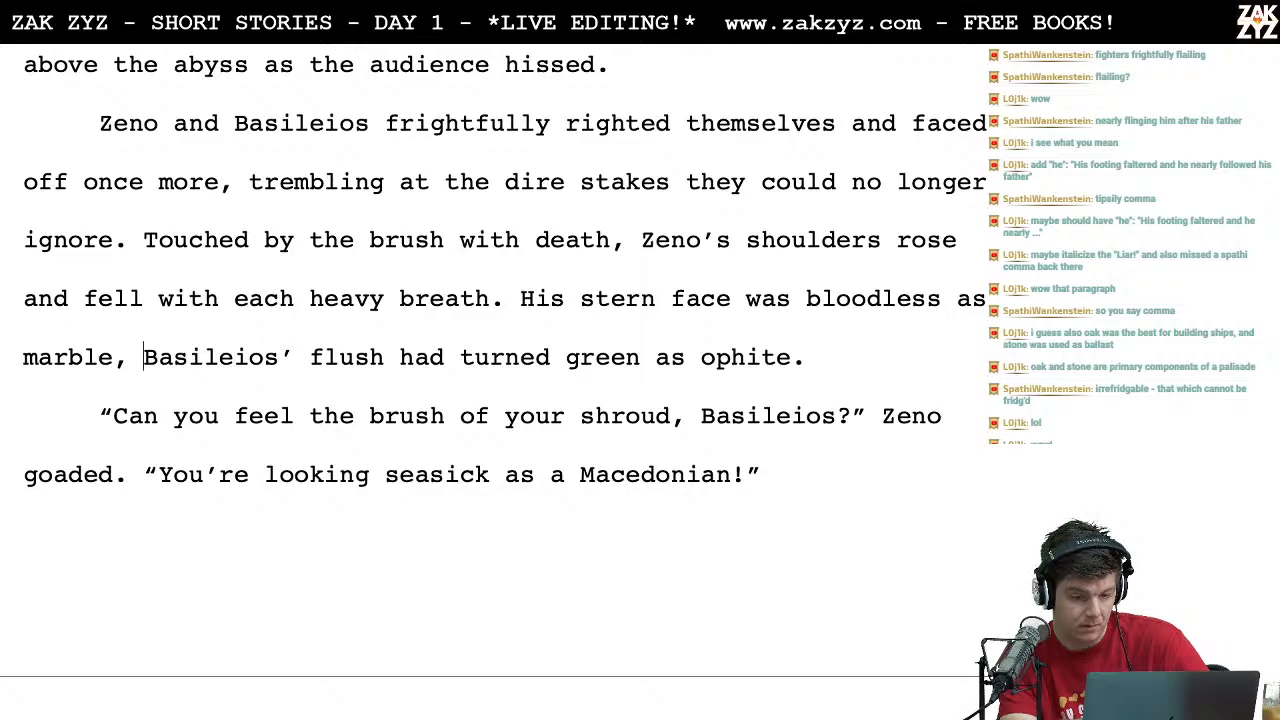
key(Left)
key(Left)
key(Left)
key(Left)
key(Left)
key(Left)
key(Left)
key(Left)
key(Left)
key(Left)
key(Left)
key(Left)
key(Left)
key(Left)
key(Left)
key(Left)
key(Left)
key(Left)
key(Left)
key(Left)
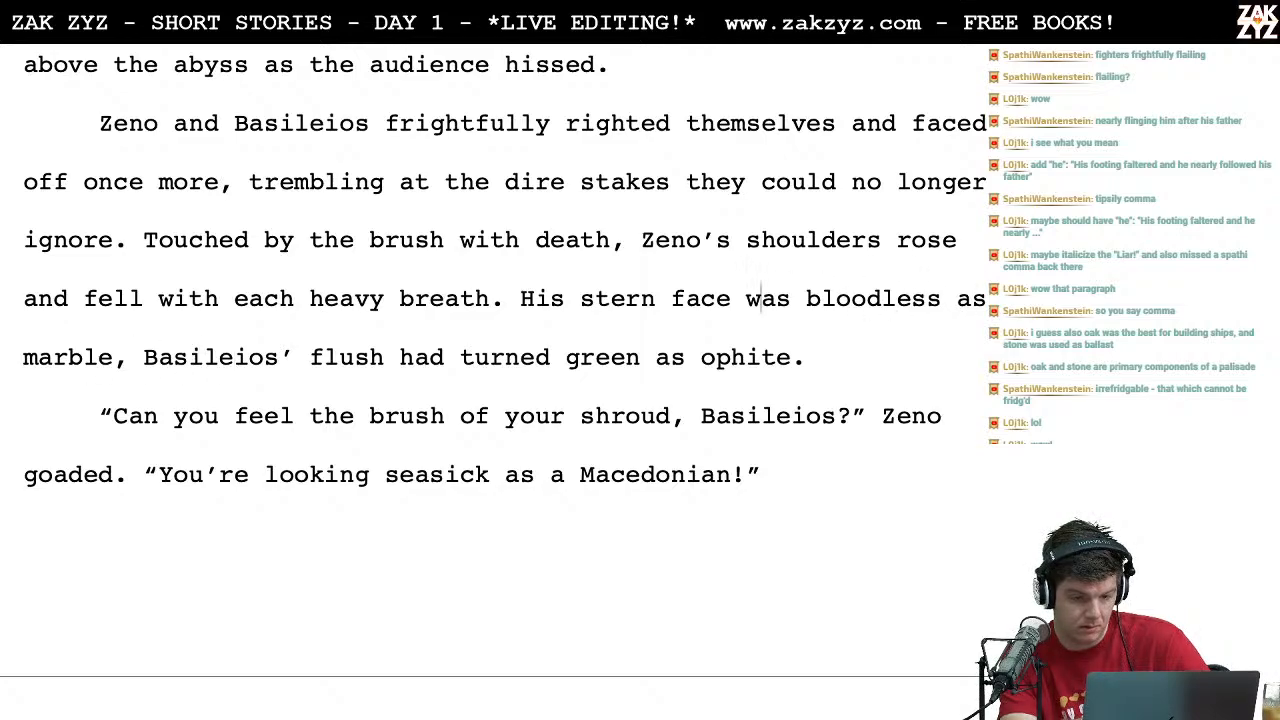
Step: Switch to Thesaurus.com in the browser and look up synonyms for "expression" in the facial appearance sense
key(Right)
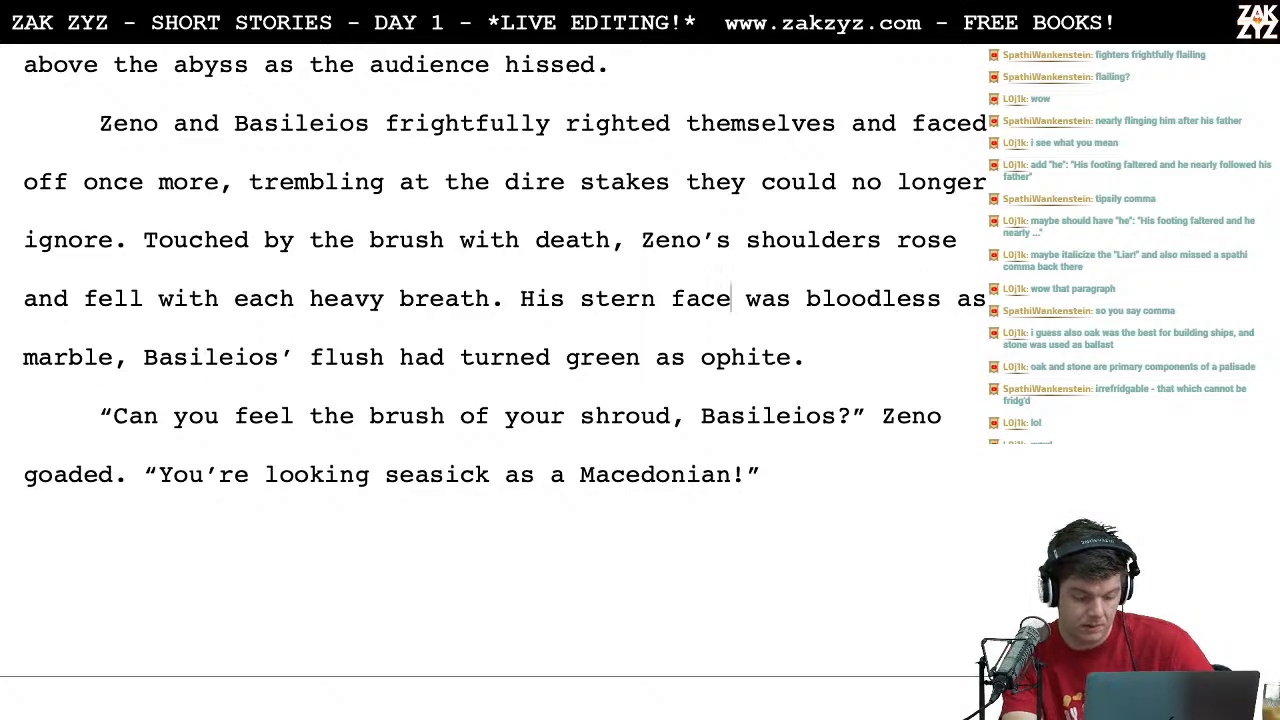
key(ctrl+Left)
click(531, 198)
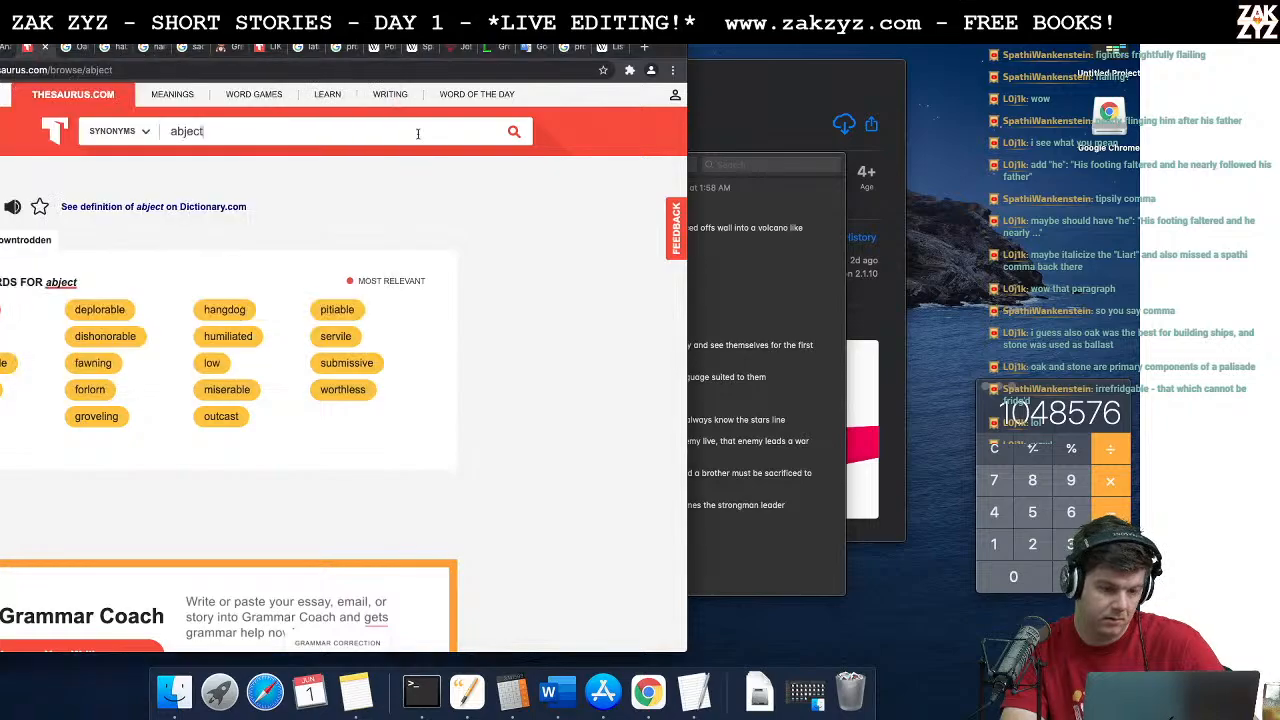
click(368, 130)
text(expression)
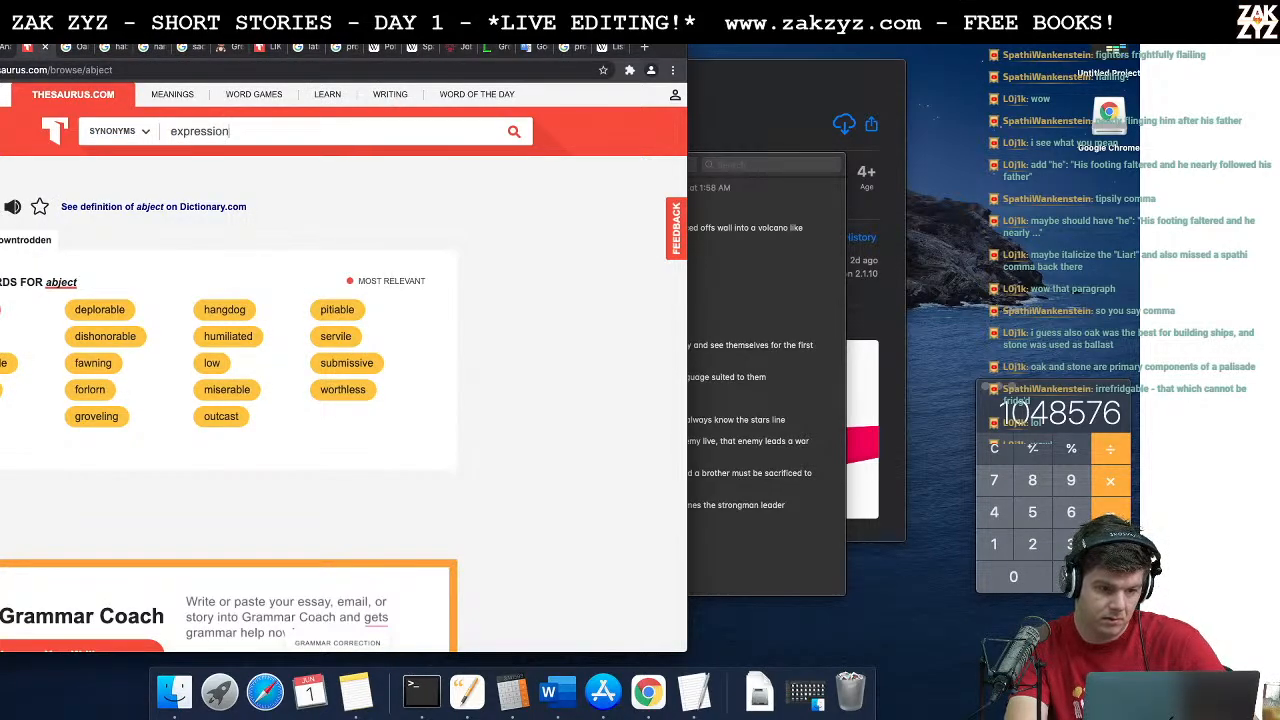
key(Return)
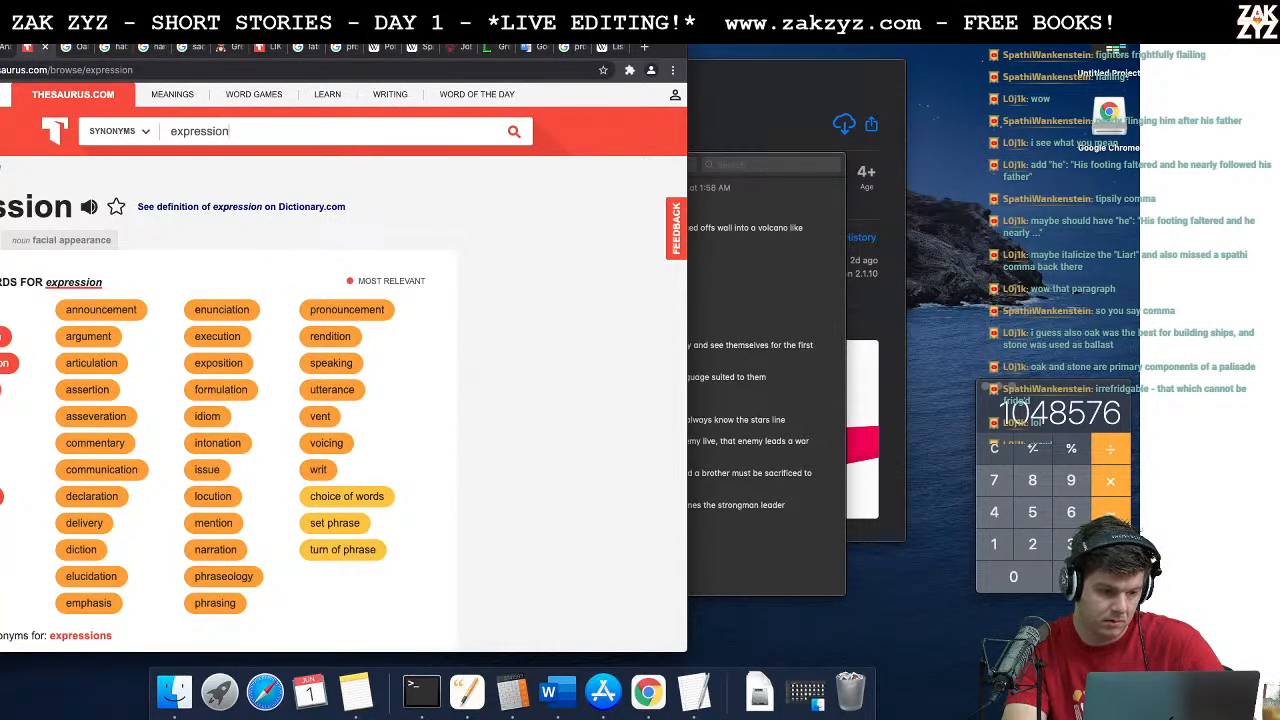
scroll(343, 370, down, 3)
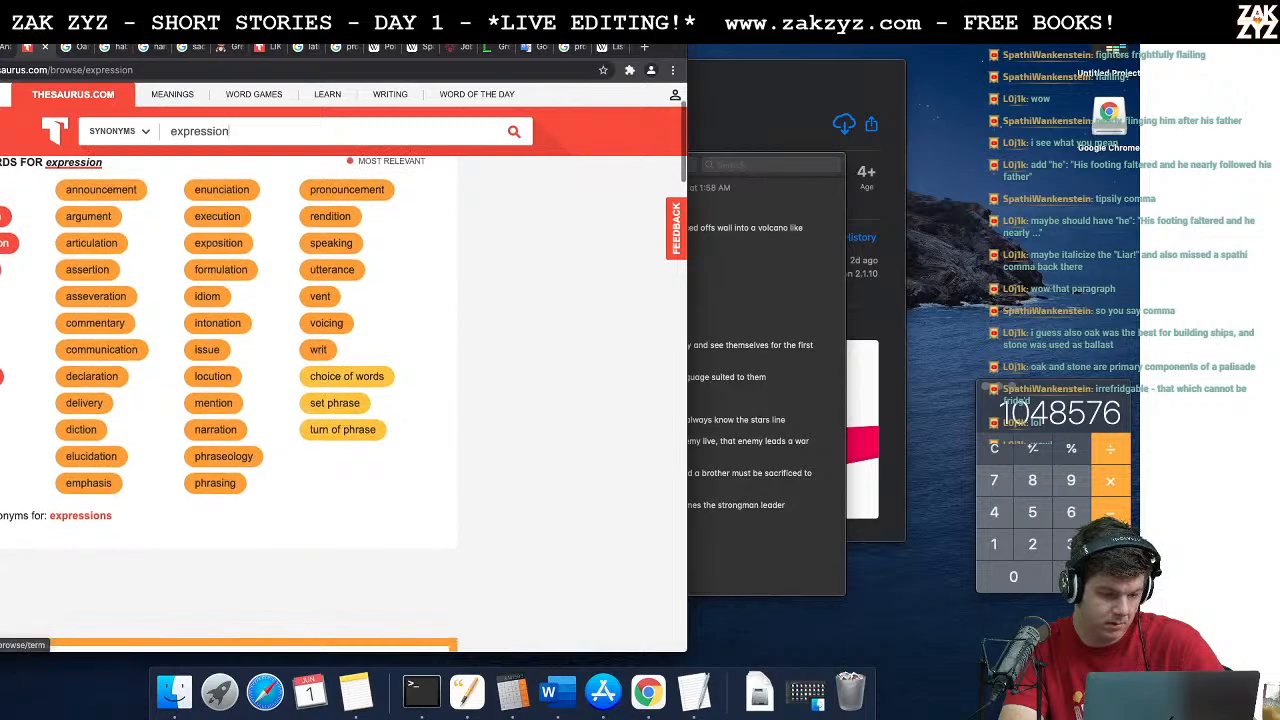
scroll(243, 519, down, 1)
scroll(243, 519, up, 2)
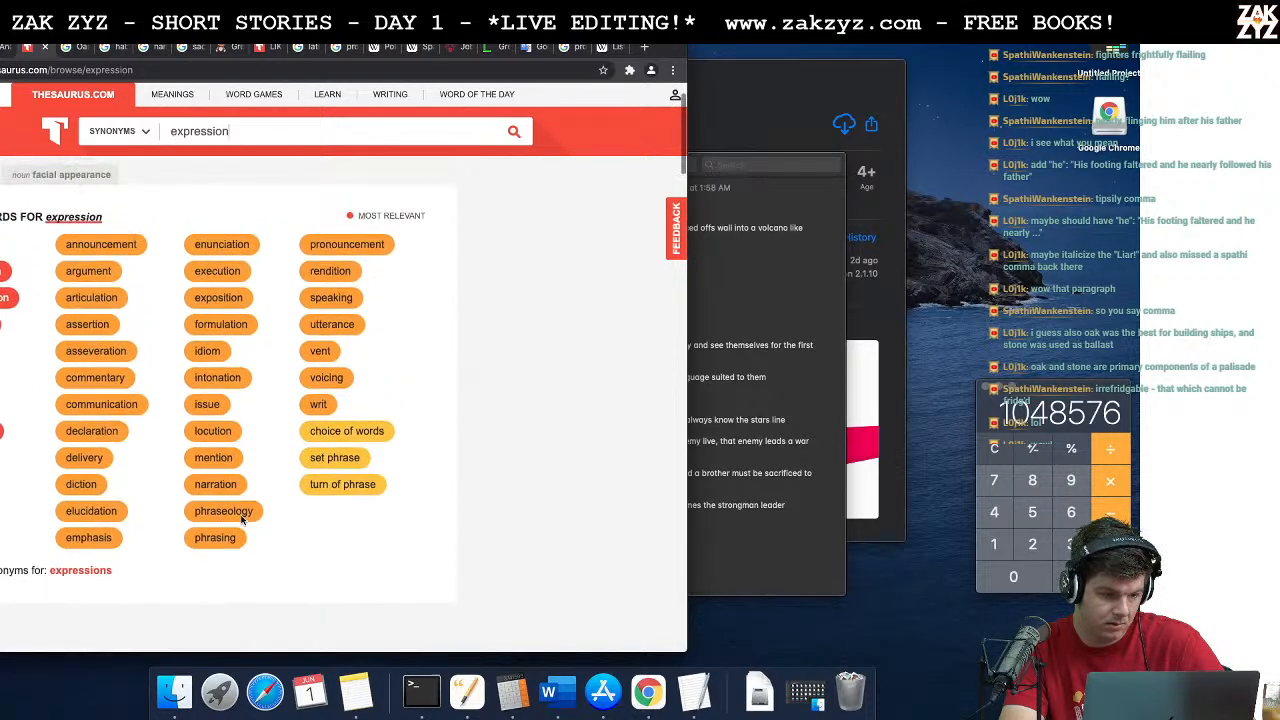
scroll(241, 519, up, 1)
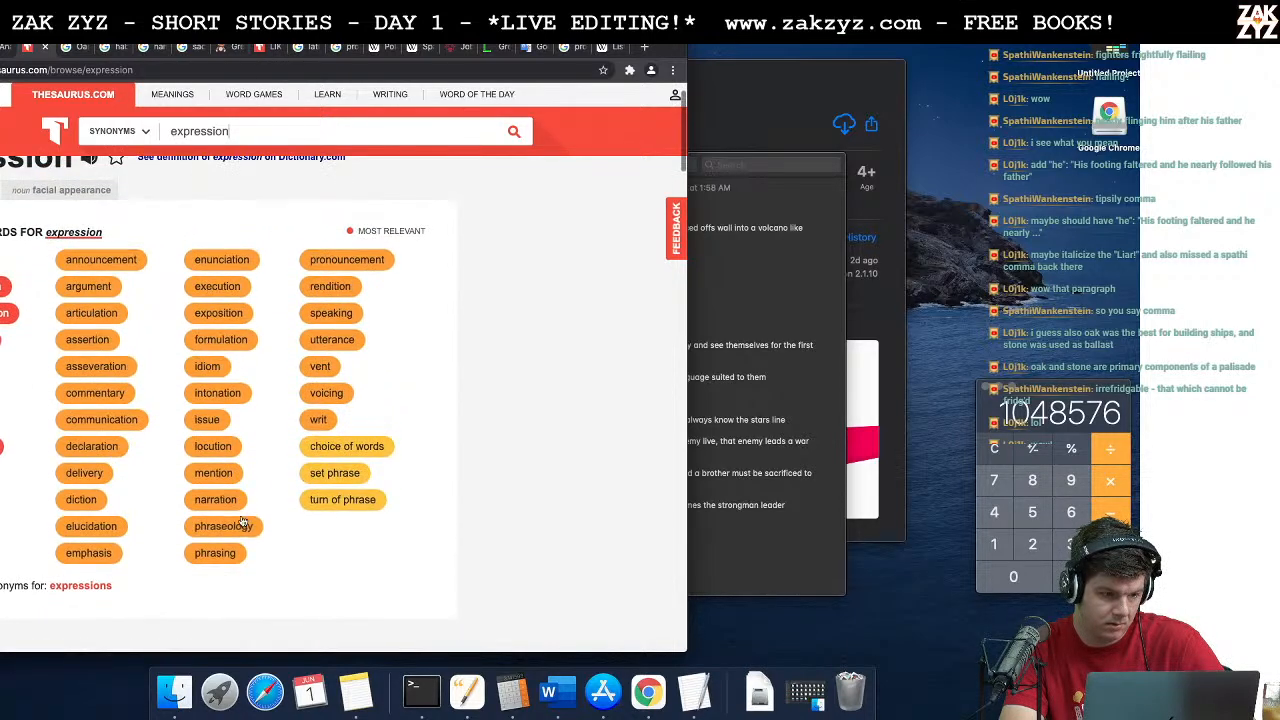
click(63, 197)
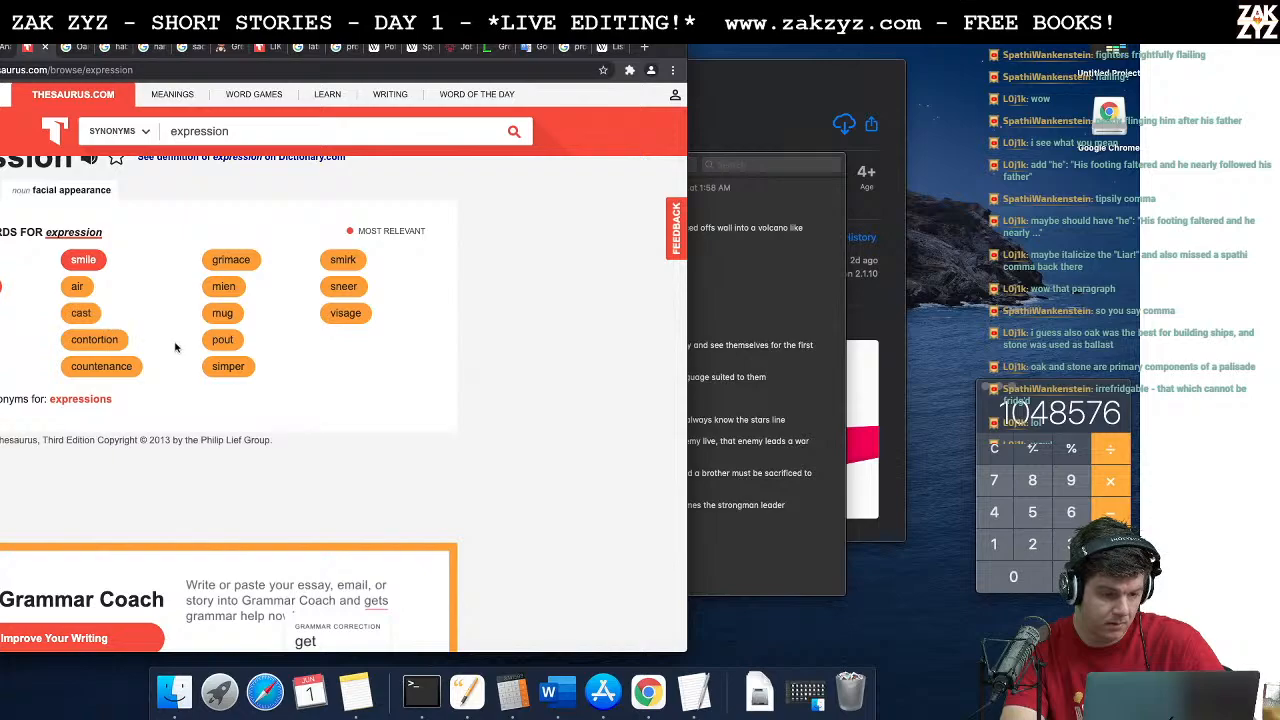
scroll(175, 347, down, 1)
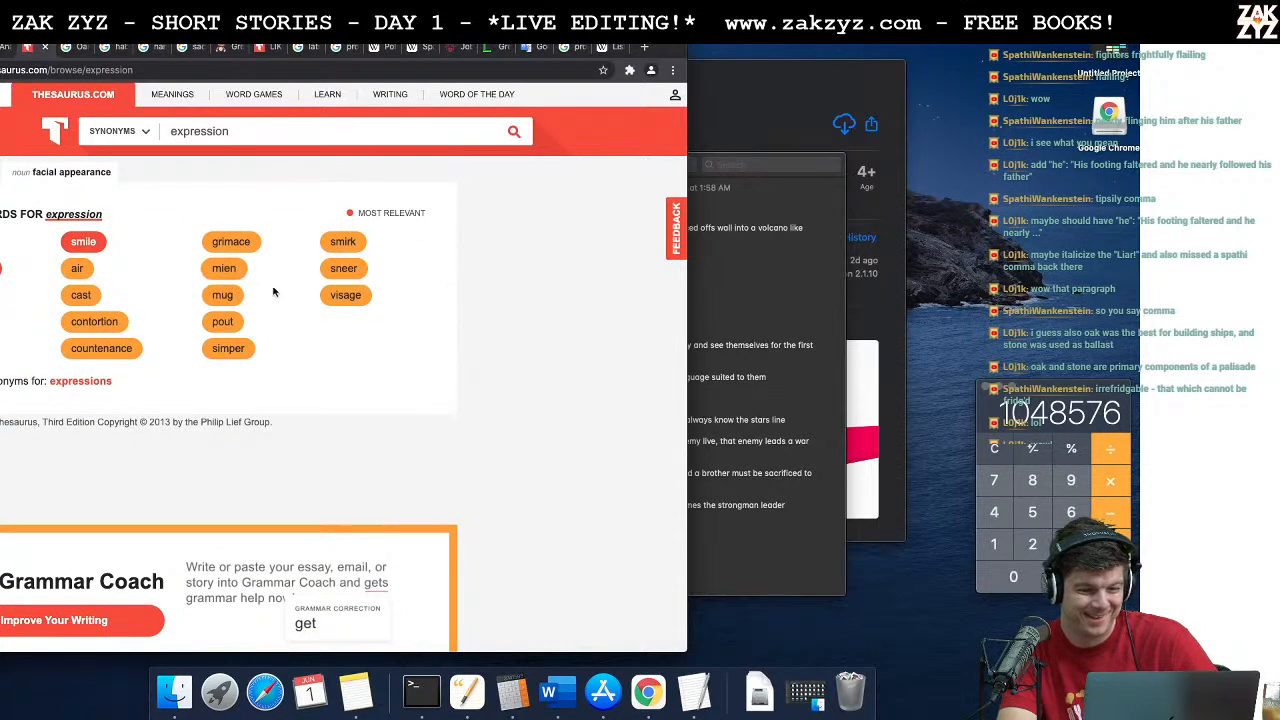
Step: Return to the story in Word and replace "face" with "sneer" after "His stern"
key(super+Tab)
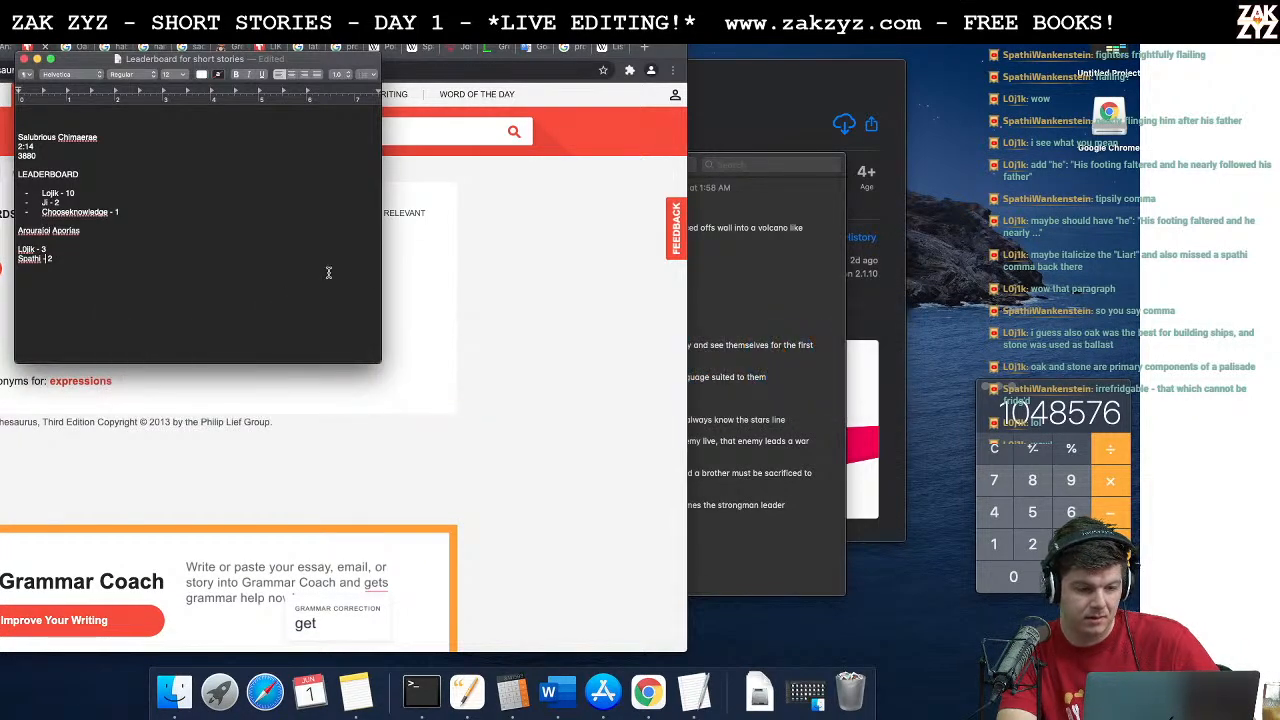
key(super+Tab)
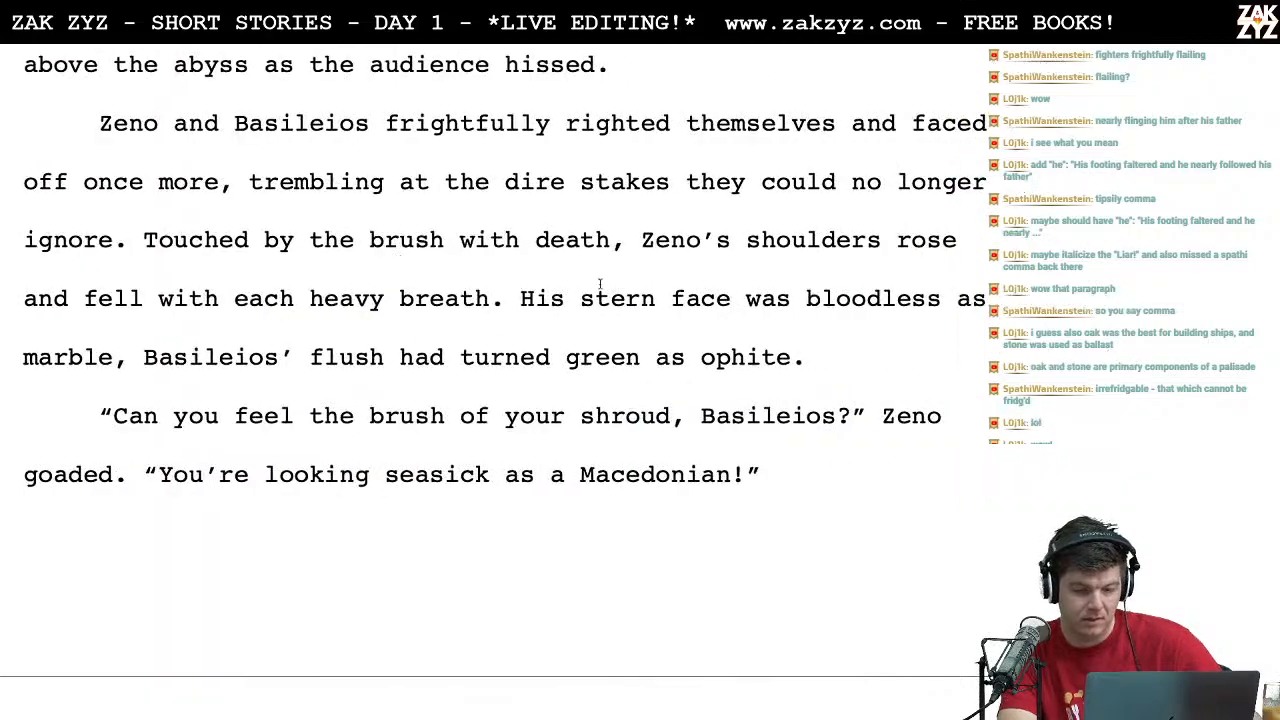
key(BackSpace)
key(BackSpace)
key(BackSpace)
key(BackSpace)
text(sneer)
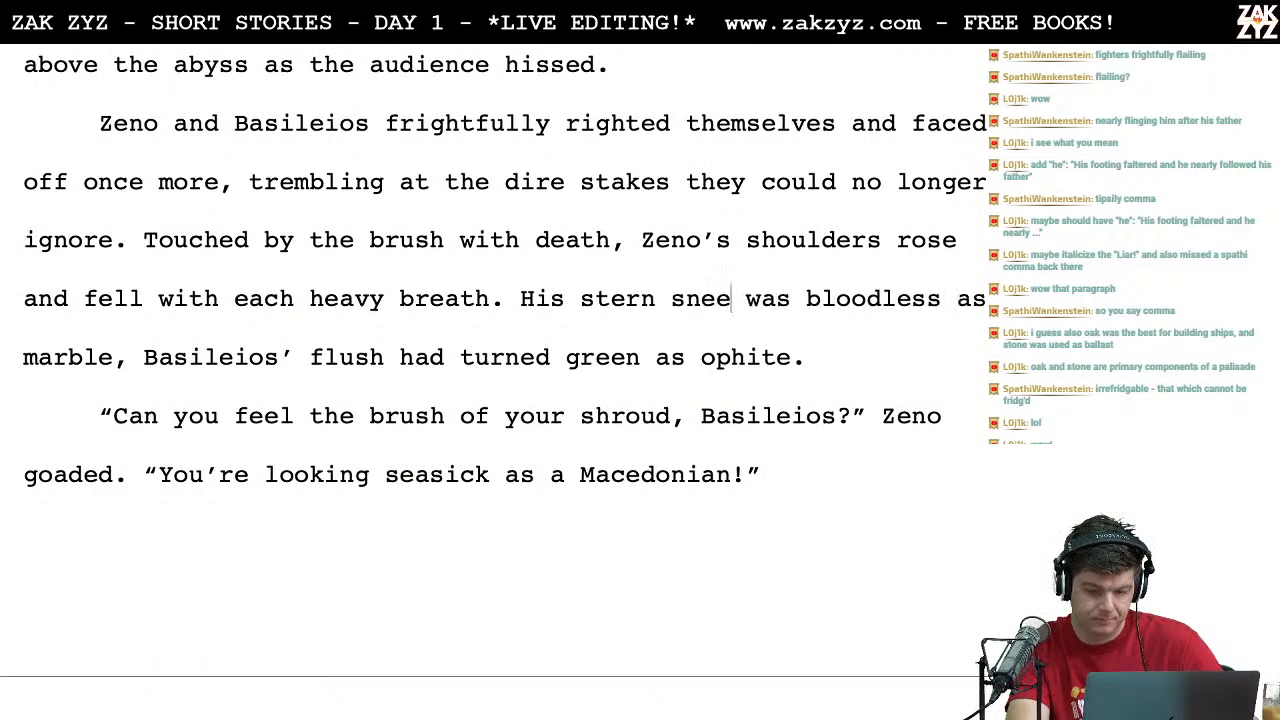
key(BackSpace)
Step: Replace "was" with "drained" before "bloodless as marble" in the sentence about the stern sneer
key(Right)
key(Right)
key(Right)
key(Right)
key(Right)
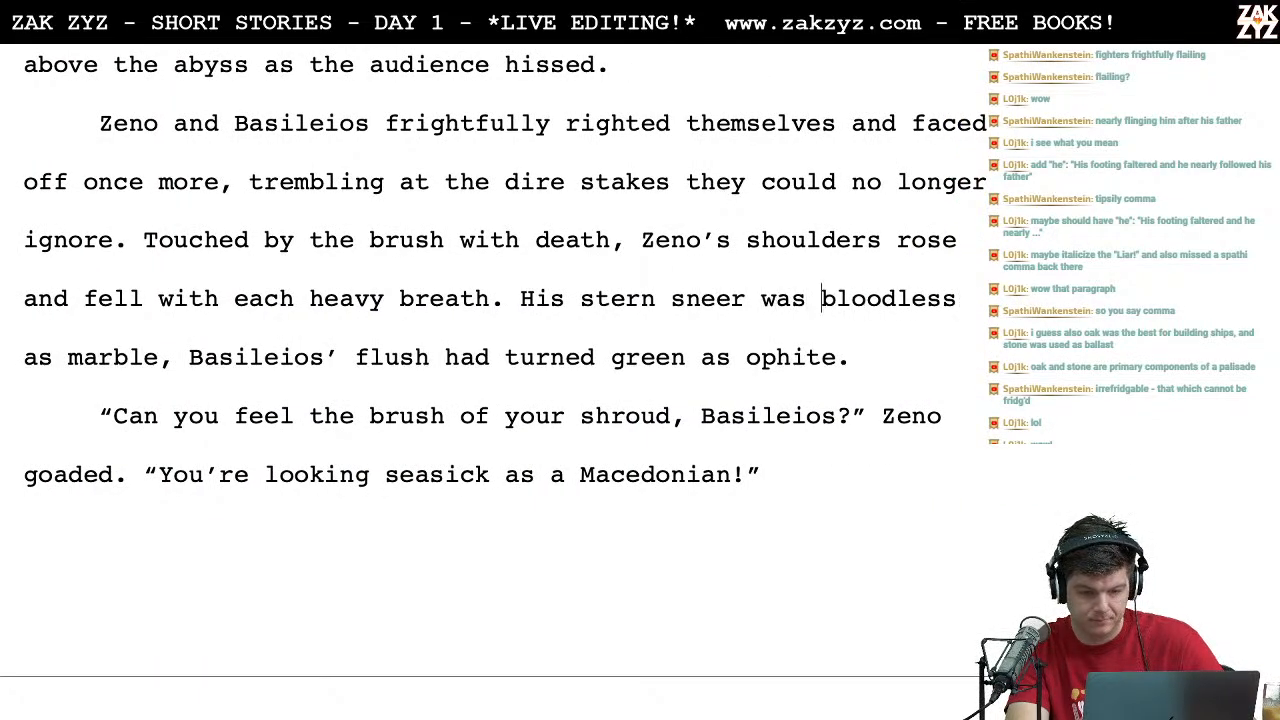
key(Right)
key(Left)
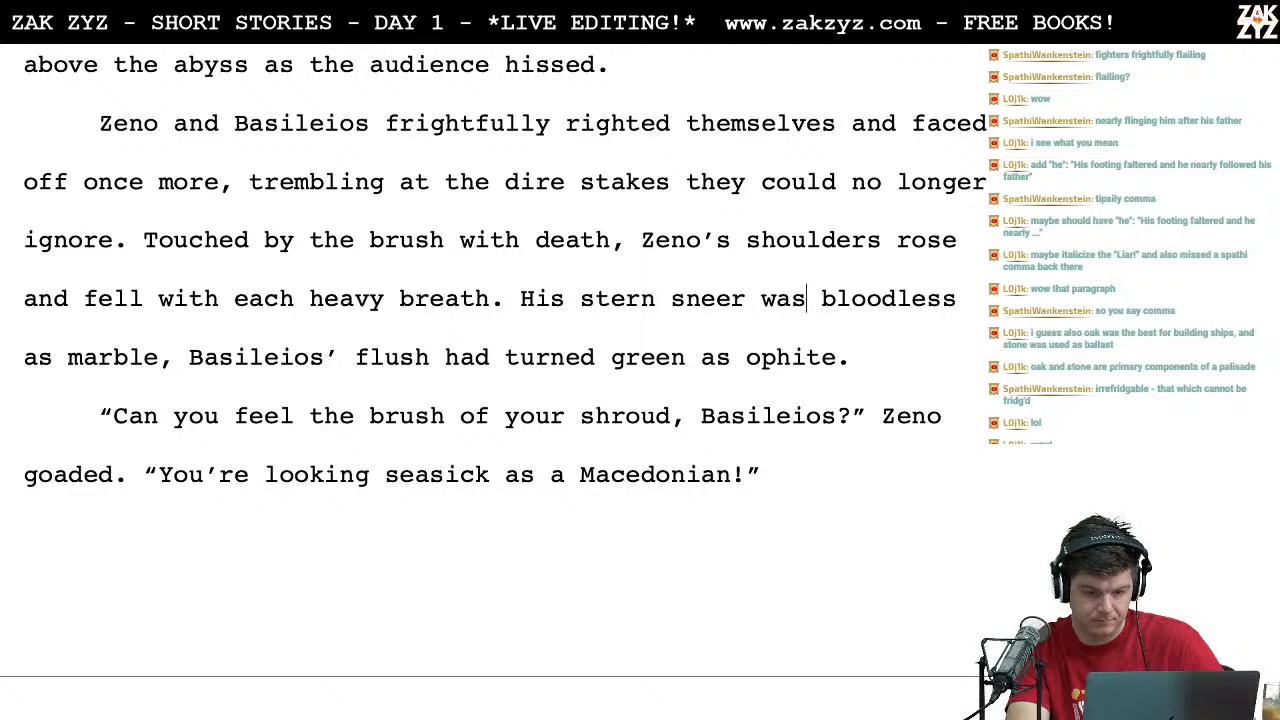
key(BackSpace)
key(BackSpace)
key(BackSpace)
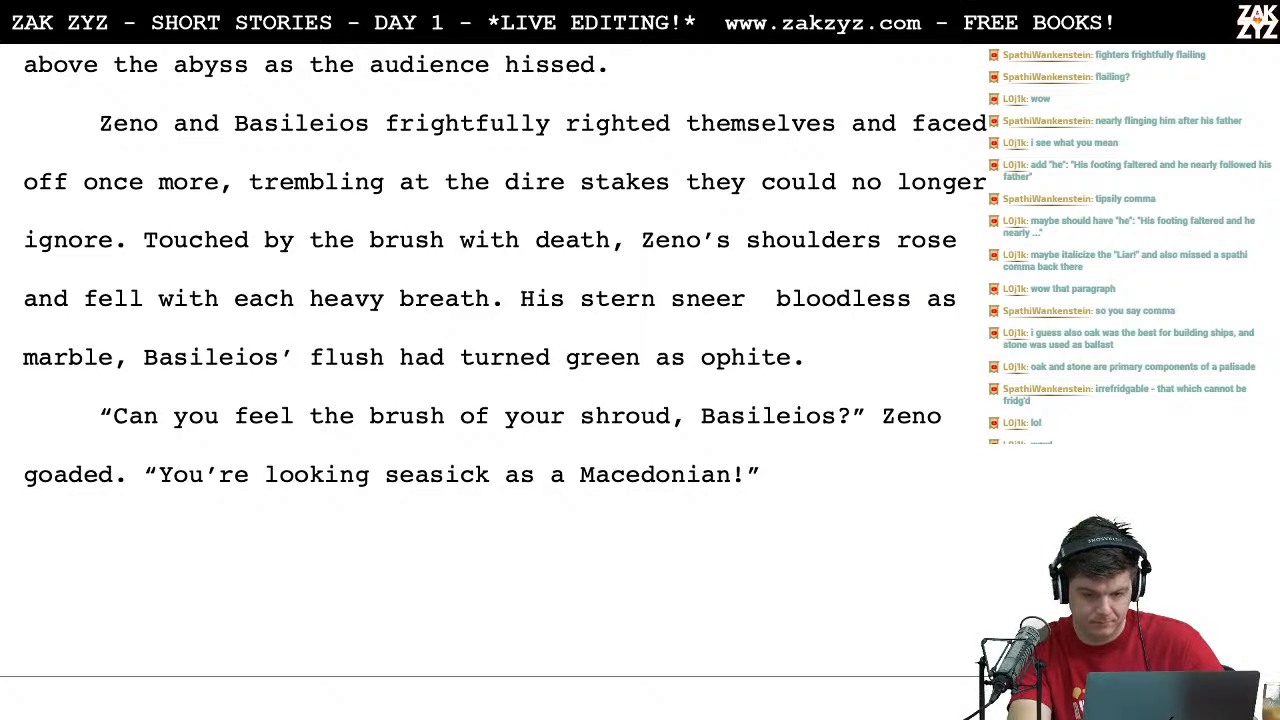
text(ined)
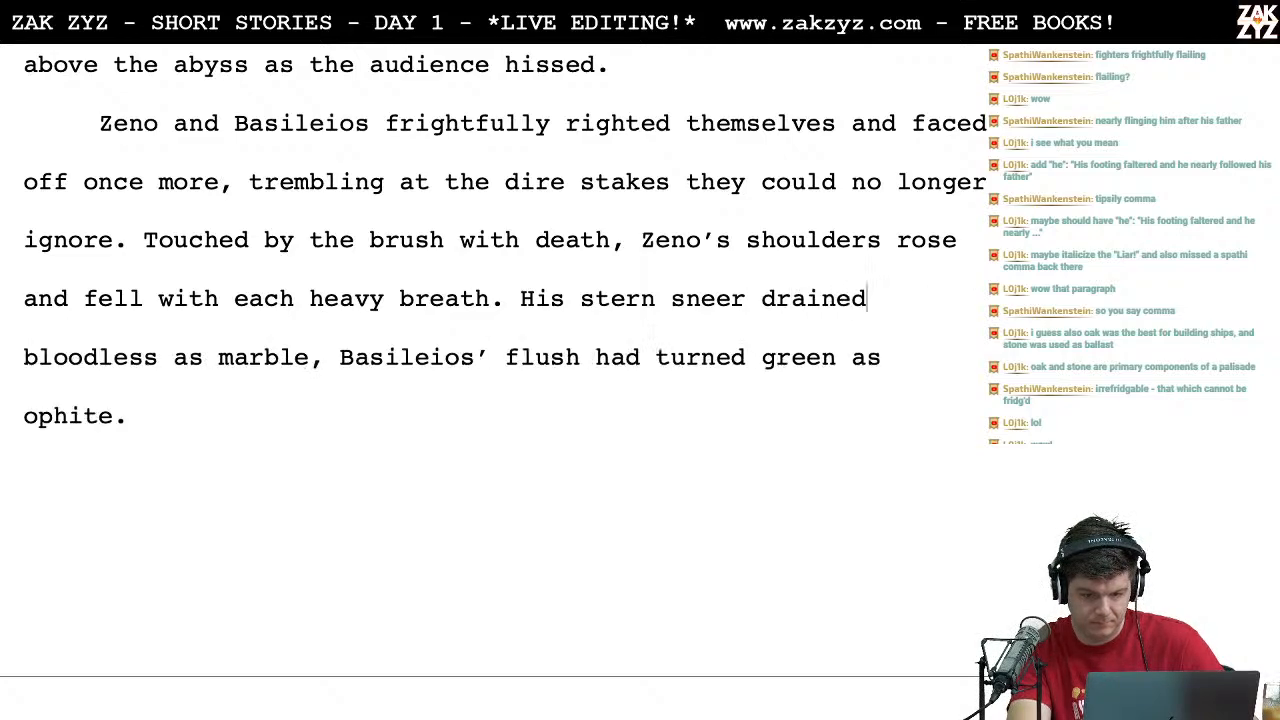
Step: Switch back to Thesaurus.com in the browser and look up synonyms for "drained"
key(super+Tab)
drag(553, 269, 350, 131)
double_click(350, 131)
key(BackSpace)
text(drained)
key(Return)
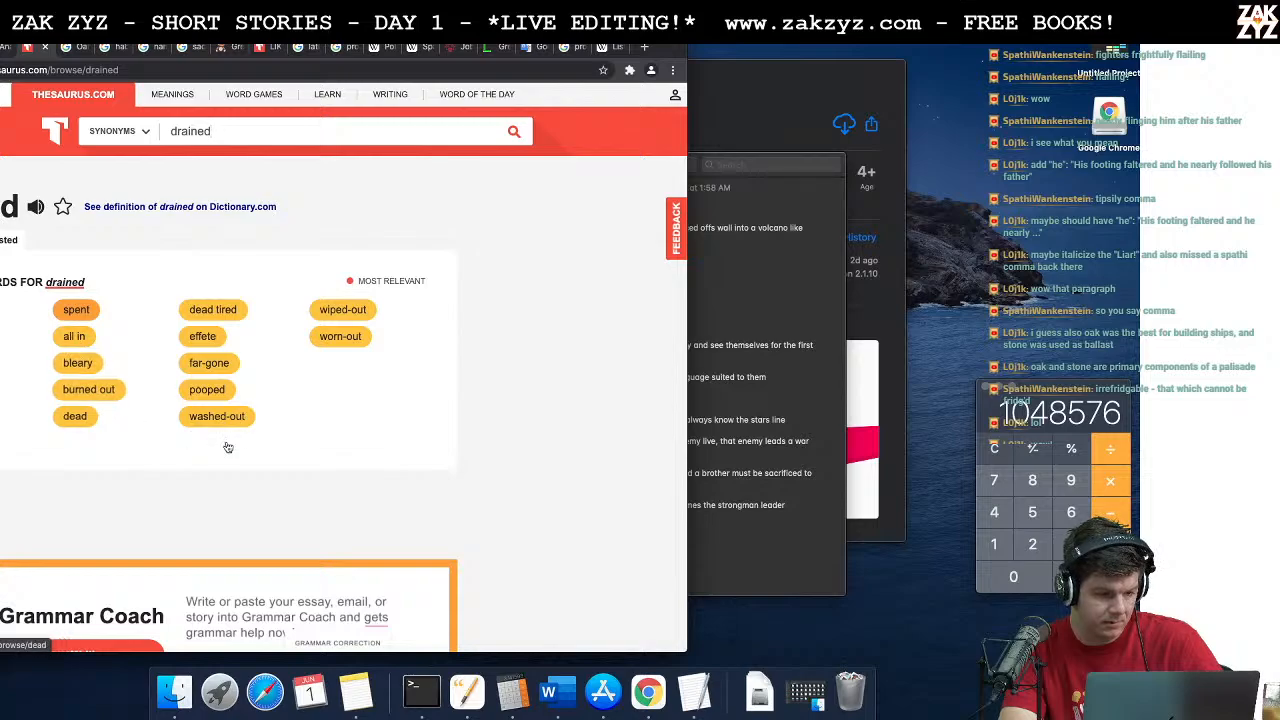
scroll(225, 435, down, 1)
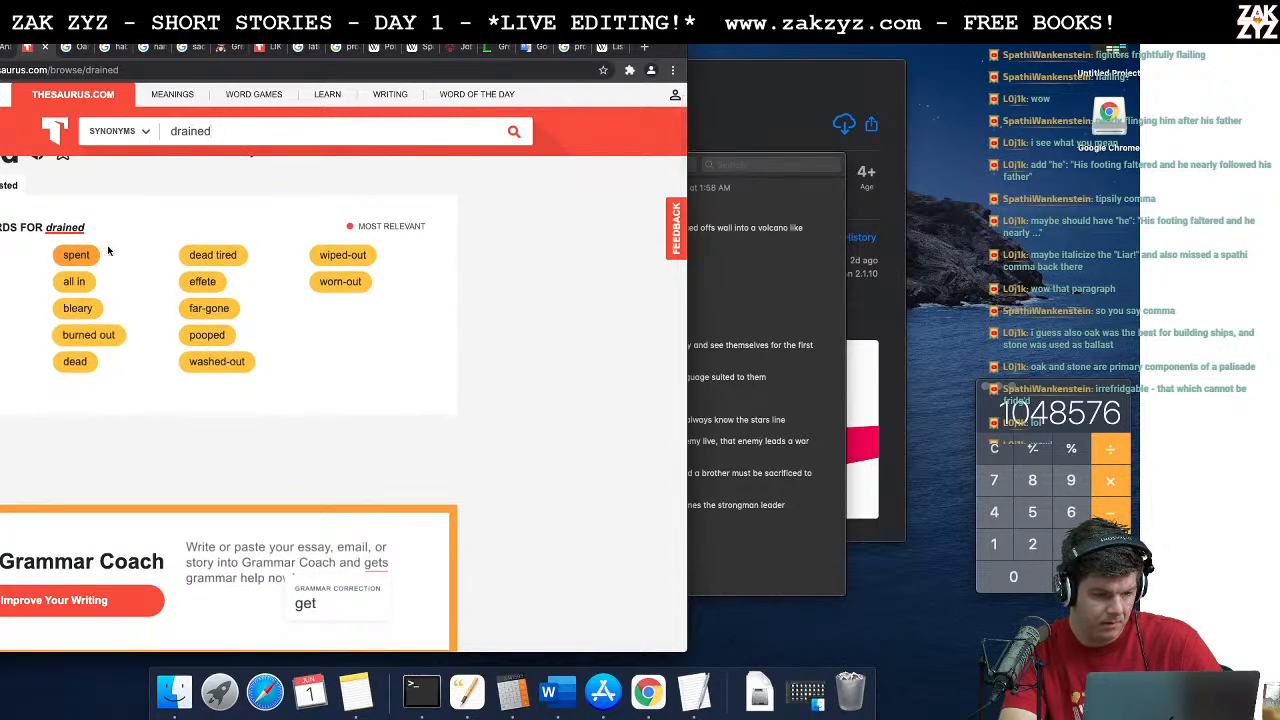
Step: Review the synonyms for "drained" and return to the stern sneer sentence in the Word story
scroll(108, 251, up, 1)
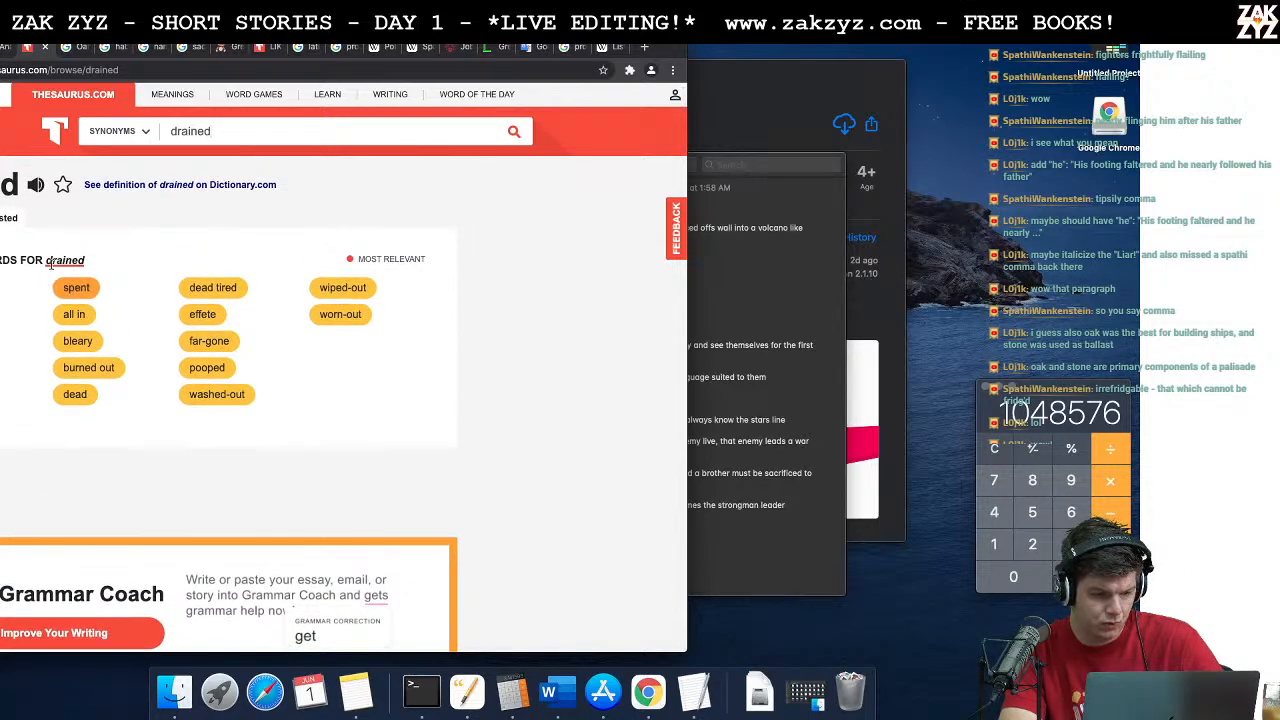
scroll(50, 263, up, 1)
key(super+Tab)
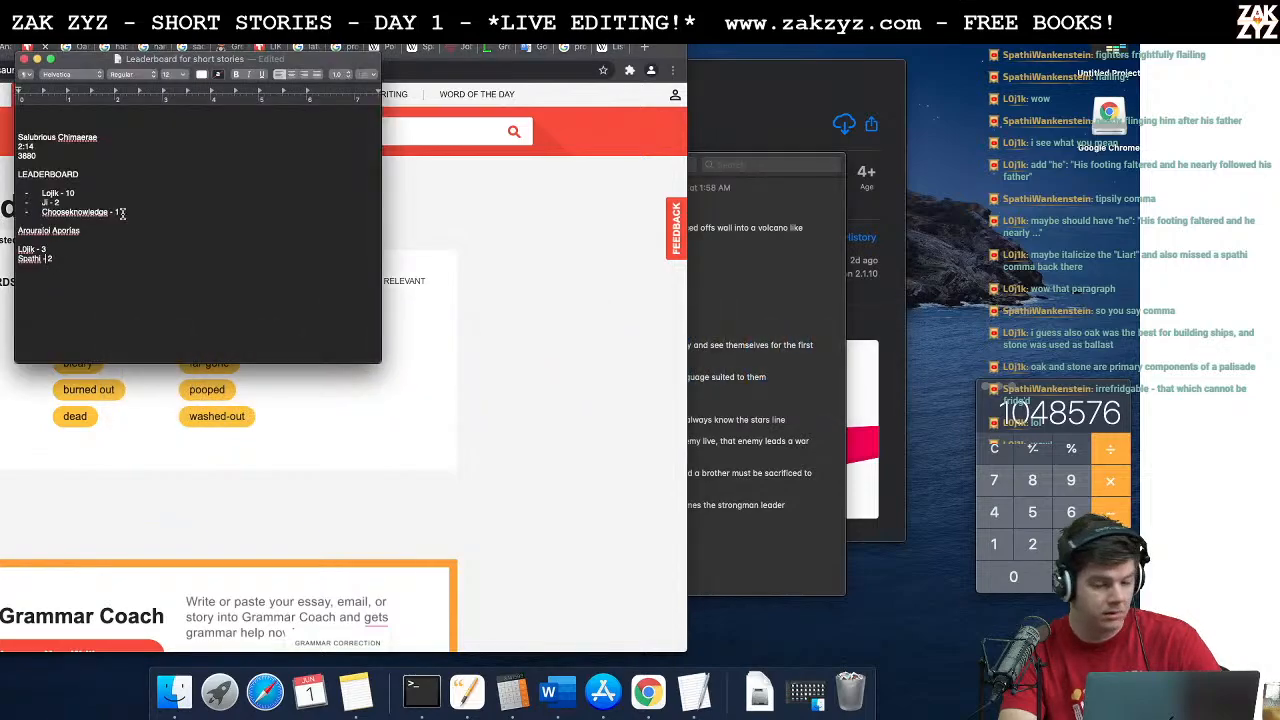
key(super+Tab)
key(super+Tab)
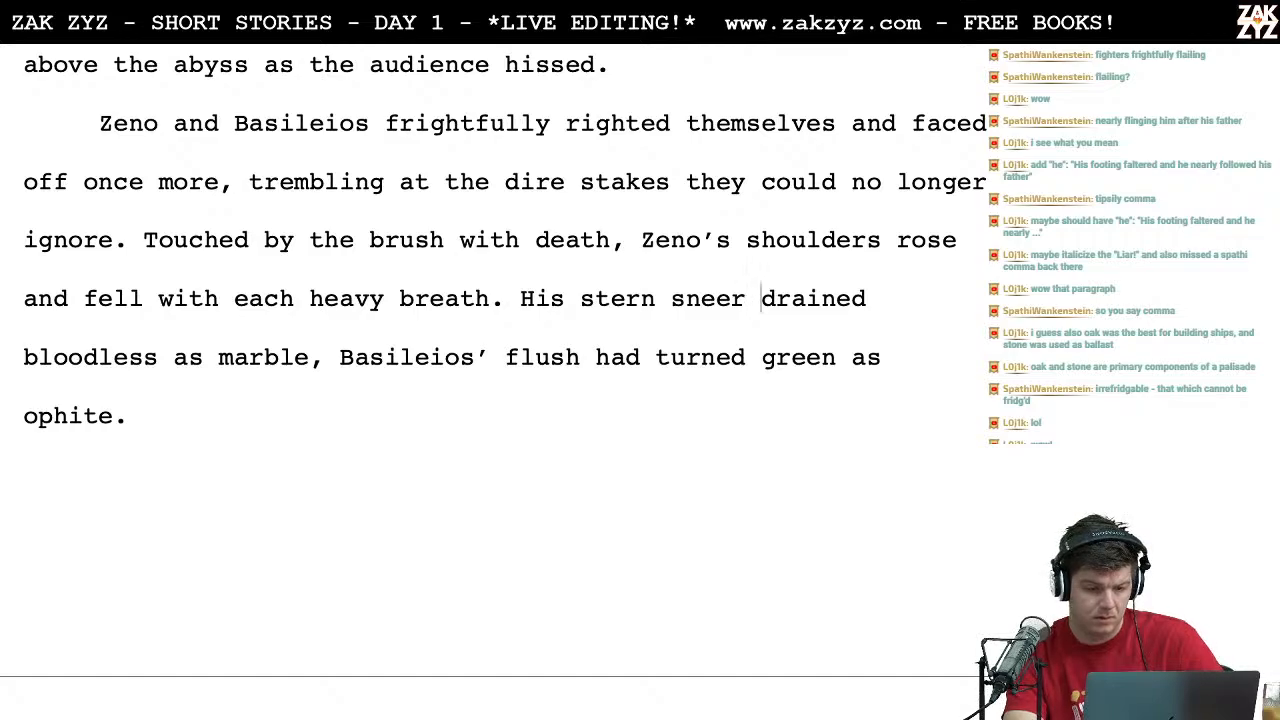
Step: Switch back to Thesaurus.com in the browser and look up synonyms for "changed color"
key(super+Tab)
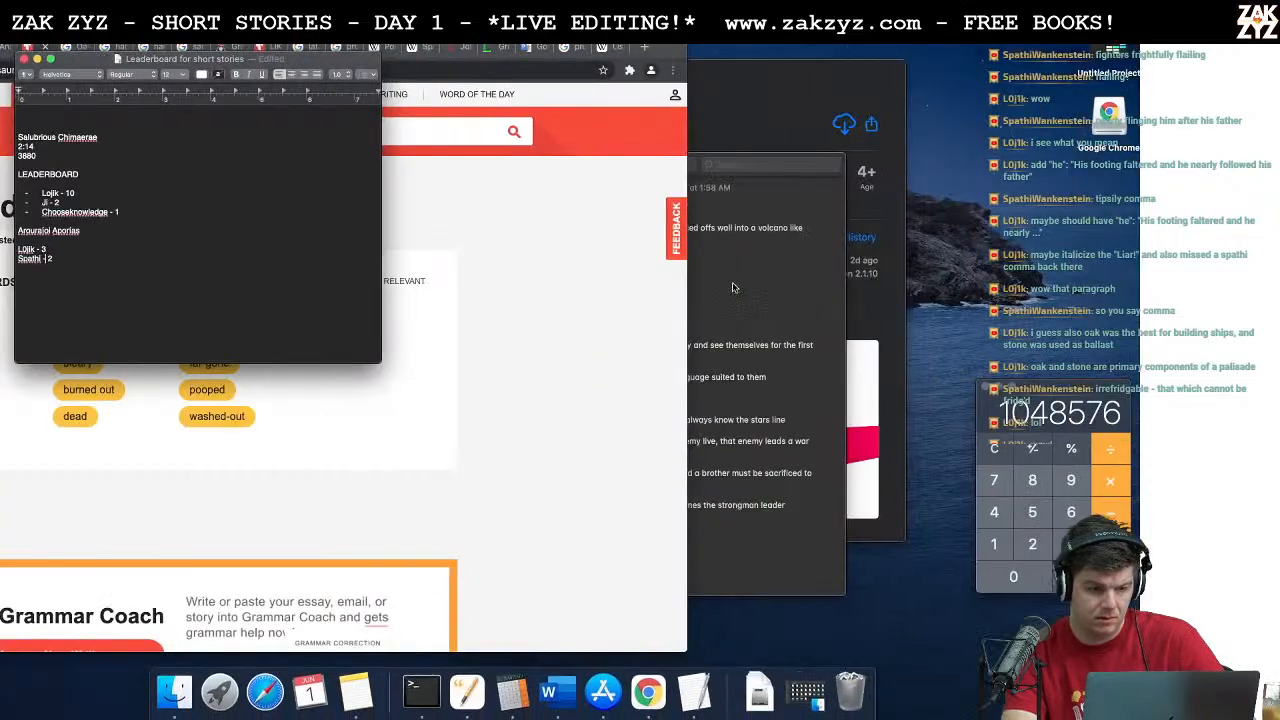
click(623, 143)
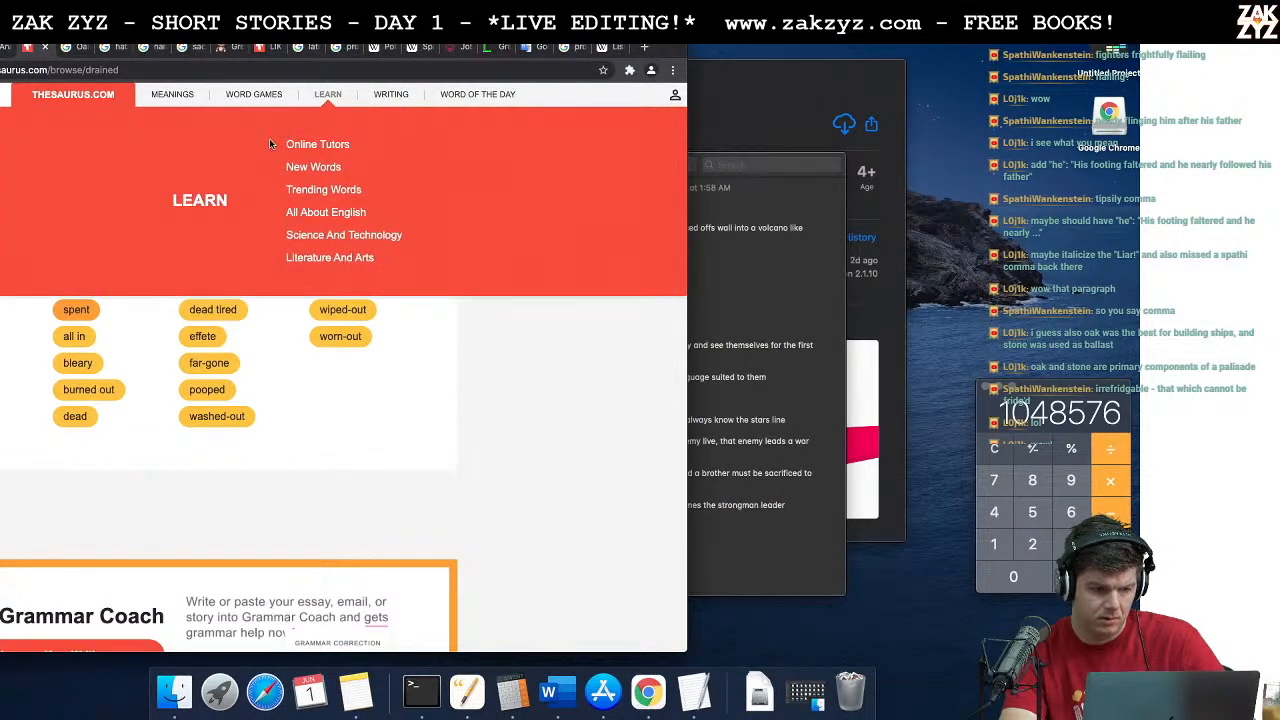
key(BackSpace)
key(BackSpace)
key(BackSpace)
key(BackSpace)
key(BackSpace)
key(BackSpace)
text(changed color)
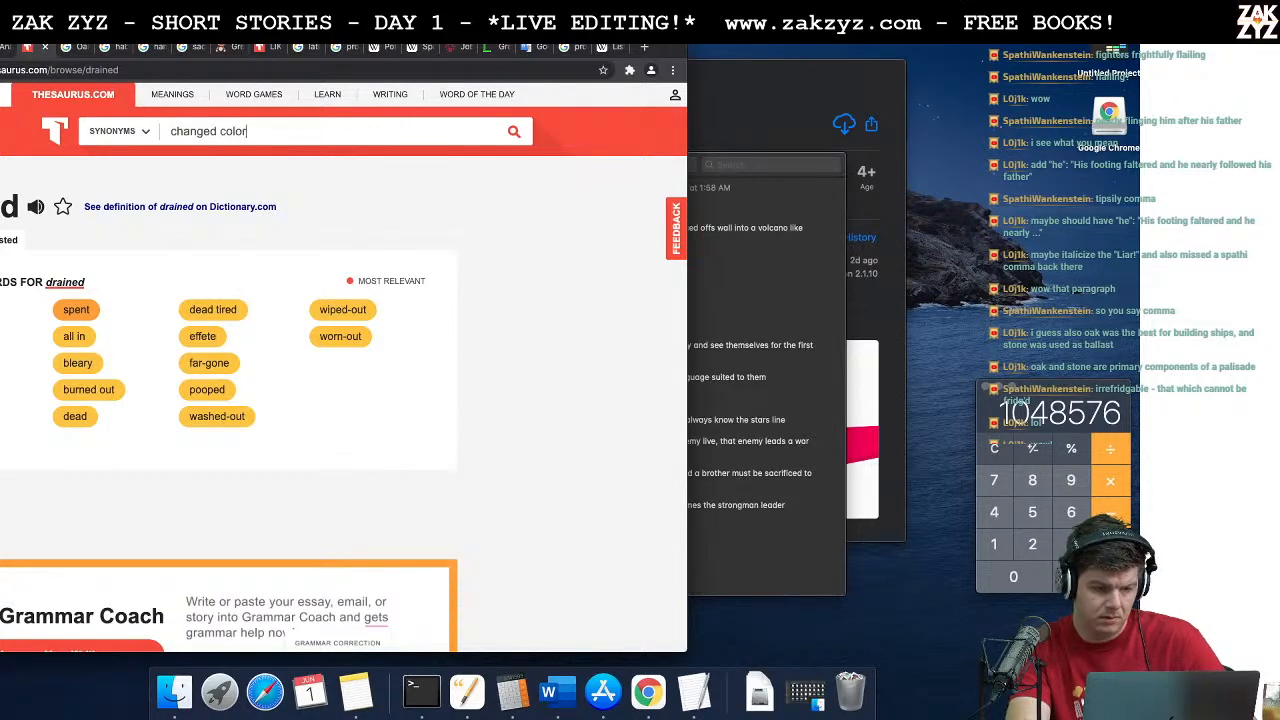
key(Return)
Step: Look up synonyms for "shaded" in the thesaurus
triple_click(253, 131)
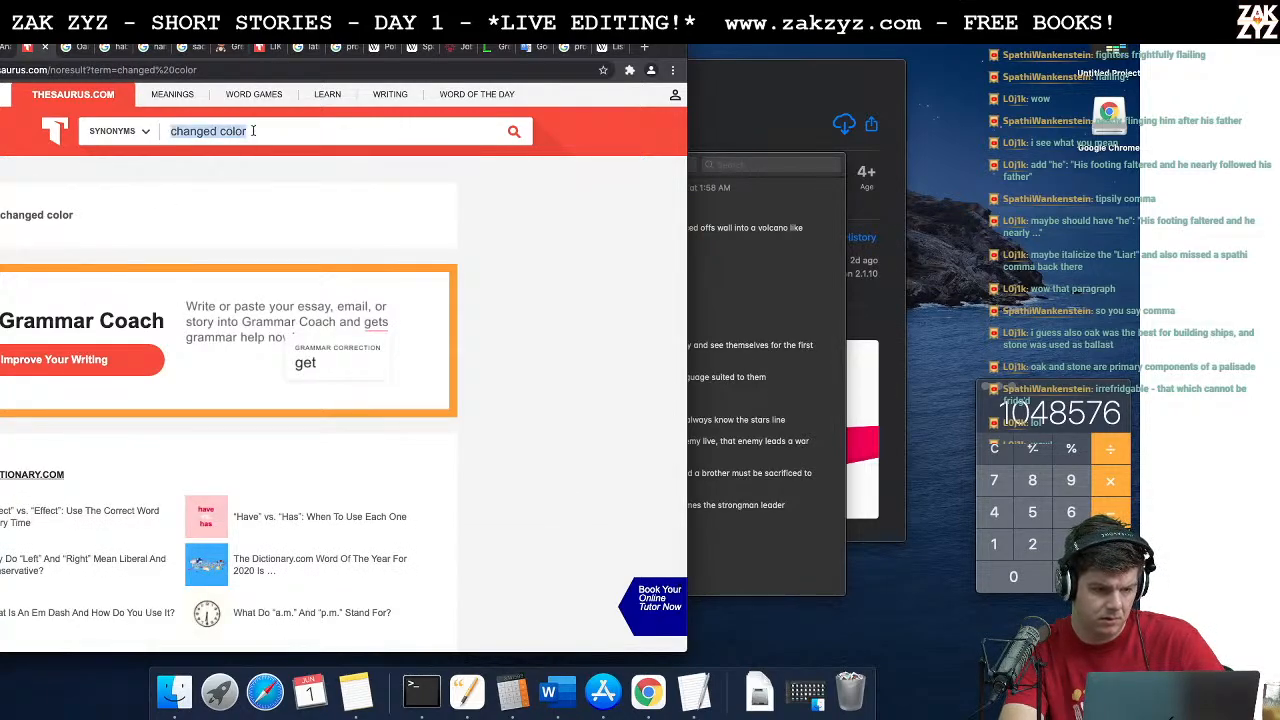
text(sha)
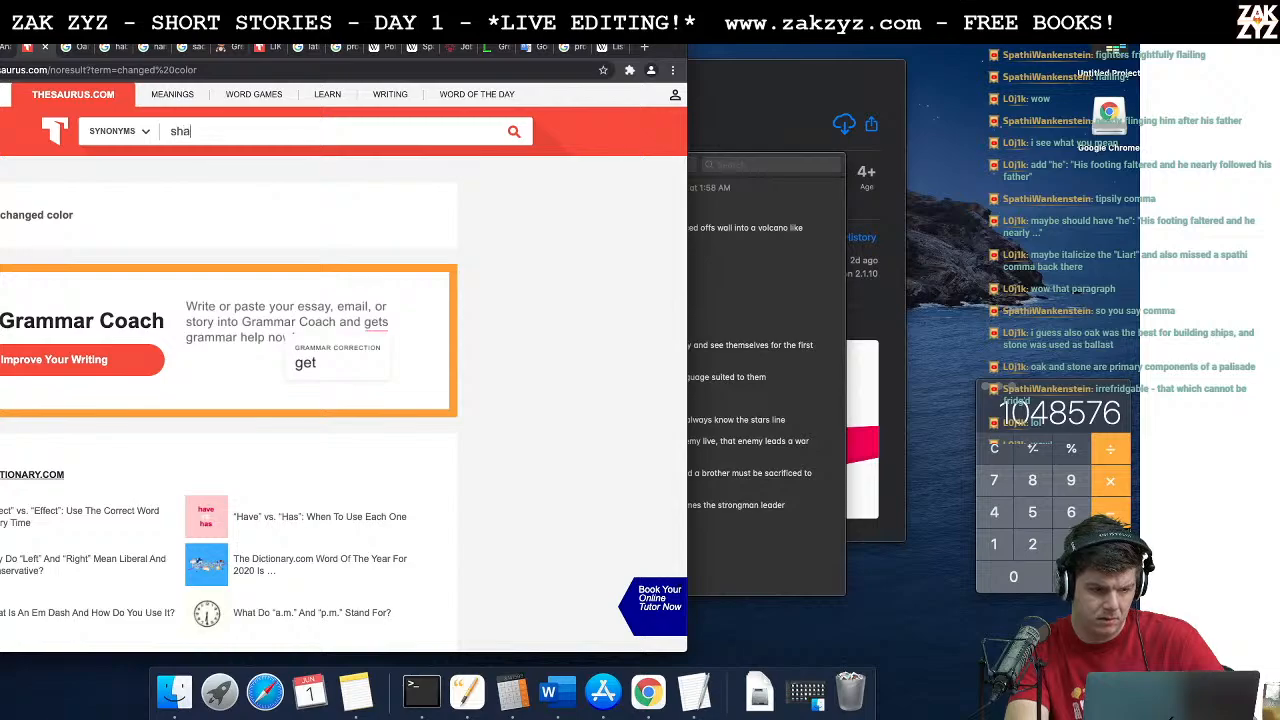
text(ded)
key(Return)
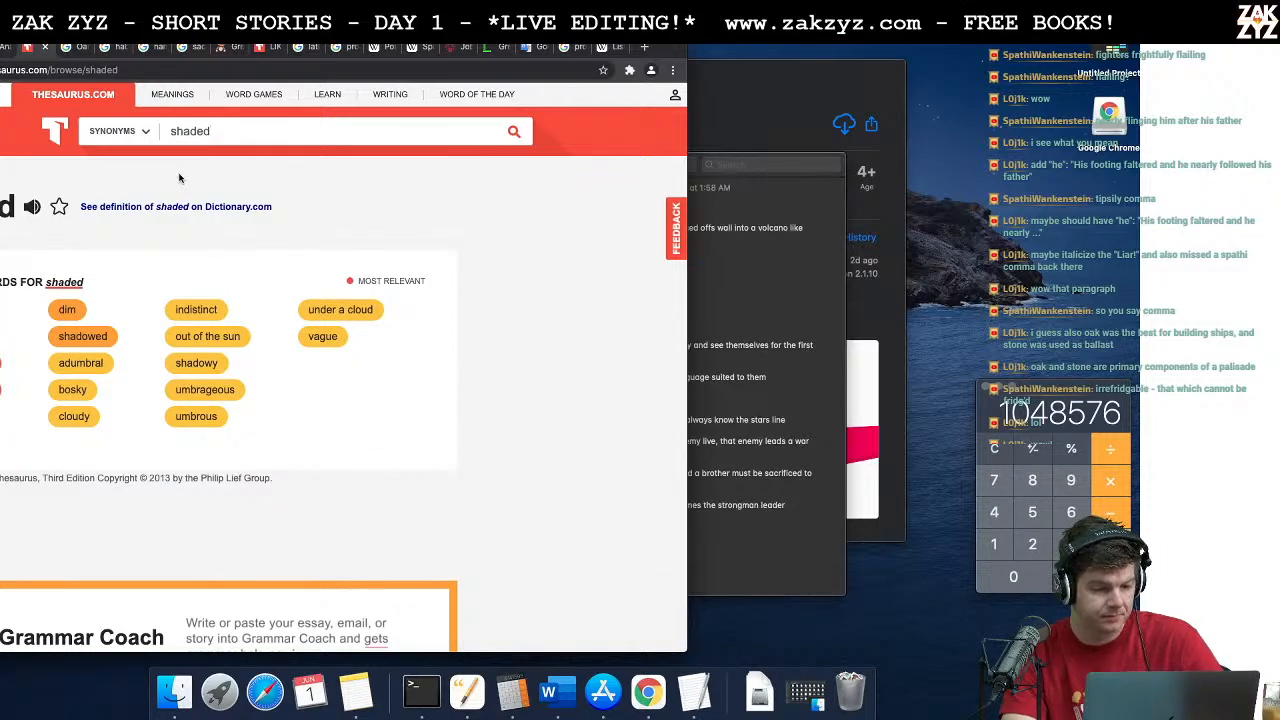
Step: Look up synonyms for "colored" in the thesaurus
key(BackSpace)
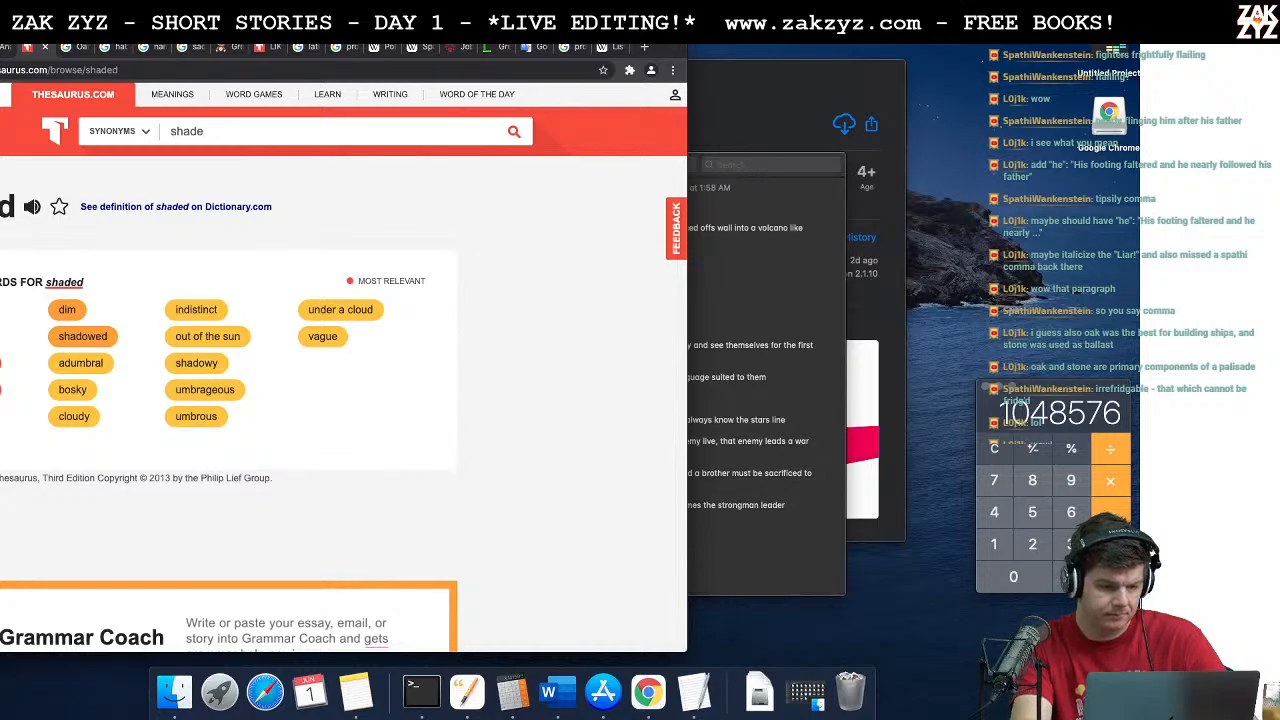
text(colored)
key(Return)
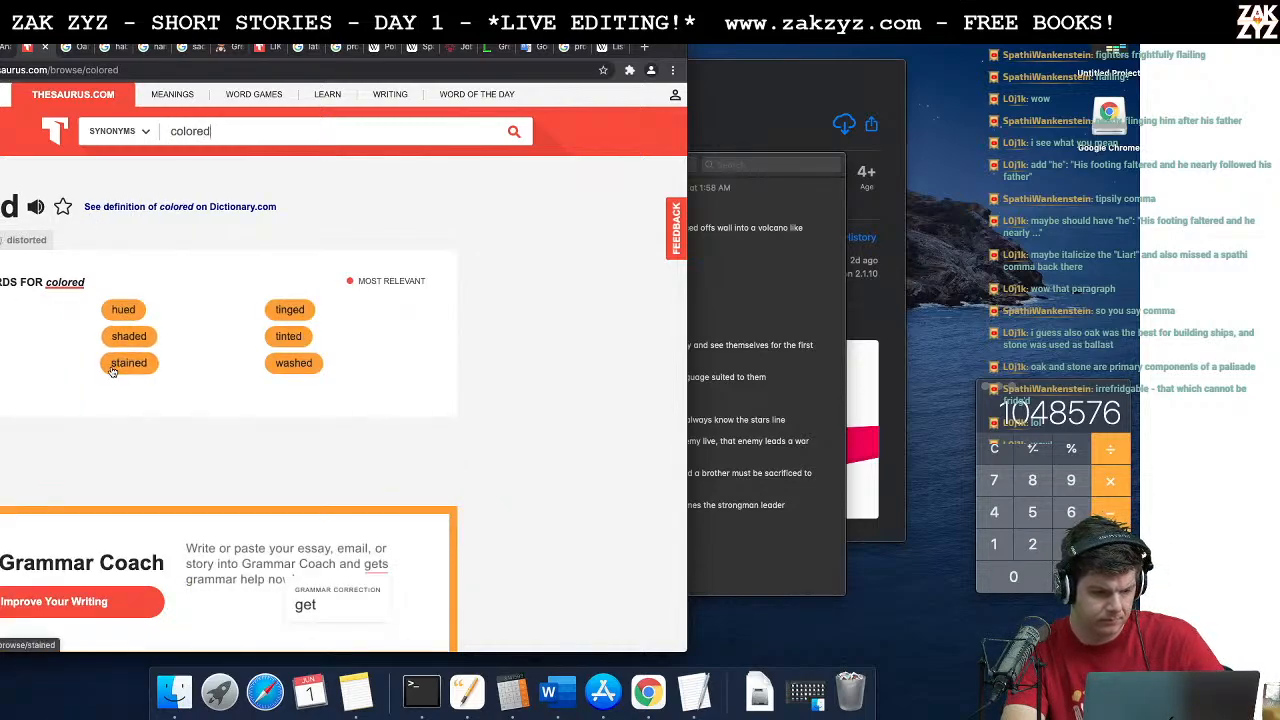
Step: Return to the story in Word and replace "drained" with "became" after "His stern sneer"
key(super+Tab)
key(super+Tab)
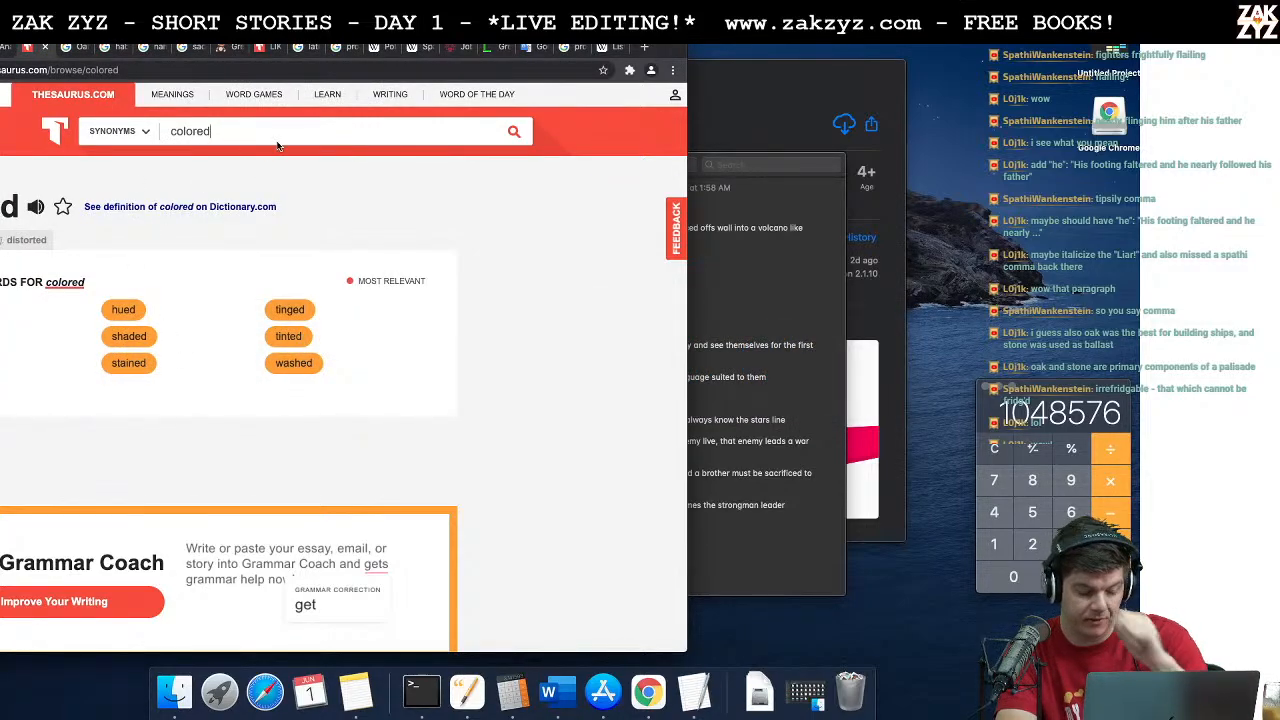
key(super+Tab)
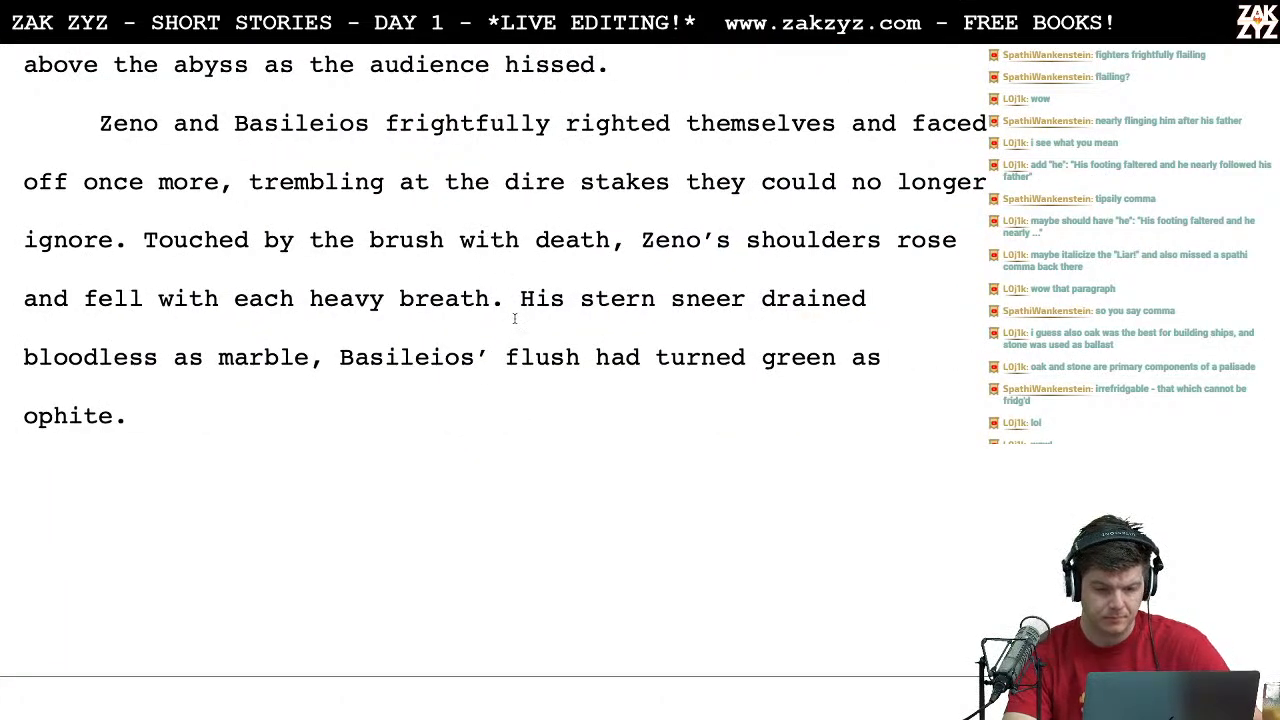
click(519, 321)
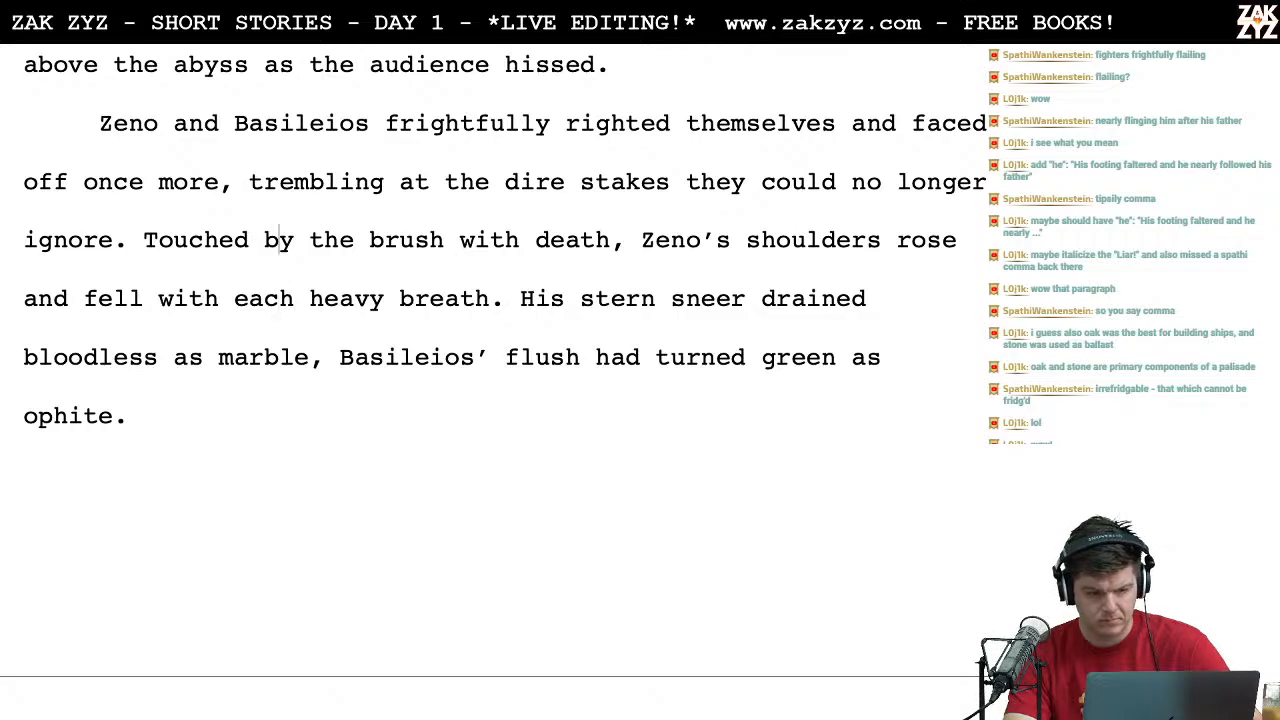
key(Left)
key(Left)
key(Left)
key(Left)
key(Left)
key(Left)
key(Left)
key(Left)
key(Left)
key(Left)
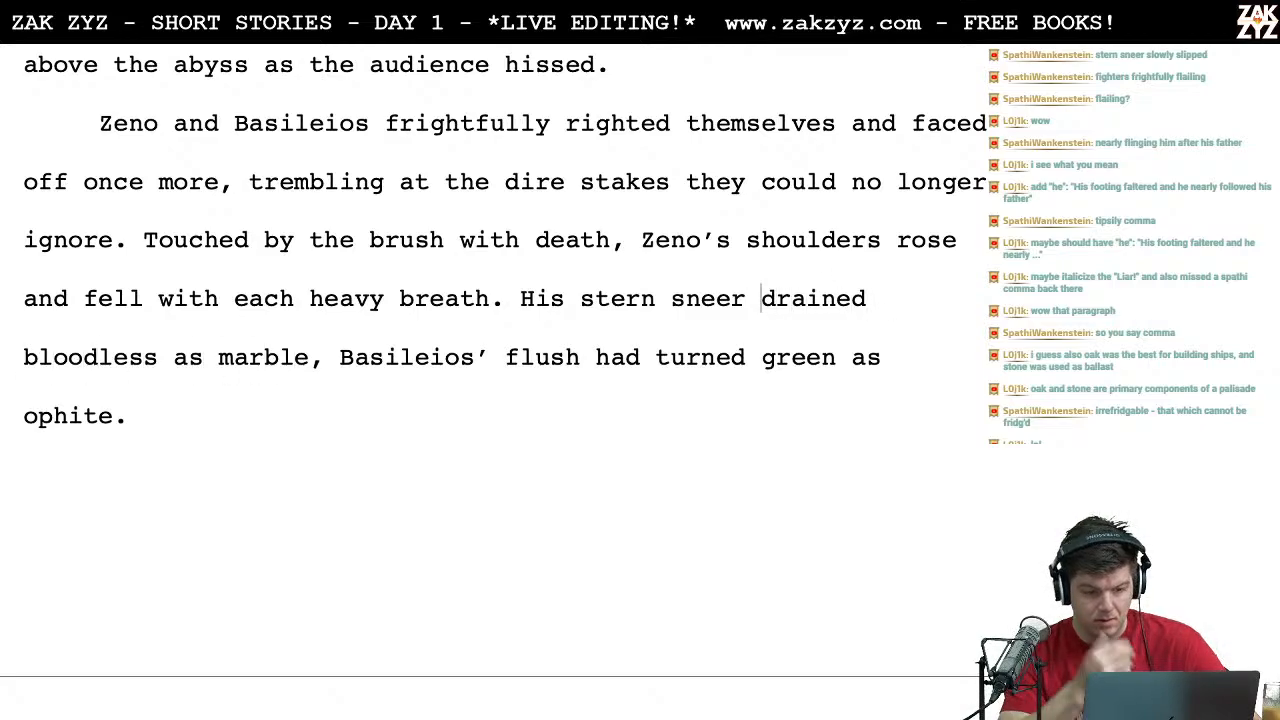
key(shift+Right)
key(shift+Right)
key(shift+Right)
key(shift+Right)
key(shift+Right)
key(shift+Right)
key(shift+Right)
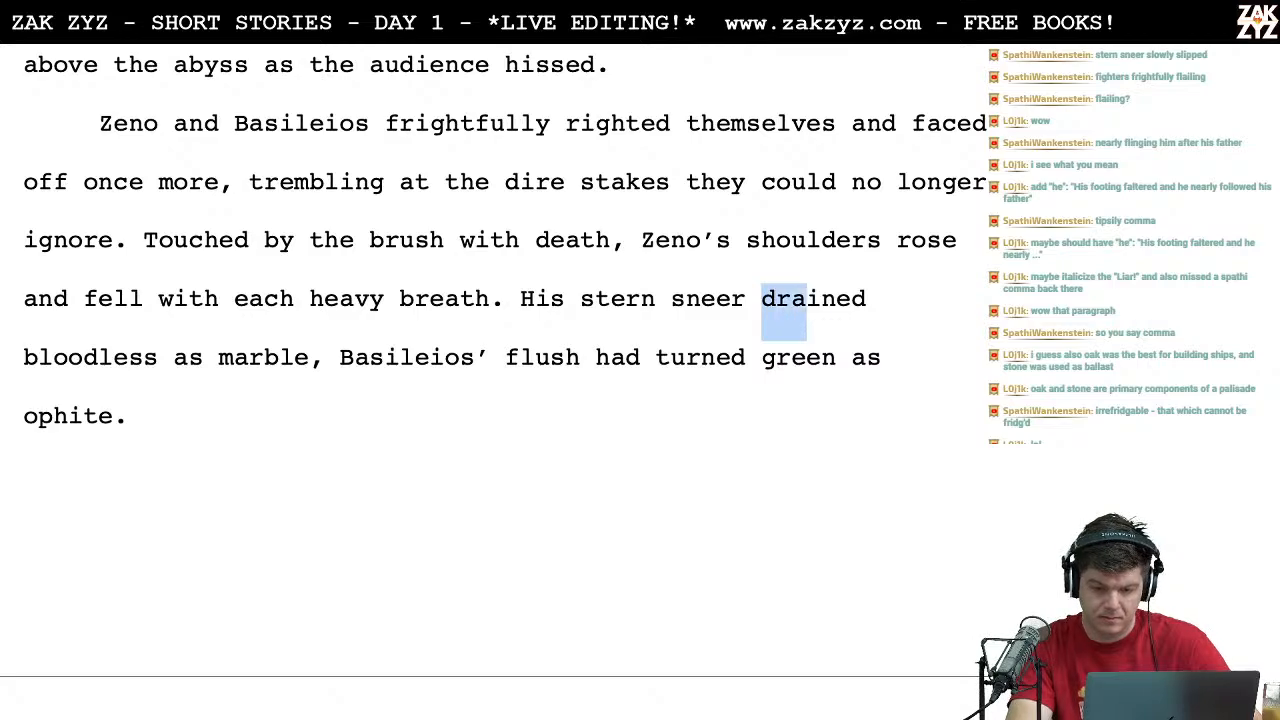
text(became)
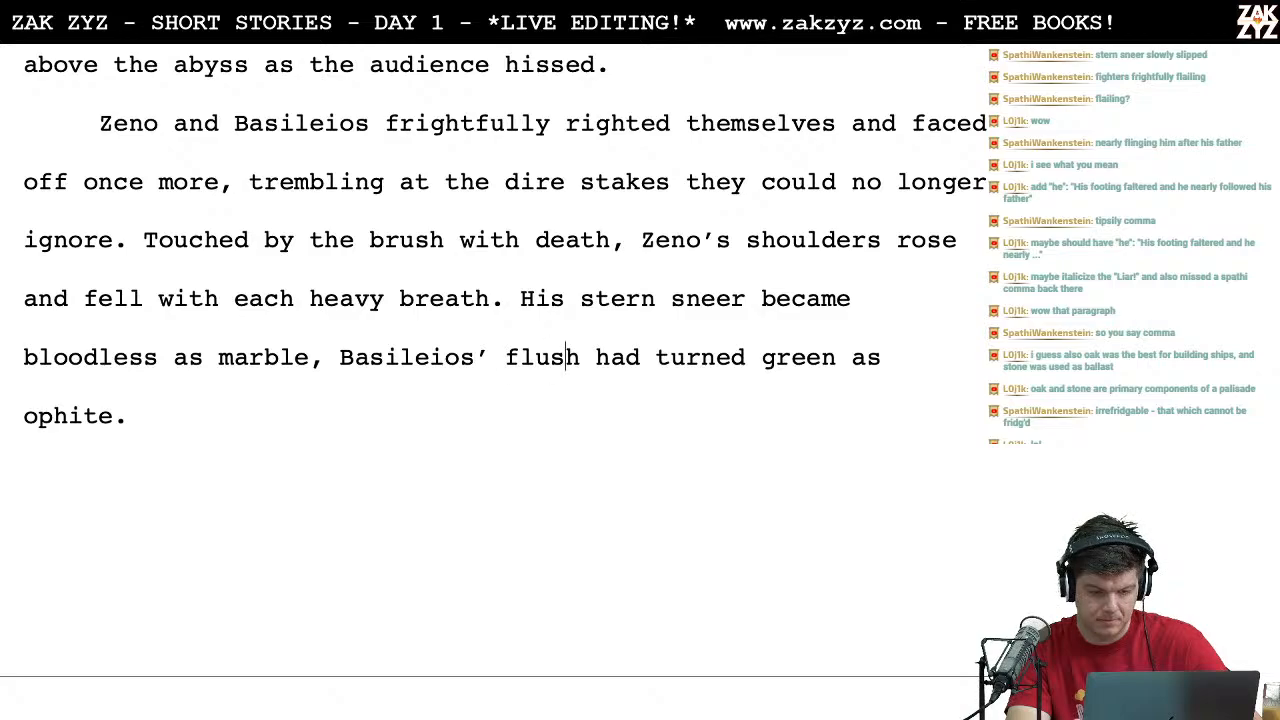
text(ed face)
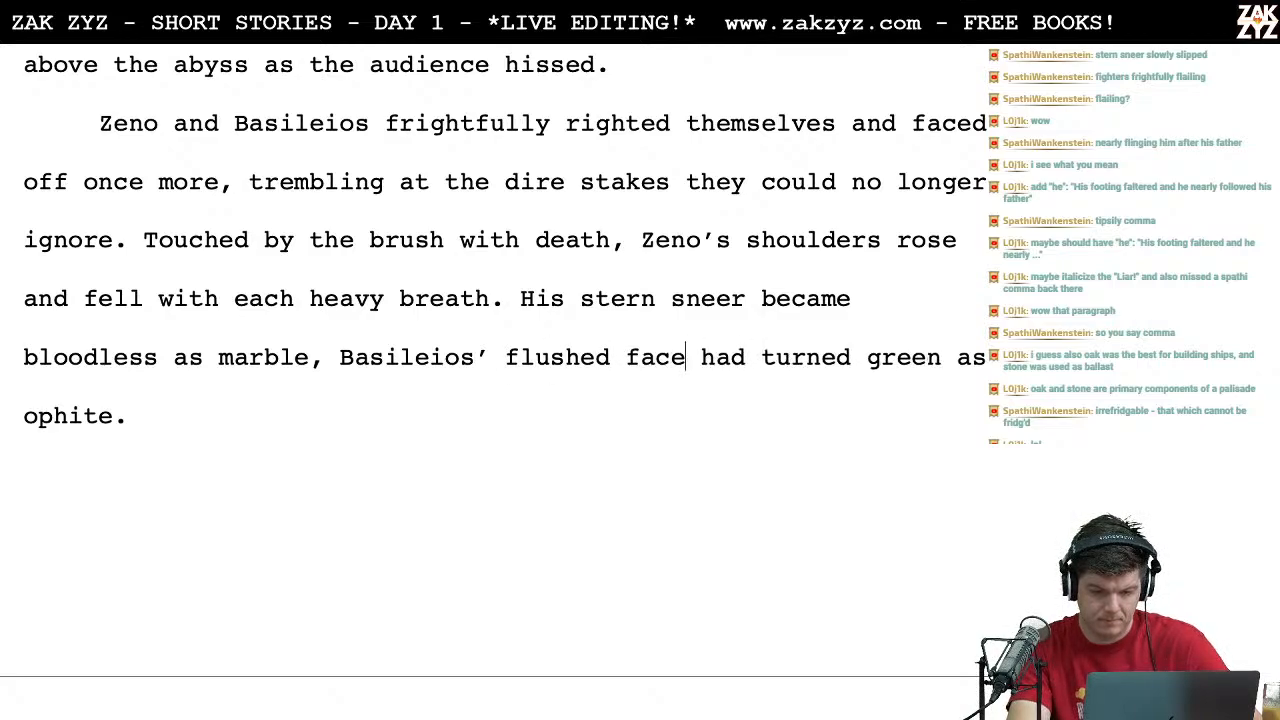
Step: Reword "flush had turned" after "Basileios'" as "face flushed", so the clause reads "Basileios' face flushed green as ophite"
key(BackSpace)
key(BackSpace)
key(BackSpace)
key(BackSpace)
key(BackSpace)
key(BackSpace)
key(BackSpace)
key(BackSpace)
key(BackSpace)
key(BackSpace)
key(BackSpace)
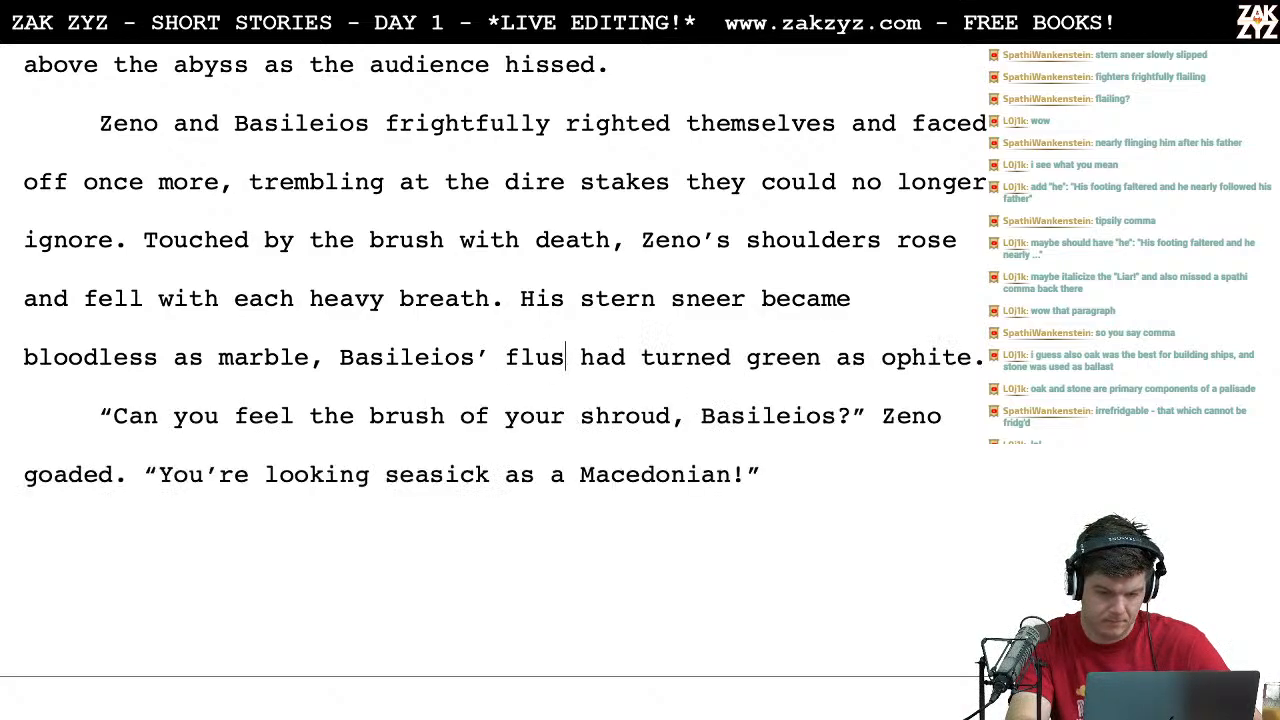
text(ace flushed)
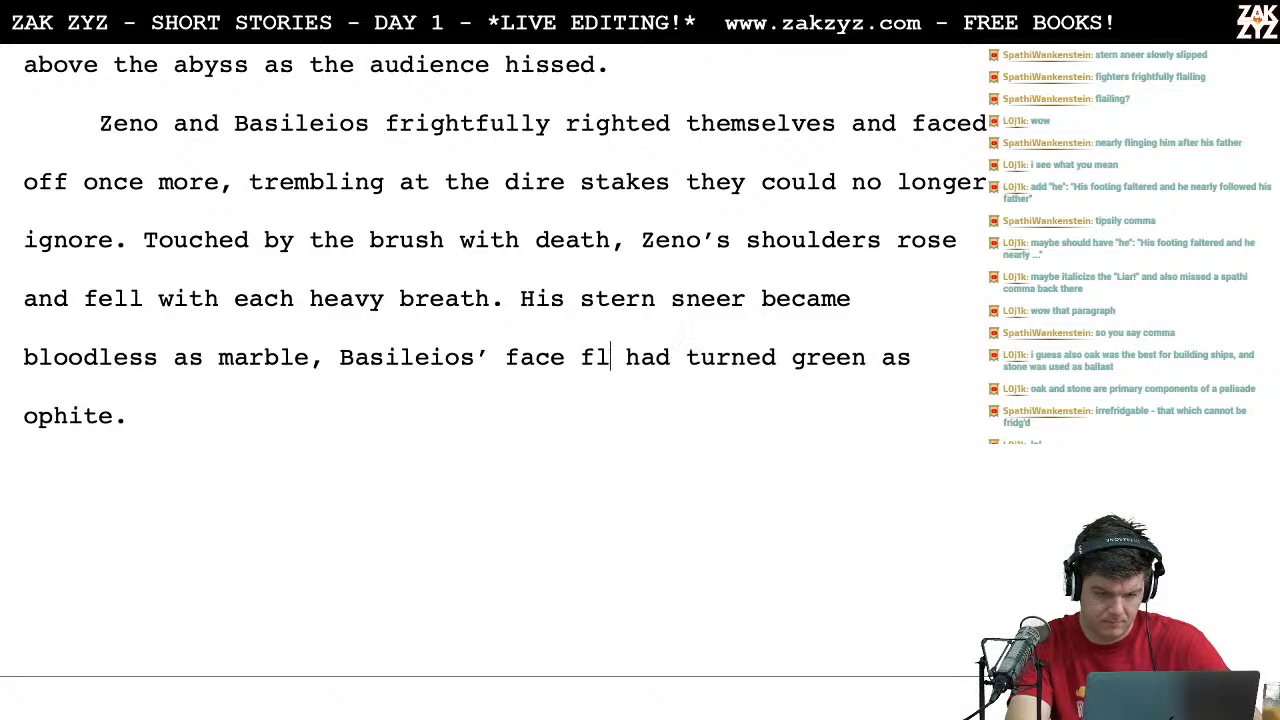
key(shift+Right)
key(shift+Right)
key(shift+Right)
key(shift+Right)
key(shift+Right)
key(shift+Right)
key(shift+Right)
key(shift+Right)
key(shift+Right)
key(shift+Right)
key(shift+Right)
key(shift+Right)
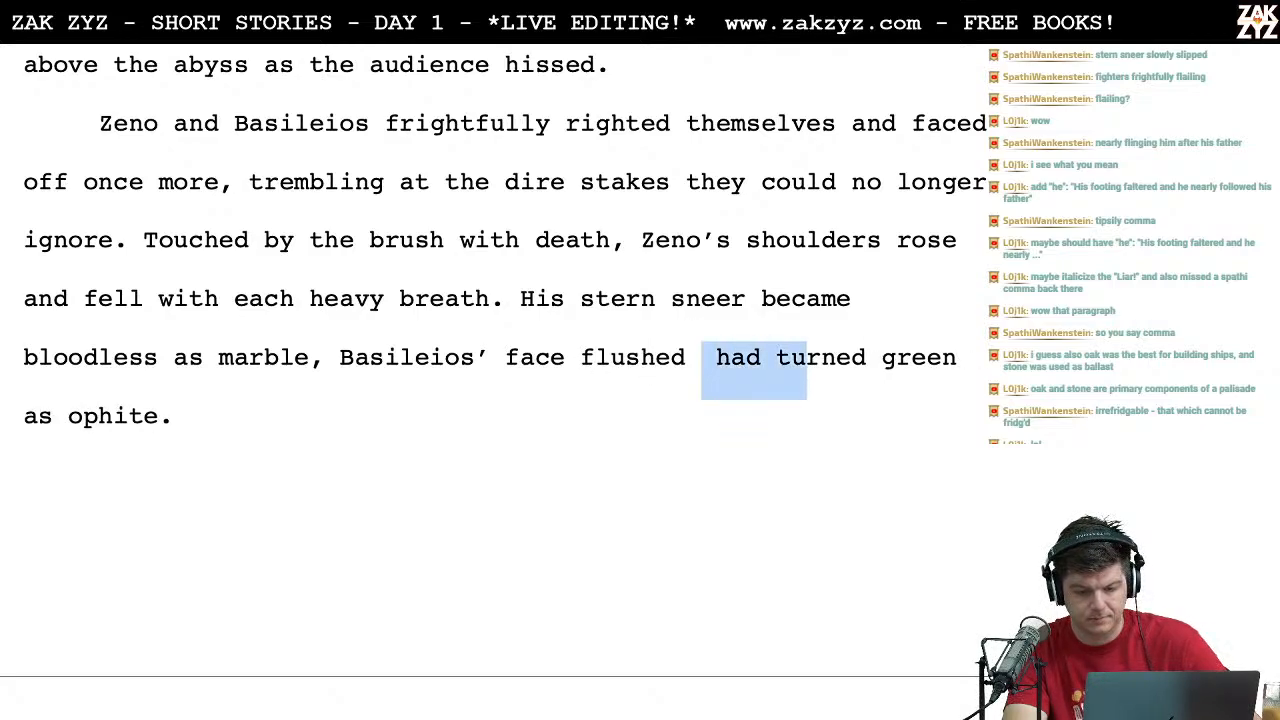
key(BackSpace)
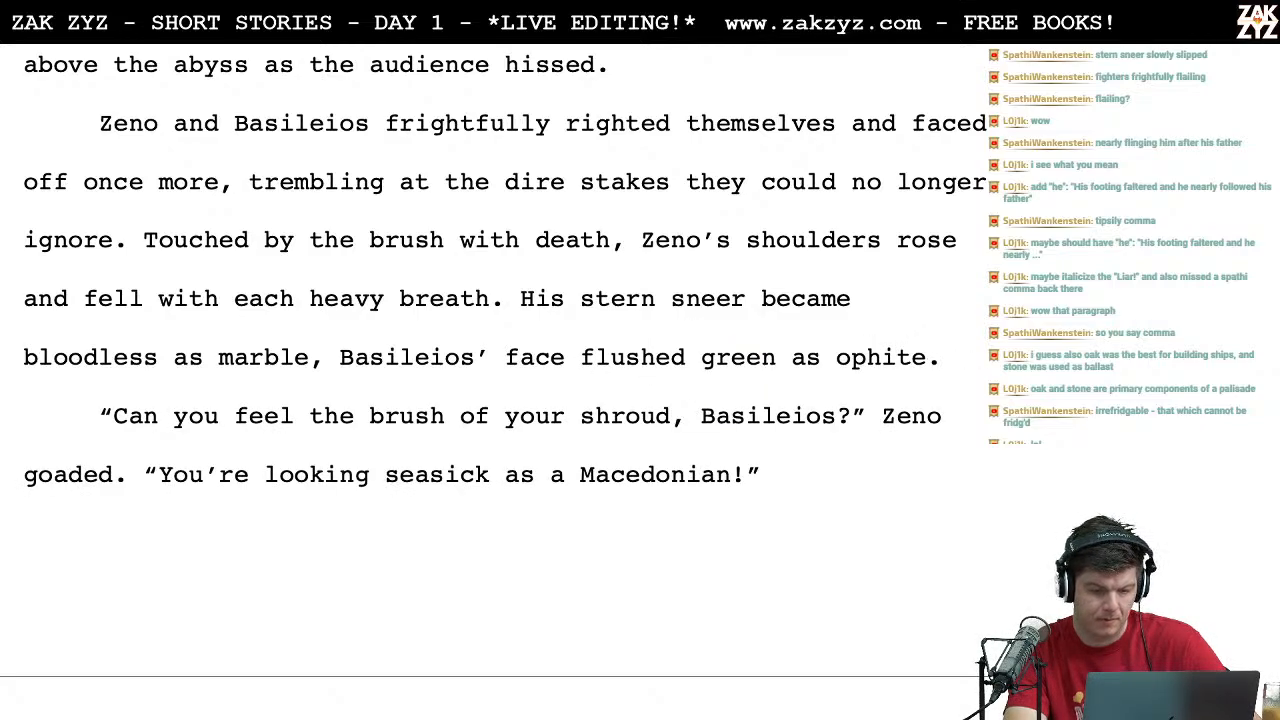
Step: Switch to the browser and search Google for "types of white marble"
scroll(494, 361, up, 1)
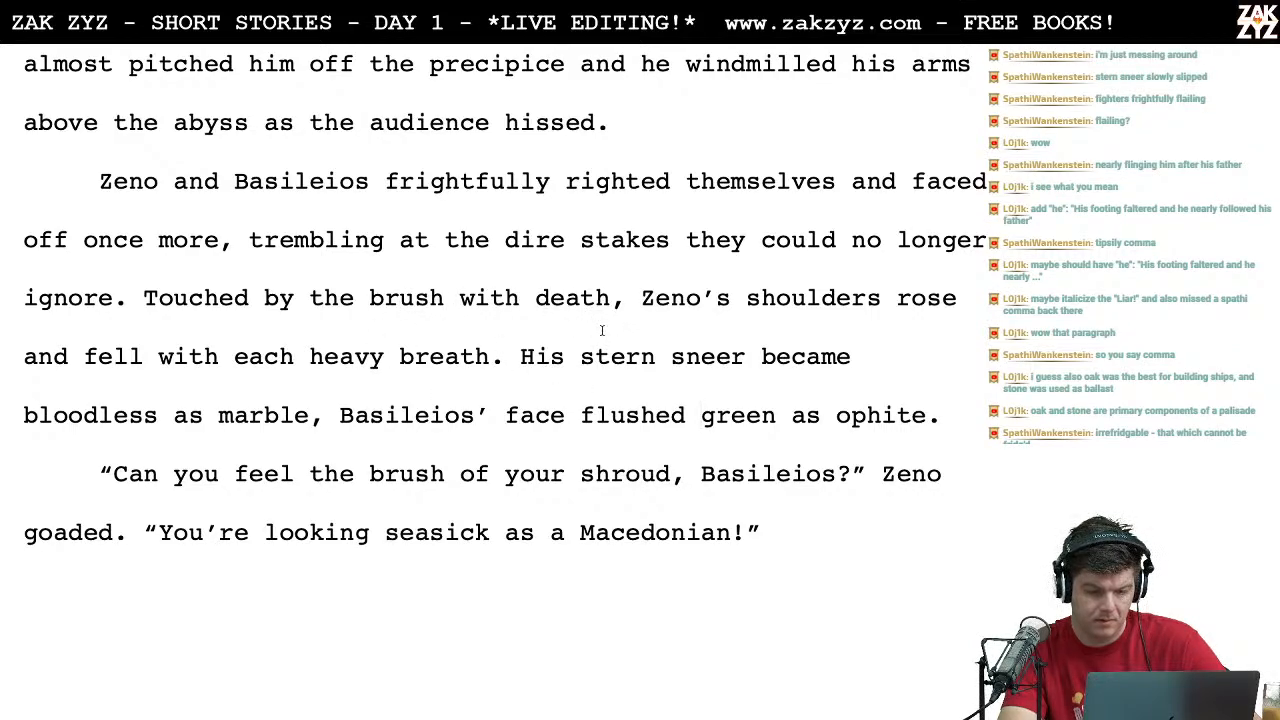
scroll(183, 338, down, 2)
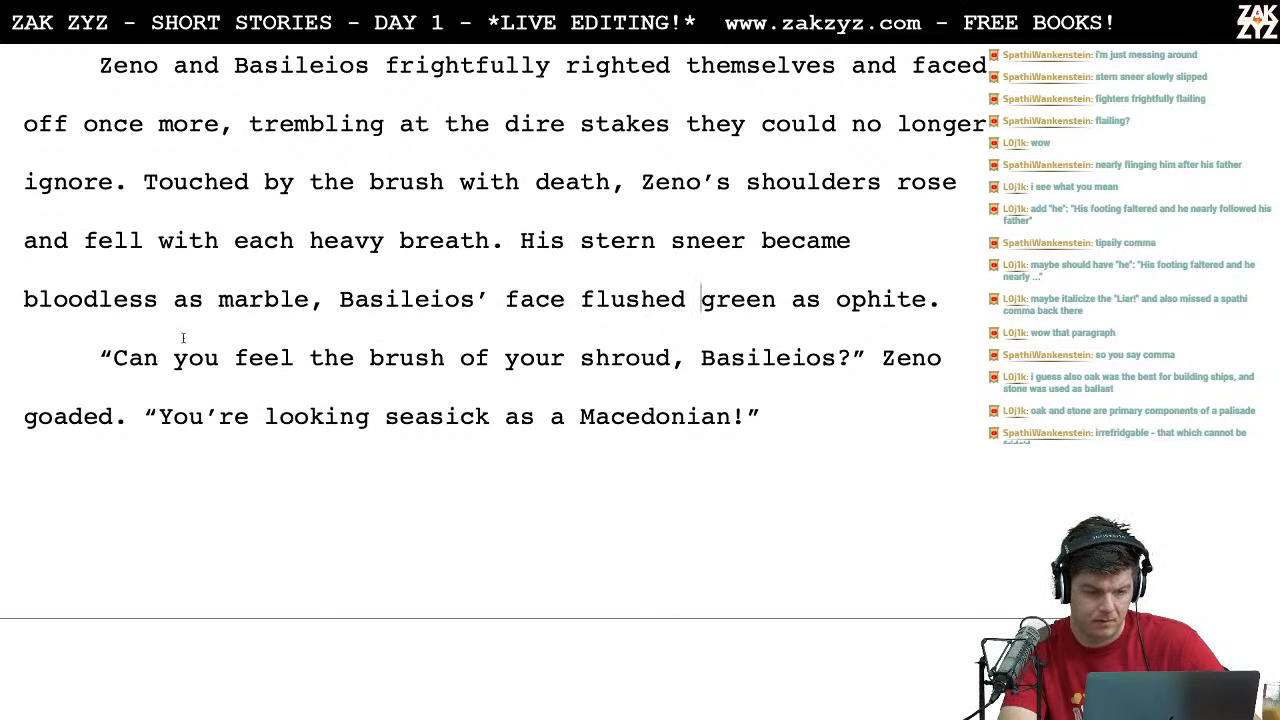
key(super+Tab)
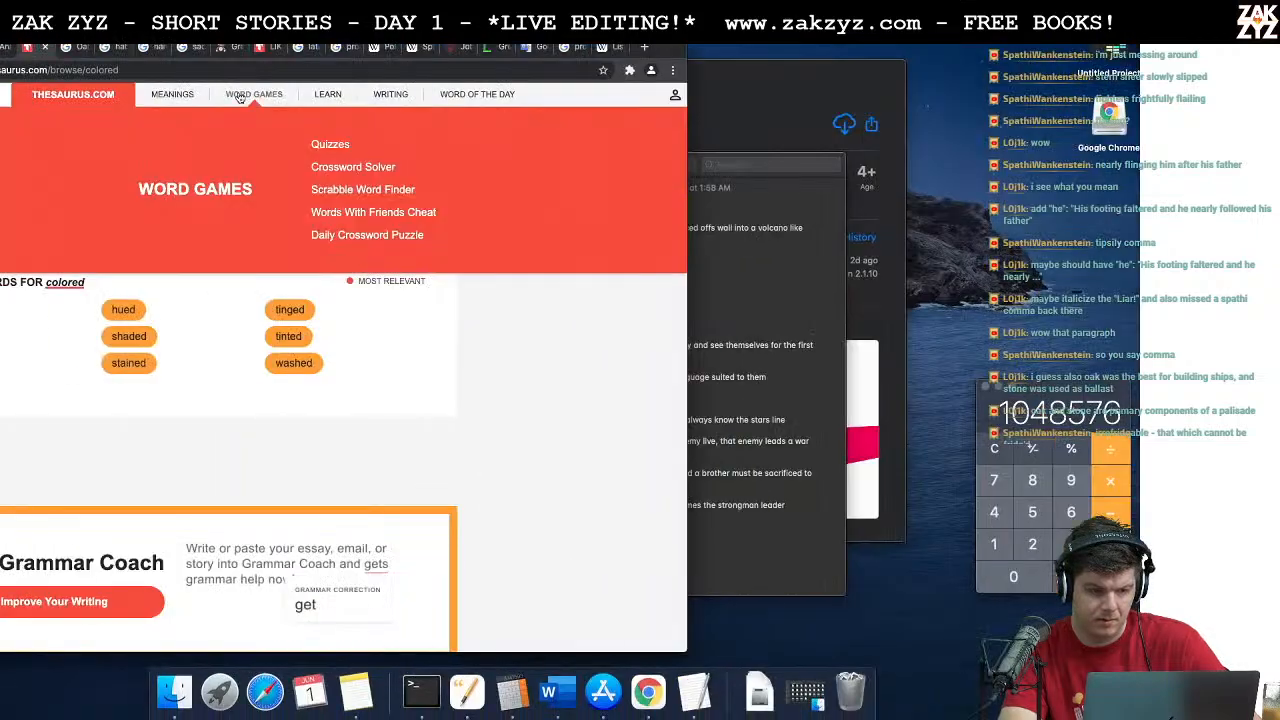
click(131, 70)
text(types of whit)
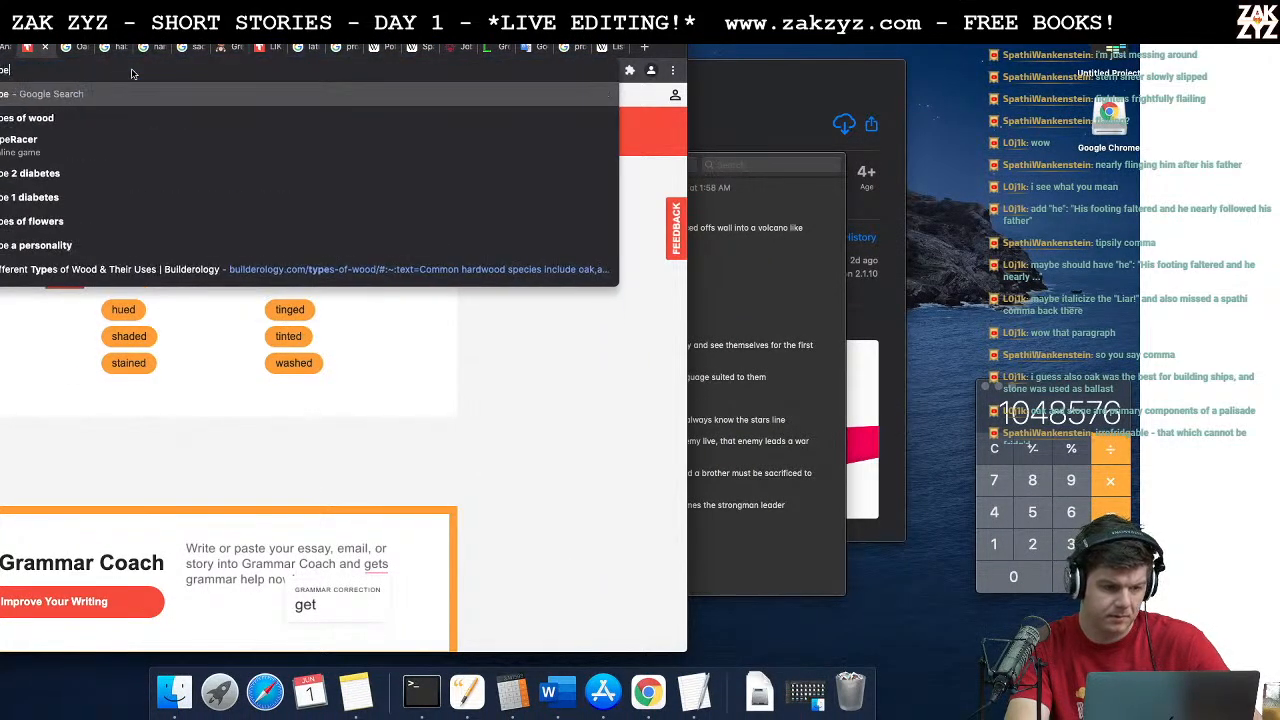
text(e marble)
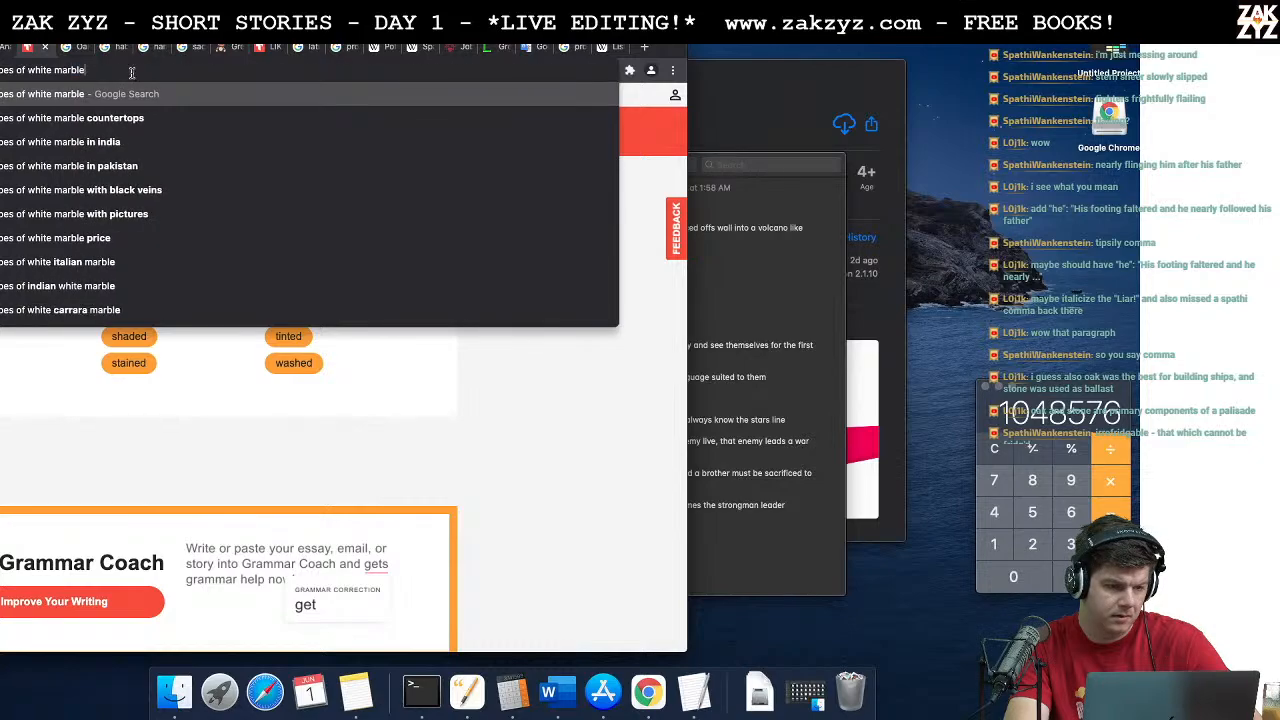
key(Return)
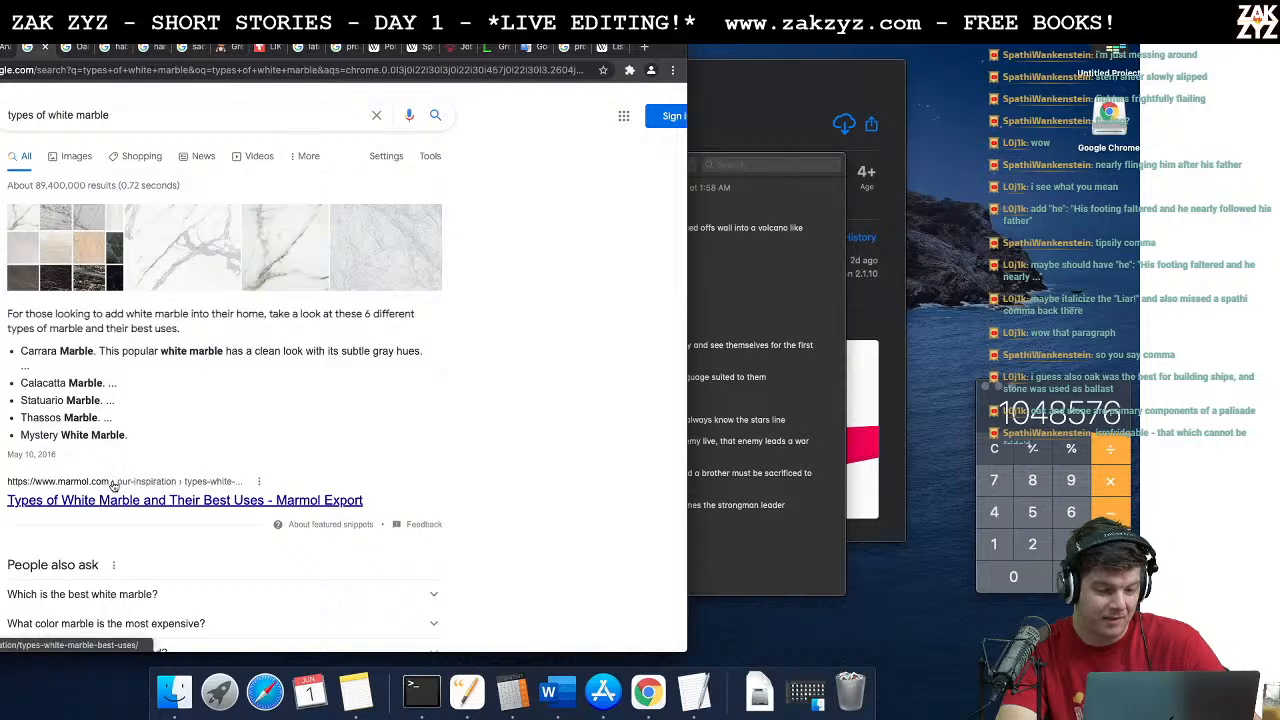
Step: Open the Marmol article "Types of White Marble and Their Best Uses" and read the descriptions of the marble varieties
scroll(178, 397, down, 1)
scroll(178, 397, down, 2)
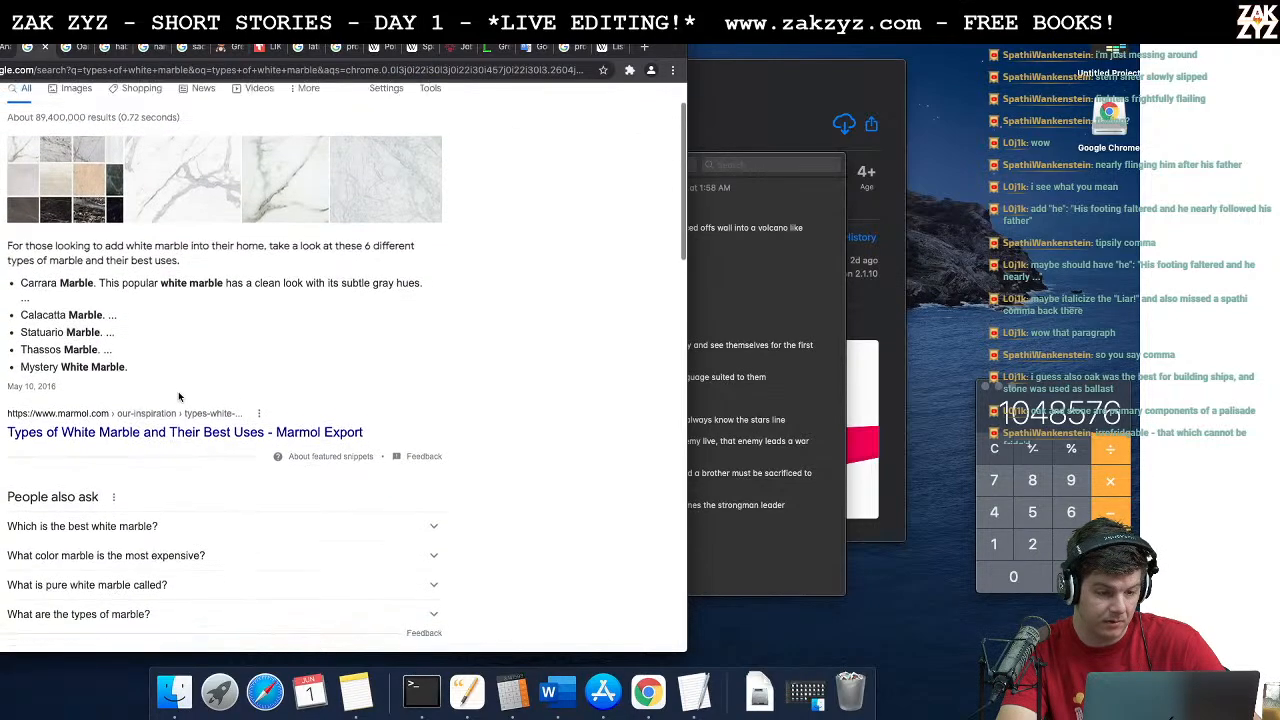
click(117, 422)
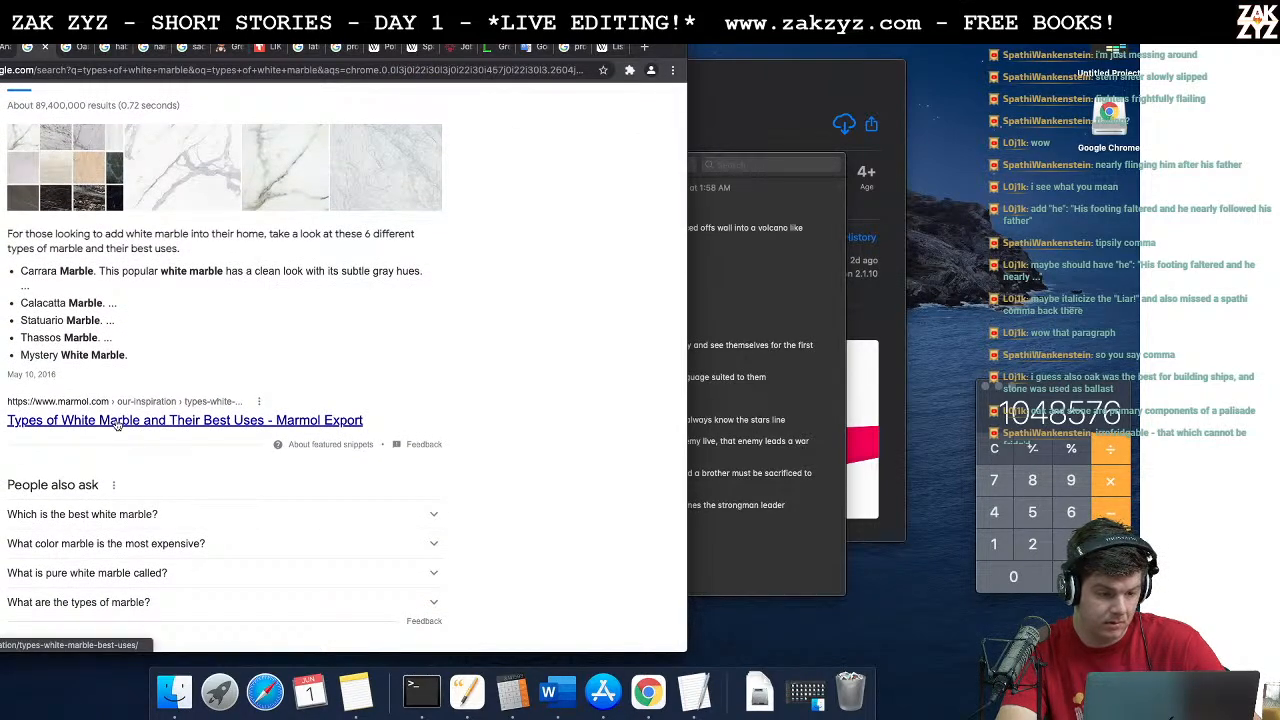
scroll(206, 492, down, 10)
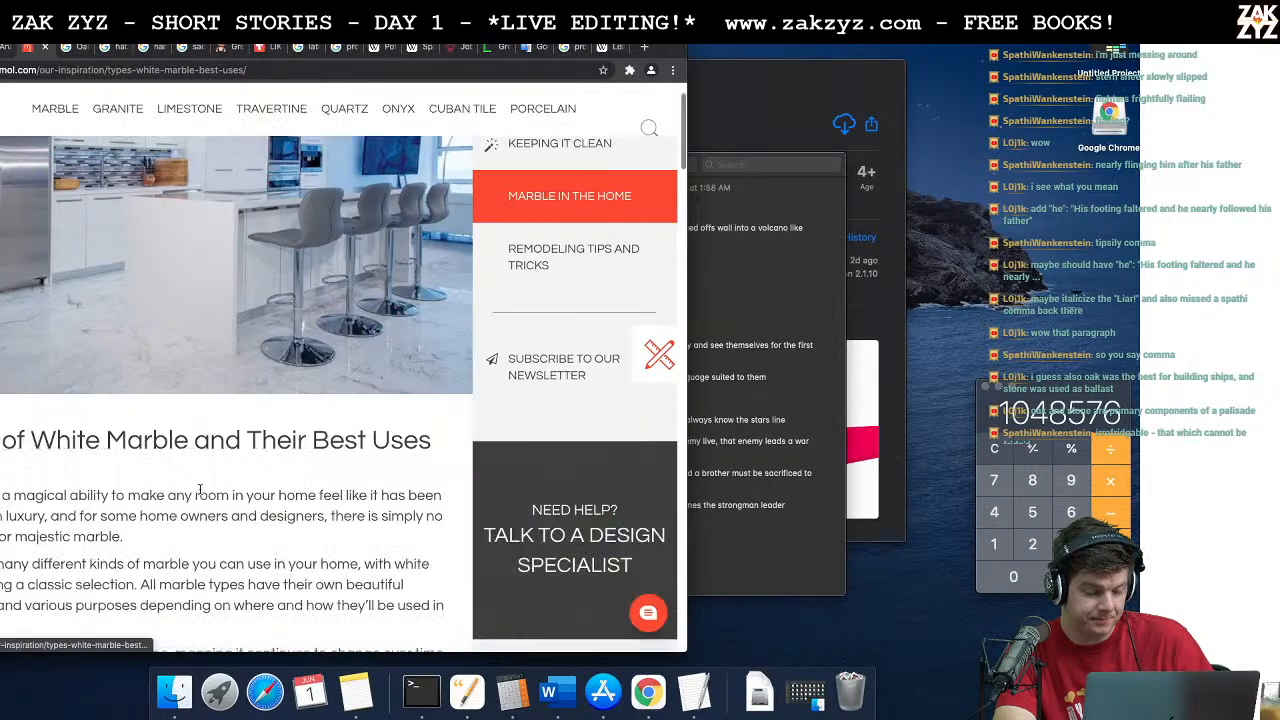
scroll(206, 492, down, 5)
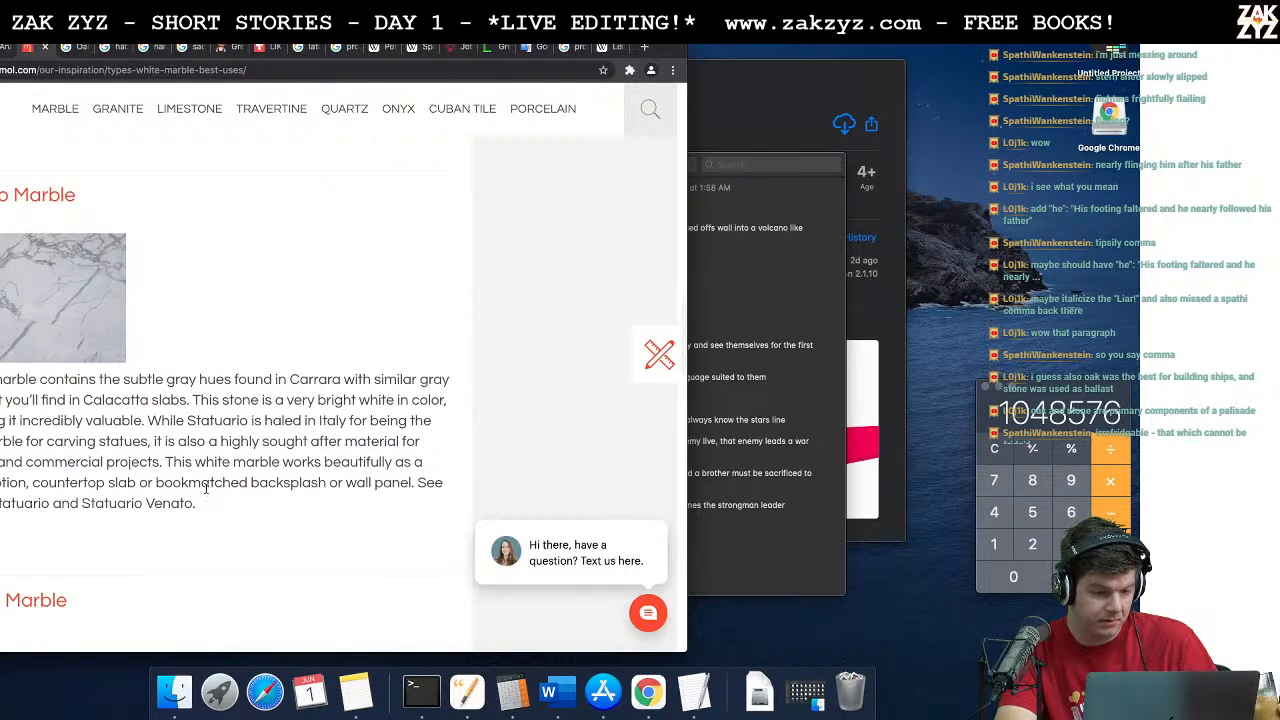
scroll(206, 492, down, 5)
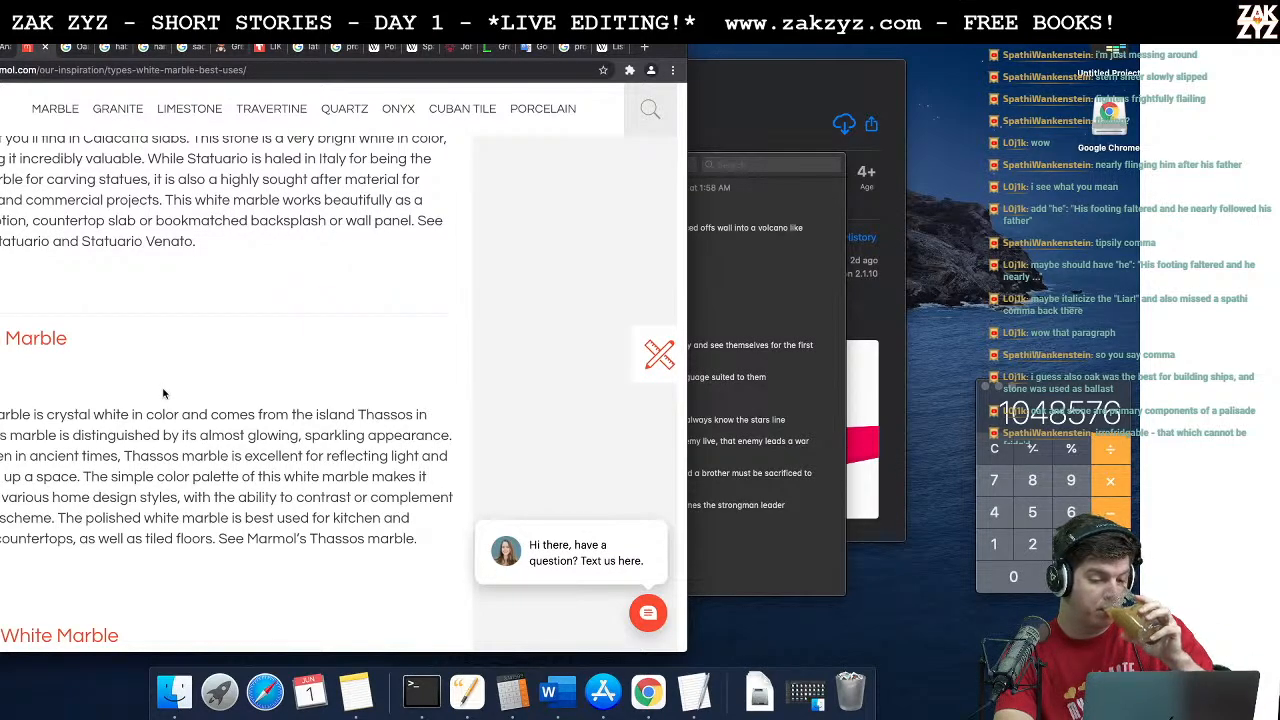
scroll(164, 393, down, 5)
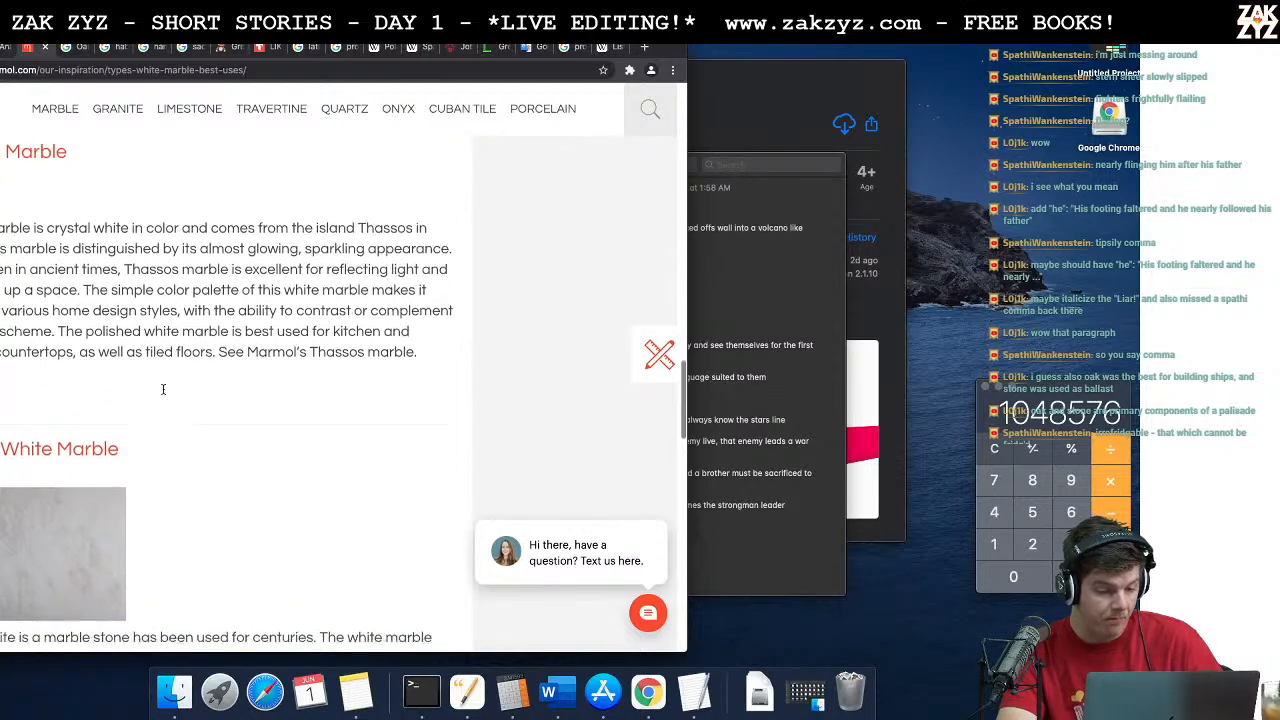
scroll(164, 393, up, 15)
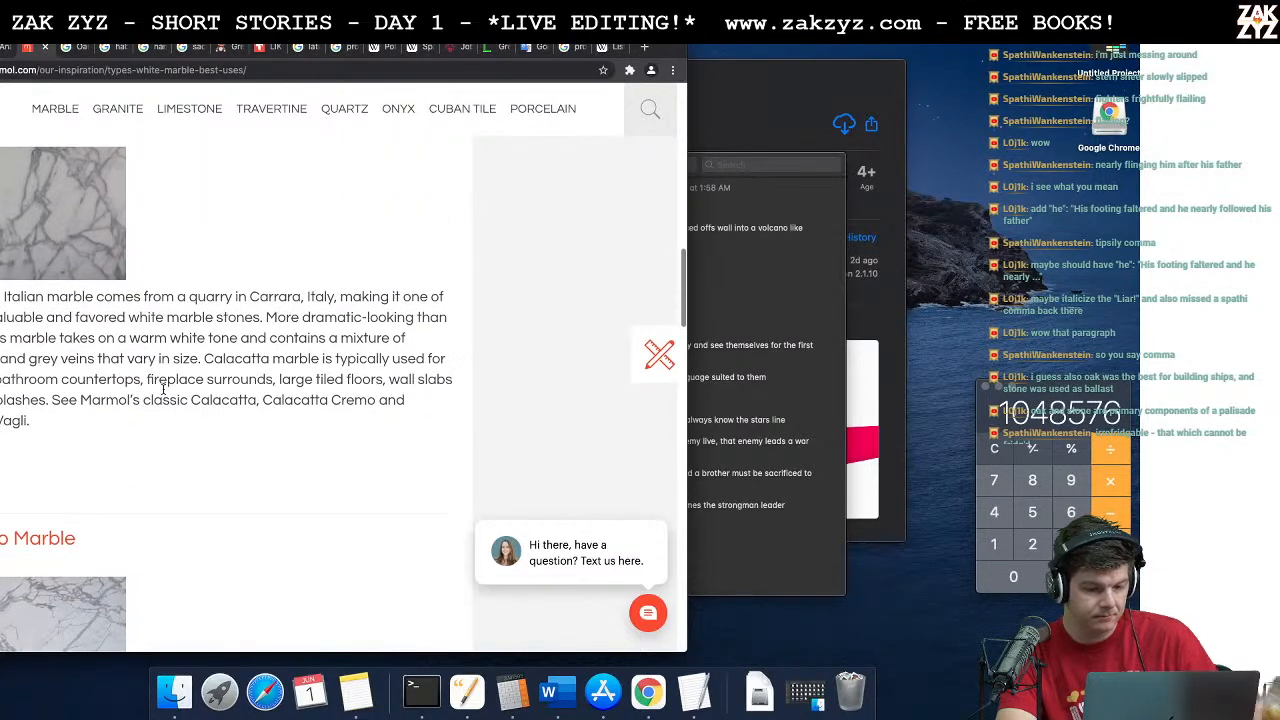
Step: Read on to the Thassos marble entry, and insert "Thassian" before "marble" in the Word story
scroll(163, 390, down, 8)
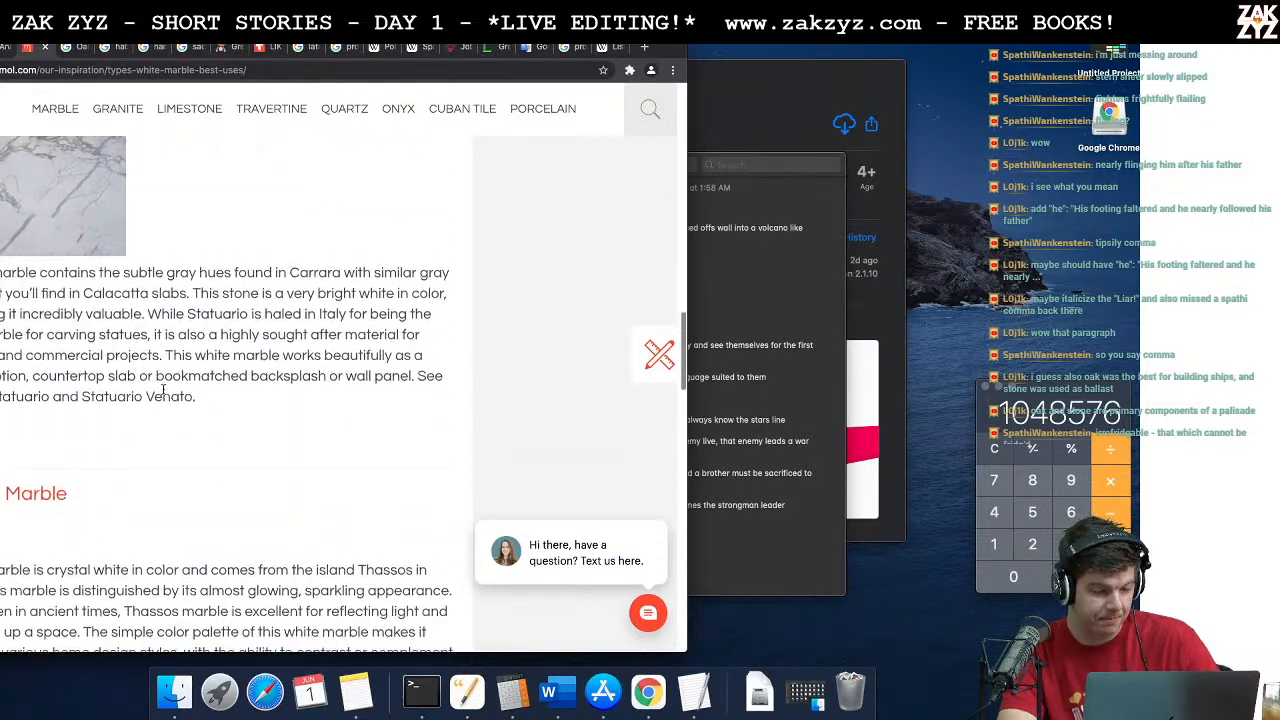
key(super+Tab)
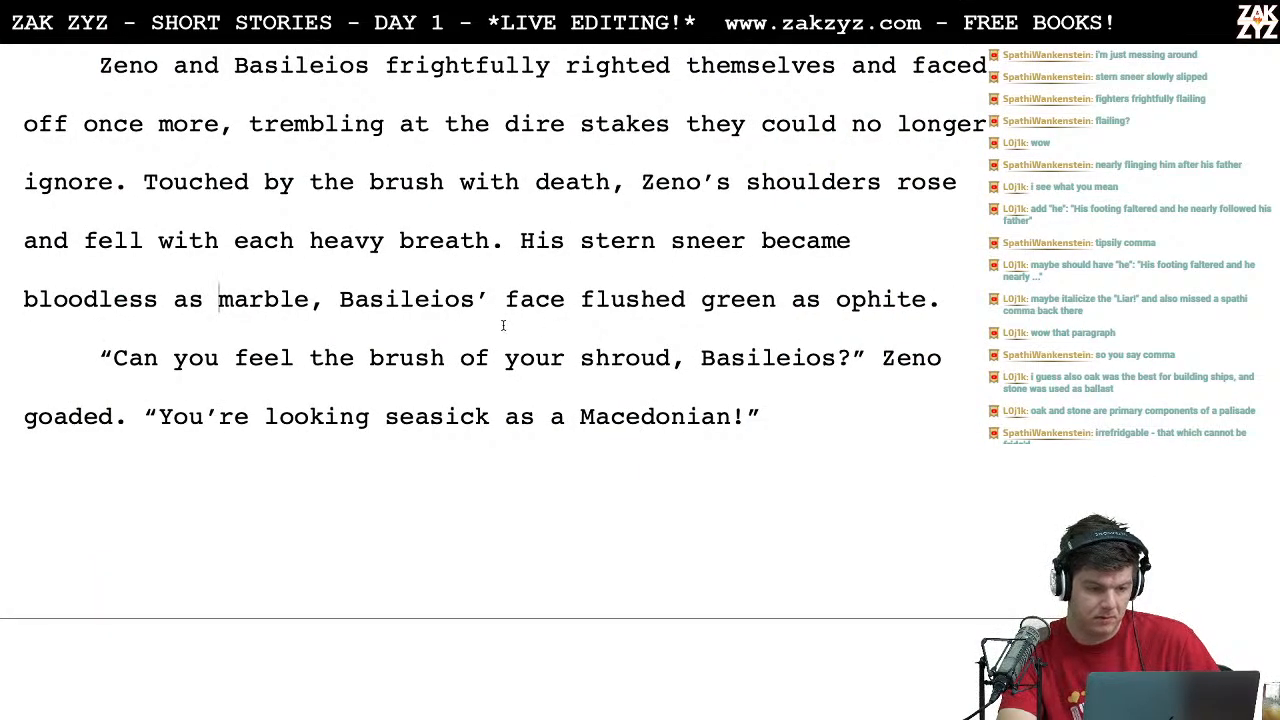
text(Thass)
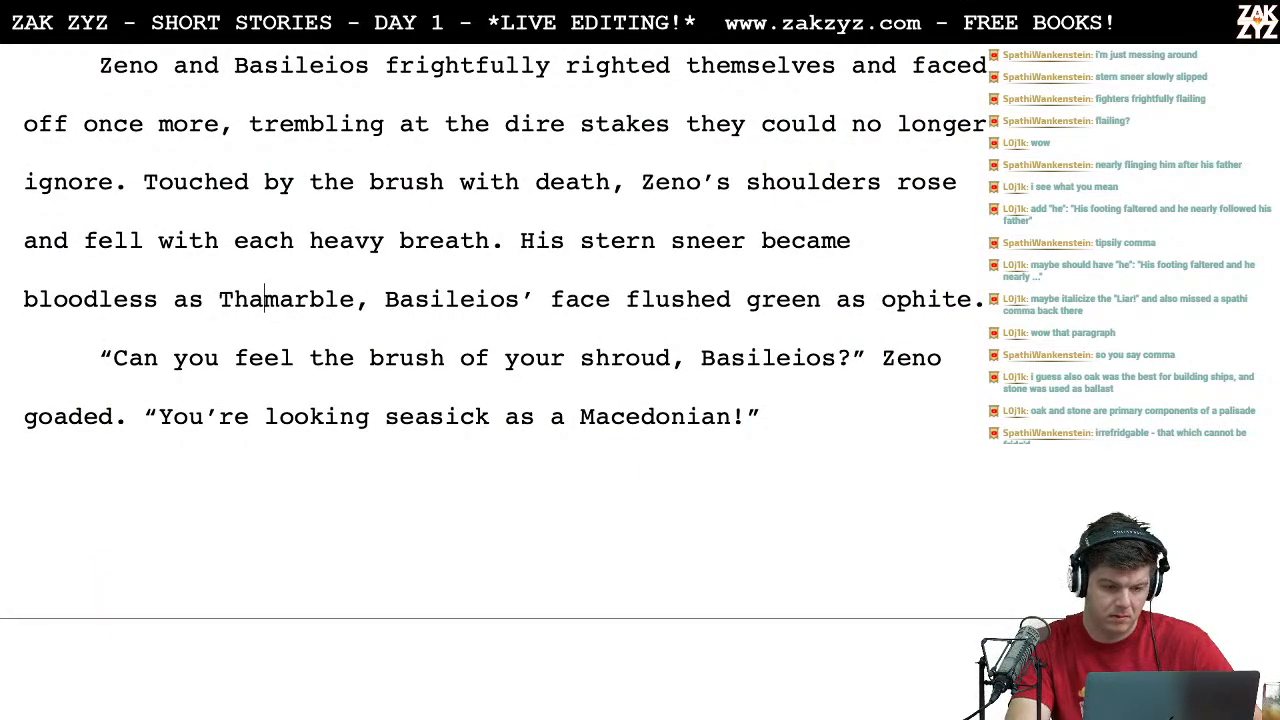
text(ian)
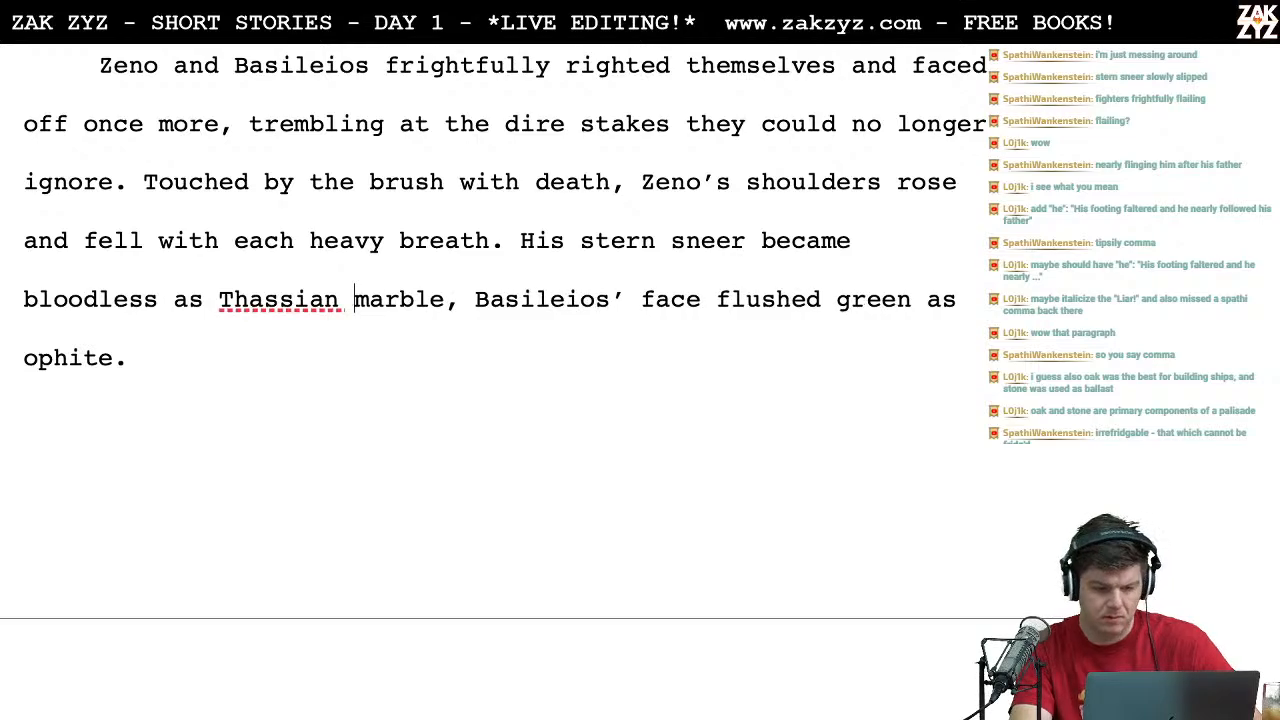
Step: Switch to the browser, search Google for "thassian" in a new tab, and check how the results spell and use the word
key(super+Tab)
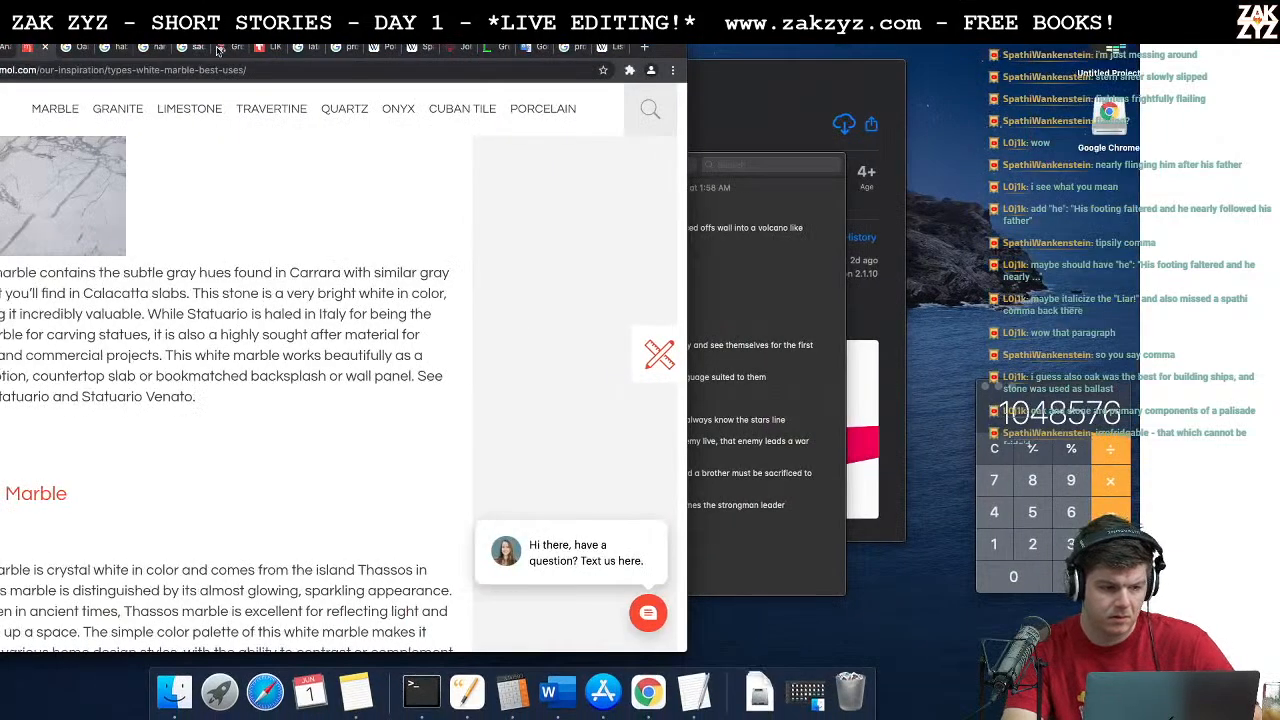
click(645, 50)
text(thassian)
key(Return)
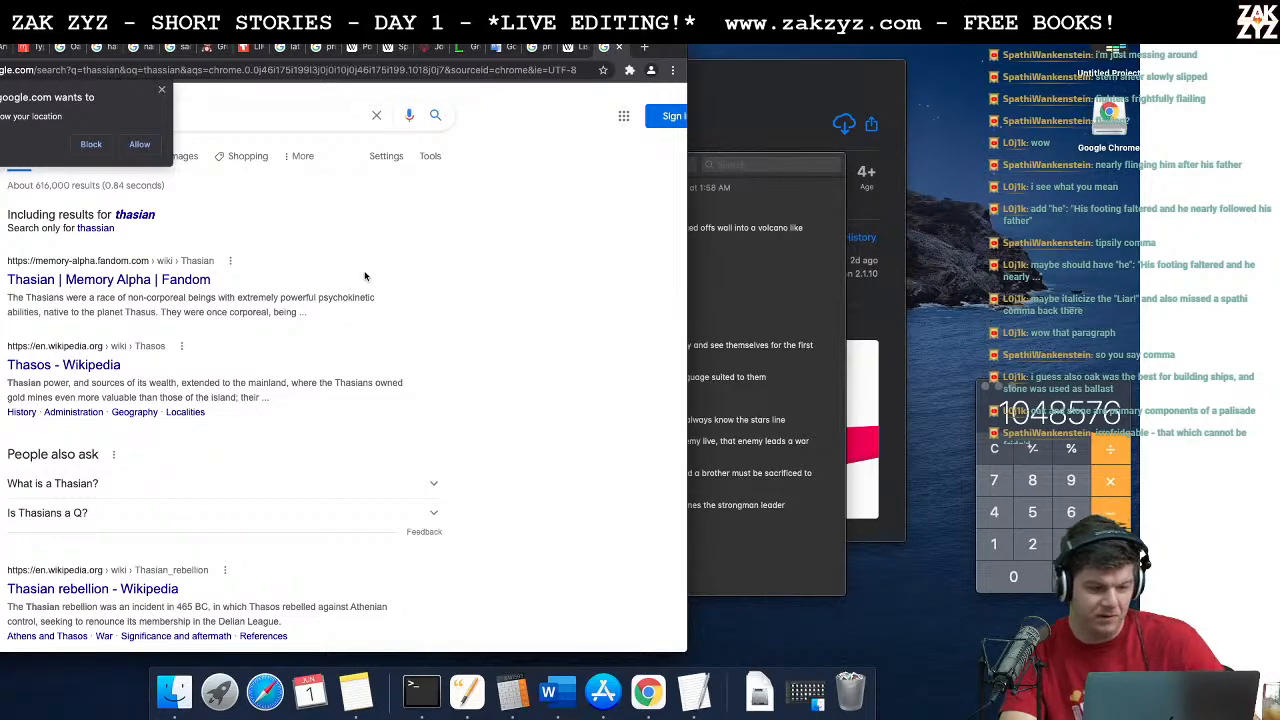
scroll(288, 309, down, 1)
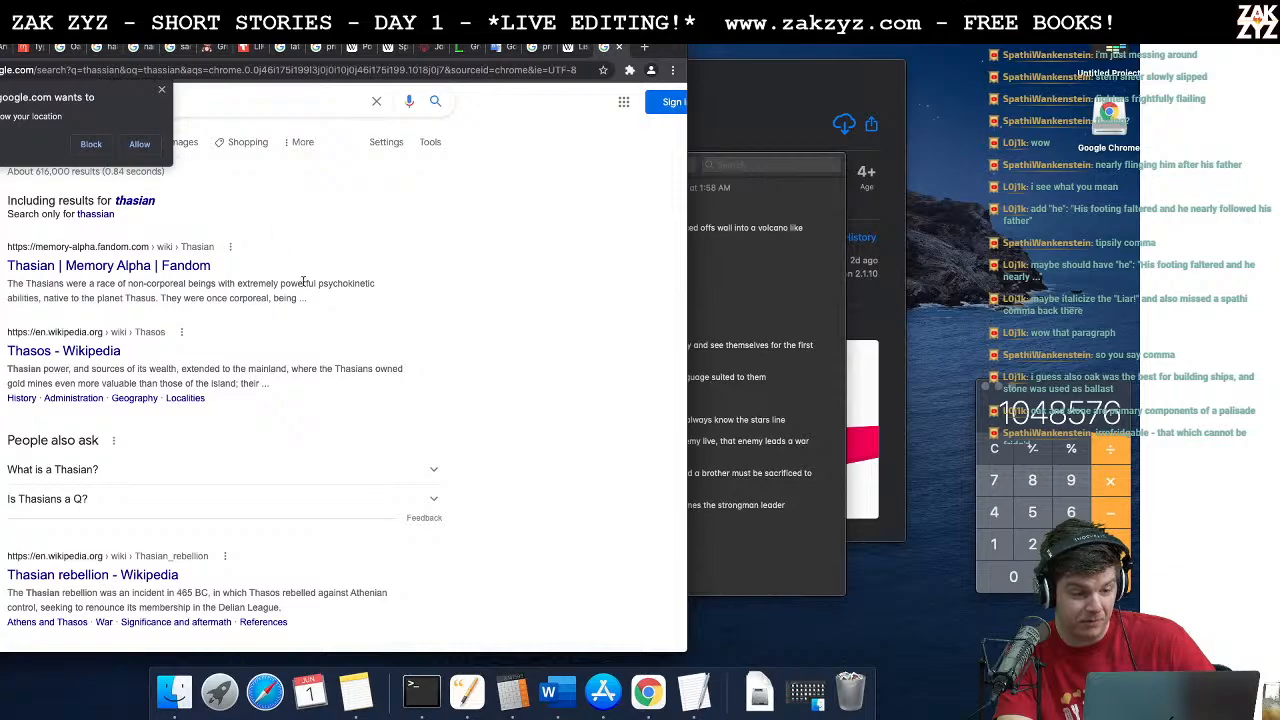
scroll(308, 307, down, 5)
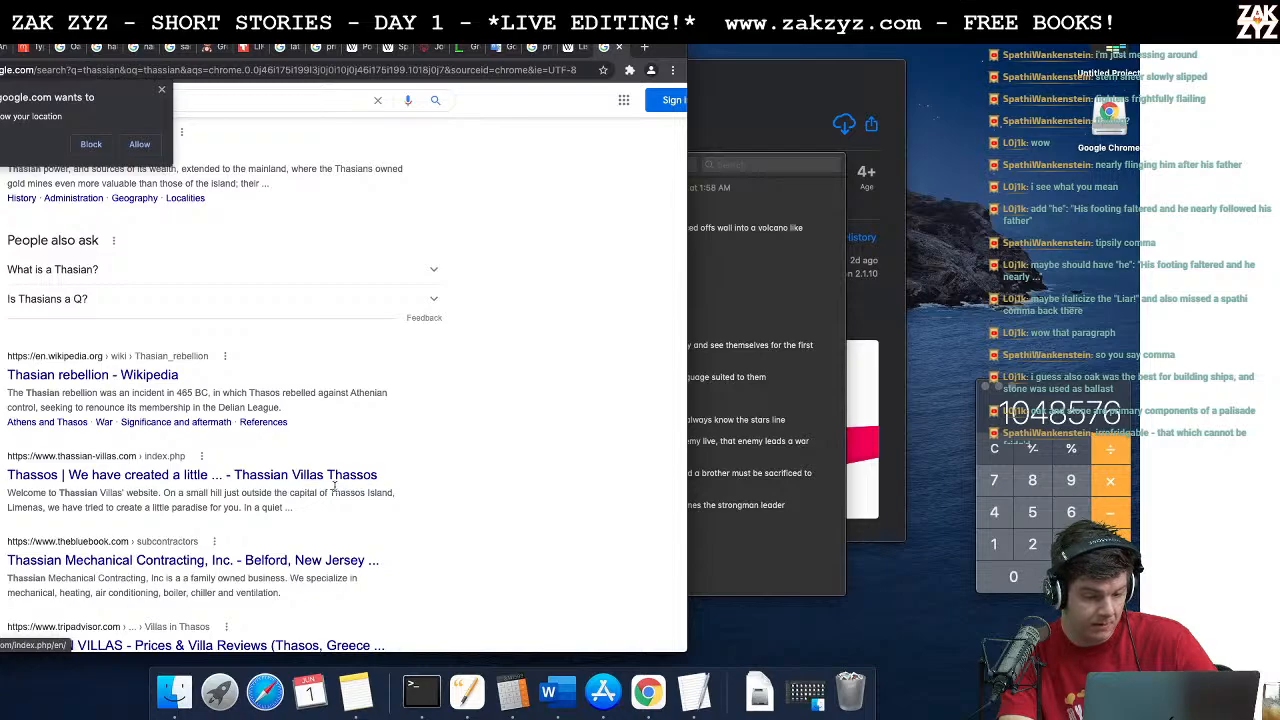
Step: Return to the story in Word, insert "blank and" before "bloodless", and end the sentence after "marble" with a period
key(super+Tab)
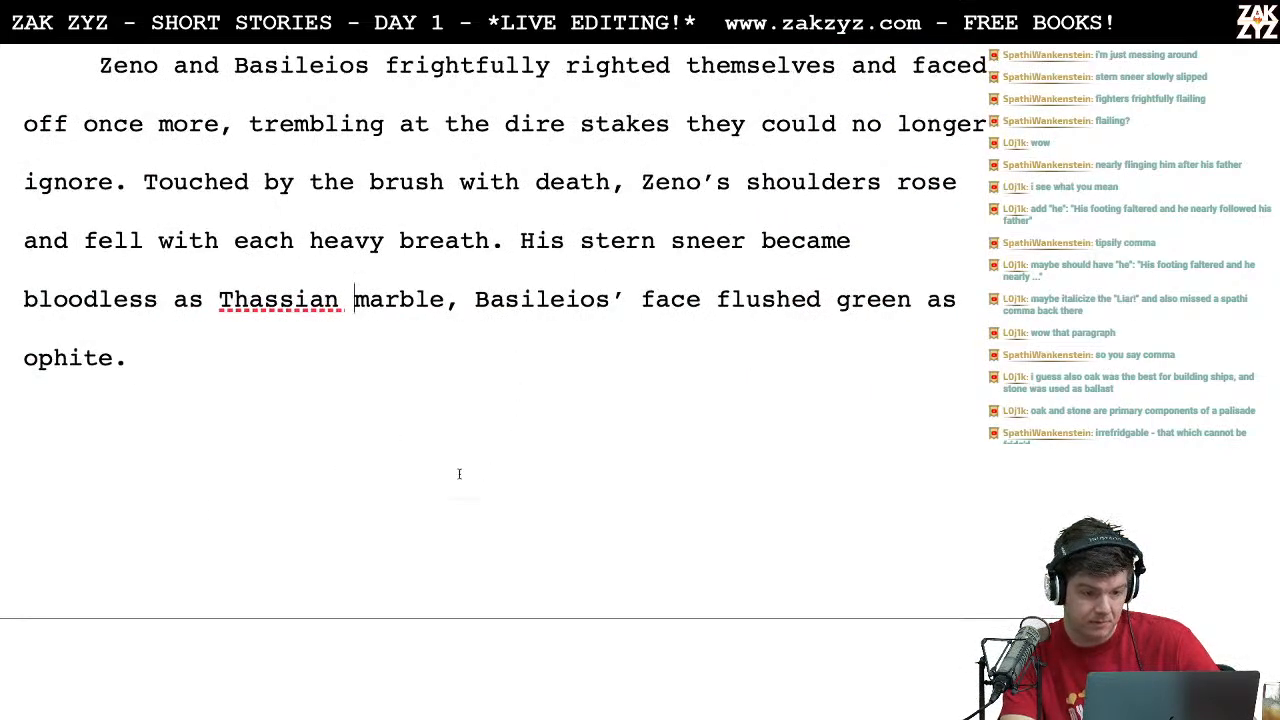
scroll(525, 353, down, 1)
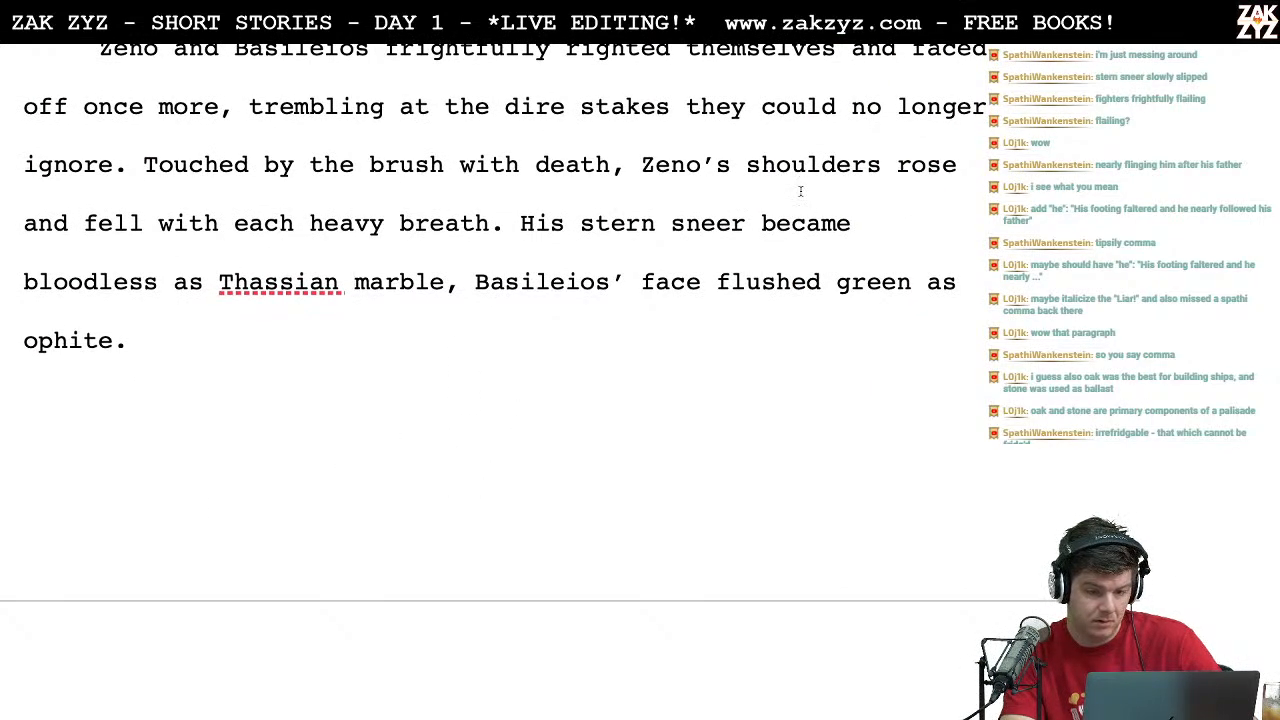
key(Down)
key(Left)
text(blank and)
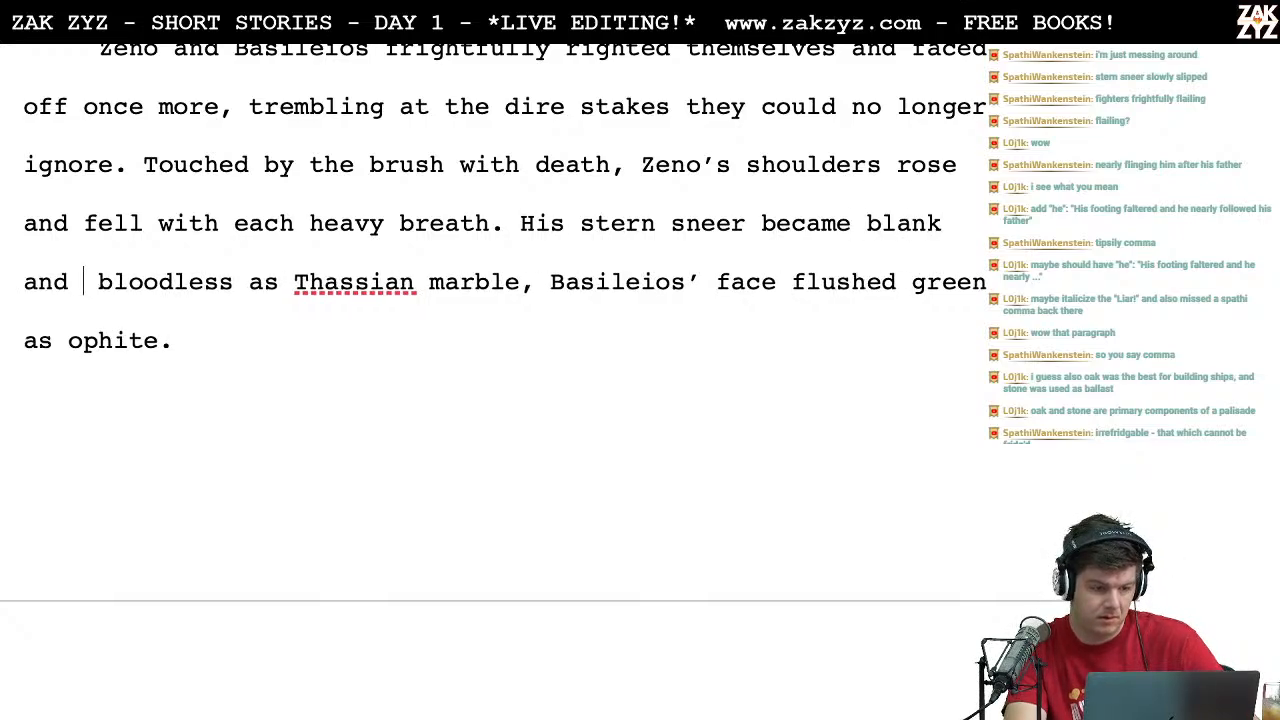
key(BackSpace)
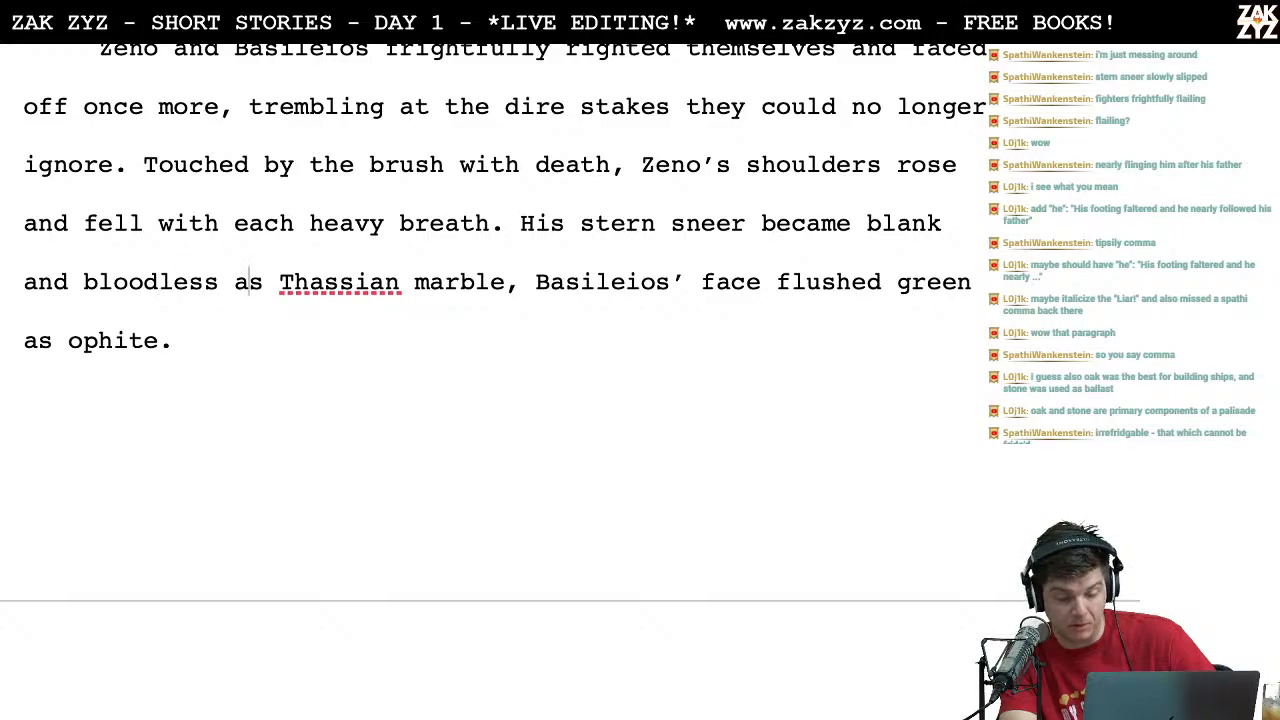
key(Right)
key(BackSpace)
text(.)
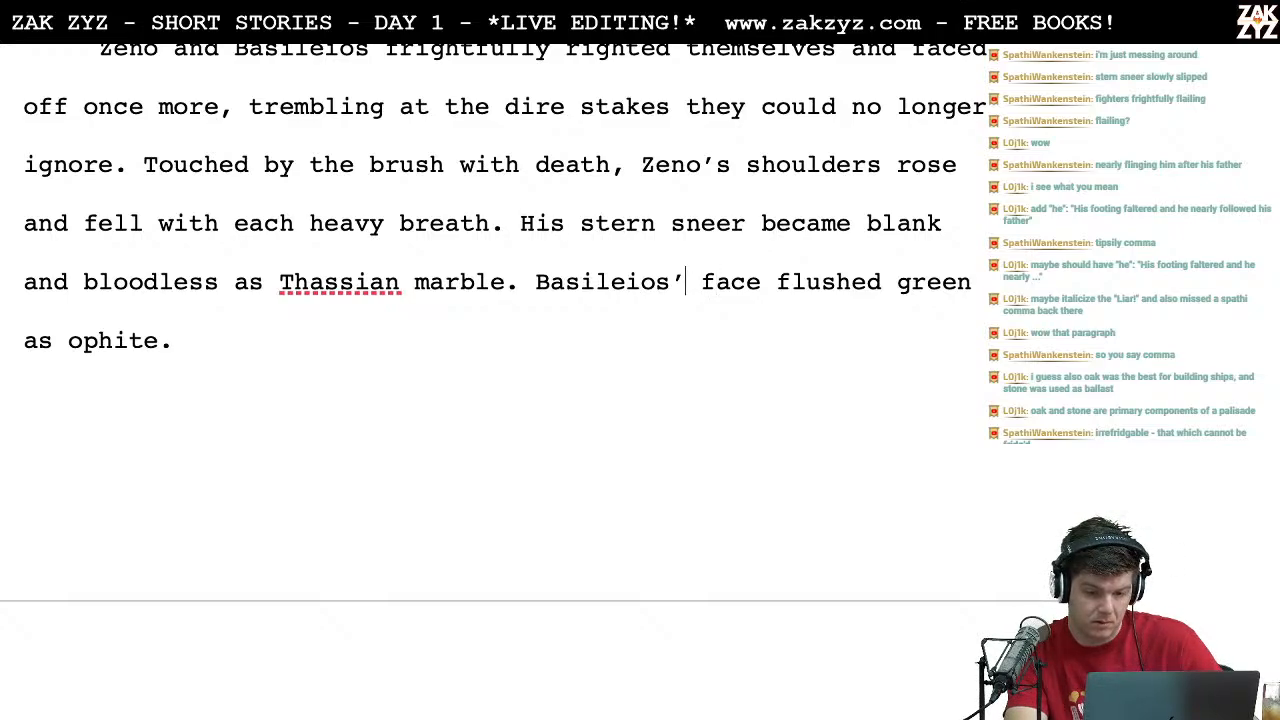
Step: Reword the clause after "Basileios'" as "flushed face grew green as ophite"
text(flushed)
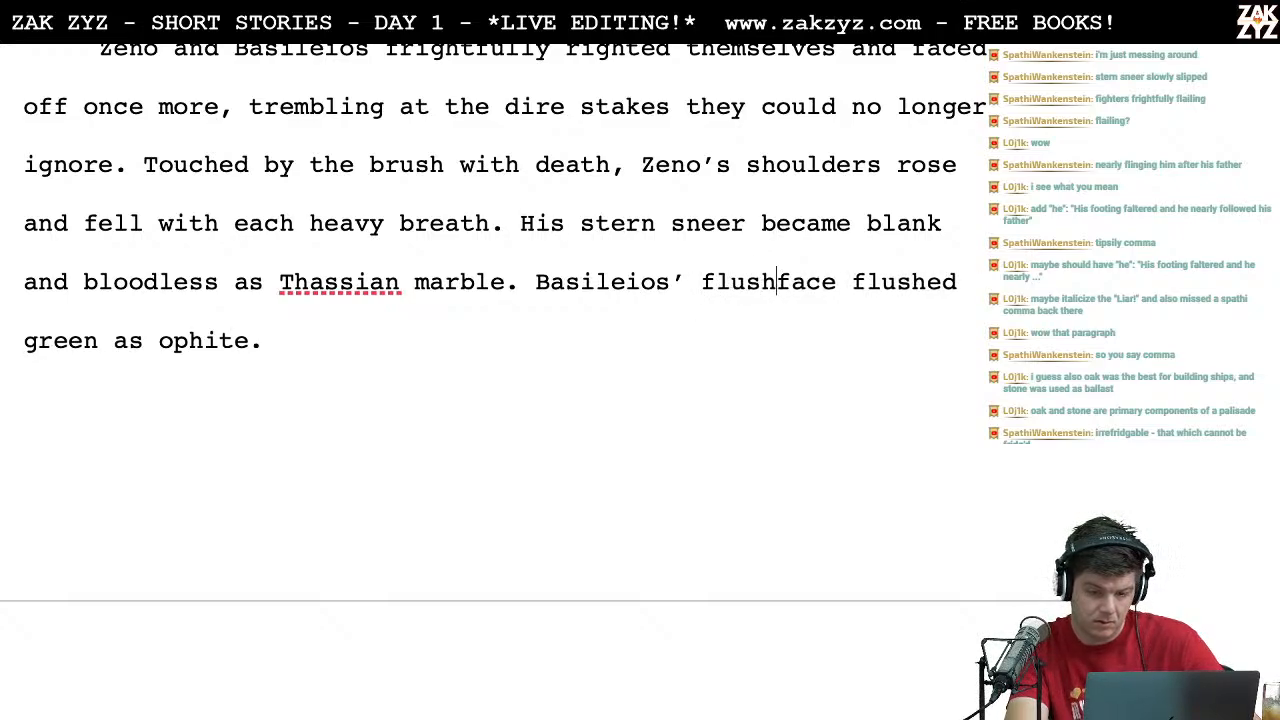
key(Right)
key(Right)
key(Right)
key(Right)
key(Right)
key(Right)
key(Right)
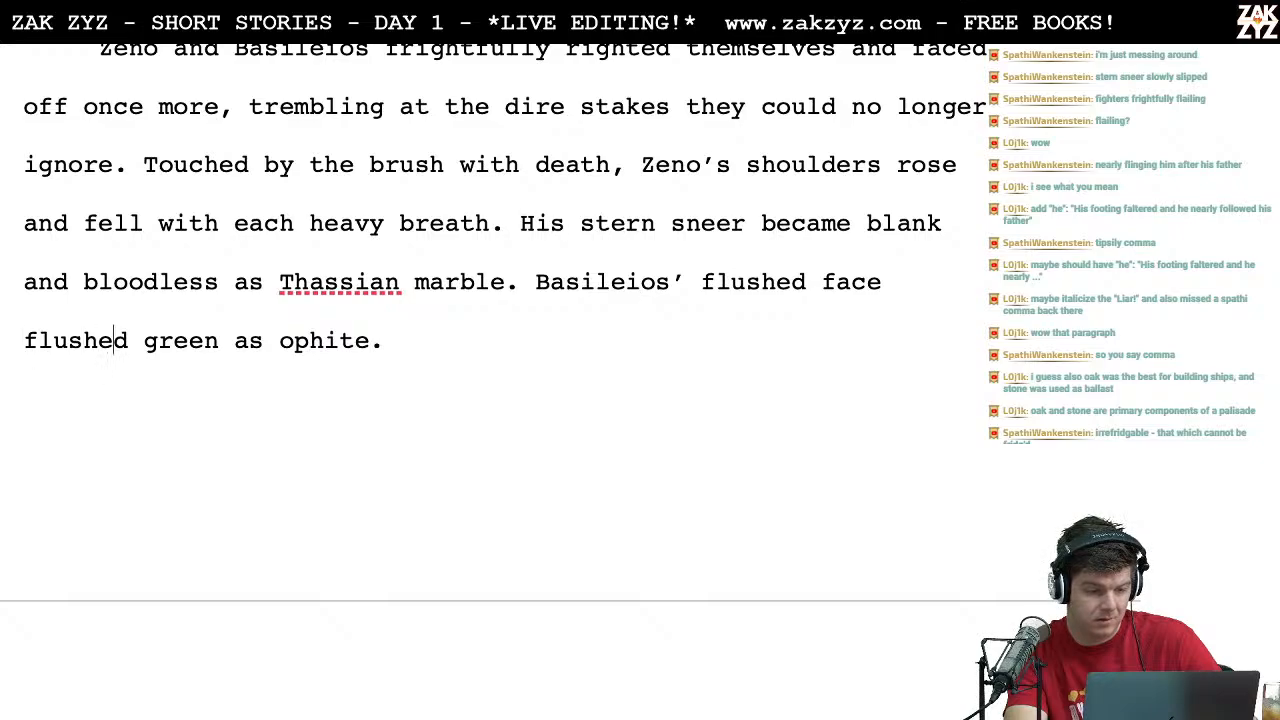
key(BackSpace)
key(BackSpace)
key(BackSpace)
key(BackSpace)
key(BackSpace)
key(BackSpace)
key(BackSpace)
text(grew)
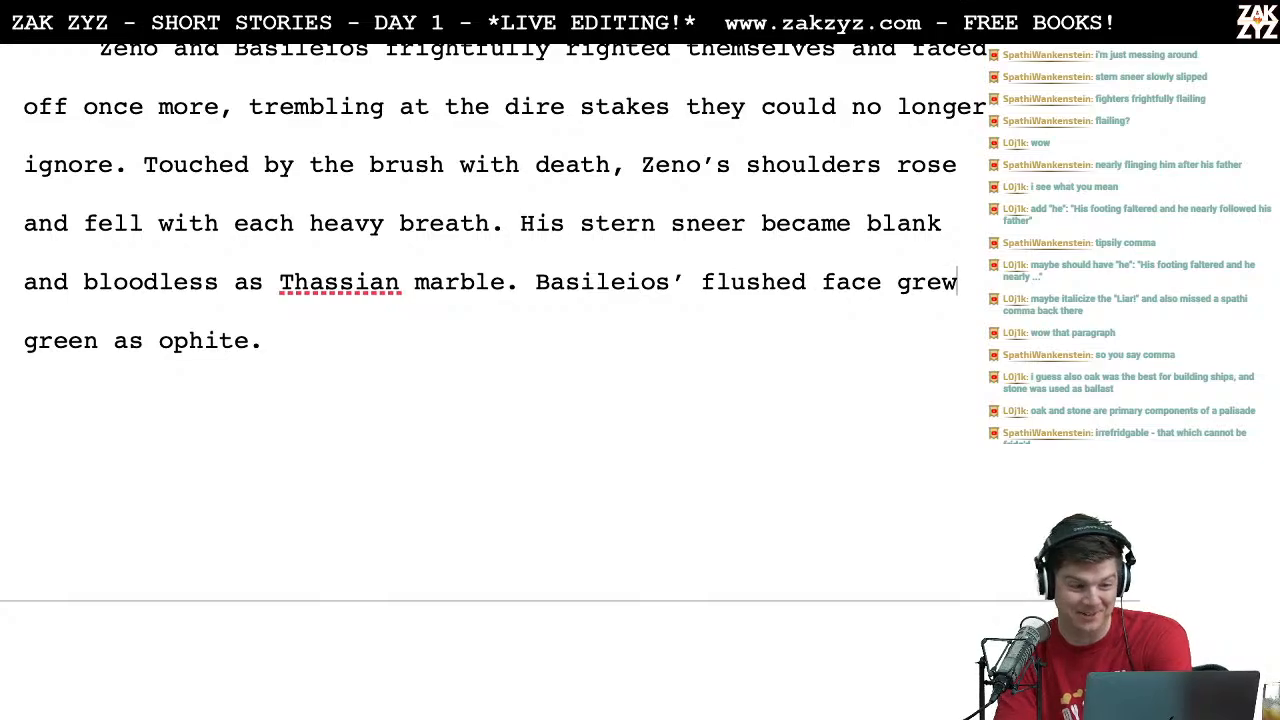
Step: Replace "Touched by the brush with" before "death" with "Shuddering at the brush with"
scroll(490, 340, up, 1)
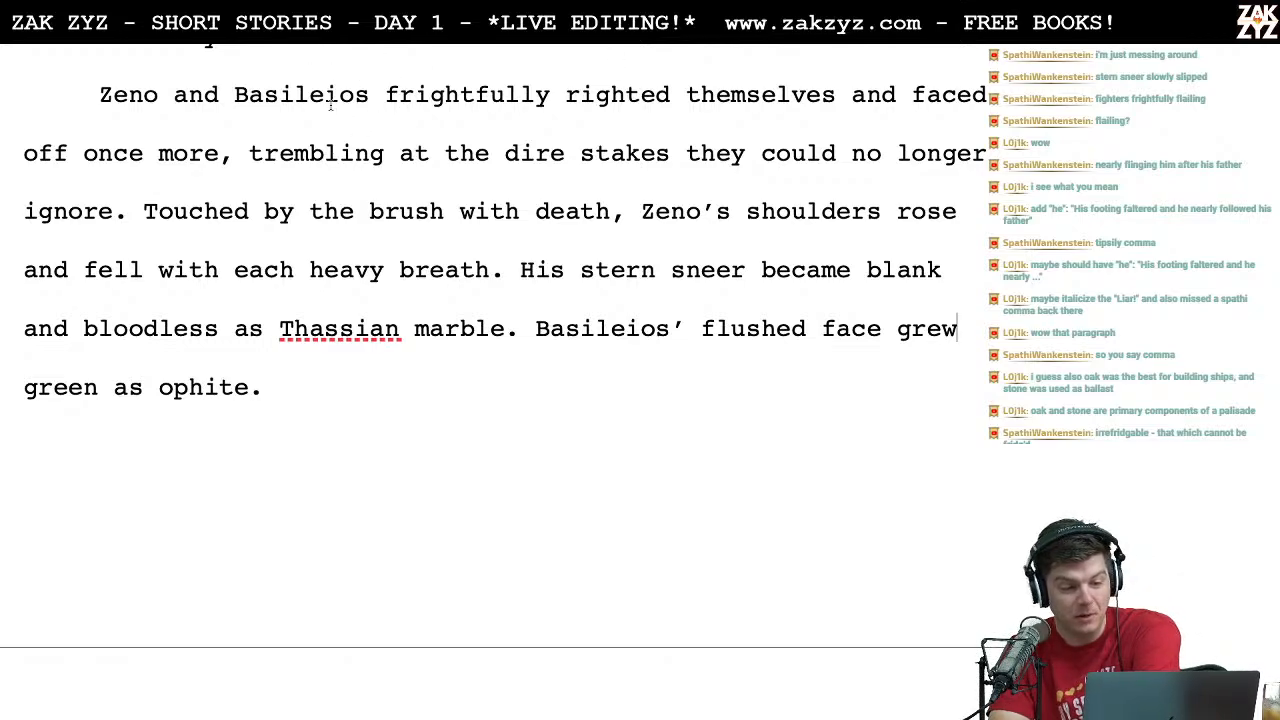
scroll(463, 143, down, 1)
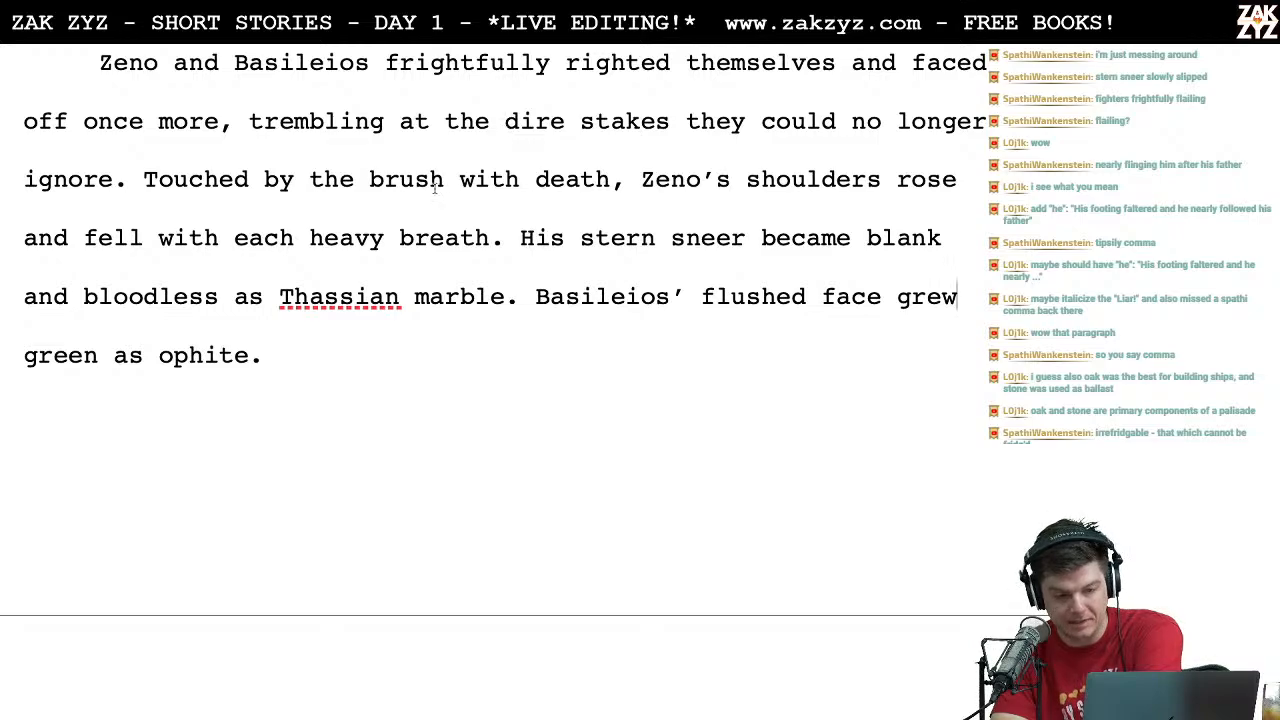
scroll(508, 125, down, 1)
scroll(434, 194, up, 1)
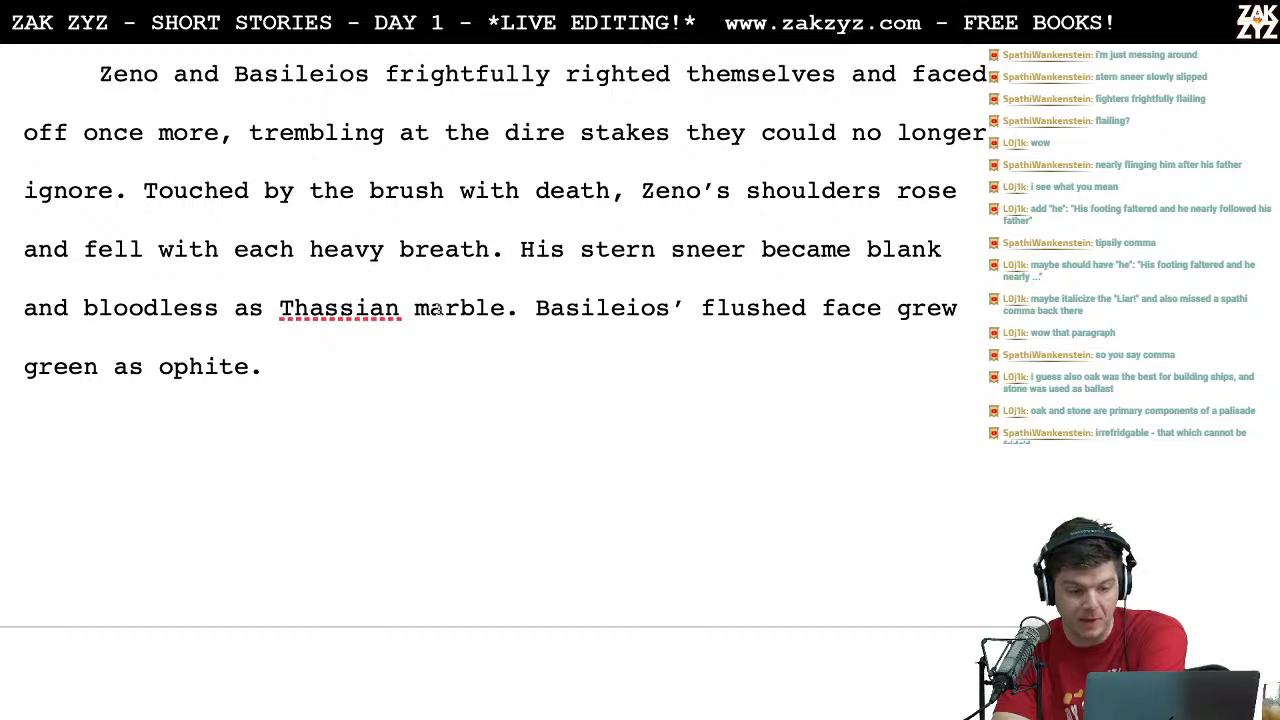
scroll(438, 310, down, 1)
click(294, 158)
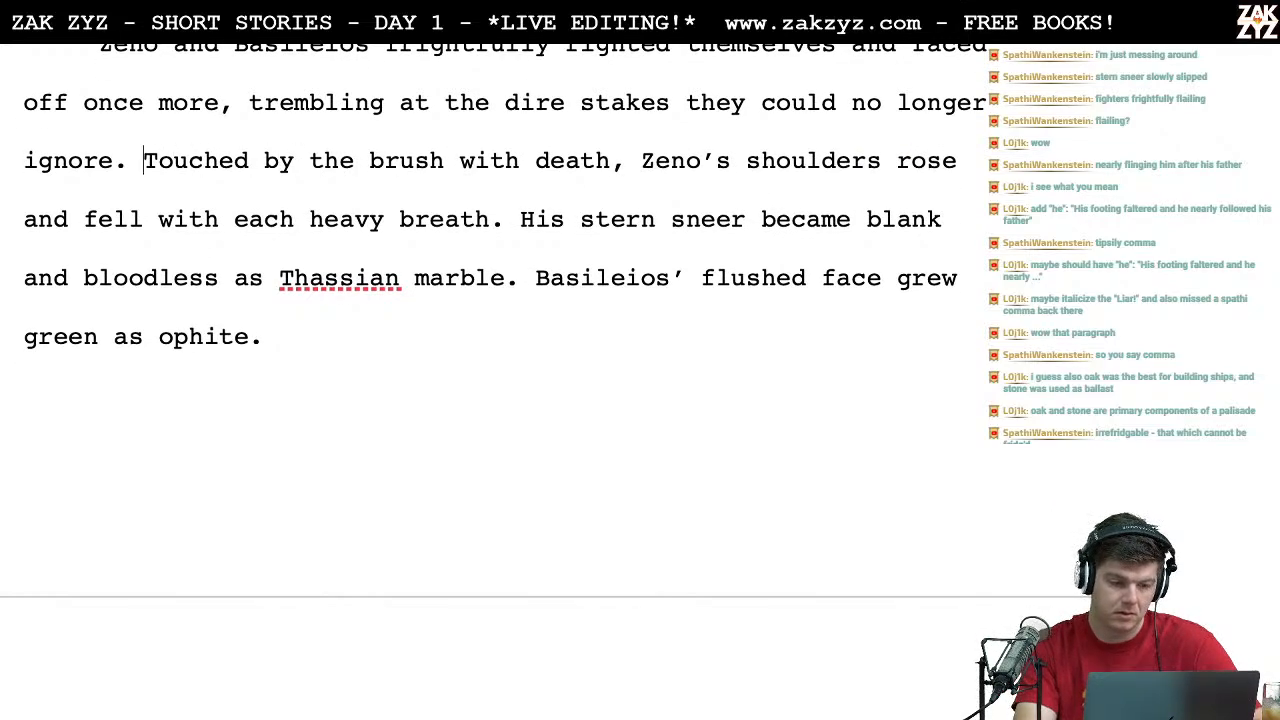
drag(144, 175, 520, 175)
text(Shud)
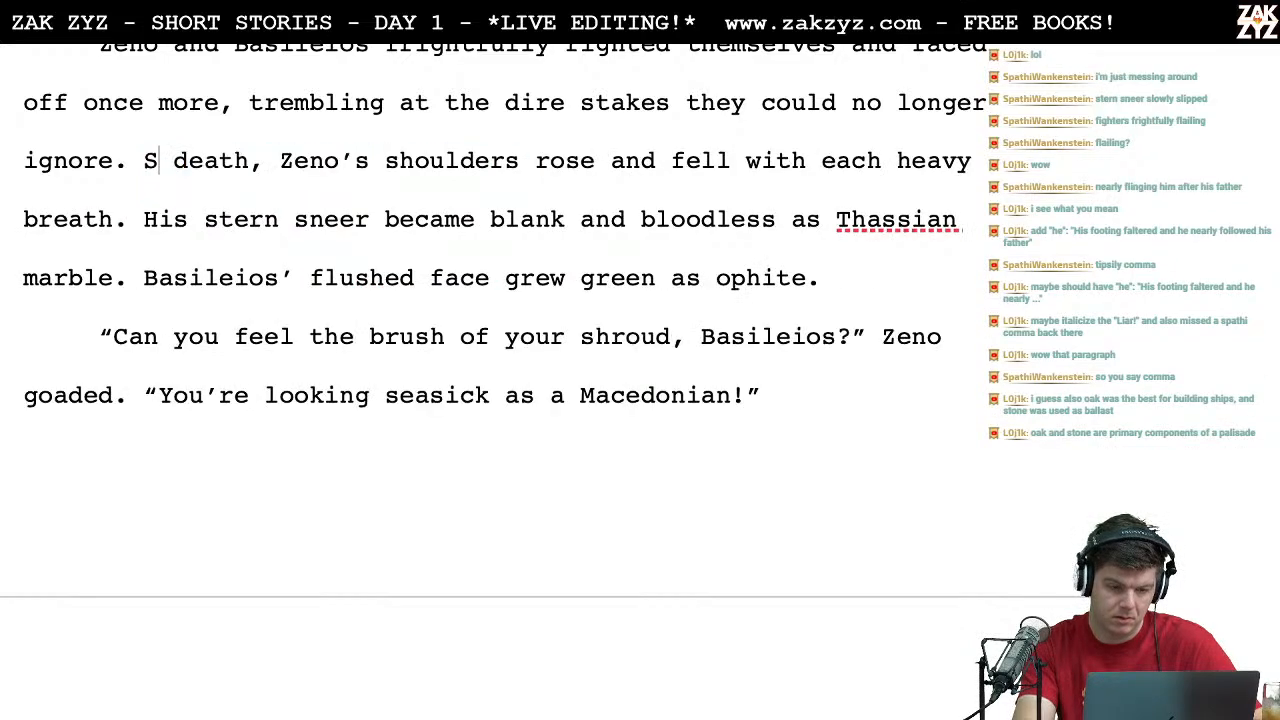
text(dering at the br)
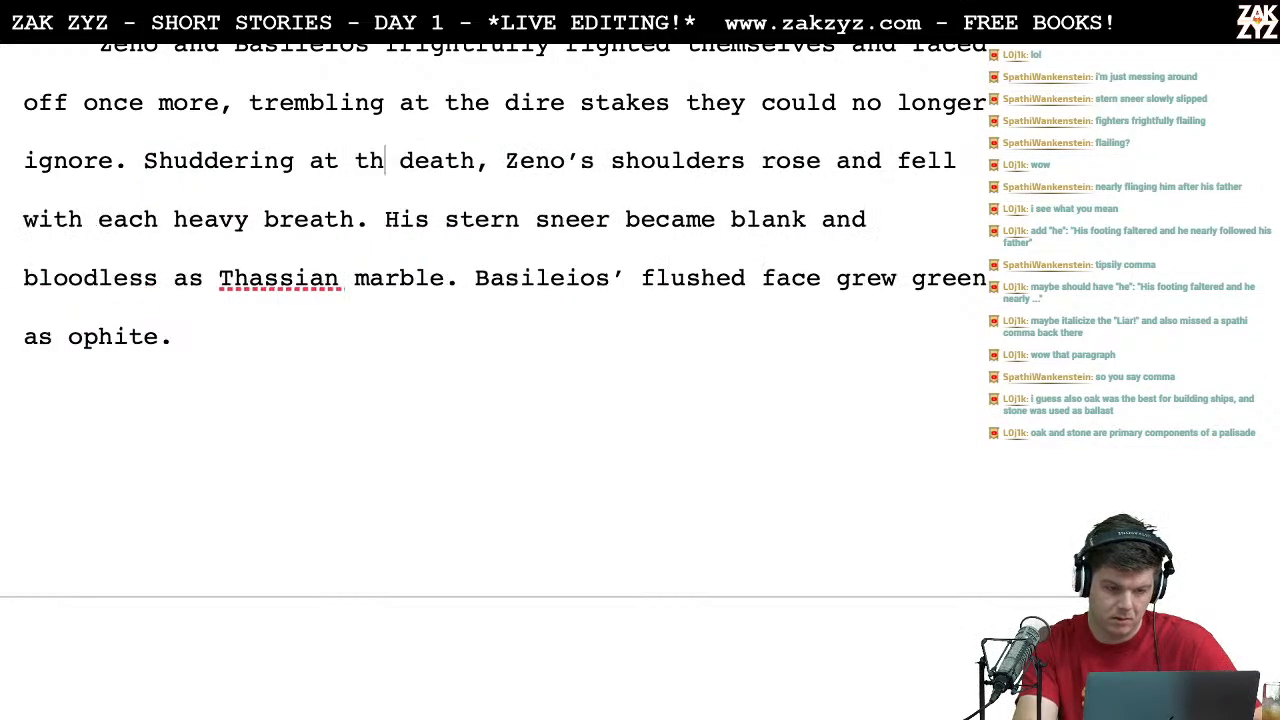
text(uch)
key(BackSpace)
key(BackSpace)
text(sh with)
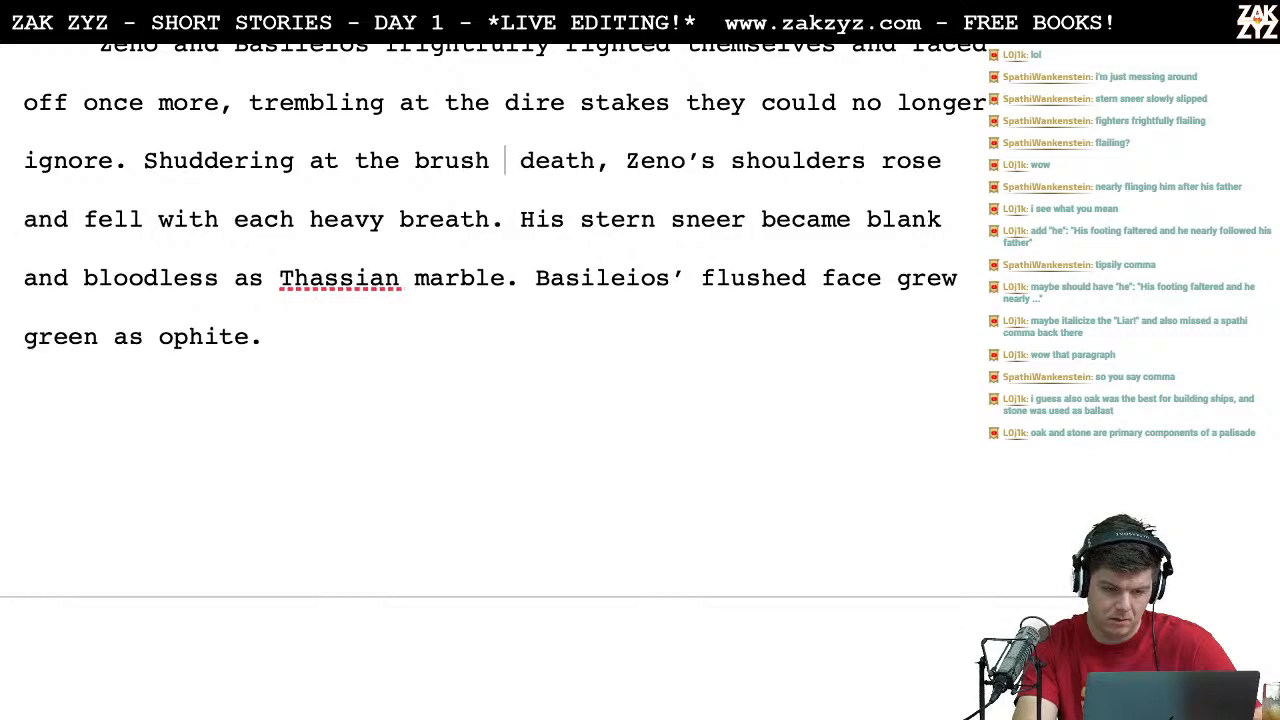
Step: Insert a paragraph break after "Shuddering at the", moving "brush with death" and the rest of the text to a new line
key(Right)
key(Right)
key(Right)
key(Right)
key(Right)
key(Right)
key(Right)
key(Right)
key(Right)
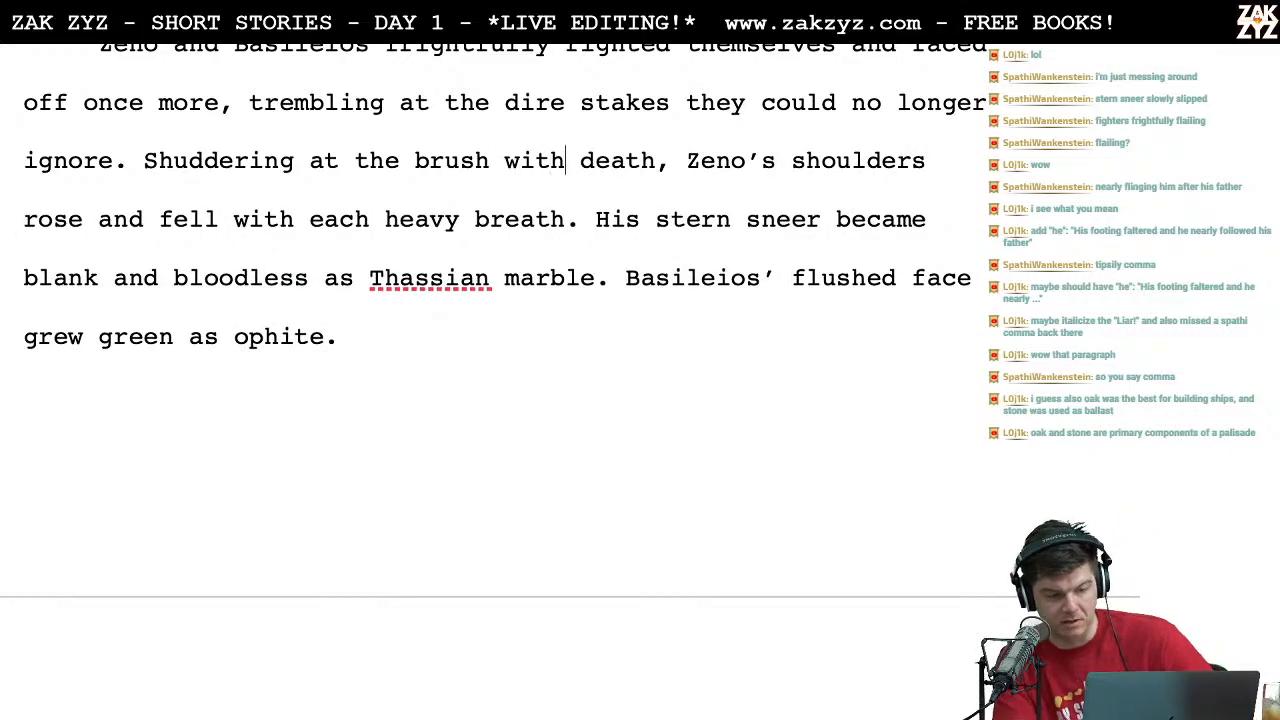
key(Left)
key(Left)
key(Left)
key(Left)
key(Left)
key(Left)
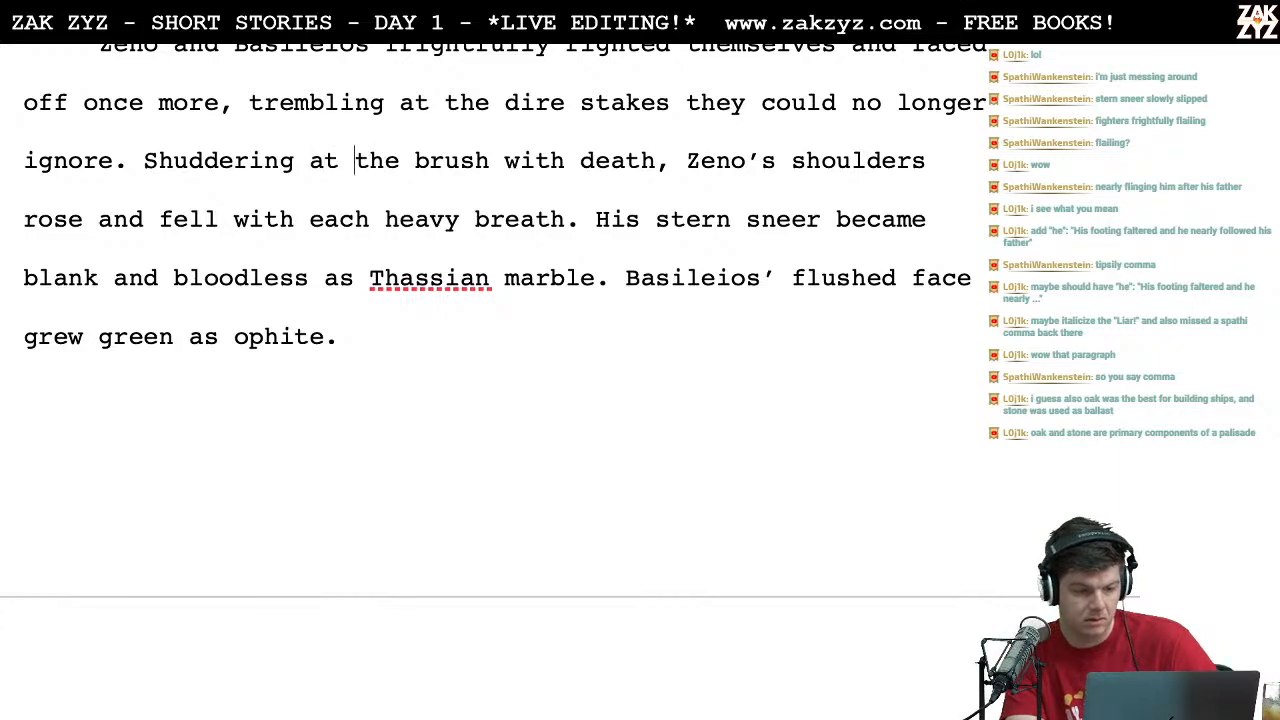
key(Return)
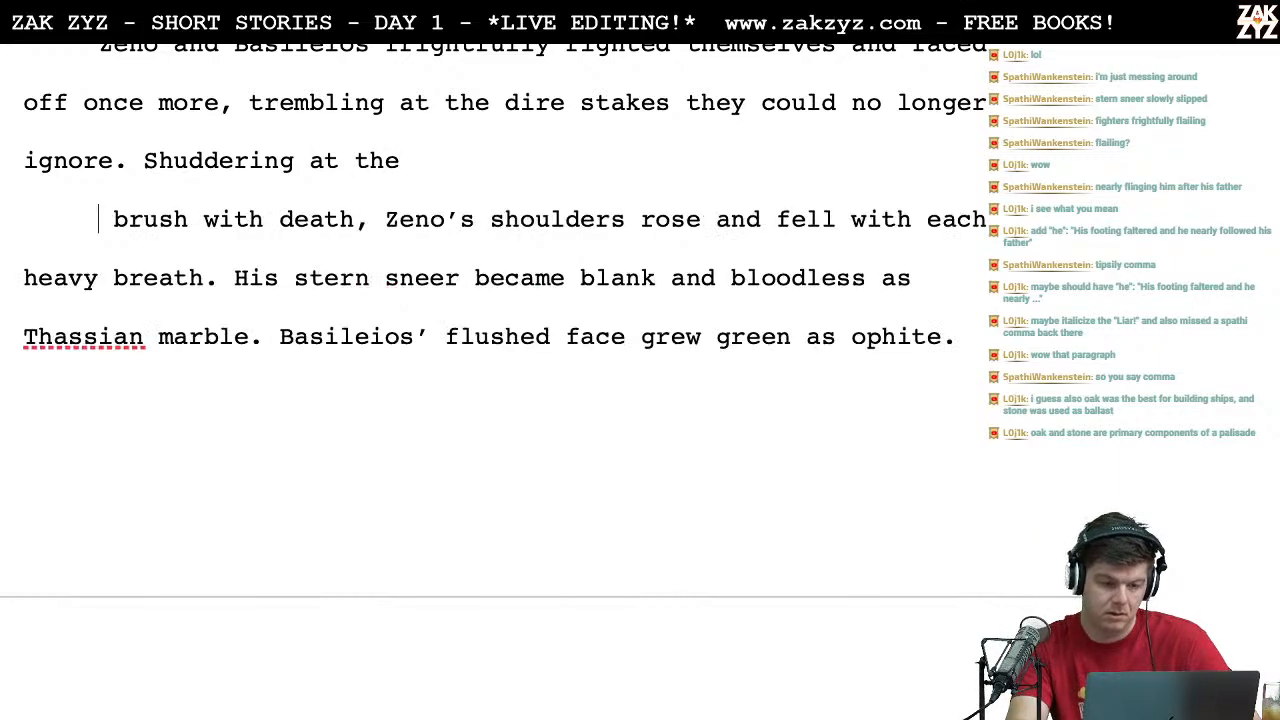
Step: Try alternative continuations after "Shuddering at the", including "brushed" and "suggestion", and delete each one
text(brushed)
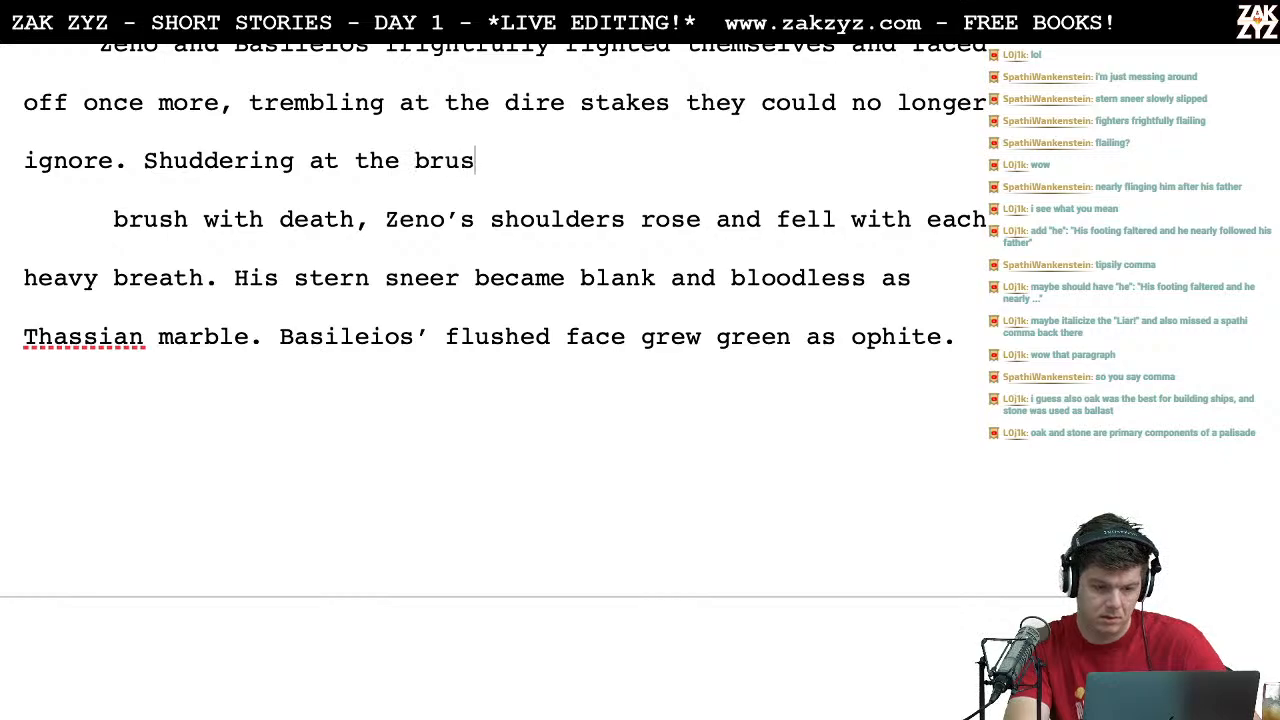
key(BackSpace)
key(BackSpace)
key(BackSpace)
key(BackSpace)
key(BackSpace)
key(BackSpace)
key(BackSpace)
key(BackSpace)
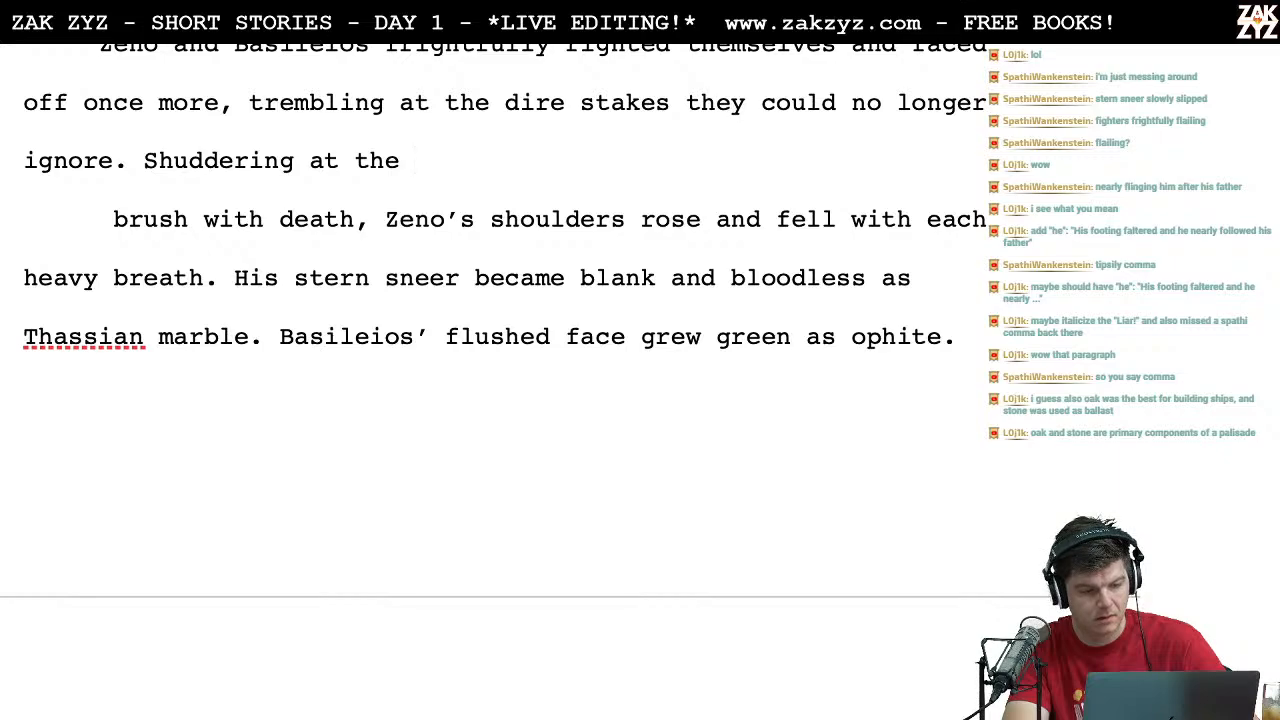
text(s)
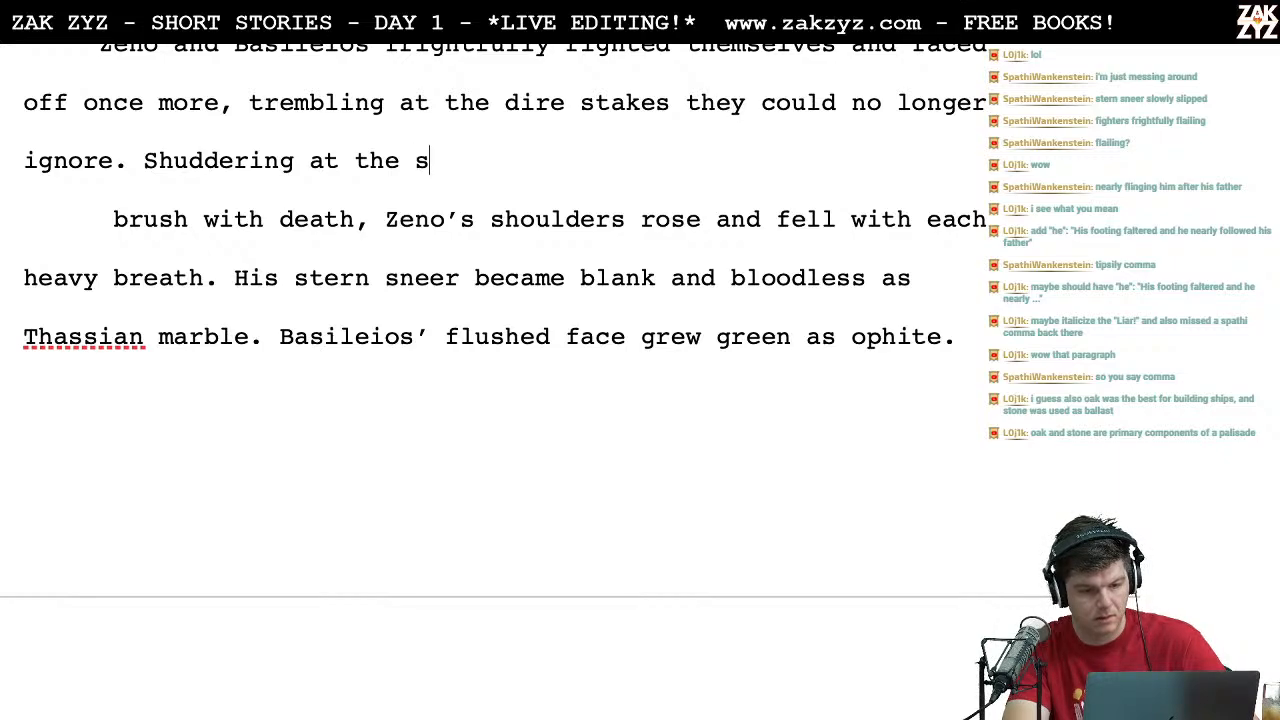
key(BackSpace)
text(proxim)
key(BackSpace)
key(BackSpace)
key(BackSpace)
key(BackSpace)
key(BackSpace)
key(BackSpace)
key(BackSpace)
key(BackSpace)
key(BackSpace)
key(BackSpace)
key(BackSpace)
key(BackSpace)
key(BackSpace)
text(at the )
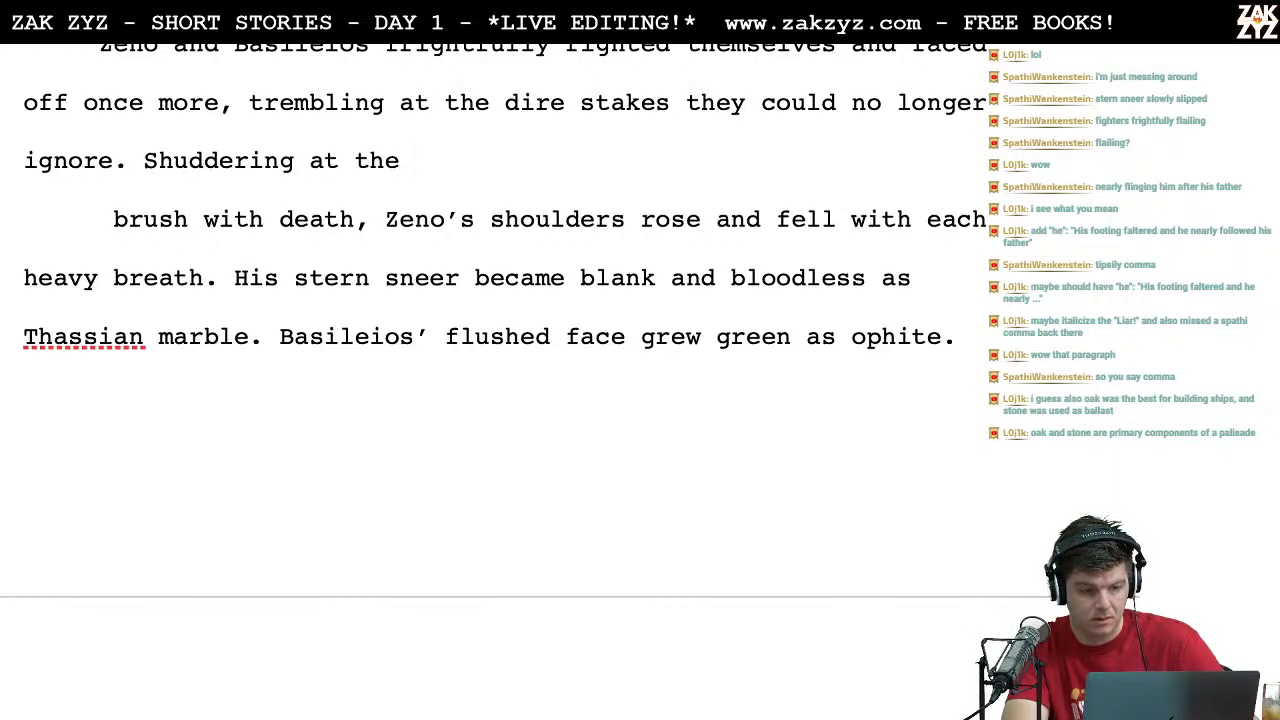
text(suggestion)
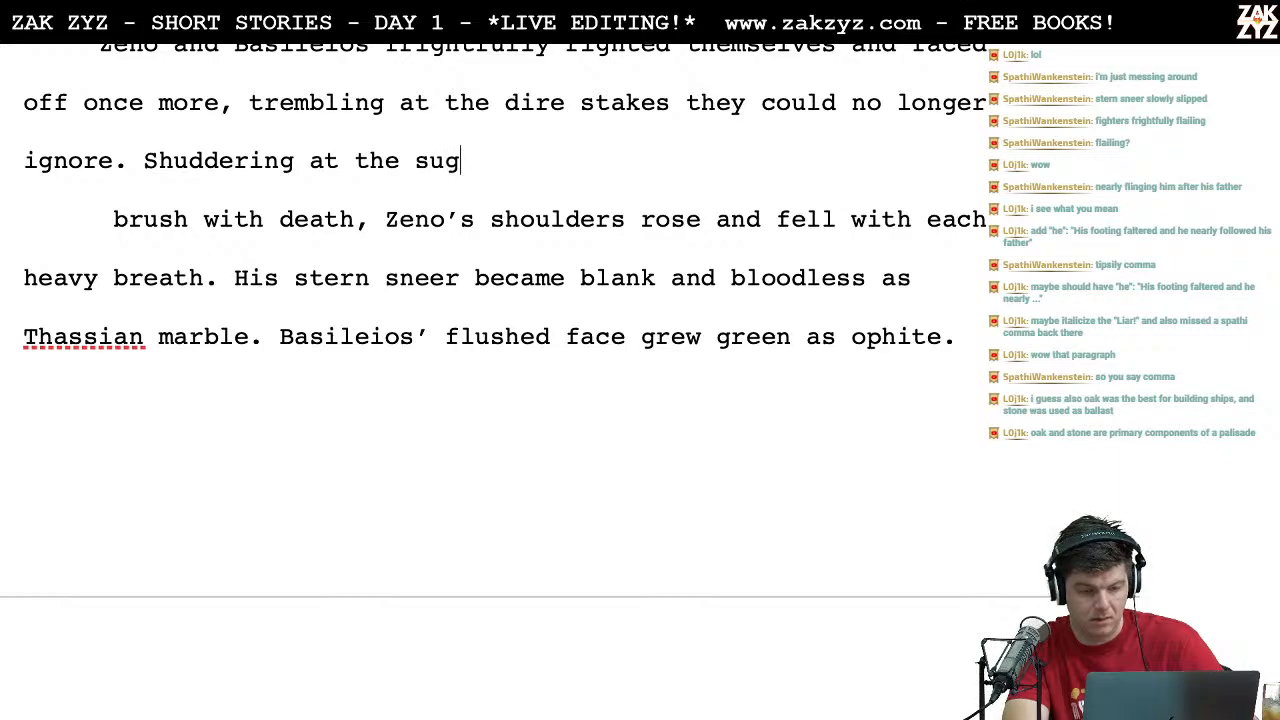
key(BackSpace)
key(BackSpace)
key(BackSpace)
key(BackSpace)
key(BackSpace)
key(BackSpace)
key(BackSpace)
key(BackSpace)
key(BackSpace)
key(BackSpace)
key(BackSpace)
key(BackSpace)
key(BackSpace)
key(BackSpace)
key(BackSpace)
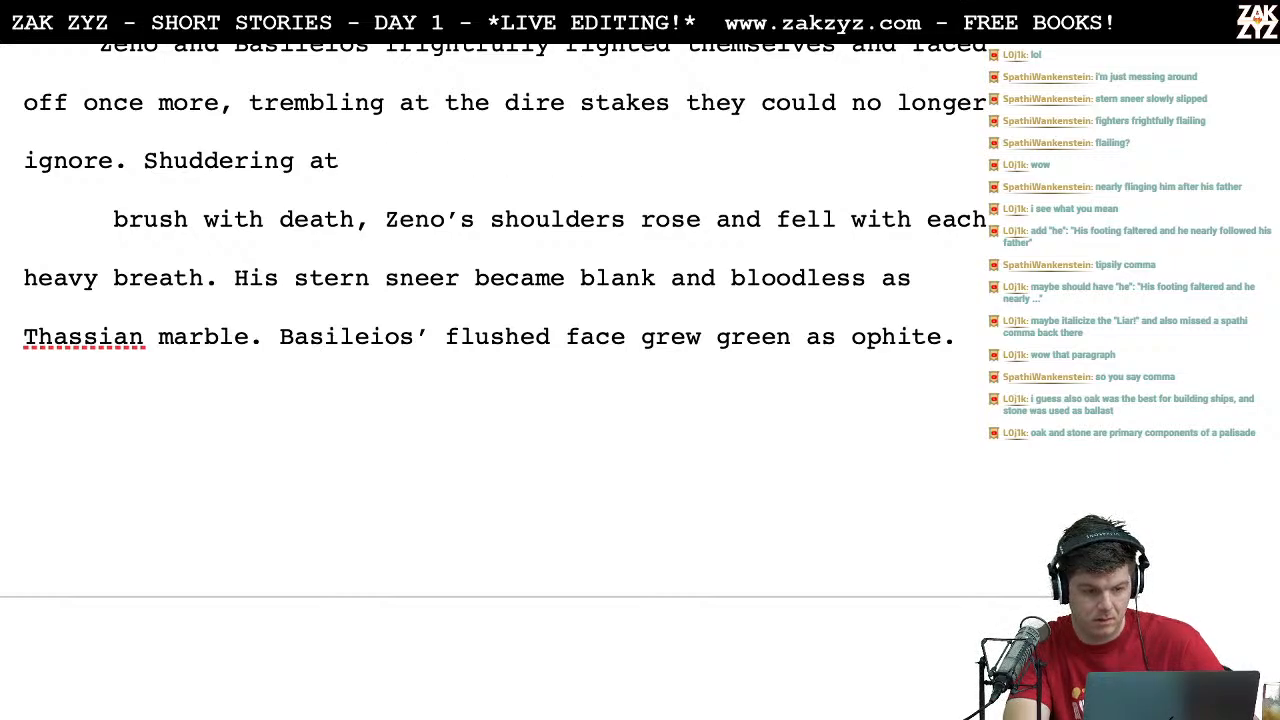
Step: Try "the" and "brush of" as continuations after "Shuddering at", and delete each one
text(the)
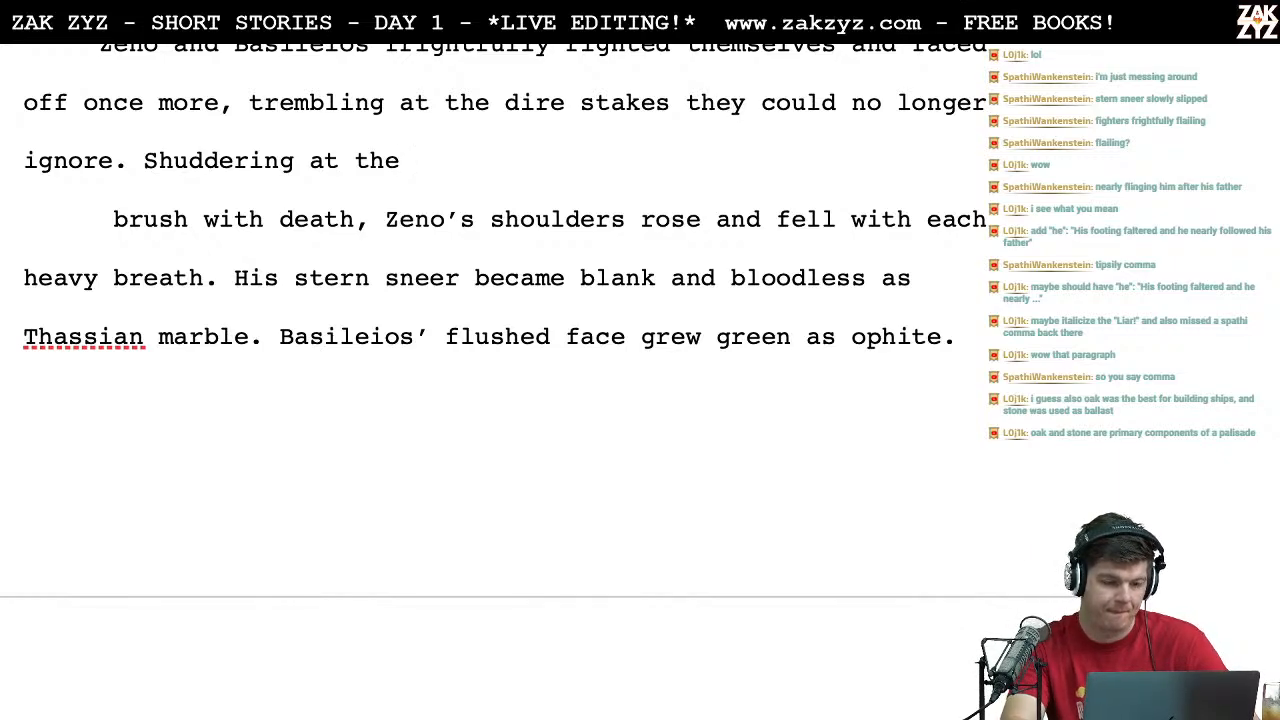
key(BackSpace)
key(BackSpace)
key(BackSpace)
key(BackSpace)
text(b)
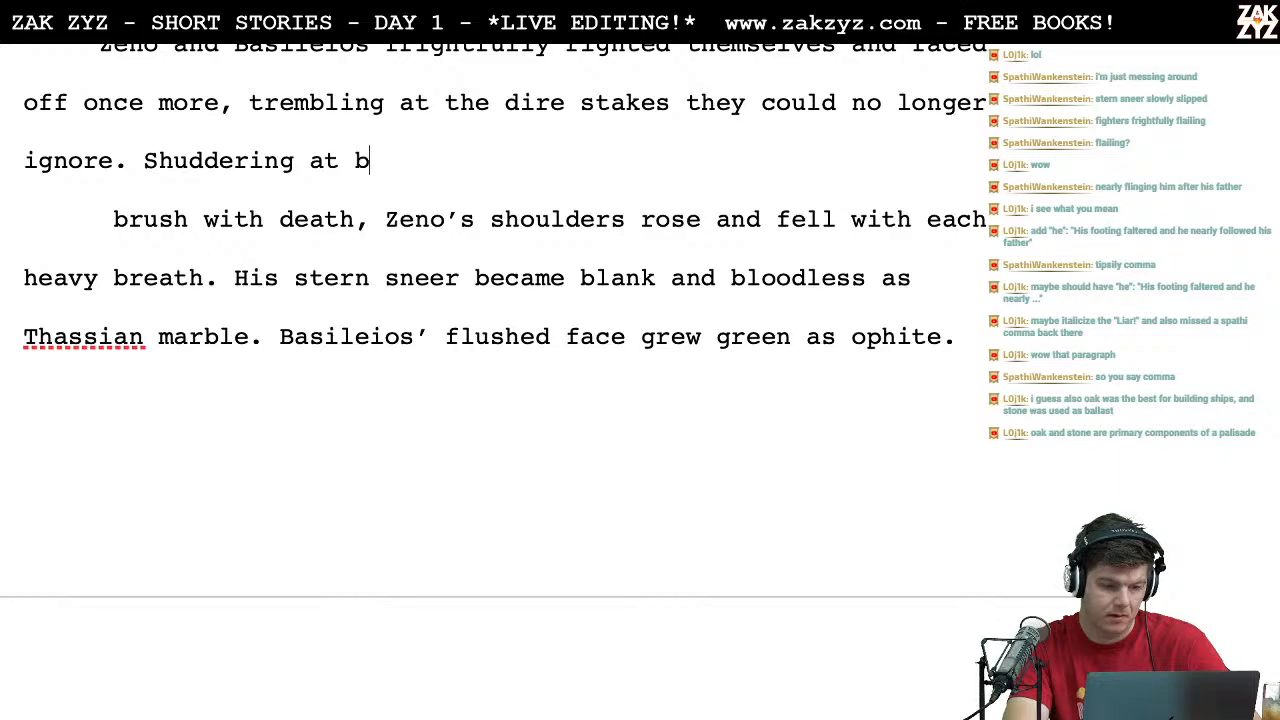
text(rush of)
key(BackSpace)
key(BackSpace)
key(BackSpace)
key(BackSpace)
key(BackSpace)
key(BackSpace)
key(BackSpace)
key(BackSpace)
key(BackSpace)
key(BackSpace)
key(BackSpace)
key(BackSpace)
key(BackSpace)
key(BackSpace)
Step: Delete the sentence opening "Shuddering at" after "ignore."
key(BackSpace)
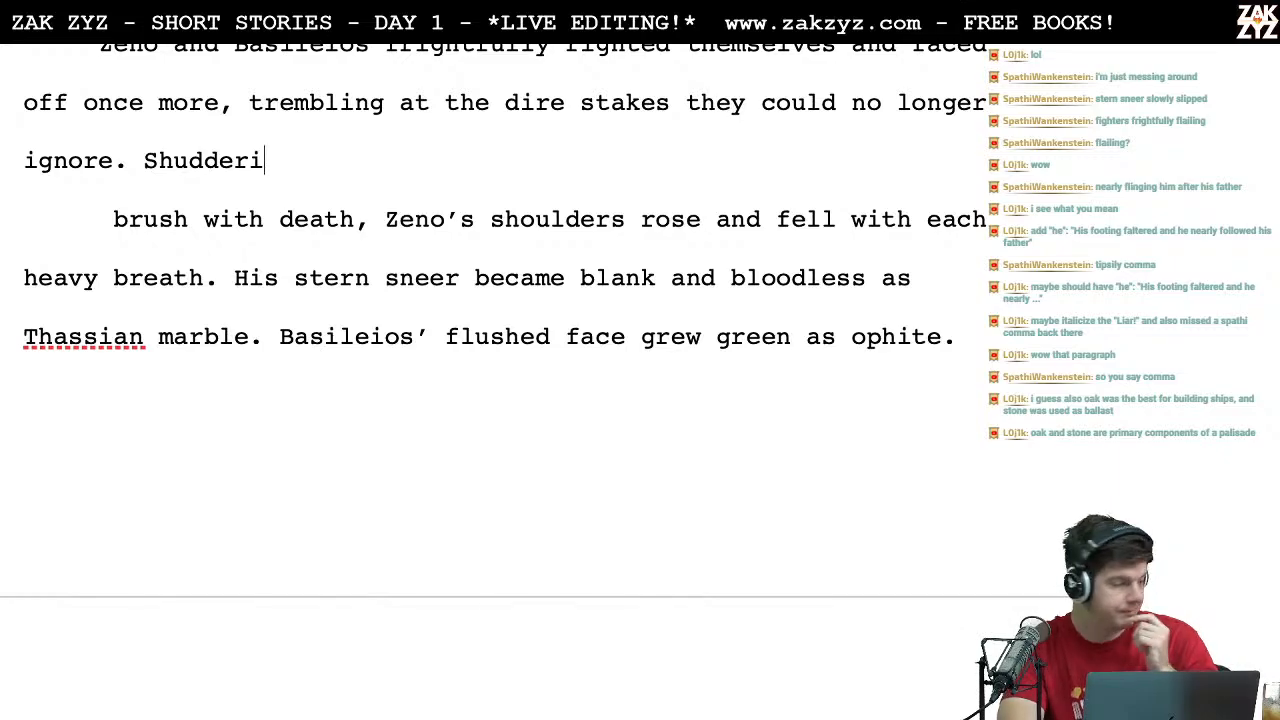
key(BackSpace)
key(BackSpace)
key(BackSpace)
key(BackSpace)
key(BackSpace)
key(BackSpace)
key(BackSpace)
key(BackSpace)
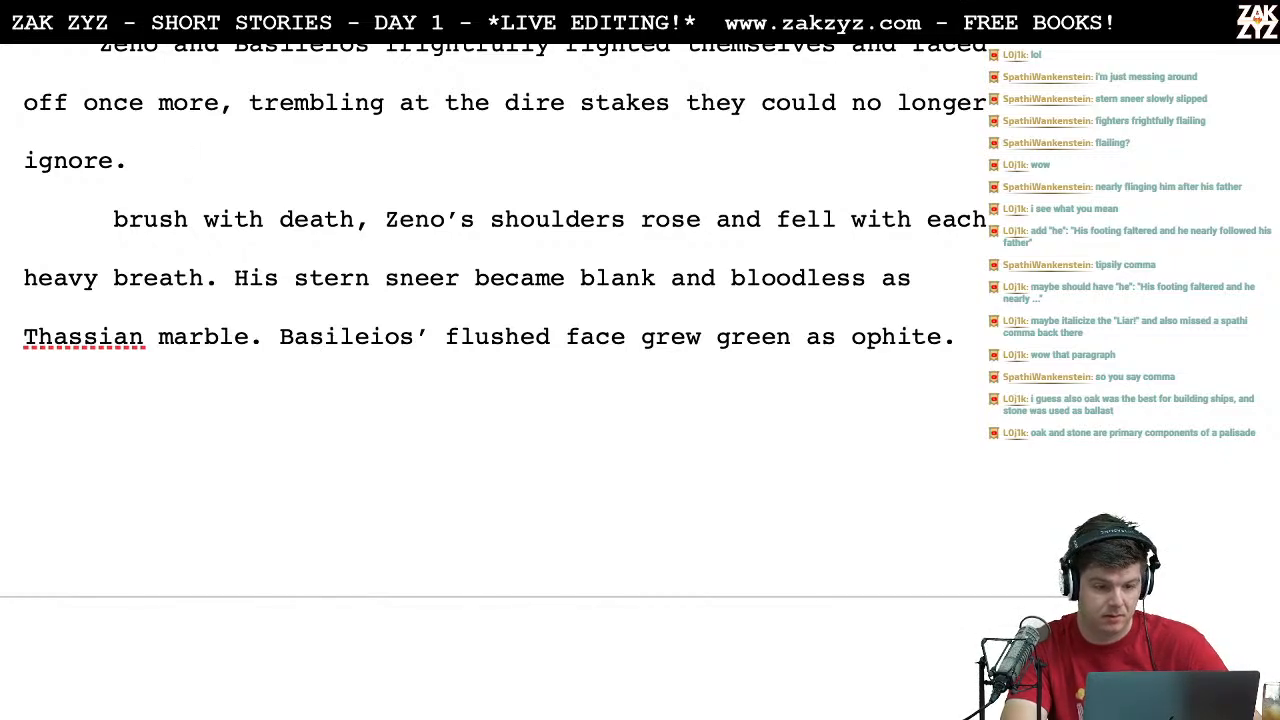
Step: Start the sentence after "ignore." with "Brushed by the cold touch of death,"
text(B)
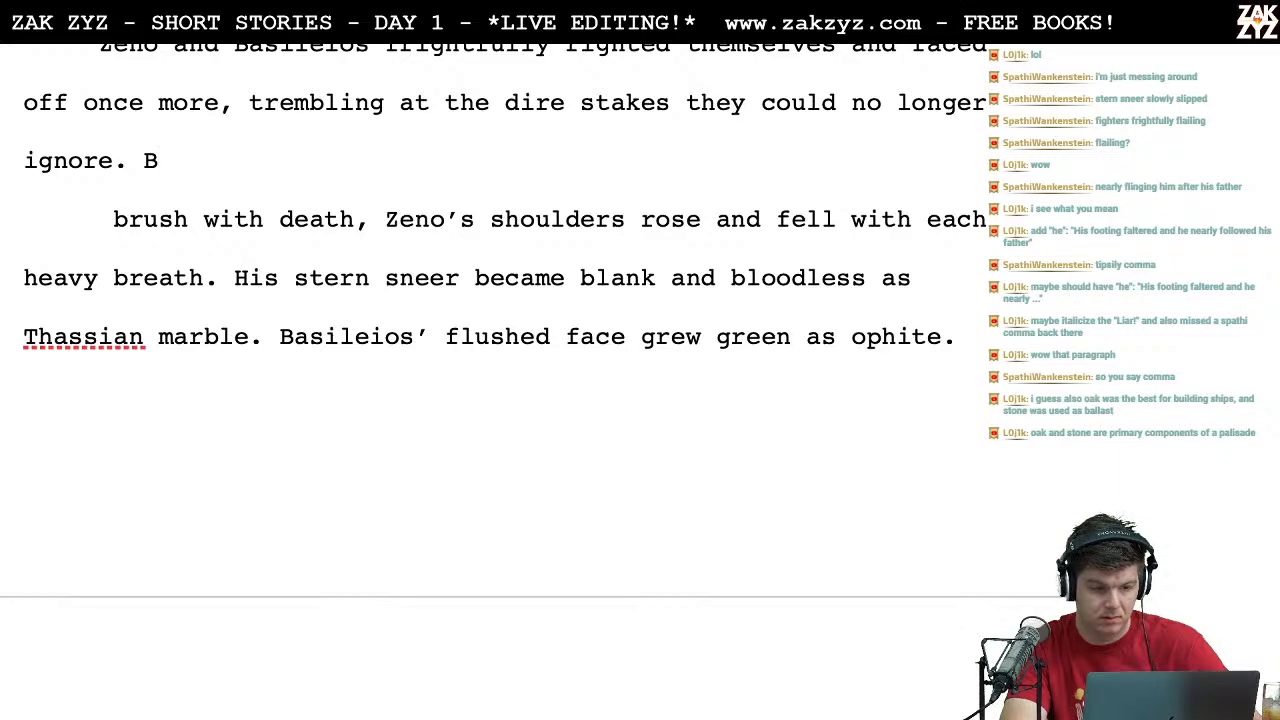
text(rushed by the )
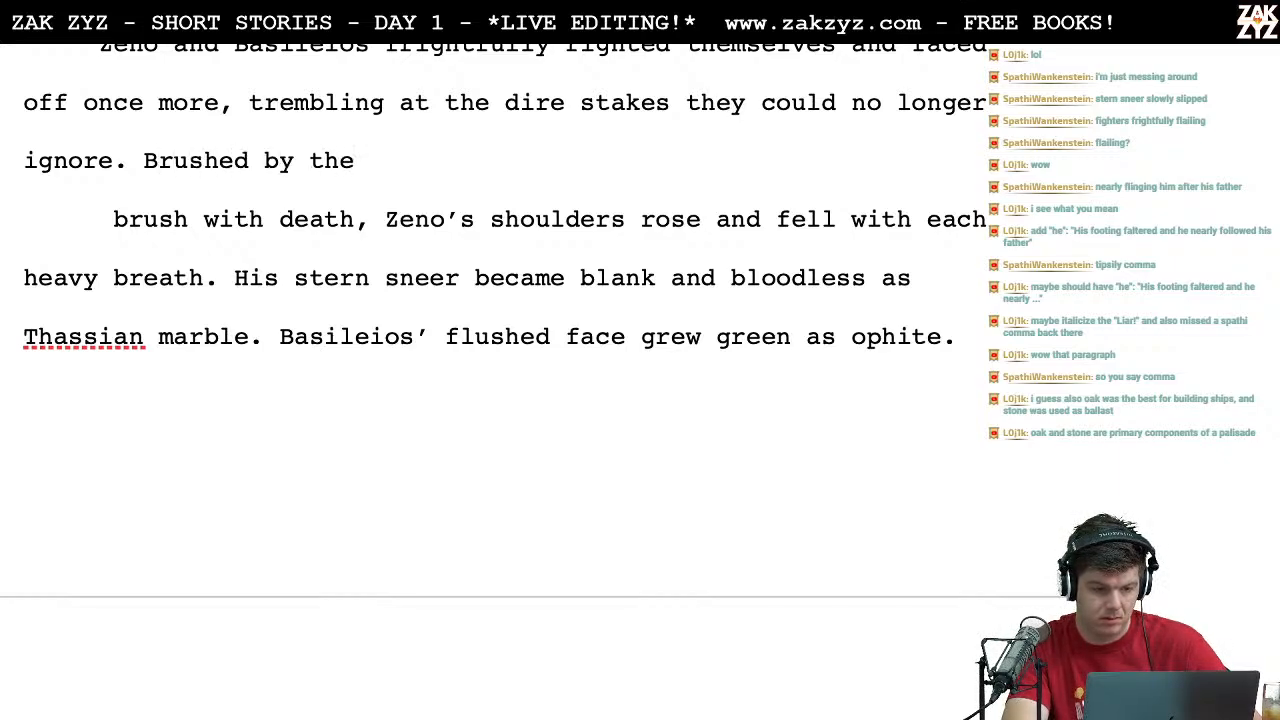
text(f)
key(BackSpace)
key(BackSpace)
key(BackSpace)
key(BackSpace)
key(BackSpace)
text(the cold)
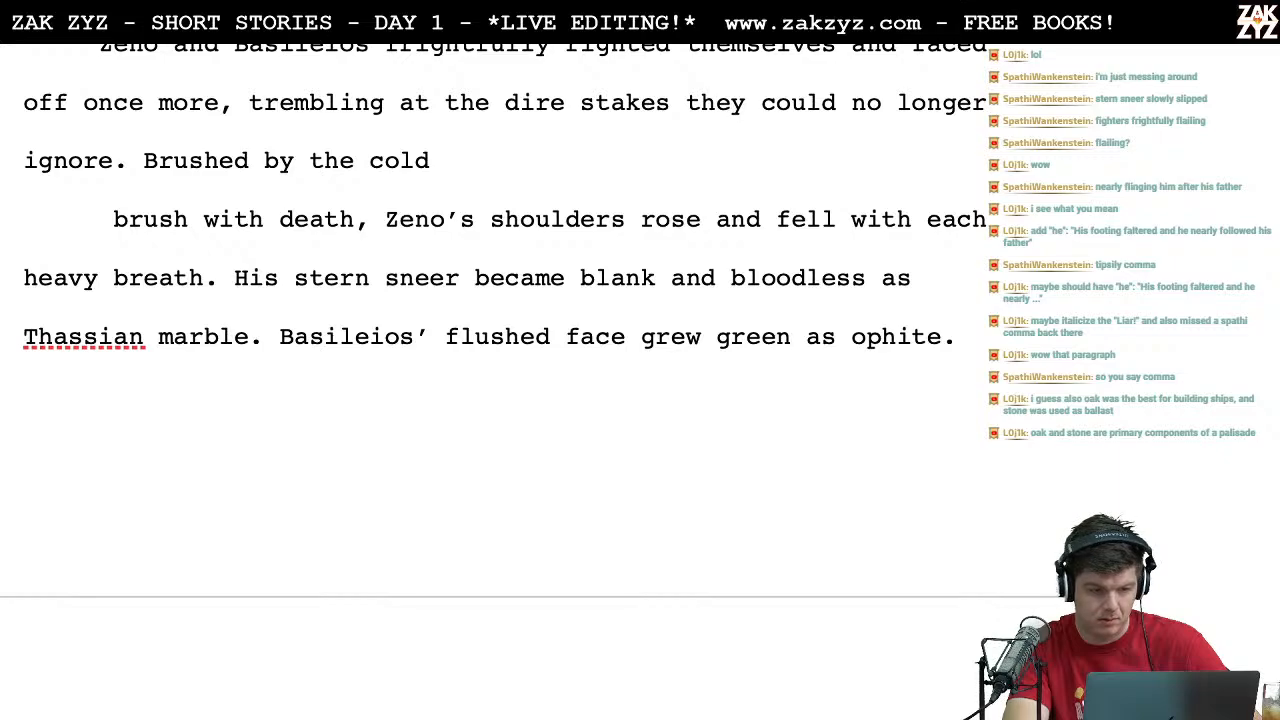
text( touch of de)
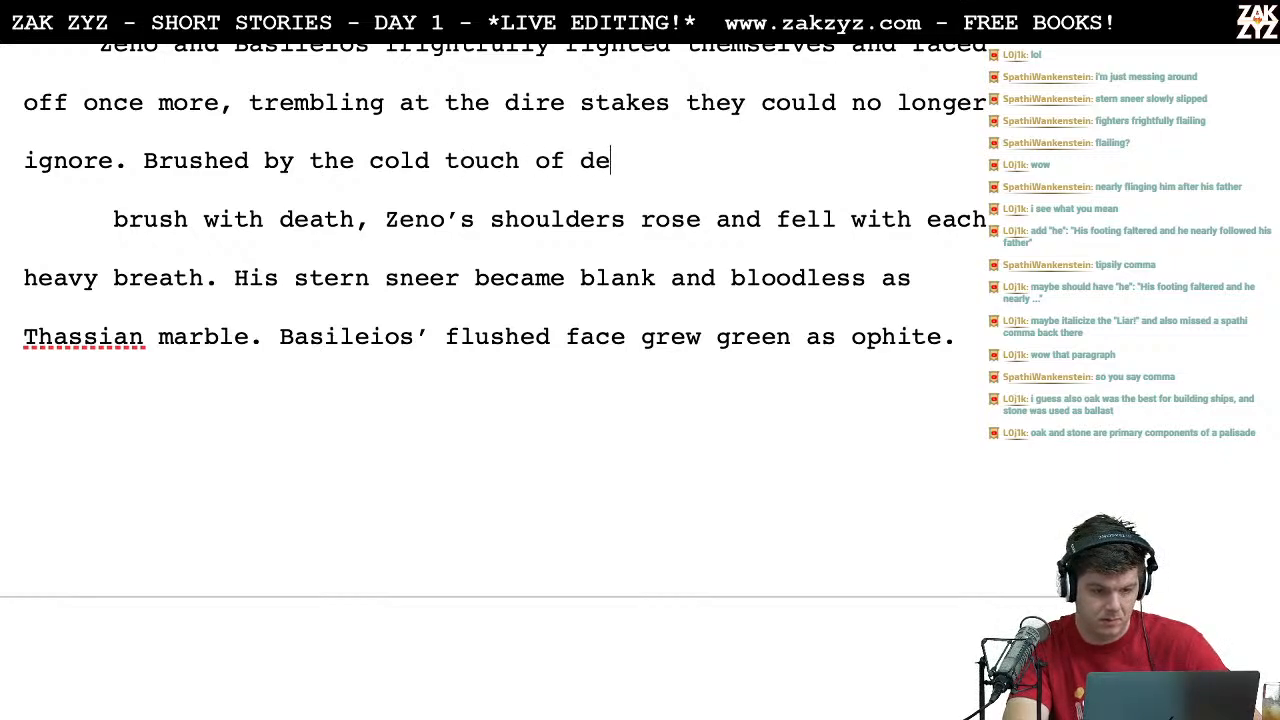
text(ath,)
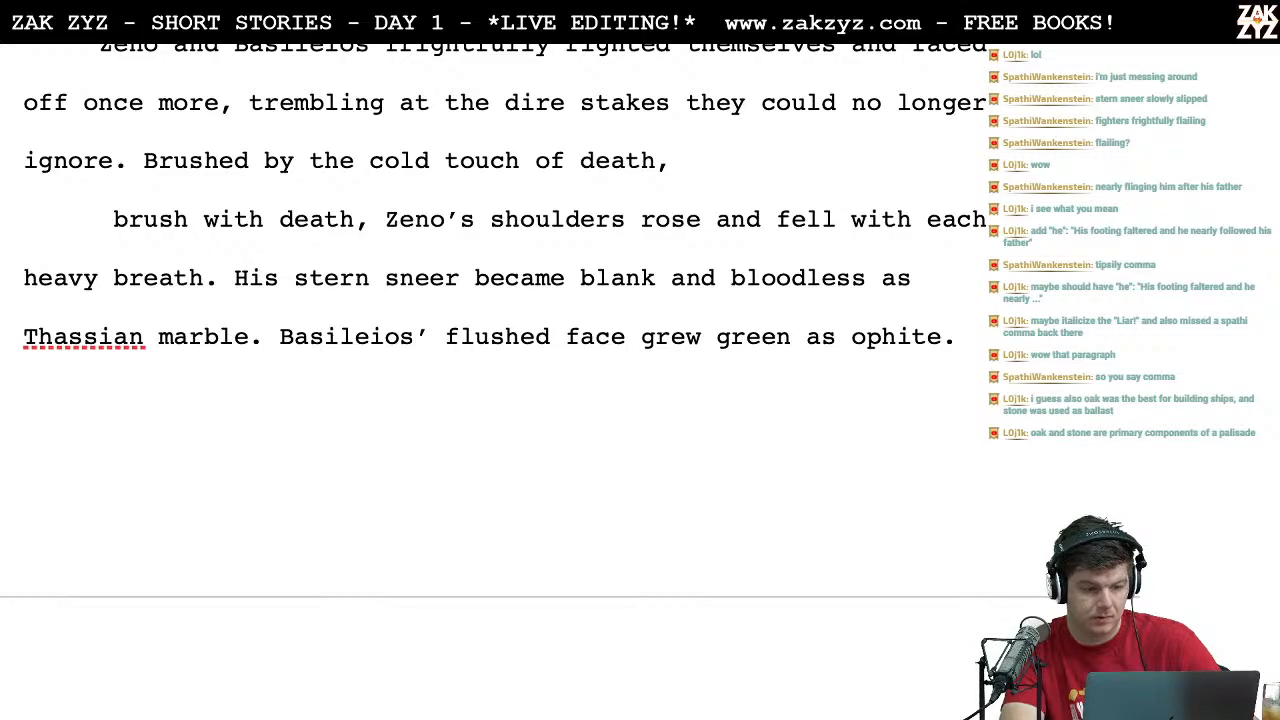
Step: Move "Brushed by the cold touch of death," to a new line and try "Shivering at the touch" before it, deleting "touch"
key(Return)
key(Left)
text(Shivering at the )
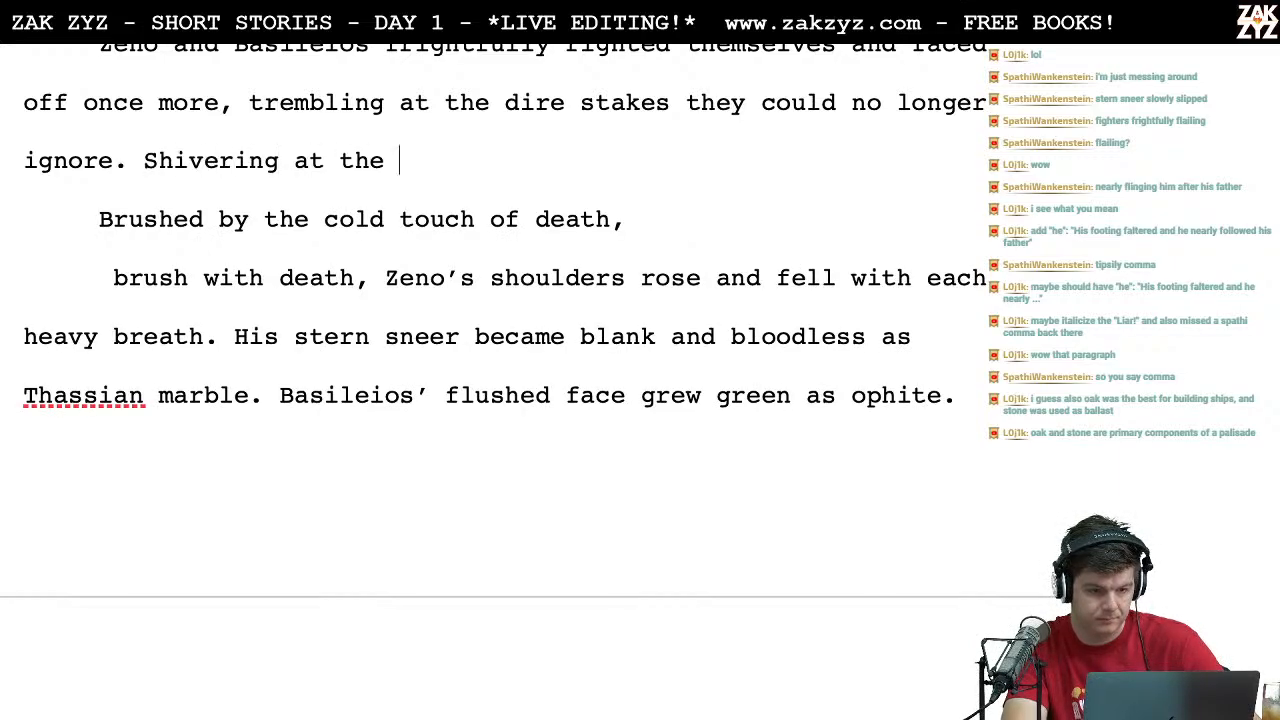
text(touch)
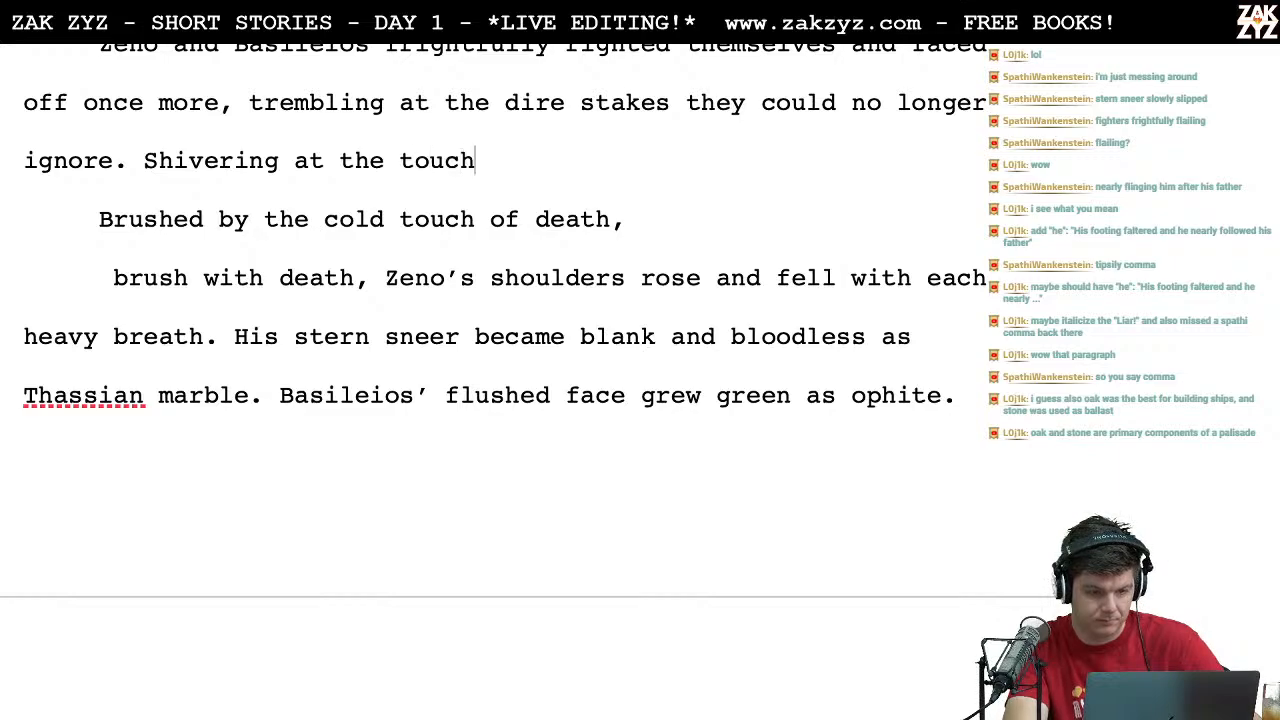
key(BackSpace)
key(BackSpace)
key(BackSpace)
key(BackSpace)
key(BackSpace)
key(BackSpace)
key(BackSpace)
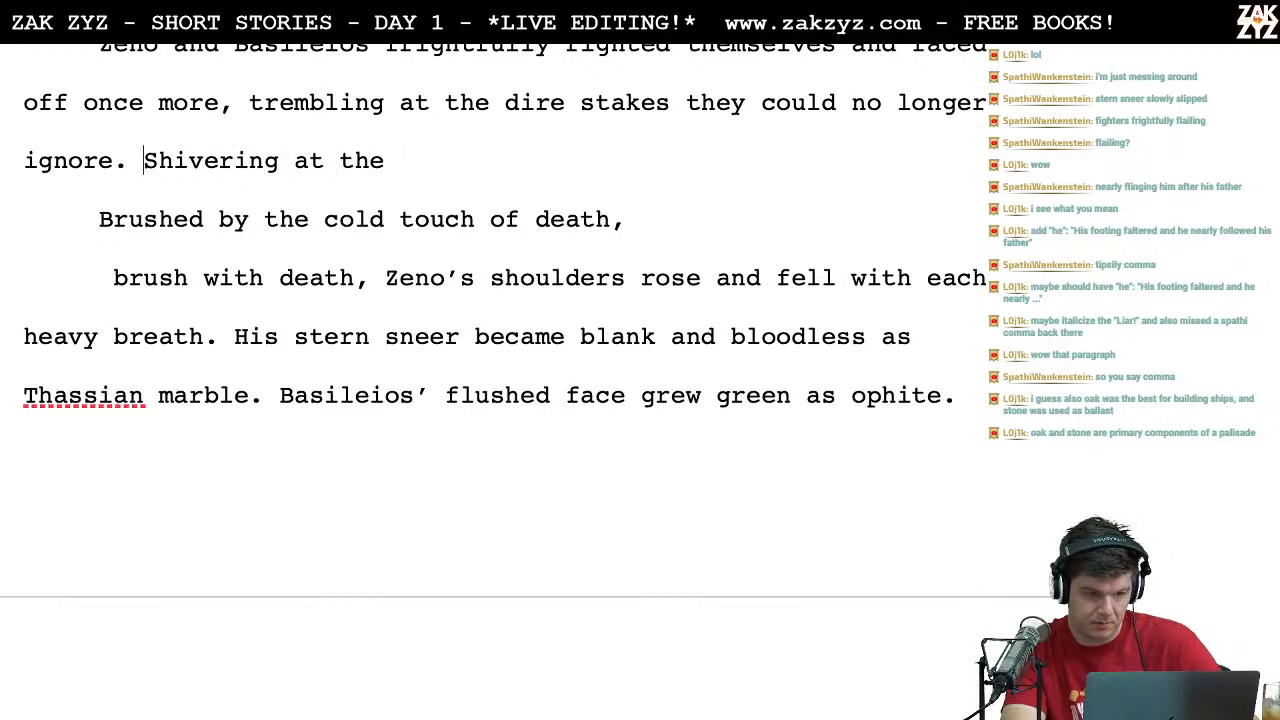
Step: Replace "Shivering at the" and the line "Brushed by the cold touch of death," with "Shuddering at the brush"
key(shift+Down)
key(shift+Down)
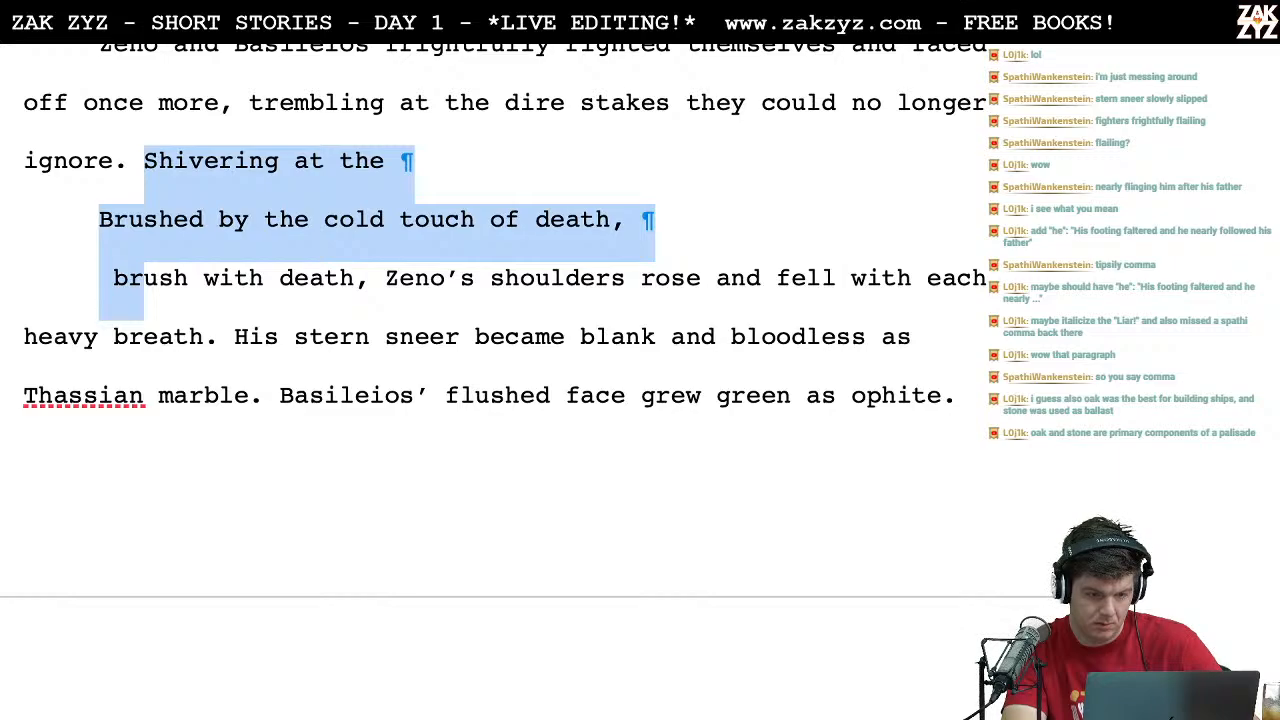
key(shift+Up)
key(shift+Down)
key(shift+Left)
key(shift+Left)
key(shift+Left)
key(shift+Left)
key(shift+Left)
key(shift+Right)
text(Shuddering at the brush)
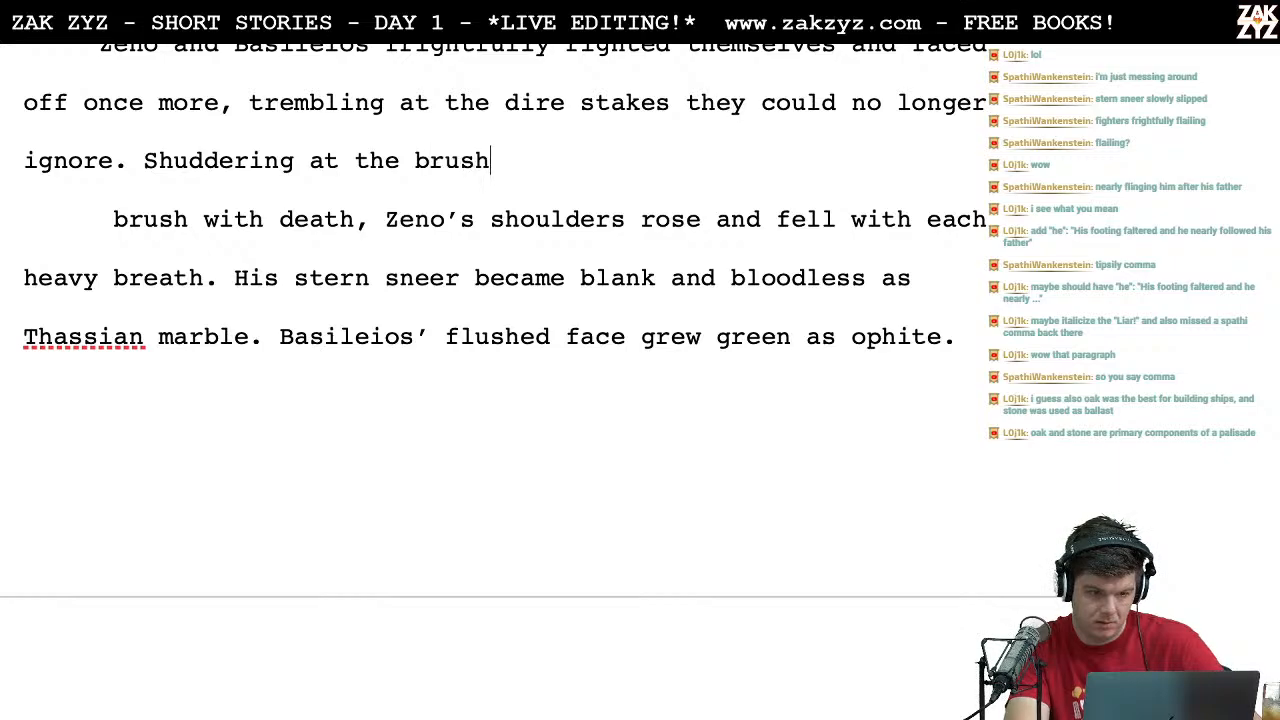
text(ed breath)
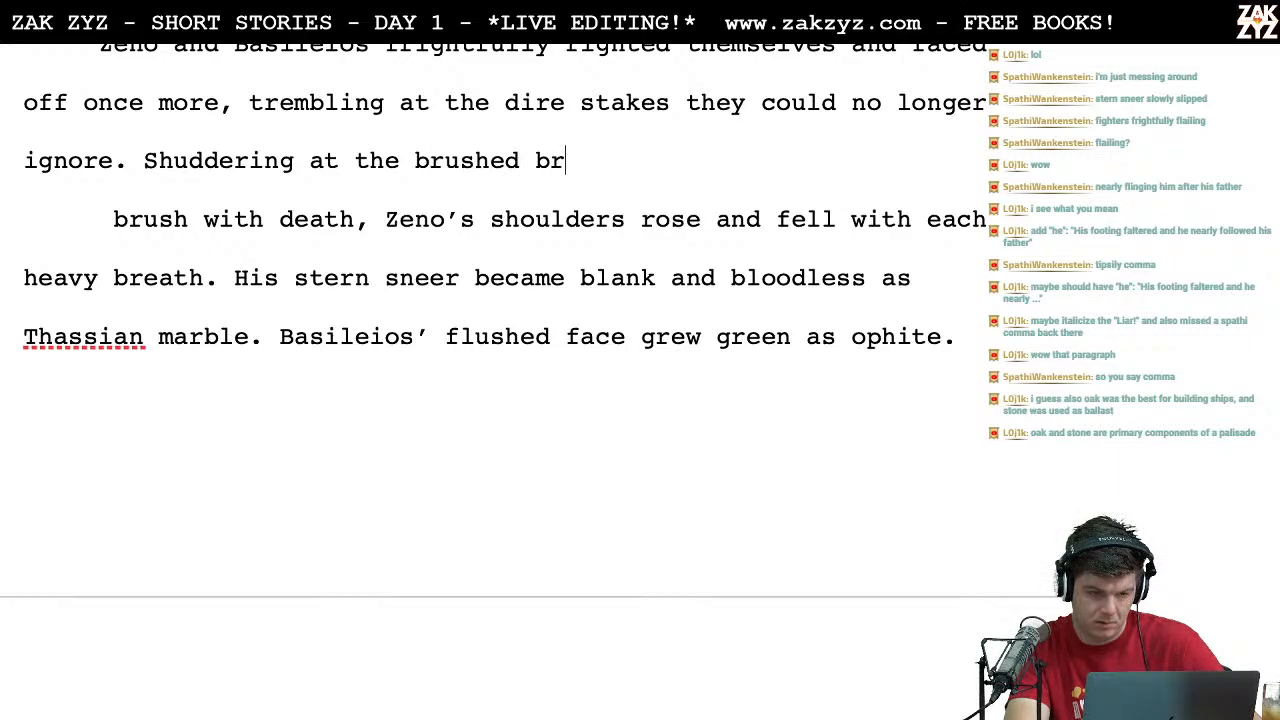
Step: Try extending the opening to "Shuddering at the brushed breath", and delete the whole phrase
key(BackSpace)
key(BackSpace)
key(BackSpace)
key(BackSpace)
key(BackSpace)
key(BackSpace)
key(BackSpace)
key(BackSpace)
key(BackSpace)
key(BackSpace)
key(BackSpace)
key(BackSpace)
key(BackSpace)
key(BackSpace)
key(BackSpace)
key(BackSpace)
key(BackSpace)
key(BackSpace)
key(BackSpace)
key(BackSpace)
key(BackSpace)
key(BackSpace)
key(BackSpace)
key(BackSpace)
key(BackSpace)
key(BackSpace)
key(BackSpace)
key(BackSpace)
key(BackSpace)
key(BackSpace)
key(BackSpace)
key(BackSpace)
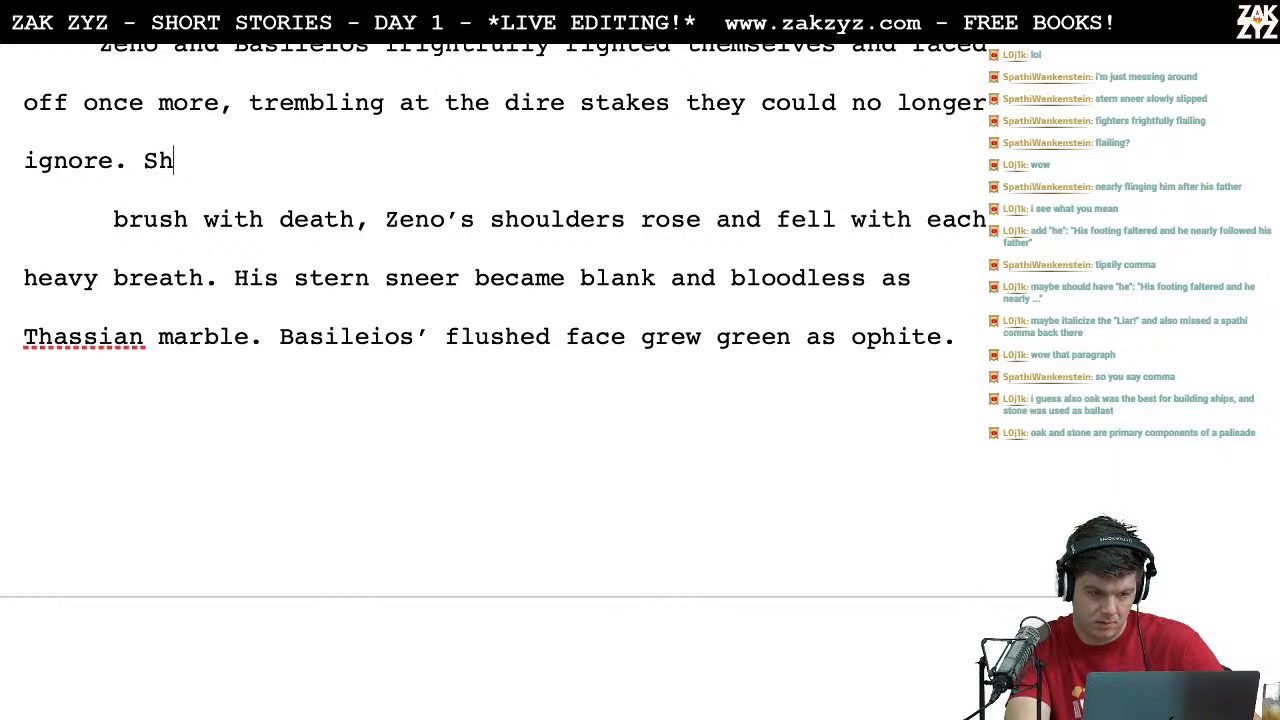
Step: Write "Shuddering at the breath of death," as the sentence opening after "ignore."
text(Shuddering at the )
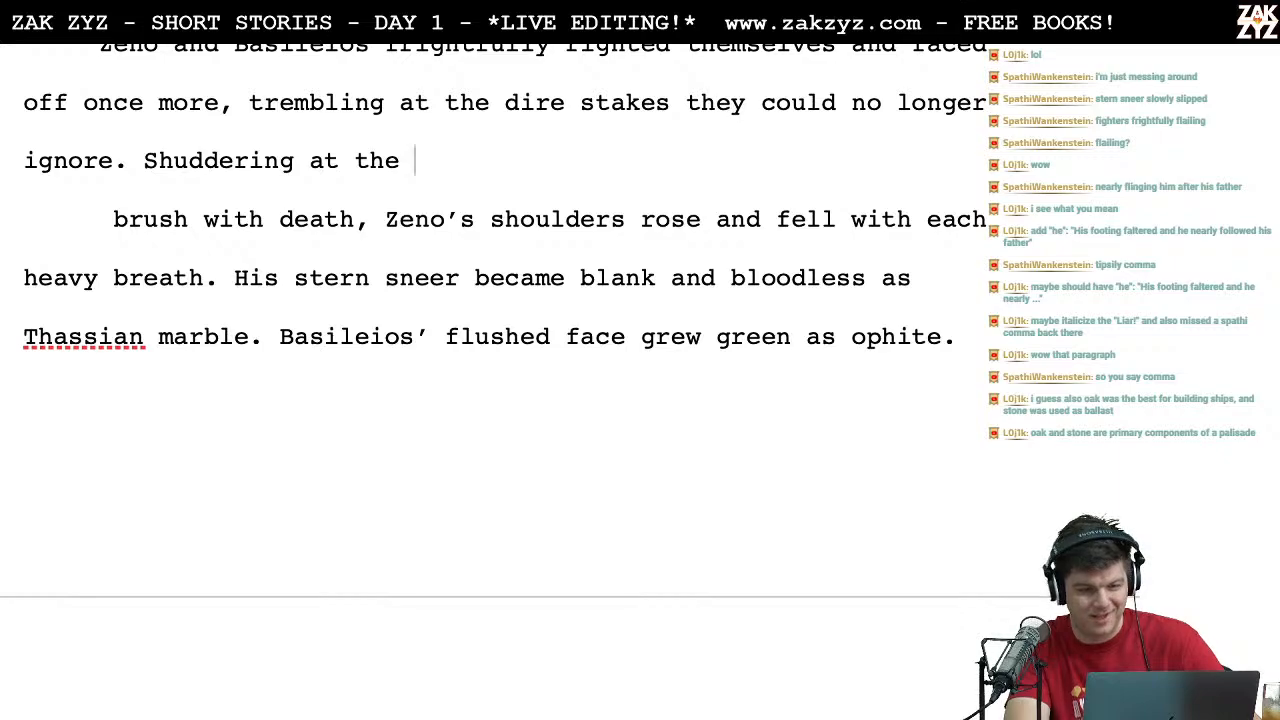
text(breath )
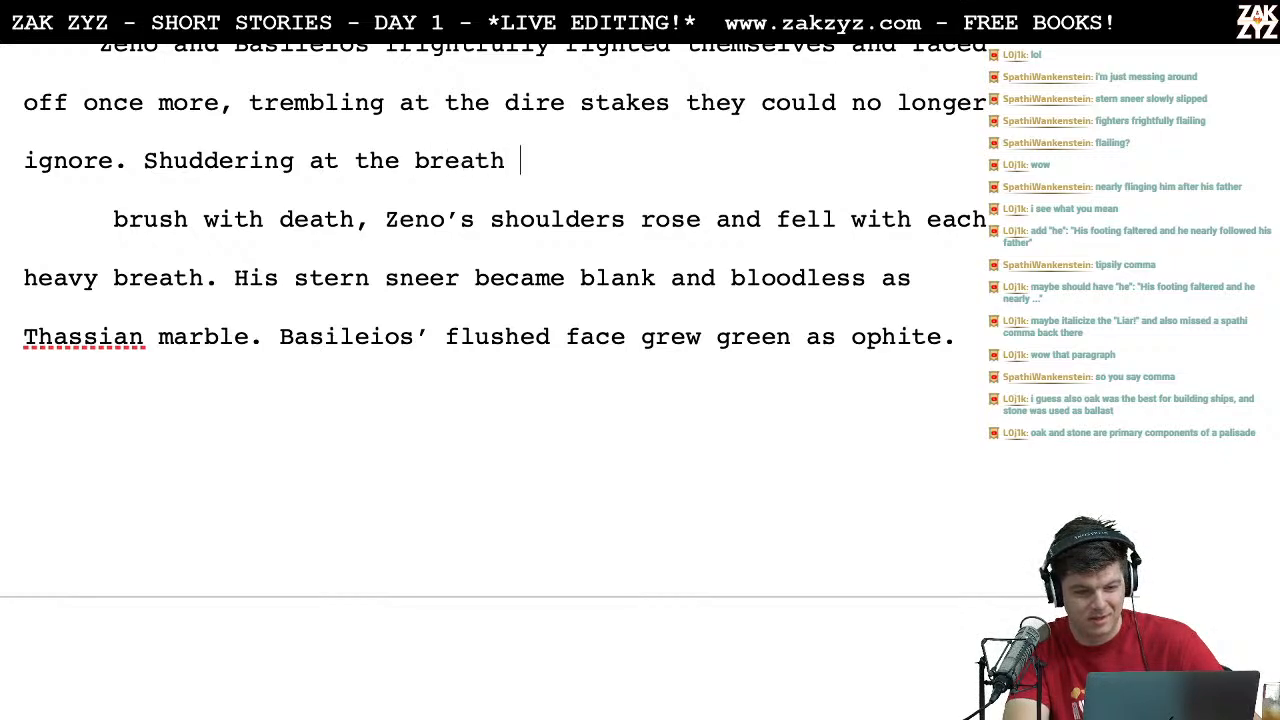
text(of death,)
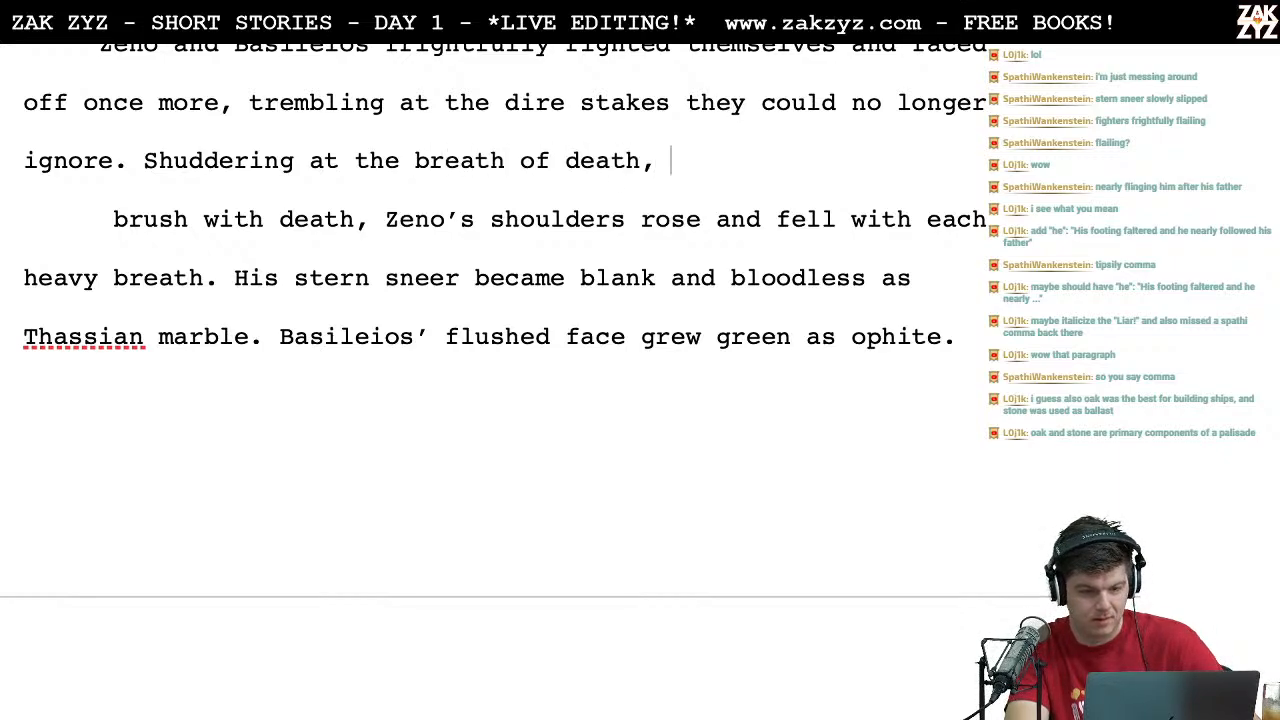
Step: Insert the alternative opening "Brushed by the breath of death," before "Shuddering at the breath of death,"
click(138, 160)
text(Brushed by)
text( the breath of deat)
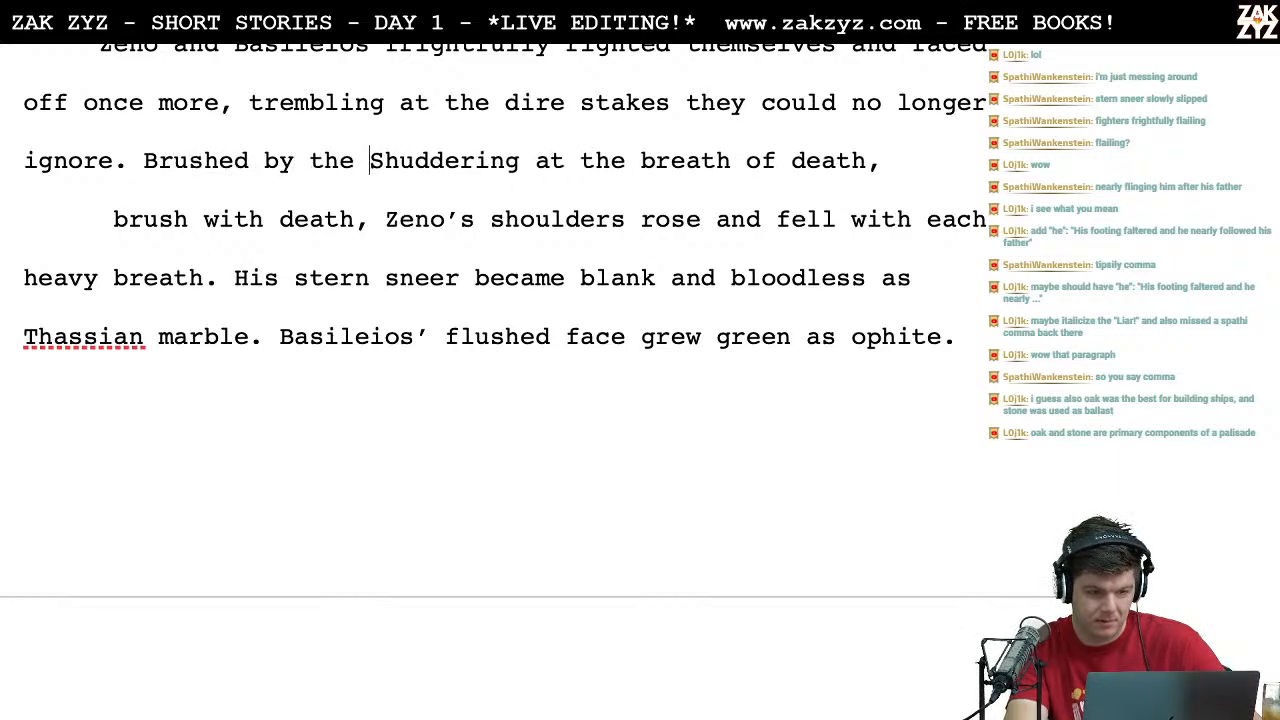
text(h,)
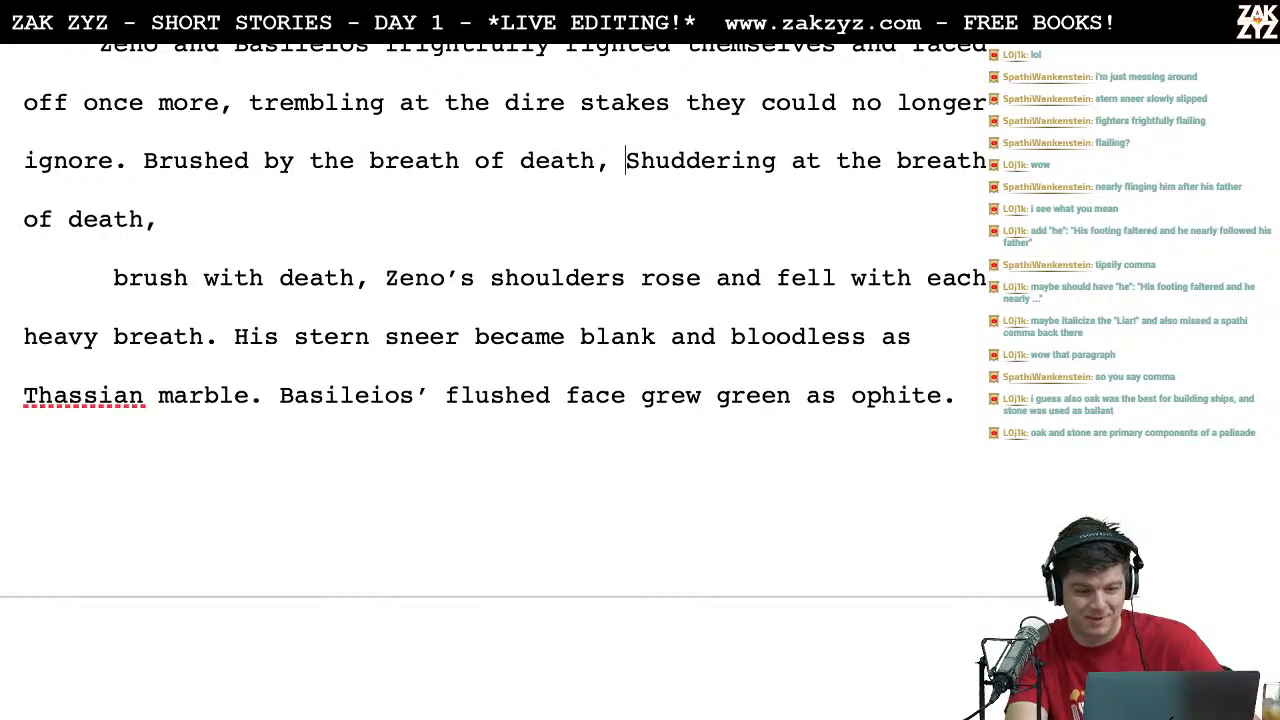
key(ctrl+shift+Down)
key(shift+Down)
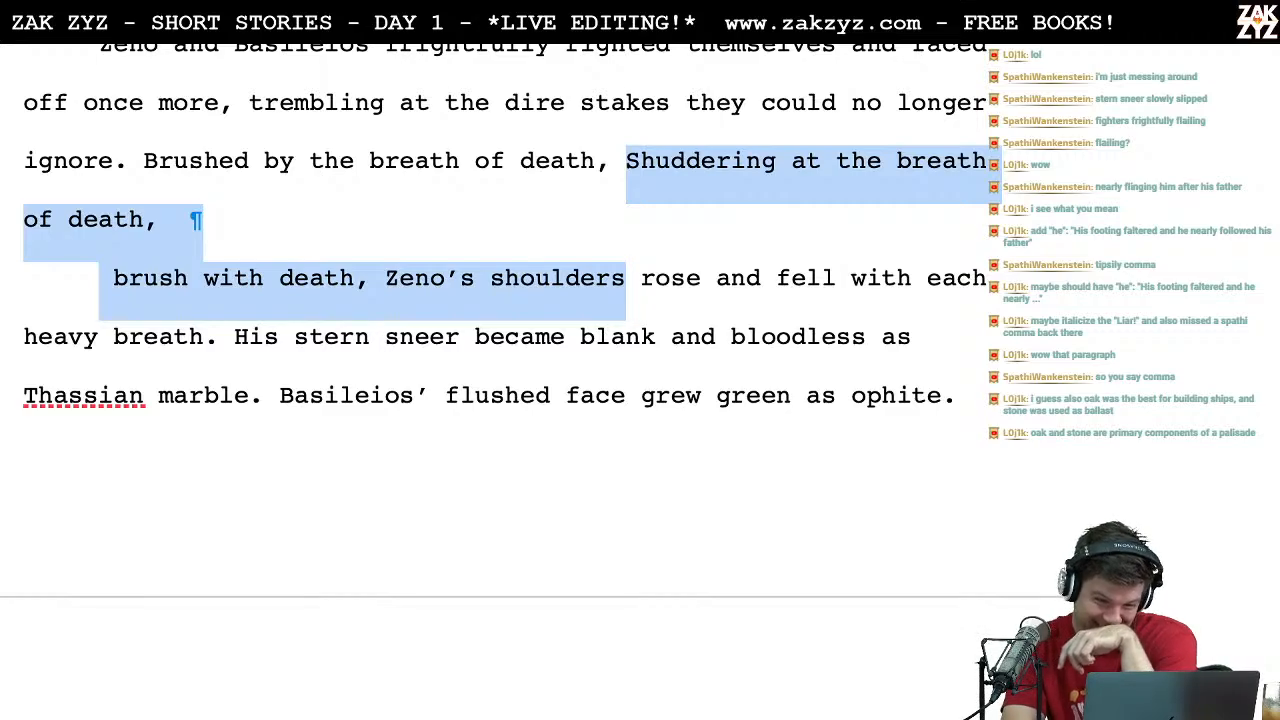
key(shift+Left)
key(shift+Left)
key(shift+Left)
key(shift+Left)
key(shift+Left)
key(shift+Left)
key(shift+Left)
key(shift+Left)
key(shift+Left)
key(shift+Left)
key(shift+Left)
key(shift+Left)
key(shift+Left)
key(shift+Left)
key(shift+Left)
key(shift+Left)
key(shift+Left)
key(shift+Left)
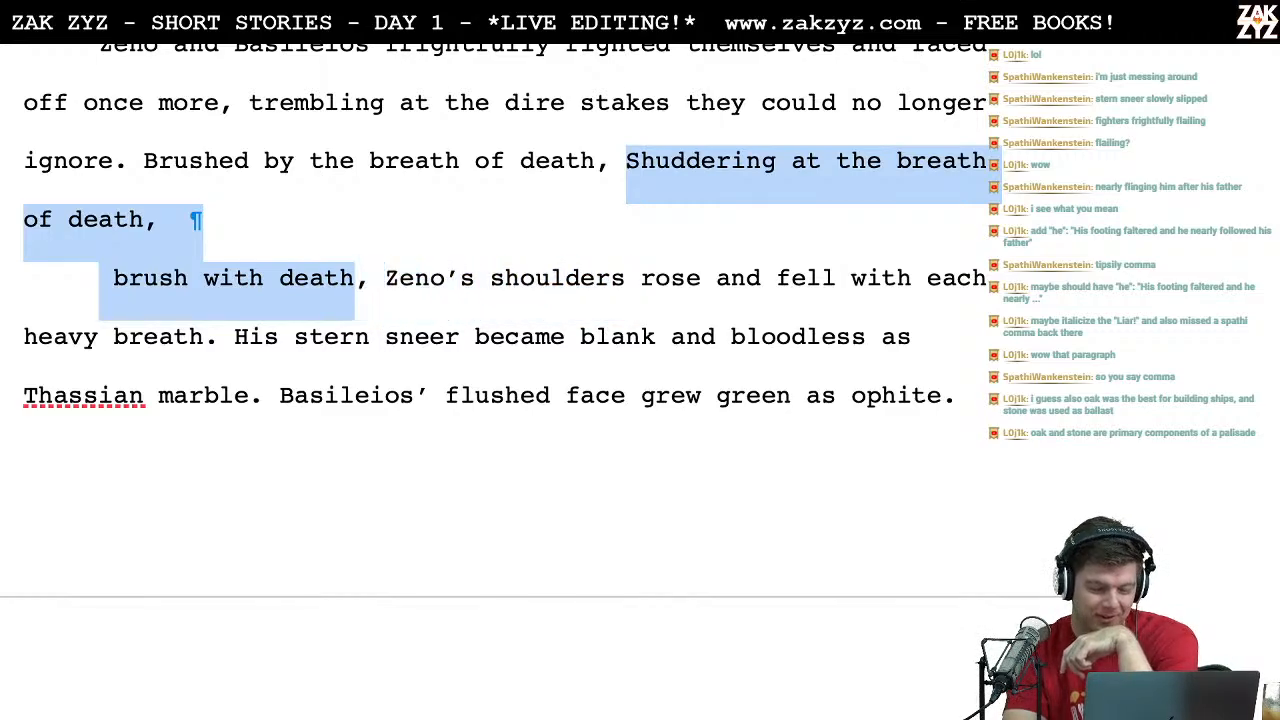
key(shift+Up)
click(354, 102)
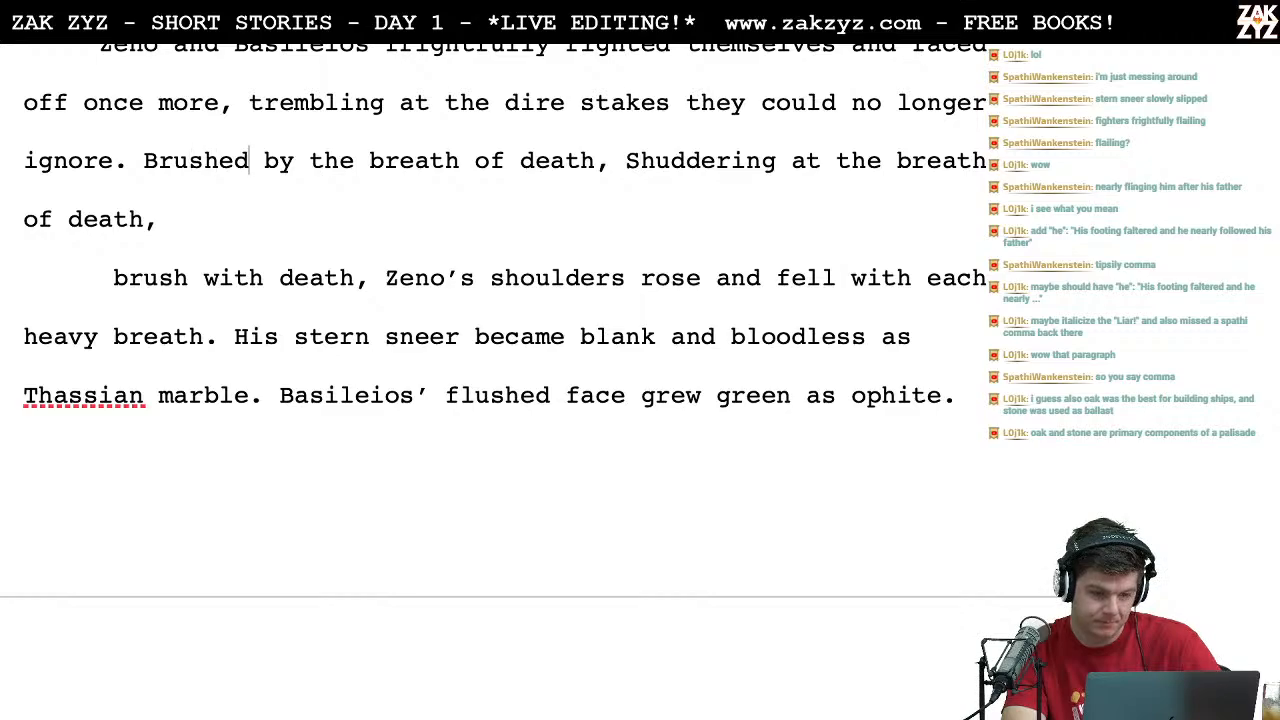
Step: Insert a paragraph break before "the breath of death, Shuddering" and delete "by" after "Brushed"
text(\)
key(Left)
key(Left)
key(Return)
key(Left)
key(BackSpace)
key(BackSpace)
key(BackSpace)
Step: Try "by the hem of death's" as the continuation after "Brushed", and delete it
text(b)
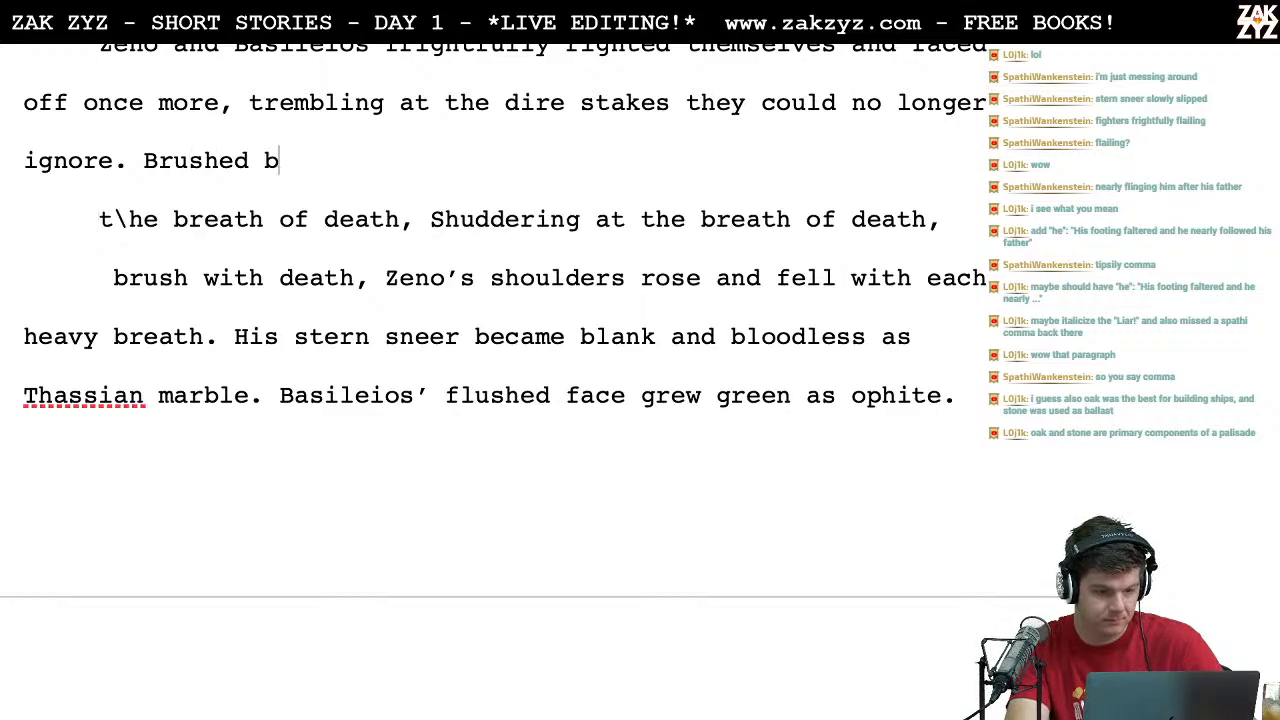
text(y the hem of death's)
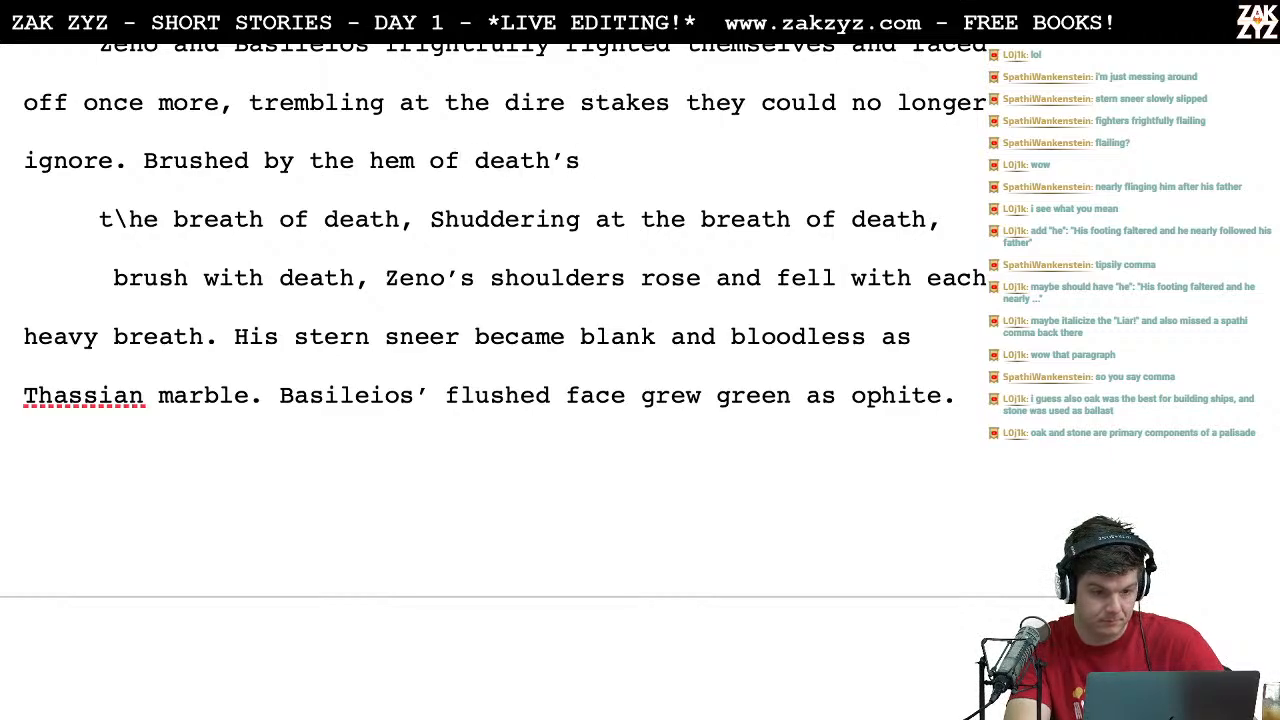
key(BackSpace)
key(BackSpace)
key(BackSpace)
key(BackSpace)
key(BackSpace)
key(BackSpace)
key(BackSpace)
key(BackSpace)
key(BackSpace)
key(BackSpace)
key(BackSpace)
key(BackSpace)
key(BackSpace)
key(BackSpace)
key(BackSpace)
key(BackSpace)
key(BackSpace)
key(BackSpace)
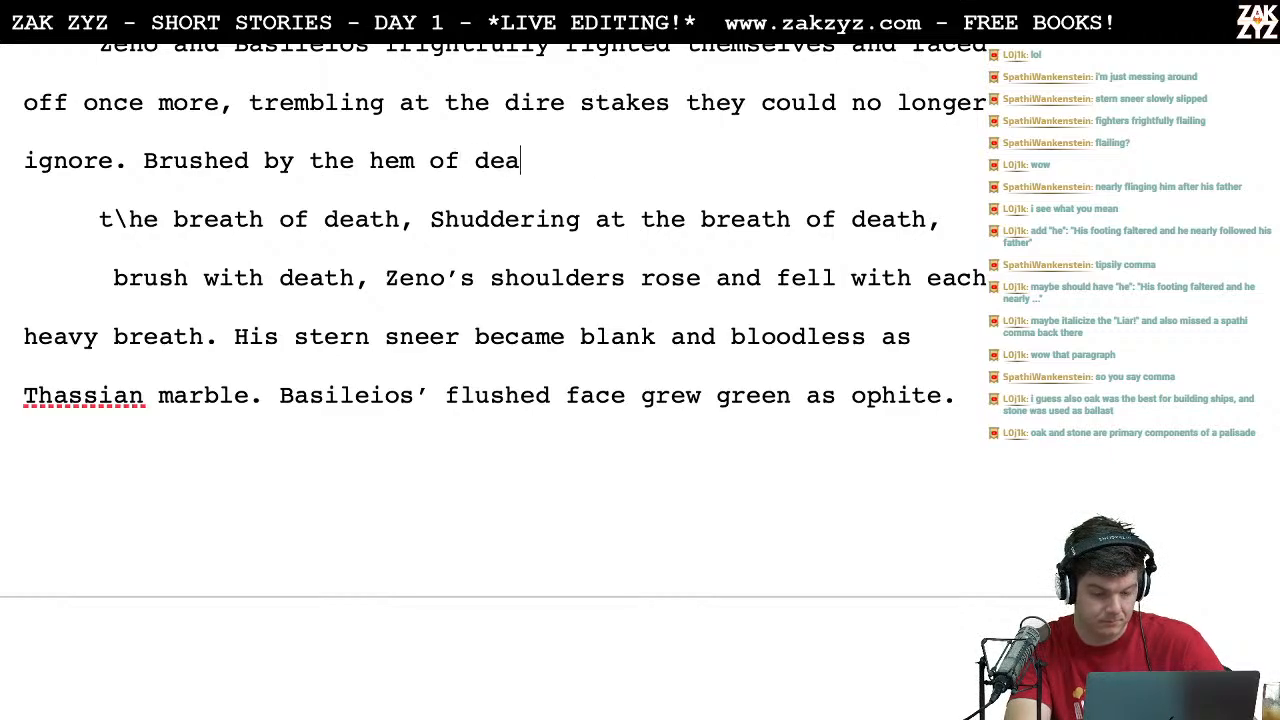
text(the)
key(BackSpace)
key(BackSpace)
key(BackSpace)
key(BackSpace)
key(BackSpace)
key(BackSpace)
key(BackSpace)
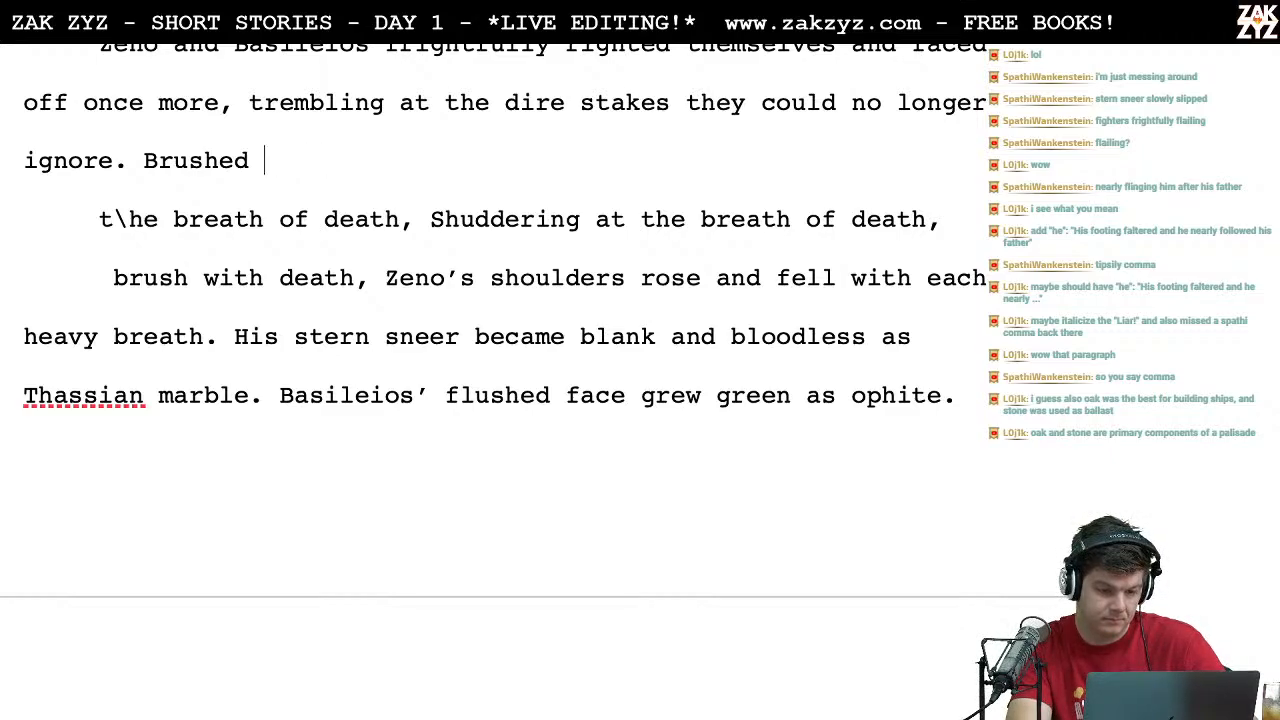
Step: Try "by the unwelcome" as the continuation after "Brushed", and delete it
text(by the)
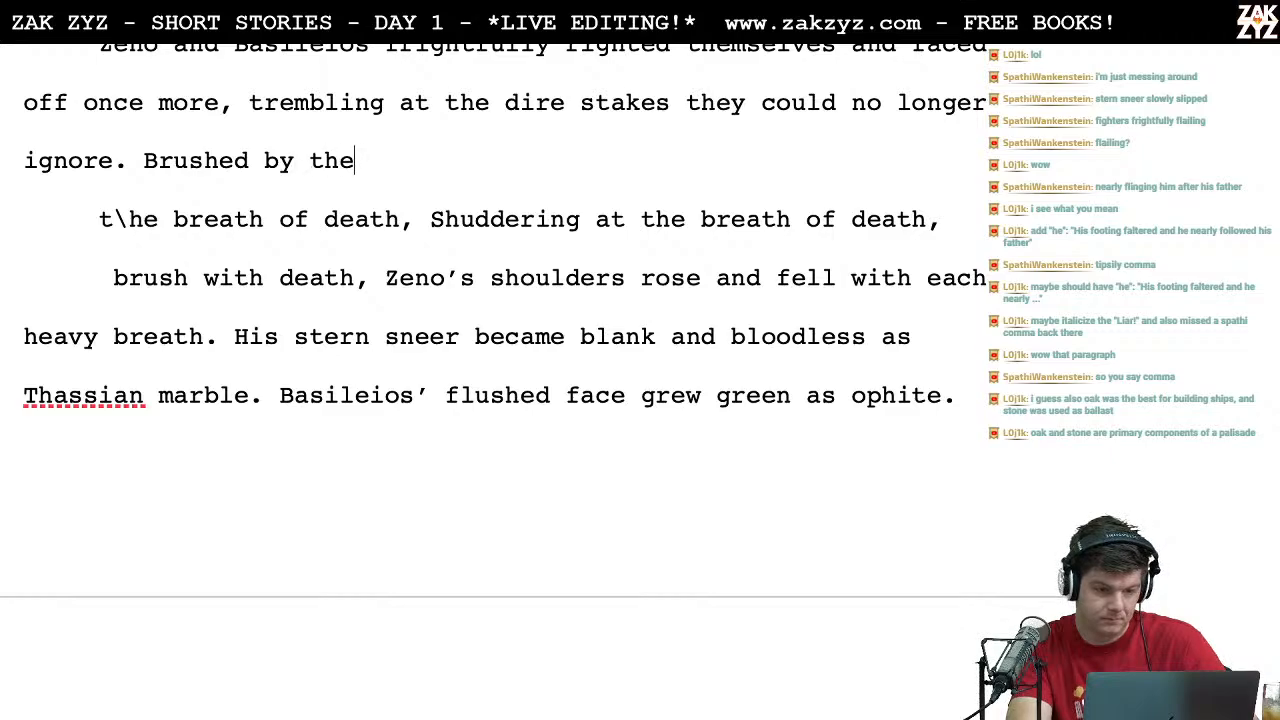
text( unwelcome)
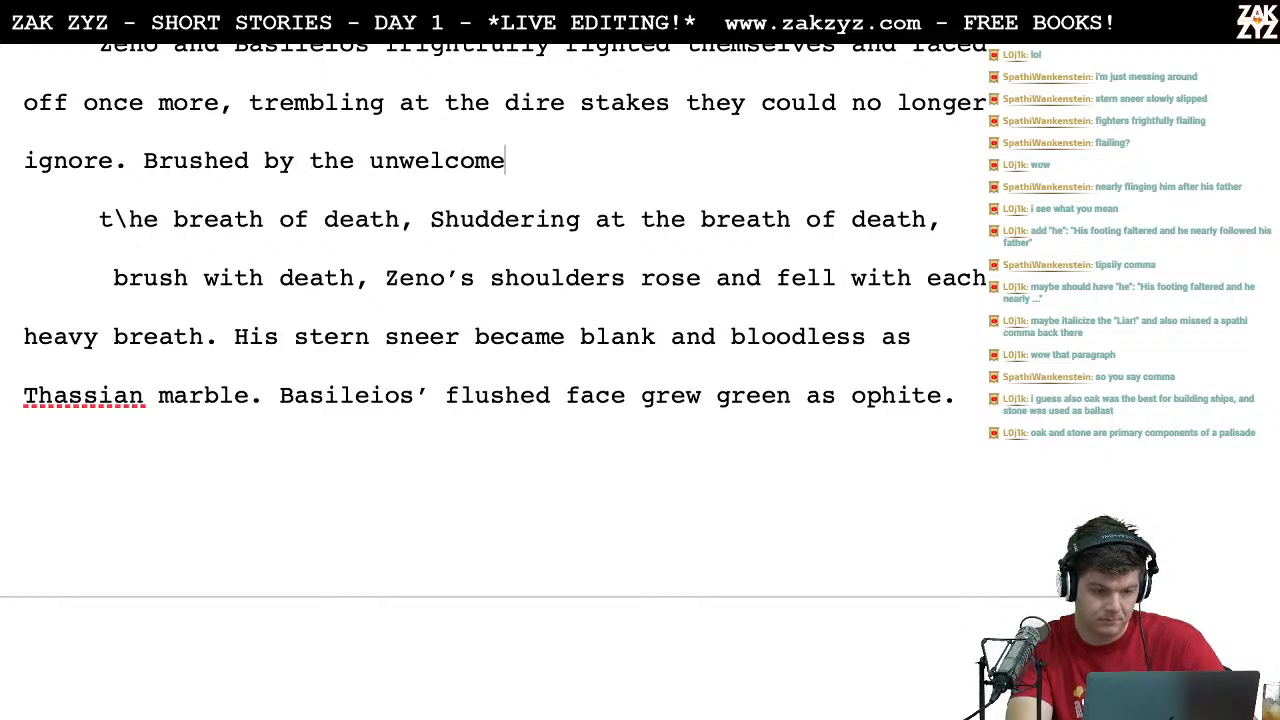
key(BackSpace)
key(BackSpace)
key(BackSpace)
key(BackSpace)
key(BackSpace)
key(BackSpace)
key(BackSpace)
key(BackSpace)
key(BackSpace)
key(BackSpace)
key(BackSpace)
key(BackSpace)
key(BackSpace)
key(BackSpace)
key(BackSpace)
key(BackSpace)
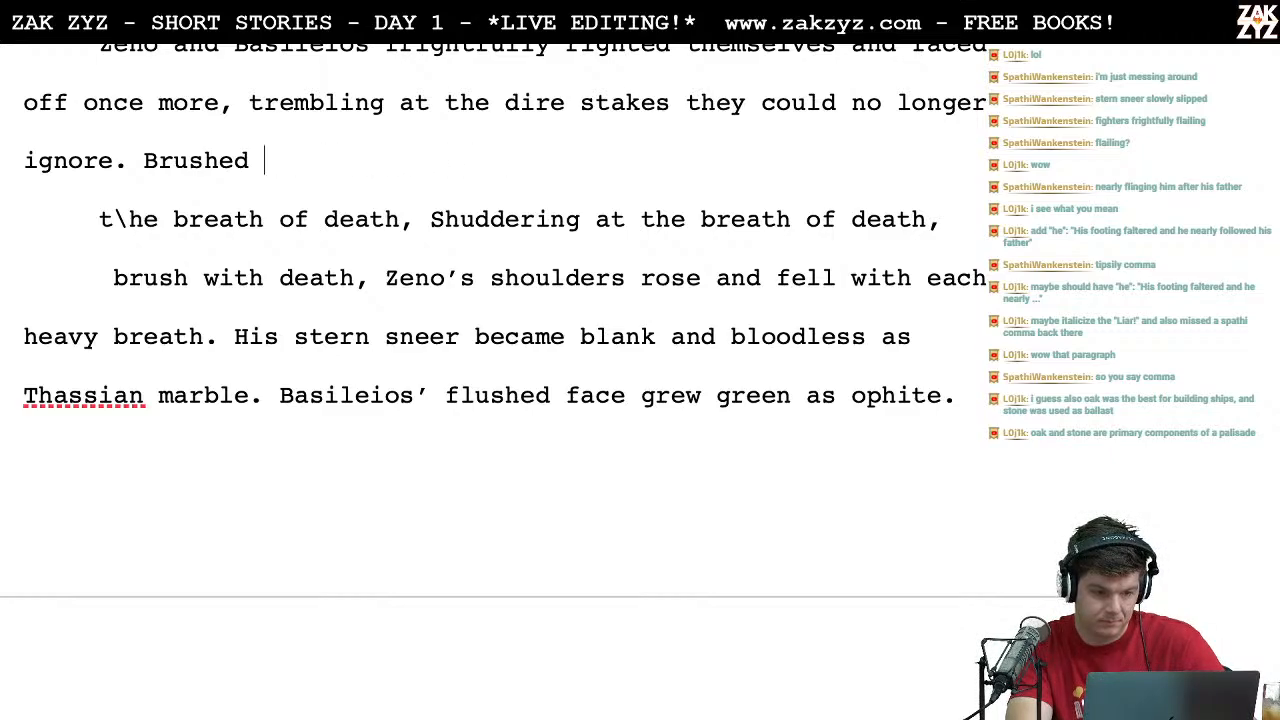
Step: Complete the sentence opening after "Brushed" with "against certain death,"
text(against c)
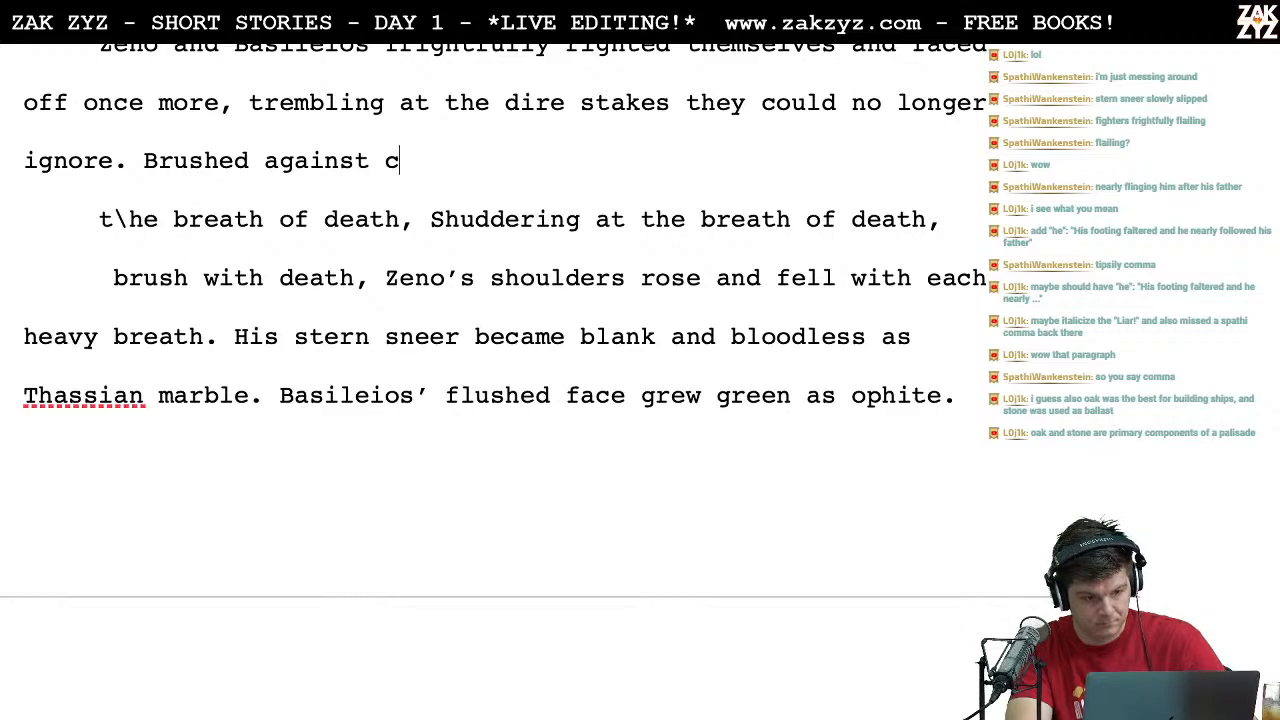
text(ertain death,)
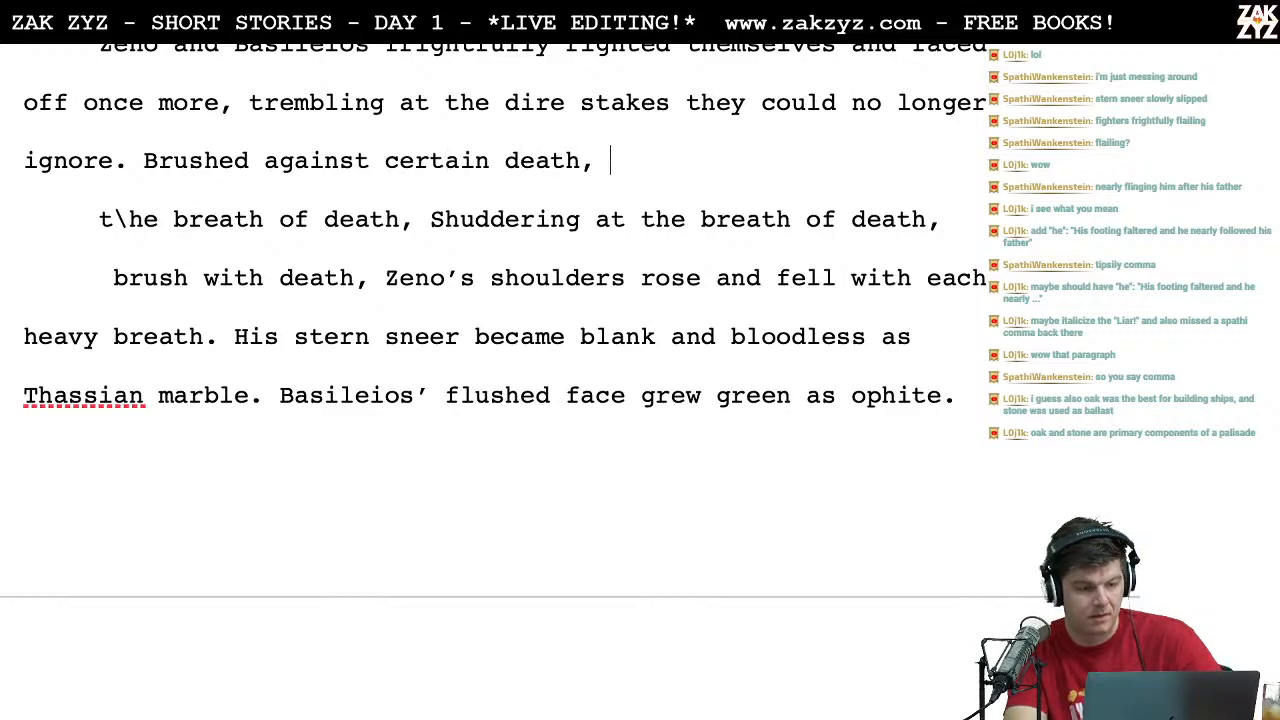
Step: Delete the leftover draft fragments and the duplicate comma between "Brushed against certain death," and "Zeno's shoulders"
key(shift+Down)
key(shift+Right)
key(shift+Right)
key(shift+Right)
key(shift+Right)
key(shift+Right)
key(shift+Right)
key(shift+Right)
key(shift+Right)
key(shift+Right)
key(shift+Right)
key(shift+Right)
key(shift+Right)
key(shift+Right)
key(shift+Right)
key(shift+Right)
key(shift+Right)
key(shift+Right)
key(shift+Right)
key(shift+Right)
key(shift+Right)
key(shift+Right)
key(shift+Right)
key(shift+Right)
key(shift+Right)
key(shift+Right)
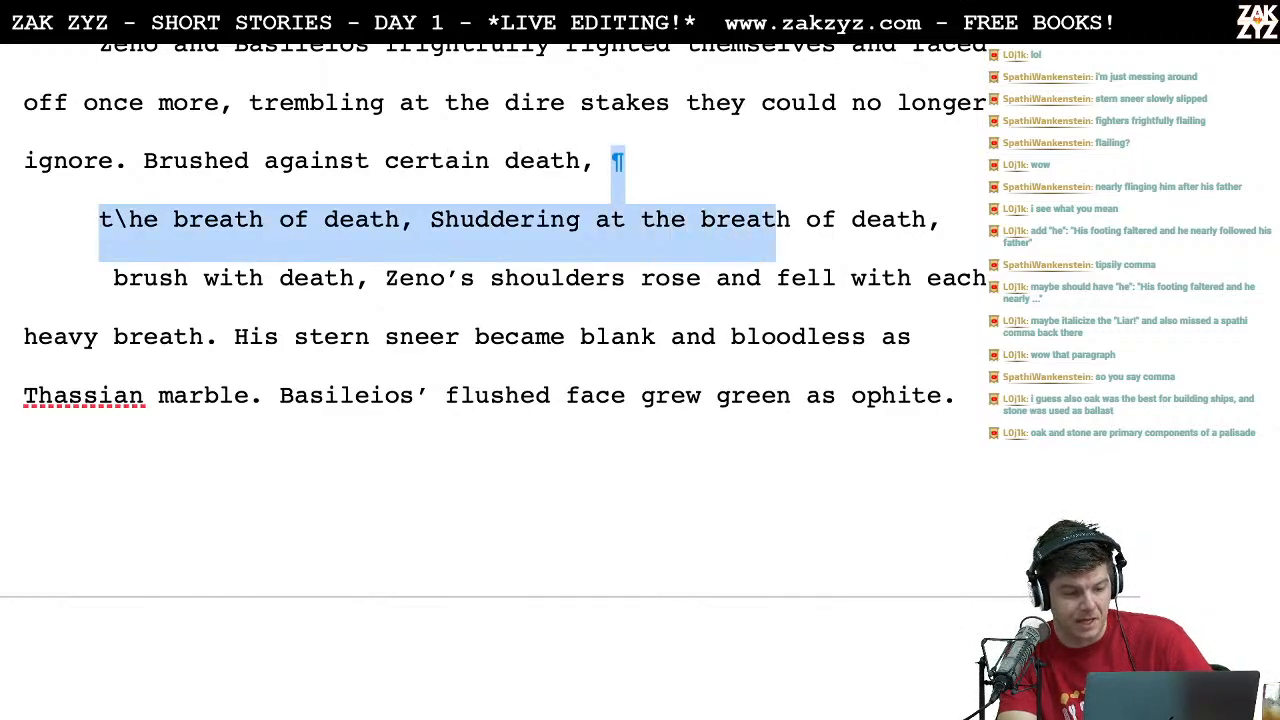
key(shift+Right)
key(shift+Right)
key(shift+Right)
key(shift+Right)
key(shift+Right)
key(shift+Right)
key(shift+Right)
key(shift+Right)
key(shift+Right)
key(shift+Right)
key(shift+Right)
key(shift+Right)
key(shift+Right)
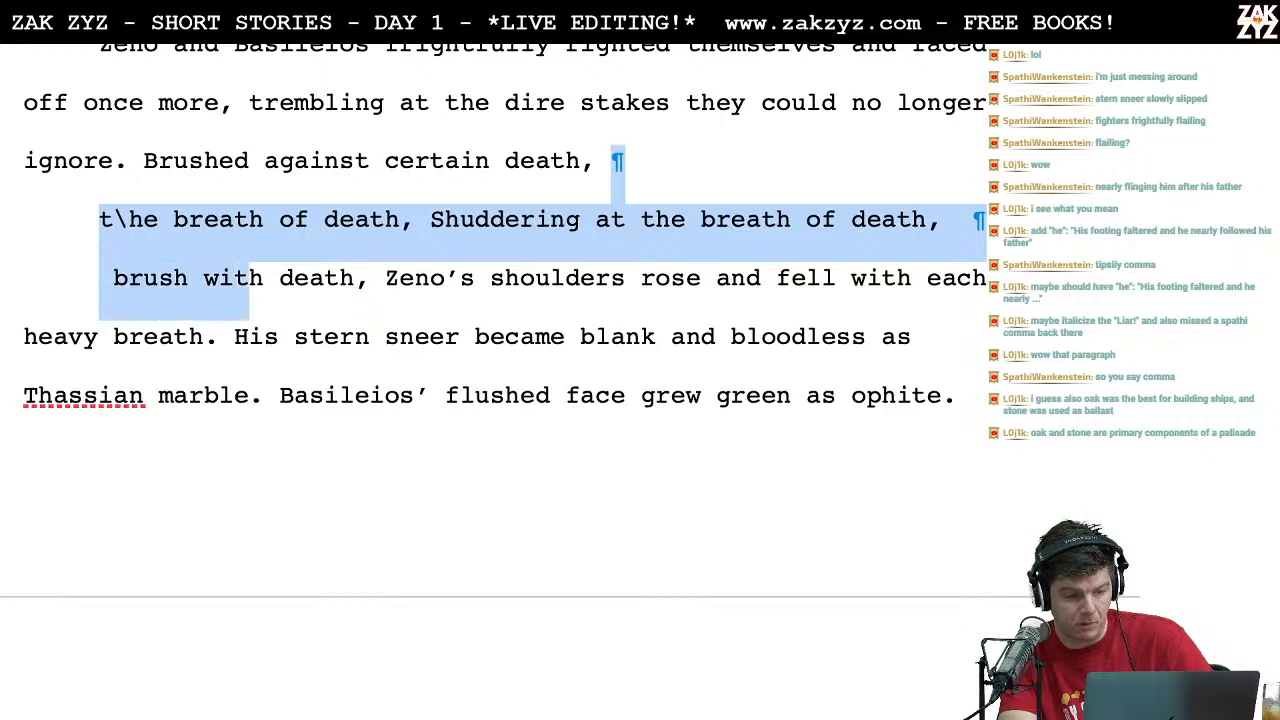
key(BackSpace)
key(Left)
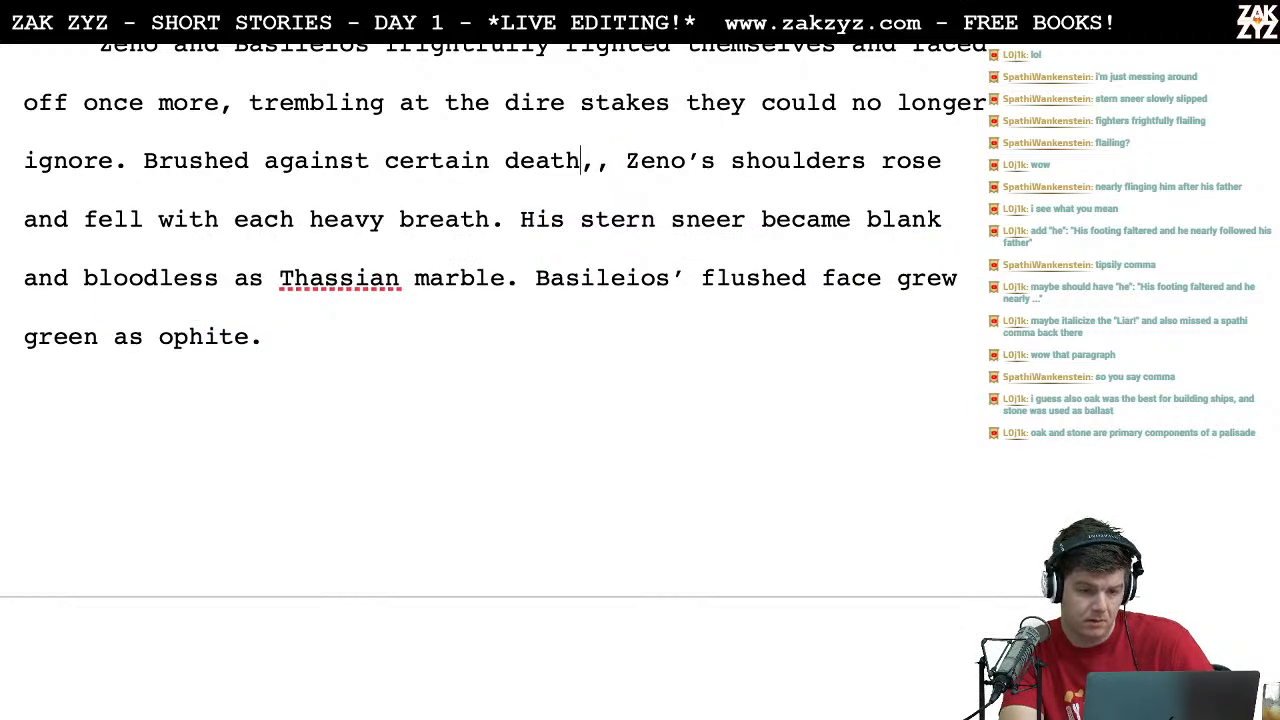
key(Delete)
Step: Insert a paragraph break before "Brushed against certain death" and write the alternative opening "Abhoring the touch of death," above it
key(Left)
key(Left)
key(Left)
key(Left)
key(Left)
key(Left)
key(Left)
key(Left)
key(Left)
key(Left)
key(Left)
key(Left)
key(Left)
key(Left)
key(Left)
key(Left)
key(Left)
key(Left)
key(Left)
key(Left)
key(Left)
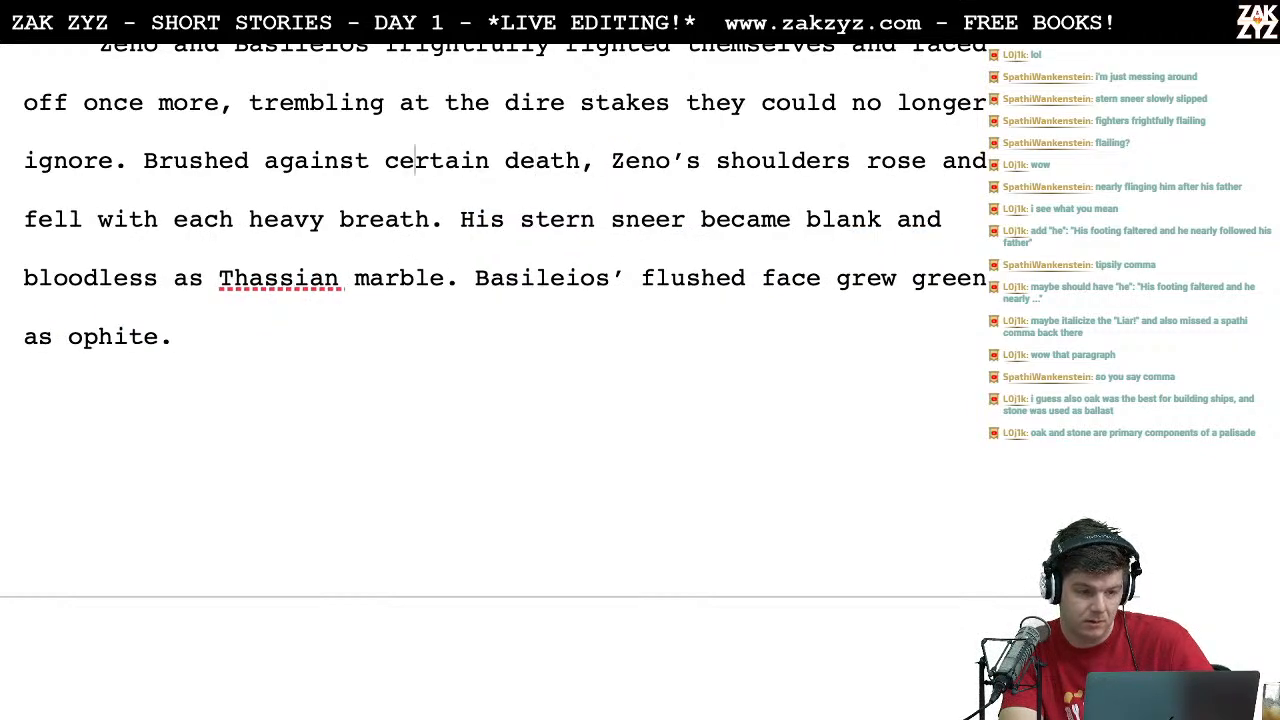
key(Left)
key(Left)
key(Left)
key(Left)
key(Left)
key(Left)
key(Left)
key(Left)
key(Left)
key(Right)
key(Right)
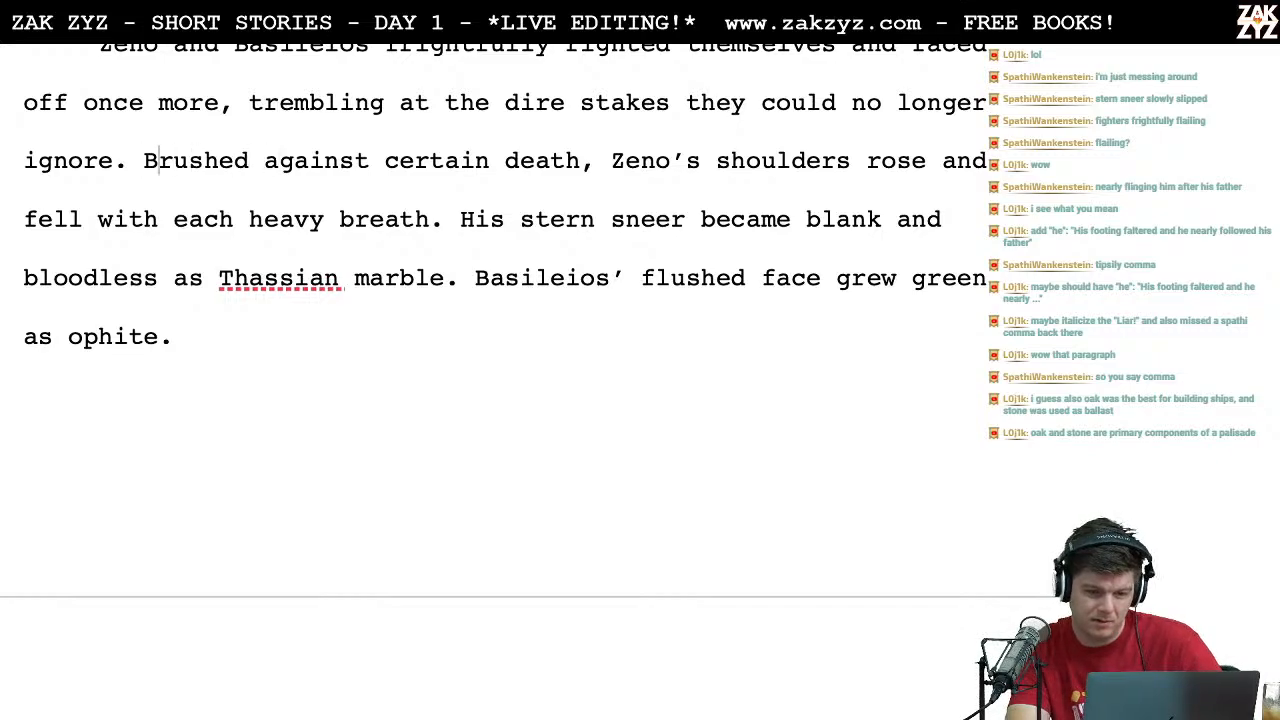
key(Left)
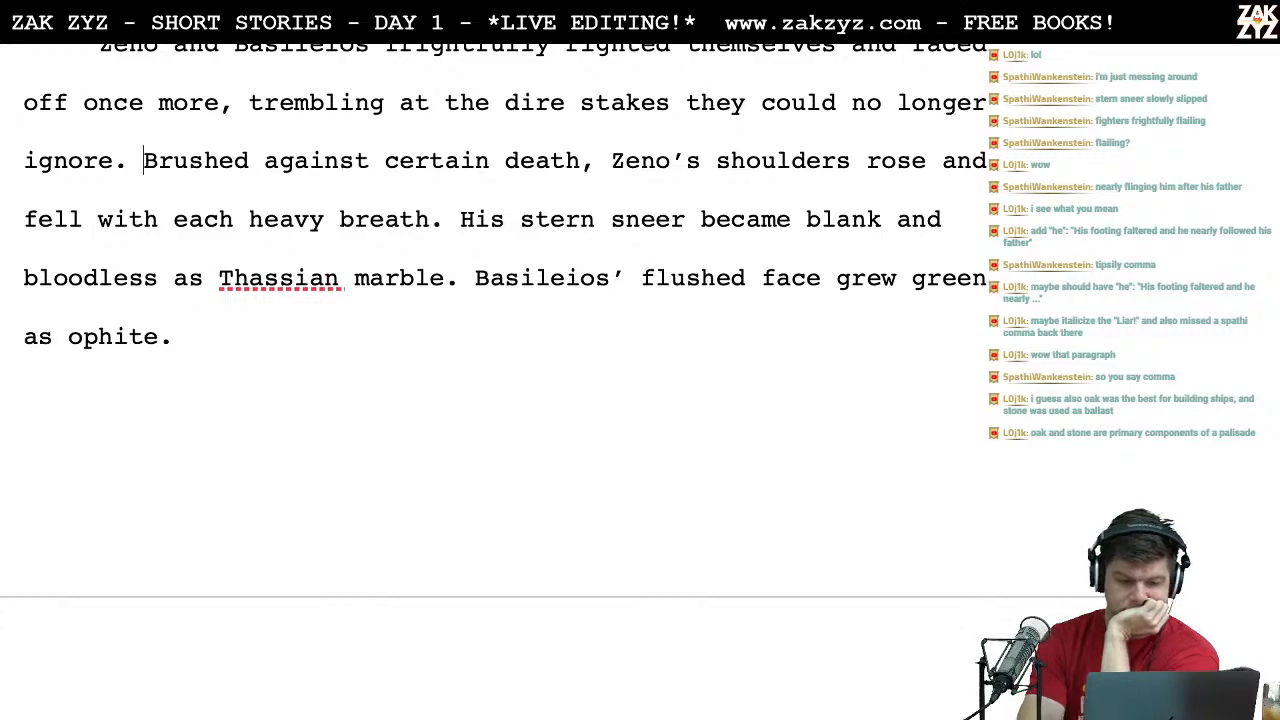
key(Return)
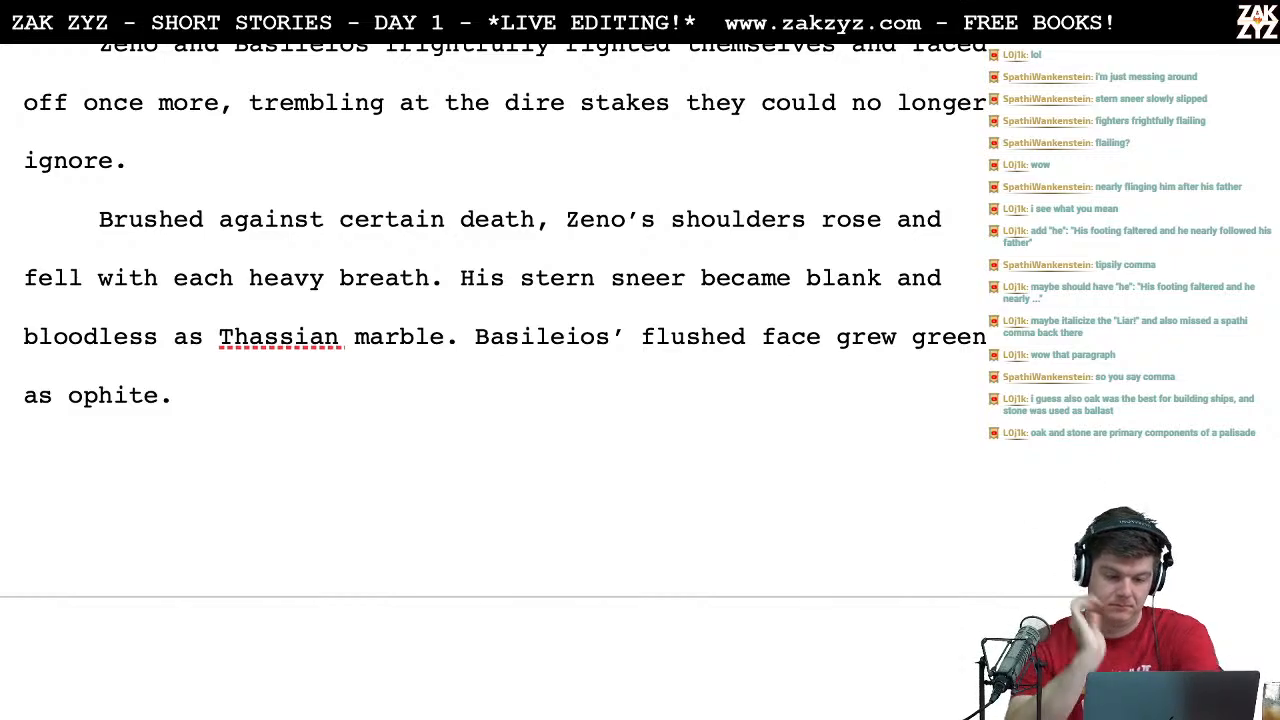
text(Abhoring the)
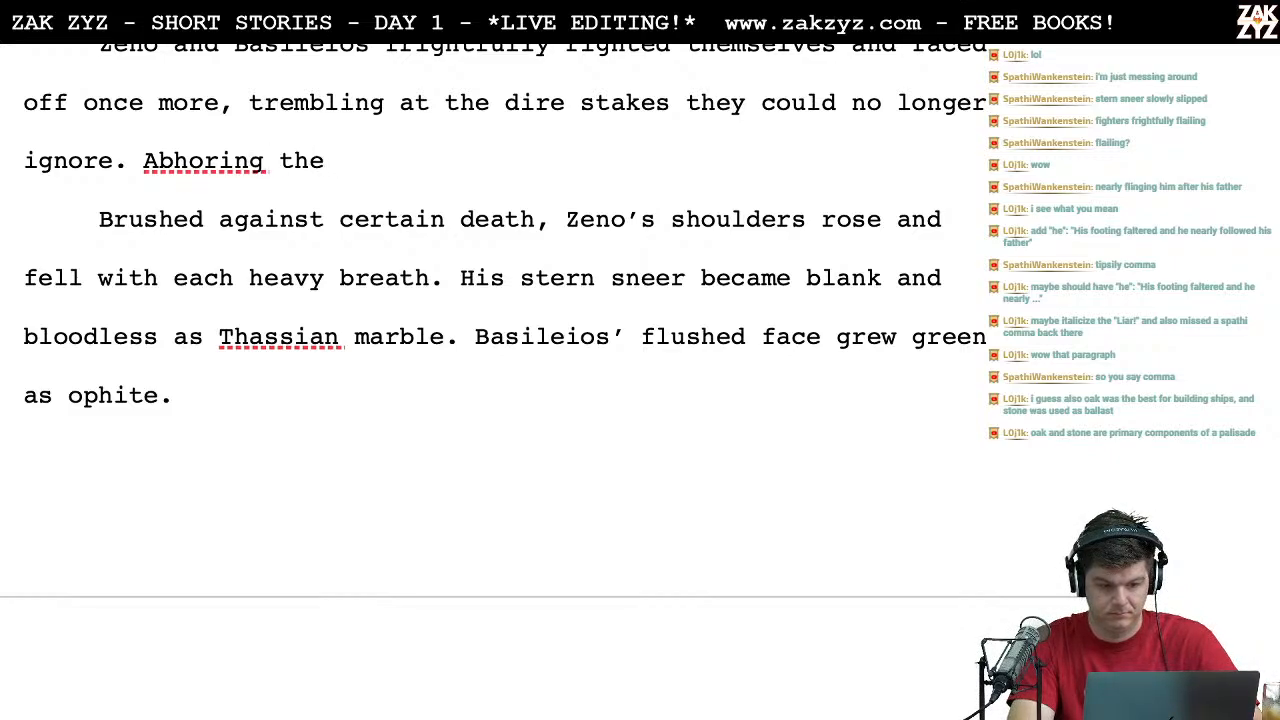
text(touc)
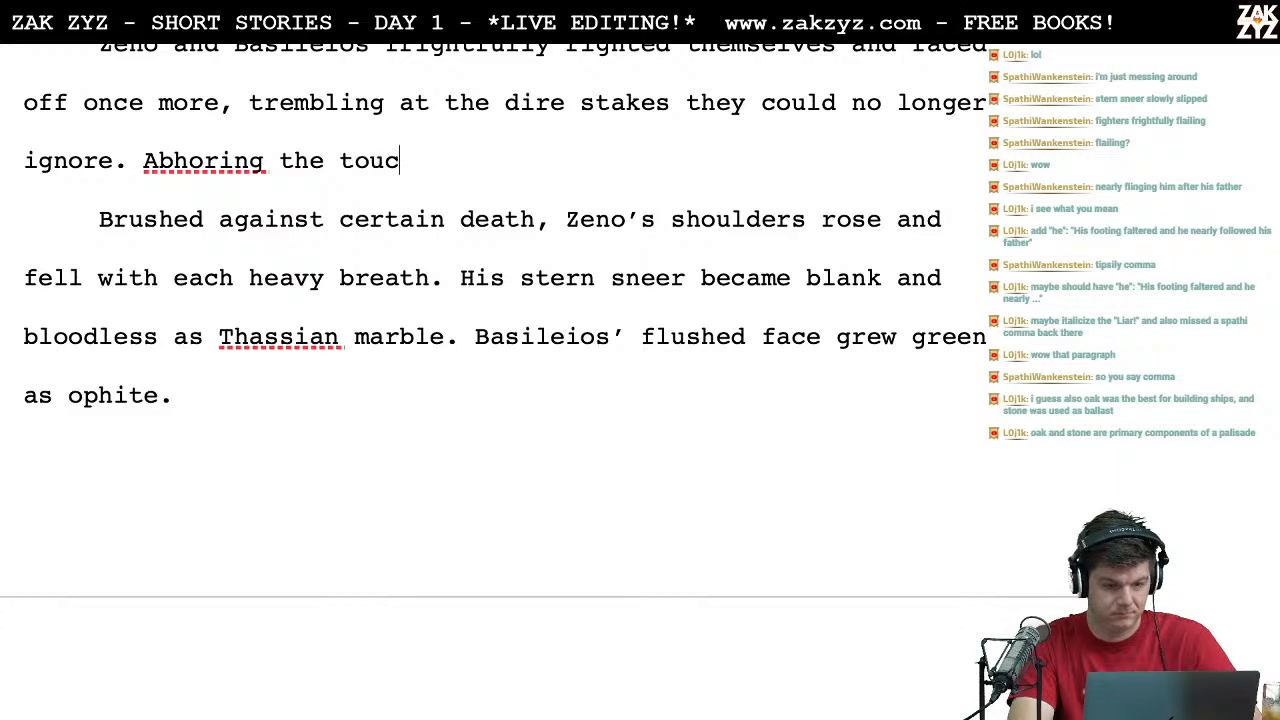
text(h of death,)
Step: Delete the superseded "Brushed against certain death" and correct the spelling of the new opening word to "Abhorring"
key(shift+Down)
key(shift+Left)
key(shift+Left)
key(shift+Left)
key(BackSpace)
key(BackSpace)
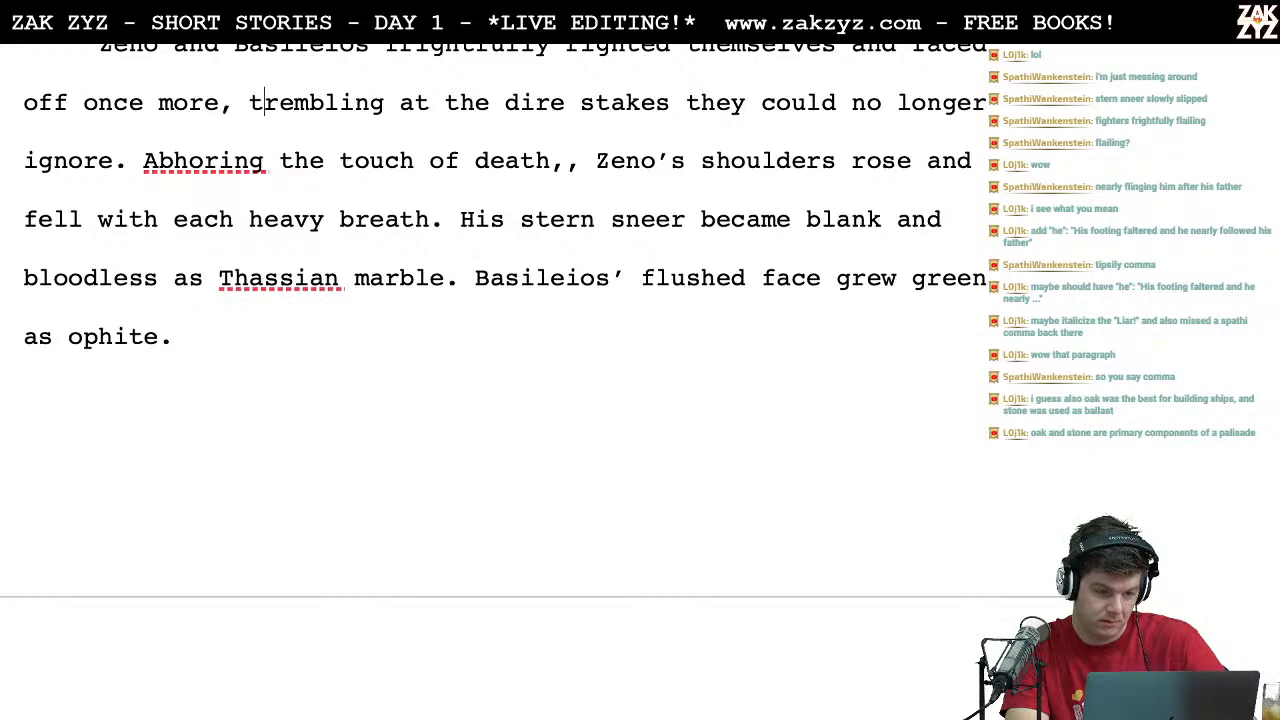
text(r)
key(Right)
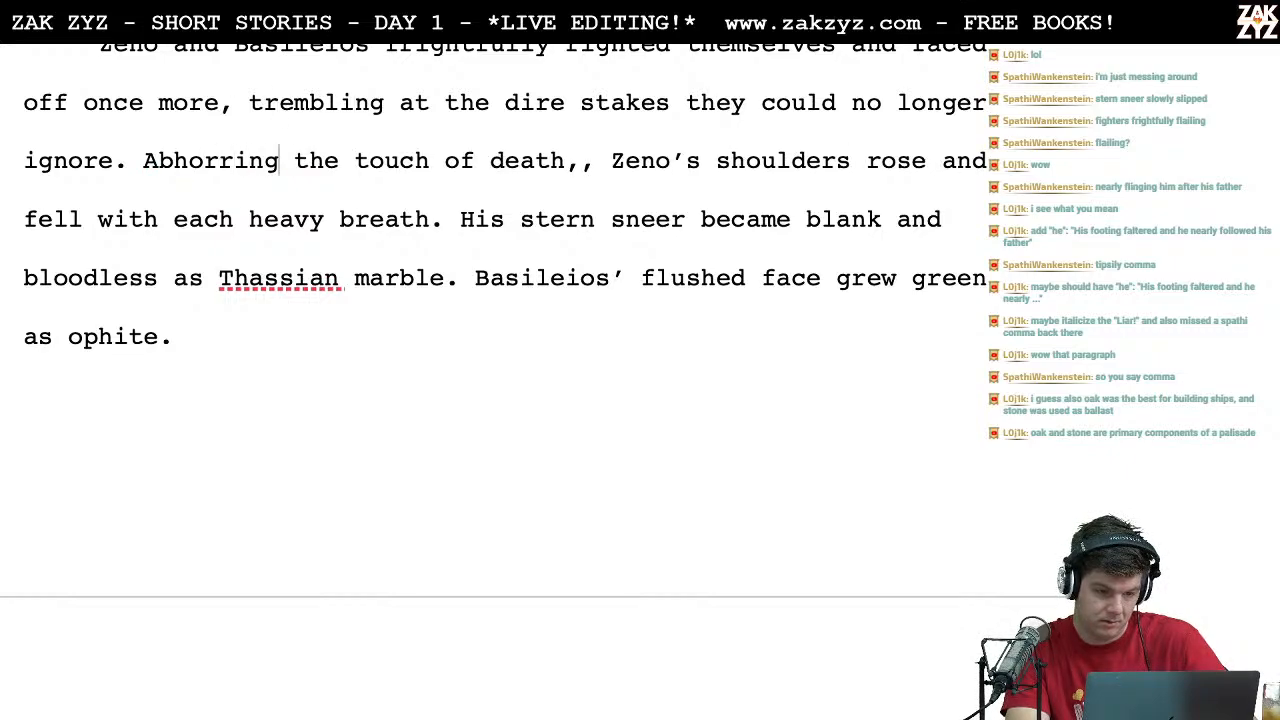
Step: Replace "touch of death" with "closeness of death," after "Abhorring the", removing the old phrase and the doubled comma
key(Return)
text(clo)
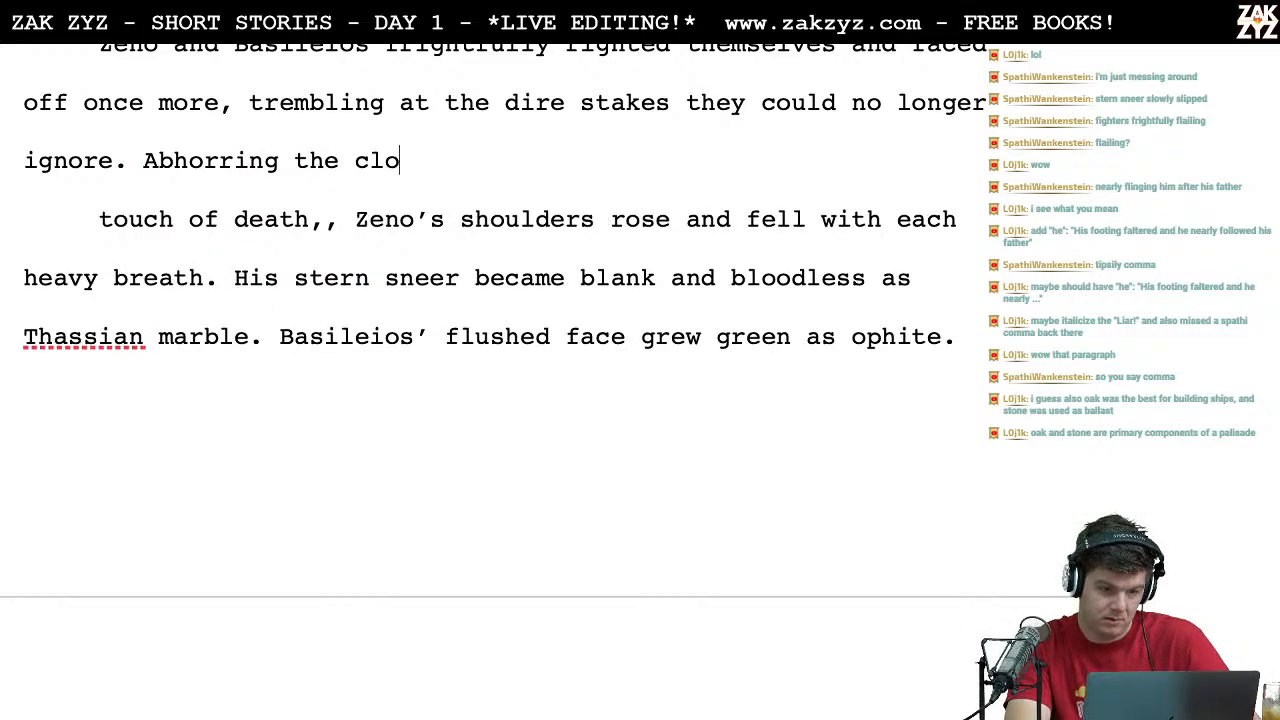
text(seness of death,)
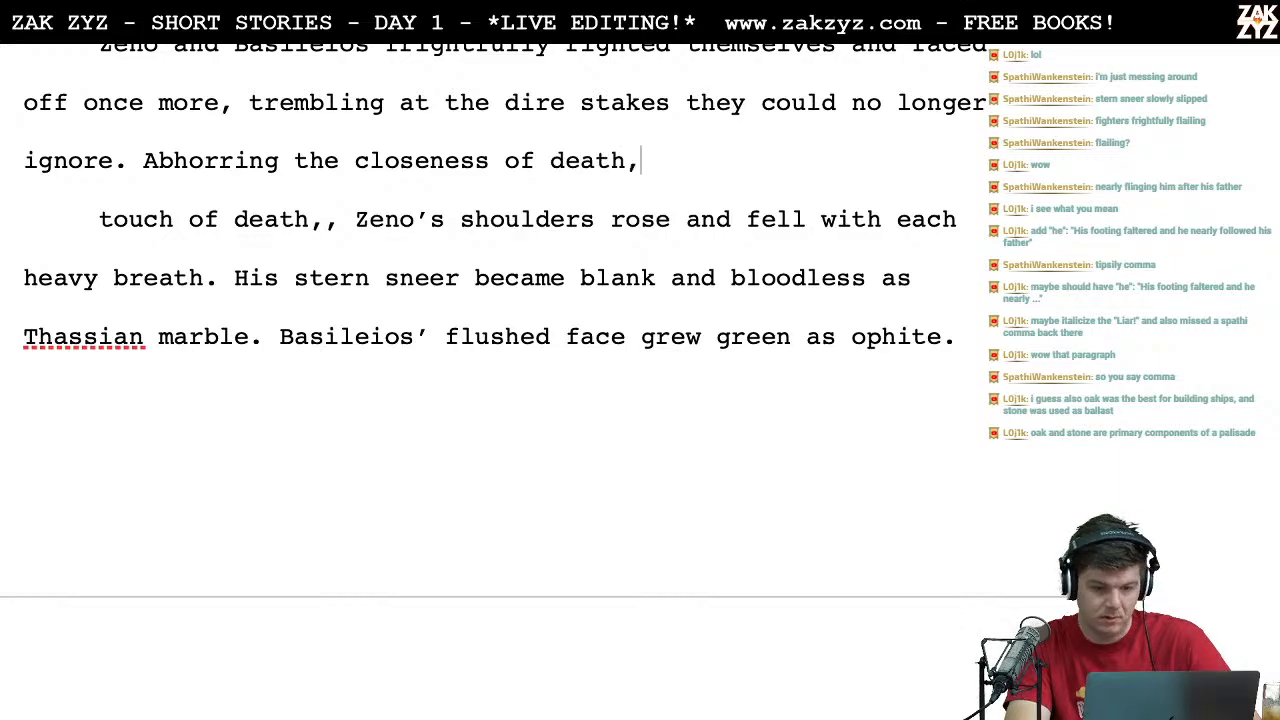
key(shift+Right)
key(shift+Right)
key(shift+Right)
key(shift+Right)
key(shift+Right)
key(shift+Right)
key(shift+Right)
key(shift+Right)
key(shift+Right)
key(shift+Right)
key(shift+Right)
key(shift+Right)
key(shift+Right)
key(shift+Right)
key(shift+Right)
key(shift+Right)
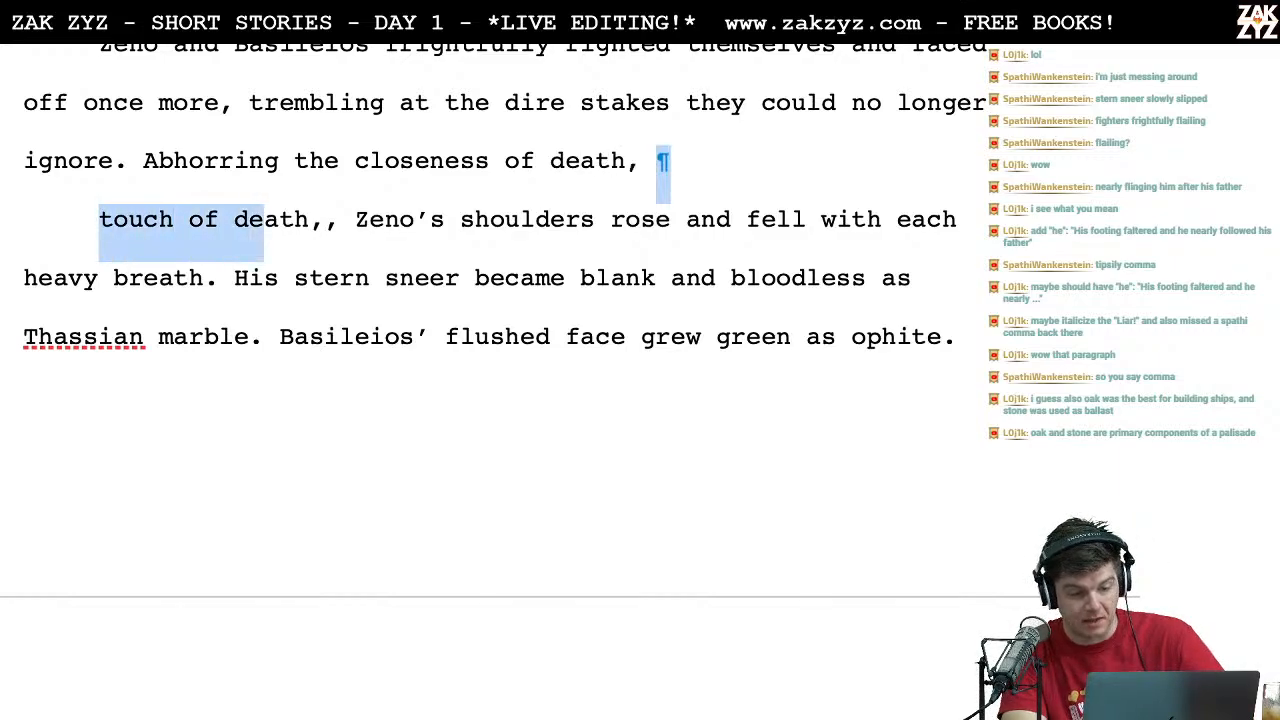
key(BackSpace)
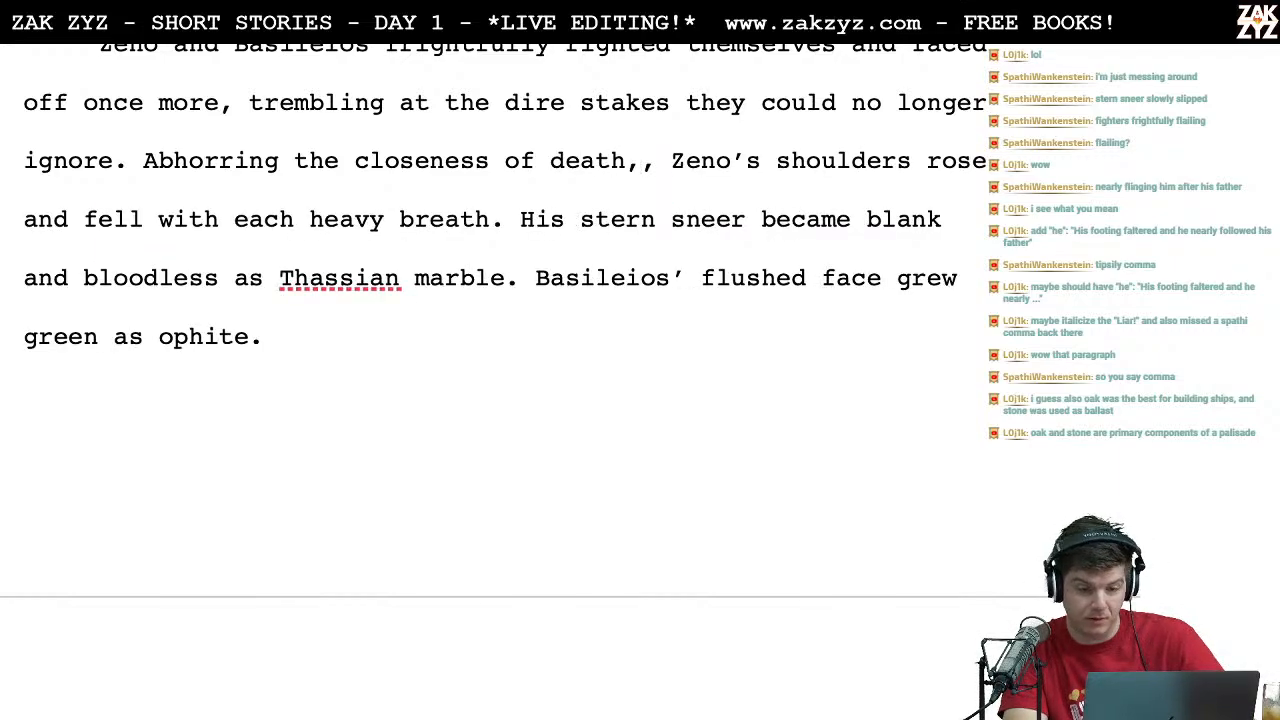
key(BackSpace)
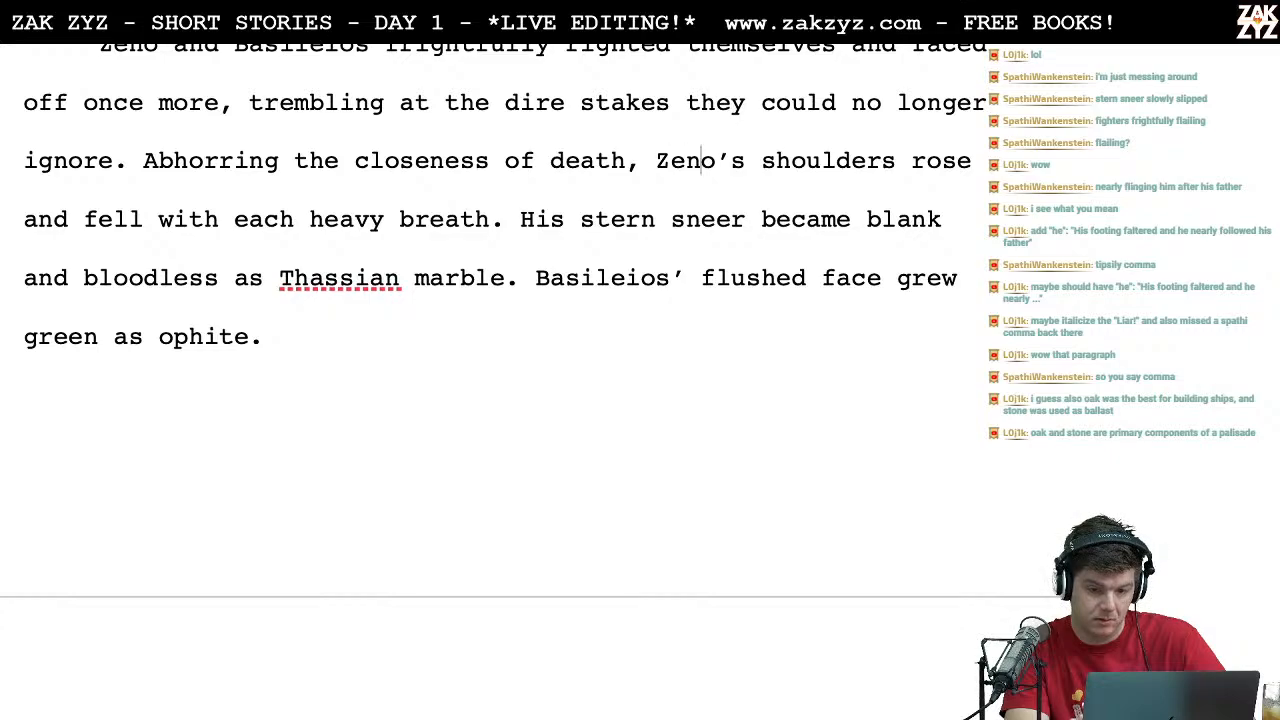
Step: Insert "strong" before "shoulders" in the sentence about Zeno's heavy breathing
text(strong)
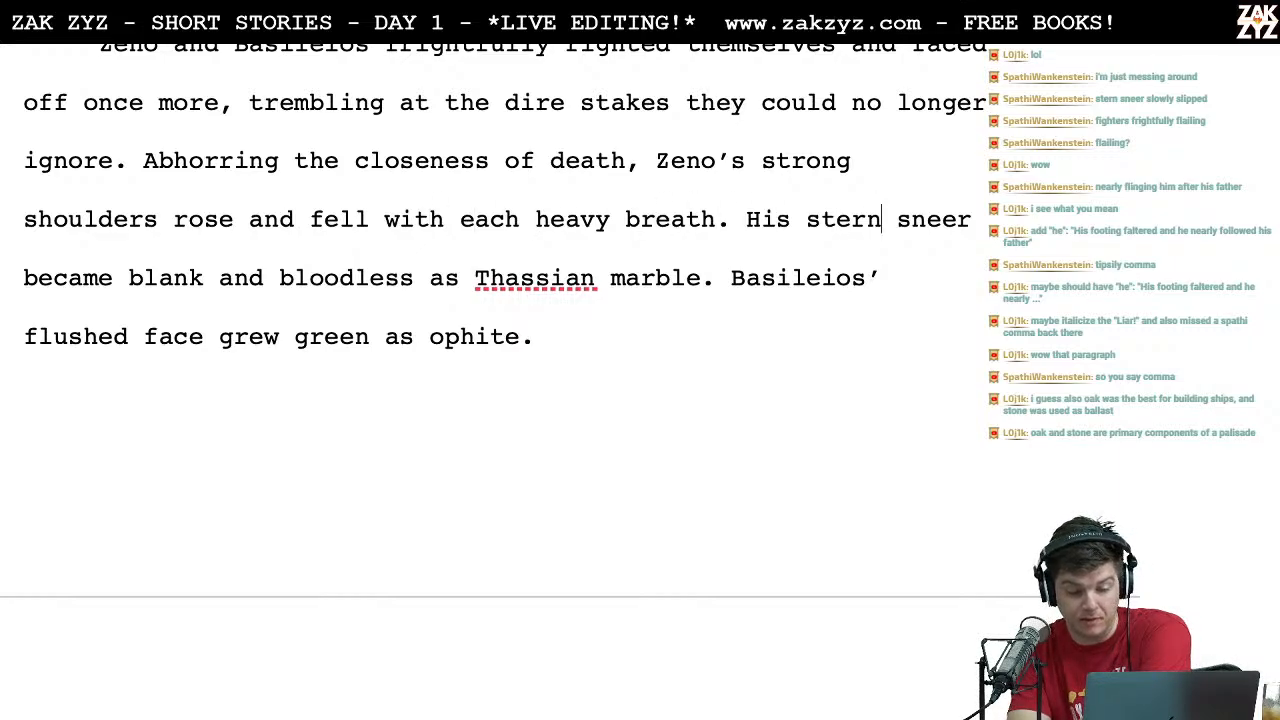
key(Right)
key(Right)
key(Right)
key(Right)
key(Right)
key(Right)
key(Right)
key(Right)
key(Right)
key(Right)
key(Right)
key(Right)
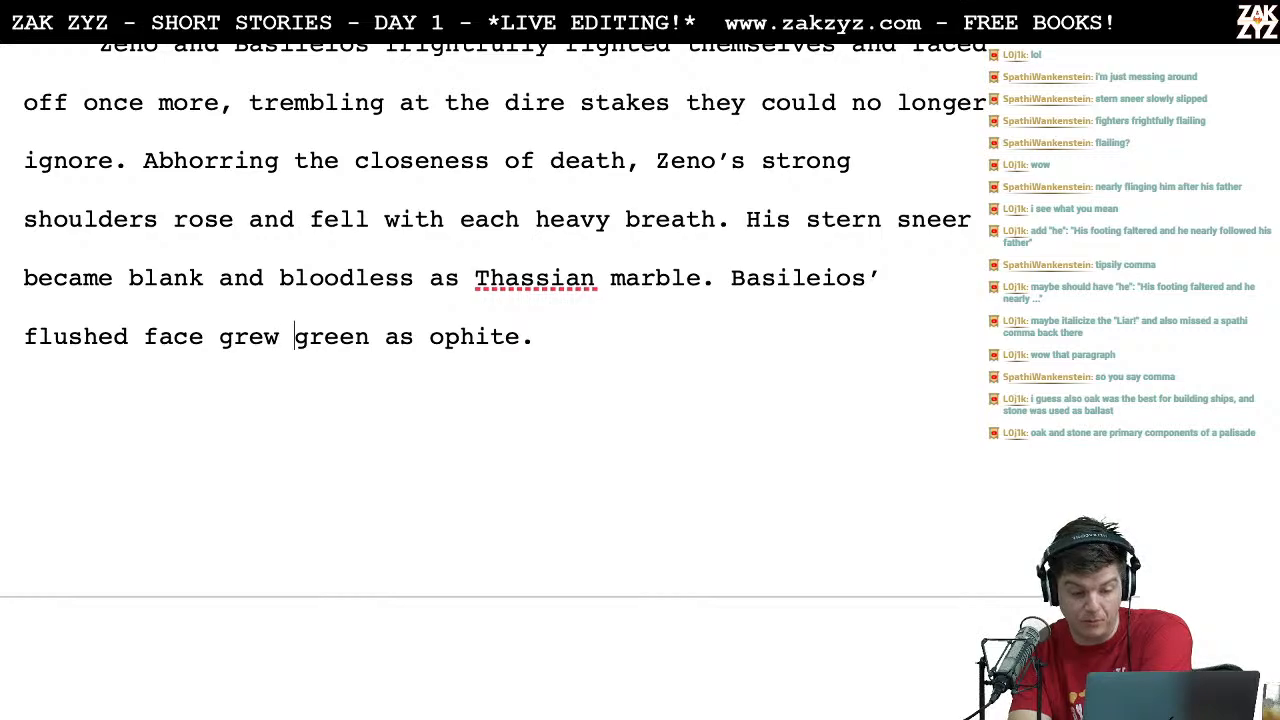
scroll(490, 340, down, 1)
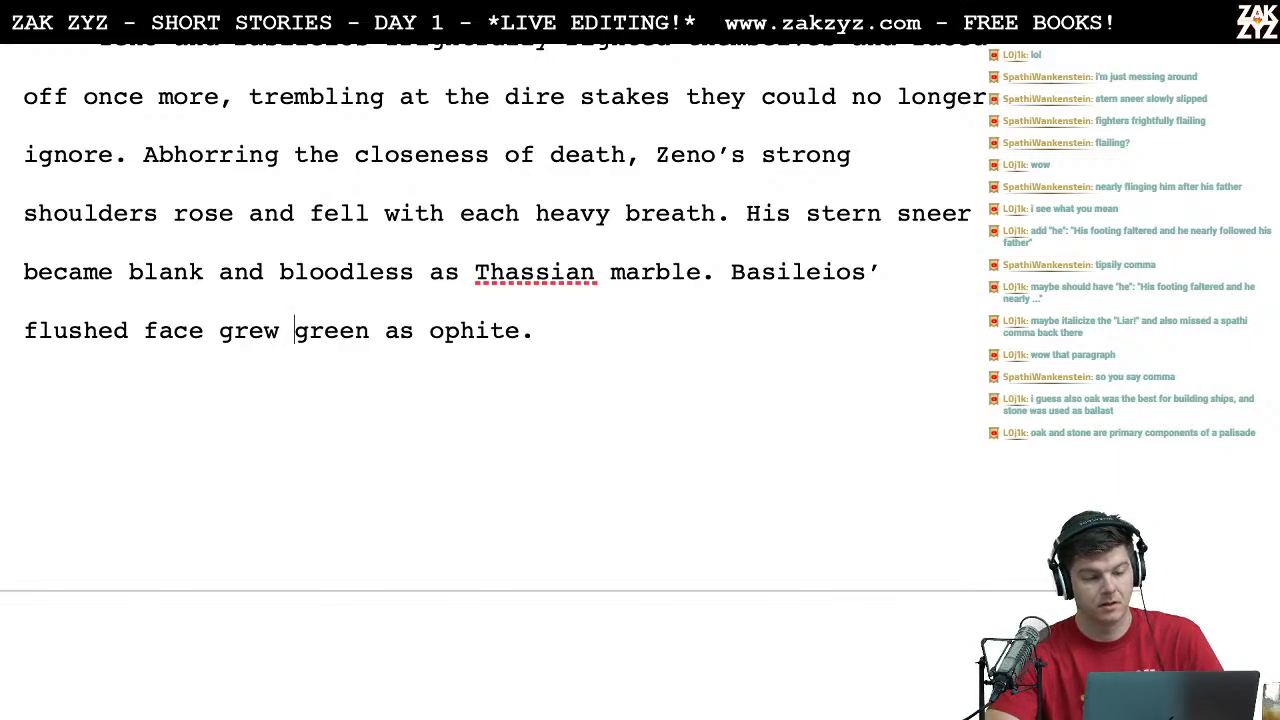
scroll(500, 330, down, 1)
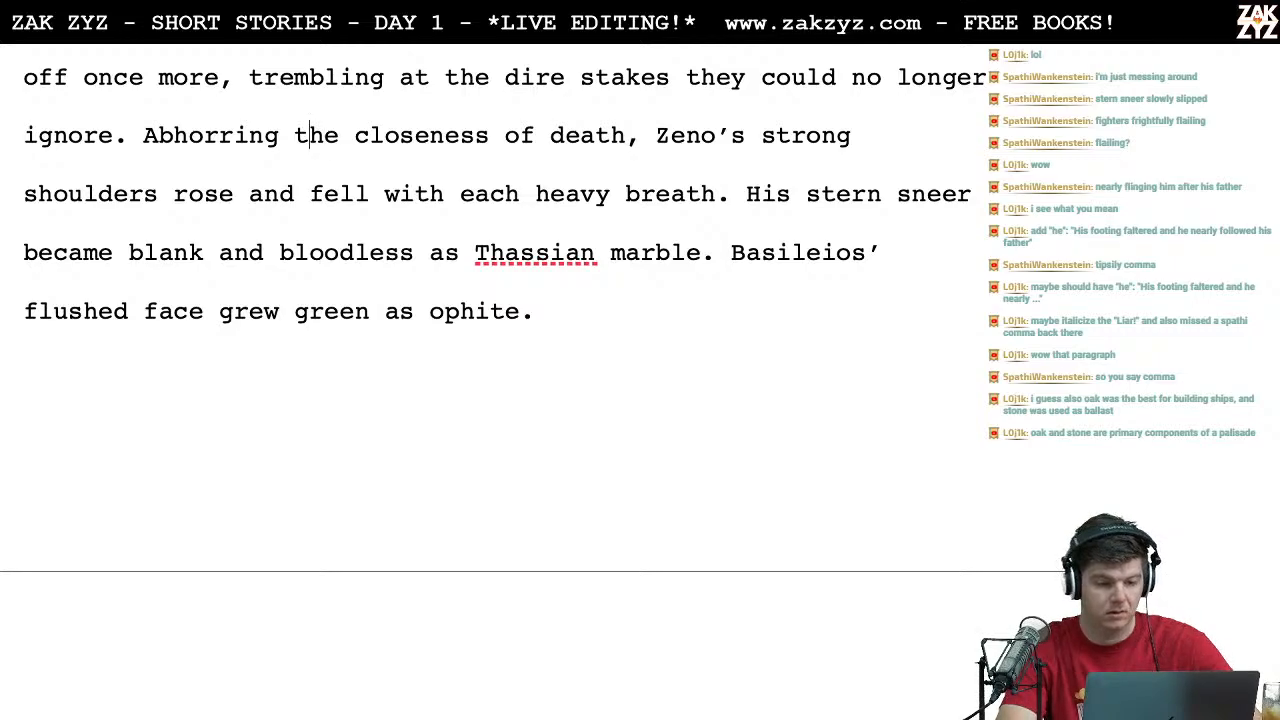
text(t)
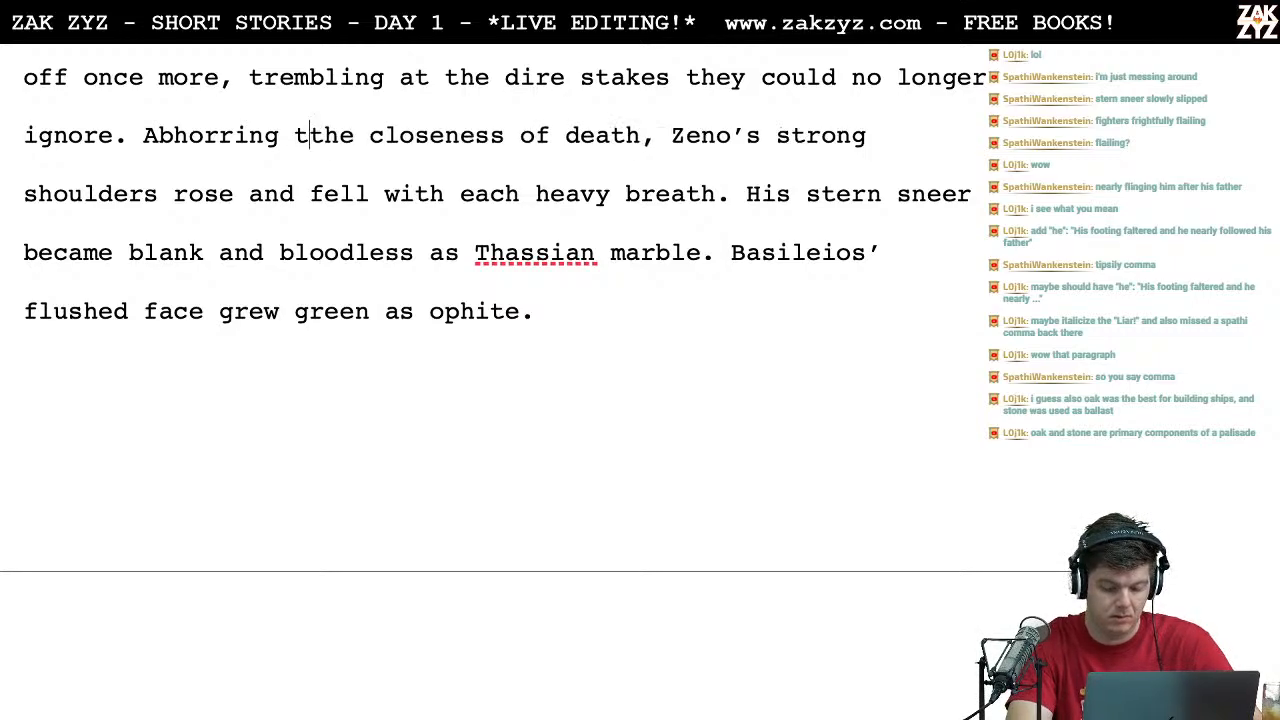
key(BackSpace)
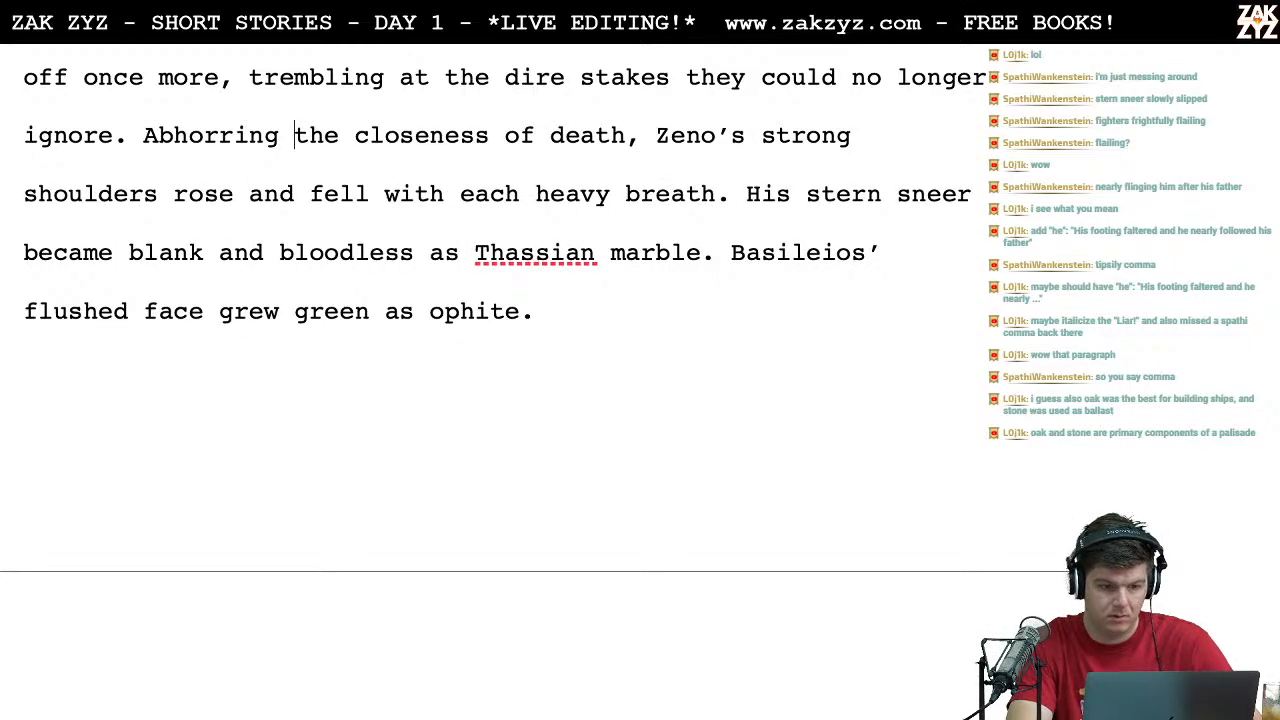
Step: Switch to the Chrome browser and look up synonyms for "too close" on Thesaurus.com
key(ctrl+Left)
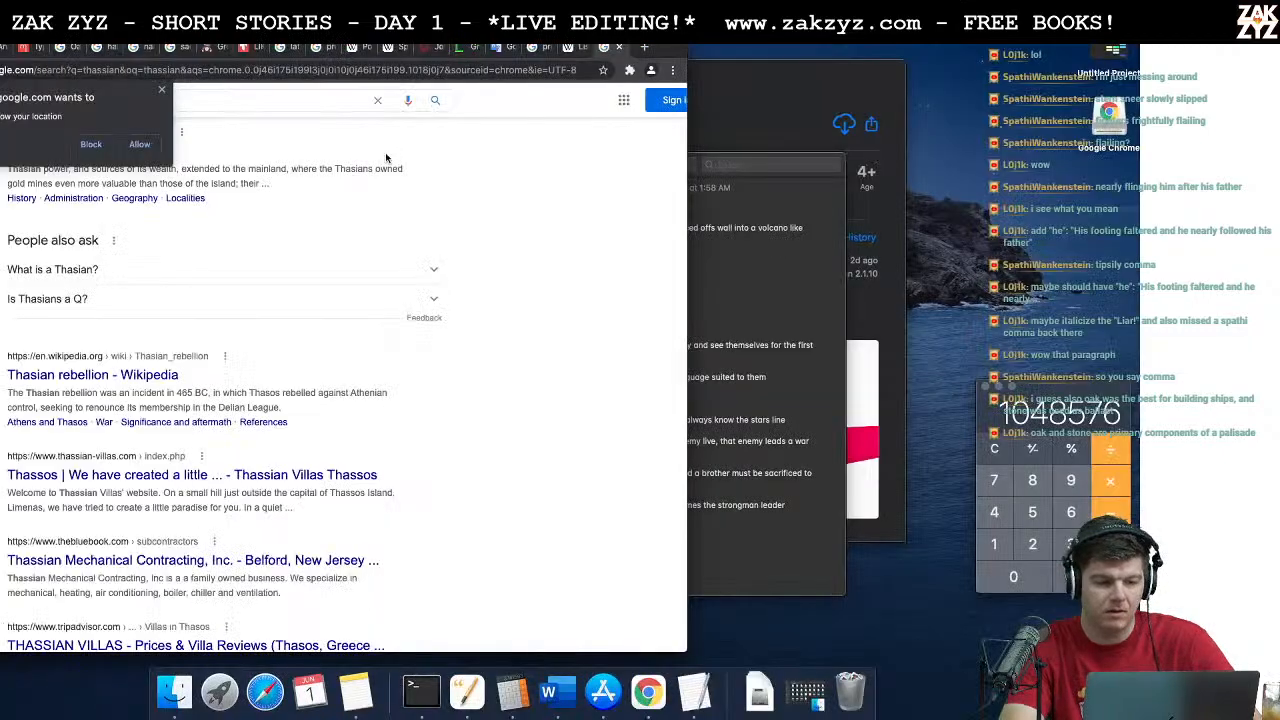
click(237, 101)
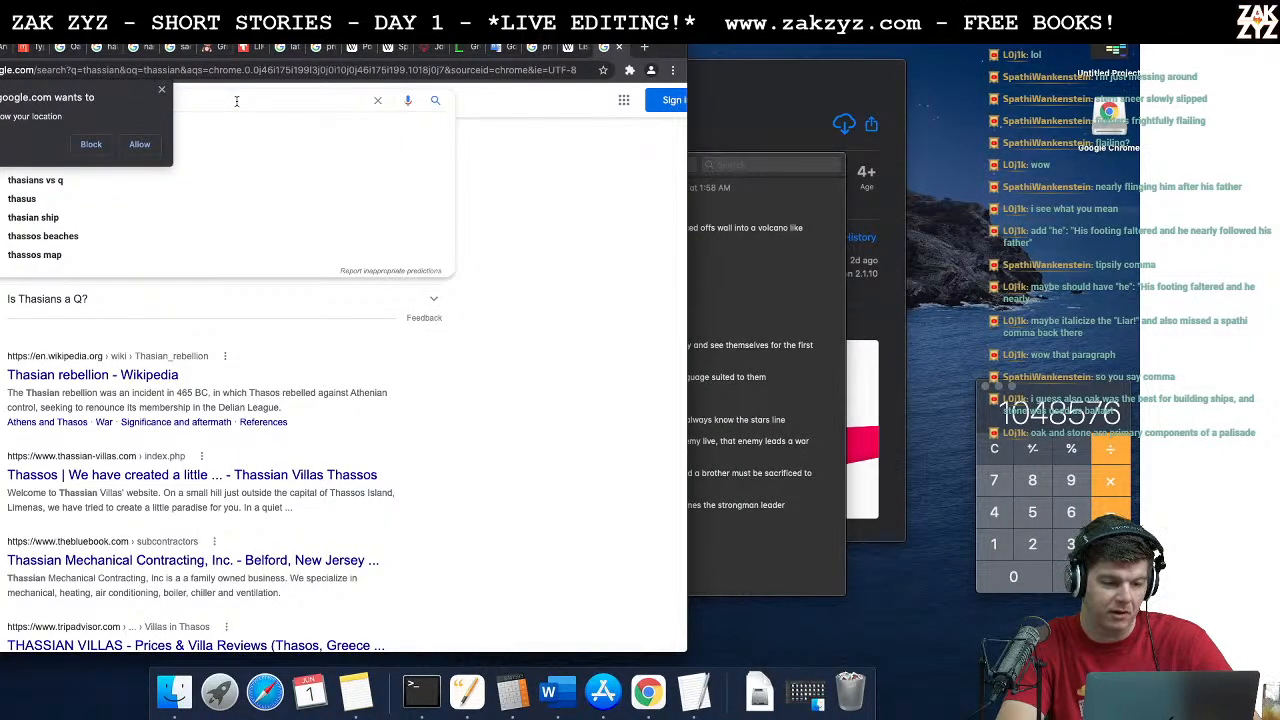
click(162, 90)
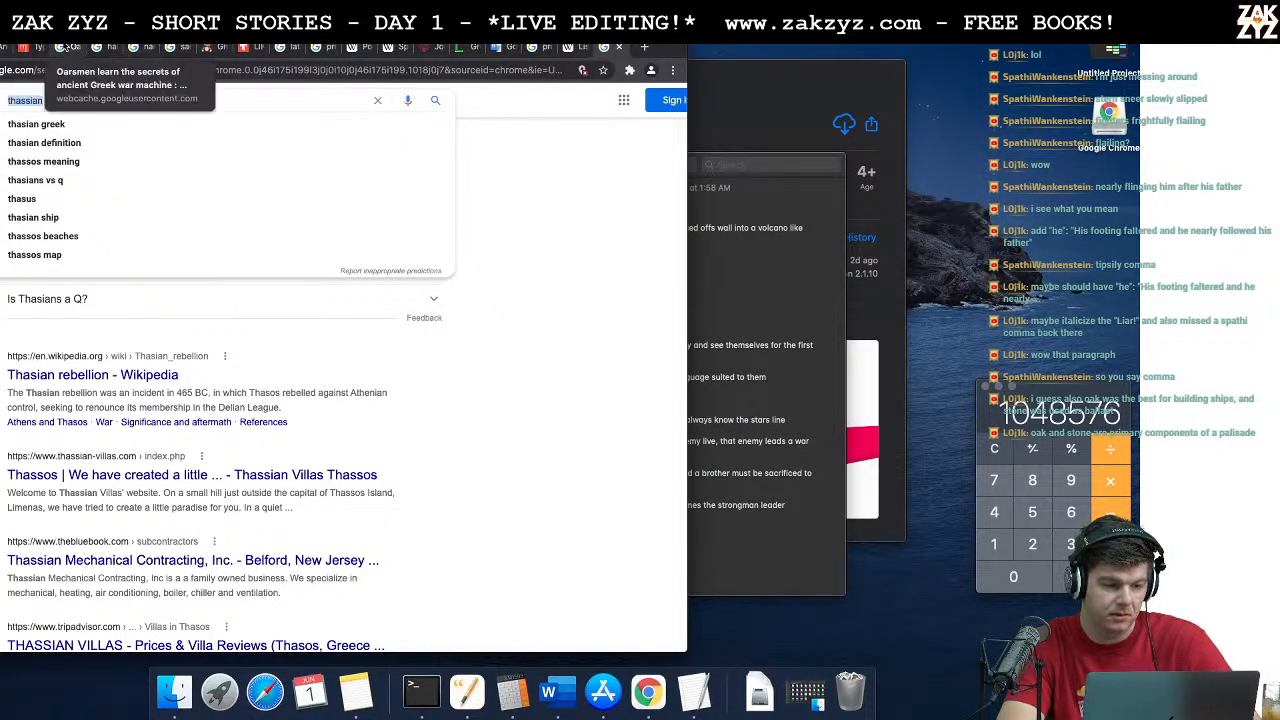
click(62, 47)
click(254, 49)
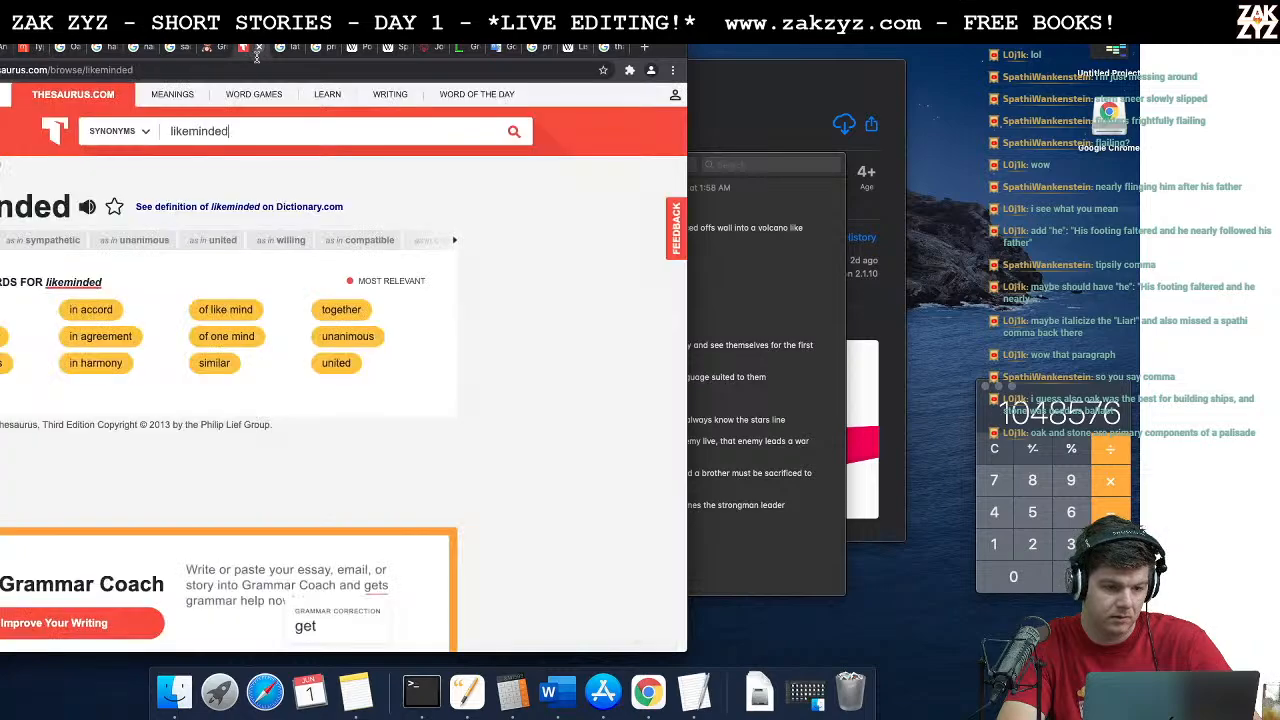
double_click(213, 134)
text(too close)
key(Return)
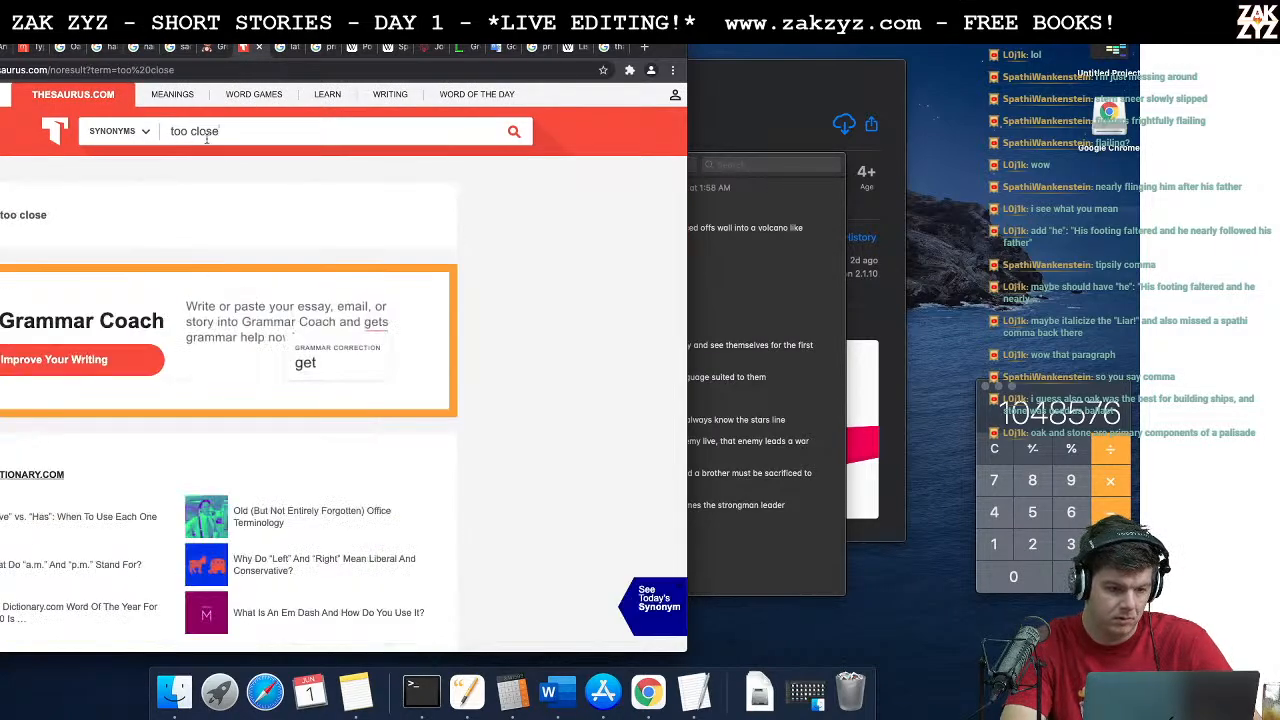
Step: Search Google for "how to say too close"
click(148, 69)
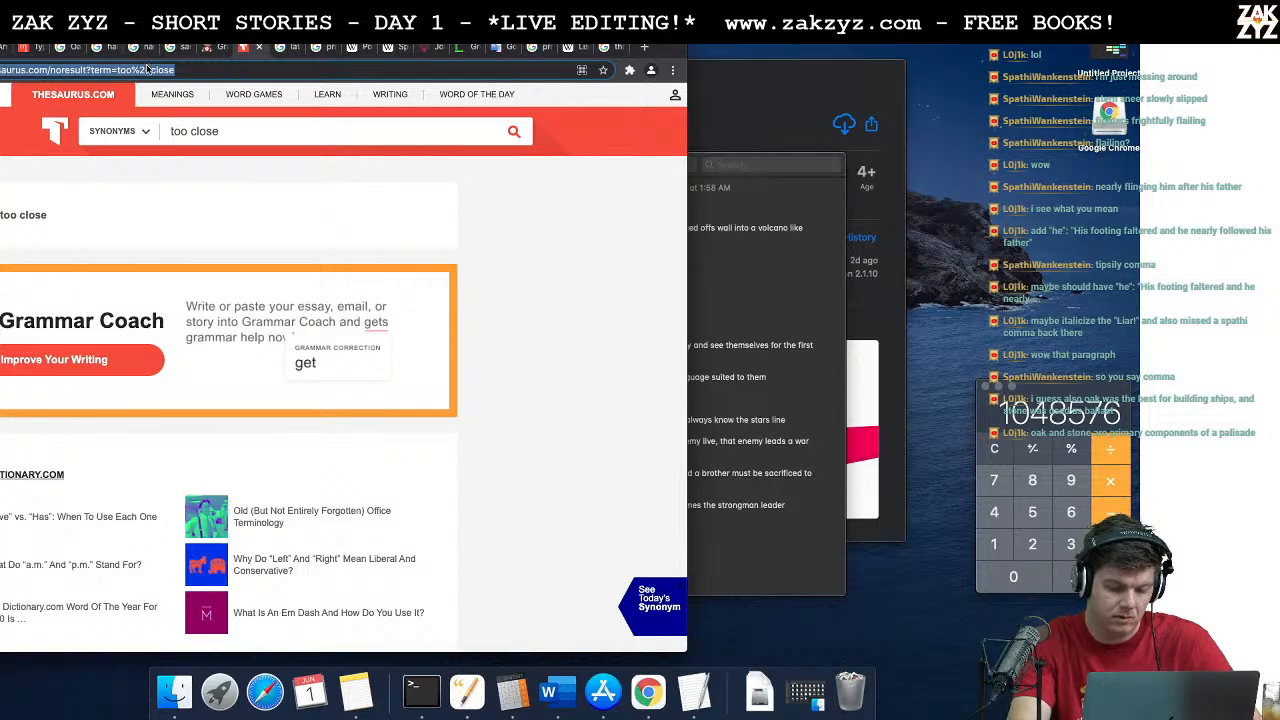
text(how to say )
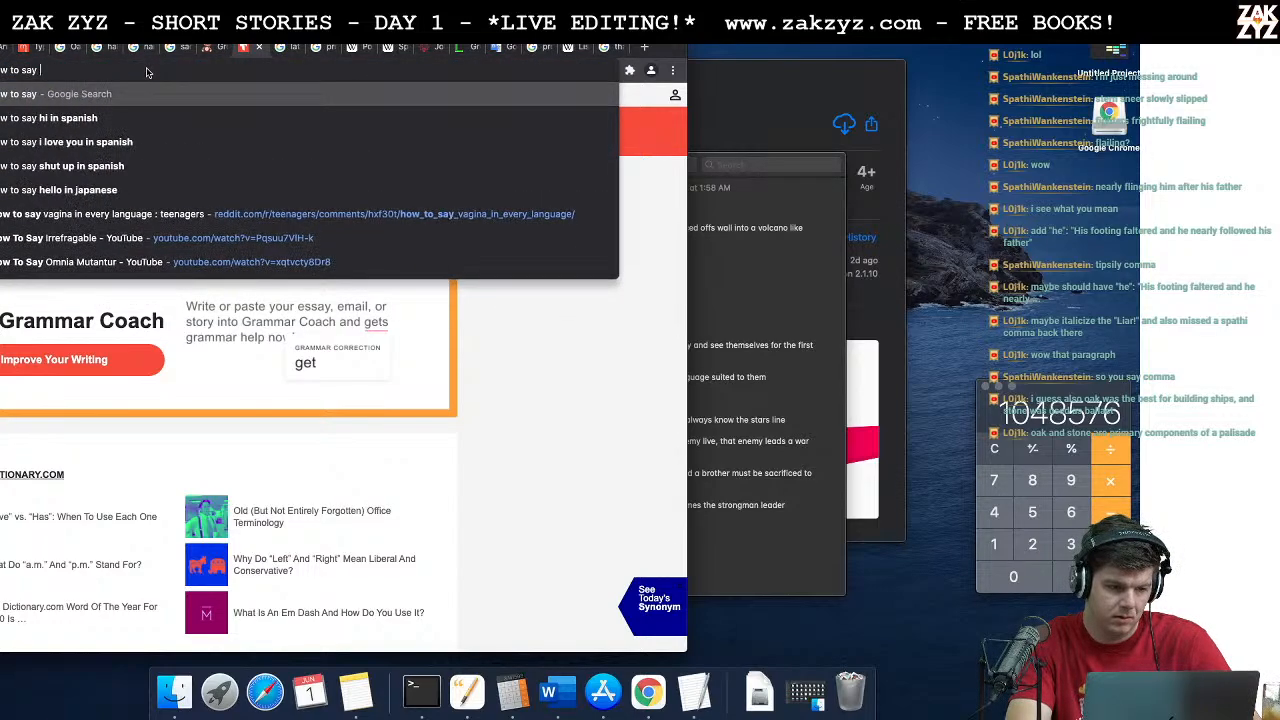
text(too close)
key(Return)
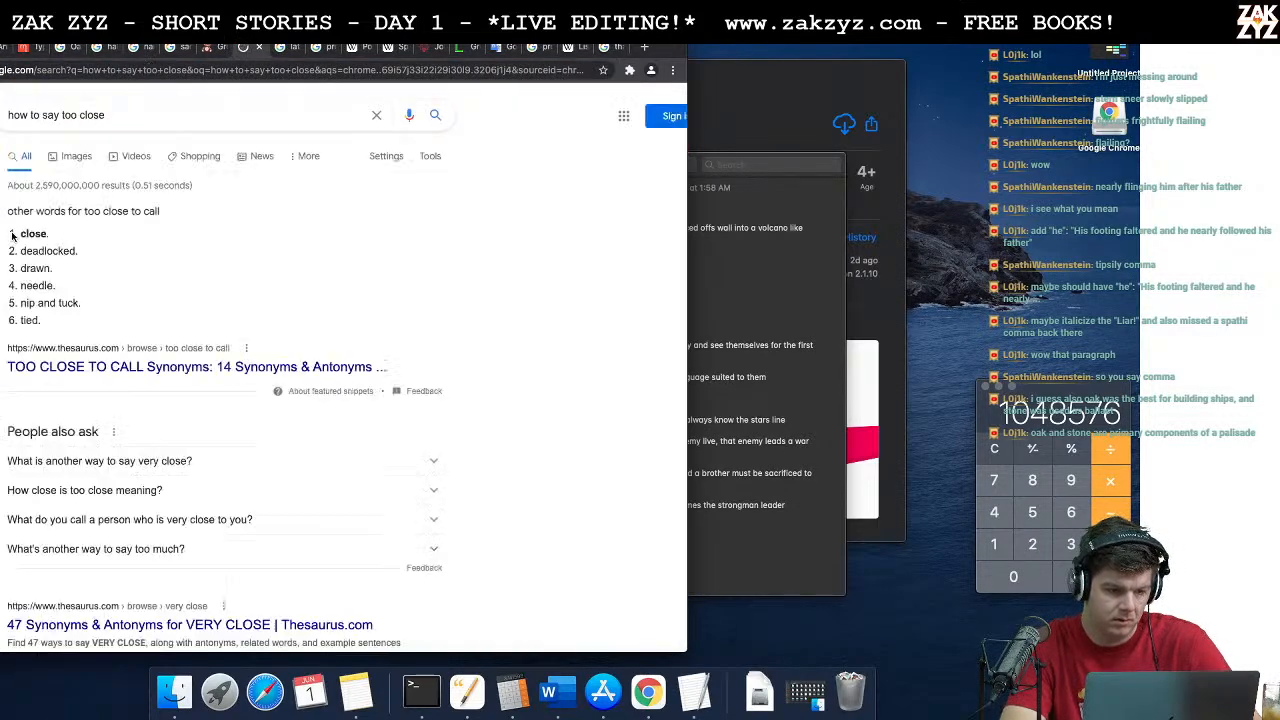
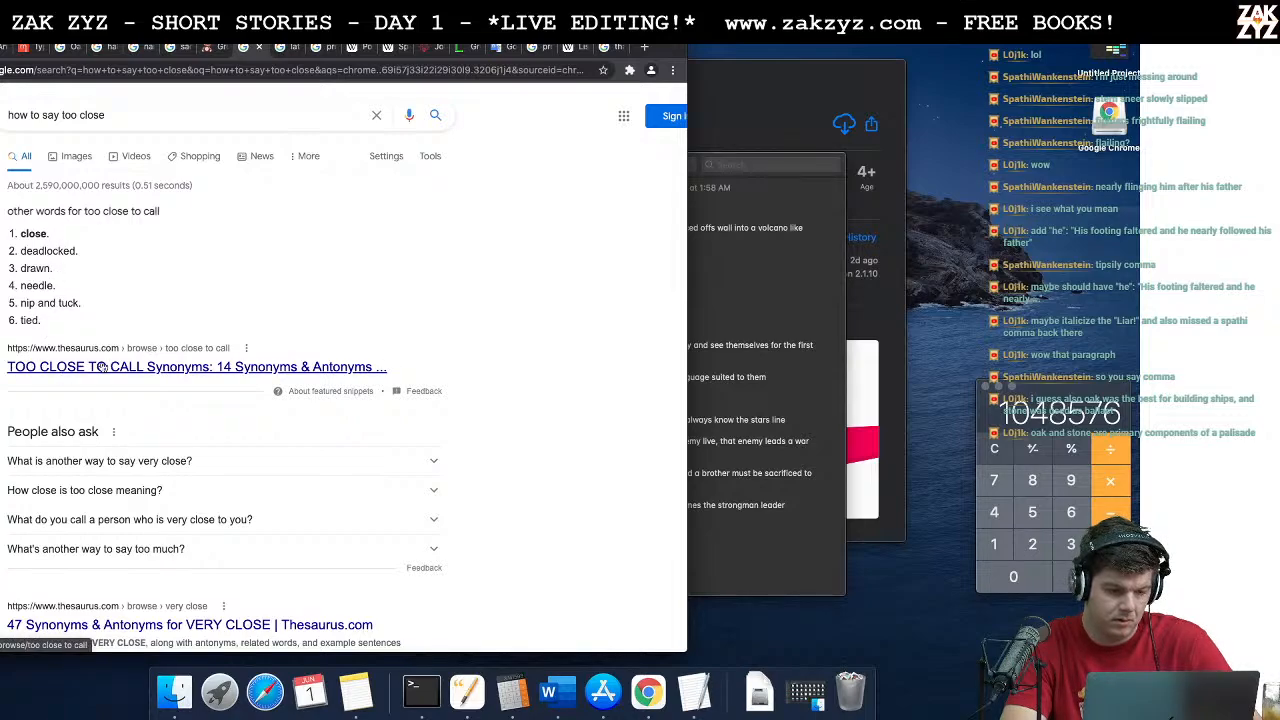
Step: Open the Thesaurus.com entry for "very close" from the search results and examine its synonyms
scroll(103, 368, down, 5)
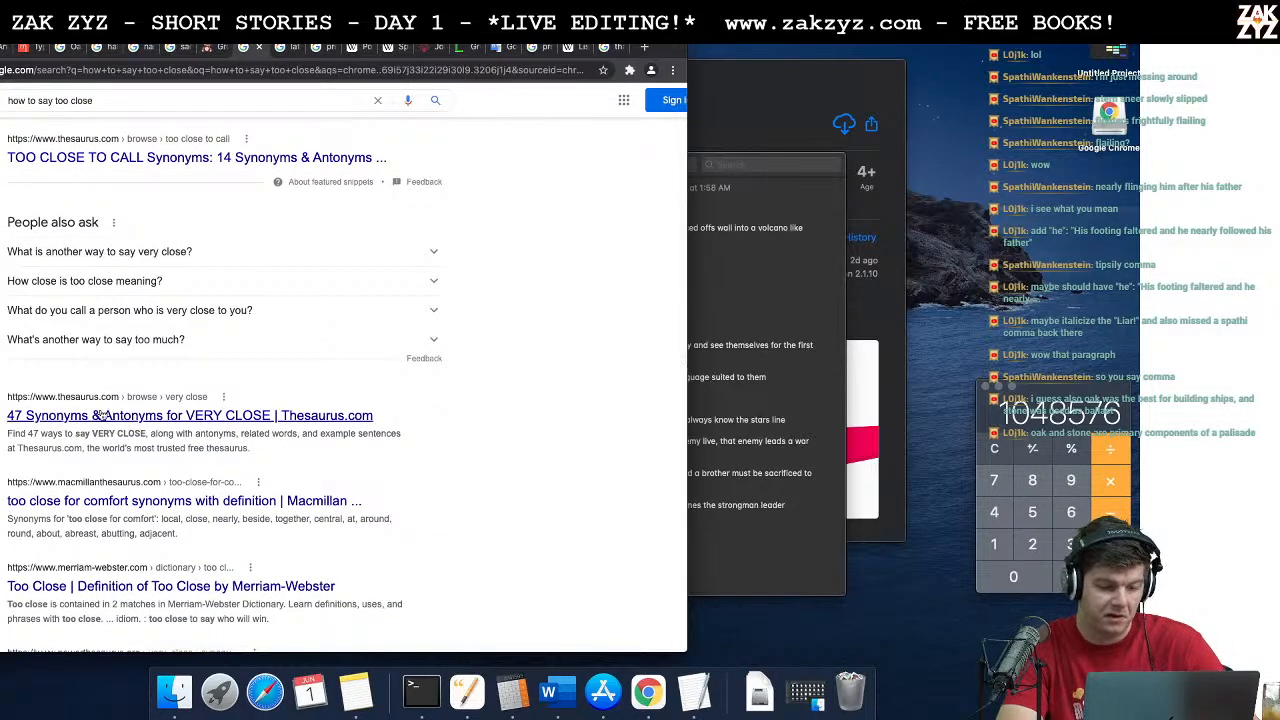
click(103, 415)
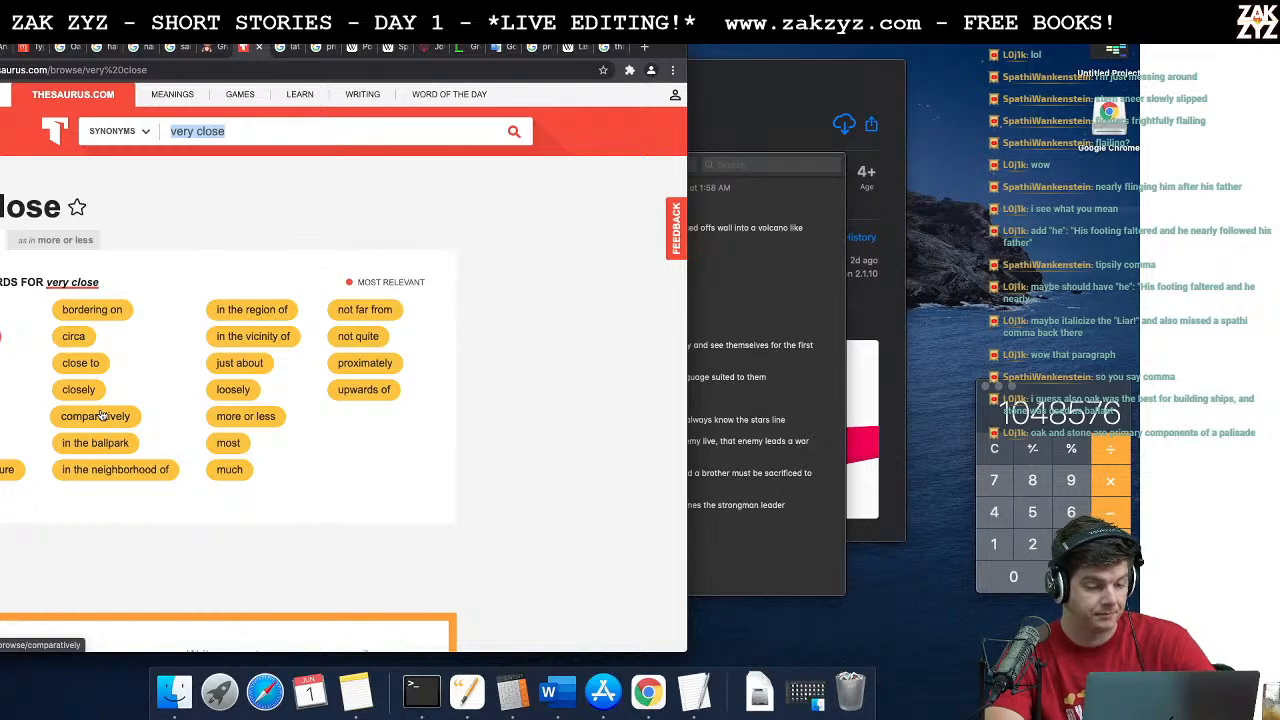
scroll(158, 346, down, 1)
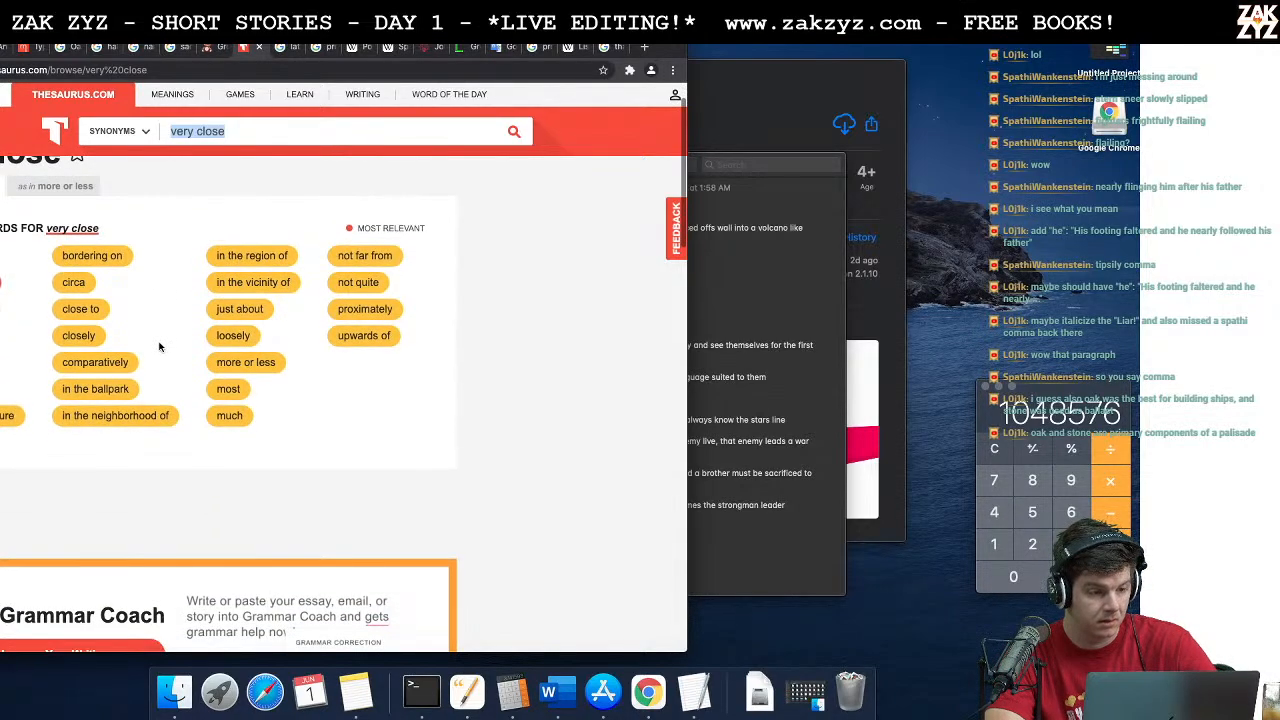
scroll(158, 346, down, 1)
scroll(158, 346, up, 2)
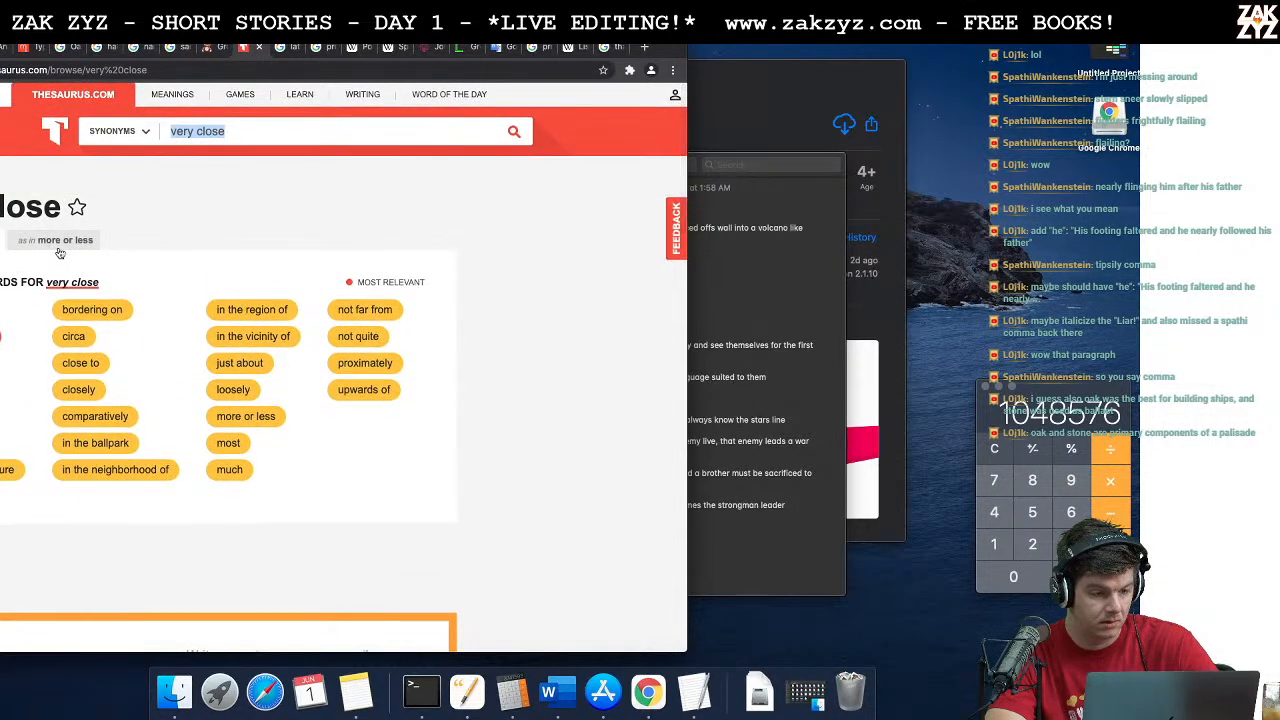
scroll(192, 323, down, 3)
scroll(193, 323, up, 3)
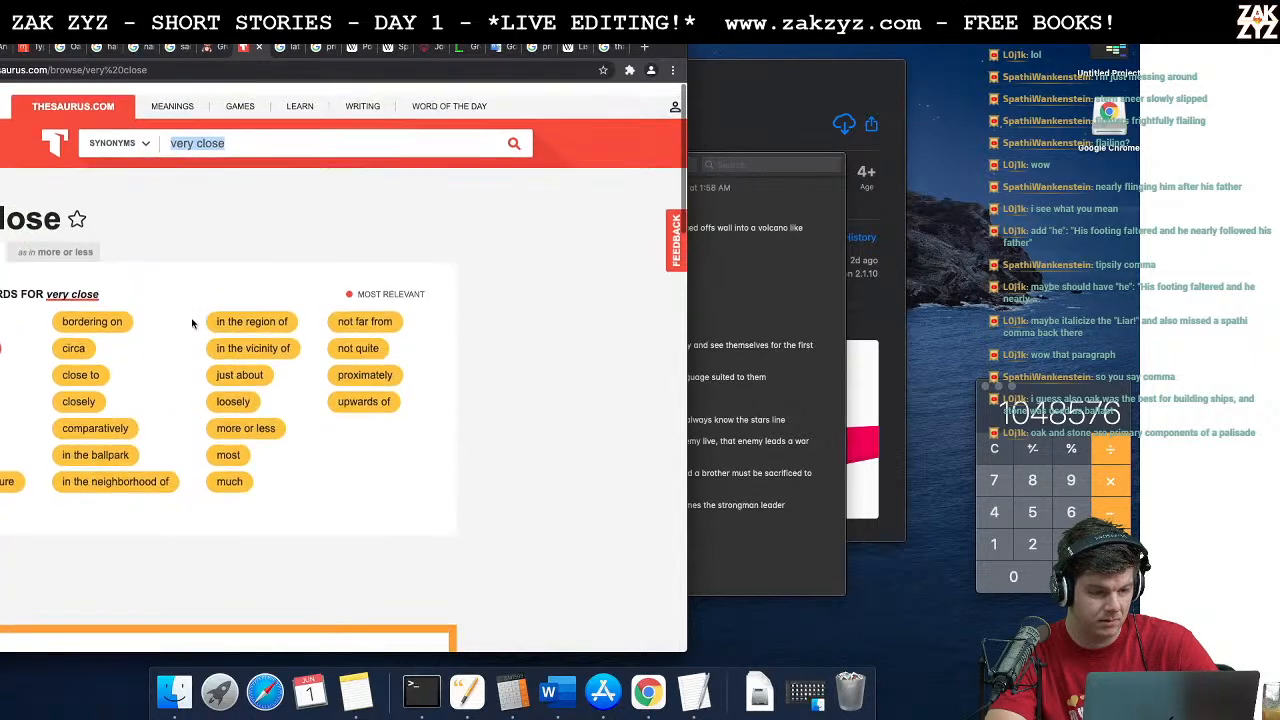
scroll(192, 323, down, 1)
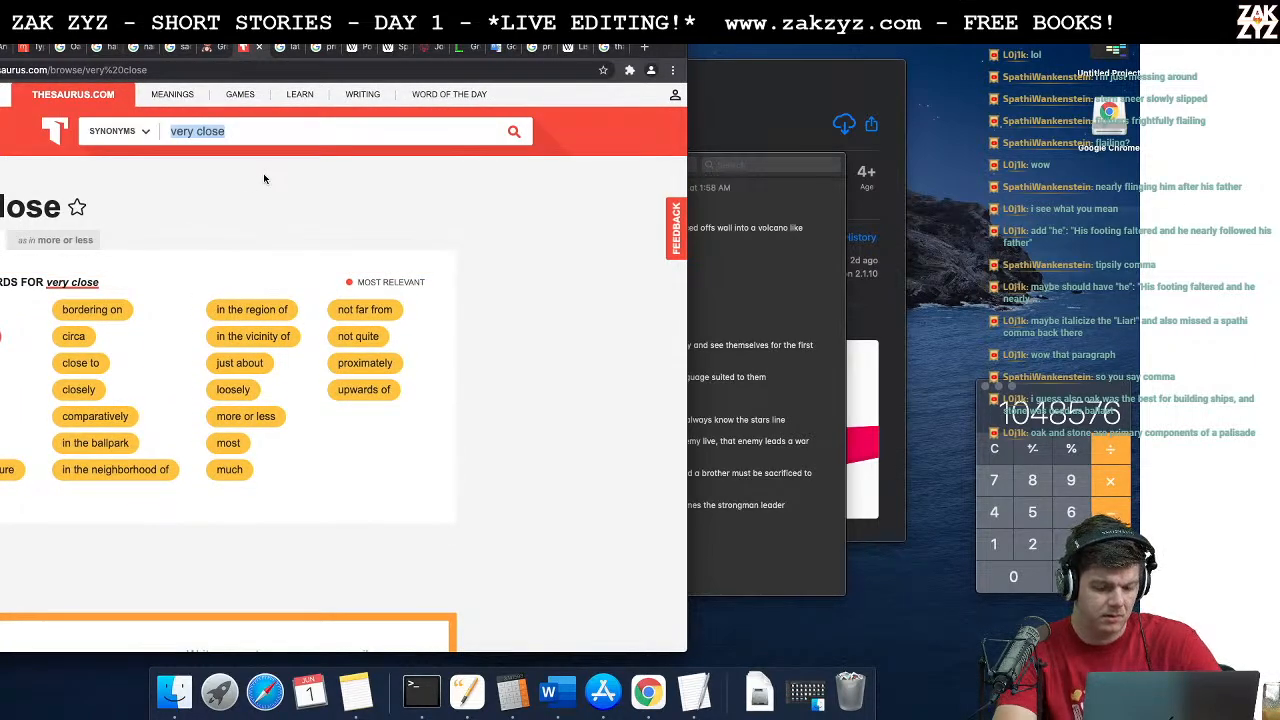
Step: Switch to the Word story and replace "the closeness of" after "Abhorring" with "infringing vicinity"
key(super+Tab)
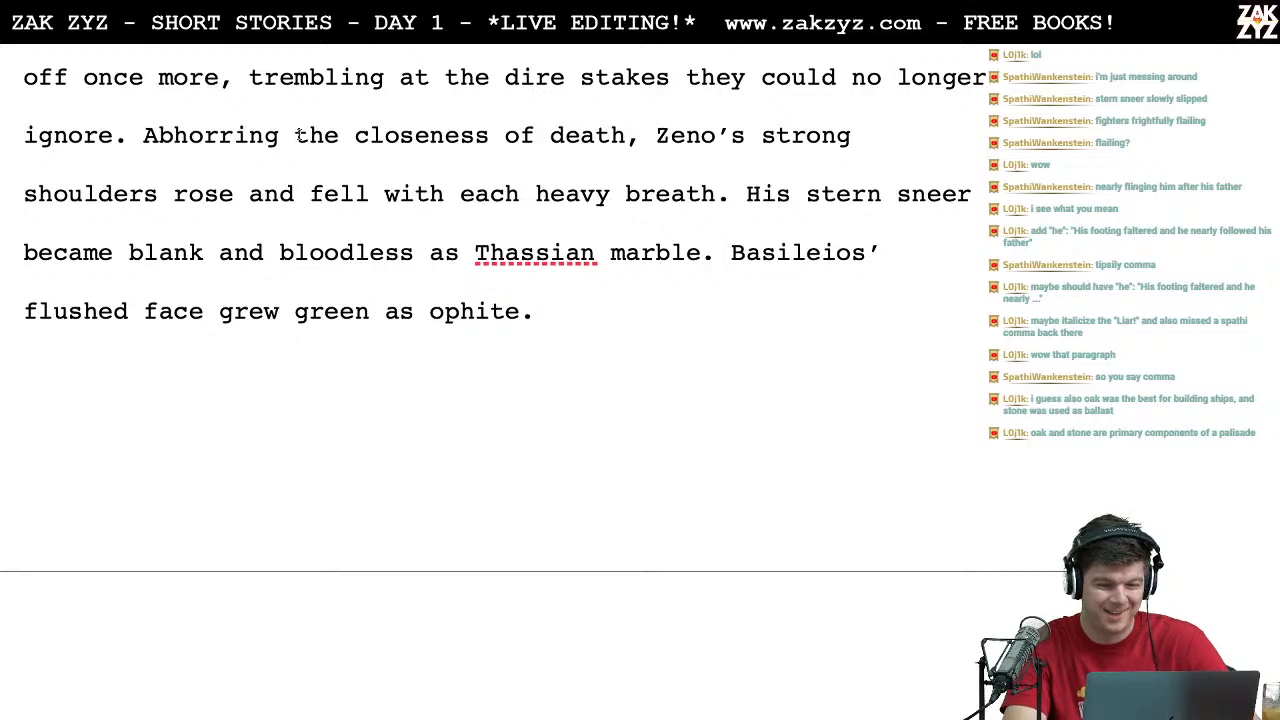
text(infringing vicinit)
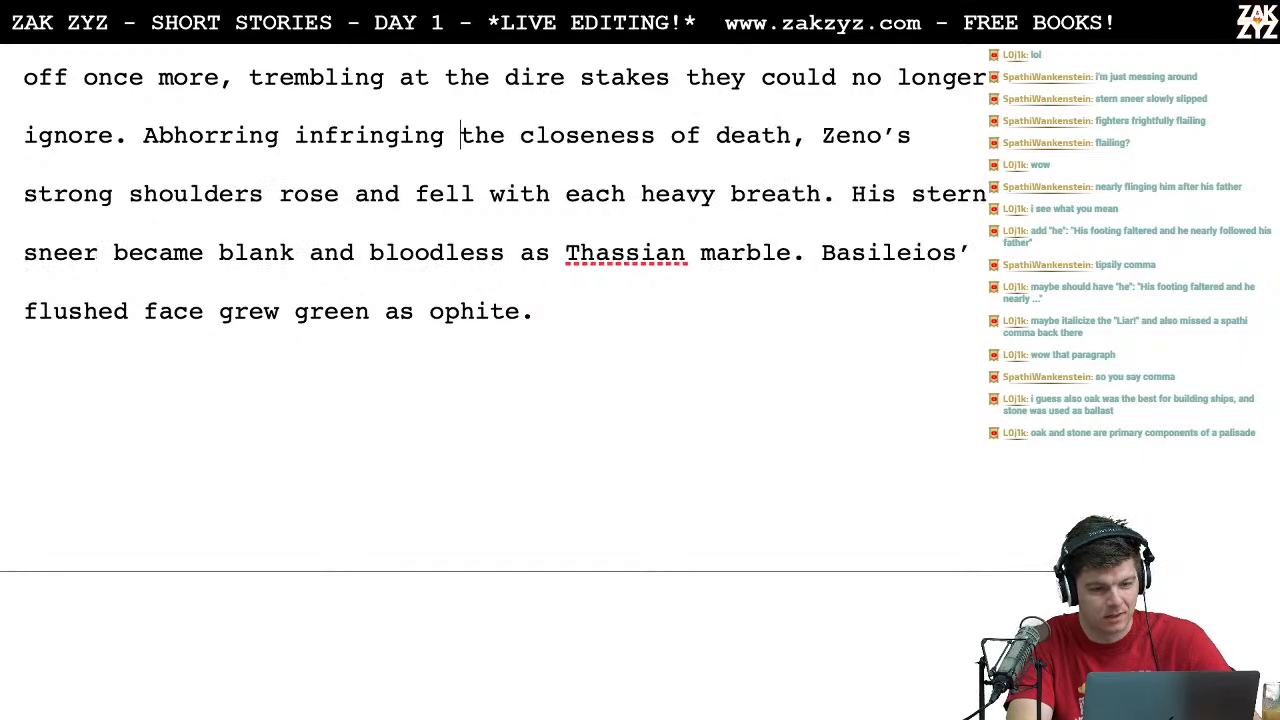
text(y)
key(shift+Right)
key(shift+Right)
key(shift+Right)
key(shift+Right)
key(shift+Right)
key(shift+Right)
key(shift+Right)
key(shift+Right)
key(shift+Right)
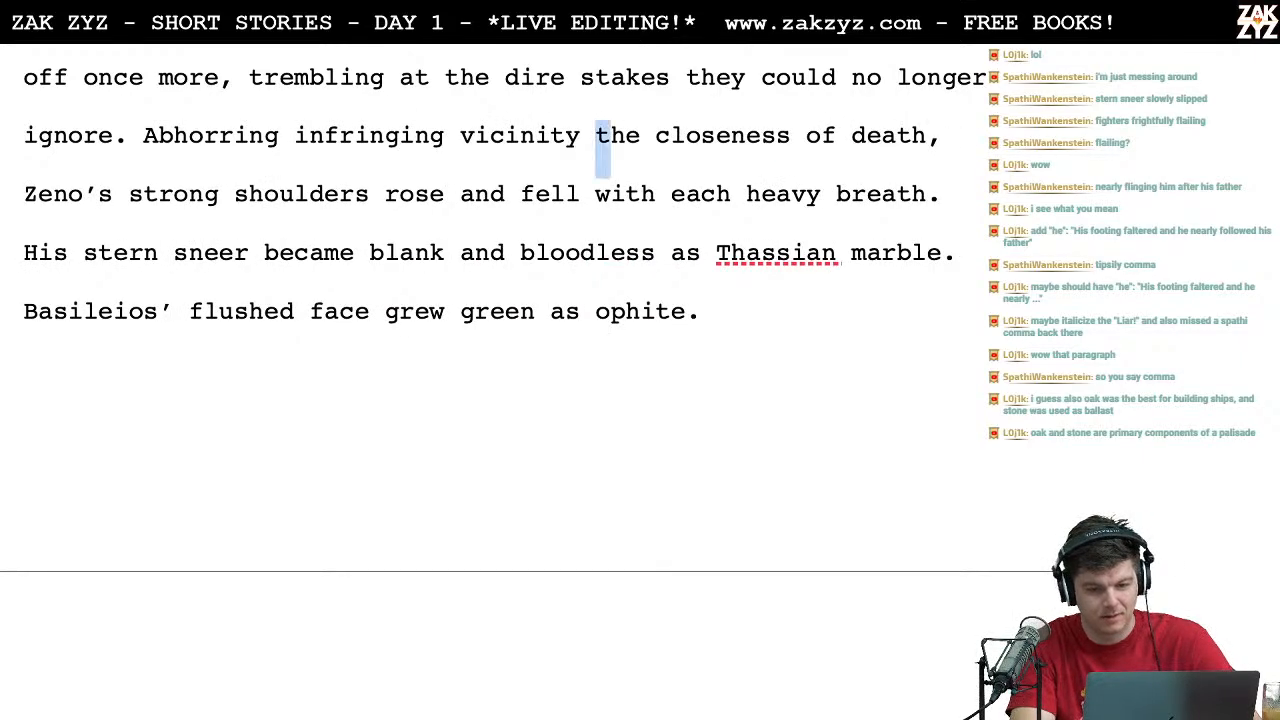
key(shift+Right)
key(shift+Right)
key(shift+Right)
key(shift+Right)
key(shift+Right)
key(shift+Right)
key(shift+Right)
key(shift+Right)
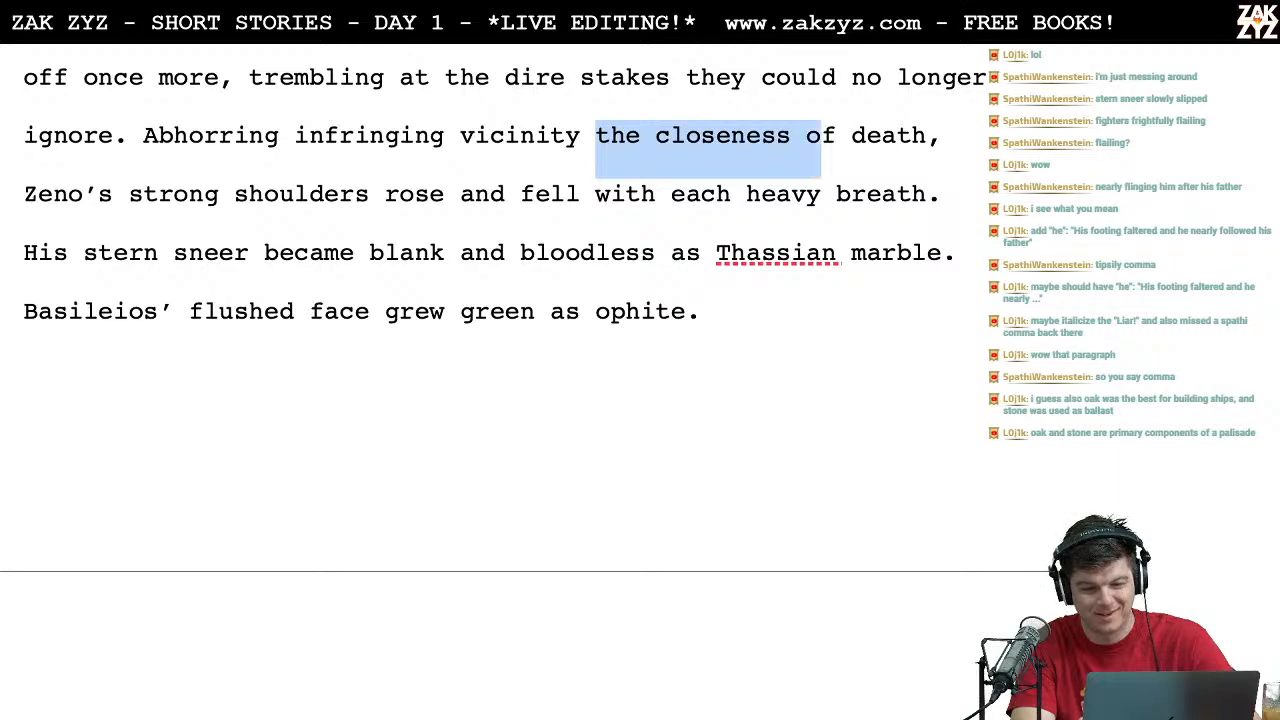
key(BackSpace)
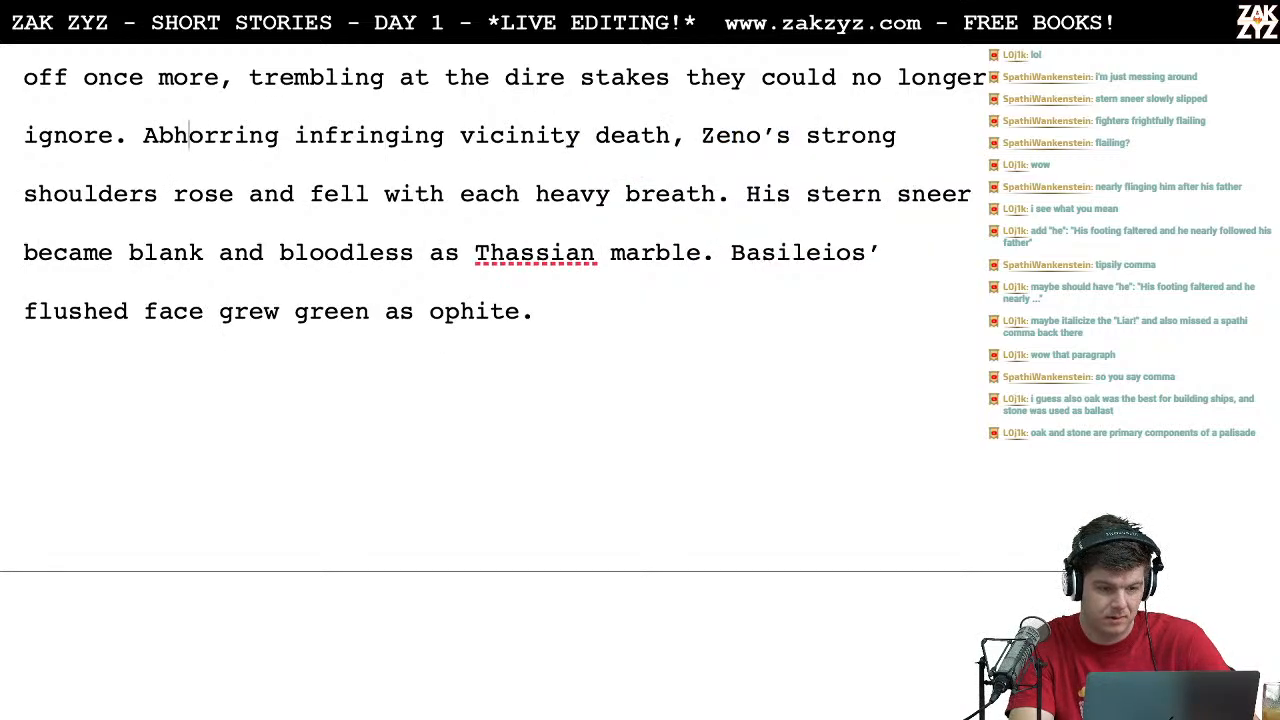
text(by the)
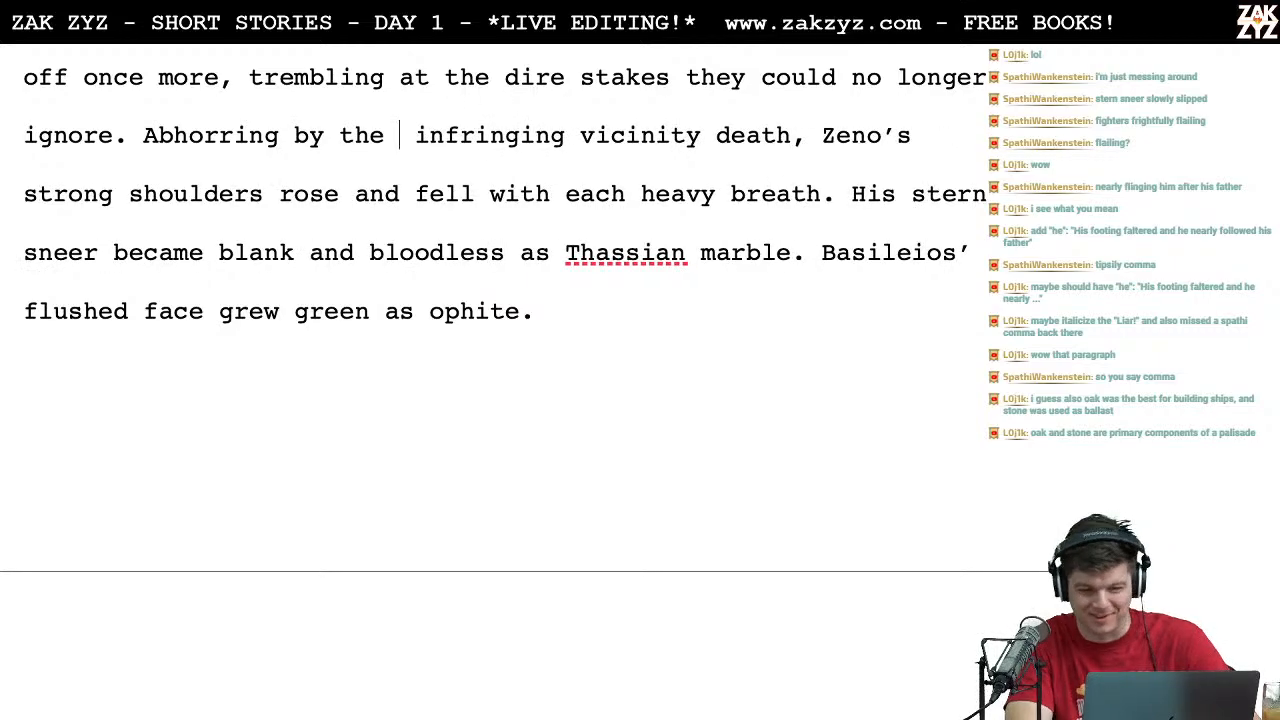
key(BackSpace)
key(BackSpace)
key(BackSpace)
key(BackSpace)
key(BackSpace)
key(BackSpace)
key(BackSpace)
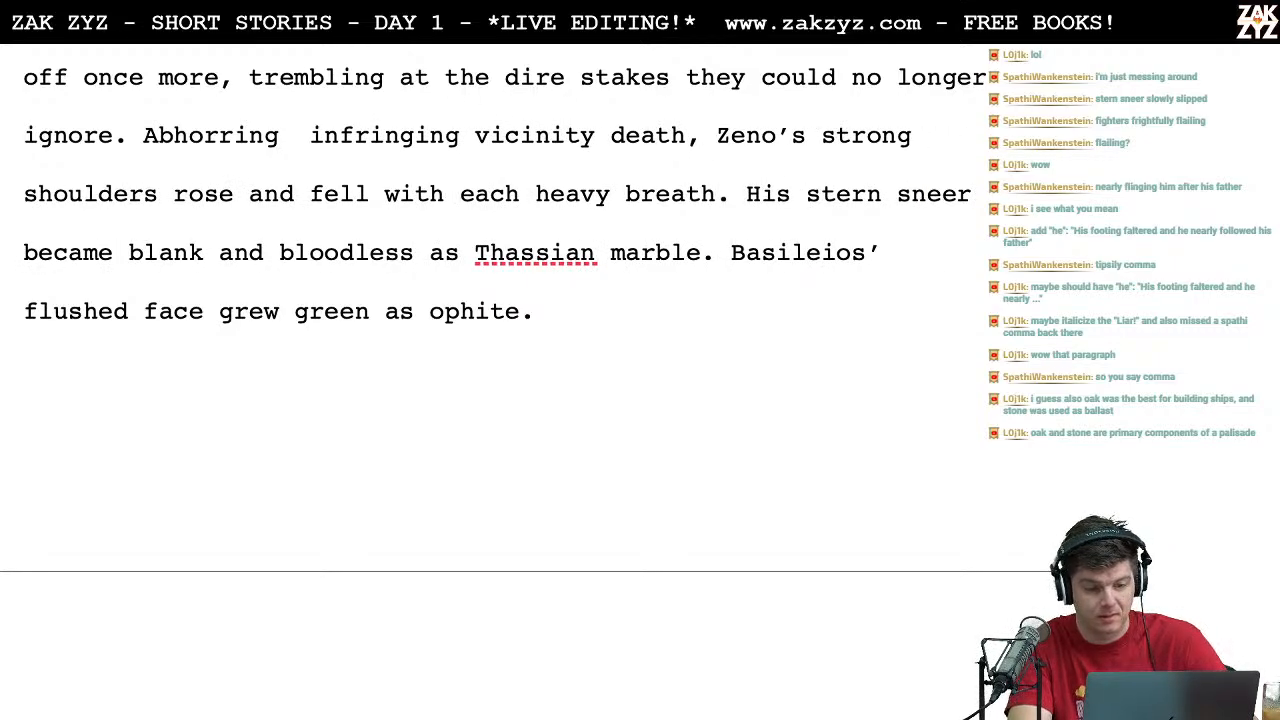
Step: Move the "Abhorring" sentence to a new paragraph and write the alternative opening "Infringed by the nearness of death," before it
key(Left)
key(Left)
key(Left)
key(Left)
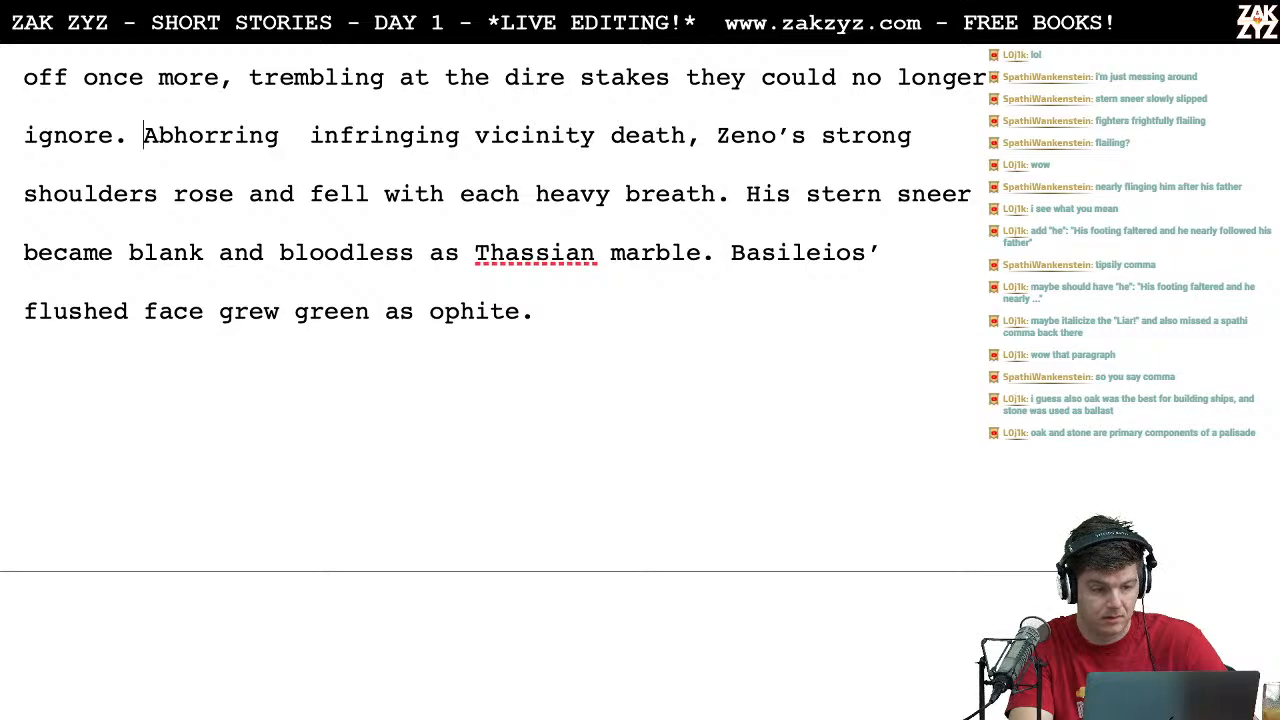
key(Return)
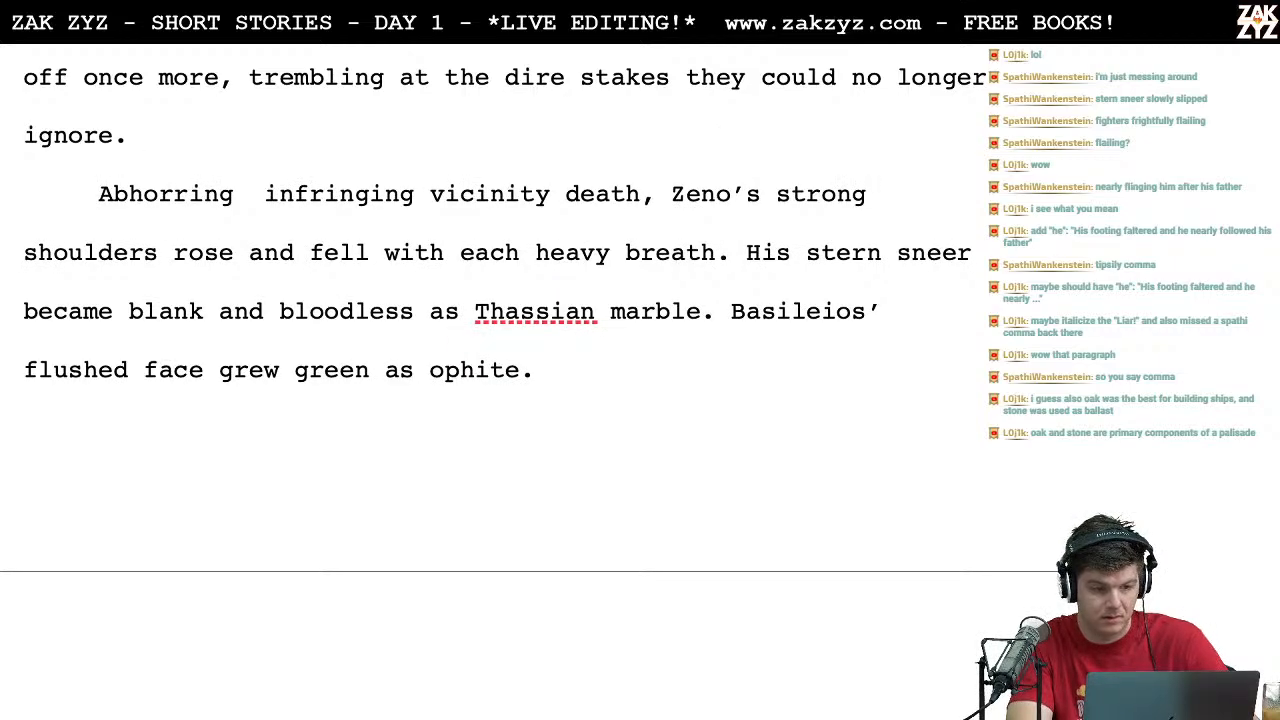
text(Infrin)
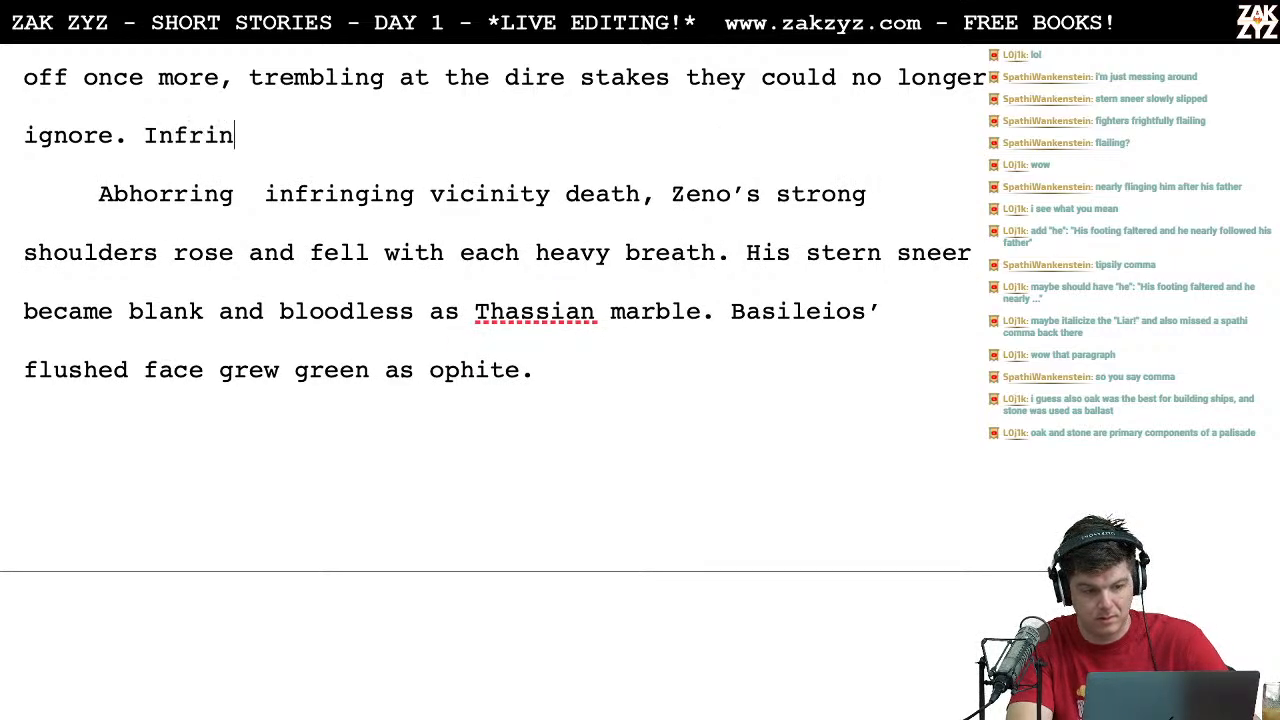
text(ged by the nea)
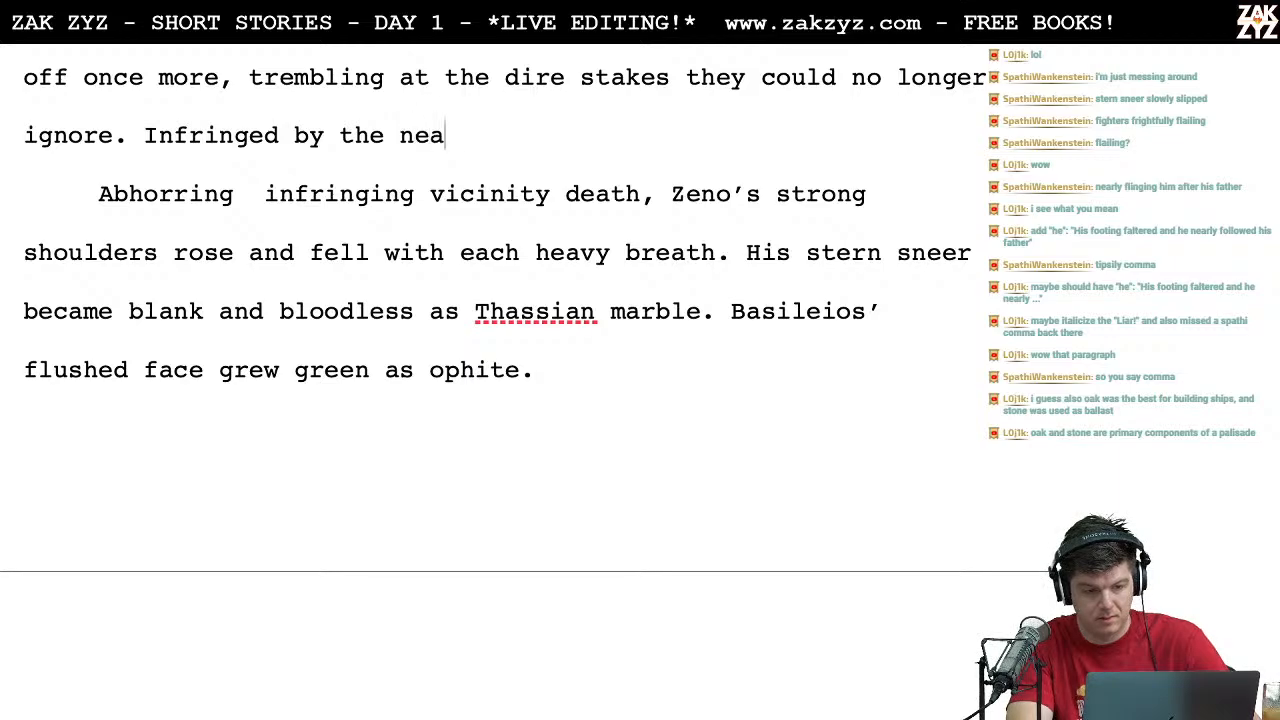
text(rness of death,)
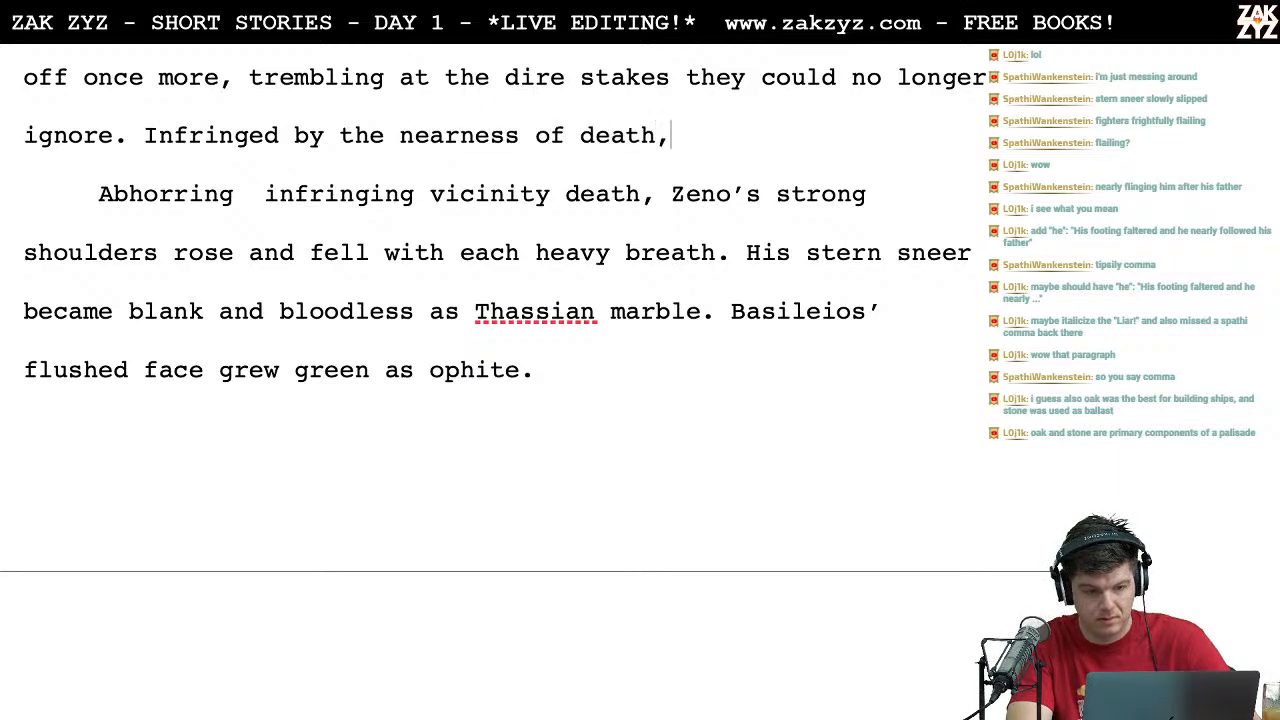
Step: Switch to Chrome and look up synonyms for "infringe" on Thesaurus.com, then for the related word "impose"
key(super+Tab)
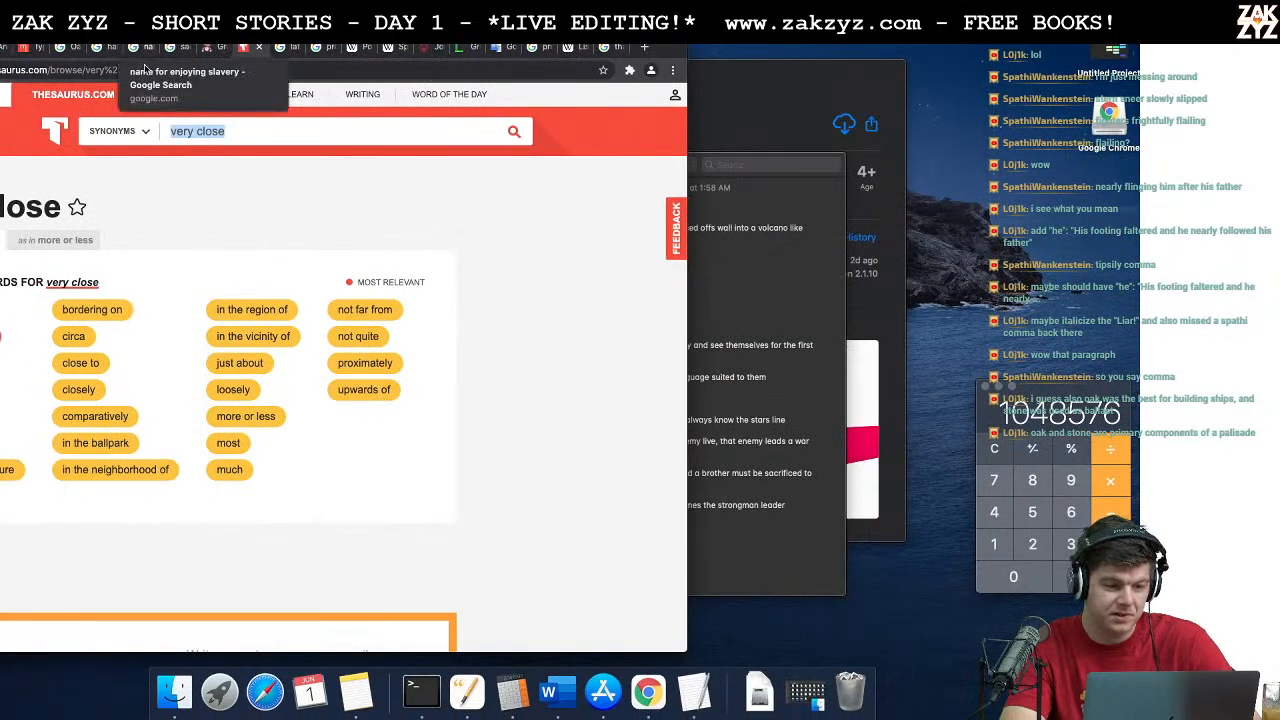
text(infringe)
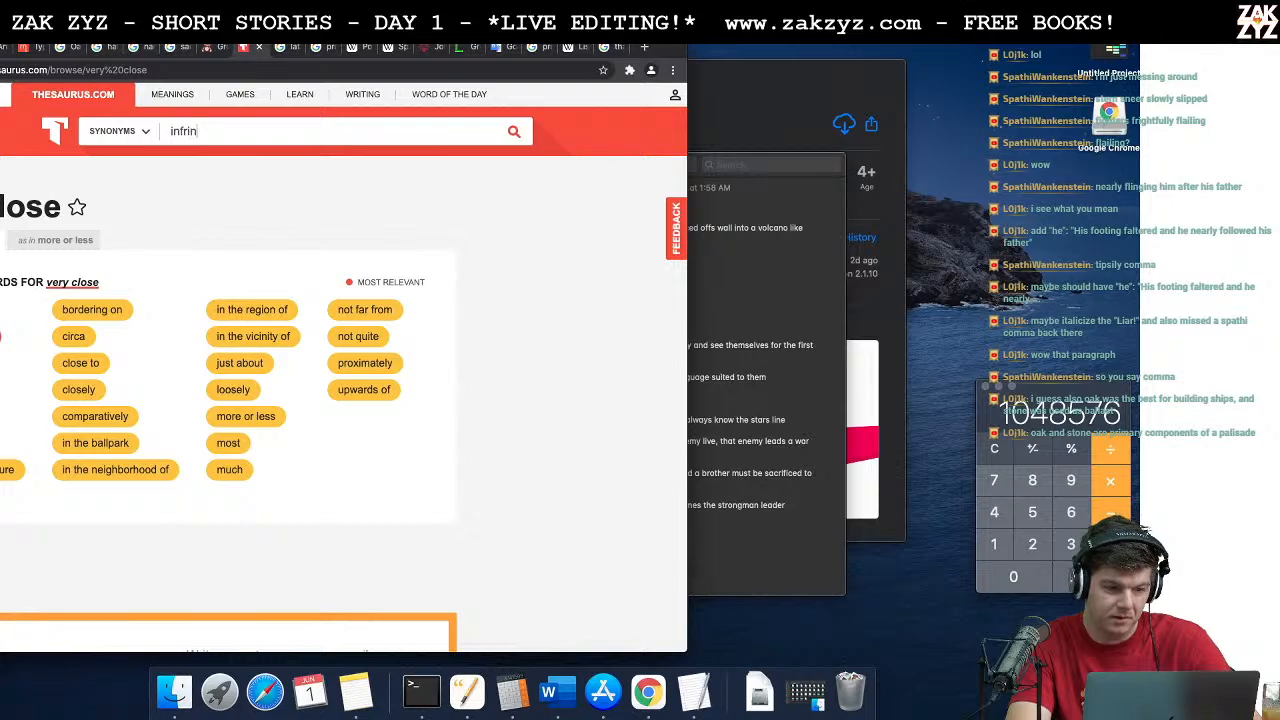
key(Return)
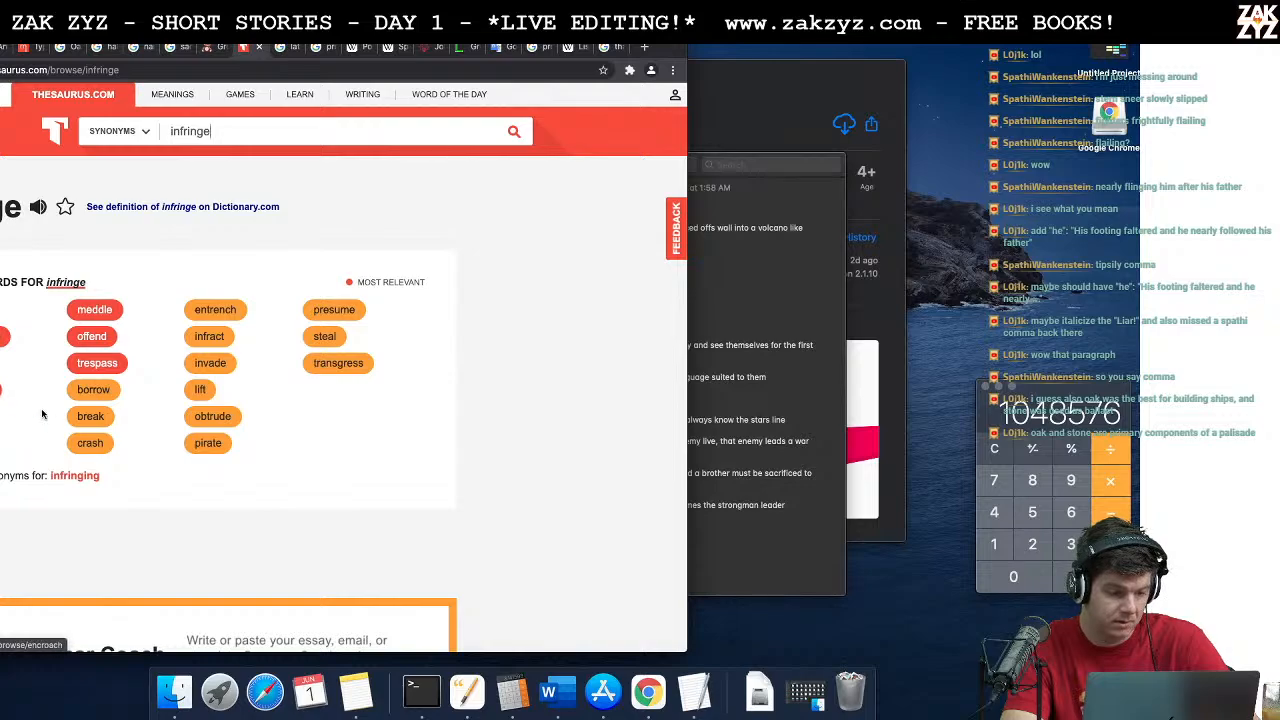
scroll(42, 413, down, 1)
scroll(42, 413, up, 1)
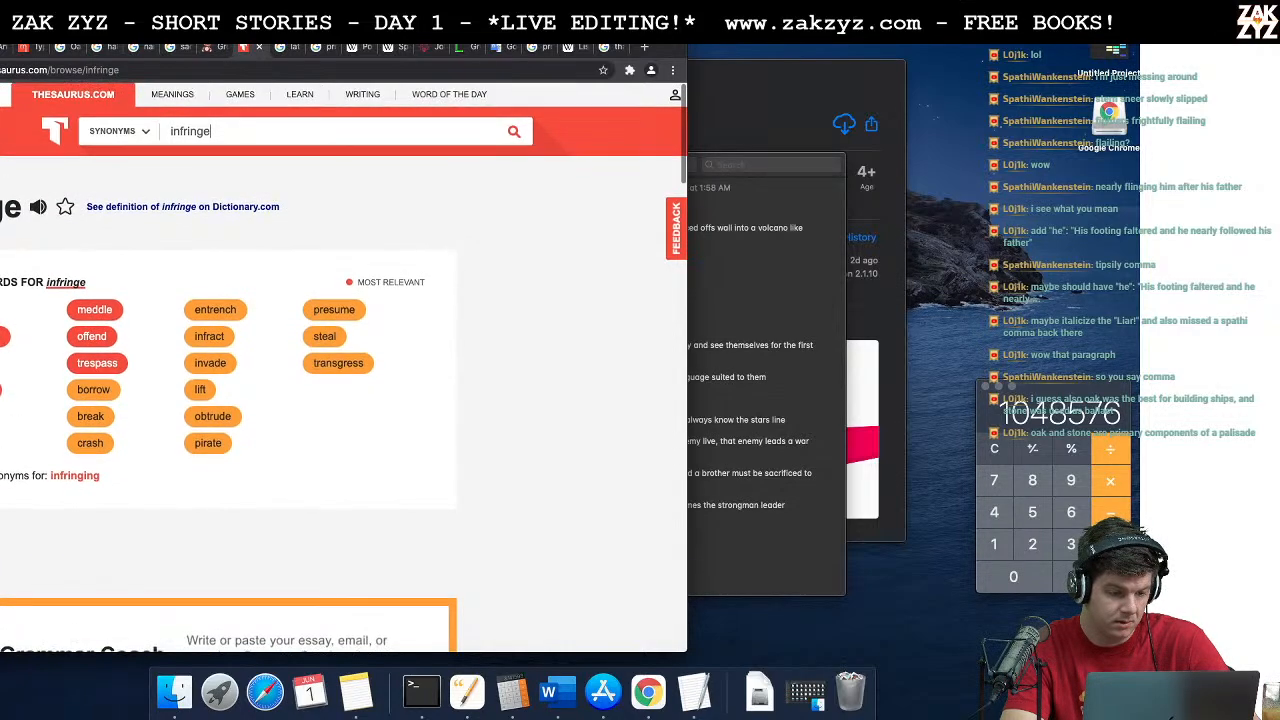
click(0, 413)
scroll(97, 480, down, 1)
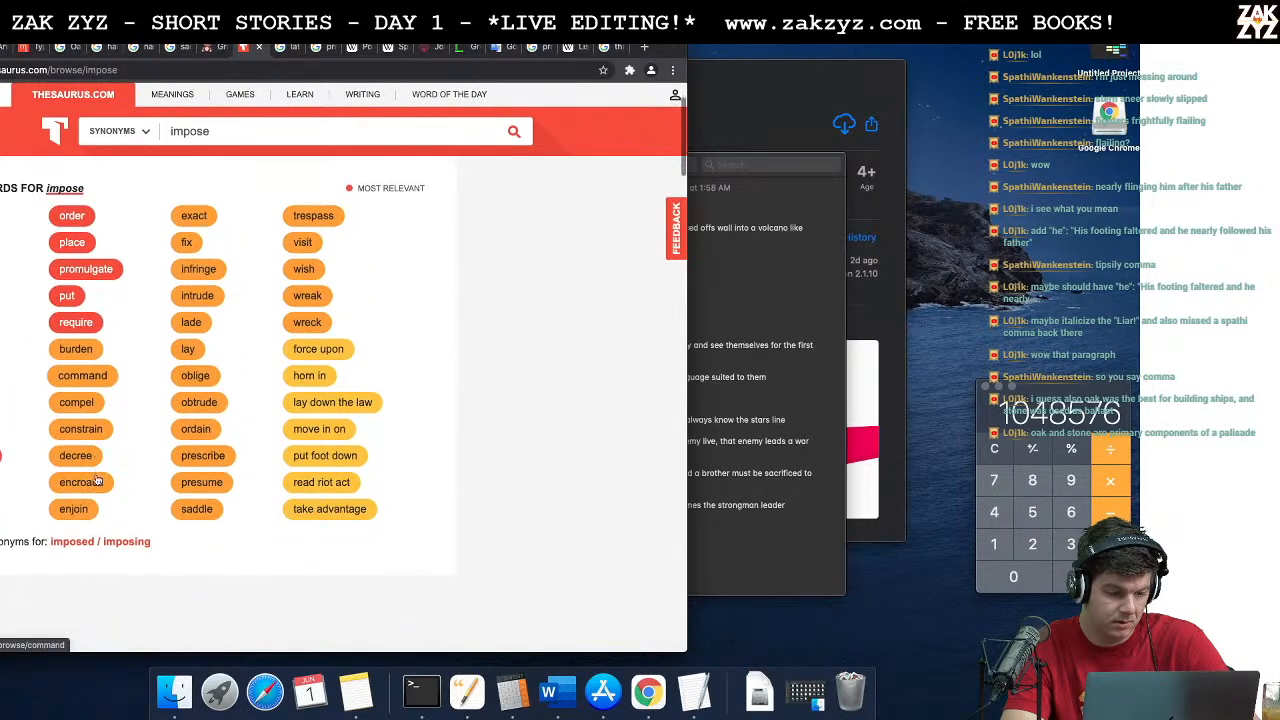
scroll(97, 480, up, 1)
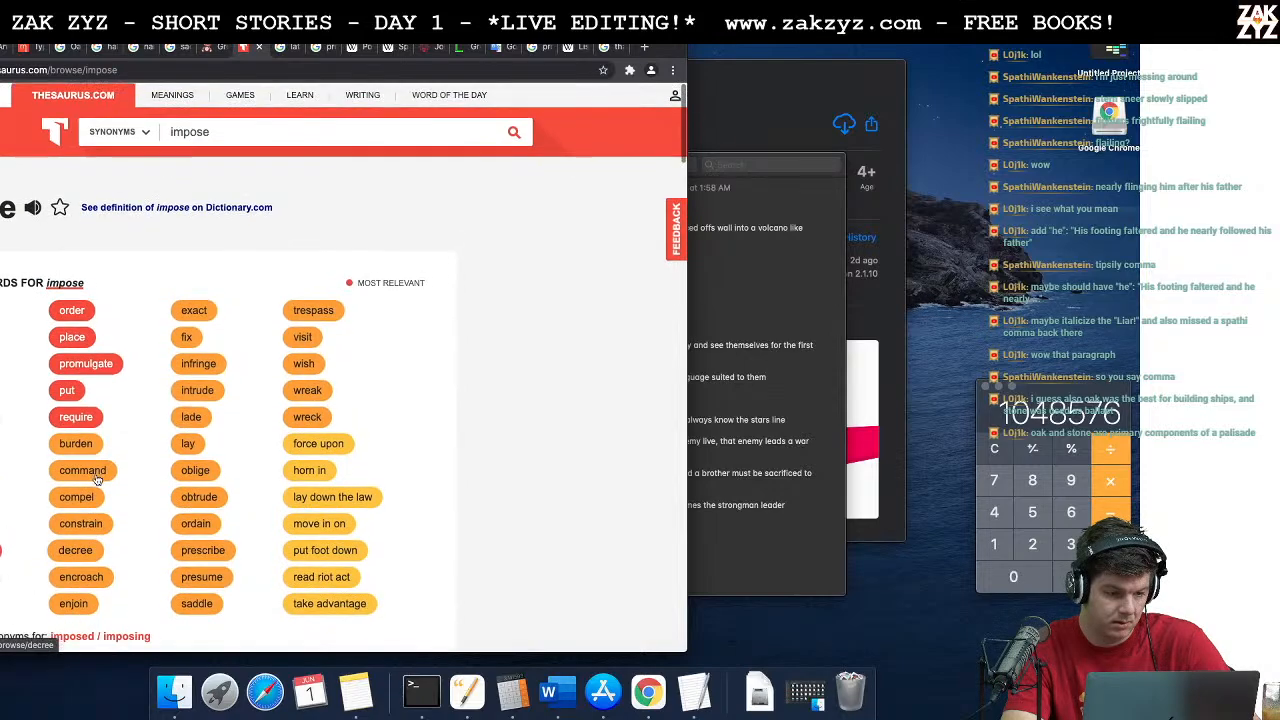
Step: Switch to the Word story, move the "Infringed" phrase to its own paragraph and write "Shuddering at the touch of death," after "ignore."
key(super+Tab)
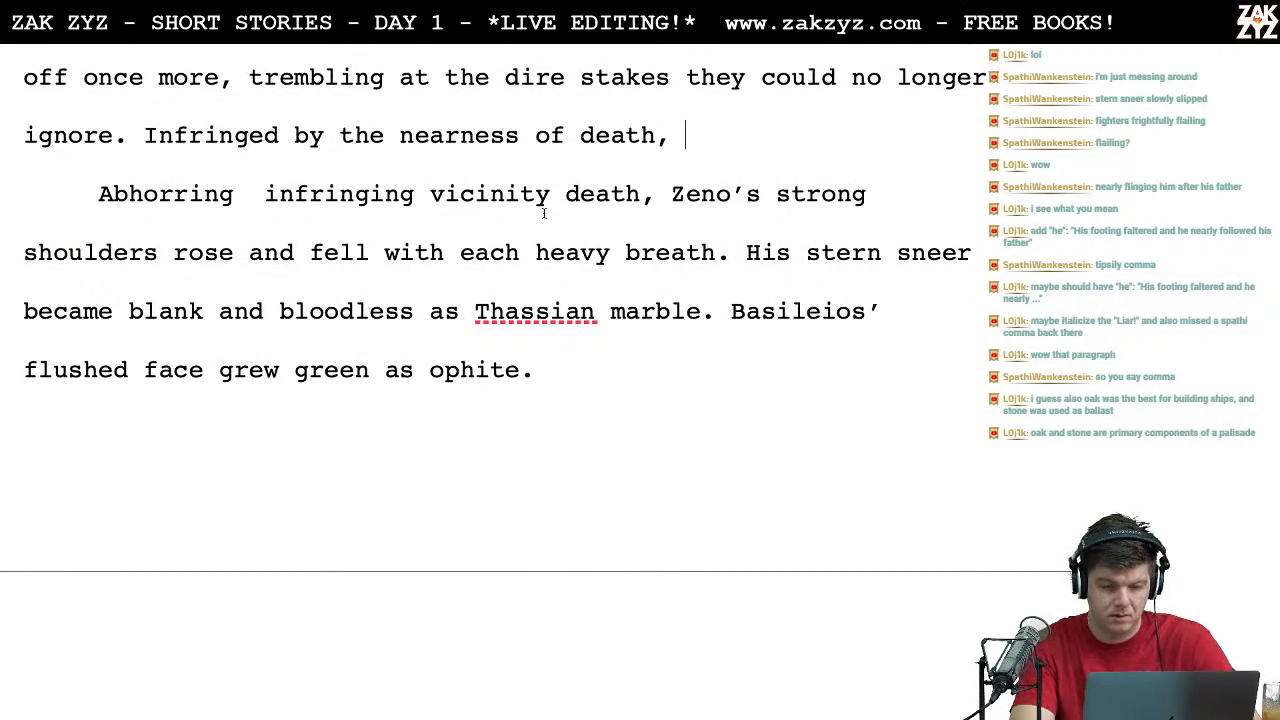
key(Left)
key(Return)
key(Left)
text(Shudd)
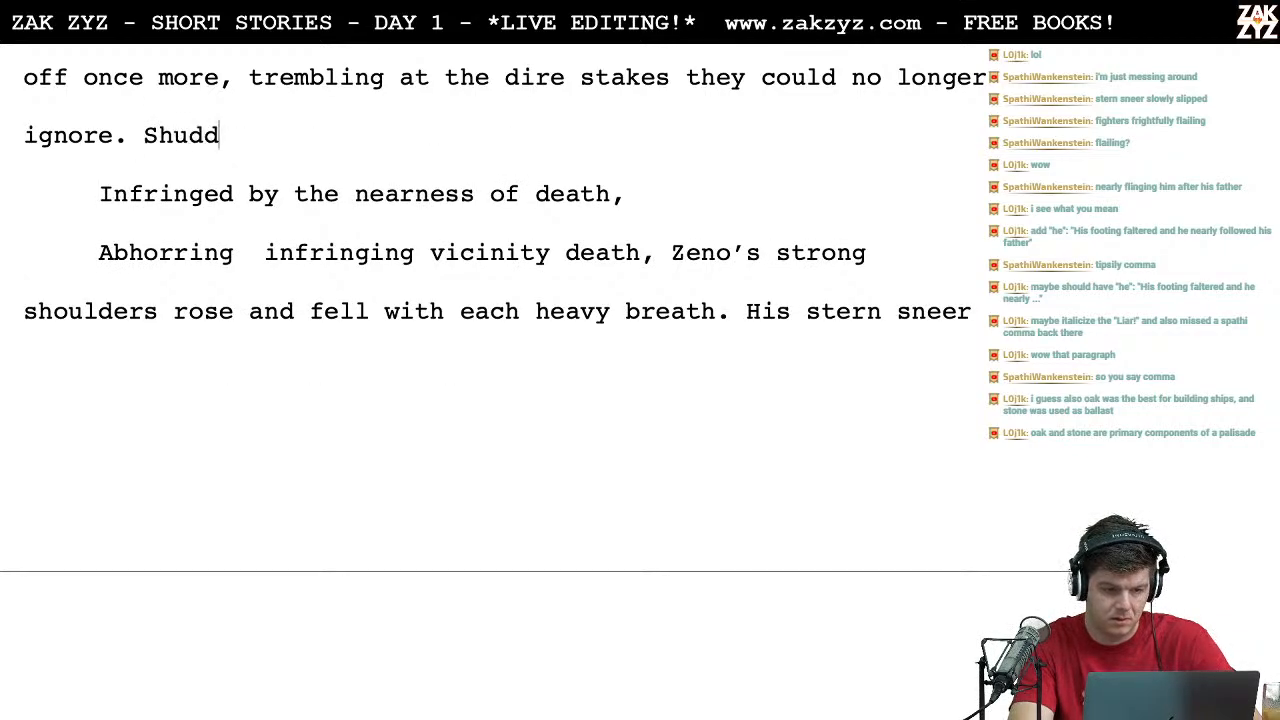
text(ering at the vic)
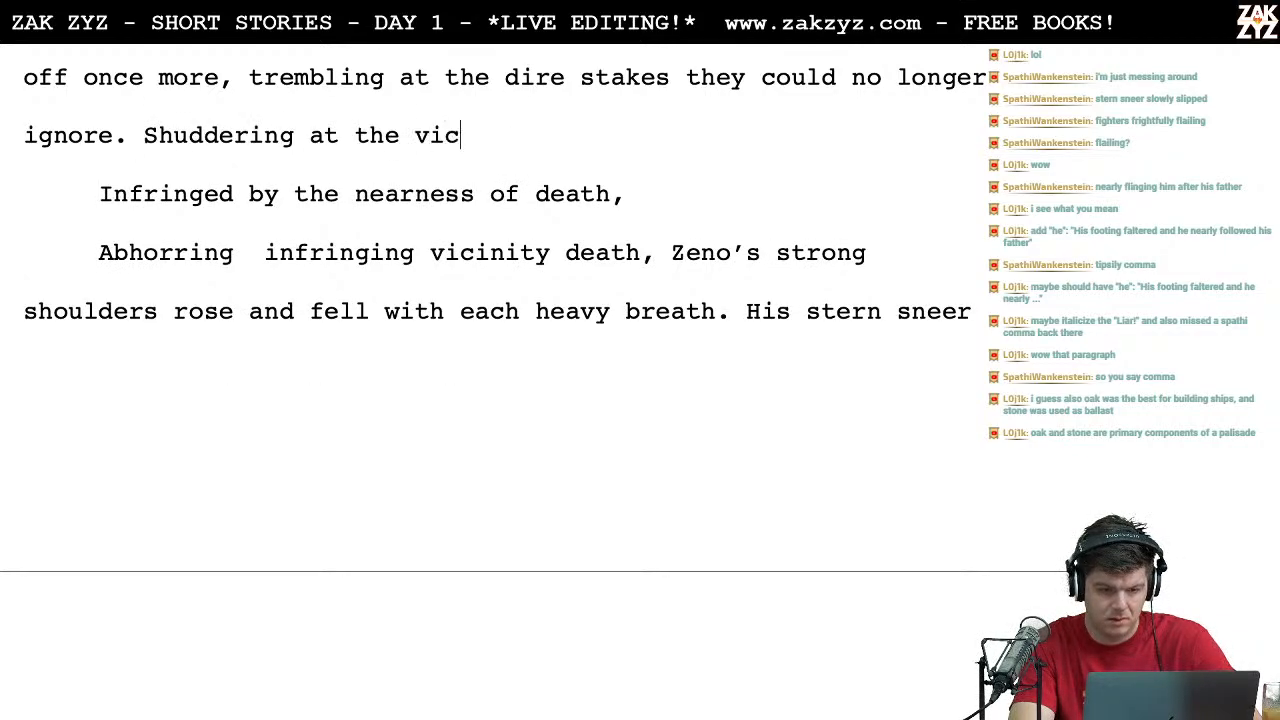
key(BackSpace)
key(BackSpace)
key(BackSpace)
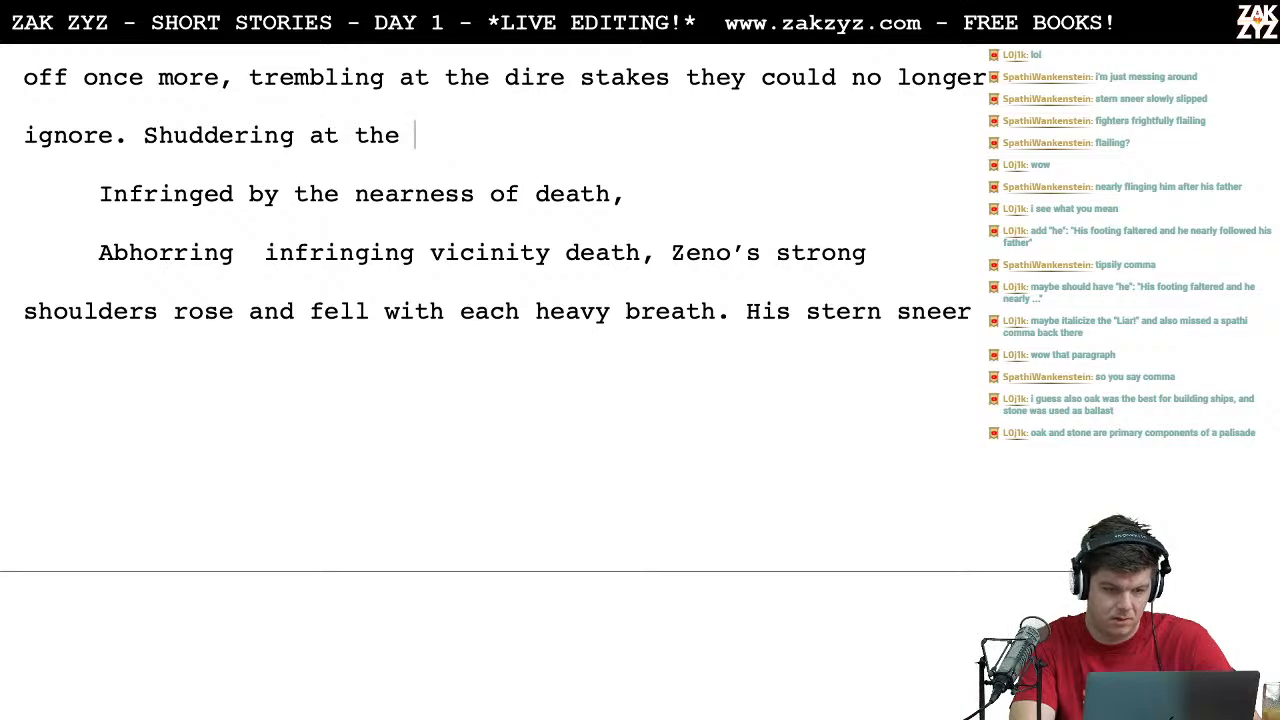
key(BackSpace)
key(BackSpace)
key(BackSpace)
key(BackSpace)
key(BackSpace)
key(BackSpace)
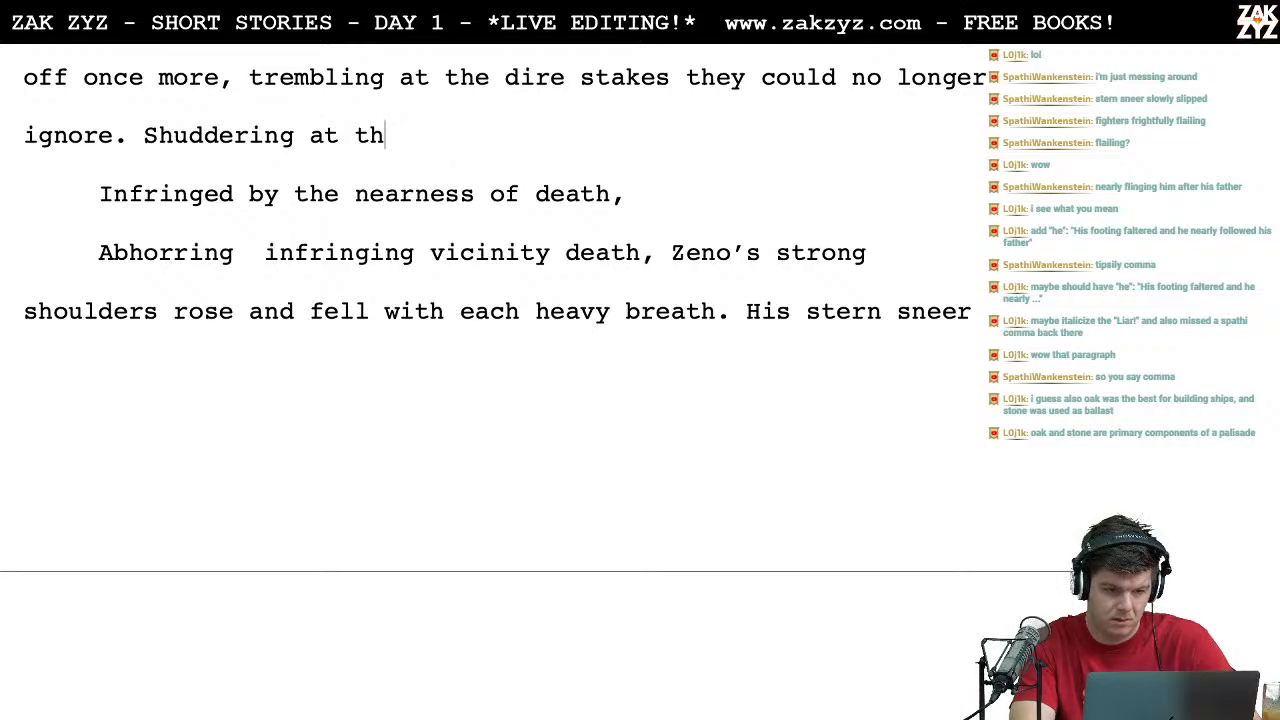
text(at the touch of death,)
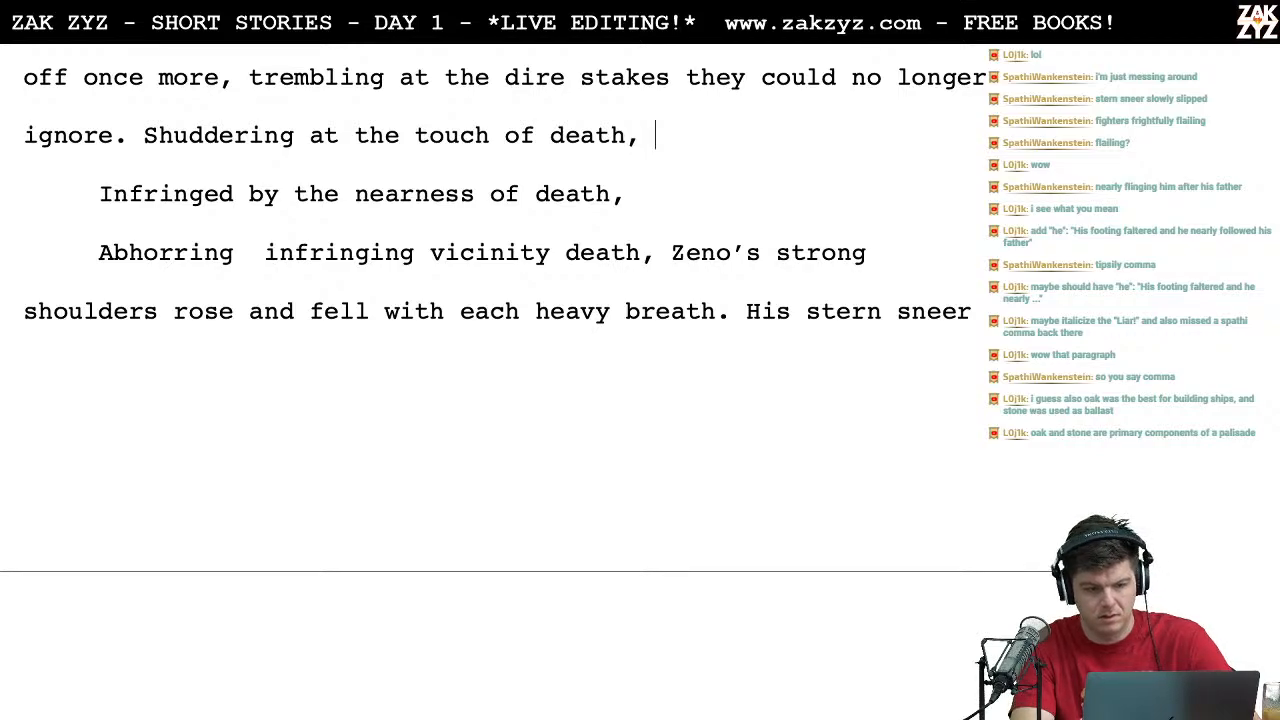
Step: Delete the rejected openings "Infringed by the nearness of death," and "Abhorring infringing vicinity death", rejoining the text before "Zeno's"
key(shift+Down)
key(shift+Down)
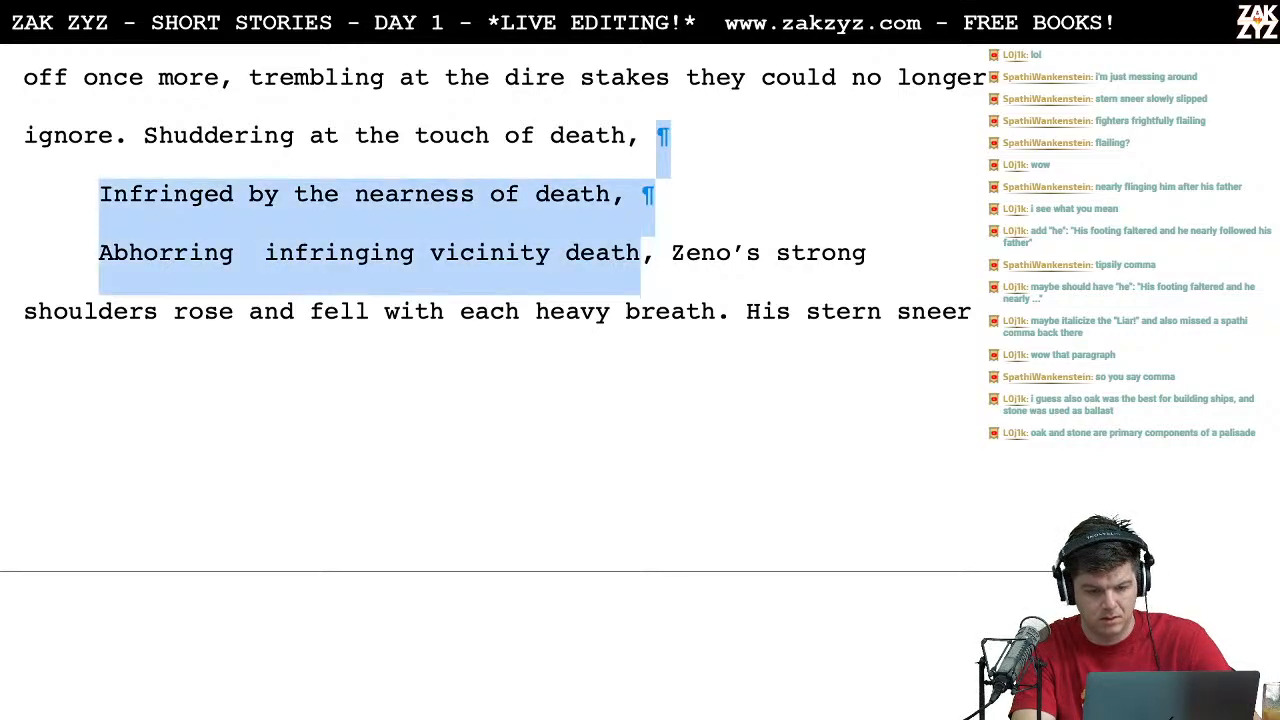
key(BackSpace)
Step: Switch to Chrome, look up synonyms for "nearness" on Thesaurus.com, and return to the Word story
key(super+Tab)
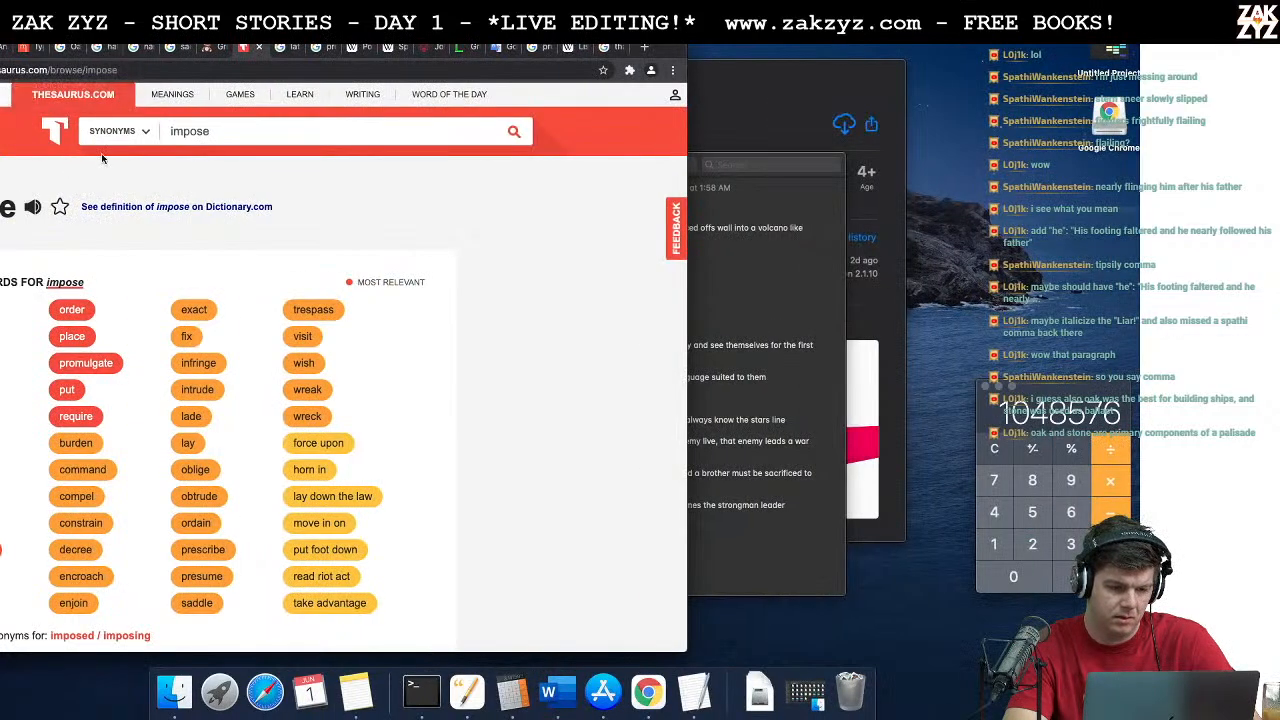
click(240, 144)
key(super+a)
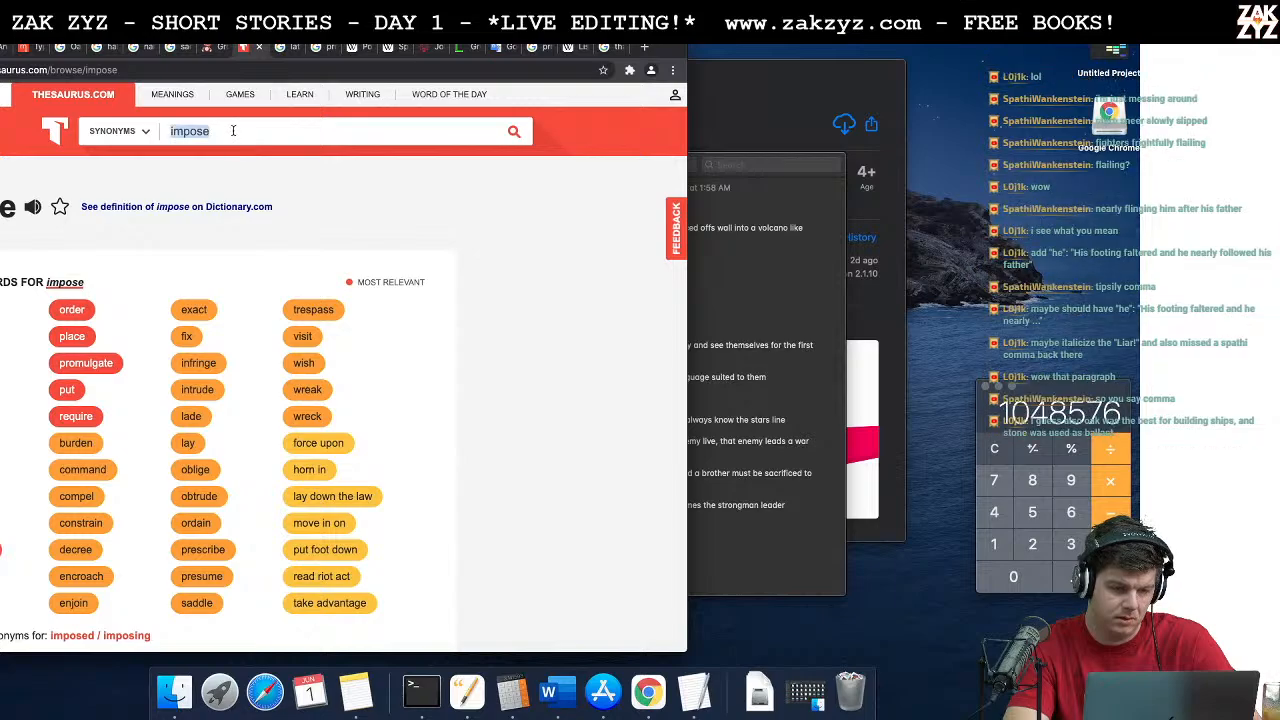
text(nearness)
key(Return)
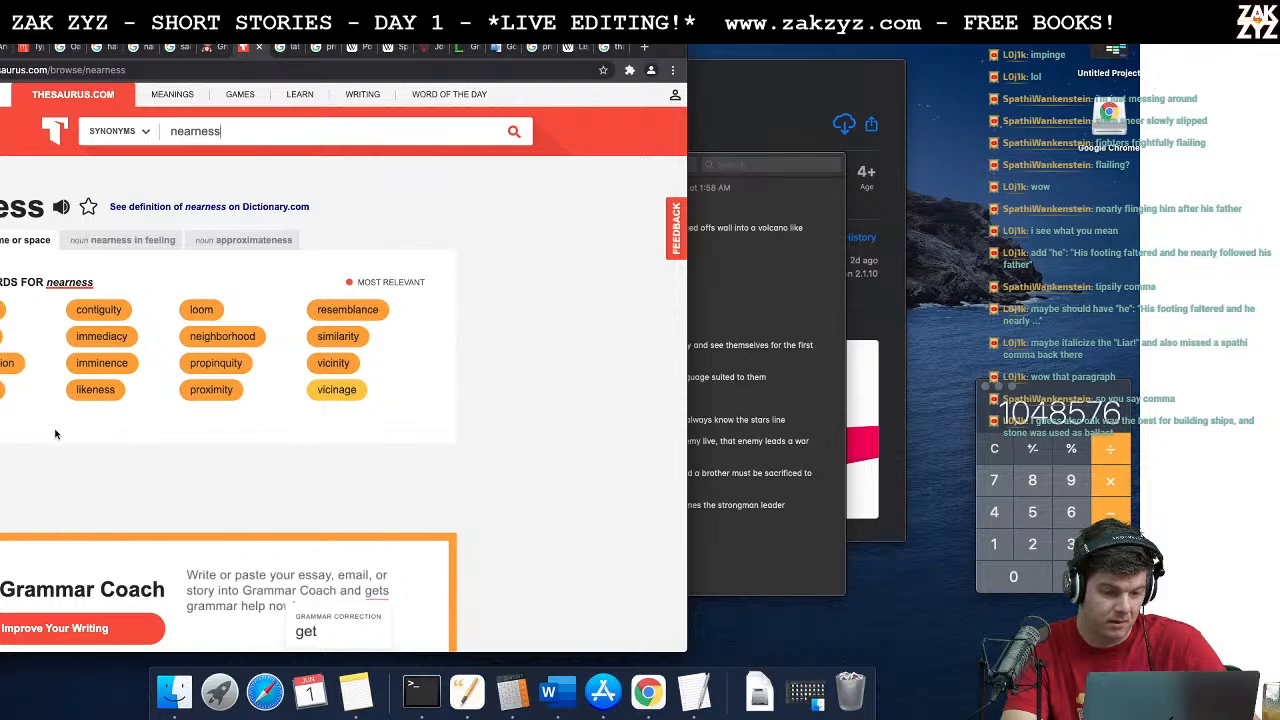
key(super+Tab)
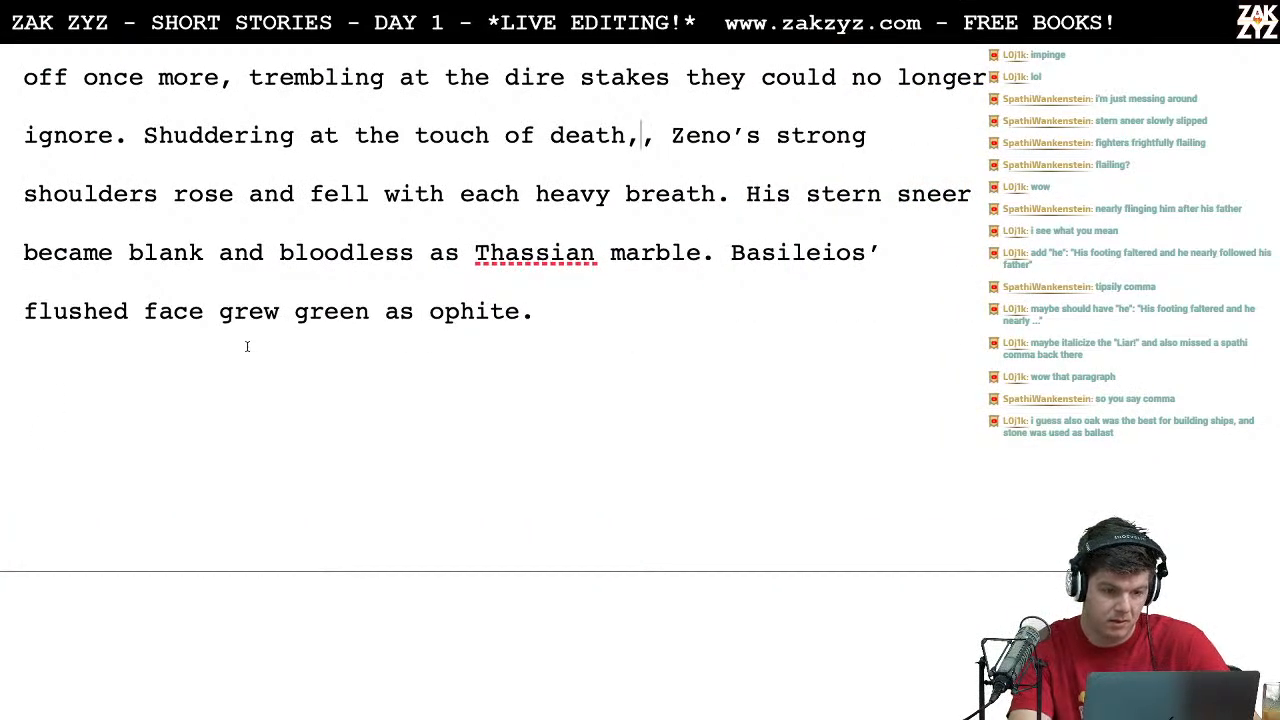
Step: Insert "Aborring the" before "Shuddering at the touch of death" in the Word story
click(156, 136)
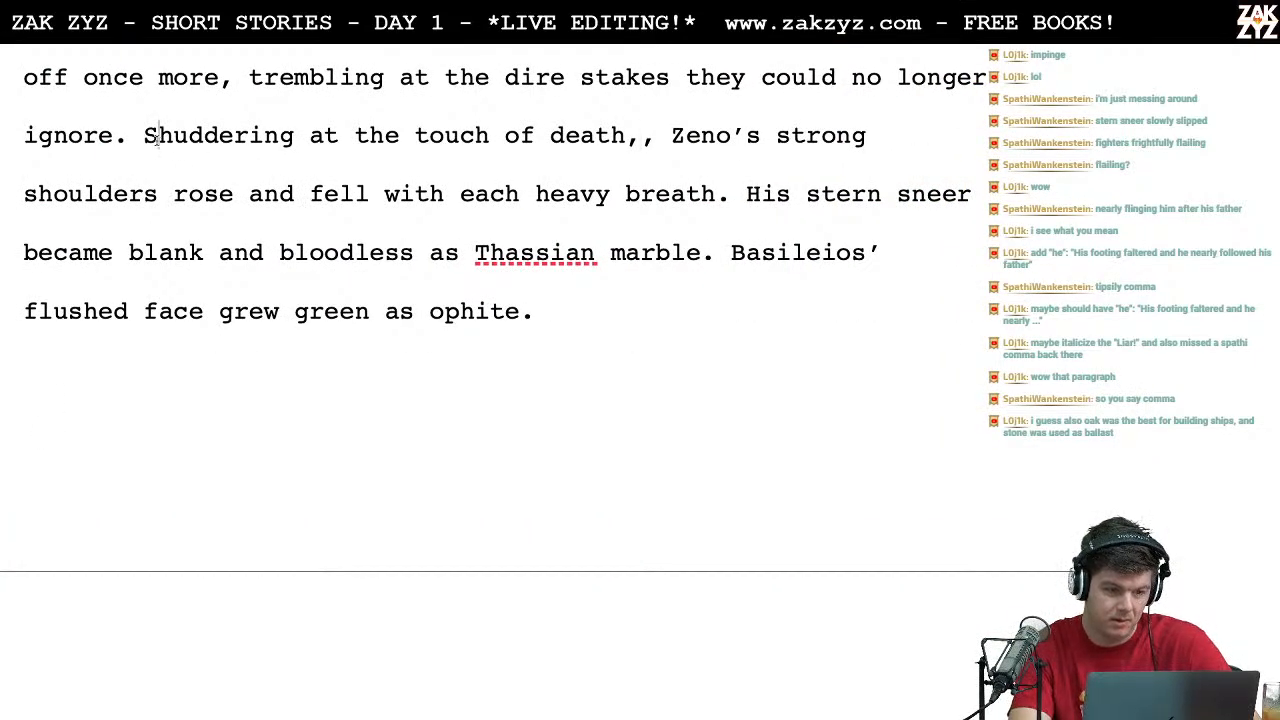
text(Aborring the ad)
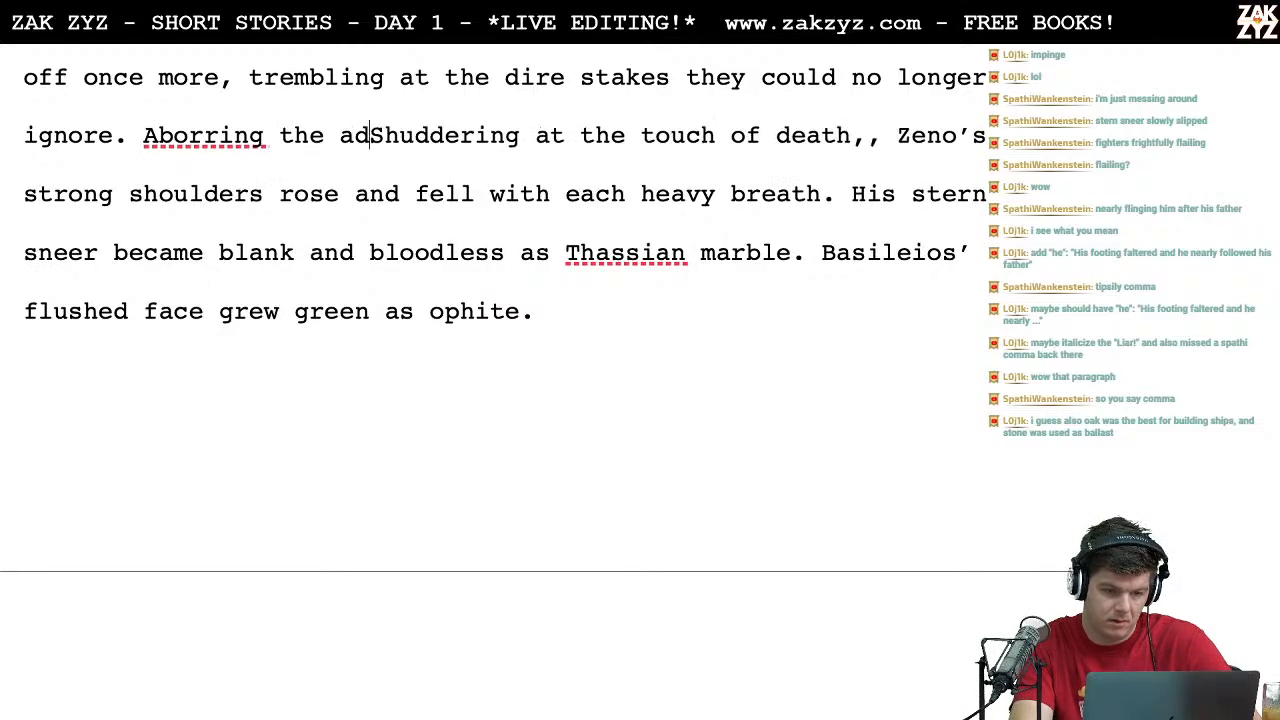
text(jea)
key(BackSpace)
key(BackSpace)
key(BackSpace)
key(BackSpace)
key(BackSpace)
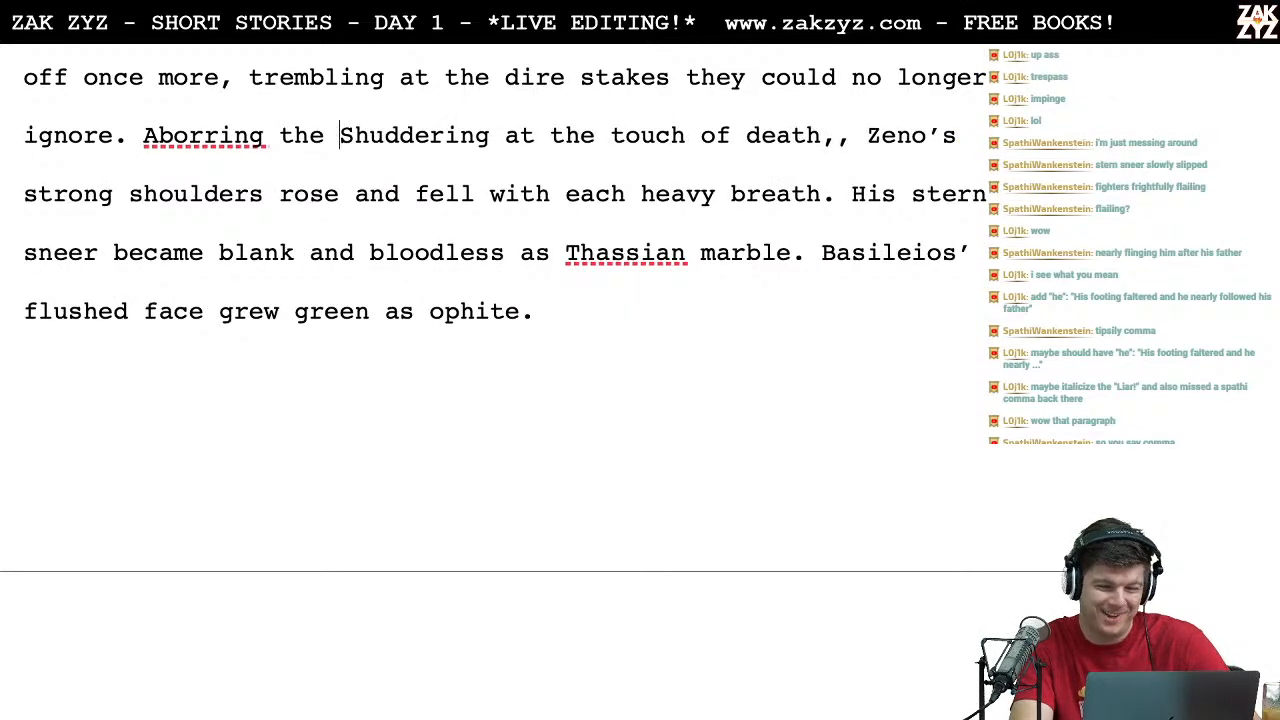
Step: Switch to Chrome, review the Thesaurus.com synonyms for "nearness" again, and return to the Word story
key(super+Tab)
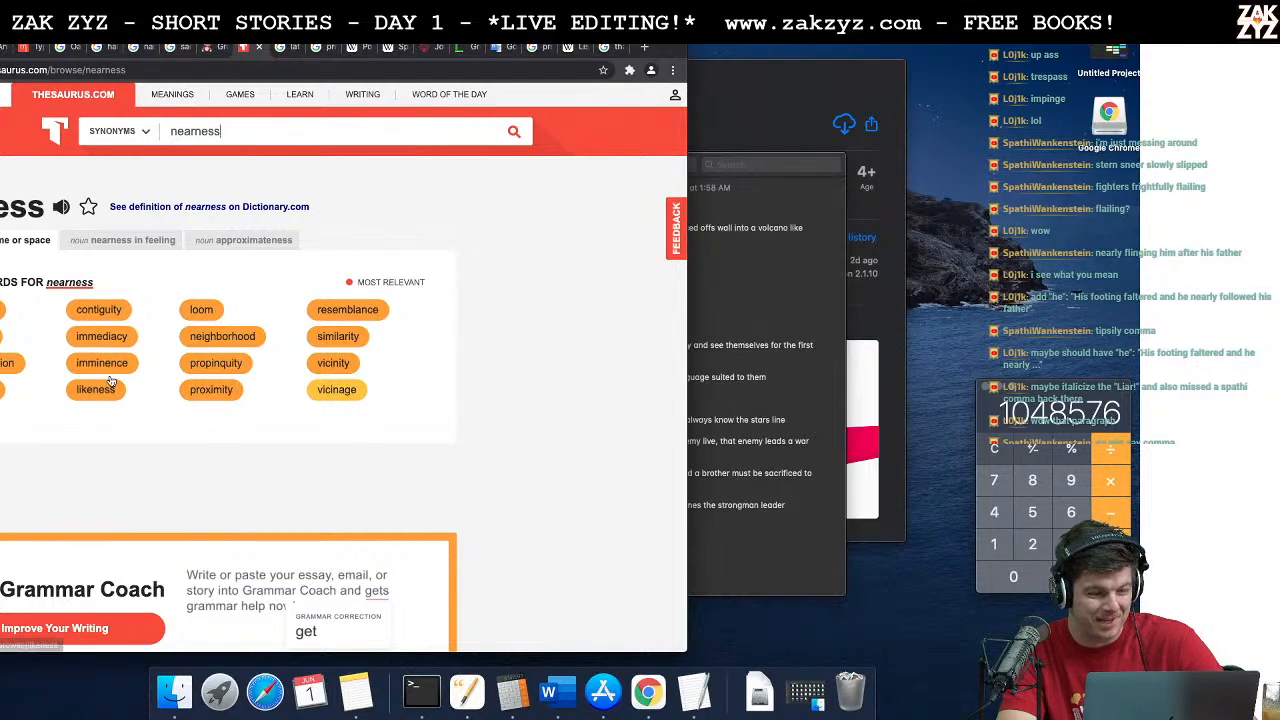
scroll(110, 380, down, 2)
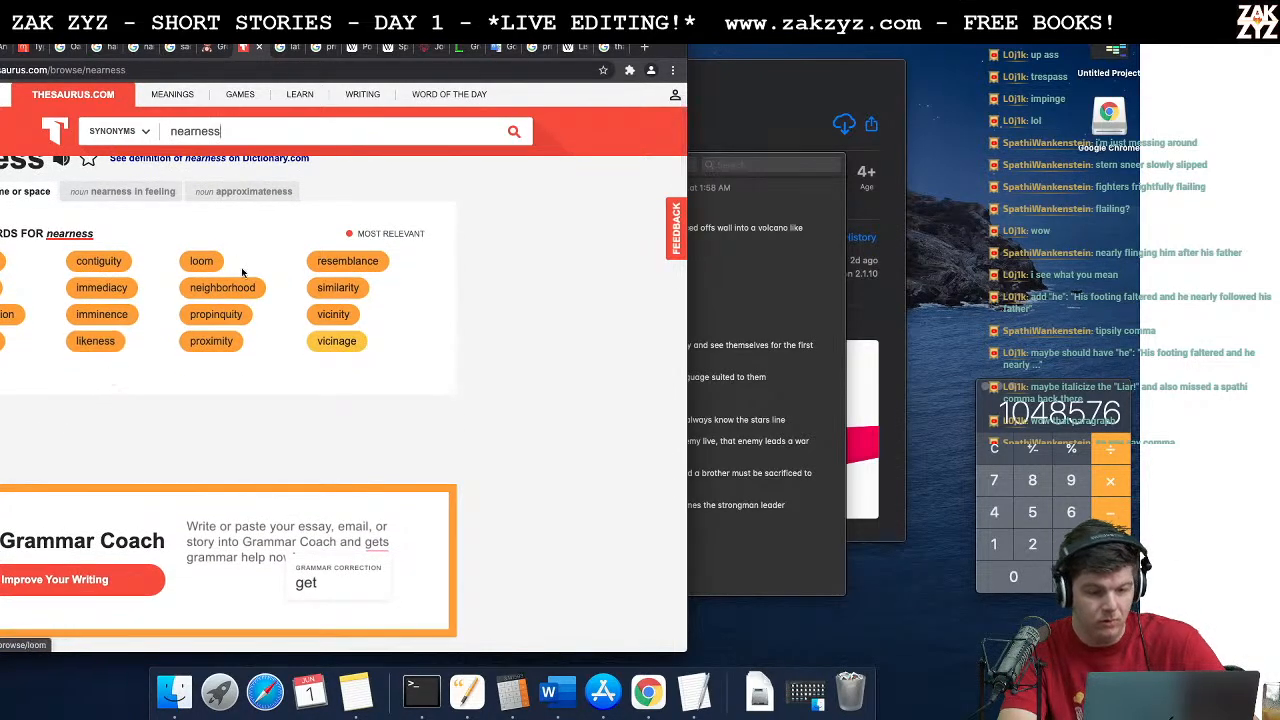
key(super+Tab)
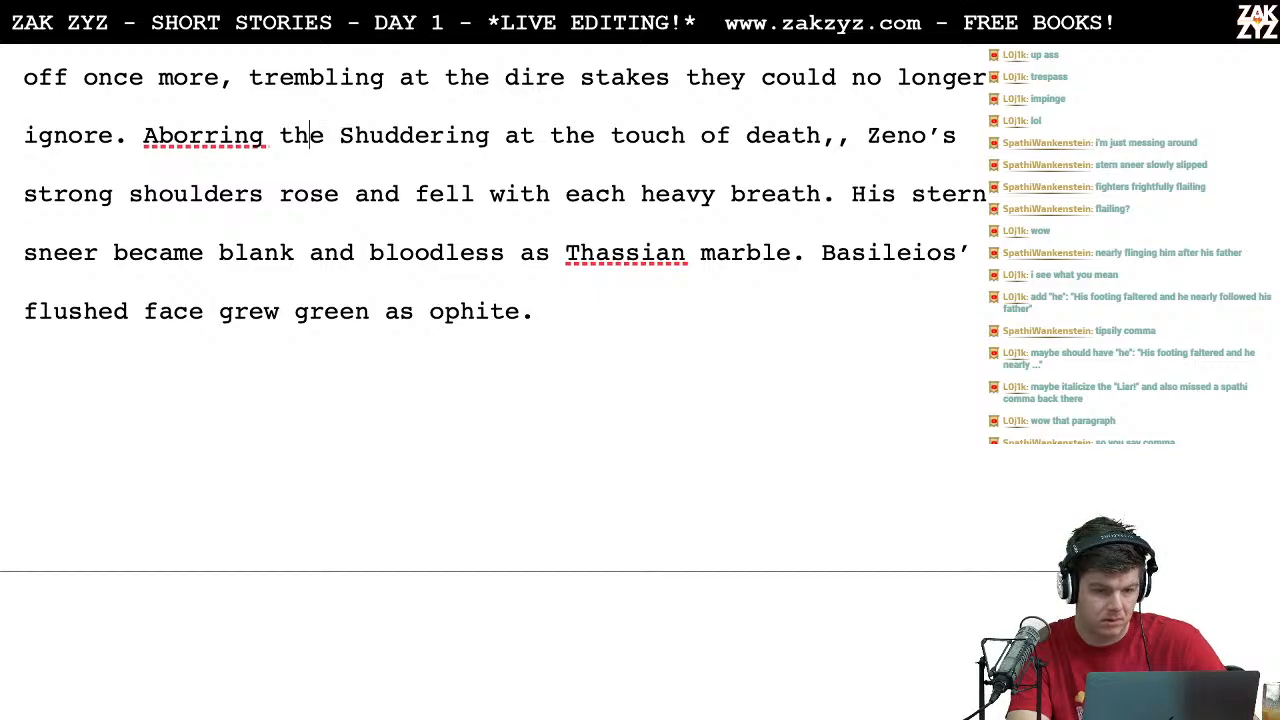
Step: Move the "Aborring the Shuddering" text to its own paragraph and write "Abhorring the" after "ignore."
key(Up)
key(Up)
key(Up)
key(Down)
key(Down)
key(Down)
key(Left)
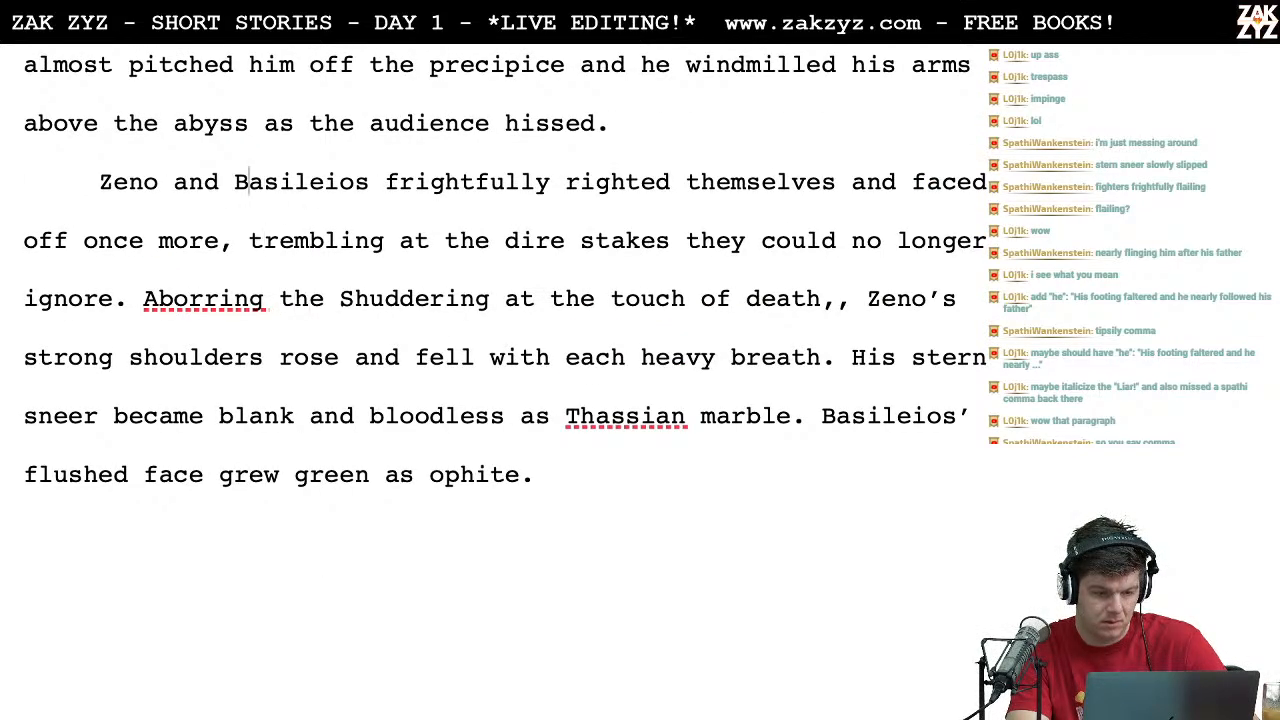
key(Return)
key(Left)
text(Abhir)
key(BackSpace)
key(BackSpace)
text(orring)
key(BackSpace)
key(BackSpace)
key(BackSpace)
text(ring the)
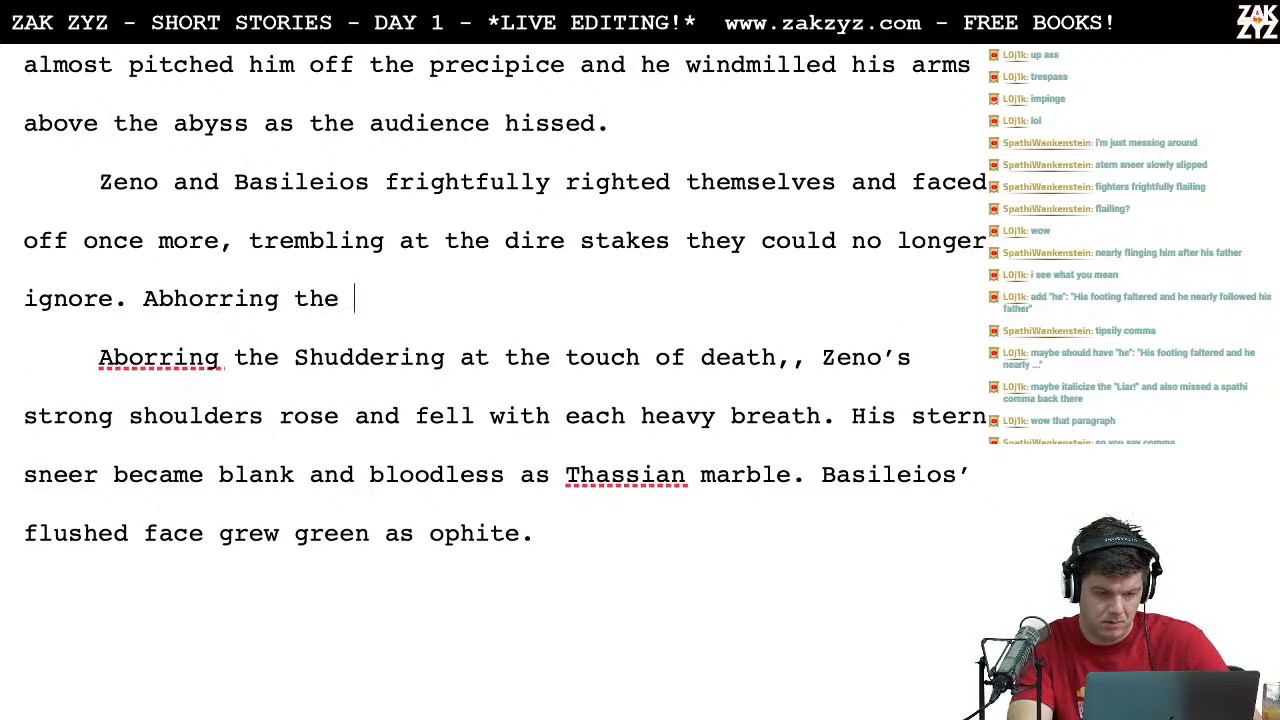
Step: Switch to Chrome and look up synonyms for "closeness", "parsimony" and "penuriousness" on Thesaurus.com
key(ctrl+Left)
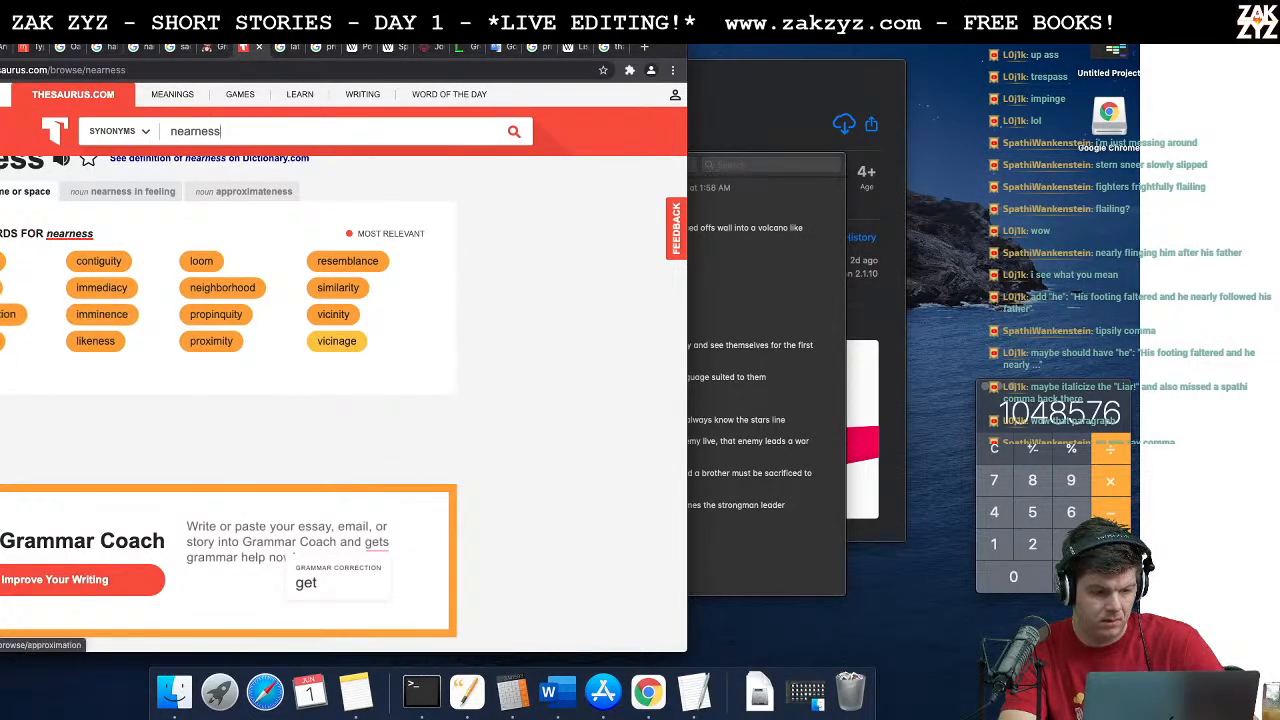
click(4, 341)
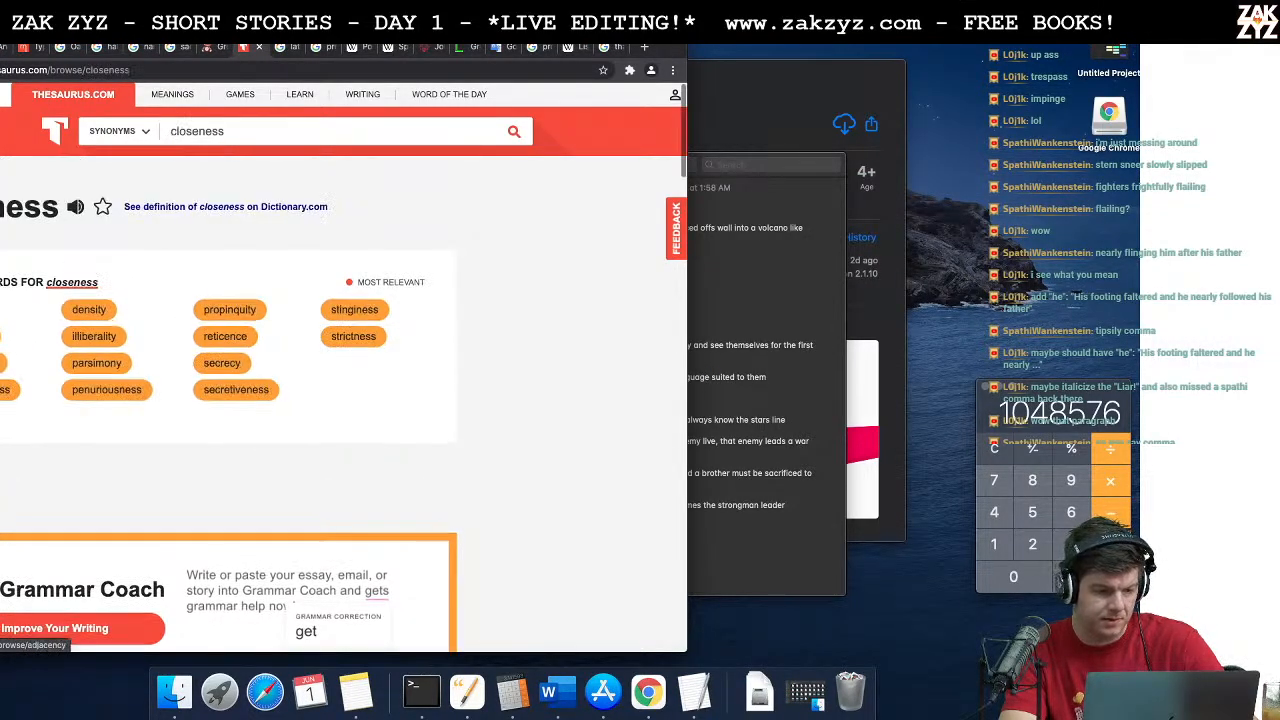
click(104, 366)
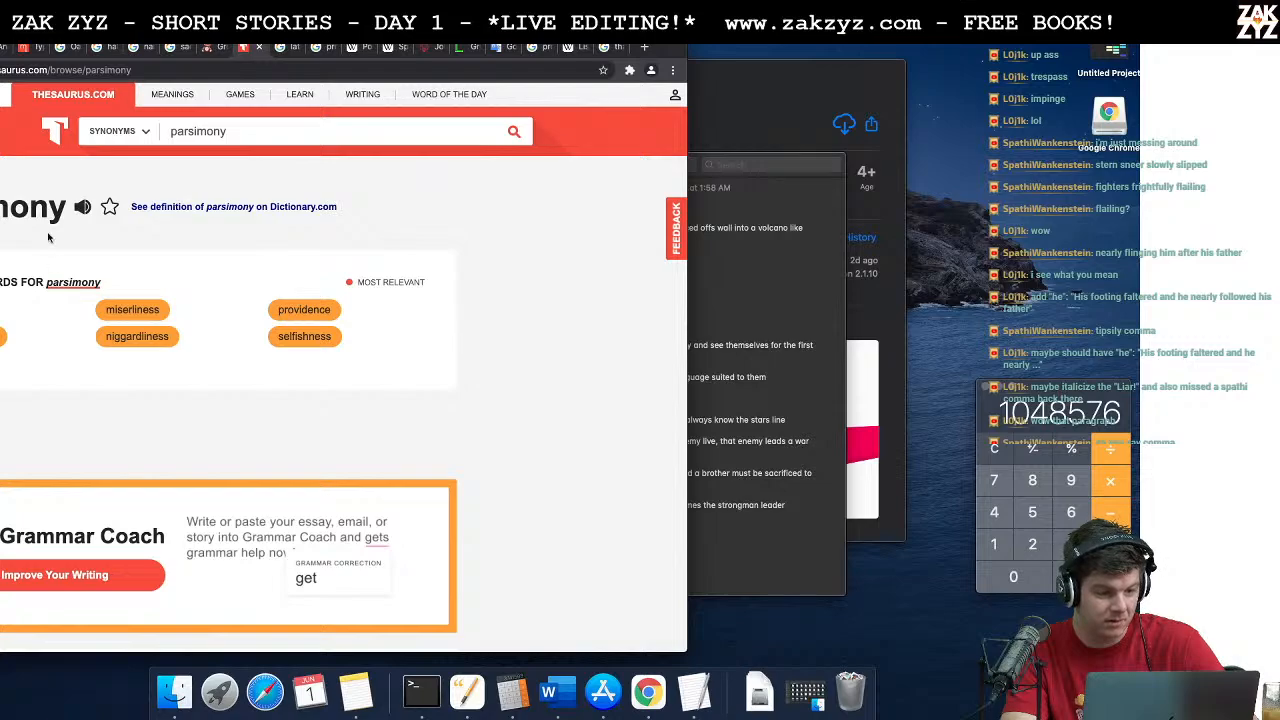
key(super+Left)
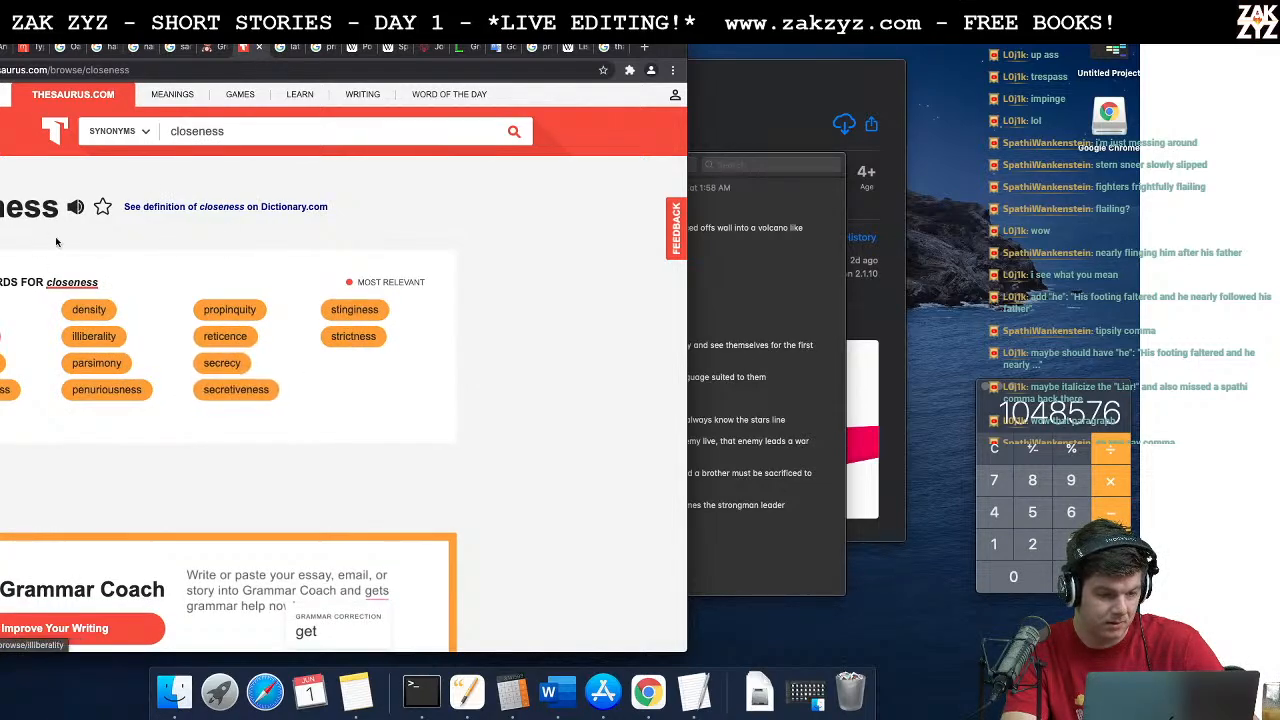
click(134, 400)
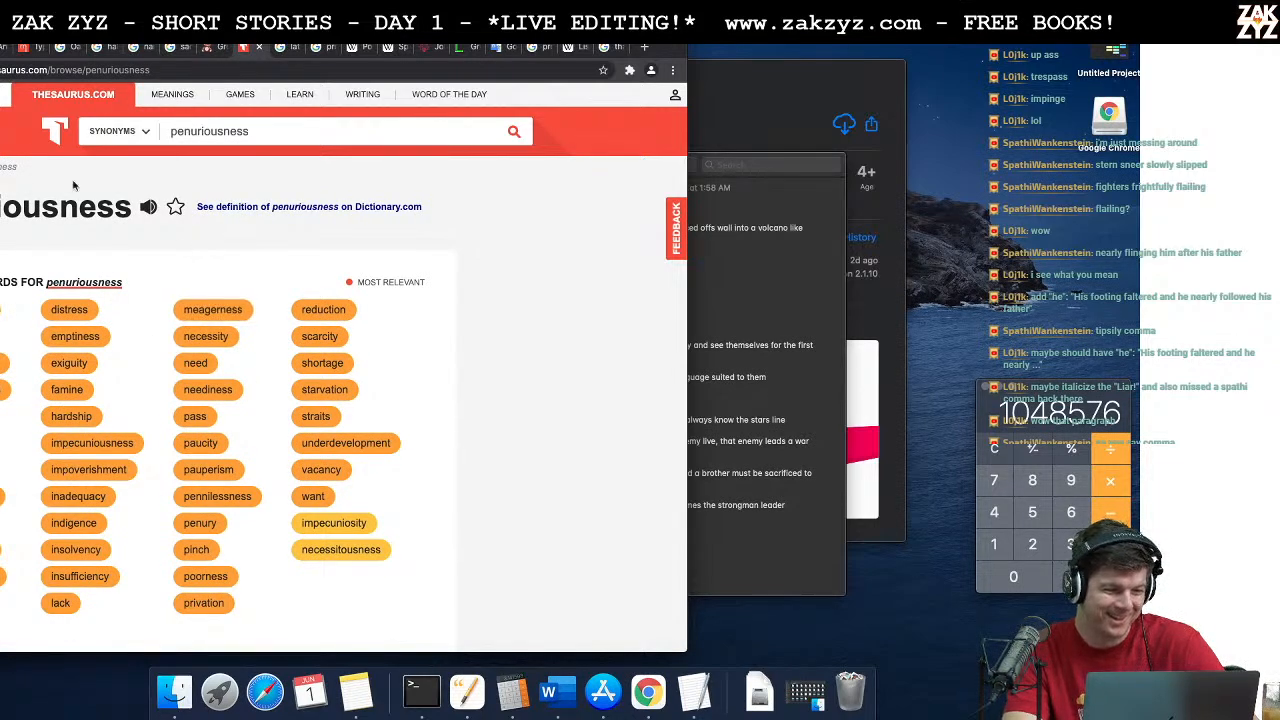
key(super+Left)
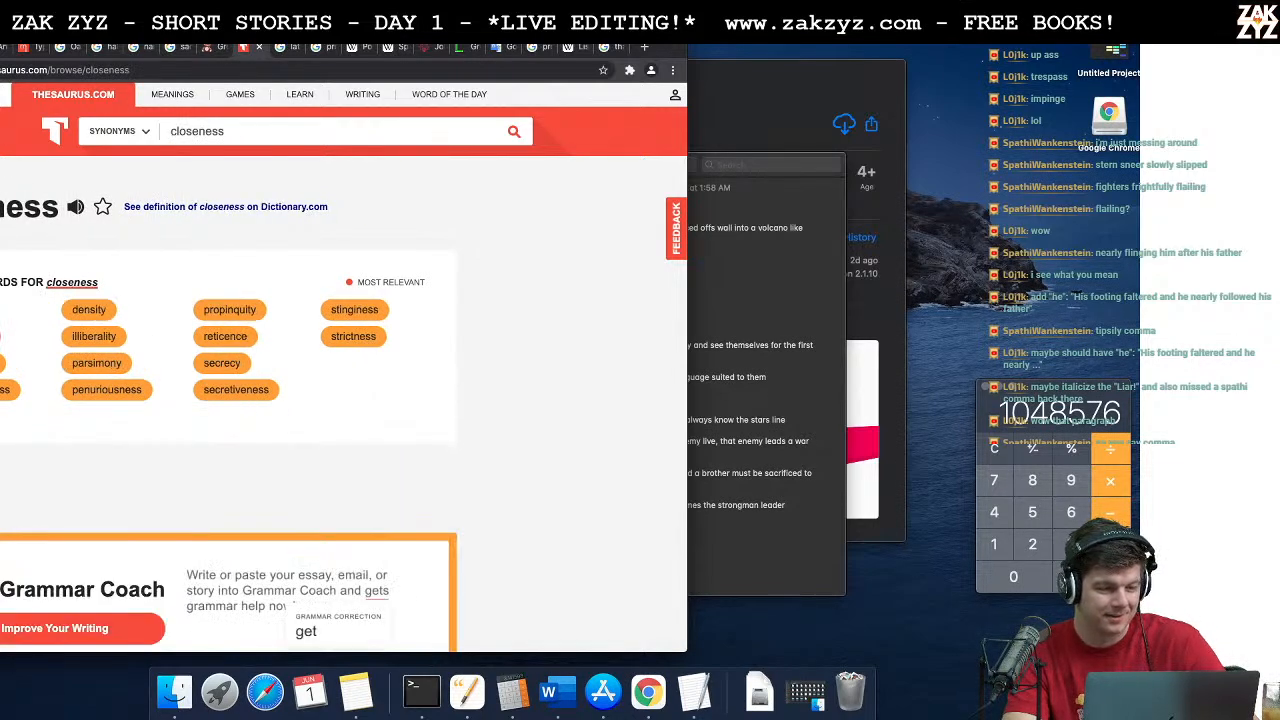
Step: Switch to the Word story and extend the phrase after "Abhorring the" with "approach of death,"
key(super+Tab)
text(approach of)
key(BackSpace)
key(BackSpace)
key(BackSpace)
key(BackSpace)
key(BackSpace)
key(BackSpace)
key(BackSpace)
key(BackSpace)
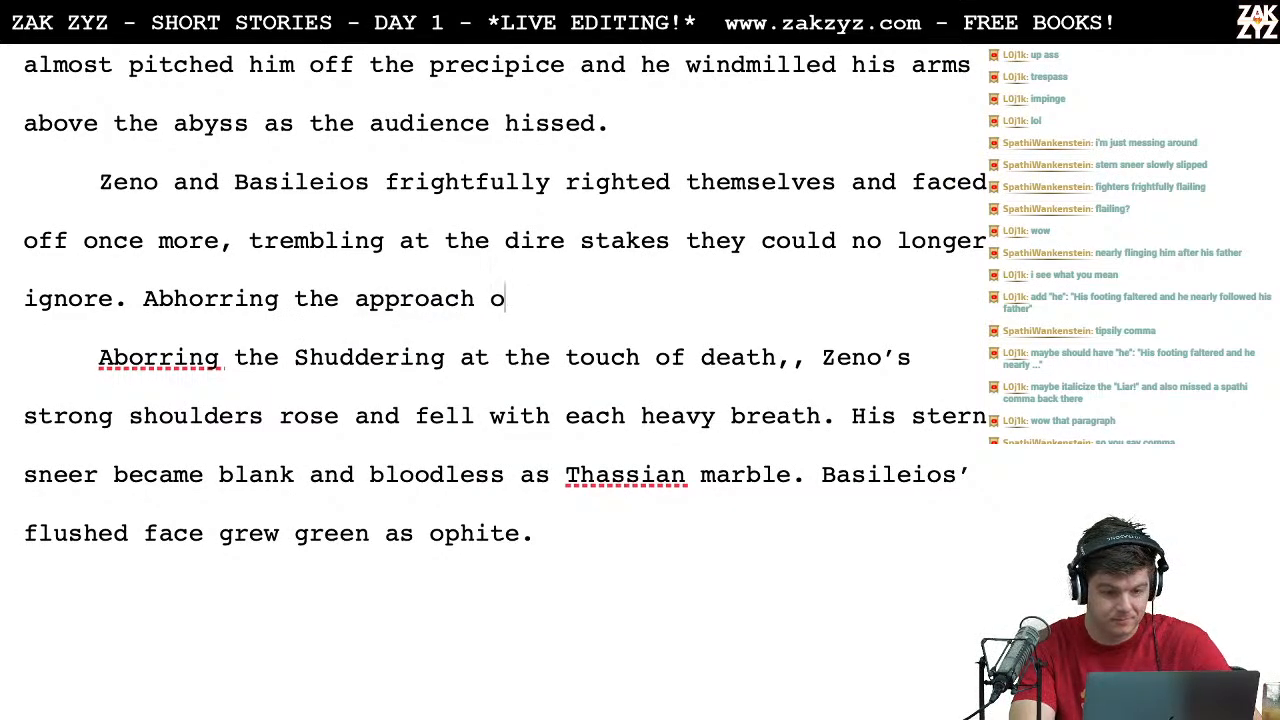
text(oach of death,)
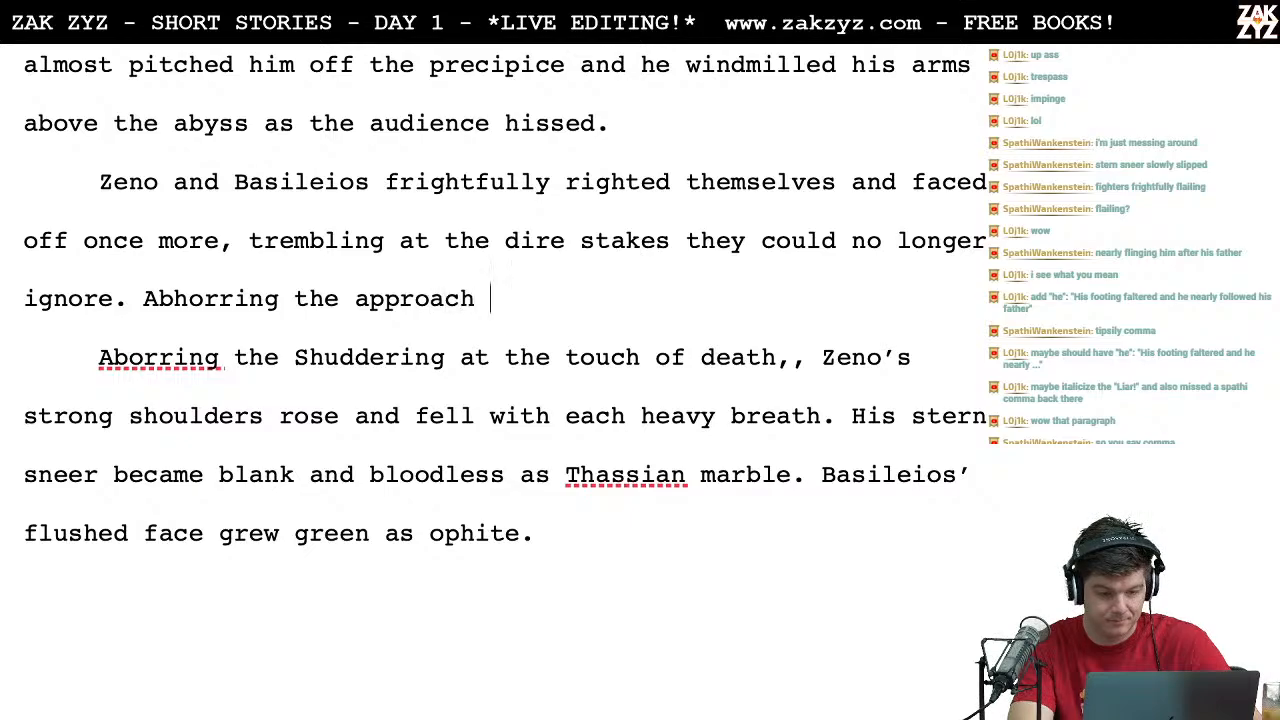
Step: Delete the rejected text "Aborring the Shuddering at the touch of death,," and rejoin the paragraph before "Zeno's"
key(shift+Down)
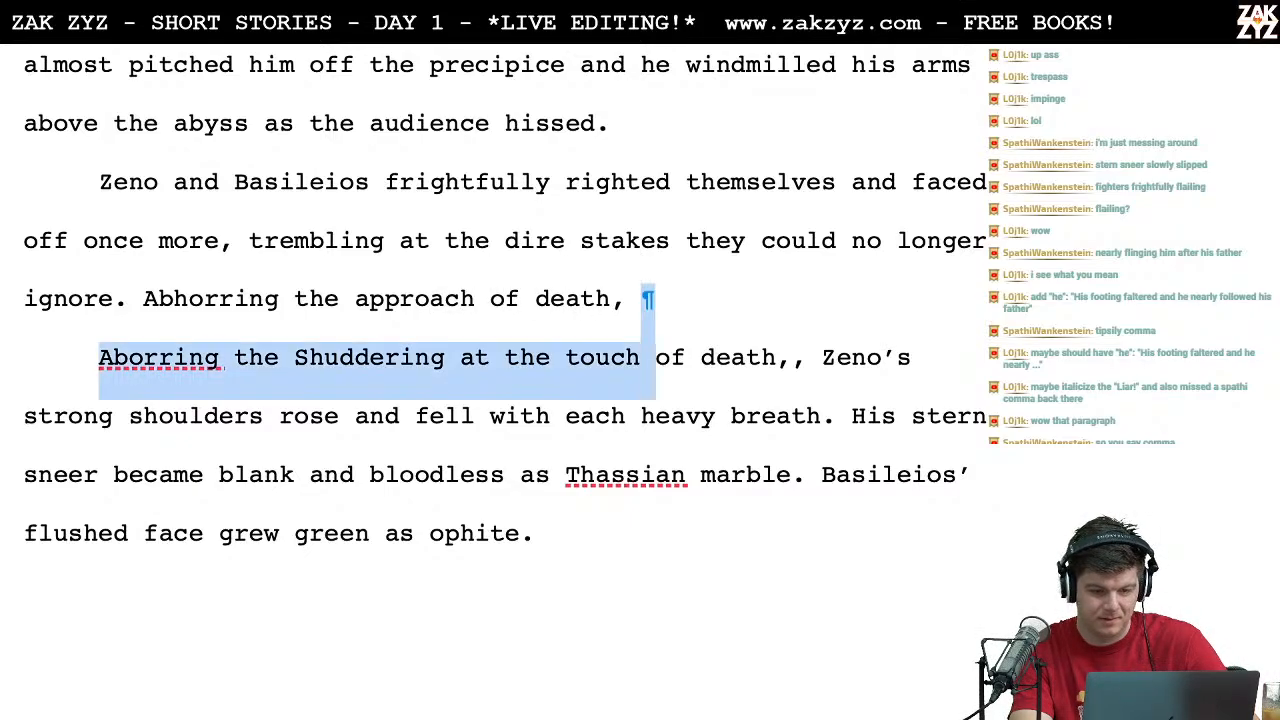
key(shift+Right)
key(shift+Right)
key(shift+Right)
key(shift+Right)
key(shift+Right)
key(shift+Right)
key(shift+Right)
key(shift+Right)
key(shift+Right)
key(shift+Right)
key(shift+Right)
key(BackSpace)
Step: Delete the word "approach" from the phrase "Abhorring the approach of death"
key(Left)
key(Left)
key(Left)
key(Left)
key(Left)
key(Left)
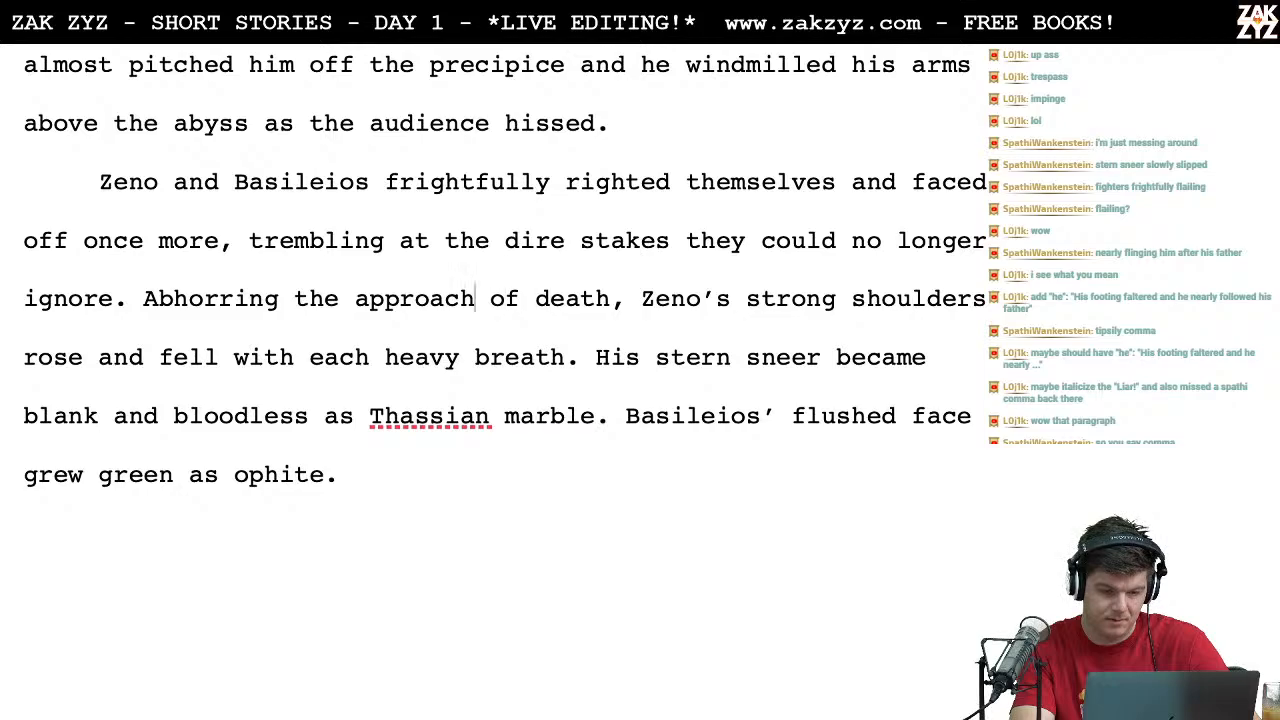
key(Left)
key(BackSpace)
key(BackSpace)
key(BackSpace)
key(BackSpace)
key(BackSpace)
key(BackSpace)
key(BackSpace)
key(BackSpace)
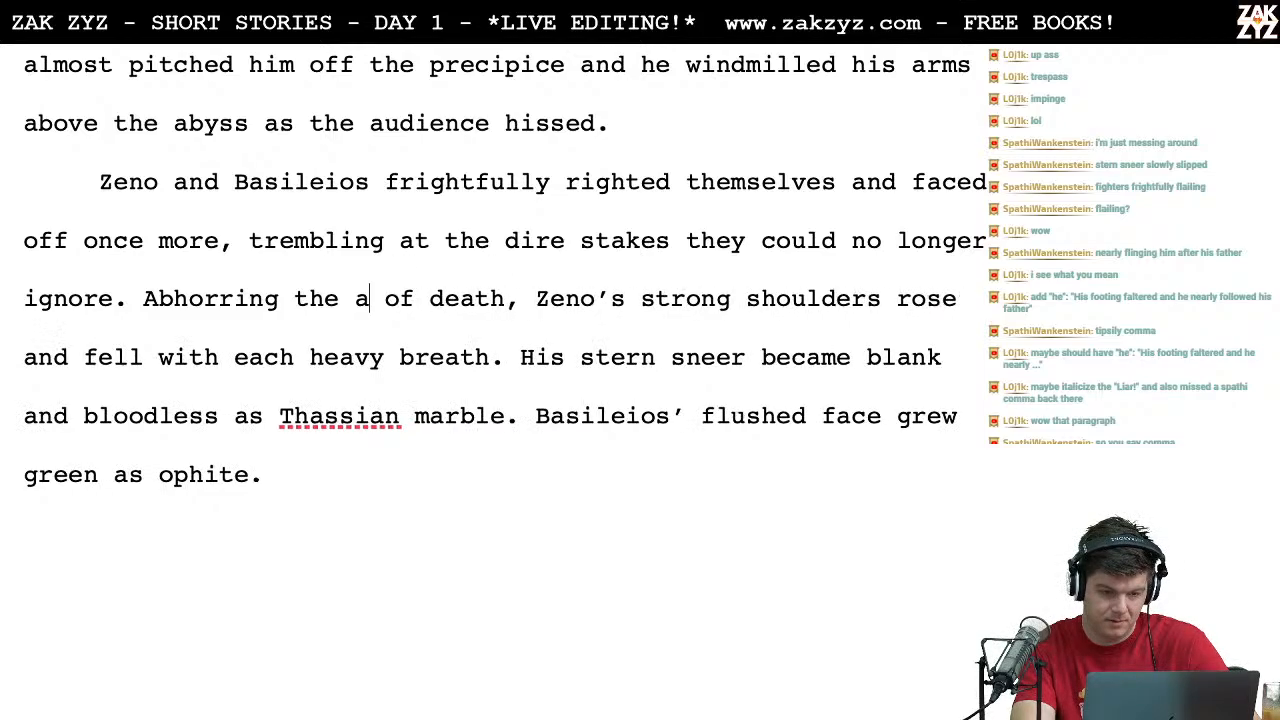
key(BackSpace)
Step: Switch to Chrome and look up synonyms for "touch" on Thesaurus.com
key(ctrl+Left)
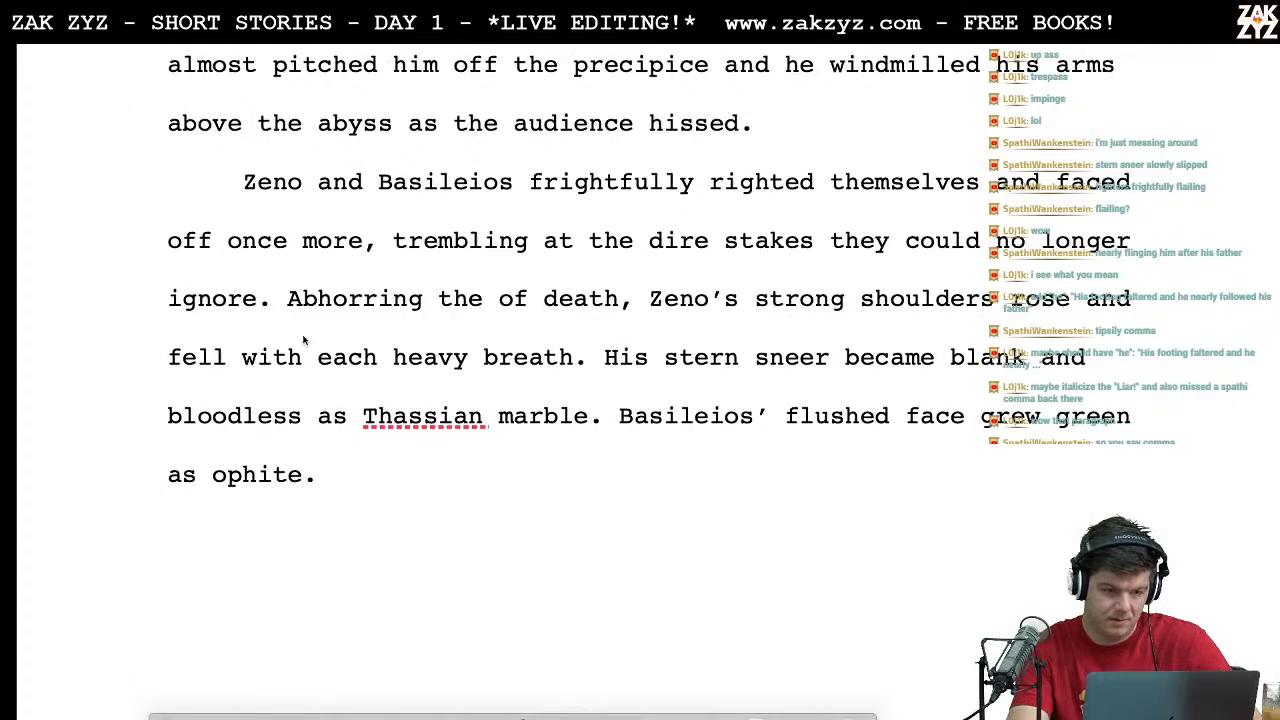
double_click(297, 131)
text(touch)
key(Return)
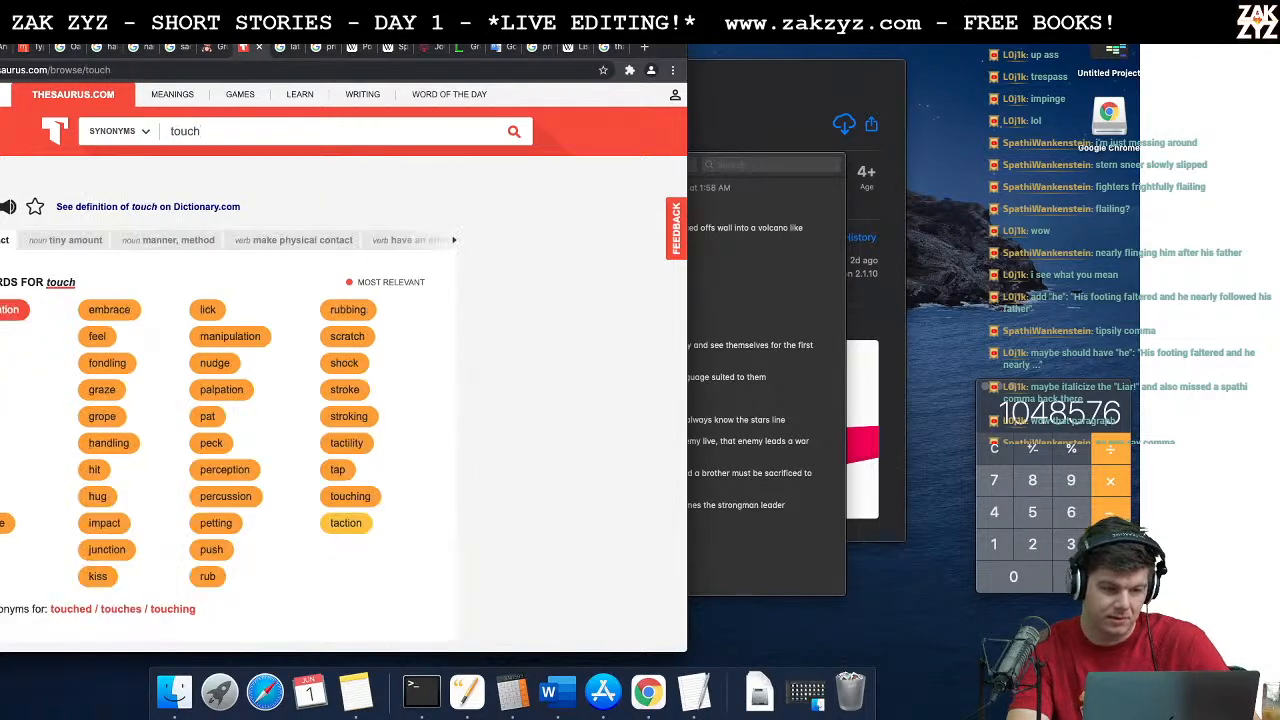
scroll(9, 367, down, 1)
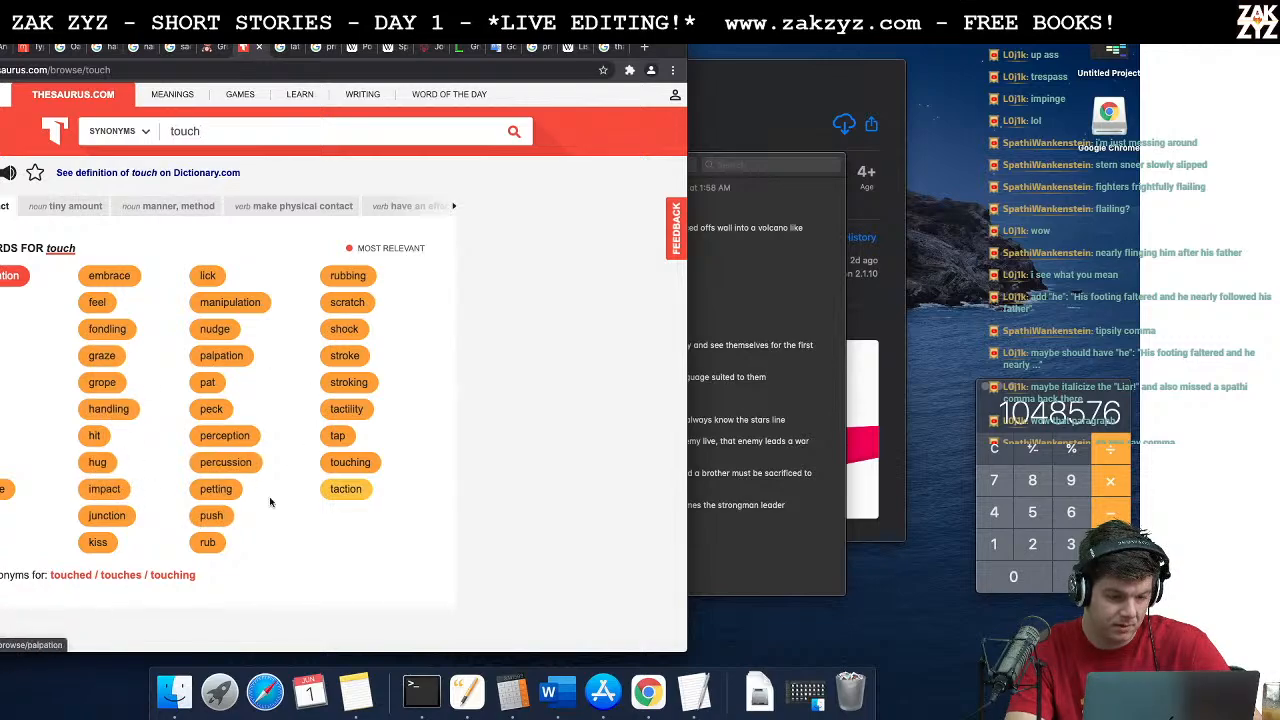
Step: Look up synonyms for "abhor" on Thesaurus.com and return to the Word story
click(233, 131)
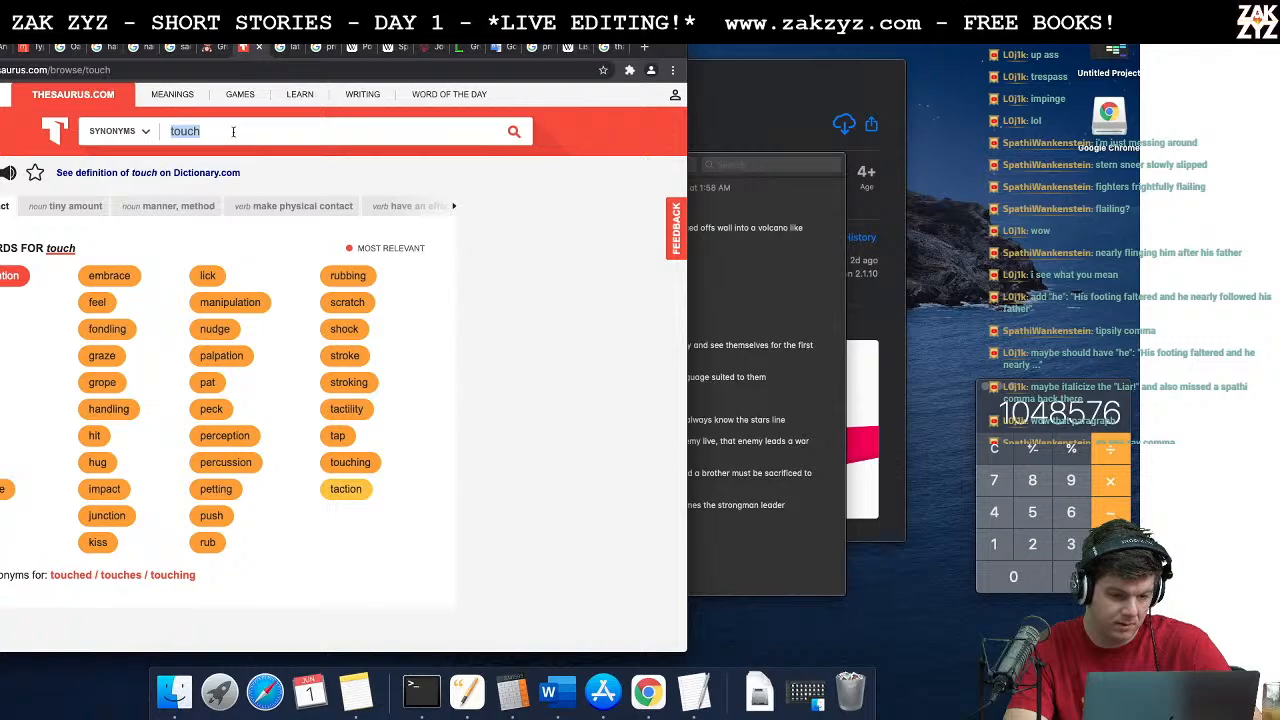
key(BackSpace)
text(abhor)
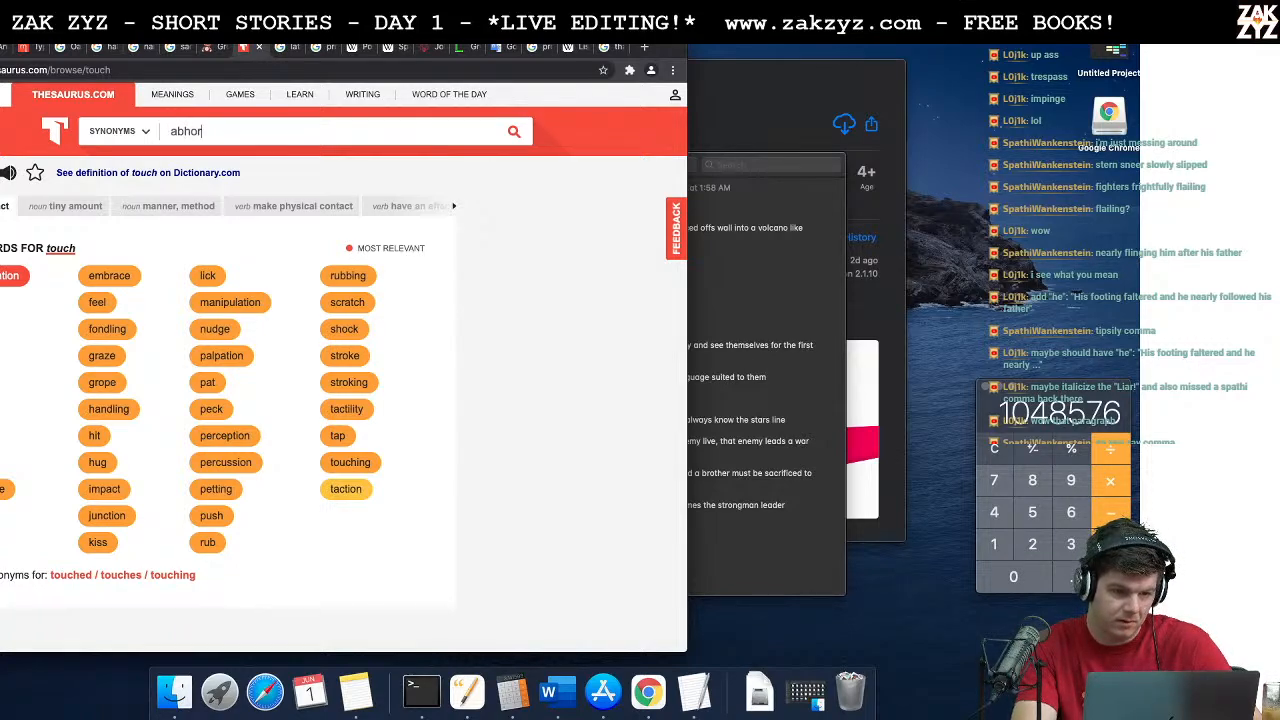
key(Return)
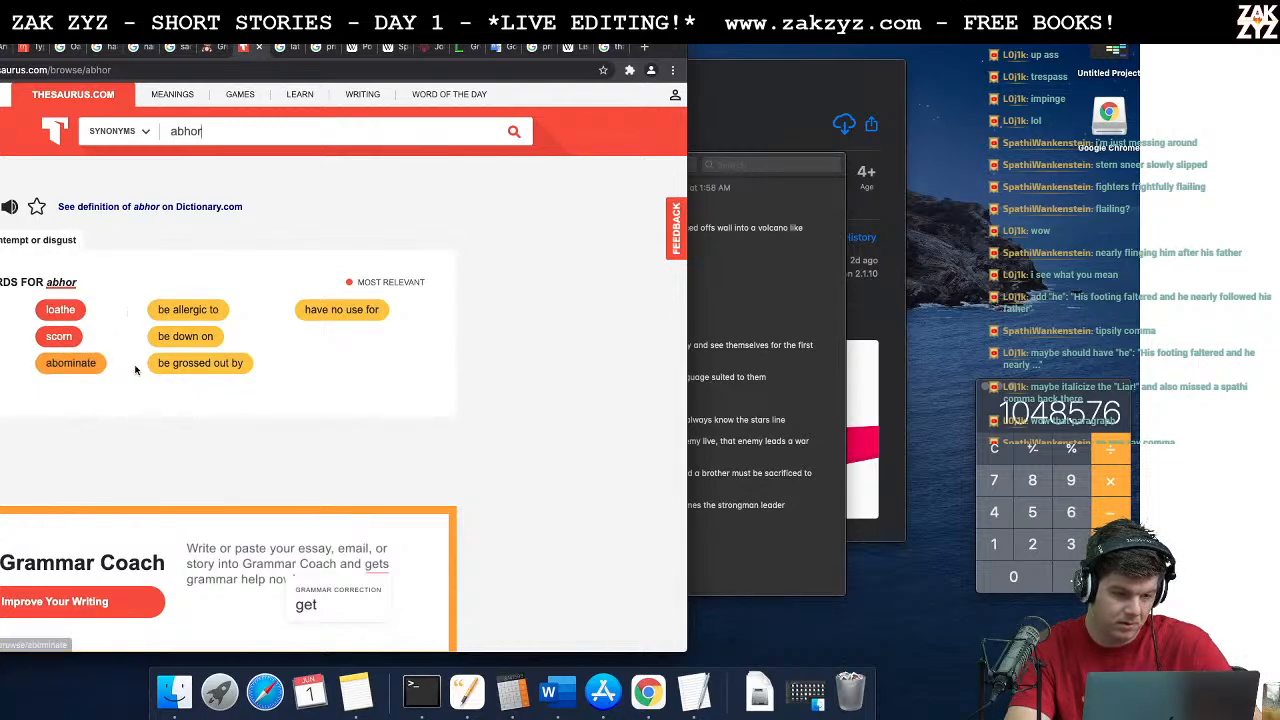
key(super+Tab)
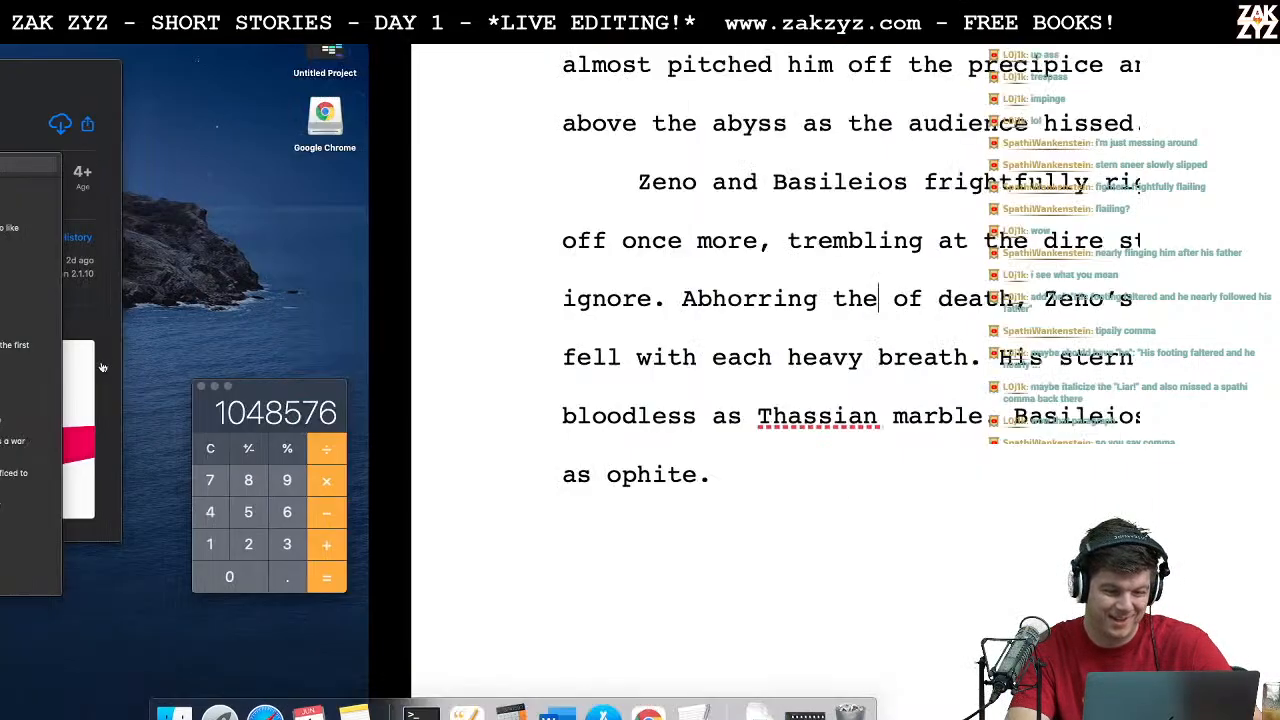
key(Left)
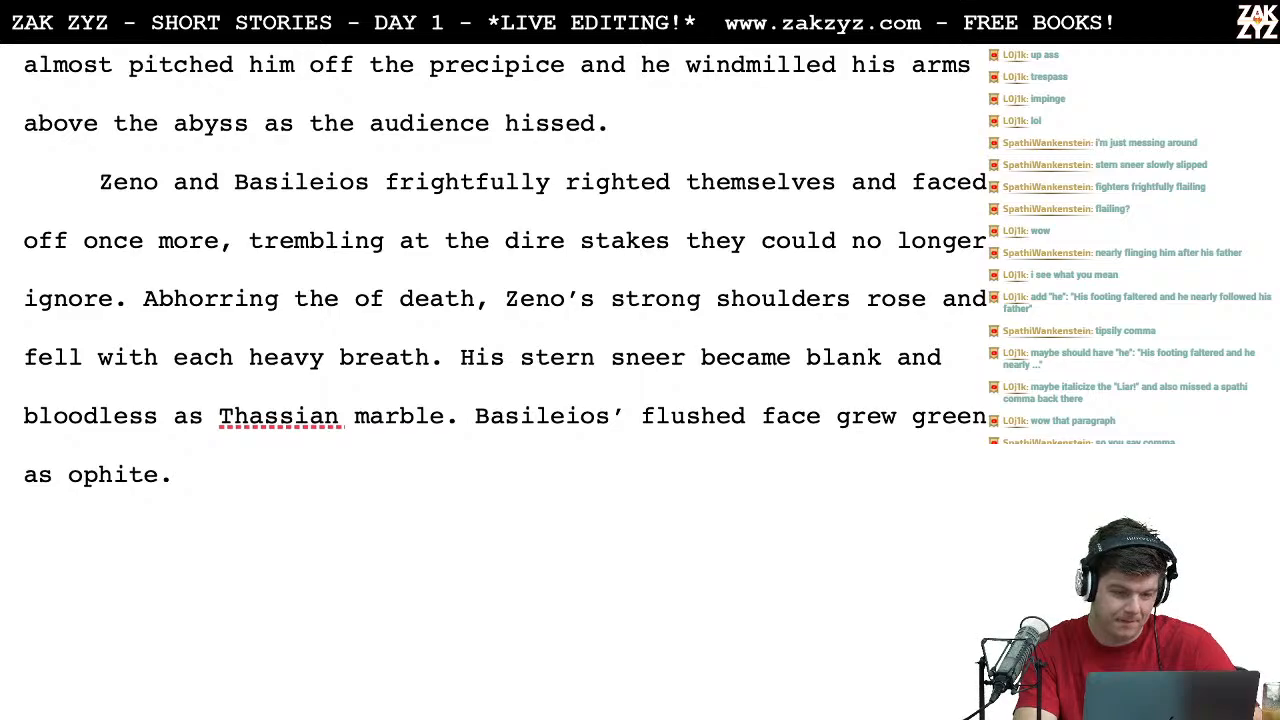
key(super+Tab)
key(super+Tab)
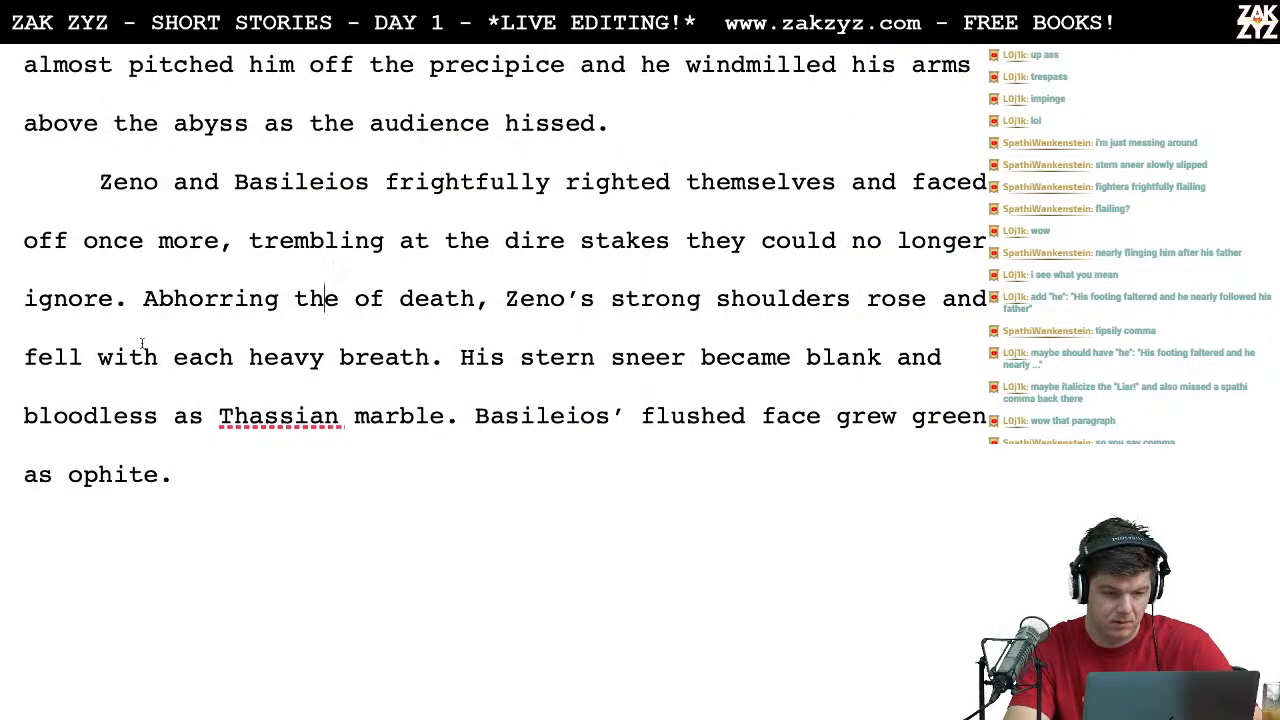
Step: Move the "Abhorring" phrase to its own paragraph and write "Refusing the embrace of death," after "ignore."
key(Return)
key(Left)
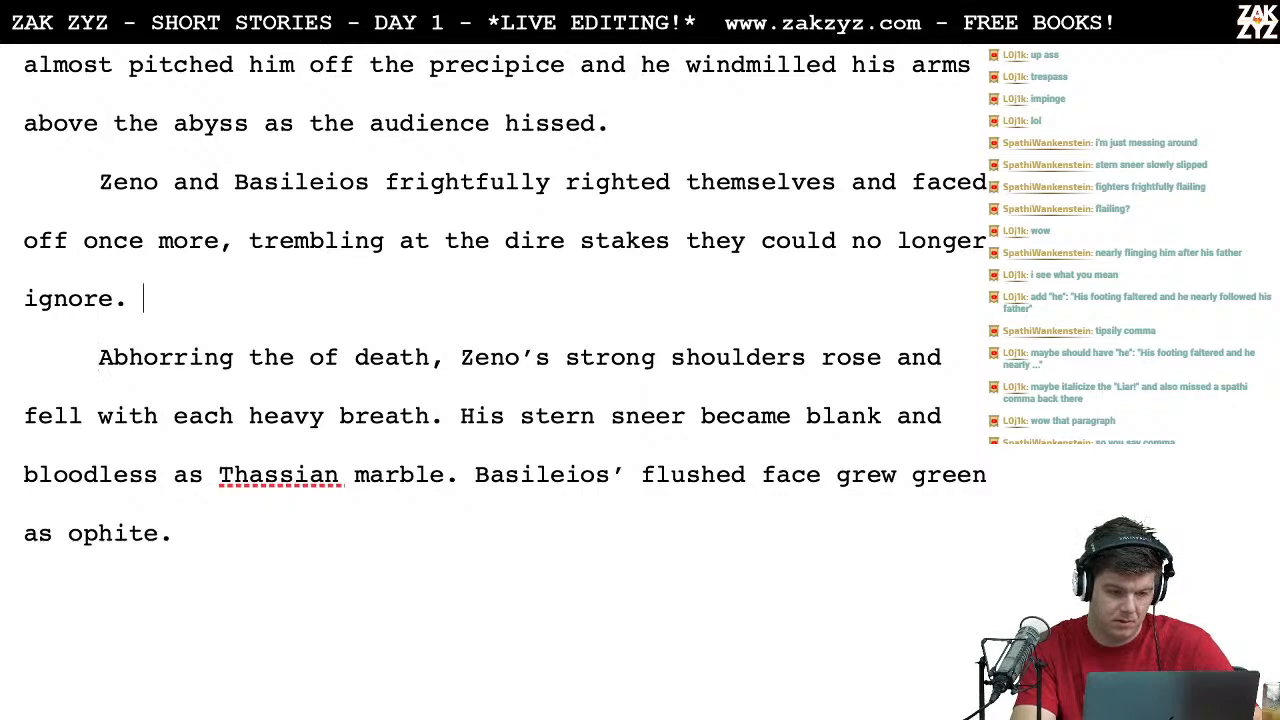
text(Sh)
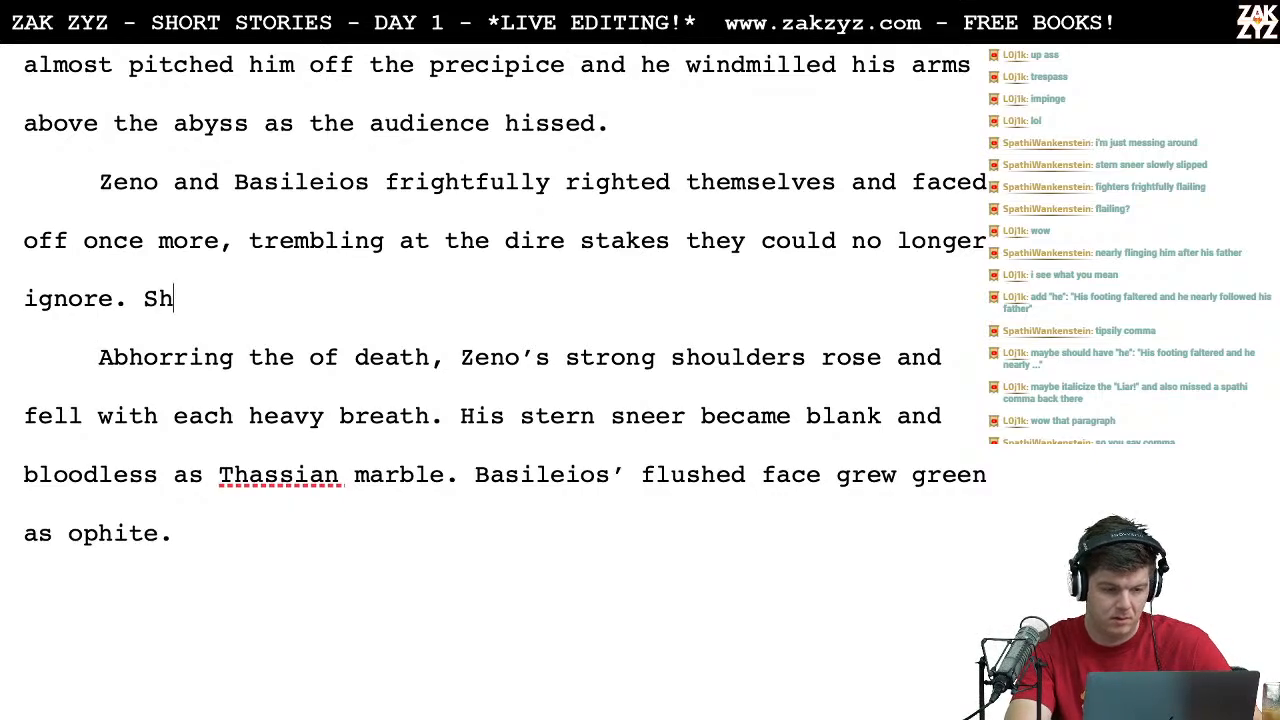
key(BackSpace)
key(BackSpace)
text(Th)
key(BackSpace)
key(BackSpace)
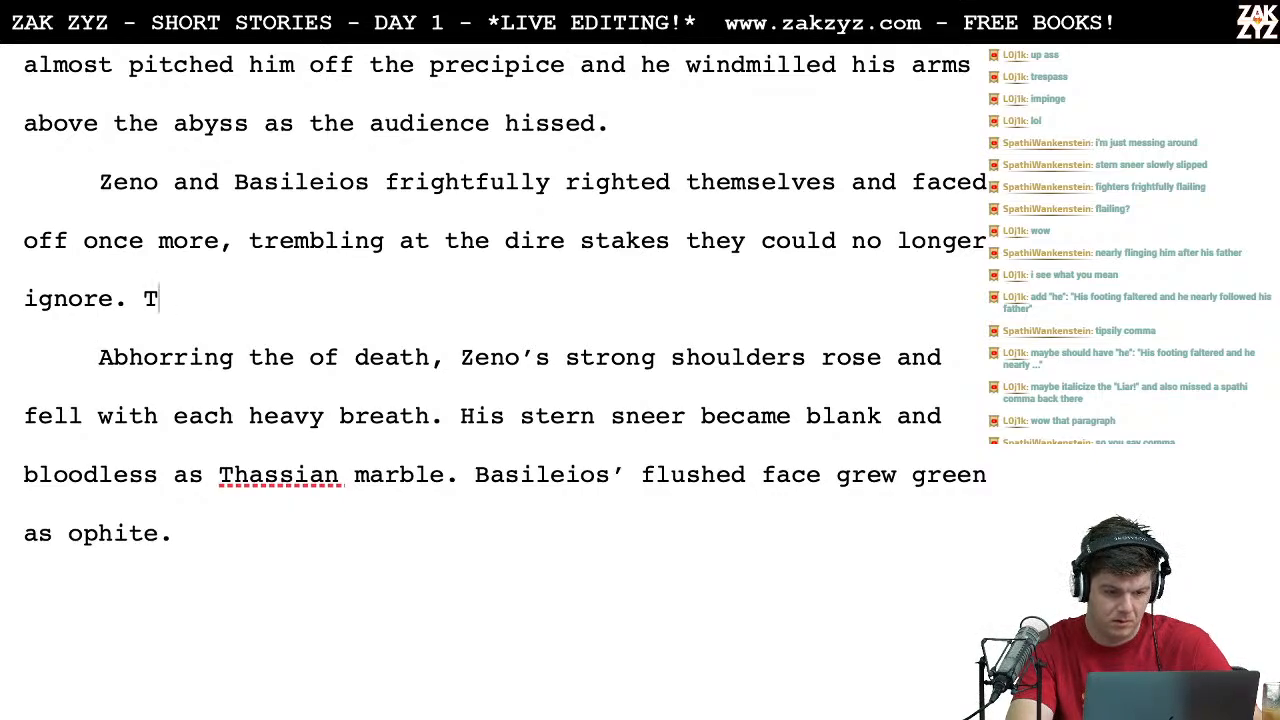
text(Refusing the e)
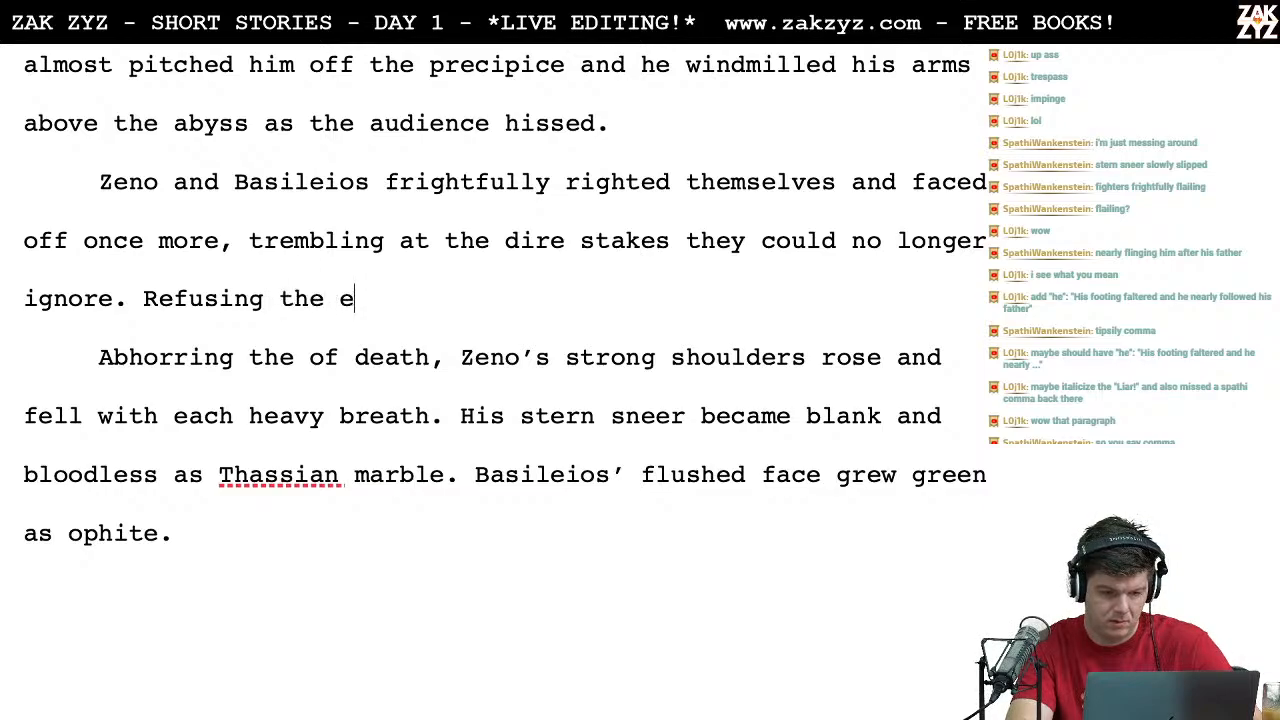
text(mbrace of death,)
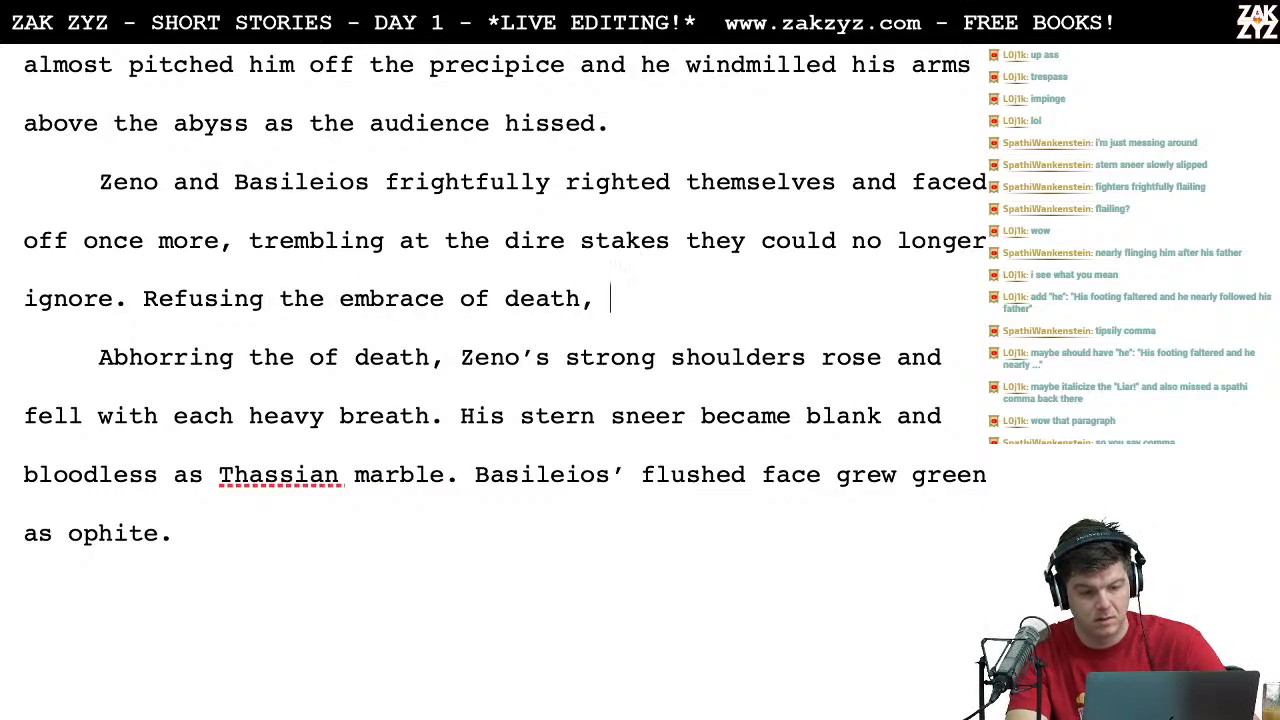
Step: Move the phrase "Refusing the embrace of death," to its own paragraph below "ignore."
key(Left)
key(Left)
key(Left)
key(Left)
key(Left)
key(Left)
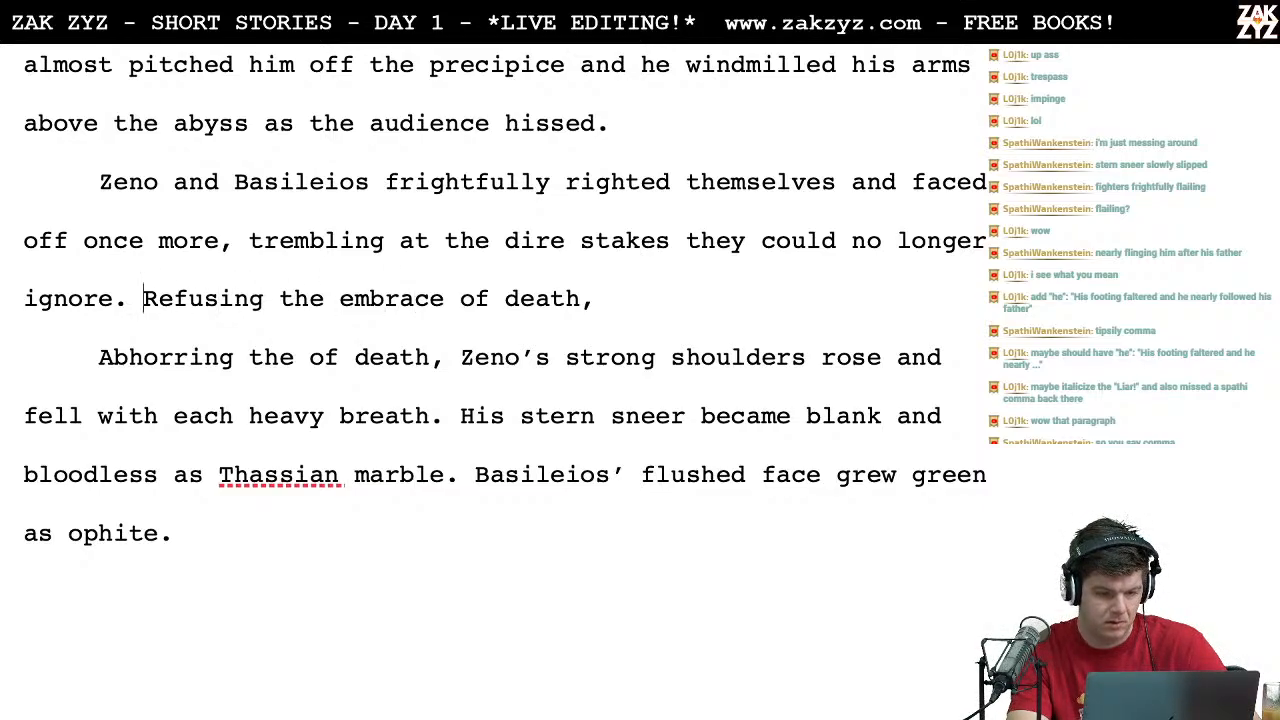
key(Return)
text(Fr)
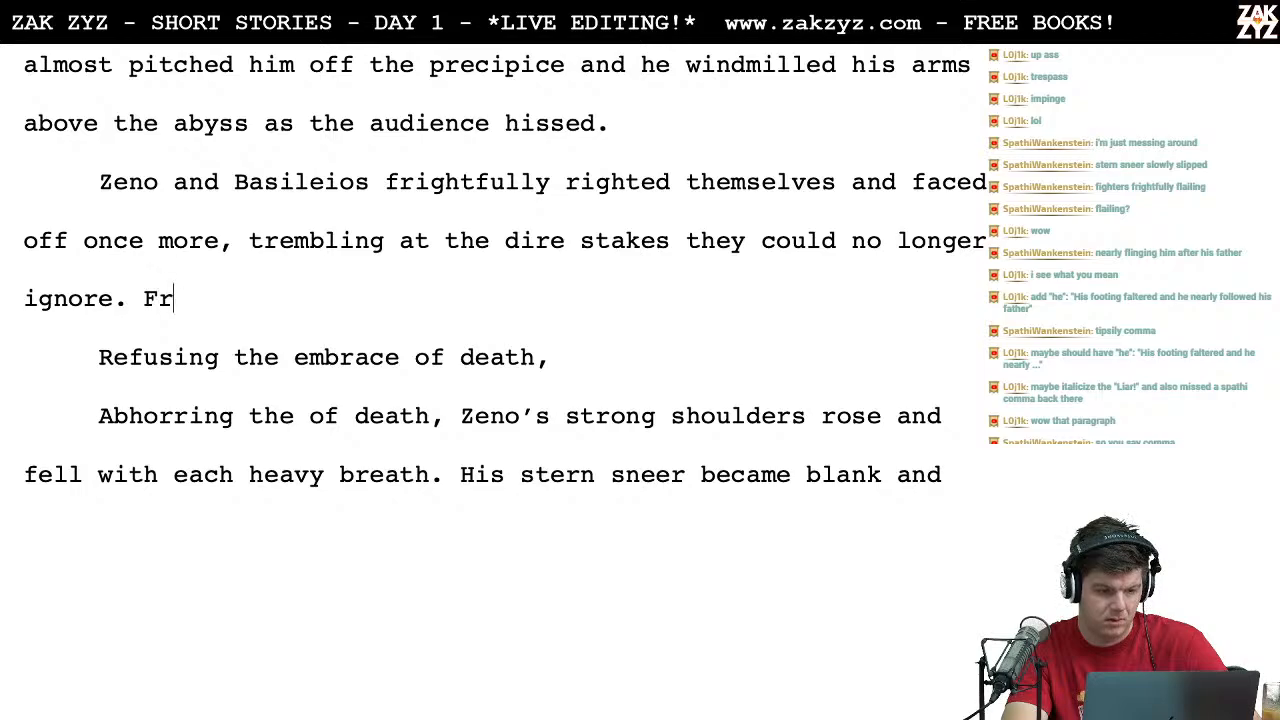
text(eed from the grip)
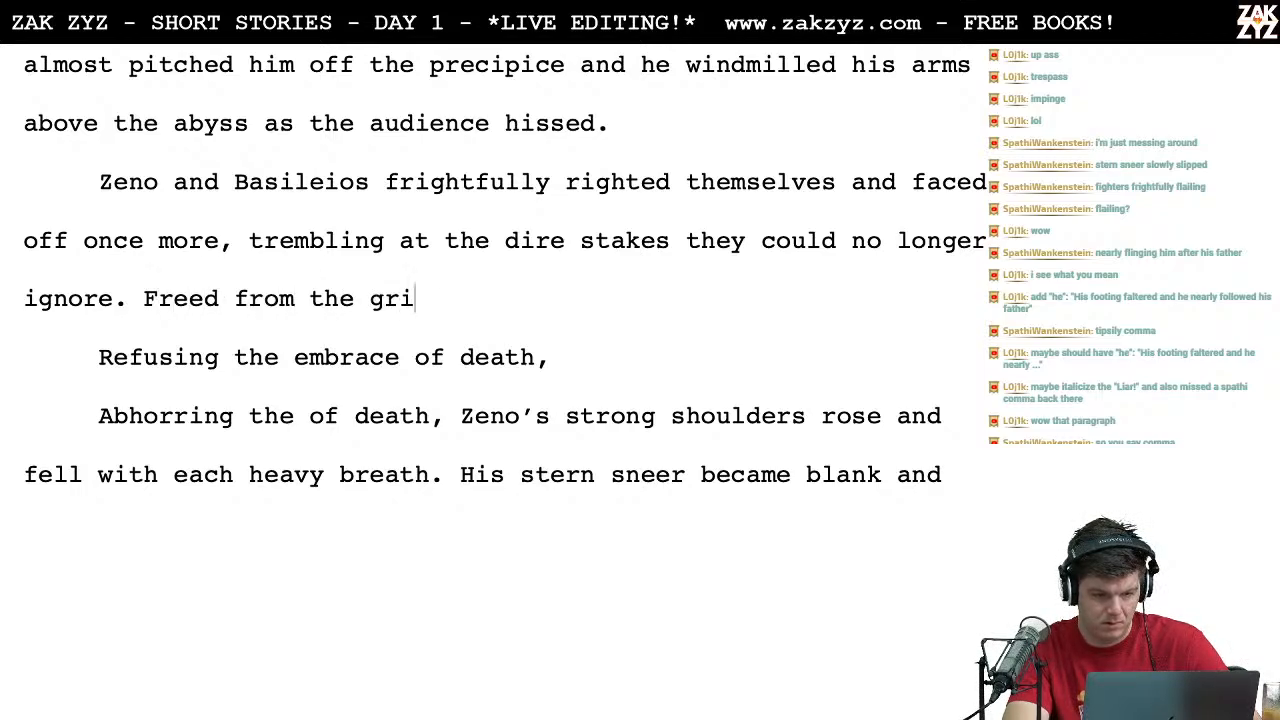
key(BackSpace)
key(BackSpace)
key(BackSpace)
key(BackSpace)
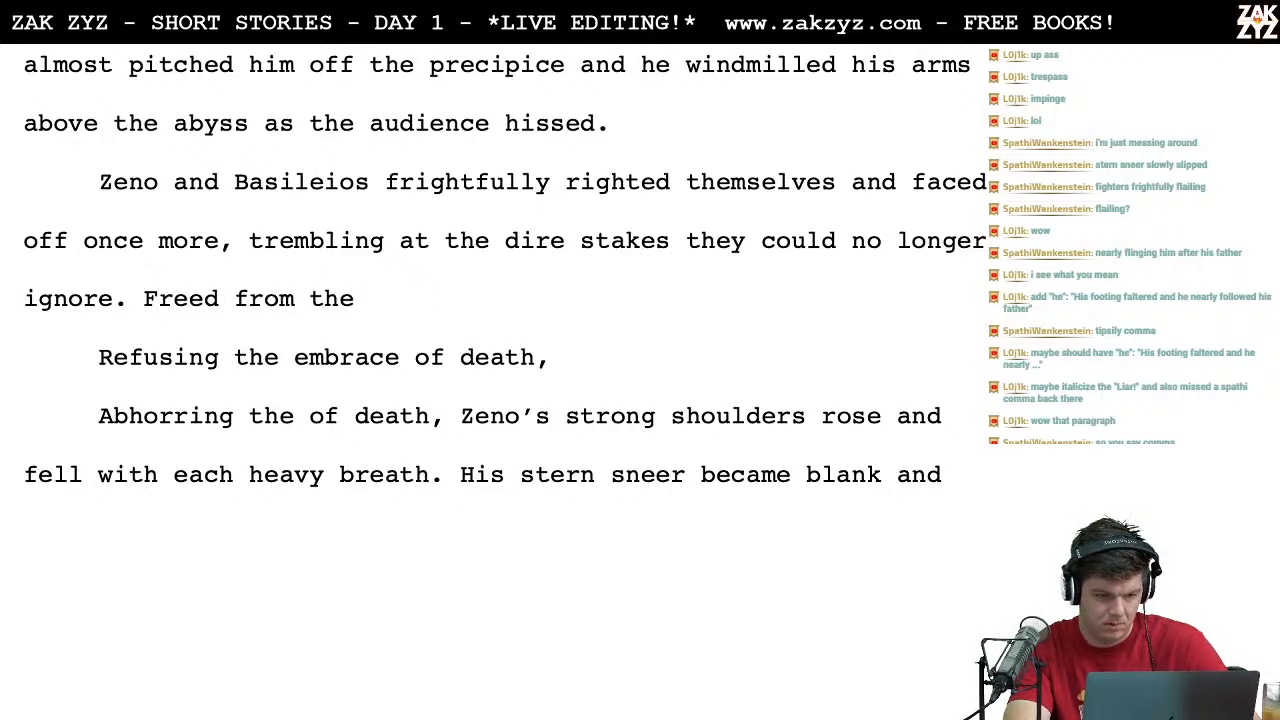
key(BackSpace)
key(BackSpace)
key(BackSpace)
key(BackSpace)
key(BackSpace)
key(BackSpace)
key(BackSpace)
key(BackSpace)
key(BackSpace)
key(BackSpace)
key(BackSpace)
key(BackSpace)
key(BackSpace)
key(BackSpace)
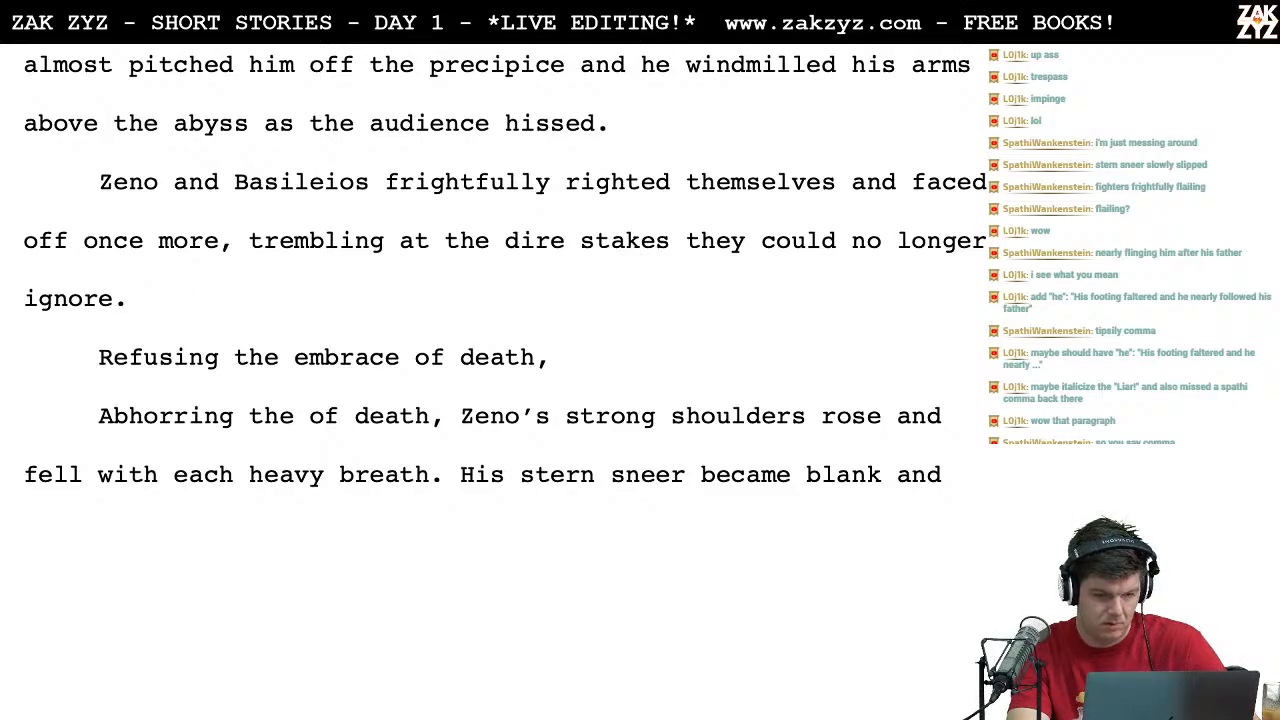
text(T)
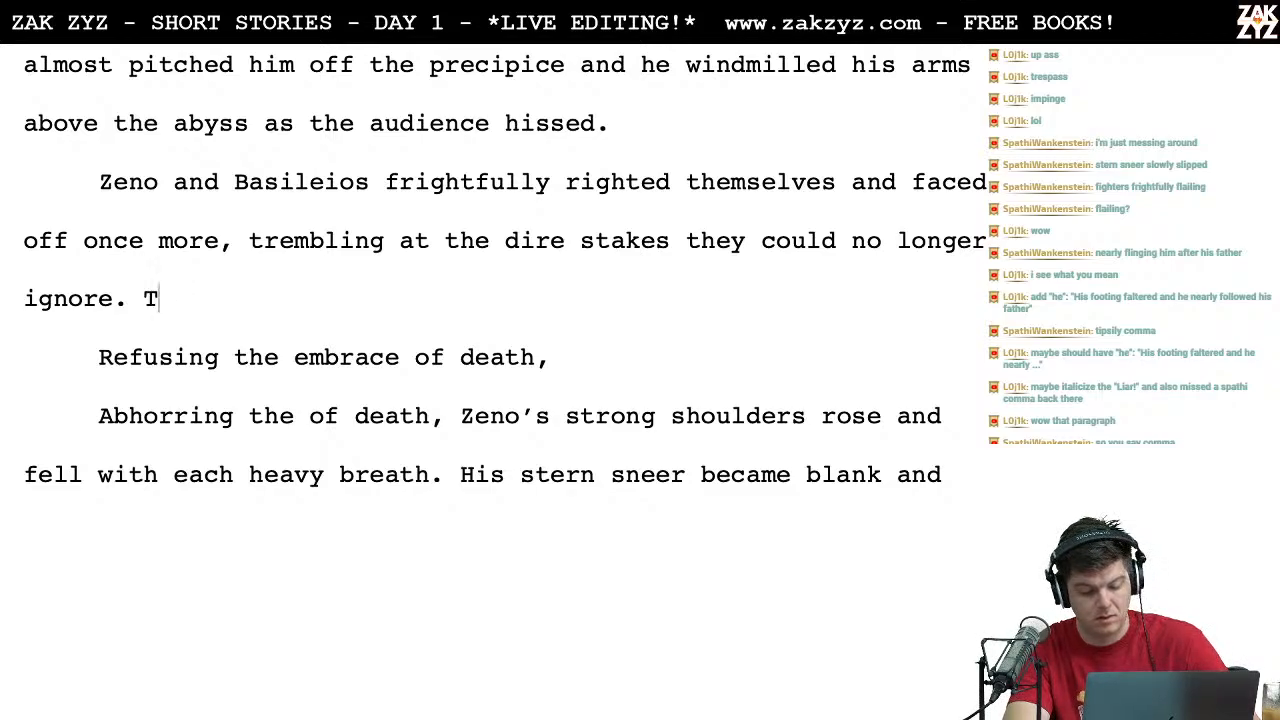
key(BackSpace)
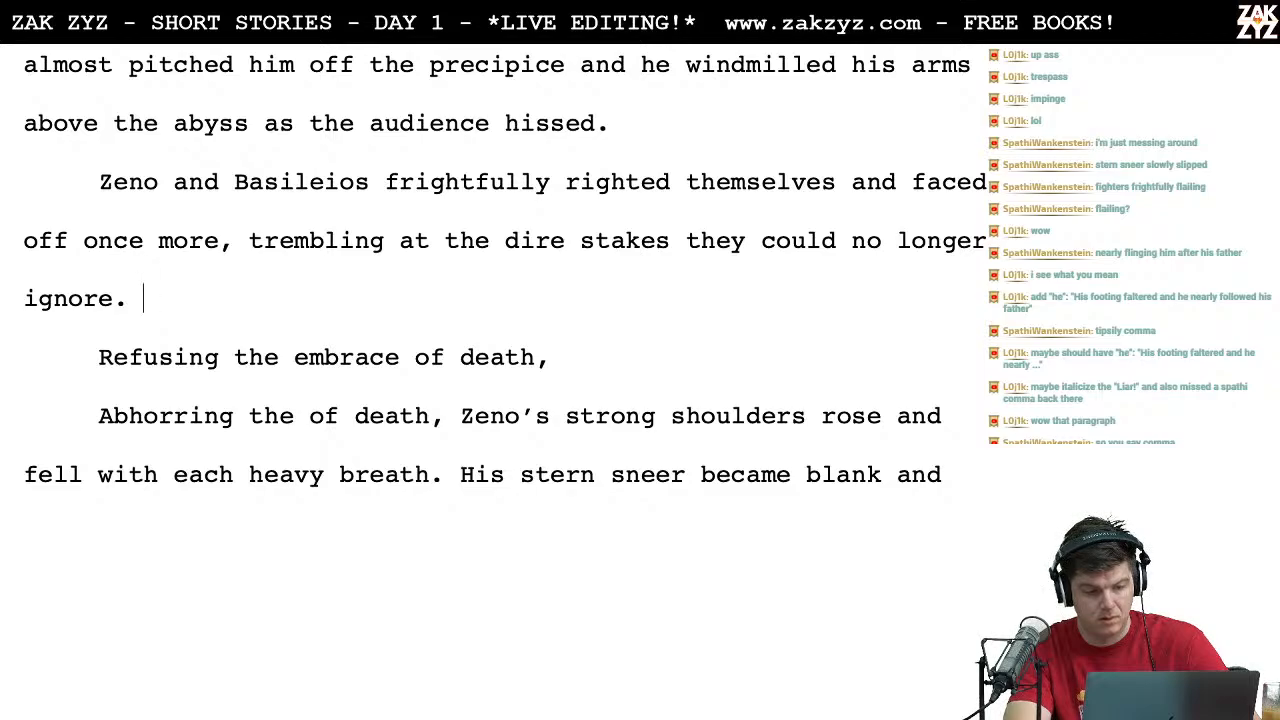
Step: Write "Traipsing too close to death," after "ignore." and delete the "Refusing" and "Abhorring" phrases before "Zeno's strong shoulders"
text(Traipsing )
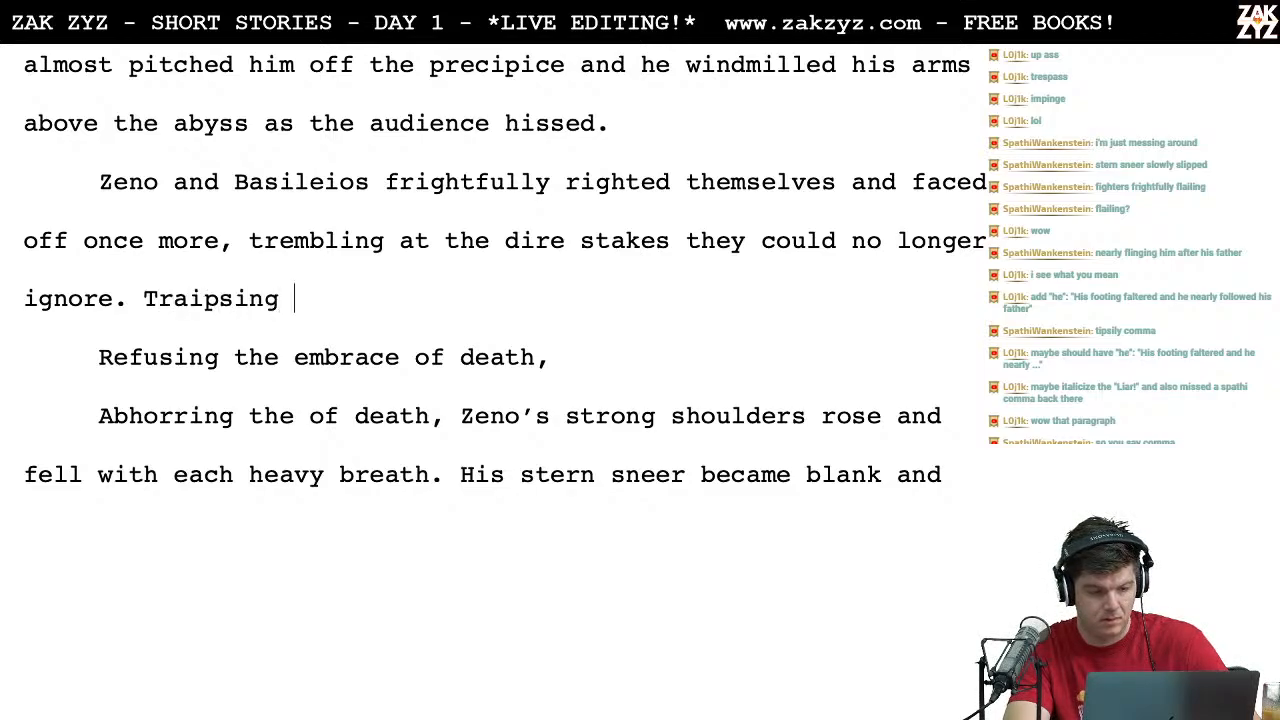
text(too close to d)
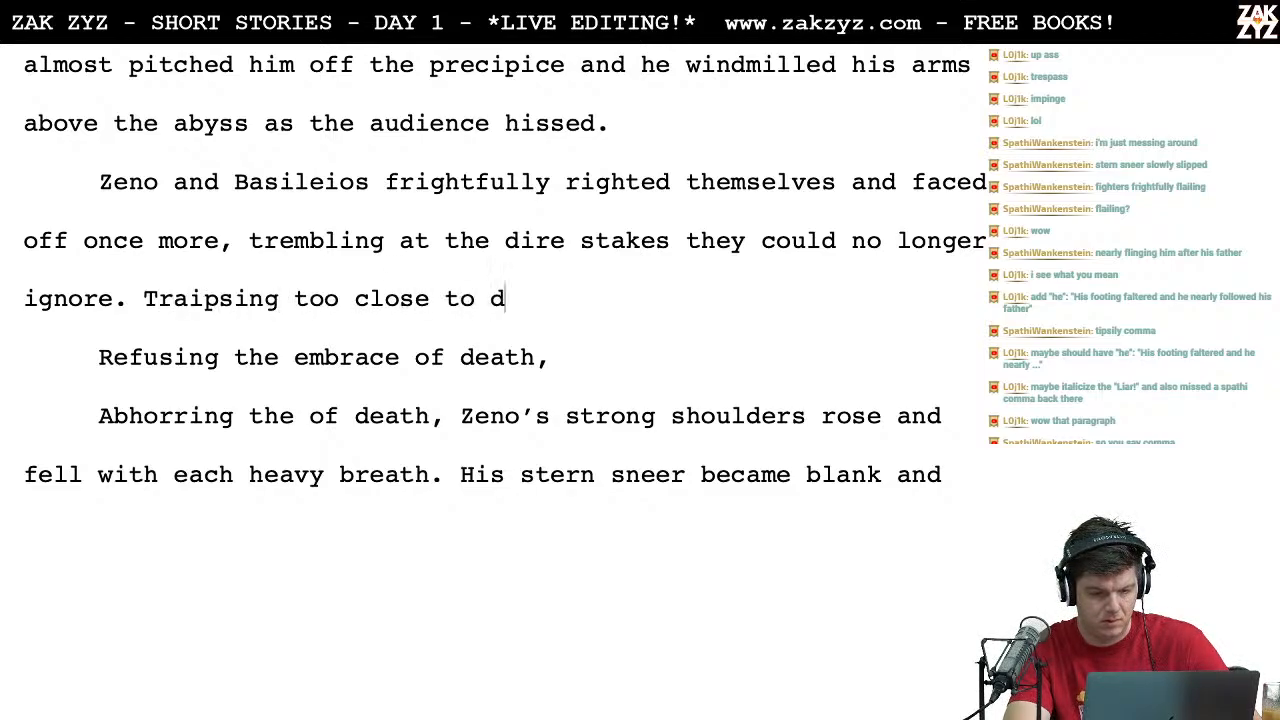
text(eath,)
key(shift+Down)
key(shift+Down)
key(shift+Left)
key(shift+Left)
key(shift+Left)
key(shift+Left)
key(shift+Left)
key(shift+Left)
key(shift+Left)
key(shift+Left)
key(shift+Left)
key(shift+Left)
key(BackSpace)
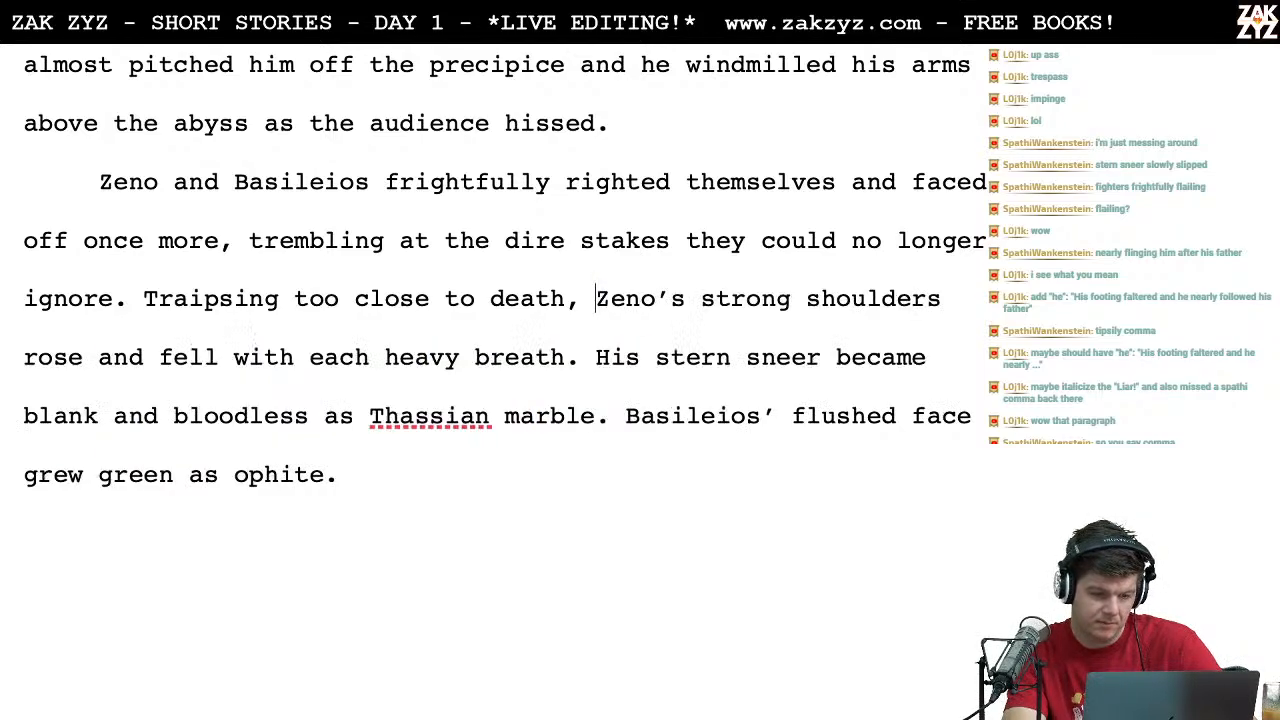
Step: Move the "Traipsing" phrase to its own paragraph and write "Despising the touch of death," after "ignore."
scroll(136, 309, down, 1)
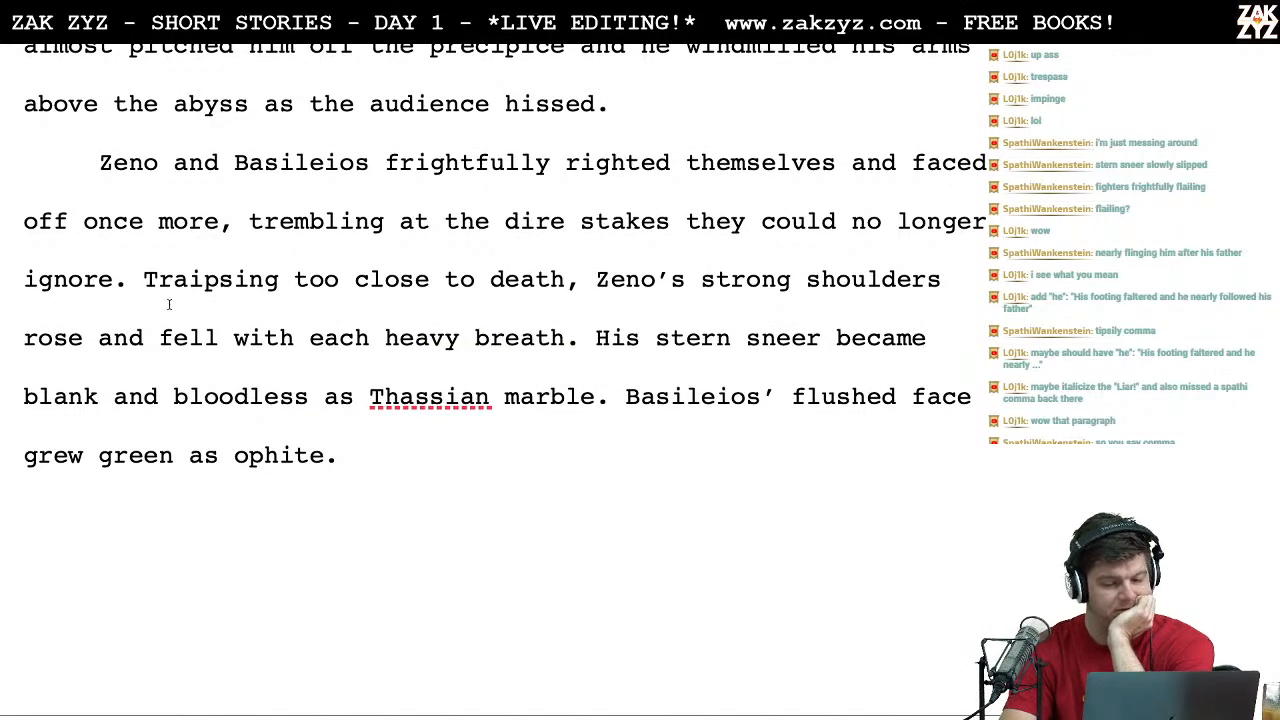
click(234, 306)
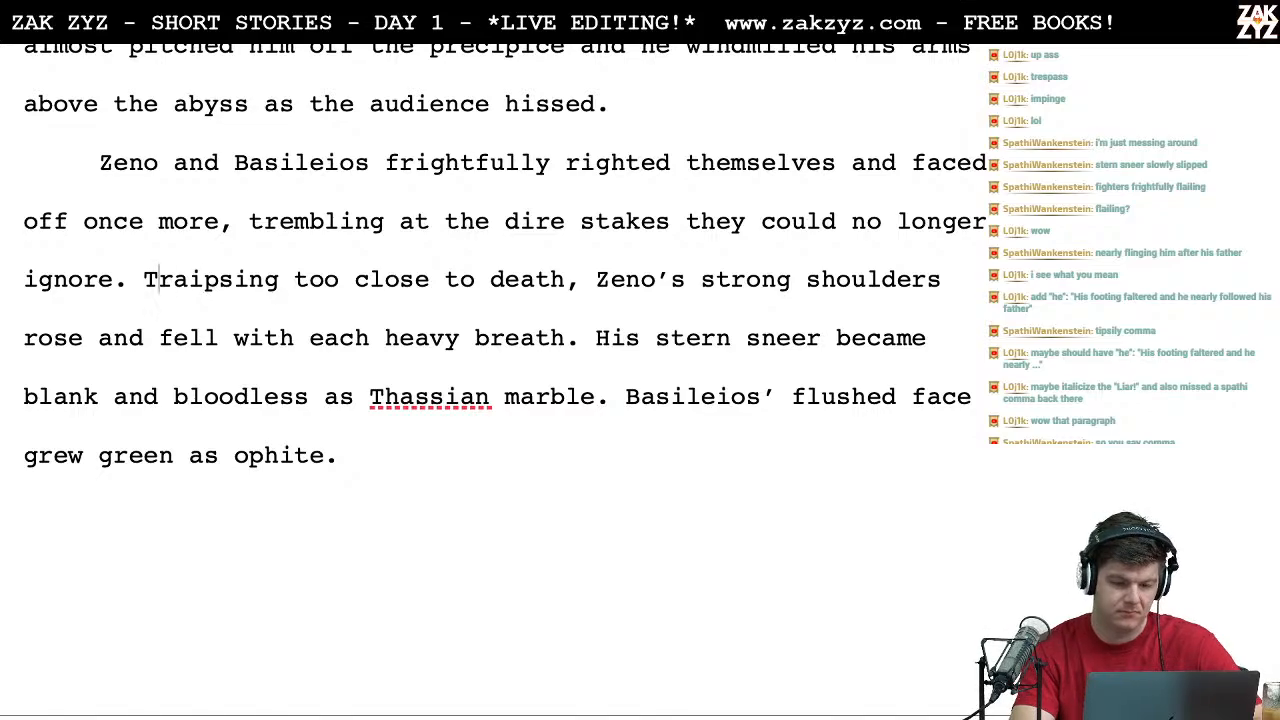
key(Return)
key(Left)
text(Despar)
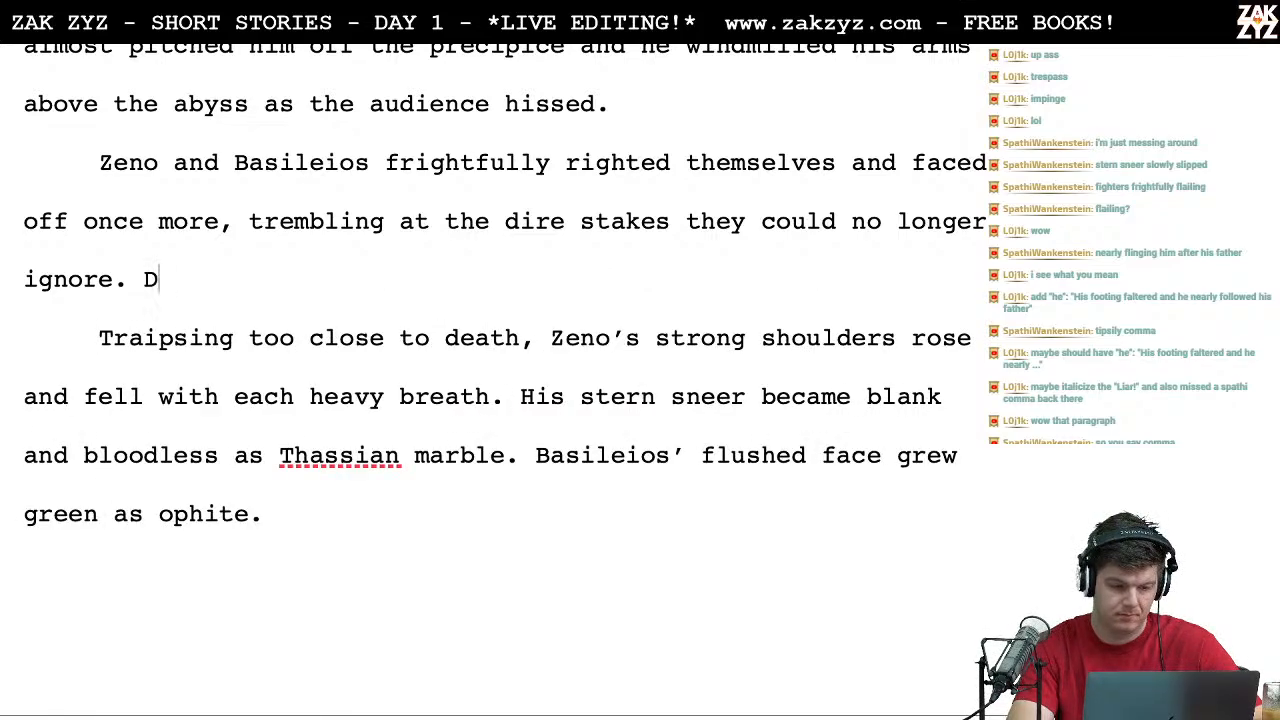
key(BackSpace)
key(BackSpace)
text(s)
key(BackSpace)
text(ising the touch)
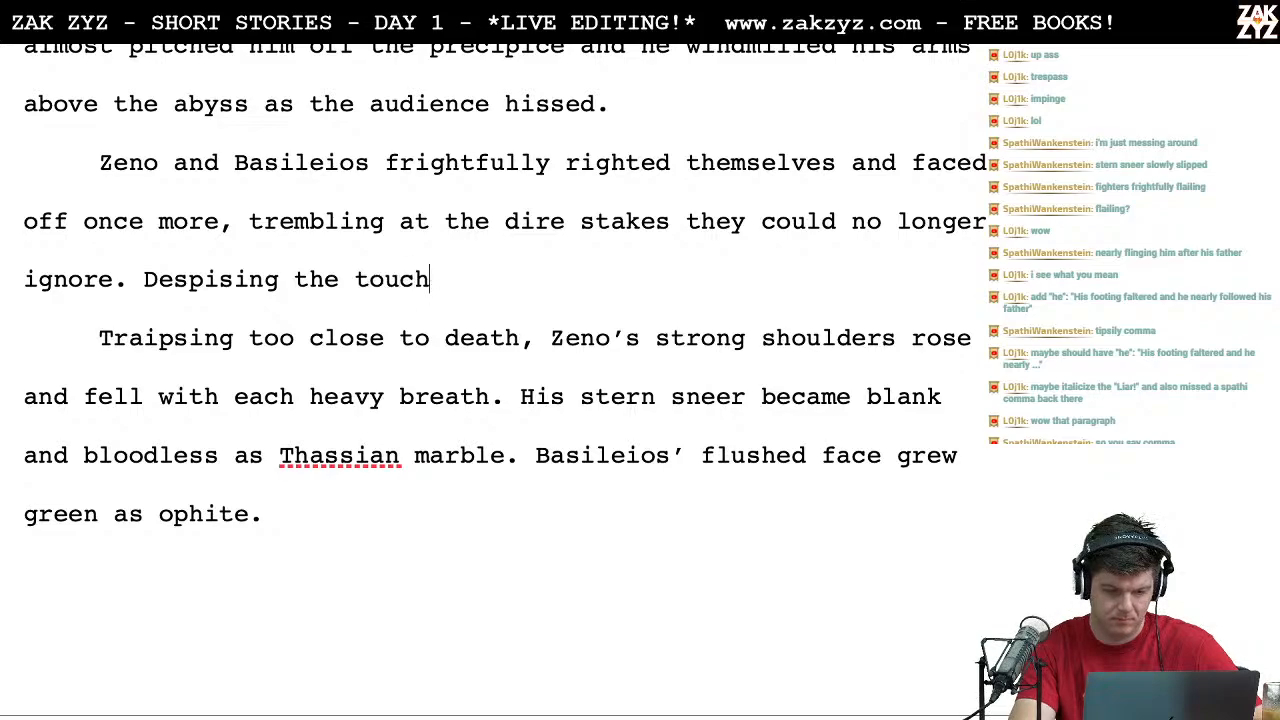
text( of death,)
Step: Delete the "Traipsing too close to death," phrase and its paragraph break so "Zeno's strong shoulders" follows the "Despising" phrase
key(shift+Down)
key(shift+Left)
key(shift+Left)
key(shift+Left)
key(shift+Left)
key(shift+Left)
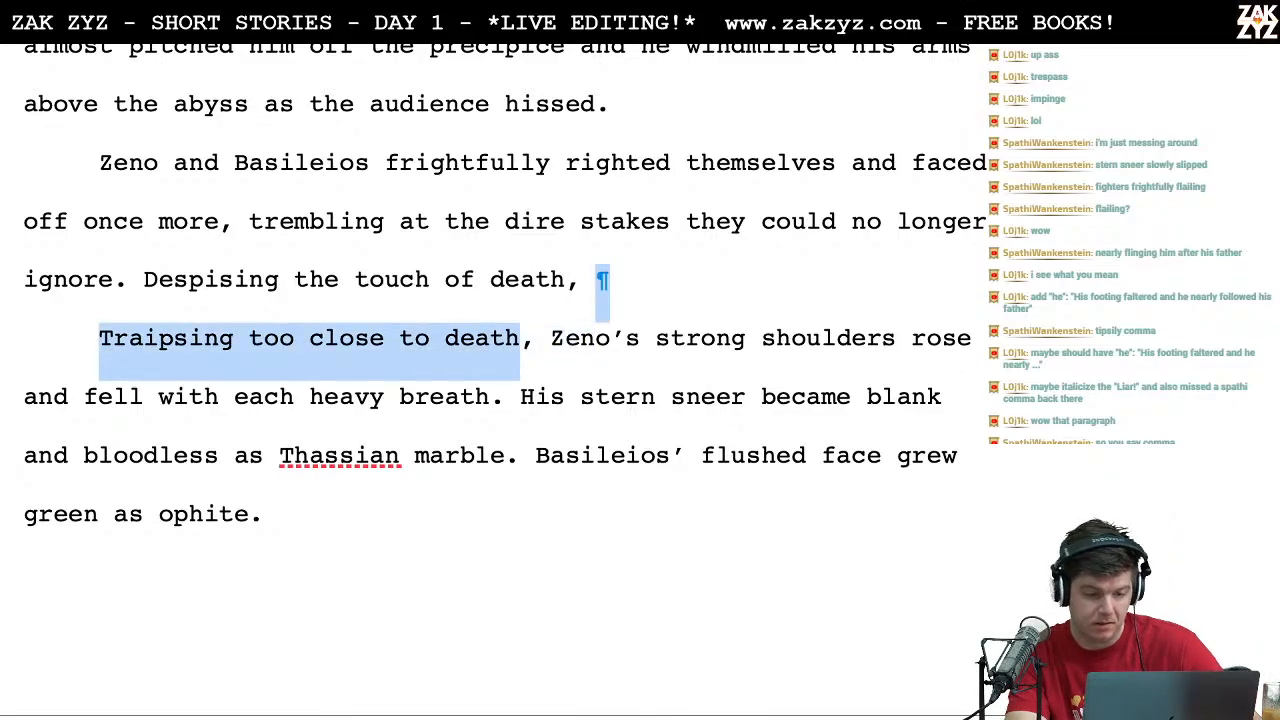
key(shift+Right)
key(BackSpace)
Step: Switch to Chrome, look up synonyms for "grip" on Thesaurus.com, and return to the Word story
key(ctrl+Left)
double_click(257, 133)
text(grip)
key(Return)
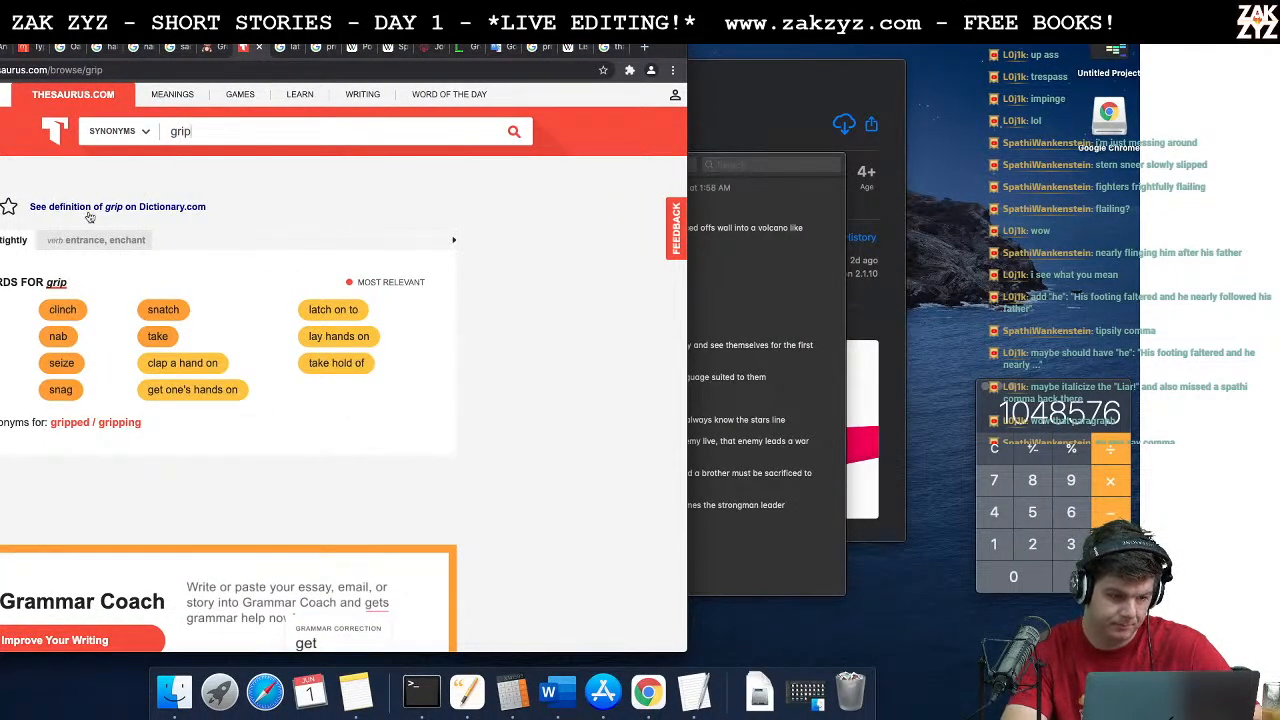
scroll(99, 349, down, 1)
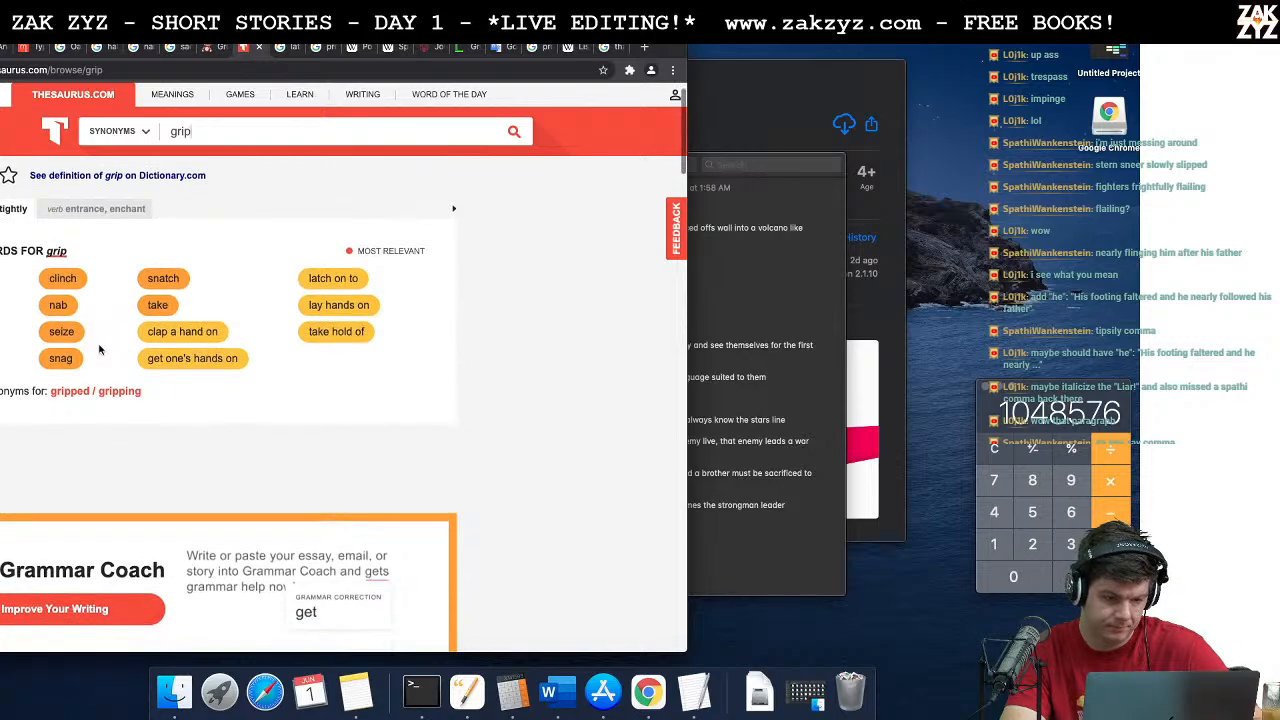
key(super+Tab)
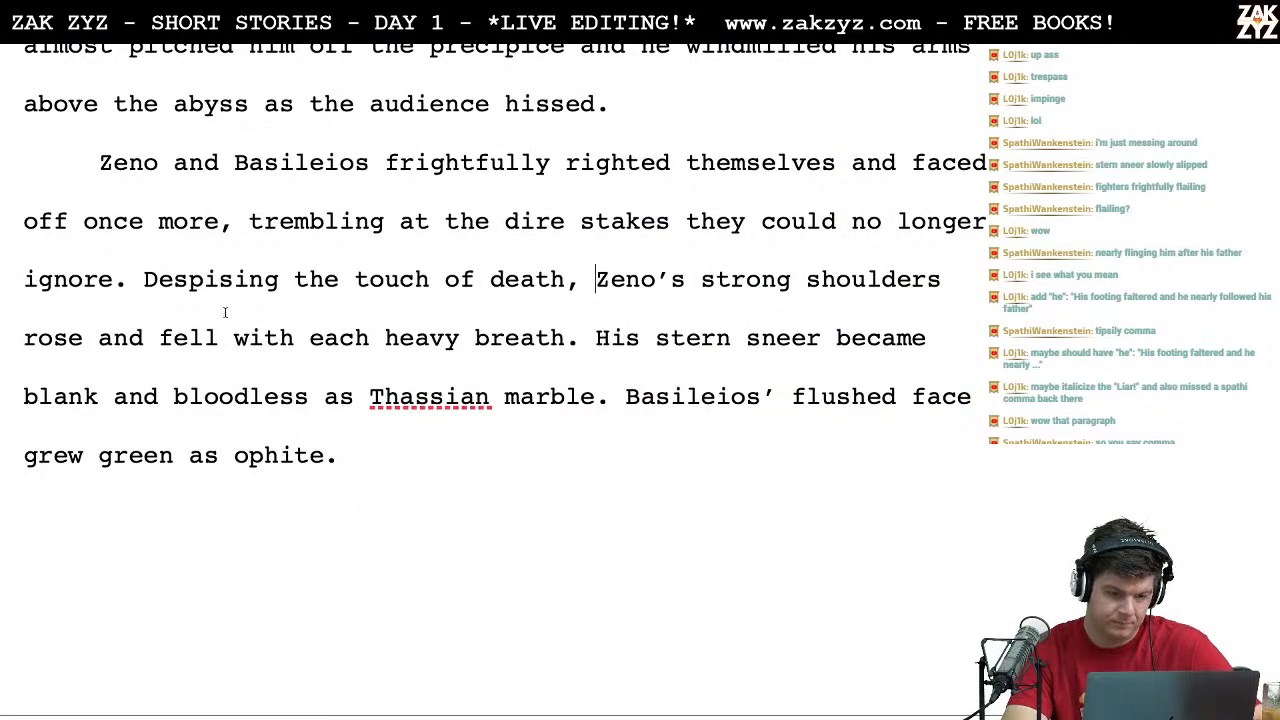
Step: Replace "touch" with "cold grasp" so the phrase reads "Despising the cold grasp of death"
key(Right)
key(Right)
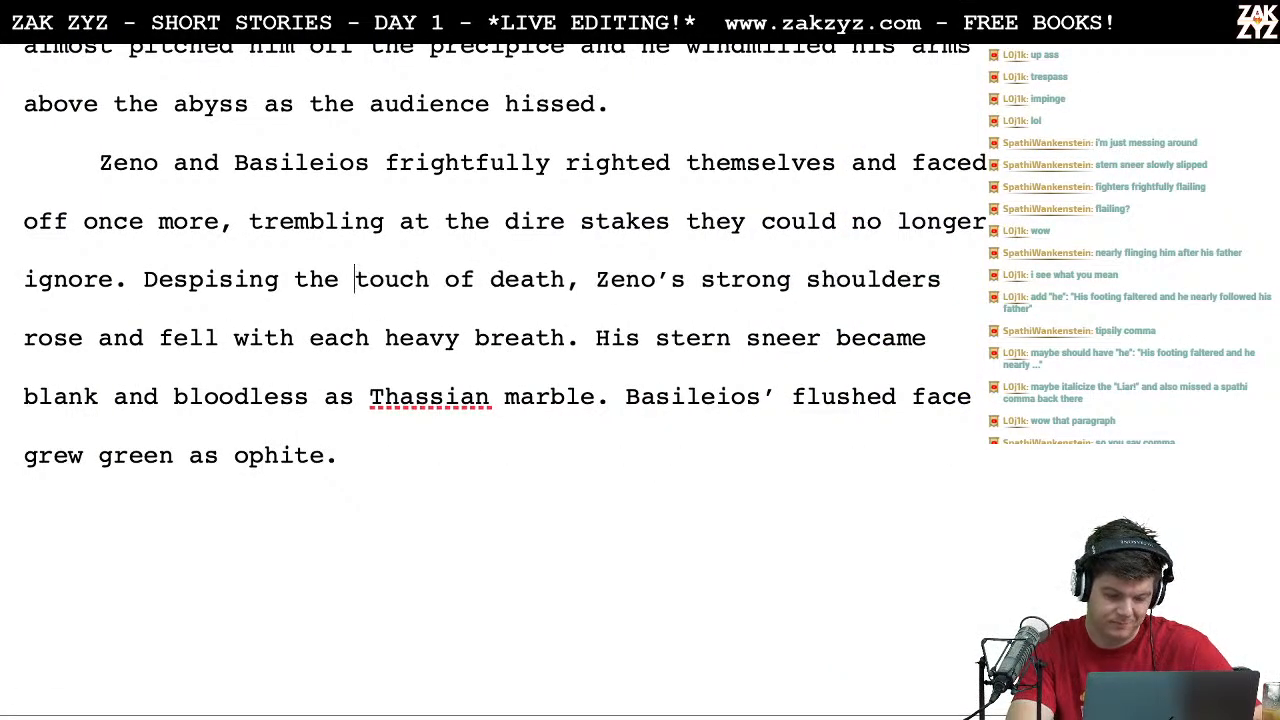
text(co)
key(BackSpace)
key(BackSpace)
text(cold gra)
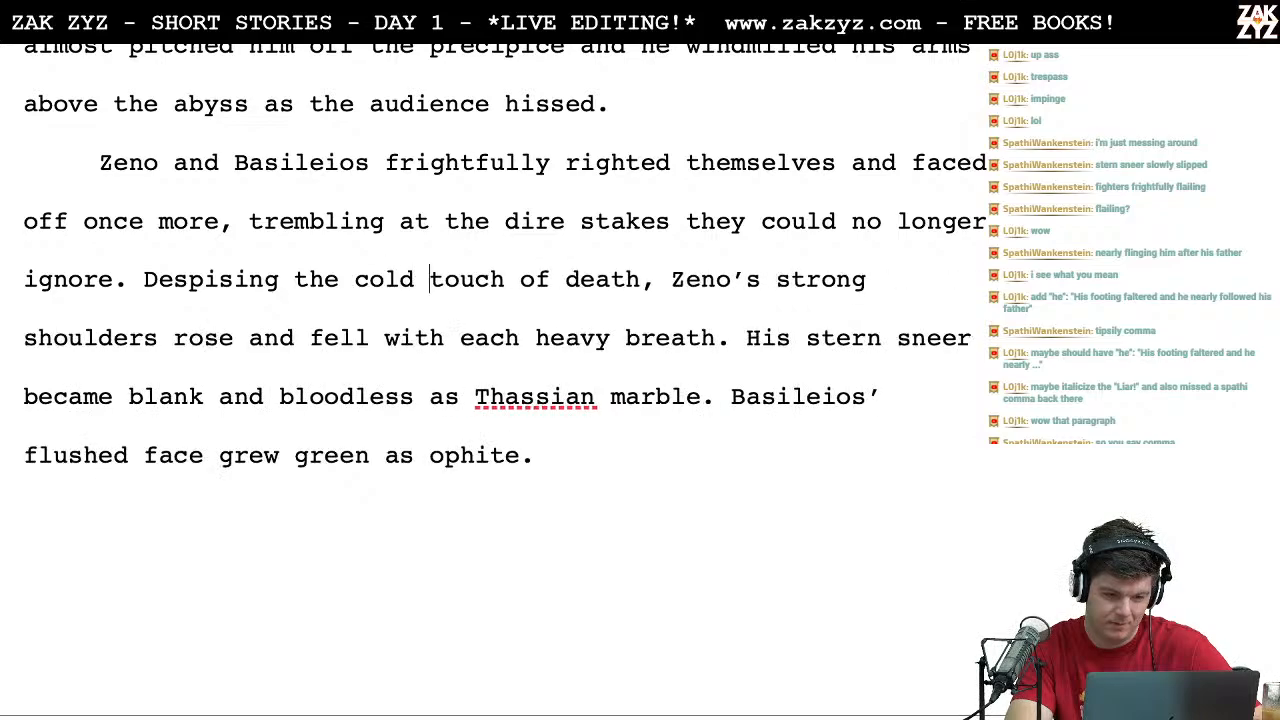
text(sp of)
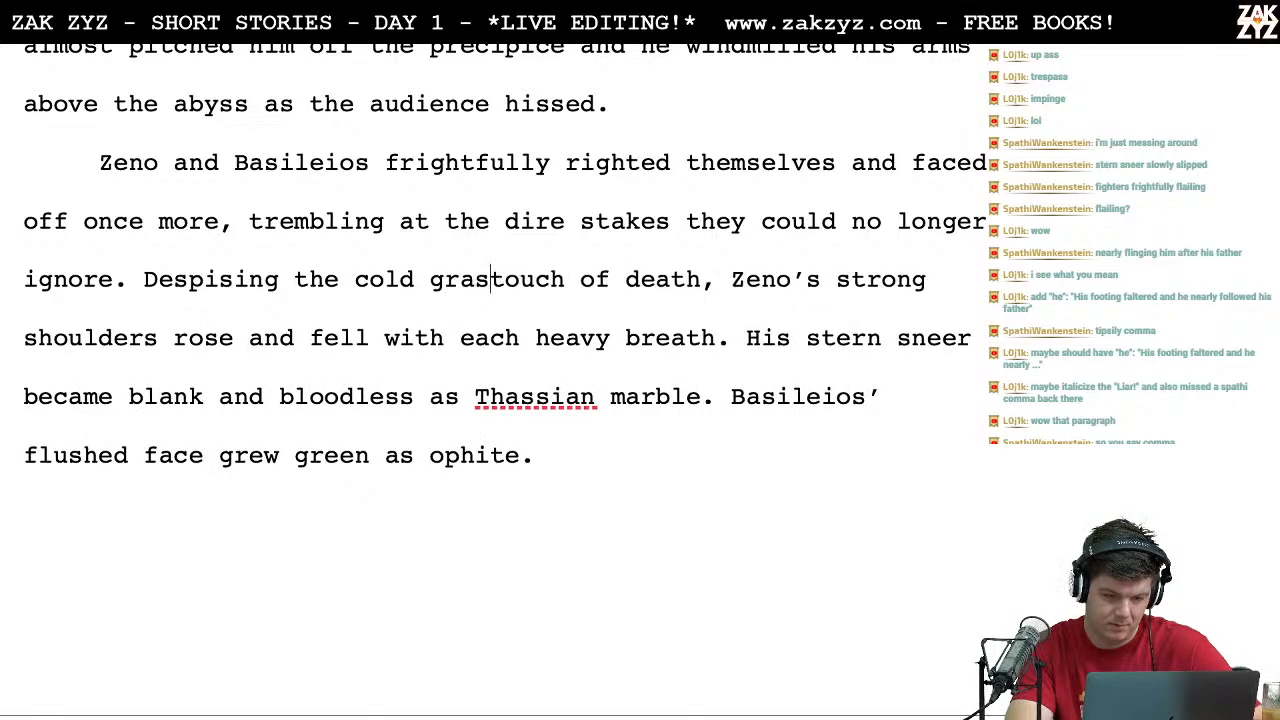
key(shift+Right)
key(shift+Right)
key(shift+Right)
key(shift+Right)
key(shift+Right)
key(shift+Right)
key(shift+Right)
key(shift+Right)
key(shift+Right)
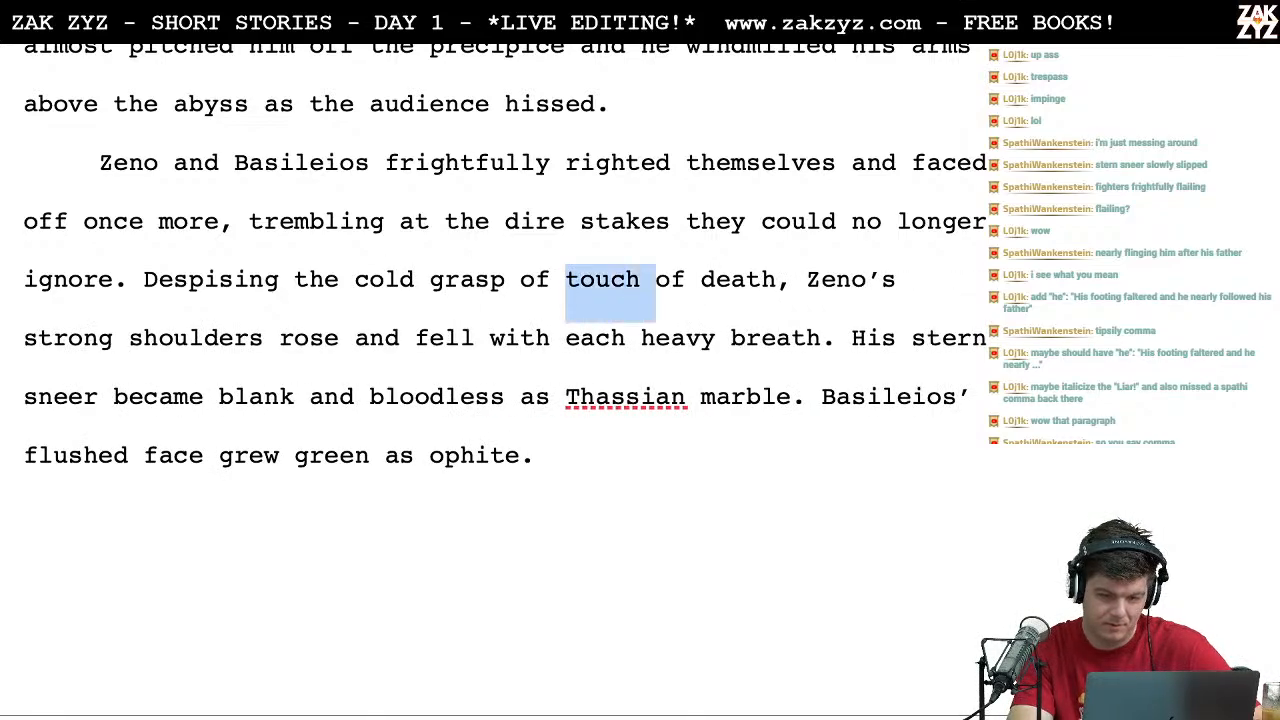
key(BackSpace)
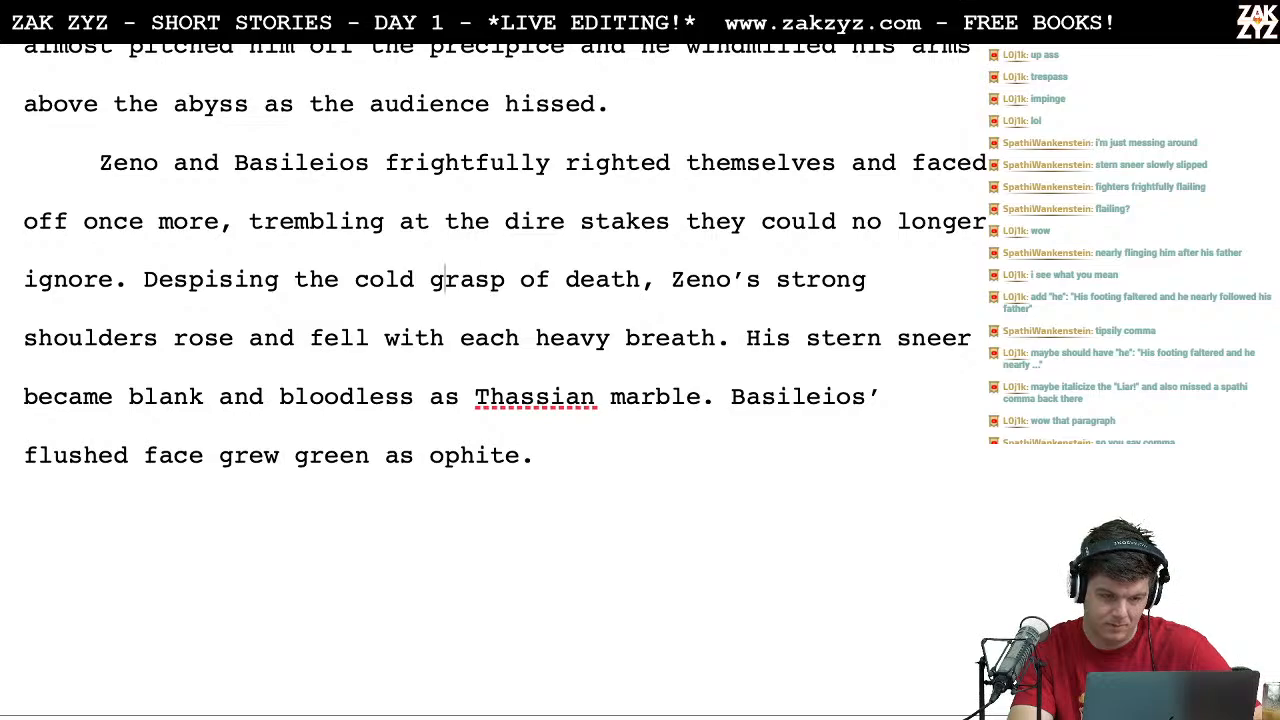
Step: Look up synonyms for "clutch" on Thesaurus.com in Chrome, including its other sense, and return to the Word story
key(super+Tab)
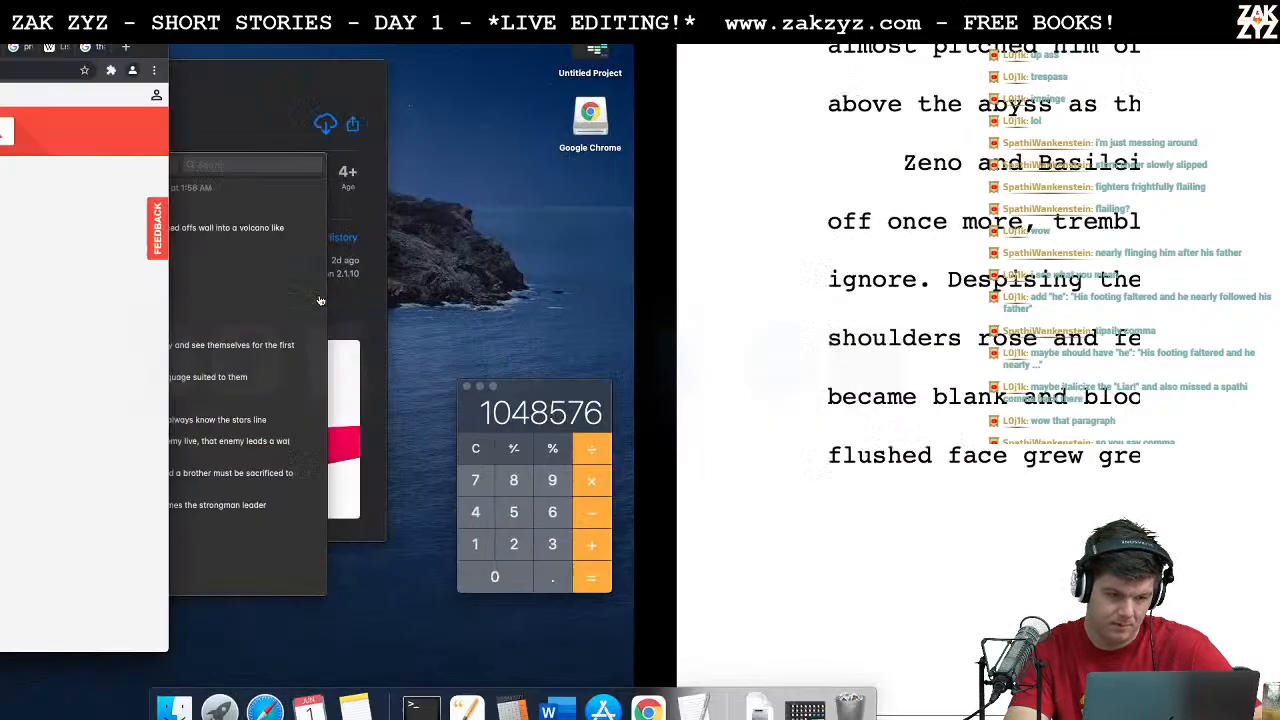
double_click(220, 138)
text(clutch)
key(Return)
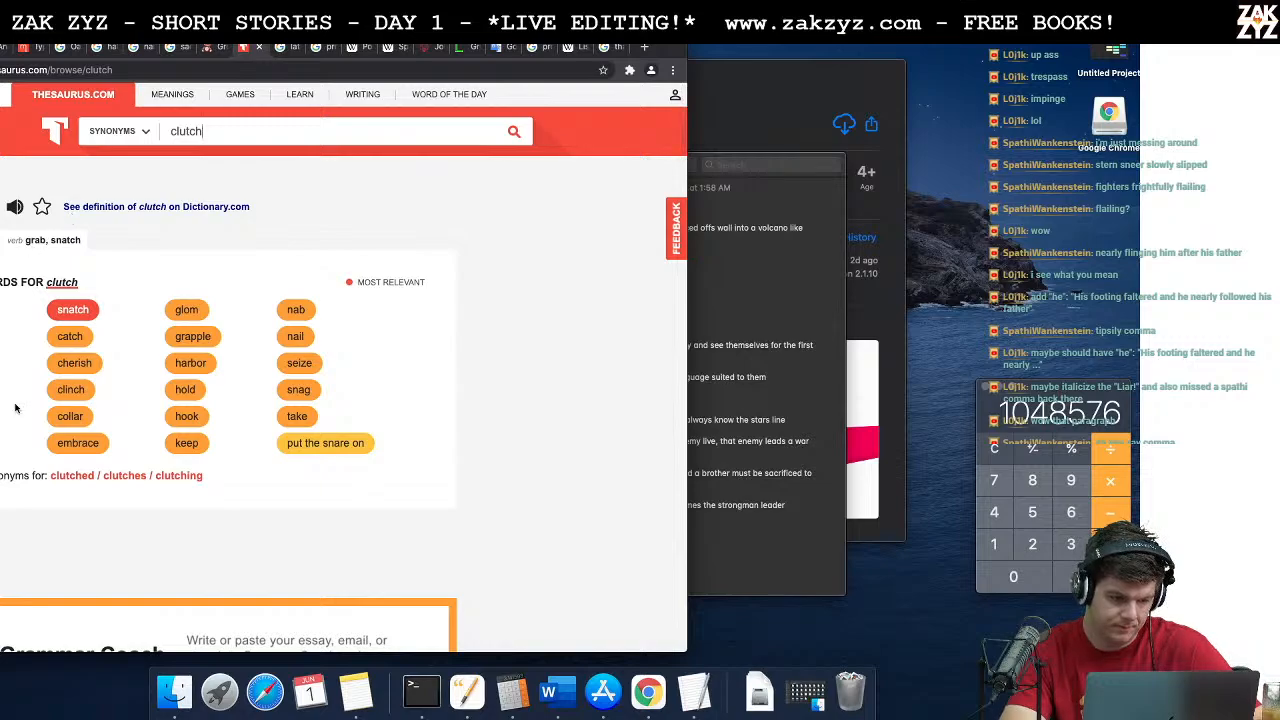
scroll(24, 415, down, 2)
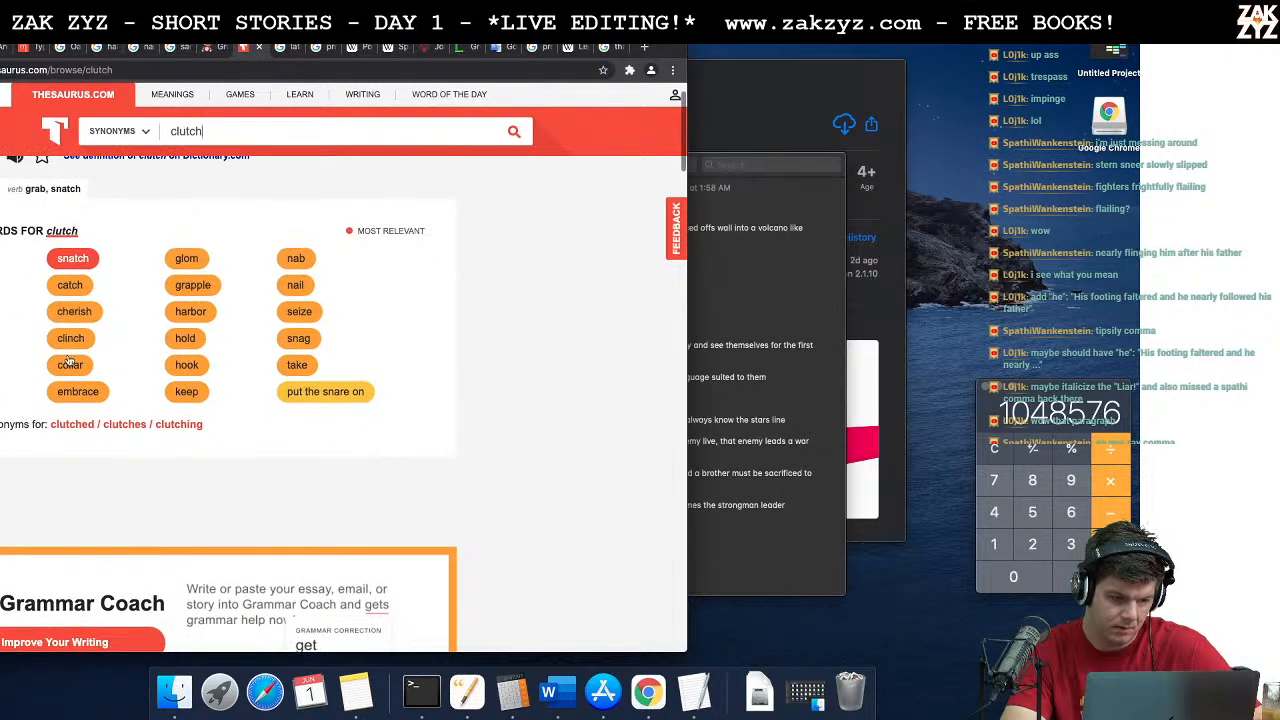
scroll(40, 420, up, 3)
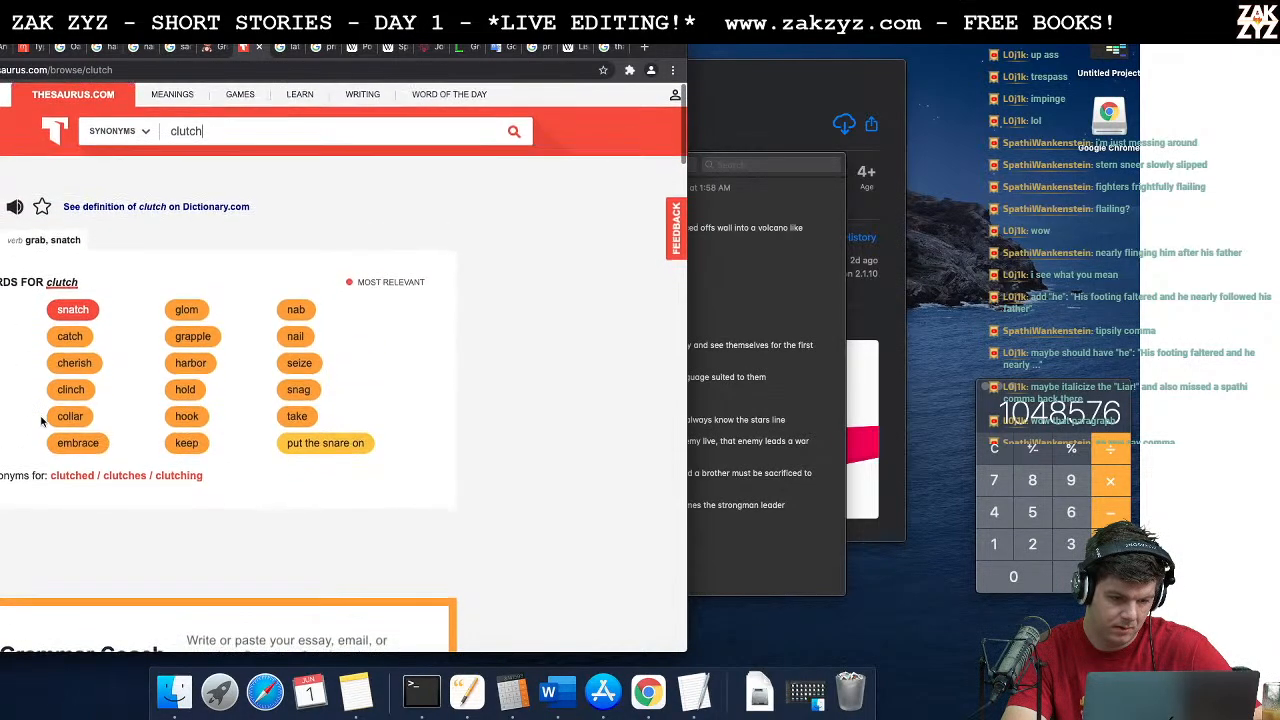
click(2, 240)
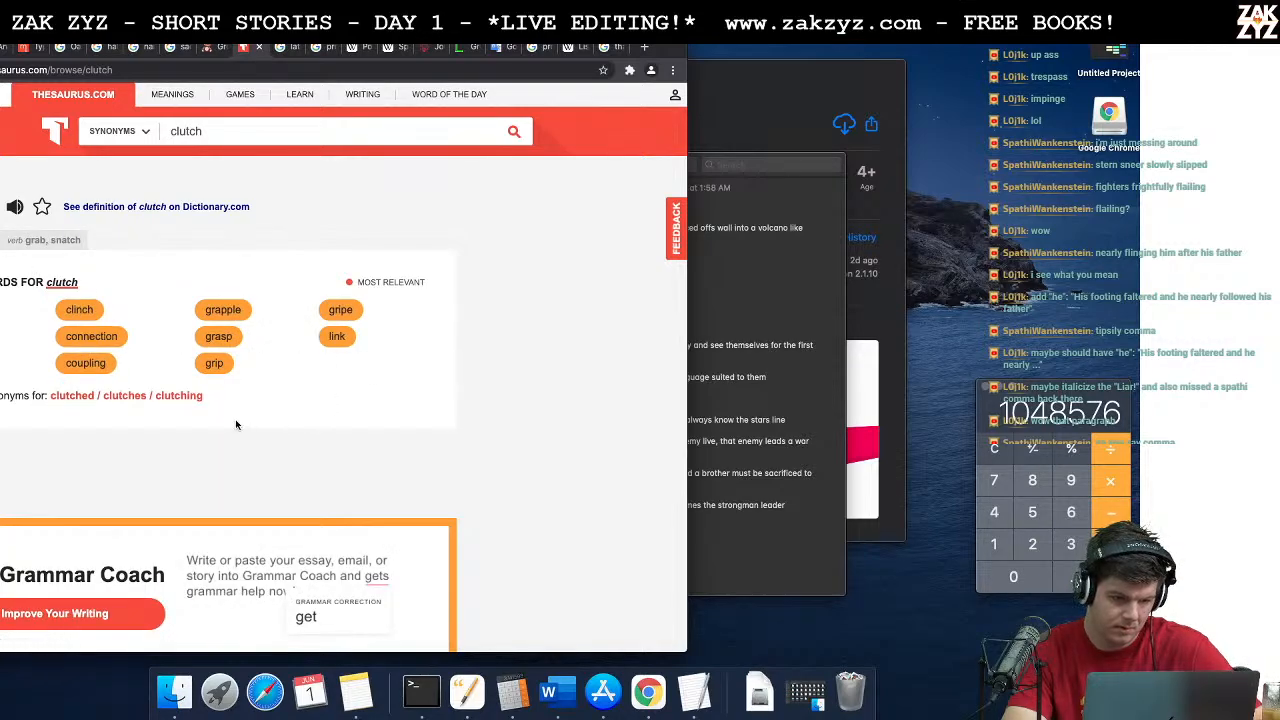
key(ctrl+Right)
Step: Delete "cold grasp of" from the phrase "Despising the cold grasp of death"
key(Right)
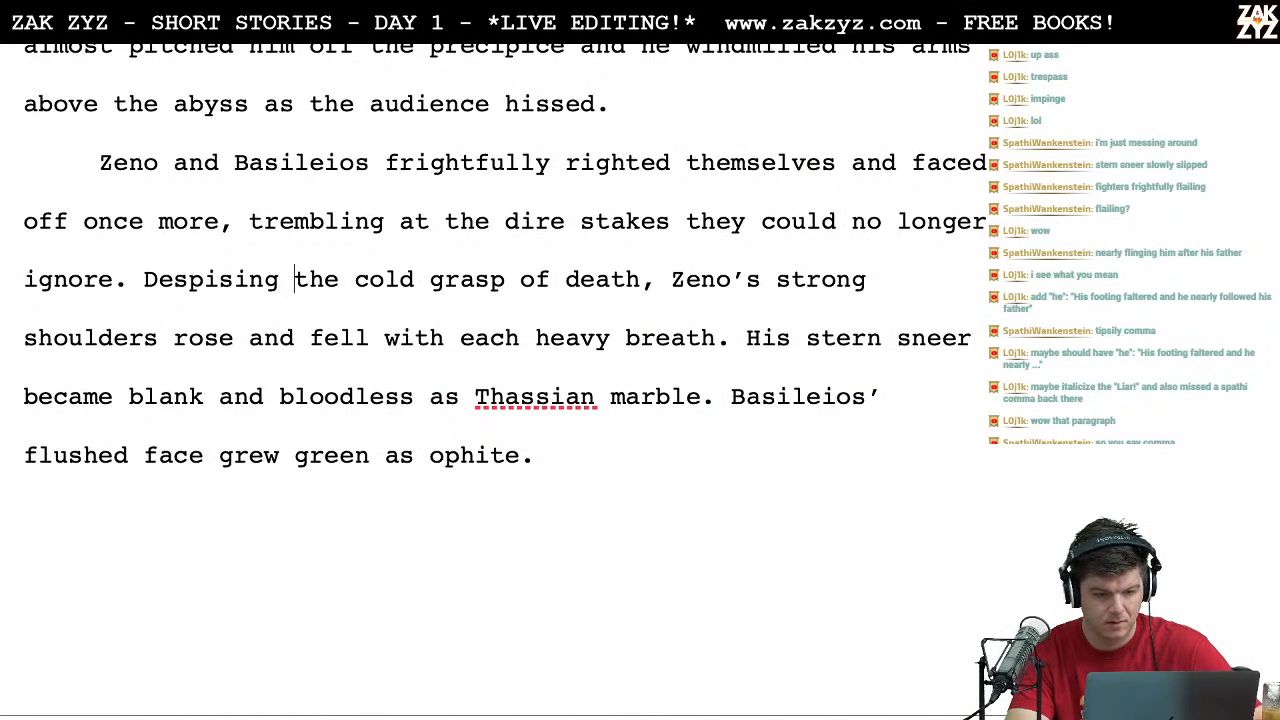
key(Right)
key(BackSpace)
key(BackSpace)
key(BackSpace)
key(BackSpace)
key(BackSpace)
key(BackSpace)
key(BackSpace)
key(BackSpace)
key(BackSpace)
key(BackSpace)
key(BackSpace)
key(BackSpace)
key(BackSpace)
key(BackSpace)
key(BackSpace)
key(BackSpace)
Step: Write "the" between "Despising" and "death", discarding the trial wording "brus"
text(he brus)
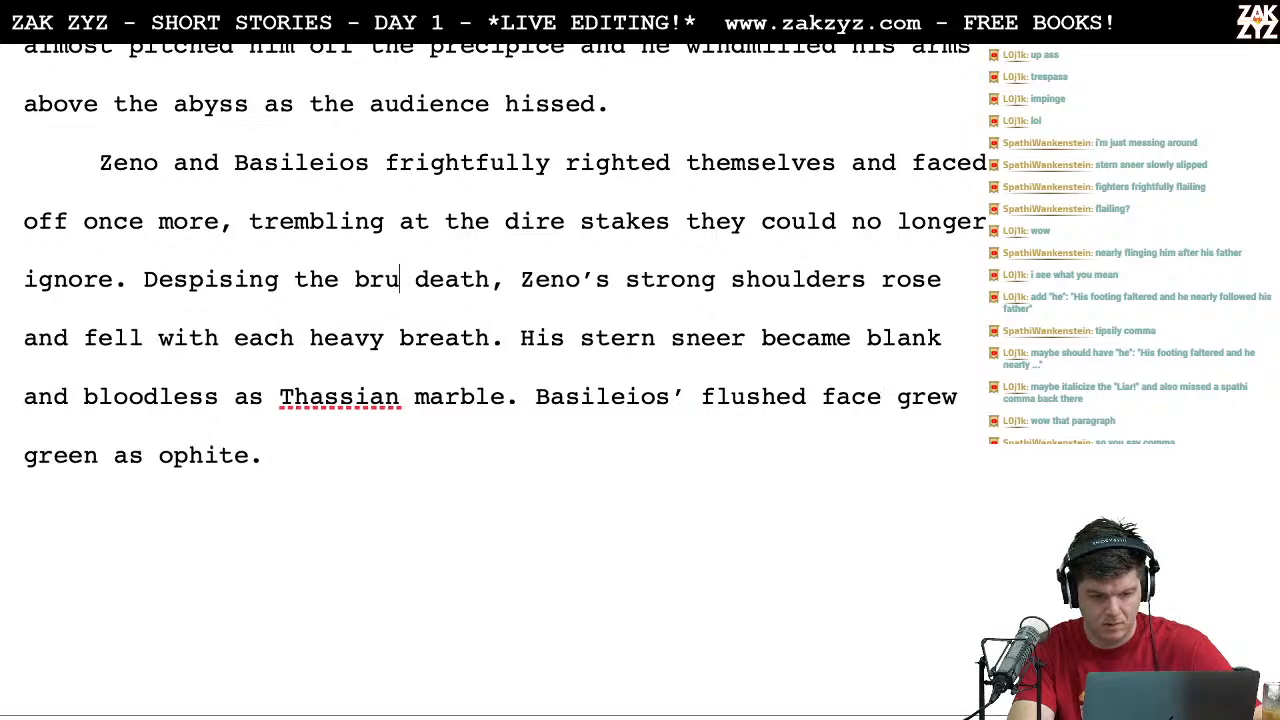
key(BackSpace)
key(BackSpace)
key(BackSpace)
key(BackSpace)
key(BackSpace)
key(BackSpace)
key(BackSpace)
key(BackSpace)
key(BackSpace)
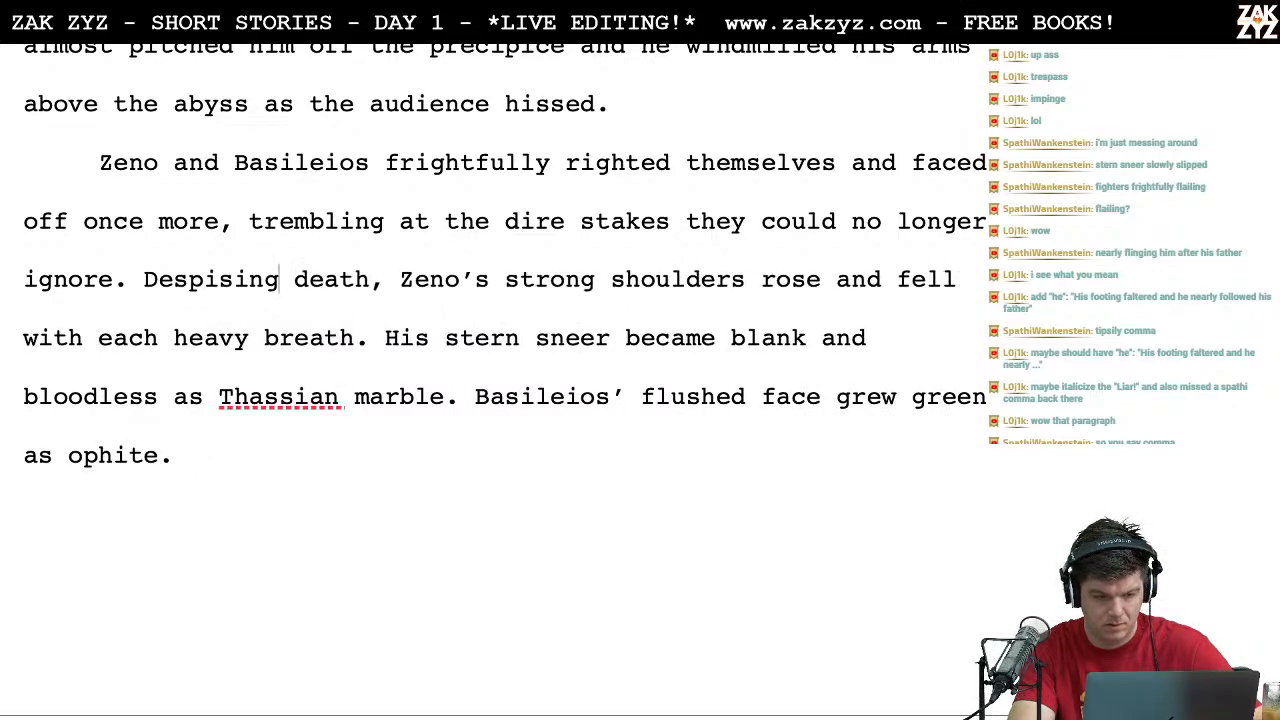
text(the)
Step: Look up synonyms for "nearness" on Thesaurus.com in Chrome, including the "nearness in feeling" sense, and return to the Word story
key(super+Tab)
click(288, 131)
text(nearne)
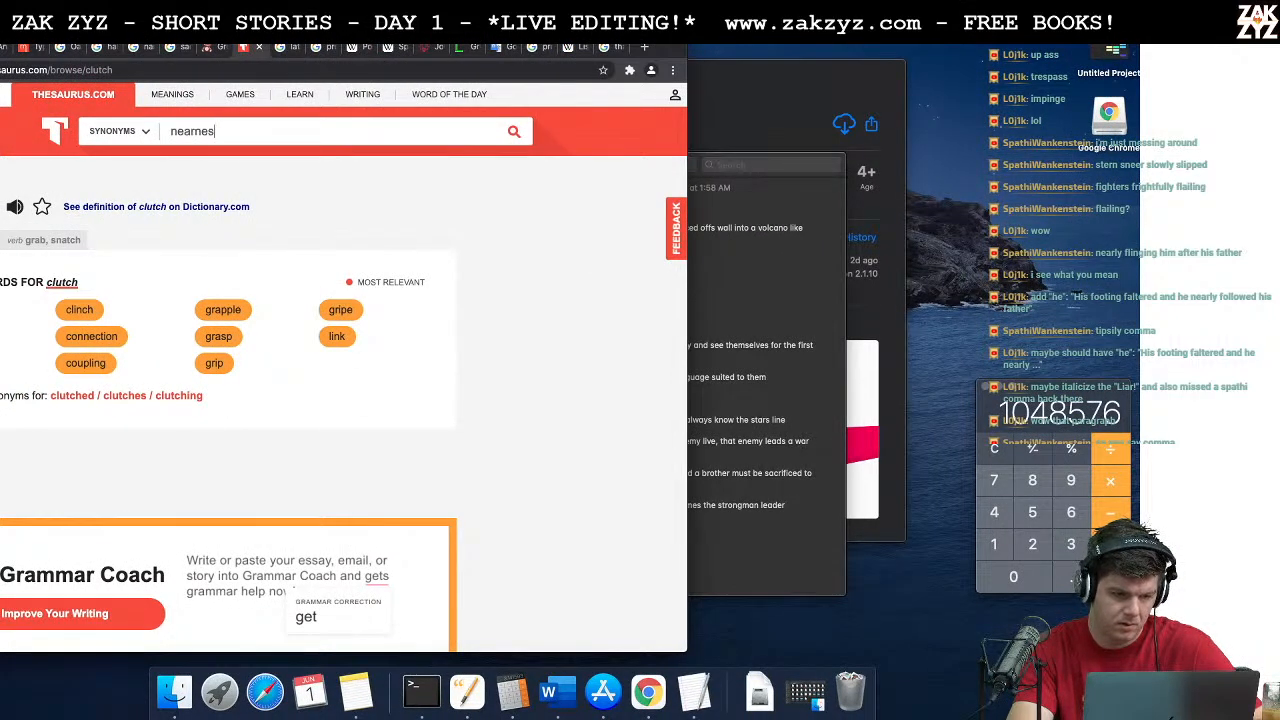
text(ss)
key(Return)
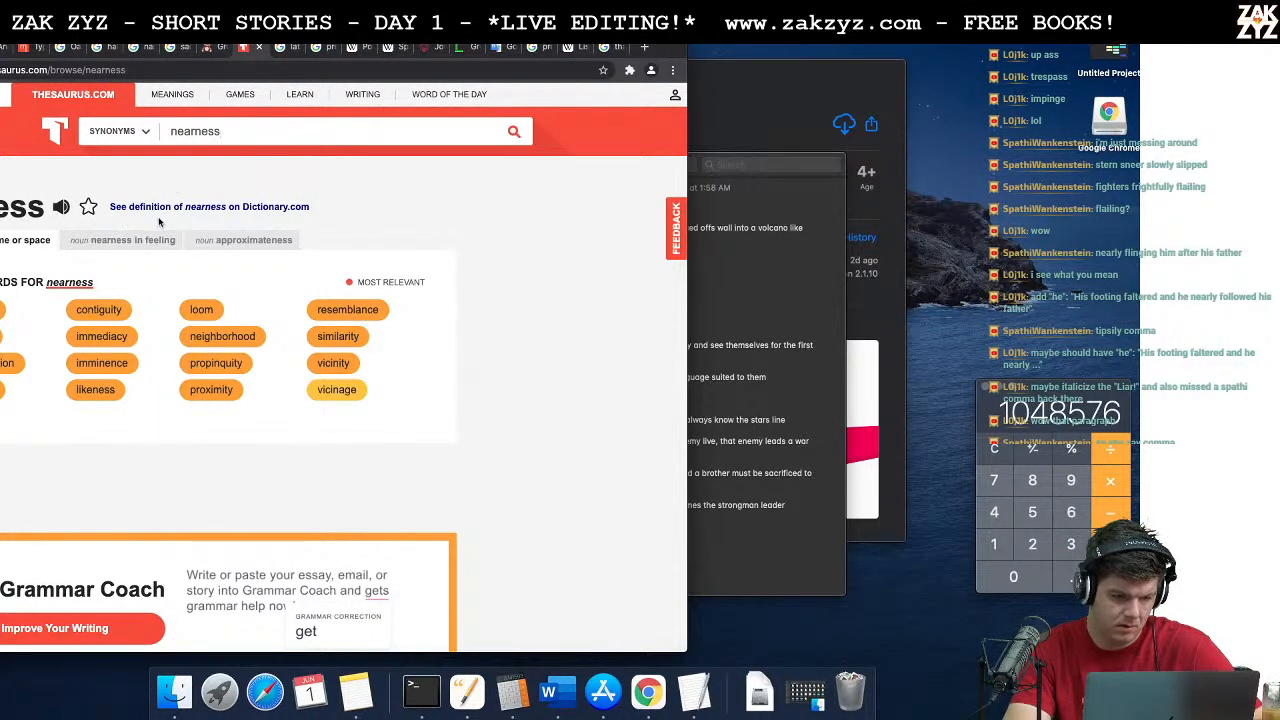
click(93, 249)
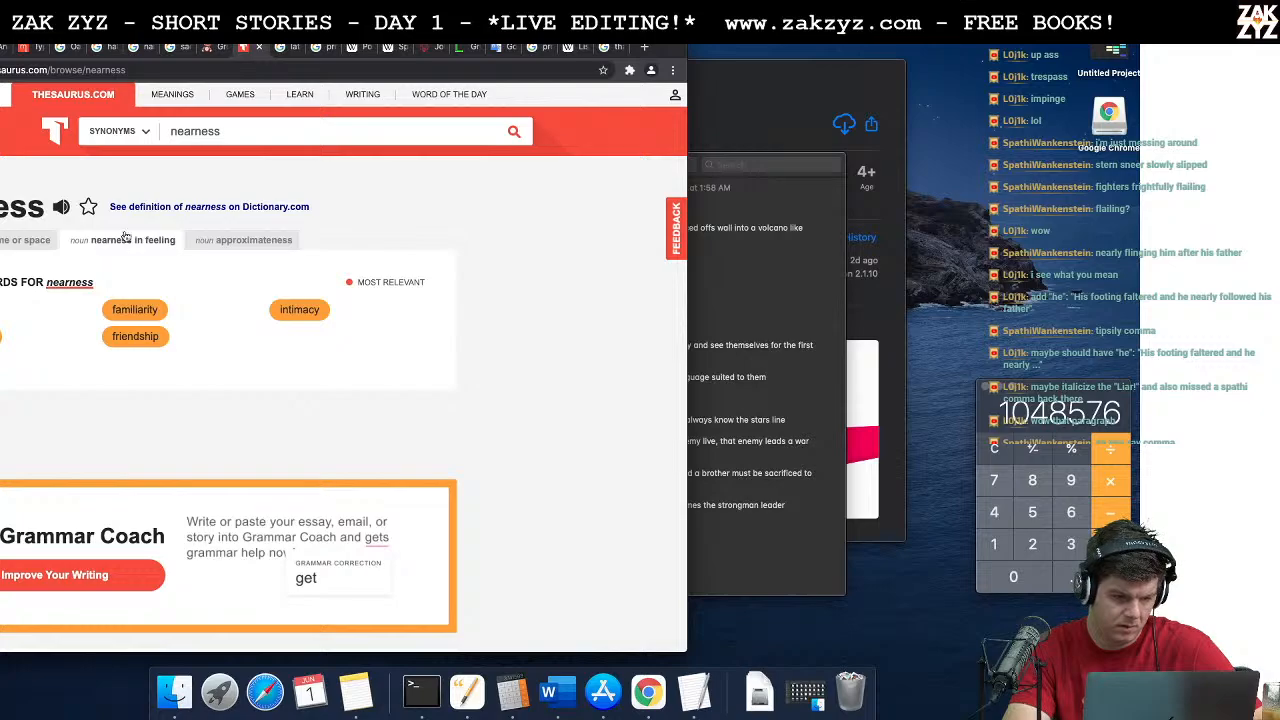
key(super+Tab)
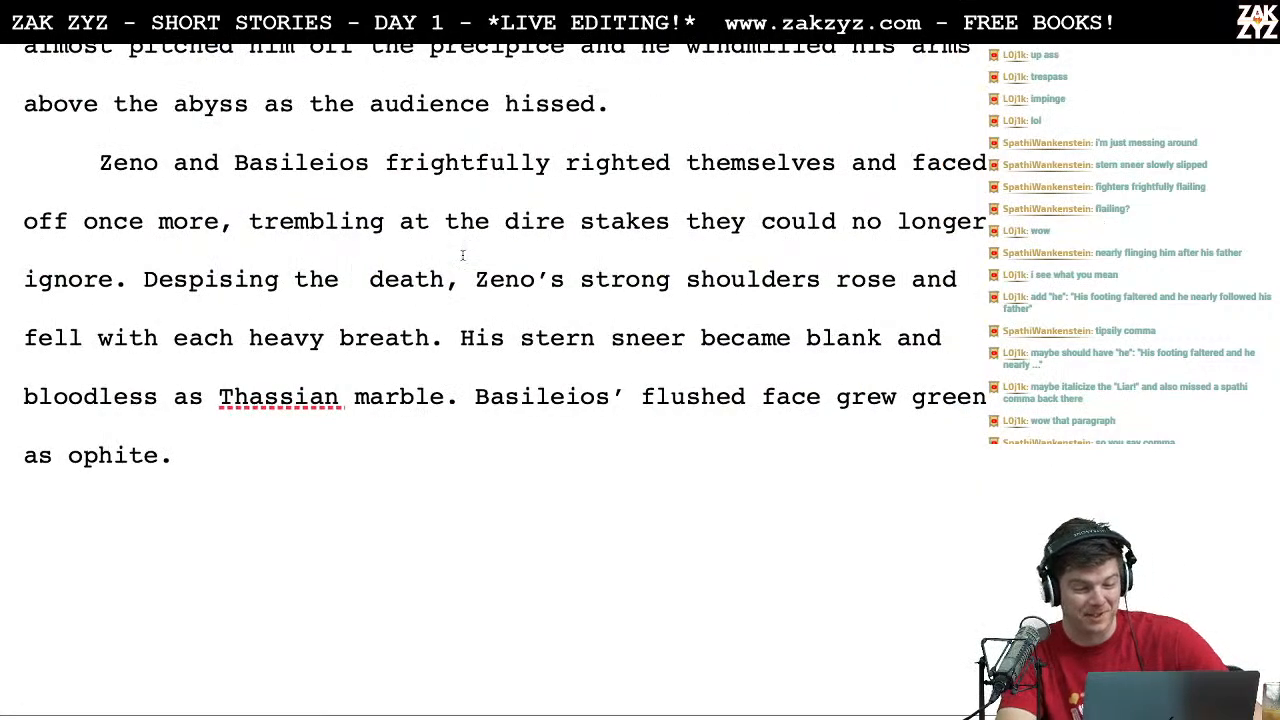
Step: Write "dearness of" before "death" in the phrase beginning "Despising the"
text(dearness of)
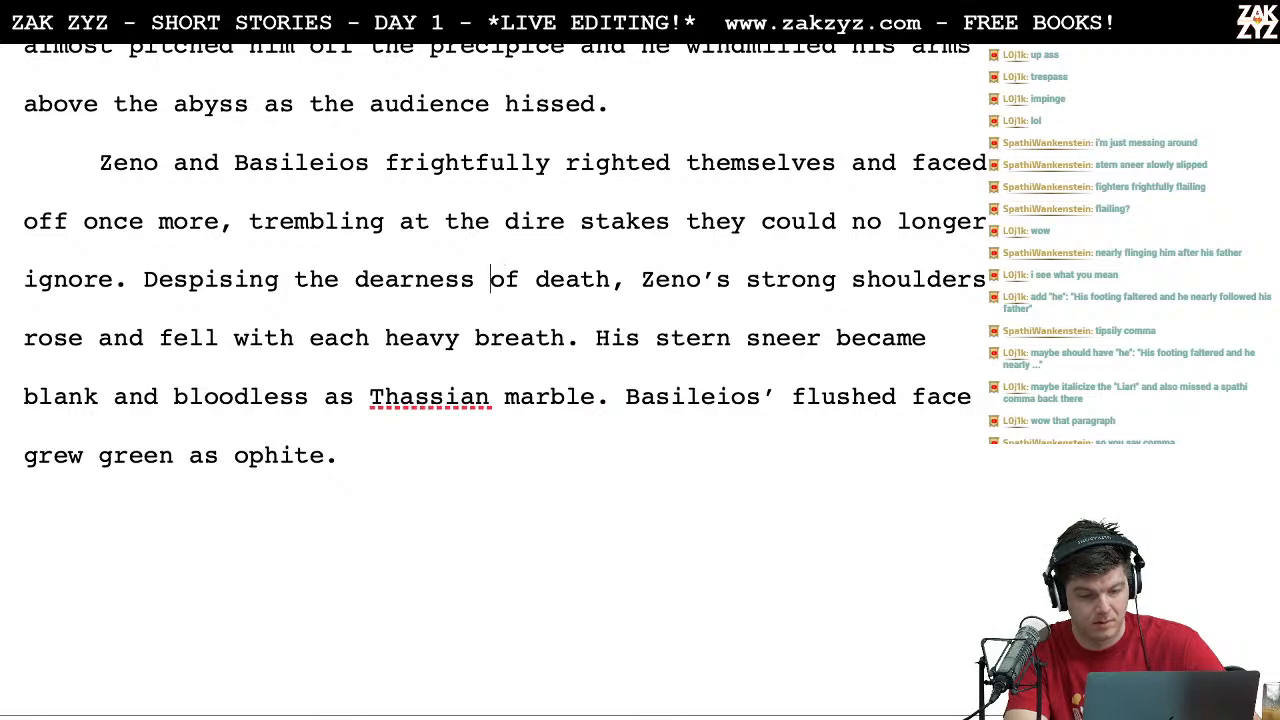
key(Right)
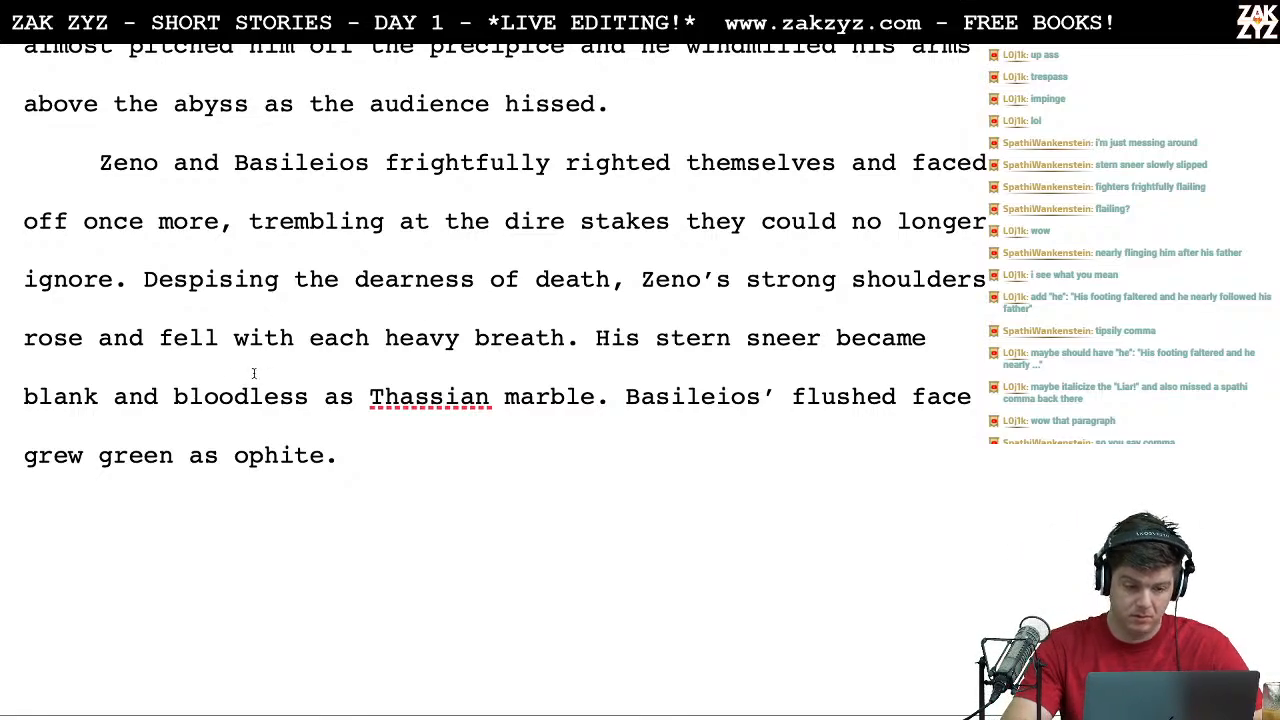
Step: Replace "rose and fell" with "shuddered" after "Zeno's strong shoulders"
click(28, 341)
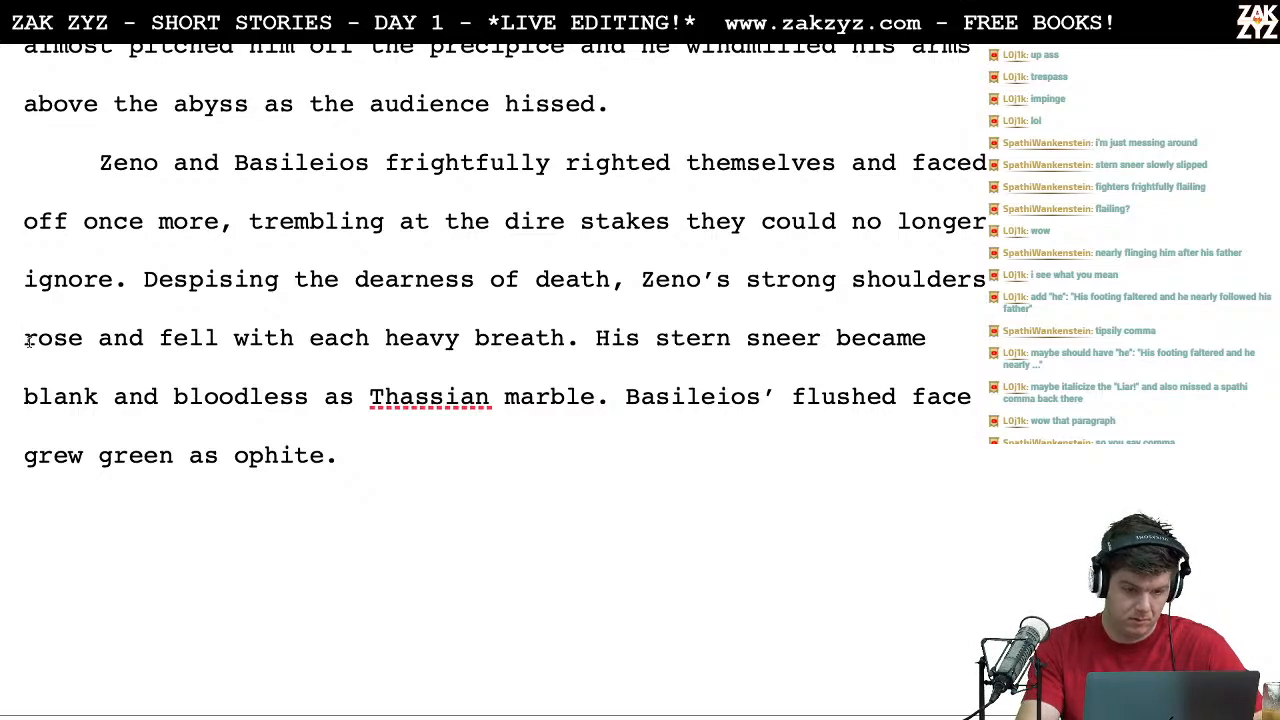
drag(24, 340, 218, 340)
text(shuddered)
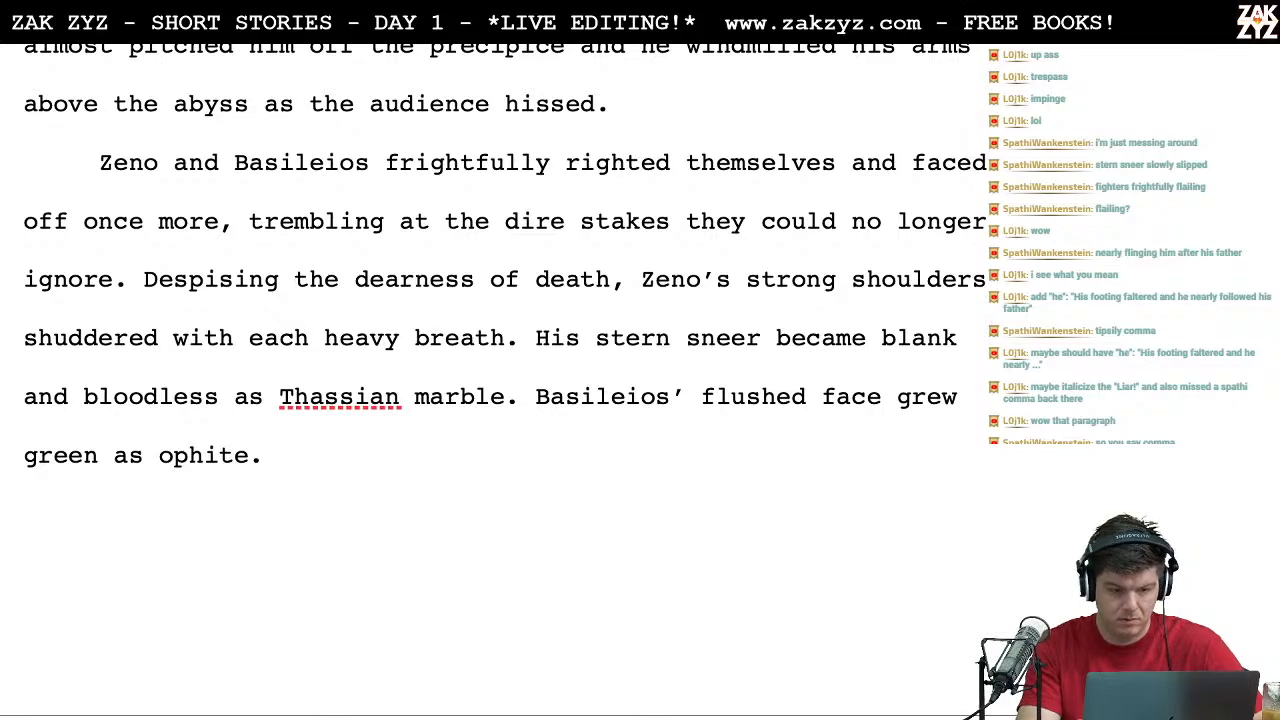
Step: Proofread the paragraph where Zeno and Basileios face off, continuing into the opening dialogue on the following page
key(Up)
key(Up)
key(Right)
key(Down)
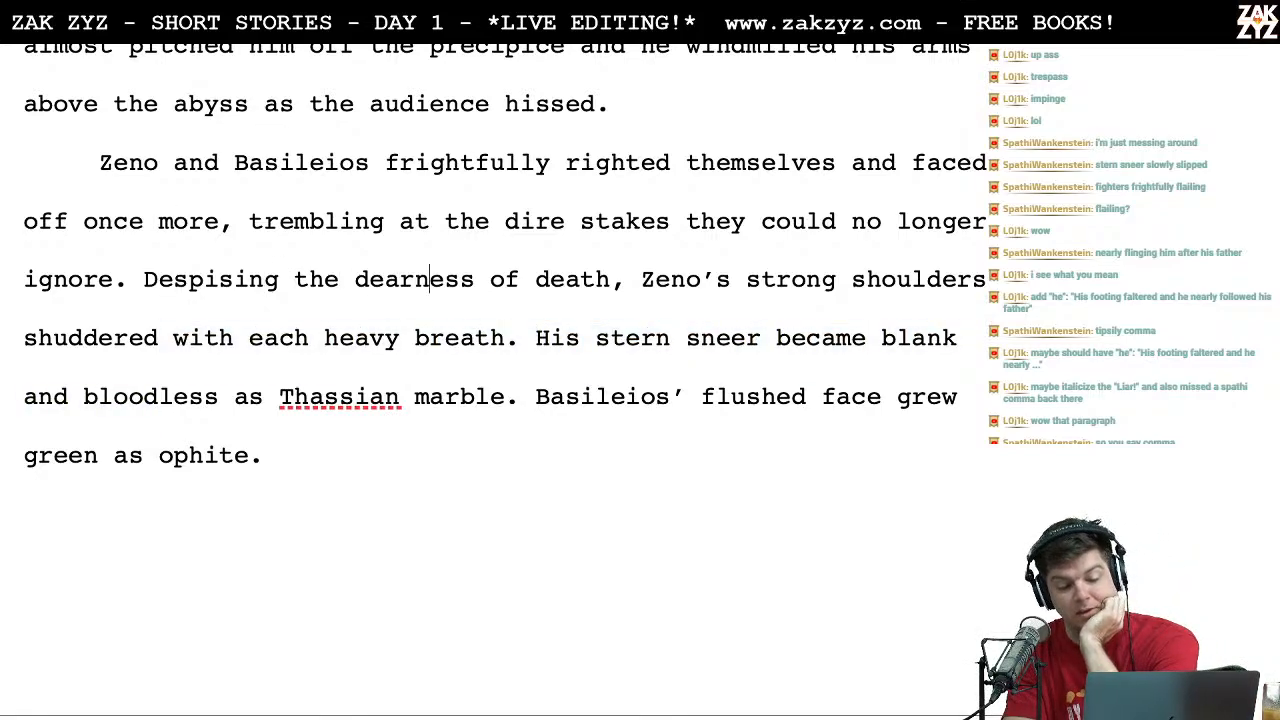
key(Right)
key(Right)
key(Right)
key(Right)
key(Right)
key(Right)
key(Right)
key(Right)
key(Right)
key(Right)
key(Right)
key(Right)
key(Left)
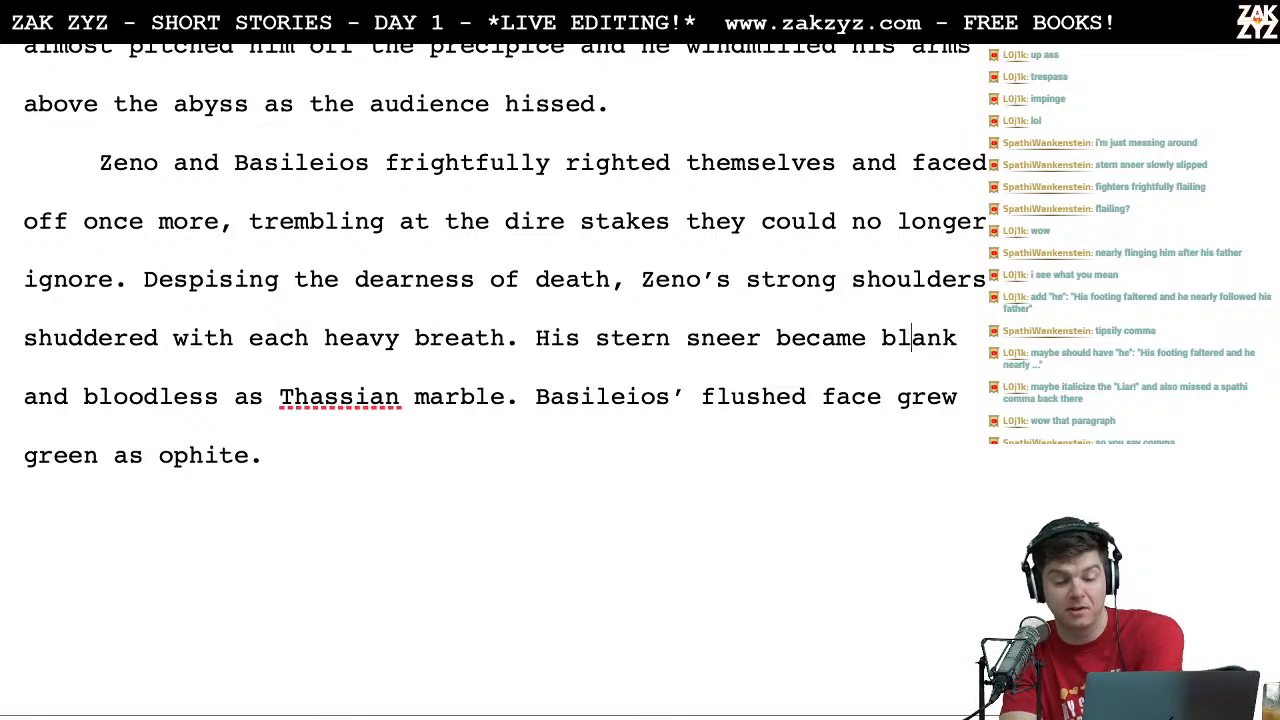
key(Left)
key(Left)
key(Left)
key(Left)
key(Left)
key(Down)
key(Left)
key(Right)
key(Right)
key(Right)
key(Right)
key(Right)
key(Right)
key(Right)
key(Right)
key(Right)
key(Right)
key(Right)
key(Right)
key(Right)
key(Down)
key(Down)
key(Down)
key(Down)
key(Down)
key(Up)
key(Up)
key(Right)
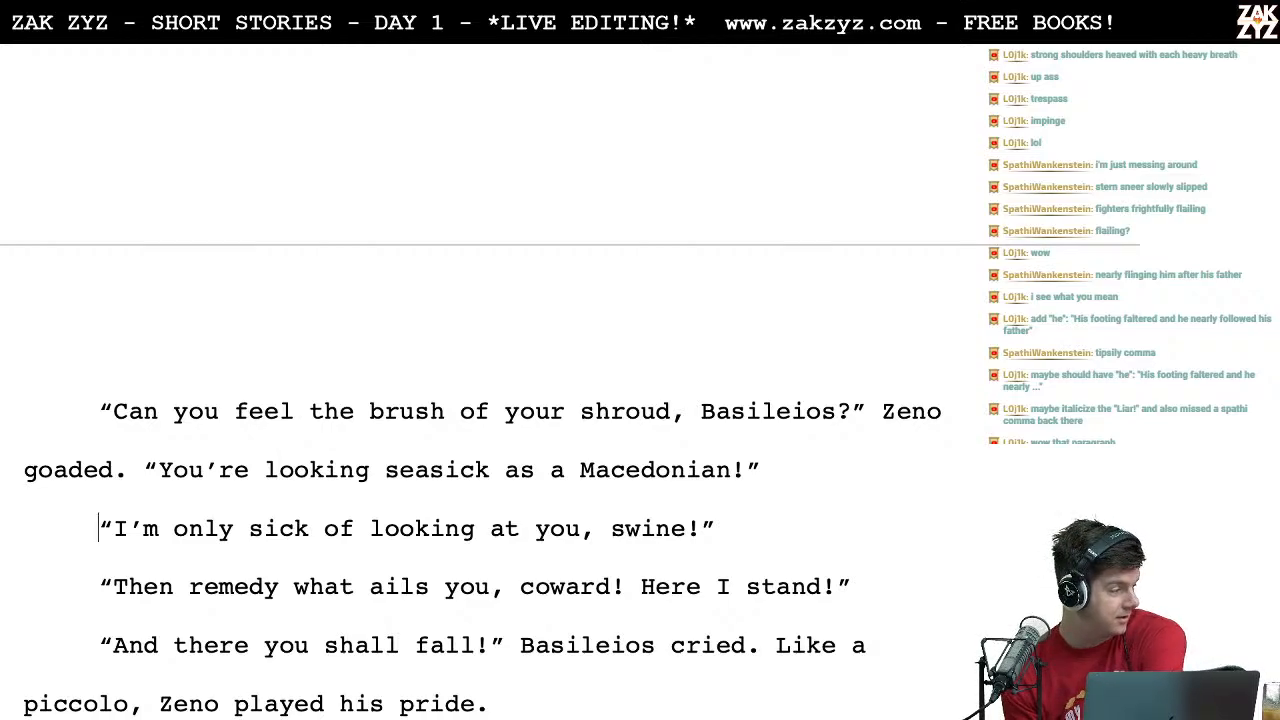
Step: Change the verb following "Zeno's strong shoulders" to "heaved"
scroll(200, 307, up, 6)
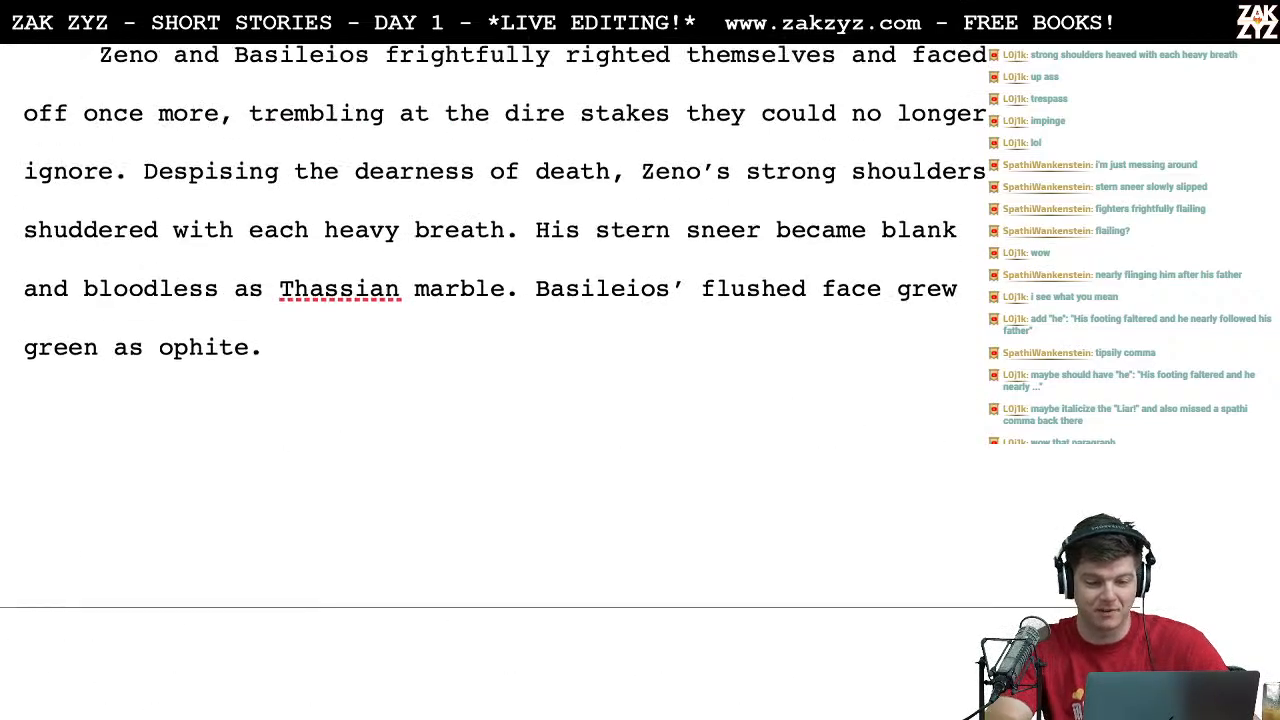
click(159, 471)
drag(162, 483, 24, 482)
text(heaved)
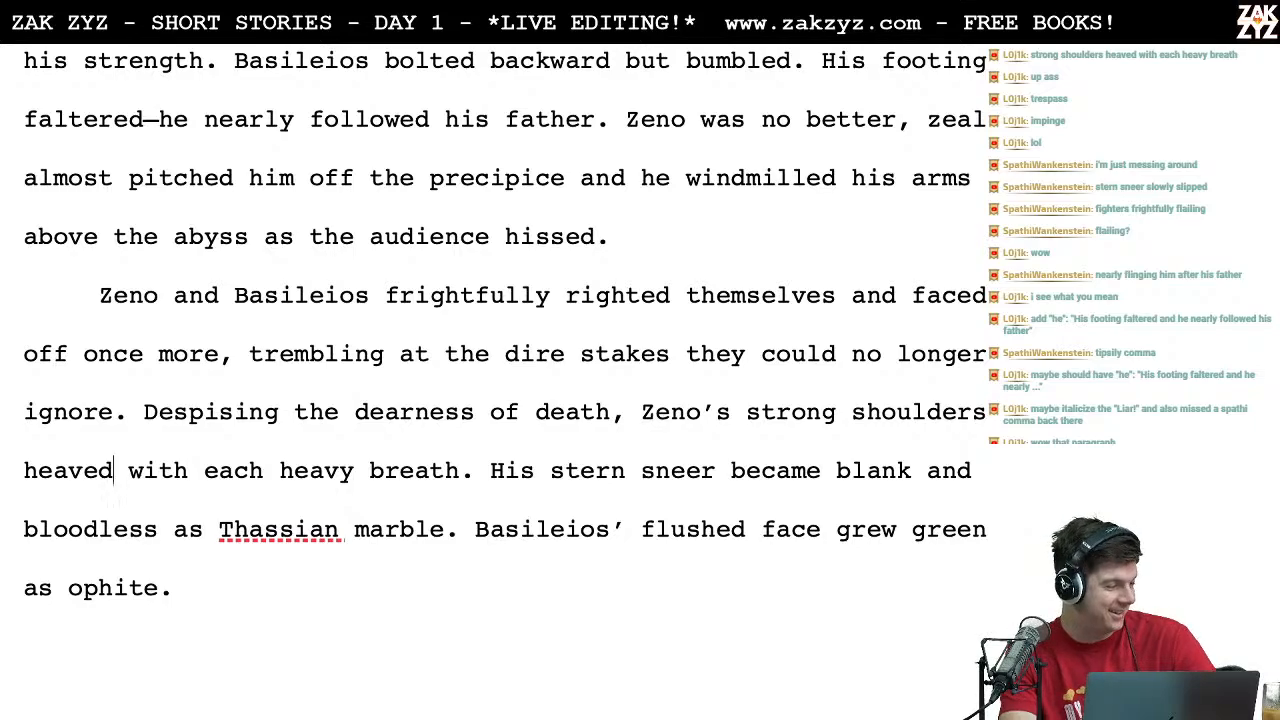
Step: Switch to the leaderboard document, set the first contributor's score under "Arouraioi Aporias" to 4, and return to the Word story
key(super+Tab)
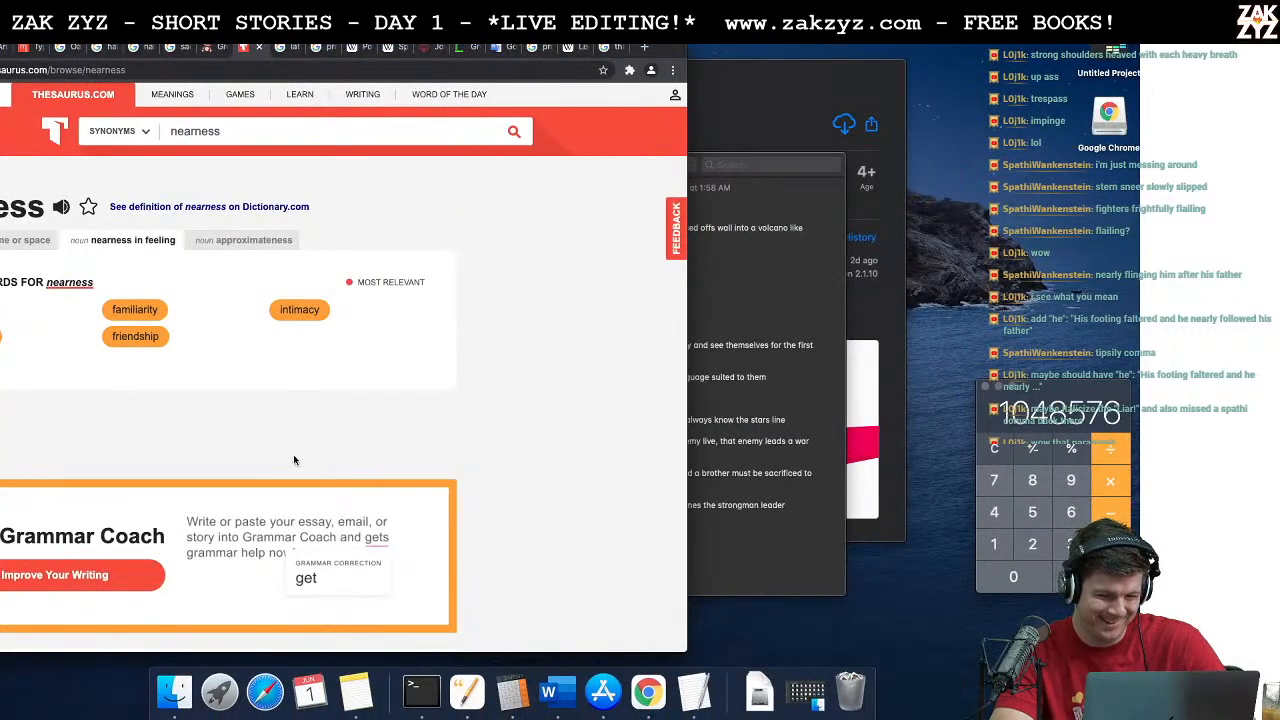
key(super+Tab)
key(super+Tab)
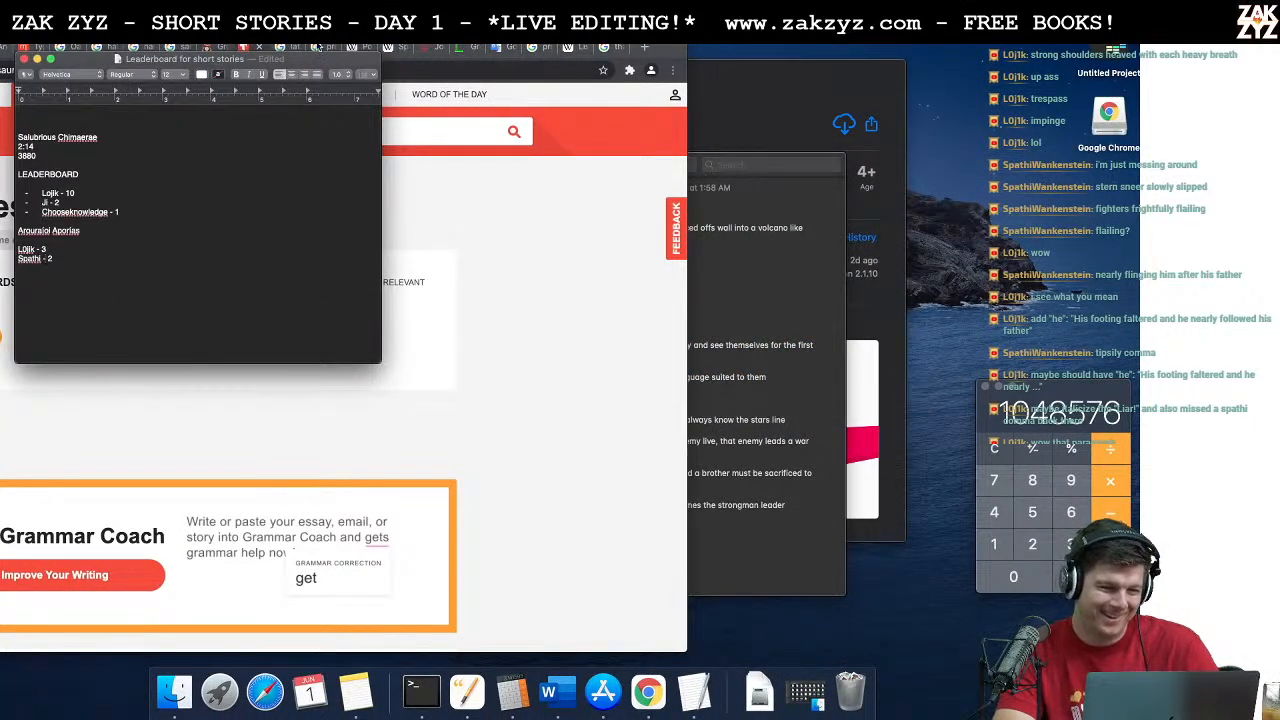
drag(302, 58, 1040, 133)
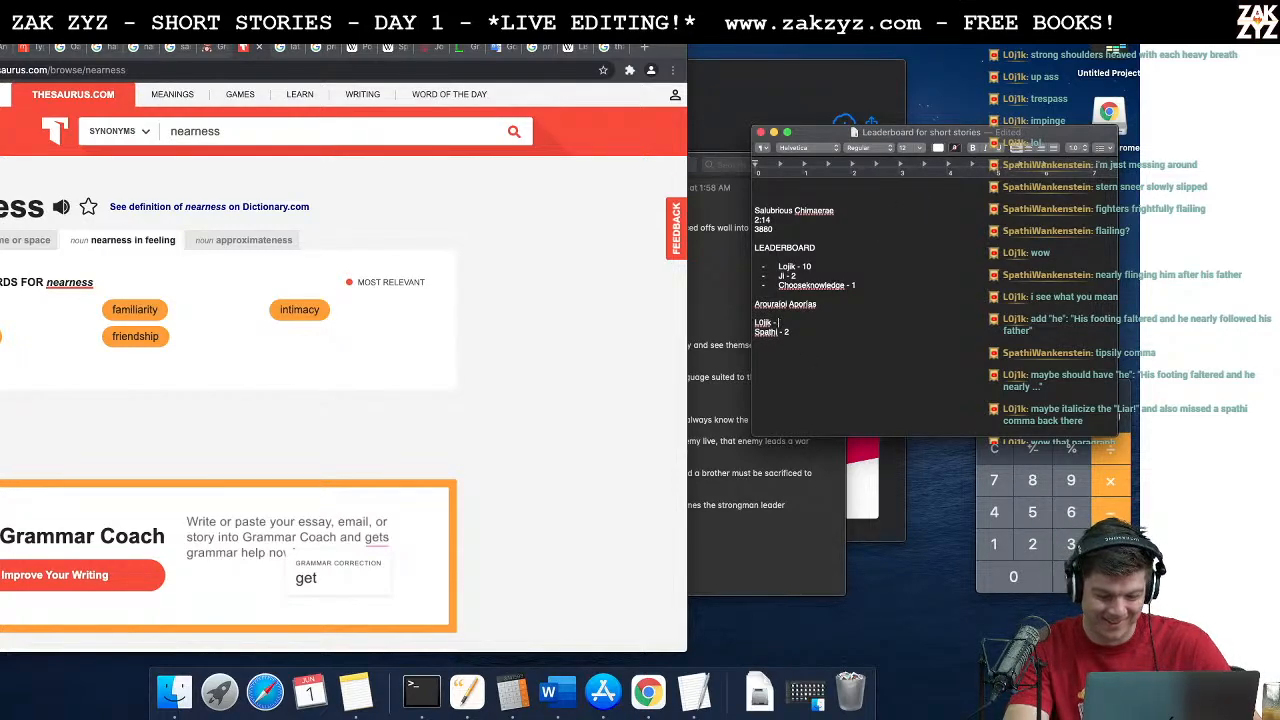
key(super+Tab)
key(super+Tab)
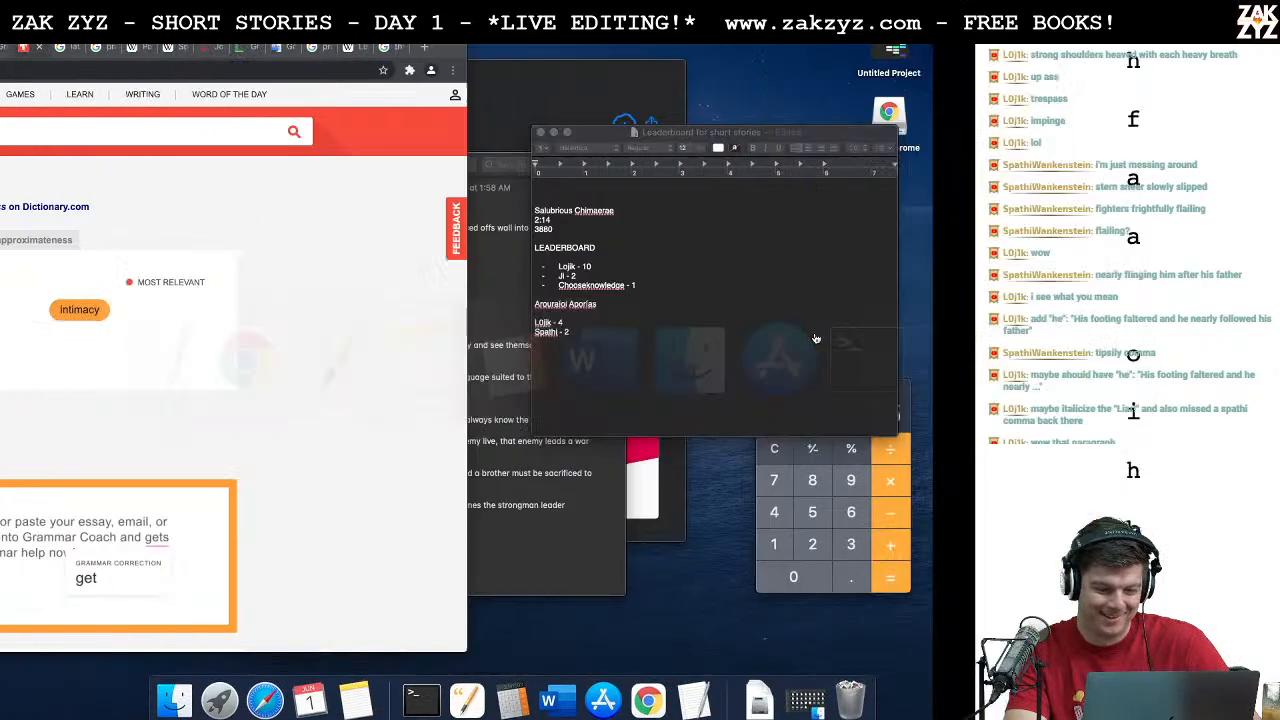
Step: Proofread the dialogue from "Can you feel the brush of your shroud" through "Then remedy what ails you, coward!"
scroll(694, 508, down, 2)
scroll(694, 508, down, 1)
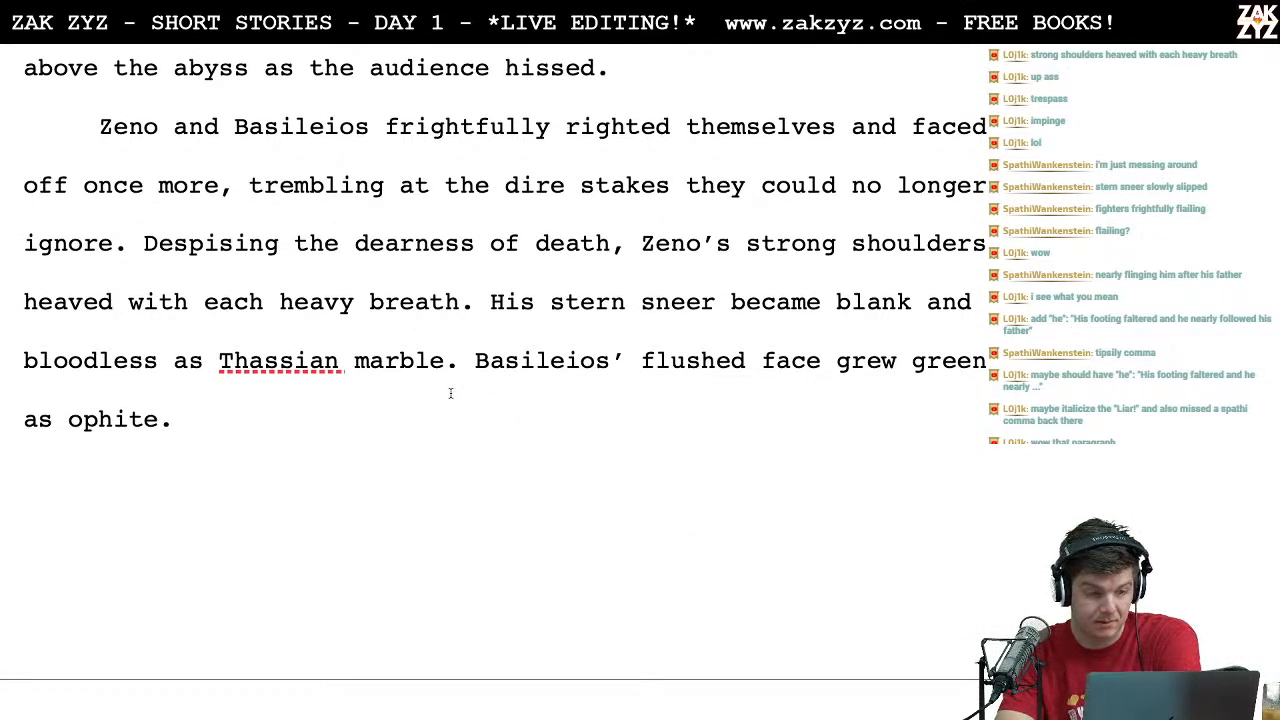
scroll(450, 393, down, 8)
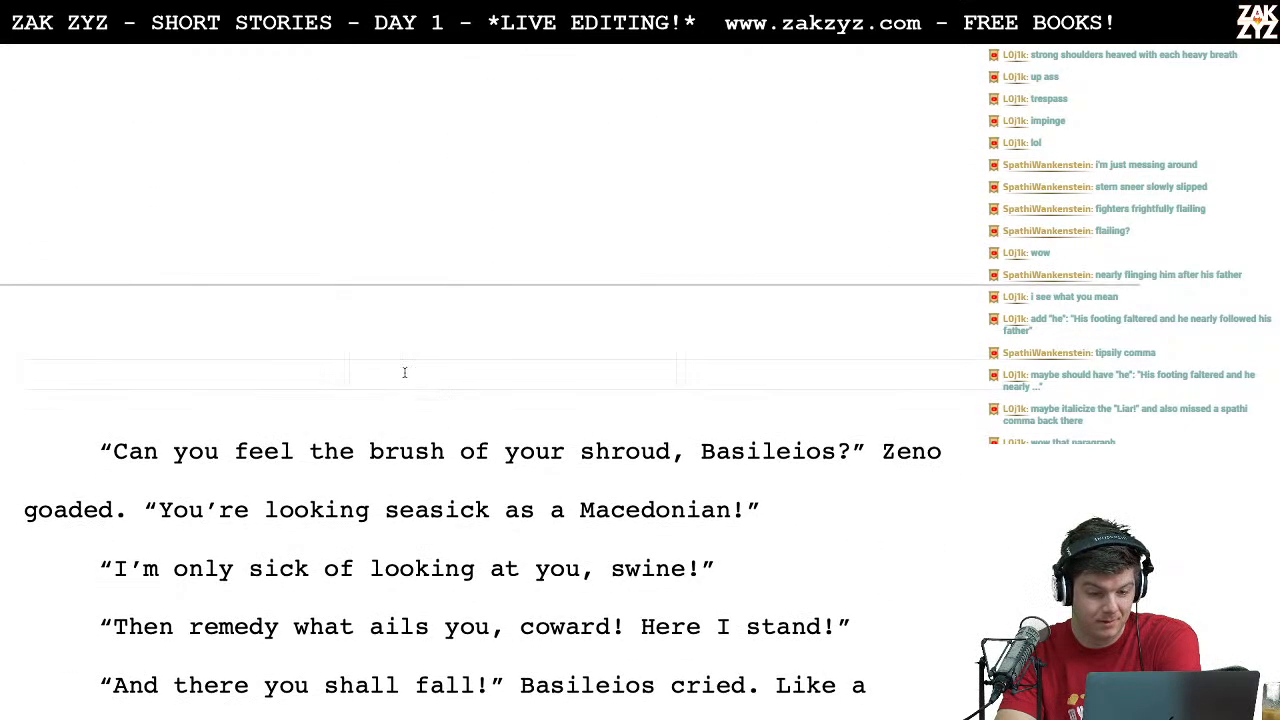
click(292, 477)
key(Right)
key(Right)
key(Right)
key(Right)
key(Right)
key(Right)
key(Right)
key(Right)
key(Right)
key(Right)
key(Right)
key(Right)
key(Right)
key(Right)
key(Right)
key(Right)
key(Right)
key(Right)
key(Right)
key(Right)
key(Right)
key(Right)
key(Right)
key(Down)
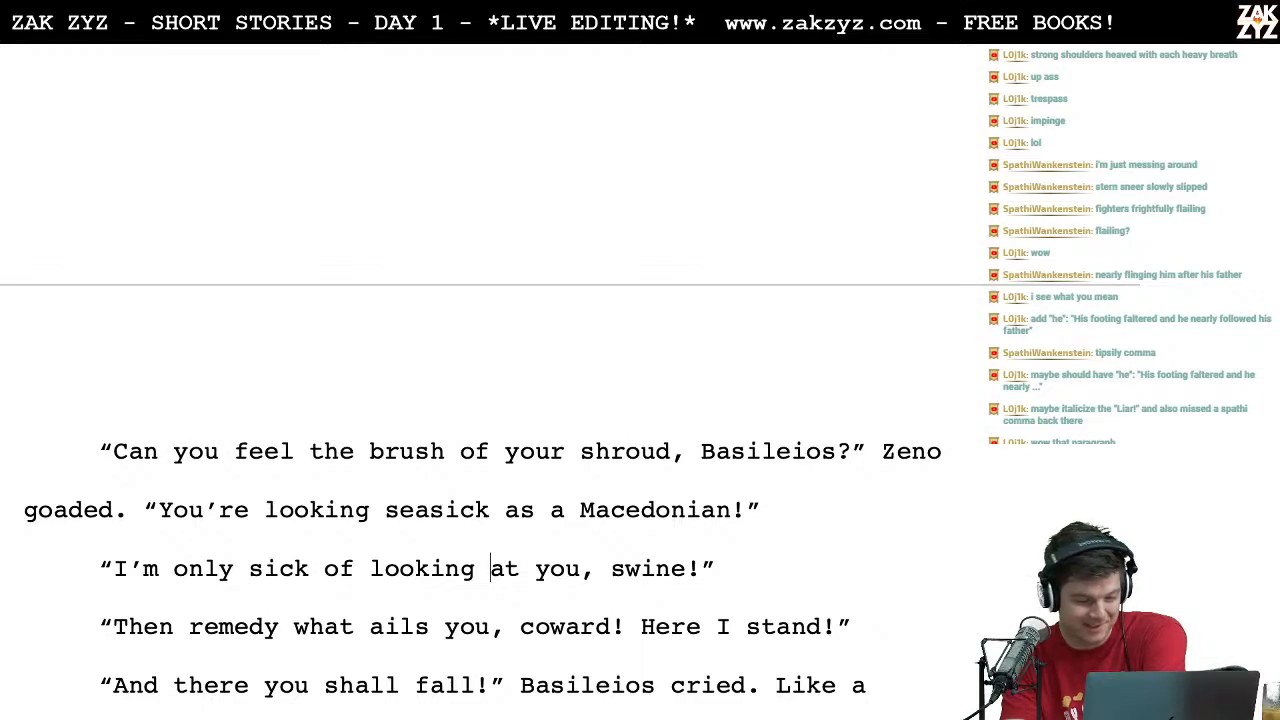
key(Right)
key(Right)
key(Right)
key(Right)
key(Right)
key(Right)
key(Right)
key(Right)
key(Right)
key(Right)
key(Right)
key(Right)
key(Right)
key(Right)
key(Right)
key(Right)
key(Right)
key(Right)
key(Right)
key(Right)
key(Right)
key(Right)
key(Right)
key(Right)
key(Right)
key(Right)
key(Right)
key(Right)
key(Right)
key(Right)
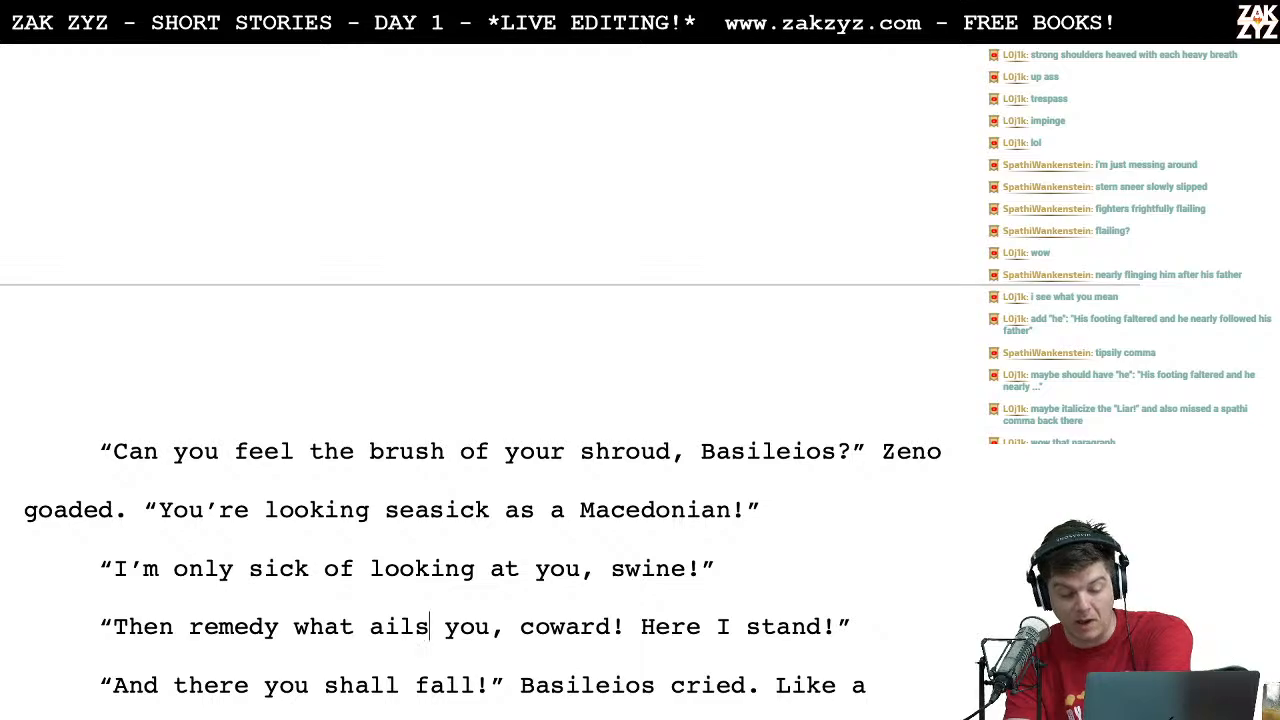
Step: Insert a comma after "And there" in Basileios' line "And there you shall fall!"
scroll(570, 490, down, 1)
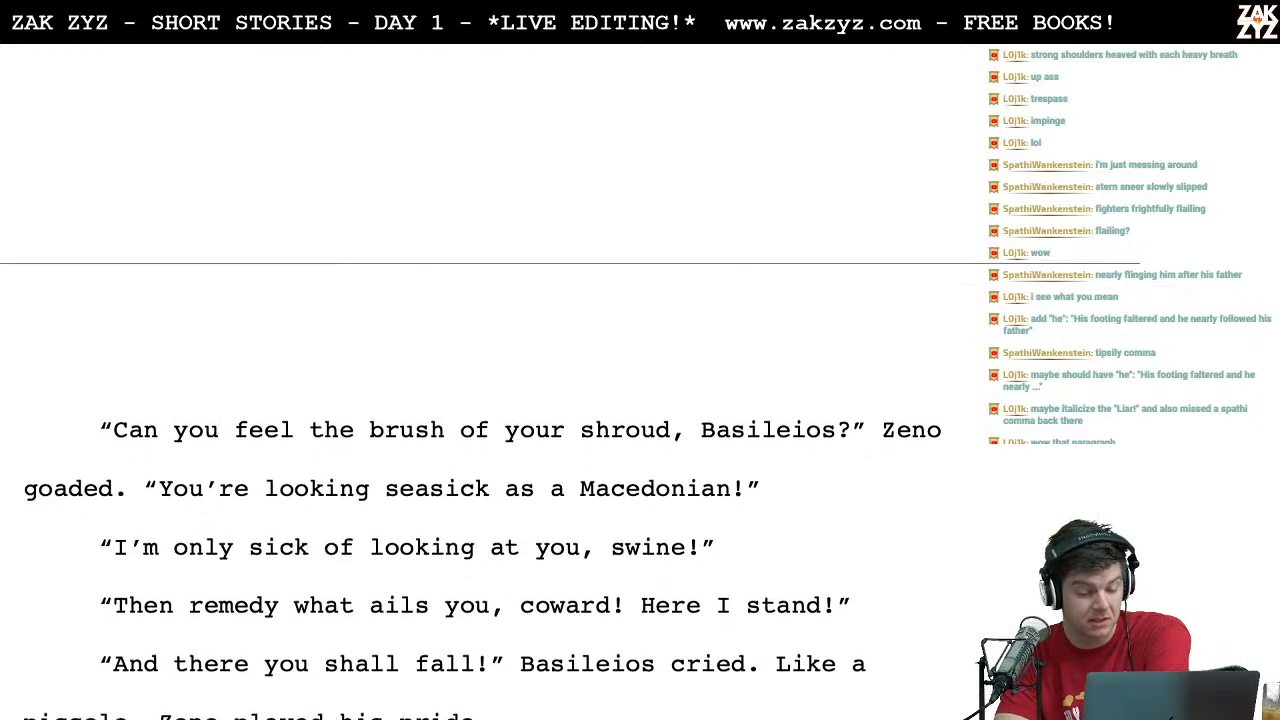
click(250, 632)
text(,)
Step: Start a new paragraph at "Like a piccolo", after "Basileios cried."
key(Right)
key(Down)
key(Left)
key(Right)
key(Right)
key(Right)
key(Right)
key(Right)
key(Right)
key(Right)
key(Right)
key(Right)
key(Right)
key(Right)
key(Right)
key(Right)
key(Right)
key(Up)
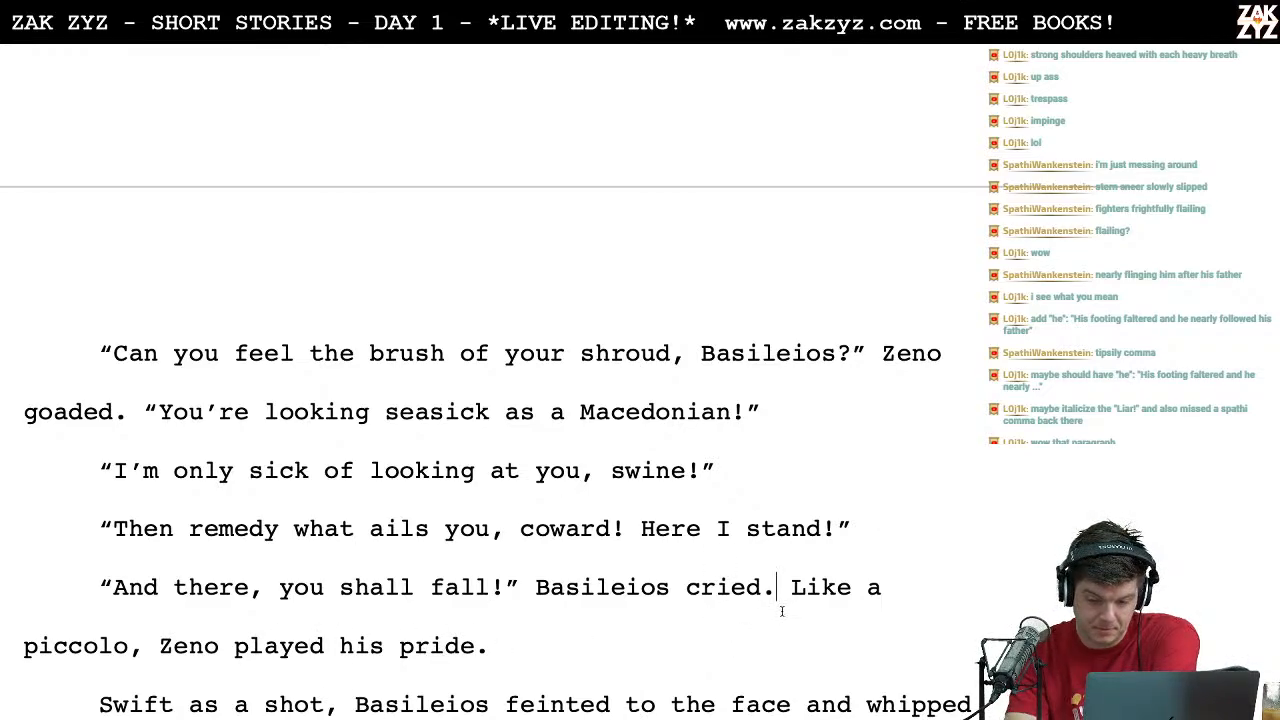
key(Right)
key(Return)
Step: Join the "Swift as a shot" paragraph onto the end of the line "Like a piccolo, Zeno played his pride."
key(Down)
key(Up)
key(Up)
key(Down)
key(Down)
key(Left)
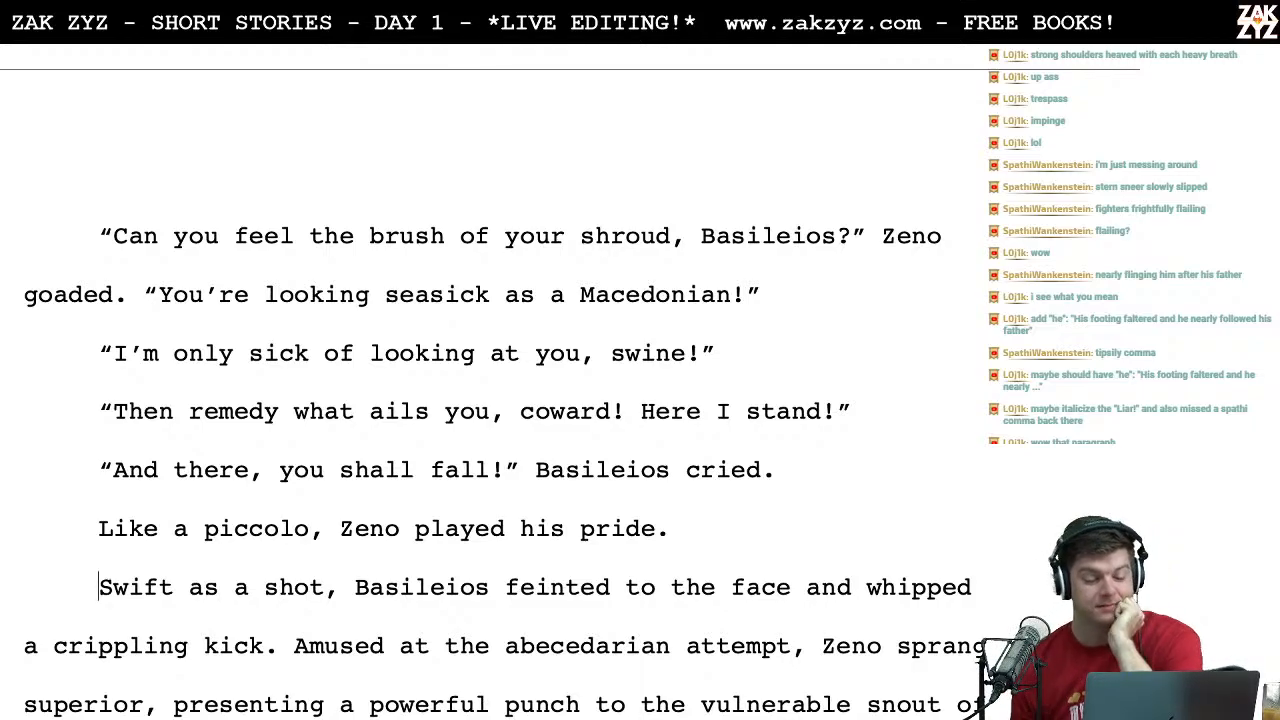
key(Delete)
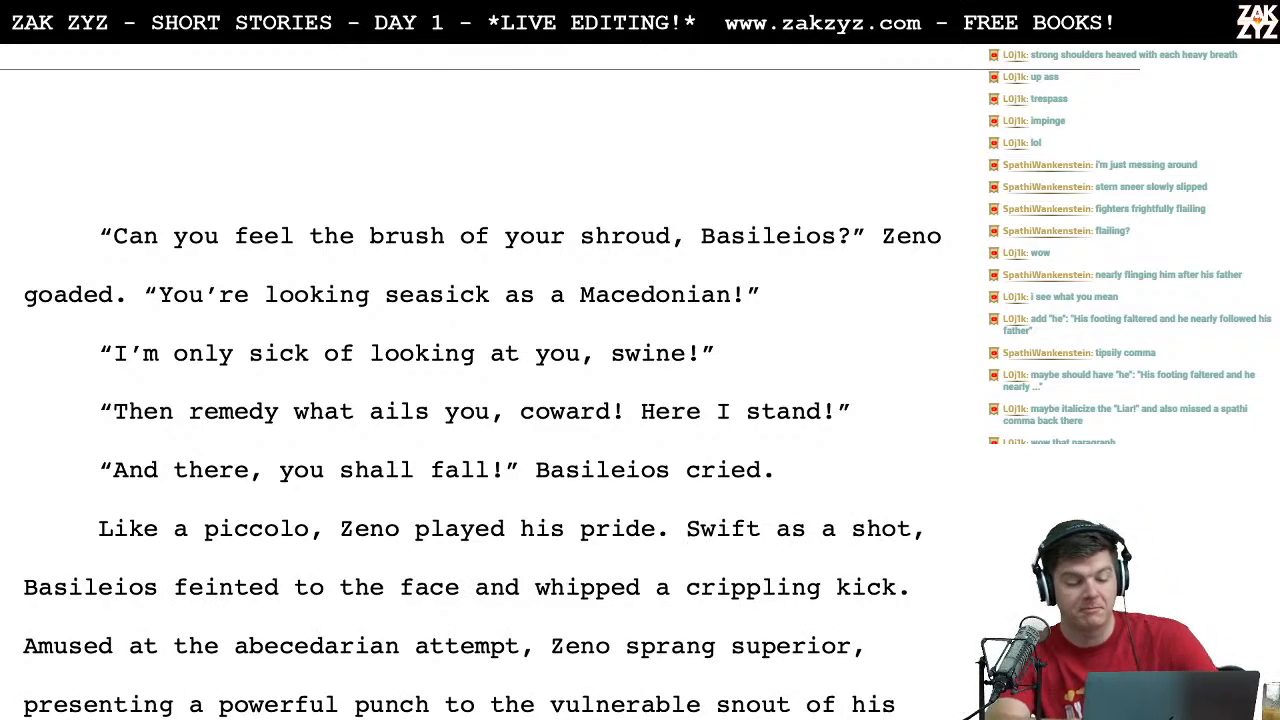
Step: Rewrite the clause after "Zeno sprang superior," as "pounding the vulnerable snout of his inferior with a powerful punch.", removing the old "presenting" wording
scroll(717, 620, down, 3)
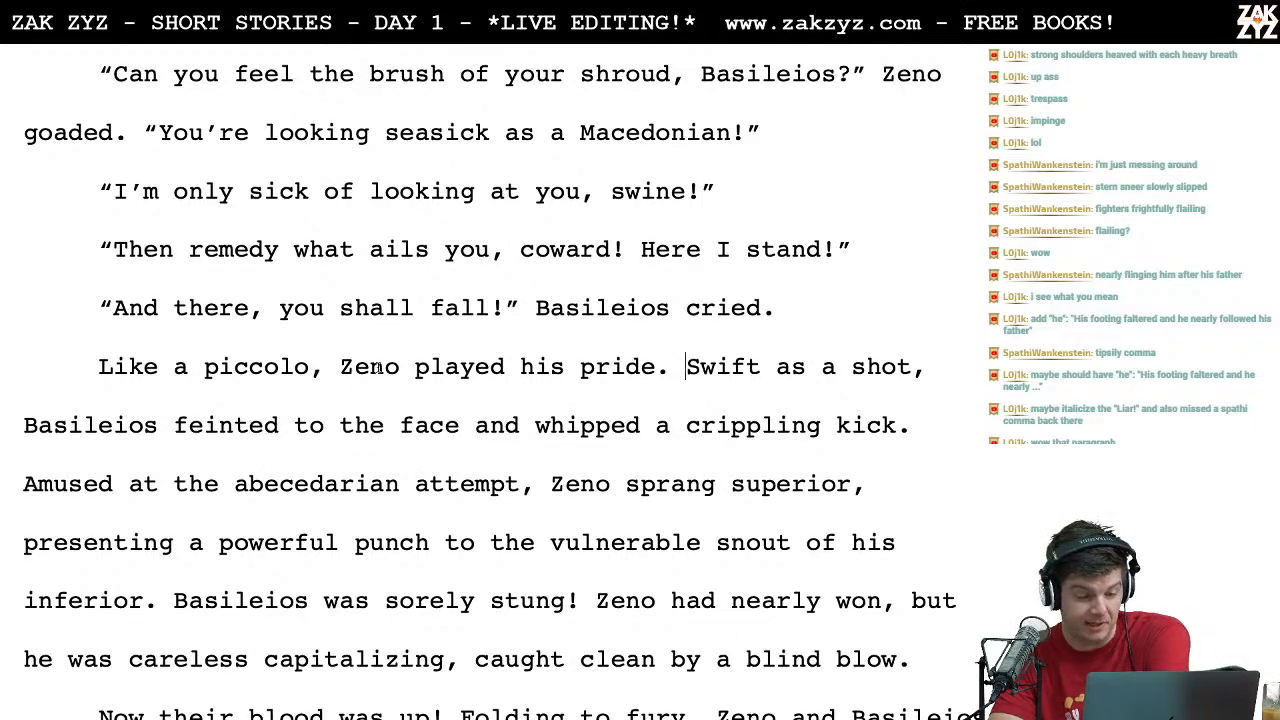
click(84, 484)
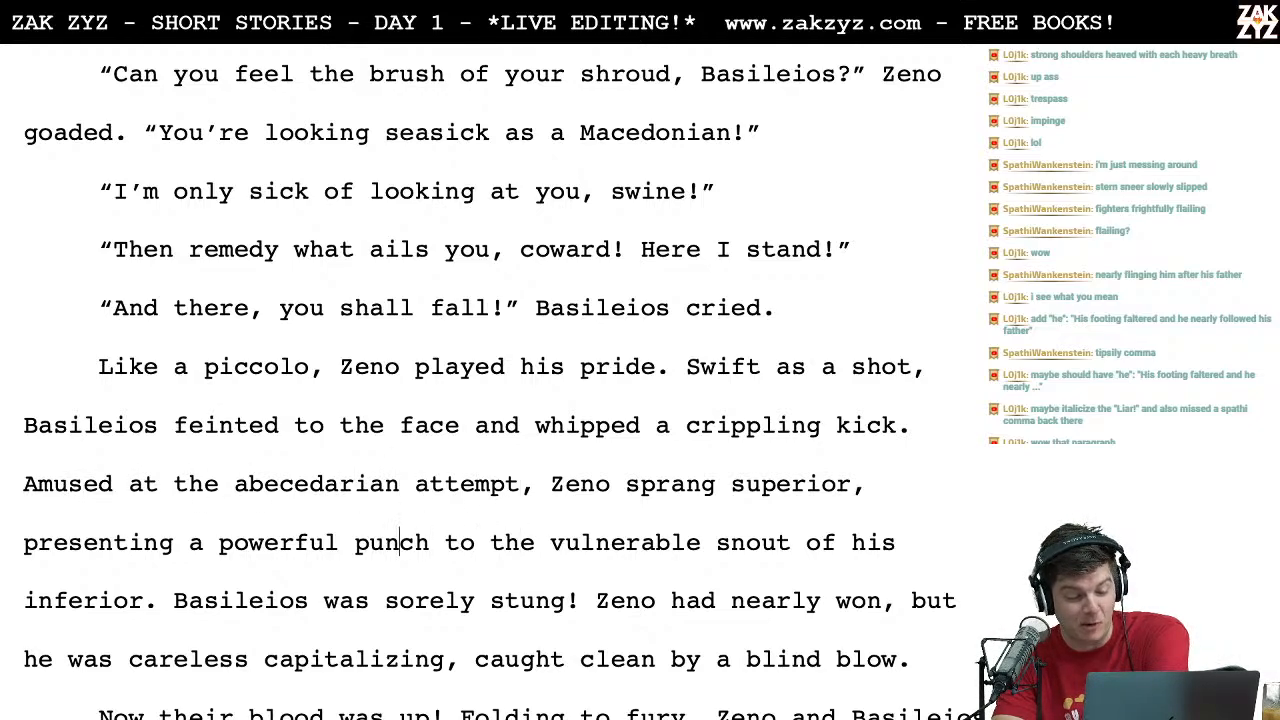
click(430, 542)
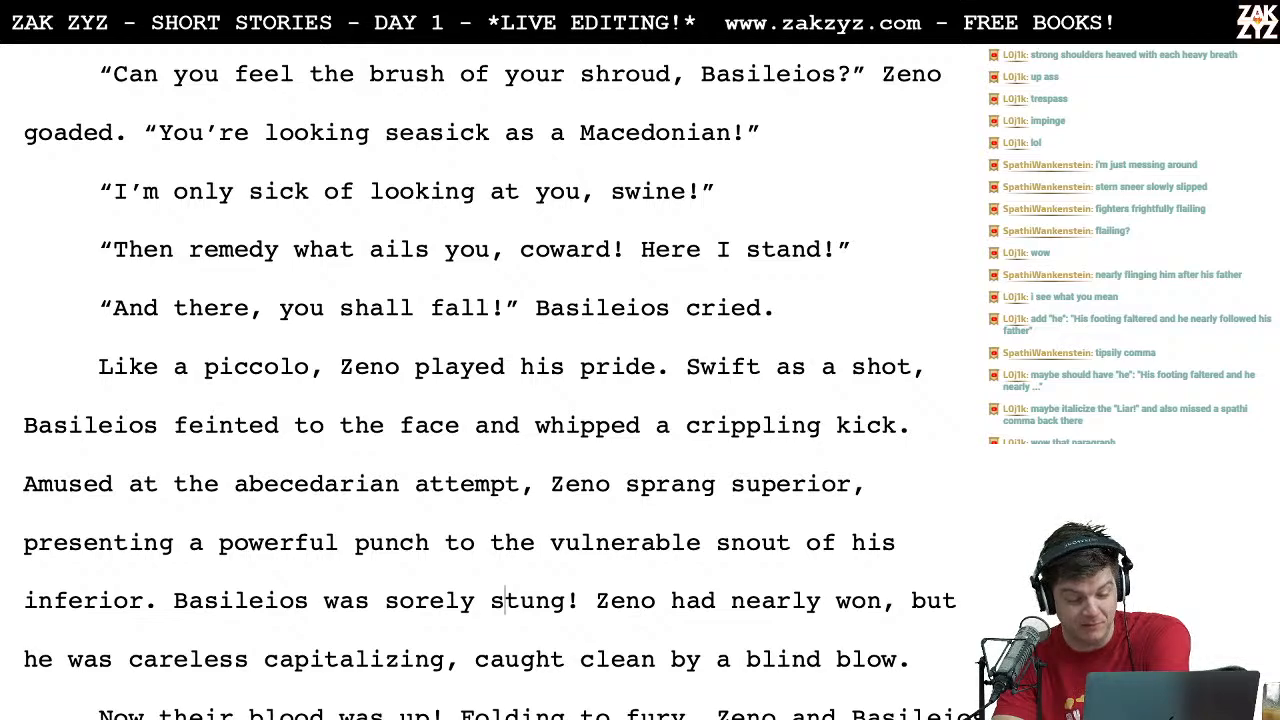
scroll(489, 382, down, 1)
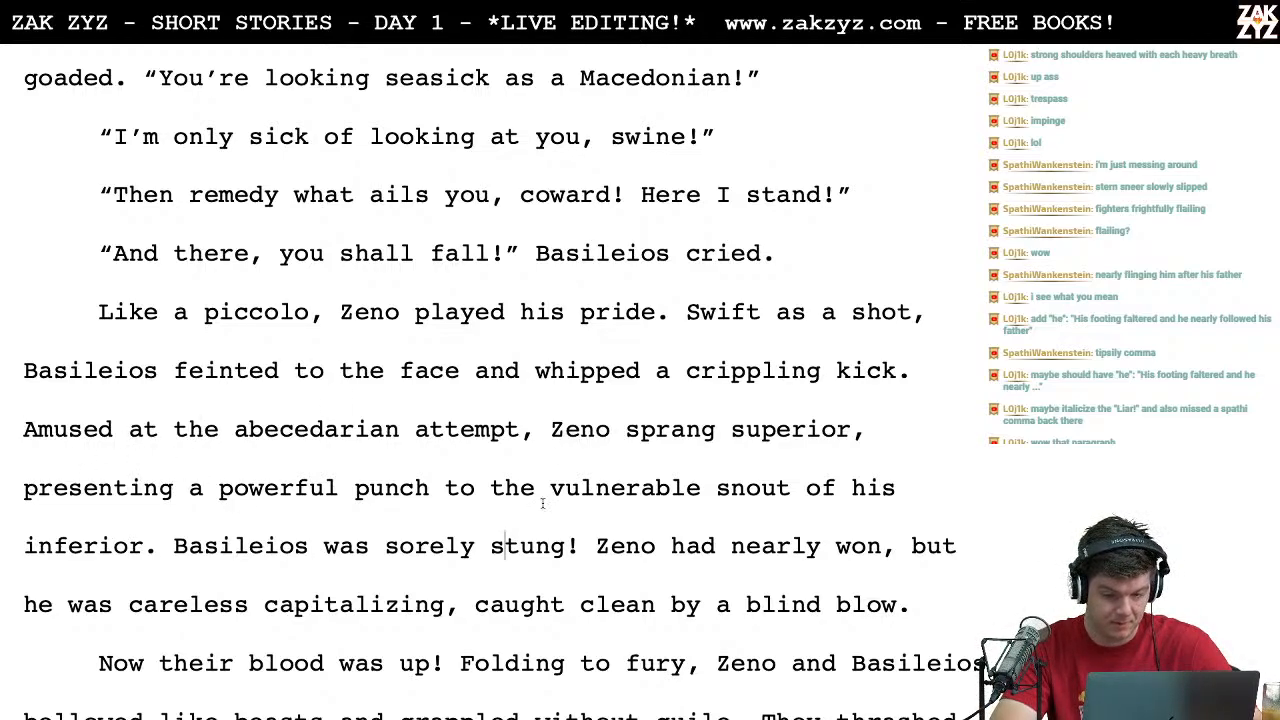
click(131, 490)
key(Right)
key(Right)
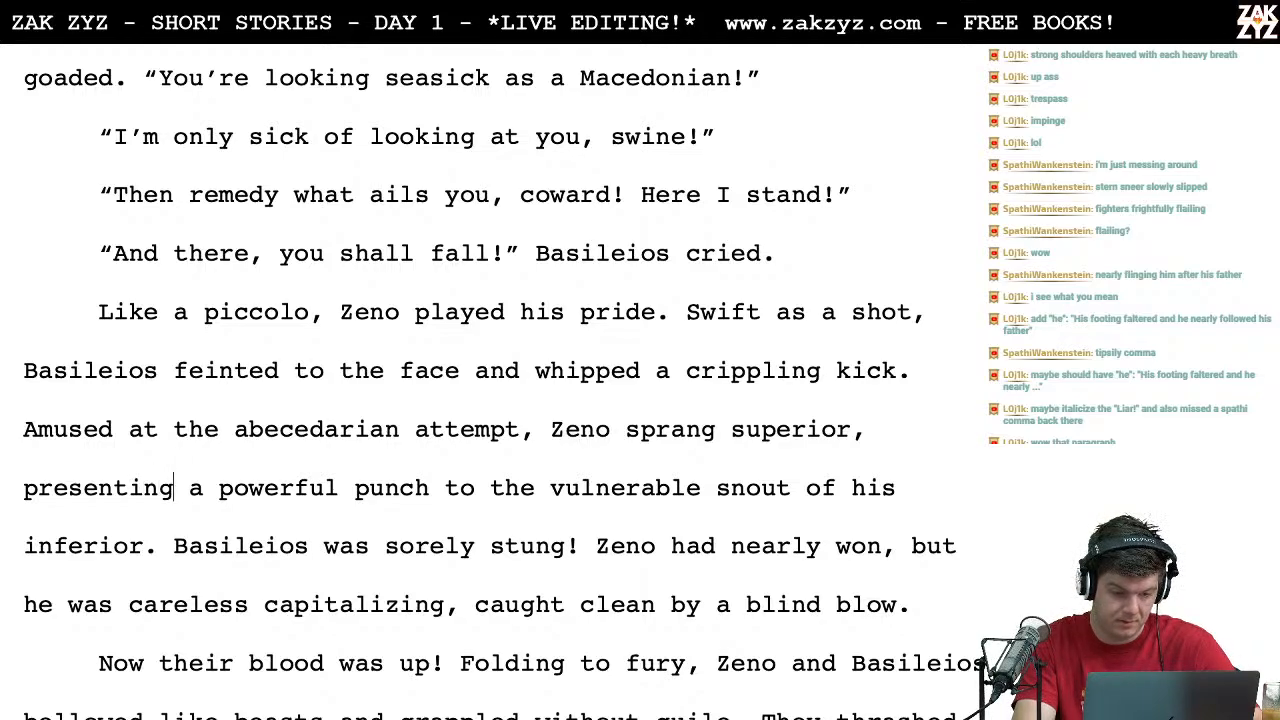
key(Left)
key(Left)
key(Left)
key(Left)
key(Left)
key(Left)
key(Left)
key(Left)
key(Left)
key(Left)
key(Left)
key(Left)
key(Right)
key(Right)
text(p)
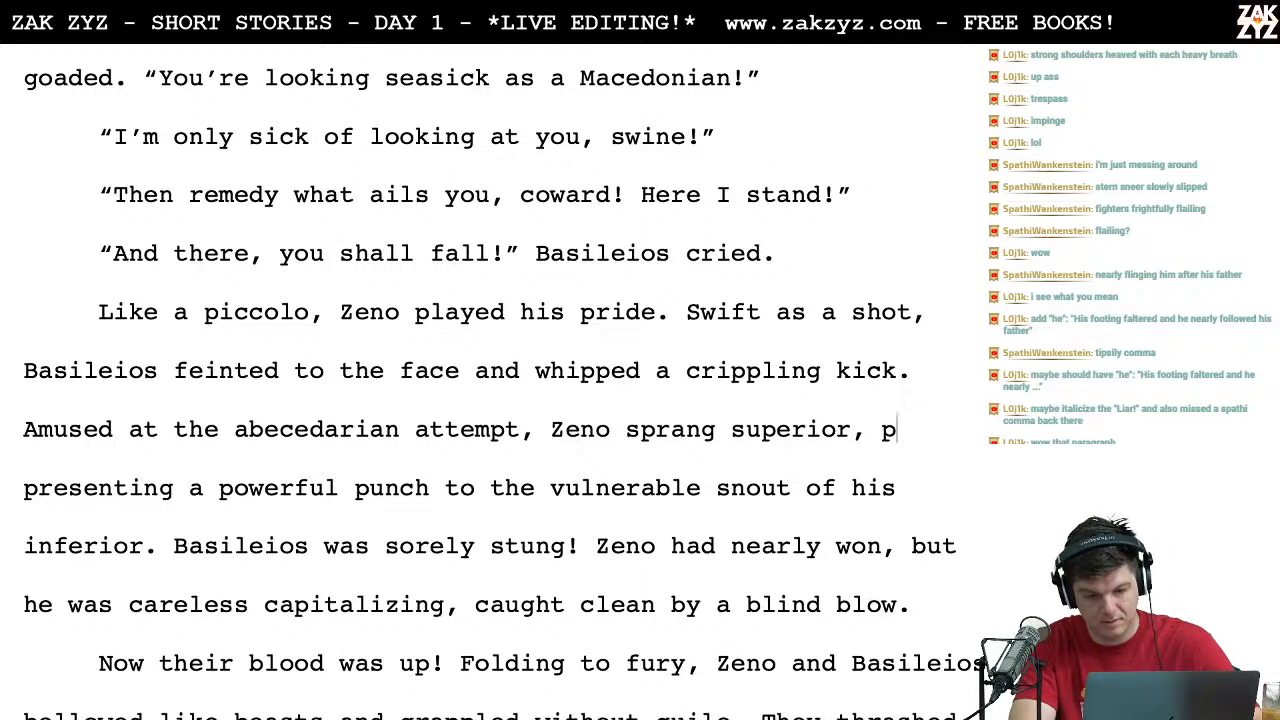
text(ounding the vulnera presen)
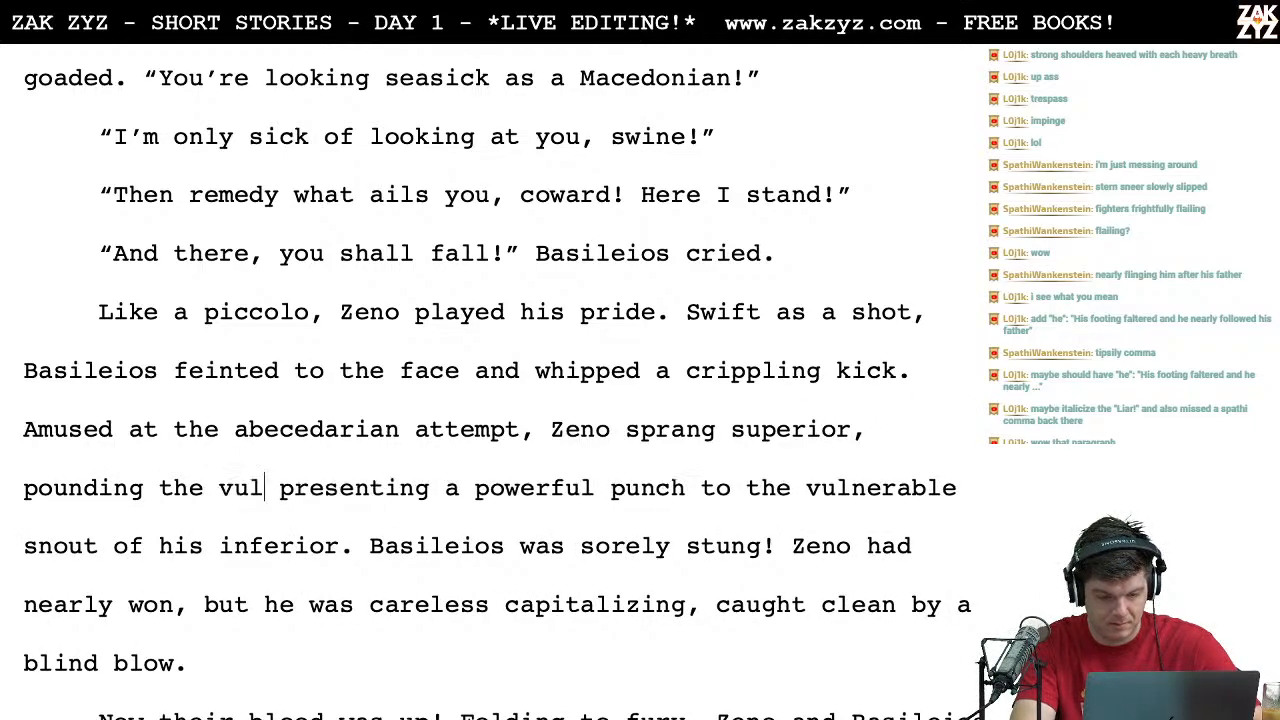
key(BackSpace)
key(BackSpace)
text(nera)
text(ble snout of hi)
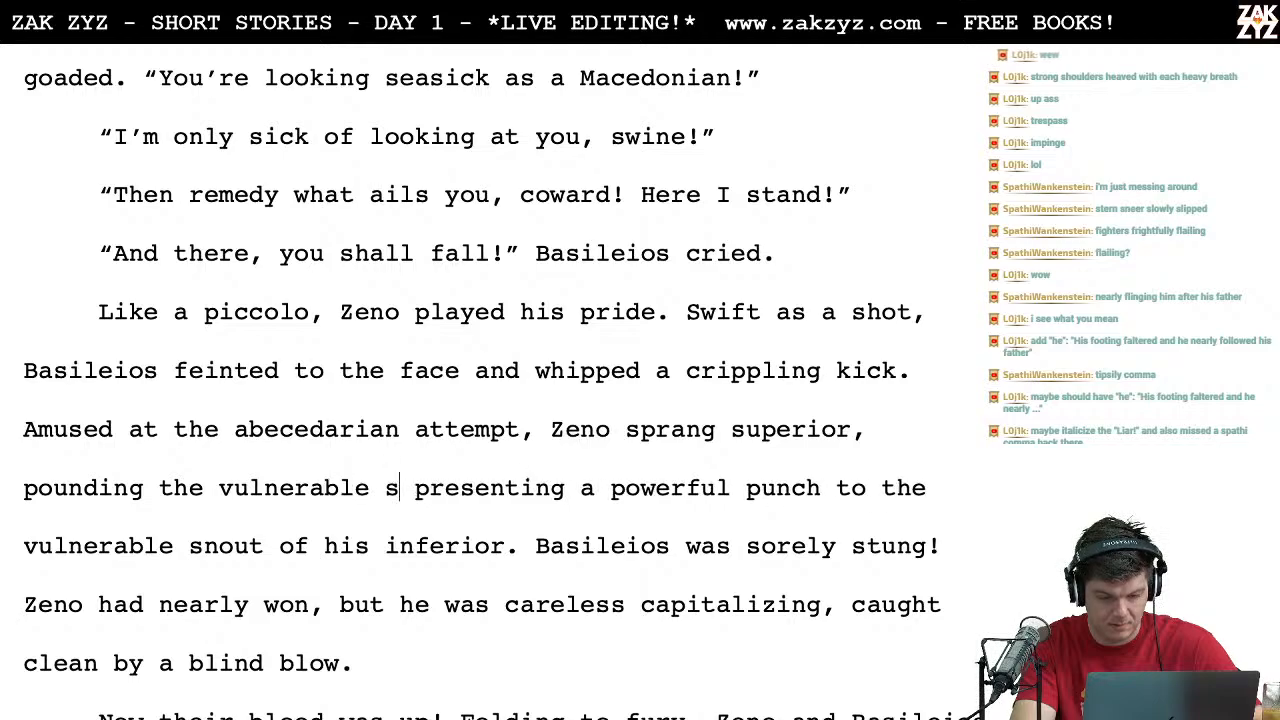
text(s inferior with a)
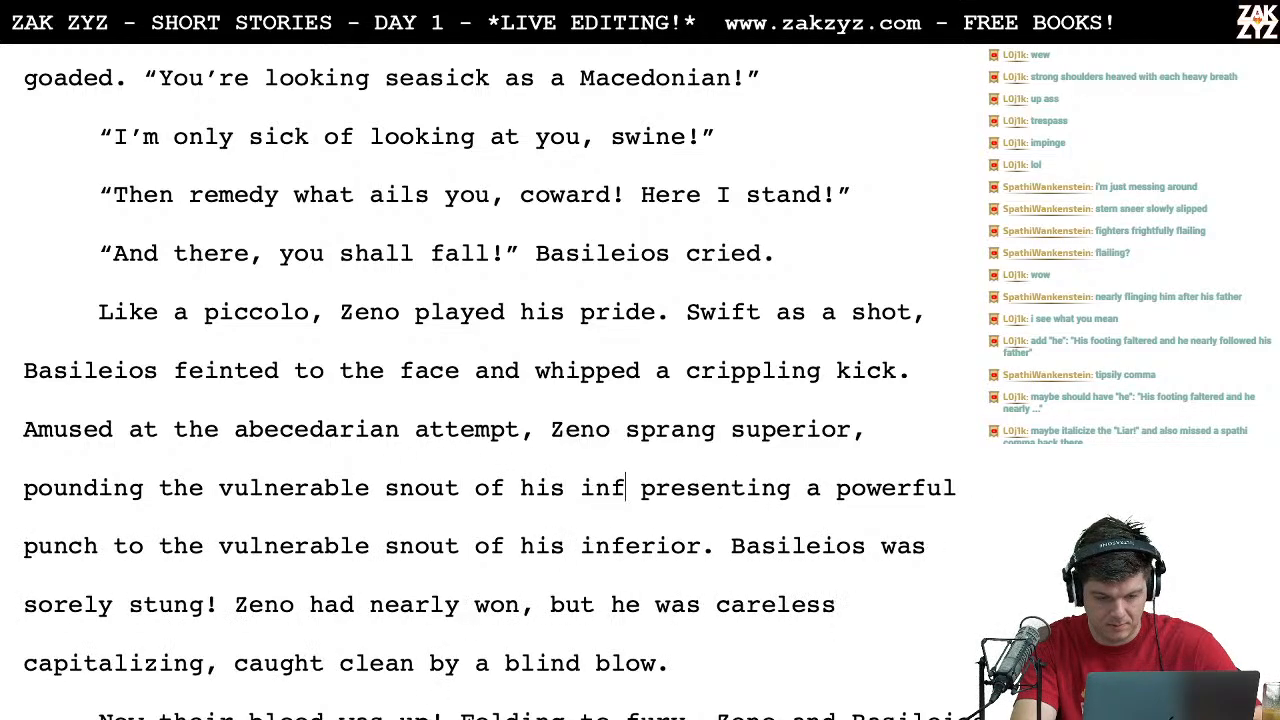
text( p)
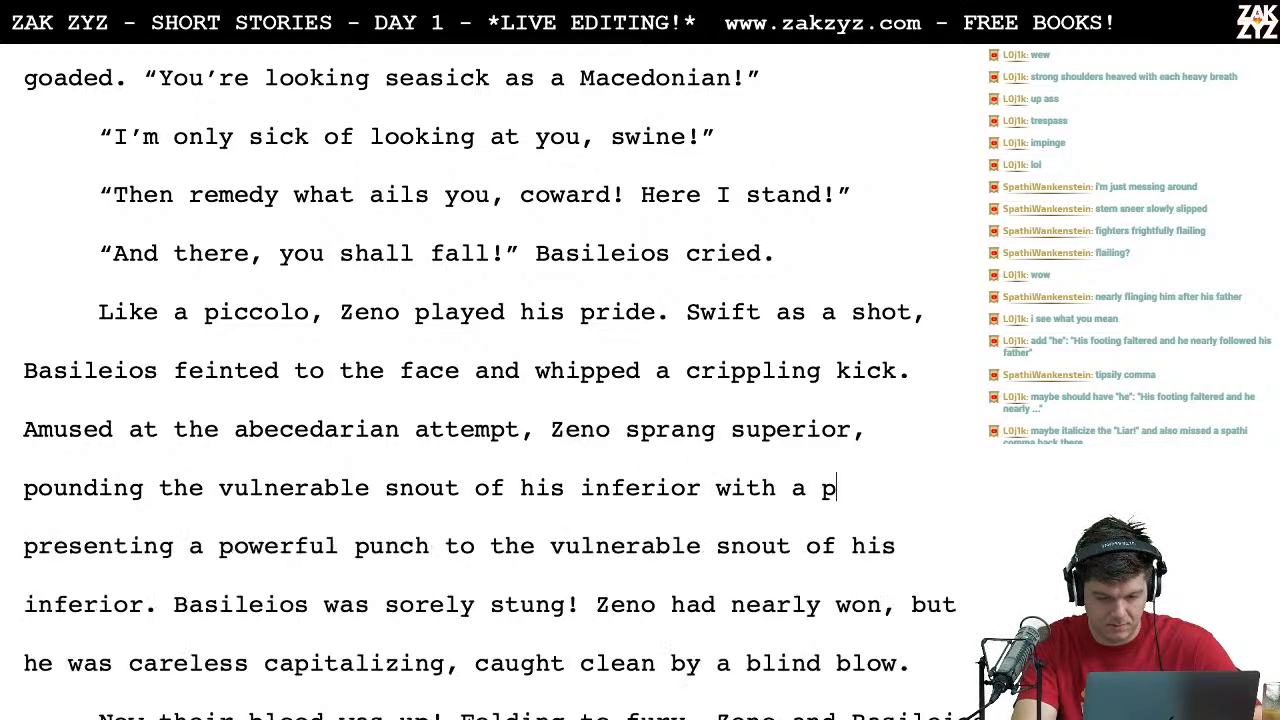
text(owerful punch.)
drag(130, 560, 218, 606)
key(BackSpace)
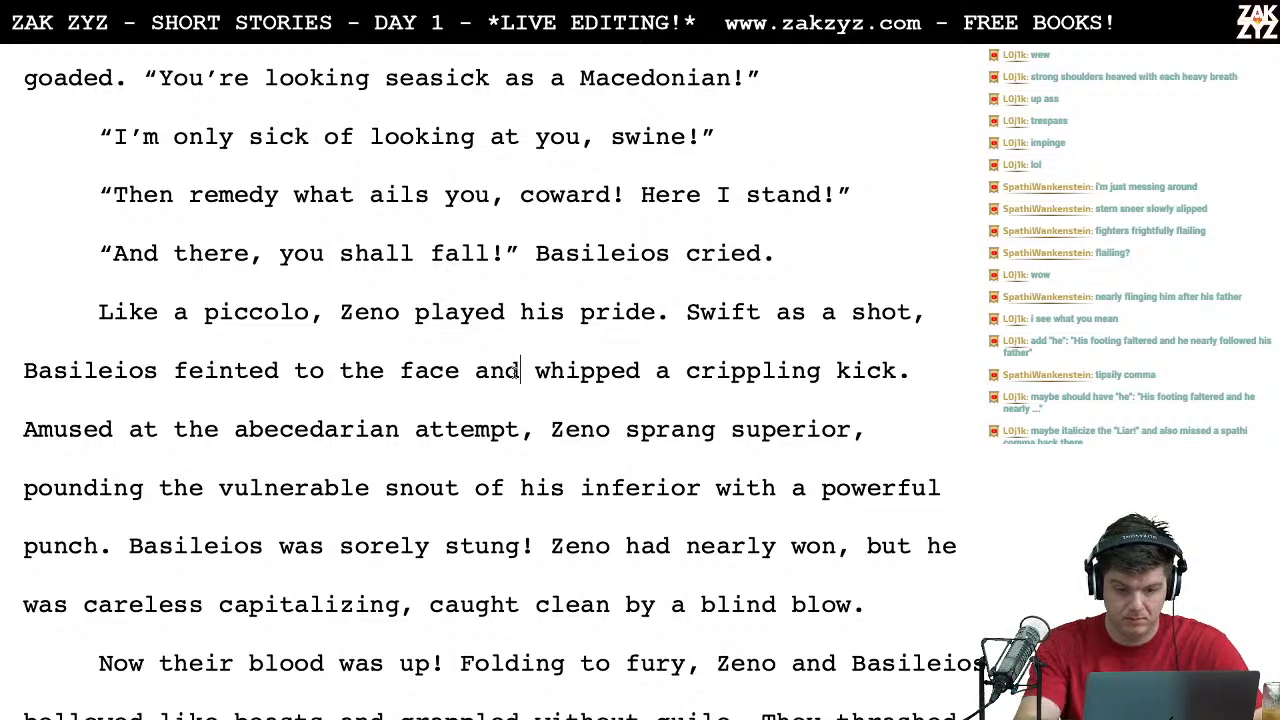
Step: Reword "feinted to the face and whipped" to "feinted to the face and then whipped"
key(BackSpace)
key(BackSpace)
key(BackSpace)
key(BackSpace)
text(,)
key(BackSpace)
text(and then)
Step: Proofread the fight paragraph from "whipped a crippling kick" through Zeno's careless capitalizing
key(Right)
key(Right)
key(Right)
key(Right)
key(Right)
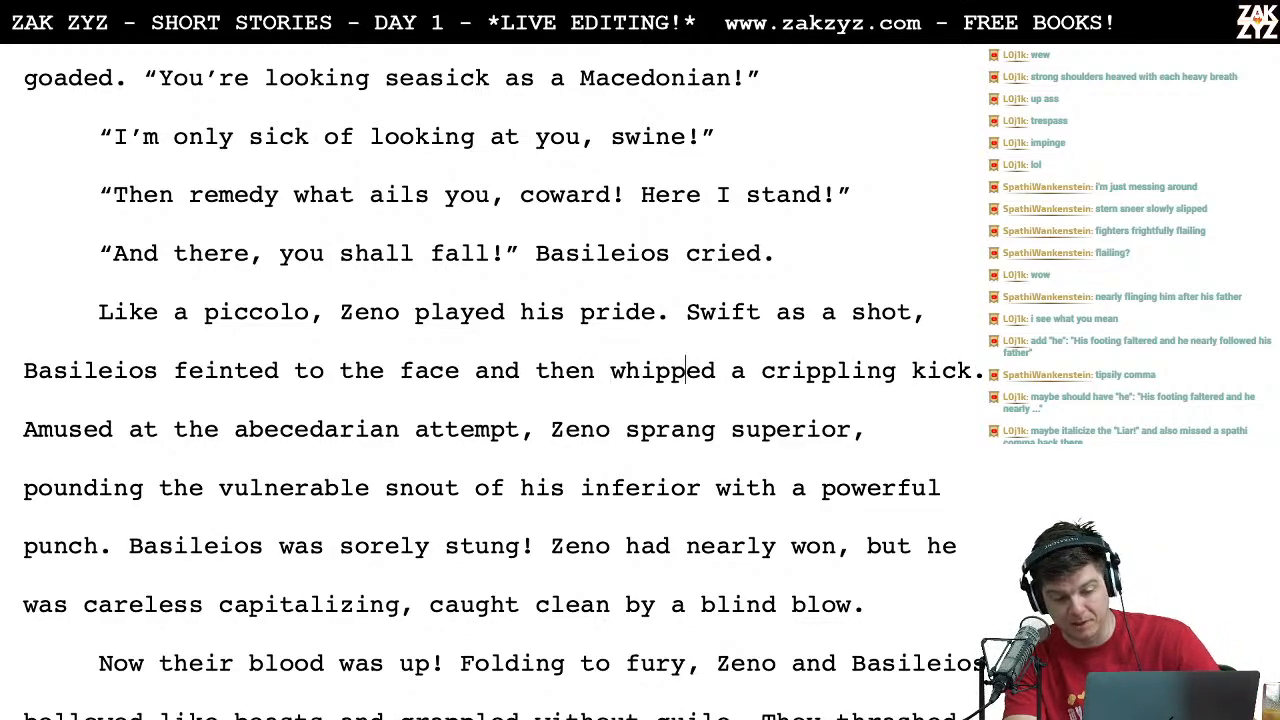
key(Right)
key(Right)
key(Right)
key(Right)
key(Right)
key(Right)
key(Right)
key(Right)
key(Right)
key(Right)
key(Right)
key(Right)
key(Right)
key(Right)
key(Right)
key(Right)
key(Right)
key(Right)
key(Right)
key(Right)
key(Right)
key(Right)
key(Right)
key(Down)
key(Left)
key(Right)
key(Right)
key(Right)
key(Right)
key(Right)
key(Right)
key(Right)
key(Right)
key(Right)
key(Right)
key(Right)
key(Right)
key(Right)
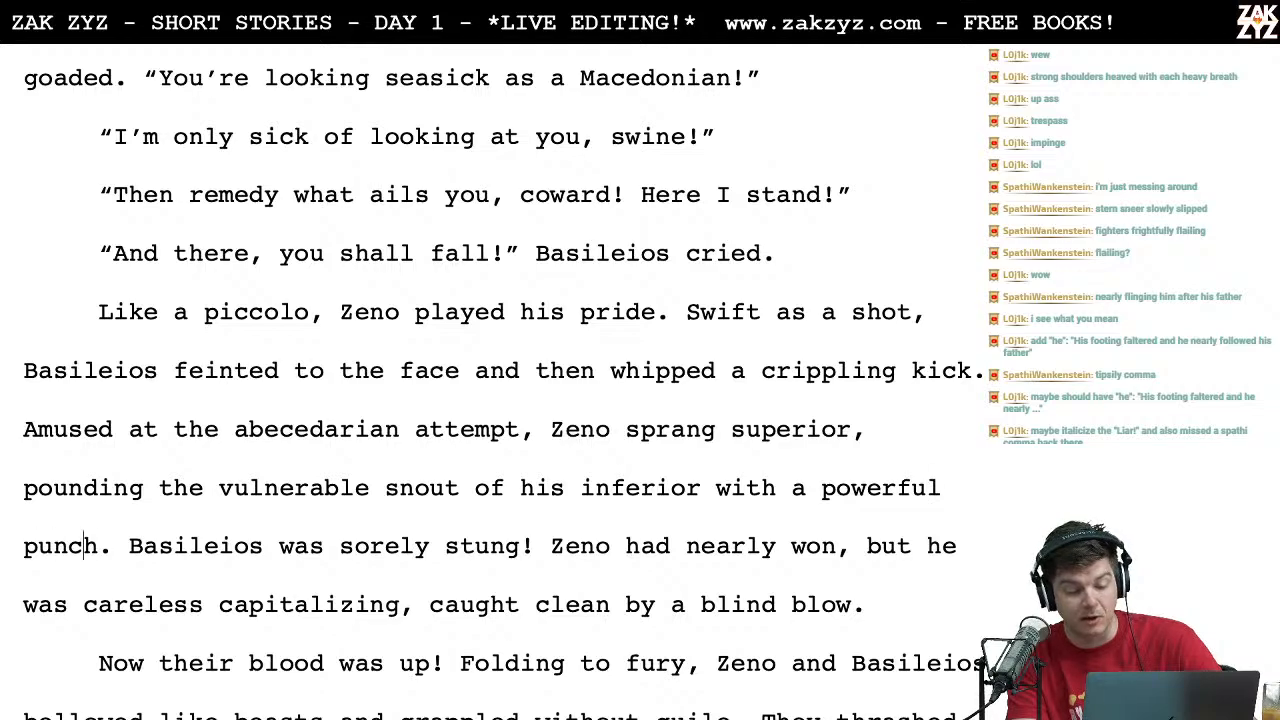
key(Left)
key(Down)
key(Left)
key(Left)
key(Left)
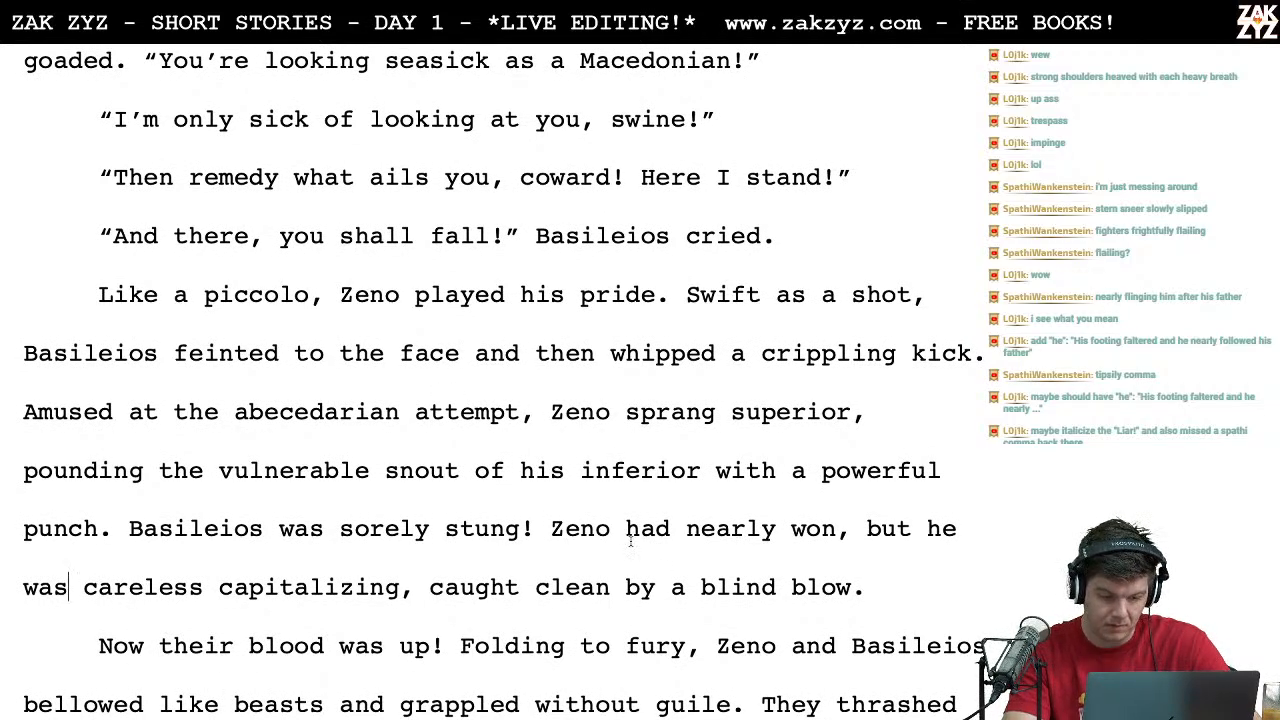
Step: Replace "had nearly won," after "Zeno" with "thought he'd won," in the fight paragraph
click(663, 527)
key(BackSpace)
key(BackSpace)
key(BackSpace)
text(though)
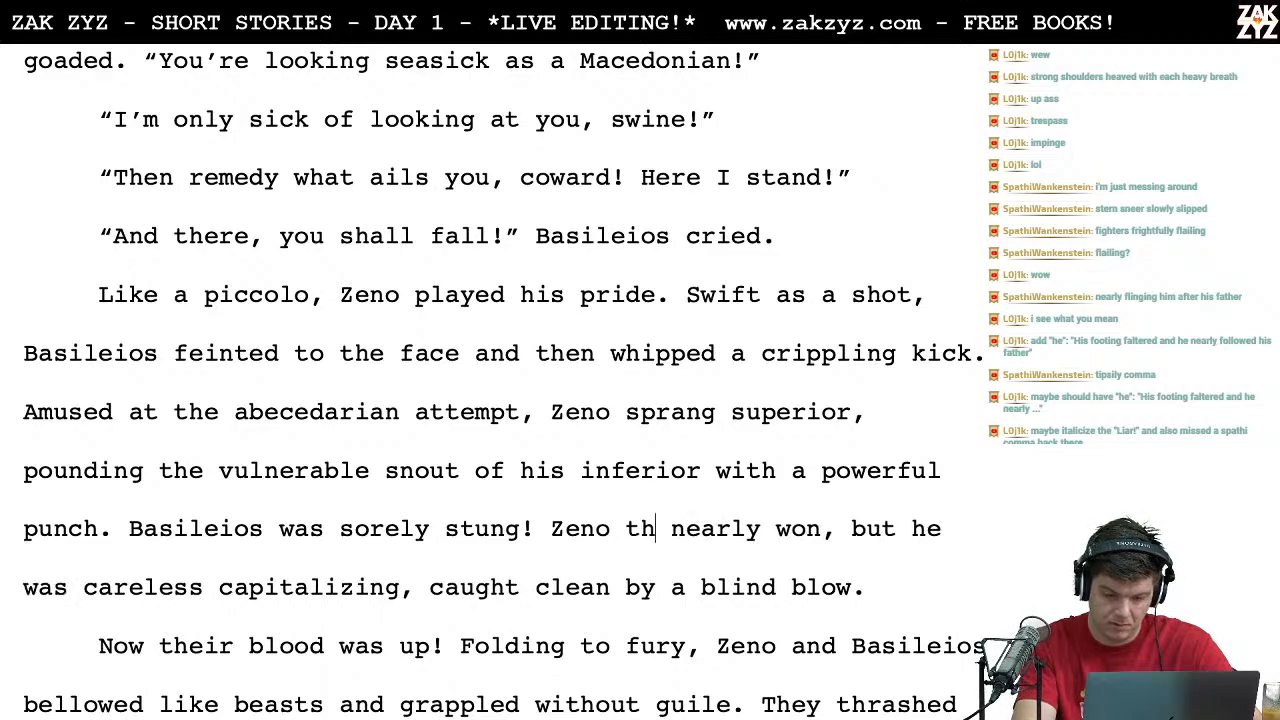
text(t he'd won,)
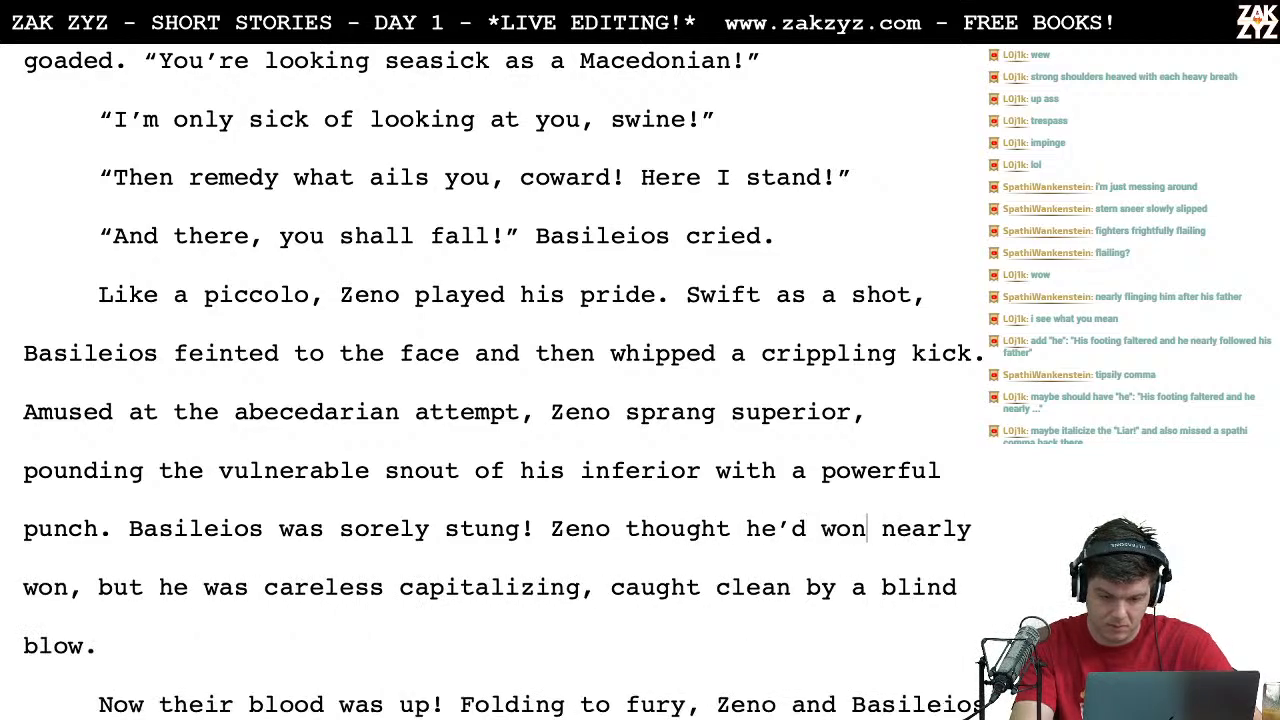
key(shift+Right)
key(shift+Right)
key(shift+Right)
key(shift+Right)
key(shift+Right)
key(shift+Right)
key(shift+Right)
key(shift+Right)
key(shift+Right)
key(shift+Right)
key(shift+Right)
key(shift+Right)
key(shift+Right)
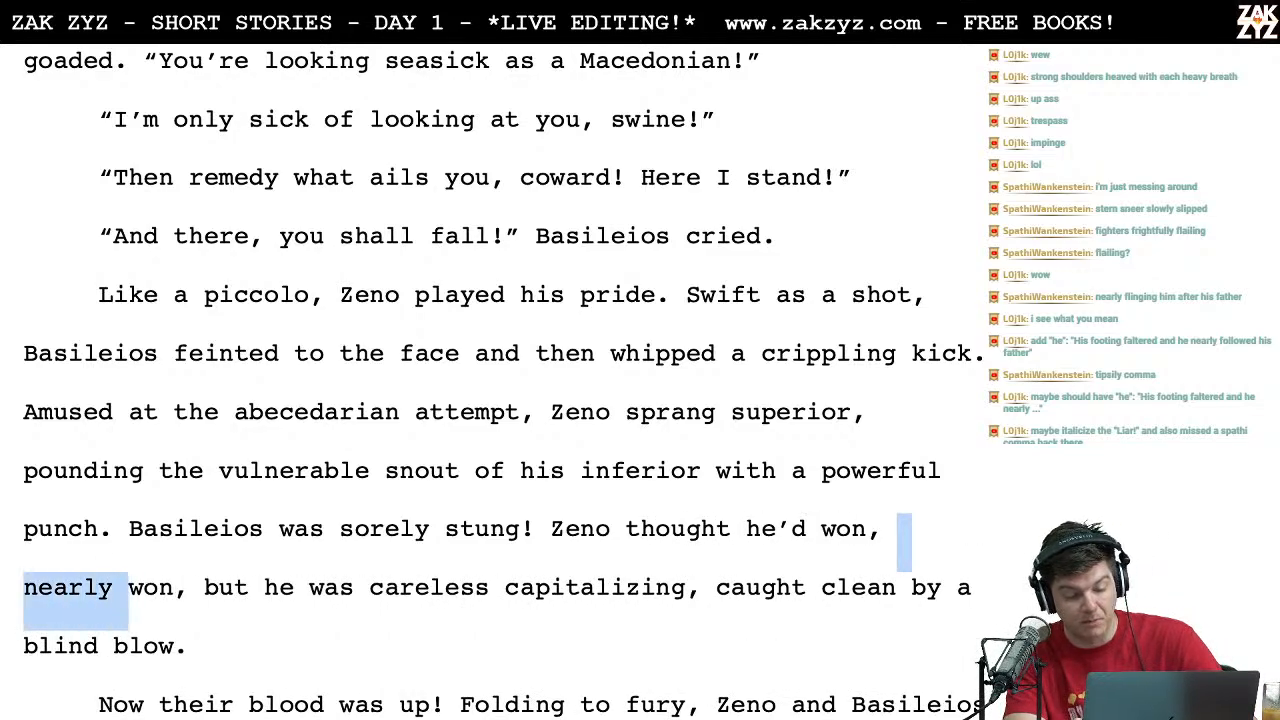
key(BackSpace)
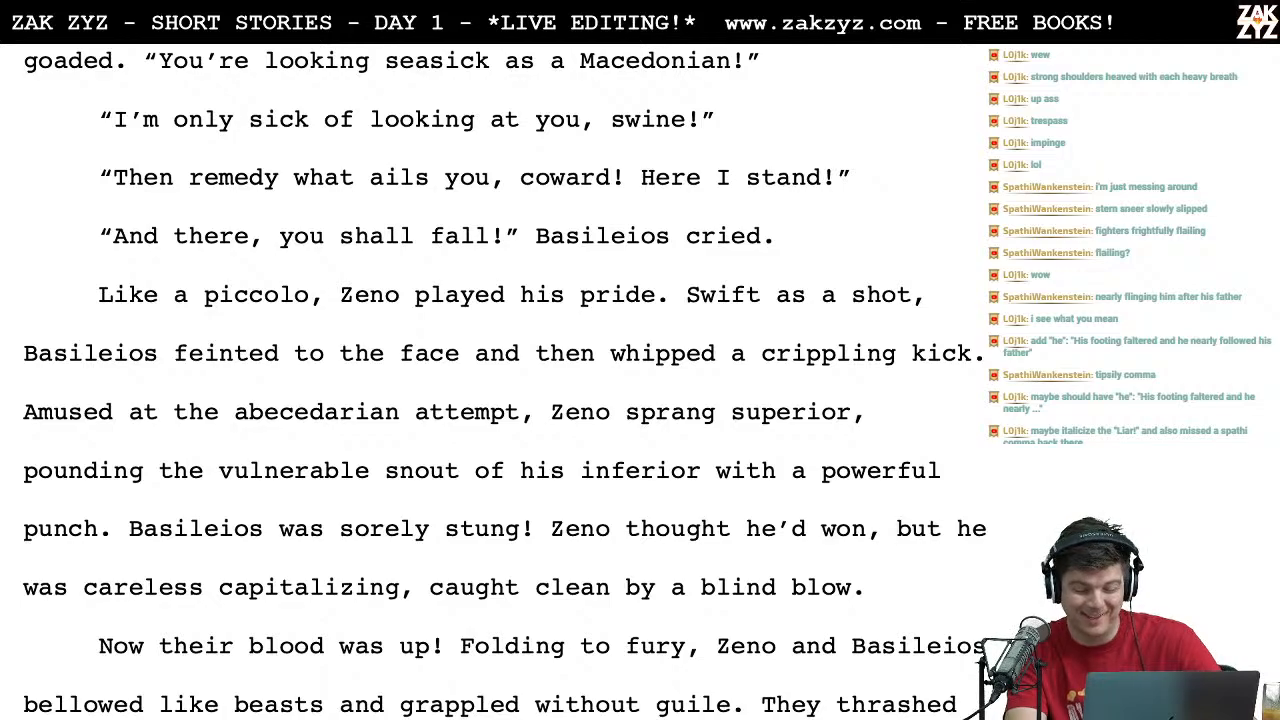
Step: Insert "he capitalized carelessly, and was caught" after "Zeno thought he'd won, but"
key(Right)
key(Right)
key(Right)
key(Right)
key(Right)
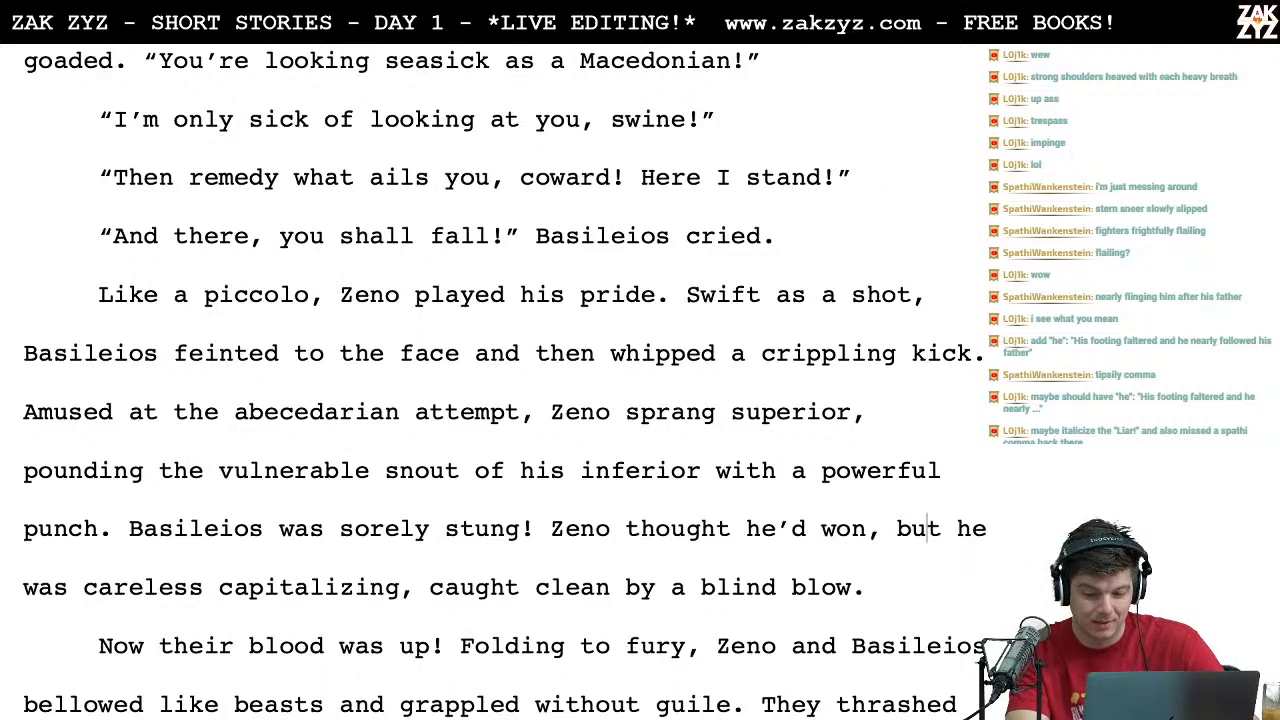
text(he capihe )
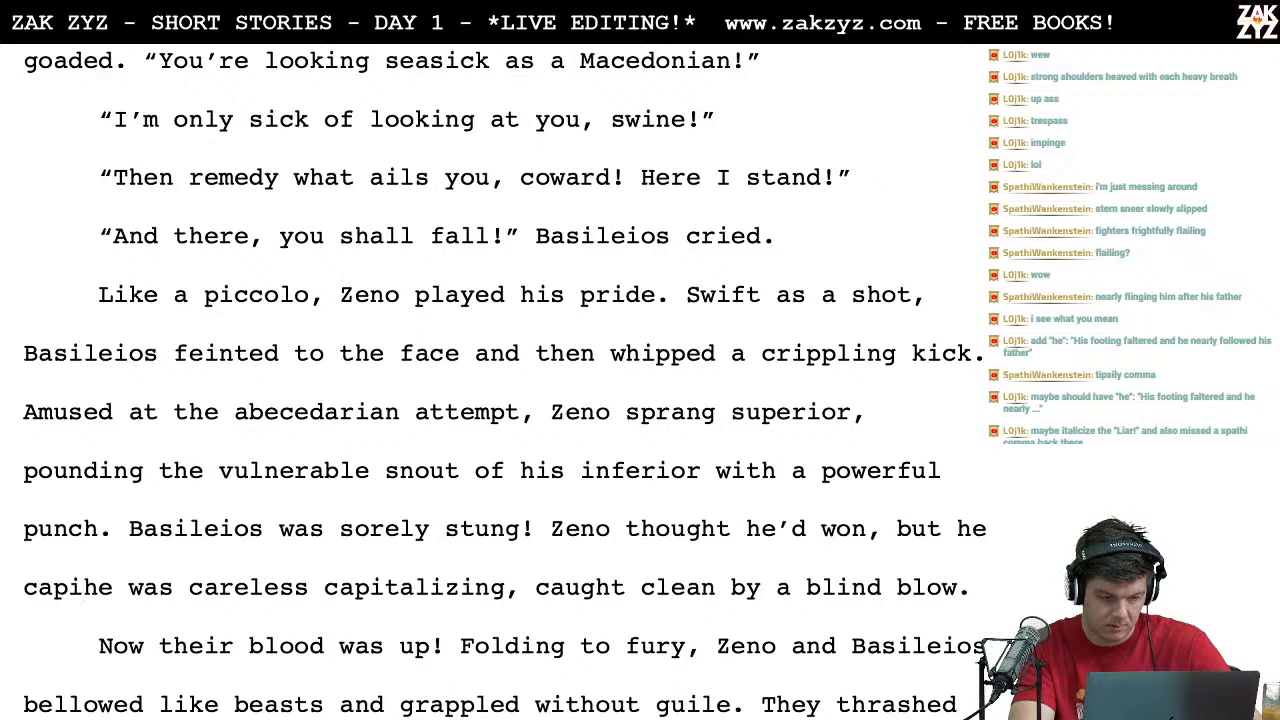
text(talized carelessly, a)
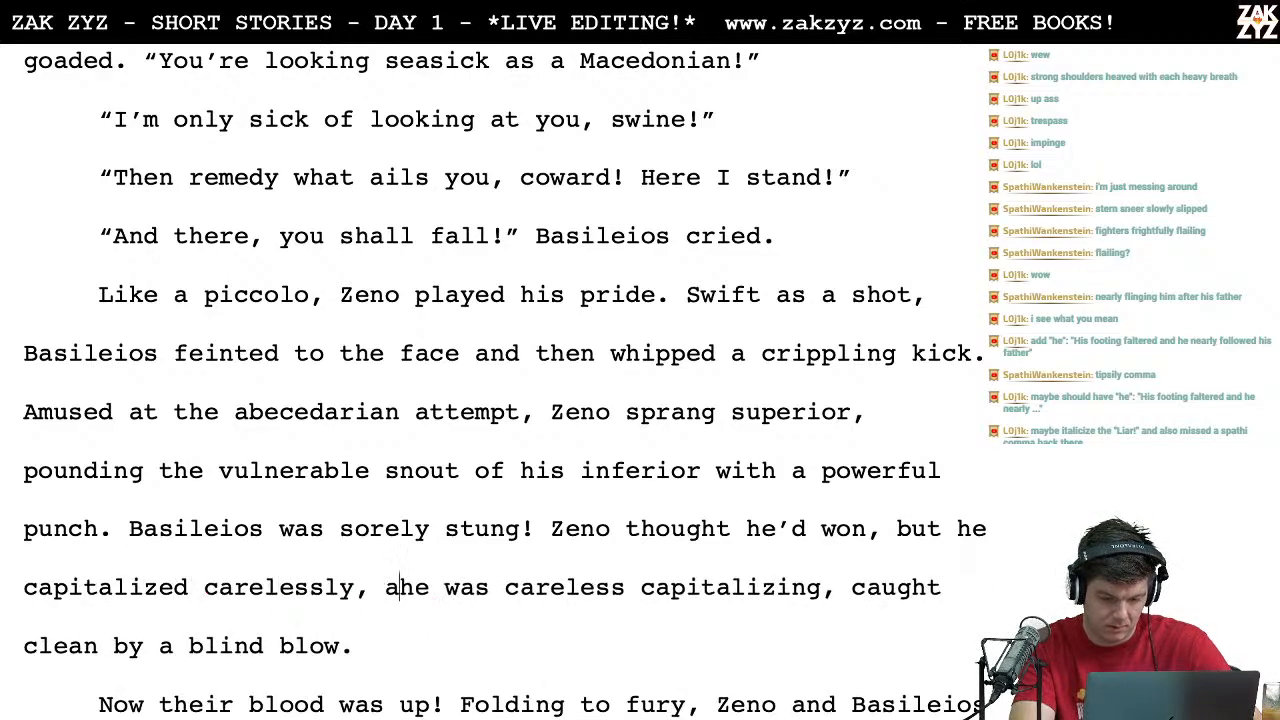
text(nd was caught)
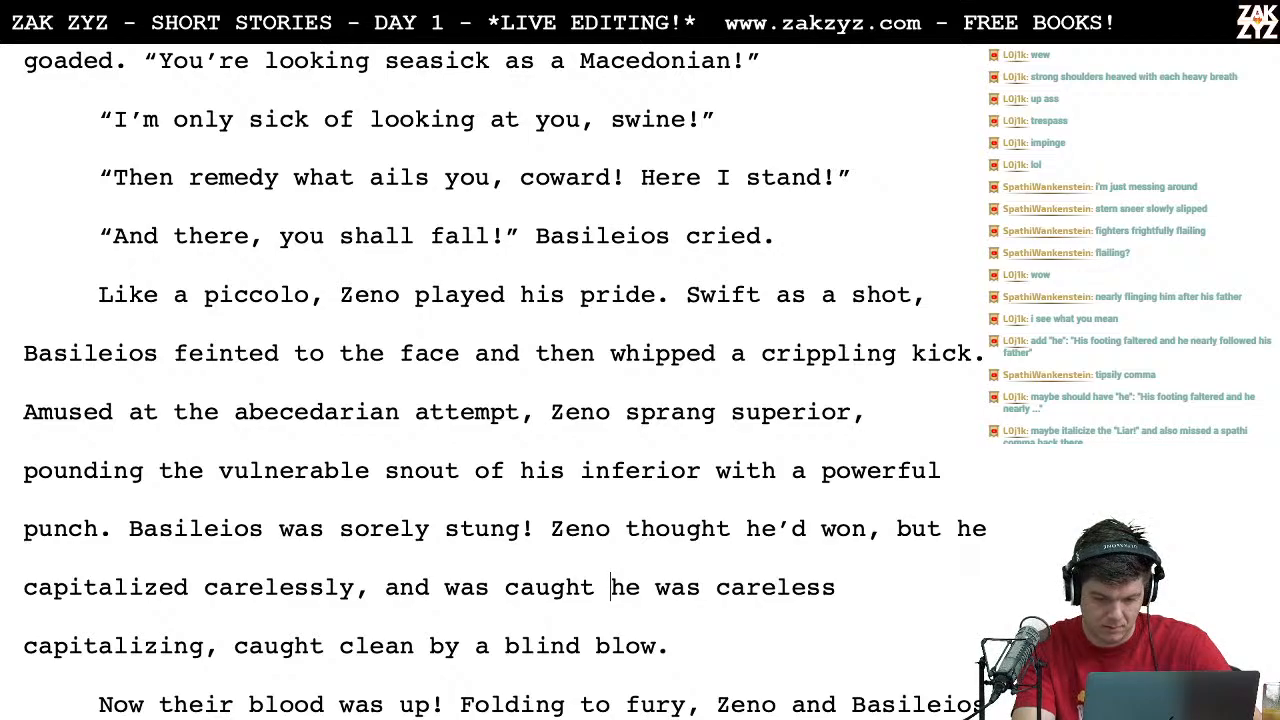
Step: Delete the leftover old wording "he was careless capitalizing, caught" before "clean by a blind blow"
key(shift+Right)
key(shift+Right)
key(shift+Right)
key(shift+Right)
key(shift+Right)
key(shift+Right)
key(shift+Right)
key(shift+Right)
key(shift+Right)
key(shift+Right)
key(shift+Right)
key(shift+Right)
key(shift+Right)
key(shift+Right)
key(shift+Right)
key(shift+Right)
key(shift+Right)
key(shift+Right)
key(shift+Right)
key(shift+Right)
key(shift+Right)
key(shift+Right)
key(shift+Right)
key(shift+Right)
key(shift+Right)
key(shift+Right)
key(shift+Right)
key(shift+Right)
key(shift+Right)
key(shift+Right)
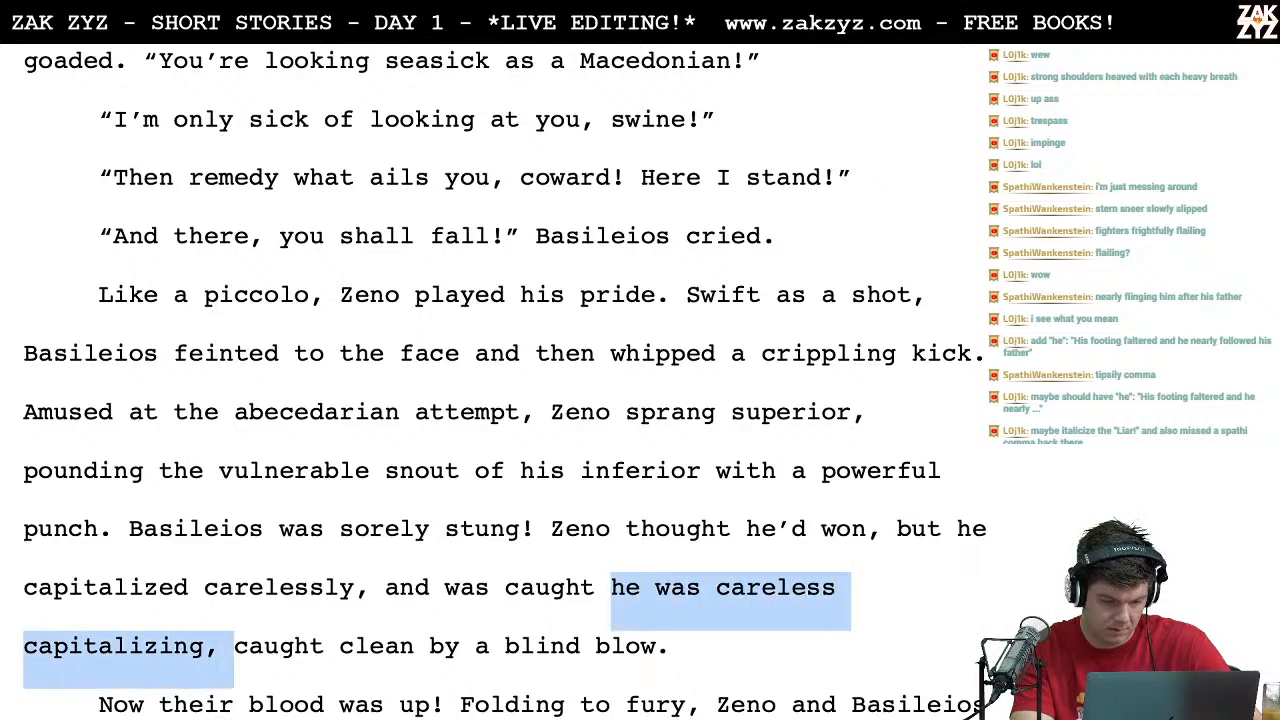
key(shift+Right)
key(shift+Right)
key(shift+Right)
key(shift+Right)
key(shift+Right)
key(shift+Right)
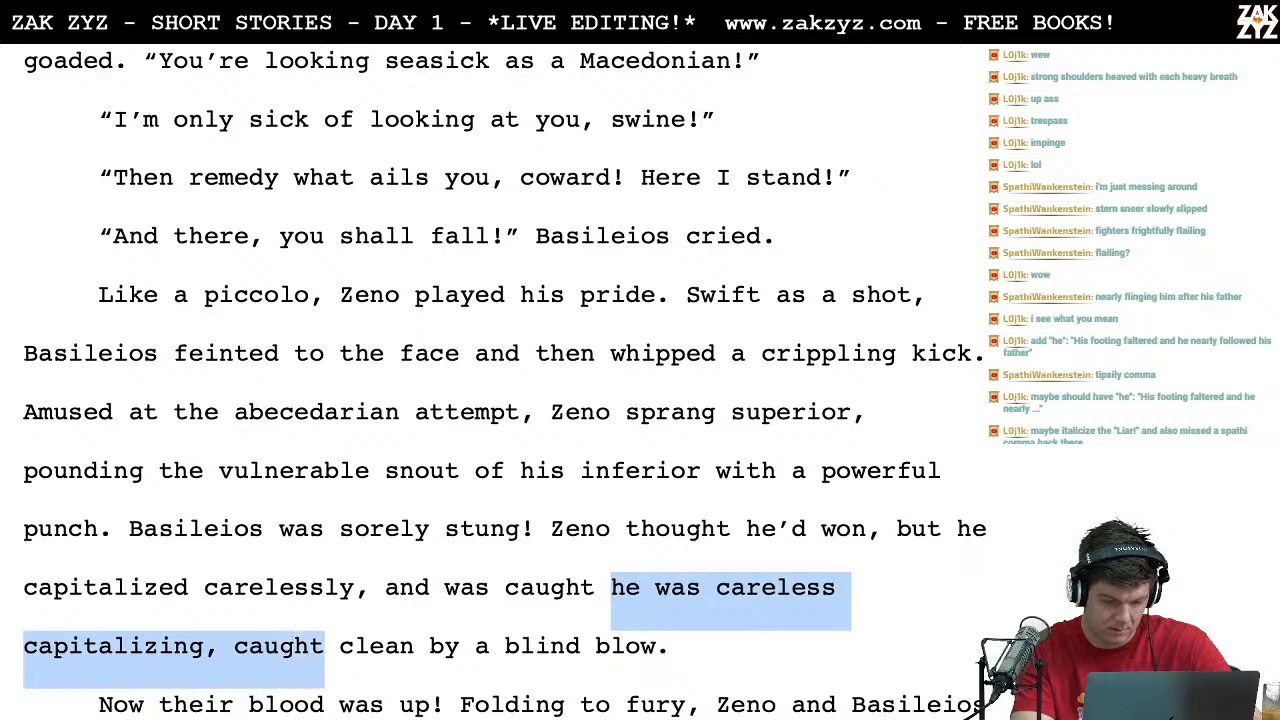
key(Delete)
Step: Replace "a" before "blind blow" with "Basileios'"
key(Right)
key(Right)
key(Right)
key(Right)
key(Right)
key(Right)
key(Right)
key(Right)
key(Right)
key(BackSpace)
text(Bas)
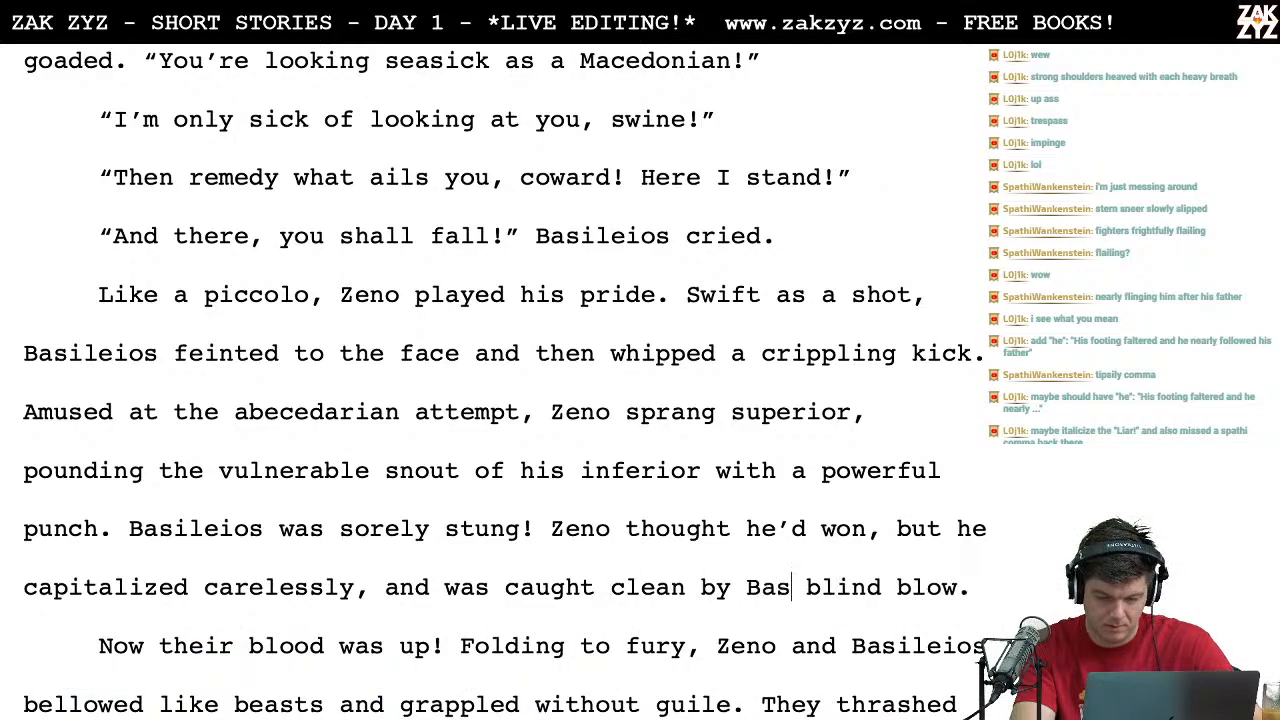
text(ileios')
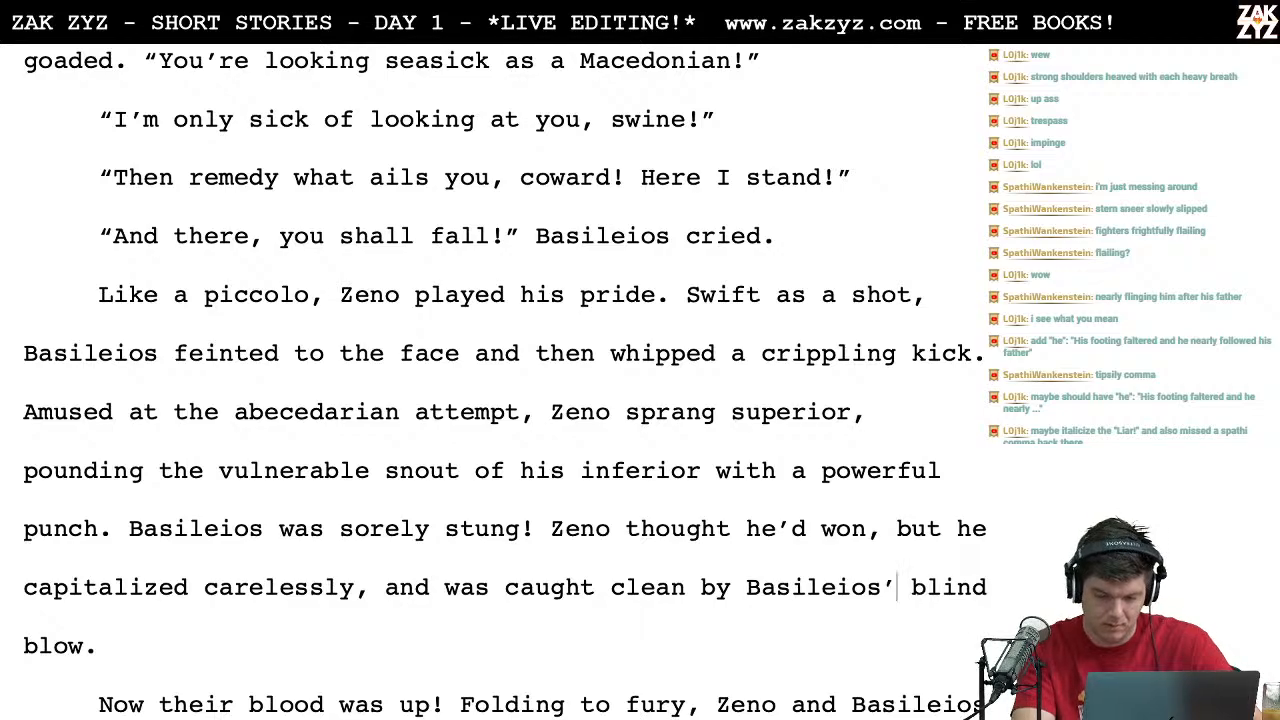
Step: Change "by" to "in" so the phrase reads "caught clean in Basileios' blind blow"
key(Left)
key(Left)
key(Left)
key(Left)
key(Left)
key(Left)
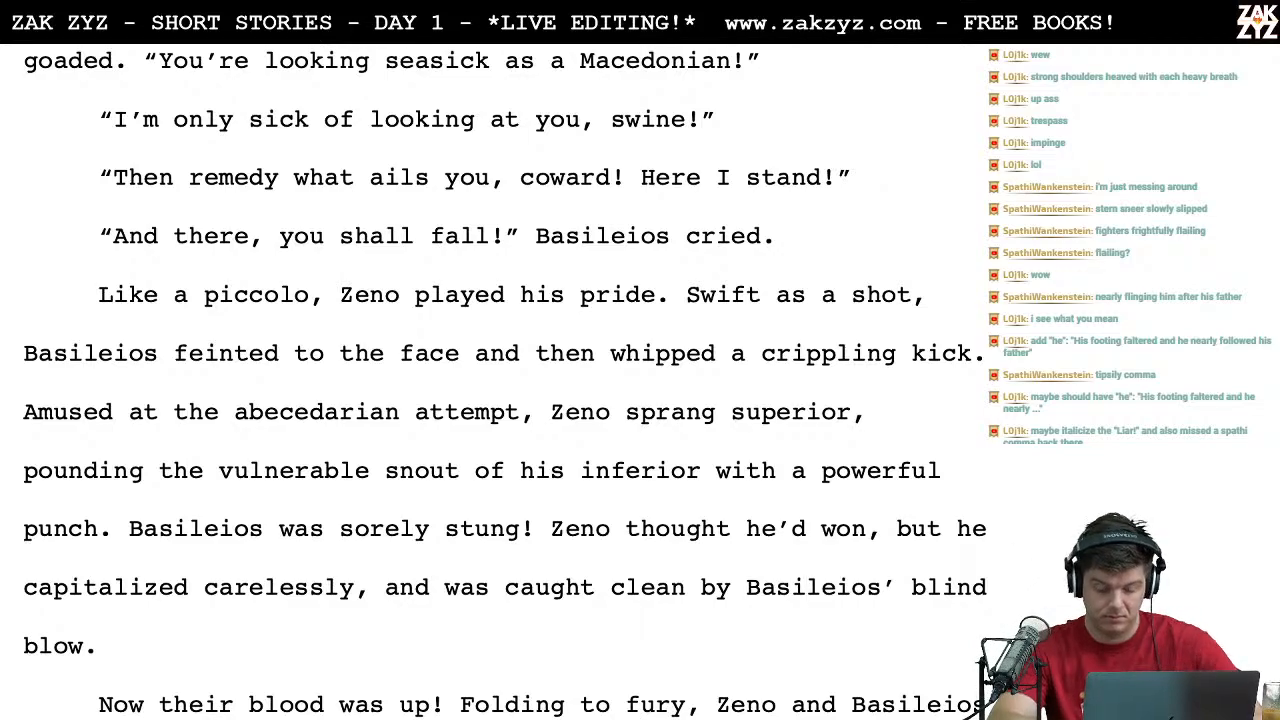
key(ctrl+Left)
key(Left)
key(Left)
key(Left)
key(Right)
key(Right)
key(Left)
key(Left)
key(Right)
key(Delete)
key(BackSpace)
key(BackSpace)
text(in the)
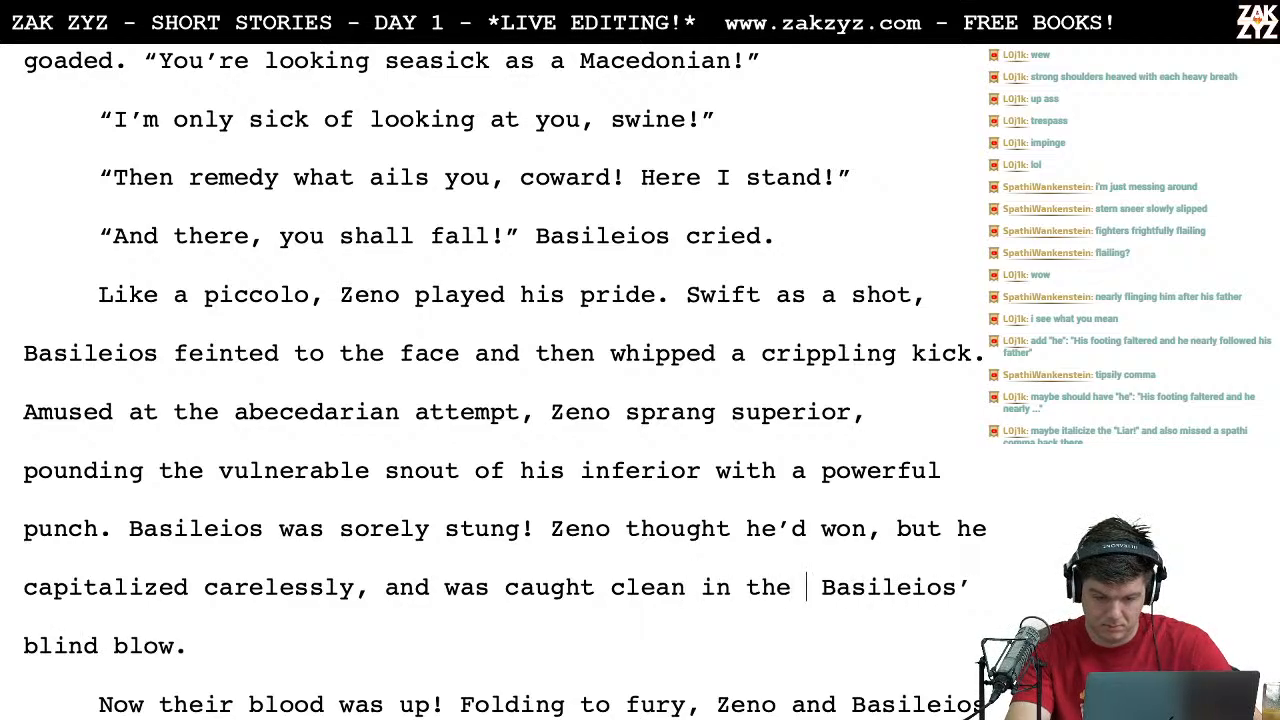
key(BackSpace)
key(BackSpace)
key(BackSpace)
key(BackSpace)
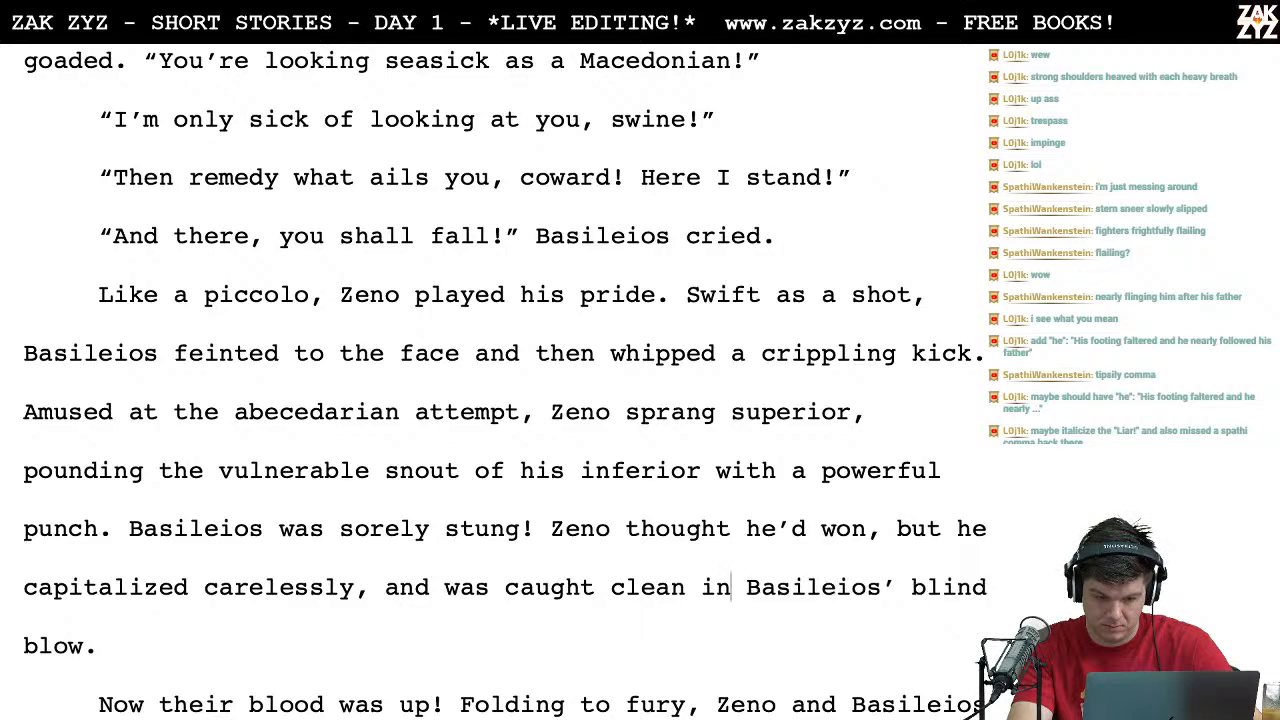
key(Left)
key(Left)
key(Left)
key(Left)
key(Left)
key(Left)
key(Left)
key(Left)
key(Left)
key(Left)
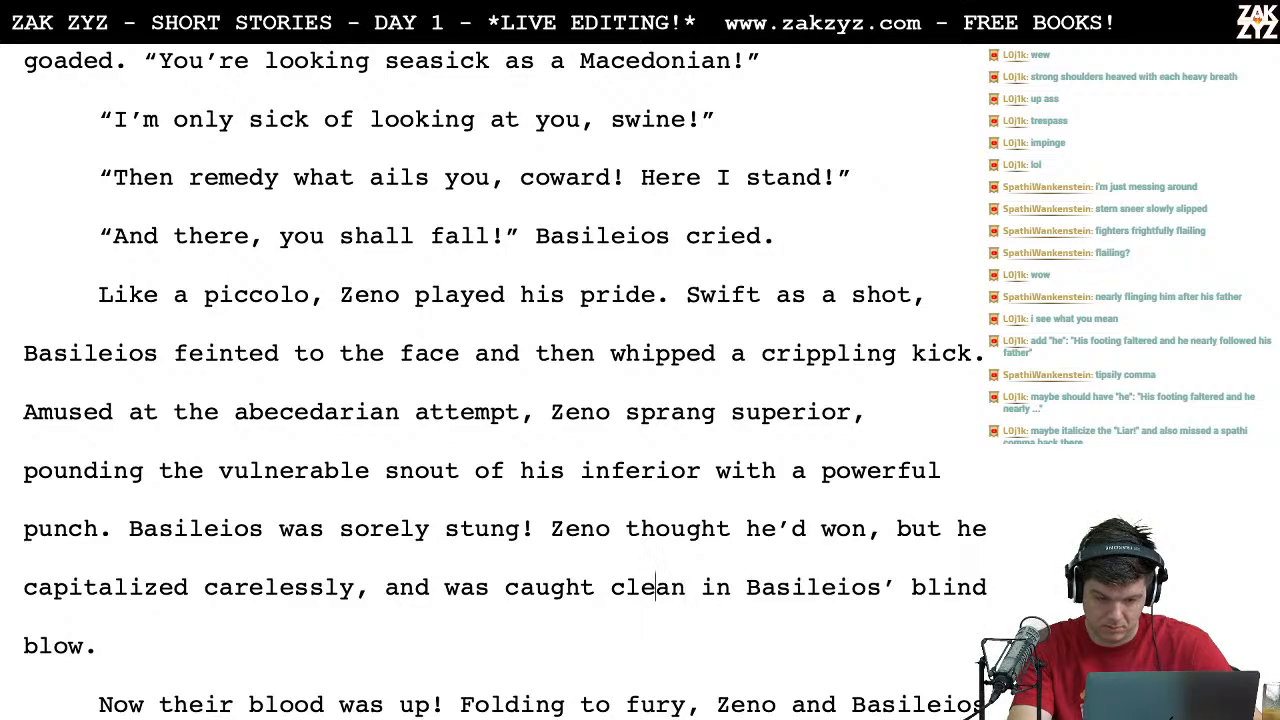
key(Right)
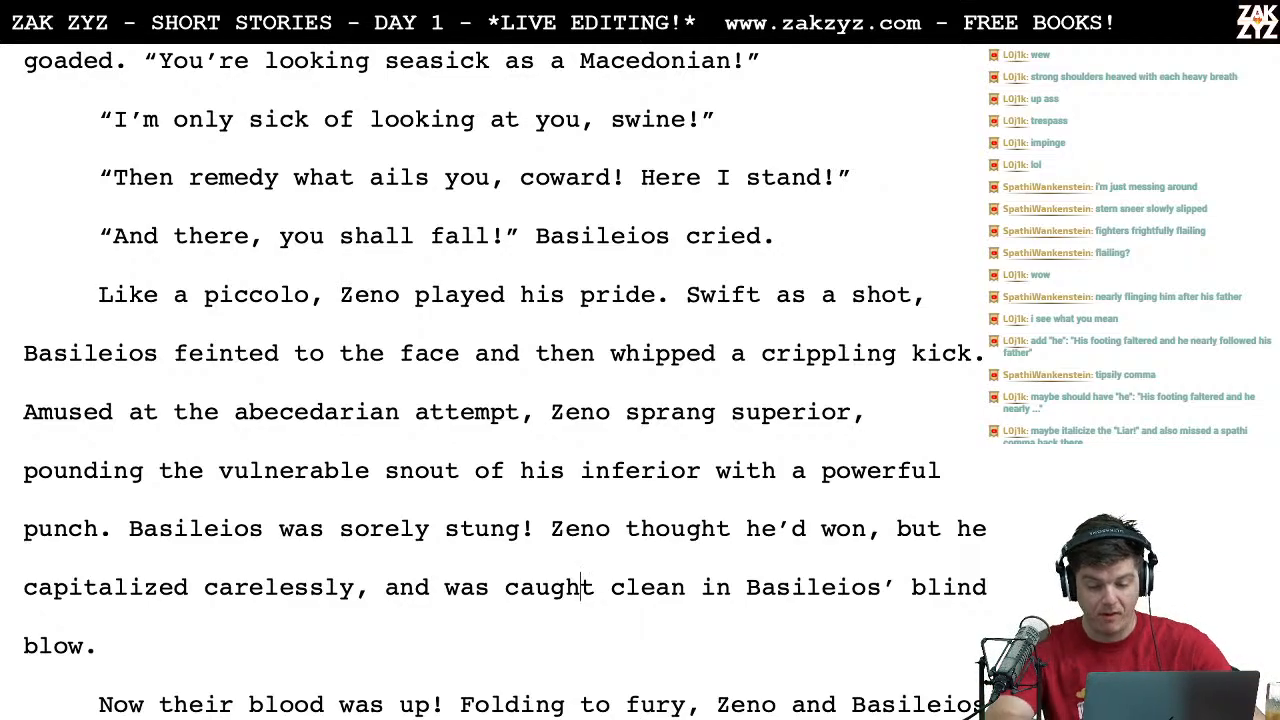
Step: Start an alternative clause after "Zeno thought he'd won, but" with "he was careless in", ahead of the existing "he capitalized carelessly"
scroll(925, 458, down, 1)
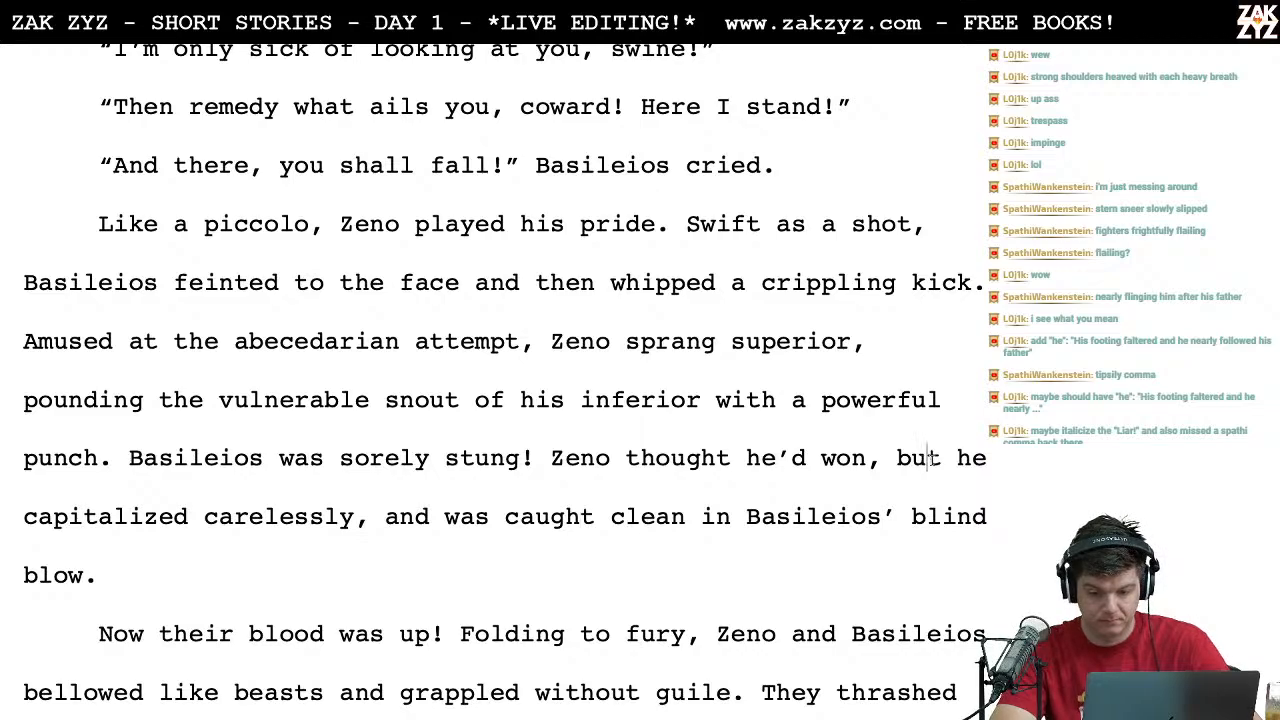
click(957, 458)
text(was c)
text(arelez)
key(BackSpace)
key(BackSpace)
key(BackSpace)
key(BackSpace)
key(BackSpace)
key(BackSpace)
key(BackSpace)
key(BackSpace)
key(BackSpace)
key(BackSpace)
key(BackSpace)
key(BackSpace)
key(BackSpace)
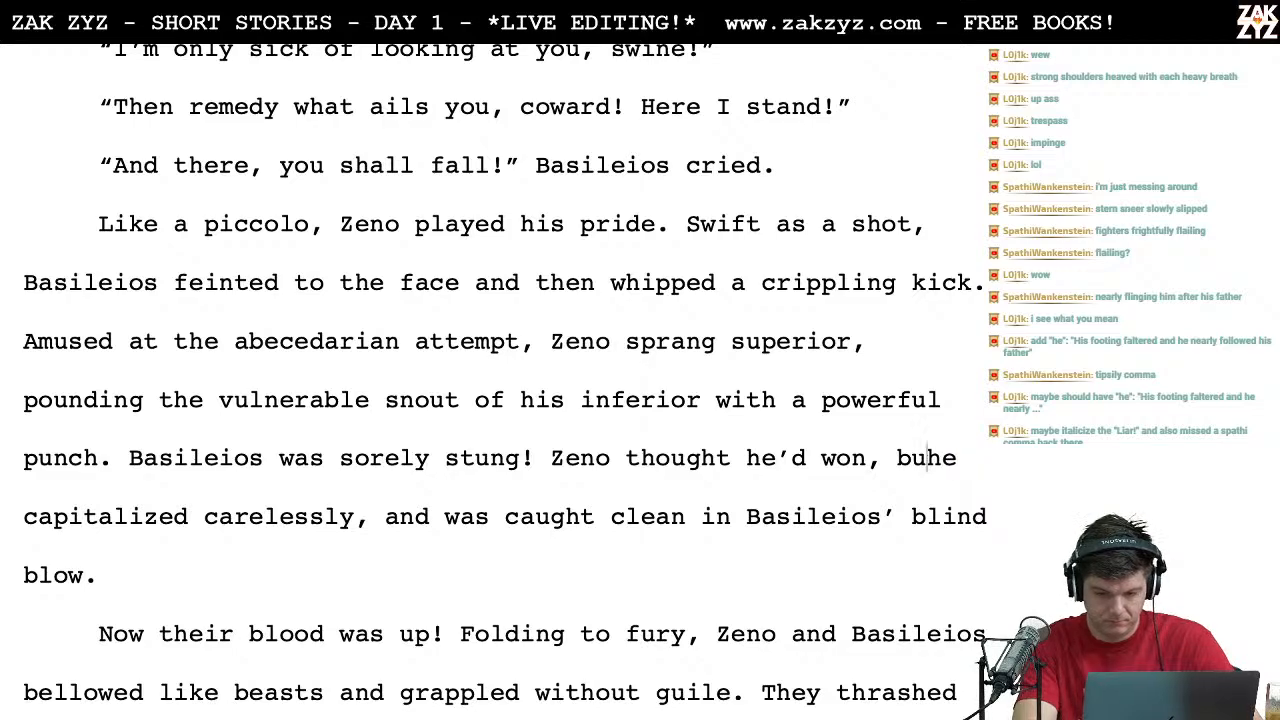
text(t he was care)
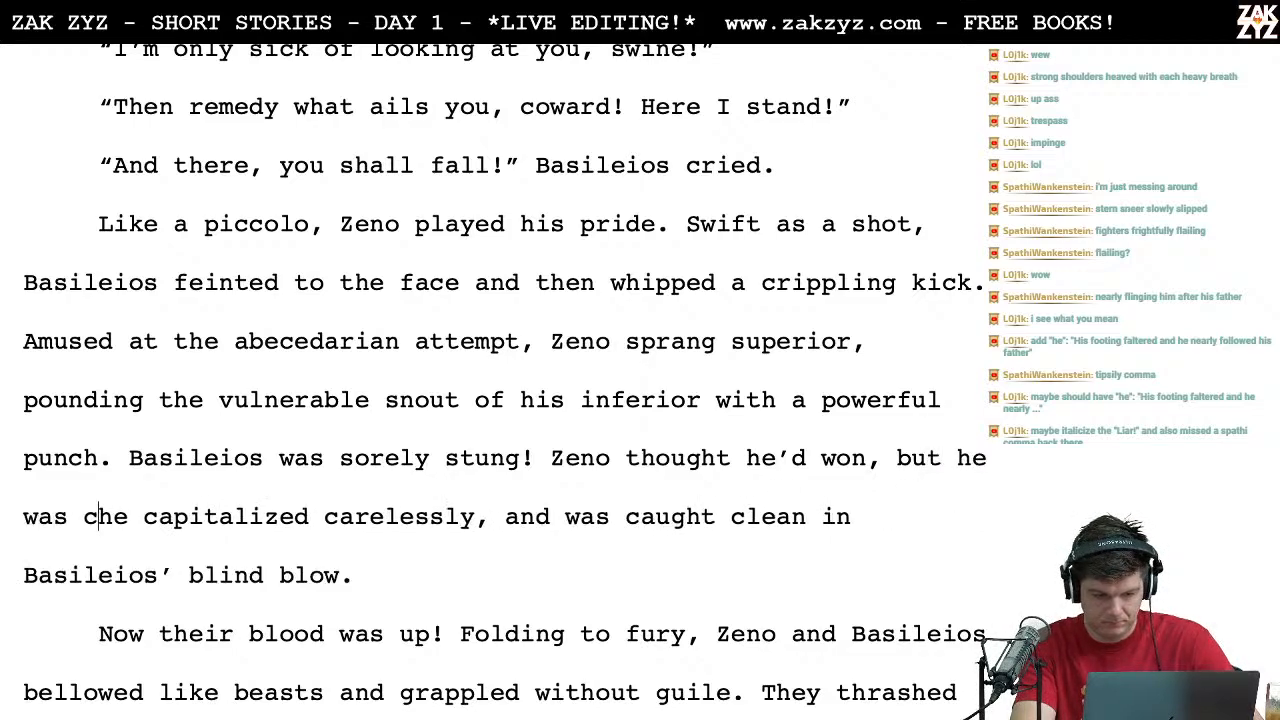
text(less )
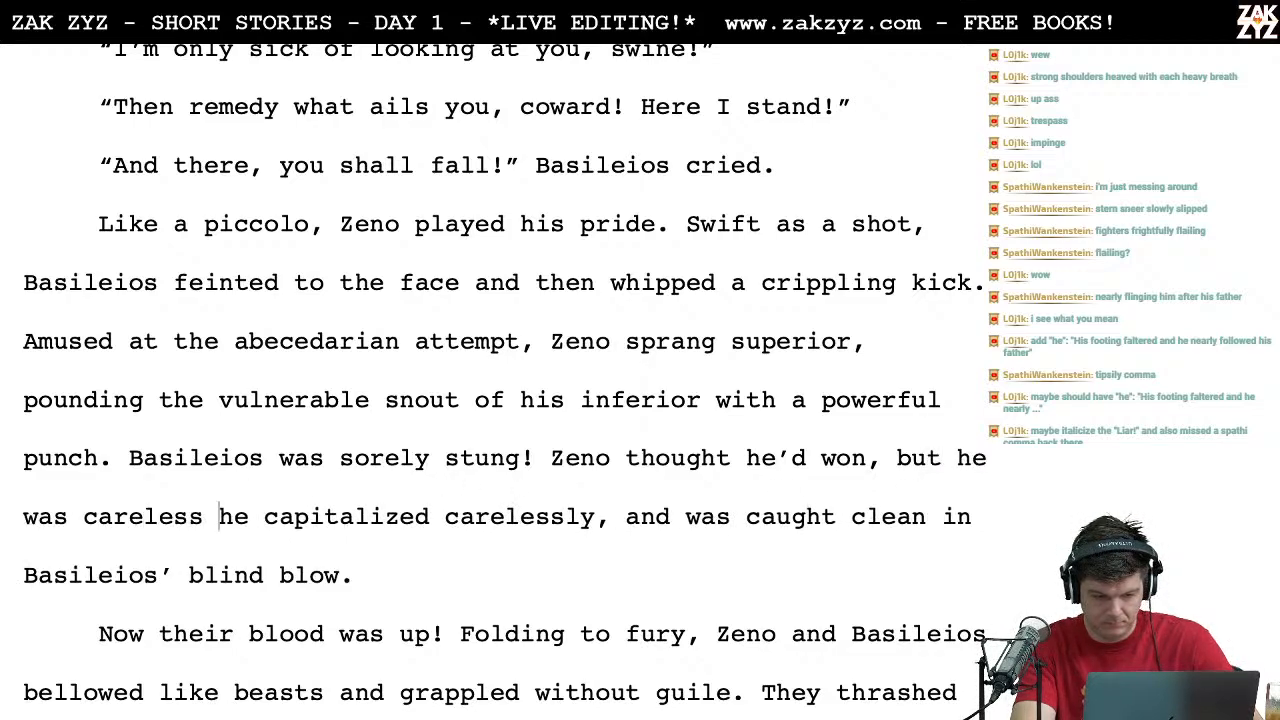
text(in)
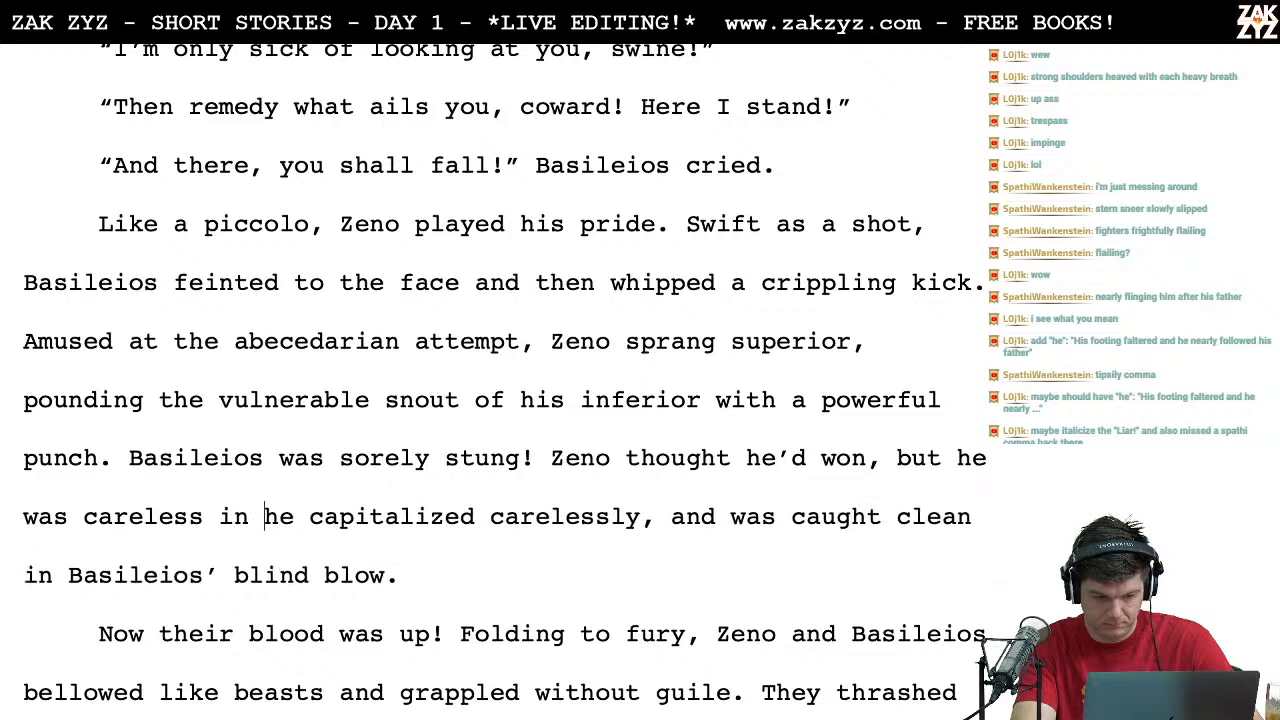
Step: Split the old "he capitalized carelessly" clause into its own paragraph and complete the new wording with "capitalization,"
key(Return)
key(Left)
text(capita)
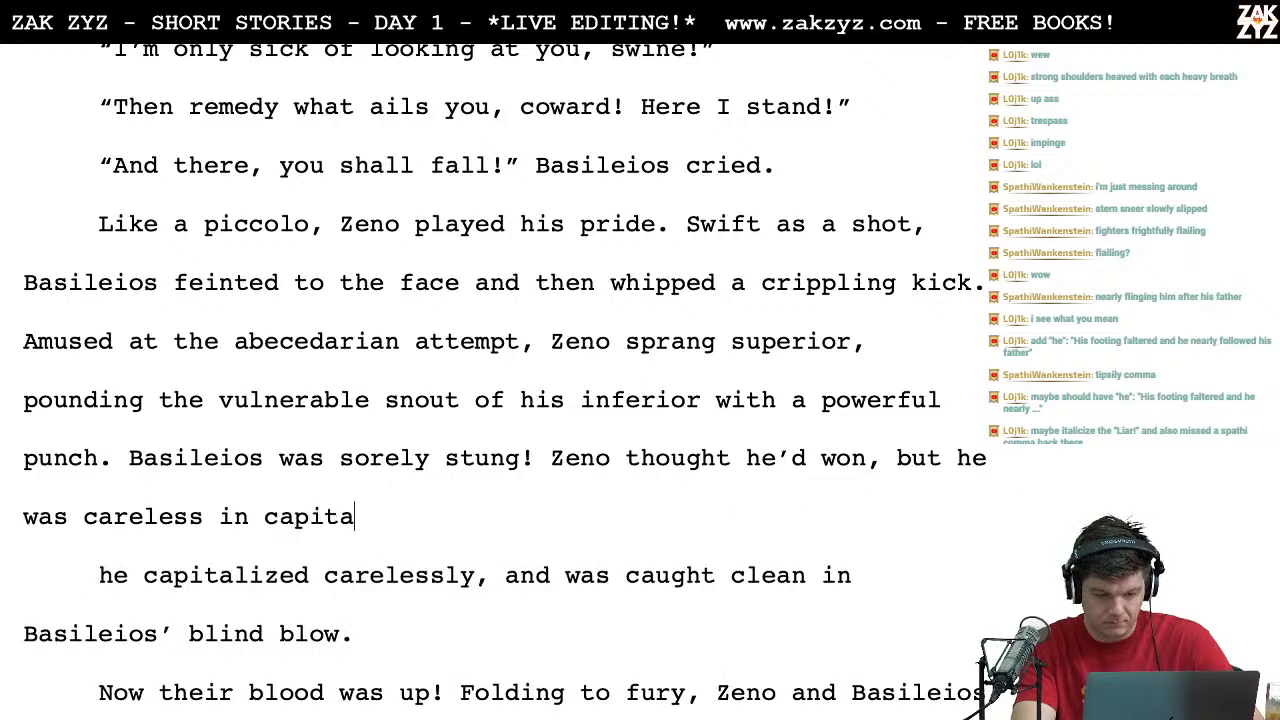
text(lizaito)
key(BackSpace)
key(BackSpace)
key(BackSpace)
text(tion, )
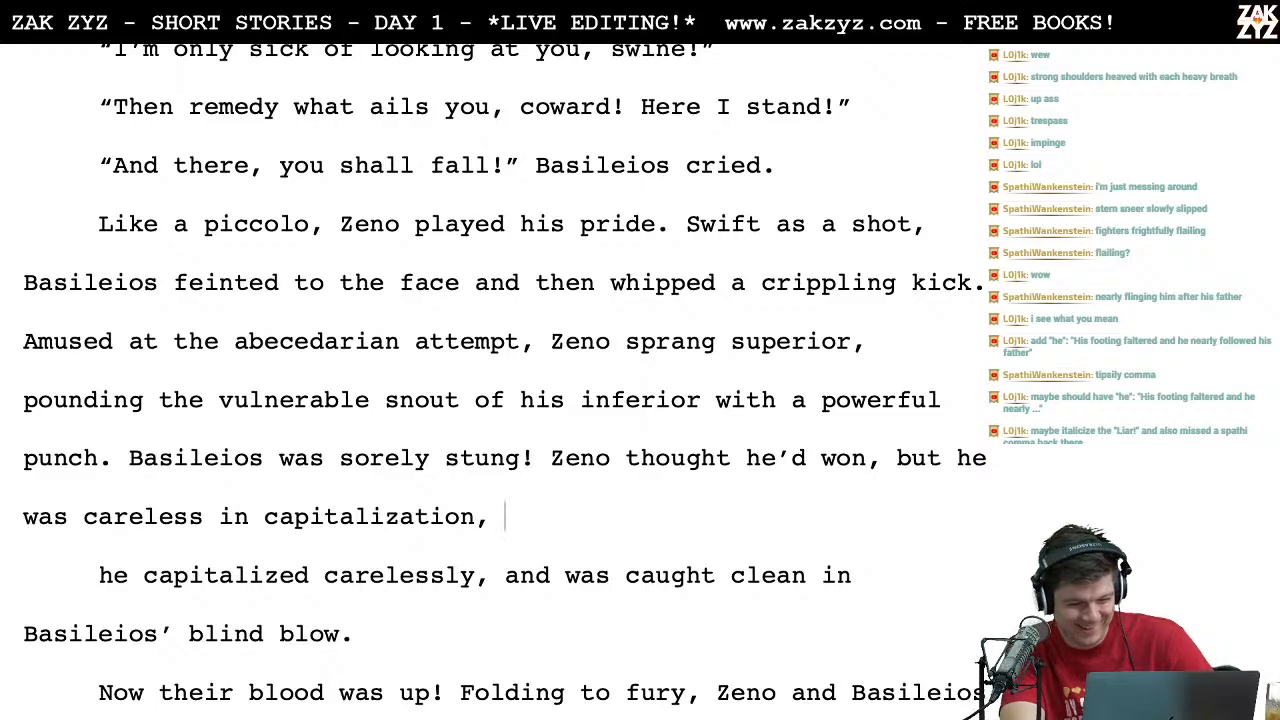
text(a )
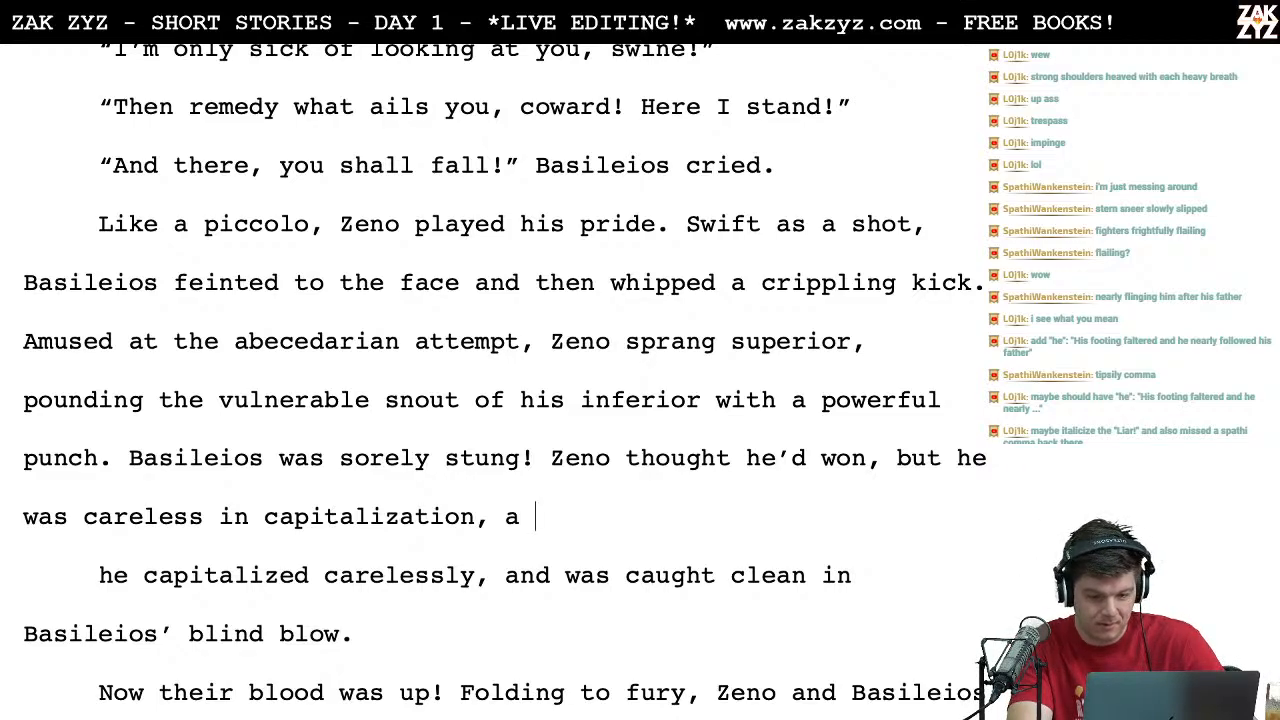
text(blind blow )
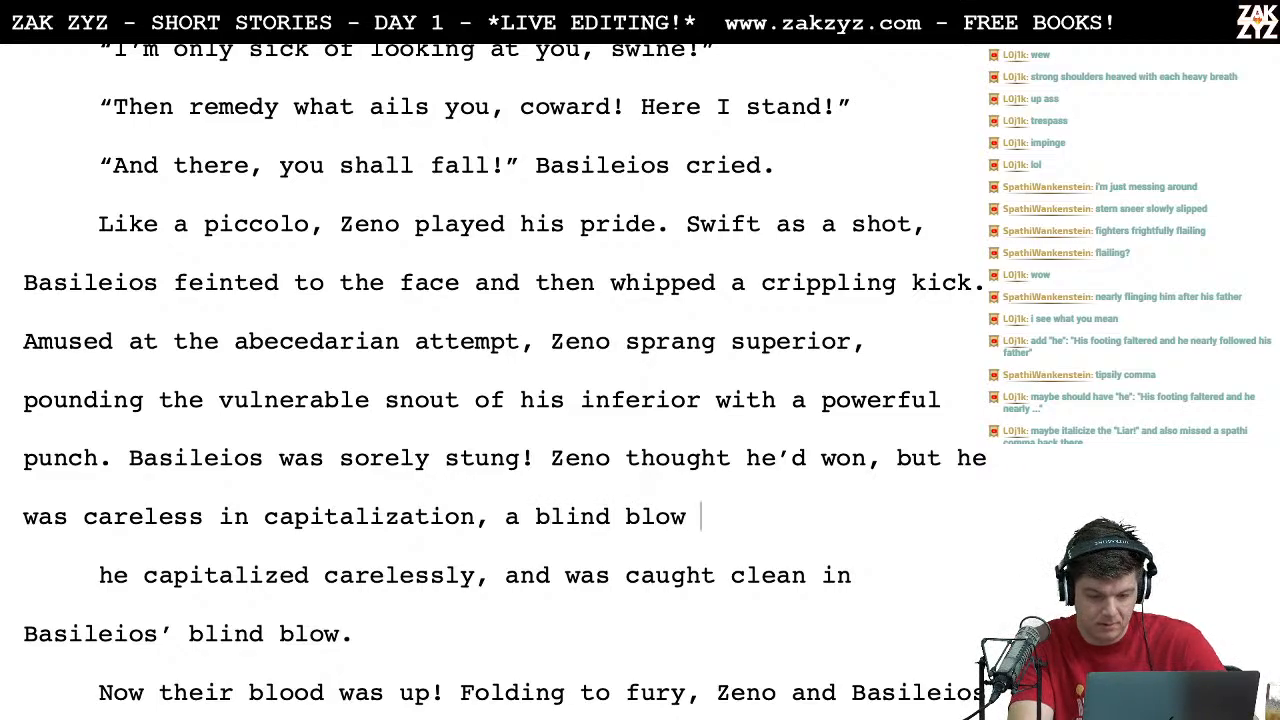
text(from )
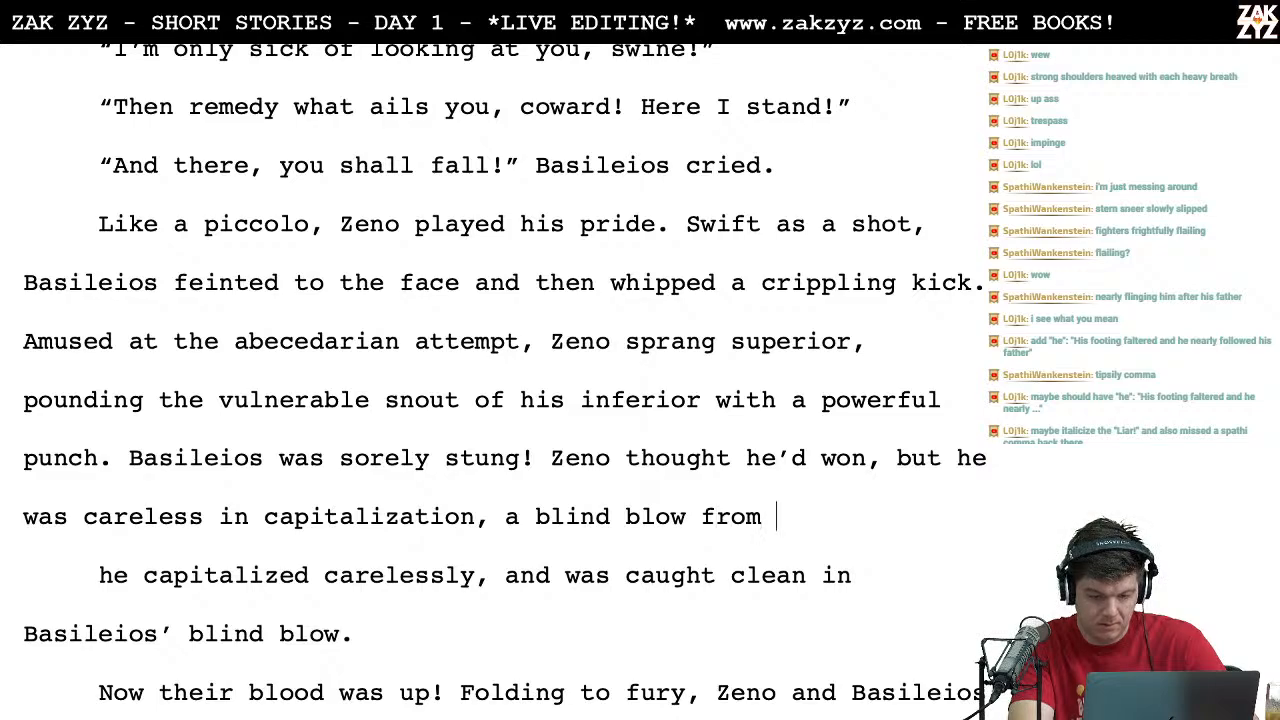
text(Basileos)
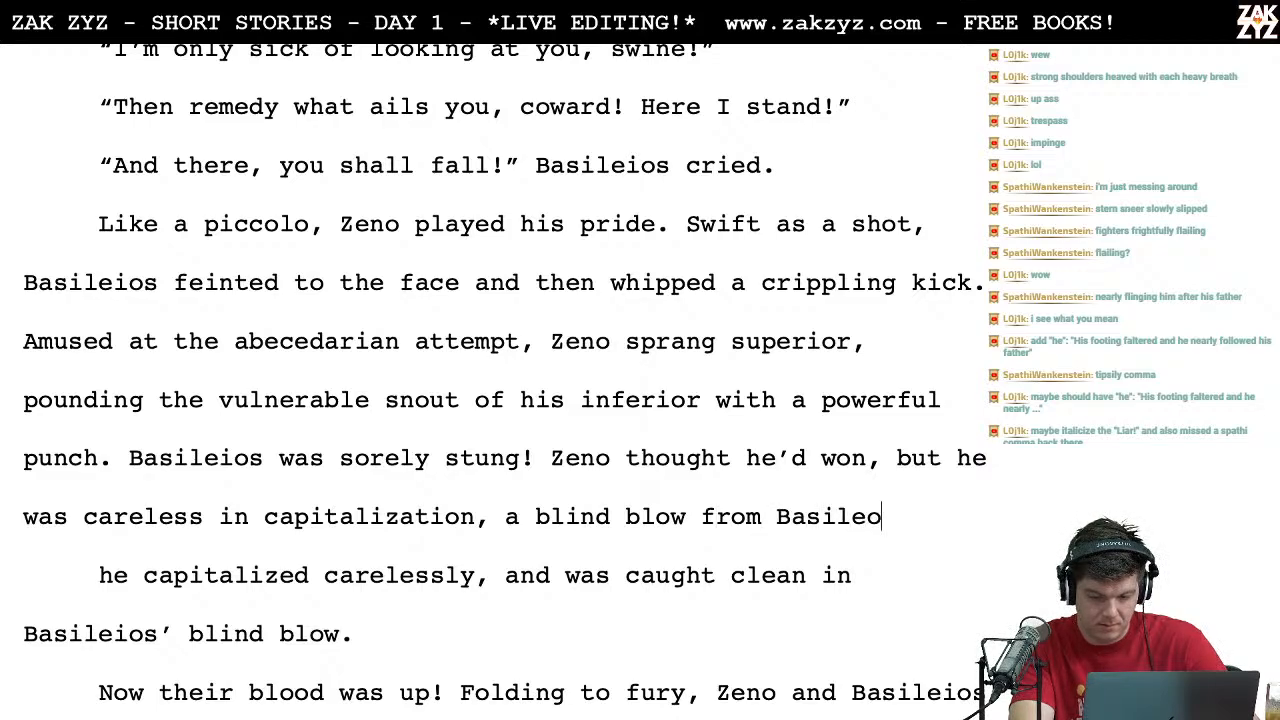
Step: Try continuing the sentence after "careless in capitalization," with a blind blow from Basileios
key(BackSpace)
text(us)
key(BackSpace)
key(BackSpace)
key(BackSpace)
key(BackSpace)
key(BackSpace)
key(BackSpace)
key(BackSpace)
key(BackSpace)
key(BackSpace)
key(BackSpace)
key(BackSpace)
key(BackSpace)
key(BackSpace)
key(BackSpace)
key(BackSpace)
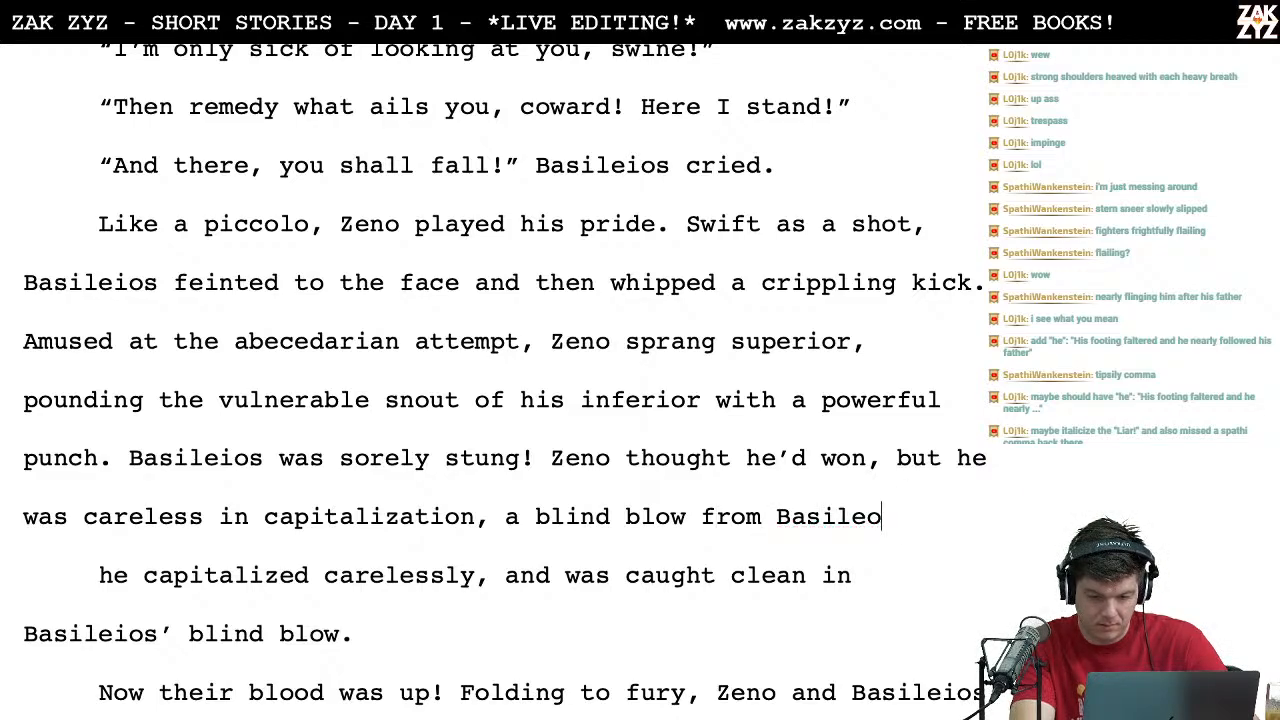
key(BackSpace)
key(BackSpace)
key(BackSpace)
key(BackSpace)
key(BackSpace)
key(BackSpace)
key(BackSpace)
key(BackSpace)
key(BackSpace)
key(BackSpace)
key(BackSpace)
key(BackSpace)
key(BackSpace)
key(BackSpace)
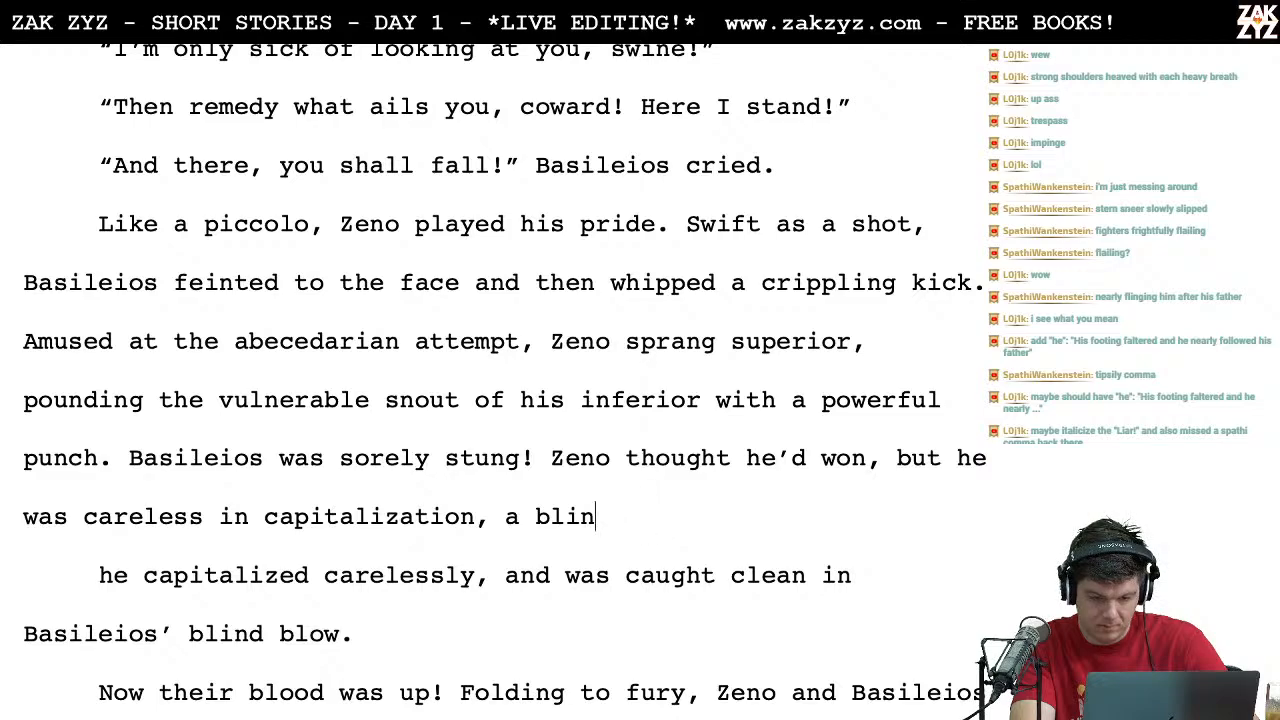
Step: Try continuing after "careless in capitalization," with "Basileios flailed and caught him clean with a blind blow."
text(Ba)
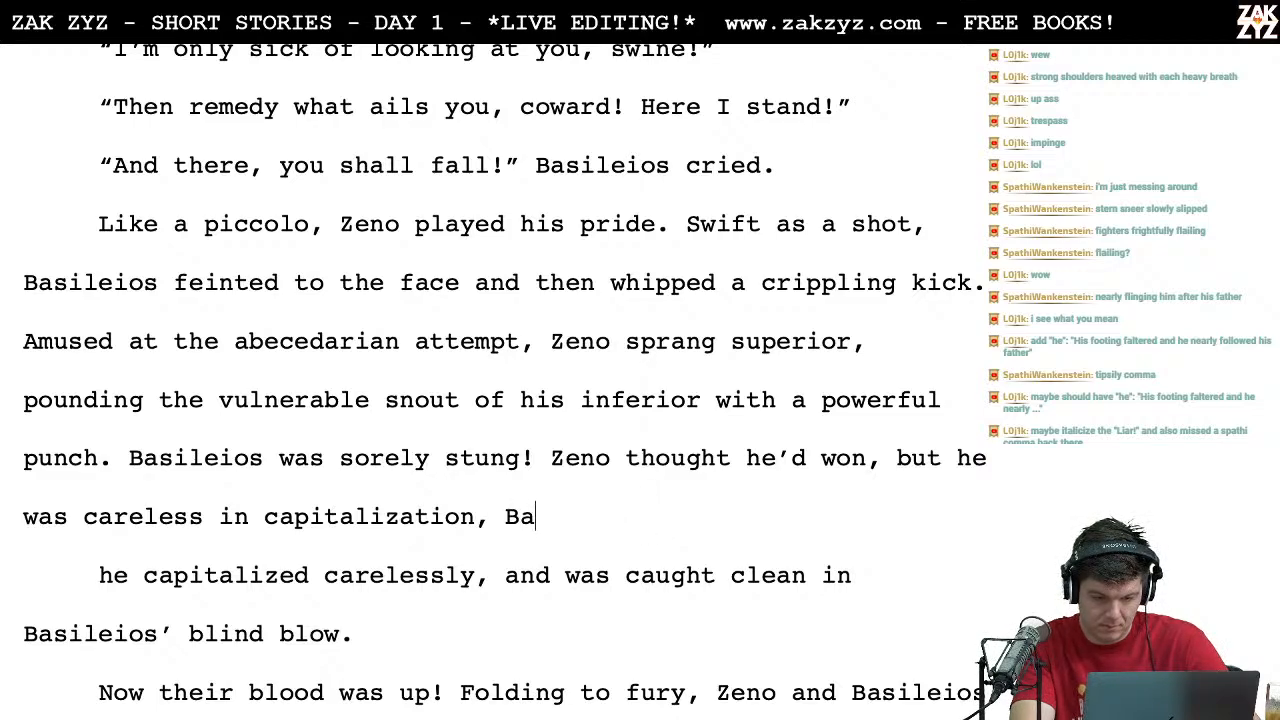
text(sileios )
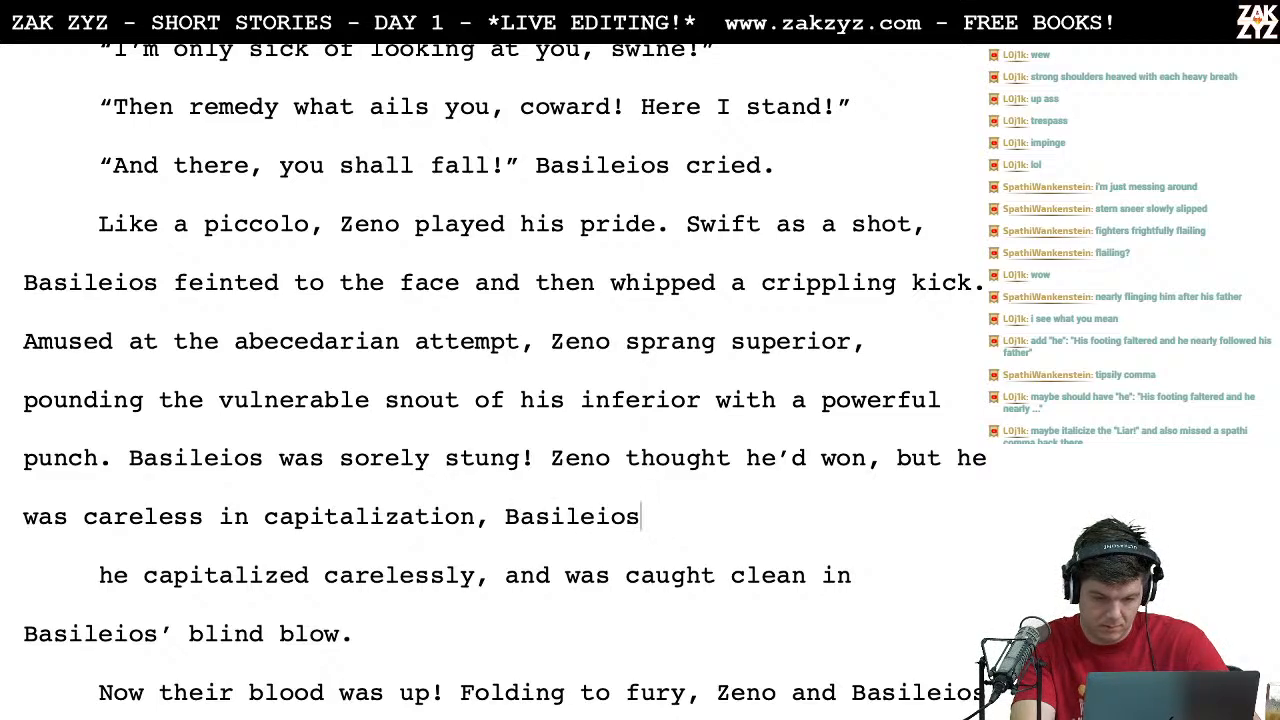
text(flai)
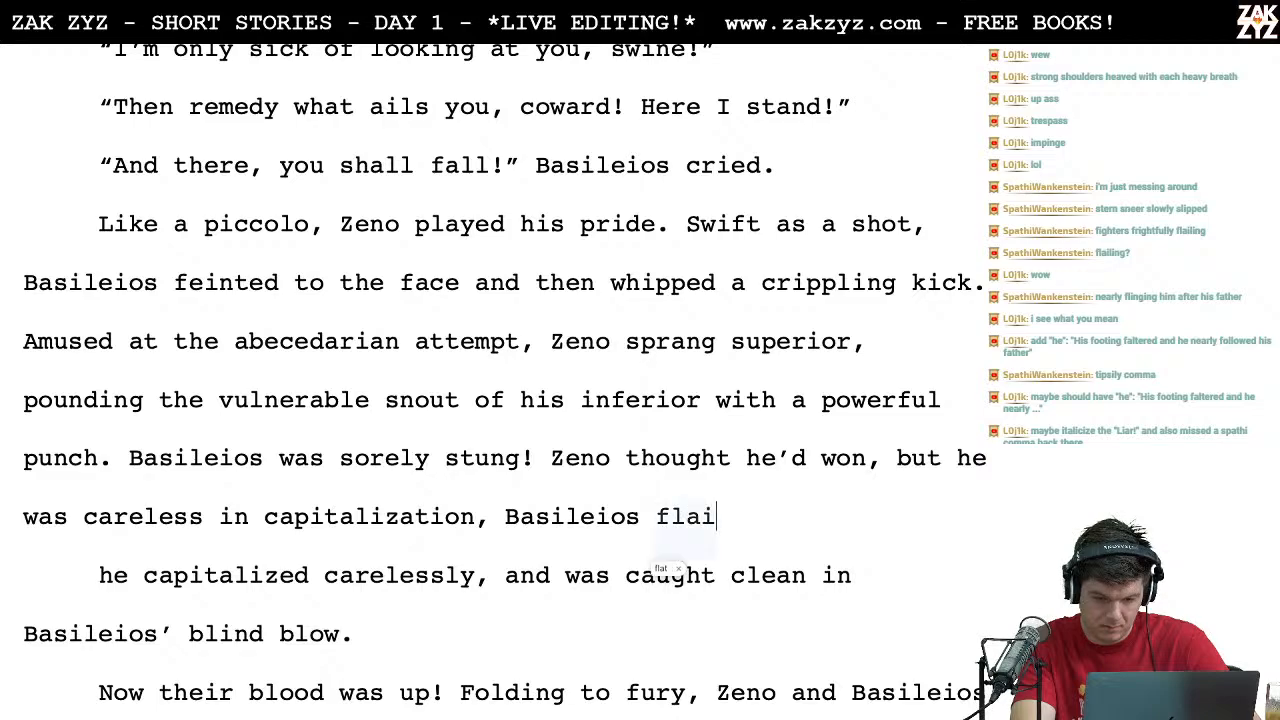
text(led a)
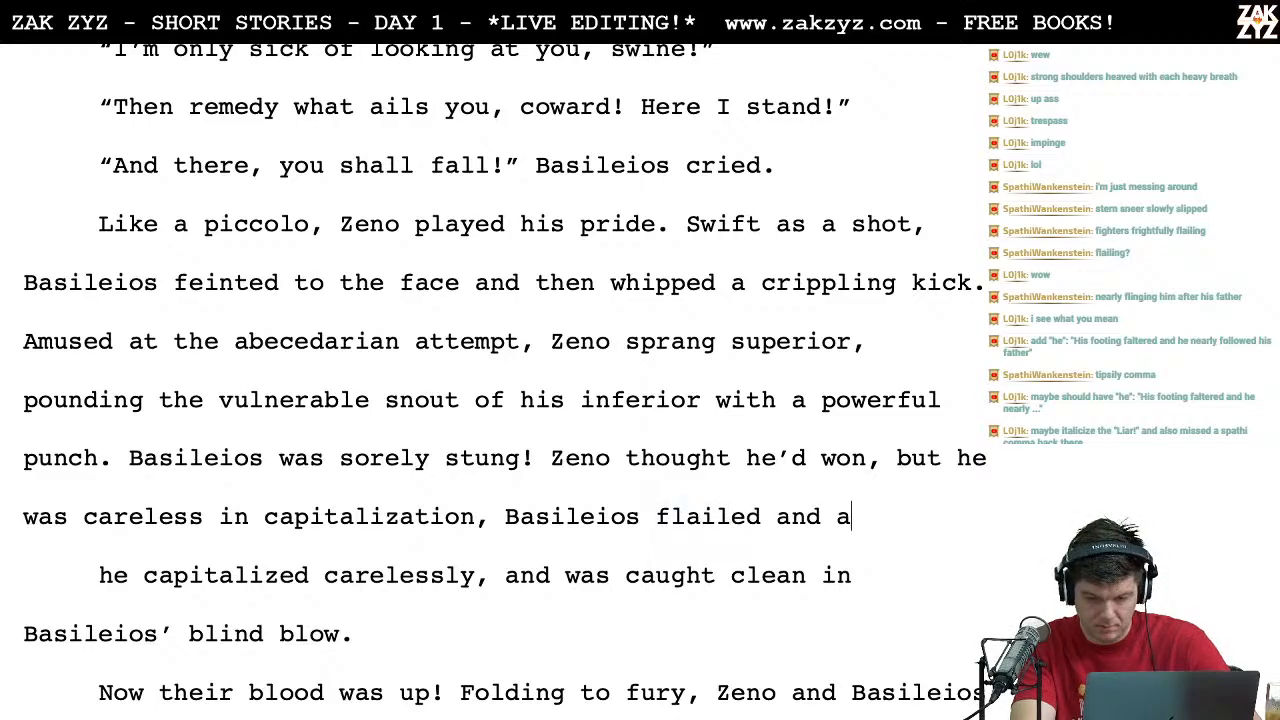
text(nd caught him clean with)
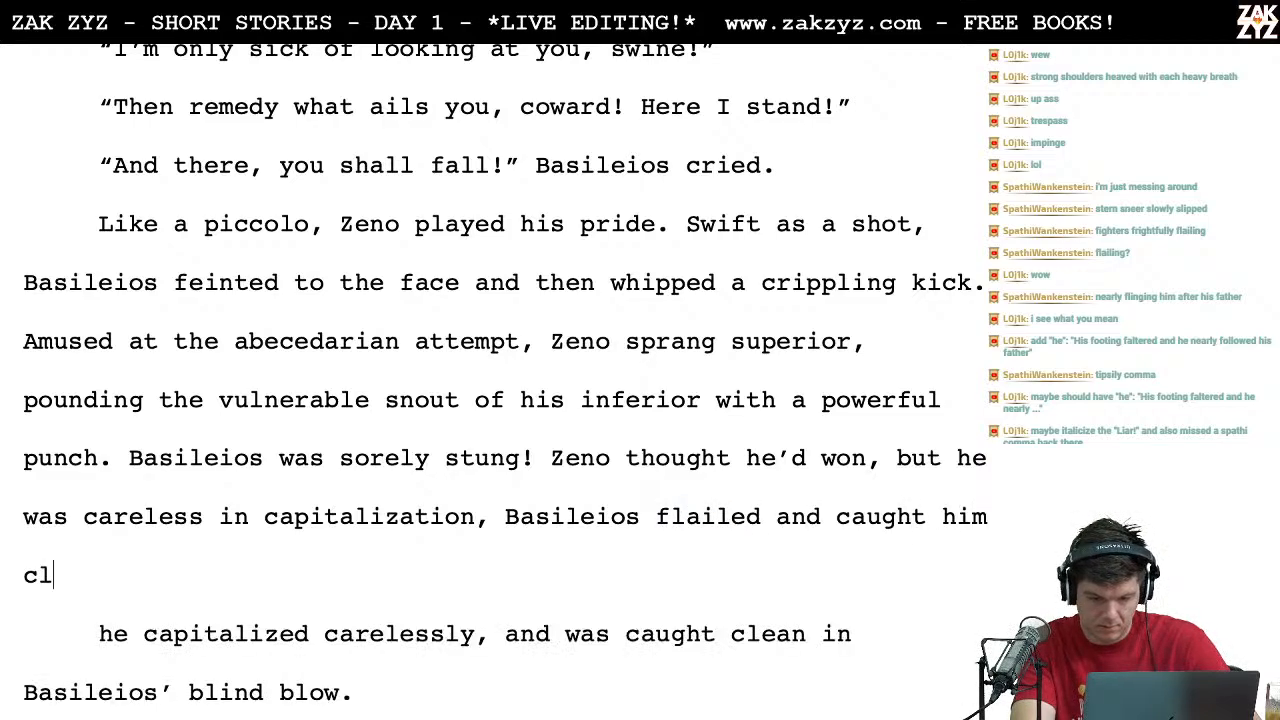
text( a blind blow.)
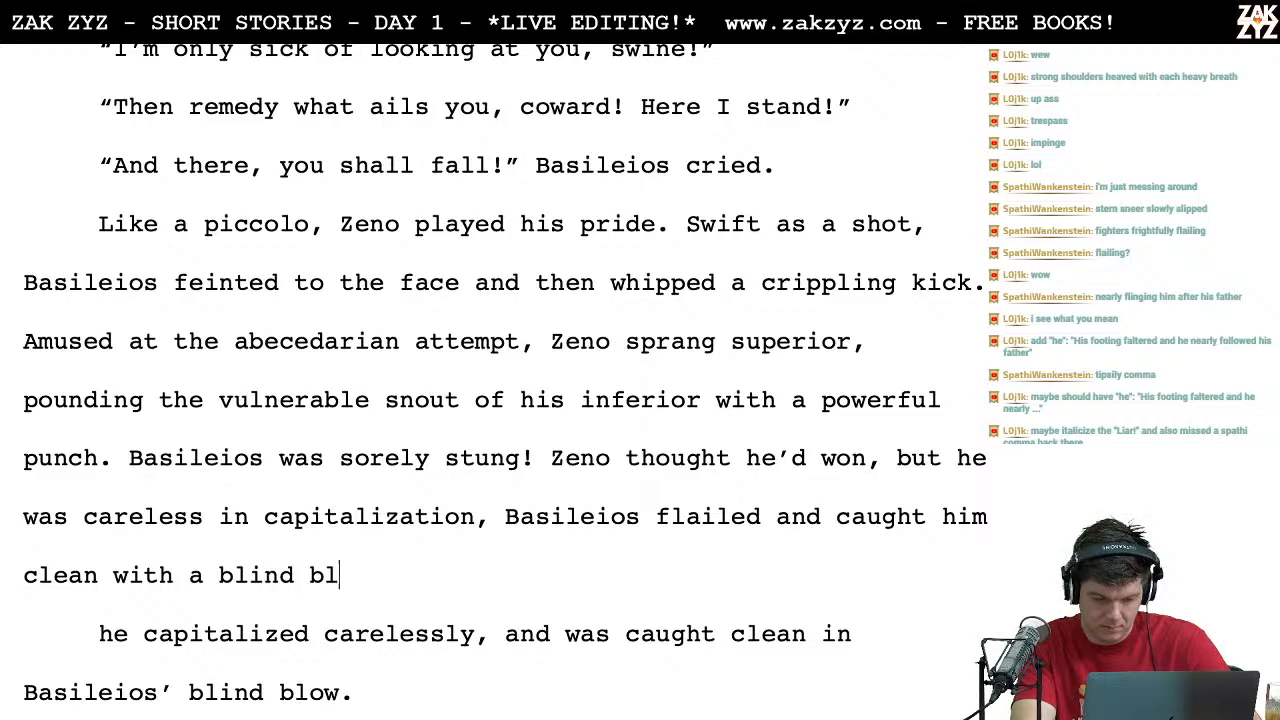
key(shift+Down)
key(shift+Down)
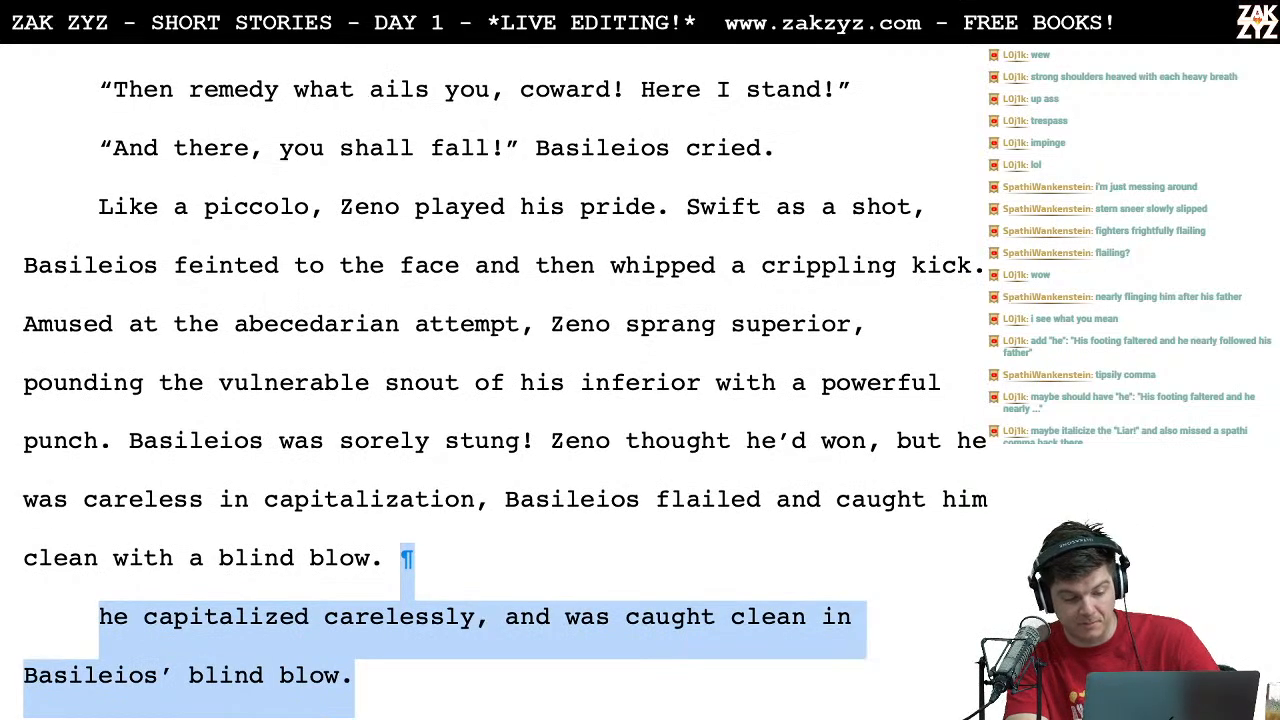
key(Up)
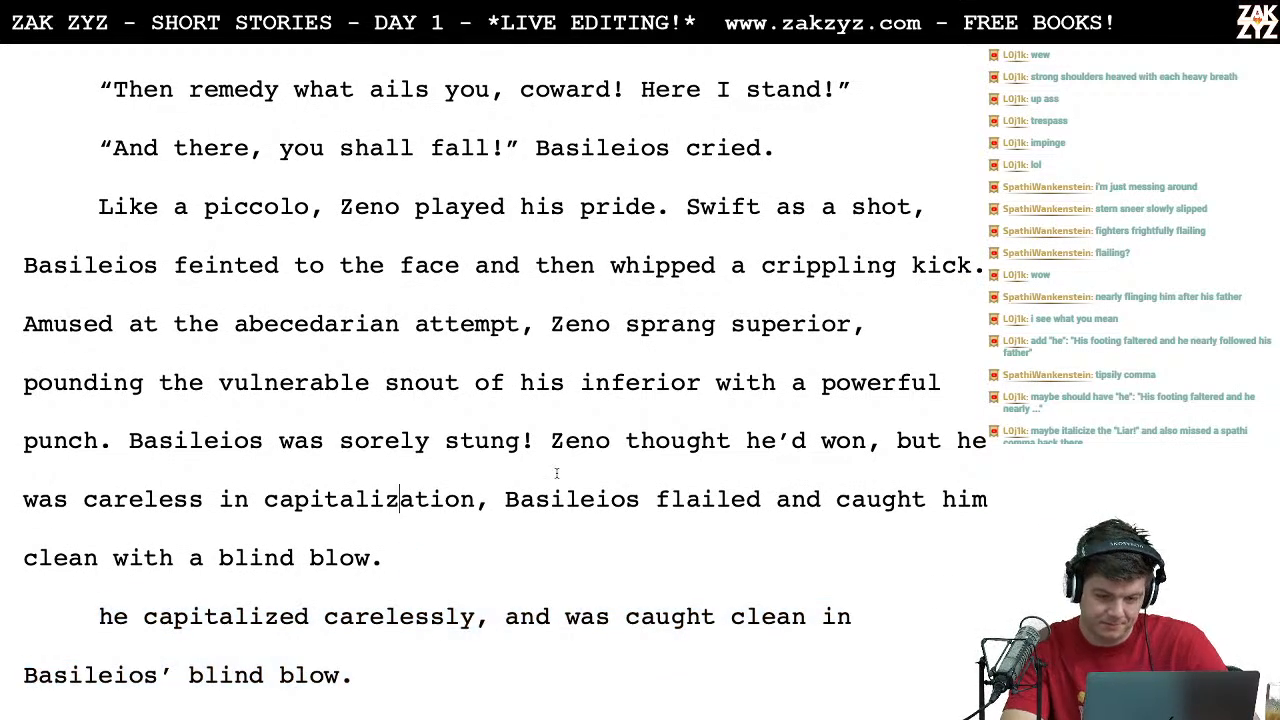
Step: Split "Basileios flailed and caught him clean with a blind blow." into its own paragraph as an alternative
key(Down)
key(Left)
key(Up)
key(Right)
key(Right)
key(Right)
key(Right)
key(Right)
key(Right)
key(Right)
key(Right)
key(Return)
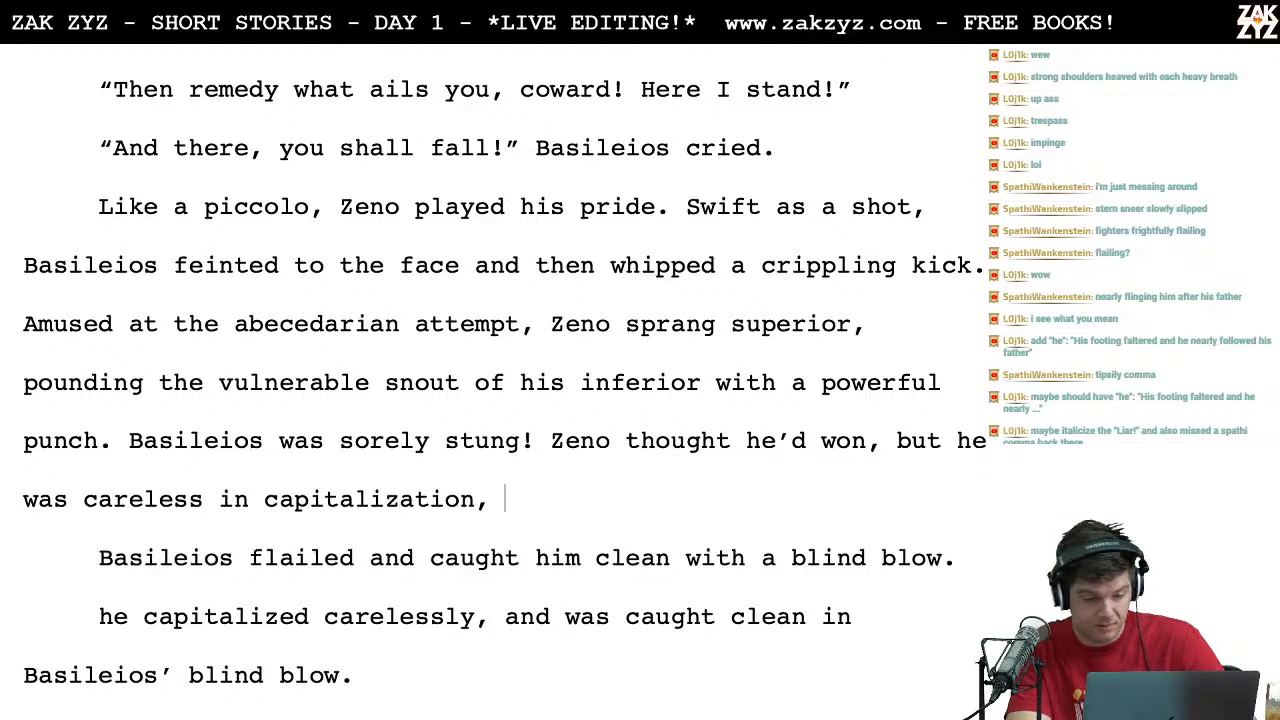
Step: Finish the sentence after "he was careless in capitalization," with "a blind blow caught him clean."
text(a blind blof)
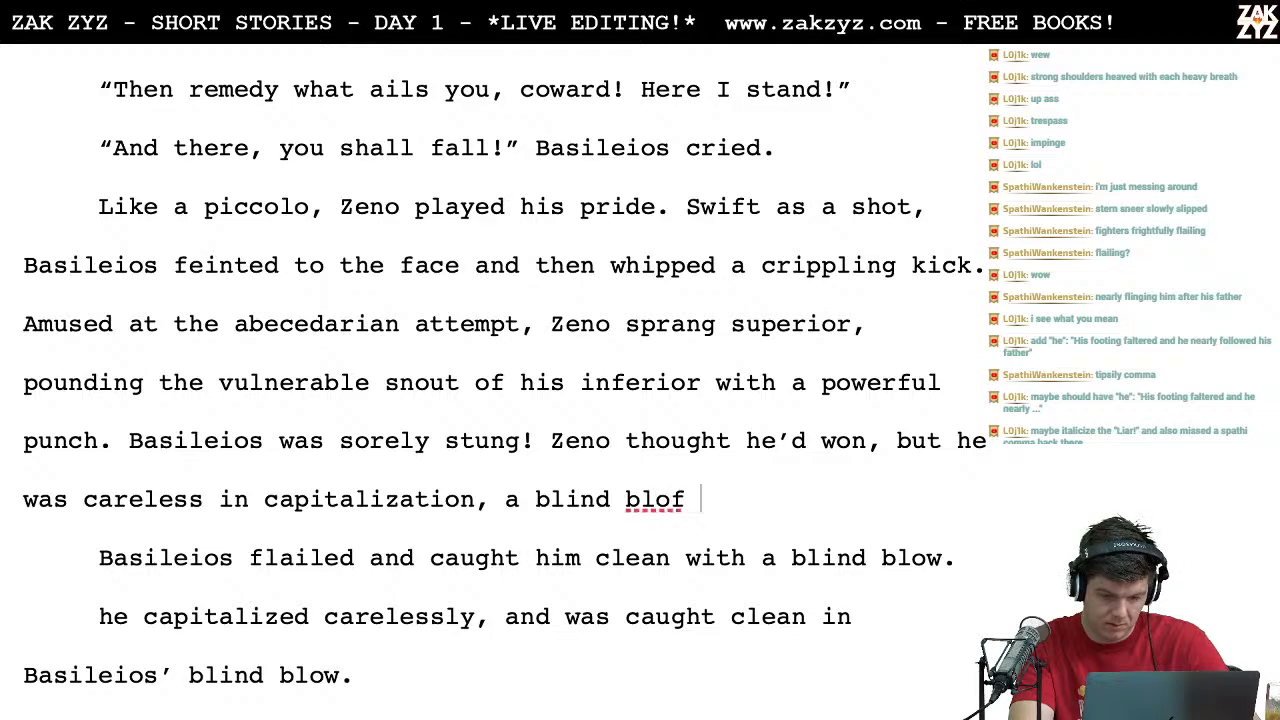
key(BackSpace)
key(BackSpace)
text(w)
text( caug)
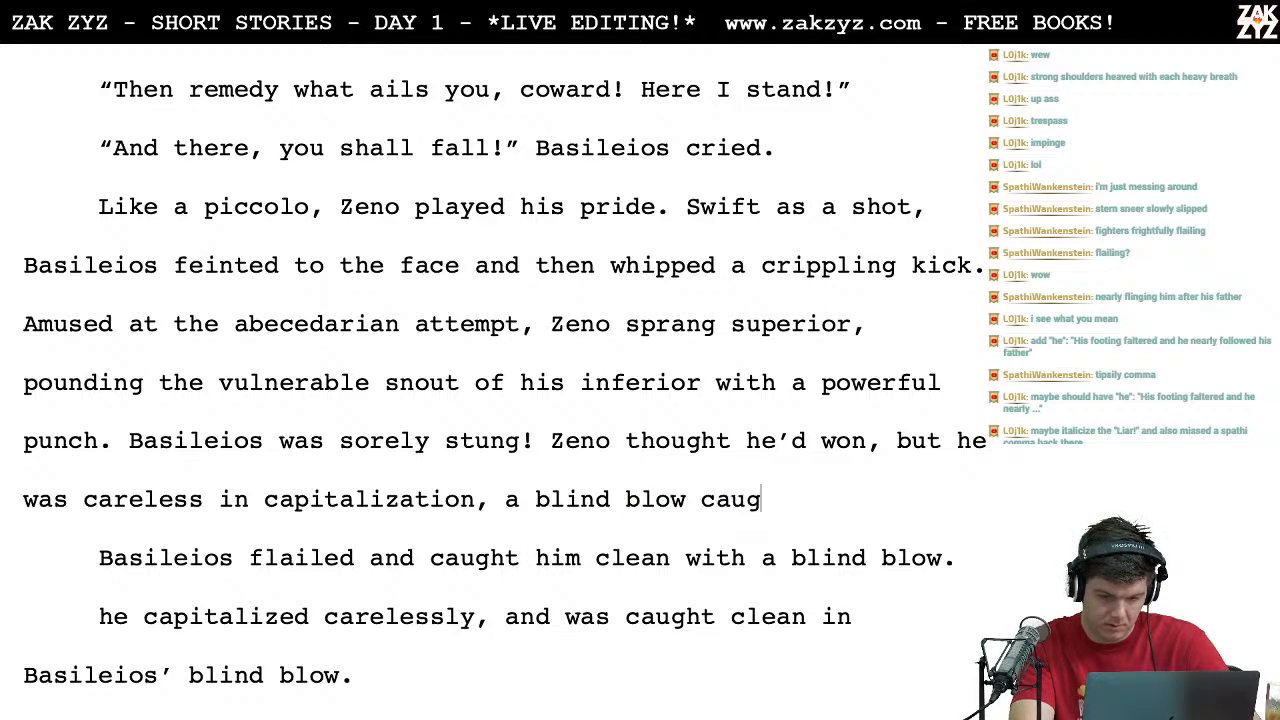
text(ht him clean.)
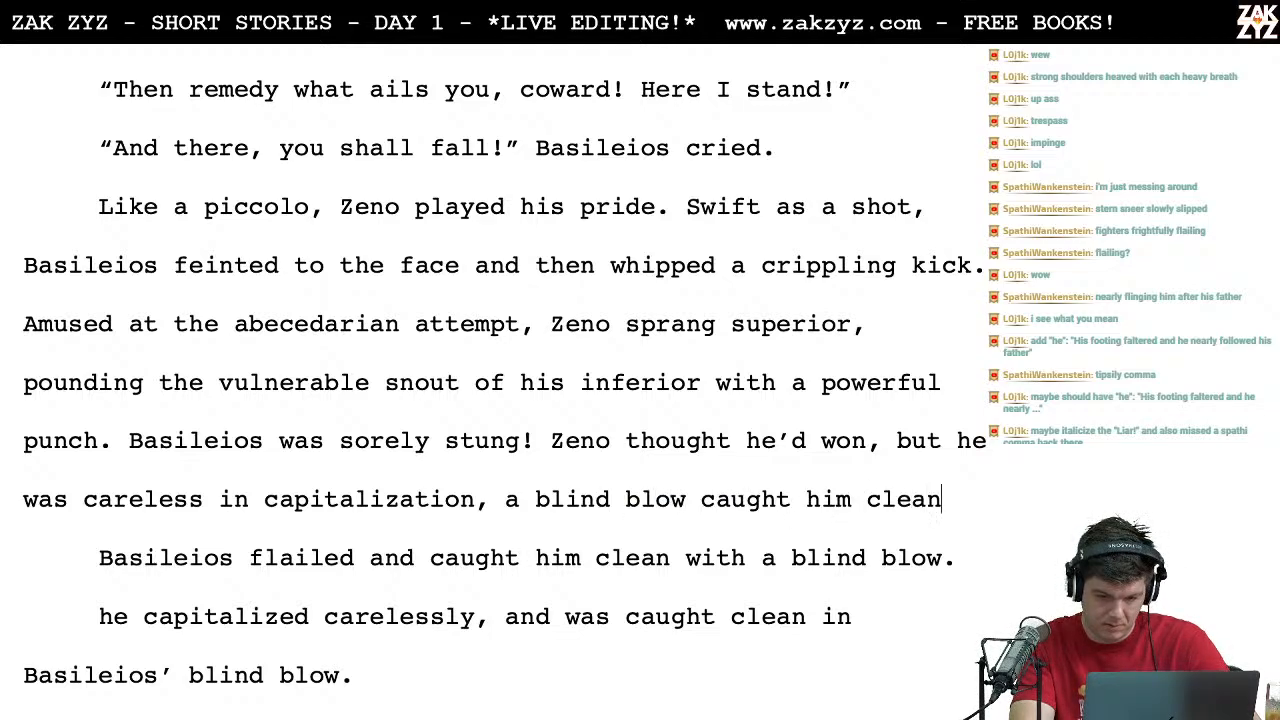
Step: Delete the two leftover alternatives, "Basileios flailed and caught him clean..." and "he capitalized carelessly...", below the rewritten sentence
key(shift+Down)
key(shift+Down)
key(shift+Down)
key(BackSpace)
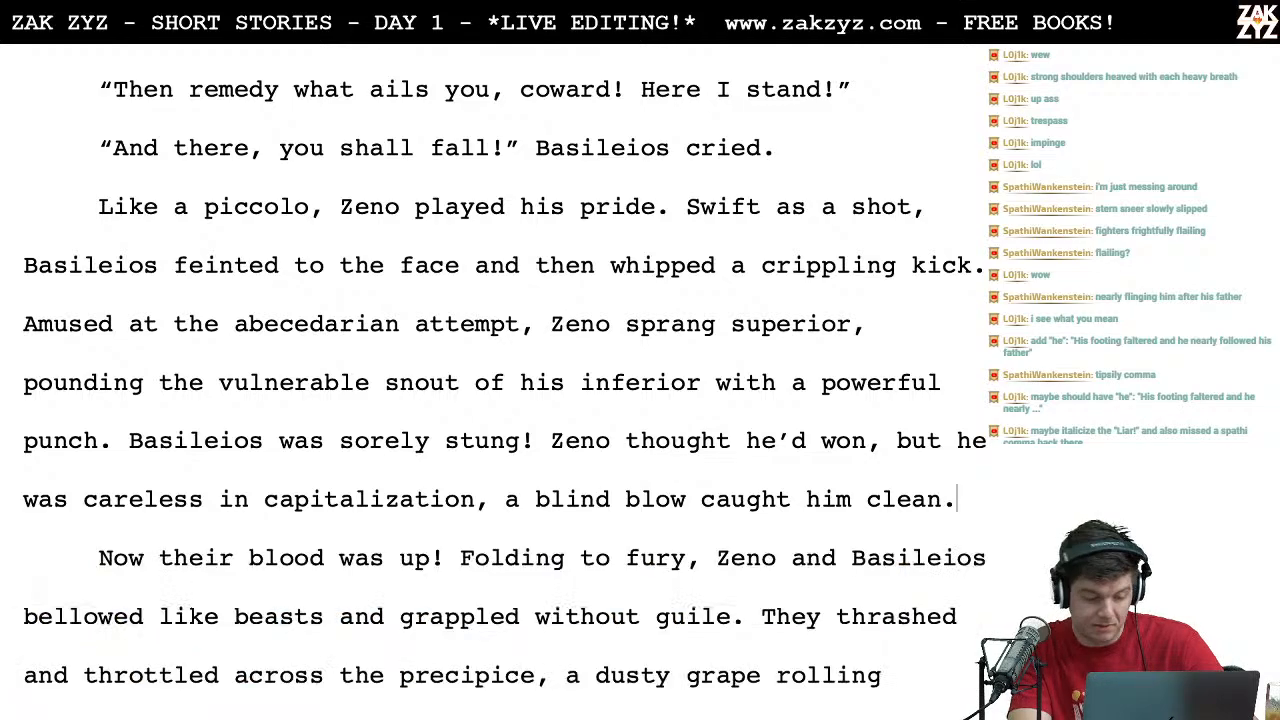
Step: Insert a comma after "Now" at the start of the paragraph "Now their blood was up!"
key(Down)
key(Left)
key(Right)
key(Up)
key(Right)
key(Right)
key(Right)
text(,)
Step: Proofread the story from "Now, their blood was up!" through the closing words "concupiscent dogs."
key(Right)
key(Right)
key(Right)
key(Right)
key(Right)
key(Right)
key(Right)
key(Right)
key(Right)
key(Right)
key(Right)
key(Right)
key(Right)
key(Right)
key(Right)
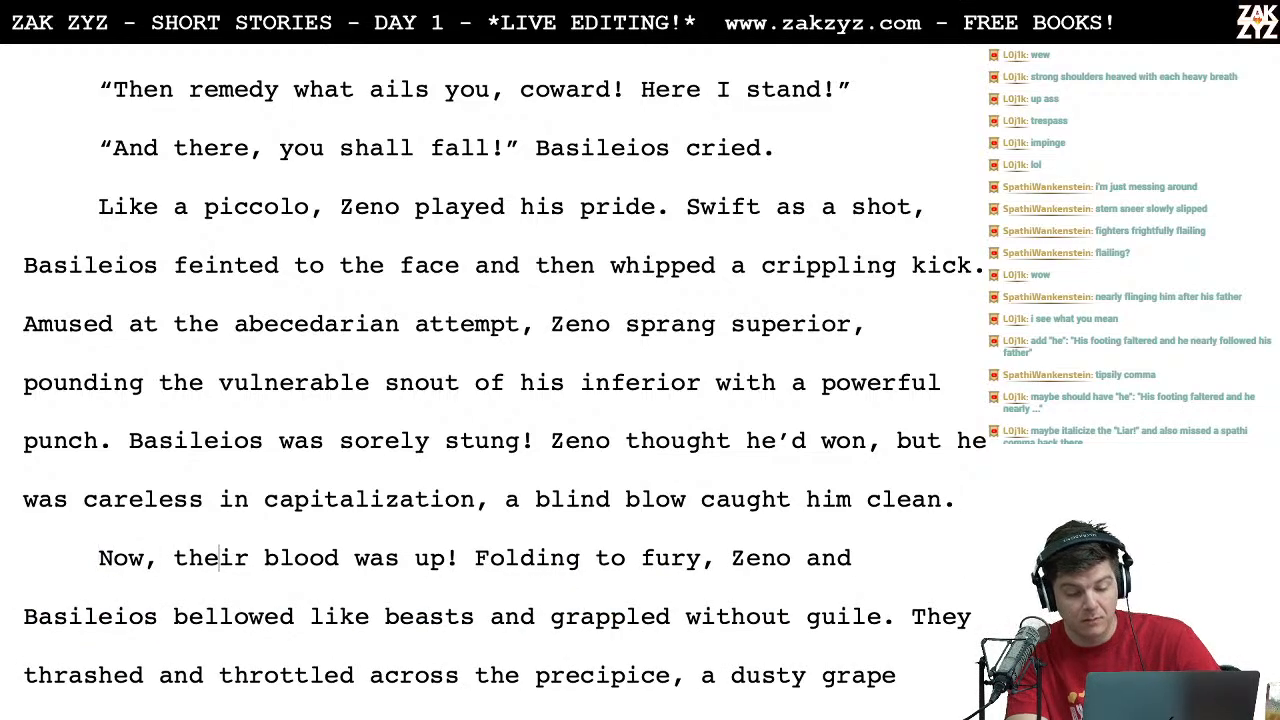
key(Down)
key(Left)
key(Left)
key(Left)
key(Left)
key(Left)
key(Left)
key(Left)
key(Left)
key(Left)
key(Left)
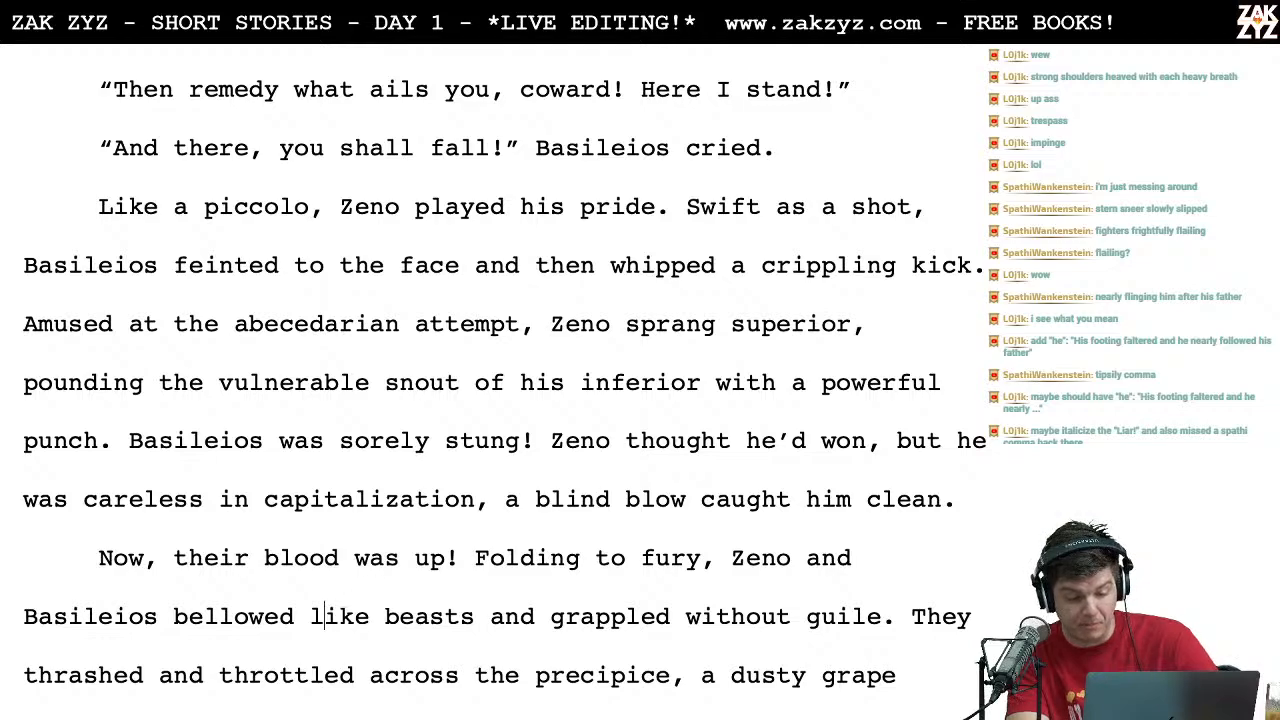
key(Right)
key(Right)
key(Right)
key(Right)
key(Right)
key(Right)
key(Right)
key(Right)
key(Right)
key(Right)
key(Right)
key(Right)
key(Right)
key(Right)
key(Right)
key(Right)
key(Right)
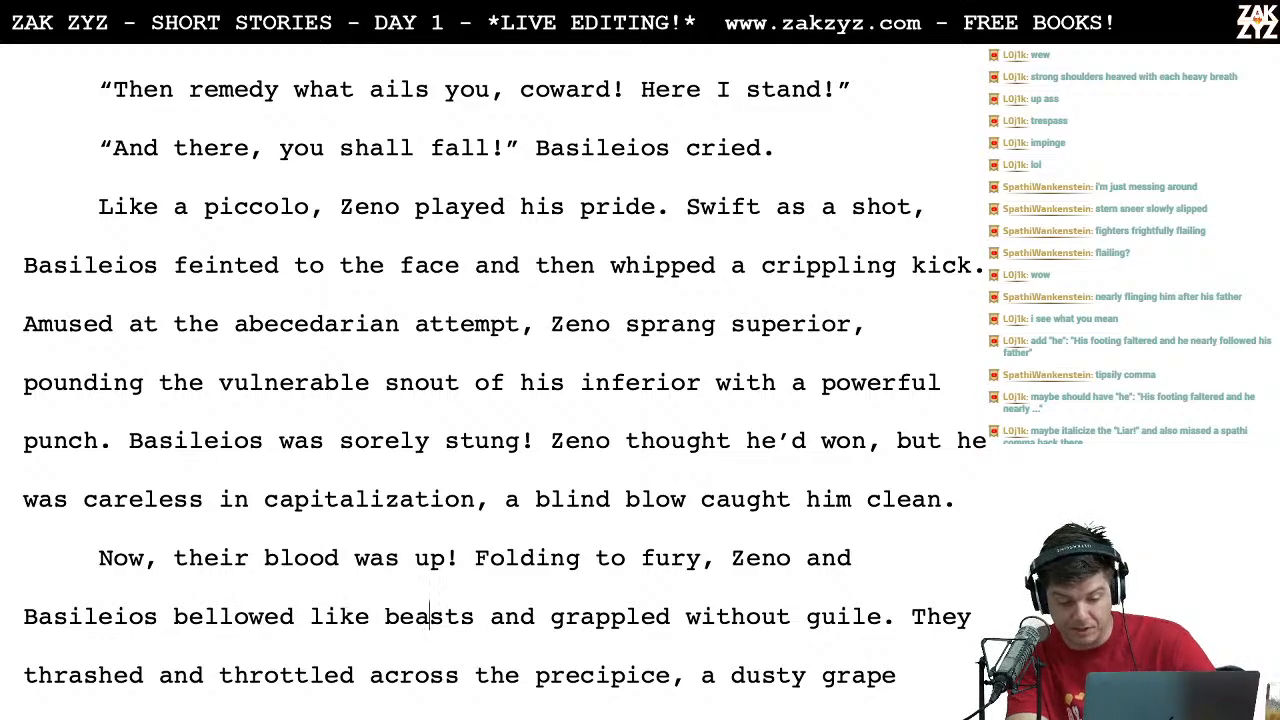
key(Down)
scroll(407, 416, down, 3)
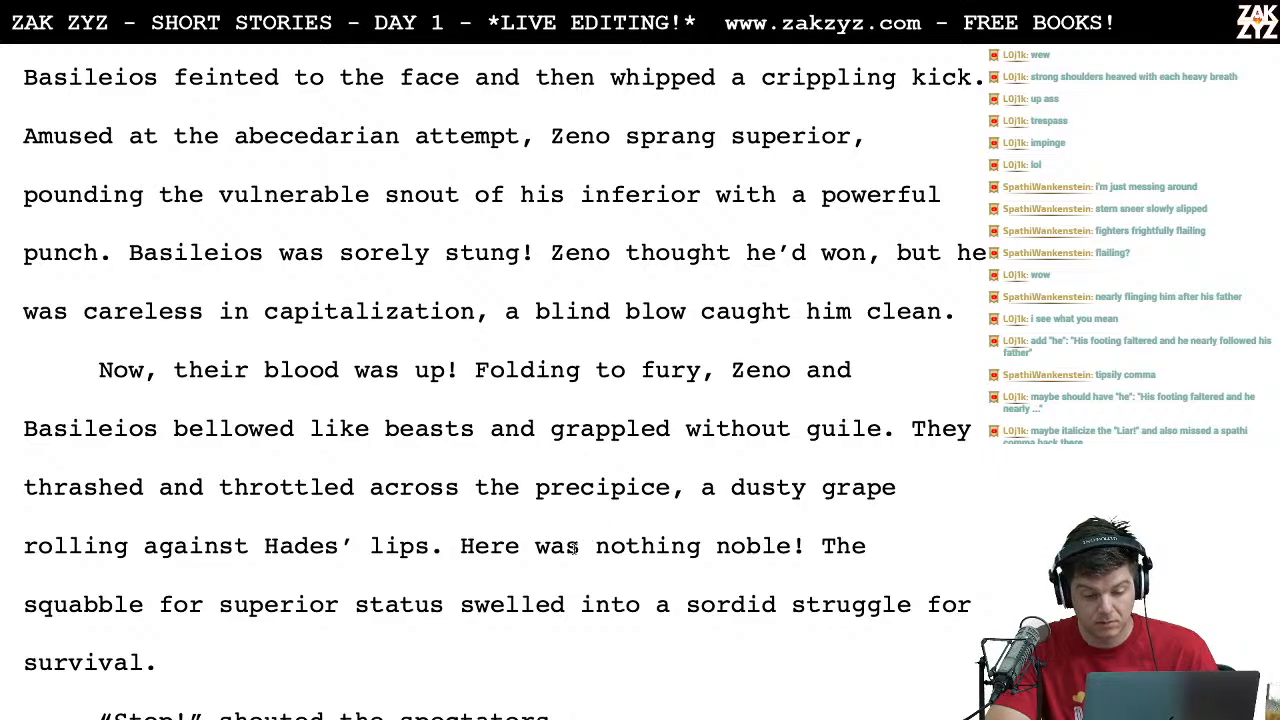
scroll(648, 545, down, 1)
click(520, 540)
scroll(535, 595, down, 3)
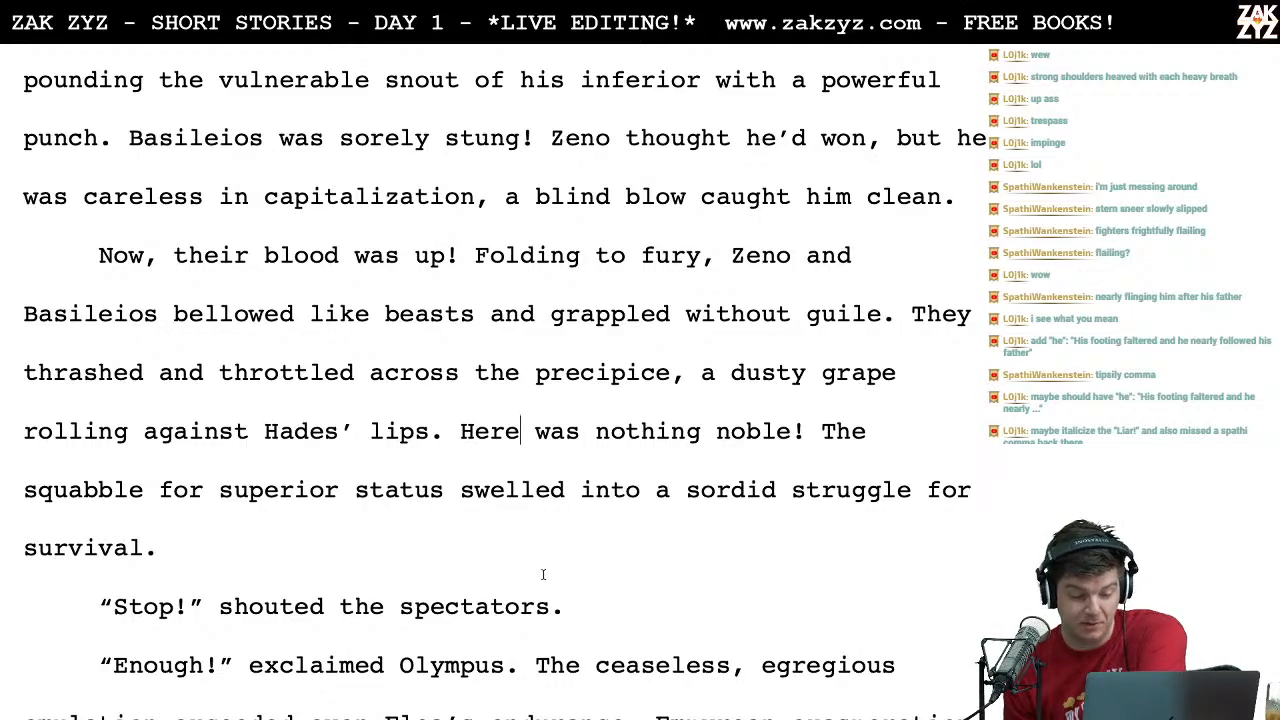
scroll(543, 574, down, 2)
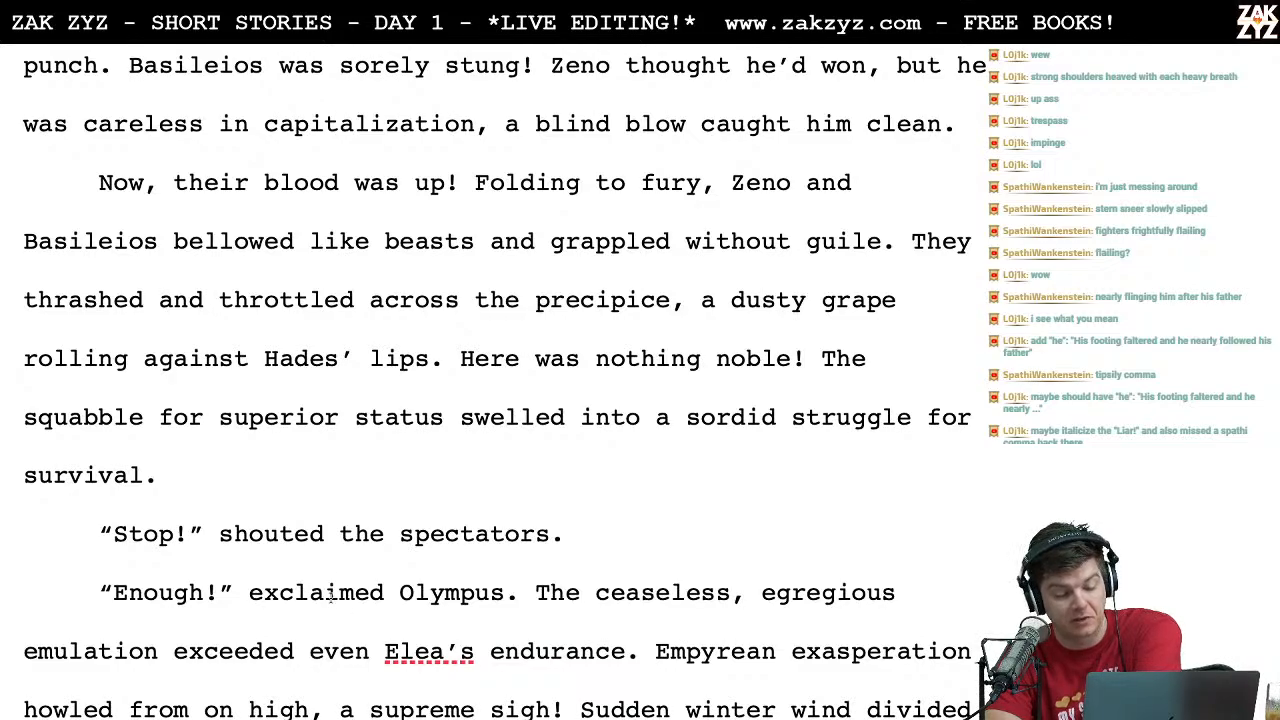
scroll(578, 588, down, 2)
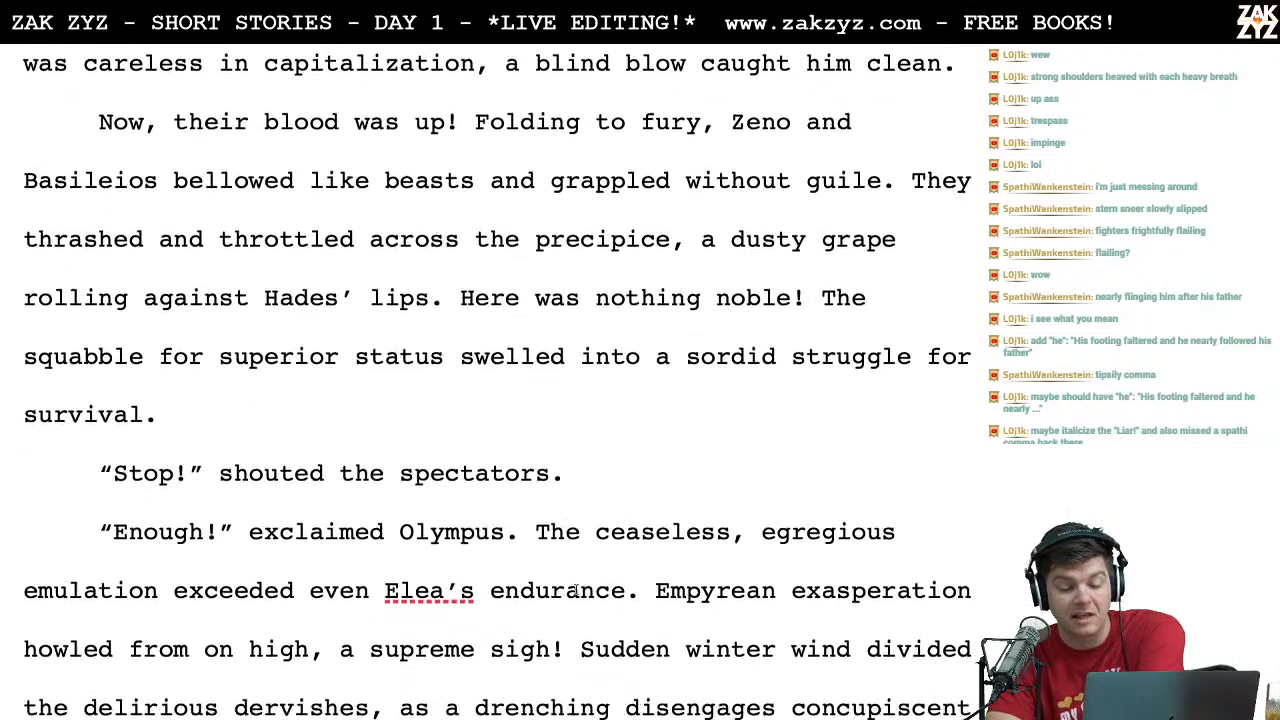
click(354, 512)
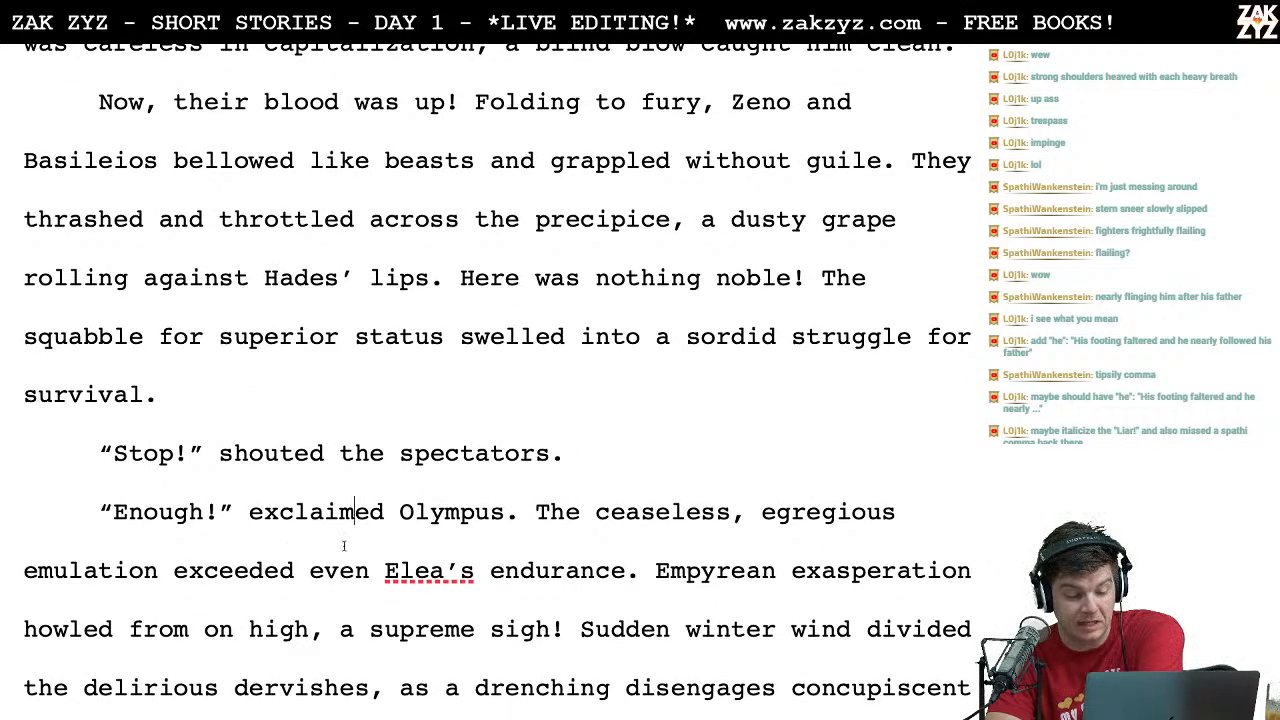
scroll(405, 641, down, 5)
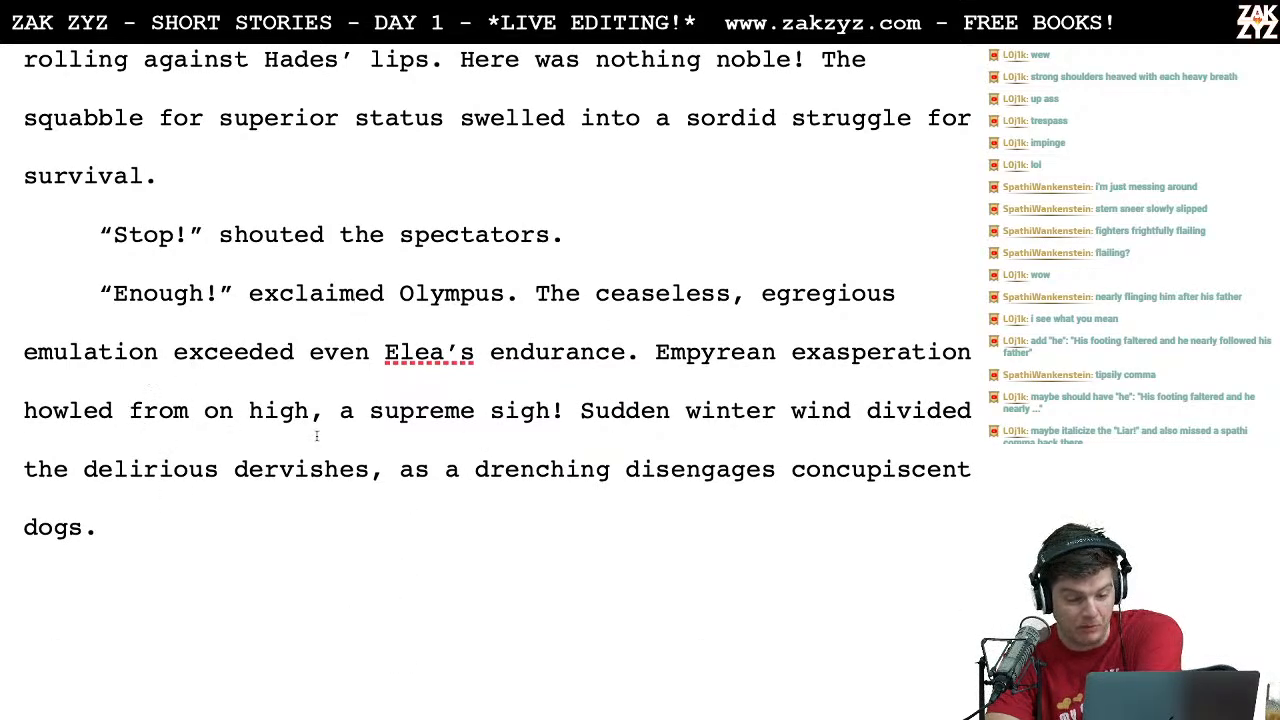
scroll(320, 400, down, 1)
scroll(437, 377, down, 2)
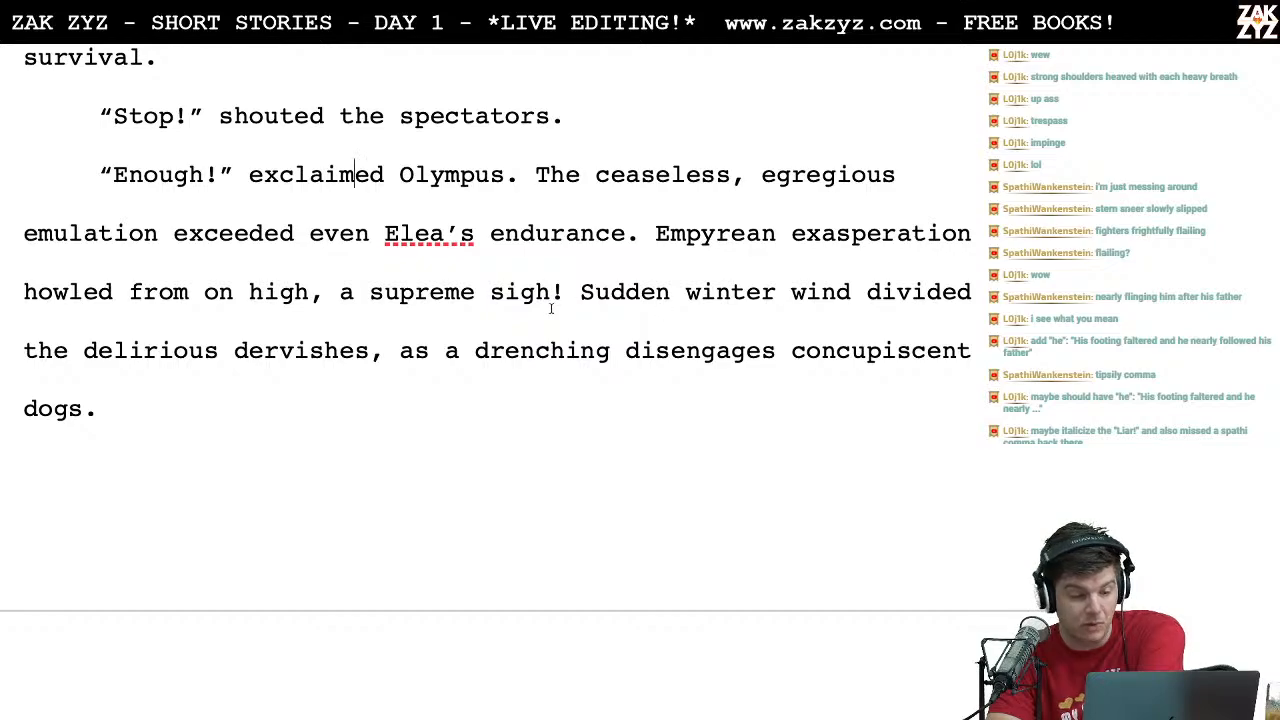
scroll(312, 405, down, 1)
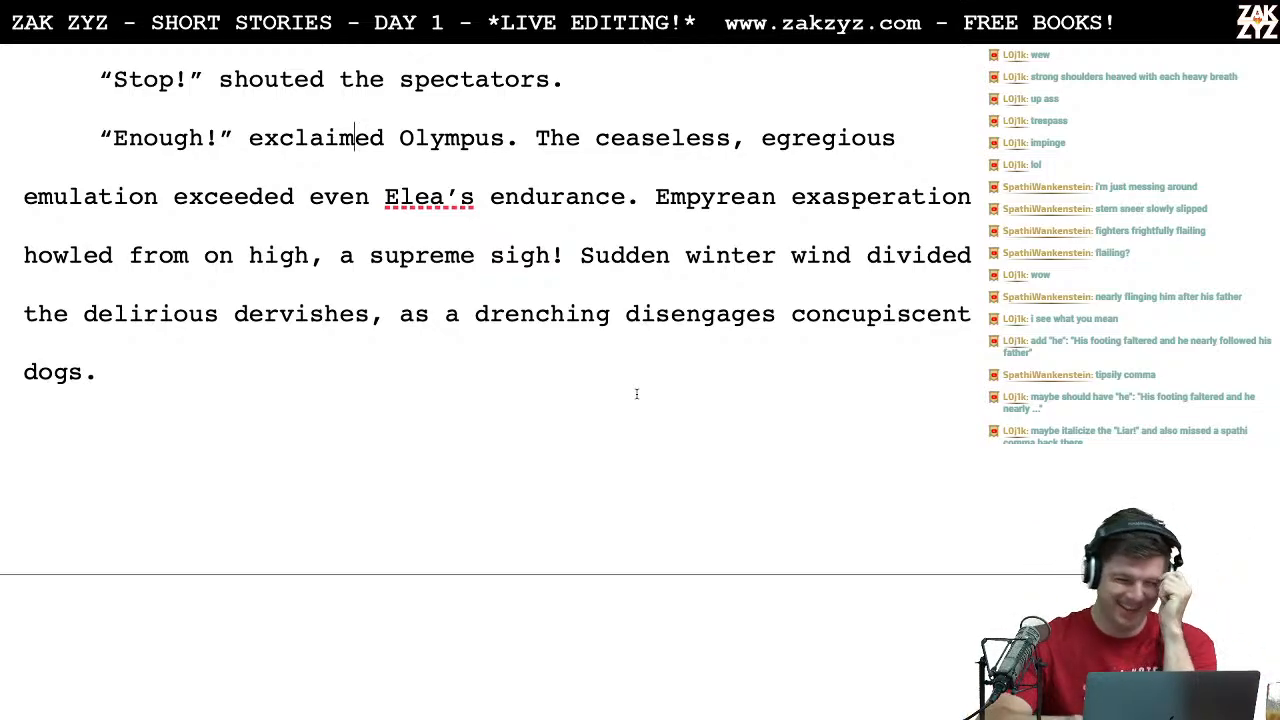
Step: Reread the fight from Basileios' feint and Zeno's punch through Olympus' intervention, checking the wording and flow
scroll(636, 394, up, 5)
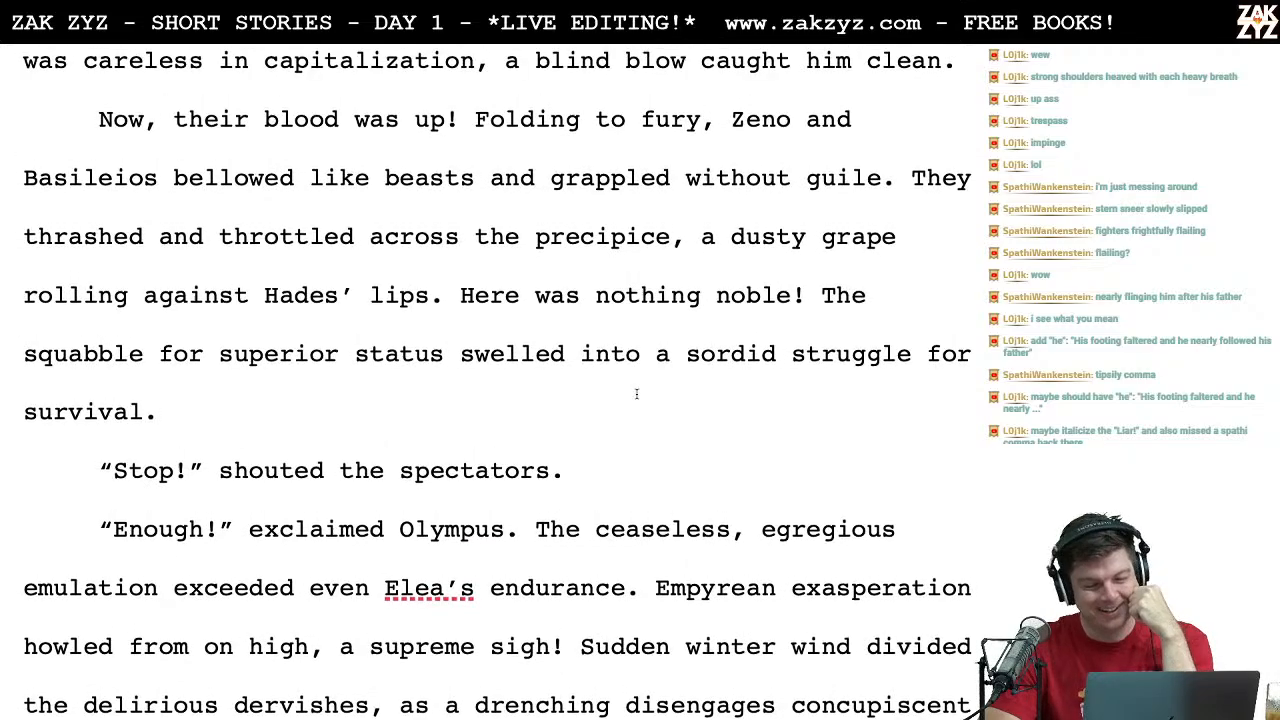
scroll(636, 394, up, 2)
scroll(636, 394, up, 3)
scroll(636, 394, up, 2)
scroll(636, 394, down, 1)
scroll(636, 394, down, 1)
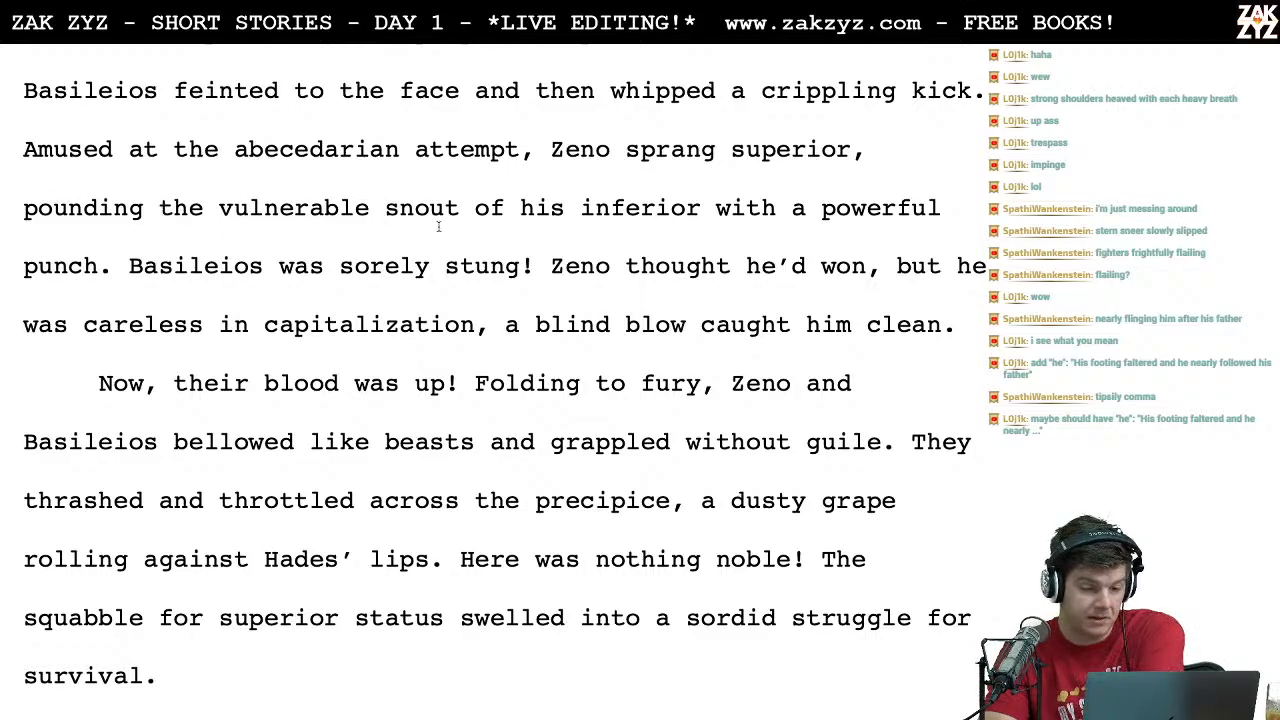
scroll(432, 224, down, 1)
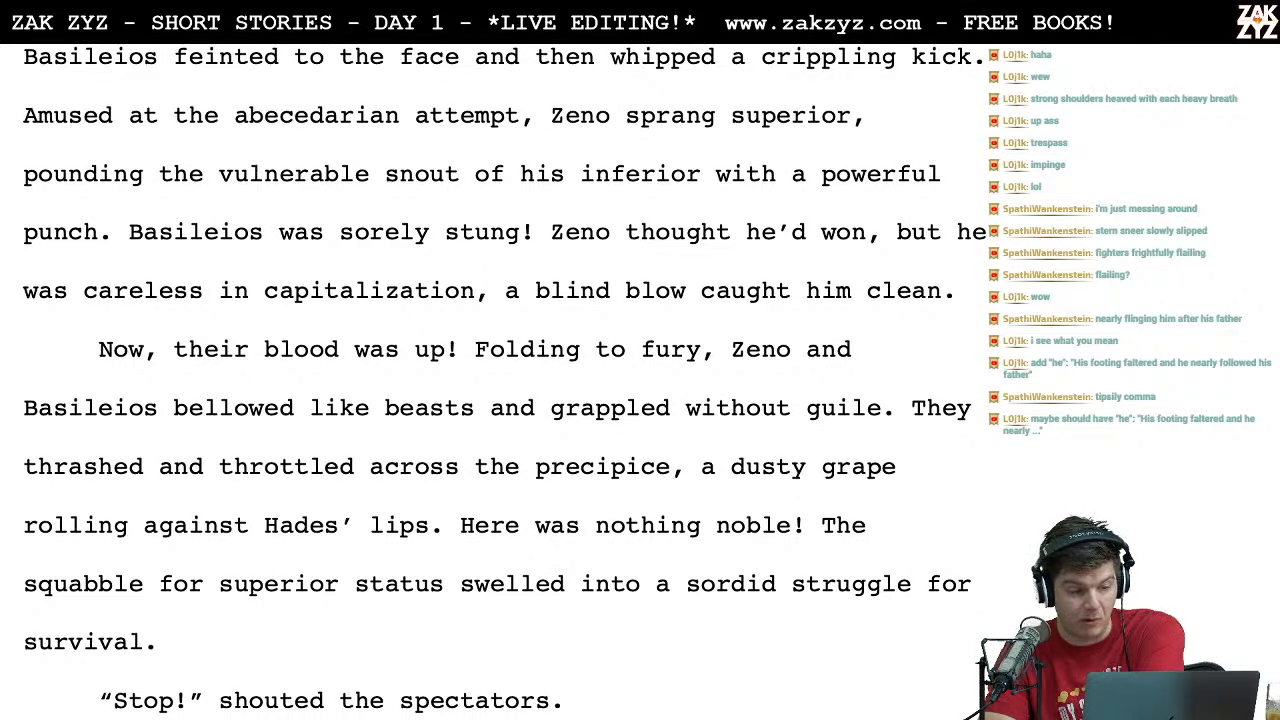
click(252, 231)
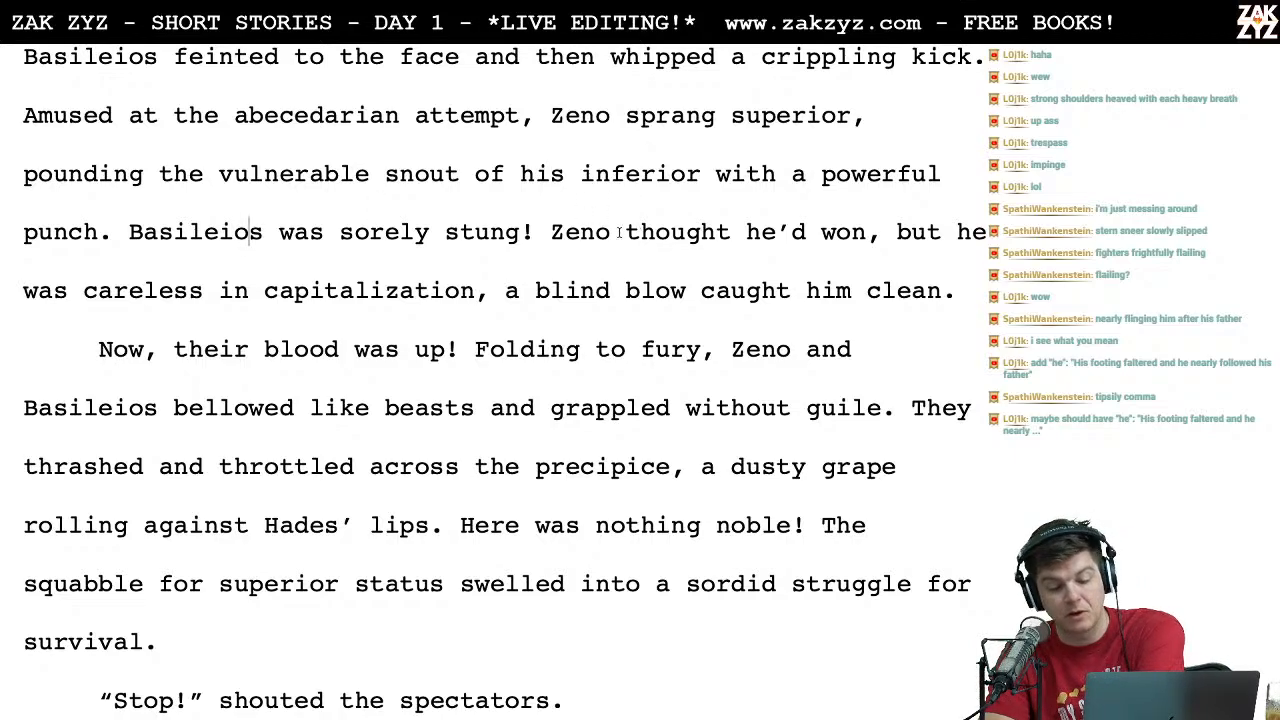
scroll(239, 307, down, 1)
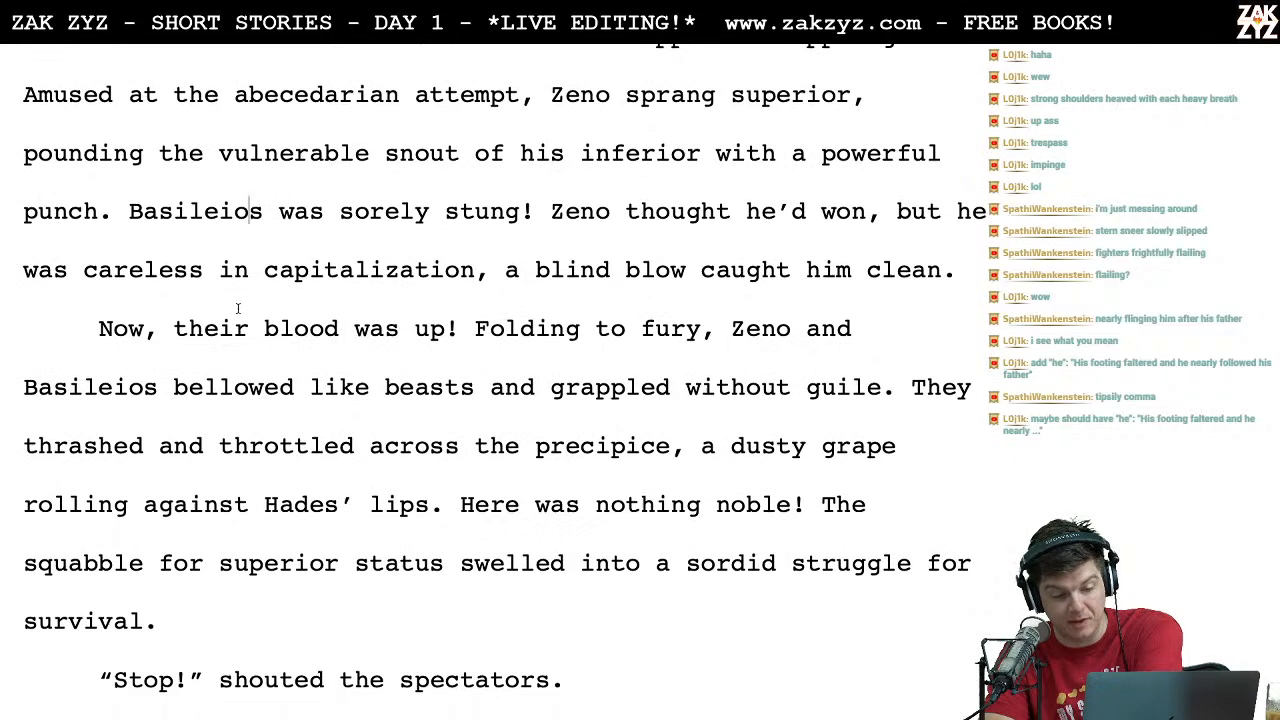
scroll(520, 243, down, 1)
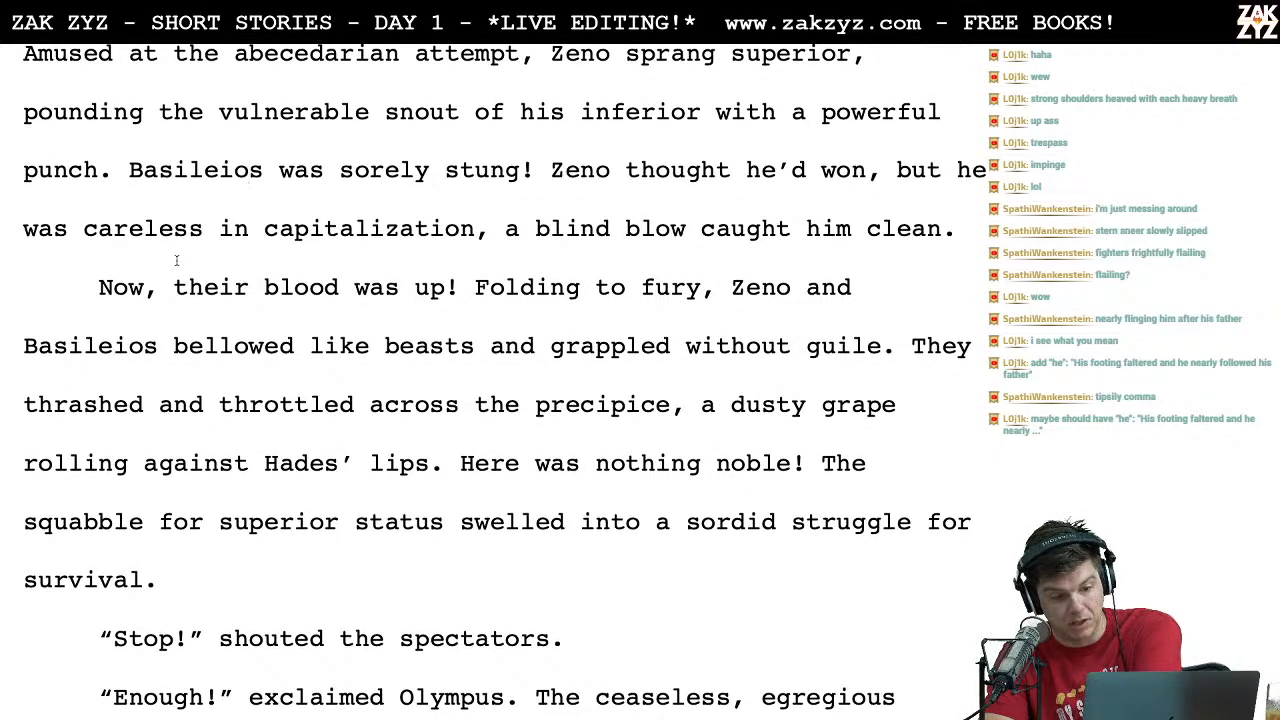
scroll(380, 266, down, 3)
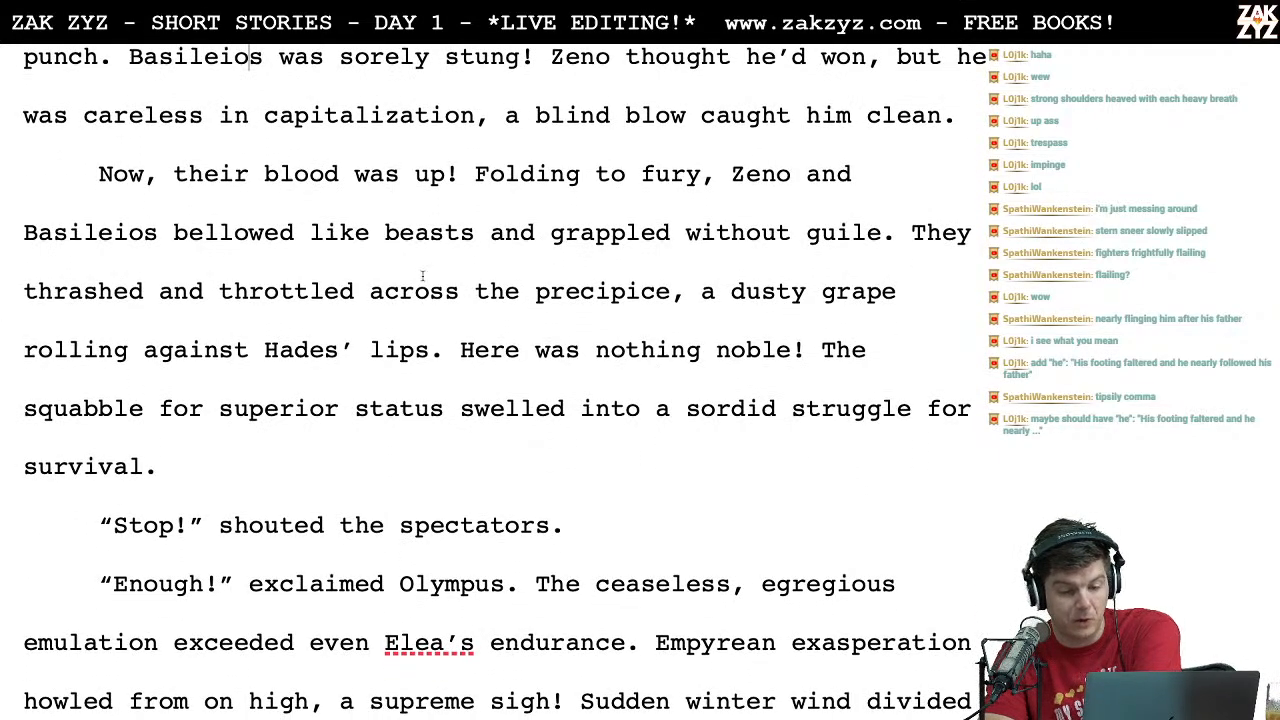
scroll(195, 270, down, 1)
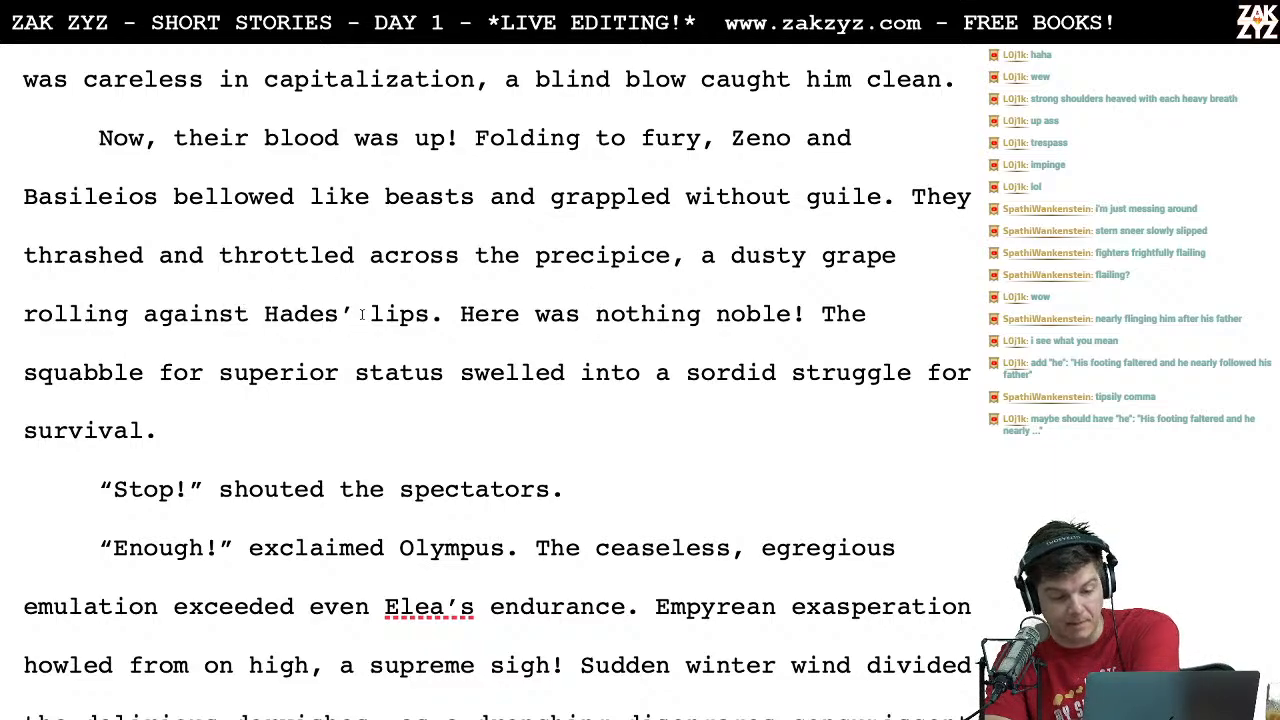
scroll(362, 314, down, 1)
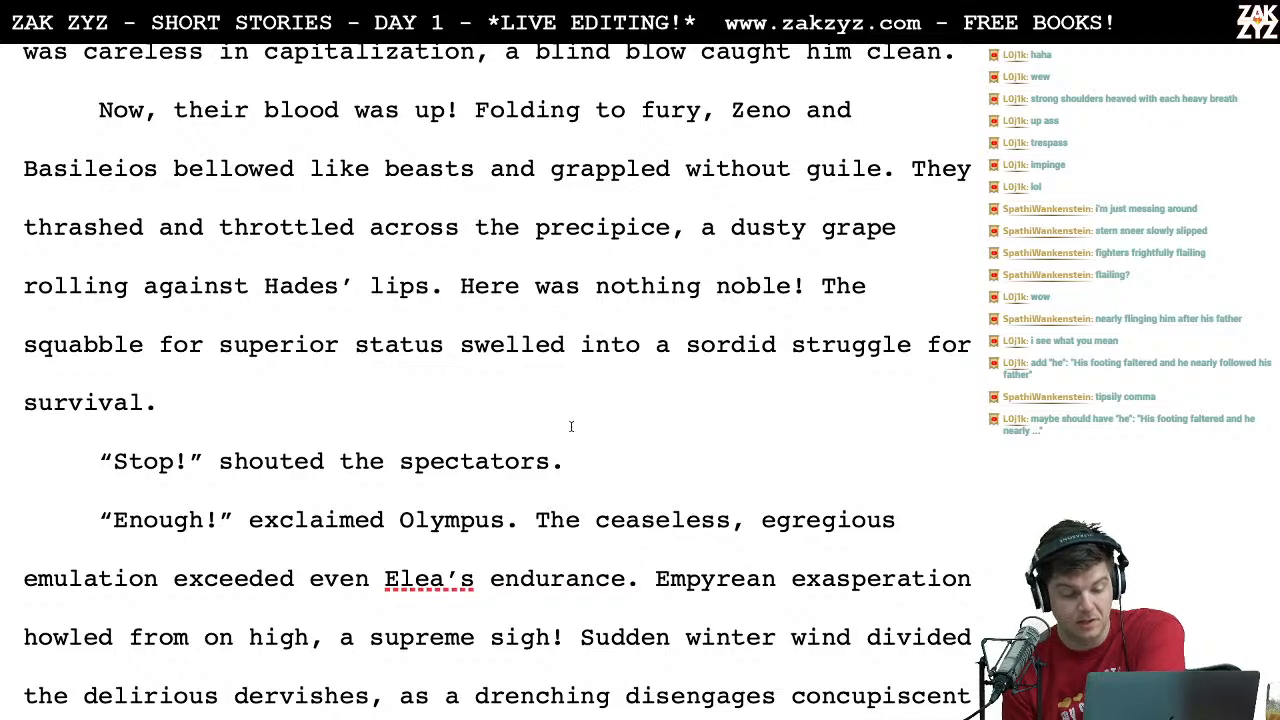
scroll(571, 426, down, 2)
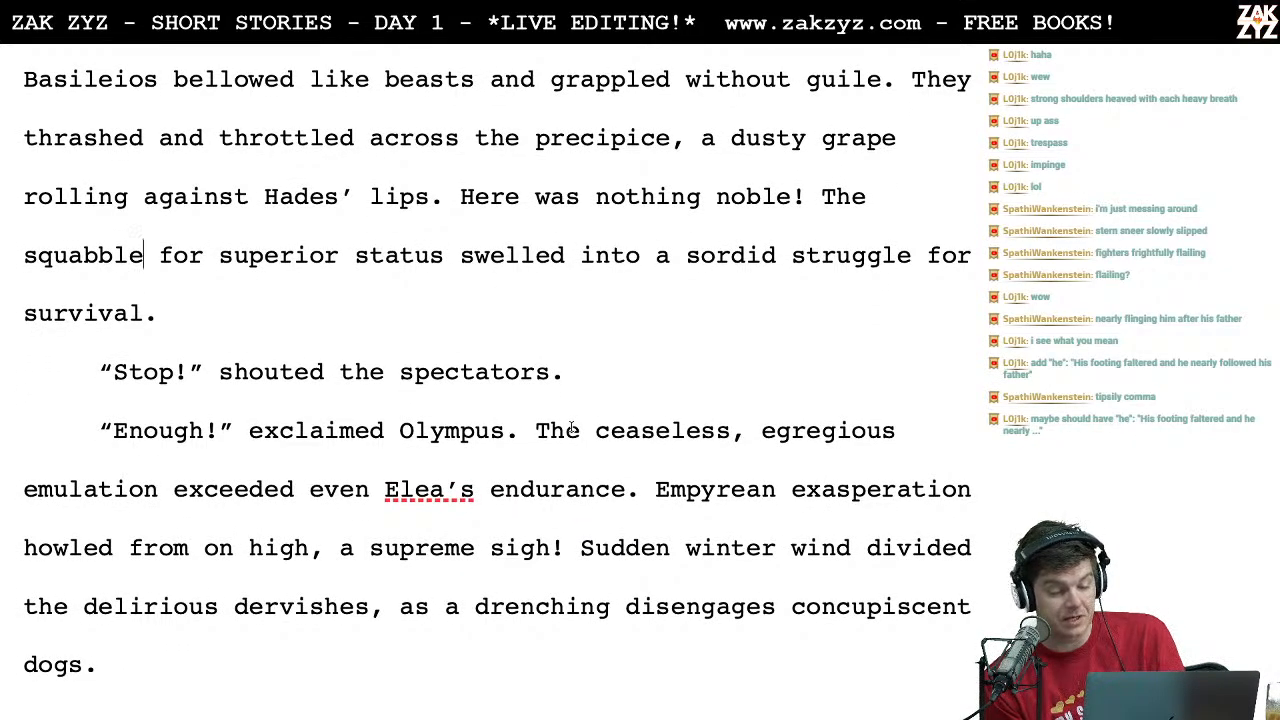
scroll(571, 426, down, 1)
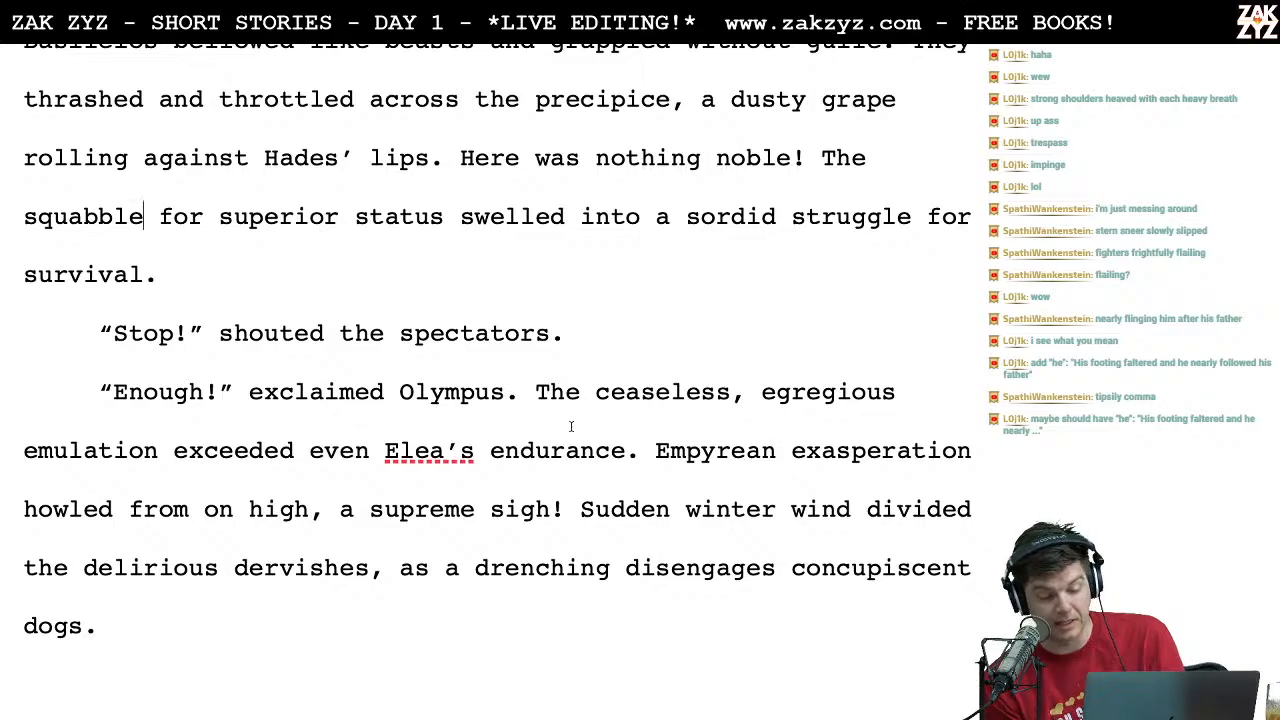
Step: Replace "dogs" with "canines" at the end of the paragraph about Olympus dividing the delirious dervishes
scroll(571, 426, down, 1)
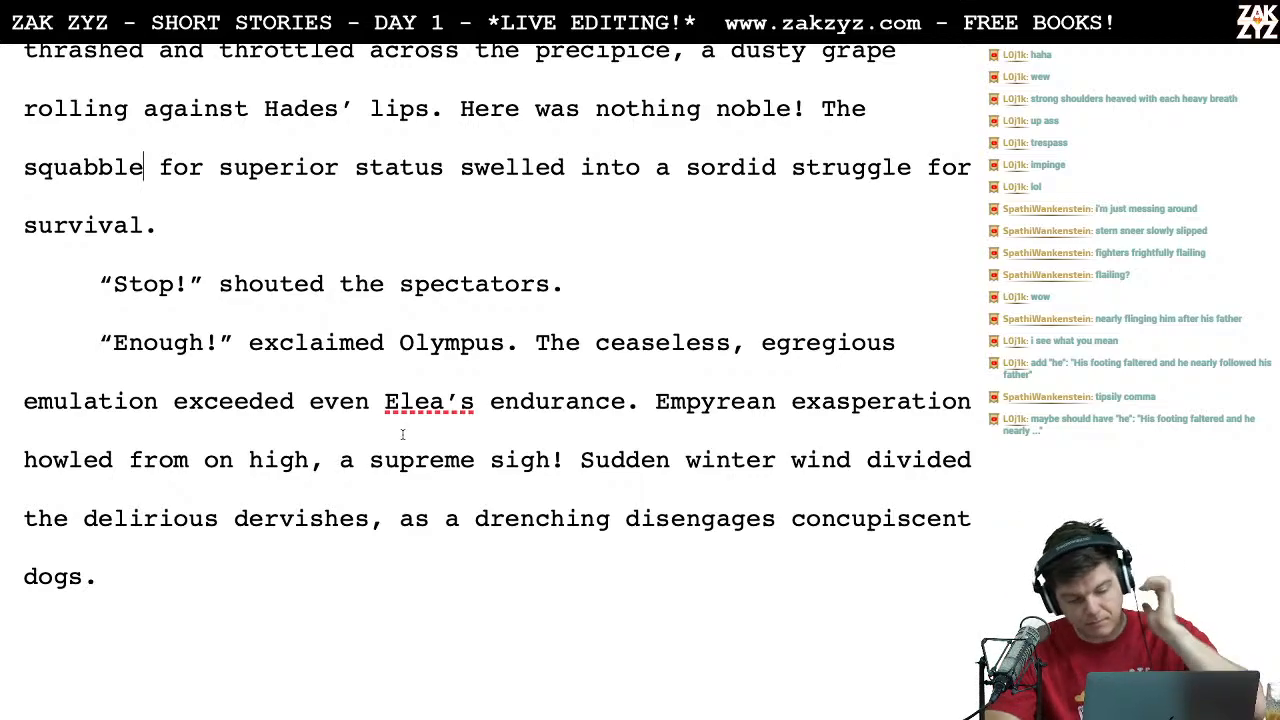
scroll(350, 440, down, 5)
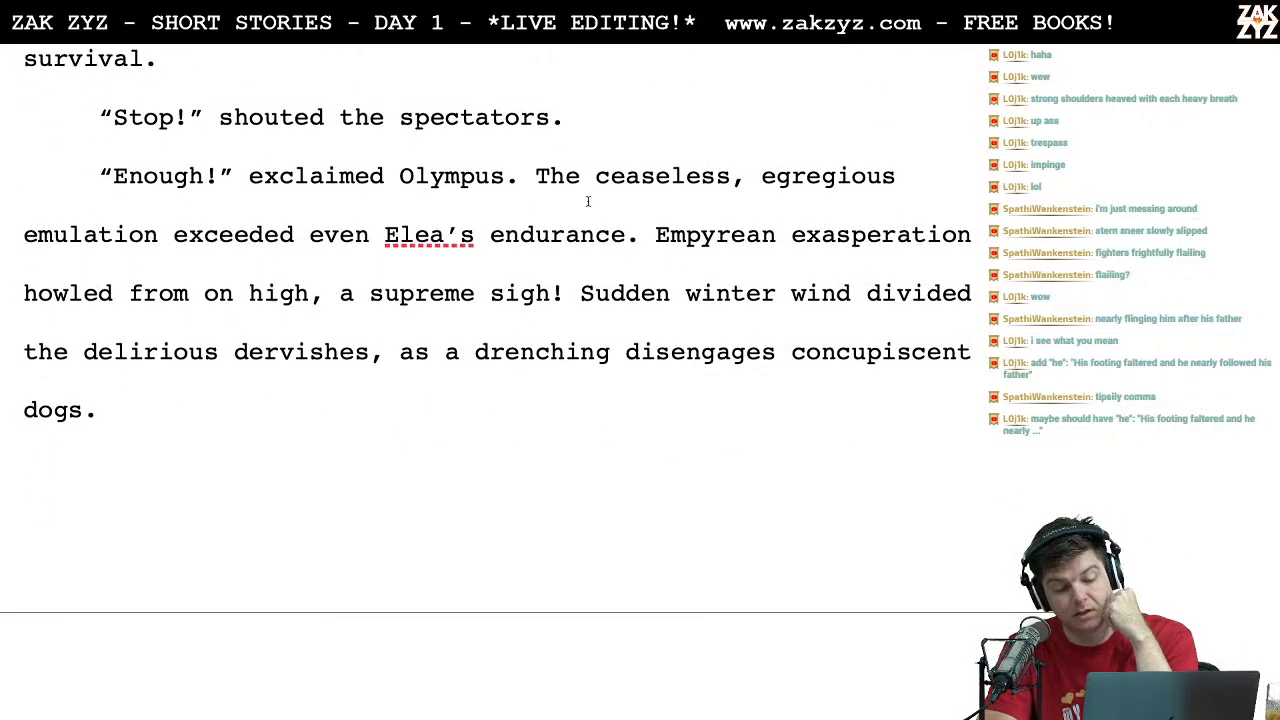
scroll(614, 288, down, 1)
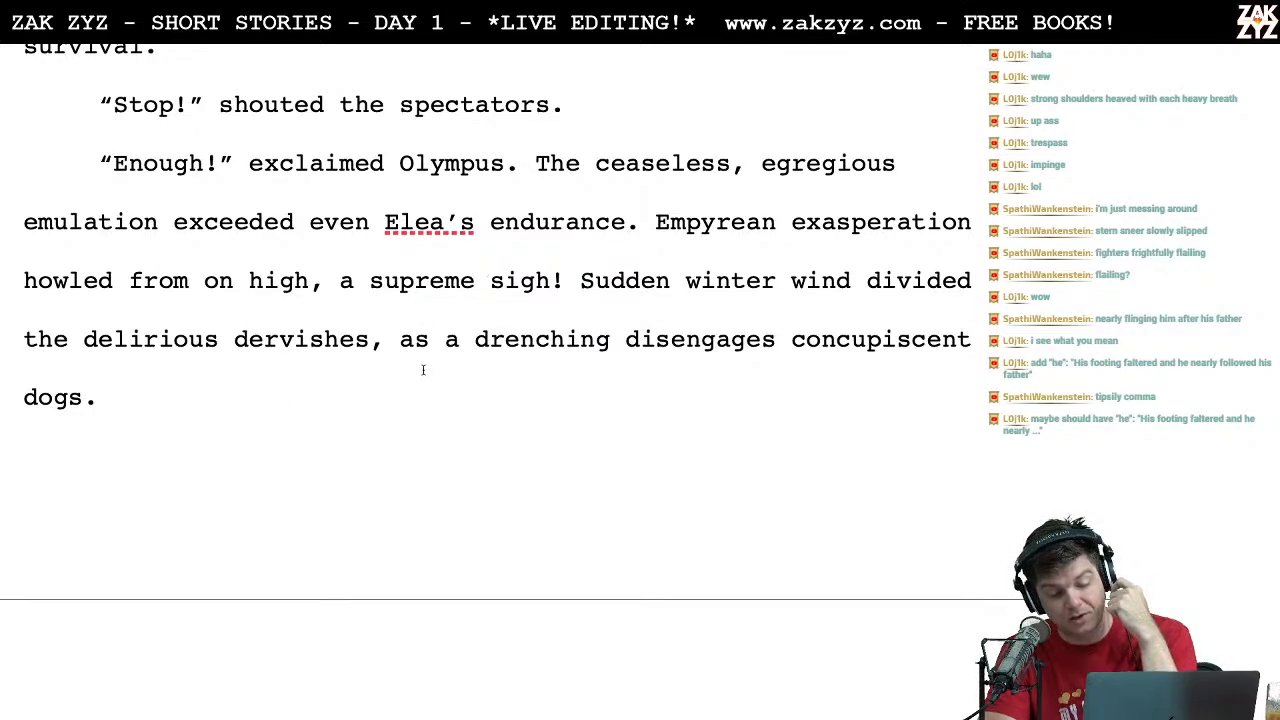
scroll(277, 321, down, 5)
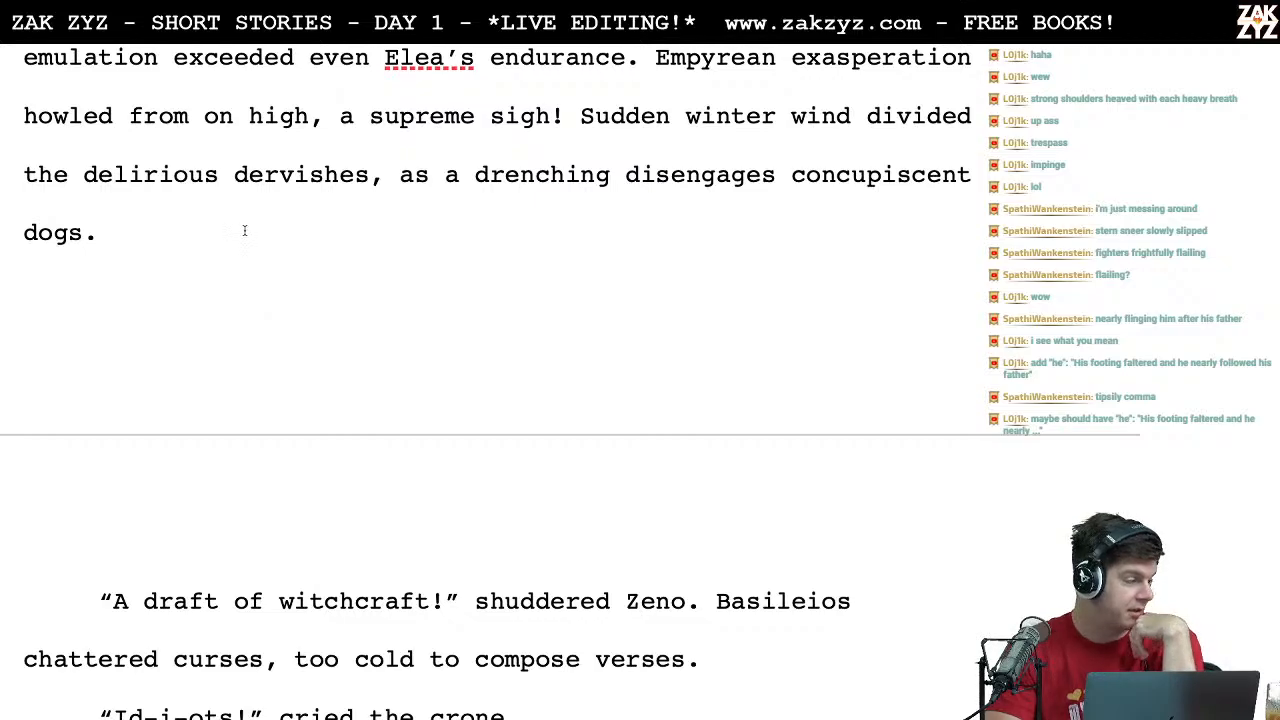
scroll(260, 251, down, 2)
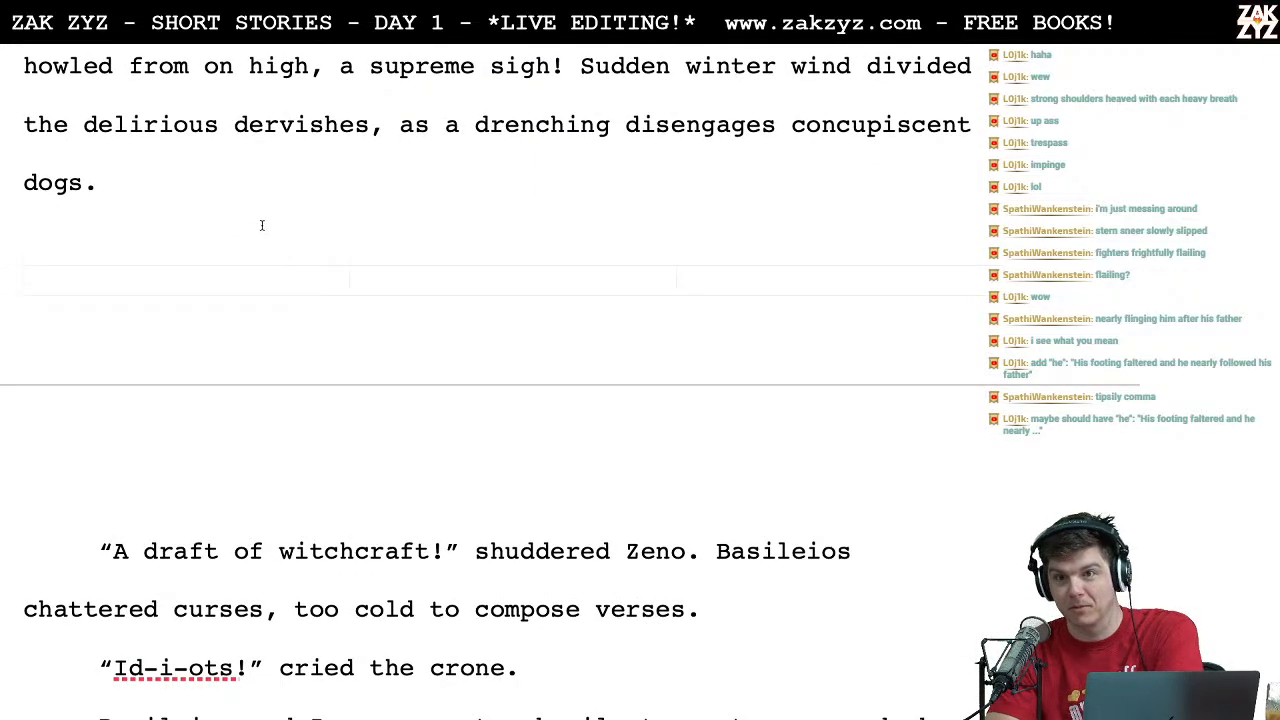
scroll(262, 223, up, 5)
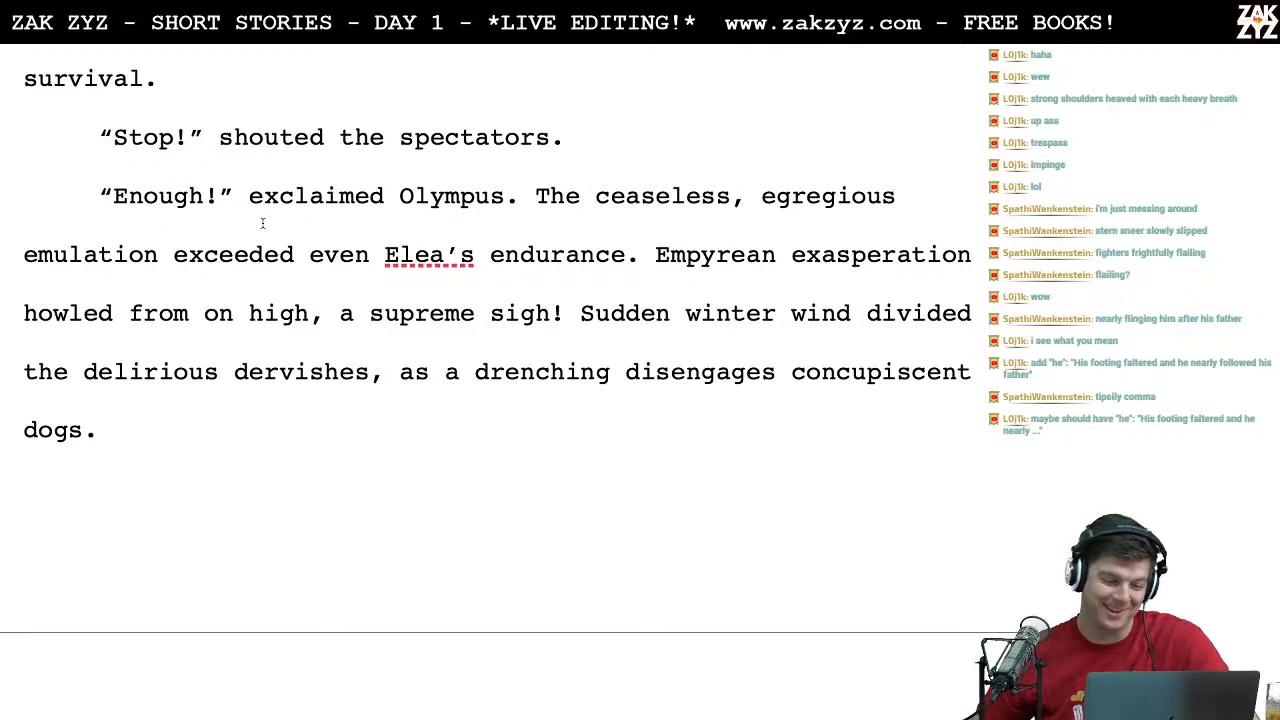
click(86, 428)
key(BackSpace)
key(BackSpace)
key(BackSpace)
key(BackSpace)
text(canines.)
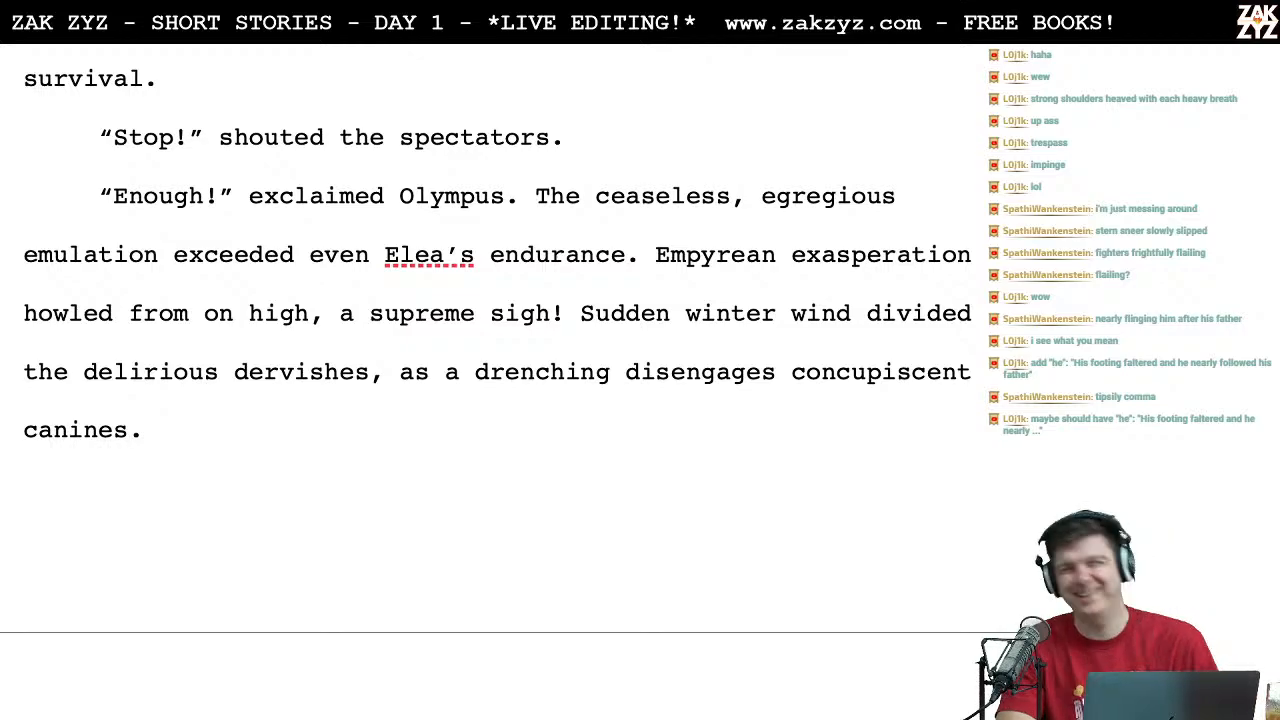
Step: Reread the story from "Now, their blood was up!" through Zeno's "A draft of witchcraft!" line, checking the wording
scroll(129, 645, down, 3)
click(129, 645)
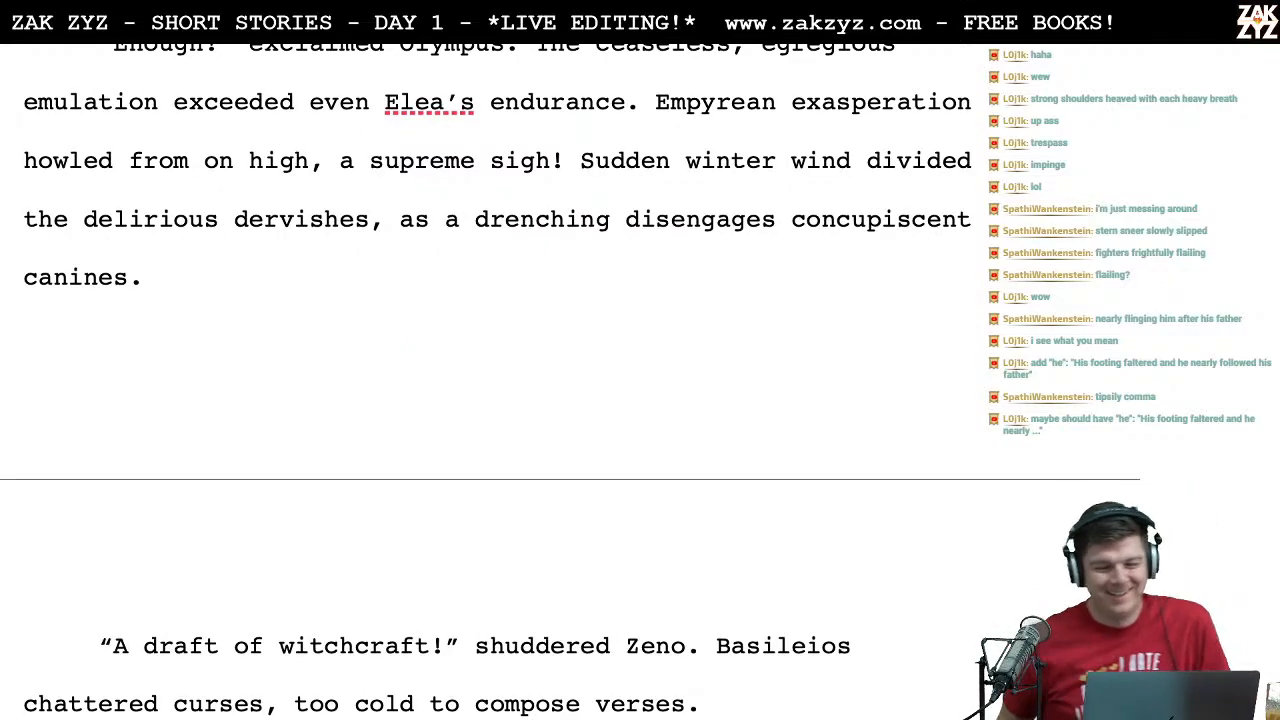
scroll(497, 386, up, 10)
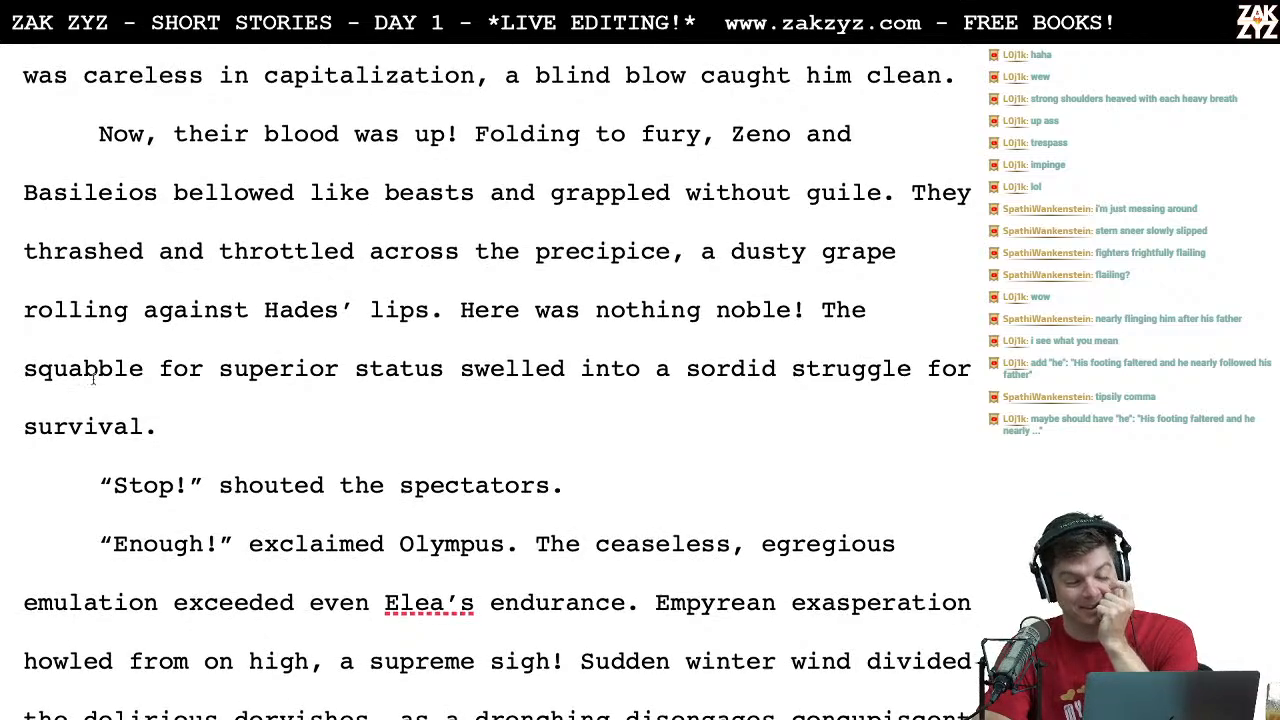
scroll(127, 344, down, 2)
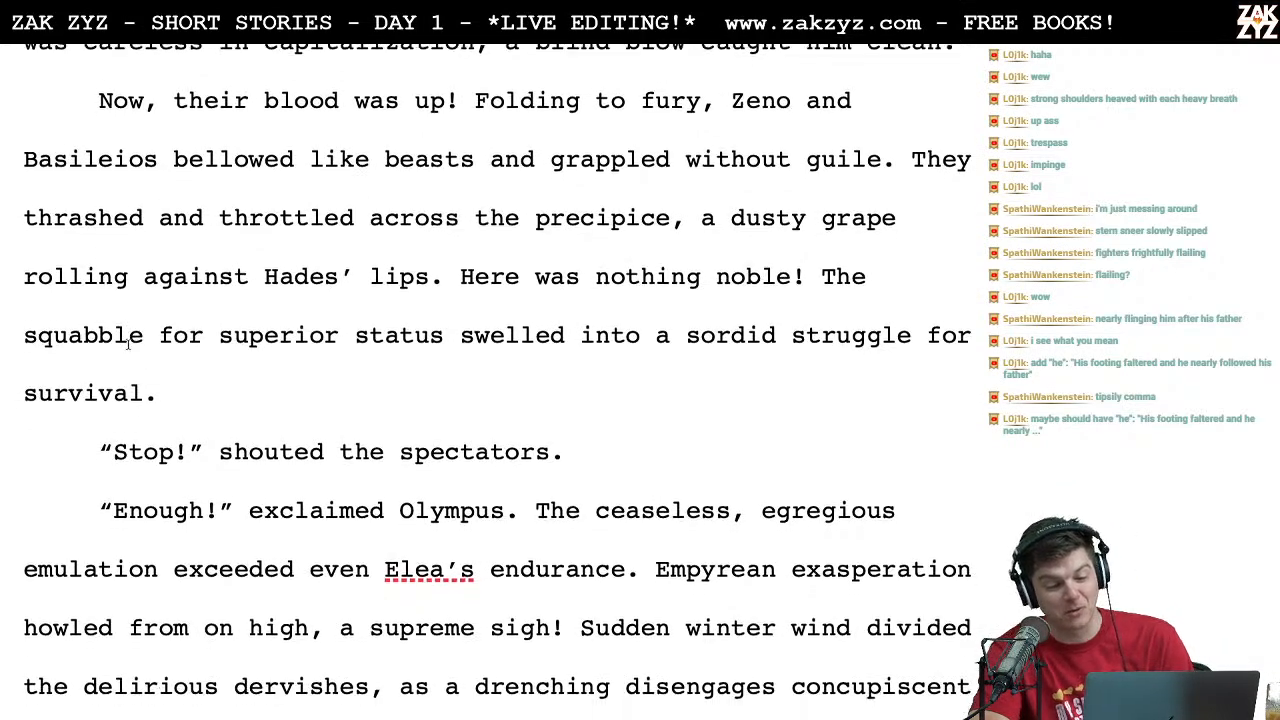
scroll(127, 344, down, 6)
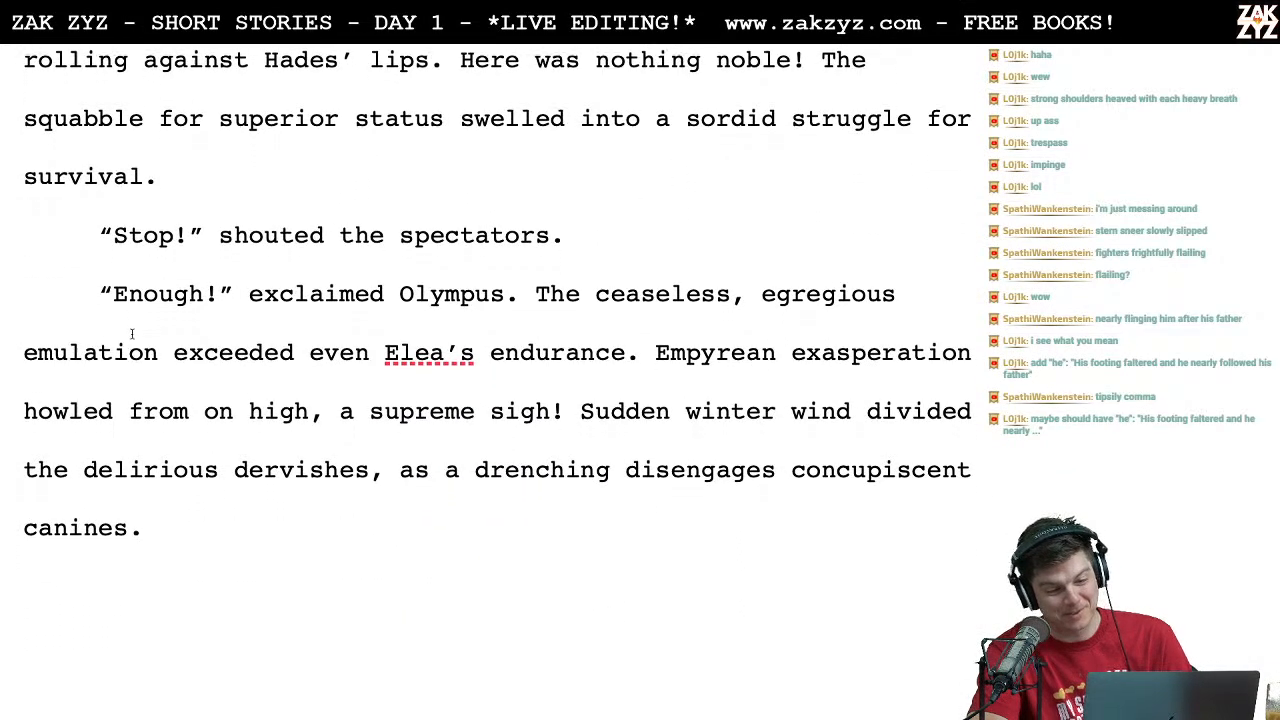
scroll(131, 334, down, 2)
scroll(131, 334, down, 2)
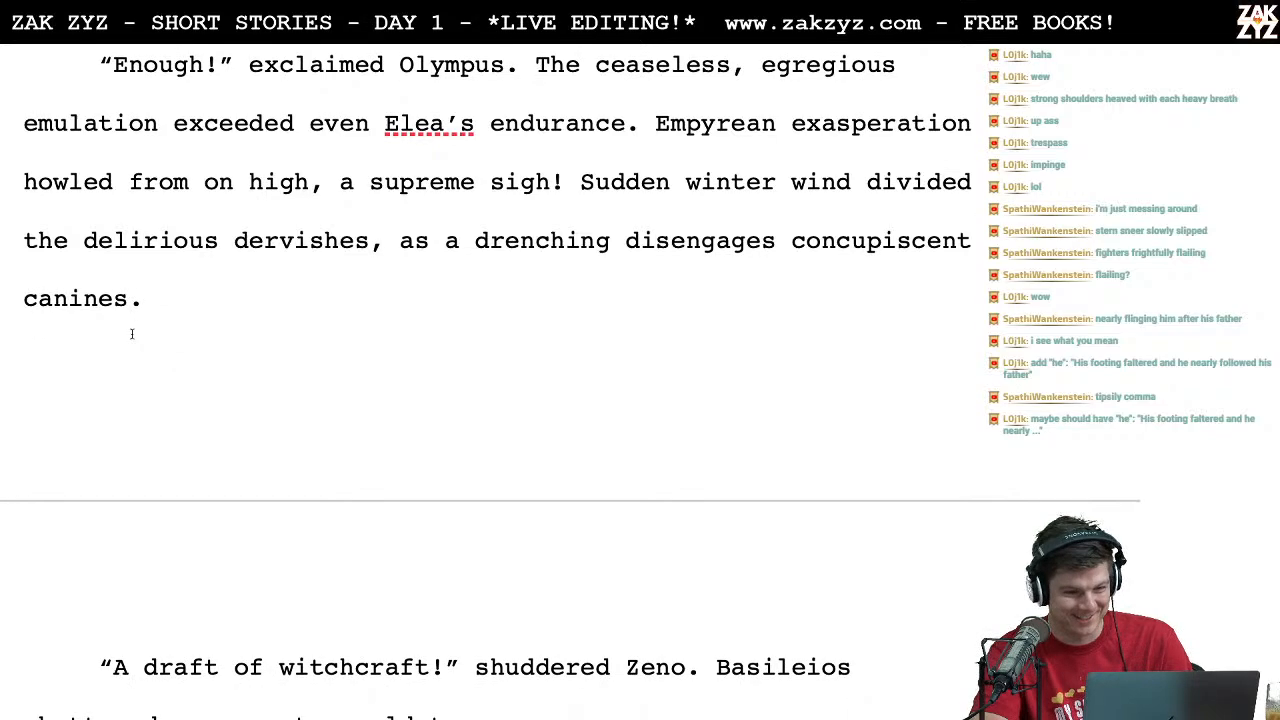
scroll(131, 331, up, 3)
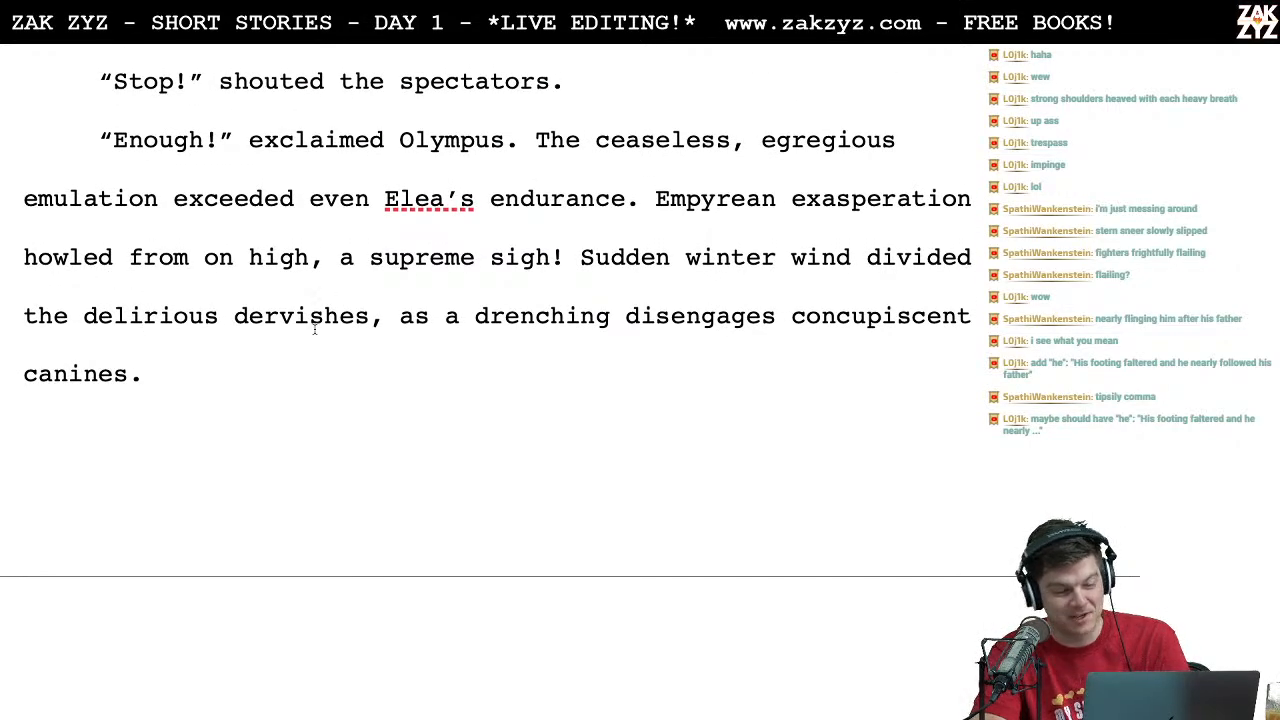
click(428, 260)
click(416, 208)
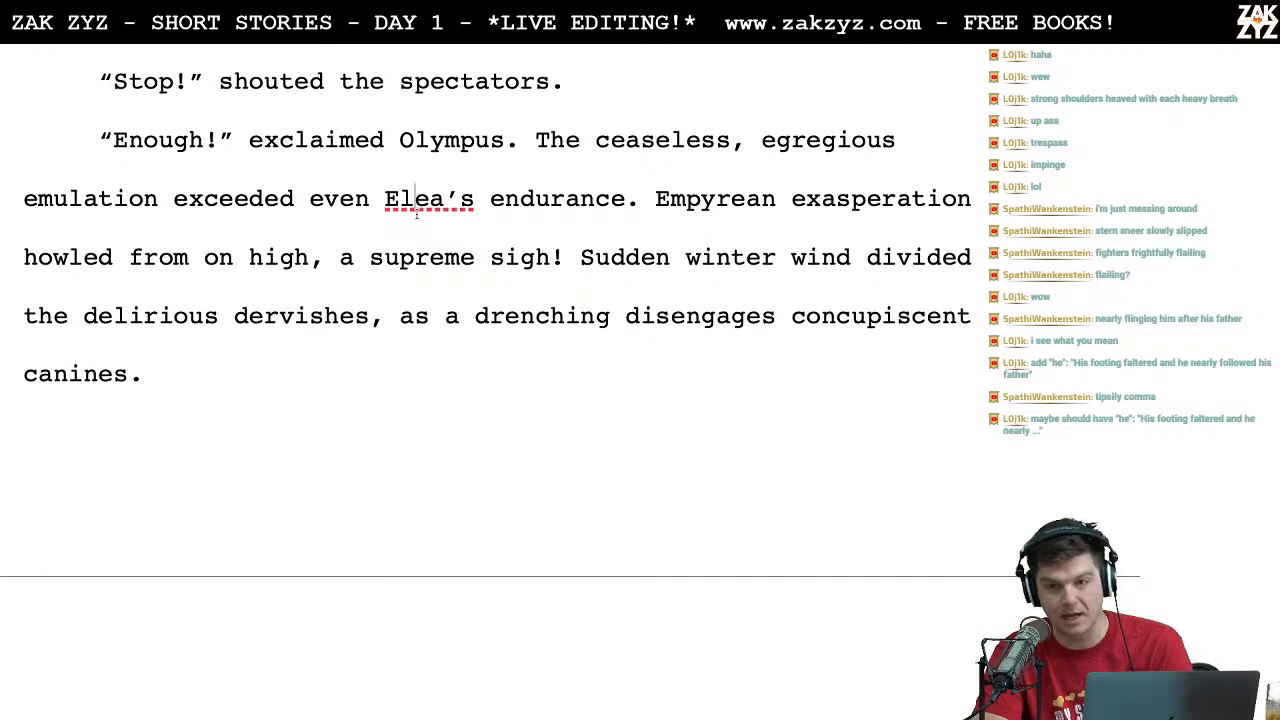
scroll(230, 360, down, 1)
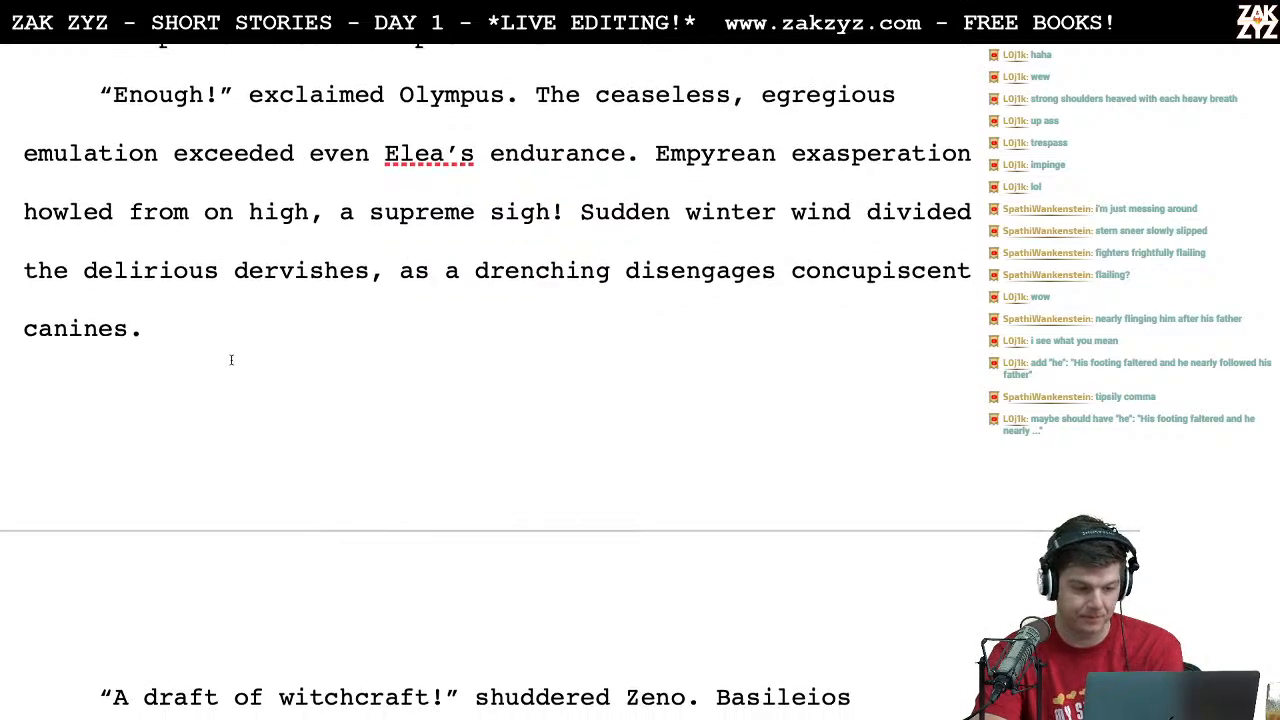
scroll(230, 360, down, 4)
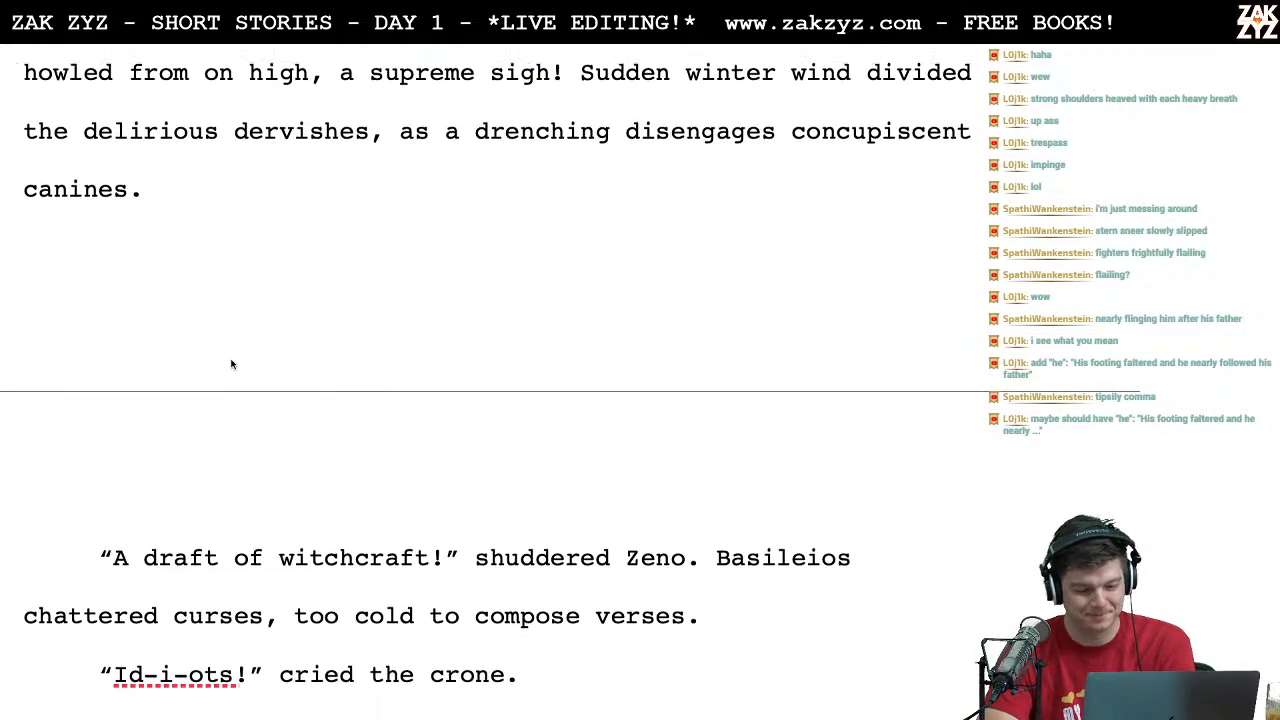
scroll(230, 364, down, 2)
scroll(266, 423, down, 2)
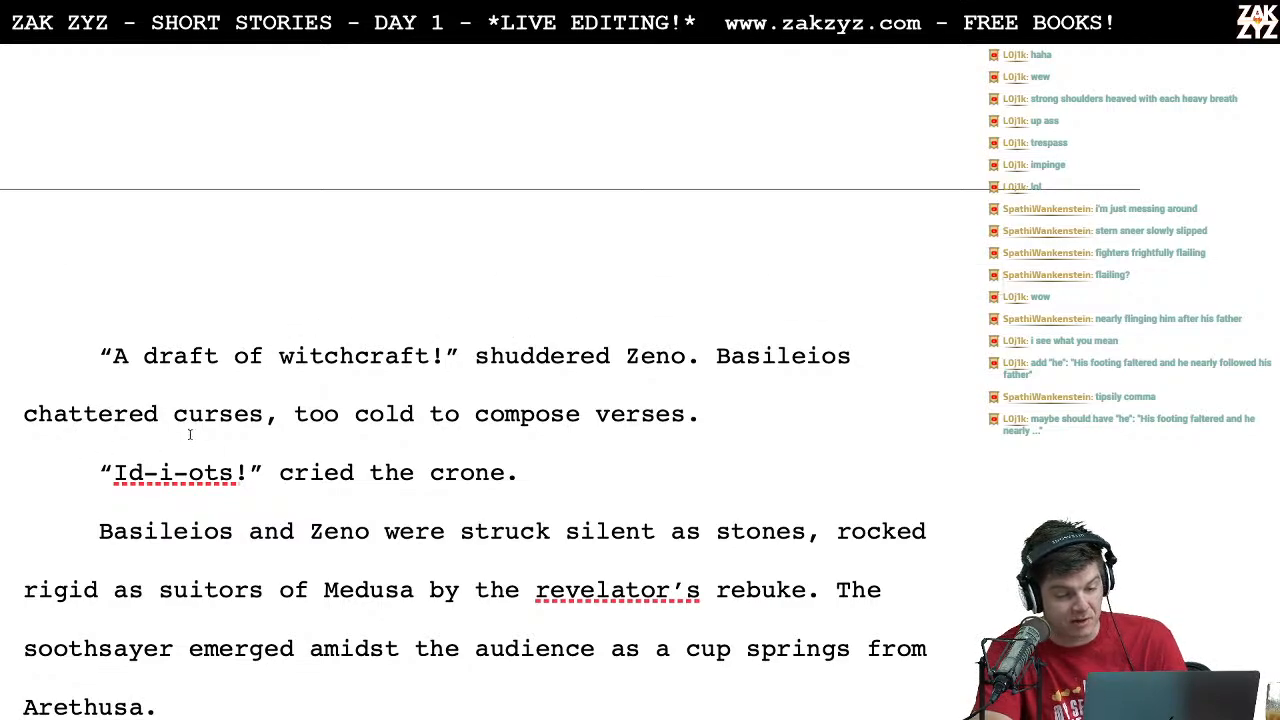
Step: Remove both hyphens from the crone's cry so it reads "Idiots!"
scroll(305, 460, down, 1)
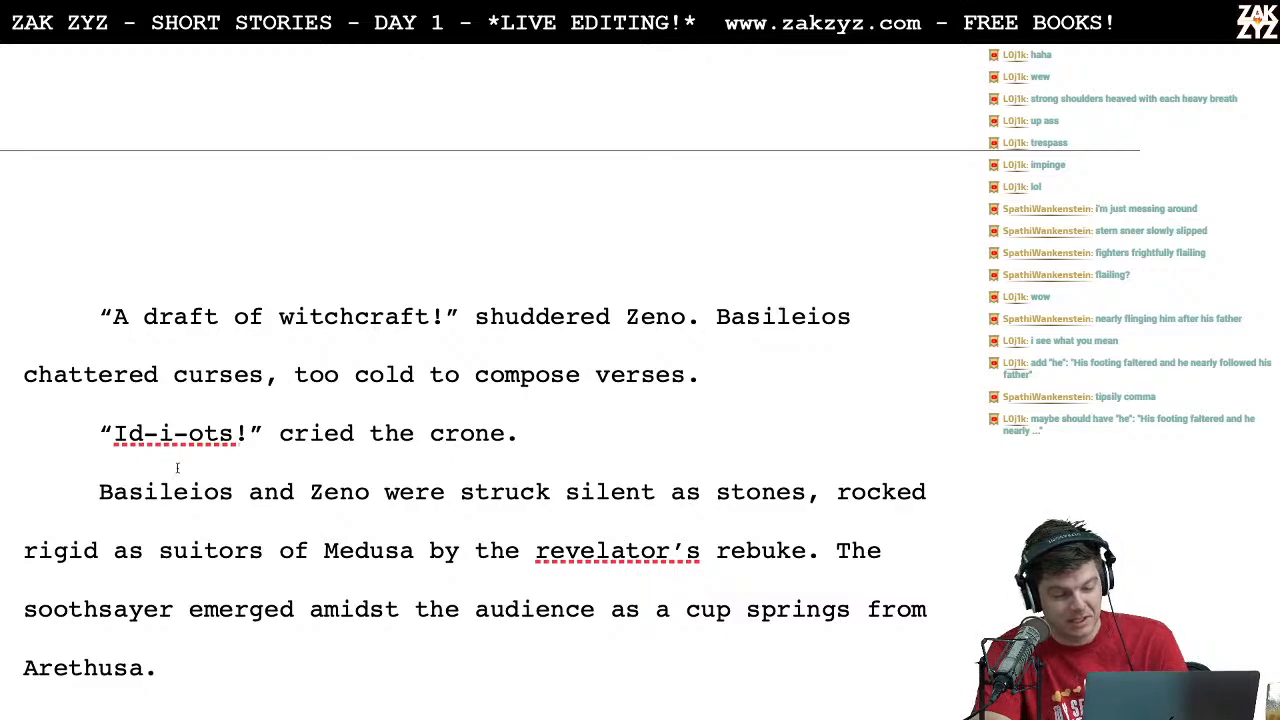
click(157, 434)
key(Left)
key(Right)
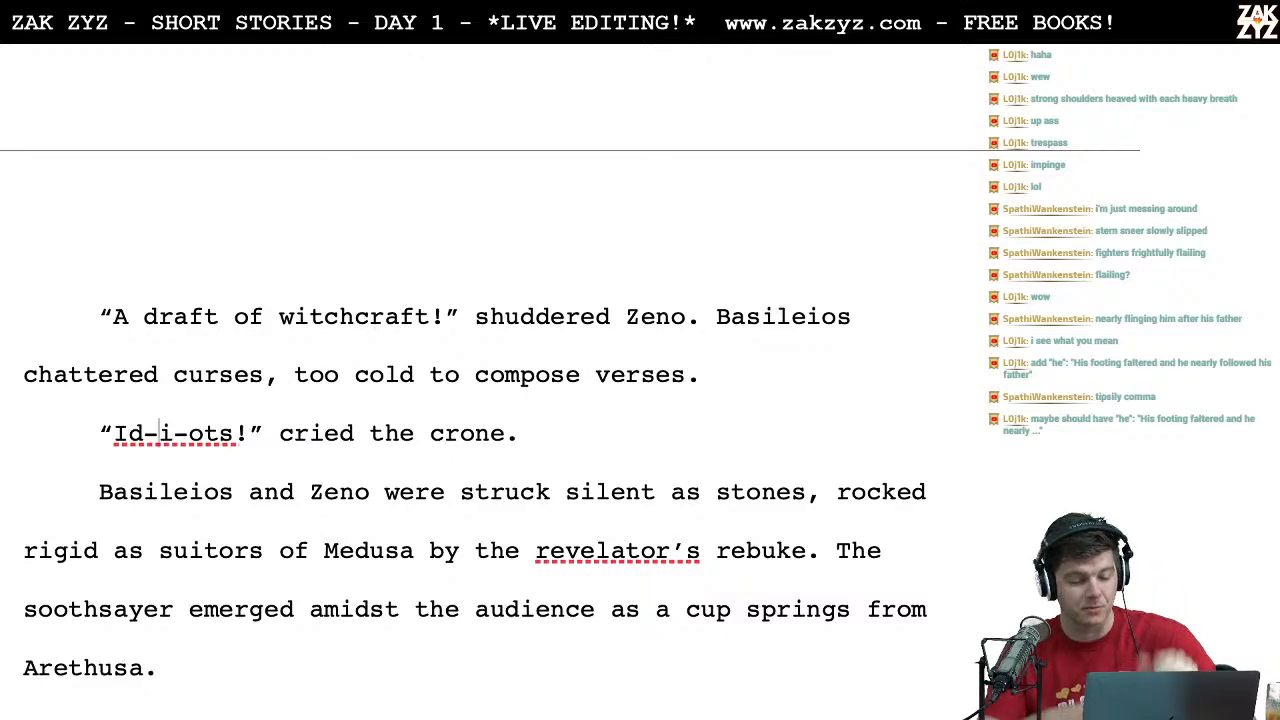
key(Right)
key(Left)
key(BackSpace)
key(Right)
key(Right)
key(BackSpace)
Step: Italicize "Idiots!" including its exclamation mark, inside the quotation marks of the crone's line
key(Up)
key(Down)
key(Left)
key(Left)
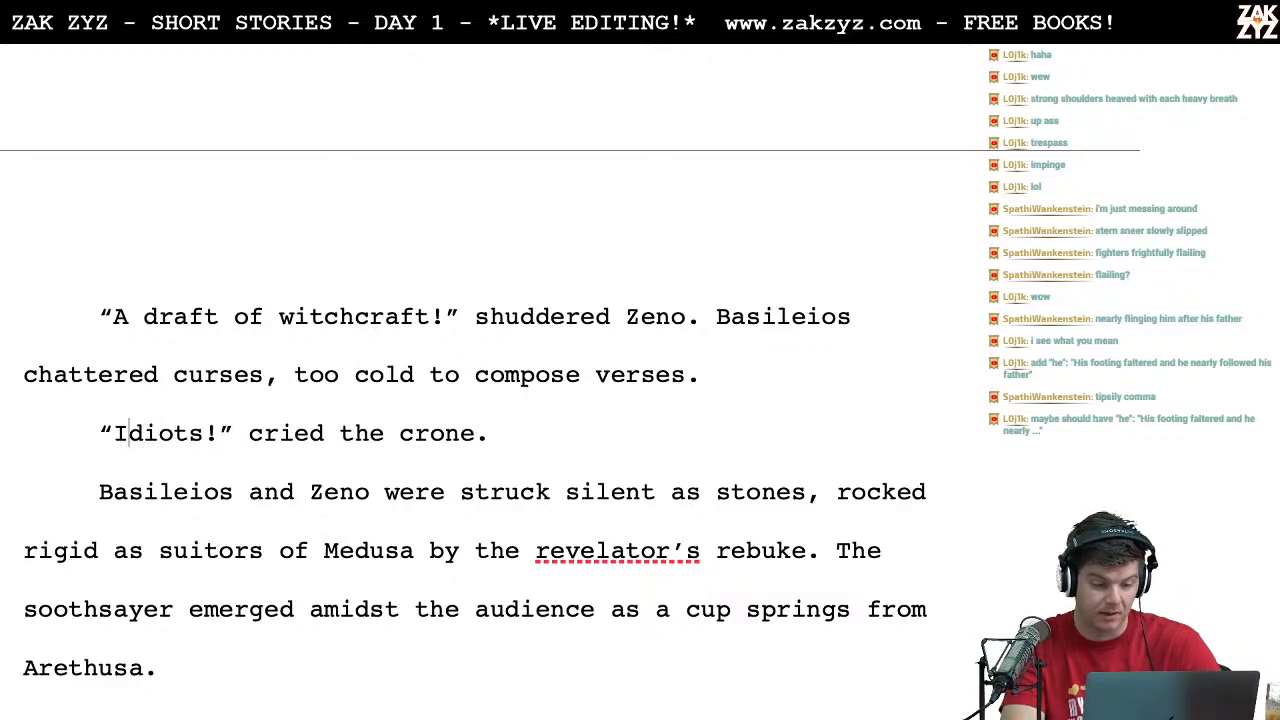
key(shift+Right)
key(shift+Right)
key(shift+Right)
key(shift+Right)
key(shift+Right)
key(shift+Right)
key(shift+Right)
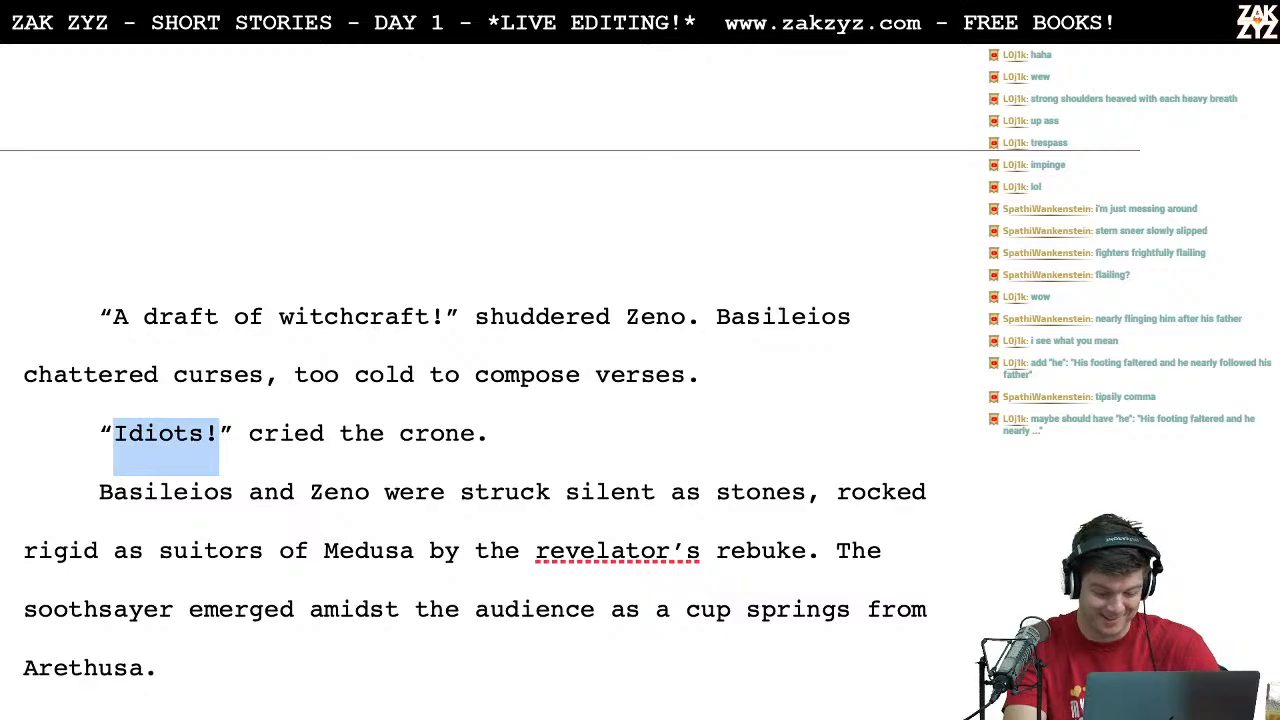
key(ctrl+i)
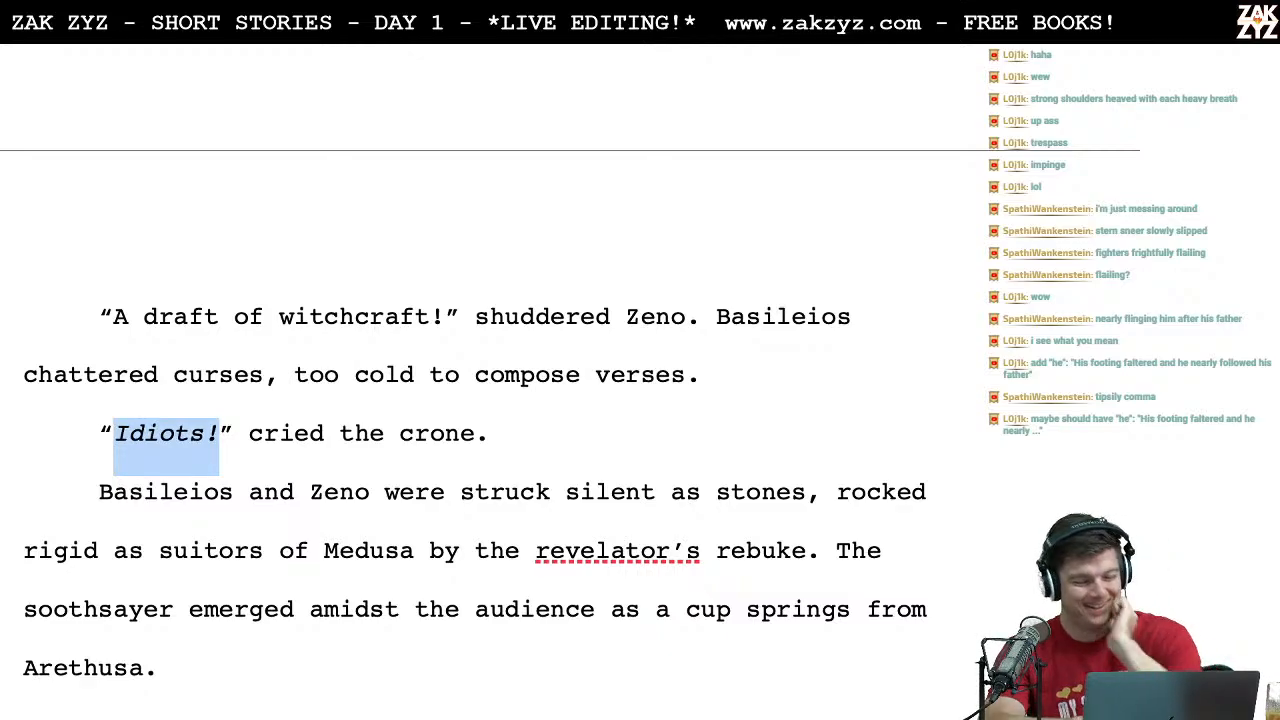
click(238, 497)
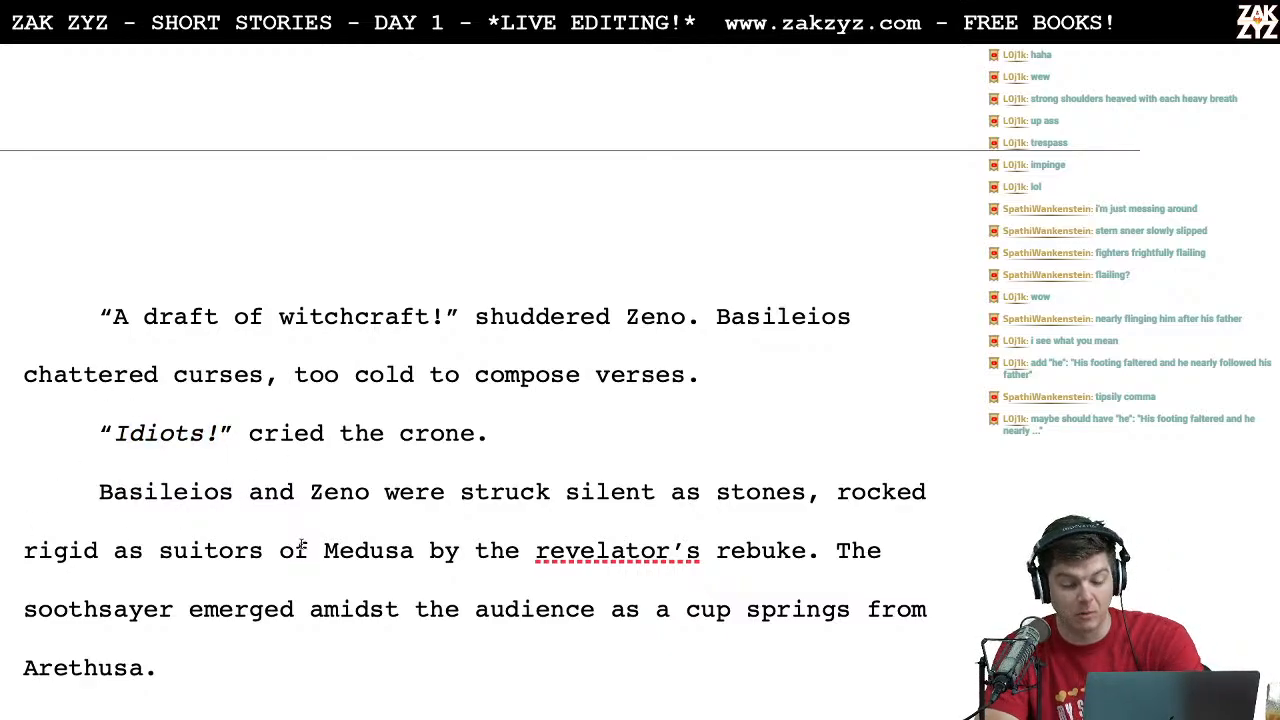
Step: Proofread the paragraph in which Basileios and Zeno are struck silent, through the soothsayer's emergence and "Arethusa."
scroll(301, 543, down, 3)
click(205, 420)
key(Right)
key(Right)
key(Right)
key(Right)
key(Right)
key(Right)
key(Right)
key(Right)
key(Right)
key(Right)
key(Right)
key(Right)
key(Right)
key(Right)
key(Right)
key(Right)
key(Right)
key(Right)
key(Right)
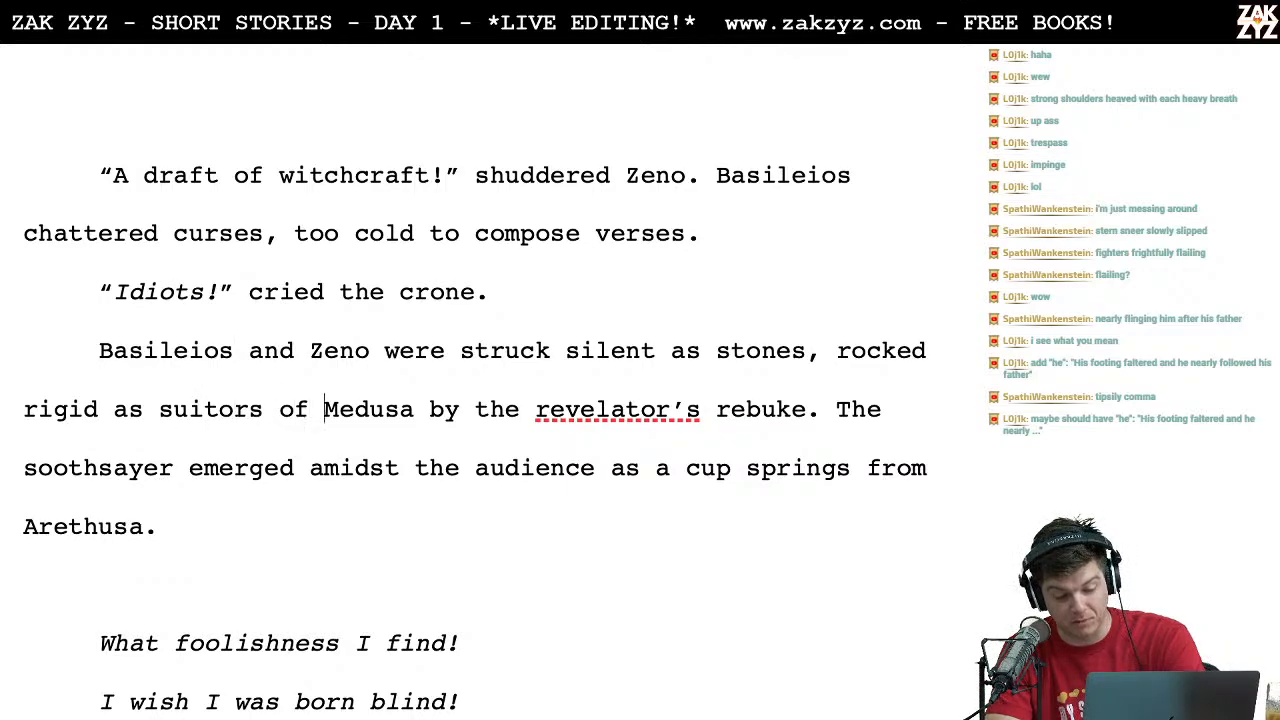
key(Right)
key(Right)
key(Right)
key(Right)
key(Right)
key(Right)
key(Right)
key(Right)
key(Right)
key(Right)
key(Right)
key(Right)
key(Right)
key(Right)
key(Right)
key(Right)
key(Right)
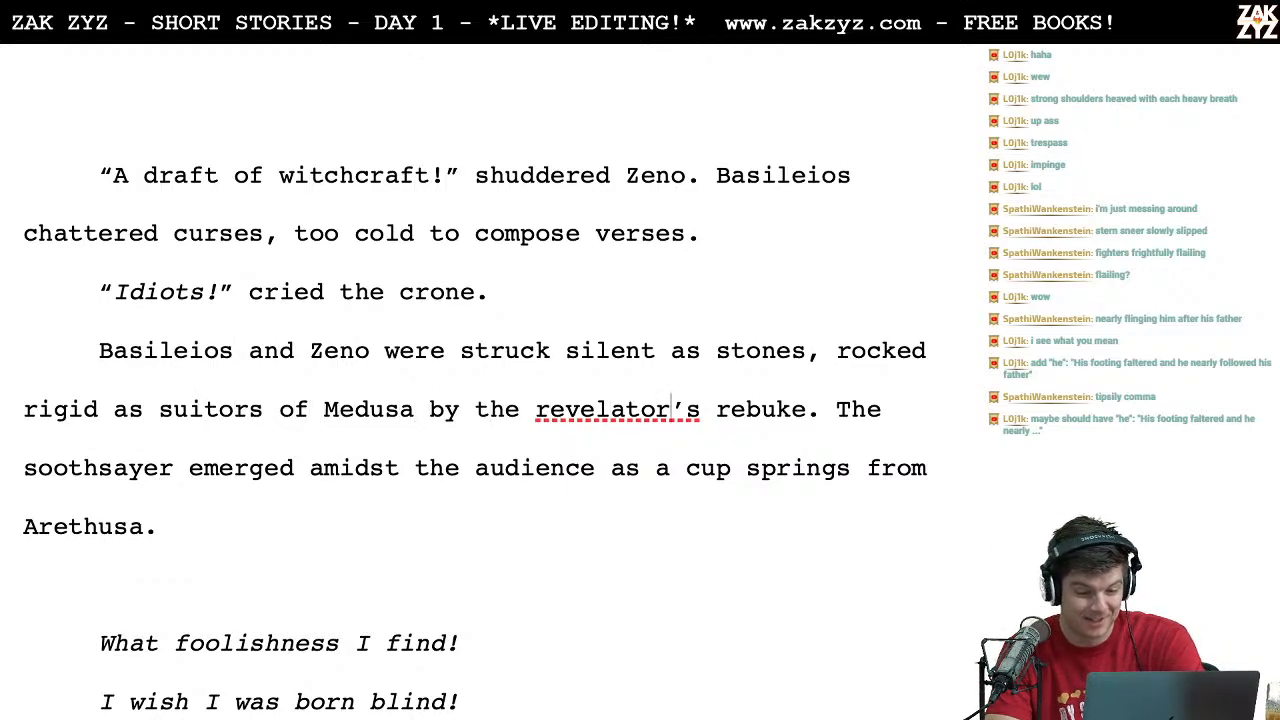
key(Right)
key(Right)
key(Right)
key(Right)
key(Right)
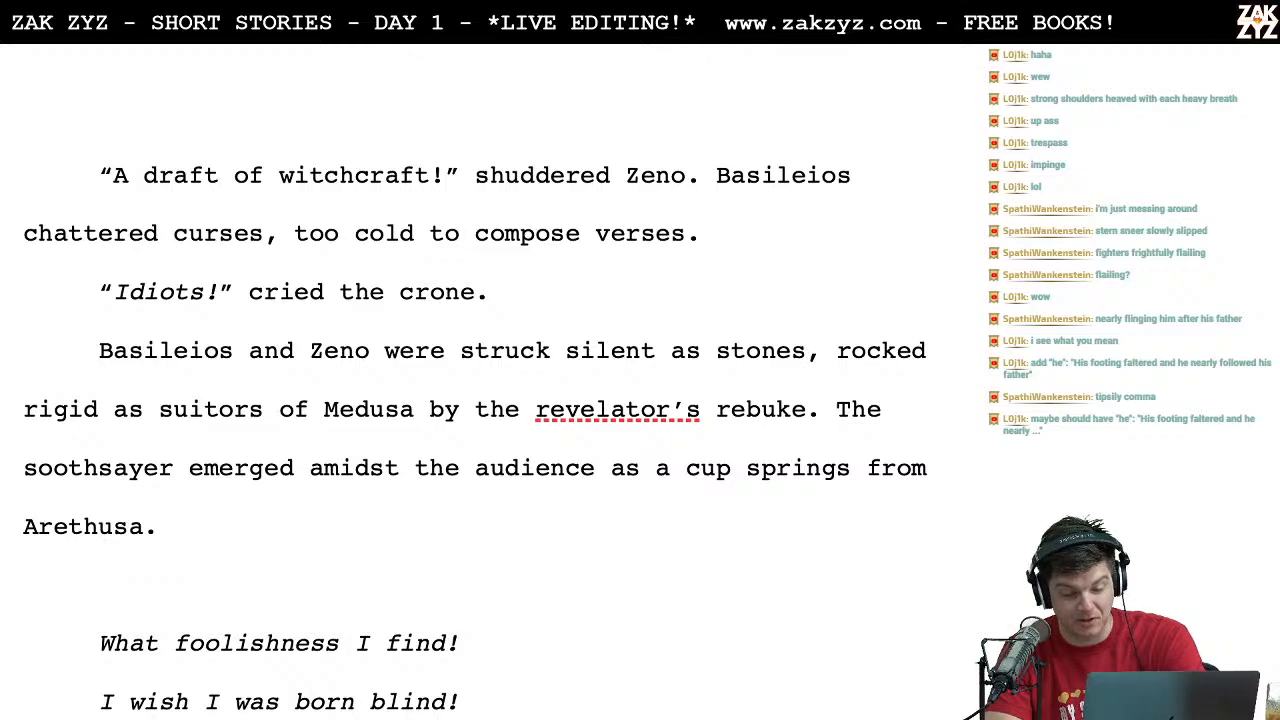
scroll(179, 418, down, 1)
scroll(312, 553, up, 1)
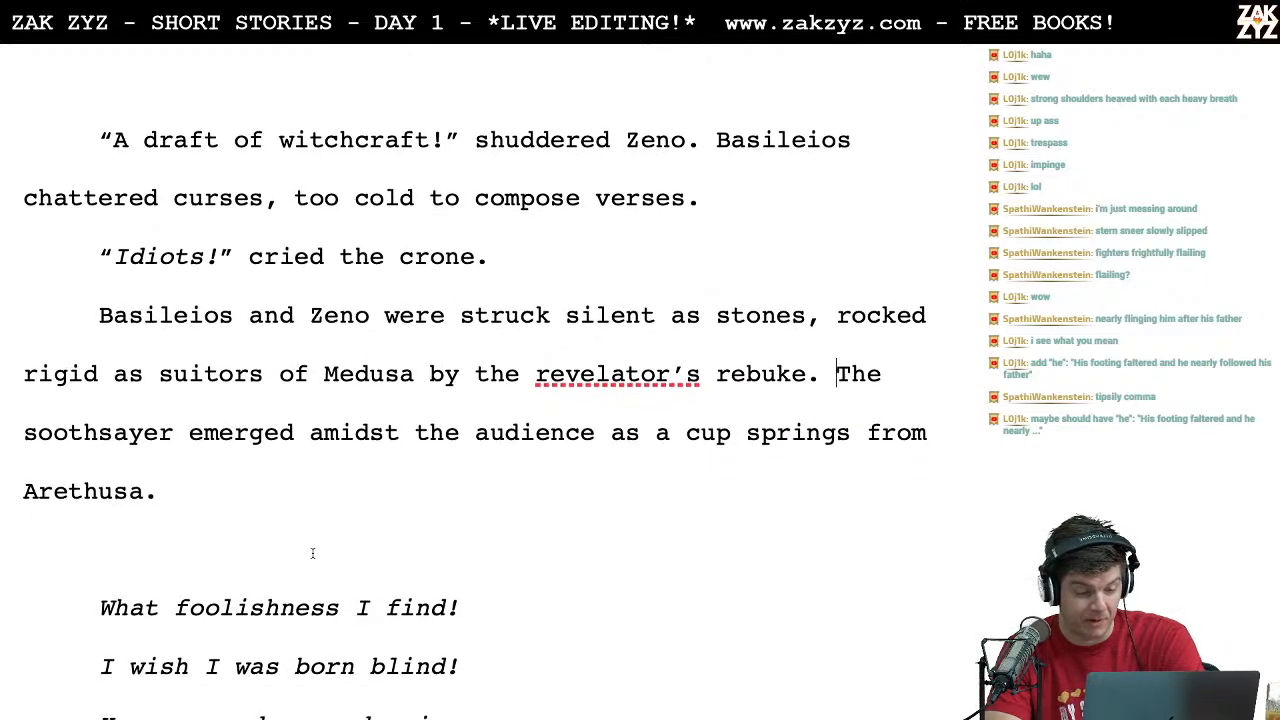
scroll(312, 553, up, 2)
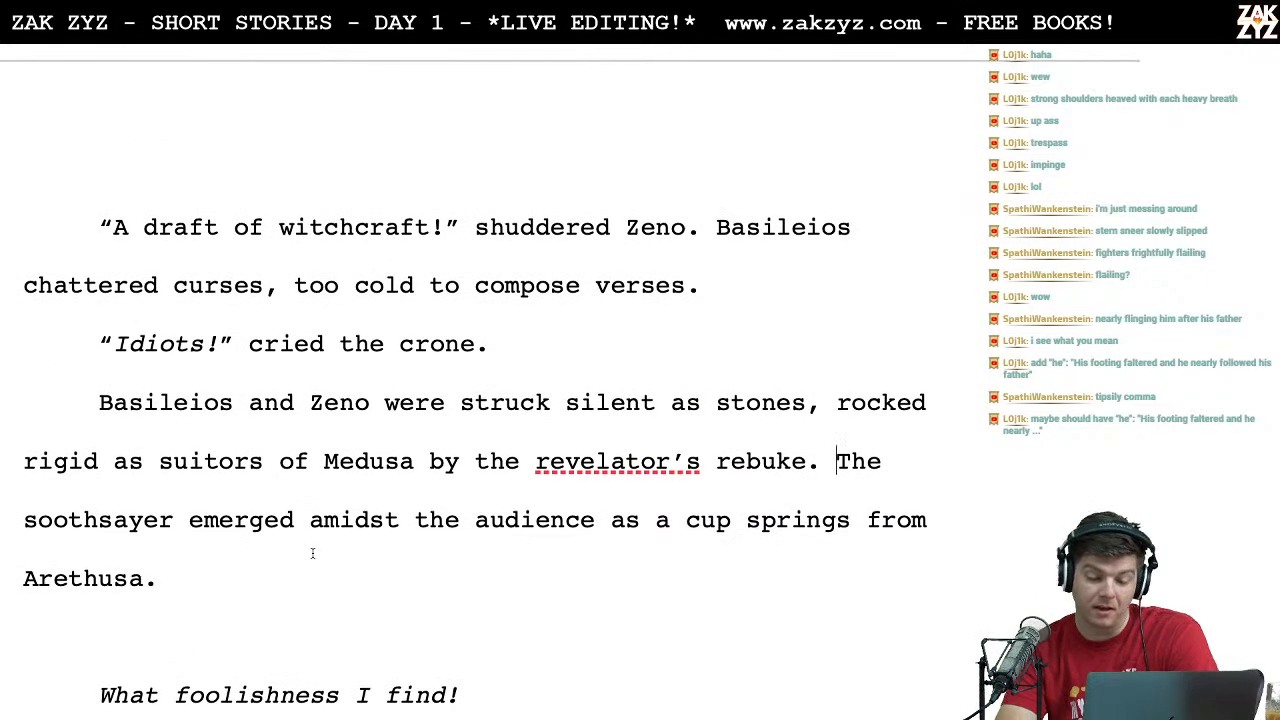
Step: Insert a comma after "audience" in the sentence "The soothsayer emerged amidst the audience as a cup springs from Arethusa."
click(259, 566)
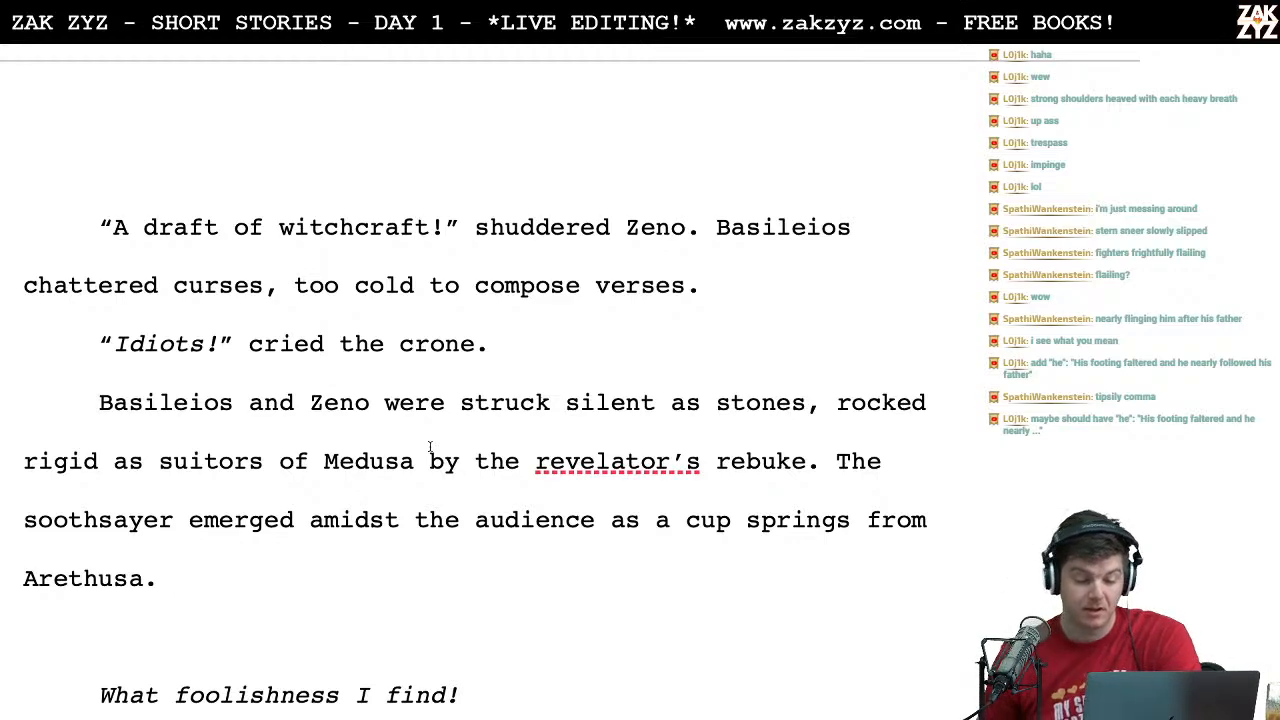
click(600, 528)
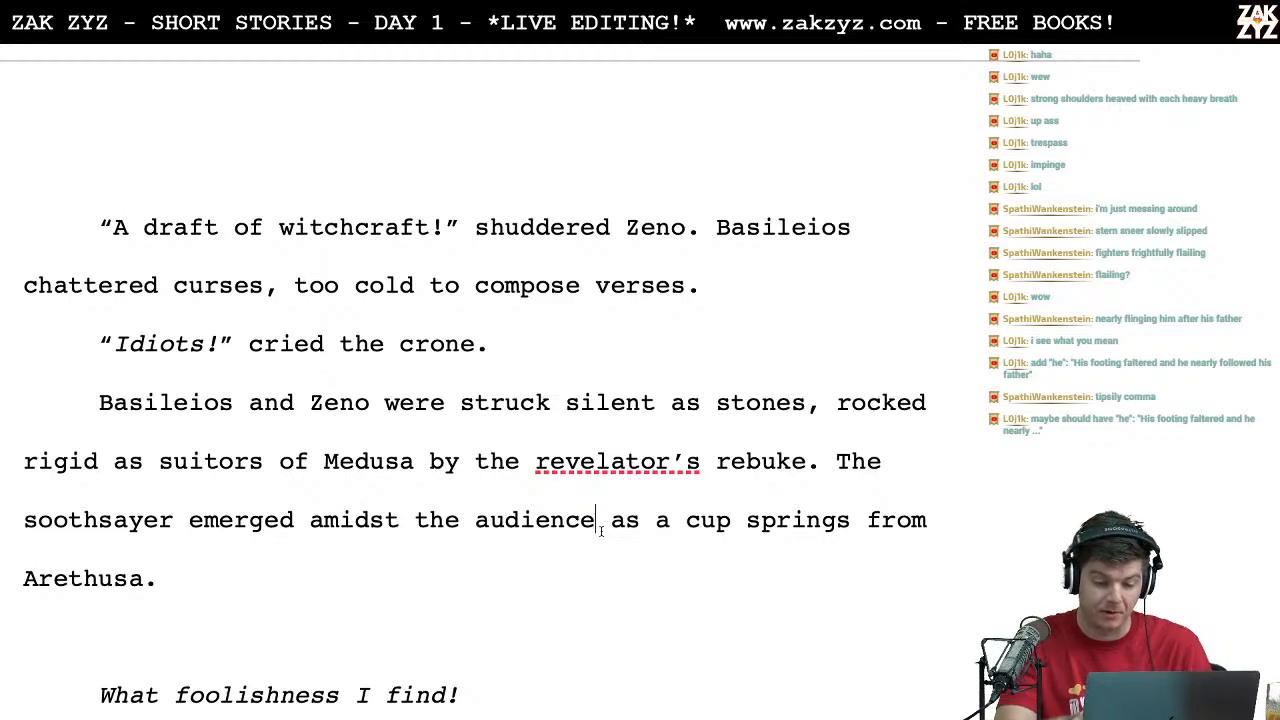
text(,)
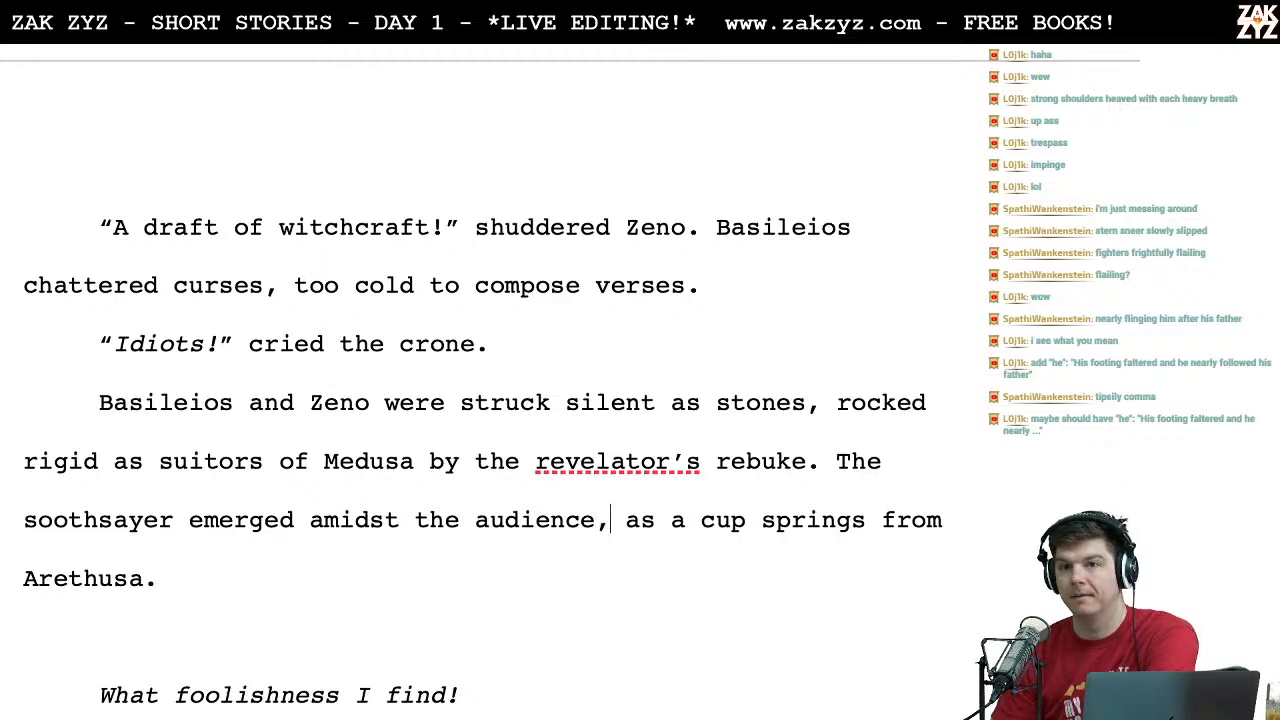
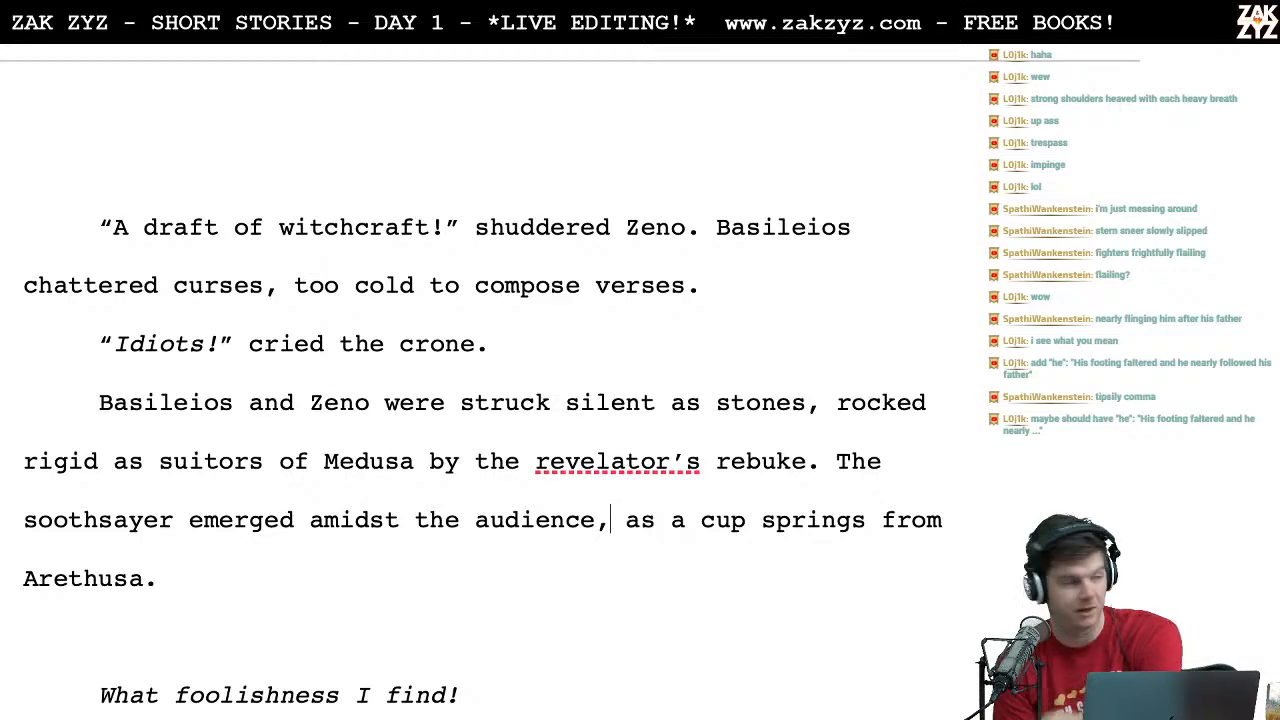
Step: Begin a sentence after "Arethusa." above the italic poem with "The crone cried out:" and take back the word "out:"
scroll(480, 380, down, 6)
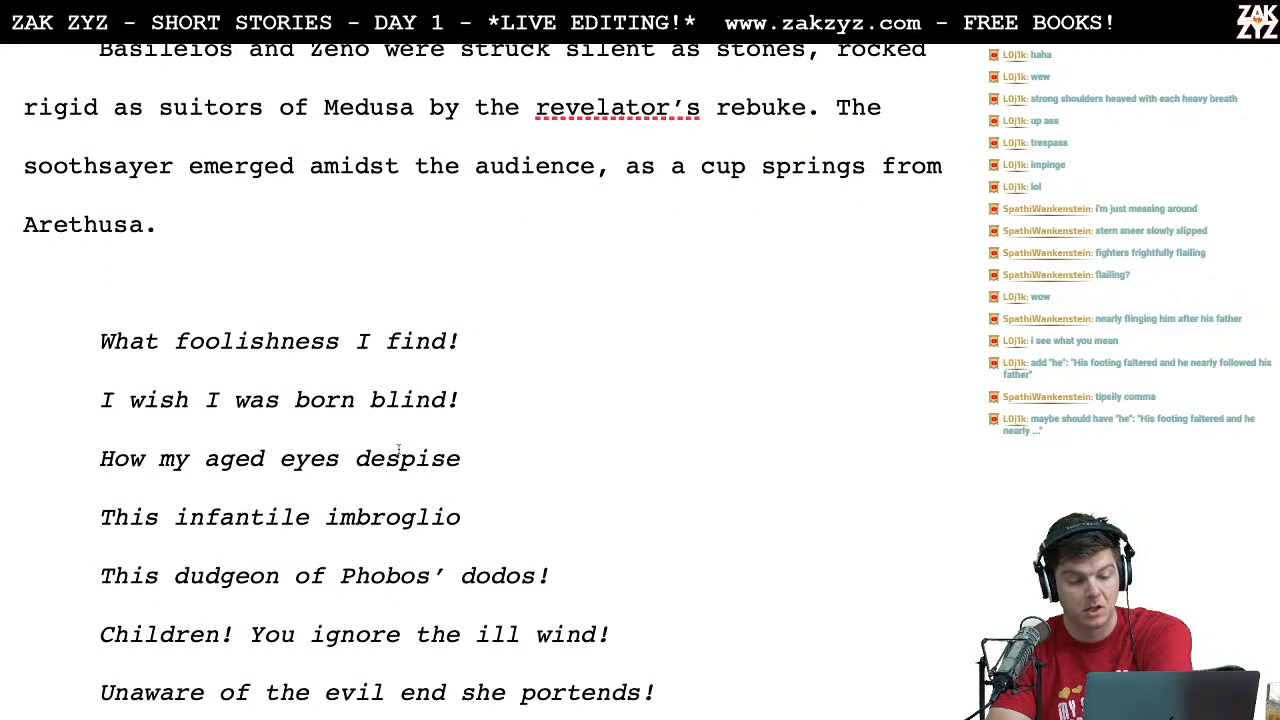
scroll(450, 490, down, 1)
click(380, 210)
scroll(380, 210, up, 2)
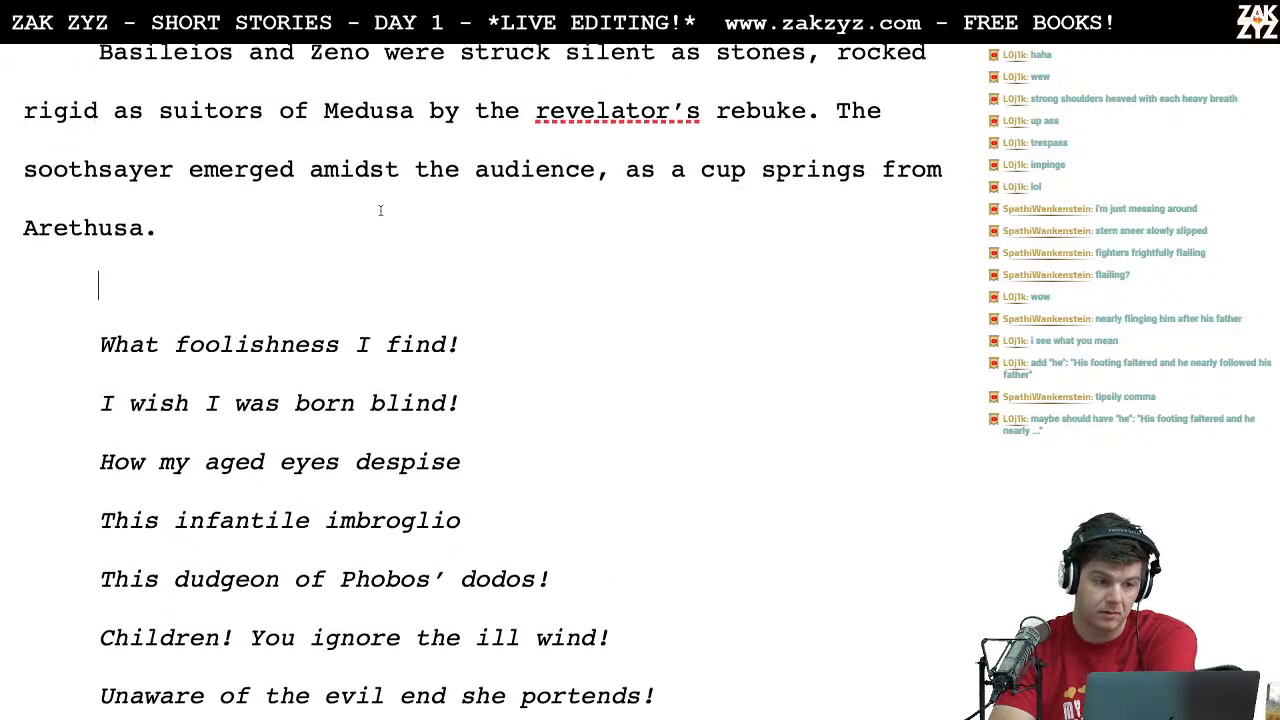
click(304, 275)
text(The crone cried)
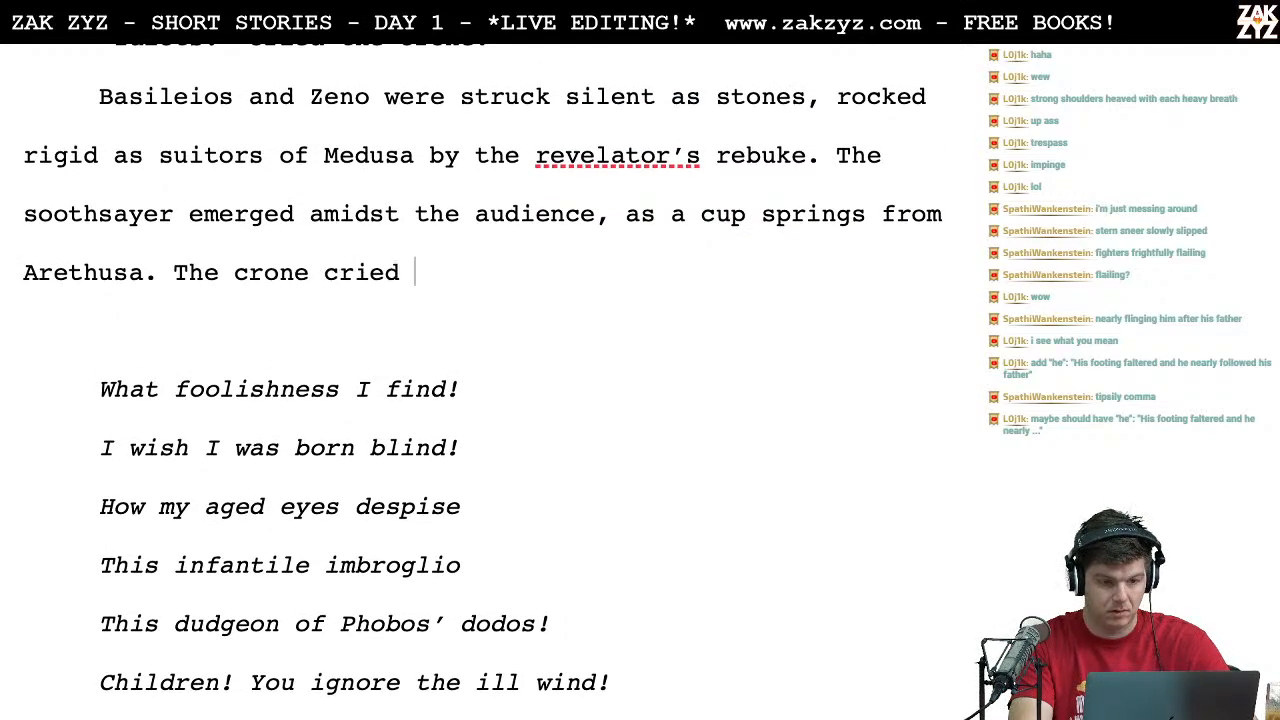
text( out:)
key(BackSpace)
key(ctrl+BackSpace)
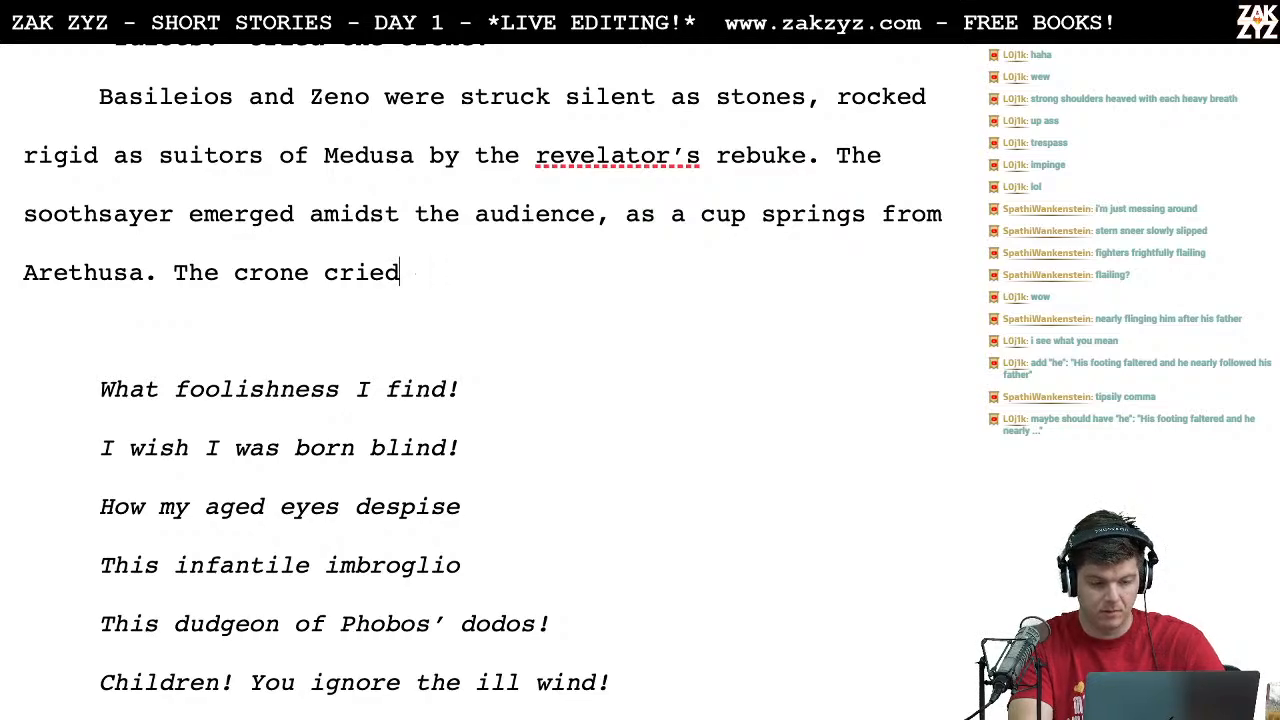
Step: Try "Scowling" instead of "The crone cried" as the opening of the sentence after "Arethusa."
key(BackSpace)
key(BackSpace)
key(BackSpace)
key(BackSpace)
key(BackSpace)
key(BackSpace)
key(BackSpace)
key(BackSpace)
key(BackSpace)
key(BackSpace)
key(BackSpace)
key(BackSpace)
key(BackSpace)
key(BackSpace)
key(BackSpace)
key(BackSpace)
text(S)
key(BackSpace)
text(Scowling)
key(BackSpace)
key(BackSpace)
key(BackSpace)
key(BackSpace)
key(BackSpace)
key(BackSpace)
key(BackSpace)
key(BackSpace)
key(BackSpace)
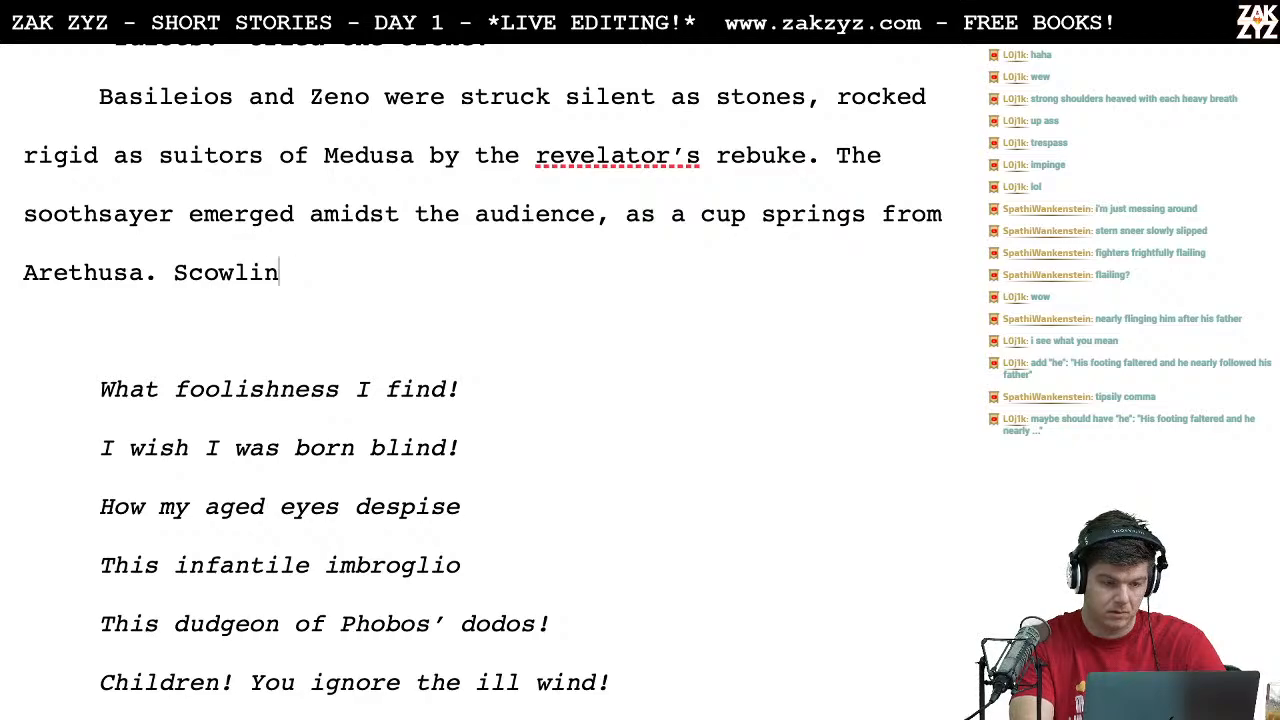
Step: Write "Her scowl surpassed the wind's howl, and her voice rang out across the abyss:" after "Arethusa."
text(Her scowl supro)
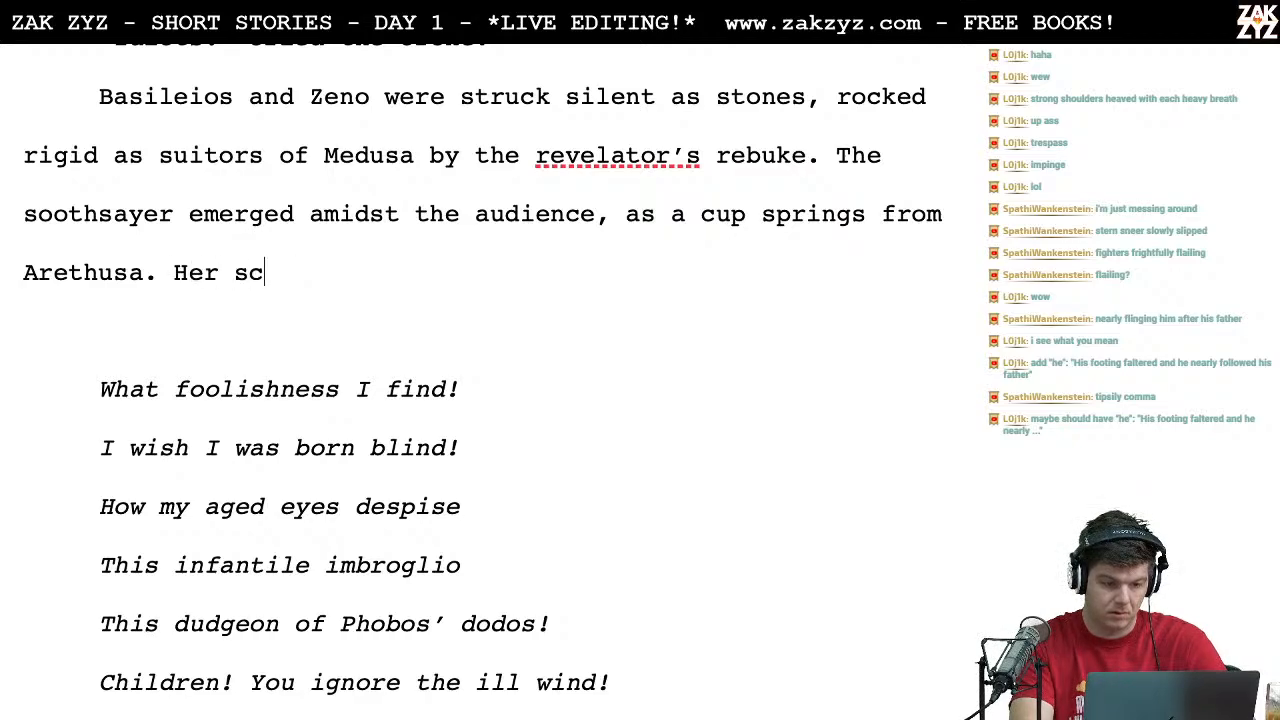
key(BackSpace)
key(BackSpace)
text(r)
key(BackSpace)
key(BackSpace)
text(r)
key(BackSpace)
text(a)
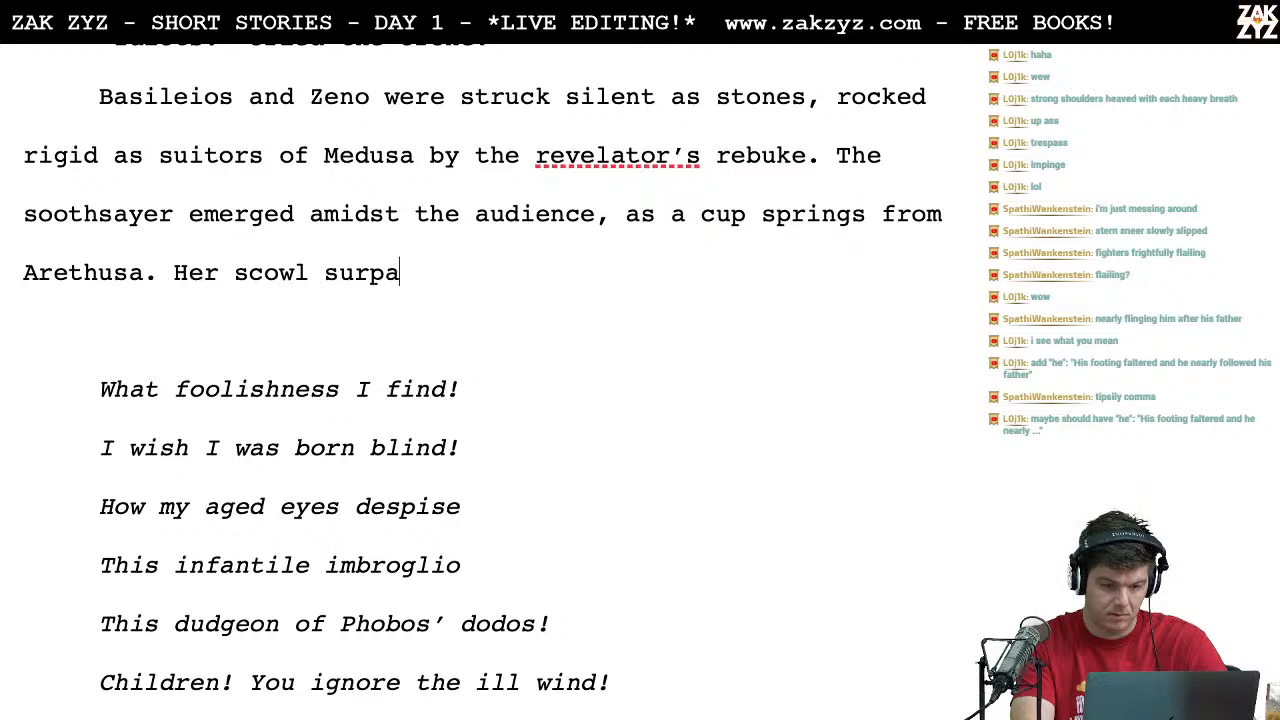
text(ssed the wind's howl, and h)
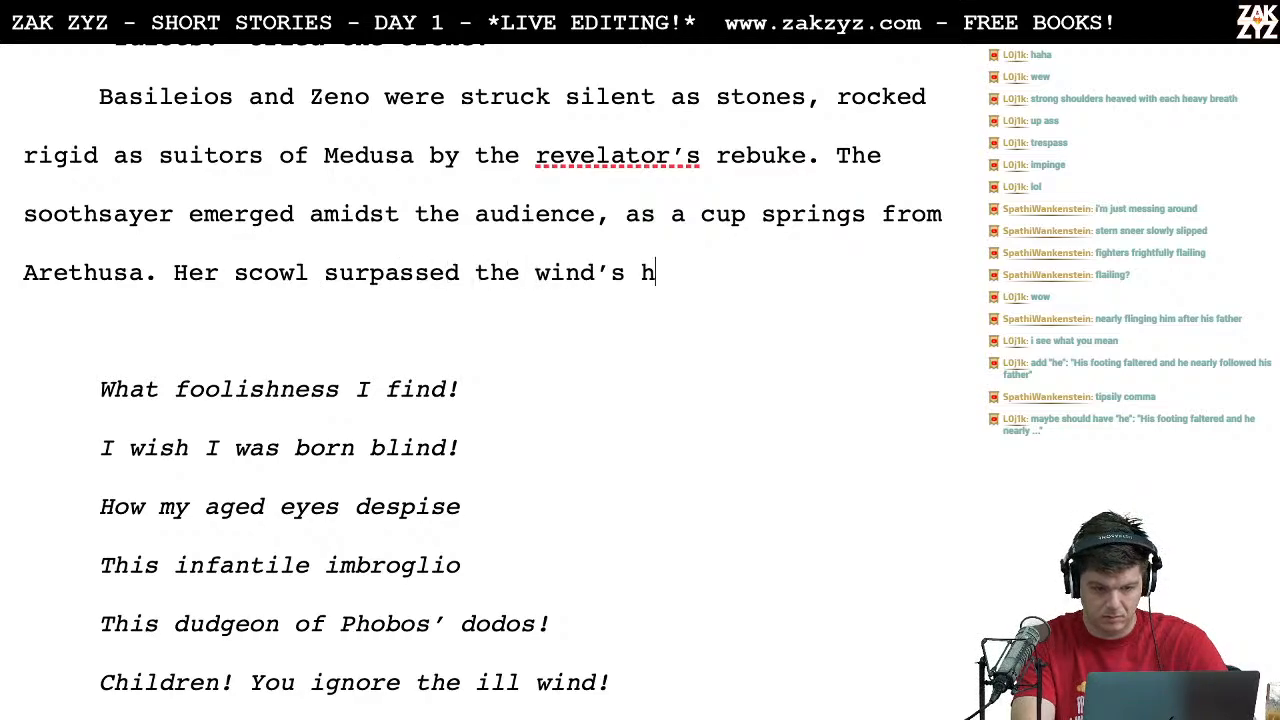
text(er vo)
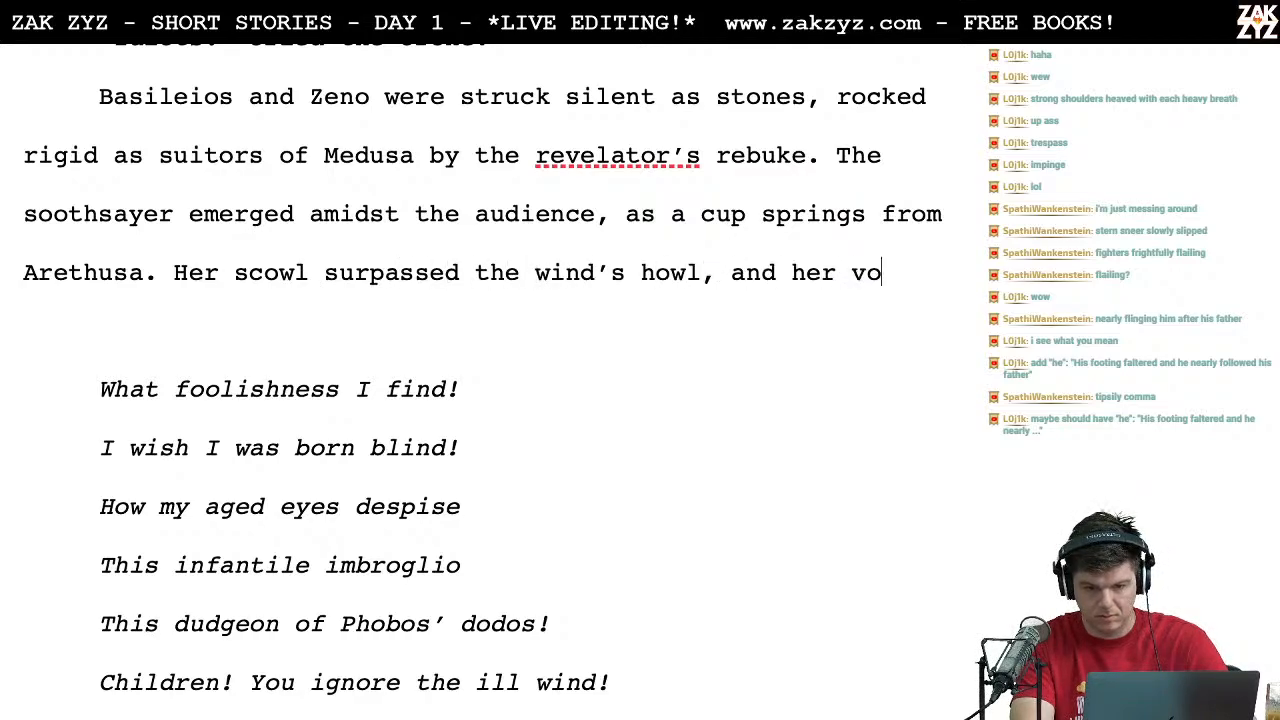
text(ice rang o)
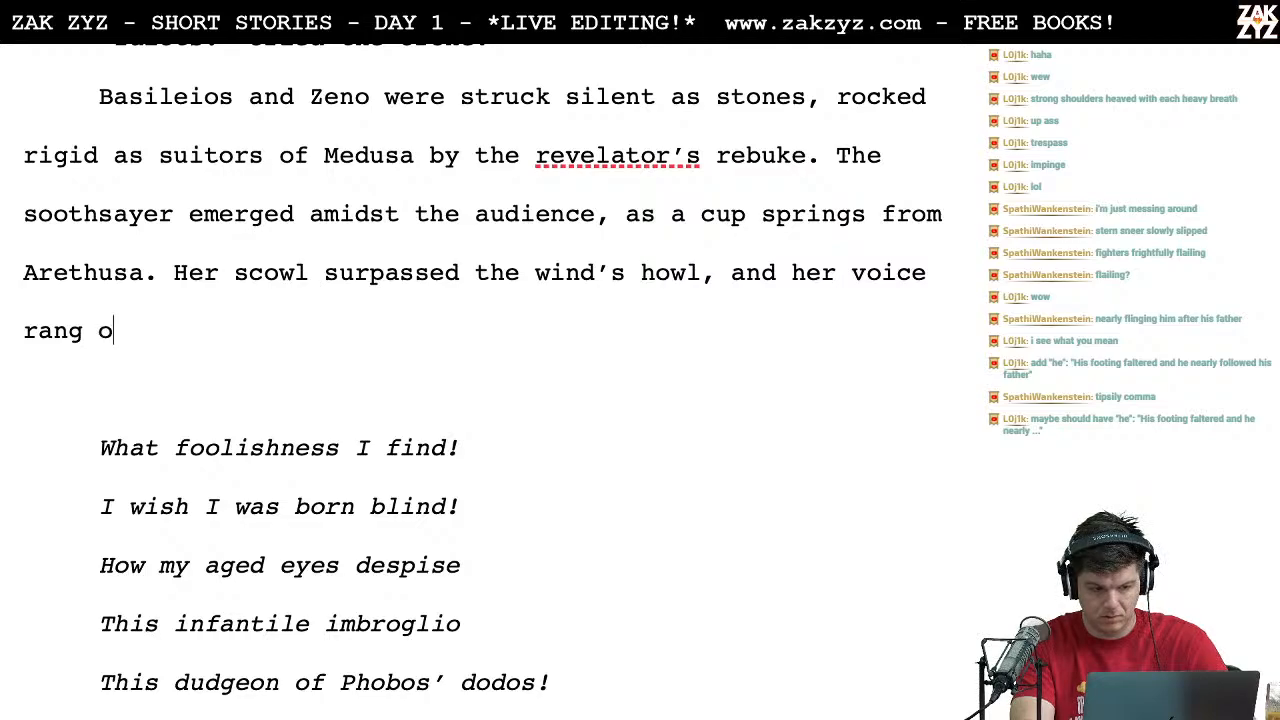
text(ut across t)
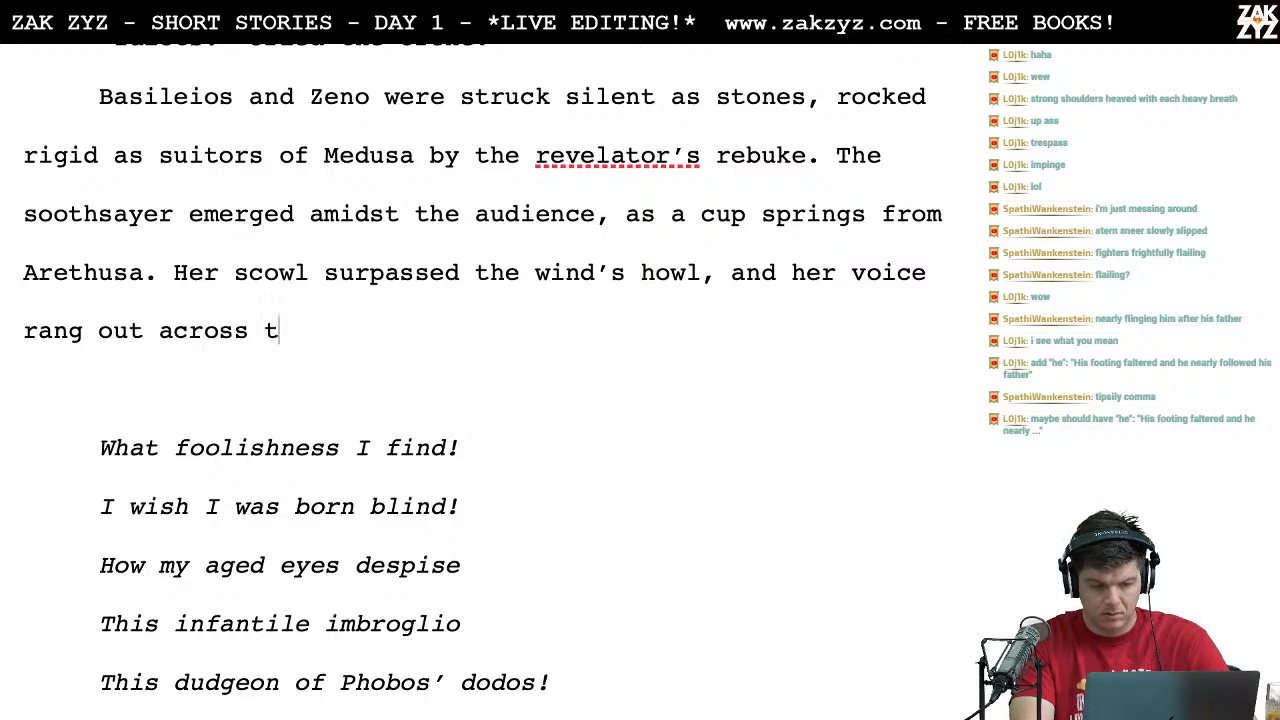
text(he abyss:)
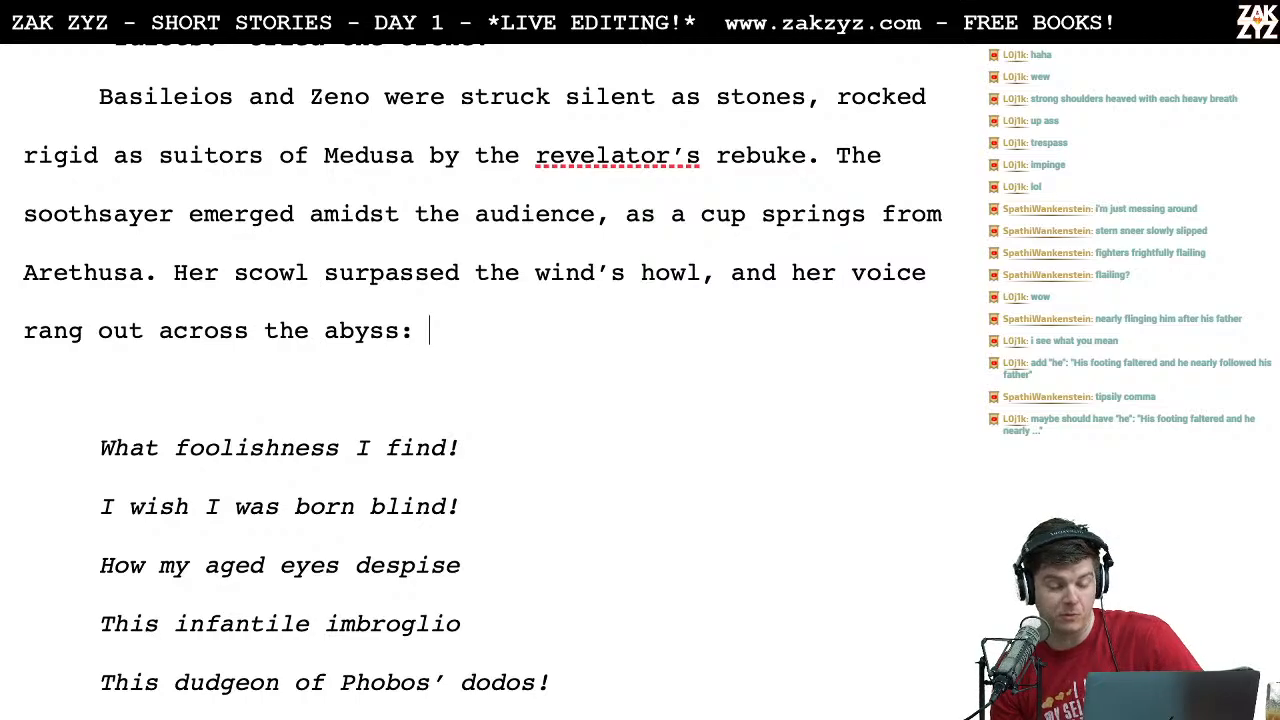
Step: Delete the whole "Her scowl surpassed the wind's howl" sentence before the poem
click(176, 273)
drag(176, 273, 421, 328)
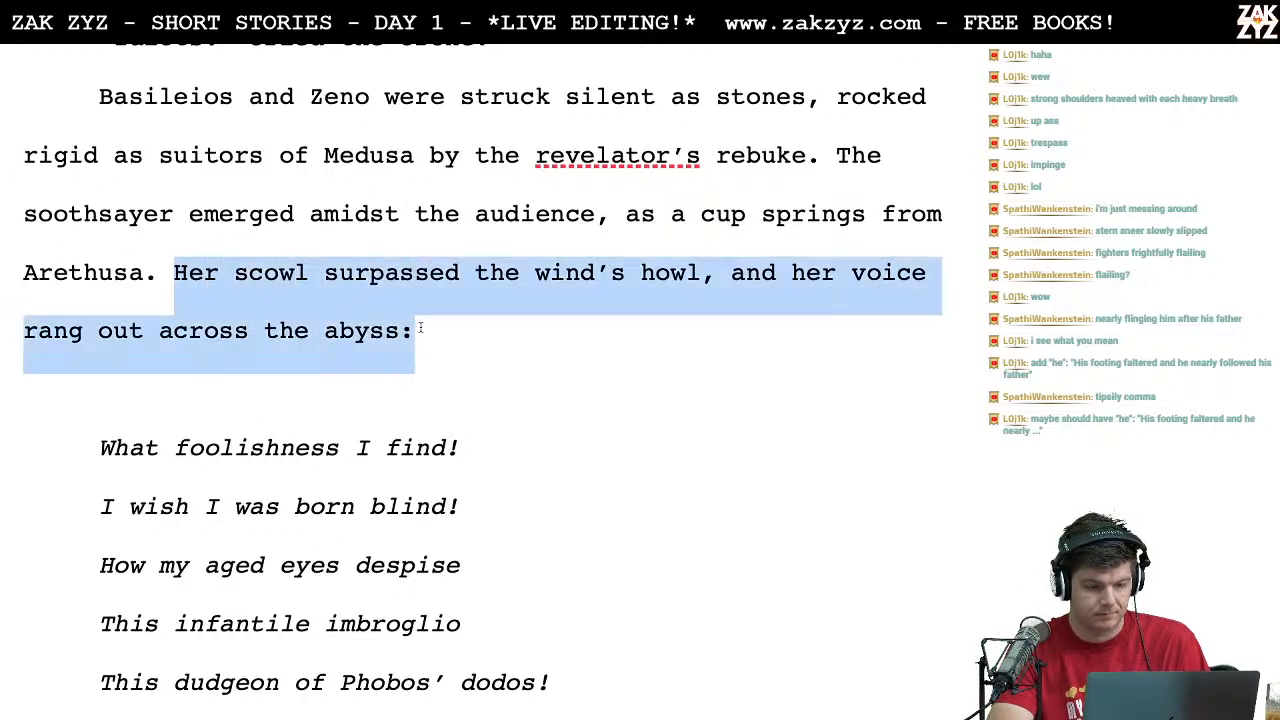
key(BackSpace)
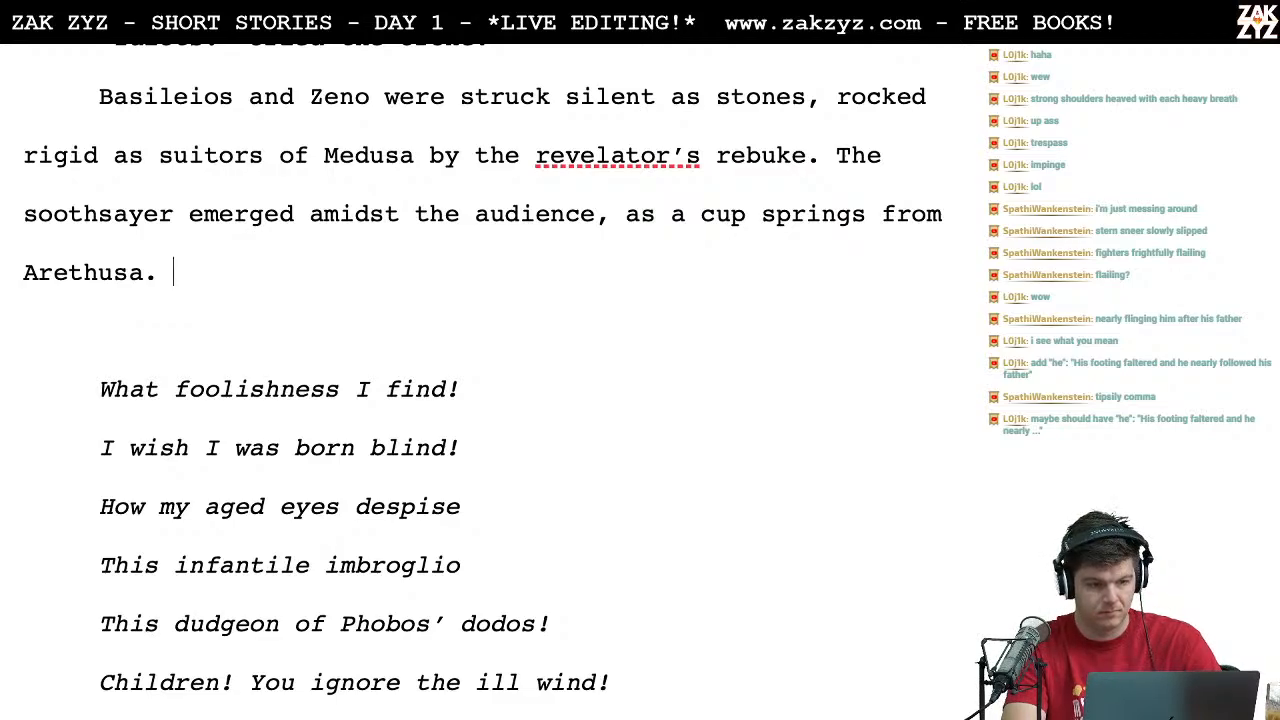
Step: Start a sentence after "Arethusa." reading "The Oracle raised her fist and addressed the", with "Oracle" as subject in place of "crone"
text(The crone)
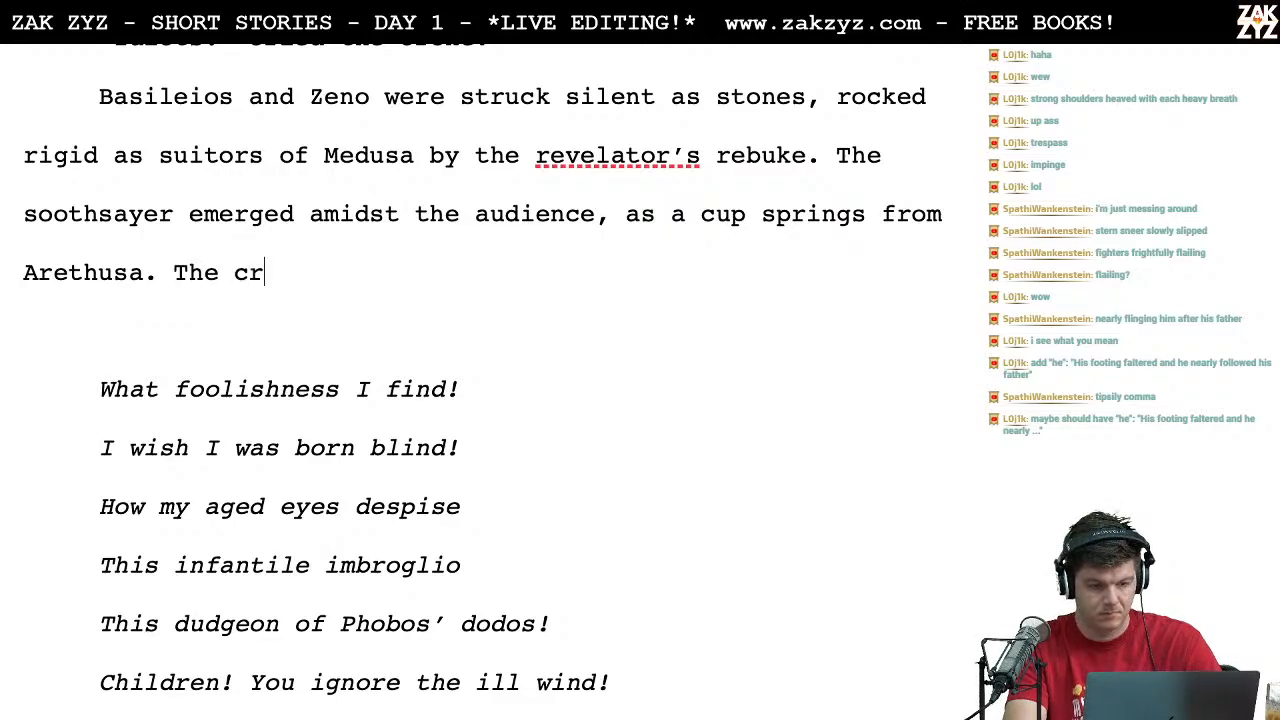
key(BackSpace)
key(BackSpace)
key(BackSpace)
key(BackSpace)
key(BackSpace)
key(BackSpace)
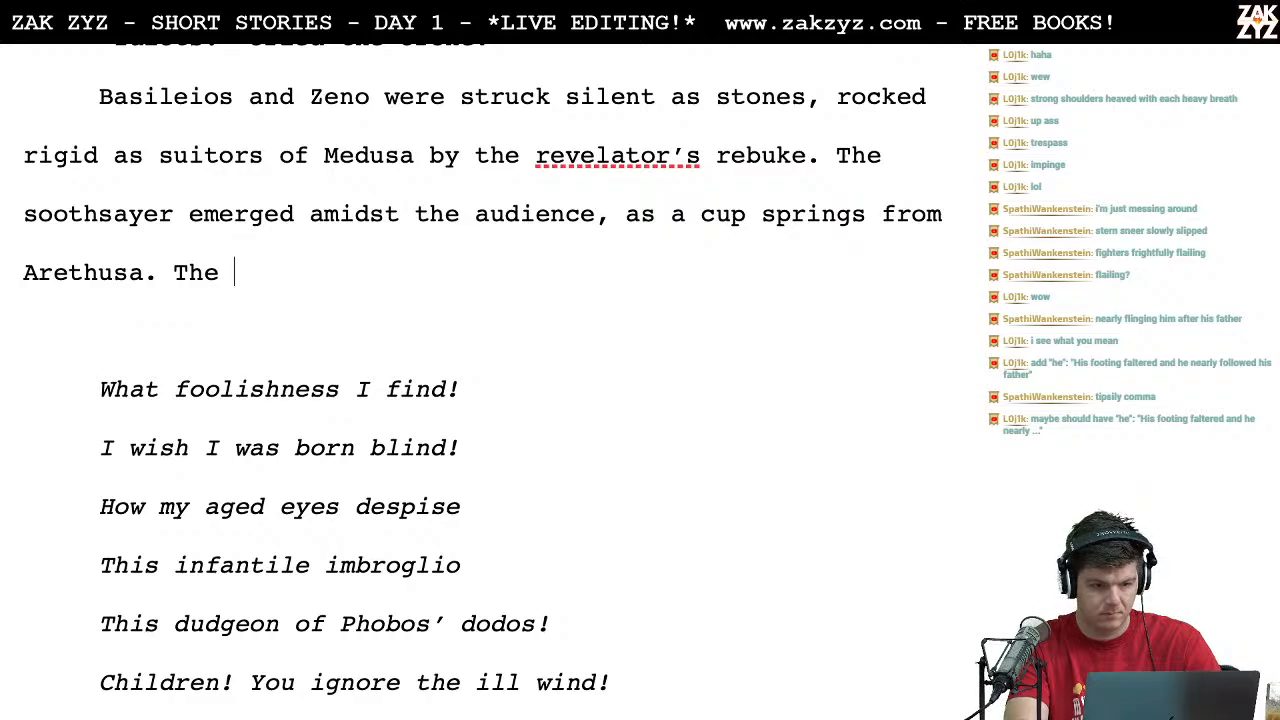
text(Ora)
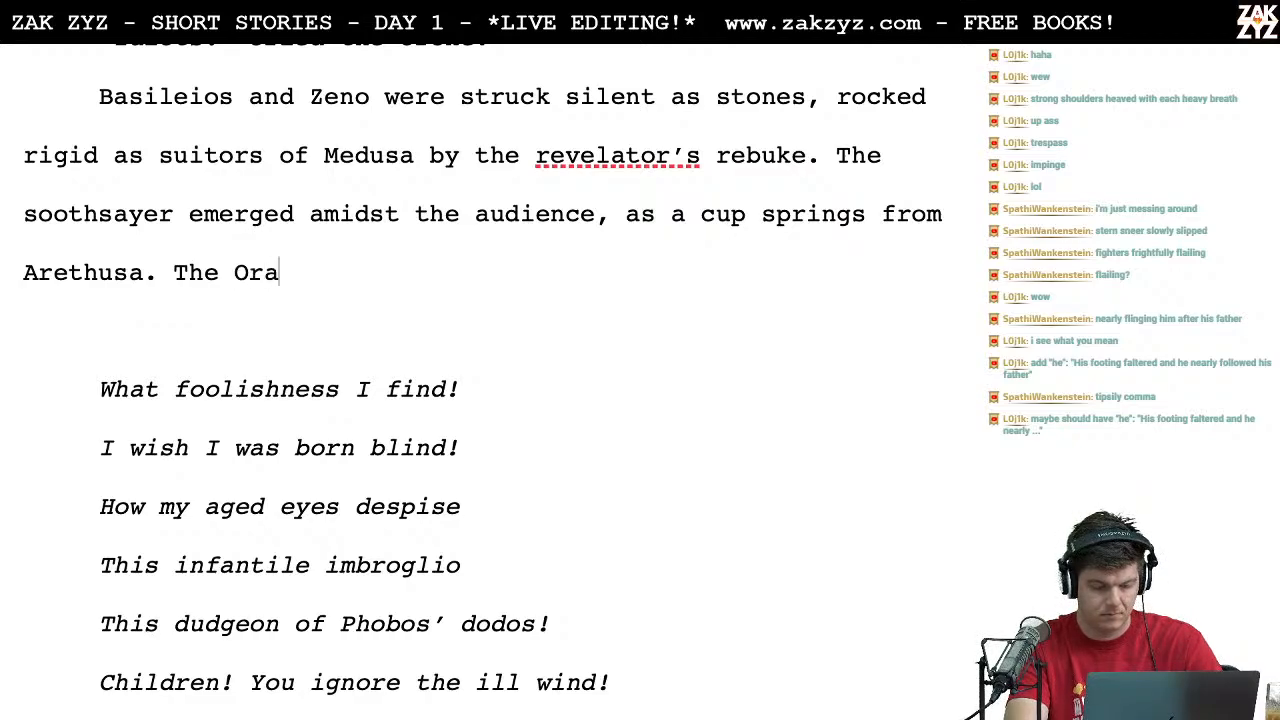
text(cle raised her fist)
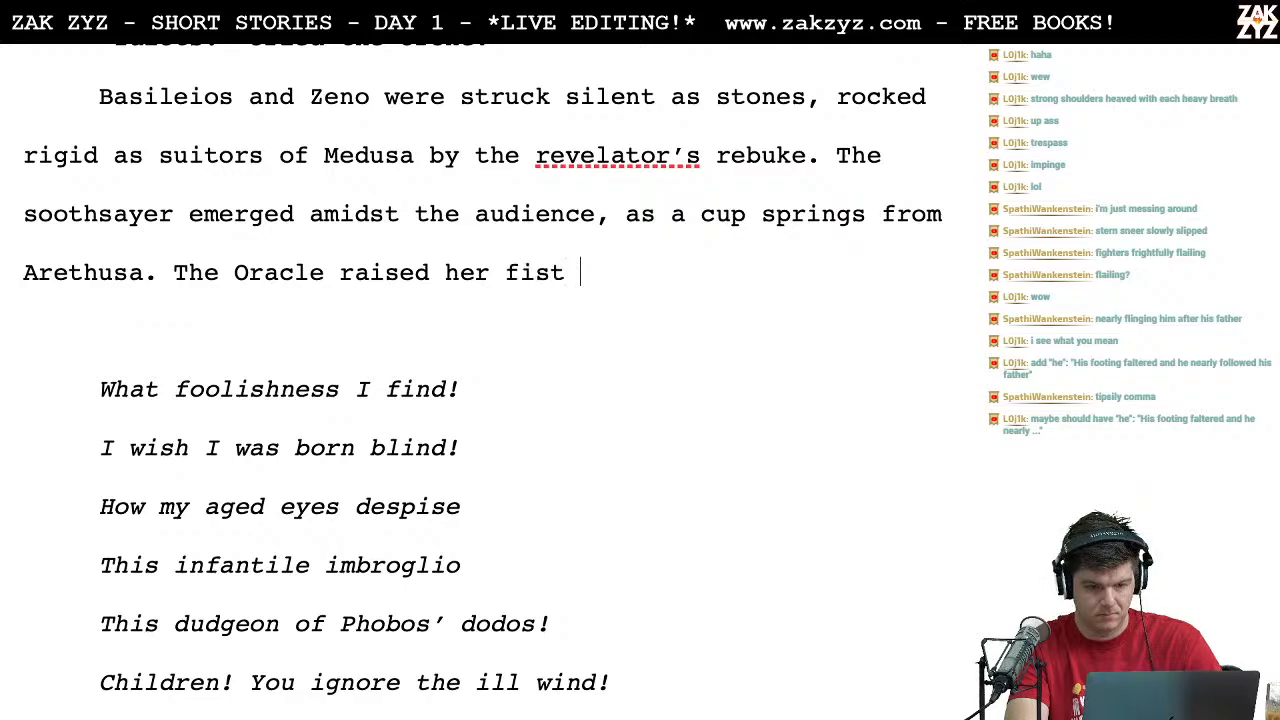
text( and addressed the)
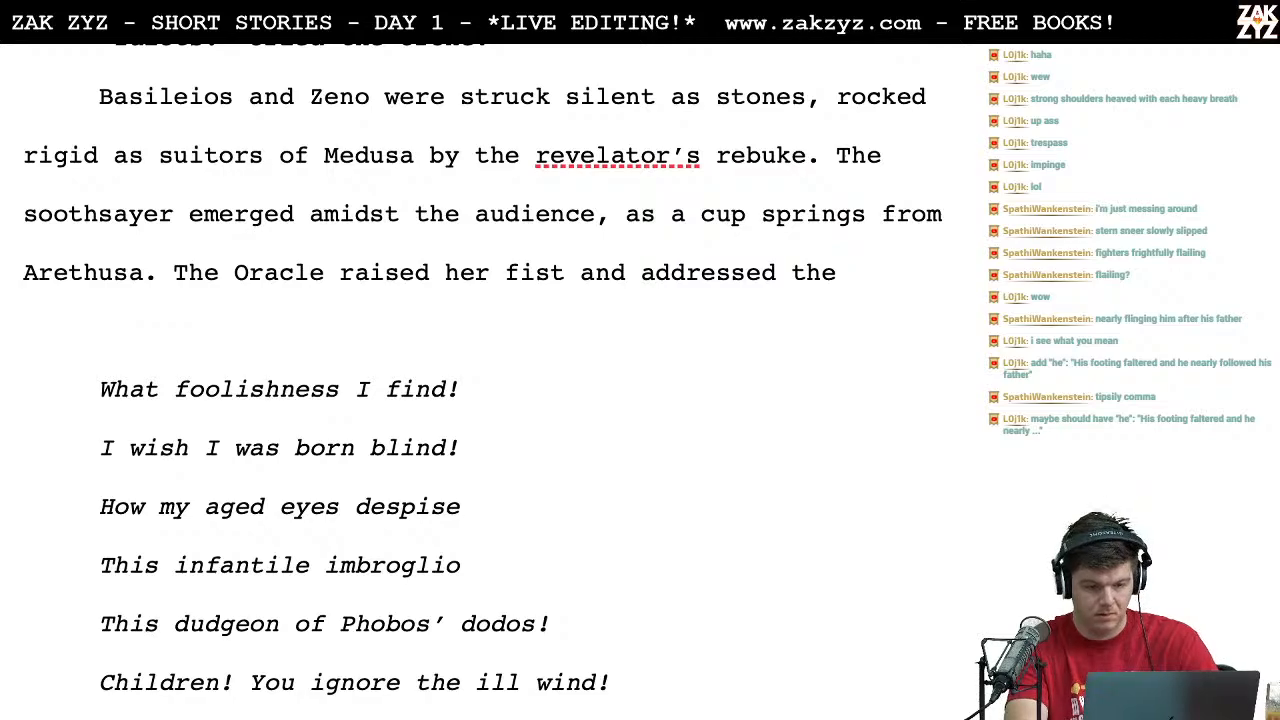
text(b)
key(BackSpace)
Step: Replace "addressed the" with "her voice:" at the end of the Oracle sentence
scroll(420, 326, up, 7)
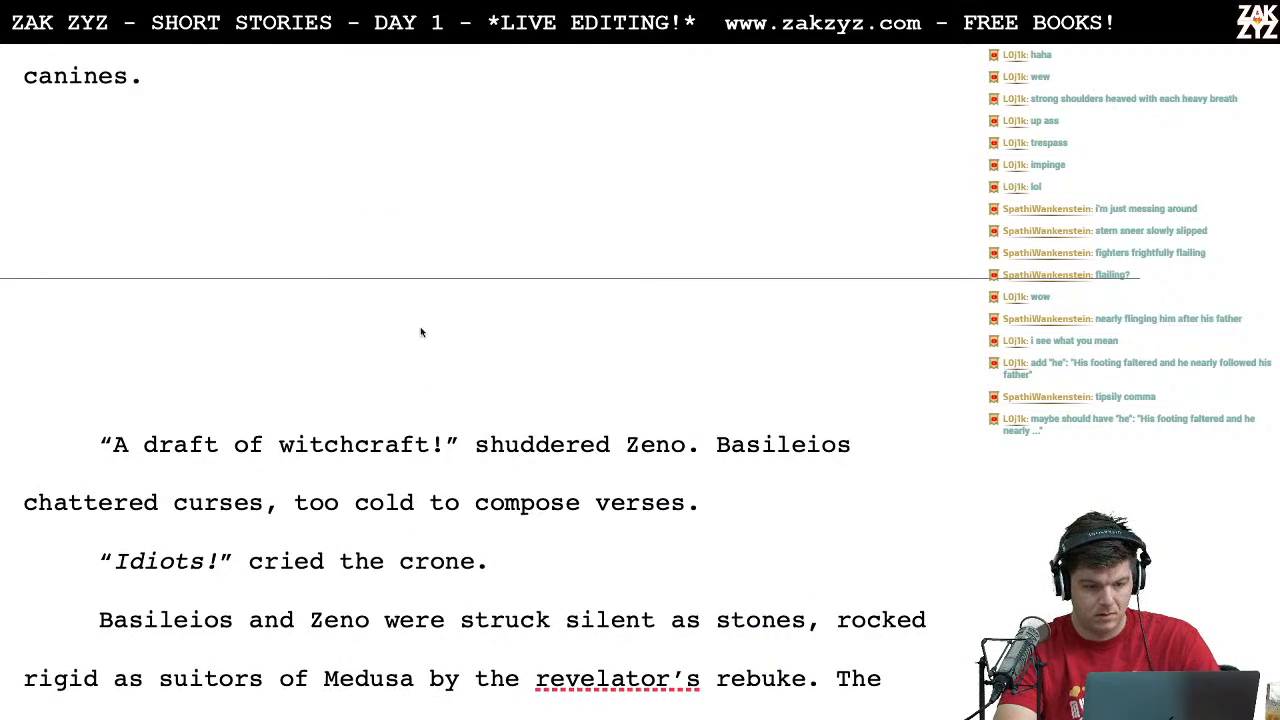
scroll(421, 329, down, 2)
scroll(421, 329, down, 6)
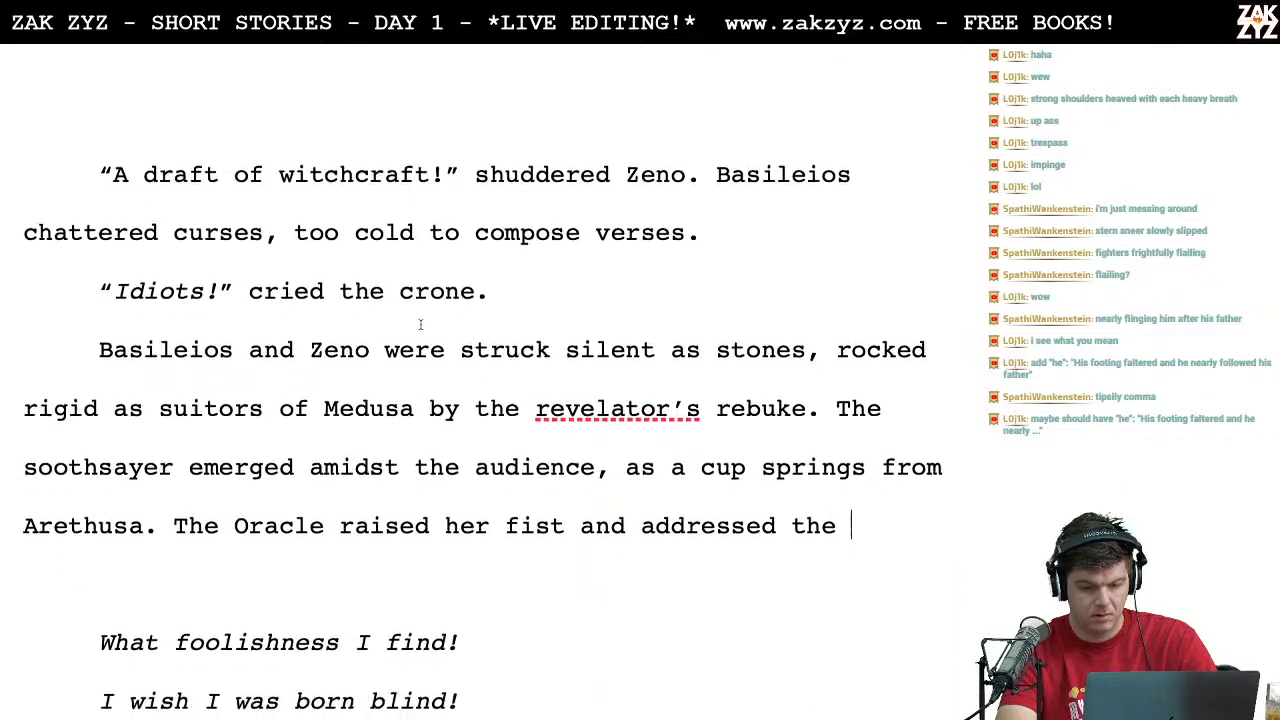
key(BackSpace)
key(BackSpace)
key(BackSpace)
key(BackSpace)
key(BackSpace)
key(BackSpace)
key(BackSpace)
key(BackSpace)
key(BackSpace)
key(BackSpace)
key(BackSpace)
key(BackSpace)
key(BackSpace)
key(BackSpace)
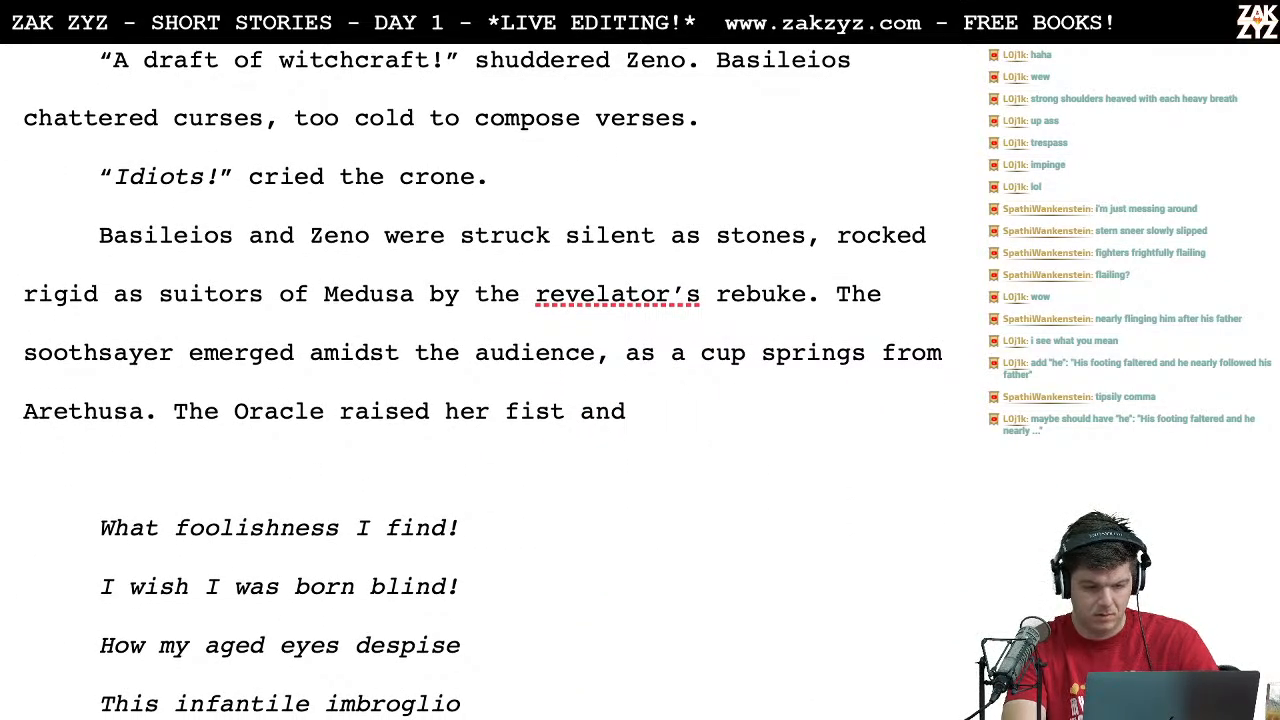
text(r)
key(BackSpace)
text(her voice:)
Step: Rewrite the sentence introducing the poem as "The Oracle raised an ancient fist and shouted across the abyss:"
key(BackSpace)
key(BackSpace)
key(BackSpace)
key(BackSpace)
key(BackSpace)
key(BackSpace)
key(BackSpace)
key(BackSpace)
key(BackSpace)
key(BackSpace)
key(BackSpace)
key(BackSpace)
key(BackSpace)
key(BackSpace)
key(BackSpace)
key(BackSpace)
key(BackSpace)
key(BackSpace)
key(BackSpace)
key(BackSpace)
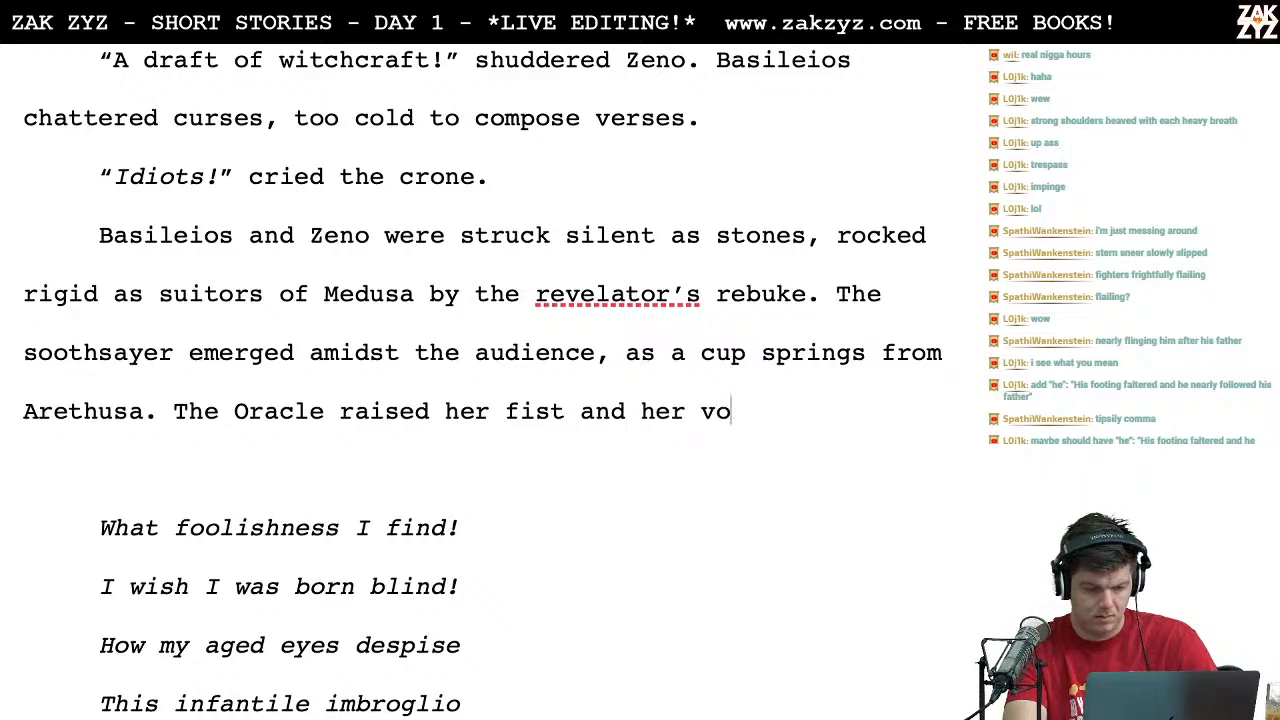
key(BackSpace)
key(BackSpace)
key(BackSpace)
key(BackSpace)
key(BackSpace)
key(BackSpace)
key(BackSpace)
key(BackSpace)
key(BackSpace)
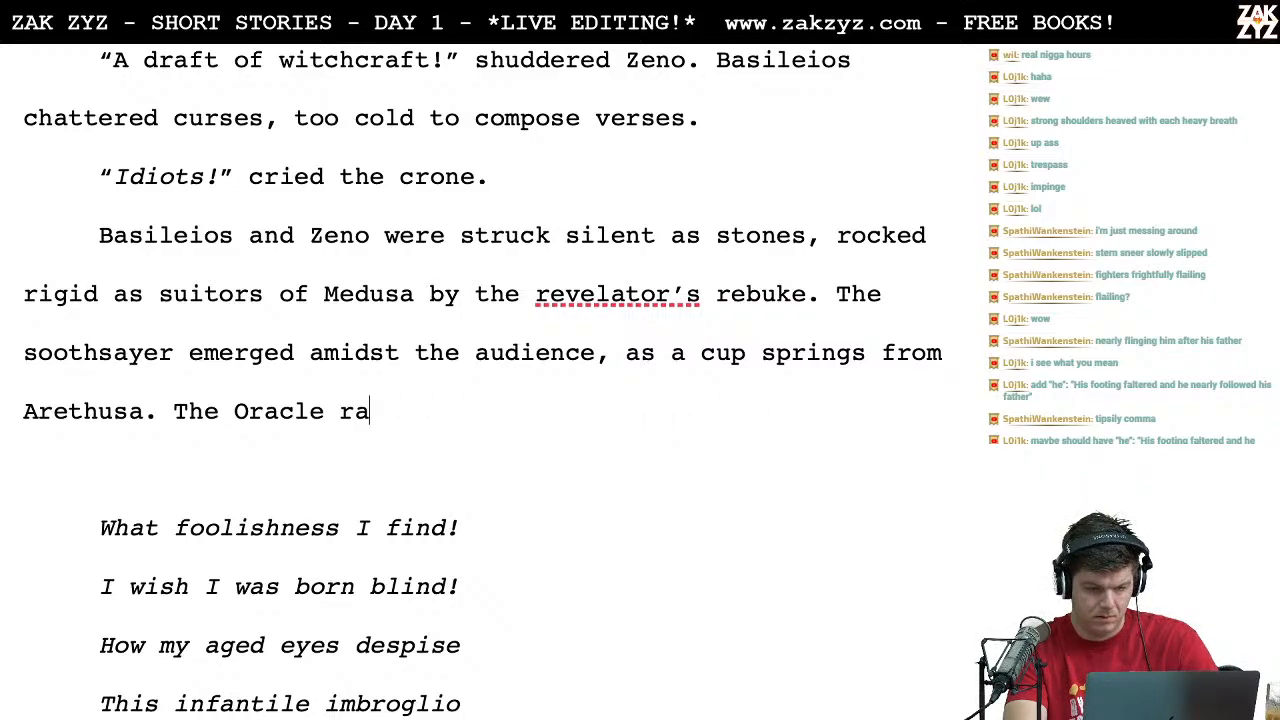
text(raised an)
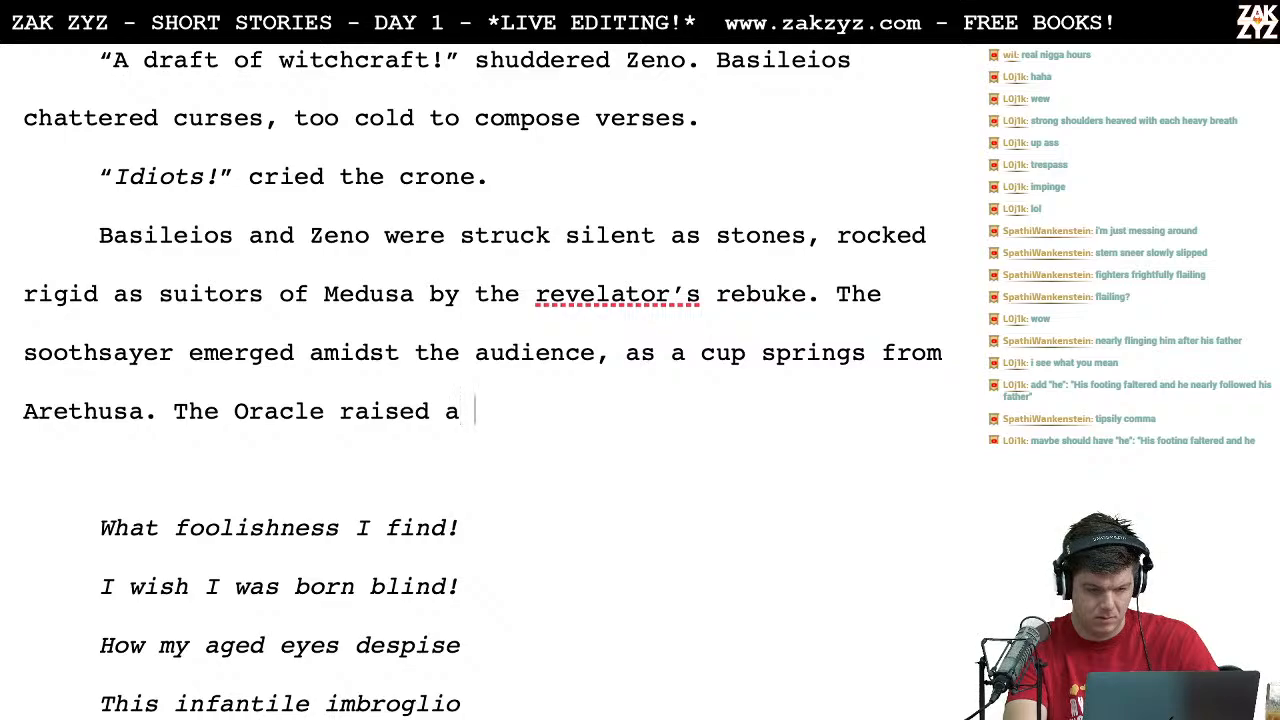
key(BackSpace)
text(n ancie)
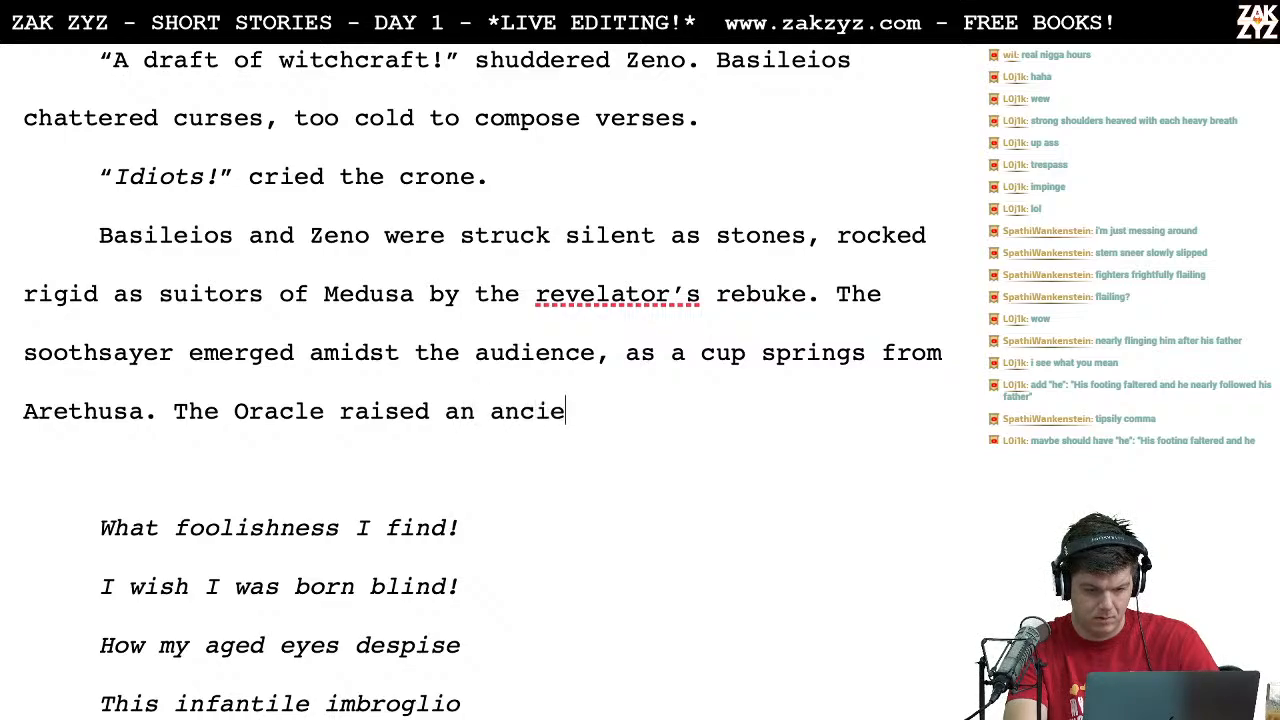
text(nt fist and )
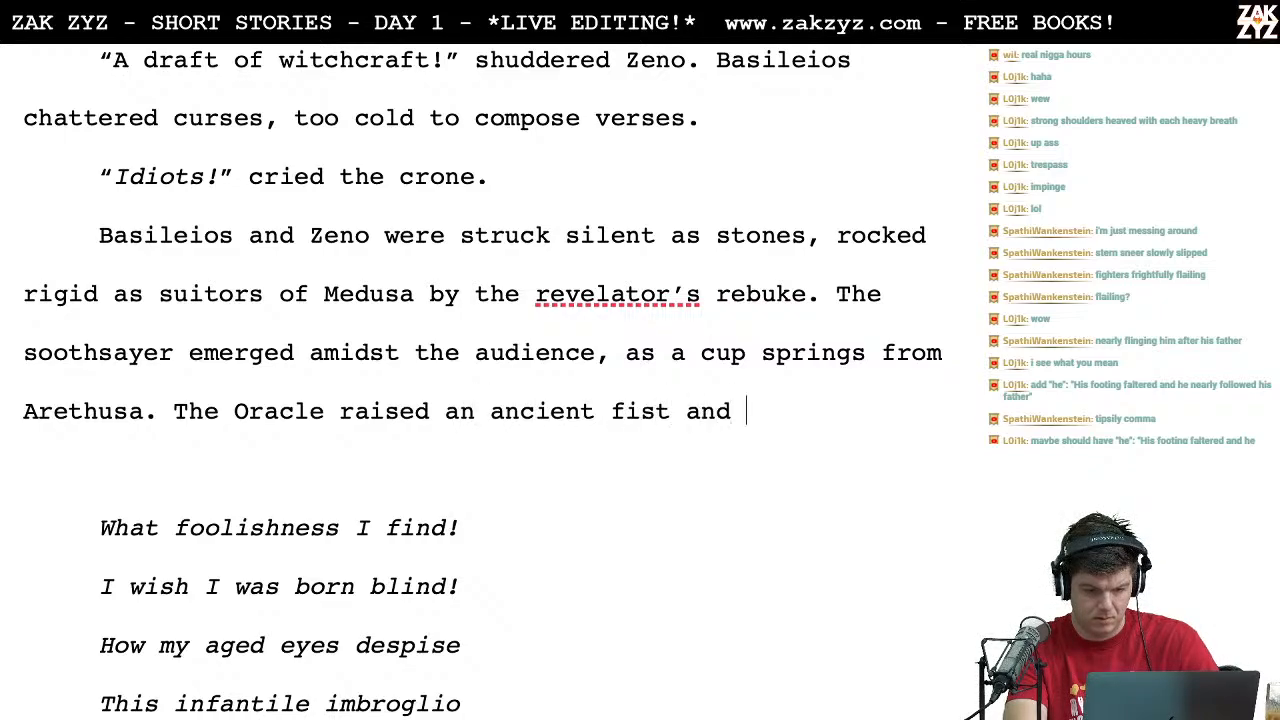
text(shouted )
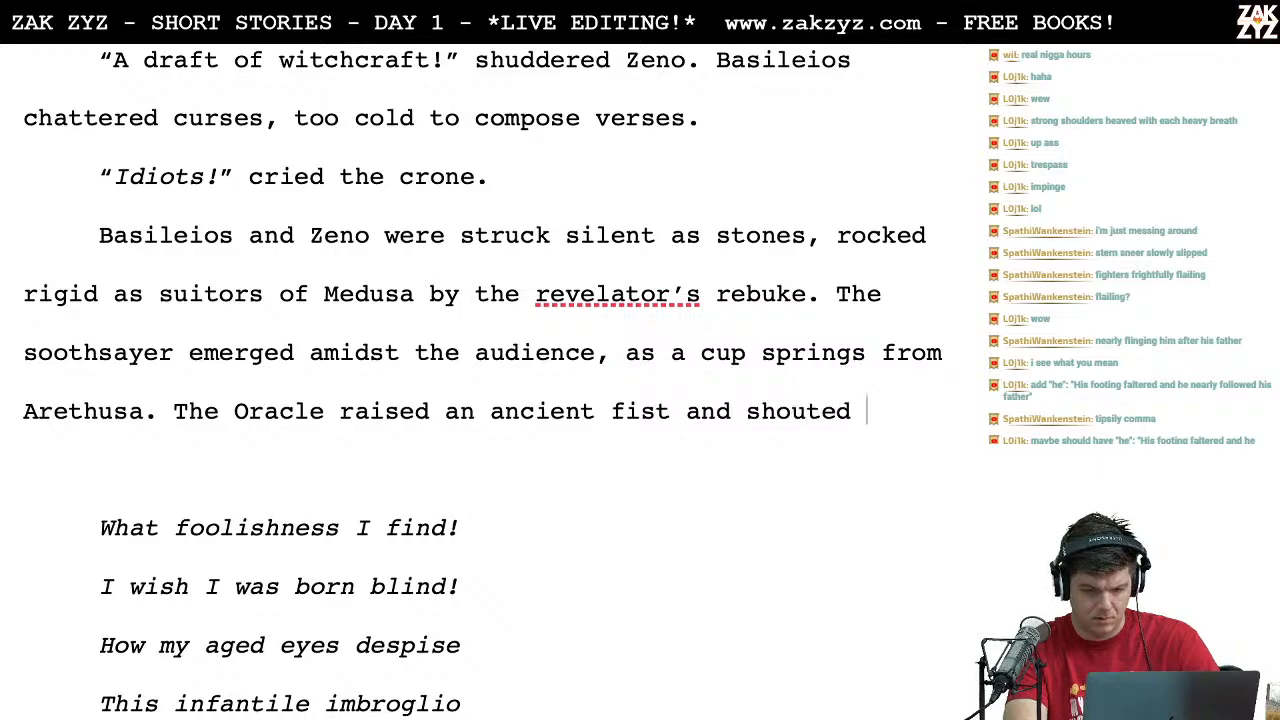
text(across the abyss:)
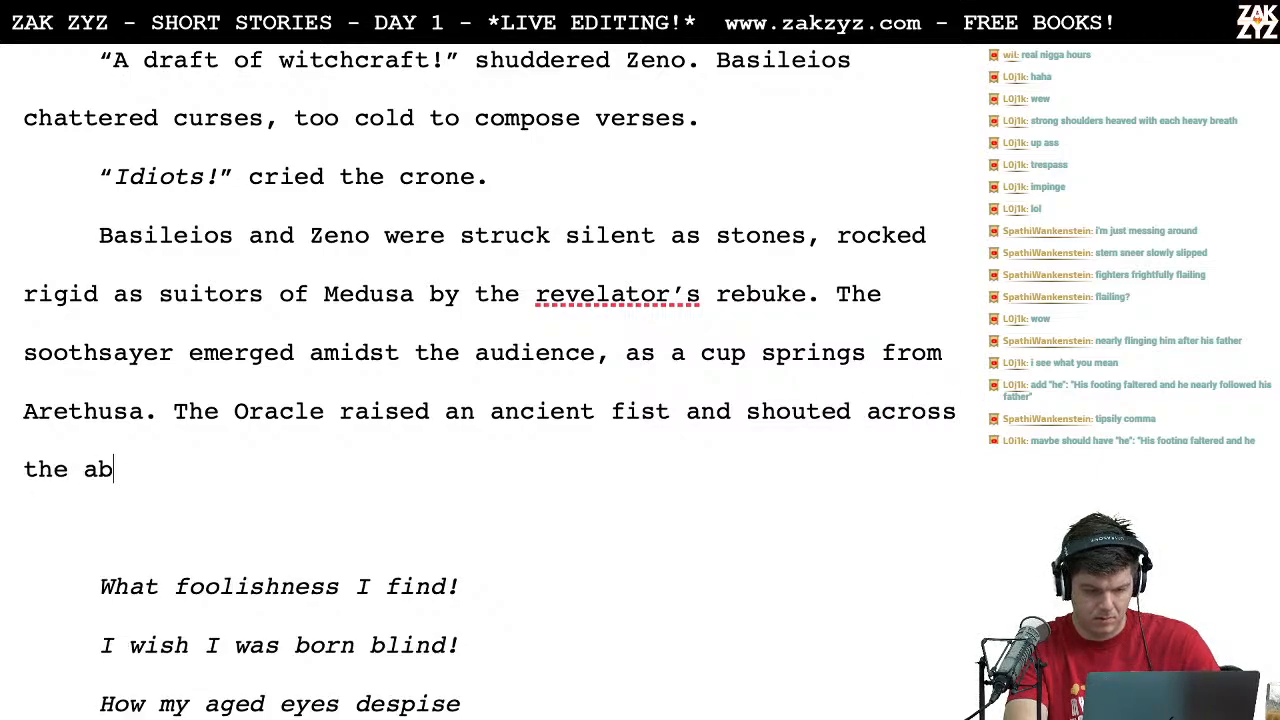
Step: Read through the Oracle's first poem down to its closing line, "Shall be cataclysm!"
click(99, 527)
key(Left)
key(Left)
key(Down)
key(Down)
key(Down)
key(Down)
key(Down)
key(Down)
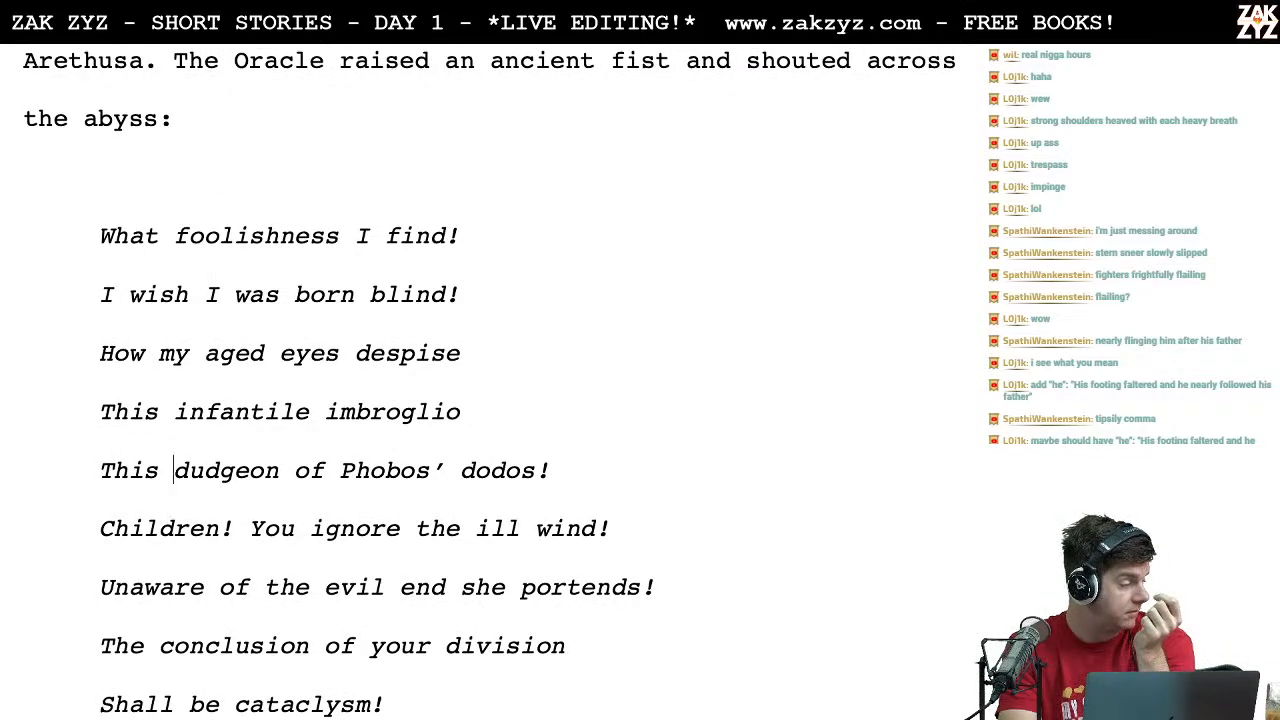
key(Right)
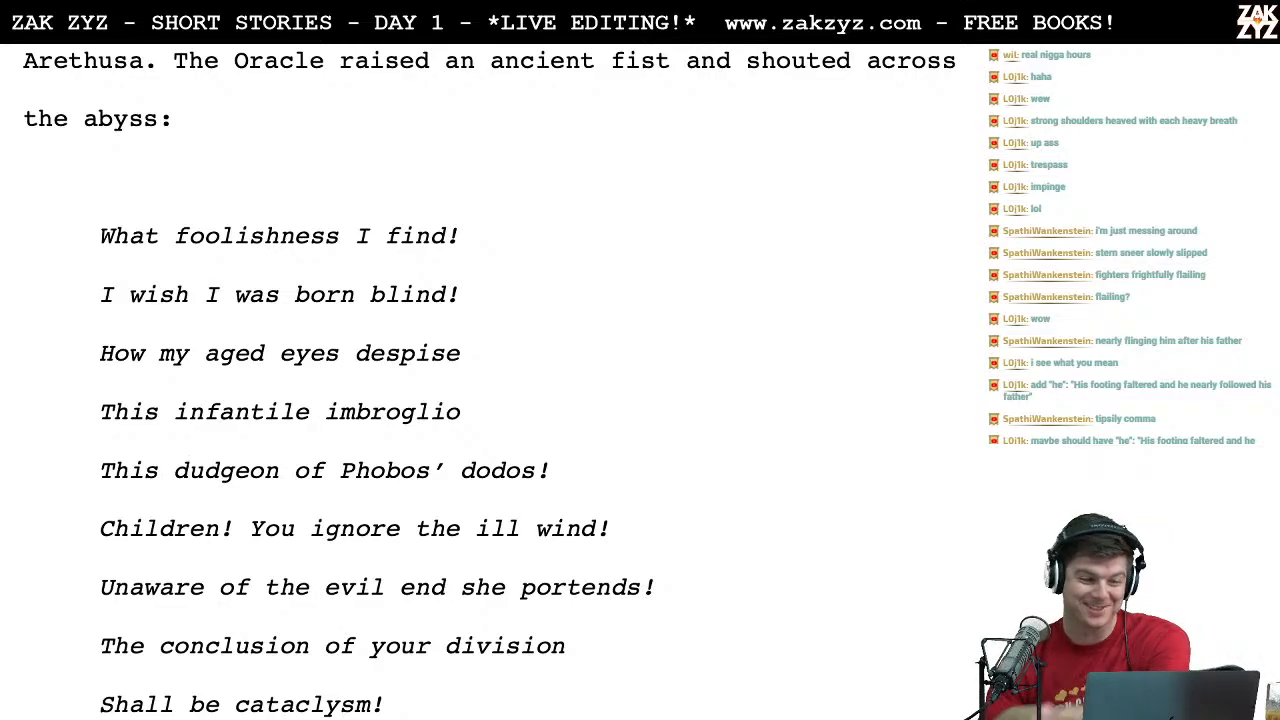
scroll(490, 380, up, 1)
scroll(490, 380, down, 2)
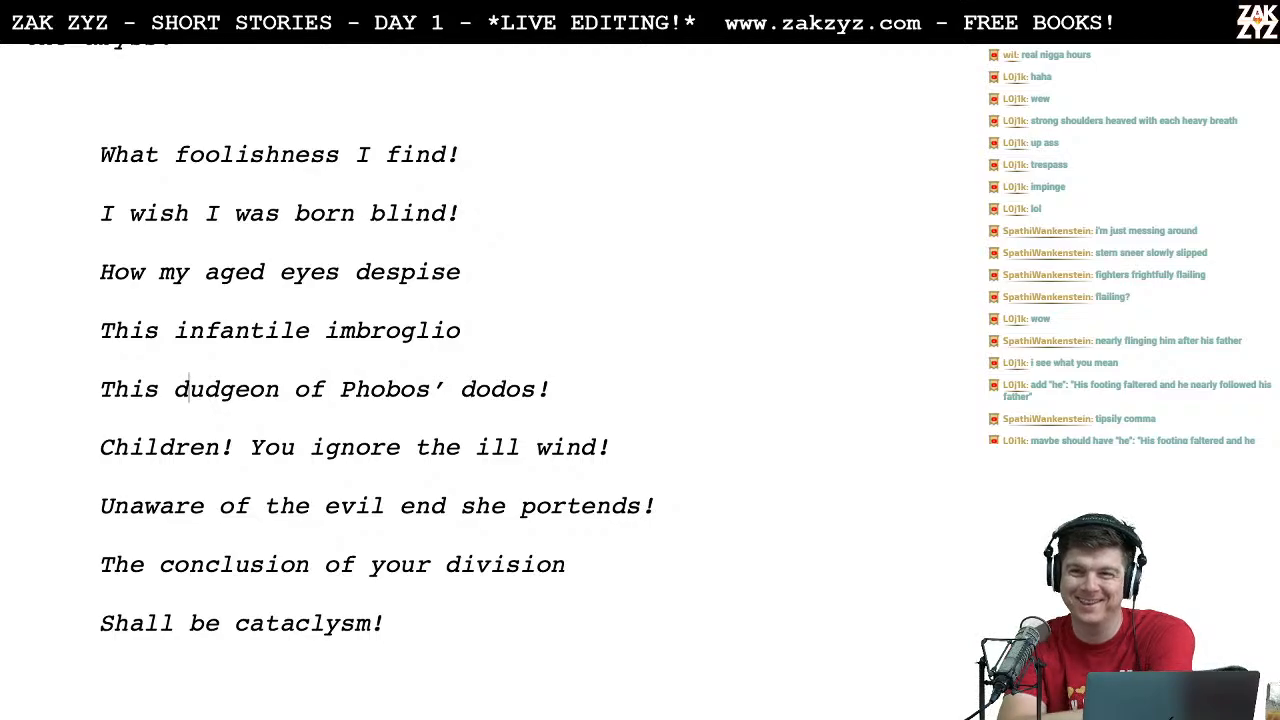
scroll(490, 380, up, 2)
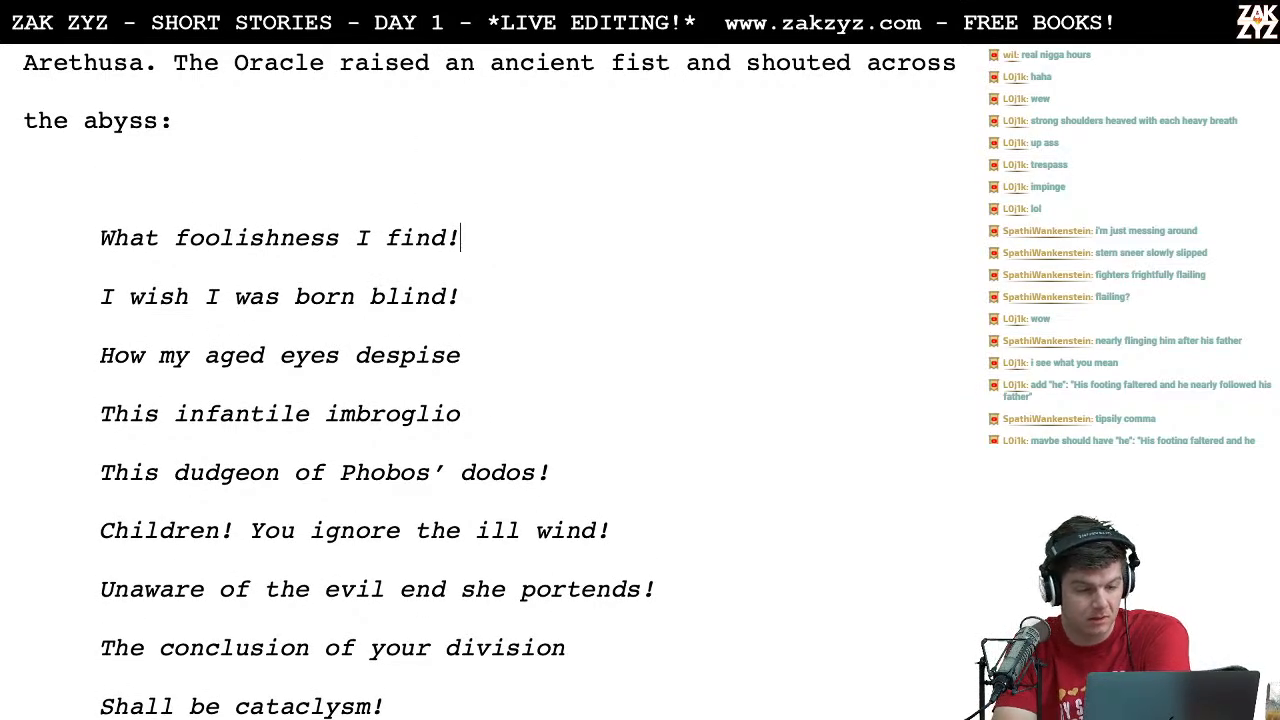
Step: Reread the poem's opening two lines, about the foolishness and being born blind
key(Left)
key(Left)
key(Left)
key(Left)
key(Left)
key(Left)
key(Left)
key(Left)
key(Left)
key(Left)
key(Left)
key(Left)
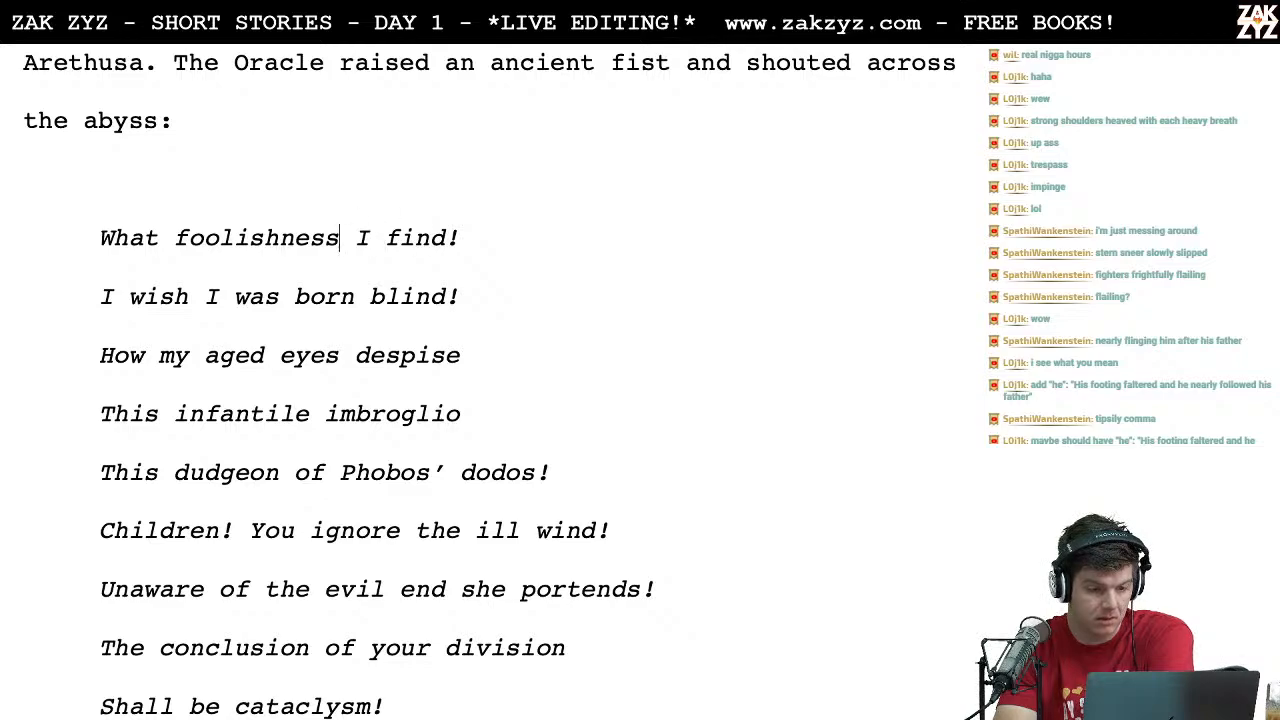
key(Right)
key(Down)
key(Left)
key(Left)
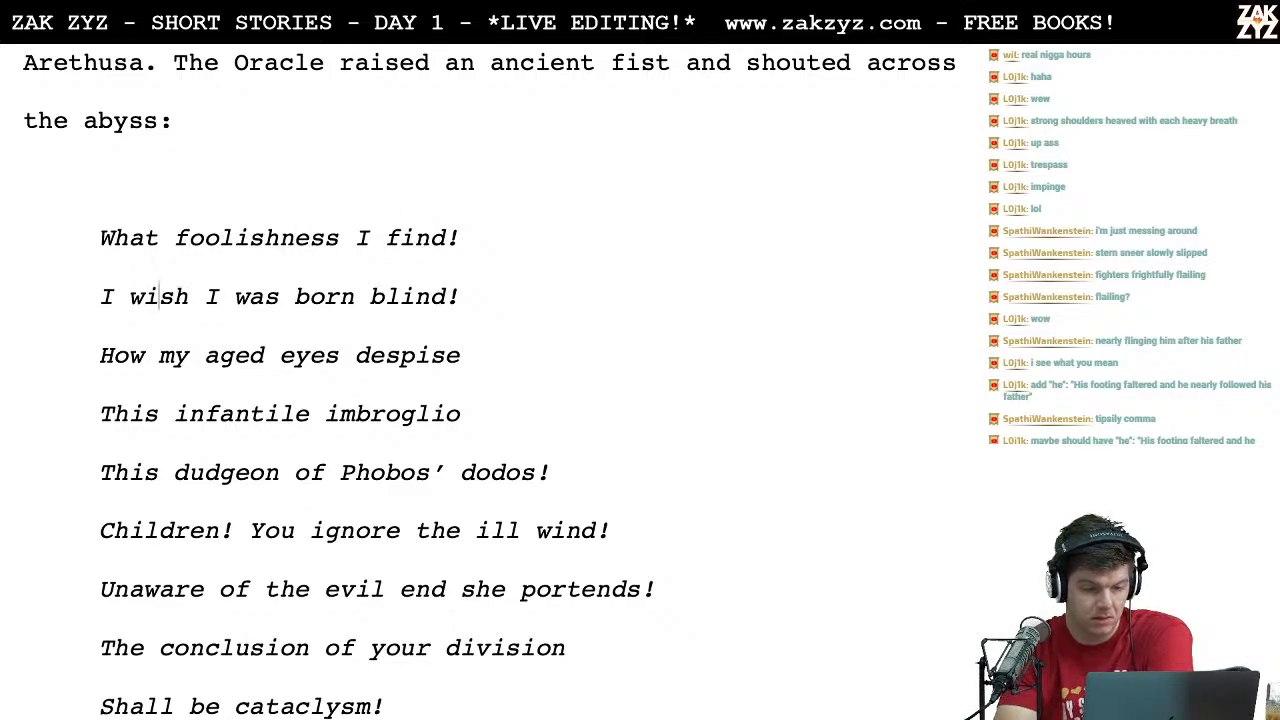
key(Up)
key(Left)
key(Right)
key(Right)
key(Right)
key(Right)
key(Right)
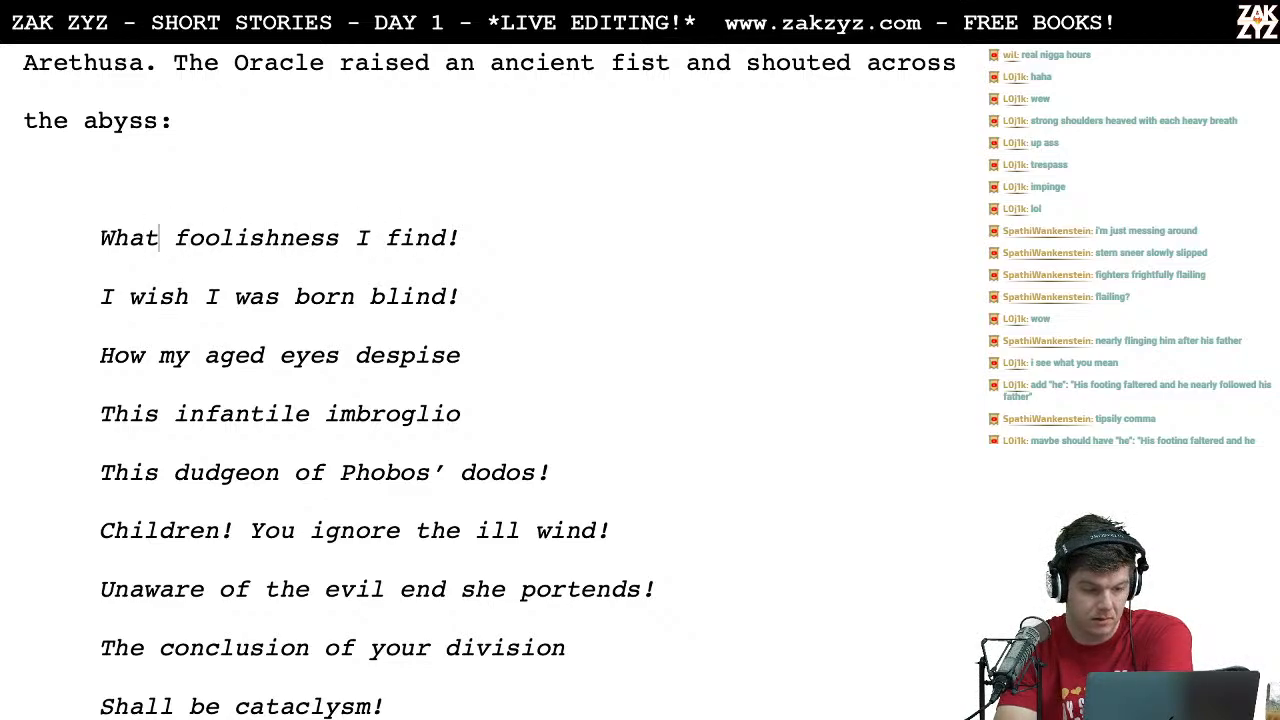
key(Right)
key(Right)
key(Right)
key(Right)
key(Right)
key(Right)
key(Right)
key(Right)
key(Right)
Step: Add a comma at the end of the poem lines "How my aged eyes despise" and "This infantile imbroglio"
key(Down)
key(Right)
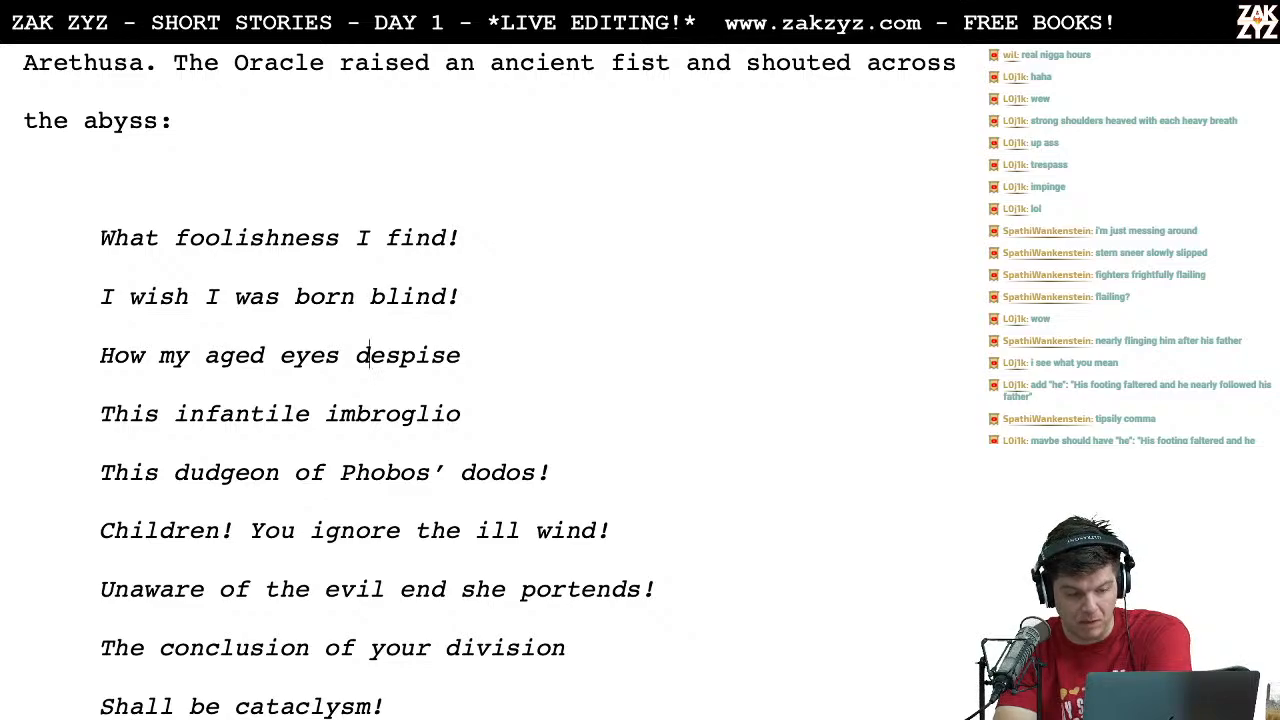
key(Right)
key(Right)
key(Right)
key(Right)
key(Right)
key(Right)
key(Right)
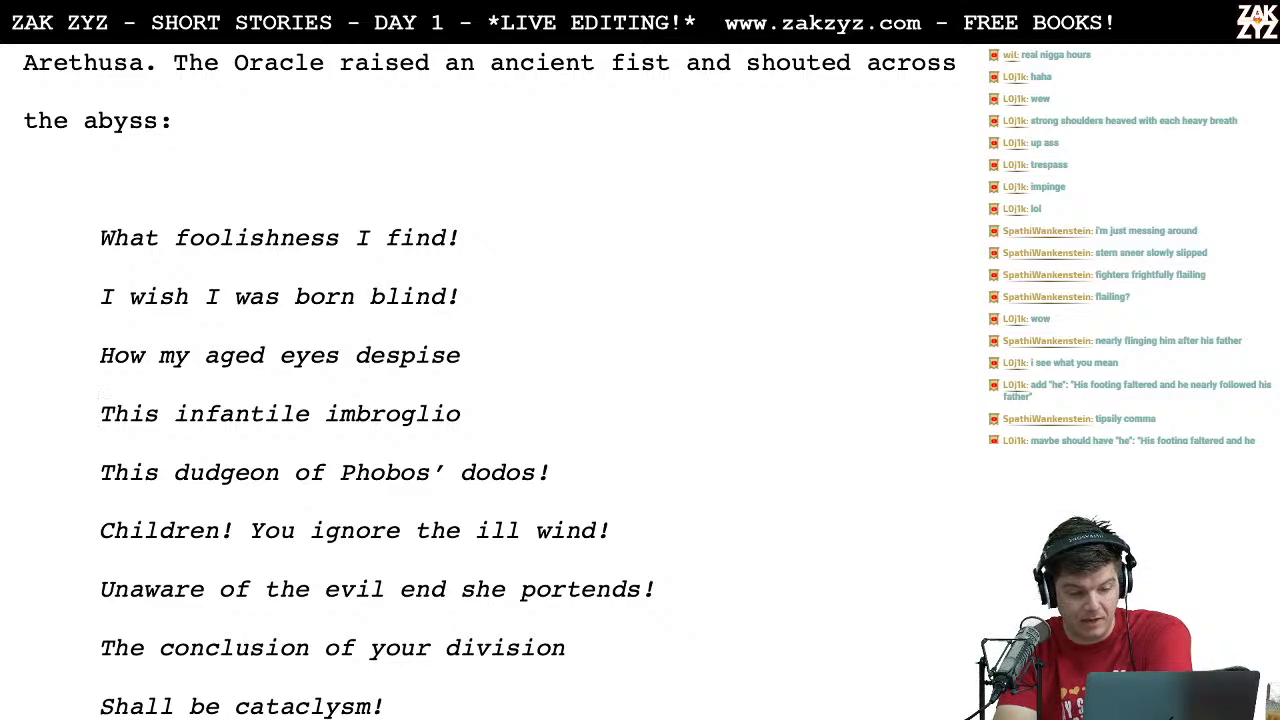
key(Left)
text(,)
key(Down)
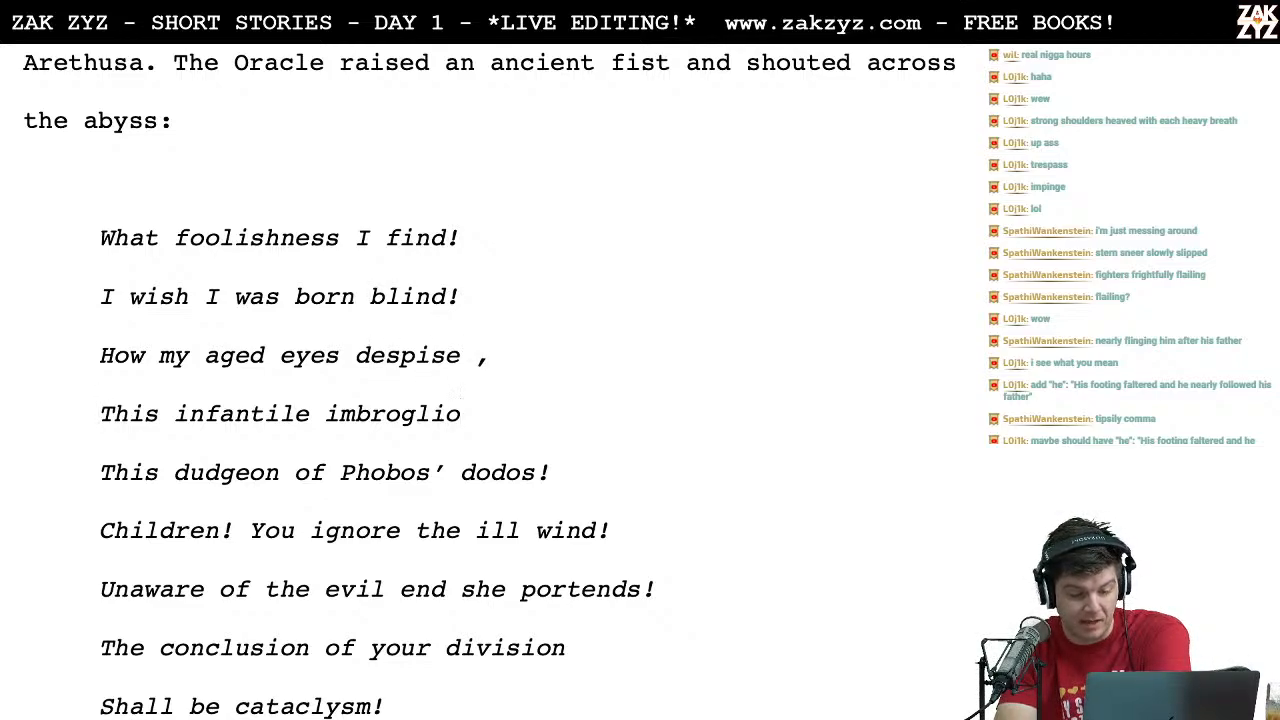
text(,)
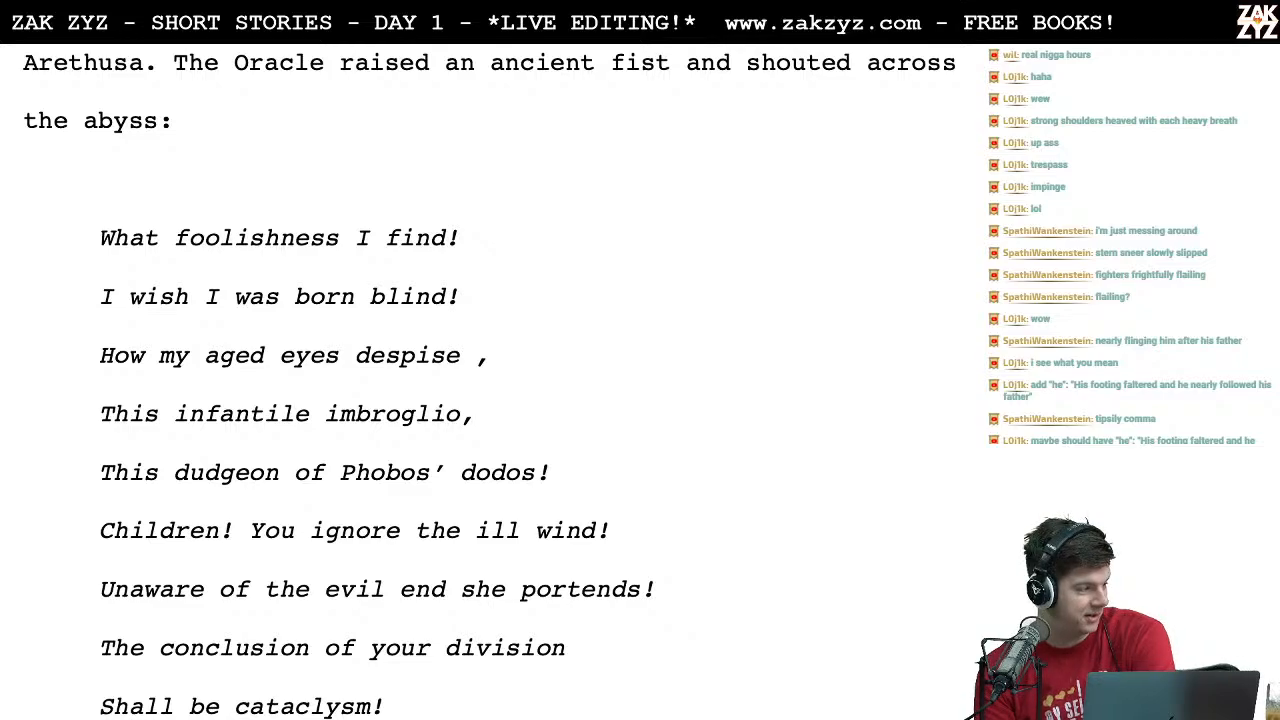
Step: Change the start of the poem's first line from "What foolishness" to "What's this foolishness"
scroll(489, 382, down, 2)
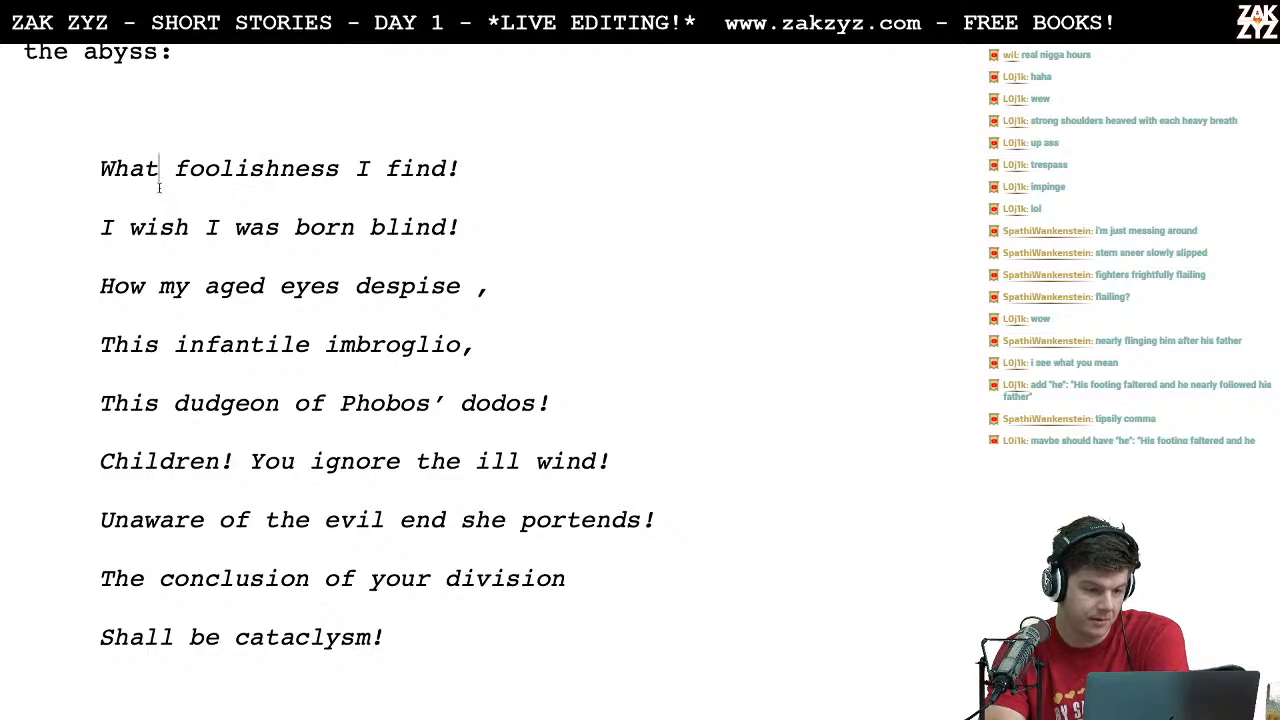
click(350, 166)
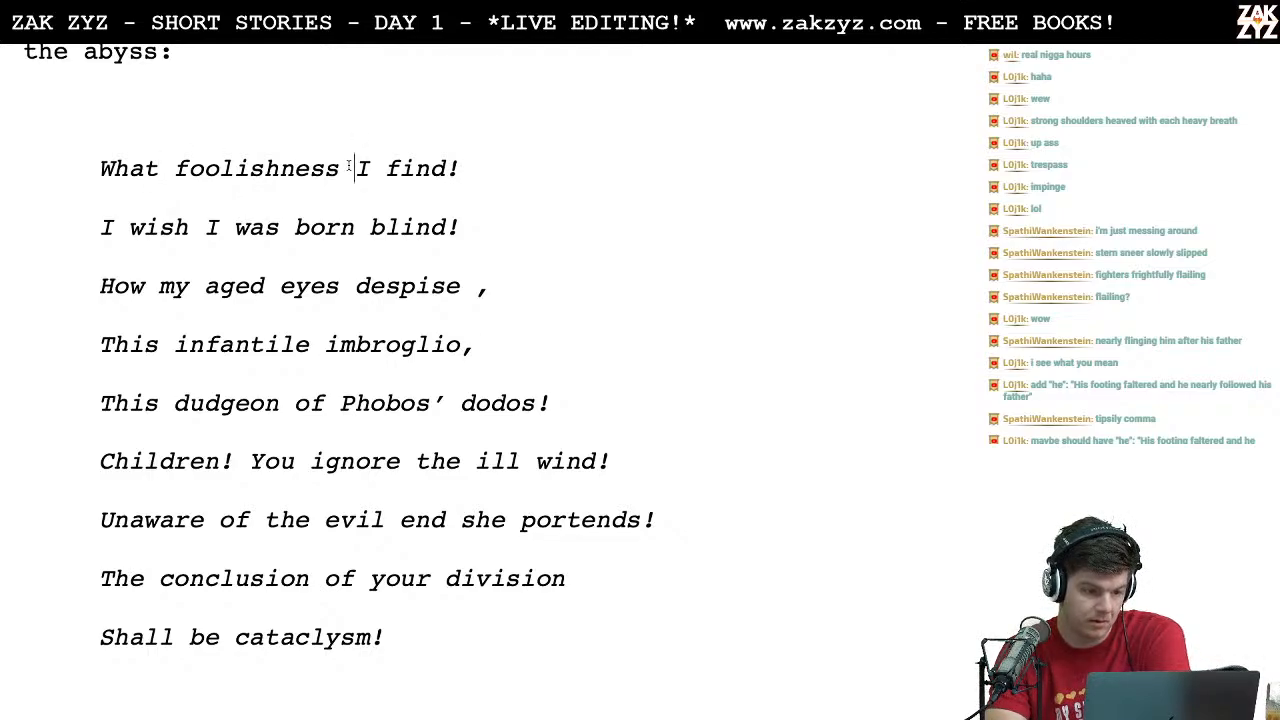
key(Left)
key(Right)
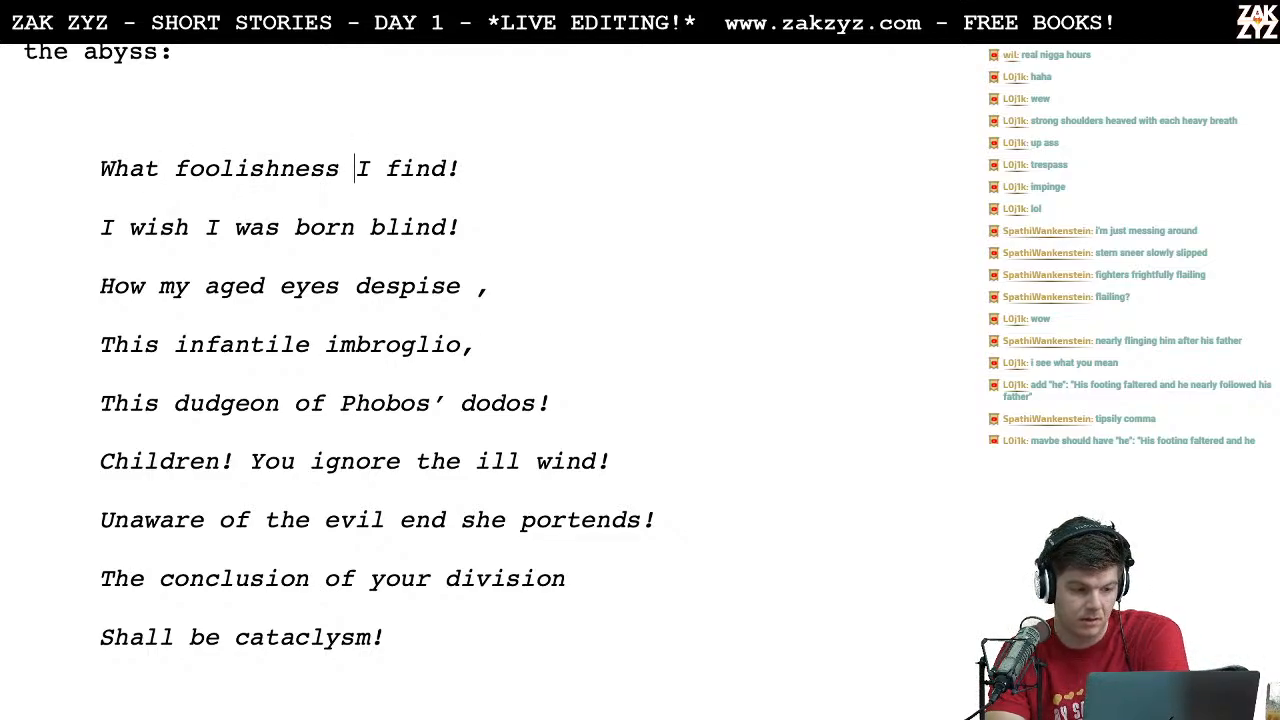
key(Left)
key(Left)
key(Left)
key(Left)
key(Left)
key(Left)
key(Left)
key(Left)
key(Left)
key(Left)
key(Left)
key(Left)
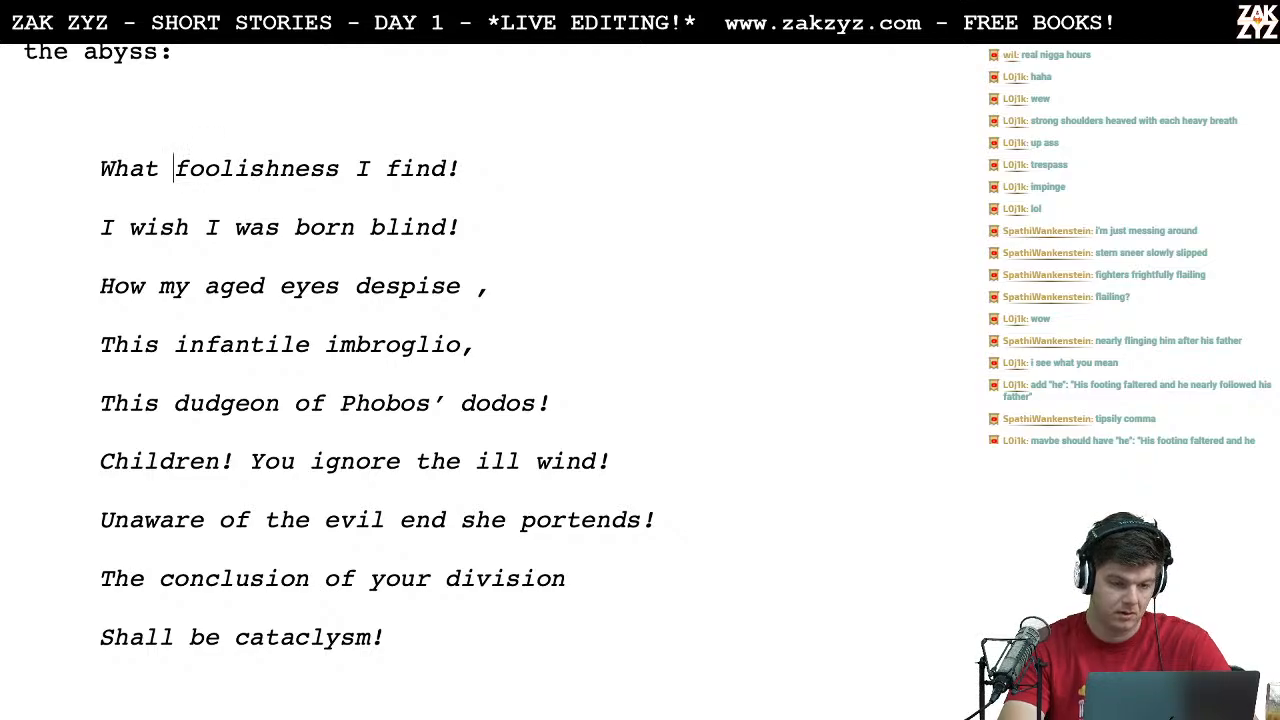
key(Left)
text('s this)
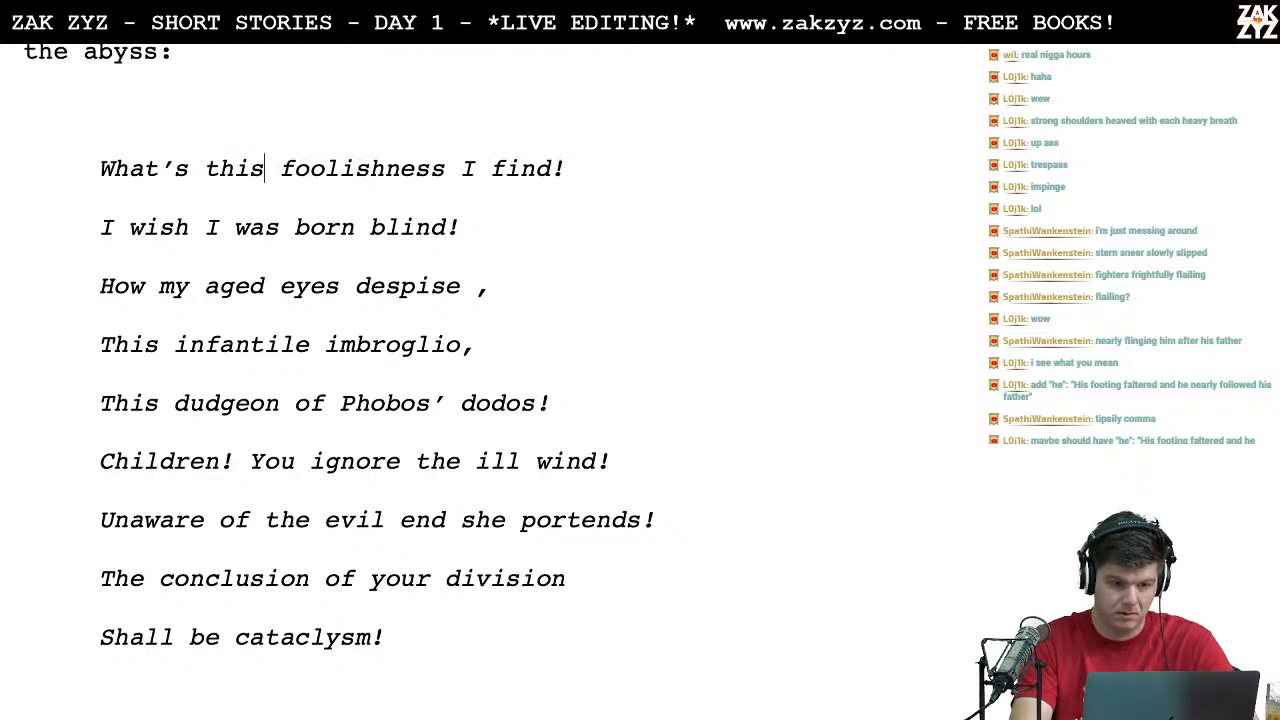
Step: Replace the exclamation mark ending the poem's first line with a question mark, so it reads "I find?"
key(Right)
key(Right)
key(Right)
key(Right)
key(Right)
key(Right)
key(Right)
key(Right)
key(Right)
key(Right)
key(Right)
key(Right)
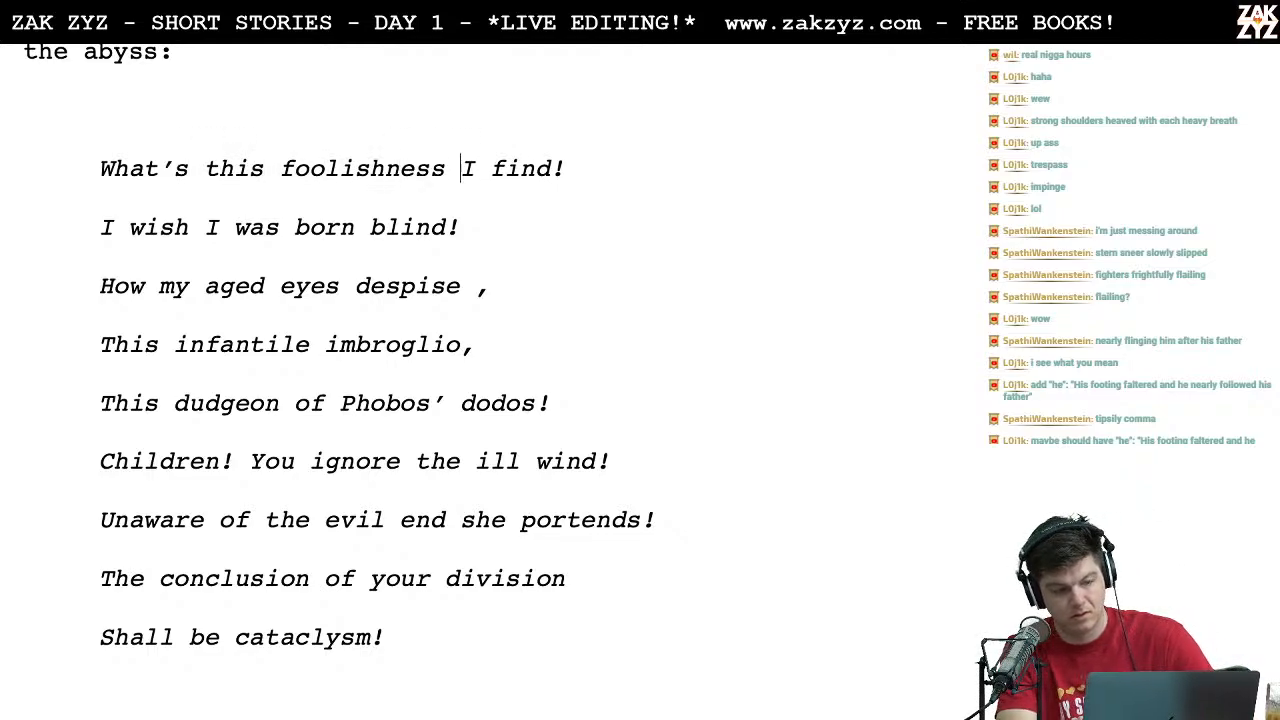
key(BackSpace)
text(?)
key(Right)
Step: Remove the stray space before the comma after "despise" in the poem's third line
key(Right)
key(Down)
key(Left)
key(Right)
key(Up)
key(Up)
key(Down)
key(Right)
key(Down)
key(Right)
key(Right)
key(Right)
key(Right)
key(Right)
key(Right)
key(Right)
key(Right)
key(Right)
key(Right)
key(Right)
key(Right)
key(Right)
key(Right)
key(Right)
key(Right)
key(Right)
key(Right)
key(Right)
key(Right)
key(Right)
key(Right)
key(Right)
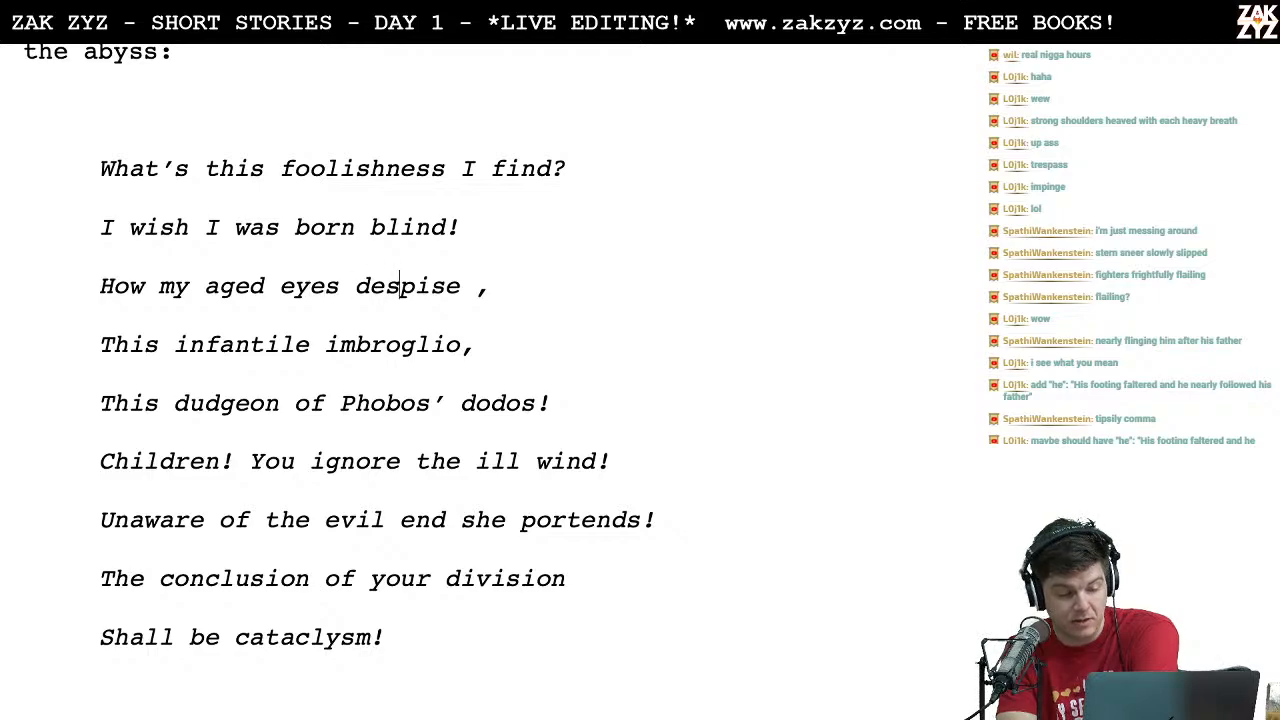
key(BackSpace)
Step: Check the poem's remaining lines and add a comma after "division" in the second-to-last line
key(Down)
key(Down)
key(Down)
key(Left)
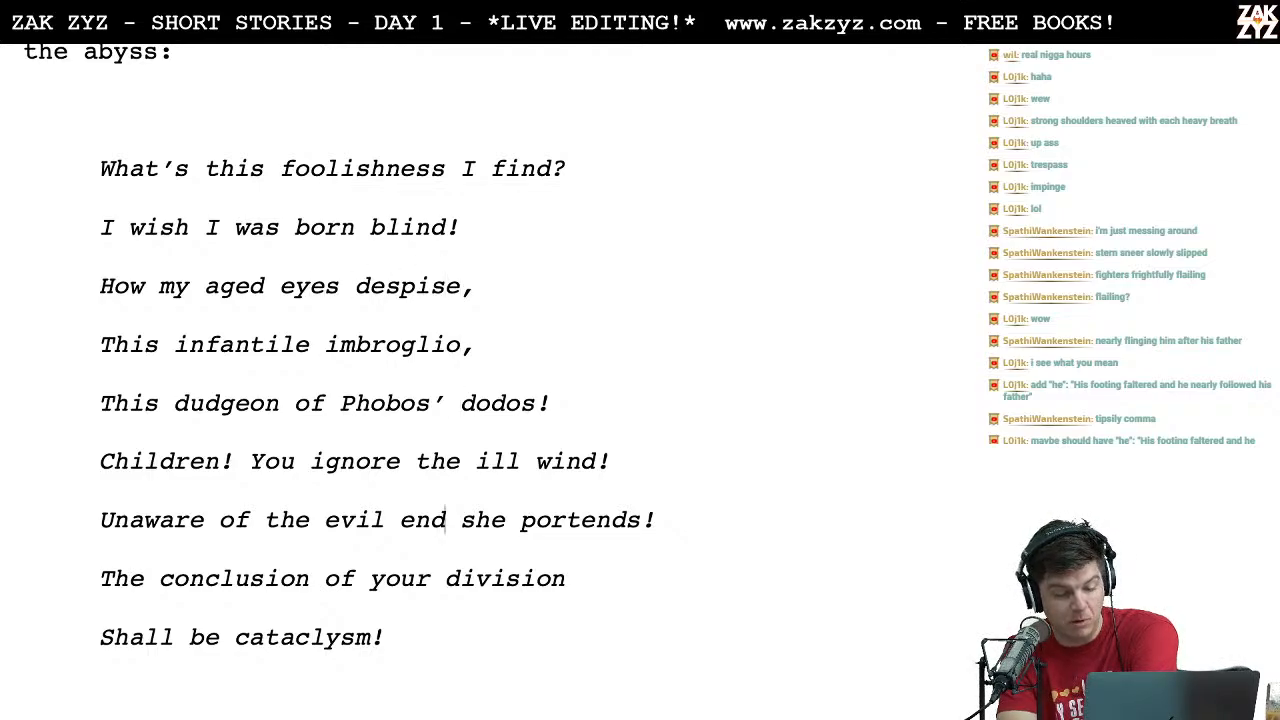
key(Right)
key(Left)
key(Right)
key(Right)
key(Right)
key(Right)
key(Right)
key(Right)
key(Right)
key(Right)
key(Right)
key(Right)
key(Right)
key(Right)
key(Right)
key(Right)
key(Right)
key(Right)
key(Right)
key(Right)
key(Right)
key(Right)
key(Right)
key(Right)
key(Right)
key(Right)
key(Right)
key(Right)
key(Right)
key(Right)
key(Right)
key(Right)
key(Right)
key(Right)
key(Right)
key(Right)
key(Right)
key(Right)
key(Right)
key(Down)
key(Left)
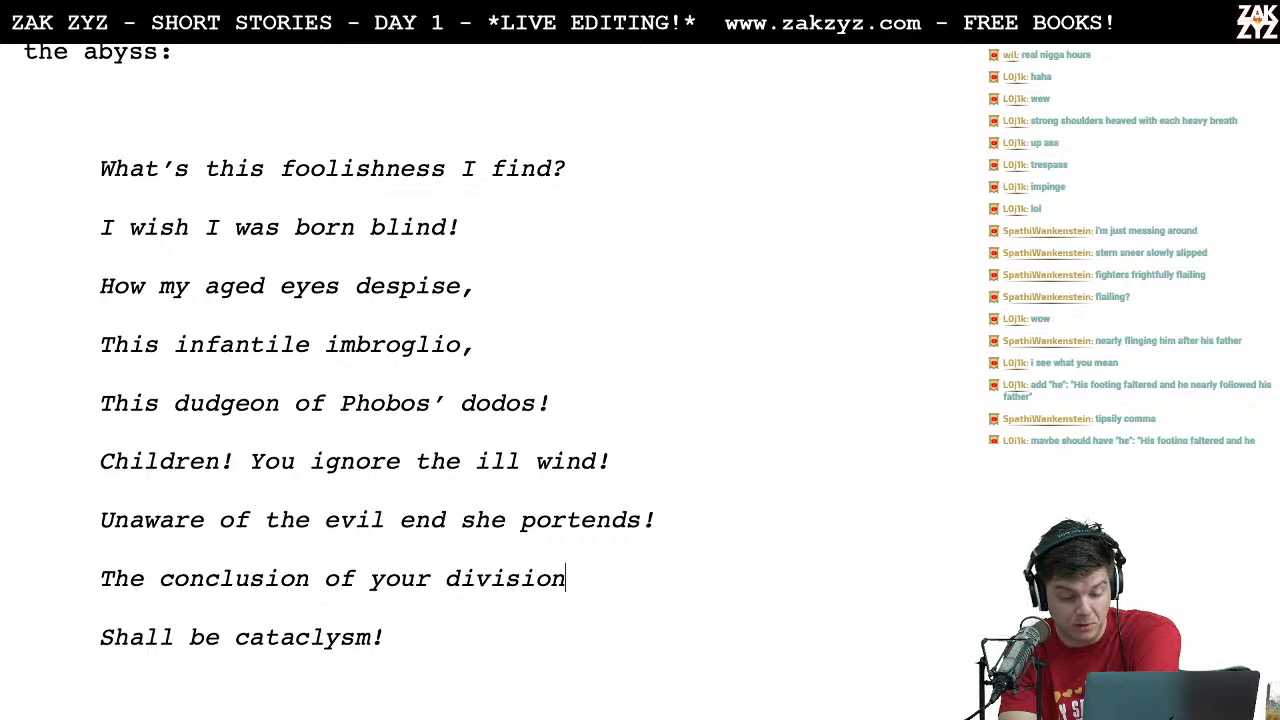
key(Right)
text(,)
key(Down)
key(Down)
key(Down)
key(Down)
key(Down)
key(Down)
key(Down)
key(Down)
key(Down)
key(Down)
key(Down)
key(Down)
key(Down)
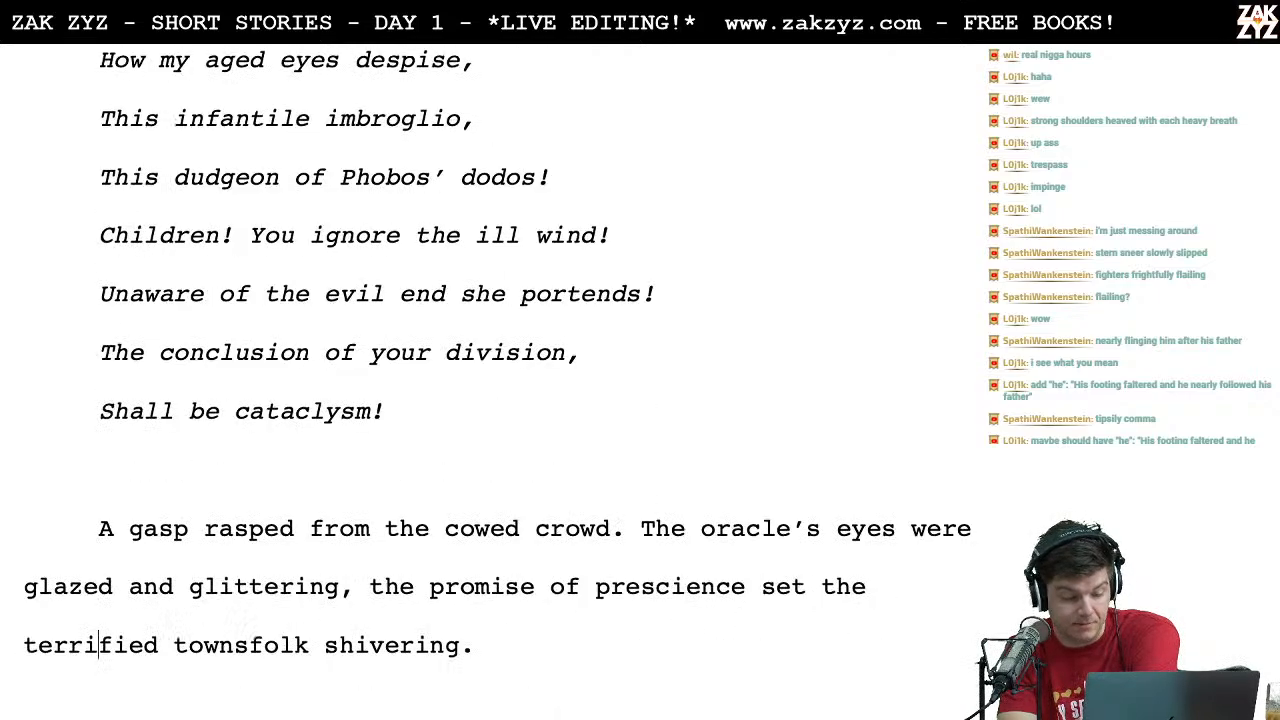
key(Up)
key(Up)
key(Up)
key(Up)
key(Up)
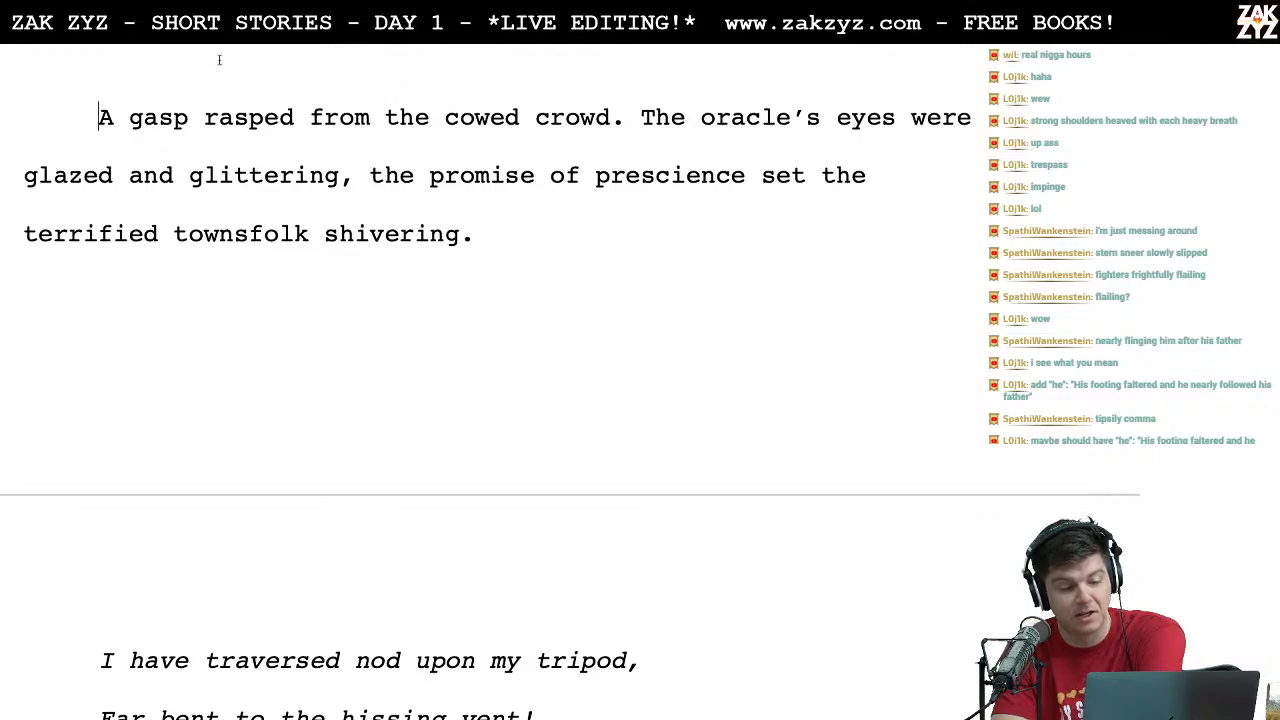
scroll(306, 215, down, 1)
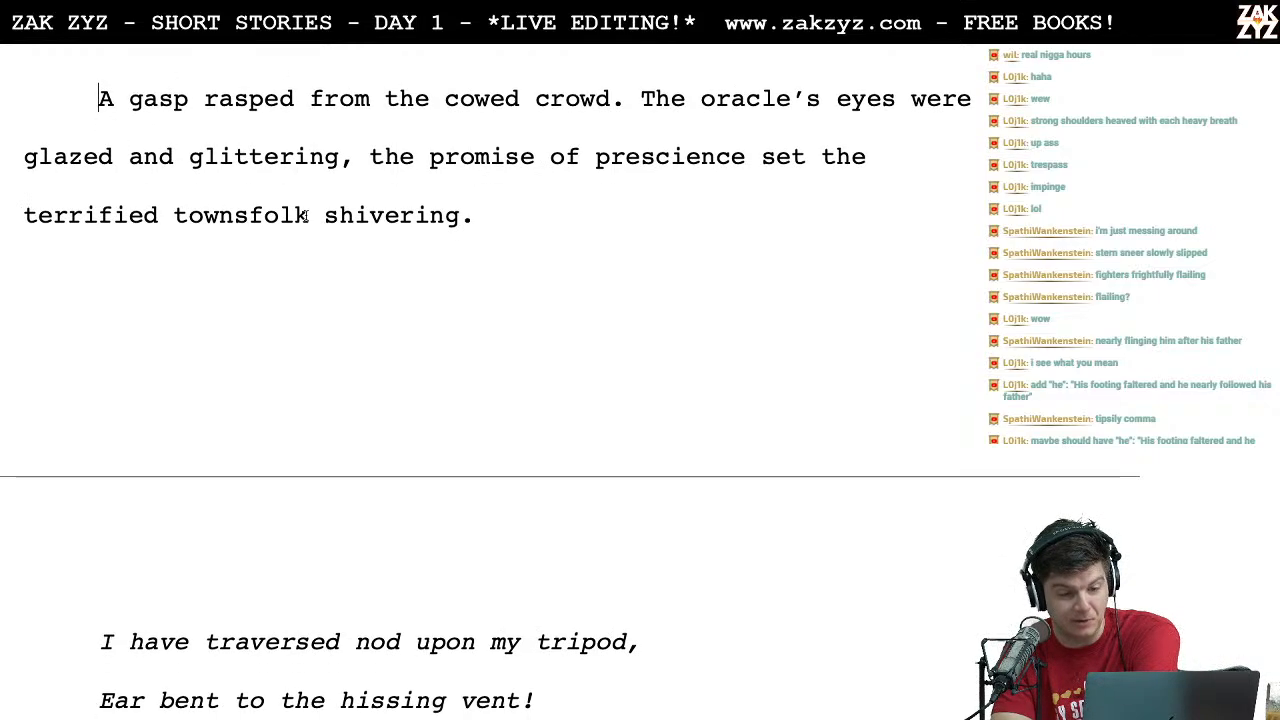
click(546, 163)
key(Down)
key(Left)
key(Right)
key(Left)
key(Right)
key(Left)
key(BackSpace)
key(BackSpace)
key(BackSpace)
key(BackSpace)
key(BackSpace)
key(BackSpace)
key(BackSpace)
key(BackSpace)
key(BackSpace)
text(t)
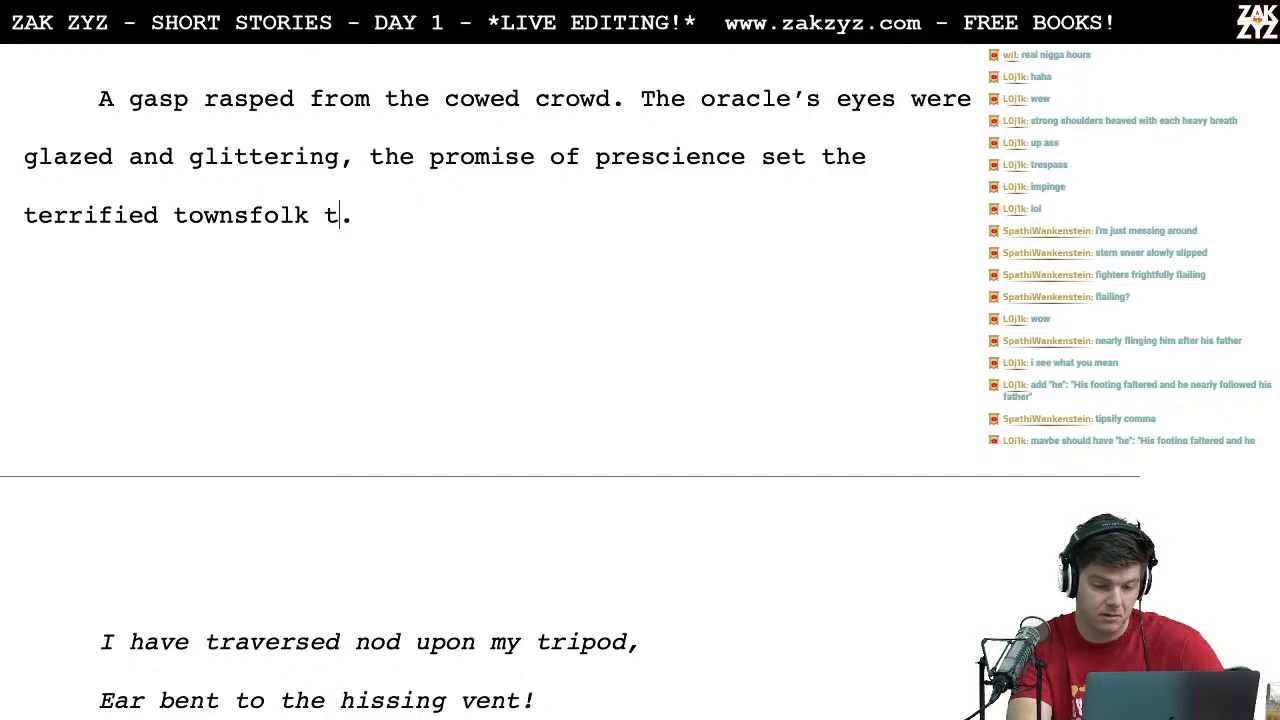
text(it)
key(BackSpace)
key(BackSpace)
key(BackSpace)
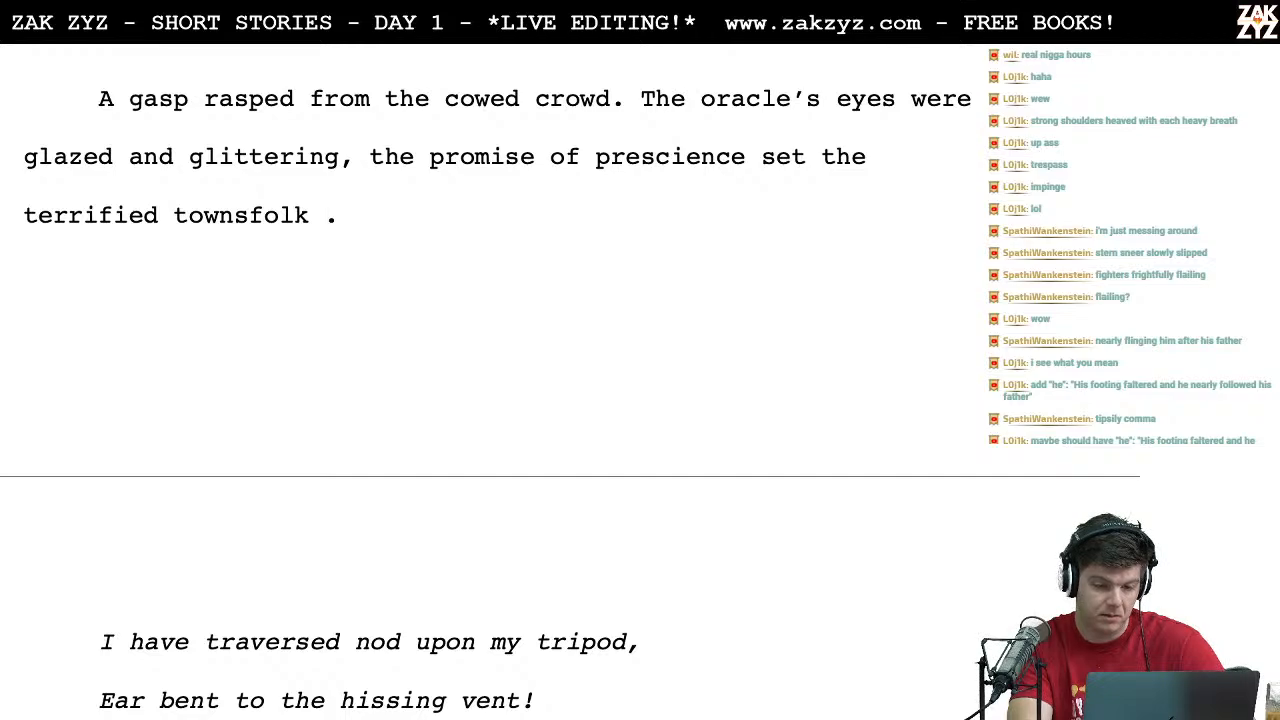
text(shivering)
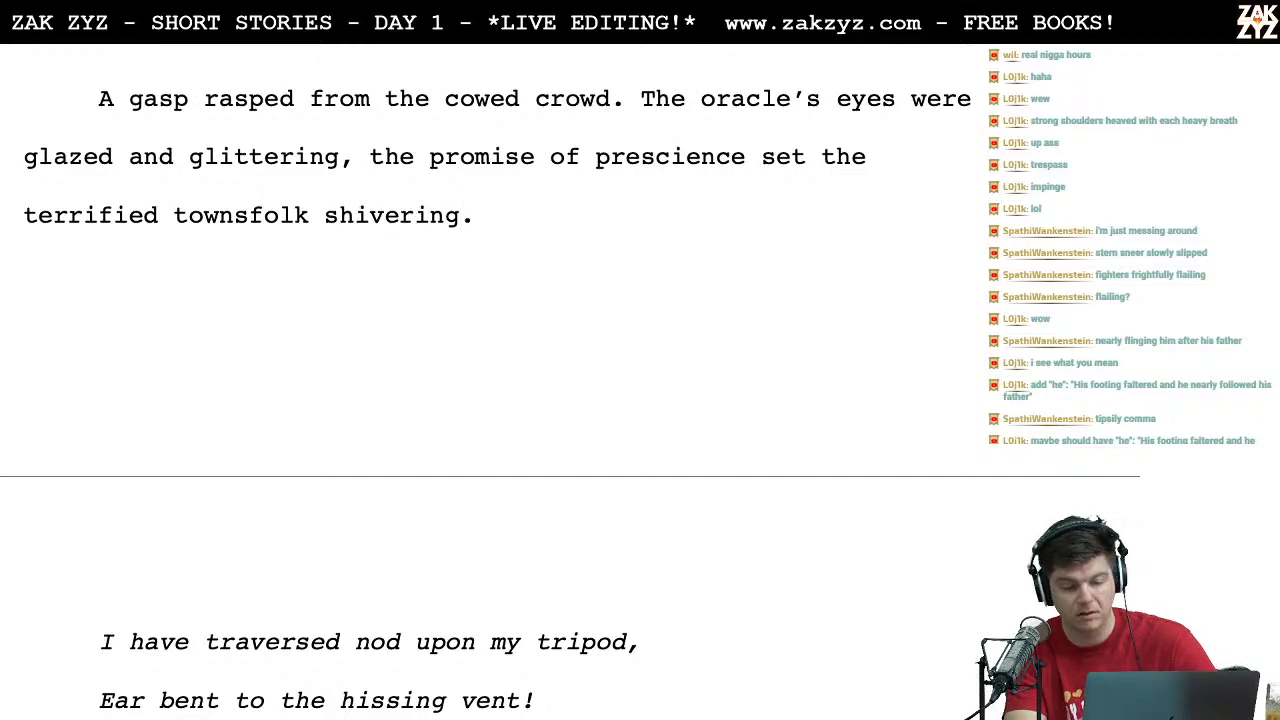
Step: Add a comma after "circumvent" in the third line of the Oracle's second poem
key(Down)
key(Down)
key(Down)
key(Down)
key(Up)
key(Right)
key(Right)
key(Right)
key(Right)
key(Right)
key(Right)
key(Right)
key(Right)
key(Right)
key(Right)
key(Right)
key(Right)
key(Right)
key(Right)
key(Right)
key(Right)
key(Up)
key(Right)
key(Right)
key(Right)
key(Right)
key(Right)
key(Right)
key(Right)
key(Right)
key(Right)
key(Right)
key(Right)
key(Right)
key(Right)
key(Right)
key(Right)
key(Right)
key(Right)
key(Right)
key(Right)
key(Right)
key(Right)
key(Right)
key(Right)
key(Right)
key(Right)
key(Right)
key(Right)
key(Right)
key(Right)
key(Right)
key(Right)
key(Right)
key(Right)
key(Right)
key(Right)
key(Right)
key(Right)
key(Right)
key(Right)
key(Right)
key(Right)
key(Right)
key(Right)
key(Right)
key(Right)
key(Right)
key(Right)
key(Right)
key(Right)
key(Right)
Step: Add a comma after "descent" at the end of the second poem's "The useless, fruitless descent" line
key(Right)
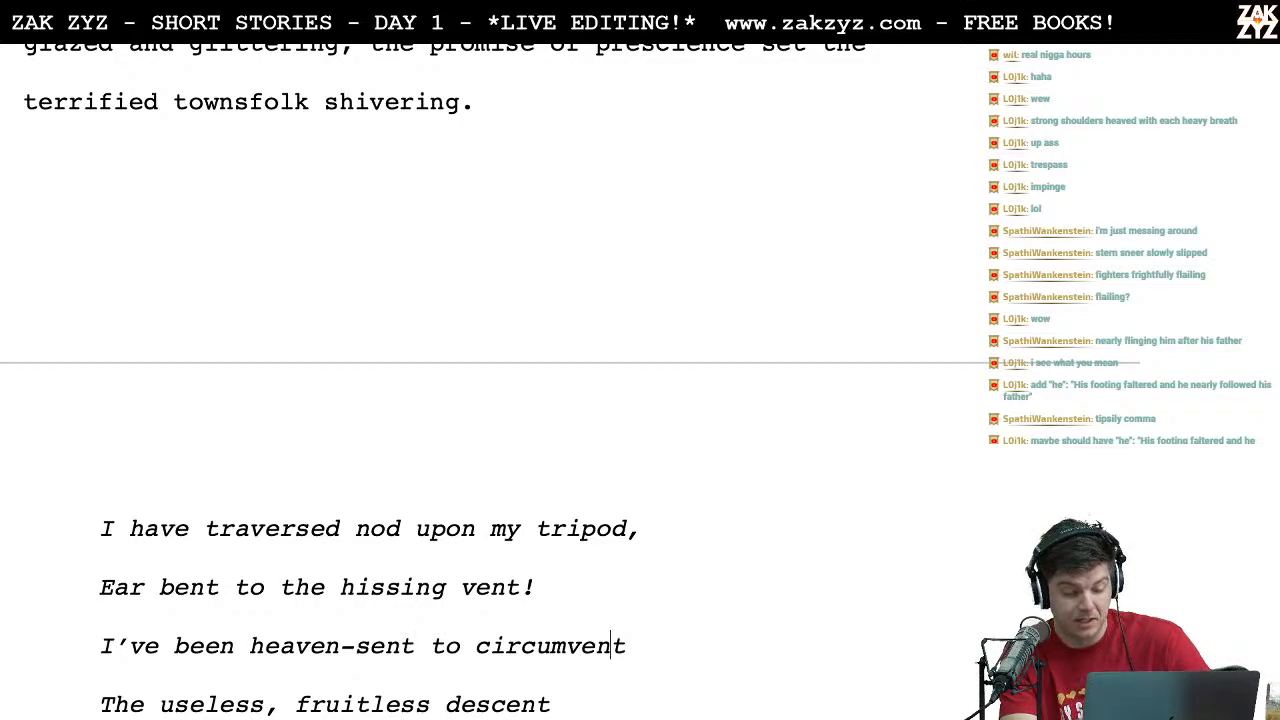
text(,)
key(Down)
key(Up)
key(Right)
key(Right)
key(Right)
key(Right)
key(Right)
key(Right)
key(Down)
key(Up)
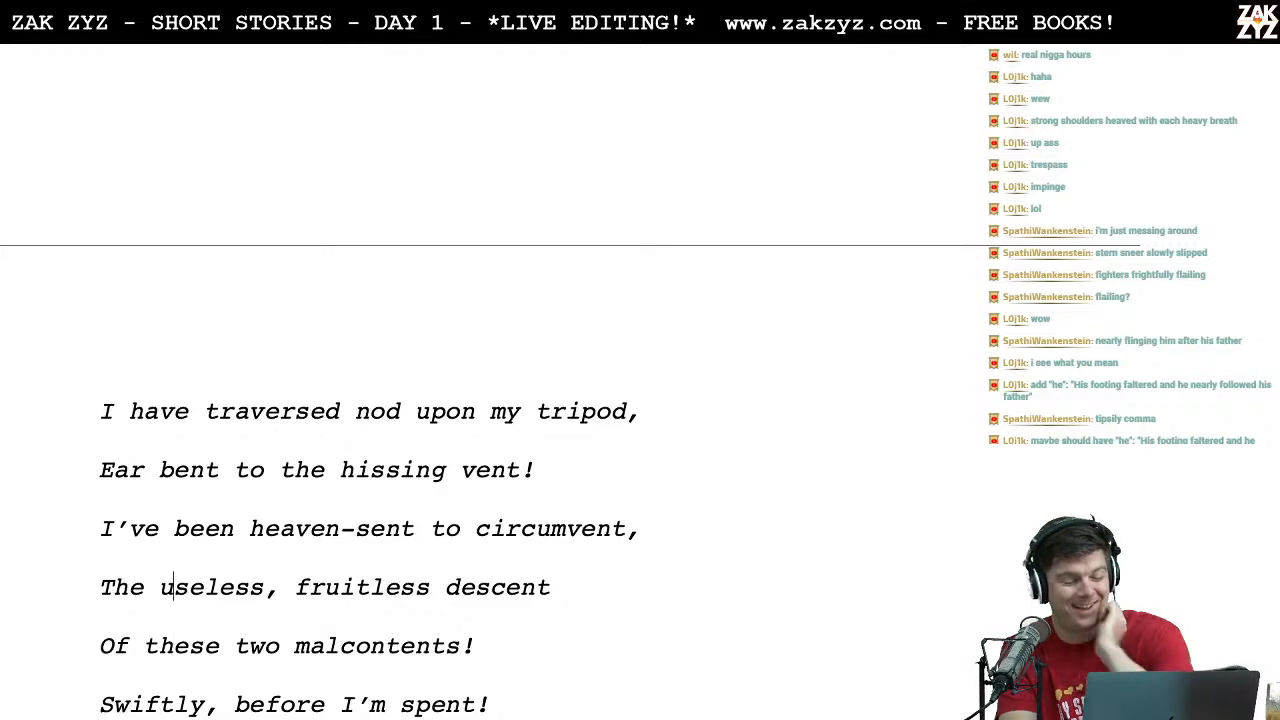
key(Down)
key(Down)
key(Down)
key(Down)
key(Up)
key(Up)
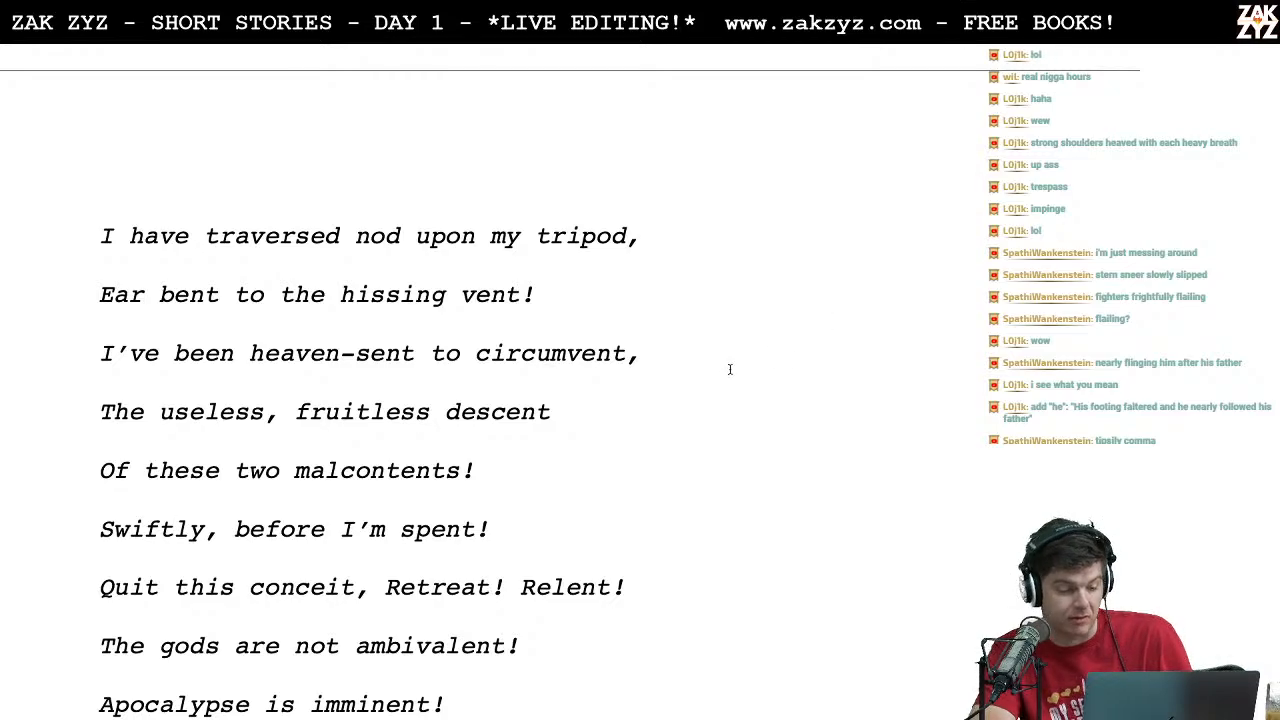
click(575, 412)
text(,)
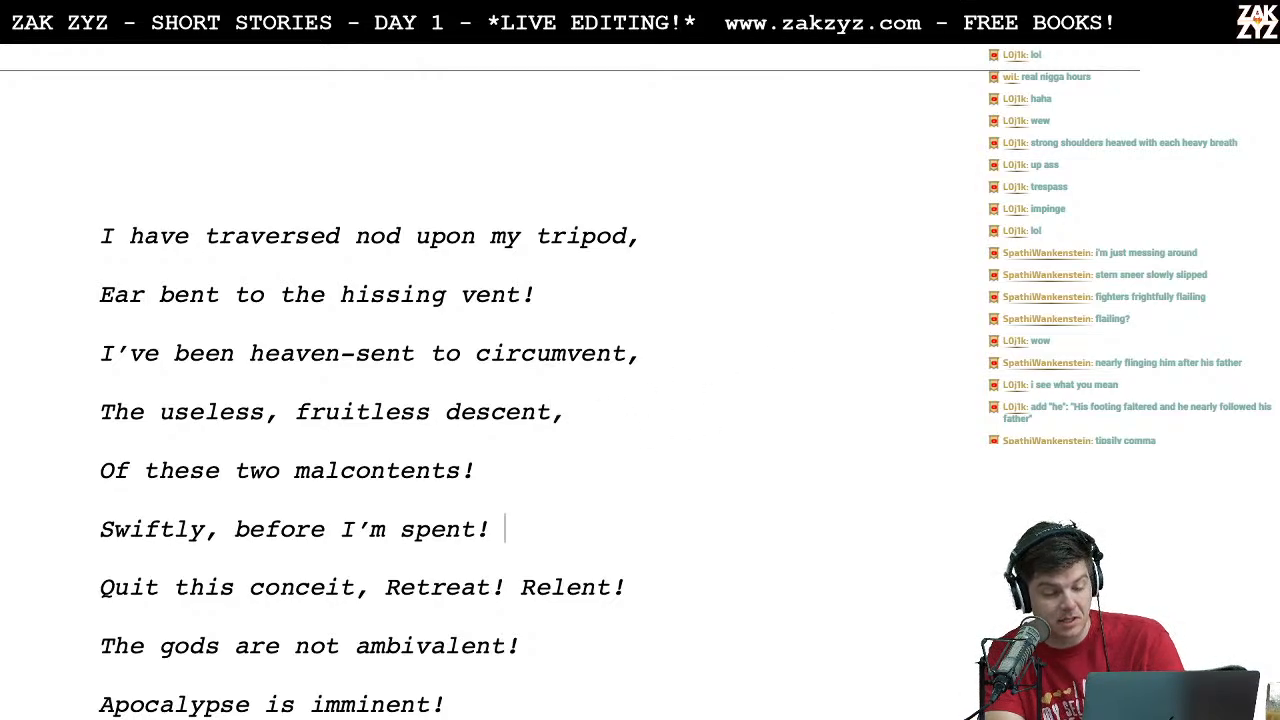
Step: Review the rest of the second poem and the paragraphs that follow it, starting with "The crowd was aghast."
key(Down)
key(Down)
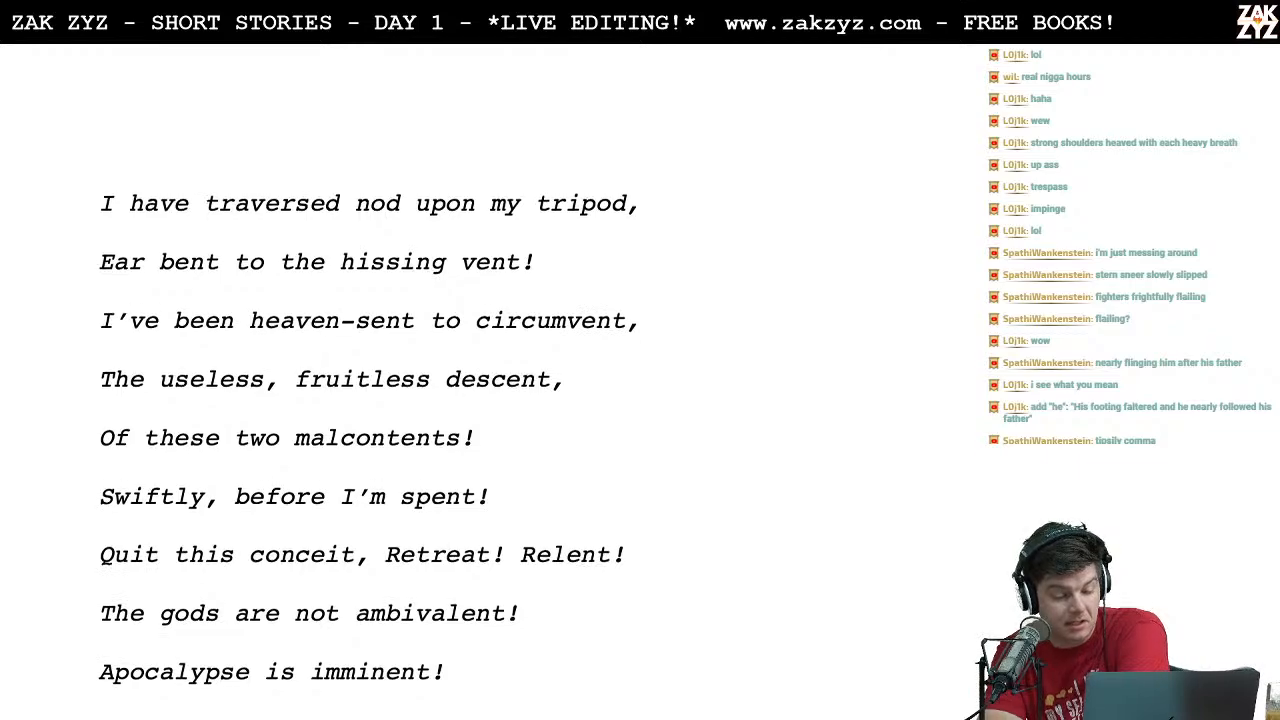
scroll(635, 448, down, 2)
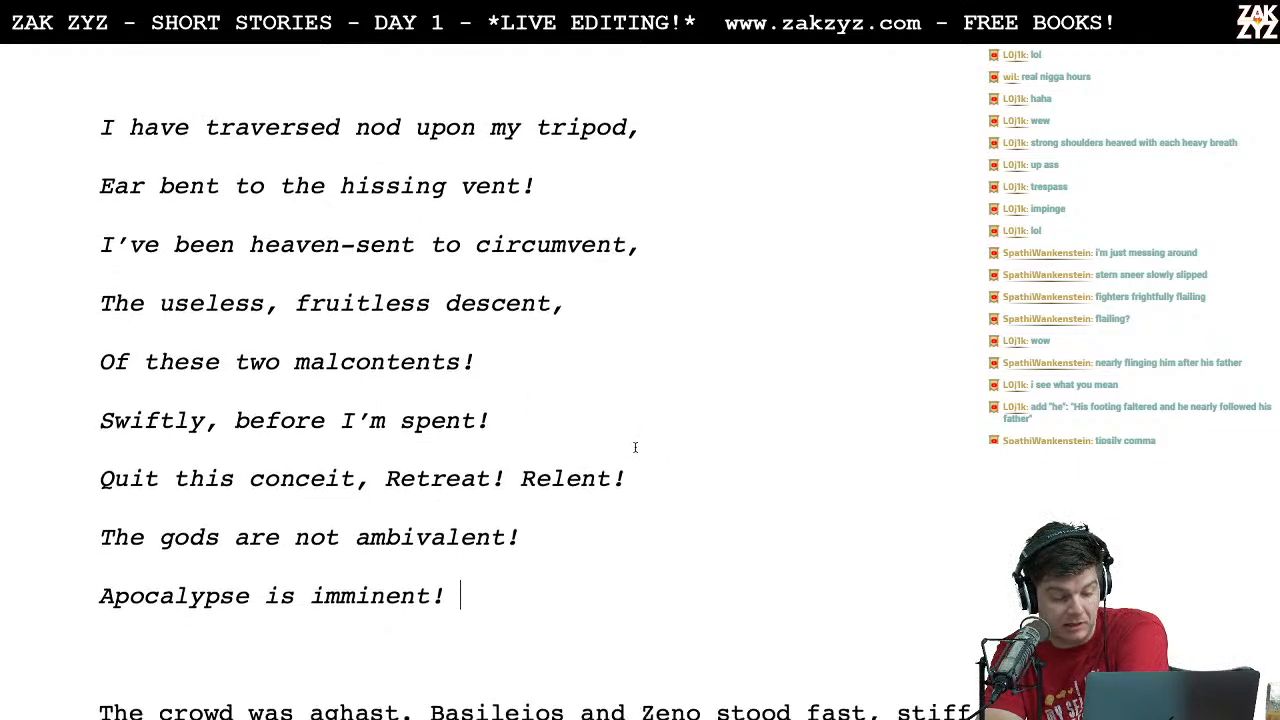
scroll(635, 448, up, 3)
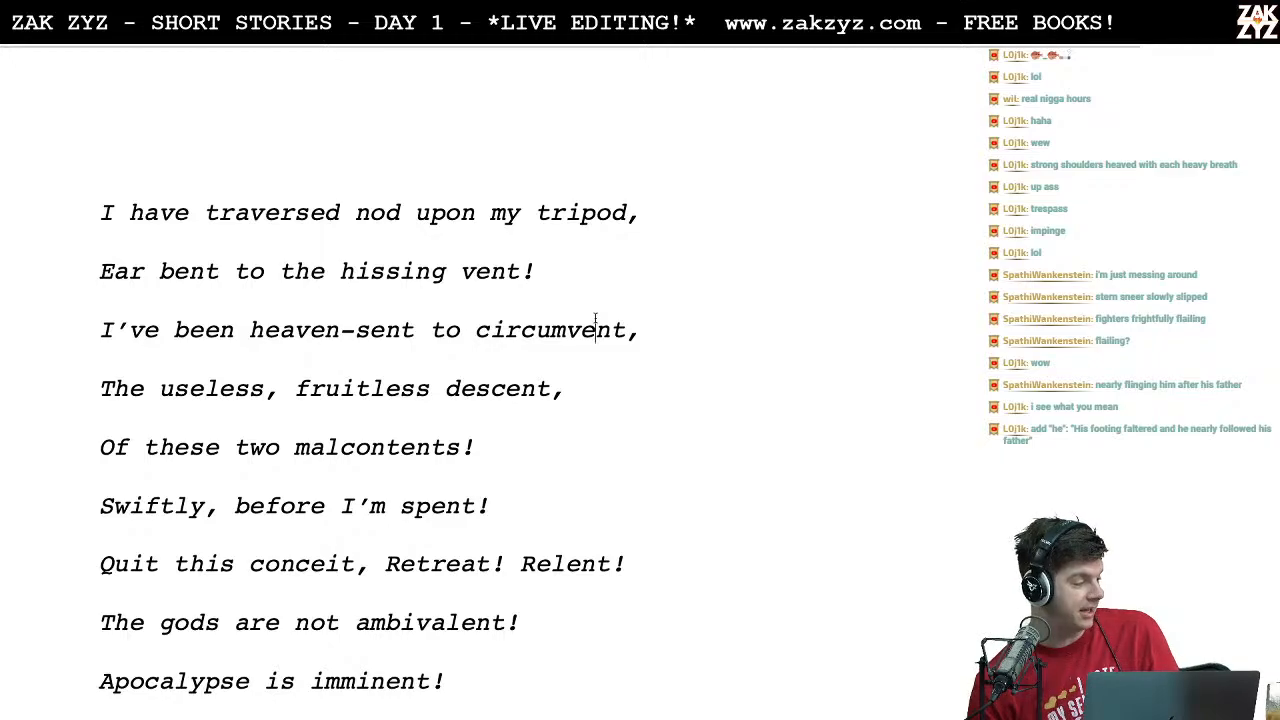
scroll(595, 320, down, 5)
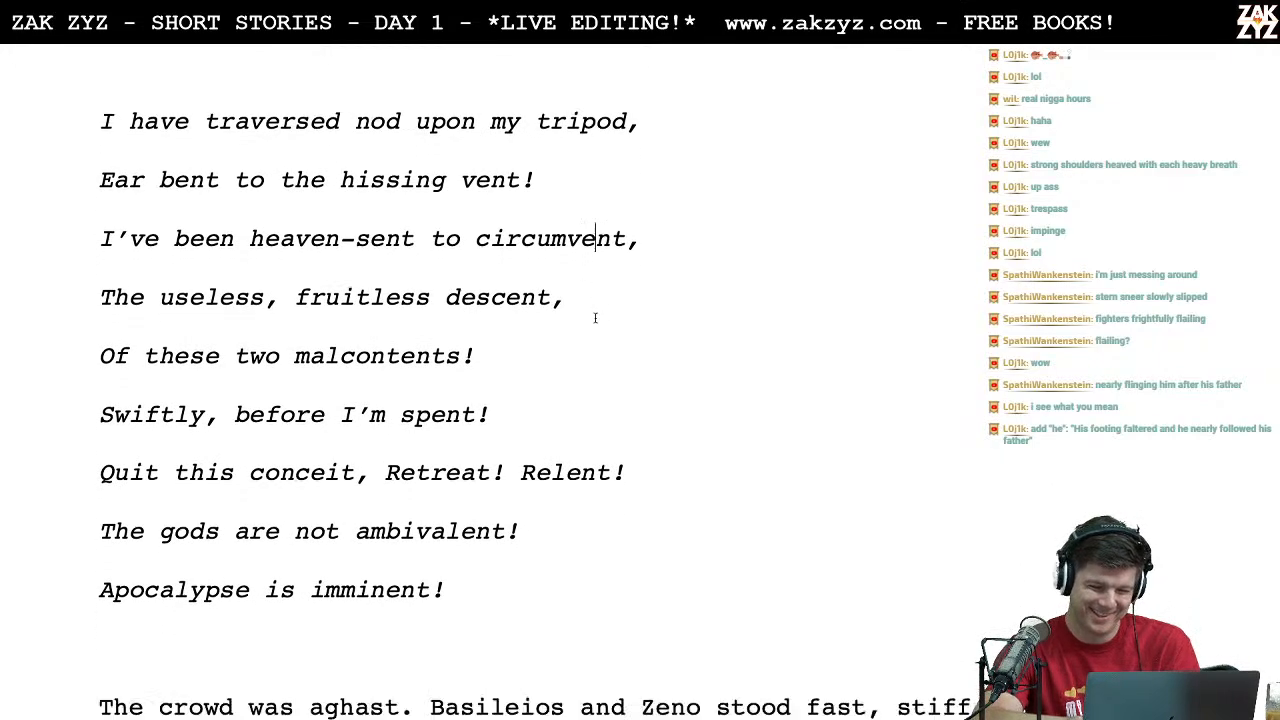
scroll(595, 318, down, 1)
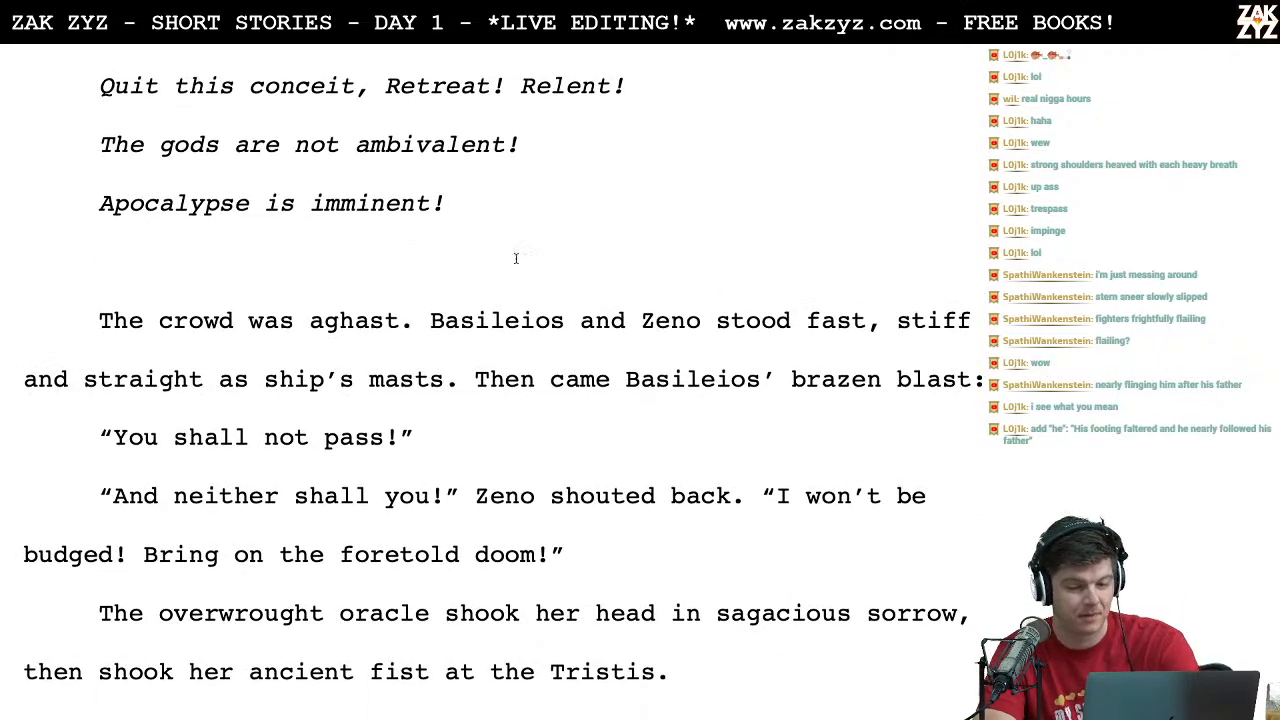
Step: Insert the word "still" before "stood fast" in the paragraph starting "The crowd was aghast."
scroll(464, 306, down, 1)
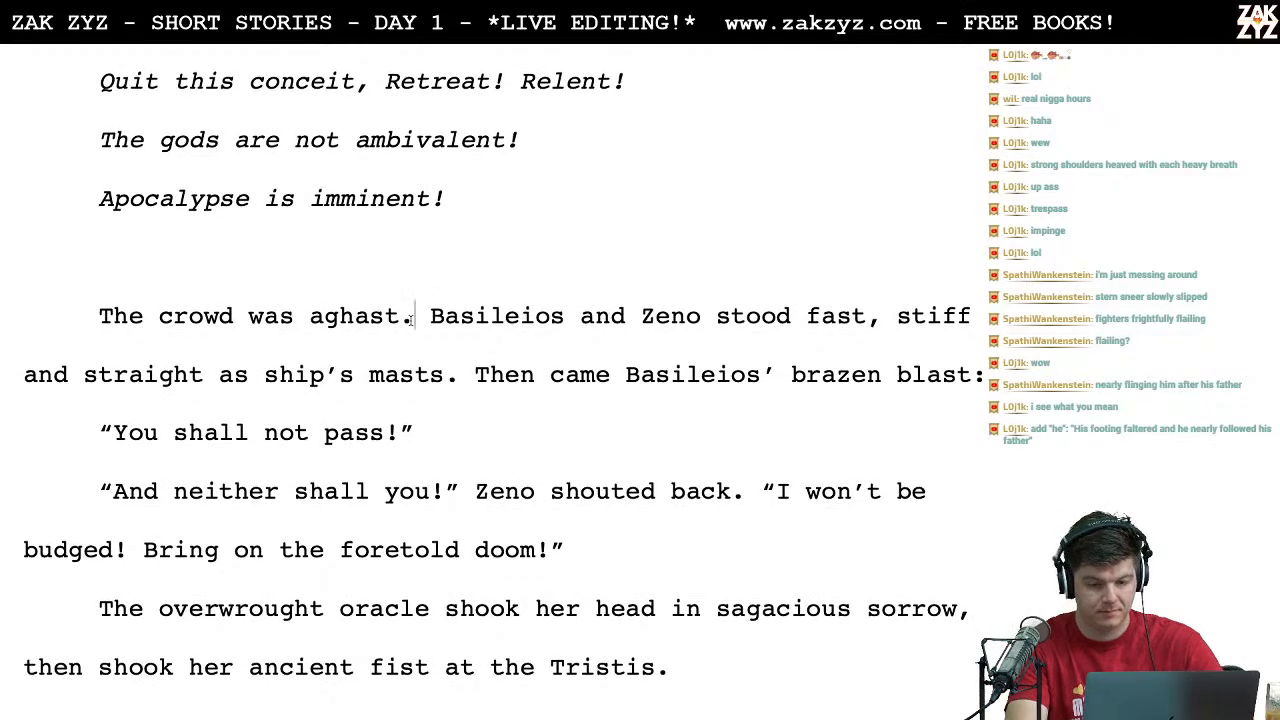
click(429, 316)
key(Right)
key(Right)
key(Right)
key(Right)
key(Right)
key(Right)
key(Right)
key(Right)
key(Right)
key(Right)
key(Right)
key(Right)
key(Right)
key(Right)
key(Right)
key(Right)
key(Right)
key(Right)
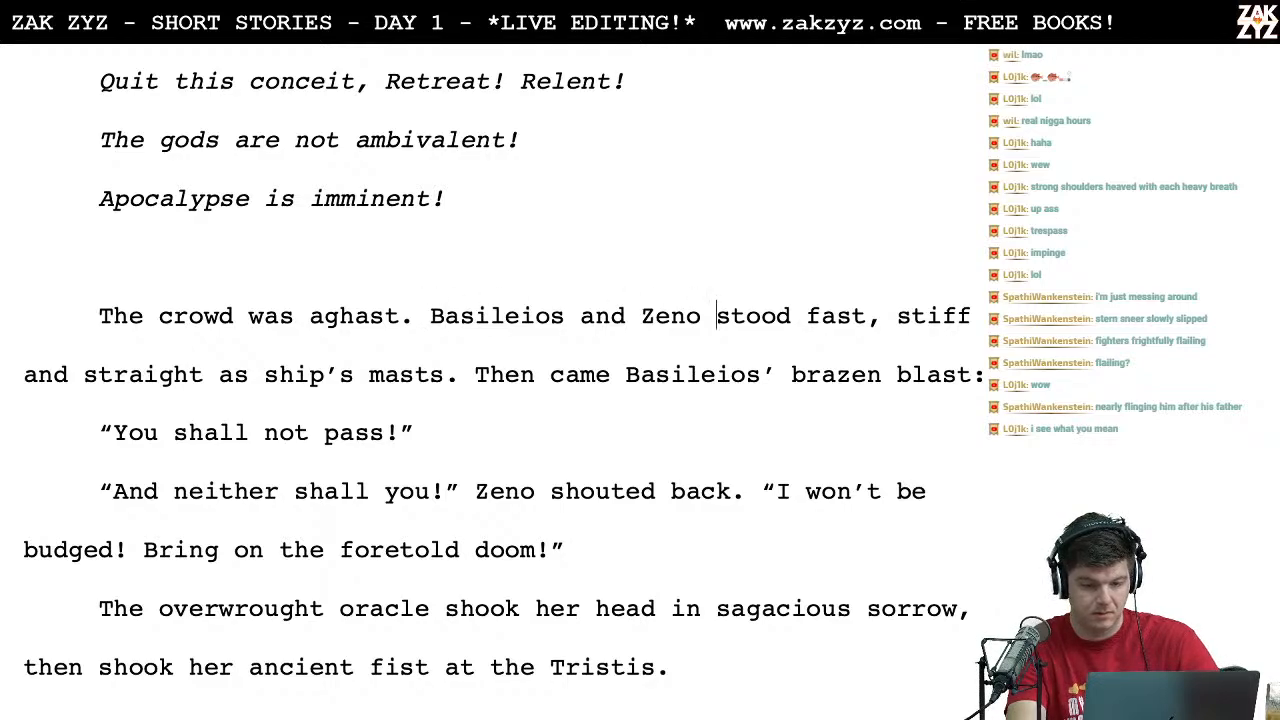
text(still st)
key(Right)
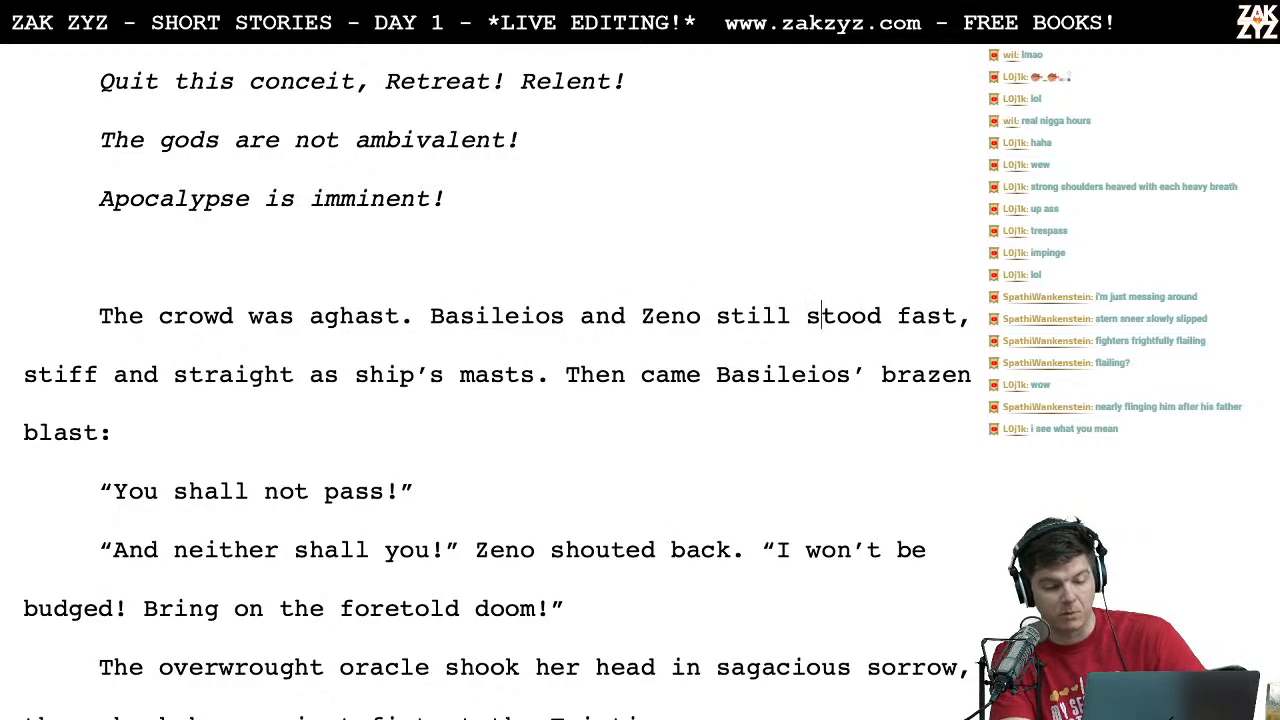
Step: Start a new paragraph after "ship's masts." so "Then came Basileios' brazen blast:" stands on its own line
key(Left)
key(Left)
key(Left)
key(Left)
key(Left)
key(Left)
key(Left)
key(Left)
key(Left)
key(Left)
key(Right)
key(Right)
key(Right)
key(Right)
key(Right)
key(Right)
key(Right)
key(Right)
key(Right)
key(Right)
key(Right)
key(Right)
key(Right)
key(Right)
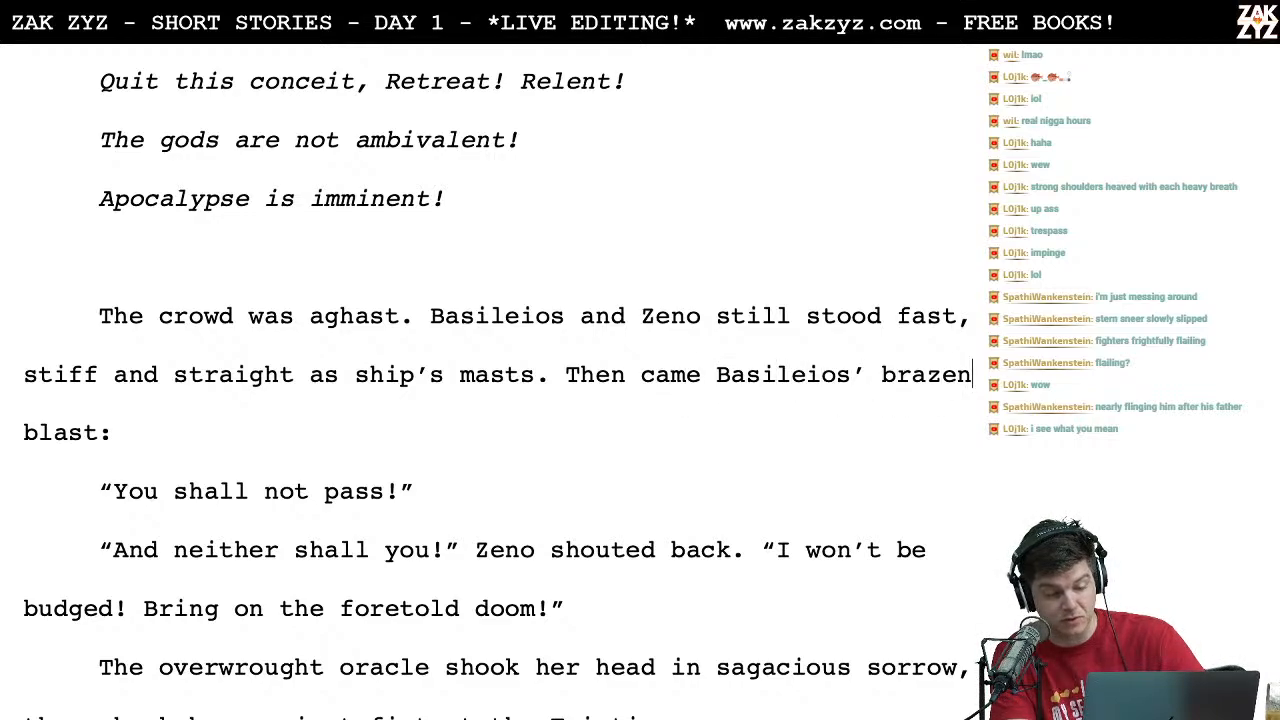
key(Right)
key(Right)
key(Right)
key(Right)
key(Right)
key(Right)
key(Right)
key(Right)
key(Right)
key(Right)
key(Right)
key(Right)
key(Right)
key(Right)
key(Right)
key(Right)
key(Right)
key(Right)
key(Right)
key(Right)
key(Up)
key(Up)
key(Right)
key(Right)
key(Right)
key(Right)
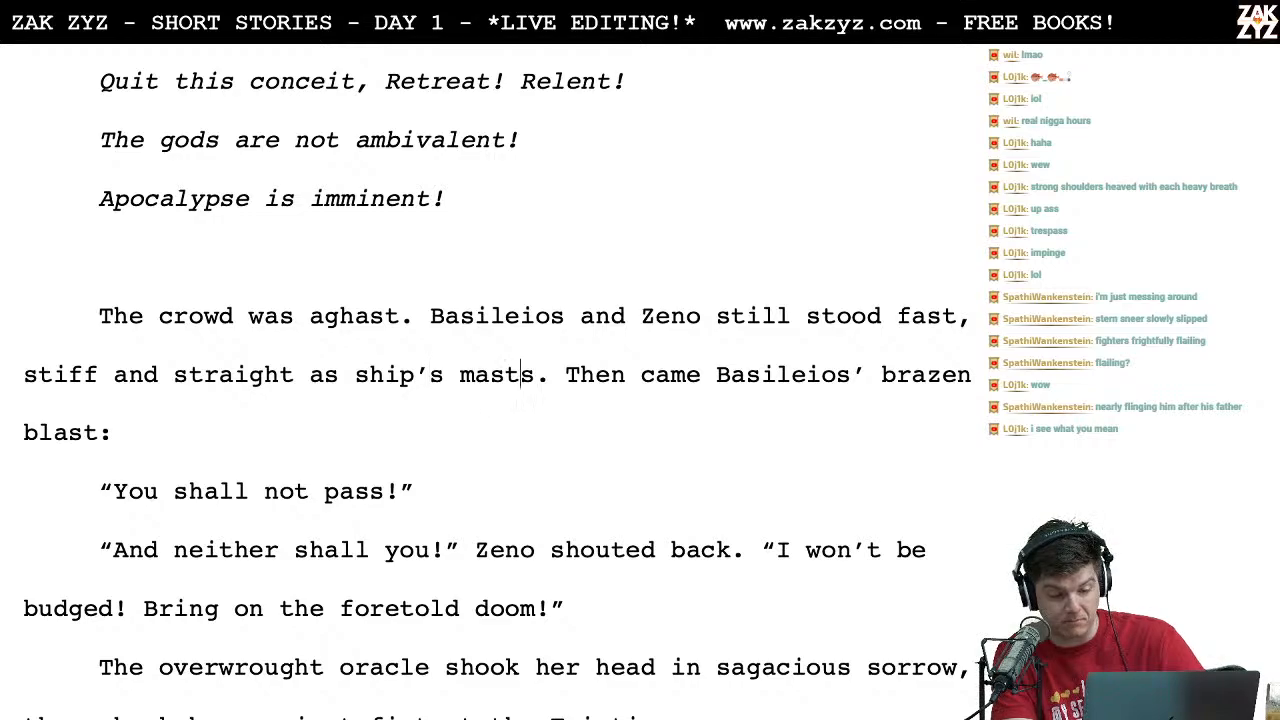
key(Return)
key(Right)
key(Right)
key(Right)
key(Right)
key(Right)
key(Right)
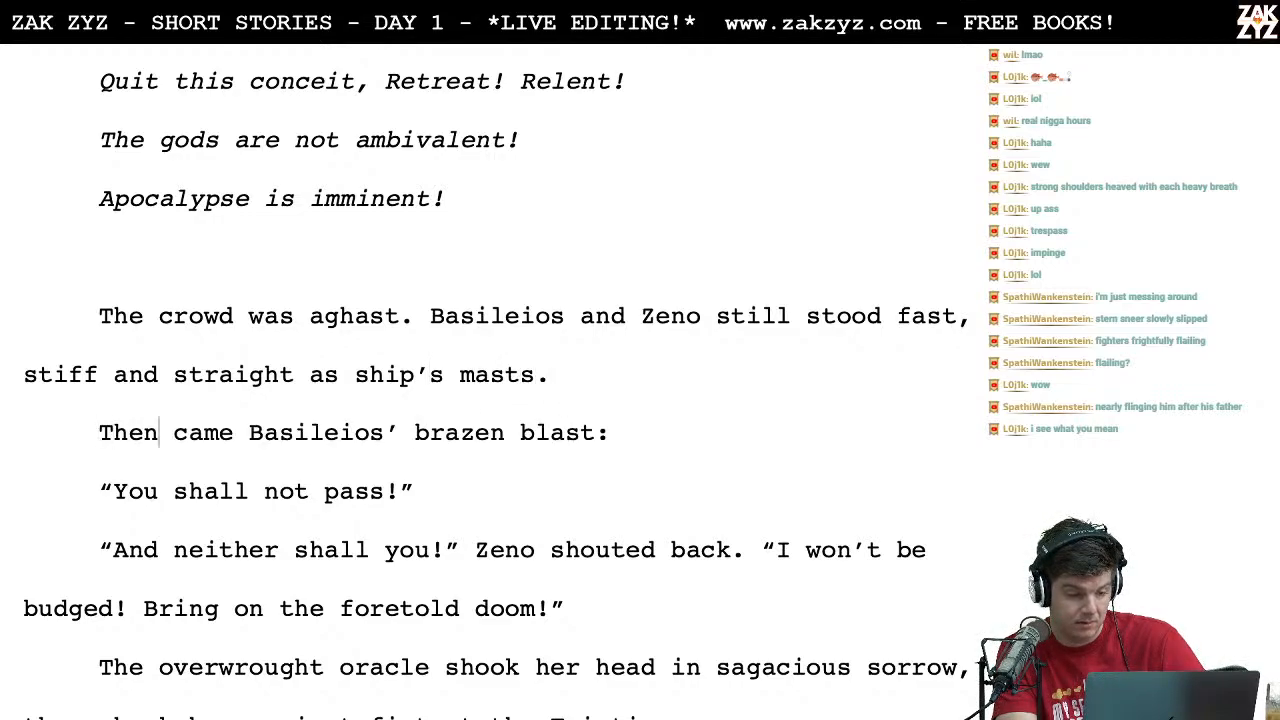
Step: Read through the shouted exchange between Basileios and Zeno and the oracle's reaction that follows
key(Down)
key(Down)
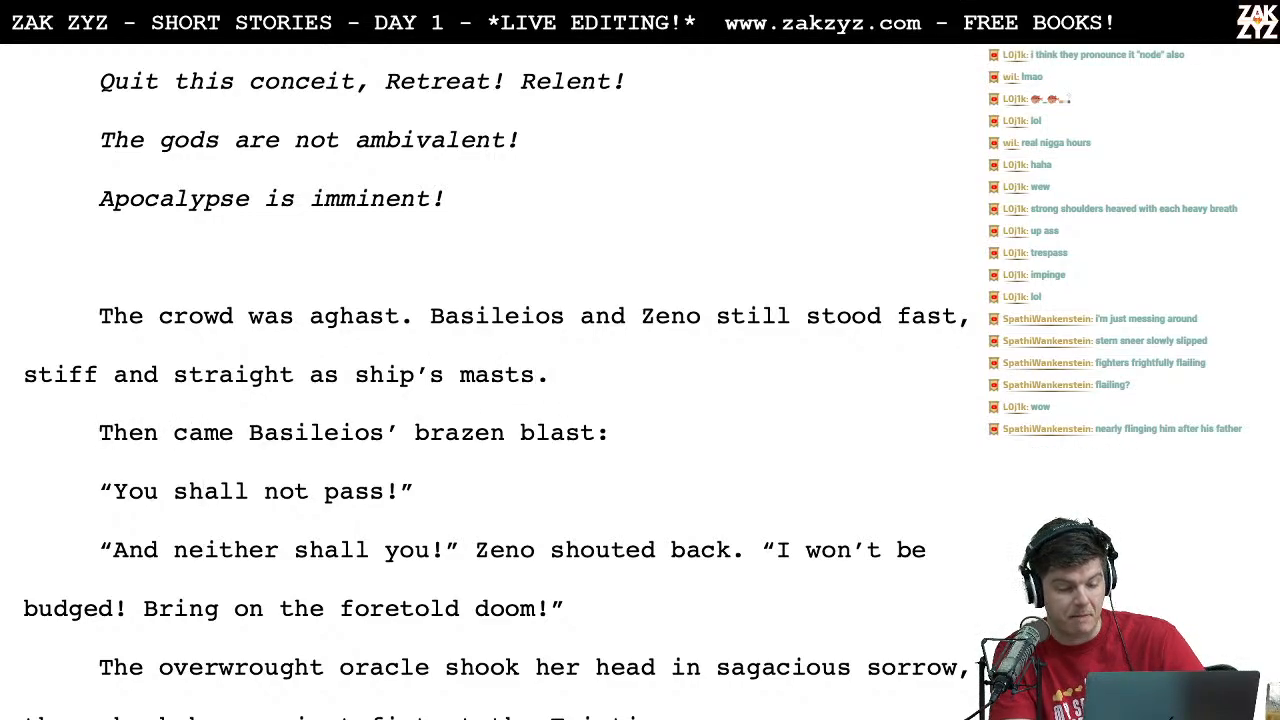
key(Right)
key(Right)
key(Right)
key(Right)
key(Right)
key(Right)
key(Right)
key(Right)
key(Right)
key(Right)
key(Right)
key(Right)
key(Right)
key(Right)
key(Right)
key(Right)
key(Right)
key(Right)
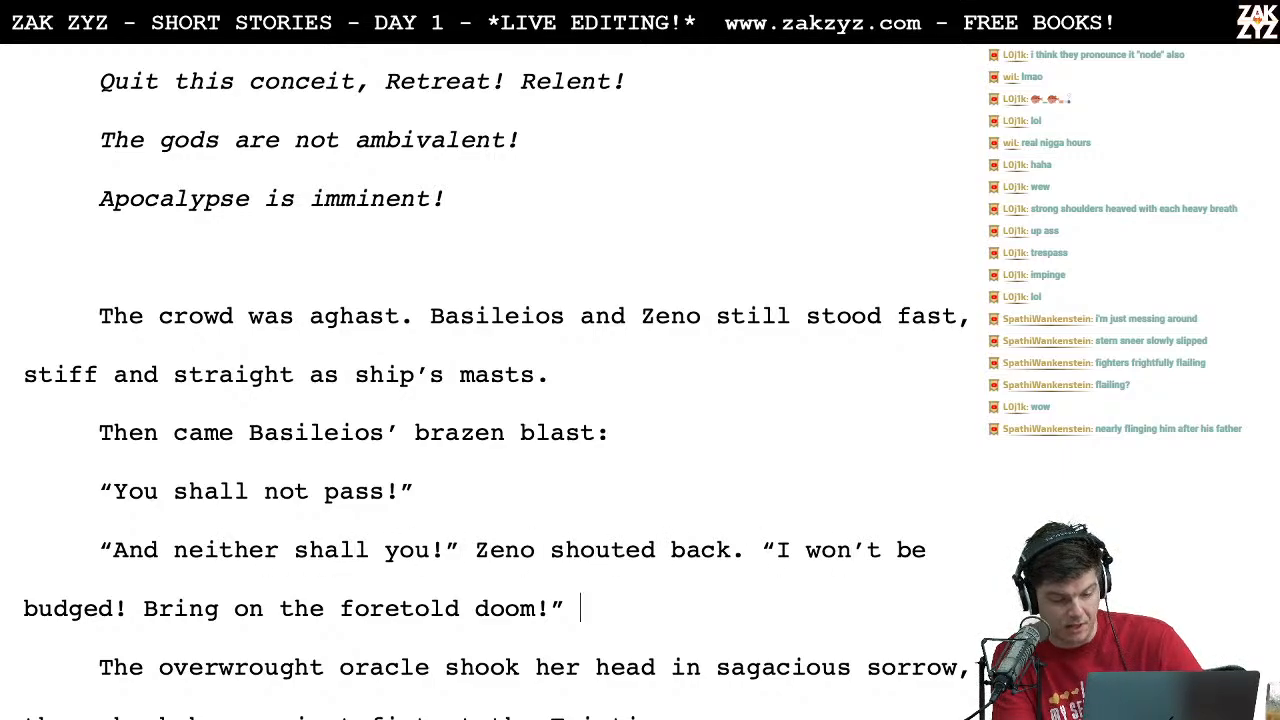
key(Down)
key(Down)
key(Down)
key(Down)
key(Right)
key(Right)
key(Right)
key(Right)
key(Right)
key(Right)
key(Right)
key(Right)
key(Right)
key(Right)
key(Right)
key(Right)
key(Right)
key(Right)
key(Right)
key(Right)
key(Right)
key(Right)
key(Right)
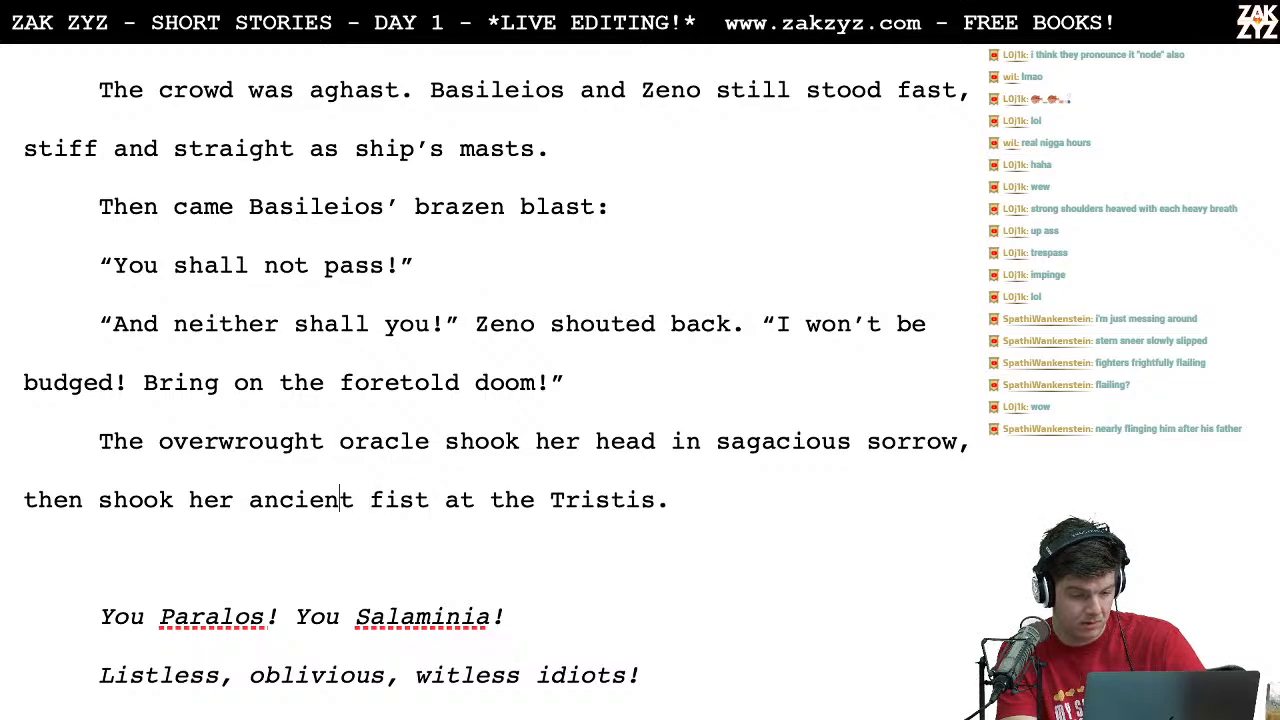
key(BackSpace)
key(BackSpace)
key(BackSpace)
key(BackSpace)
key(BackSpace)
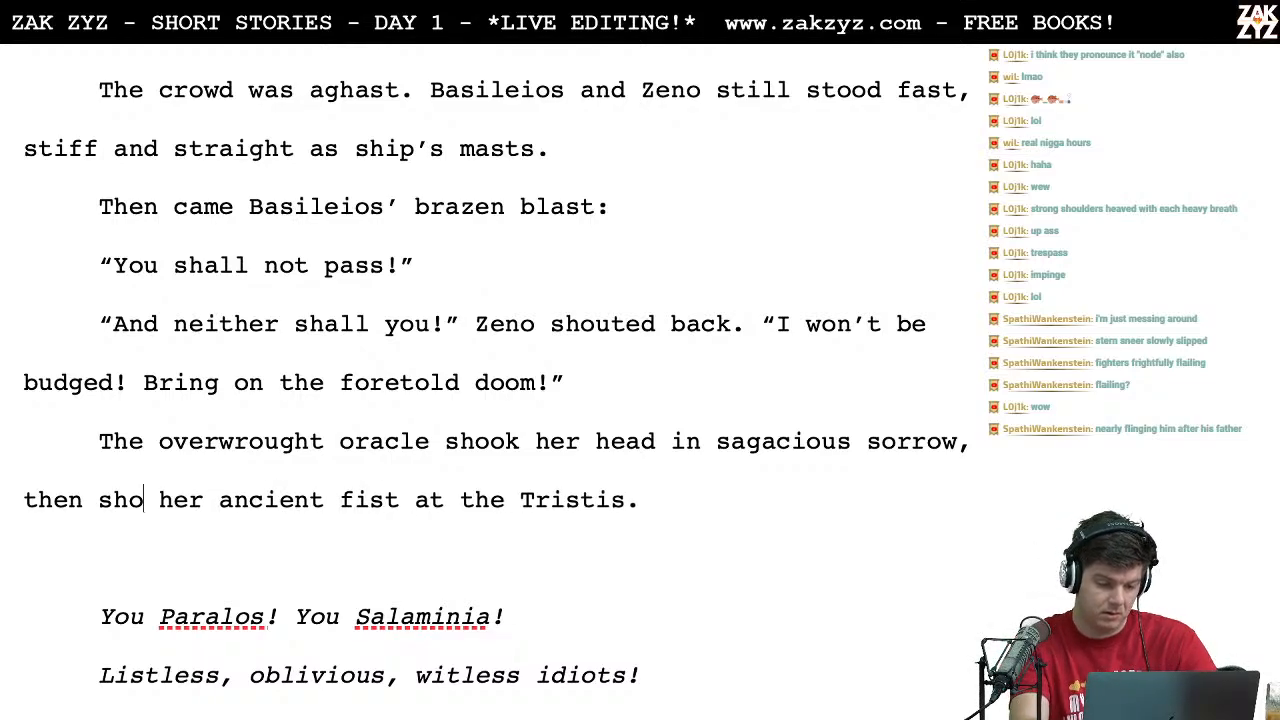
text(shoc)
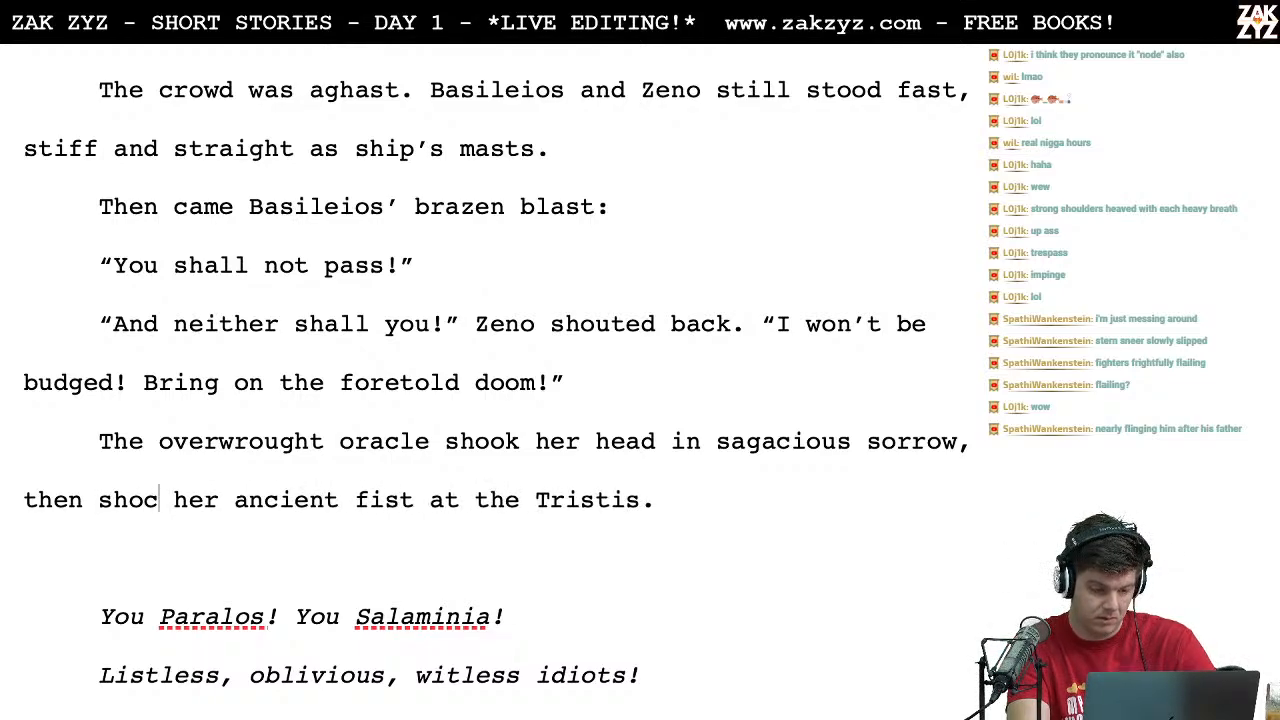
key(BackSpace)
text(ock)
key(Right)
key(Right)
key(Right)
key(Left)
key(Left)
key(Left)
key(Left)
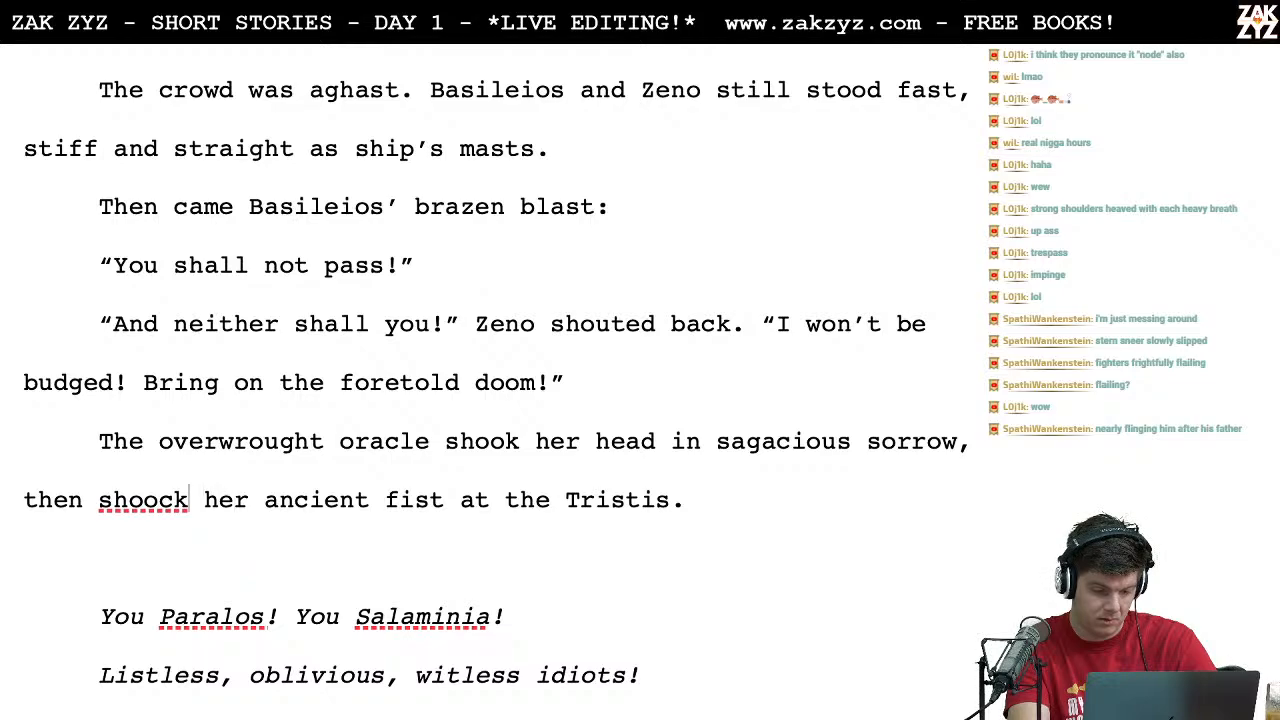
key(BackSpace)
Step: Replace "ancient" with "arthritic" in the phrase about the oracle shaking her fist at the Tristis
key(Right)
key(Right)
text(arthritic)
key(shift+Right)
key(shift+Right)
key(shift+Right)
key(shift+Right)
key(shift+Right)
key(shift+Right)
key(shift+Right)
key(BackSpace)
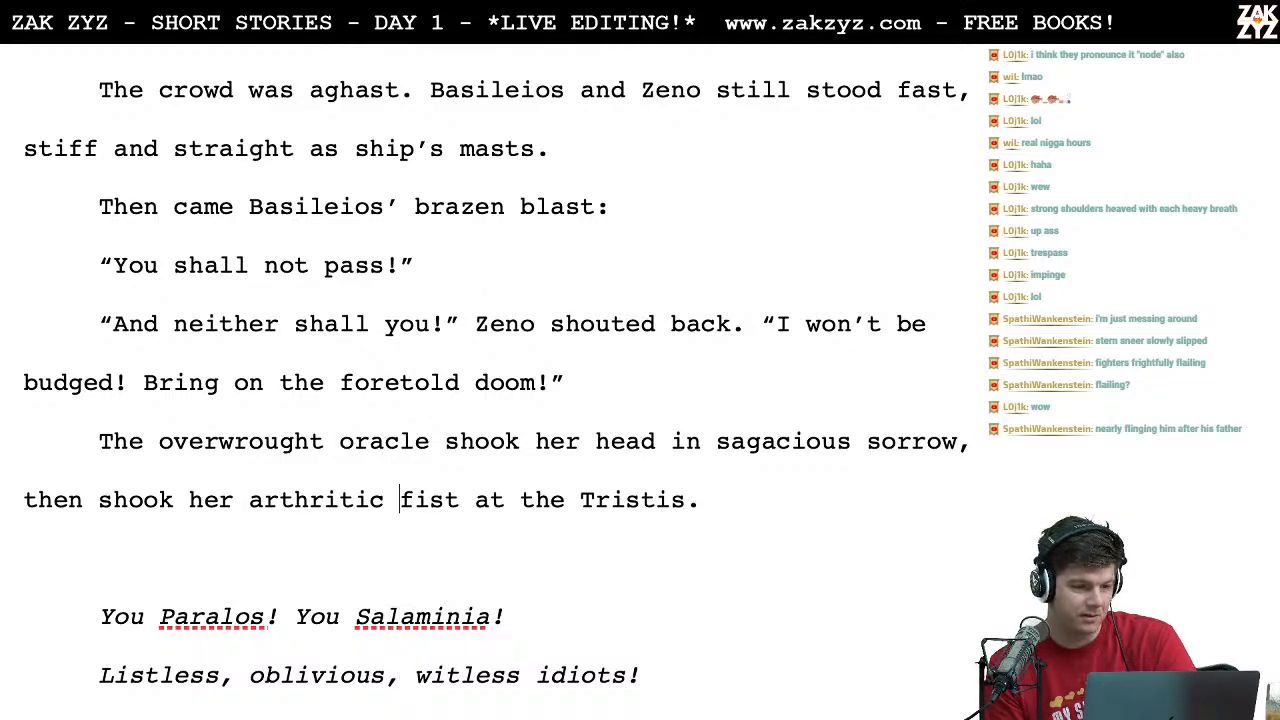
Step: Switch to Chrome and search the web for "pronounce land of nod"
key(Up)
key(Up)
key(Up)
key(Up)
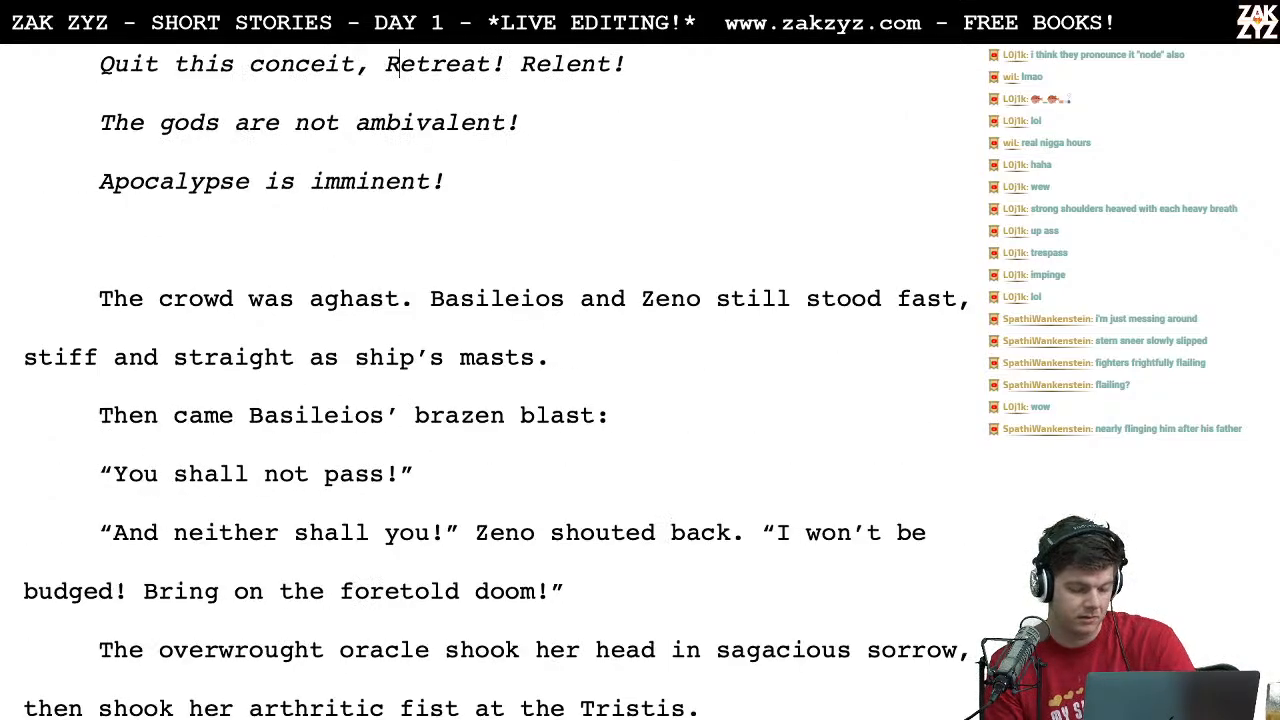
key(ctrl+Left)
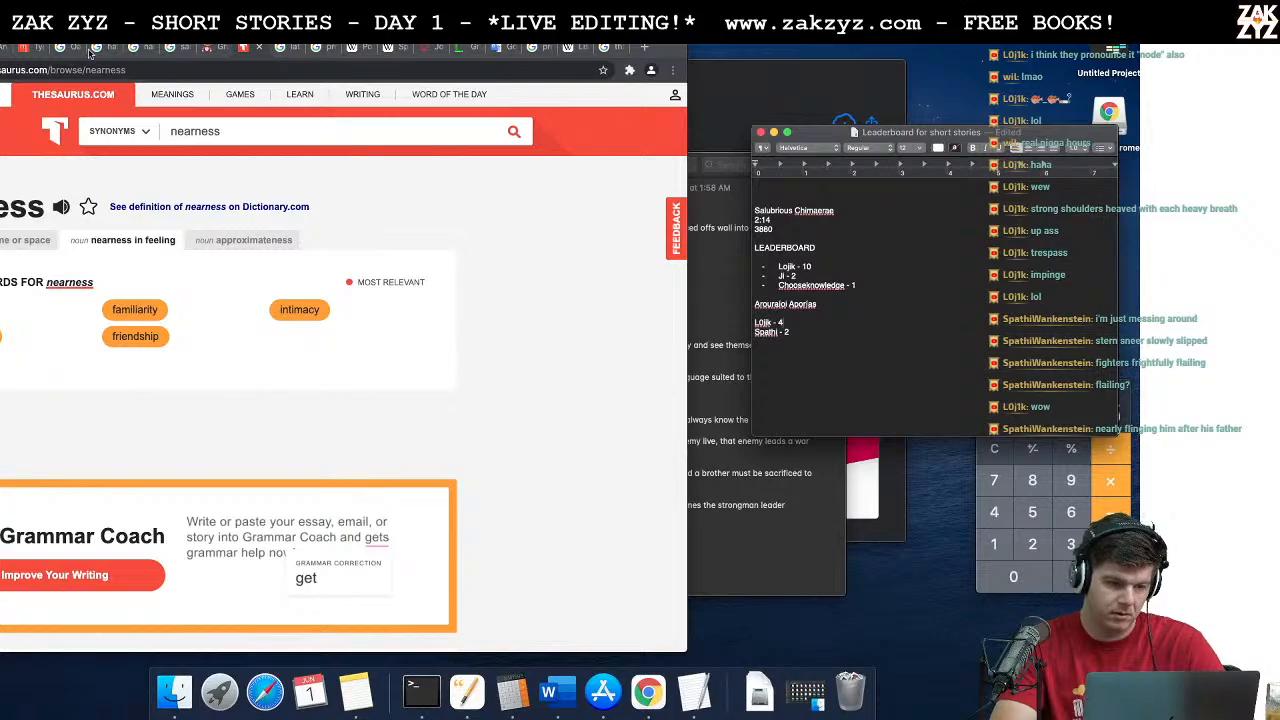
click(8, 48)
click(66, 70)
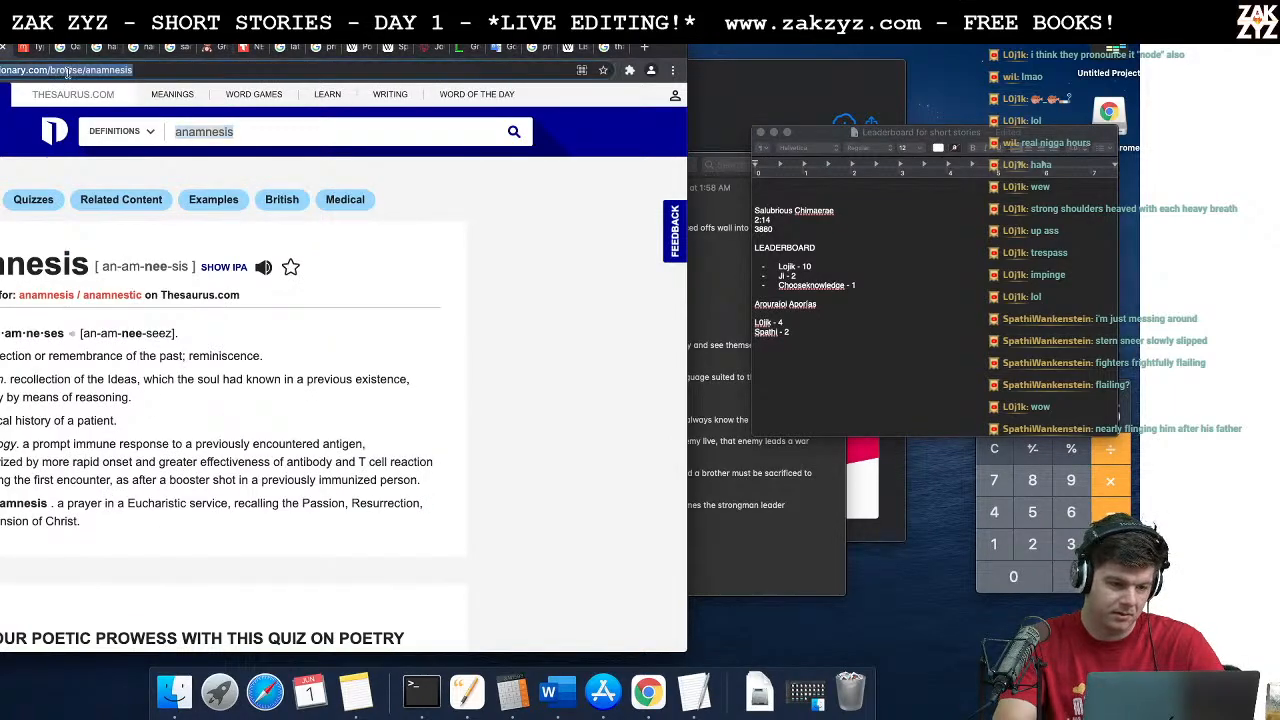
text(pronounce land)
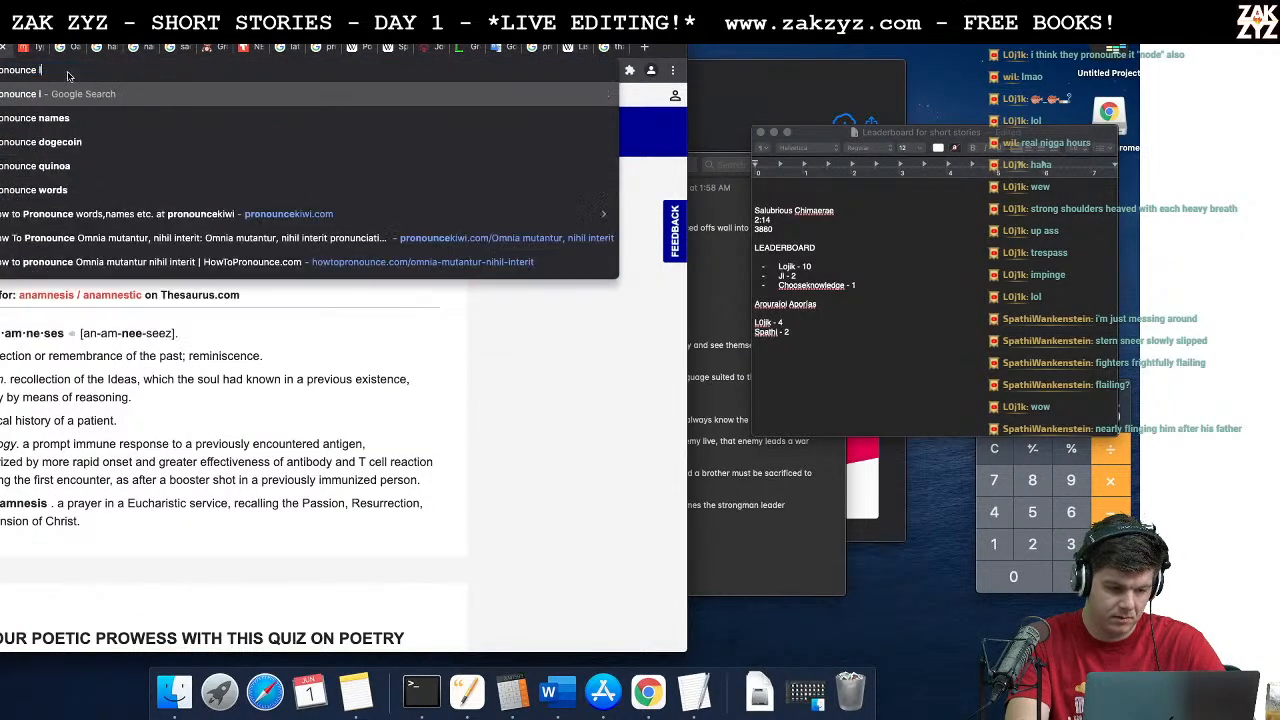
text( of nod)
key(Return)
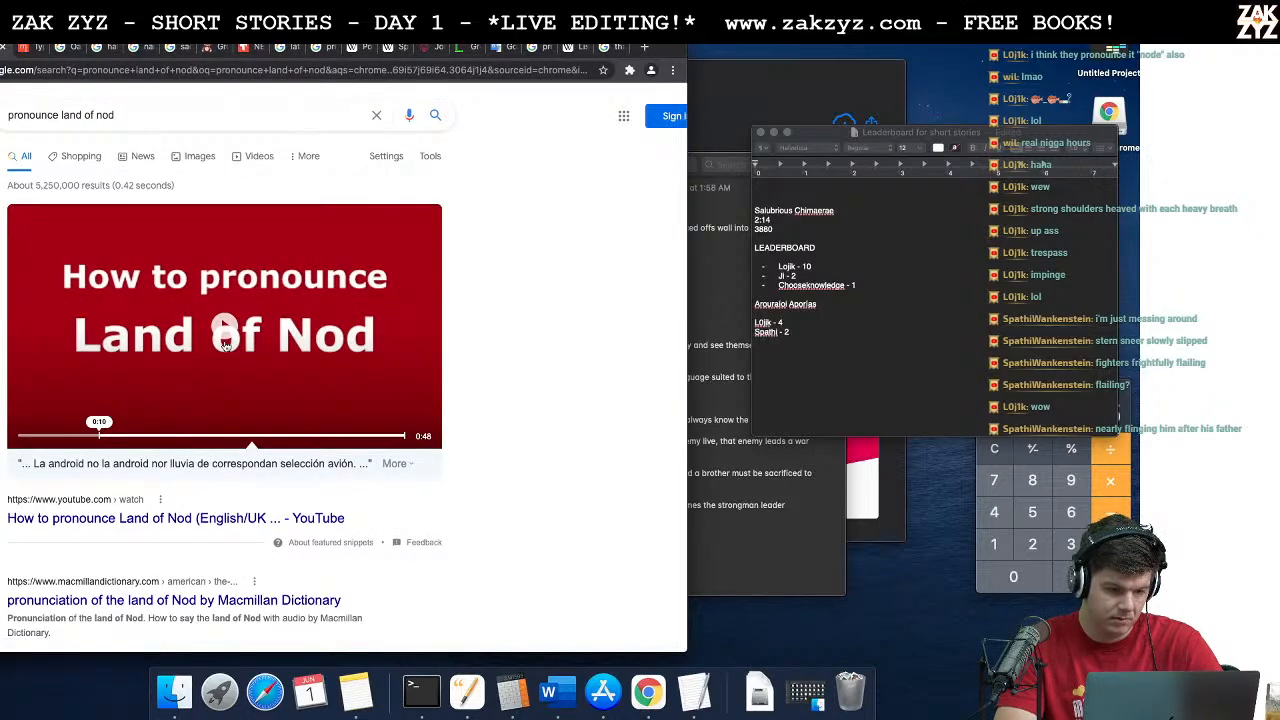
Step: Play the featured "How to pronounce Land of Nod" video, then briefly open the "How To Pronounce Nod" video and return to the results
click(228, 347)
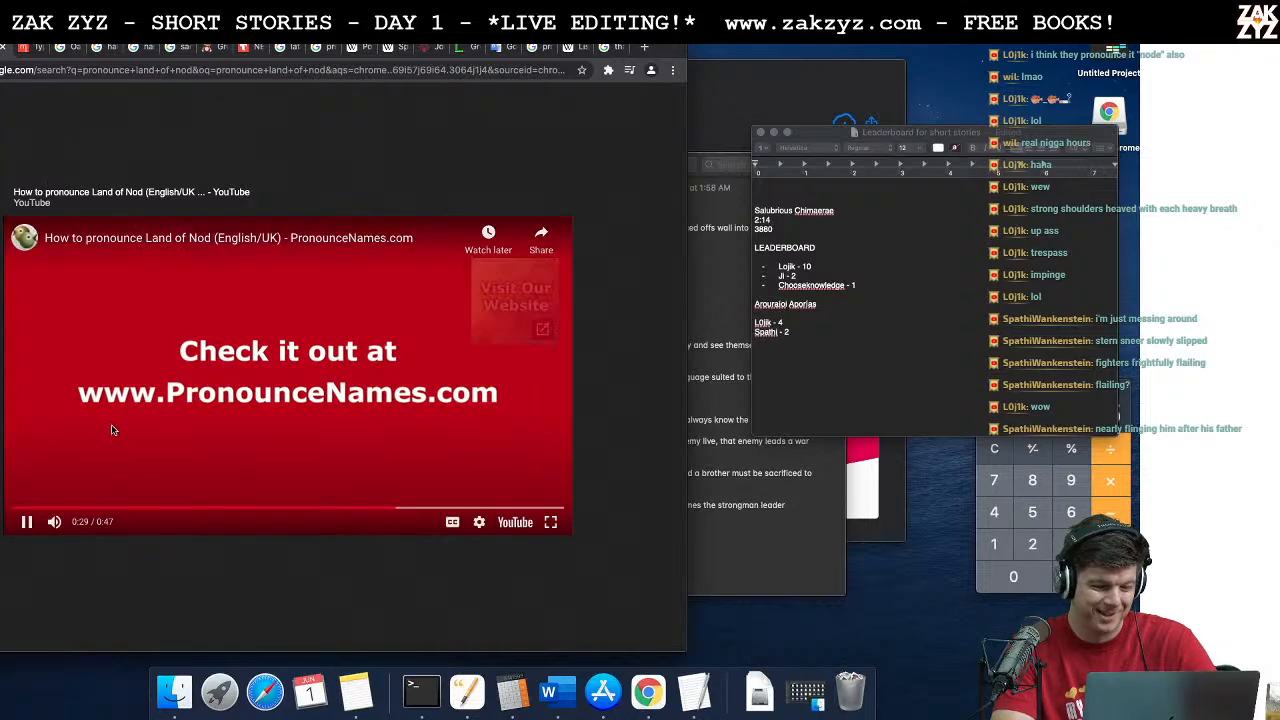
key(Escape)
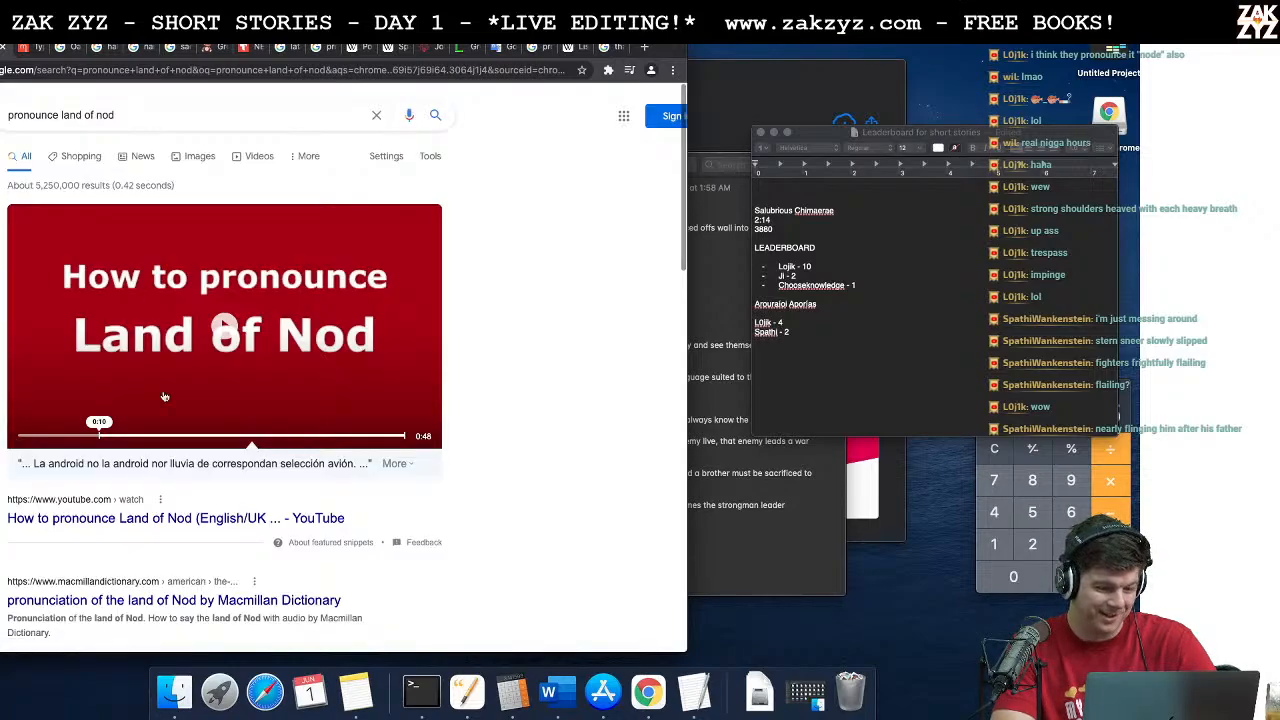
scroll(155, 466, down, 2)
scroll(155, 466, down, 5)
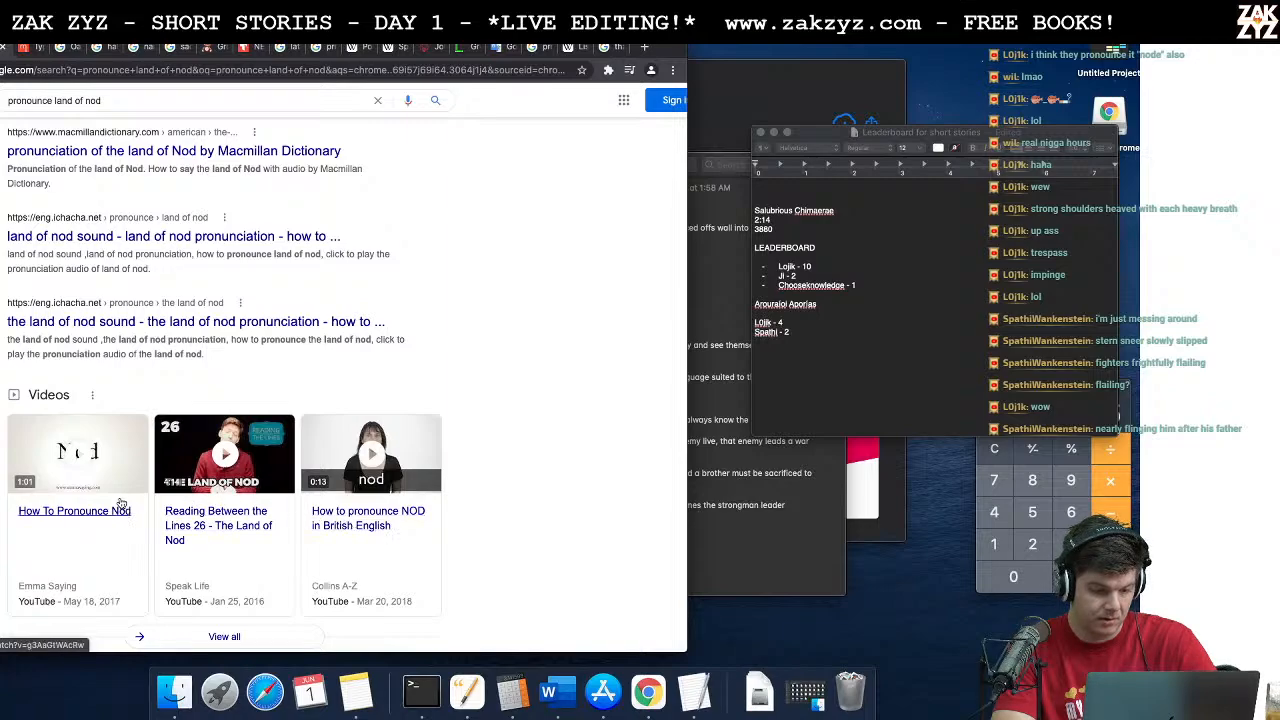
click(99, 510)
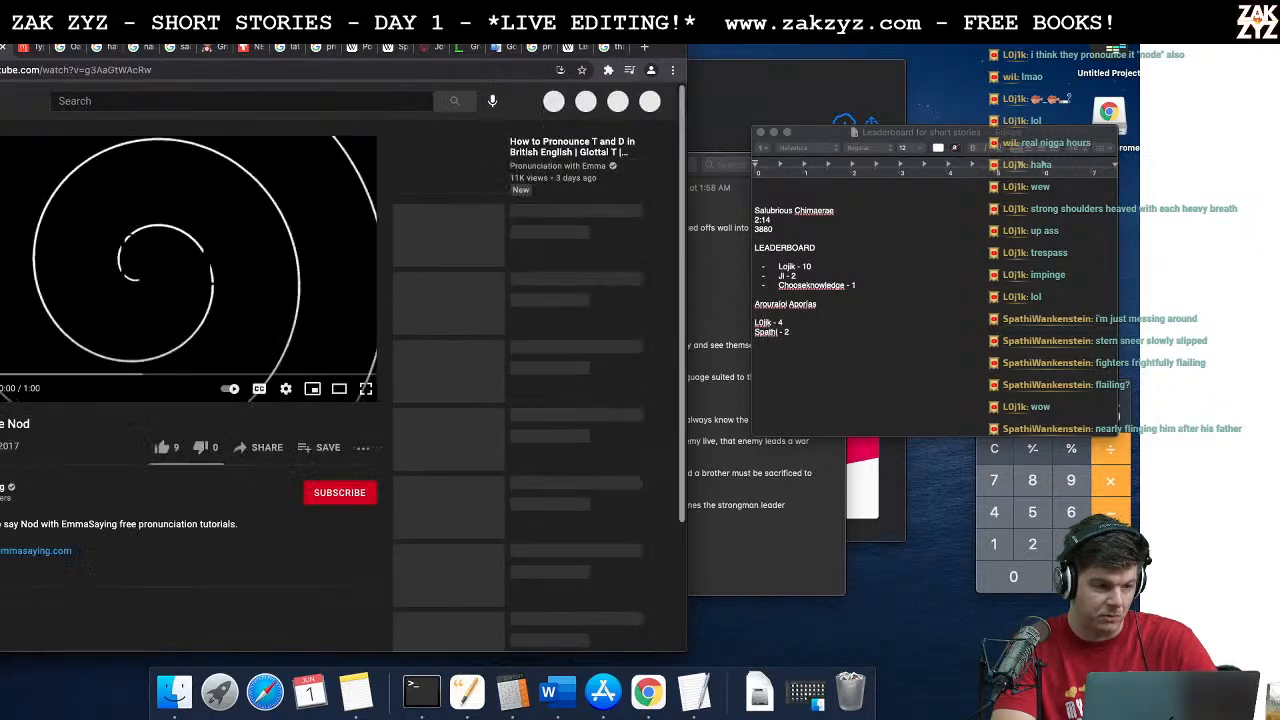
key(super+Left)
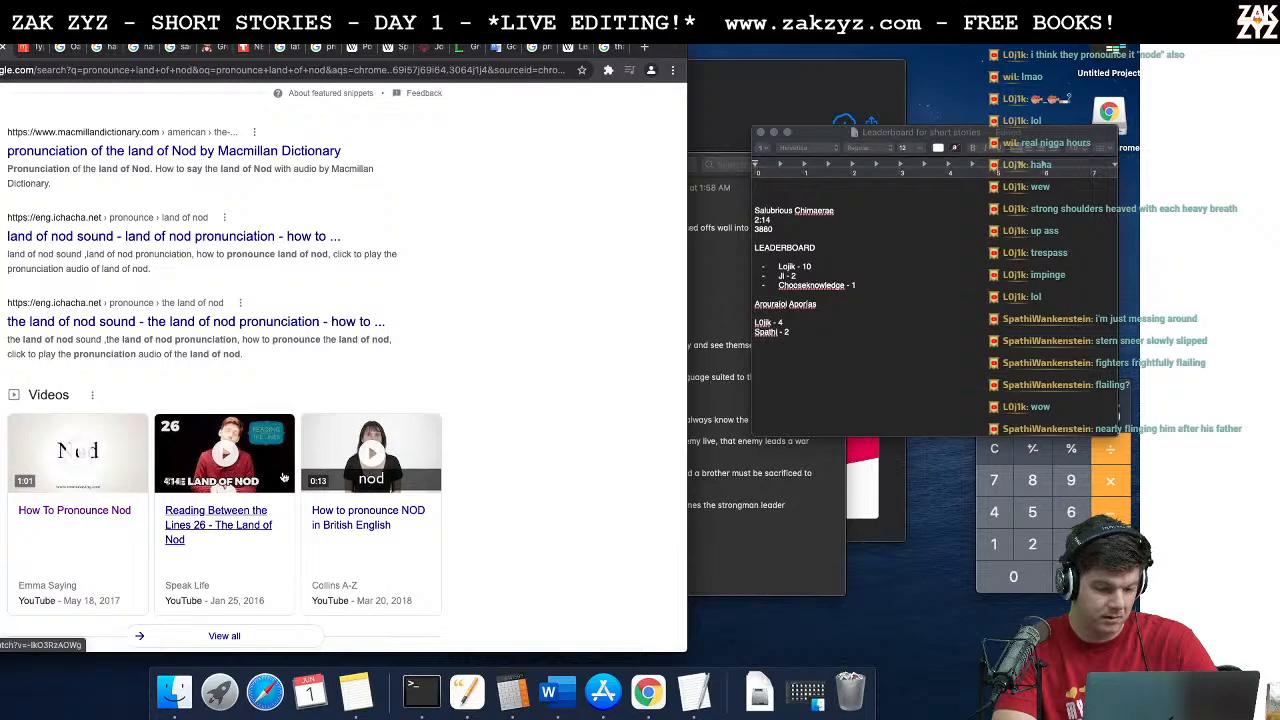
Step: Play a later part of the "Reading Between the Lines 26 - The Land of Nod" video and return to the results
click(222, 527)
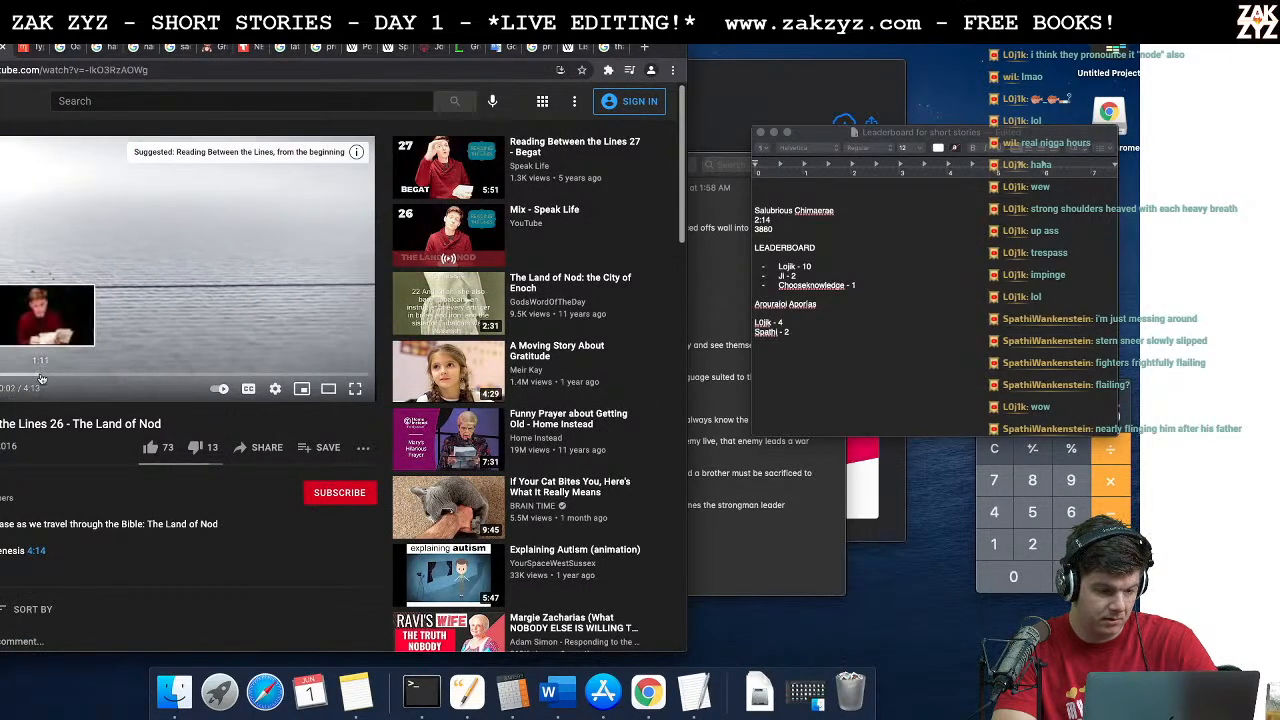
click(43, 378)
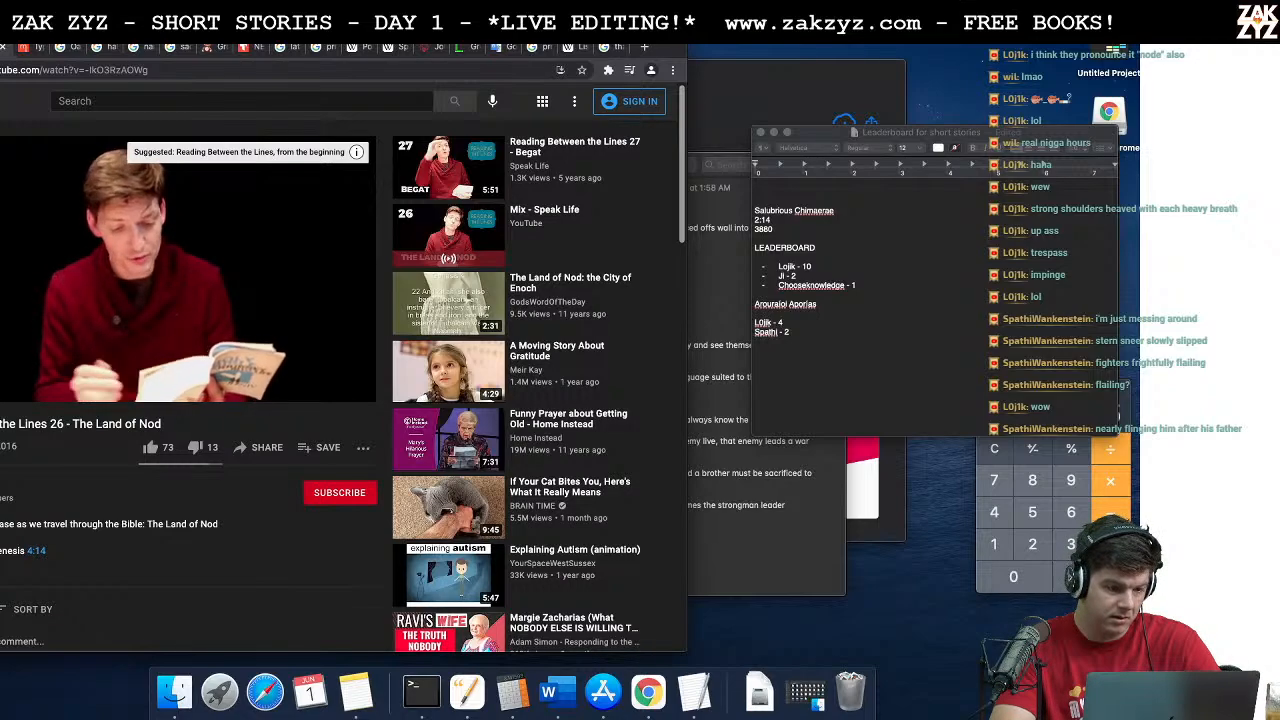
key(super+Left)
Step: Replay the featured "Land of Nod" pronunciation video, then switch back to the story document in Word
scroll(222, 326, up, 10)
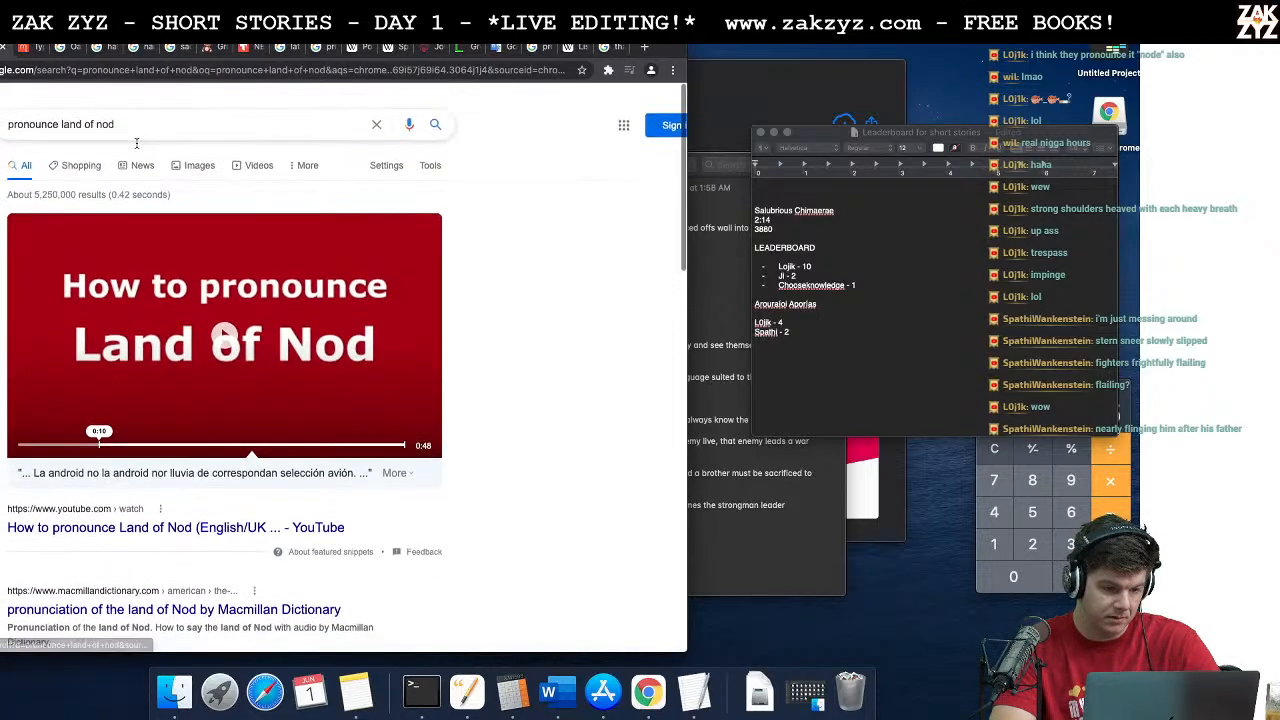
click(222, 326)
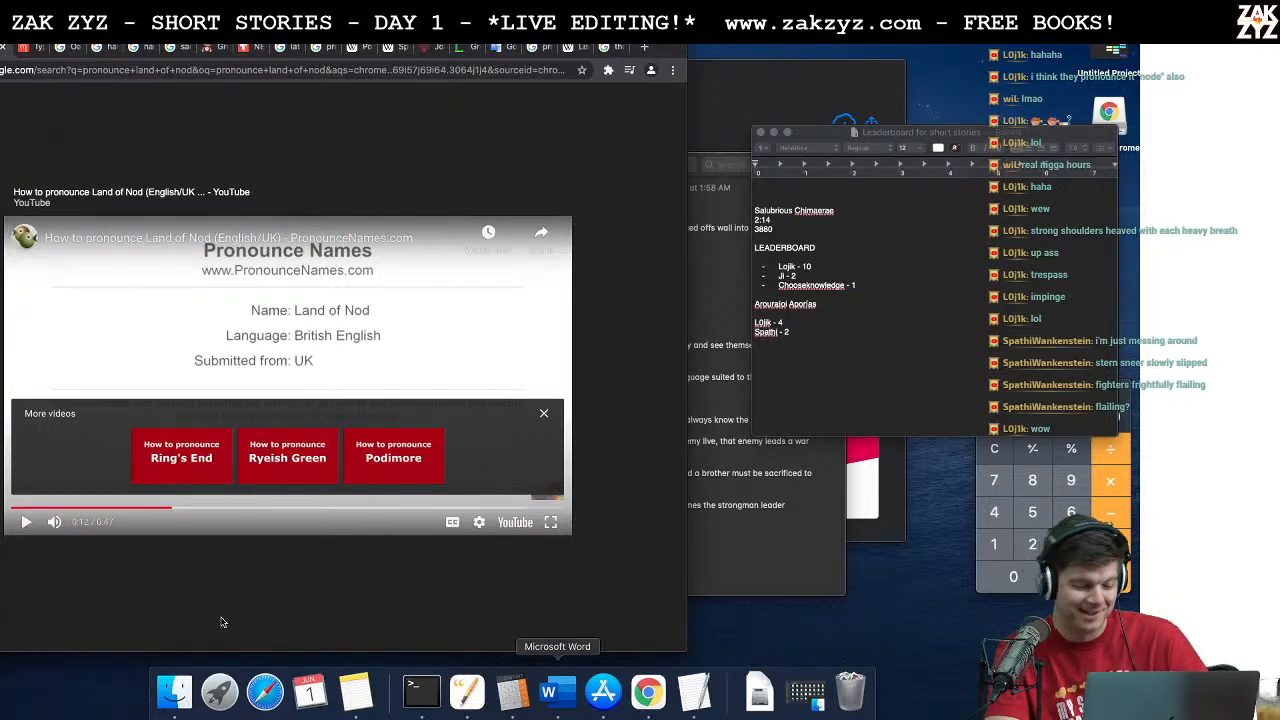
click(463, 692)
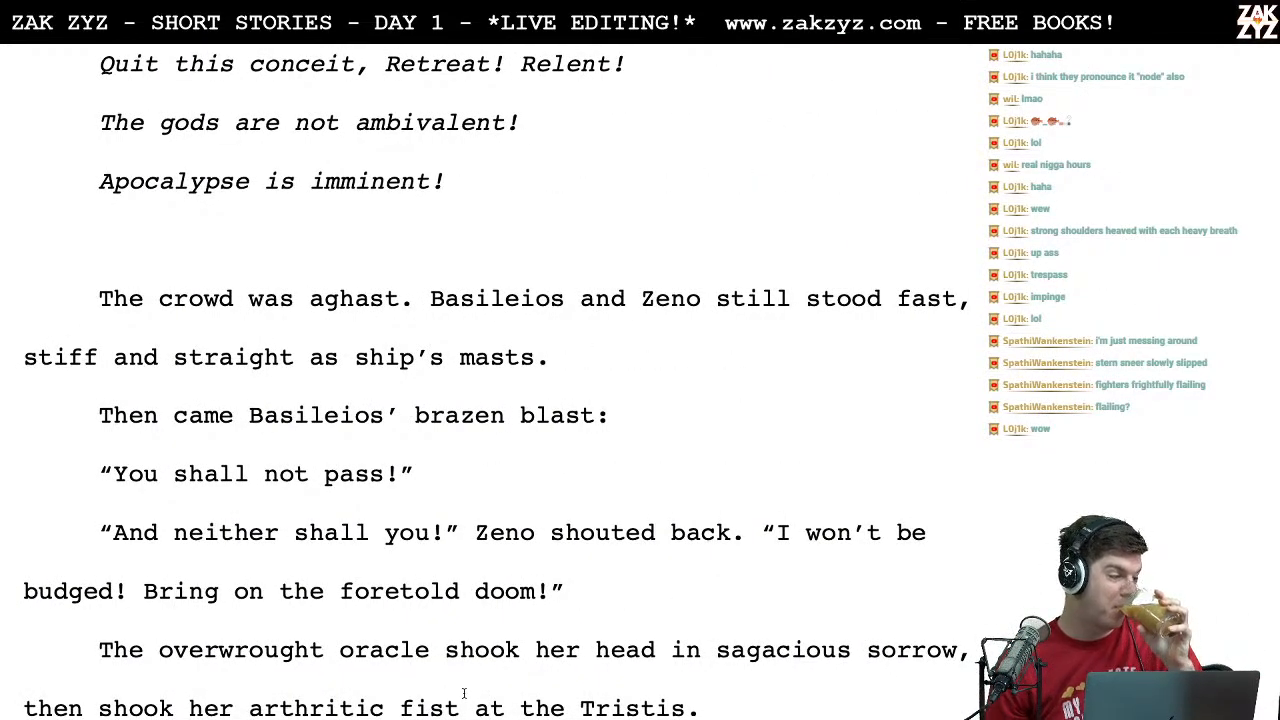
scroll(463, 692, down, 5)
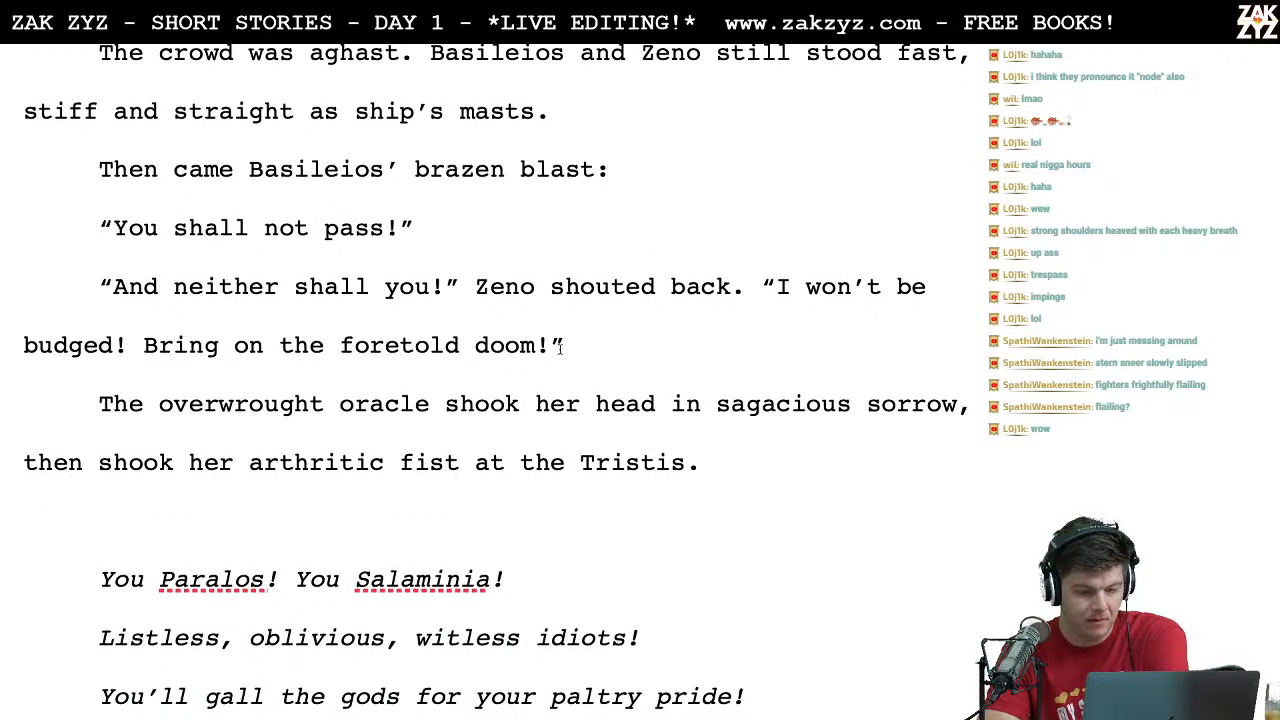
Step: Switch to Chrome and search for "the land of nod" in a new tab
key(ctrl+Left)
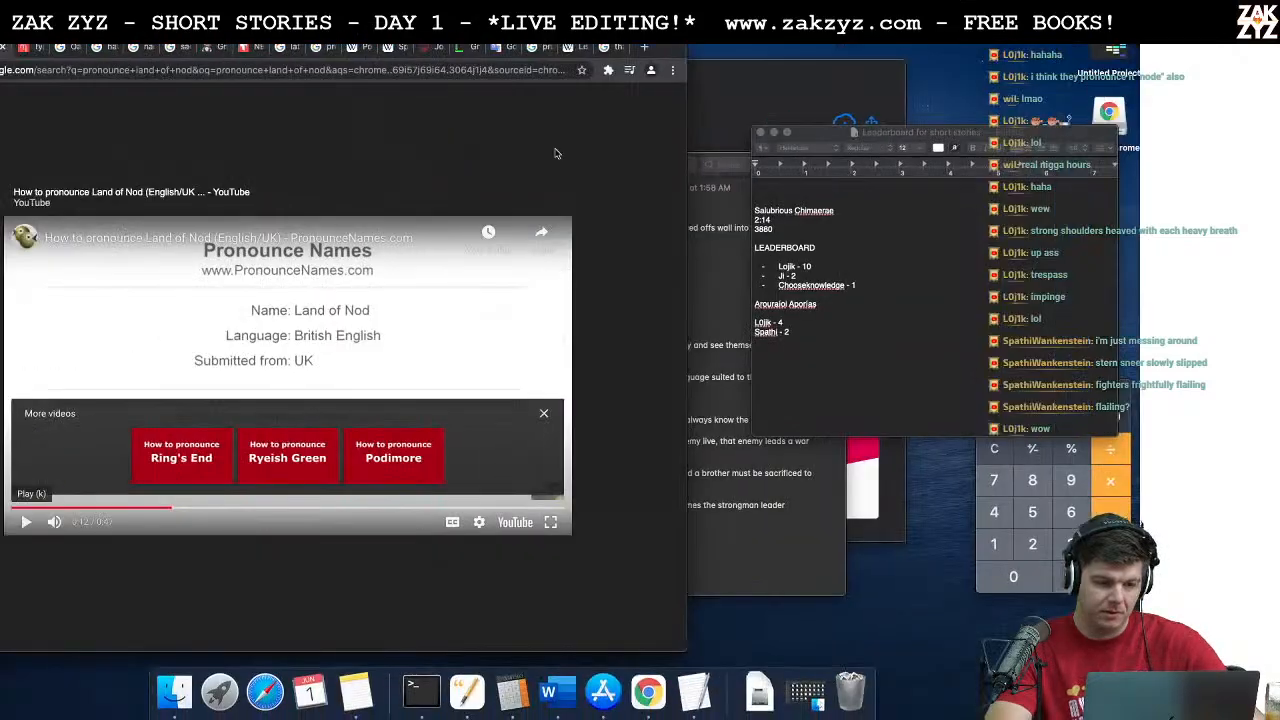
click(641, 53)
text(the land of nod)
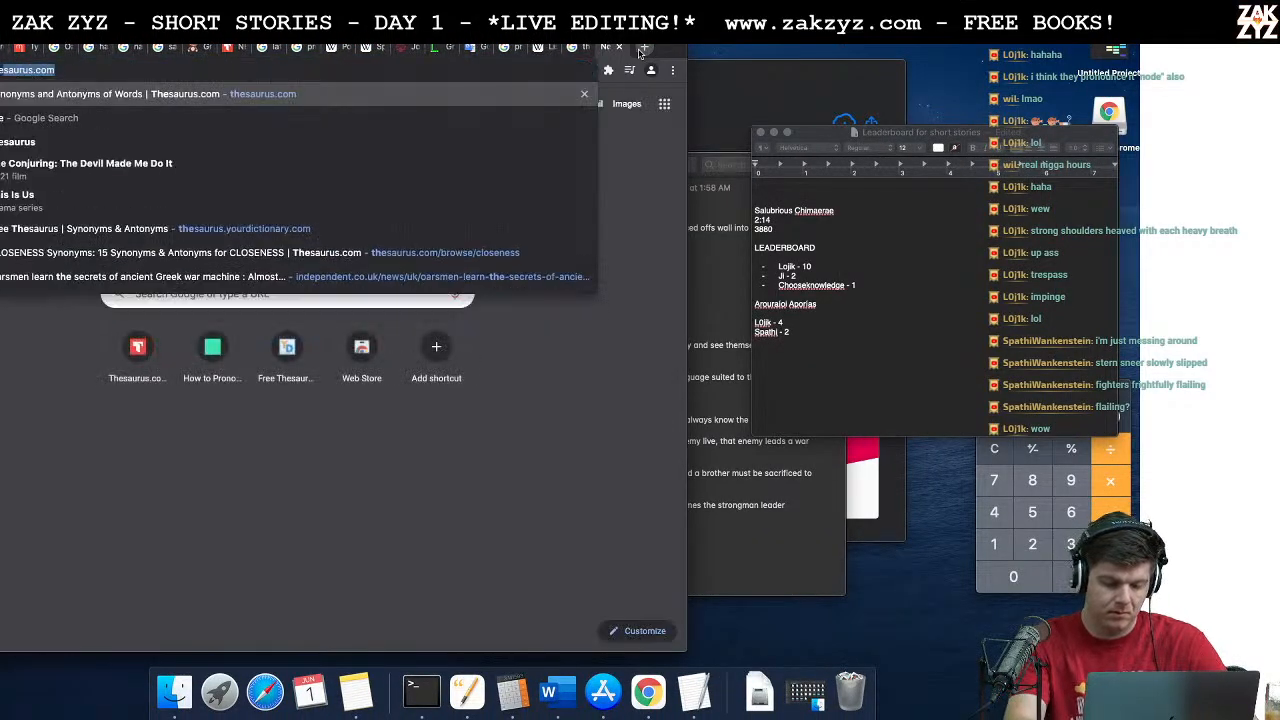
key(Return)
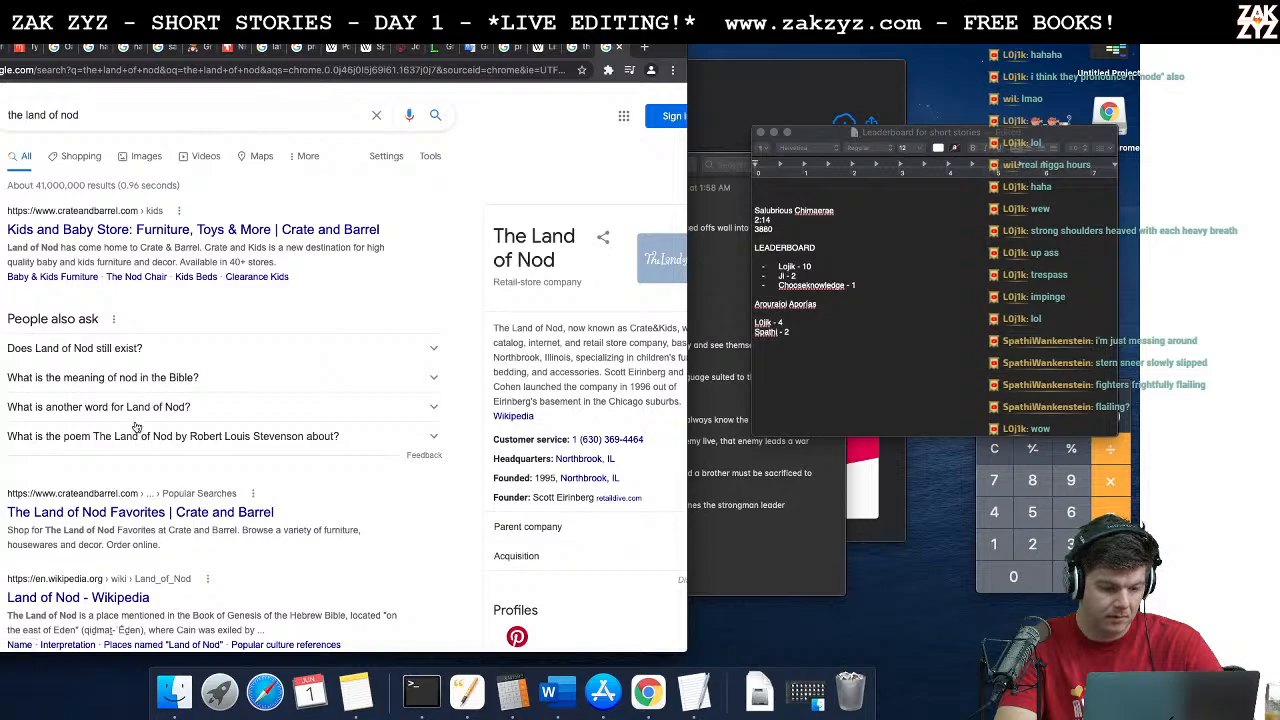
Step: Open the Wikipedia article on the Land of Nod and read its introduction, Name and Interpretation sections
scroll(106, 489, down, 2)
click(93, 517)
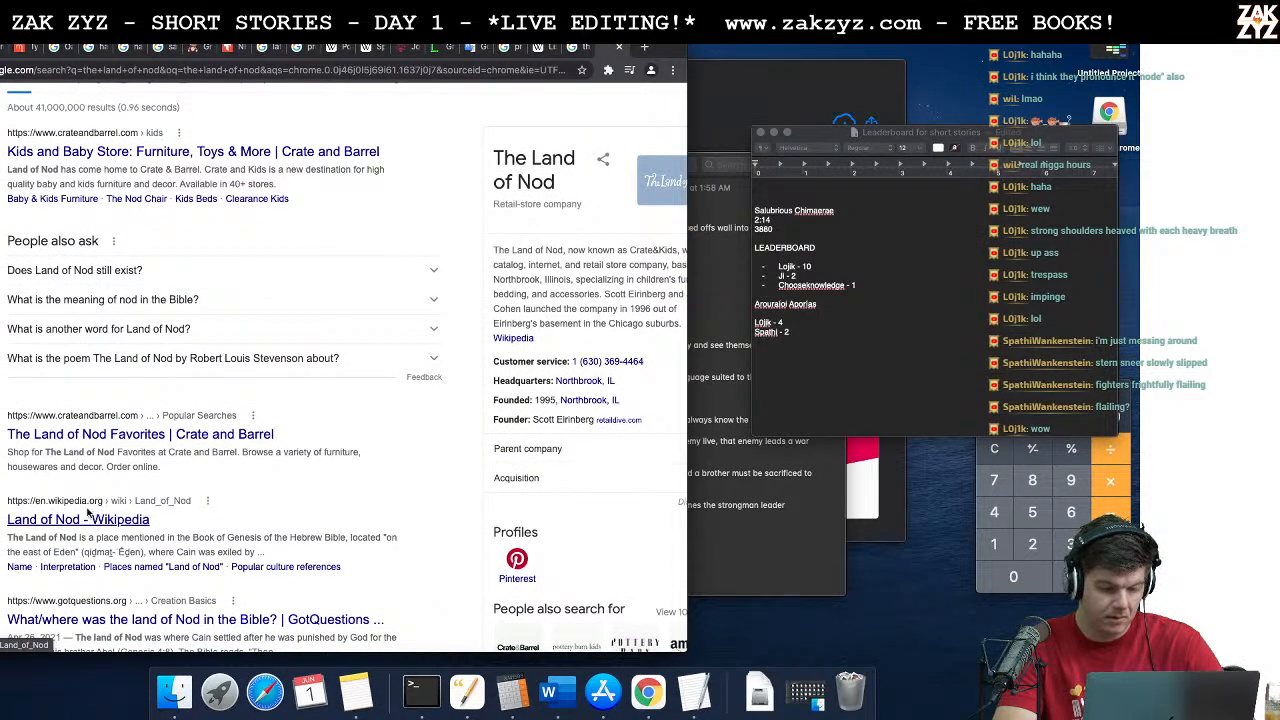
scroll(345, 434, down, 1)
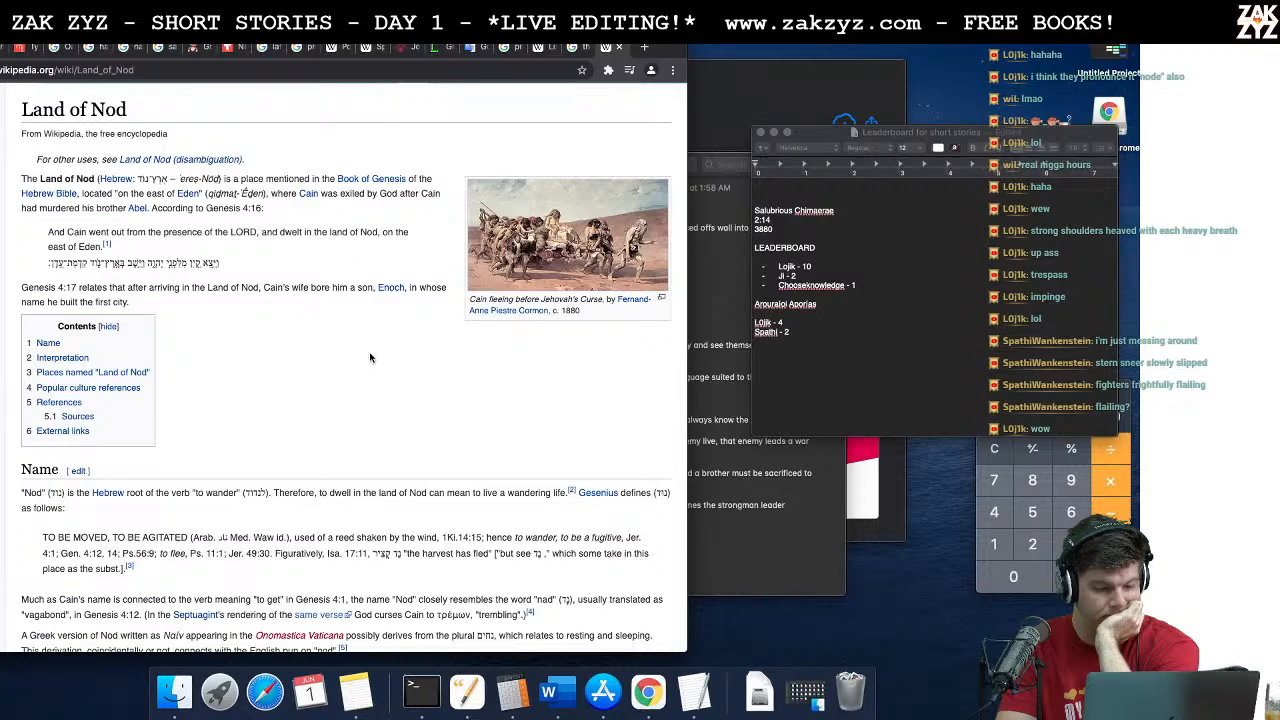
scroll(354, 410, down, 5)
scroll(352, 408, down, 3)
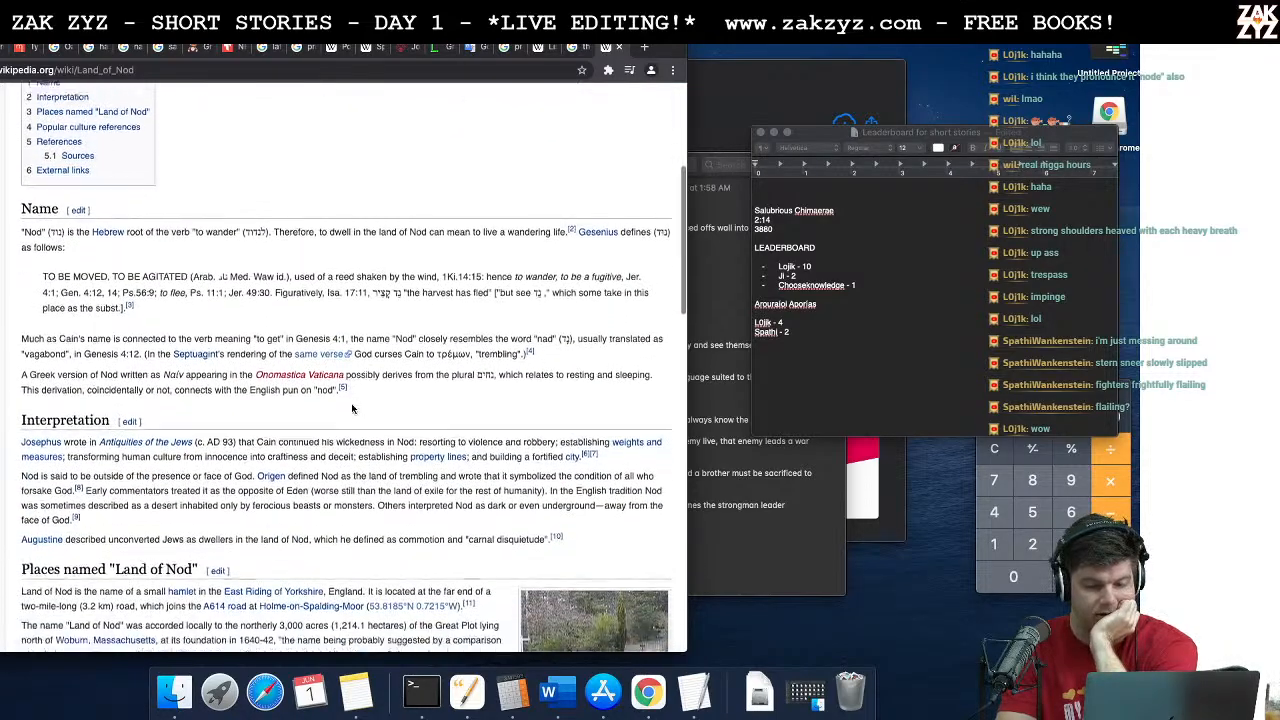
Step: Read the Land of Nod article's sections on places with that name and popular culture references
scroll(352, 408, down, 1)
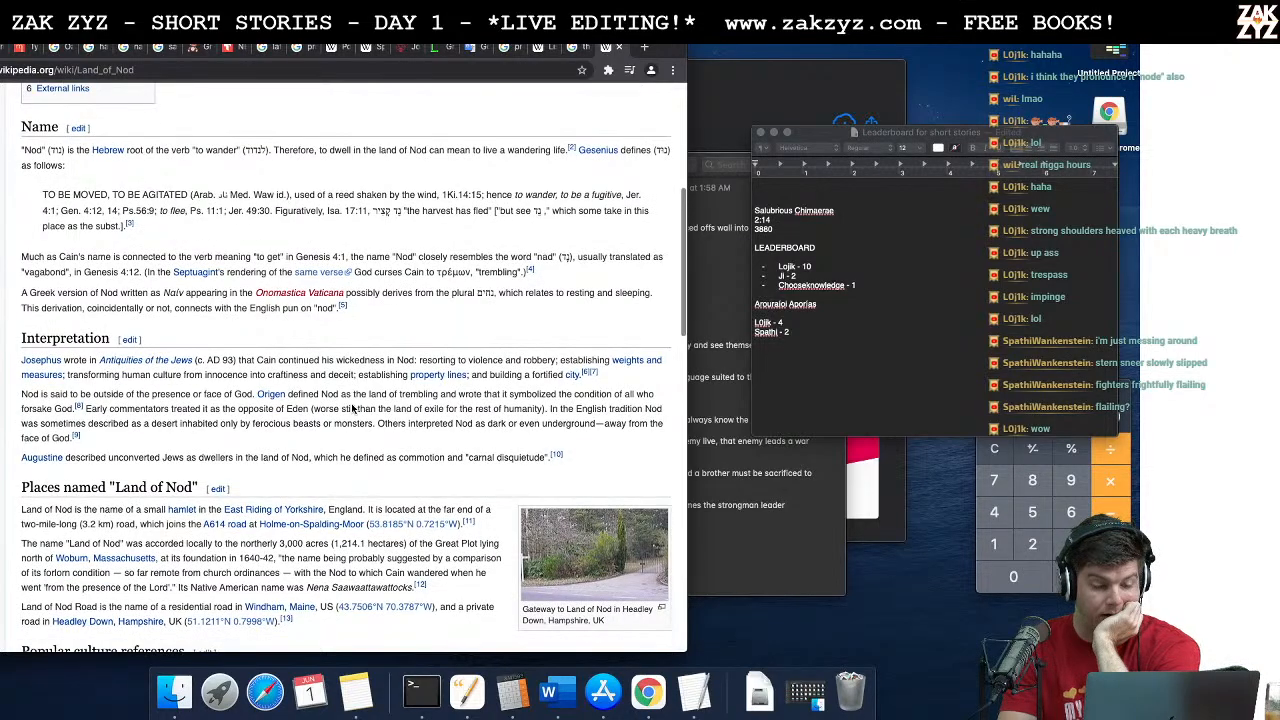
scroll(352, 408, down, 3)
scroll(352, 408, down, 3)
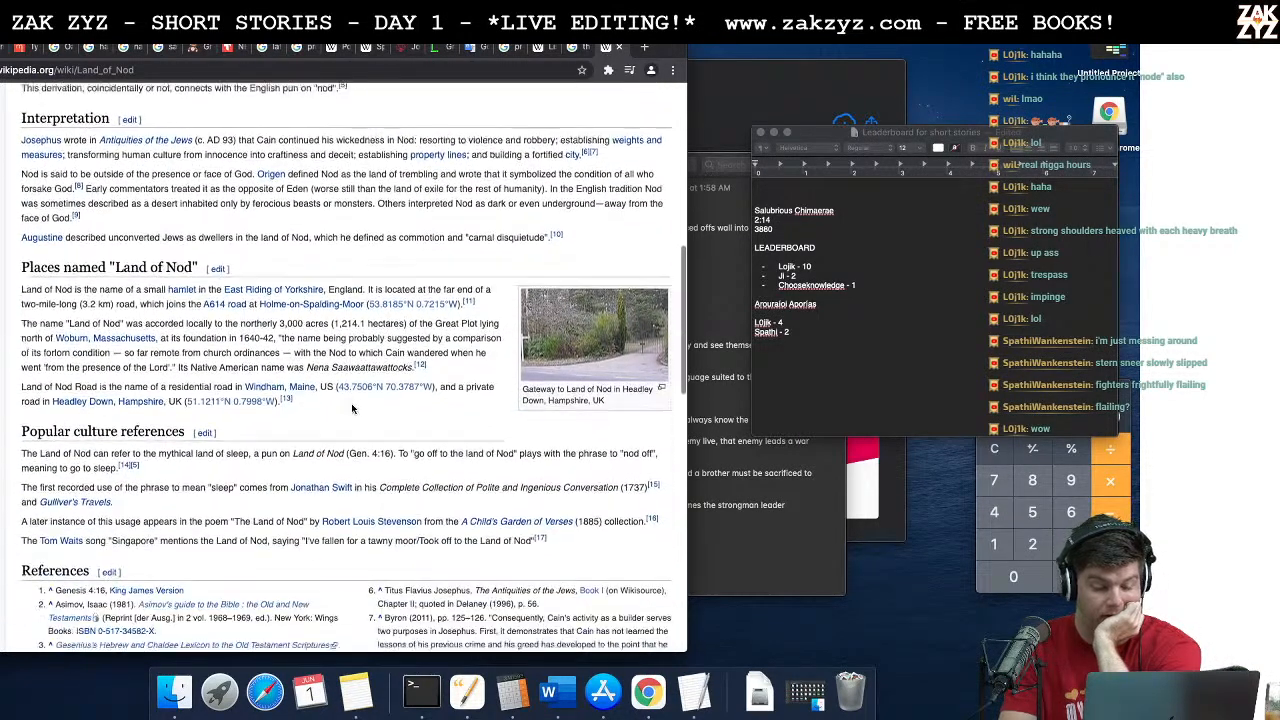
scroll(352, 408, up, 12)
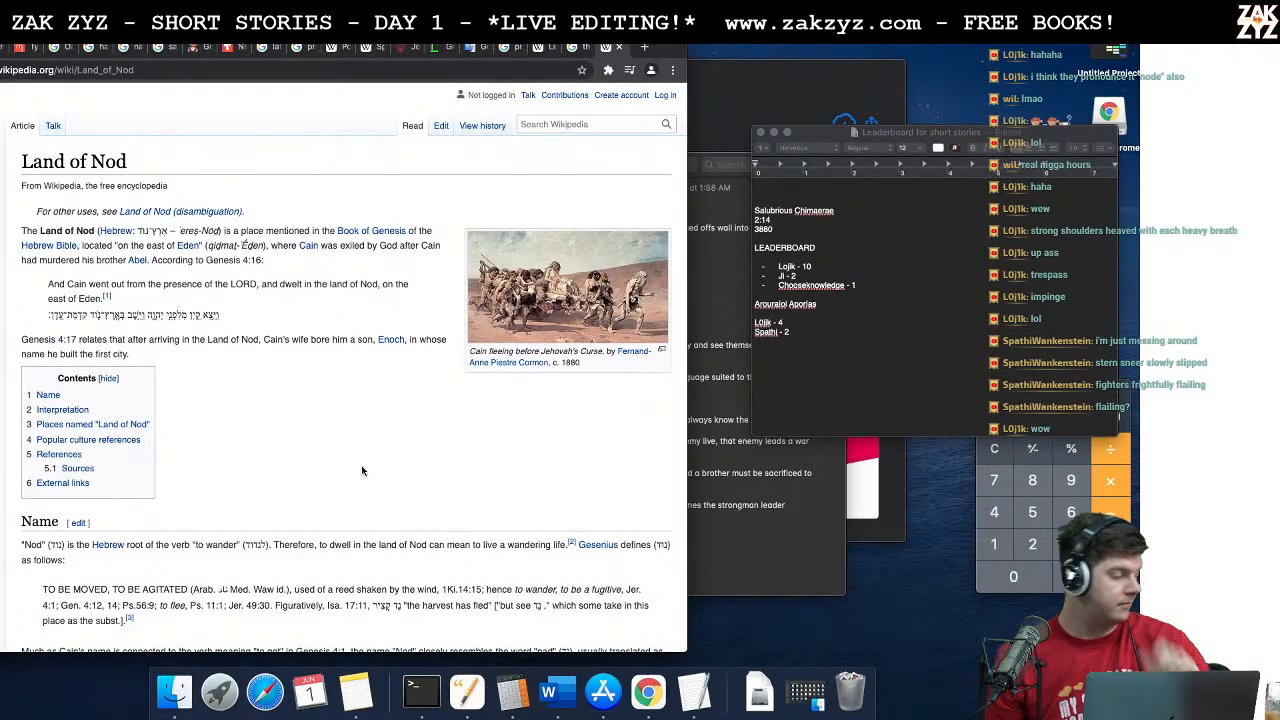
Step: Switch back to the story in Word and reread the quarrel between Basileios and Zeno and the oracle's "You Paralos! You Salaminia!" verse
key(super+Tab)
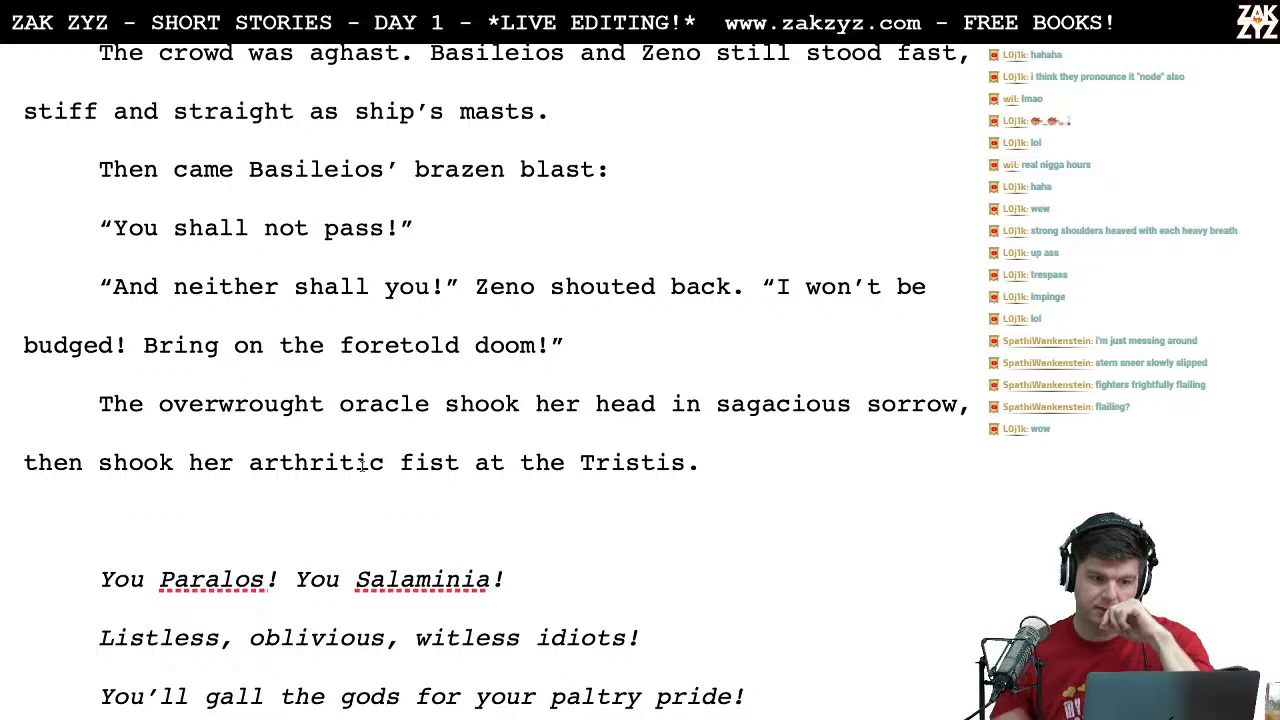
scroll(362, 466, up, 10)
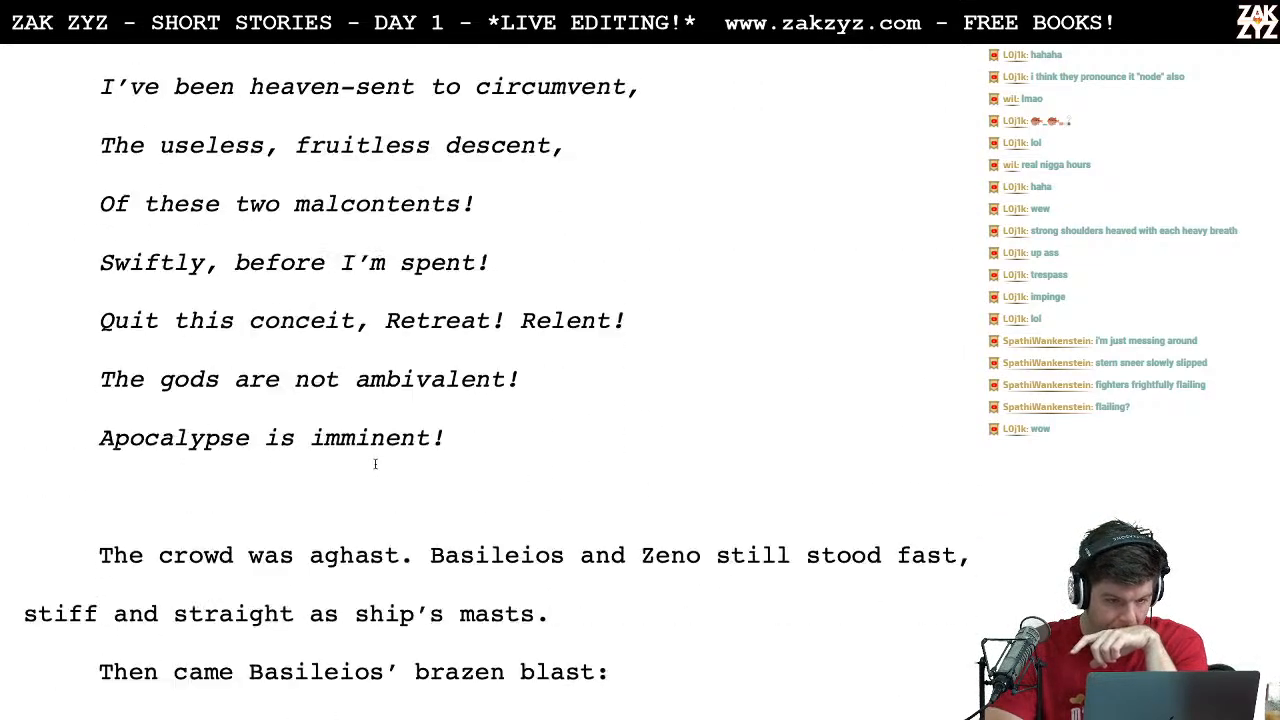
scroll(375, 464, down, 10)
scroll(375, 464, down, 8)
scroll(375, 468, down, 4)
scroll(375, 468, up, 2)
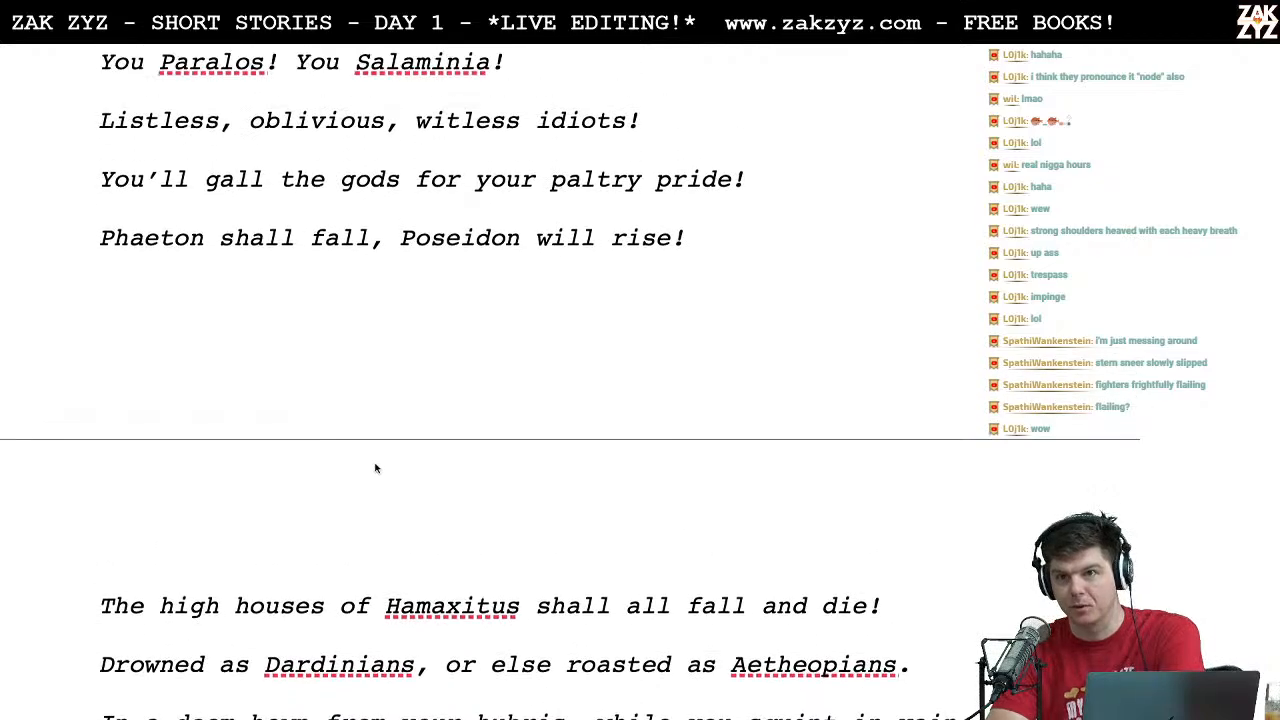
scroll(375, 468, down, 1)
scroll(375, 465, up, 9)
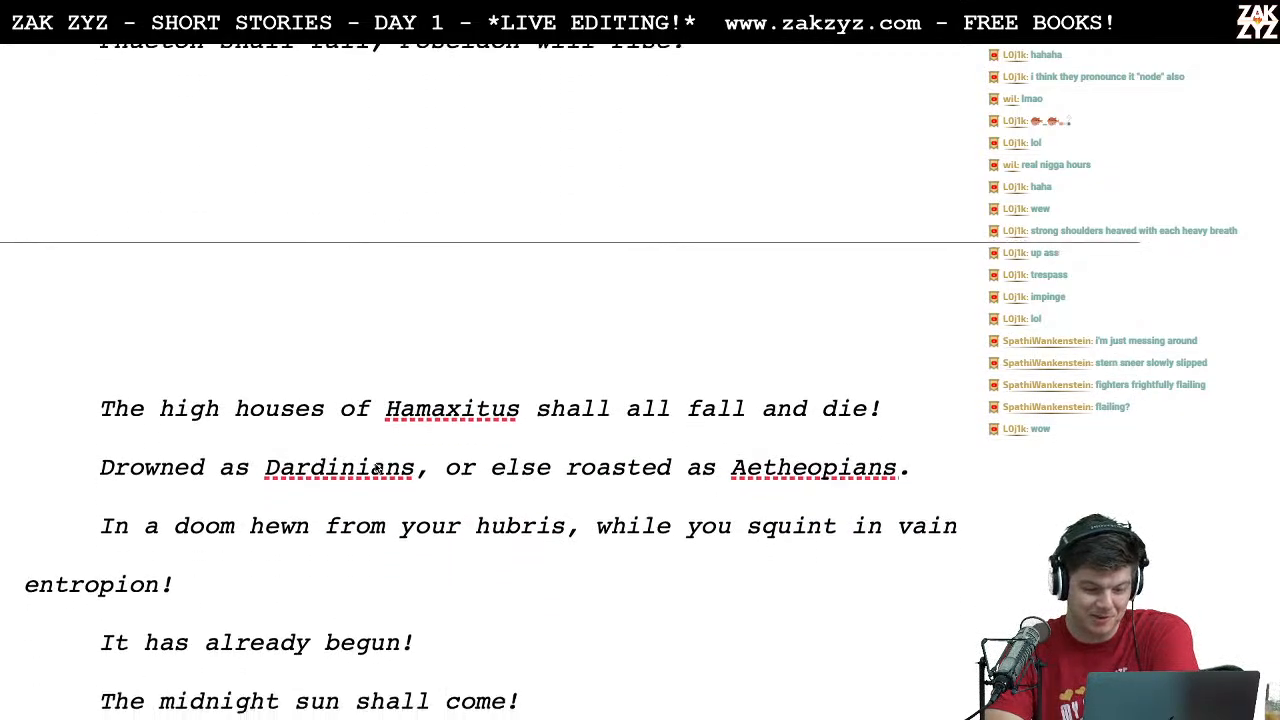
scroll(375, 463, down, 1)
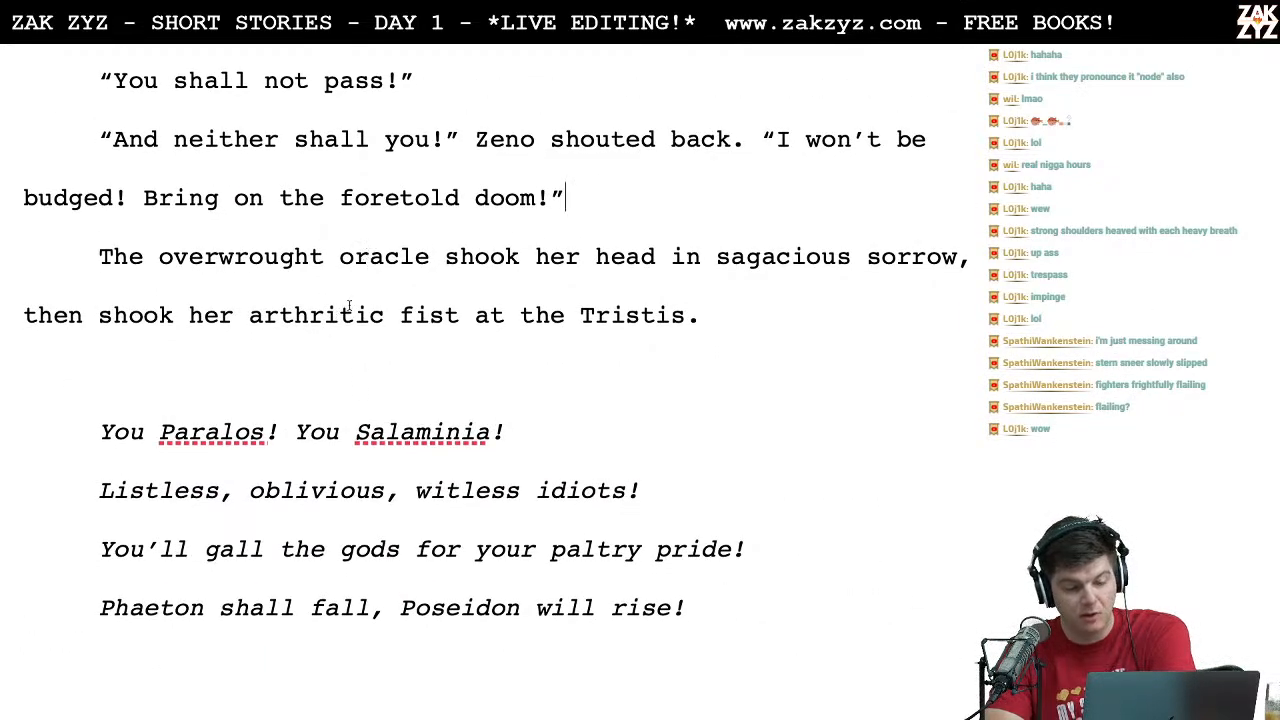
scroll(564, 282, down, 2)
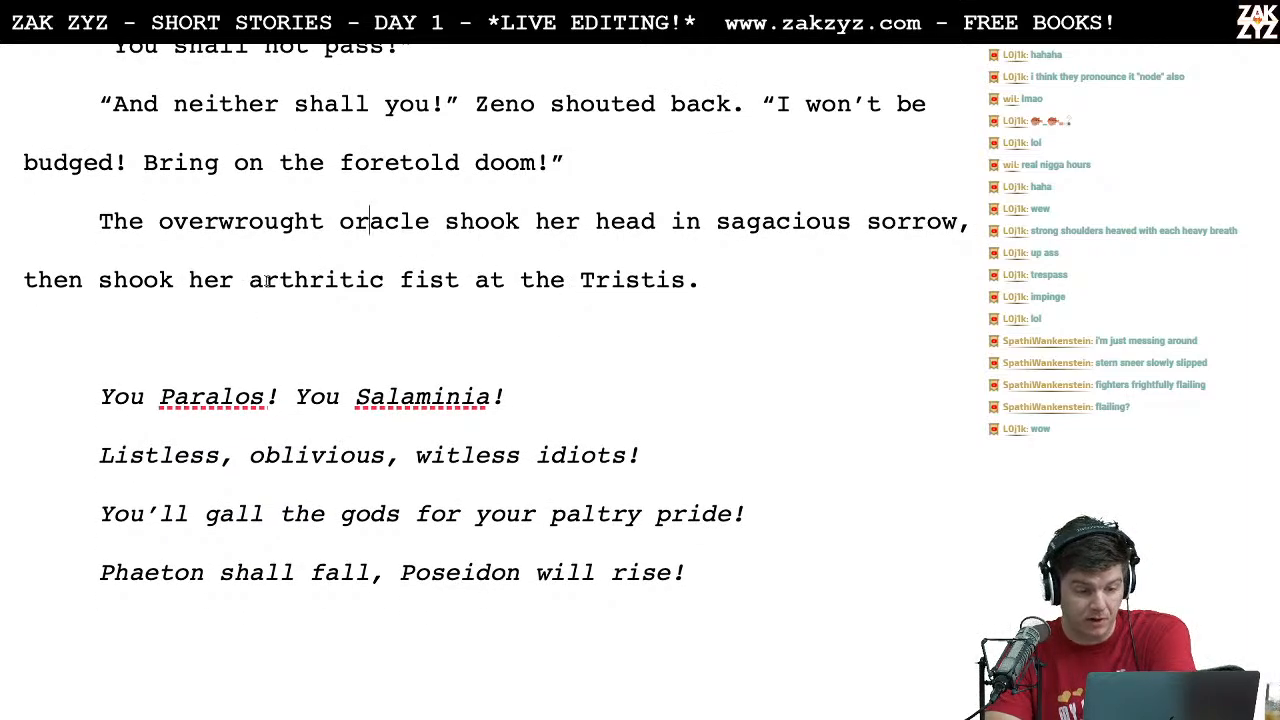
scroll(408, 333, down, 5)
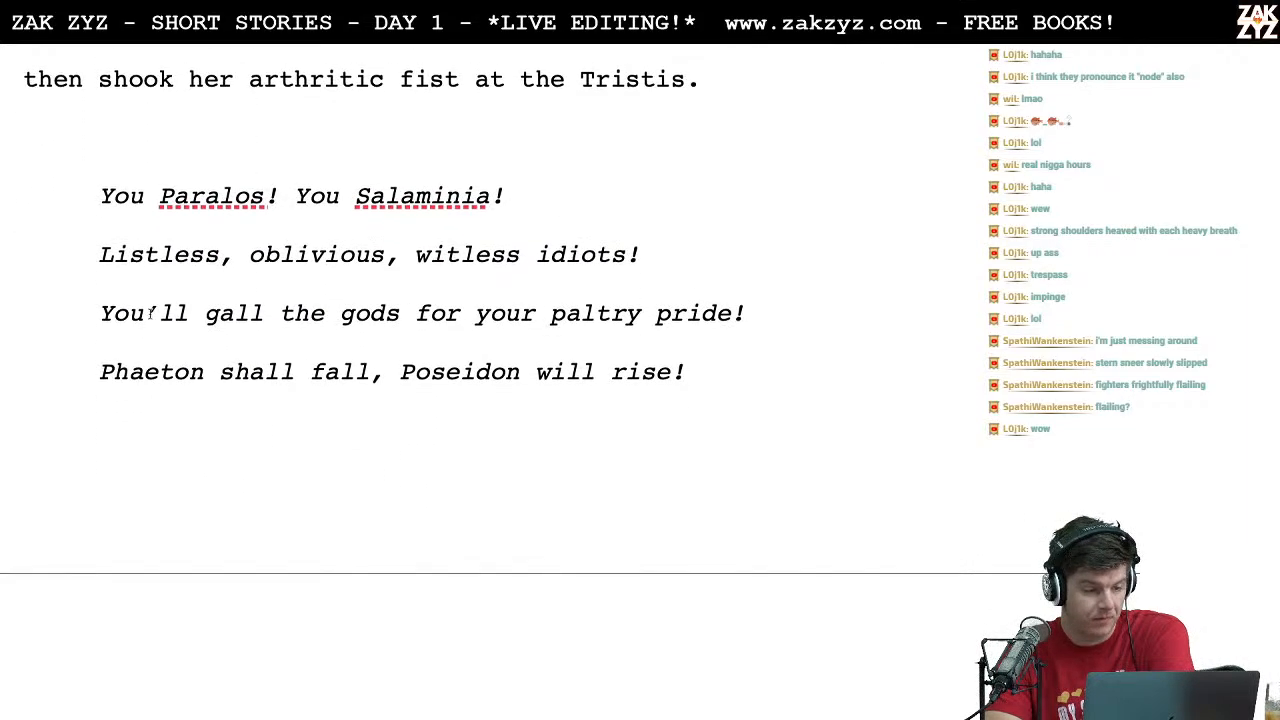
scroll(306, 295, down, 1)
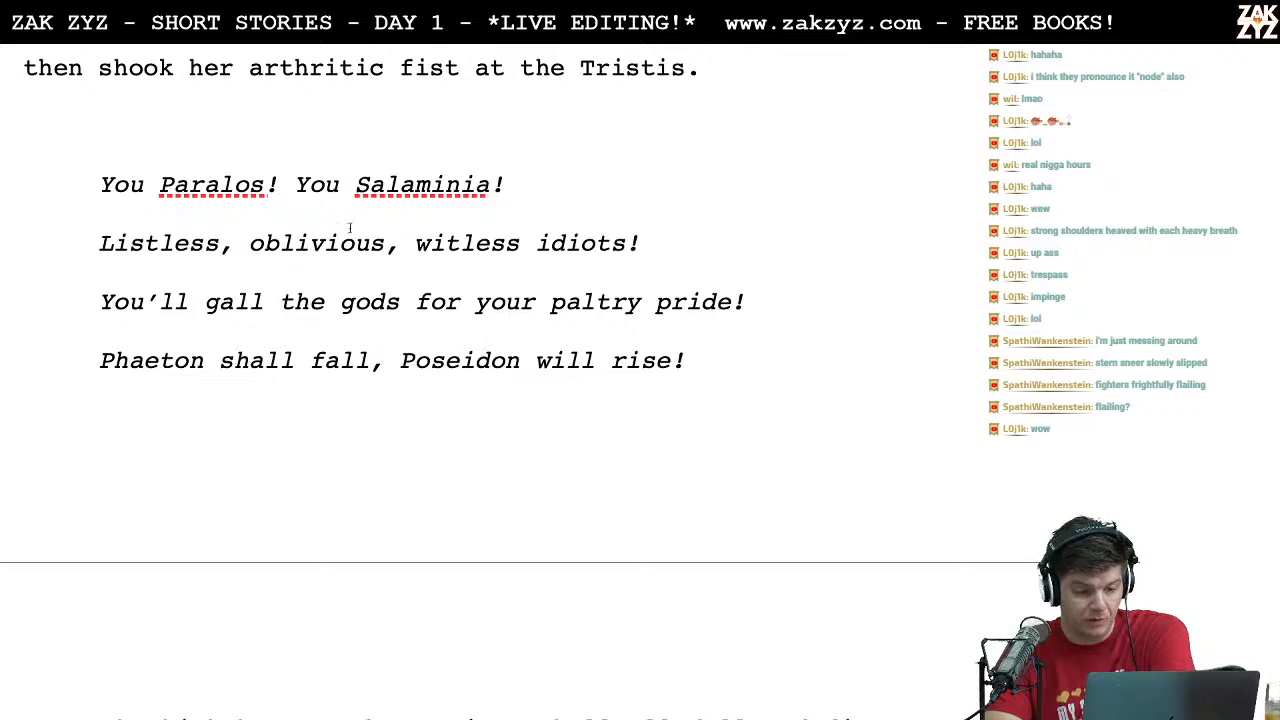
scroll(345, 232, down, 1)
click(188, 206)
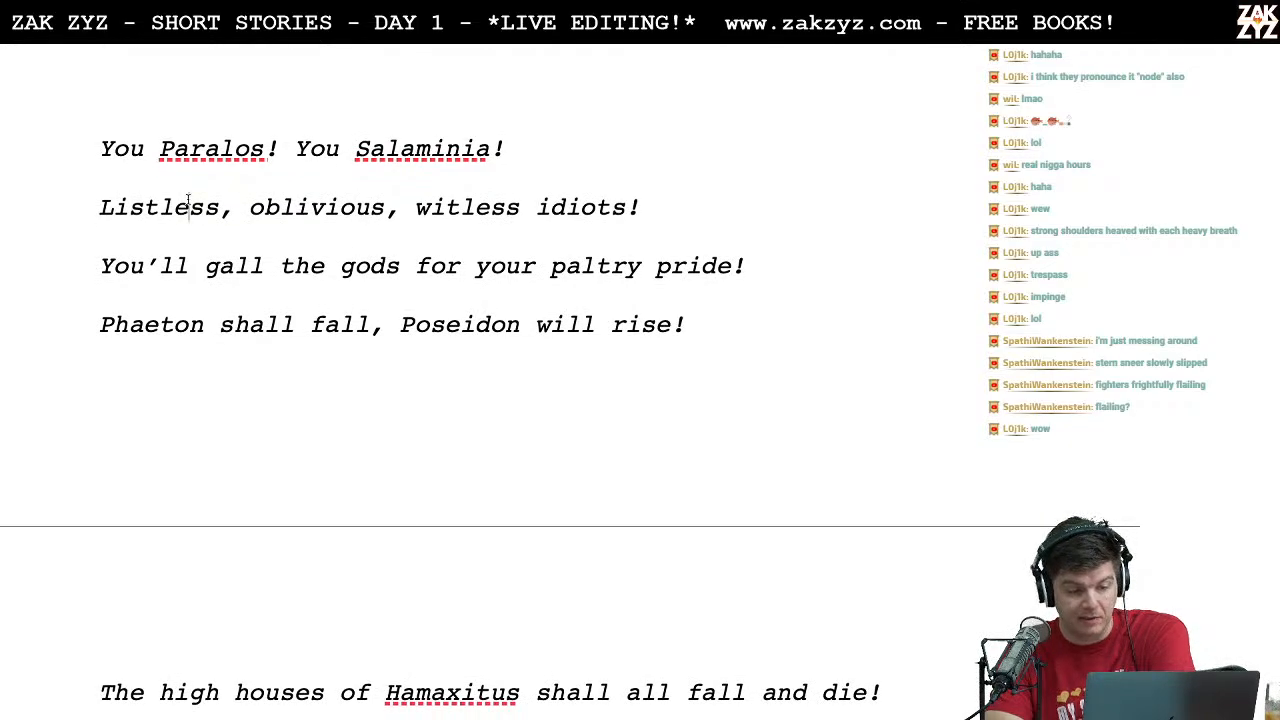
Step: Read the continuation of the oracle's poem from "Phaeton shall fall" to "The devourer! The dark one!"
scroll(459, 218, down, 3)
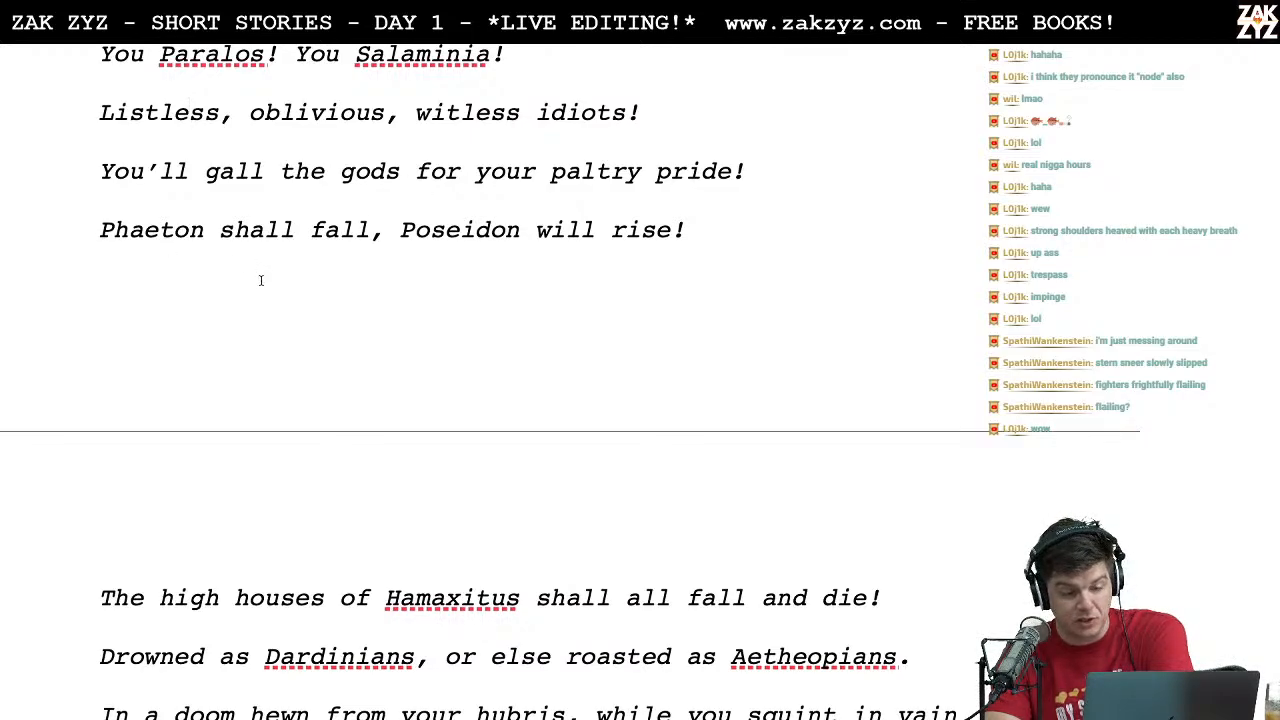
scroll(290, 160, down, 3)
scroll(292, 155, down, 2)
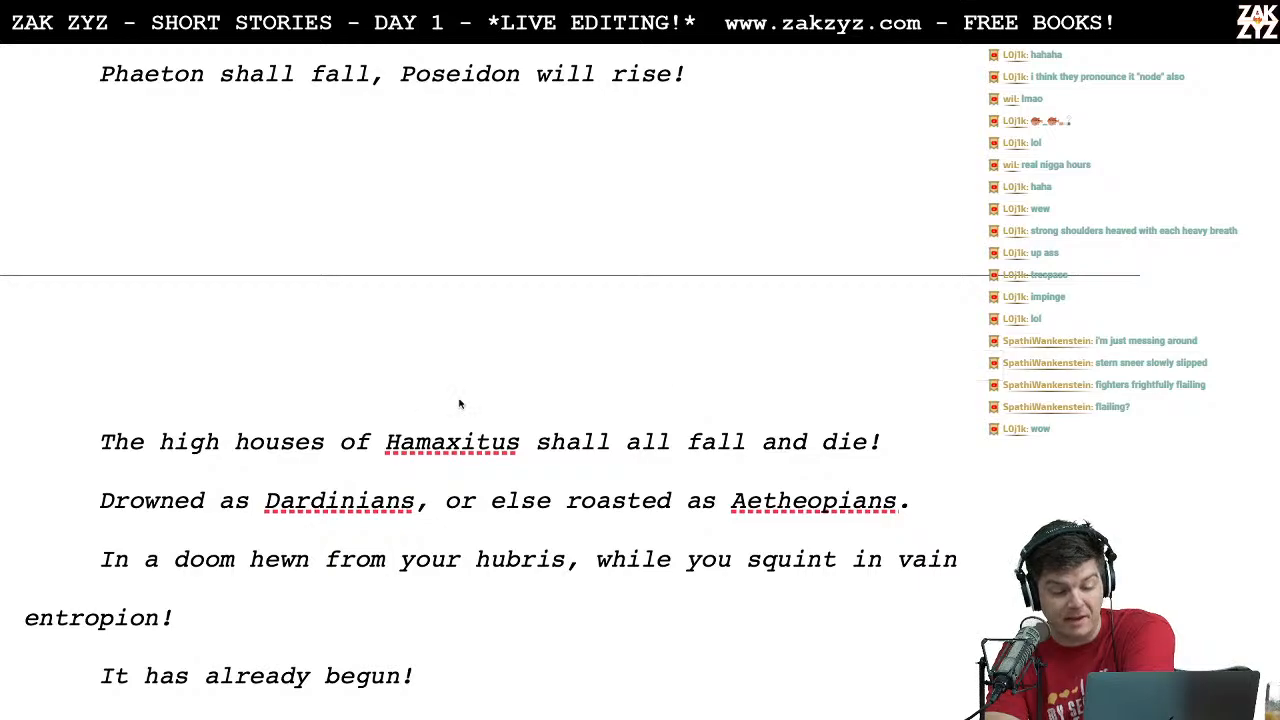
scroll(591, 442, down, 2)
scroll(589, 442, down, 3)
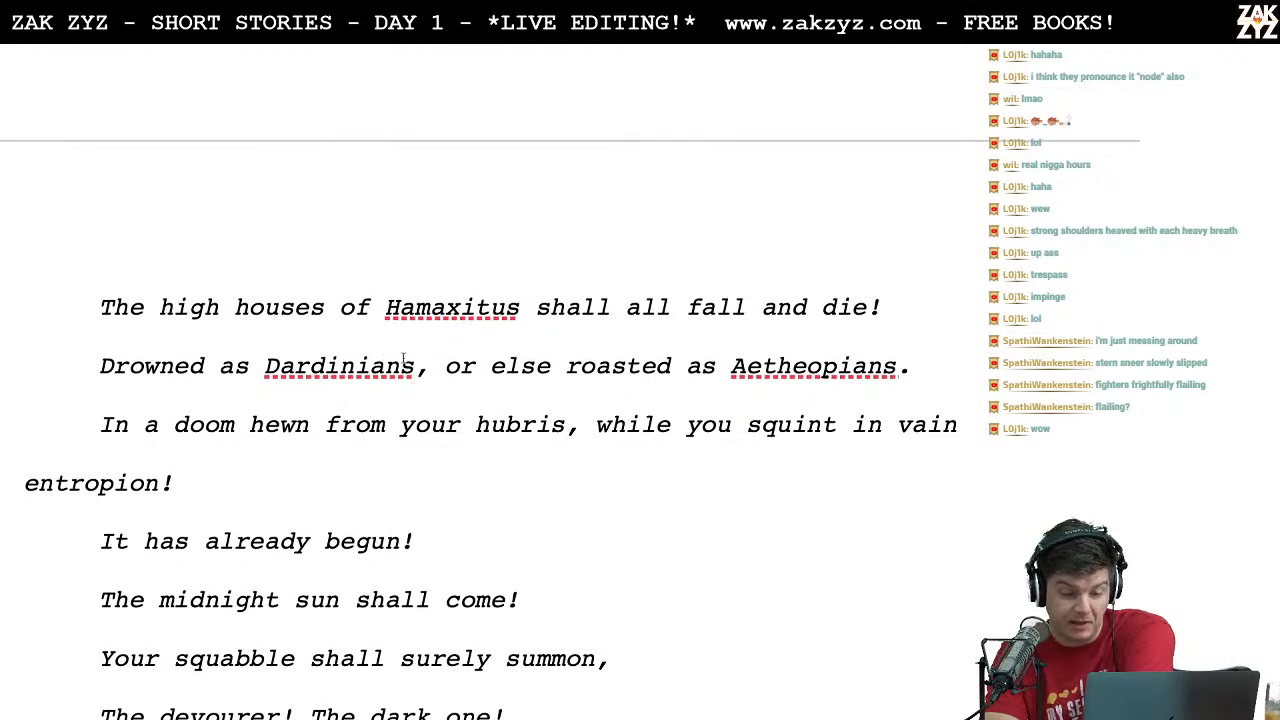
scroll(690, 361, down, 2)
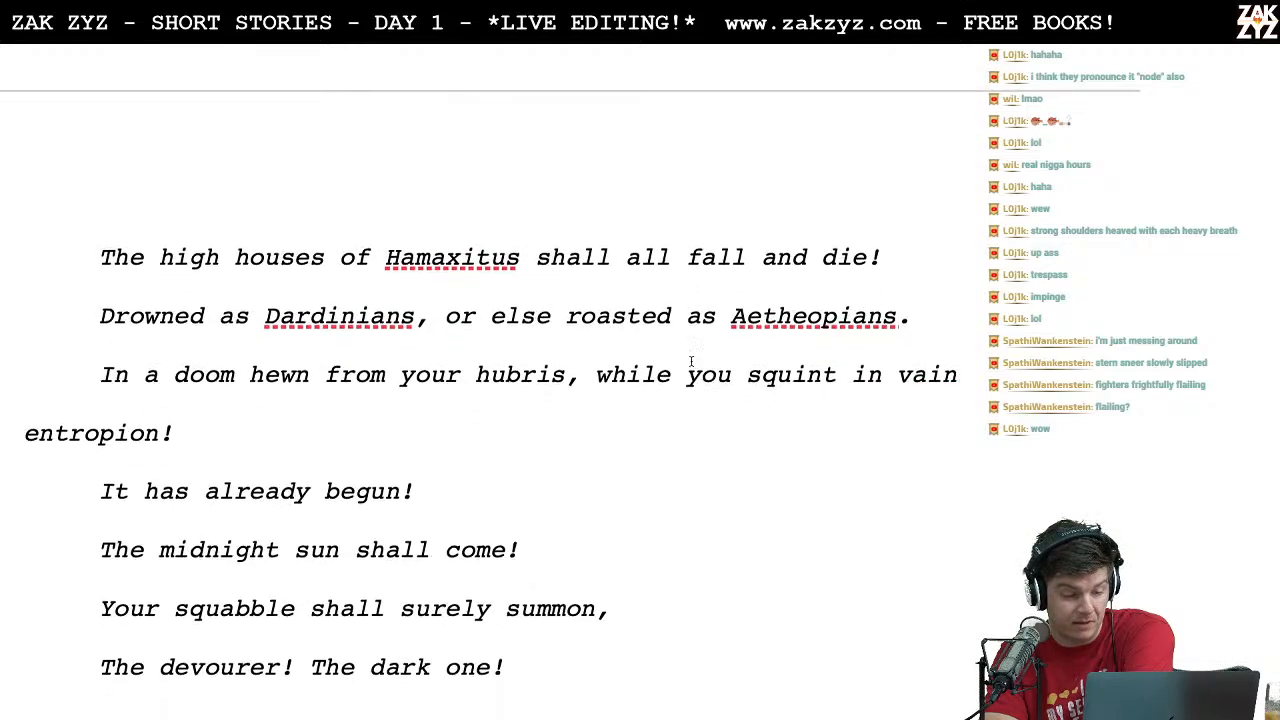
scroll(690, 361, down, 2)
click(524, 341)
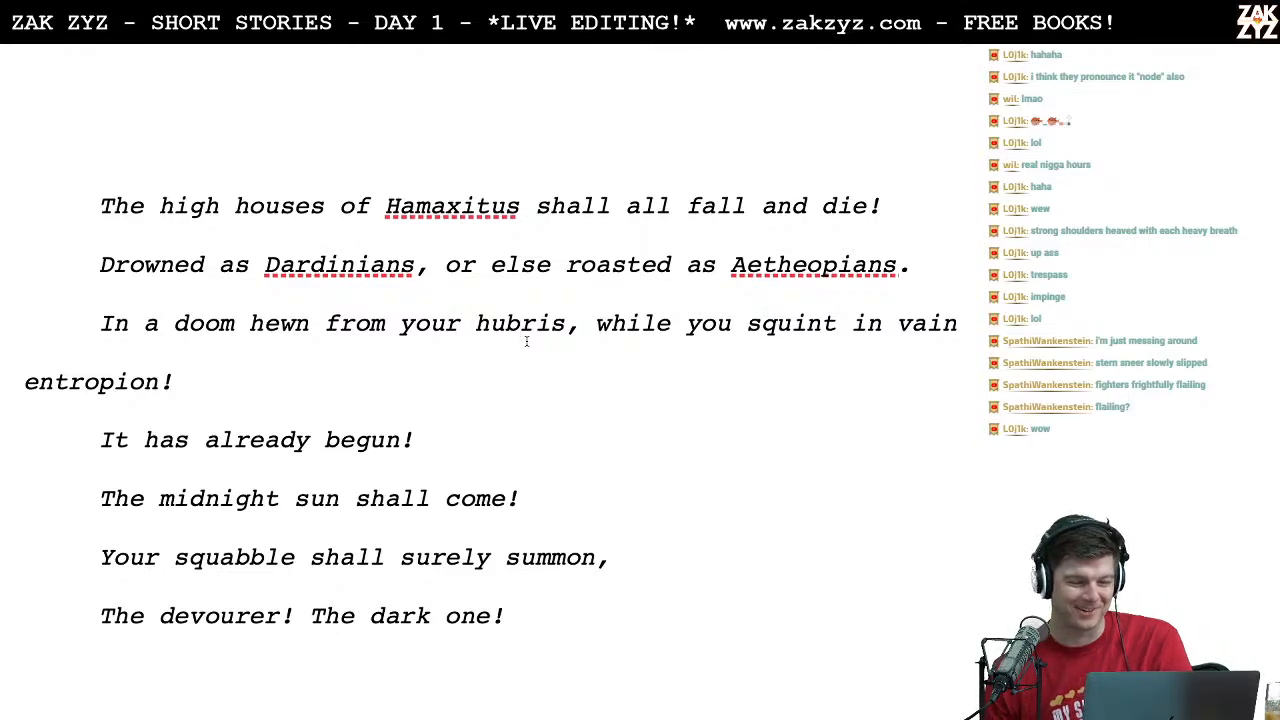
scroll(526, 341, up, 1)
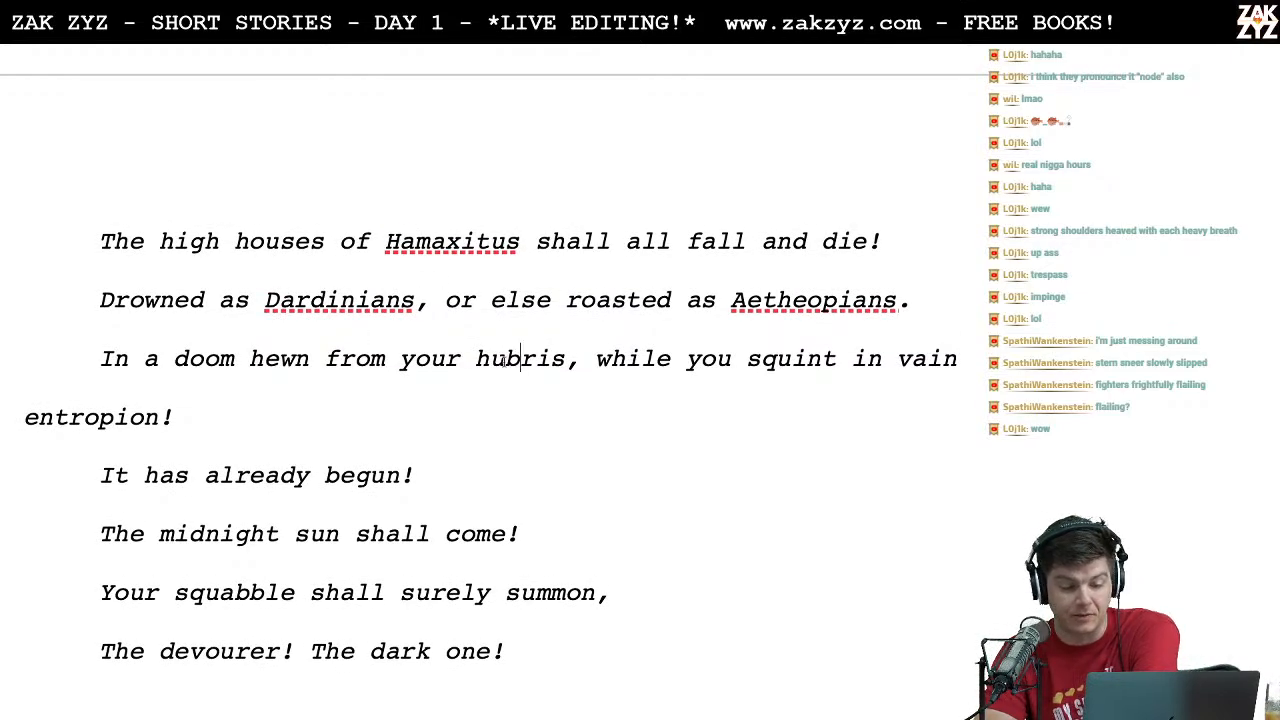
scroll(534, 389, down, 1)
Step: Switch to Chrome, search for "dardinians" and open the Wikipedia article "Dardanians (Trojan)"
key(super+Tab)
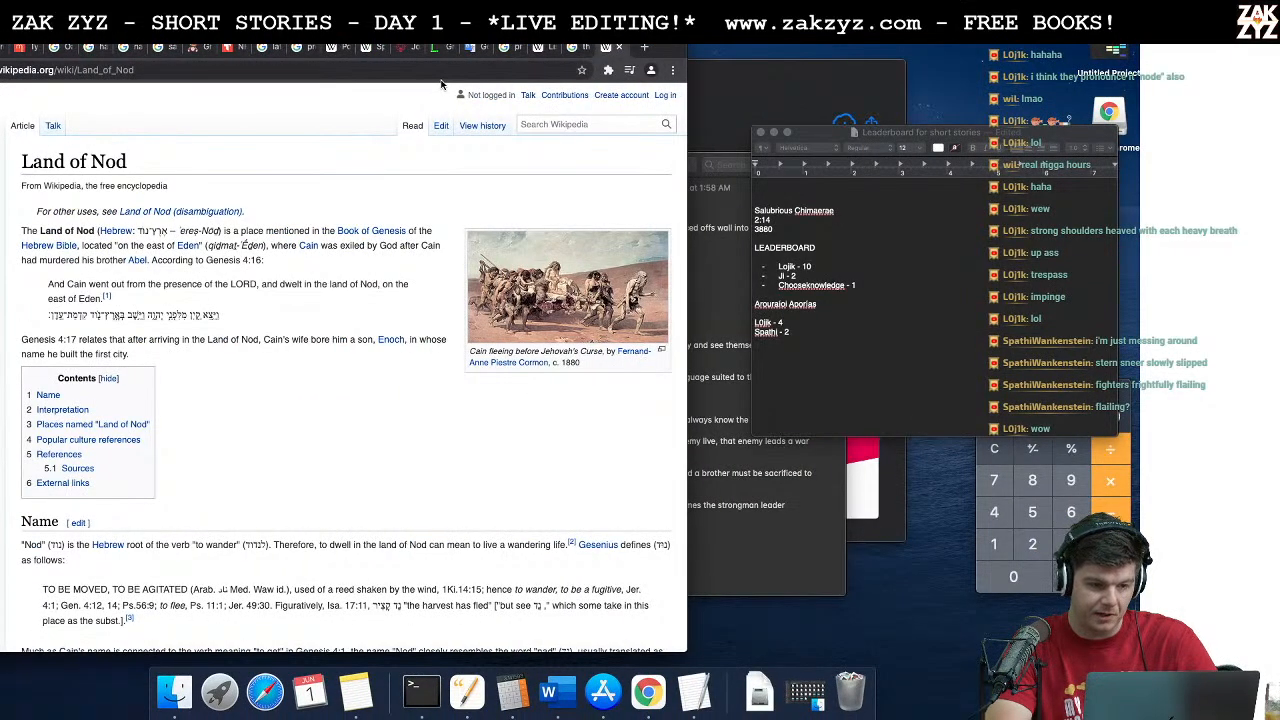
key(super+l)
text(dardinians)
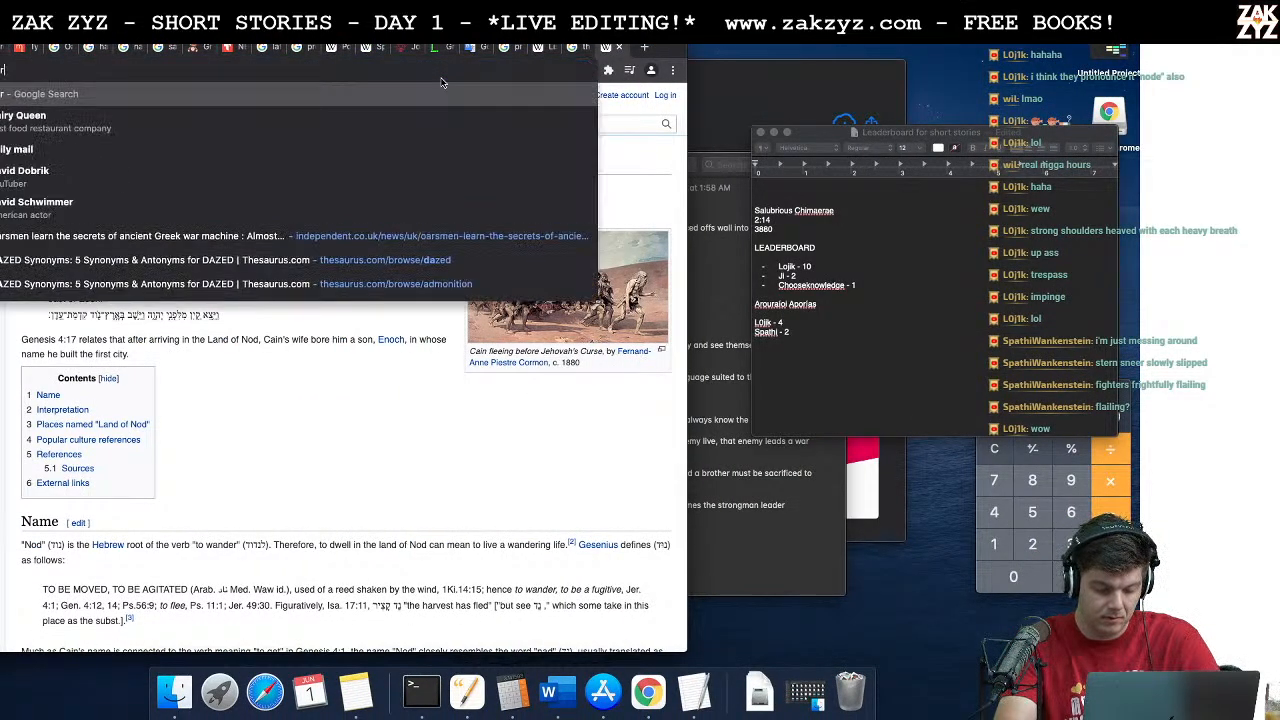
key(Return)
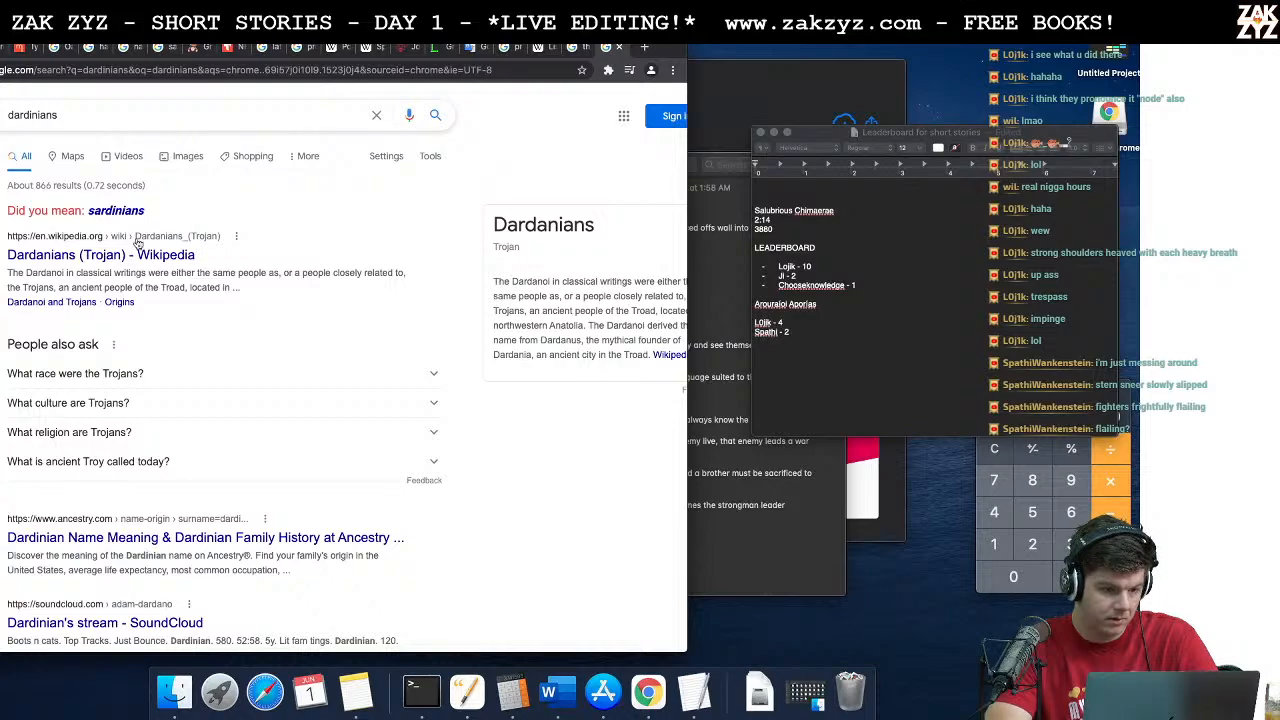
click(115, 258)
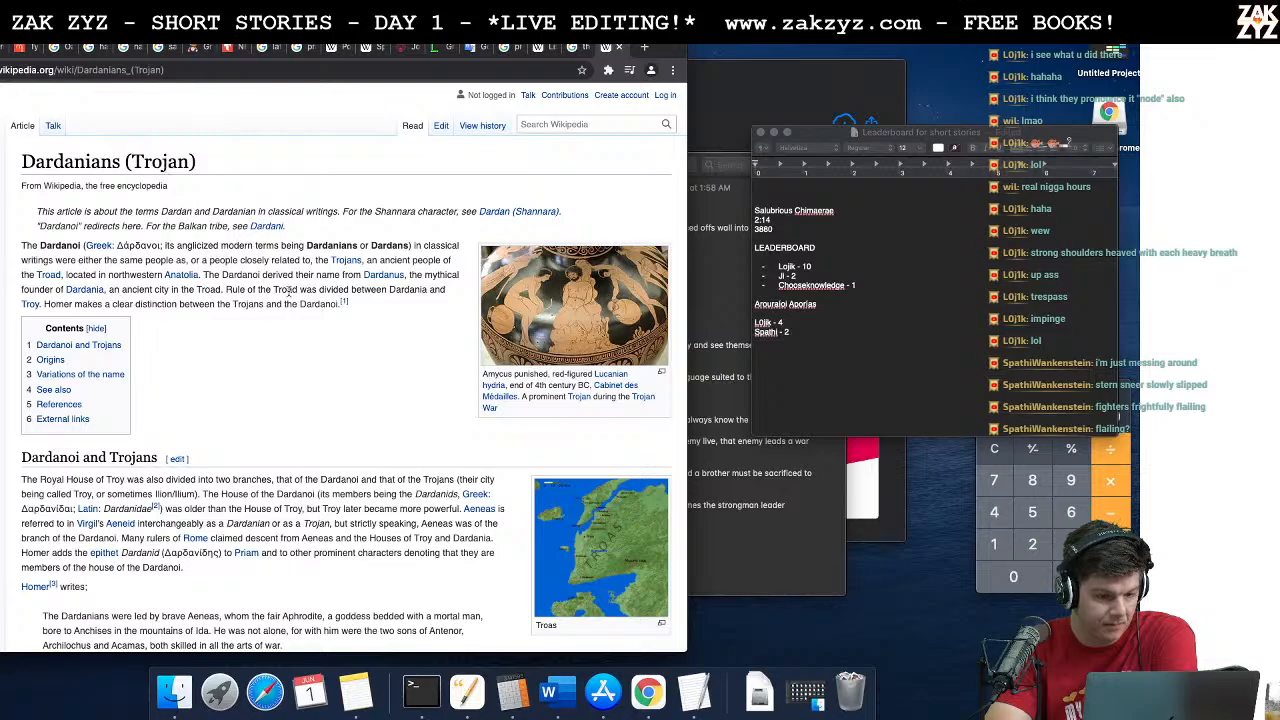
Step: Read the Dardanians article's introduction and its Dardanoi and Trojans, Origins and Variations of the name sections
scroll(288, 290, down, 3)
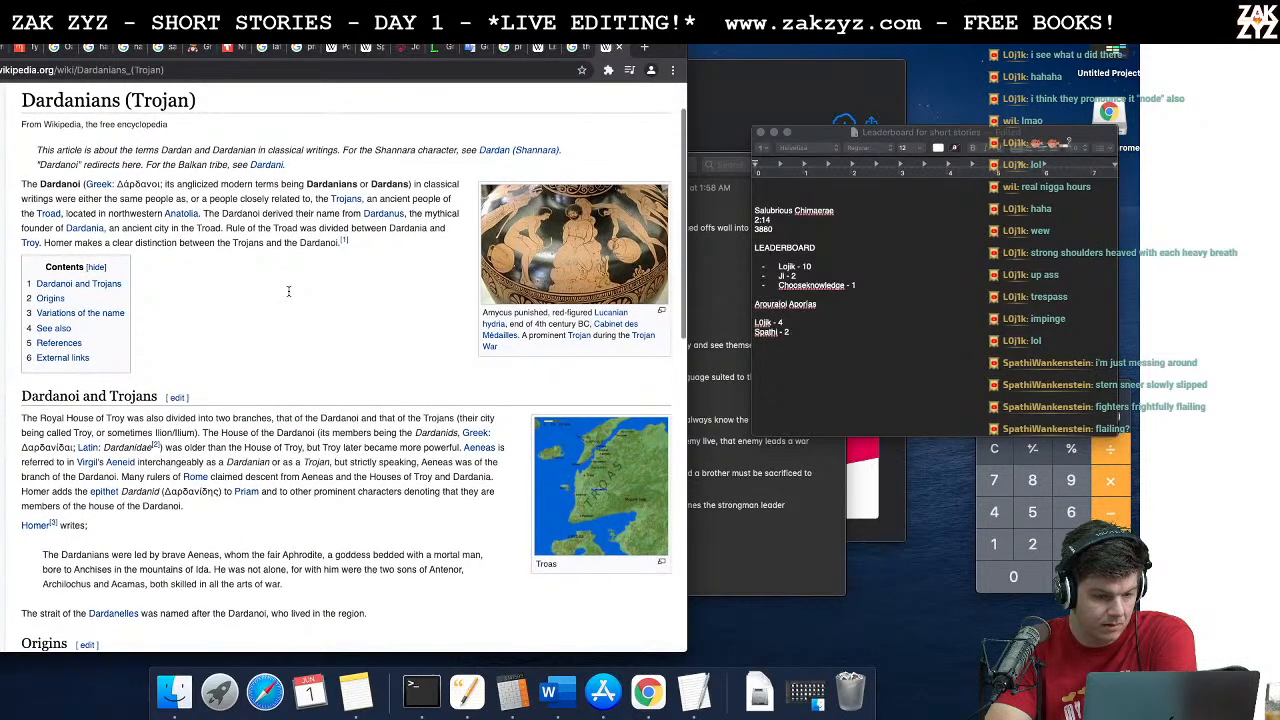
scroll(288, 291, down, 5)
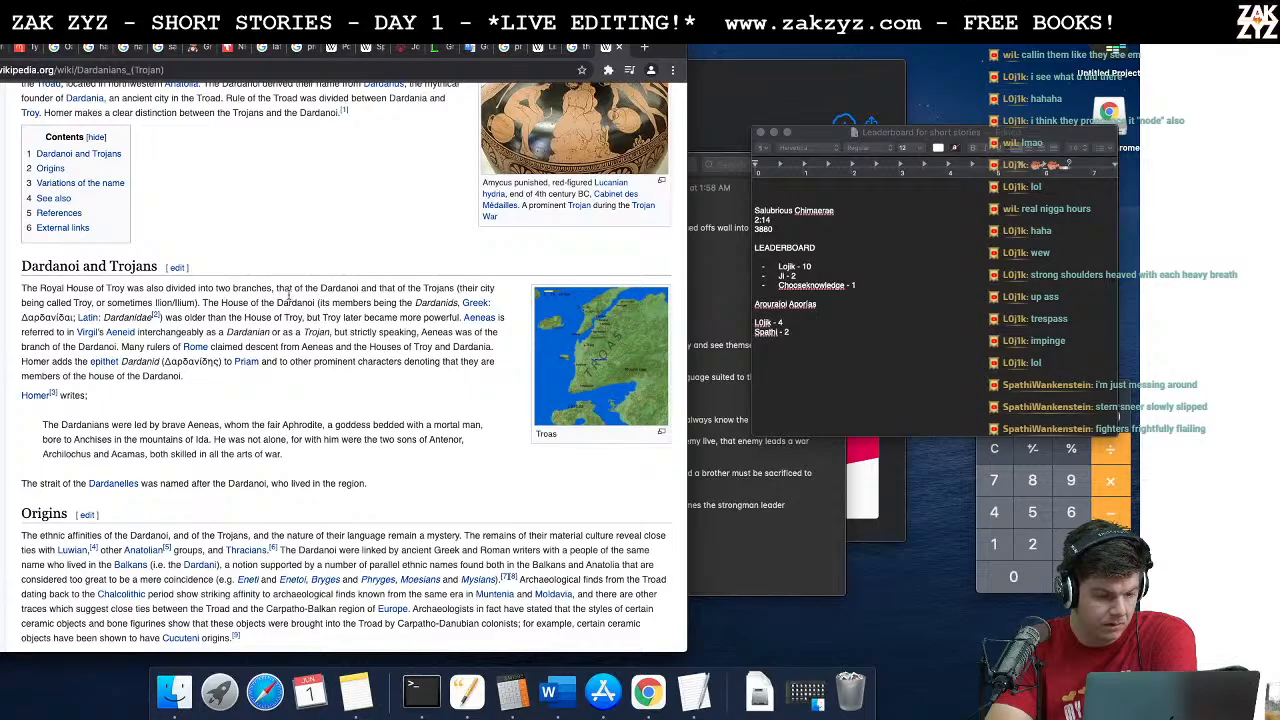
scroll(289, 292, down, 5)
scroll(289, 292, down, 2)
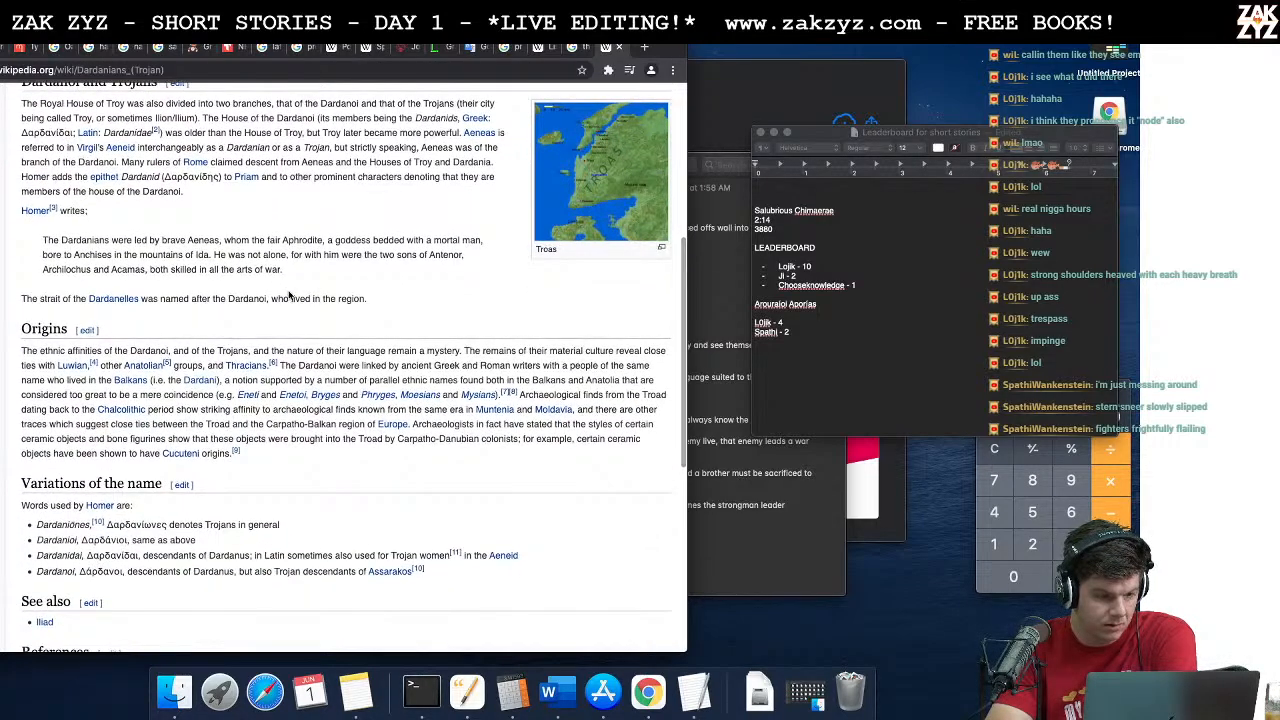
scroll(289, 294, down, 1)
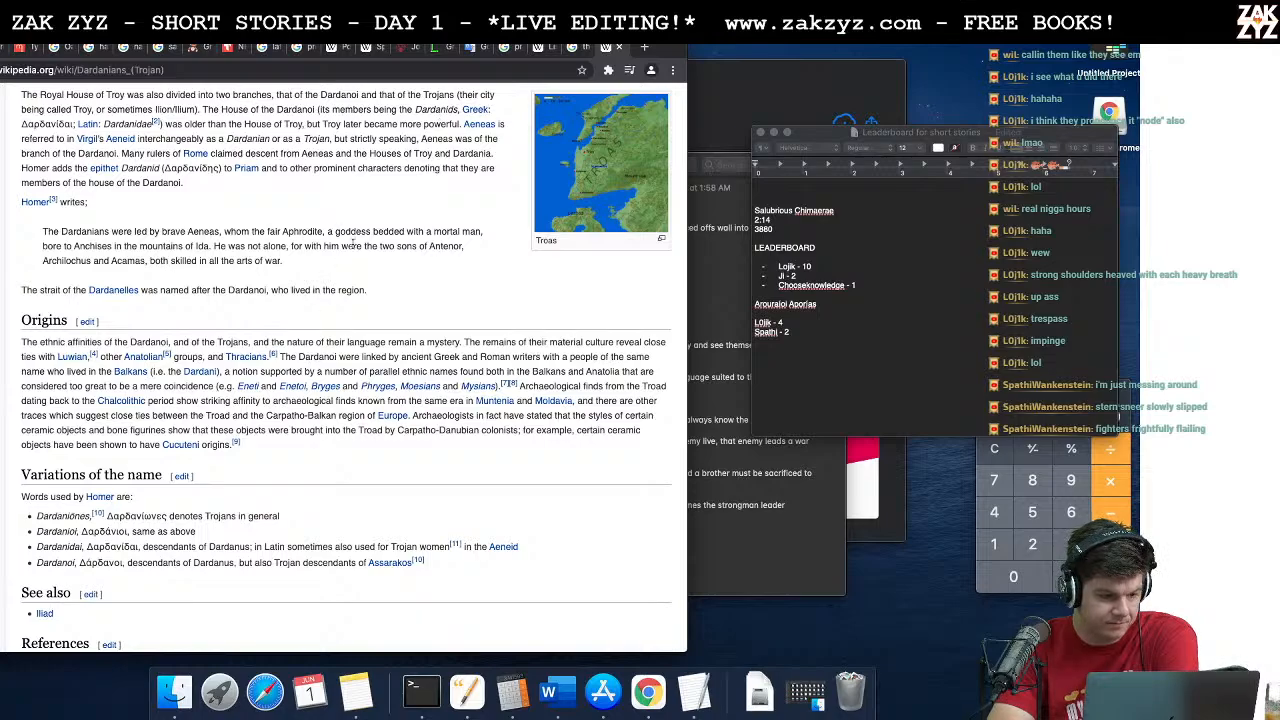
scroll(352, 245, down, 10)
scroll(352, 247, up, 15)
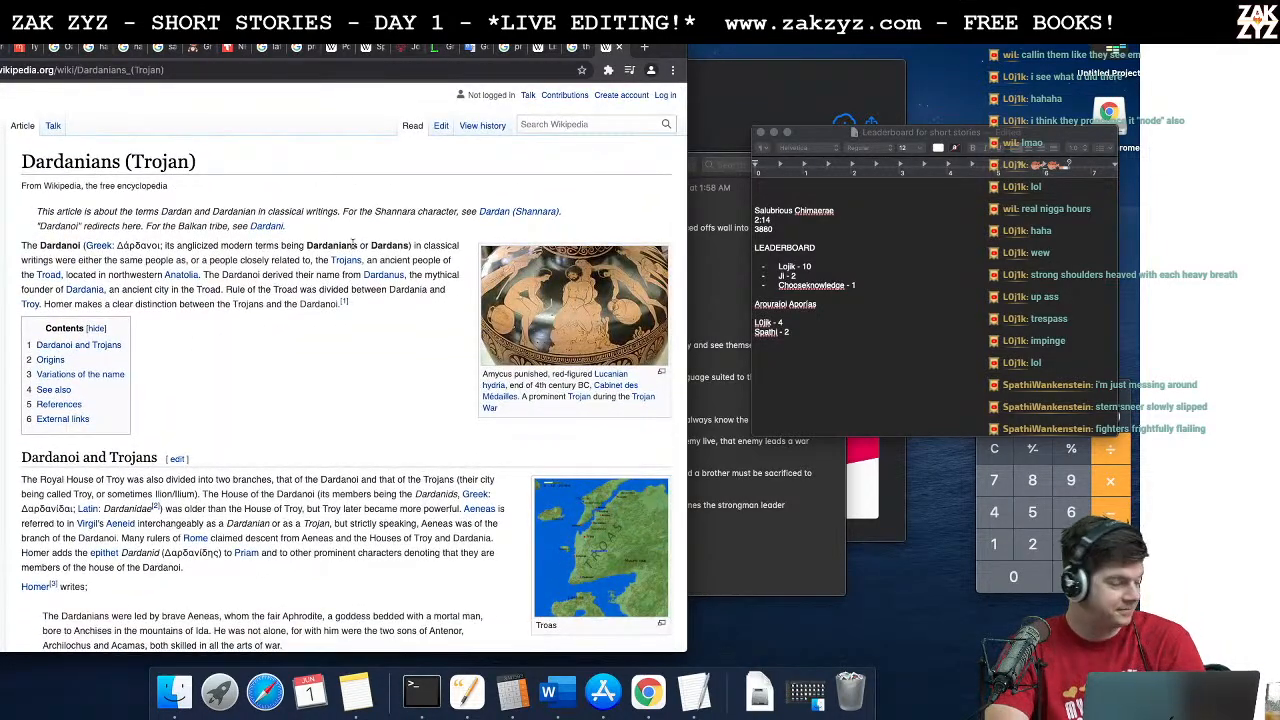
Step: Switch back to Word and reread the Hamaxitus verses through the paragraph on the oracle's death
key(super+Tab)
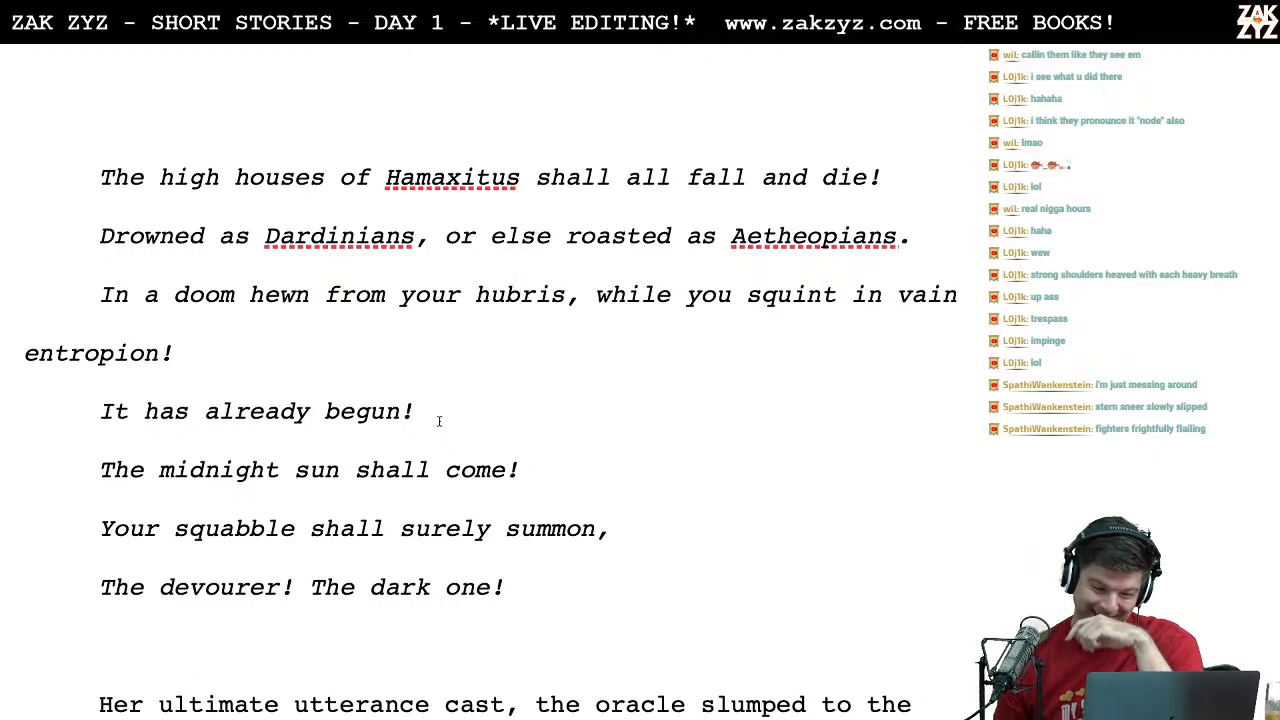
scroll(438, 421, down, 2)
scroll(434, 423, down, 1)
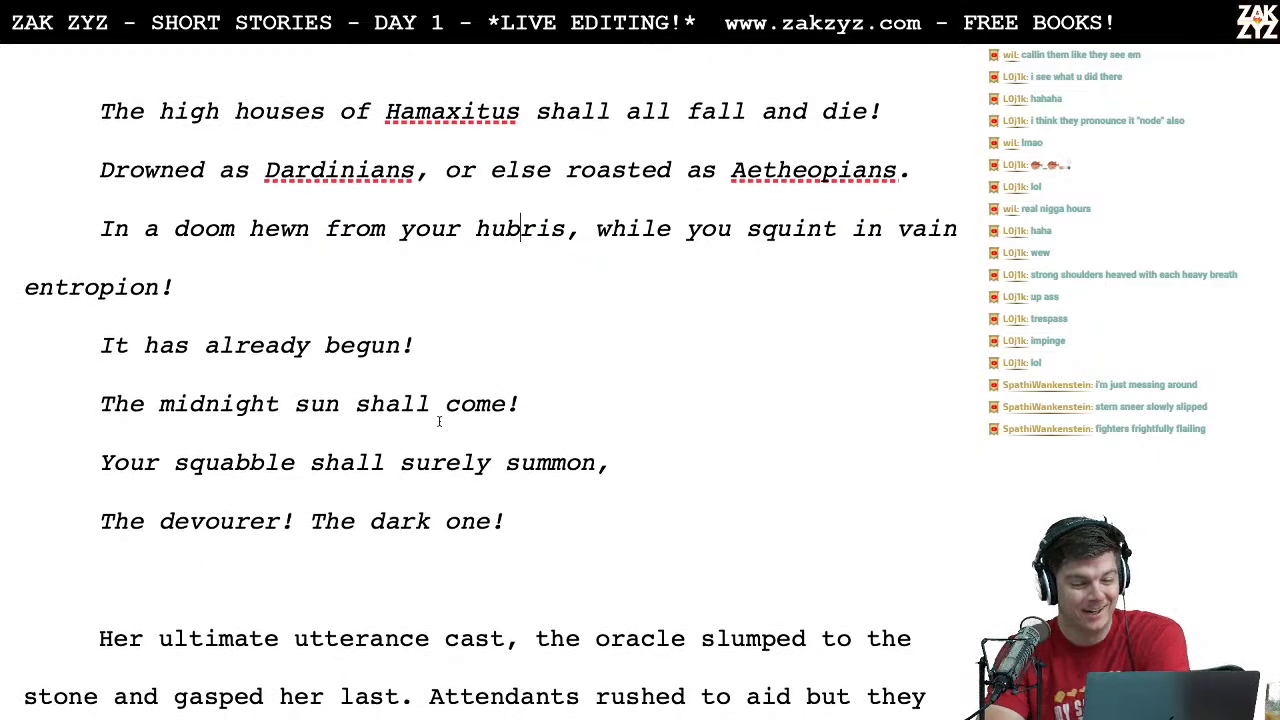
scroll(472, 270, down, 2)
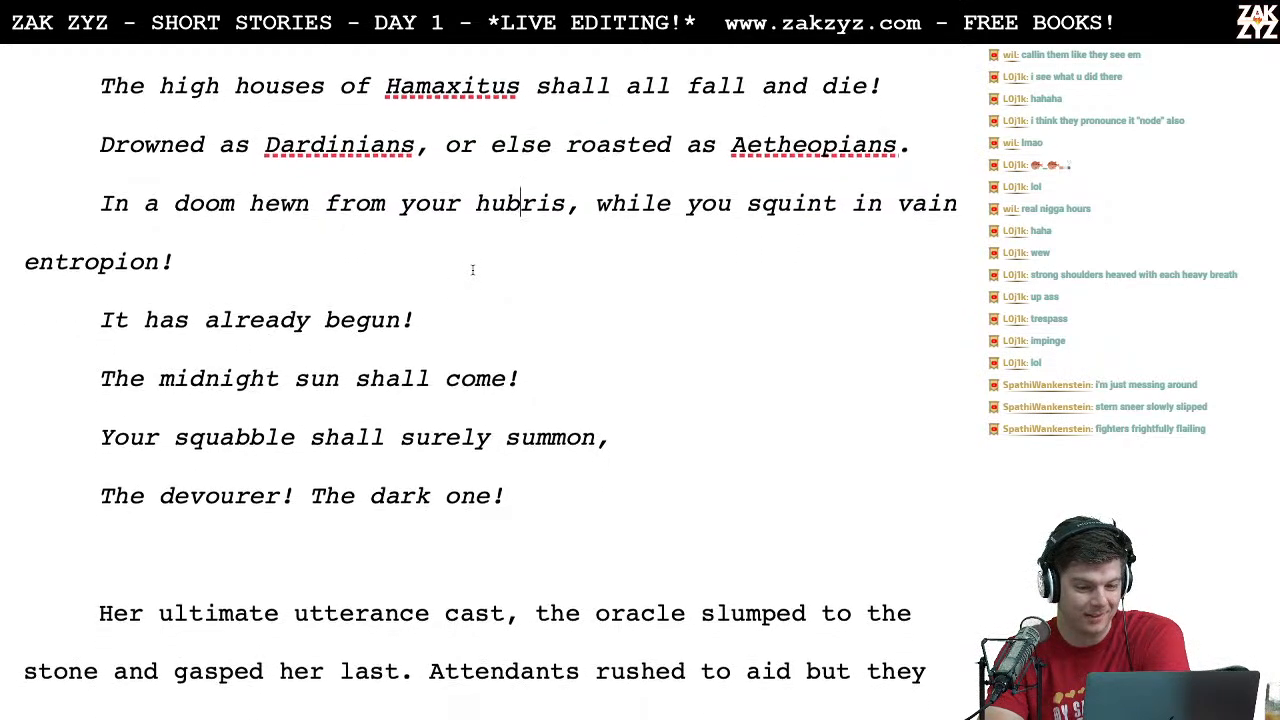
scroll(278, 178, down, 1)
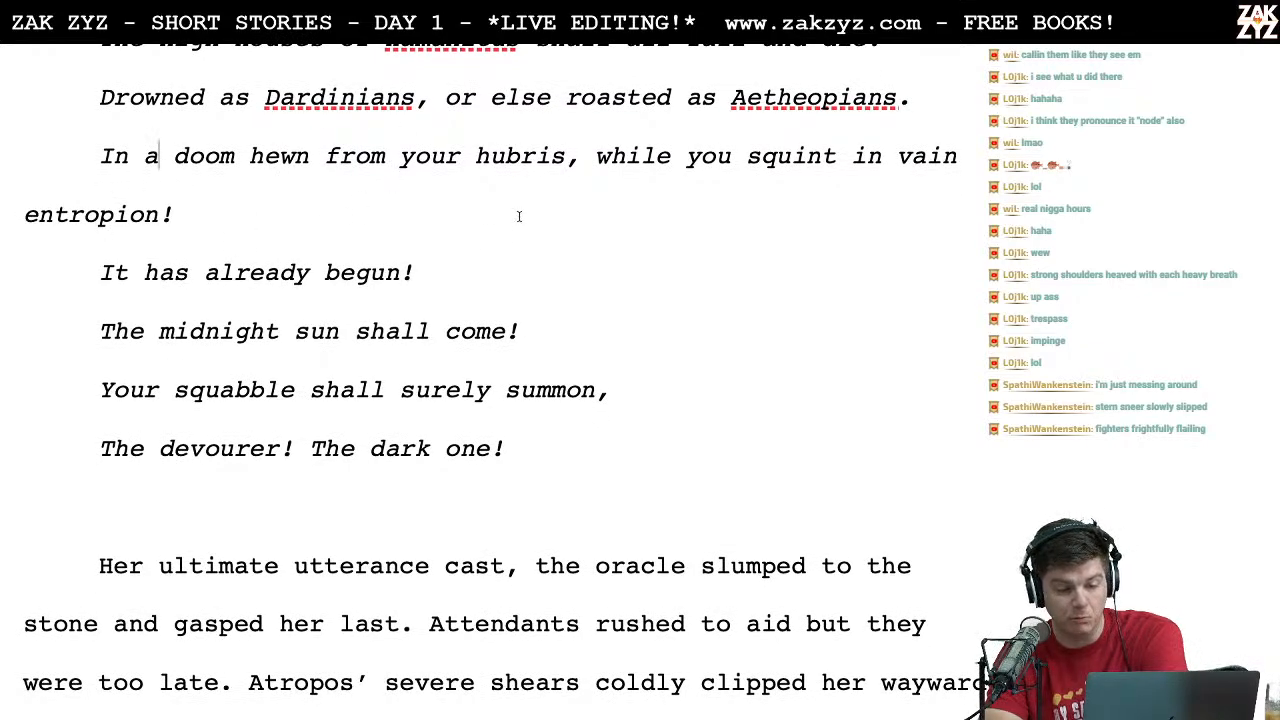
click(208, 214)
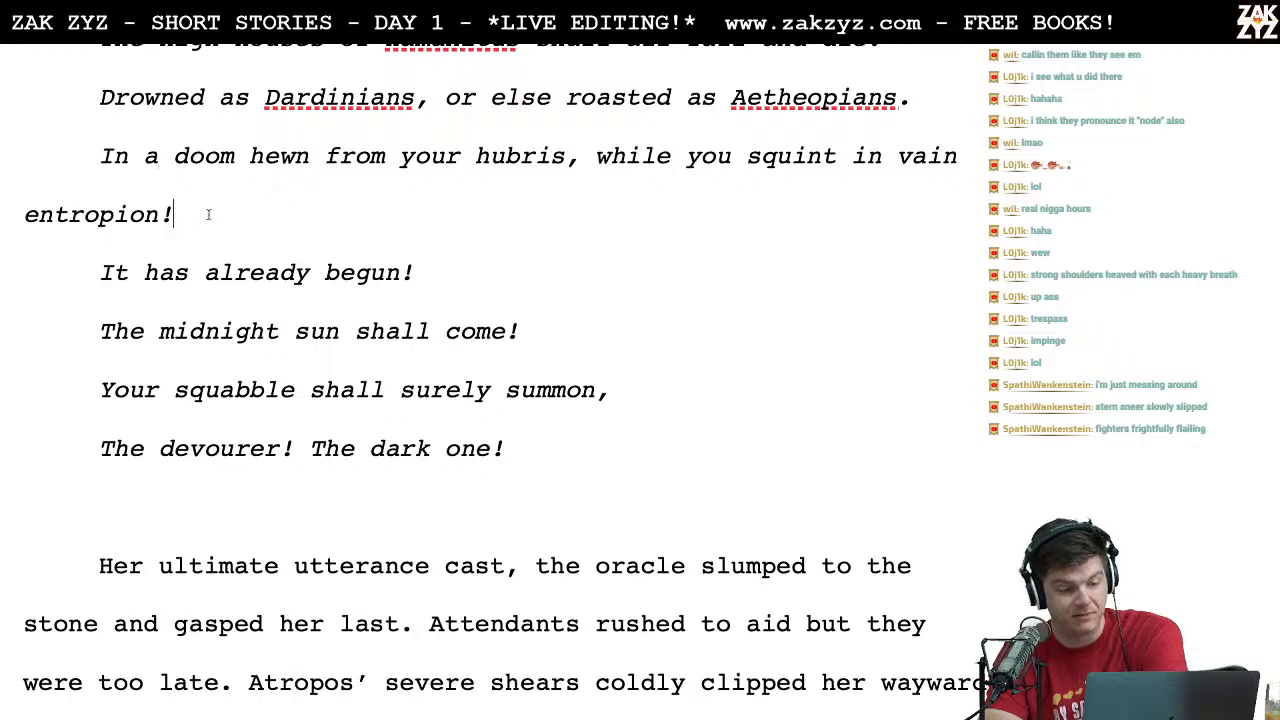
scroll(208, 214, down, 1)
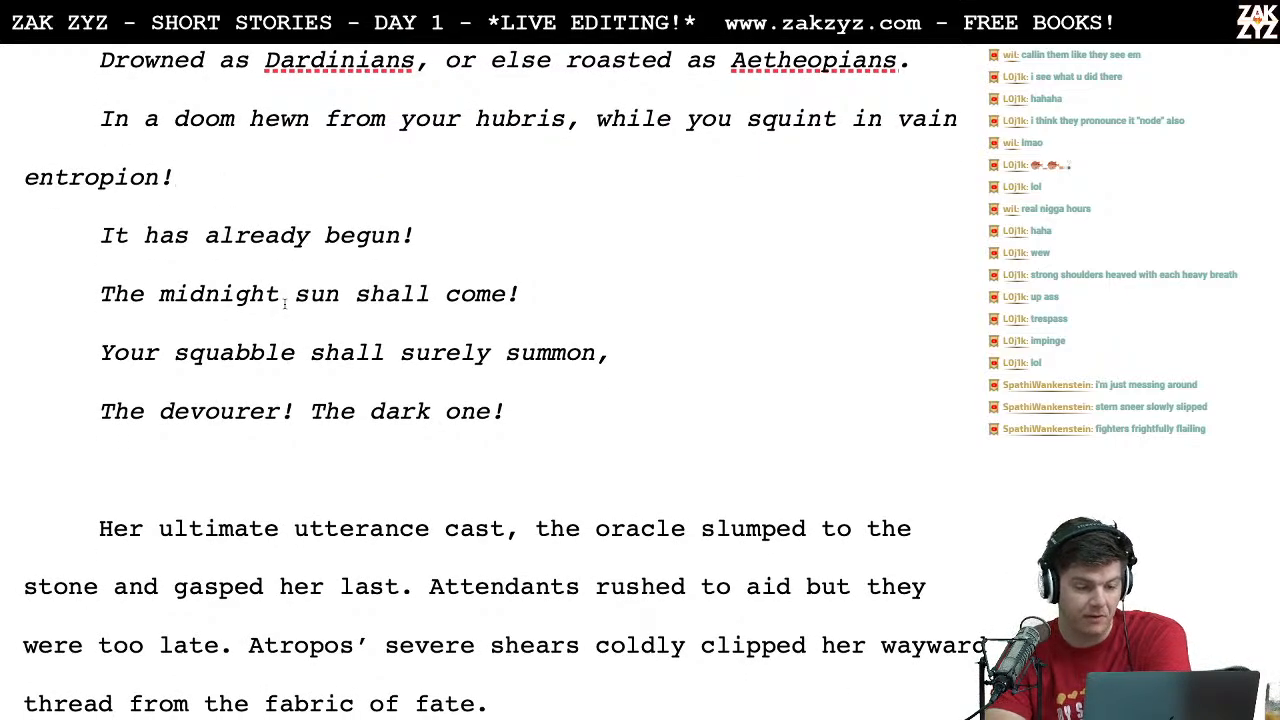
Step: Switch to Chrome and search Google for "entropion"
key(ctrl+Left)
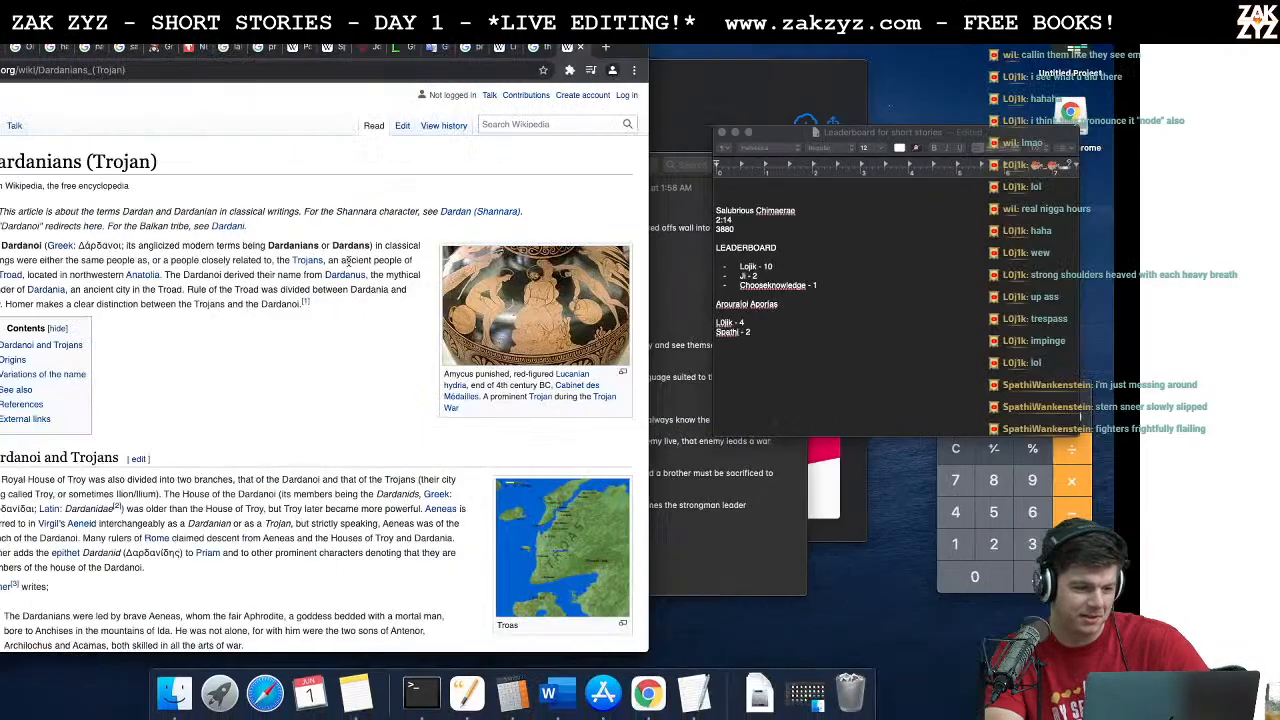
click(242, 70)
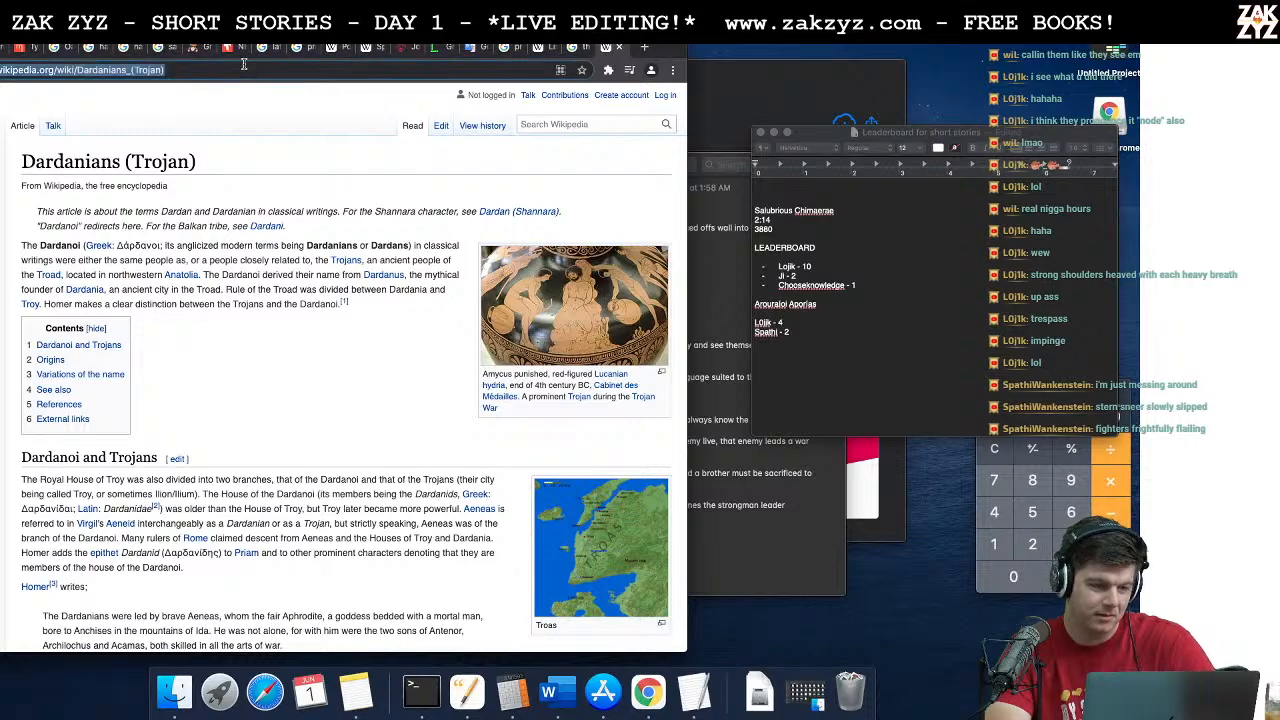
text(tropia)
key(BackSpace)
text(on)
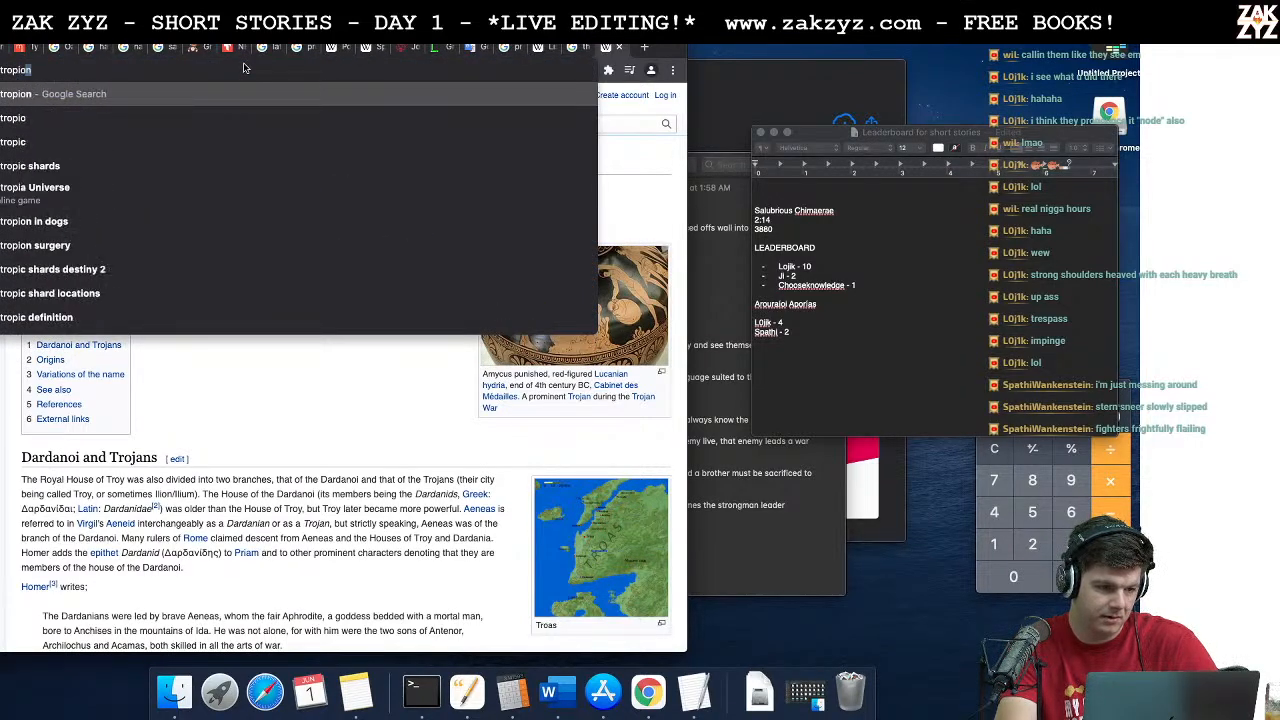
key(Return)
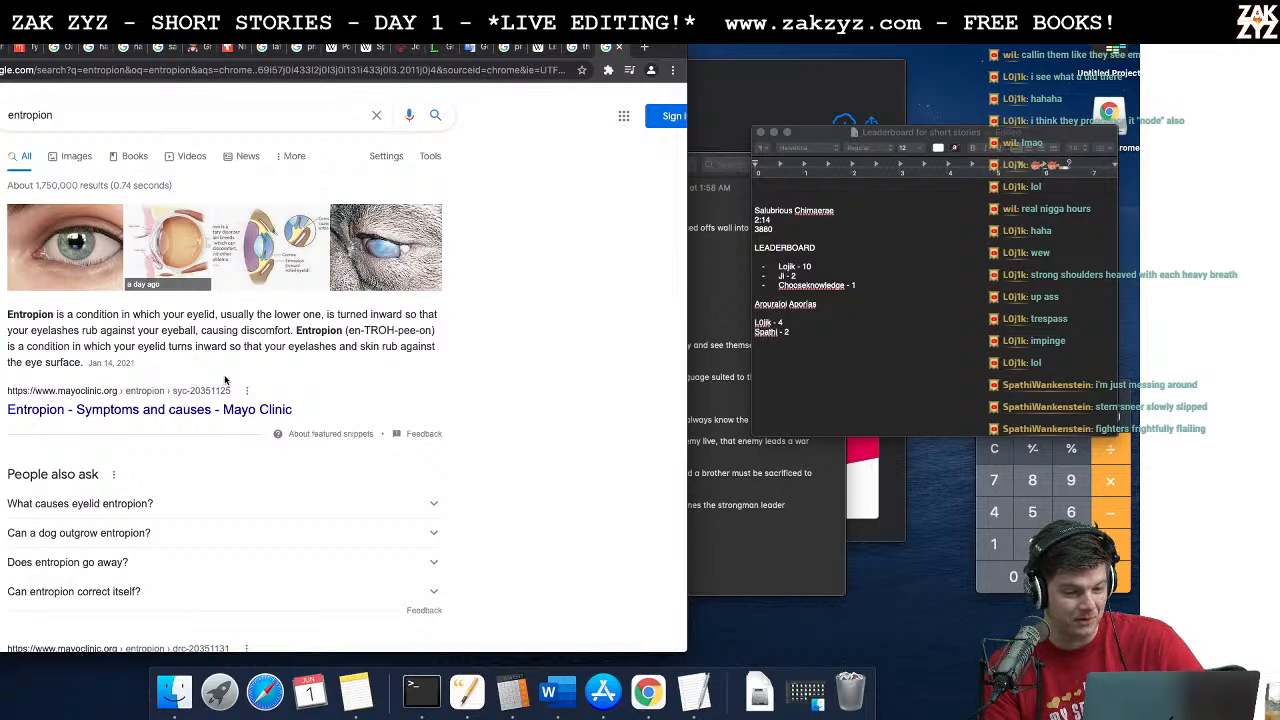
Step: Switch back to Word and read from the poem's last lines through the paragraph where Zeno and Basileios turn back to their fight
key(super+Tab)
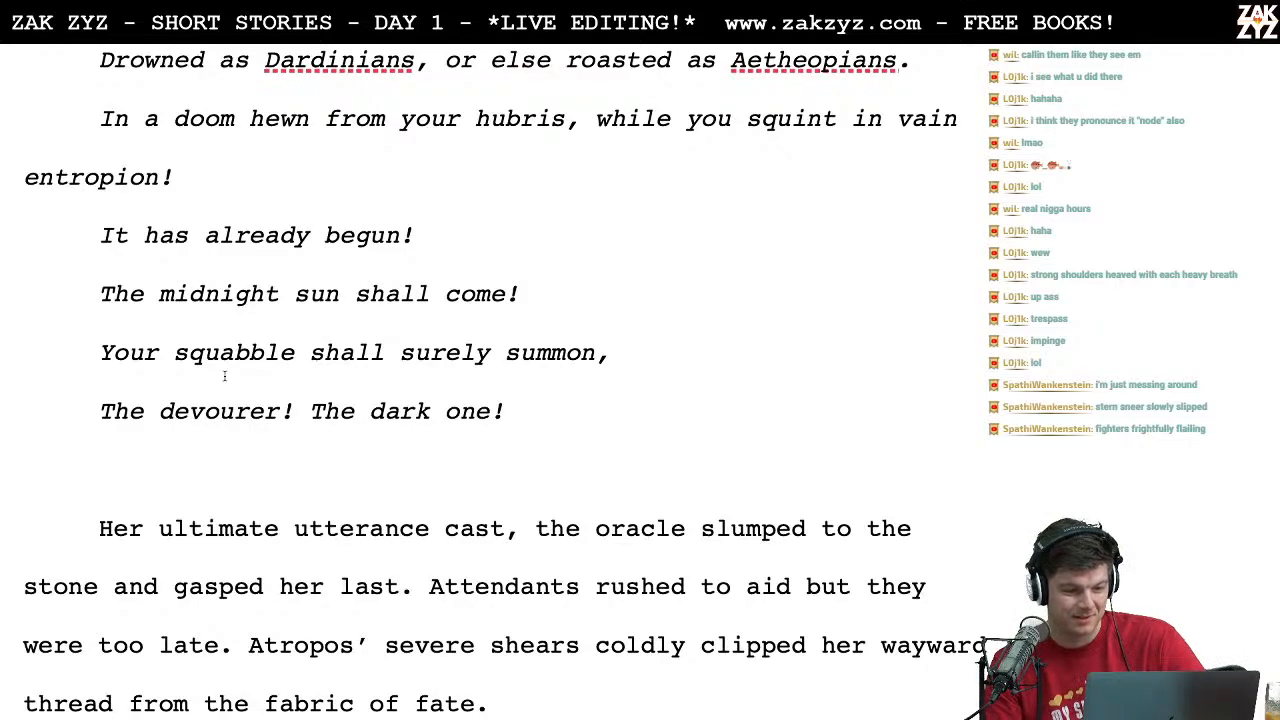
scroll(224, 375, down, 1)
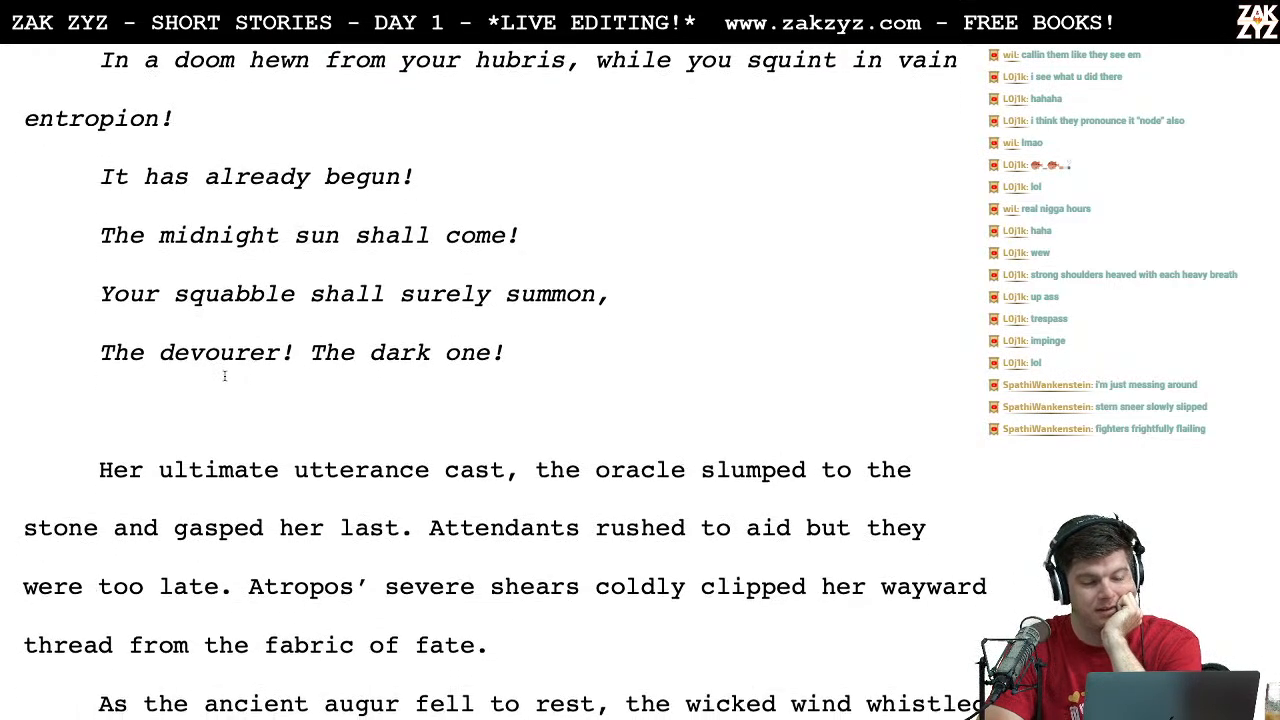
scroll(284, 192, down, 1)
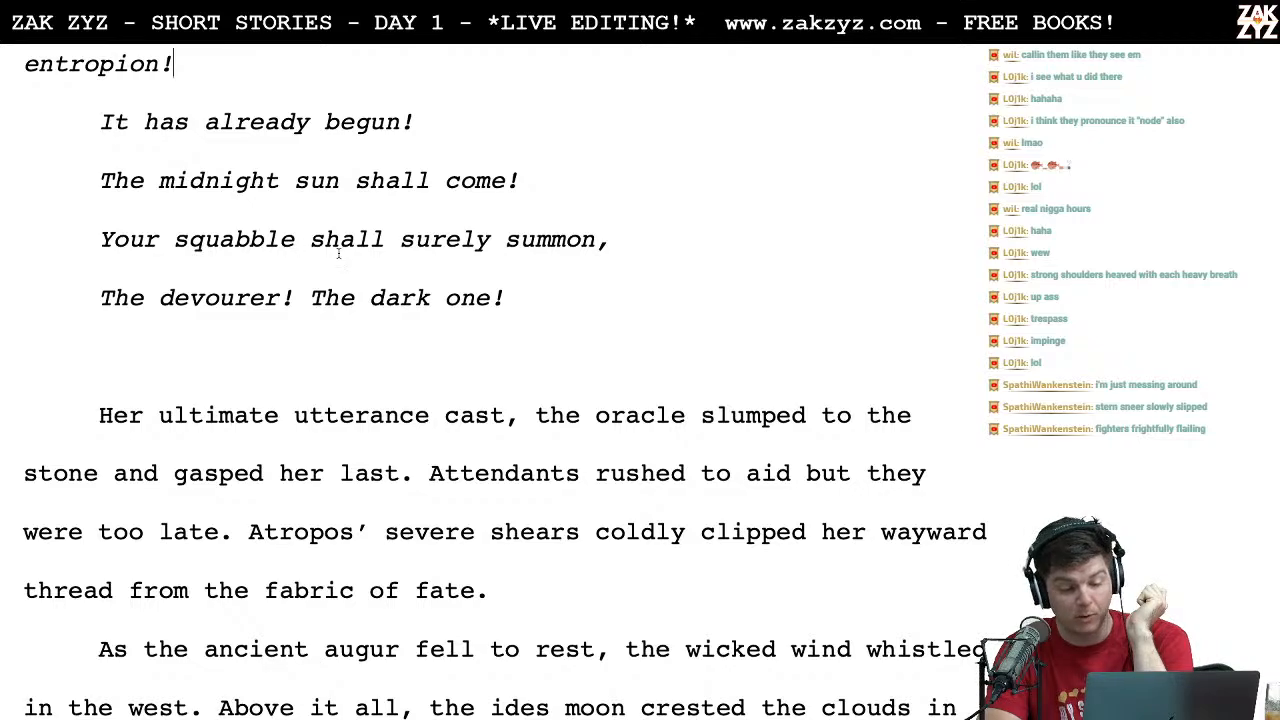
scroll(372, 262, down, 1)
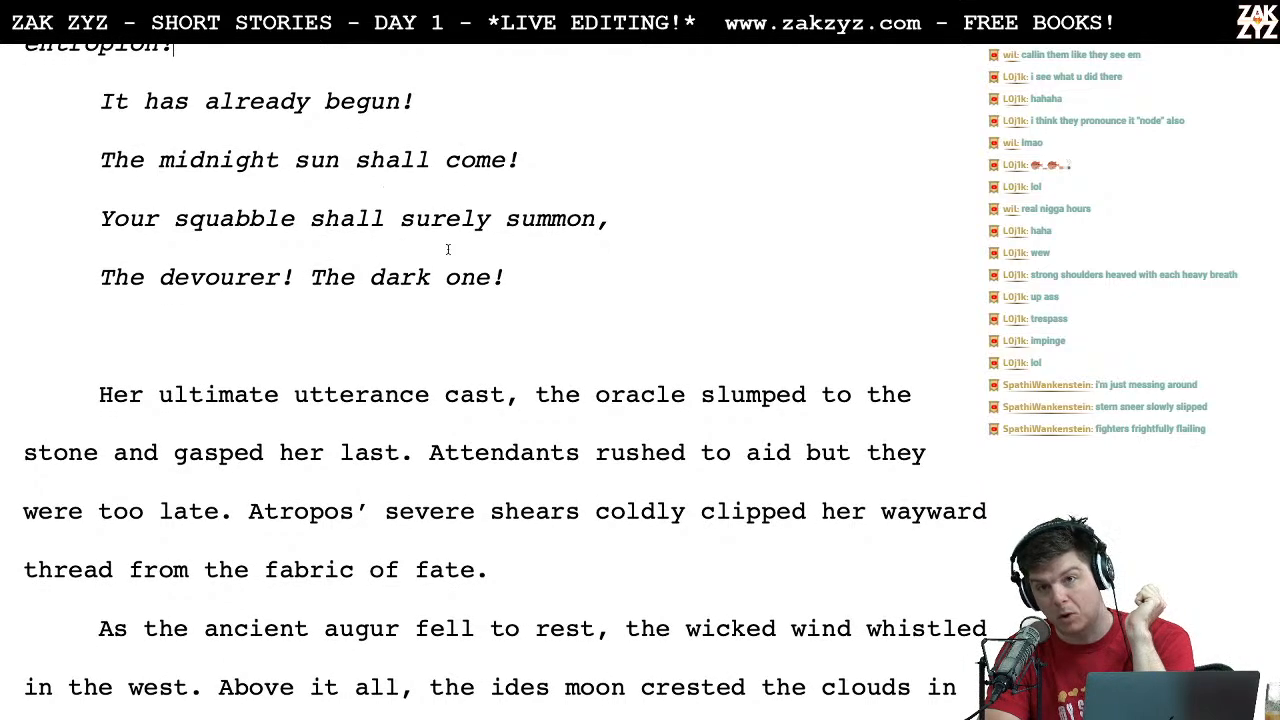
scroll(448, 249, down, 2)
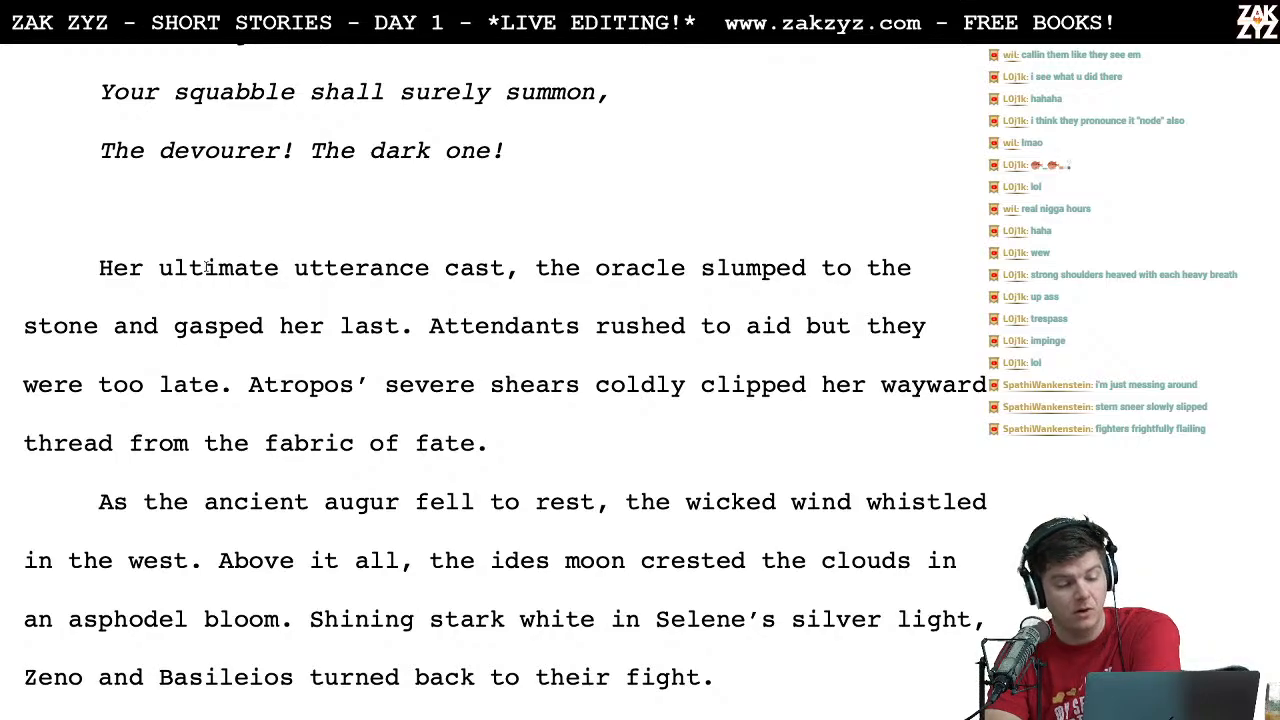
scroll(290, 272, down, 1)
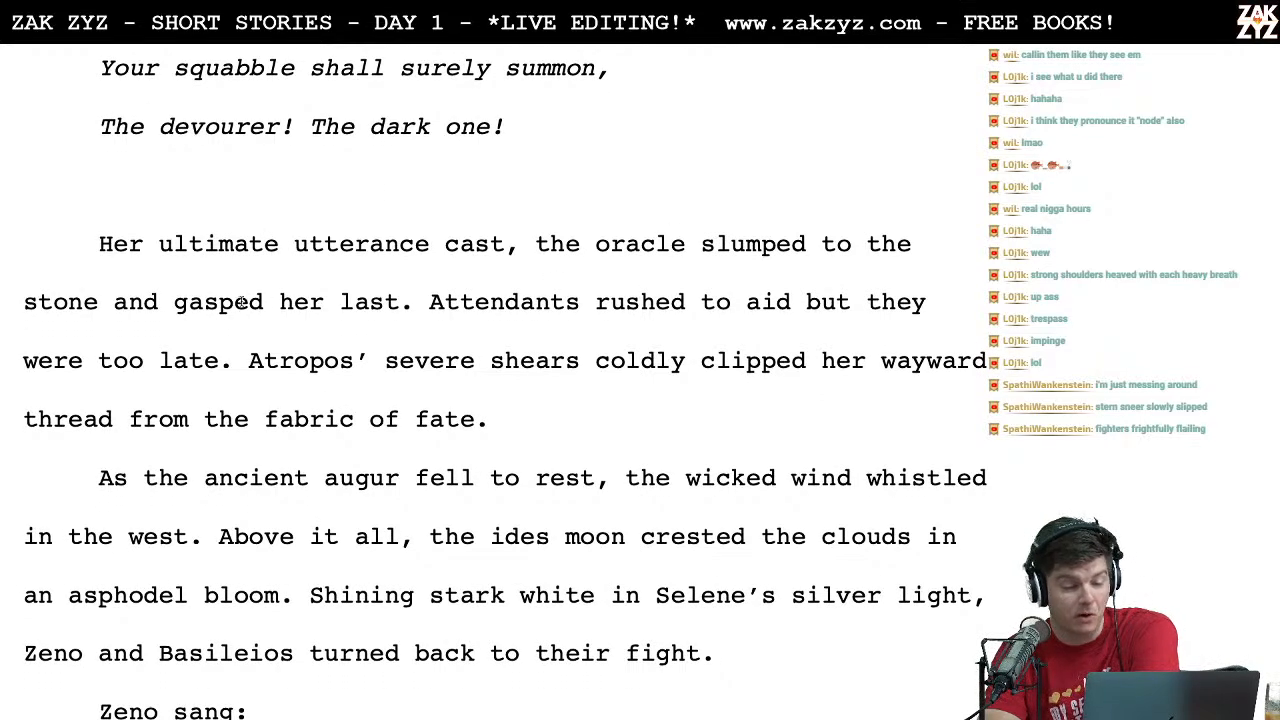
scroll(295, 310, down, 1)
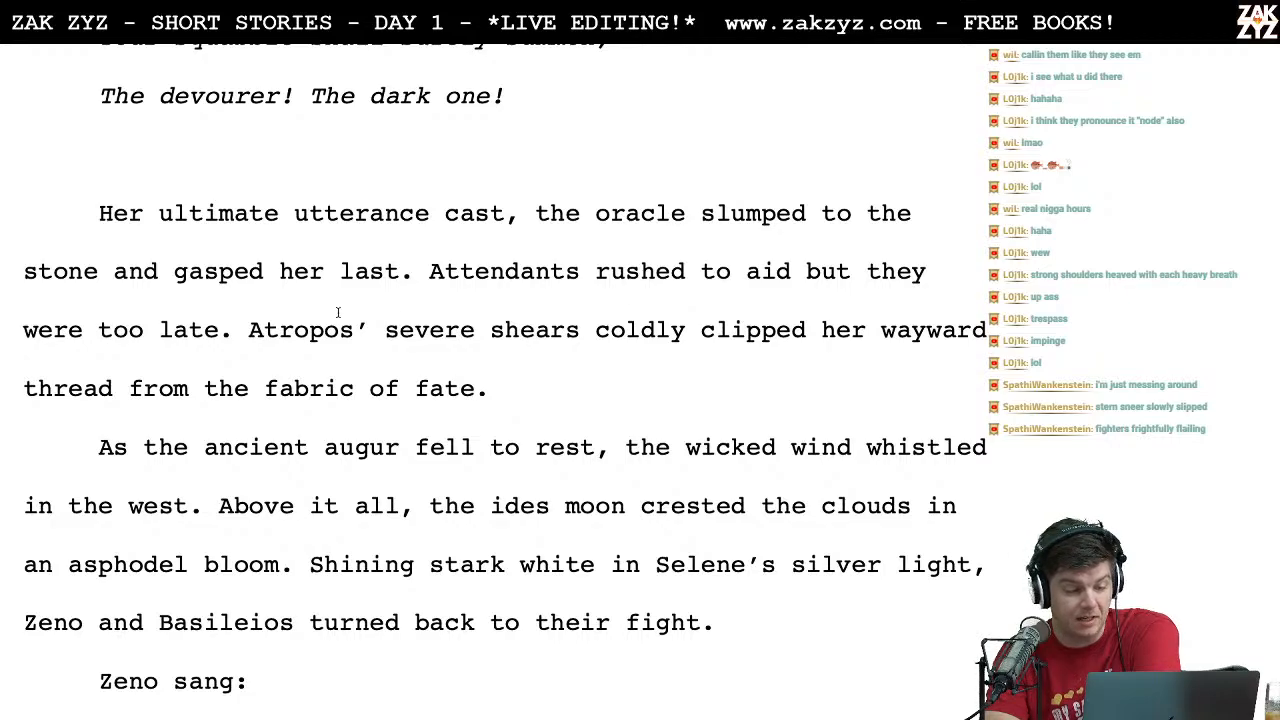
scroll(340, 360, down, 1)
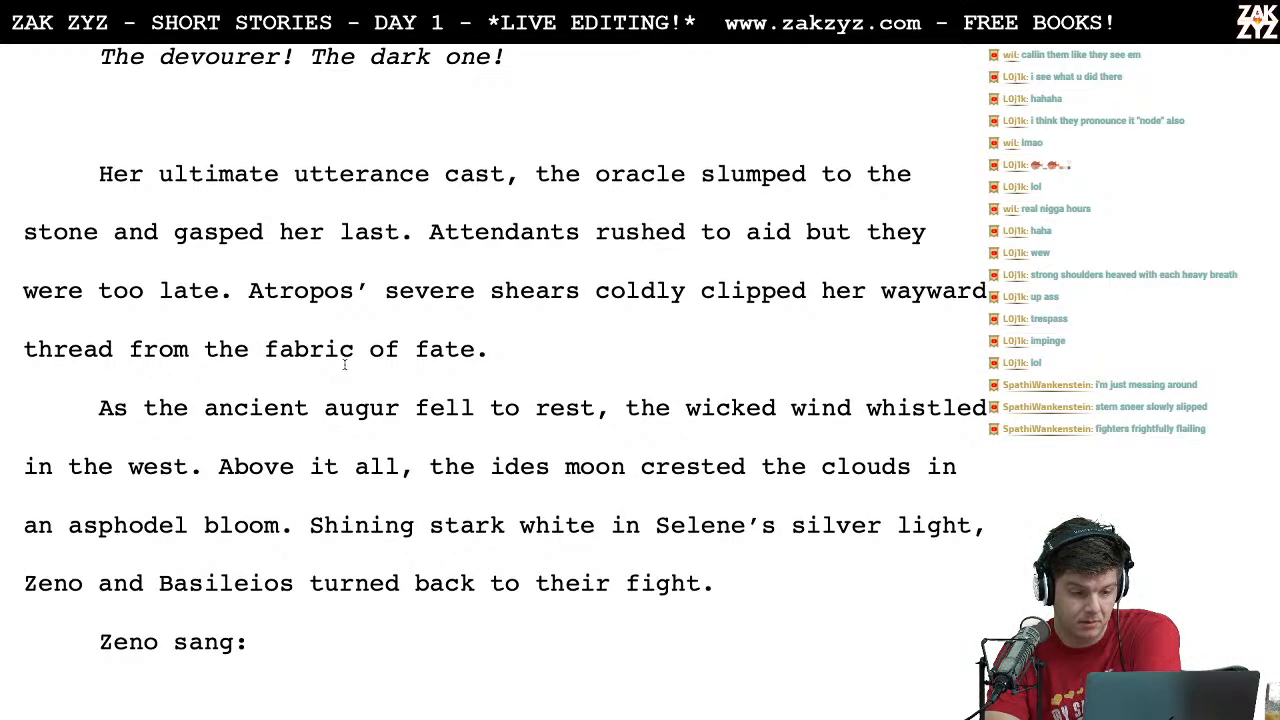
scroll(344, 364, up, 1)
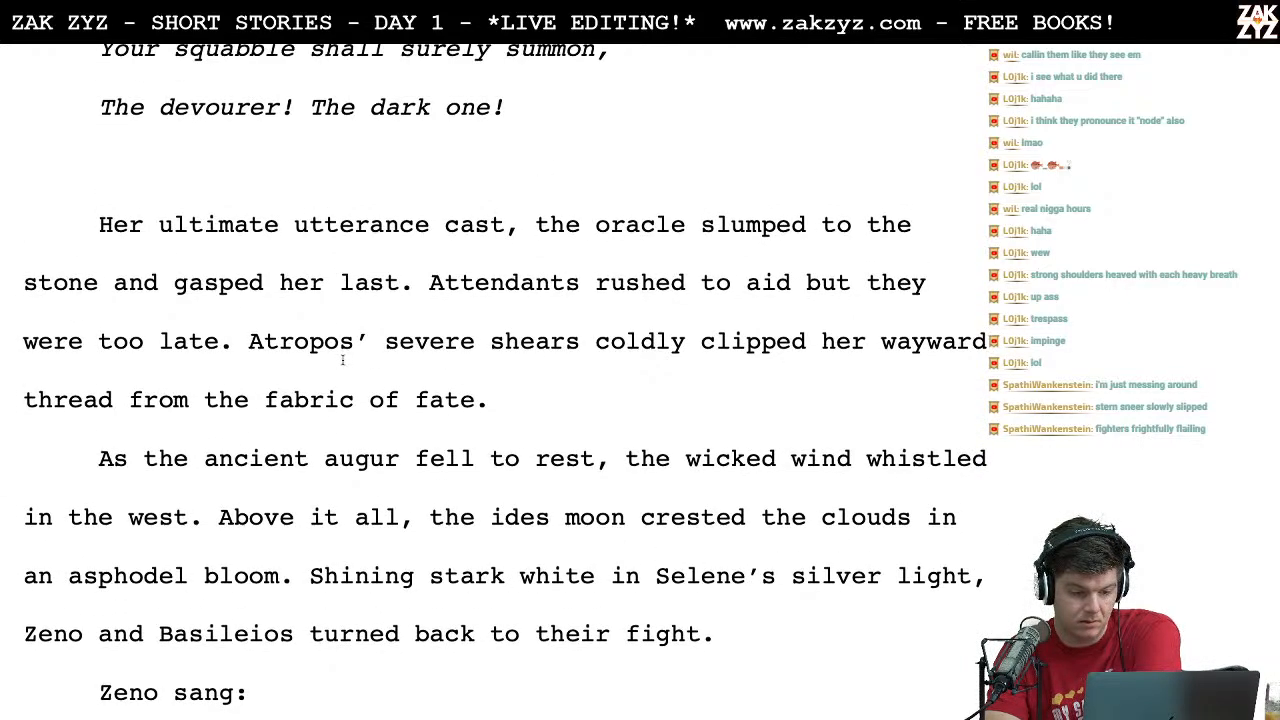
scroll(445, 387, down, 1)
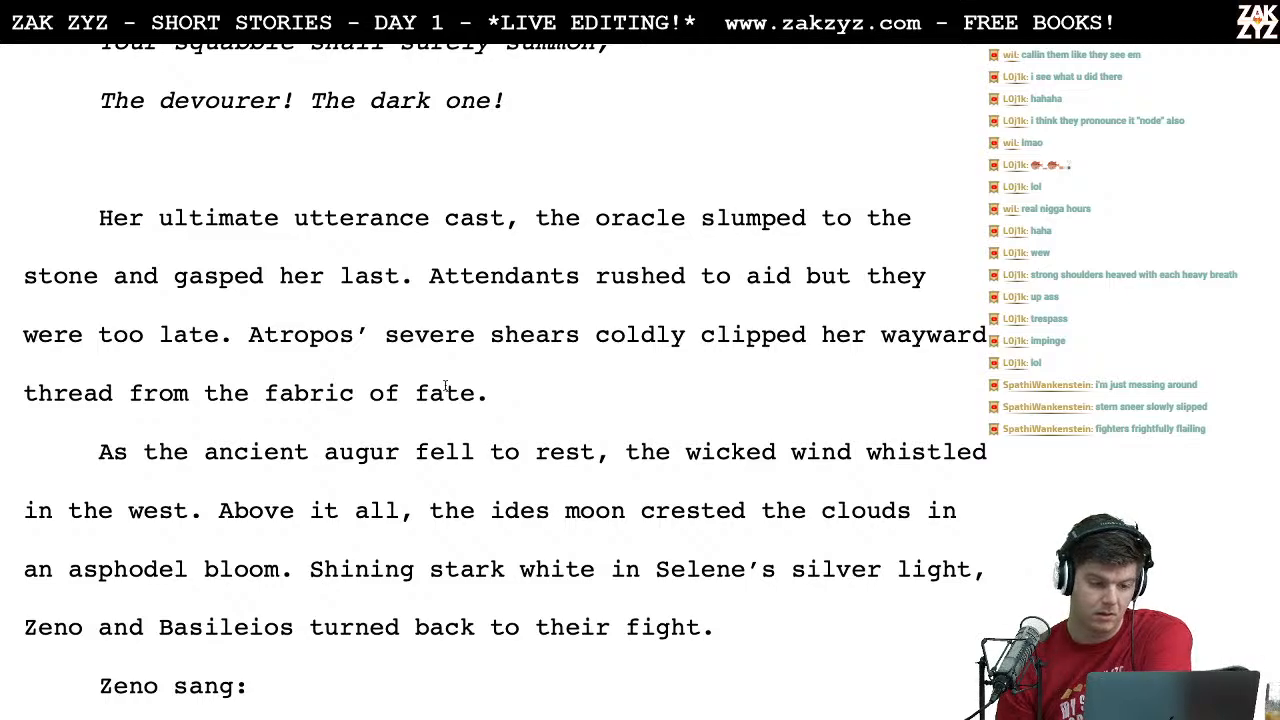
Step: Switch to Chrome and look up synonyms for "late" on Thesaurus.com
key(ctrl+Left)
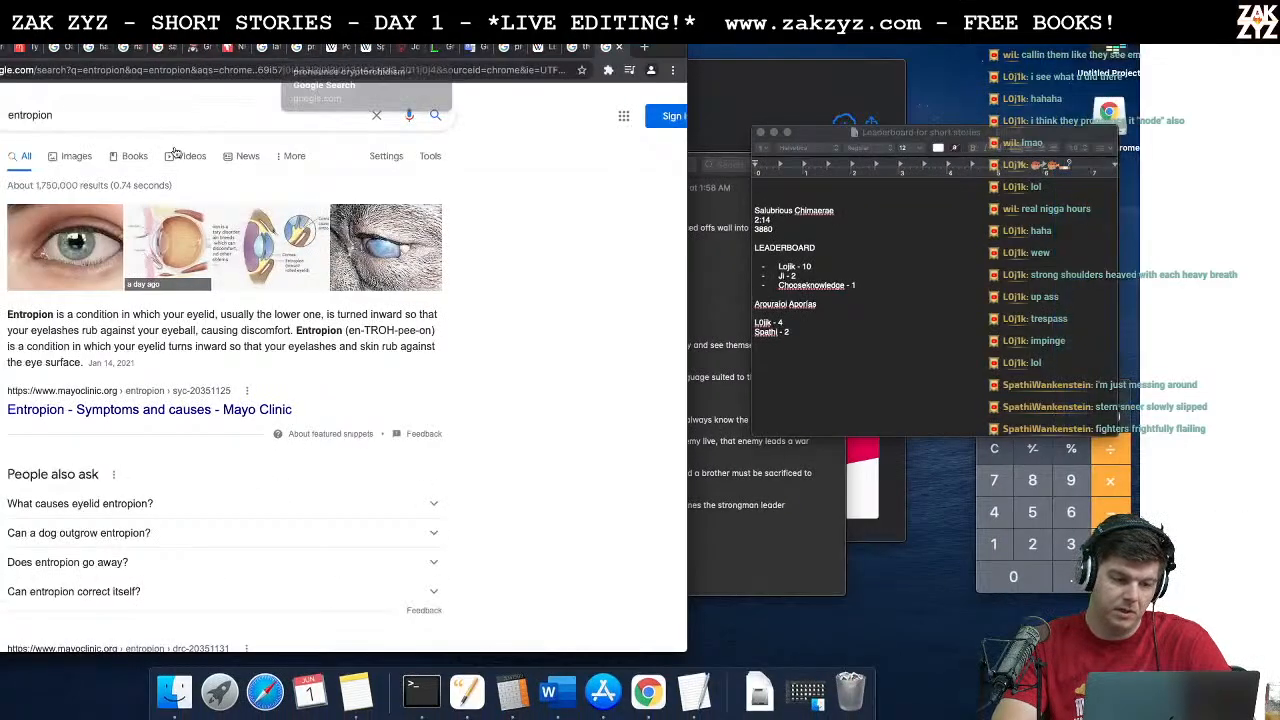
click(25, 47)
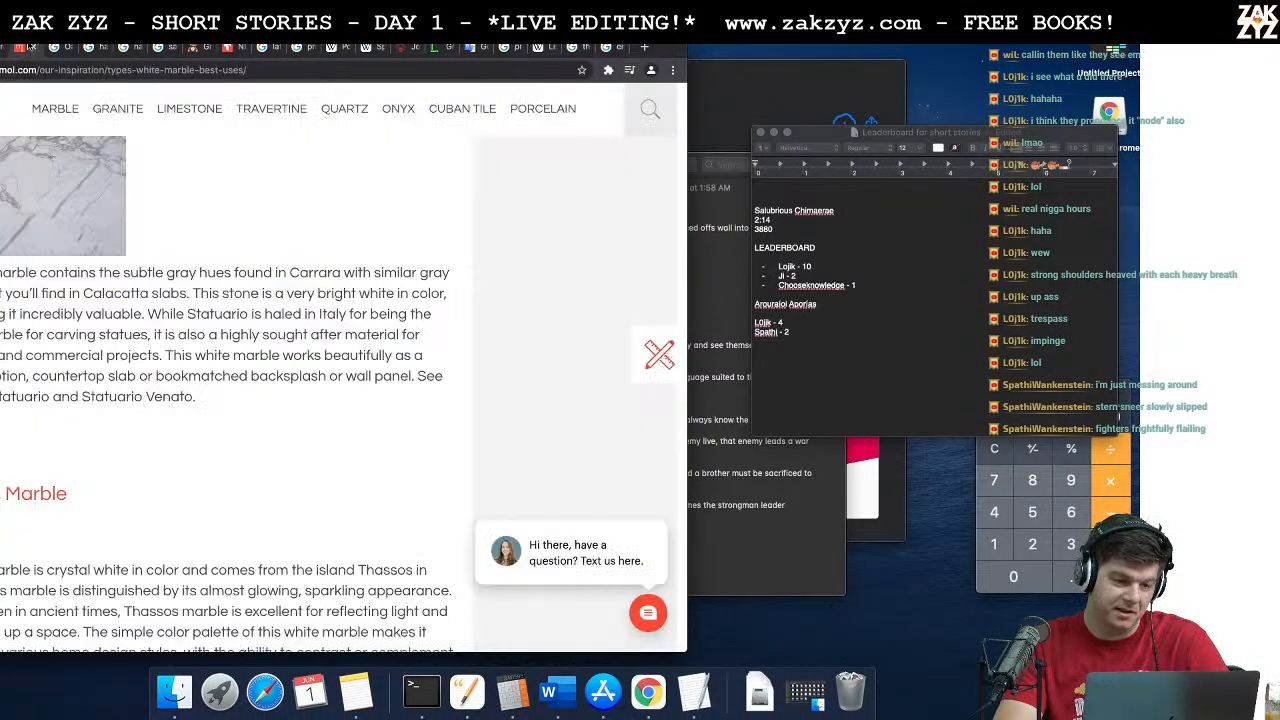
click(230, 47)
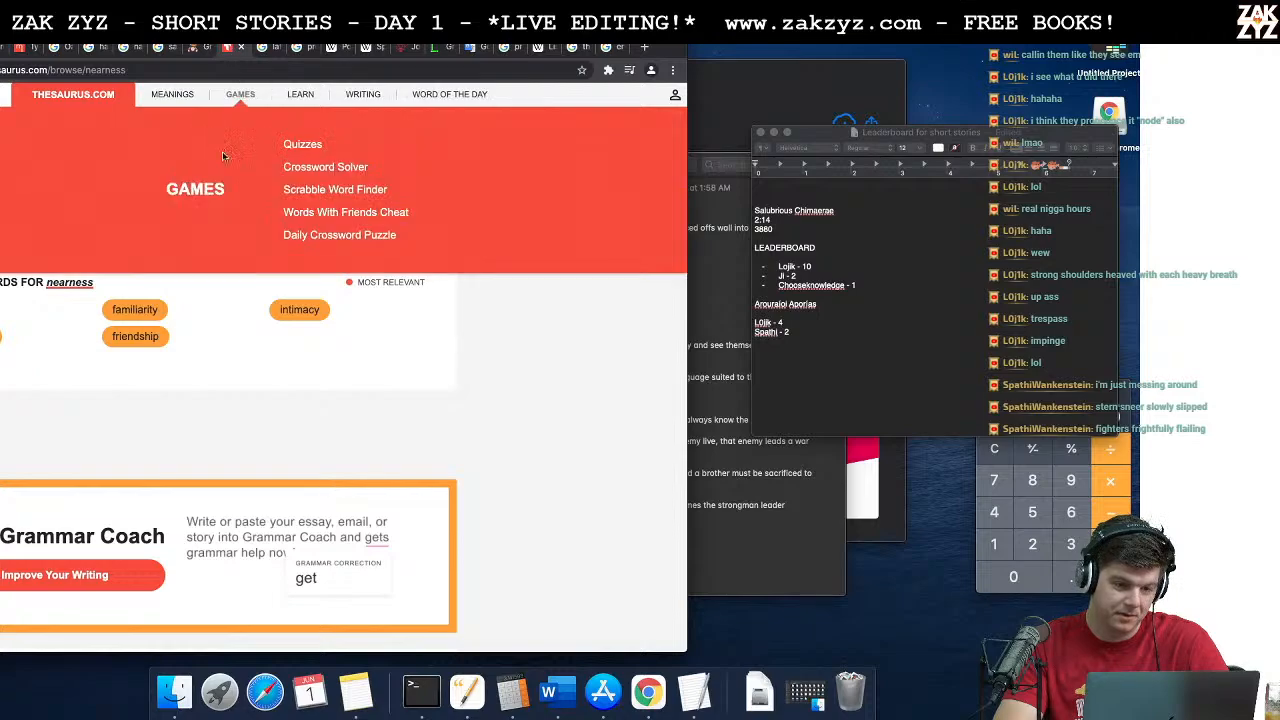
click(272, 137)
key(BackSpace)
text(late)
key(Return)
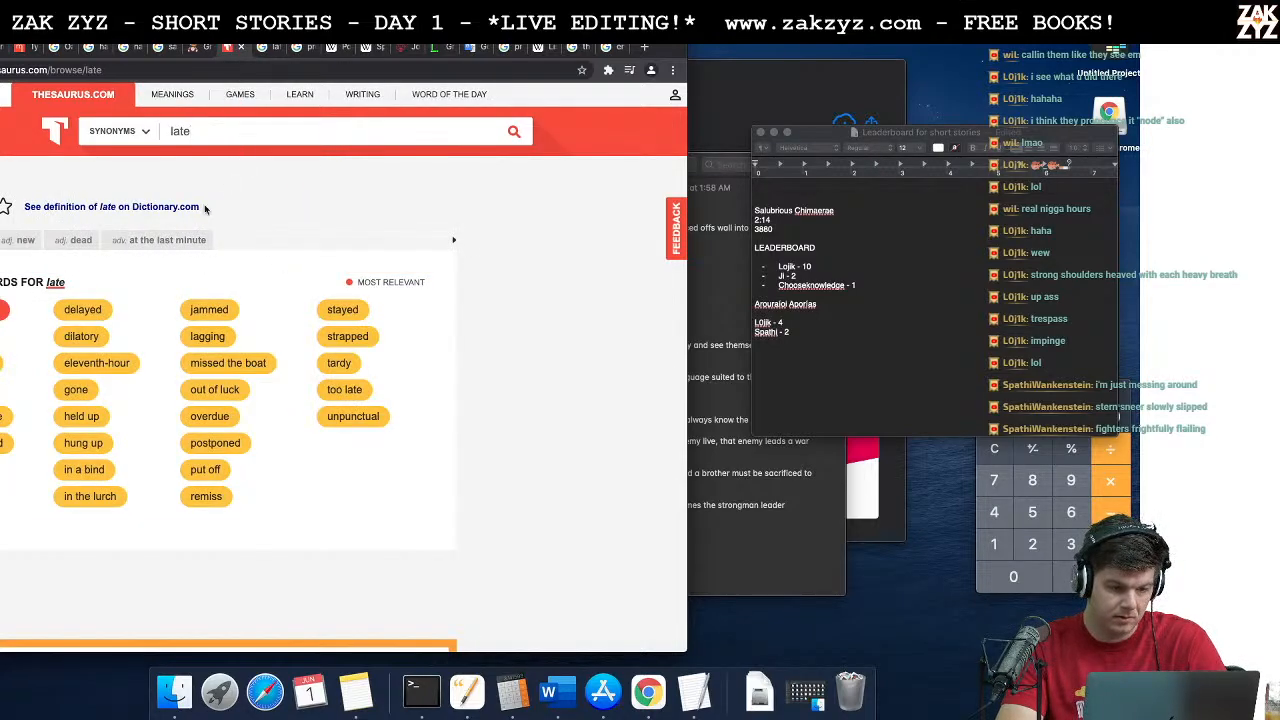
Step: Show the adverb synonyms of "late" in the sense "at the last minute", open "dilatorily" and play its pronunciation
click(157, 246)
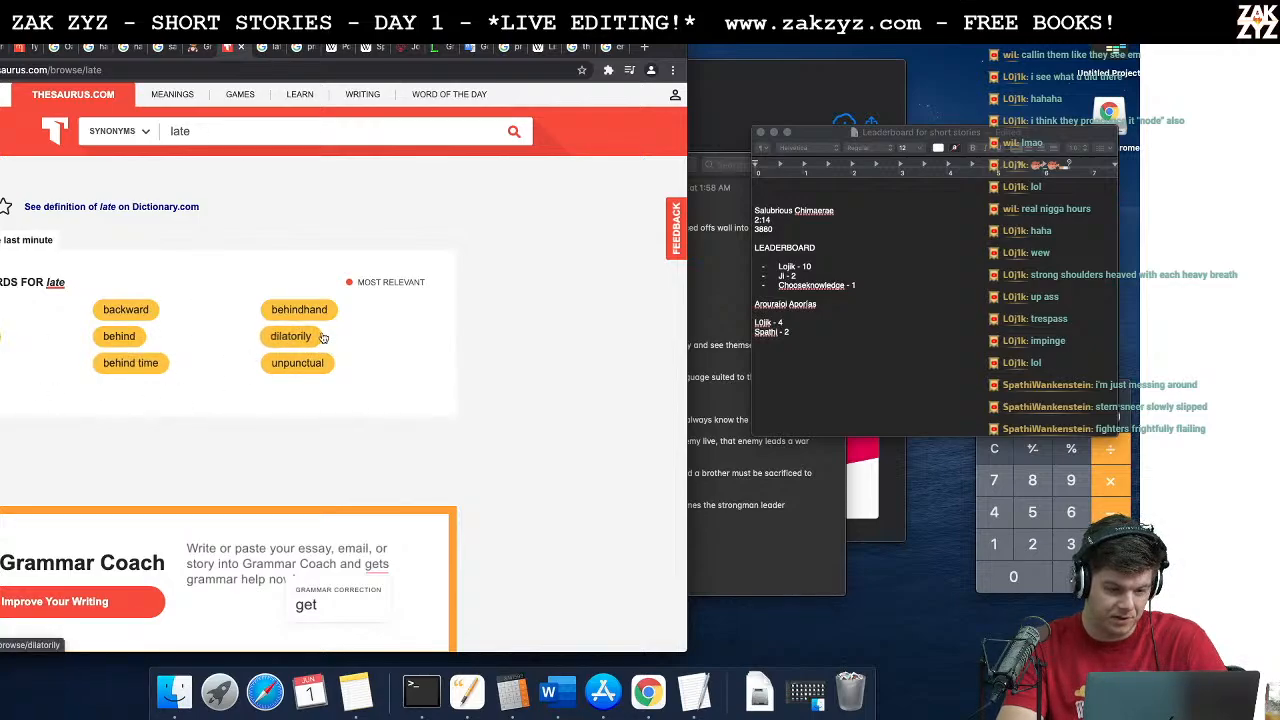
click(292, 338)
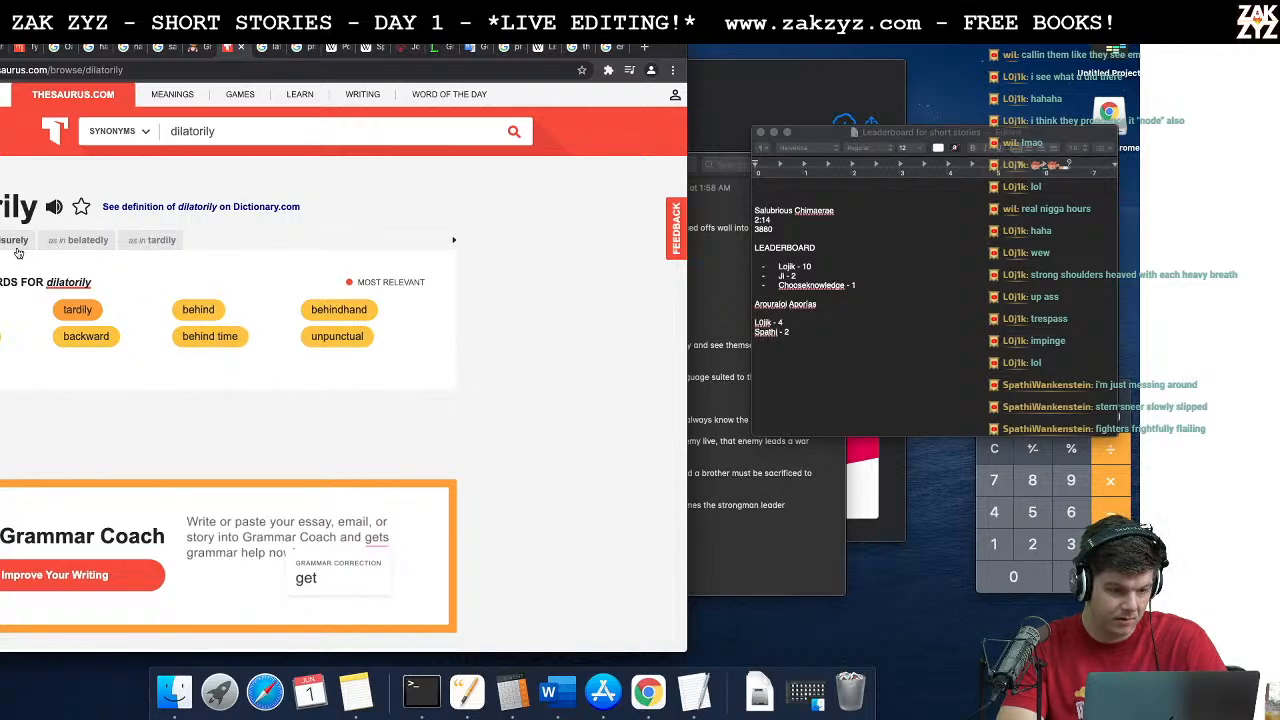
click(54, 208)
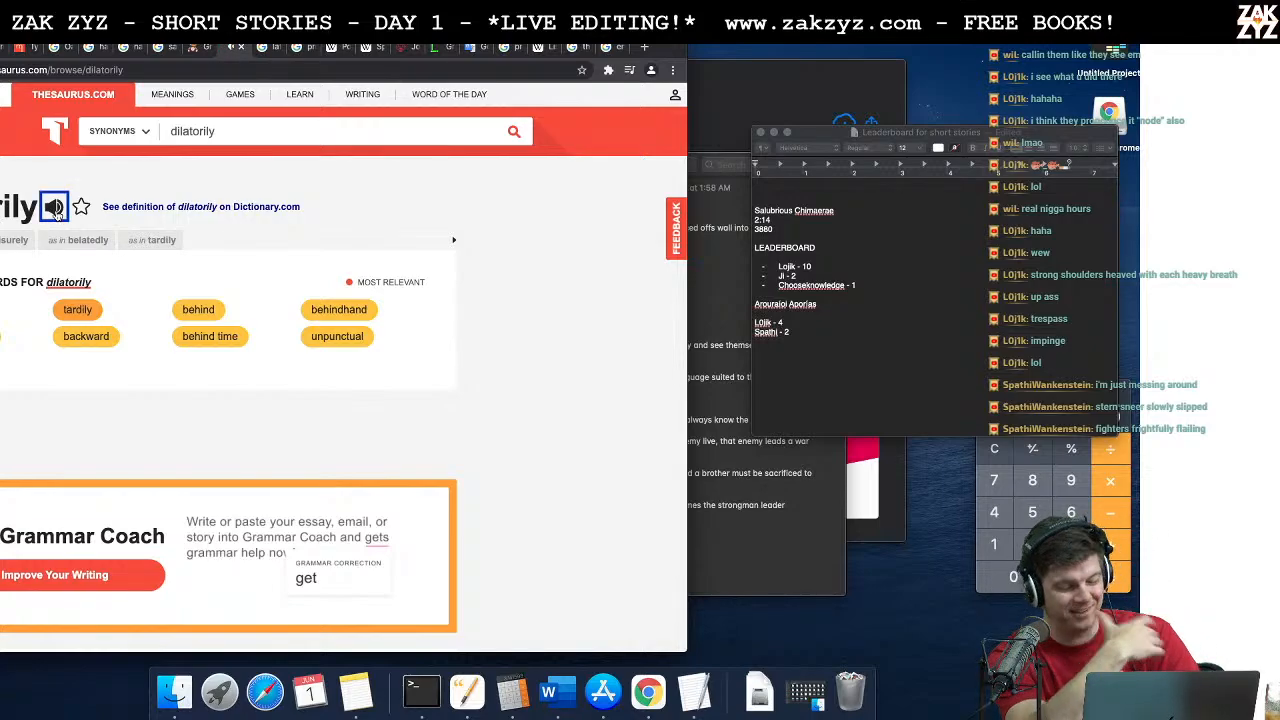
Step: Switch back to Word and delete "but they were too late" from the sentence about the attendants
key(super+Tab)
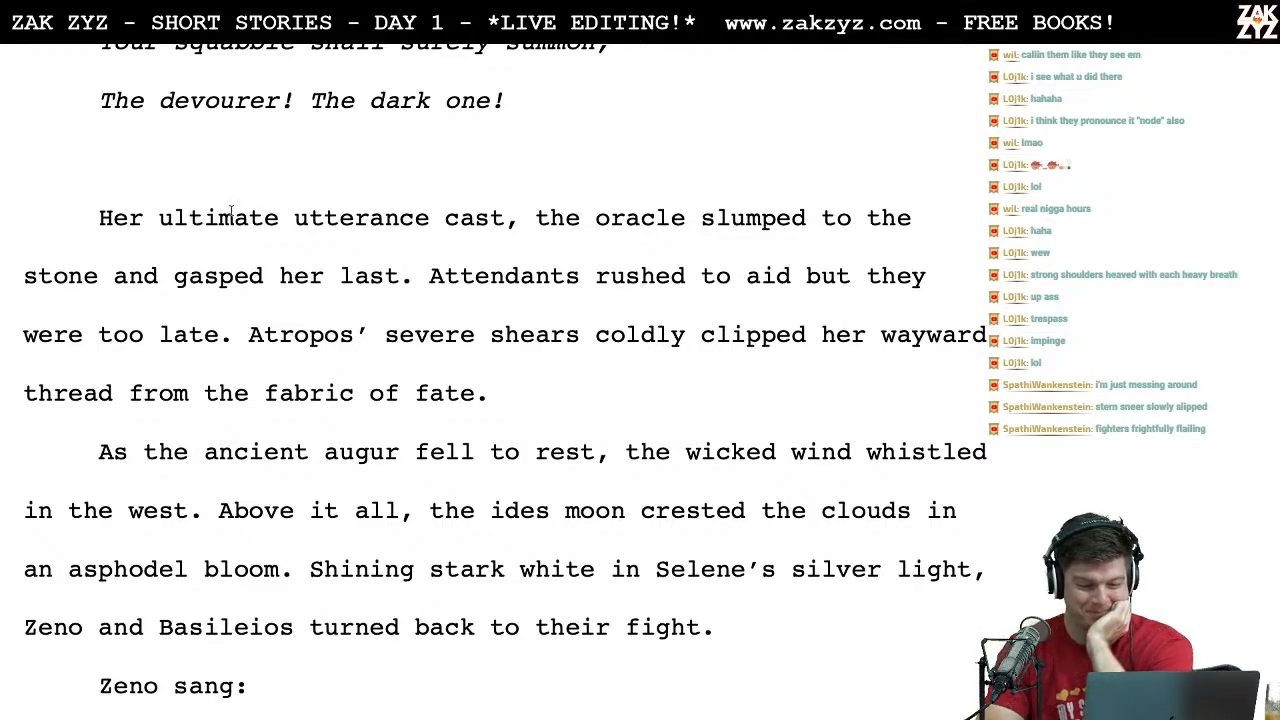
scroll(290, 258, down, 1)
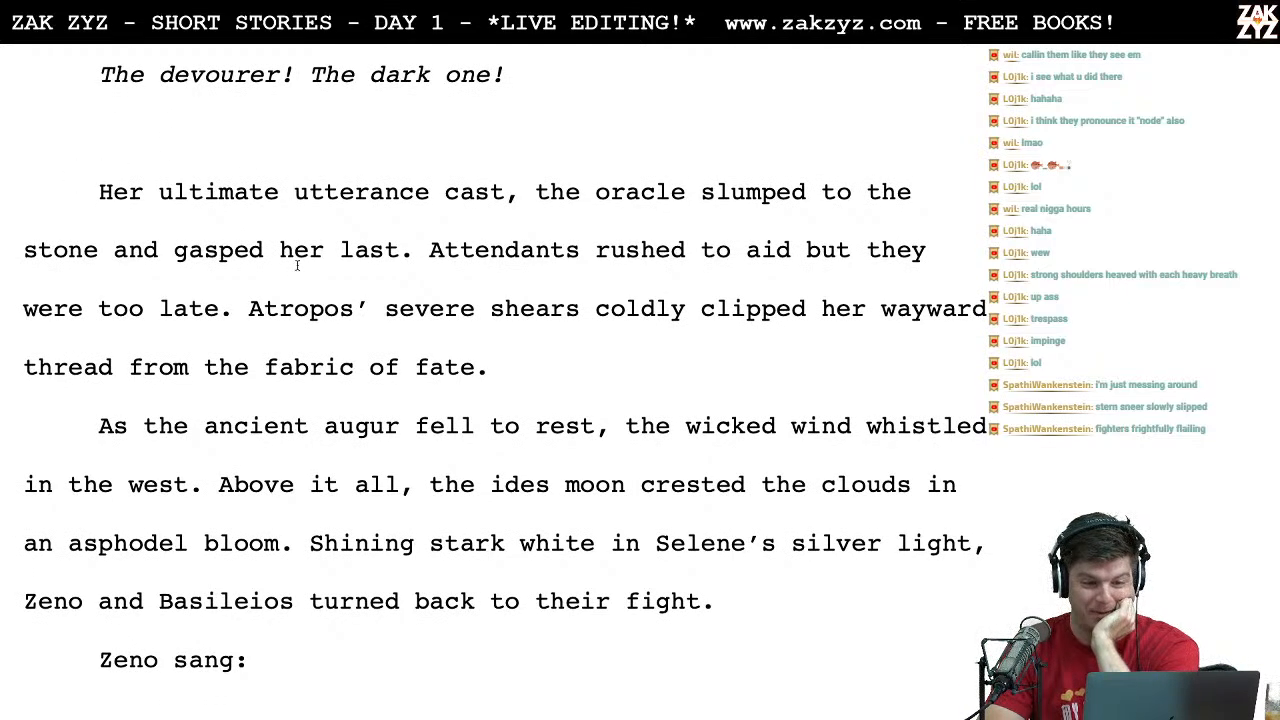
scroll(427, 418, down, 2)
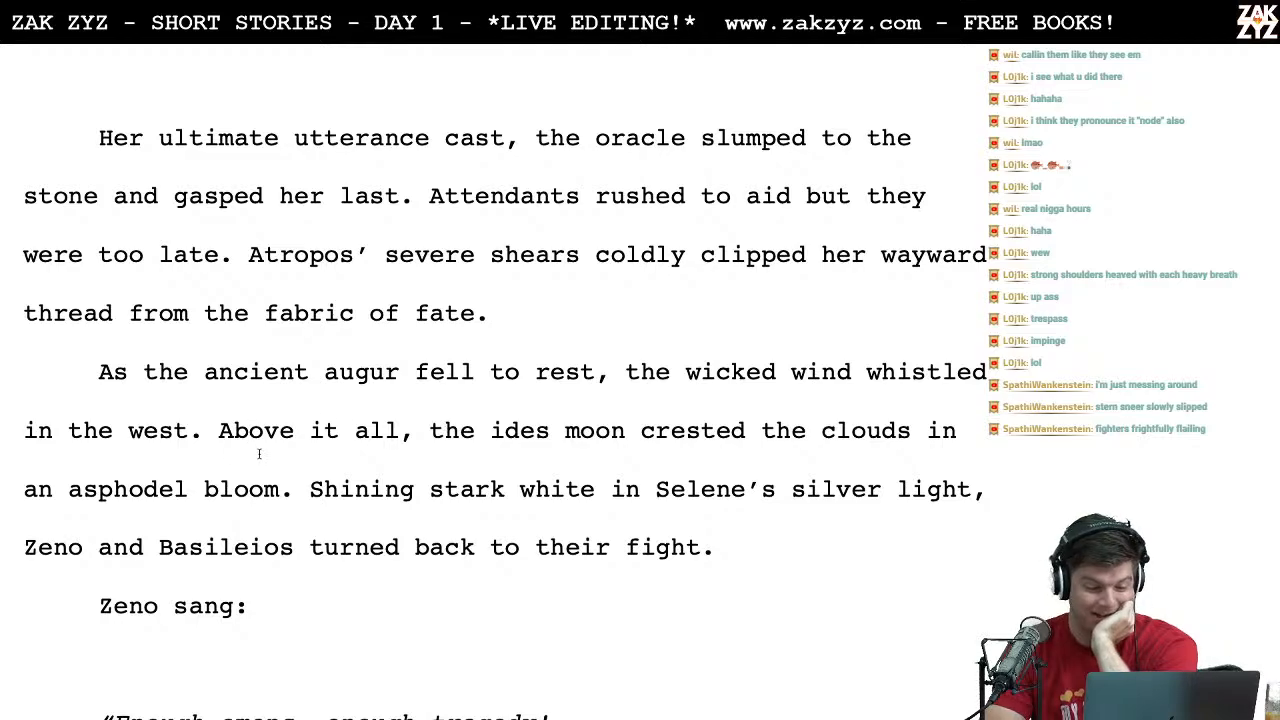
scroll(343, 557, down, 1)
scroll(343, 557, up, 4)
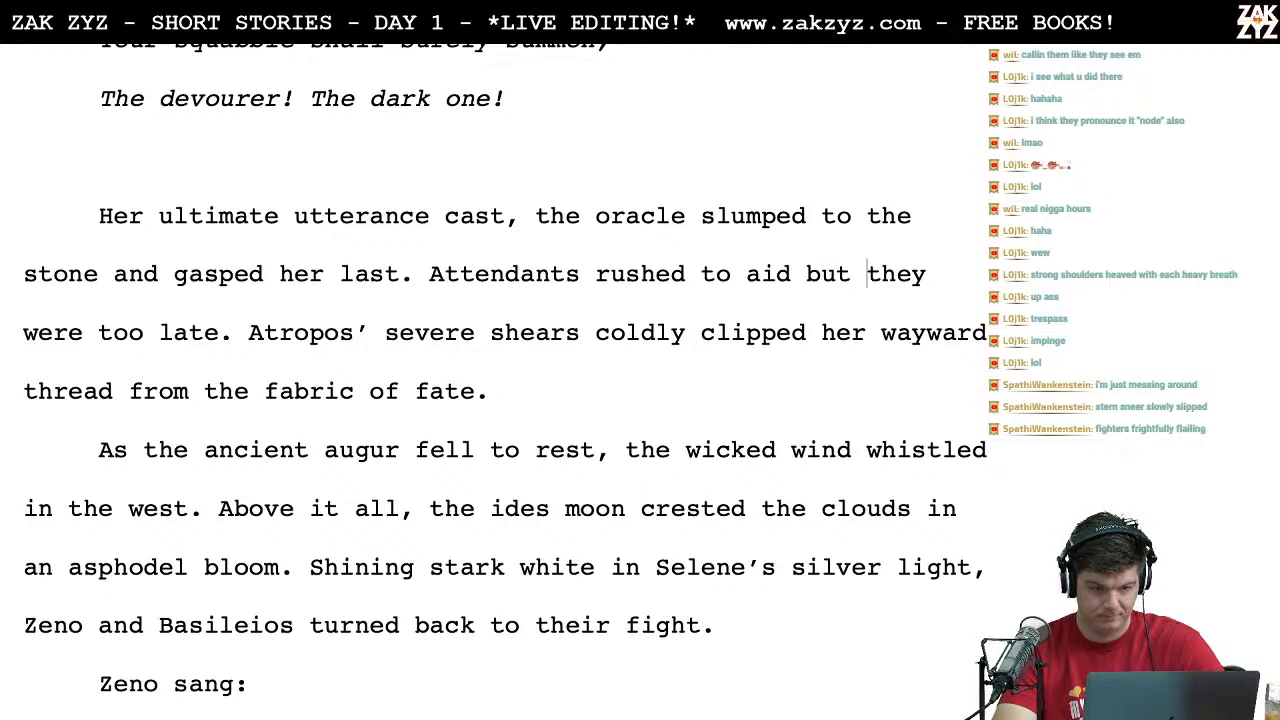
drag(866, 274, 219, 332)
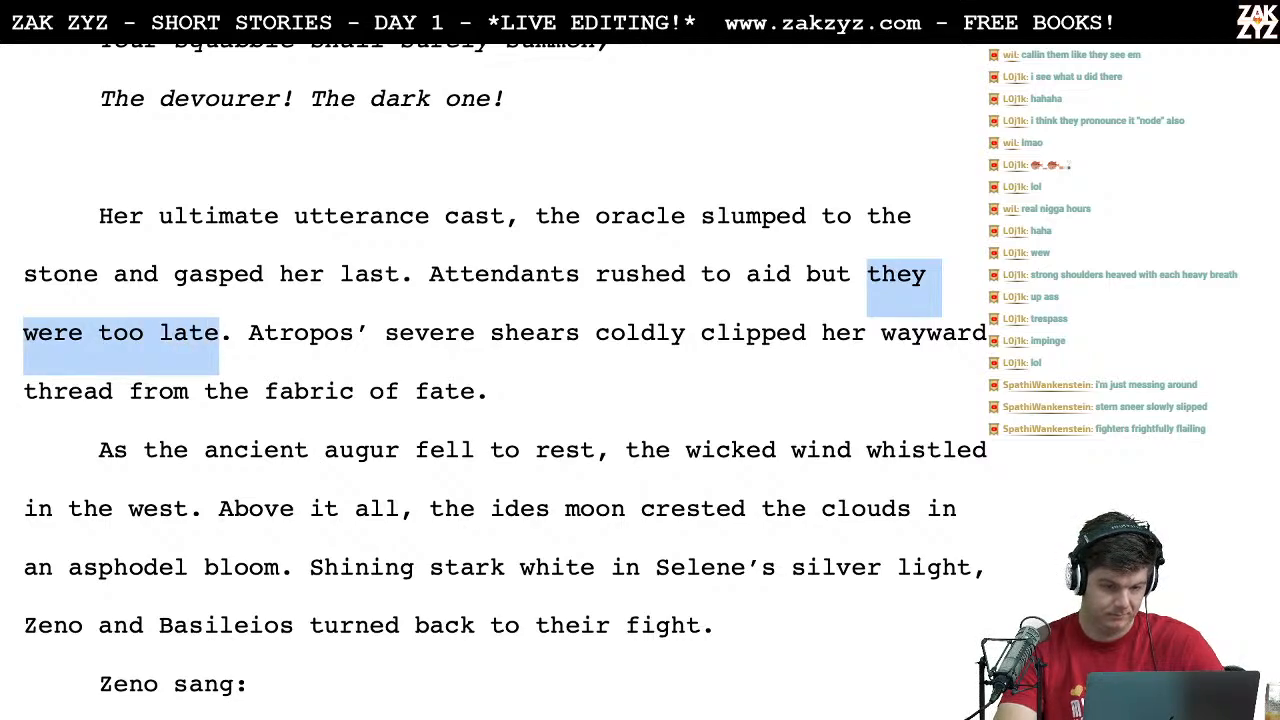
key(BackSpace)
key(BackSpace)
key(BackSpace)
key(BackSpace)
key(BackSpace)
Step: Reword the attendants sentence to read "Attendants rushed in vain to offer aid."
key(Left)
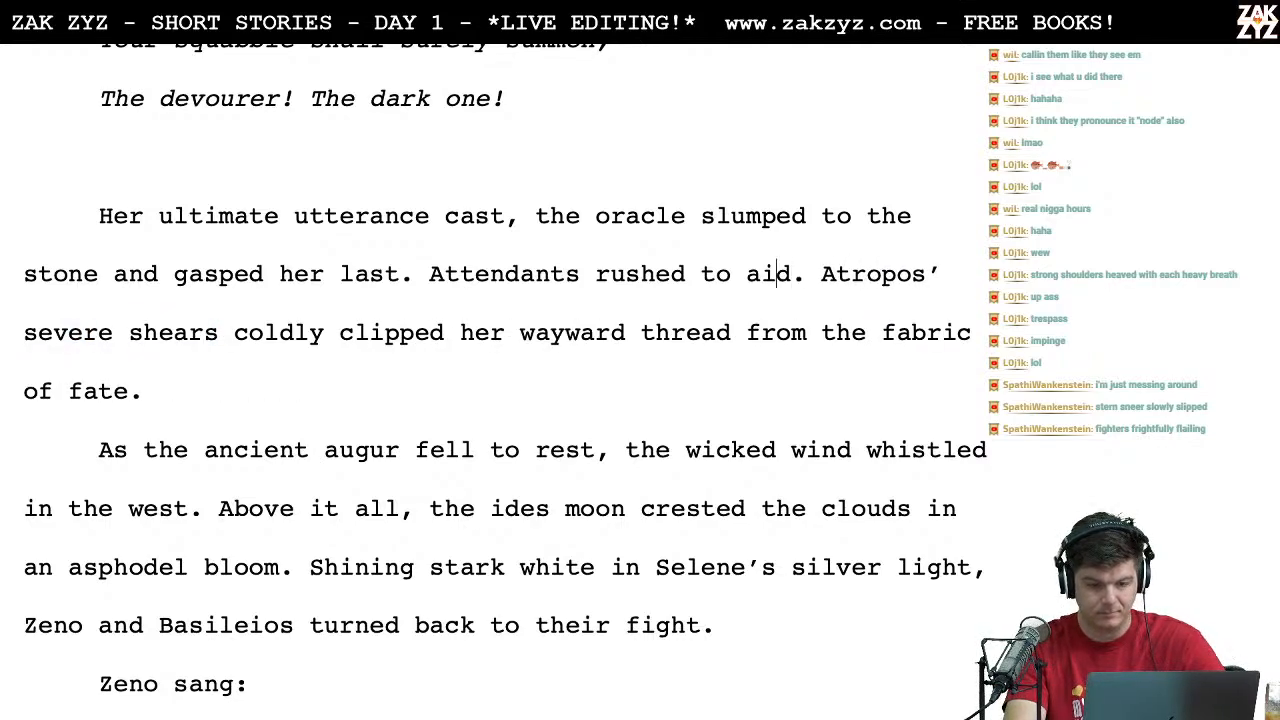
text(in vain)
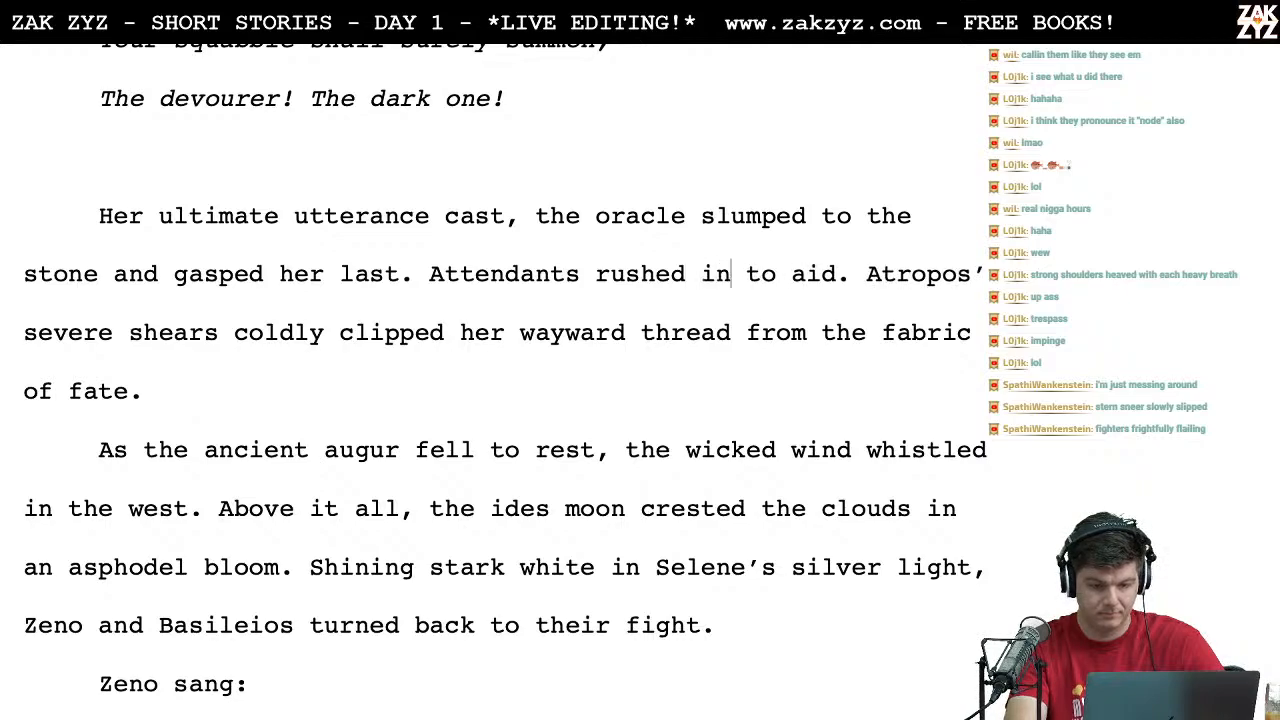
key(Right)
text(to offe)
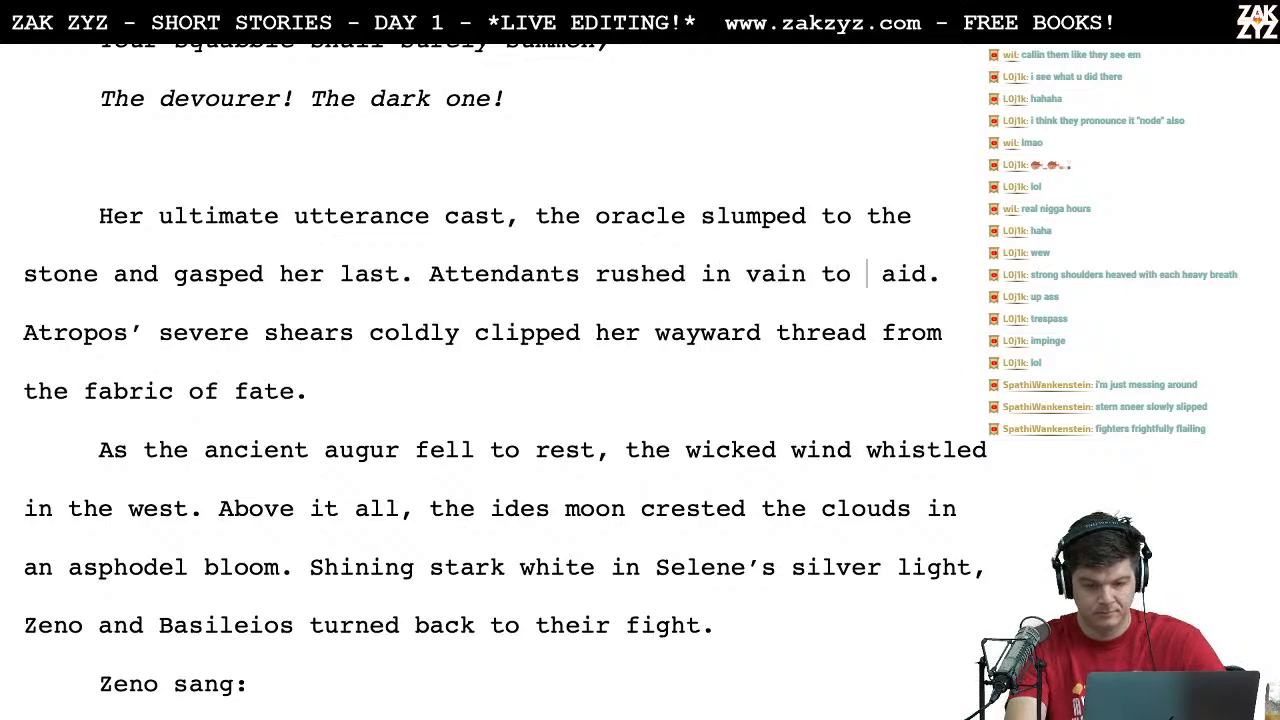
text(r)
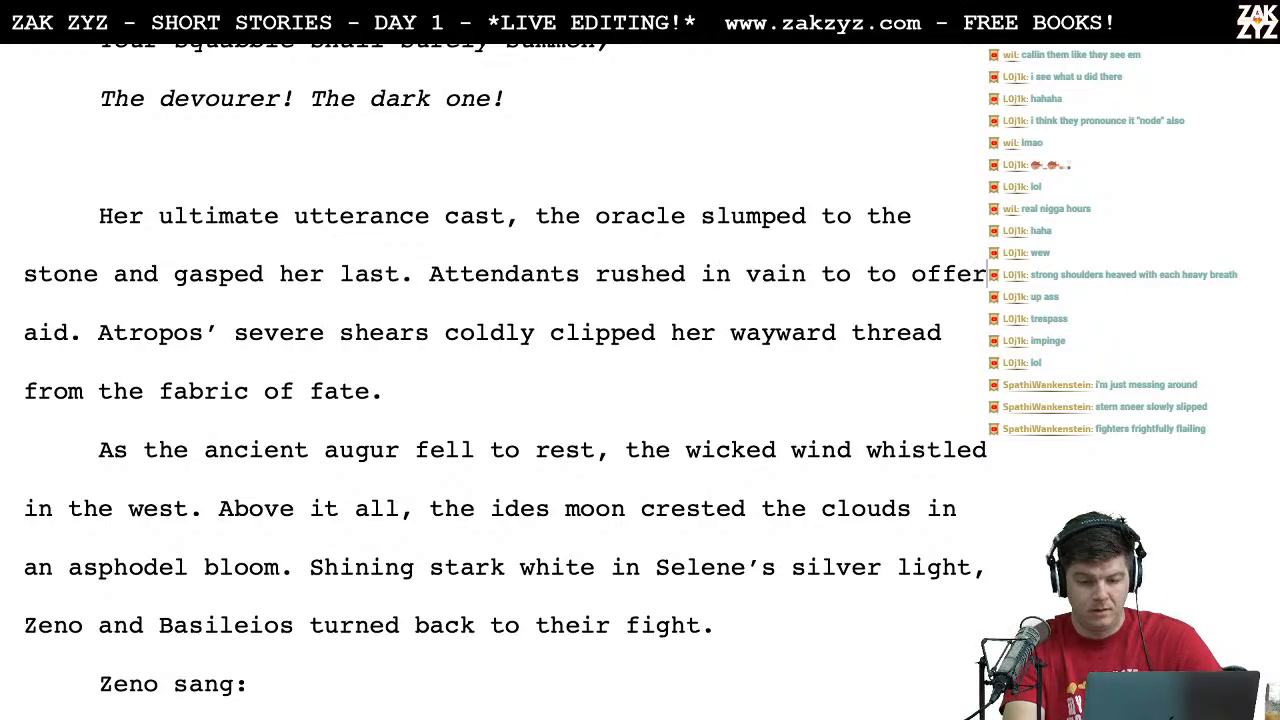
key(BackSpace)
key(BackSpace)
key(BackSpace)
key(BackSpace)
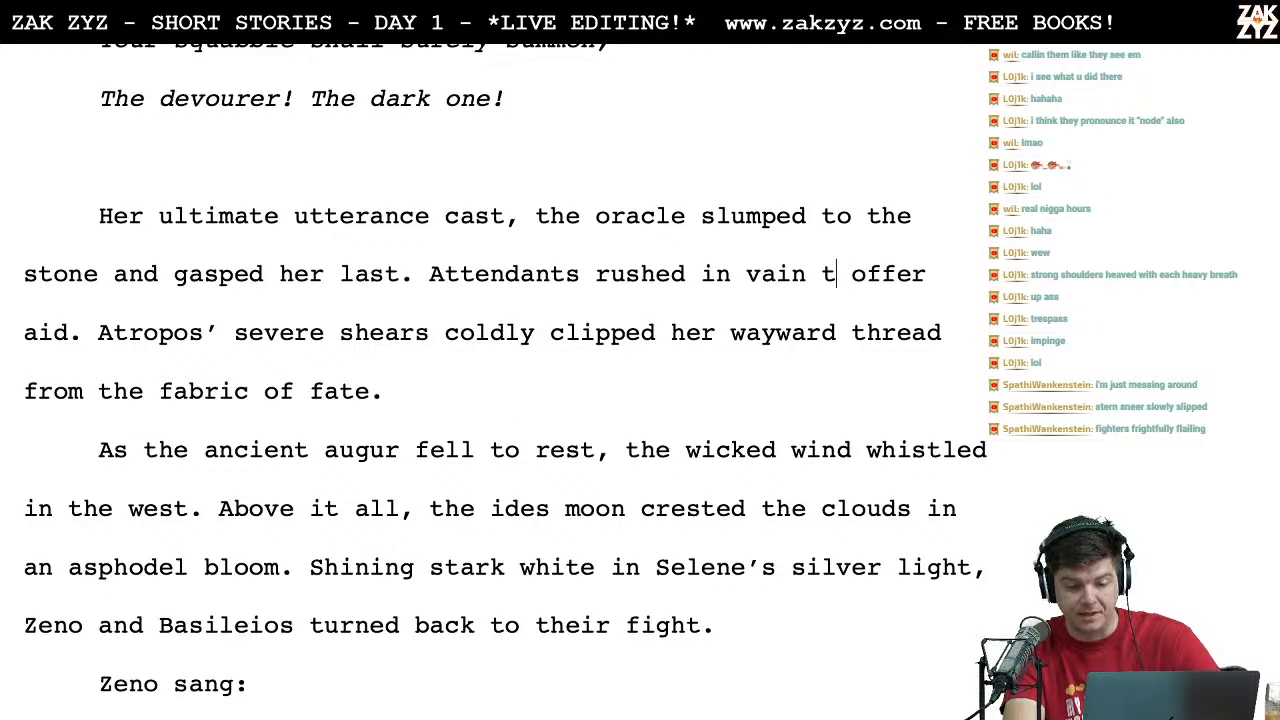
Step: Insert "to offer aid," after "Attendants rushed" and break the line before "in vain to offer aid"
text(o)
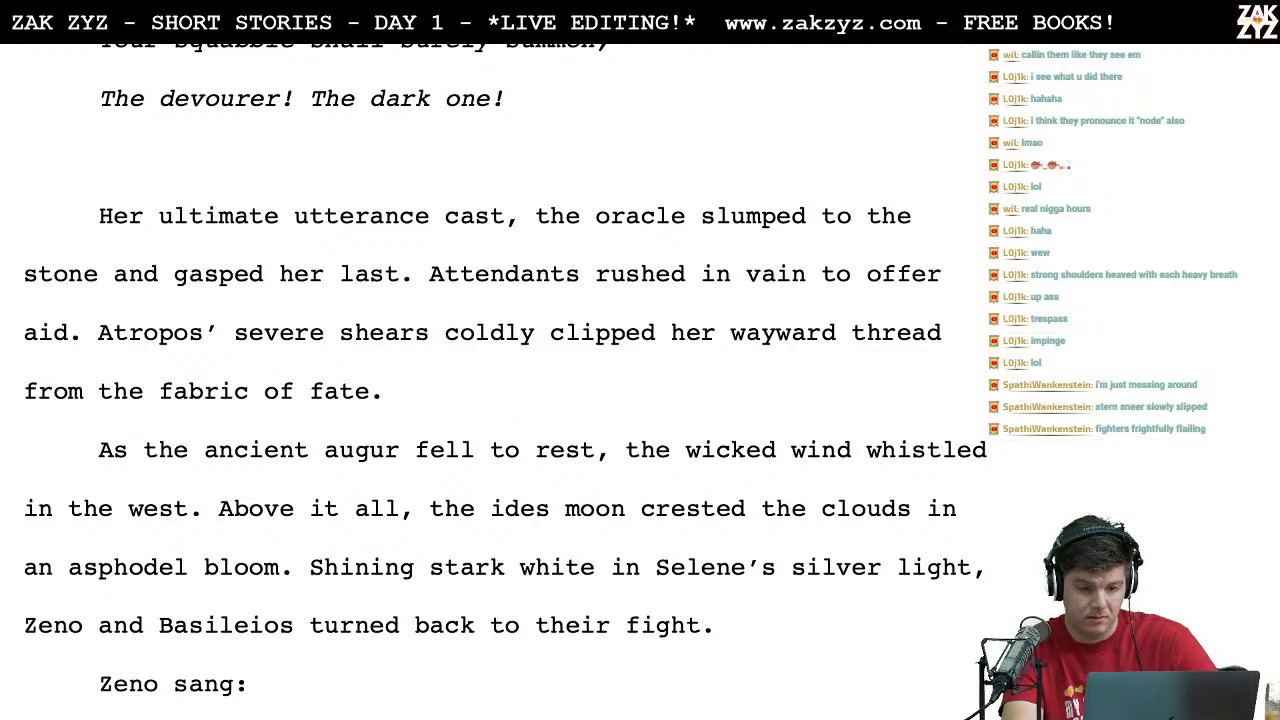
text(to offer aid,)
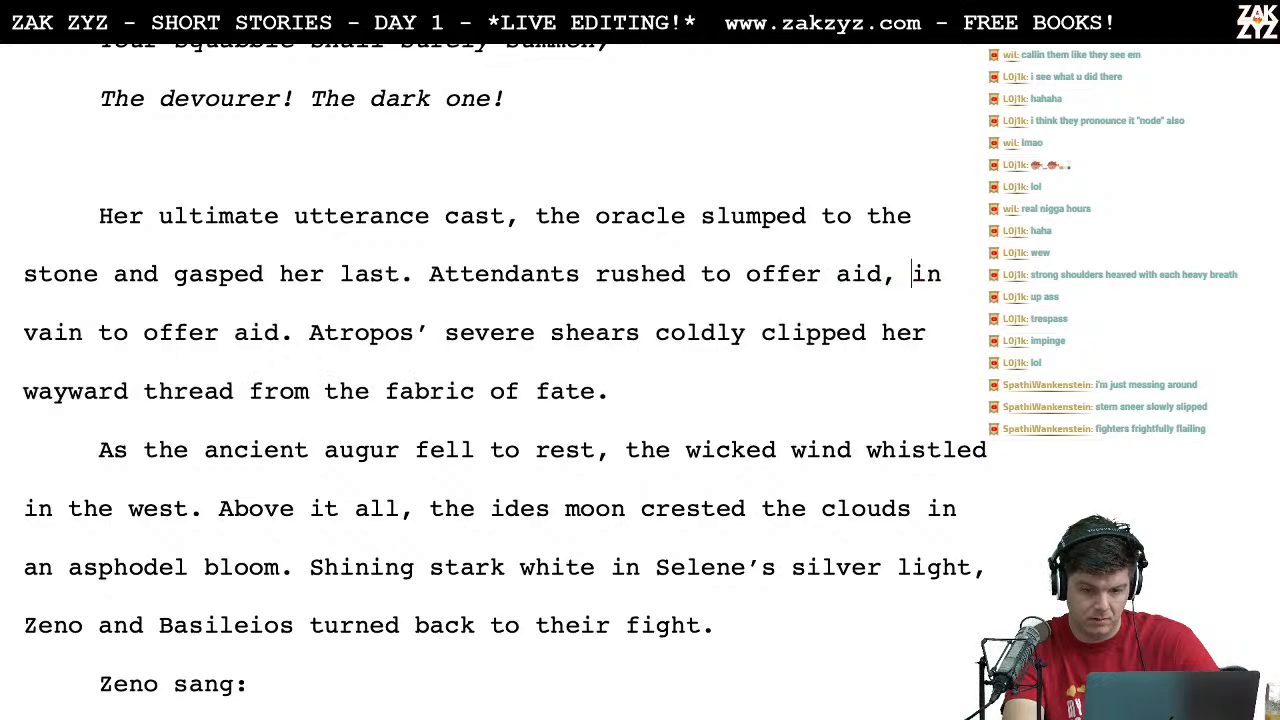
key(Return)
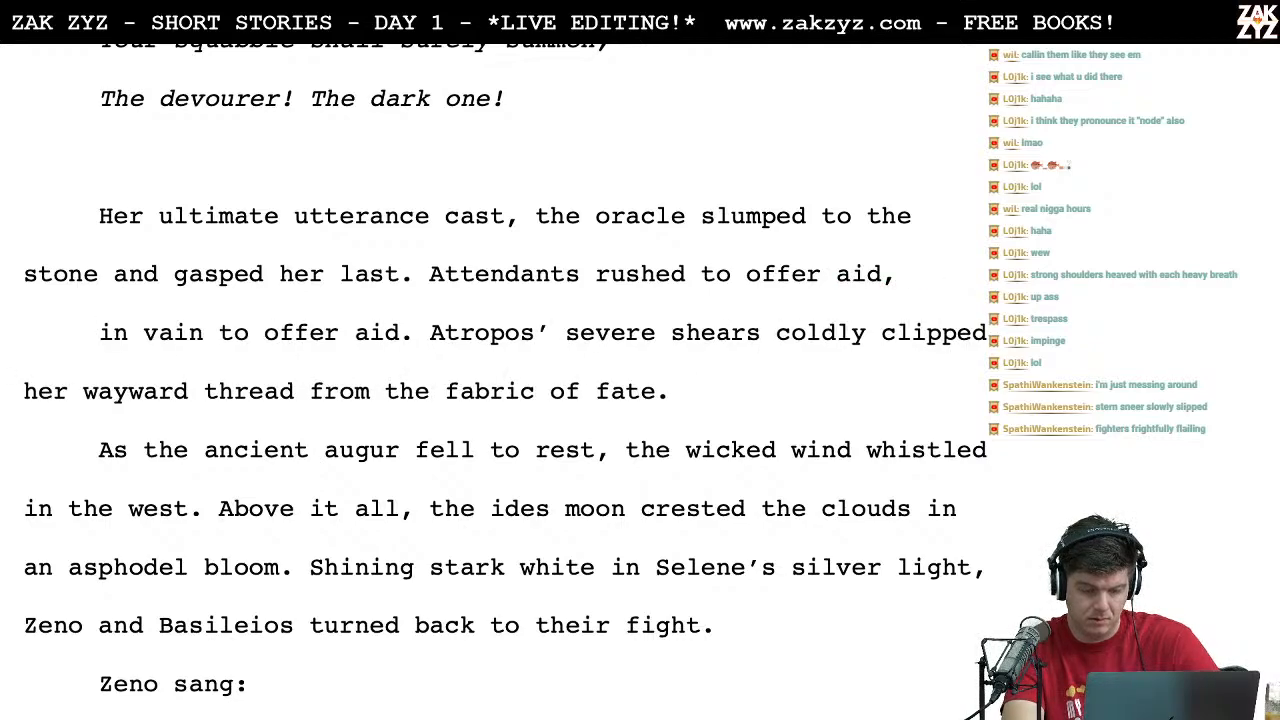
Step: Look up synonyms for "in vain" on Thesaurus.com
key(ctrl+Left)
click(310, 133)
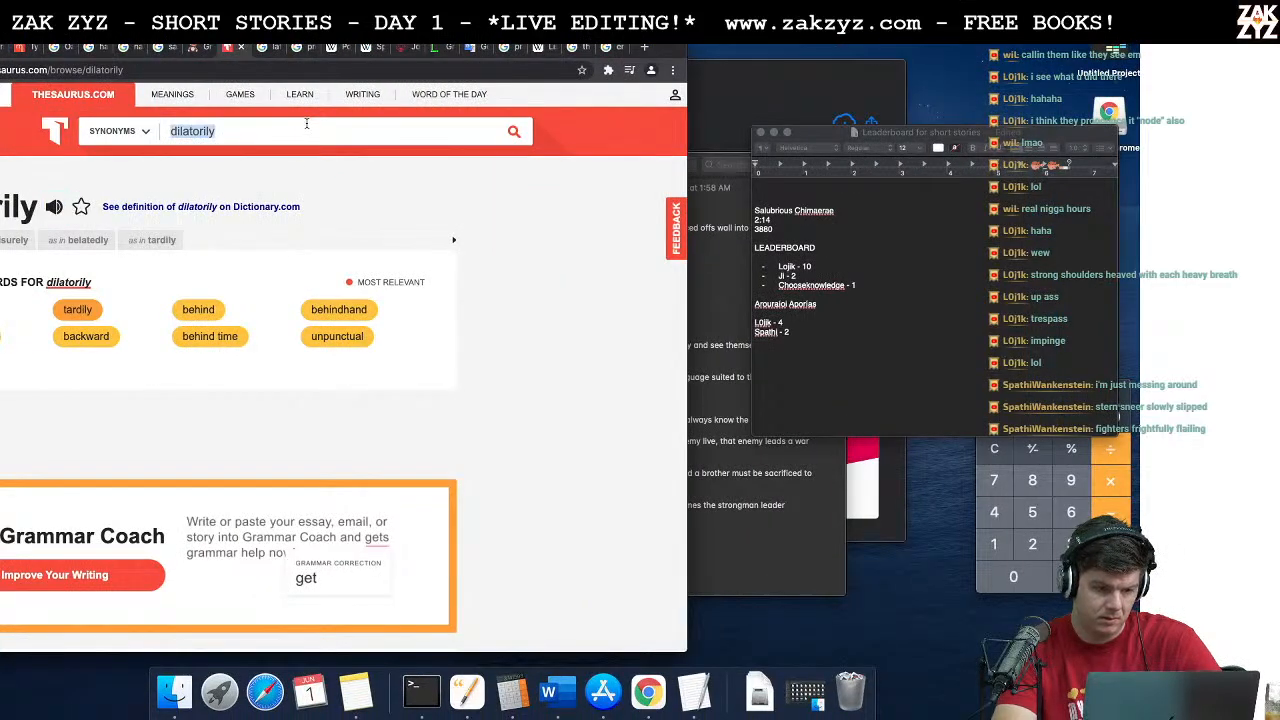
text(in vain)
key(Return)
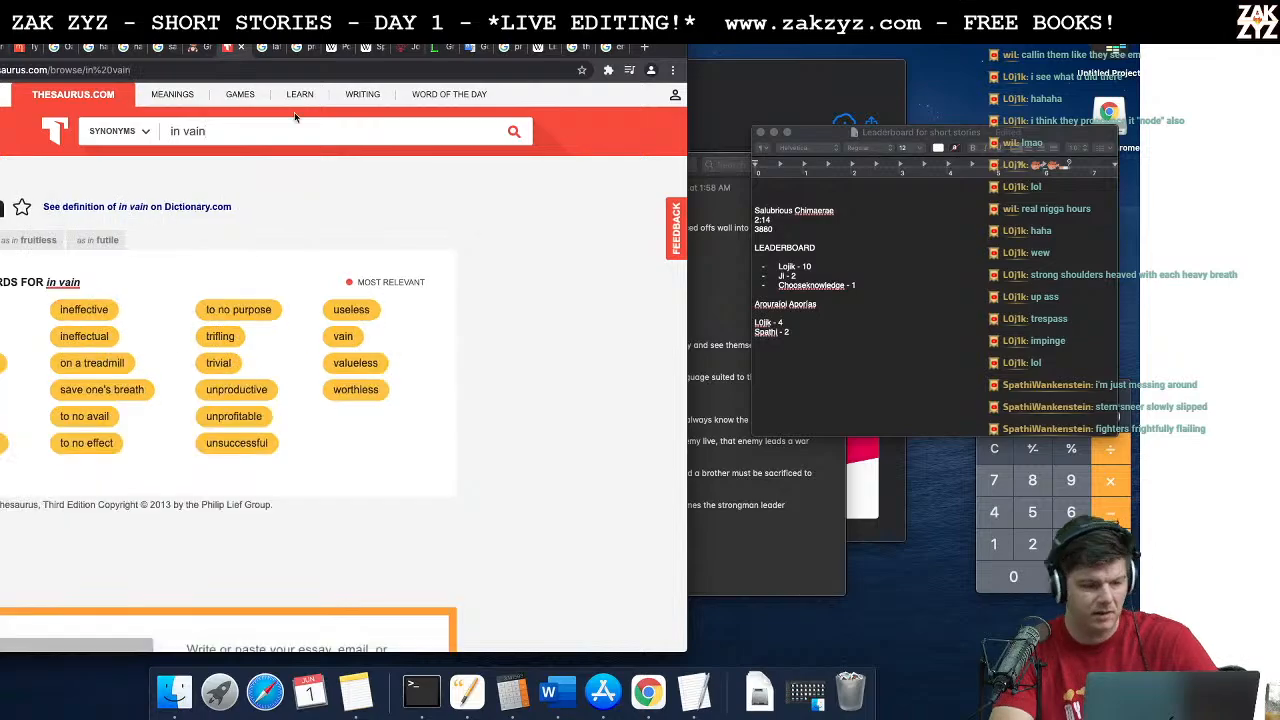
scroll(100, 330, down, 1)
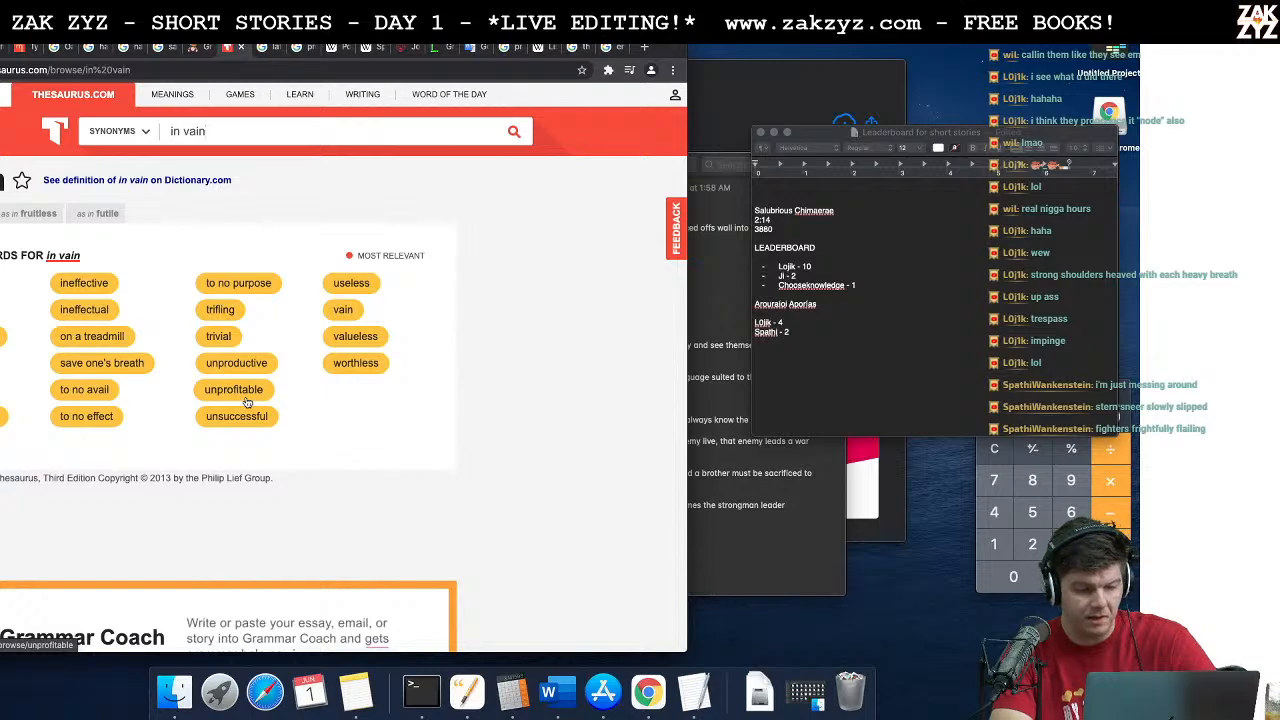
Step: Switch back to the story and try ending "Attendants rushed to offer" with "fruitless" and with "aids."
key(super+Tab)
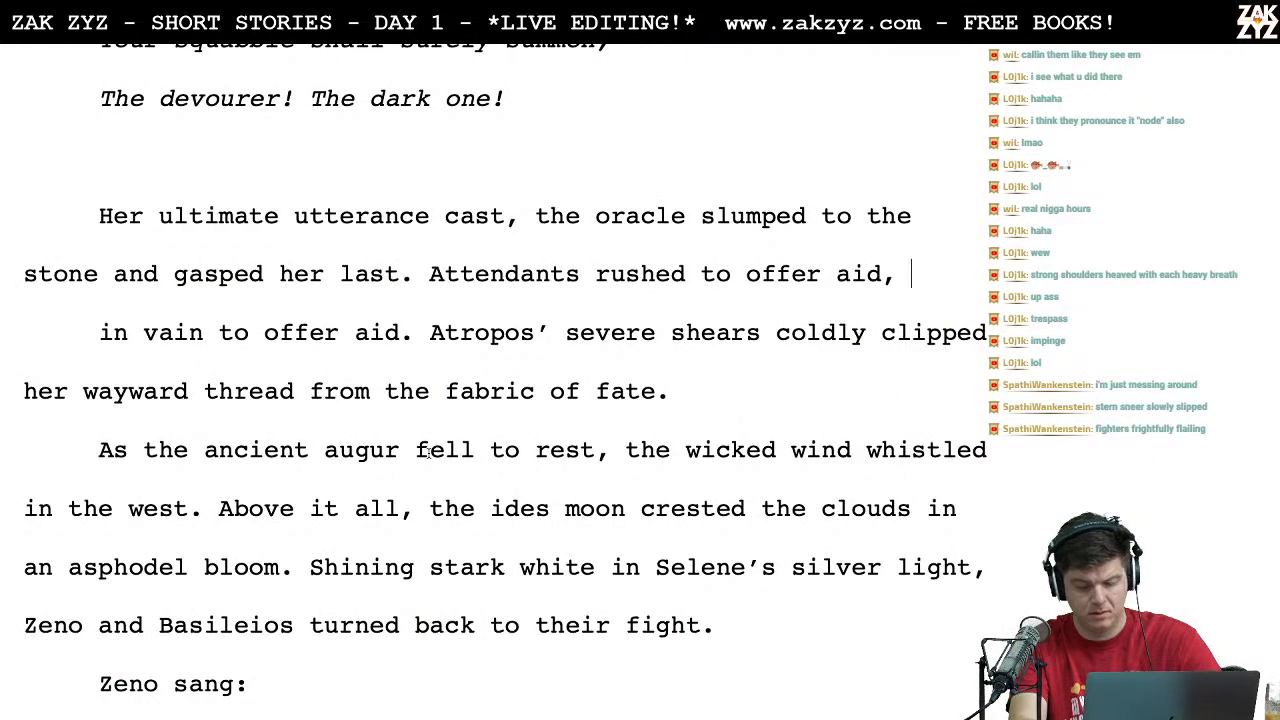
key(BackSpace)
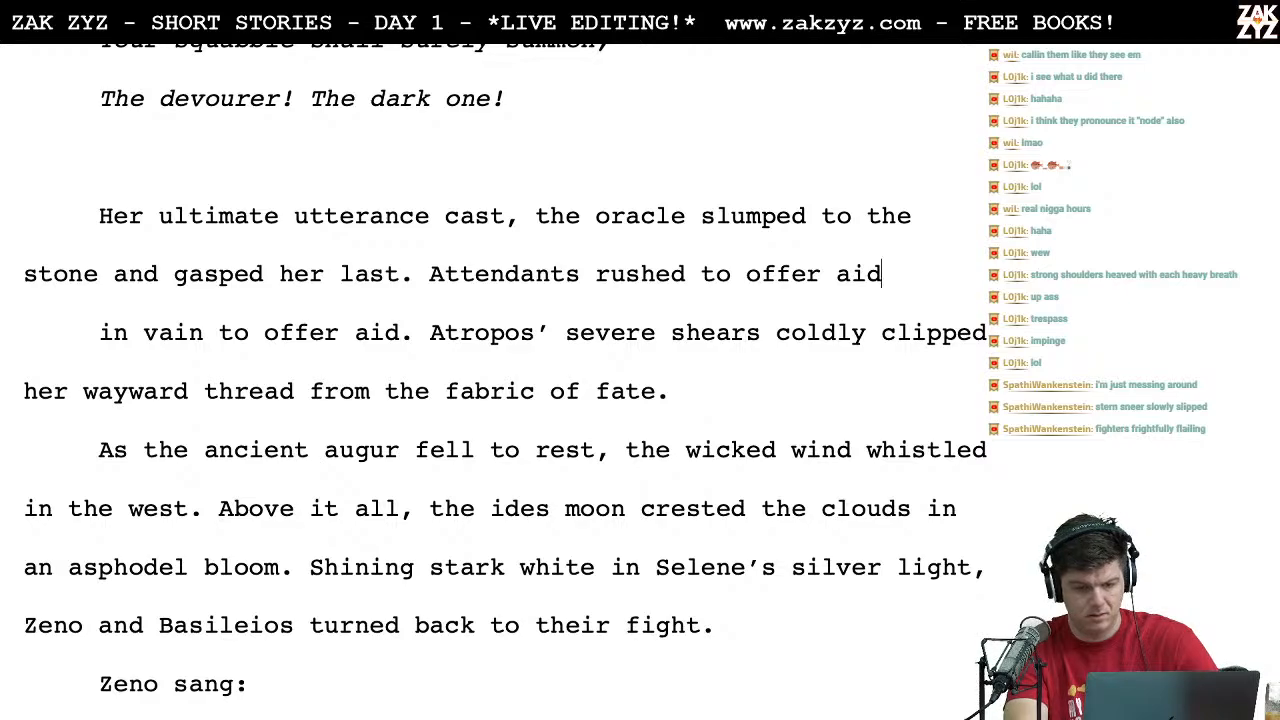
key(BackSpace)
key(BackSpace)
key(BackSpace)
text(fruitless aid)
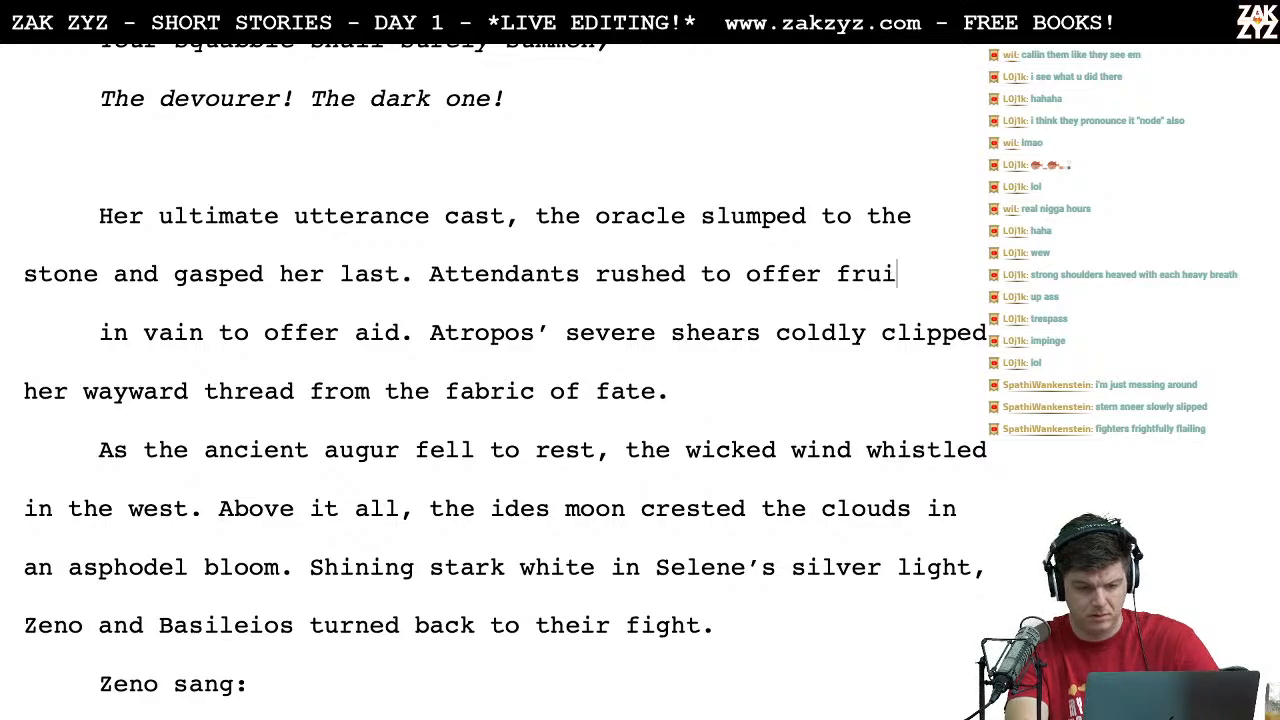
key(BackSpace)
key(BackSpace)
key(BackSpace)
key(BackSpace)
key(BackSpace)
key(BackSpace)
key(BackSpace)
key(BackSpace)
key(BackSpace)
key(BackSpace)
key(BackSpace)
key(BackSpace)
key(BackSpace)
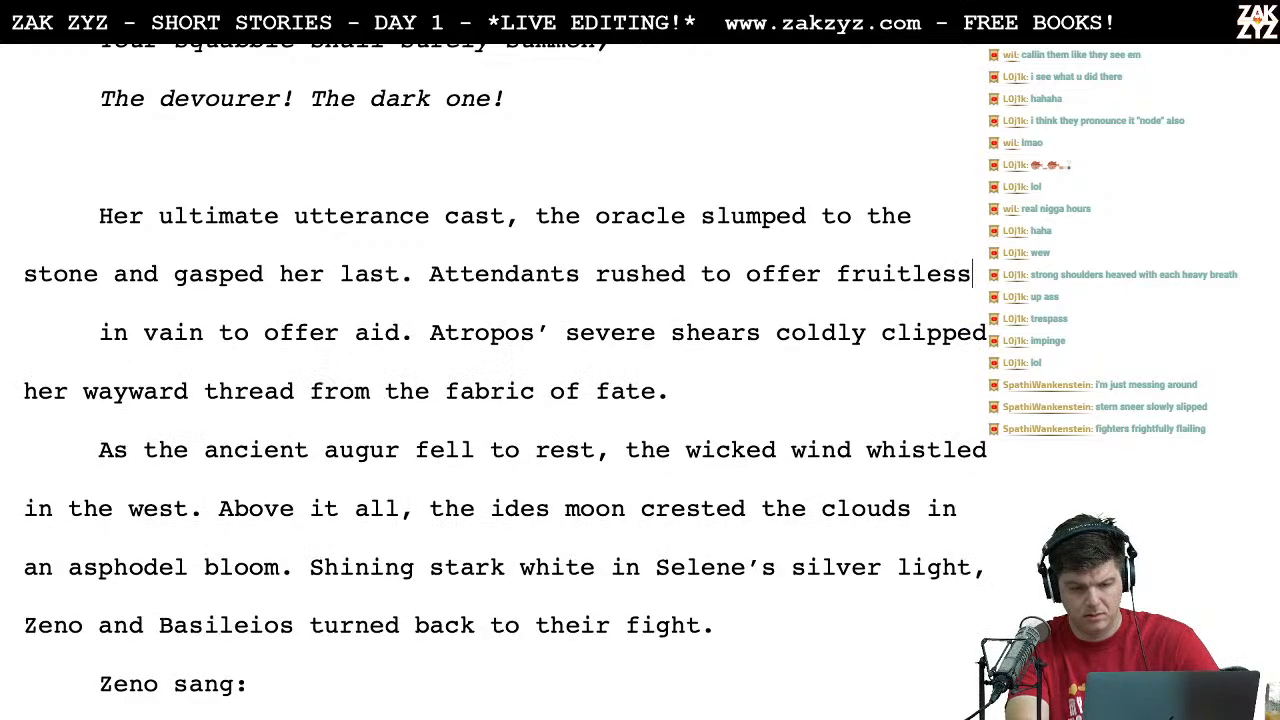
text(aids.)
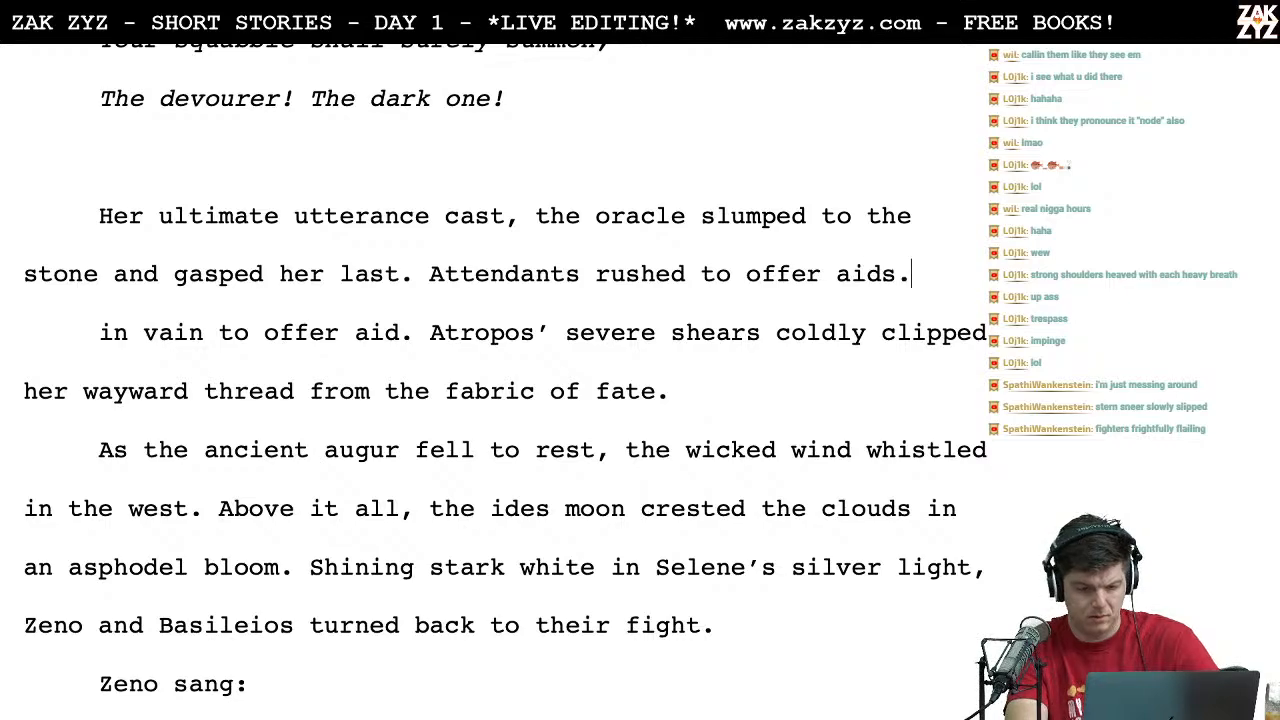
Step: Reword the sentence to "Attendants rushed to the auger aid." and rejoin the line starting "in vain to offer aid"
key(Home)
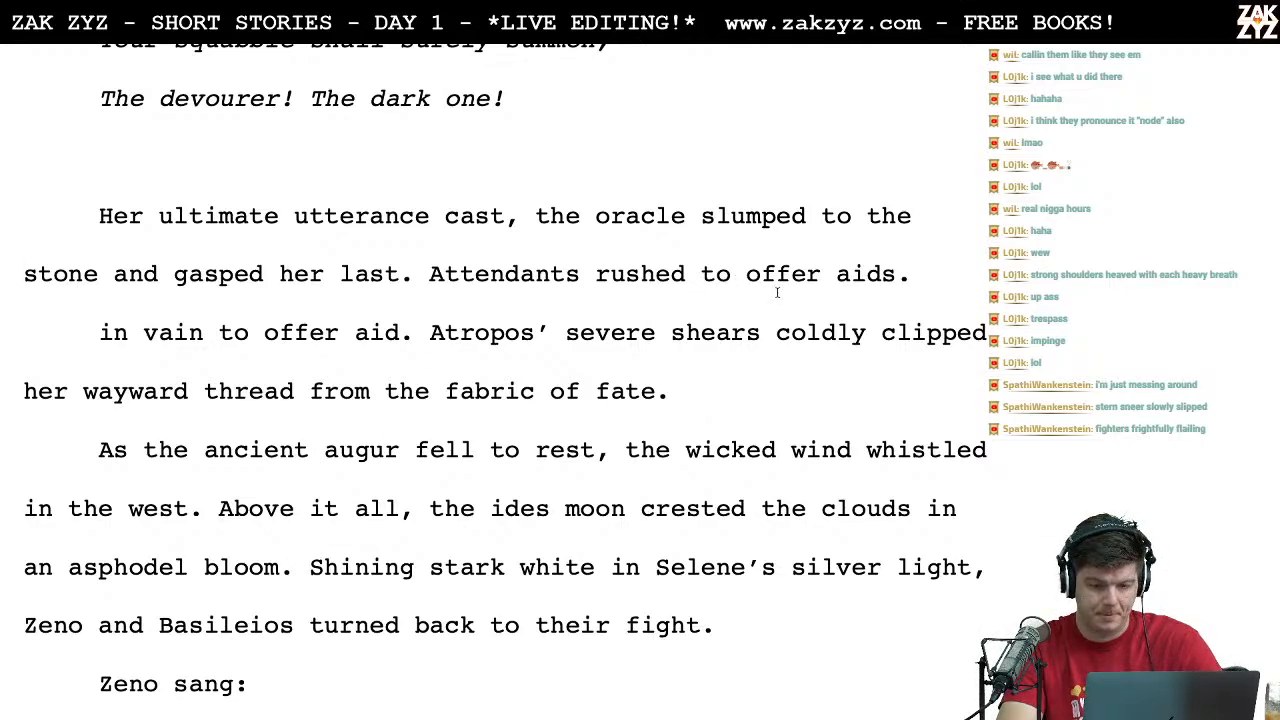
click(748, 276)
text(the auger aid)
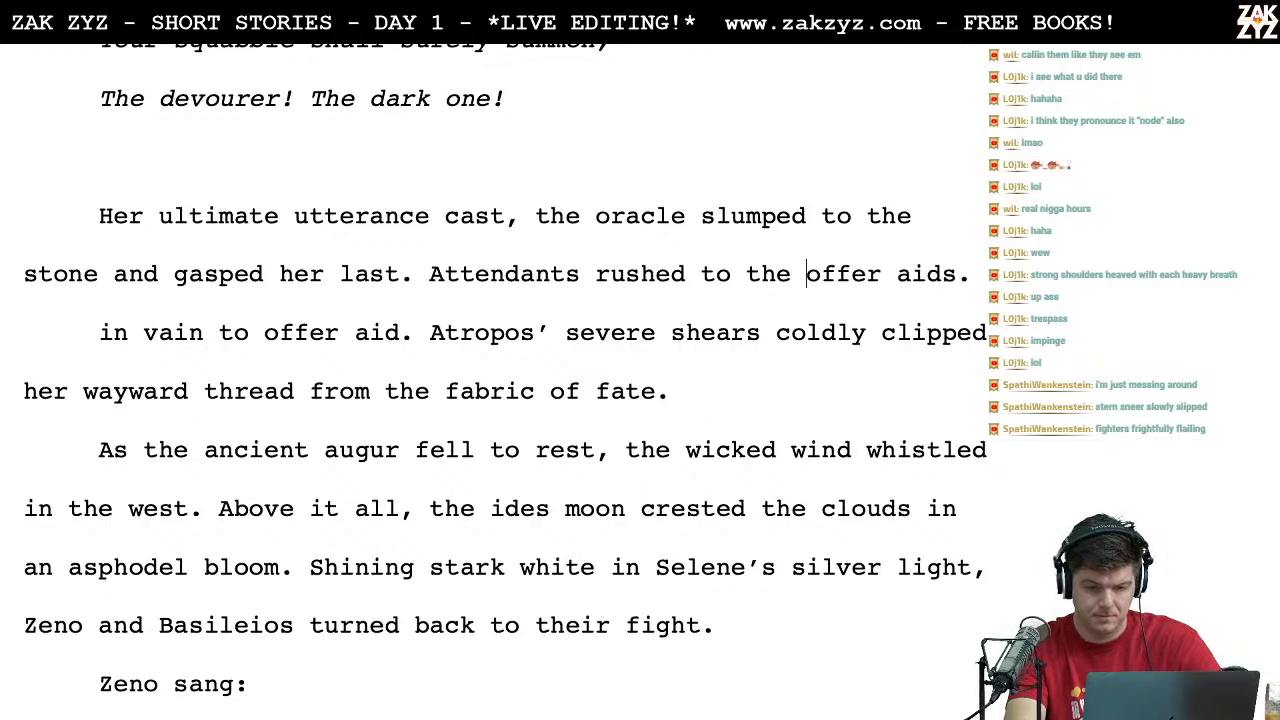
text(.)
key(shift+Down)
key(Delete)
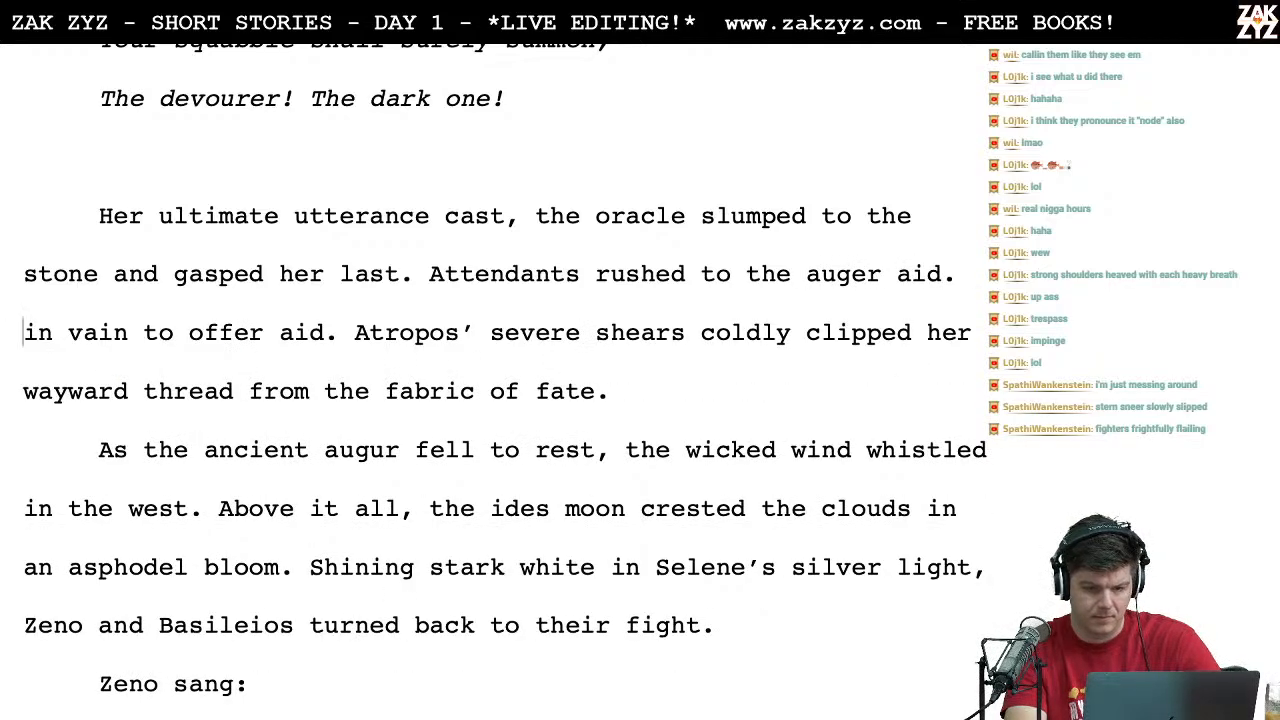
Step: Change "auger" to "augerer" in the attendants sentence
key(Left)
key(Left)
key(Left)
key(Left)
key(Left)
key(Left)
text(er)
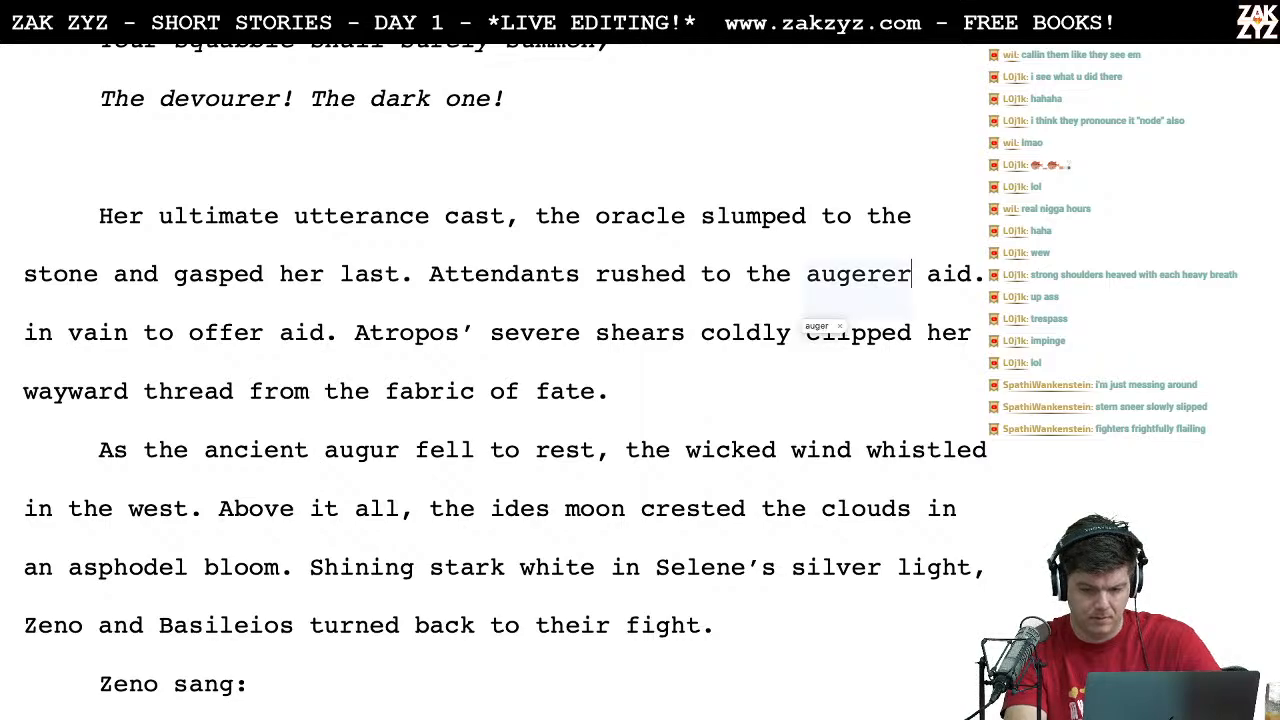
key(Right)
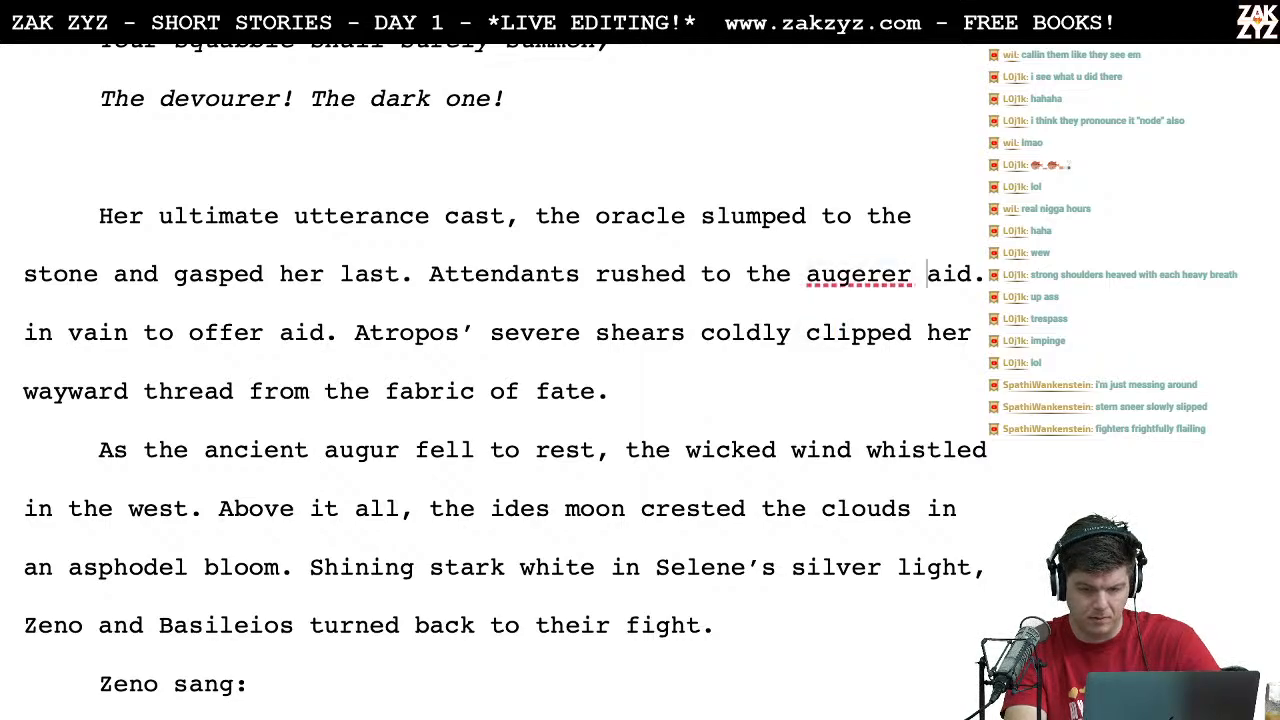
key(BackSpace)
Step: Switch to the browser and search Google for "augerer"
key(ctrl+Left)
key(ctrl+Left)
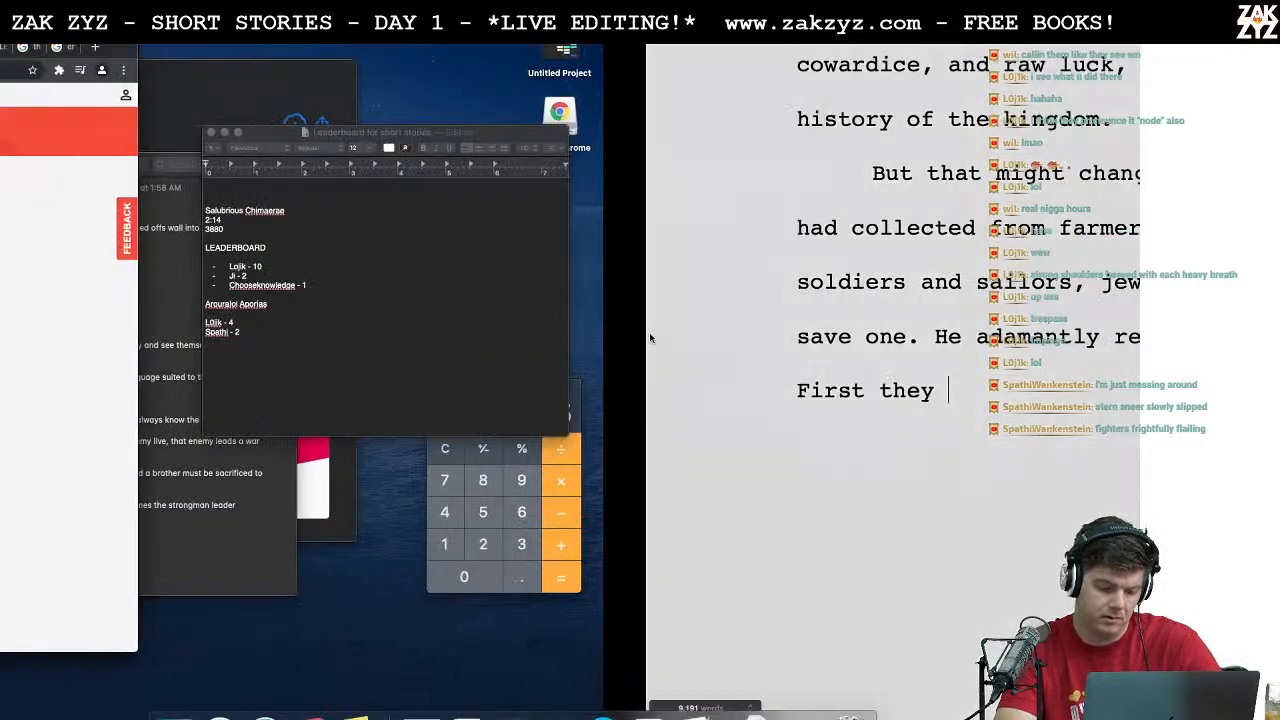
click(238, 72)
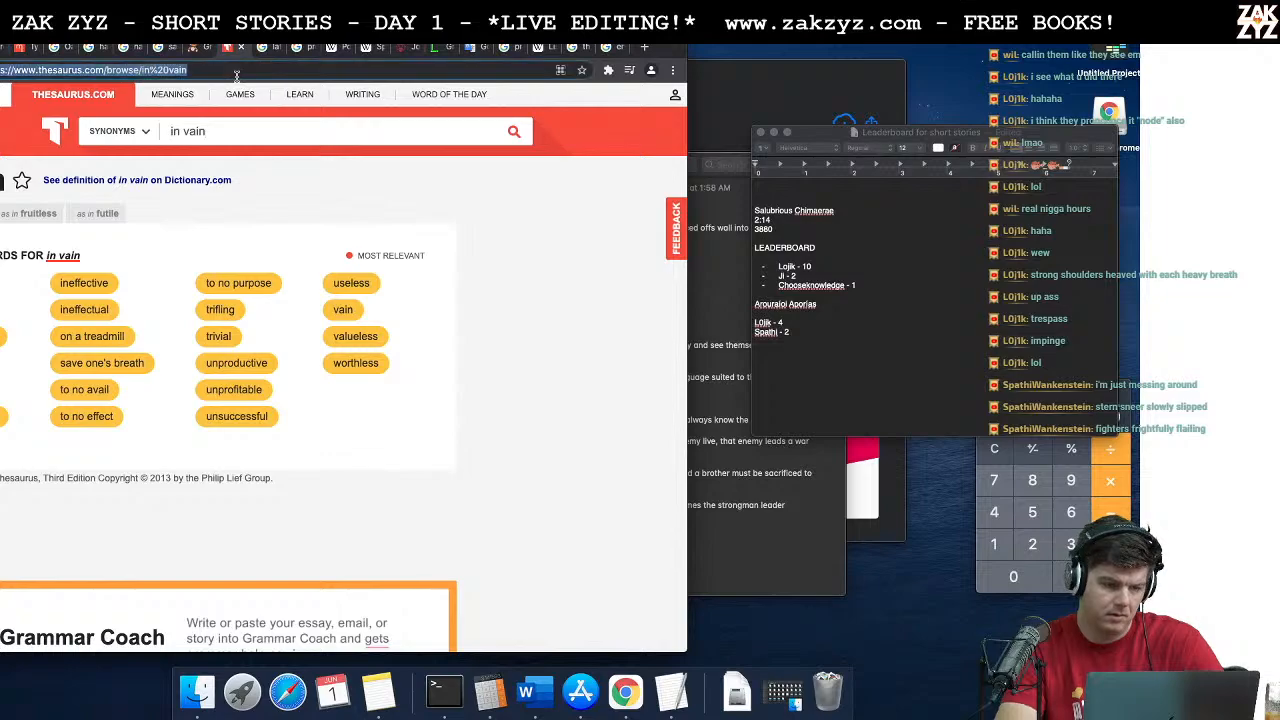
text(auger)
text(er)
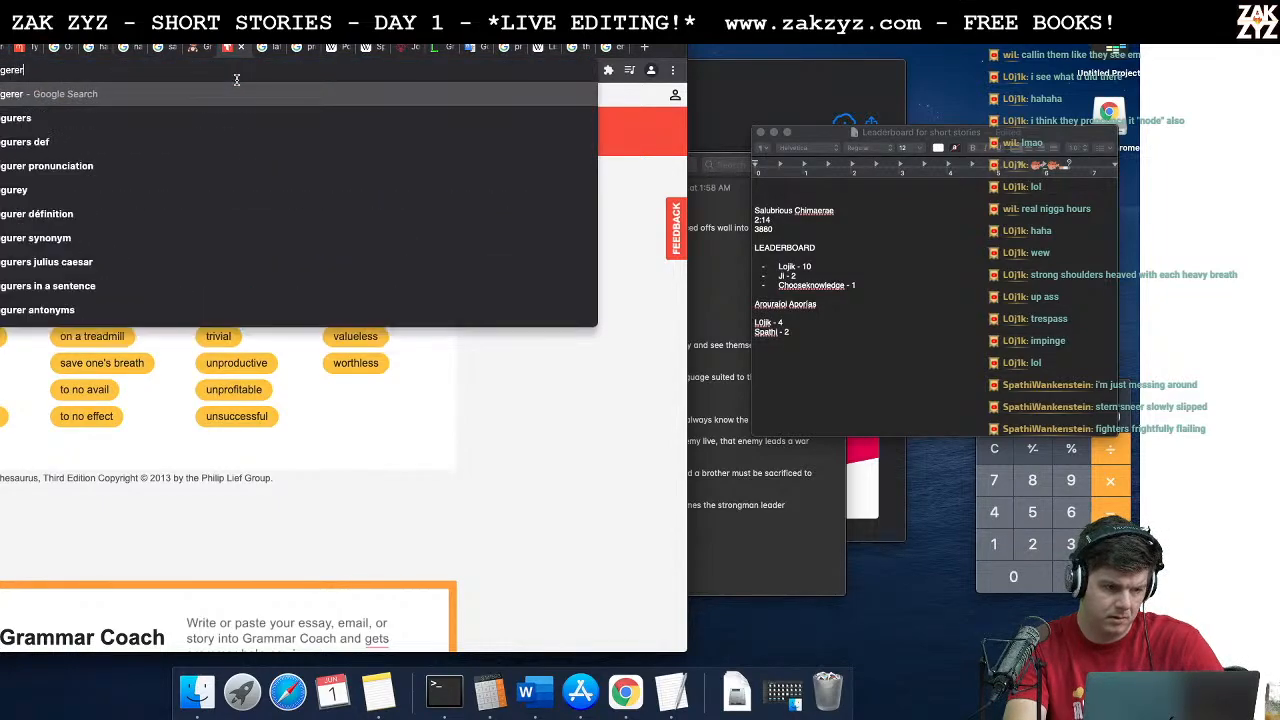
key(Return)
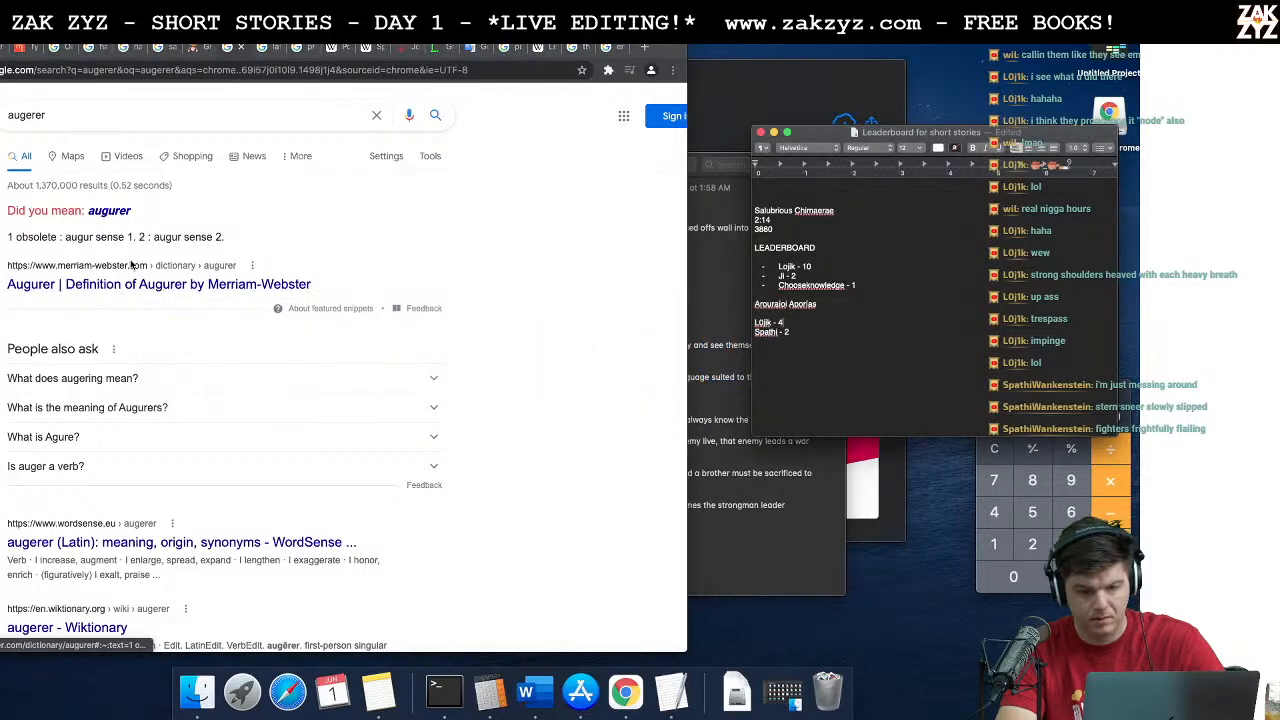
key(super+Tab)
key(super+Tab)
key(super+Tab)
key(super+Tab)
key(super+Tab)
key(super+Tab)
key(super+Tab)
key(super+Tab)
key(super+Tab)
key(super+Tab)
key(super+Tab)
key(super+Tab)
key(super+Tab)
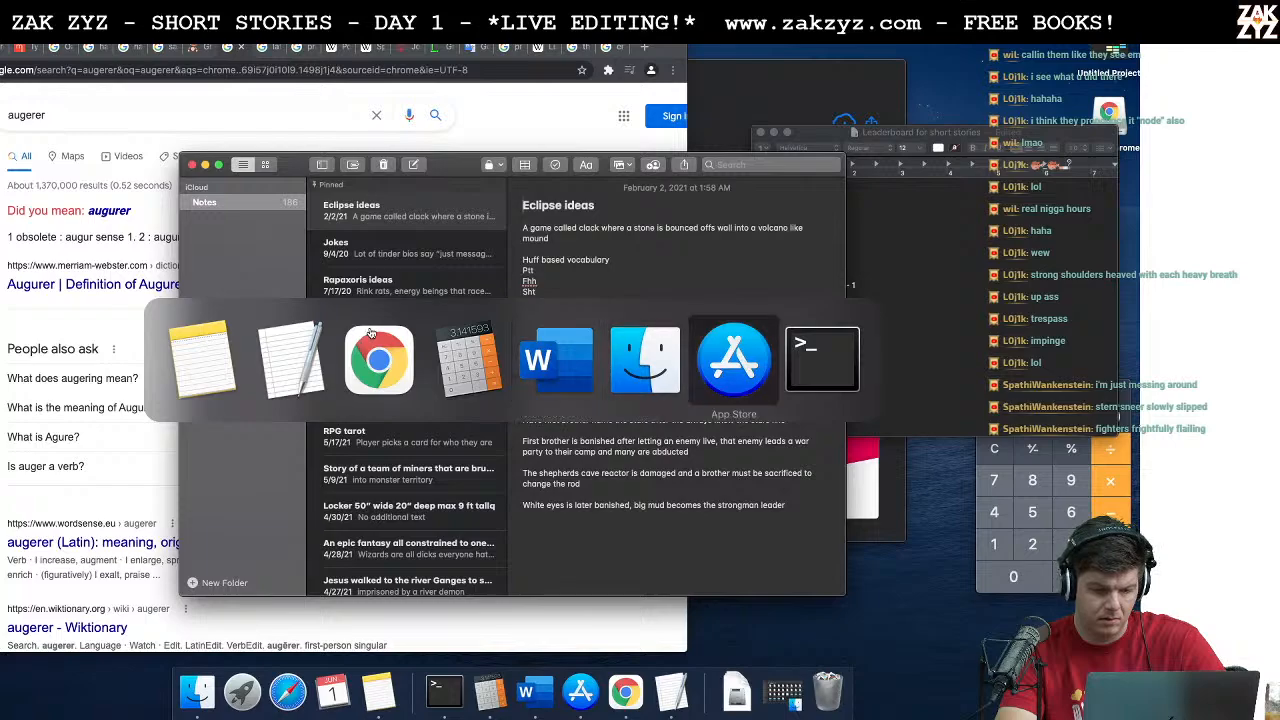
key(super+Tab)
key(super+Tab)
key(super+Tab)
key(super+Tab)
key(super+Tab)
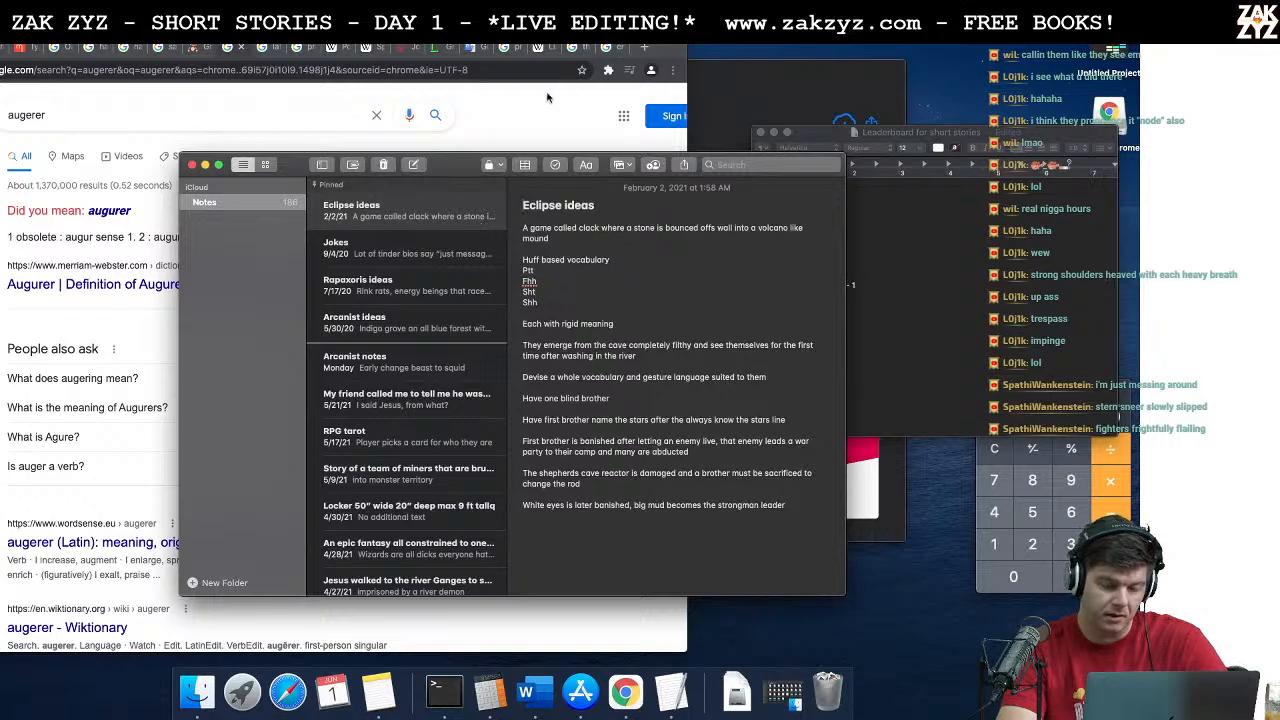
Step: Launch Pages and open the story document "SS - ZYZ - Arouraíoi Aporías"
key(super+space)
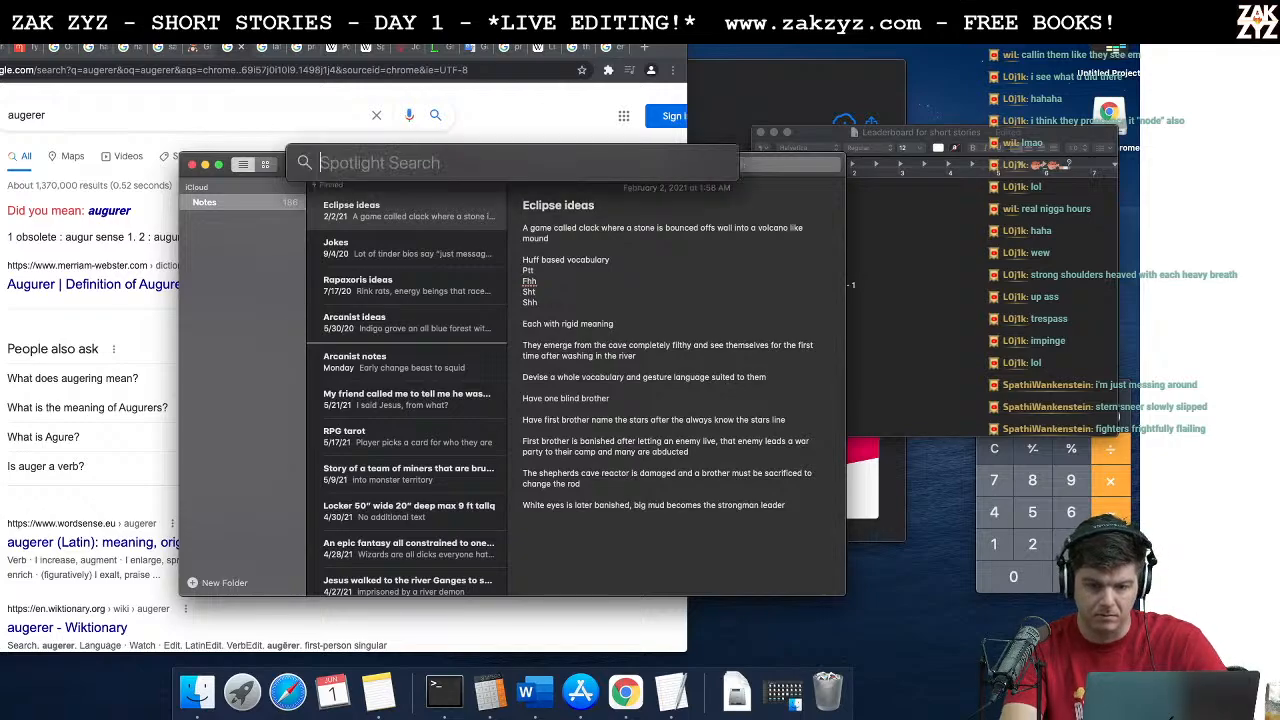
text(pa)
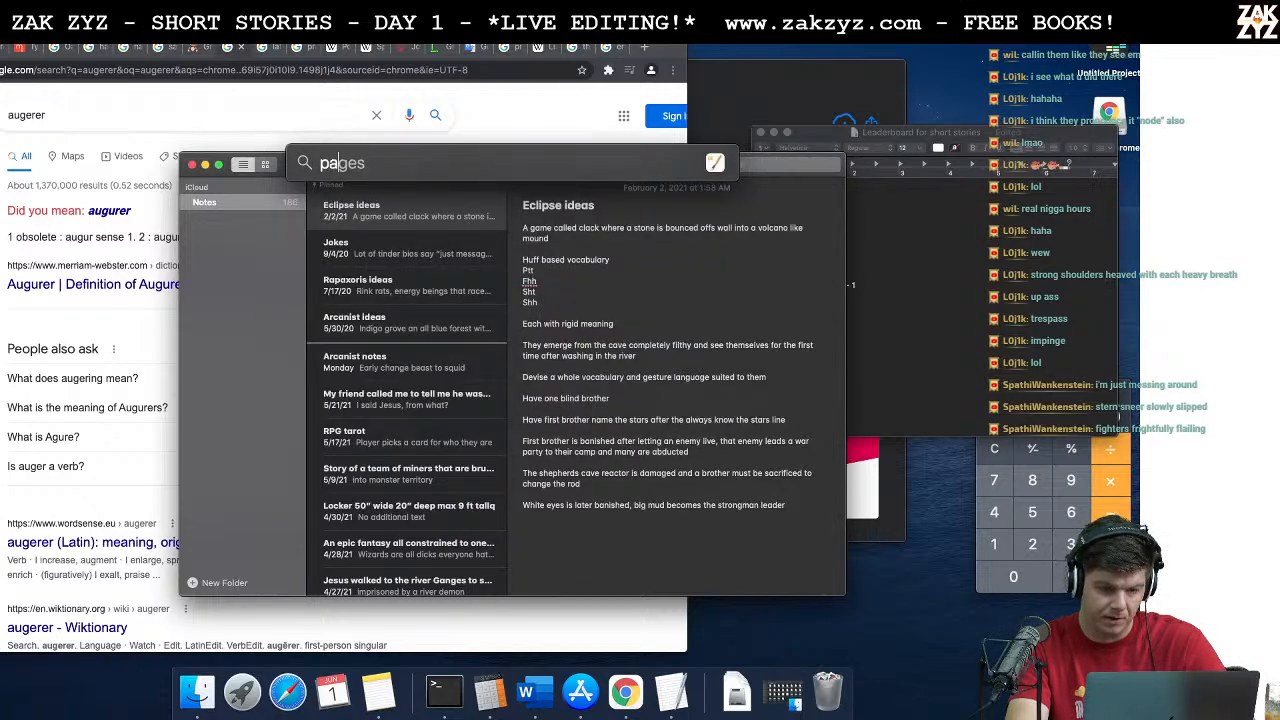
key(Return)
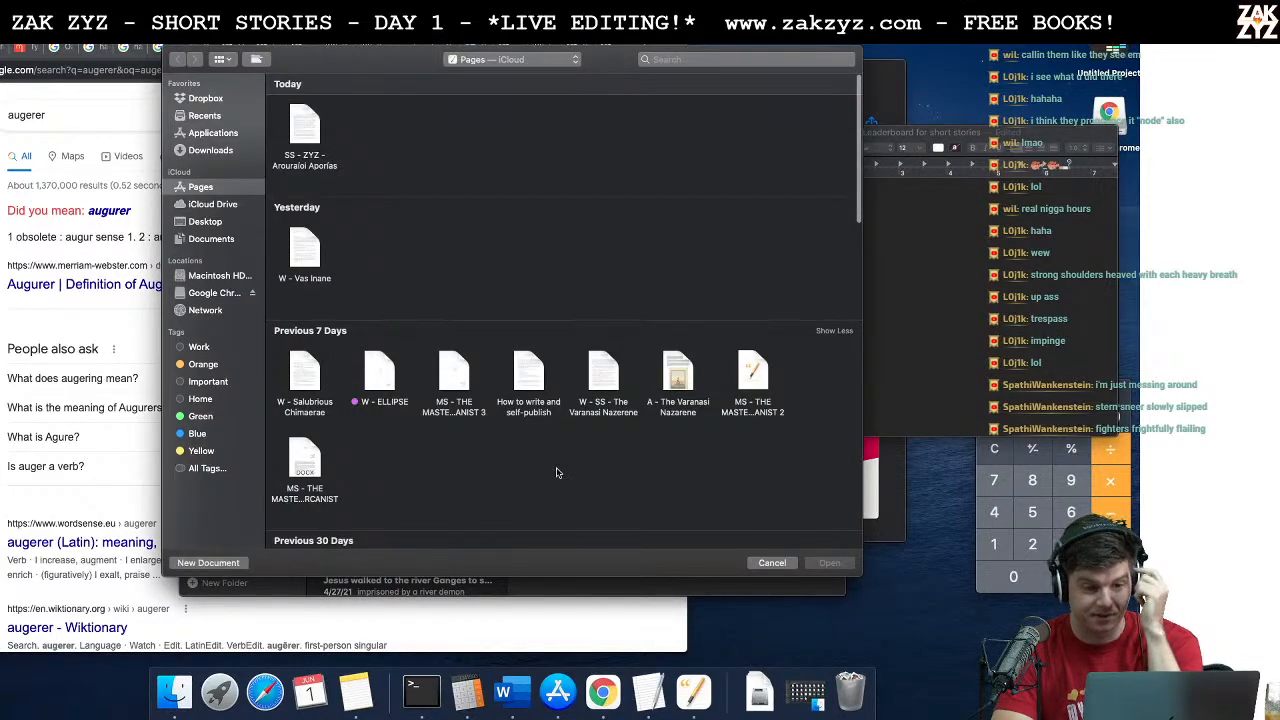
double_click(306, 138)
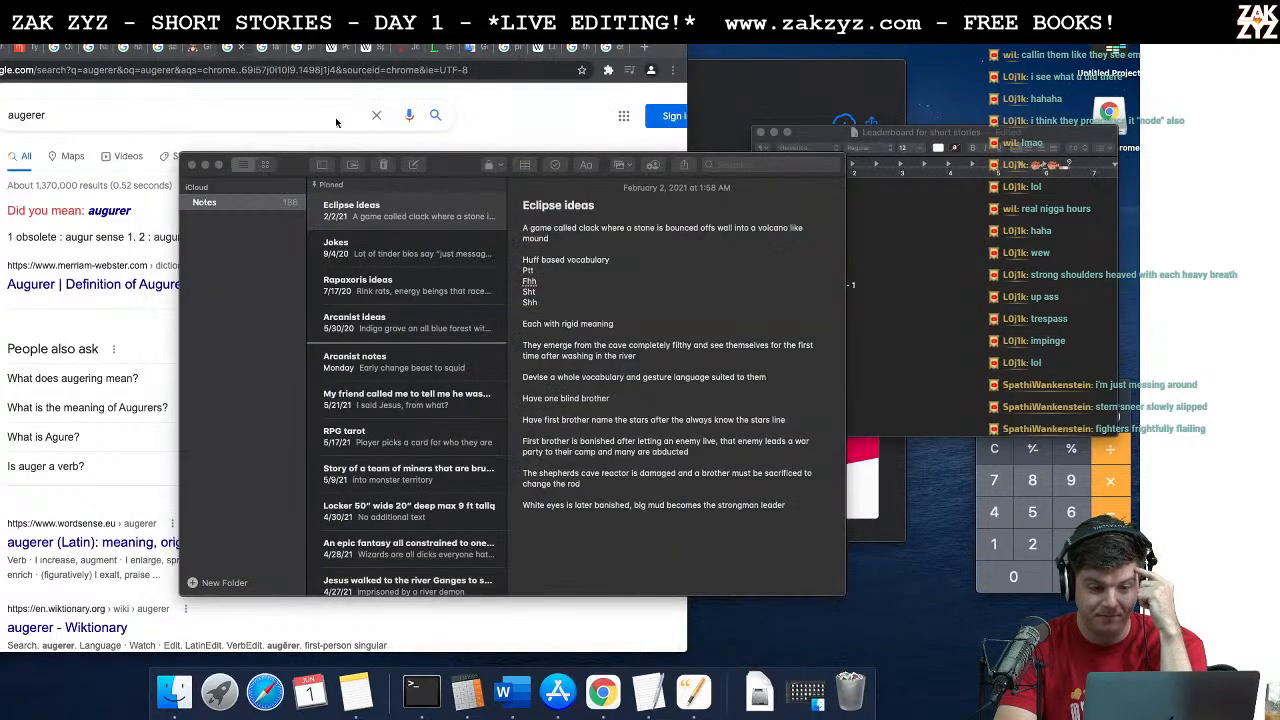
Step: Correct the spelling of "augerer" to "augurer" in the attendants sentence
scroll(627, 356, down, 1)
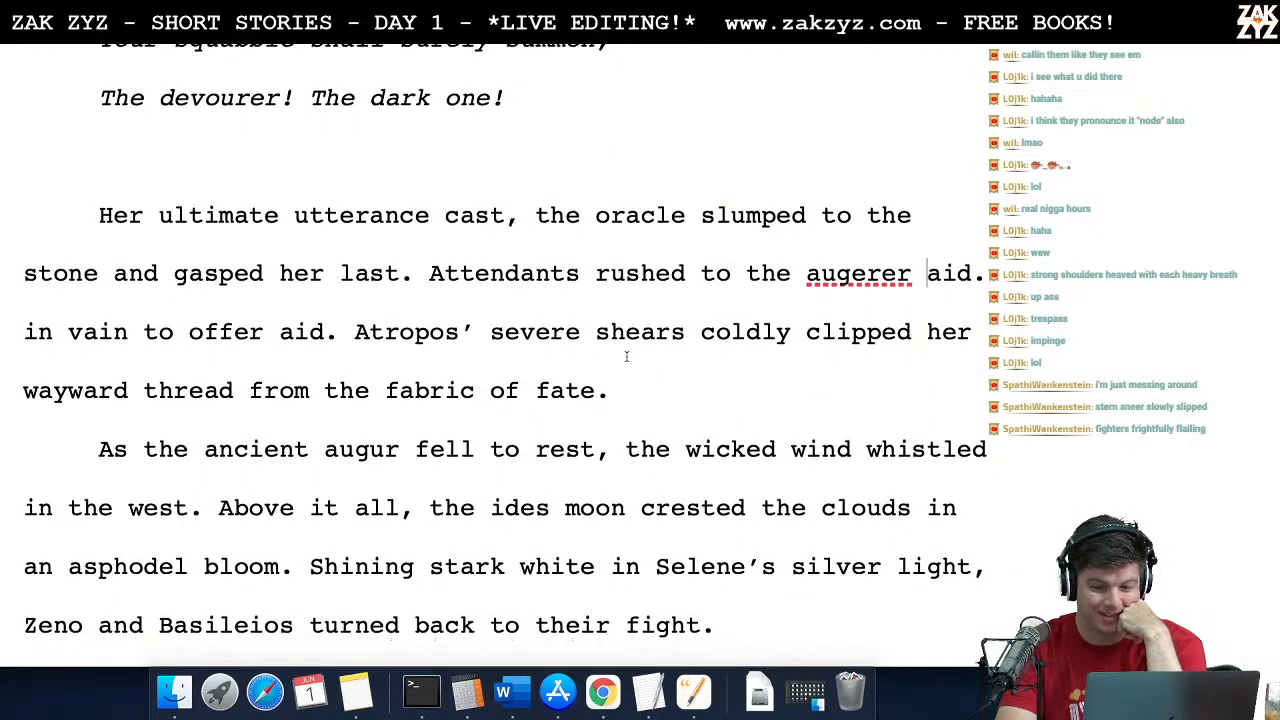
scroll(627, 356, up, 1)
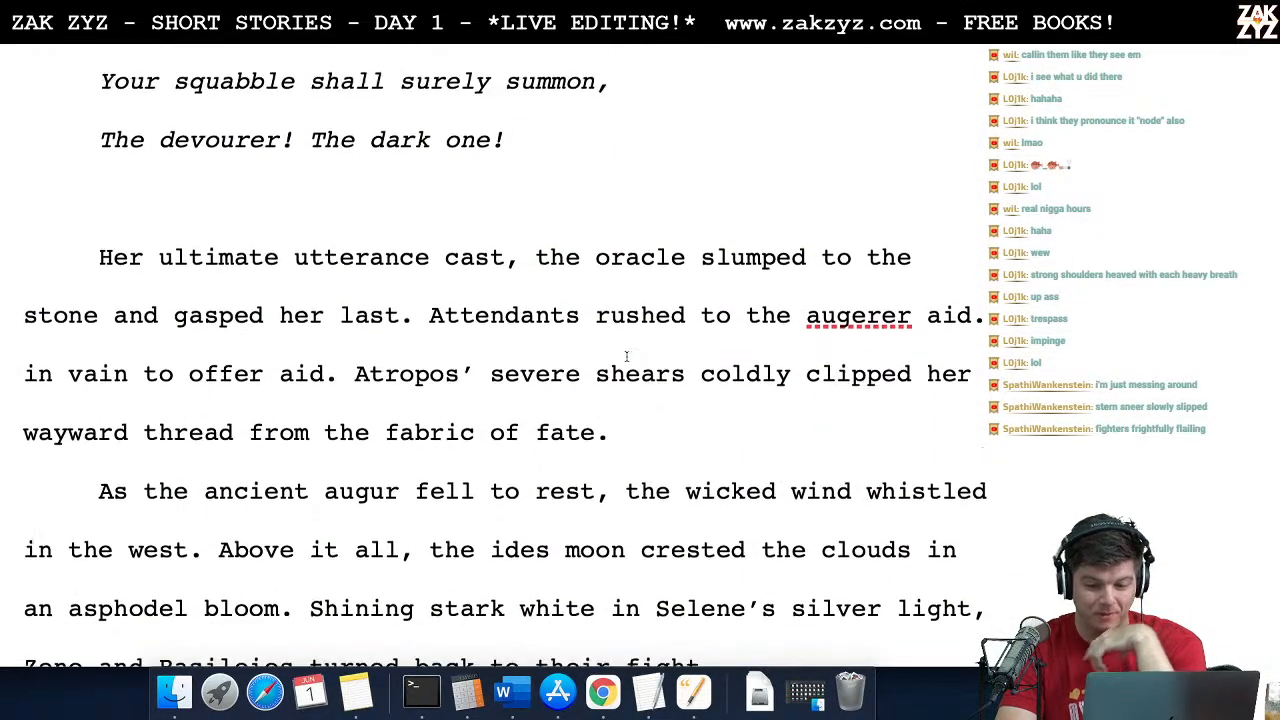
click(866, 316)
key(BackSpace)
text(i)
key(BackSpace)
text(u)
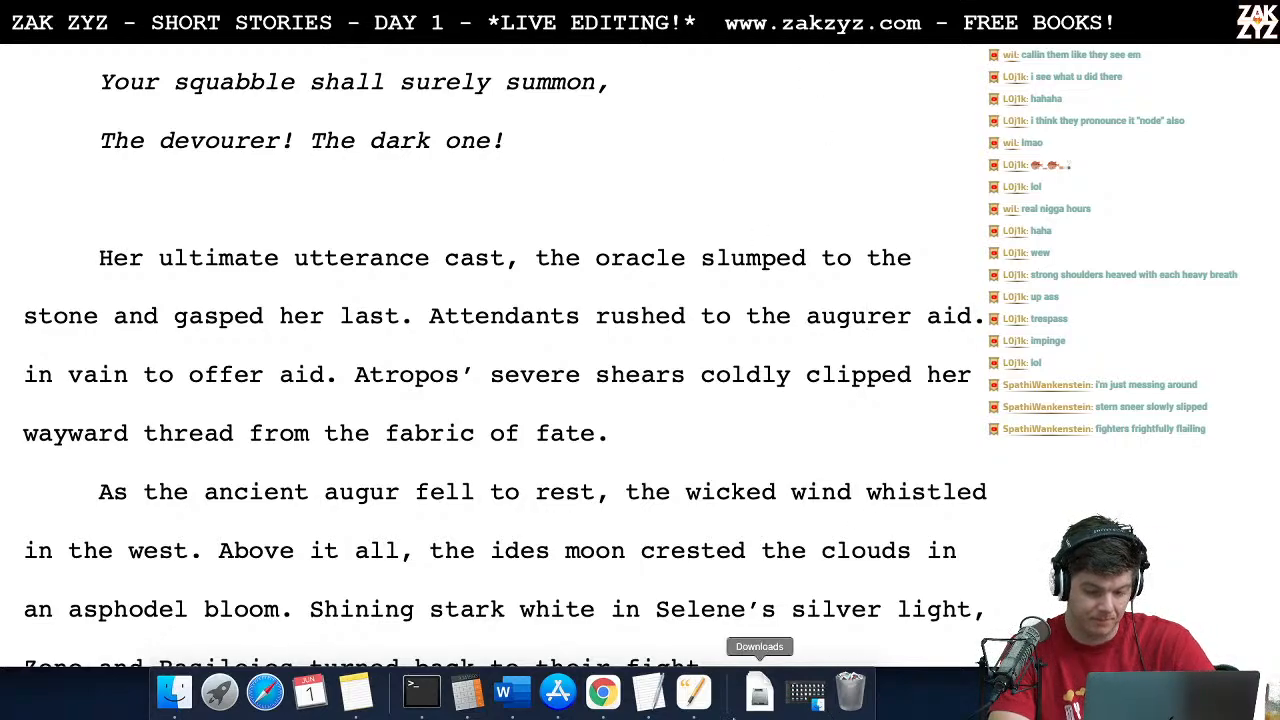
right_click(683, 706)
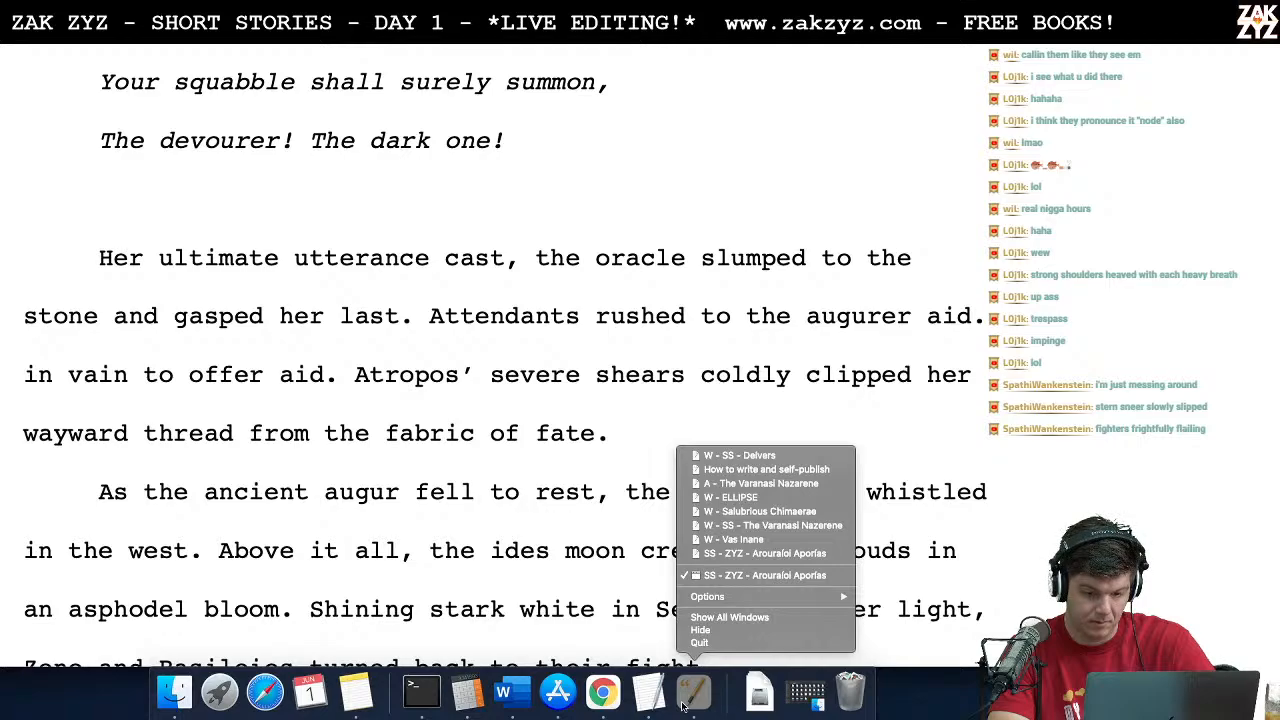
click(566, 517)
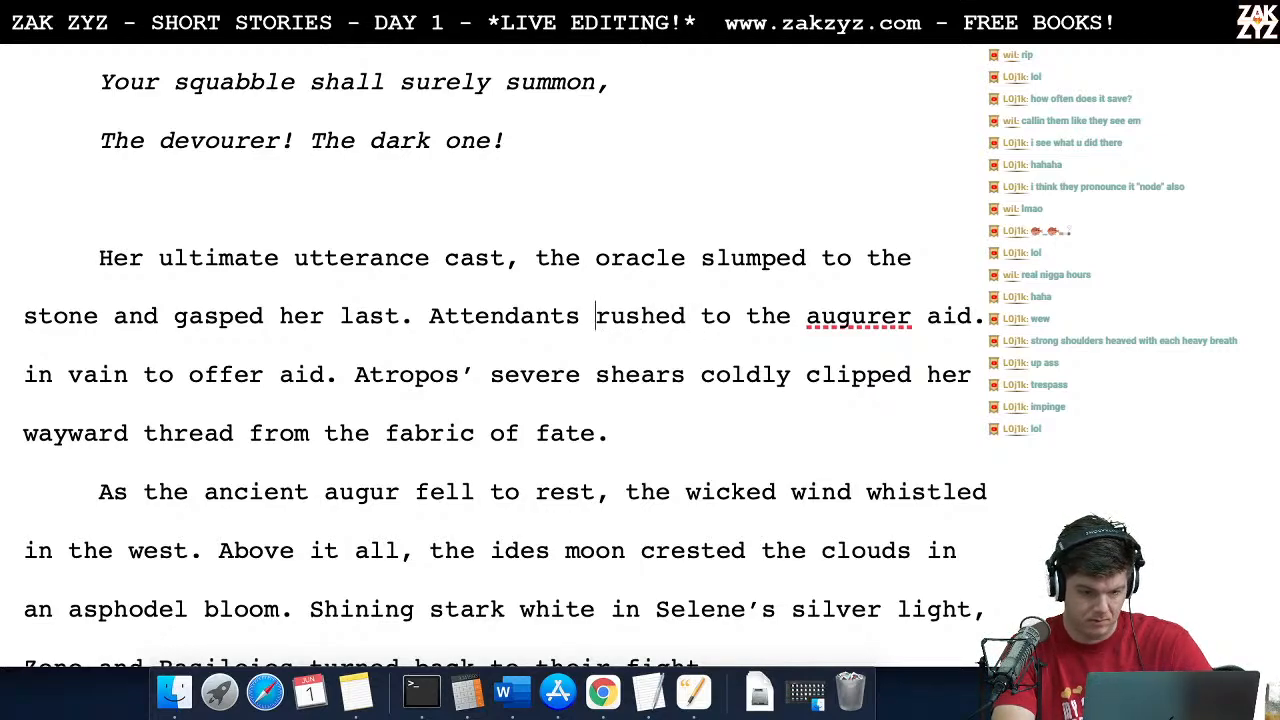
Step: Break the line before "rushed to the augurer aid" and insert "attempted to aid the augerur," after "Attendants"
key(Return)
key(Left)
text(attep)
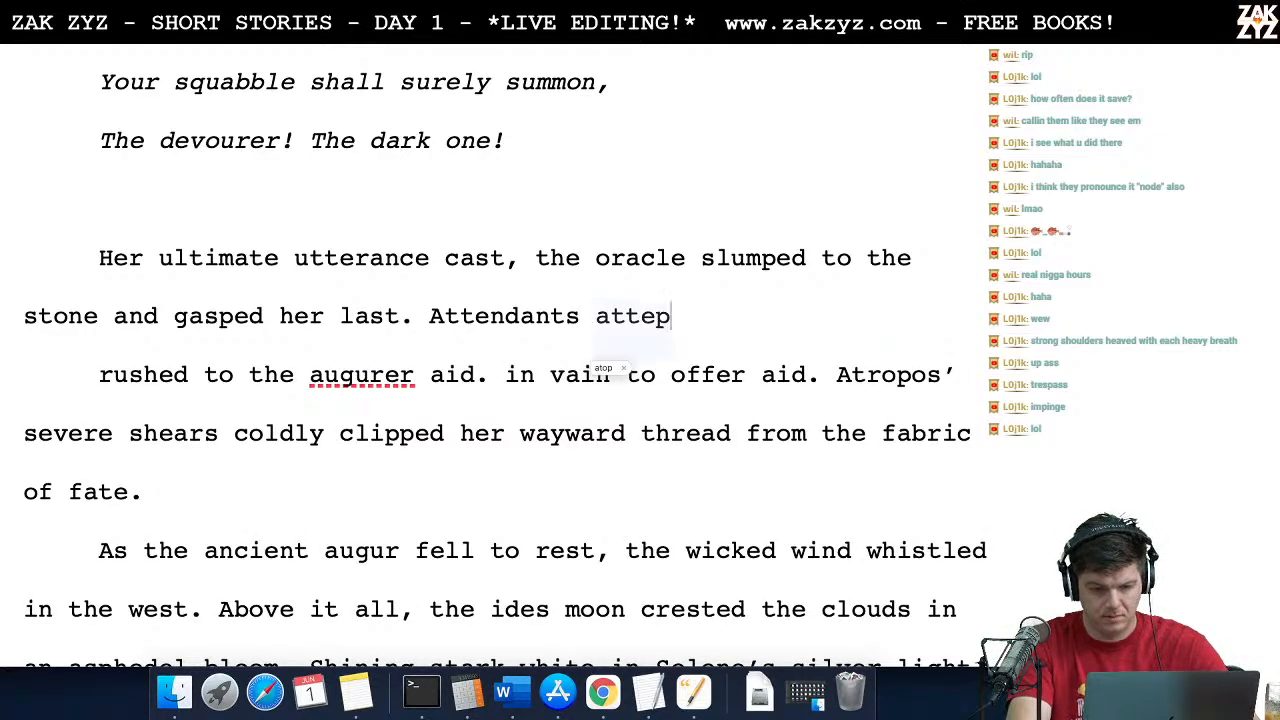
key(BackSpace)
text(mpe)
key(BackSpace)
text(t)
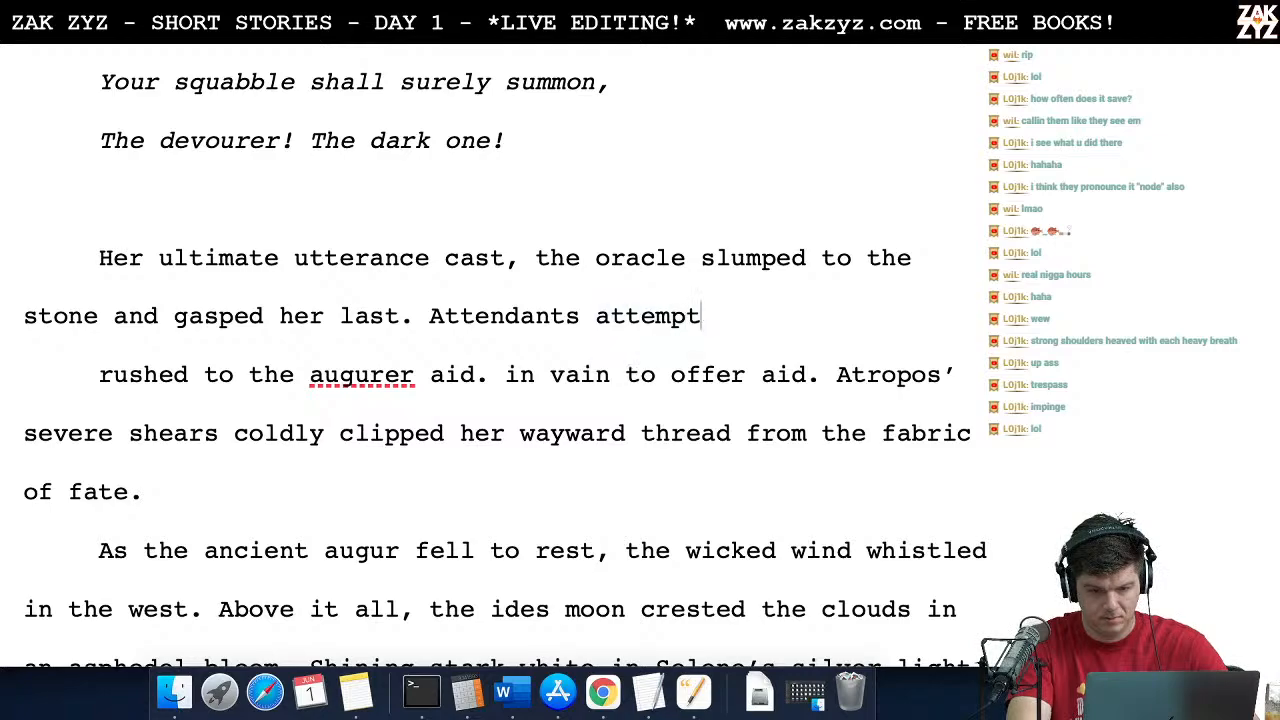
text(ed to aid the aug)
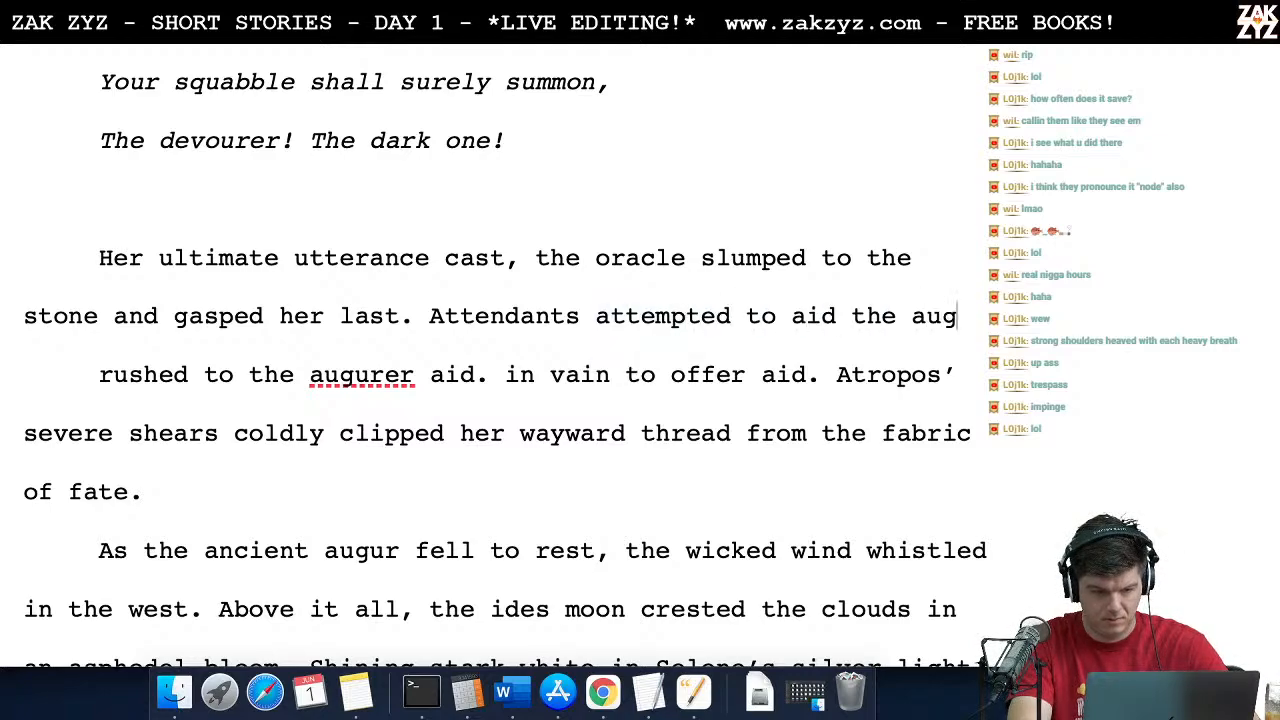
text(erur,)
key(BackSpace)
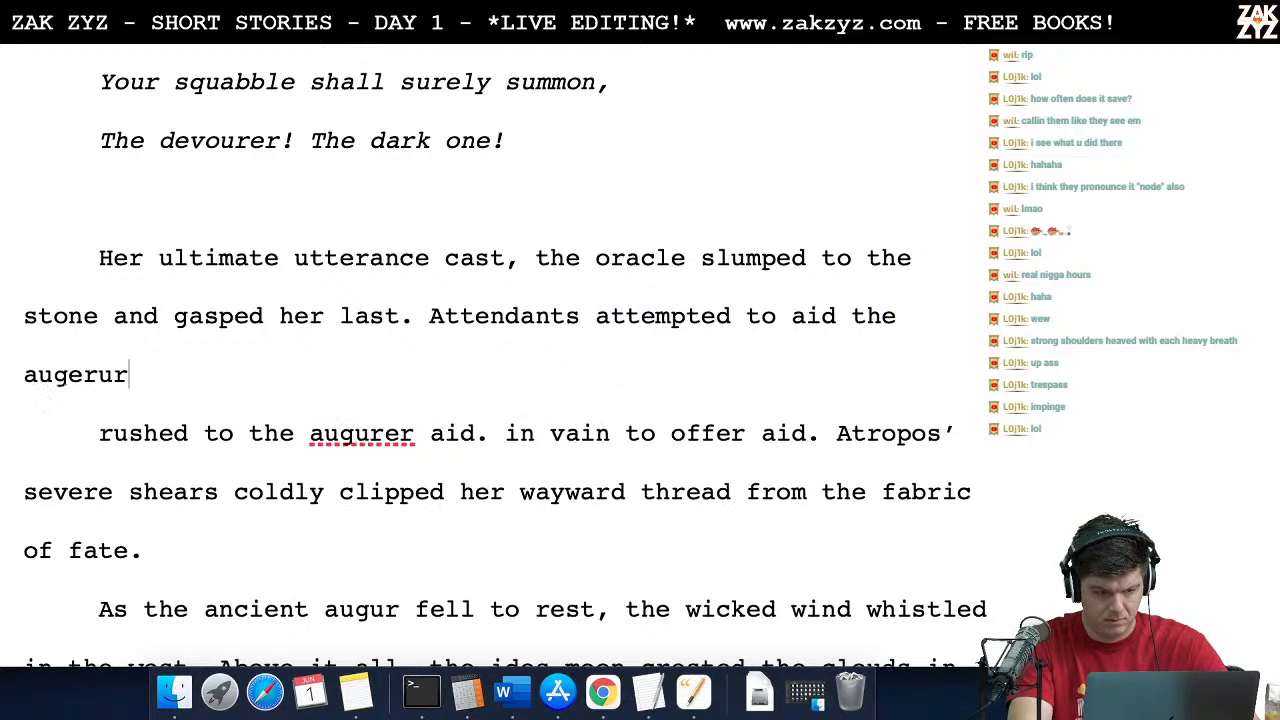
Step: Switch to Chrome and close the old research tabs, including the white marble article and the Latin-English translator search
key(super+Tab)
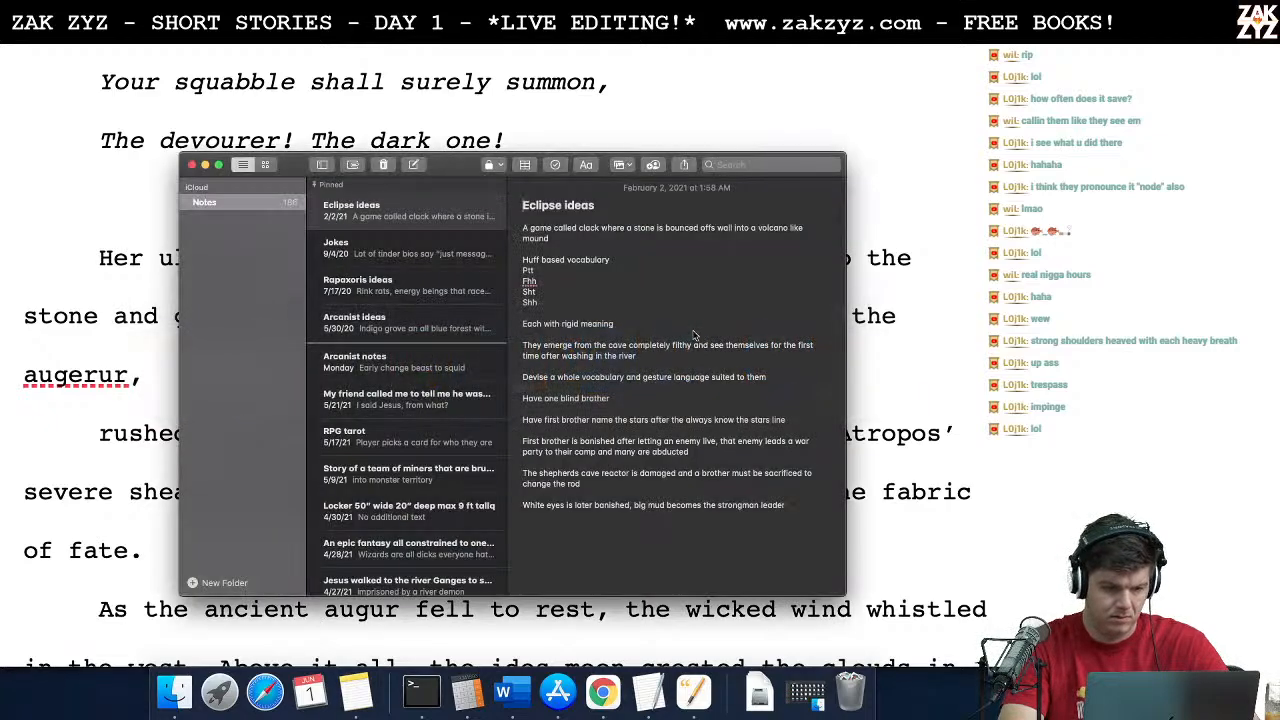
key(super+Tab)
key(super+Tab)
key(super+Tab)
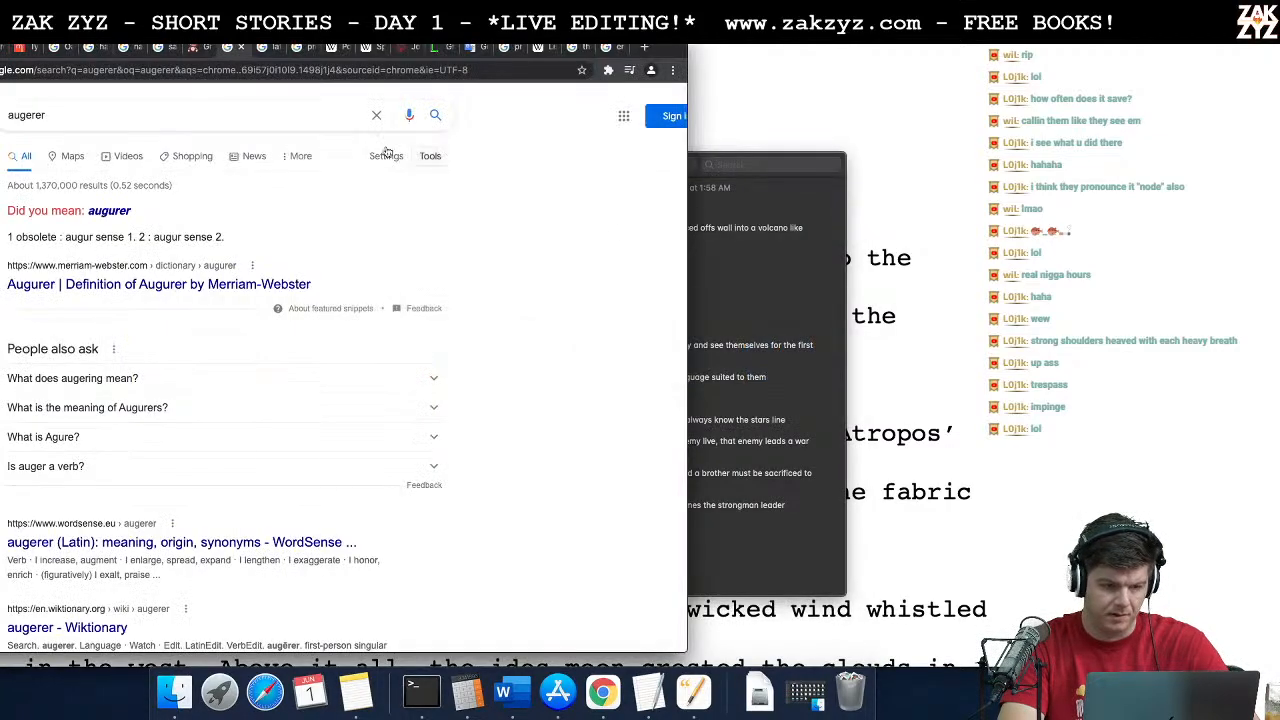
click(194, 114)
text(v)
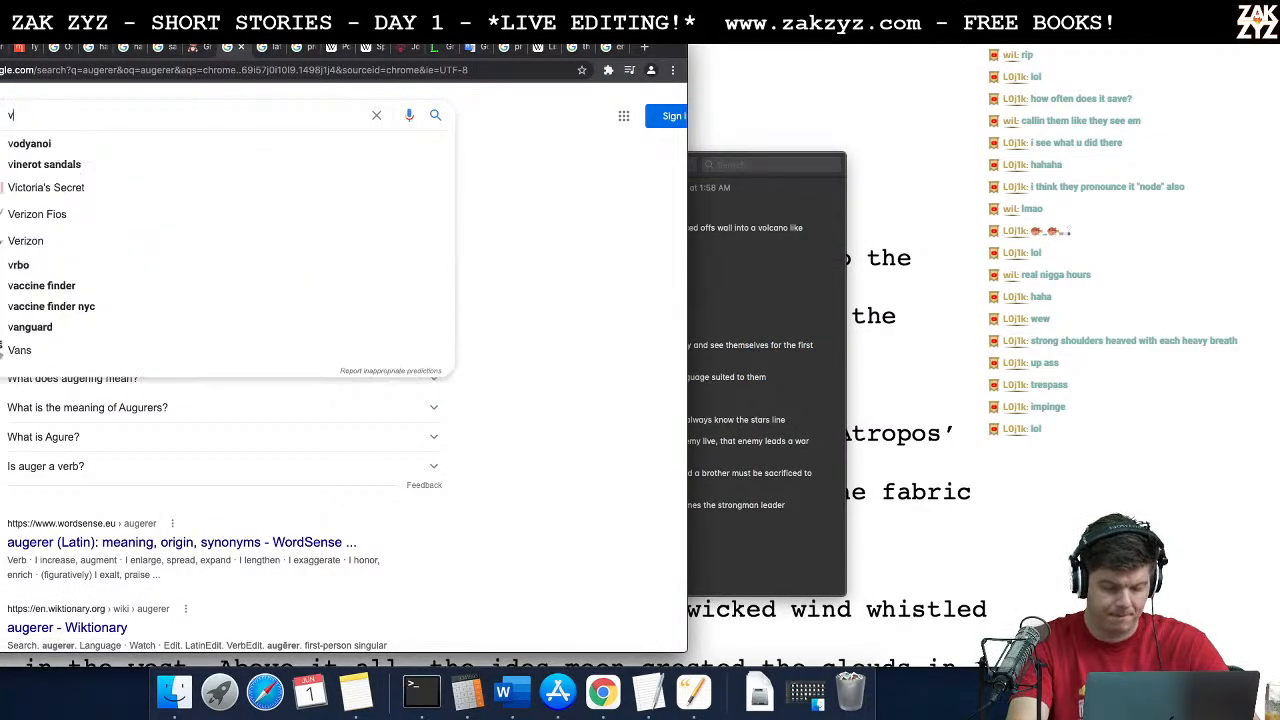
click(28, 49)
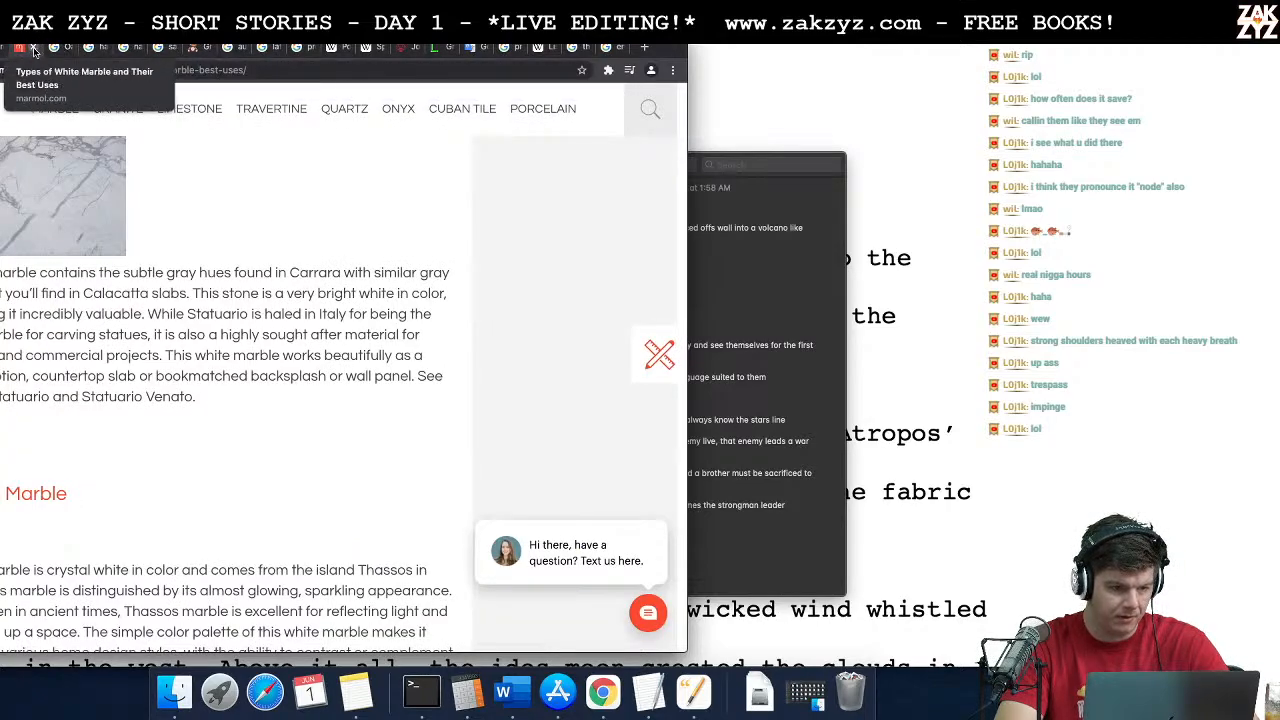
click(34, 48)
click(34, 48)
click(34, 48)
click(34, 48)
click(34, 48)
click(34, 48)
click(34, 48)
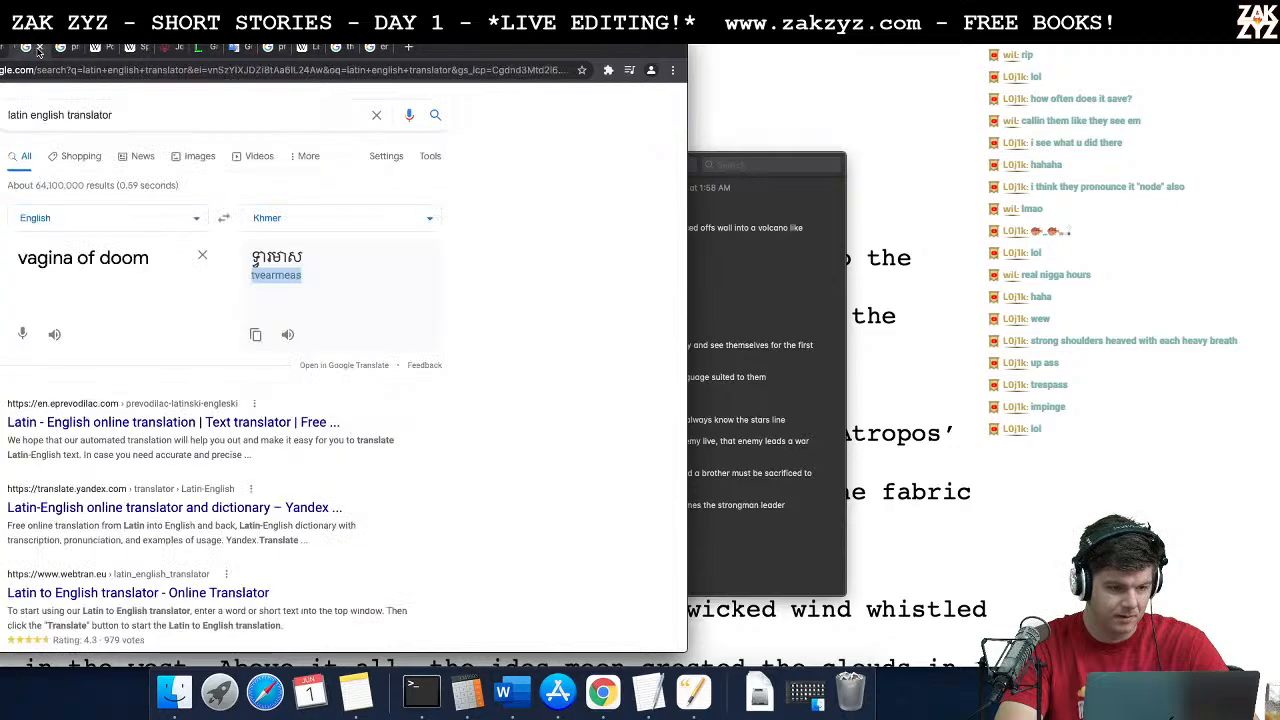
click(34, 48)
click(34, 48)
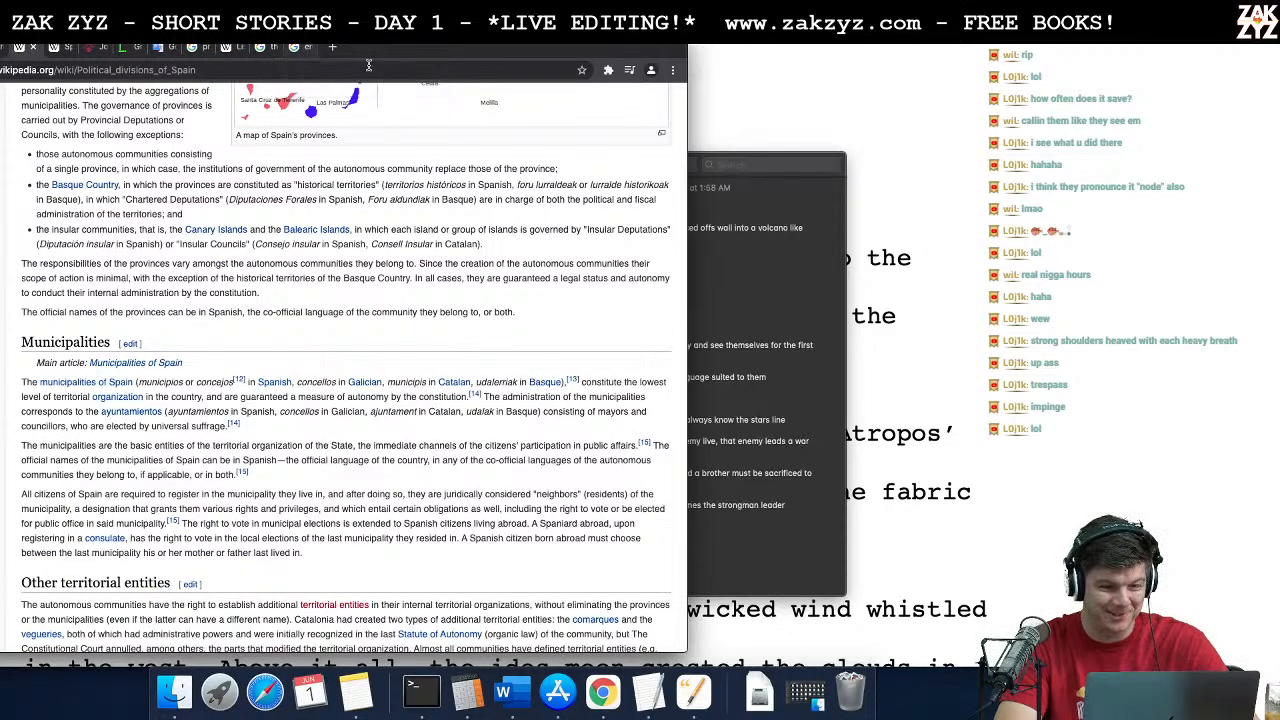
Step: Open Thesaurus.com in a new tab and look up synonyms for "vainly"
key(ctrl+t)
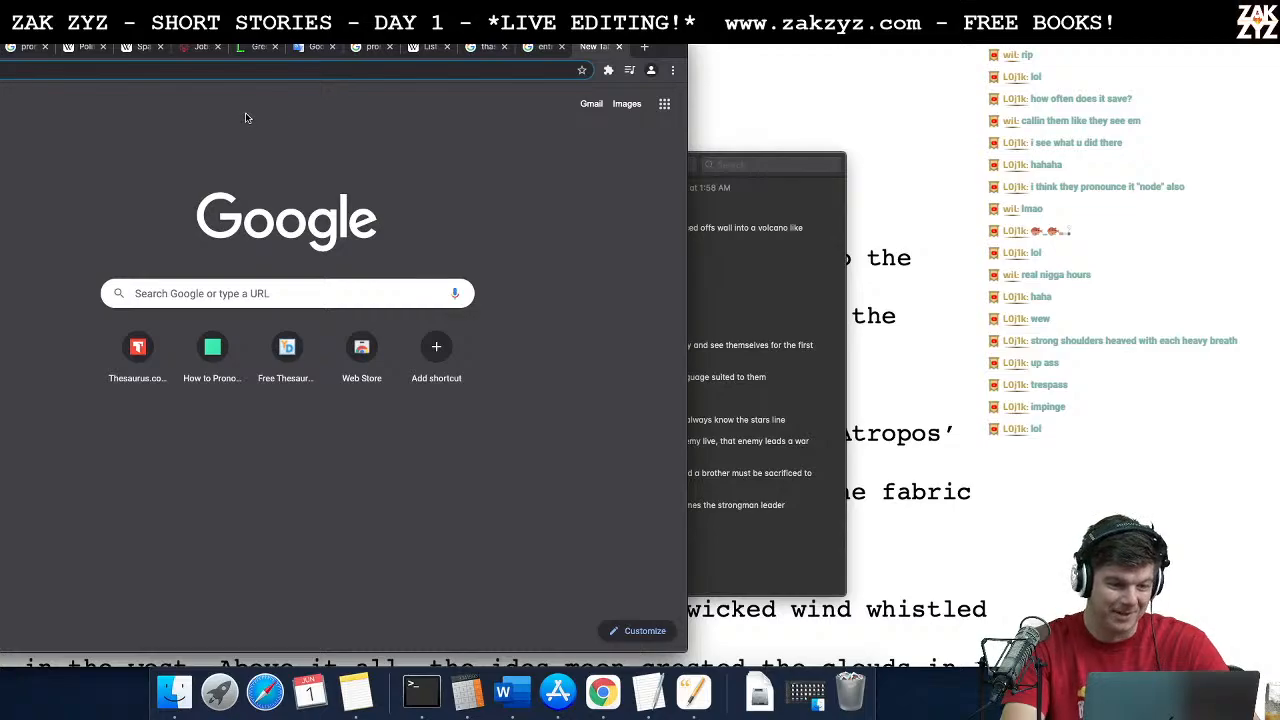
text(thes)
key(Return)
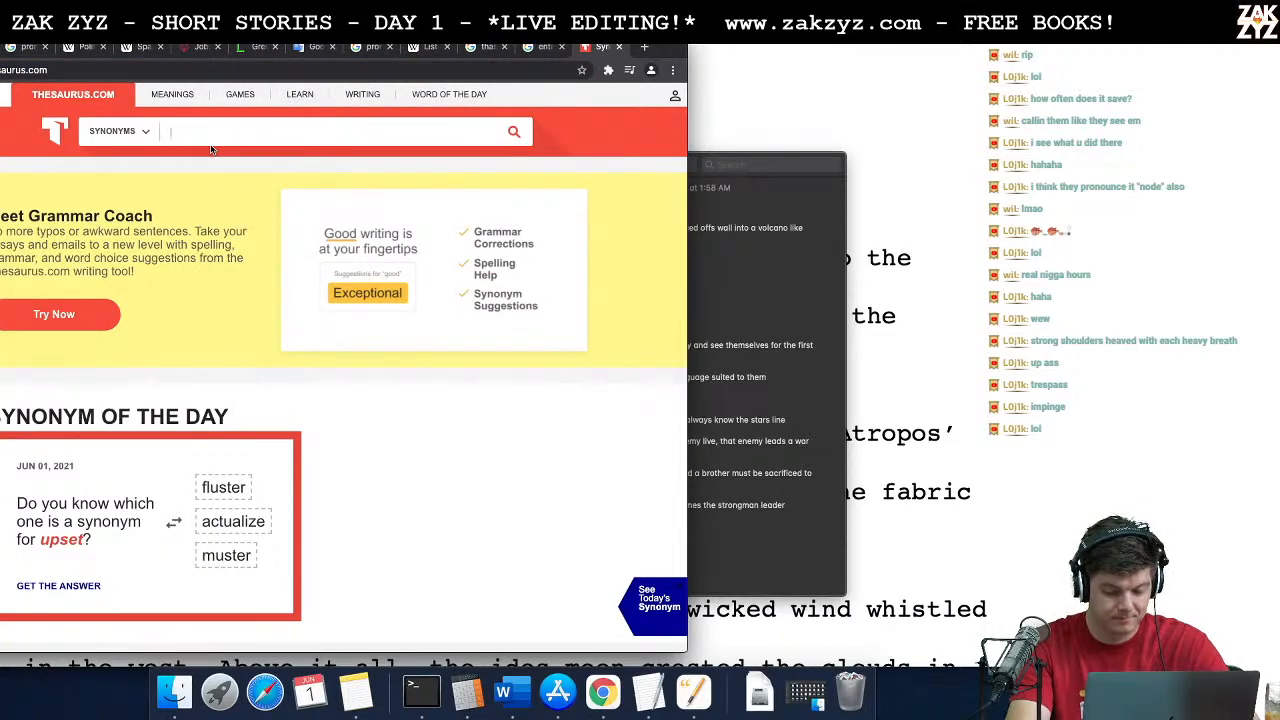
key(BackSpace)
key(BackSpace)
key(BackSpace)
text(vain)
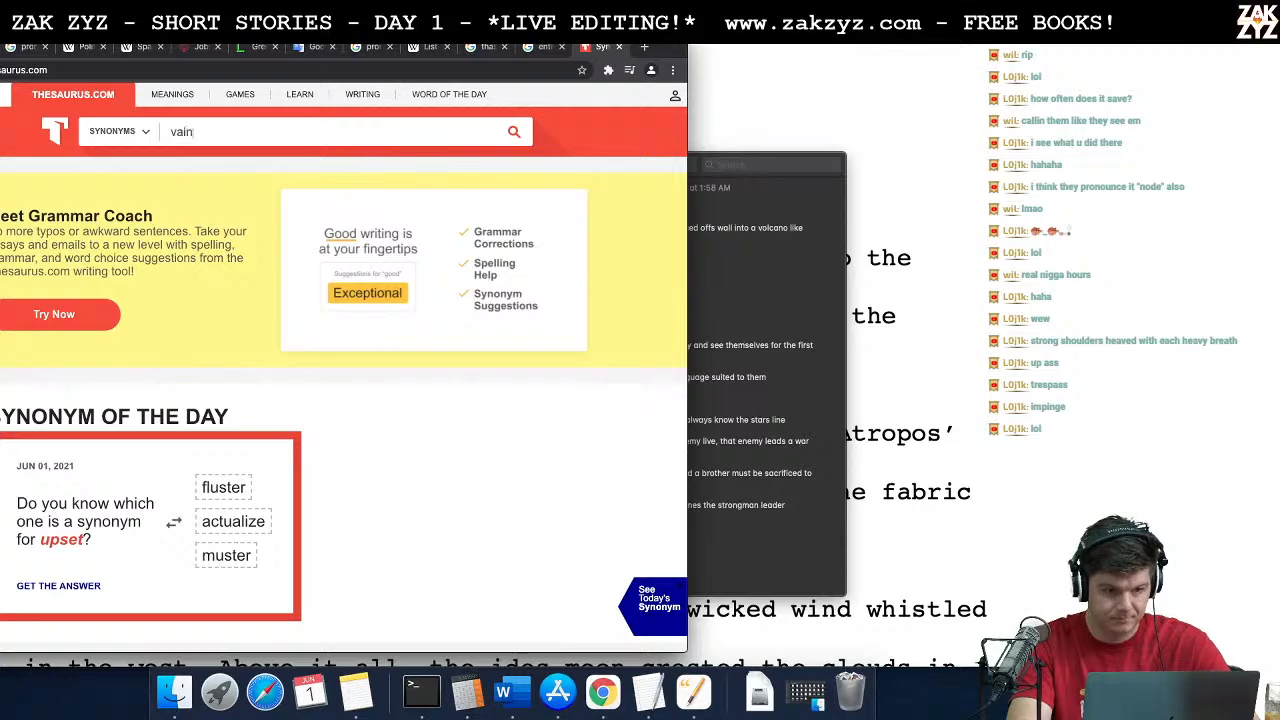
text(ly)
key(Return)
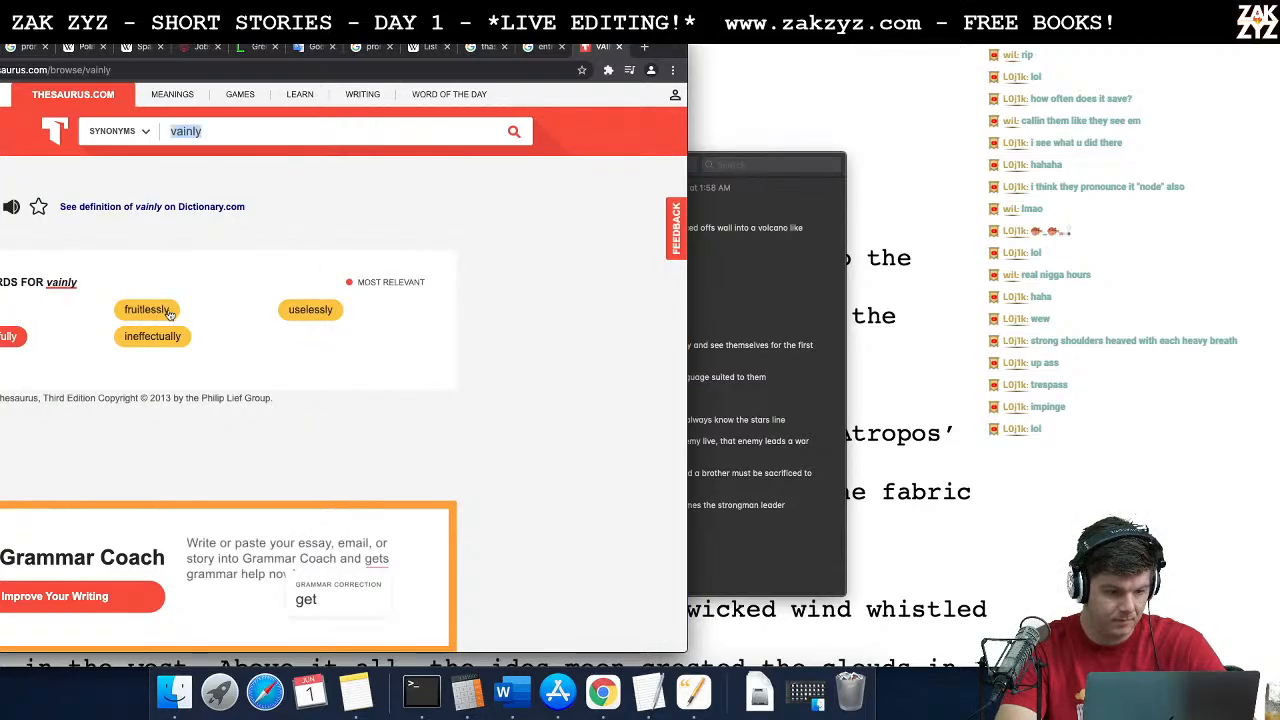
Step: Examine the thesaurus entries for "futilely" and both senses of "ineffectually", and return to the story document in Pages
click(0, 310)
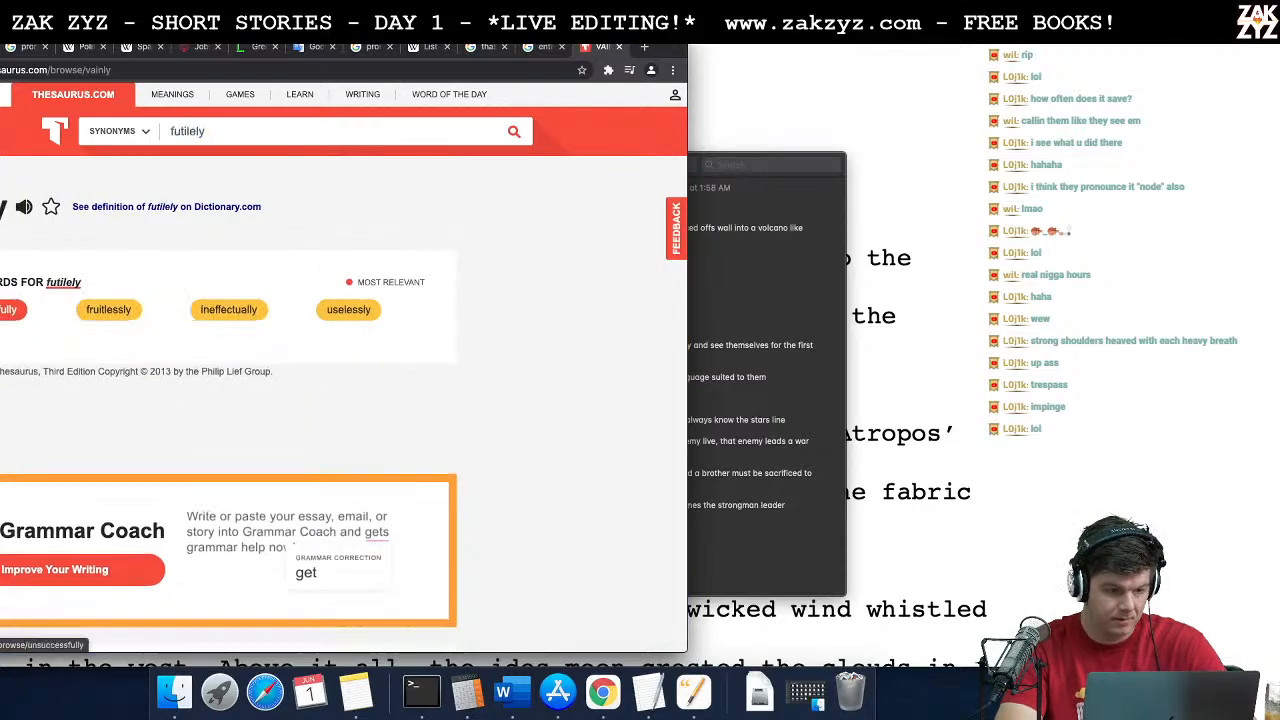
click(216, 311)
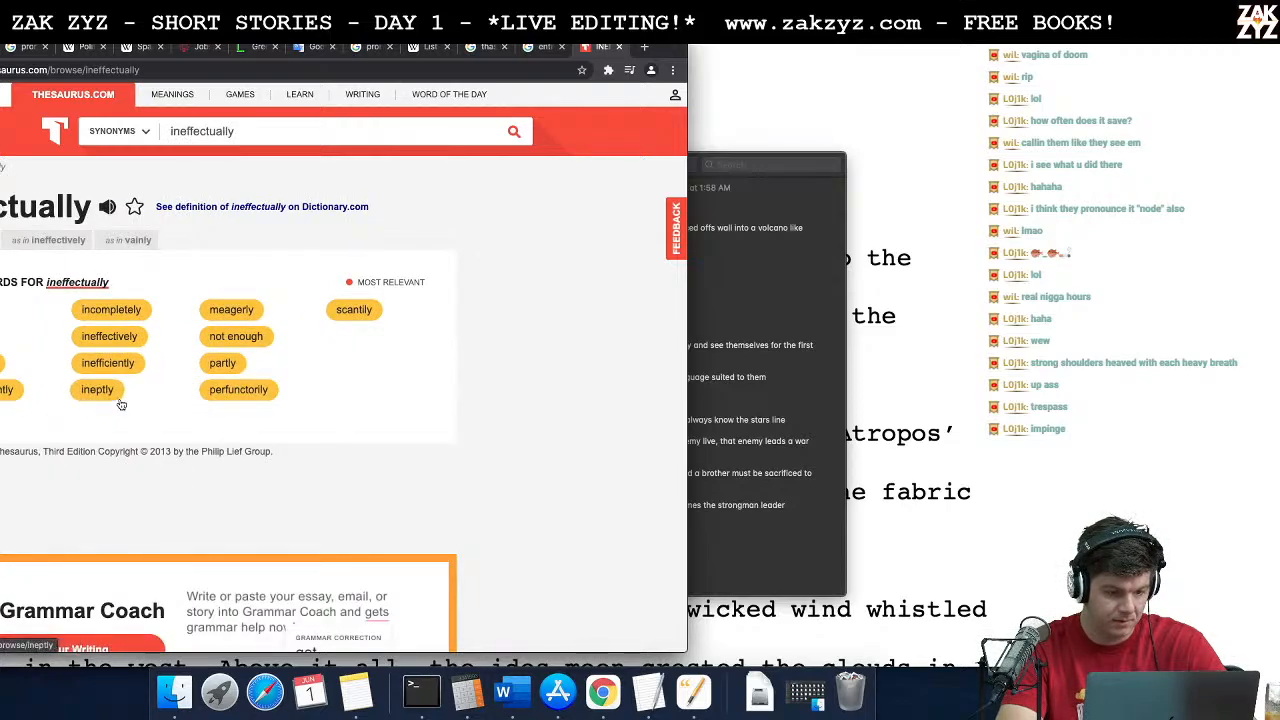
click(126, 241)
click(50, 242)
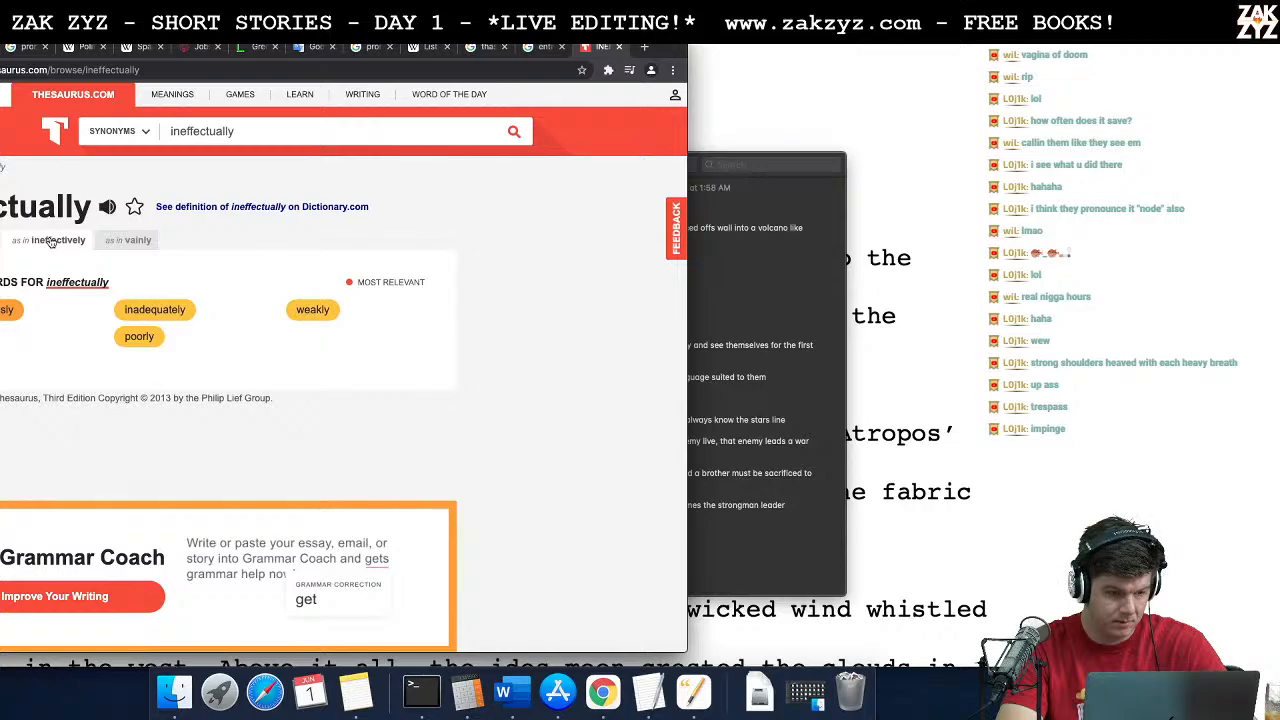
key(super+Tab)
key(super+Tab)
key(super+Tab)
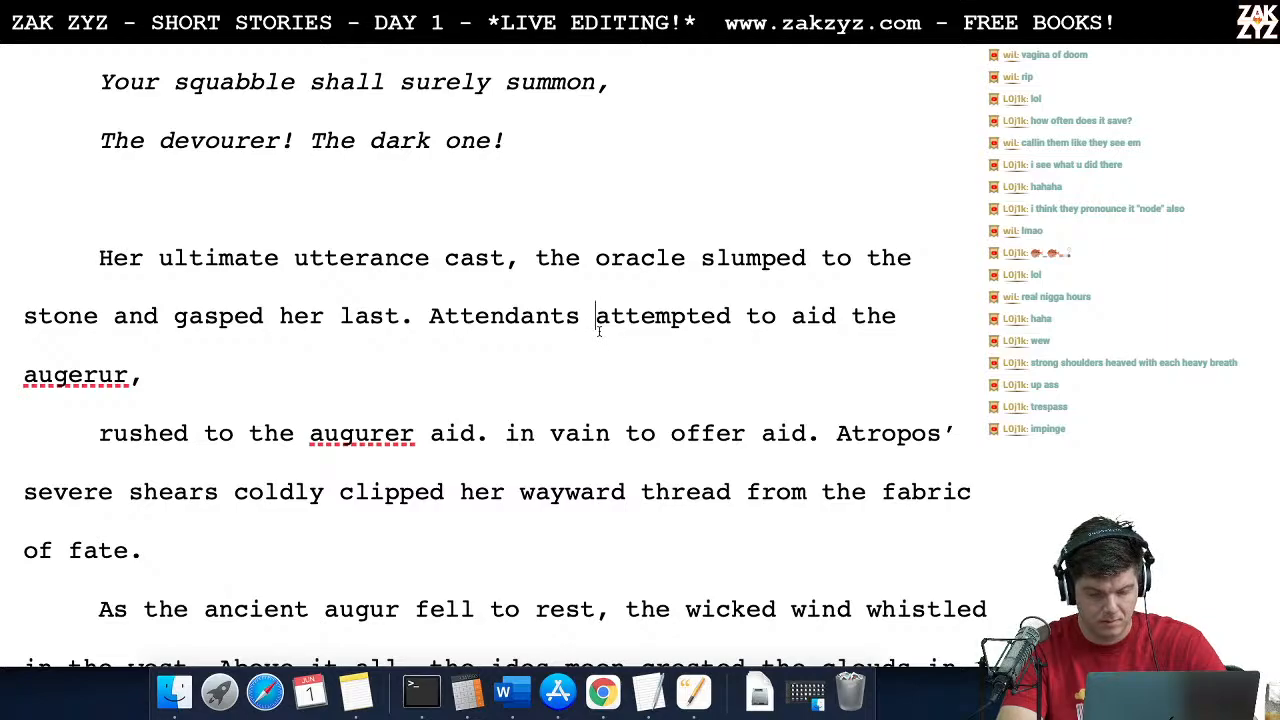
Step: Insert "inadequately" before "attempted to aid" and end the attendants sentence with a period instead of a comma
text(ina)
text(quately)
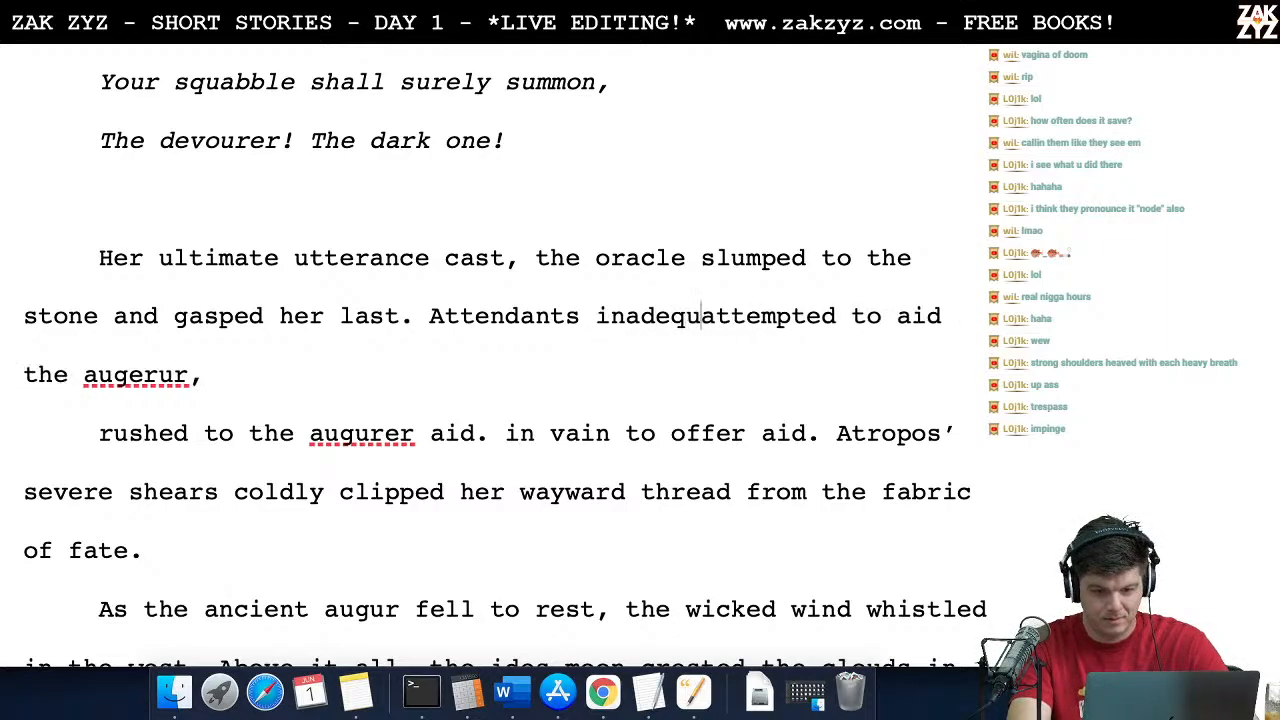
key(BackSpace)
key(BackSpace)
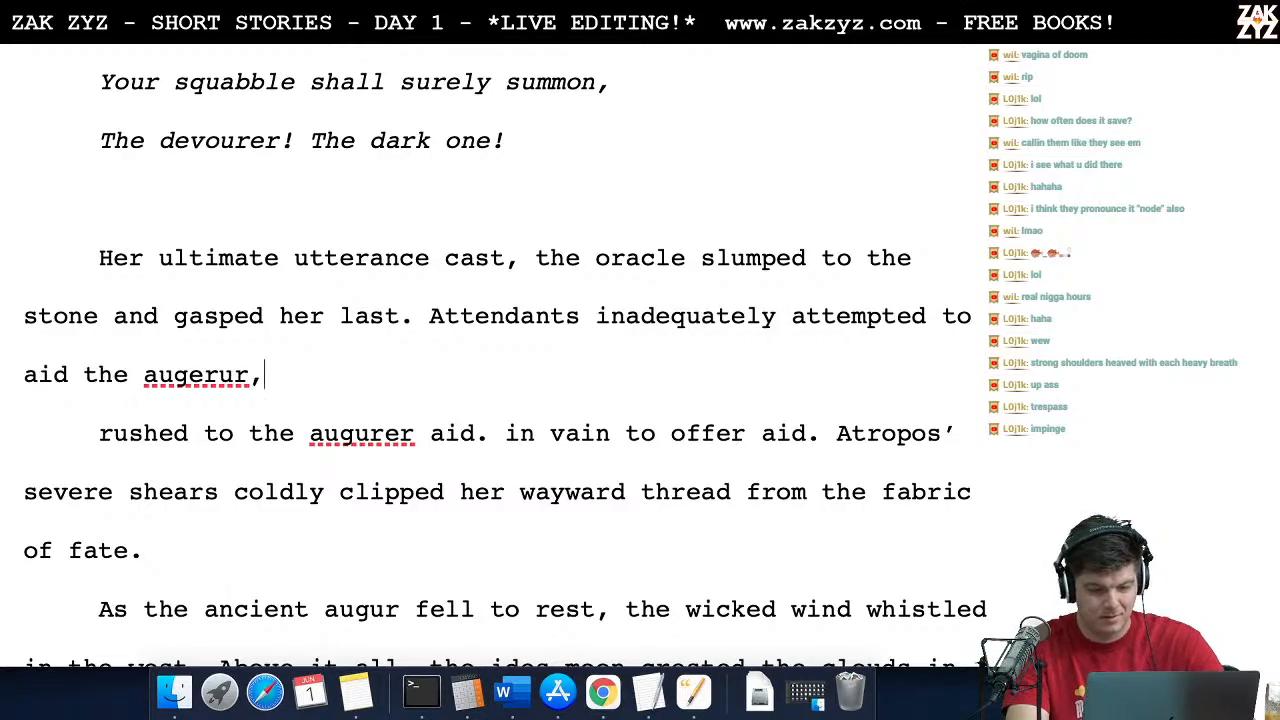
text(.)
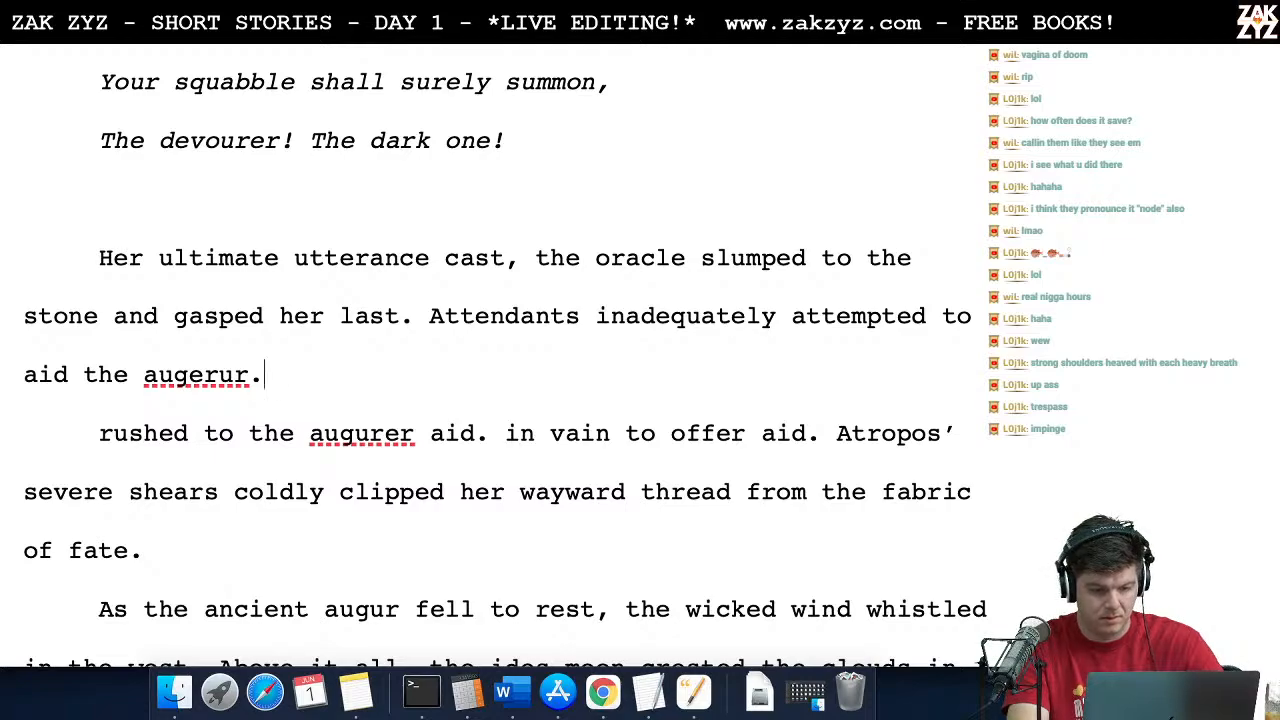
Step: Correct the misspelled "augerur" to "augurer" at the end of the attendants sentence
key(Left)
key(Left)
key(Left)
key(Left)
key(Left)
key(BackSpace)
text(i)
key(BackSpace)
text(u)
key(Right)
key(Right)
key(BackSpace)
text(w)
key(BackSpace)
text(e)
key(Right)
key(Right)
Step: Delete "inadequately" from the attendants sentence
key(Up)
key(Right)
key(Right)
key(Right)
key(Right)
key(Right)
key(Right)
key(Right)
key(Right)
key(Right)
key(Right)
key(Right)
key(Right)
key(Right)
key(Right)
key(Right)
key(Right)
key(Right)
key(Right)
key(Right)
key(Right)
key(Right)
key(Right)
key(Right)
key(Right)
key(Right)
key(Right)
key(Right)
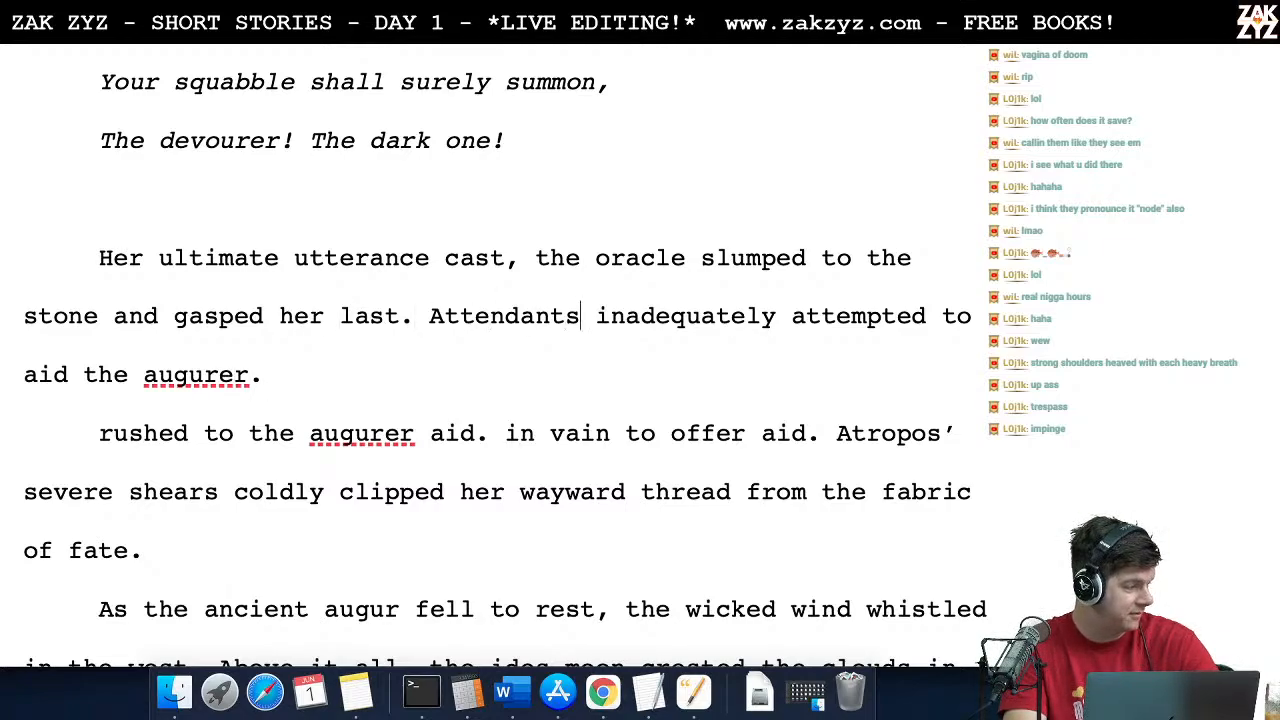
key(Down)
key(Up)
key(Right)
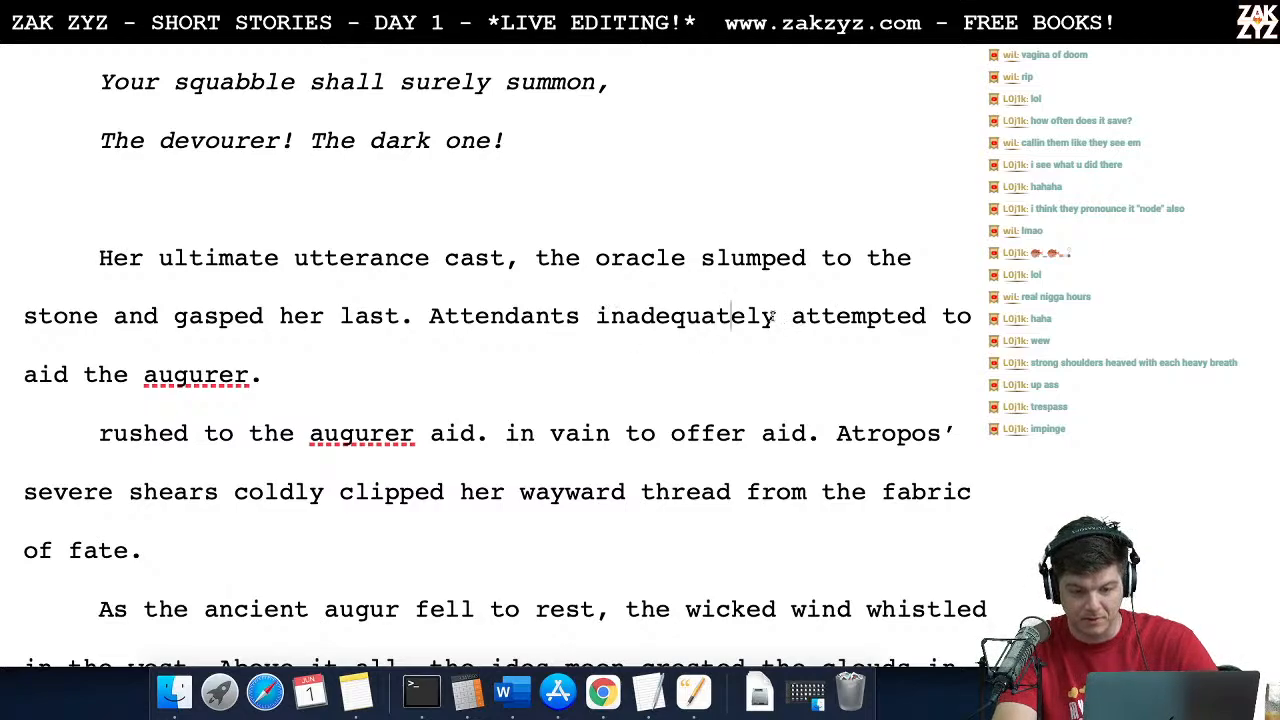
key(alt+shift+Right)
drag(700, 313, 593, 316)
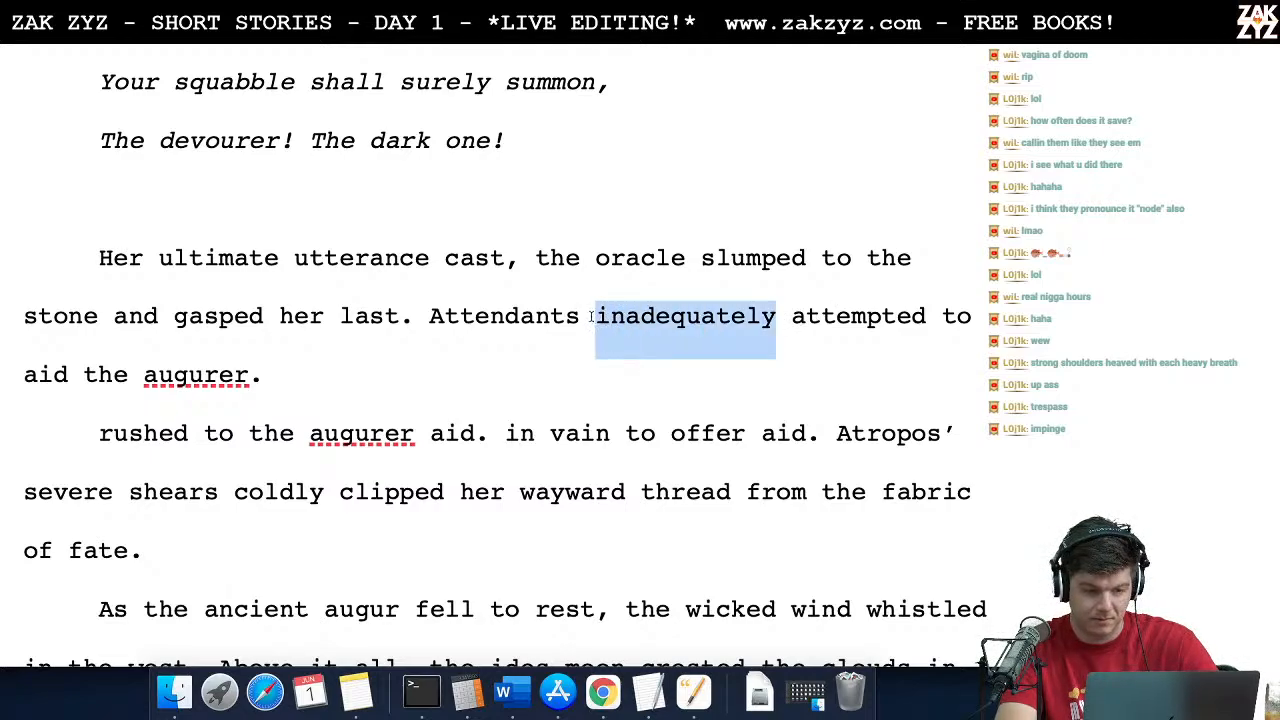
key(BackSpace)
Step: Replace the leftover line "rushed to the augurer aid. in vain to offer aid." with ", but", joining the attendants sentence to "Atropos' severe shears"
drag(176, 375, 820, 433)
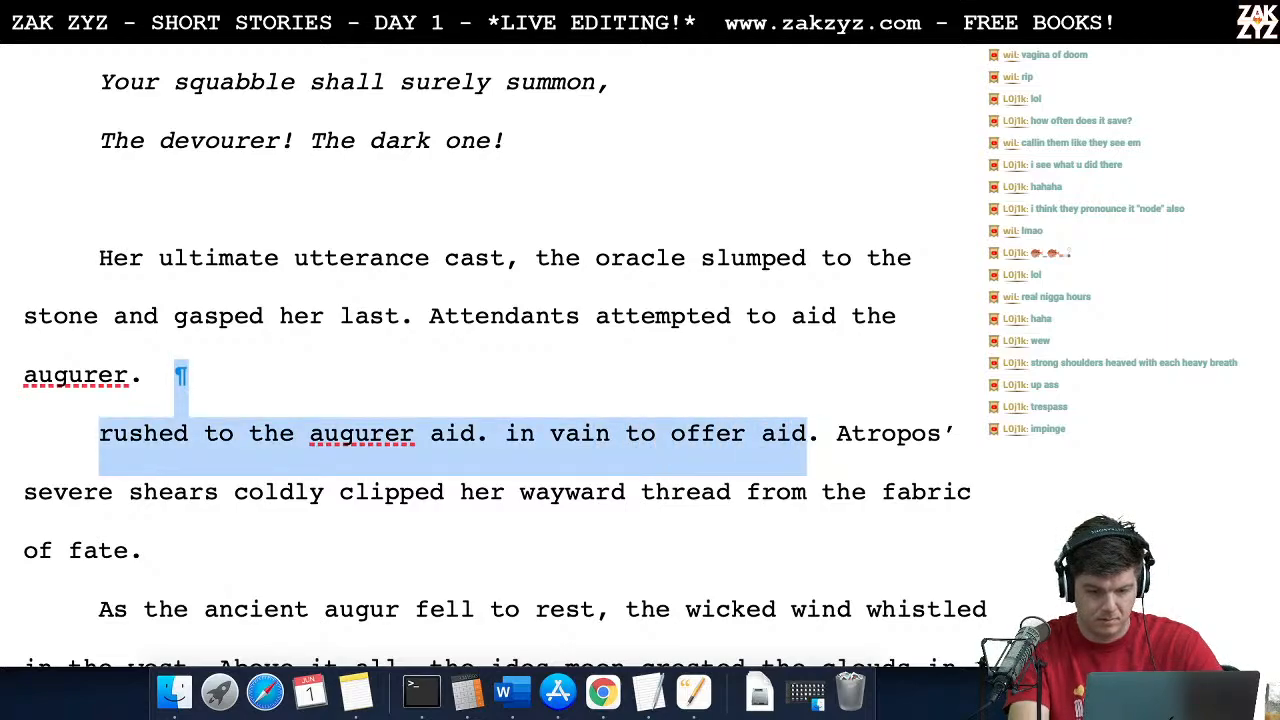
key(BackSpace)
key(BackSpace)
key(BackSpace)
text(, yur)
key(BackSpace)
key(BackSpace)
key(BackSpace)
text(d)
key(BackSpace)
text(but)
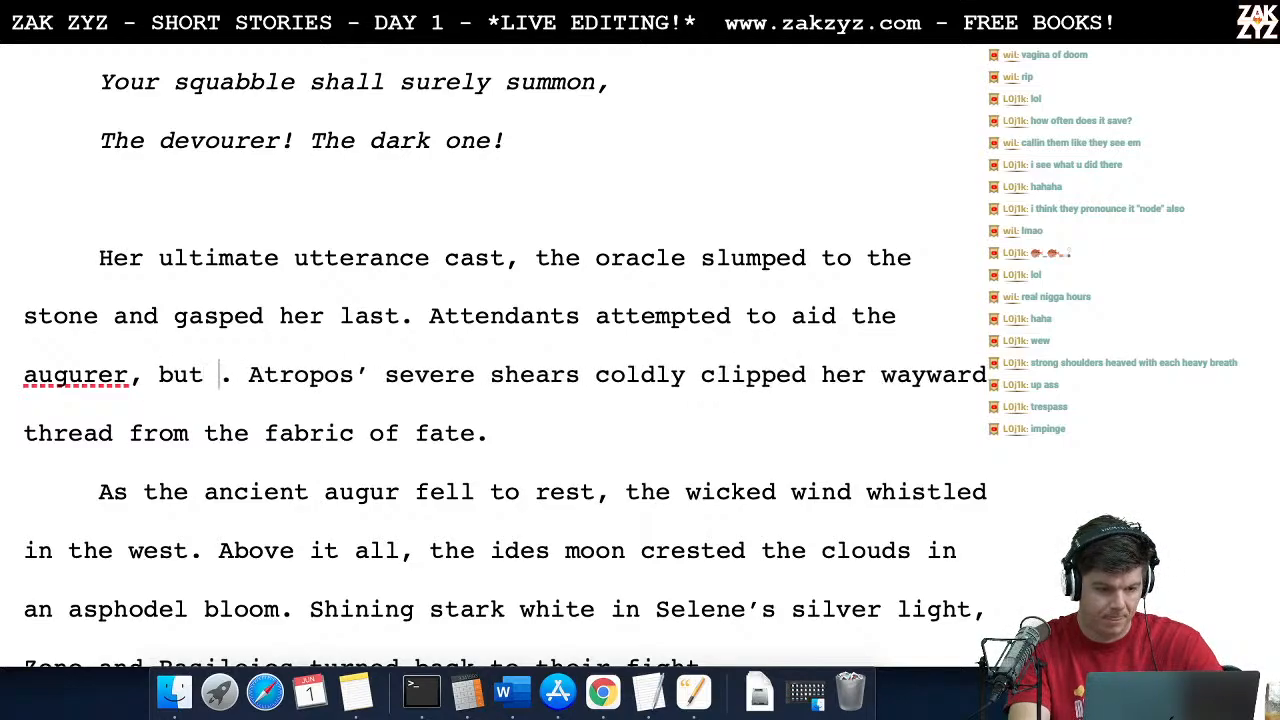
key(Delete)
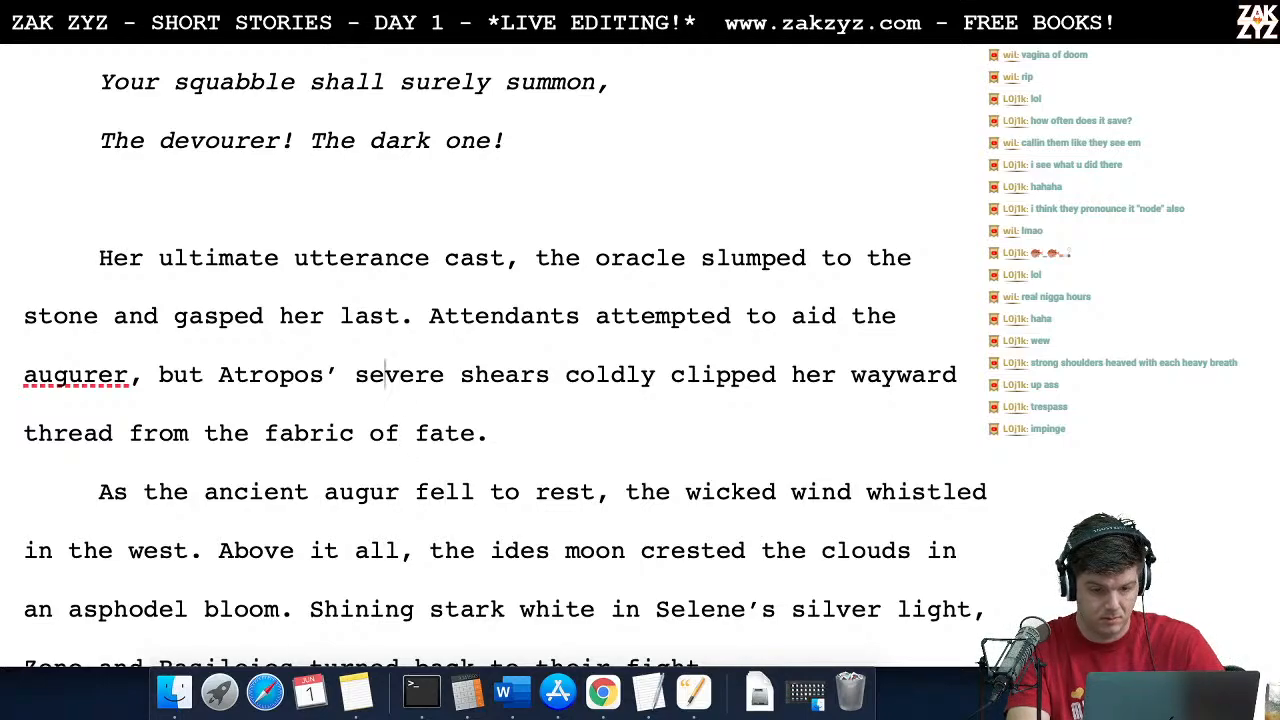
Step: Shorten "attempted to aid the augurer," to "attempted aid," in the attendants sentence
key(Left)
key(Left)
key(Left)
key(Left)
key(Left)
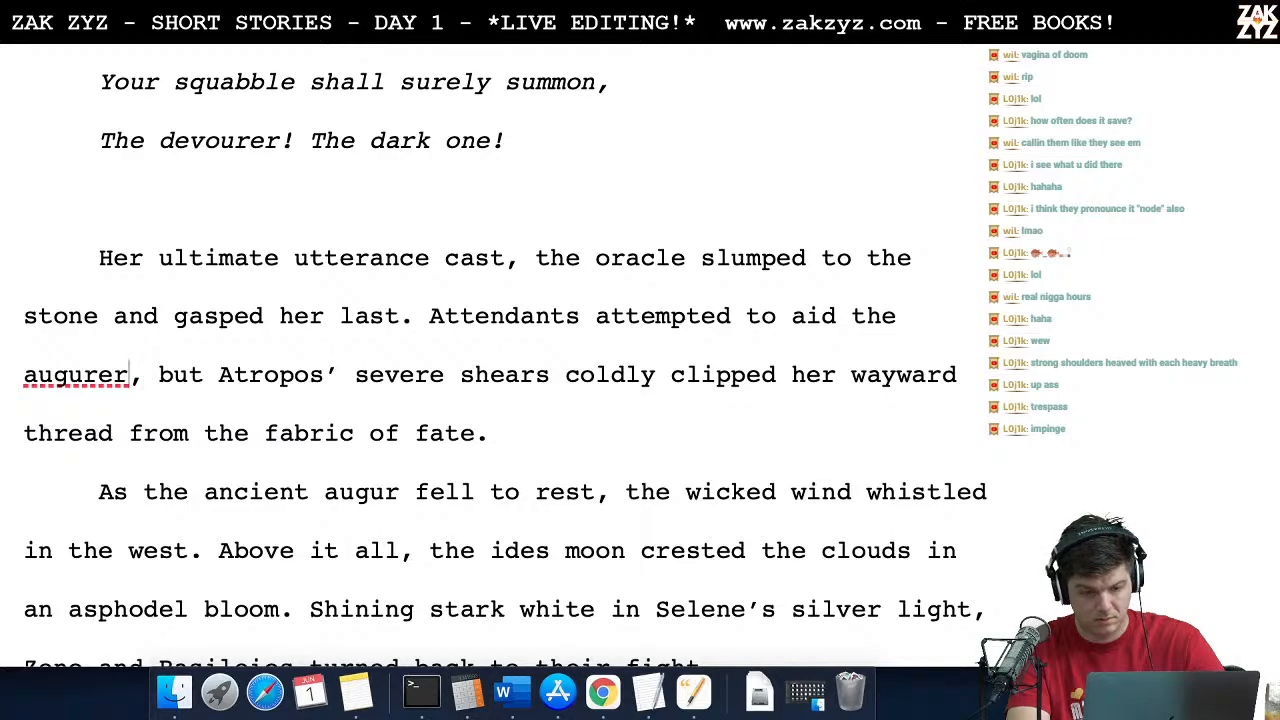
key(BackSpace)
key(BackSpace)
key(BackSpace)
key(BackSpace)
key(BackSpace)
key(BackSpace)
key(BackSpace)
key(BackSpace)
key(BackSpace)
key(BackSpace)
key(BackSpace)
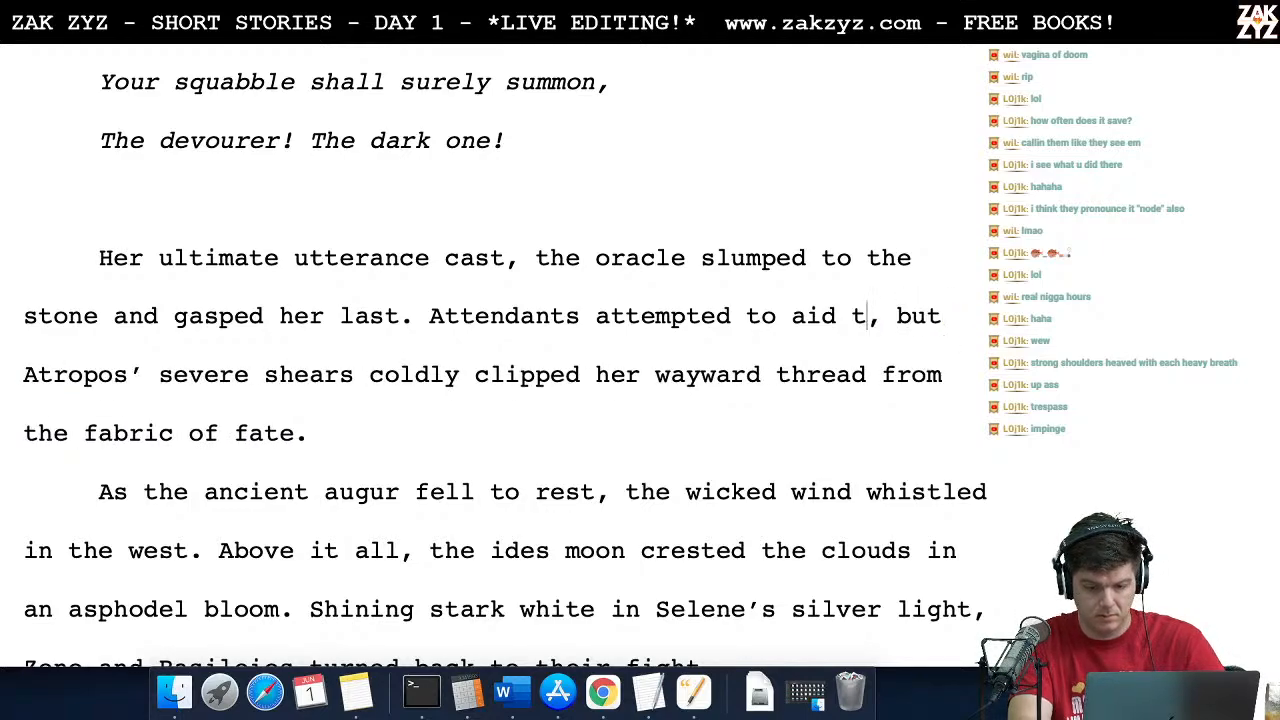
key(Left)
key(Left)
key(Left)
key(Left)
key(BackSpace)
key(BackSpace)
key(BackSpace)
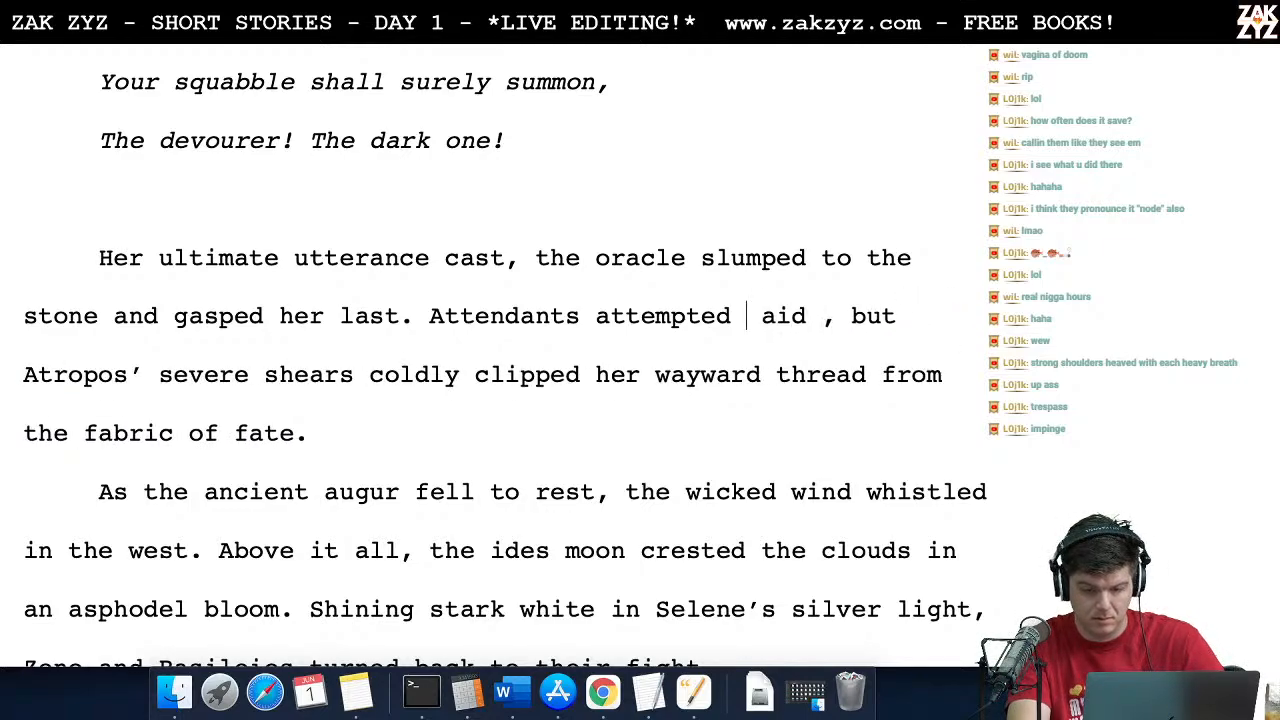
key(Right)
key(Right)
key(Right)
key(BackSpace)
Step: Reread the passage from the revised attendants sentence through the moonlit description to Zeno and Basileios resuming combat
key(Right)
key(Left)
key(Left)
key(Left)
key(Left)
key(Left)
key(Left)
key(Left)
key(Left)
key(Left)
key(Left)
key(Left)
key(Left)
key(Right)
key(Right)
key(Right)
key(Right)
key(Right)
key(Right)
key(Right)
key(Right)
key(Right)
key(Right)
key(Right)
key(Right)
key(Right)
key(Right)
key(Right)
key(Right)
key(Right)
key(Right)
key(Right)
key(Right)
key(Right)
key(Right)
key(Right)
key(Right)
key(Right)
key(Right)
key(Right)
key(Right)
key(Right)
key(Right)
key(Right)
key(Right)
key(Right)
key(Right)
key(Right)
key(Right)
key(Right)
key(Right)
key(Right)
key(Right)
key(Right)
key(Right)
key(Right)
key(Right)
key(Right)
key(Down)
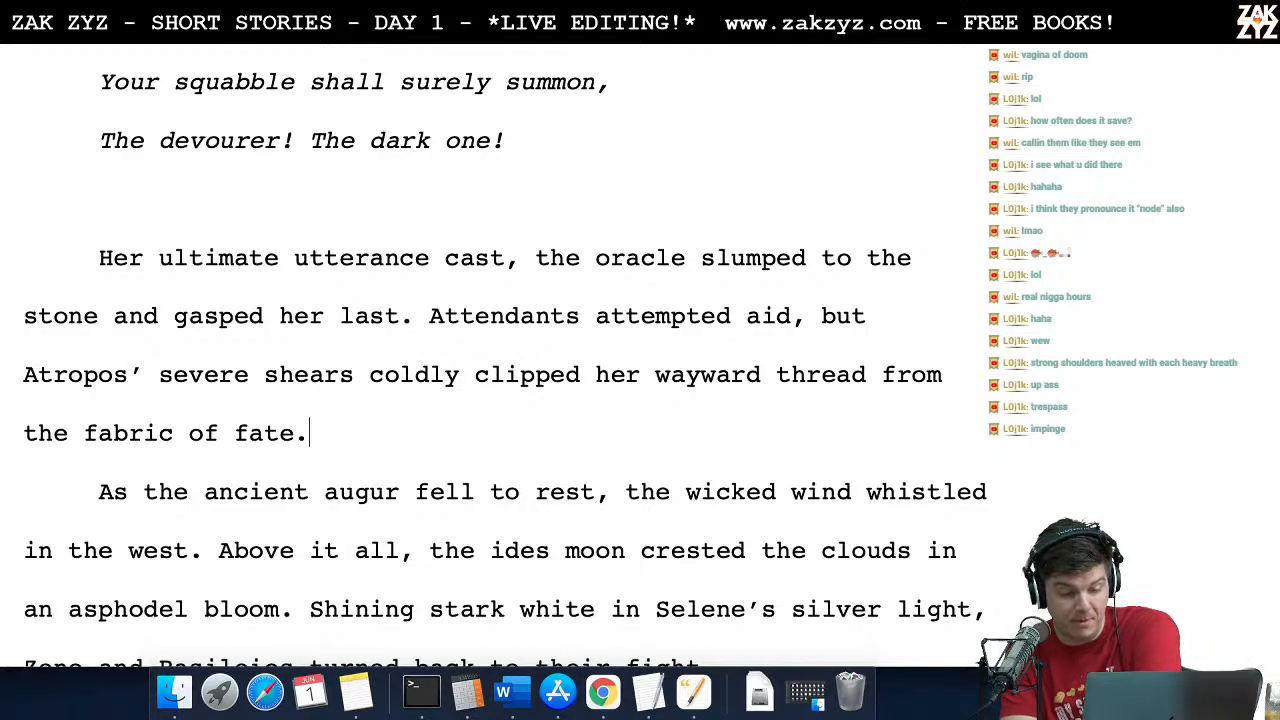
key(Down)
key(Down)
key(Down)
key(Down)
click(298, 389)
key(Right)
key(Right)
key(Right)
key(Right)
key(Right)
key(Right)
key(Right)
key(Right)
key(Right)
key(Right)
key(Right)
key(Right)
key(Right)
key(Right)
key(Right)
key(Right)
key(Right)
key(Right)
key(Right)
key(Right)
key(Right)
key(Right)
key(Right)
key(Right)
key(Right)
key(Right)
key(Right)
key(Right)
key(Right)
key(Right)
key(Right)
key(Right)
key(Right)
key(Right)
key(Down)
scroll(505, 355, down, 1)
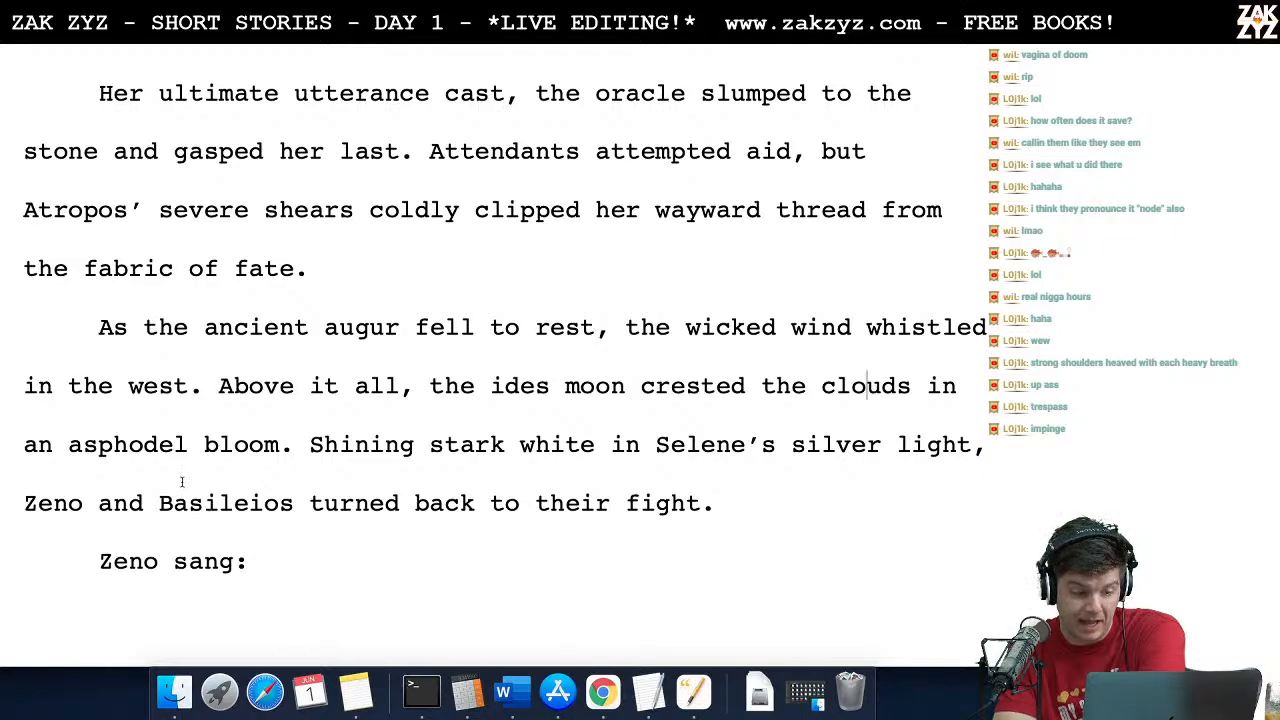
click(201, 445)
key(Right)
key(Right)
key(Right)
key(Right)
key(Right)
key(Right)
key(Right)
key(Right)
key(Right)
key(Right)
key(Right)
key(Right)
key(Right)
key(Right)
key(Right)
key(Right)
key(Right)
key(Right)
key(Right)
key(Right)
key(Right)
key(Right)
key(Right)
key(Right)
key(Right)
key(Right)
key(Right)
key(Right)
key(Right)
key(Right)
key(Right)
key(Right)
key(Right)
key(Right)
key(Right)
key(Right)
key(Right)
key(Right)
key(Right)
key(Right)
key(Right)
key(Right)
key(Right)
key(Right)
key(Right)
key(Right)
key(Right)
key(Right)
key(Right)
key(Up)
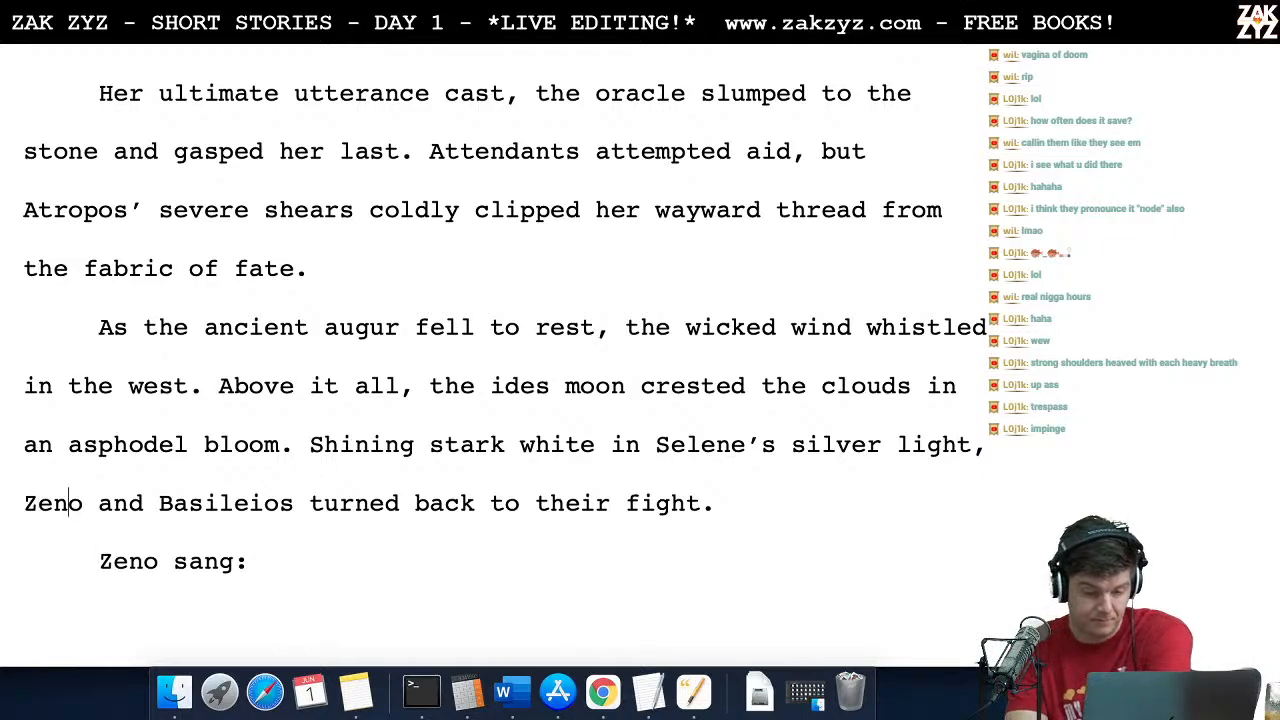
Step: Change "their fight" to "the fight" in the sentence about Zeno and Basileios turning back
key(Left)
key(Left)
key(Left)
key(Left)
key(Left)
key(Left)
key(Left)
key(Left)
key(Left)
key(Left)
key(Left)
key(Left)
key(Left)
key(Left)
key(Left)
key(Left)
key(Left)
key(Left)
key(Left)
key(Left)
key(Left)
key(Left)
key(Left)
key(Left)
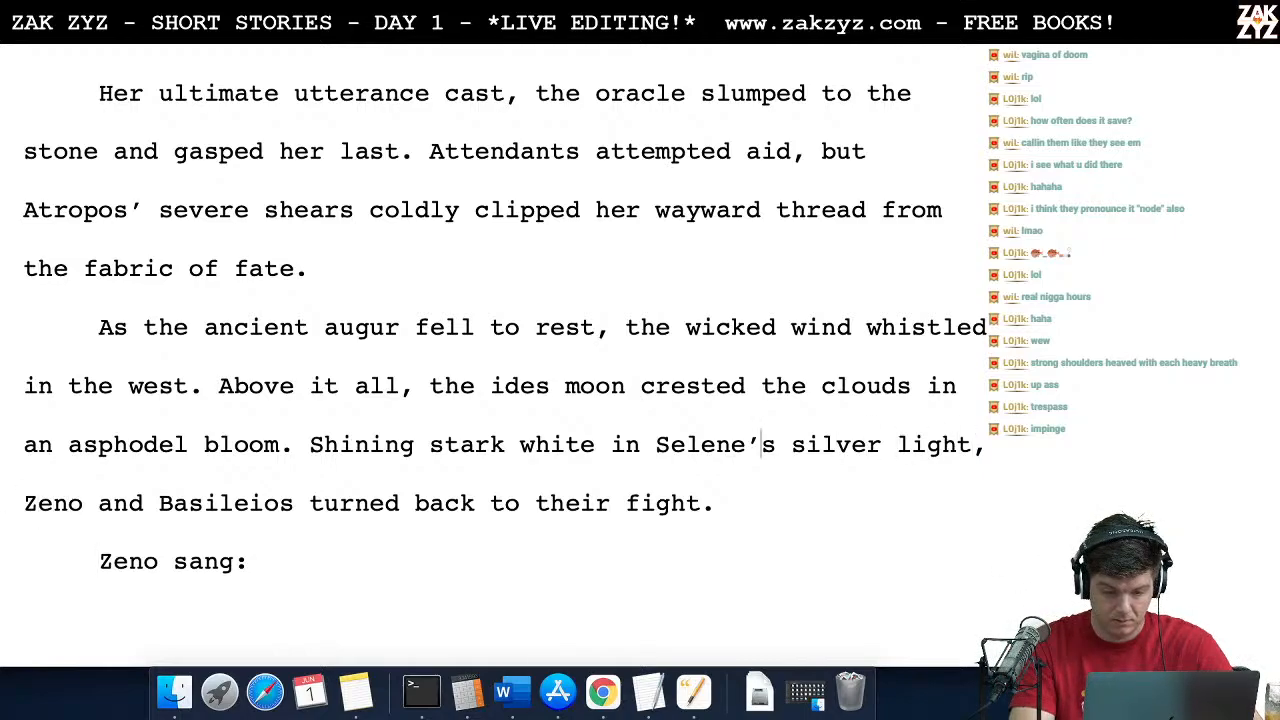
key(Down)
key(Left)
key(Left)
key(Left)
key(Left)
key(Left)
key(BackSpace)
key(BackSpace)
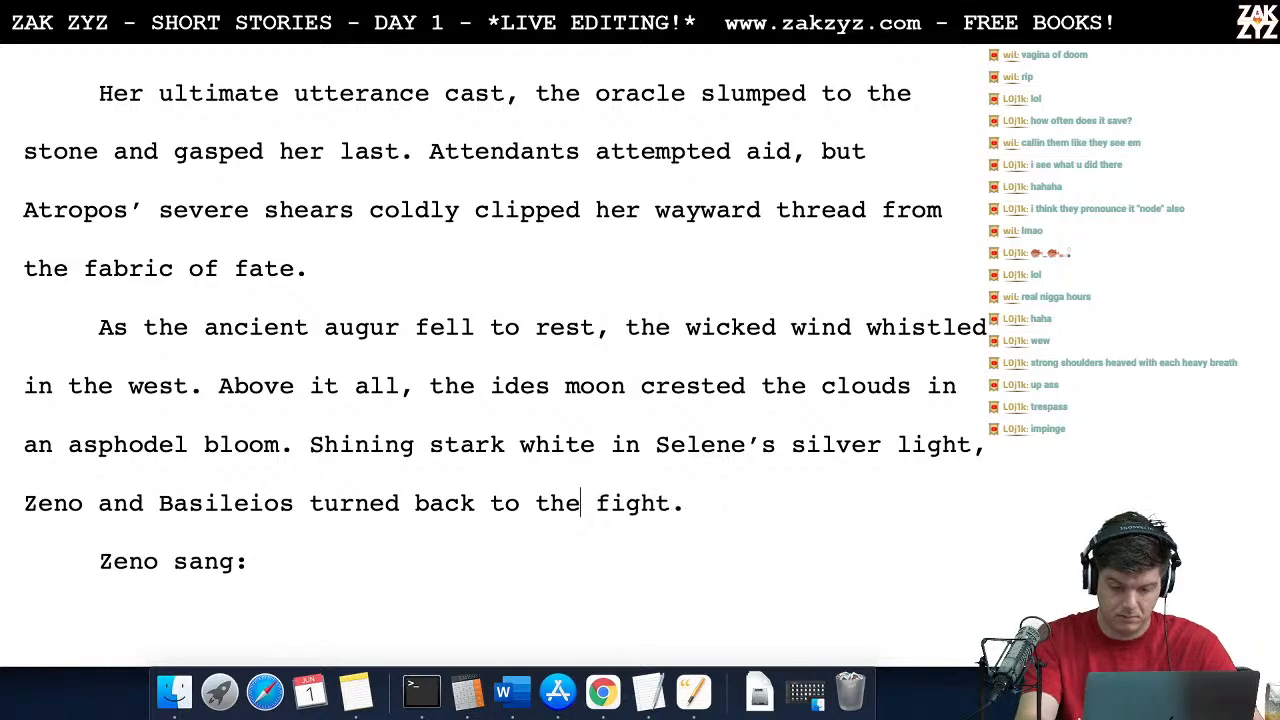
scroll(500, 360, down, 6)
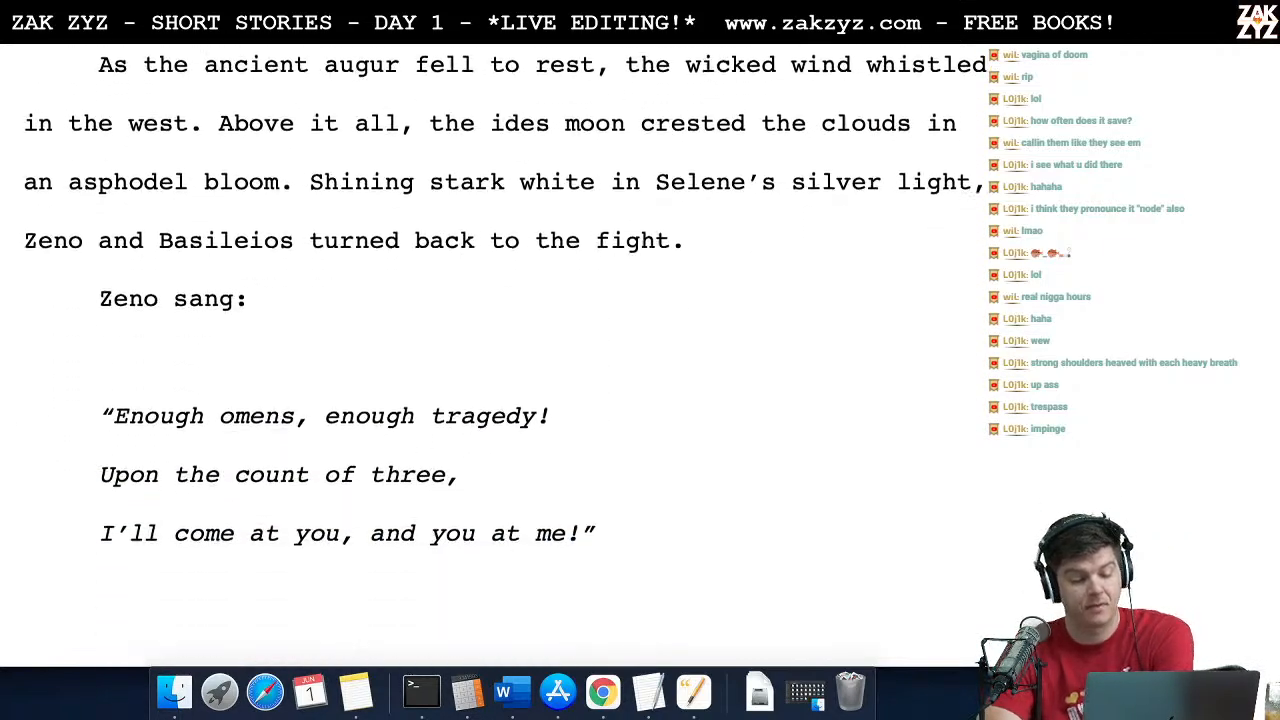
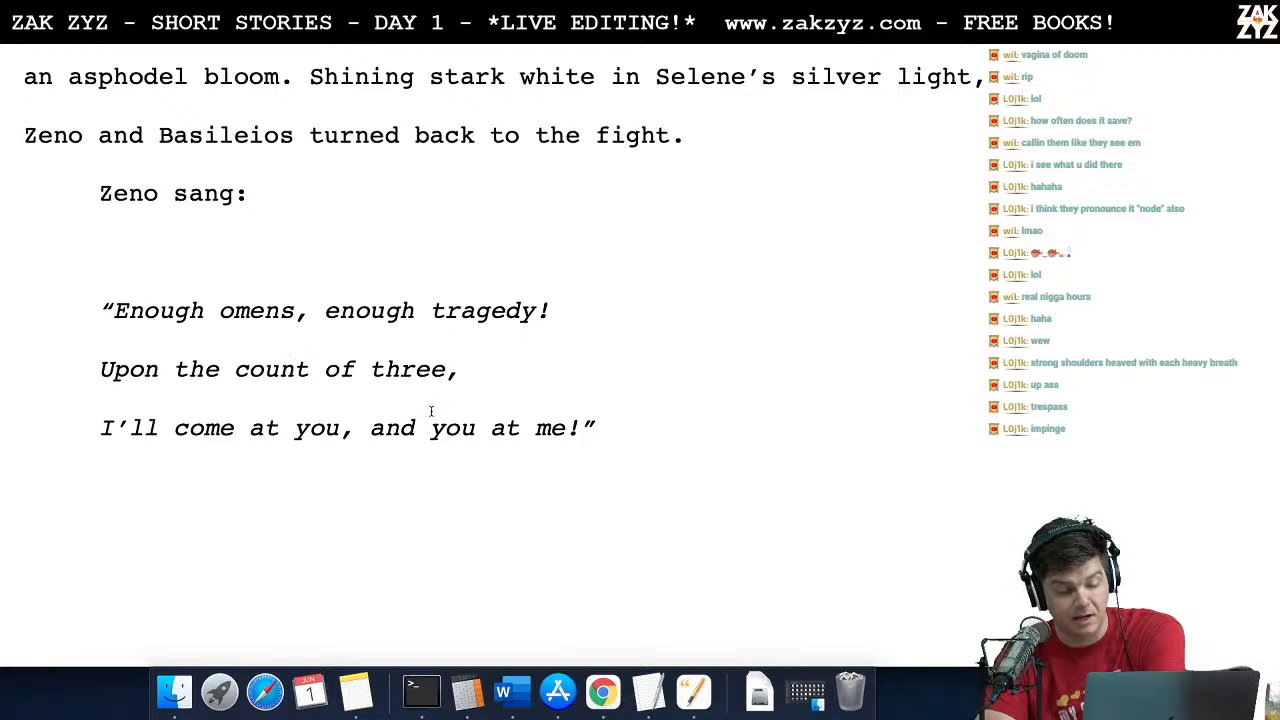
Step: Reread Zeno's three-line song, Basileios's reply "I agree!" and the opening of the countdown
click(370, 428)
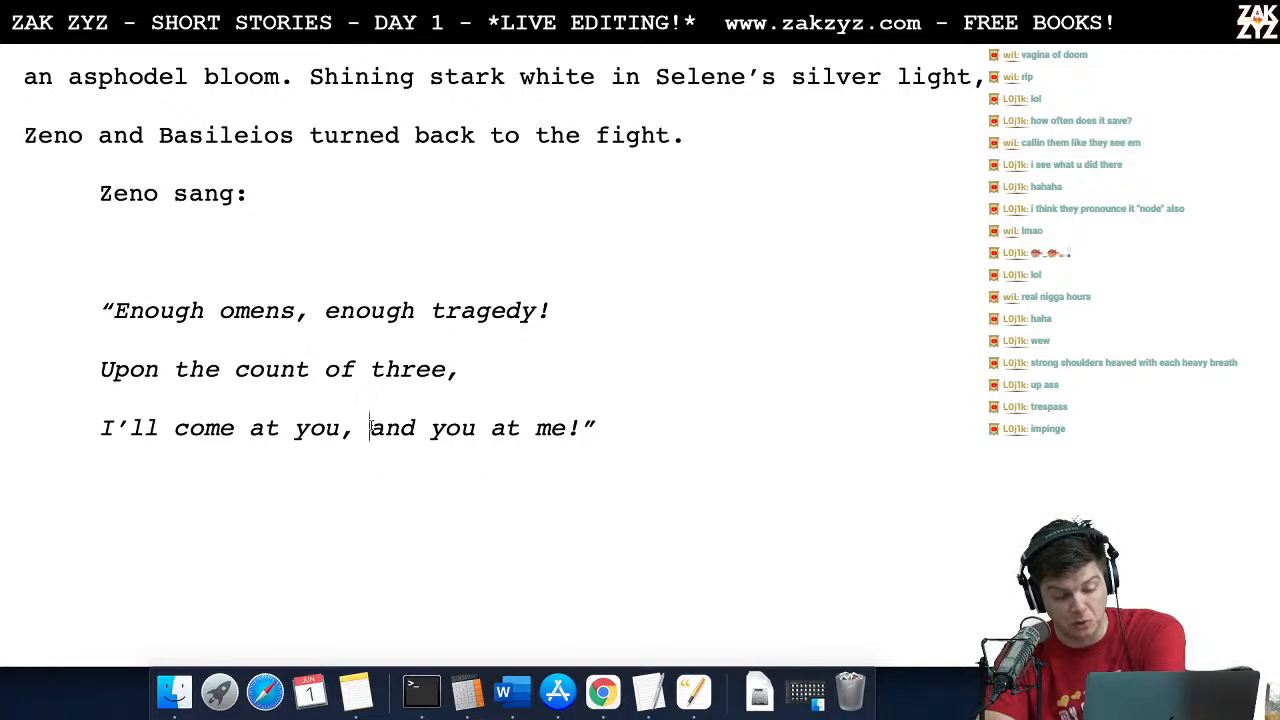
scroll(371, 425, down, 1)
scroll(371, 425, down, 5)
scroll(371, 425, up, 1)
scroll(371, 425, up, 4)
scroll(371, 425, down, 6)
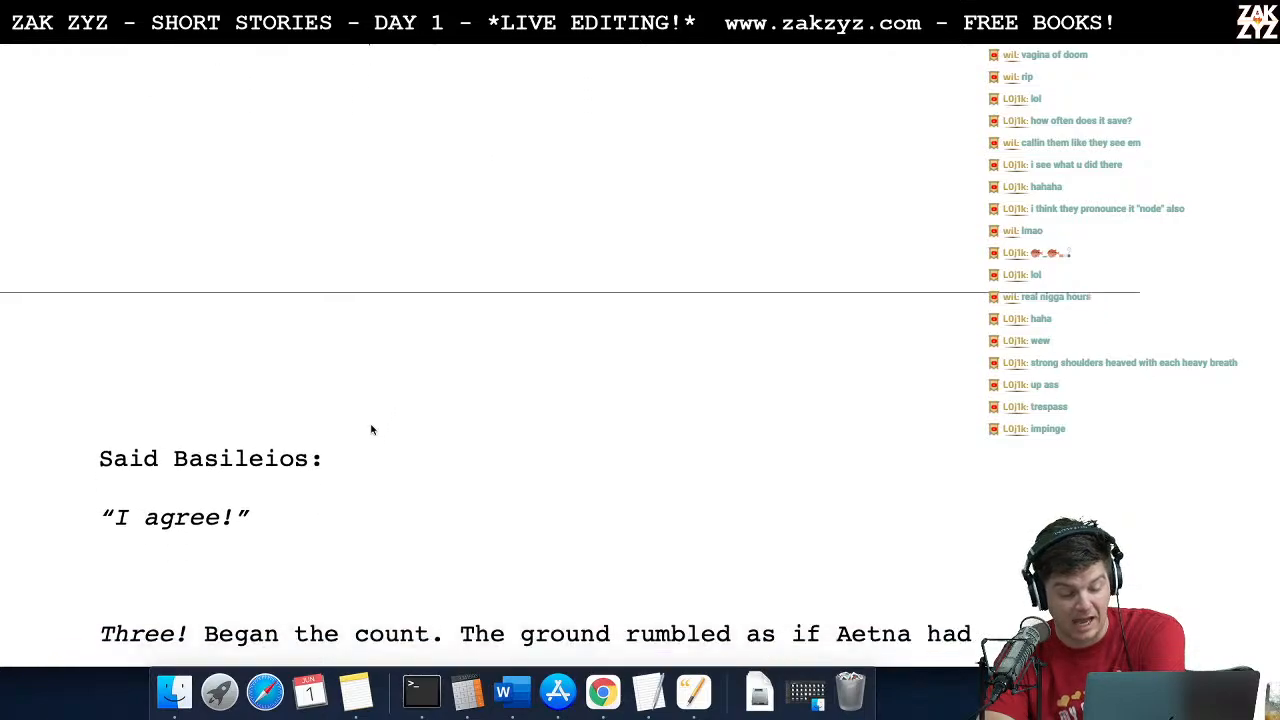
scroll(371, 425, down, 5)
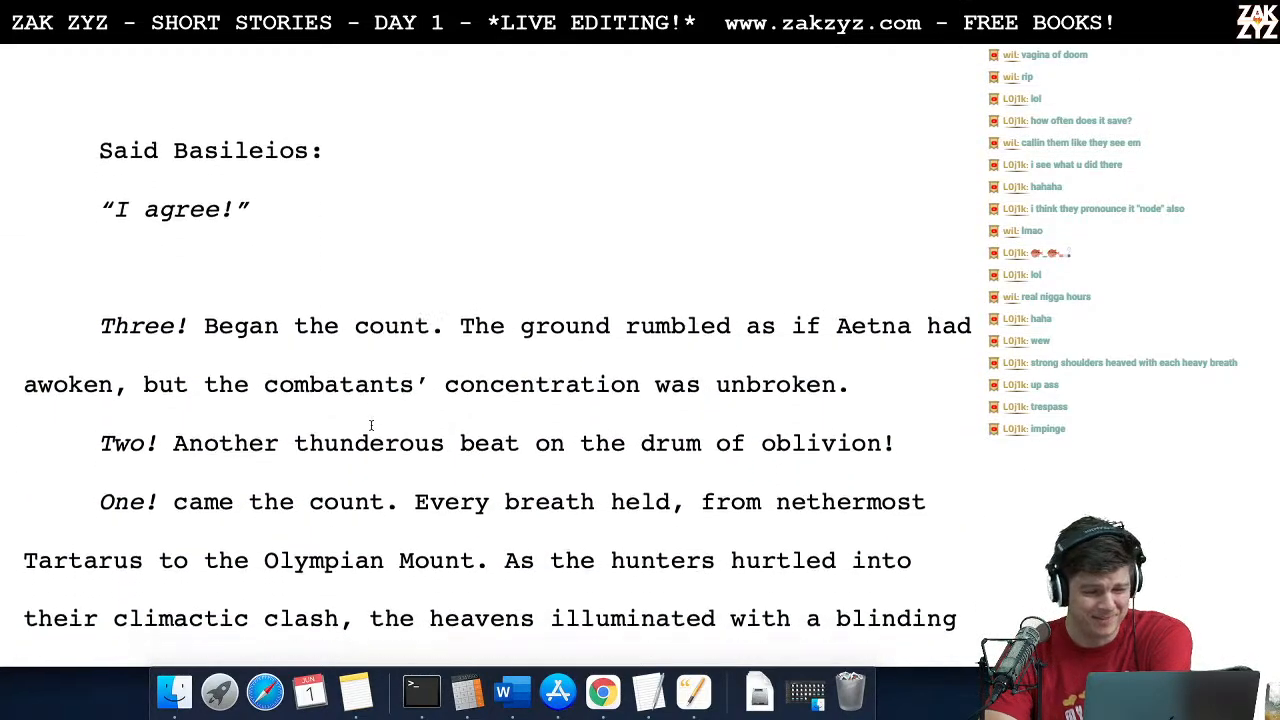
key(Right)
key(Left)
key(Left)
key(Left)
key(Left)
key(Left)
key(Left)
key(Left)
key(Left)
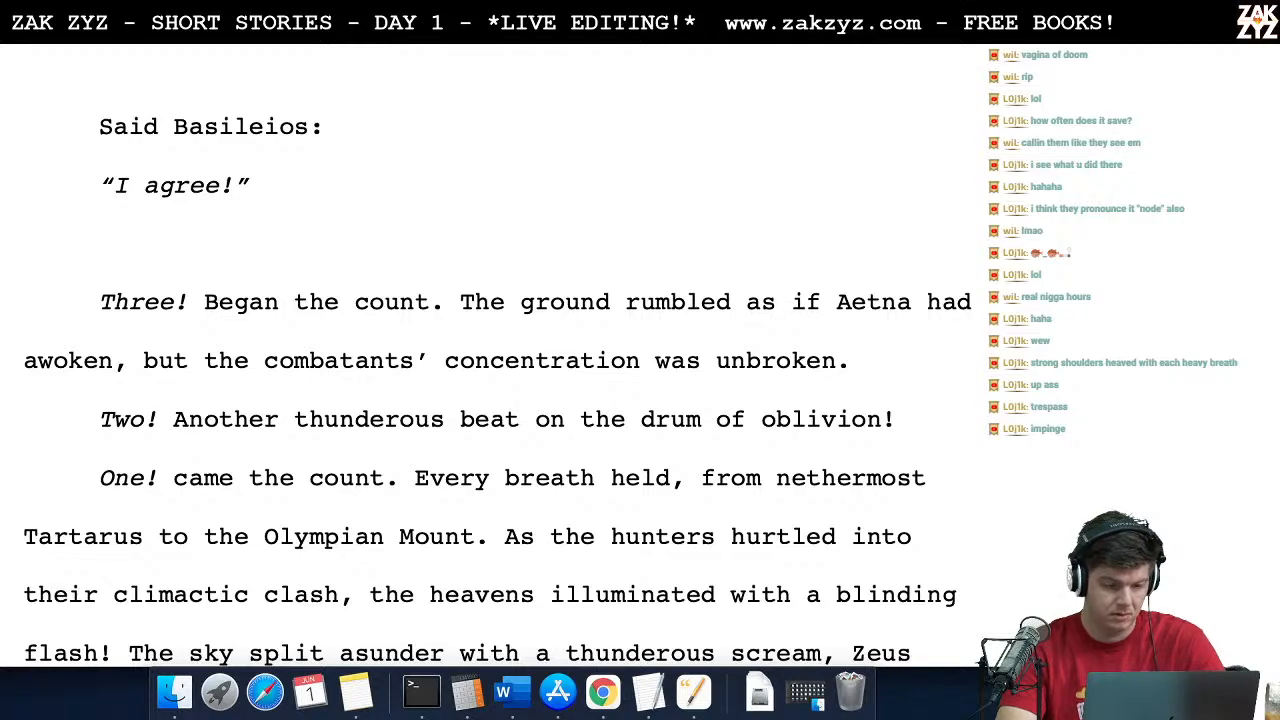
Step: Proofread the "Three!" and "Two!" countdown paragraphs word by word, from the rumbling ground to the drum of oblivion
key(Right)
key(Right)
key(Right)
key(Left)
key(Left)
key(Left)
key(Left)
key(Left)
key(Left)
key(Left)
key(Right)
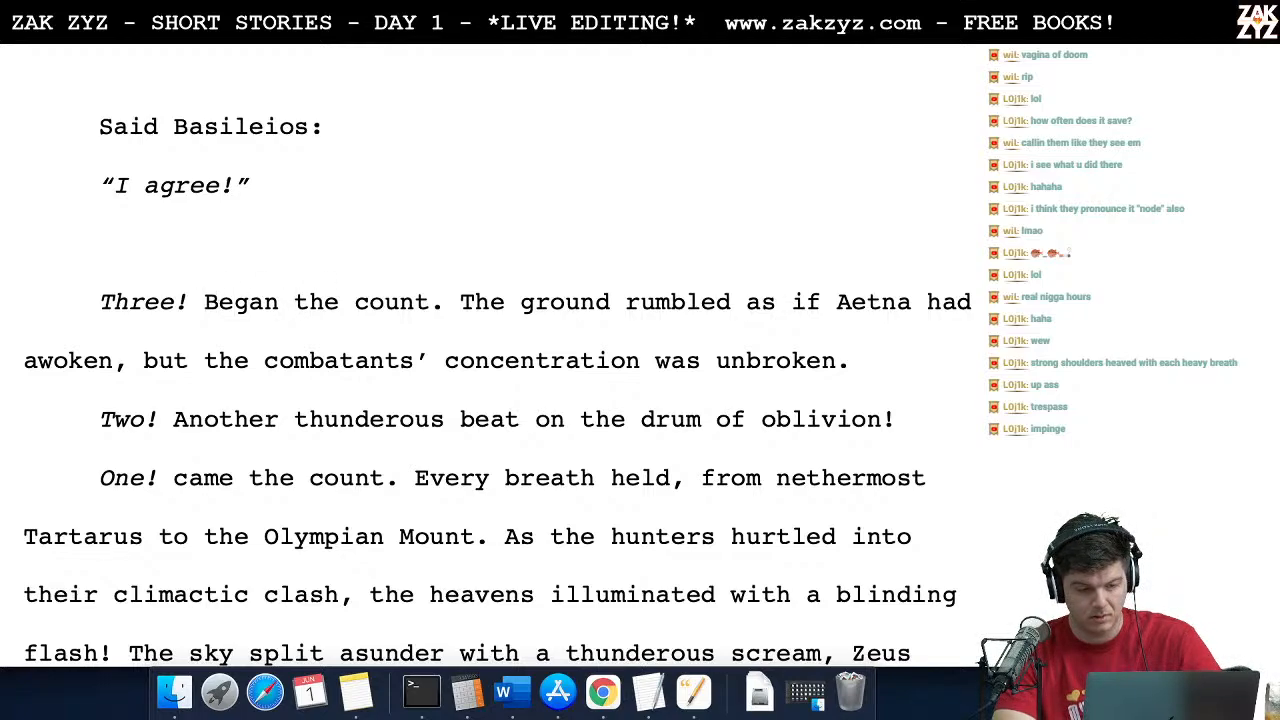
key(Right)
key(Right)
key(Right)
key(Right)
key(Right)
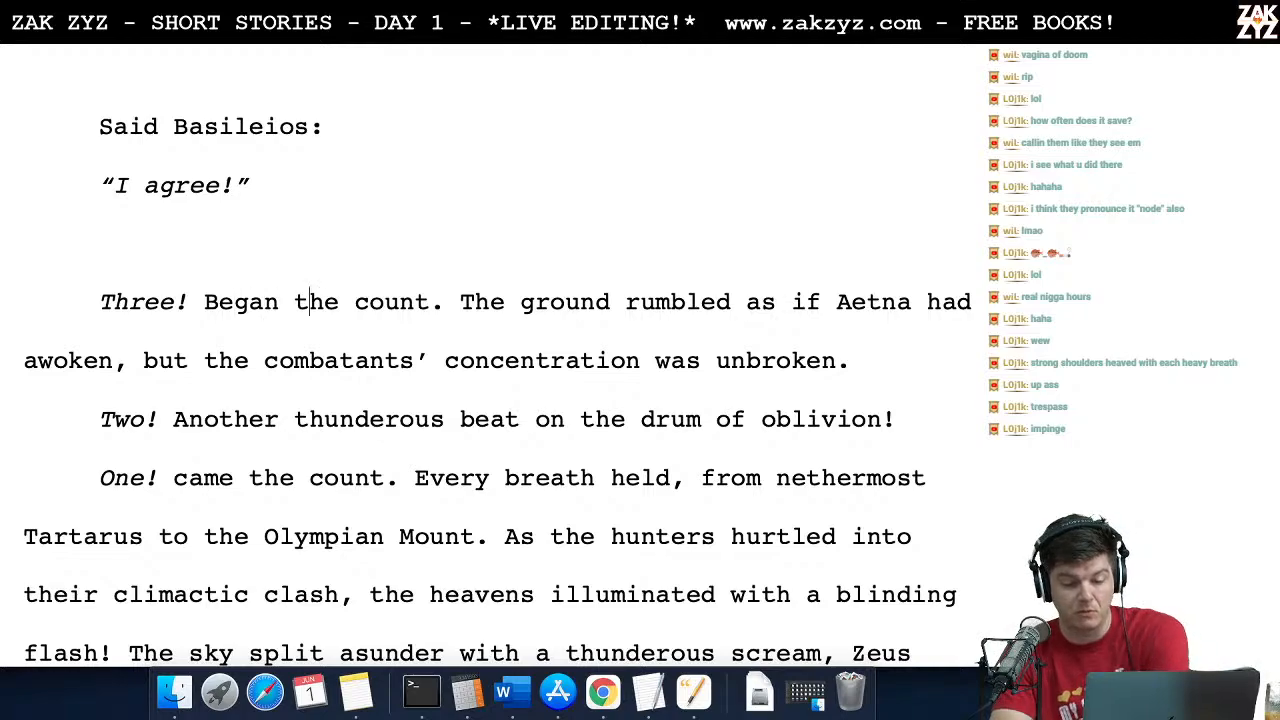
key(Left)
key(Left)
key(Left)
key(Left)
key(Left)
key(Left)
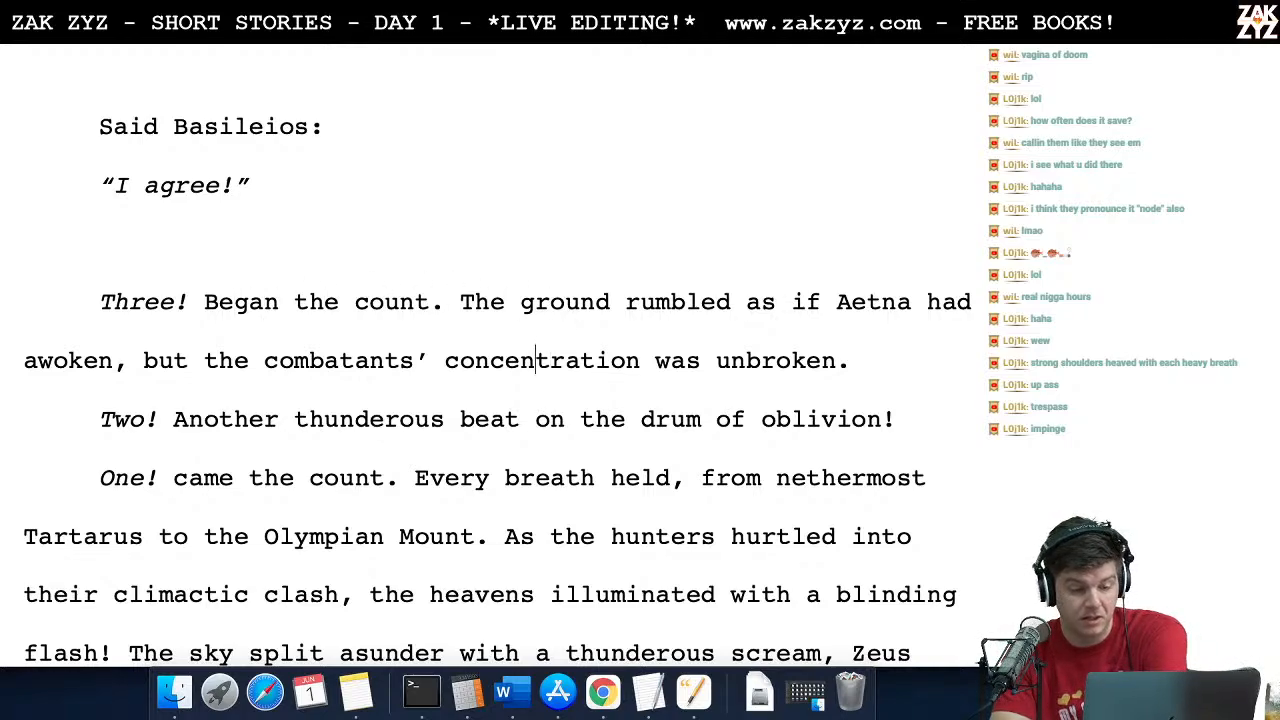
key(Right)
key(Right)
key(Right)
key(Right)
key(Right)
key(Right)
key(Right)
key(Right)
key(Right)
key(Right)
key(Right)
key(Right)
key(Right)
key(Right)
key(Right)
key(Right)
key(Right)
key(Right)
key(Right)
key(Right)
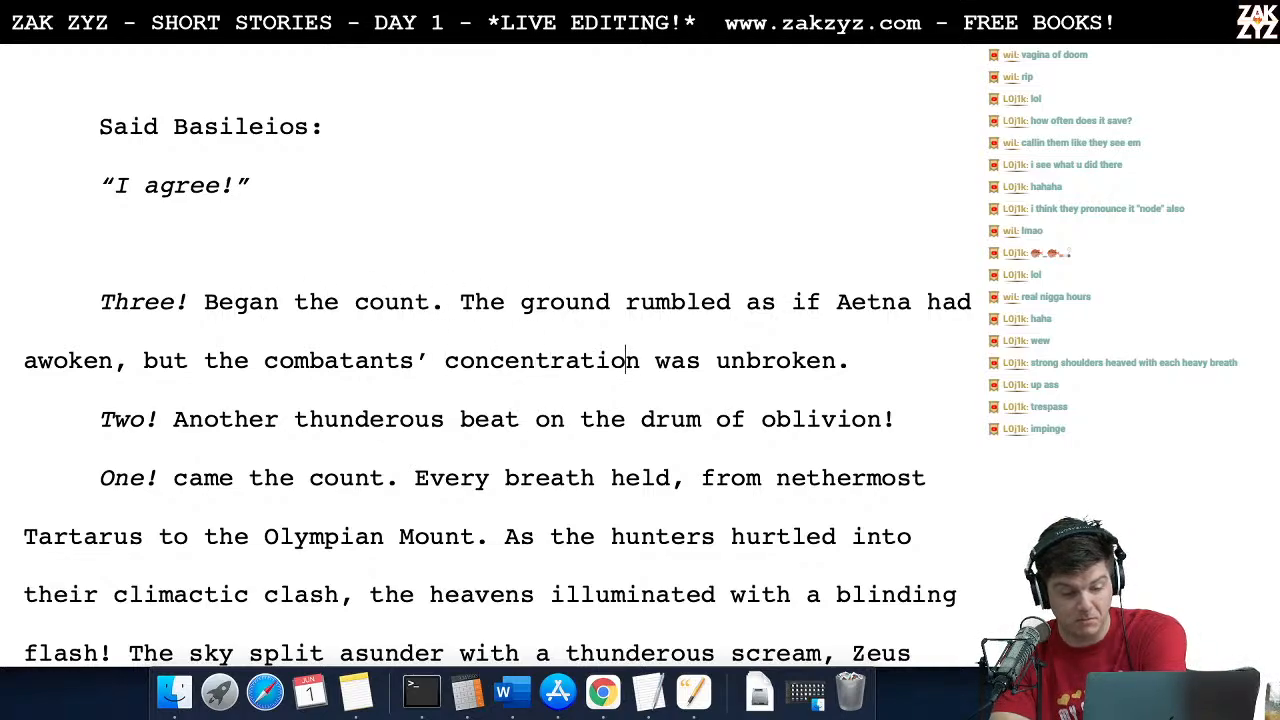
key(Right)
key(Right)
key(Right)
key(Right)
key(Right)
key(Right)
key(Right)
key(Right)
key(Right)
key(Right)
key(Right)
key(Right)
key(Right)
key(Right)
key(Right)
key(Right)
key(Right)
key(Right)
key(Right)
key(Right)
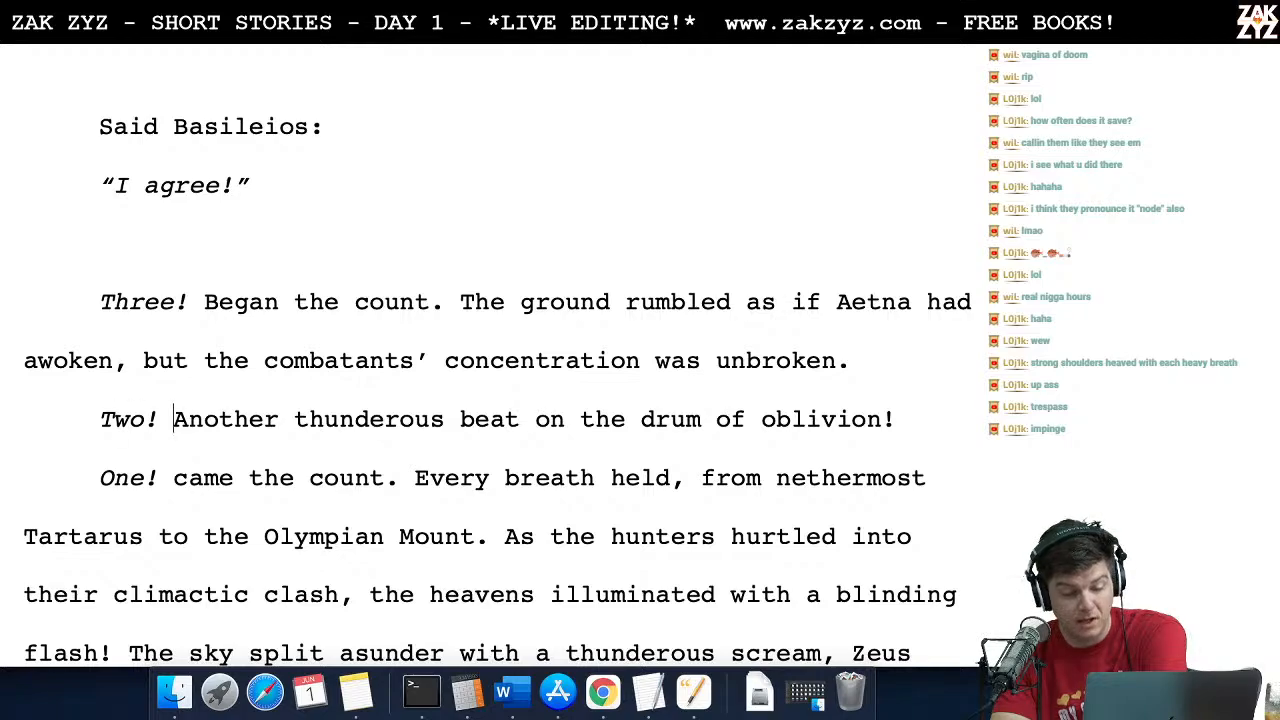
Step: Proofread the "One!" paragraph, from the held breath through the hunters' clash to Zeus's intervention
scroll(509, 203, down, 2)
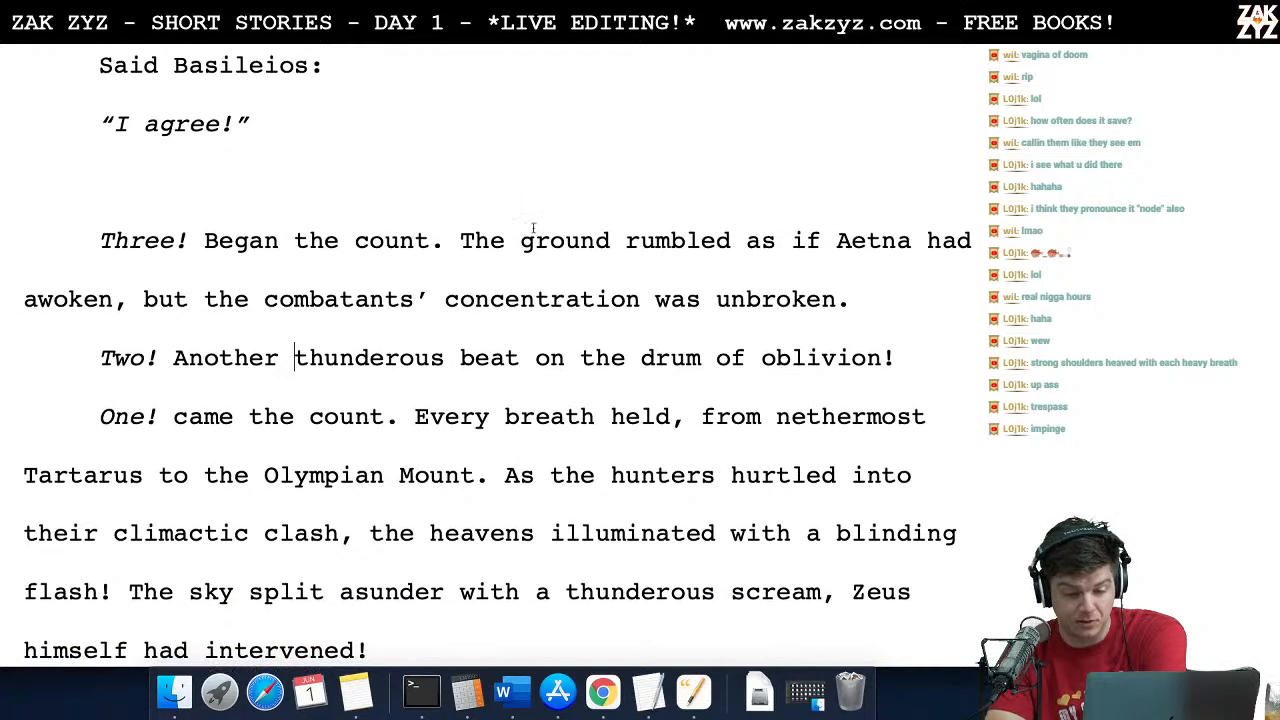
click(183, 398)
key(Down)
key(Right)
key(Right)
key(Right)
key(Right)
key(Right)
key(Right)
key(Right)
key(Right)
key(Right)
key(Right)
key(Right)
key(Right)
key(Right)
key(Right)
key(Right)
key(Right)
key(Right)
key(Right)
key(Right)
key(Right)
key(Right)
key(Right)
key(Right)
key(Right)
key(Right)
key(Right)
key(Right)
key(Right)
key(Right)
key(Right)
key(Right)
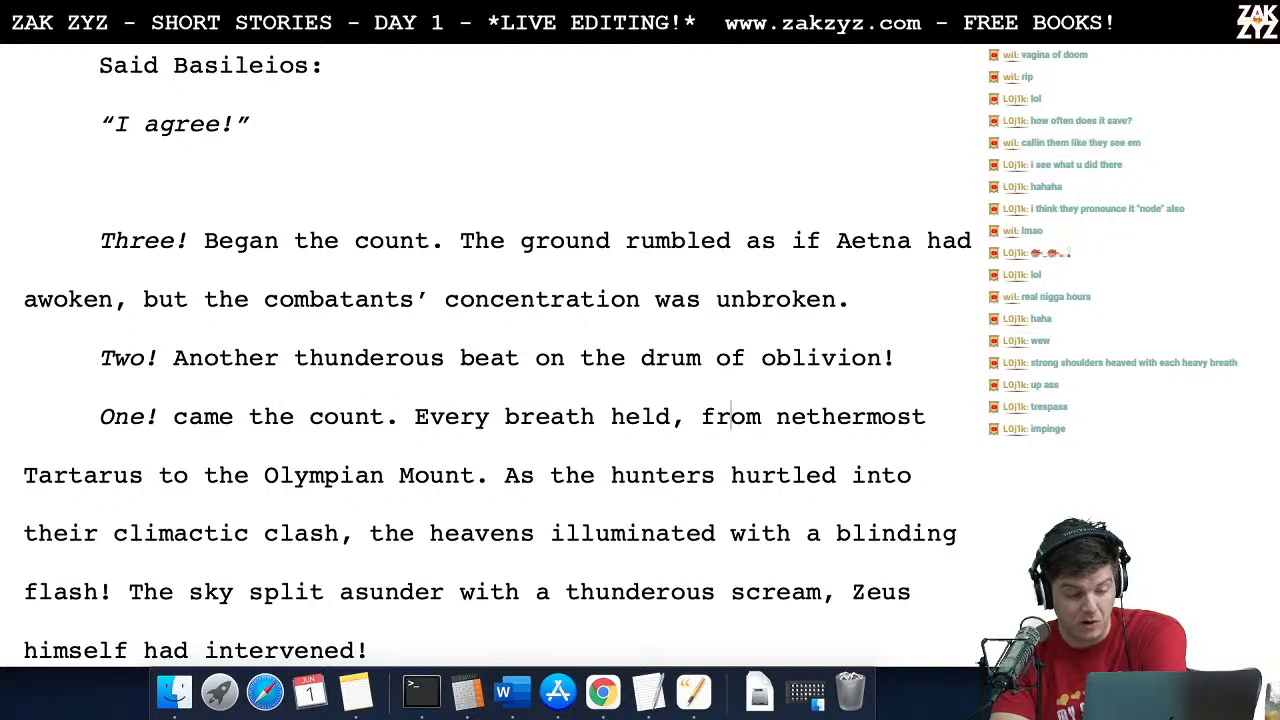
key(Right)
key(Right)
key(Right)
key(Right)
key(Right)
key(Right)
key(Right)
key(Right)
key(Right)
key(Right)
key(Right)
key(Right)
key(Right)
key(Right)
key(Right)
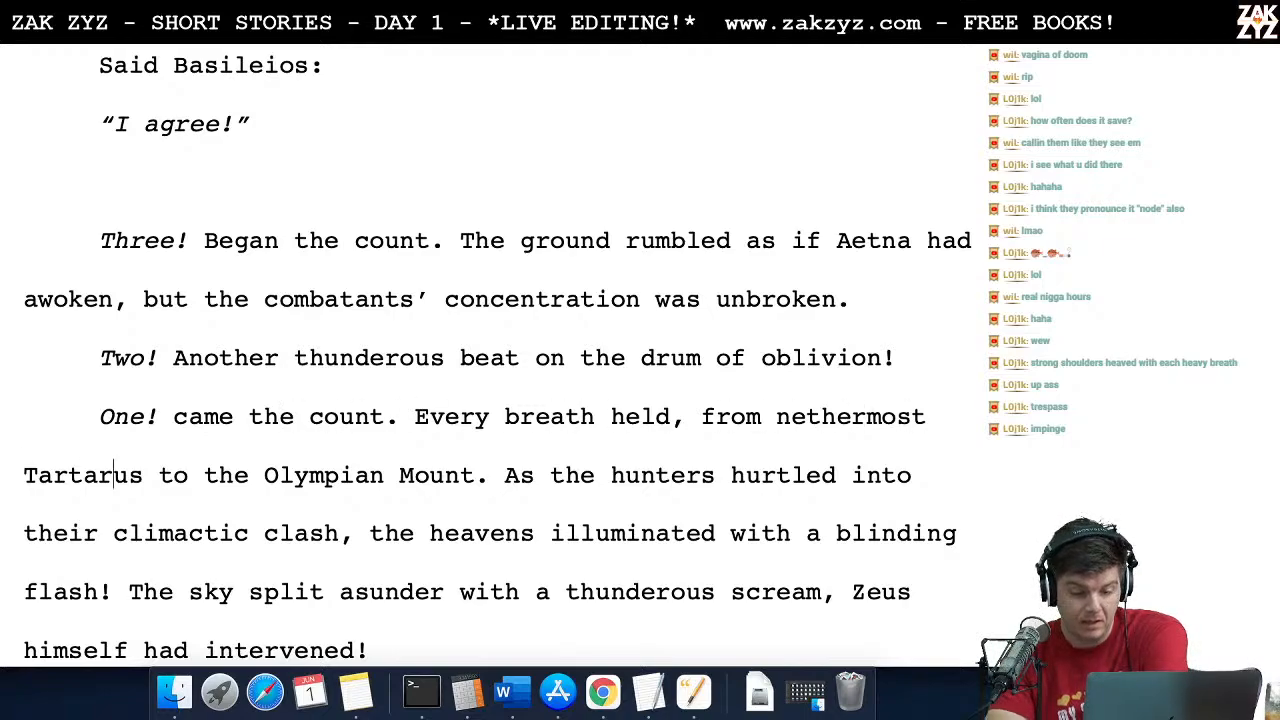
scroll(498, 352, down, 1)
scroll(498, 352, down, 1)
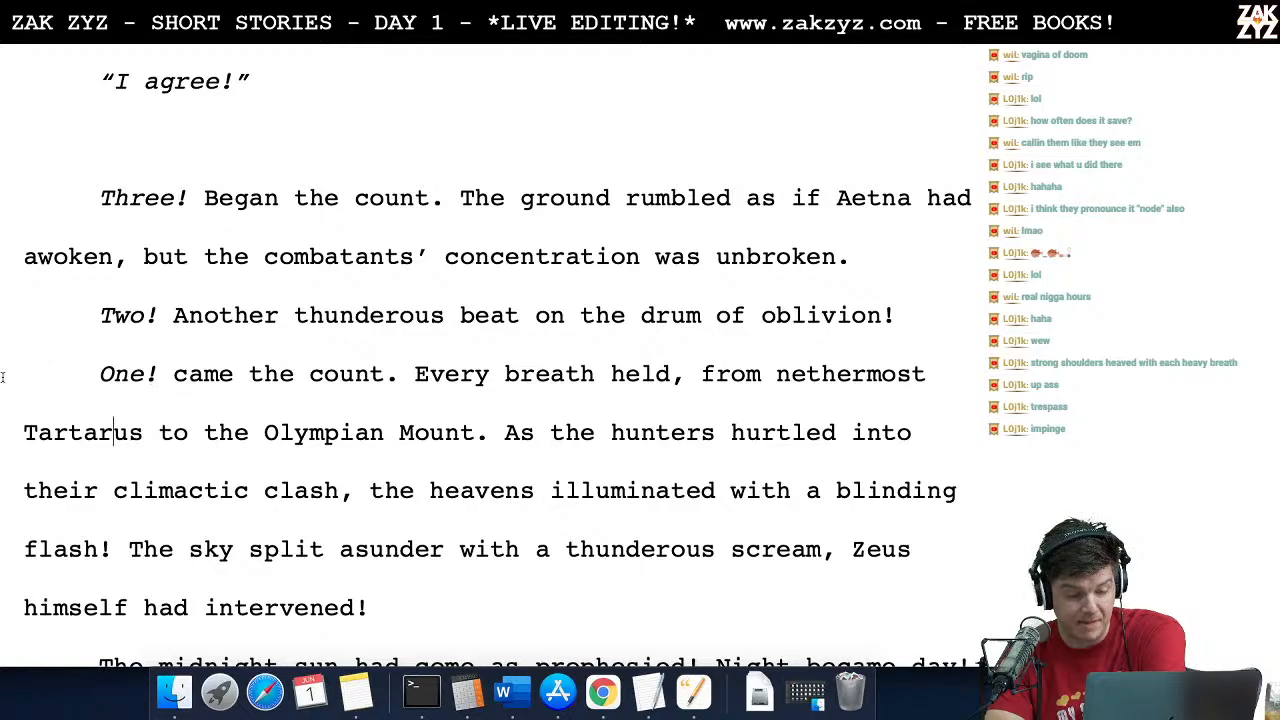
click(460, 490)
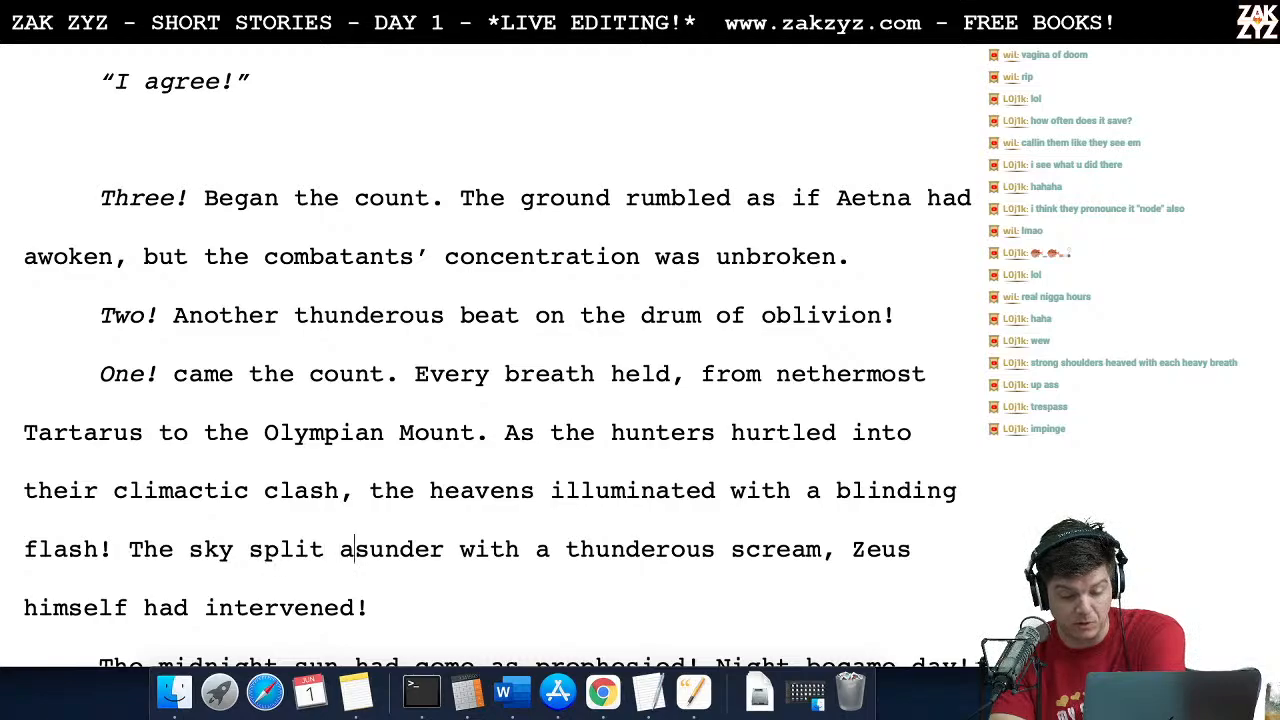
scroll(432, 549, down, 5)
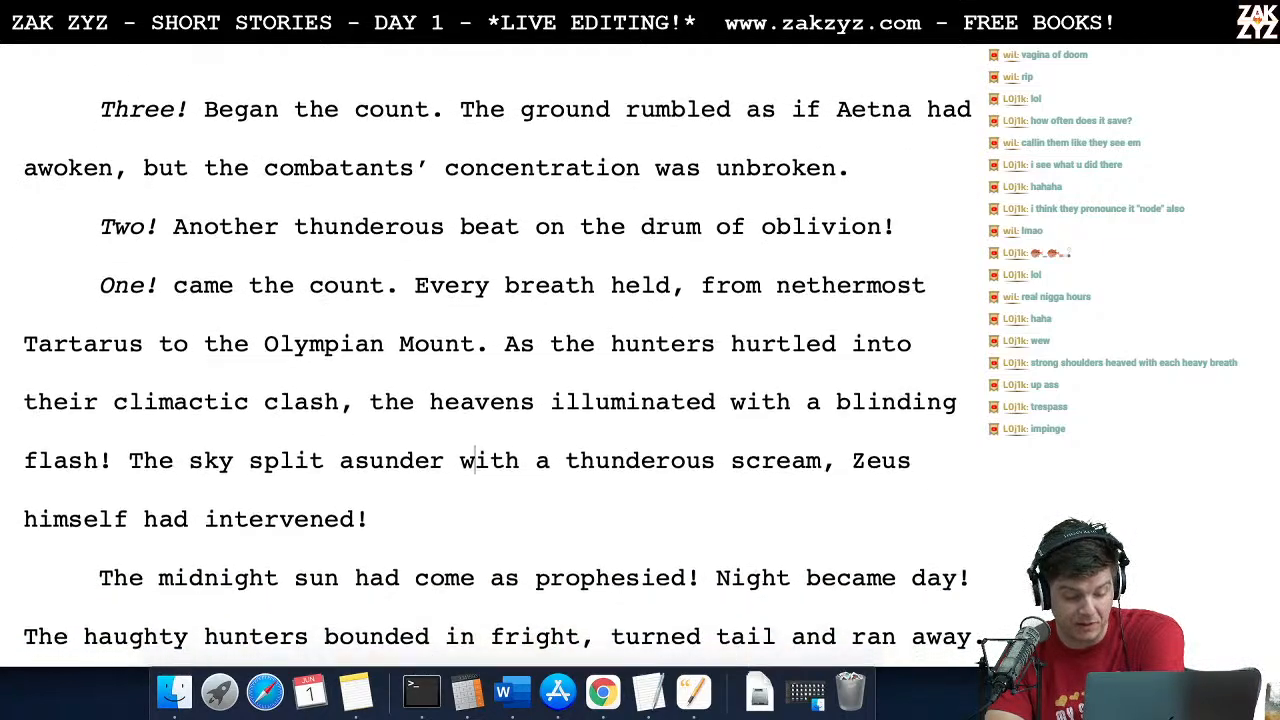
scroll(498, 367, down, 3)
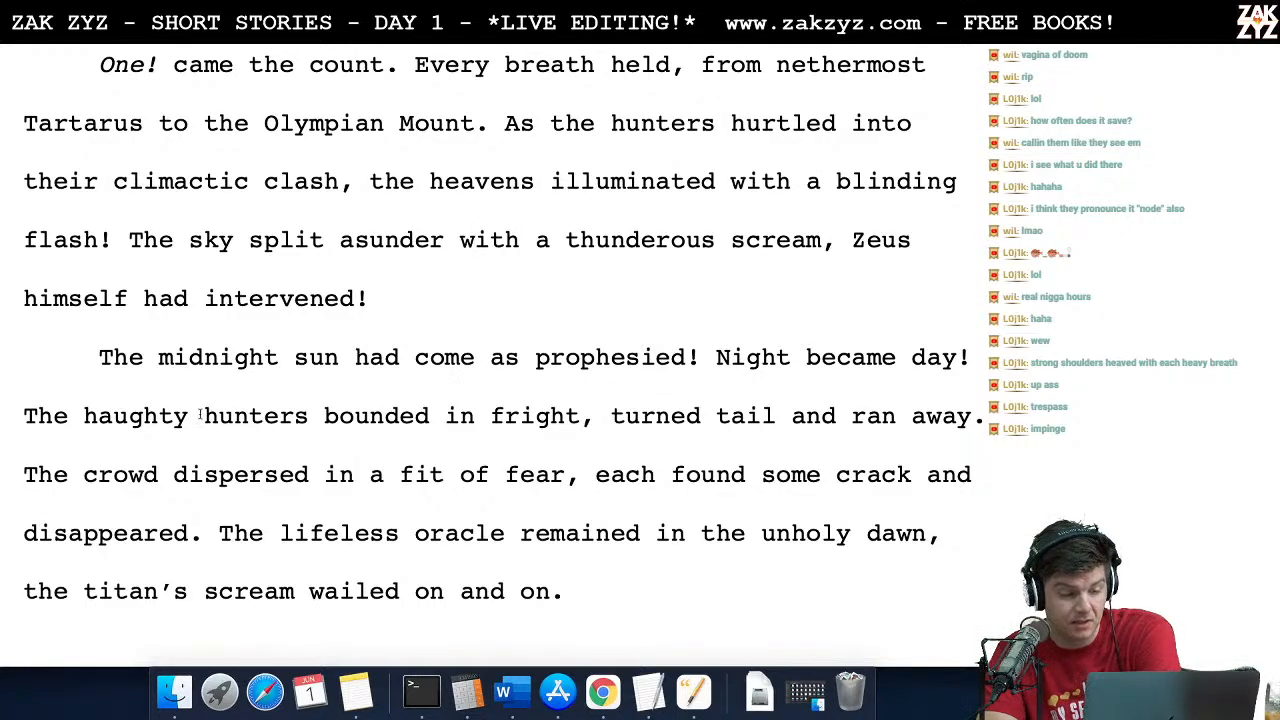
Step: Proofread the midnight sun paragraph, from the hunters' flight and the dispersing crowd to the titan's wailing scream
key(Right)
key(Right)
key(Right)
key(Right)
key(Right)
key(Right)
key(Right)
key(Right)
key(Right)
key(Right)
key(Right)
key(Right)
key(Right)
key(Right)
key(Right)
key(Right)
key(Right)
key(Right)
key(Right)
key(Right)
key(Right)
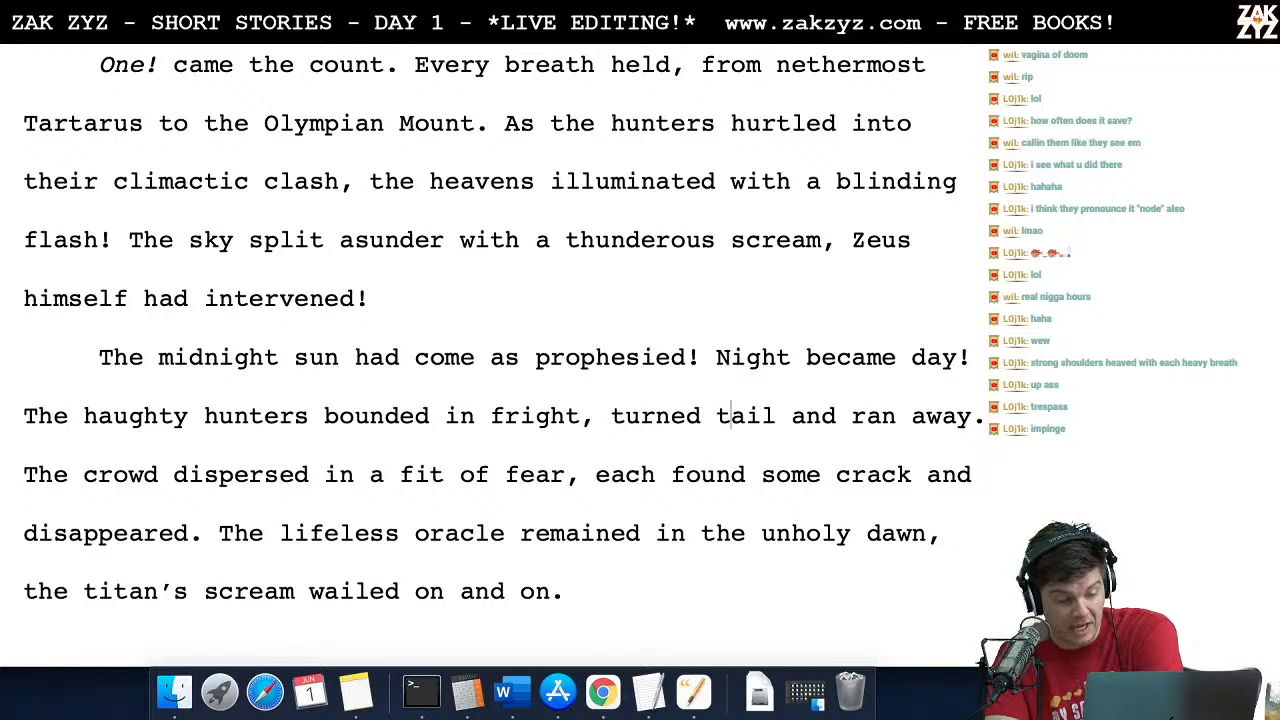
key(Right)
key(Right)
key(Right)
key(Right)
key(Right)
key(Right)
key(Right)
key(Right)
key(Right)
key(Right)
key(Right)
key(Right)
key(Right)
key(Right)
key(Right)
key(Right)
key(Right)
key(Right)
key(Right)
key(Right)
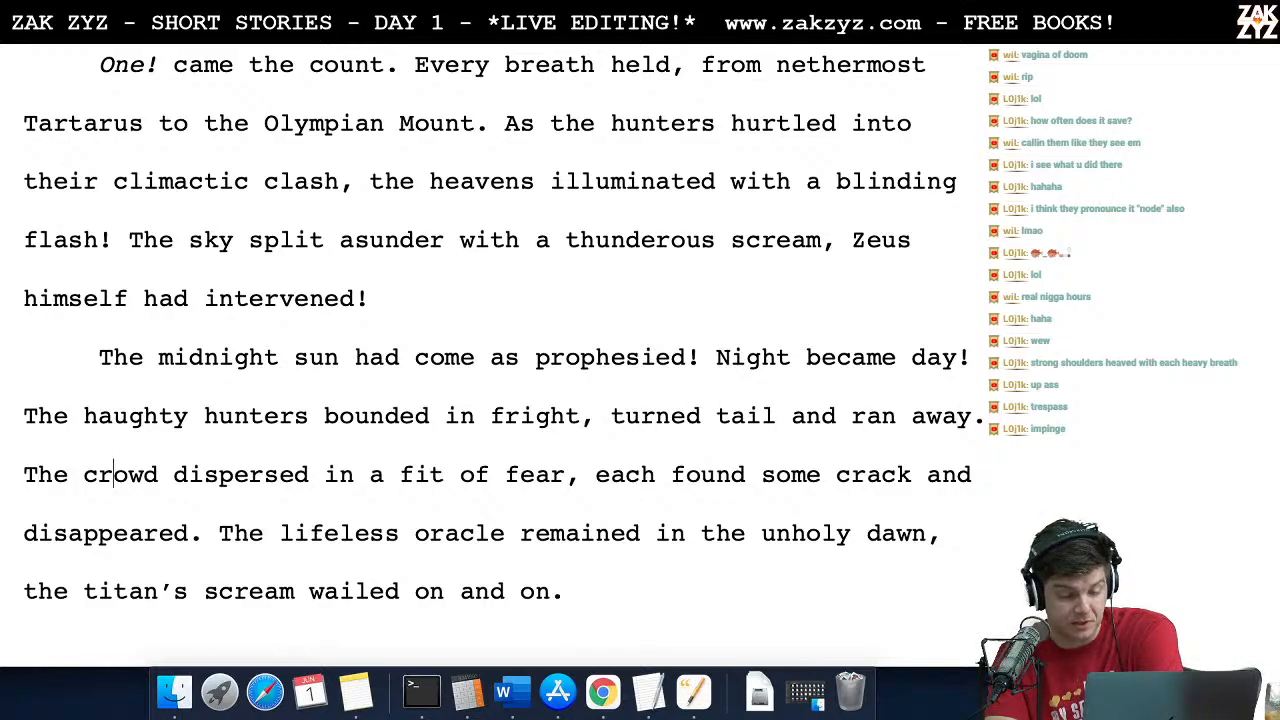
key(Right)
key(Right)
key(Right)
key(Right)
key(Right)
key(Right)
key(Right)
key(Right)
key(Right)
key(Right)
key(Right)
key(Right)
key(Right)
key(Right)
key(Right)
key(Right)
key(Right)
key(Right)
key(Right)
key(Right)
key(Down)
key(Left)
key(Left)
key(Left)
key(Left)
key(Right)
key(Right)
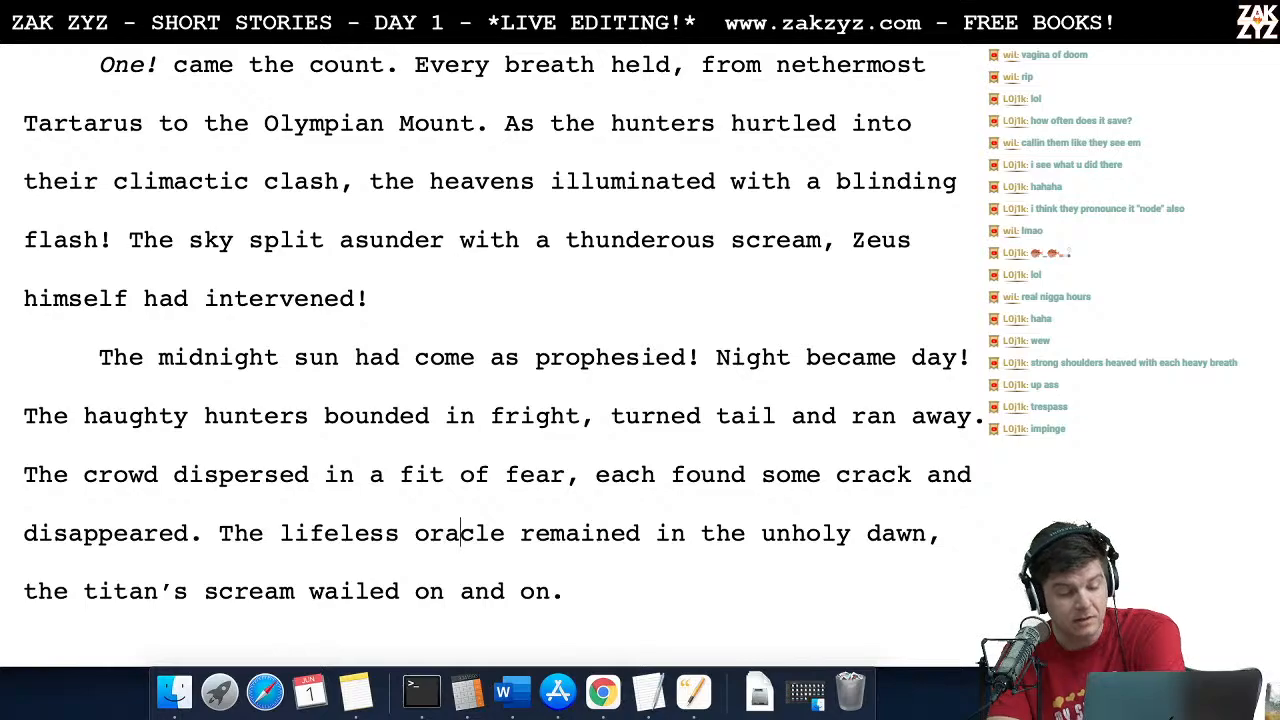
scroll(498, 355, down, 1)
scroll(498, 355, down, 1)
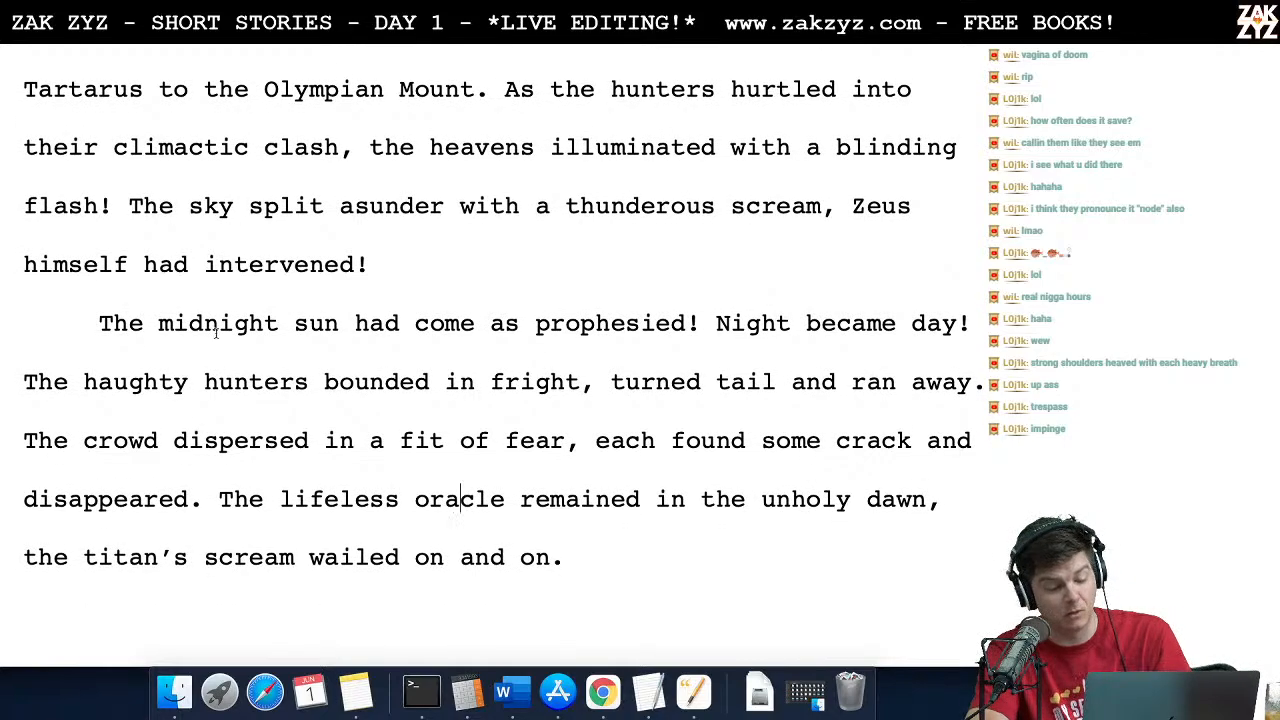
scroll(126, 523, down, 5)
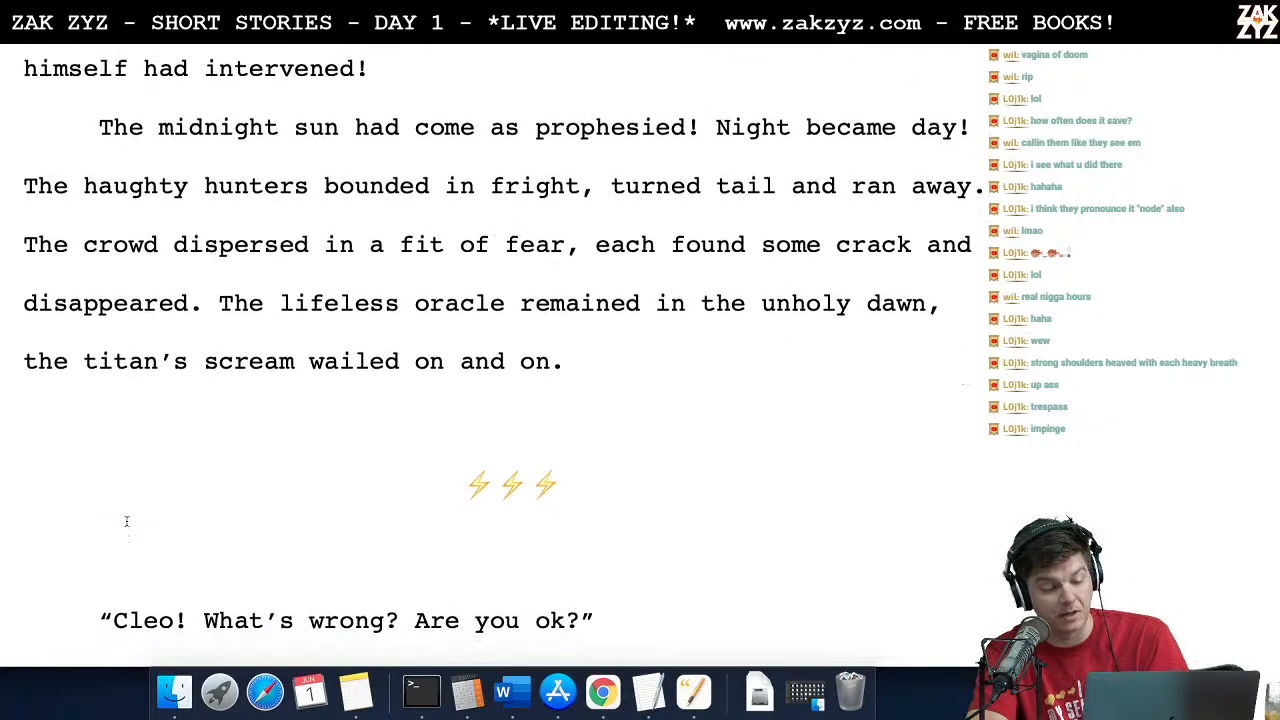
Step: Read on past the lightning-bolt scene break through Cleo and Anthony's dialogue about the infestation and the rhyming
click(510, 500)
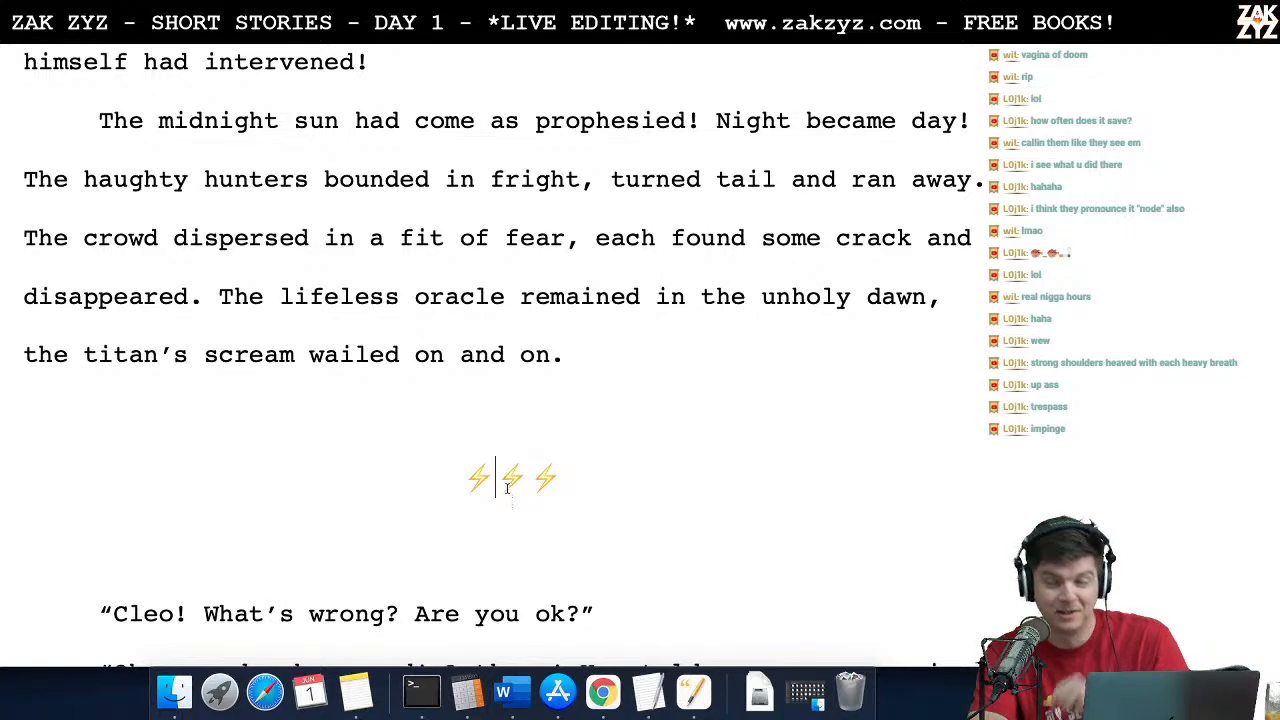
scroll(602, 442, down, 5)
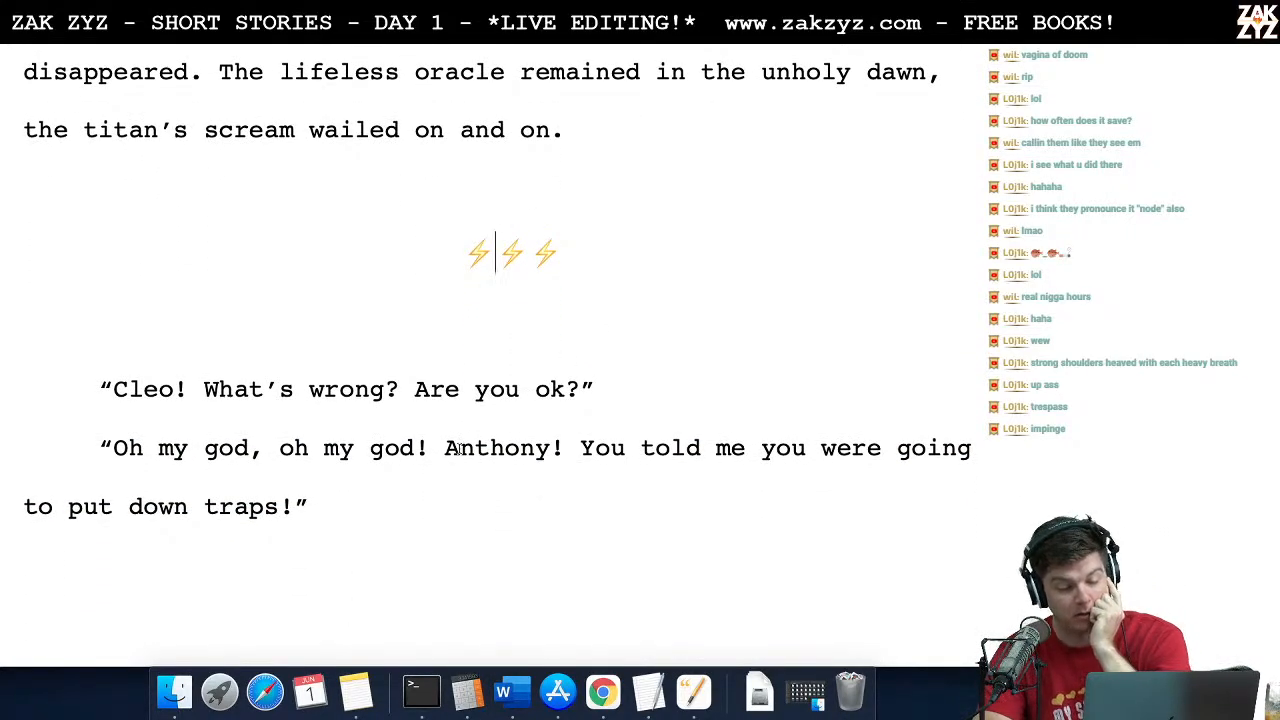
scroll(458, 449, down, 1)
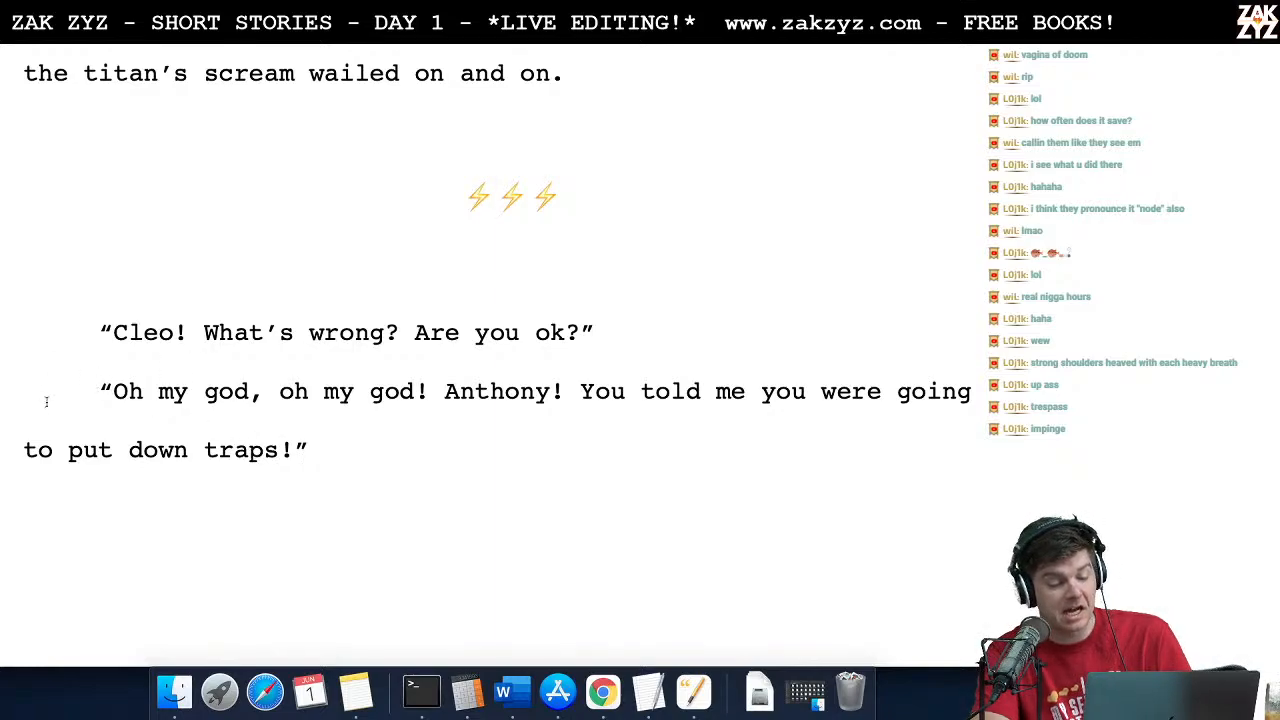
scroll(243, 405, down, 7)
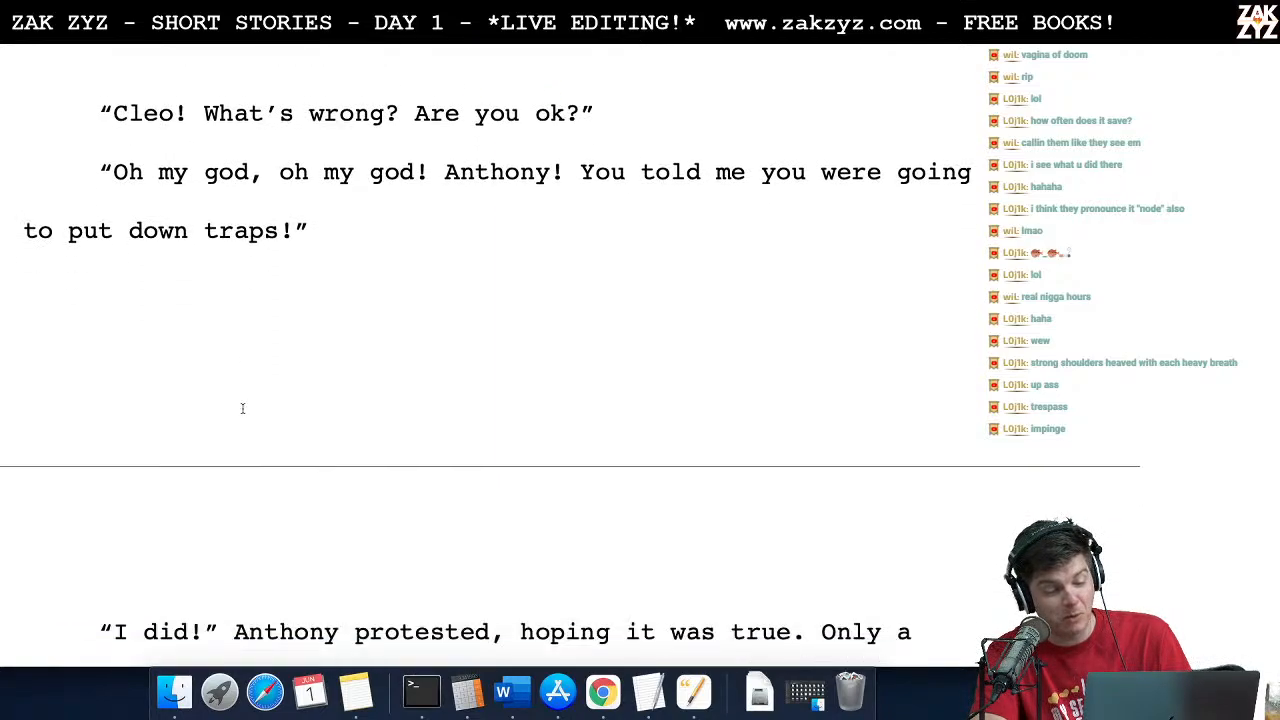
scroll(243, 410, down, 2)
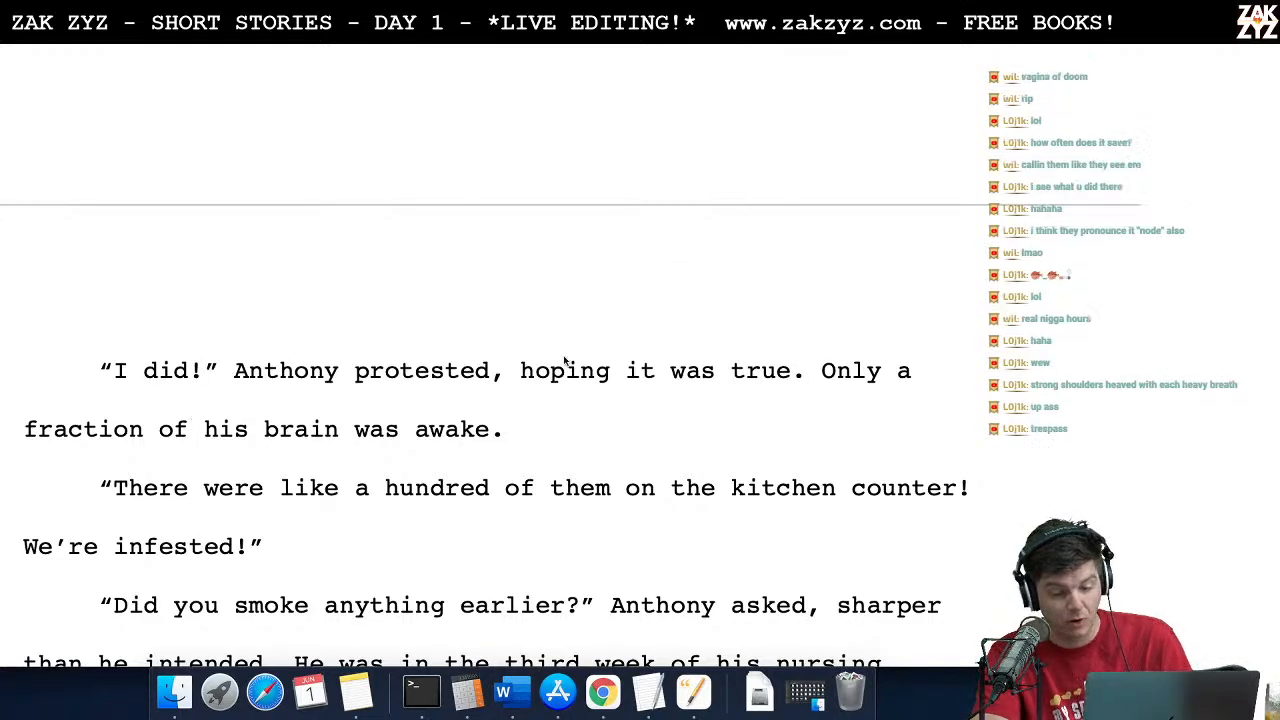
scroll(594, 360, down, 2)
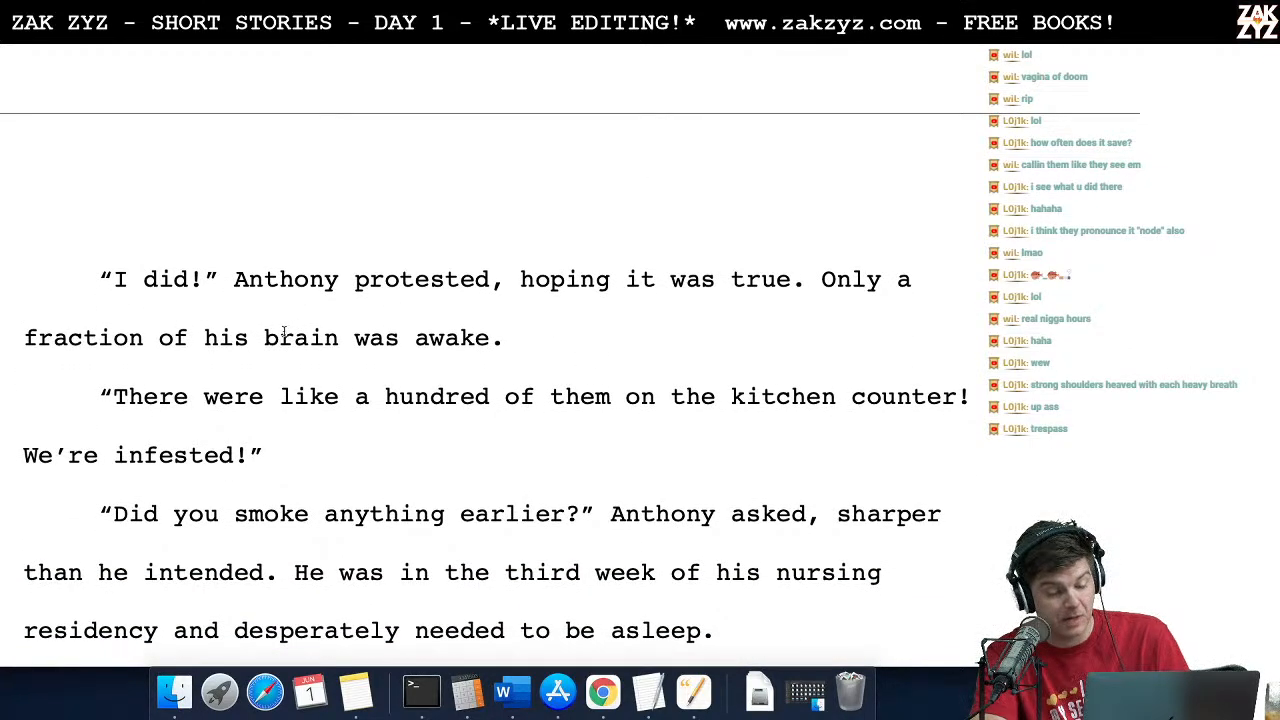
scroll(369, 362, down, 4)
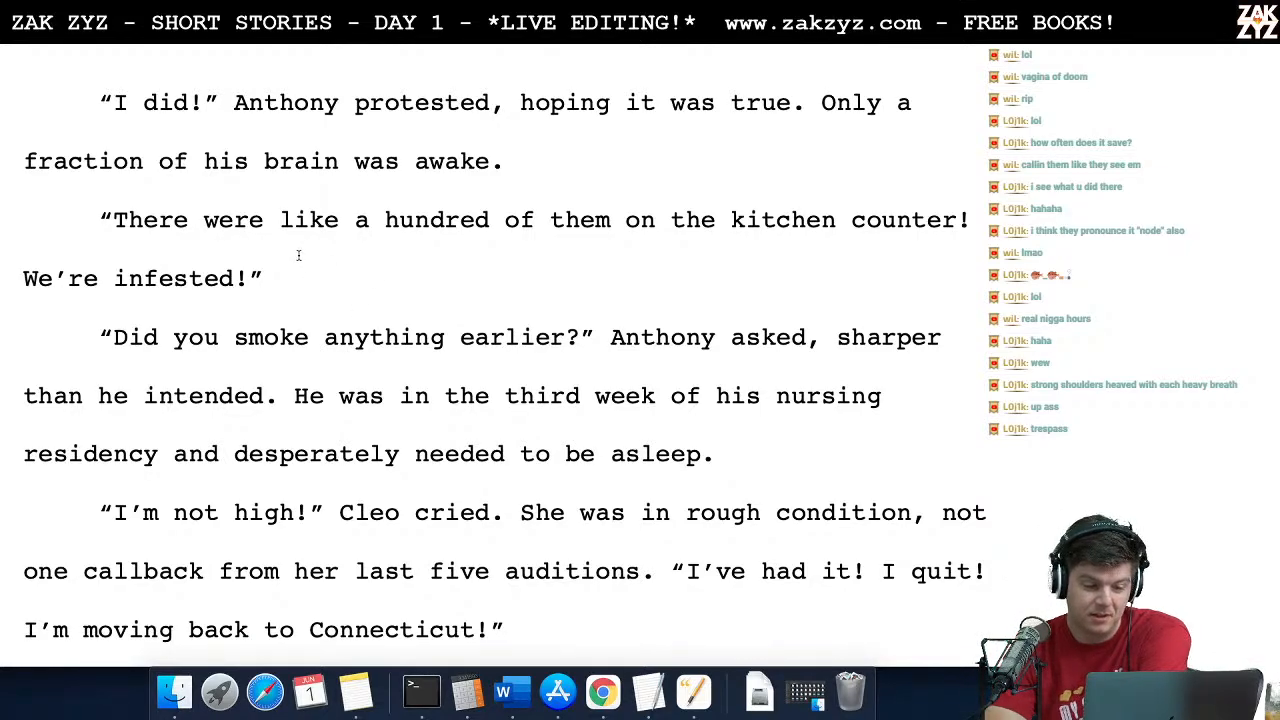
scroll(363, 340, down, 5)
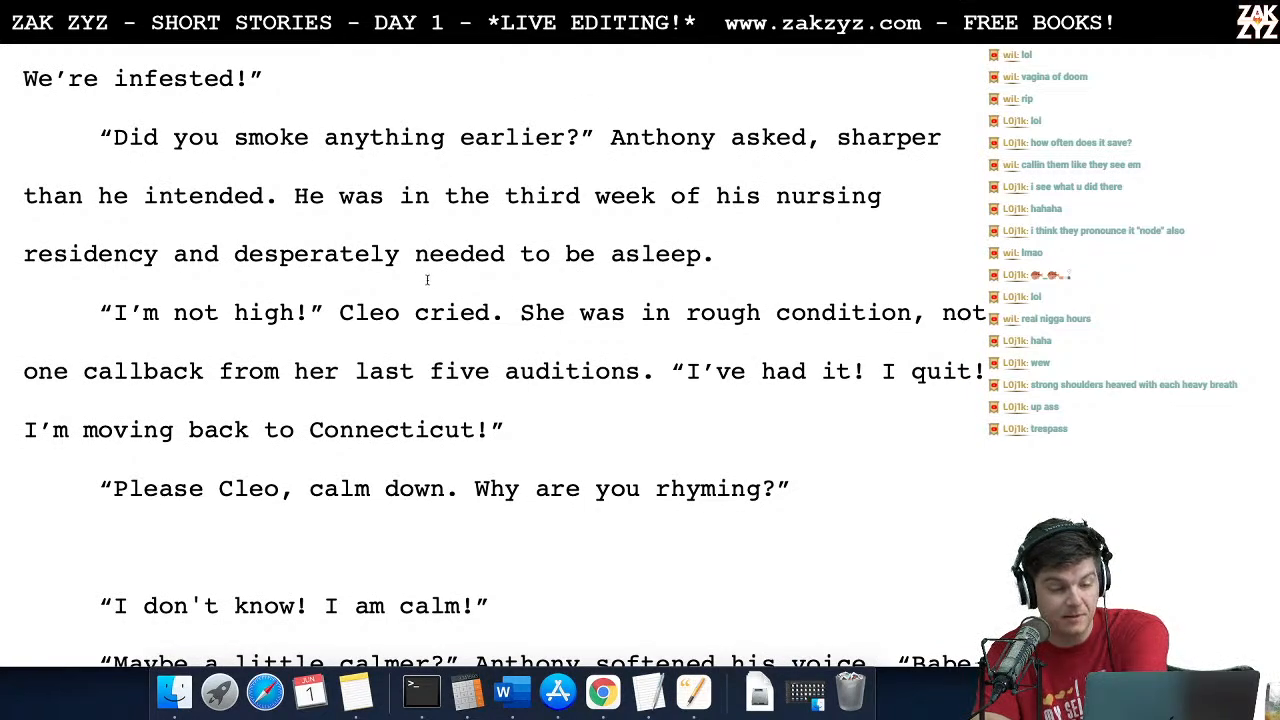
scroll(234, 166, down, 1)
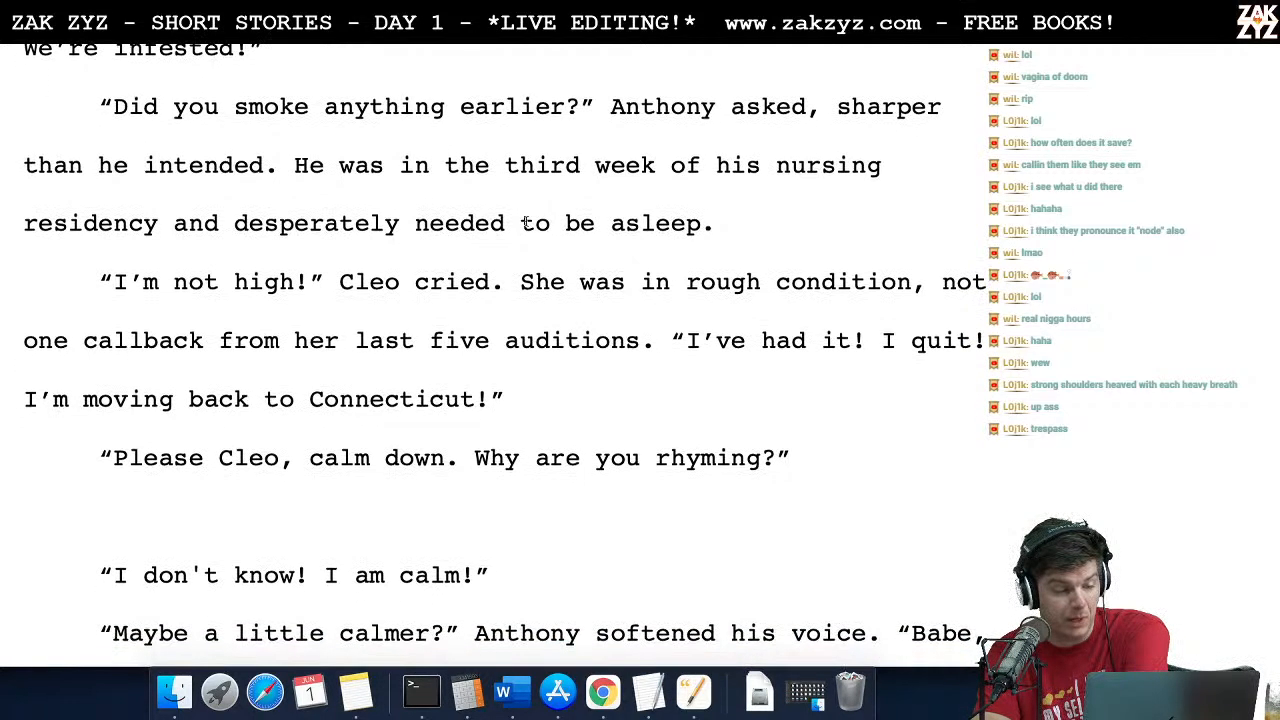
scroll(325, 259, down, 4)
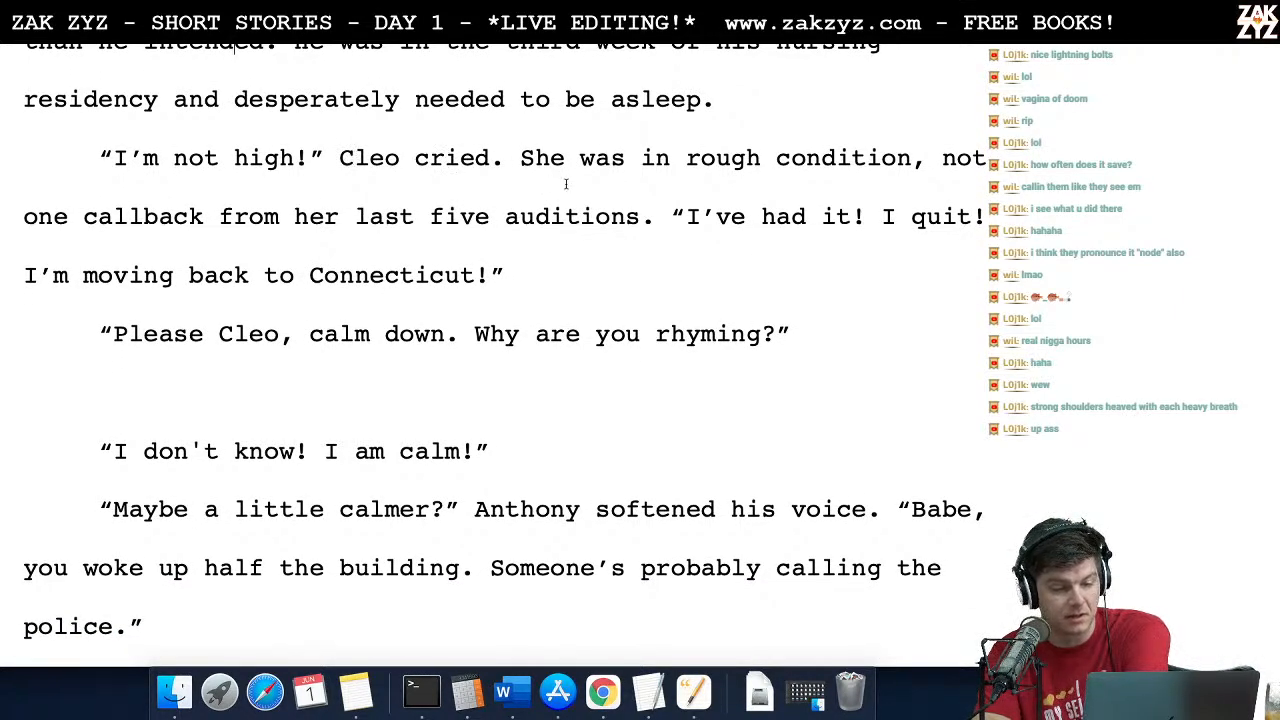
scroll(566, 184, down, 1)
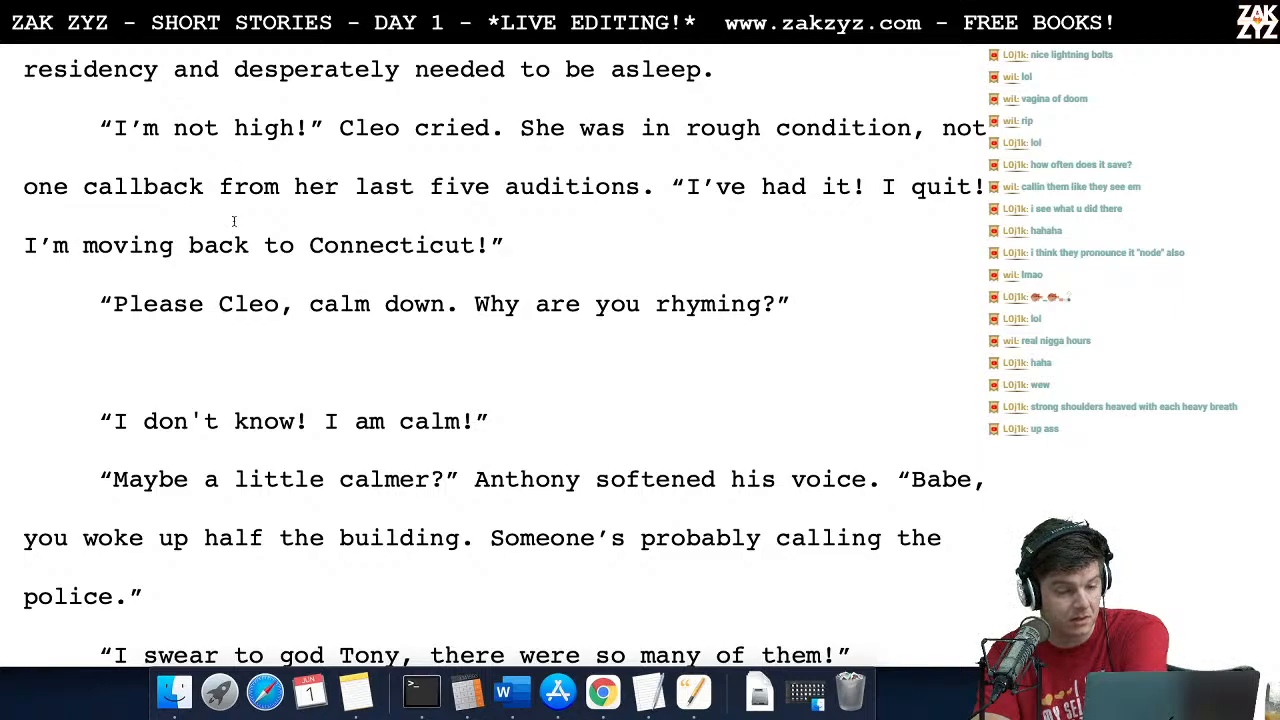
Step: Remove the blank line between "Why are you rhyming?" and Cleo's reply "I don't know! I am calm!"
key(Right)
key(Right)
key(Right)
key(Right)
key(Right)
key(Right)
key(Right)
key(Right)
key(Right)
key(Right)
key(Right)
key(Right)
key(Right)
key(Right)
key(Right)
key(Right)
key(Right)
key(Right)
key(Right)
key(Right)
key(alt+Right)
key(alt+Right)
key(alt+Right)
key(alt+Right)
key(alt+Right)
key(alt+Right)
key(alt+Right)
key(alt+Right)
key(Right)
key(Right)
key(Right)
key(Right)
key(Right)
key(Right)
key(Right)
key(Right)
key(Right)
key(Down)
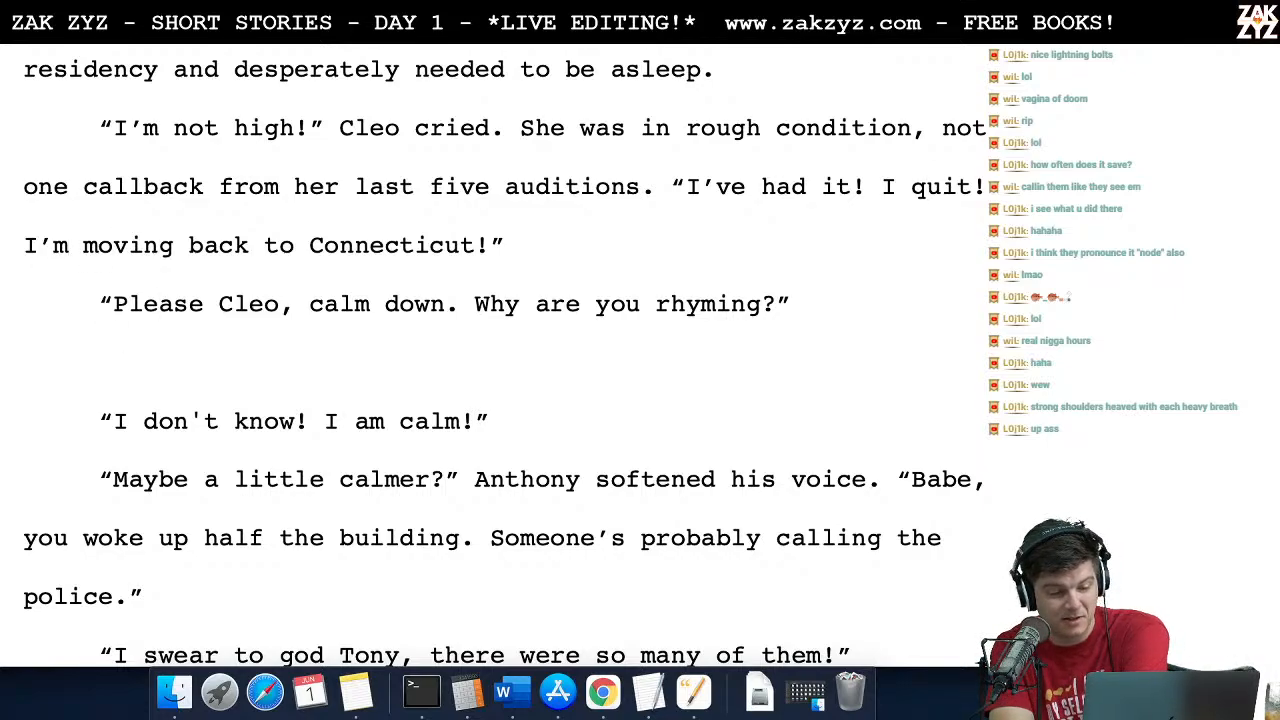
key(BackSpace)
key(BackSpace)
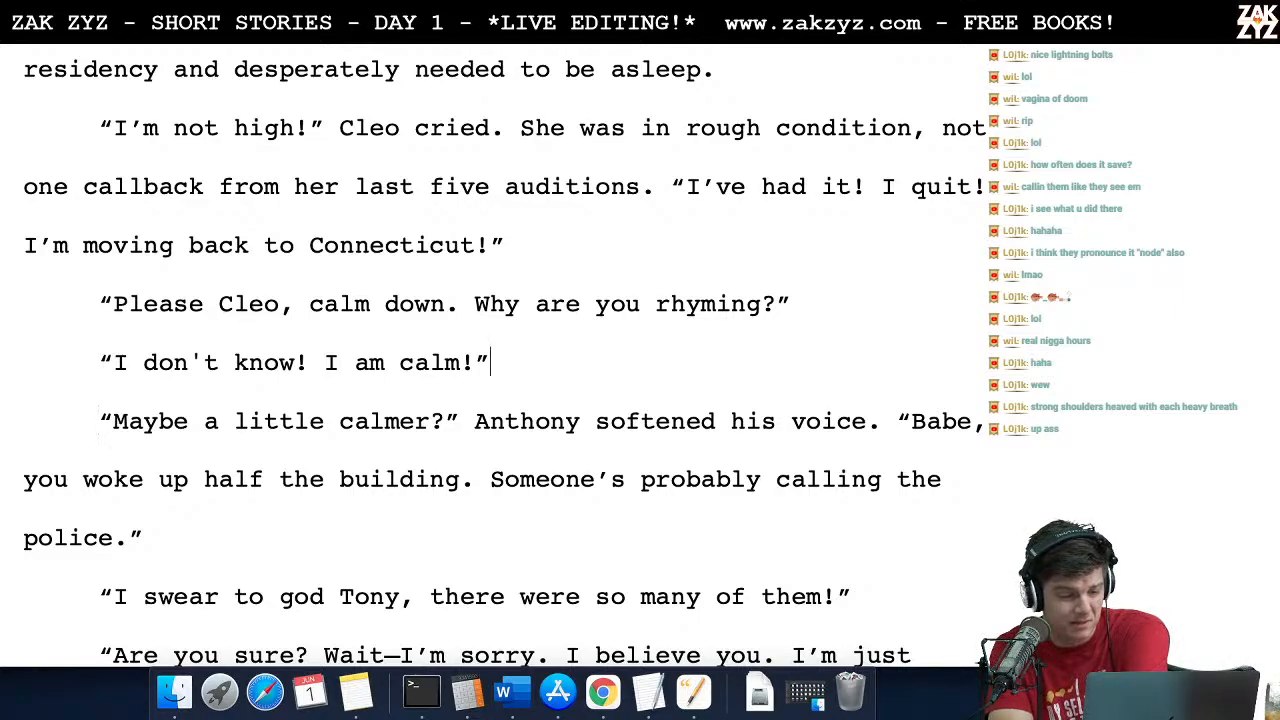
Step: Contract "I am calm!" to "I'm calm!" in Cleo's reply
key(Down)
key(Left)
key(Left)
key(Left)
key(BackSpace)
key(BackSpace)
text(')
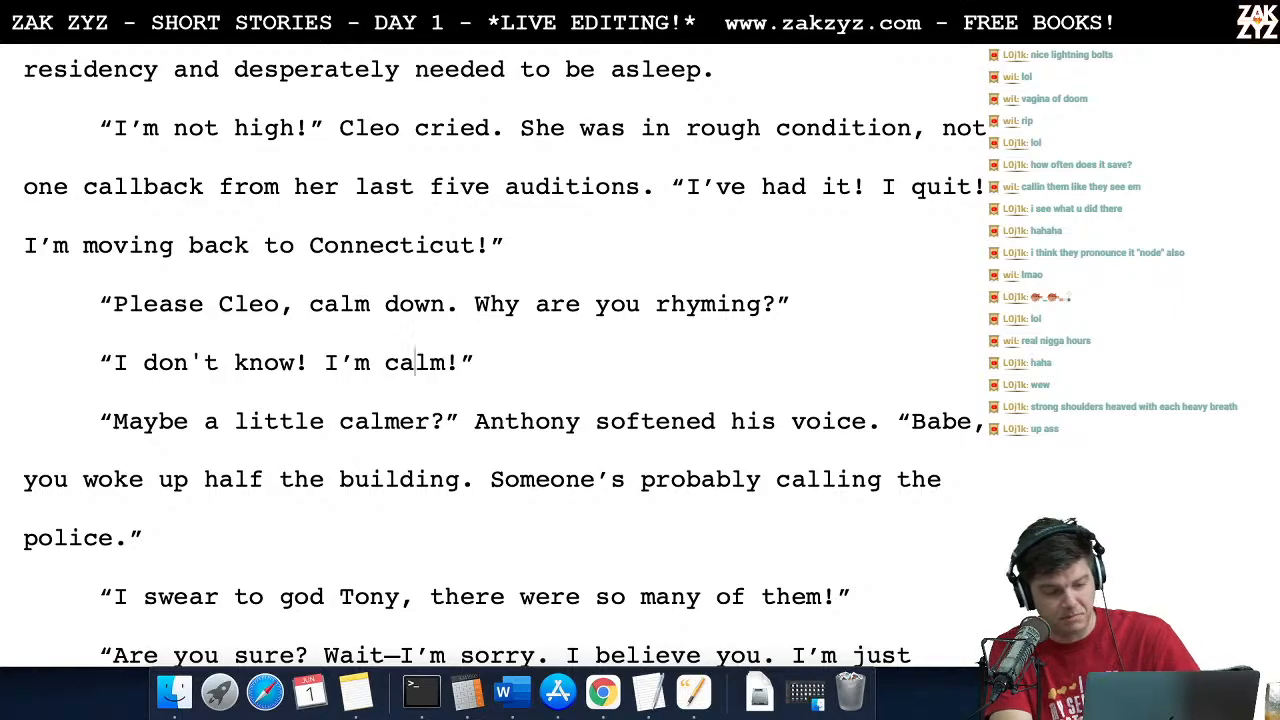
Step: Read through Anthony's request to be calmer, Cleo's "so many of them!" outburst and his "Are you sure? Wait—I'm sorry" reply
key(Right)
key(Right)
key(Right)
key(Right)
key(Right)
key(Right)
key(Right)
key(Down)
key(Down)
key(Left)
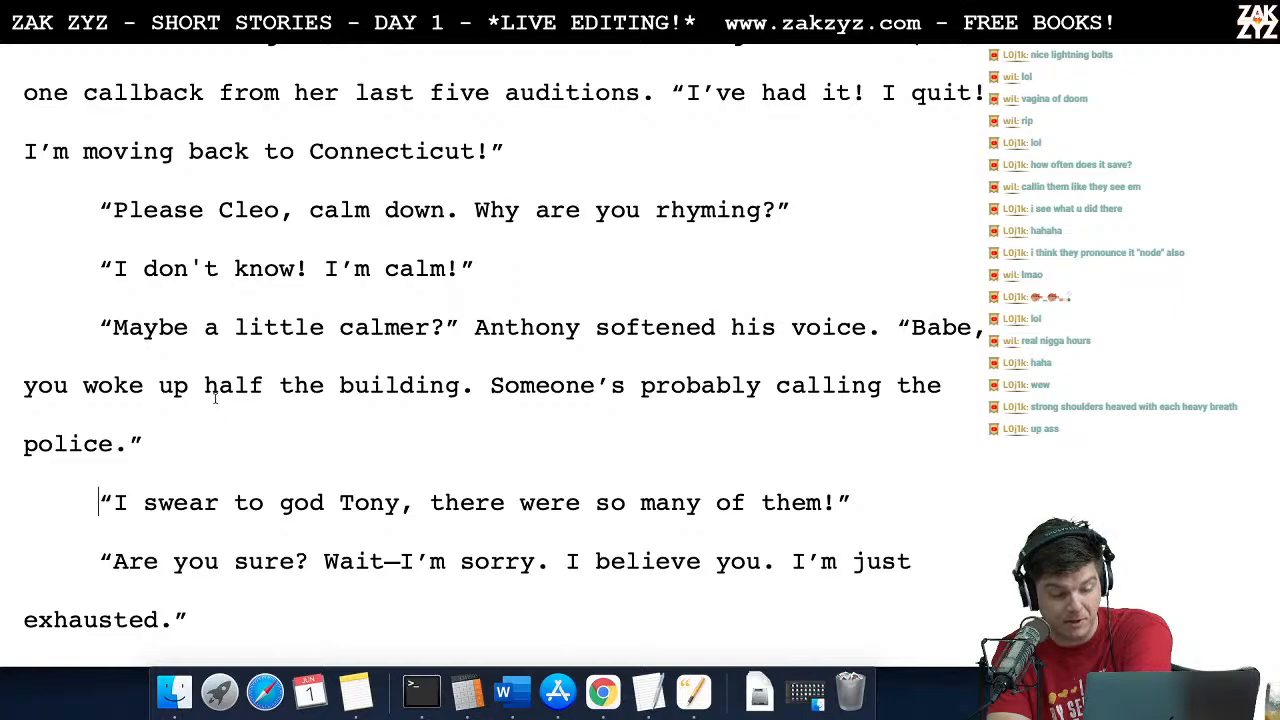
scroll(206, 438, down, 4)
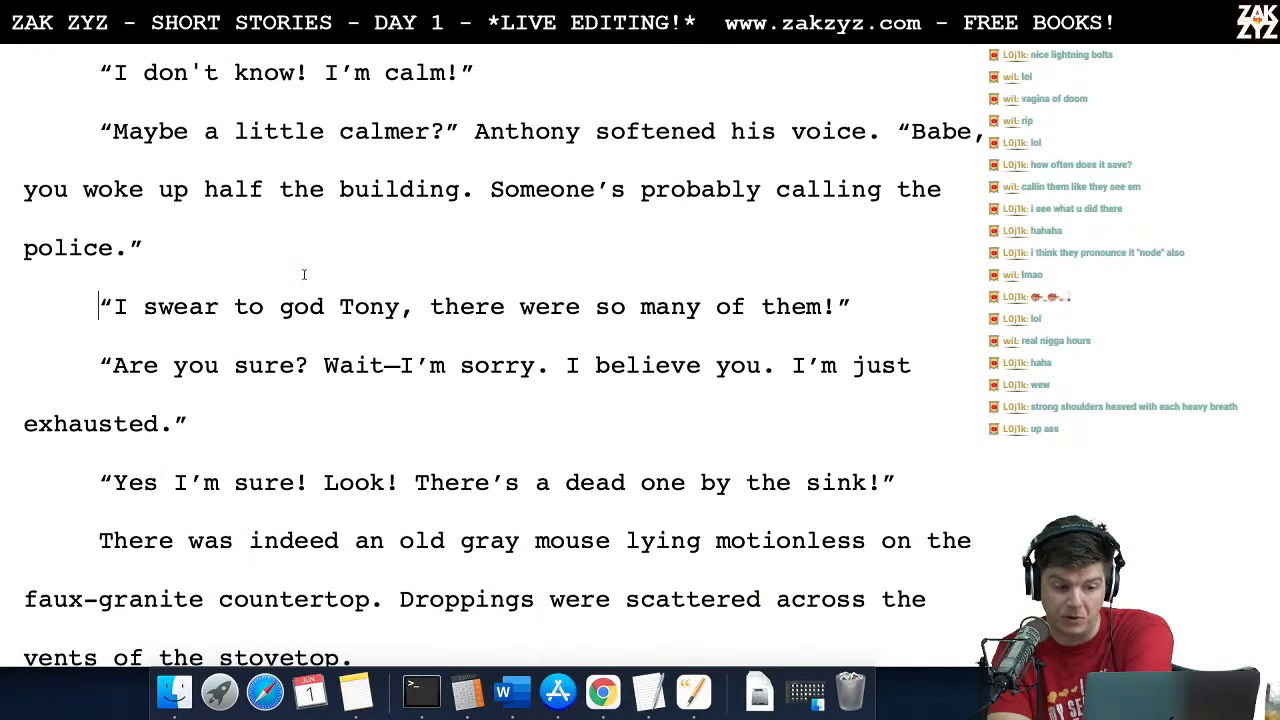
scroll(322, 335, down, 2)
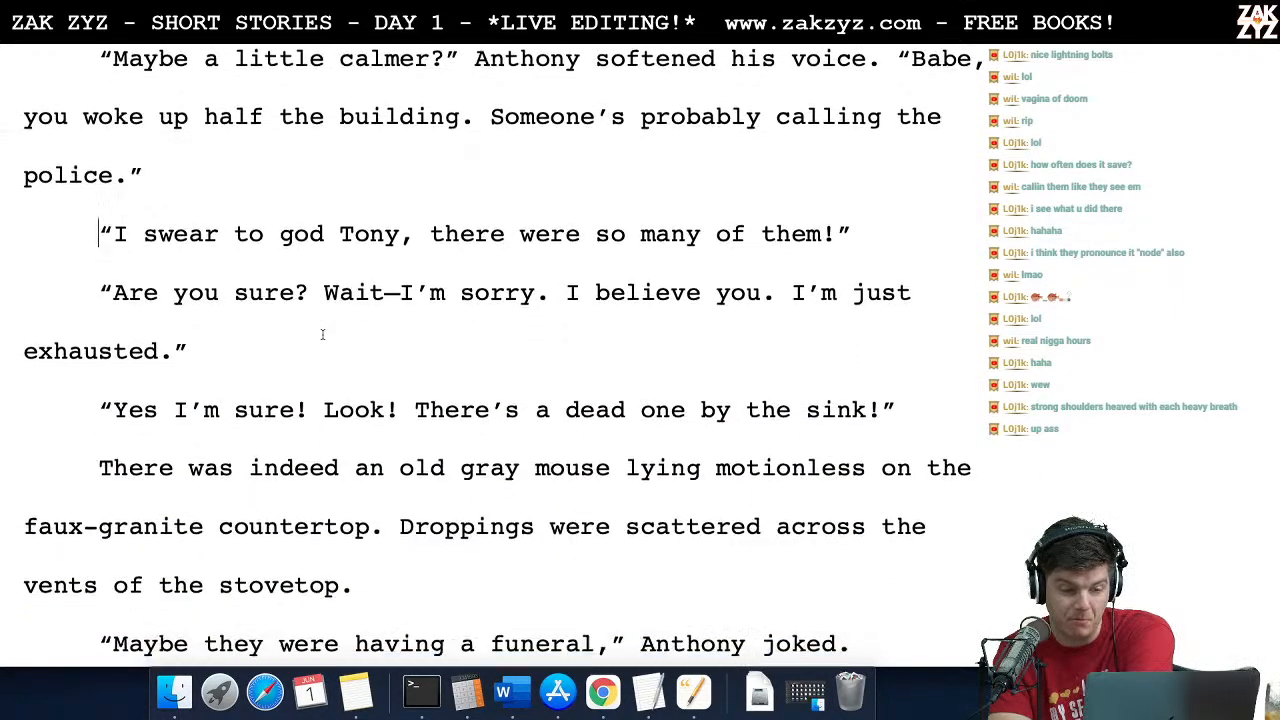
click(240, 307)
key(Right)
key(Right)
key(Right)
key(Right)
key(Right)
key(Right)
key(Right)
key(Right)
key(Right)
key(Right)
key(Right)
key(Right)
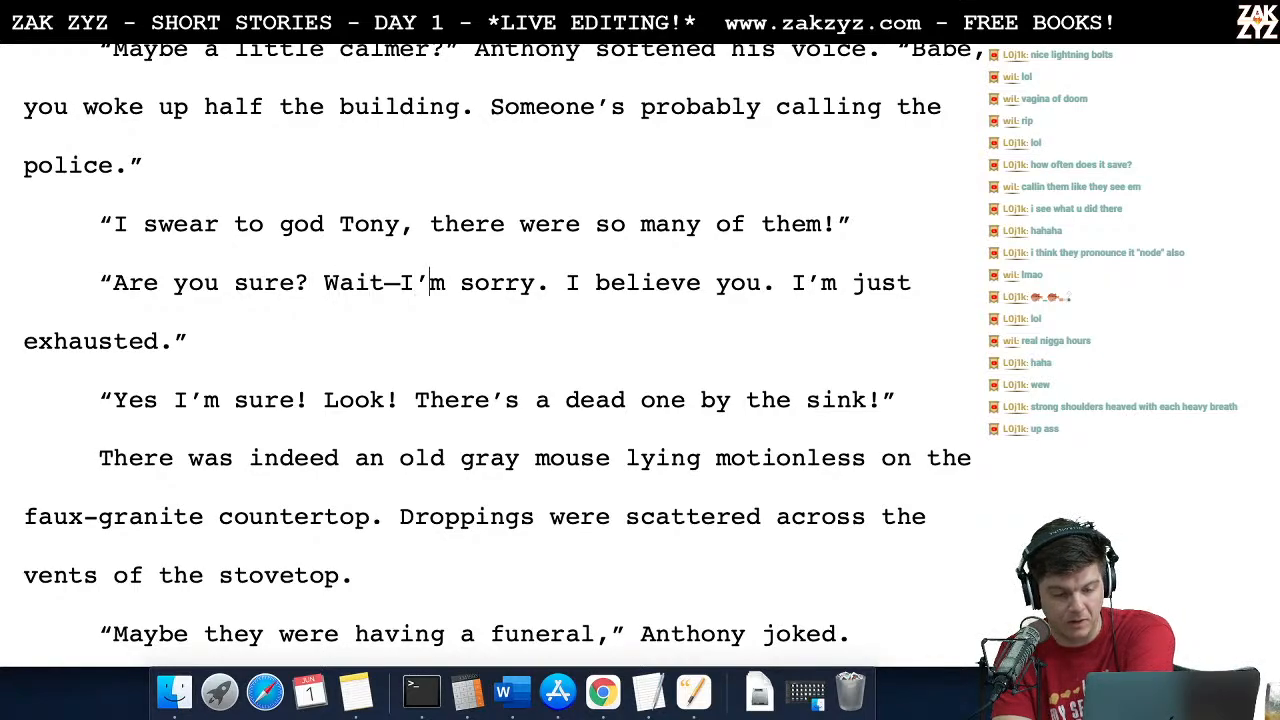
key(Left)
key(Left)
key(Left)
key(Down)
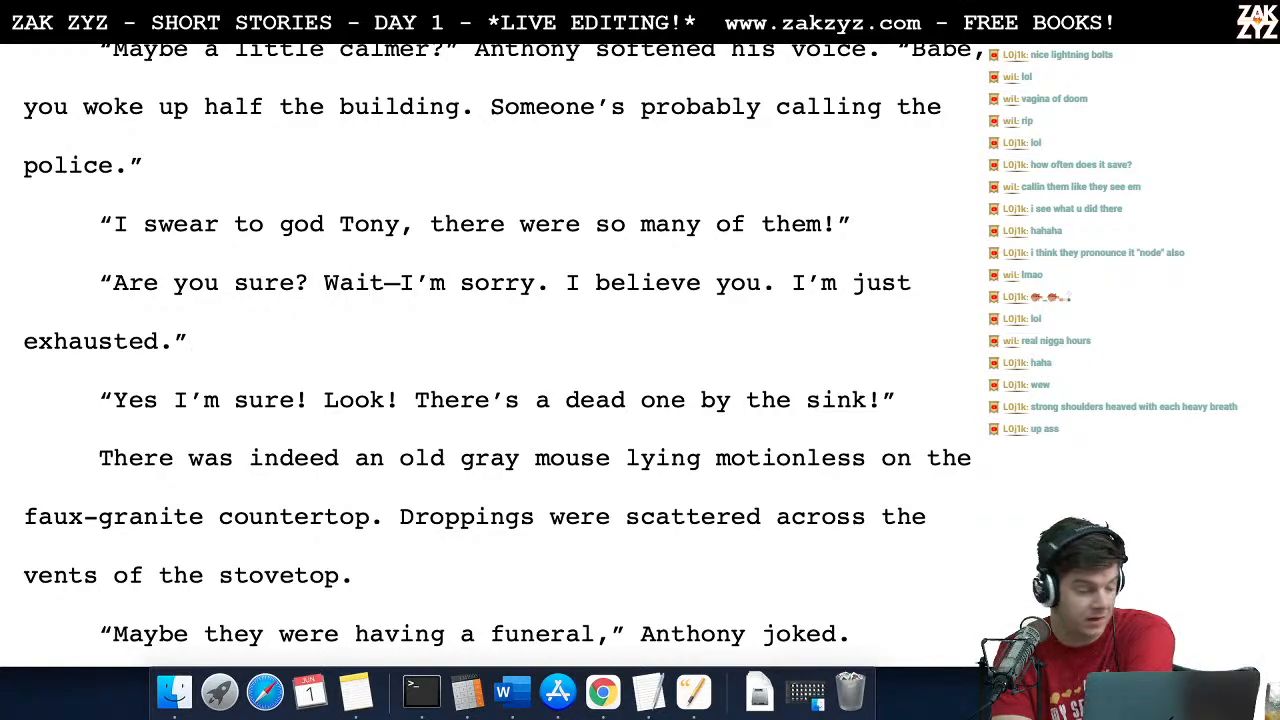
key(Right)
key(Left)
key(Down)
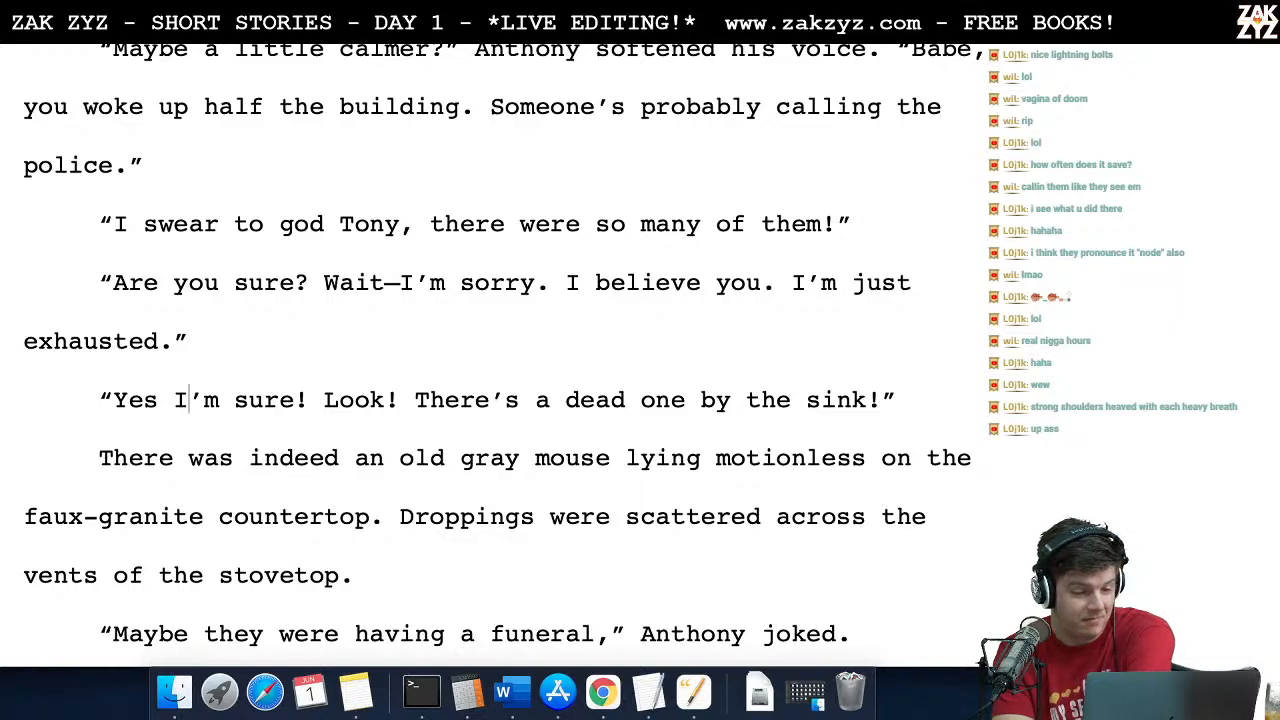
Step: Proofread the passage about the dead mouse by the sink, from "Yes I'm sure! Look!" through Anthony's funeral joke
key(Right)
key(Right)
key(Right)
key(Right)
key(Right)
key(Right)
key(Right)
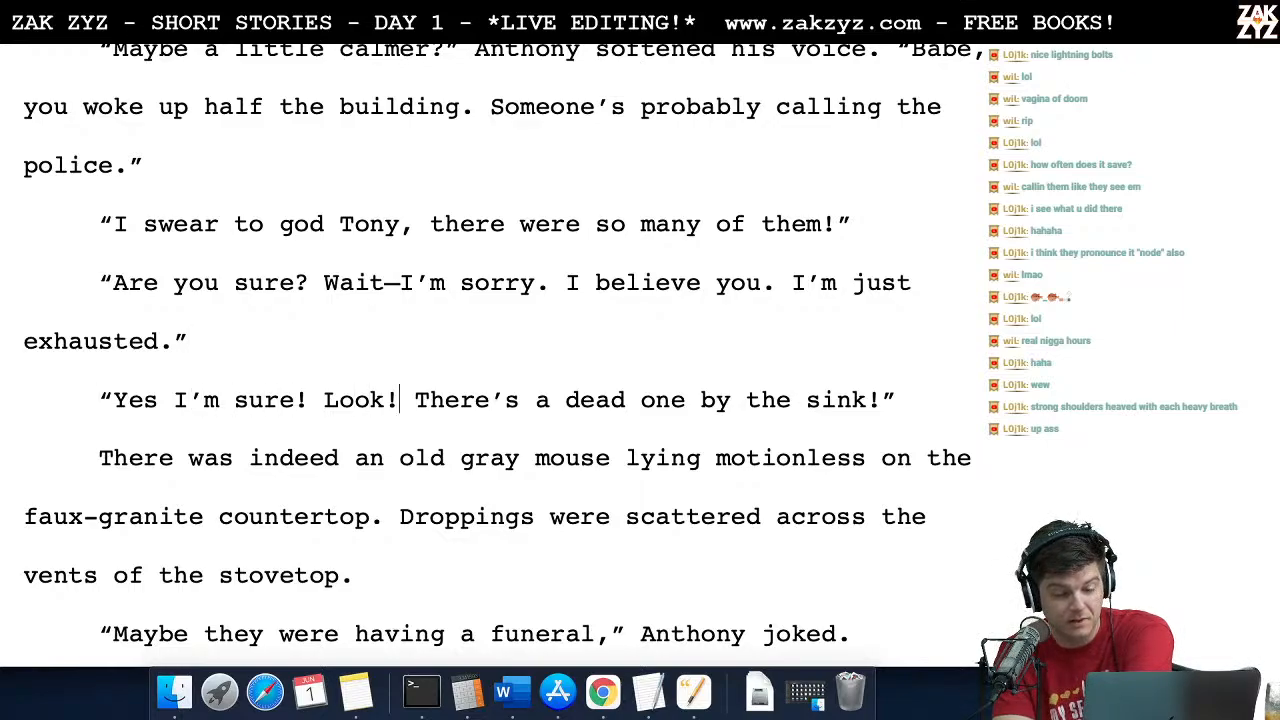
key(Right)
key(Right)
key(Right)
key(Right)
key(Right)
key(Right)
key(Right)
key(Right)
key(Right)
key(Right)
key(Right)
key(Right)
key(Right)
key(Right)
key(Right)
key(Right)
key(Right)
key(Right)
scroll(320, 372, down, 3)
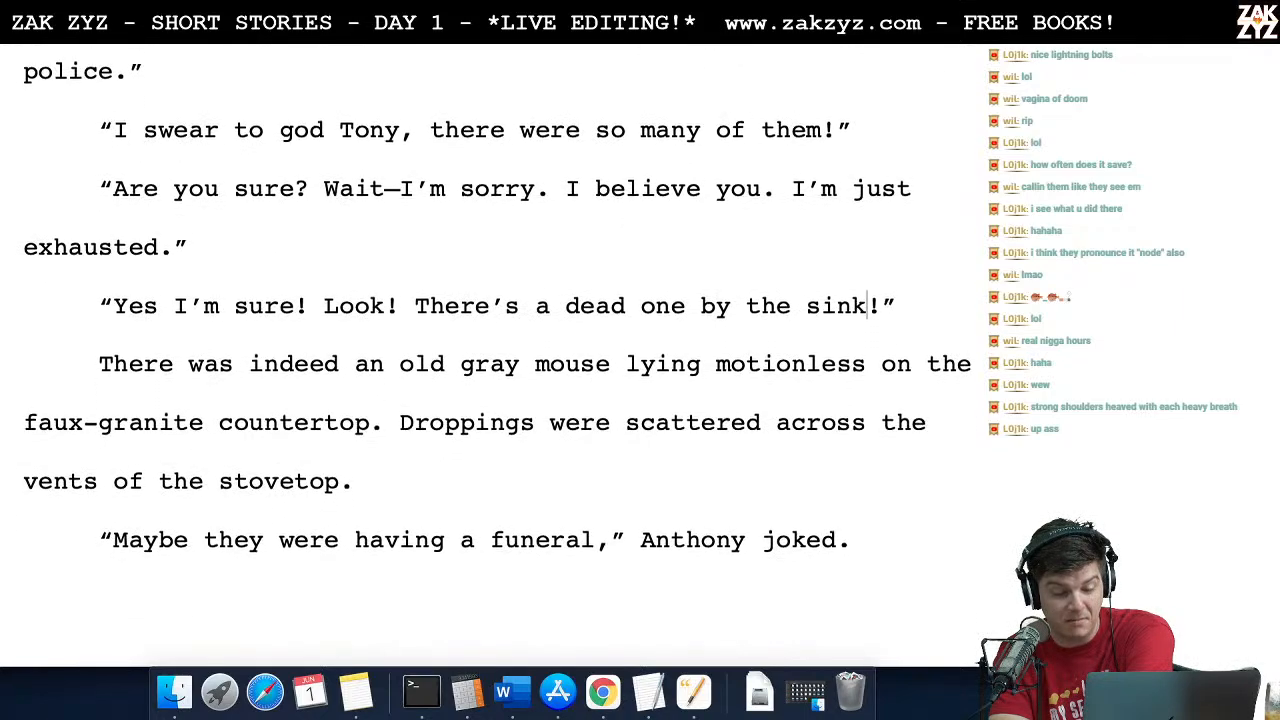
click(145, 421)
key(Right)
key(Right)
key(Right)
key(Right)
key(Right)
key(Right)
key(Right)
key(Right)
key(Right)
key(Right)
key(Right)
key(Right)
key(Right)
key(Right)
key(Right)
key(Right)
key(Right)
key(Right)
key(Right)
key(Right)
key(Right)
key(Right)
key(Right)
key(Right)
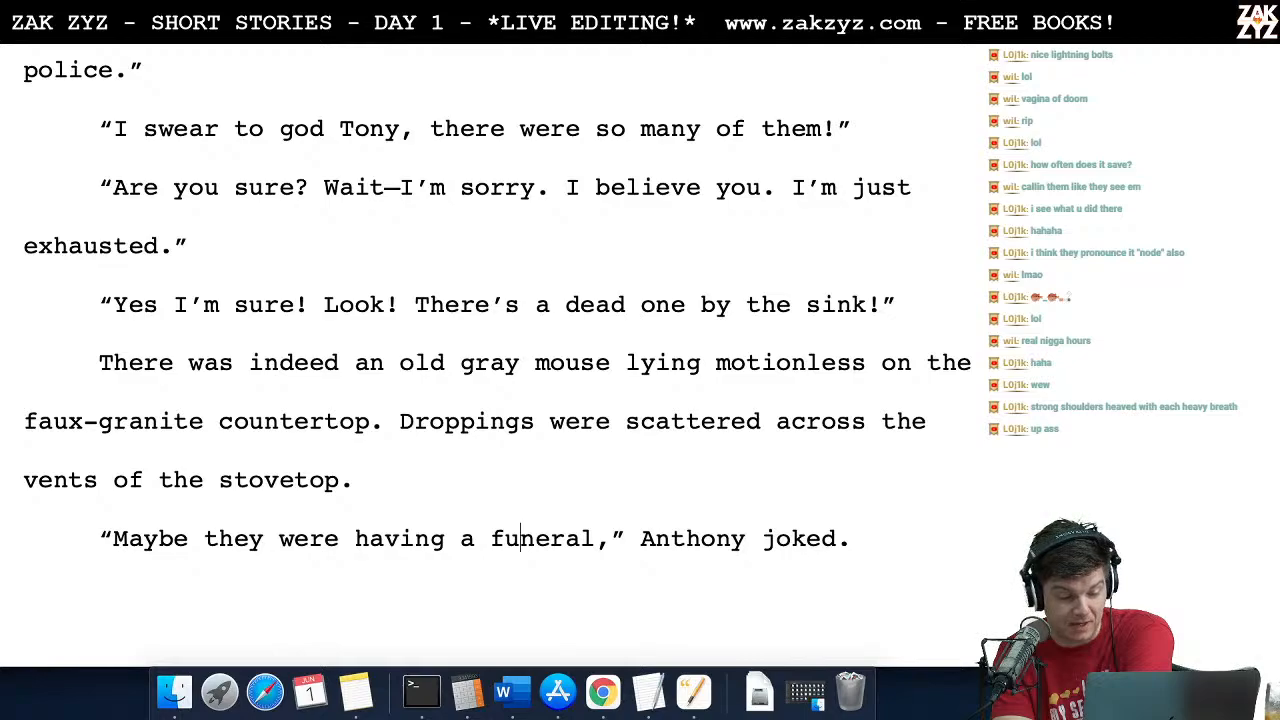
key(Down)
scroll(520, 355, down, 2)
scroll(570, 357, down, 3)
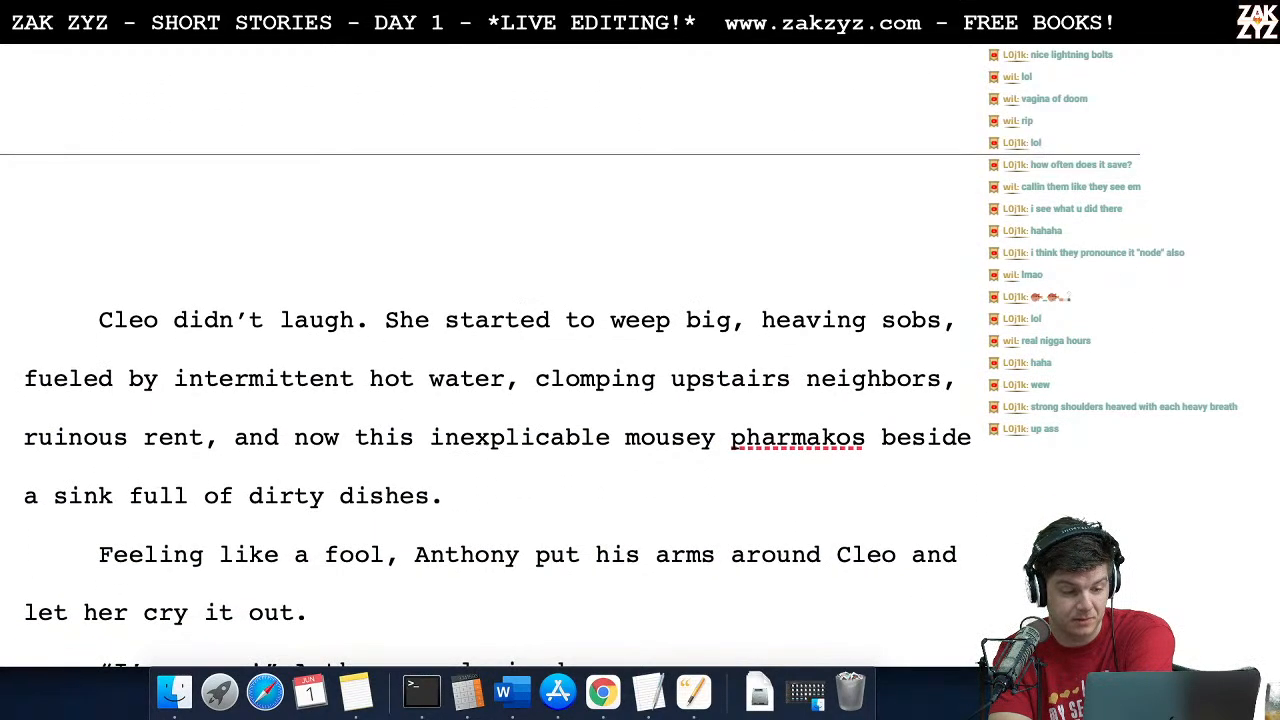
Step: Split the sentence about Cleo's crying so it reads "She started to weep. Big, heaving sobs,"
key(Right)
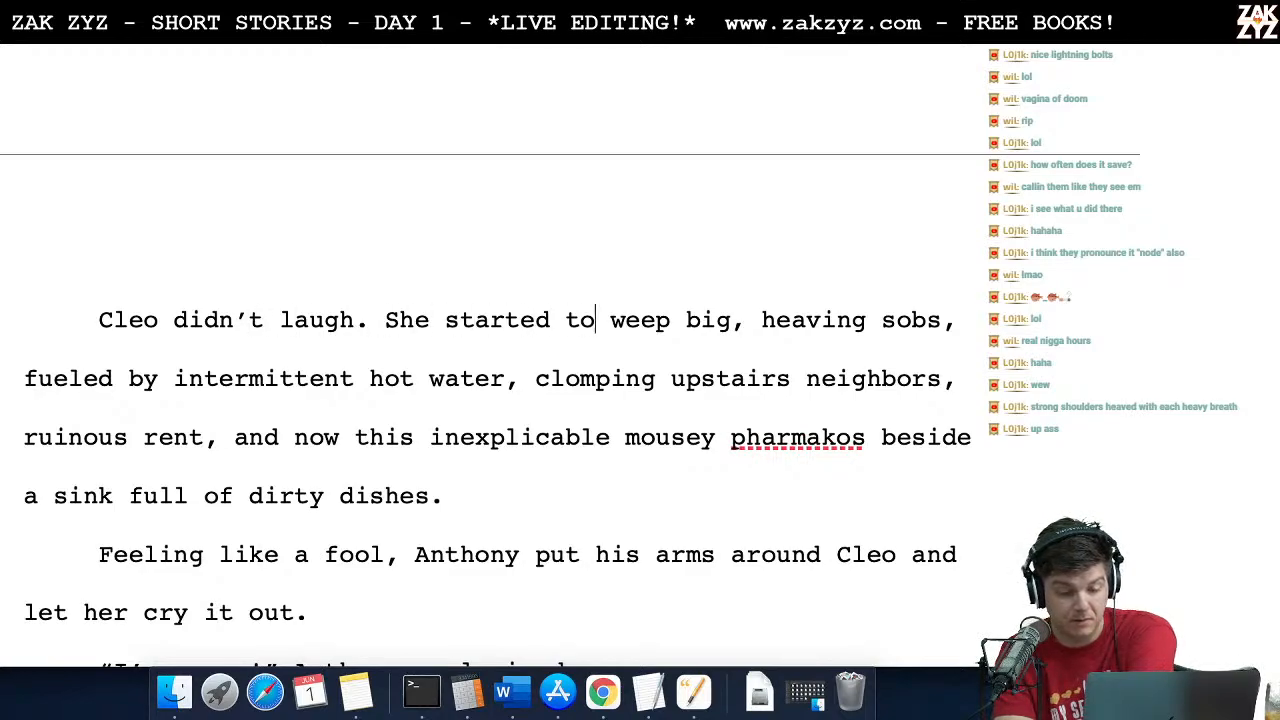
text(,)
key(Right)
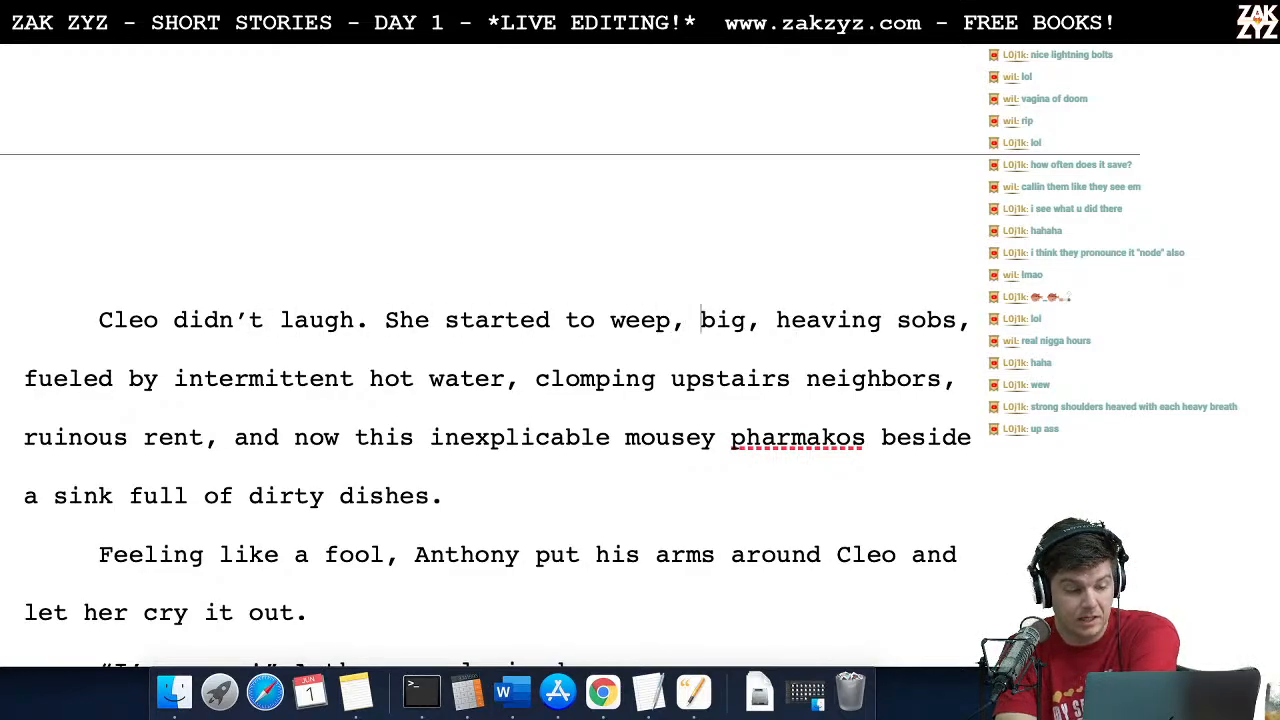
key(Left)
key(Left)
key(BackSpace)
text(.)
key(BackSpace)
text(B)
key(Right)
key(Right)
key(Right)
key(Right)
key(Right)
key(Right)
key(Right)
key(Right)
key(Right)
key(Right)
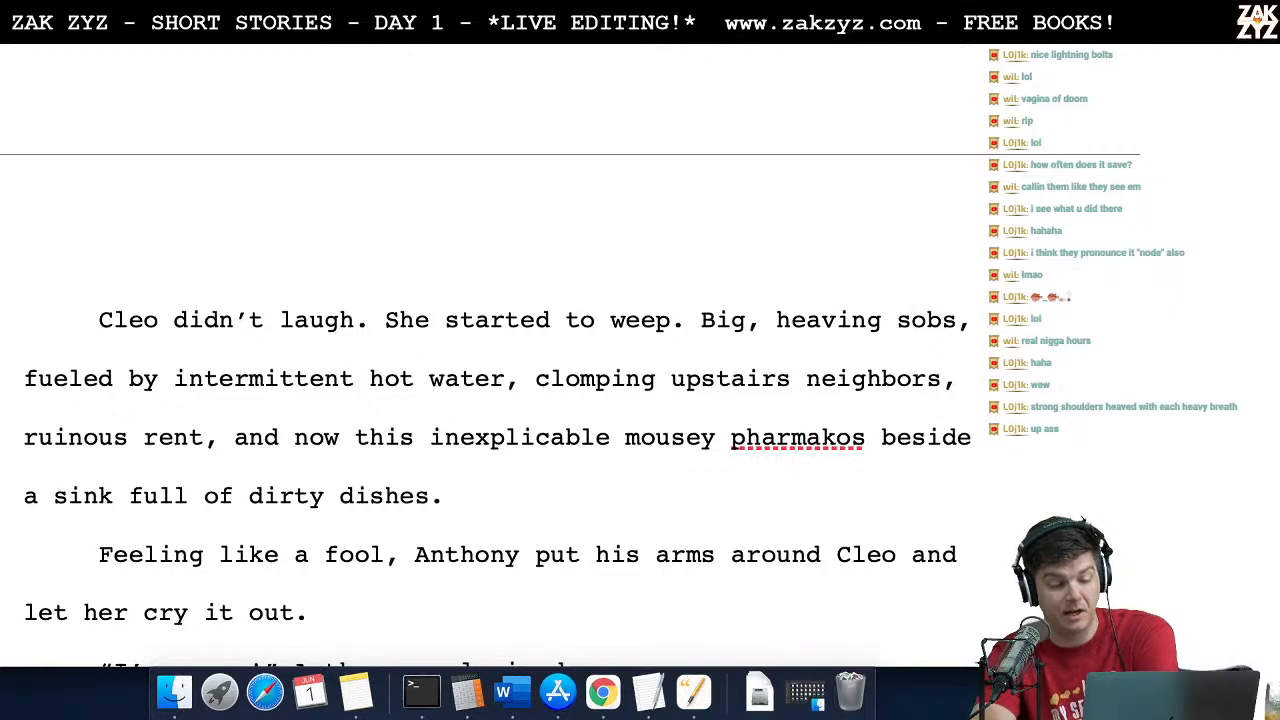
Step: Change "arms" to "arm" in the sentence where Anthony comforts Cleo
scroll(119, 384, down, 3)
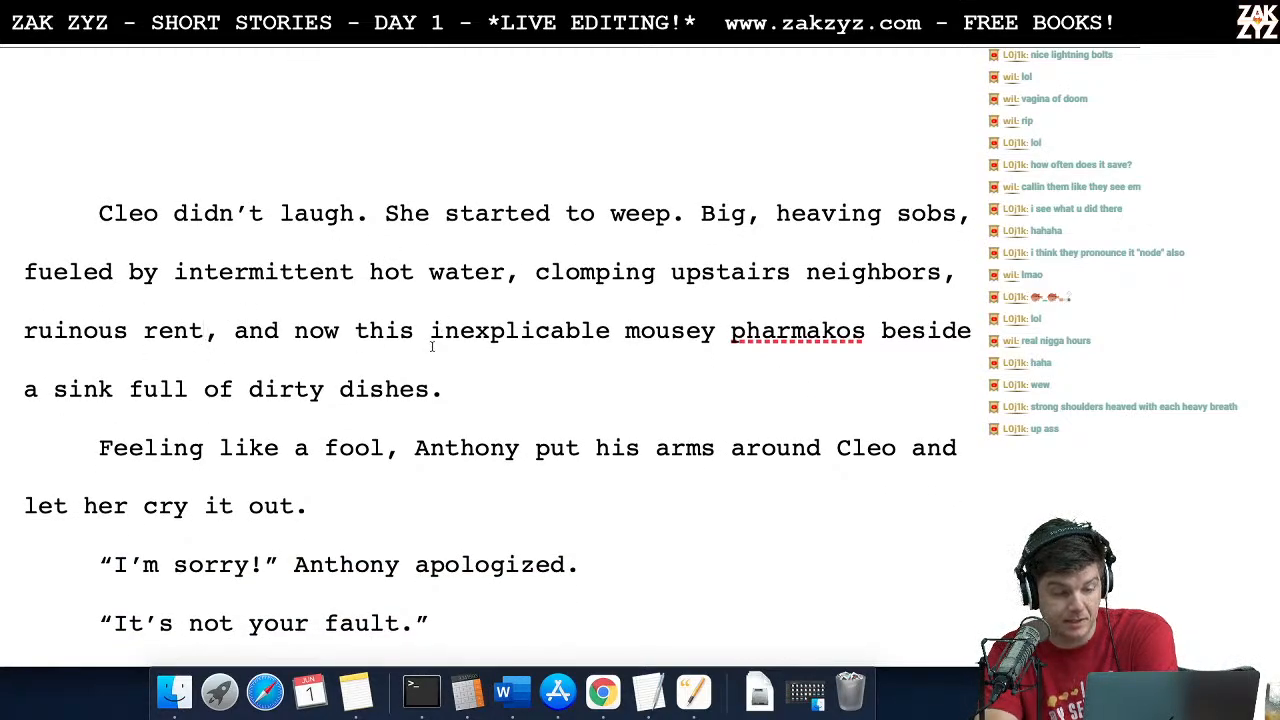
scroll(372, 357, down, 1)
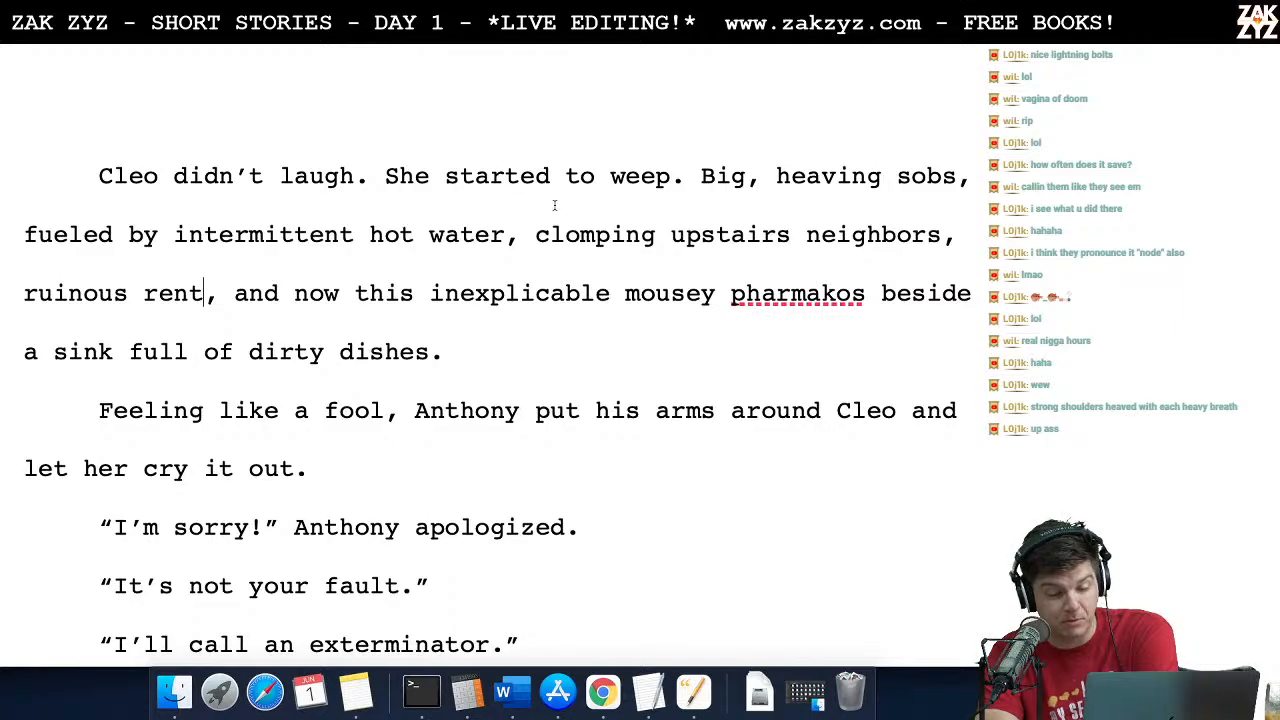
scroll(615, 292, down, 2)
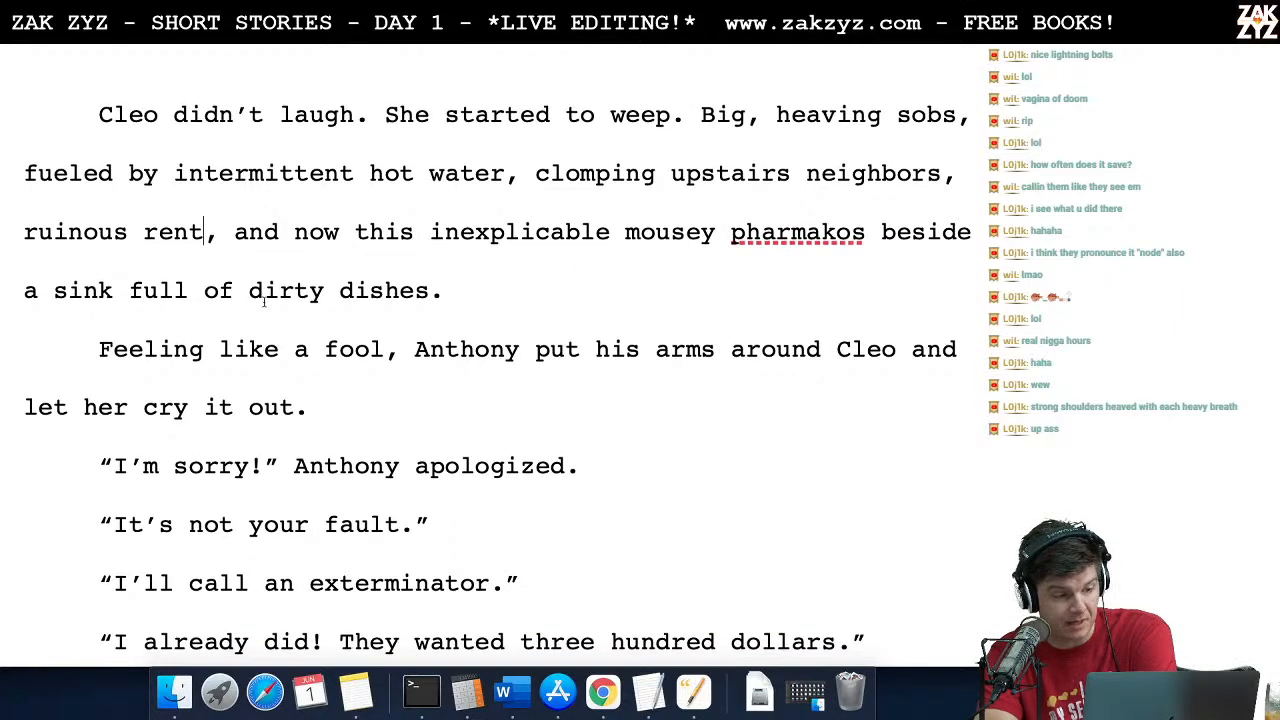
scroll(385, 287, down, 2)
scroll(385, 288, down, 1)
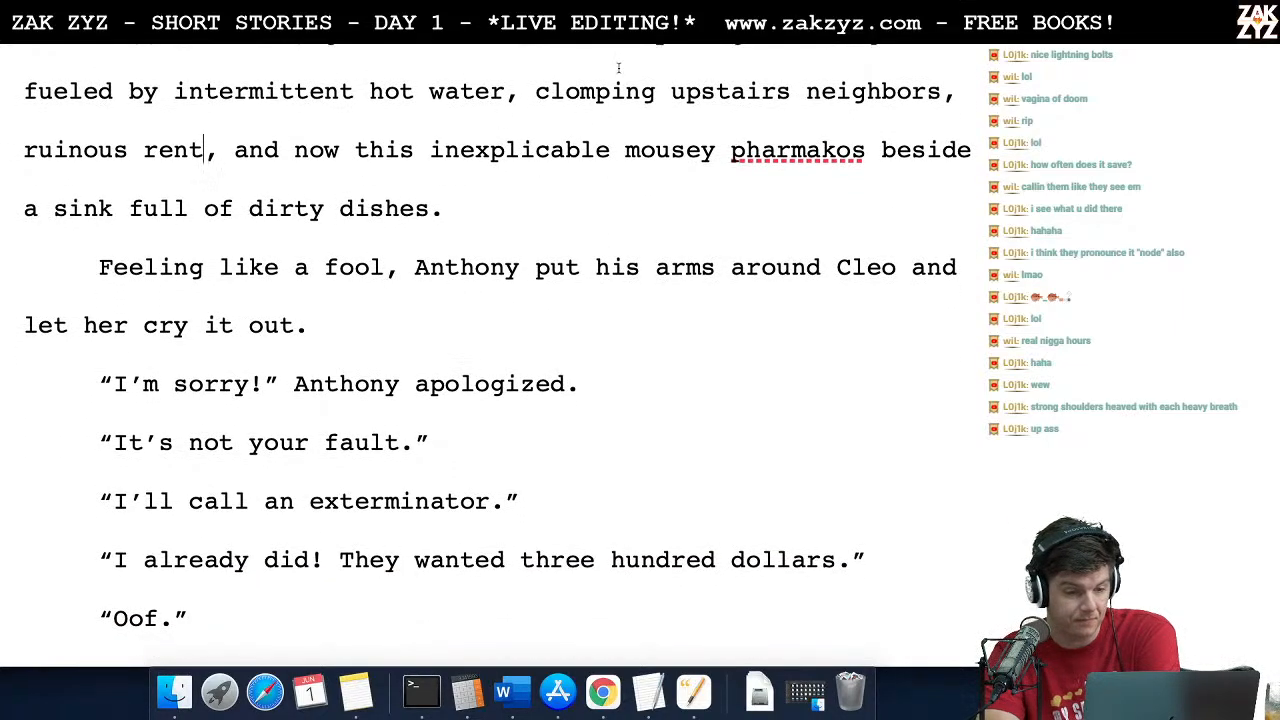
scroll(190, 245, down, 1)
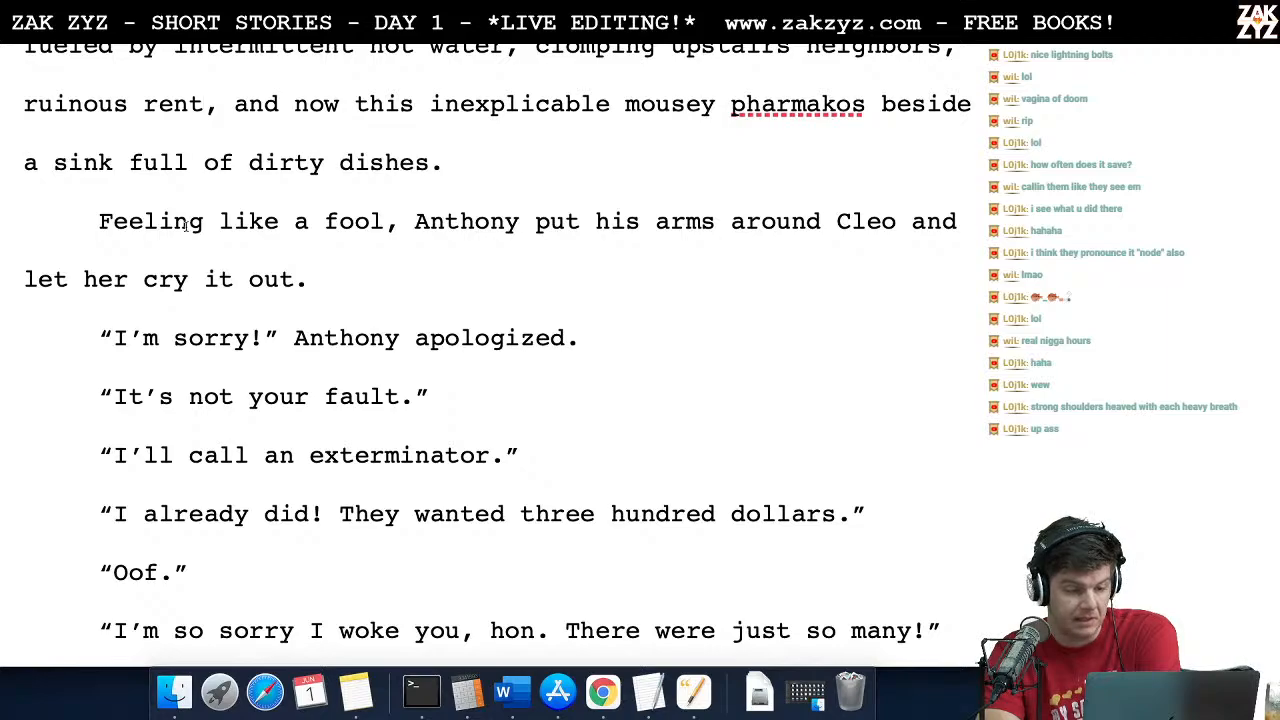
scroll(476, 295, down, 1)
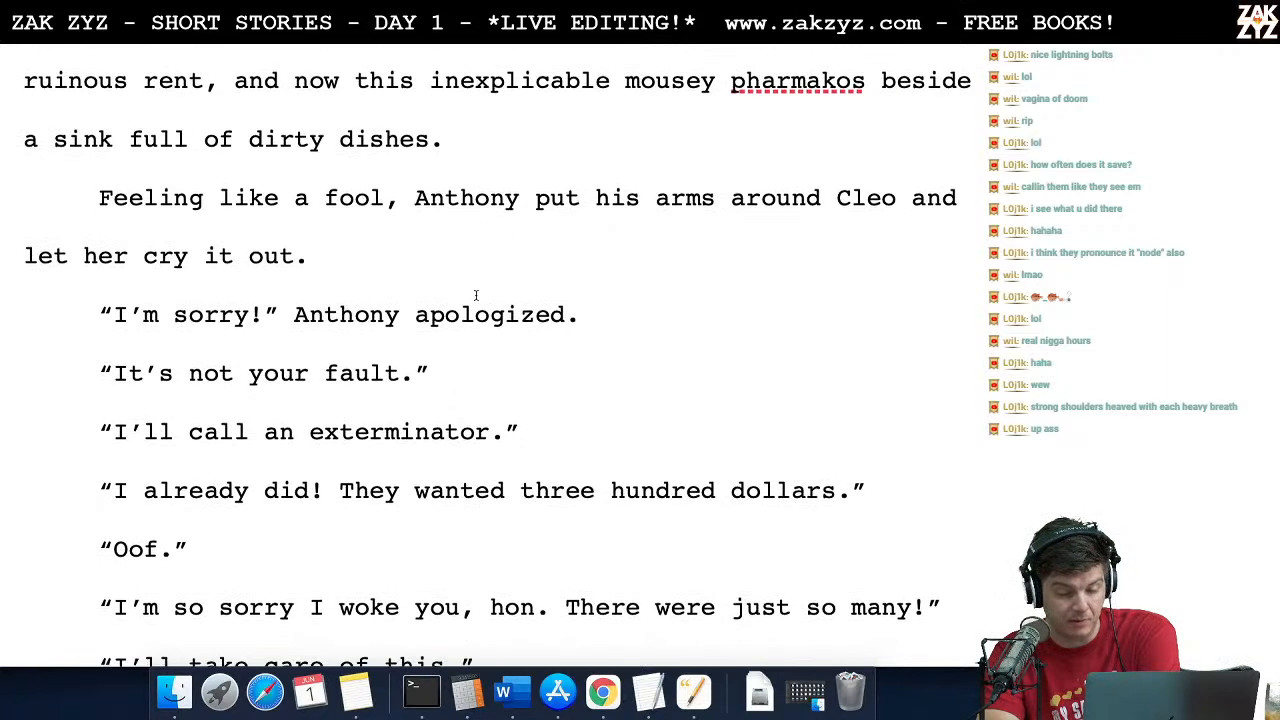
key(BackSpace)
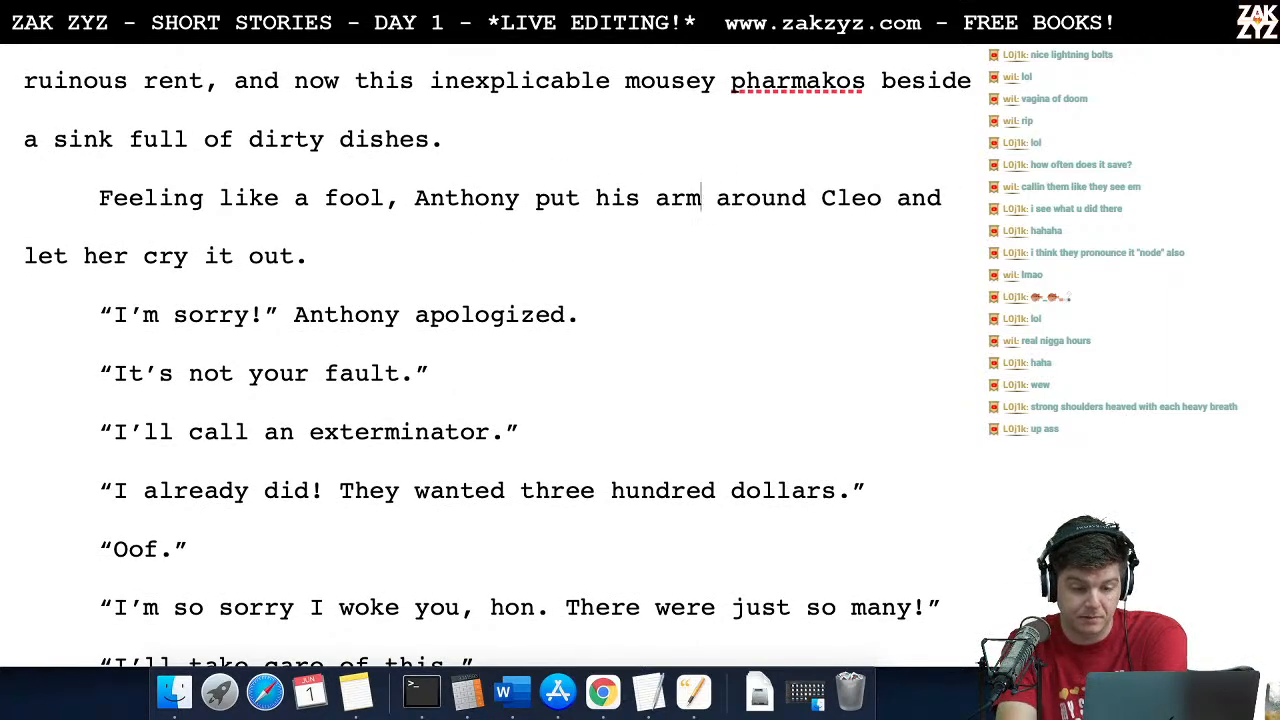
Step: Proofread the exterminator dialogue from Anthony's apology through "I'm so sorry I woke you, hon" and "I'll take care of this."
key(Down)
key(Down)
key(Down)
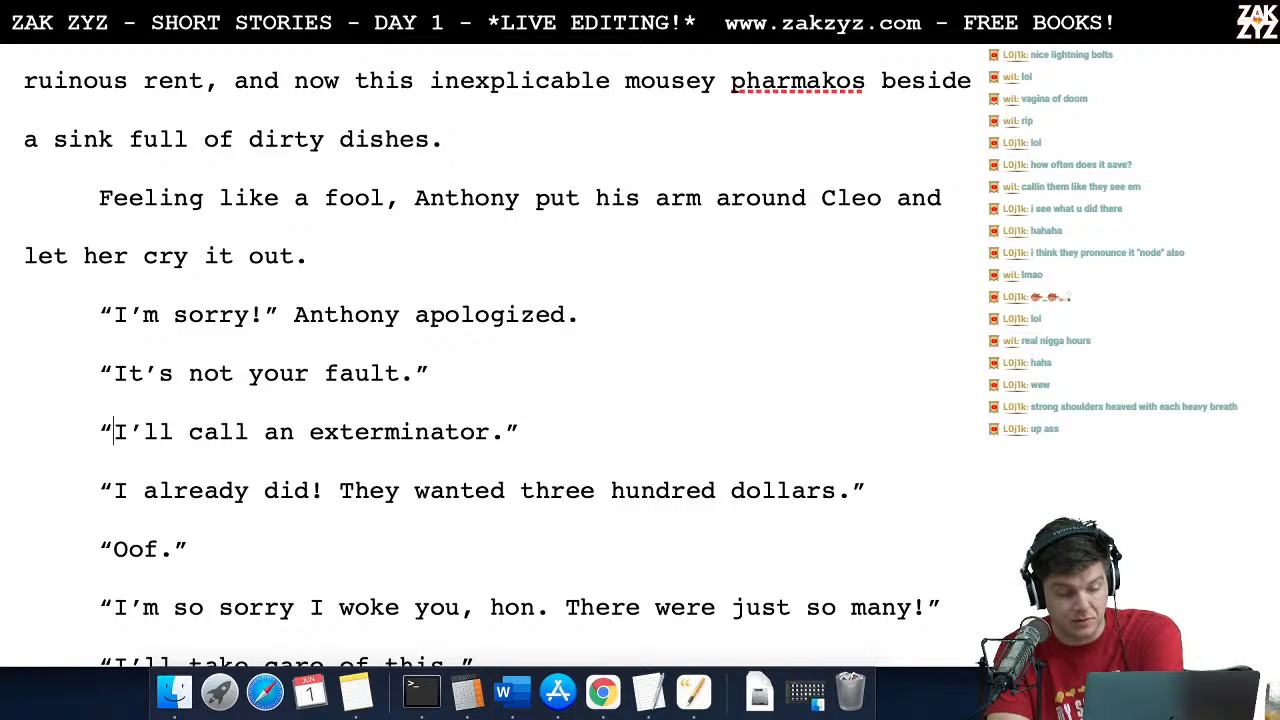
key(Left)
key(Left)
key(Down)
key(Right)
key(Down)
key(Right)
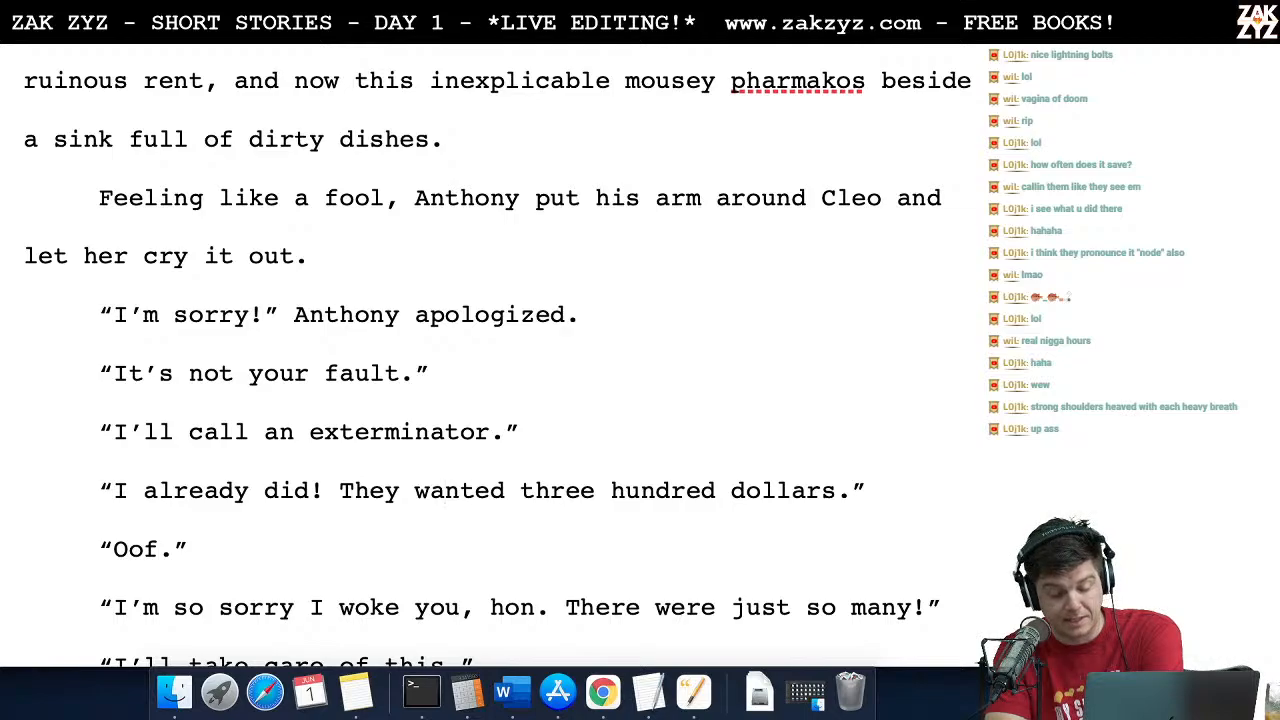
scroll(498, 356, down, 5)
scroll(498, 356, down, 2)
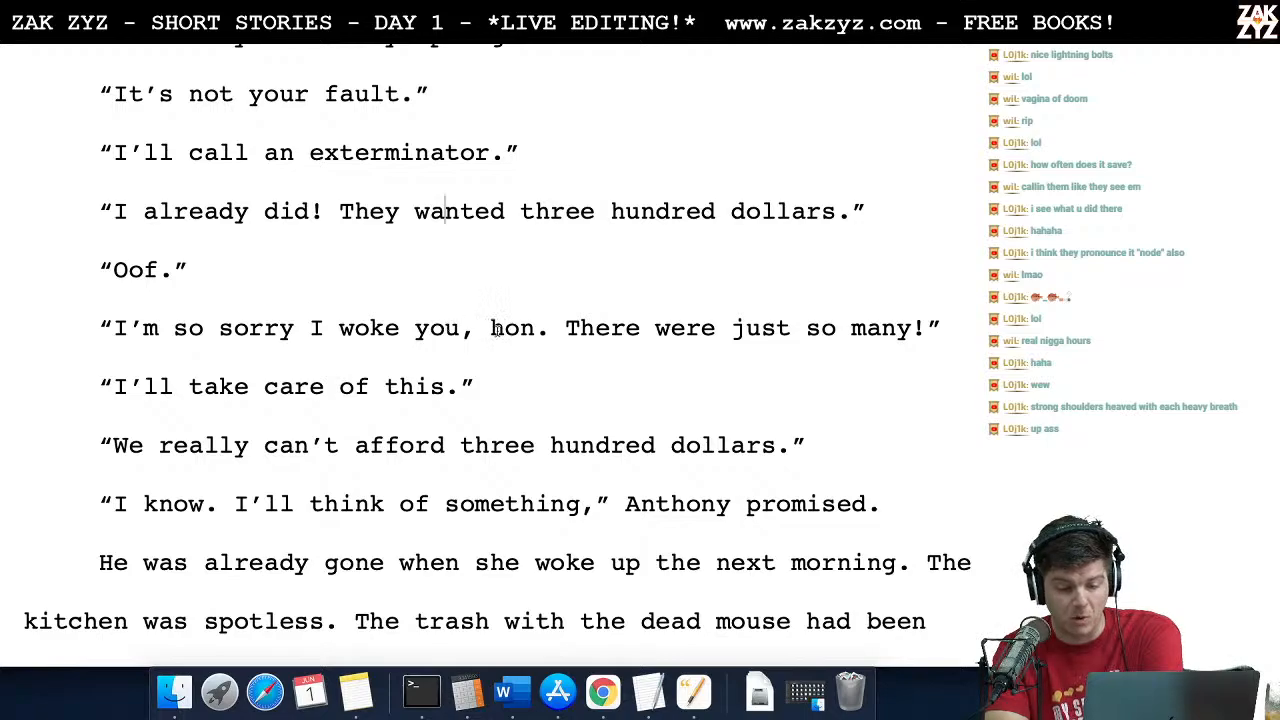
scroll(497, 331, down, 1)
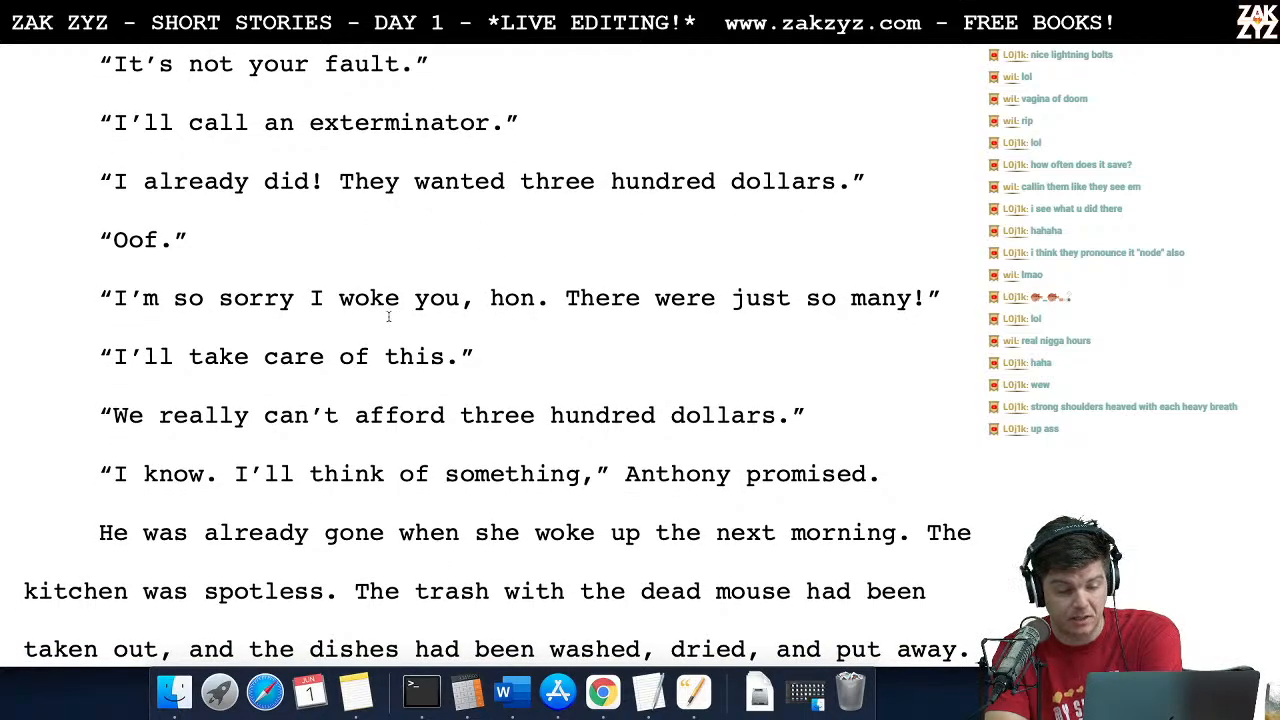
scroll(422, 345, down, 1)
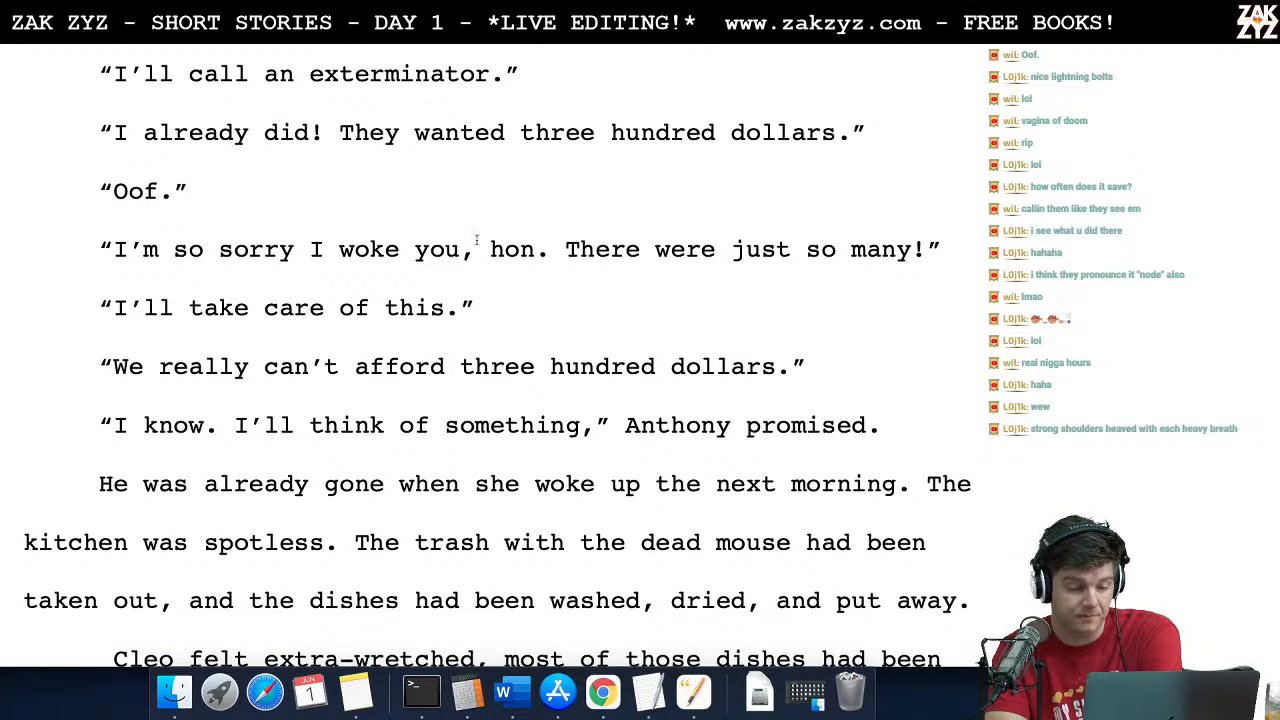
Step: Add the dialogue tag "Assured Anthony." after the line "I'll take care of this."
click(498, 304)
text(Assured anth)
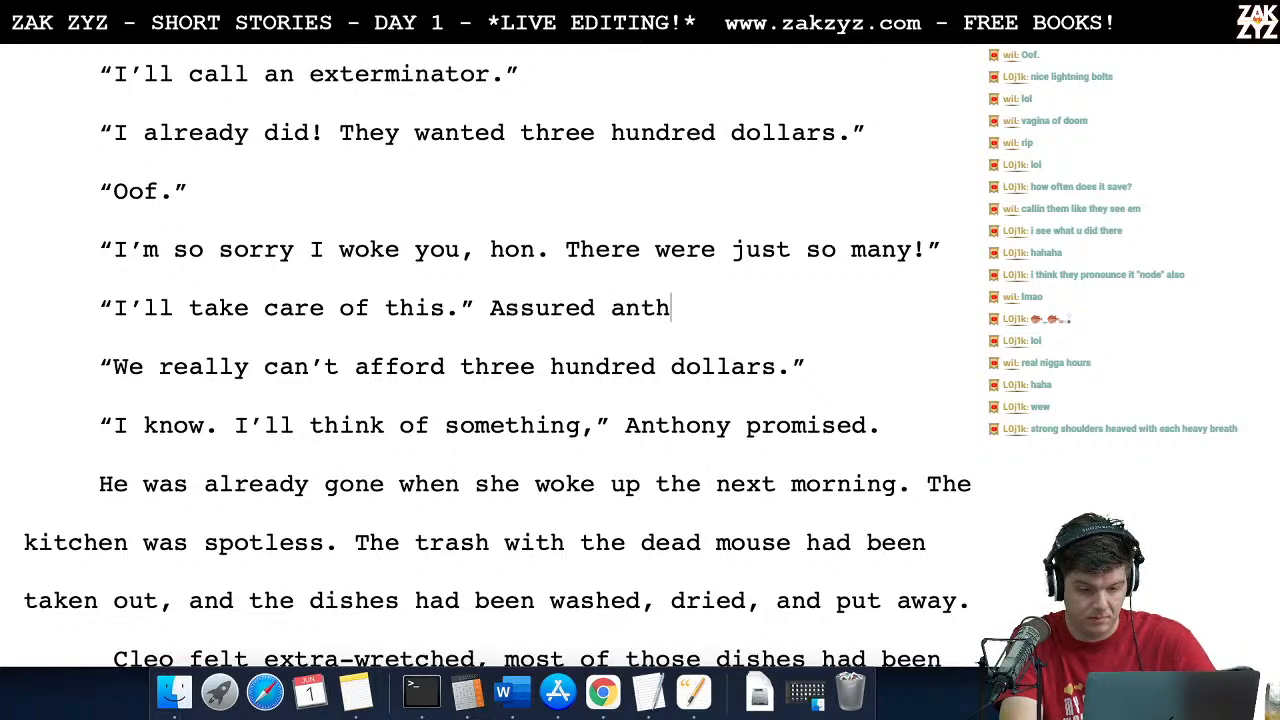
text(ony.)
key(Left)
key(Left)
key(Left)
key(Left)
key(Left)
key(Left)
key(Left)
key(Left)
key(Left)
key(Left)
key(Left)
key(Left)
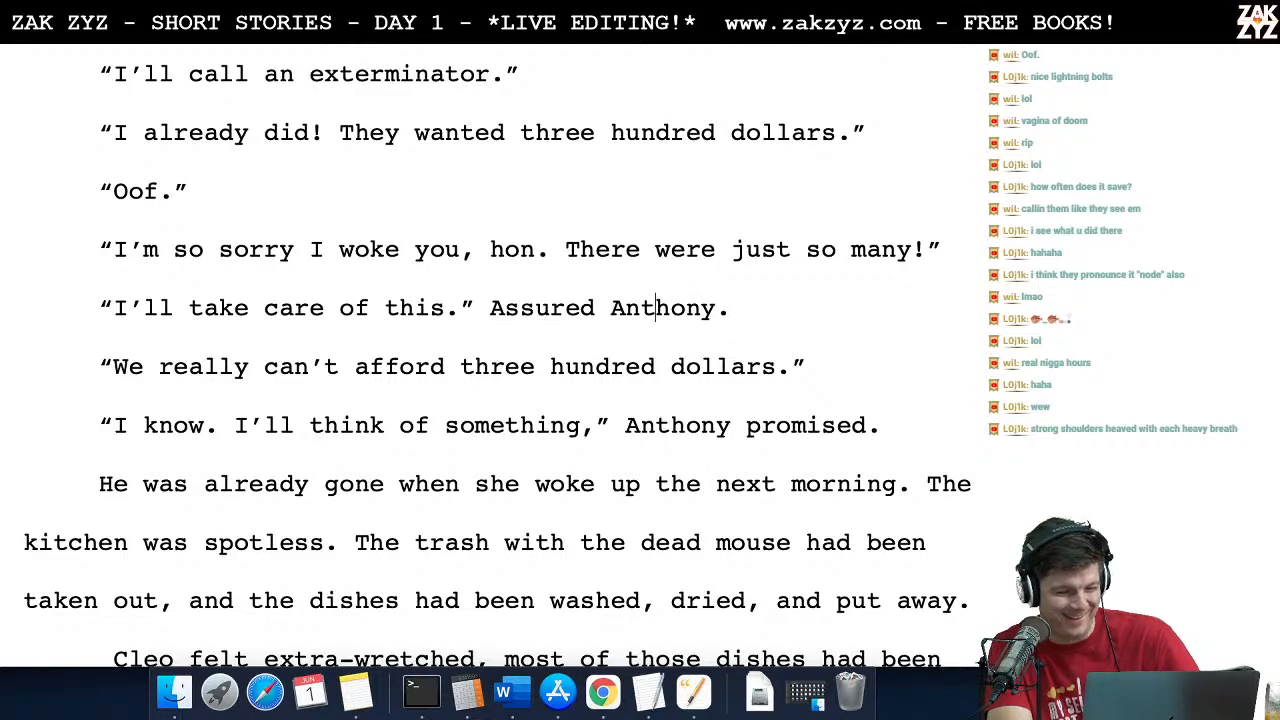
Step: Lowercase "assured" in the new dialogue tag and replace the period after "this" with a comma
key(Left)
key(Left)
key(Left)
key(Left)
key(BackSpace)
text(a)
key(Left)
key(Left)
key(Left)
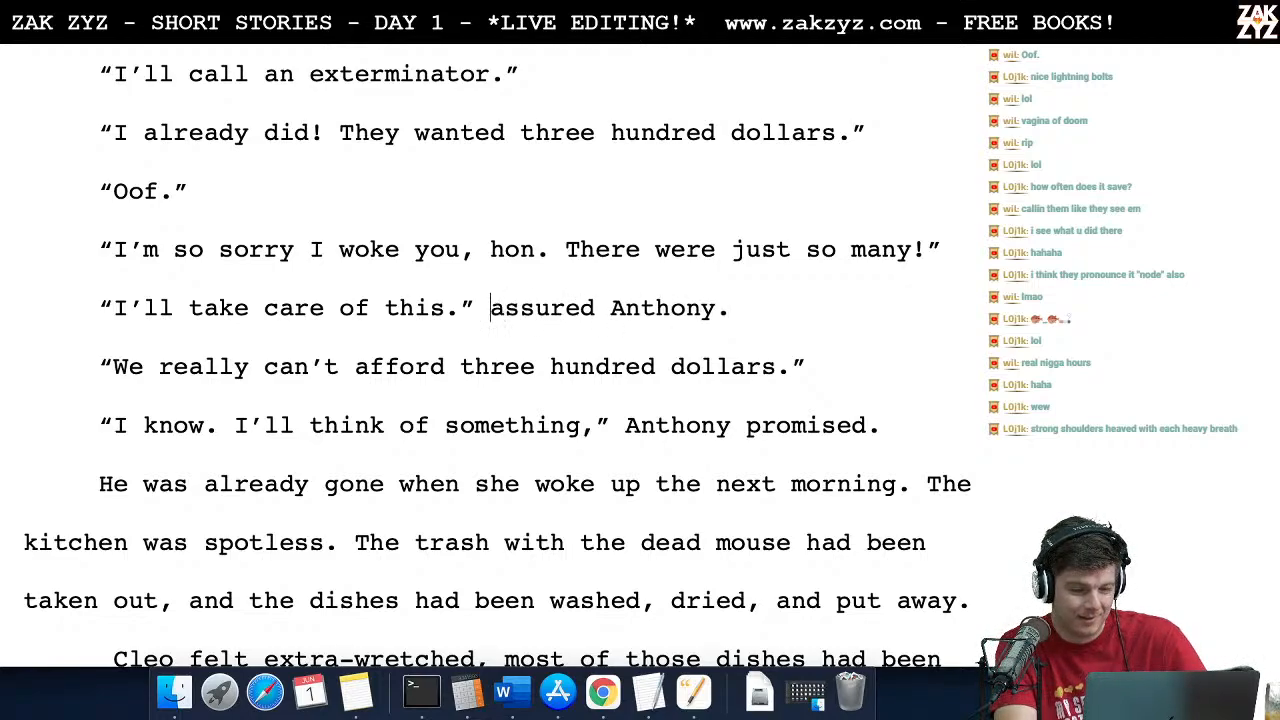
key(BackSpace)
text(,)
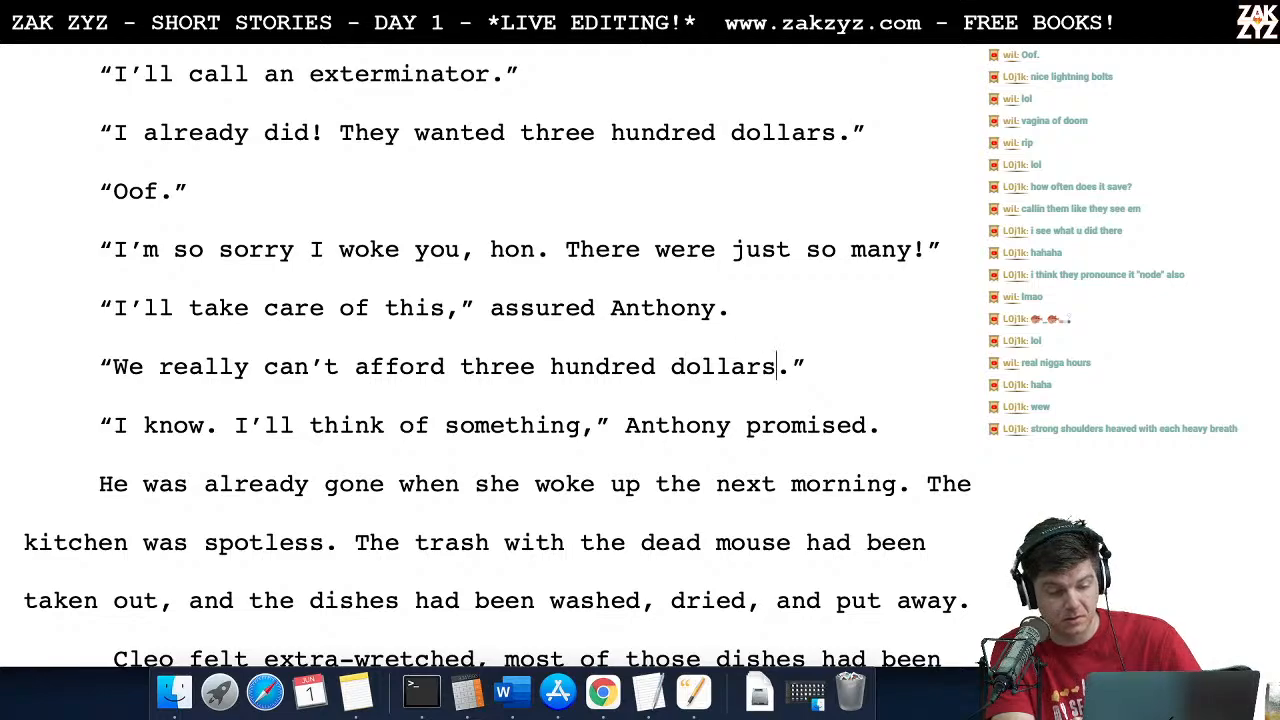
Step: Read on from "We really can't afford three hundred dollars" into the next-morning paragraph about the spotless kitchen
key(Right)
key(Right)
key(Right)
key(Right)
key(Right)
key(Right)
key(Right)
key(Right)
key(Right)
key(Right)
key(Right)
key(Right)
key(Right)
key(Right)
key(Right)
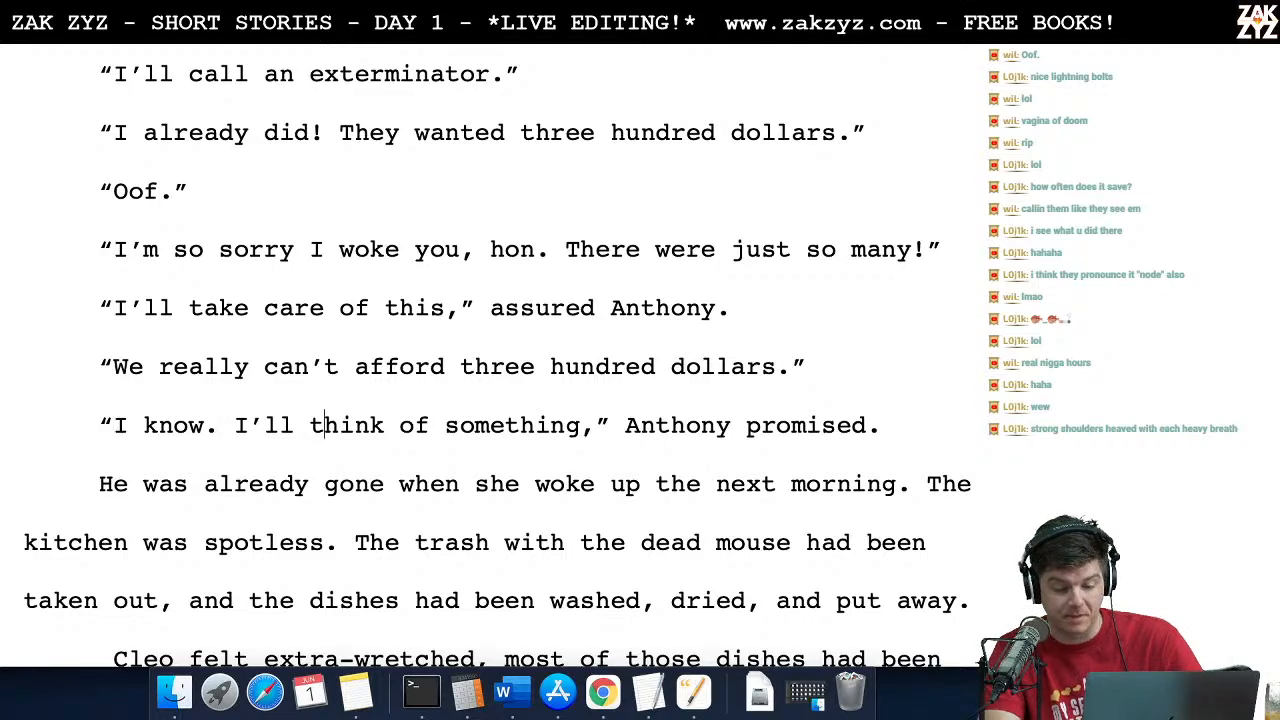
scroll(498, 350, down, 3)
scroll(498, 350, down, 1)
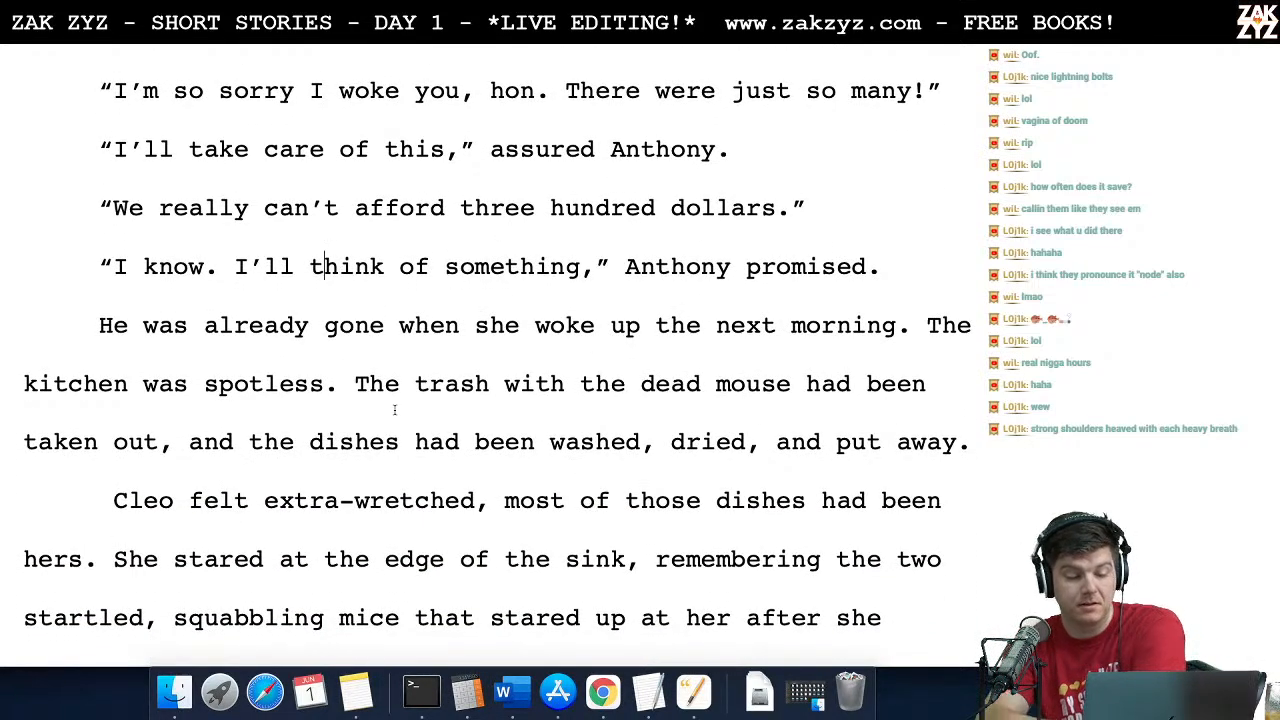
scroll(362, 349, down, 1)
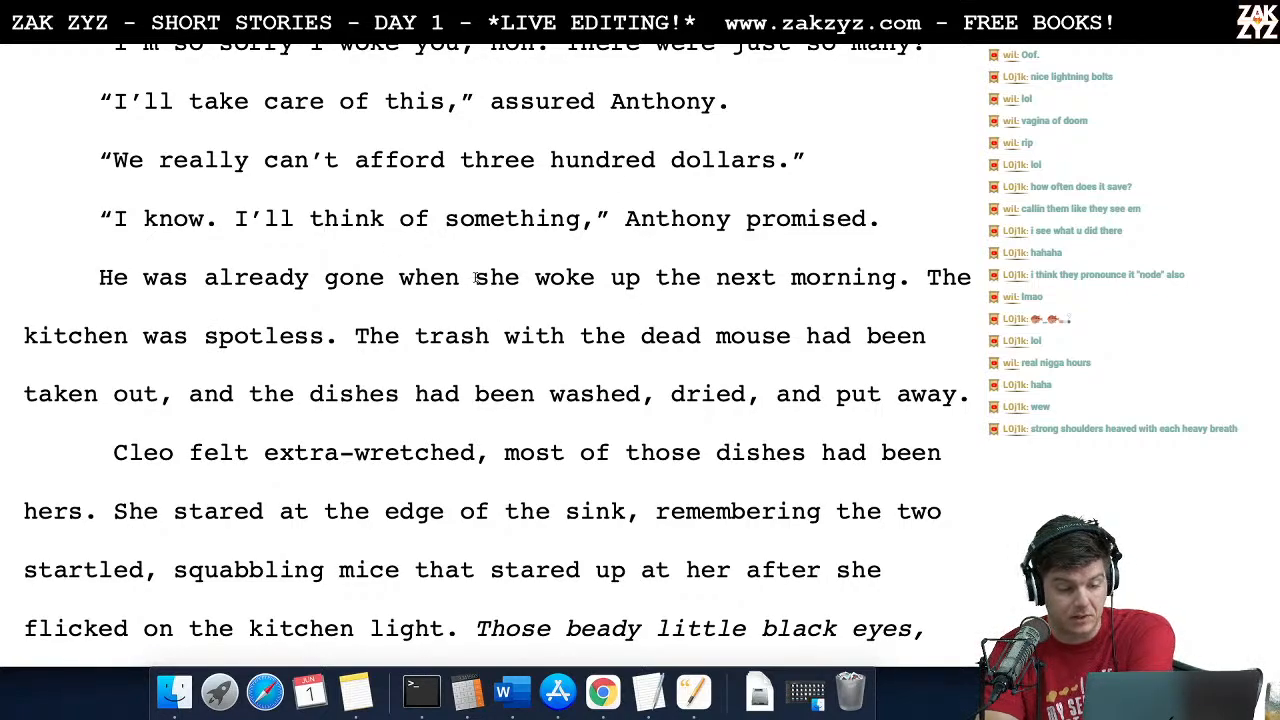
scroll(468, 325, down, 1)
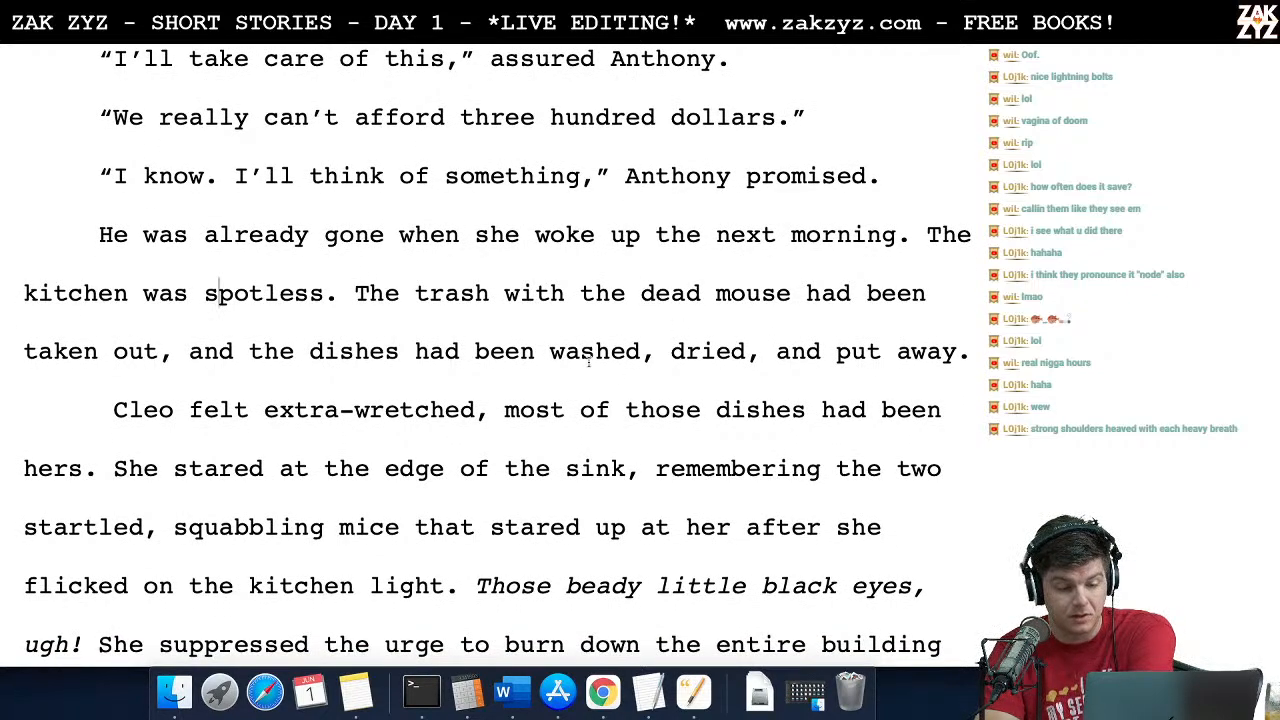
scroll(658, 338, down, 1)
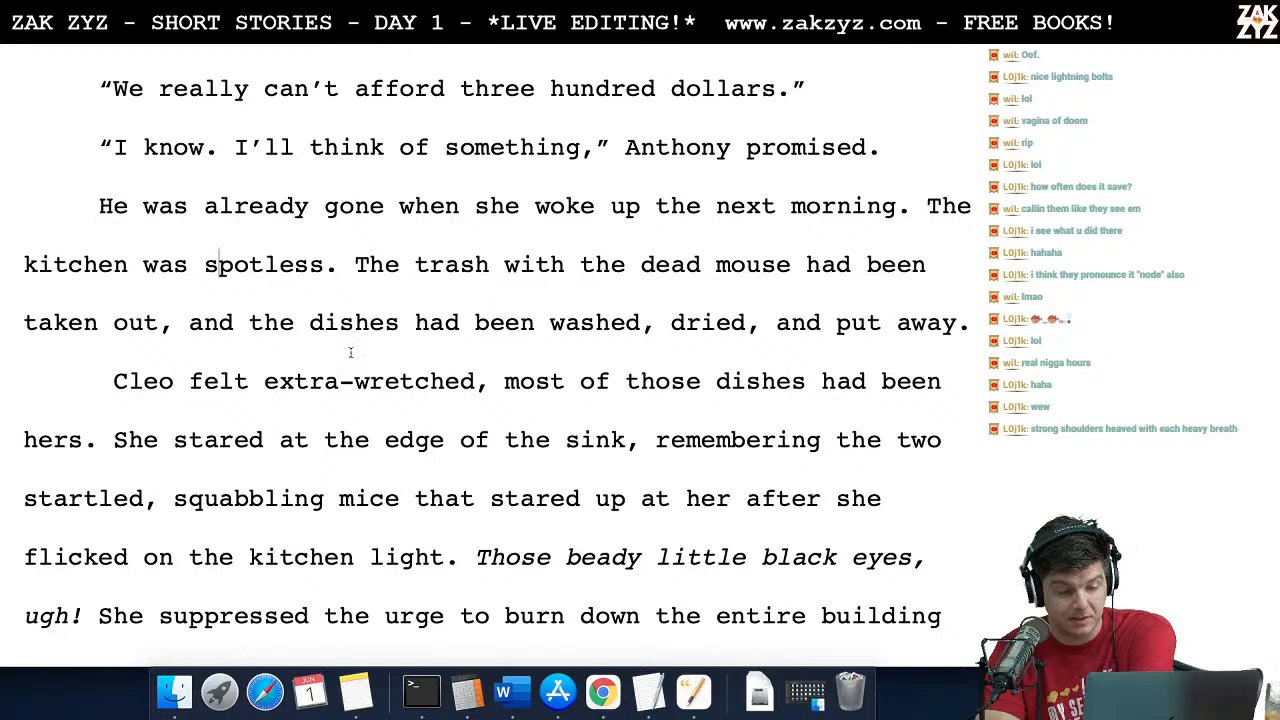
Step: Split the sentence about the trash and dishes by replacing ", and the dishes" after "taken out" with ". The dishes"
key(Down)
key(BackSpace)
key(BackSpace)
key(BackSpace)
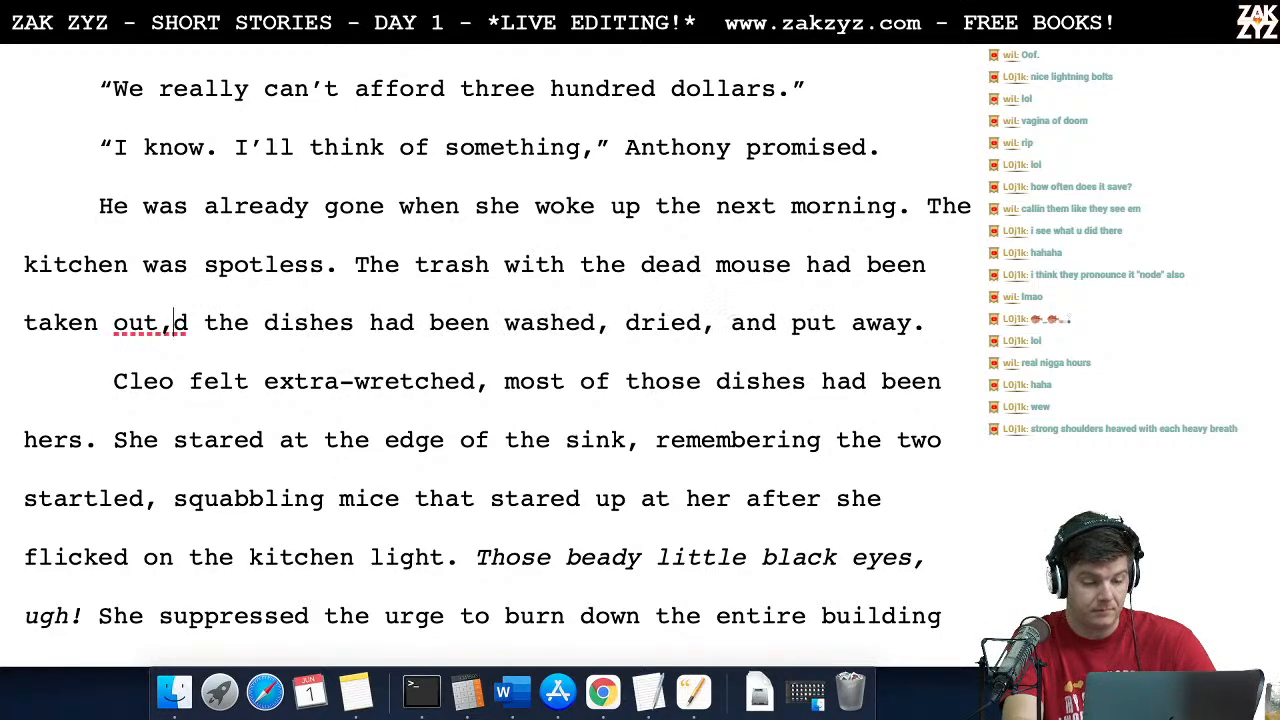
key(BackSpace)
key(Delete)
text(.)
key(Right)
key(Right)
key(BackSpace)
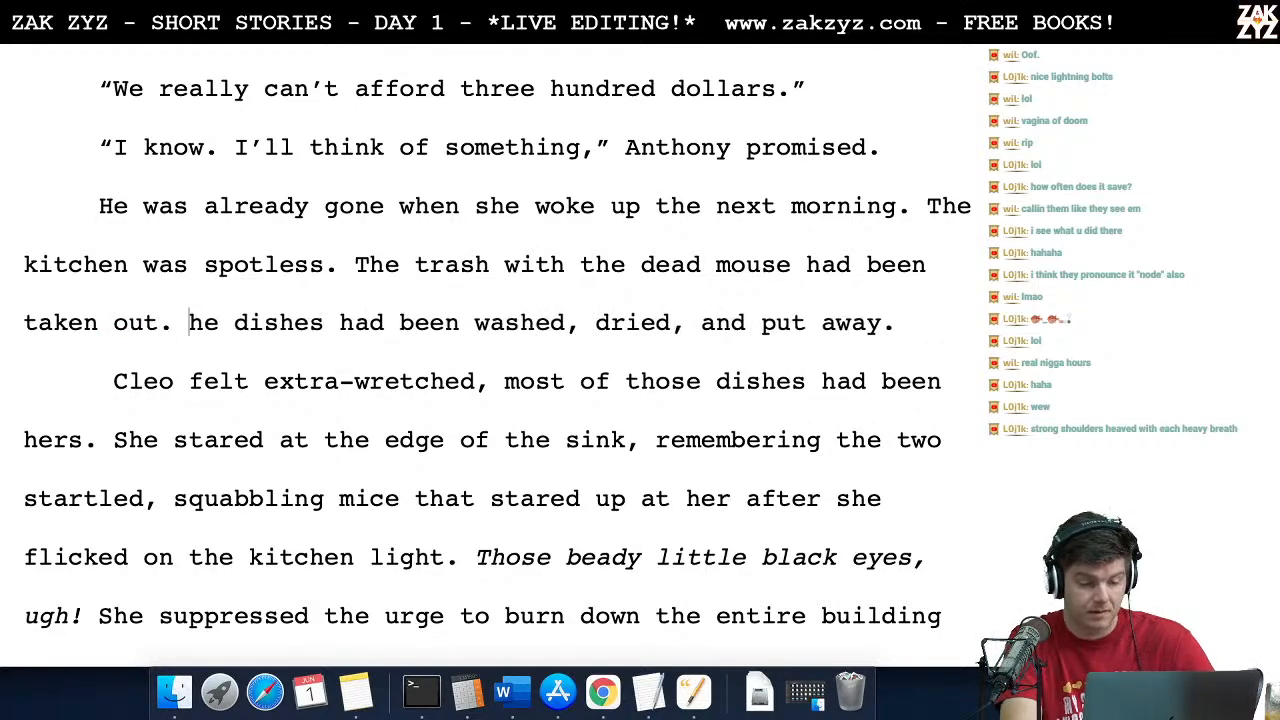
text(T)
Step: Proofread the paragraph from "Cleo felt extra-wretched" through the squabbling mice and the urge to burn down the building, onto the coffee line
scroll(498, 338, down, 2)
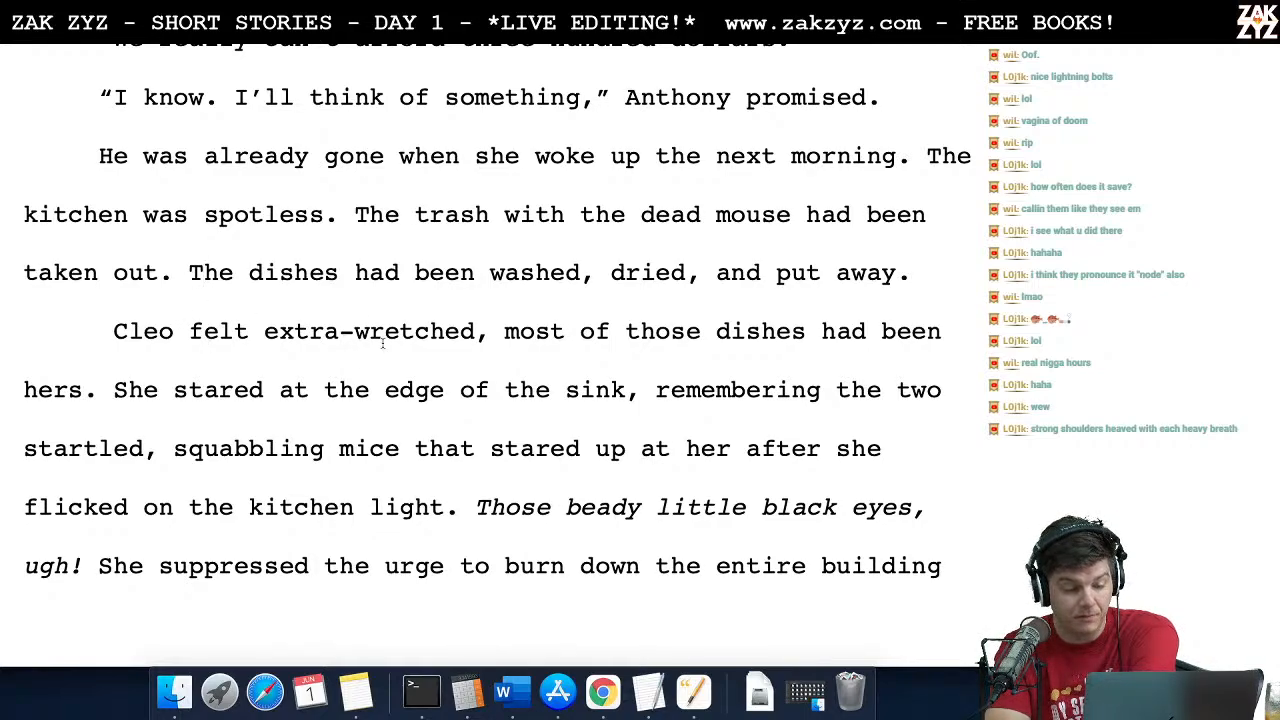
scroll(432, 297, down, 4)
click(378, 250)
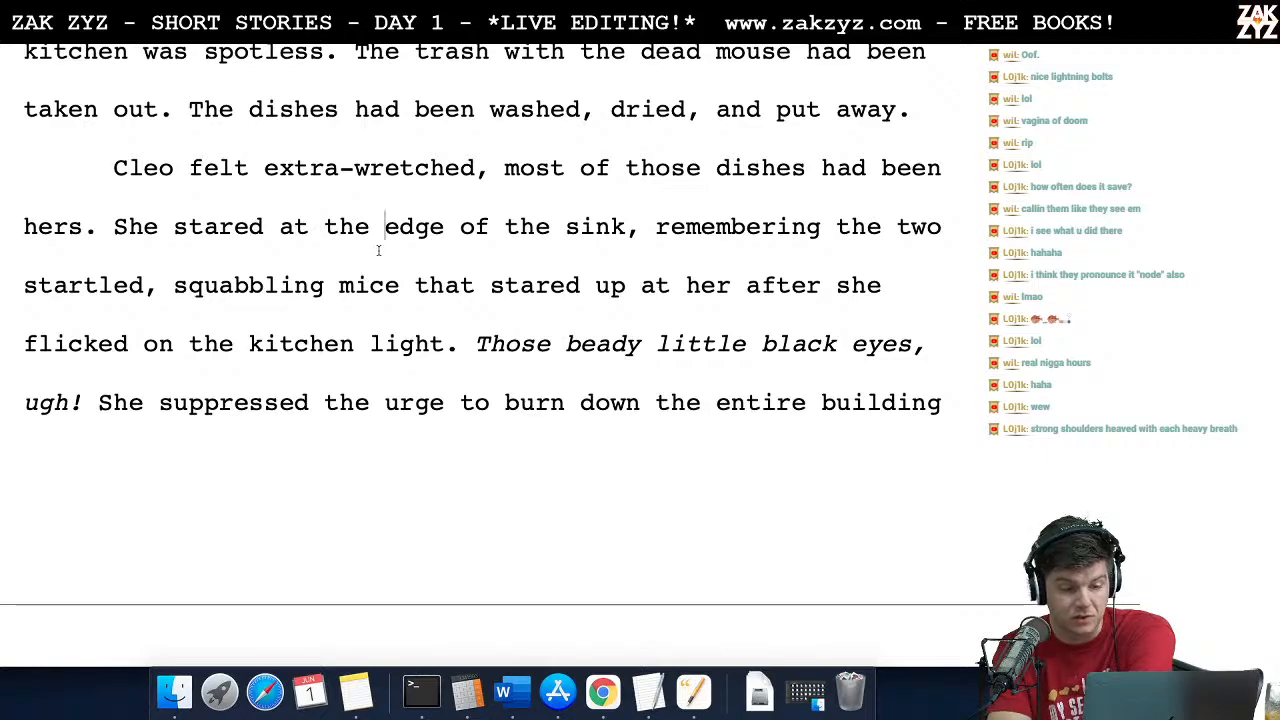
key(Right)
key(Right)
key(Right)
key(Right)
key(Right)
key(Right)
key(Right)
key(Down)
key(Left)
key(Left)
key(Left)
key(Left)
key(Left)
key(Left)
key(Left)
key(Left)
key(Left)
key(Left)
key(Left)
key(Left)
key(Left)
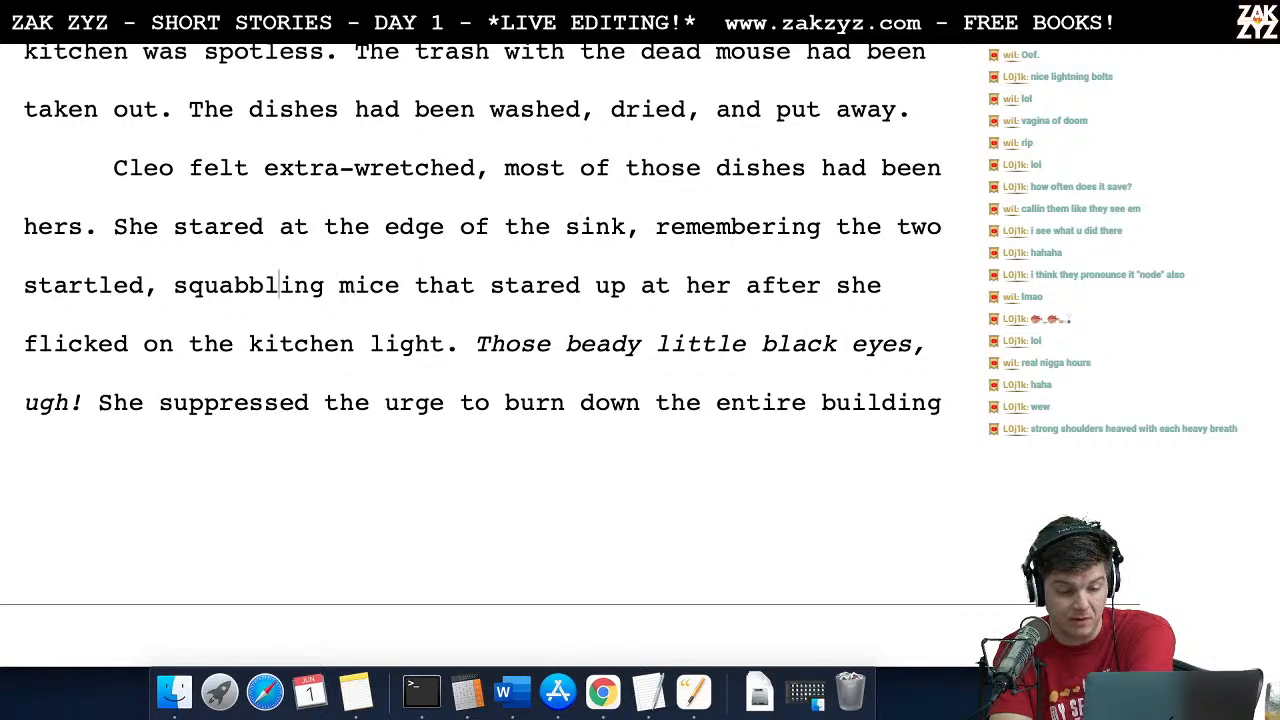
key(Right)
key(Right)
key(Down)
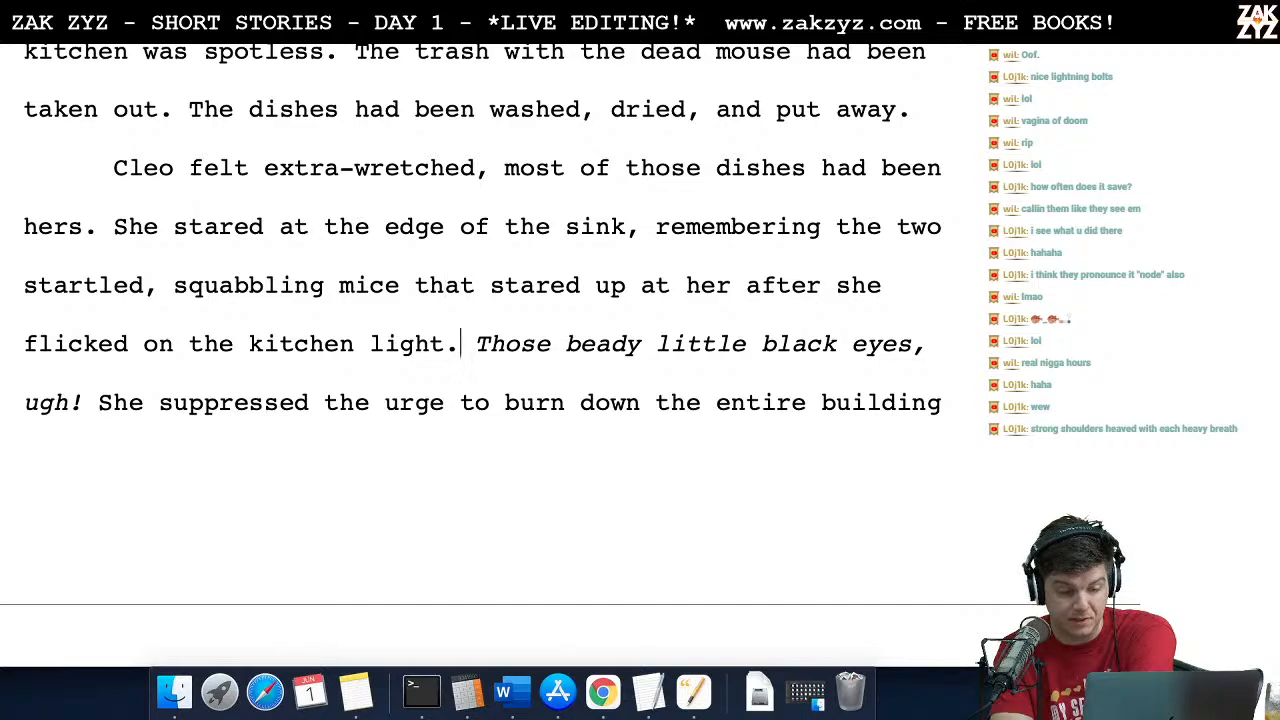
key(Right)
key(Right)
key(Right)
key(Right)
key(Right)
key(Right)
key(Right)
key(Right)
key(Right)
key(Right)
key(Right)
key(Right)
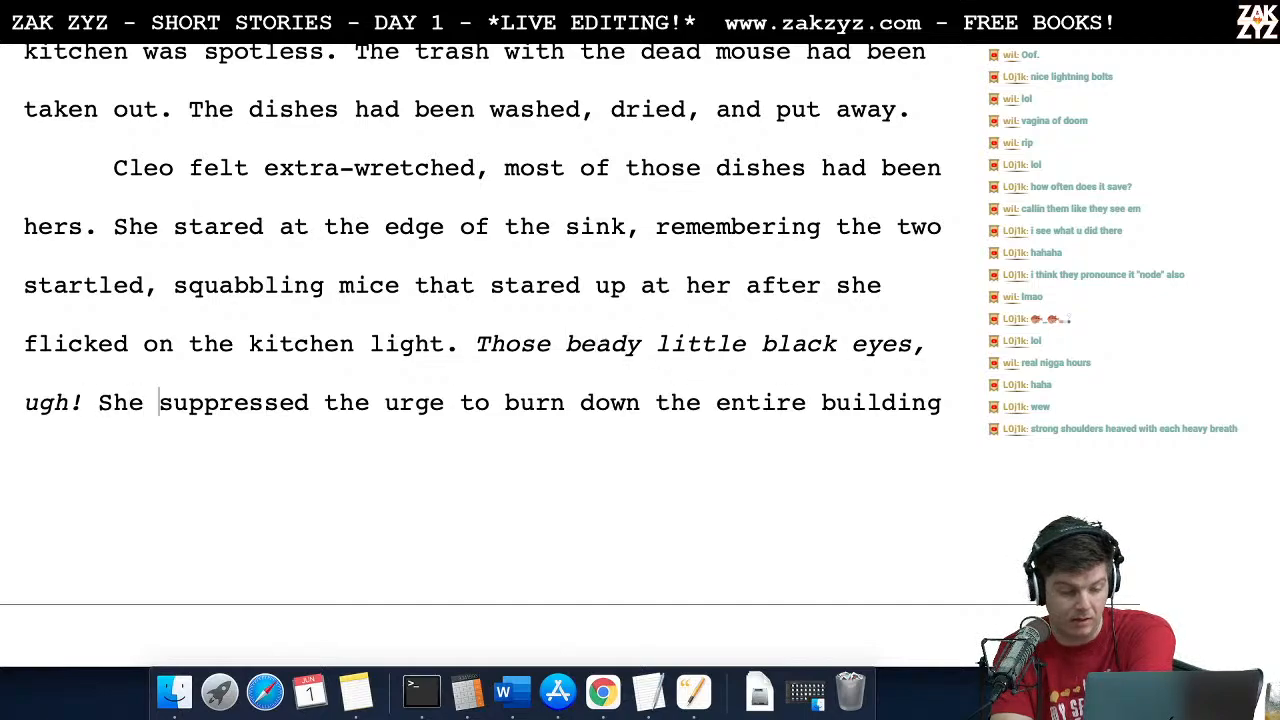
key(Right)
key(Right)
key(Right)
key(Right)
key(Right)
key(Right)
scroll(375, 238, down, 2)
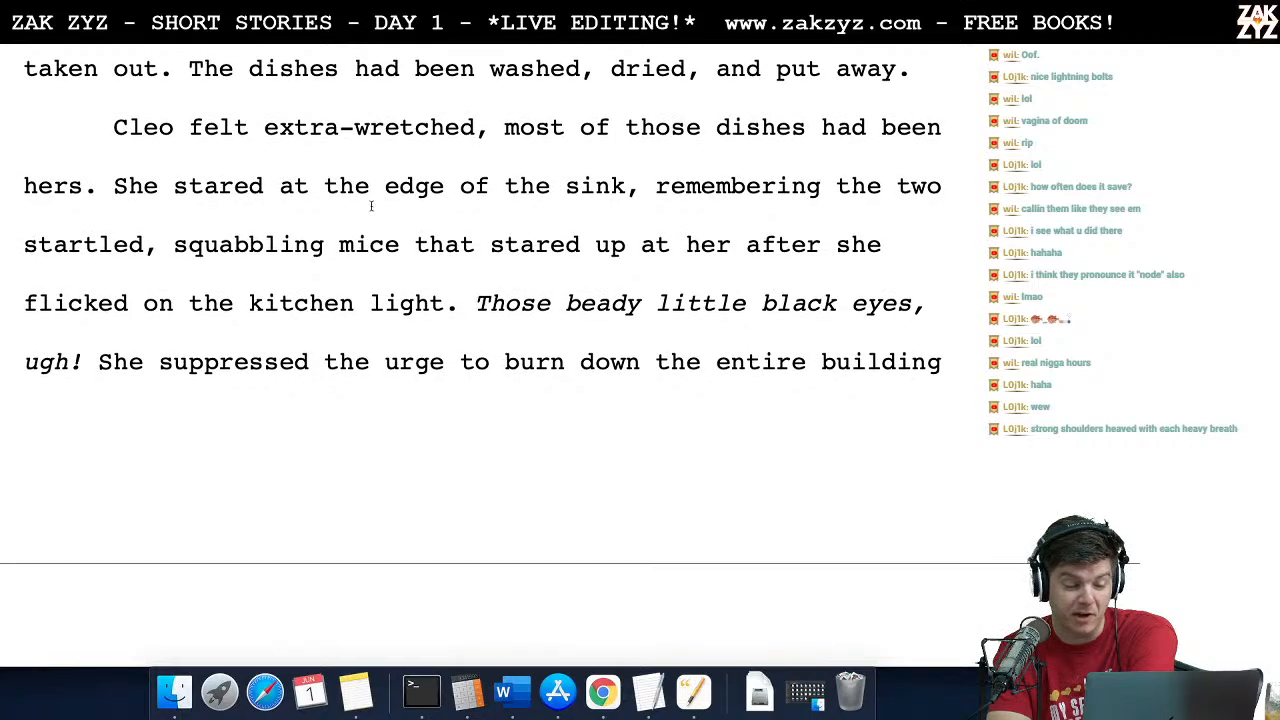
scroll(262, 323, down, 10)
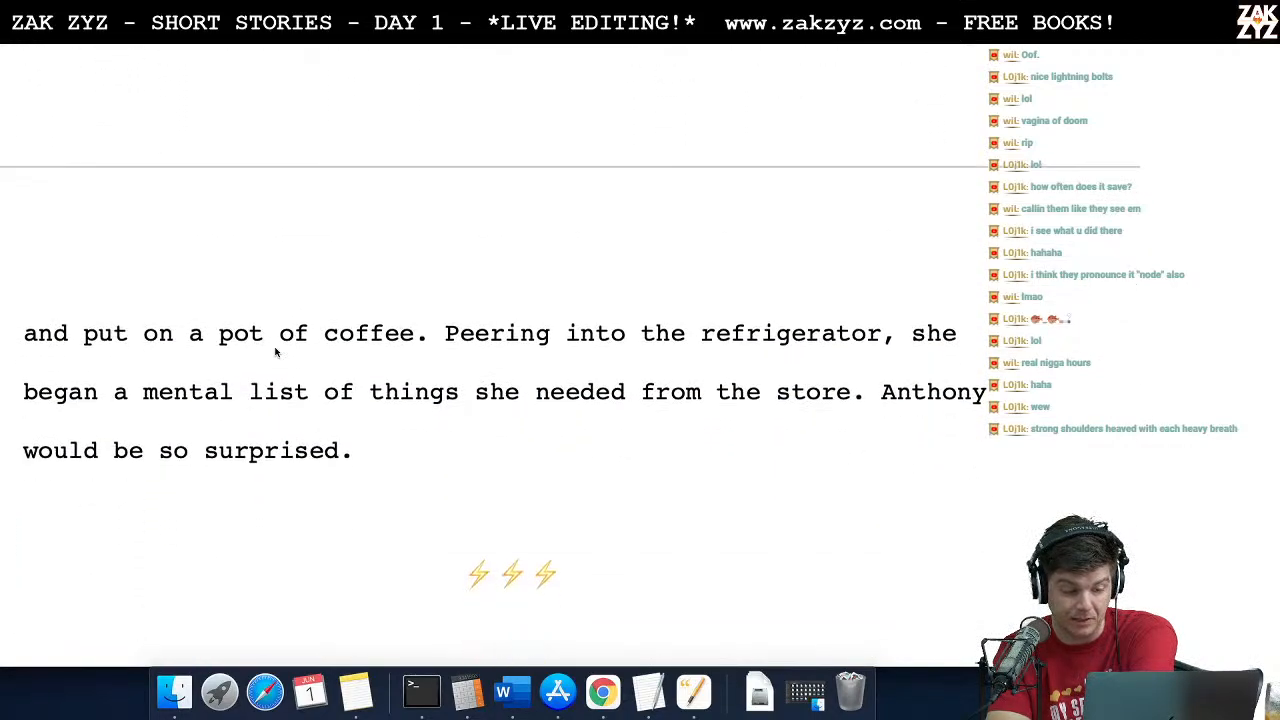
Step: End the sentence after "entire building" with a period and replace "and" before "put on a pot of coffee" with "Instead, she"
scroll(327, 253, up, 4)
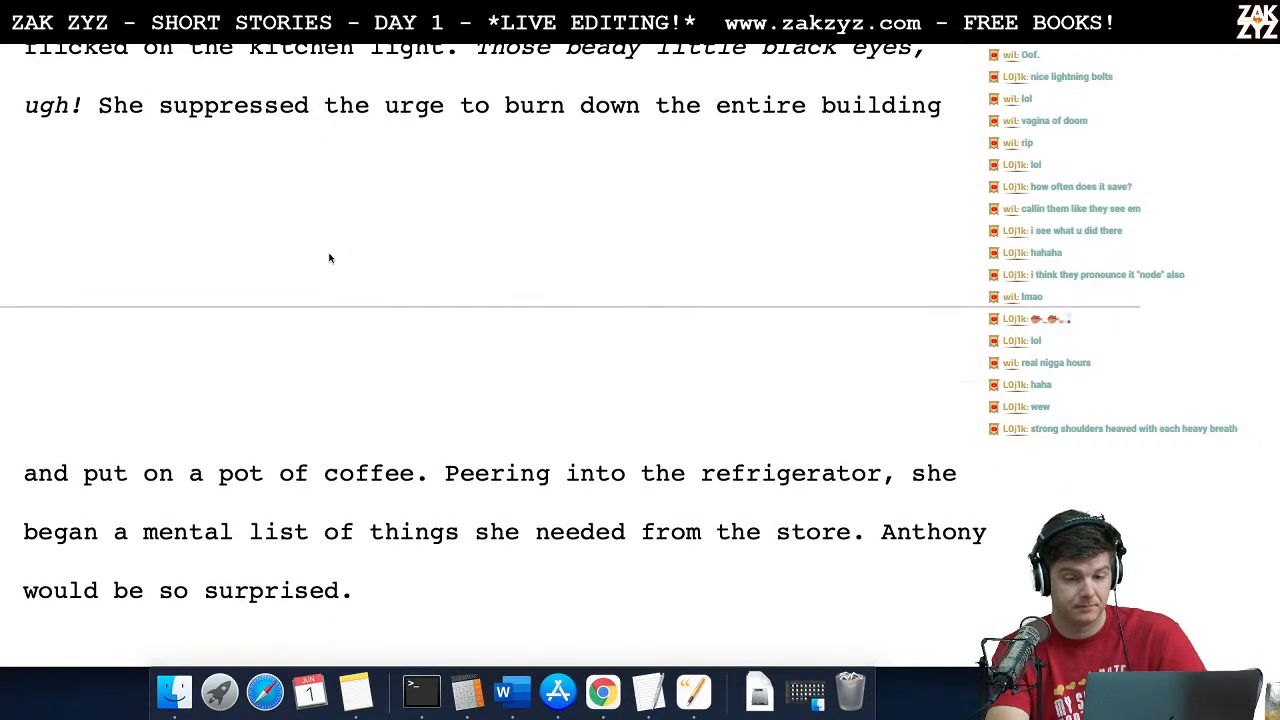
click(955, 108)
text(.)
click(28, 473)
text(Un)
key(BackSpace)
key(BackSpace)
text(Instead,)
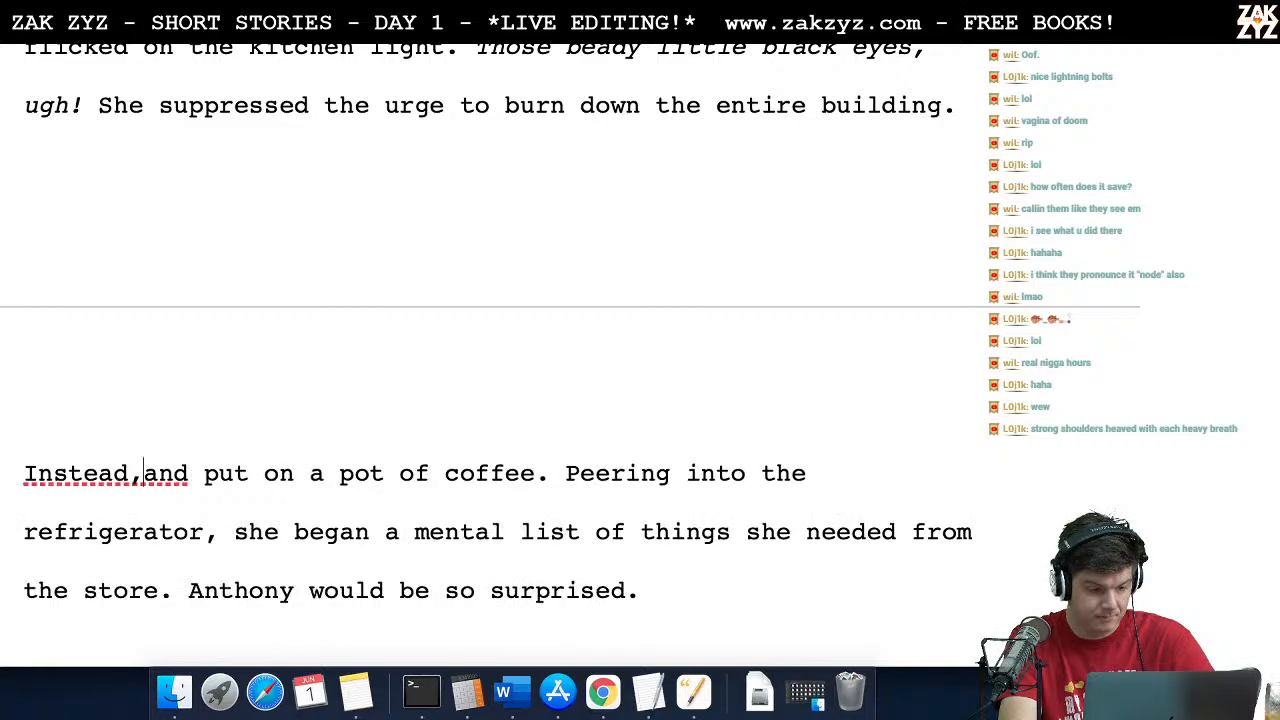
key(shift+Right)
key(shift+Right)
key(shift+Right)
text(she)
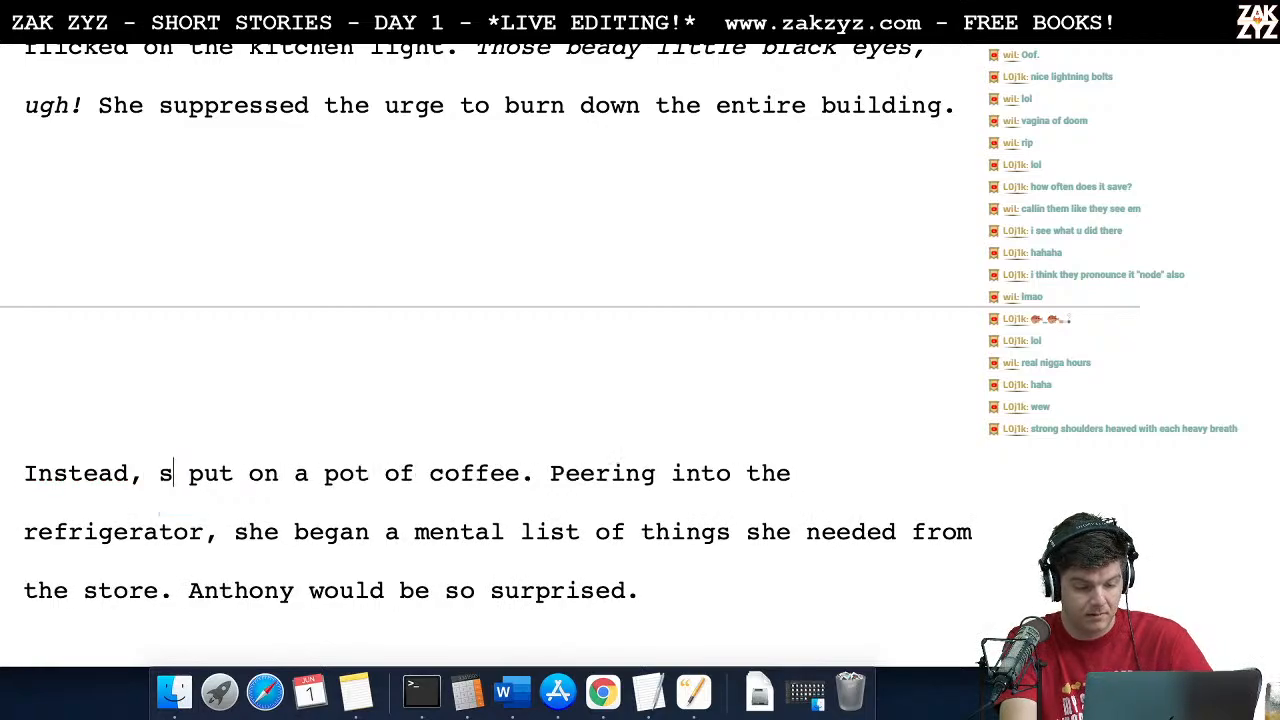
Step: Read the rest of the paragraph about the coffee, the refrigerator list and Anthony being surprised
key(Right)
key(Right)
key(Down)
key(Down)
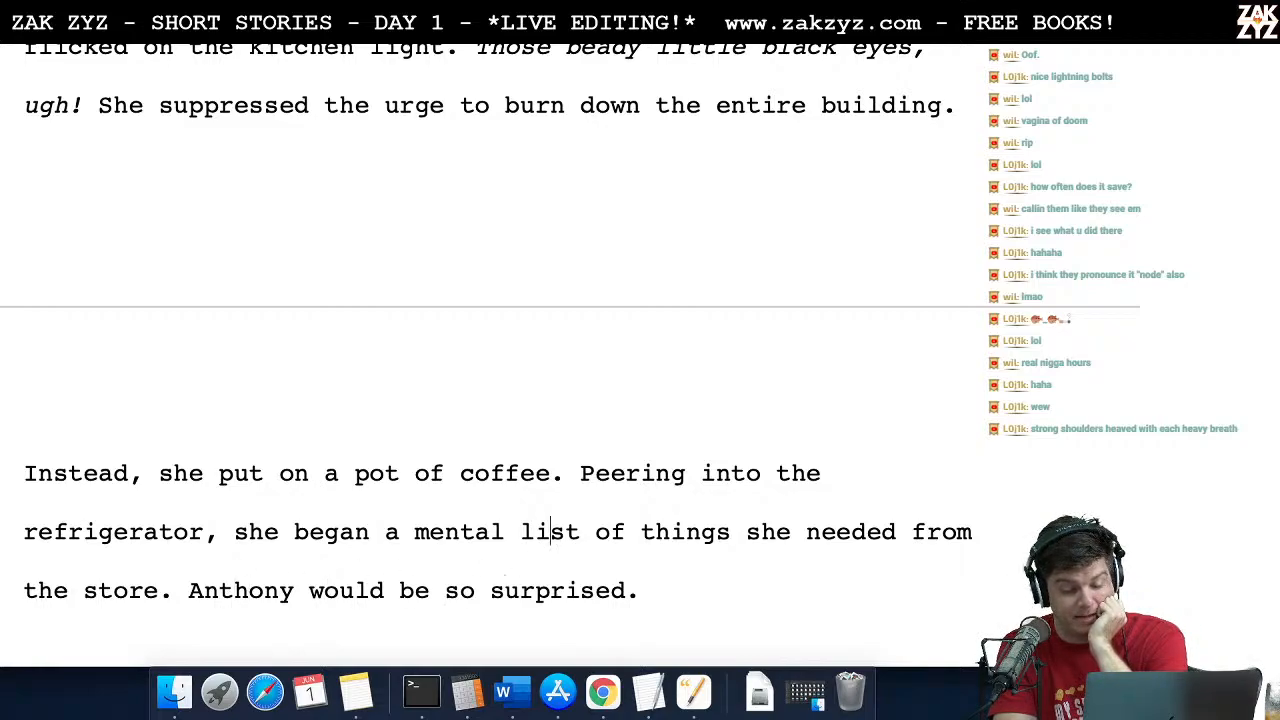
scroll(490, 355, down, 5)
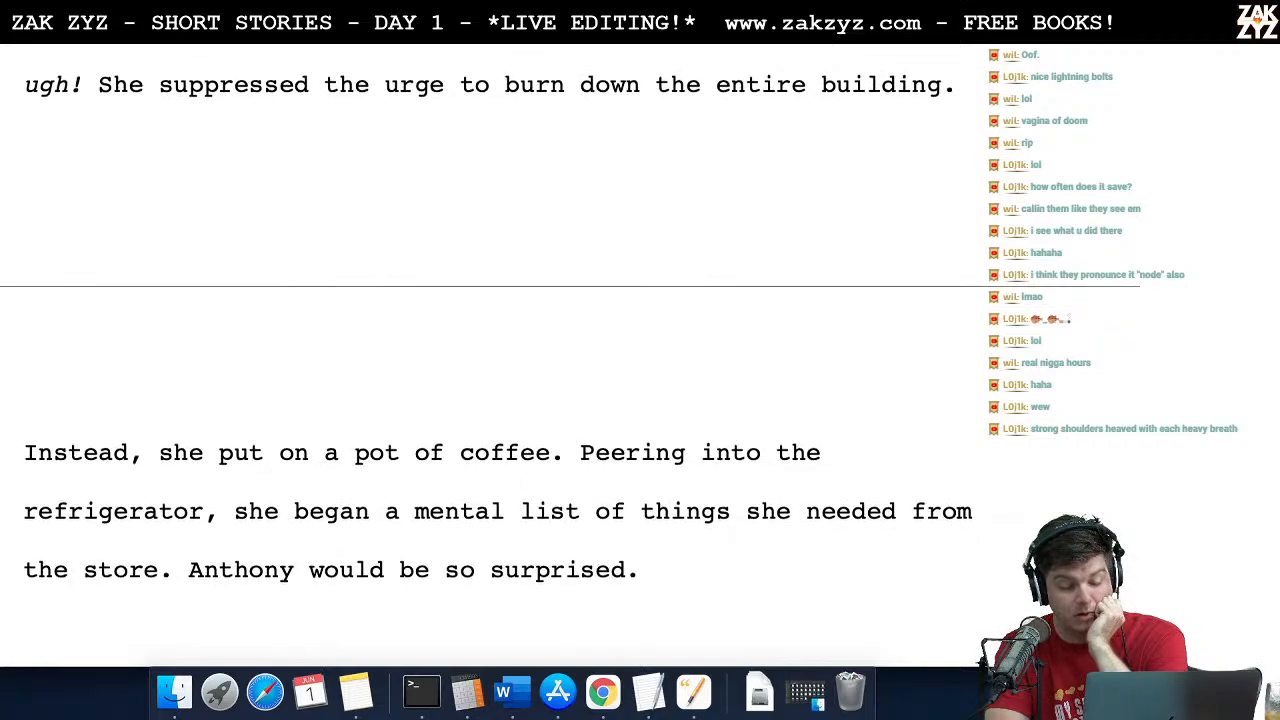
scroll(490, 355, down, 2)
Step: Review the earlier scenes, from the oracle's prophecy and Zeno and Basileios's duel through Cleo and Anthony's dialogue about traps
scroll(490, 355, up, 20)
scroll(490, 355, up, 20)
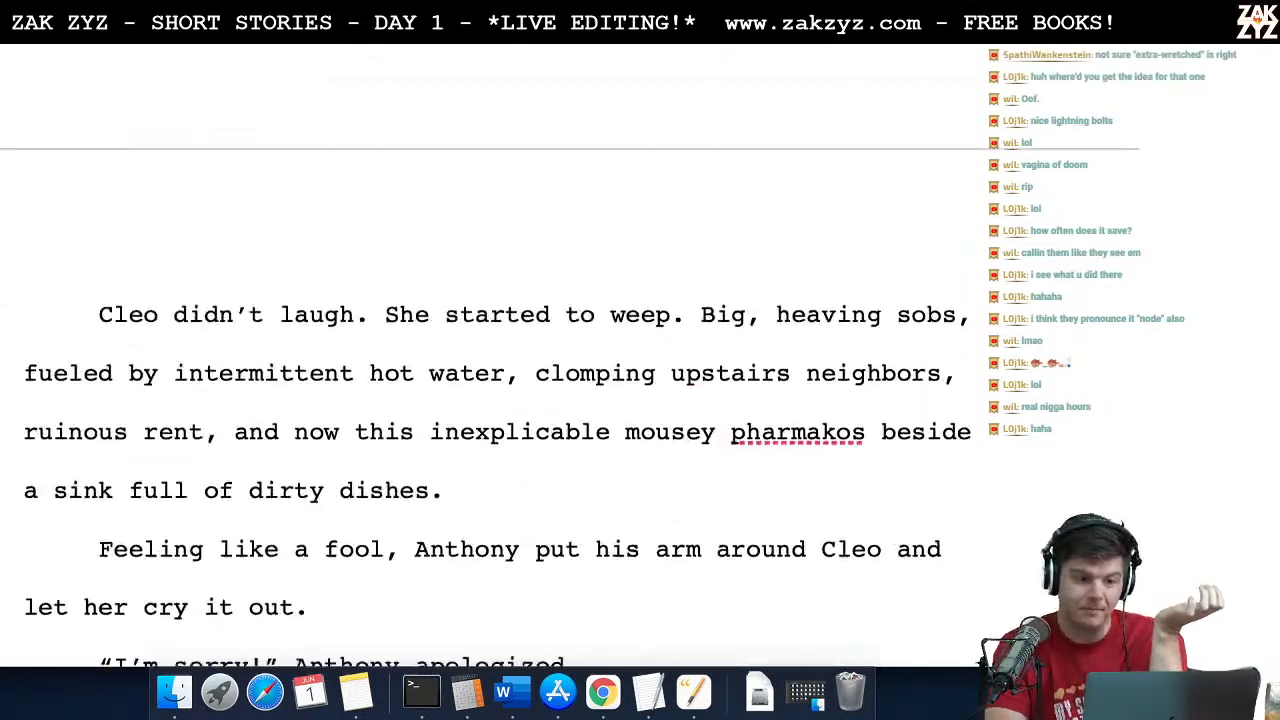
scroll(490, 355, up, 14)
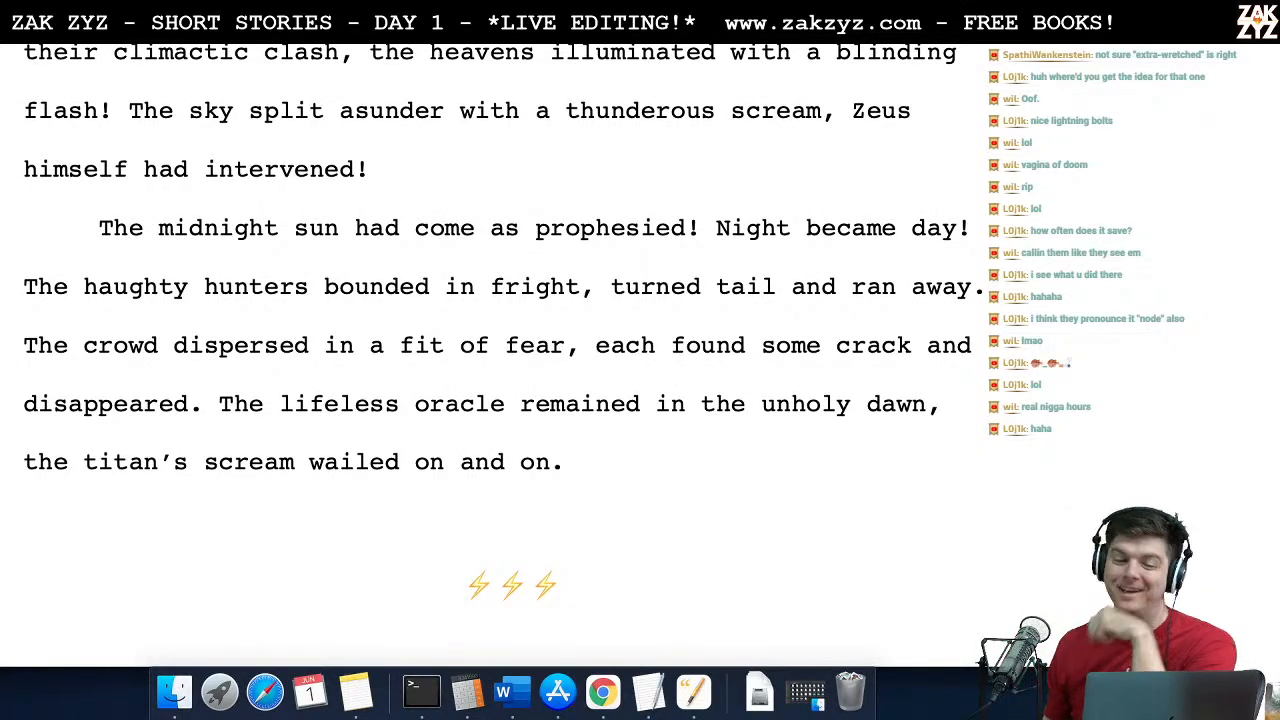
scroll(490, 355, up, 8)
scroll(490, 355, up, 15)
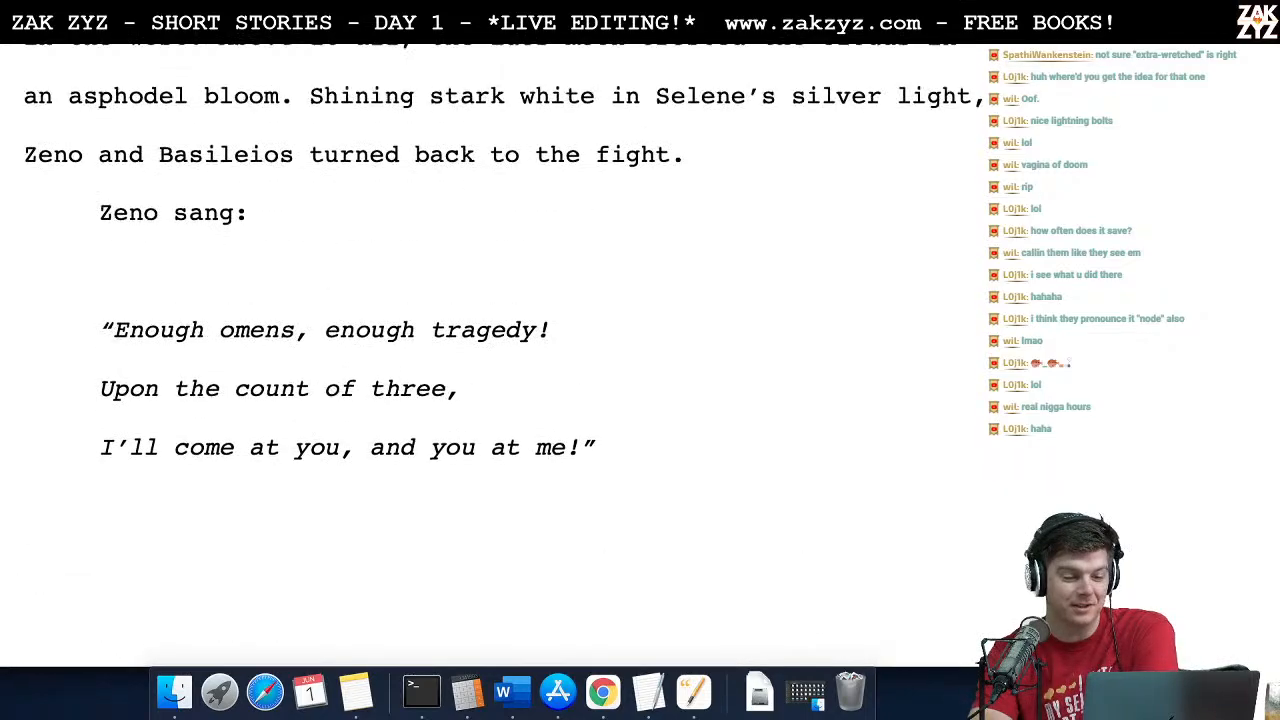
scroll(490, 355, down, 2)
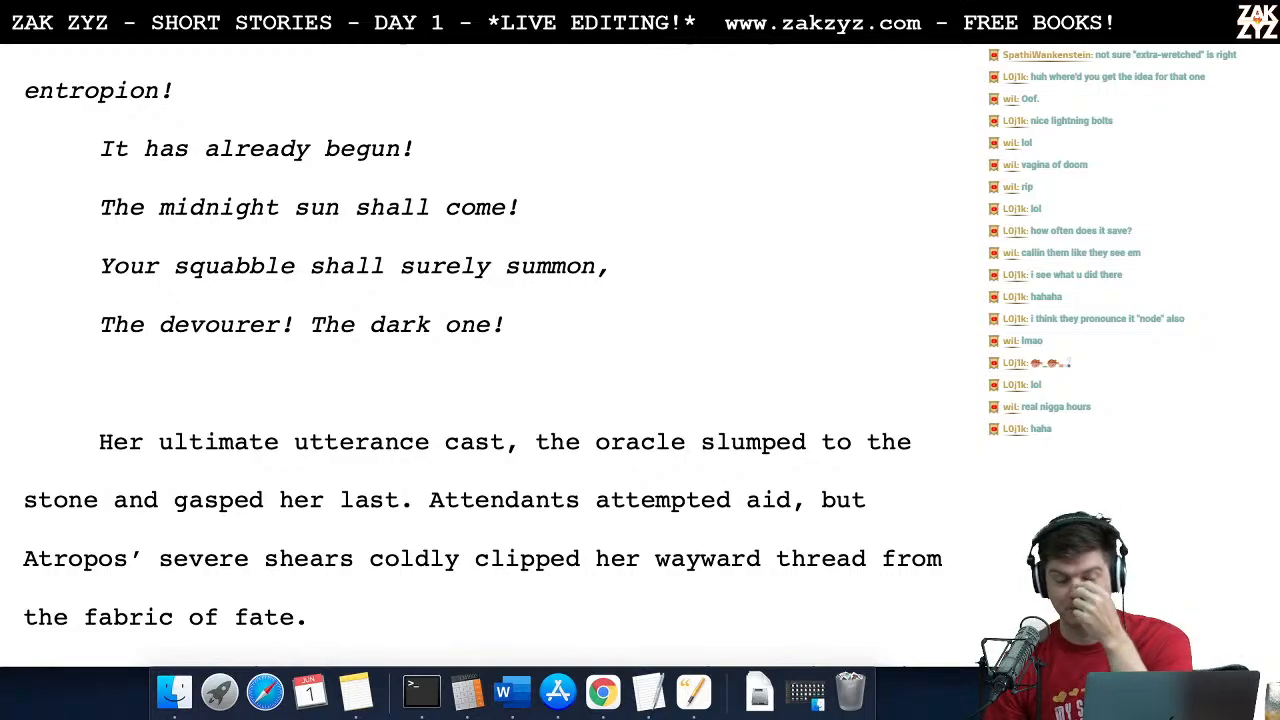
scroll(500, 355, down, 5)
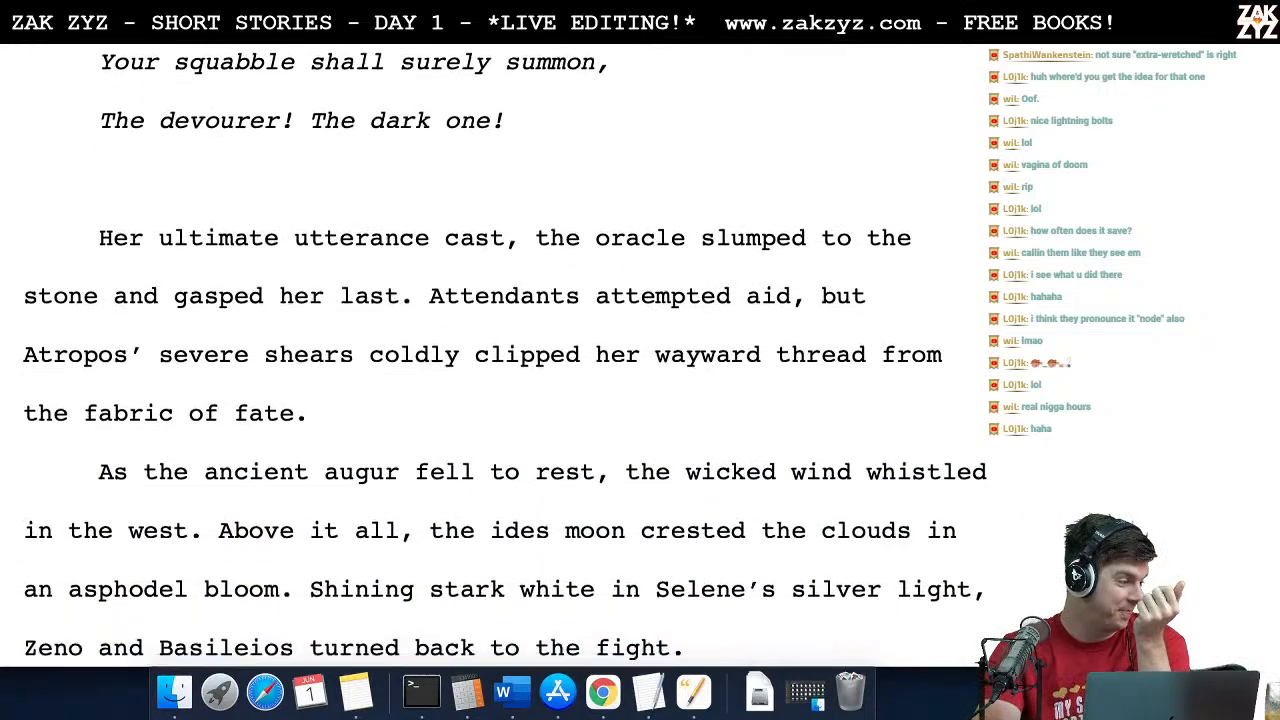
scroll(500, 355, down, 15)
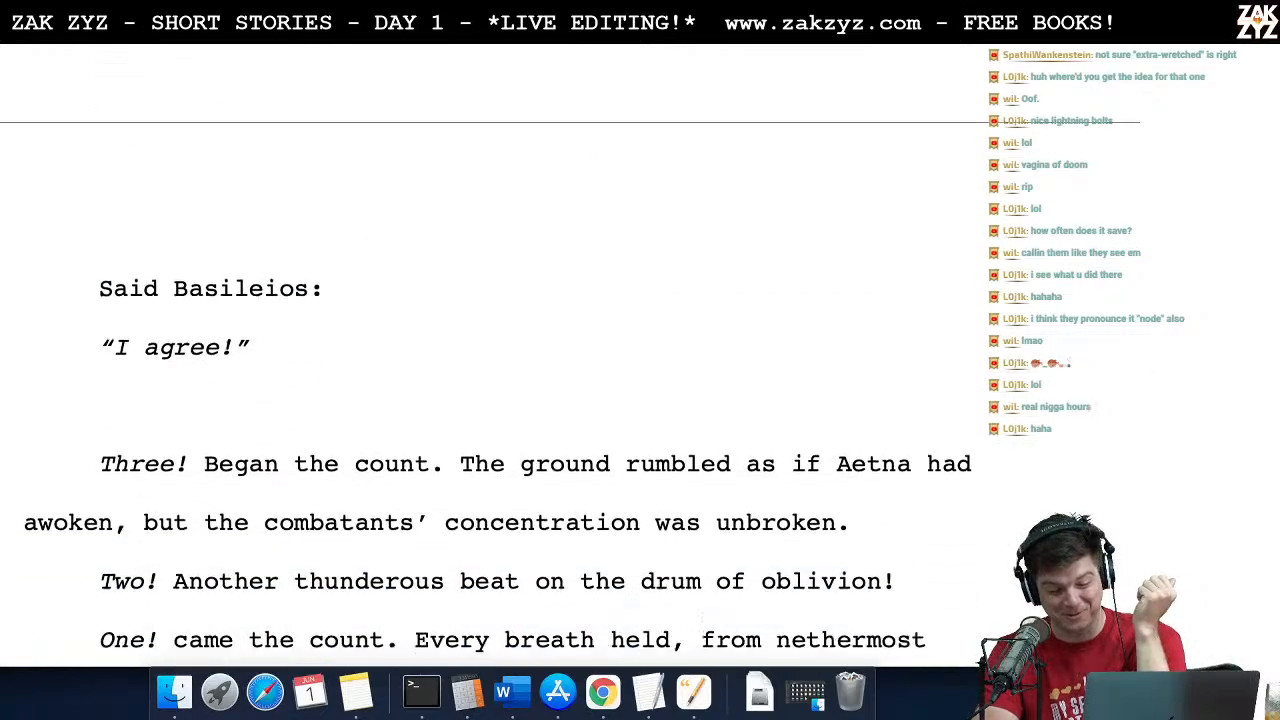
scroll(500, 355, down, 3)
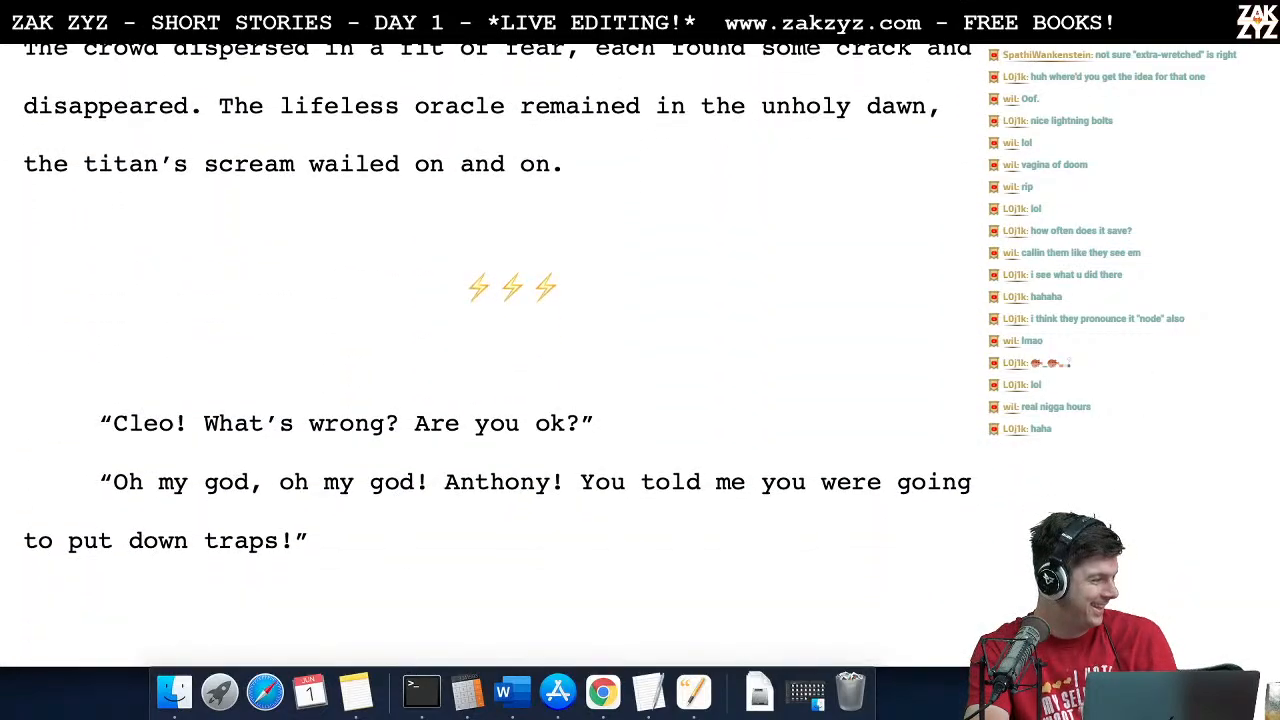
scroll(500, 355, down, 2)
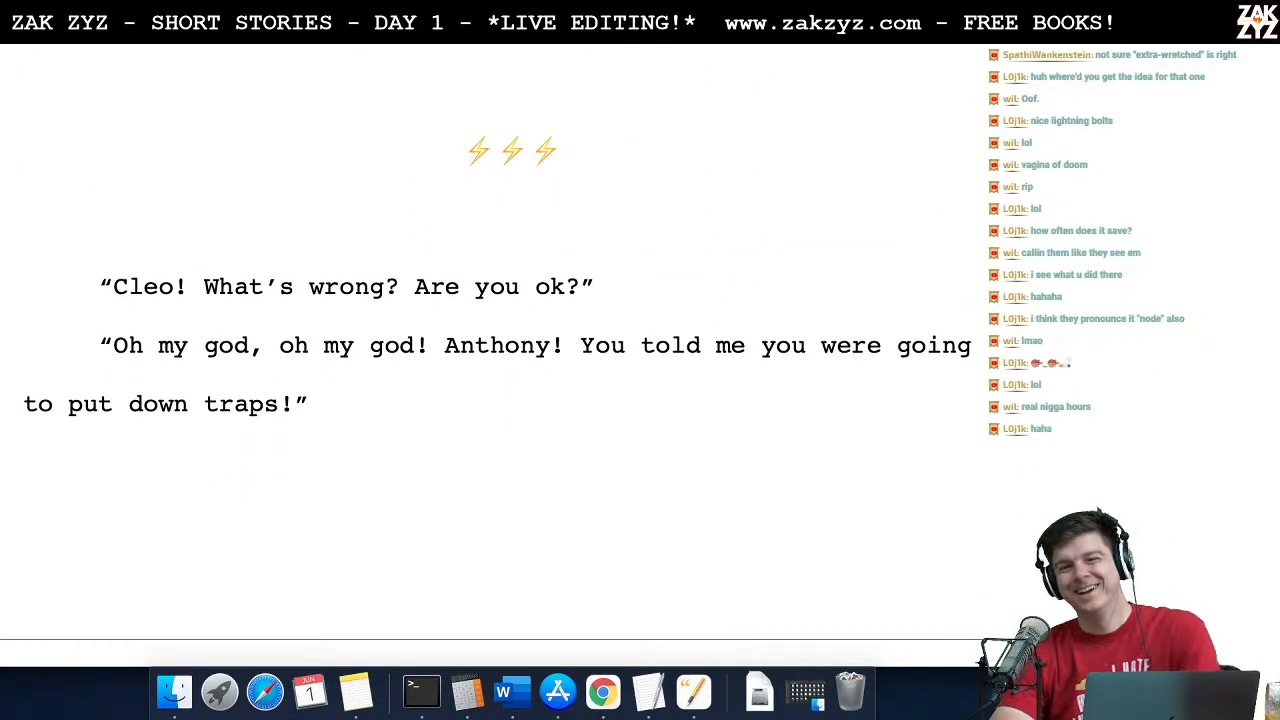
scroll(490, 340, up, 4)
scroll(500, 355, down, 12)
scroll(500, 355, down, 7)
scroll(490, 340, up, 6)
scroll(570, 355, down, 10)
scroll(570, 355, down, 2)
scroll(490, 350, down, 12)
scroll(490, 350, down, 1)
Step: Replace the hyphen in "extra-wretched" with a space in the sentence about how Cleo felt
scroll(490, 350, up, 1)
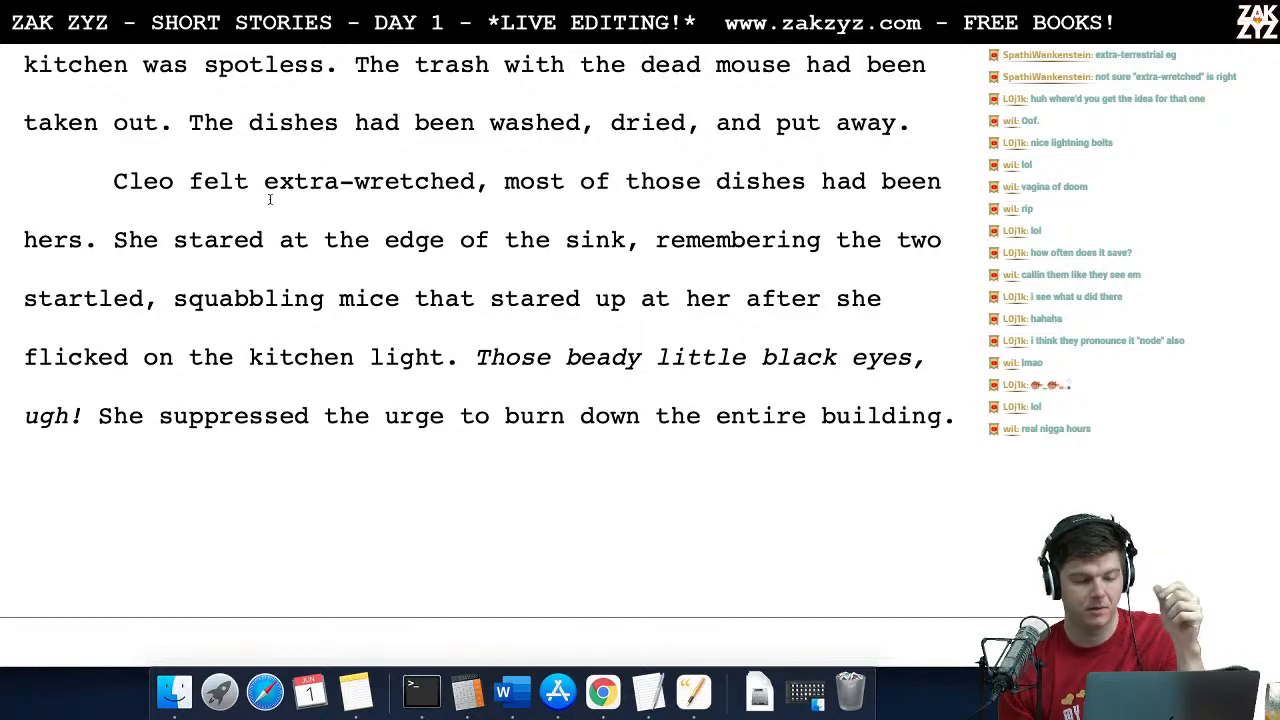
scroll(140, 241, down, 1)
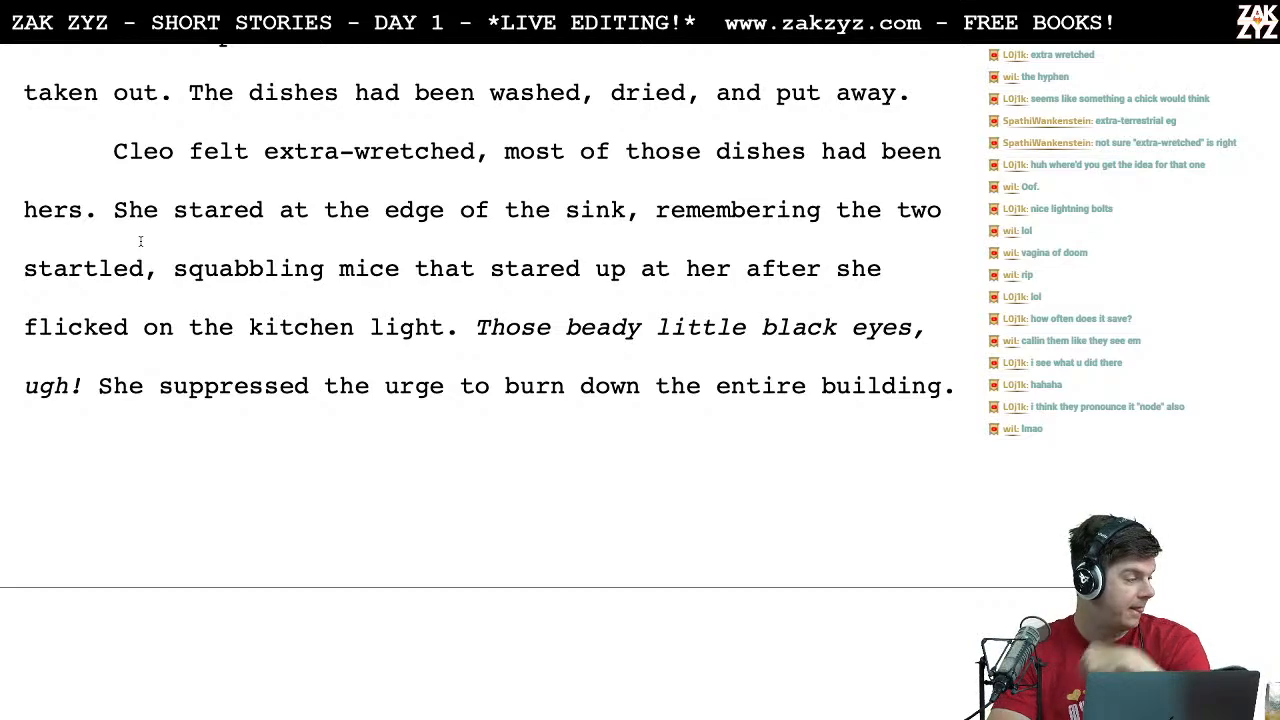
scroll(140, 216, up, 5)
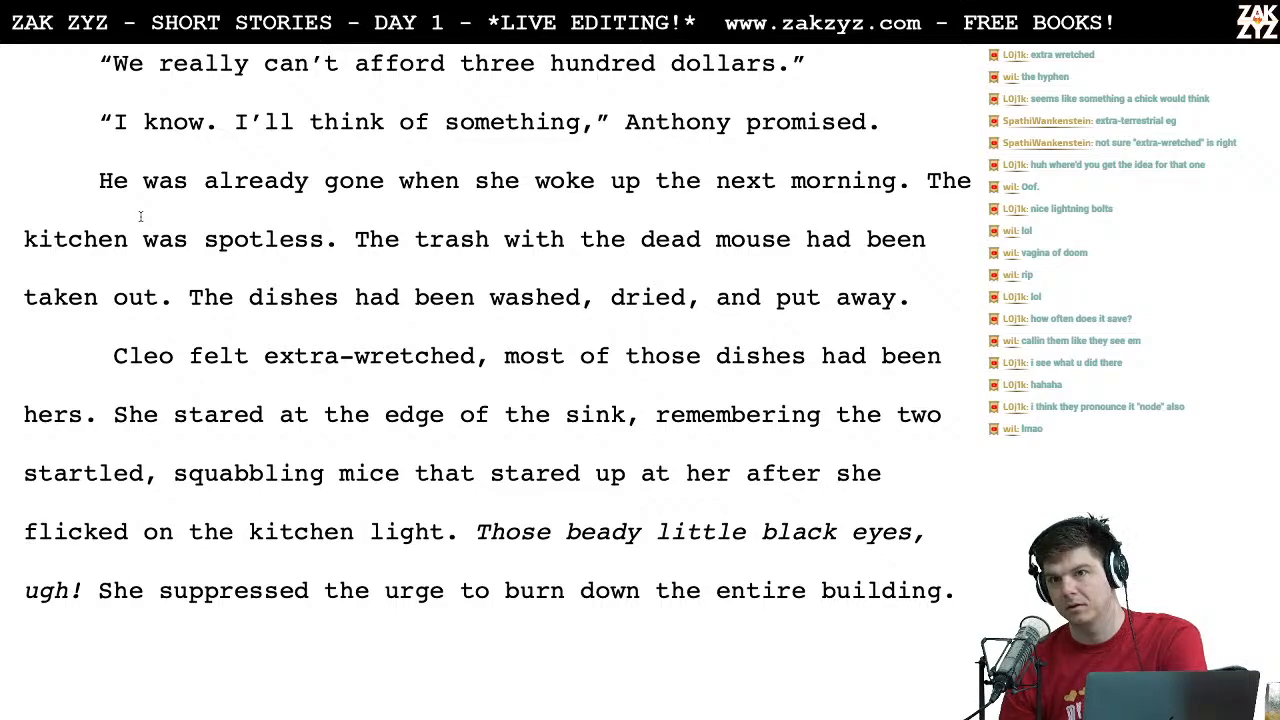
scroll(169, 187, up, 1)
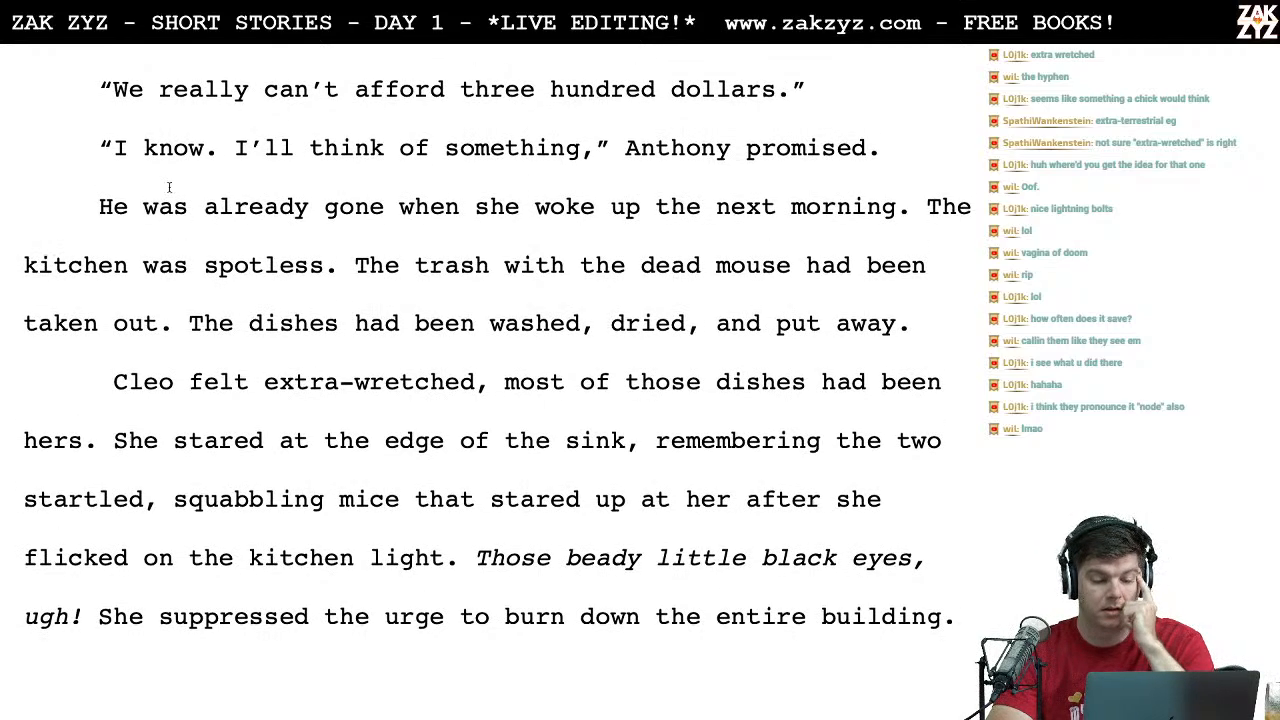
click(342, 368)
key(BackSpace)
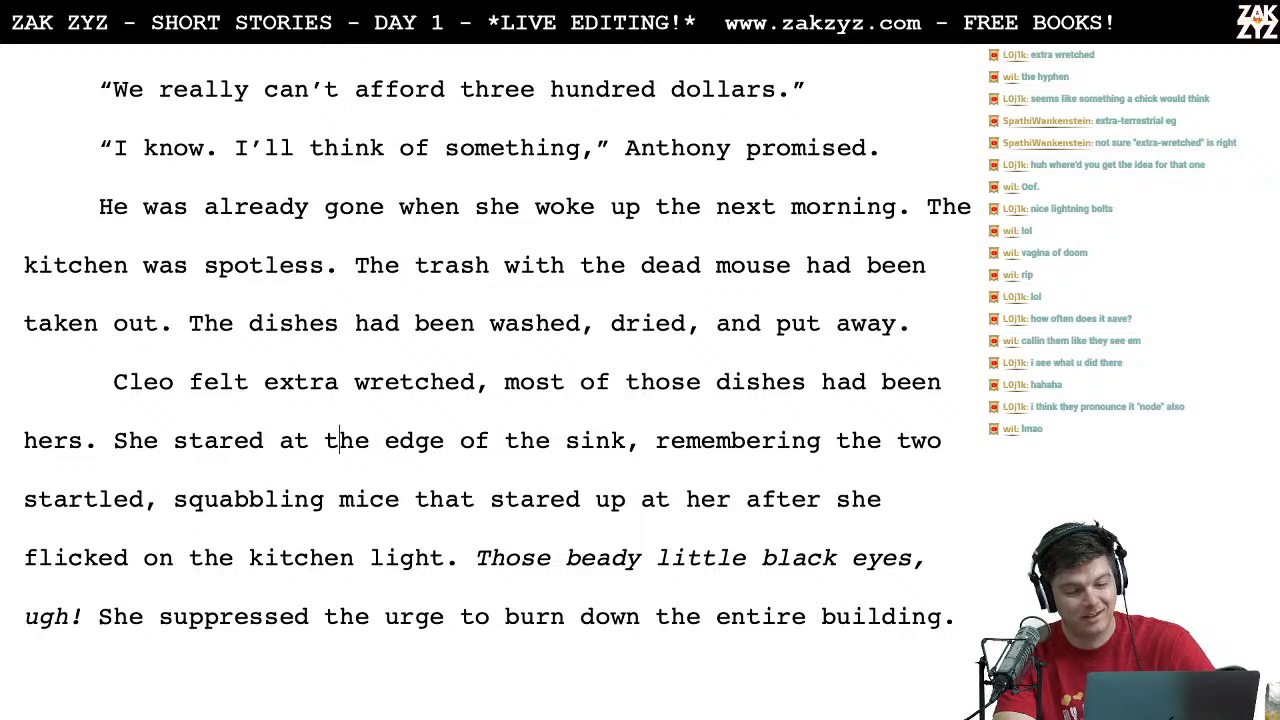
key(BackSpace)
text(-)
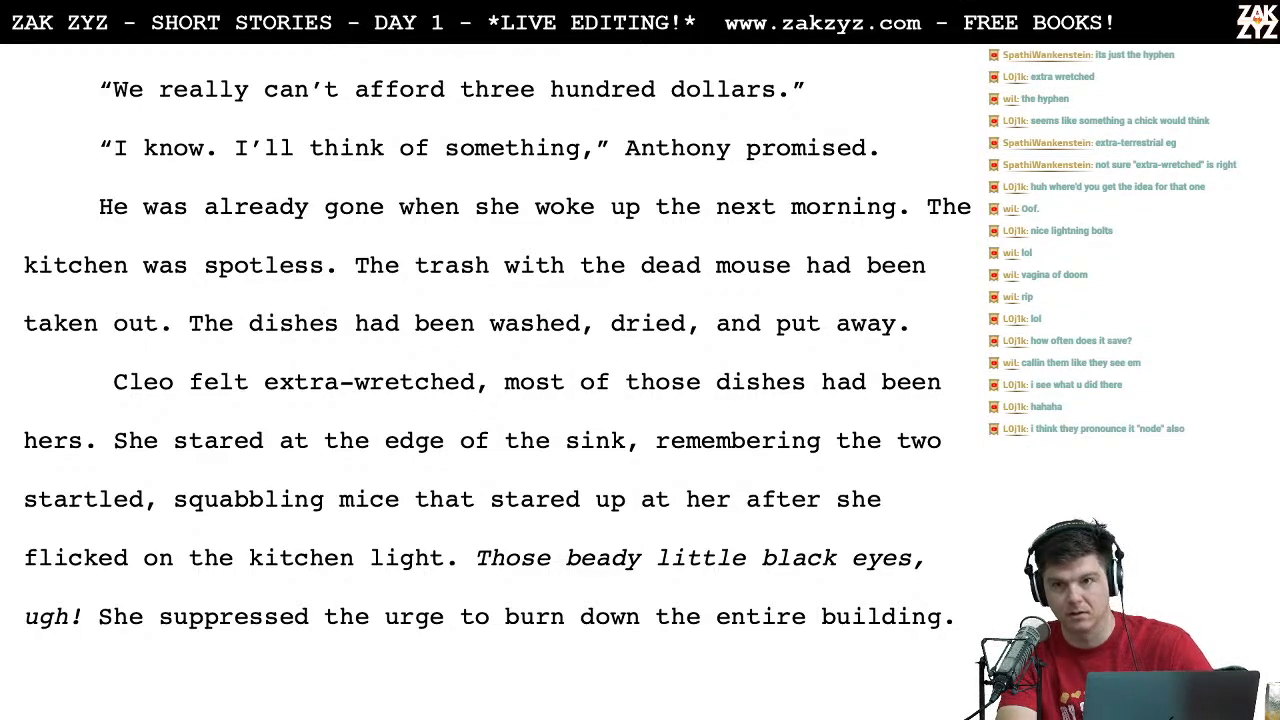
scroll(498, 348, down, 1)
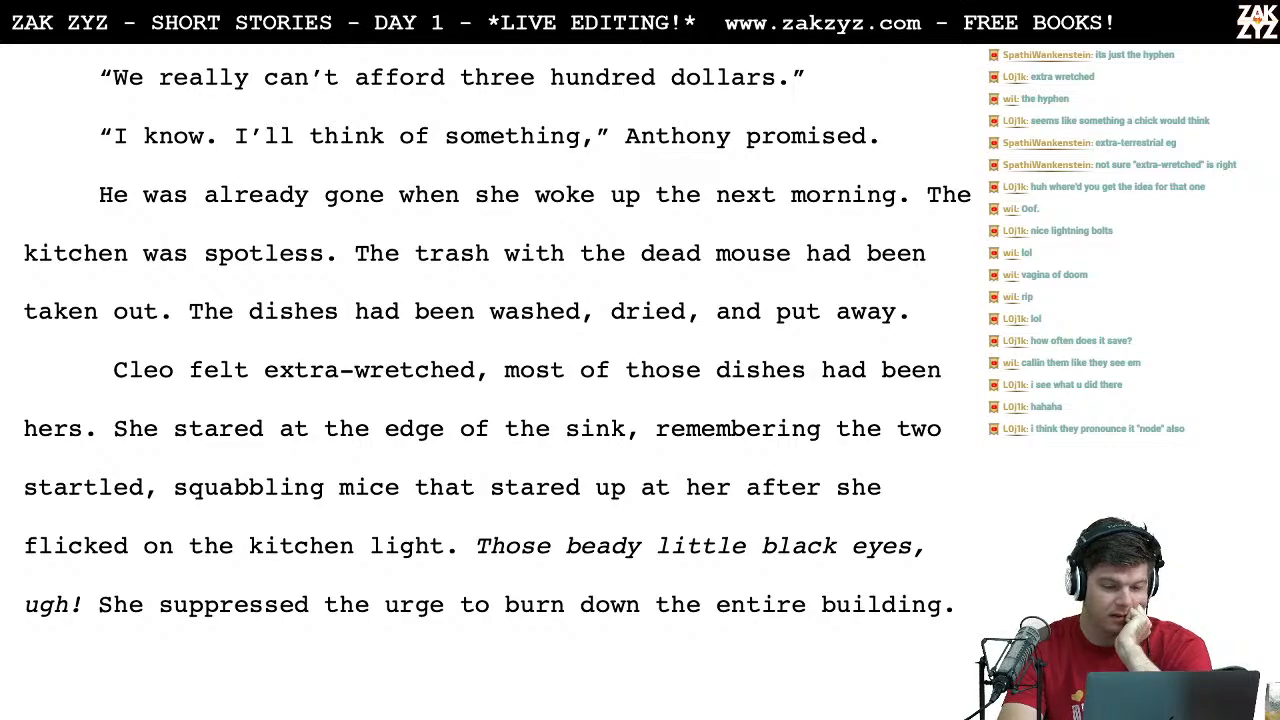
key(BackSpace)
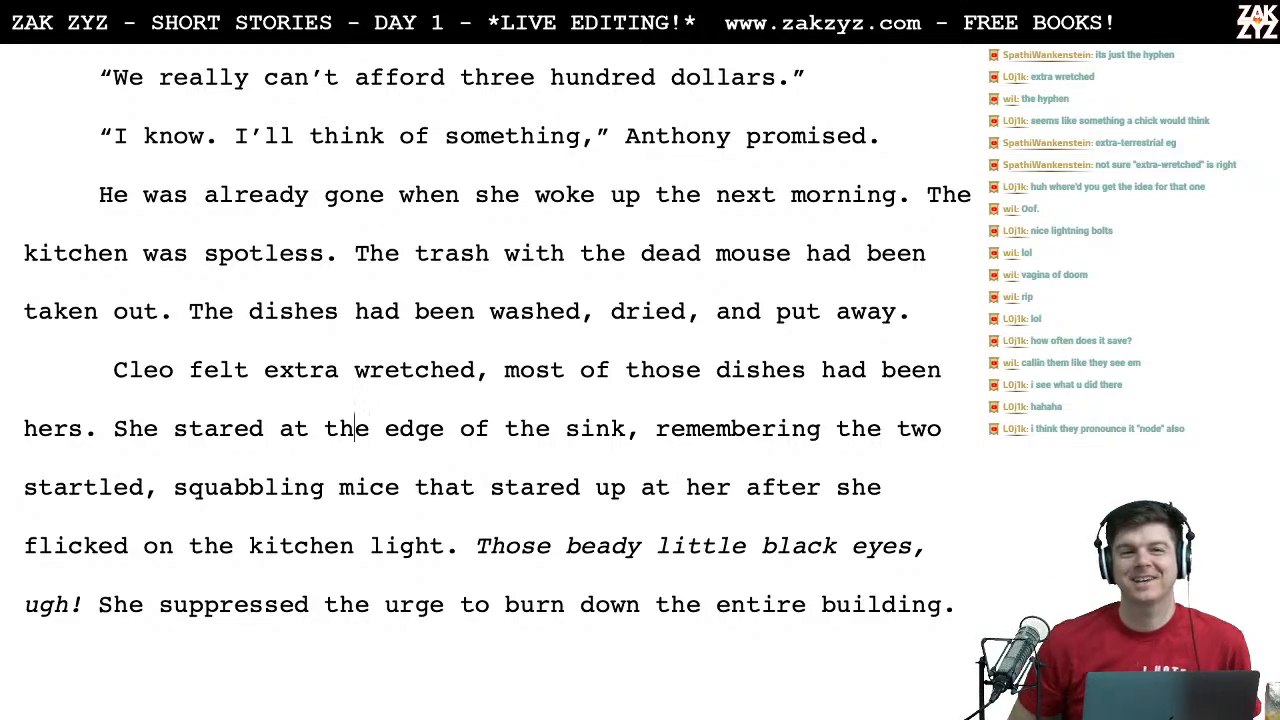
Step: Start a new paragraph at "She suppressed the urge to burn down the entire building."
scroll(490, 330, down, 3)
scroll(352, 390, down, 1)
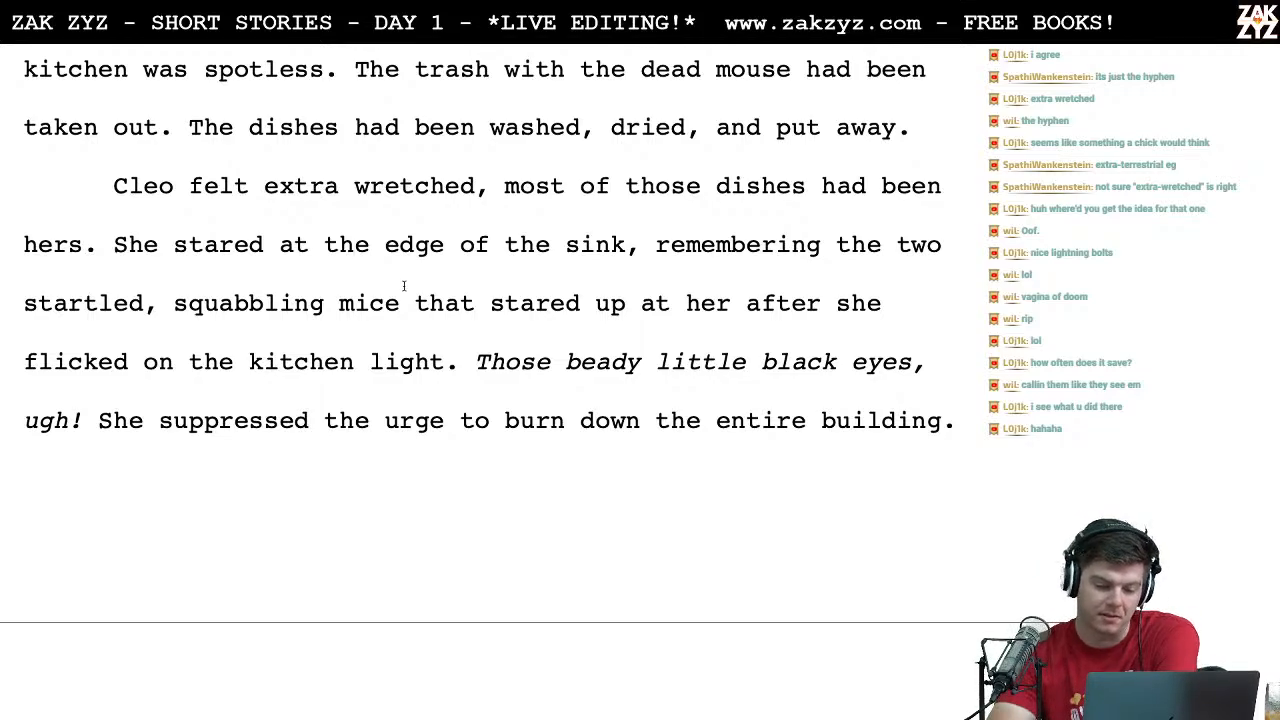
scroll(404, 286, down, 1)
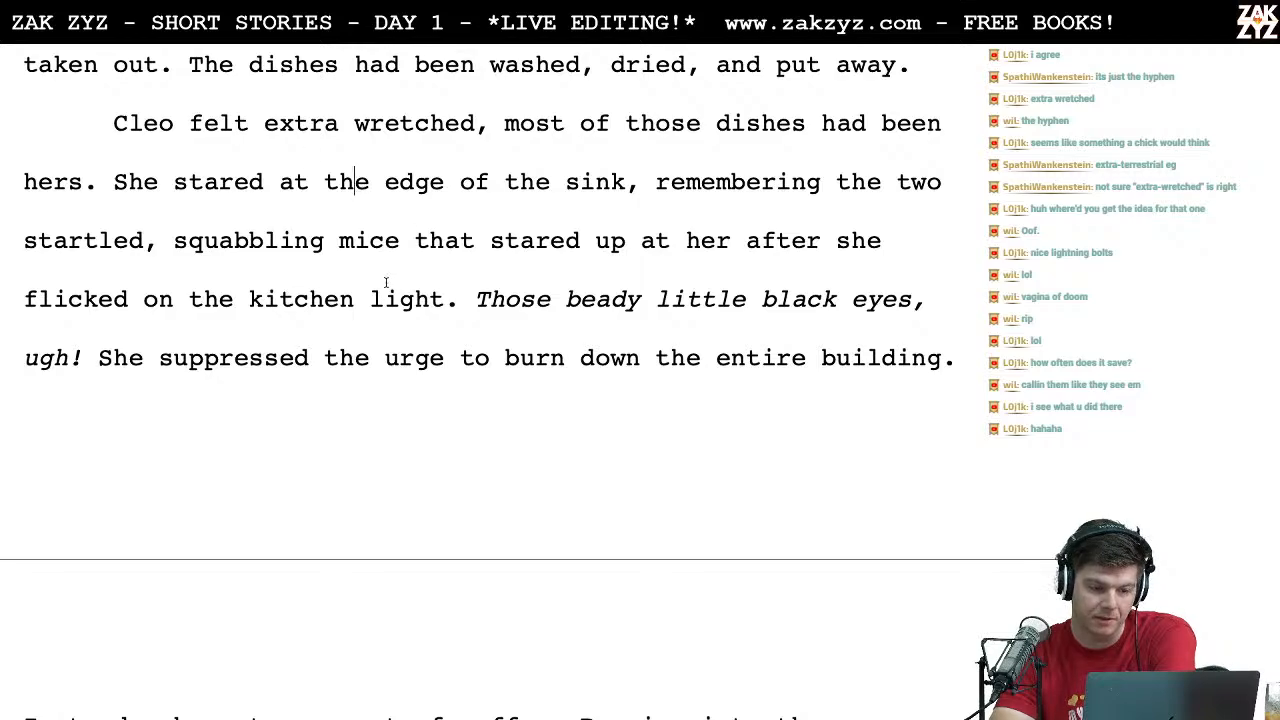
scroll(445, 228, down, 1)
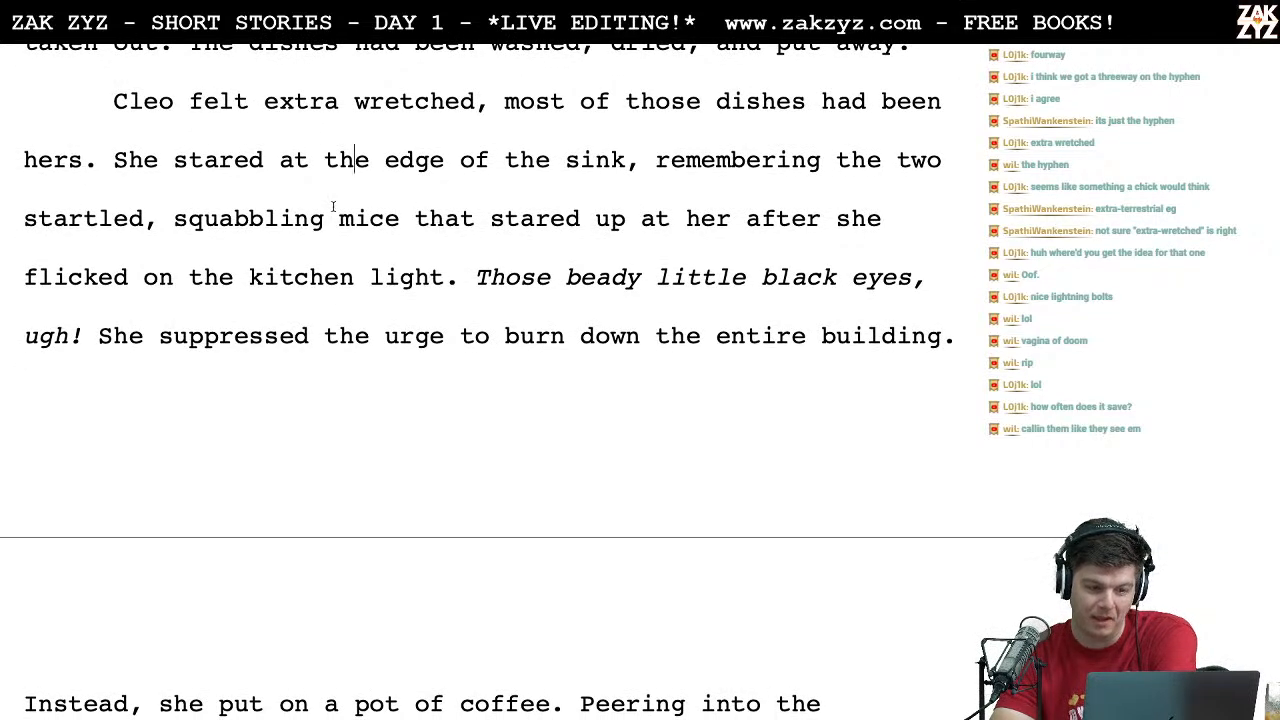
scroll(445, 297, down, 1)
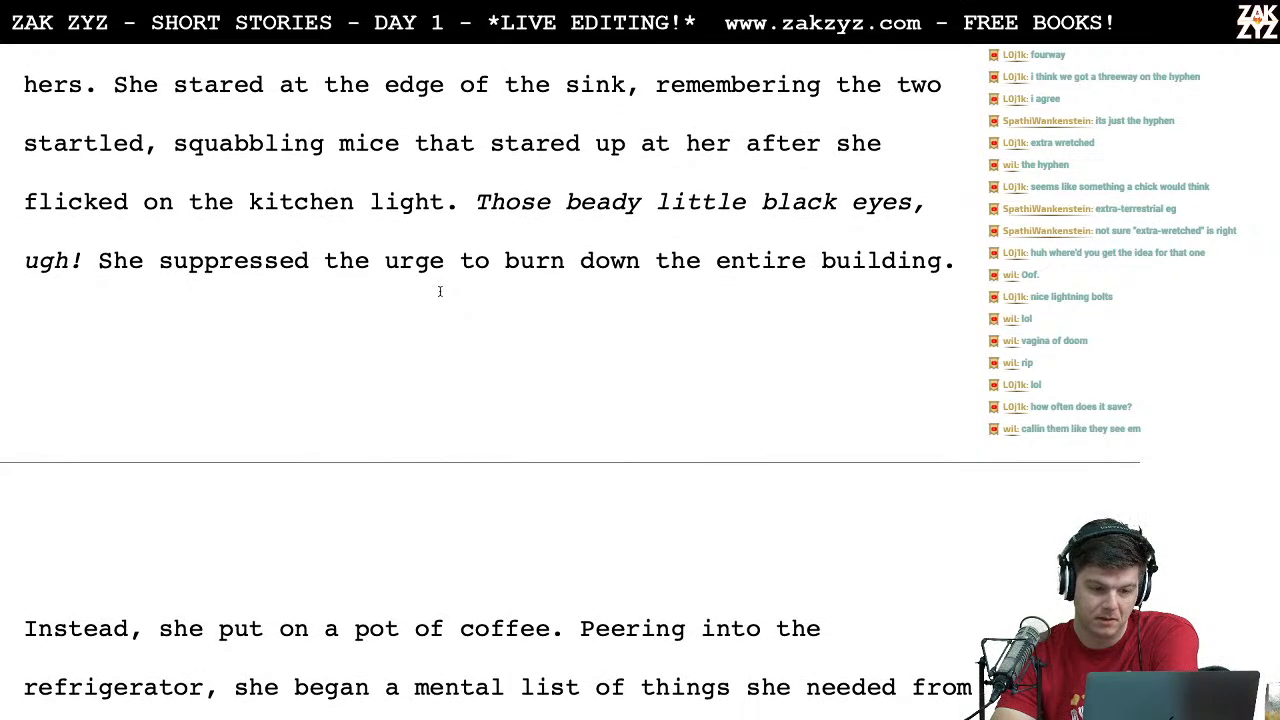
click(99, 261)
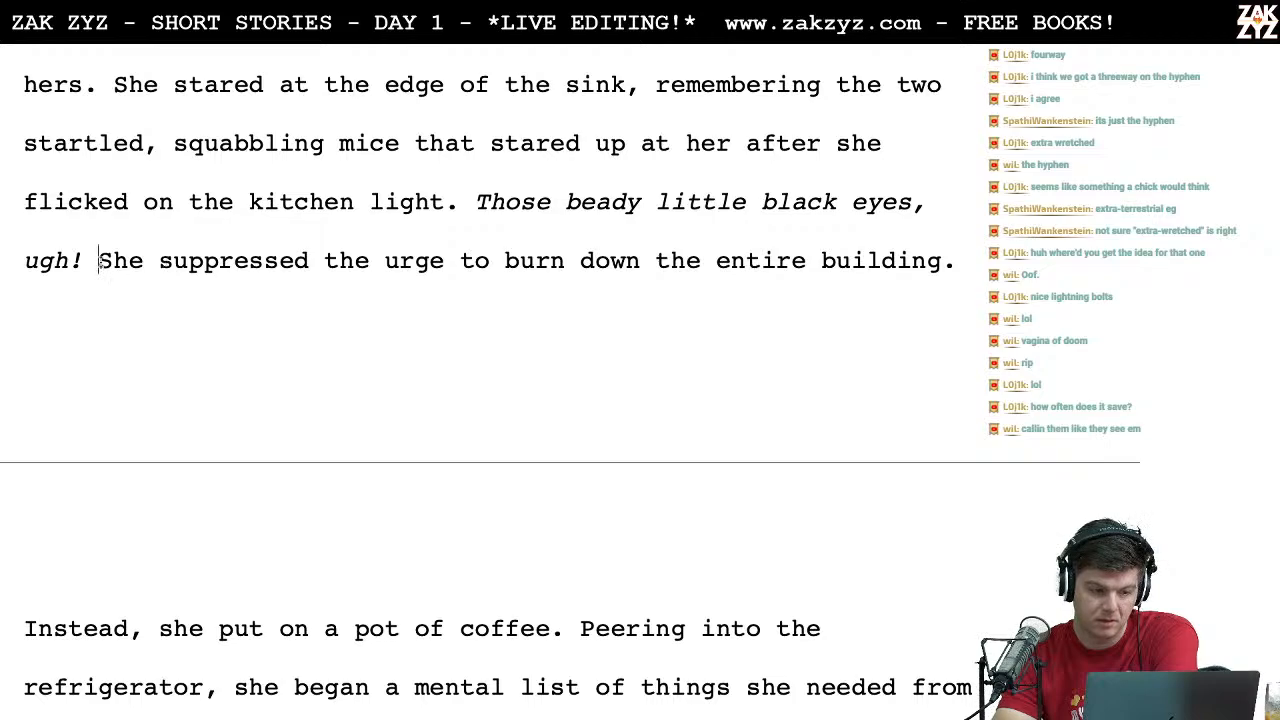
key(Return)
key(Up)
key(Right)
key(Right)
key(Right)
key(Right)
key(Right)
key(Right)
key(Right)
key(Right)
key(Right)
key(Right)
key(Right)
key(Right)
key(Right)
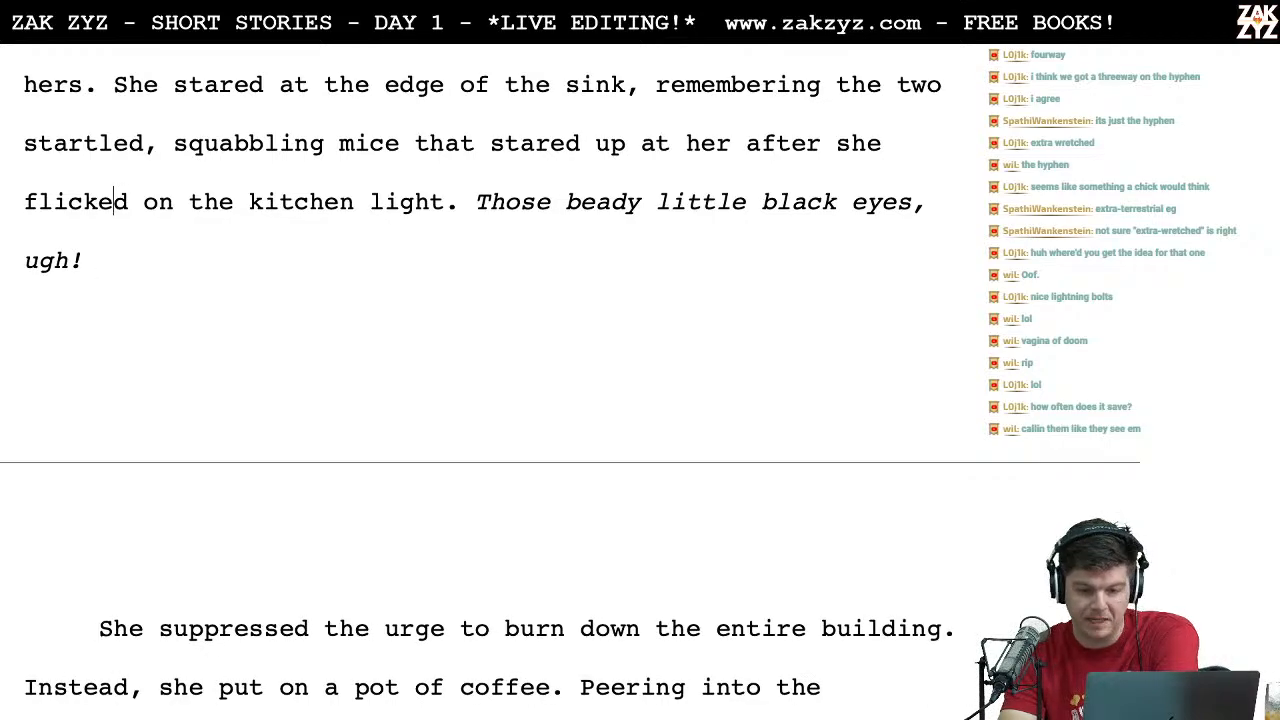
key(Right)
key(Right)
key(Right)
key(Right)
Step: Replace "She" with "Cleo" at the start of the paragraph about suppressing the urge to burn down the building
scroll(52, 279, down, 5)
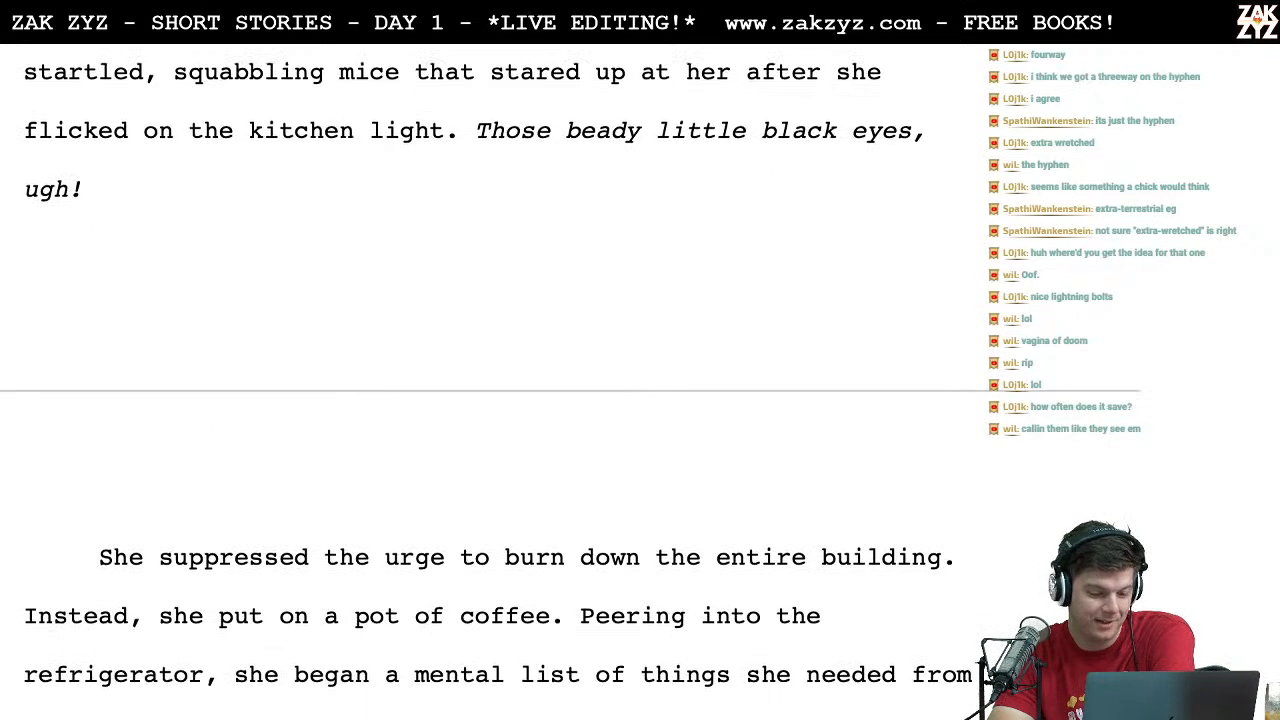
click(158, 367)
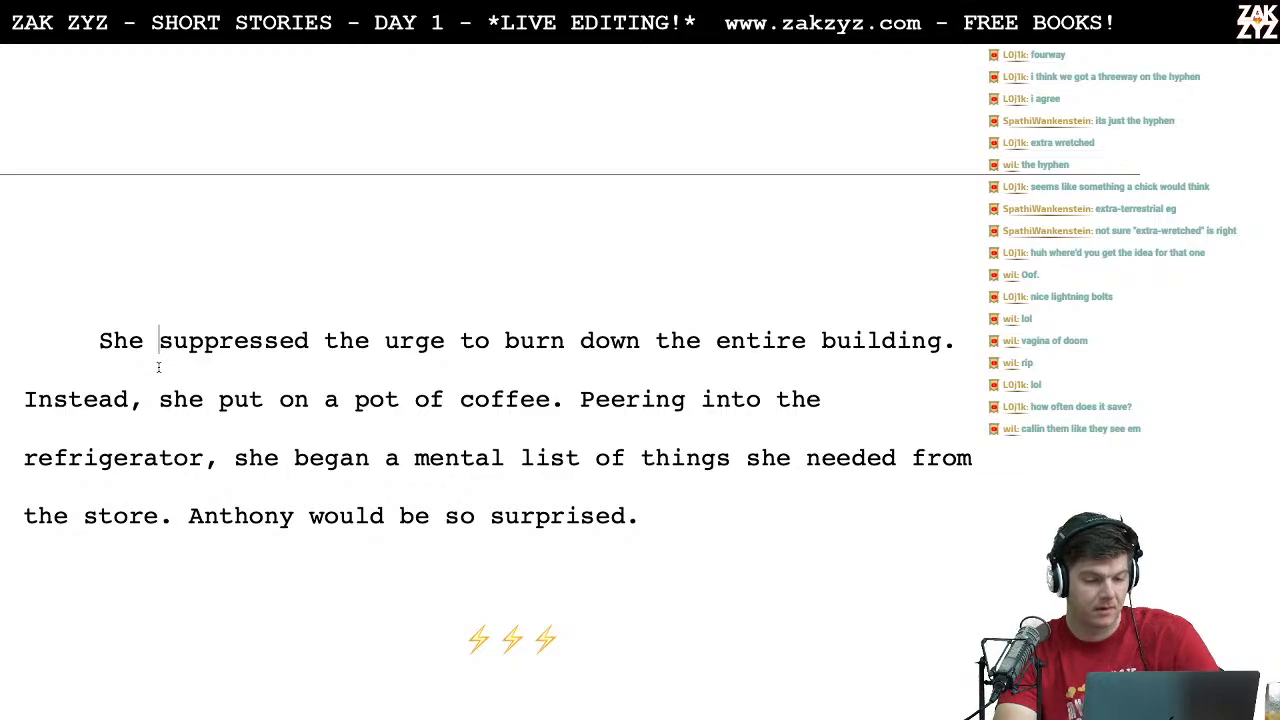
key(Left)
key(BackSpace)
key(BackSpace)
key(BackSpace)
text(Cleo)
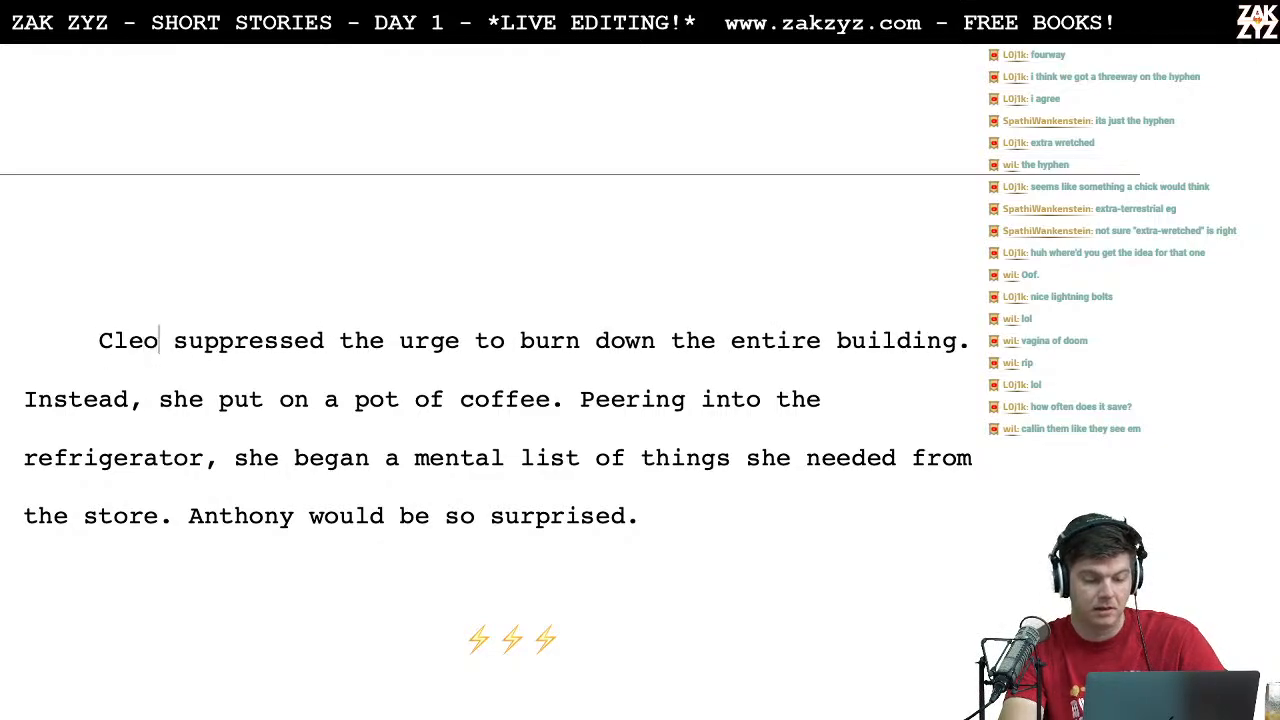
Step: Read through the coffee and refrigerator paragraph and on to the start of the scene where Anthony comes home
key(Right)
key(Right)
key(Right)
key(Right)
key(Right)
key(Right)
key(Right)
key(Right)
key(Right)
key(Right)
key(Right)
key(Right)
key(Right)
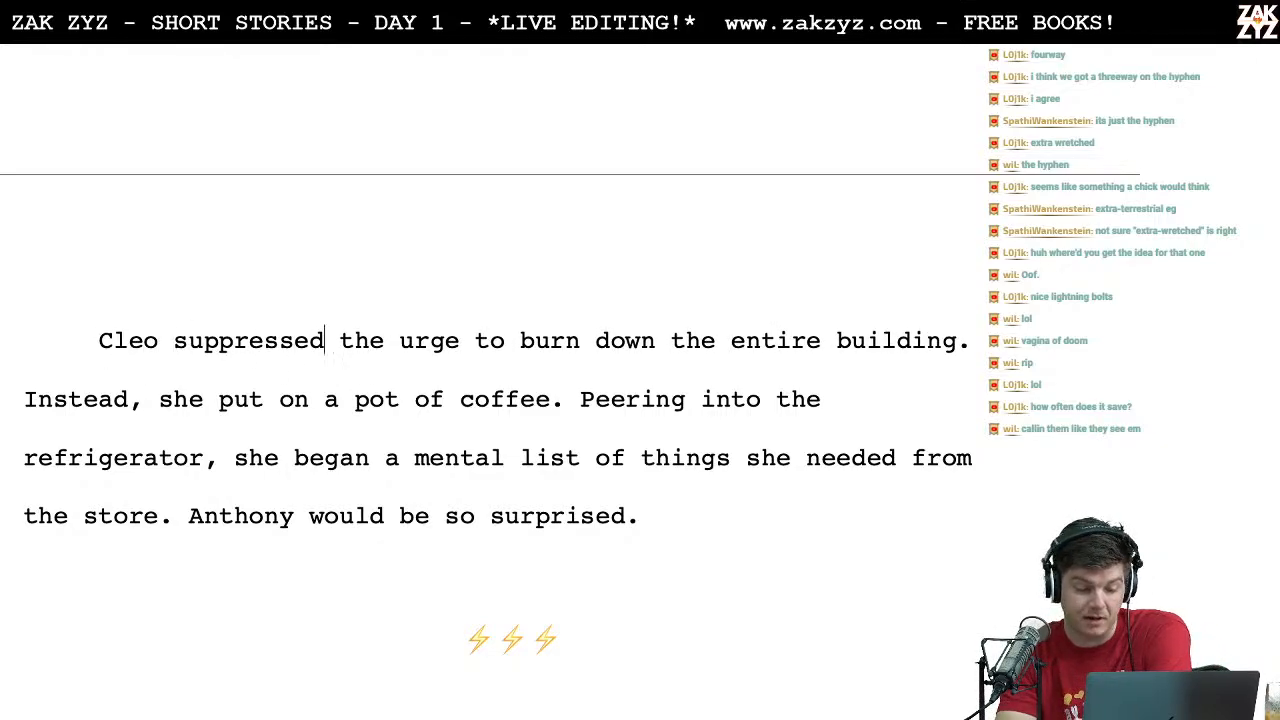
scroll(495, 400, down, 1)
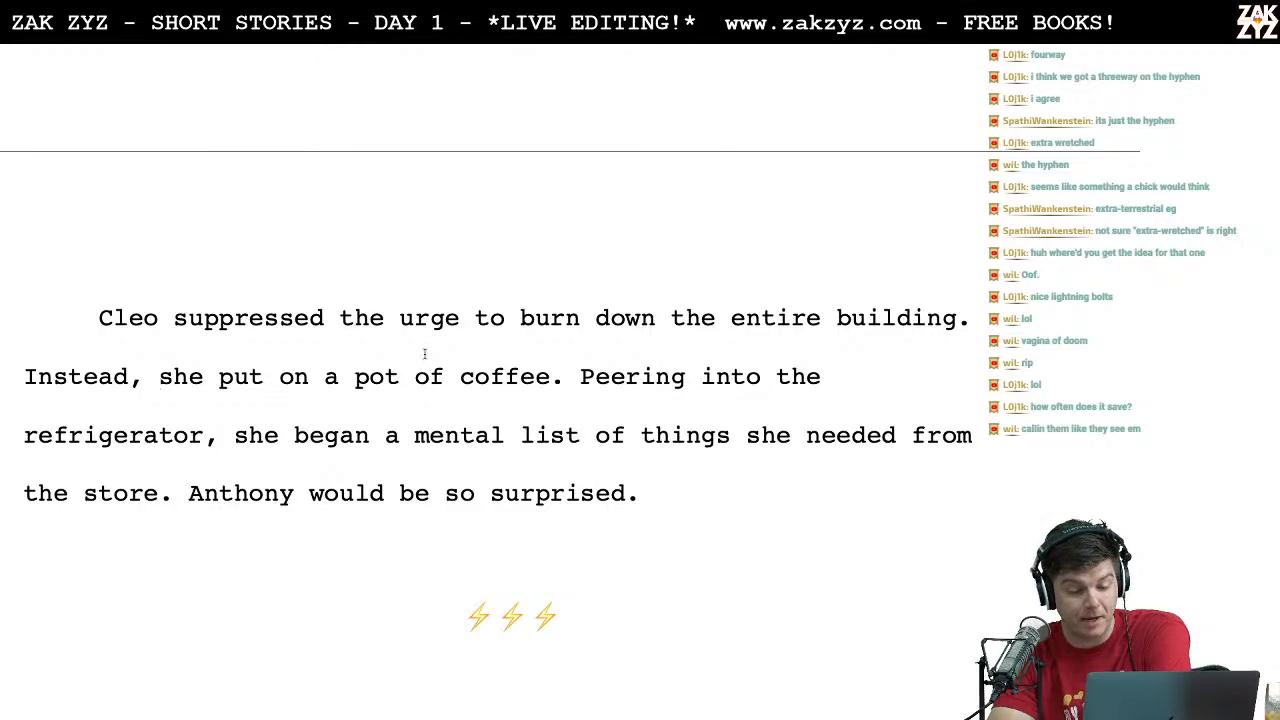
click(247, 437)
key(Right)
key(Right)
key(Right)
key(Right)
key(Right)
key(Right)
key(Right)
key(Right)
key(Right)
key(Right)
key(Down)
key(Left)
key(Left)
key(Left)
key(Left)
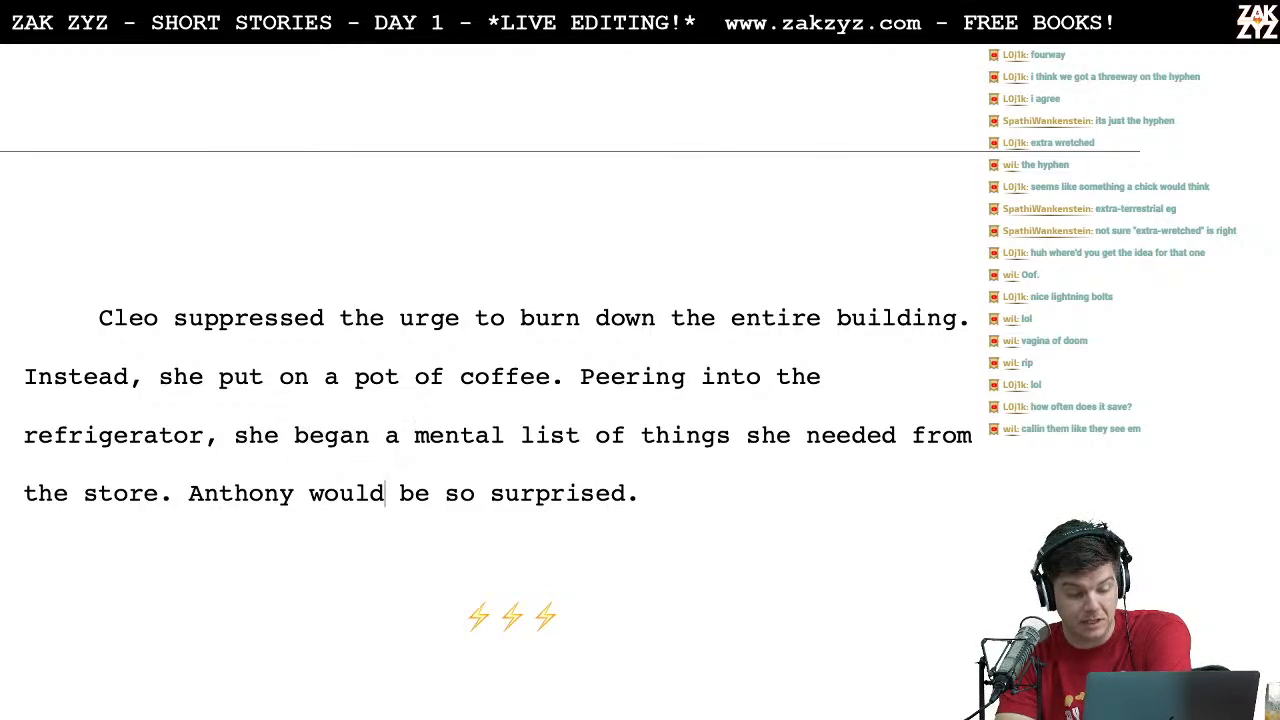
key(Right)
scroll(495, 400, down, 1)
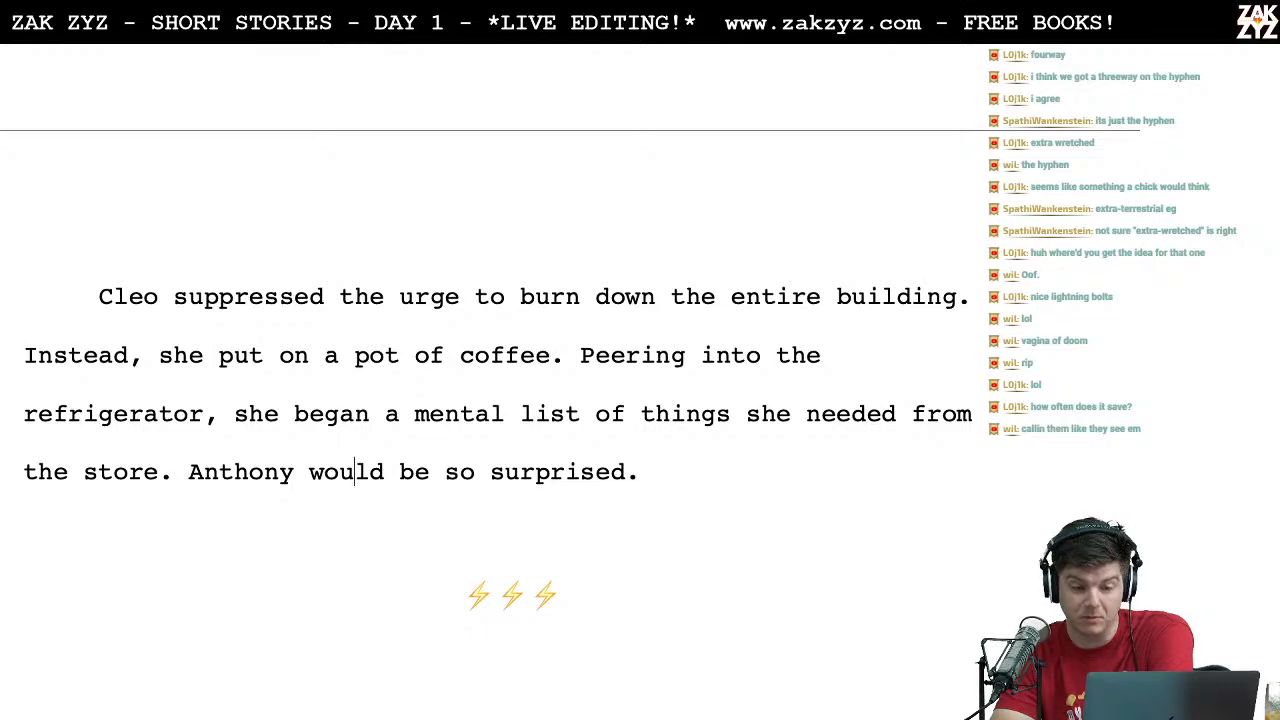
scroll(495, 400, down, 5)
scroll(495, 400, down, 4)
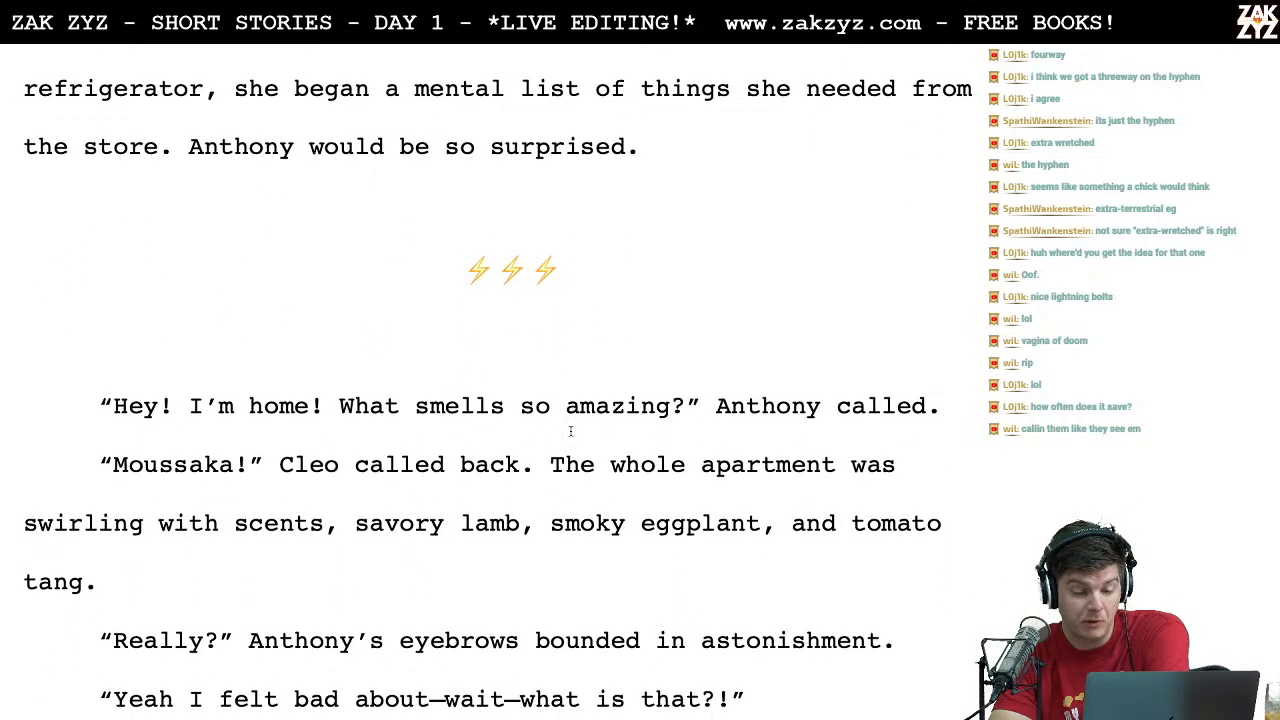
Step: Add "across the apartment" after "Anthony called" in the scene's opening line
click(853, 406)
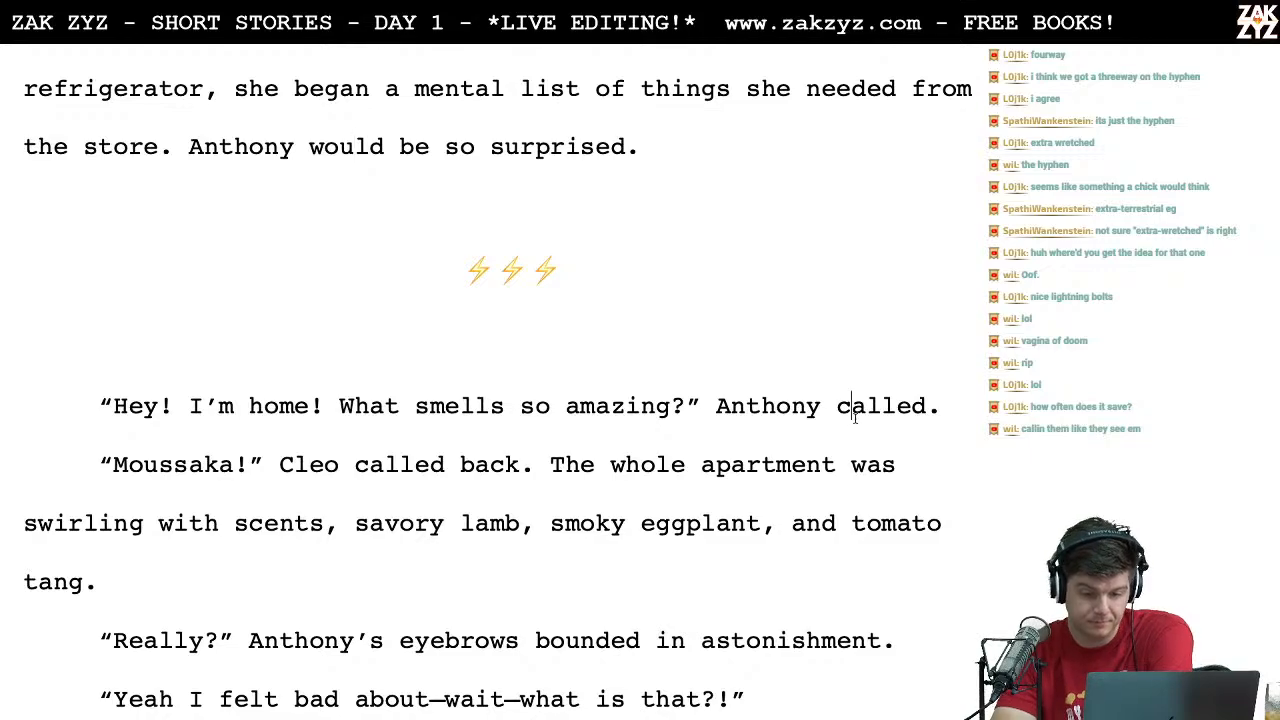
key(Right)
key(Right)
key(Right)
key(Right)
key(Right)
text(across the ap)
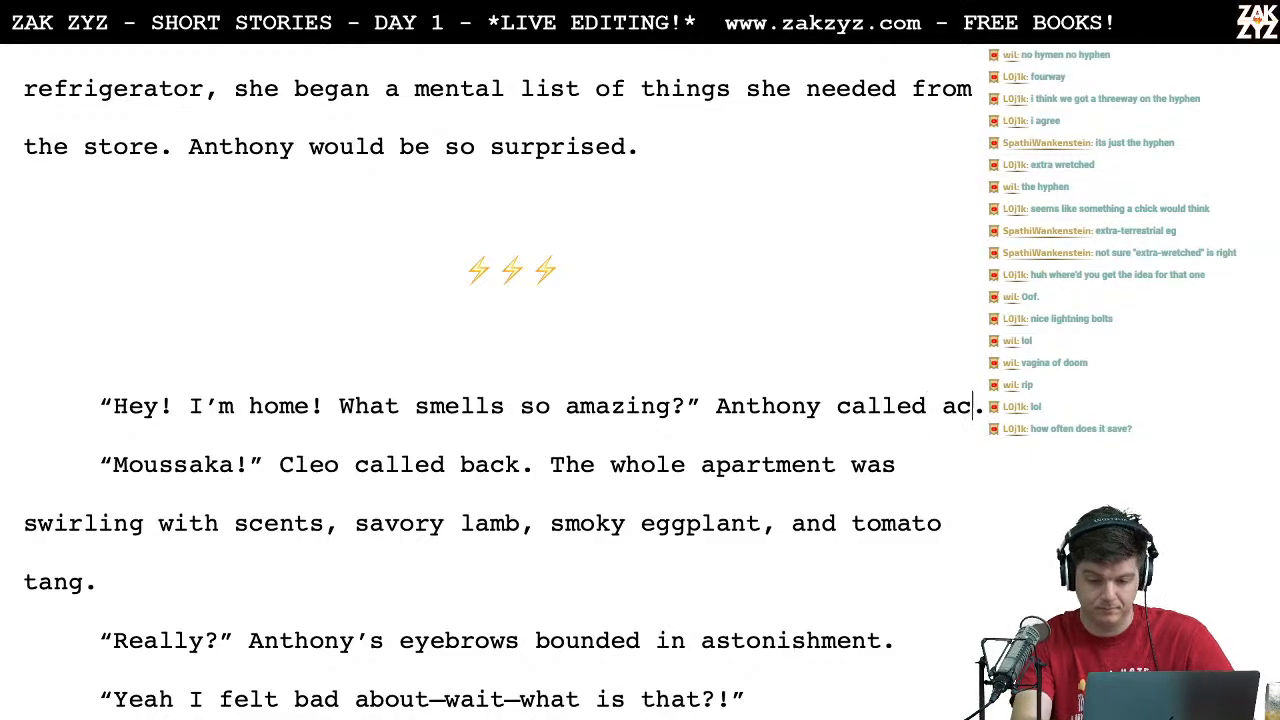
text(artment)
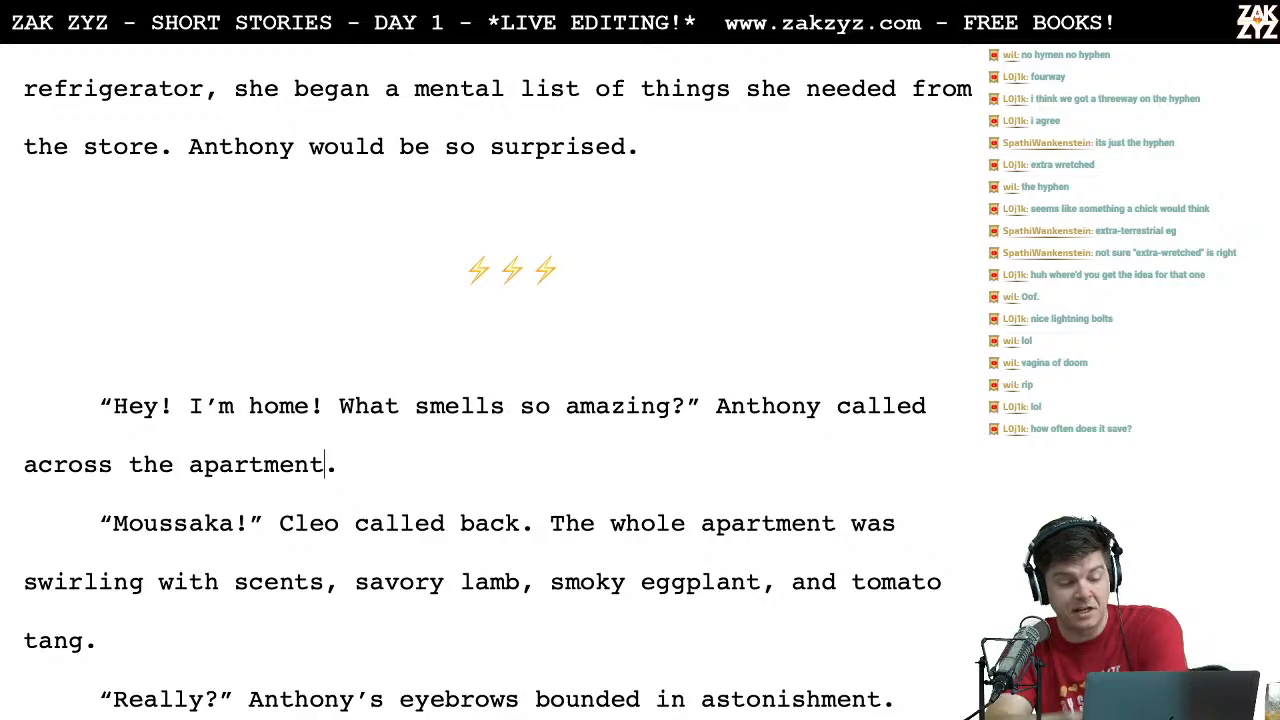
Step: Replace "across the apartment" after "Anthony called" with "from the hall"
scroll(582, 479, down, 1)
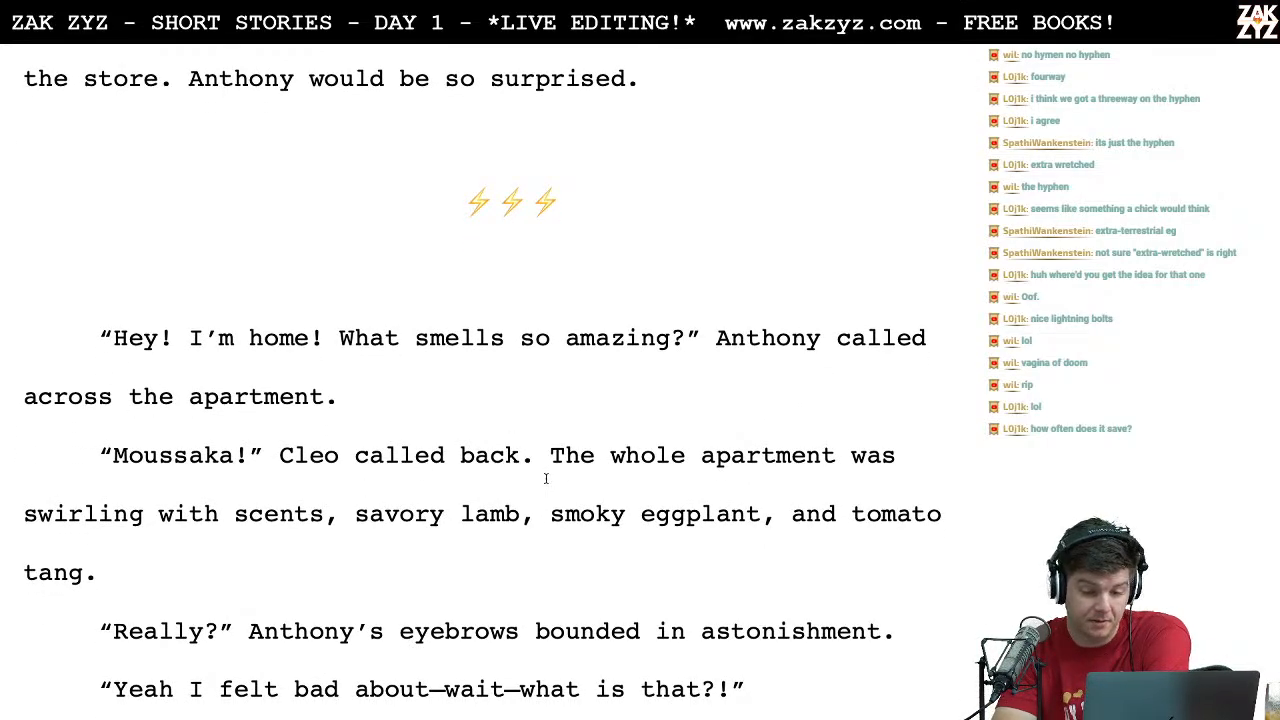
click(610, 468)
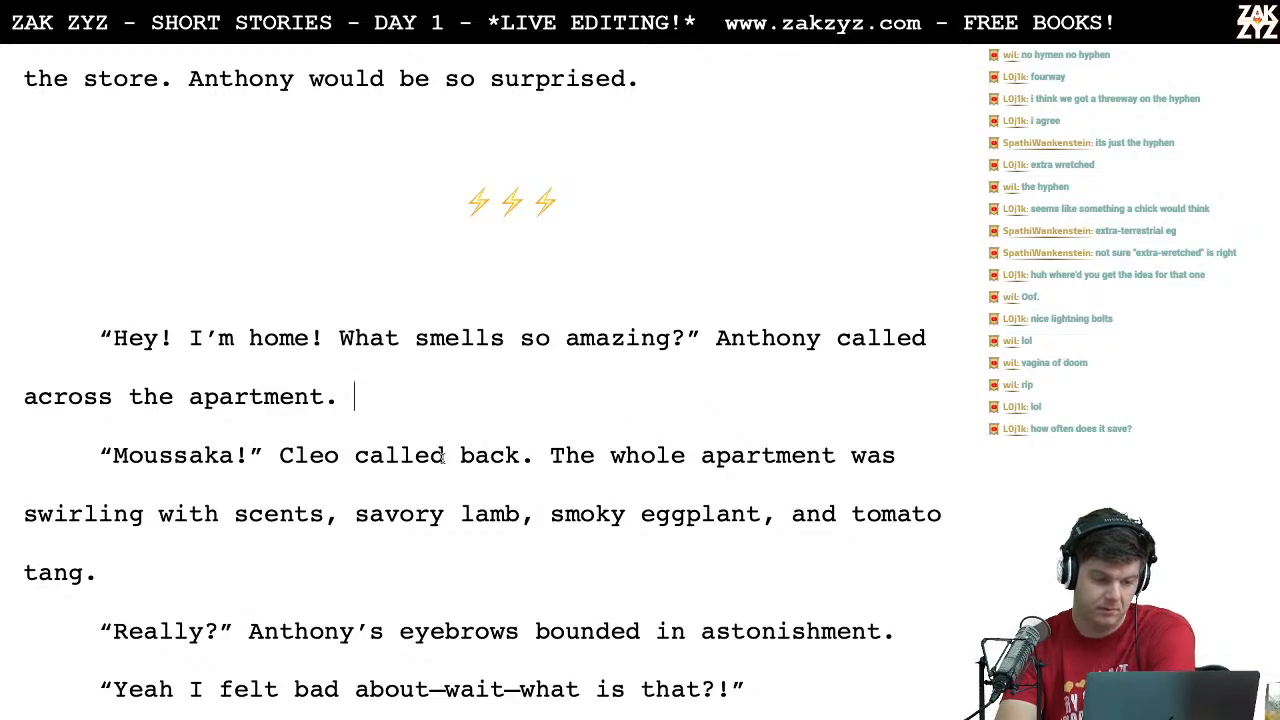
key(Left)
key(Left)
key(BackSpace)
key(BackSpace)
key(BackSpace)
key(BackSpace)
key(BackSpace)
key(BackSpace)
key(BackSpace)
key(BackSpace)
key(BackSpace)
key(BackSpace)
key(BackSpace)
key(BackSpace)
key(BackSpace)
key(BackSpace)
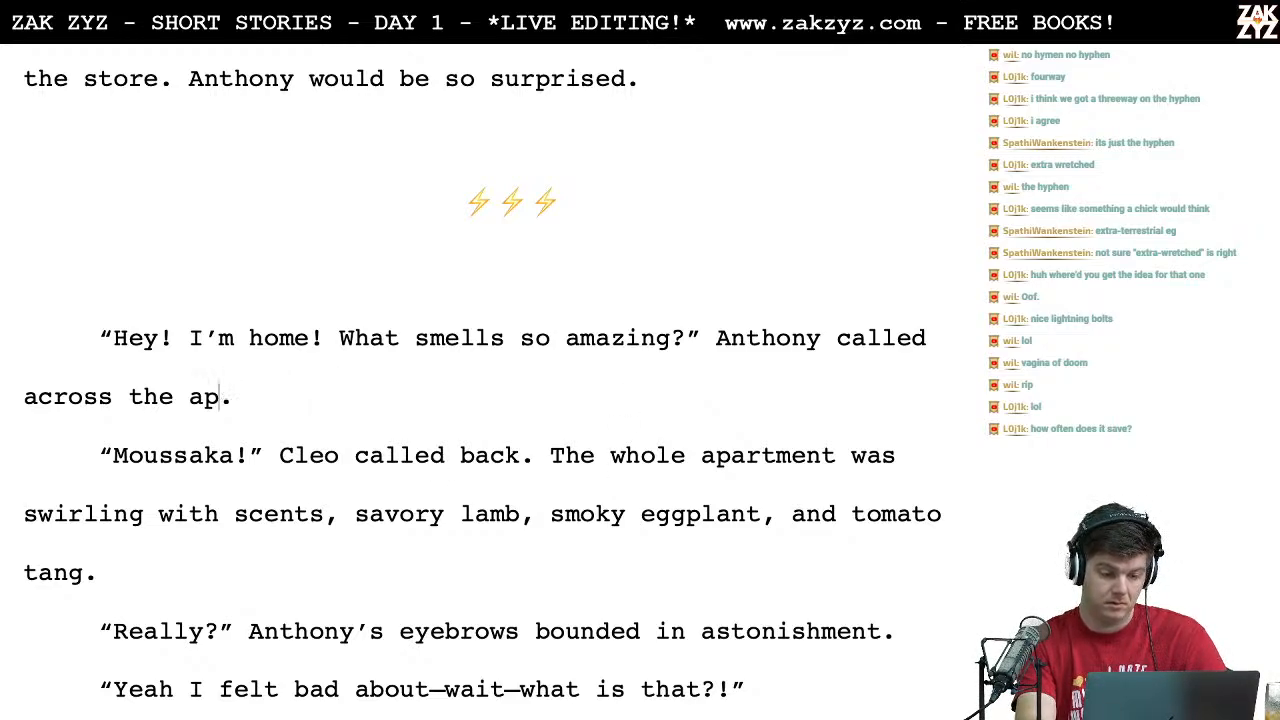
key(BackSpace)
key(BackSpace)
key(BackSpace)
key(BackSpace)
key(BackSpace)
key(BackSpace)
text(from out)
key(BackSpace)
key(BackSpace)
key(BackSpace)
text(the hall)
Step: Change "called" to "yelled" in Cleo's "Moussaka!" reply
key(Left)
key(Right)
key(Right)
key(Right)
key(Right)
key(Right)
key(Right)
key(Right)
key(Right)
key(Right)
key(Right)
key(Right)
key(Right)
key(Right)
key(Right)
key(Right)
key(Right)
key(BackSpace)
key(BackSpace)
key(BackSpace)
key(BackSpace)
key(BackSpace)
key(BackSpace)
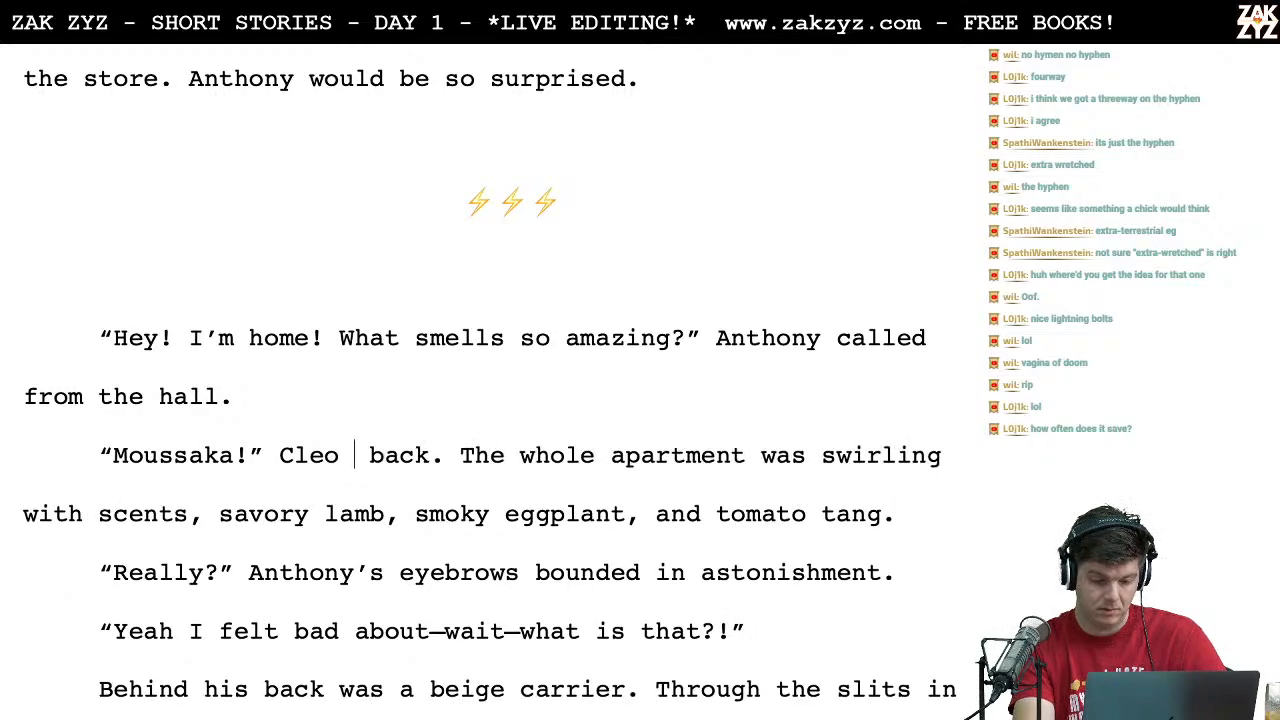
text(yelled)
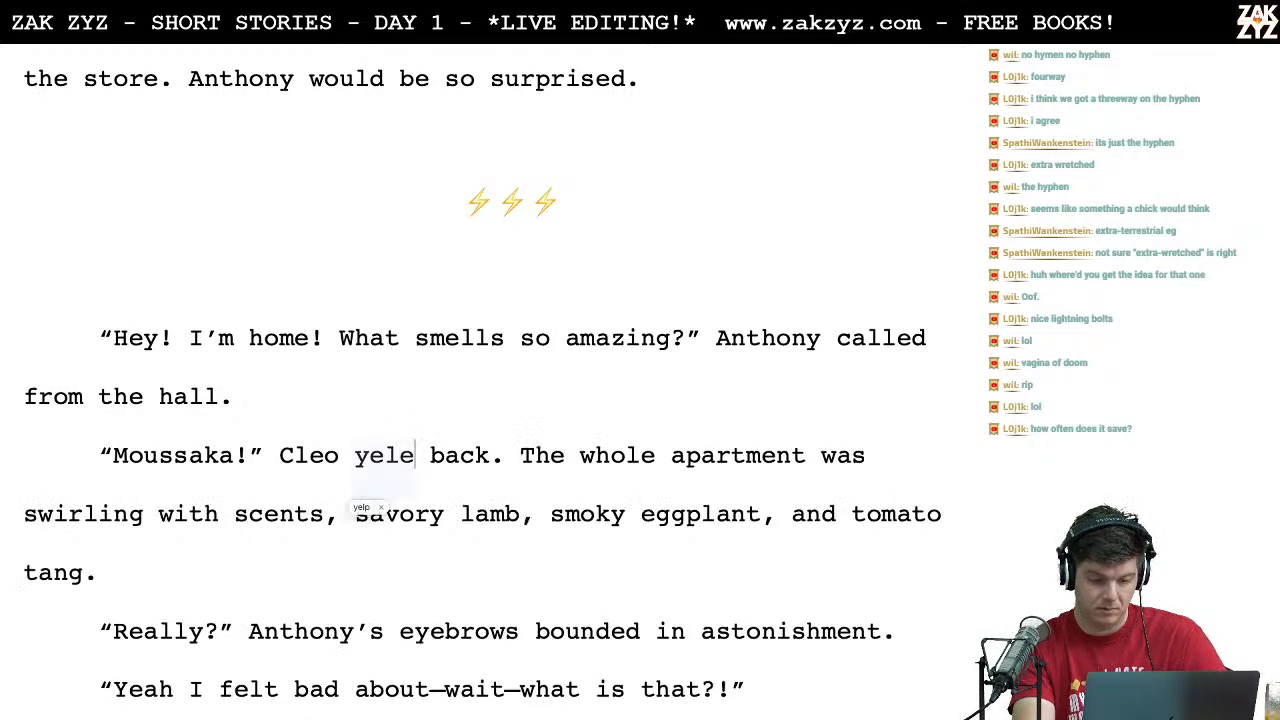
Step: Insert "out in" before "the hall" so Anthony's dialogue tag reads "called from out in the hall"
key(Left)
key(Left)
key(Left)
key(Left)
key(Left)
key(Left)
key(Left)
key(Left)
key(Left)
key(Left)
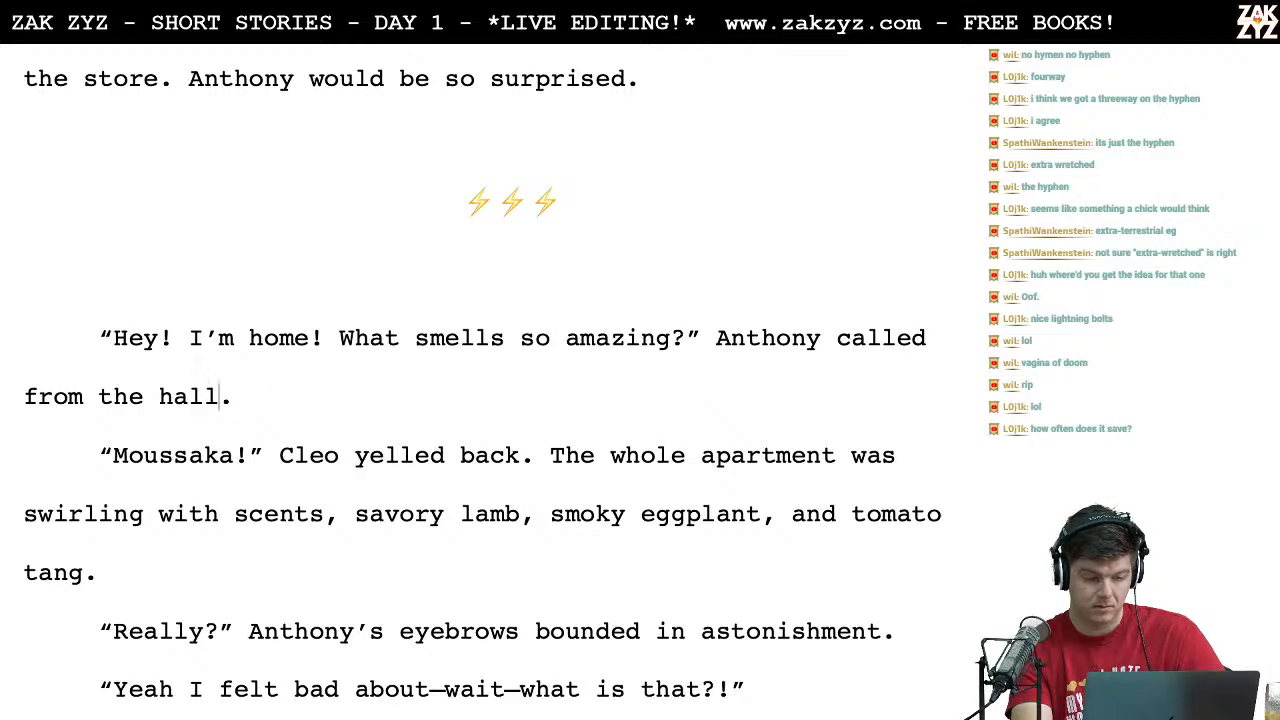
text(out in)
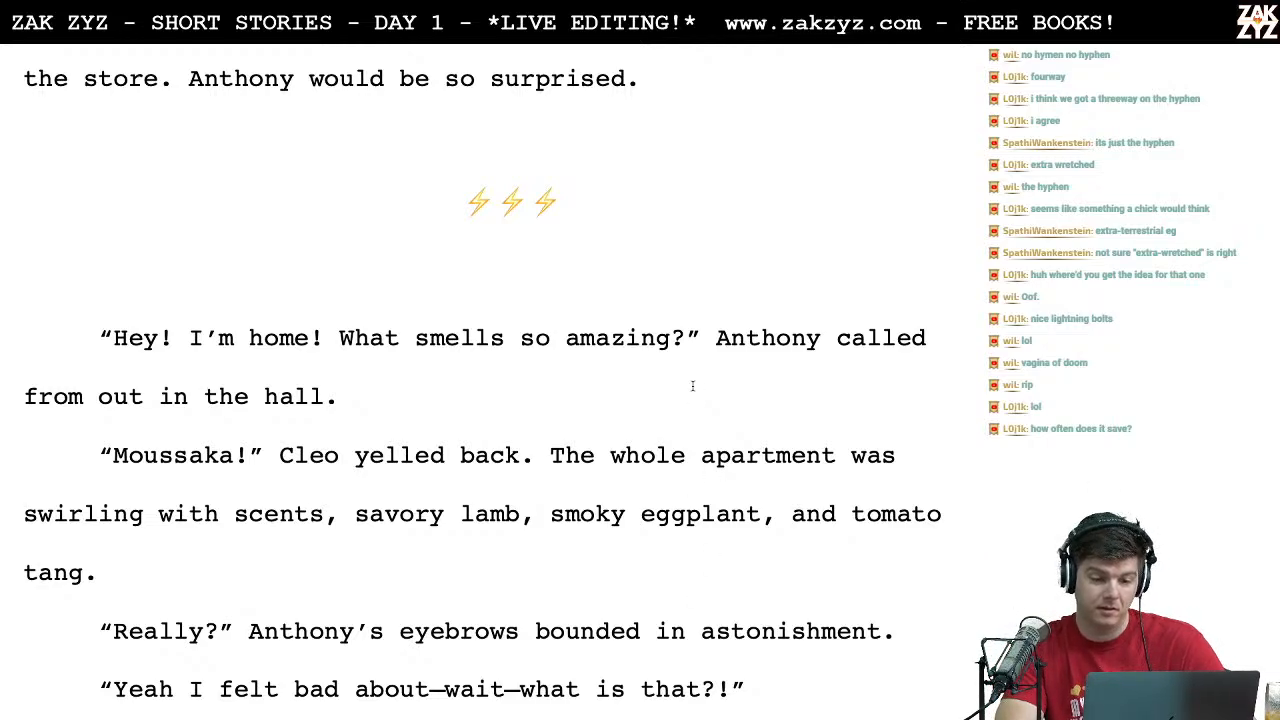
Step: Delete "Hey!" so that Anthony's line opens with "I'm home!"
click(551, 340)
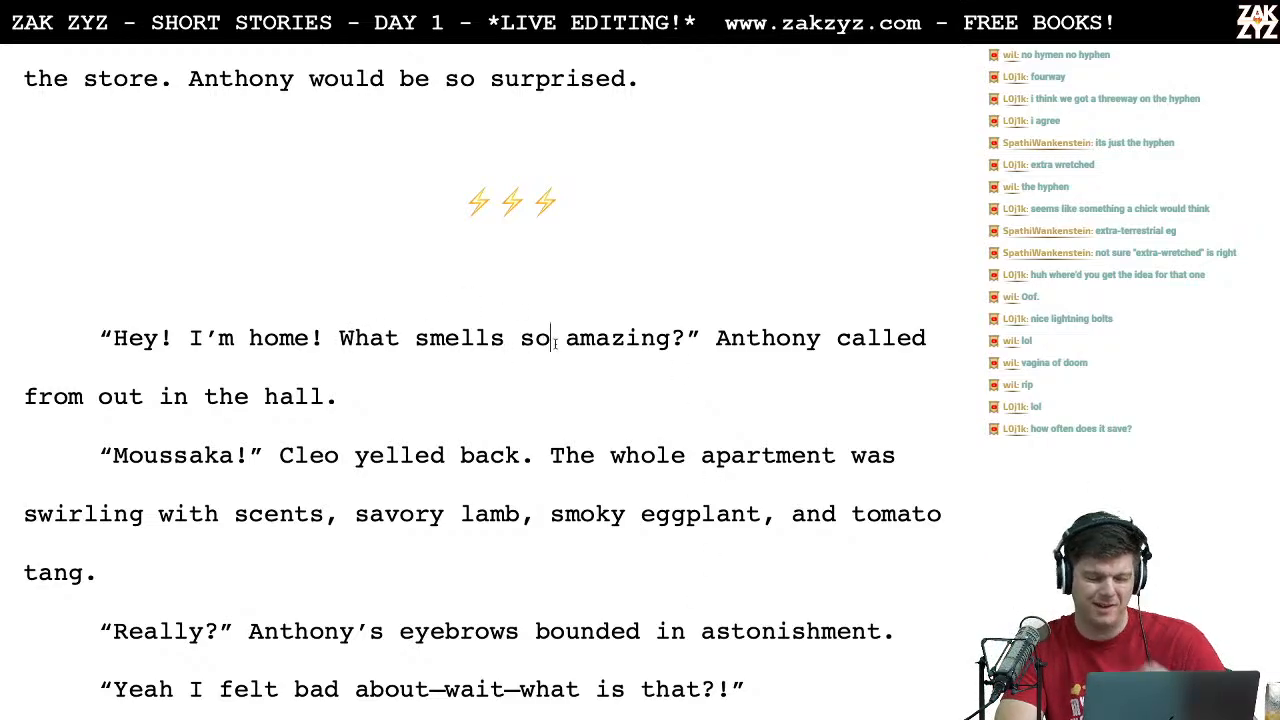
click(160, 338)
key(Right)
key(Right)
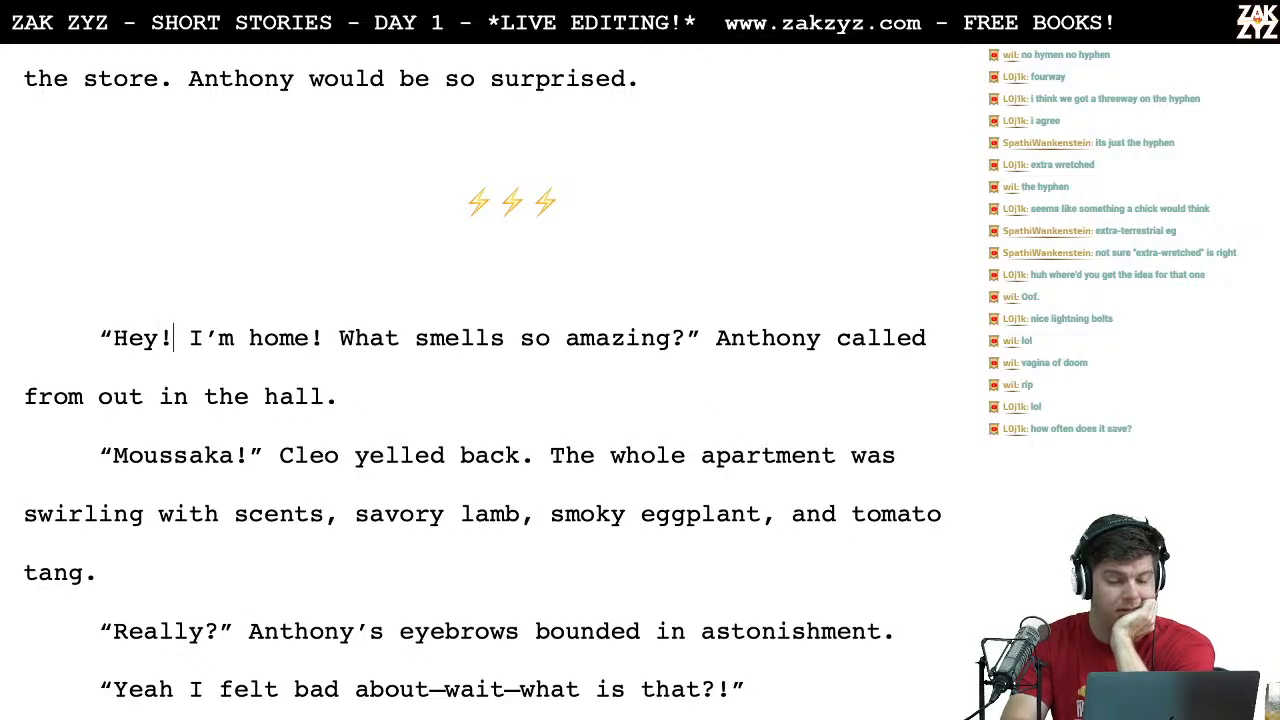
key(BackSpace)
key(BackSpace)
key(BackSpace)
key(BackSpace)
key(BackSpace)
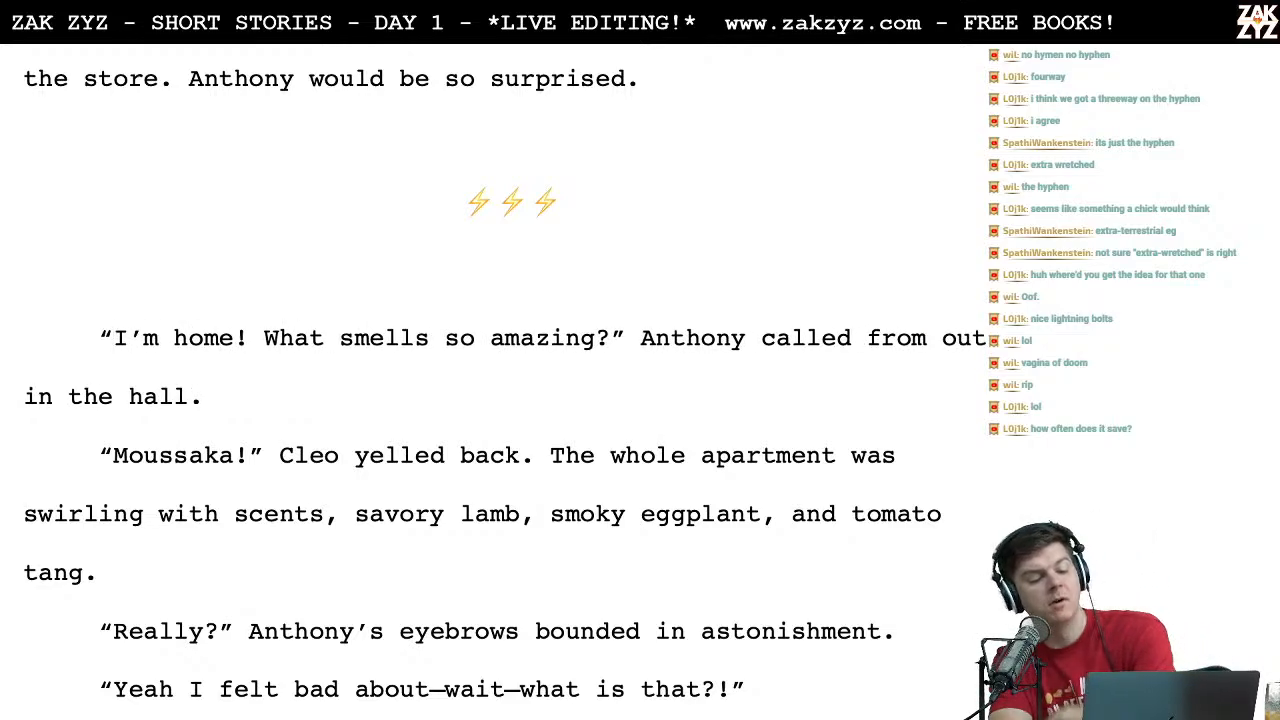
Step: Replace Anthony's question "What smells so amazing?" with "What's that smell?"
key(Right)
key(Right)
key(Right)
key(Right)
key(Right)
key(Right)
key(Right)
key(Right)
key(Right)
key(Right)
key(Right)
key(Right)
key(Right)
key(Right)
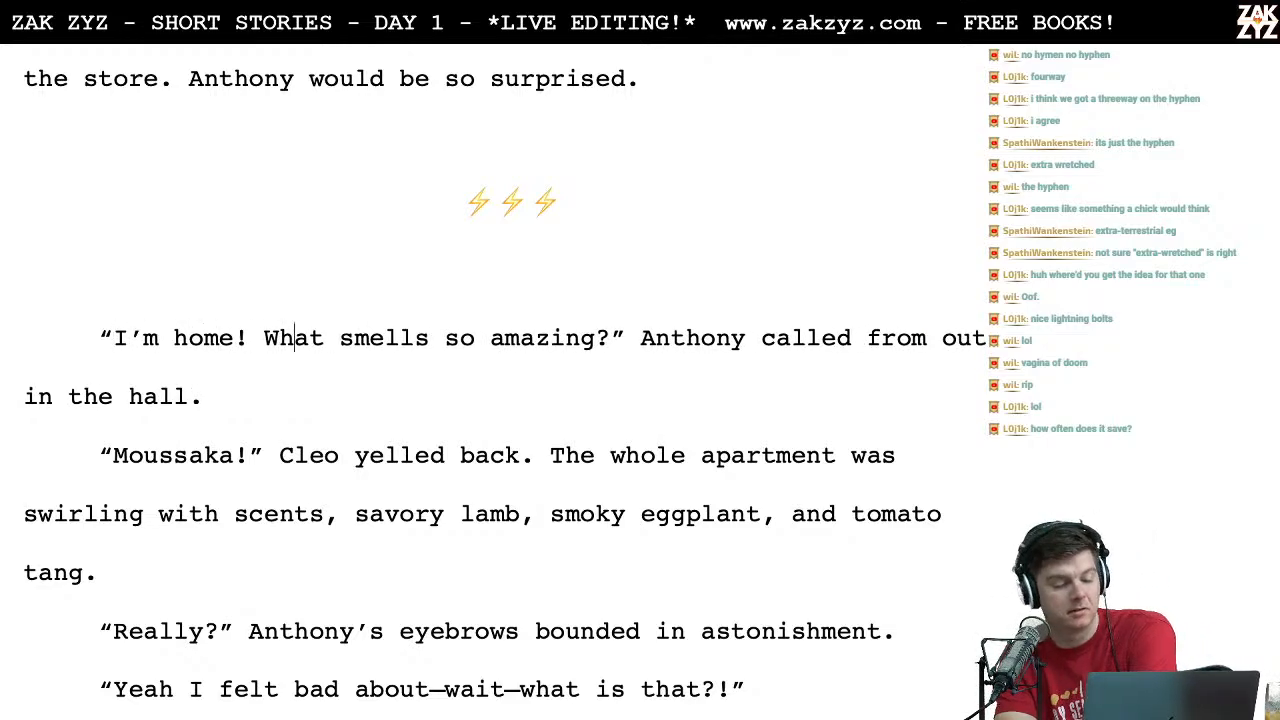
key(Right)
key(Left)
key(Left)
key(Left)
key(Right)
key(Left)
key(Left)
key(Left)
key(Right)
key(Right)
key(Right)
key(Right)
key(Right)
key(Right)
key(Right)
key(Right)
key(Right)
key(Right)
key(Right)
key(Right)
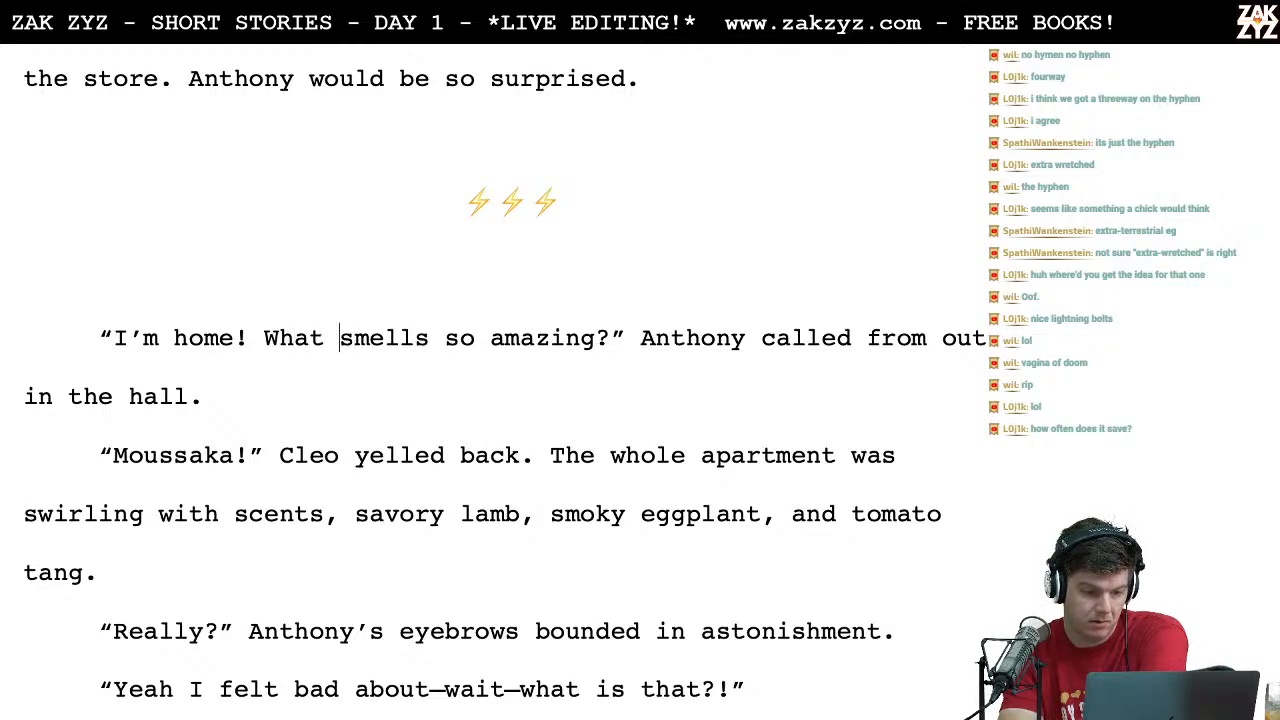
key(Right)
key(shift+Right)
key(shift+Right)
key(shift+Right)
key(shift+Right)
key(shift+Right)
key(shift+Right)
key(shift+Right)
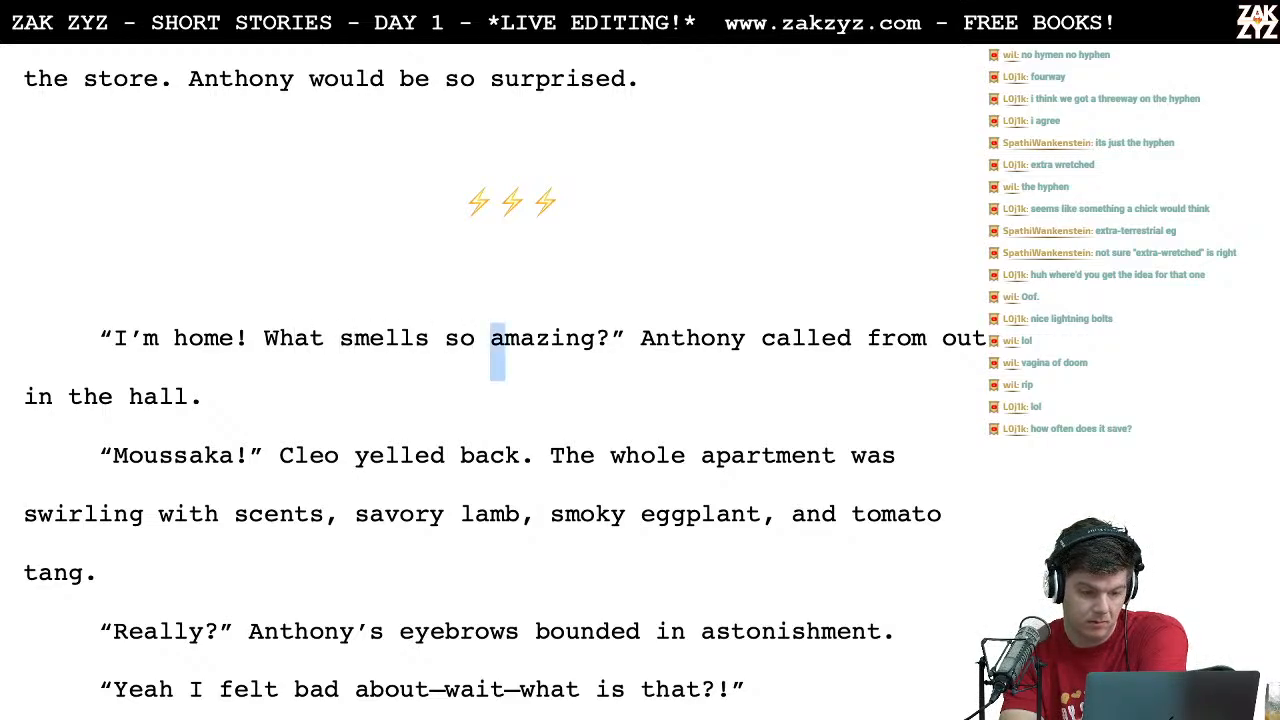
key(BackSpace)
key(BackSpace)
key(BackSpace)
key(BackSpace)
key(BackSpace)
key(BackSpace)
key(BackSpace)
key(BackSpace)
key(BackSpace)
key(BackSpace)
key(BackSpace)
key(BackSpace)
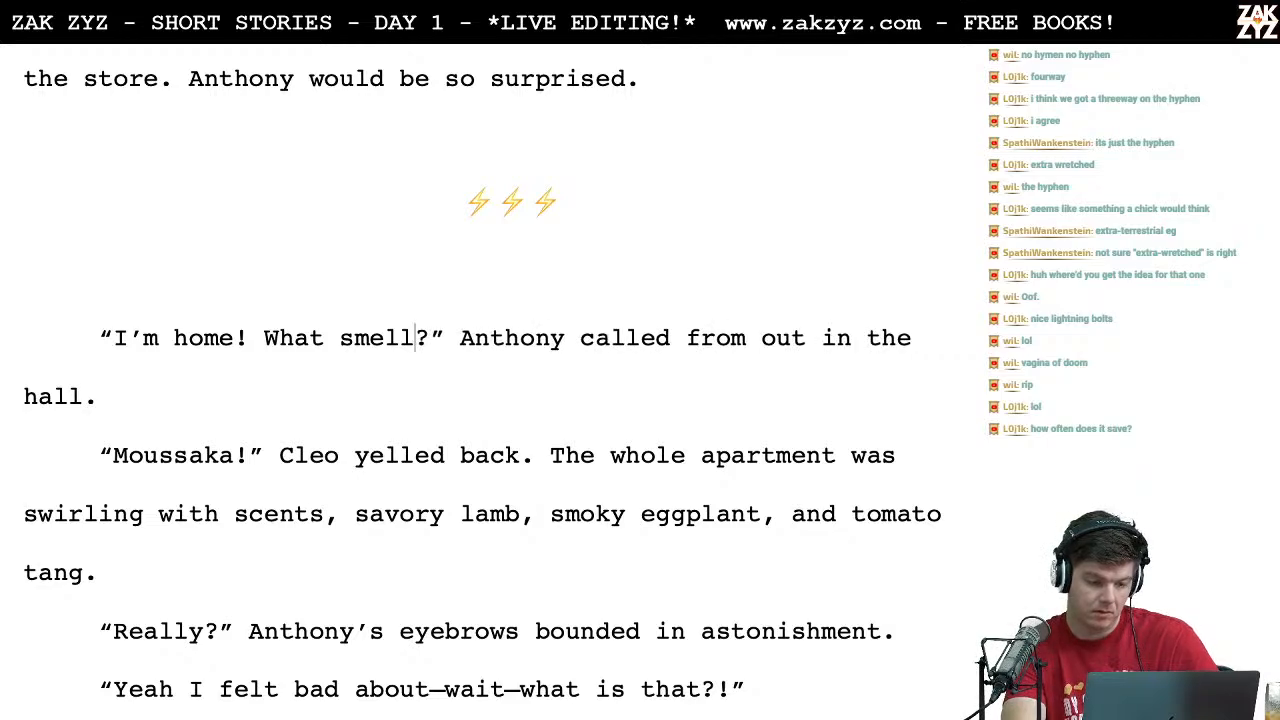
text('s th)
text(at smell?)
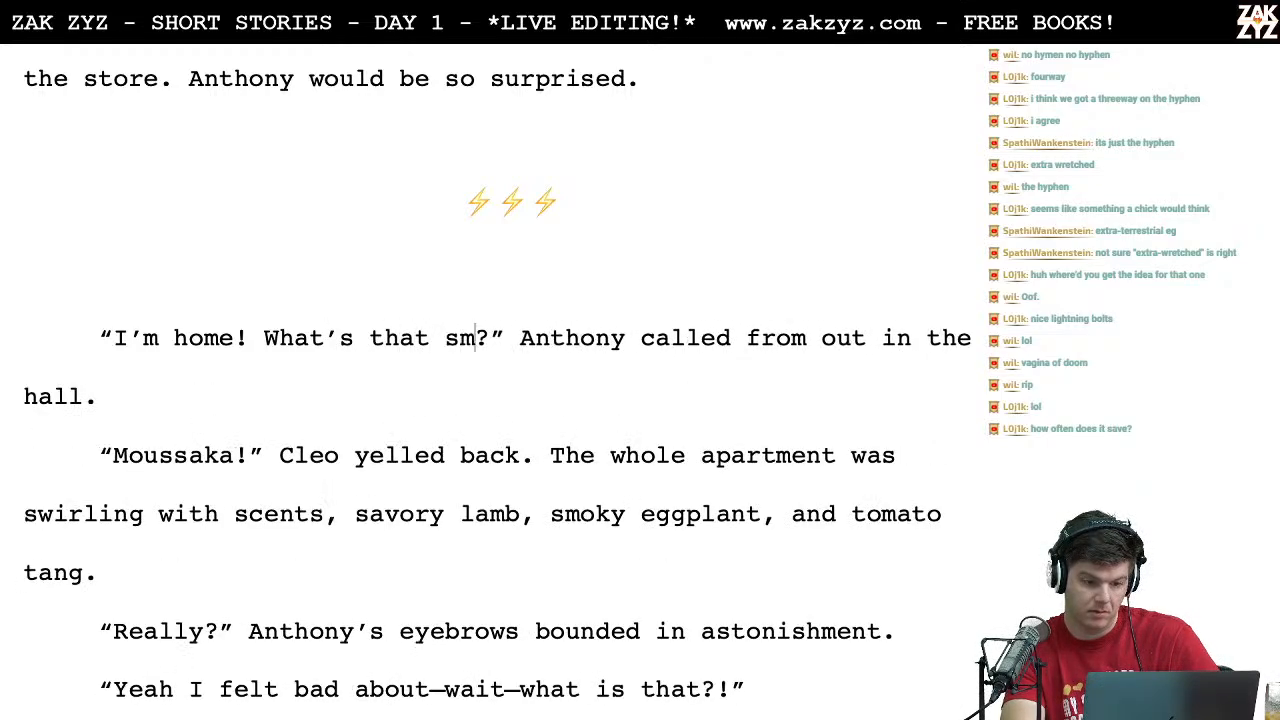
key(BackSpace)
Step: Read the revised homecoming exchange and the following lines about the moussaka, Anthony's astonishment and the beige carrier
key(Down)
key(Down)
key(Down)
key(Left)
key(Down)
key(Down)
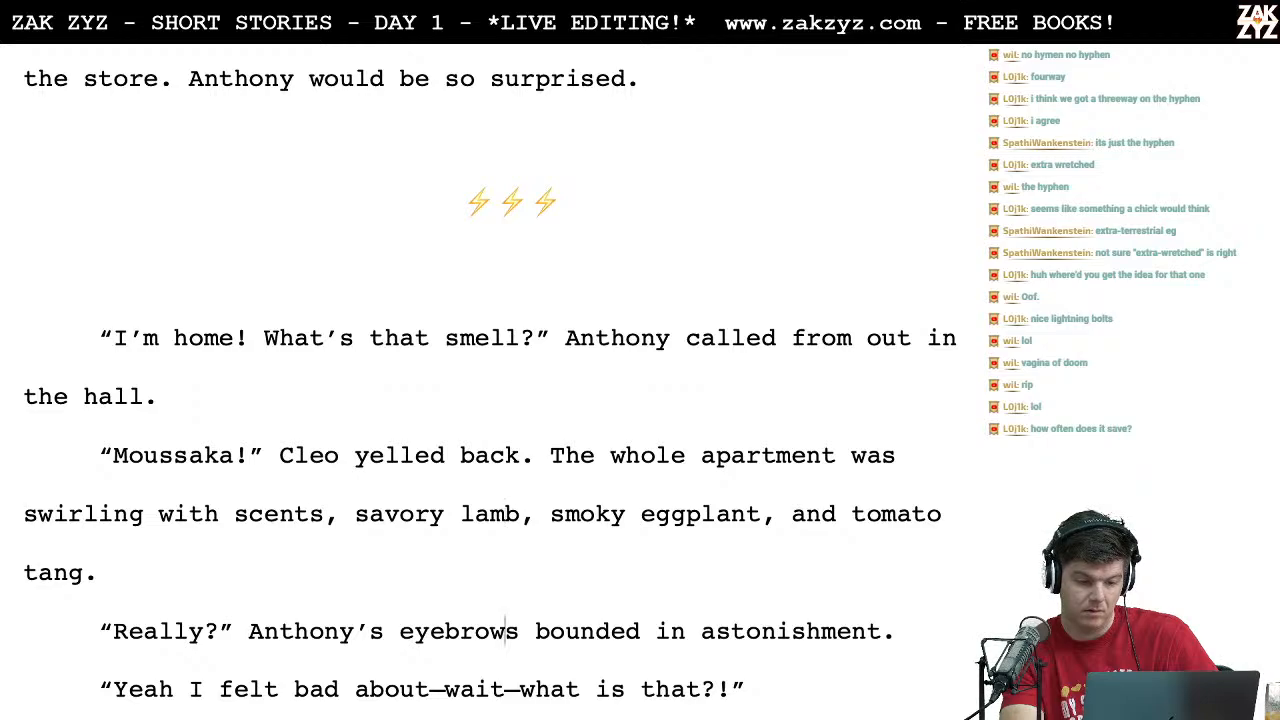
key(Up)
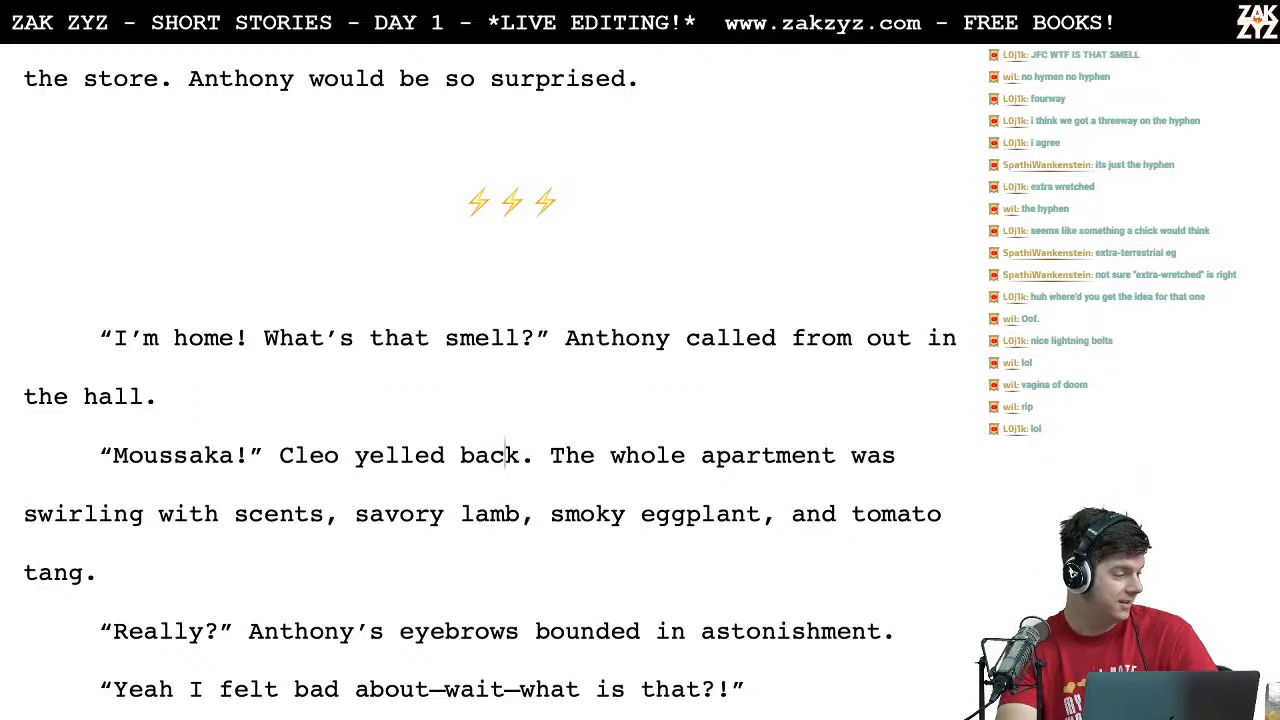
scroll(500, 400, up, 1)
scroll(176, 240, down, 3)
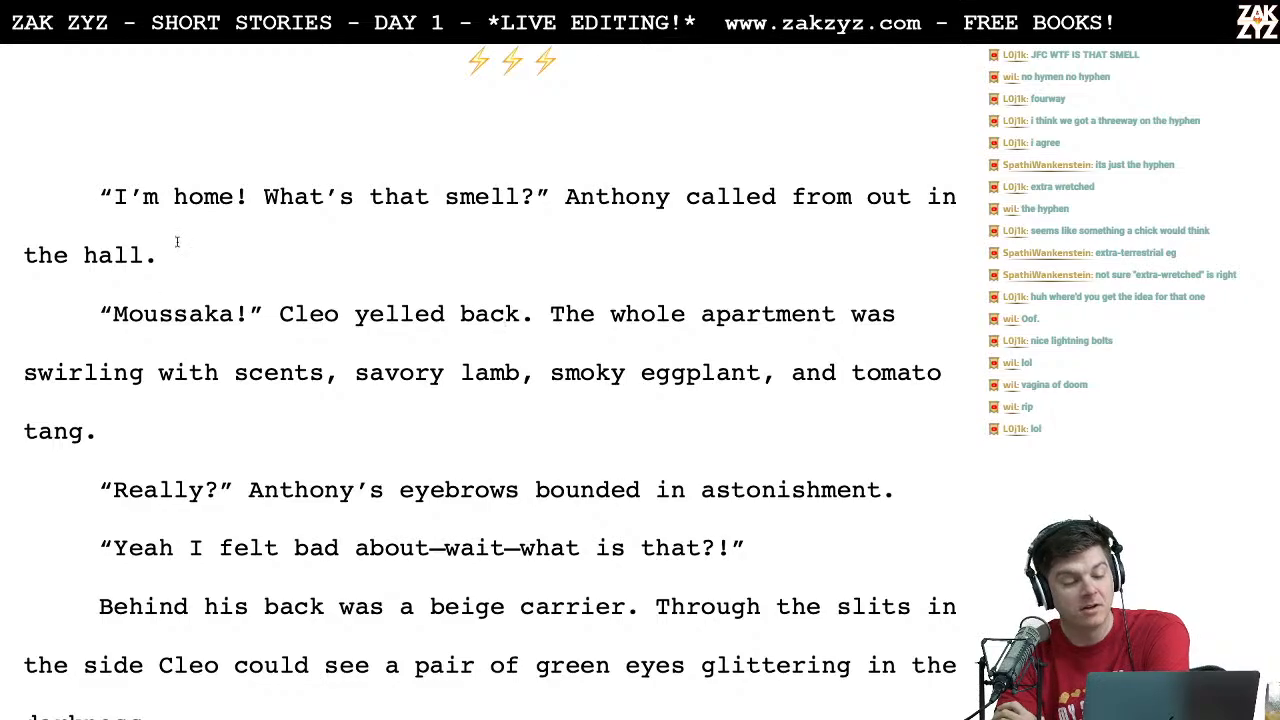
Step: Replace the comma after "swirling with scents" with a colon so it introduces the lamb, eggplant and tomato list
scroll(394, 206, down, 1)
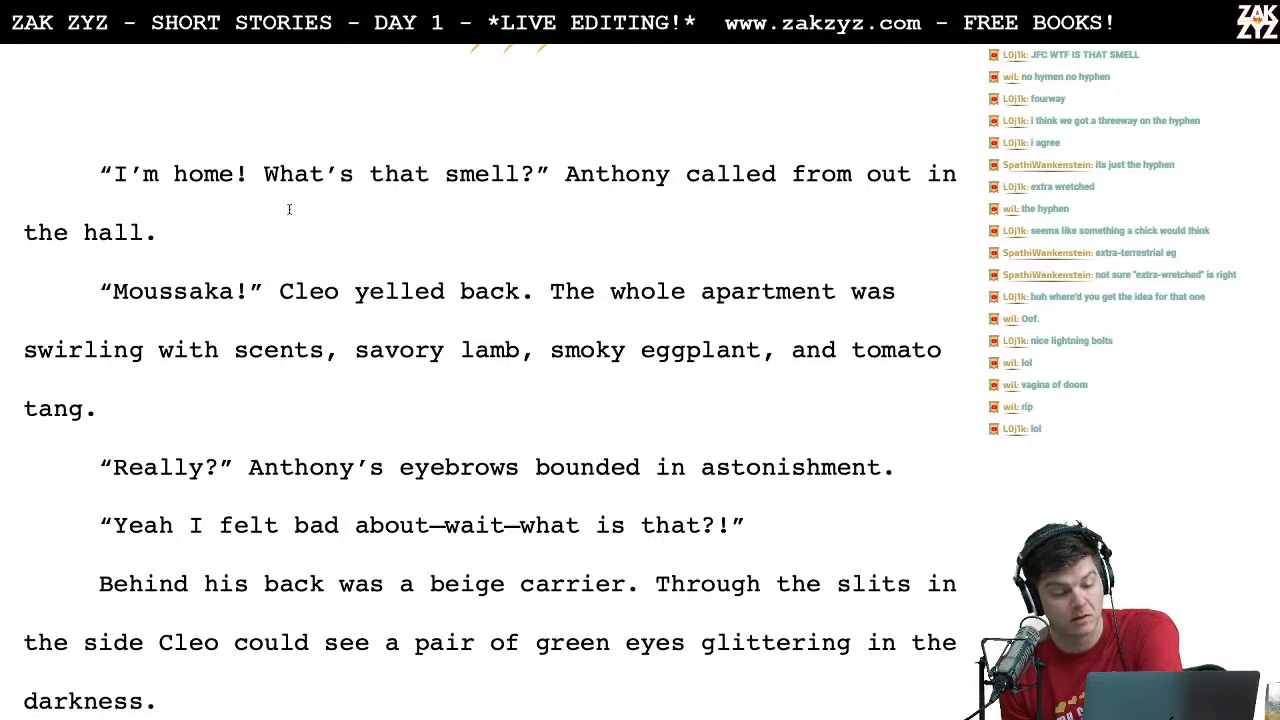
click(318, 371)
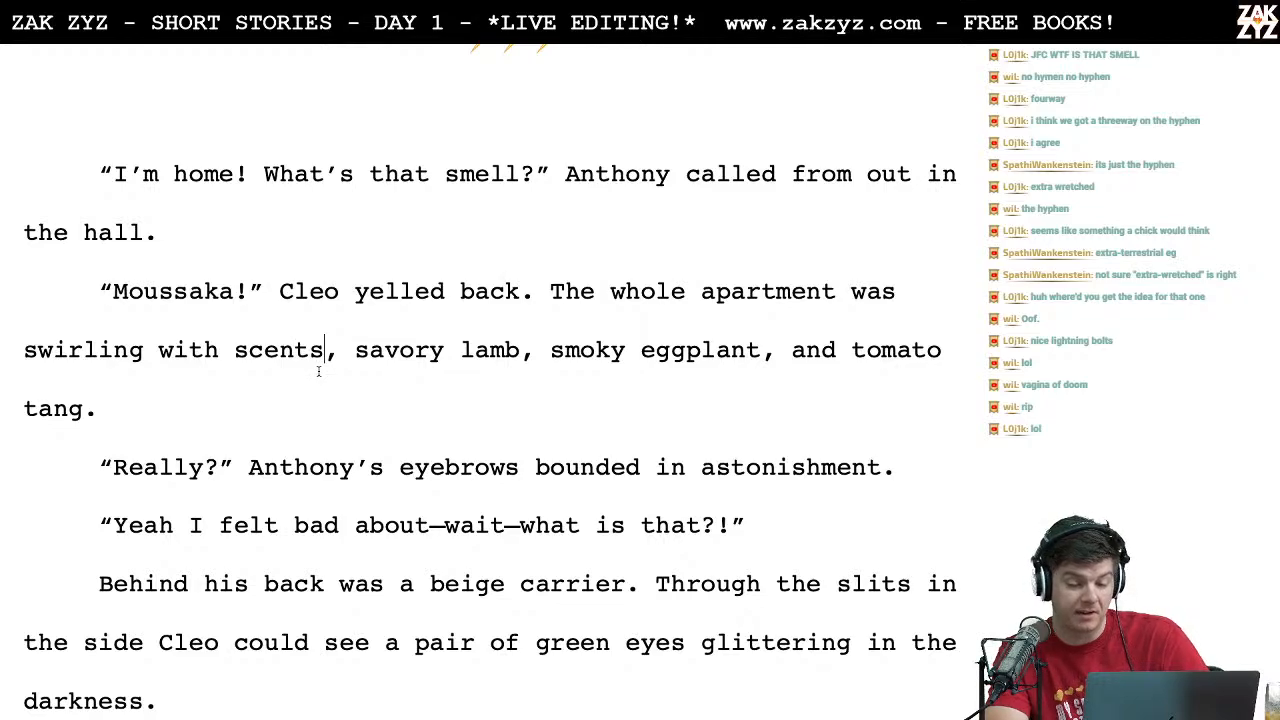
key(BackSpace)
text(:)
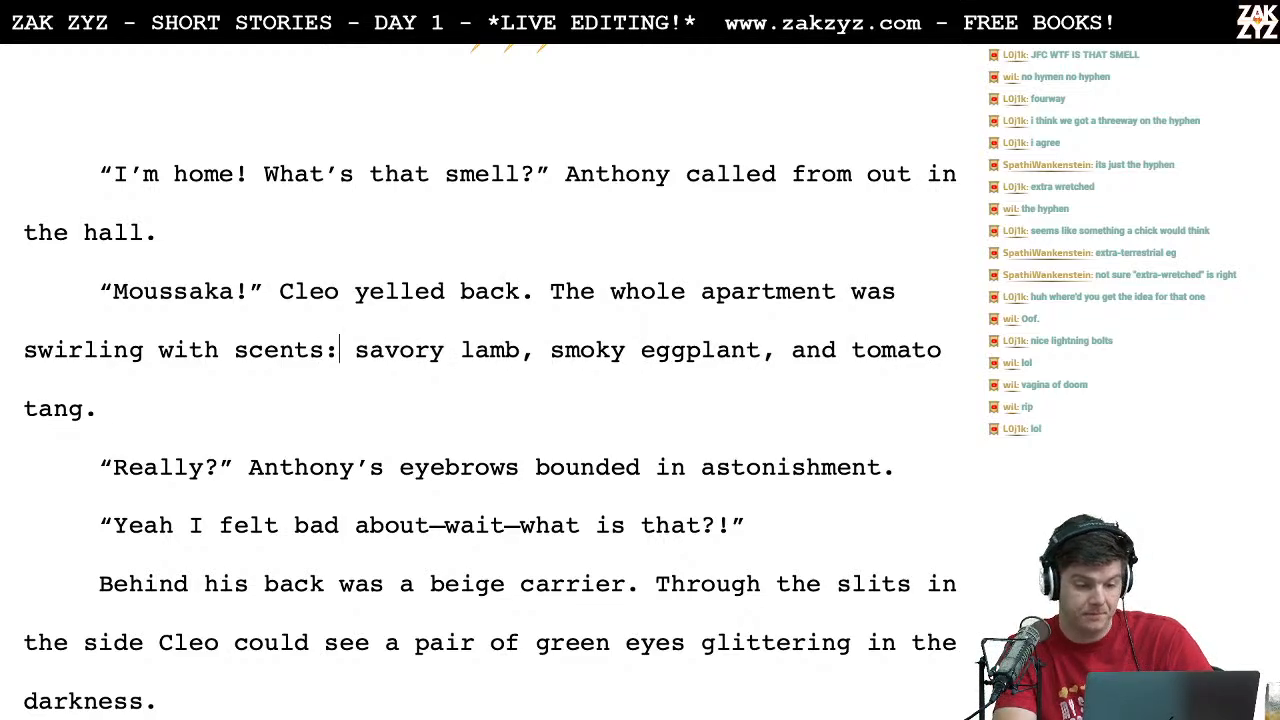
Step: Read from Anthony's "Really?" through the beige carrier passage to the exterminator exchange, checking each line's wording
key(Up)
key(Left)
key(Left)
key(Right)
key(Right)
key(Right)
key(Right)
key(Right)
key(Right)
key(Right)
key(Right)
key(Right)
key(Right)
key(Right)
key(Right)
key(Right)
key(Right)
key(Right)
key(Right)
key(Right)
key(Right)
key(Right)
key(Right)
key(Right)
key(Right)
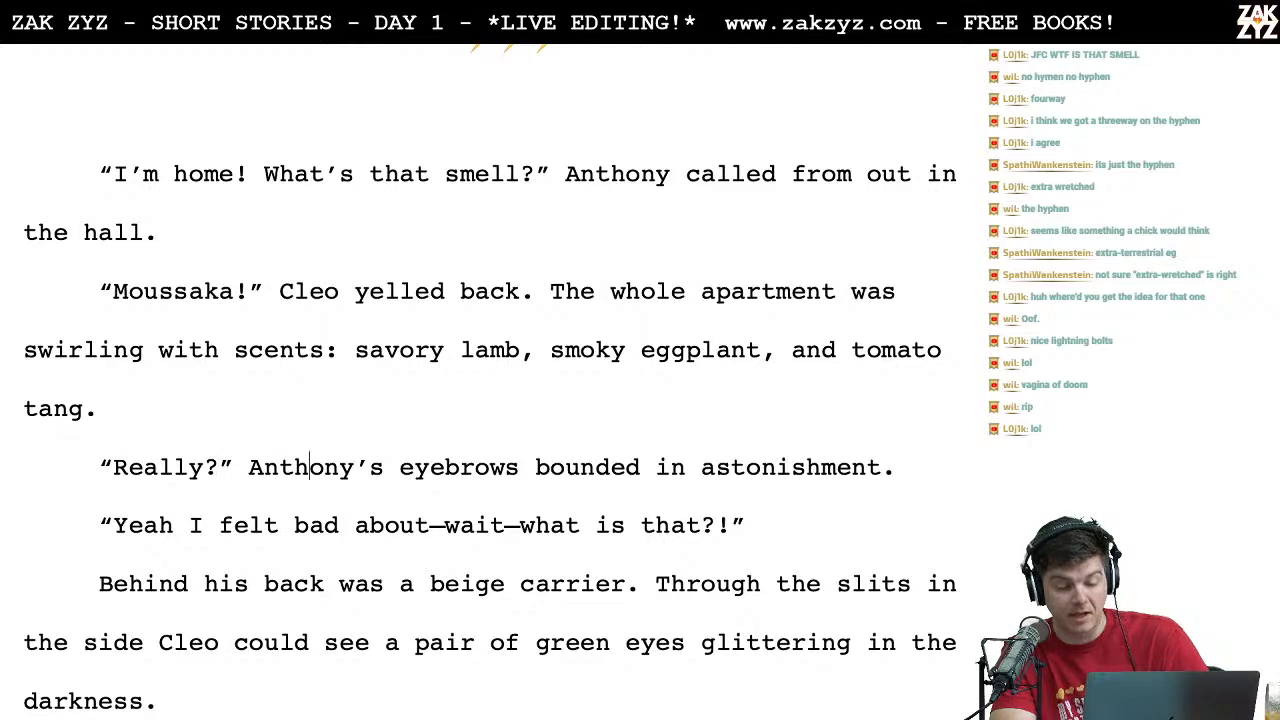
key(Left)
key(Up)
key(Right)
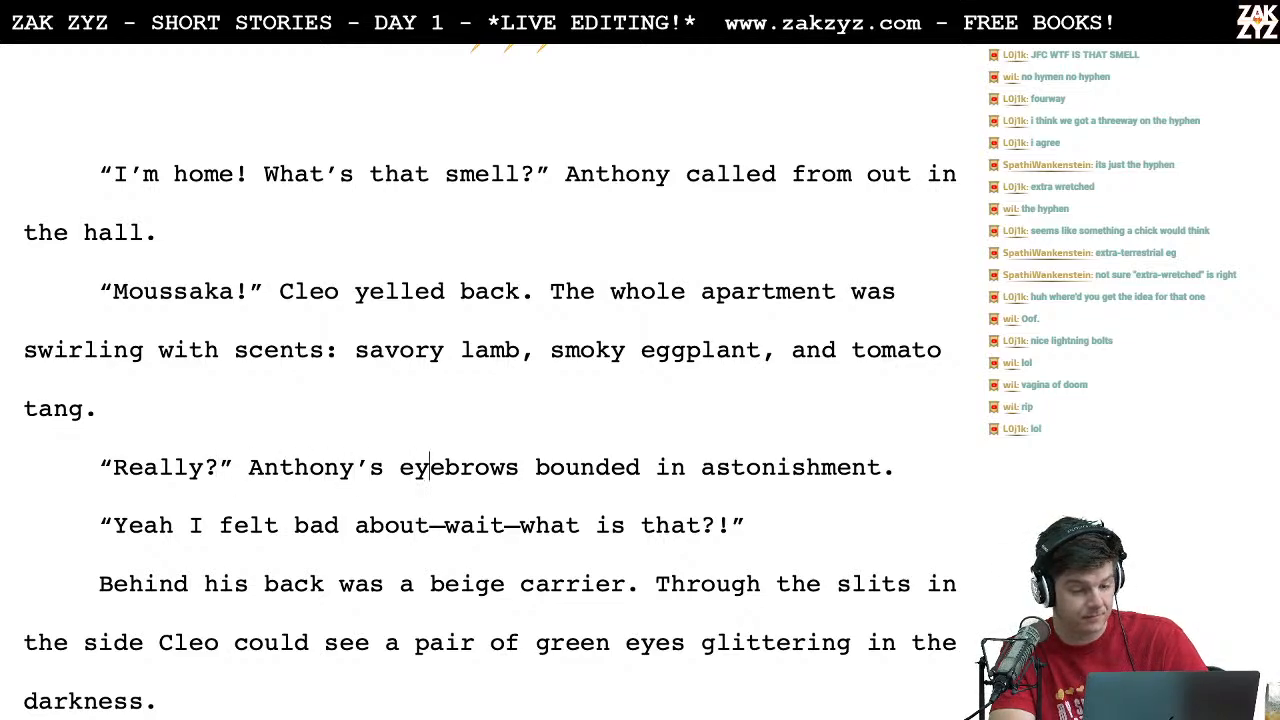
key(Right)
key(Right)
key(Right)
key(Right)
key(Right)
key(Right)
key(Right)
key(Right)
key(Right)
key(Right)
key(Right)
key(Right)
key(Right)
key(Right)
key(Right)
key(Right)
key(Right)
key(Right)
key(Right)
key(Right)
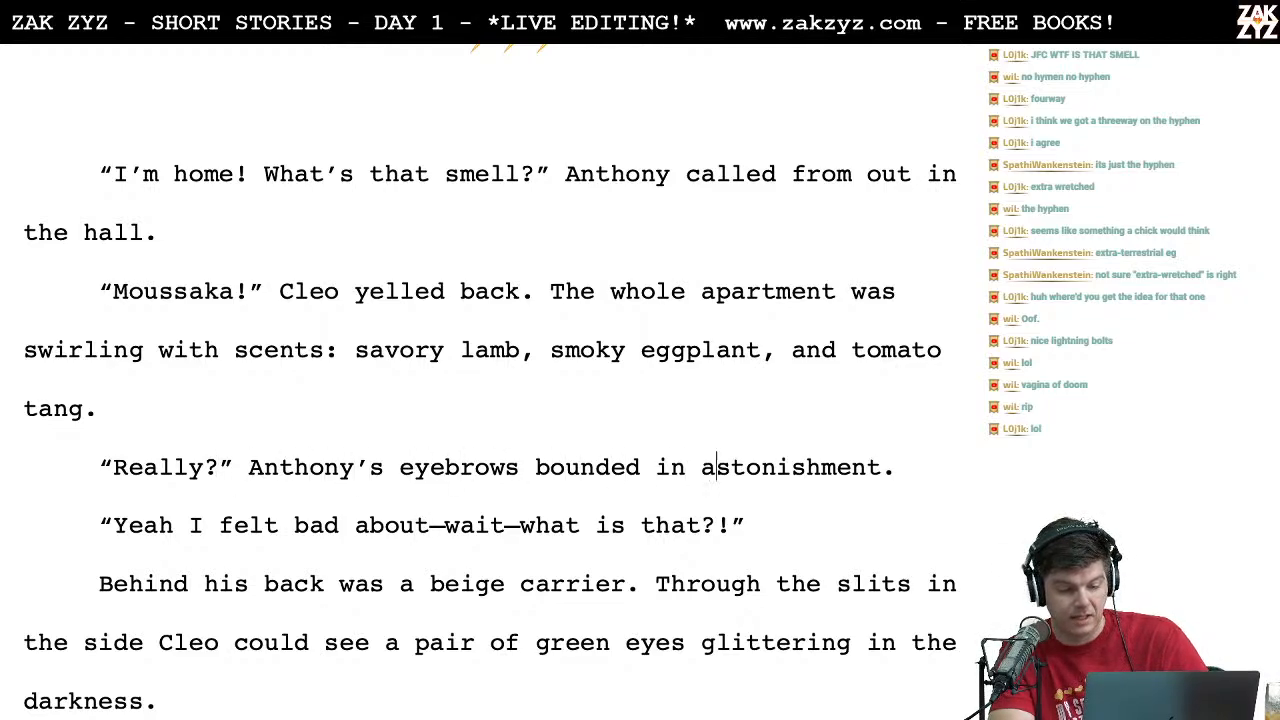
key(Right)
key(Right)
key(Right)
key(Right)
key(Right)
key(Right)
key(Right)
key(Right)
key(Right)
key(Down)
key(Down)
key(Up)
key(Right)
key(Right)
key(Right)
key(Right)
key(Right)
key(Right)
key(Right)
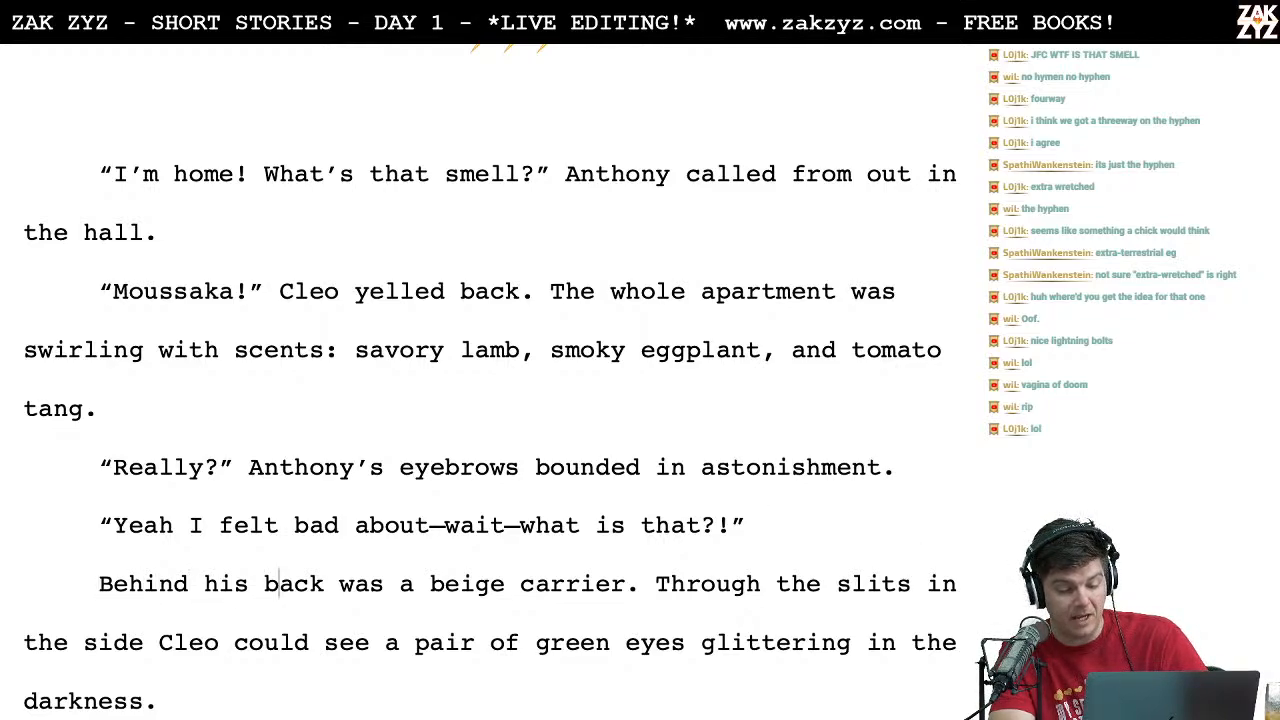
key(Right)
key(Right)
key(Right)
key(Right)
key(Right)
key(Right)
key(Right)
key(Right)
key(Right)
key(Right)
key(Right)
key(Right)
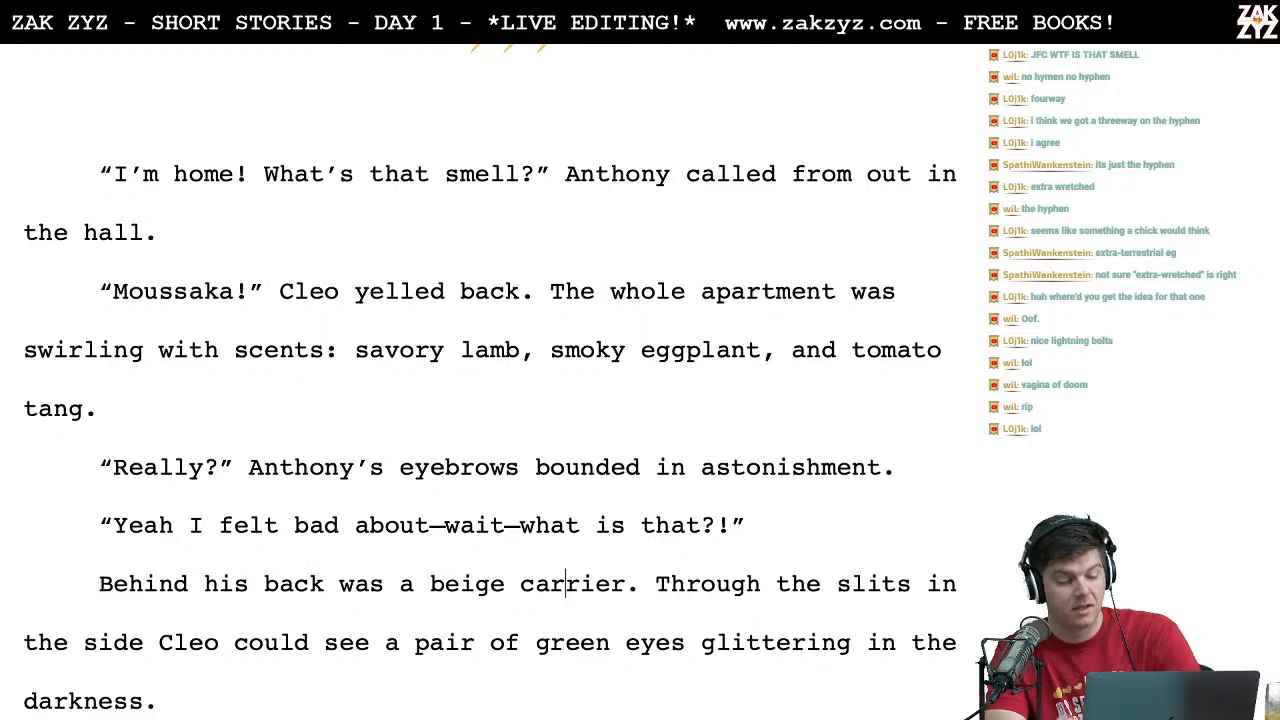
scroll(490, 400, down, 1)
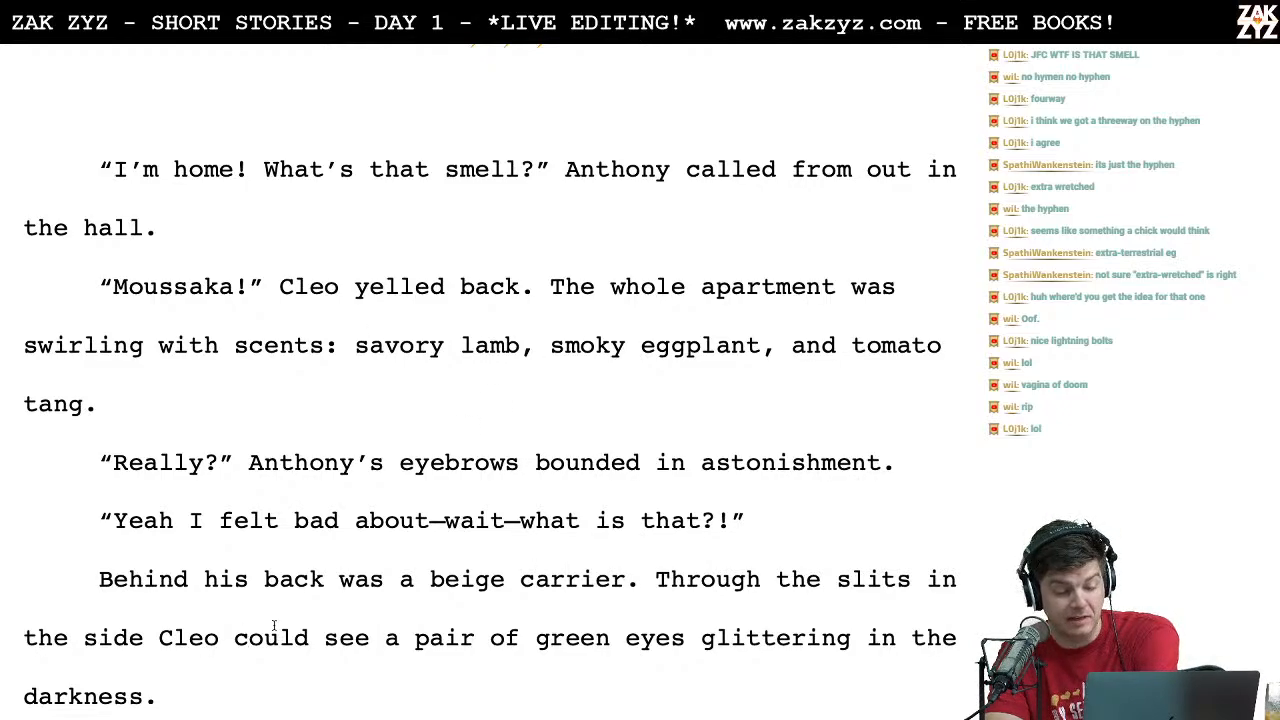
click(416, 640)
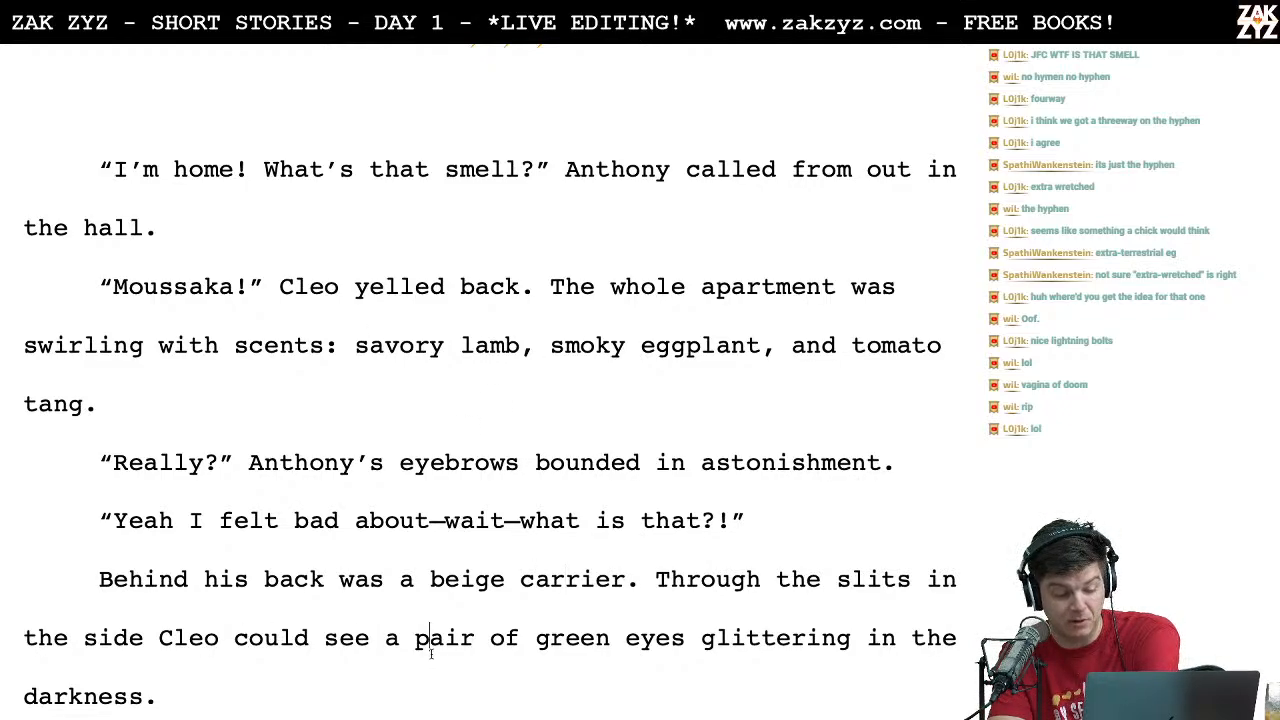
key(Down)
key(Down)
key(Down)
key(Down)
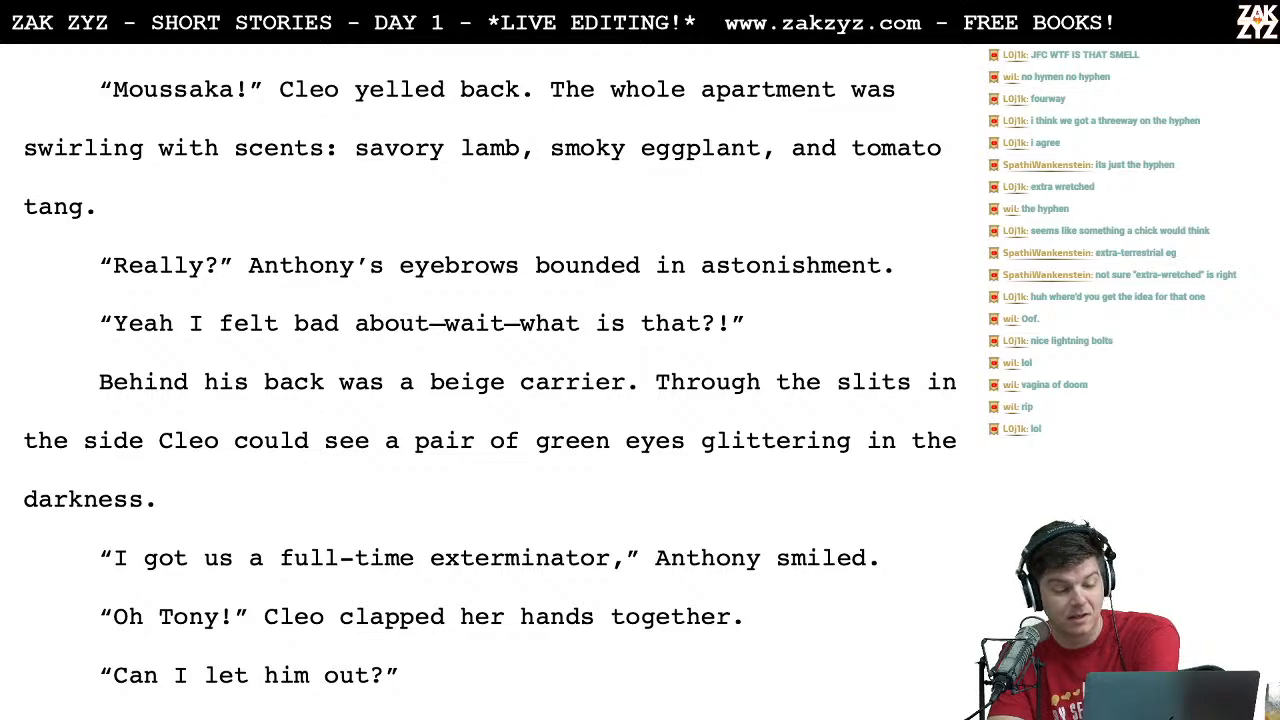
key(Down)
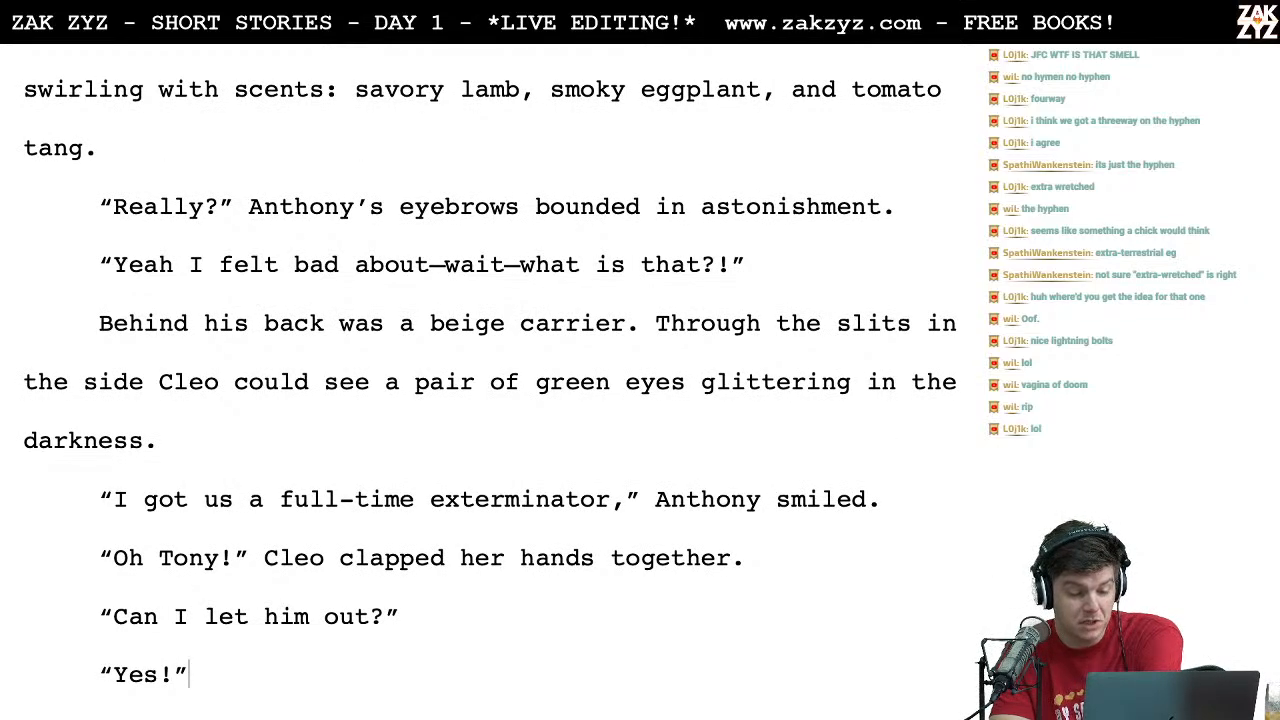
Step: Join "Can I let him out?" to the preceding paragraph, directly after "Cleo clapped her hands together."
key(Right)
key(Right)
key(Right)
key(Right)
key(Right)
key(Right)
key(Right)
key(Right)
key(Right)
key(Right)
key(Right)
key(Right)
key(Right)
key(Right)
key(Right)
key(Right)
key(Right)
key(Right)
key(Right)
key(Right)
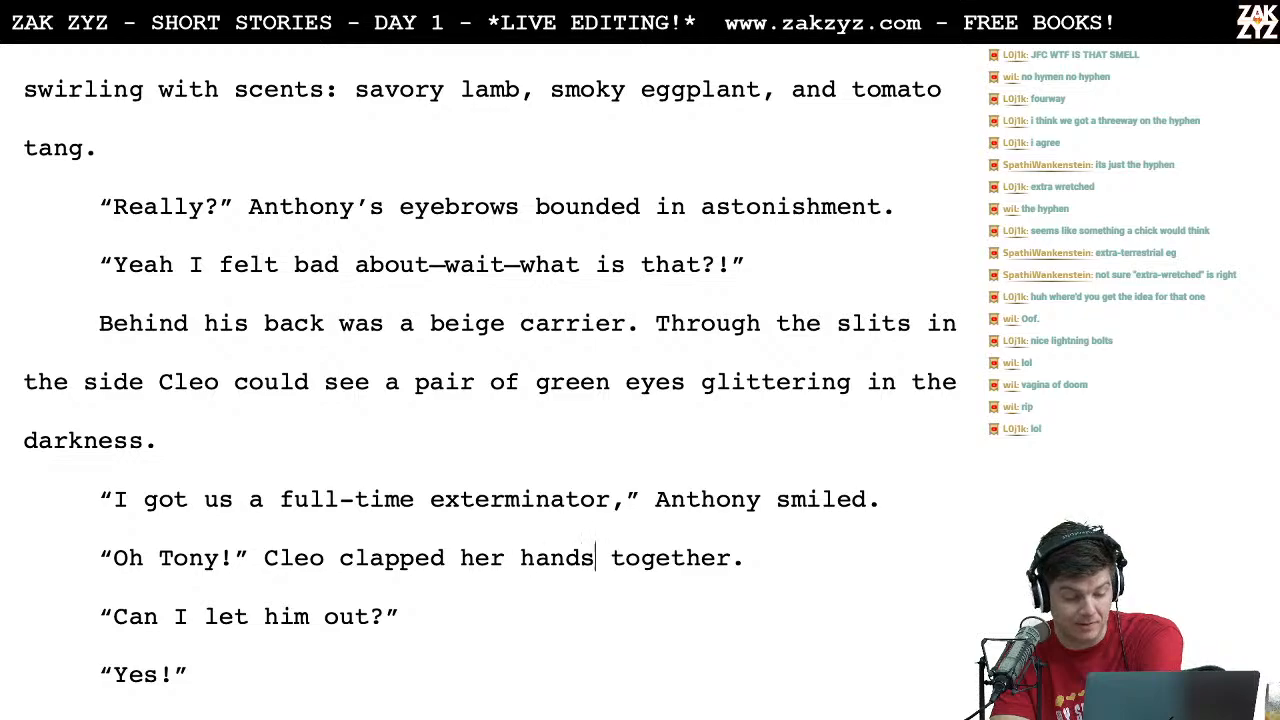
key(Right)
key(Right)
key(Right)
key(Right)
key(Left)
key(Left)
key(Left)
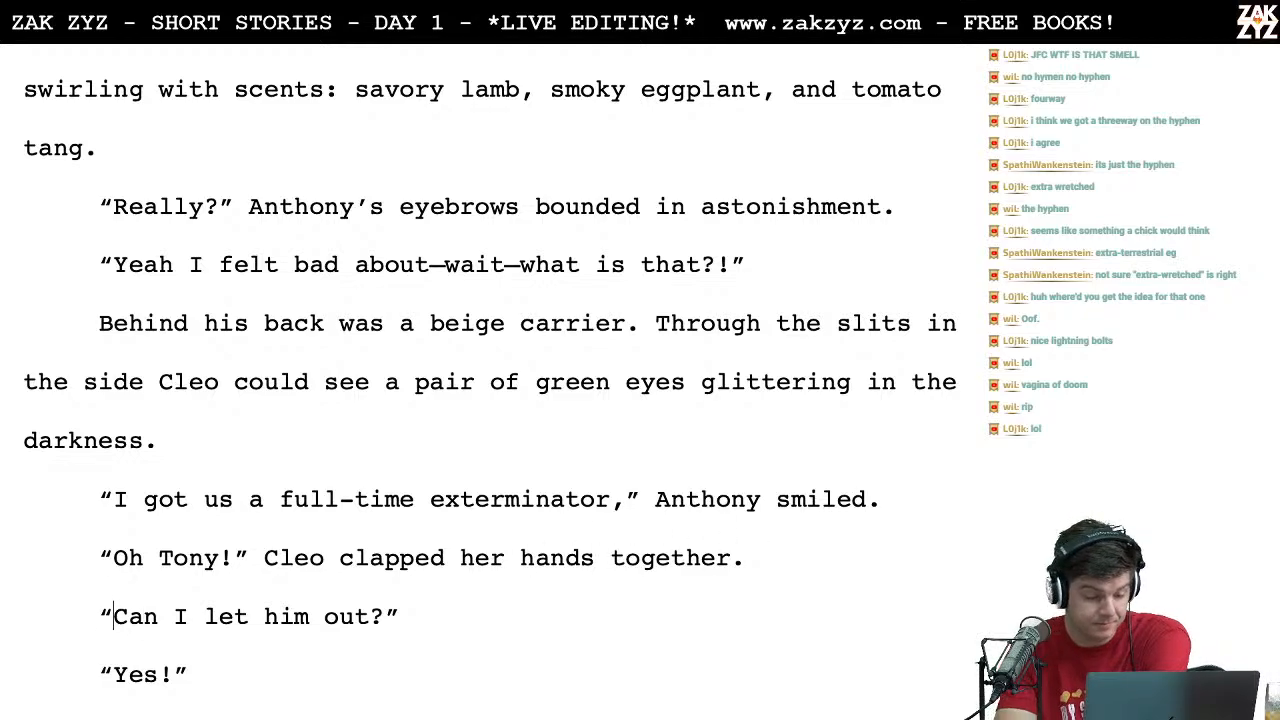
key(BackSpace)
Step: Replace the reply "Yes!" below Cleo's question with "Of course."
key(Down)
key(End)
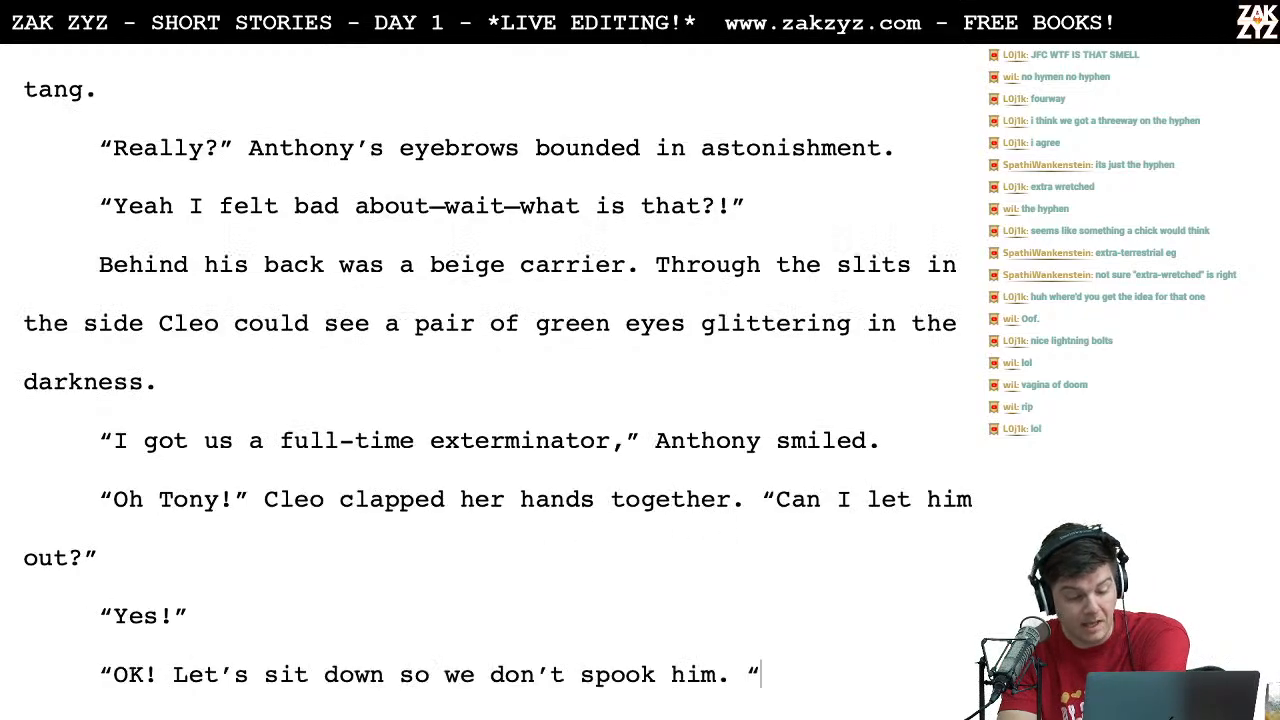
key(Down)
key(Down)
key(Up)
key(Up)
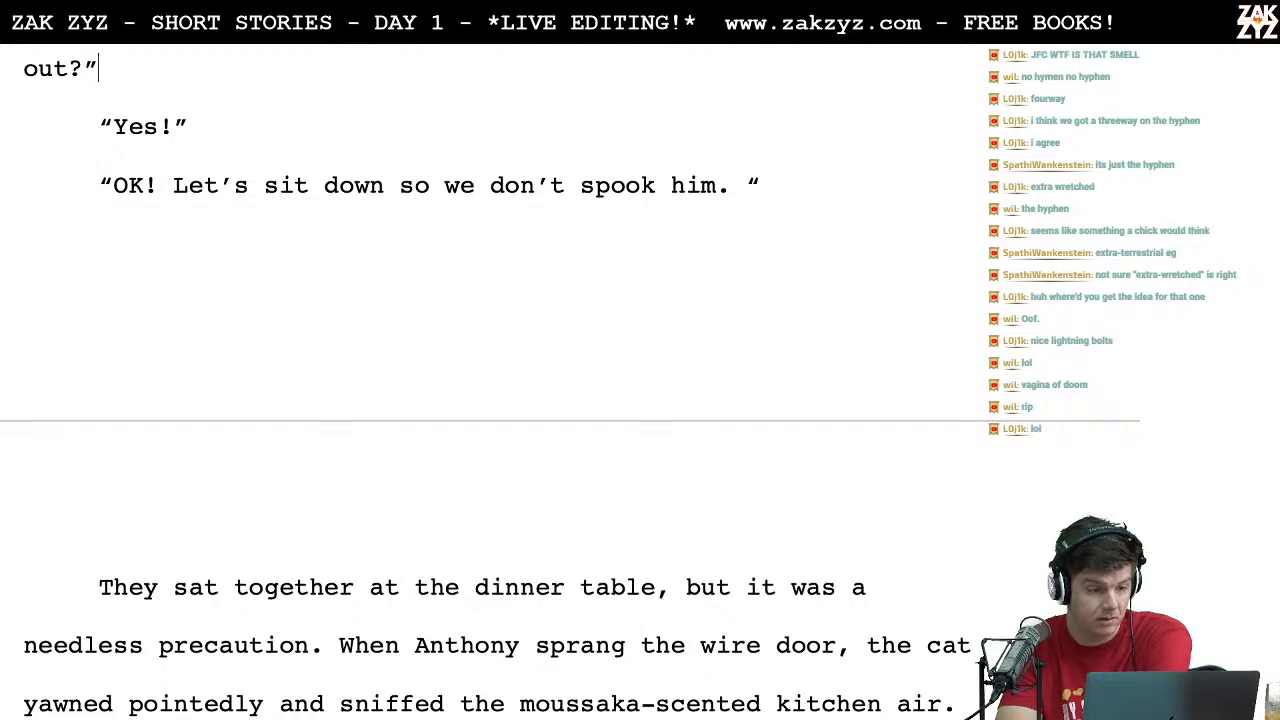
key(Up)
key(Down)
key(Right)
key(Right)
key(Right)
key(Down)
key(Up)
key(BackSpace)
key(BackSpace)
key(BackSpace)
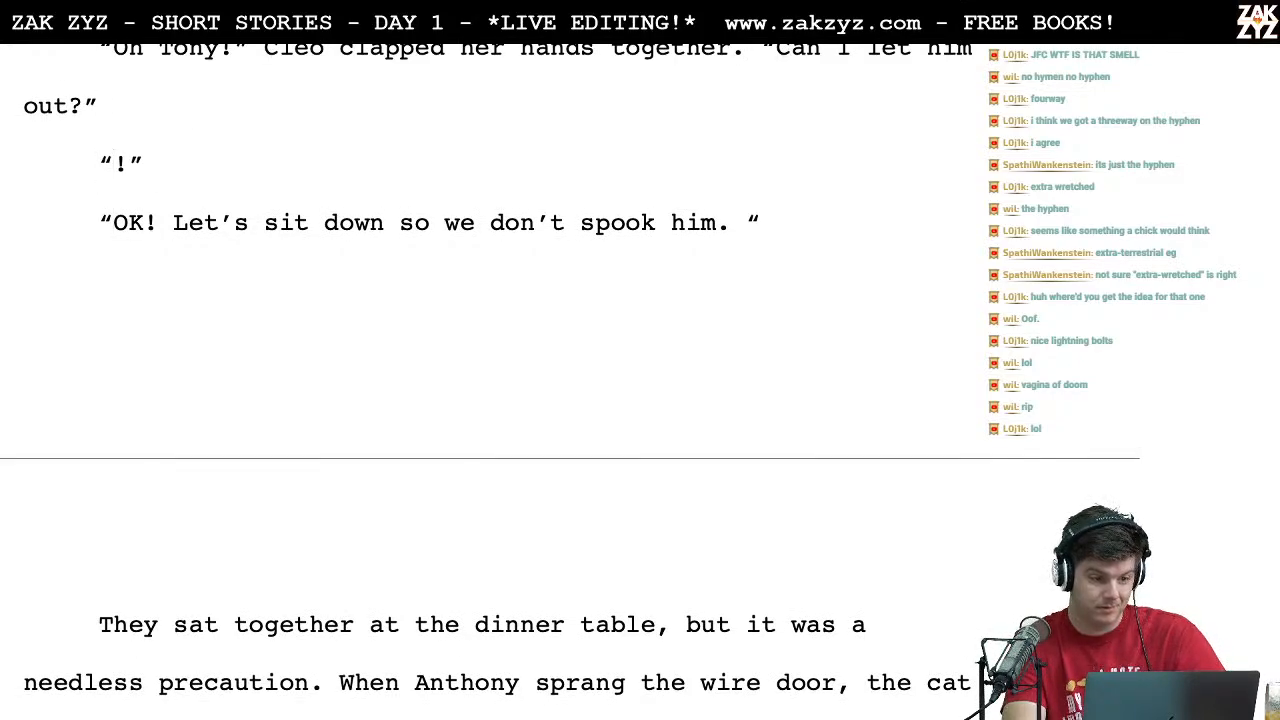
text(Of course,)
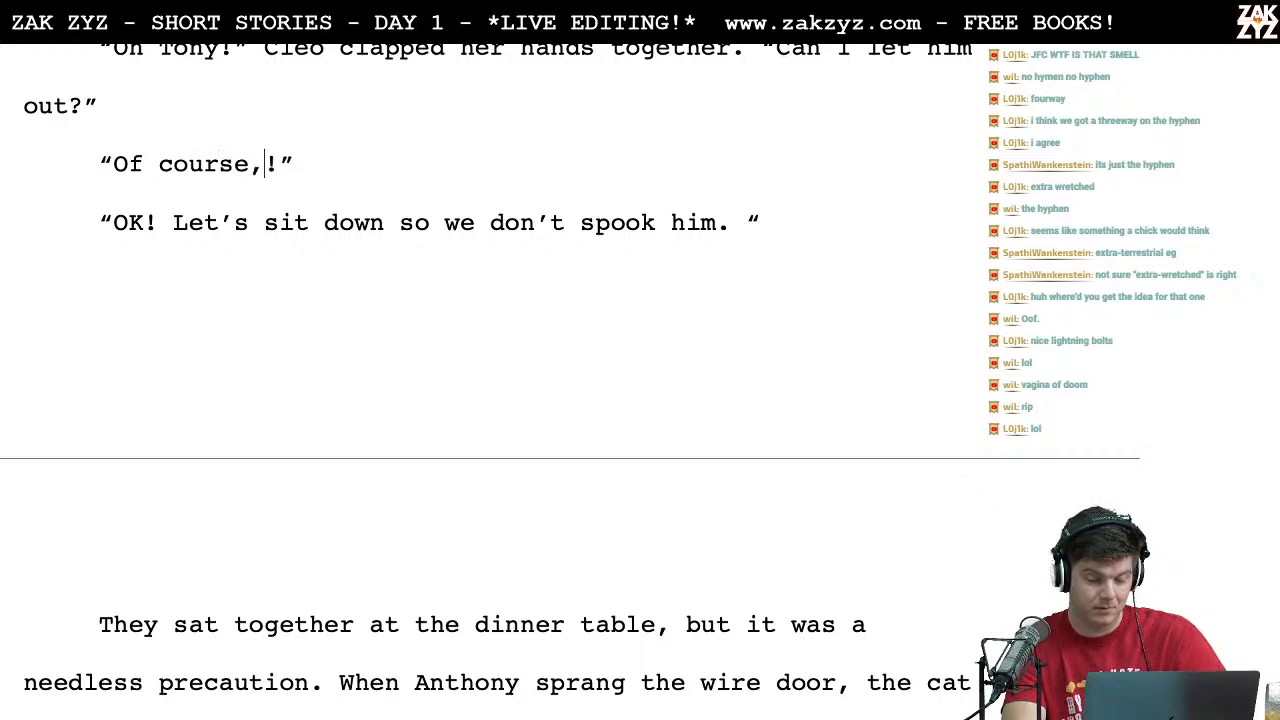
key(BackSpace)
key(Delete)
text(.)
key(End)
Step: Insert "Sure!" at the start of the reply to Cleo's question and delete "Of course." behind it
click(114, 105)
key(Right)
key(Right)
text(Sure!)
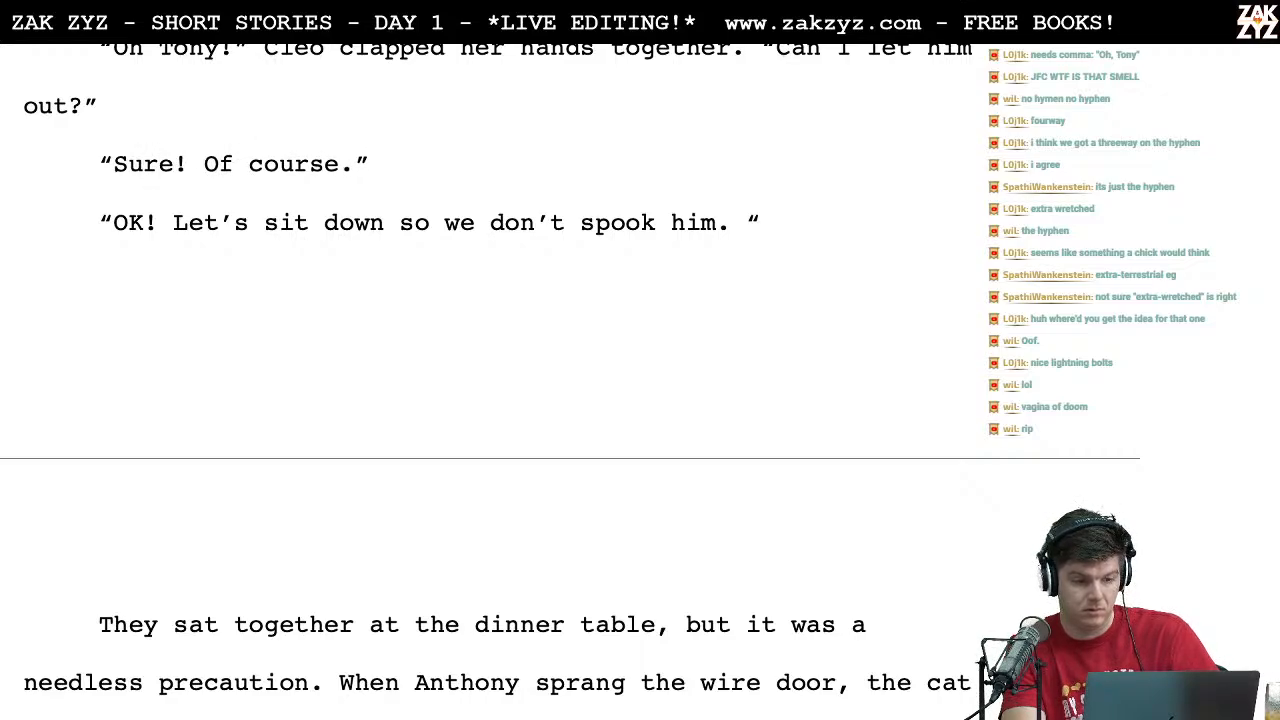
key(shift+Right)
key(shift+Right)
key(shift+Right)
key(shift+Right)
key(shift+Right)
key(shift+Right)
key(shift+Right)
key(shift+Right)
key(shift+Right)
key(shift+Right)
key(BackSpace)
key(BackSpace)
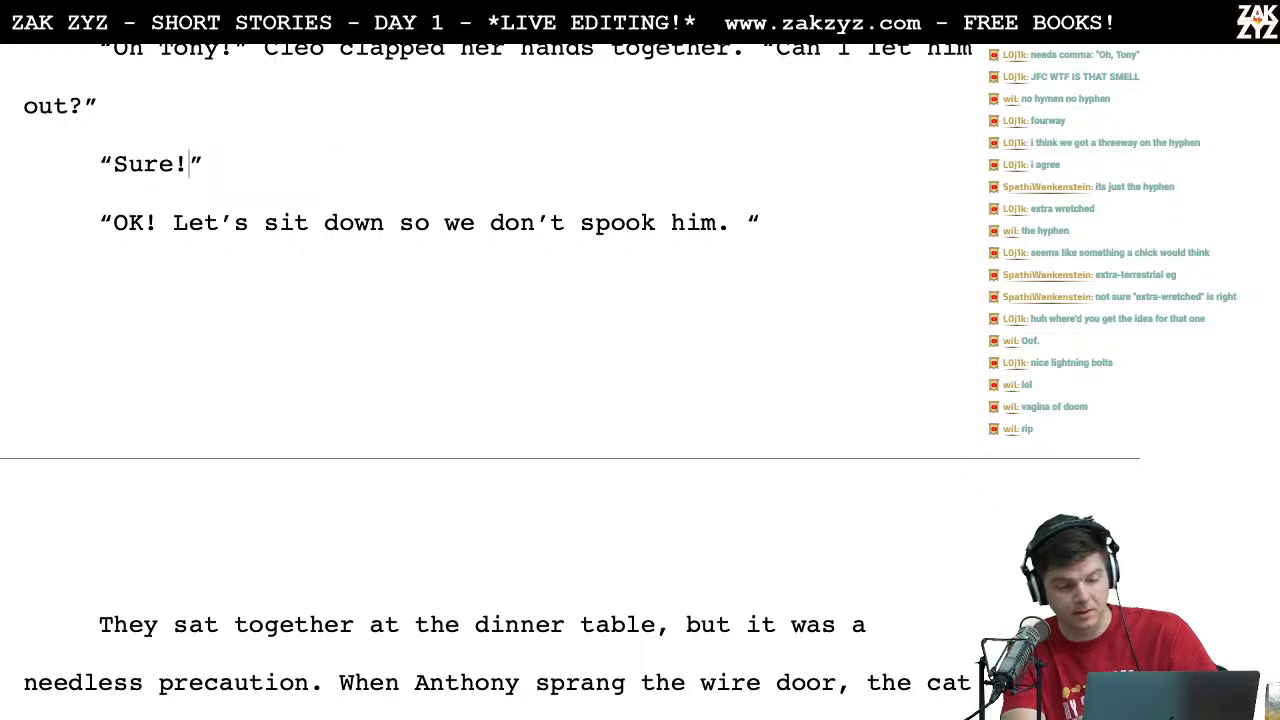
Step: Delete the stray space before the closing quotation mark after "spook him."
scroll(570, 383, down, 2)
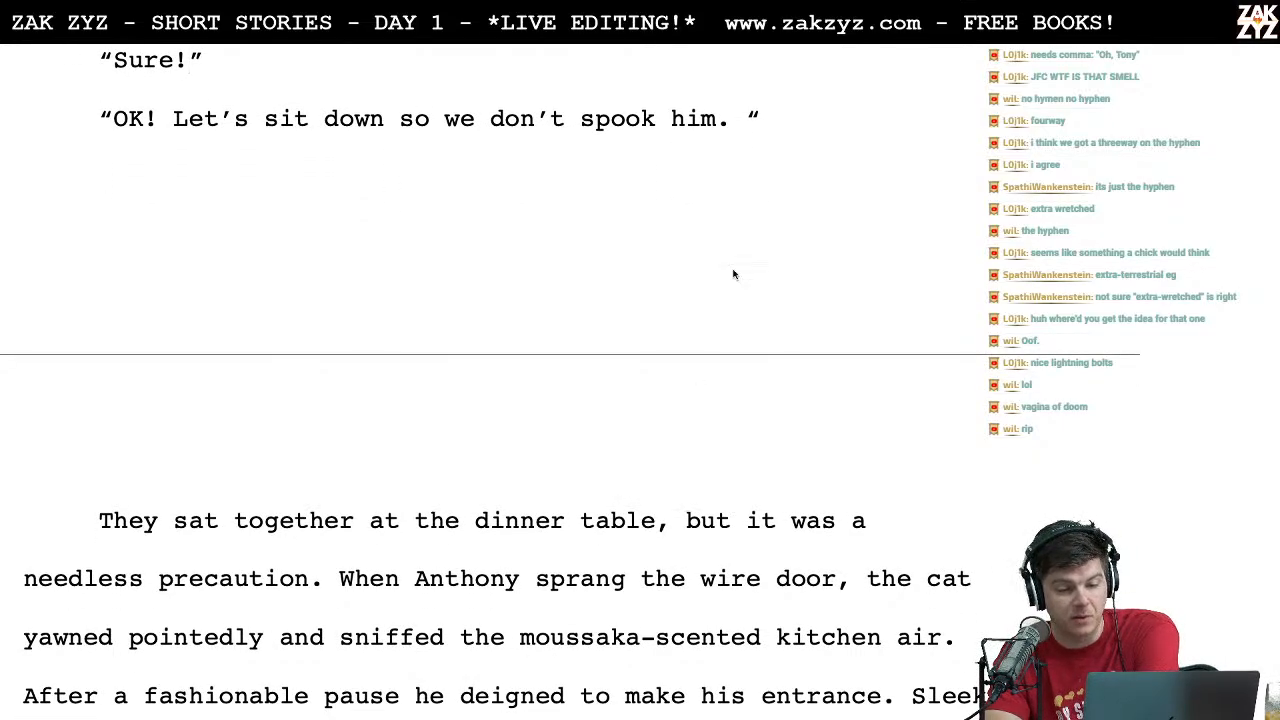
click(737, 121)
key(BackSpace)
Step: Shorten "Let's sit down" so that the line reads "OK! Sit down so we don't spook him."
key(Up)
key(Right)
key(Right)
key(Right)
key(Right)
key(Right)
key(Right)
key(Left)
key(shift+Right)
key(shift+Right)
key(shift+Right)
key(shift+Right)
key(shift+Right)
key(shift+Right)
key(shift+Right)
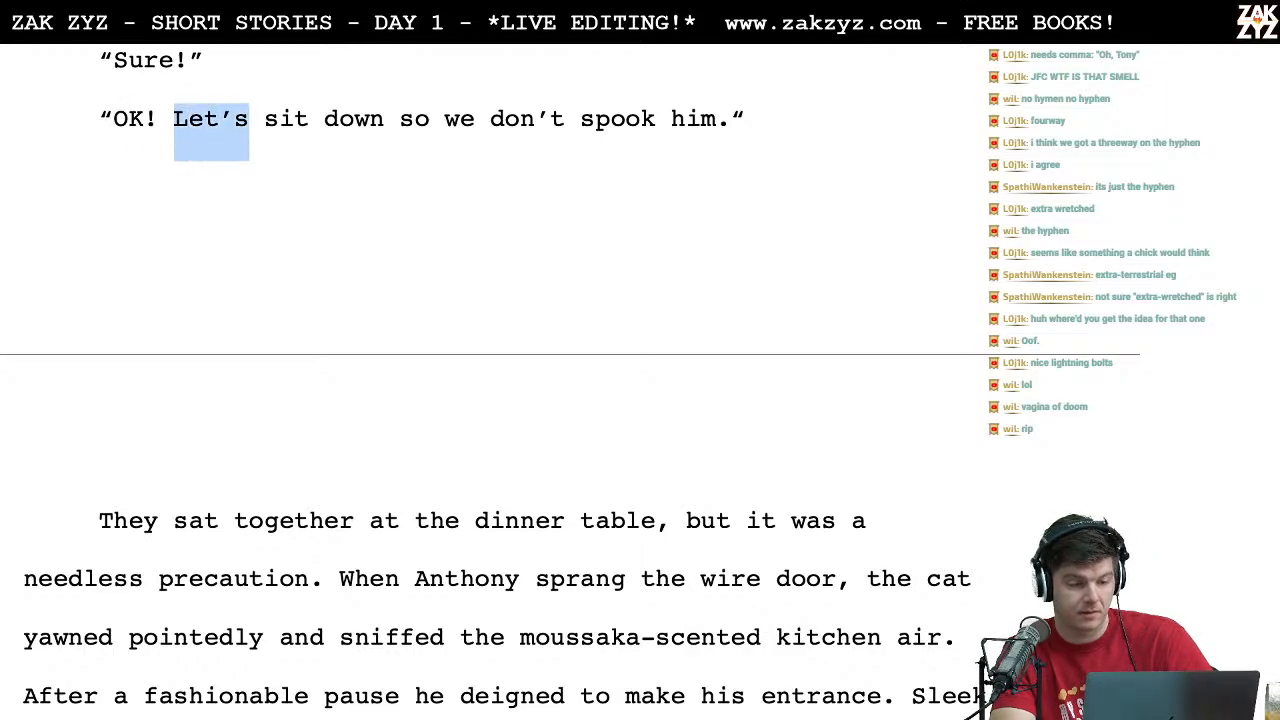
text(S)
key(Left)
key(Left)
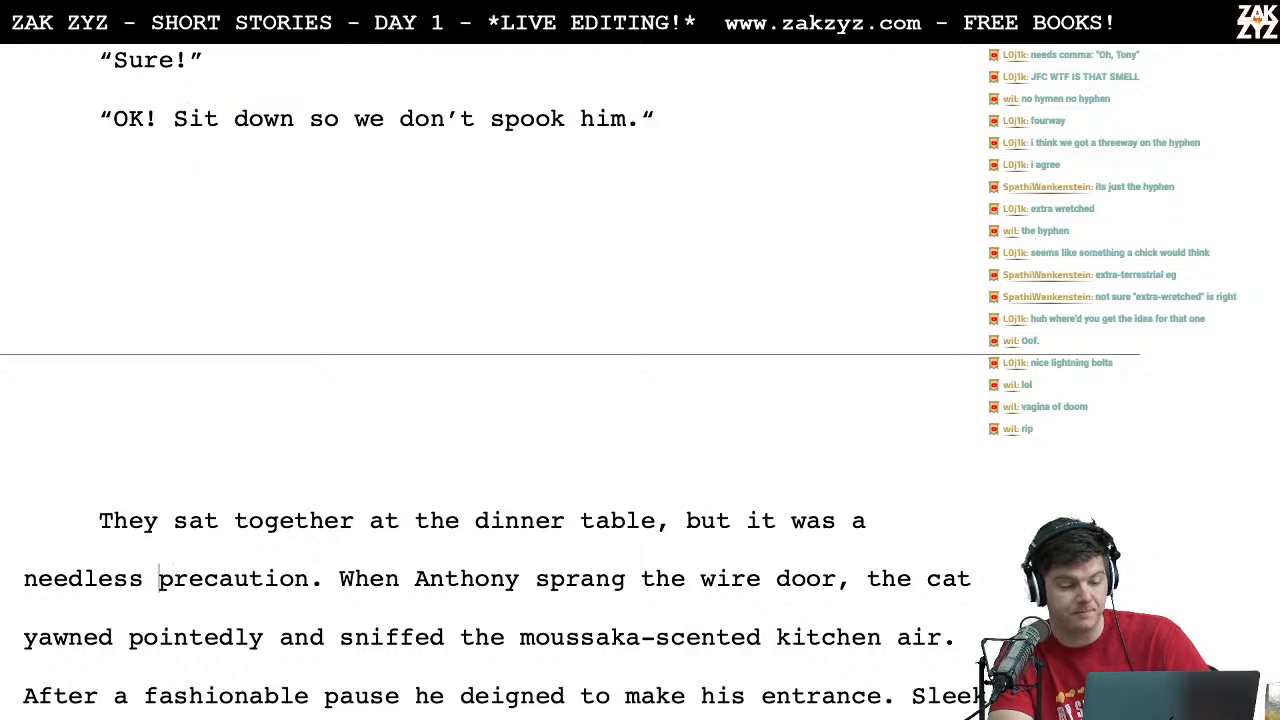
Step: Insert a comma after "After a fashionable pause" in the paragraph about the cat's entrance
scroll(458, 284, down, 5)
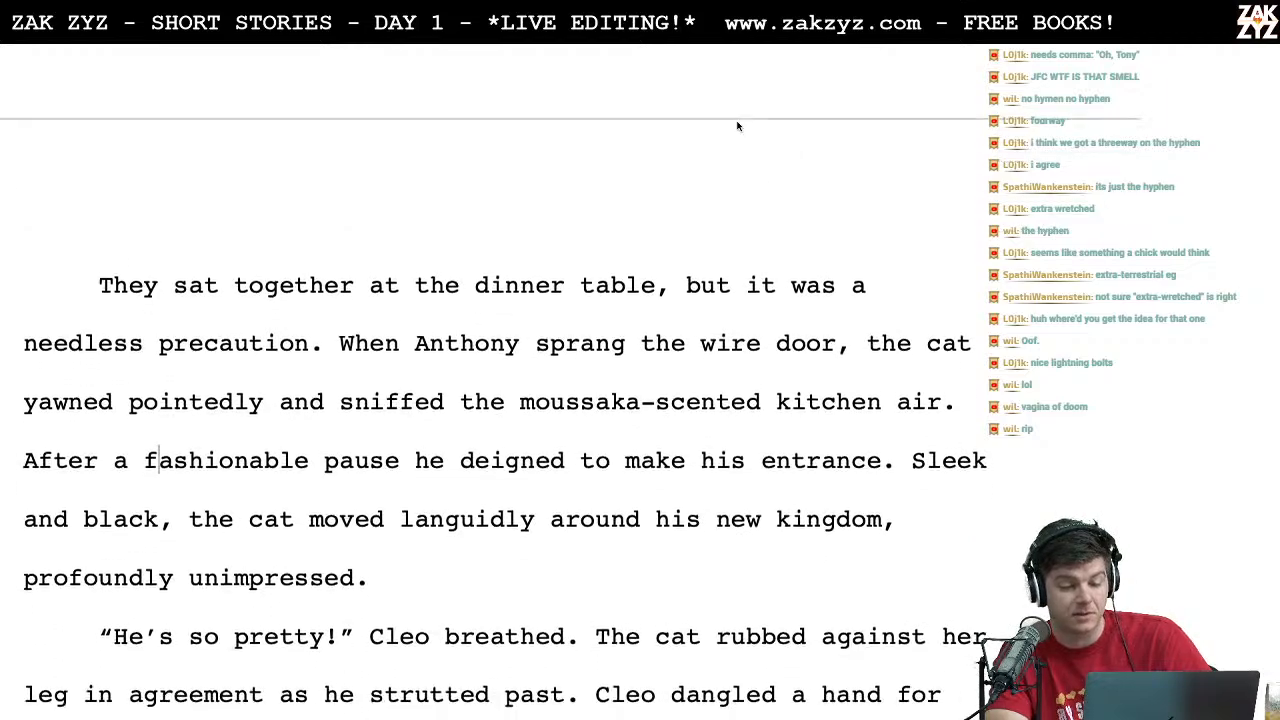
click(279, 316)
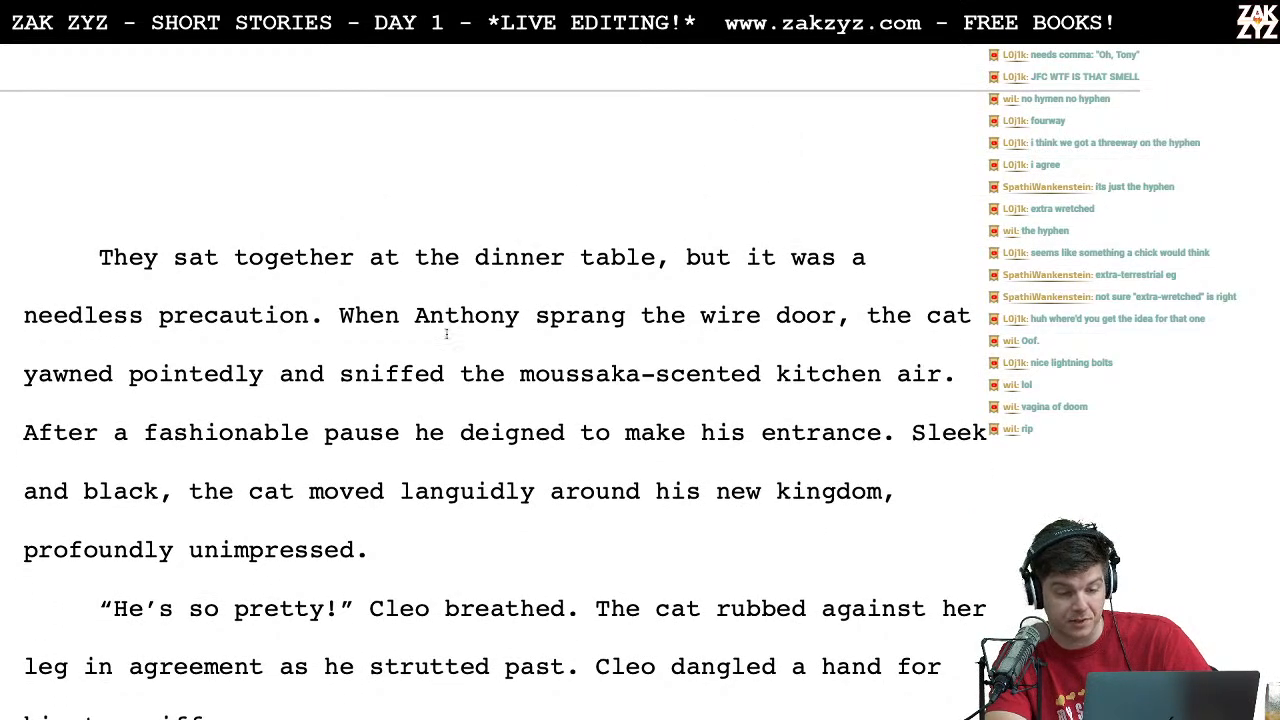
scroll(497, 284, down, 2)
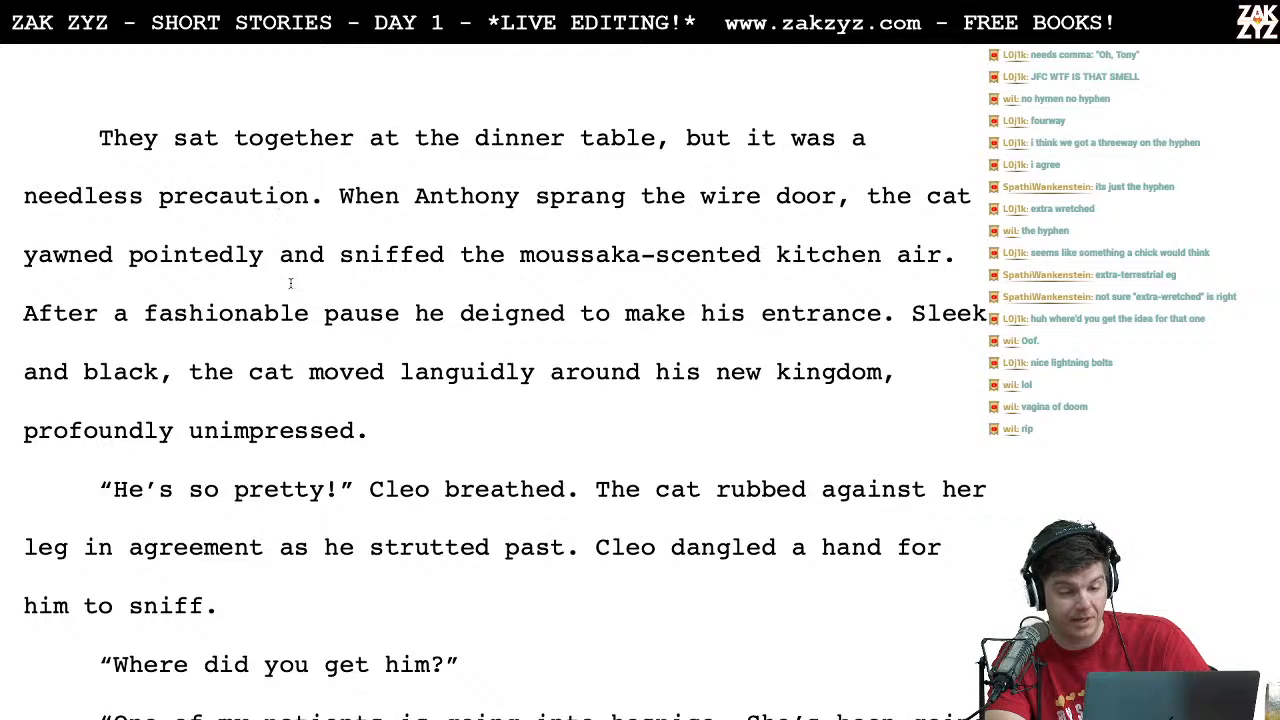
scroll(291, 282, down, 1)
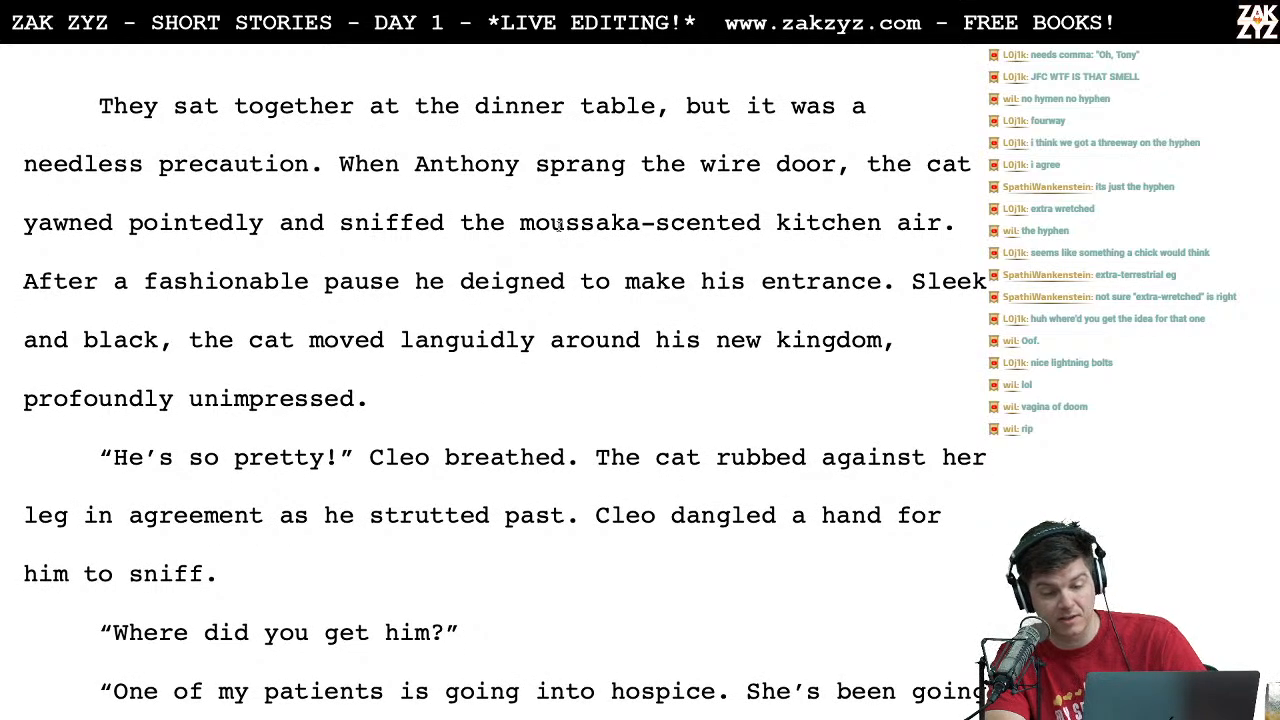
scroll(508, 197, down, 2)
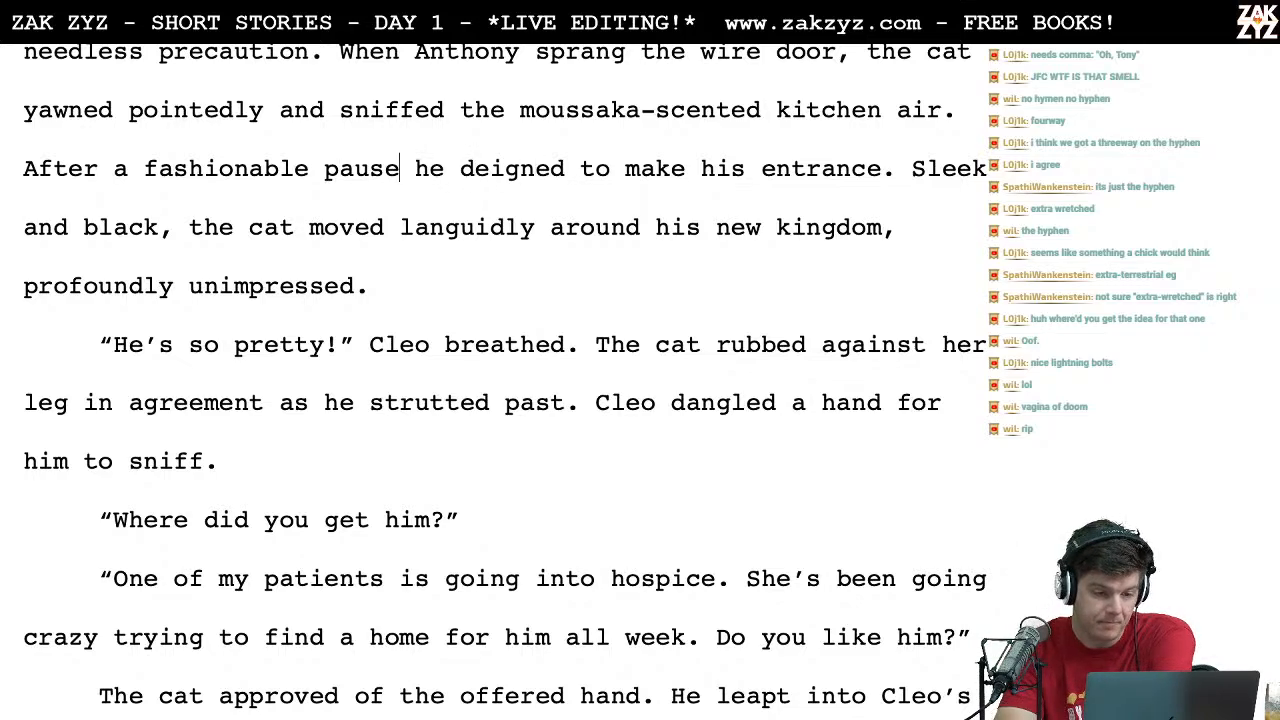
click(410, 168)
text(,)
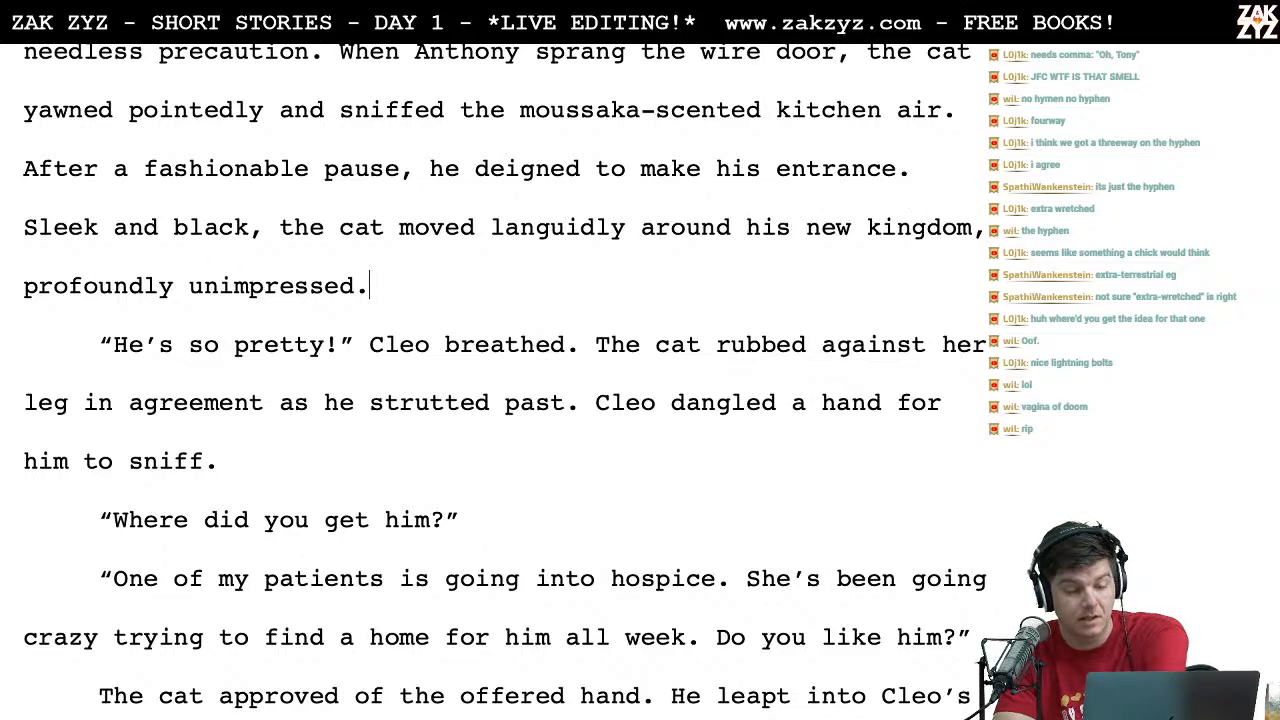
Step: Read the passage from "He's so pretty!" through the hospice patient dialogue to the cat leaping into Cleo's lap
scroll(370, 286, down, 1)
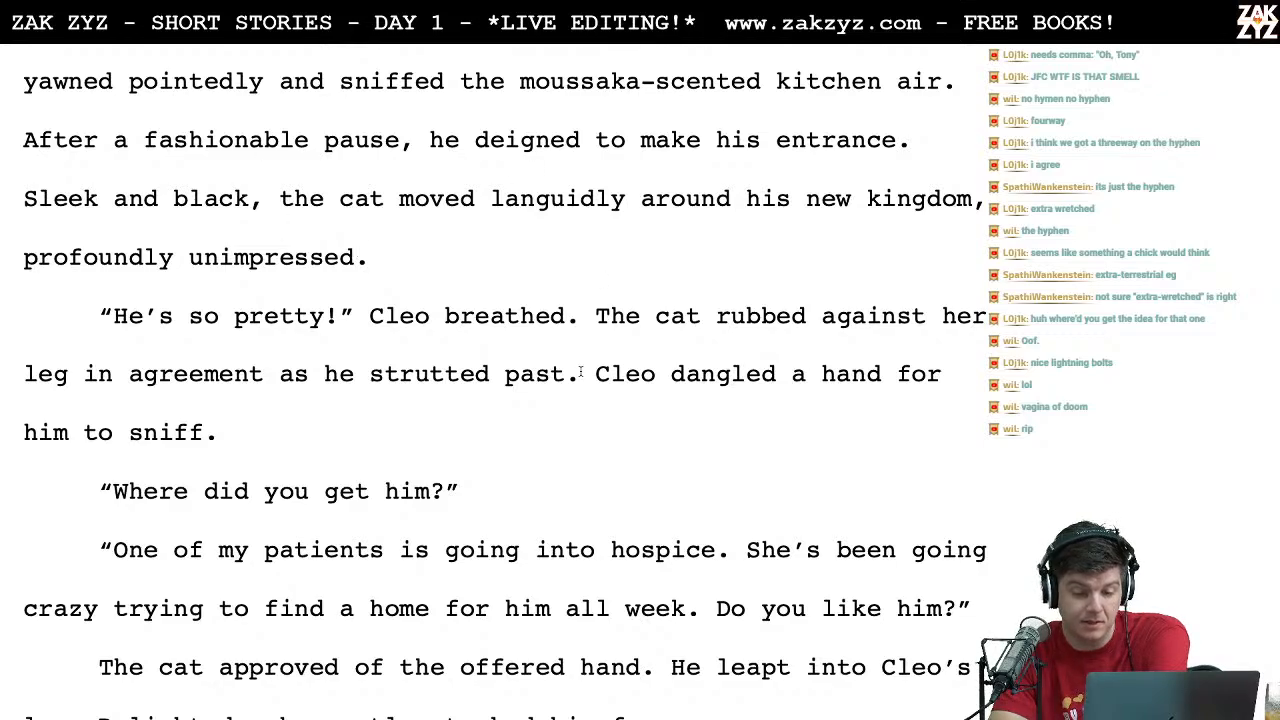
click(657, 348)
key(Down)
key(Left)
key(Left)
key(Left)
key(Left)
key(Left)
key(Left)
key(Left)
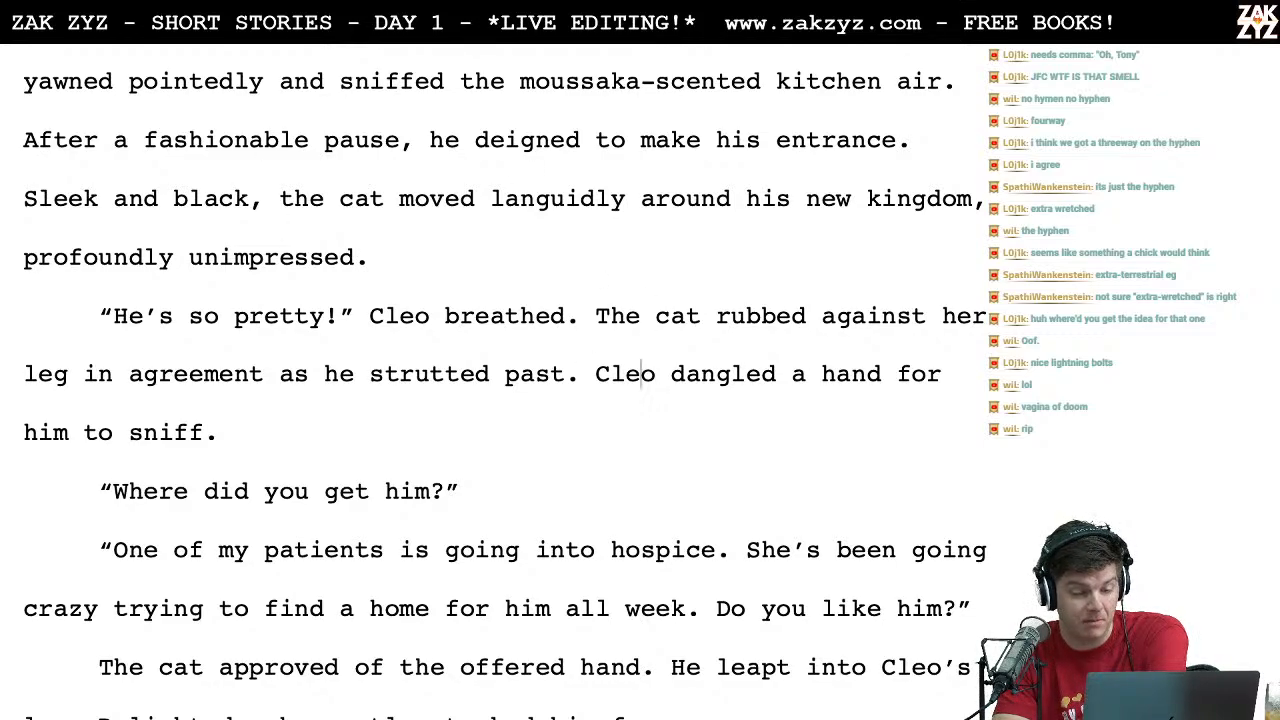
key(Right)
key(Right)
key(Right)
key(Right)
key(Right)
key(Right)
key(Right)
key(Right)
key(Right)
key(Right)
key(Right)
key(Right)
key(Right)
key(Right)
key(Right)
key(Right)
key(Right)
key(Right)
key(Right)
key(Right)
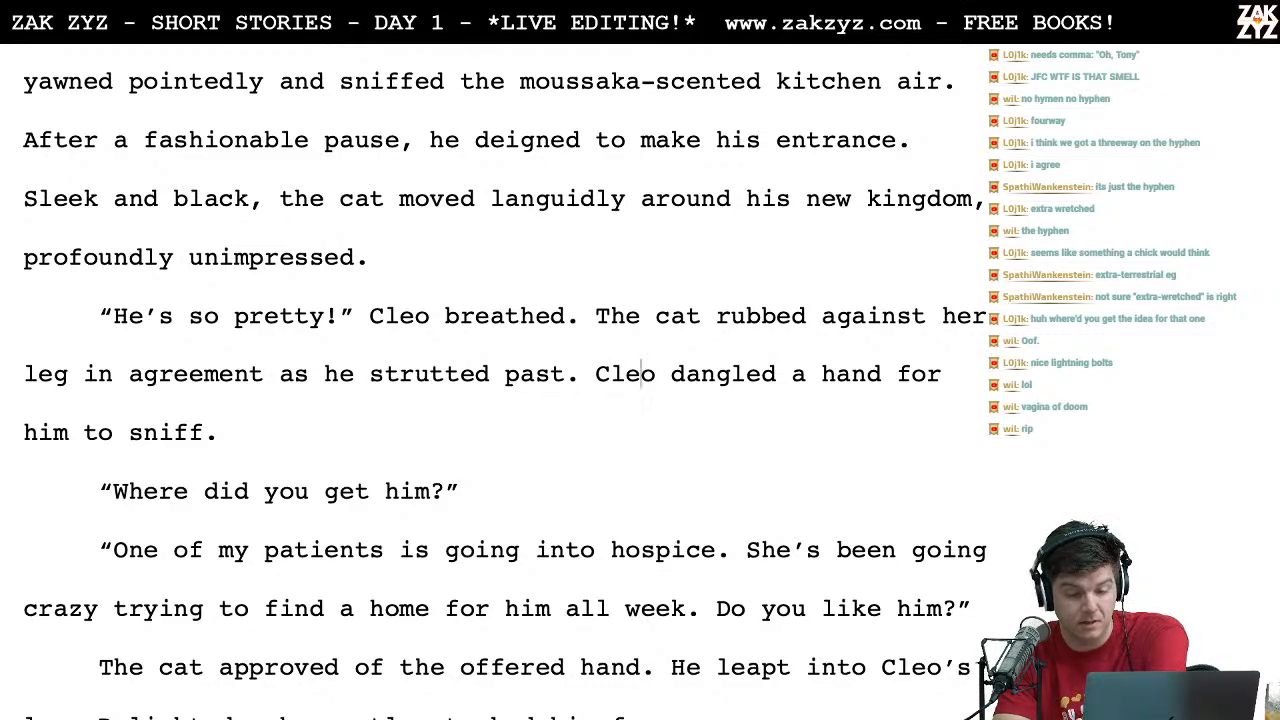
key(Right)
key(Right)
key(Right)
key(Right)
key(Right)
key(Right)
key(Right)
key(Right)
key(Right)
key(Right)
key(Right)
key(Right)
key(Right)
key(Right)
key(Right)
key(Right)
key(Right)
key(Right)
key(Right)
key(Right)
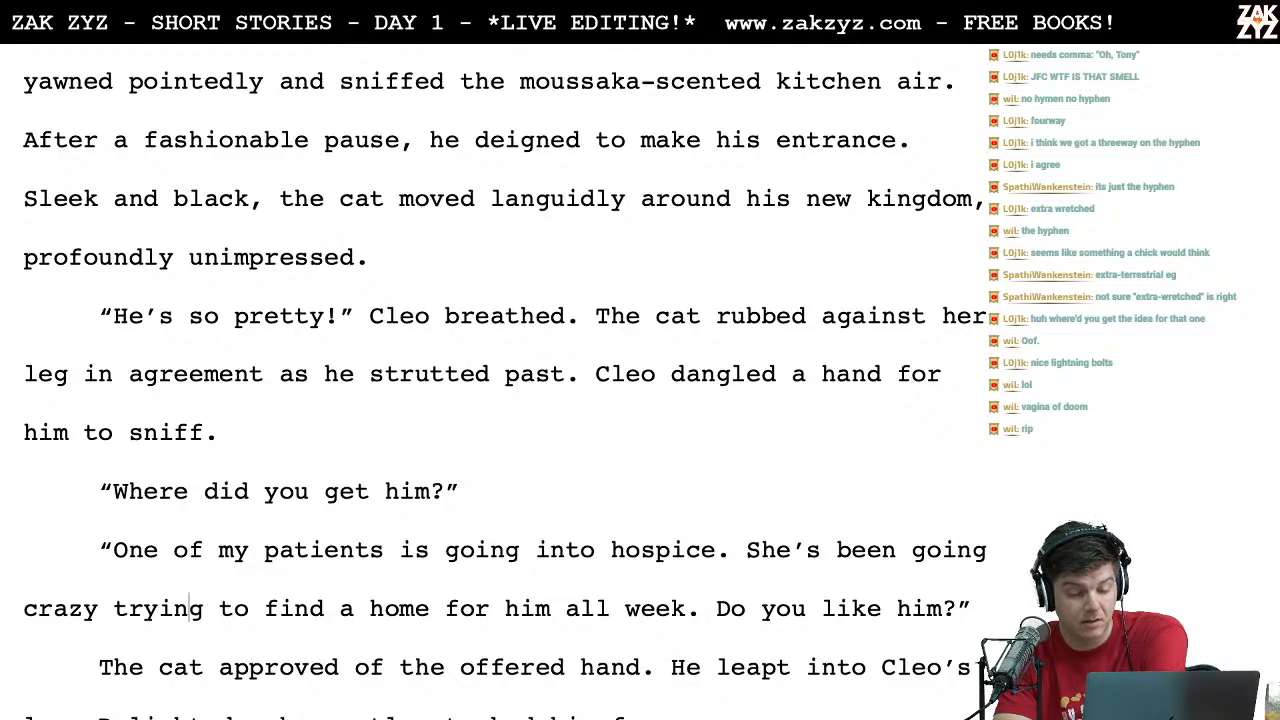
key(Right)
scroll(763, 166, down, 1)
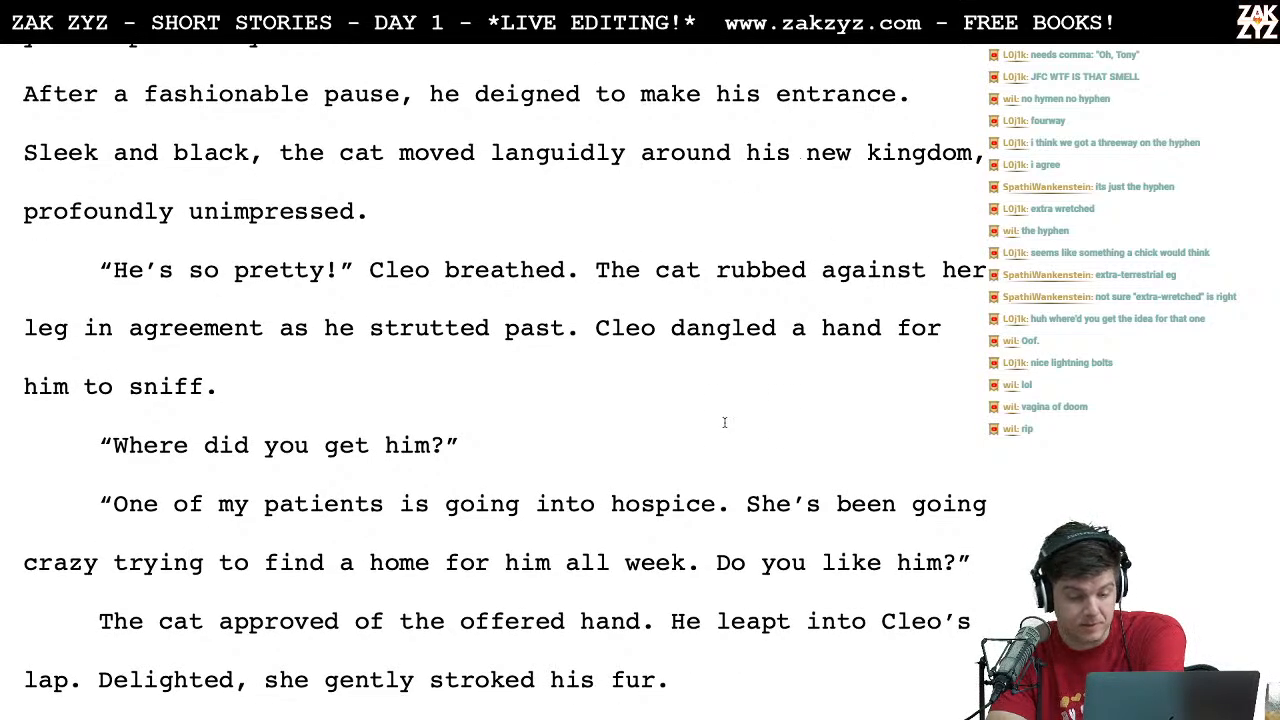
key(Left)
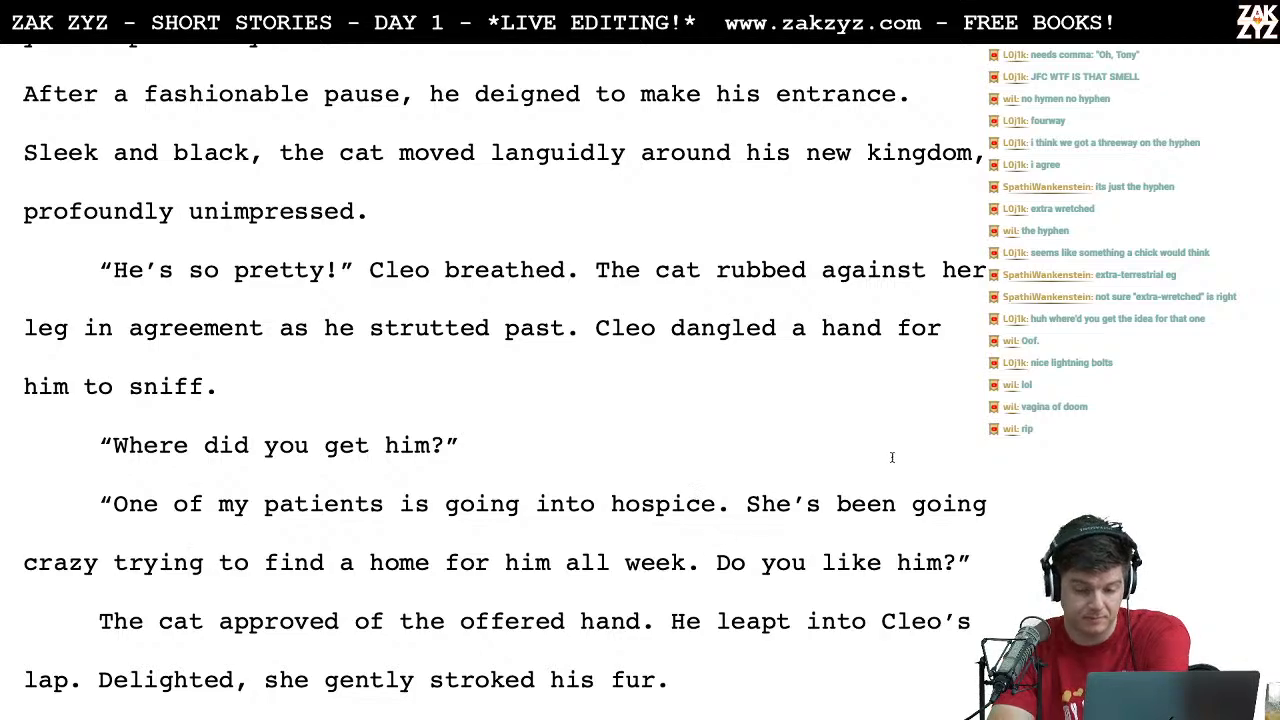
Step: Replace "going" with "driving us" so that the hospice patient sentence reads "She's been driving us crazy"
click(951, 506)
key(Right)
key(Right)
key(Right)
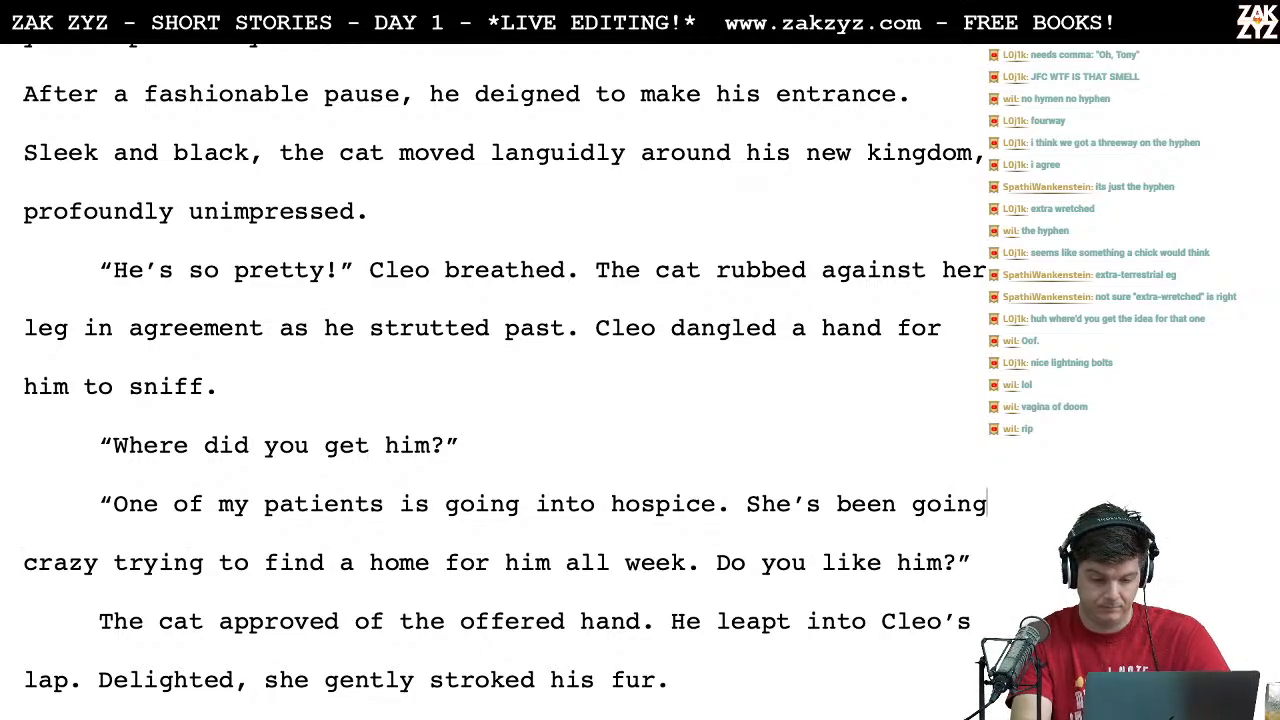
key(BackSpace)
key(BackSpace)
key(BackSpace)
key(BackSpace)
key(BackSpace)
text(driving us)
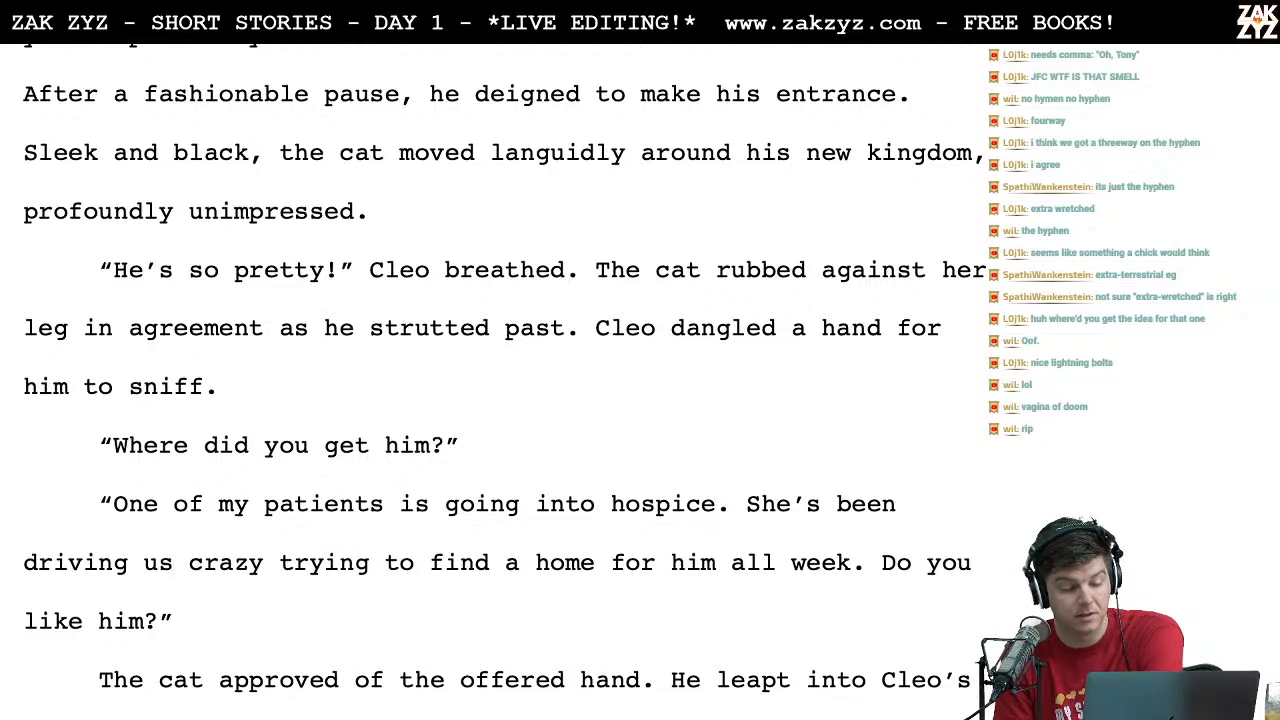
Step: Delete the word "gently" from "she gently stroked his fur" in the paragraph where the cat leaps into Cleo's lap
scroll(490, 380, down, 3)
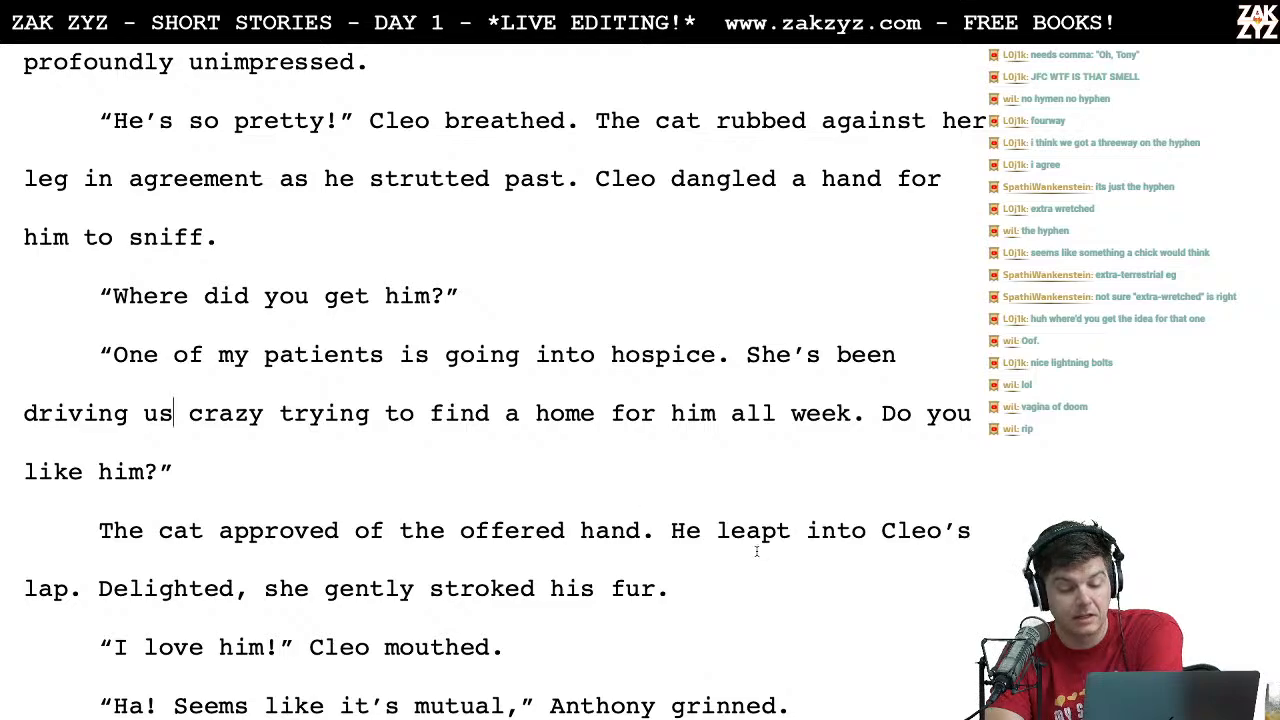
scroll(685, 516, down, 1)
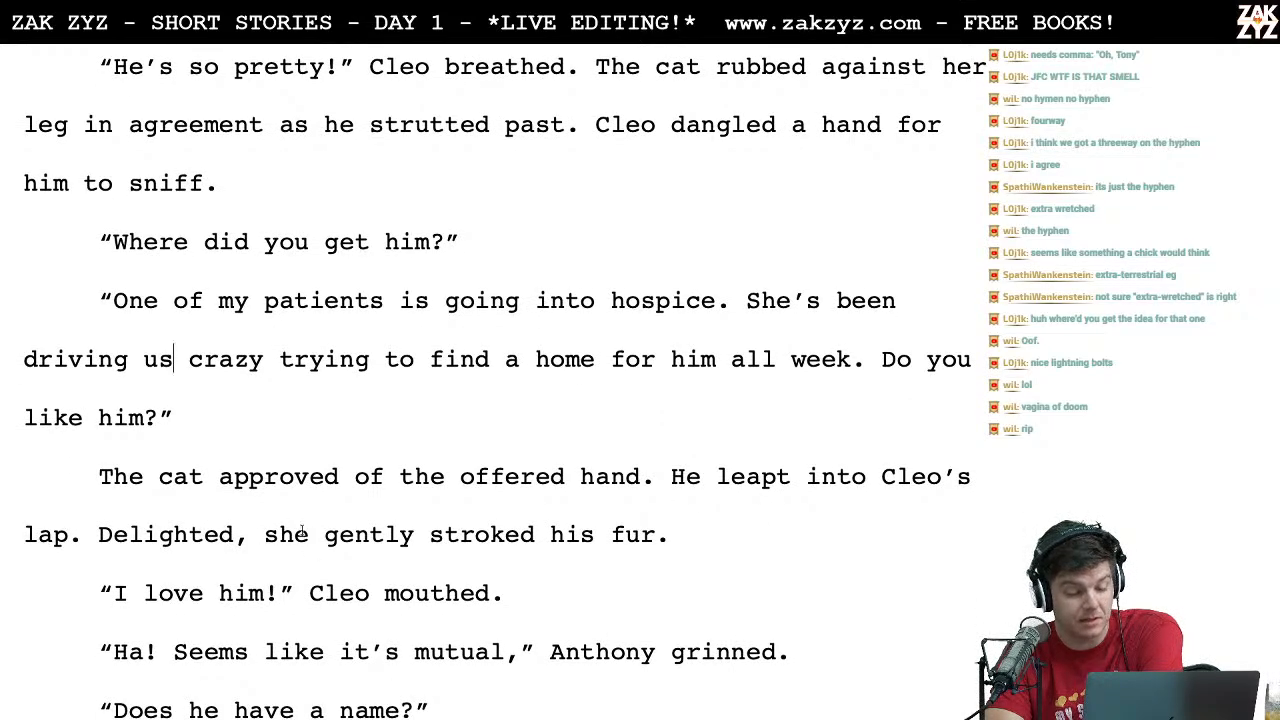
scroll(211, 510, down, 5)
click(403, 290)
click(414, 288)
key(BackSpace)
key(BackSpace)
key(BackSpace)
key(BackSpace)
key(BackSpace)
key(BackSpace)
key(BackSpace)
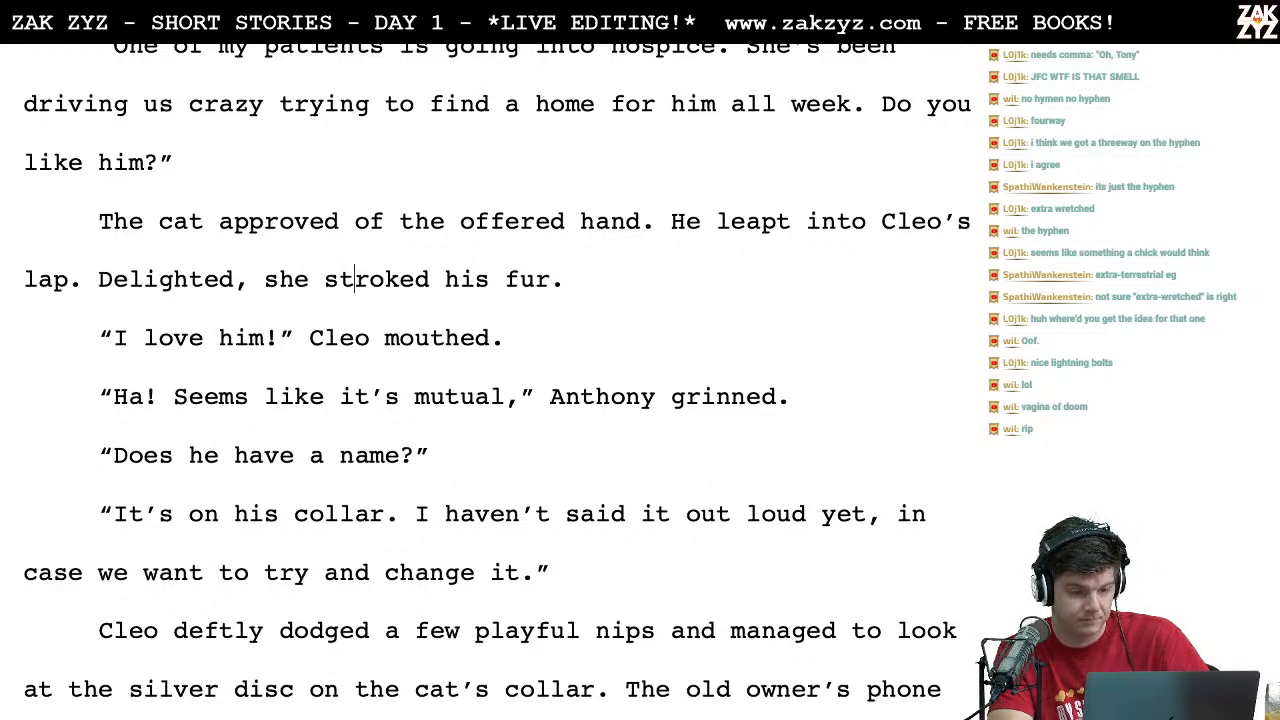
Step: Try the adjectives "black", "ebon" and "dark" before "fur" in the sentence about Cleo stroking the cat
key(Right)
key(Right)
key(Right)
key(Right)
text(ev)
key(BackSpace)
key(BackSpace)
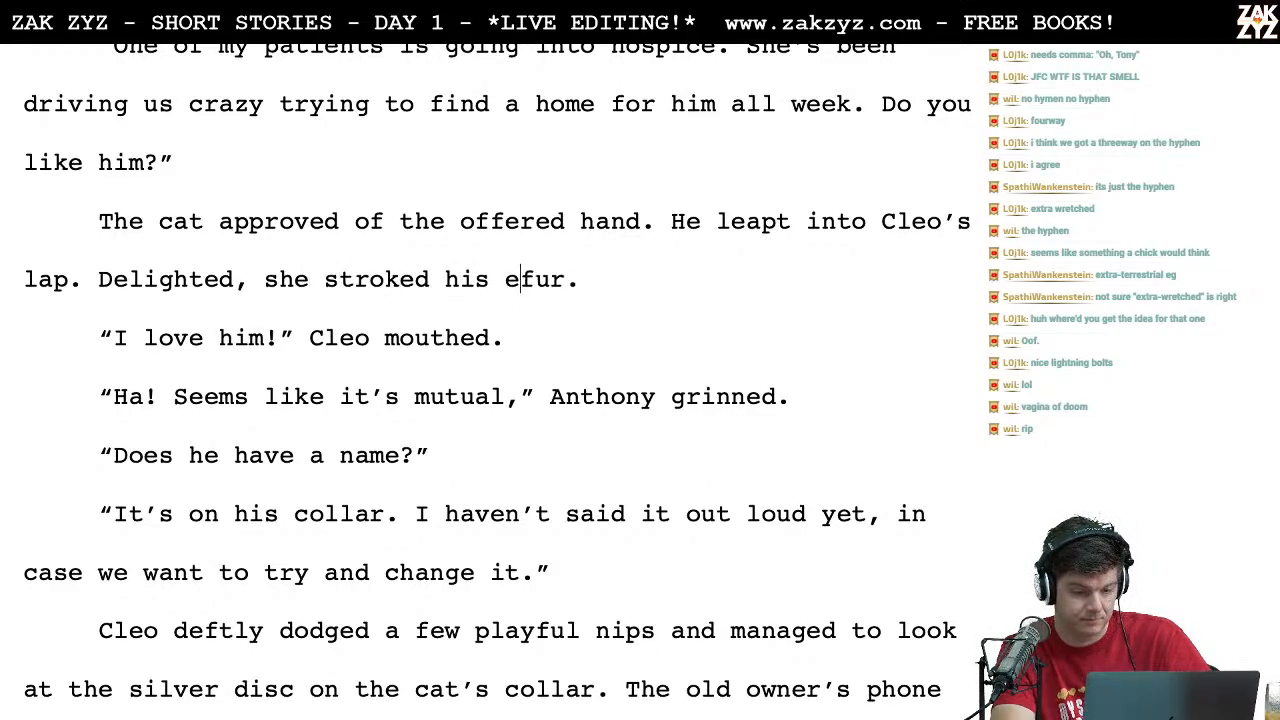
text(black)
key(BackSpace)
key(BackSpace)
key(BackSpace)
key(BackSpace)
key(BackSpace)
text(ebon)
key(BackSpace)
key(BackSpace)
key(BackSpace)
key(BackSpace)
key(BackSpace)
text(dark)
key(BackSpace)
key(BackSpace)
key(BackSpace)
key(BackSpace)
key(BackSpace)
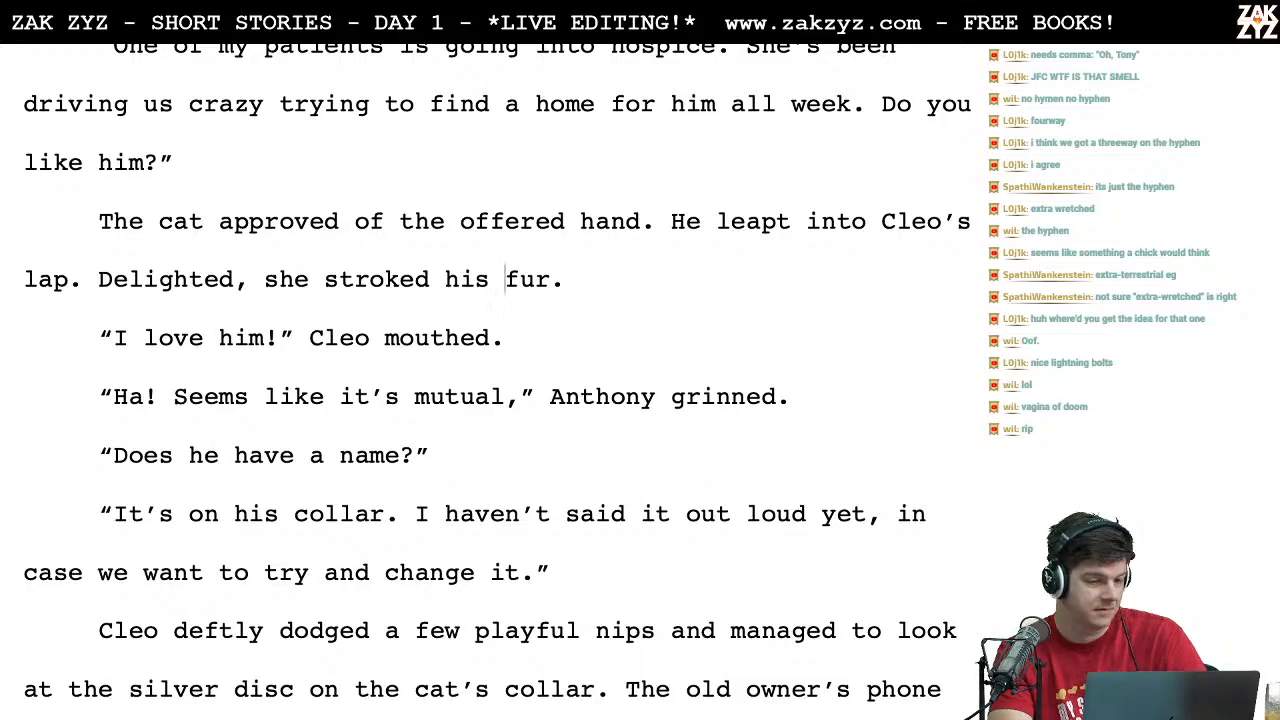
Step: Insert a comma after "Oh" in Cleo's exclamation so that it reads "Oh, Tony!"
scroll(498, 382, up, 10)
scroll(498, 382, up, 4)
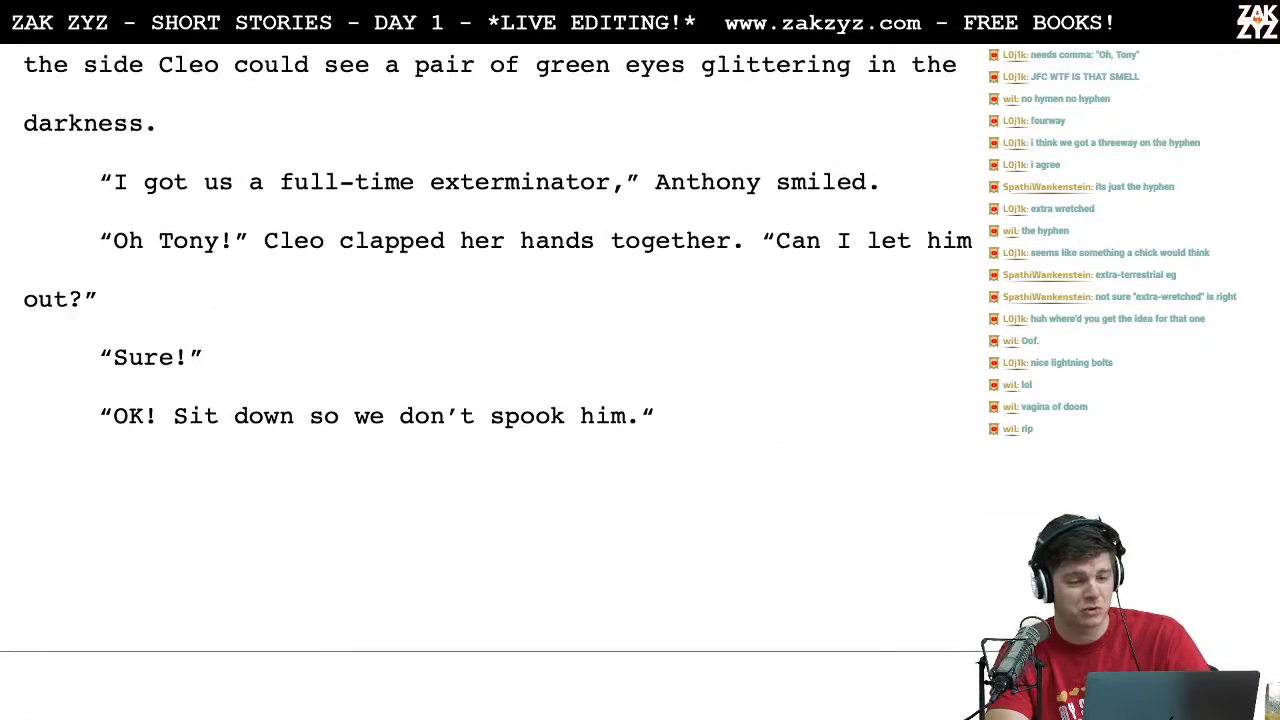
click(143, 245)
text(,)
scroll(143, 245, down, 2)
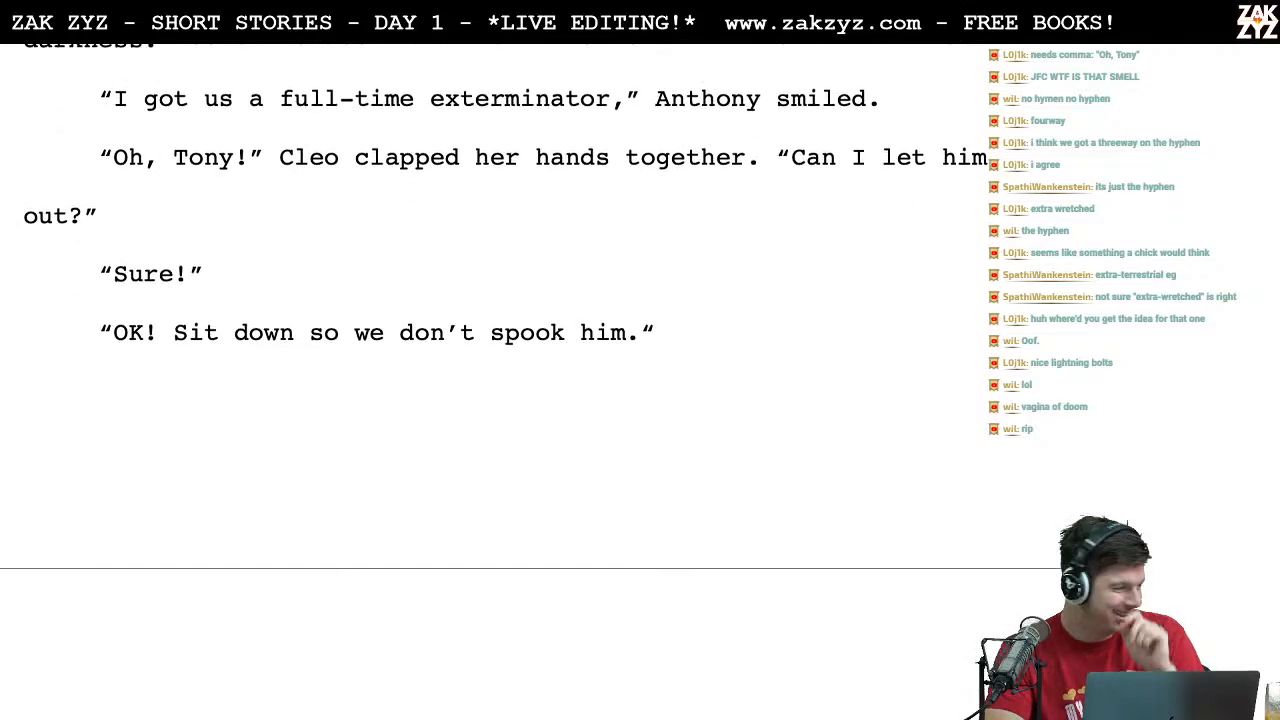
Step: Switch to the short story leaderboard in TextEdit and set the first player's score in the second list to 5
key(super+Tab)
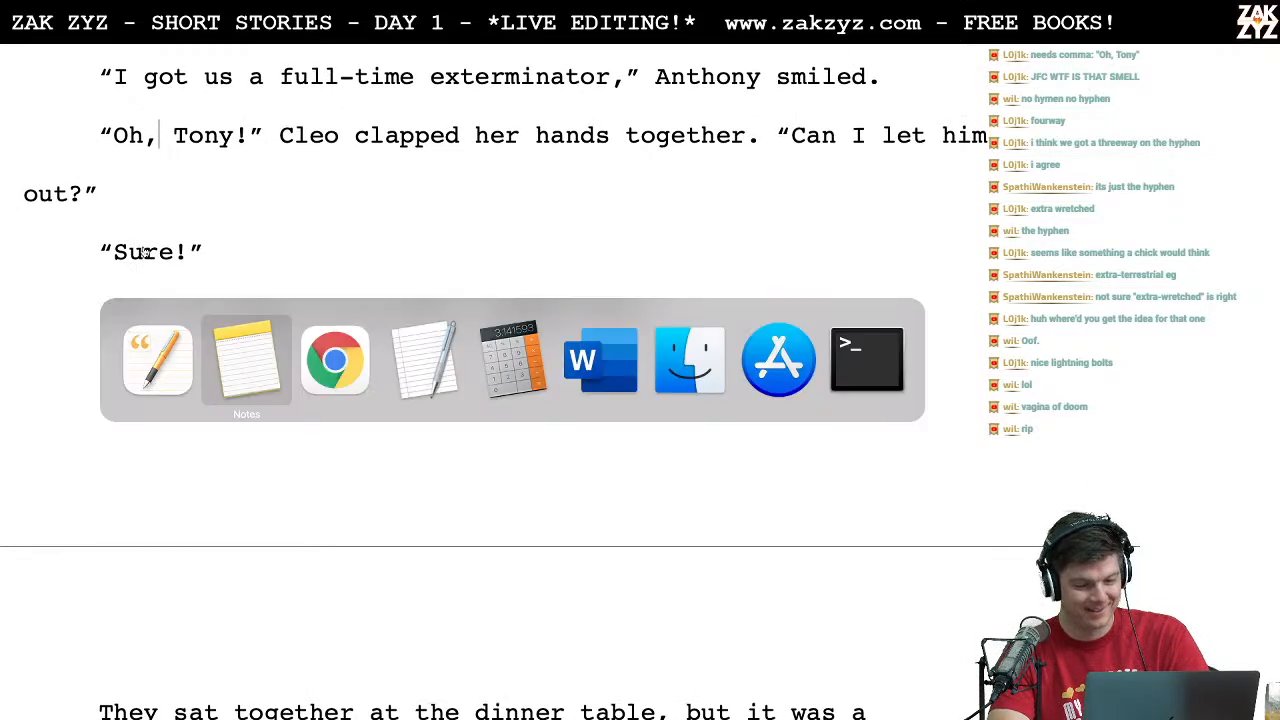
click(1090, 250)
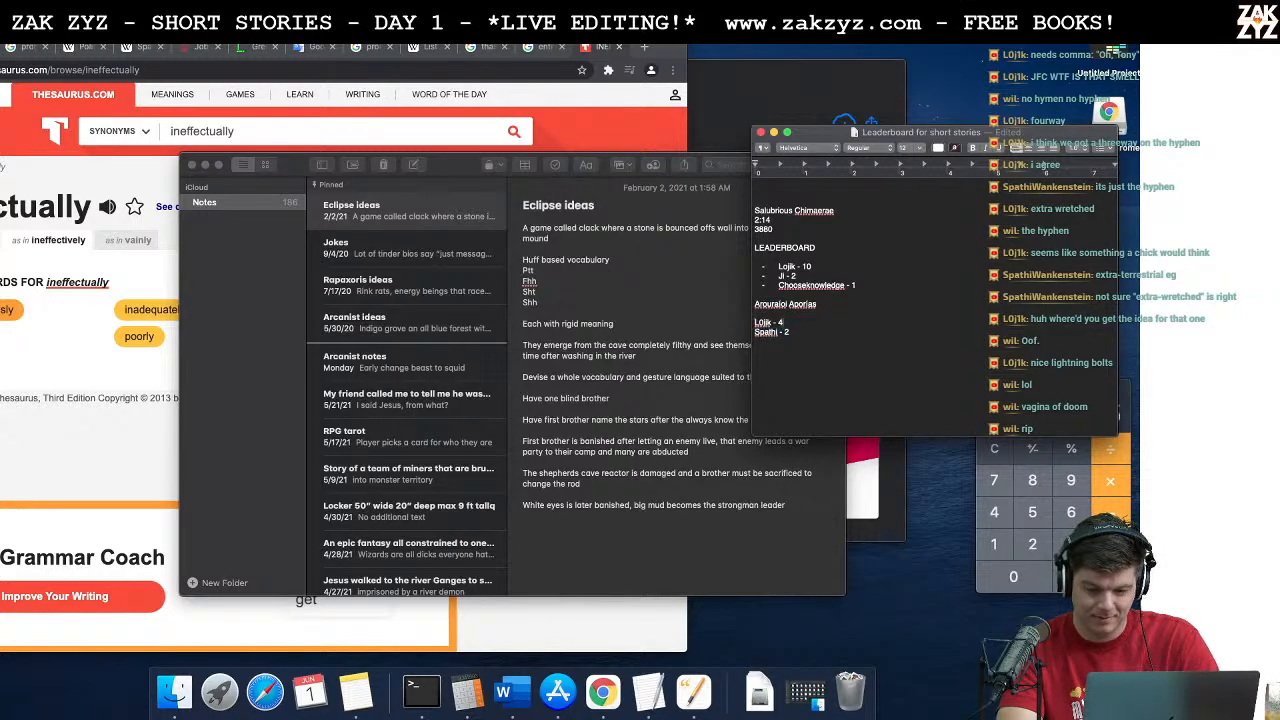
Step: Switch back to the short story document in Pages
key(super+Tab)
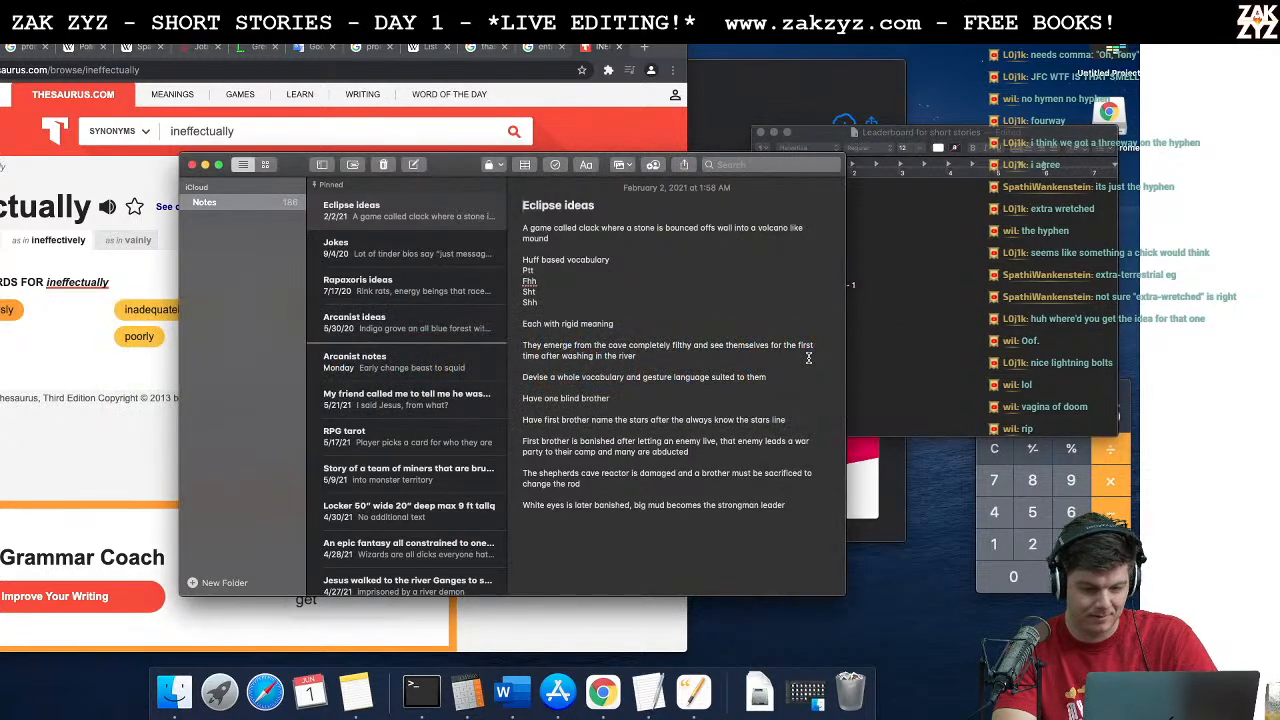
key(super+Tab)
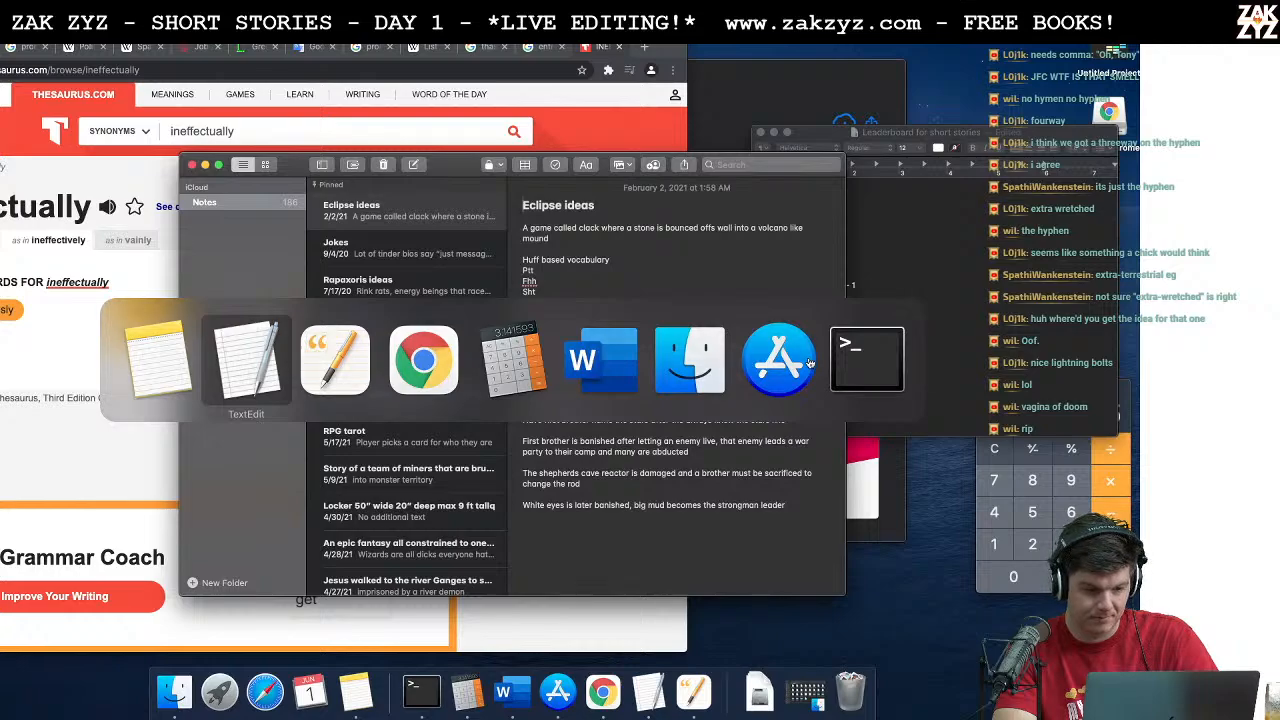
key(super+Tab)
key(Tab)
key(Tab)
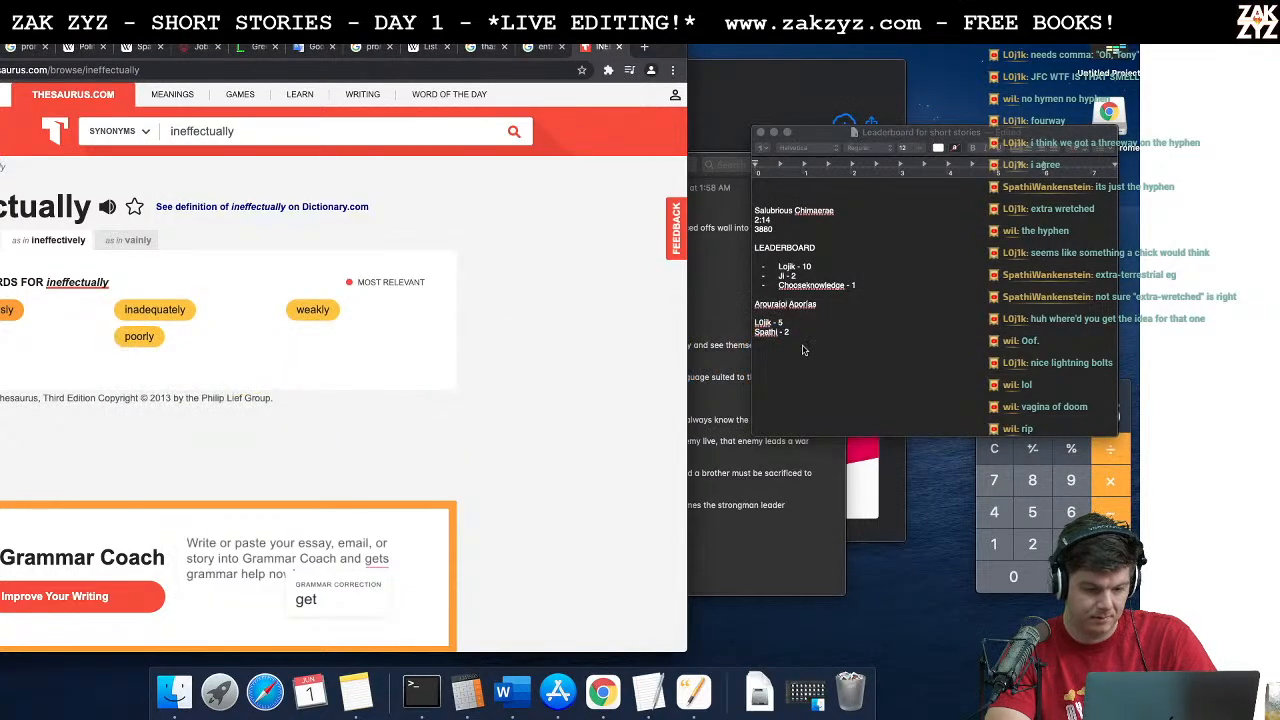
key(super+Tab)
key(super+Tab)
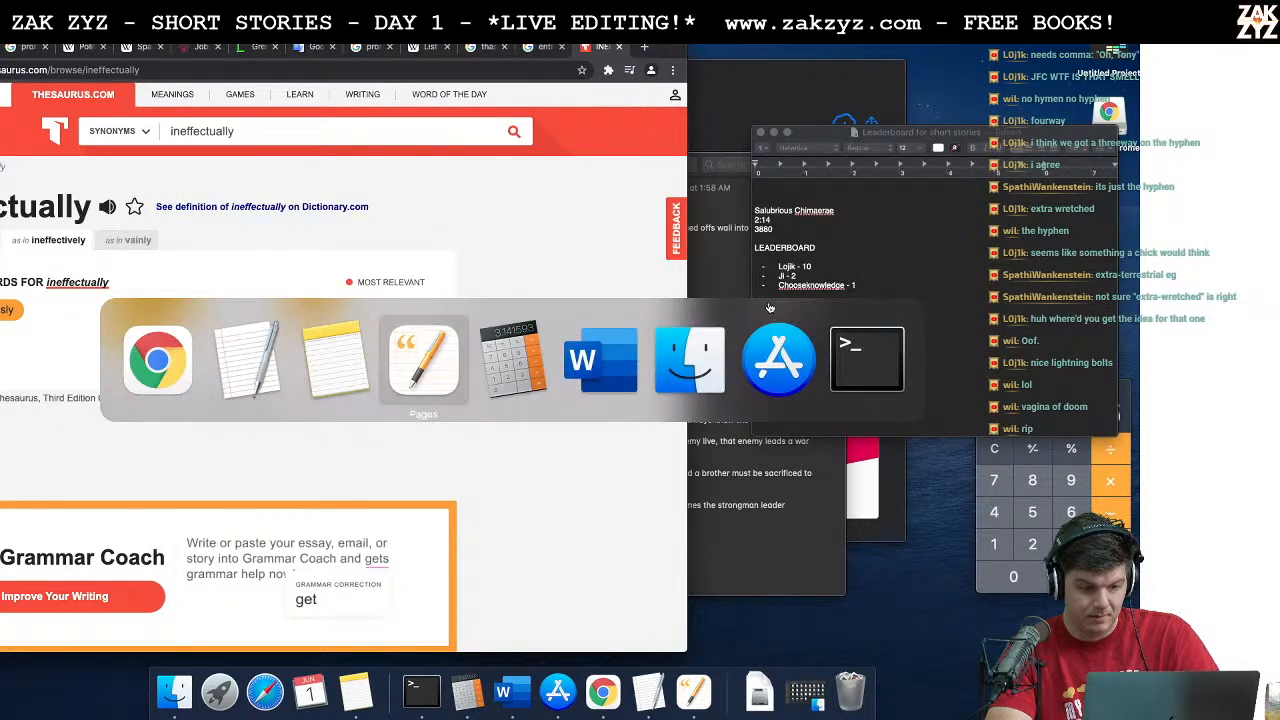
mouse_move(776, 360)
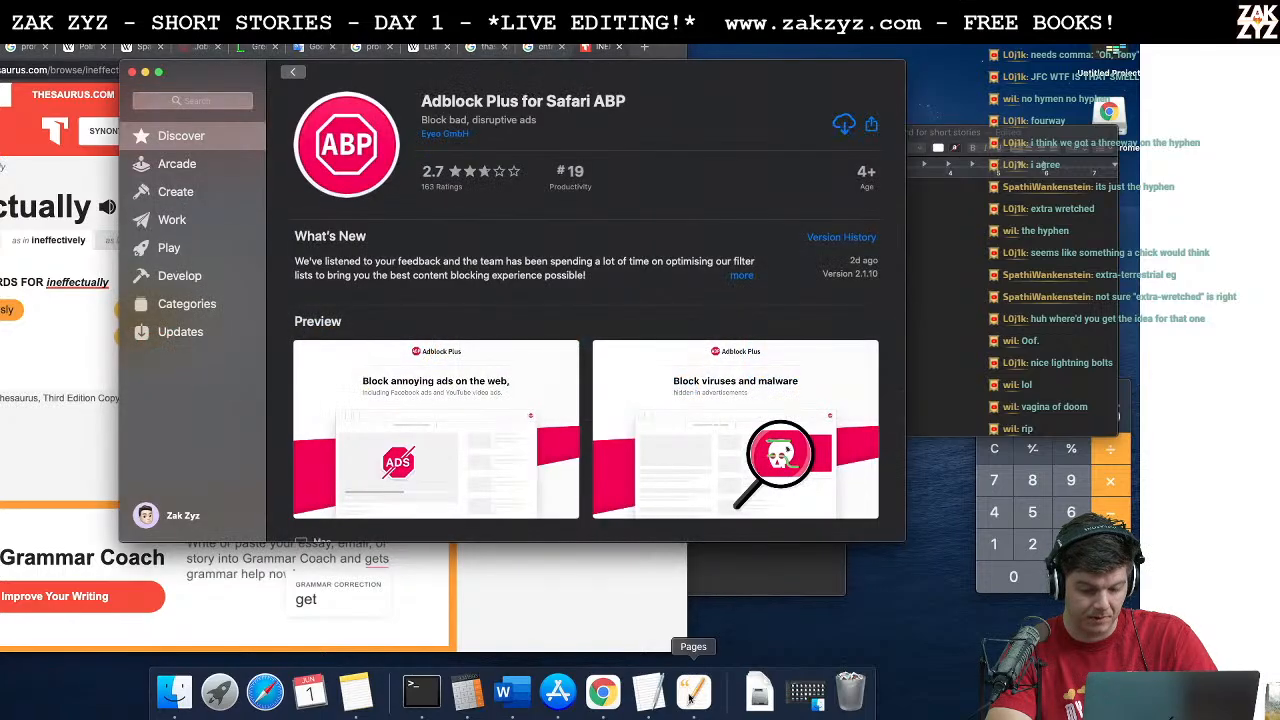
click(690, 698)
Step: Reread the passage from "Oh, Tony!" through the cat's entrance to Cleo stroking his fur
scroll(688, 702, down, 2)
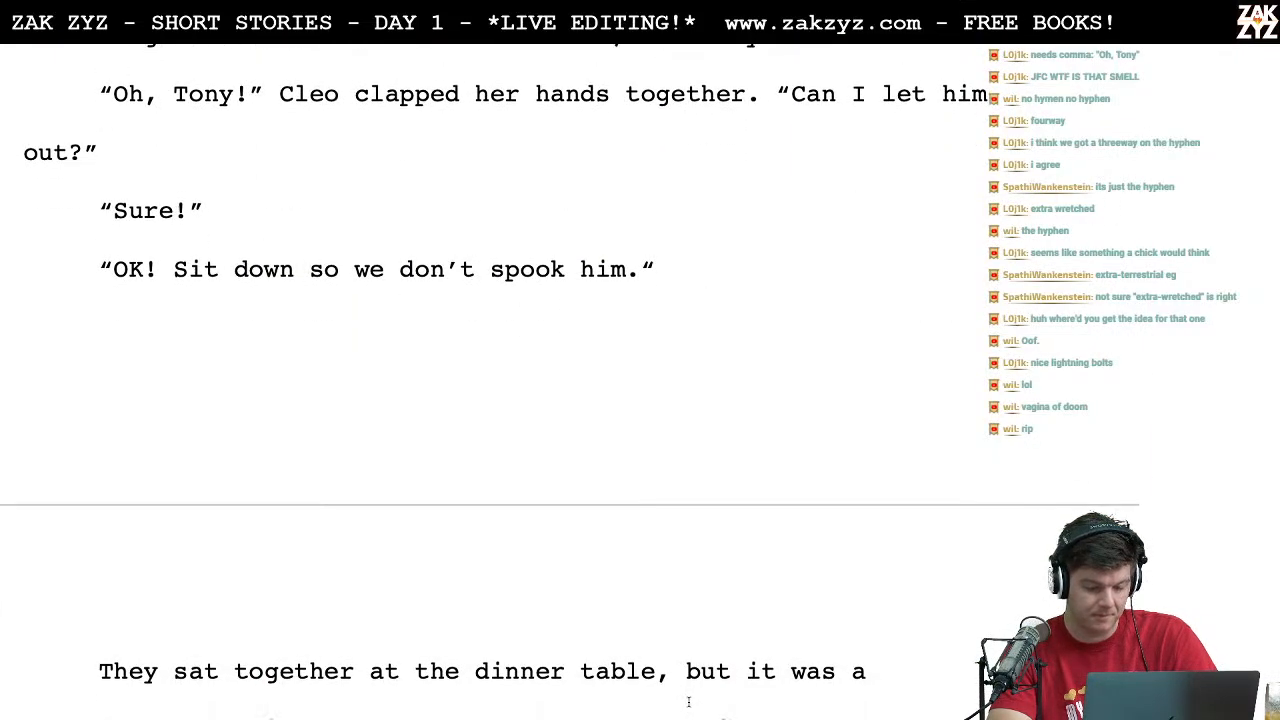
scroll(688, 702, down, 5)
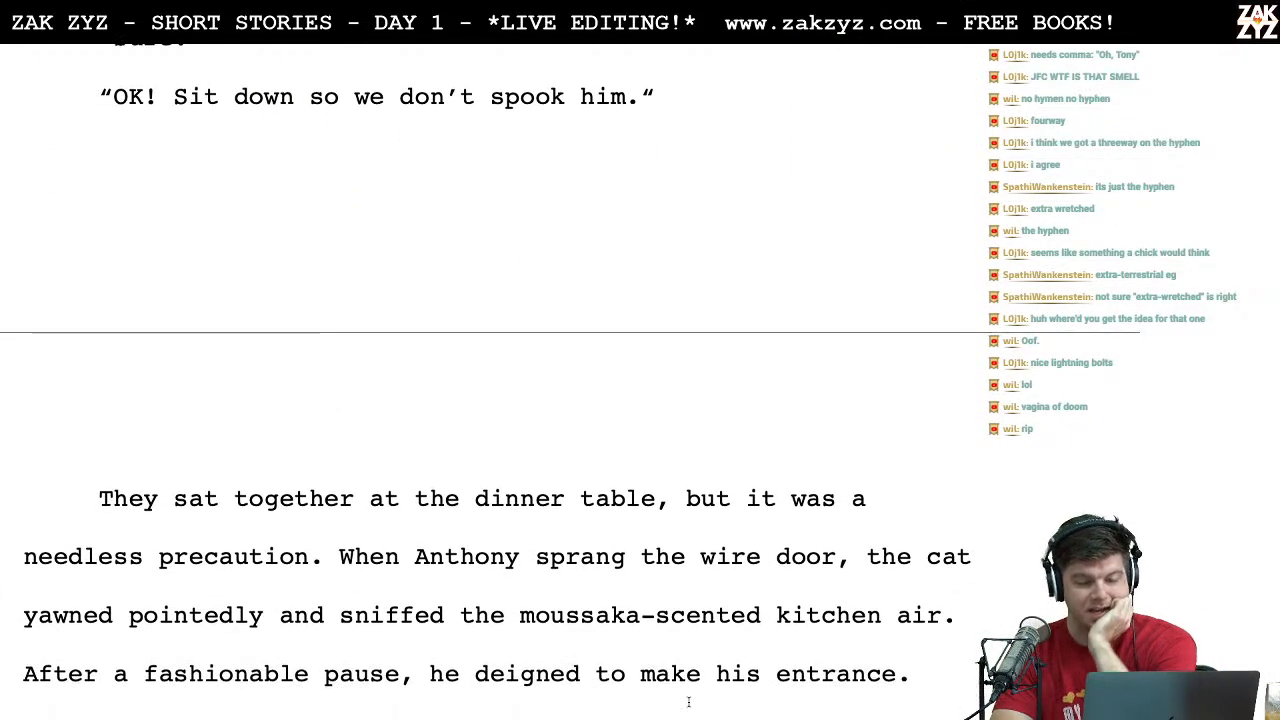
scroll(688, 702, up, 5)
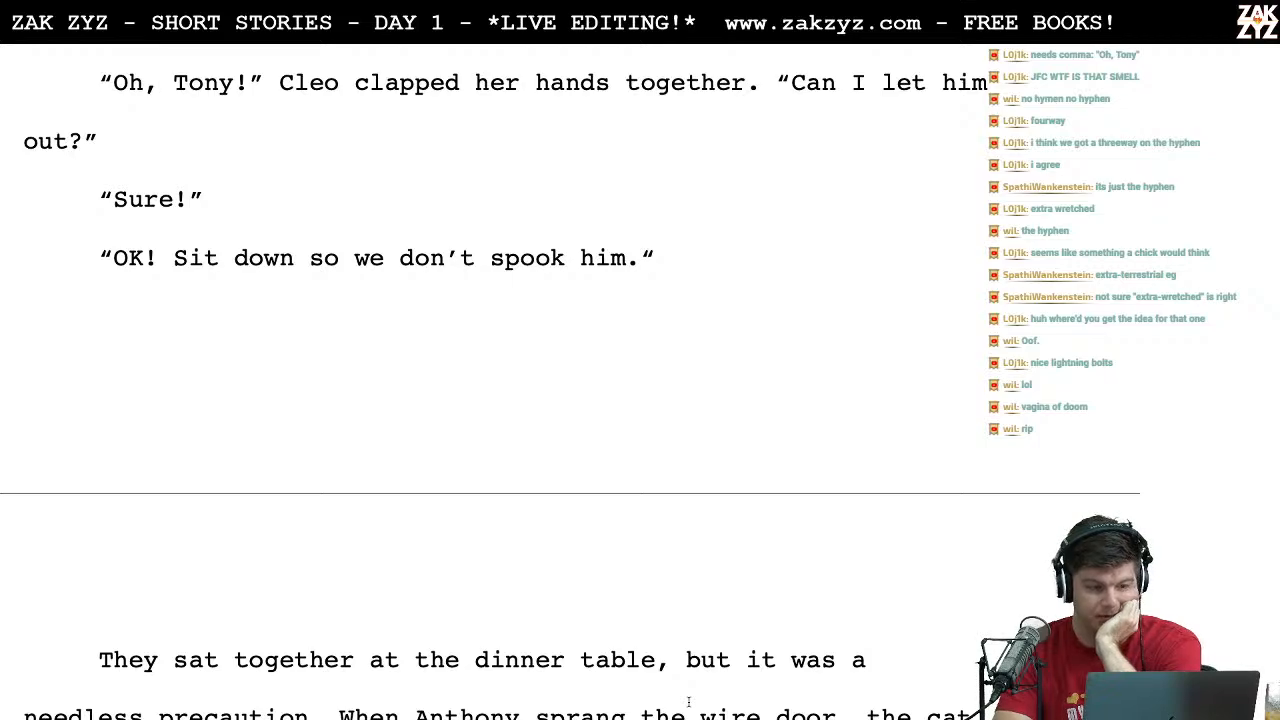
scroll(646, 420, down, 7)
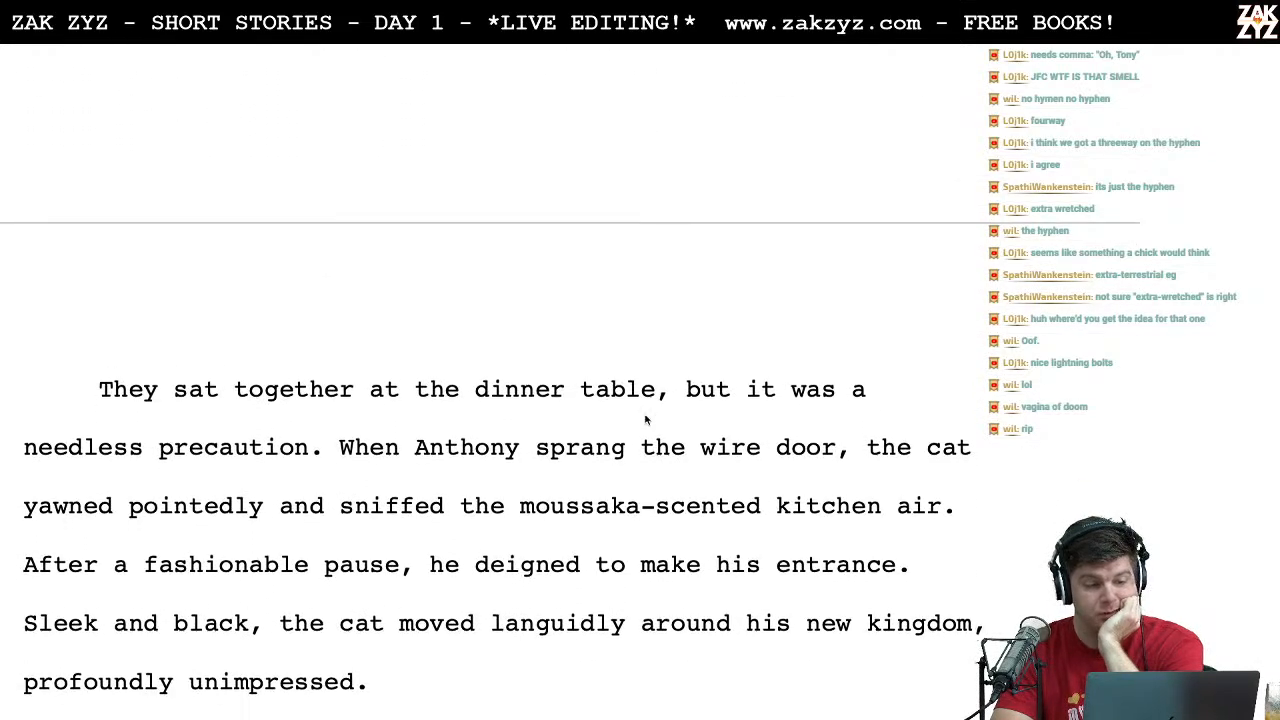
scroll(646, 417, up, 7)
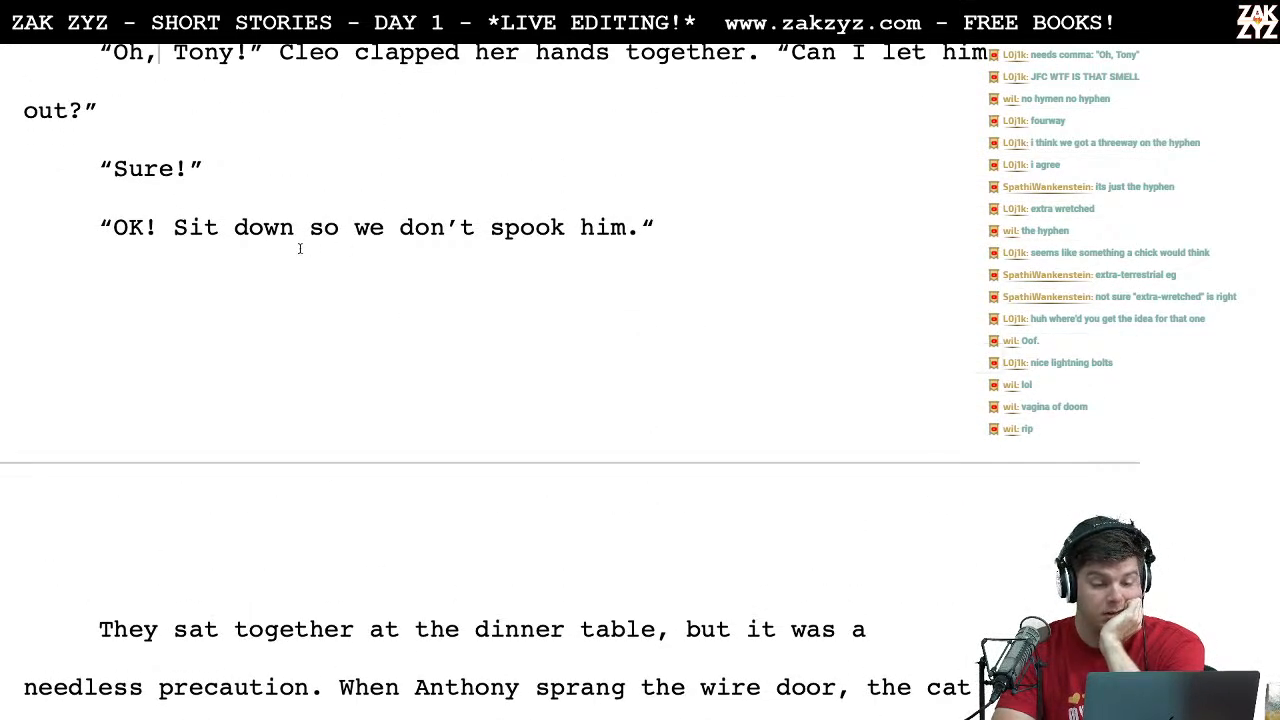
scroll(359, 241, down, 18)
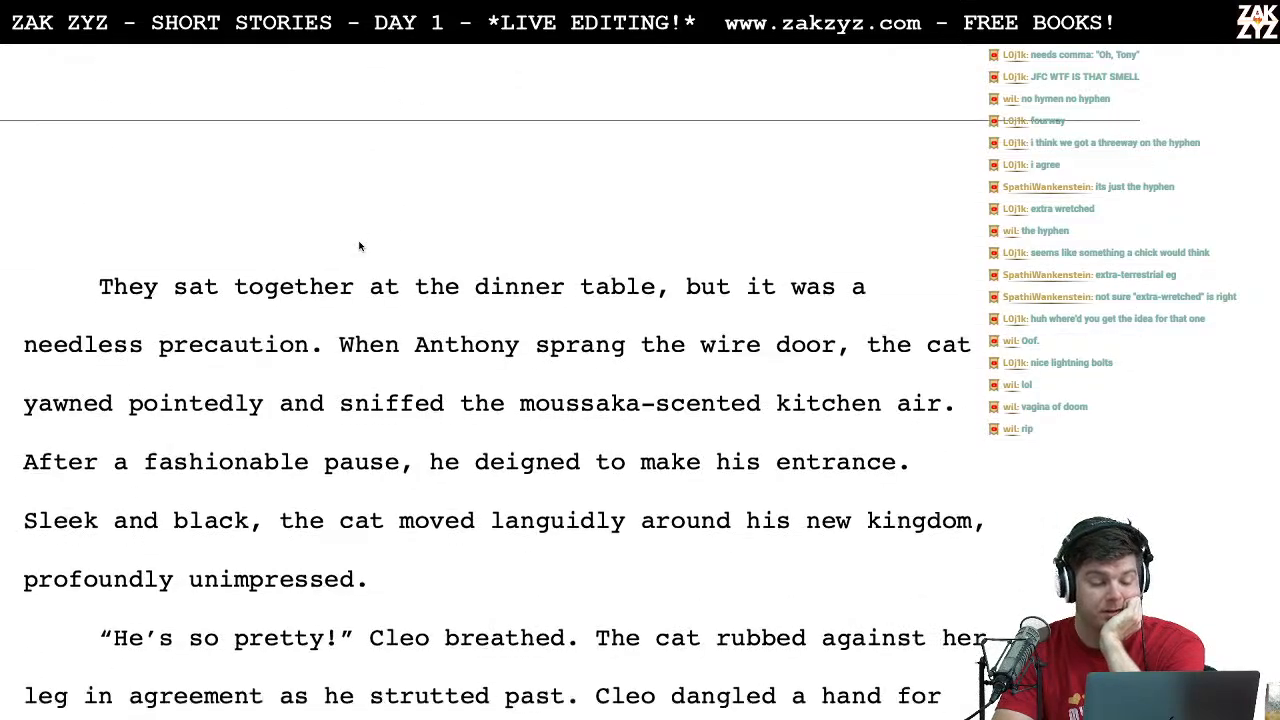
scroll(359, 241, down, 8)
scroll(359, 241, up, 4)
scroll(359, 241, down, 1)
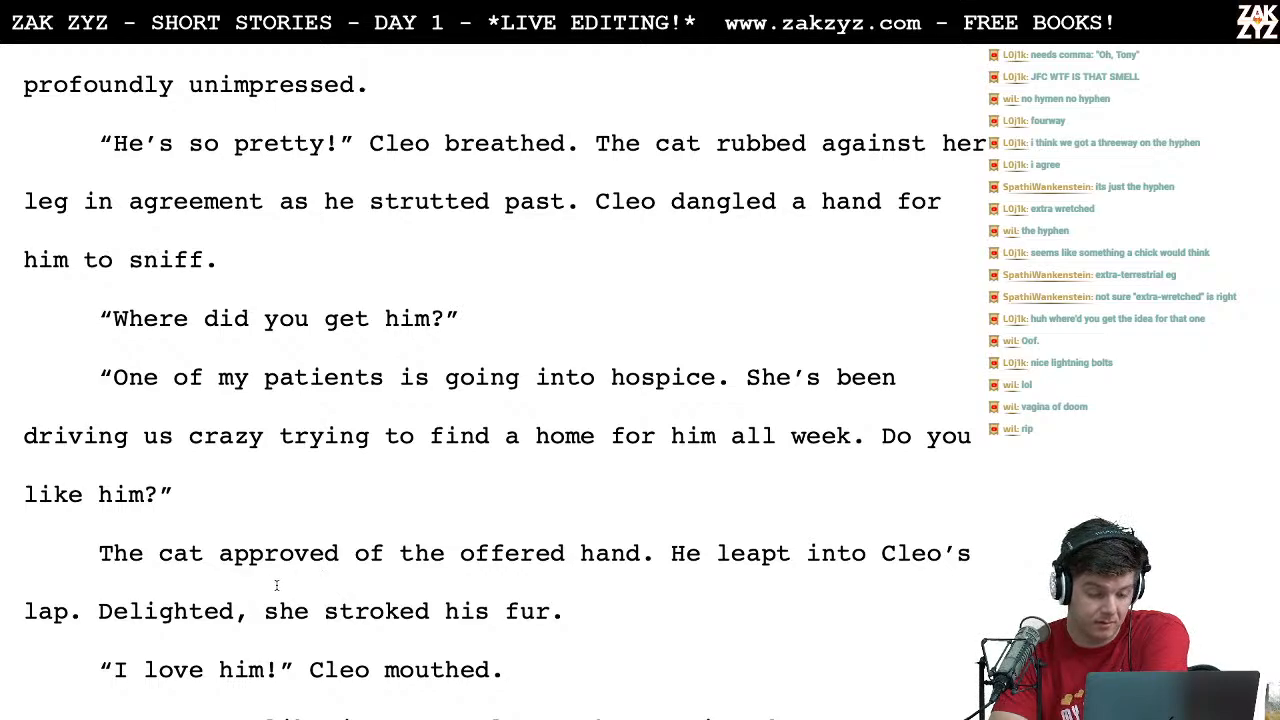
Step: Replace "stroked his fur" after "Delighted, she" with "began to stroke his lustrous black fur"
key(Right)
text(began to stroke his lux)
key(BackSpace)
text(strous black fur)
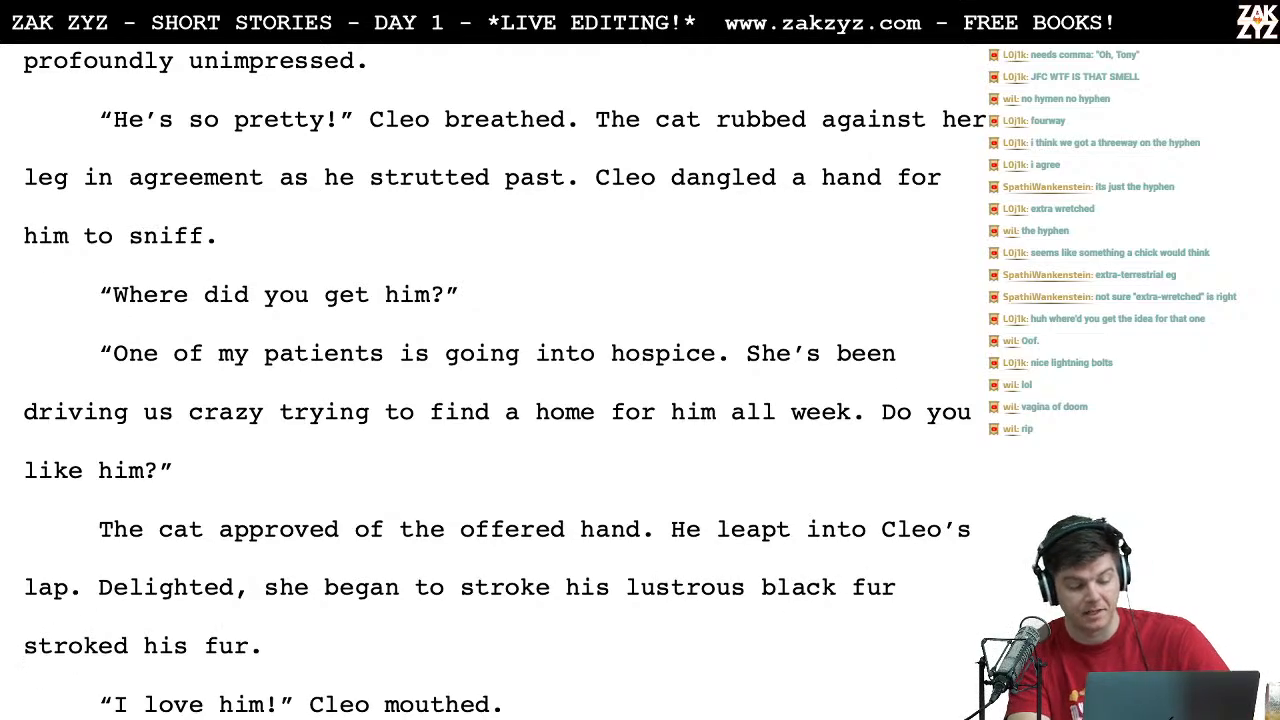
key(shift+Down)
key(BackSpace)
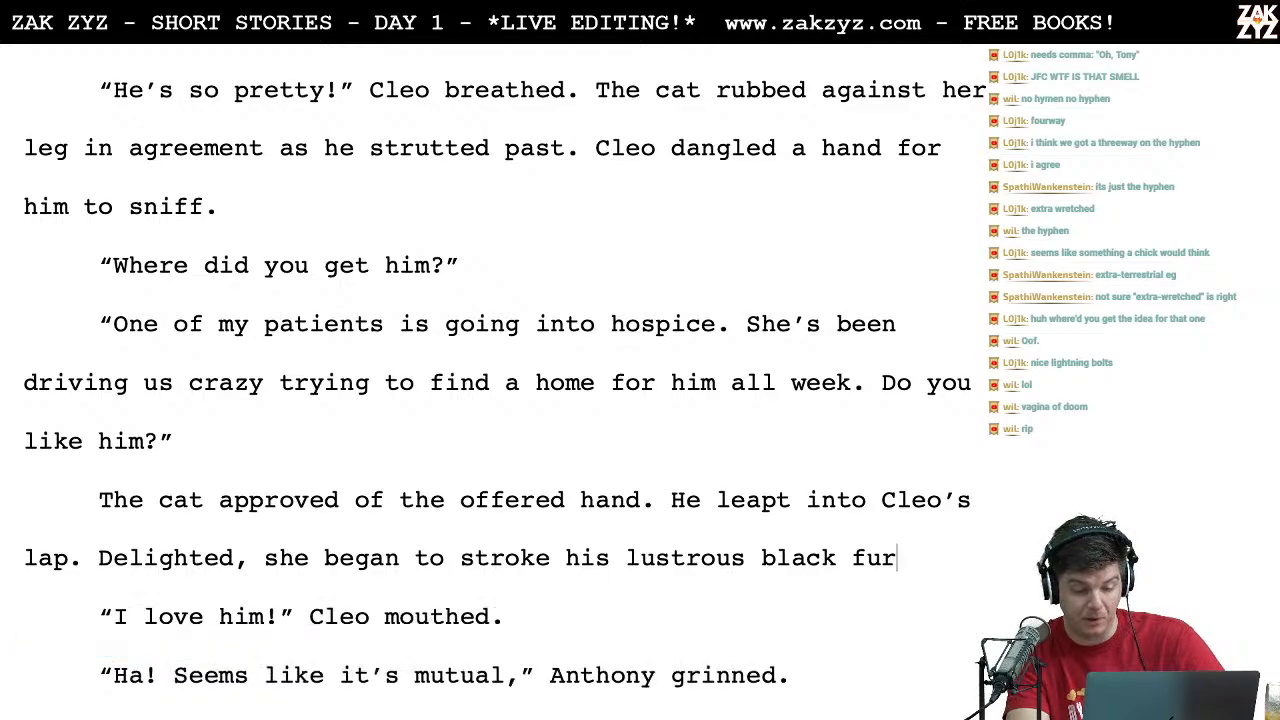
Step: Tighten "began to stroke" so that the sentence reads "Delighted, she stroked his lustrous black fur."
key(Right)
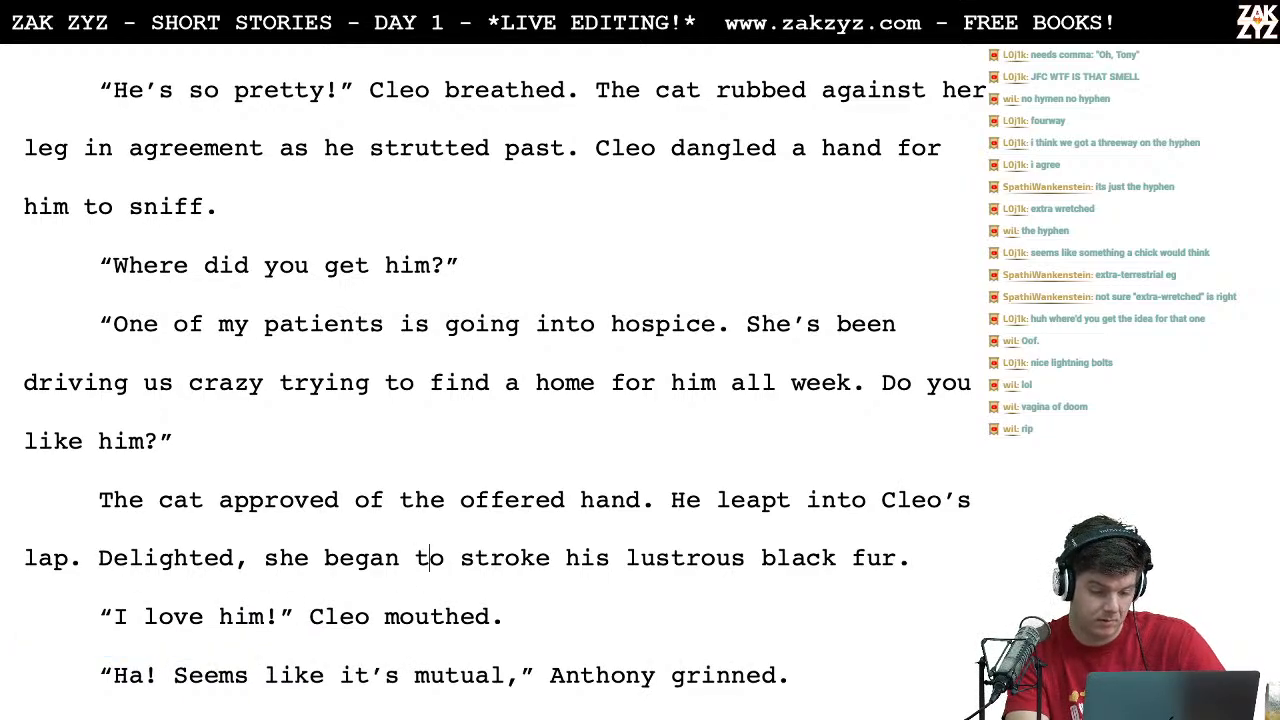
key(BackSpace)
key(BackSpace)
key(BackSpace)
key(BackSpace)
key(BackSpace)
key(BackSpace)
key(BackSpace)
key(BackSpace)
key(BackSpace)
key(Right)
key(Right)
key(Right)
key(Right)
key(Right)
key(Right)
text(d)
key(Down)
key(Down)
key(Left)
key(Left)
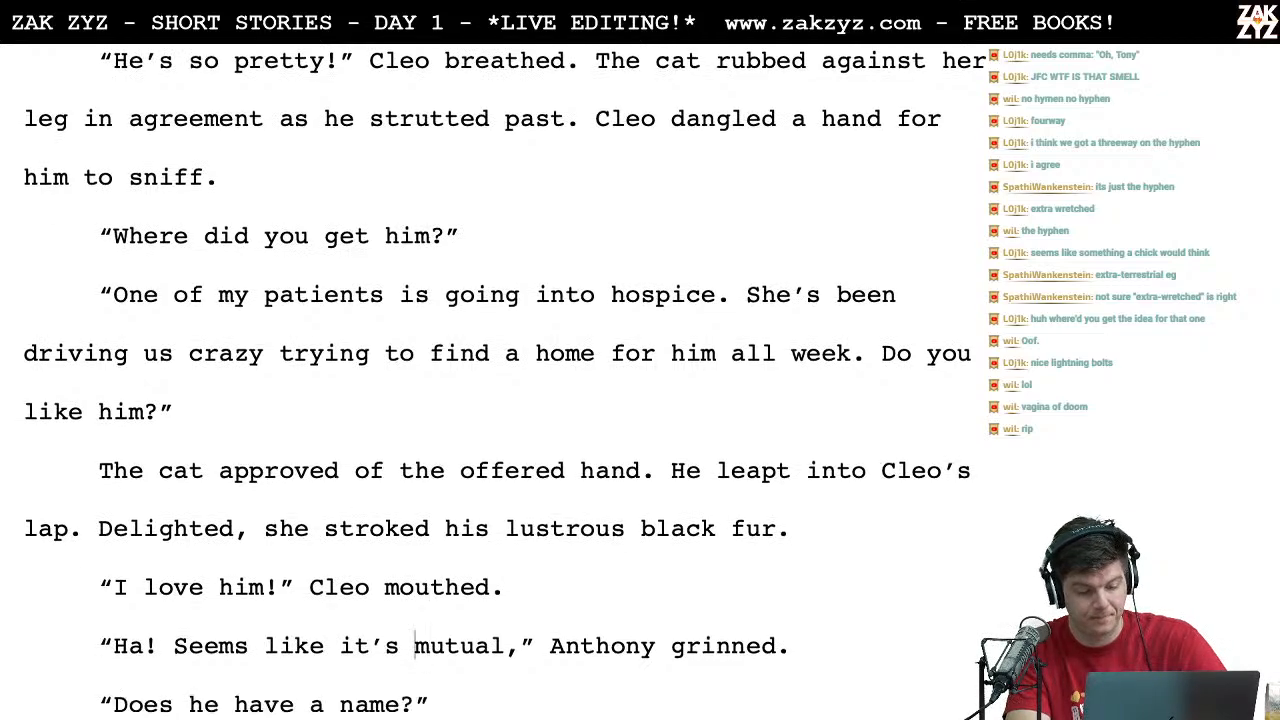
Step: Read the passage from "I love him!" through the name dialogue to the description of the silver disc on the collar
scroll(285, 478, down, 3)
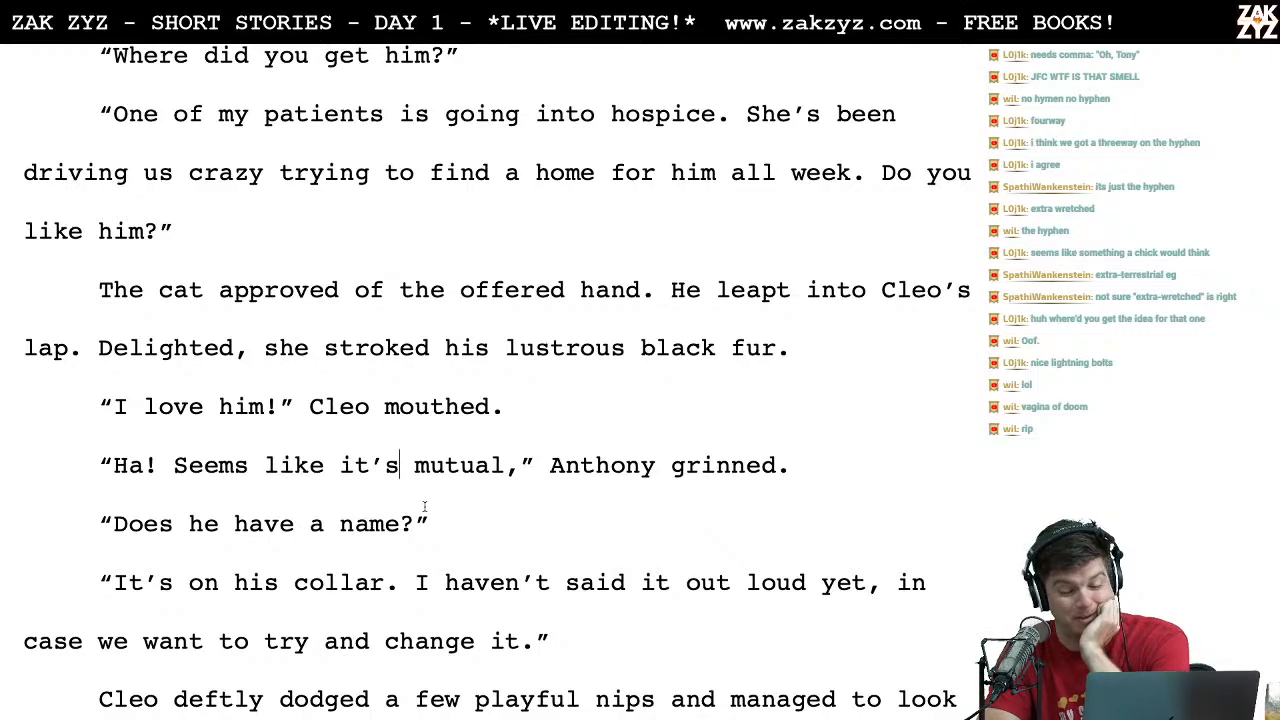
scroll(500, 488, down, 2)
click(399, 392)
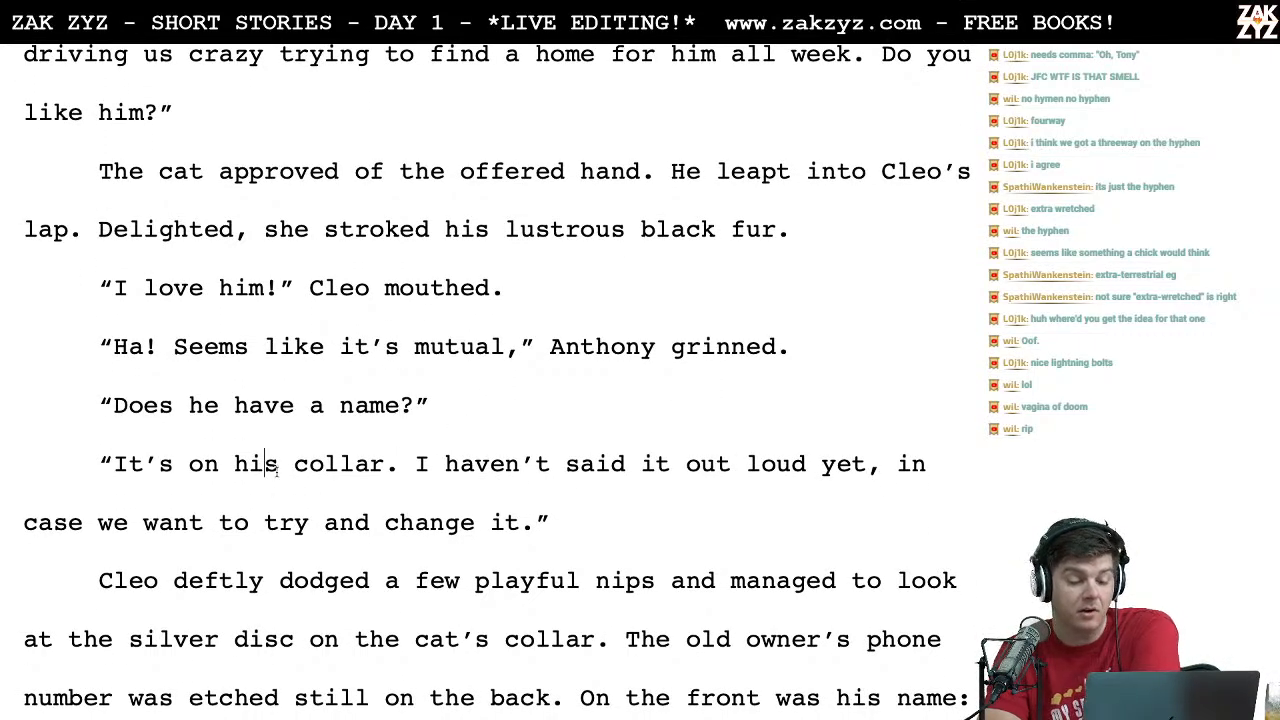
scroll(265, 462, down, 1)
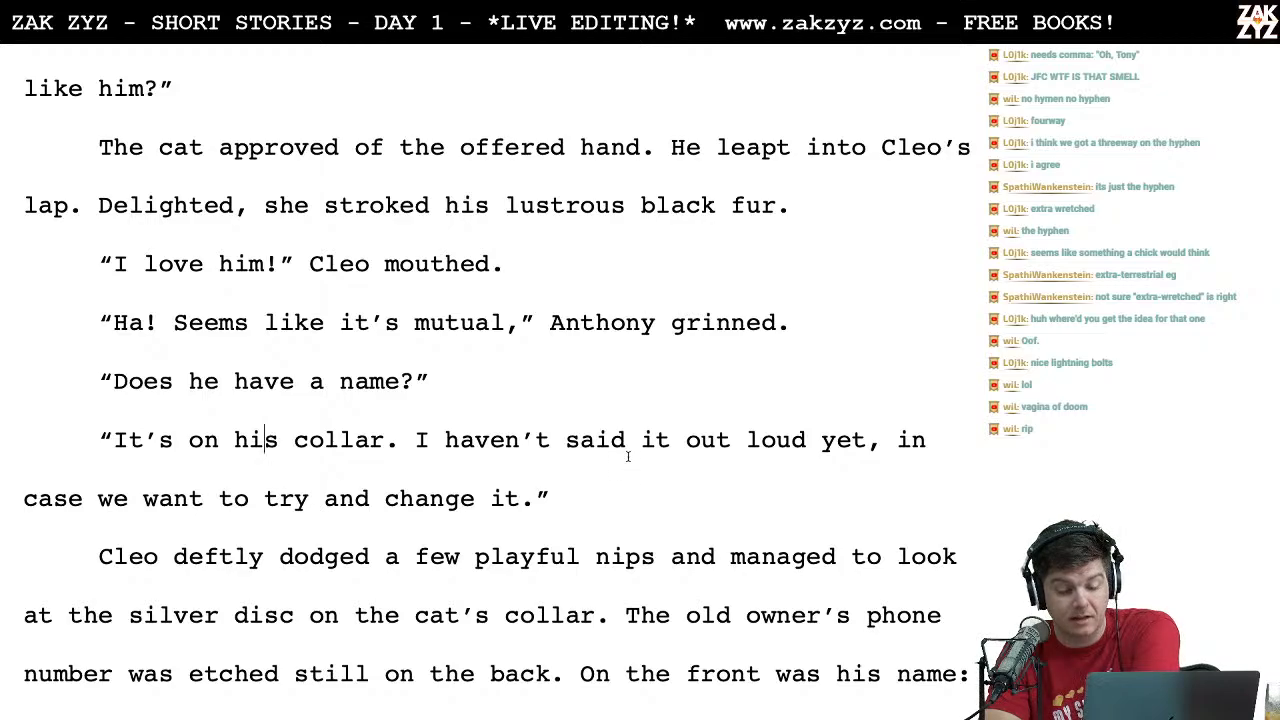
scroll(629, 457, down, 1)
click(552, 492)
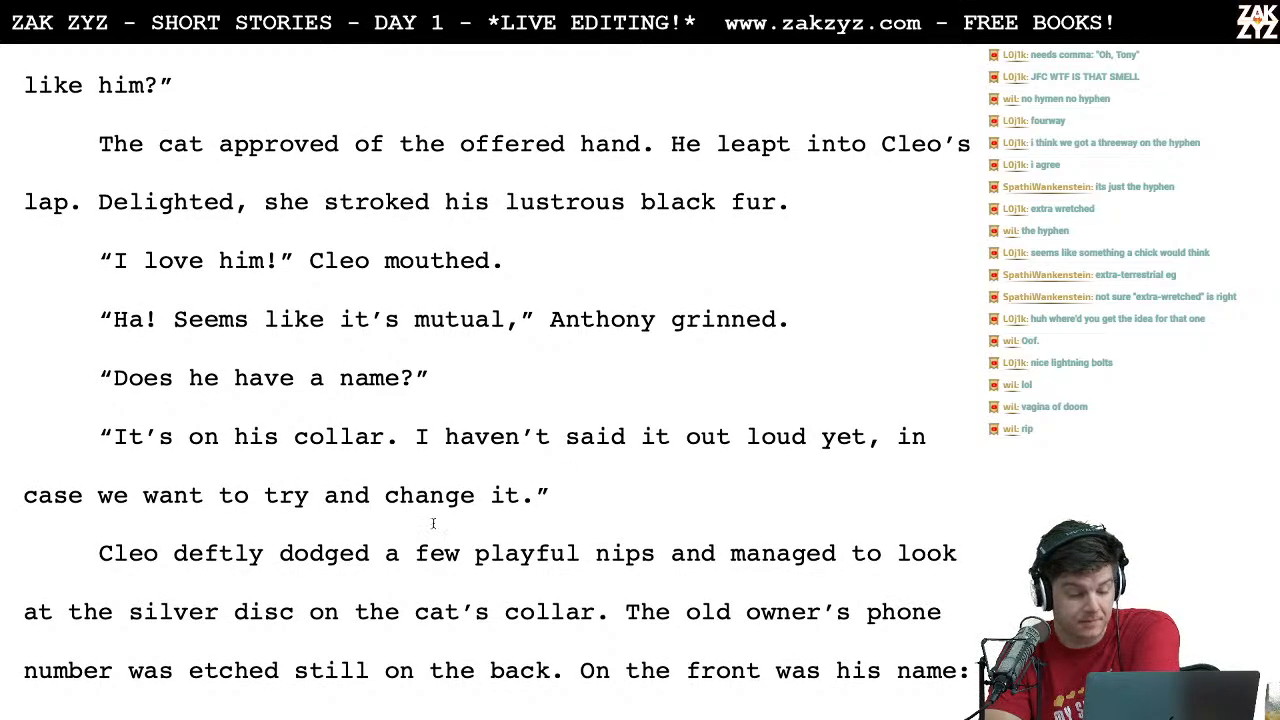
scroll(208, 570, down, 1)
click(203, 525)
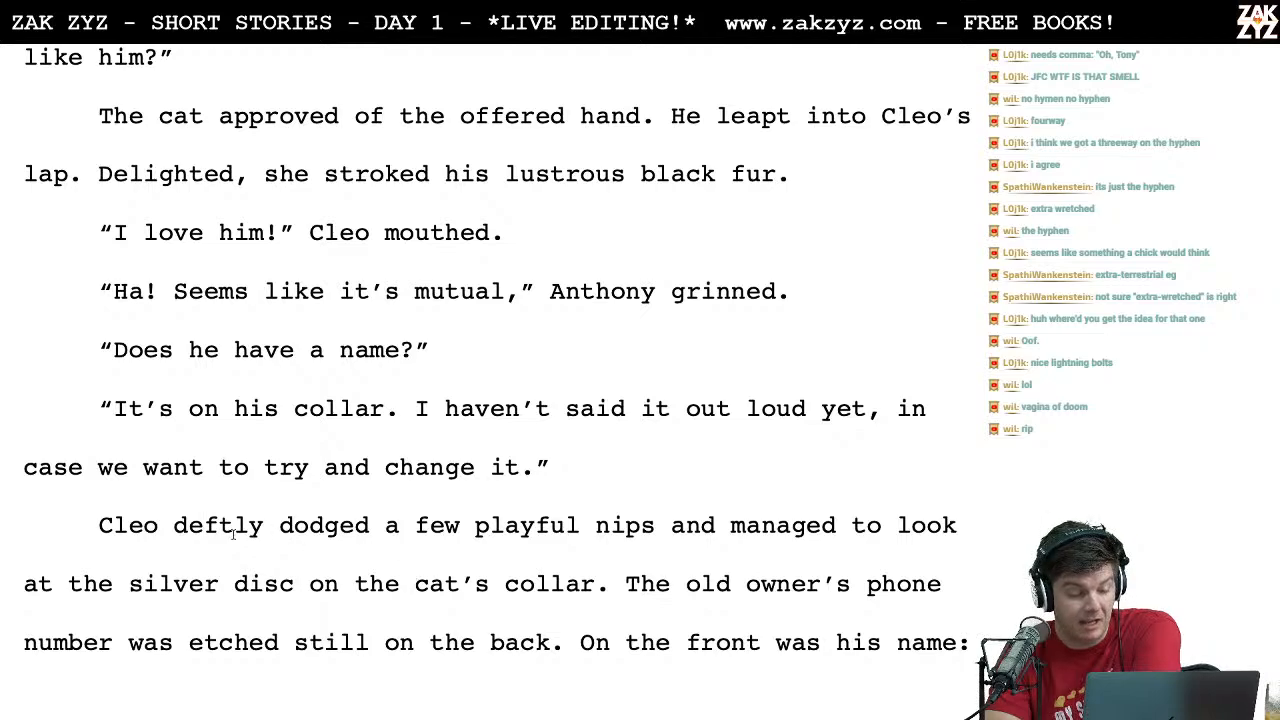
scroll(349, 610, down, 1)
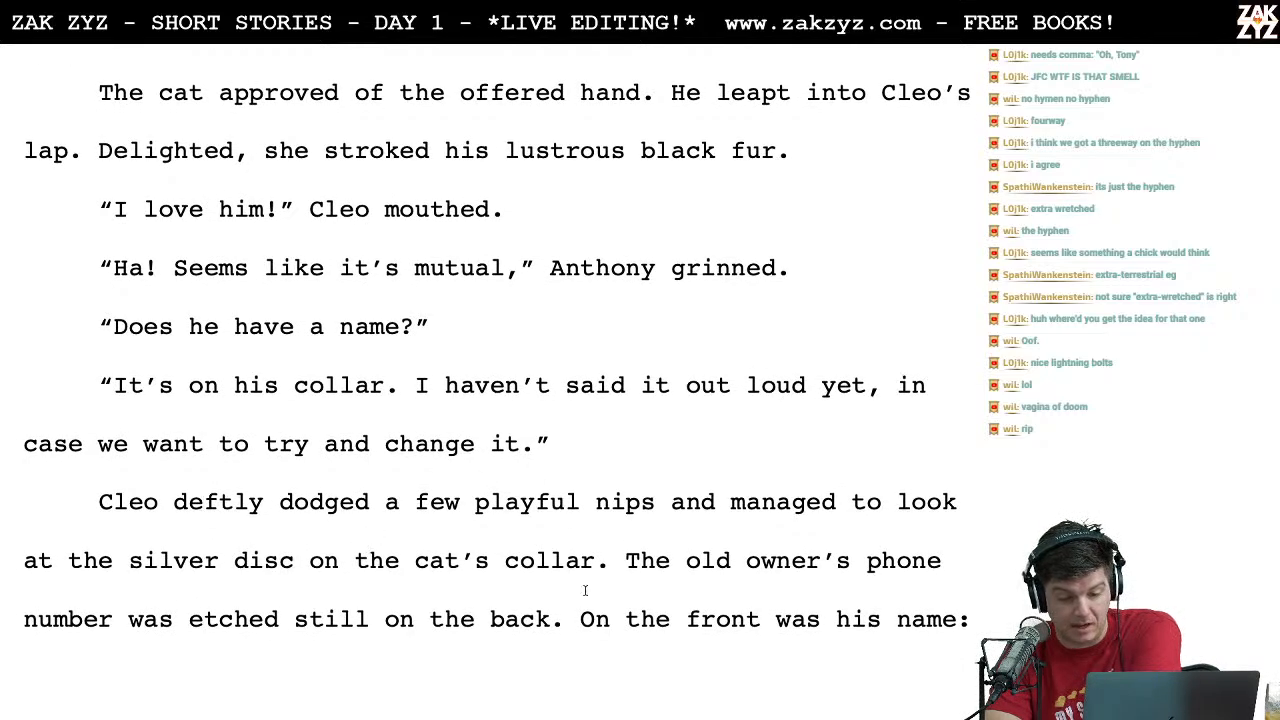
scroll(600, 548, down, 3)
scroll(593, 555, up, 3)
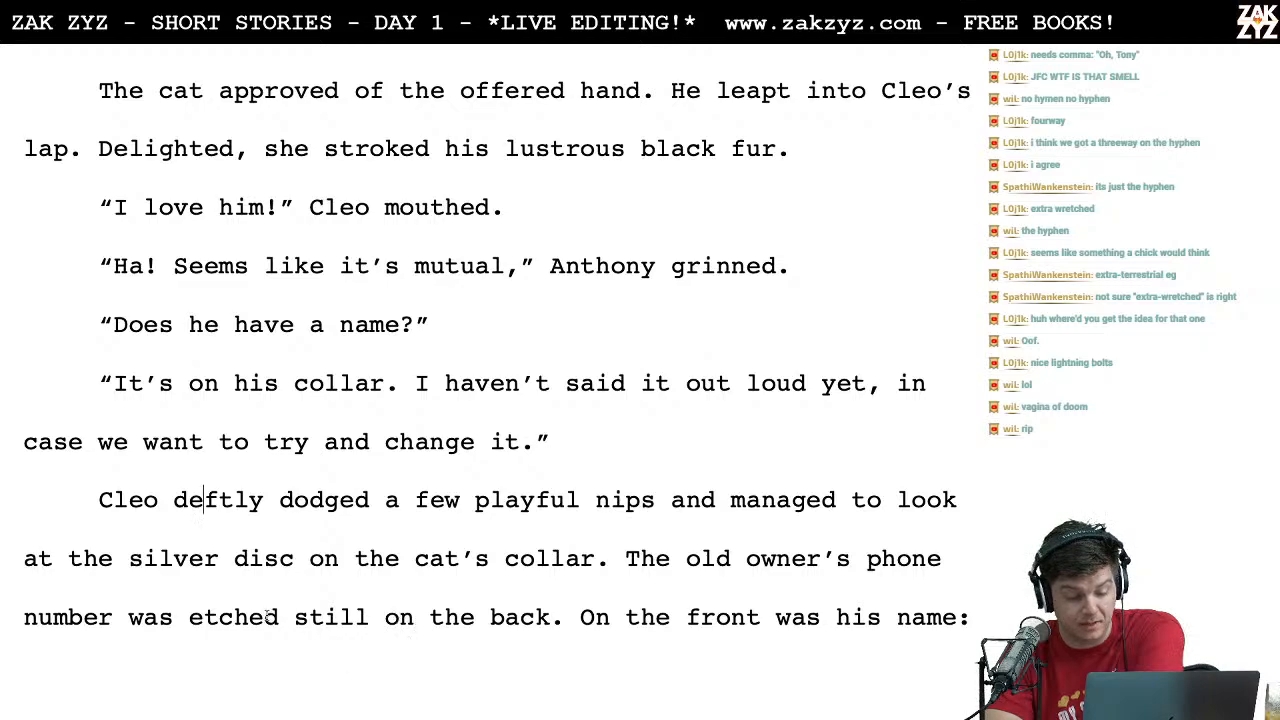
Step: Delete "still" from the collar sentence so that it reads "number was etched on the back."
click(367, 620)
key(BackSpace)
key(BackSpace)
key(BackSpace)
key(BackSpace)
key(BackSpace)
key(BackSpace)
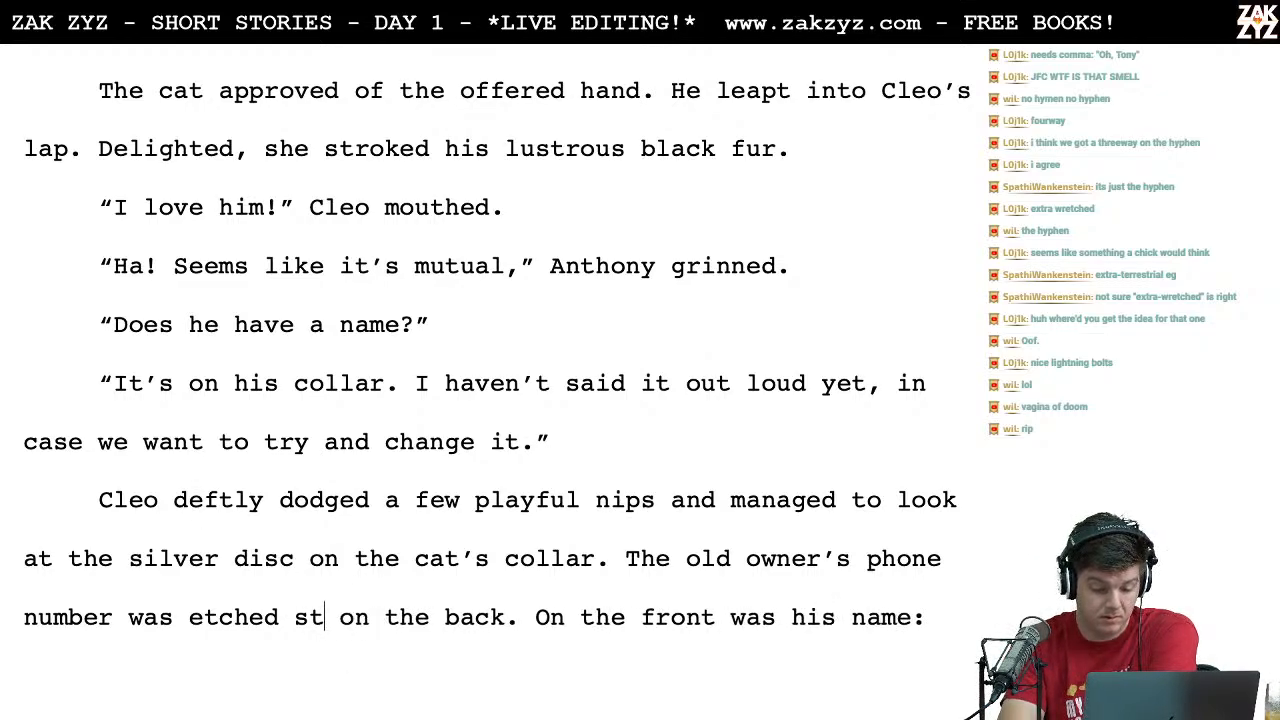
Step: Read the ending from the collar's engraving and the name TYPHON through to the last line, "with dread."
scroll(367, 628, down, 3)
scroll(497, 340, down, 3)
scroll(497, 340, up, 5)
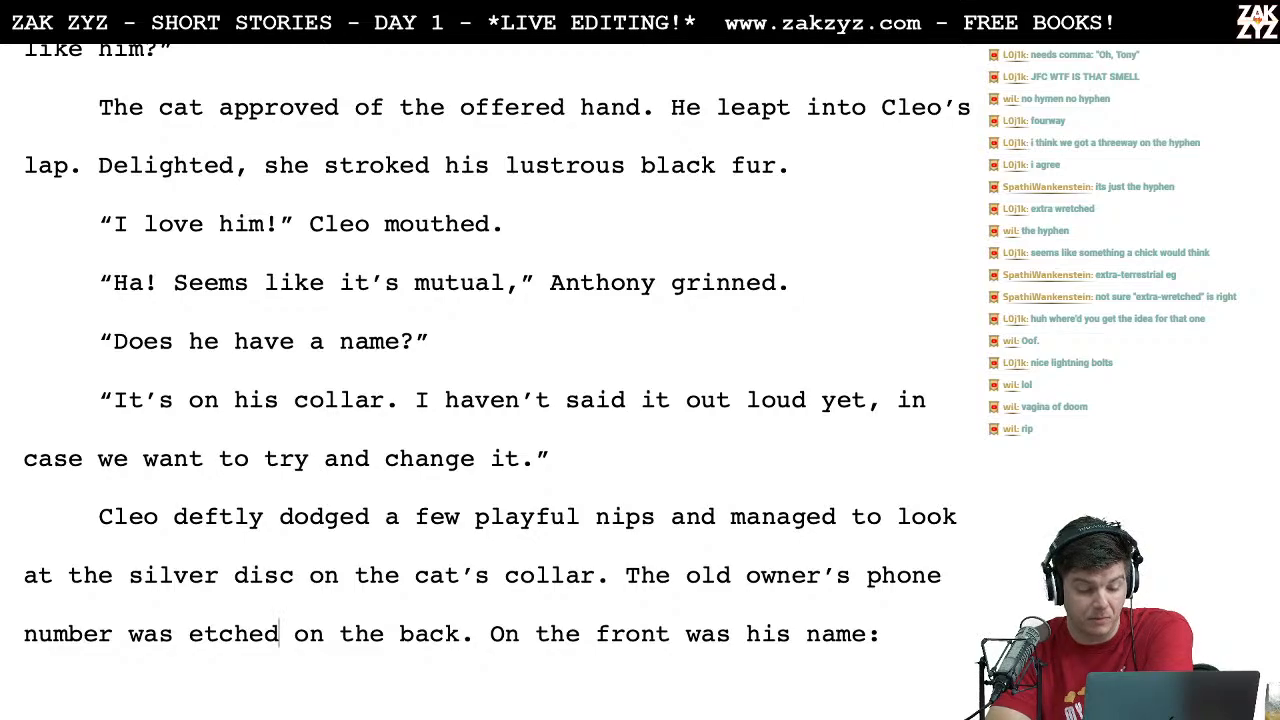
scroll(497, 343, down, 1)
scroll(497, 340, down, 1)
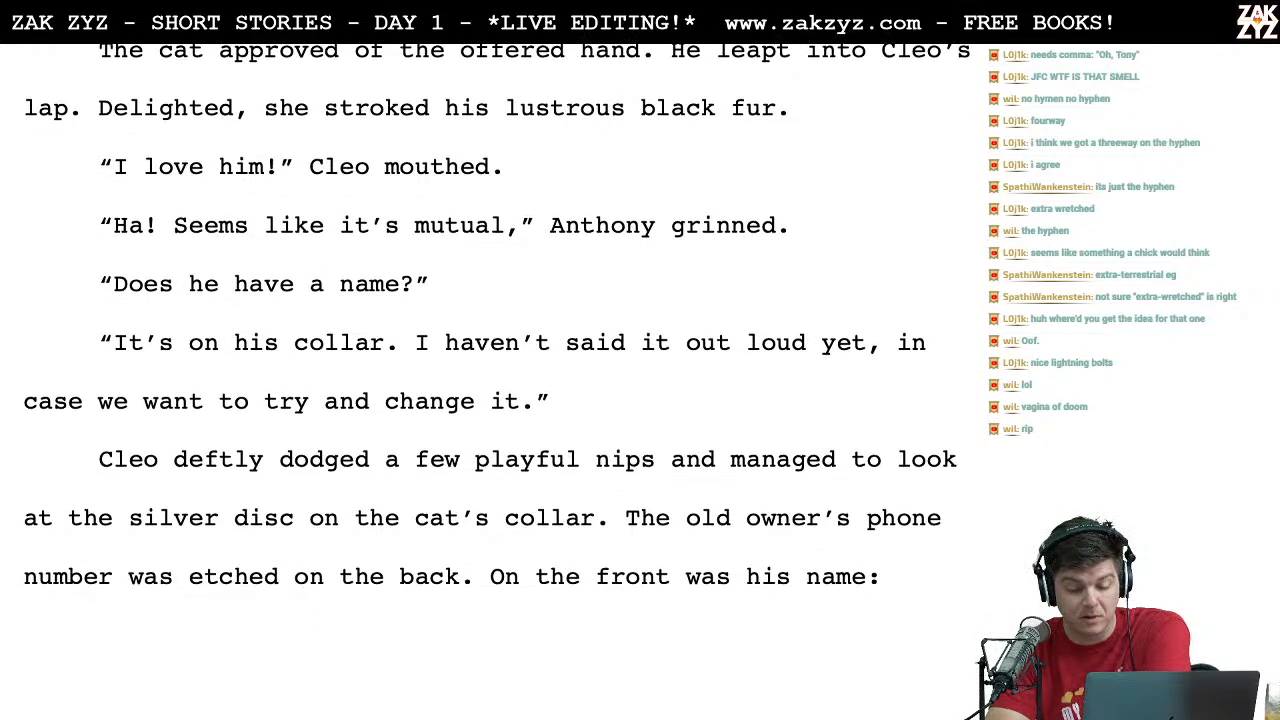
scroll(497, 340, down, 10)
scroll(497, 340, down, 2)
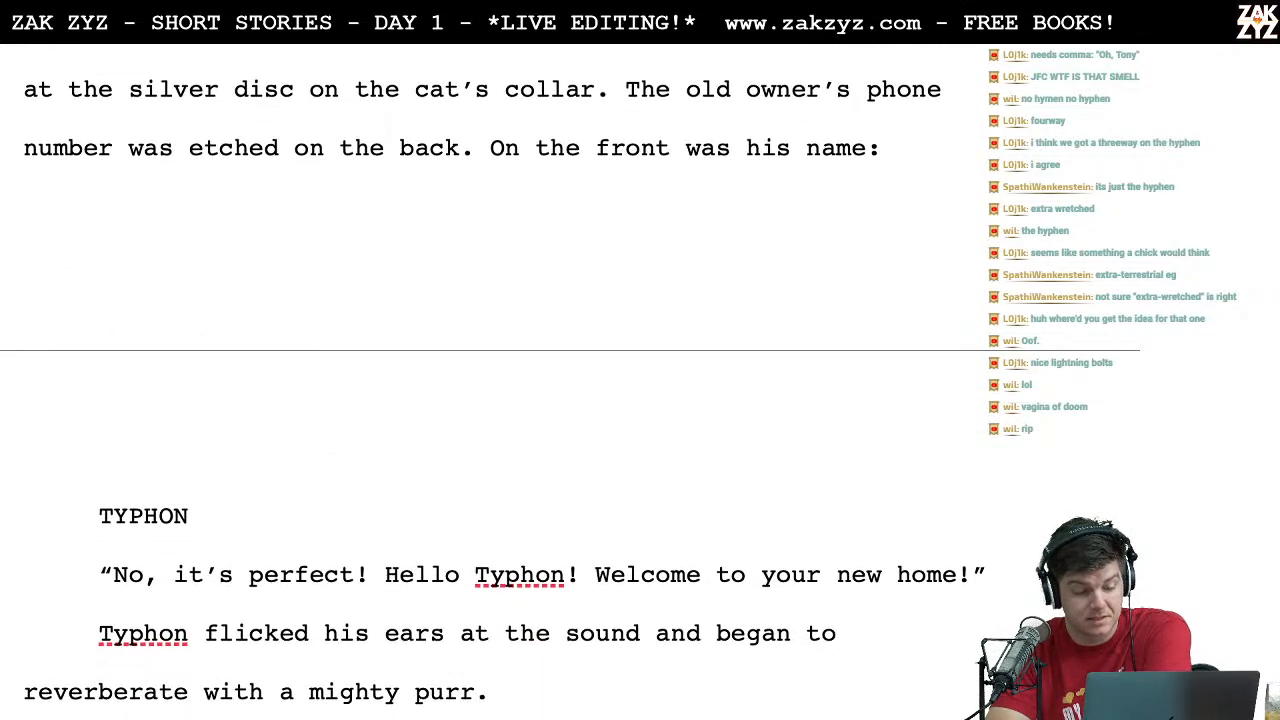
scroll(497, 340, down, 1)
scroll(497, 340, down, 2)
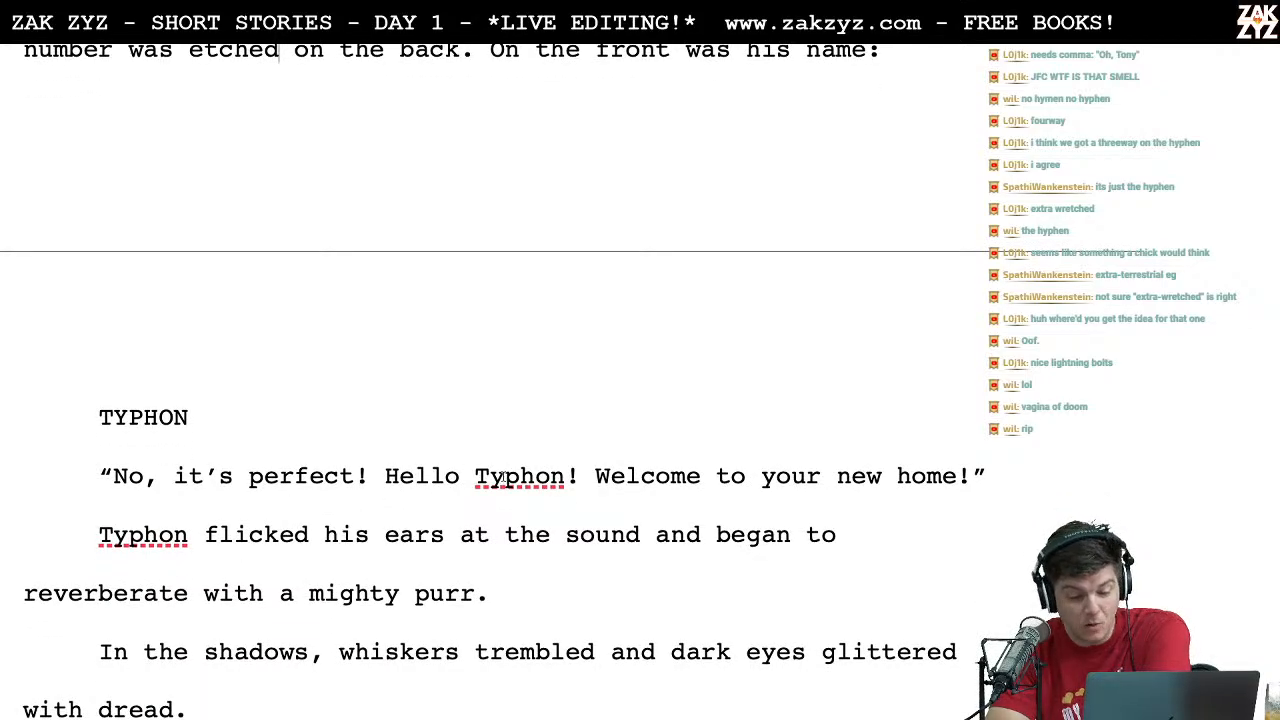
scroll(532, 478, down, 1)
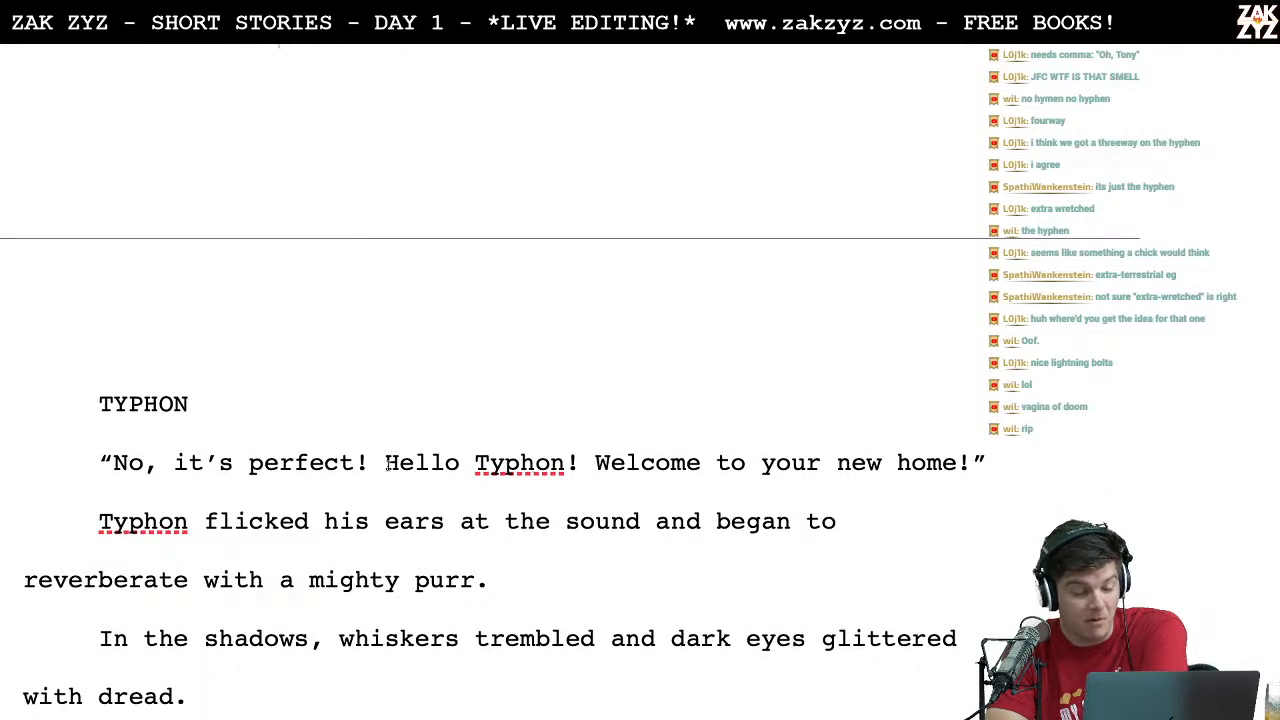
key(Right)
key(Right)
key(Right)
key(Right)
key(Right)
key(Right)
key(Right)
key(Right)
key(Right)
key(Right)
key(Right)
key(Right)
key(Right)
key(Right)
key(Right)
key(Right)
key(Right)
key(Right)
key(Right)
key(Right)
key(Right)
scroll(570, 458, down, 3)
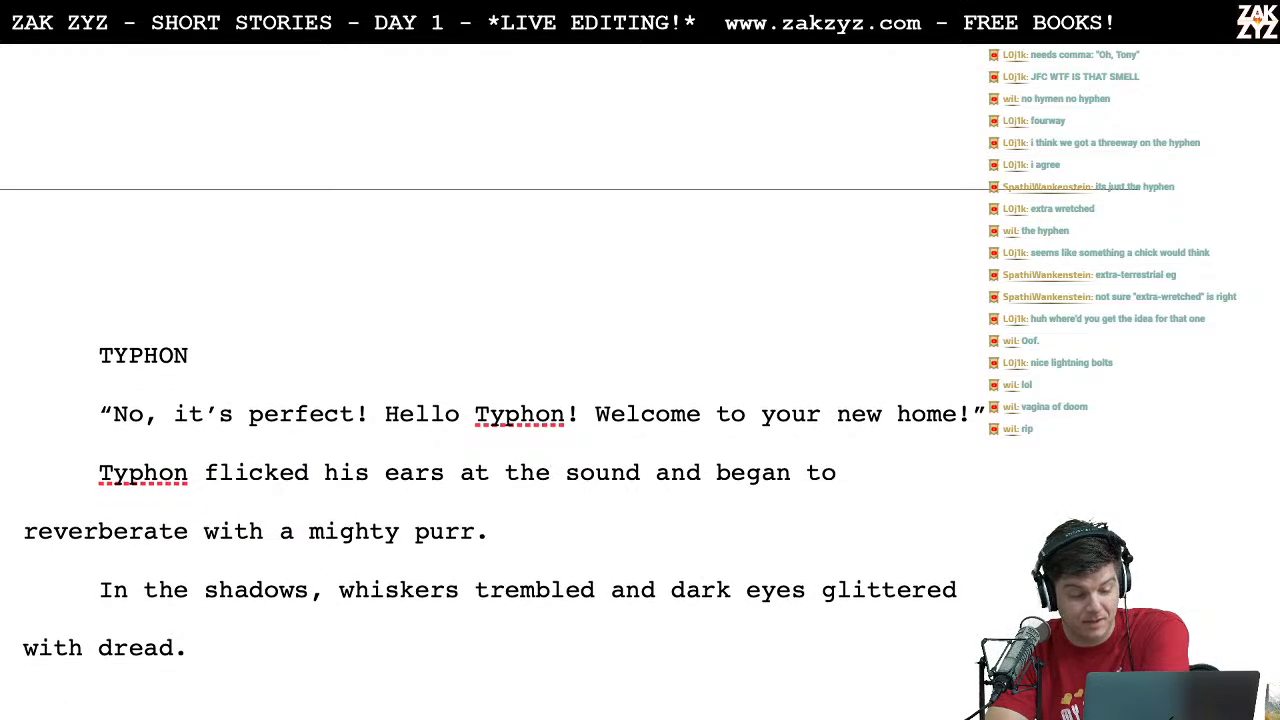
click(404, 623)
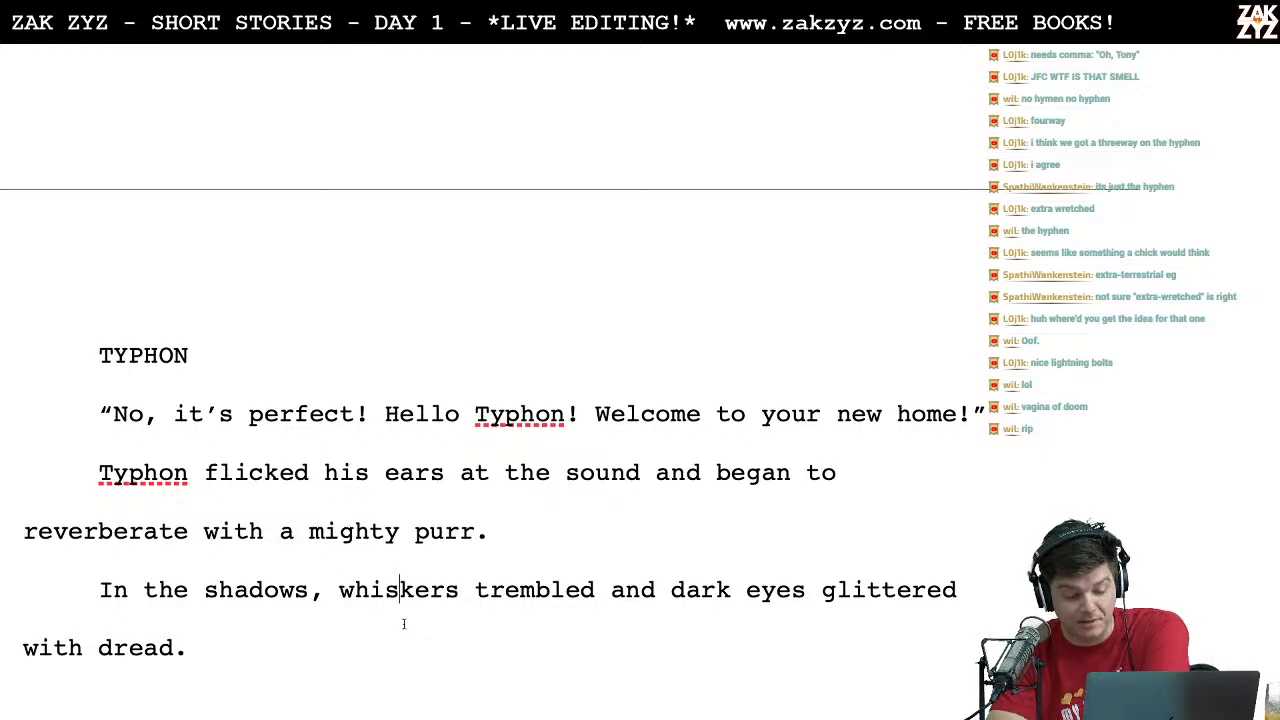
key(ctrl+End)
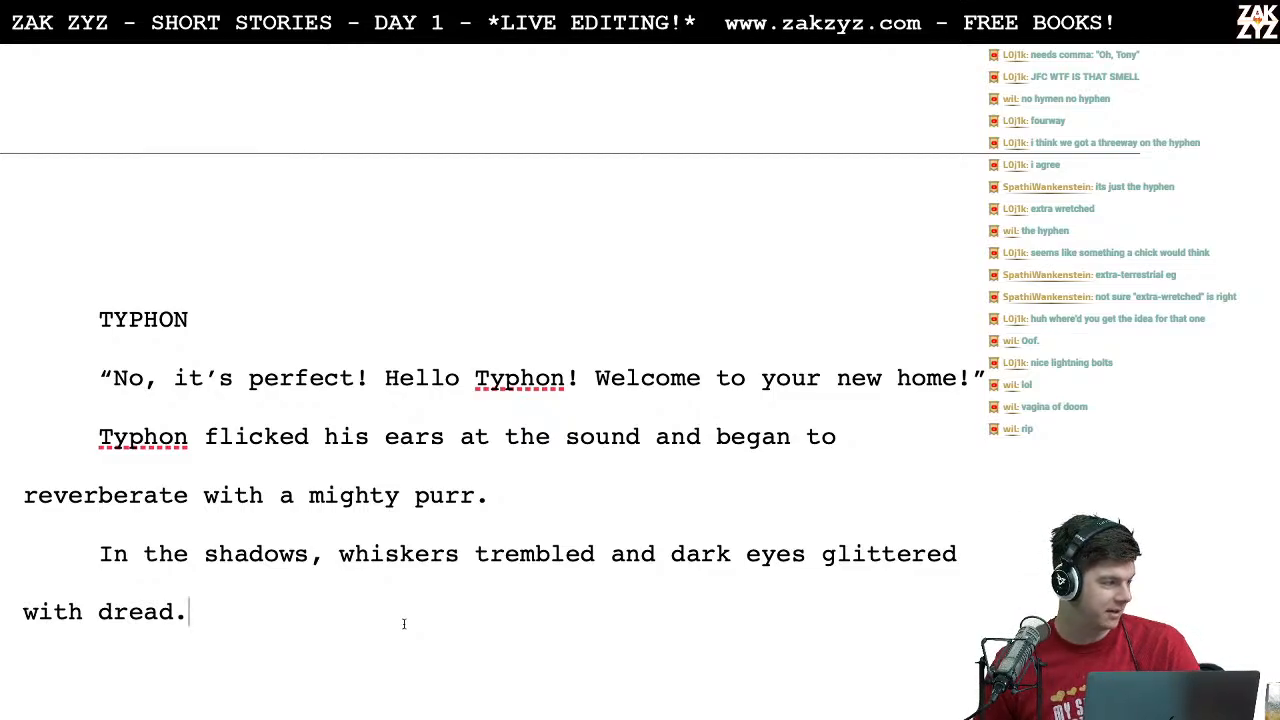
Step: Skim the whole story from its title through the hunters' standoff and the Aristo verses to the closing line
scroll(404, 624, down, 2)
scroll(404, 624, up, 8)
scroll(404, 624, up, 20)
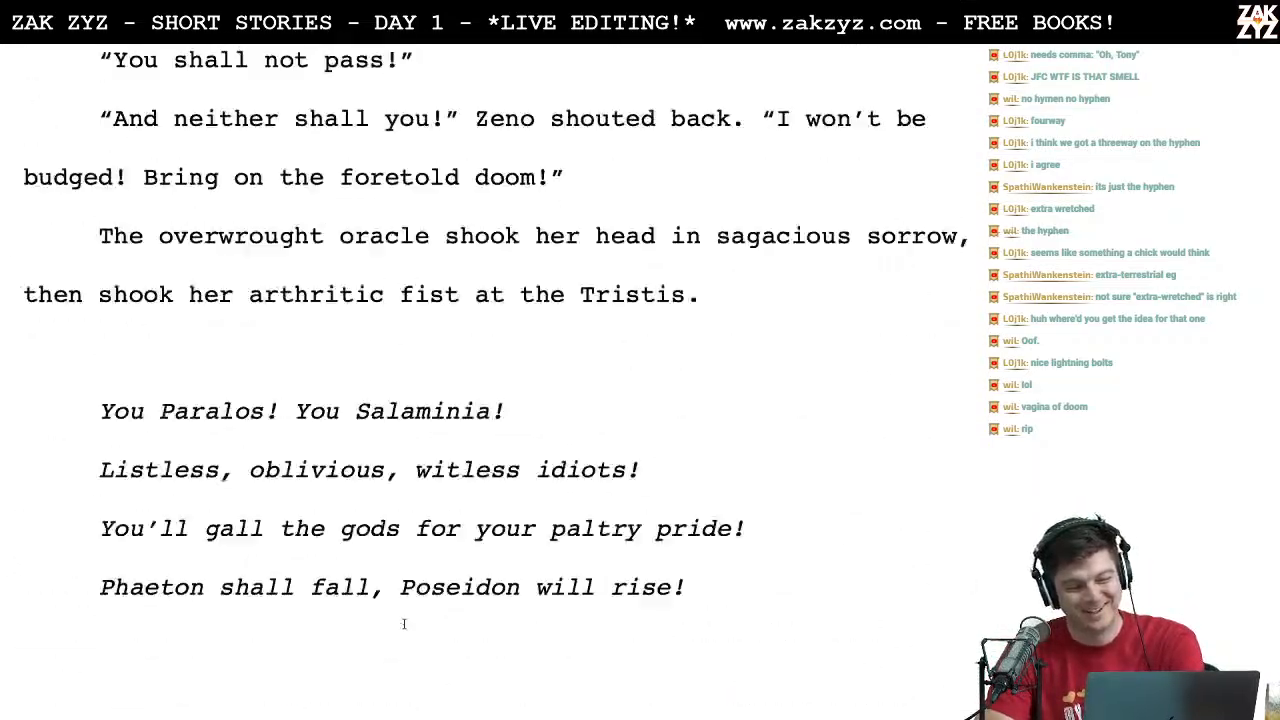
scroll(404, 624, up, 15)
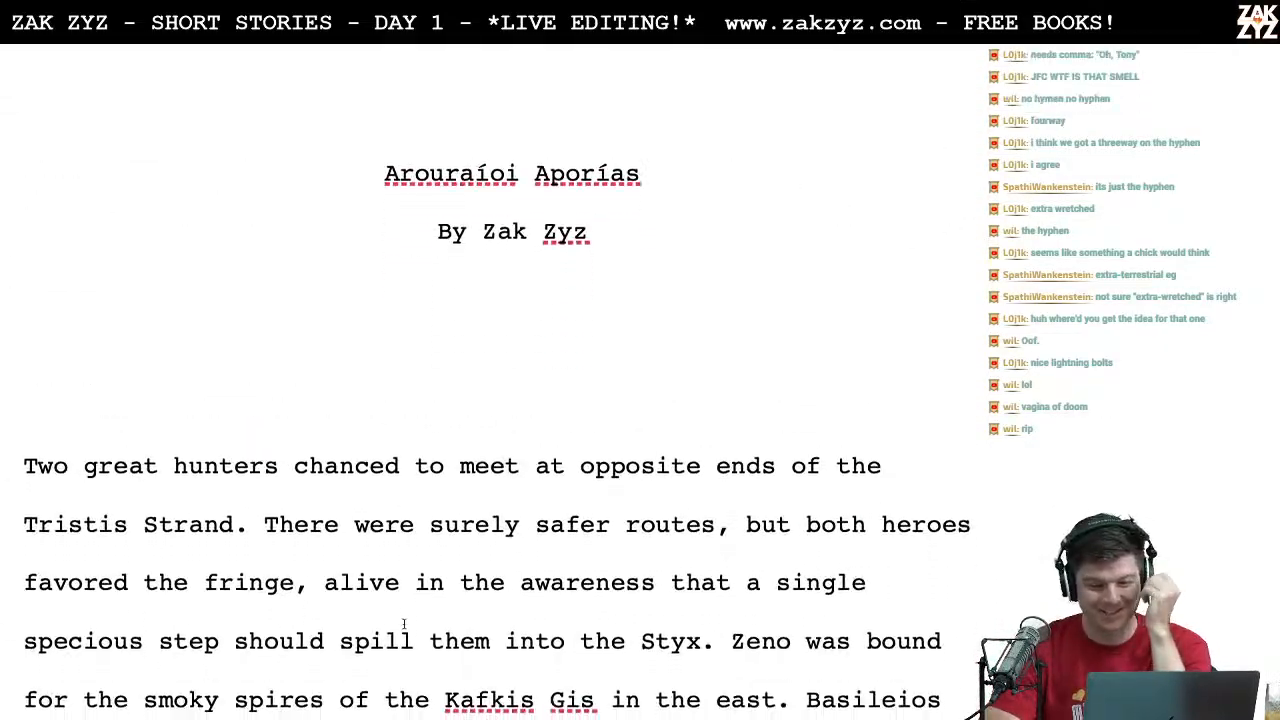
scroll(404, 624, down, 3)
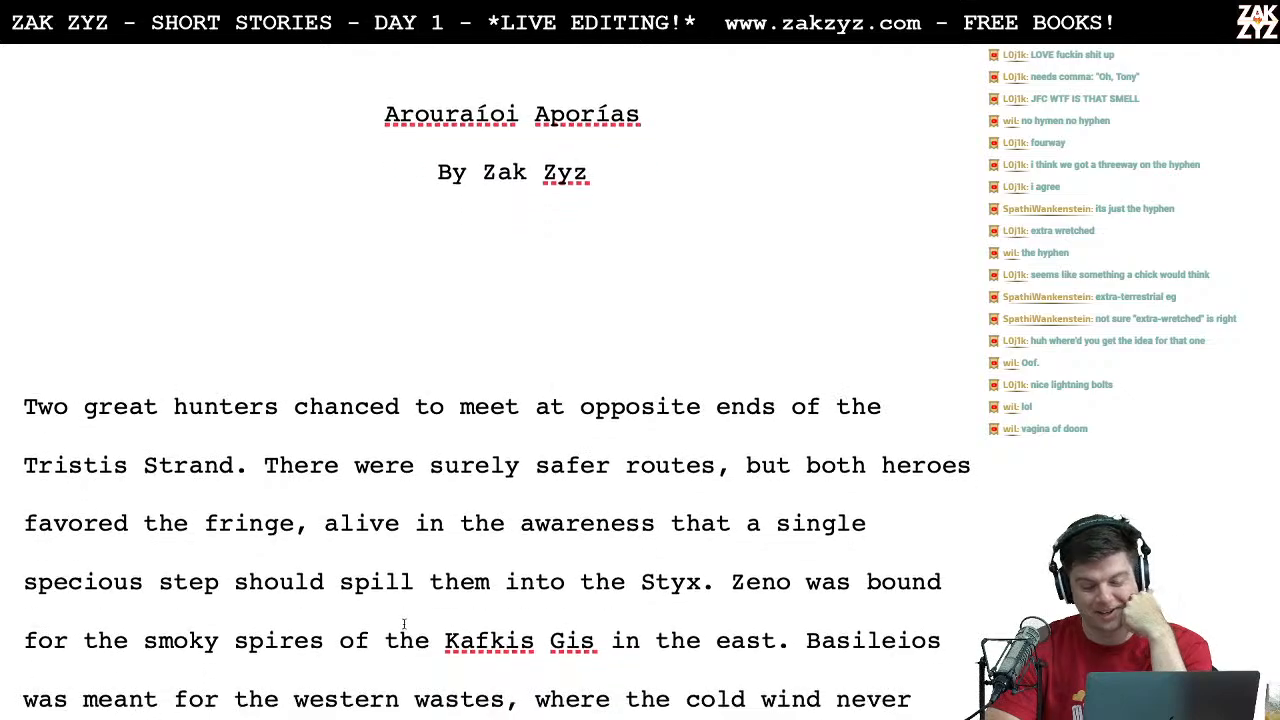
scroll(404, 624, down, 20)
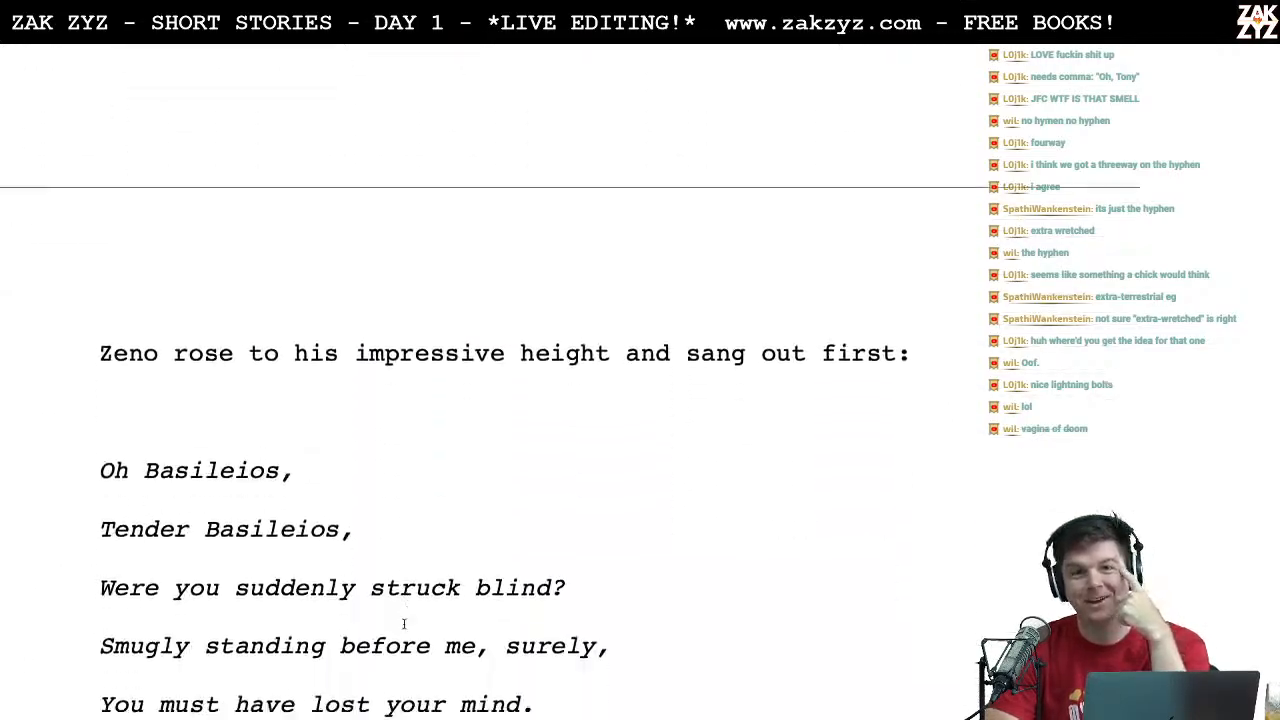
scroll(404, 624, down, 14)
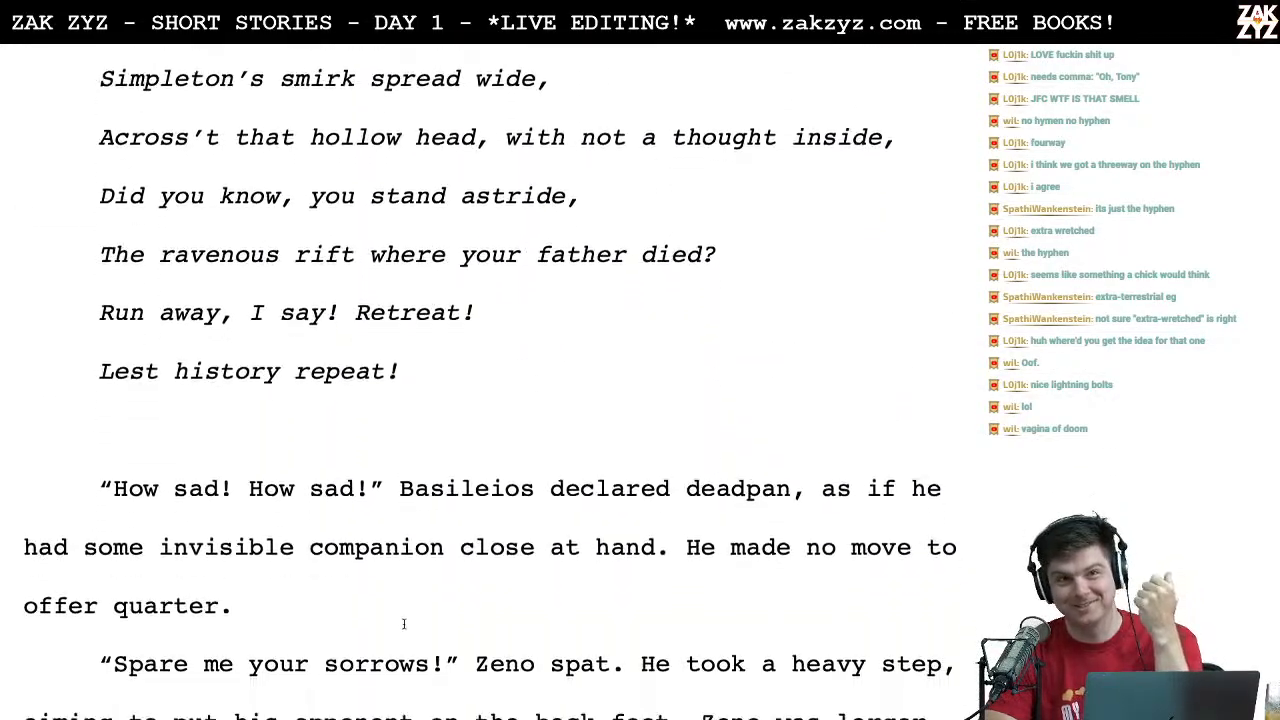
scroll(404, 624, down, 15)
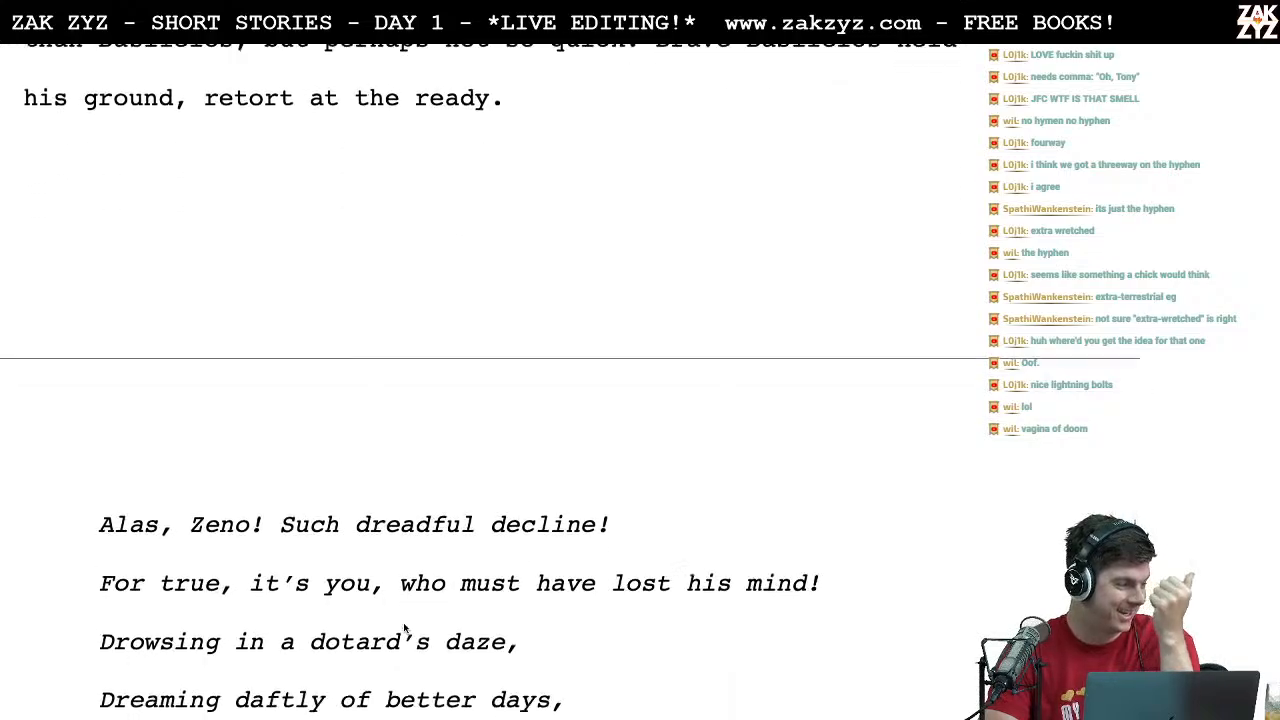
scroll(404, 624, down, 15)
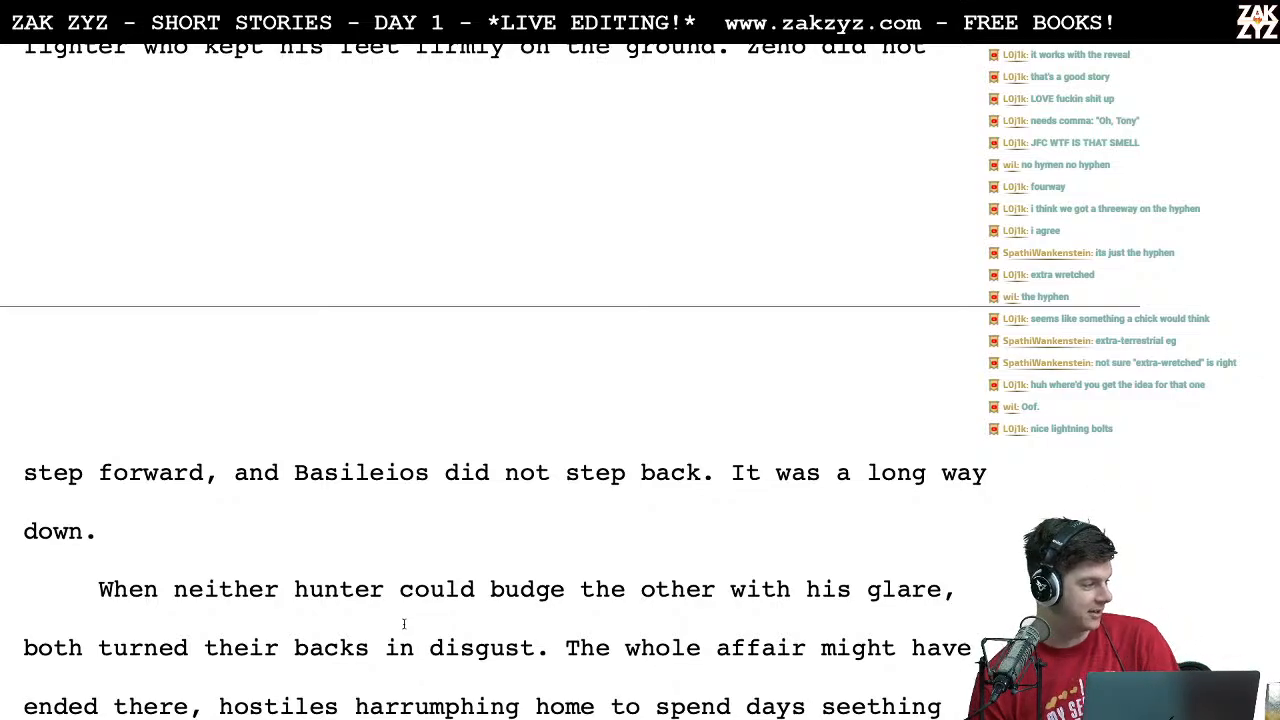
scroll(404, 624, down, 15)
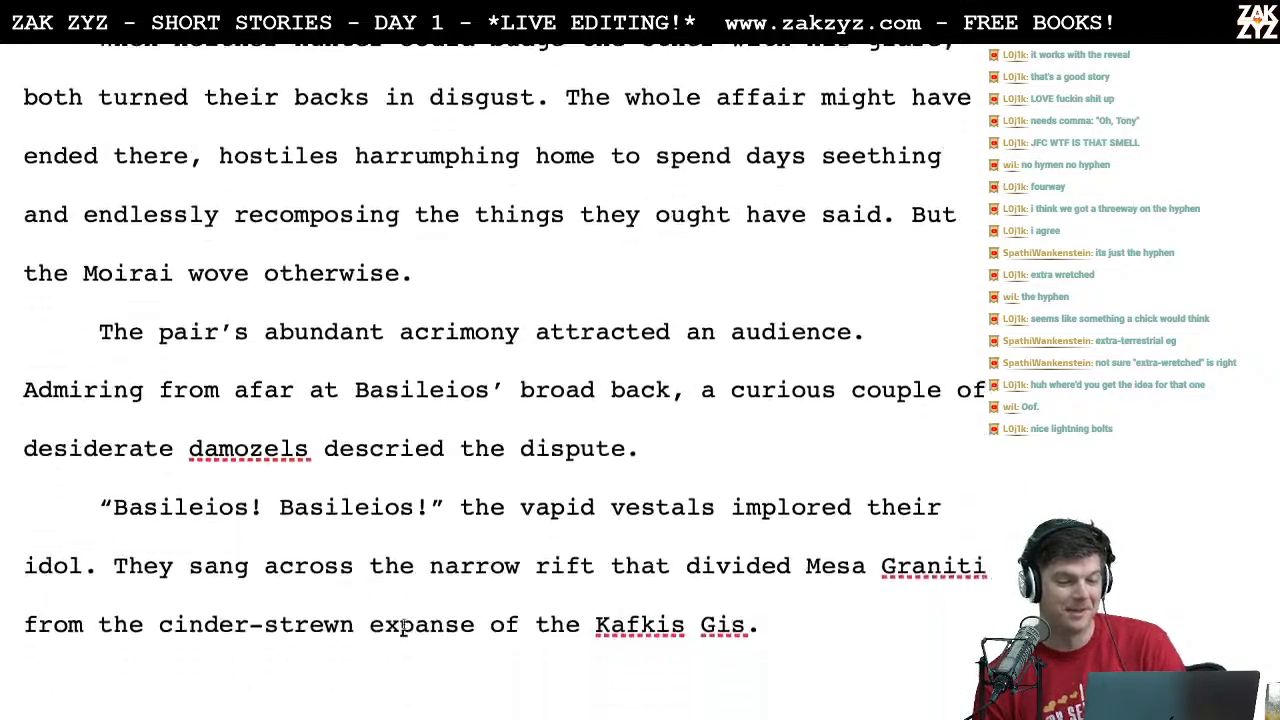
scroll(404, 624, down, 15)
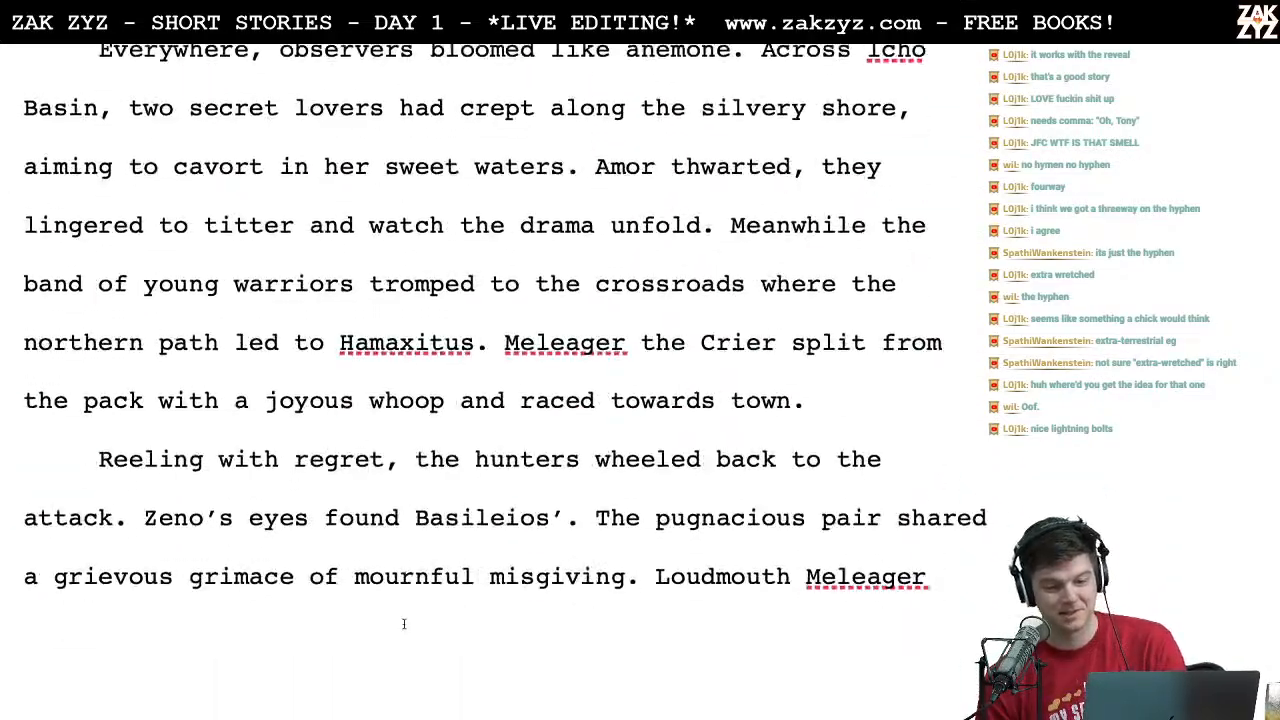
scroll(404, 626, down, 15)
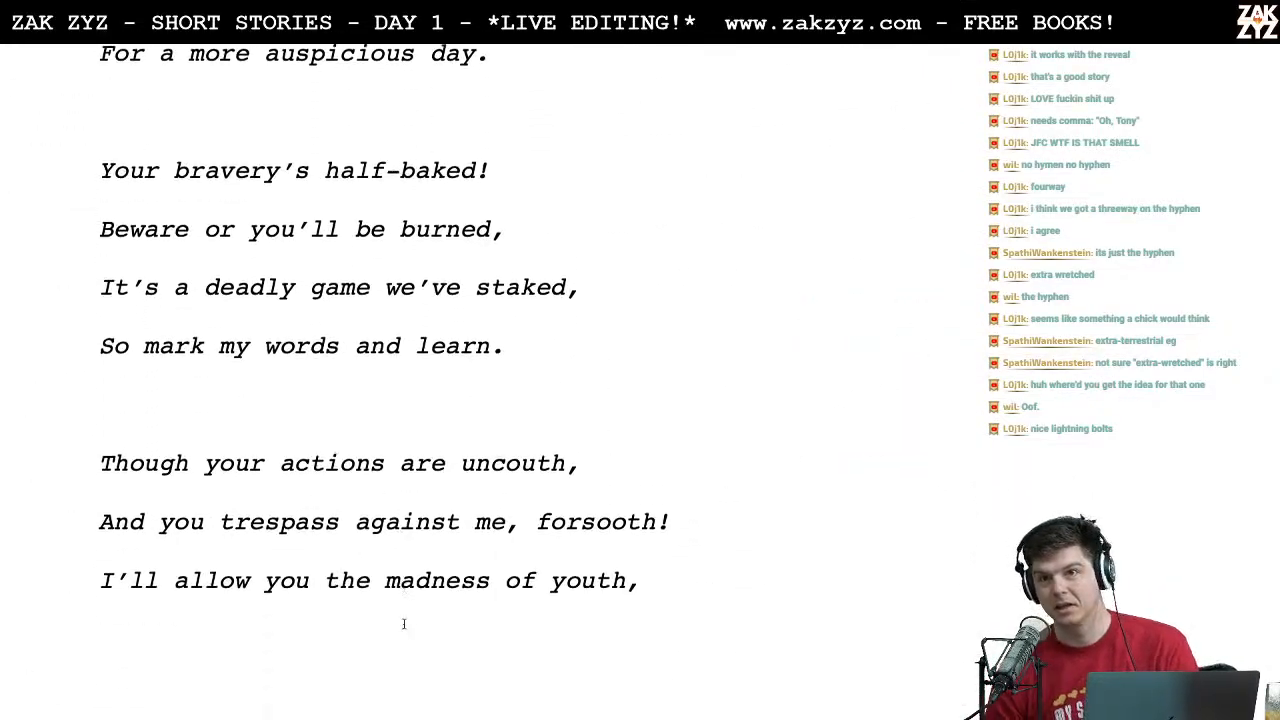
scroll(404, 624, down, 15)
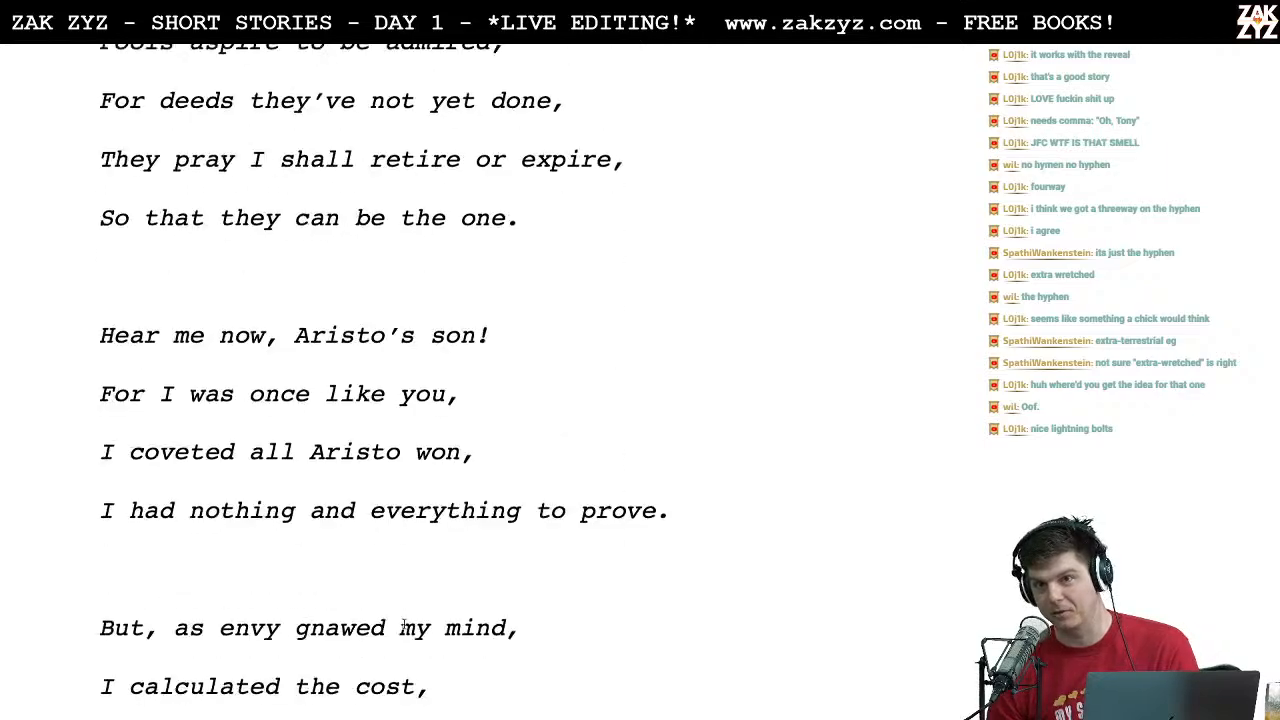
scroll(404, 624, down, 15)
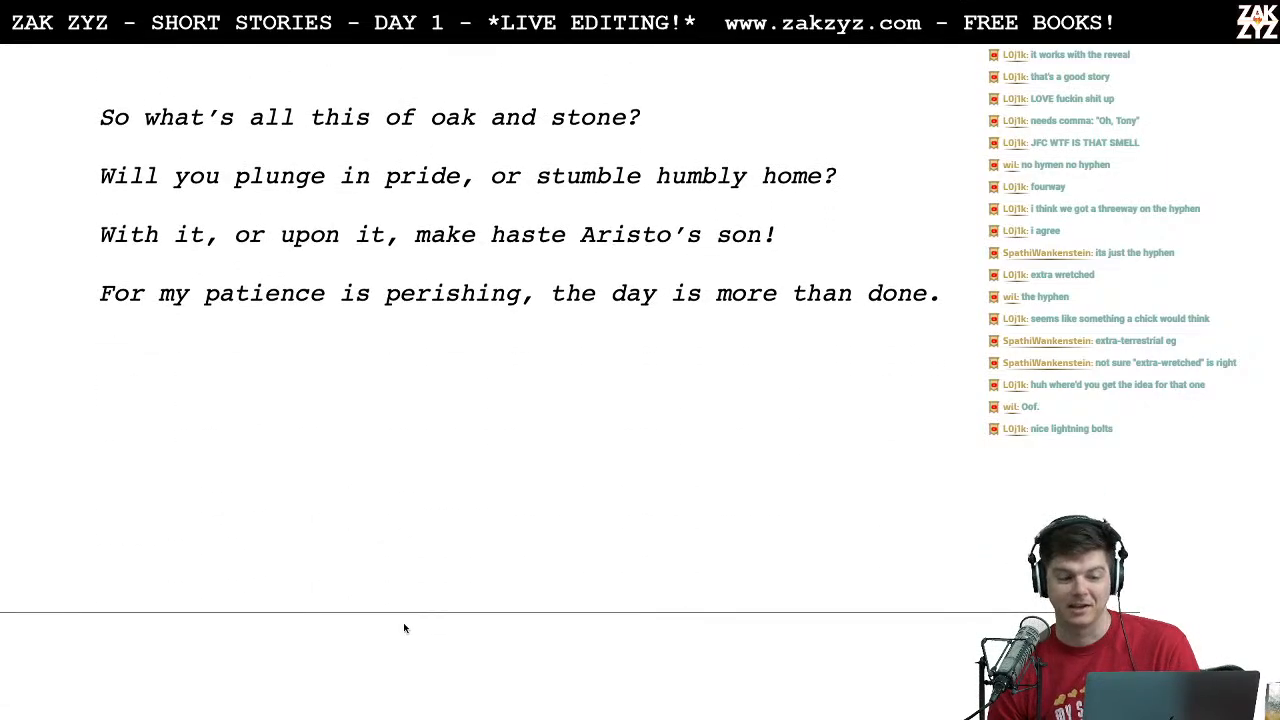
scroll(403, 622, down, 15)
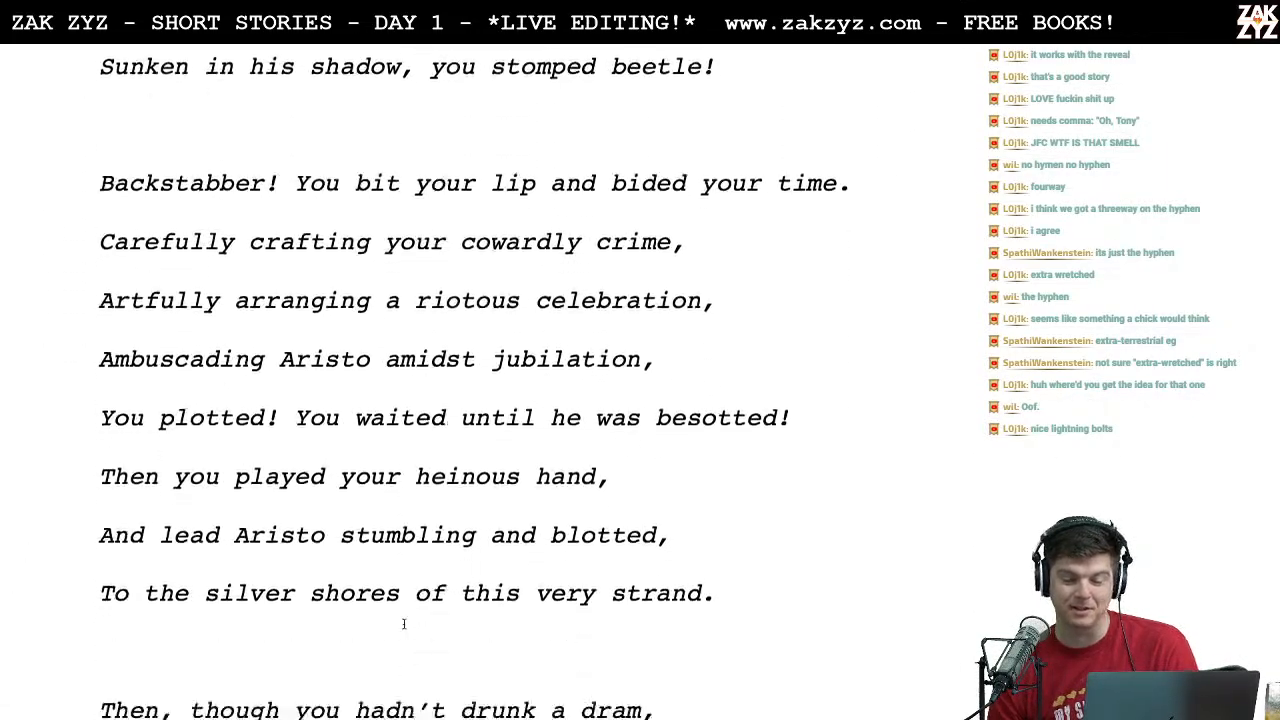
scroll(404, 624, down, 1)
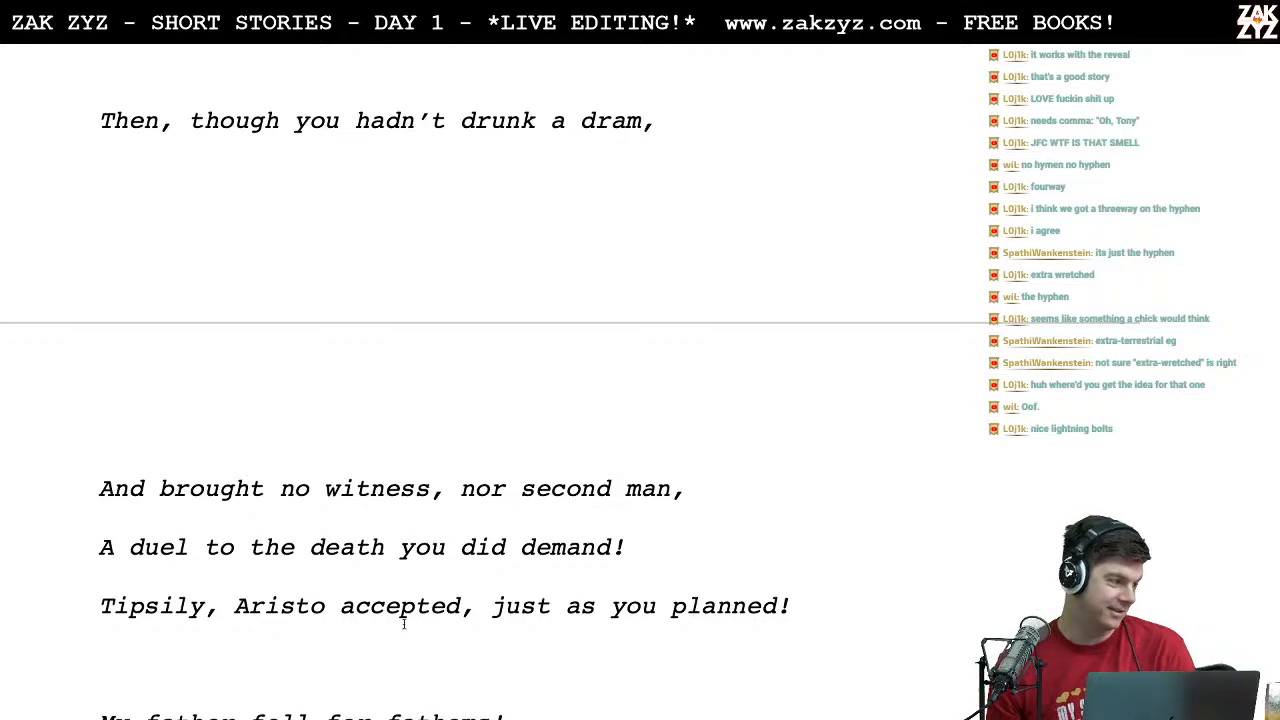
scroll(404, 624, down, 3)
scroll(405, 623, down, 20)
scroll(404, 623, down, 20)
scroll(404, 624, down, 20)
scroll(404, 623, down, 20)
scroll(404, 623, down, 15)
scroll(404, 623, up, 5)
scroll(404, 624, up, 5)
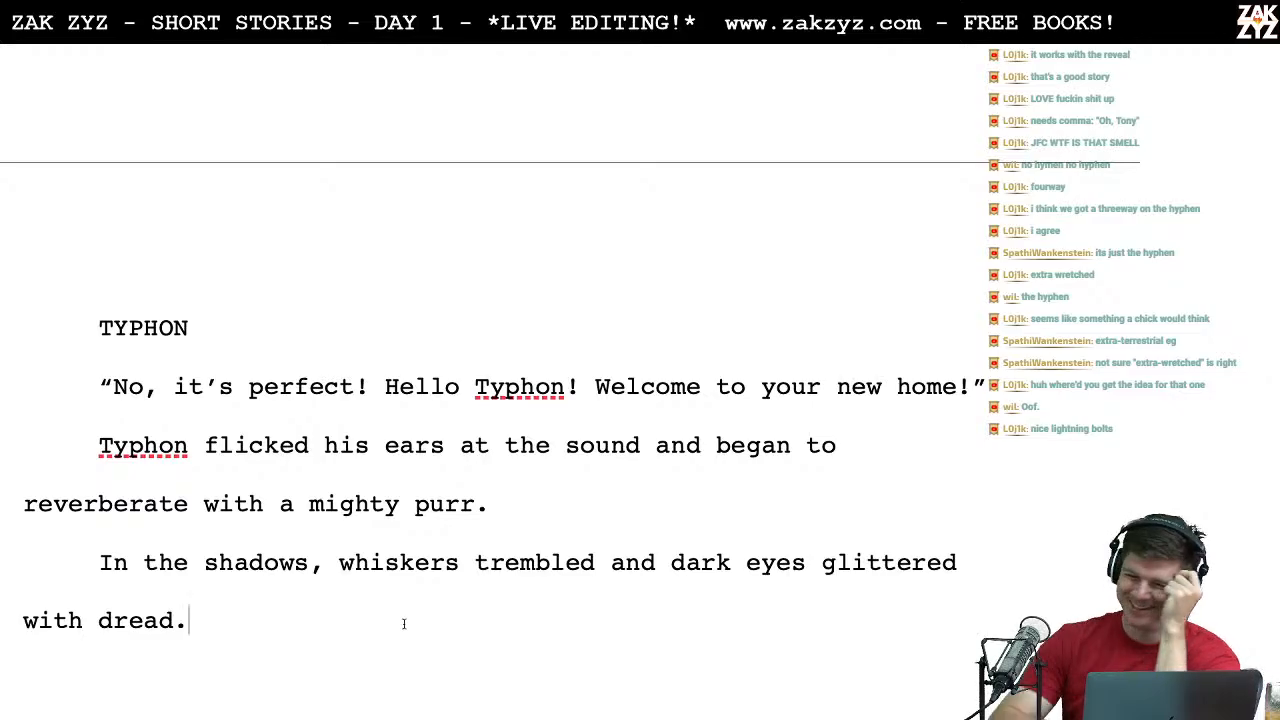
Step: Look back through the moussaka scene and the hunters' confrontation to the story's title and opening paragraph
scroll(404, 623, up, 3)
scroll(404, 623, up, 20)
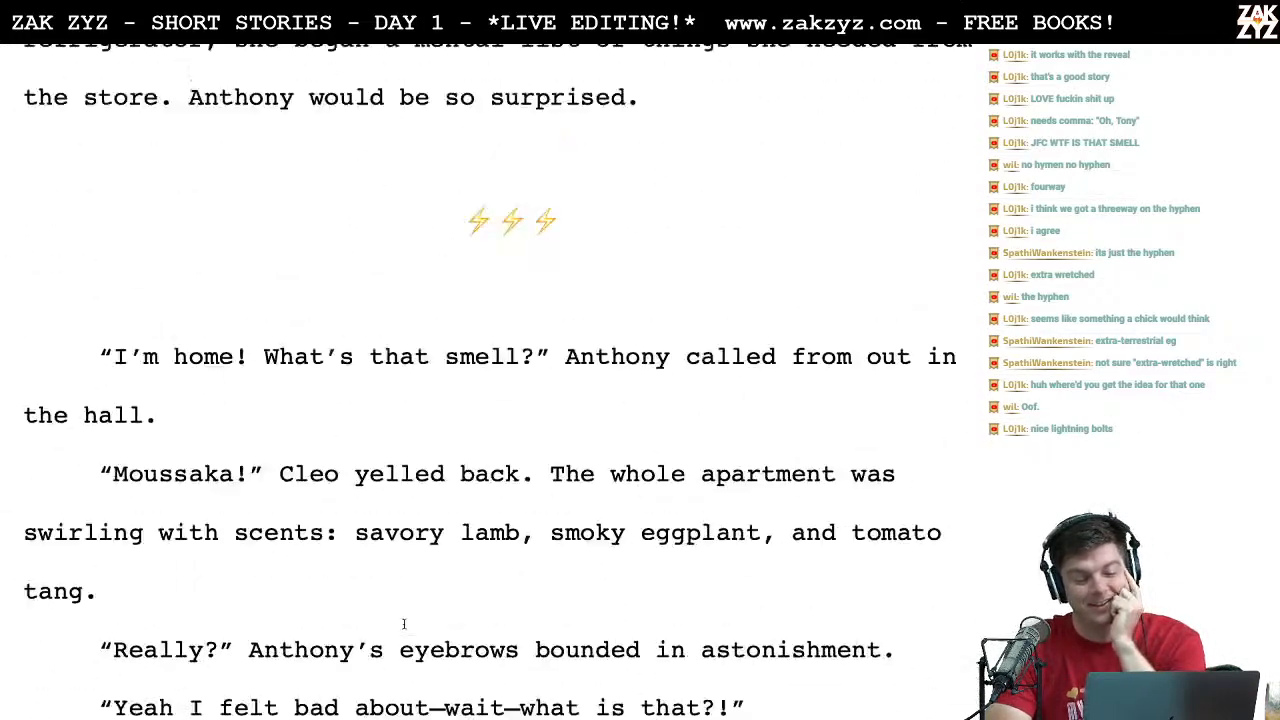
scroll(404, 623, up, 20)
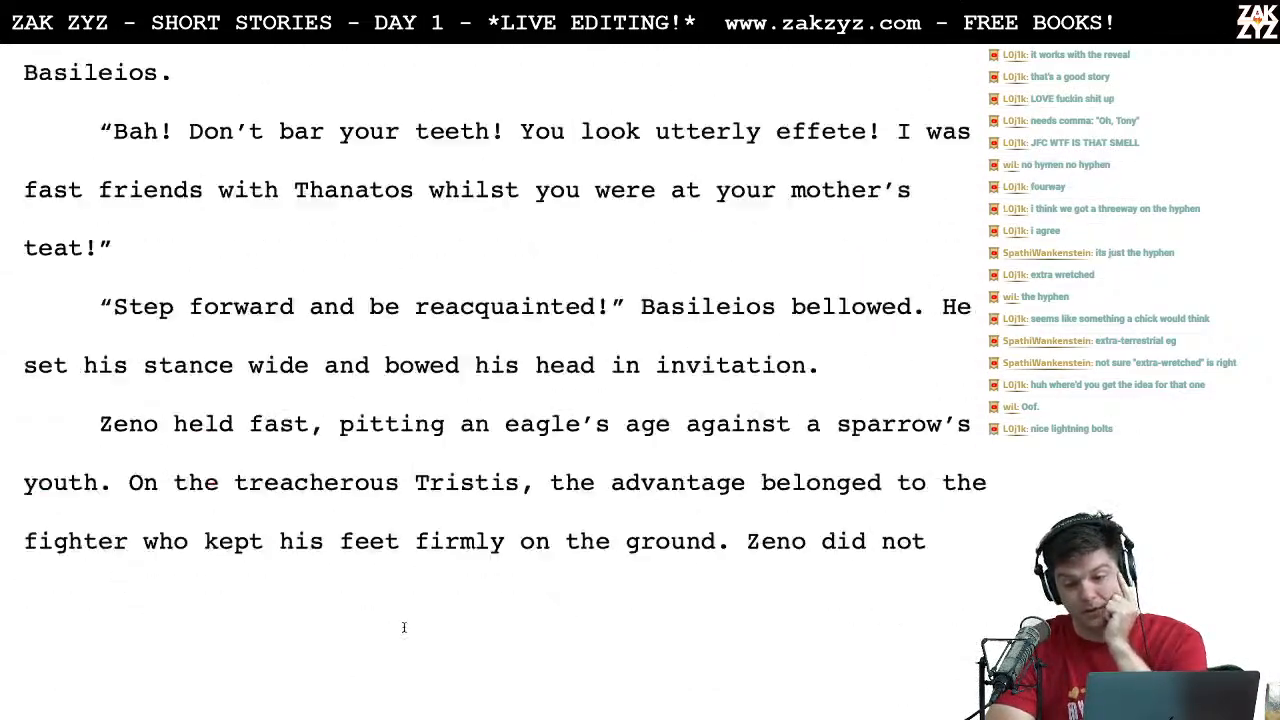
scroll(404, 623, down, 1)
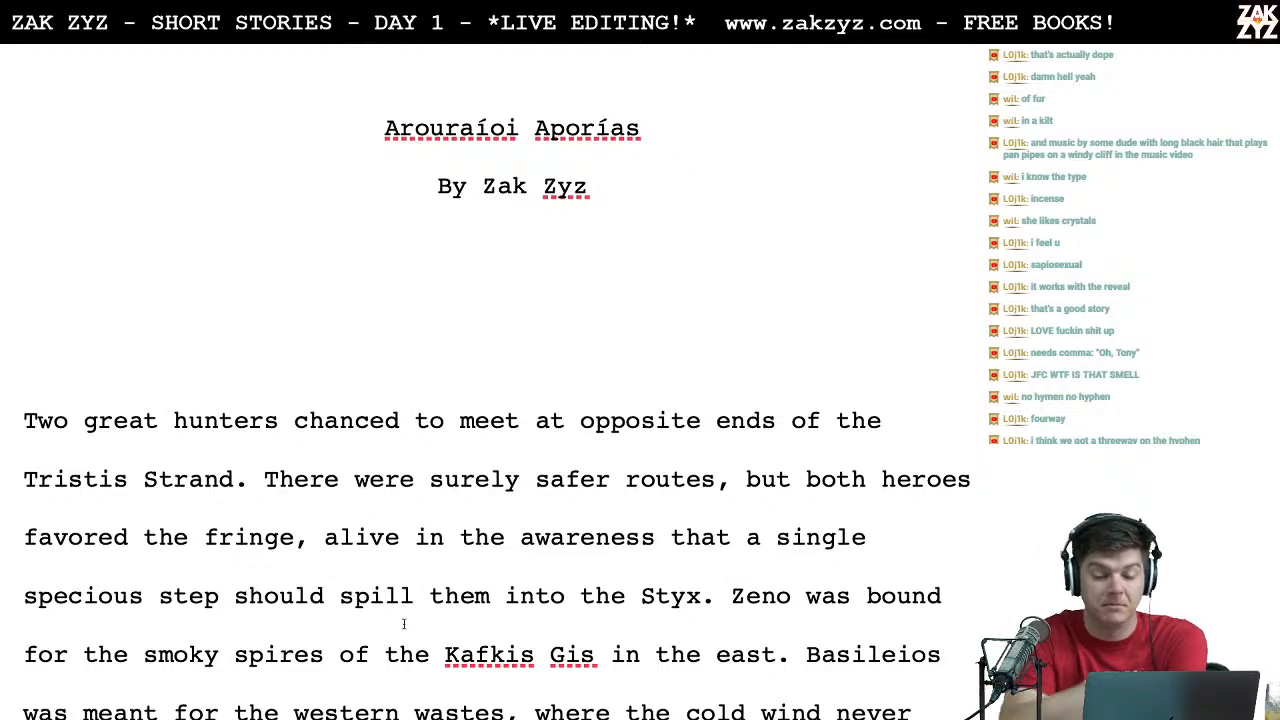
scroll(404, 623, up, 1)
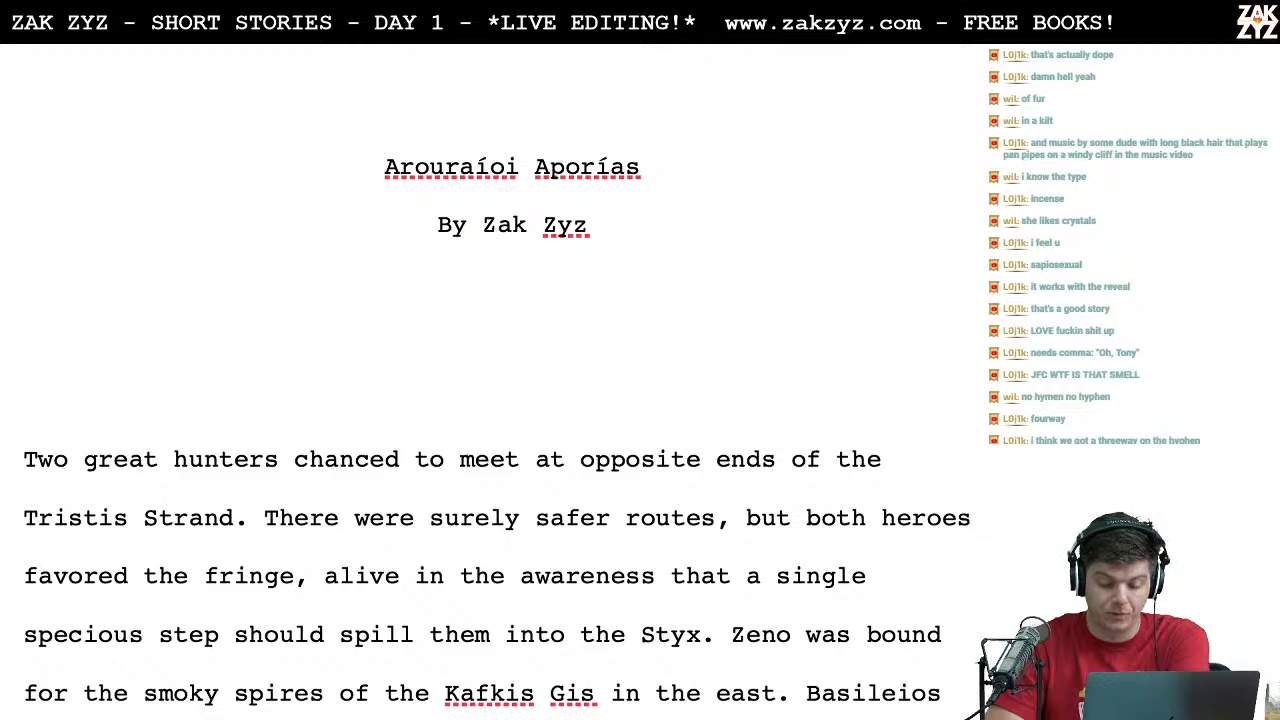
scroll(480, 450, down, 5)
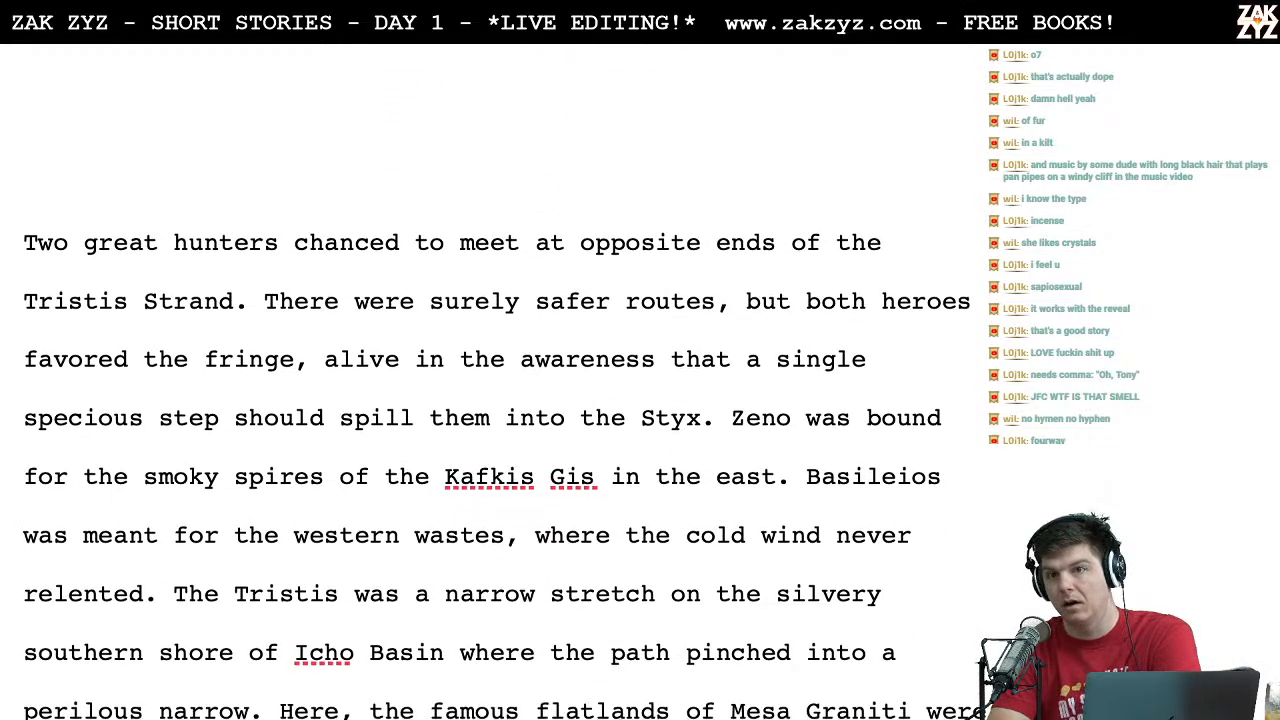
scroll(480, 450, up, 5)
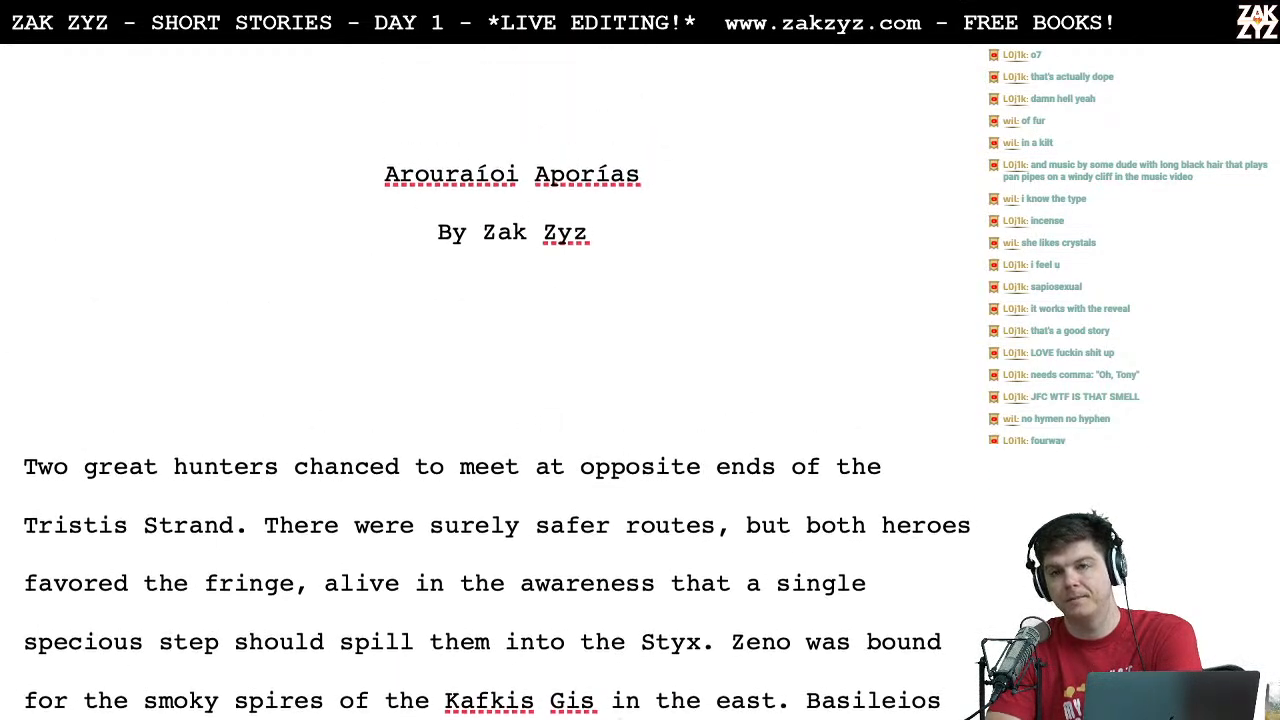
scroll(480, 450, down, 1)
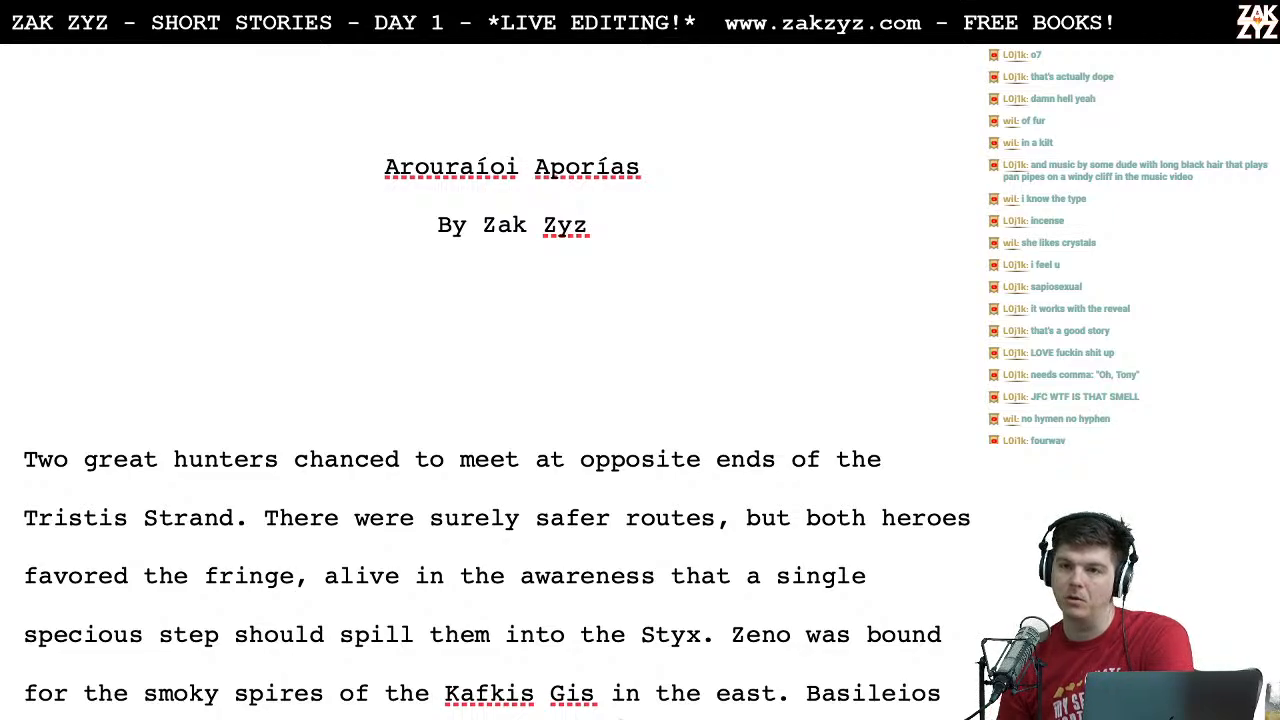